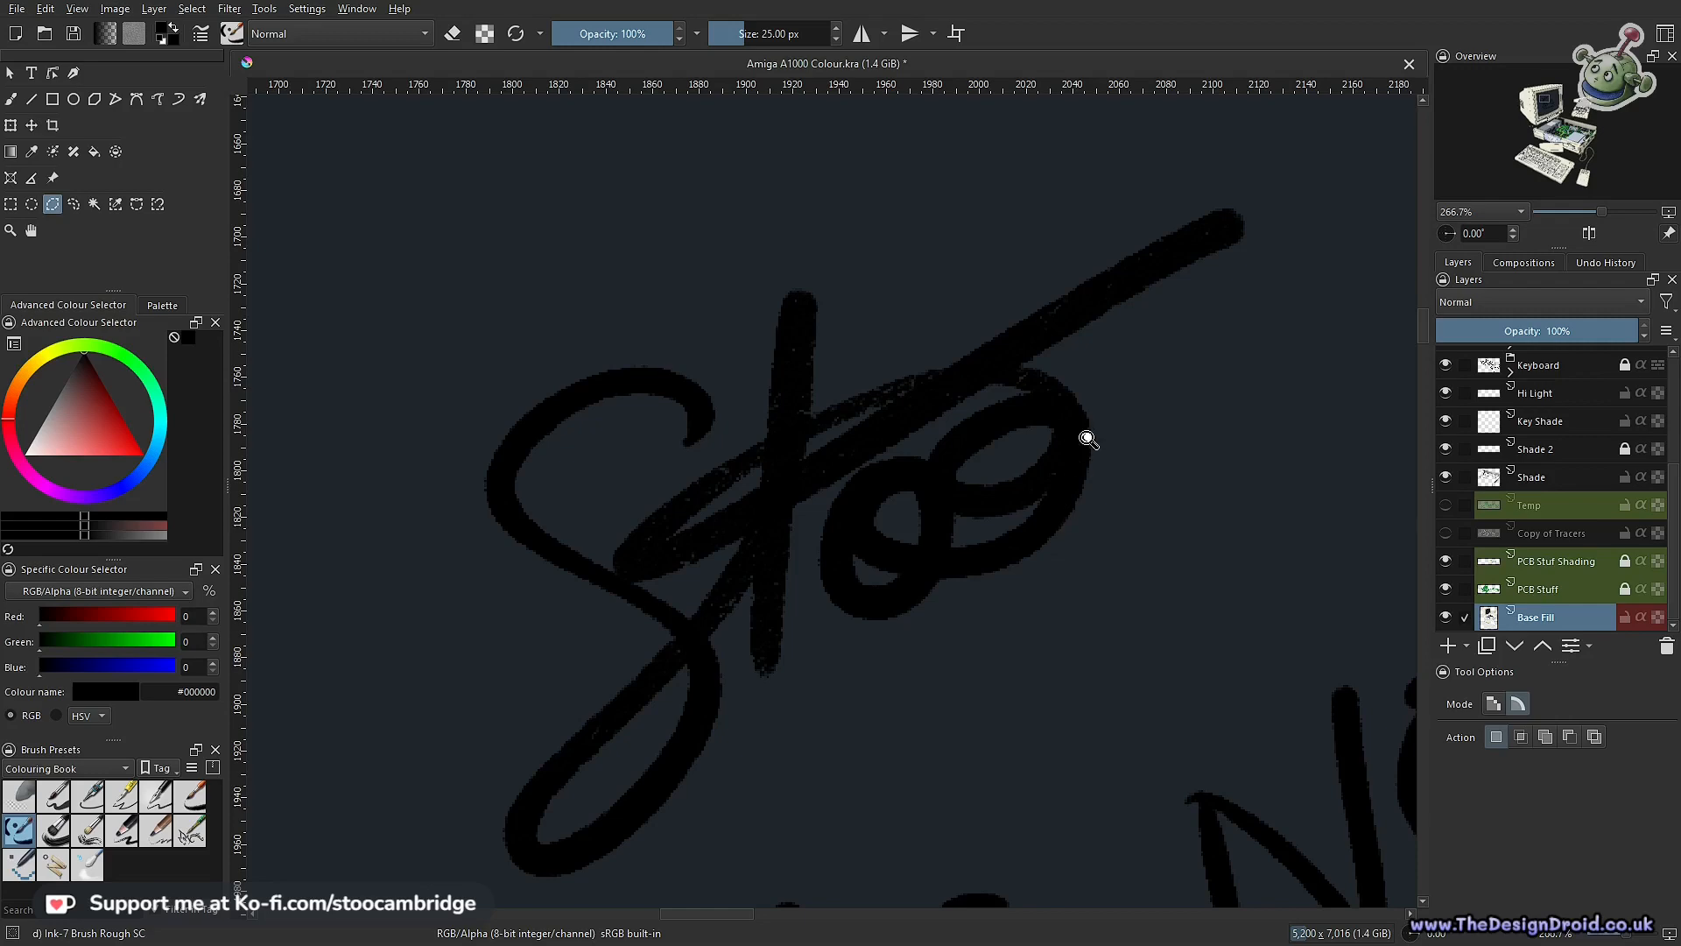
Inspect the monitor lettering and the shaded circuit board, chips and power supply of the computer artwork
{"action": "left_click_drag", "start_coordinate": [1125, 619], "coordinate": [900, 350]}
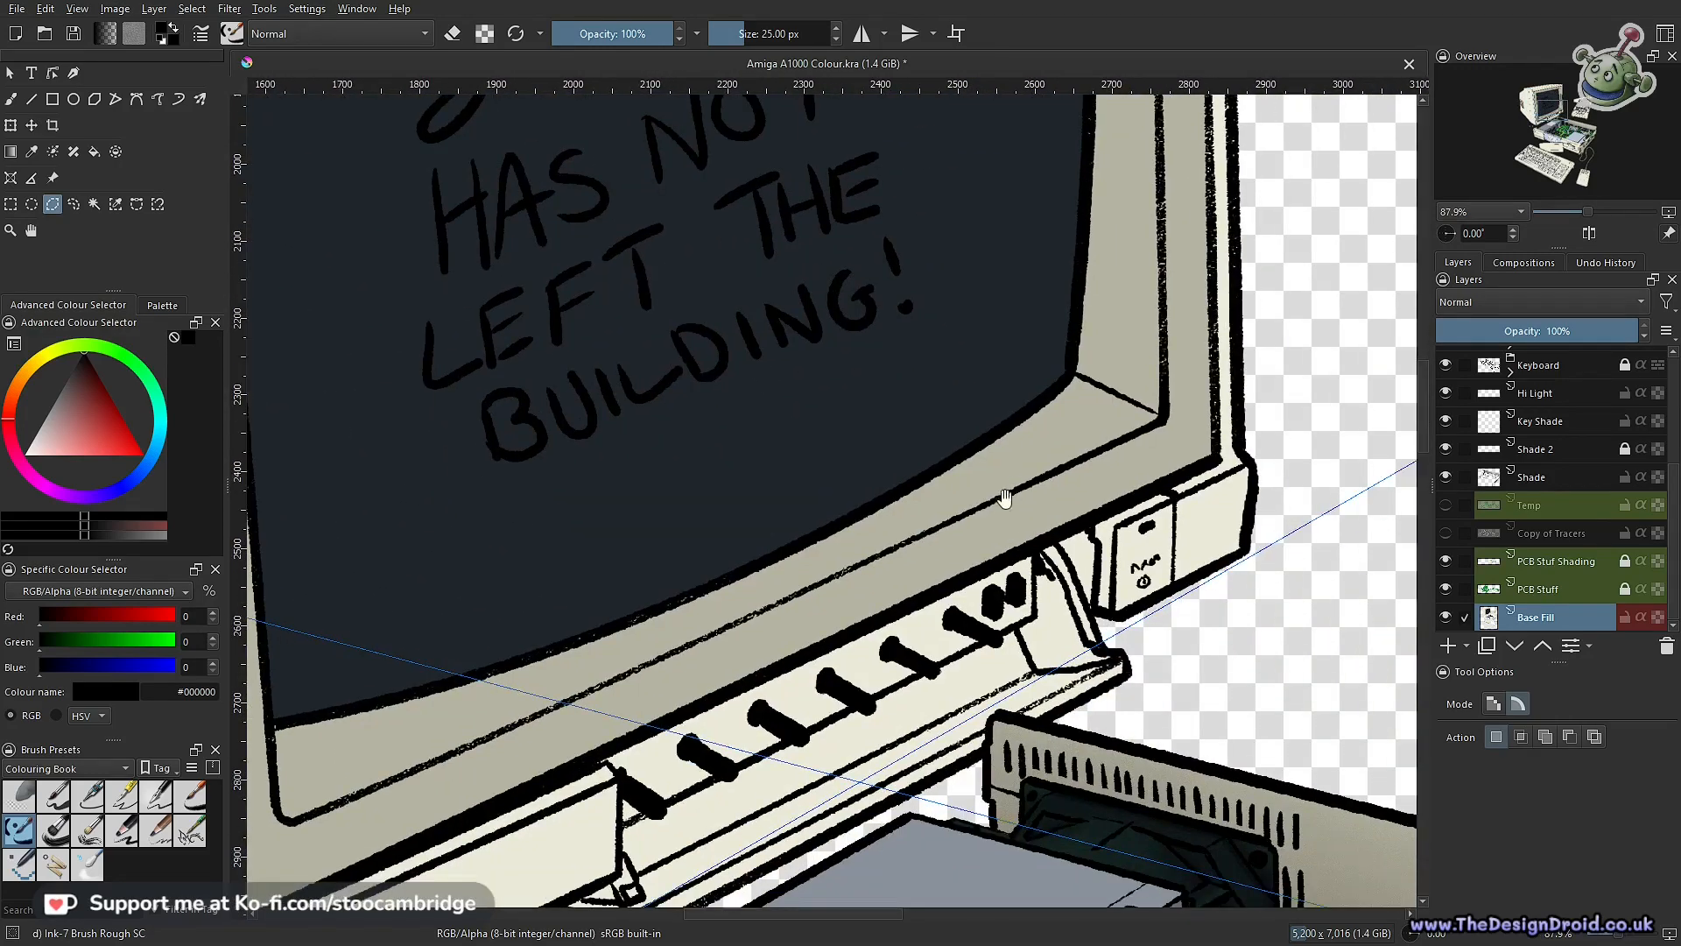
{"action": "left_click_drag", "start_coordinate": [1074, 602], "coordinate": [1048, 329]}
{"action": "mouse_move", "coordinate": [1056, 749]}
{"action": "left_mouse_down"}
{"action": "mouse_move", "coordinate": [1039, 433]}
{"action": "mouse_move", "coordinate": [889, 319]}
{"action": "left_mouse_up"}
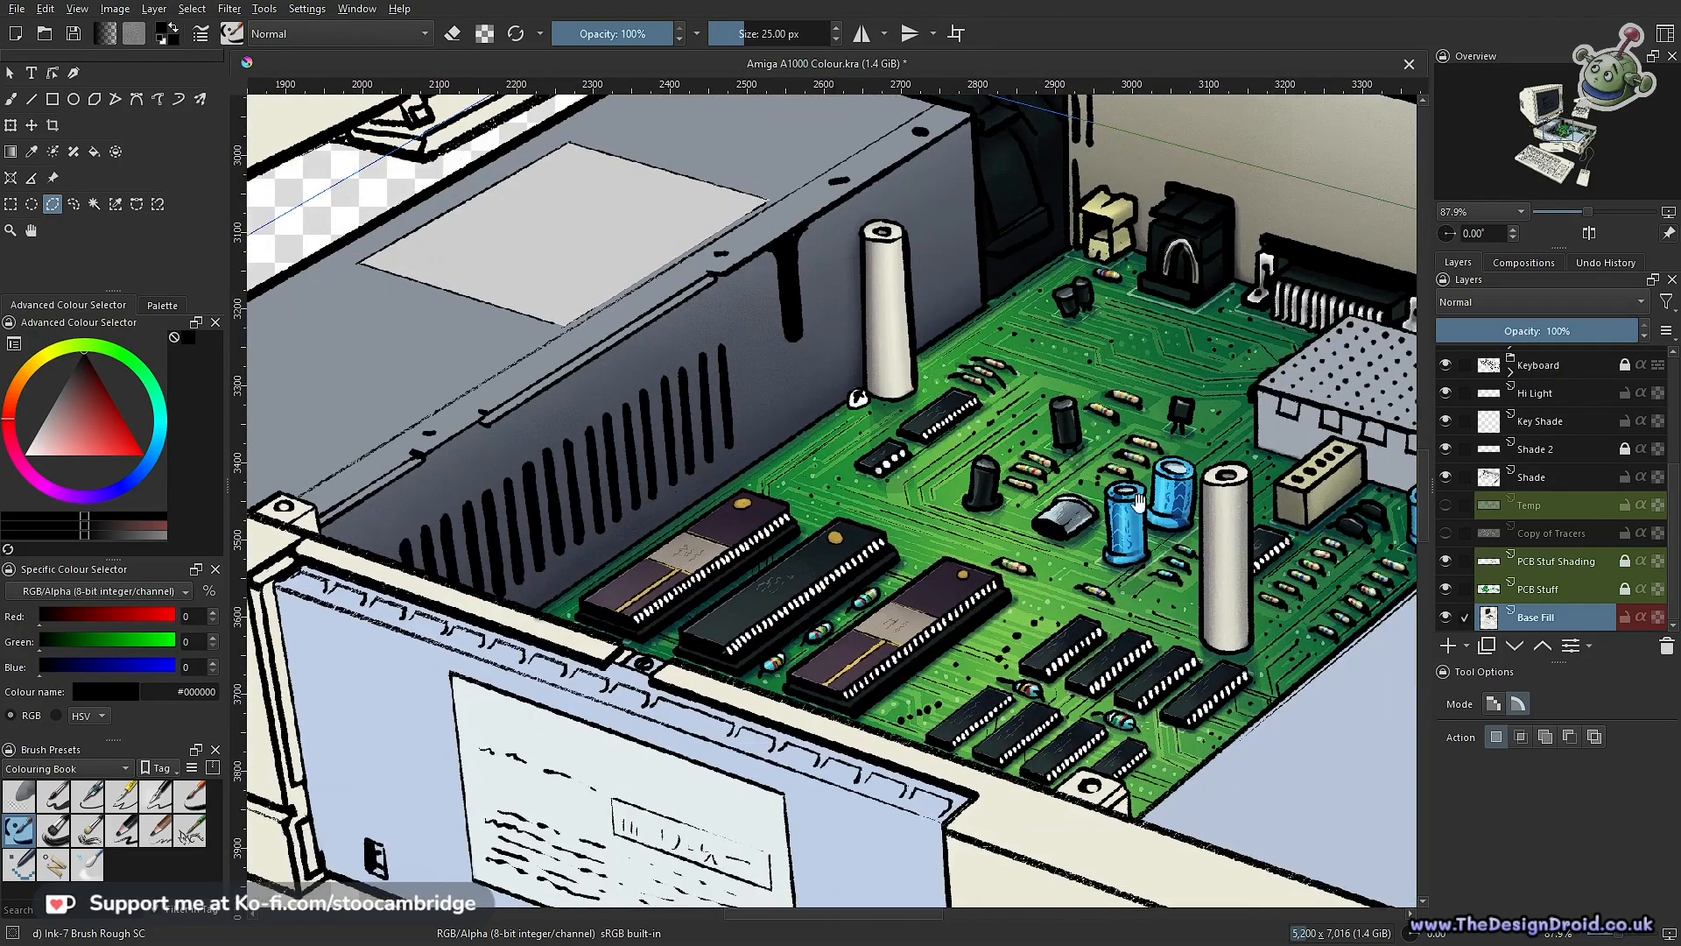
{"action": "left_click_drag", "start_coordinate": [1231, 580], "coordinate": [862, 480]}
{"action": "left_click_drag", "start_coordinate": [1094, 363], "coordinate": [1034, 610]}
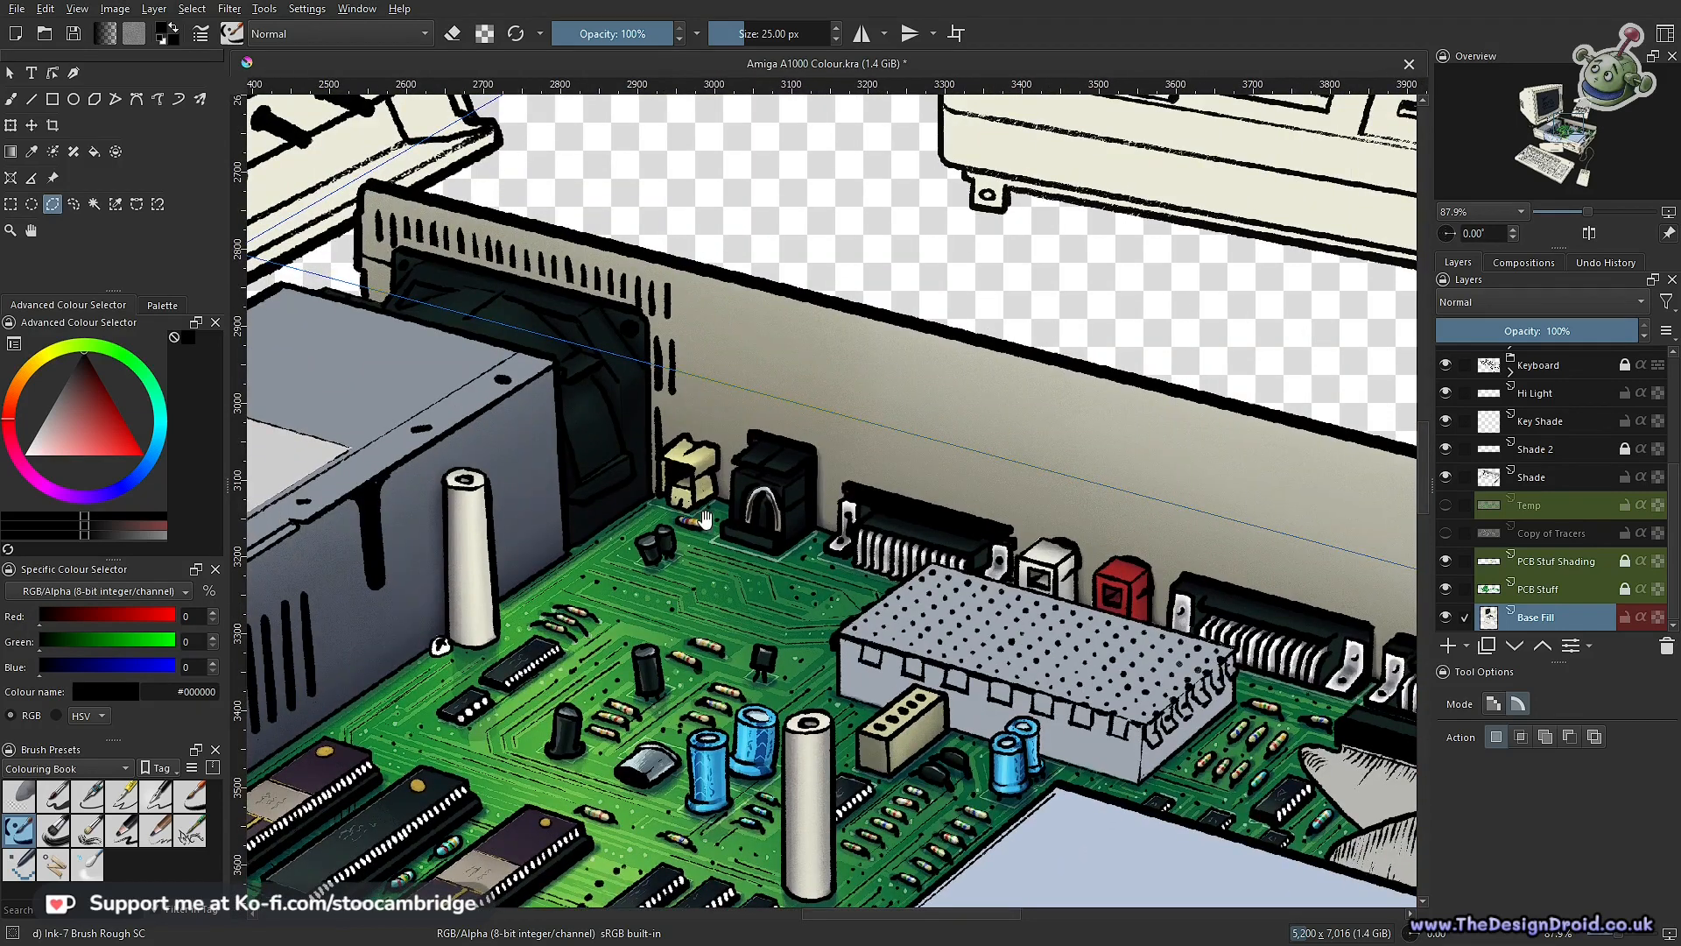
{"action": "left_click_drag", "start_coordinate": [665, 560], "coordinate": [1022, 416]}
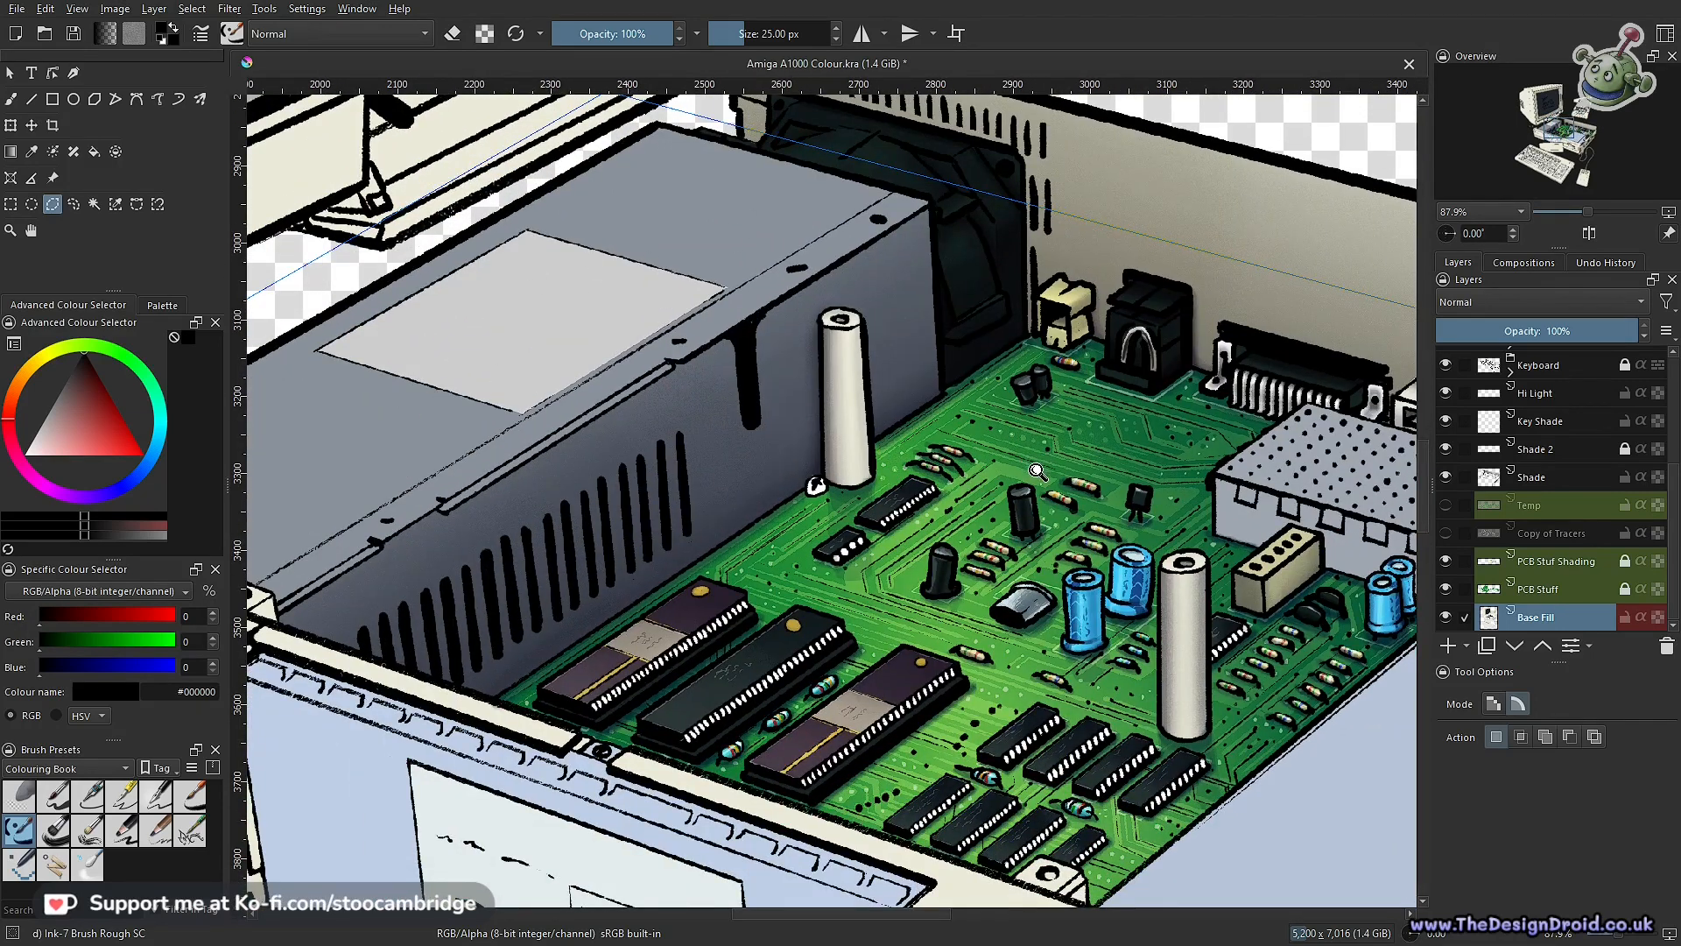
{"action": "scroll", "coordinate": [1016, 464], "scroll_direction": "down", "scroll_amount": 2}
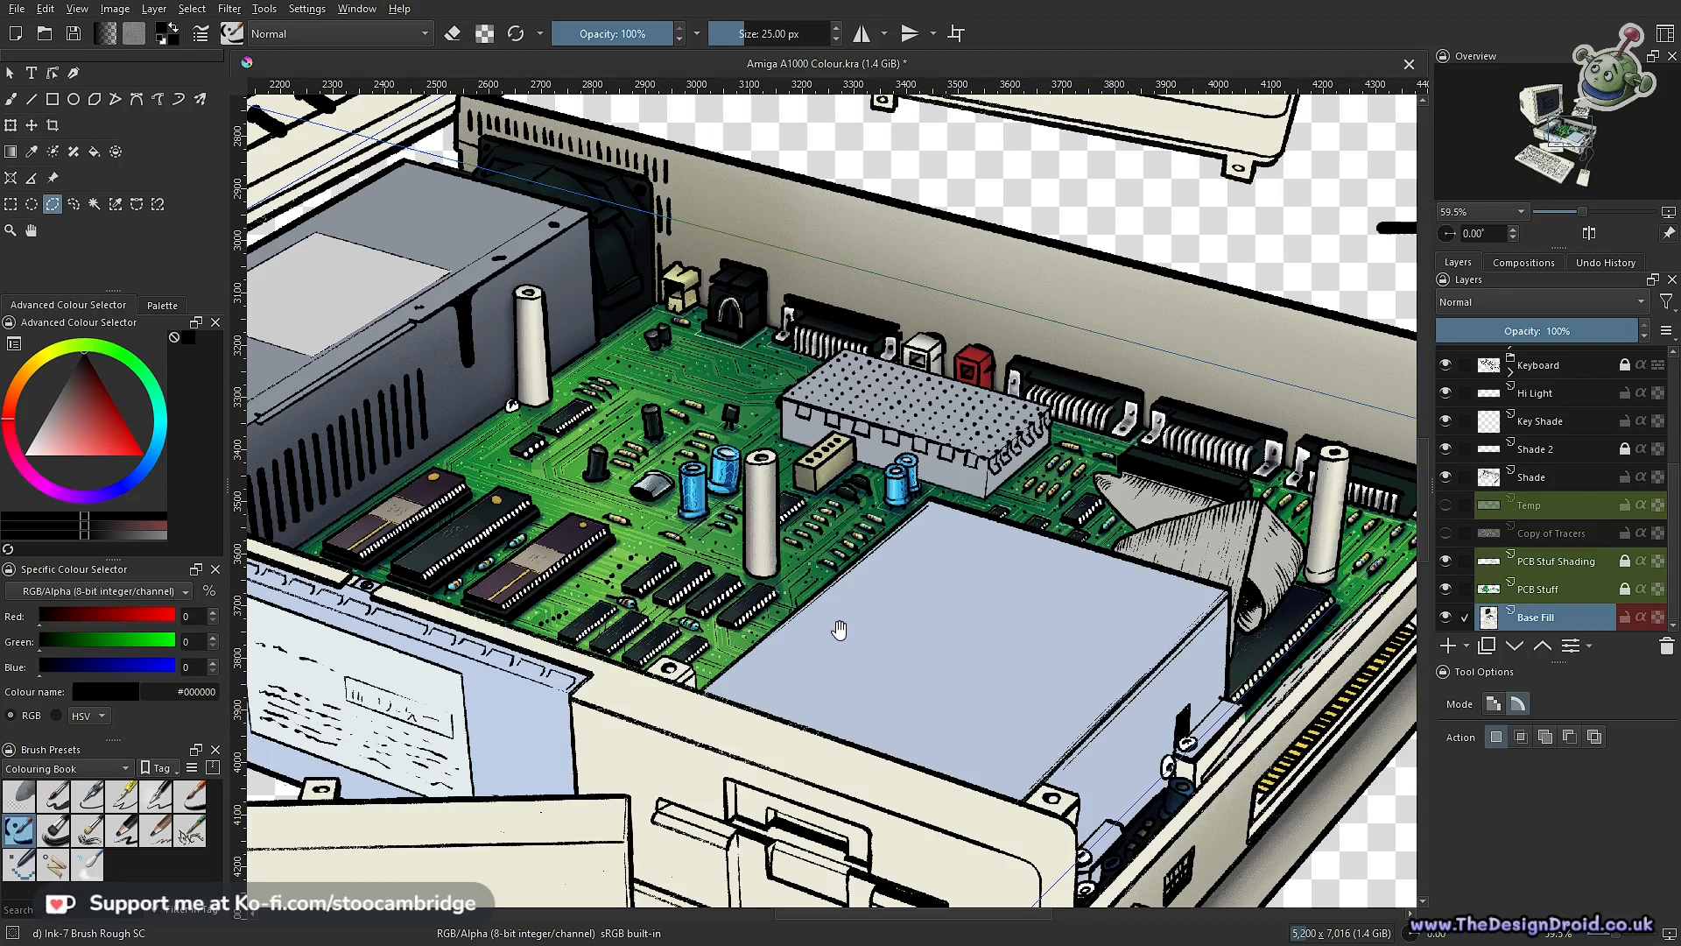
{"action": "left_click_drag", "start_coordinate": [908, 643], "coordinate": [1063, 589]}
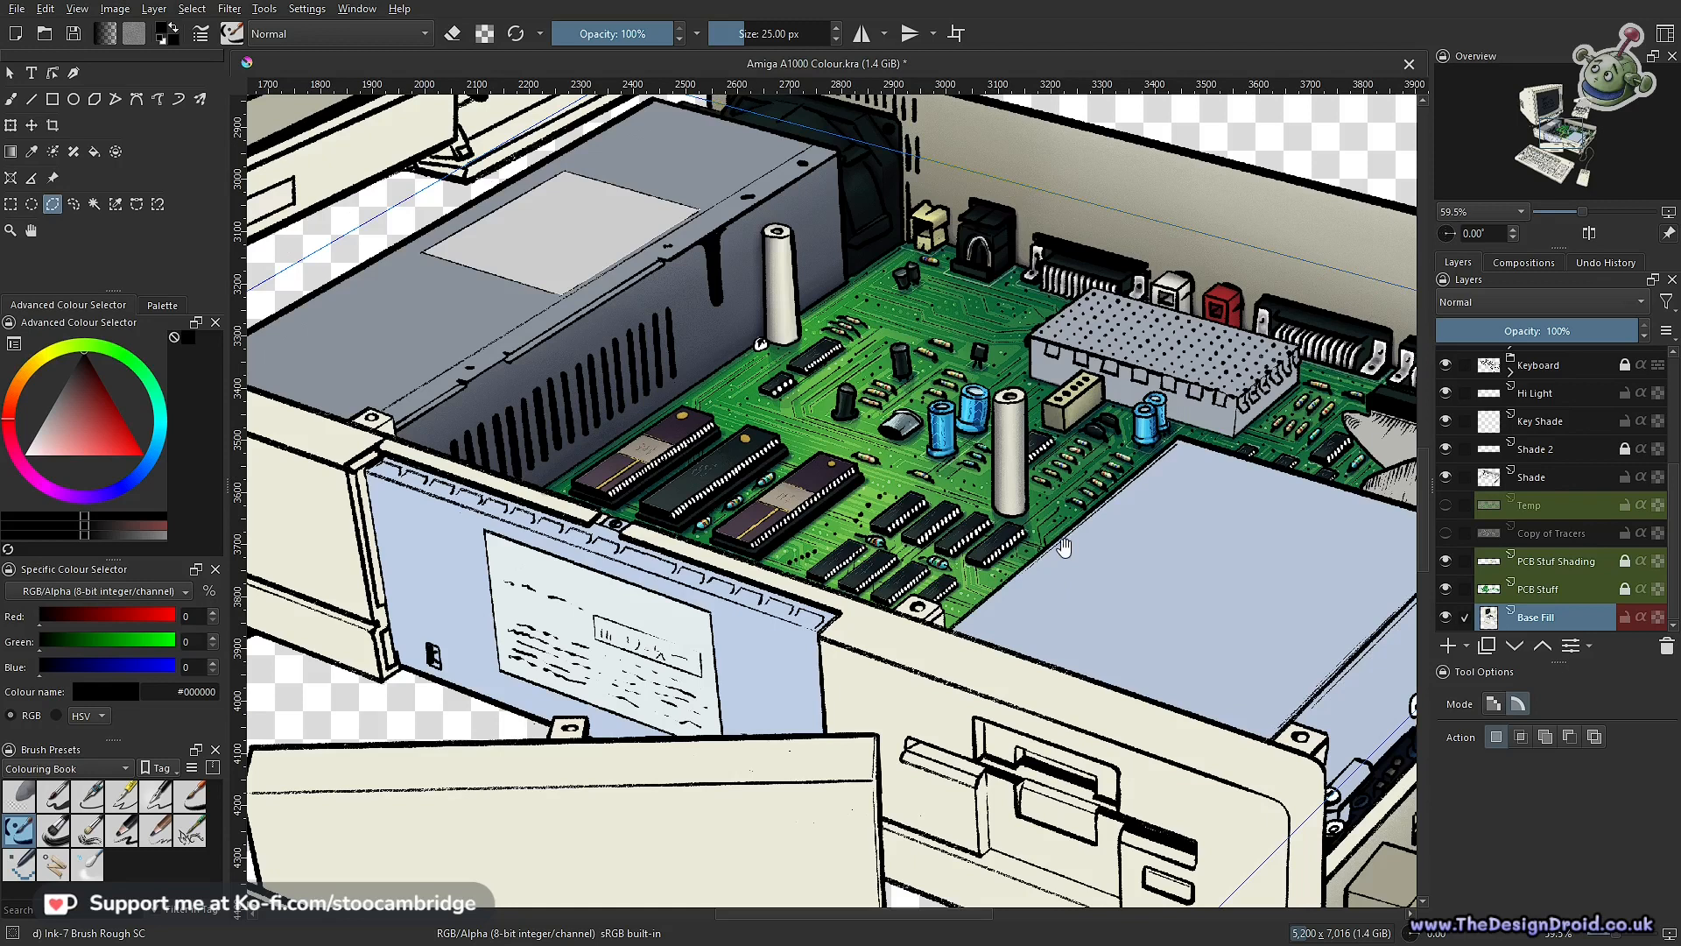
{"action": "left_click_drag", "start_coordinate": [1022, 589], "coordinate": [1034, 716]}
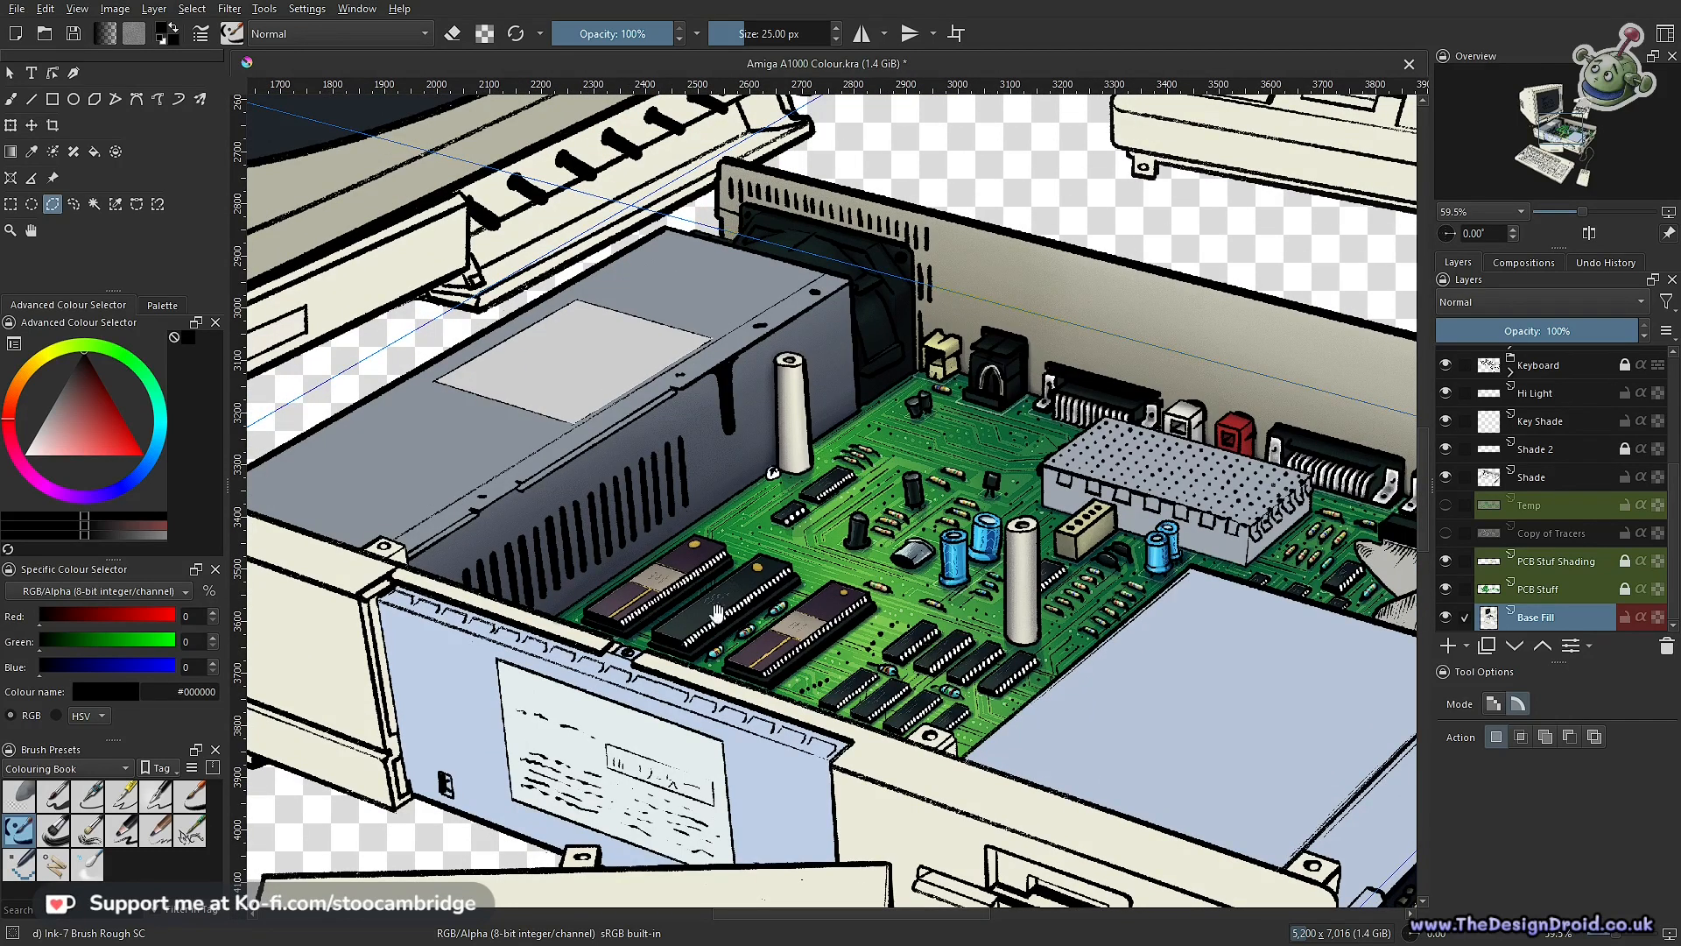
{"action": "scroll", "coordinate": [924, 678], "scroll_direction": "up", "scroll_amount": 5}
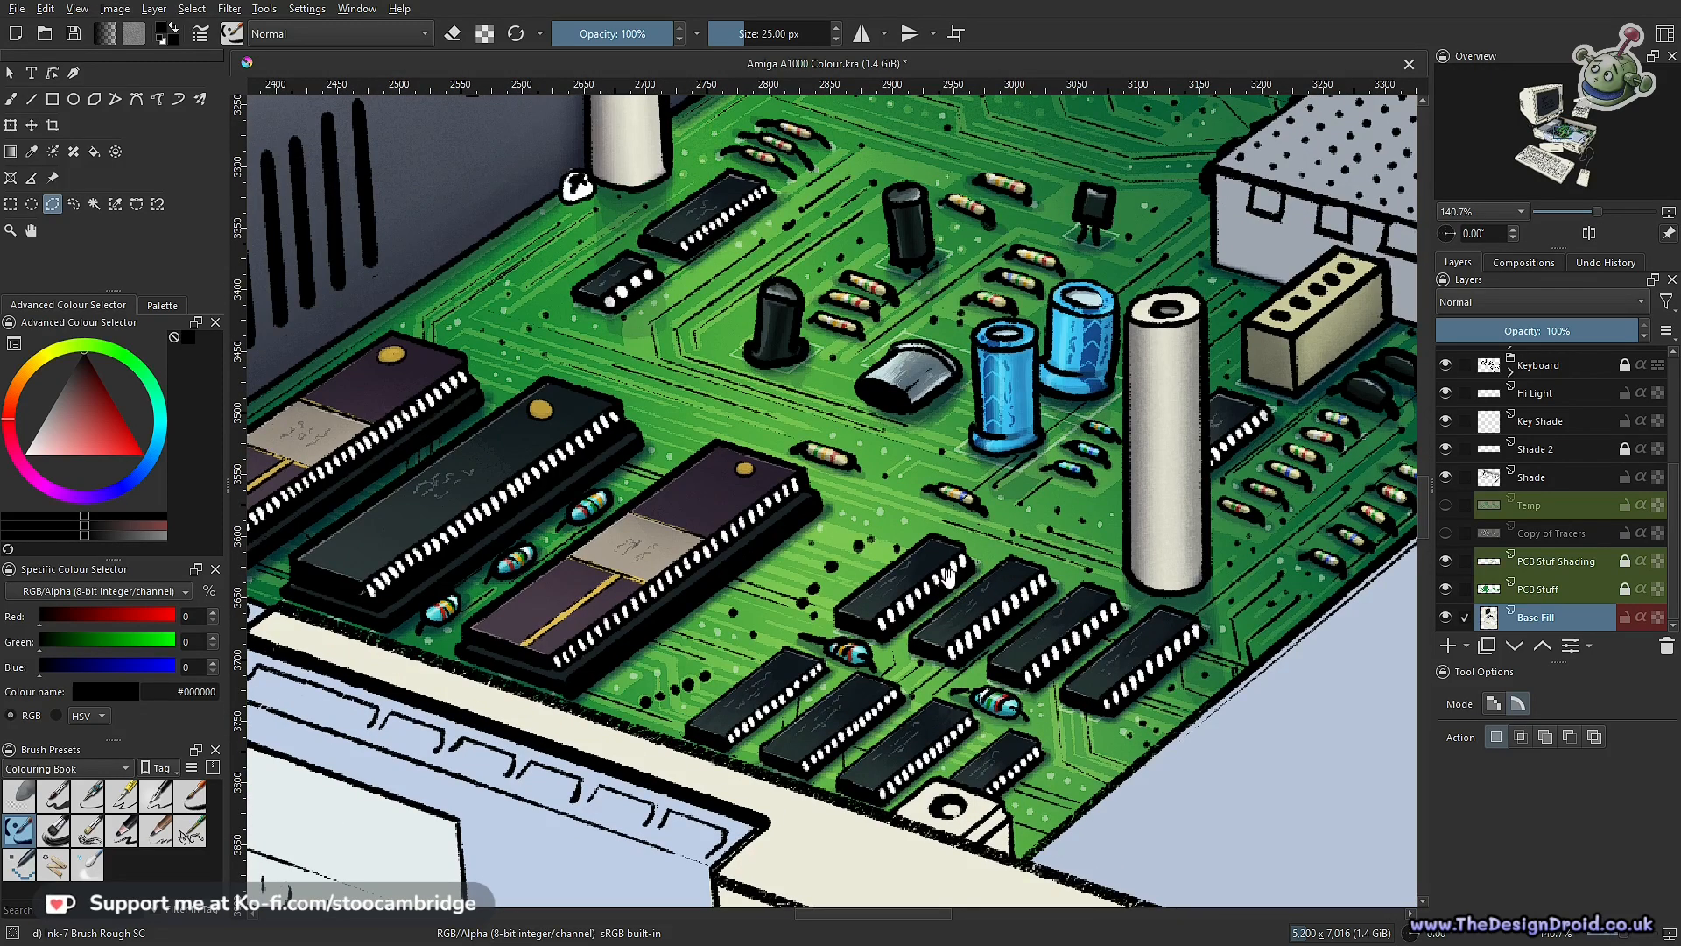
{"action": "left_click_drag", "start_coordinate": [988, 502], "coordinate": [966, 672]}
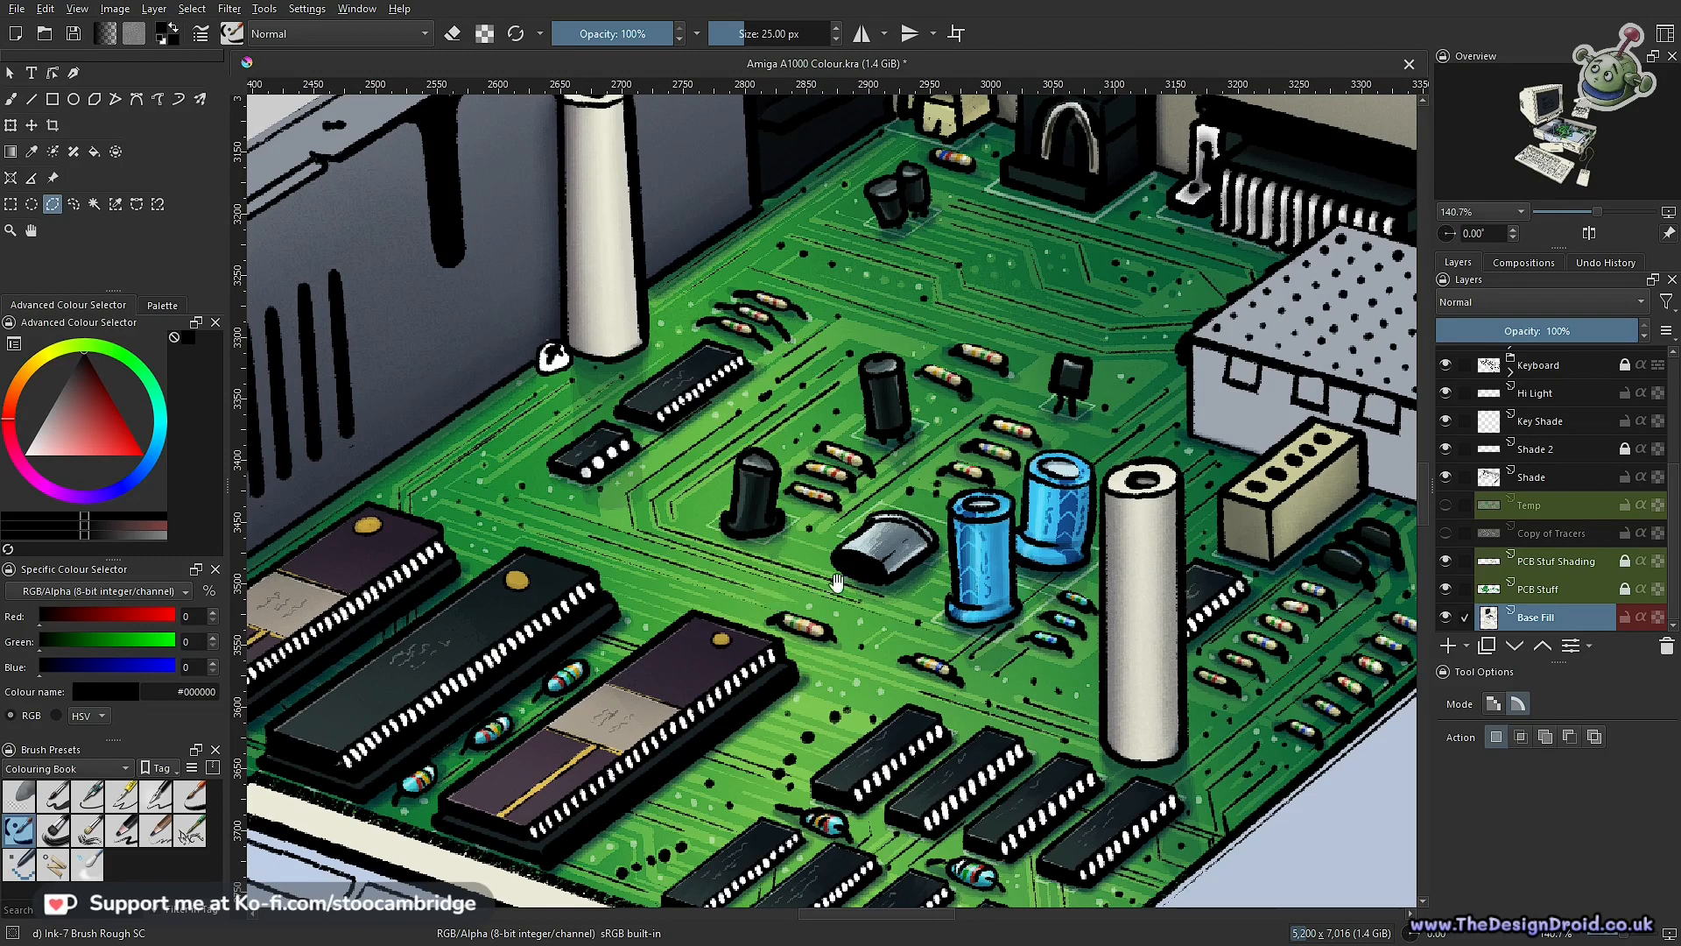
{"action": "left_click_drag", "start_coordinate": [841, 580], "coordinate": [906, 562]}
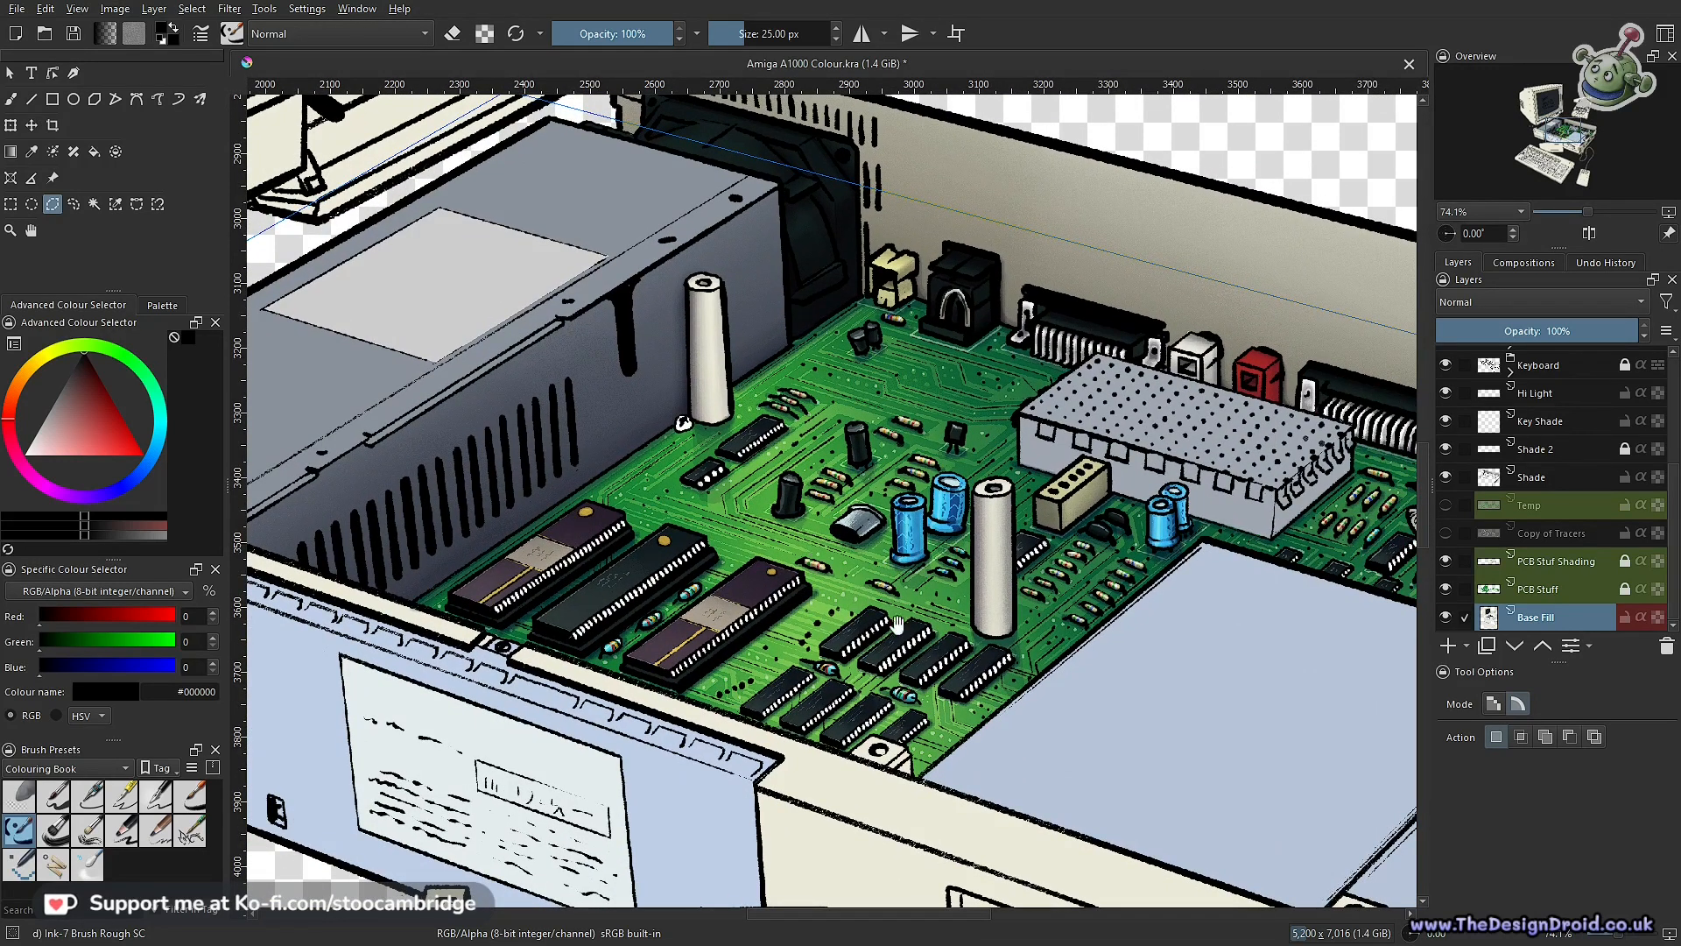
{"action": "left_click_drag", "start_coordinate": [830, 611], "coordinate": [995, 620]}
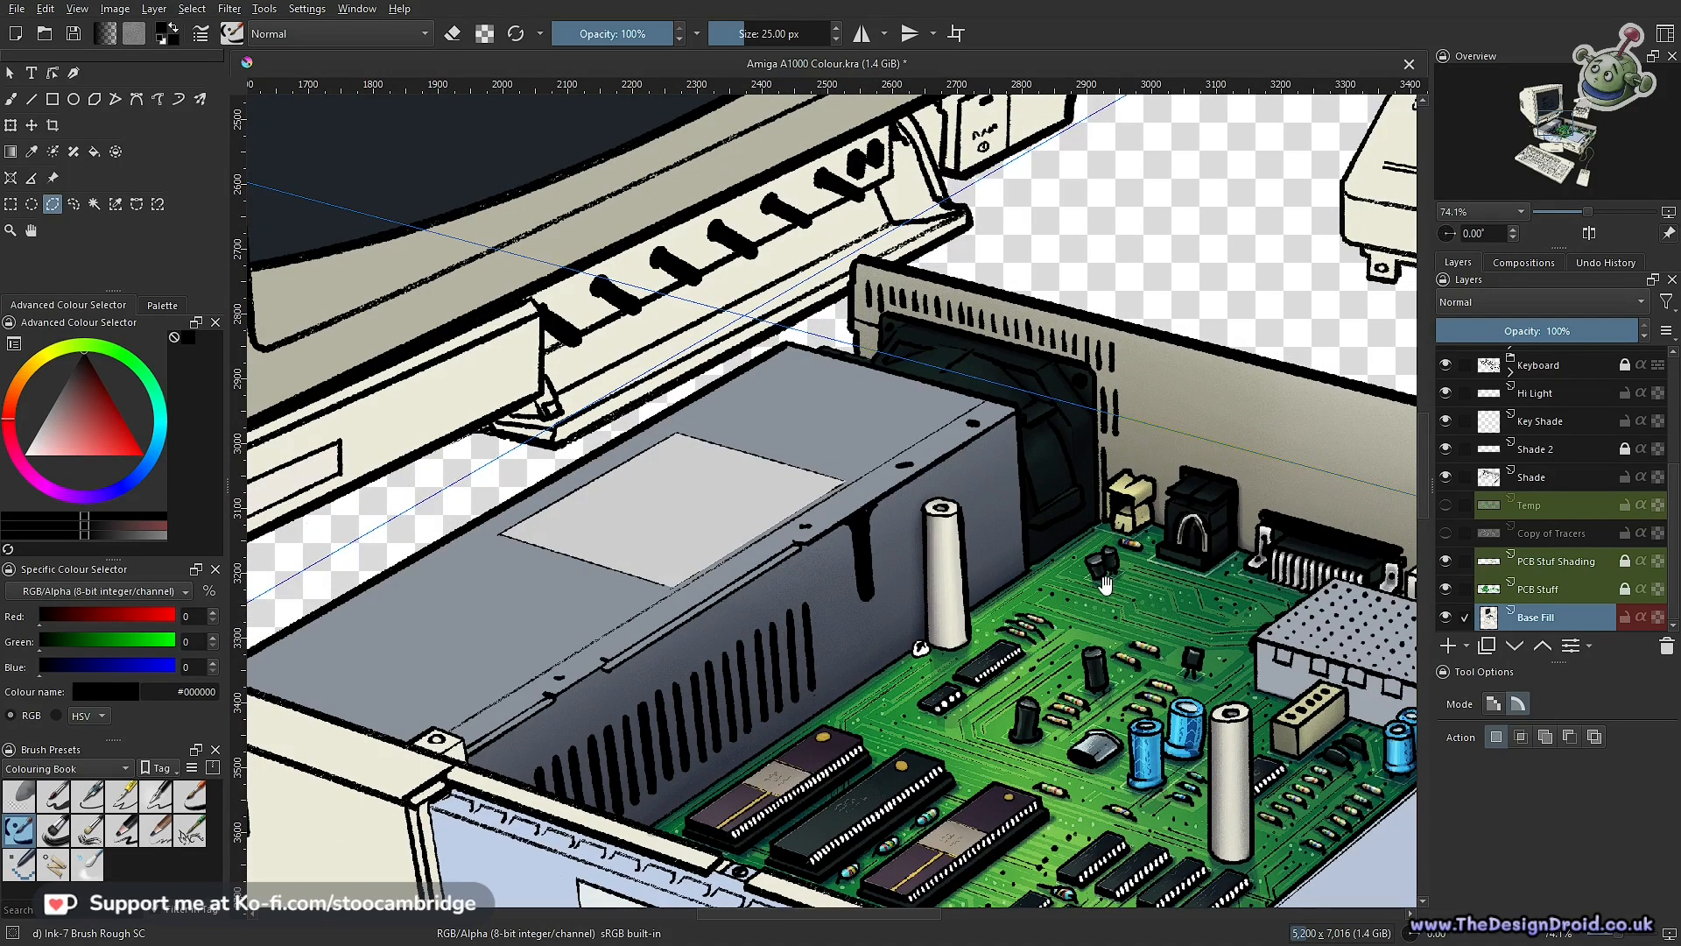
Examine the rest of the computer artwork, including the unshaded keyboard, front panel and mouse
{"action": "left_click_drag", "start_coordinate": [1099, 642], "coordinate": [946, 437]}
{"action": "left_click_drag", "start_coordinate": [1213, 639], "coordinate": [915, 615]}
{"action": "left_click_drag", "start_coordinate": [1093, 652], "coordinate": [1122, 622]}
{"action": "left_click_drag", "start_coordinate": [1041, 658], "coordinate": [790, 573]}
{"action": "left_click_drag", "start_coordinate": [995, 616], "coordinate": [923, 674]}
{"action": "left_click_drag", "start_coordinate": [657, 595], "coordinate": [1022, 594]}
{"action": "left_click_drag", "start_coordinate": [1120, 522], "coordinate": [1028, 560]}
{"action": "left_click_drag", "start_coordinate": [977, 716], "coordinate": [1064, 486]}
{"action": "left_click_drag", "start_coordinate": [1025, 589], "coordinate": [1064, 464]}
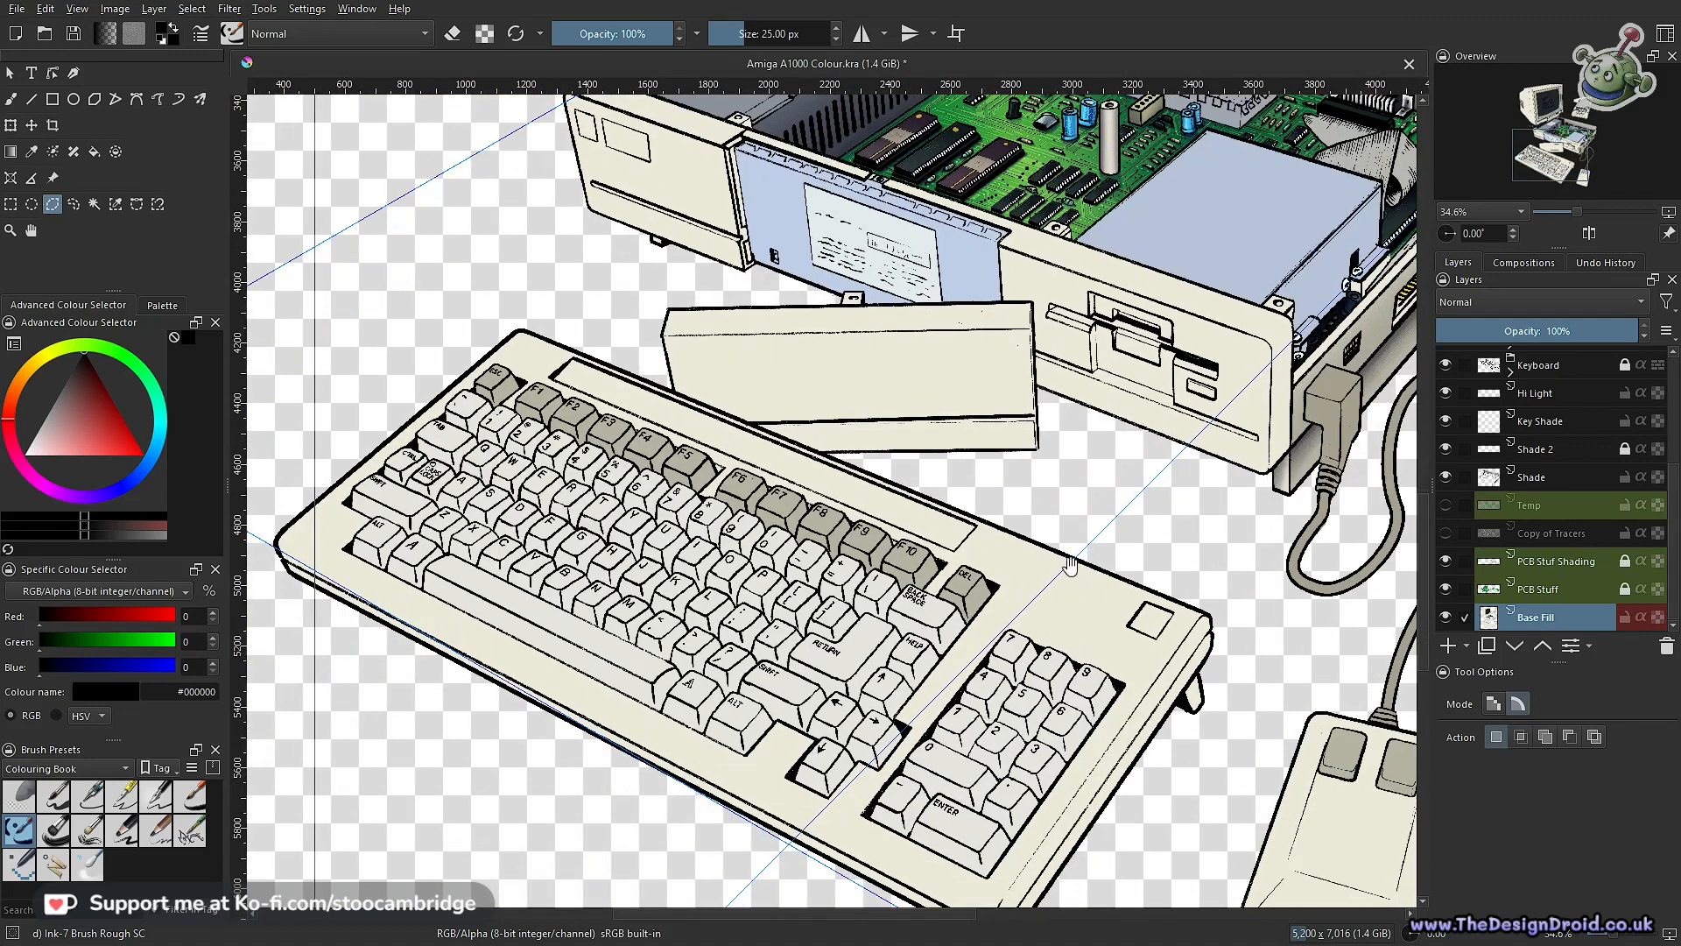
{"action": "left_click_drag", "start_coordinate": [1077, 551], "coordinate": [1139, 492]}
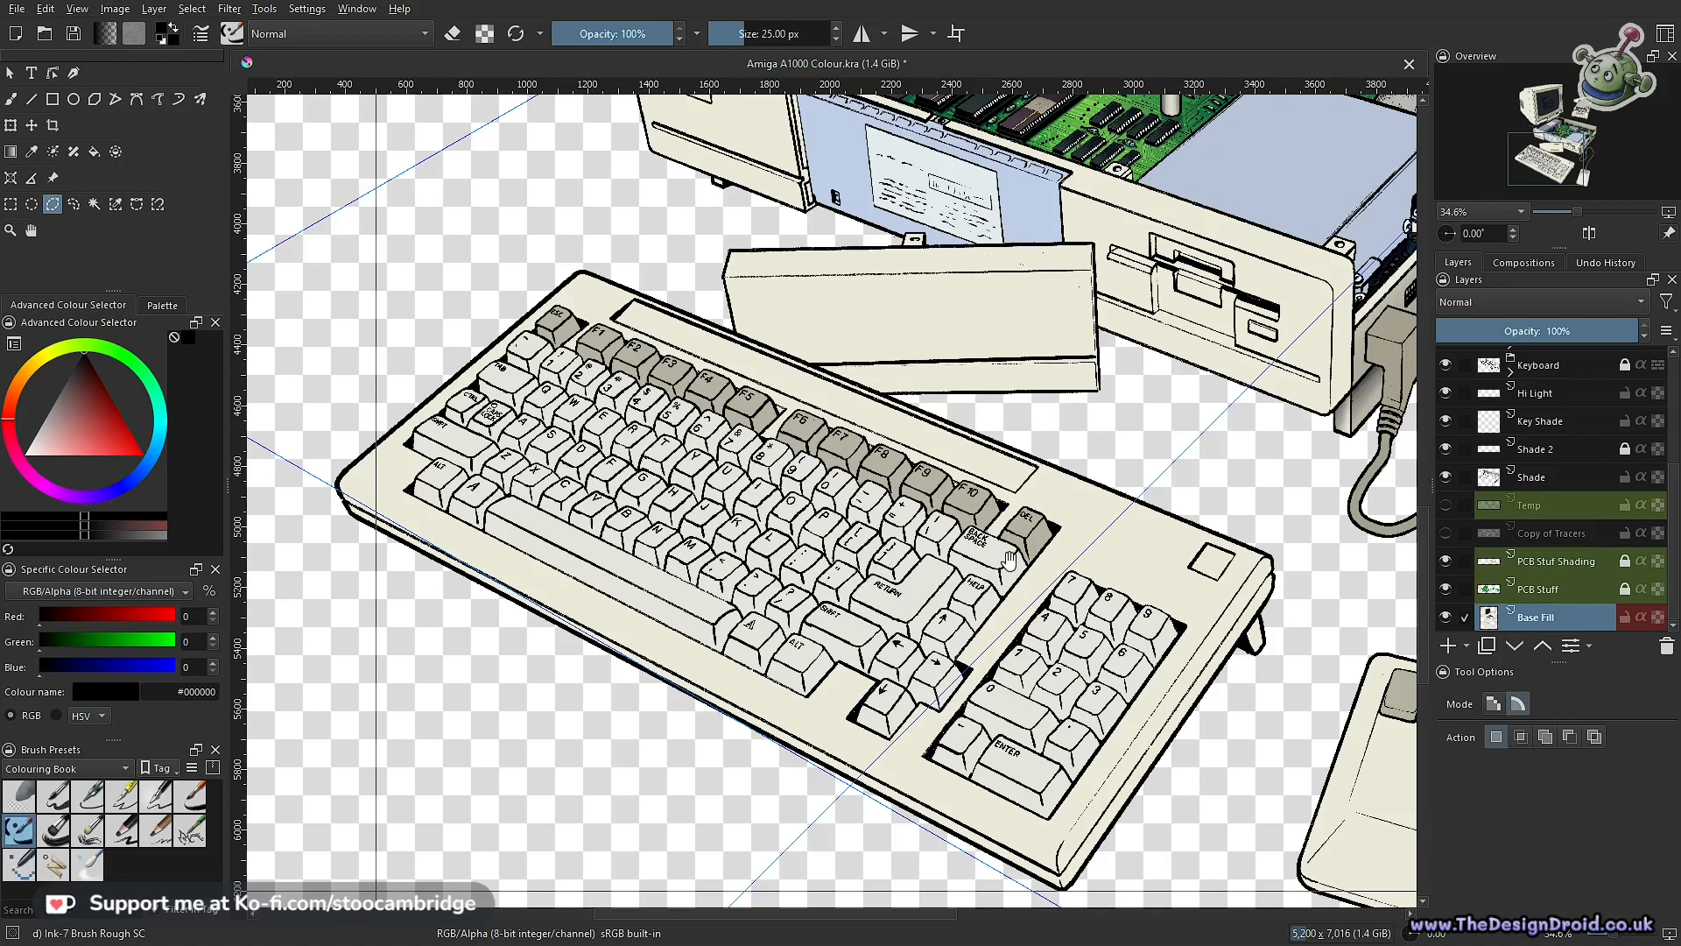
{"action": "left_click_drag", "start_coordinate": [1033, 523], "coordinate": [1147, 646]}
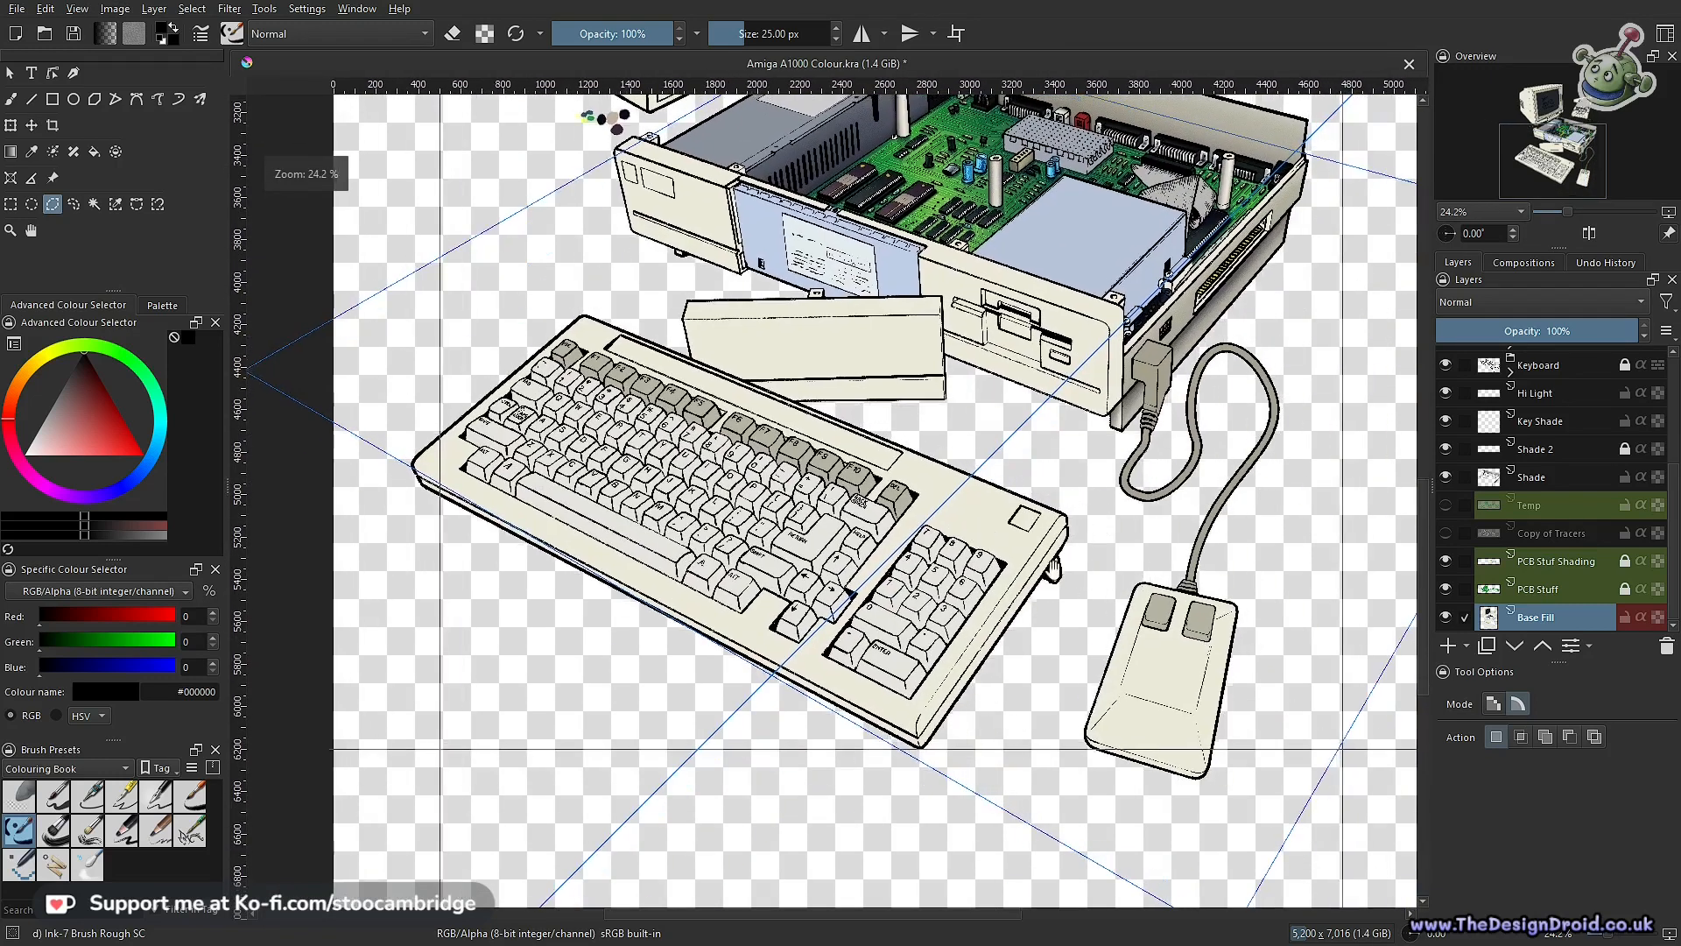
{"action": "left_click_drag", "start_coordinate": [900, 515], "coordinate": [968, 612]}
{"action": "scroll", "coordinate": [761, 524], "scroll_direction": "up", "scroll_amount": 2}
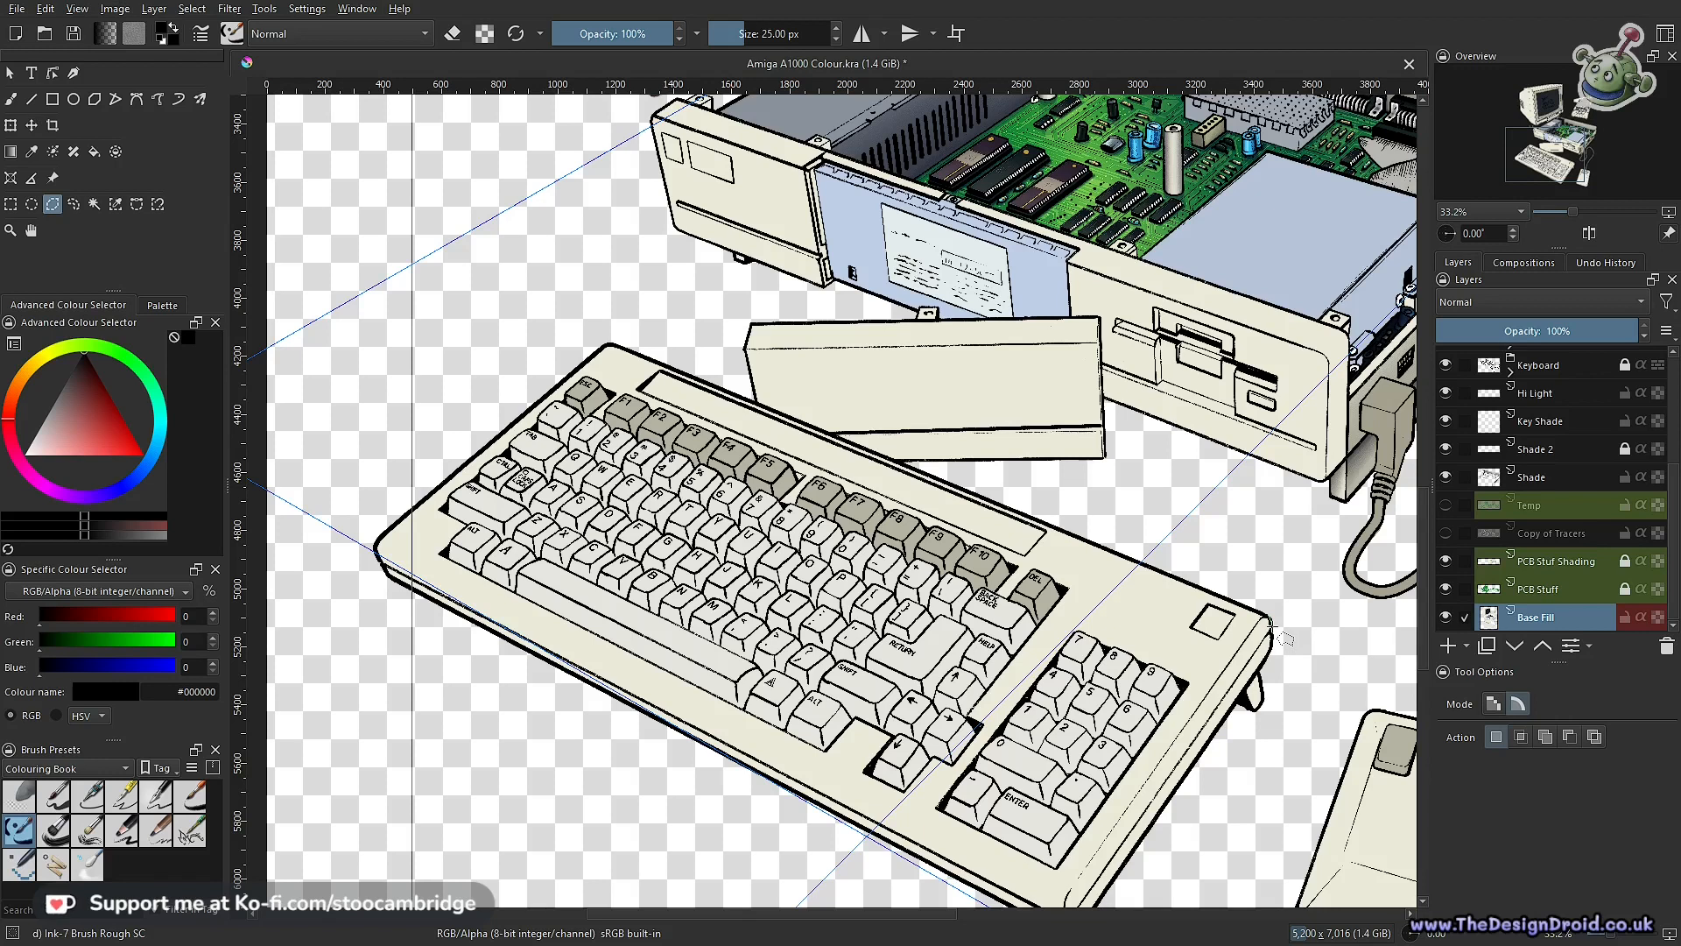
Select the keyboard's keys by their fill colours with the Similar Colour Selection tool on the Base Fill layer
{"action": "left_click", "coordinate": [116, 207]}
{"action": "left_click_drag", "start_coordinate": [934, 660], "coordinate": [1078, 409]}
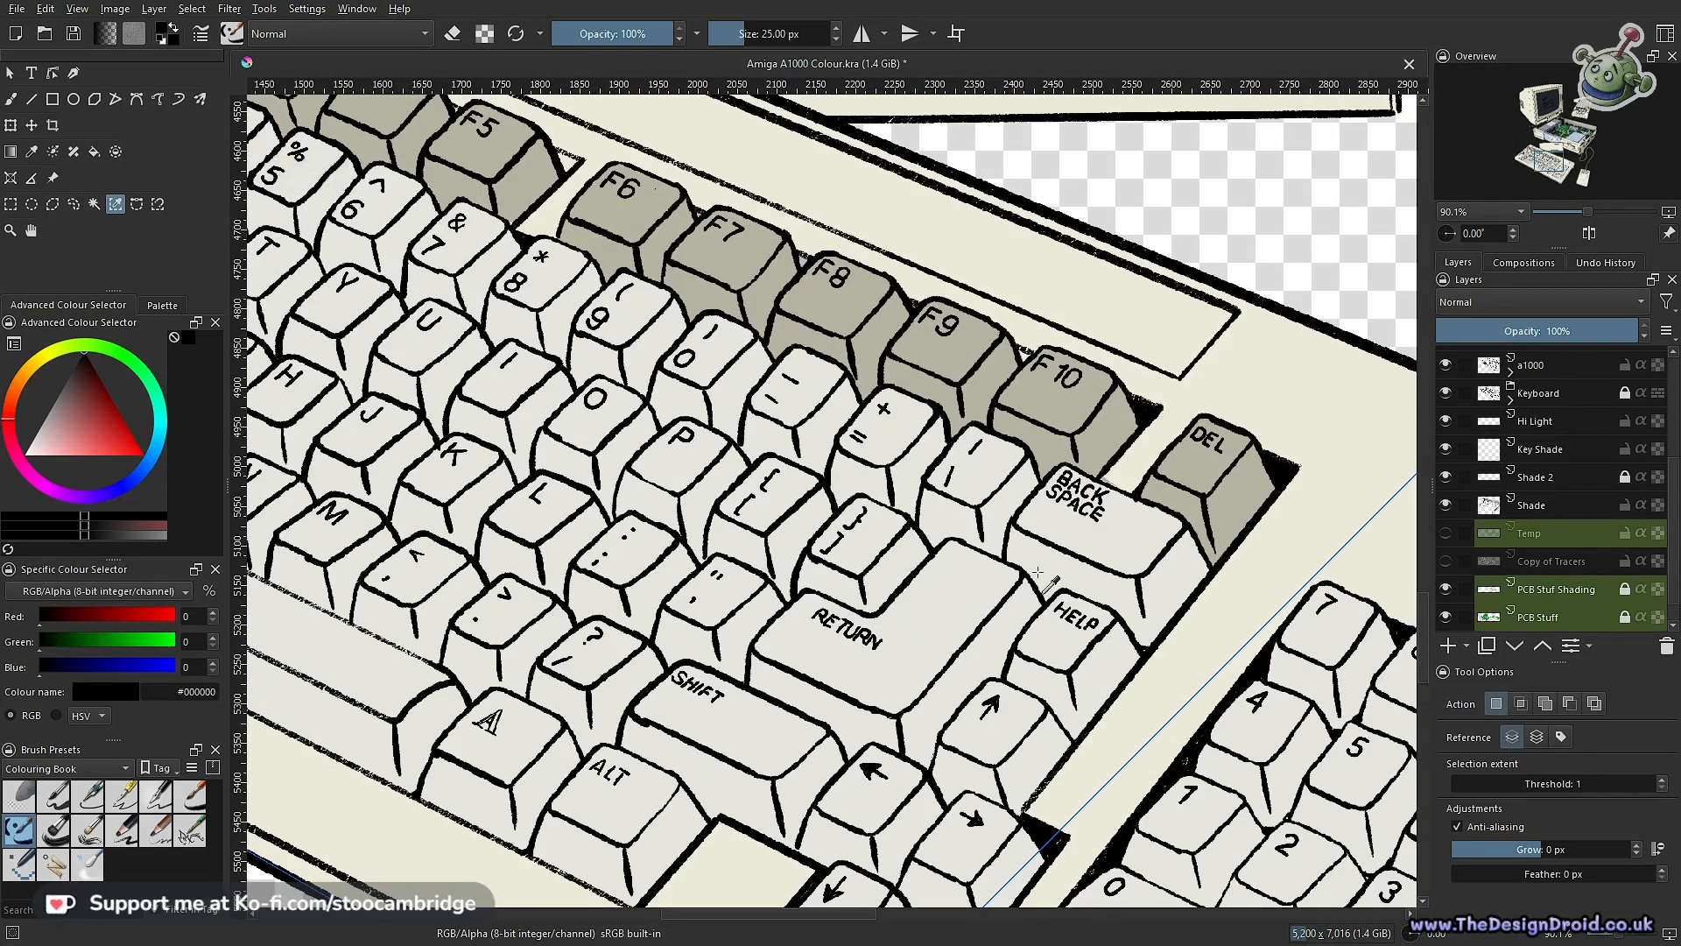
{"action": "left_click", "coordinate": [1038, 565]}
{"action": "scroll", "coordinate": [1156, 632], "scroll_direction": "down", "scroll_amount": 5}
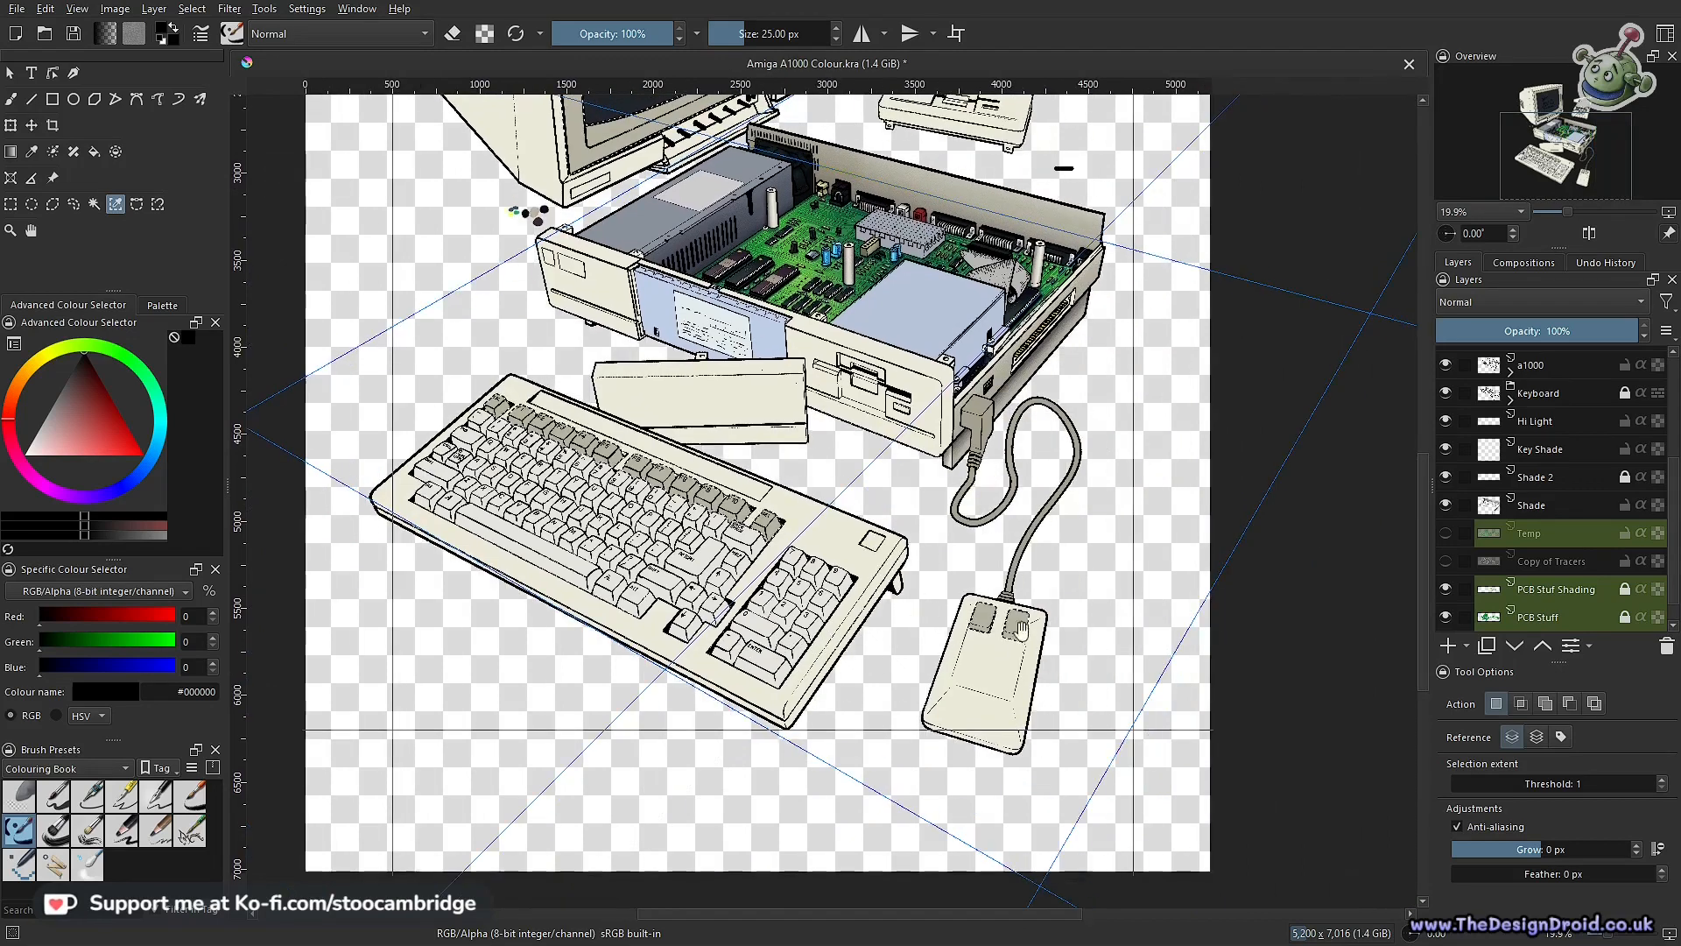
{"action": "left_click_drag", "start_coordinate": [870, 584], "coordinate": [898, 849]}
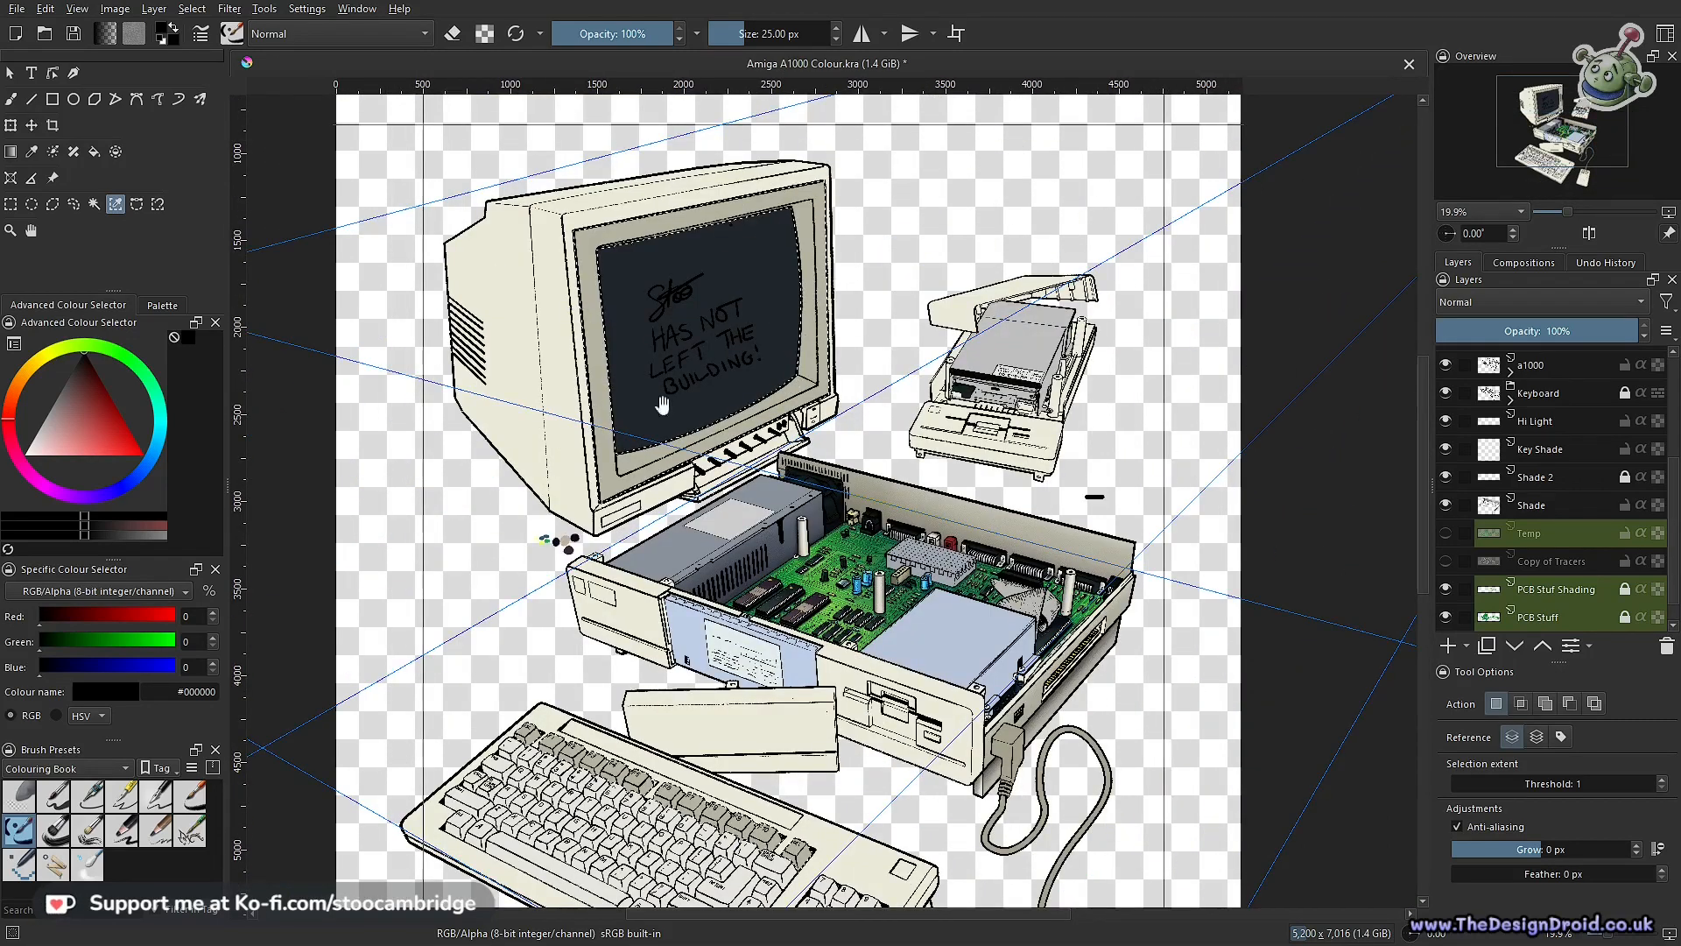
{"action": "left_click_drag", "start_coordinate": [772, 700], "coordinate": [921, 473]}
{"action": "scroll", "coordinate": [882, 686], "scroll_direction": "up", "scroll_amount": 3}
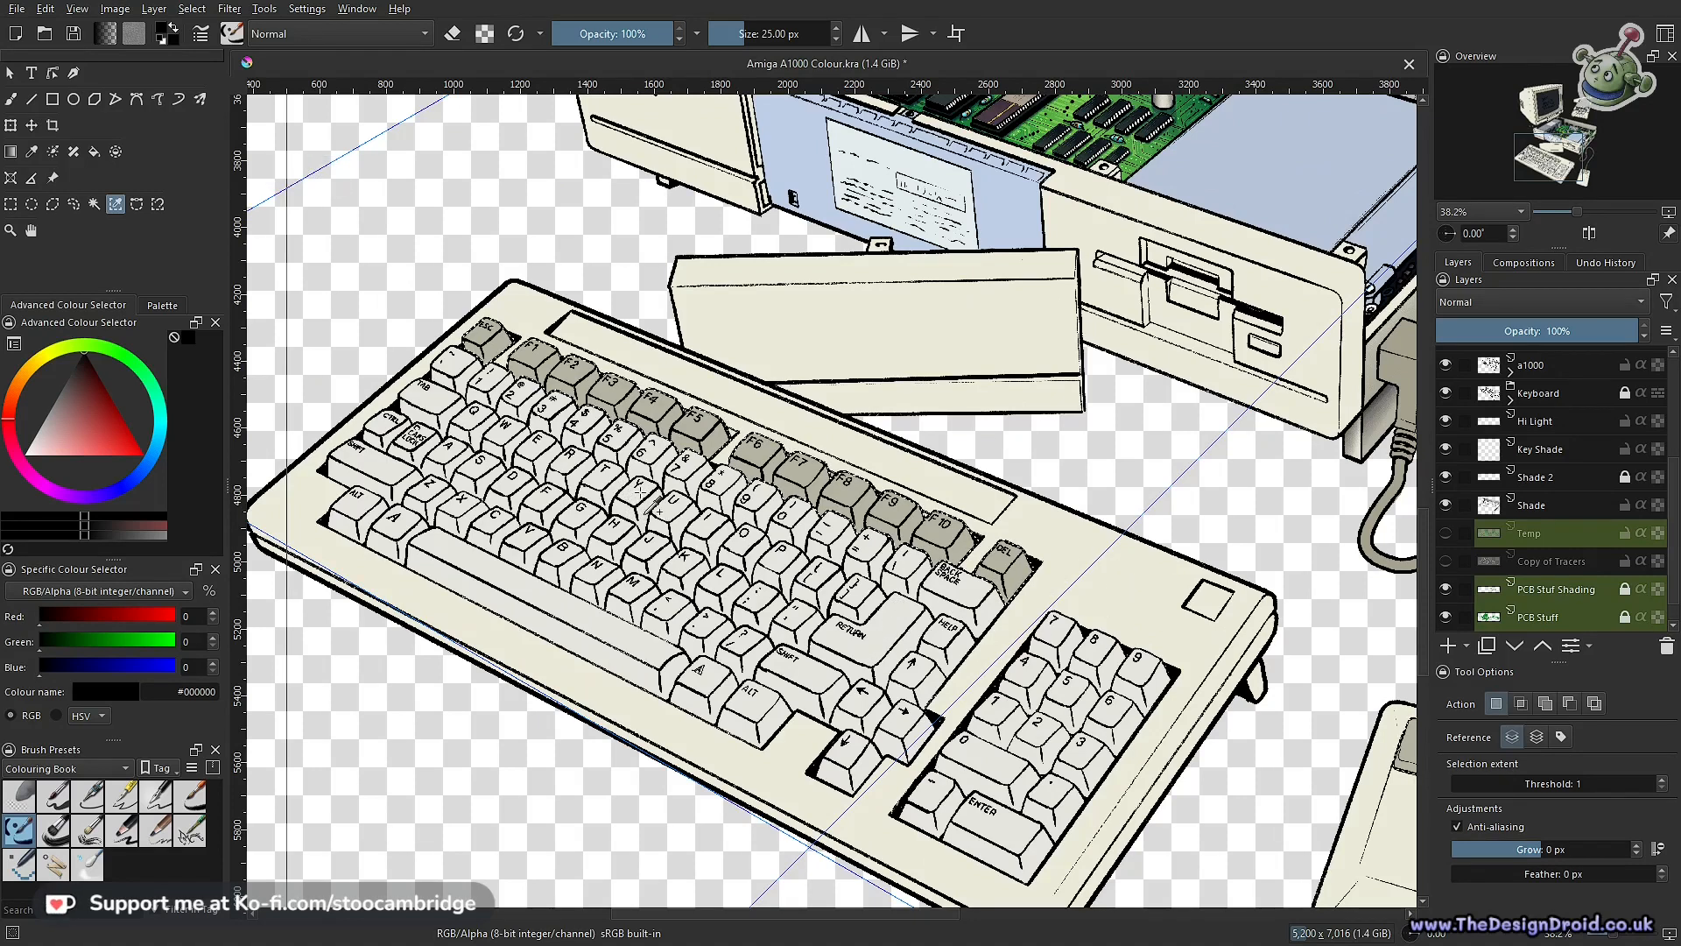
{"action": "left_click", "coordinate": [927, 704]}
Make the Key Shade layer active while keeping the key selection
{"action": "mouse_move", "coordinate": [1674, 492]}
{"action": "left_mouse_down"}
{"action": "mouse_move", "coordinate": [1672, 455]}
{"action": "mouse_move", "coordinate": [1660, 487]}
{"action": "left_mouse_up"}
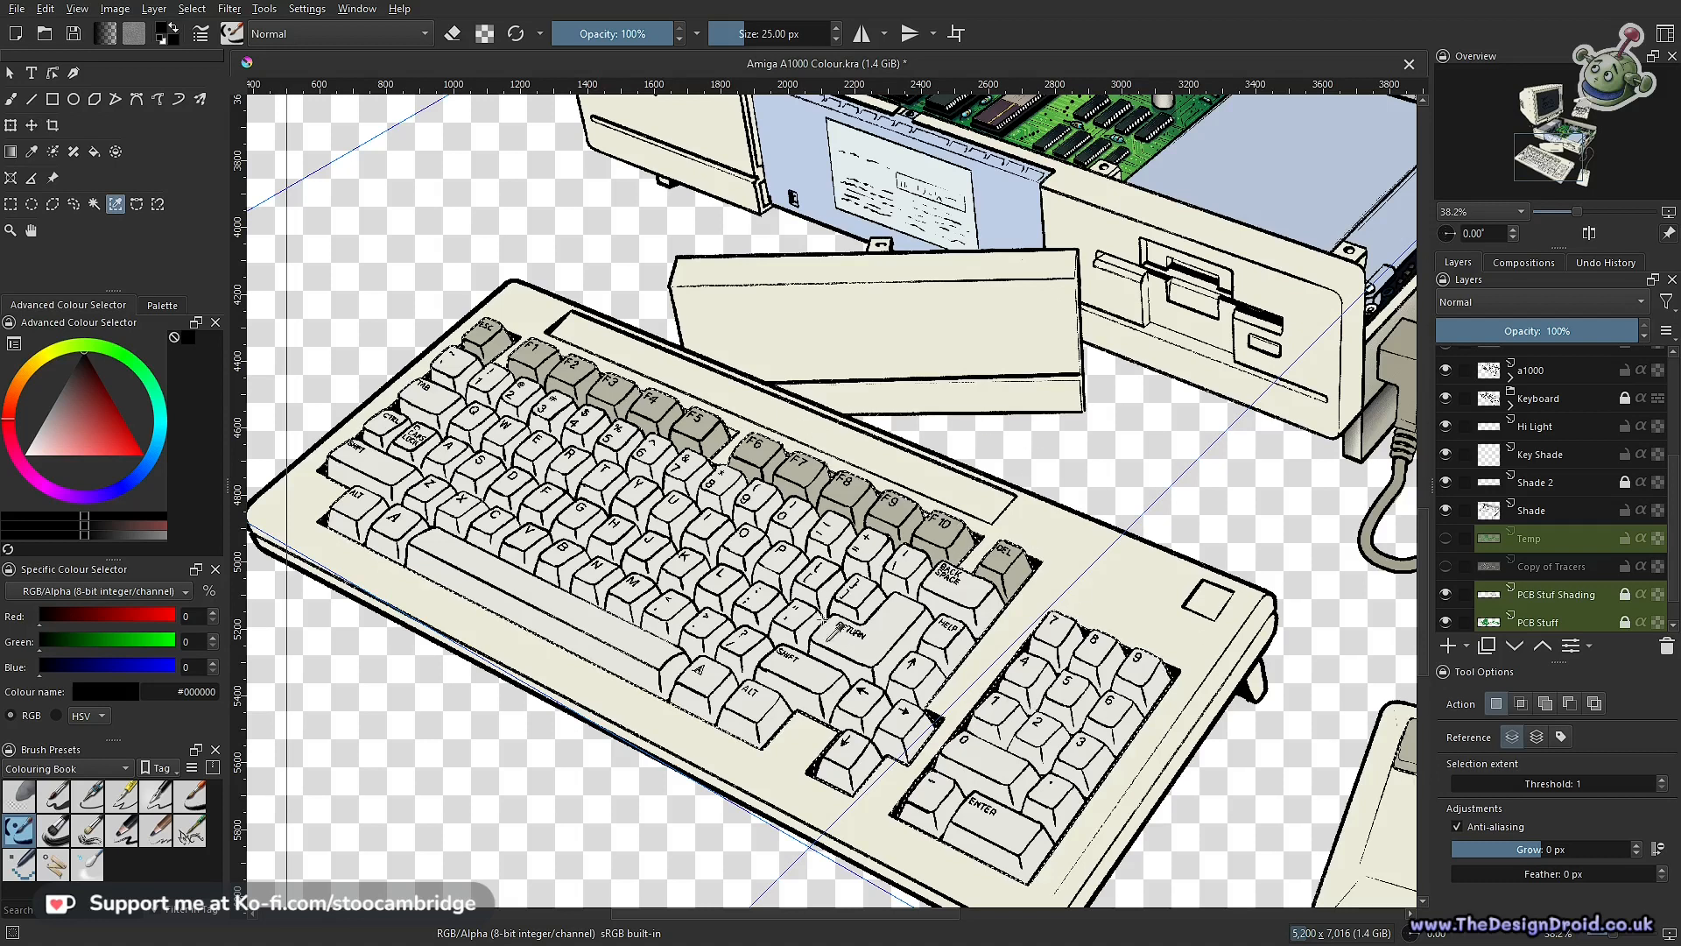
{"action": "mouse_move", "coordinate": [1670, 563]}
{"action": "left_mouse_down"}
{"action": "mouse_move", "coordinate": [1670, 528]}
{"action": "mouse_move", "coordinate": [1677, 588]}
{"action": "left_mouse_up"}
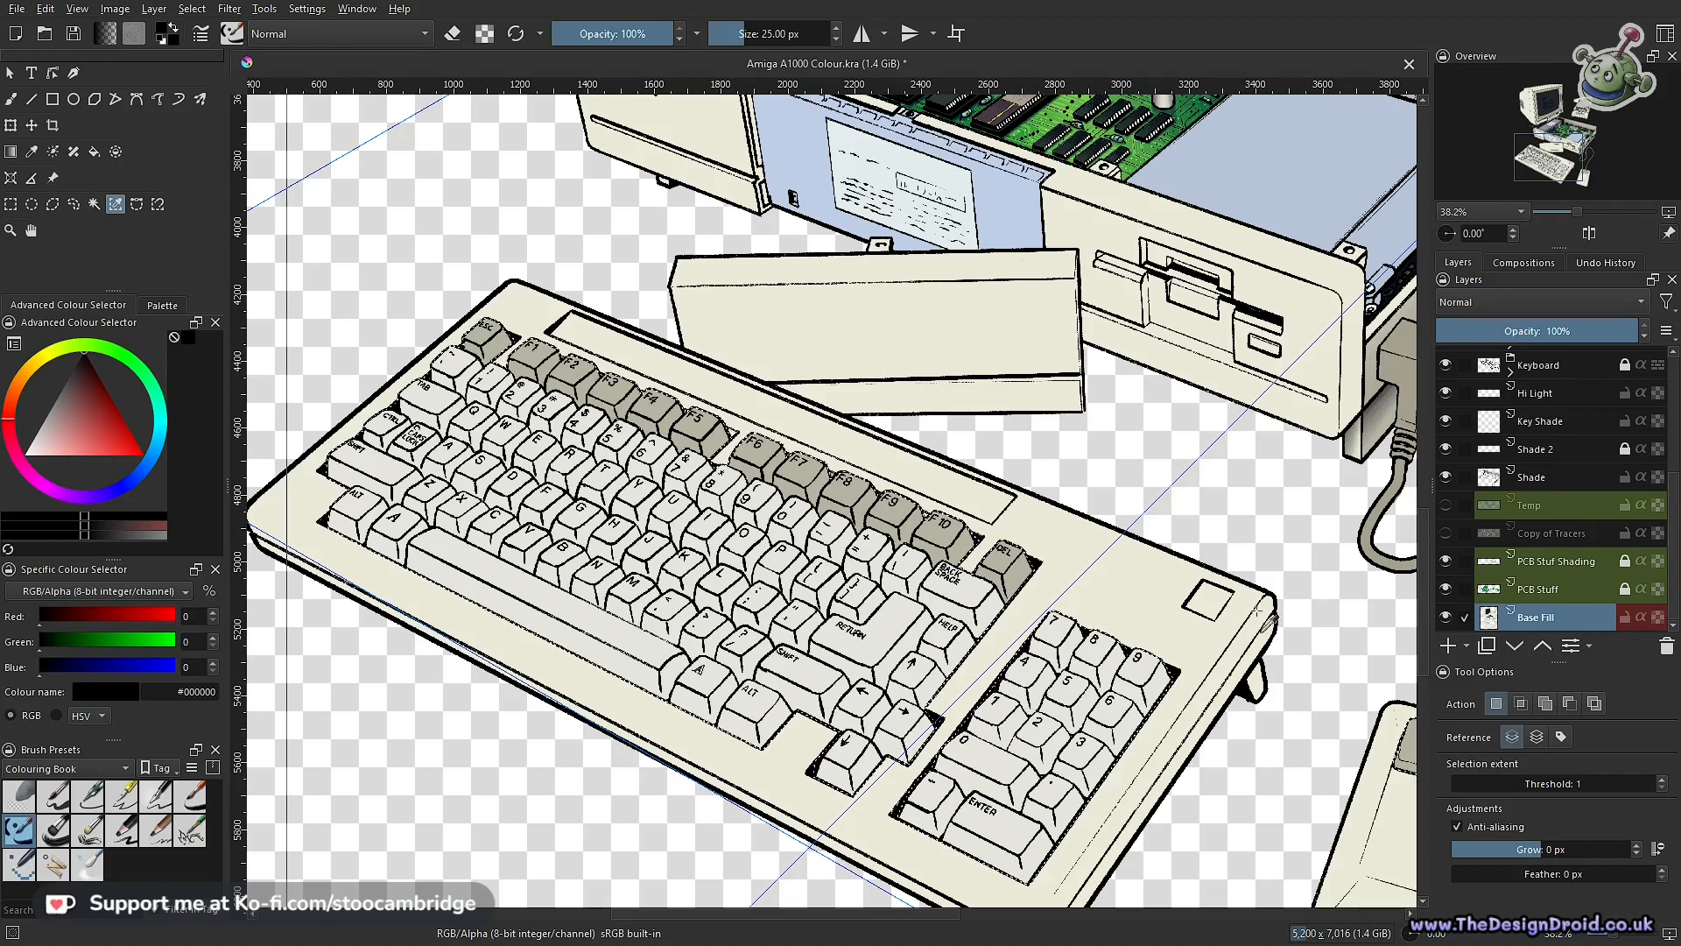
{"action": "scroll", "coordinate": [1675, 574], "scroll_direction": "up", "scroll_amount": 4}
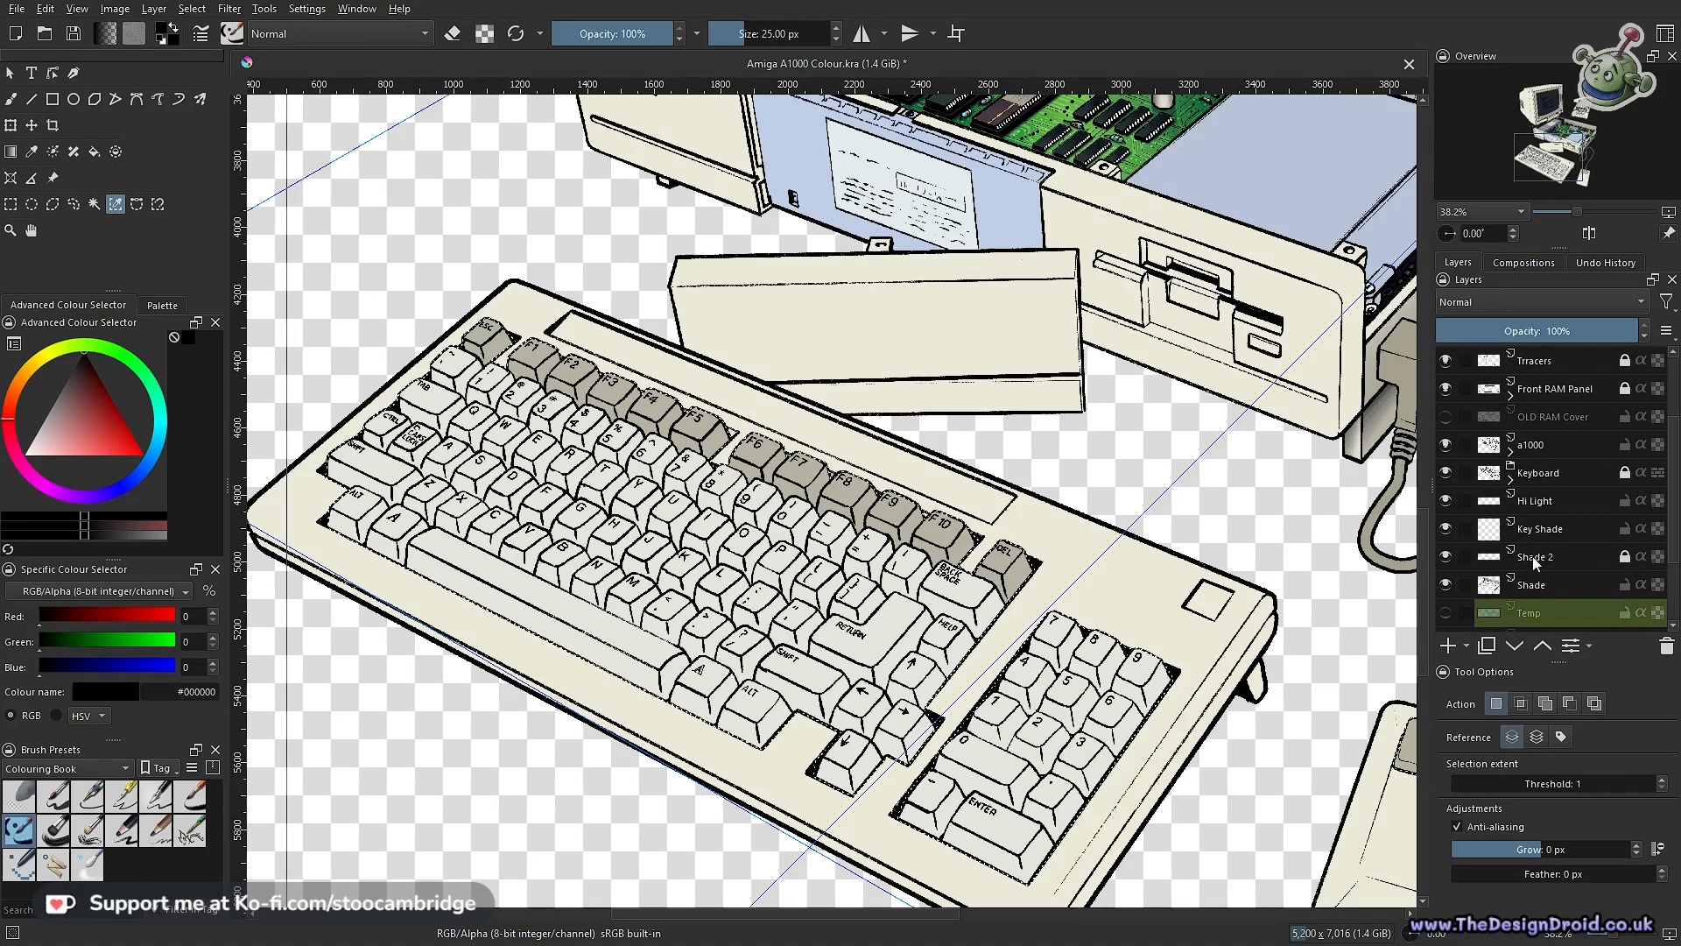
{"action": "left_click", "coordinate": [1541, 533]}
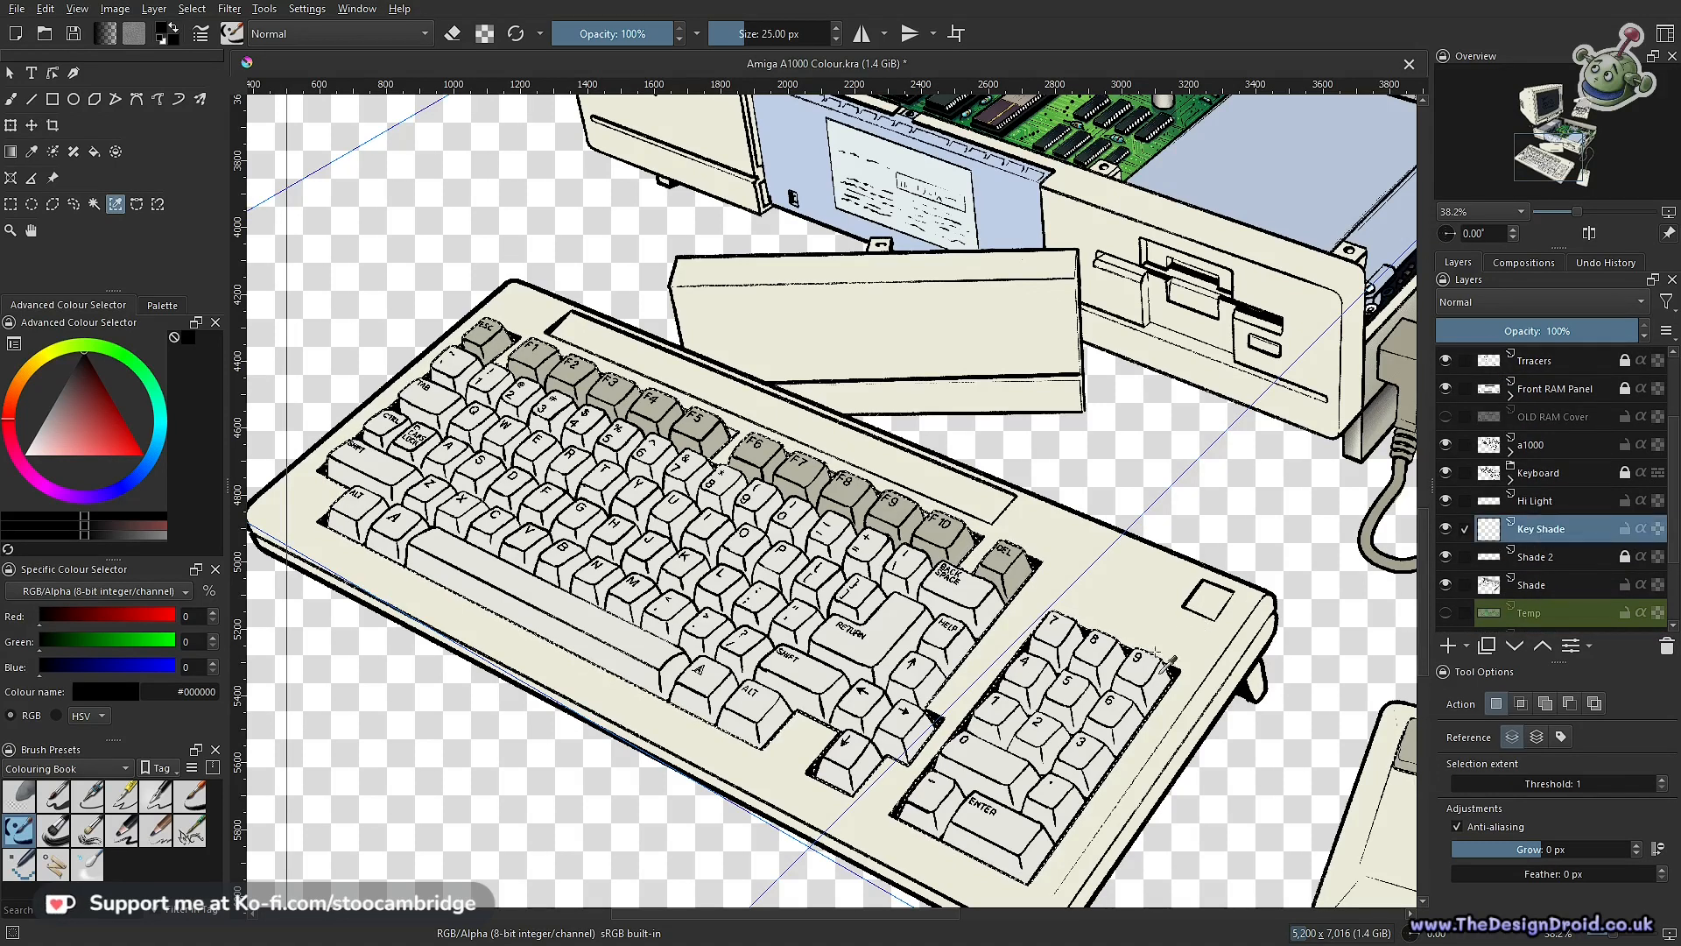
Subtract the monitor from the selection by outlining it with the Polygonal Selection tool
{"action": "left_click_drag", "start_coordinate": [606, 354], "coordinate": [618, 677]}
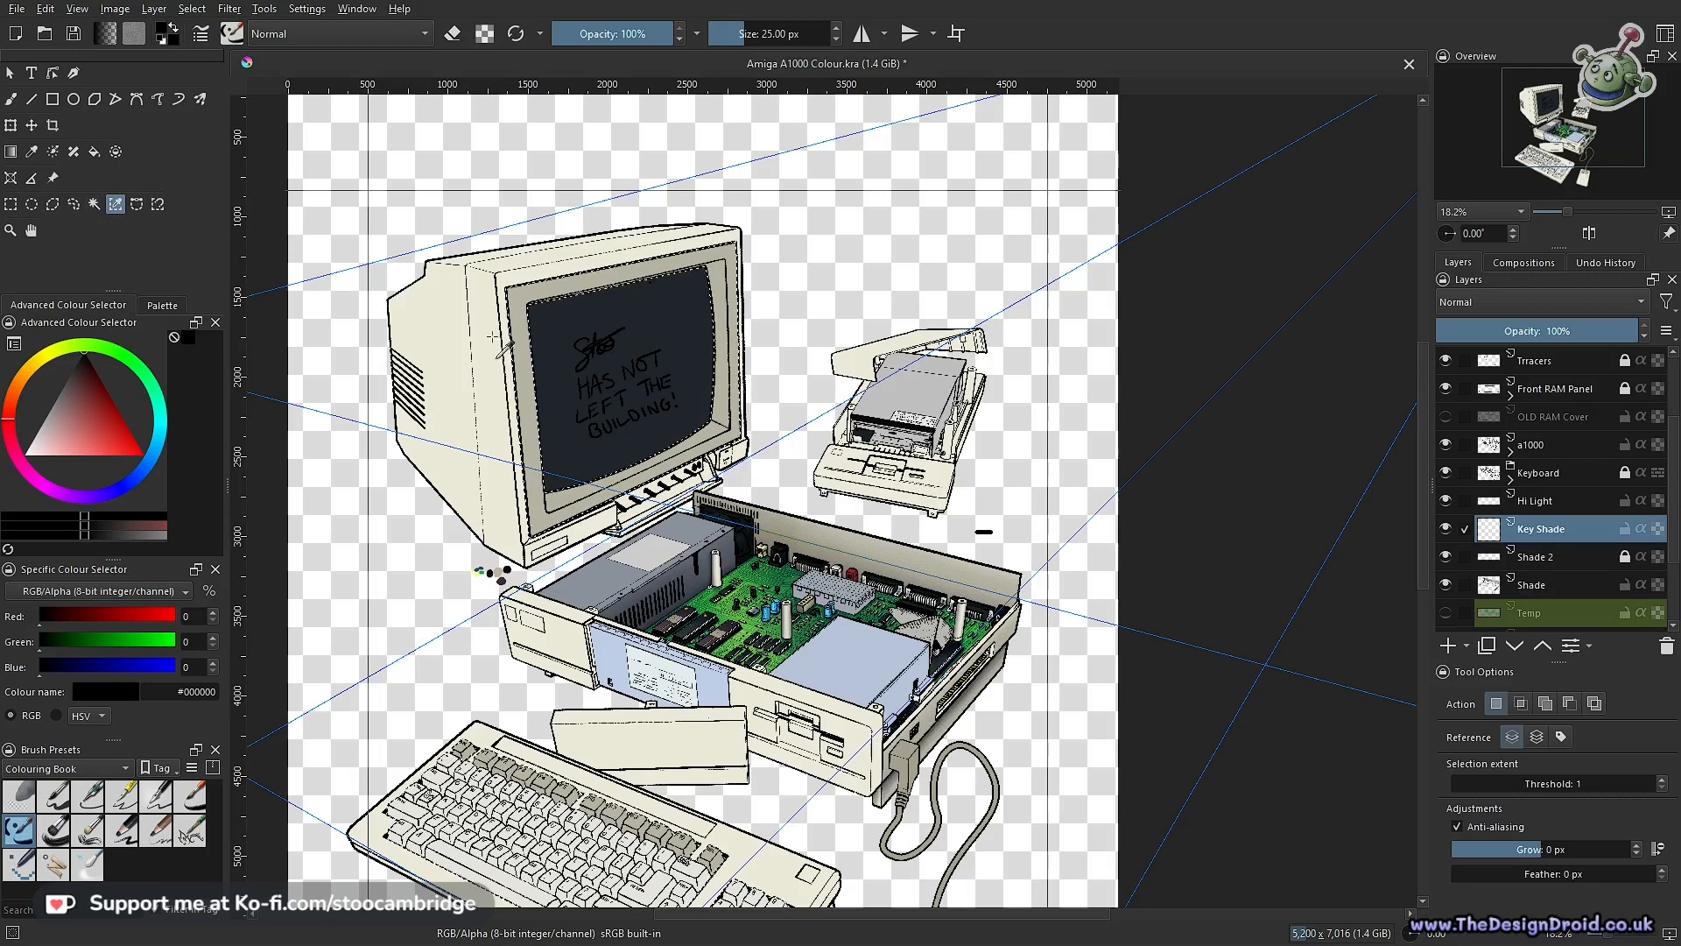
{"action": "left_click", "coordinate": [52, 204]}
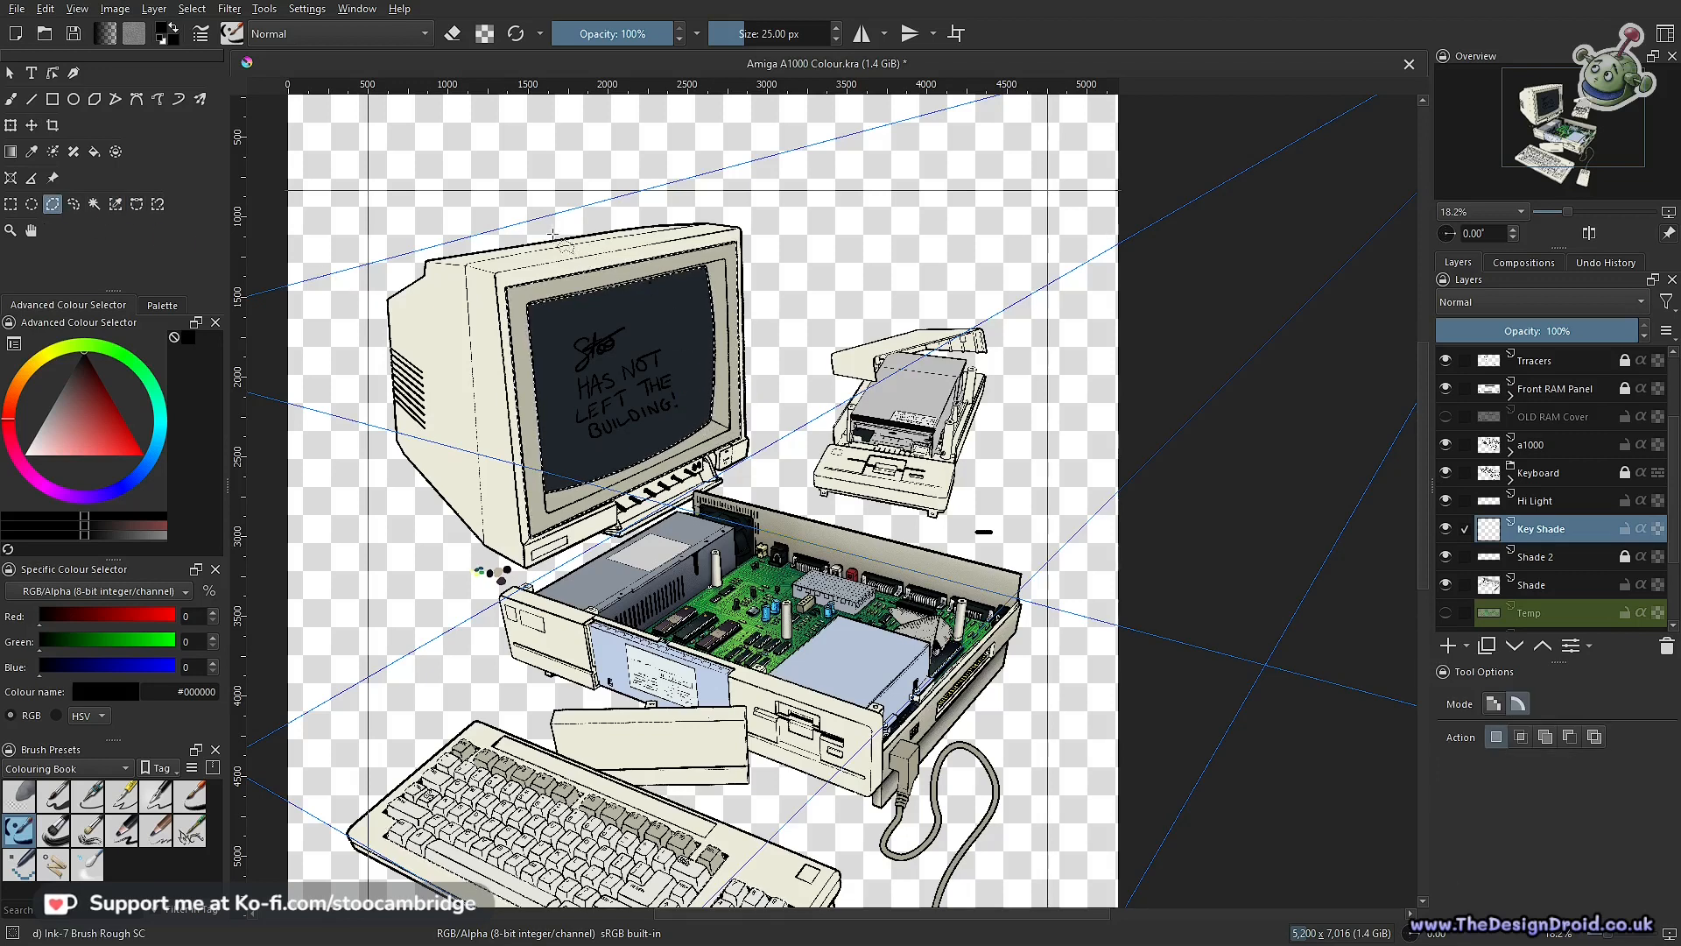
{"action": "left_click", "coordinate": [438, 229]}
{"action": "left_click", "coordinate": [727, 170]}
{"action": "left_click", "coordinate": [819, 298]}
{"action": "left_click", "coordinate": [783, 453]}
{"action": "left_click", "coordinate": [560, 573]}
{"action": "left_click", "coordinate": [448, 599]}
{"action": "left_click", "coordinate": [377, 469]}
{"action": "left_click", "coordinate": [361, 327]}
{"action": "left_click", "coordinate": [438, 230]}
Subtract the mouse buttons from the selection with a polygonal outline around the mouse
{"action": "left_click_drag", "start_coordinate": [854, 548], "coordinate": [852, 597]}
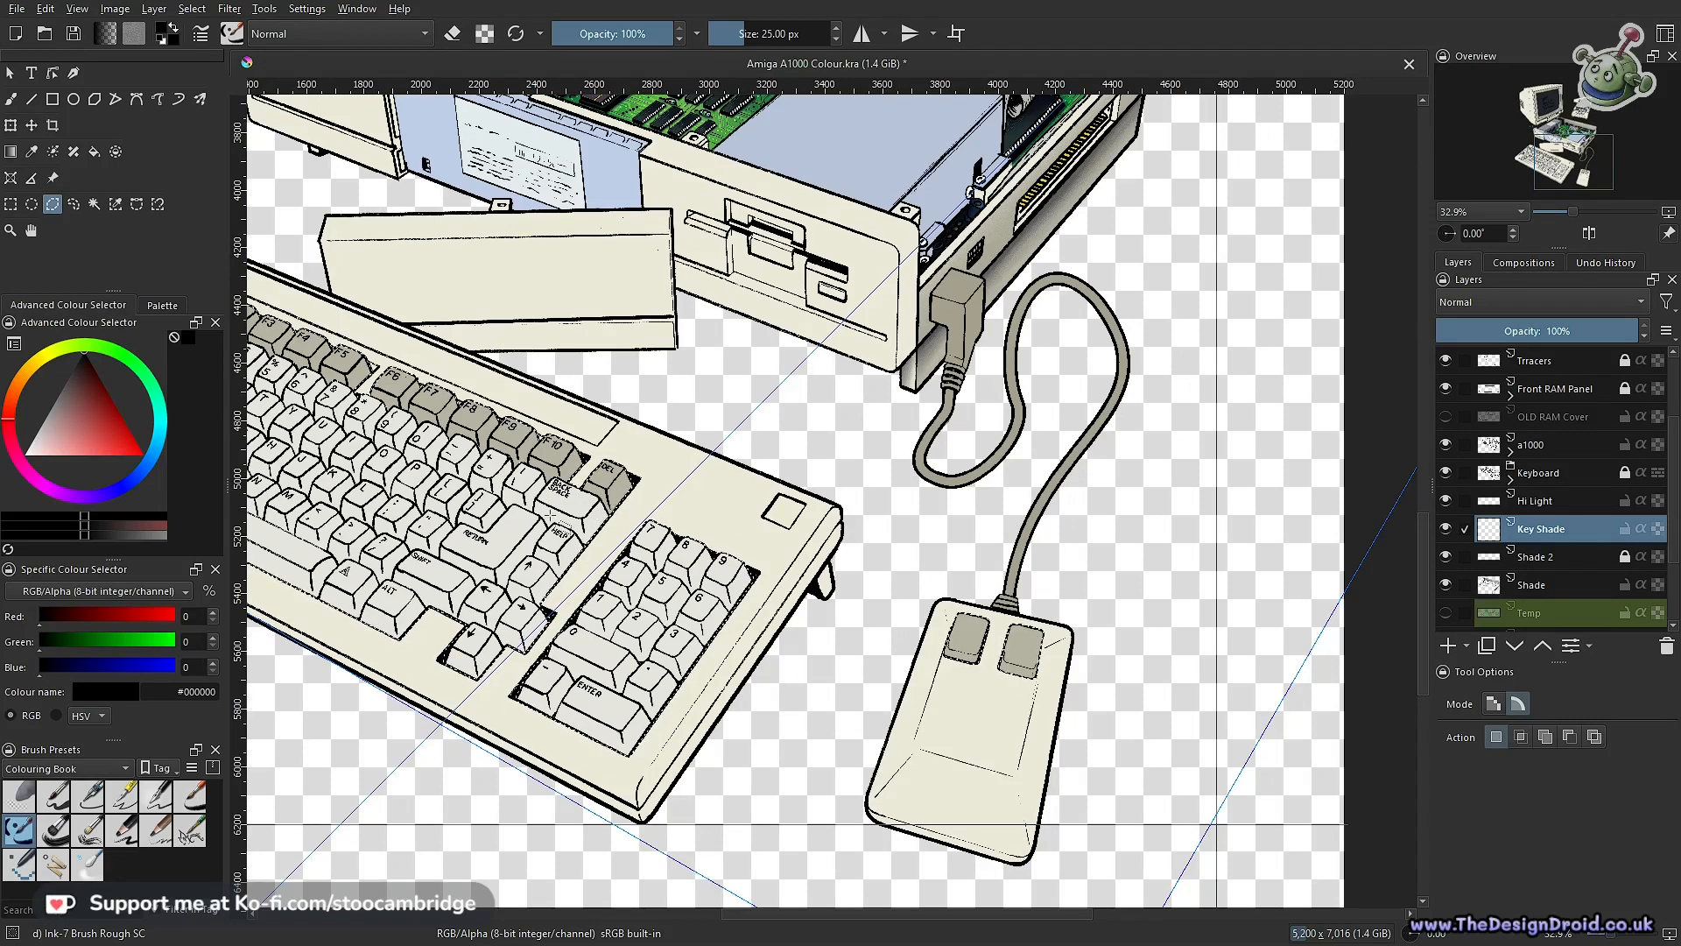
{"action": "left_click", "coordinate": [927, 567]}
{"action": "left_click", "coordinate": [1090, 571]}
{"action": "left_click", "coordinate": [1142, 627]}
{"action": "left_click_drag", "start_coordinate": [865, 524], "coordinate": [865, 592]}
{"action": "left_click_drag", "start_coordinate": [814, 473], "coordinate": [992, 812]}
{"action": "left_click_drag", "start_coordinate": [996, 431], "coordinate": [942, 639]}
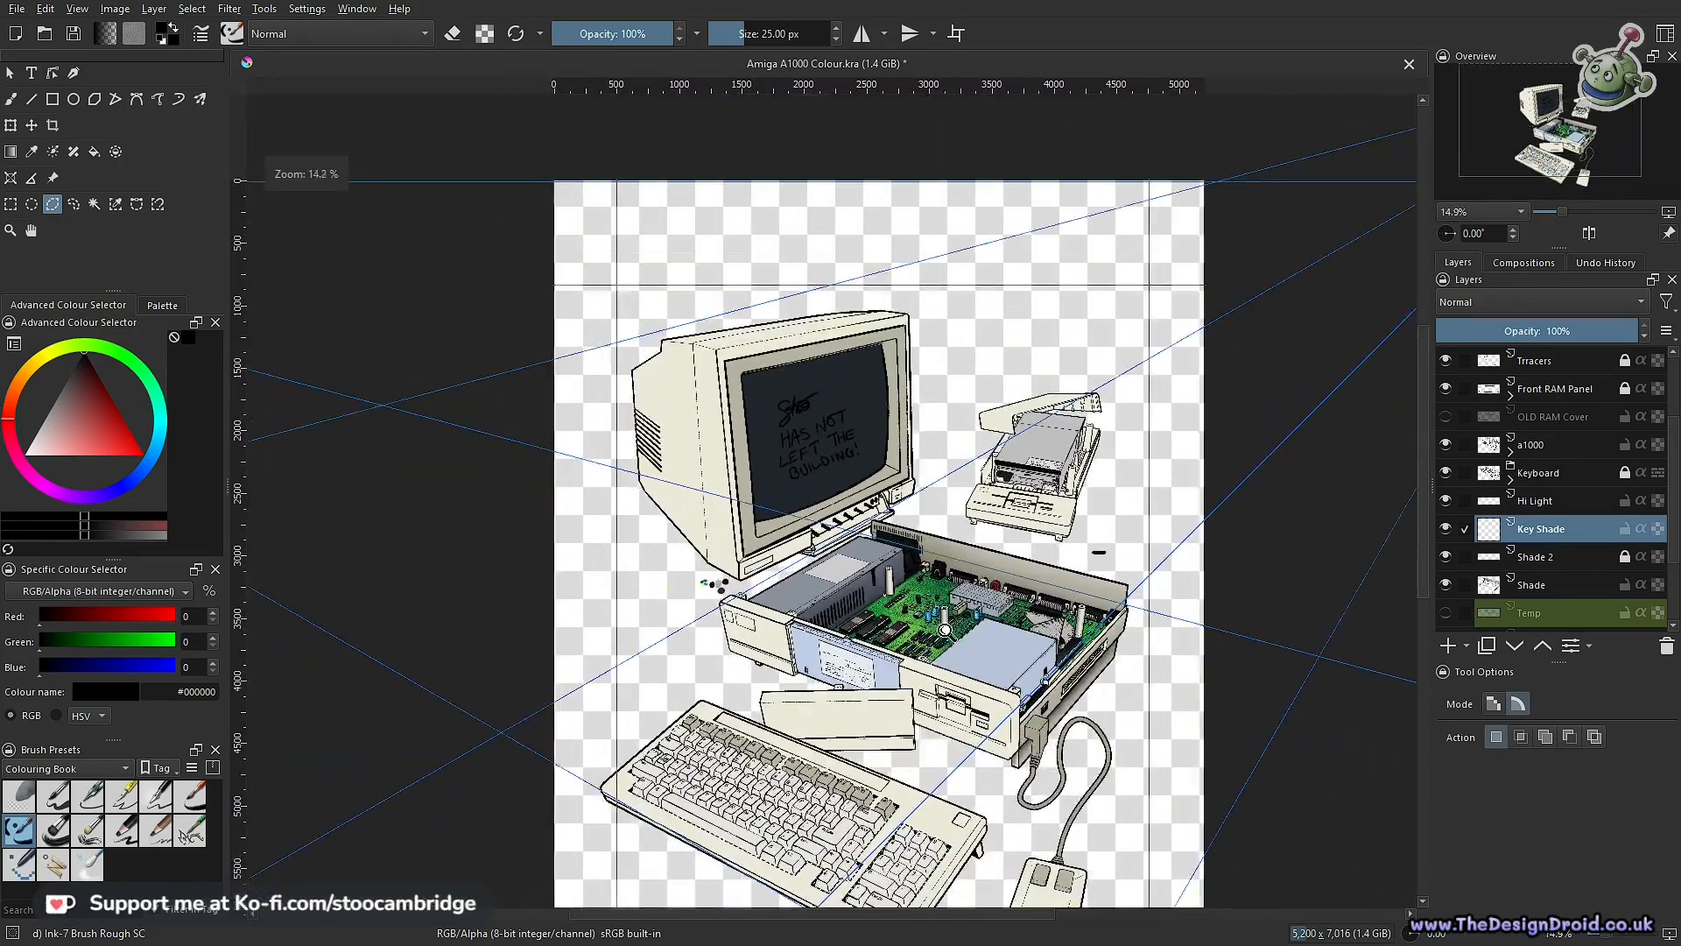
Fill the selected keys with red #bb0000 on the Key Shade layer
{"action": "scroll", "coordinate": [943, 638], "scroll_direction": "up", "scroll_amount": 4}
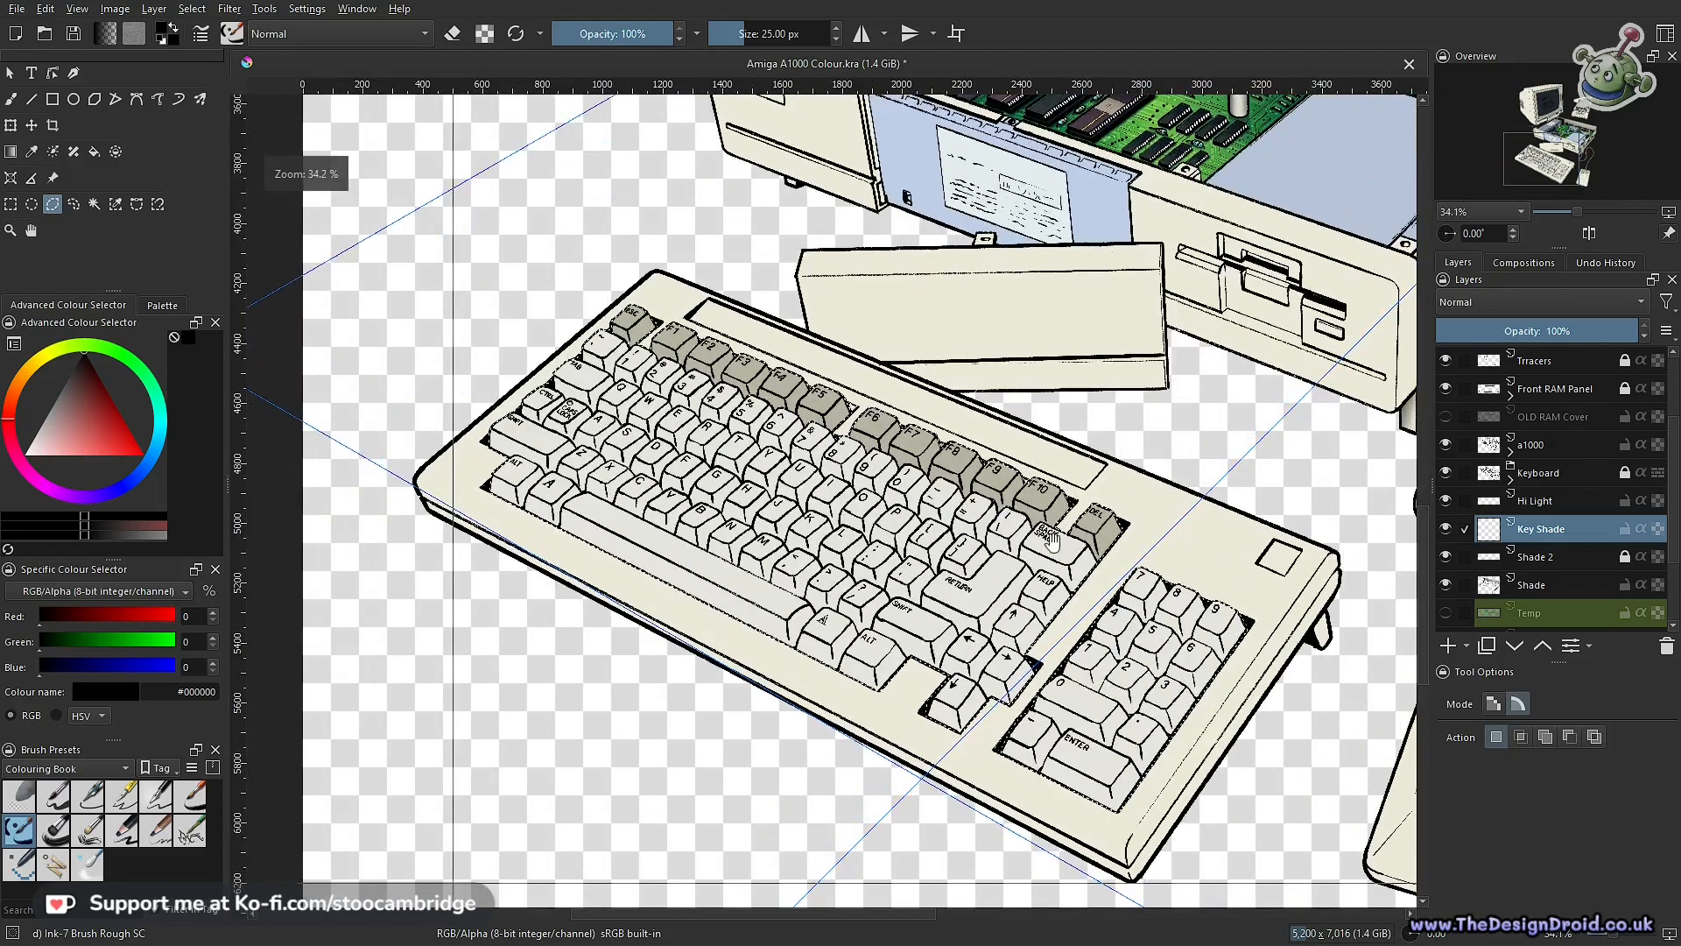
{"action": "left_click_drag", "start_coordinate": [1037, 596], "coordinate": [937, 636]}
{"action": "left_click_drag", "start_coordinate": [989, 569], "coordinate": [735, 554]}
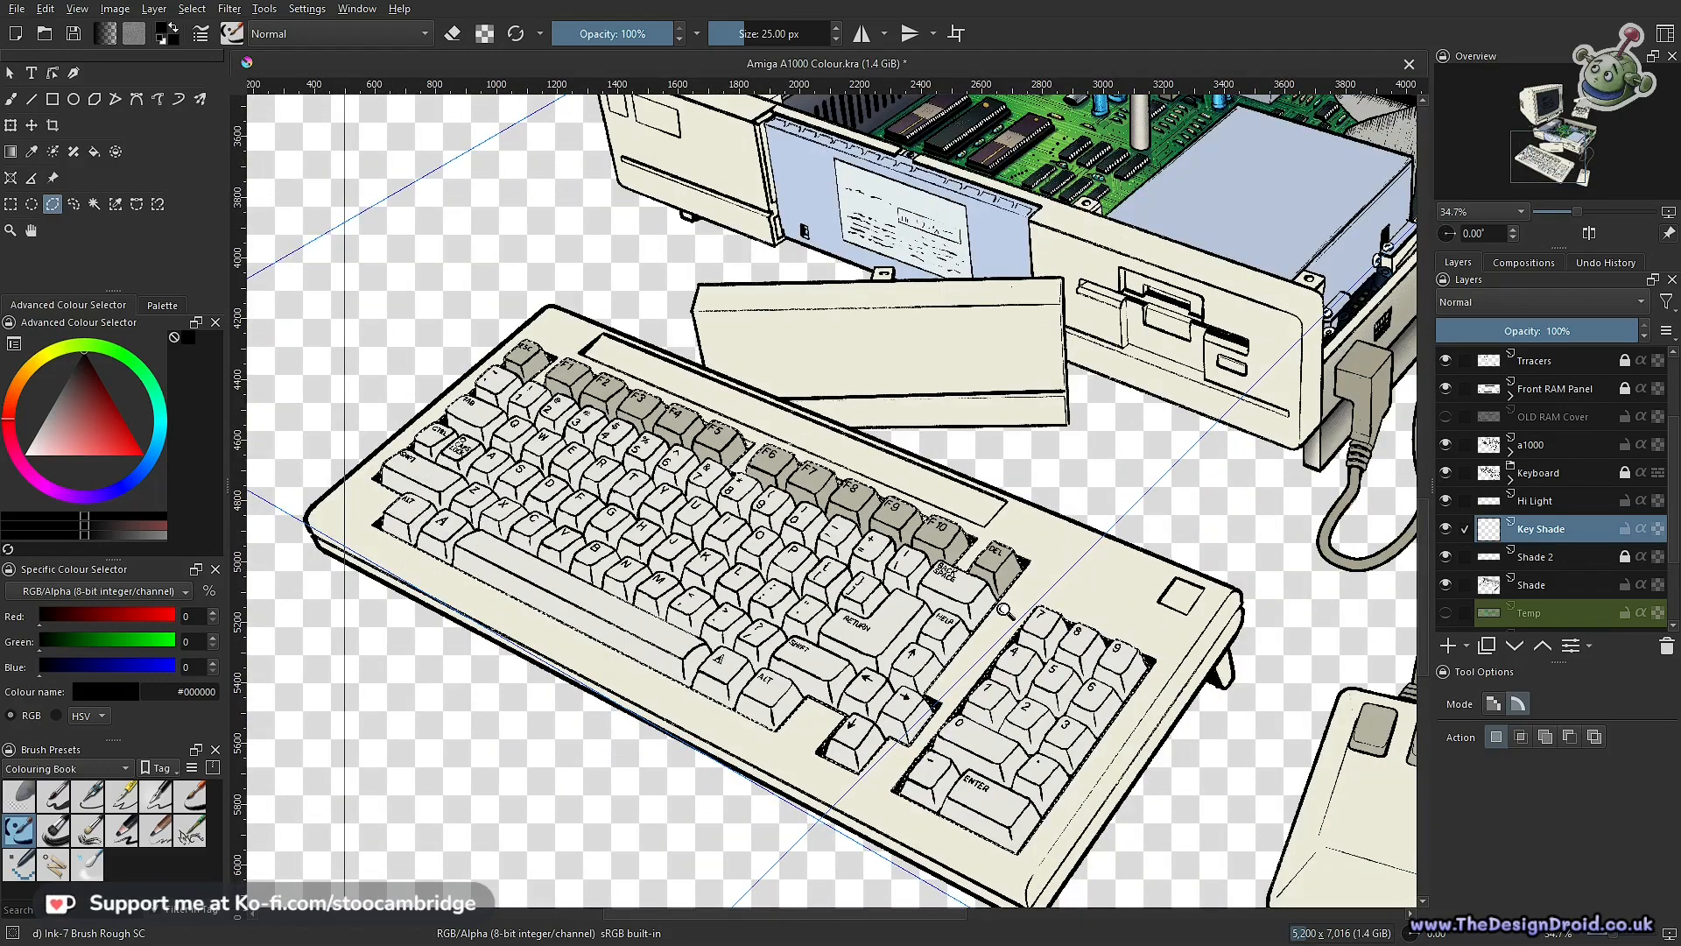
{"action": "left_click_drag", "start_coordinate": [1125, 613], "coordinate": [1009, 601]}
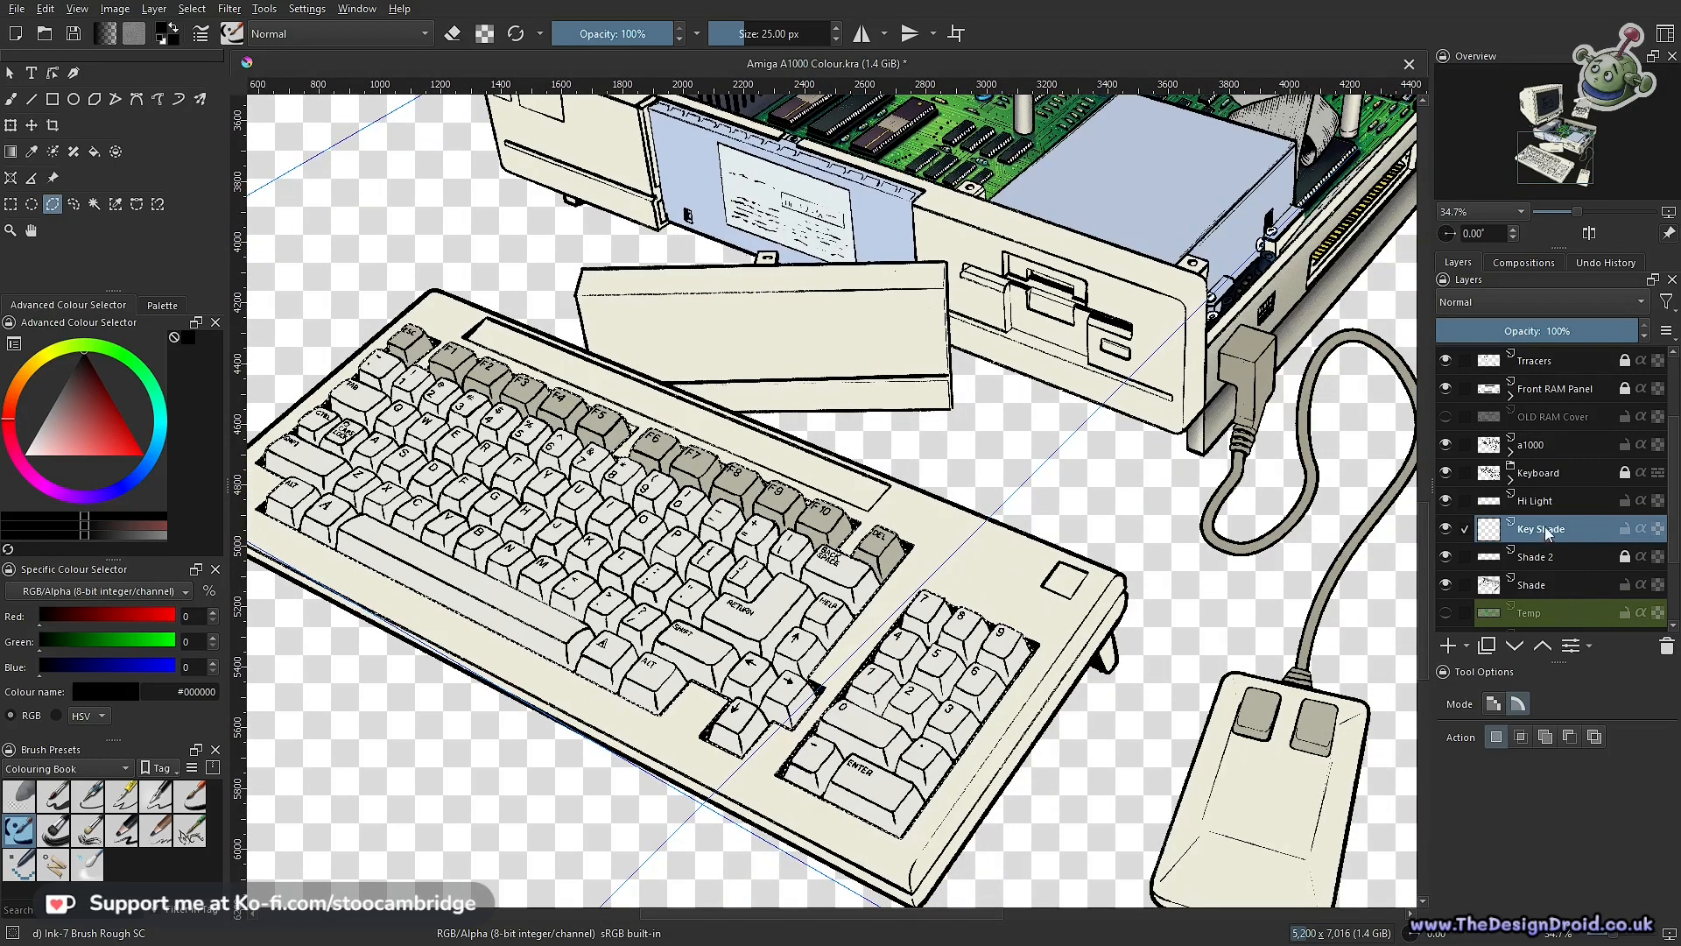
{"action": "left_click", "coordinate": [92, 429]}
{"action": "left_click", "coordinate": [128, 427]}
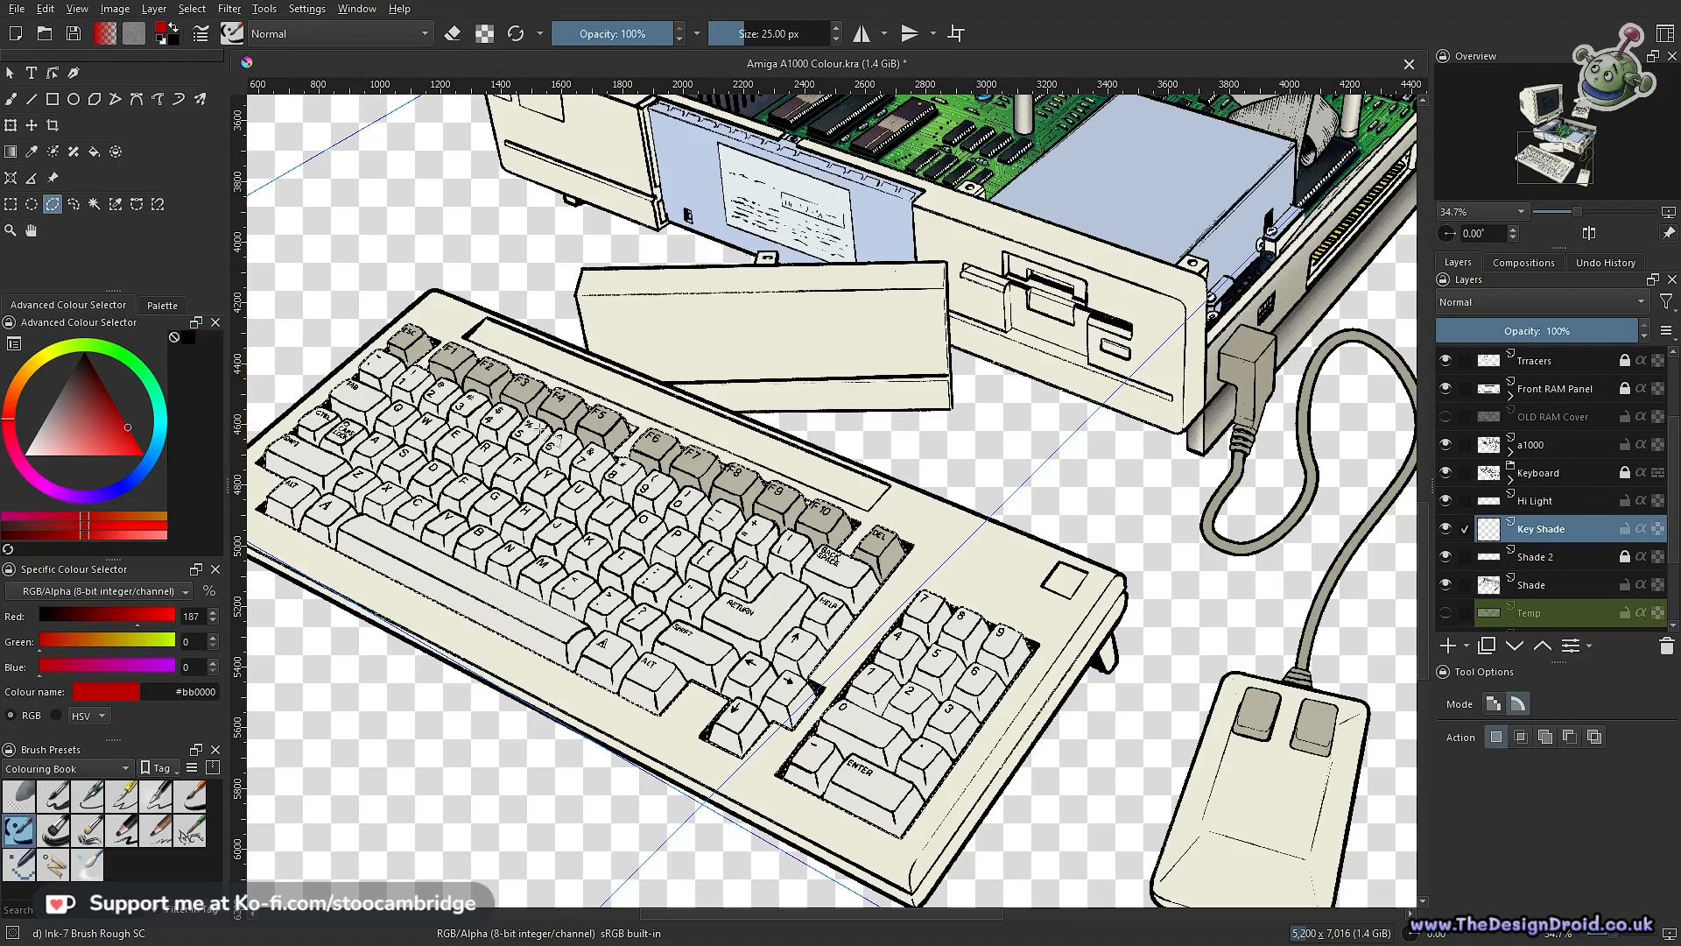
{"action": "key", "text": "f"}
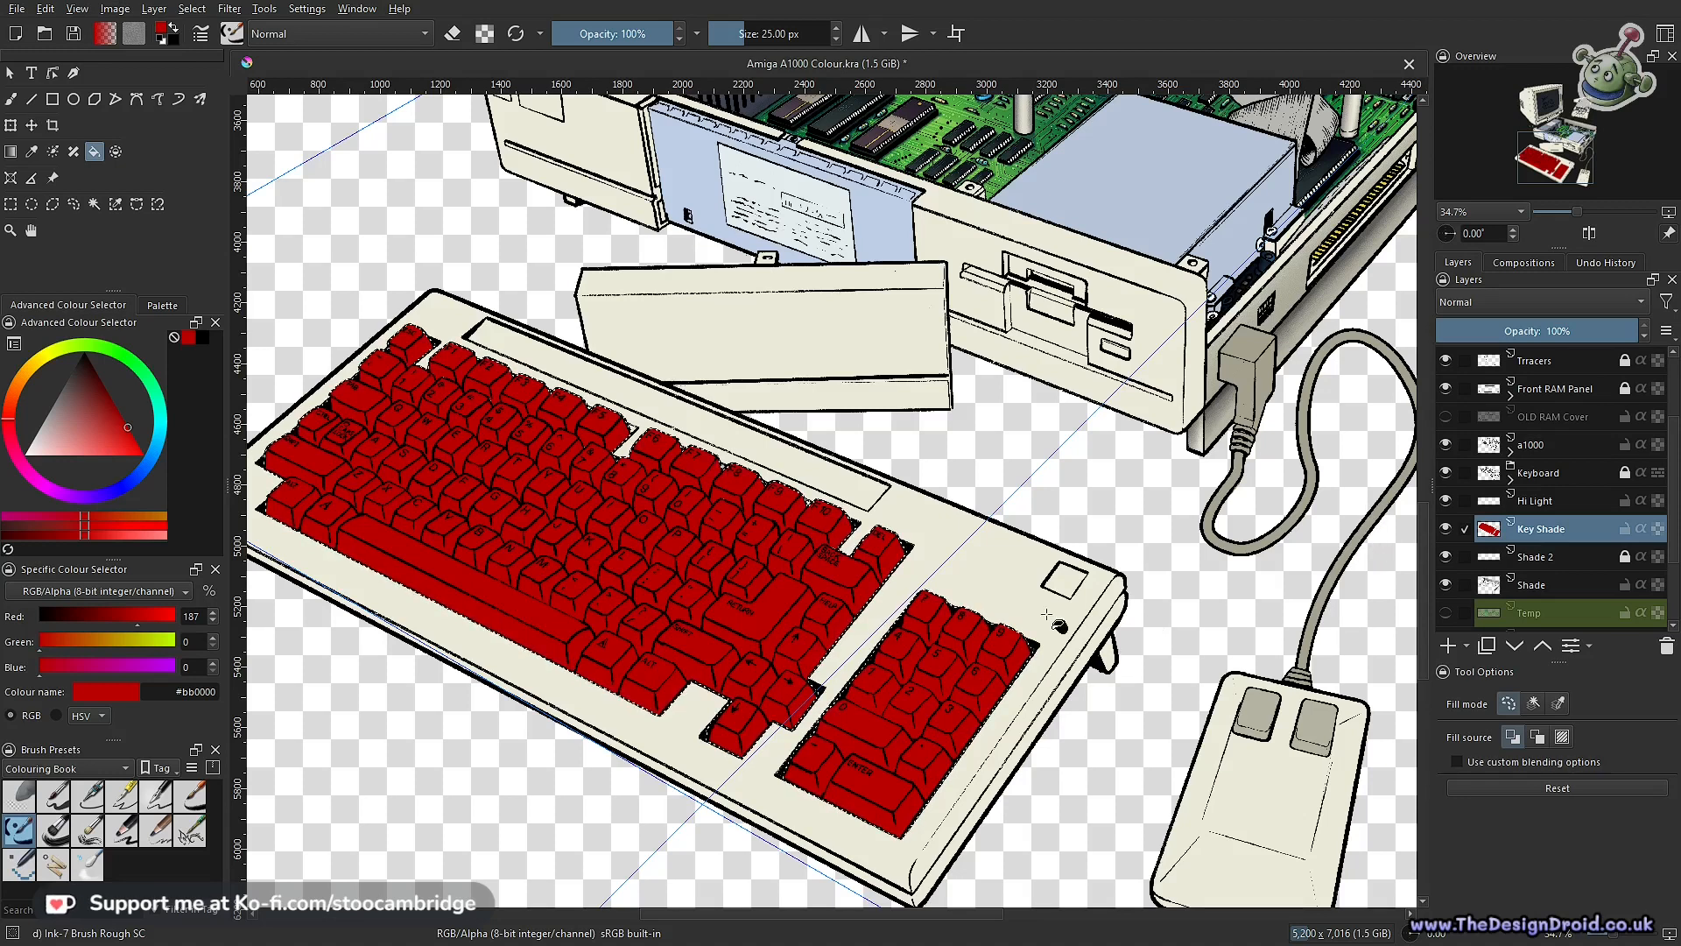
Select the whole keyboard, including its rear foot, by tracing its outer edge with the Polygonal Selection tool
{"action": "left_click_drag", "start_coordinate": [922, 530], "coordinate": [1187, 536]}
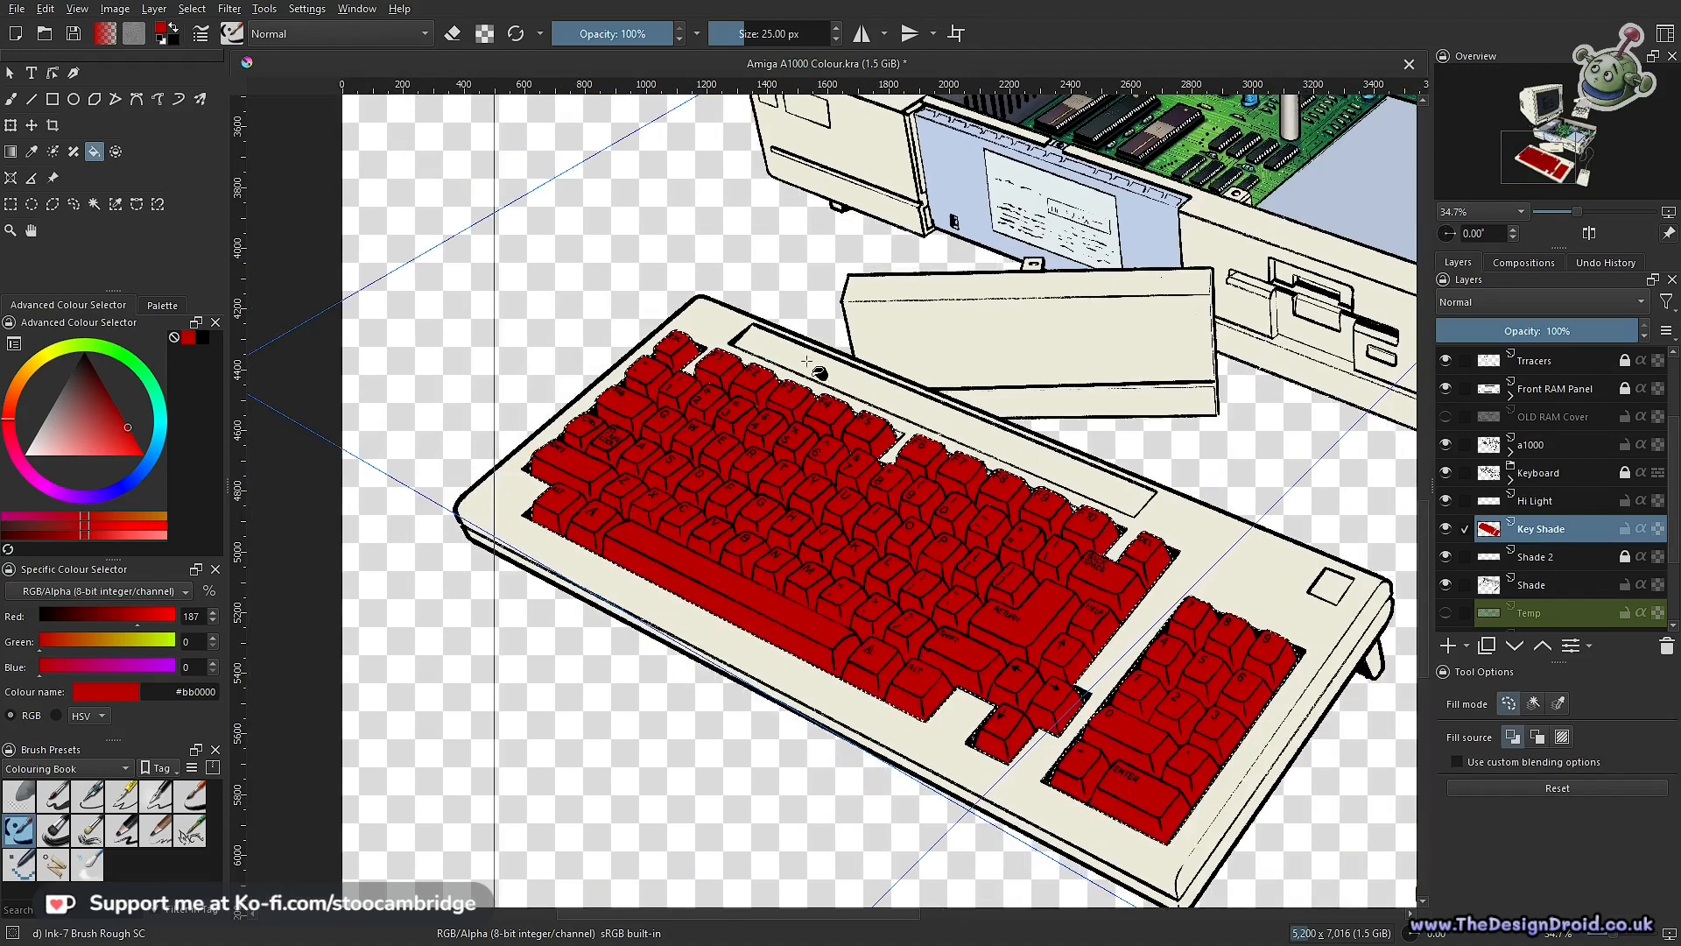
{"action": "key", "text": "shift+l"}
{"action": "left_click", "coordinate": [701, 297]}
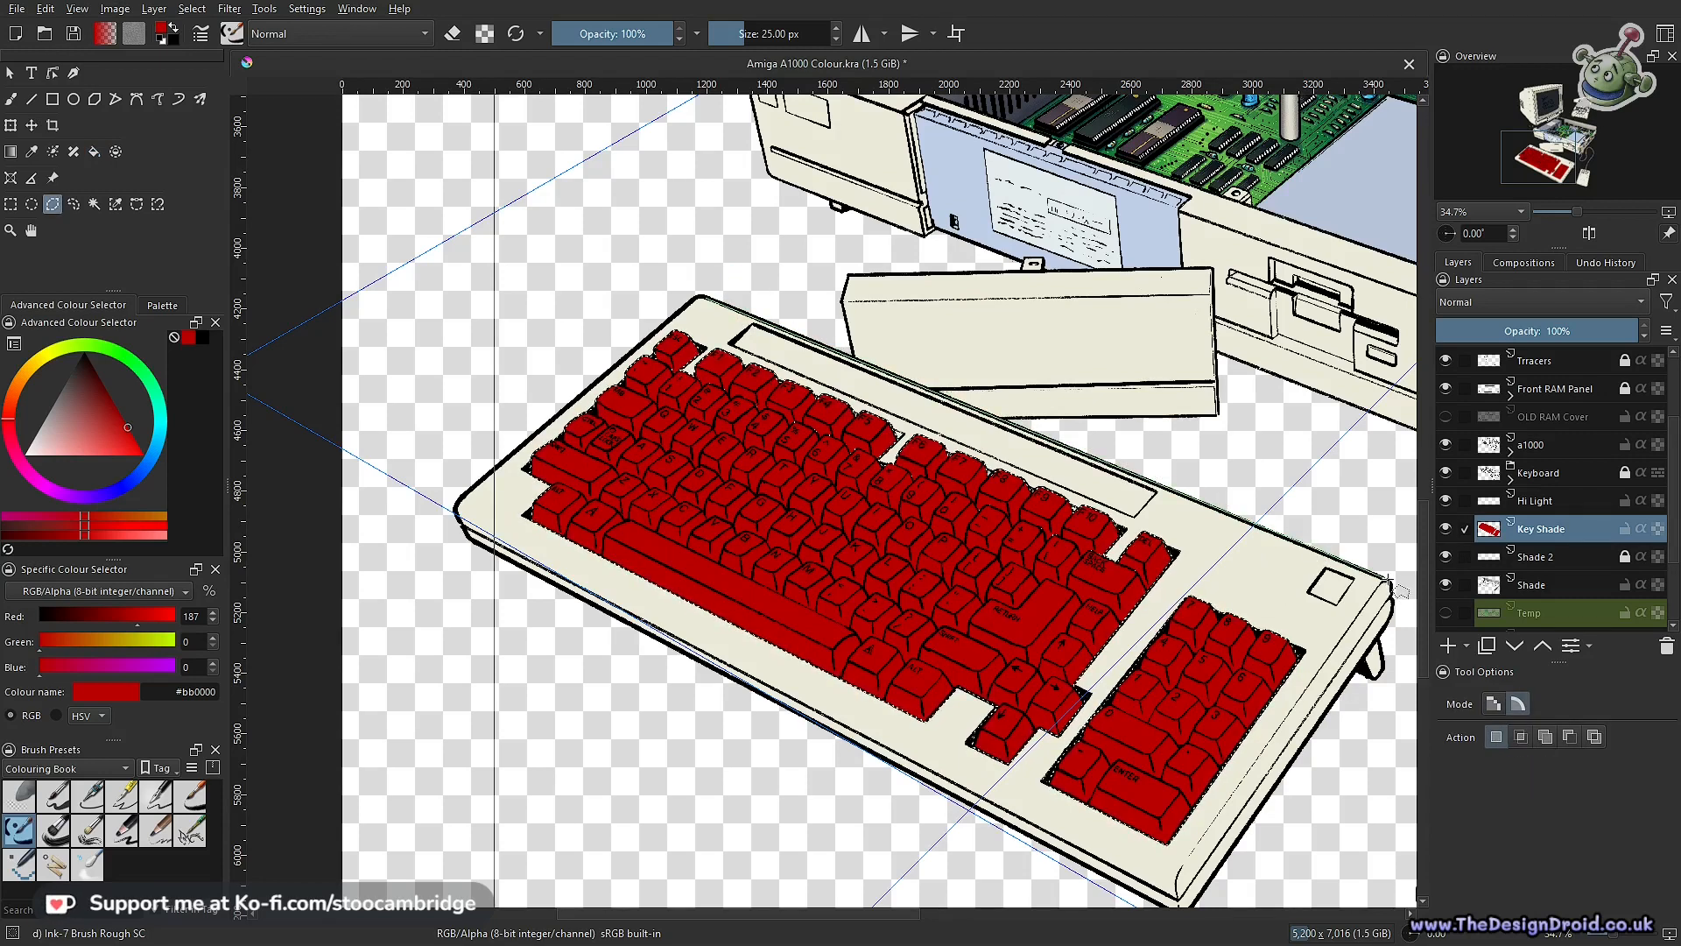
{"action": "scroll", "coordinate": [1393, 594], "scroll_direction": "up", "scroll_amount": 5}
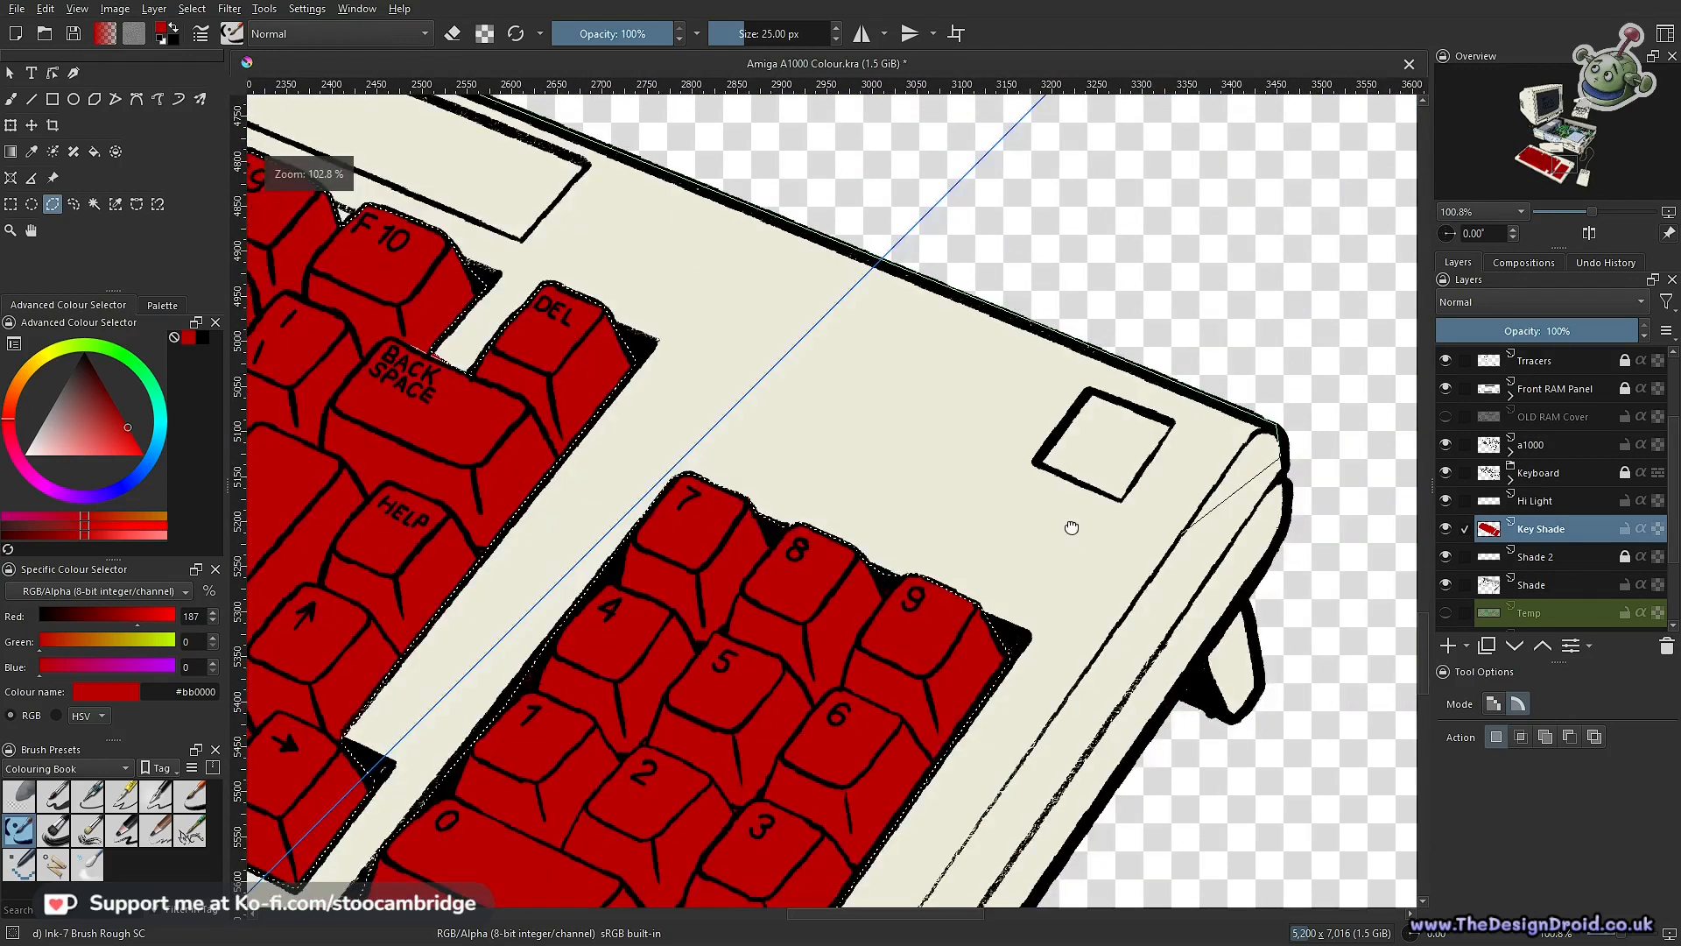
{"action": "left_click", "coordinate": [1022, 492]}
{"action": "left_click", "coordinate": [1007, 538]}
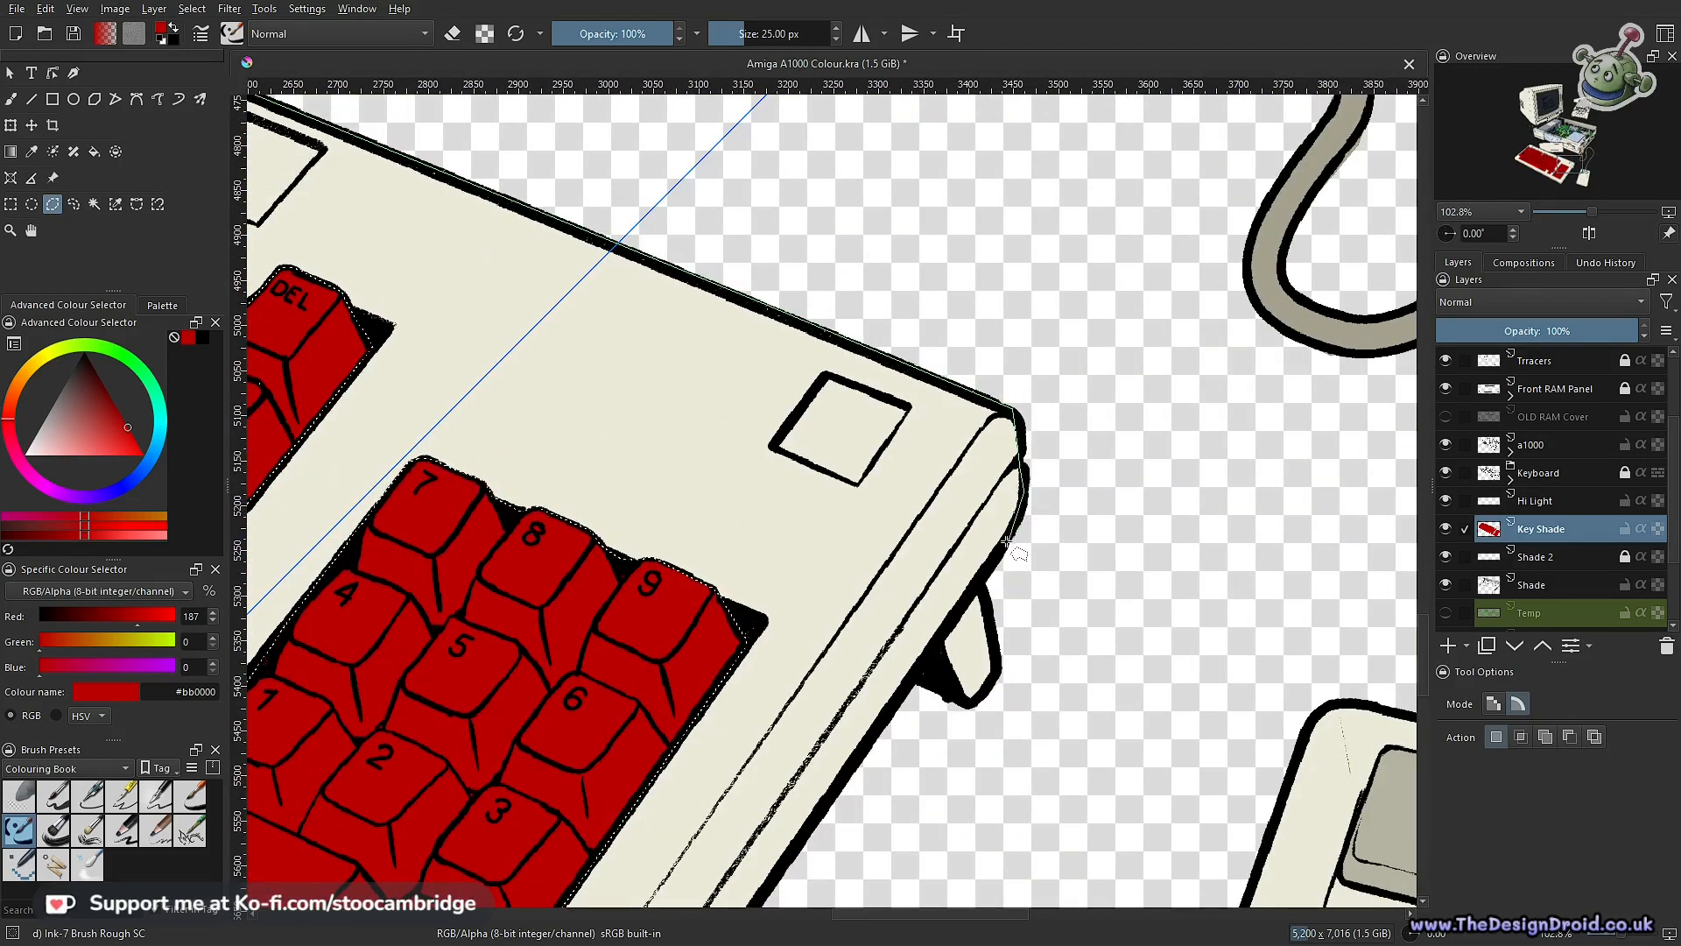
{"action": "left_click", "coordinate": [983, 573]}
{"action": "left_click", "coordinate": [995, 676]}
{"action": "left_click", "coordinate": [970, 701]}
{"action": "left_click", "coordinate": [907, 688]}
{"action": "left_click_drag", "start_coordinate": [847, 736], "coordinate": [1175, 296]}
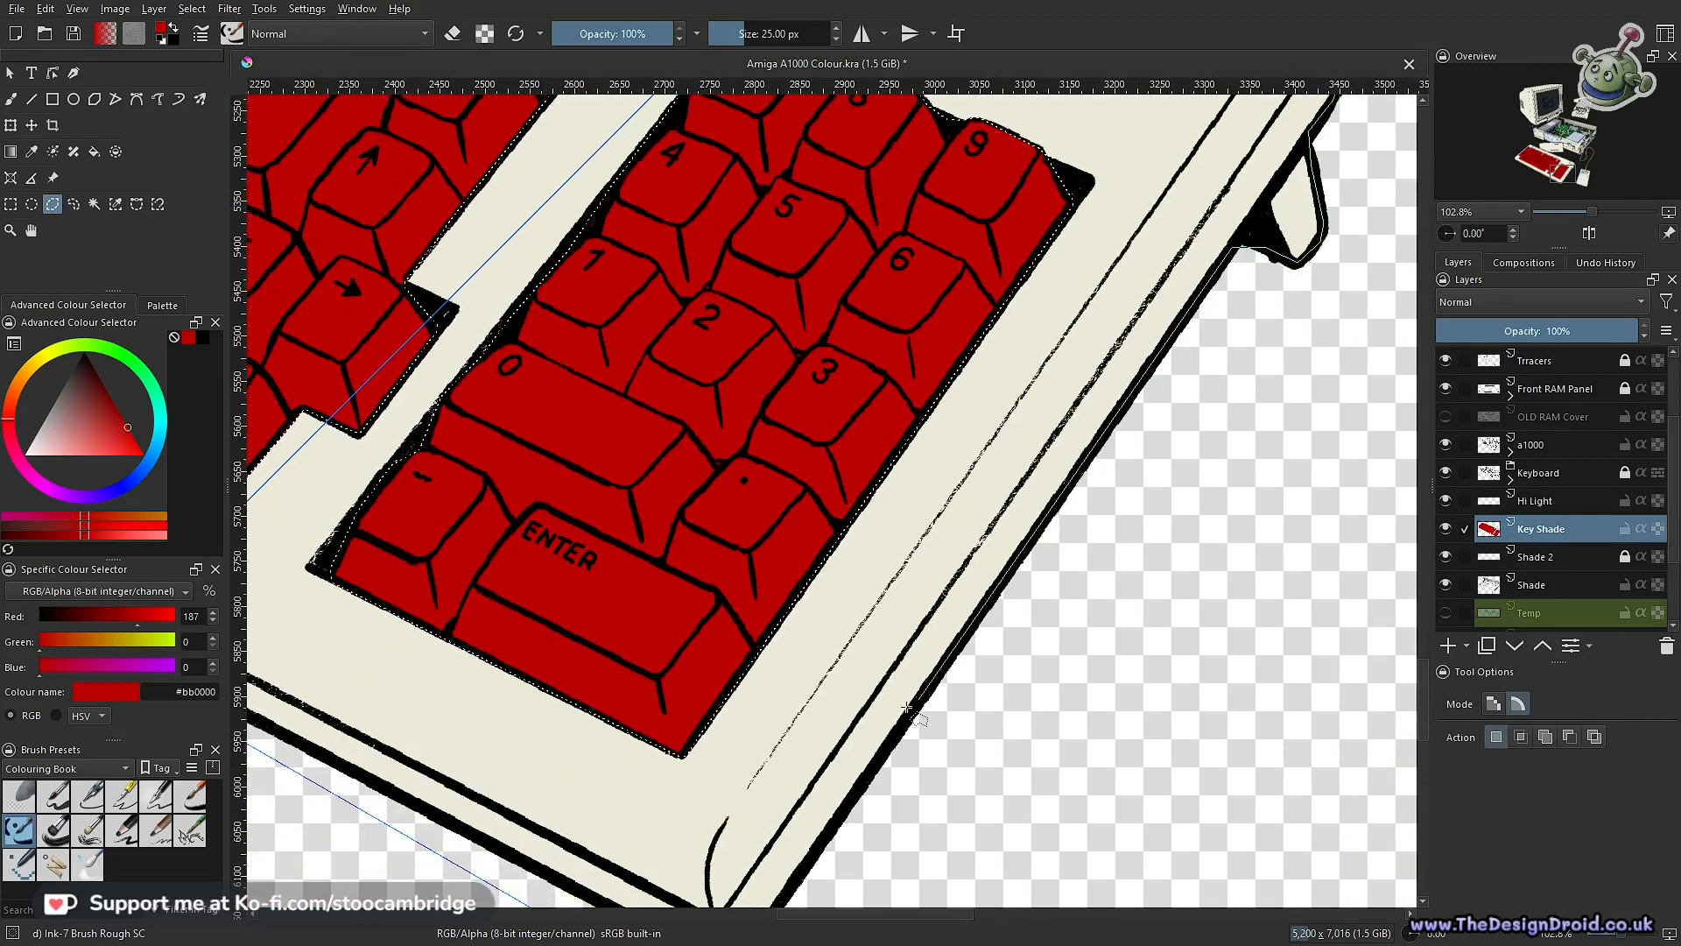
{"action": "scroll", "coordinate": [820, 817], "scroll_direction": "down", "scroll_amount": 5}
{"action": "scroll", "coordinate": [820, 817], "scroll_direction": "left", "scroll_amount": 4}
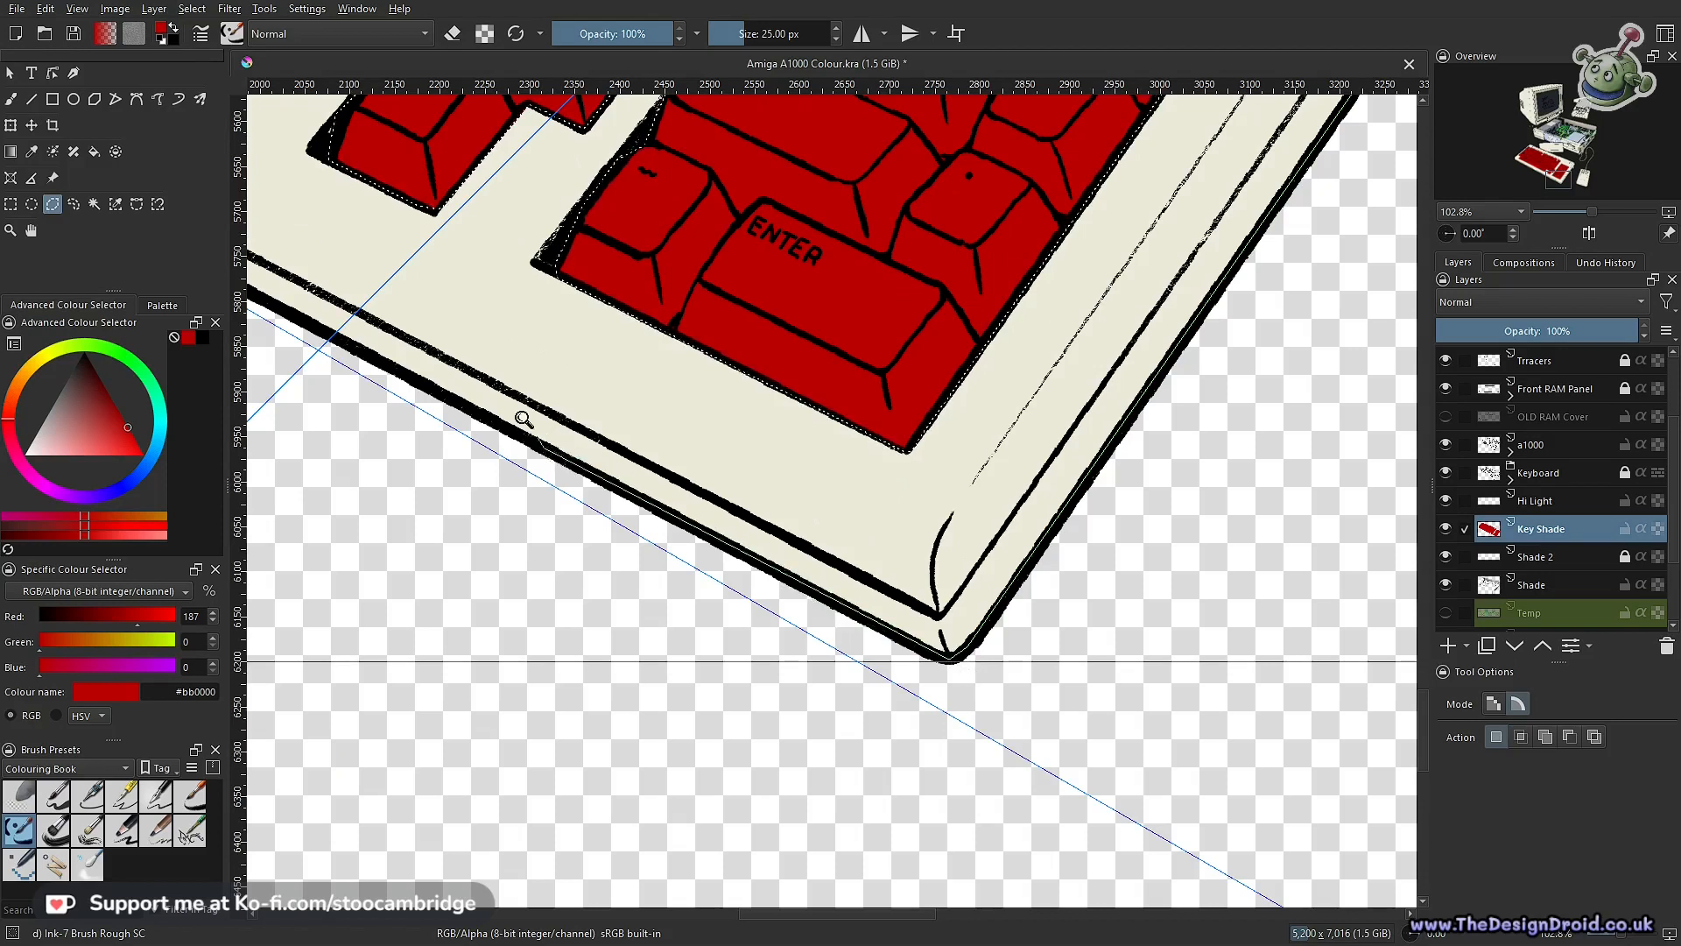
{"action": "scroll", "coordinate": [496, 437], "scroll_direction": "down", "scroll_amount": 3}
{"action": "left_click_drag", "start_coordinate": [496, 438], "coordinate": [1201, 740]}
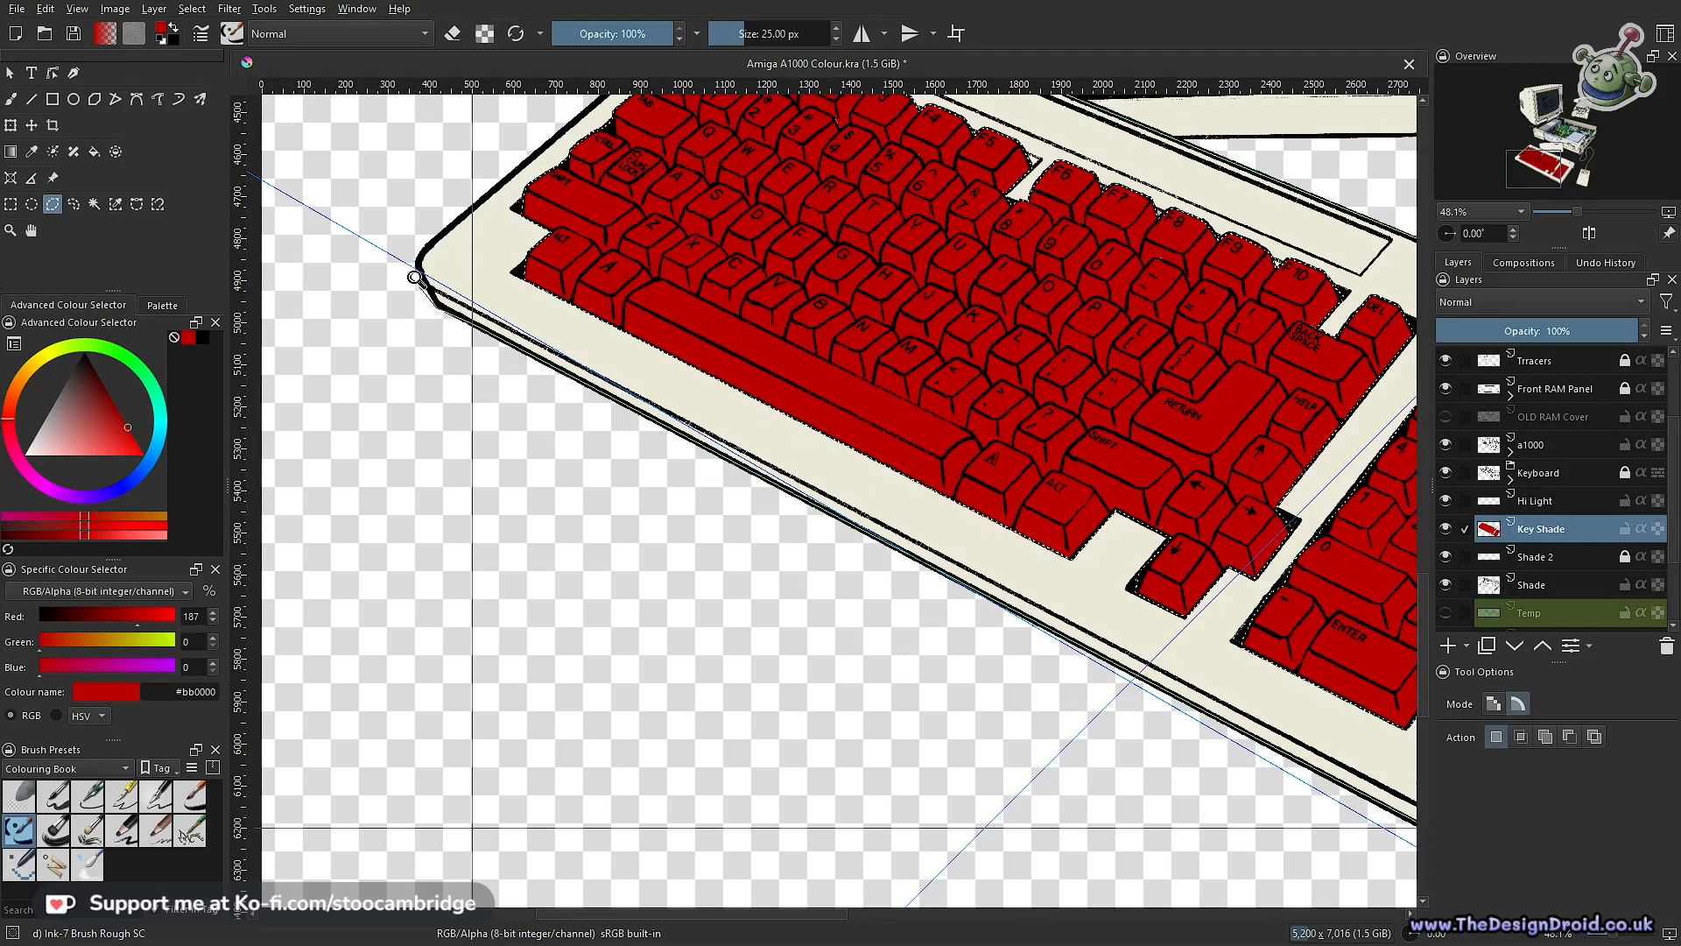
{"action": "scroll", "coordinate": [412, 271], "scroll_direction": "up", "scroll_amount": 3}
{"action": "left_click", "coordinate": [442, 300]}
{"action": "left_click", "coordinate": [421, 254]}
{"action": "left_click", "coordinate": [423, 226]}
{"action": "scroll", "coordinate": [472, 172], "scroll_direction": "down", "scroll_amount": 3}
{"action": "left_click_drag", "start_coordinate": [518, 187], "coordinate": [394, 687]}
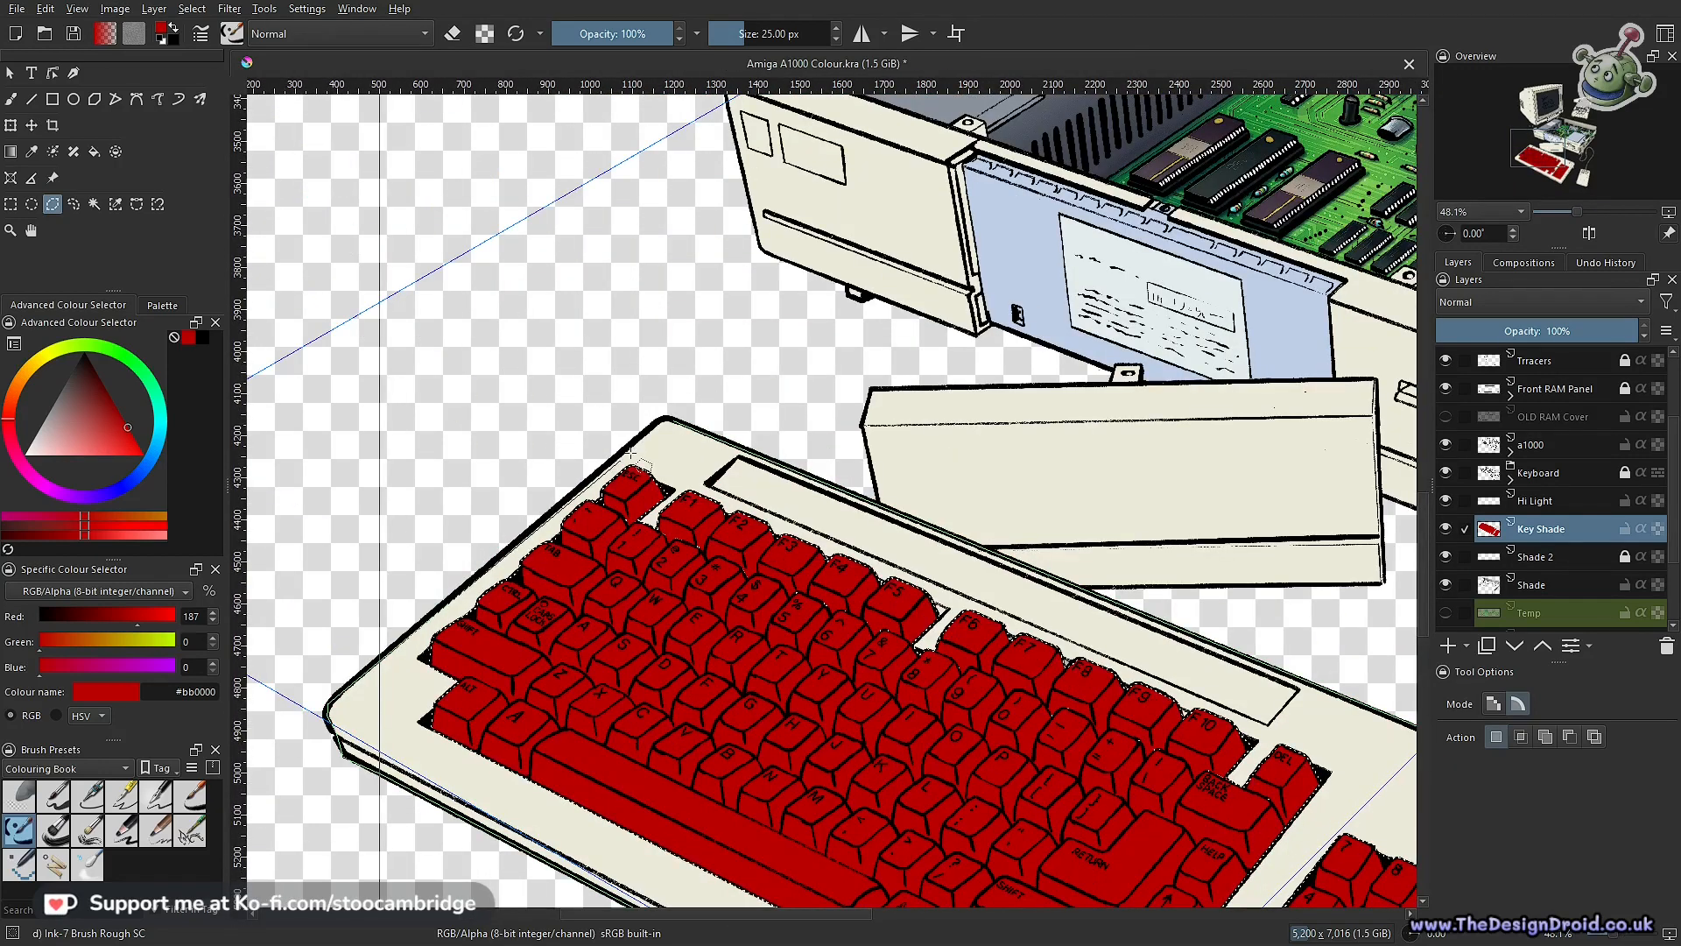
{"action": "scroll", "coordinate": [652, 424], "scroll_direction": "up", "scroll_amount": 2}
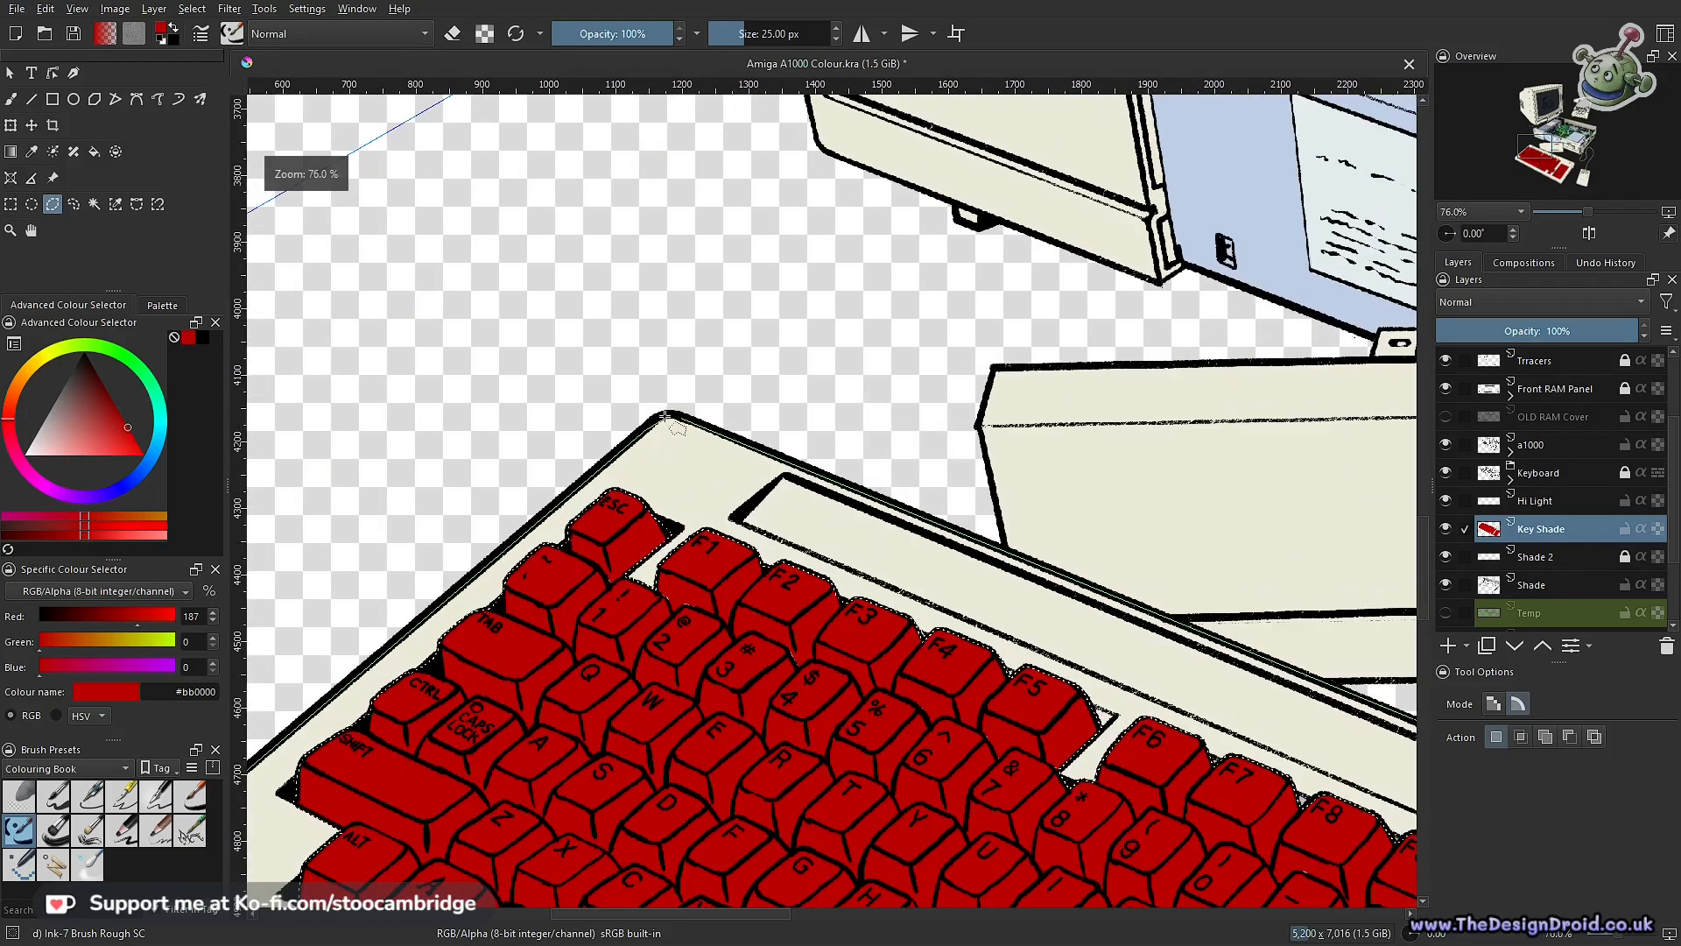
{"action": "scroll", "coordinate": [800, 543], "scroll_direction": "down", "scroll_amount": 4}
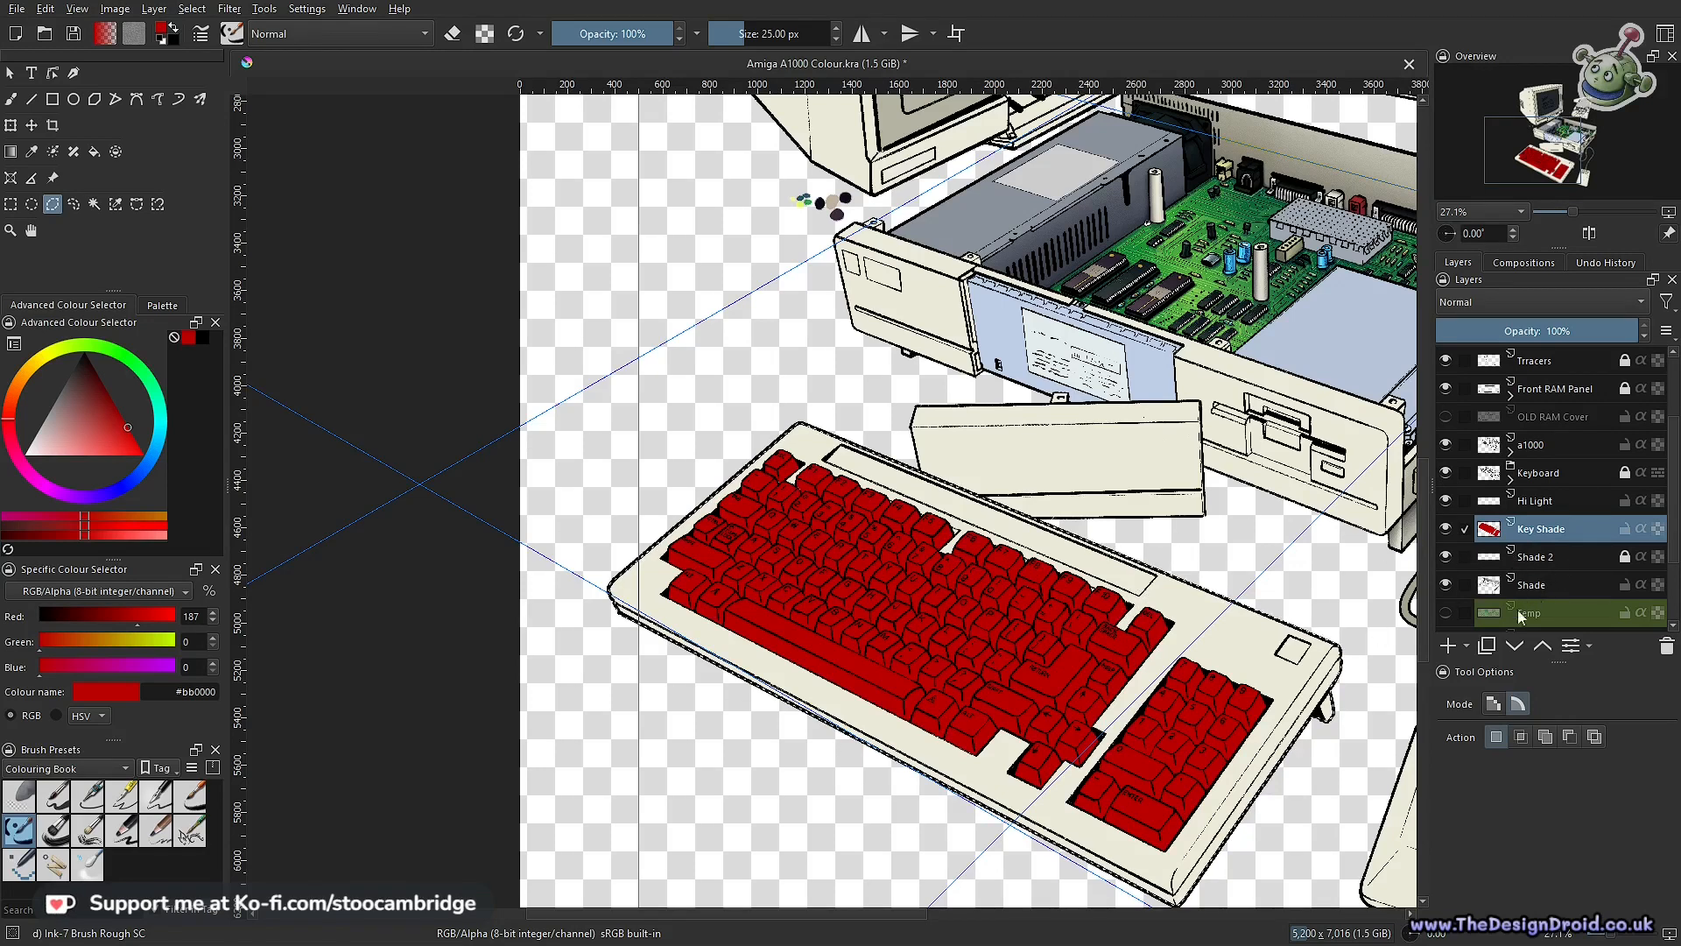
Add a new paint layer and set the foreground colour to blue #0055ee
{"action": "left_click", "coordinate": [1448, 646]}
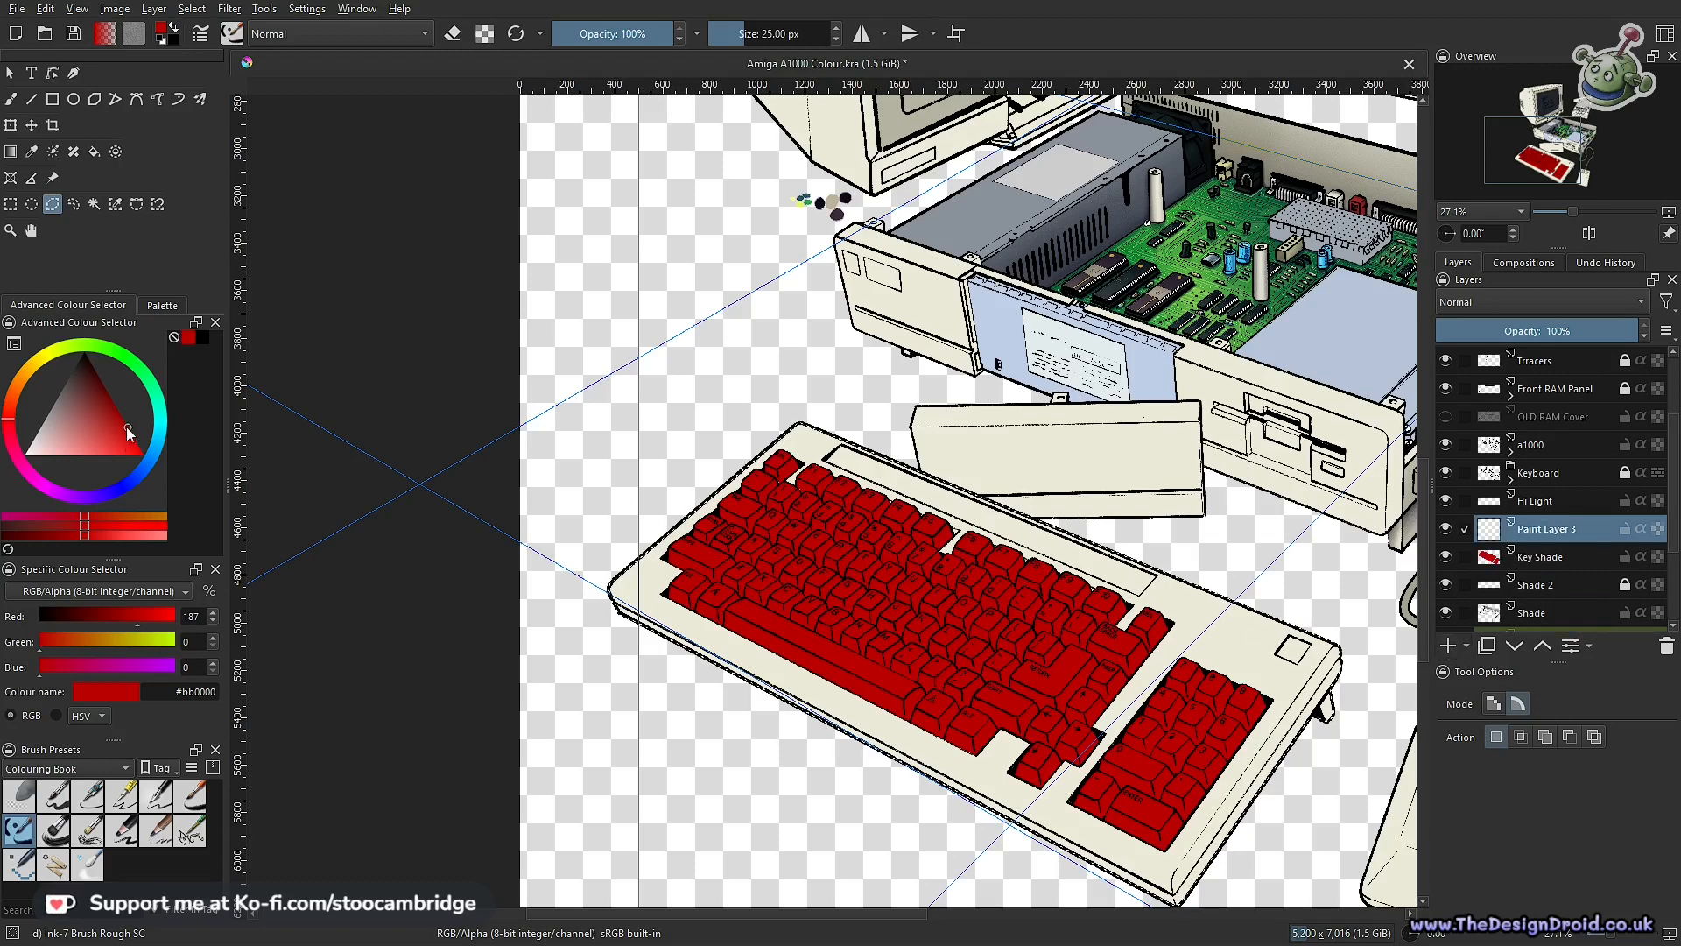
{"action": "left_click", "coordinate": [145, 469]}
{"action": "left_click", "coordinate": [142, 448]}
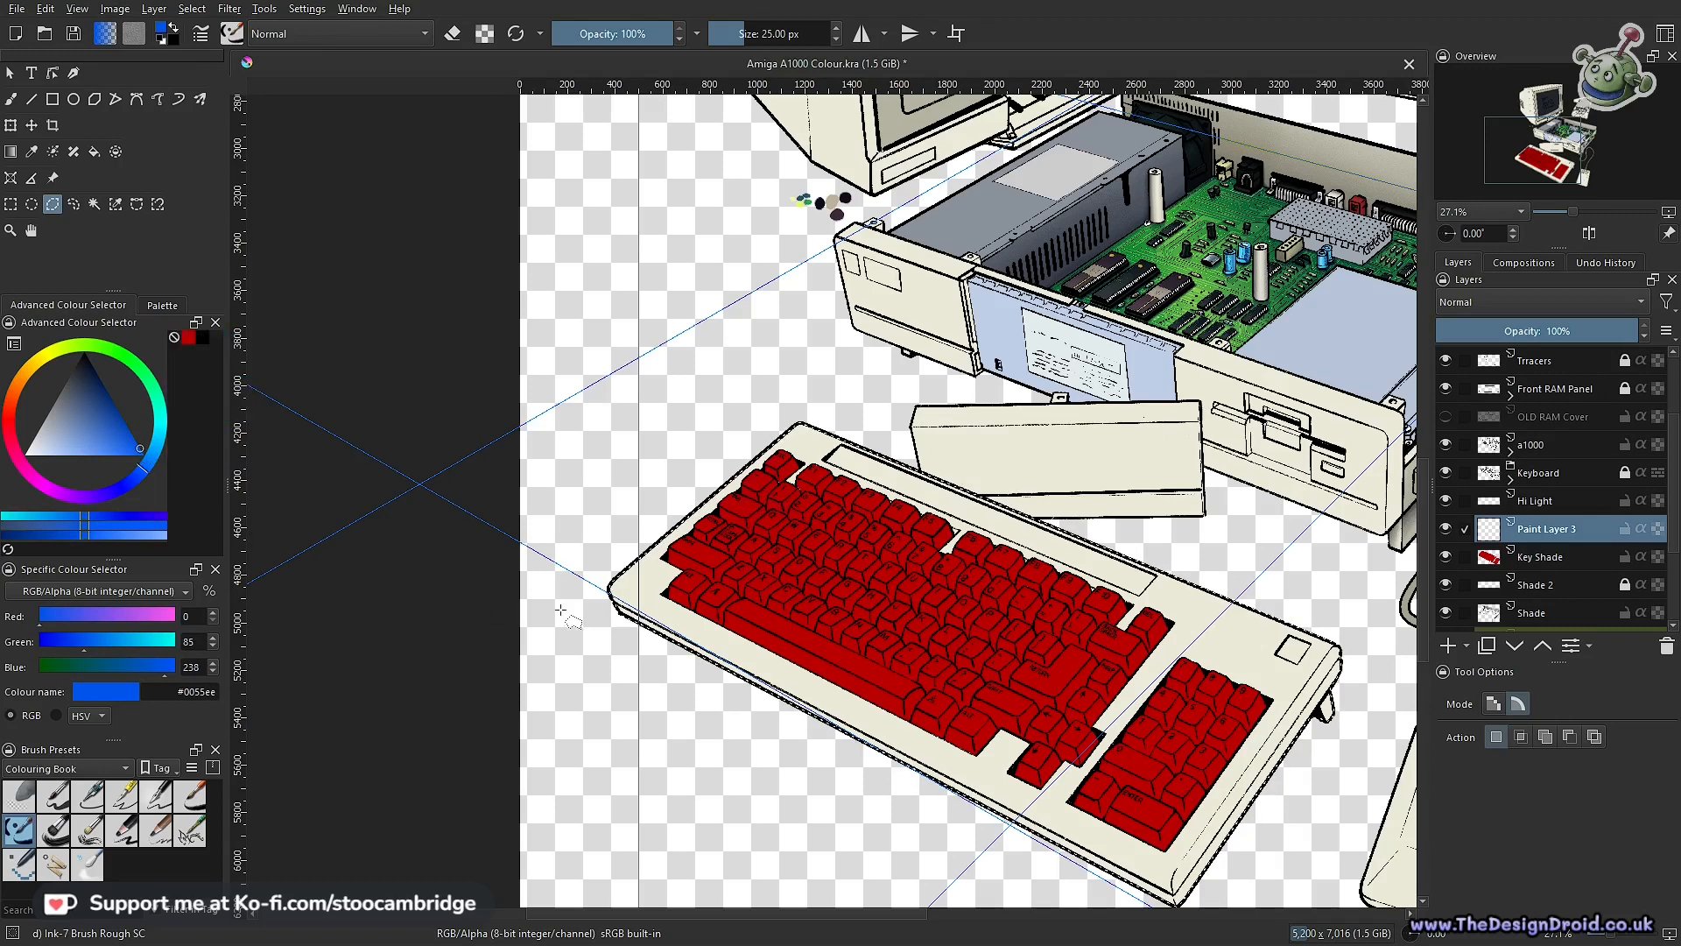
Move the new layer below Key Shade and fill the keyboard selection with the blue
{"action": "left_click", "coordinate": [1515, 646]}
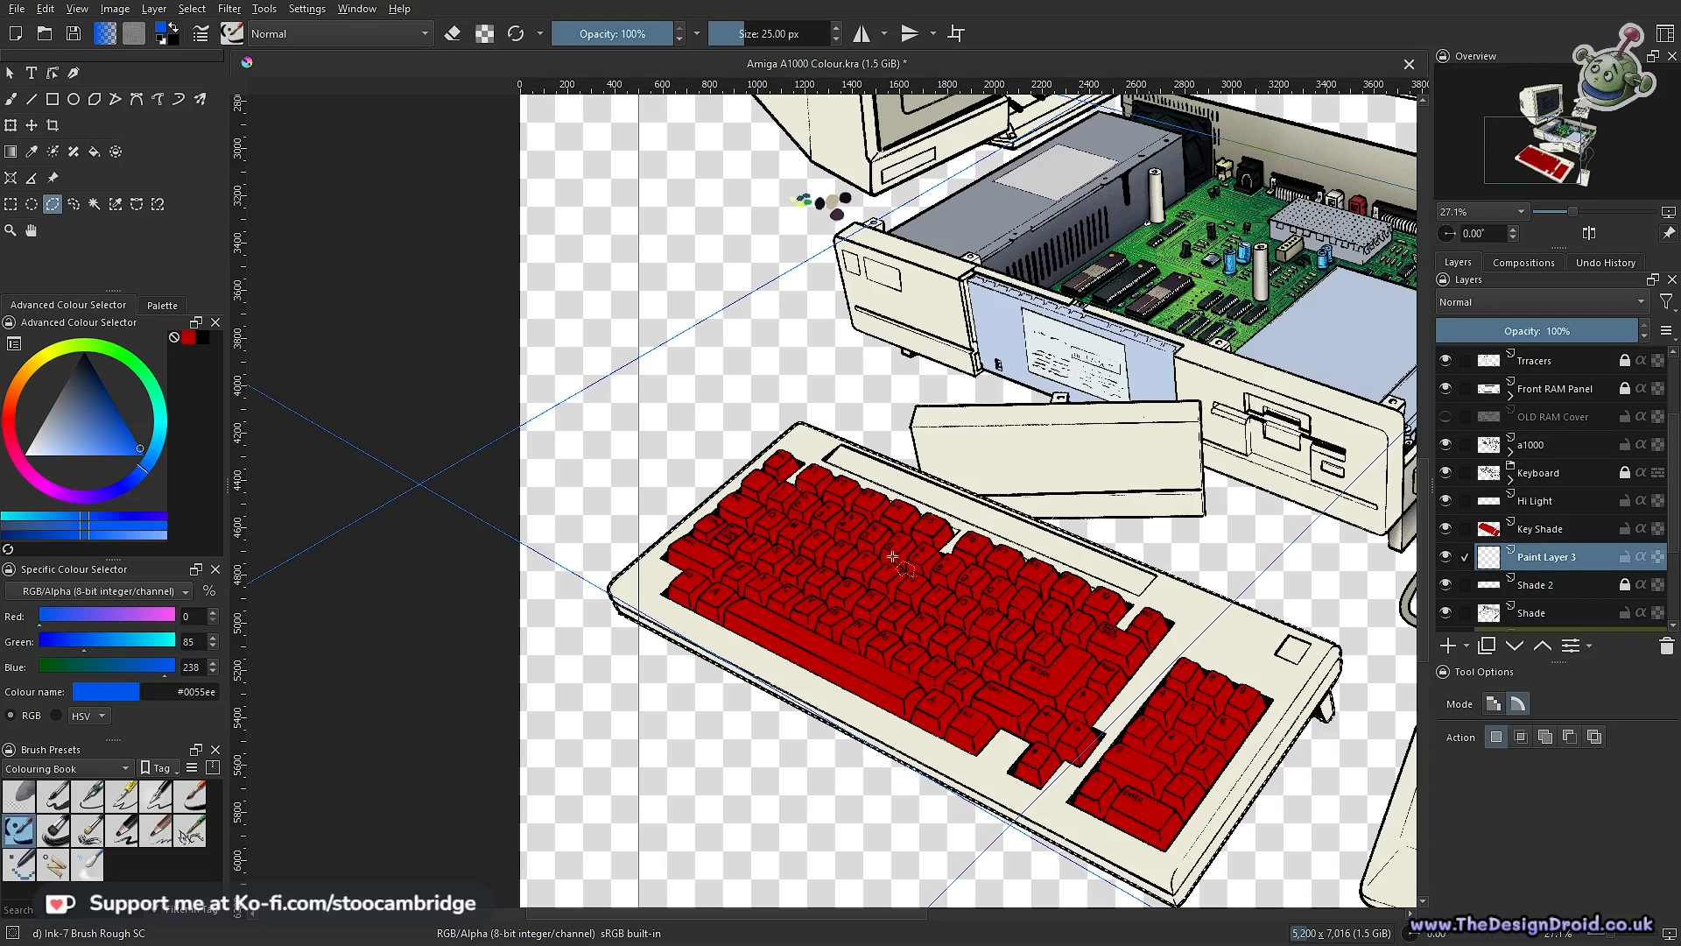
{"action": "key", "text": "f"}
{"action": "left_click", "coordinate": [1238, 652]}
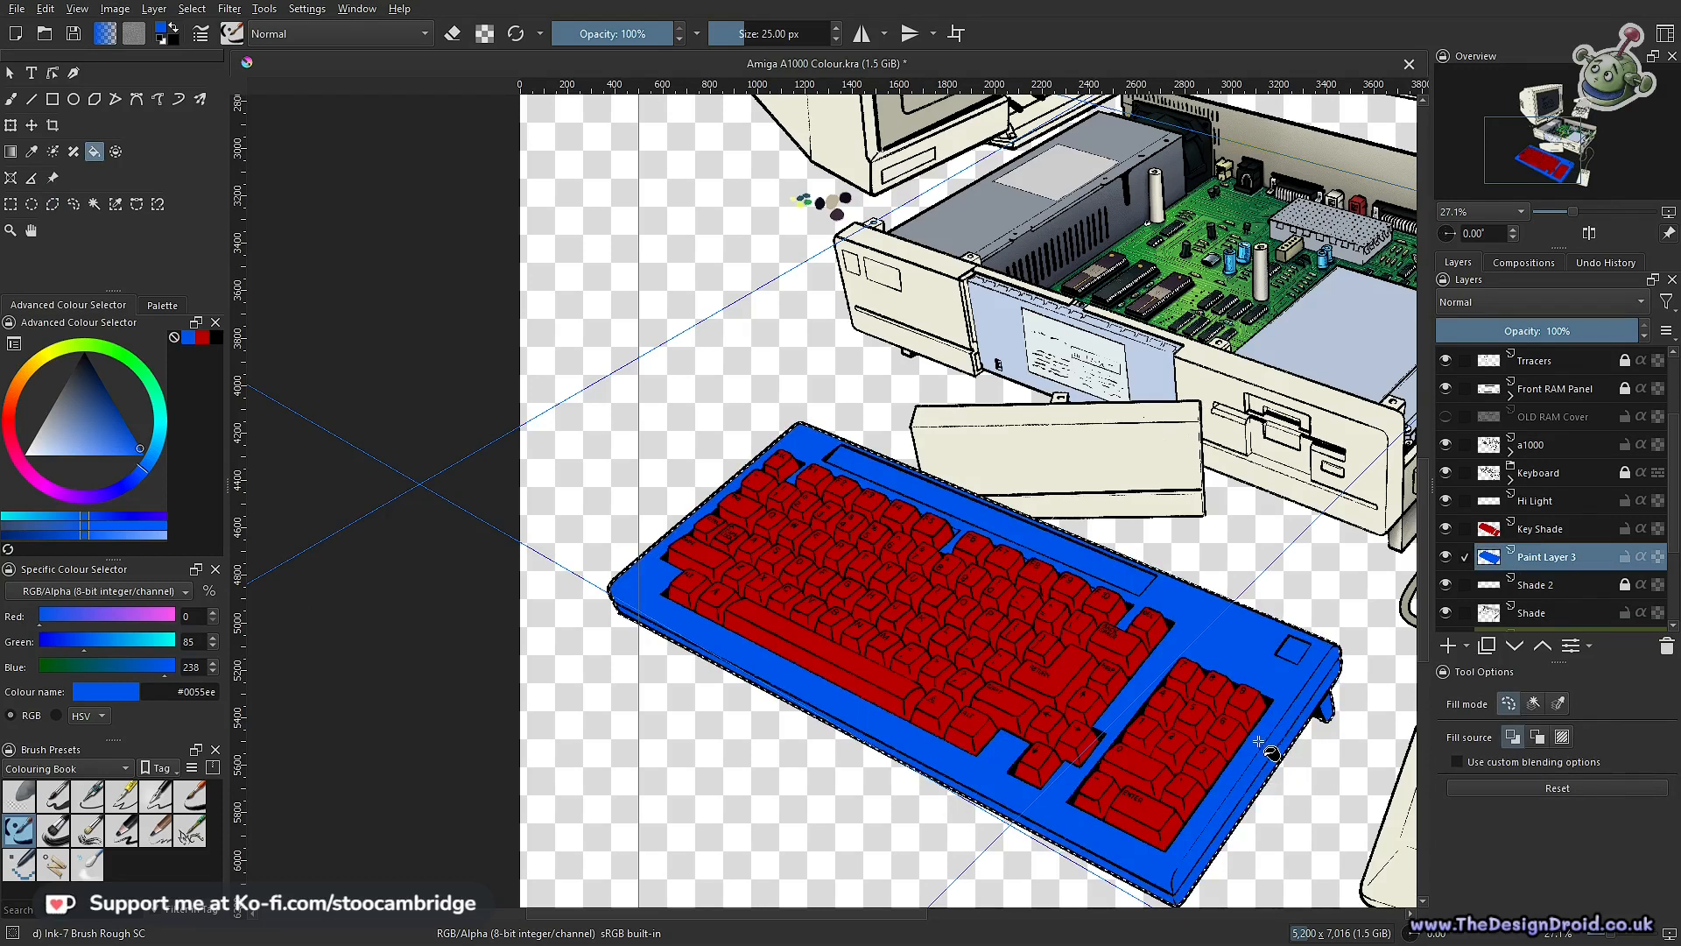
Compare the illustration with the blue and red mask layers shown and hidden, leaving both hidden
{"action": "left_click", "coordinate": [1445, 557]}
{"action": "left_click", "coordinate": [1446, 557]}
{"action": "scroll", "coordinate": [1105, 633], "scroll_direction": "down", "scroll_amount": 5}
{"action": "scroll", "coordinate": [1105, 632], "scroll_direction": "up", "scroll_amount": 4}
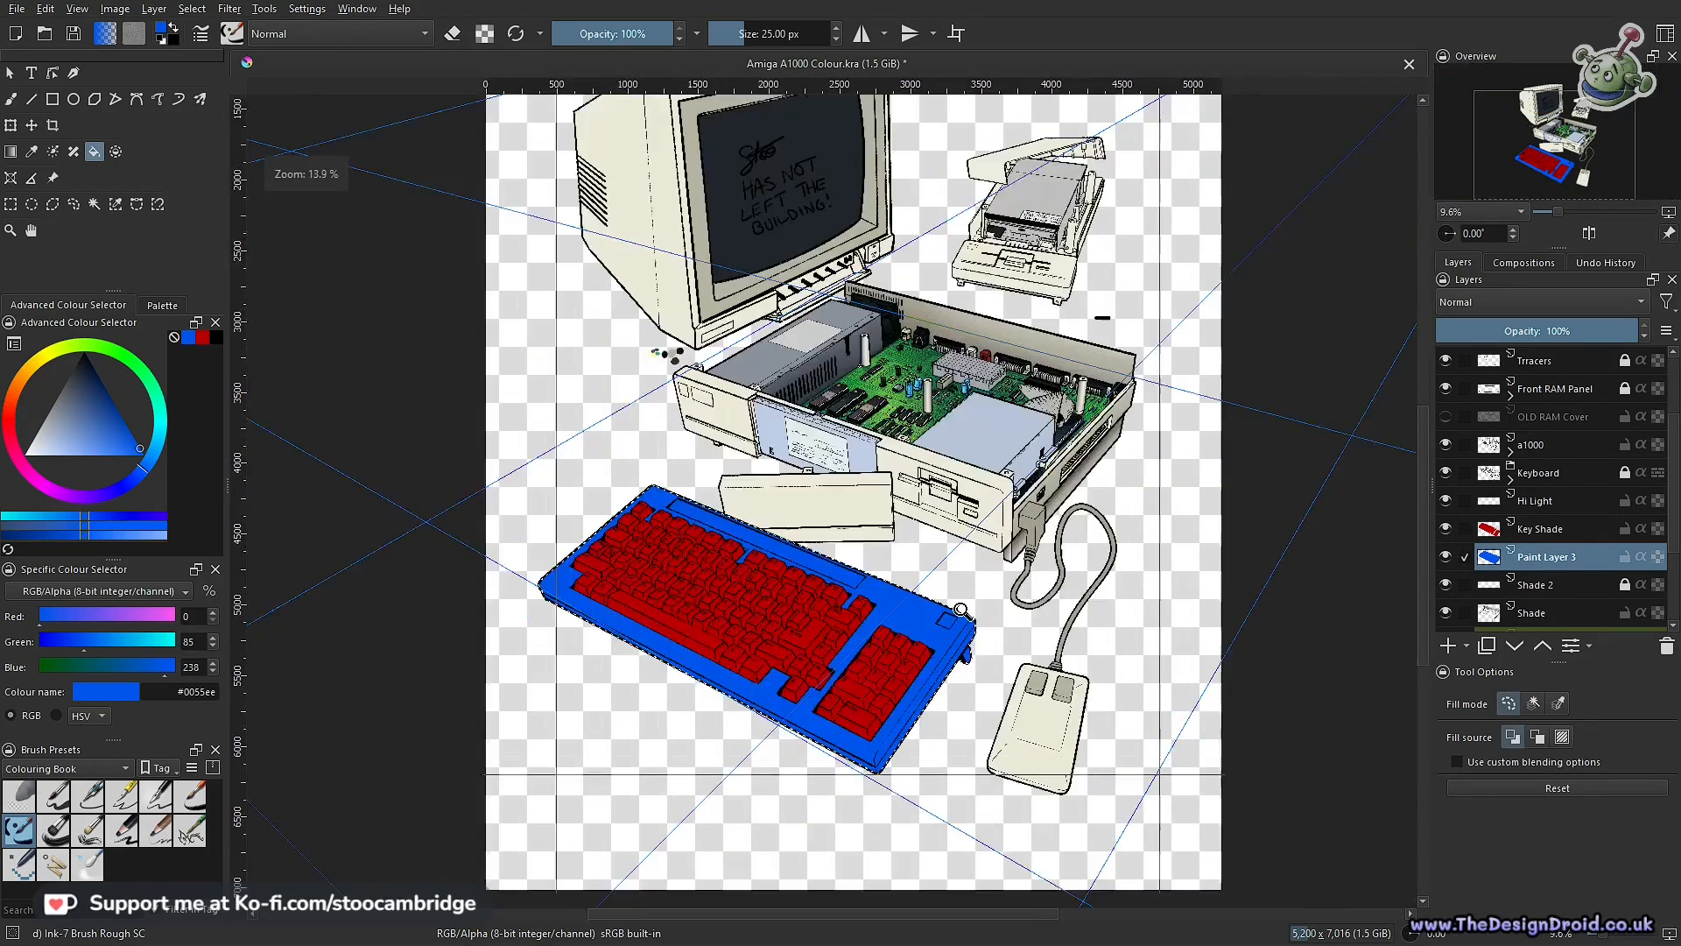
{"action": "left_click", "coordinate": [1445, 557]}
{"action": "left_click", "coordinate": [1446, 528]}
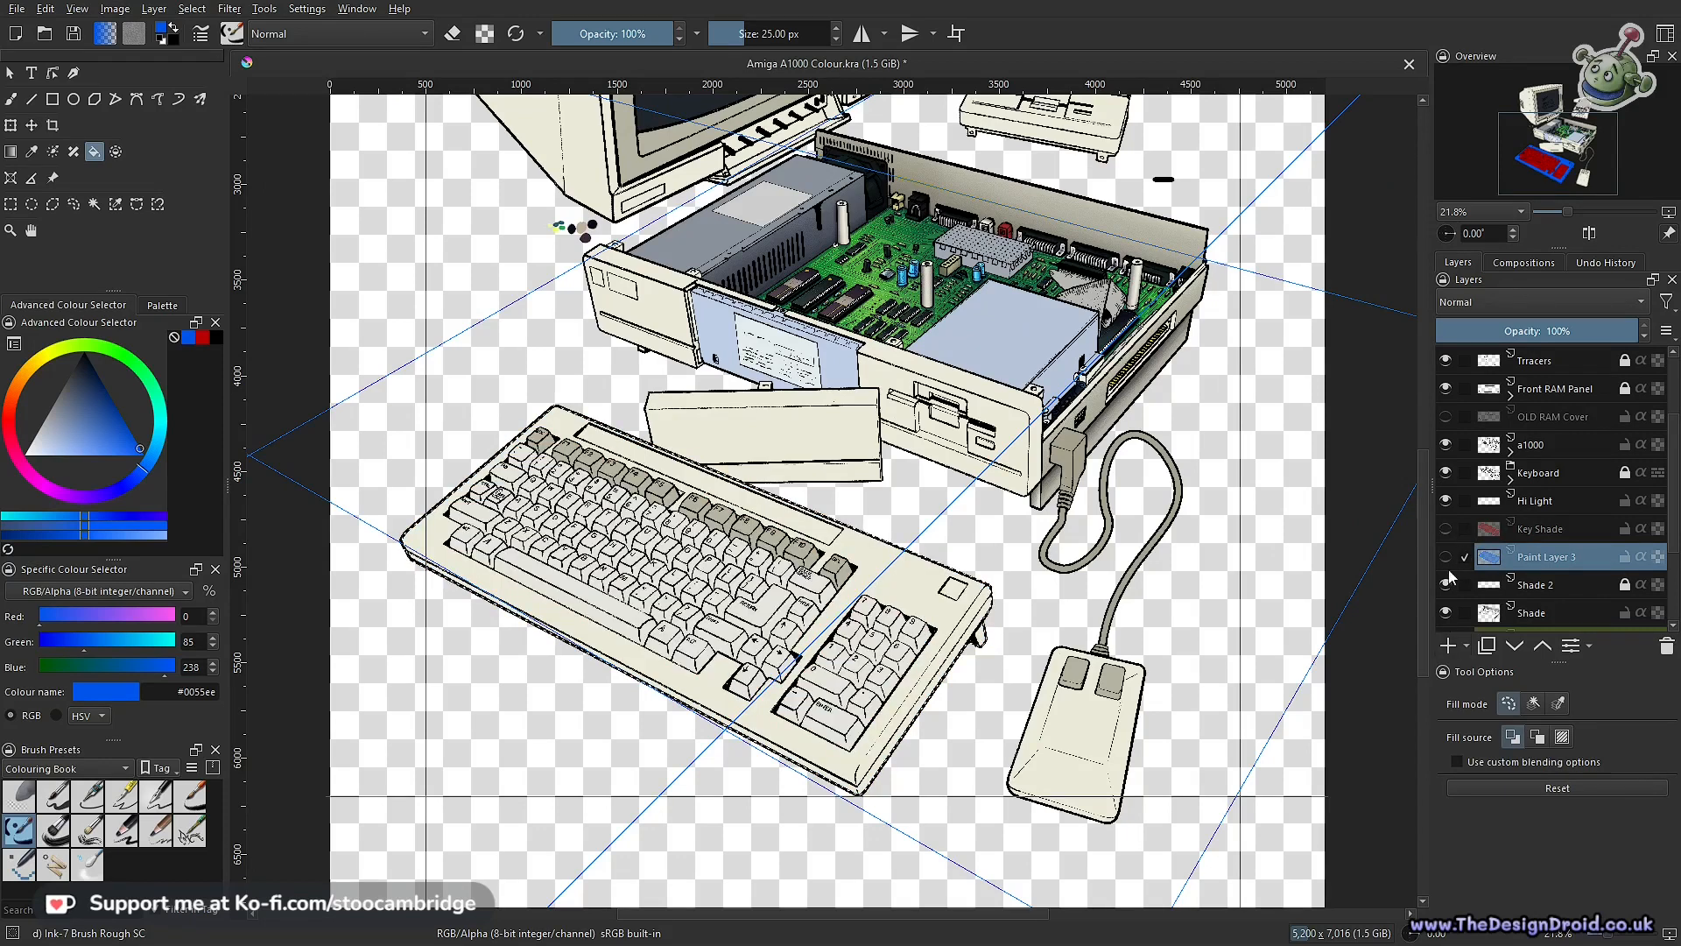
{"action": "left_click", "coordinate": [1445, 557]}
{"action": "left_click", "coordinate": [1446, 556]}
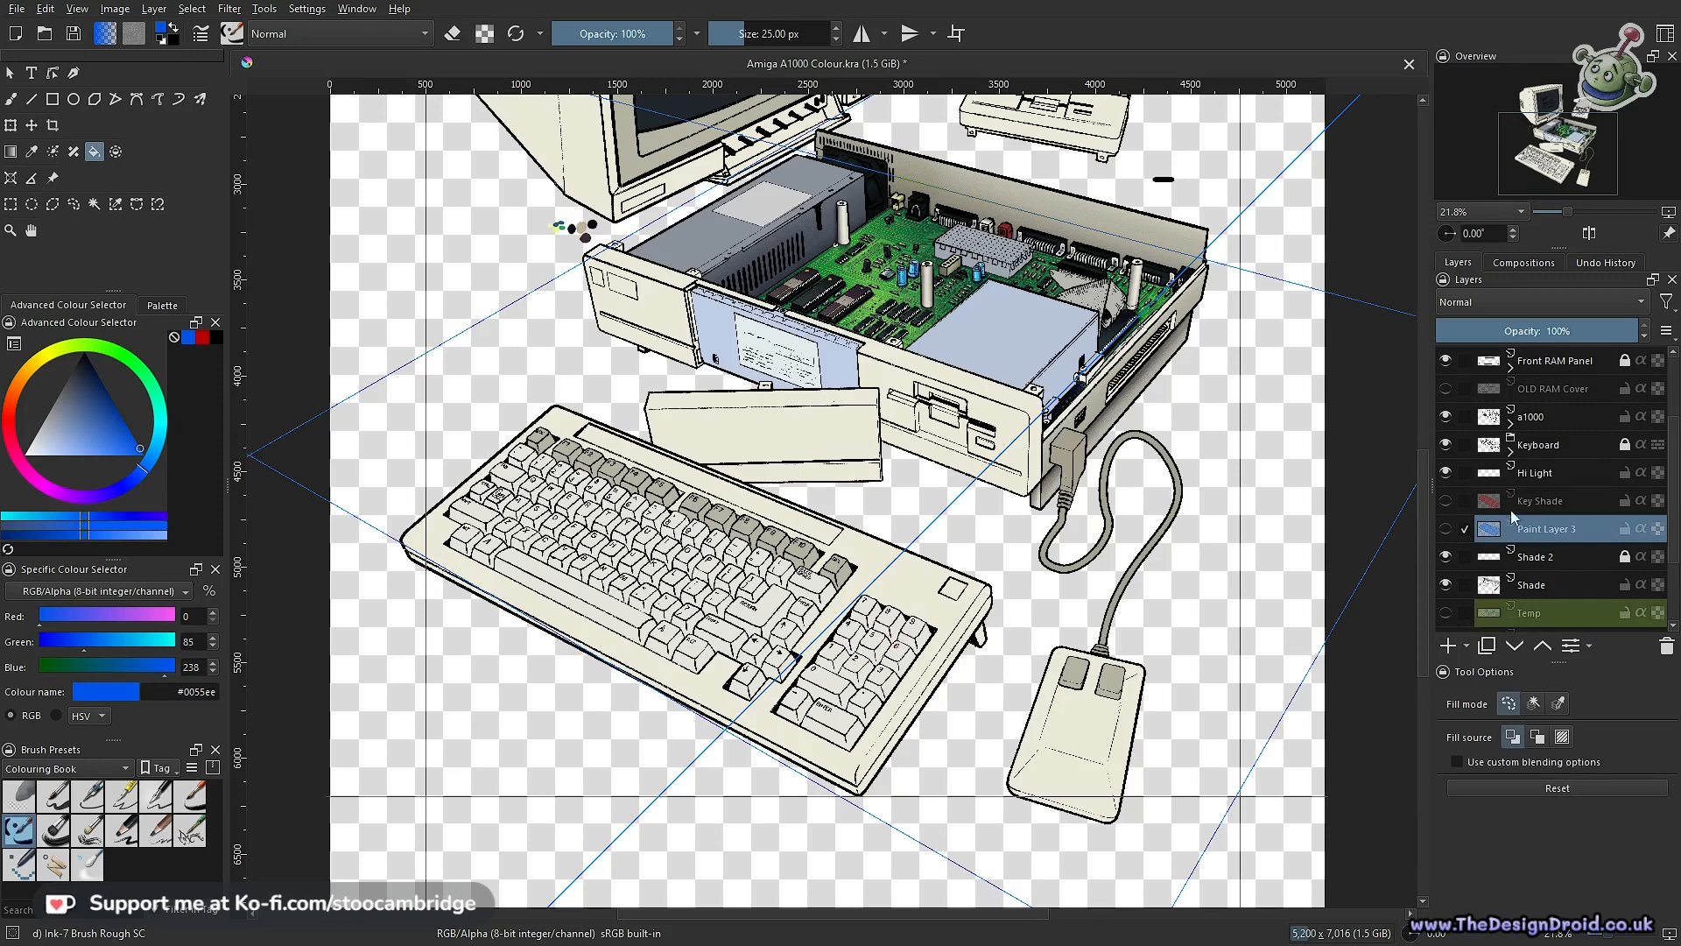
Make the Key Shade layer active and visible, and reduce its opacity to 0%
{"action": "left_click", "coordinate": [1549, 501]}
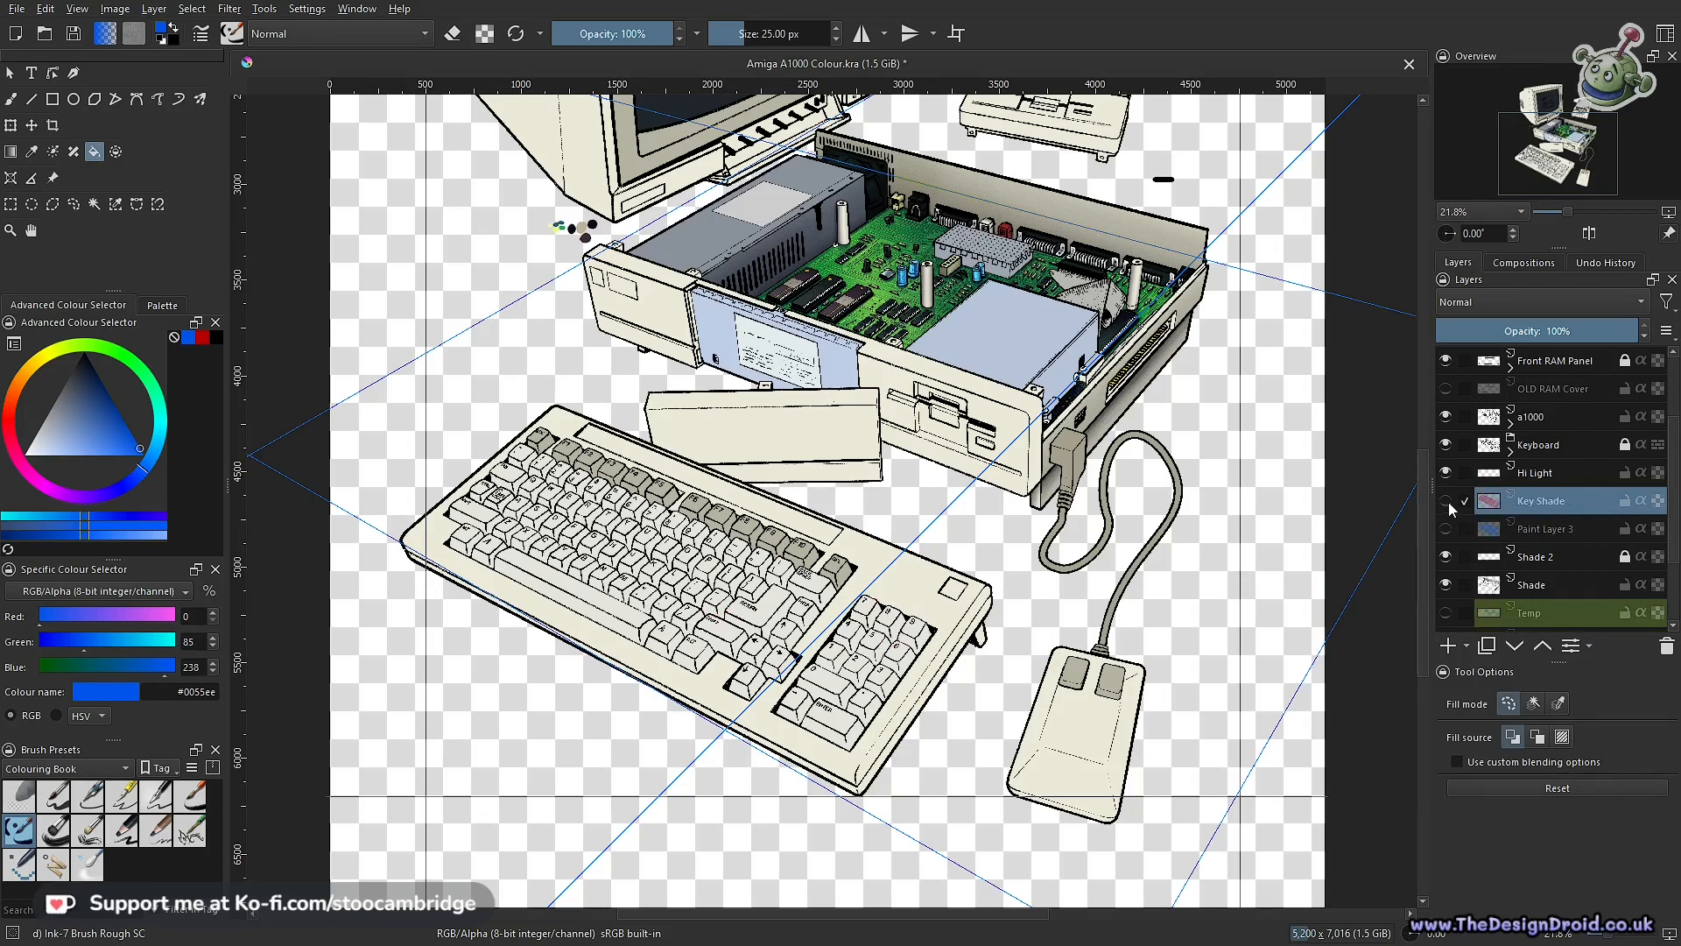
{"action": "left_click", "coordinate": [1445, 500]}
{"action": "left_click_drag", "start_coordinate": [1570, 338], "coordinate": [1368, 343]}
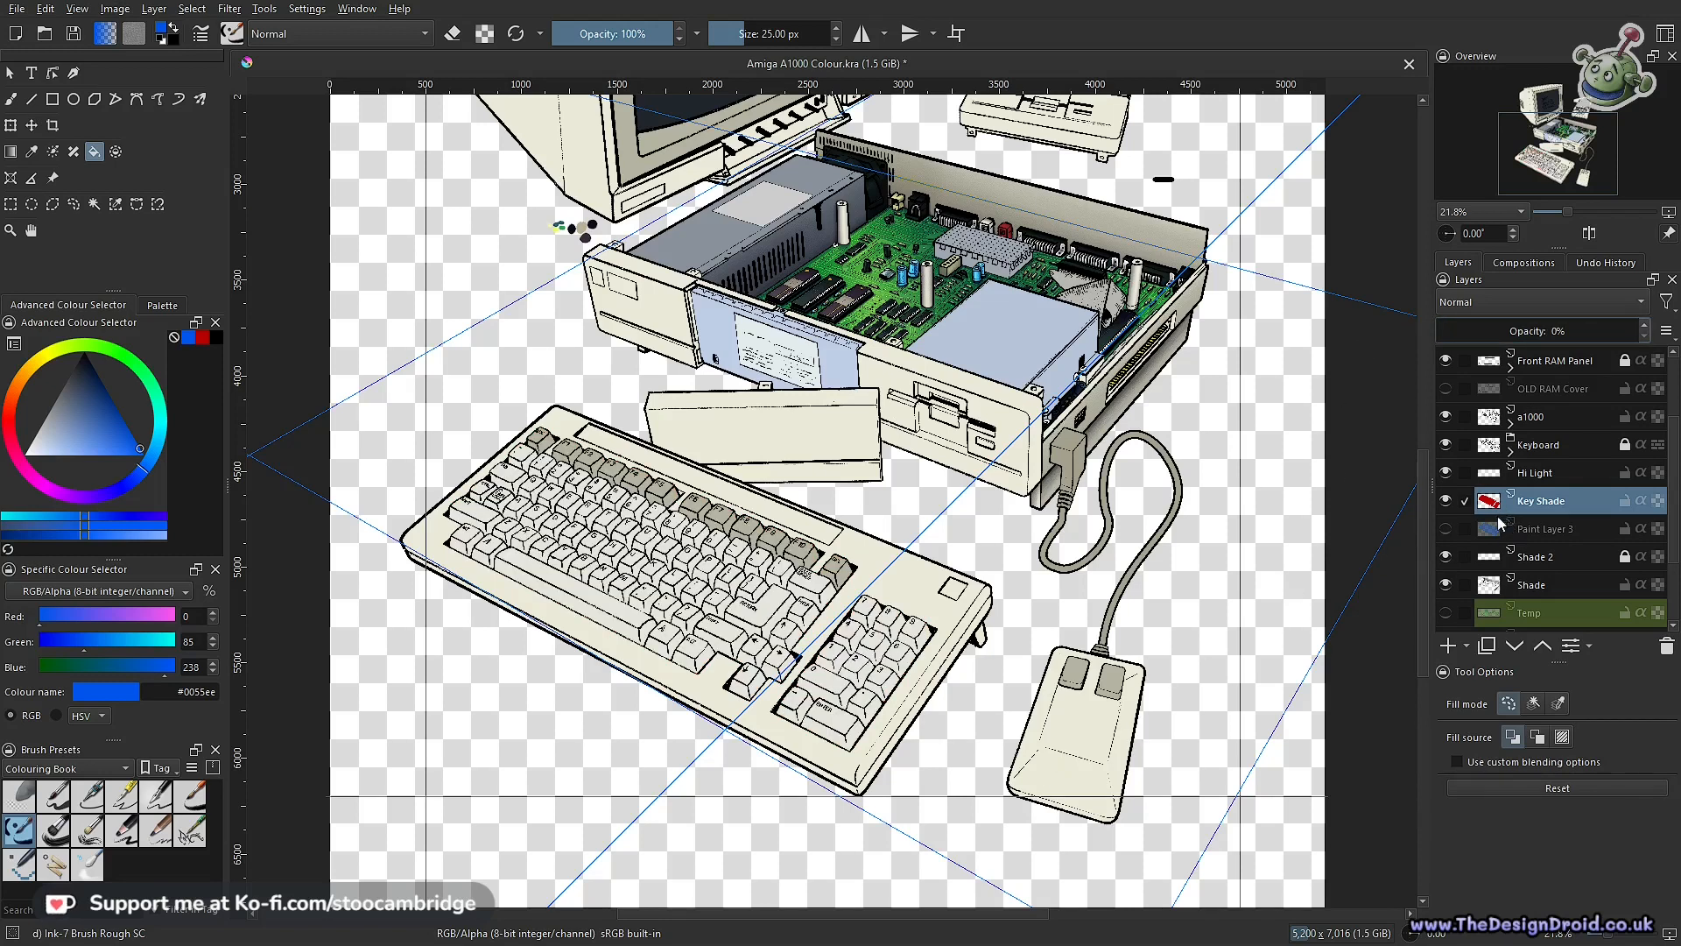
Select the keys from Key Shade's red fill with the Similar Colour Selection tool and restore the layer's opacity to 100%
{"action": "left_click", "coordinate": [115, 204]}
{"action": "left_click", "coordinate": [806, 575]}
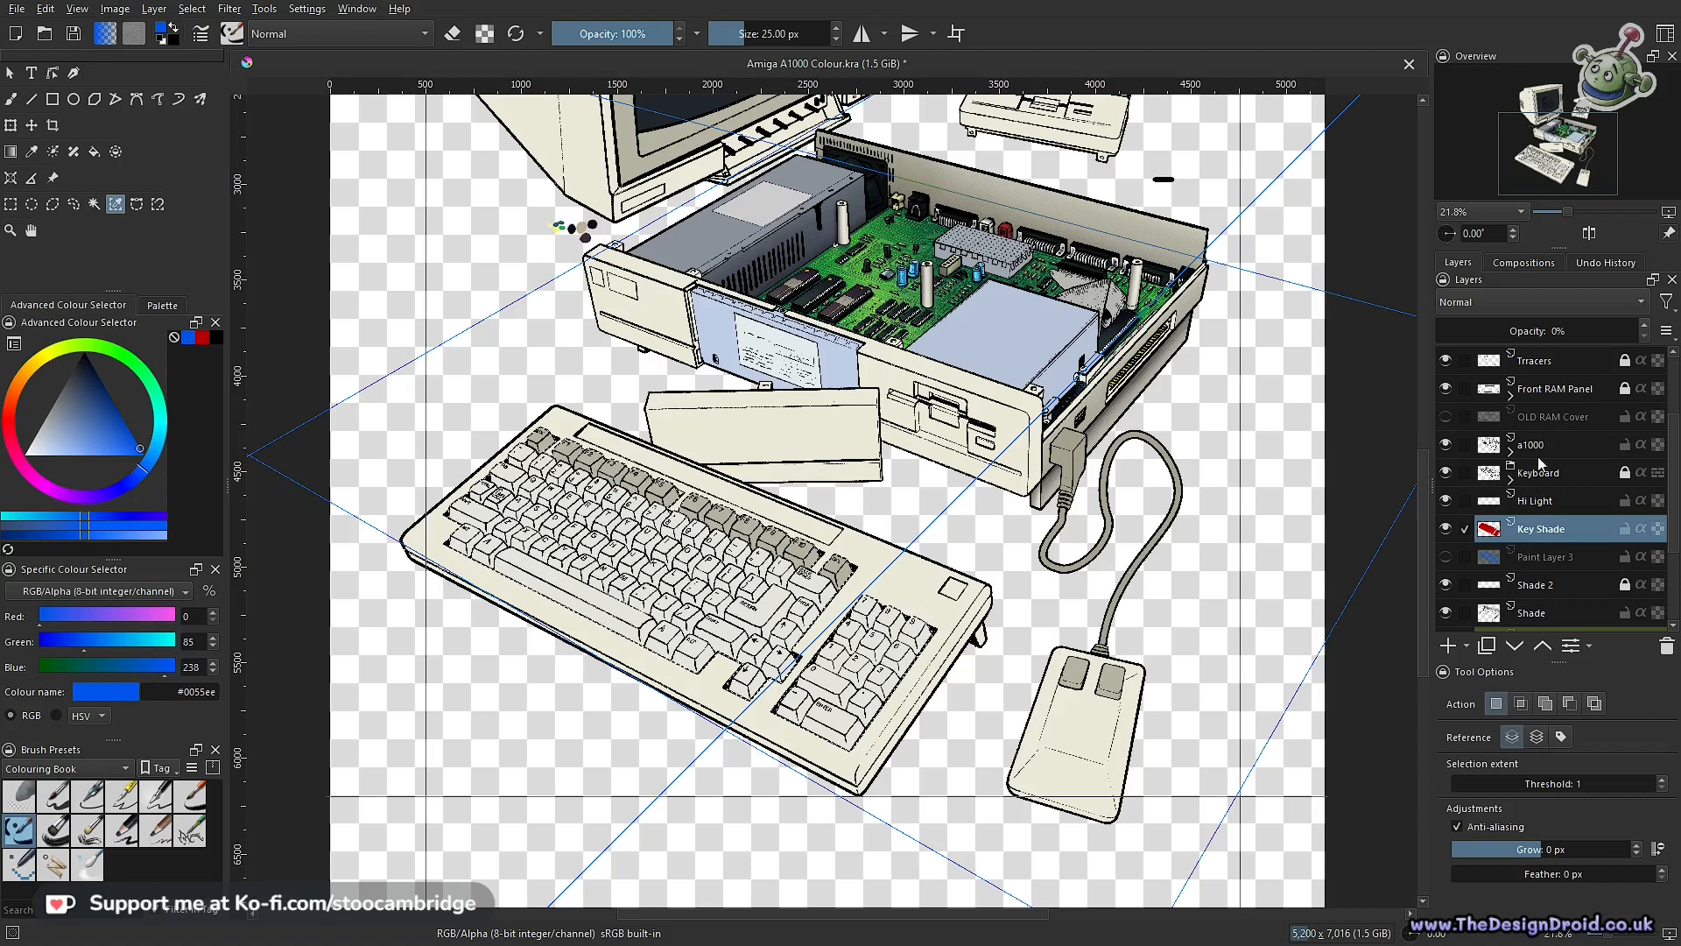
{"action": "left_click_drag", "start_coordinate": [1526, 328], "coordinate": [1672, 359]}
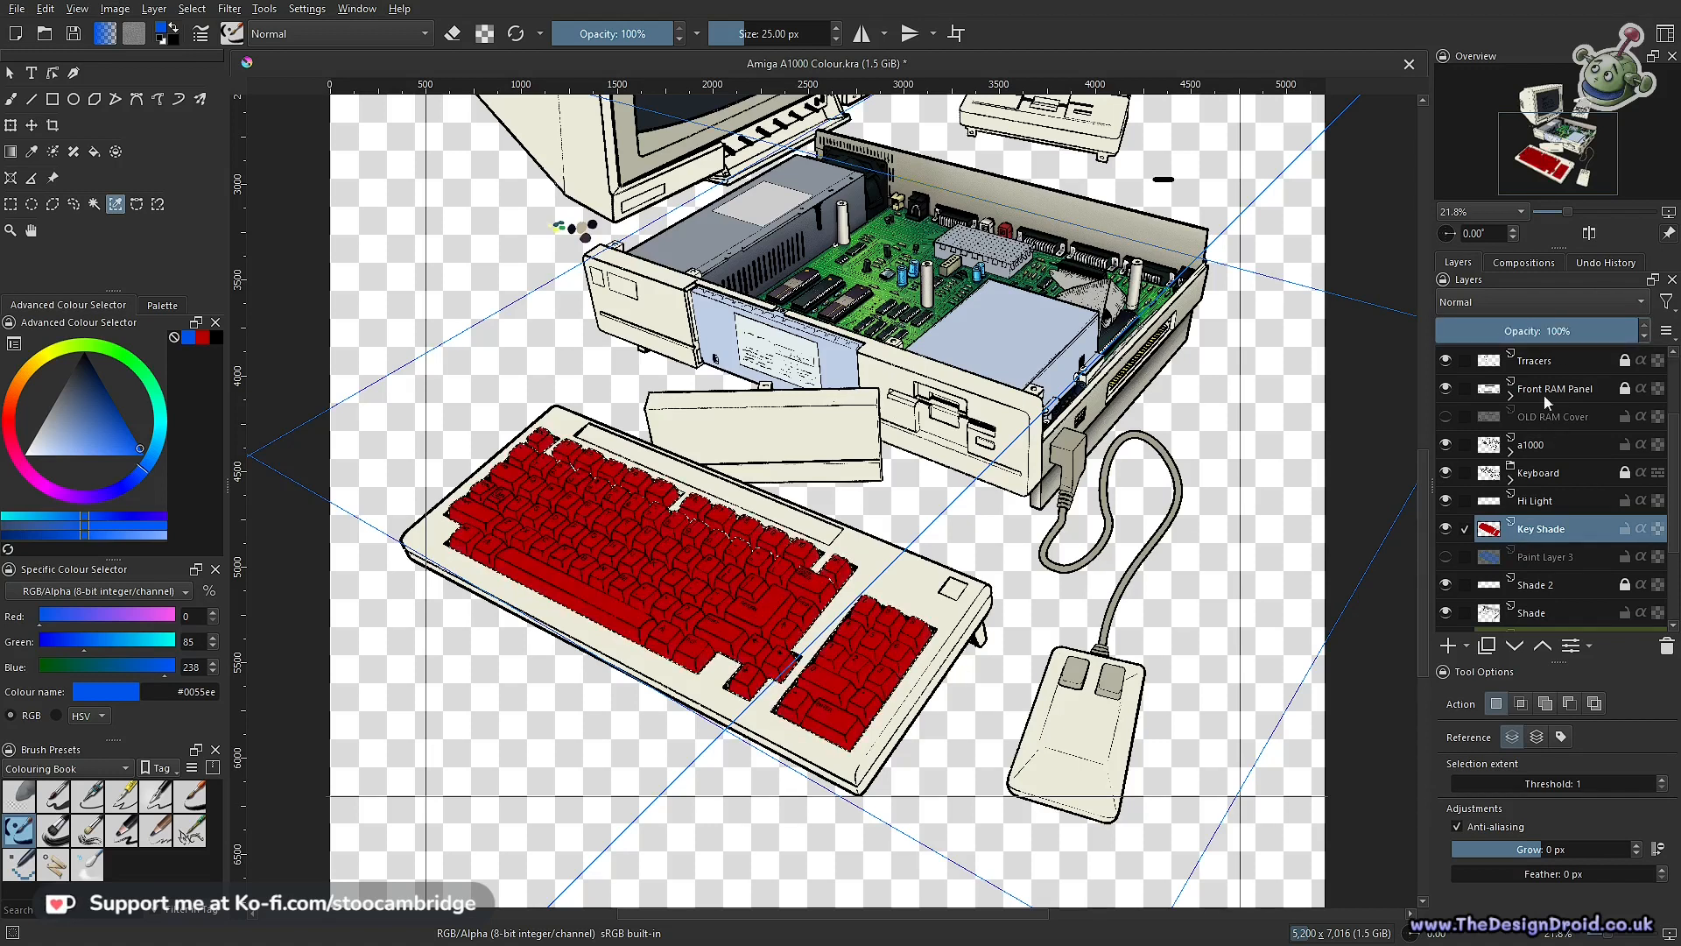
Examine the selection around the keys with the red Key Shade mask shown and hidden
{"action": "left_click_drag", "start_coordinate": [862, 581], "coordinate": [939, 458], "text": "ctrl"}
{"action": "scroll", "coordinate": [942, 458], "scroll_direction": "up", "scroll_amount": 5}
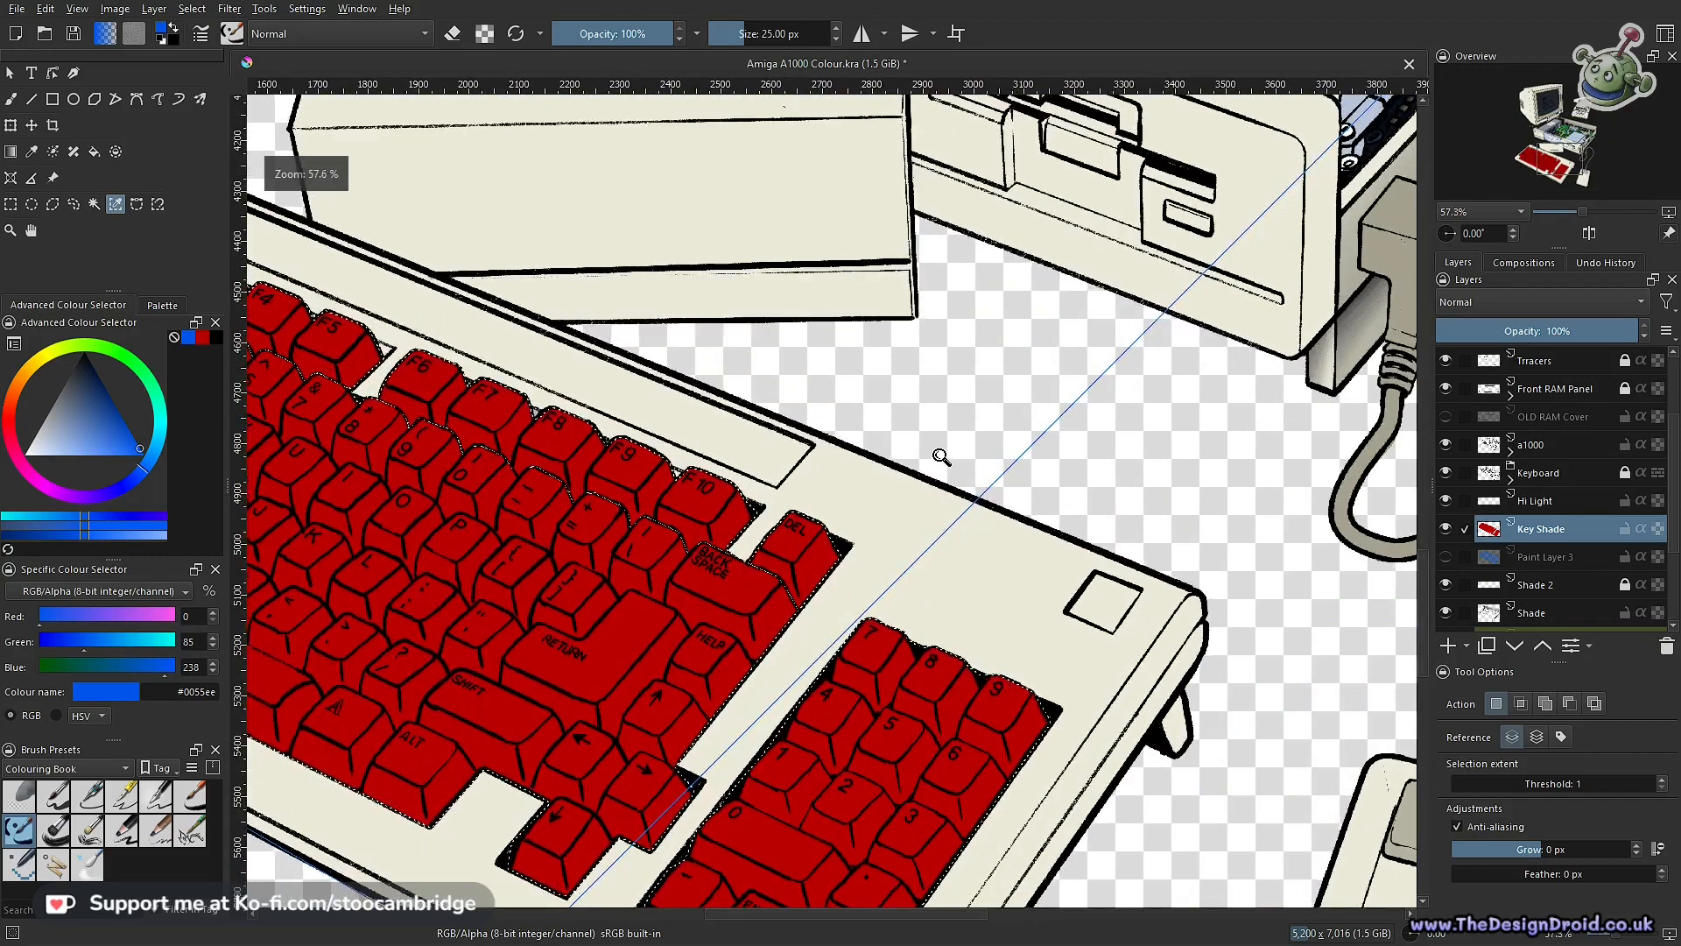
{"action": "scroll", "coordinate": [791, 579], "scroll_direction": "down", "scroll_amount": 8}
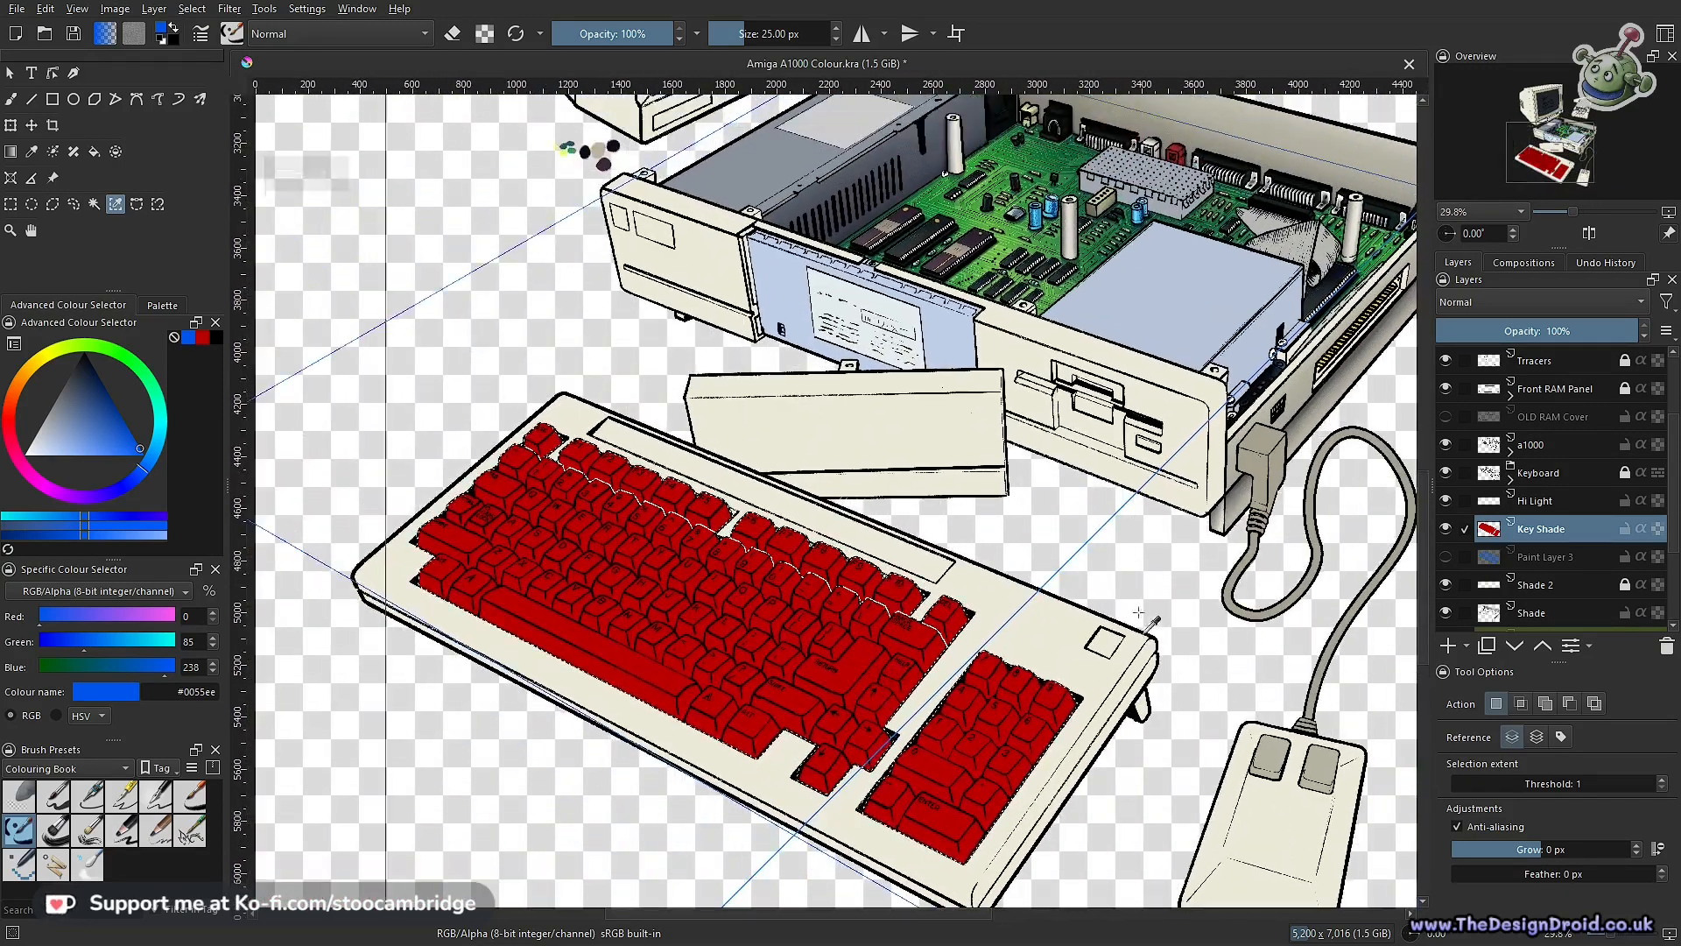
{"action": "left_click_drag", "start_coordinate": [1154, 628], "coordinate": [1146, 558]}
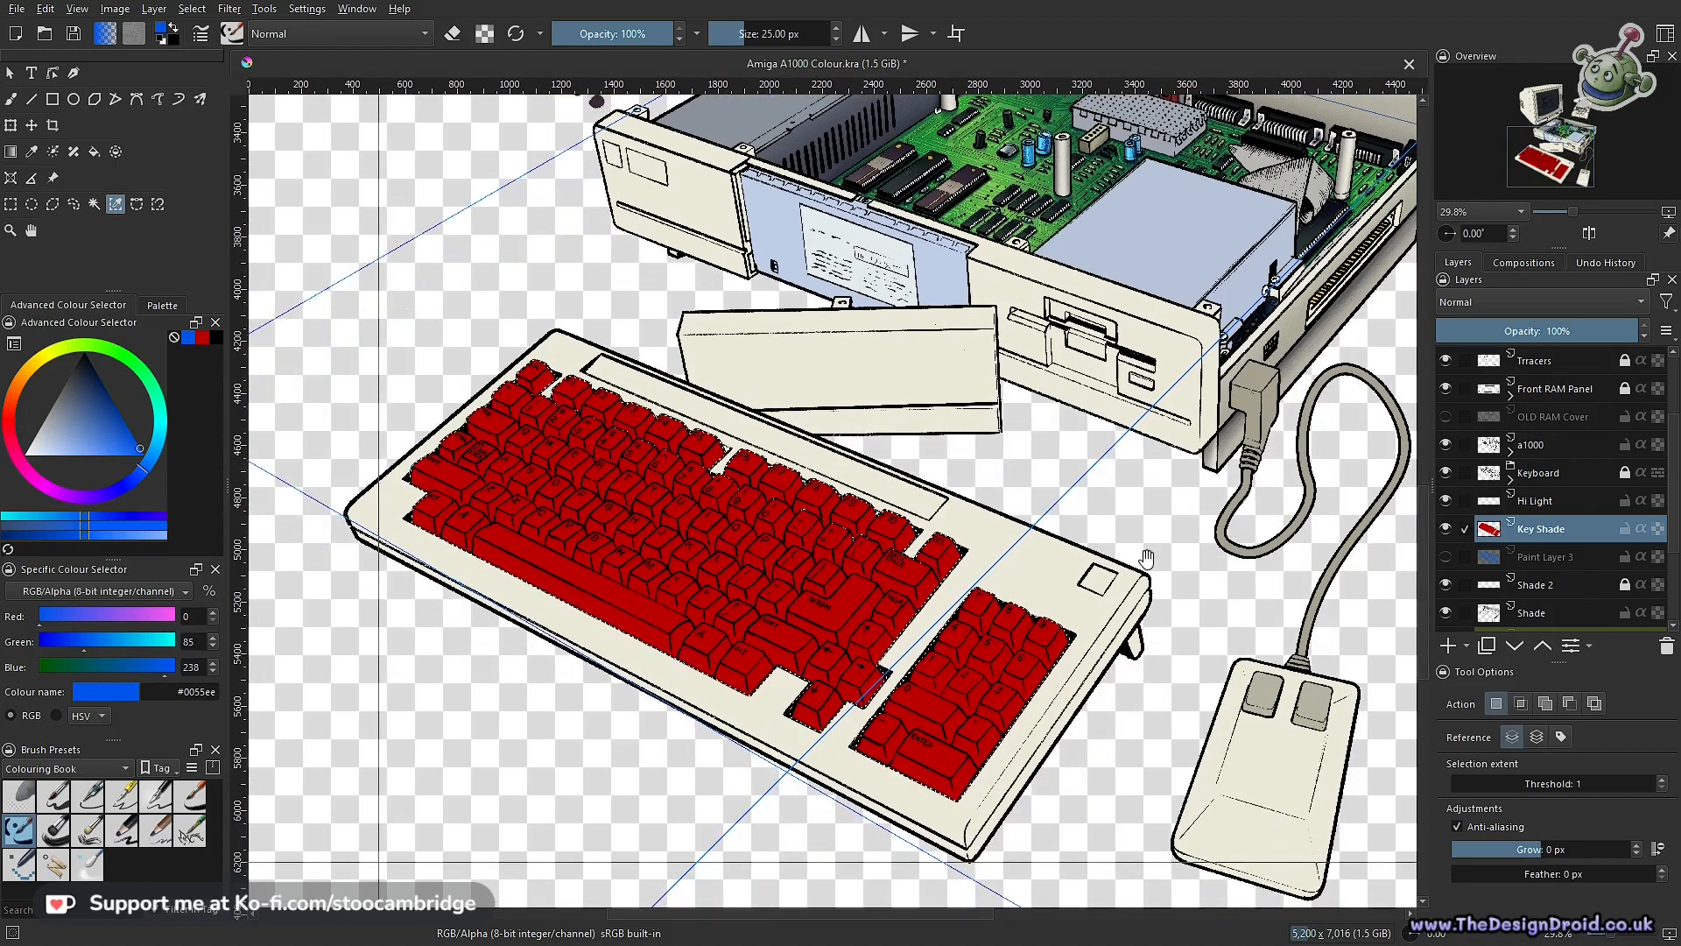
{"action": "left_click", "coordinate": [1445, 528]}
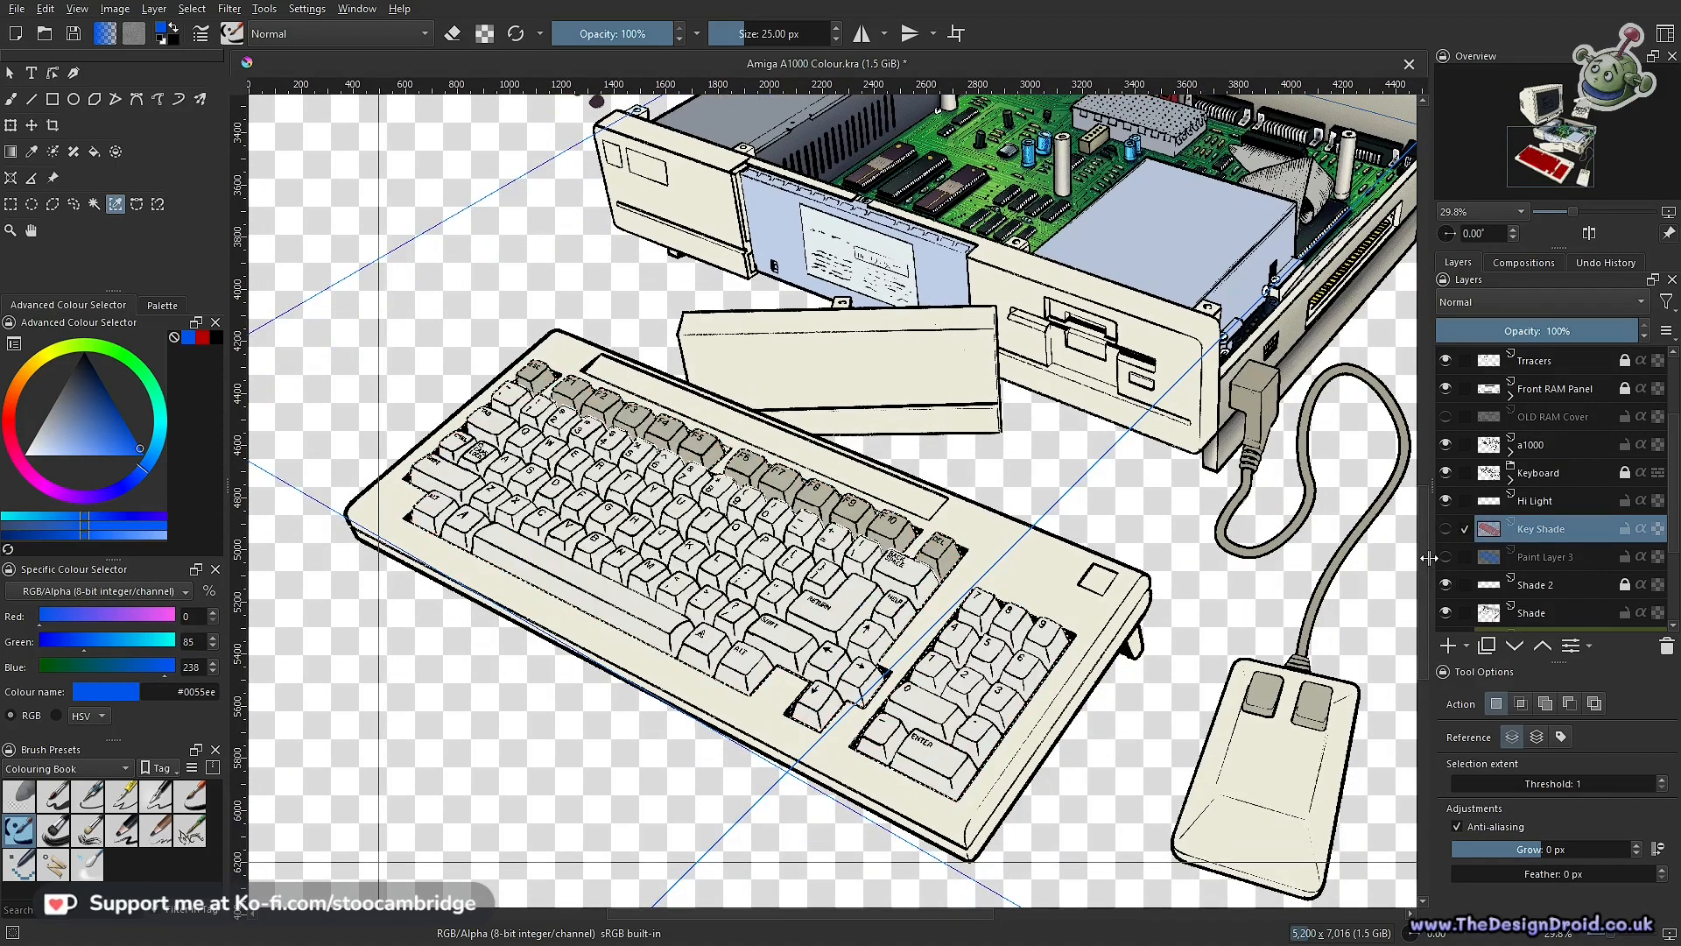
{"action": "left_click", "coordinate": [1447, 528]}
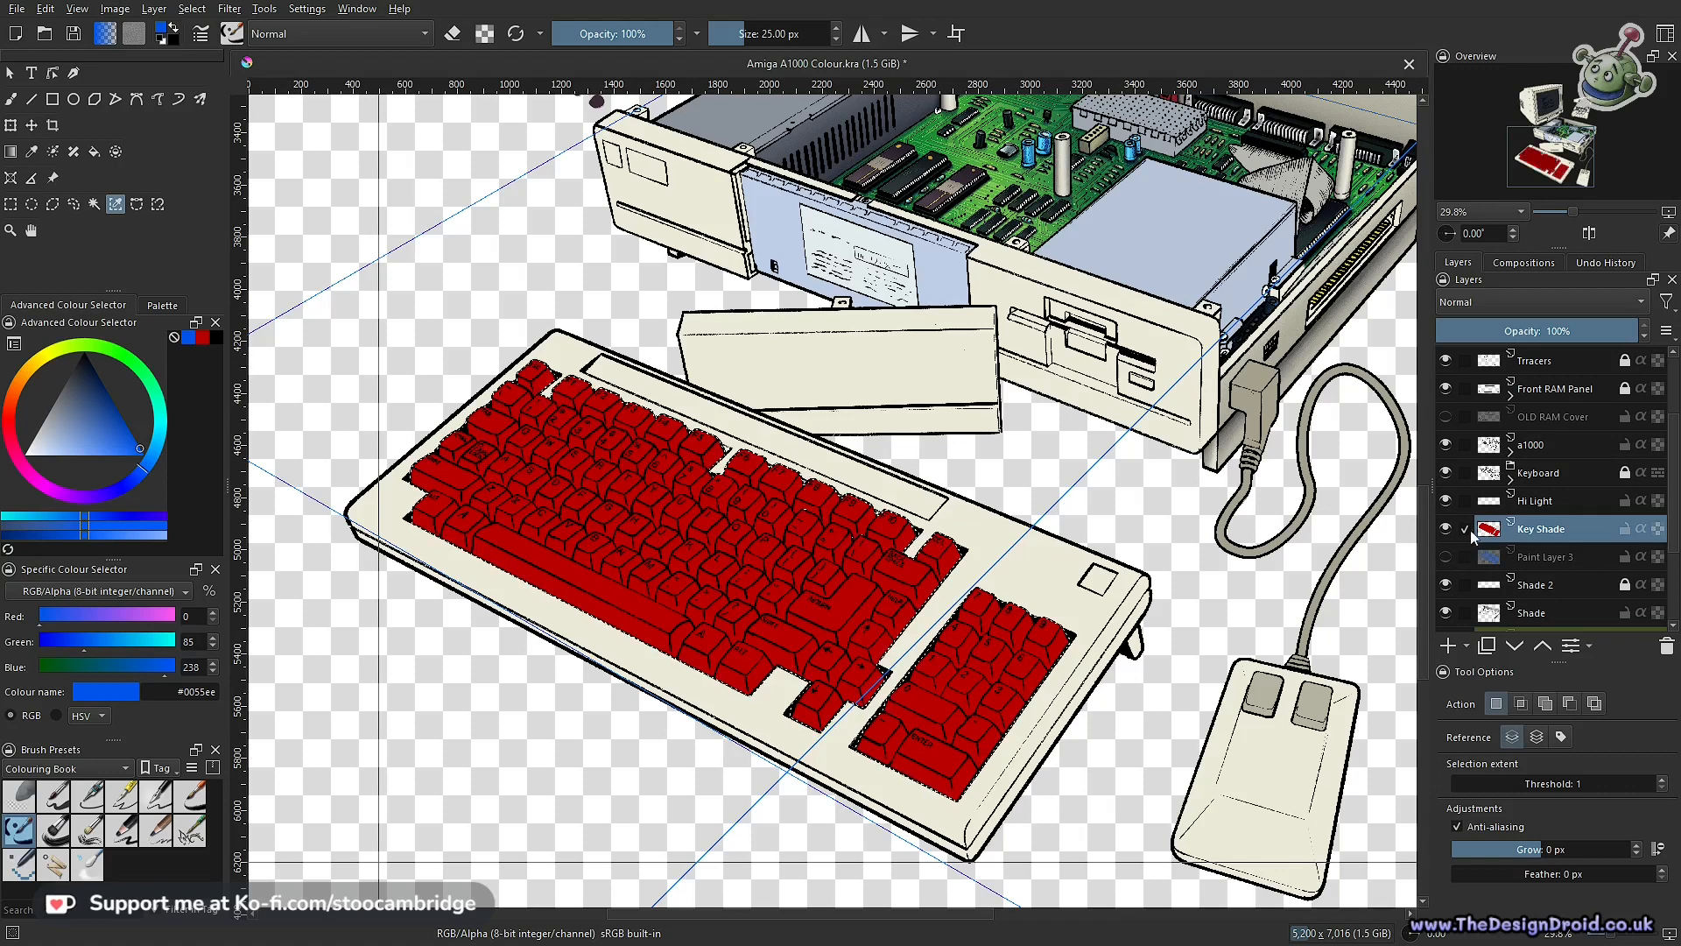
{"action": "left_click", "coordinate": [1446, 529]}
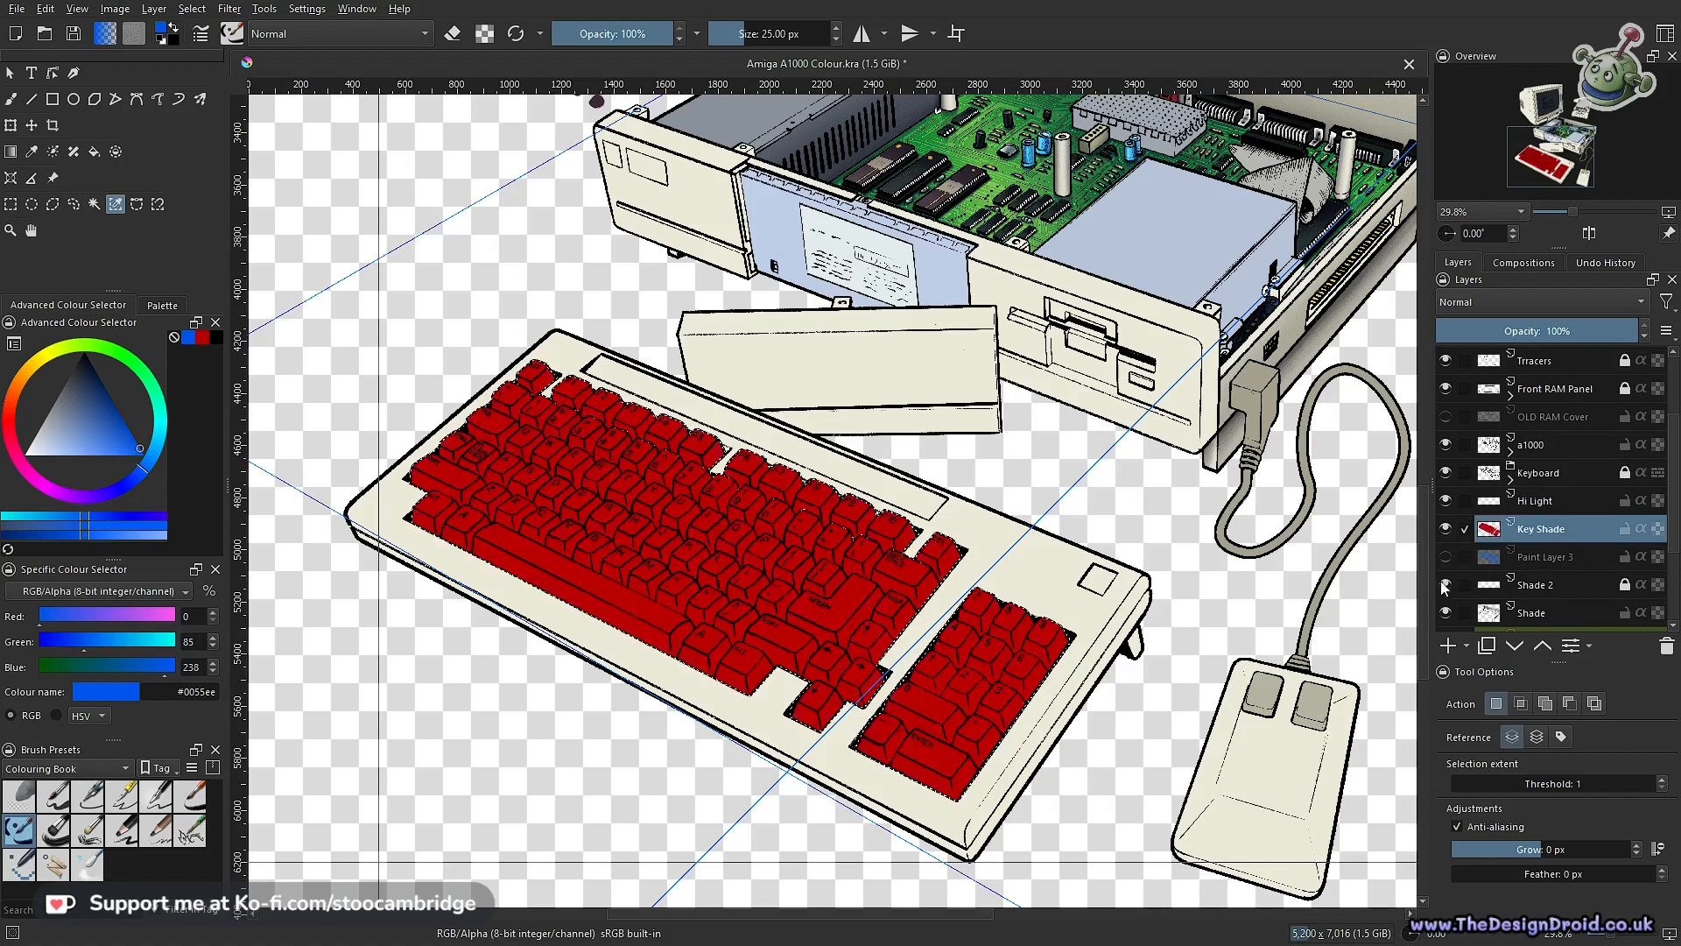
{"action": "left_click", "coordinate": [1446, 528]}
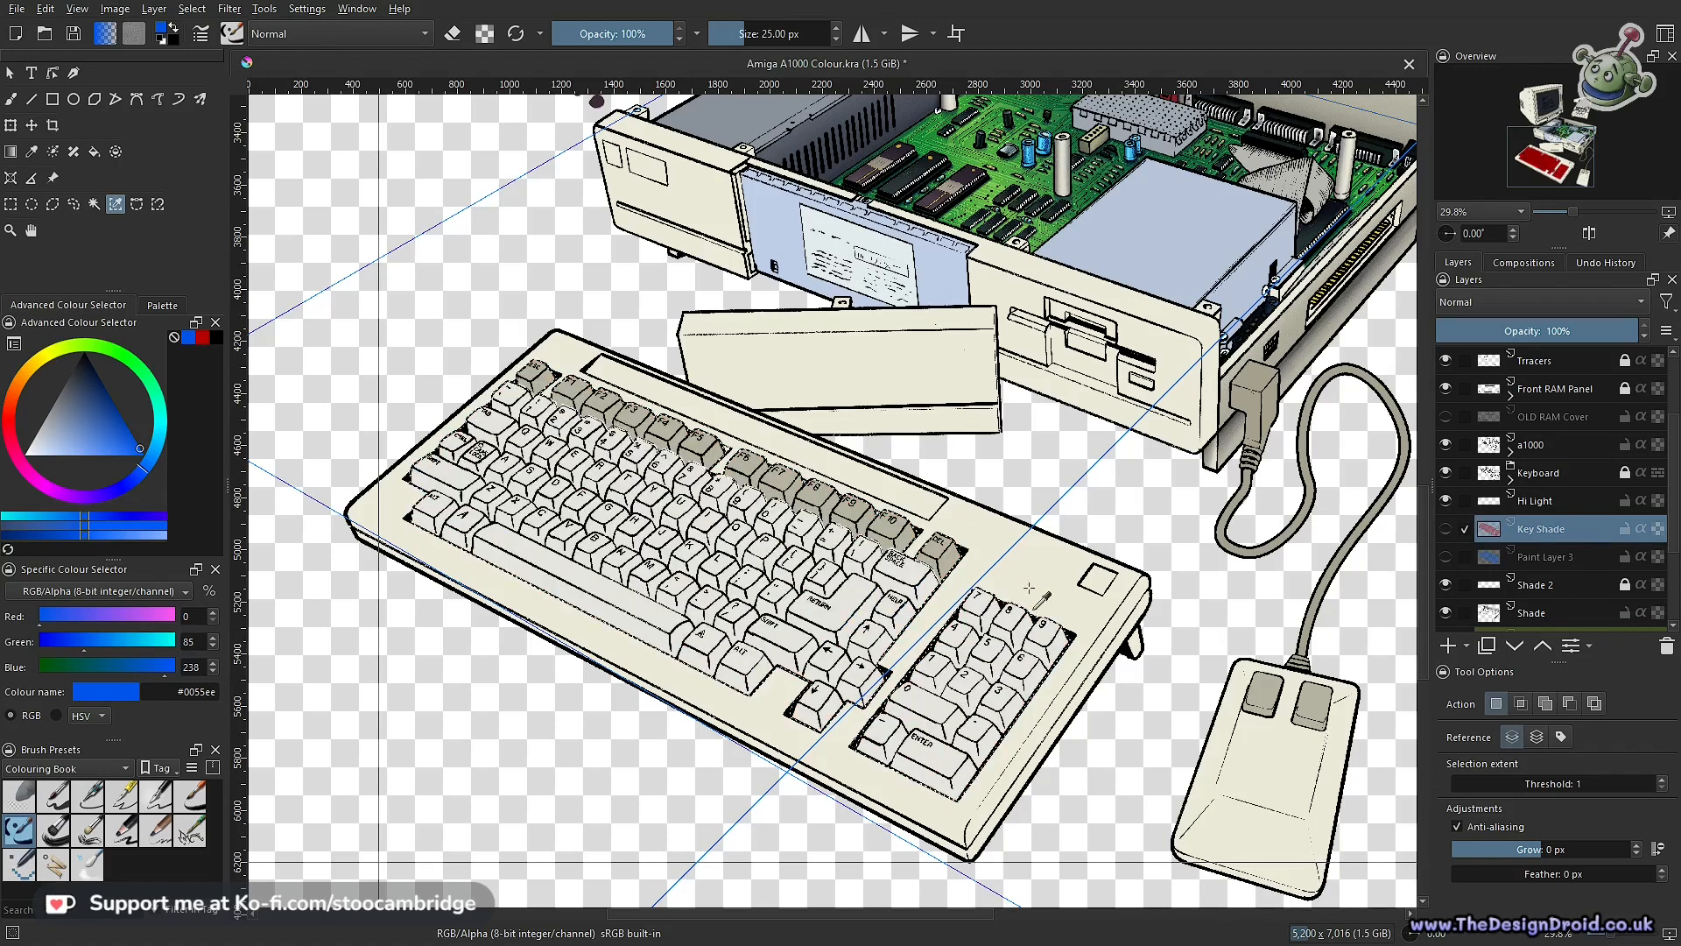
With both masks visible, select Paint Layer 3's blue keyboard shape by colour and subtract Key Shade's red keys from the selection
{"action": "left_click", "coordinate": [1533, 557]}
{"action": "left_click", "coordinate": [1445, 557]}
{"action": "left_click", "coordinate": [1447, 530]}
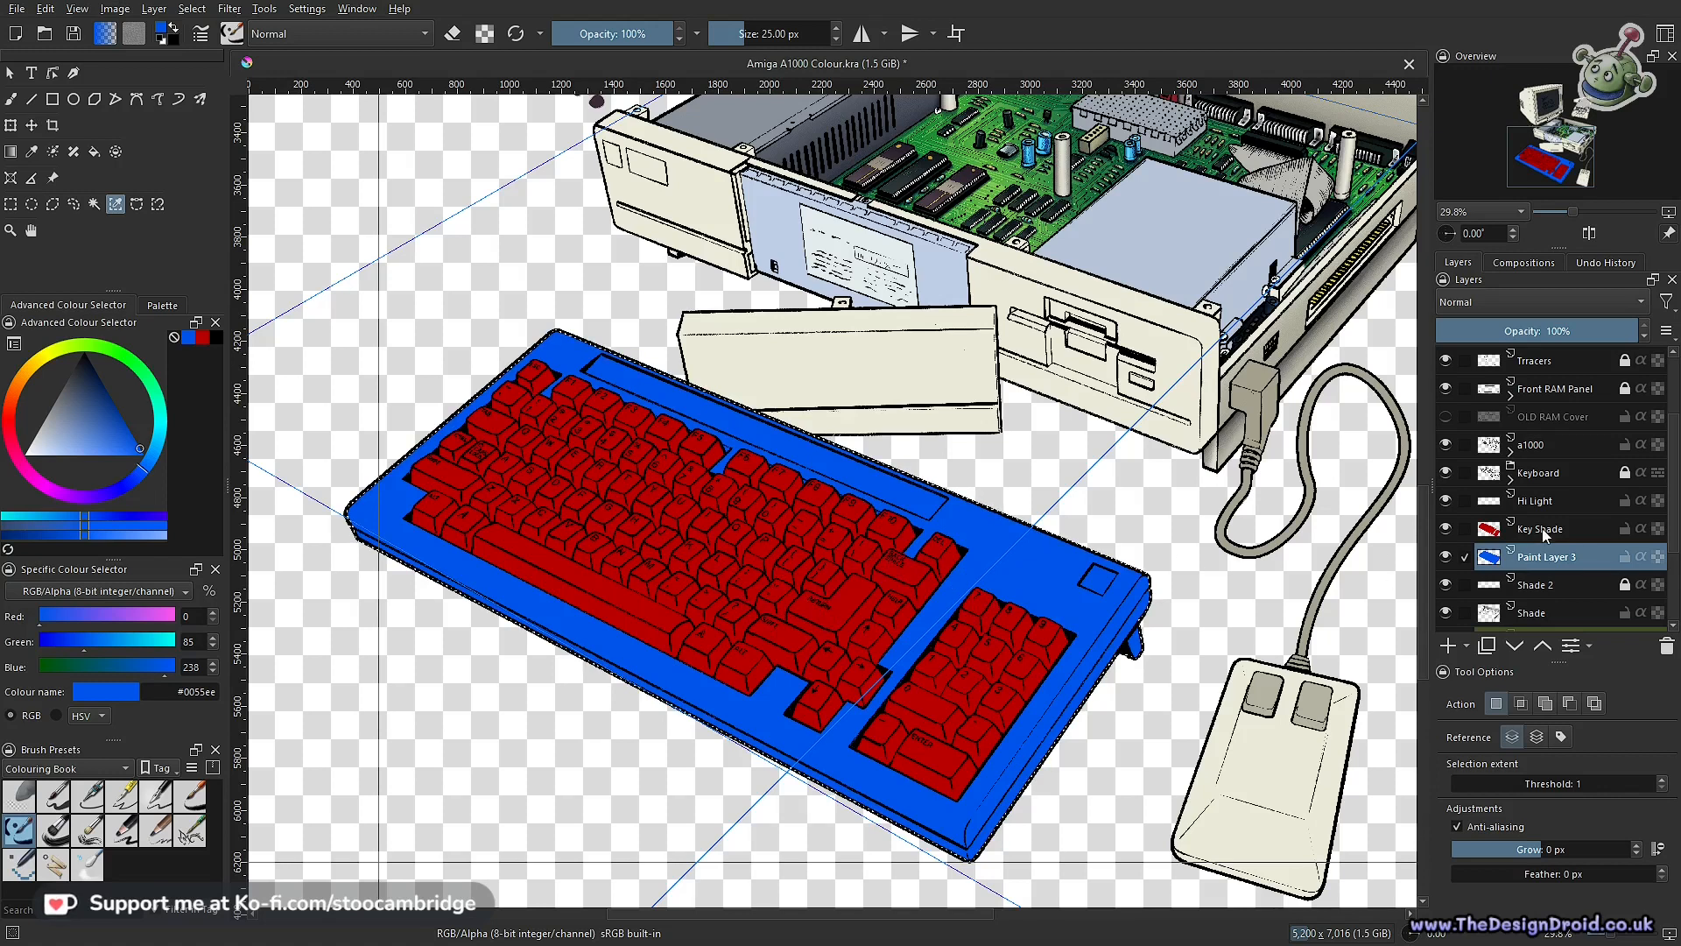
{"action": "key", "text": "Page_Up"}
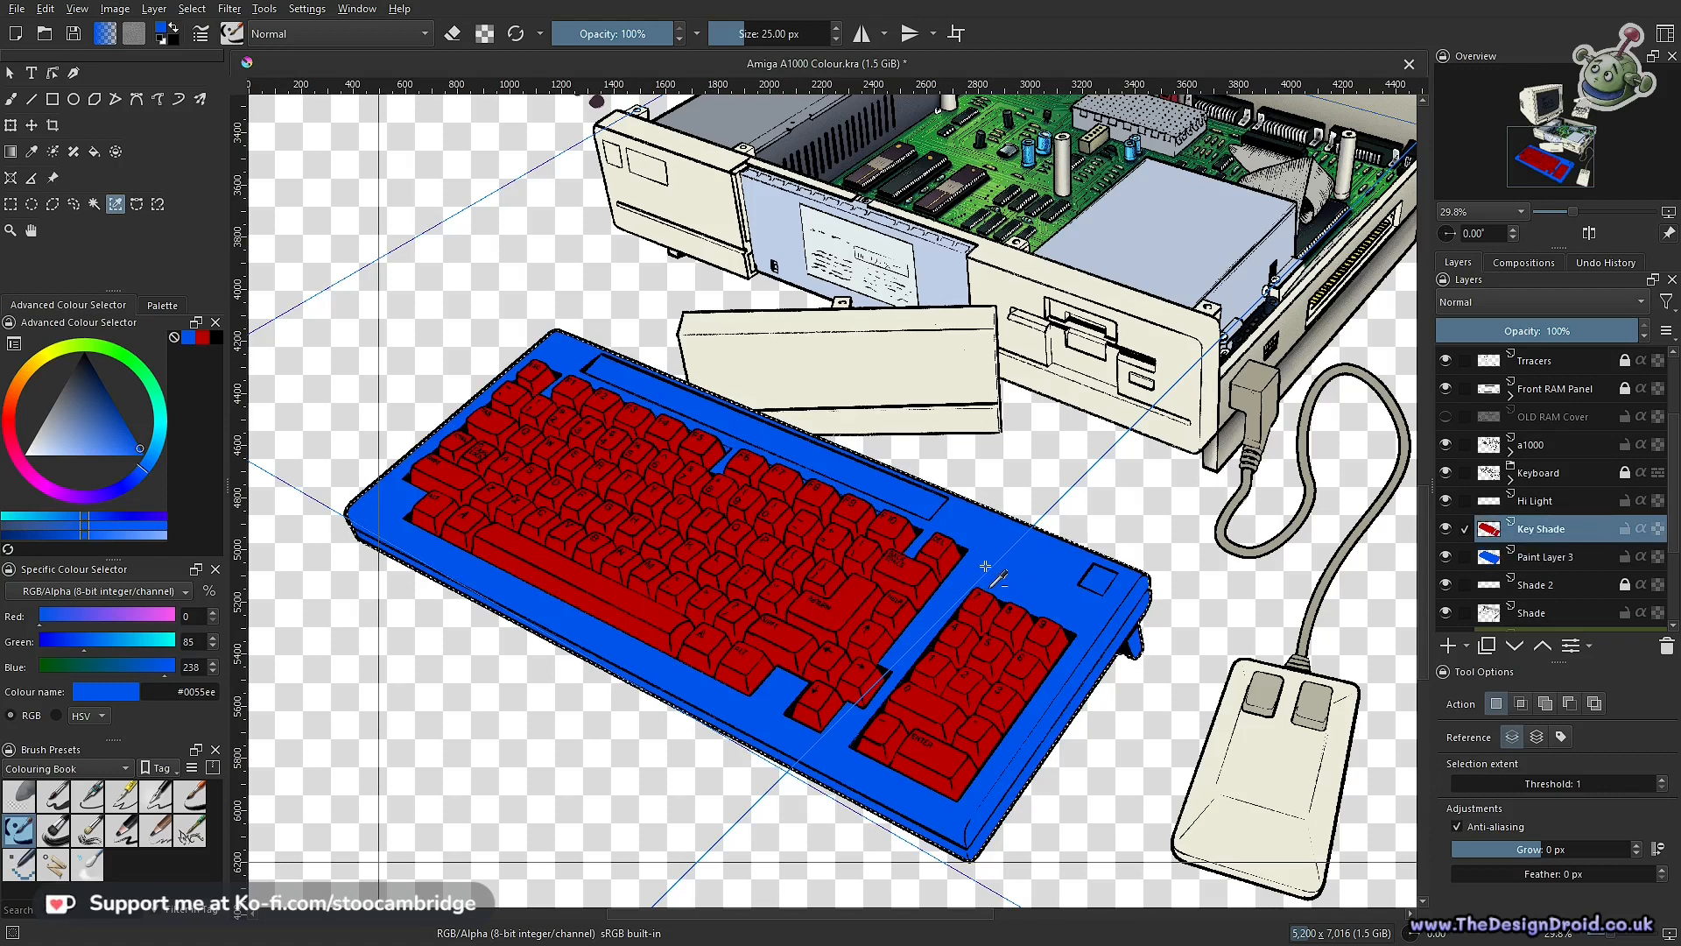
{"action": "left_click", "coordinate": [908, 578], "text": "alt"}
Hide Key Shade, invert the selection, delete the blue covering the keys on Paint Layer 3, and clear the selection
{"action": "left_click", "coordinate": [1446, 528]}
{"action": "left_click", "coordinate": [1541, 556]}
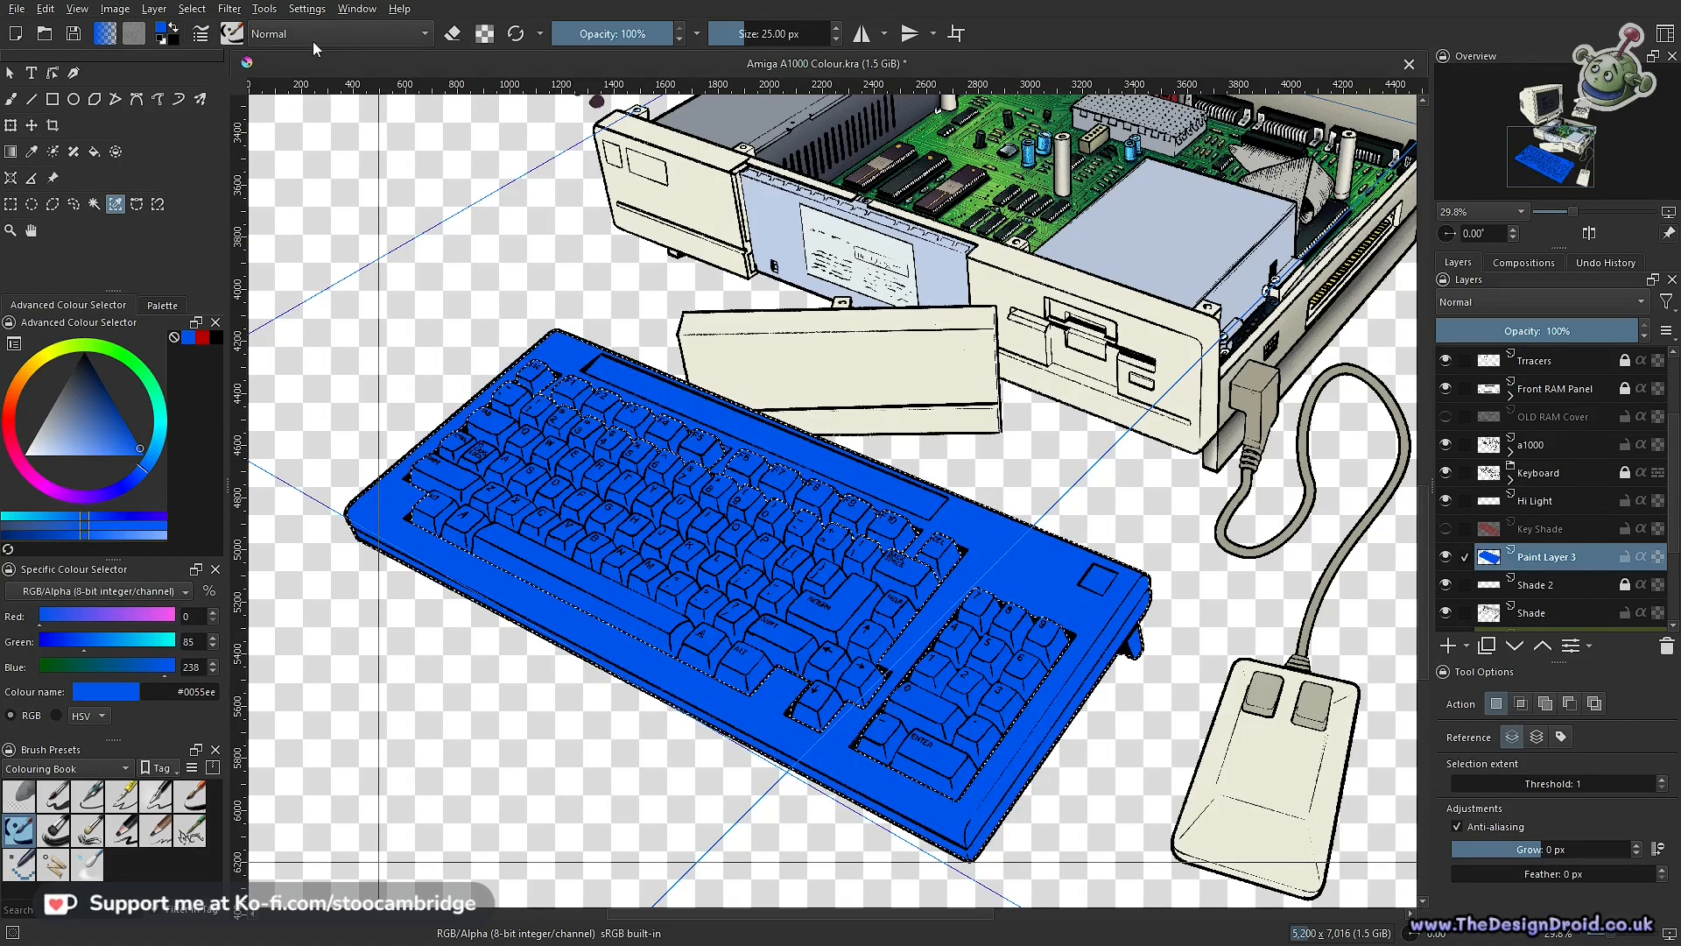
{"action": "left_click", "coordinate": [198, 10]}
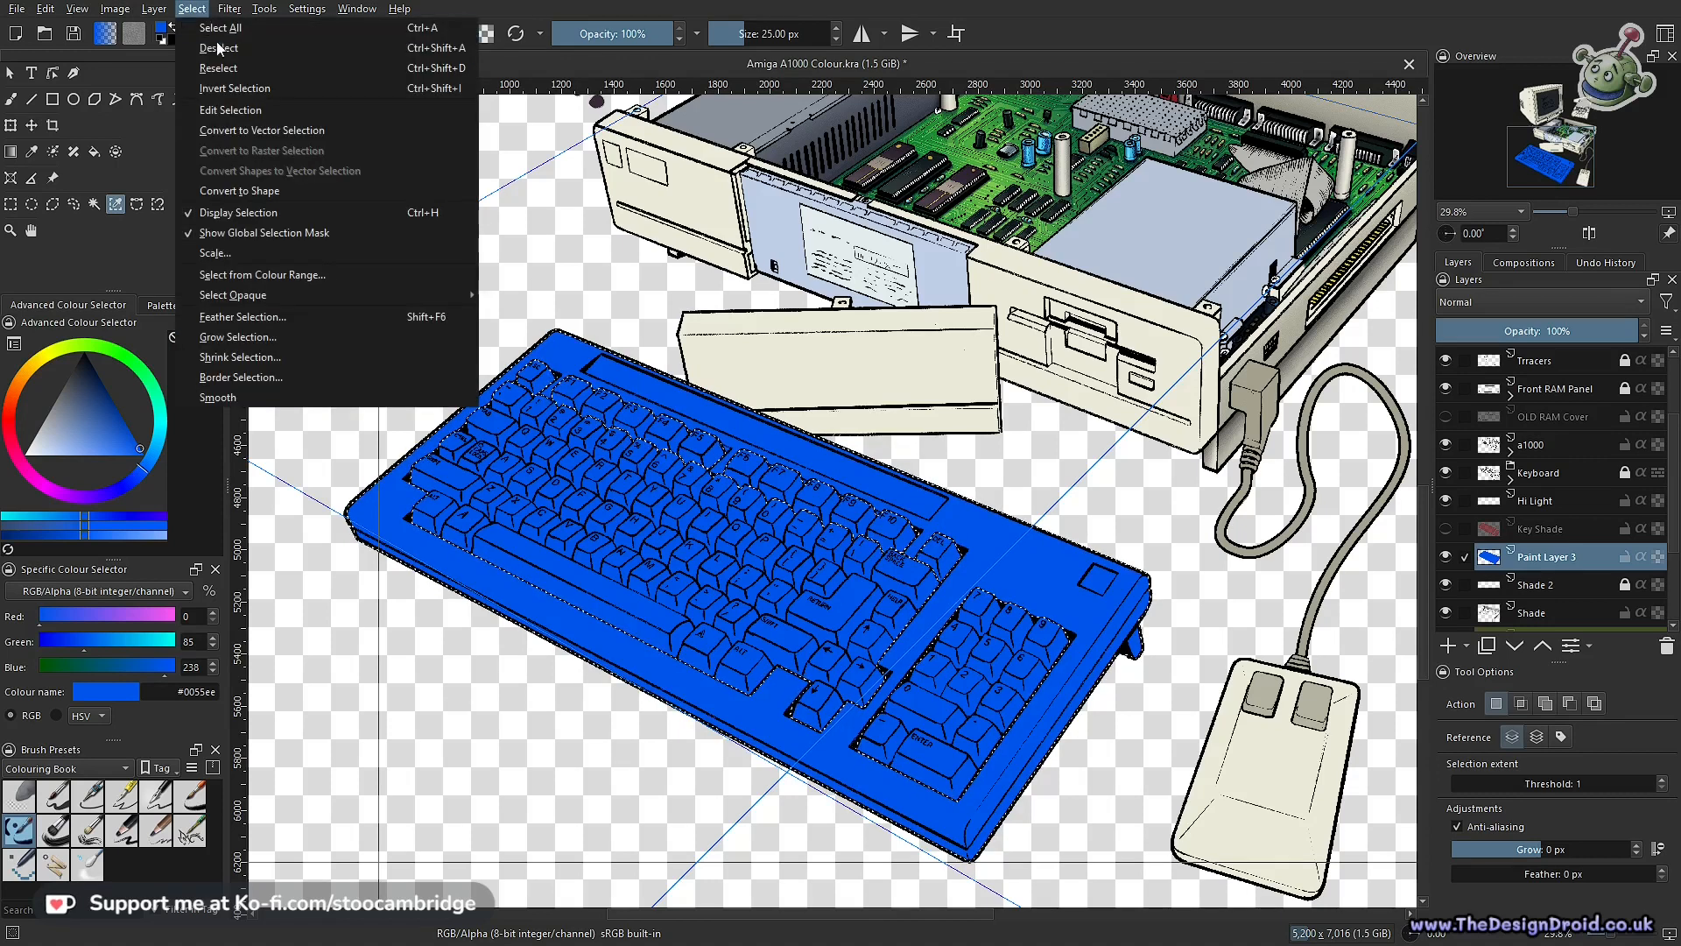
{"action": "left_click", "coordinate": [238, 90]}
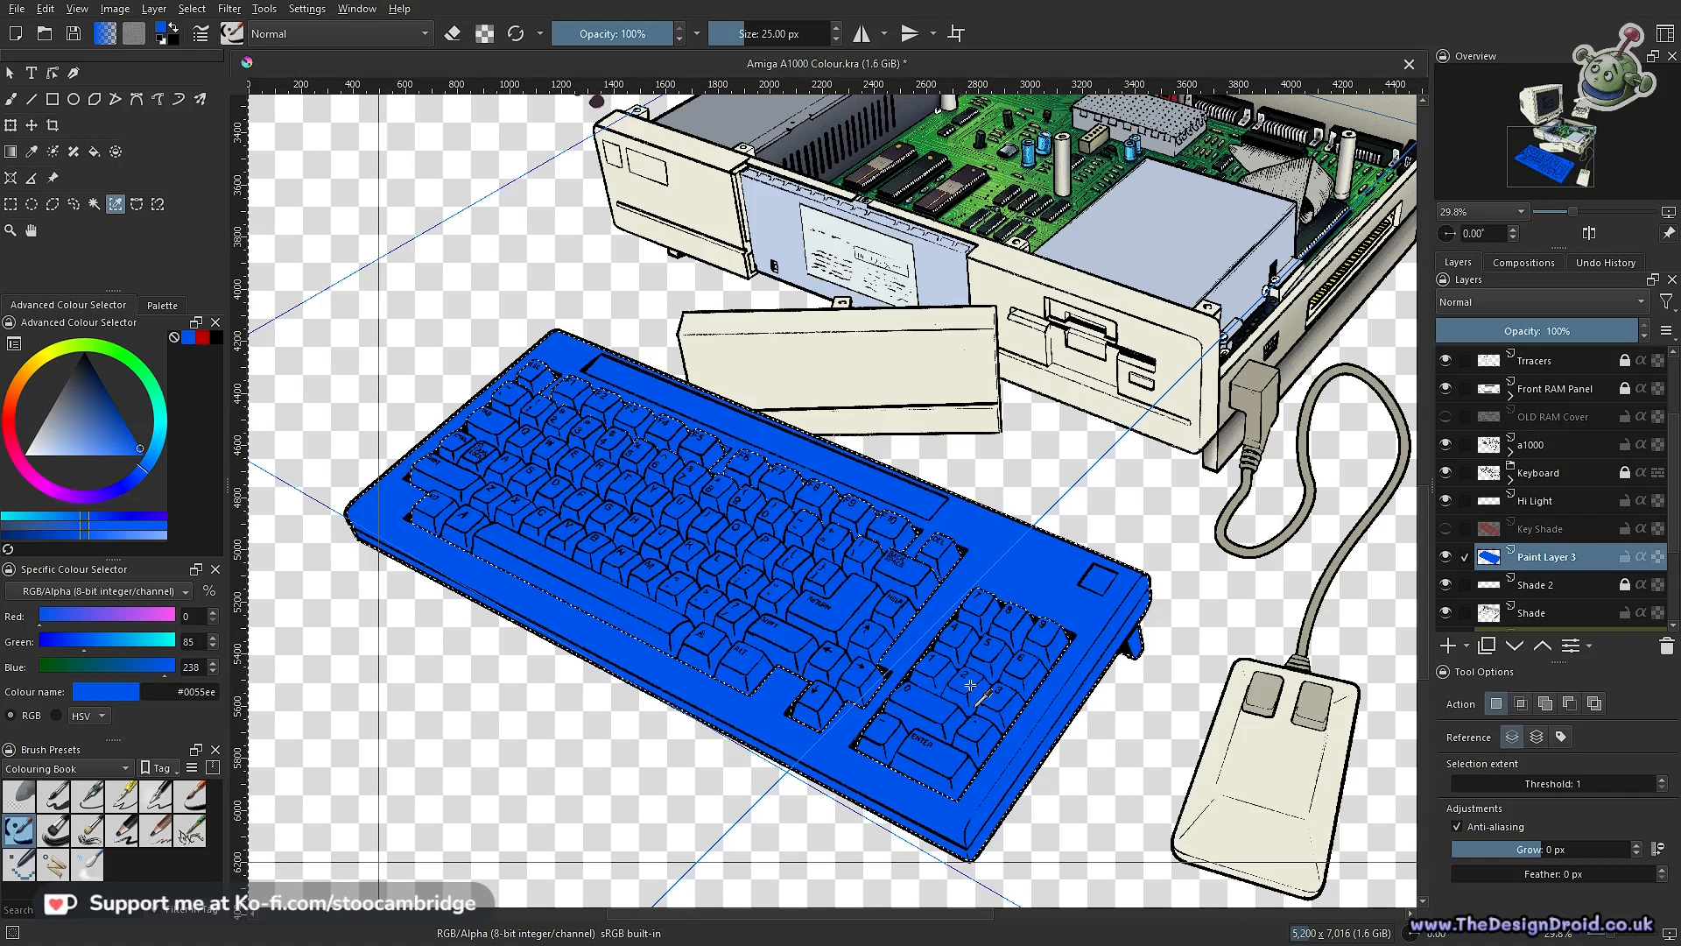
{"action": "key", "text": "Delete"}
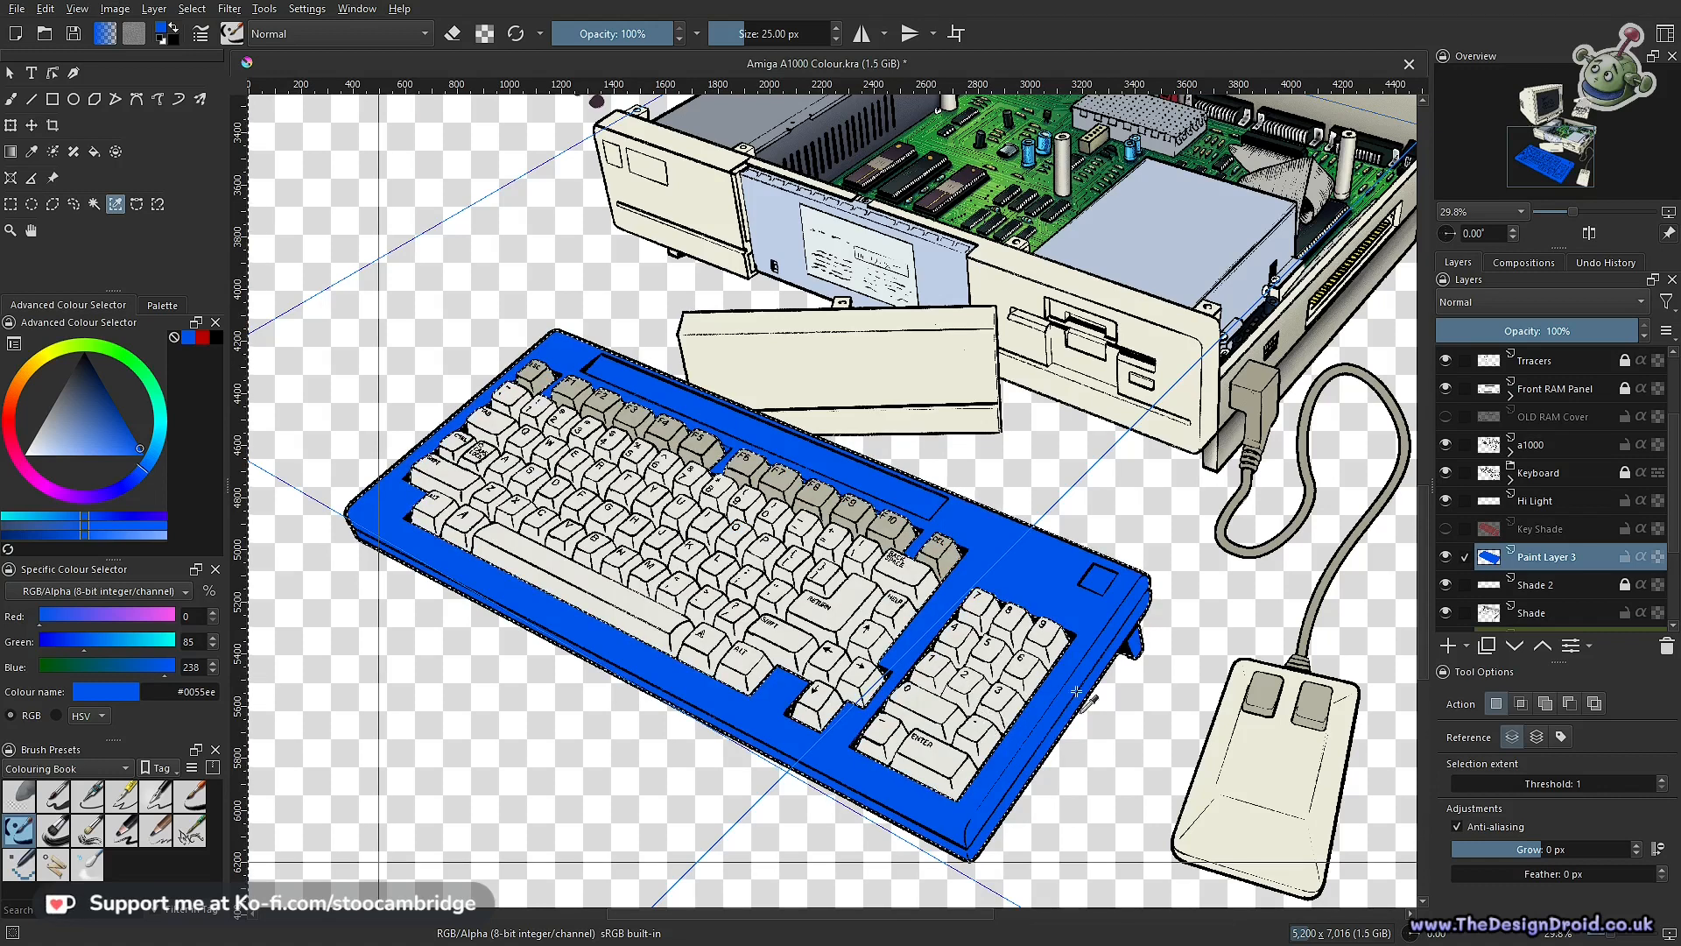
{"action": "key", "text": "ctrl+shift+a"}
{"action": "mouse_move", "coordinate": [947, 585]}
{"action": "left_mouse_down"}
{"action": "mouse_move", "coordinate": [947, 700]}
{"action": "mouse_move", "coordinate": [948, 618]}
{"action": "left_mouse_up"}
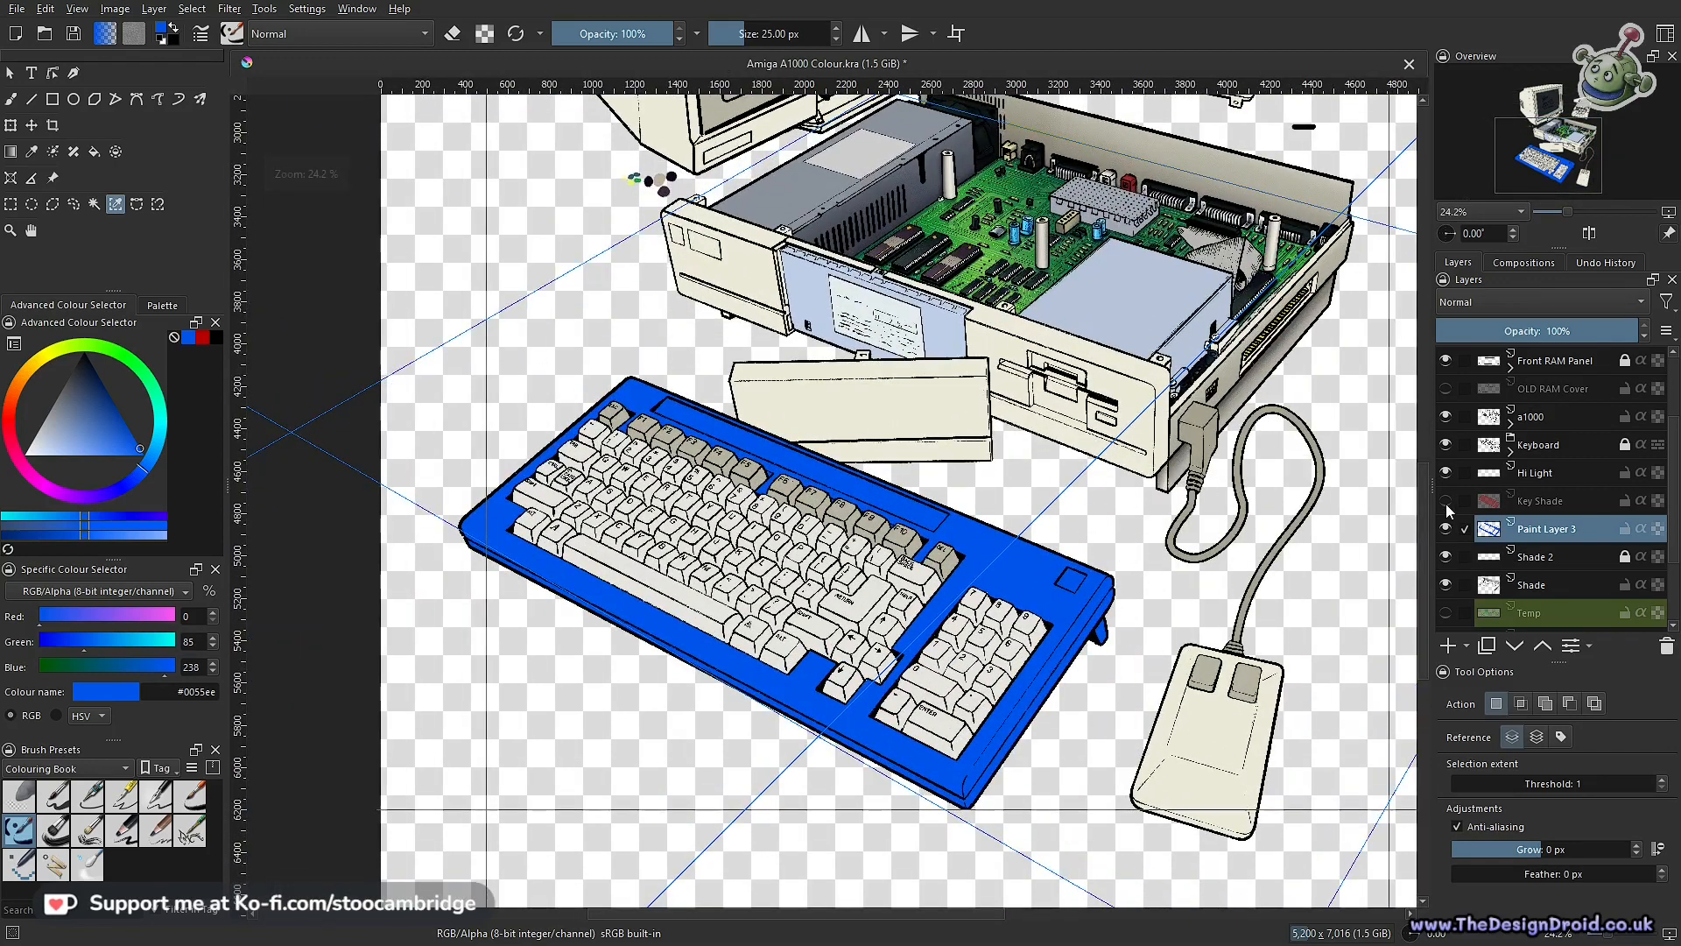
Compare the red and blue masks shown and hidden, then select Paint Layer 3's blue keyboard case by colour
{"action": "left_click", "coordinate": [1445, 500]}
{"action": "left_click", "coordinate": [1445, 528]}
{"action": "left_click", "coordinate": [1446, 501]}
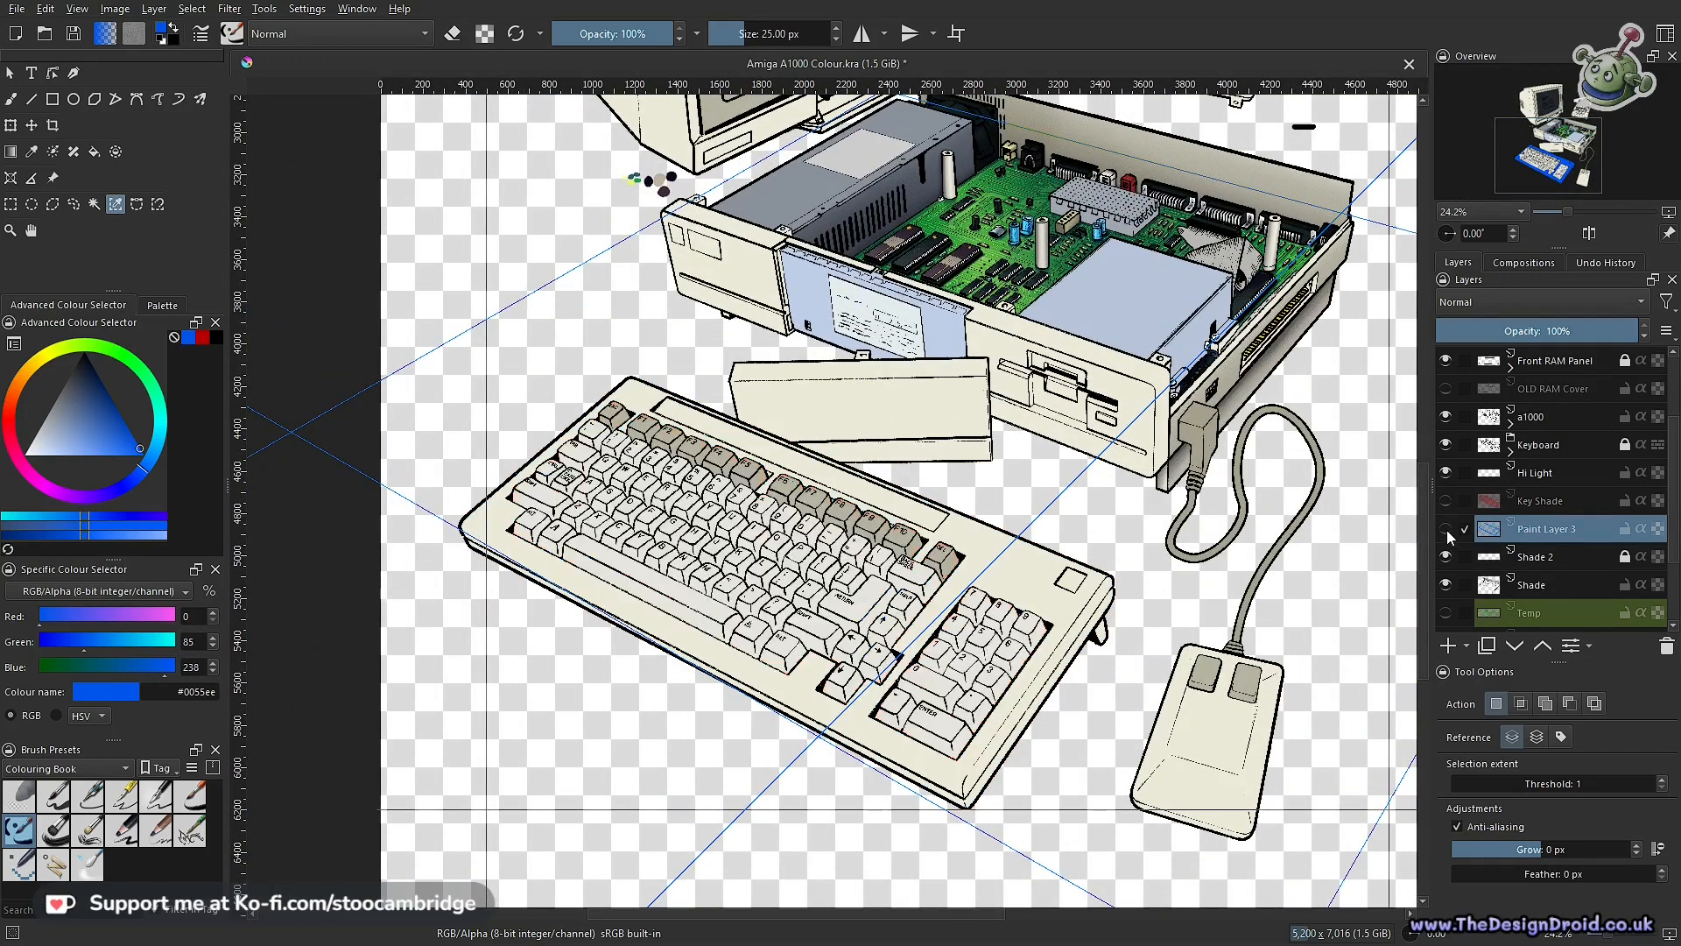
{"action": "left_click", "coordinate": [1446, 528]}
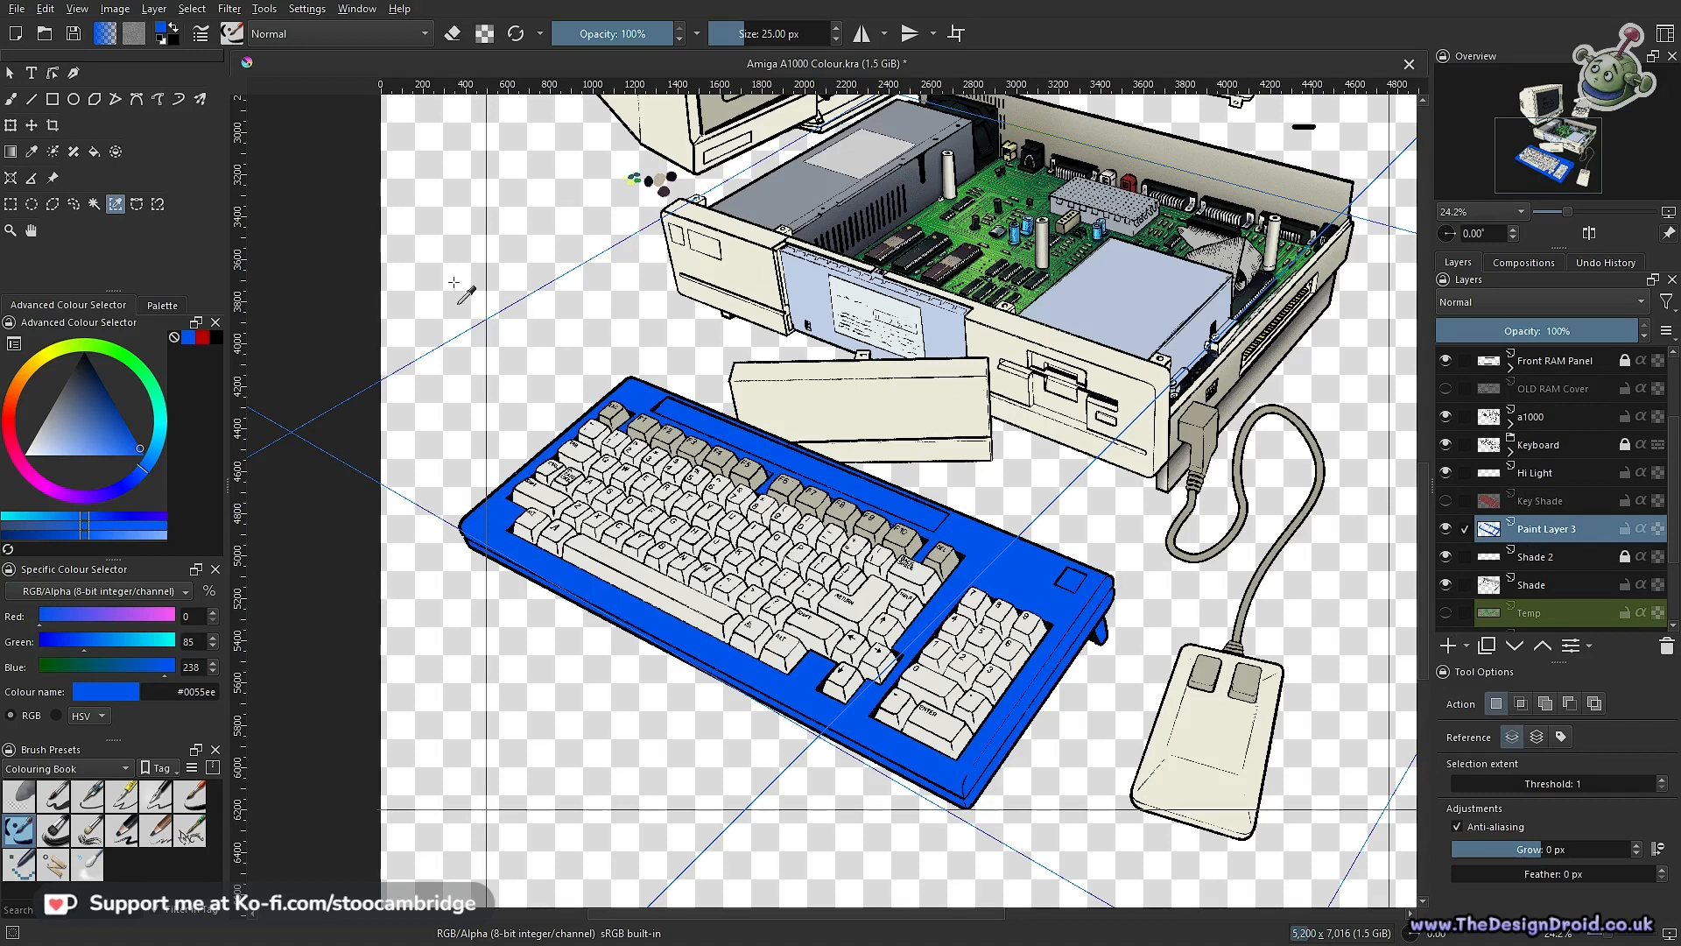
{"action": "left_click", "coordinate": [1016, 573]}
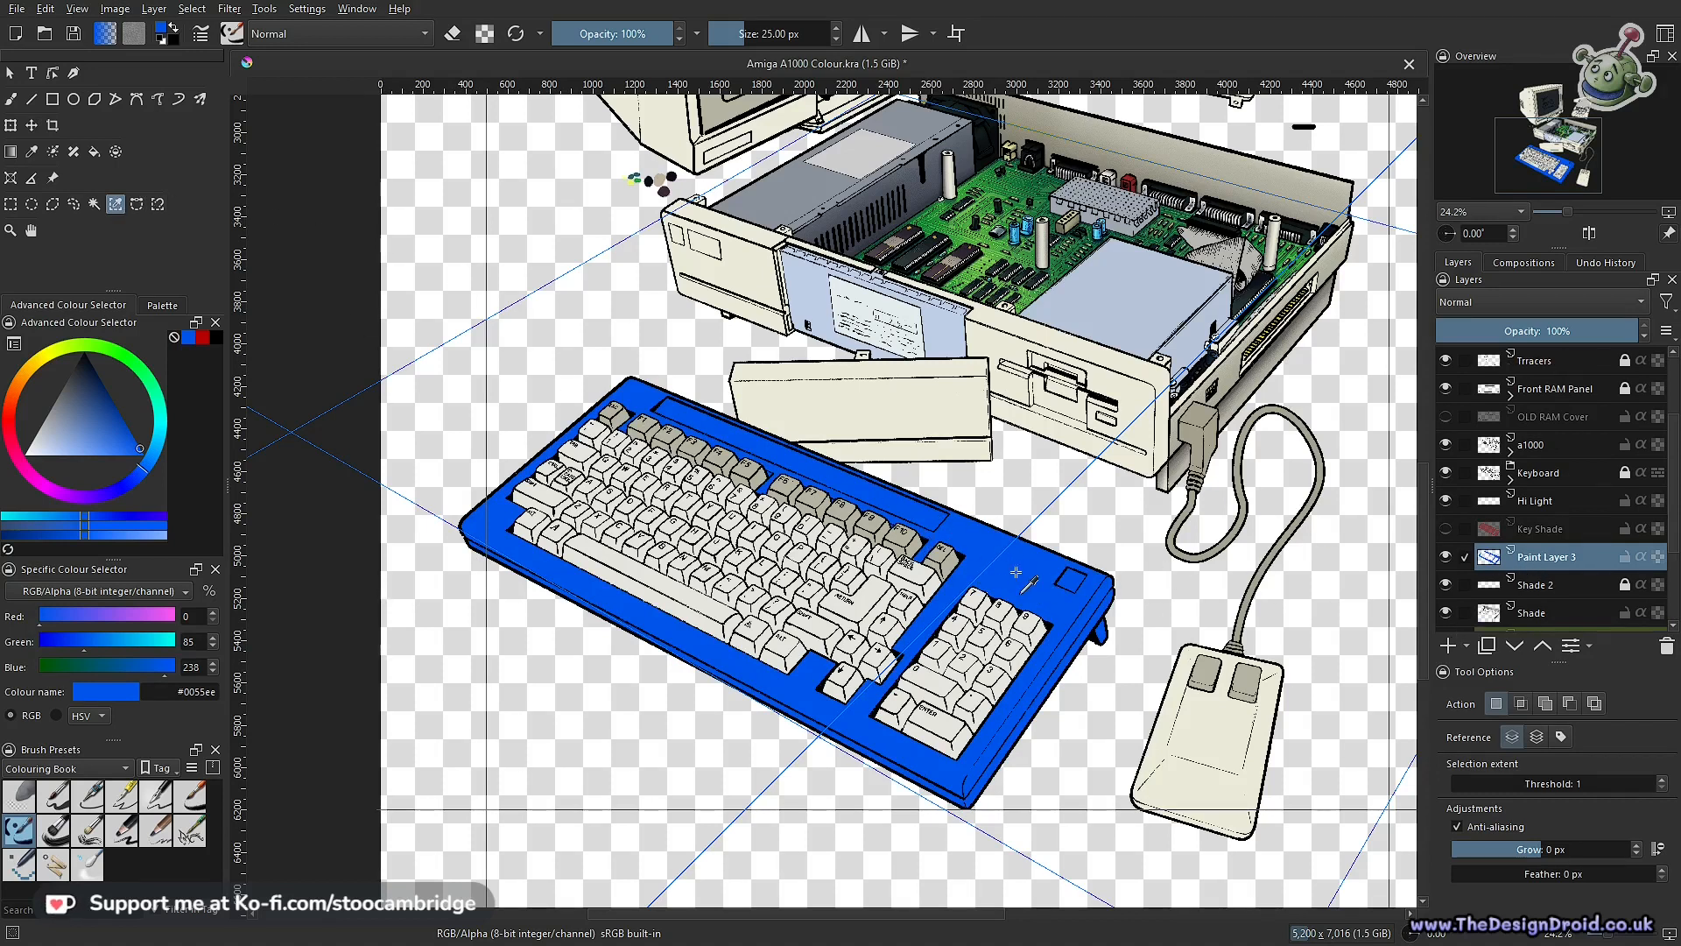
{"action": "left_click", "coordinate": [1115, 594]}
Add a paint layer named Key Shader above Key Shade, and rename the Key Shade layer as Temp
{"action": "left_click", "coordinate": [1536, 529]}
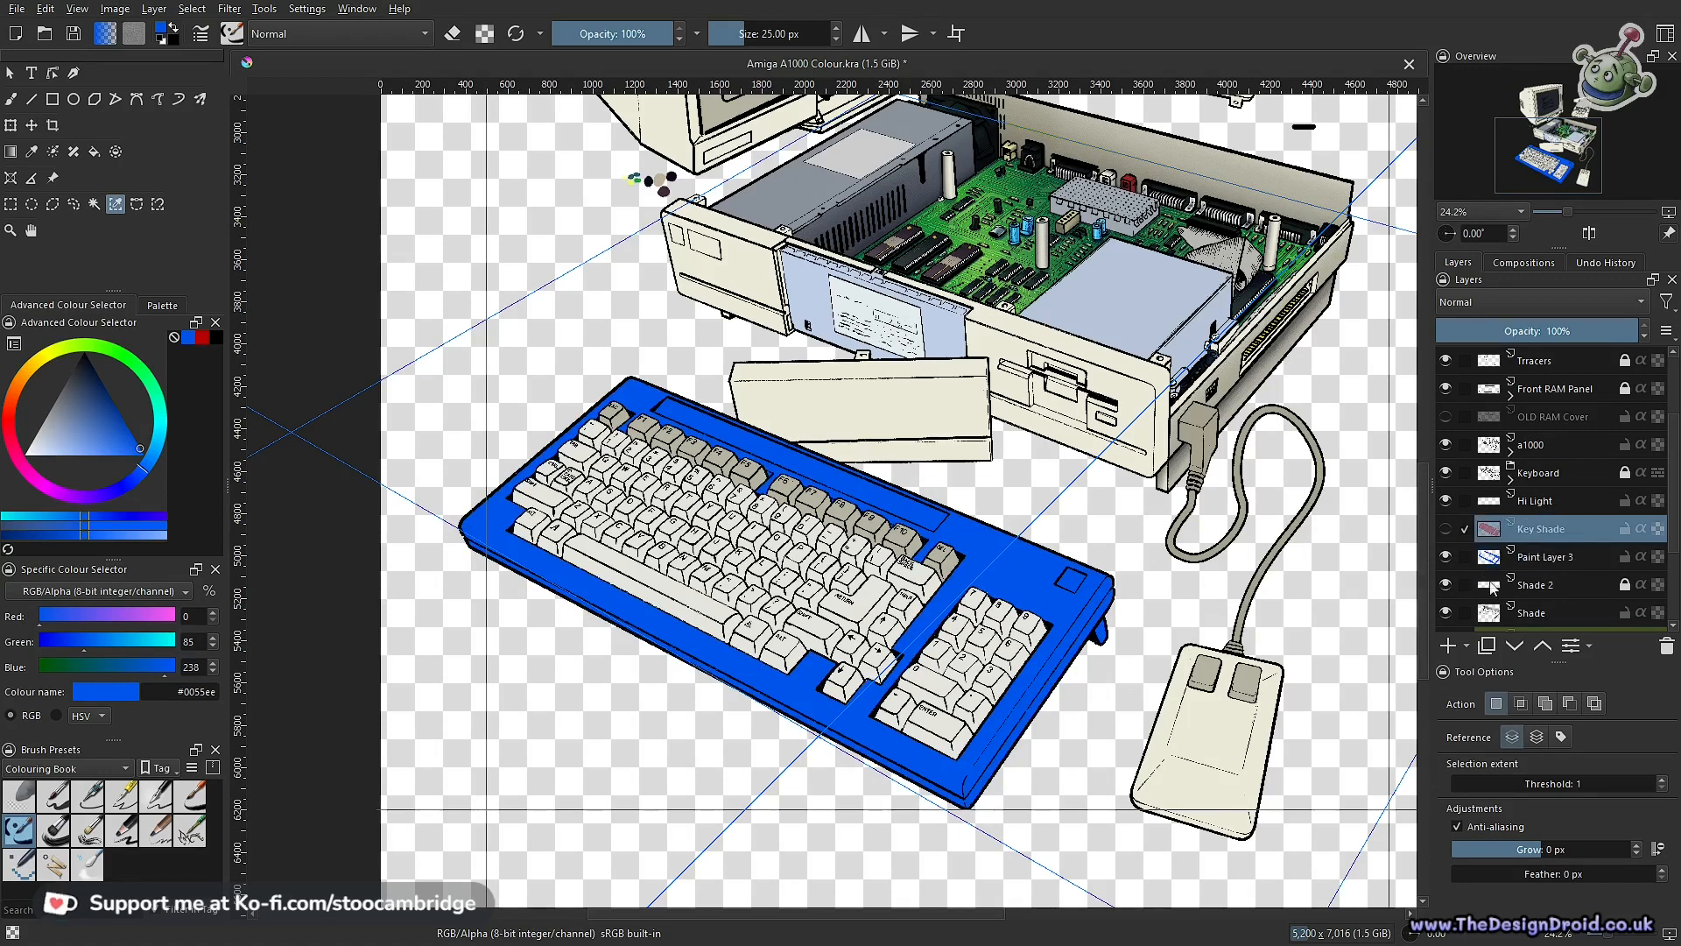
{"action": "left_click", "coordinate": [1448, 646]}
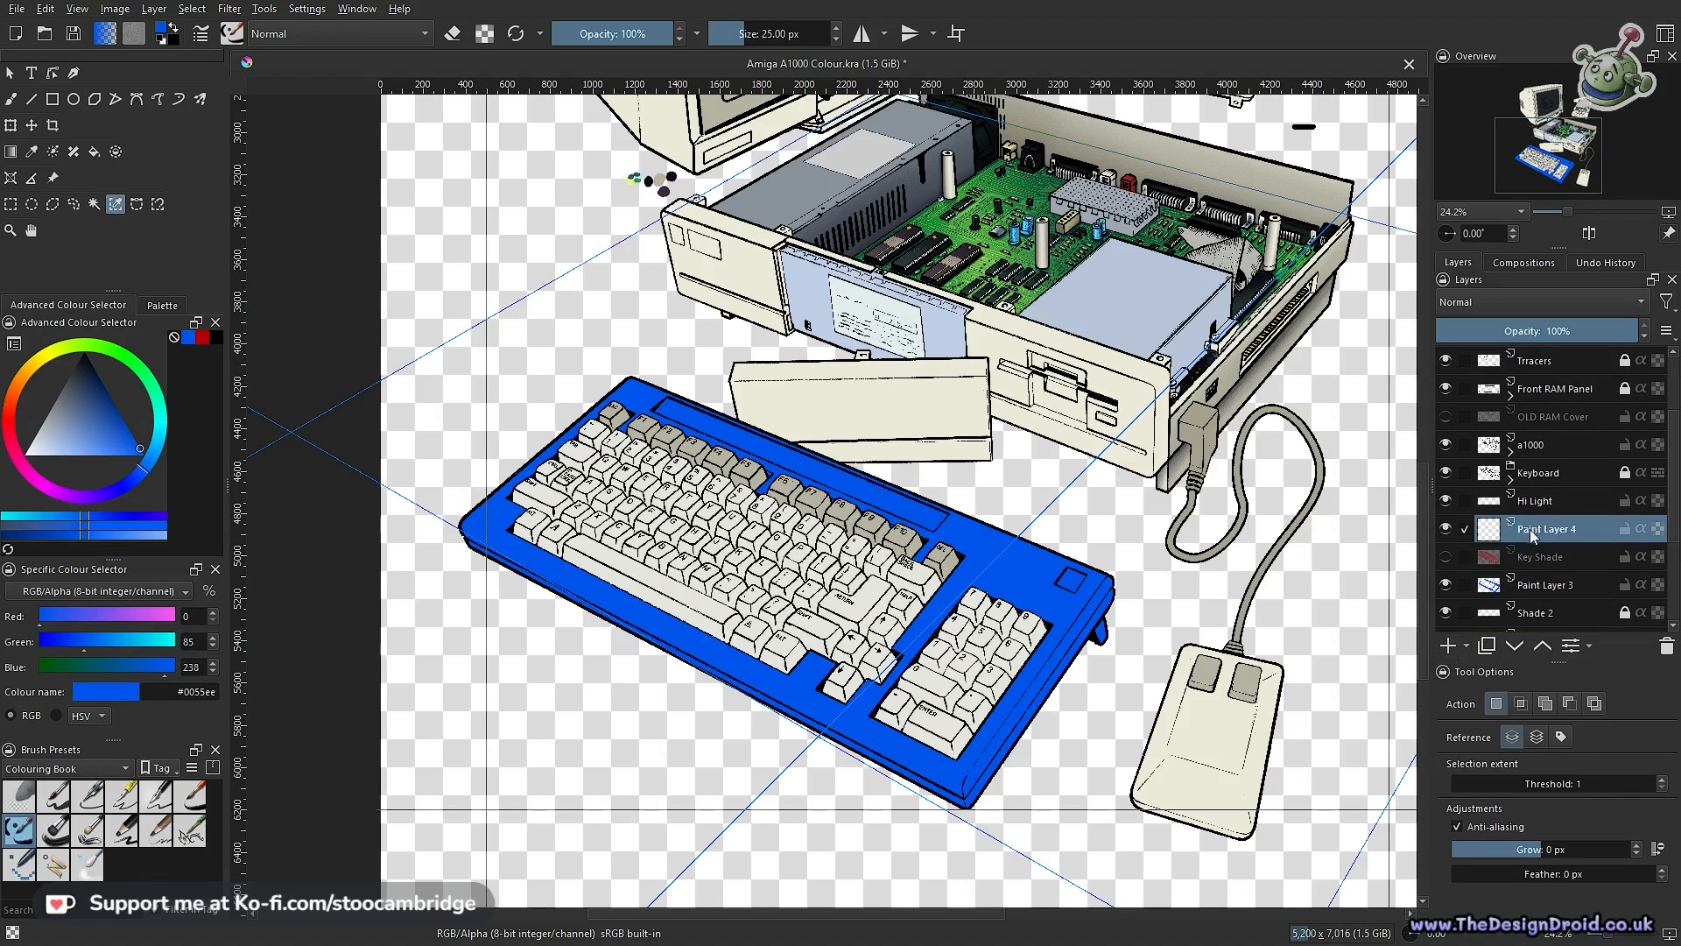
{"action": "double_click", "coordinate": [1539, 528]}
{"action": "left_click", "coordinate": [1550, 557]}
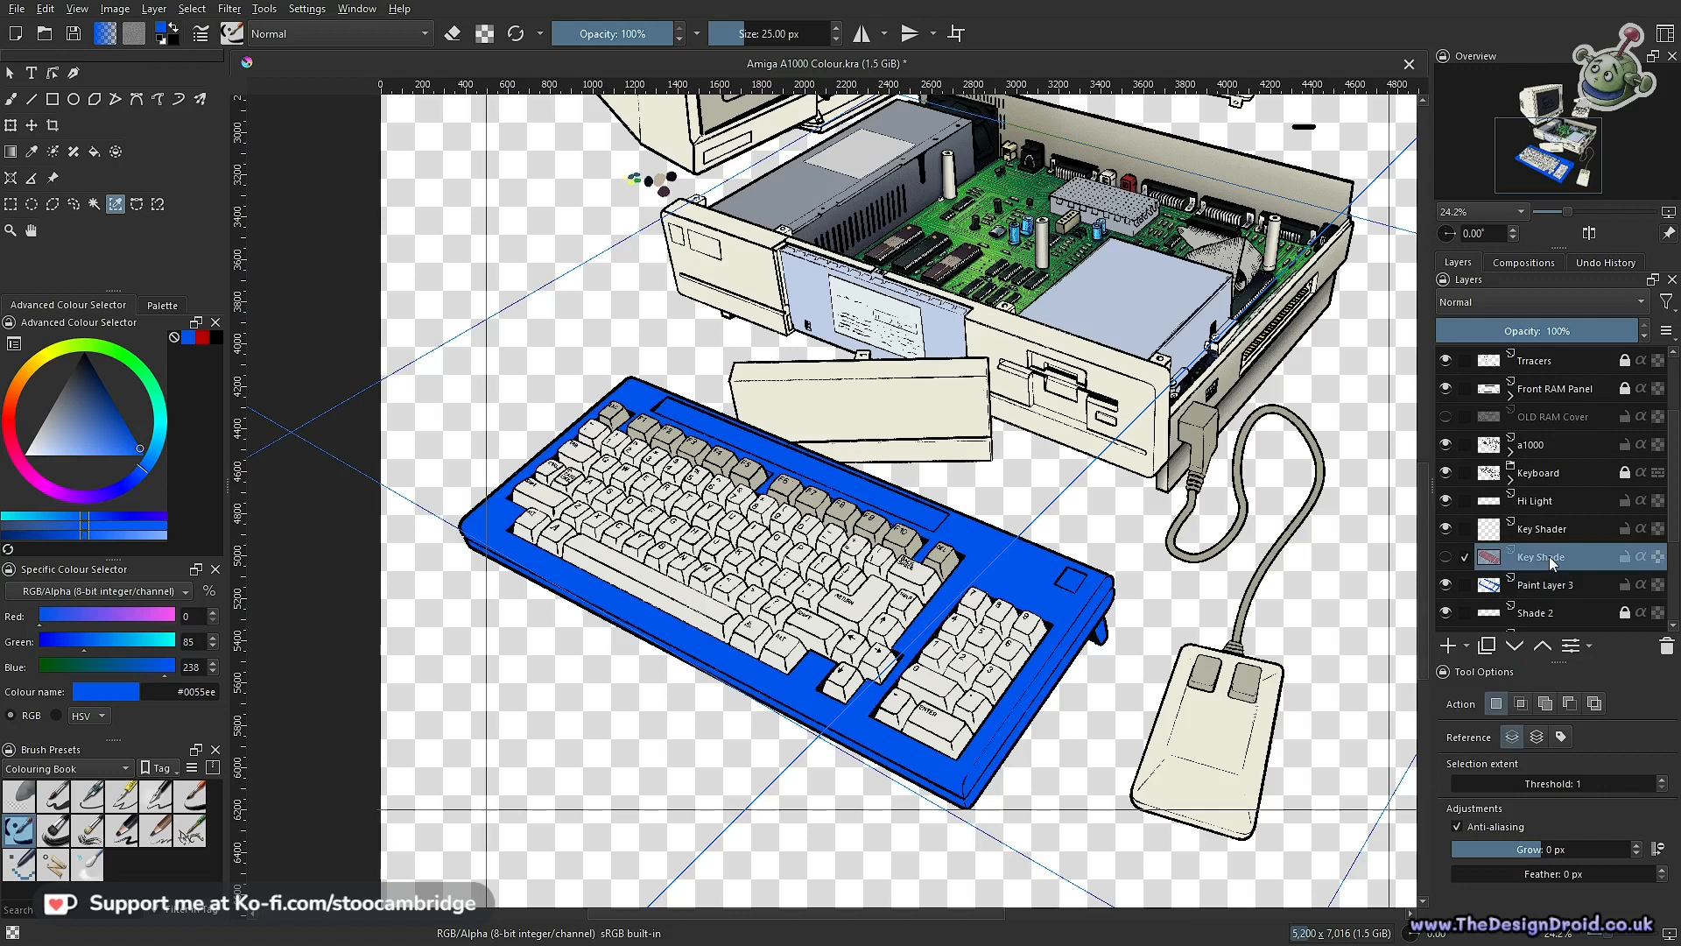
{"action": "double_click", "coordinate": [1548, 556]}
{"action": "scroll", "coordinate": [848, 657], "scroll_direction": "up", "scroll_amount": 3}
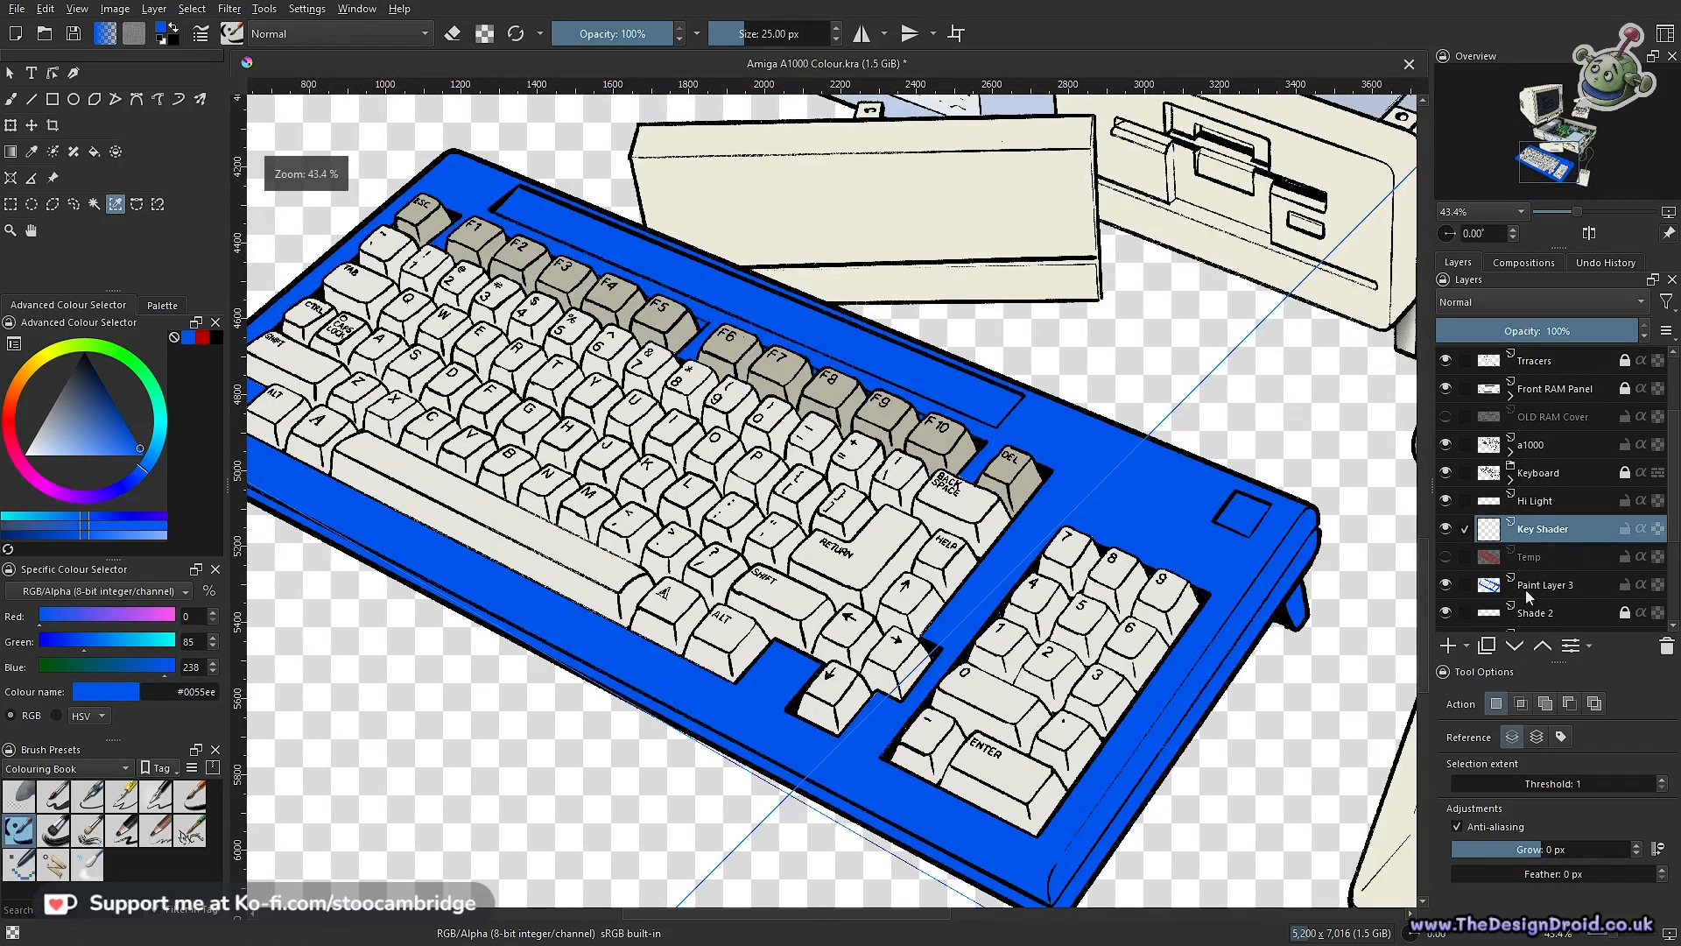
Hide the blue mask on Paint Layer 3 and keep Key Shader active with the case selection in place
{"action": "left_click", "coordinate": [1445, 585]}
{"action": "left_click", "coordinate": [1462, 529]}
{"action": "left_click", "coordinate": [1200, 599]}
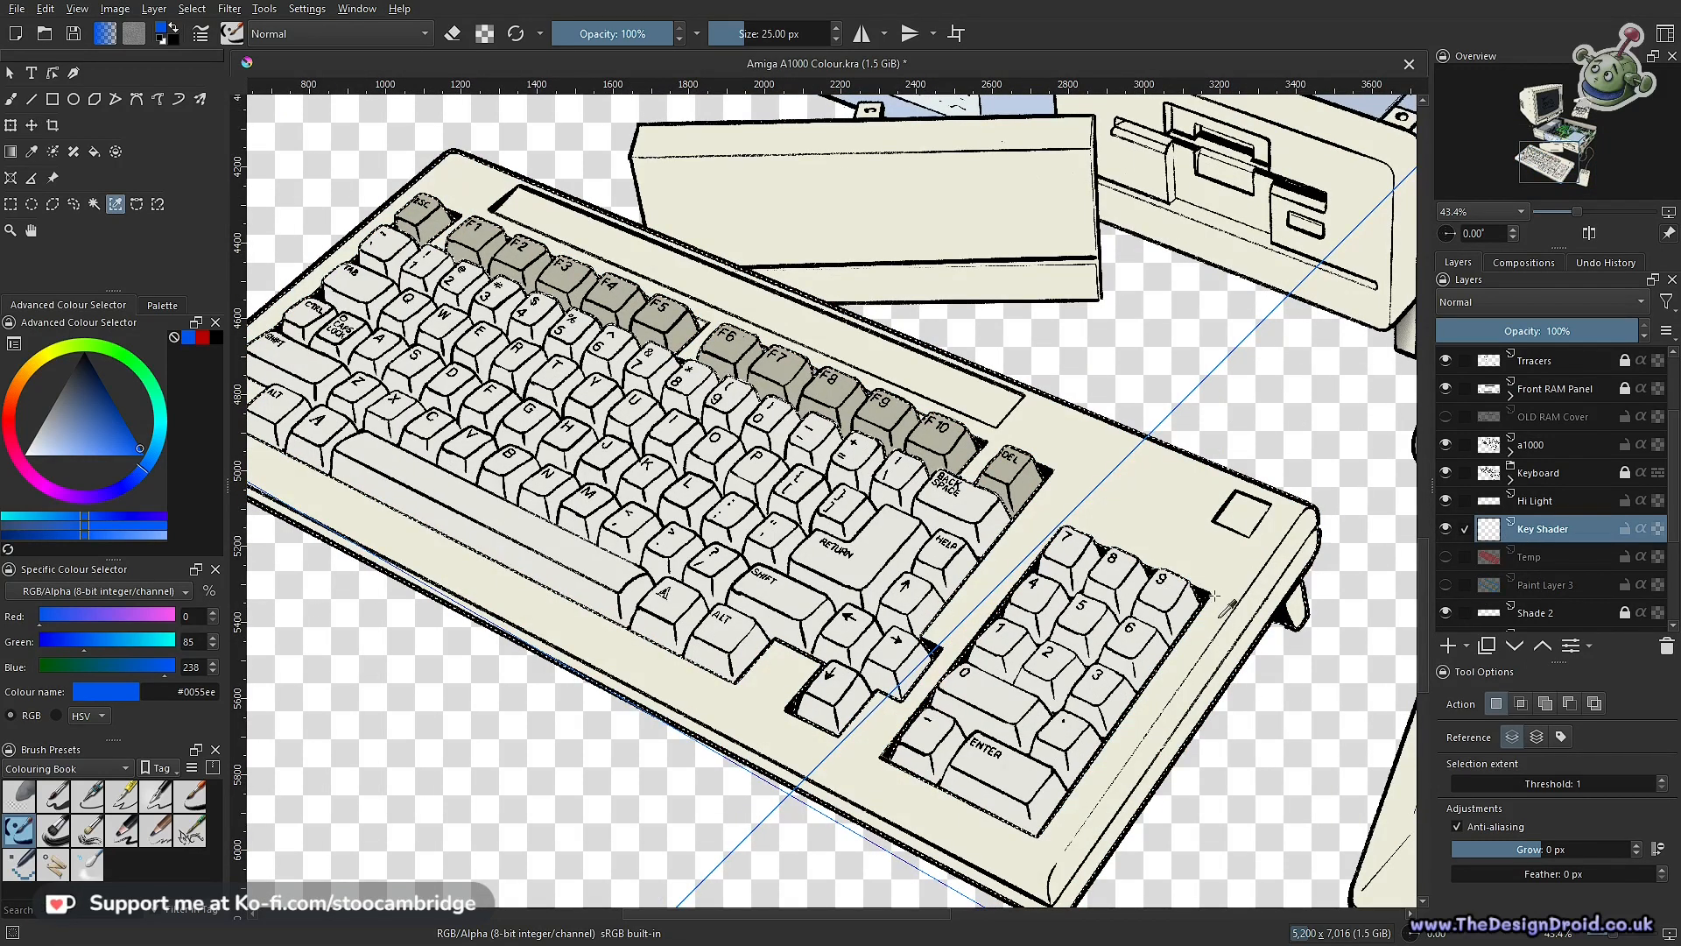
{"action": "scroll", "coordinate": [1199, 550], "scroll_direction": "down", "scroll_amount": 3}
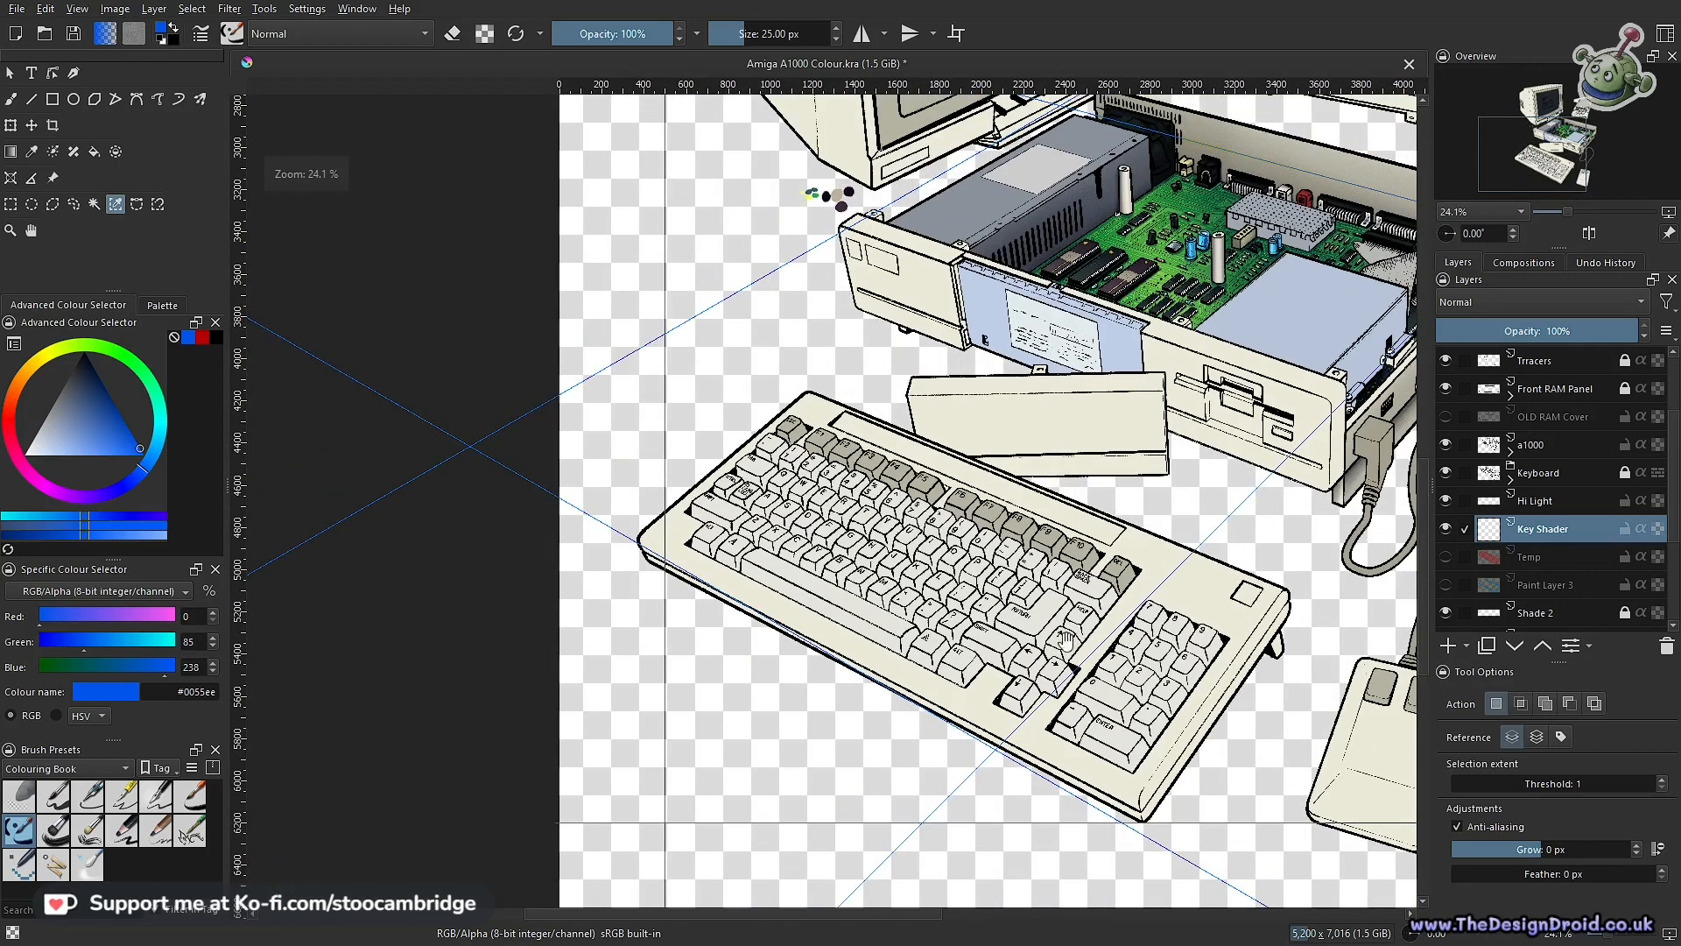
Choose the Charcoal pencil large brush preset and enlarge the brush to 506 px
{"action": "key", "text": "b"}
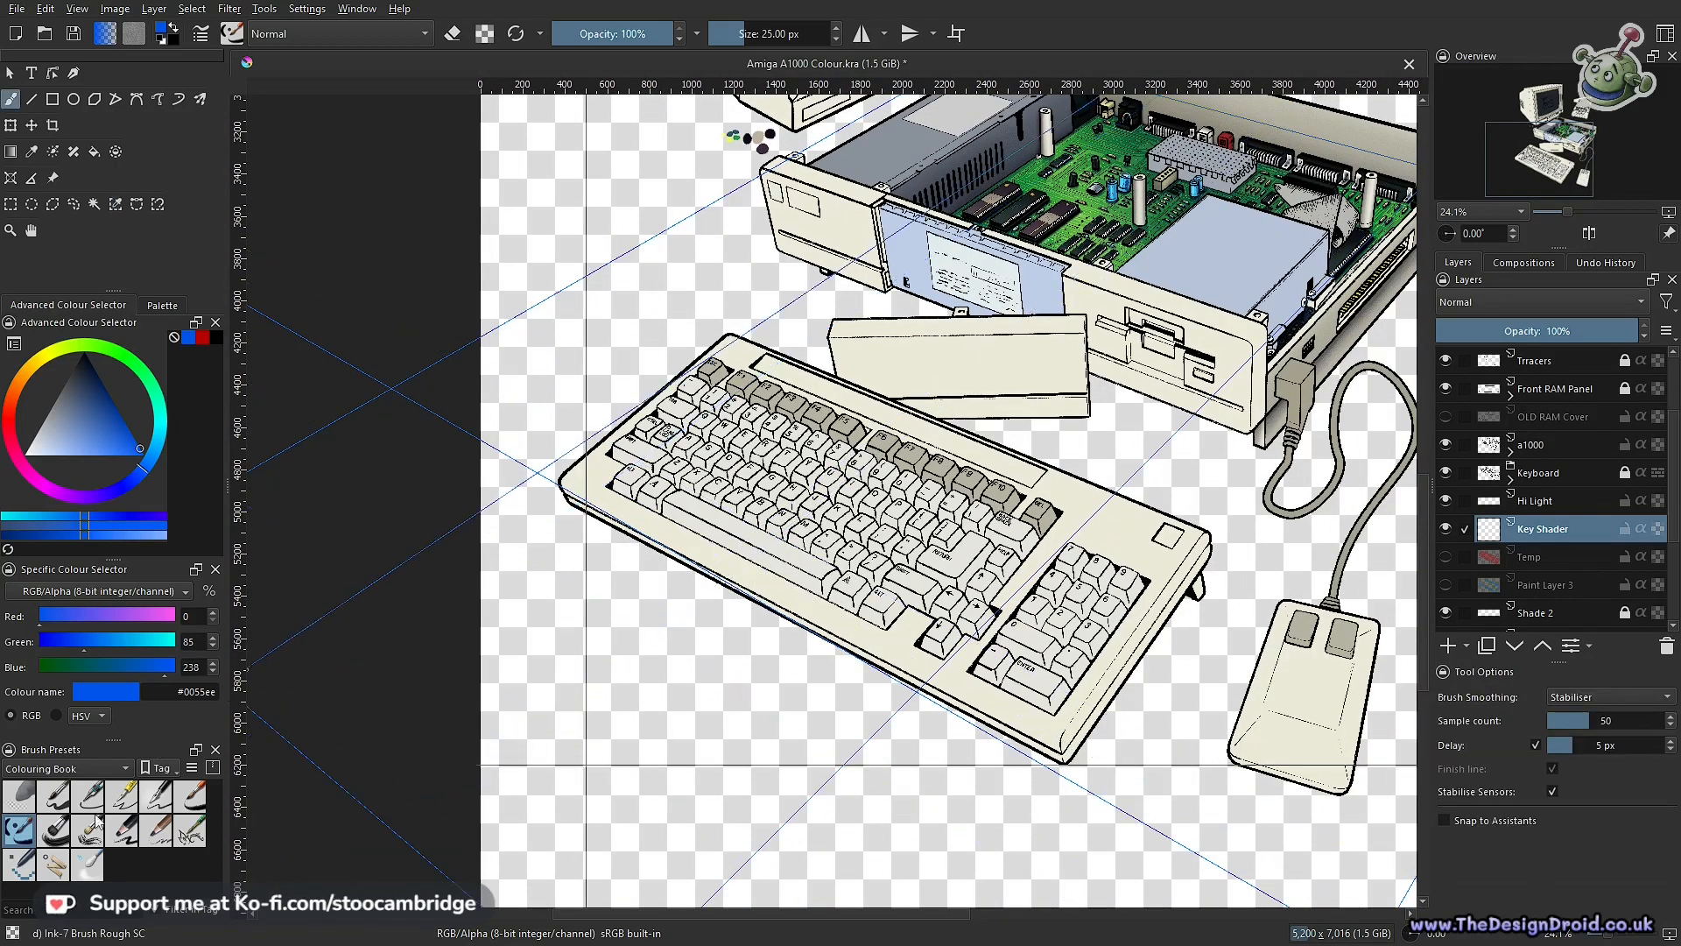
{"action": "left_click", "coordinate": [123, 831]}
{"action": "scroll", "coordinate": [867, 683], "scroll_direction": "up", "scroll_amount": 3}
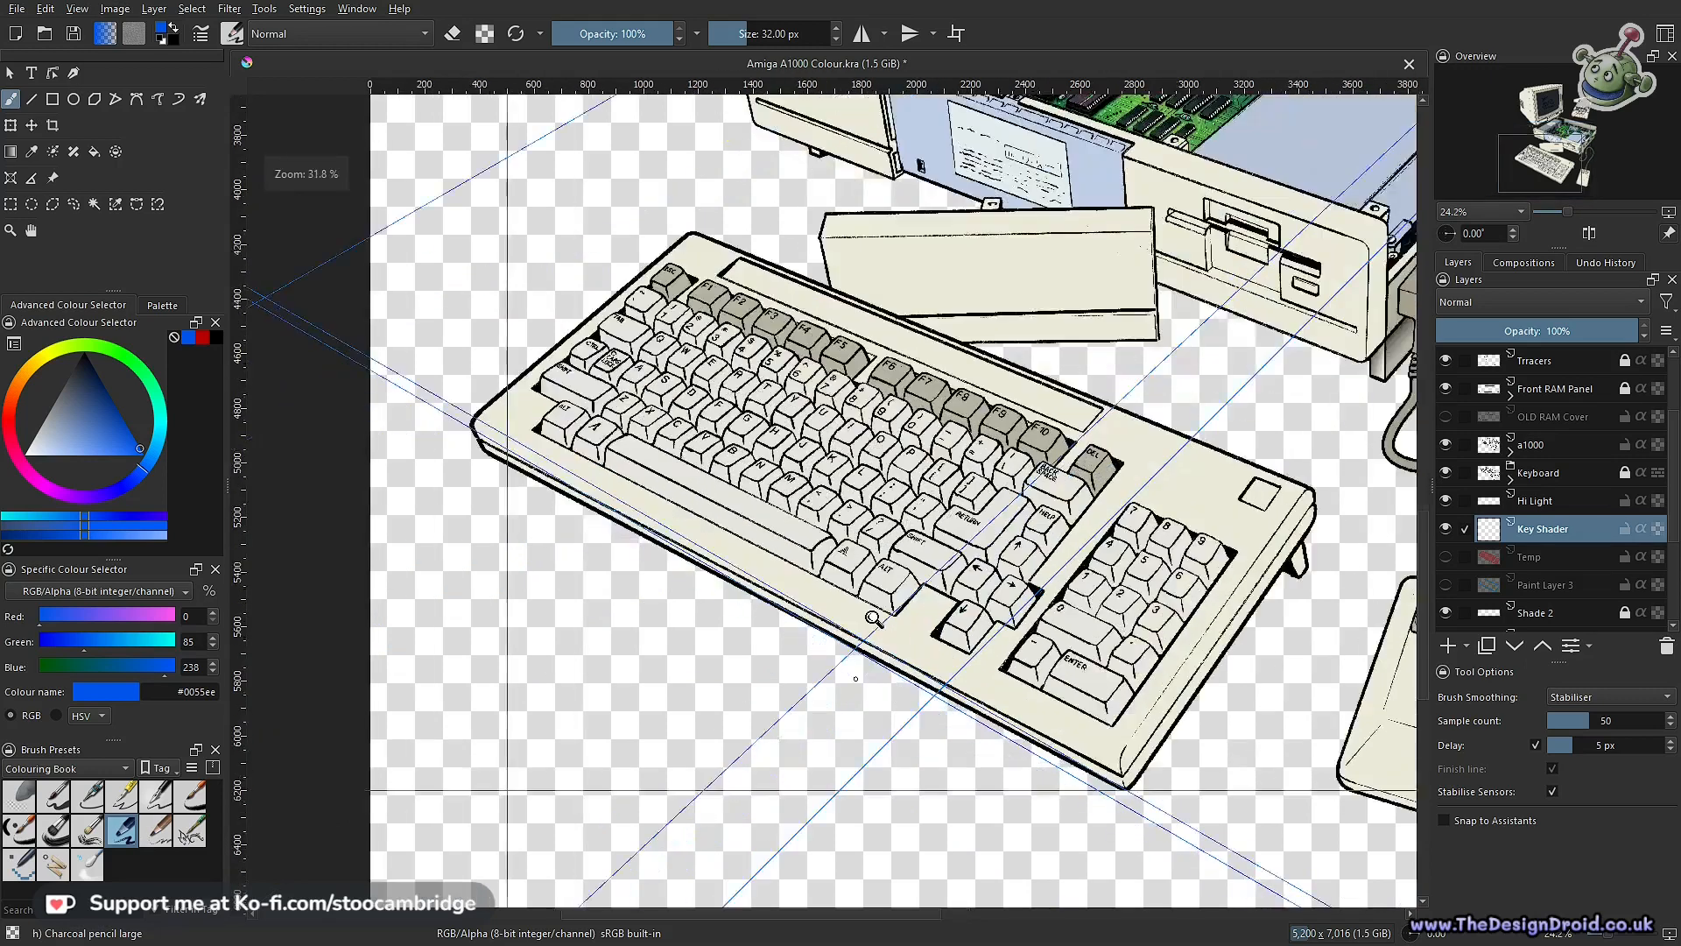
{"action": "key", "text": "bracketright"}
{"action": "key", "text": "bracketright"}
{"action": "key", "text": "bracketright"}
{"action": "key", "text": "bracketright"}
{"action": "key", "text": "bracketright"}
{"action": "key", "text": "bracketright"}
{"action": "key", "text": "bracketright"}
{"action": "key", "text": "bracketright"}
{"action": "key", "text": "bracketright"}
{"action": "key", "text": "bracketright"}
{"action": "key", "text": "bracketright"}
{"action": "key", "text": "bracketright"}
{"action": "key", "text": "bracketright"}
{"action": "key", "text": "bracketright"}
{"action": "key", "text": "bracketright"}
{"action": "key", "text": "bracketright"}
{"action": "key", "text": "bracketright"}
{"action": "key", "text": "bracketright"}
{"action": "key", "text": "bracketright"}
{"action": "key", "text": "bracketright"}
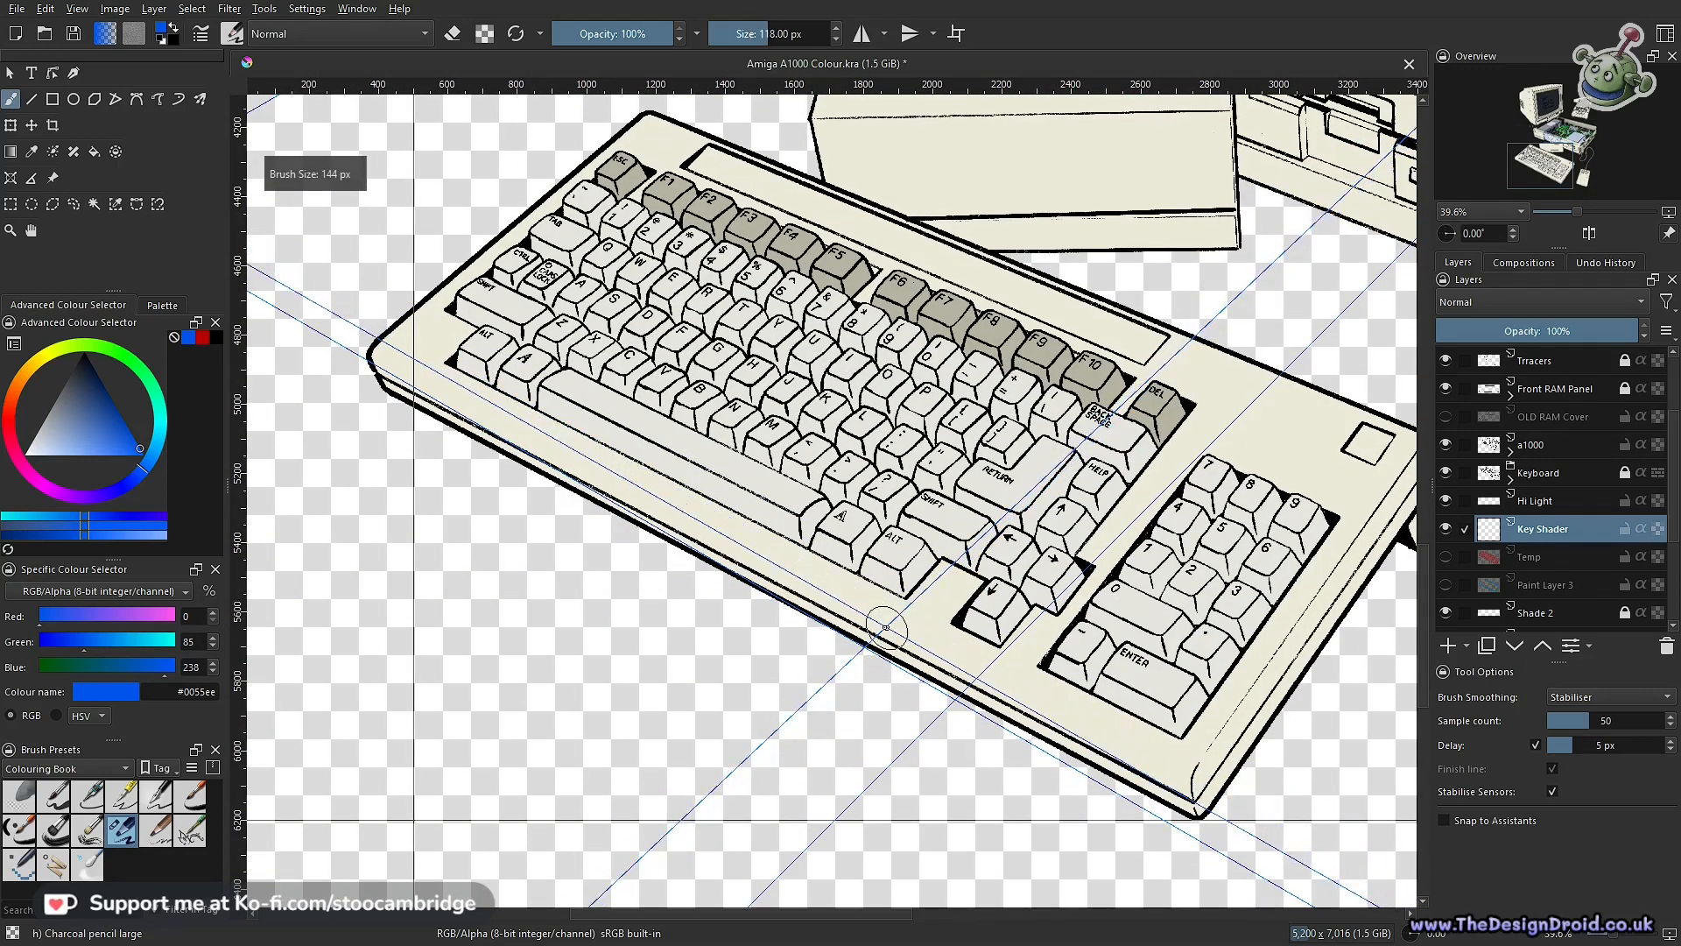
{"action": "key", "text": "bracketright"}
{"action": "key", "text": "bracketright"}
{"action": "key", "text": "bracketright"}
Try broad blue strokes around the keyboard case within the selection on Key Shader, and undo them
{"action": "mouse_move", "coordinate": [876, 618]}
{"action": "left_mouse_down"}
{"action": "mouse_move", "coordinate": [946, 728]}
{"action": "mouse_move", "coordinate": [985, 679]}
{"action": "left_mouse_up"}
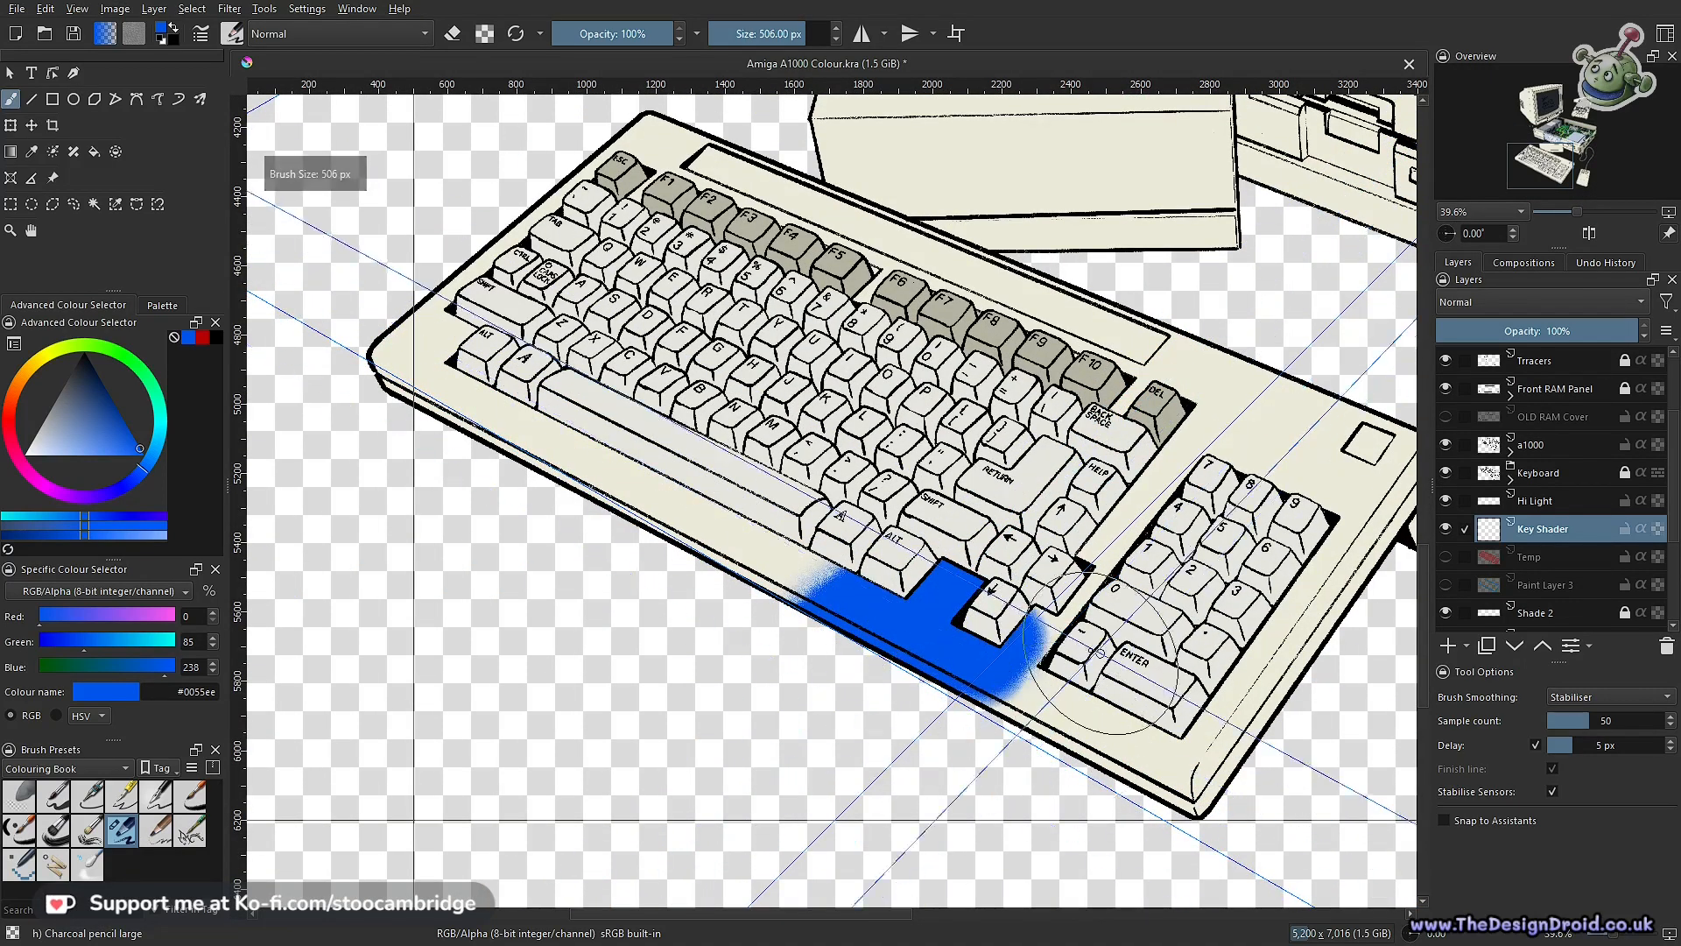
{"action": "key", "text": "ctrl+z"}
{"action": "scroll", "coordinate": [878, 561], "scroll_direction": "down", "scroll_amount": 3}
{"action": "left_click_drag", "start_coordinate": [878, 561], "coordinate": [797, 692]}
{"action": "mouse_move", "coordinate": [1007, 588]}
{"action": "left_mouse_down"}
{"action": "mouse_move", "coordinate": [819, 731]}
{"action": "mouse_move", "coordinate": [995, 817]}
{"action": "mouse_move", "coordinate": [989, 753]}
{"action": "mouse_move", "coordinate": [878, 839]}
{"action": "mouse_move", "coordinate": [726, 681]}
{"action": "left_mouse_up"}
{"action": "key", "text": "ctrl+z"}
{"action": "mouse_move", "coordinate": [597, 531]}
{"action": "left_mouse_down"}
{"action": "mouse_move", "coordinate": [600, 468]}
{"action": "mouse_move", "coordinate": [732, 462]}
{"action": "left_mouse_up"}
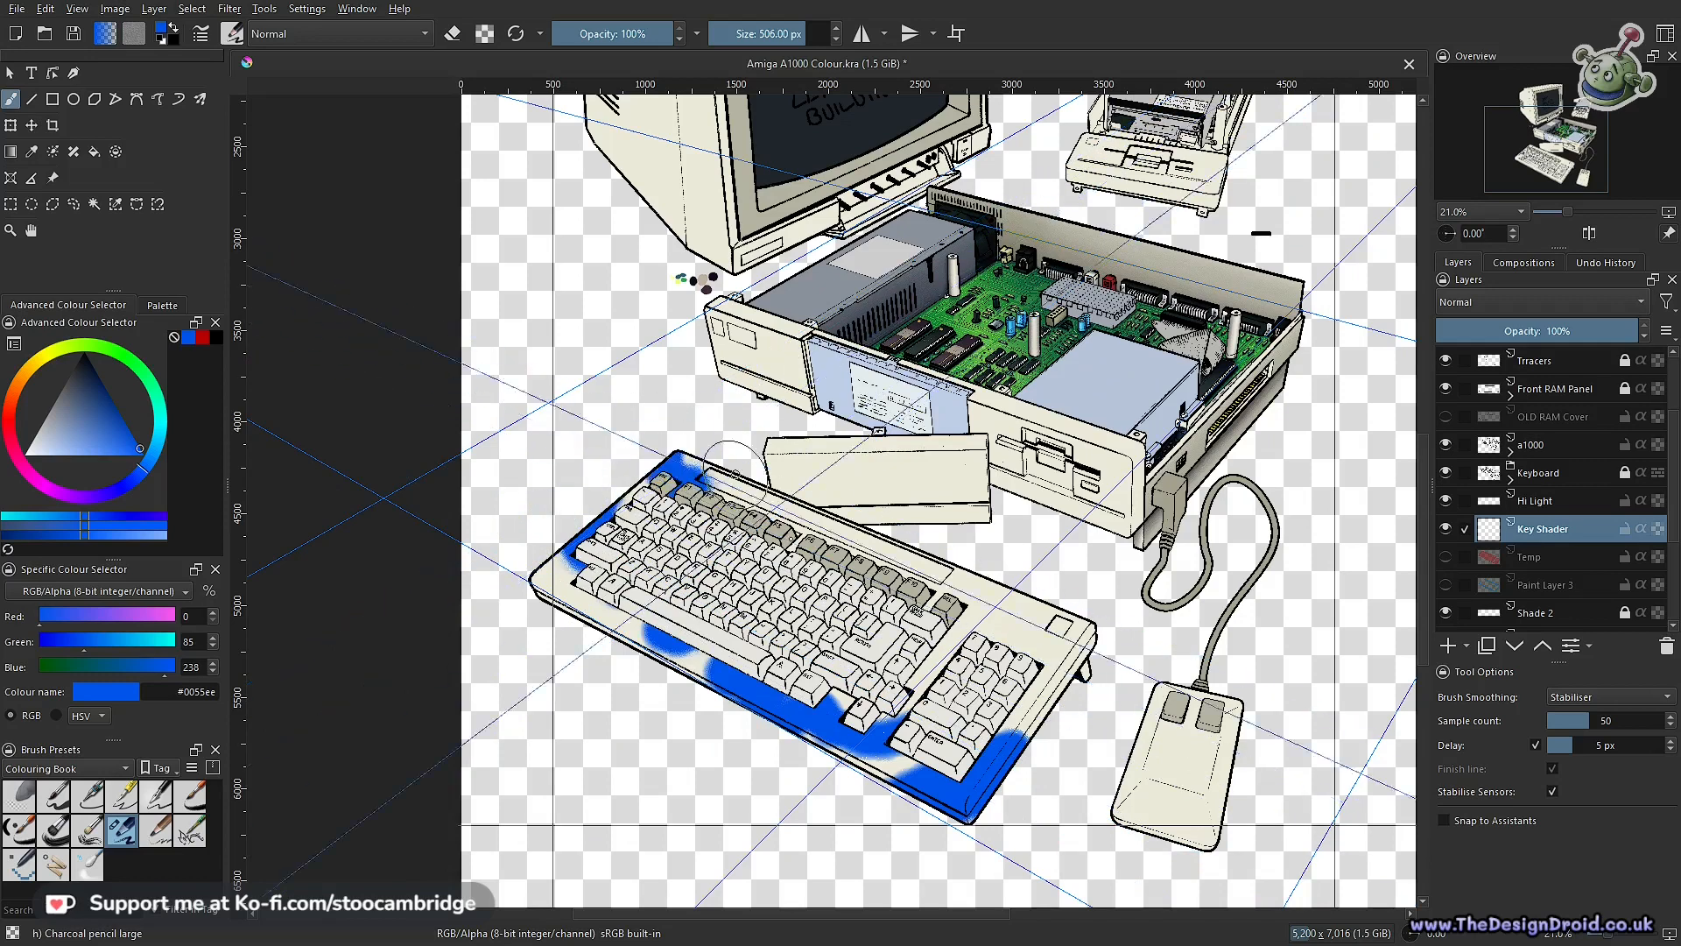
{"action": "key", "text": "ctrl+z"}
{"action": "key", "text": "ctrl+z"}
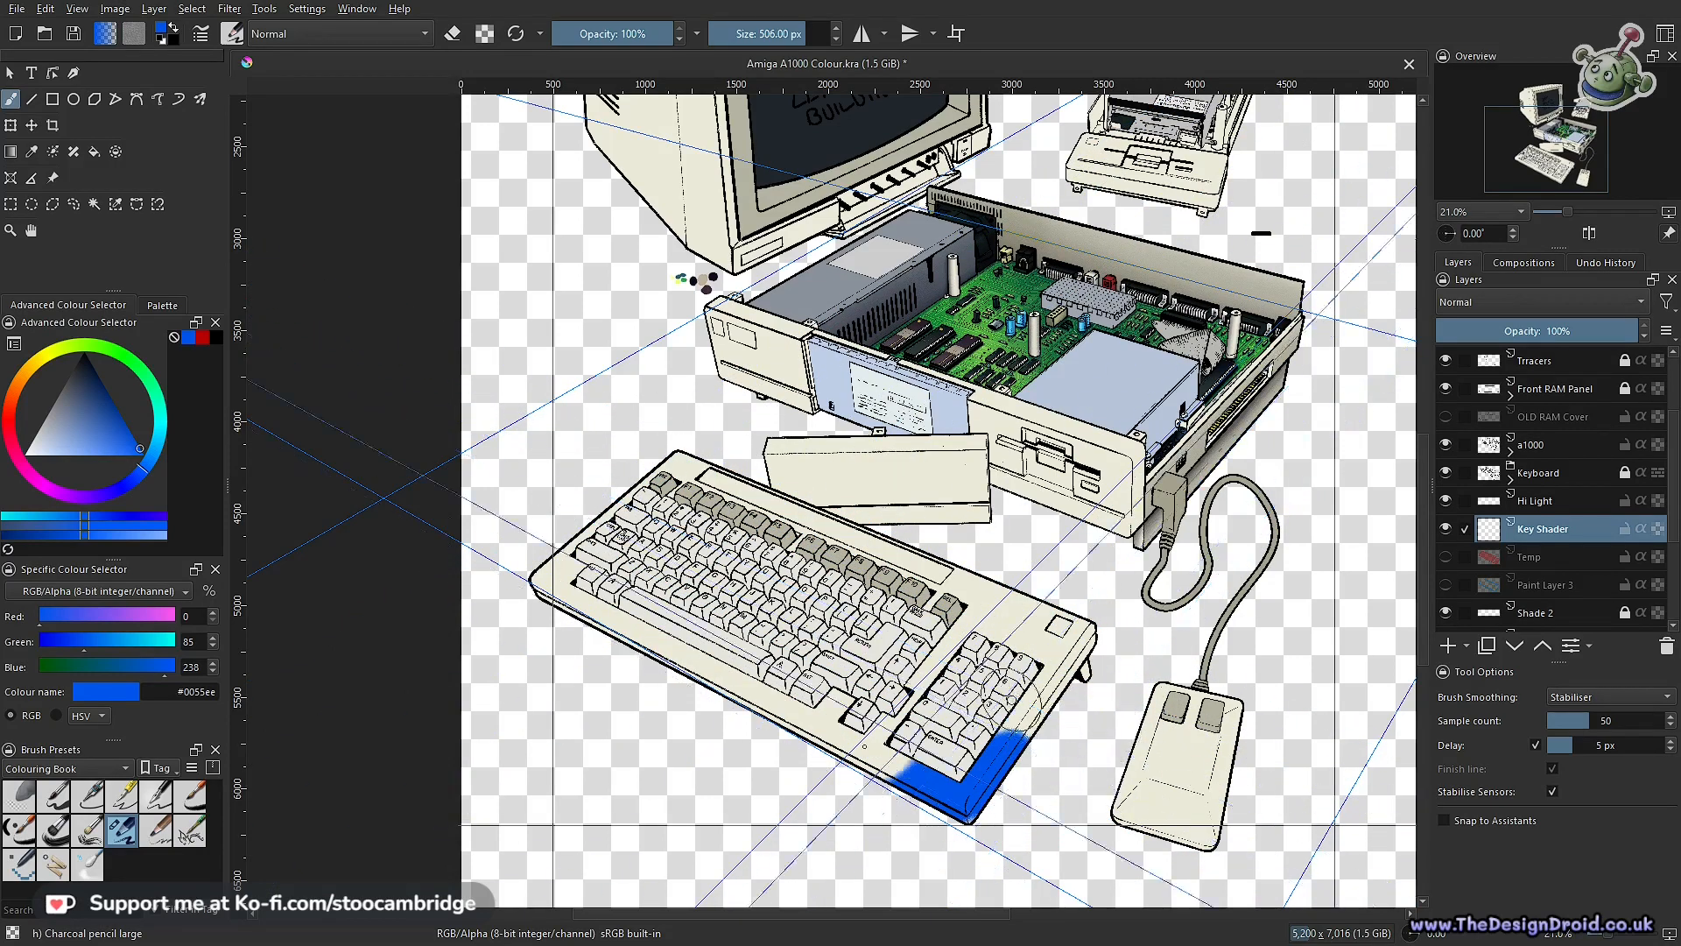
{"action": "key", "text": "ctrl+z"}
{"action": "key", "text": "ctrl+z"}
Examine how the perspective guide lines run against the keyboard's edges and back to their vanishing point outside the canvas
{"action": "mouse_move", "coordinate": [663, 584]}
{"action": "left_mouse_down"}
{"action": "mouse_move", "coordinate": [665, 550]}
{"action": "mouse_move", "coordinate": [840, 661]}
{"action": "left_mouse_up"}
{"action": "scroll", "coordinate": [811, 664], "scroll_direction": "up", "scroll_amount": 3}
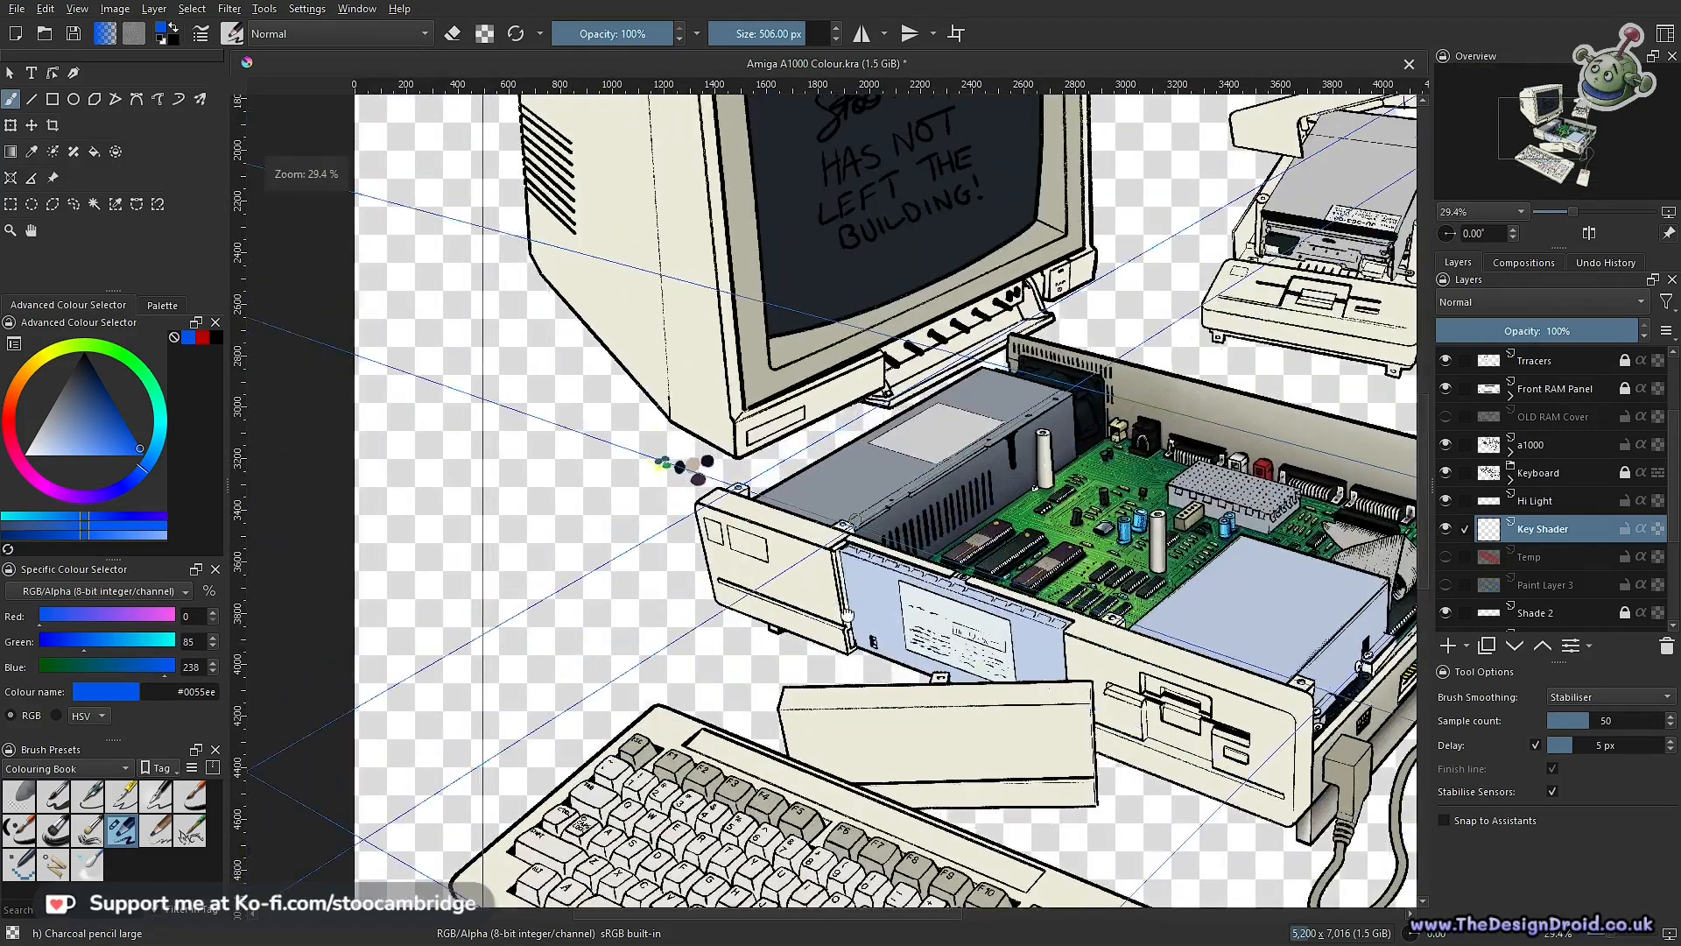
{"action": "scroll", "coordinate": [802, 564], "scroll_direction": "down", "scroll_amount": 1}
{"action": "left_click_drag", "start_coordinate": [882, 830], "coordinate": [808, 519]}
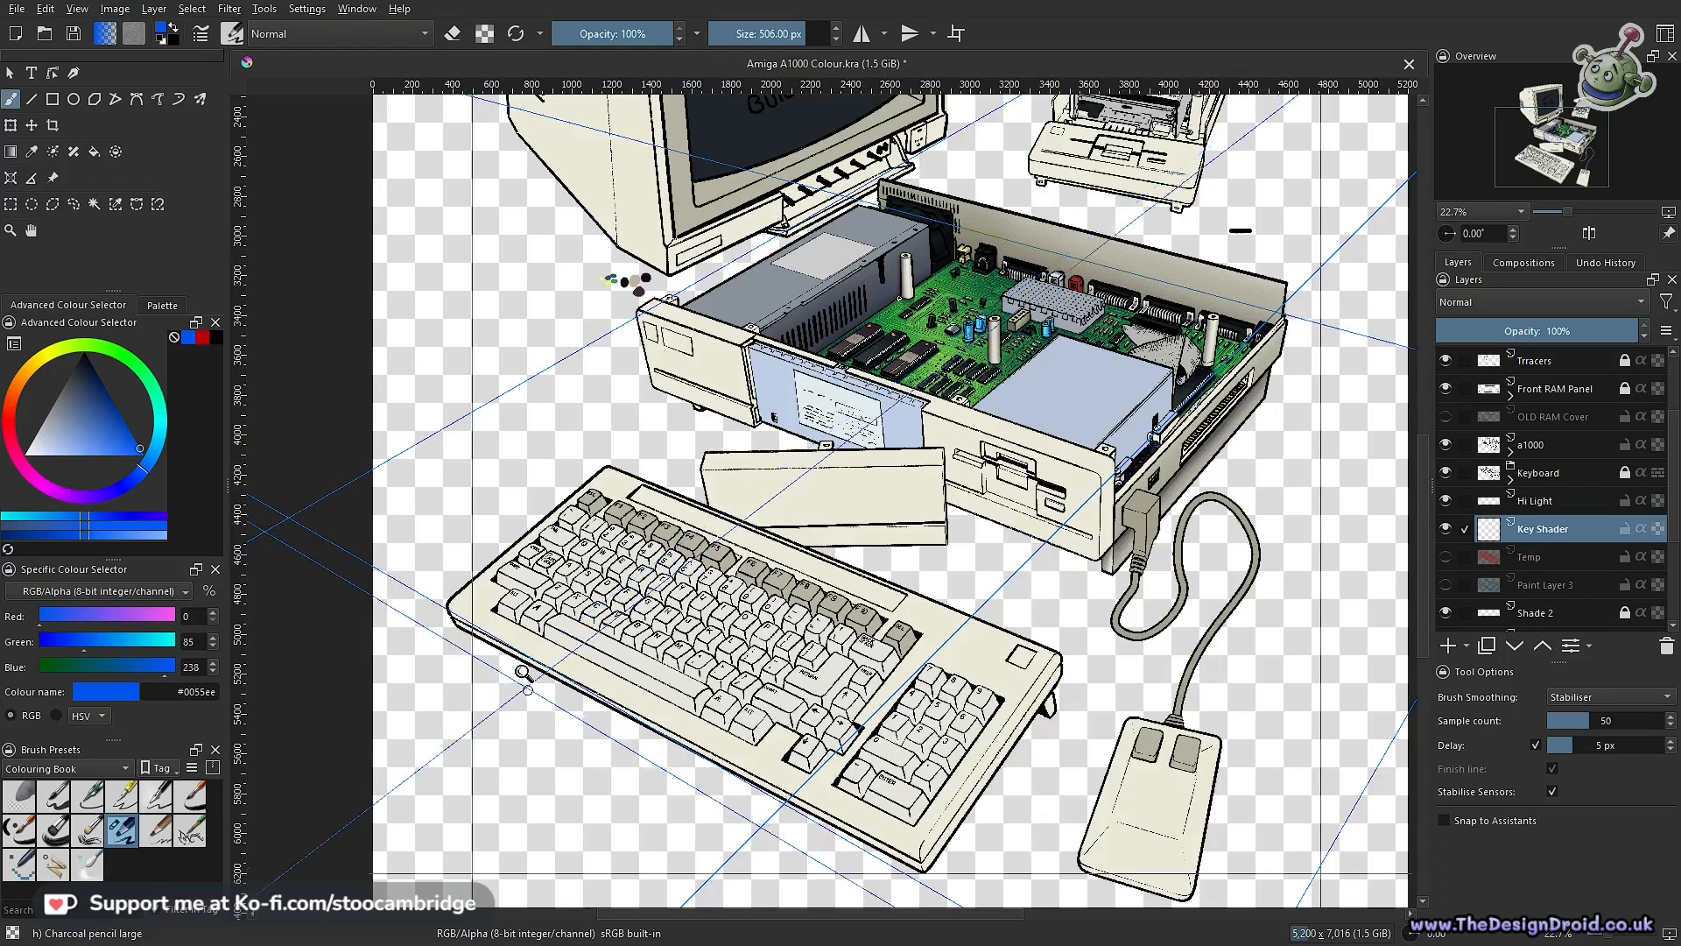
{"action": "scroll", "coordinate": [522, 686], "scroll_direction": "up", "scroll_amount": 2}
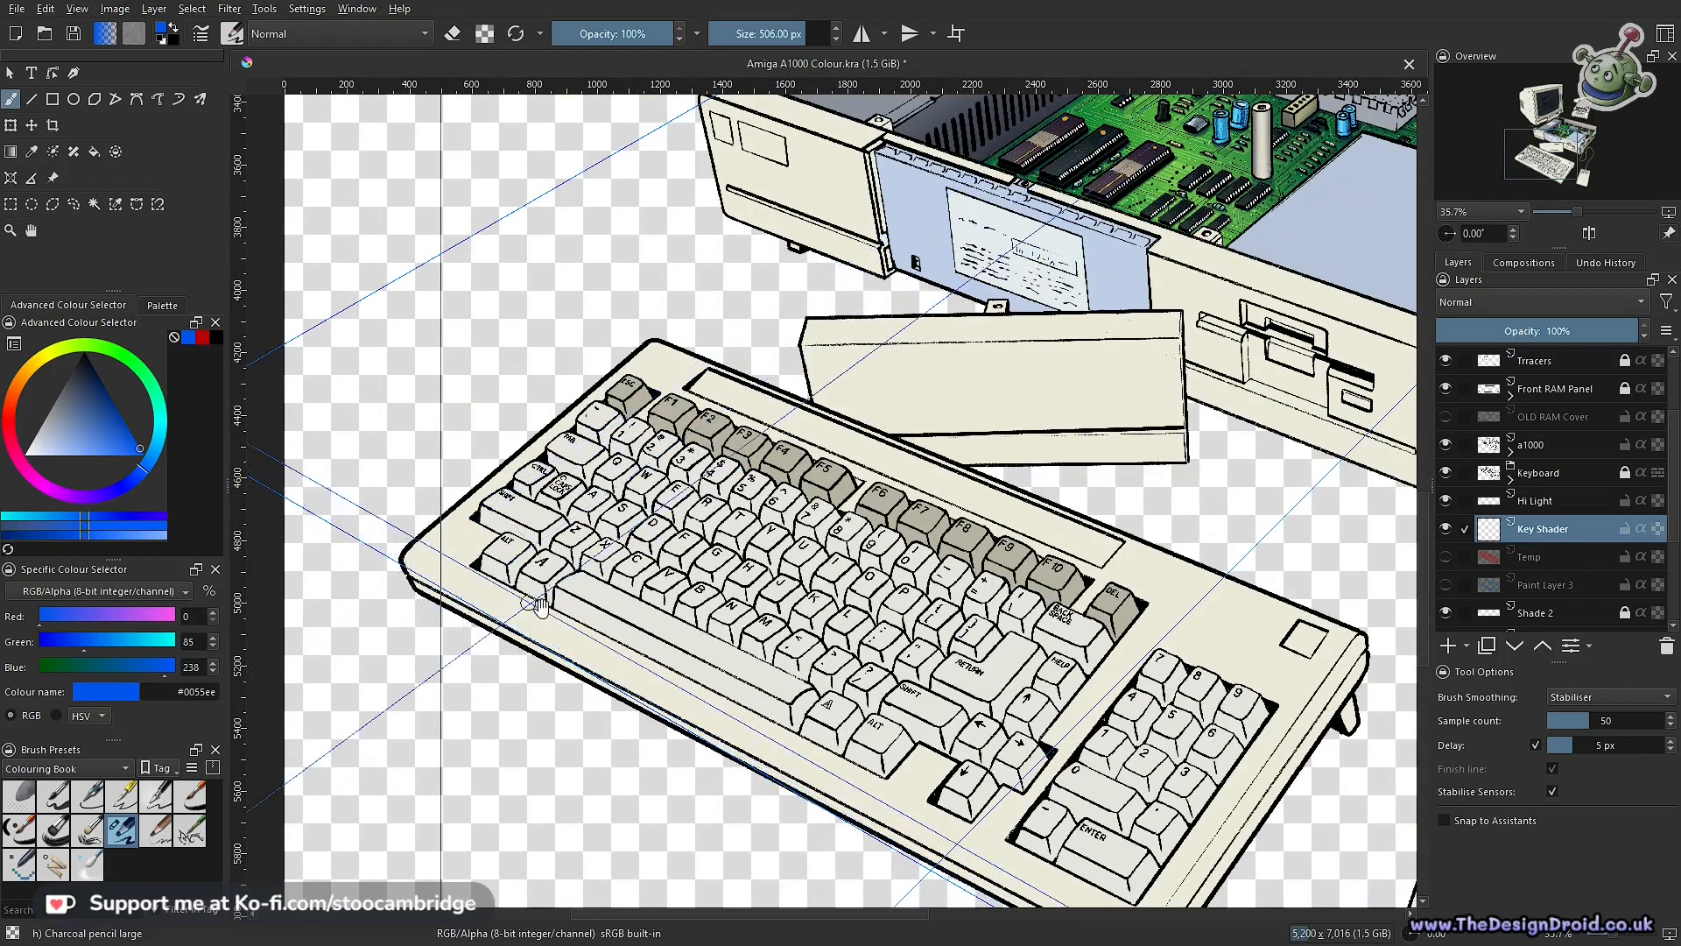
{"action": "left_click_drag", "start_coordinate": [514, 624], "coordinate": [536, 506]}
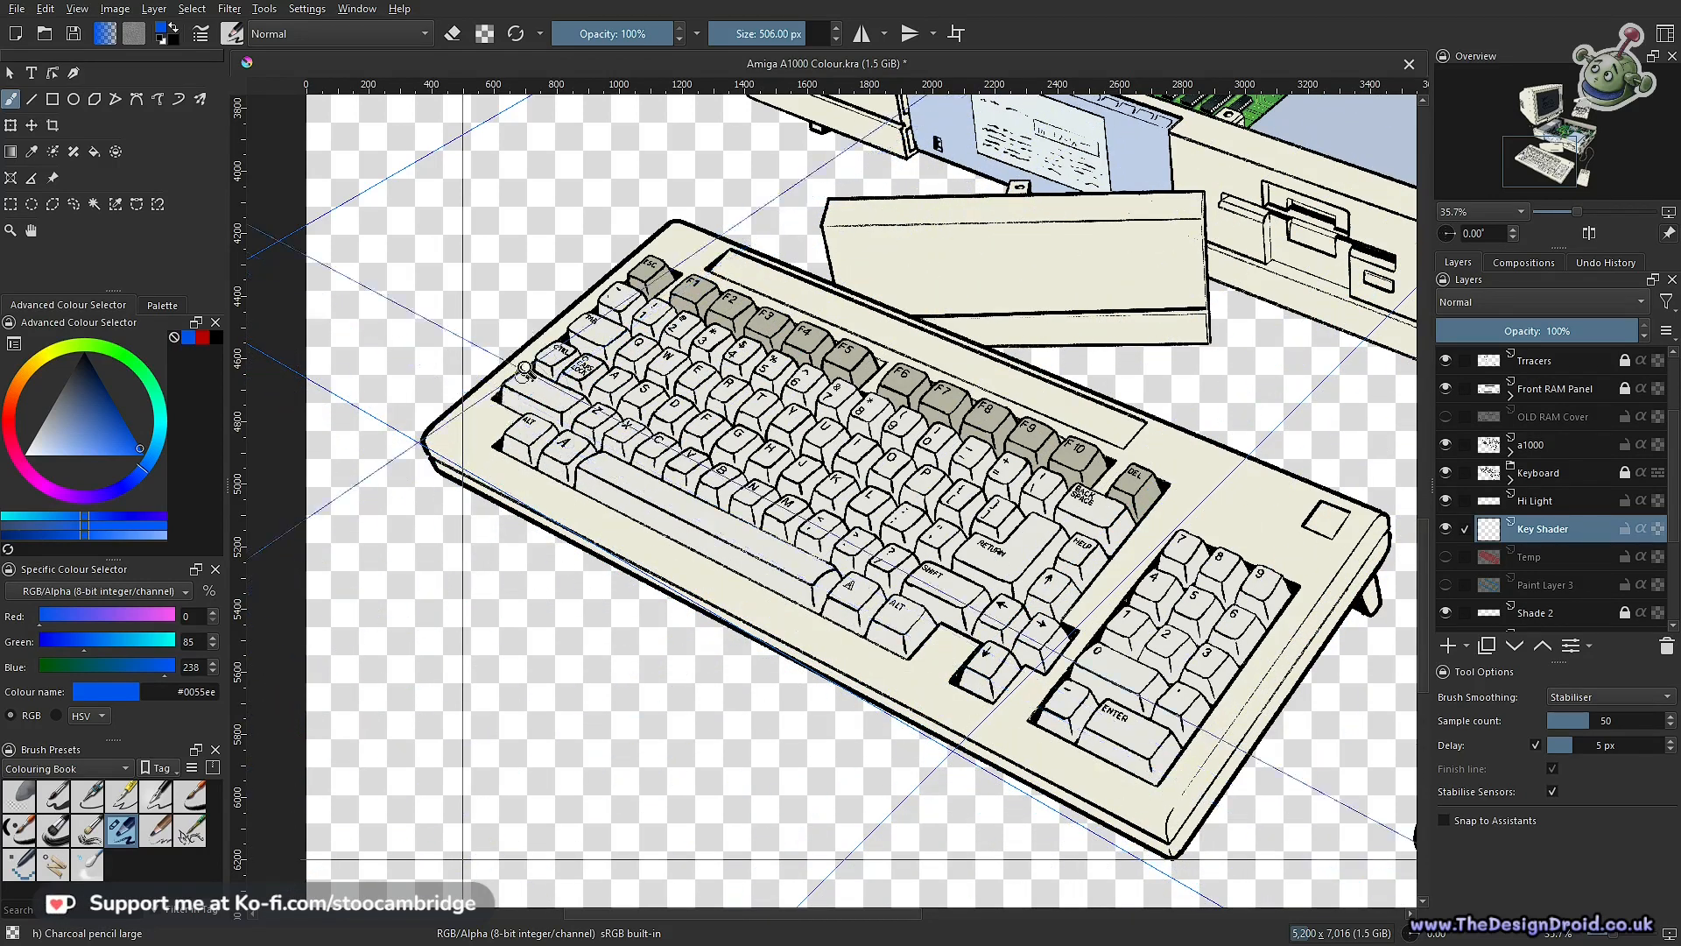
{"action": "scroll", "coordinate": [532, 371], "scroll_direction": "down", "scroll_amount": 3}
{"action": "left_click_drag", "start_coordinate": [511, 348], "coordinate": [720, 534]}
{"action": "scroll", "coordinate": [716, 456], "scroll_direction": "down", "scroll_amount": 2}
{"action": "left_click_drag", "start_coordinate": [244, 294], "coordinate": [508, 414]}
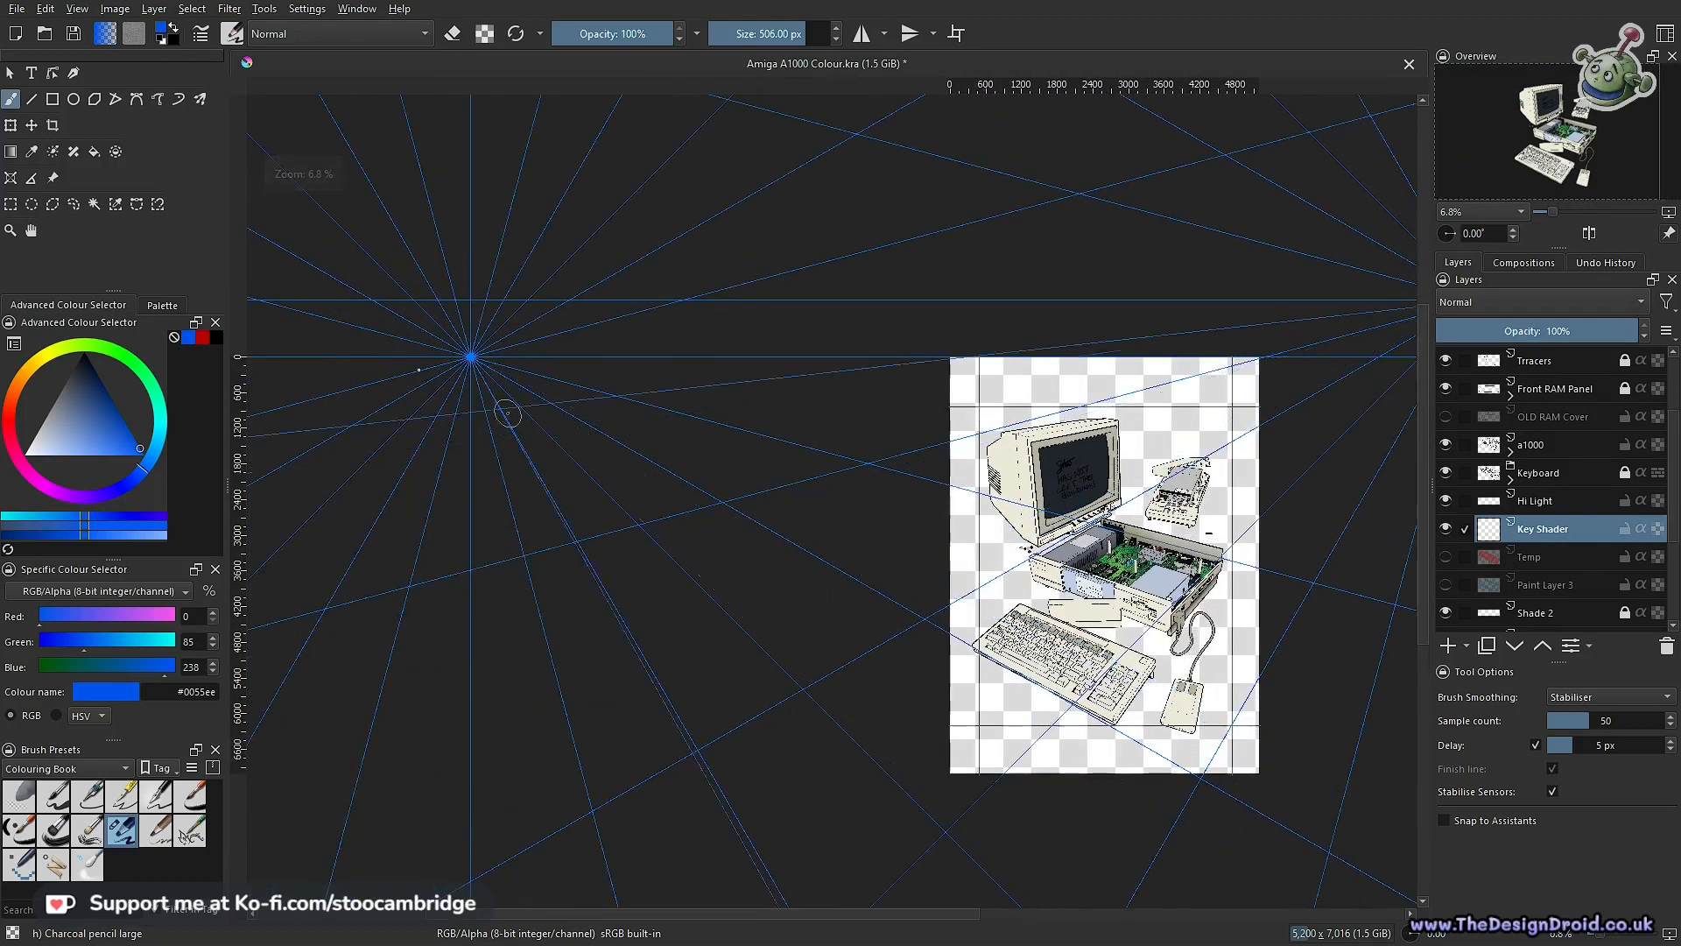
With the Assistant tool, move the vanishing point outside the canvas's left edge down and closer to the keyboard
{"action": "left_click", "coordinate": [12, 128]}
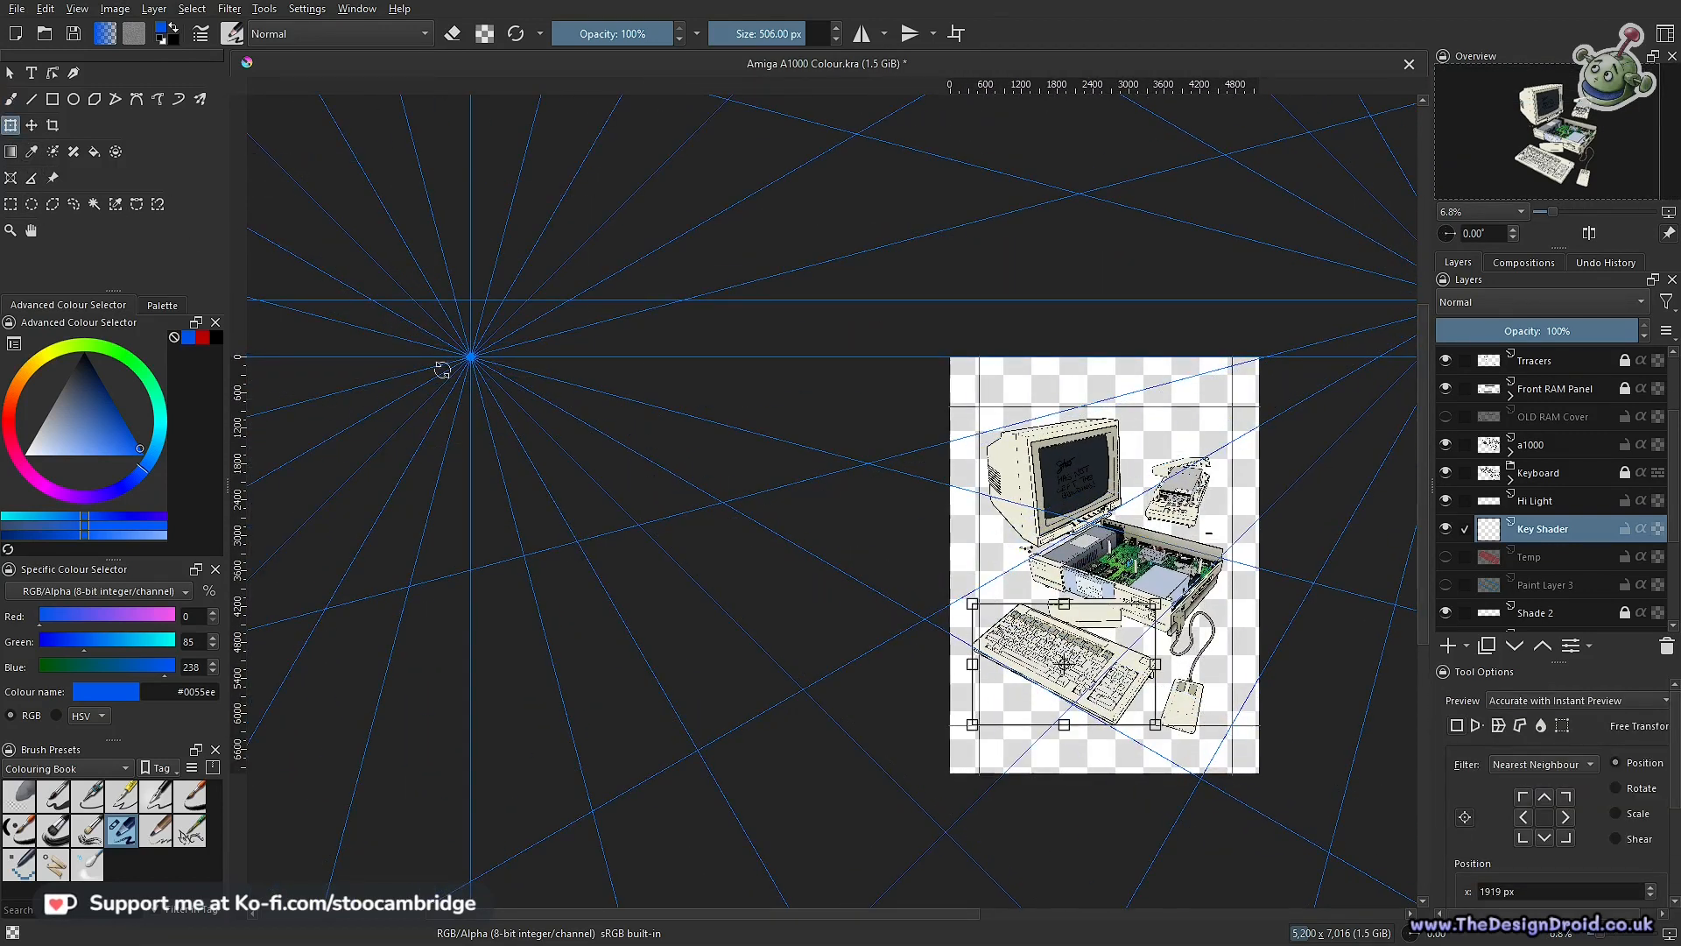
{"action": "left_click", "coordinate": [12, 177]}
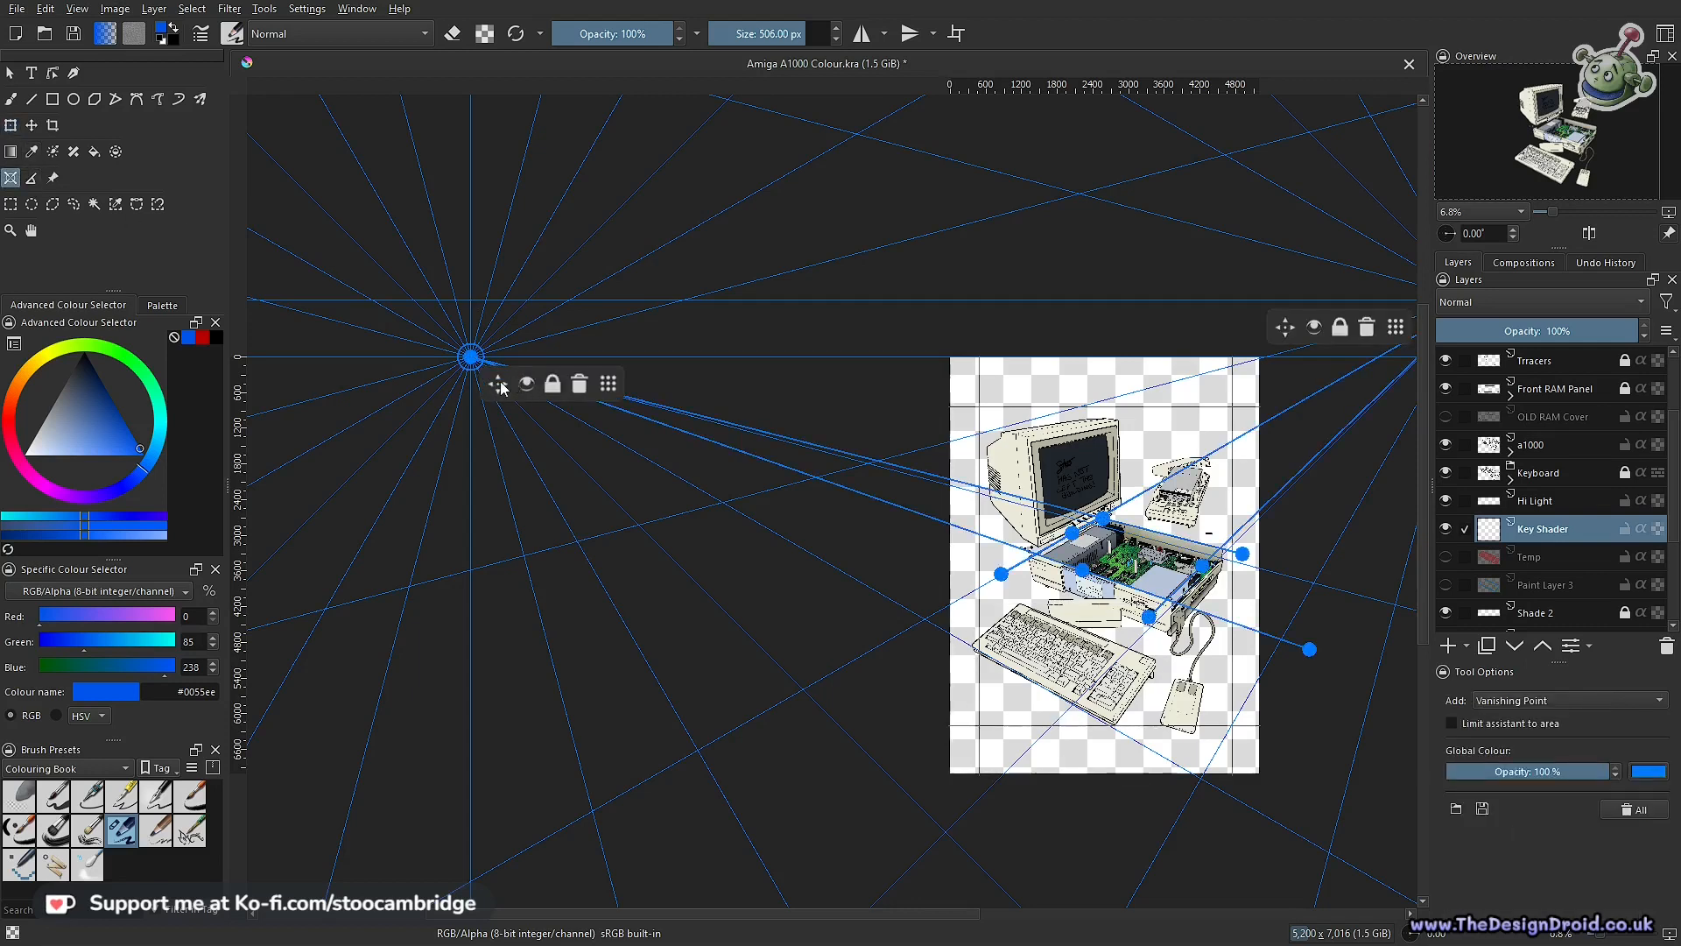
{"action": "left_click", "coordinate": [500, 387]}
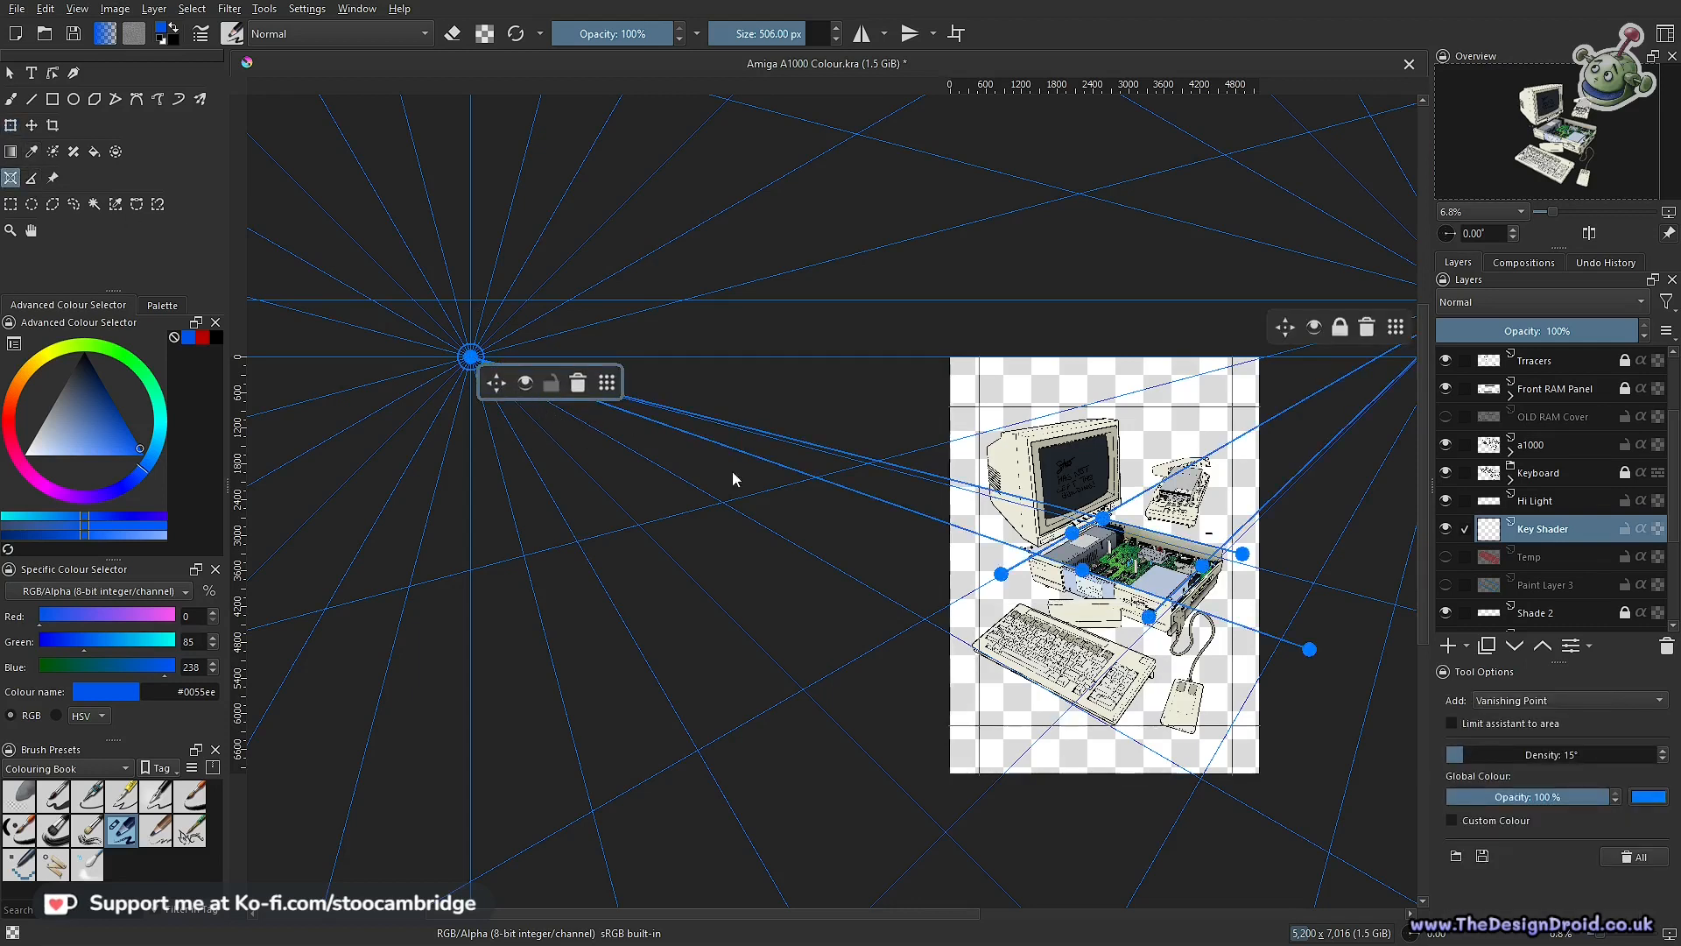
{"action": "scroll", "coordinate": [1057, 681], "scroll_direction": "up", "scroll_amount": 5}
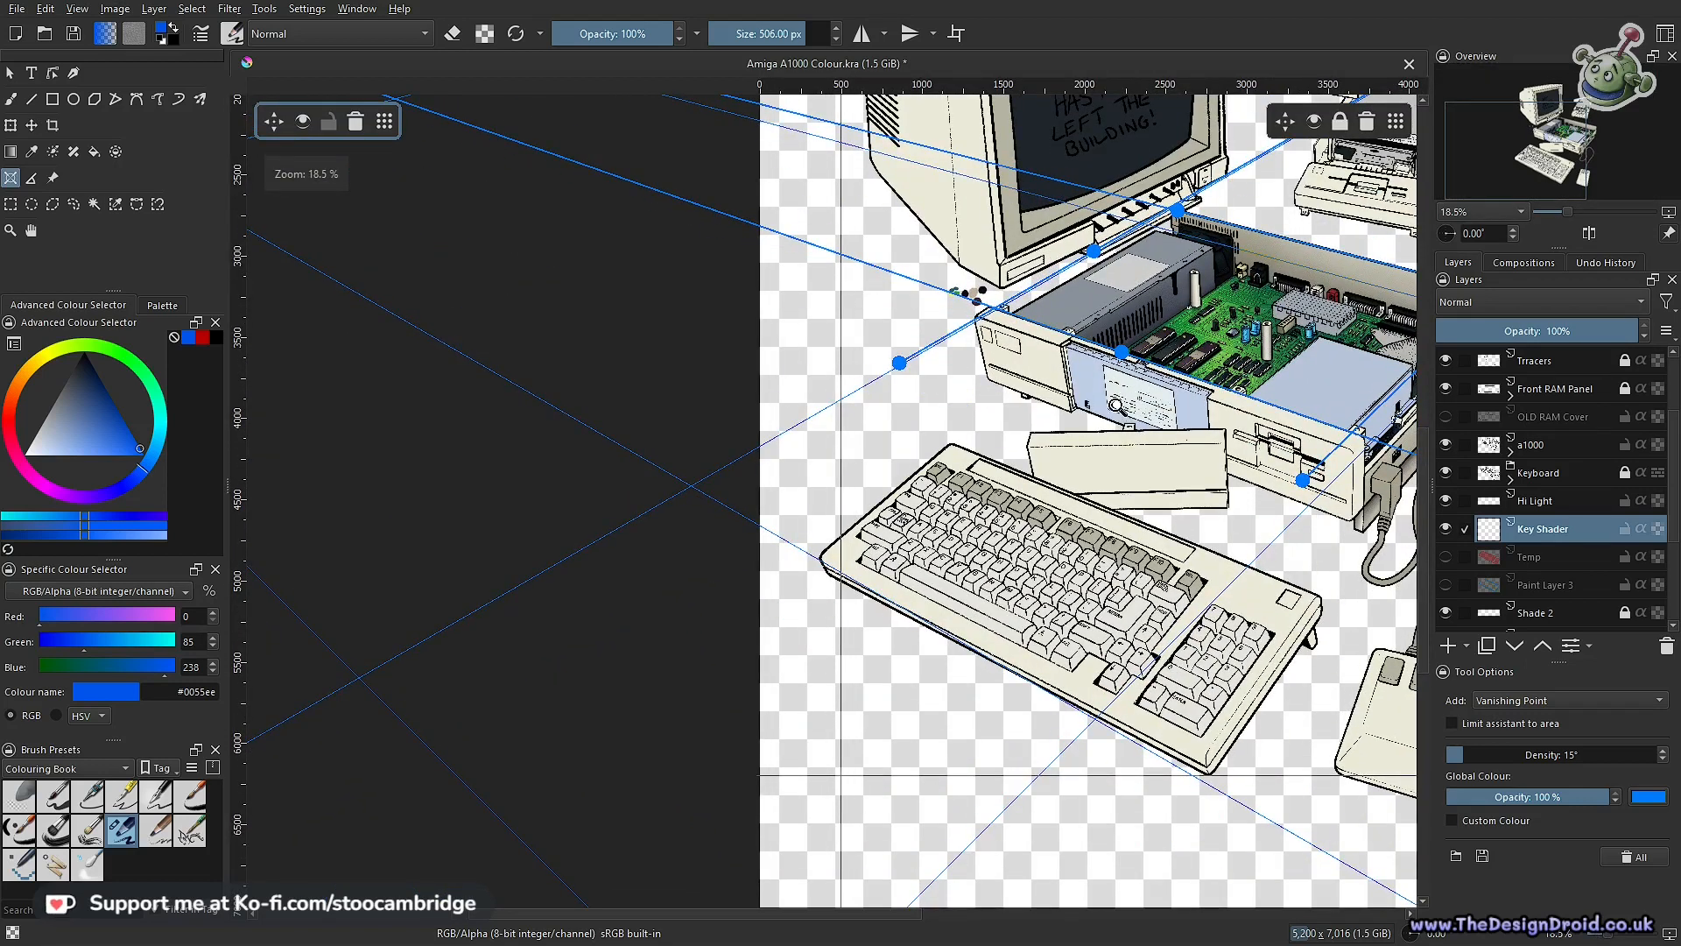
{"action": "scroll", "coordinate": [1116, 406], "scroll_direction": "down", "scroll_amount": 4}
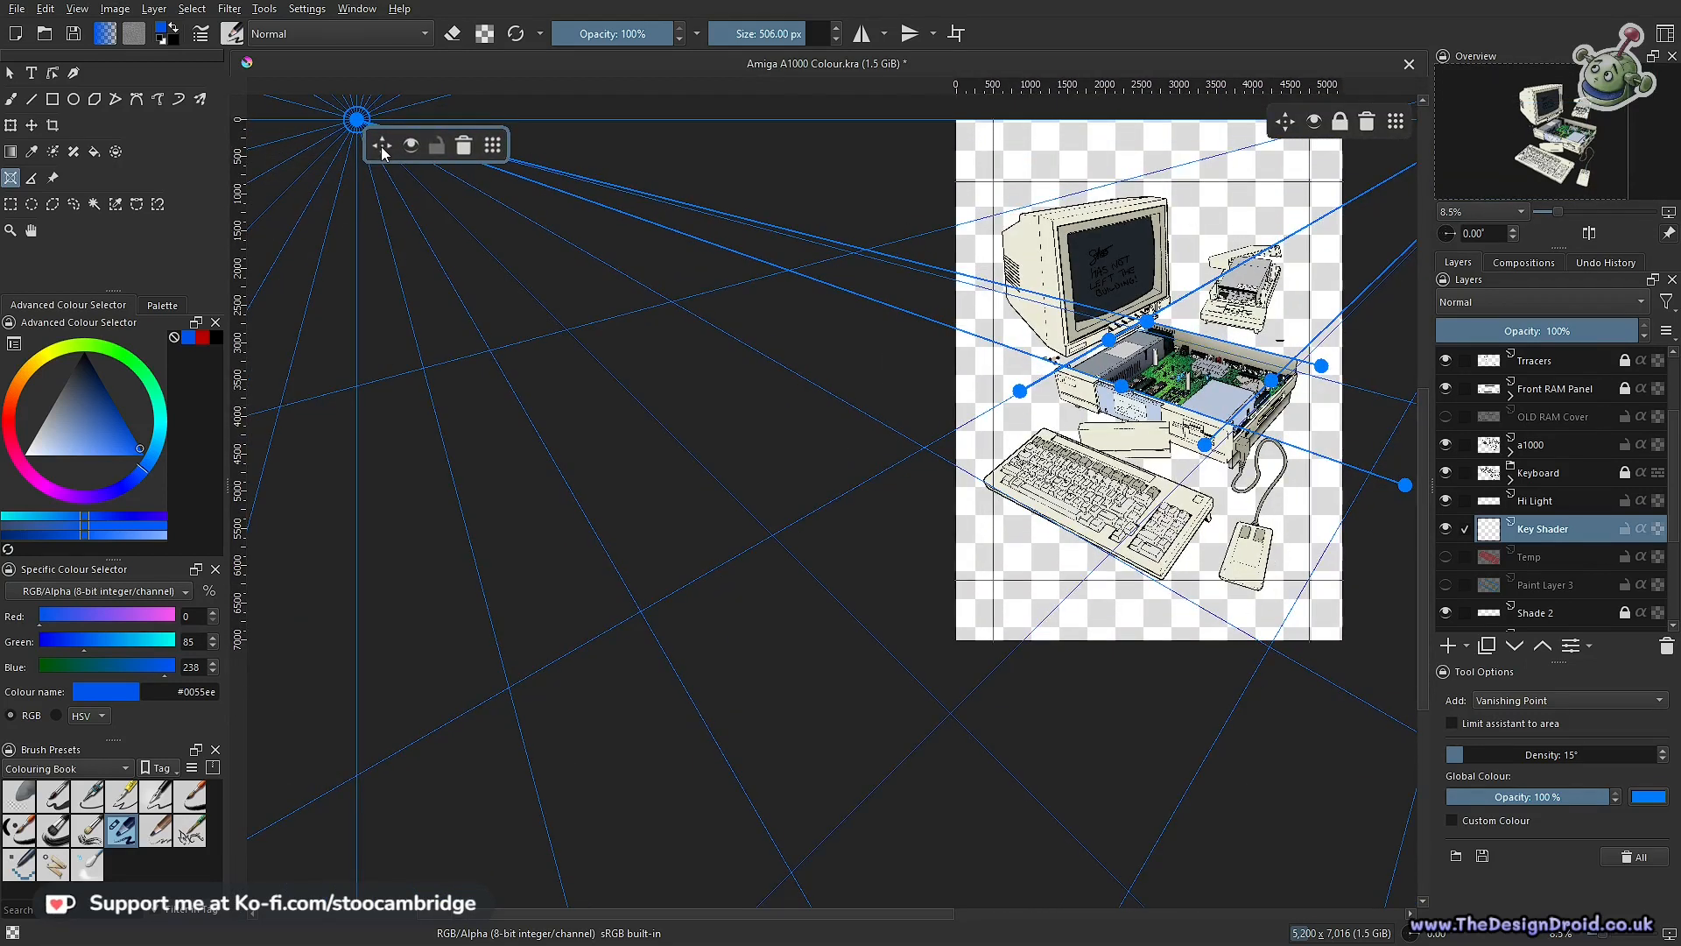
{"action": "left_click_drag", "start_coordinate": [381, 146], "coordinate": [528, 342]}
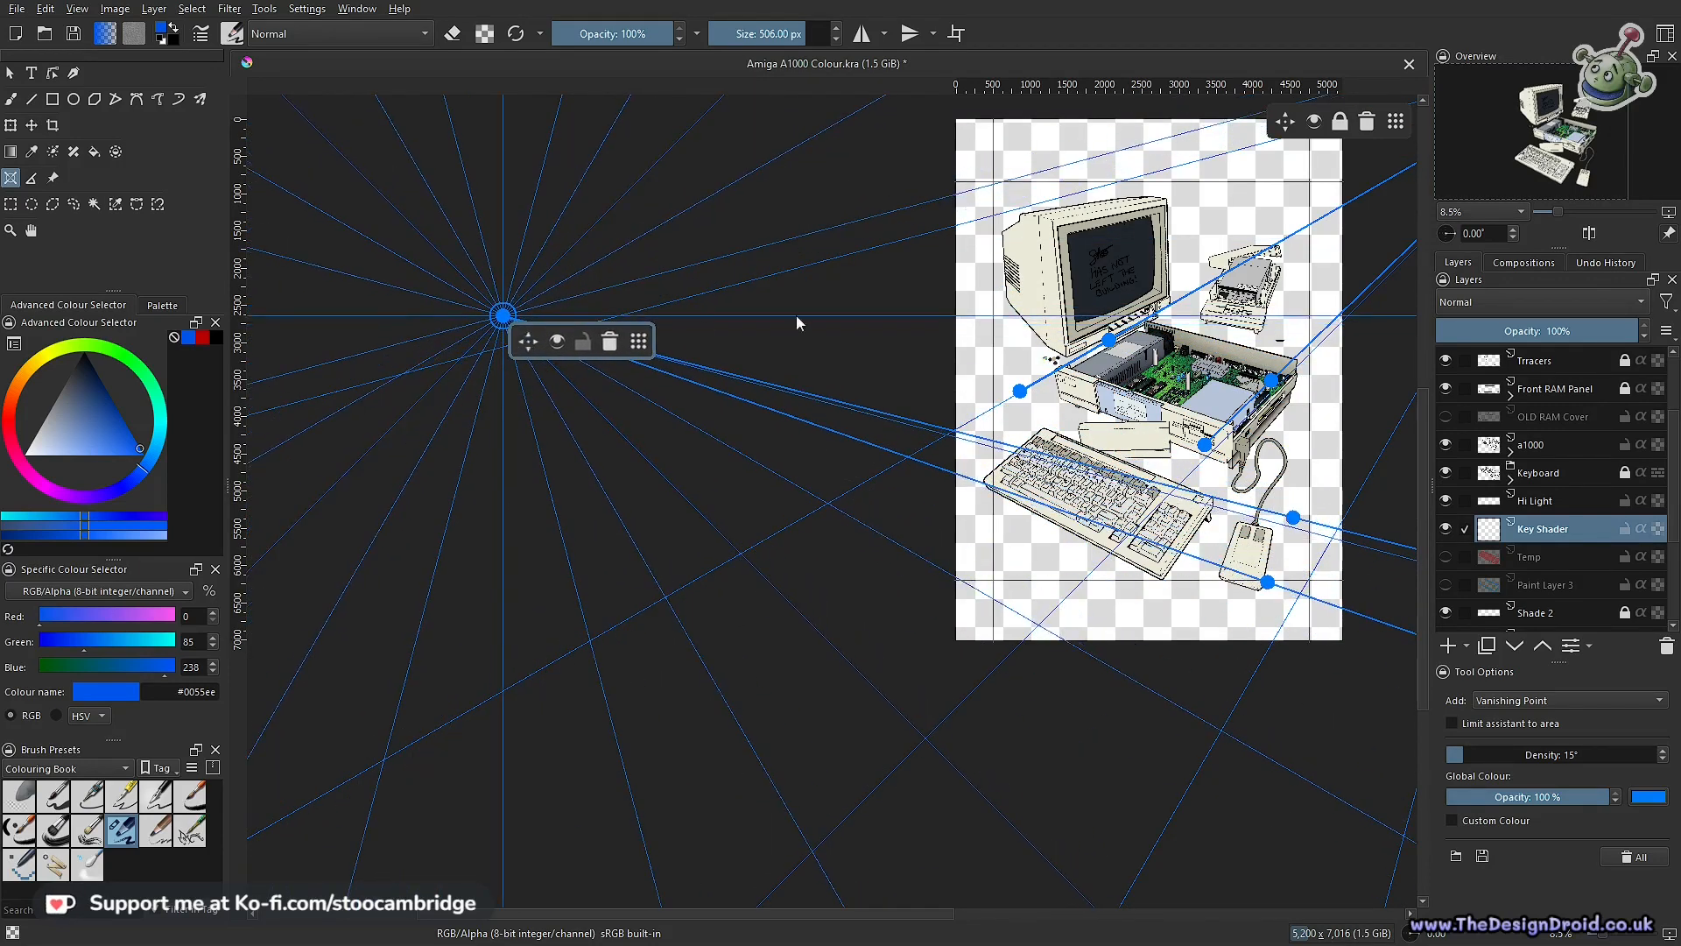
Place the vanishing point's upper guide handle at the keyboard's back corner and align that guide line with the back edge
{"action": "scroll", "coordinate": [1152, 405], "scroll_direction": "up", "scroll_amount": 4}
{"action": "scroll", "coordinate": [1206, 555], "scroll_direction": "down", "scroll_amount": 2}
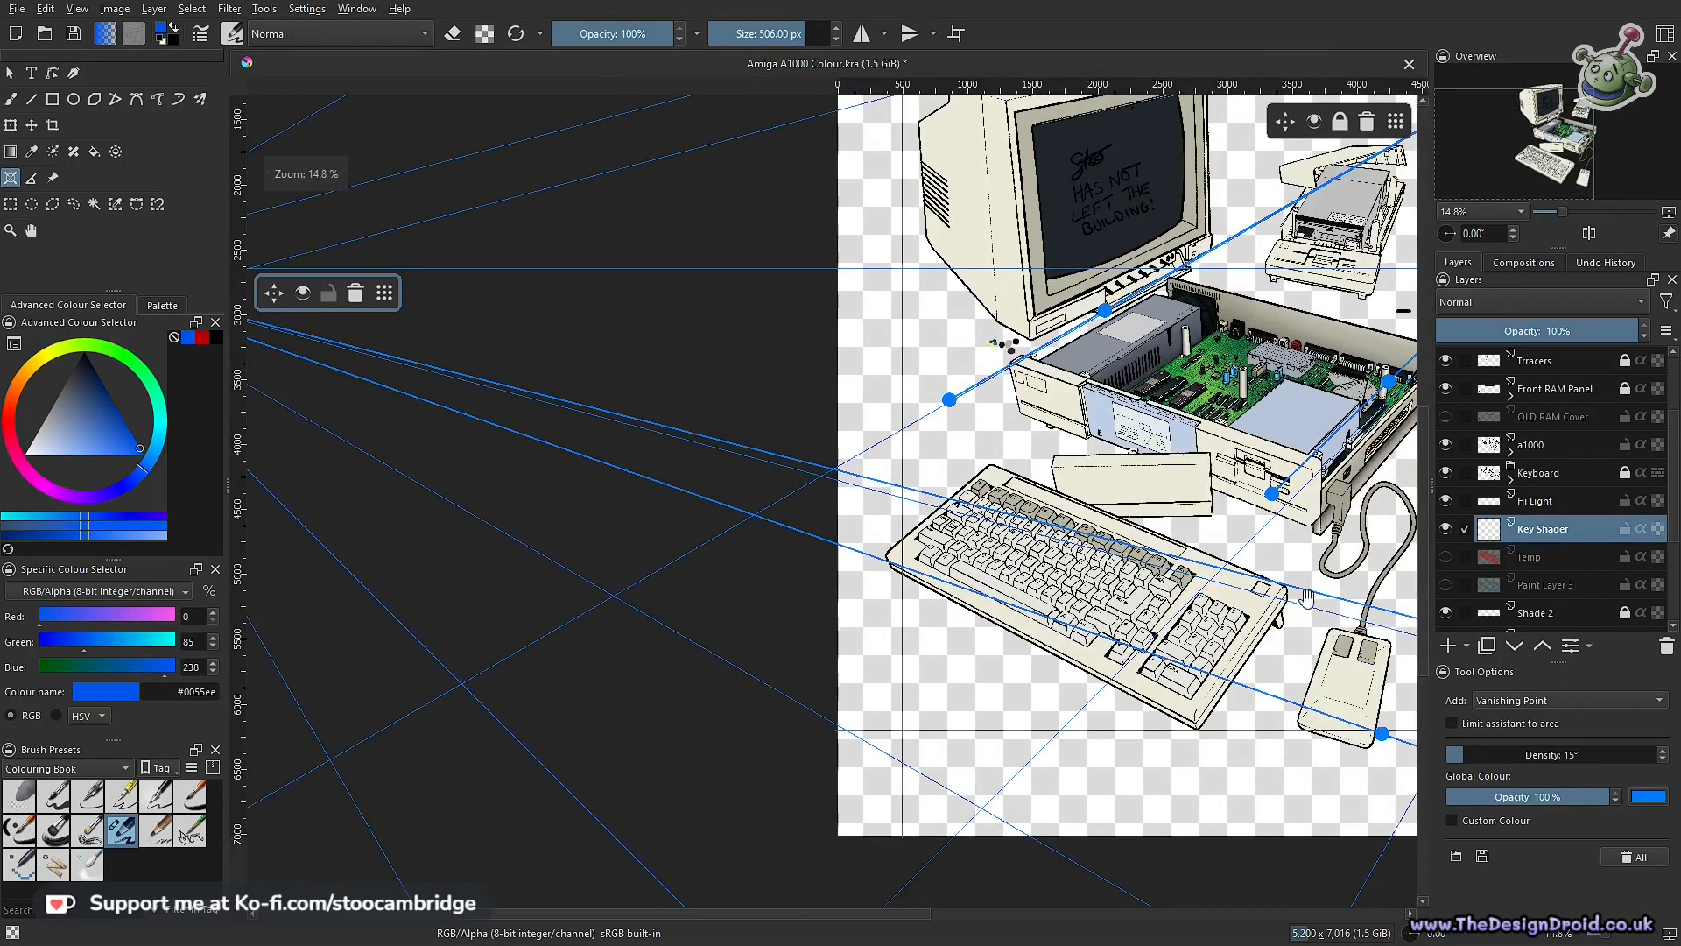
{"action": "left_click_drag", "start_coordinate": [1206, 555], "coordinate": [878, 445]}
{"action": "left_click_drag", "start_coordinate": [1058, 488], "coordinate": [645, 342]}
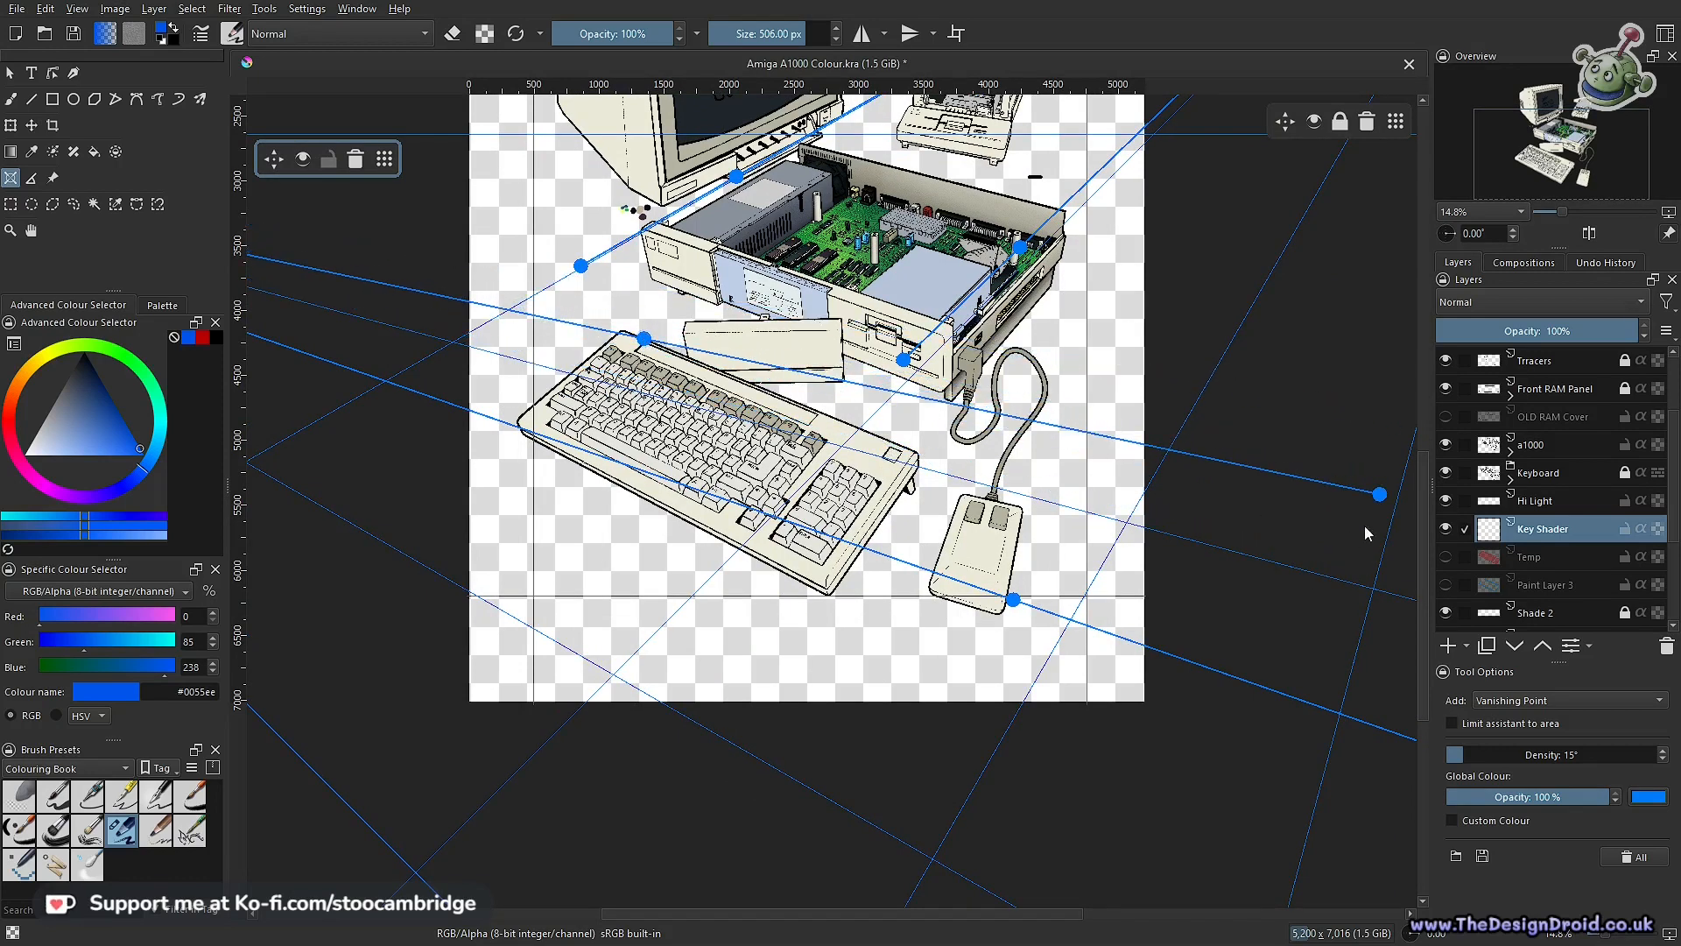
{"action": "left_click_drag", "start_coordinate": [1380, 496], "coordinate": [1238, 587]}
Move the vanishing point's lower guide handles to align that guide line with the keyboard's front edge, fine-tuning the far handle
{"action": "left_click_drag", "start_coordinate": [974, 609], "coordinate": [817, 593]}
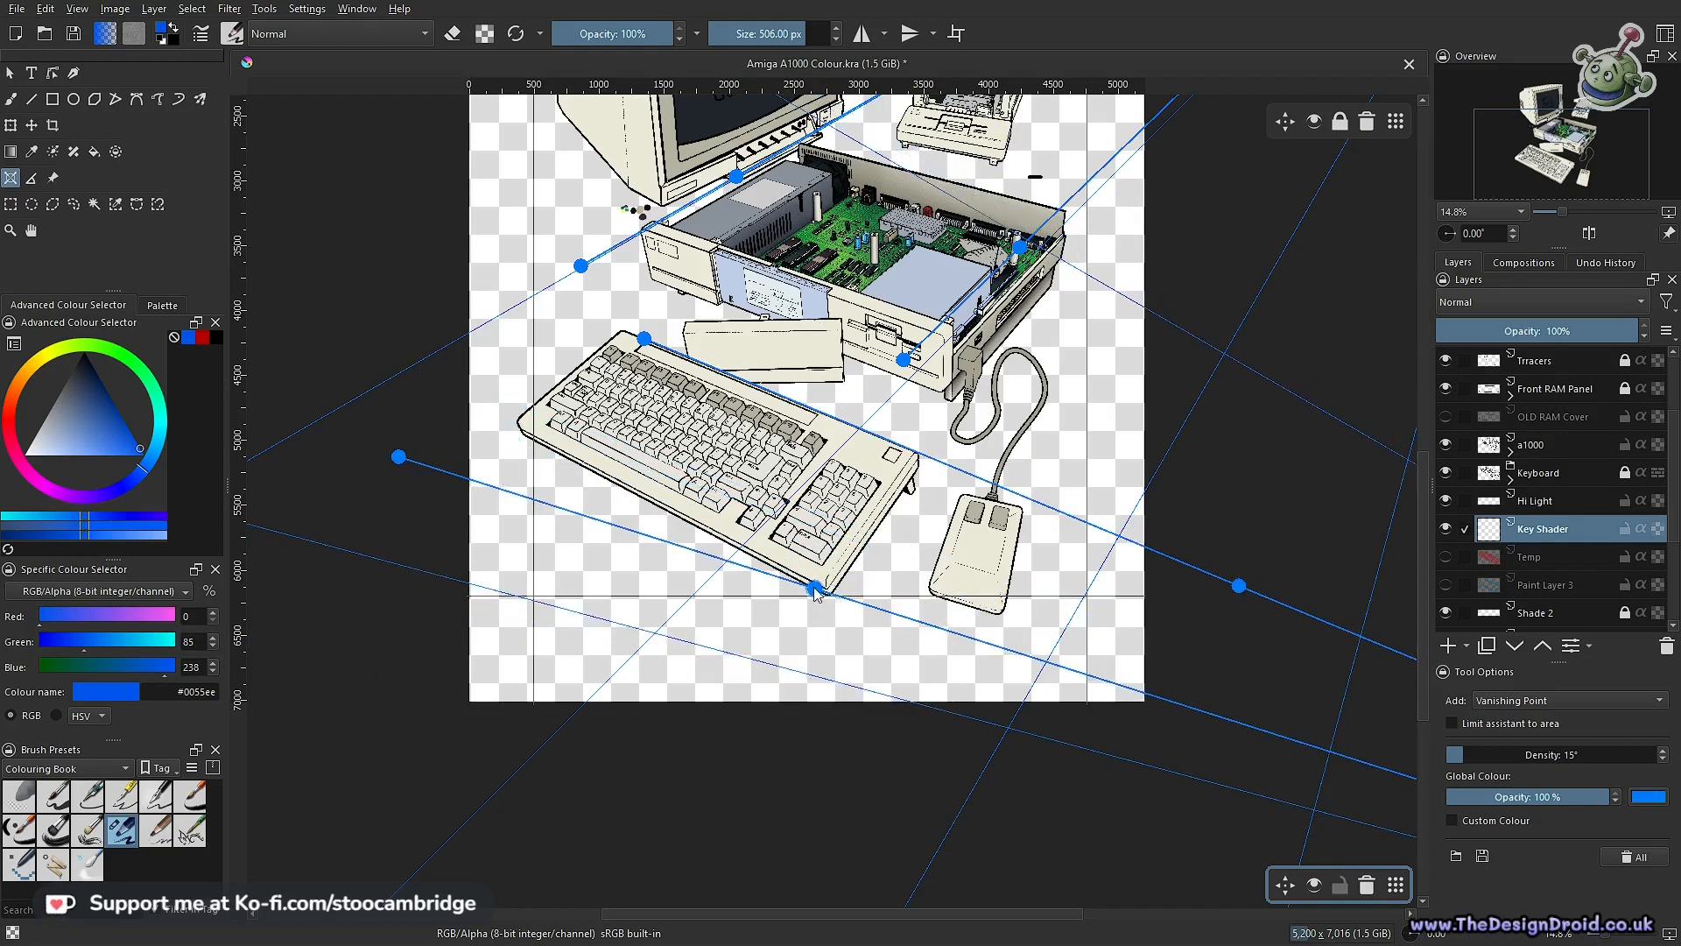
{"action": "left_click_drag", "start_coordinate": [399, 456], "coordinate": [445, 394]}
{"action": "left_click_drag", "start_coordinate": [583, 551], "coordinate": [601, 450], "text": "ctrl"}
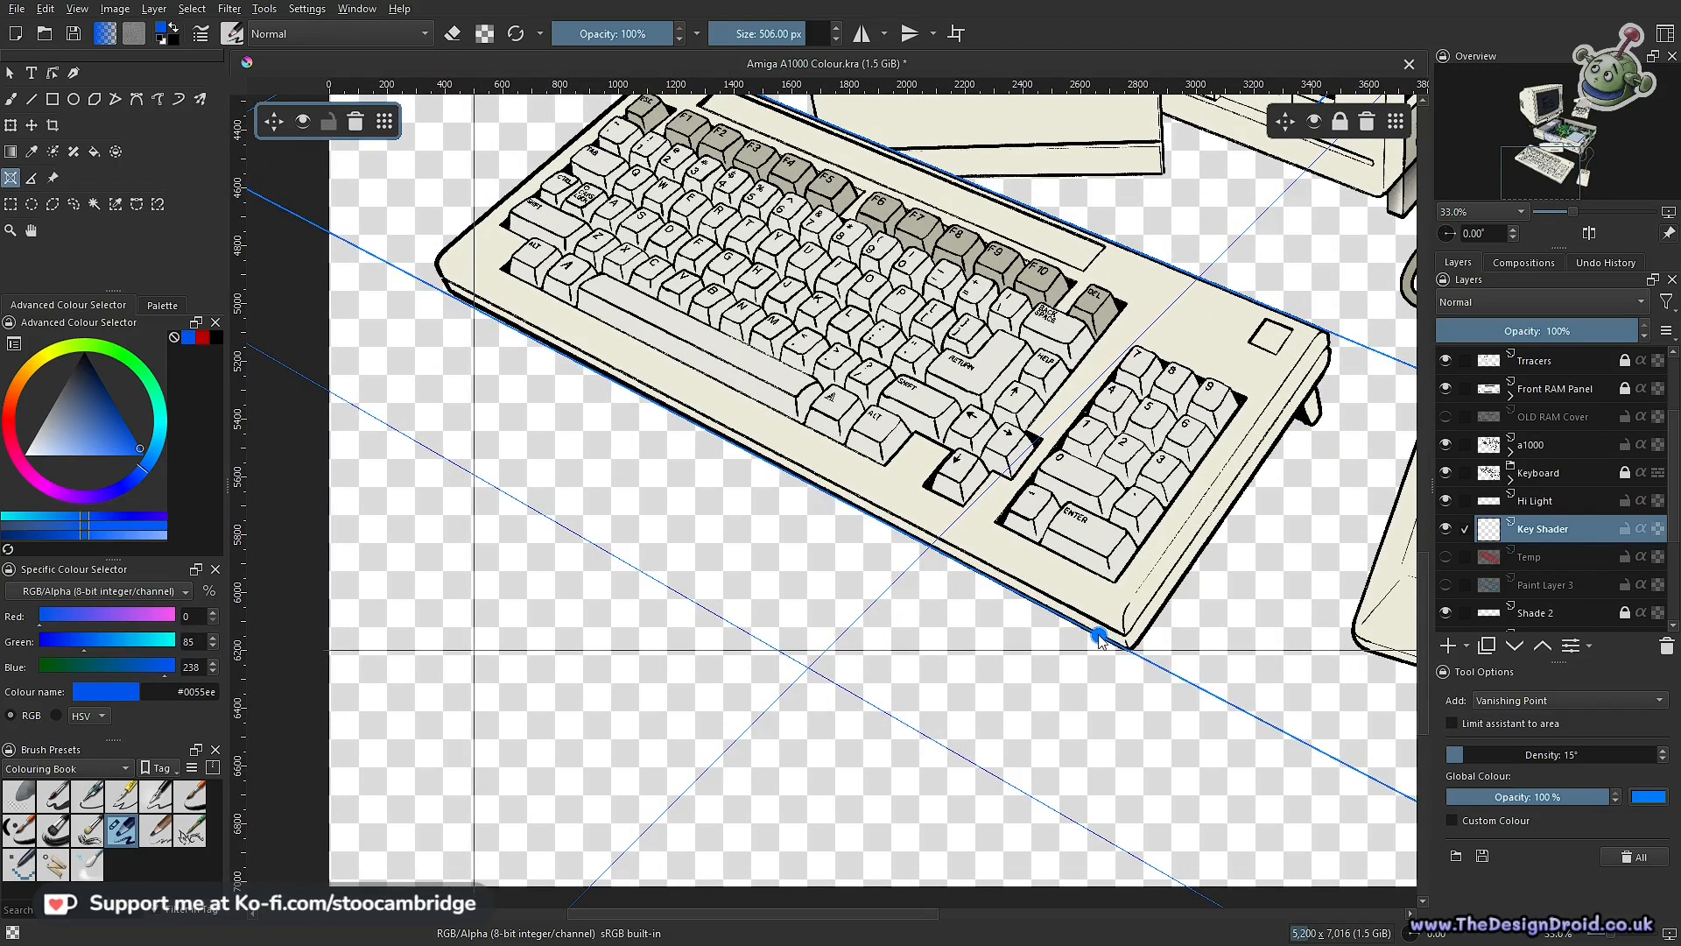
{"action": "left_click_drag", "start_coordinate": [690, 512], "coordinate": [627, 611], "text": "ctrl"}
{"action": "left_click_drag", "start_coordinate": [872, 554], "coordinate": [609, 357]}
{"action": "left_click_drag", "start_coordinate": [854, 533], "coordinate": [807, 649], "text": "ctrl"}
{"action": "left_click_drag", "start_coordinate": [1036, 652], "coordinate": [796, 517]}
{"action": "left_click_drag", "start_coordinate": [782, 581], "coordinate": [648, 426]}
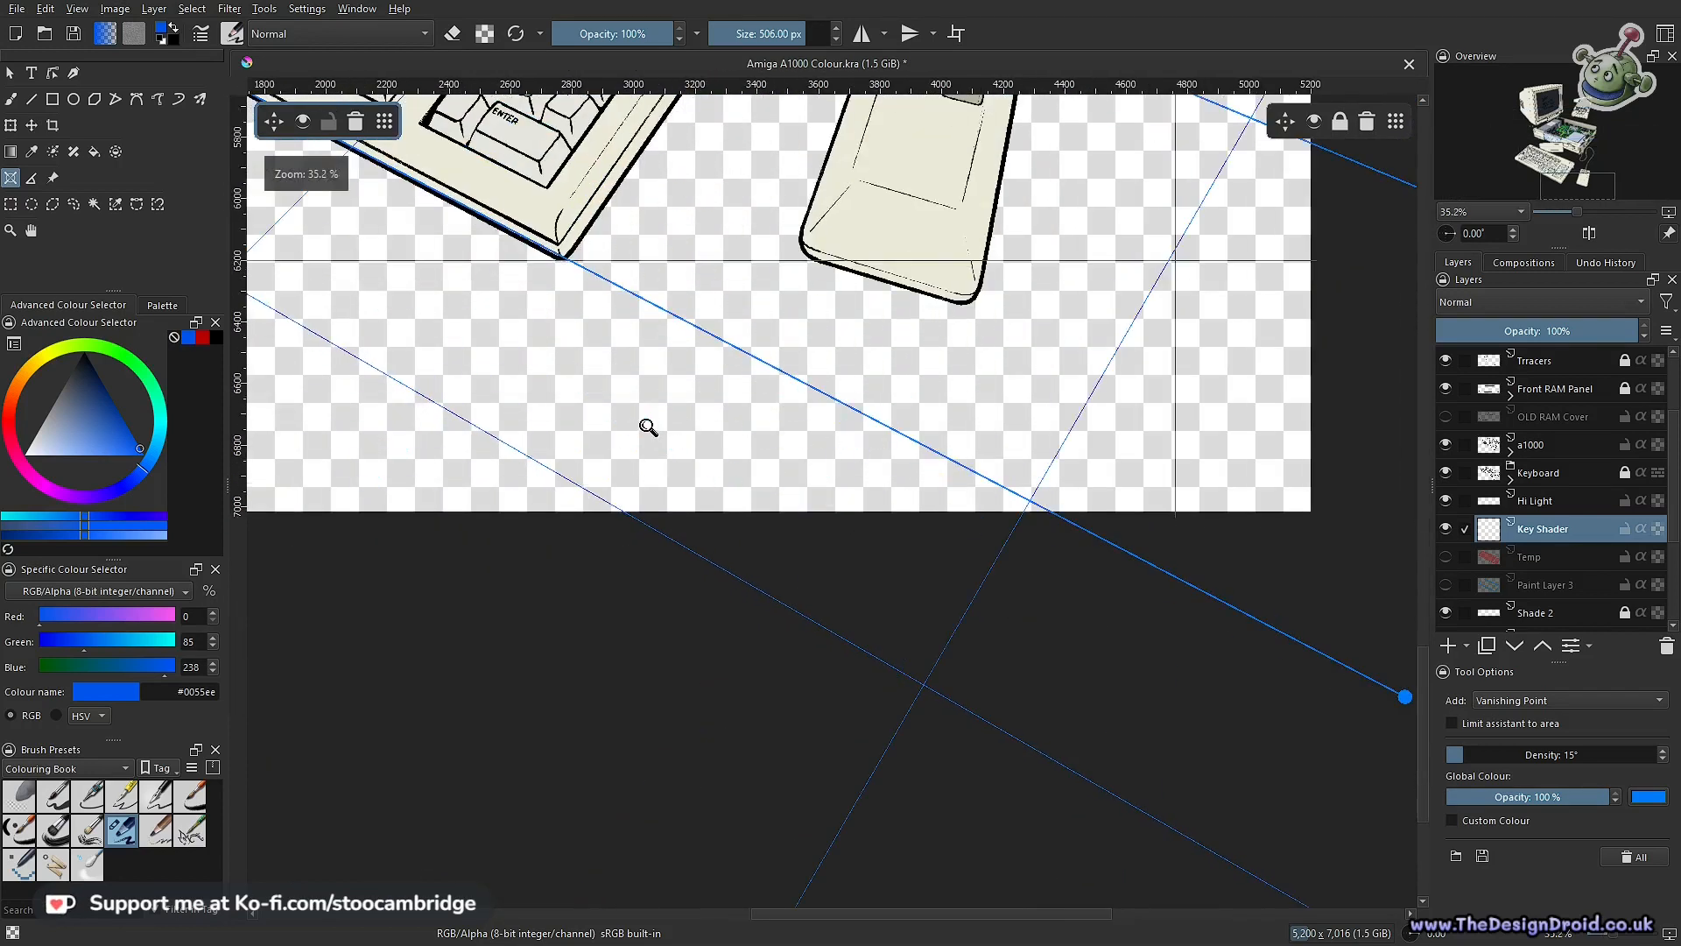
{"action": "left_click_drag", "start_coordinate": [1405, 696], "coordinate": [1401, 705]}
{"action": "left_click", "coordinate": [910, 386]}
{"action": "left_click_drag", "start_coordinate": [1009, 410], "coordinate": [1000, 530]}
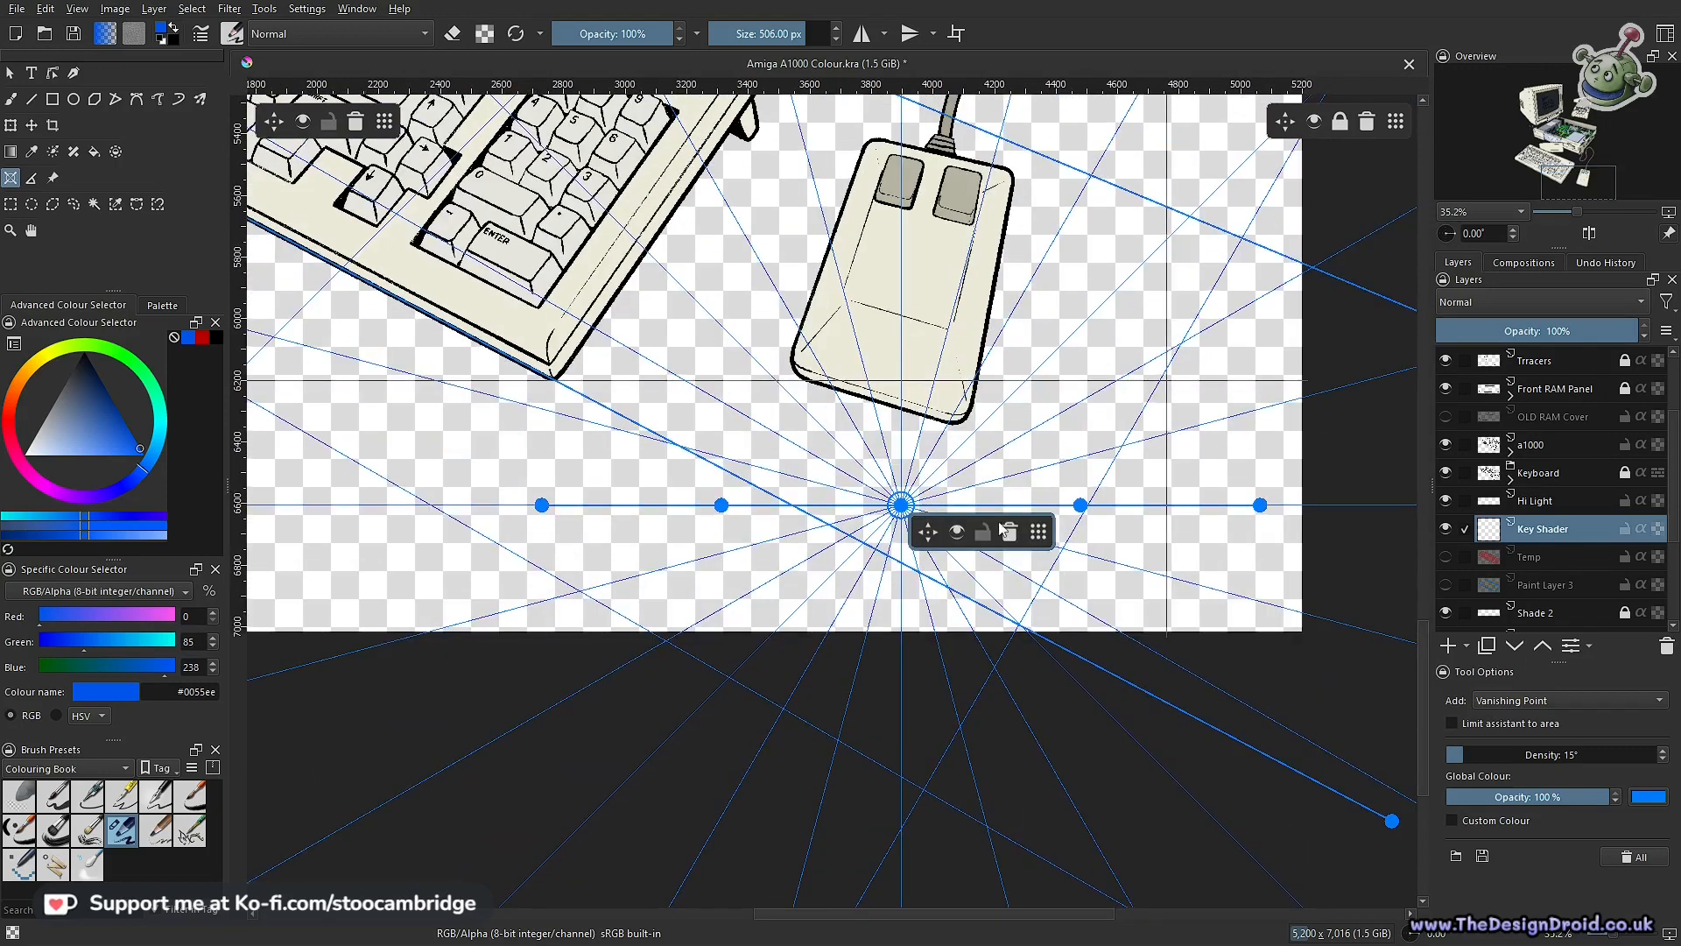
{"action": "left_click", "coordinate": [1010, 533]}
Check the realigned guide lines along the keyboard's edges and return to the freehand brush
{"action": "left_click_drag", "start_coordinate": [800, 435], "coordinate": [904, 484]}
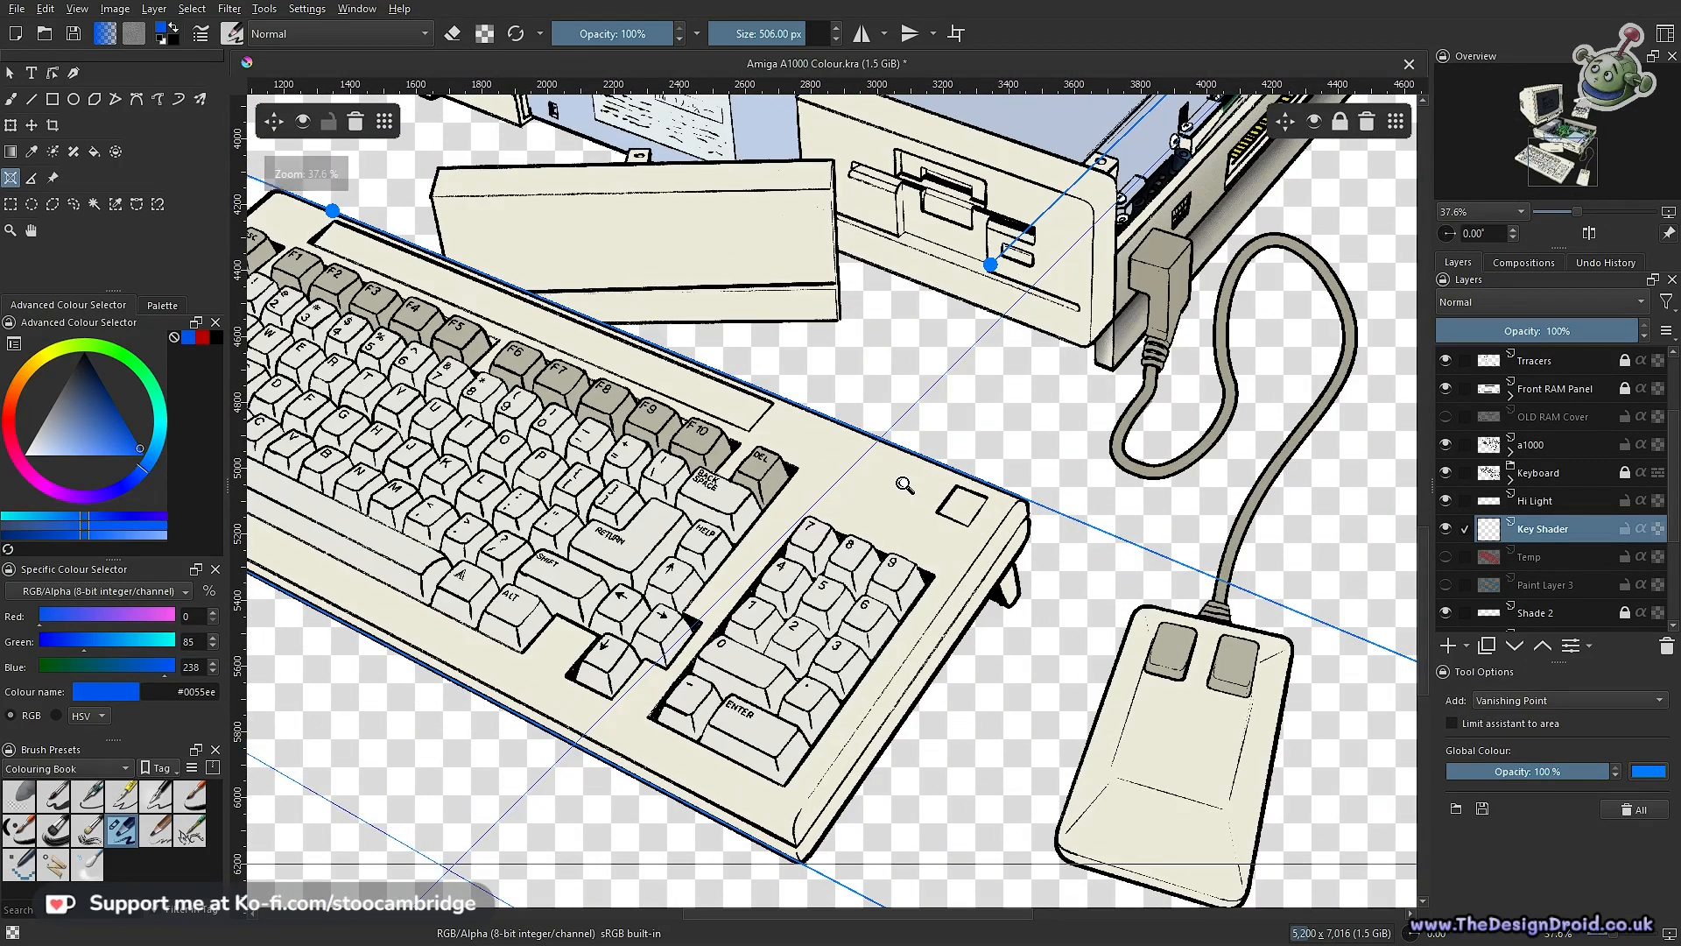
{"action": "left_click_drag", "start_coordinate": [938, 559], "coordinate": [905, 636]}
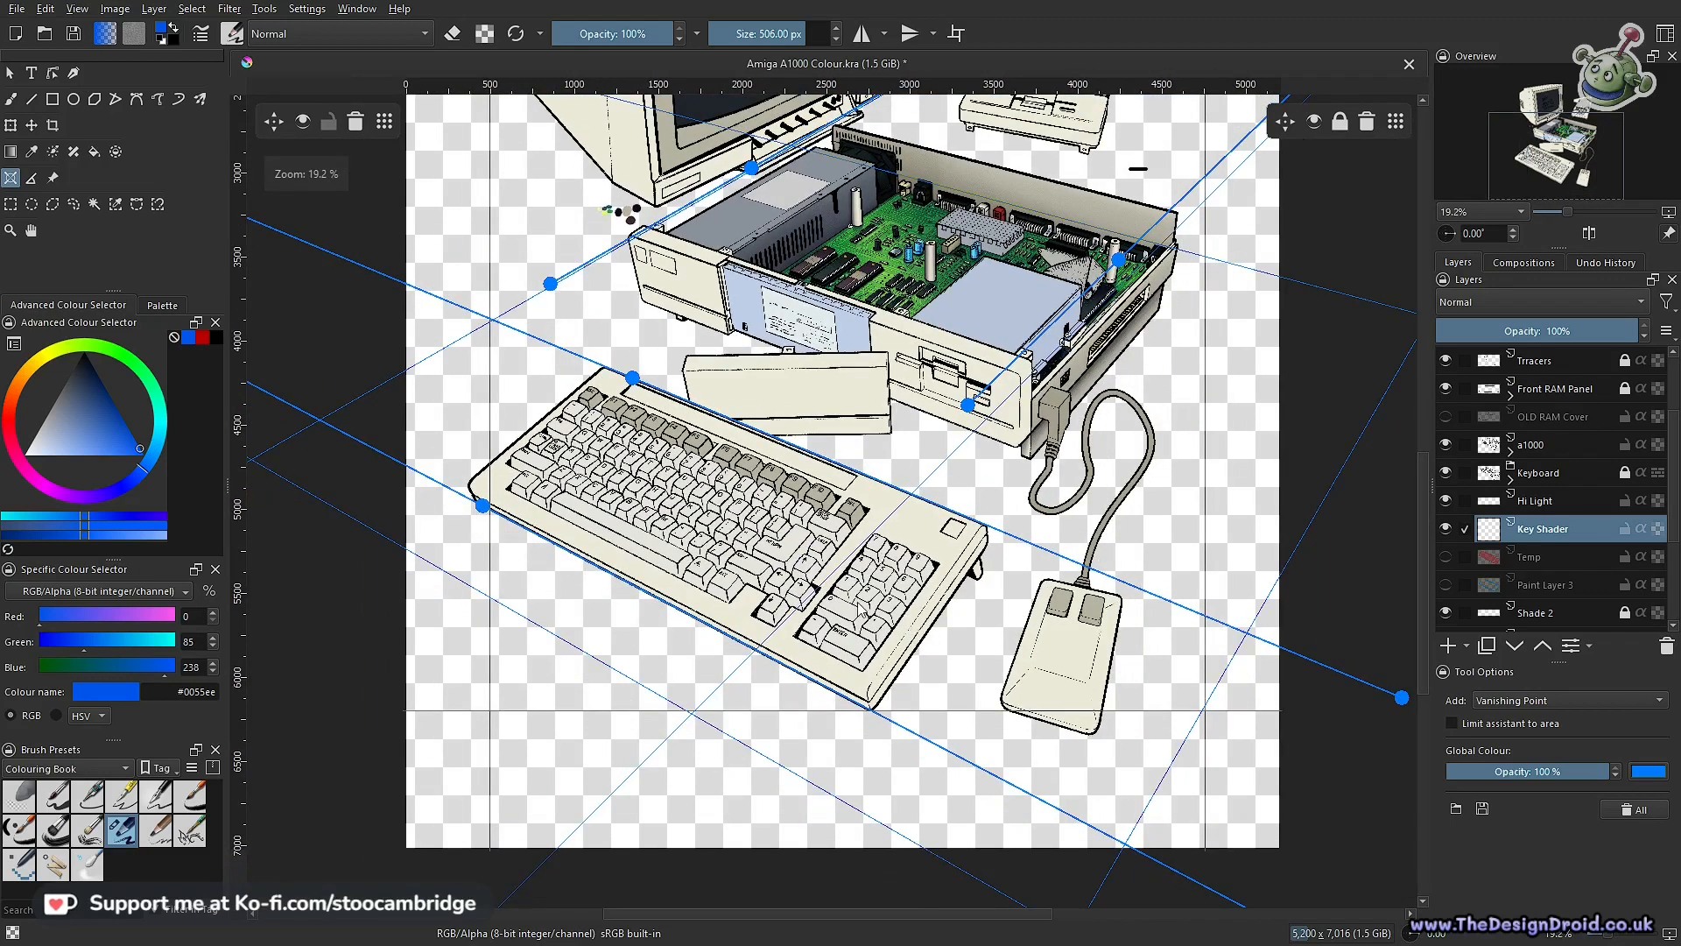
{"action": "key", "text": "b"}
{"action": "mouse_move", "coordinate": [472, 376]}
{"action": "left_mouse_down"}
{"action": "mouse_move", "coordinate": [443, 420]}
{"action": "mouse_move", "coordinate": [568, 482]}
{"action": "mouse_move", "coordinate": [573, 512]}
{"action": "left_mouse_up"}
{"action": "left_click_drag", "start_coordinate": [523, 463], "coordinate": [961, 593]}
{"action": "left_click_drag", "start_coordinate": [961, 593], "coordinate": [865, 690]}
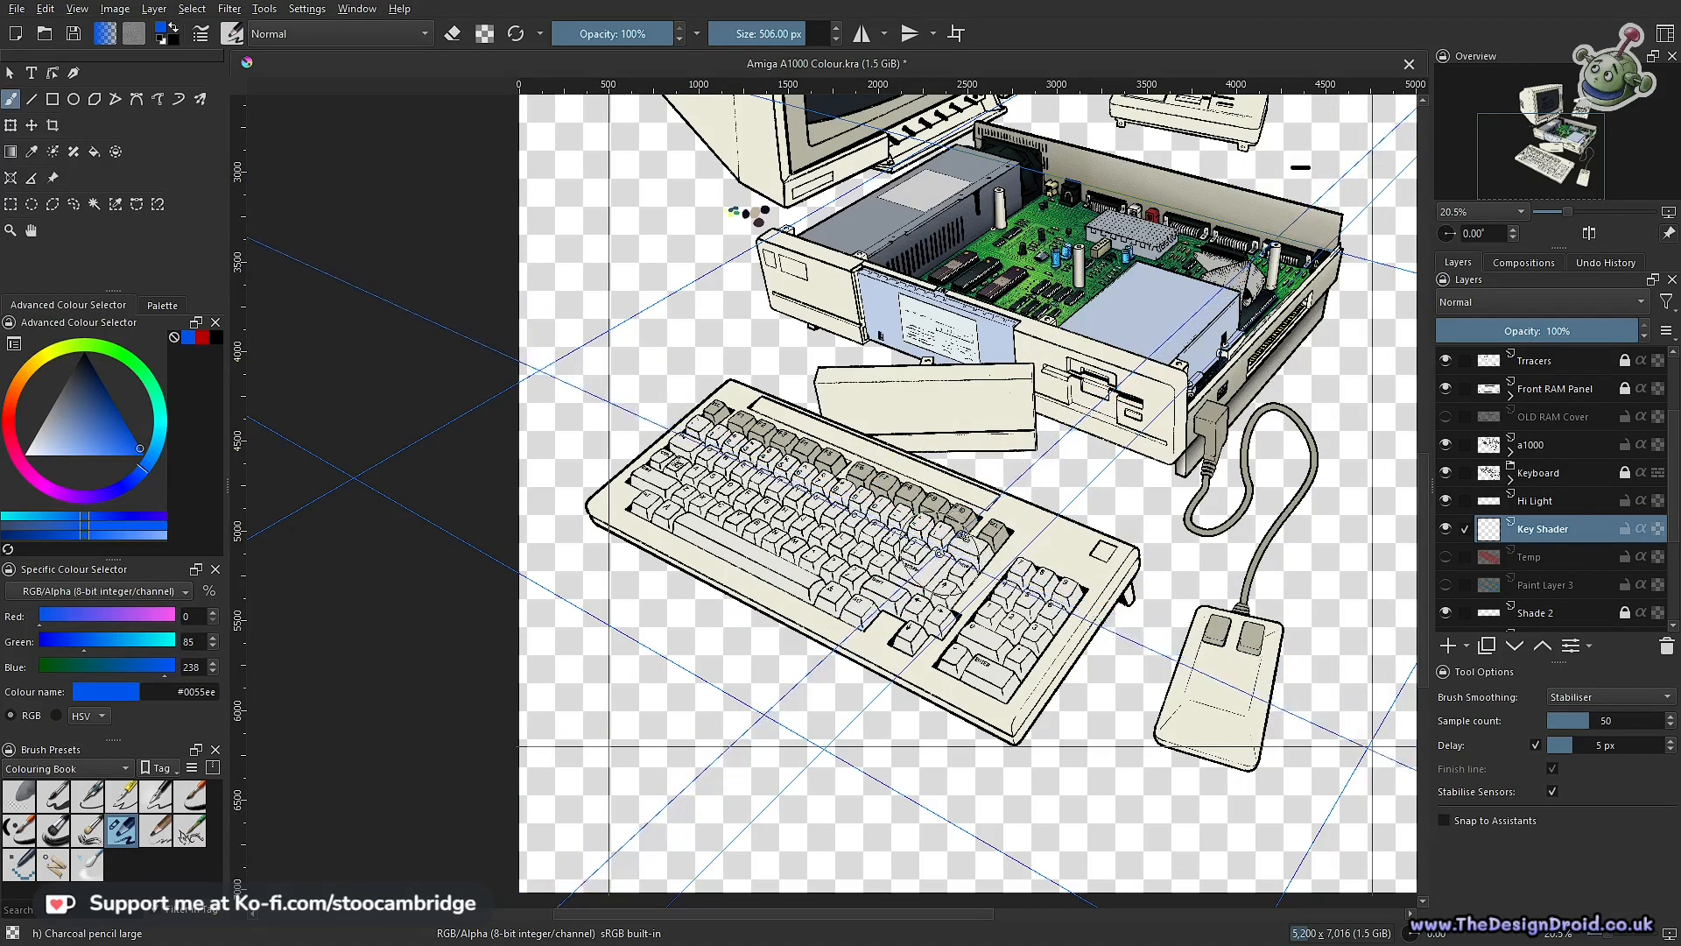
Test brush snapping to the perspective assistants around the keyboard and turn it off again
{"action": "key", "text": "ctrl+shift+l"}
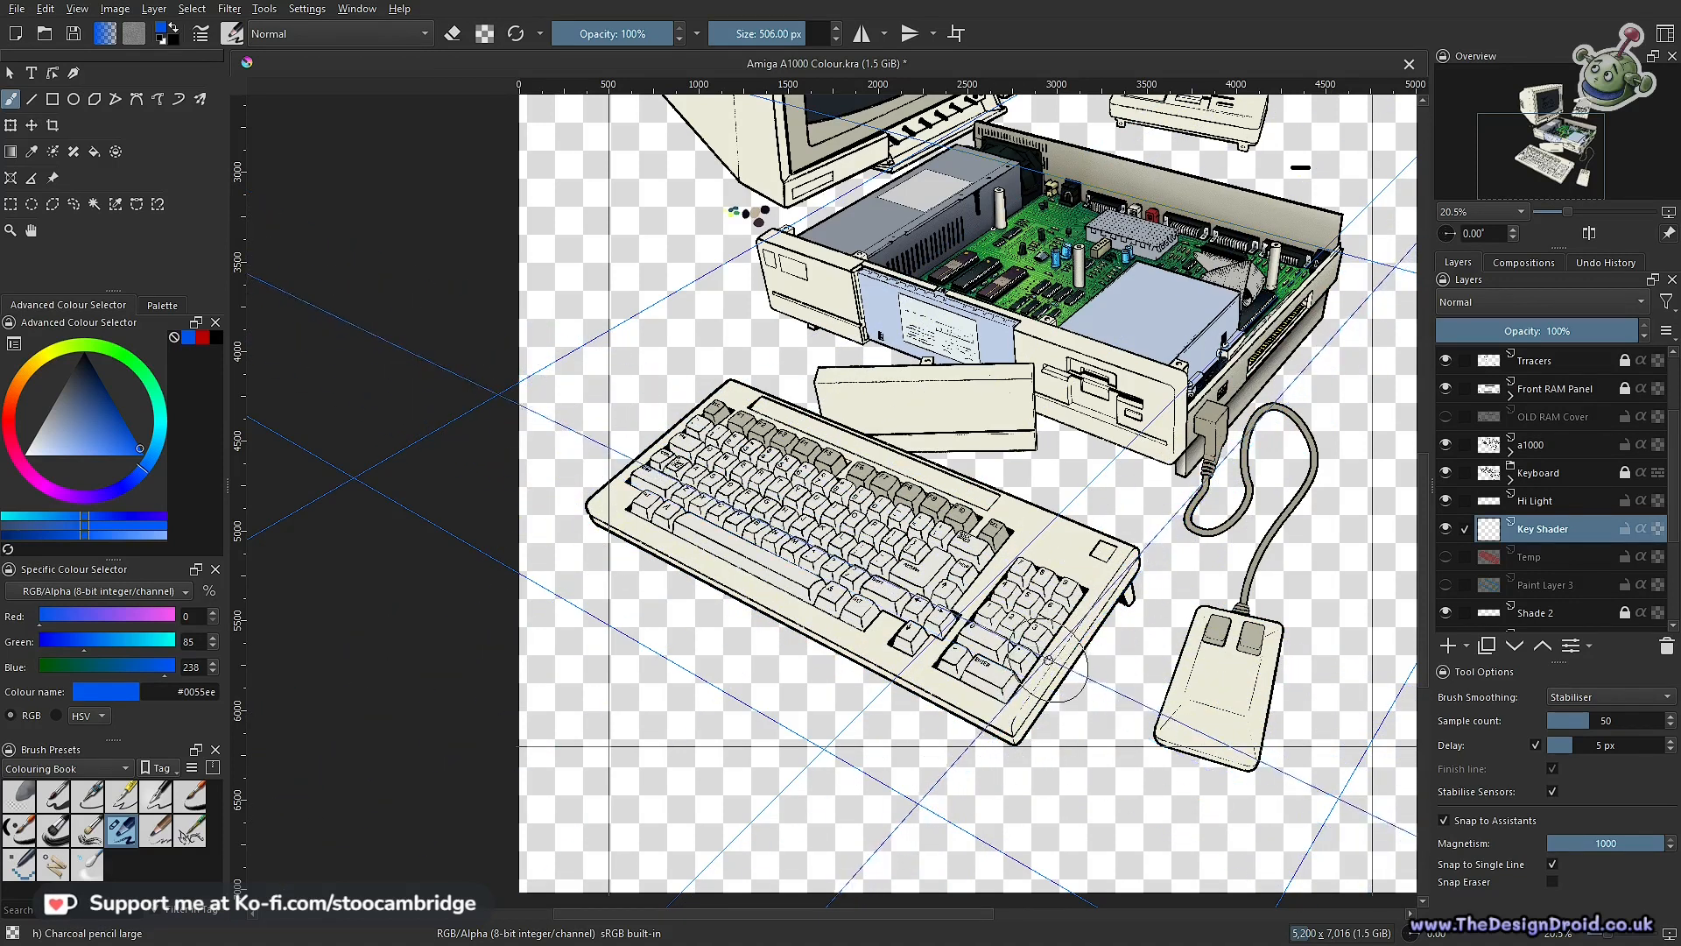
{"action": "key", "text": "ctrl+shift+l"}
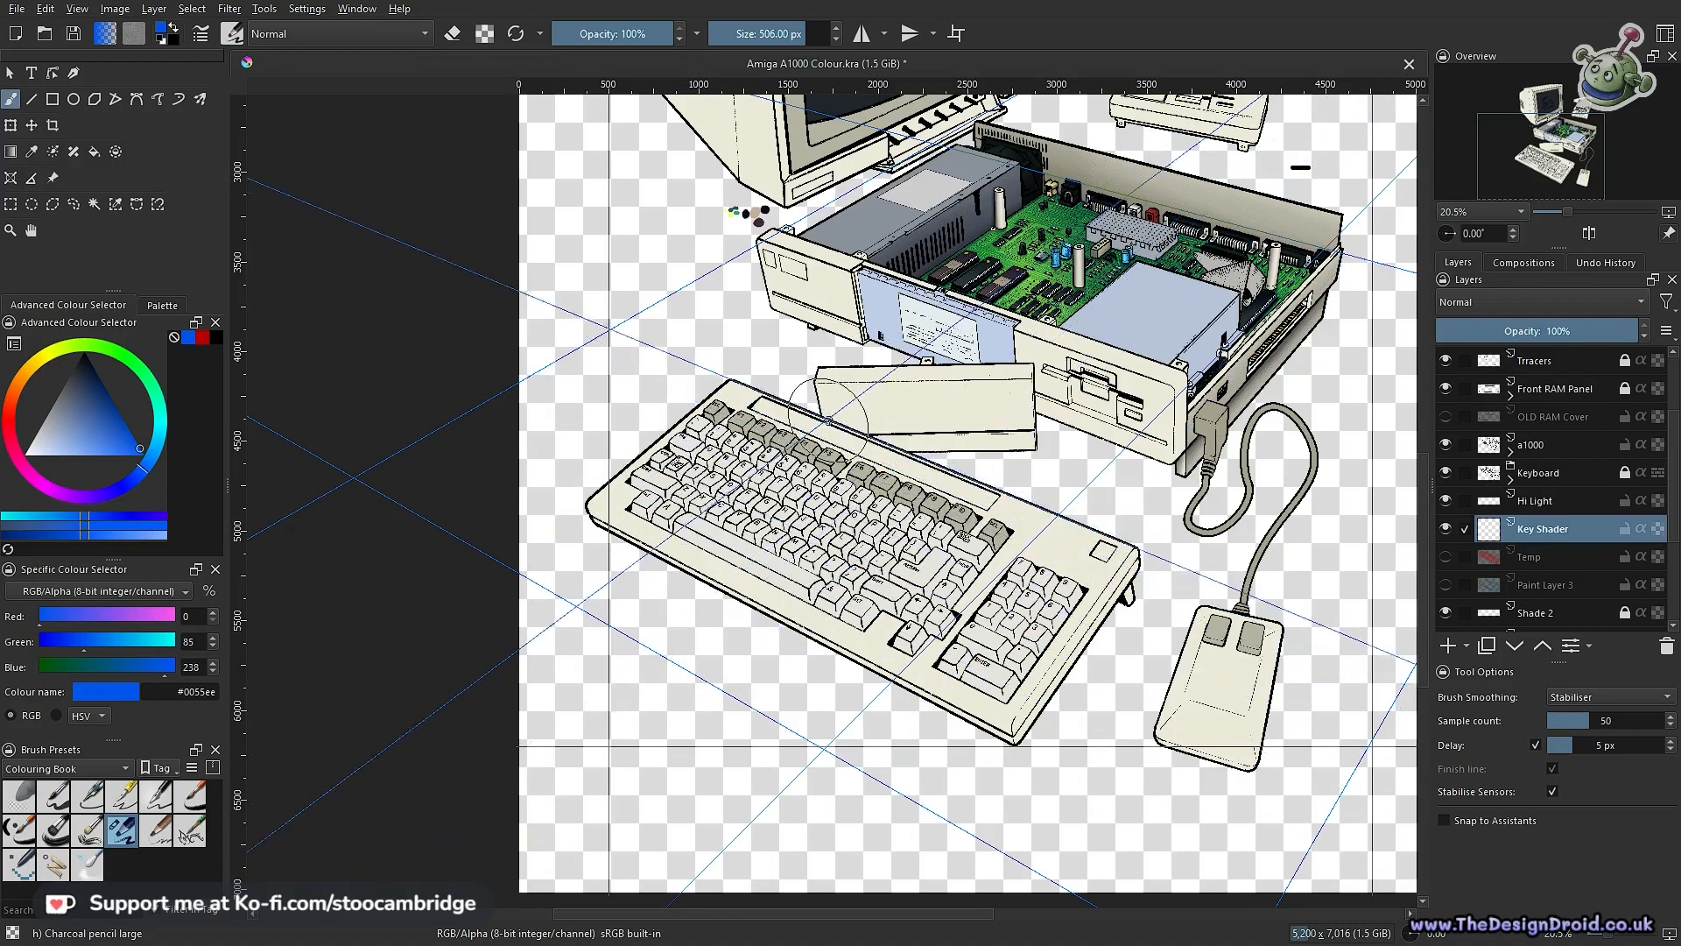
{"action": "left_click_drag", "start_coordinate": [883, 510], "coordinate": [824, 622]}
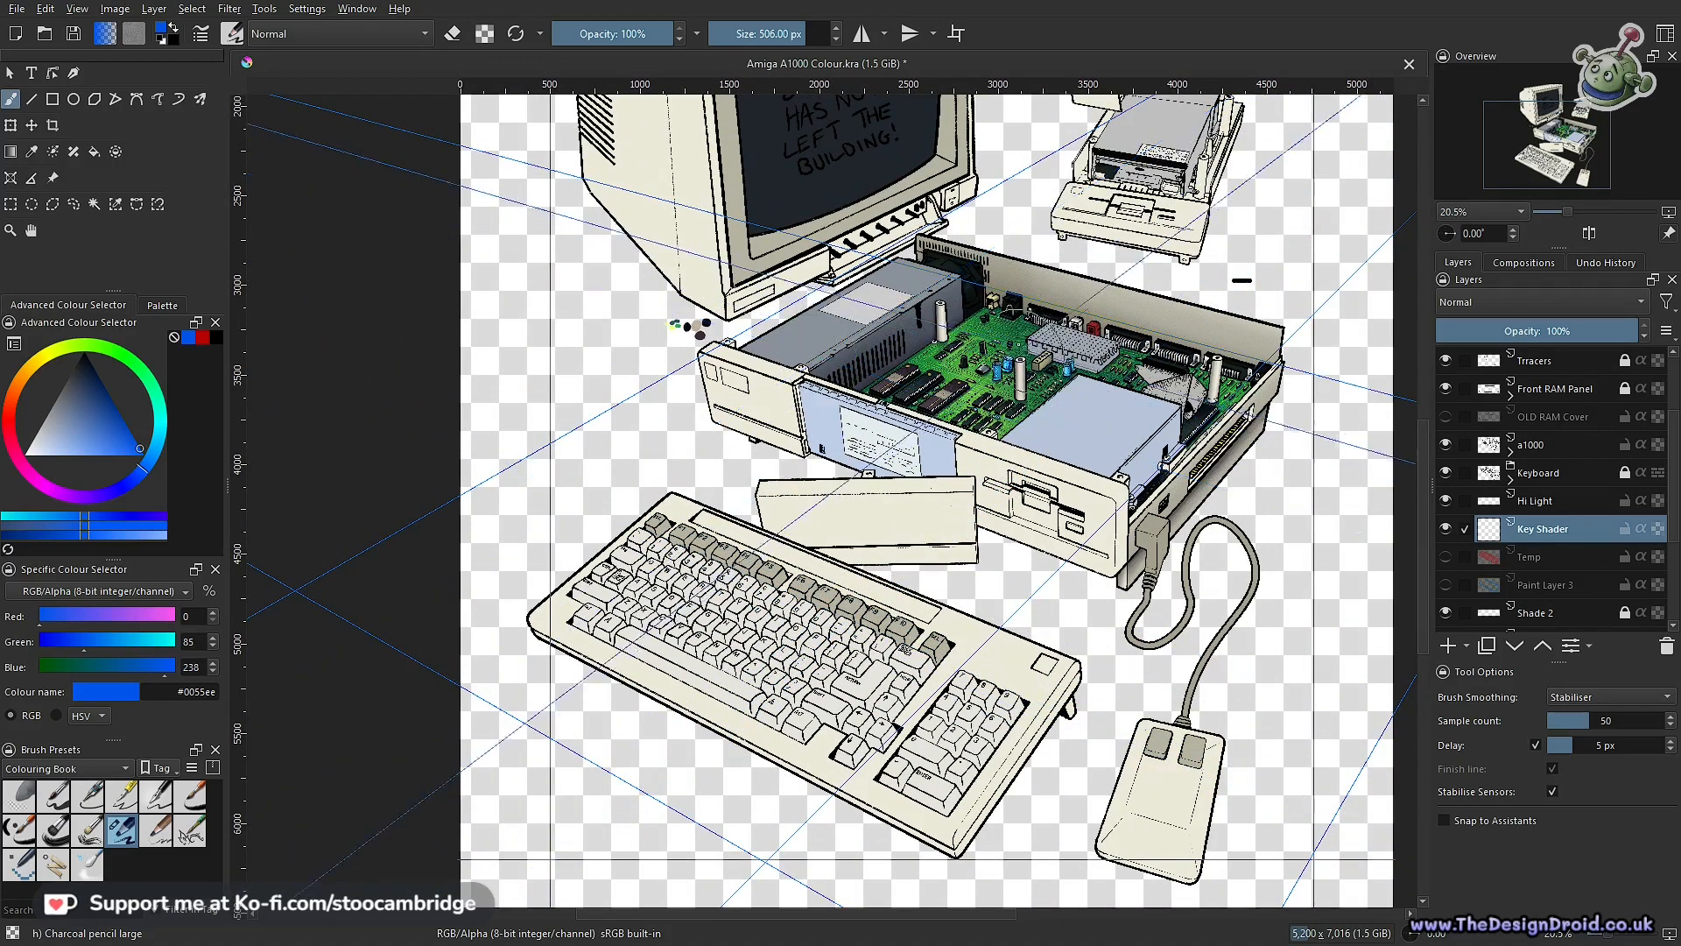
Sample the shaded beige of the computer's inner back wall and darken it to #7b7767 as the painting colour
{"action": "scroll", "coordinate": [1007, 285], "scroll_direction": "up", "scroll_amount": 8}
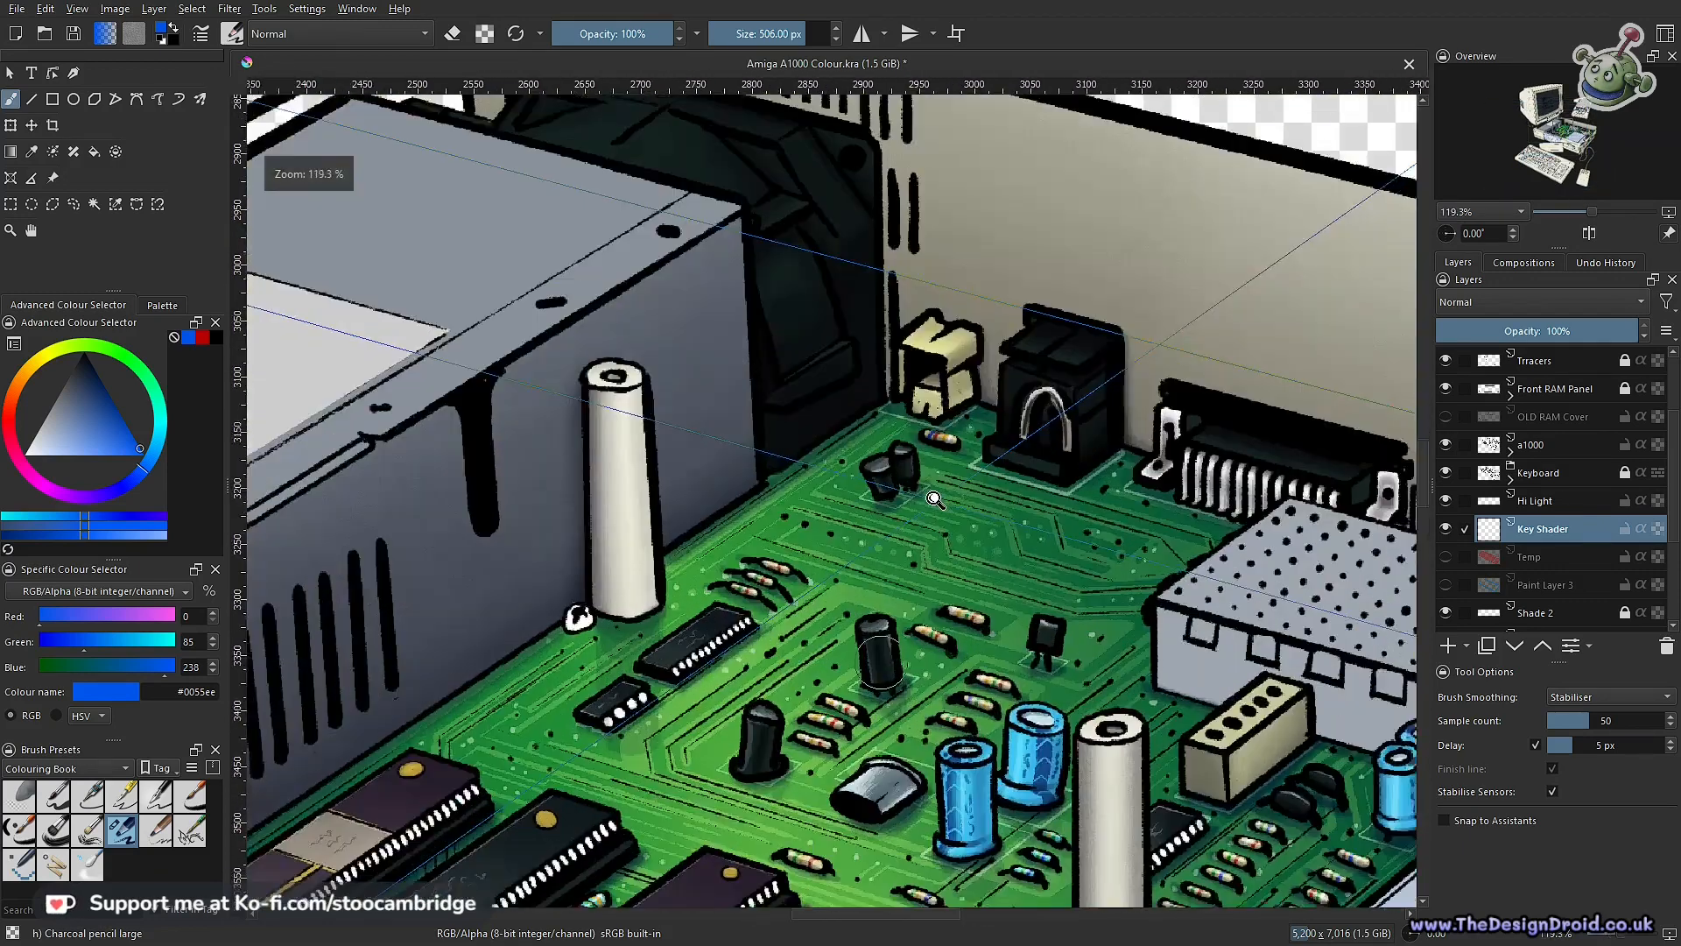
{"action": "left_click", "coordinate": [976, 273], "text": "ctrl"}
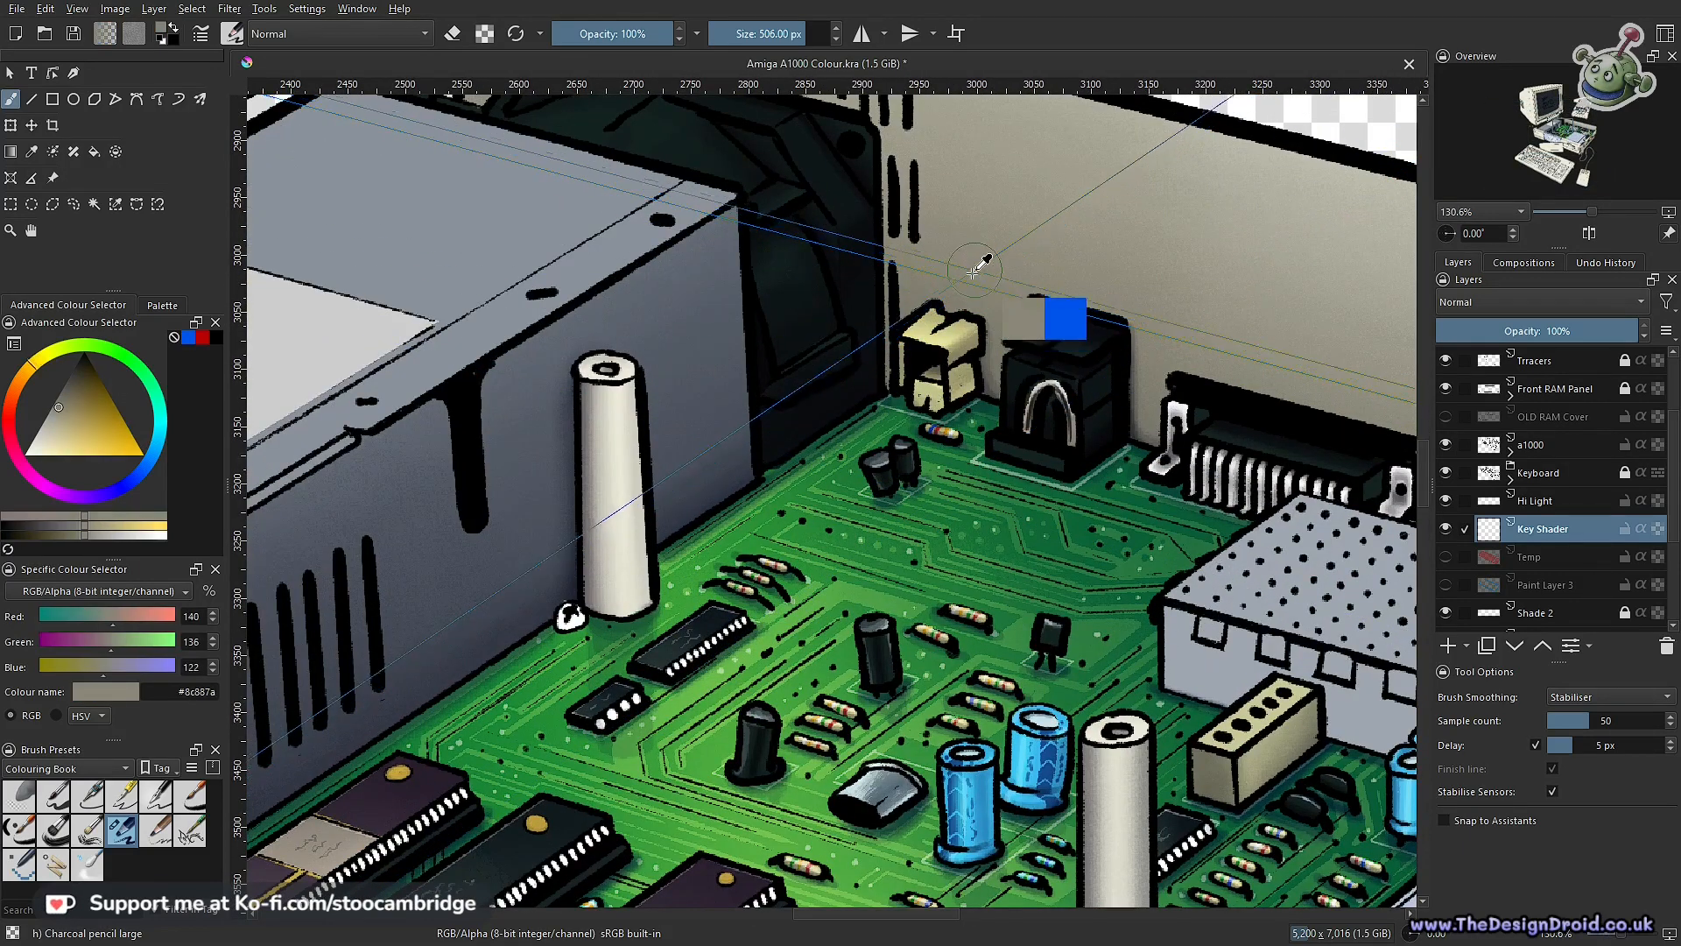
{"action": "left_click_drag", "start_coordinate": [970, 288], "coordinate": [981, 272]}
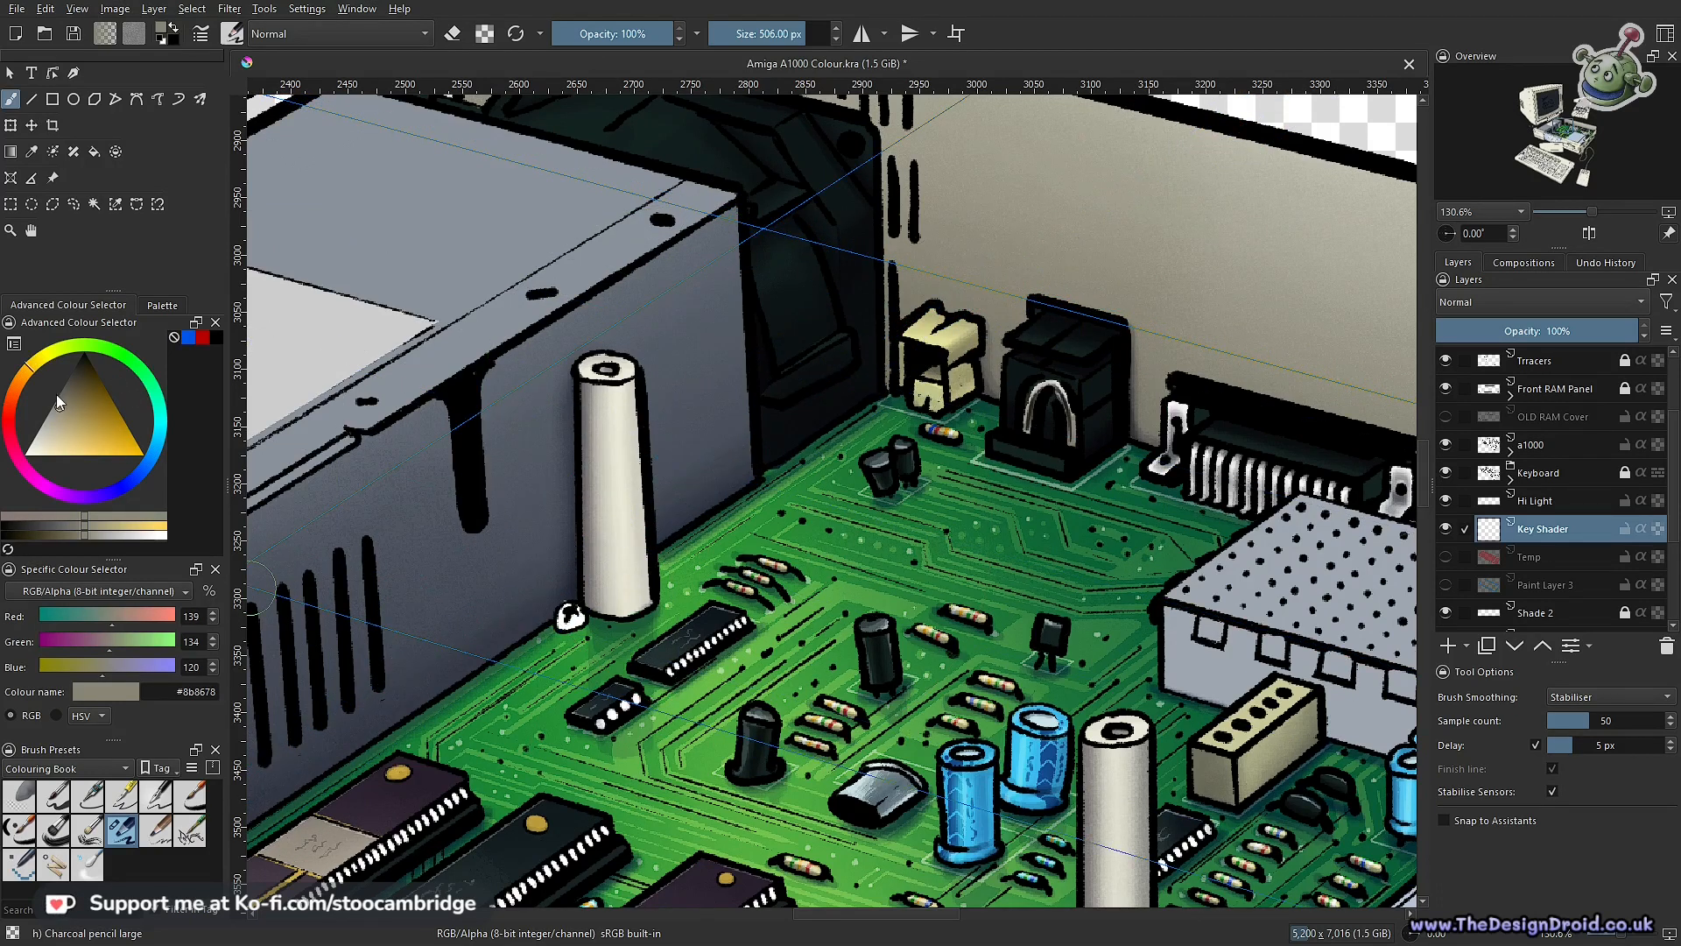
{"action": "left_click", "coordinate": [32, 372]}
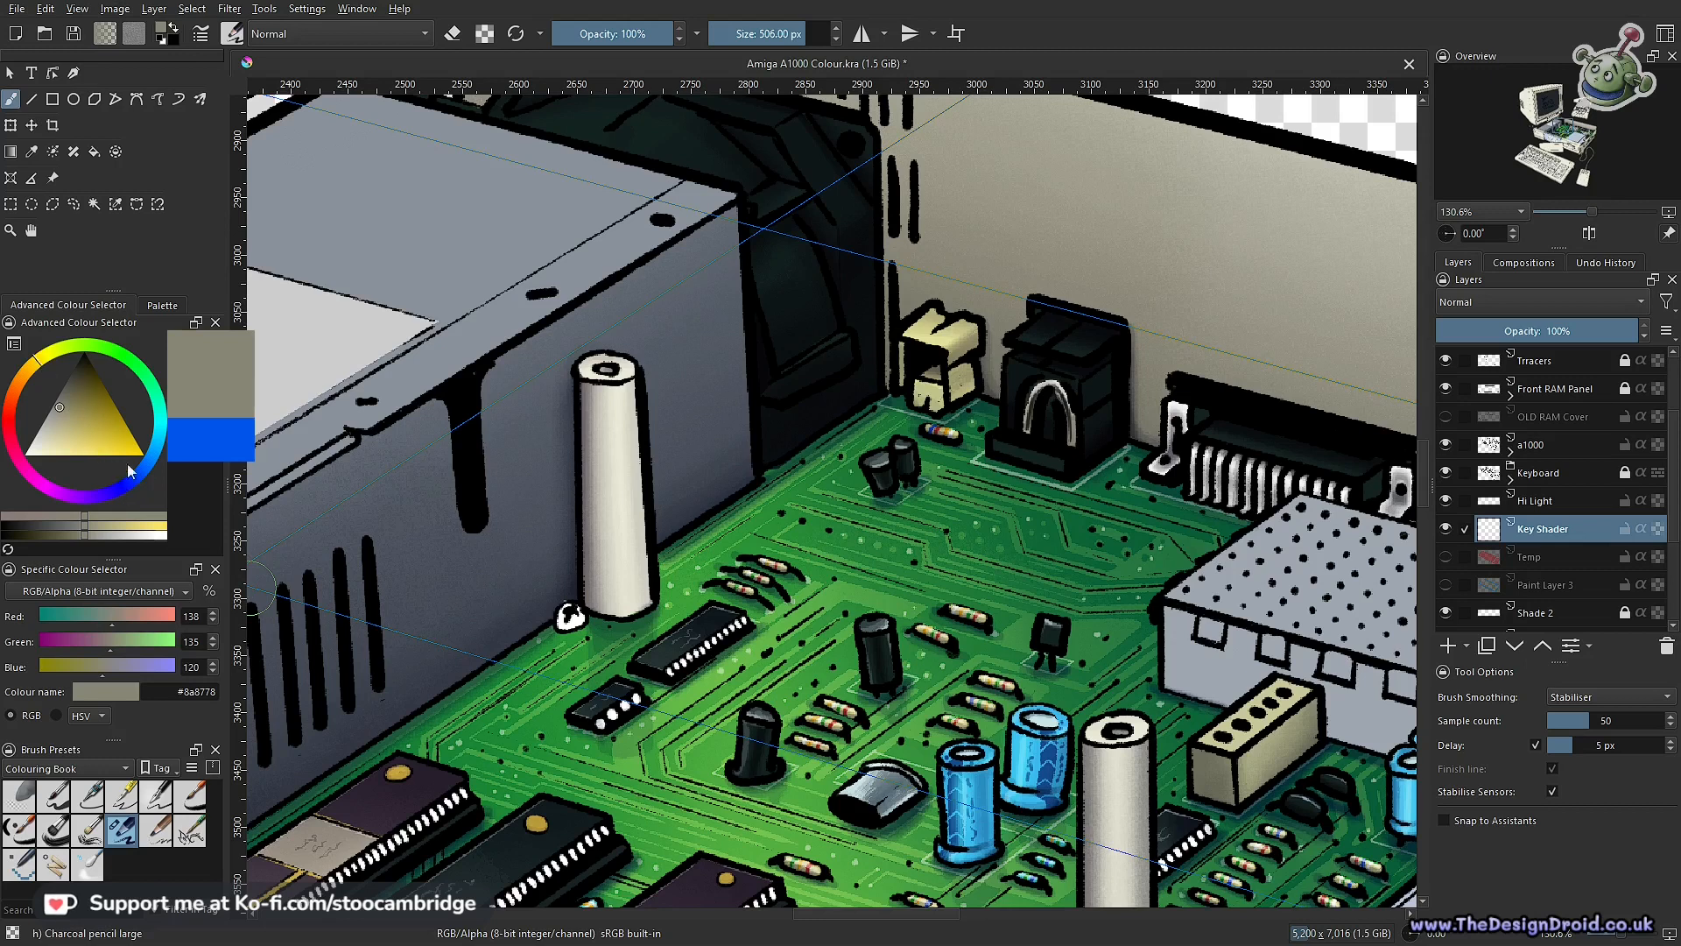
{"action": "left_click_drag", "start_coordinate": [136, 483], "coordinate": [142, 477]}
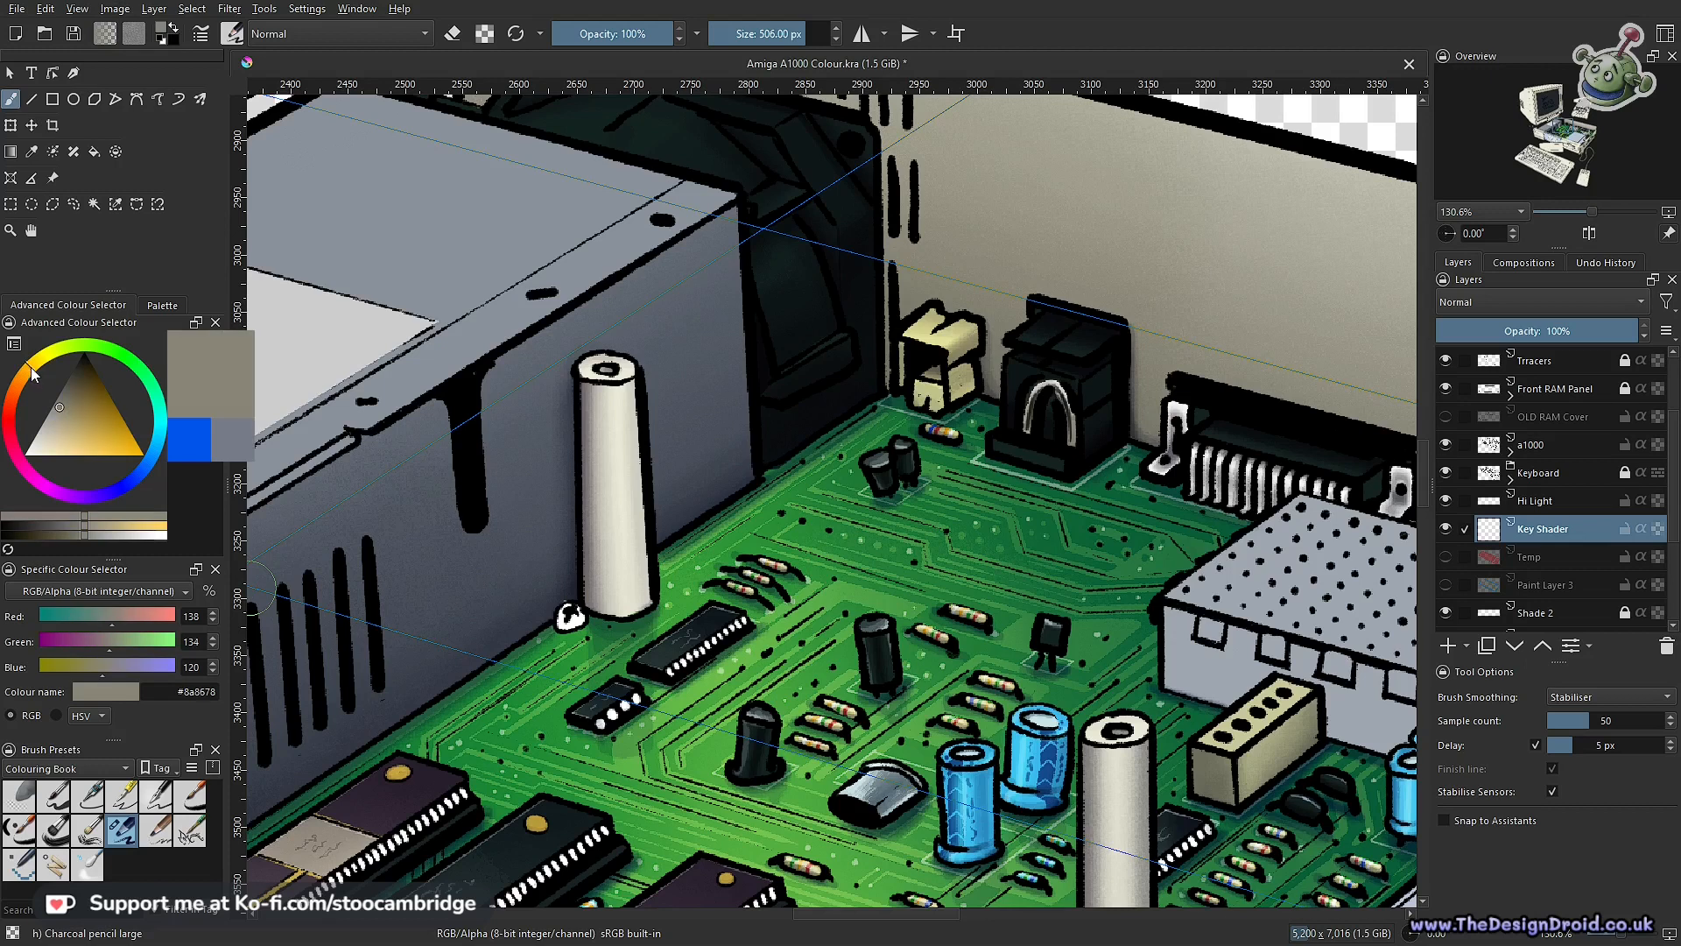
{"action": "left_click", "coordinate": [995, 298], "text": "ctrl"}
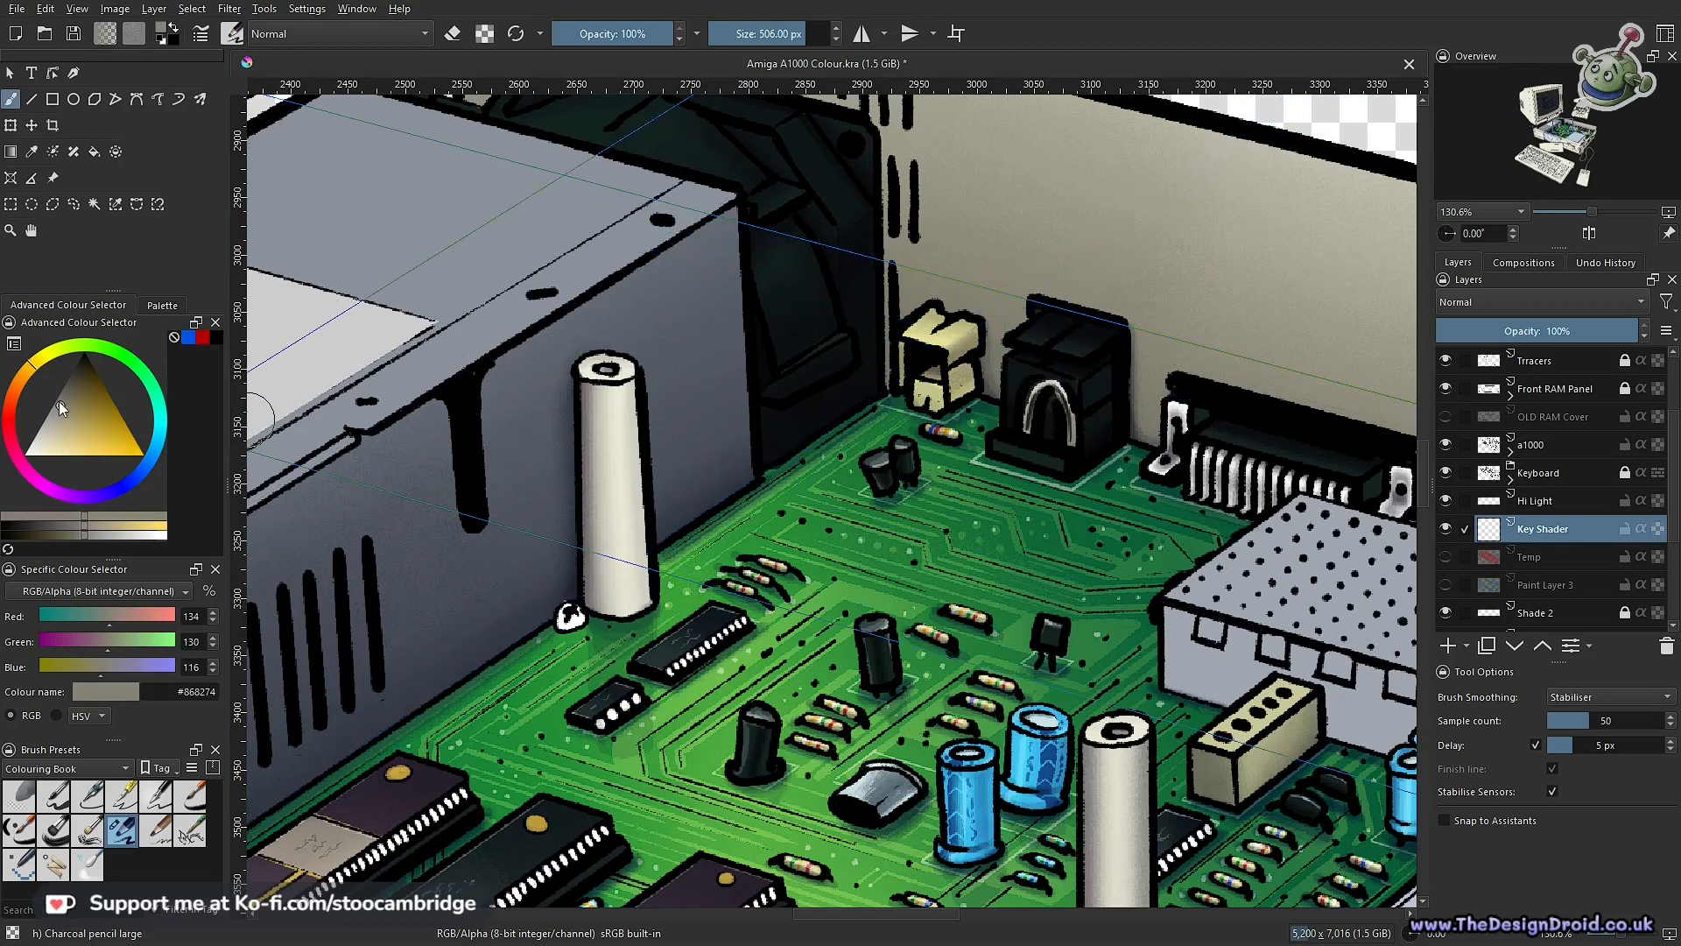
{"action": "left_click", "coordinate": [60, 403]}
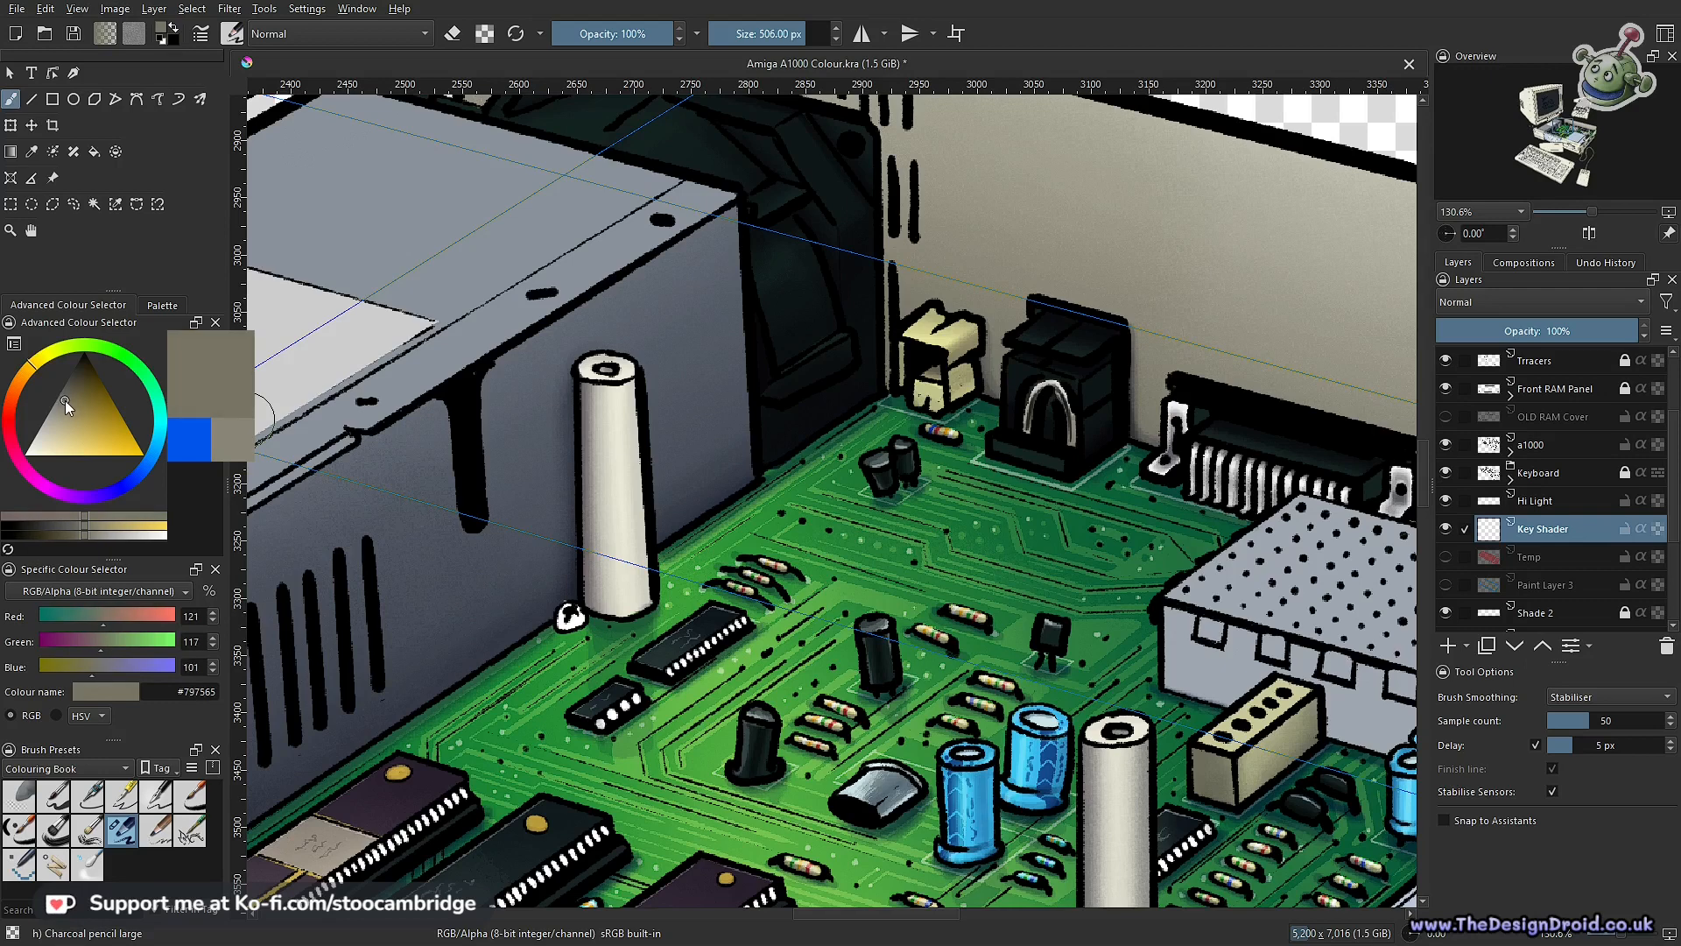
Set the brush to 1000 px and 5% opacity and build up soft shading on the keyboard case in the Key Shader layer
{"action": "scroll", "coordinate": [817, 661], "scroll_direction": "down", "scroll_amount": 6}
{"action": "left_click_drag", "start_coordinate": [817, 661], "coordinate": [762, 771]}
{"action": "left_click_drag", "start_coordinate": [746, 784], "coordinate": [895, 438]}
{"action": "left_click_drag", "start_coordinate": [897, 548], "coordinate": [857, 607]}
{"action": "scroll", "coordinate": [857, 606], "scroll_direction": "down", "scroll_amount": 5}
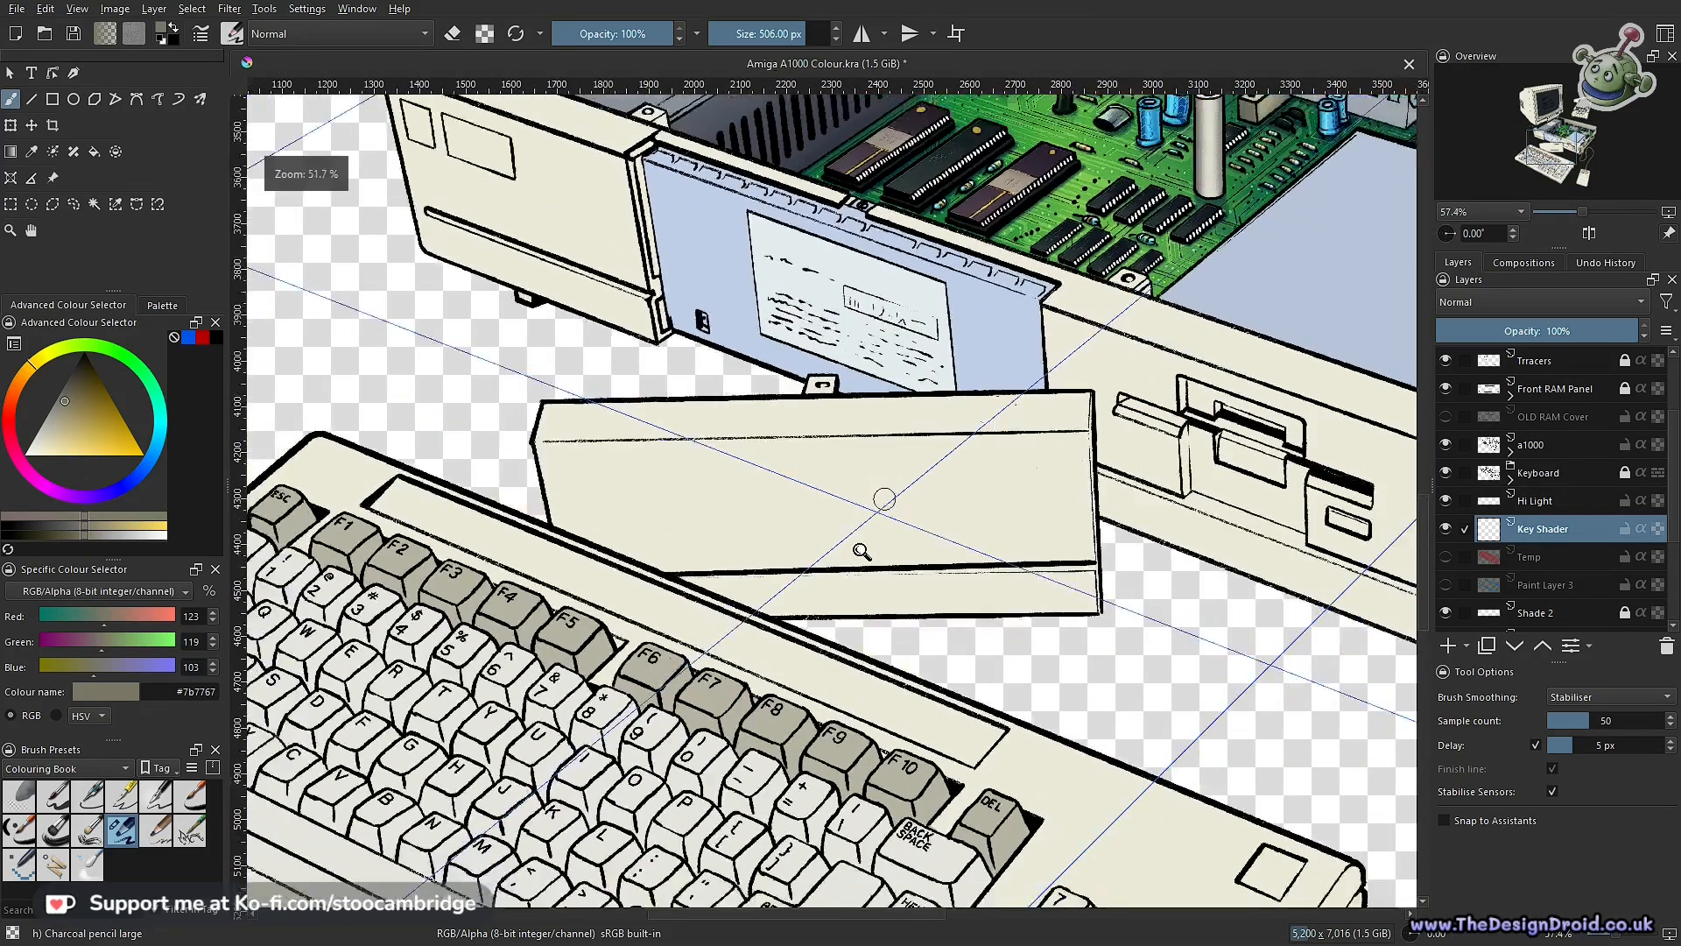
{"action": "scroll", "coordinate": [496, 454], "scroll_direction": "up", "scroll_amount": 2}
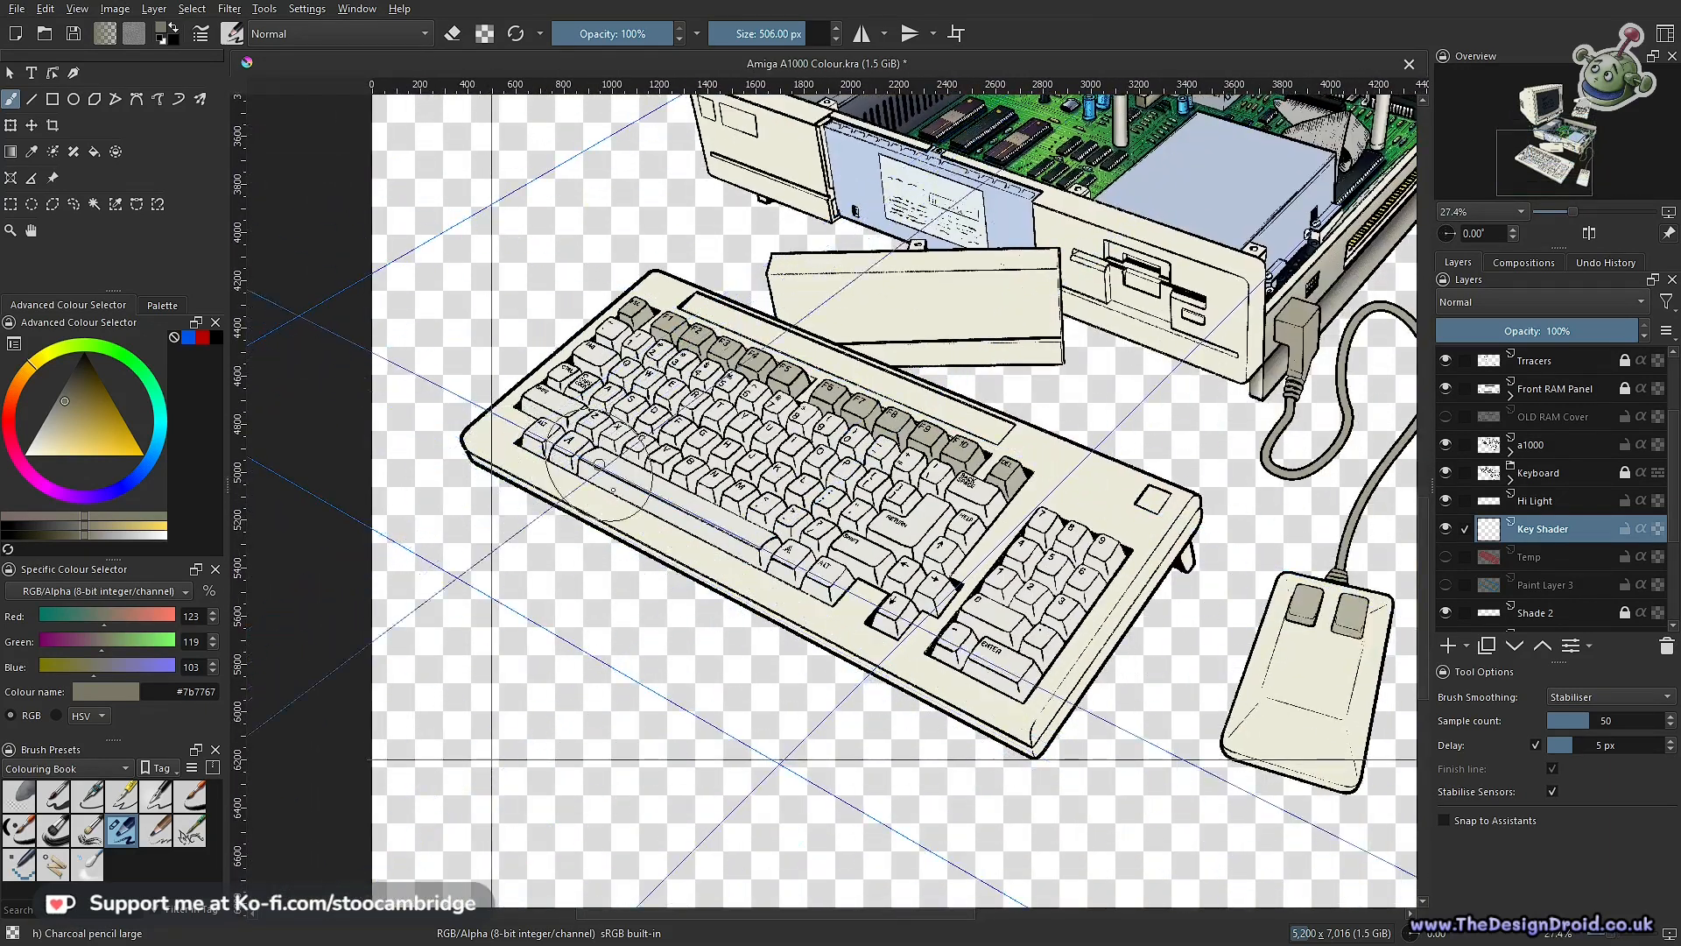
{"action": "key", "text": "bracketright"}
{"action": "key", "text": "bracketright"}
{"action": "key", "text": "bracketright"}
{"action": "key", "text": "bracketright"}
{"action": "key", "text": "bracketright"}
{"action": "key", "text": "bracketright"}
{"action": "key", "text": "bracketright"}
{"action": "key", "text": "bracketright"}
{"action": "key", "text": "bracketright"}
{"action": "key", "text": "bracketright"}
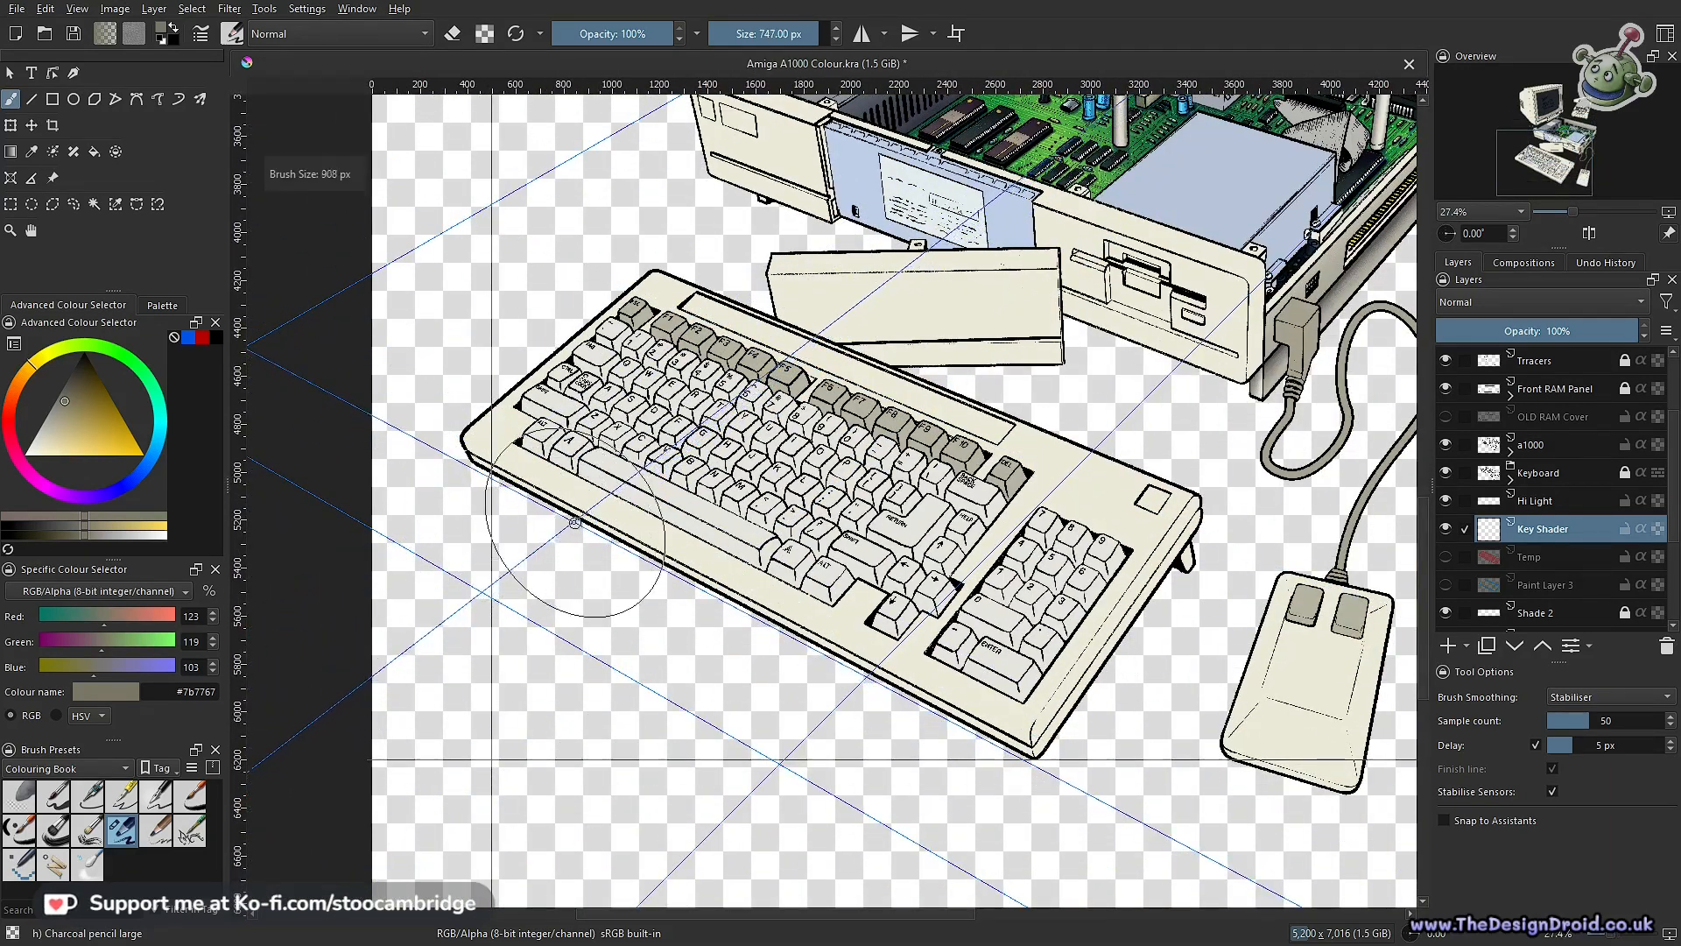
{"action": "key", "text": "o"}
{"action": "key", "text": "o"}
{"action": "key", "text": "o"}
{"action": "key", "text": "o"}
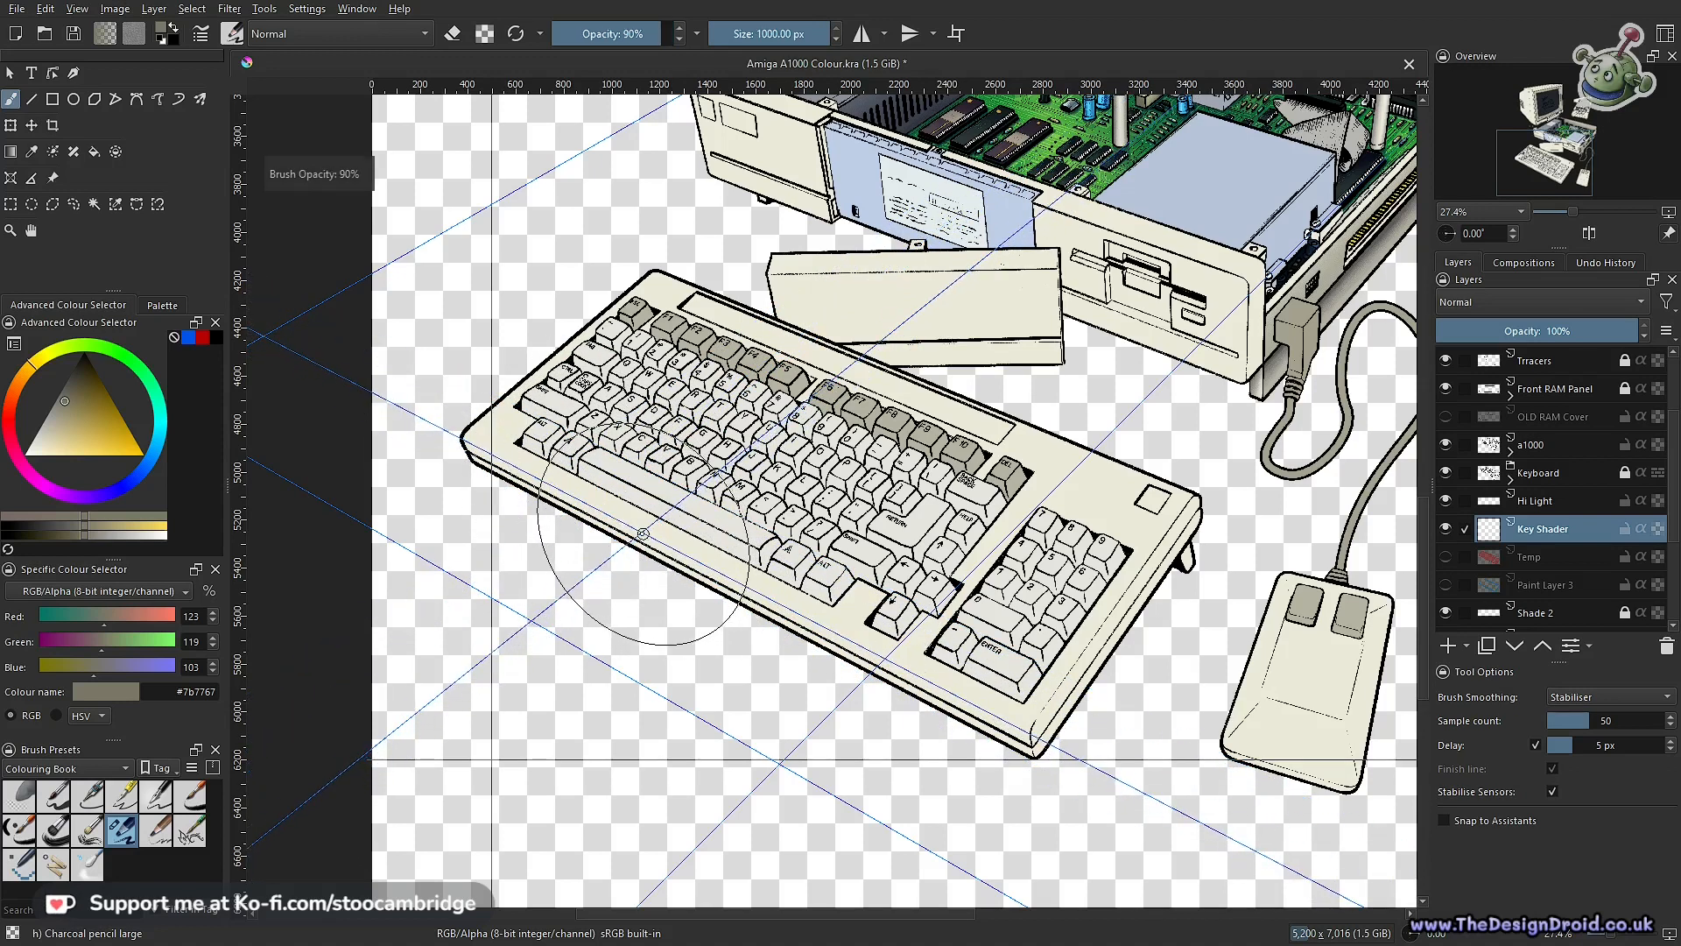
{"action": "key", "text": "o"}
{"action": "key", "text": "o"}
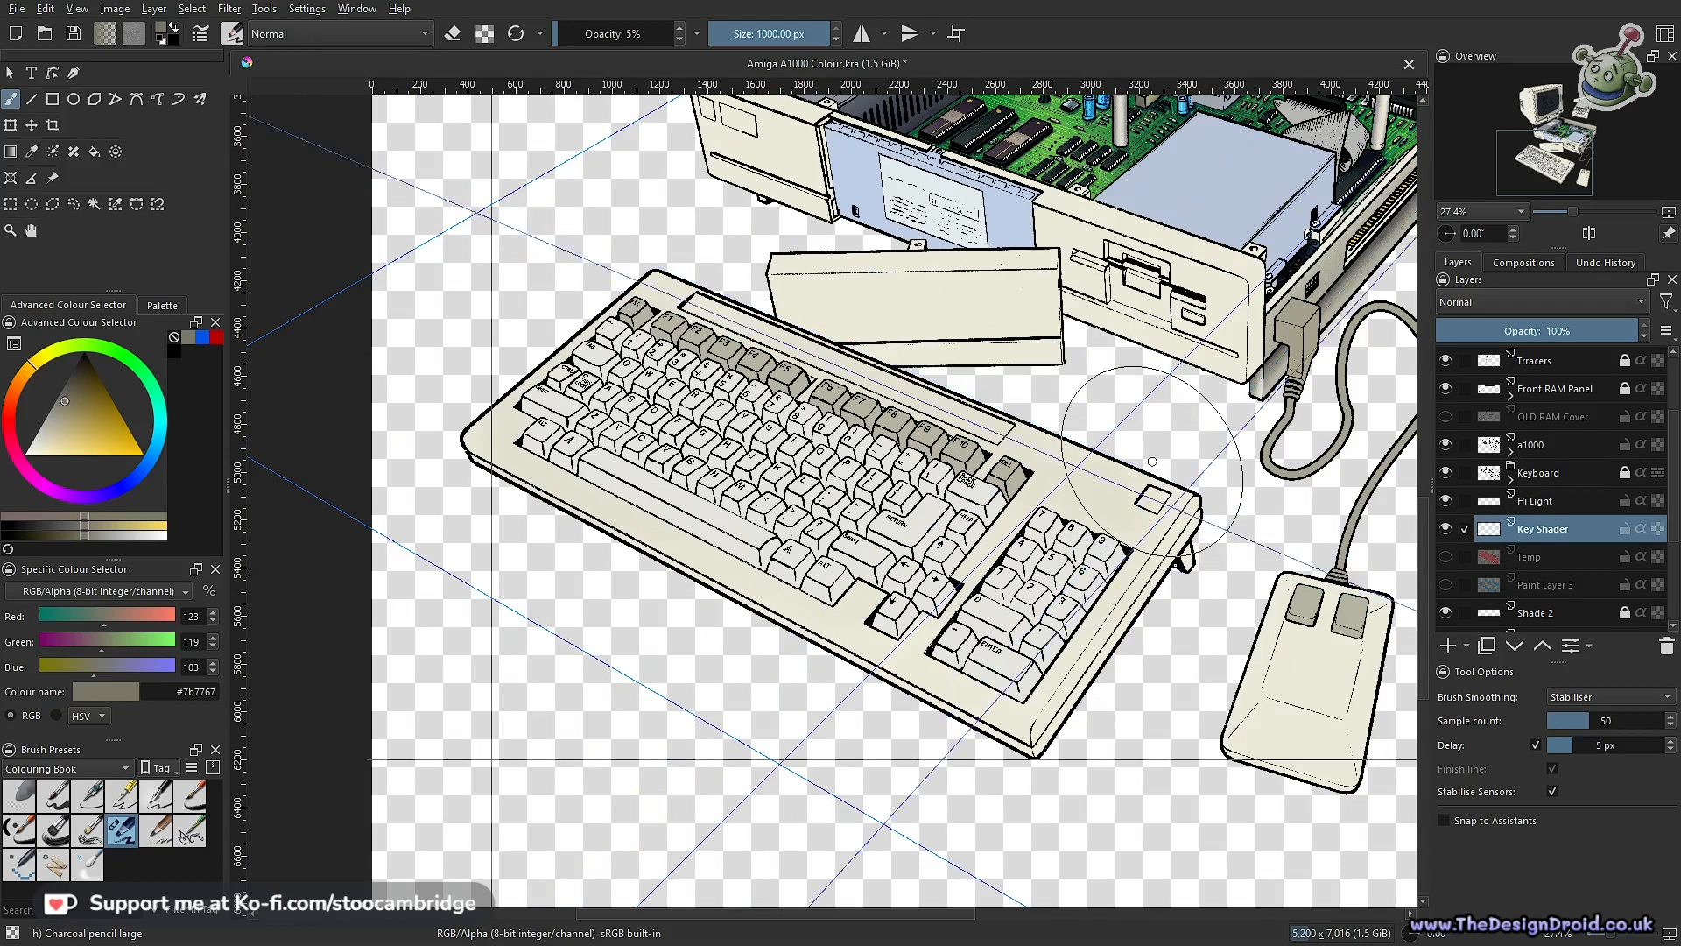
{"action": "key", "text": "bracketright"}
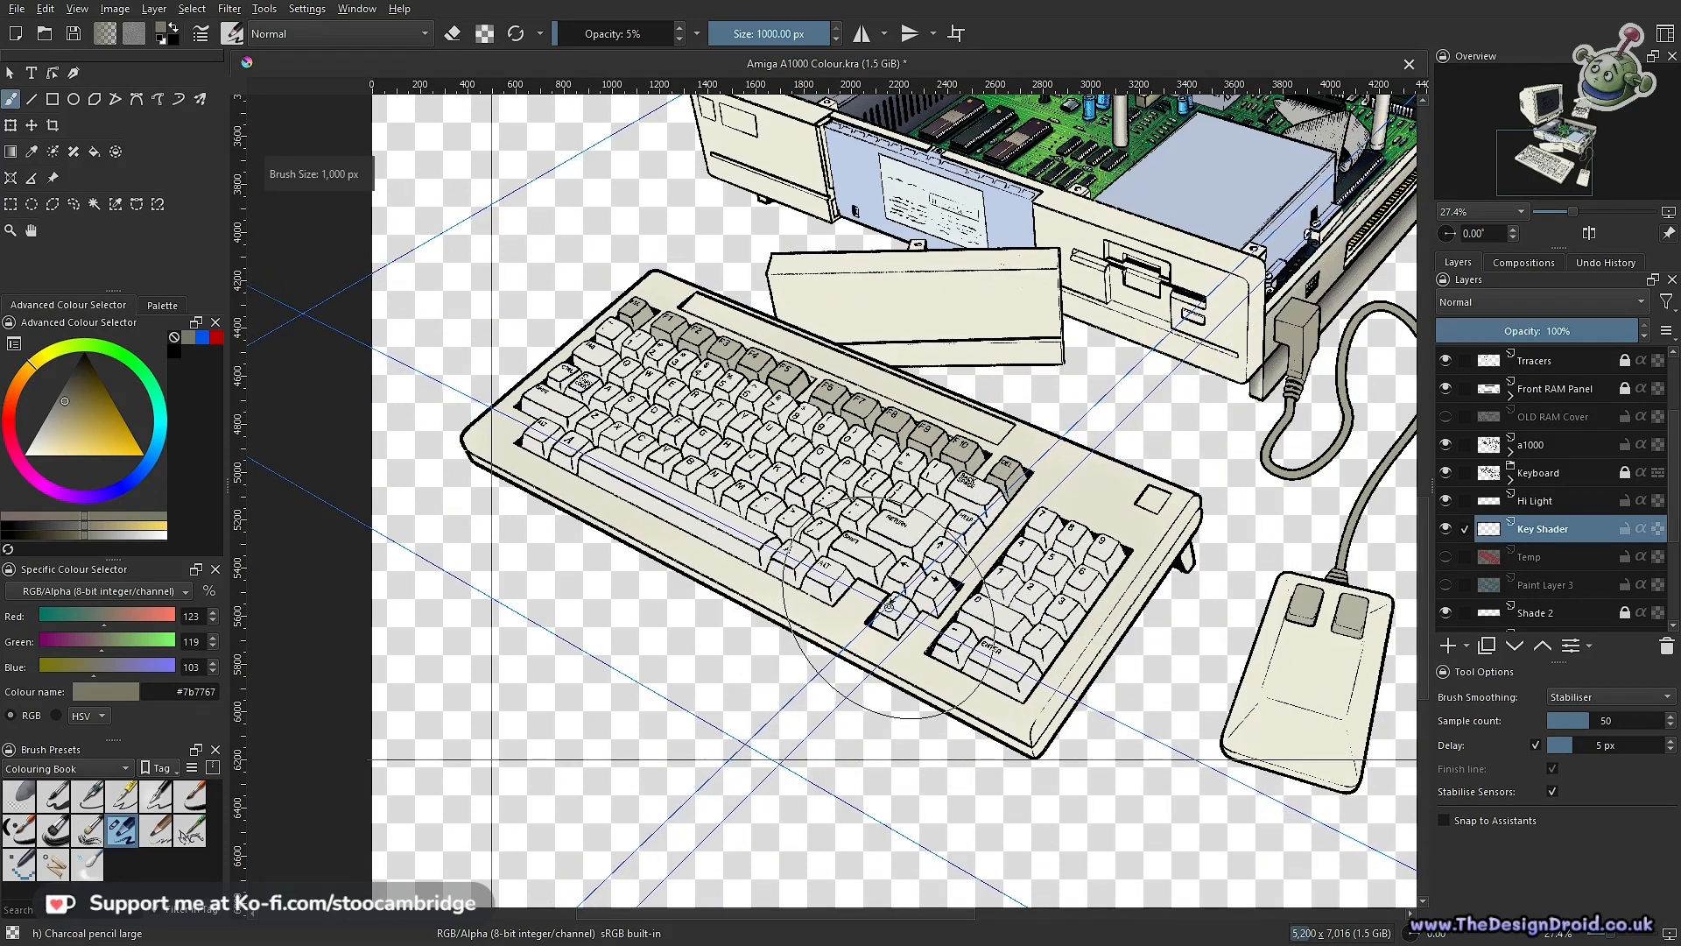
{"action": "scroll", "coordinate": [968, 570], "scroll_direction": "down", "scroll_amount": 3}
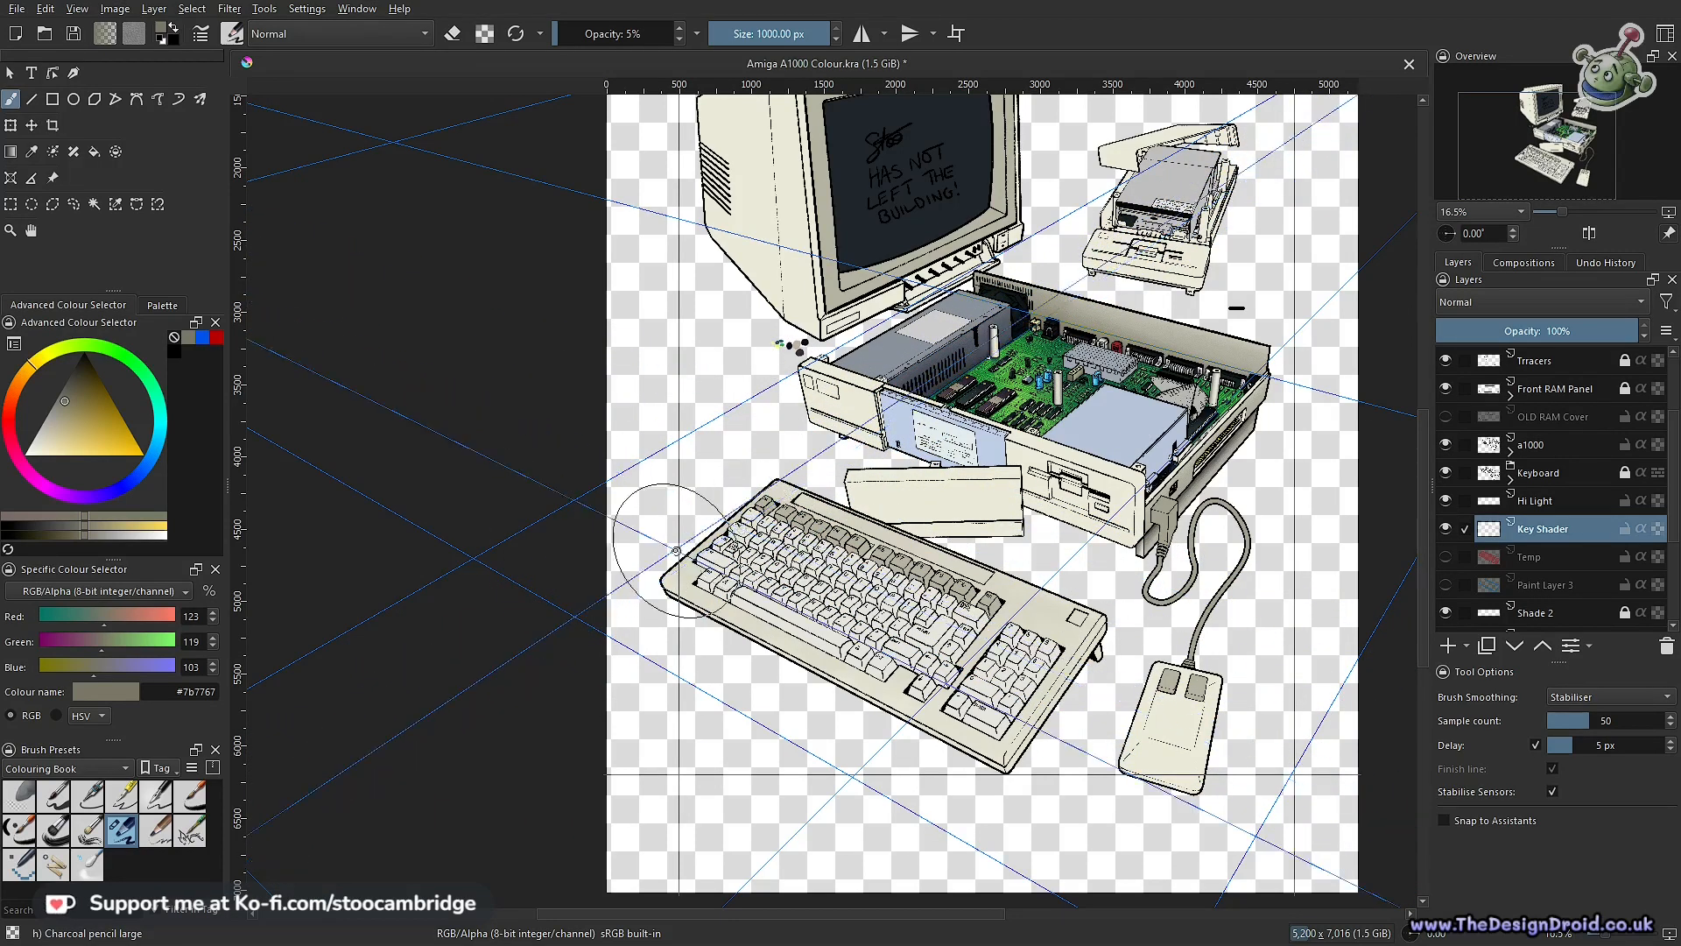
Switch the brush to erasing and softly lighten the shading along the keyboard's back edge, comparing it with the computer case
{"action": "key", "text": "e"}
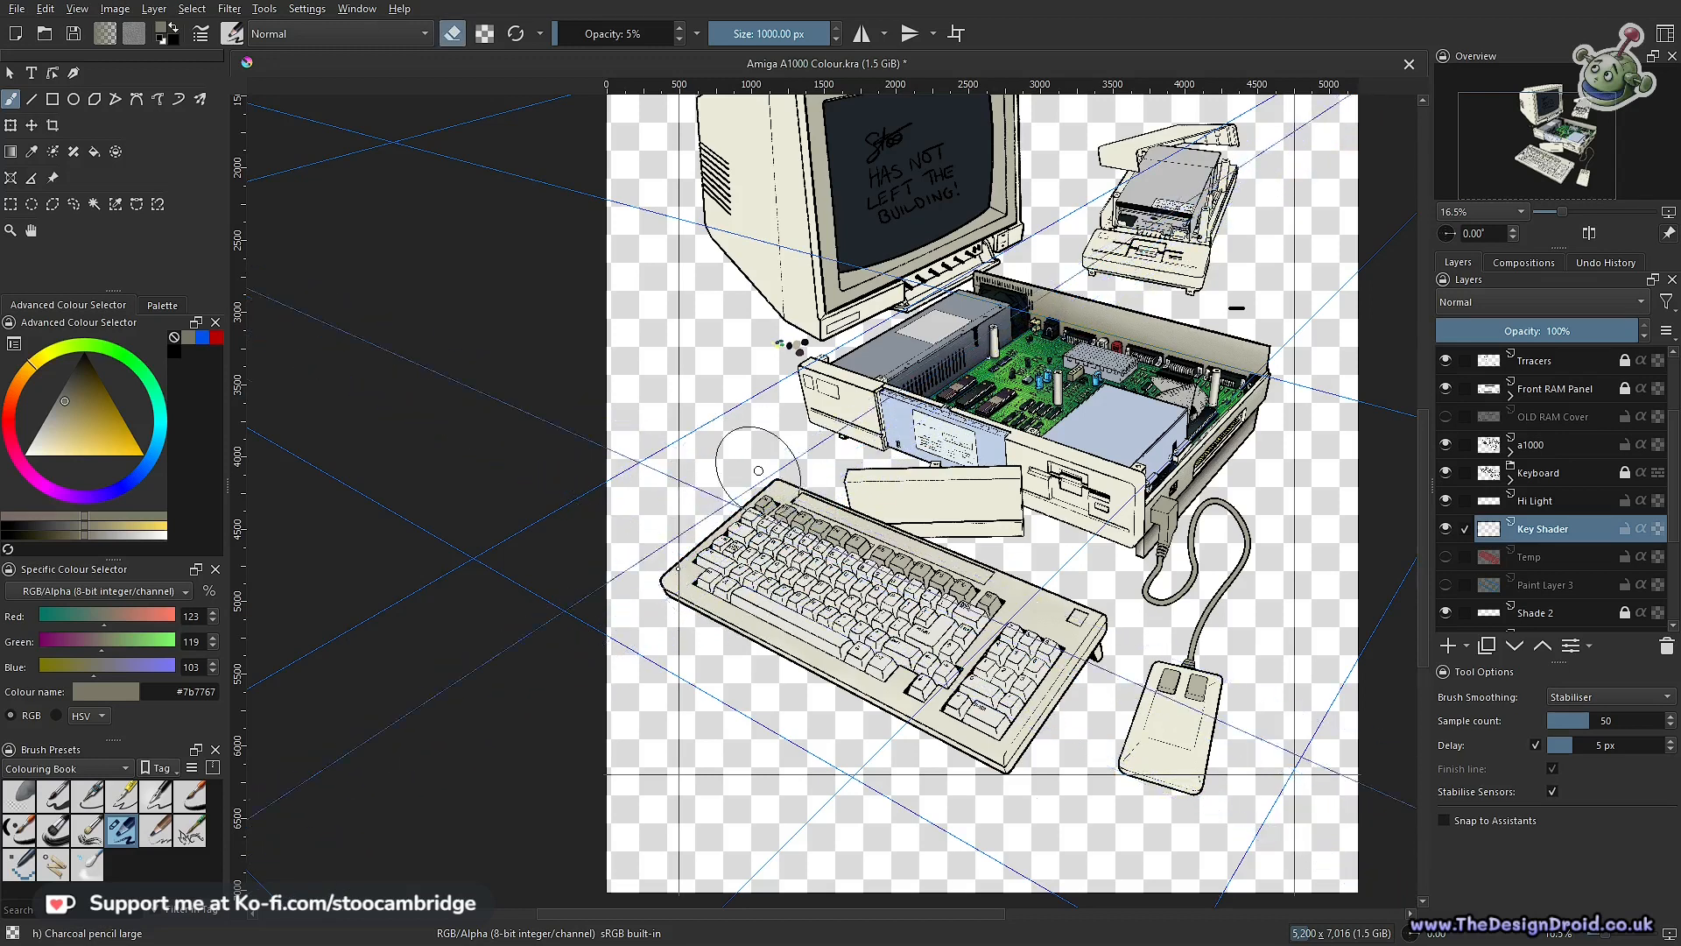
{"action": "scroll", "coordinate": [1060, 654], "scroll_direction": "up", "scroll_amount": 2}
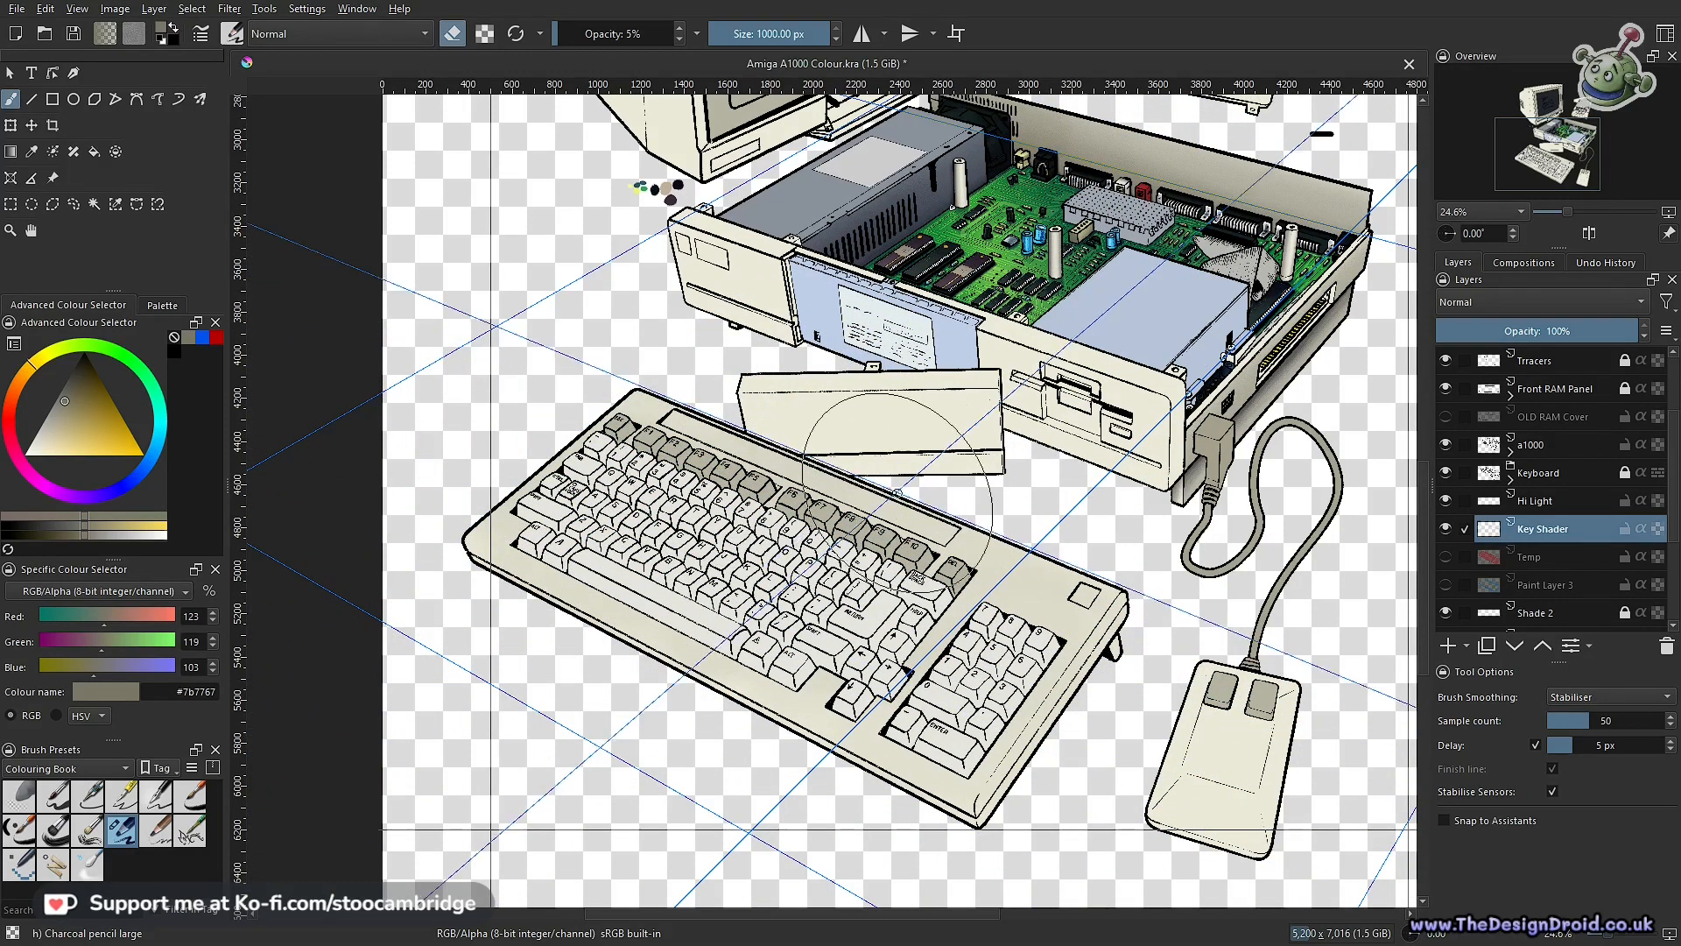
{"action": "scroll", "coordinate": [1016, 271], "scroll_direction": "up", "scroll_amount": 4}
{"action": "left_click_drag", "start_coordinate": [965, 270], "coordinate": [904, 585]}
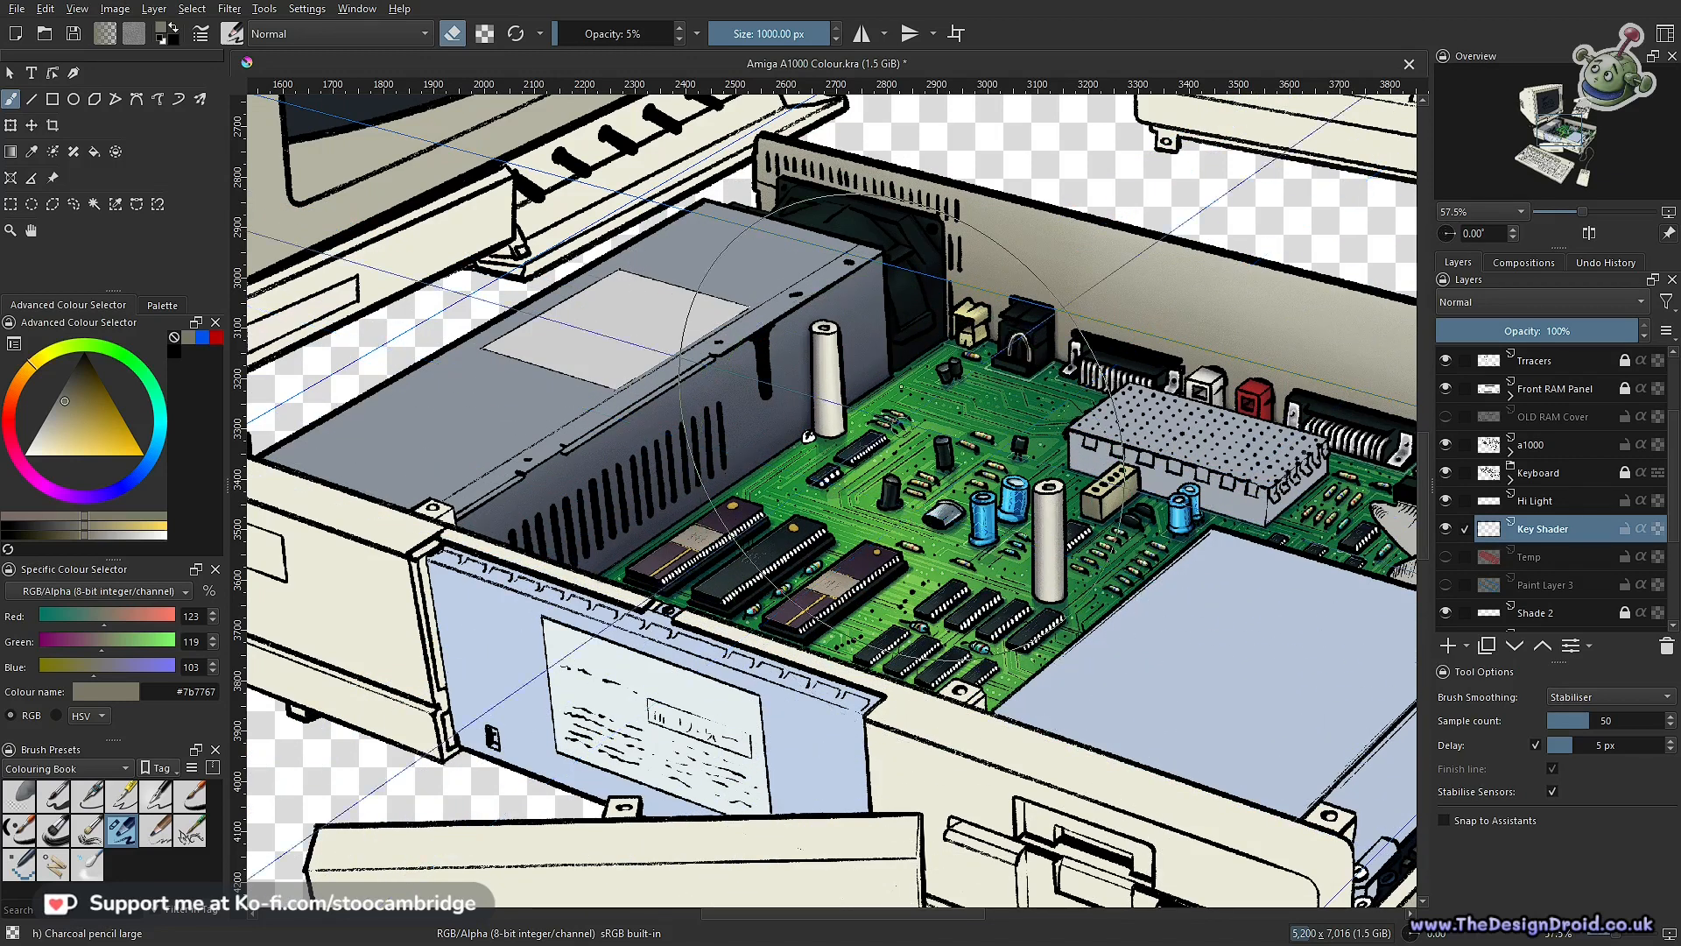
{"action": "left_click_drag", "start_coordinate": [1377, 569], "coordinate": [911, 505]}
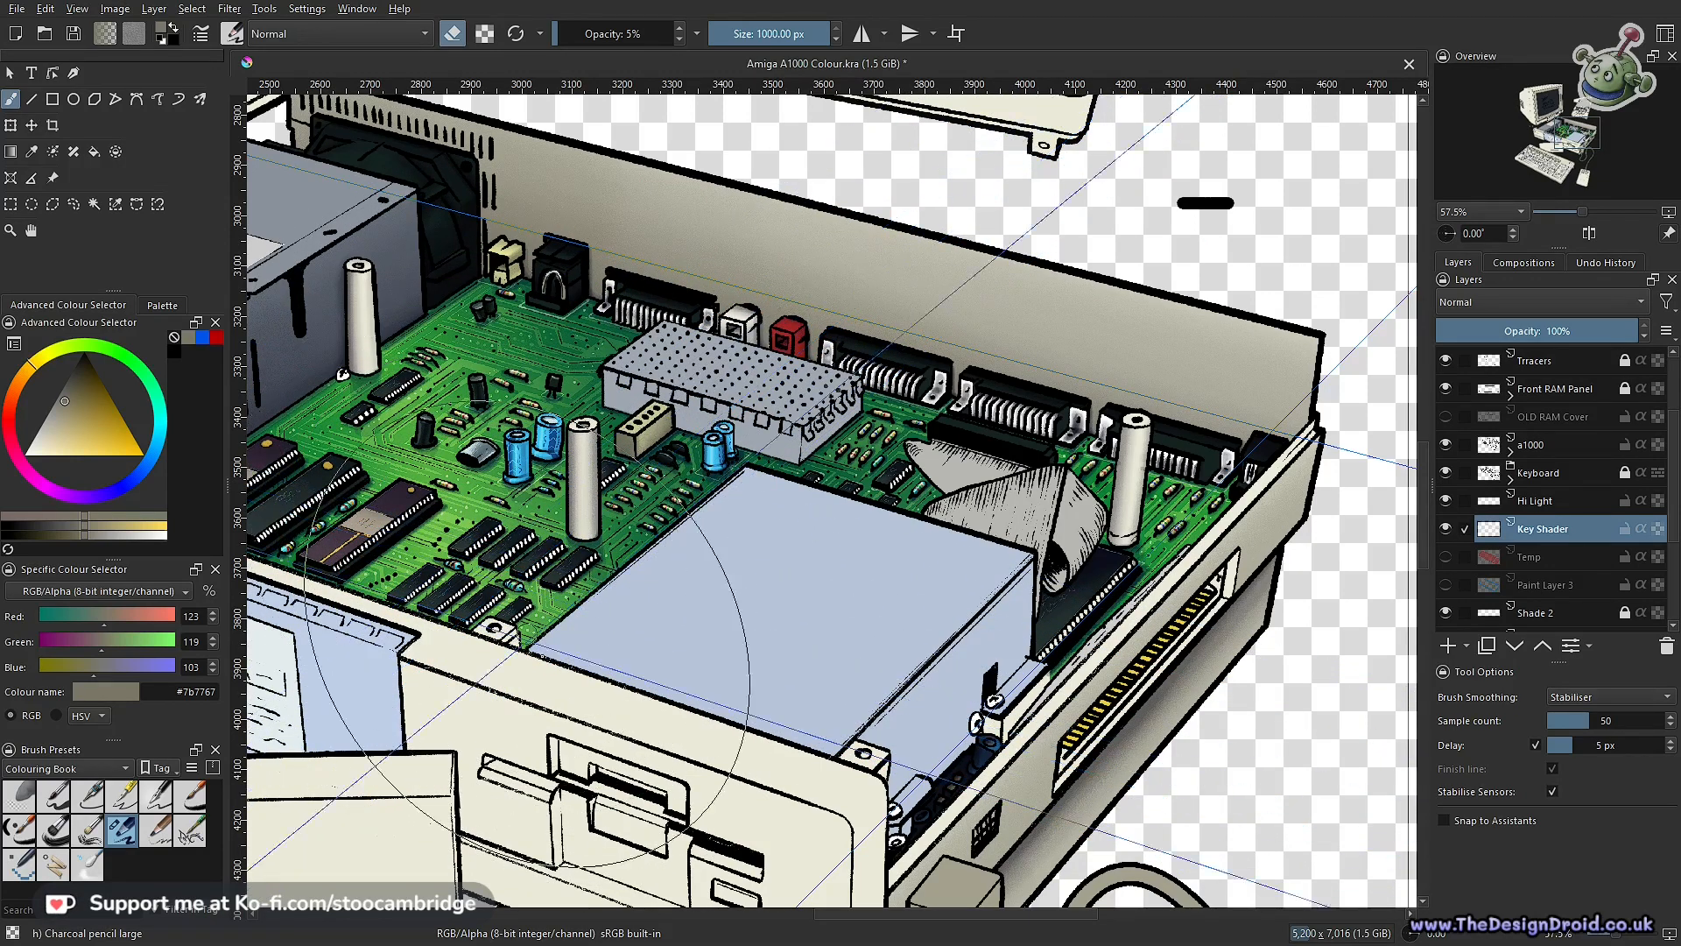
{"action": "mouse_move", "coordinate": [579, 508]}
{"action": "left_mouse_down"}
{"action": "mouse_move", "coordinate": [579, 665]}
{"action": "mouse_move", "coordinate": [699, 757]}
{"action": "mouse_move", "coordinate": [955, 528]}
{"action": "mouse_move", "coordinate": [881, 580]}
{"action": "left_mouse_up"}
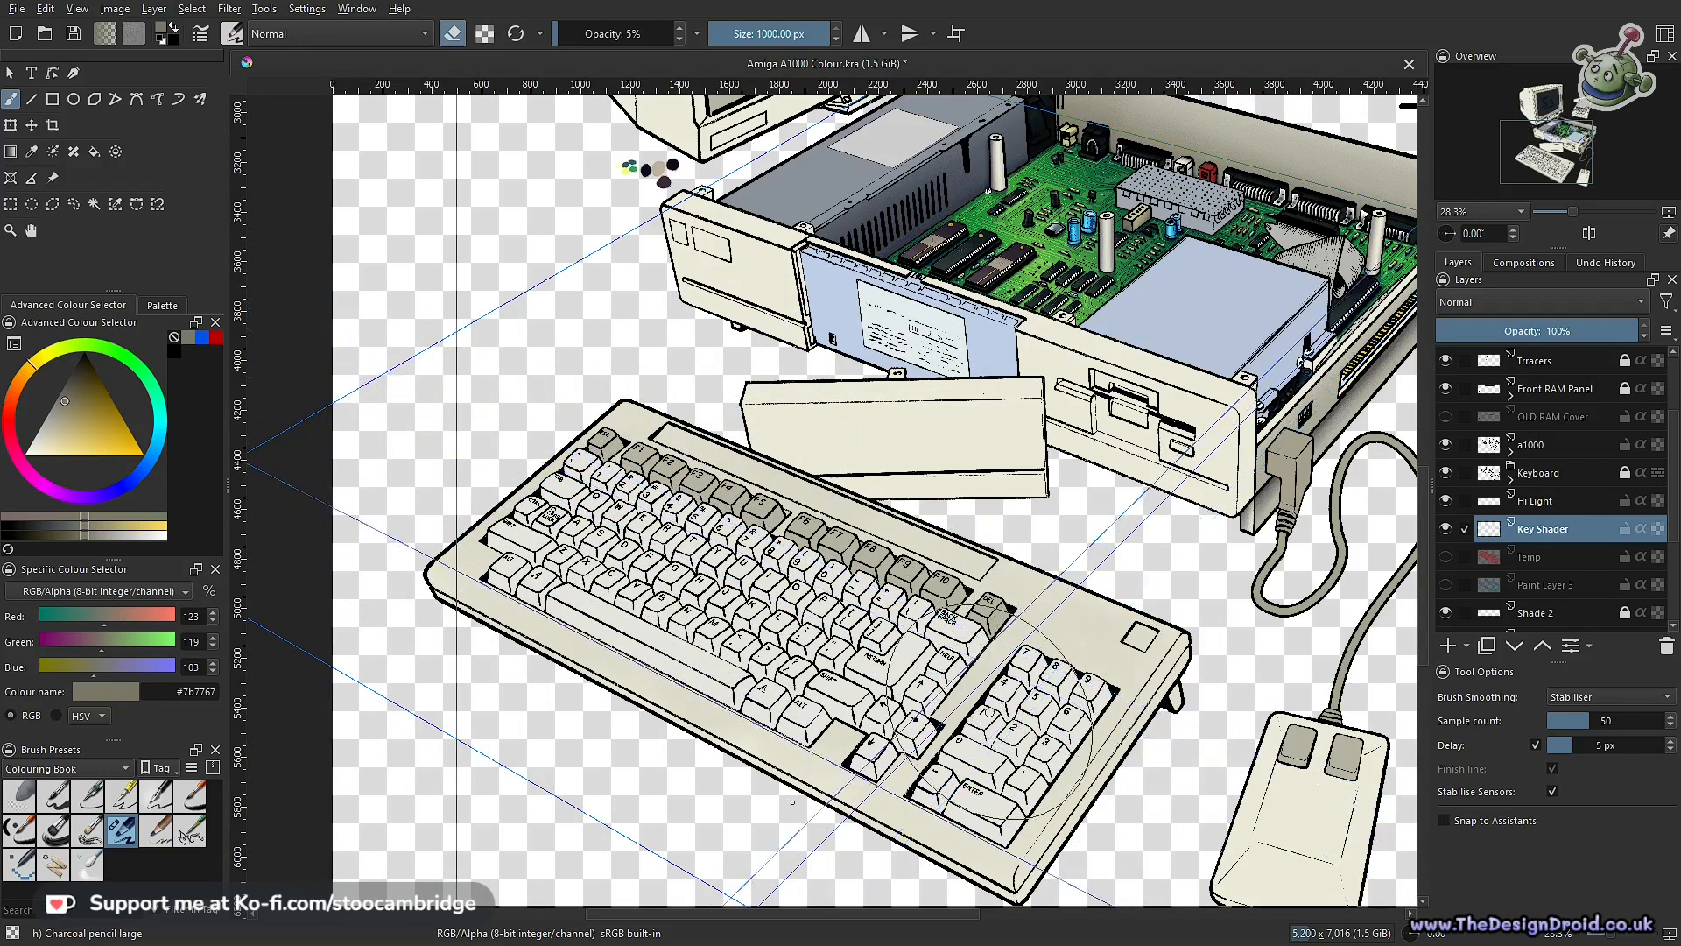
{"action": "left_click_drag", "start_coordinate": [1070, 696], "coordinate": [1075, 543]}
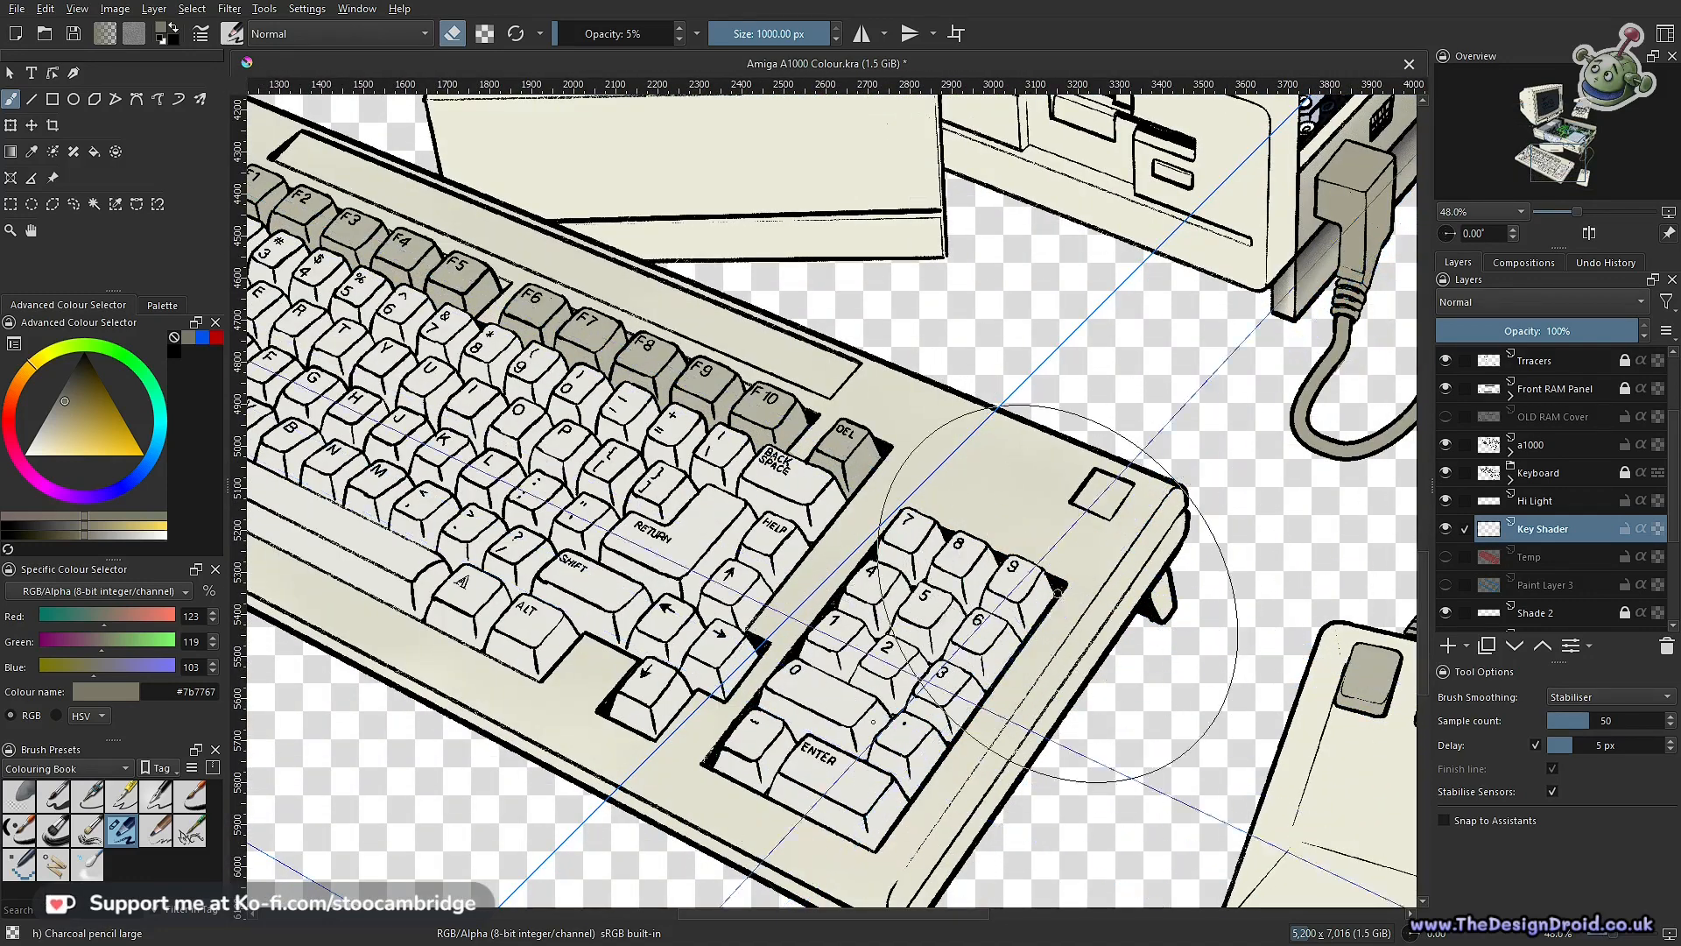
{"action": "scroll", "coordinate": [795, 741], "scroll_direction": "down", "scroll_amount": 4}
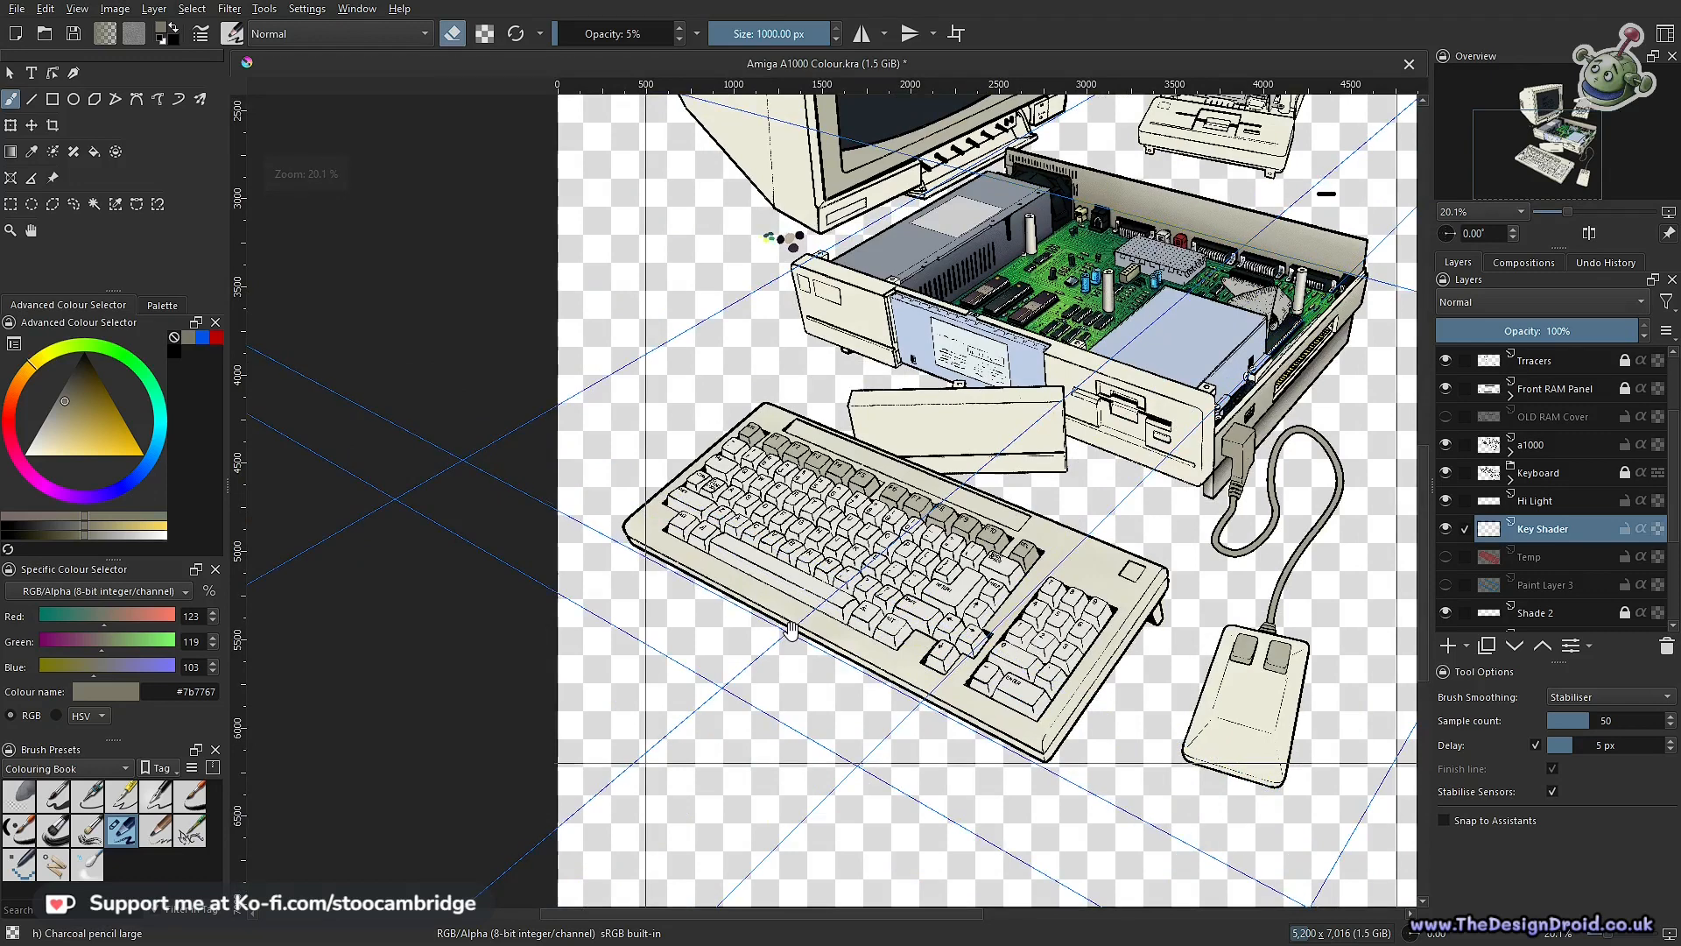
{"action": "scroll", "coordinate": [725, 628], "scroll_direction": "up", "scroll_amount": 2}
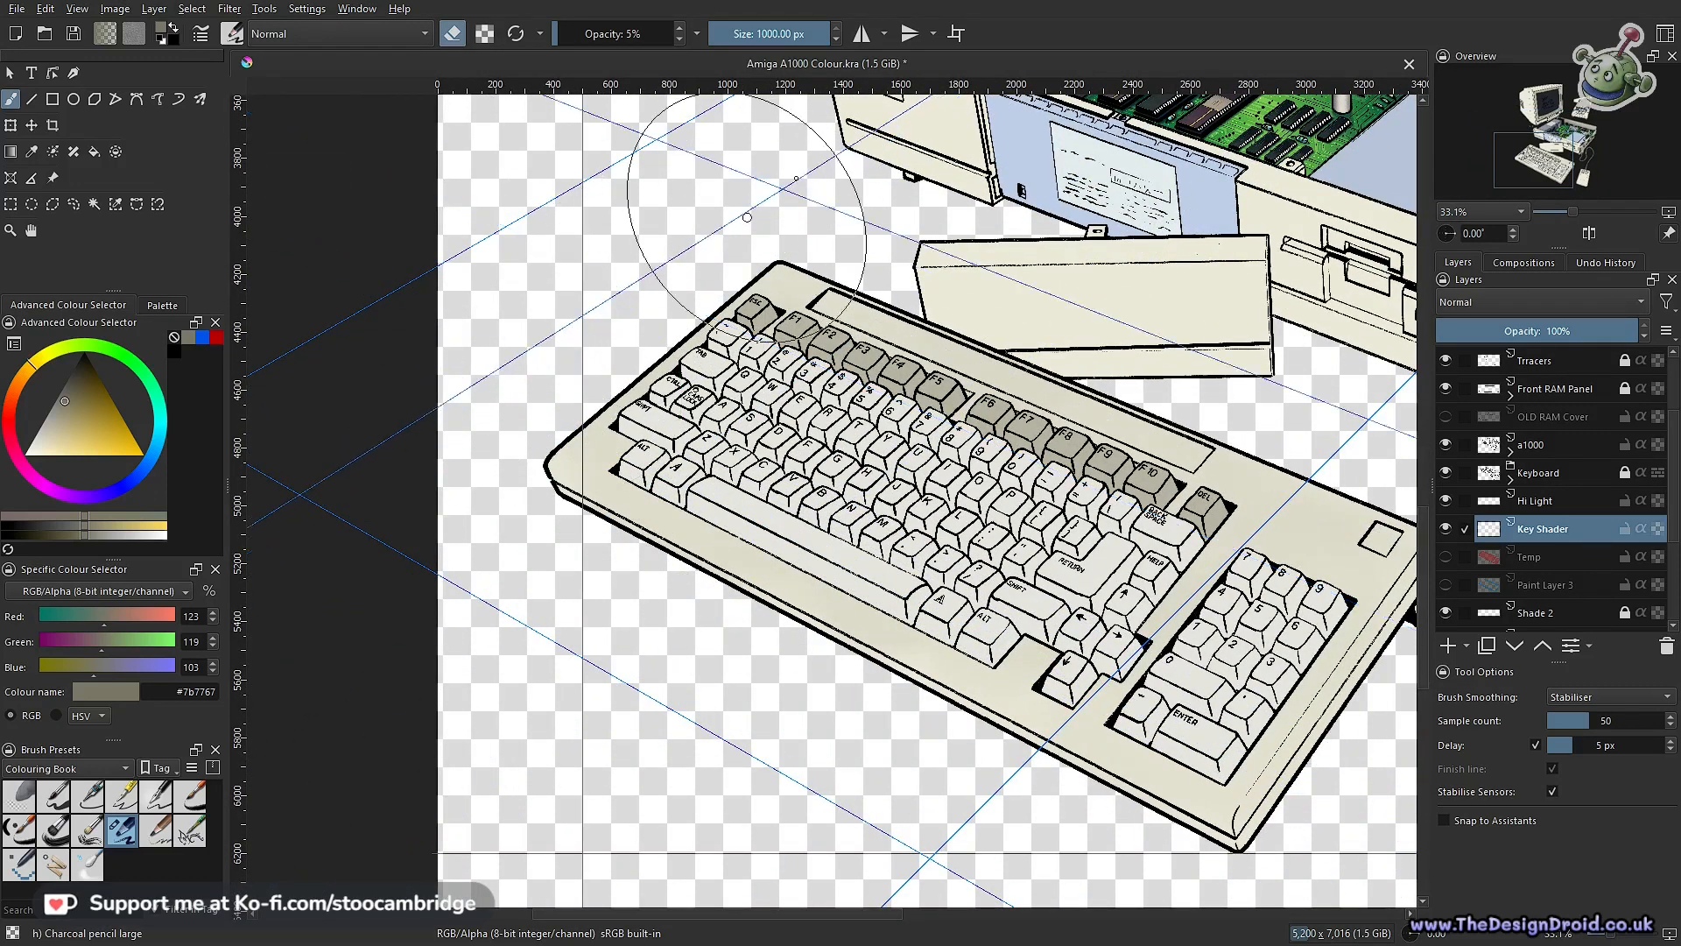
{"action": "left_click_drag", "start_coordinate": [838, 289], "coordinate": [772, 433]}
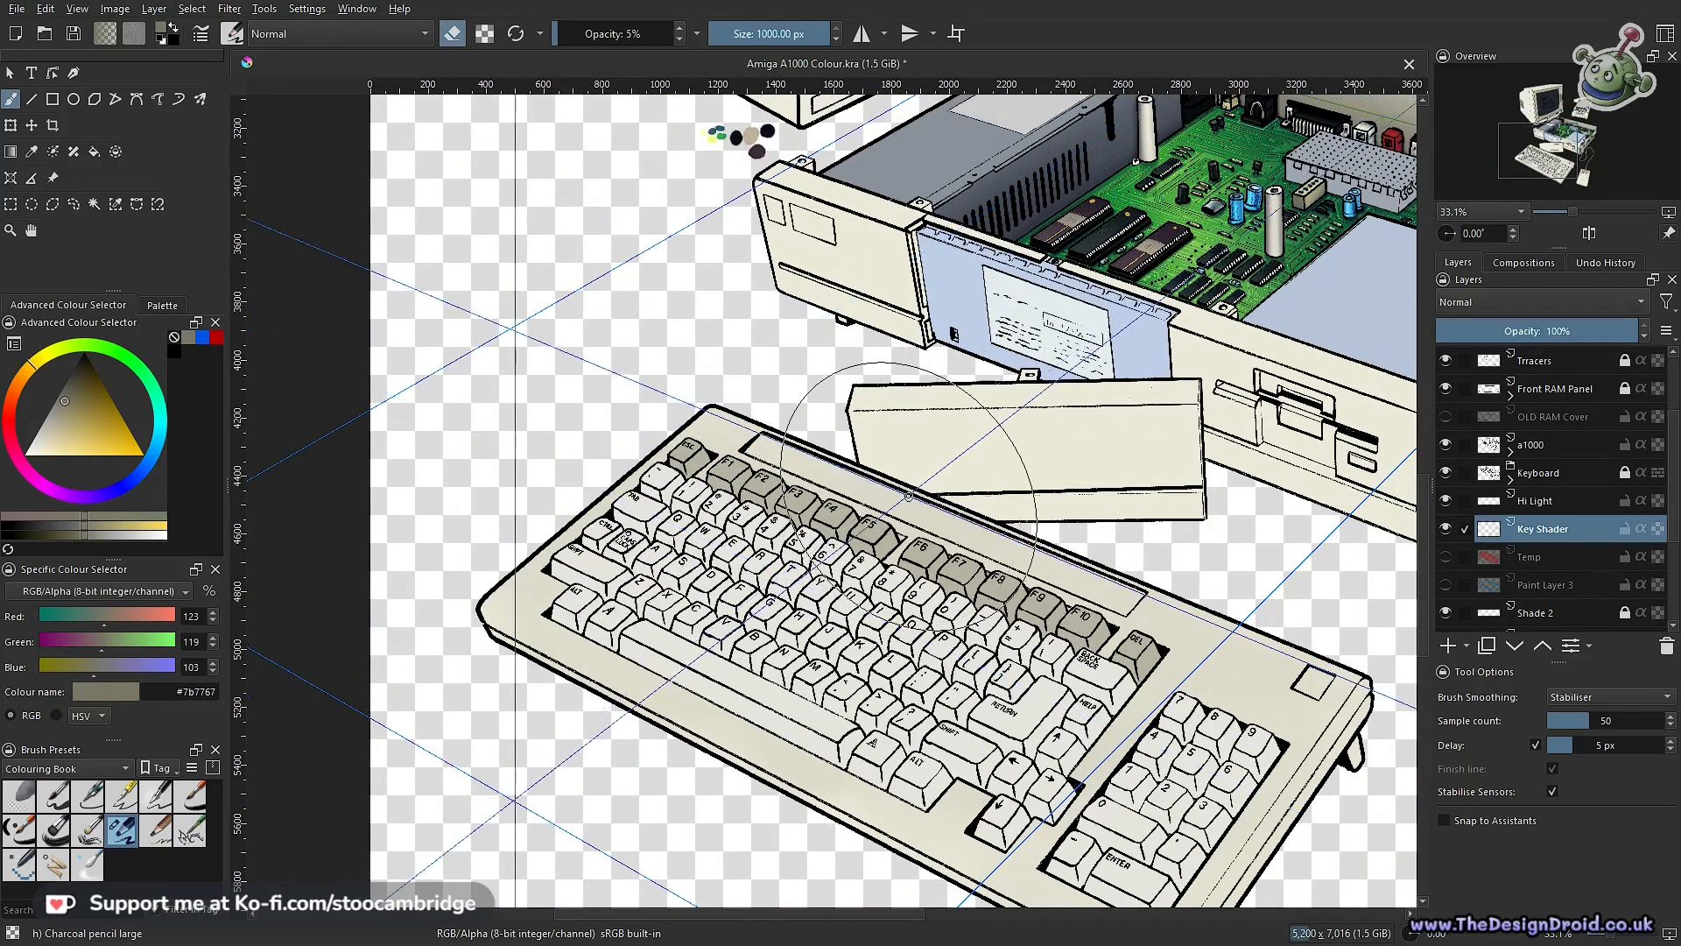
{"action": "left_click_drag", "start_coordinate": [753, 683], "coordinate": [602, 580]}
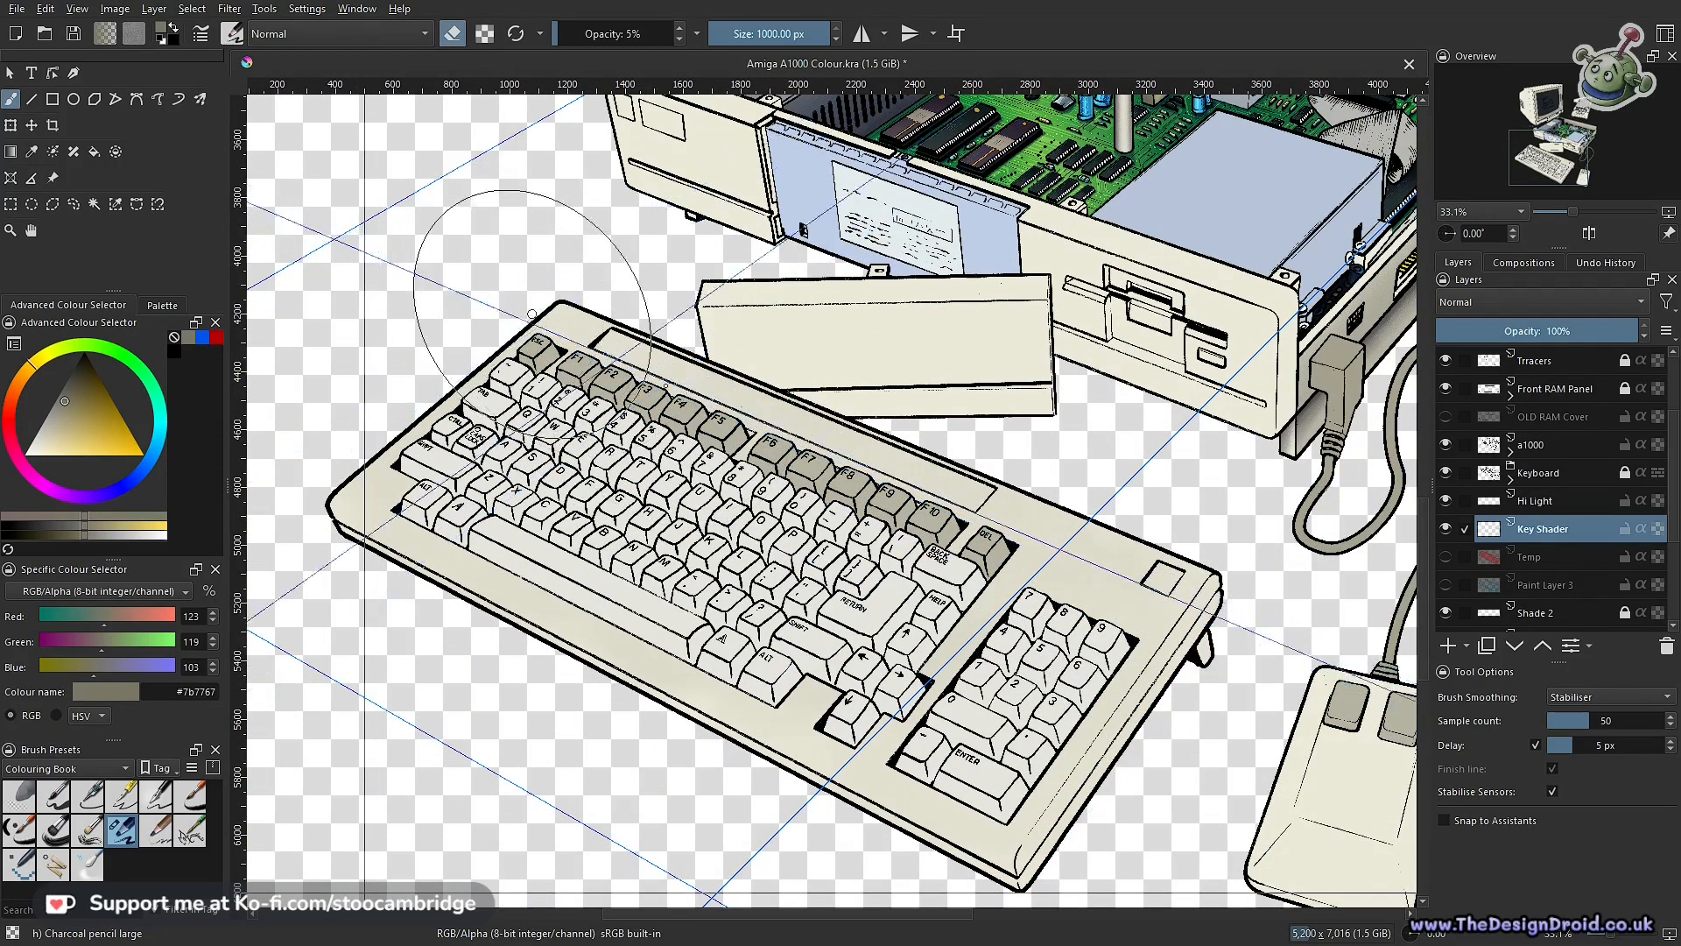
Even out the case shading with soft 5% erasing around the keyboard's corners and along its front edge
{"action": "left_click_drag", "start_coordinate": [906, 637], "coordinate": [832, 764]}
{"action": "left_click_drag", "start_coordinate": [966, 703], "coordinate": [870, 666]}
{"action": "scroll", "coordinate": [870, 663], "scroll_direction": "up", "scroll_amount": 3}
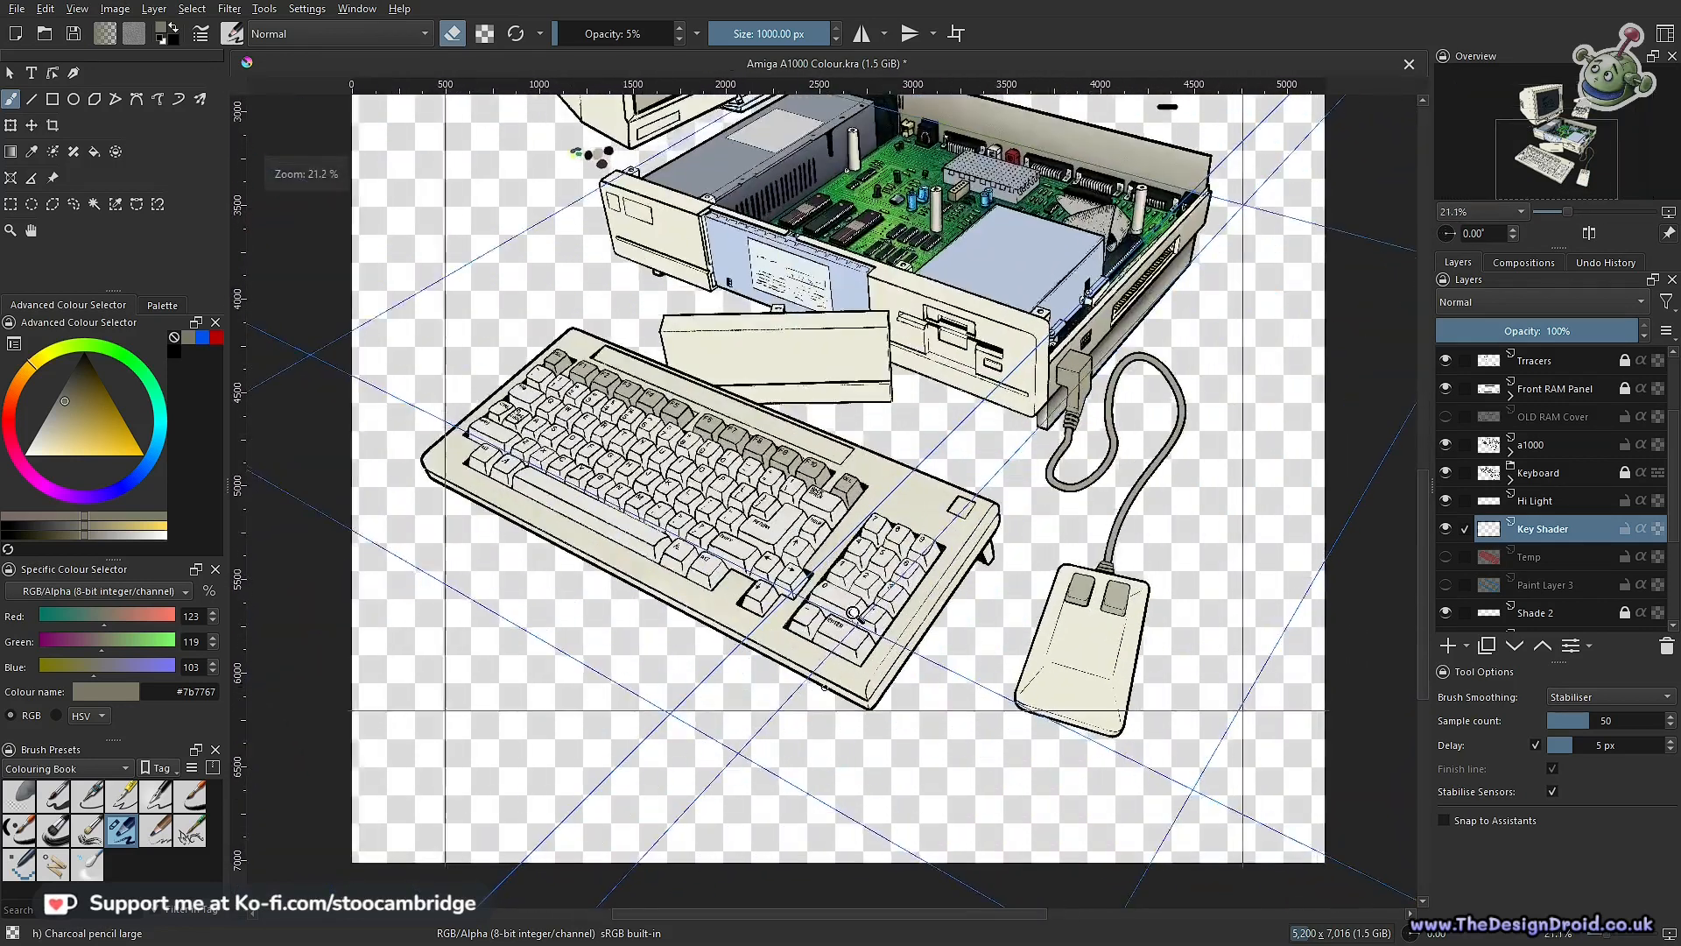
{"action": "scroll", "coordinate": [751, 702], "scroll_direction": "up", "scroll_amount": 2}
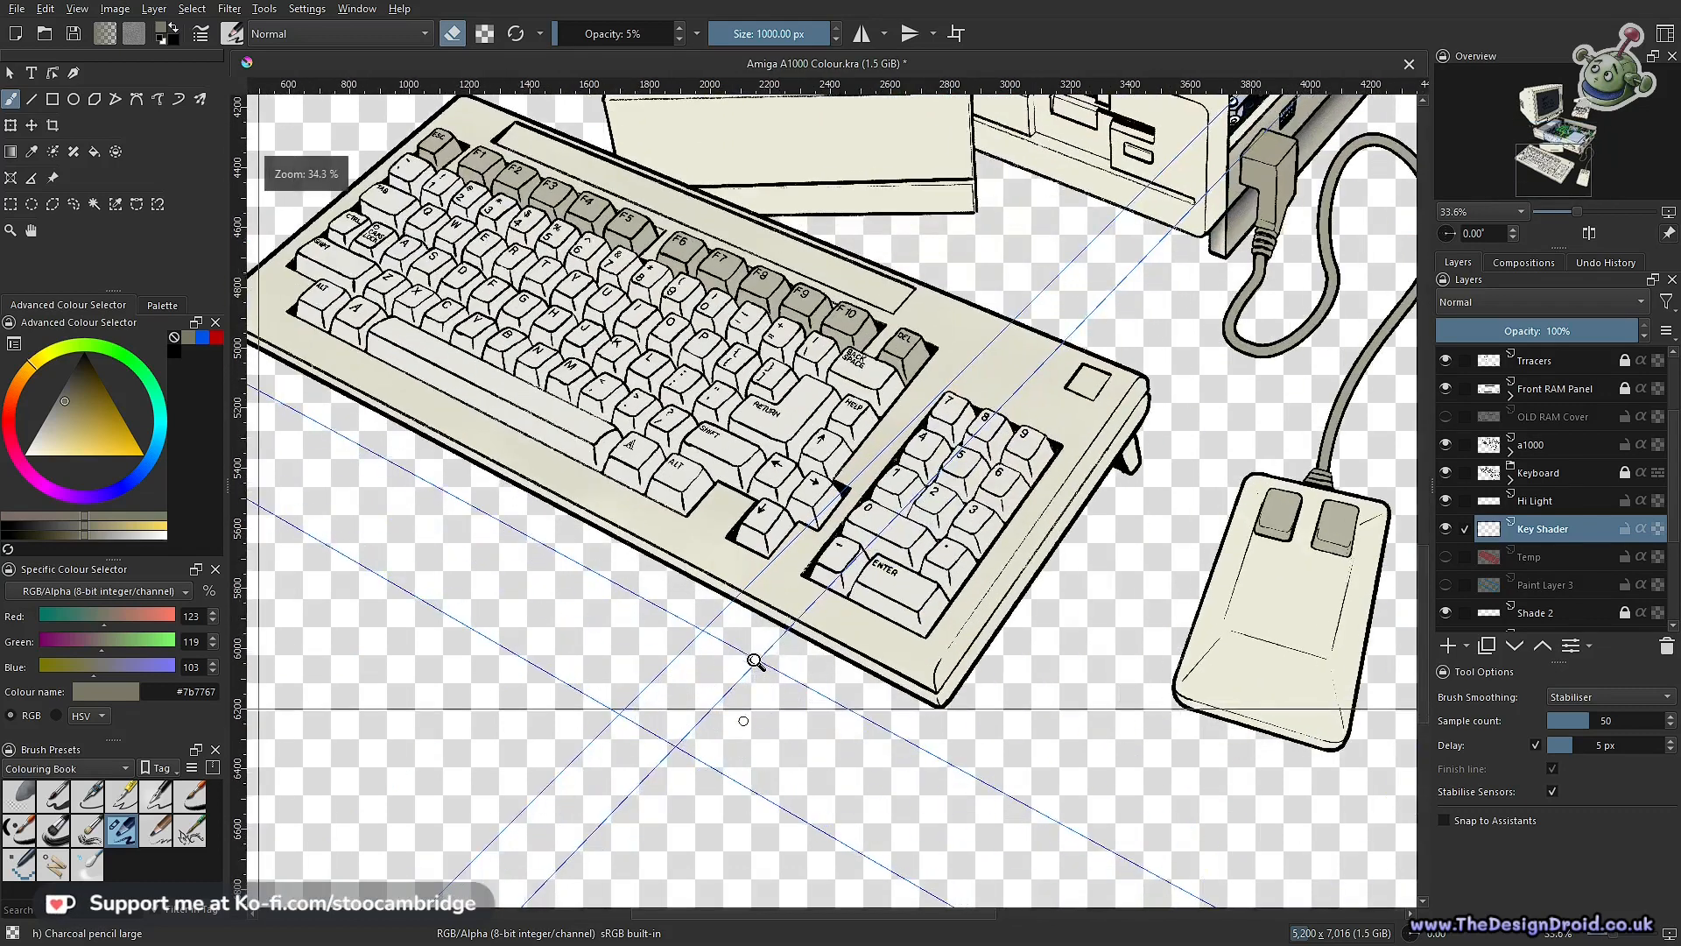
{"action": "mouse_move", "coordinate": [790, 683]}
{"action": "left_mouse_down"}
{"action": "mouse_move", "coordinate": [1022, 719]}
{"action": "mouse_move", "coordinate": [829, 639]}
{"action": "left_mouse_up"}
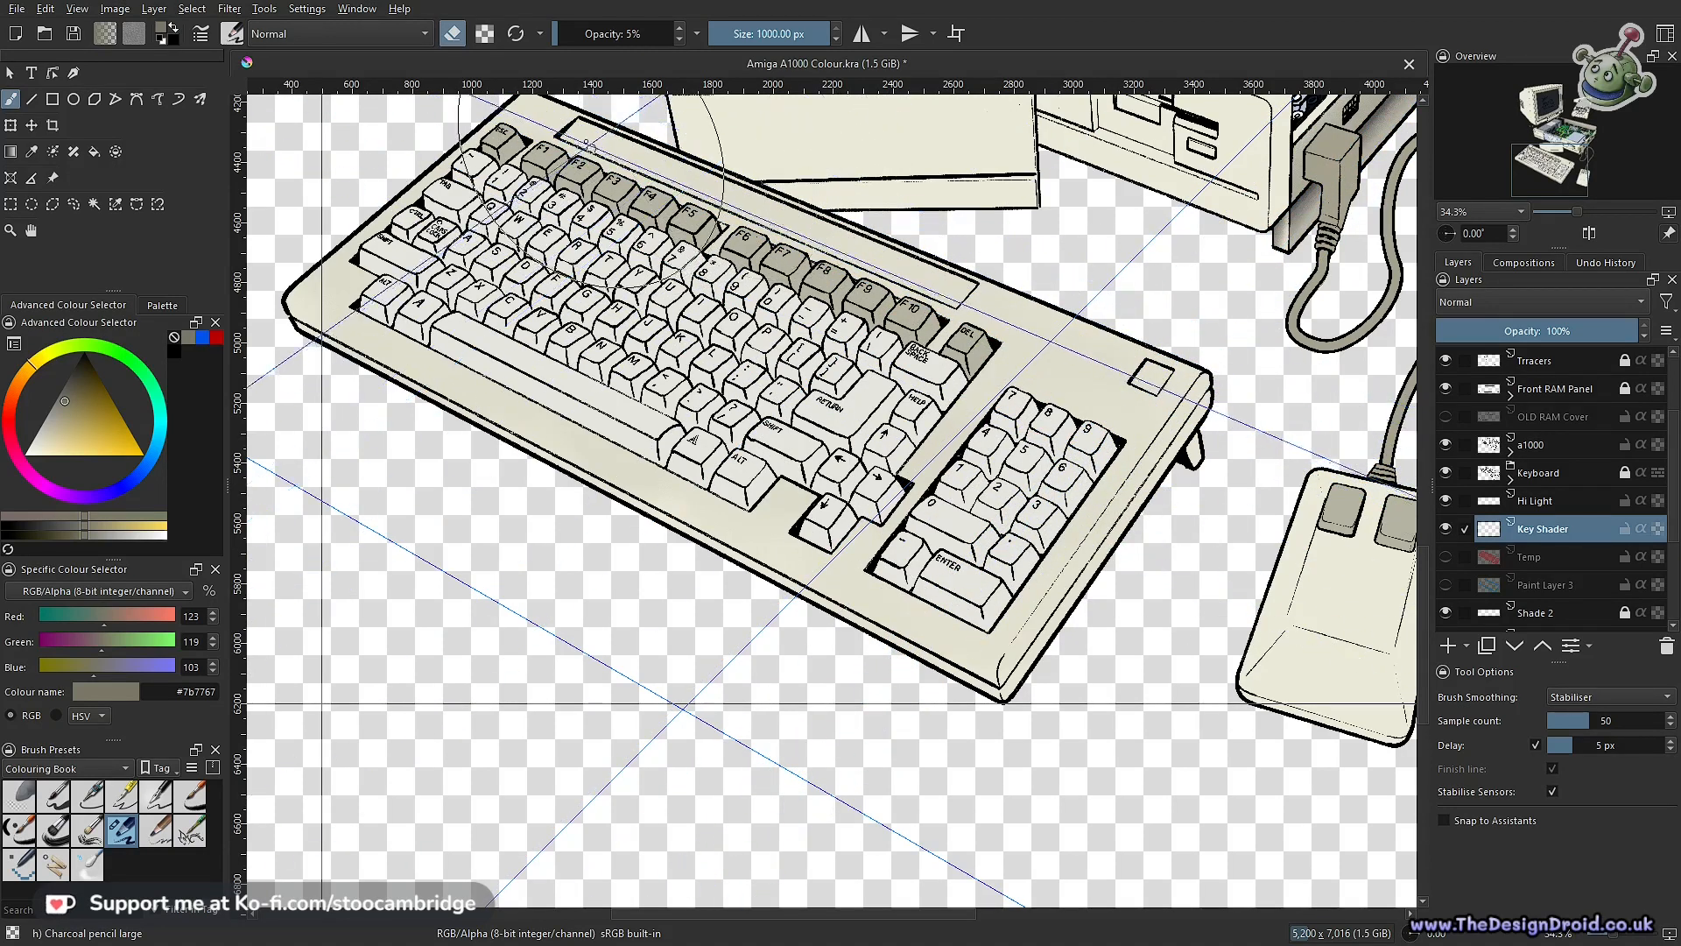
{"action": "left_click_drag", "start_coordinate": [819, 315], "coordinate": [879, 508]}
{"action": "left_click_drag", "start_coordinate": [875, 346], "coordinate": [859, 465]}
{"action": "left_click_drag", "start_coordinate": [641, 604], "coordinate": [821, 471]}
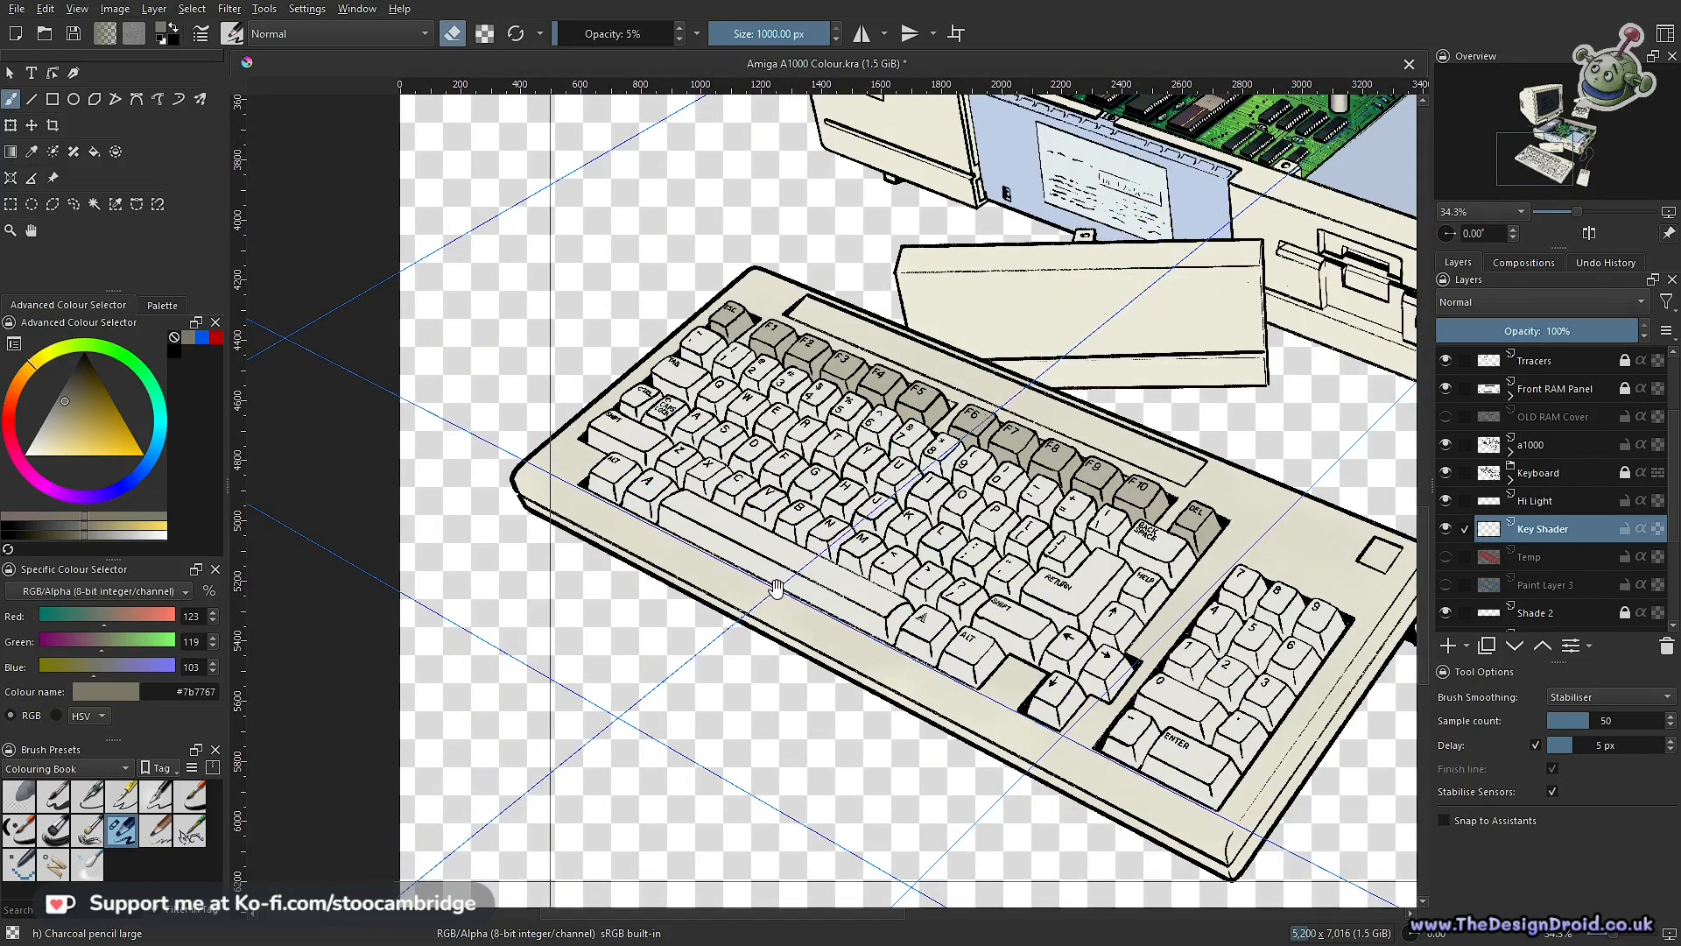
{"action": "left_click_drag", "start_coordinate": [775, 589], "coordinate": [695, 647]}
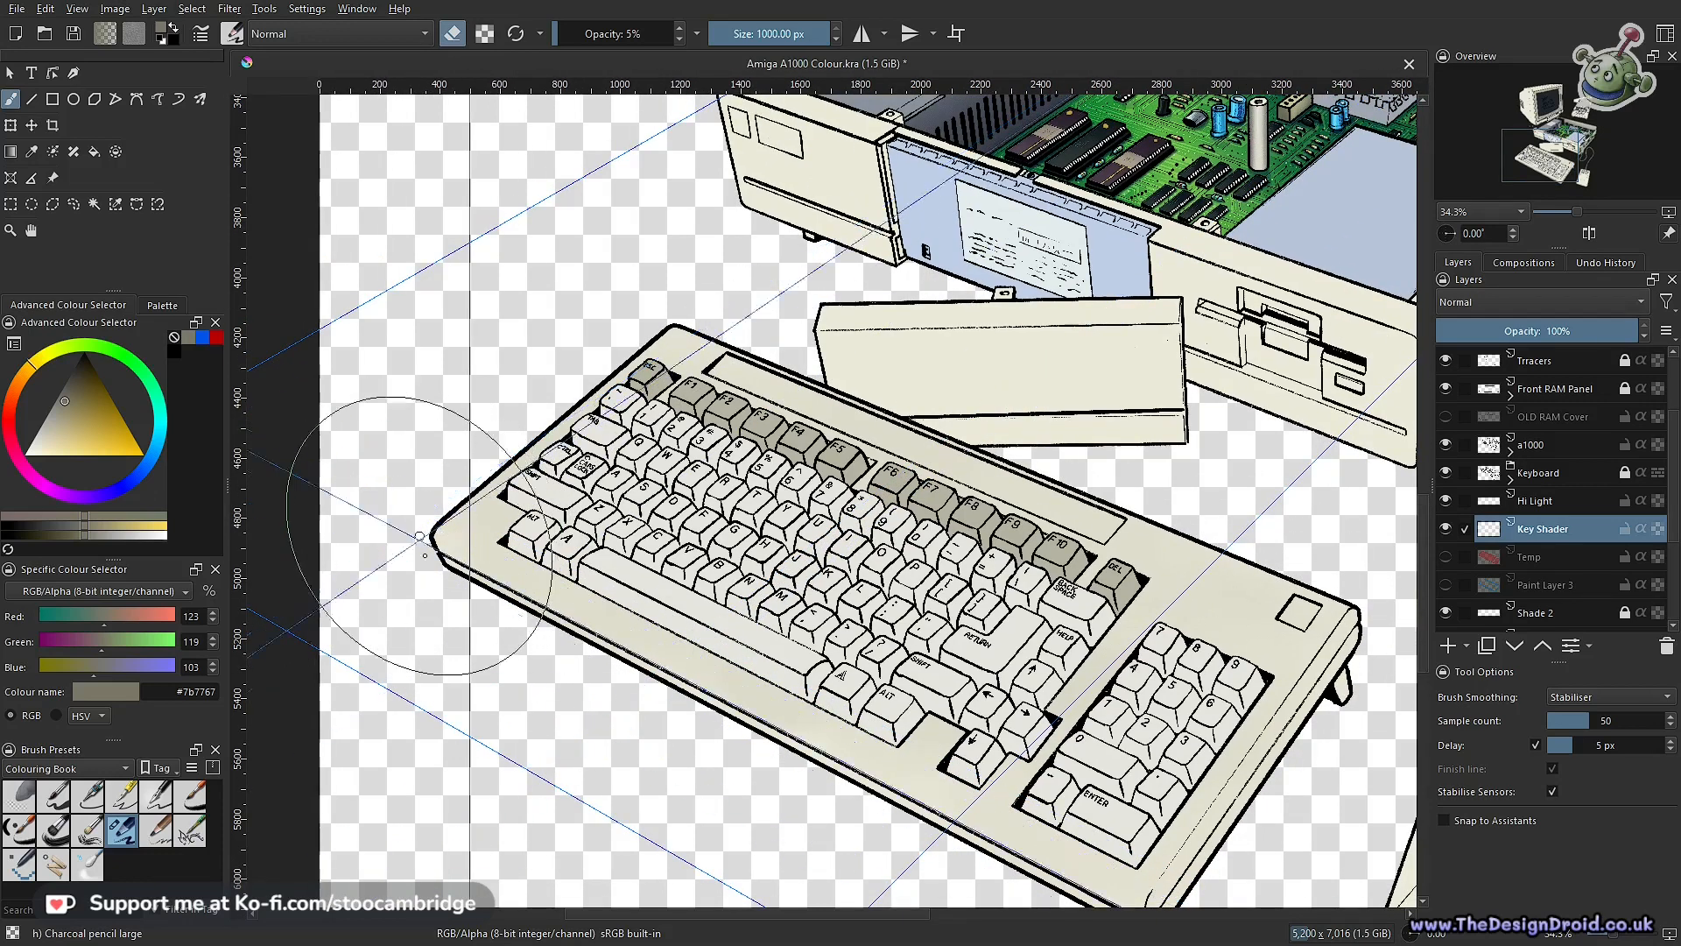
{"action": "left_click_drag", "start_coordinate": [647, 728], "coordinate": [784, 526]}
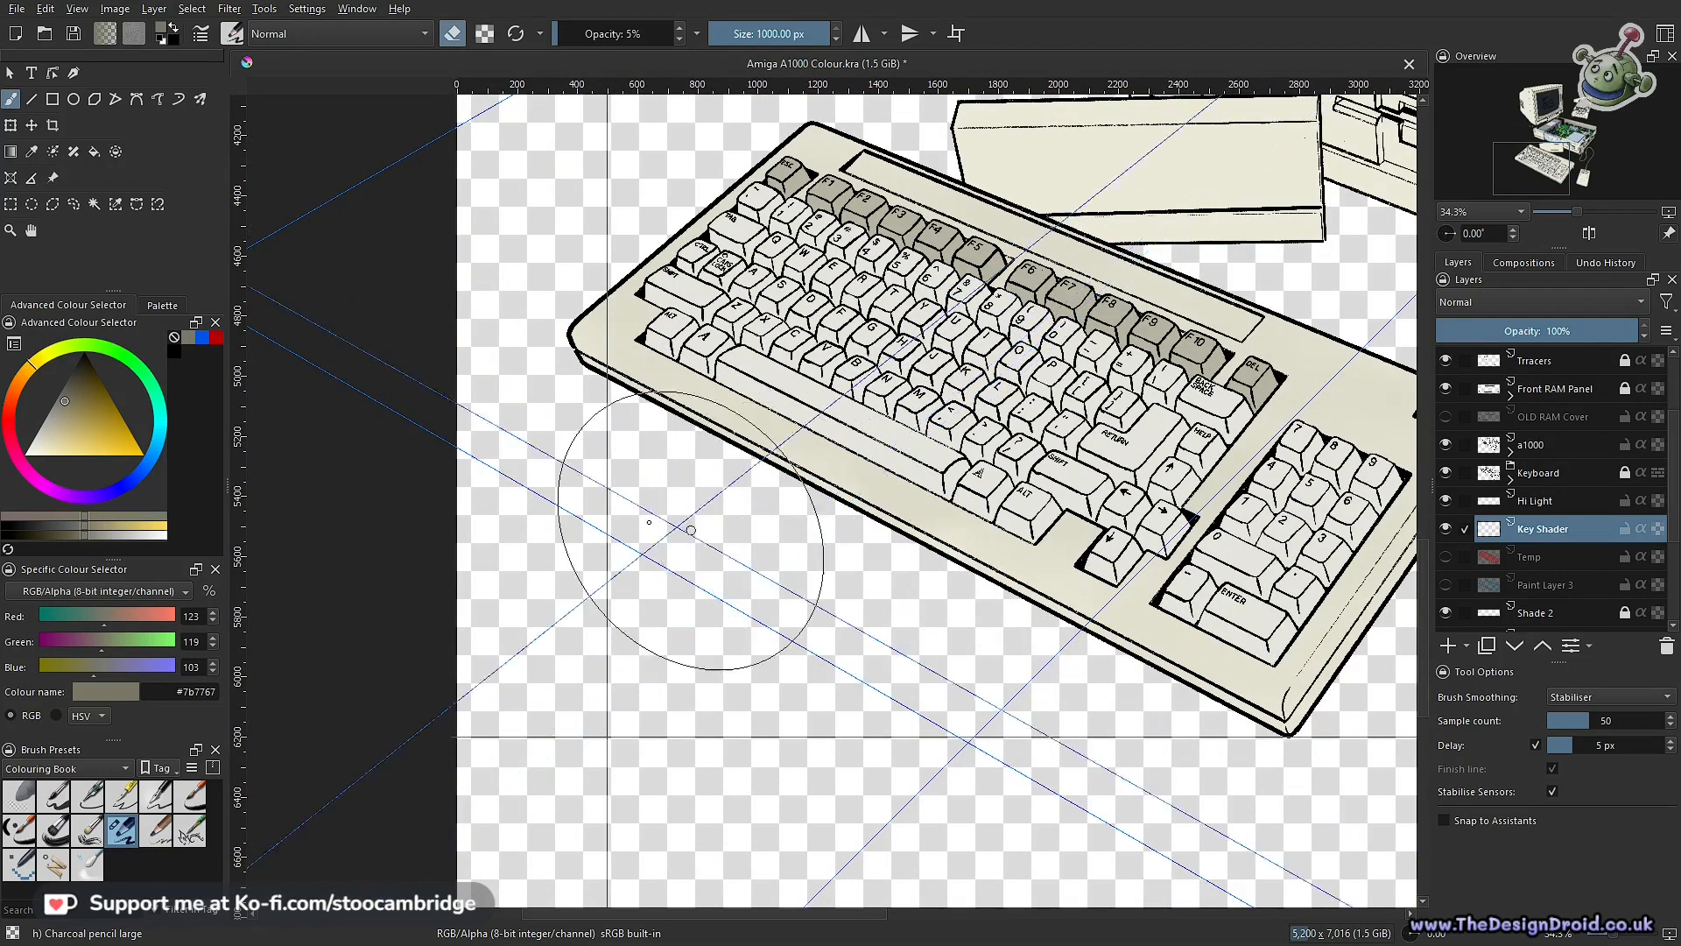
Return the brush to painting and reduce its size to 281 px for finer shading on the keyboard case
{"action": "key", "text": "e"}
{"action": "left_click_drag", "start_coordinate": [657, 505], "coordinate": [631, 505], "text": "shift"}
{"action": "key", "text": "bracketleft"}
{"action": "key", "text": "bracketleft"}
{"action": "key", "text": "bracketleft"}
{"action": "key", "text": "bracketleft"}
{"action": "key", "text": "bracketleft"}
{"action": "key", "text": "bracketleft"}
{"action": "key", "text": "bracketleft"}
{"action": "key", "text": "bracketleft"}
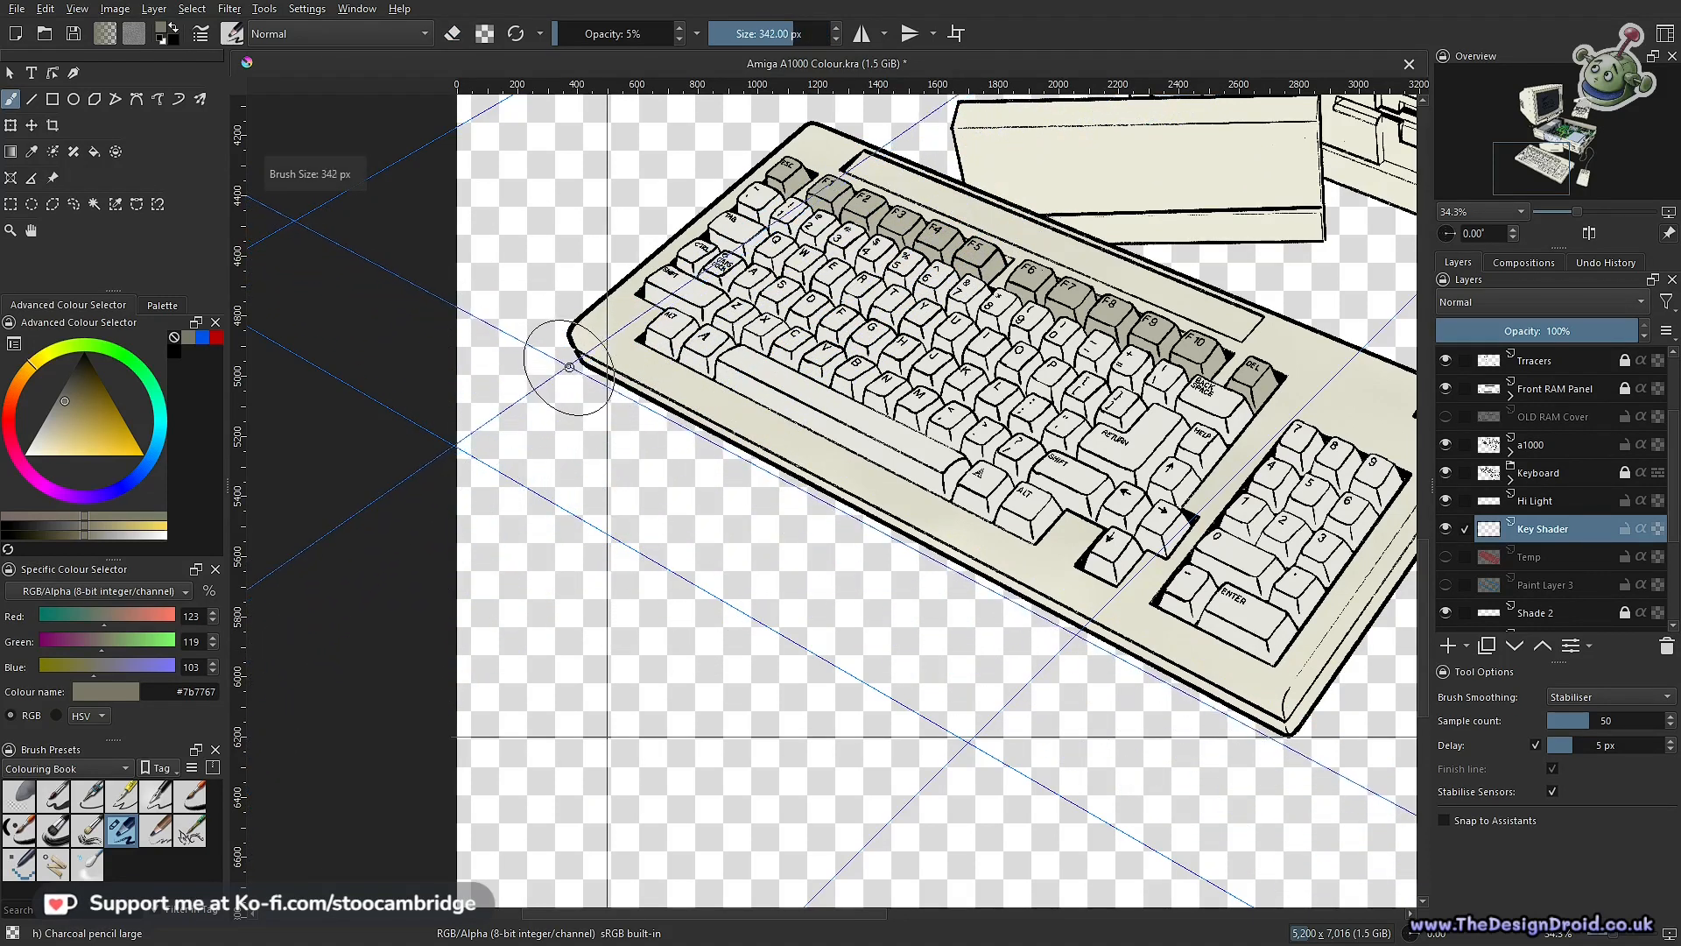
{"action": "left_click_drag", "start_coordinate": [805, 521], "coordinate": [753, 796]}
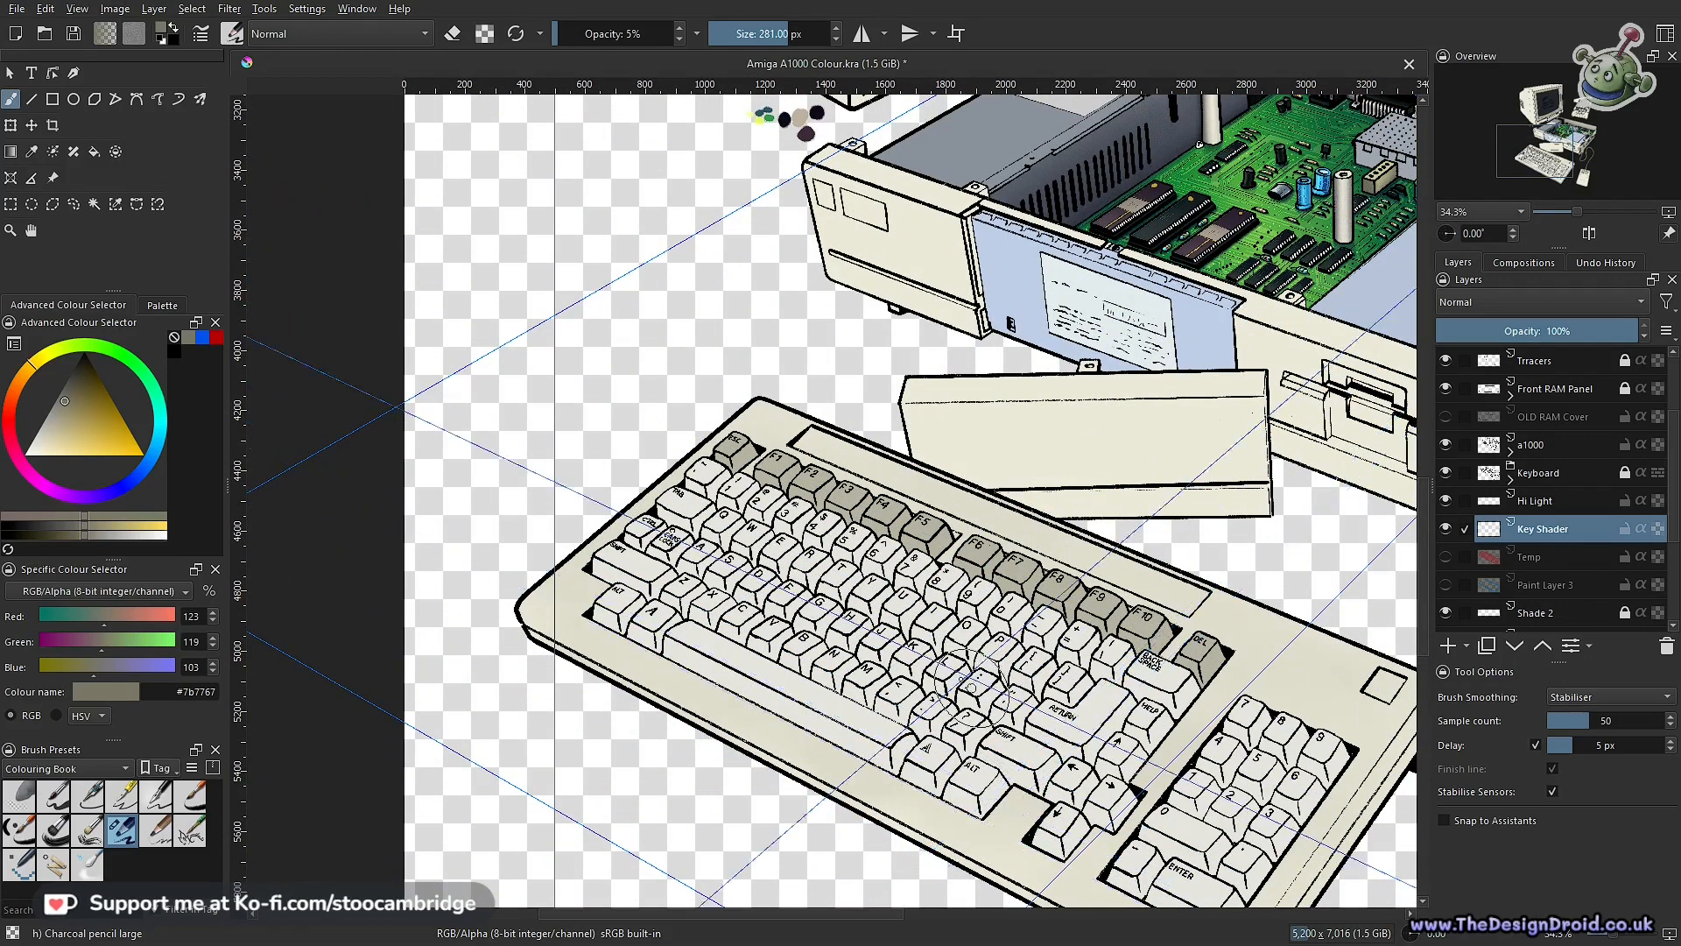
Turn off brush smoothing and make brush strokes snap to the perspective assistants
{"action": "left_click_drag", "start_coordinate": [530, 854], "coordinate": [590, 604]}
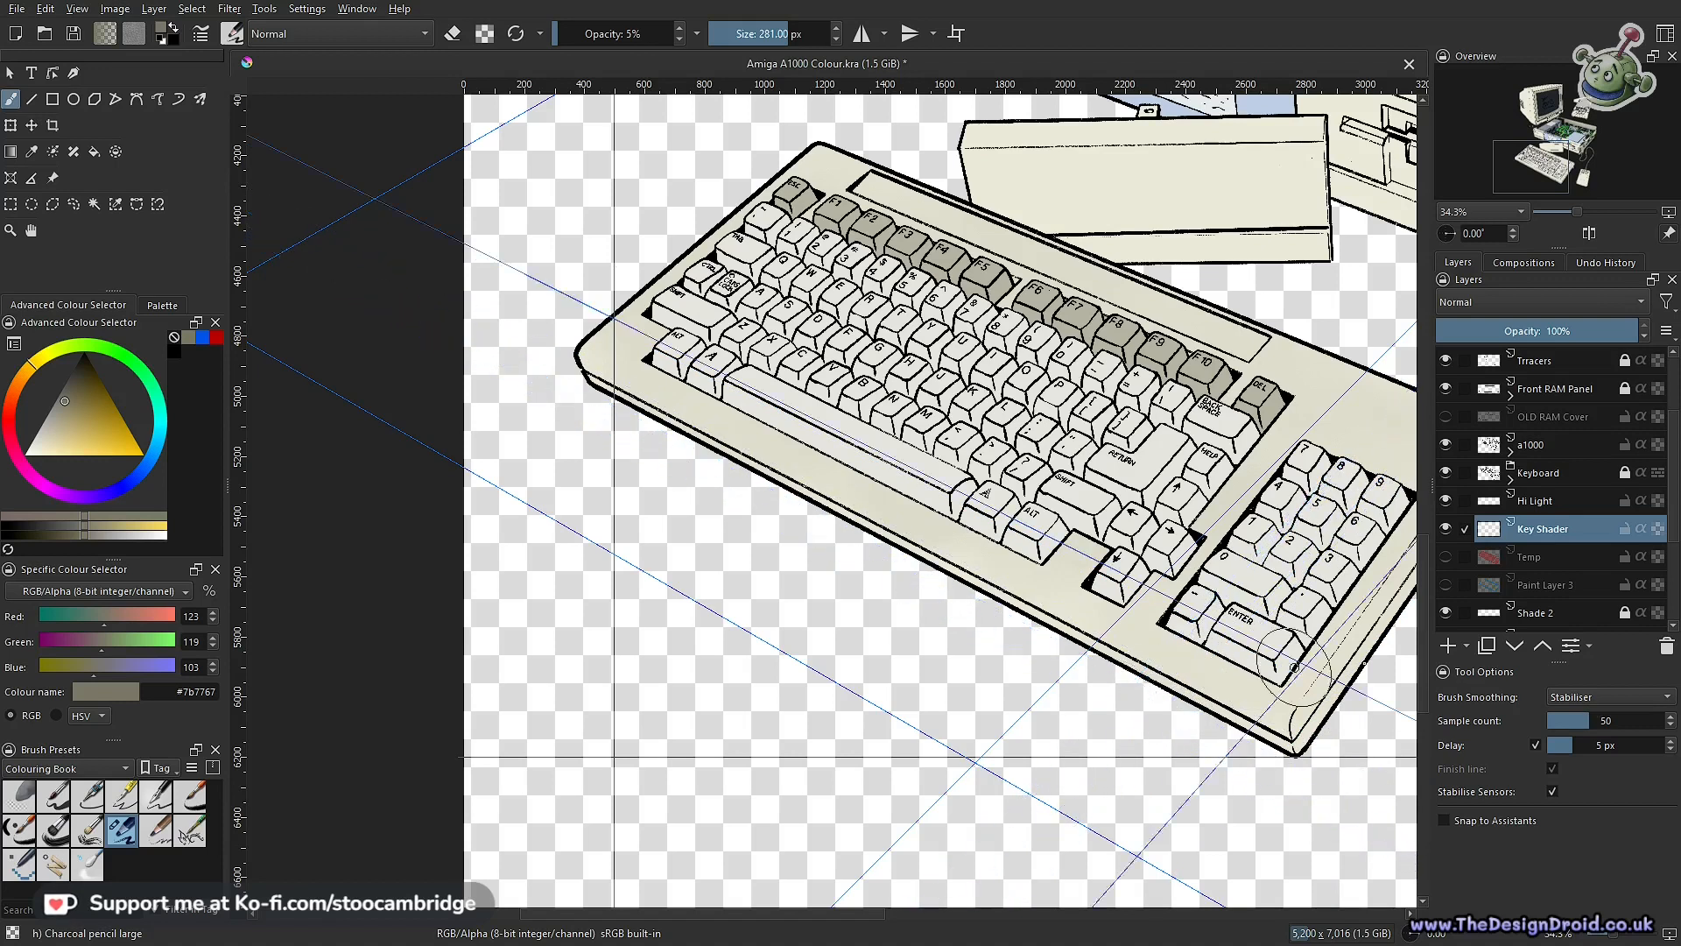
{"action": "left_click", "coordinate": [1643, 699]}
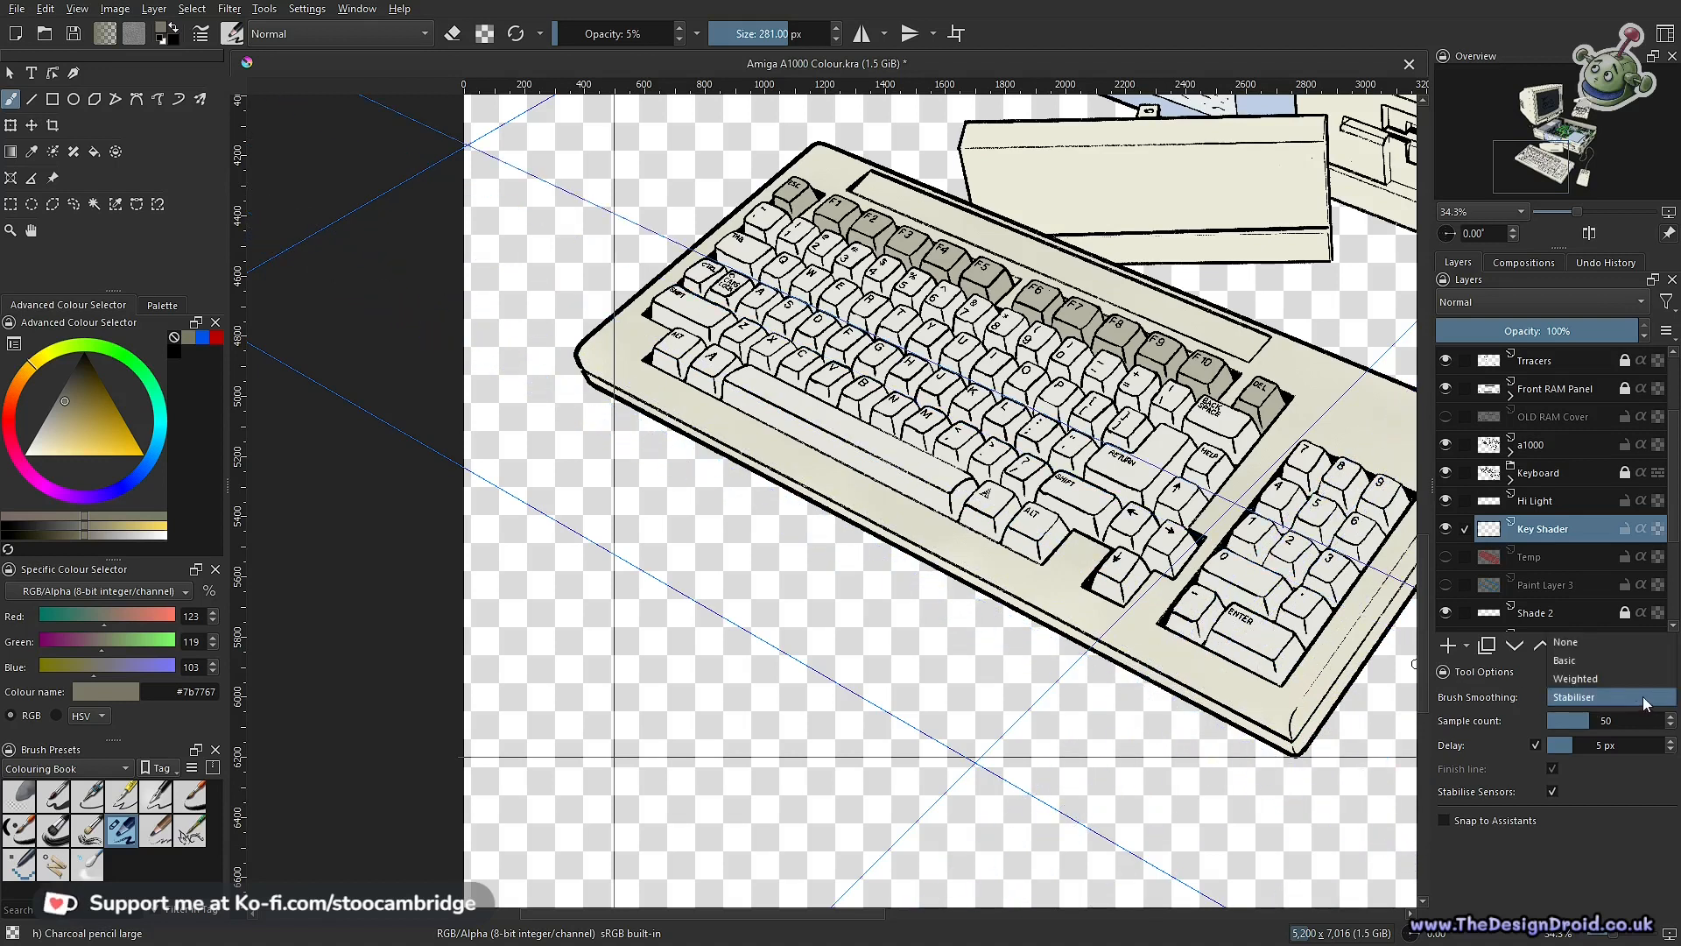
{"action": "left_click", "coordinate": [1605, 644]}
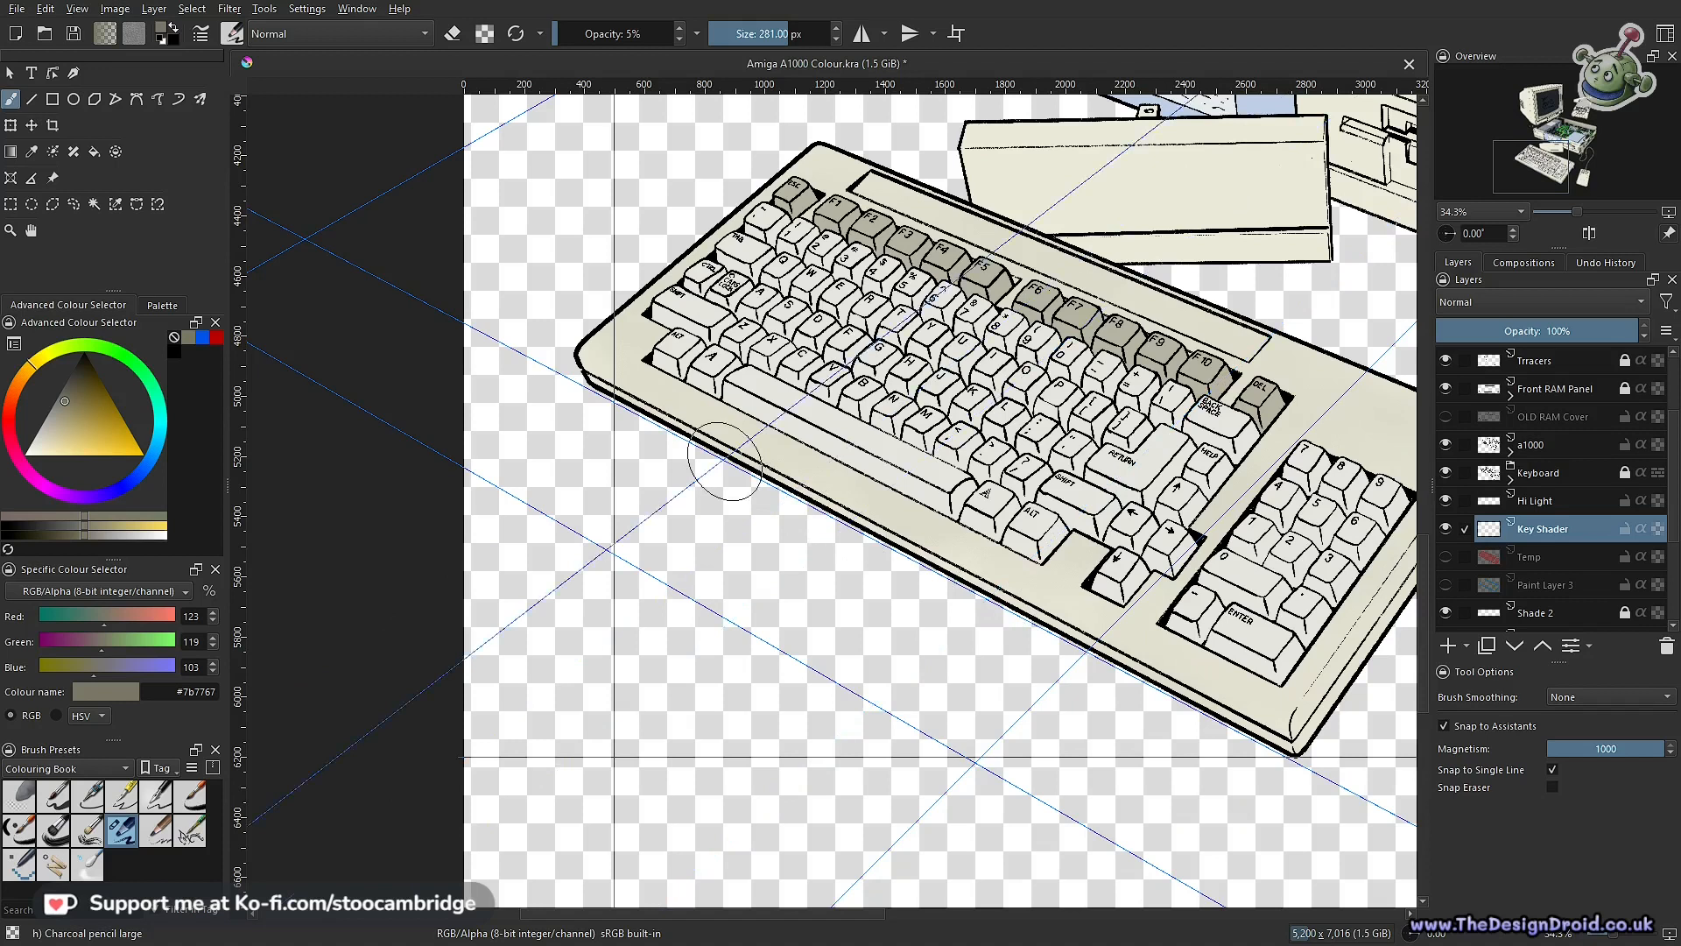
Raise the brush opacity to 35% and shade along the keyboard's long front edge following the perspective guides
{"action": "key", "text": "o"}
{"action": "key", "text": "o"}
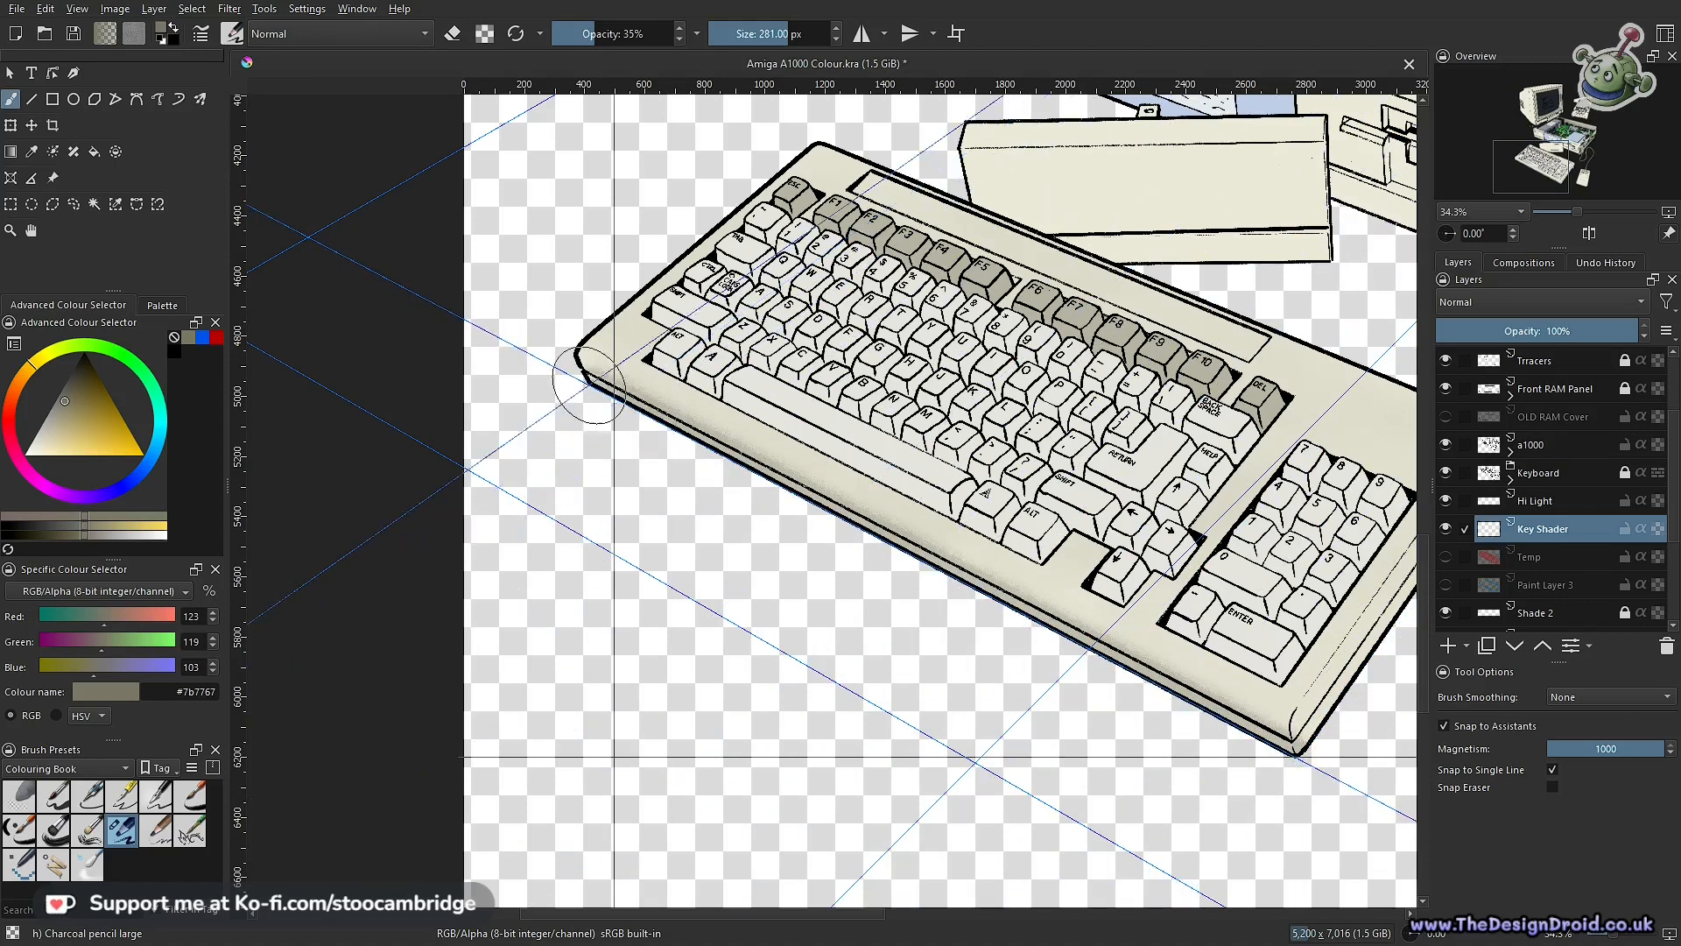
{"action": "scroll", "coordinate": [1112, 700], "scroll_direction": "up", "scroll_amount": 5}
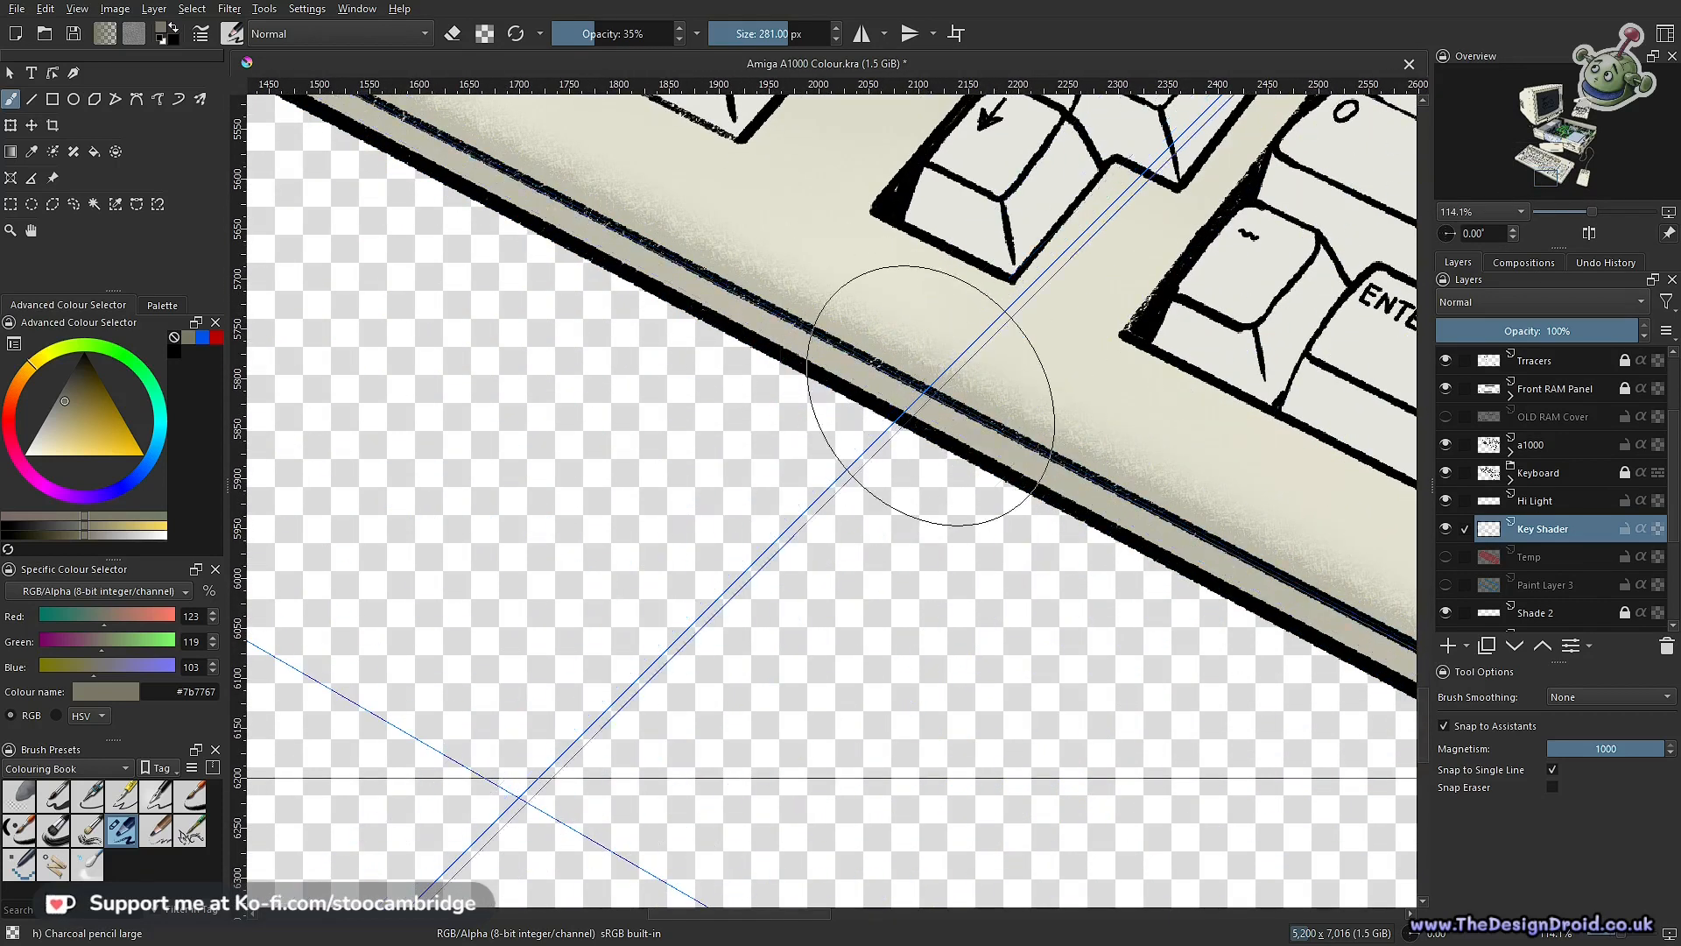
{"action": "scroll", "coordinate": [946, 613], "scroll_direction": "down", "scroll_amount": 6}
{"action": "left_click_drag", "start_coordinate": [945, 686], "coordinate": [936, 760]}
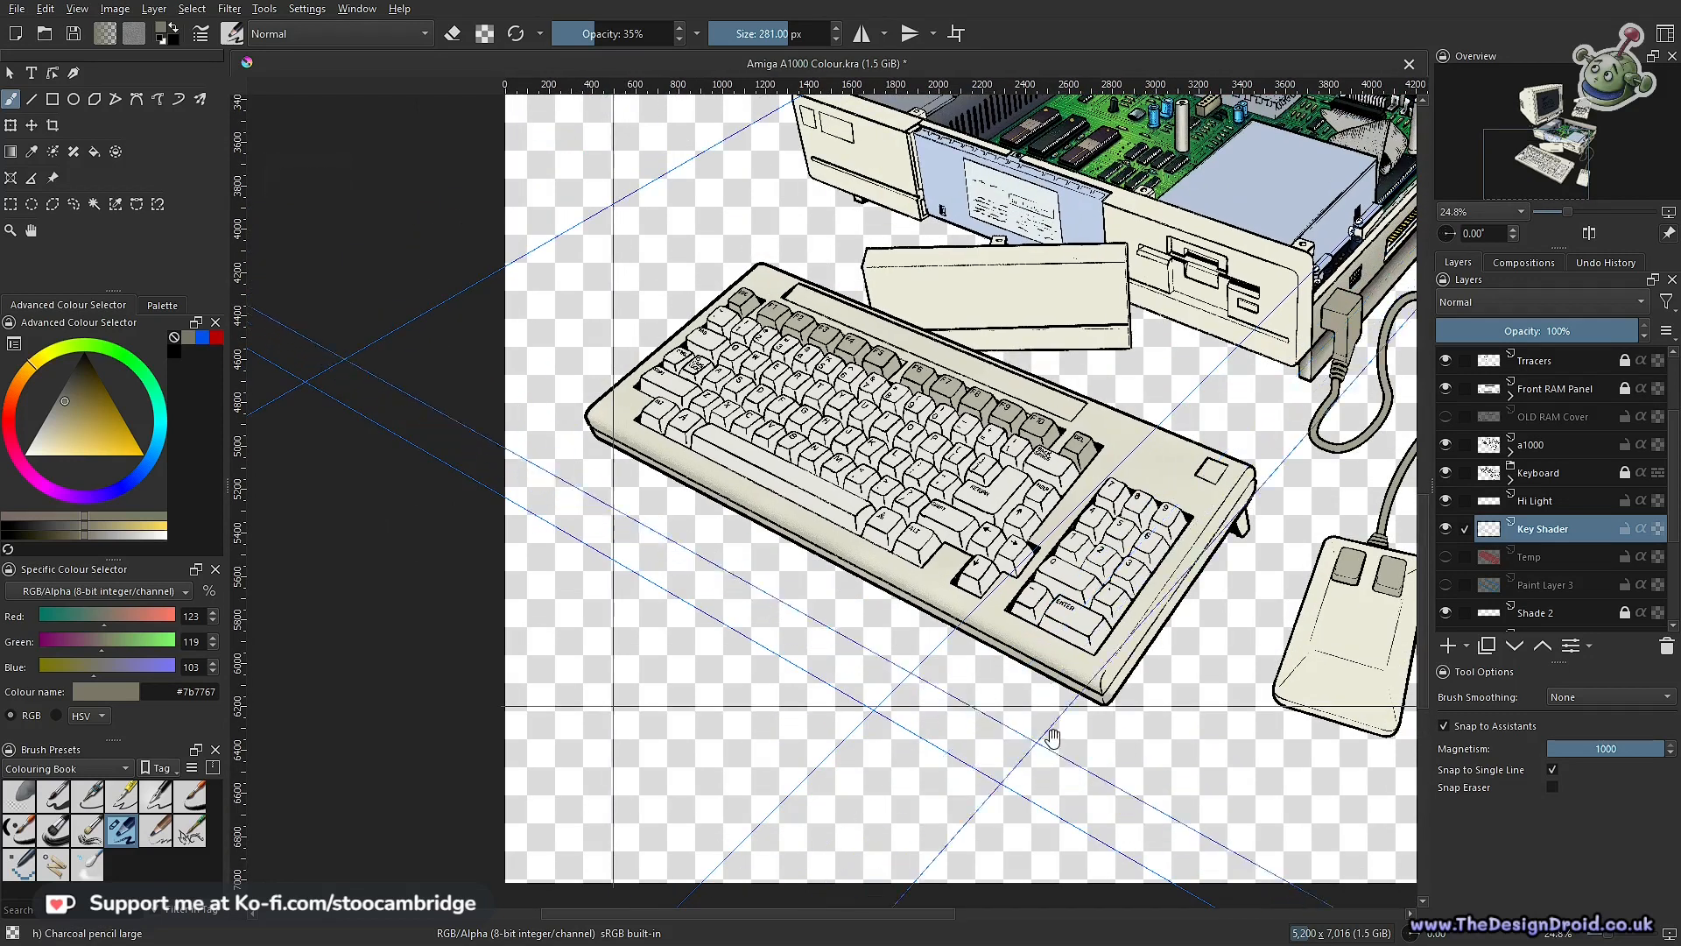
Change the paint colour to dark blue #1e3257 and lower the brush opacity to 15%
{"action": "left_click", "coordinate": [203, 337]}
{"action": "left_click_drag", "start_coordinate": [123, 445], "coordinate": [95, 391]}
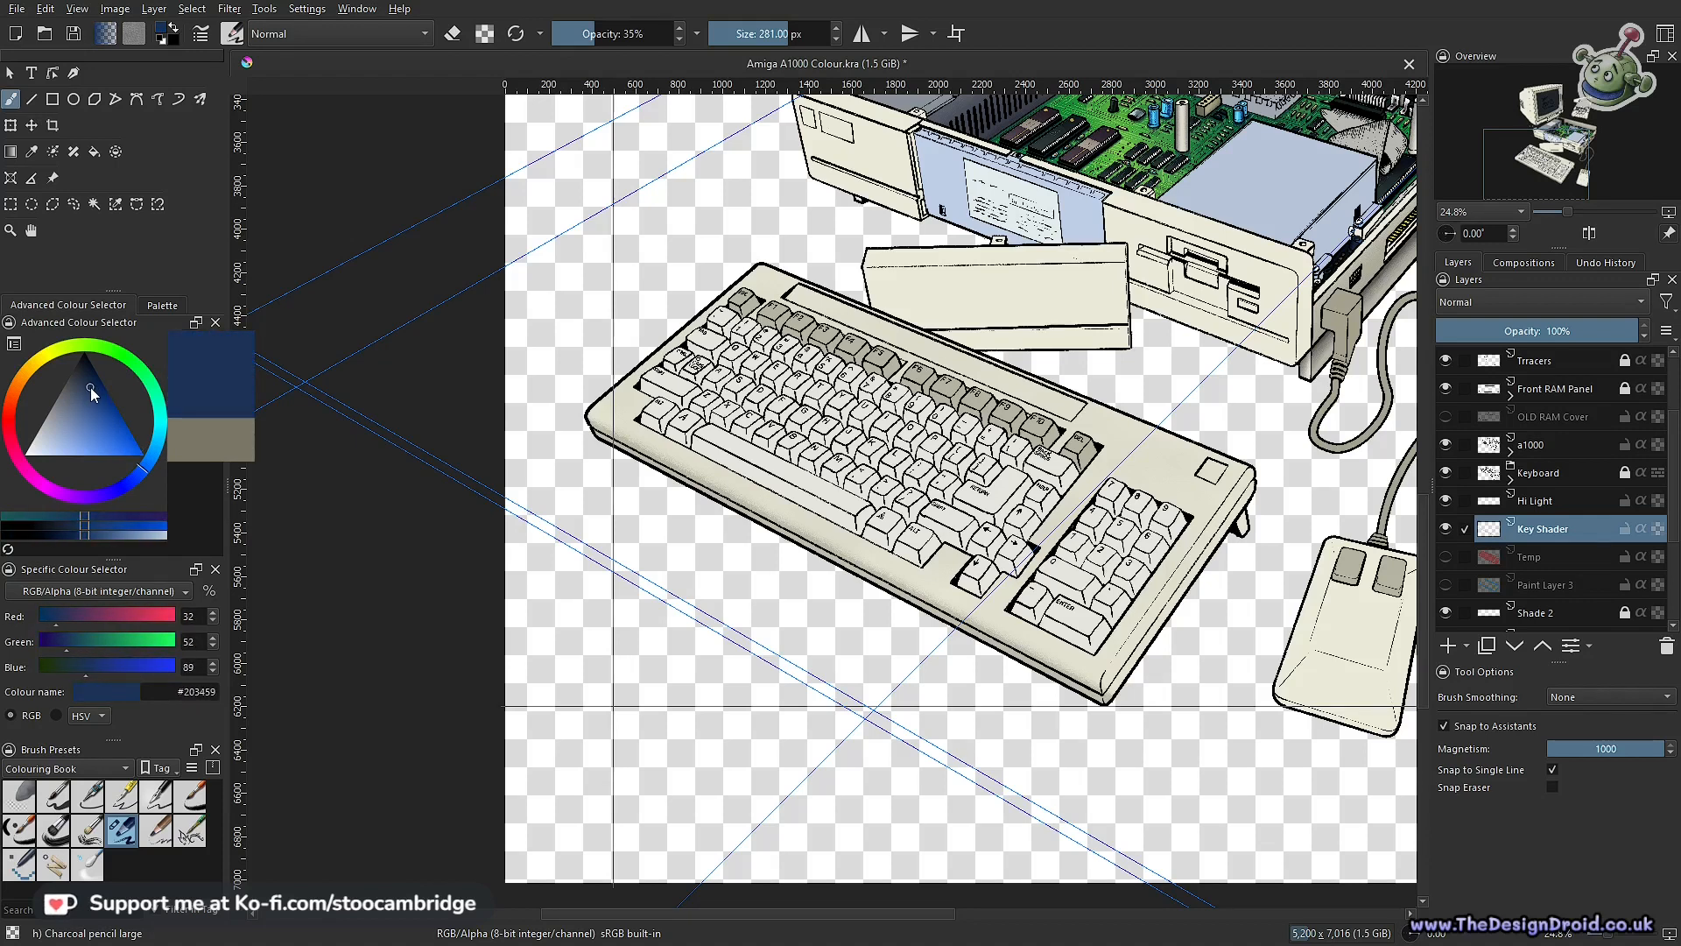
{"action": "left_click_drag", "start_coordinate": [91, 387], "coordinate": [89, 386]}
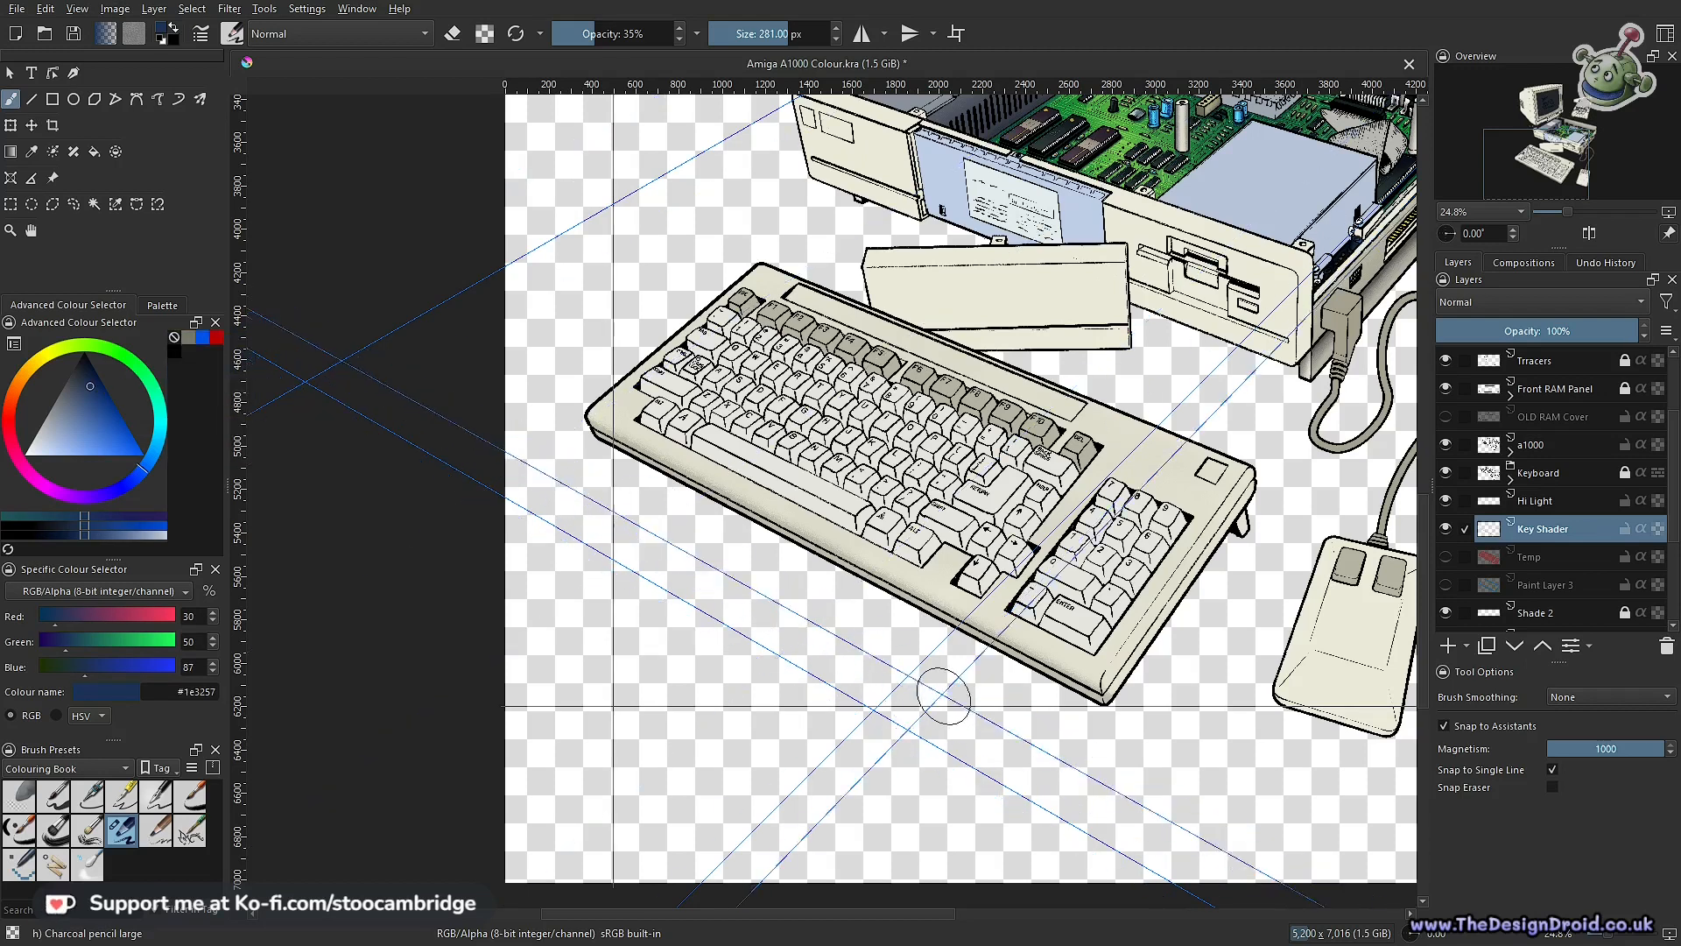
{"action": "key", "text": "i"}
{"action": "key", "text": "i"}
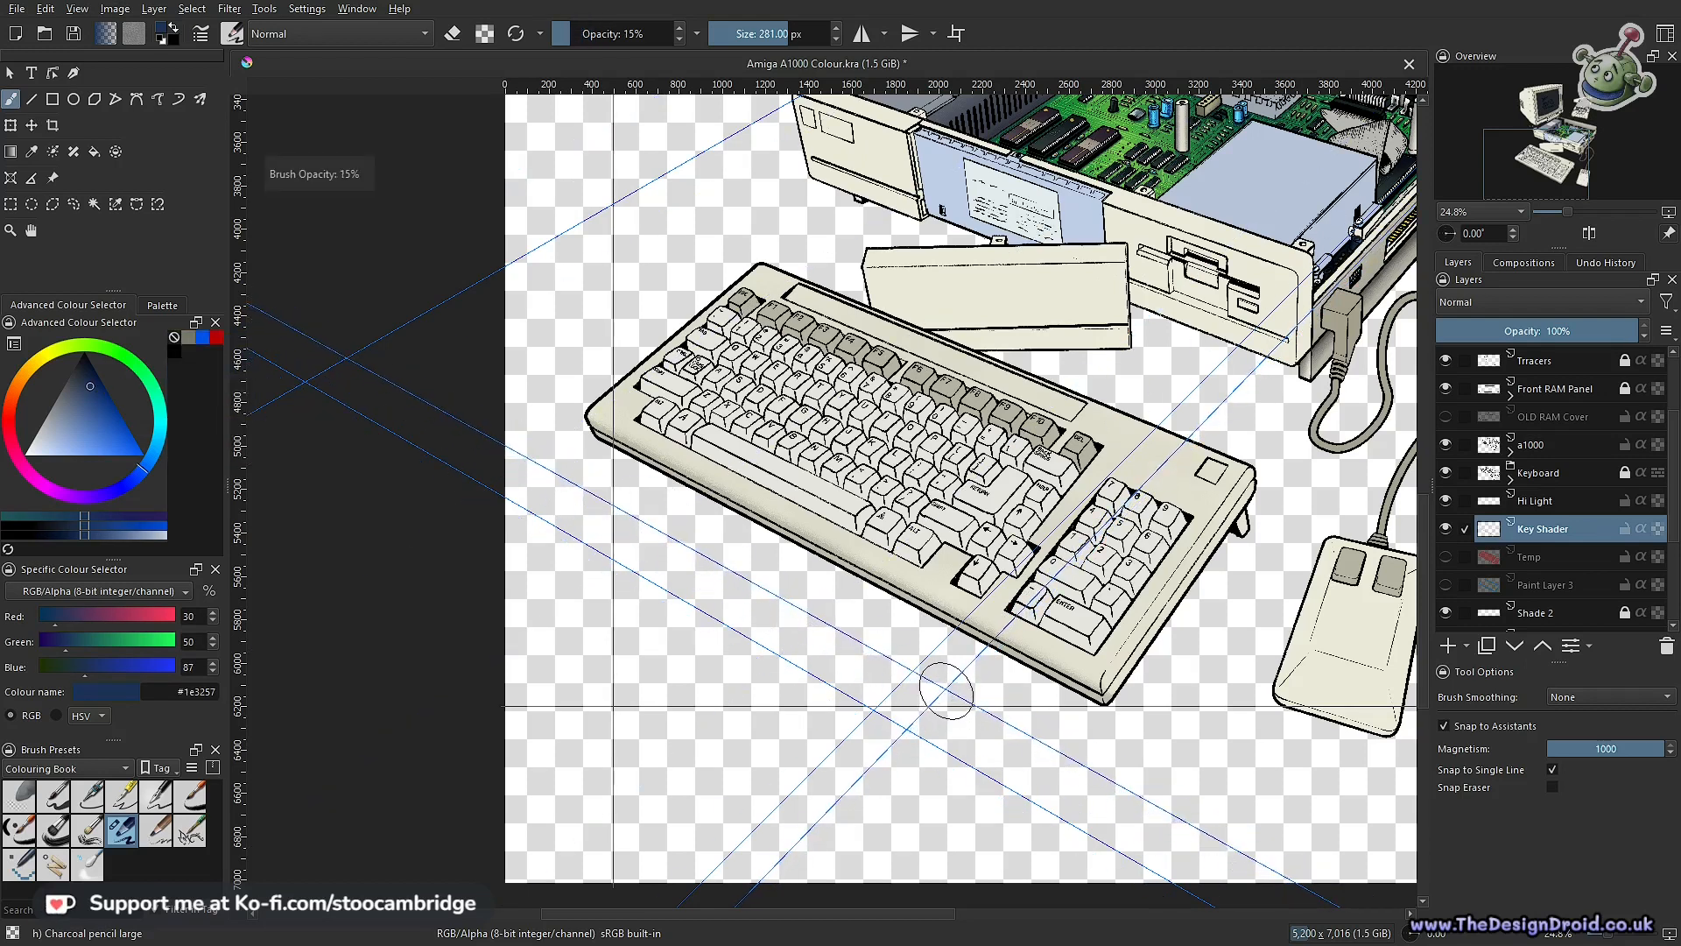
Brush the dark blue shading along the keyboard's front edge from the numeric keypad corner to the opposite corner
{"action": "scroll", "coordinate": [1099, 747], "scroll_direction": "up", "scroll_amount": 3}
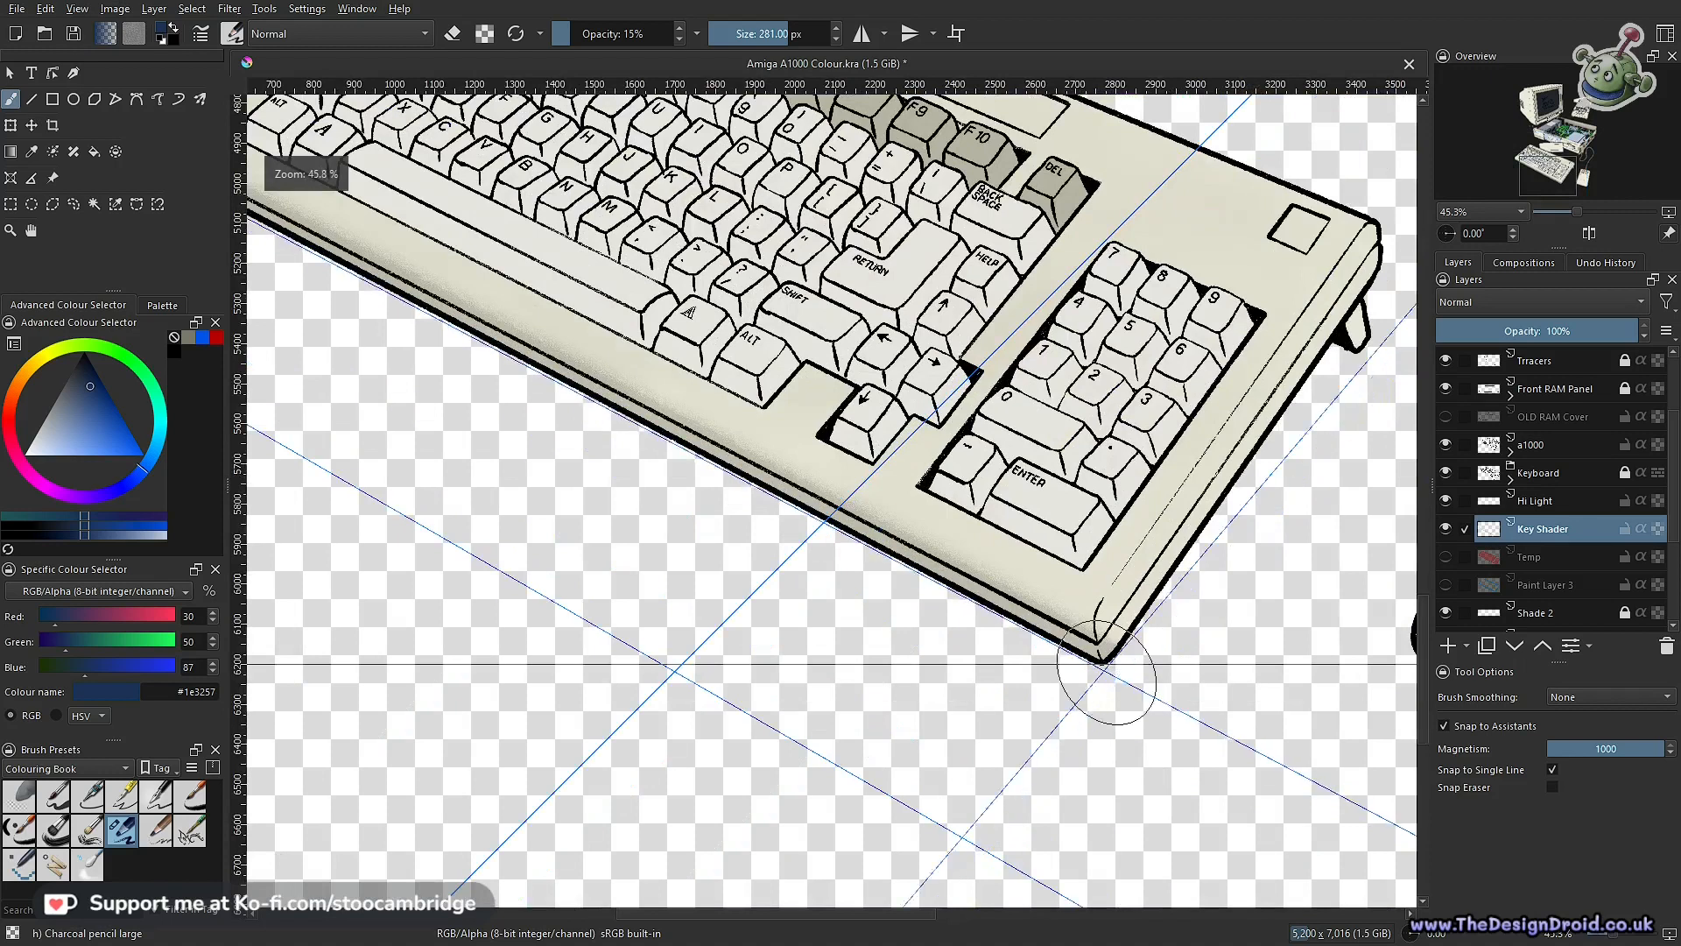
{"action": "mouse_move", "coordinate": [1077, 687]}
{"action": "left_mouse_down"}
{"action": "mouse_move", "coordinate": [1215, 732]}
{"action": "mouse_move", "coordinate": [1212, 706]}
{"action": "mouse_move", "coordinate": [1037, 613]}
{"action": "left_mouse_up"}
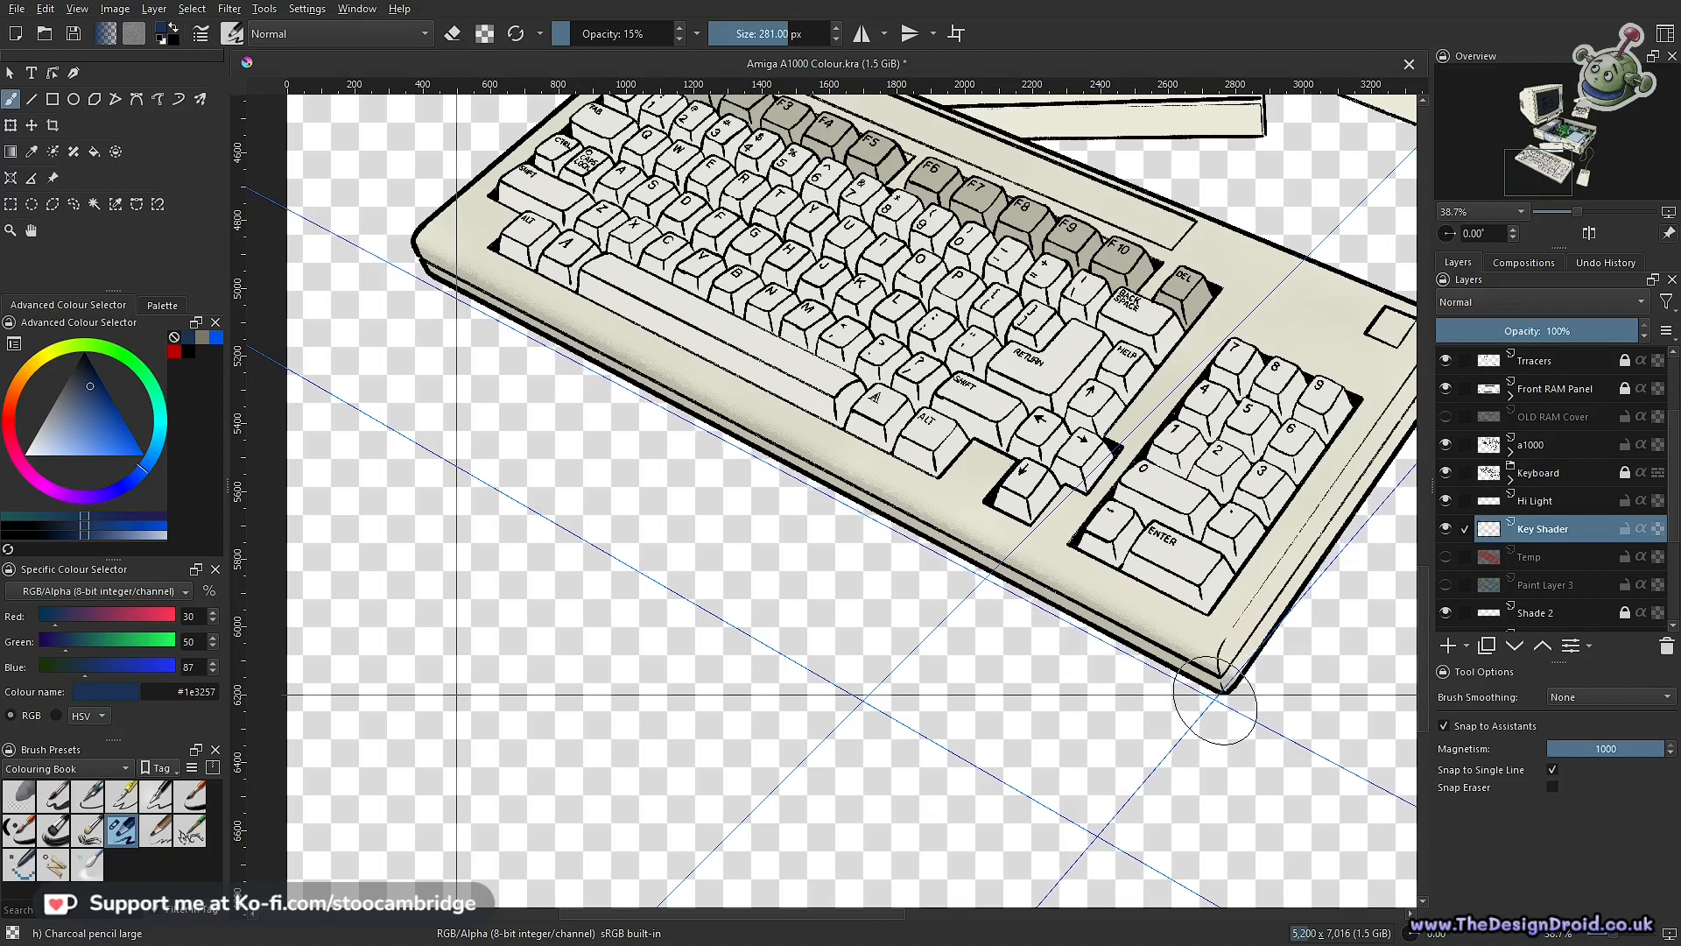
{"action": "left_click_drag", "start_coordinate": [1210, 704], "coordinate": [567, 357]}
{"action": "scroll", "coordinate": [680, 671], "scroll_direction": "down", "scroll_amount": 4}
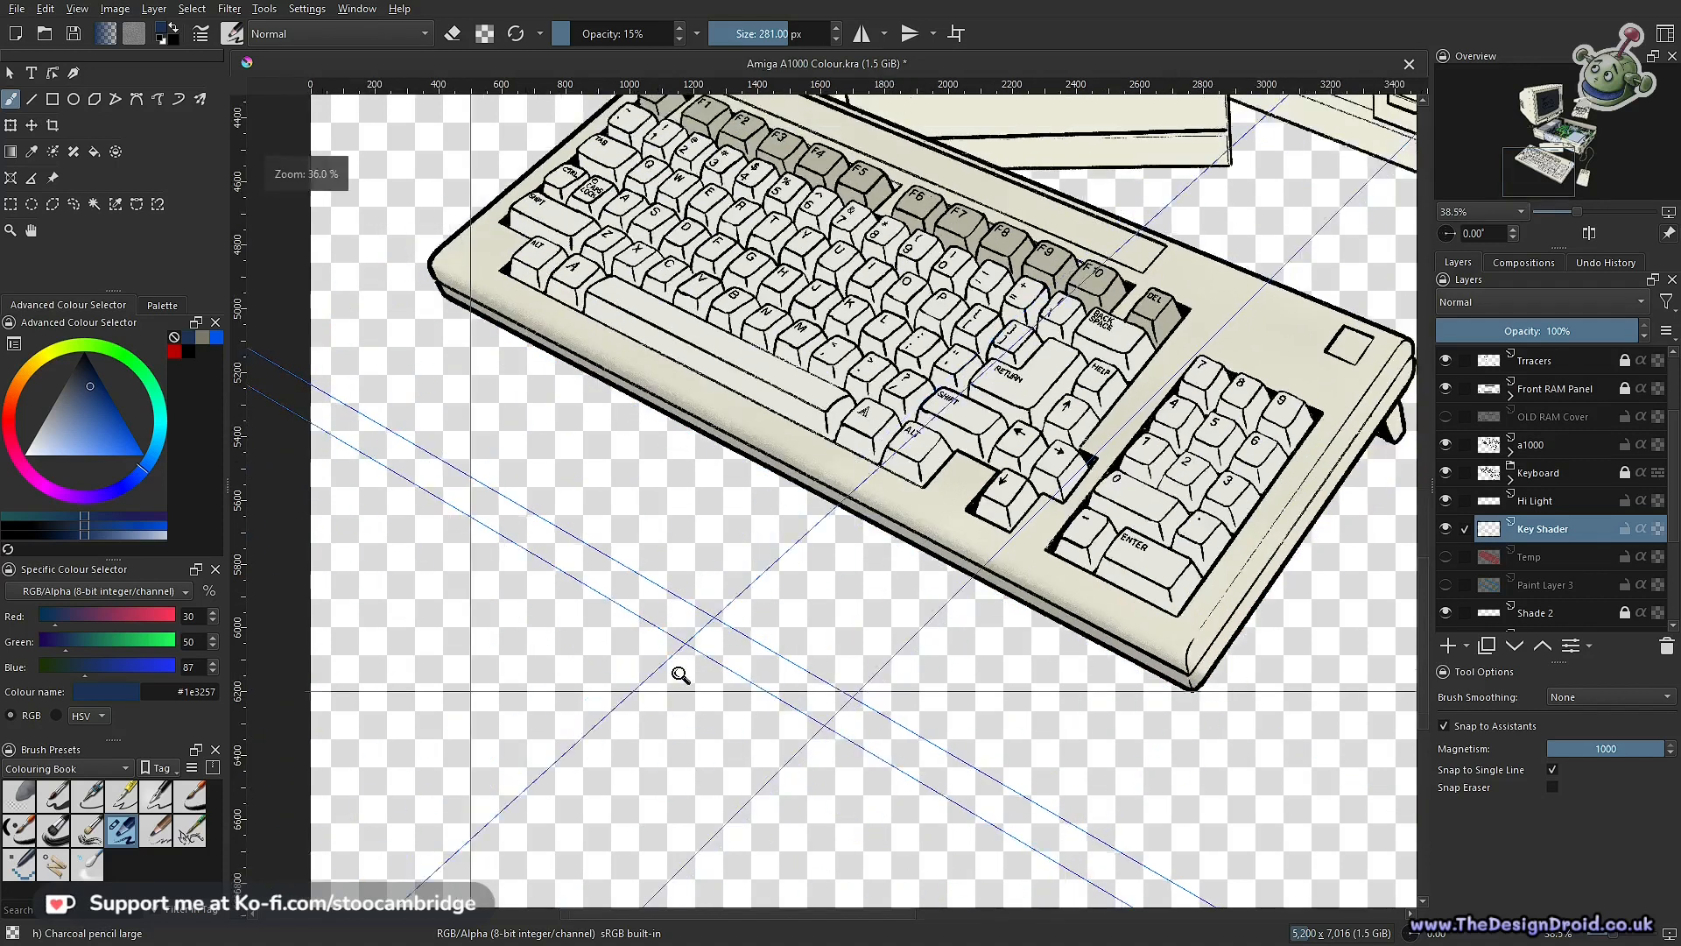
{"action": "left_click_drag", "start_coordinate": [853, 701], "coordinate": [828, 627]}
{"action": "scroll", "coordinate": [829, 625], "scroll_direction": "up", "scroll_amount": 2}
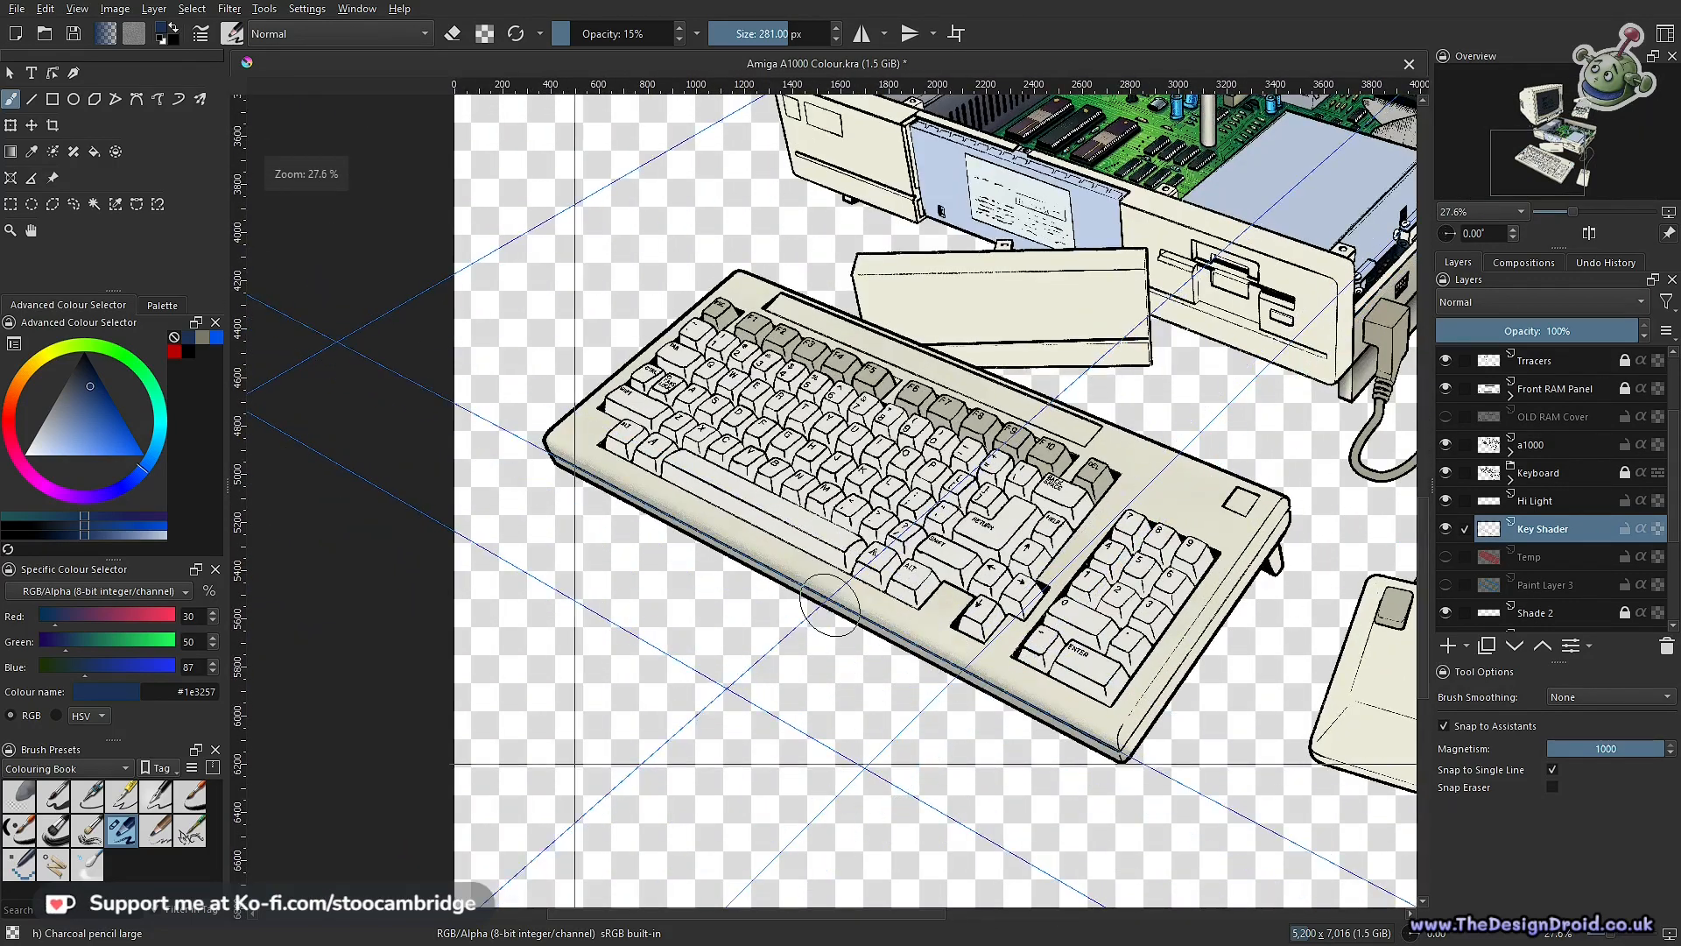
{"action": "mouse_move", "coordinate": [631, 486]}
{"action": "left_mouse_down"}
{"action": "mouse_move", "coordinate": [594, 413]}
{"action": "mouse_move", "coordinate": [550, 436]}
{"action": "left_mouse_up"}
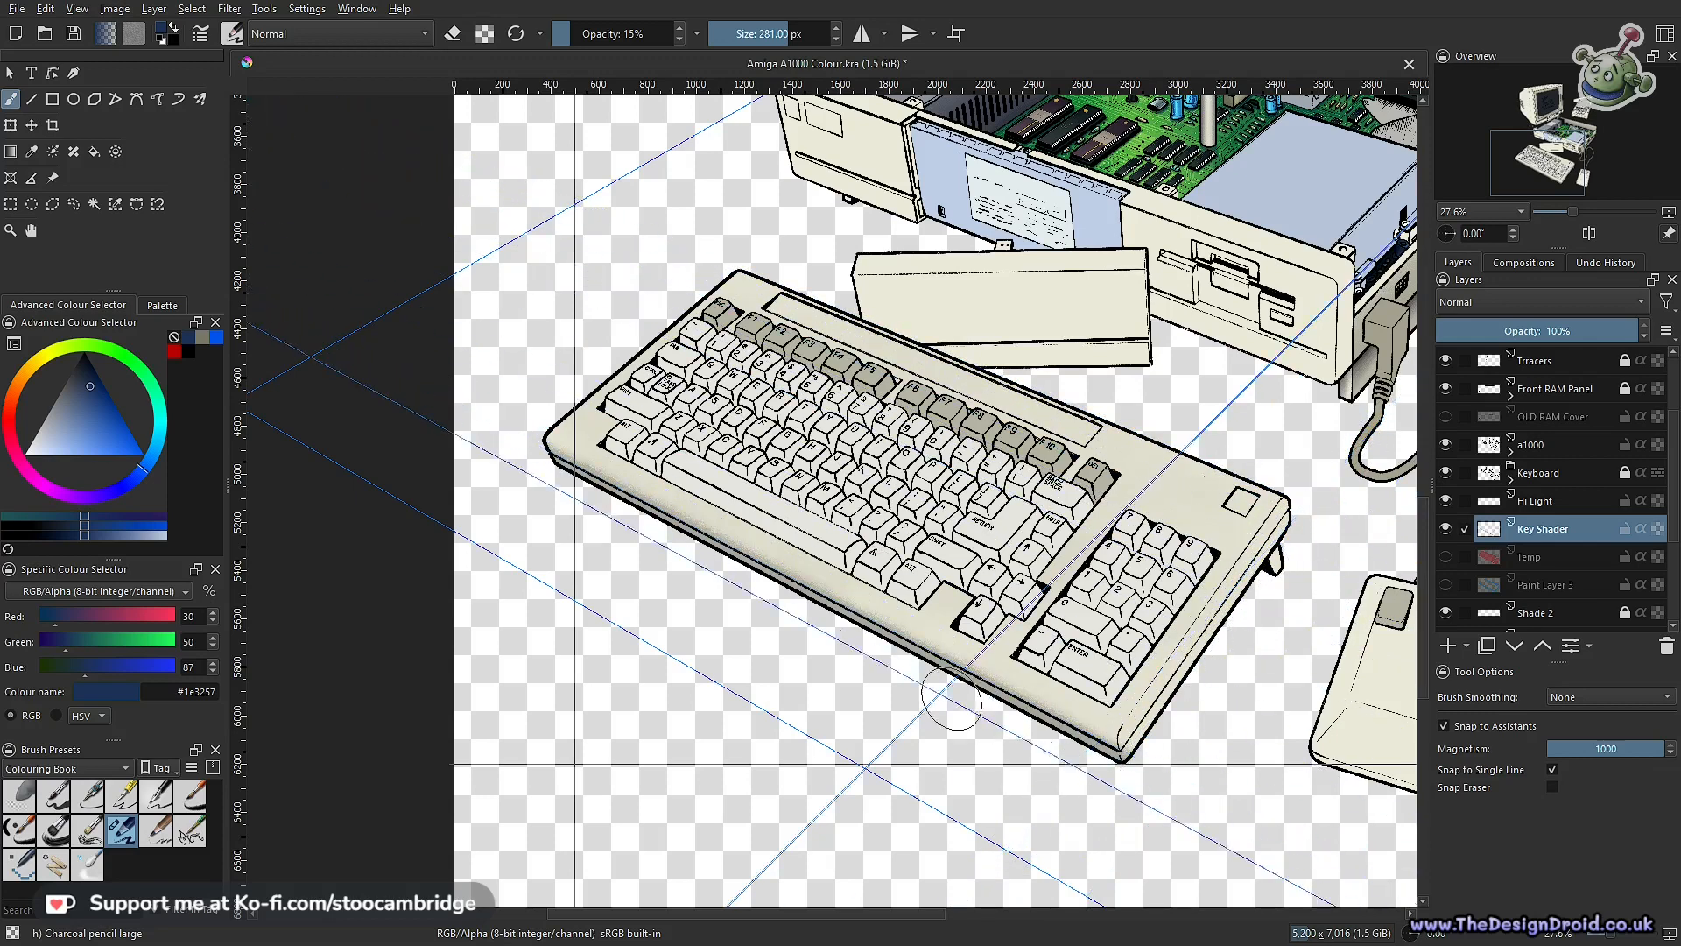
Switch the paint colour to dark olive brown #665d3b and stroke it along the keyboard's front edge
{"action": "scroll", "coordinate": [613, 499], "scroll_direction": "up", "scroll_amount": 5}
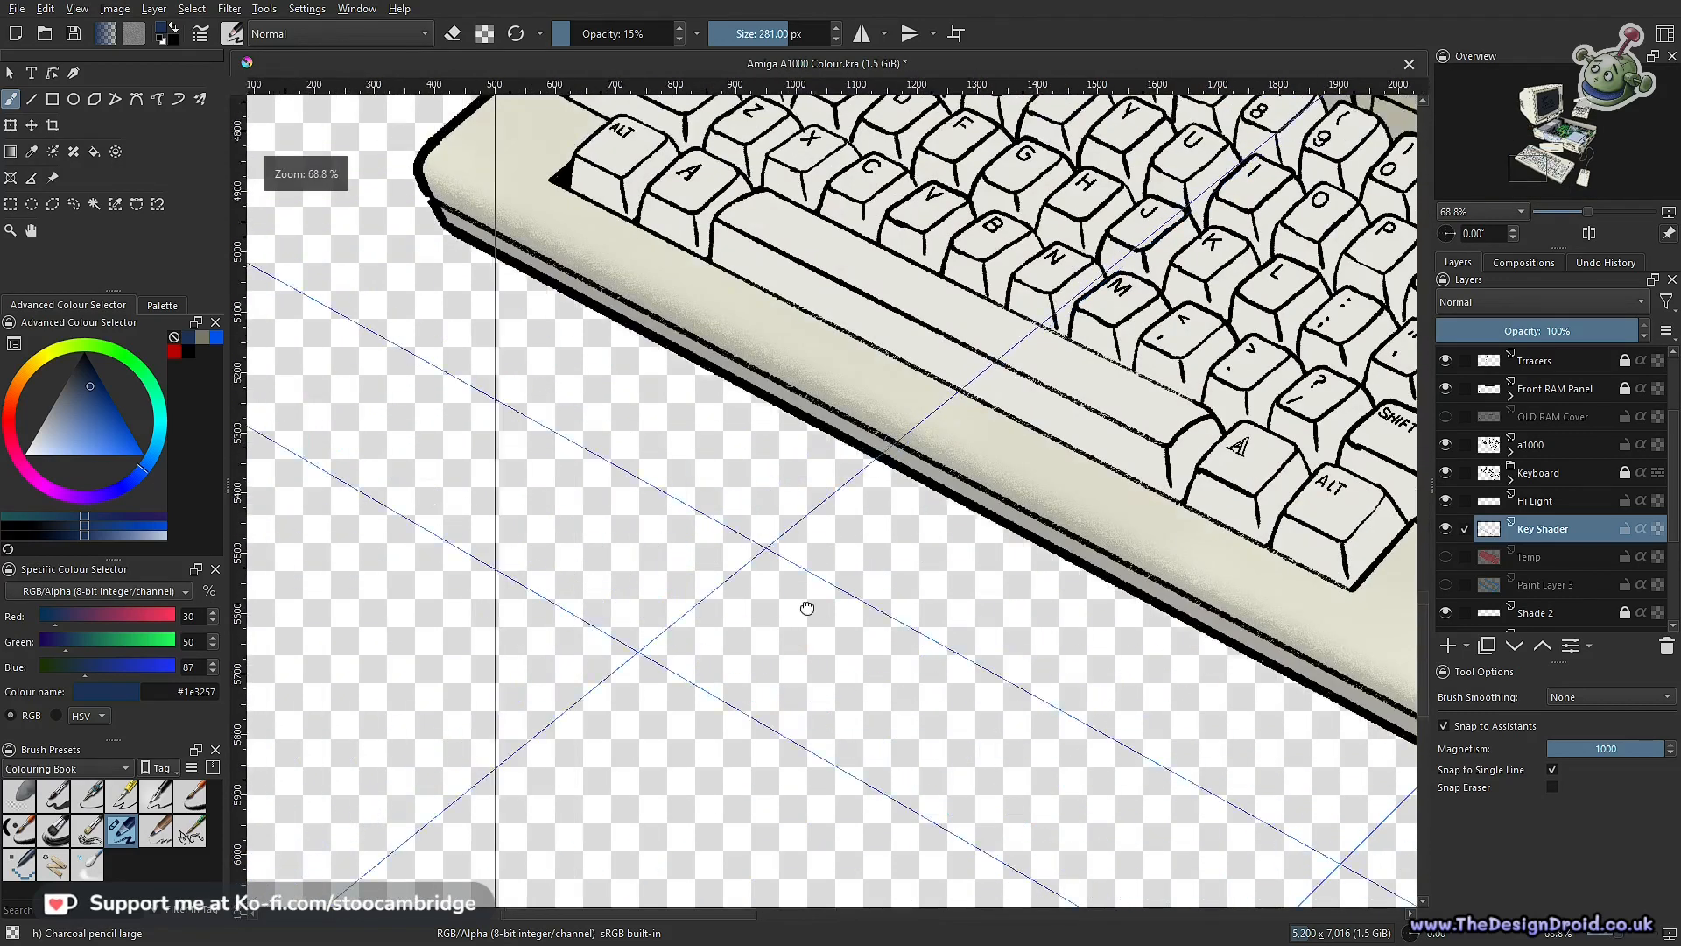
{"action": "scroll", "coordinate": [529, 482], "scroll_direction": "down", "scroll_amount": 3}
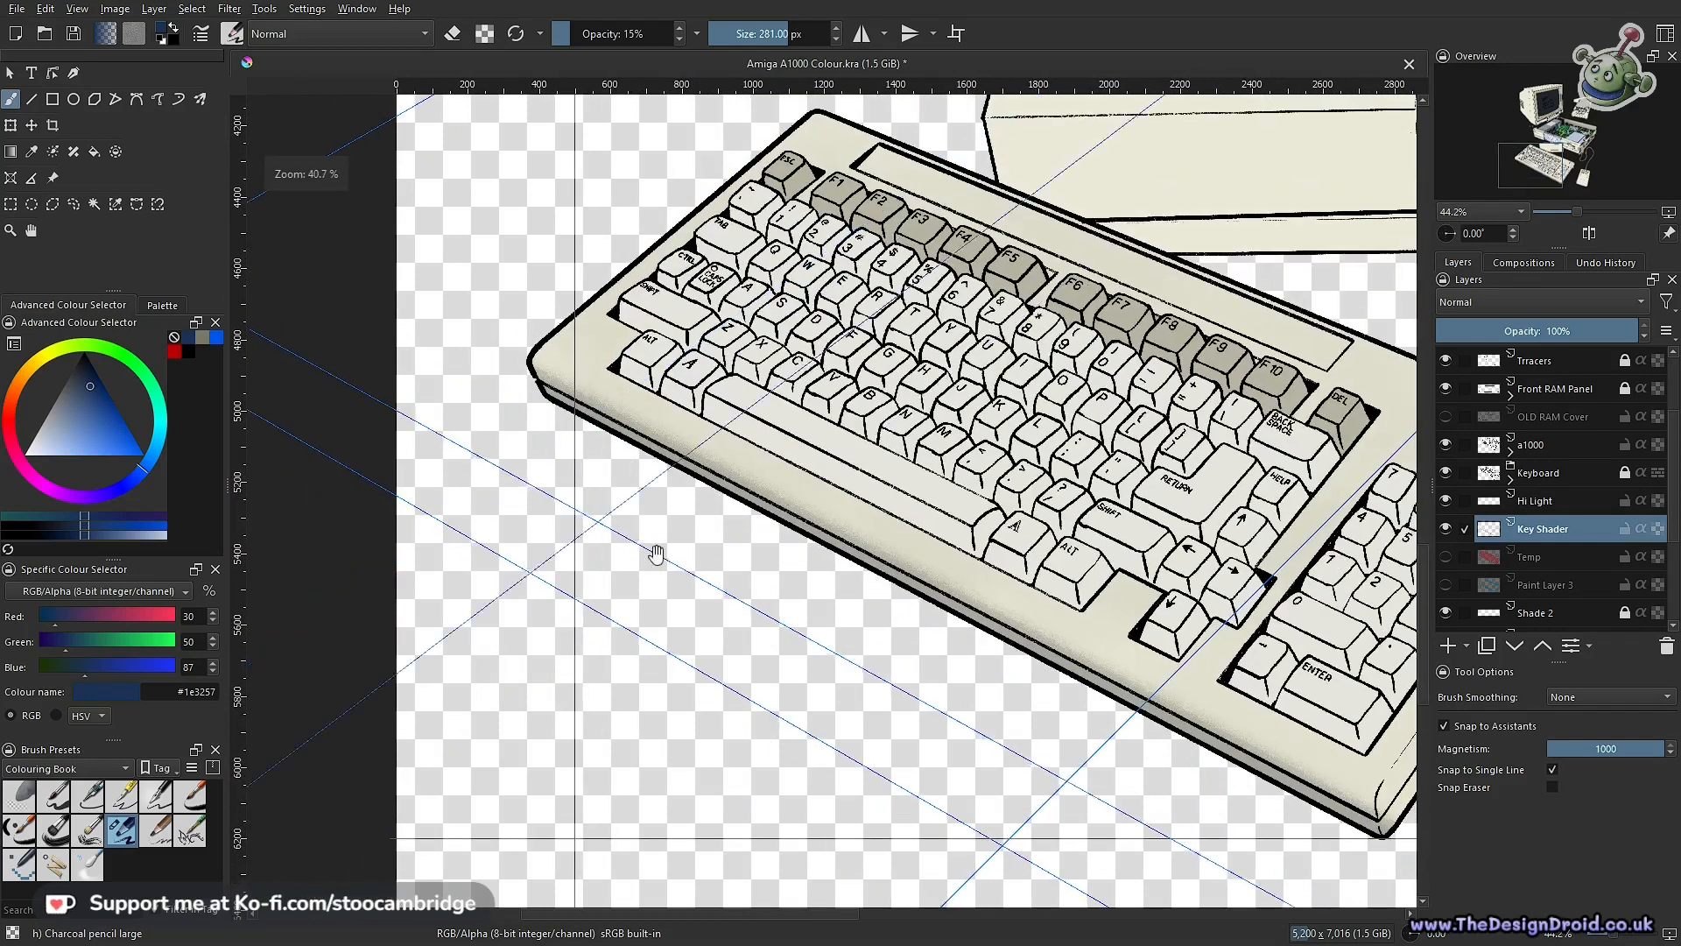
{"action": "left_click_drag", "start_coordinate": [955, 744], "coordinate": [811, 579]}
{"action": "scroll", "coordinate": [1136, 694], "scroll_direction": "down", "scroll_amount": 1}
{"action": "scroll", "coordinate": [1155, 687], "scroll_direction": "up", "scroll_amount": 3}
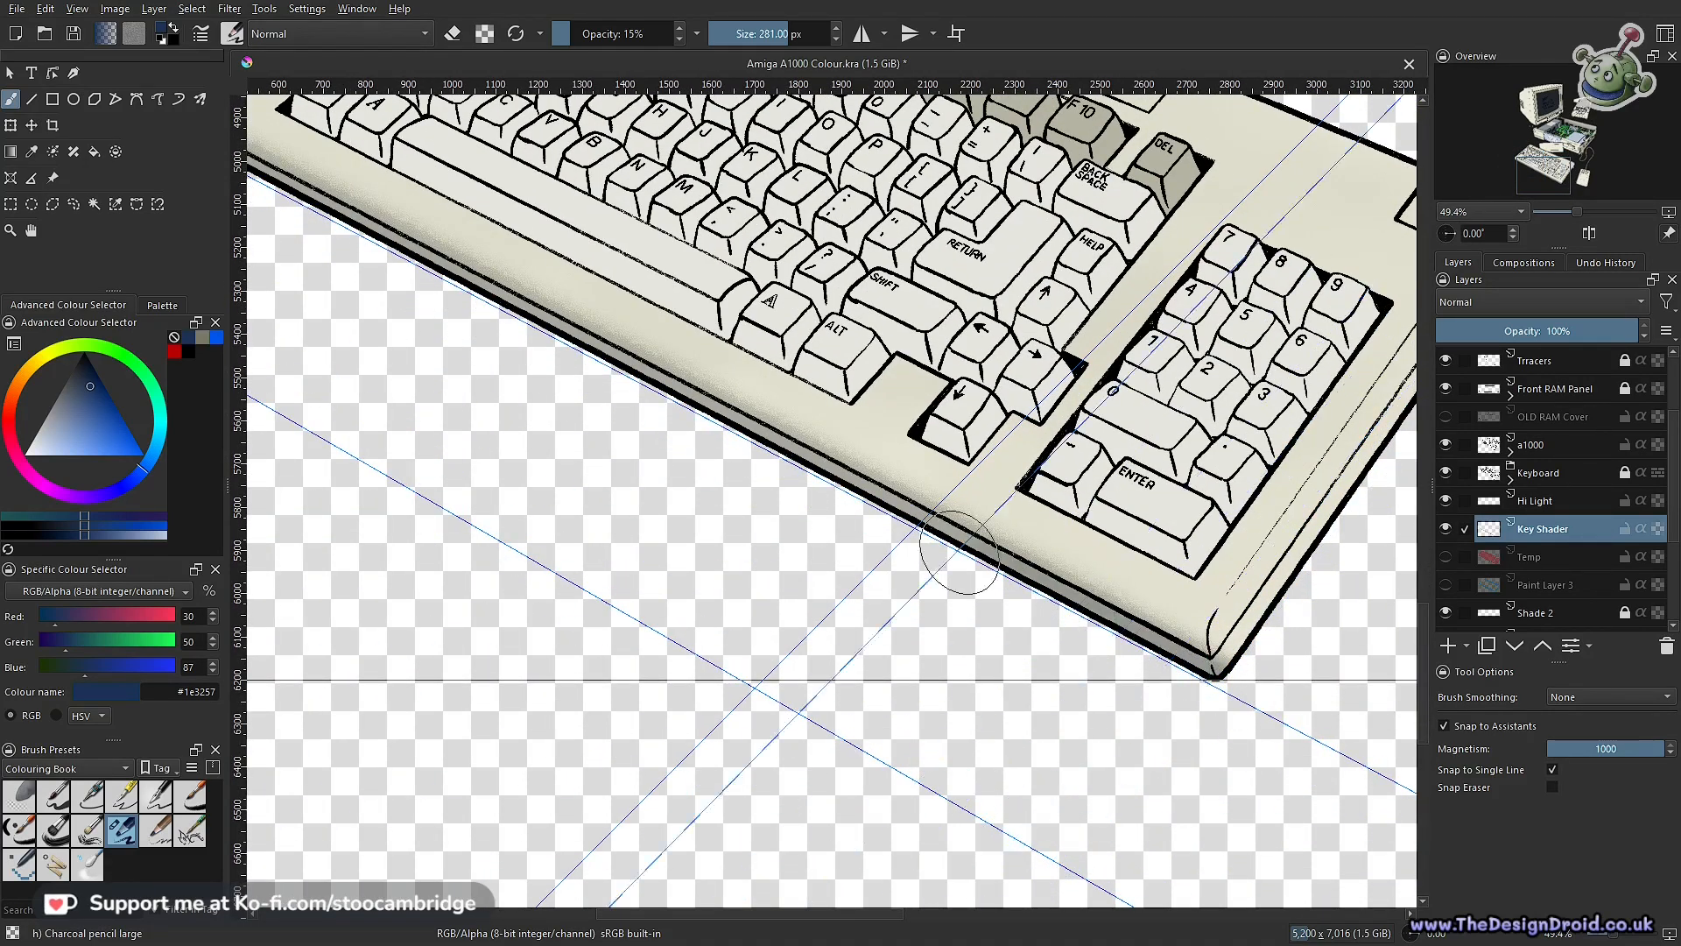
{"action": "left_click", "coordinate": [202, 341]}
{"action": "left_click", "coordinate": [73, 394]}
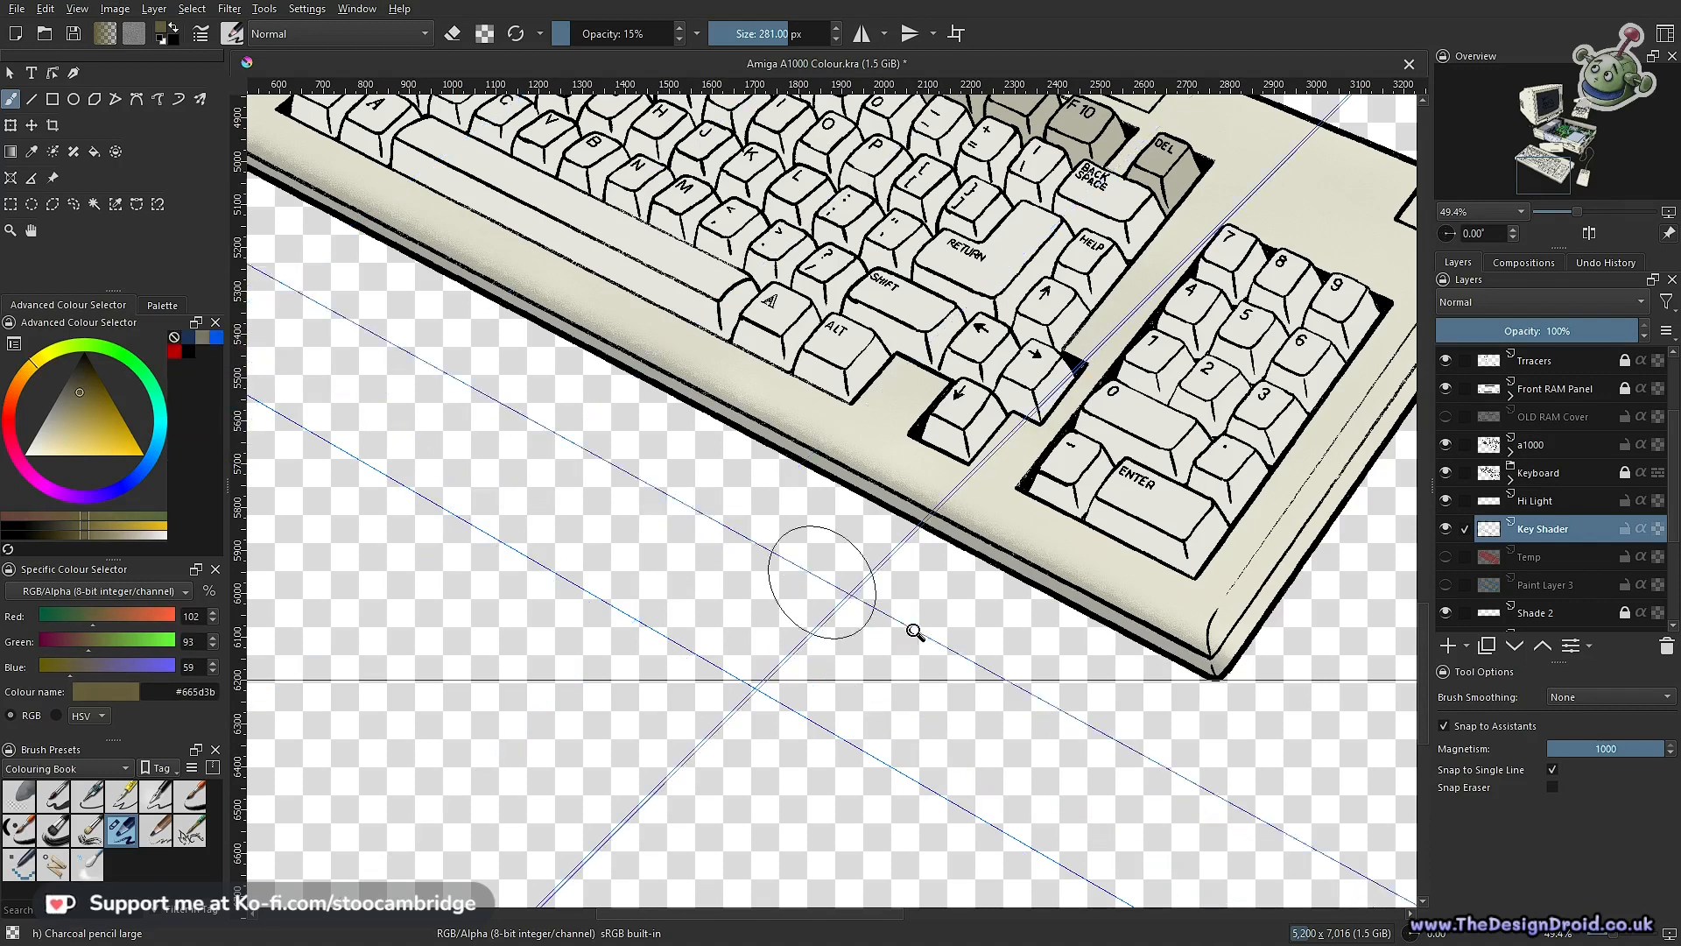
{"action": "scroll", "coordinate": [1007, 676], "scroll_direction": "down", "scroll_amount": 1}
{"action": "left_click_drag", "start_coordinate": [1005, 683], "coordinate": [1131, 758]}
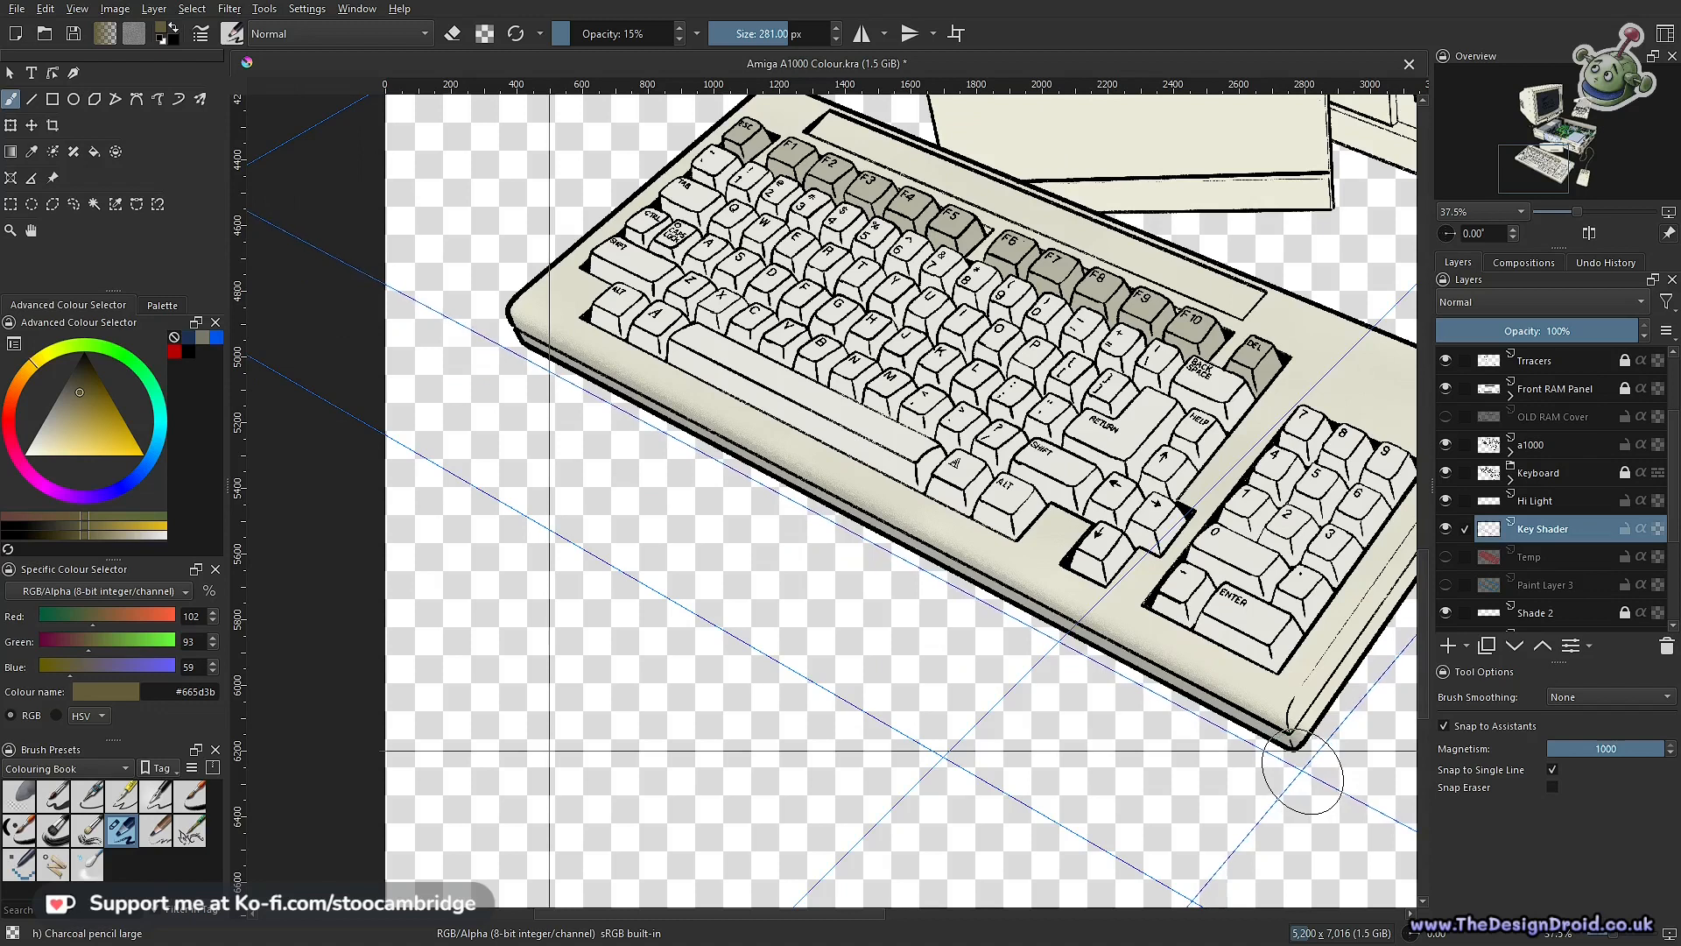
{"action": "left_click_drag", "start_coordinate": [1276, 757], "coordinate": [984, 602]}
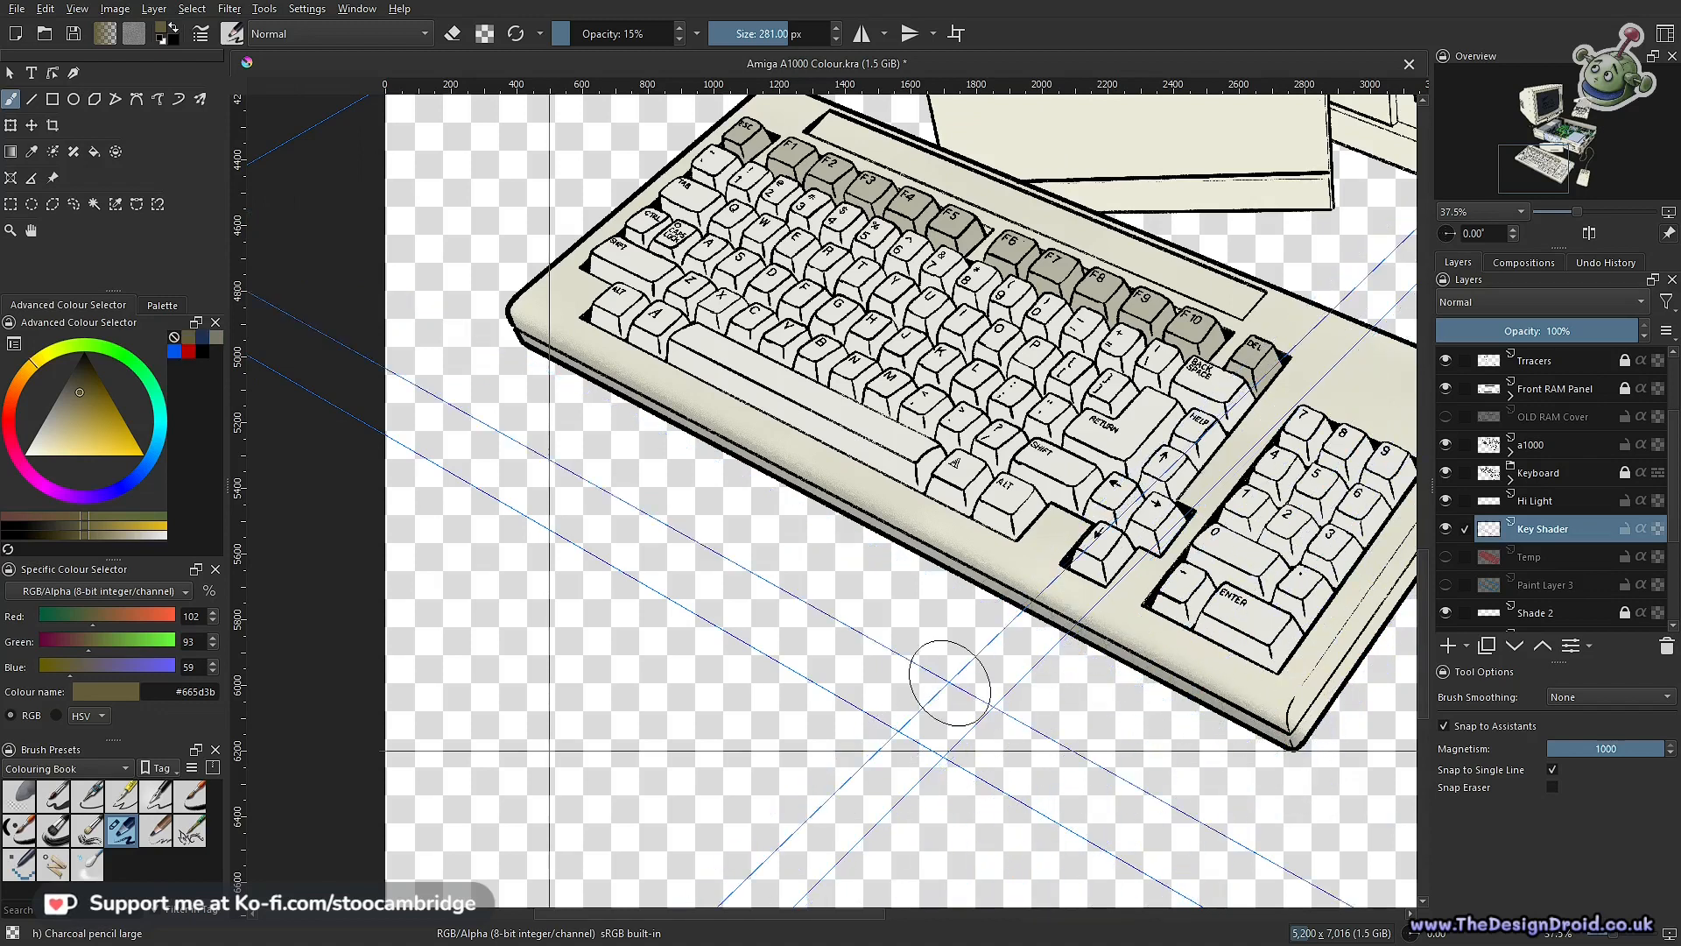
Reduce the brush to 215 px and build up the brown shading along the full front edge with repeated guided strokes
{"action": "left_click_drag", "start_coordinate": [1281, 760], "coordinate": [1226, 760], "text": "shift"}
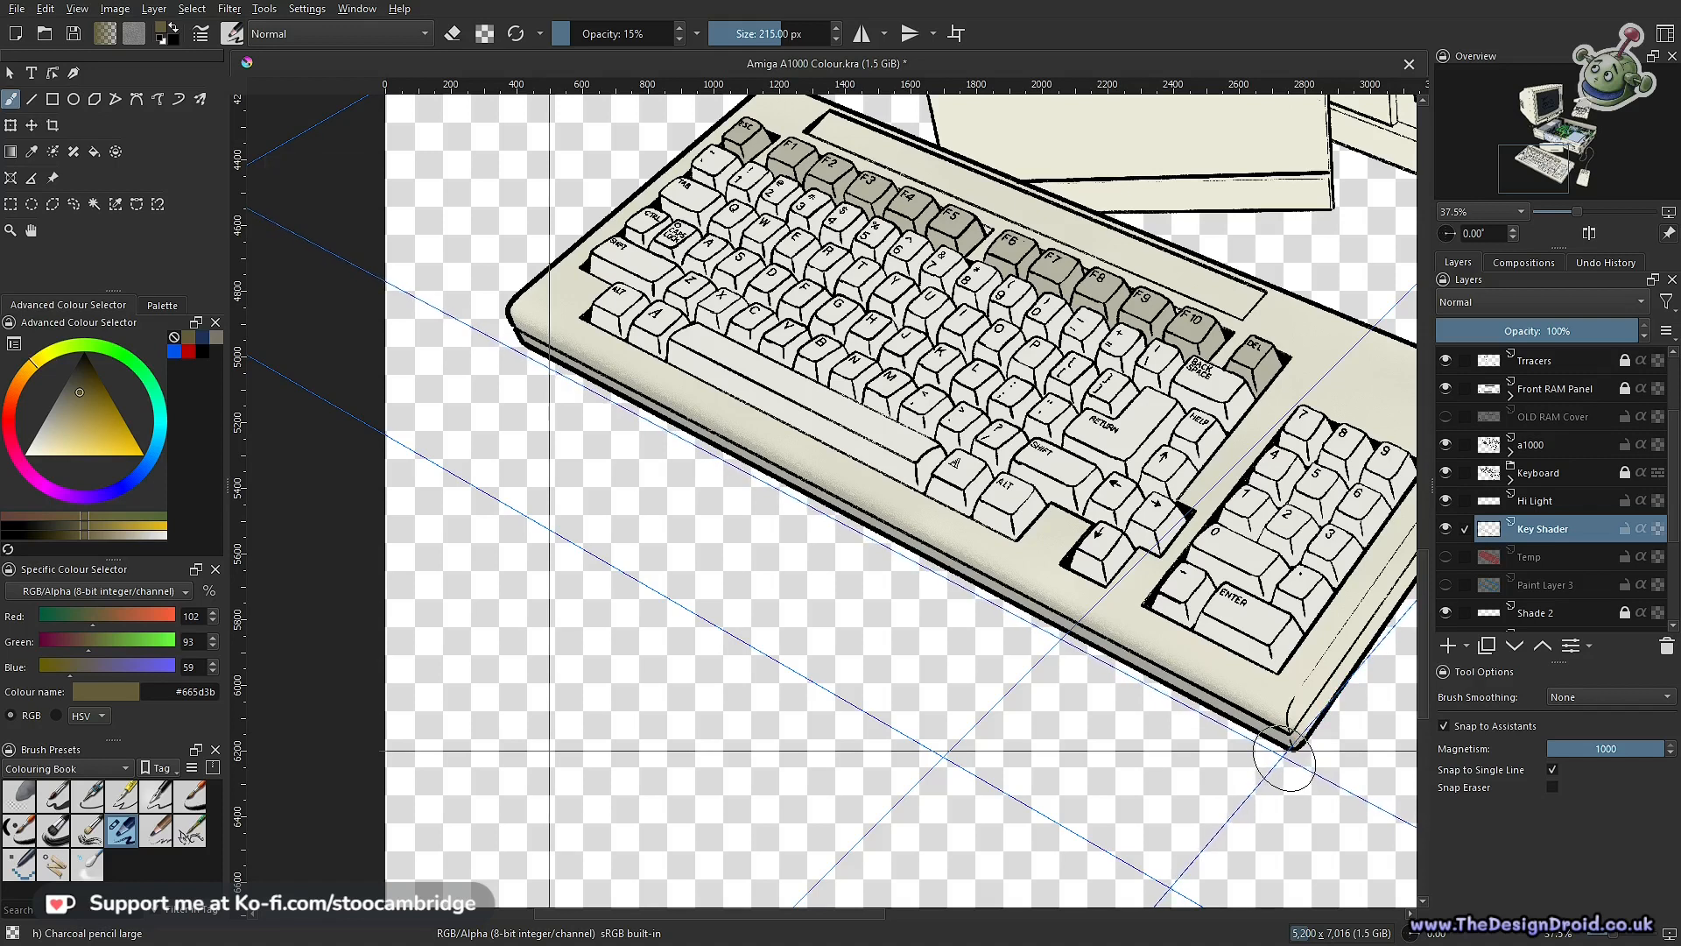
{"action": "left_click_drag", "start_coordinate": [1288, 758], "coordinate": [496, 339]}
{"action": "left_click_drag", "start_coordinate": [1132, 682], "coordinate": [595, 398]}
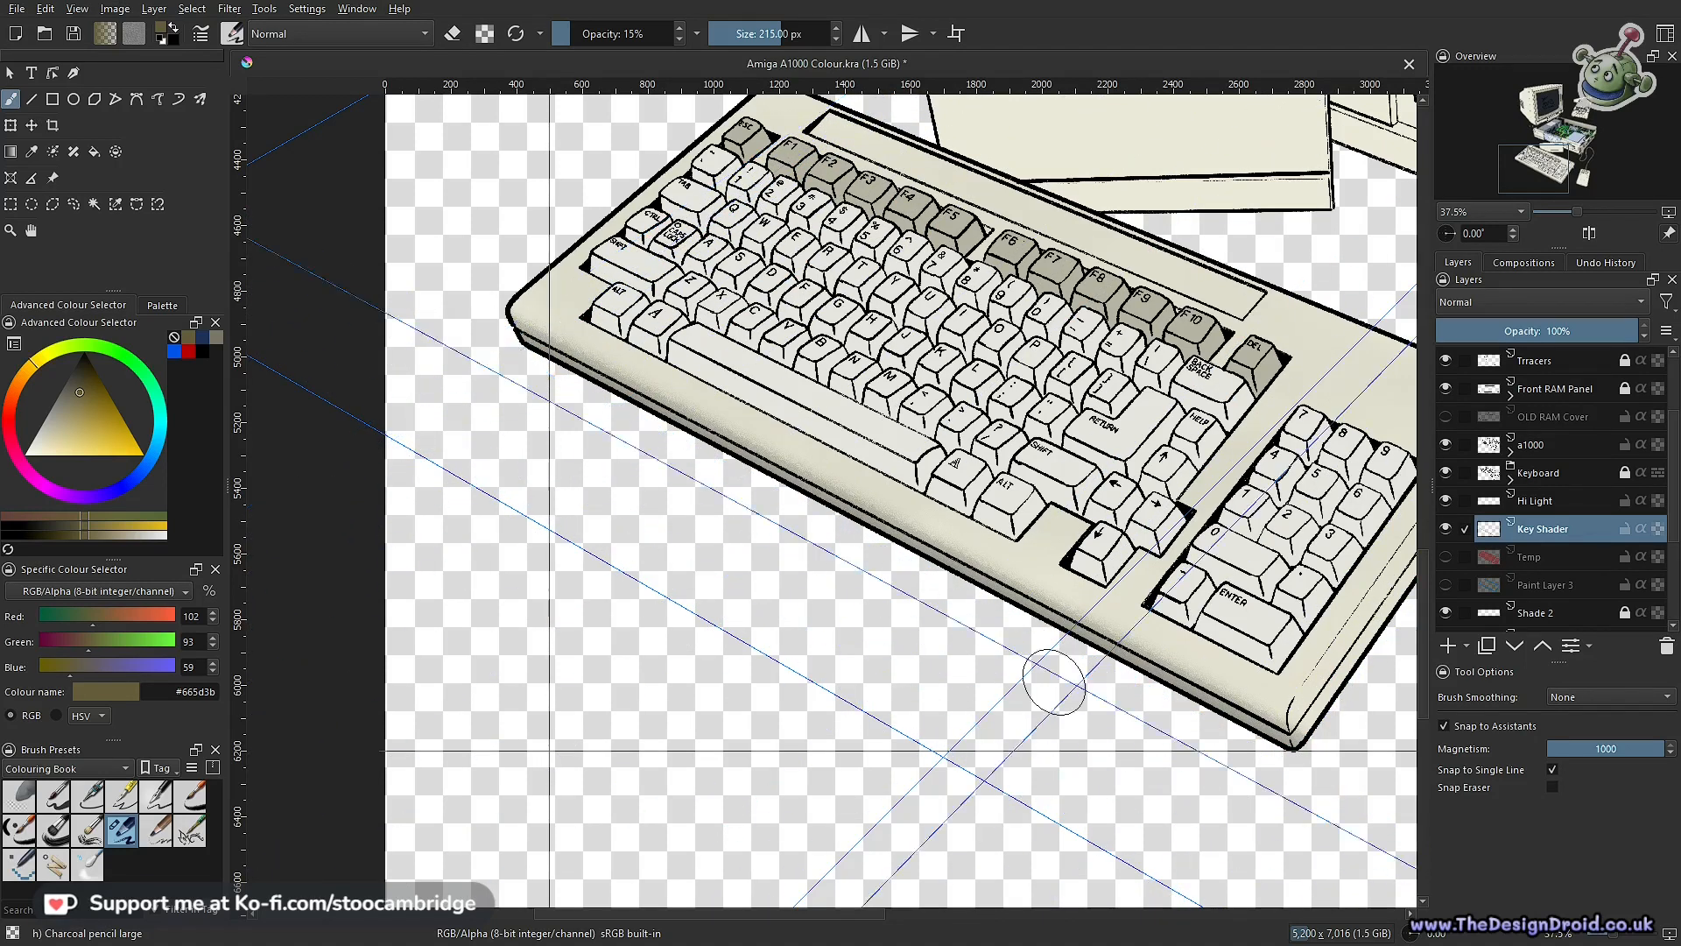
{"action": "mouse_move", "coordinate": [1285, 746]}
{"action": "left_mouse_down"}
{"action": "mouse_move", "coordinate": [1077, 674]}
{"action": "mouse_move", "coordinate": [770, 482]}
{"action": "mouse_move", "coordinate": [526, 358]}
{"action": "left_mouse_up"}
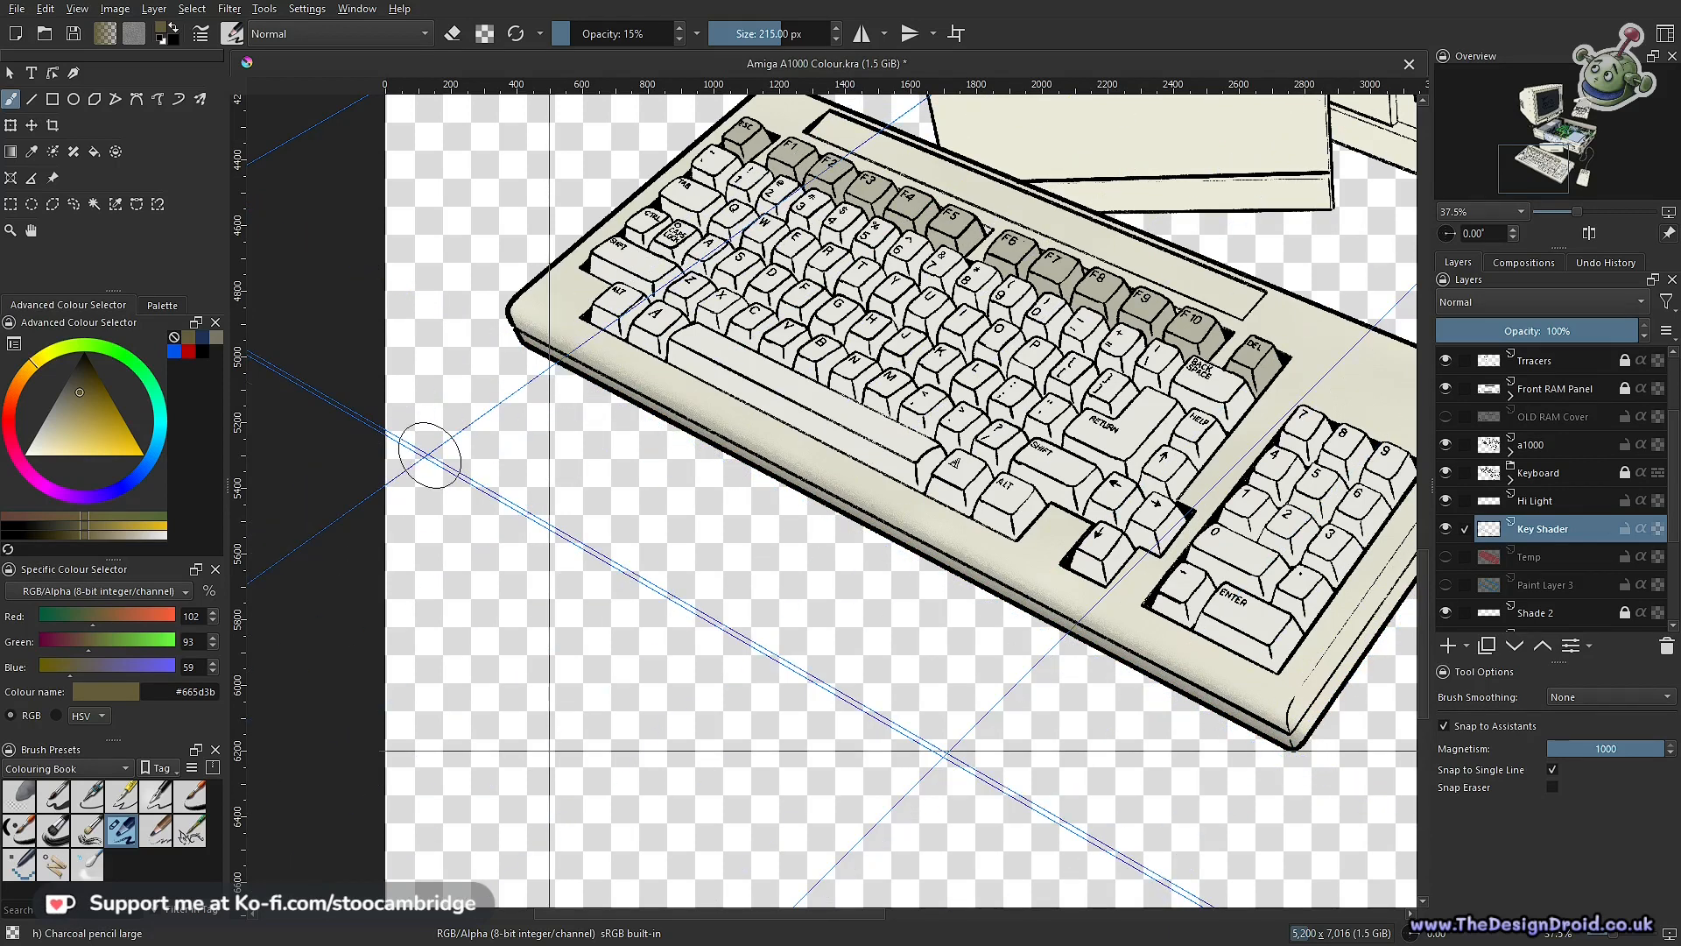
{"action": "left_click_drag", "start_coordinate": [942, 699], "coordinate": [901, 776]}
{"action": "left_click_drag", "start_coordinate": [1144, 760], "coordinate": [1012, 748]}
{"action": "left_click_drag", "start_coordinate": [803, 730], "coordinate": [808, 762]}
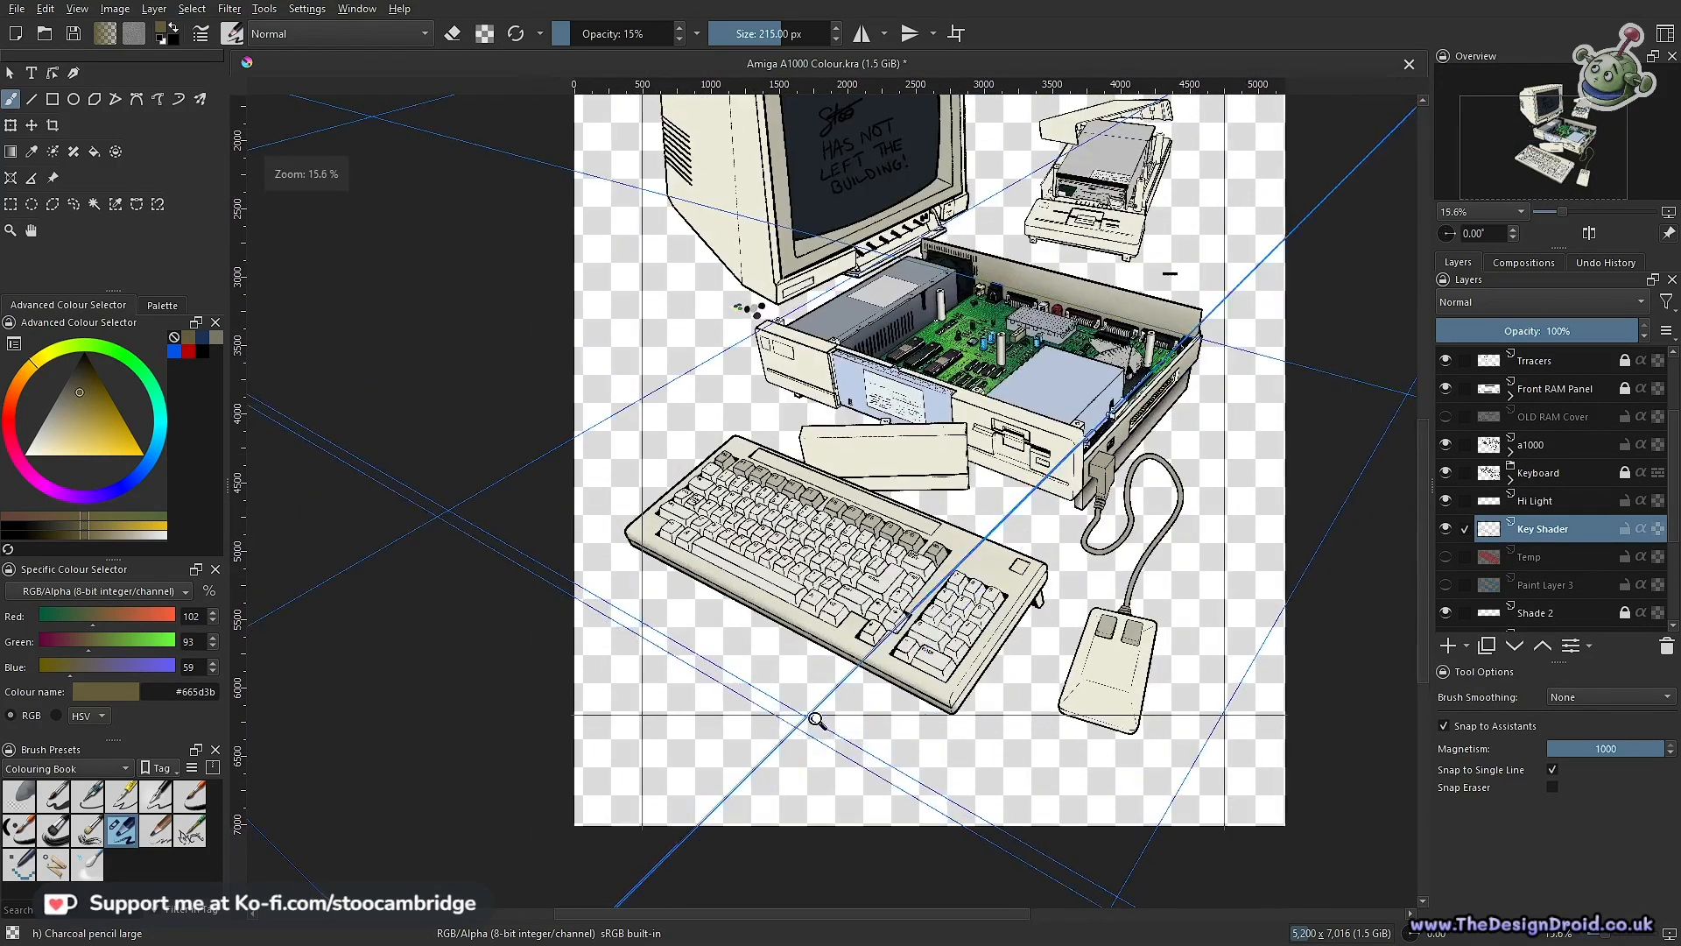
Outline the keyboard's narrow side face beside the numeric keypad, including the rear foot, with the polygonal selection tool
{"action": "mouse_move", "coordinate": [916, 732]}
{"action": "left_mouse_down"}
{"action": "mouse_move", "coordinate": [929, 669]}
{"action": "mouse_move", "coordinate": [1095, 672]}
{"action": "mouse_move", "coordinate": [995, 668]}
{"action": "mouse_move", "coordinate": [889, 608]}
{"action": "left_mouse_up"}
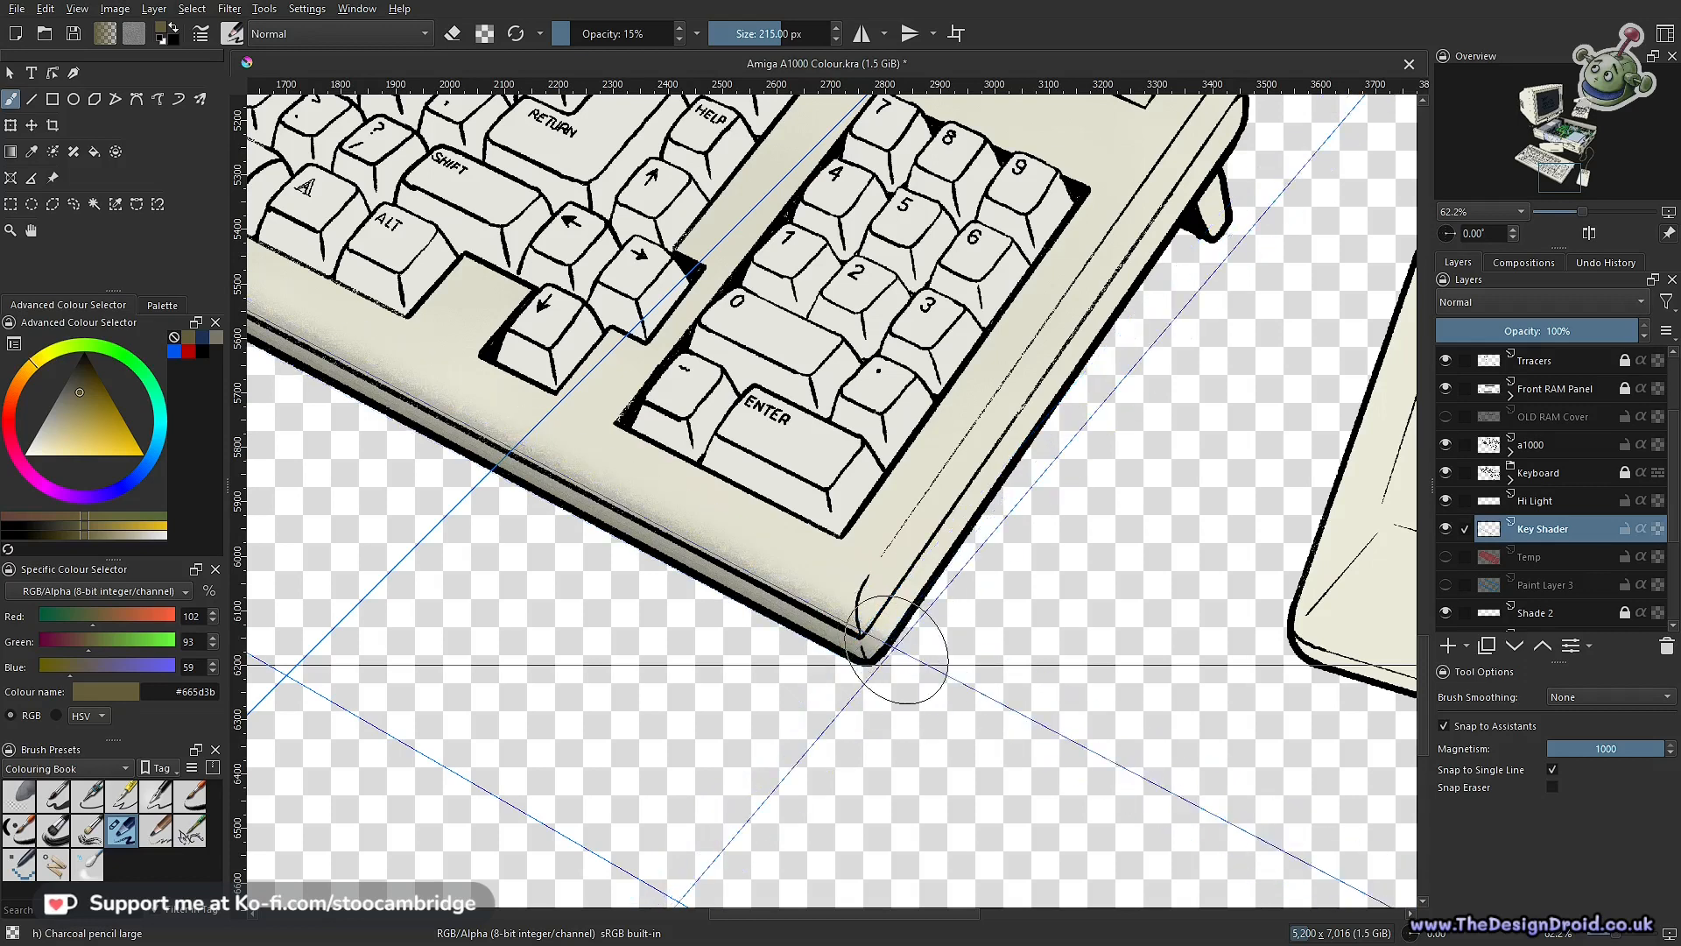
{"action": "mouse_move", "coordinate": [1047, 496]}
{"action": "left_mouse_down"}
{"action": "mouse_move", "coordinate": [998, 604]}
{"action": "mouse_move", "coordinate": [983, 590]}
{"action": "mouse_move", "coordinate": [1016, 577]}
{"action": "left_mouse_up"}
{"action": "key", "text": "l"}
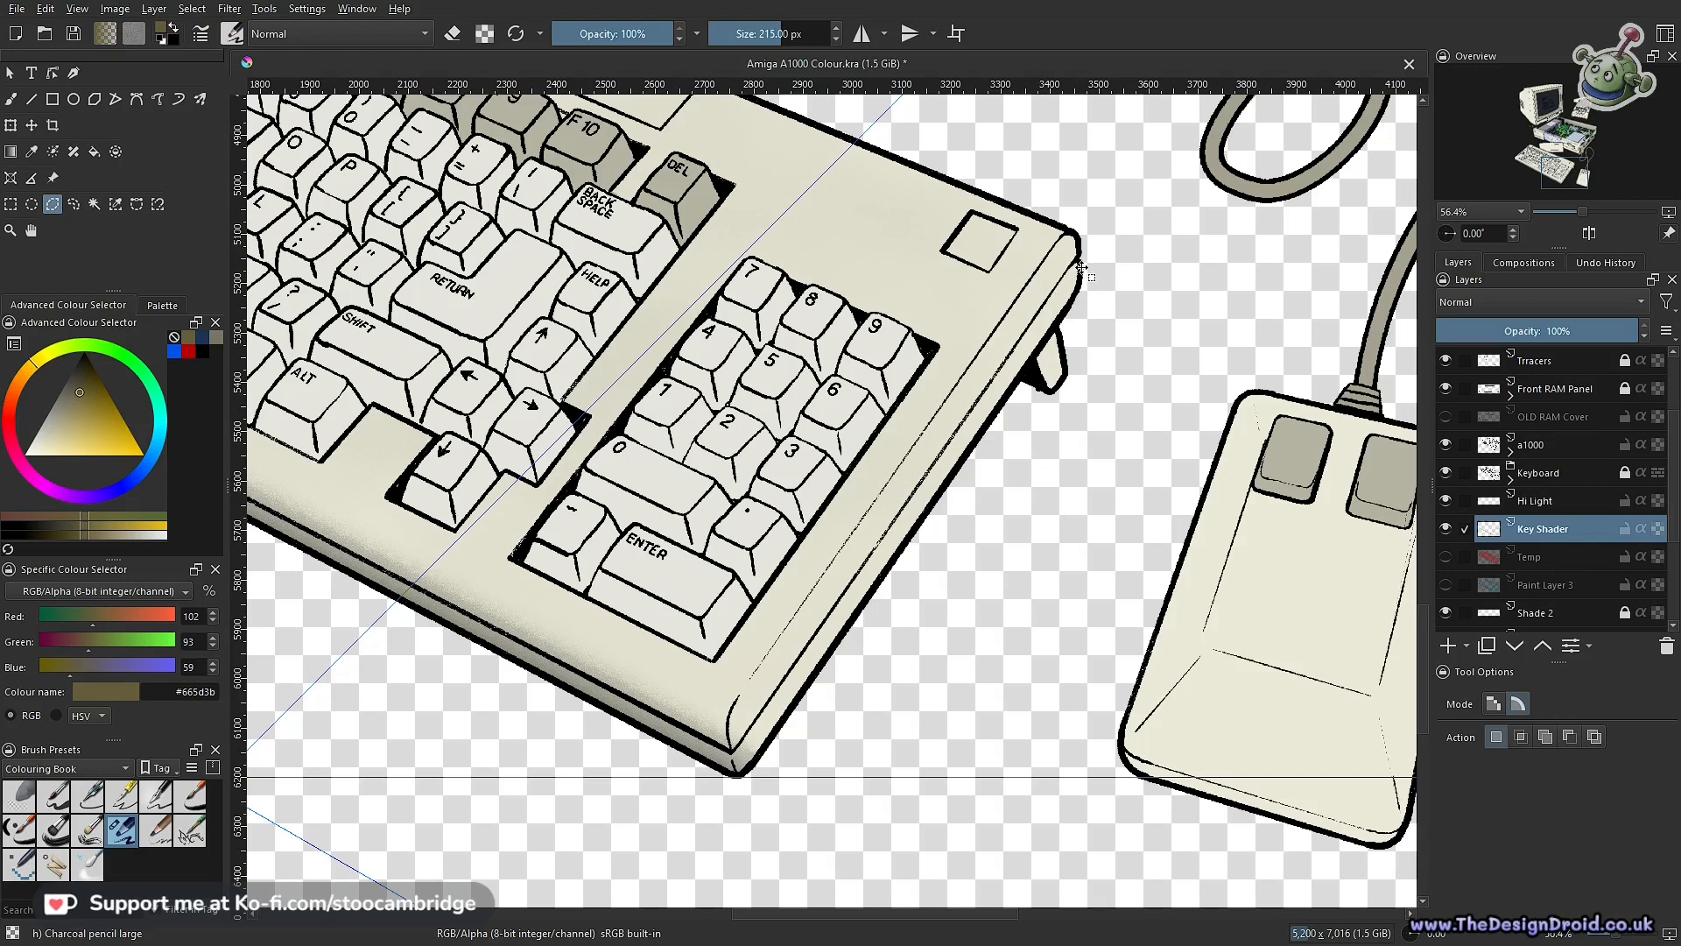
{"action": "scroll", "coordinate": [885, 617], "scroll_direction": "up", "scroll_amount": 3}
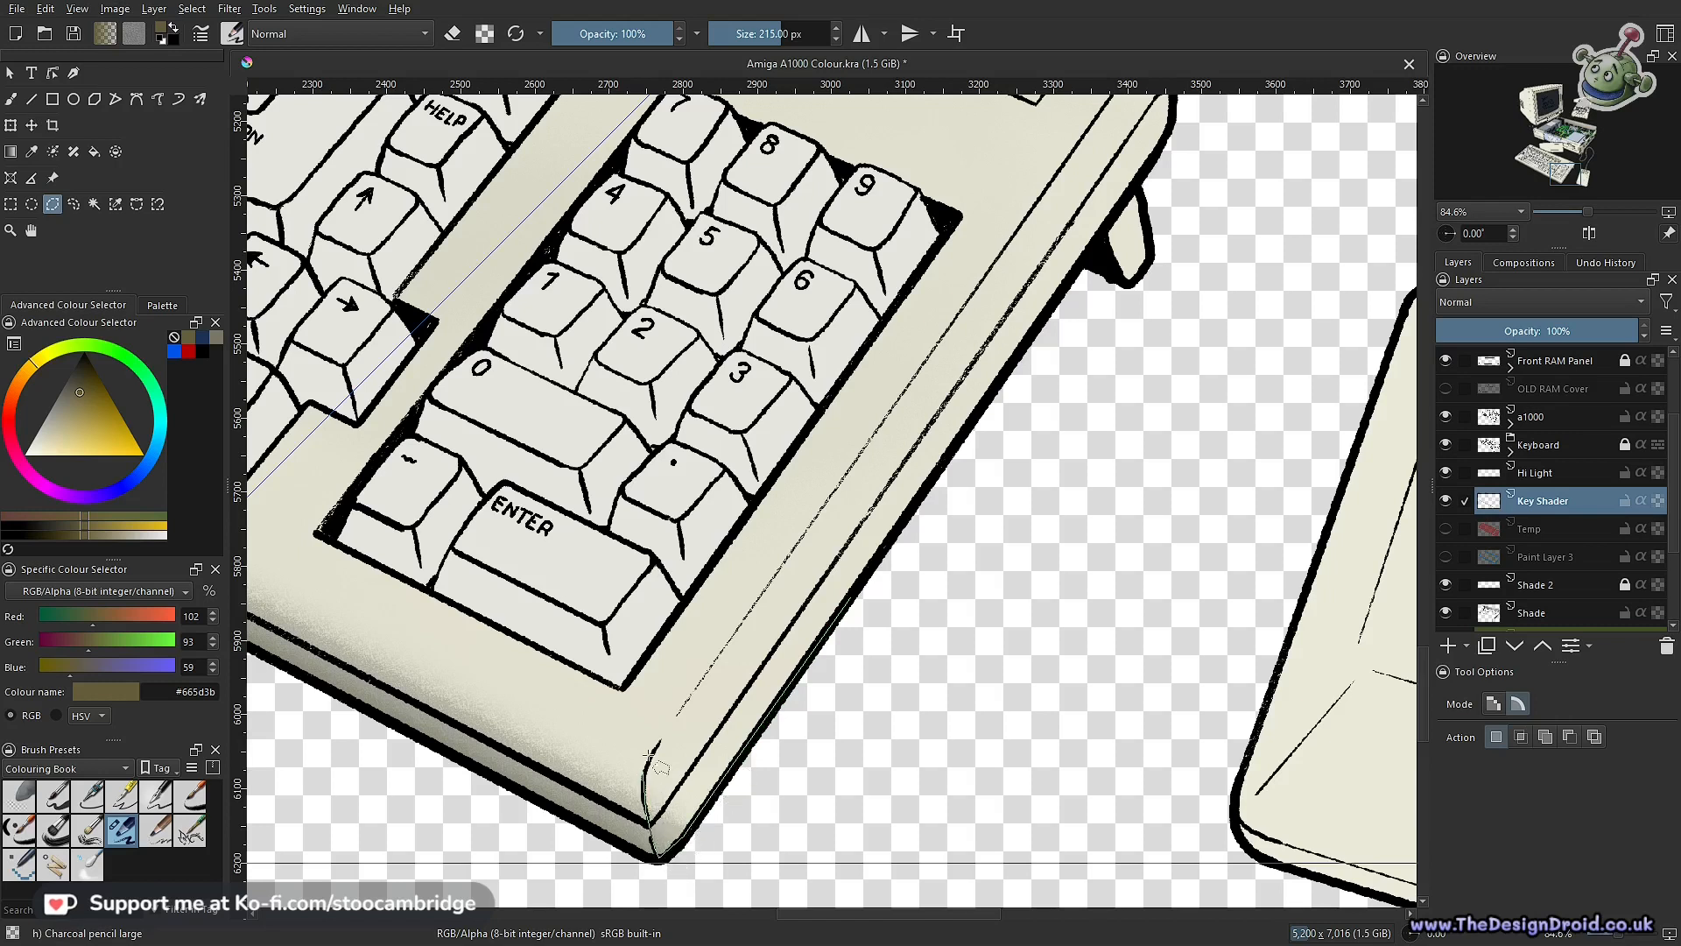
{"action": "left_click_drag", "start_coordinate": [935, 374], "coordinate": [796, 716]}
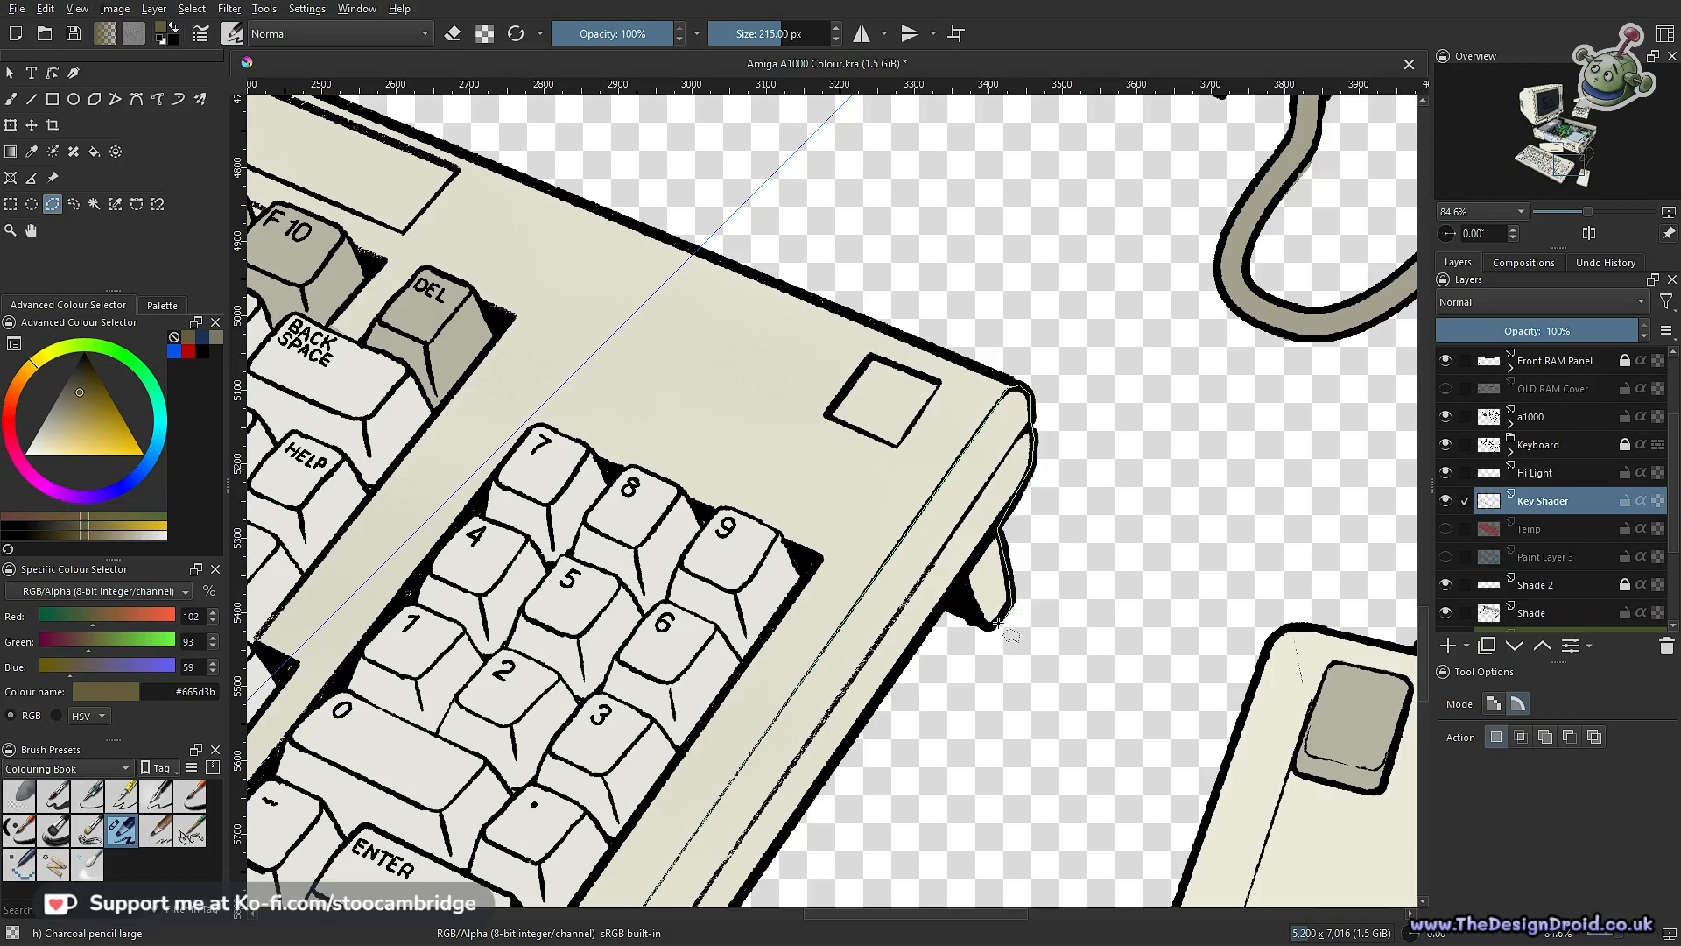
{"action": "left_click_drag", "start_coordinate": [920, 630], "coordinate": [1089, 355]}
{"action": "left_click", "coordinate": [879, 659]}
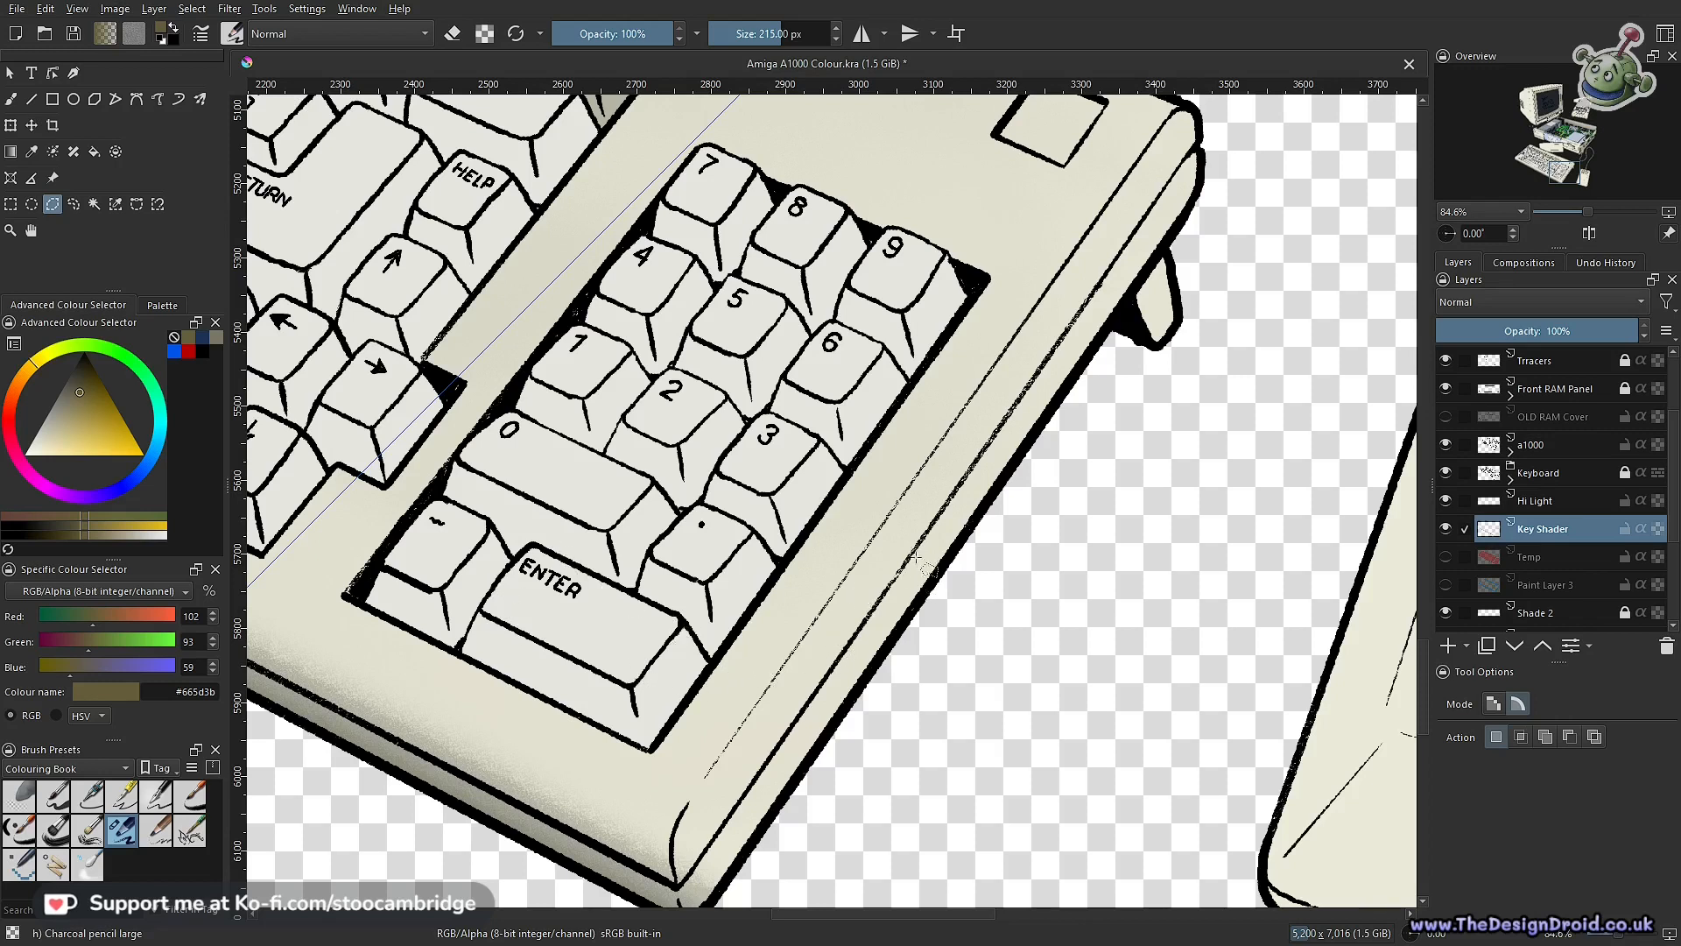
{"action": "left_click_drag", "start_coordinate": [958, 488], "coordinate": [918, 568]}
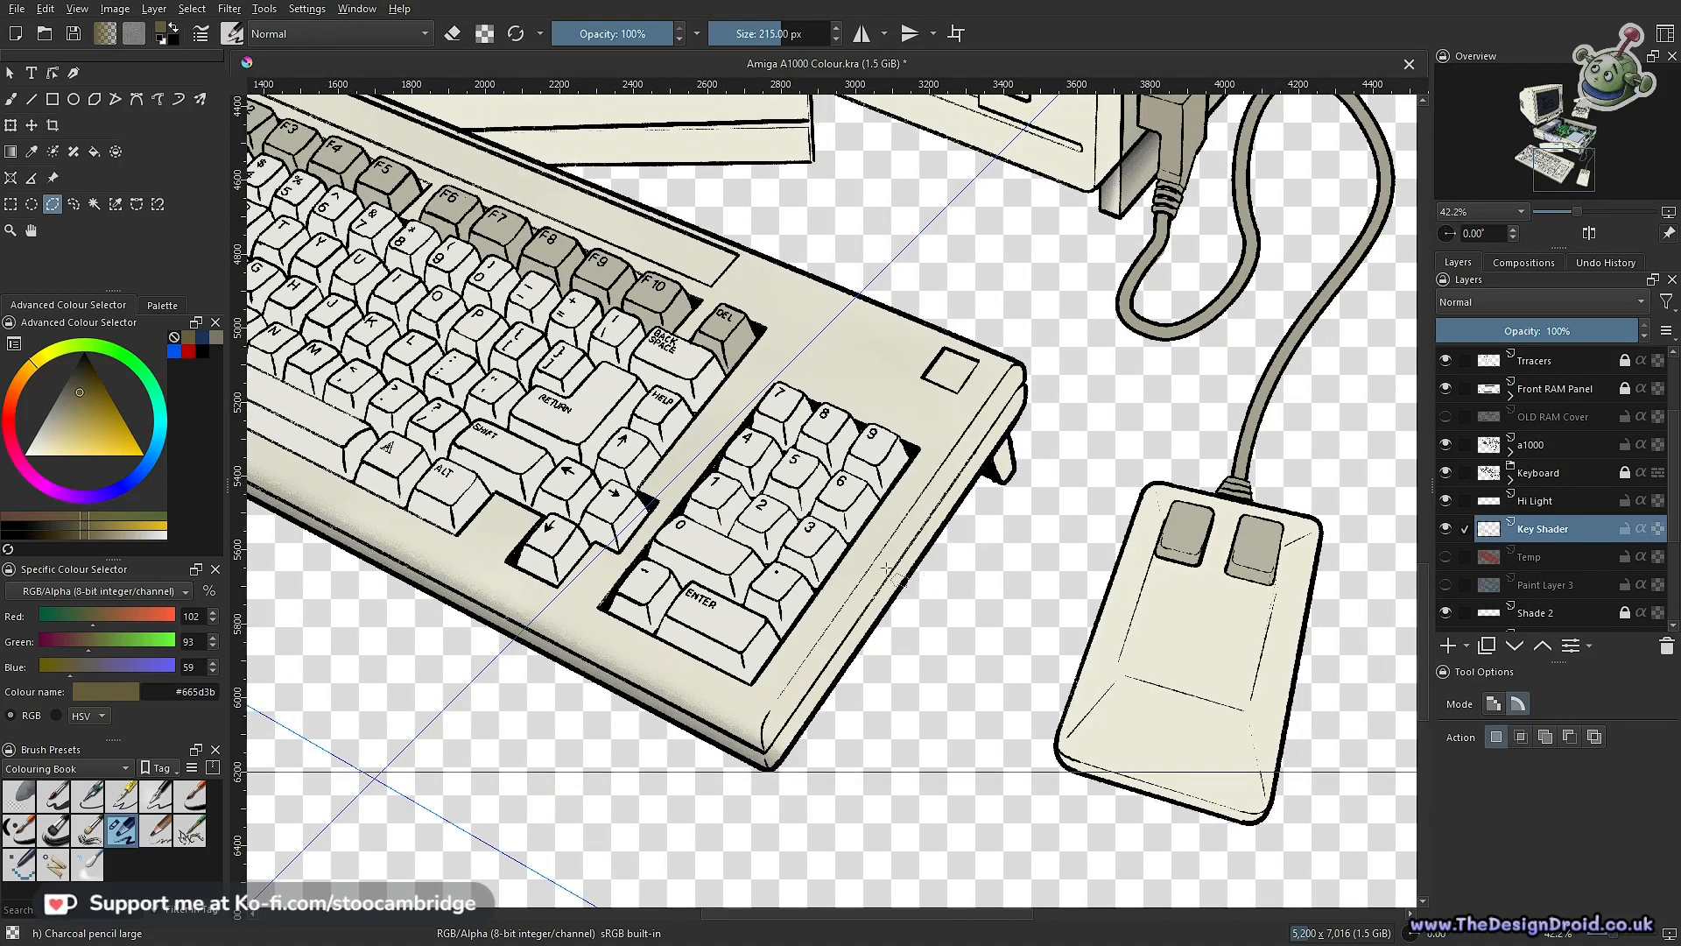
Return to the brush in erase mode at 15% opacity and soften the shading on the side face beside the numeric keypad
{"action": "key", "text": "b"}
{"action": "key", "text": "e"}
{"action": "scroll", "coordinate": [797, 718], "scroll_direction": "up", "scroll_amount": 2}
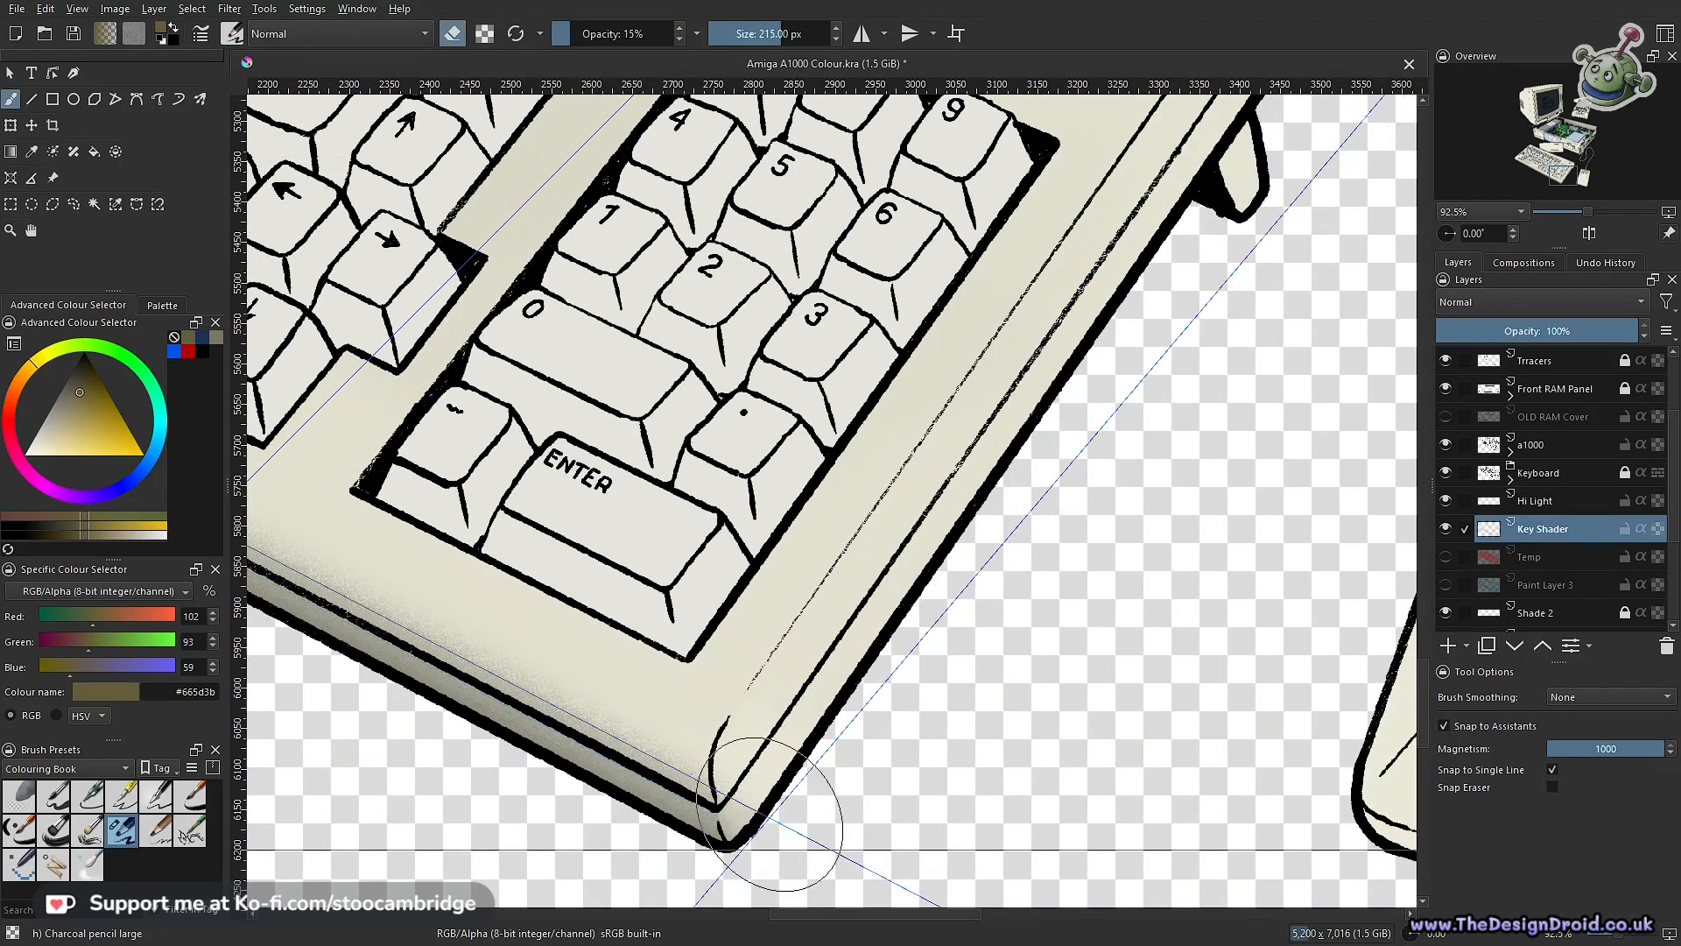
{"action": "scroll", "coordinate": [995, 760], "scroll_direction": "down", "scroll_amount": 2}
{"action": "scroll", "coordinate": [1001, 538], "scroll_direction": "down", "scroll_amount": 2}
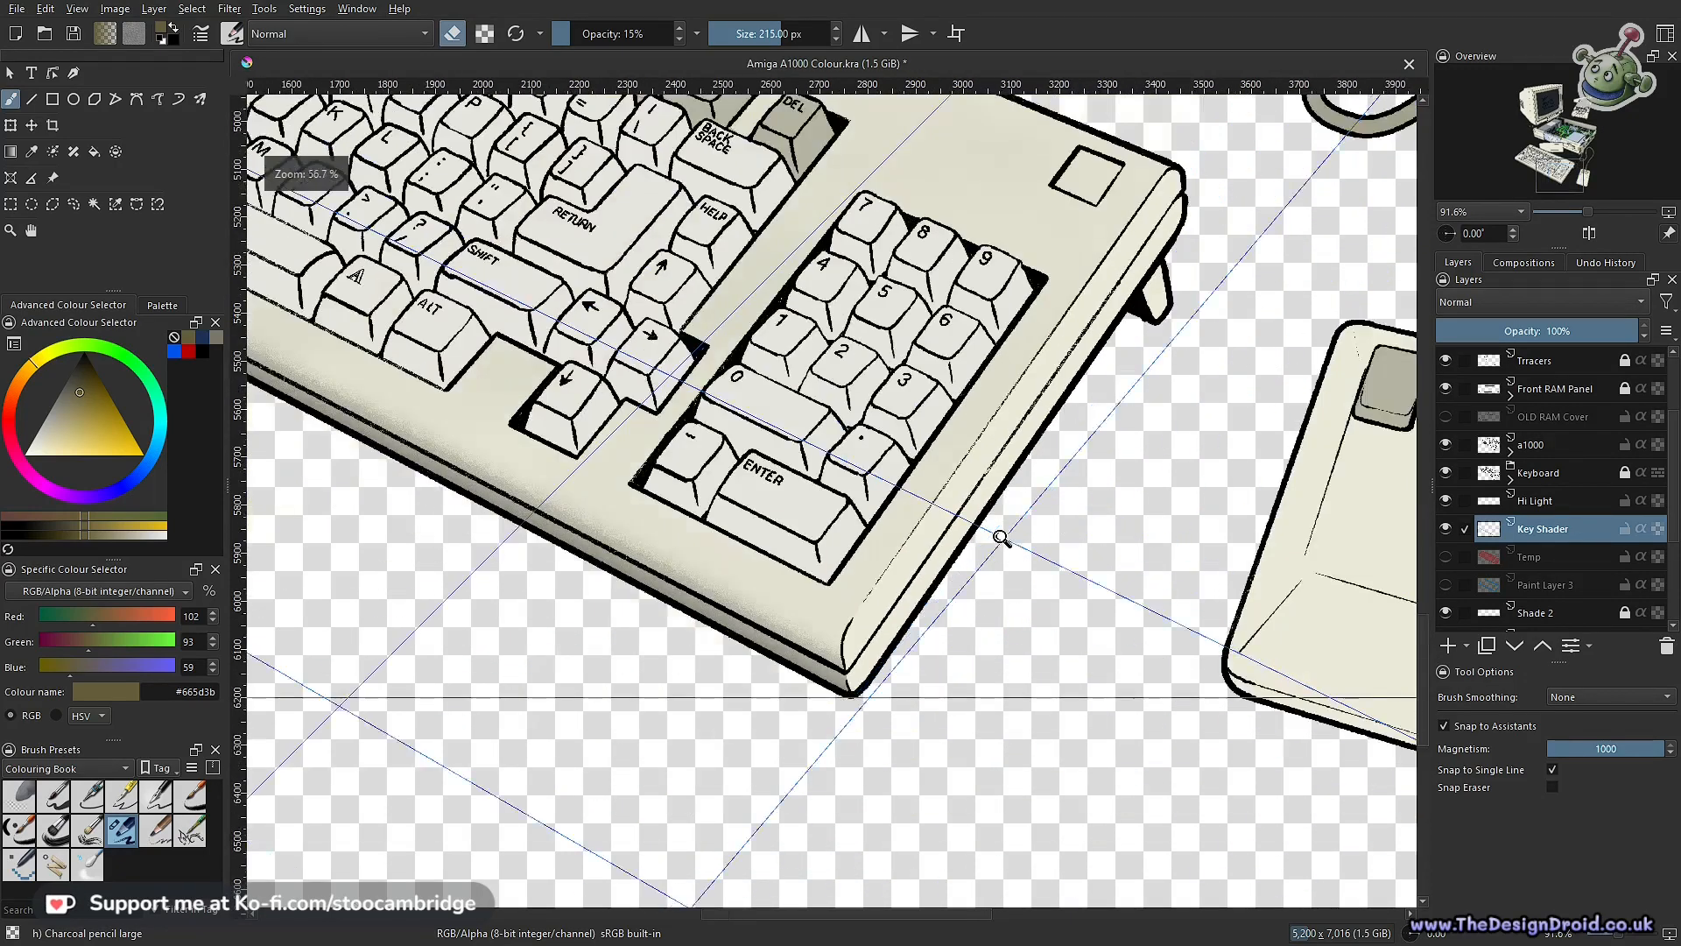
{"action": "scroll", "coordinate": [1001, 538], "scroll_direction": "down", "scroll_amount": 4}
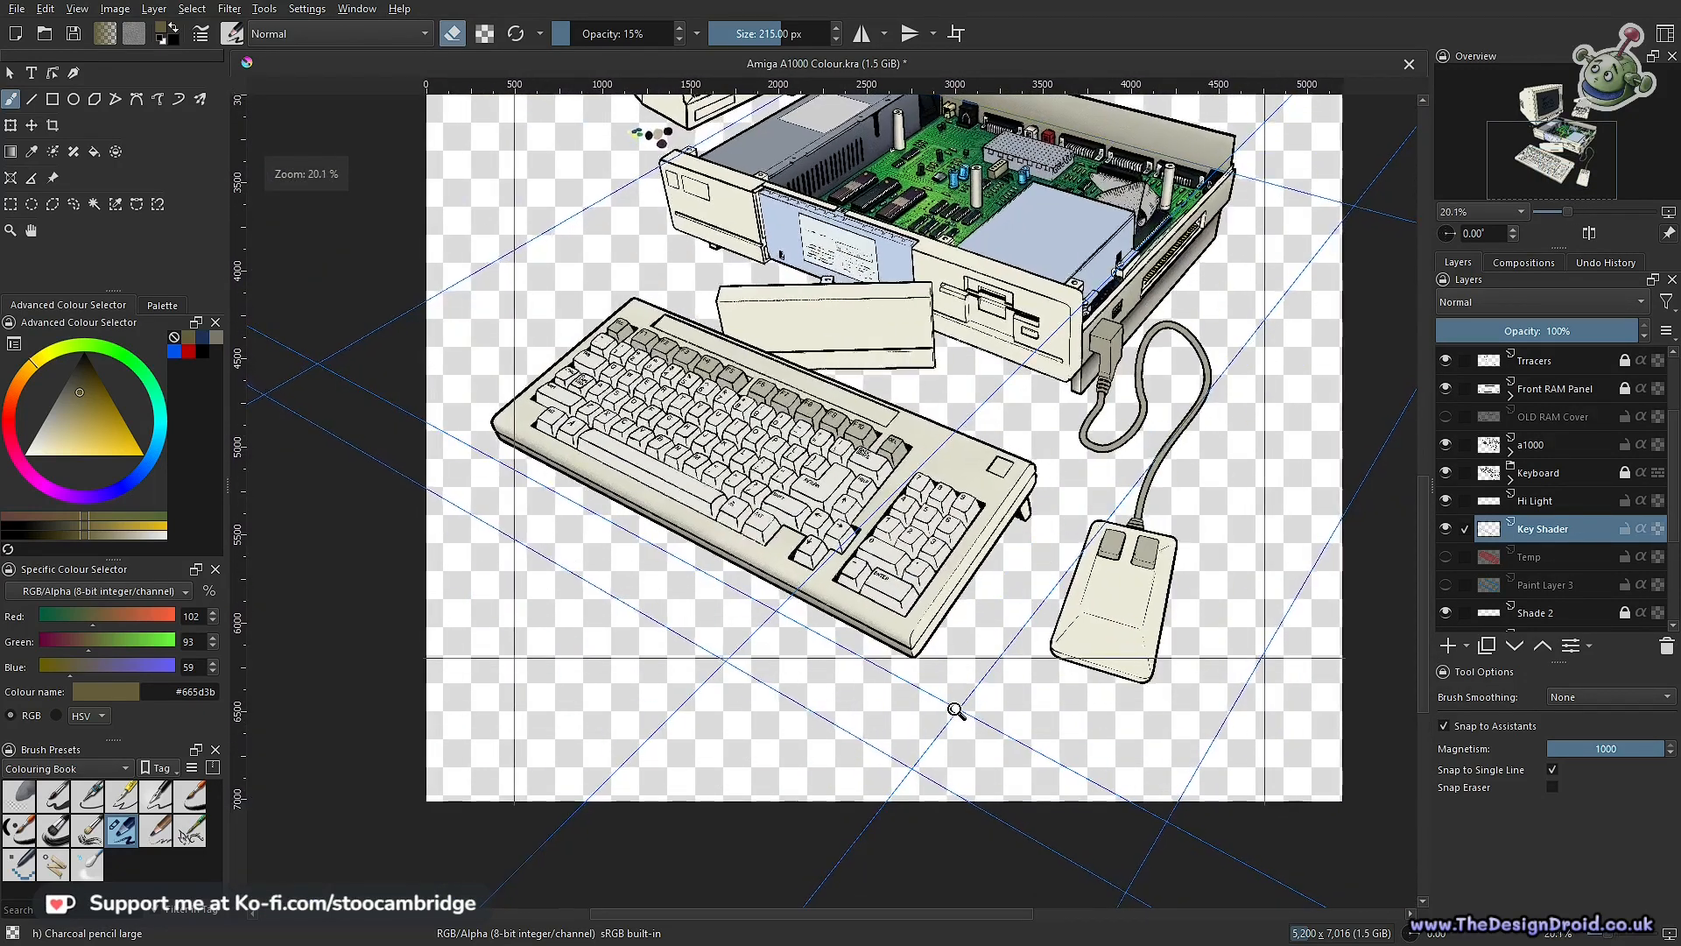
{"action": "scroll", "coordinate": [957, 710], "scroll_direction": "up", "scroll_amount": 3}
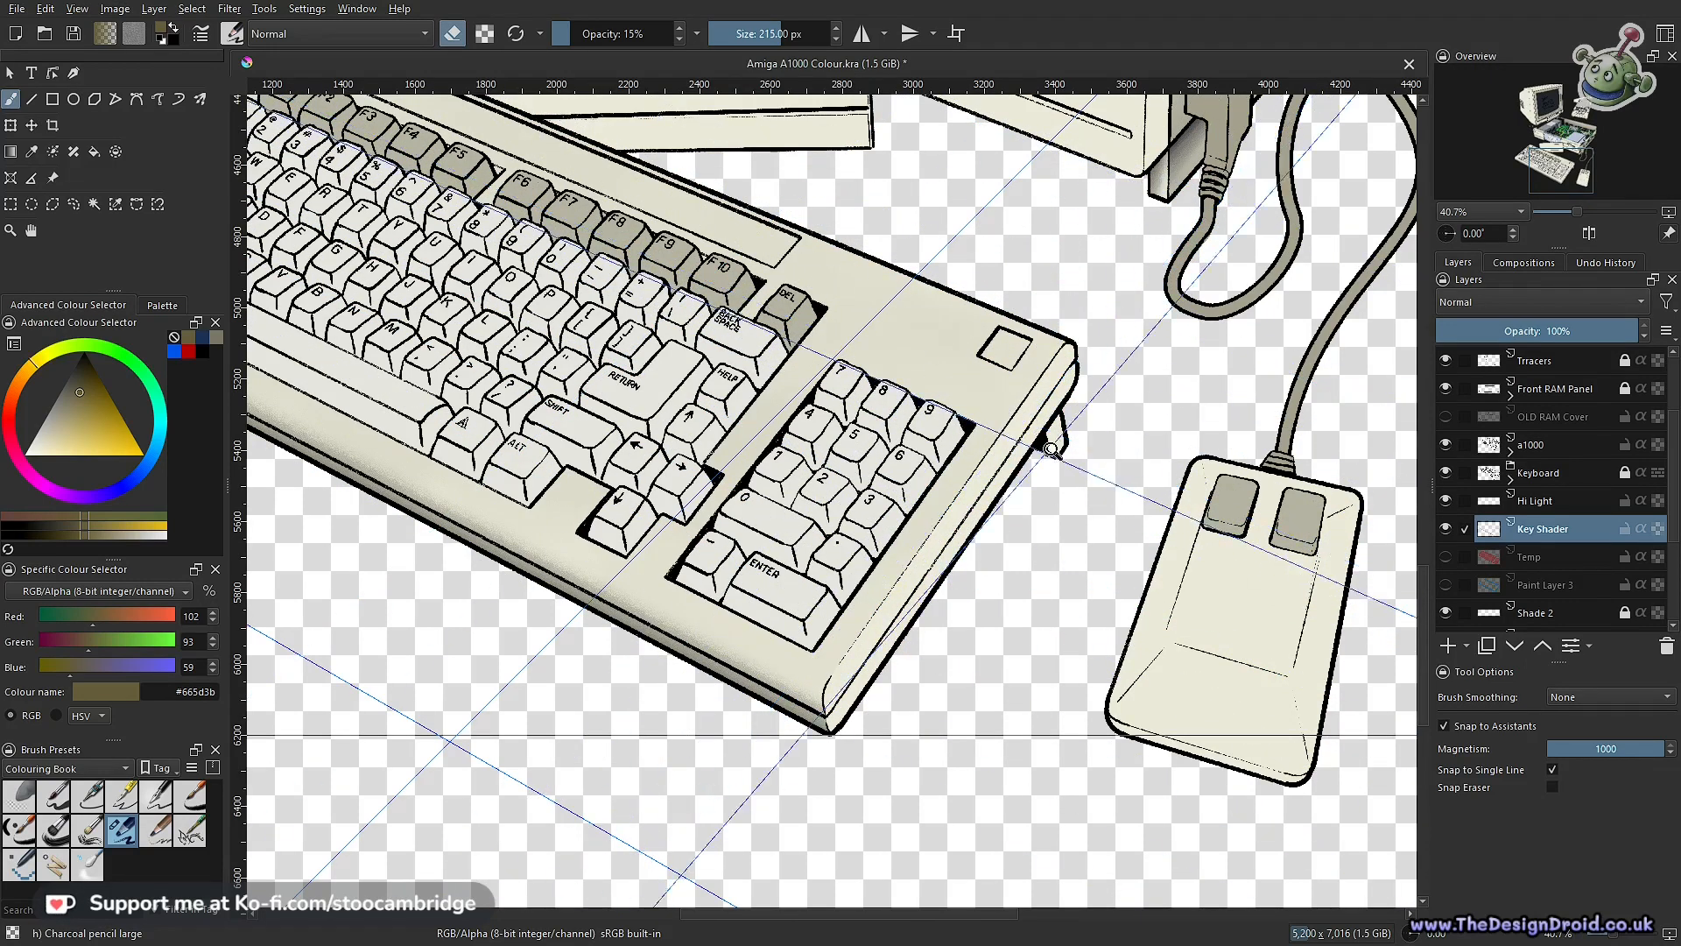
{"action": "scroll", "coordinate": [1138, 456], "scroll_direction": "down", "scroll_amount": 3}
{"action": "left_click_drag", "start_coordinate": [1055, 477], "coordinate": [935, 623]}
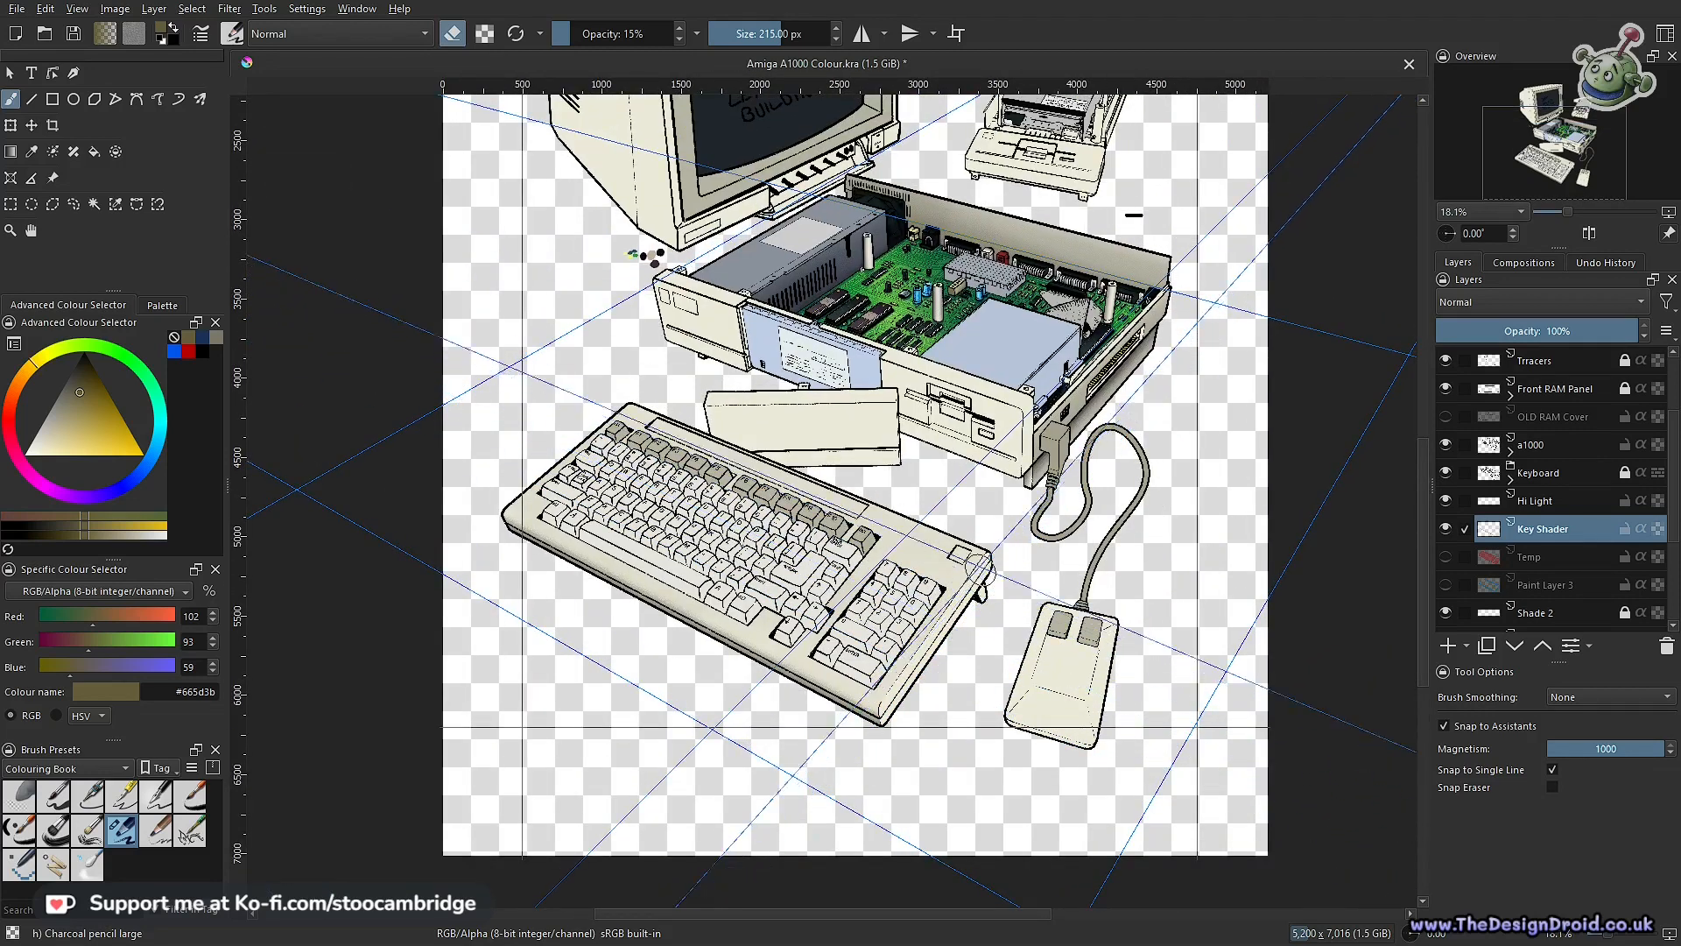
Return the brush from erasing to painting, set it to 416 px and 25% opacity, and turn off snapping to assistants
{"action": "scroll", "coordinate": [979, 569], "scroll_direction": "up", "scroll_amount": 3}
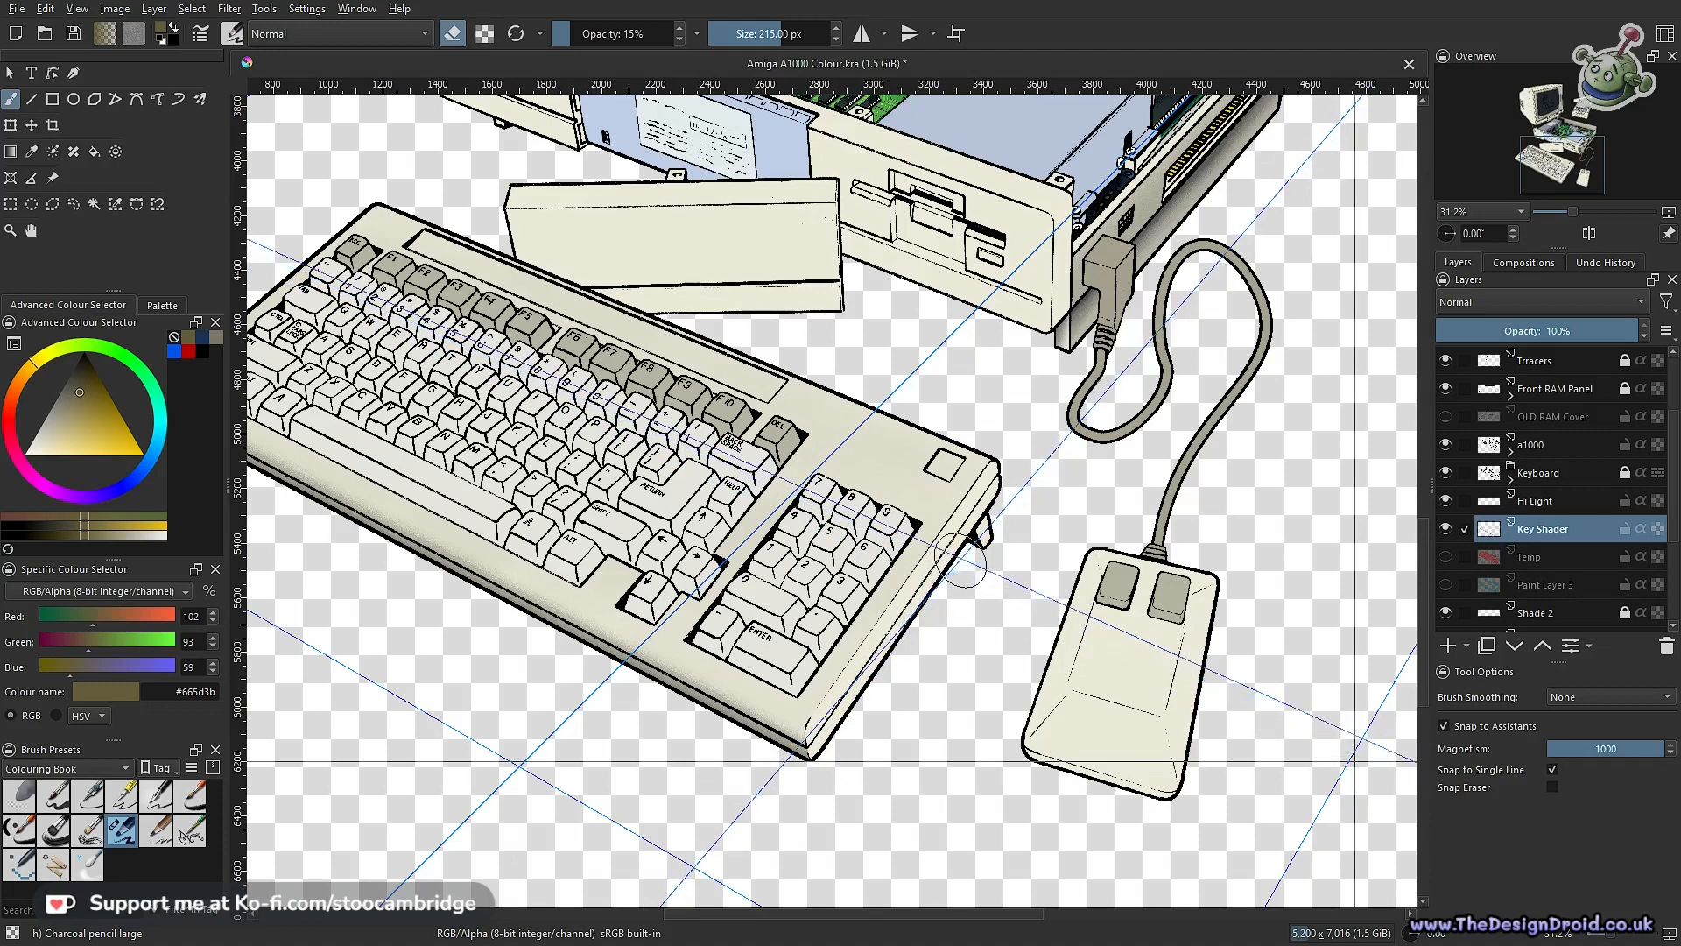
{"action": "mouse_move", "coordinate": [964, 538]}
{"action": "left_mouse_down", "text": "shift"}
{"action": "mouse_move", "coordinate": [978, 490]}
{"action": "mouse_move", "coordinate": [960, 525]}
{"action": "mouse_move", "coordinate": [1015, 461]}
{"action": "mouse_move", "coordinate": [804, 782]}
{"action": "left_mouse_up", "text": "shift"}
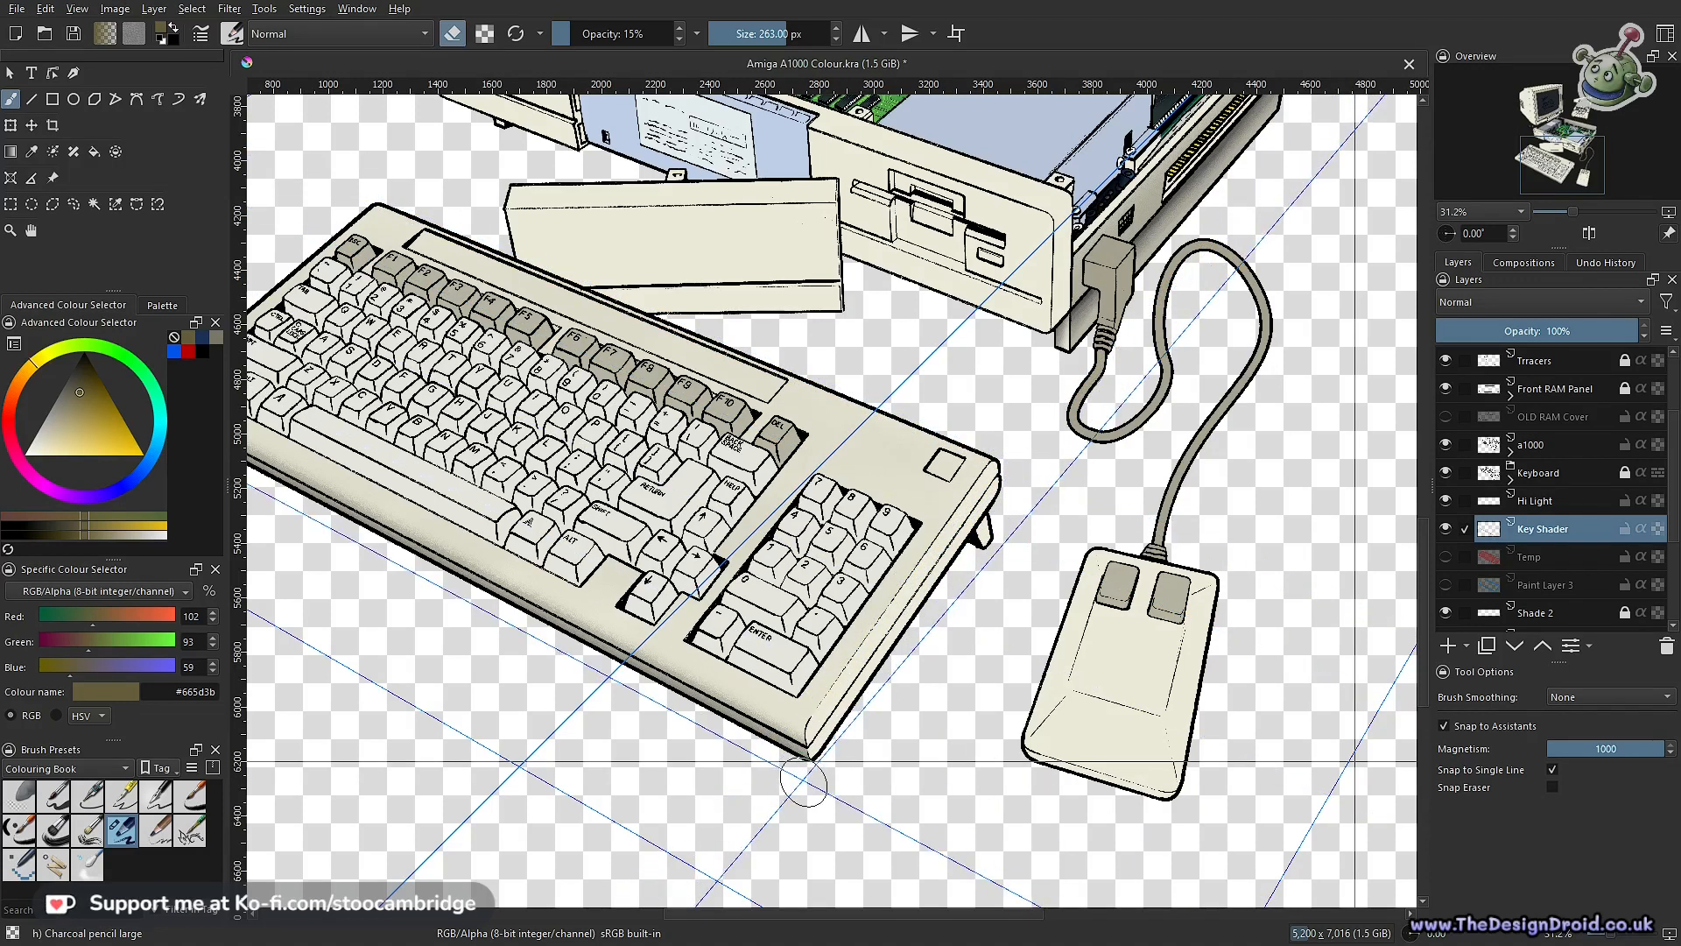
{"action": "key", "text": "e"}
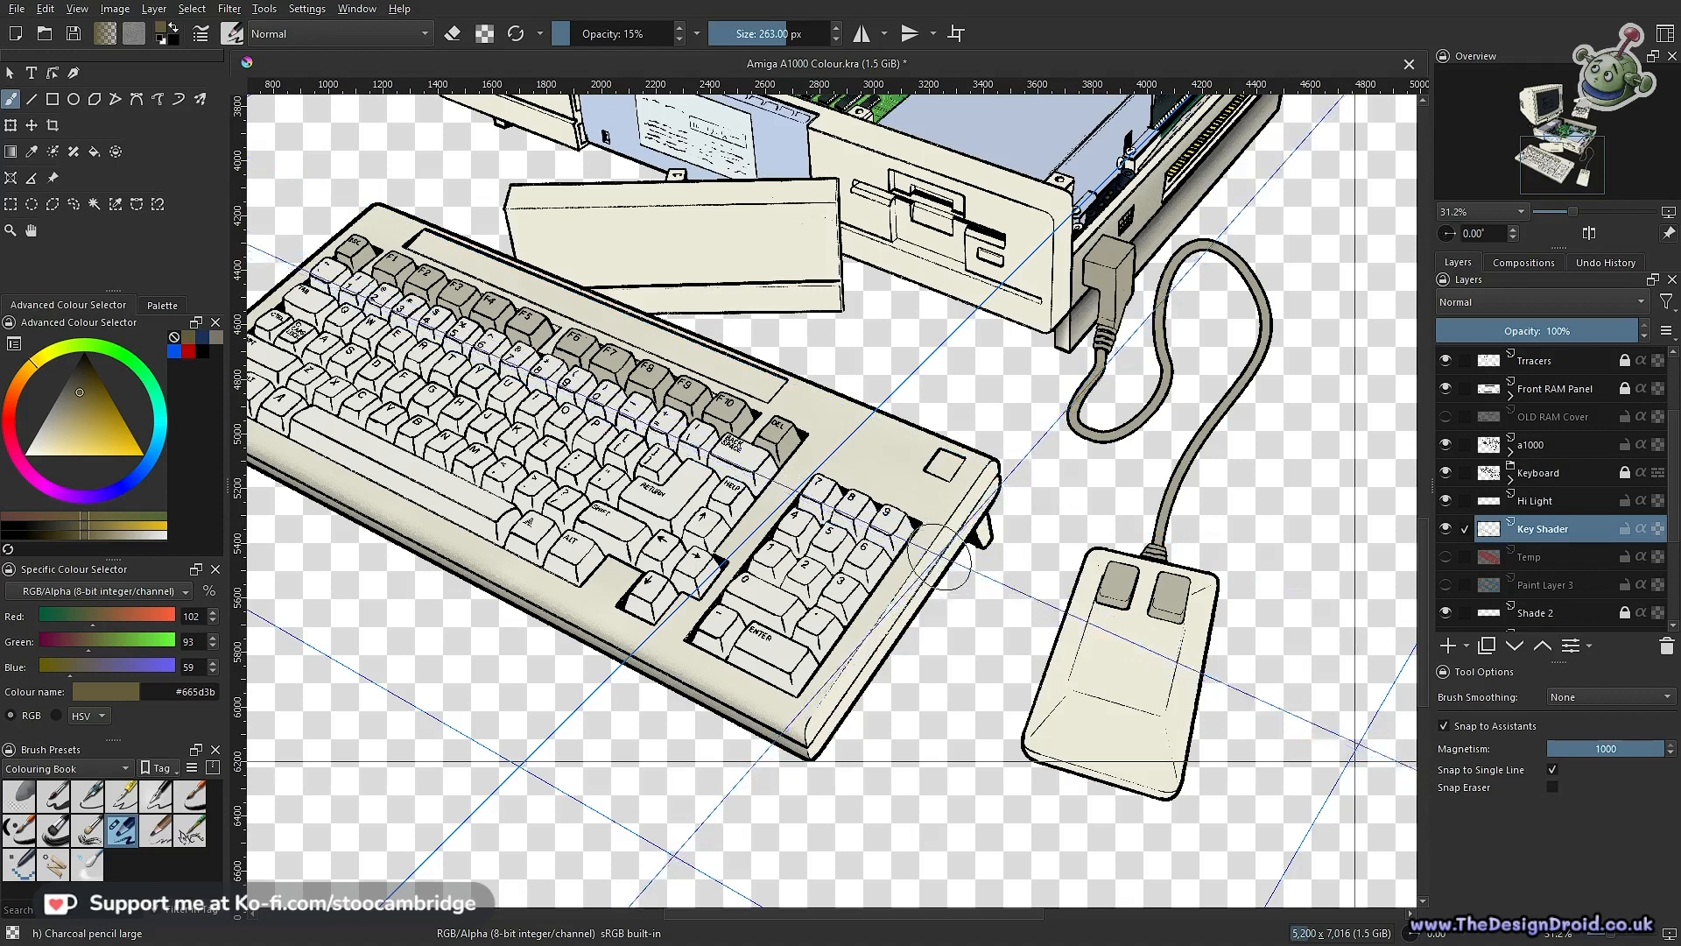
{"action": "left_click_drag", "start_coordinate": [939, 558], "coordinate": [966, 531]}
{"action": "key", "text": "o"}
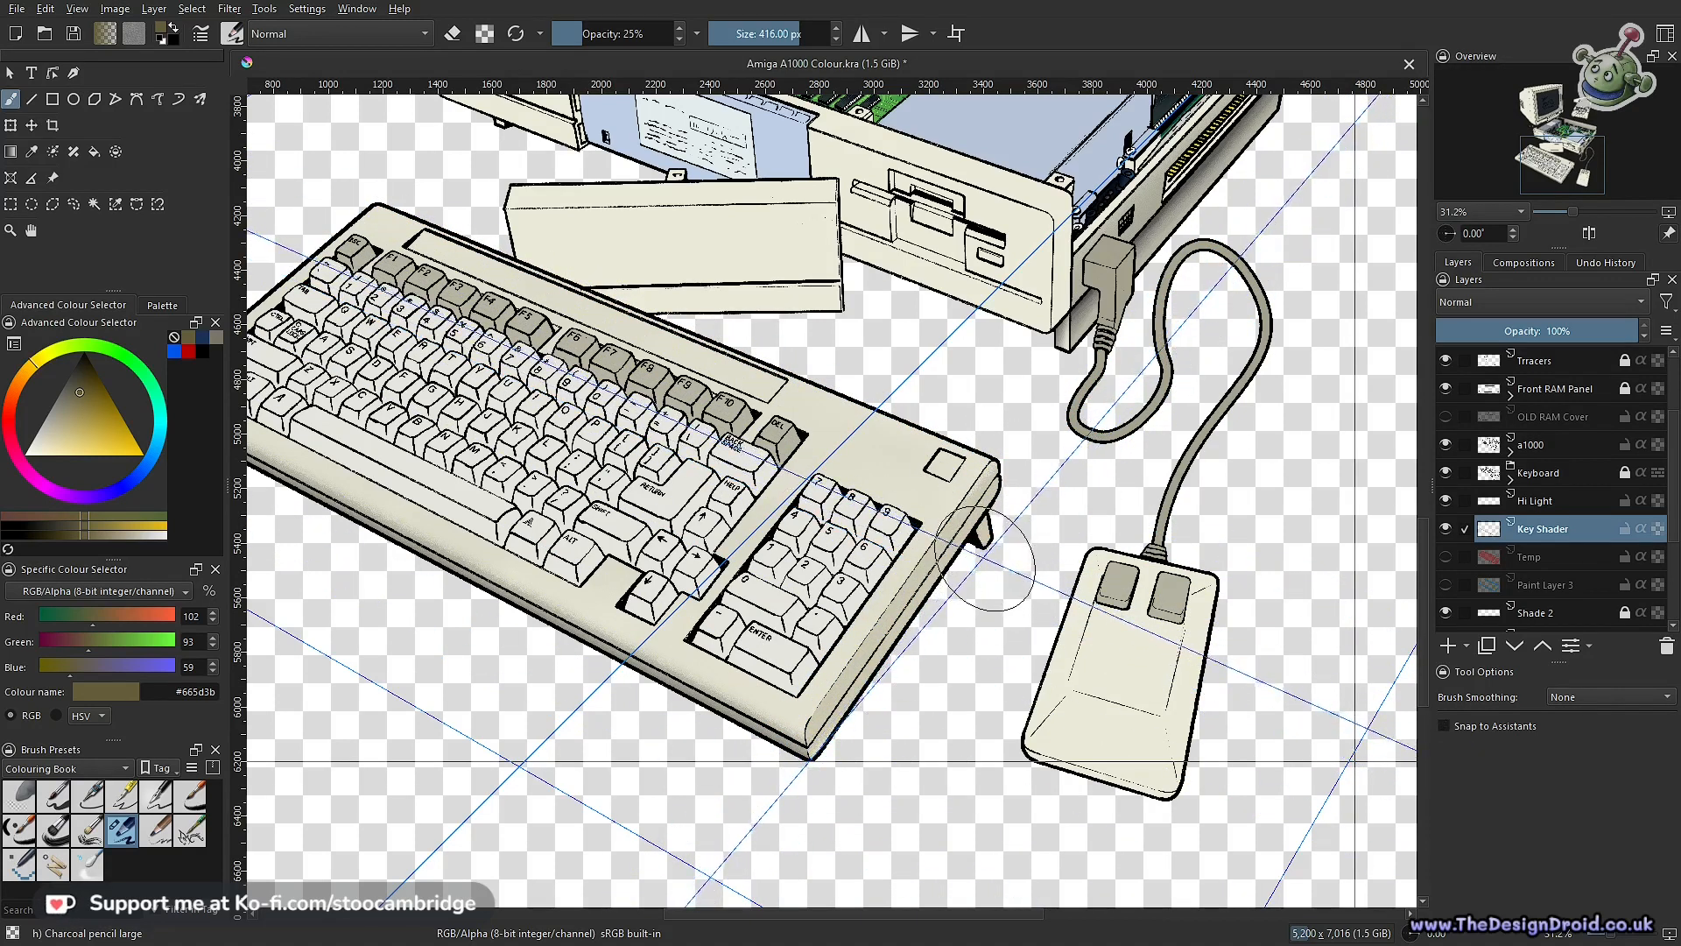
Brush olive-brown shading freehand along the keyboard's narrow side face beside the numeric keypad, from the front corner towards the rear foot
{"action": "scroll", "coordinate": [998, 561], "scroll_direction": "up", "scroll_amount": 4}
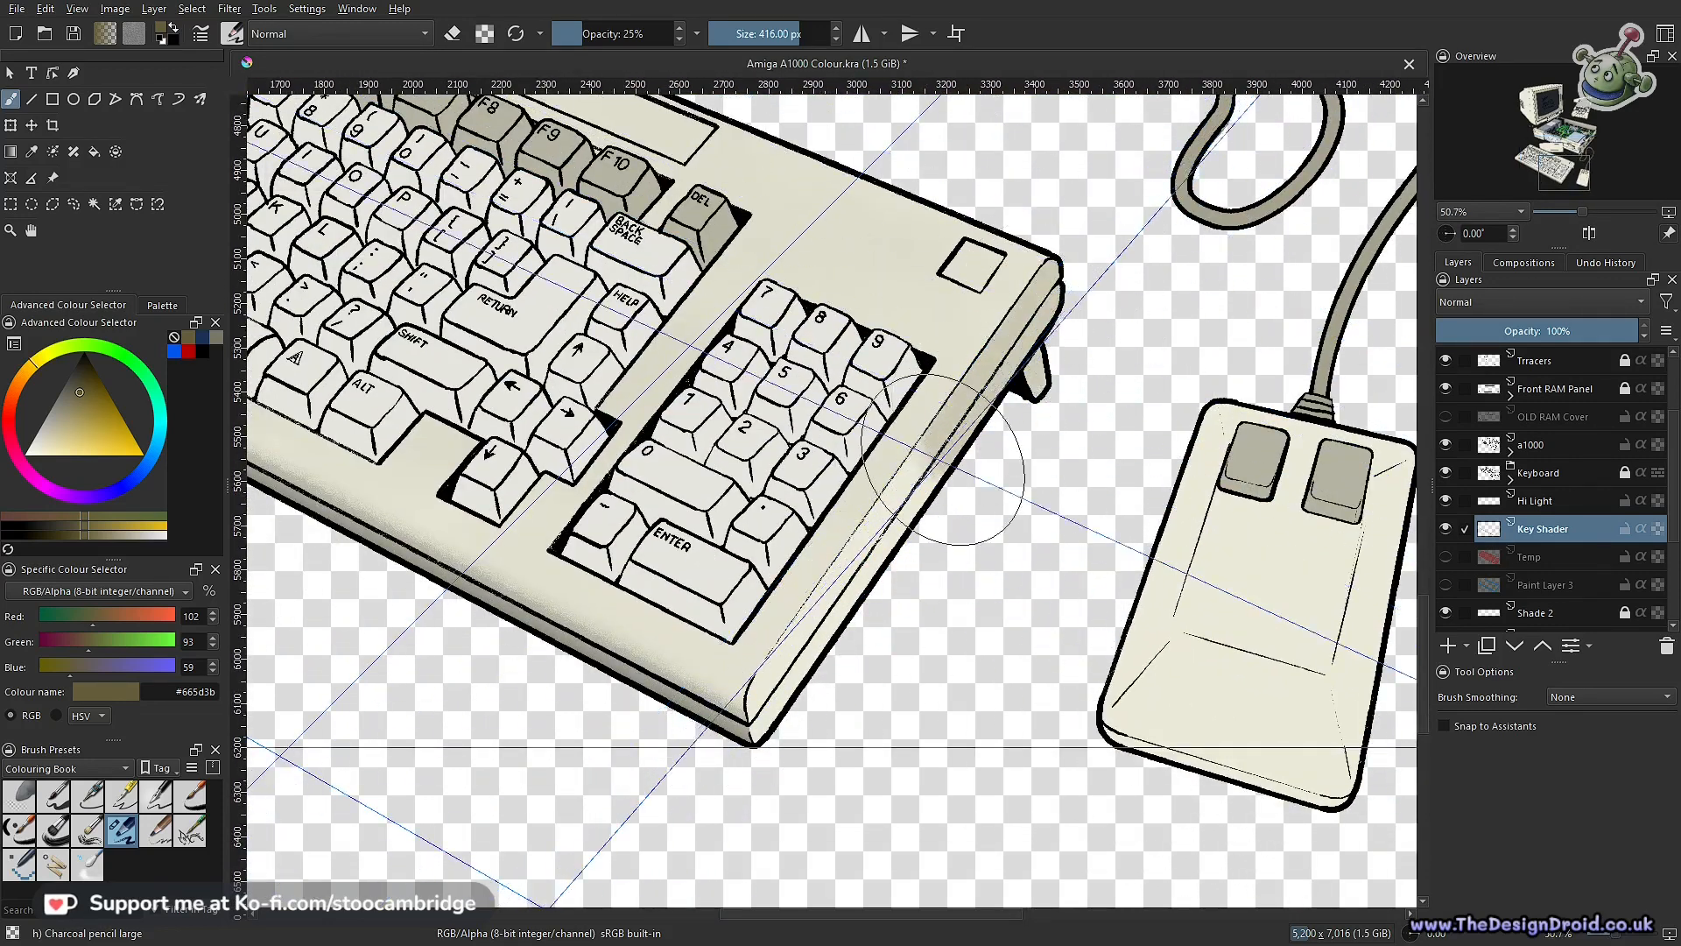
{"action": "scroll", "coordinate": [912, 732], "scroll_direction": "down", "scroll_amount": 4}
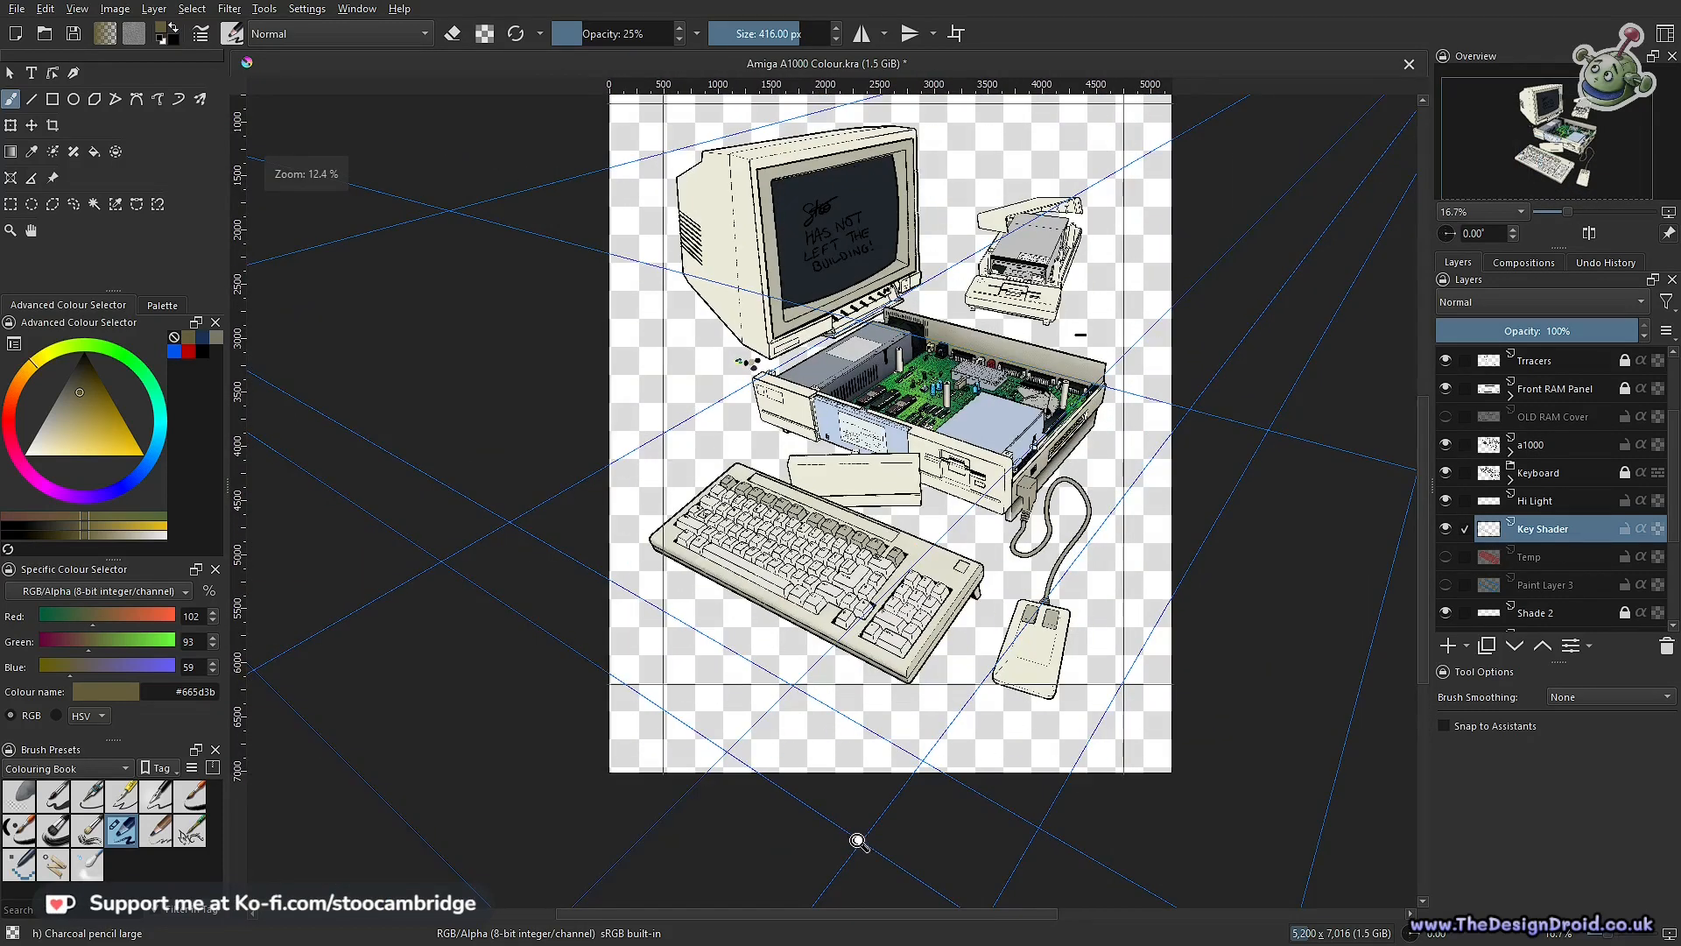
{"action": "scroll", "coordinate": [964, 612], "scroll_direction": "up", "scroll_amount": 2}
{"action": "scroll", "coordinate": [1031, 467], "scroll_direction": "up", "scroll_amount": 2}
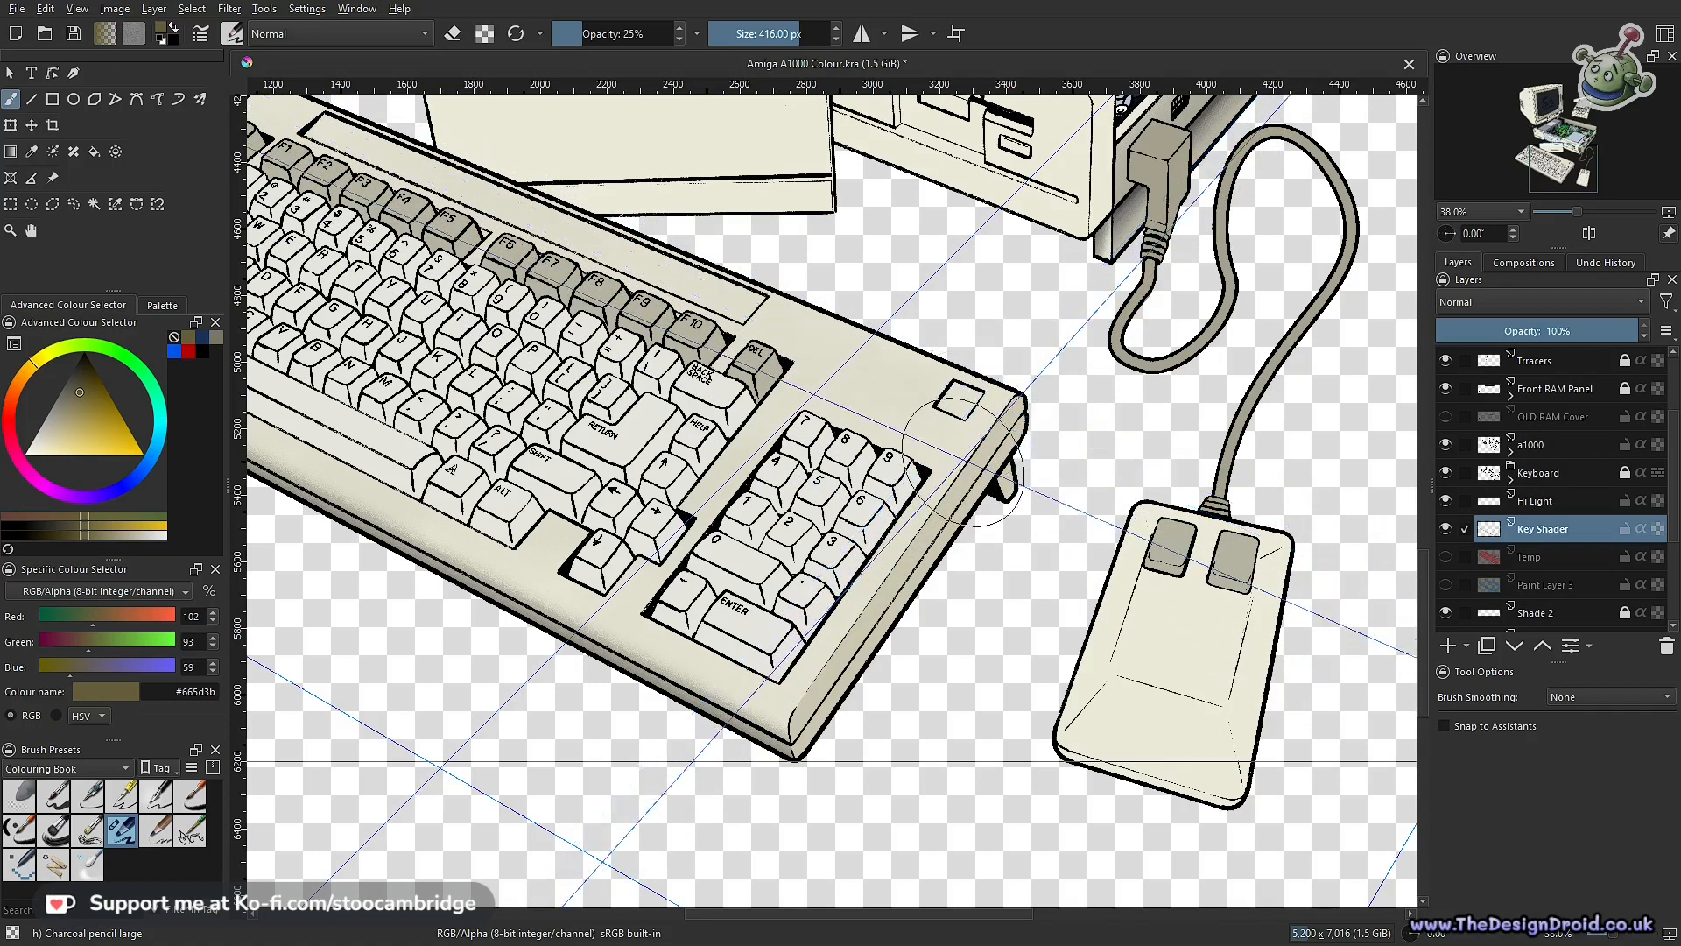
{"action": "left_click_drag", "start_coordinate": [797, 758], "coordinate": [959, 512]}
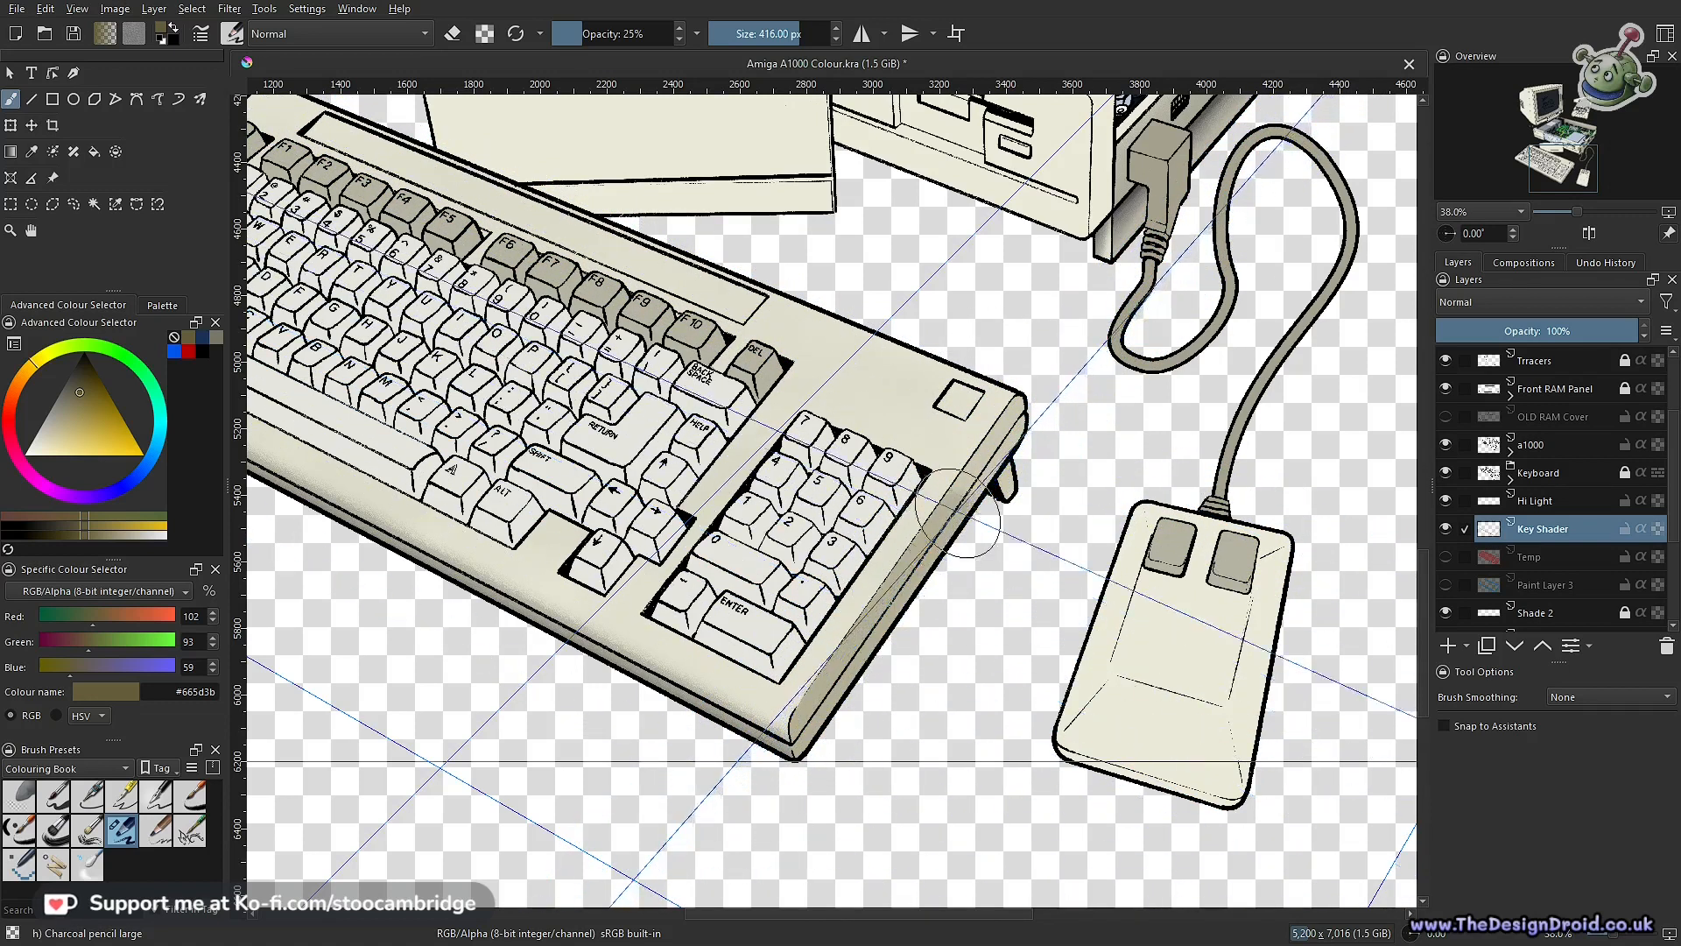
{"action": "mouse_move", "coordinate": [961, 638]}
{"action": "left_mouse_down"}
{"action": "mouse_move", "coordinate": [893, 785]}
{"action": "mouse_move", "coordinate": [911, 713]}
{"action": "mouse_move", "coordinate": [974, 632]}
{"action": "left_mouse_up"}
Switch the paint colour to dark blue #1e3257 and glaze the keyboard's side face at 5% opacity
{"action": "left_click", "coordinate": [203, 336]}
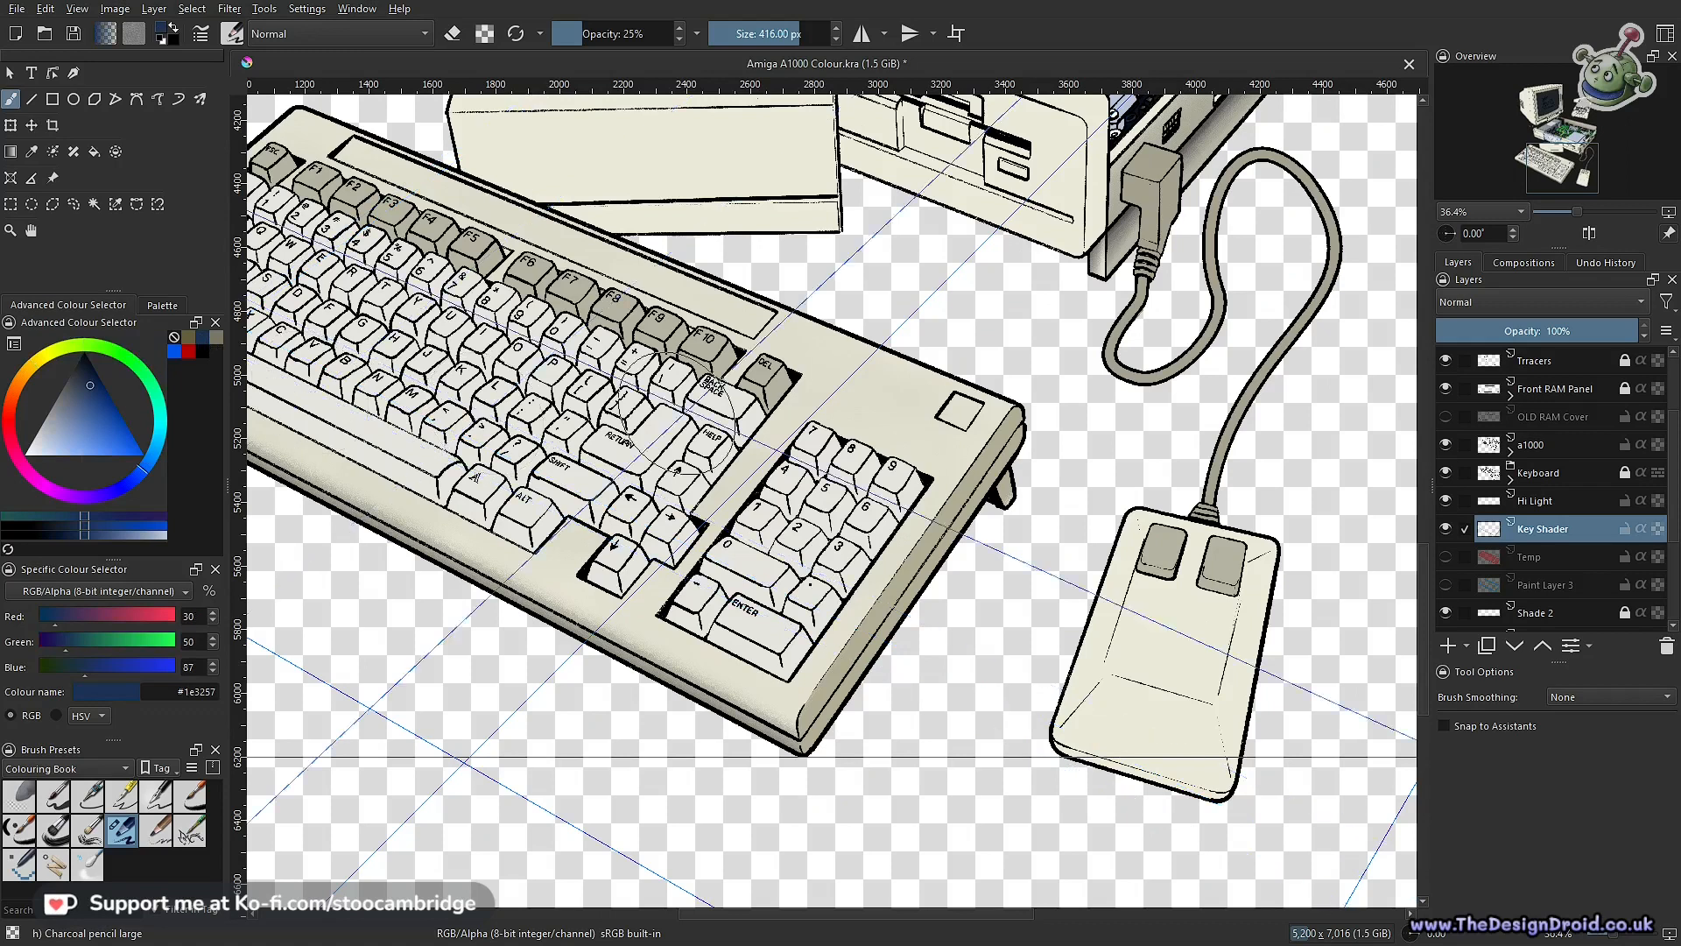
{"action": "key", "text": "i"}
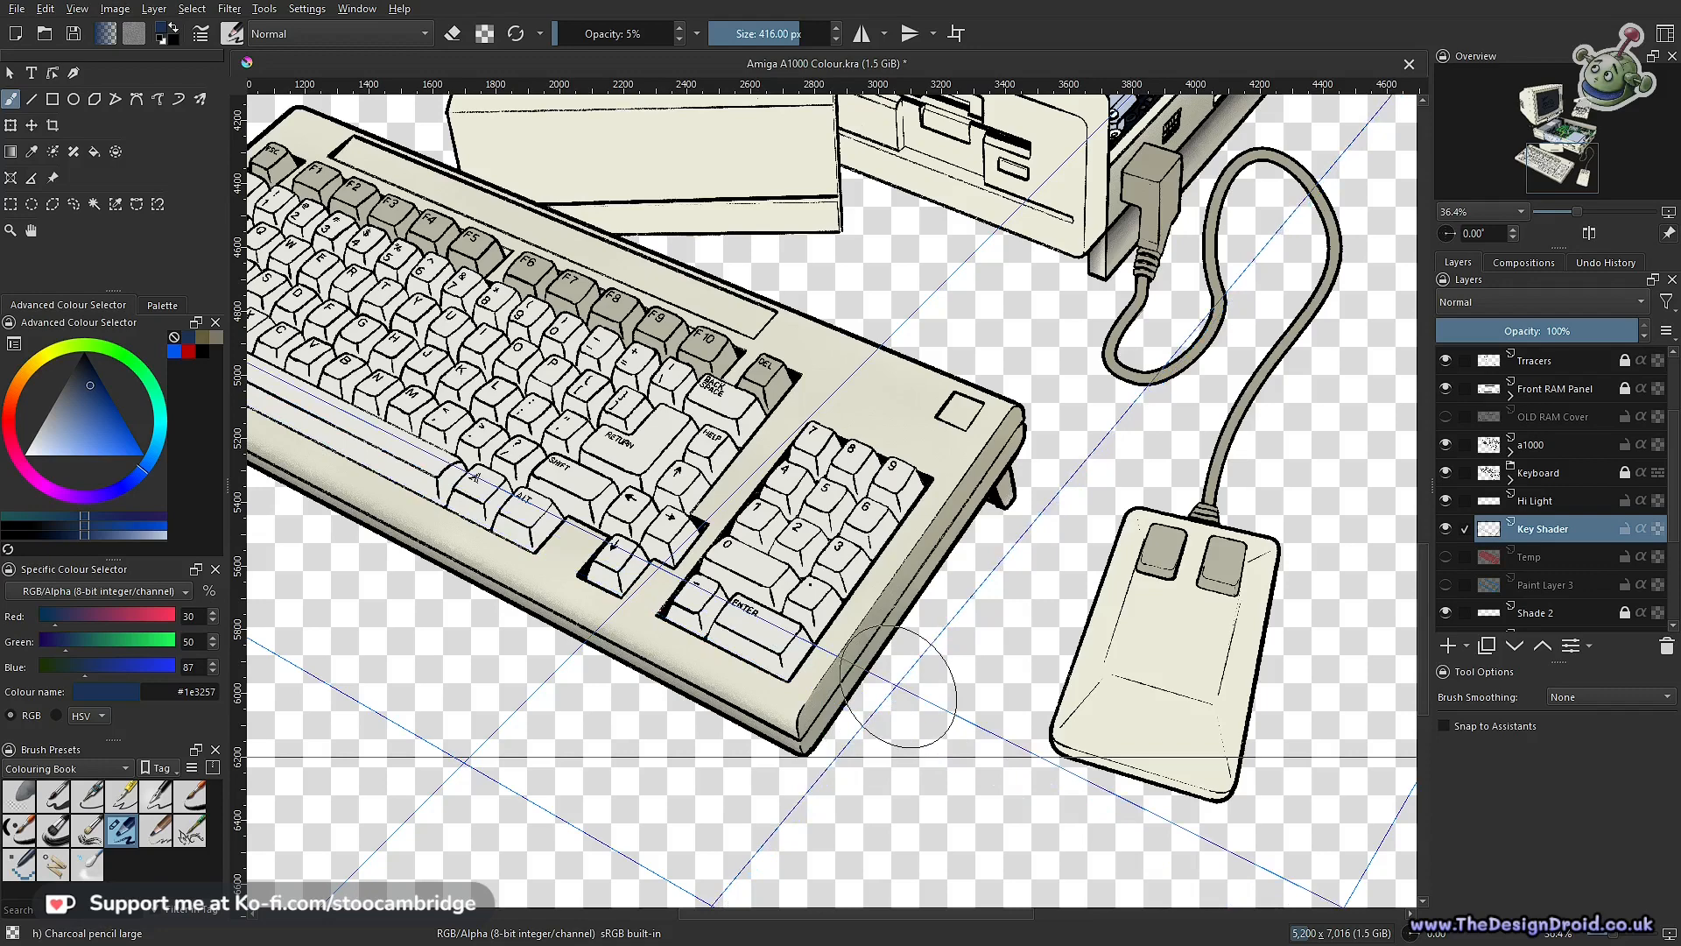
{"action": "left_click_drag", "start_coordinate": [920, 679], "coordinate": [1043, 638]}
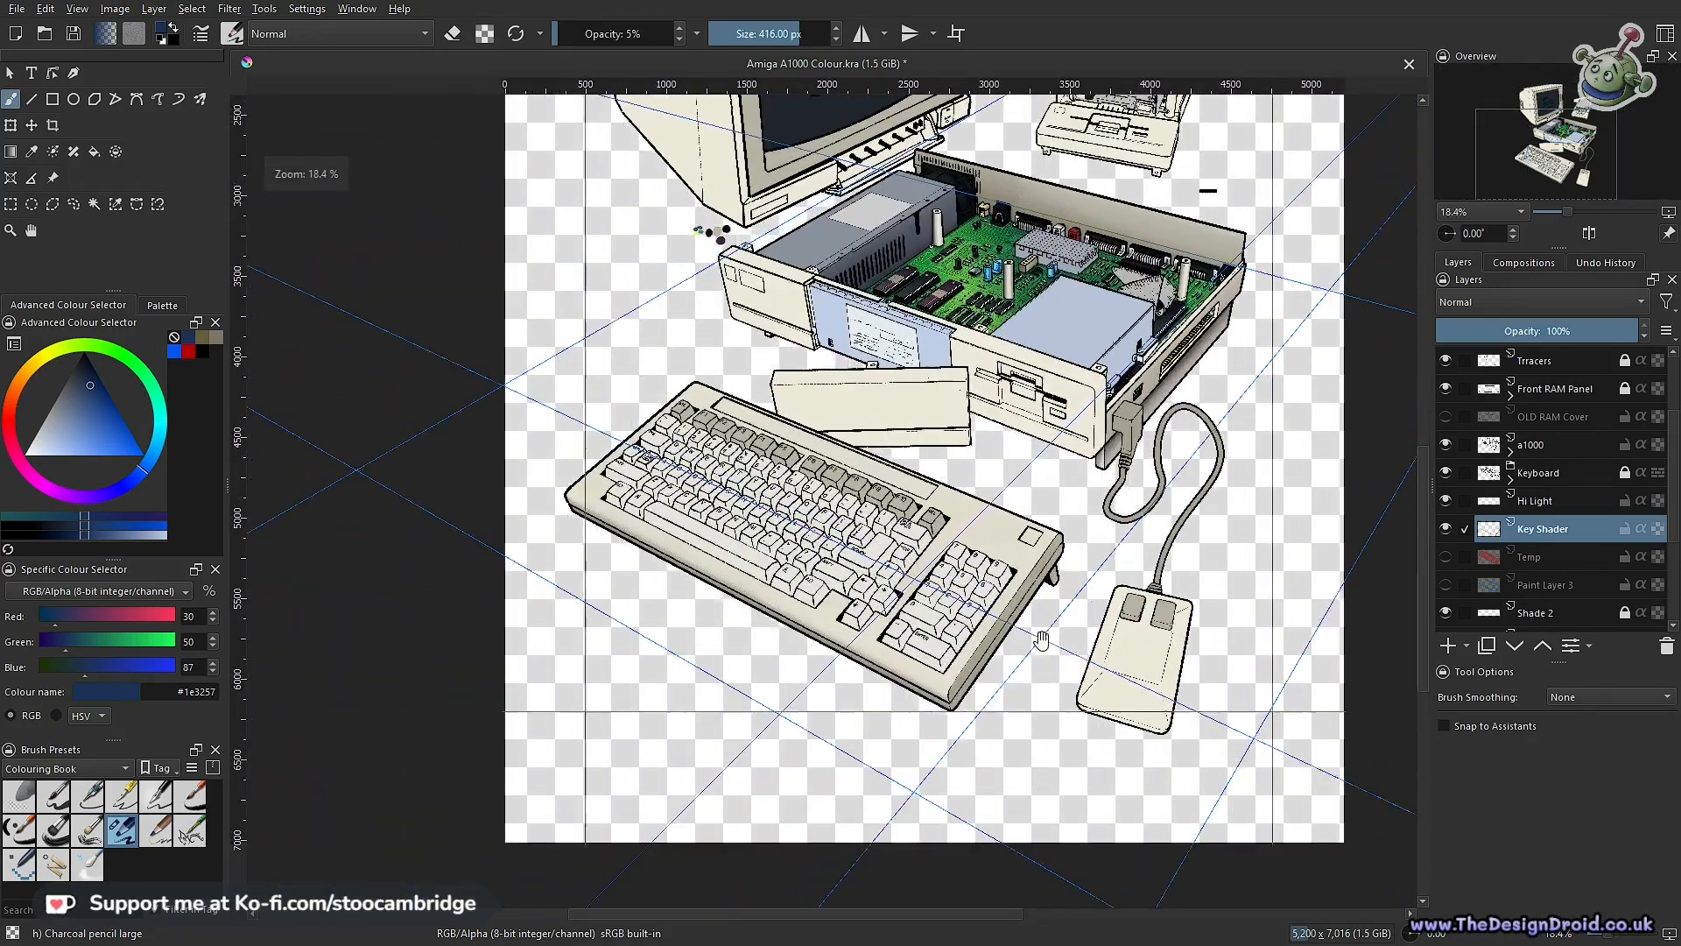
{"action": "left_click_drag", "start_coordinate": [1023, 701], "coordinate": [1062, 586]}
{"action": "left_click_drag", "start_coordinate": [1093, 460], "coordinate": [964, 700]}
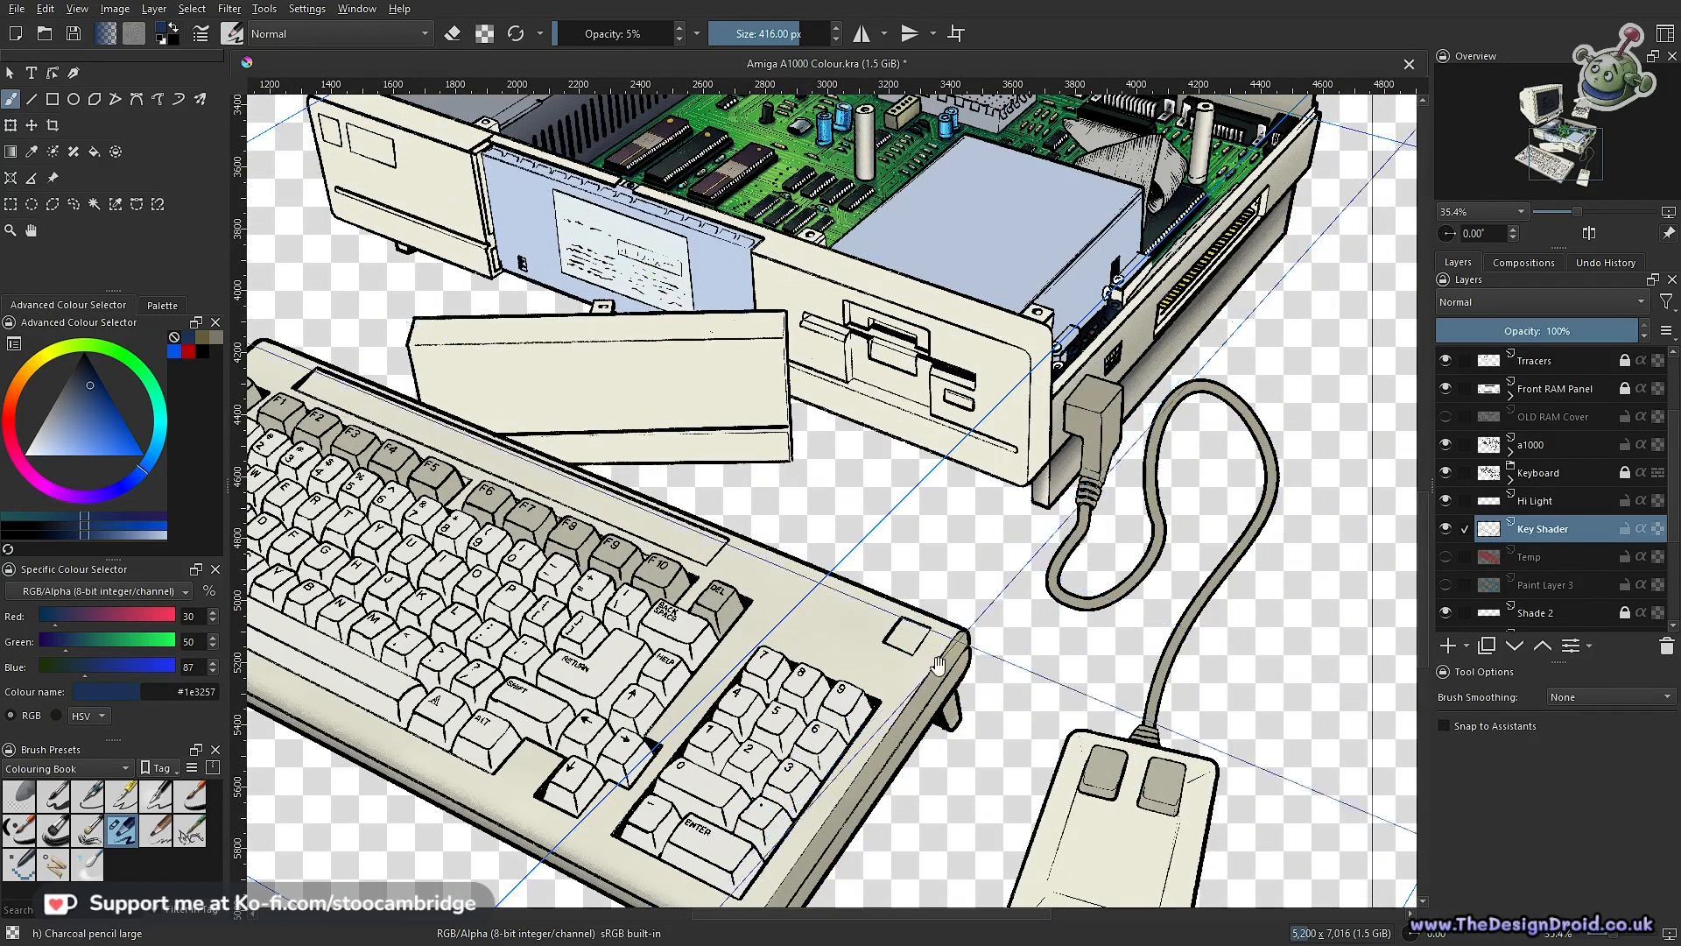
{"action": "left_click_drag", "start_coordinate": [874, 796], "coordinate": [900, 646]}
{"action": "left_click_drag", "start_coordinate": [1005, 501], "coordinate": [911, 692]}
{"action": "left_click_drag", "start_coordinate": [798, 867], "coordinate": [958, 581]}
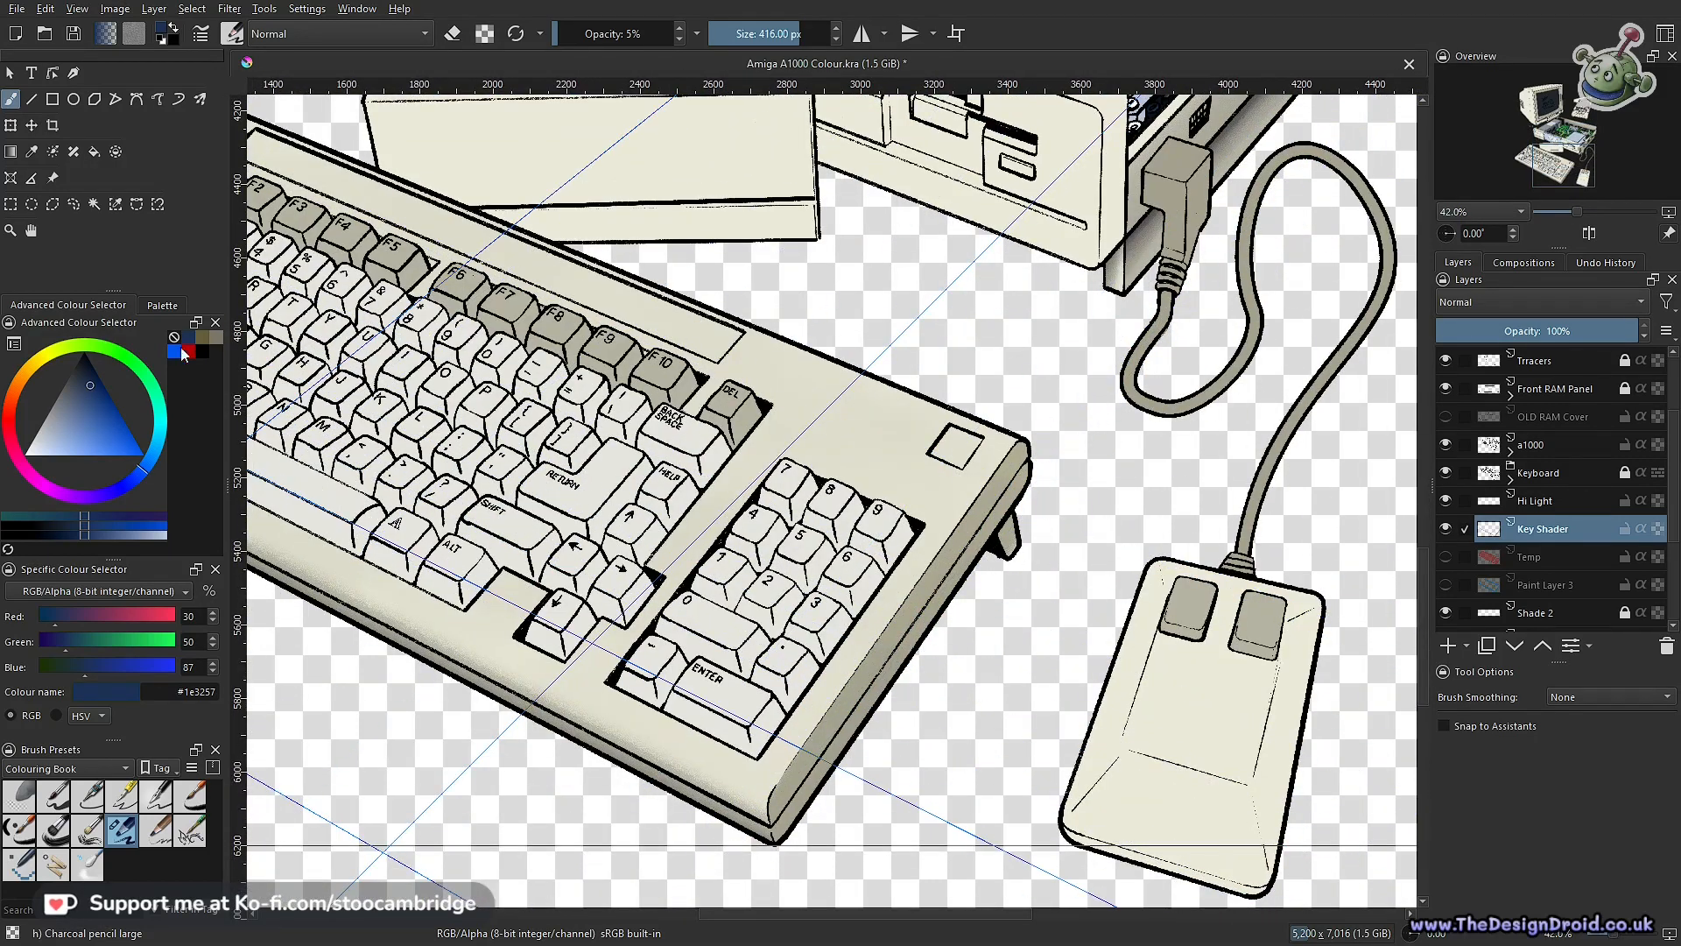
Sample the very dark purple #130a1a from the painted colour swatches beside the computer case
{"action": "left_click", "coordinate": [138, 513]}
{"action": "left_click_drag", "start_coordinate": [513, 404], "coordinate": [955, 823]}
{"action": "mouse_move", "coordinate": [697, 380]}
{"action": "left_mouse_down"}
{"action": "mouse_move", "coordinate": [676, 601]}
{"action": "mouse_move", "coordinate": [706, 375]}
{"action": "left_mouse_up"}
{"action": "left_click_drag", "start_coordinate": [657, 308], "coordinate": [630, 800]}
{"action": "left_click_drag", "start_coordinate": [554, 728], "coordinate": [569, 661]}
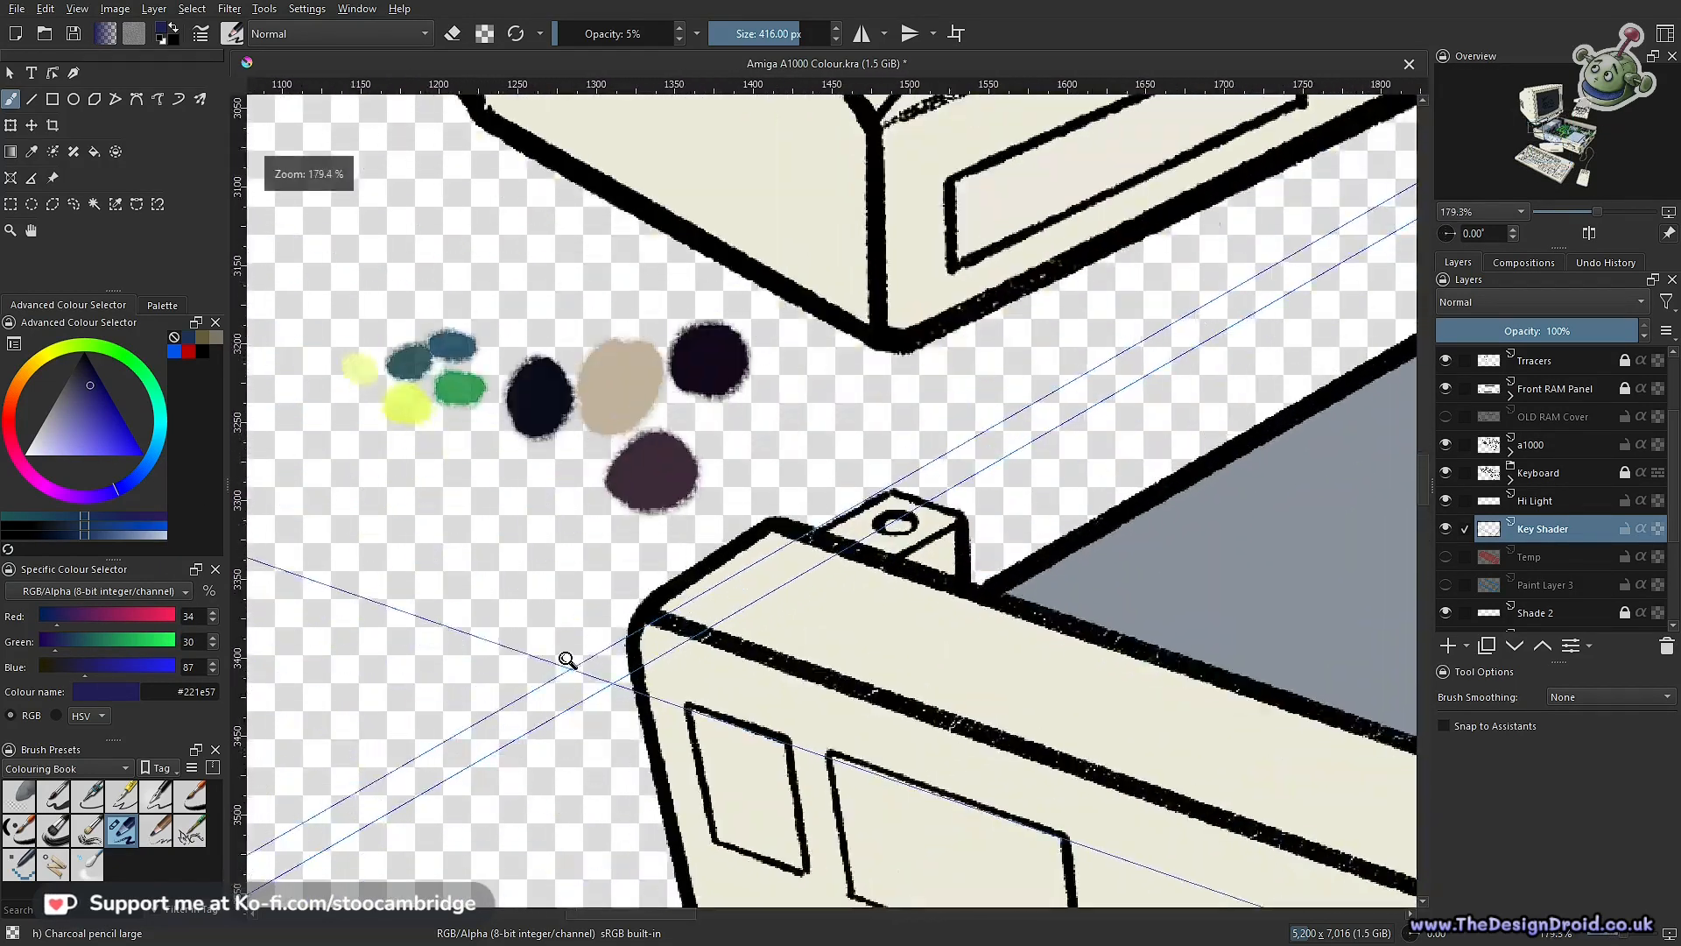
{"action": "left_click", "coordinate": [552, 393], "text": "ctrl"}
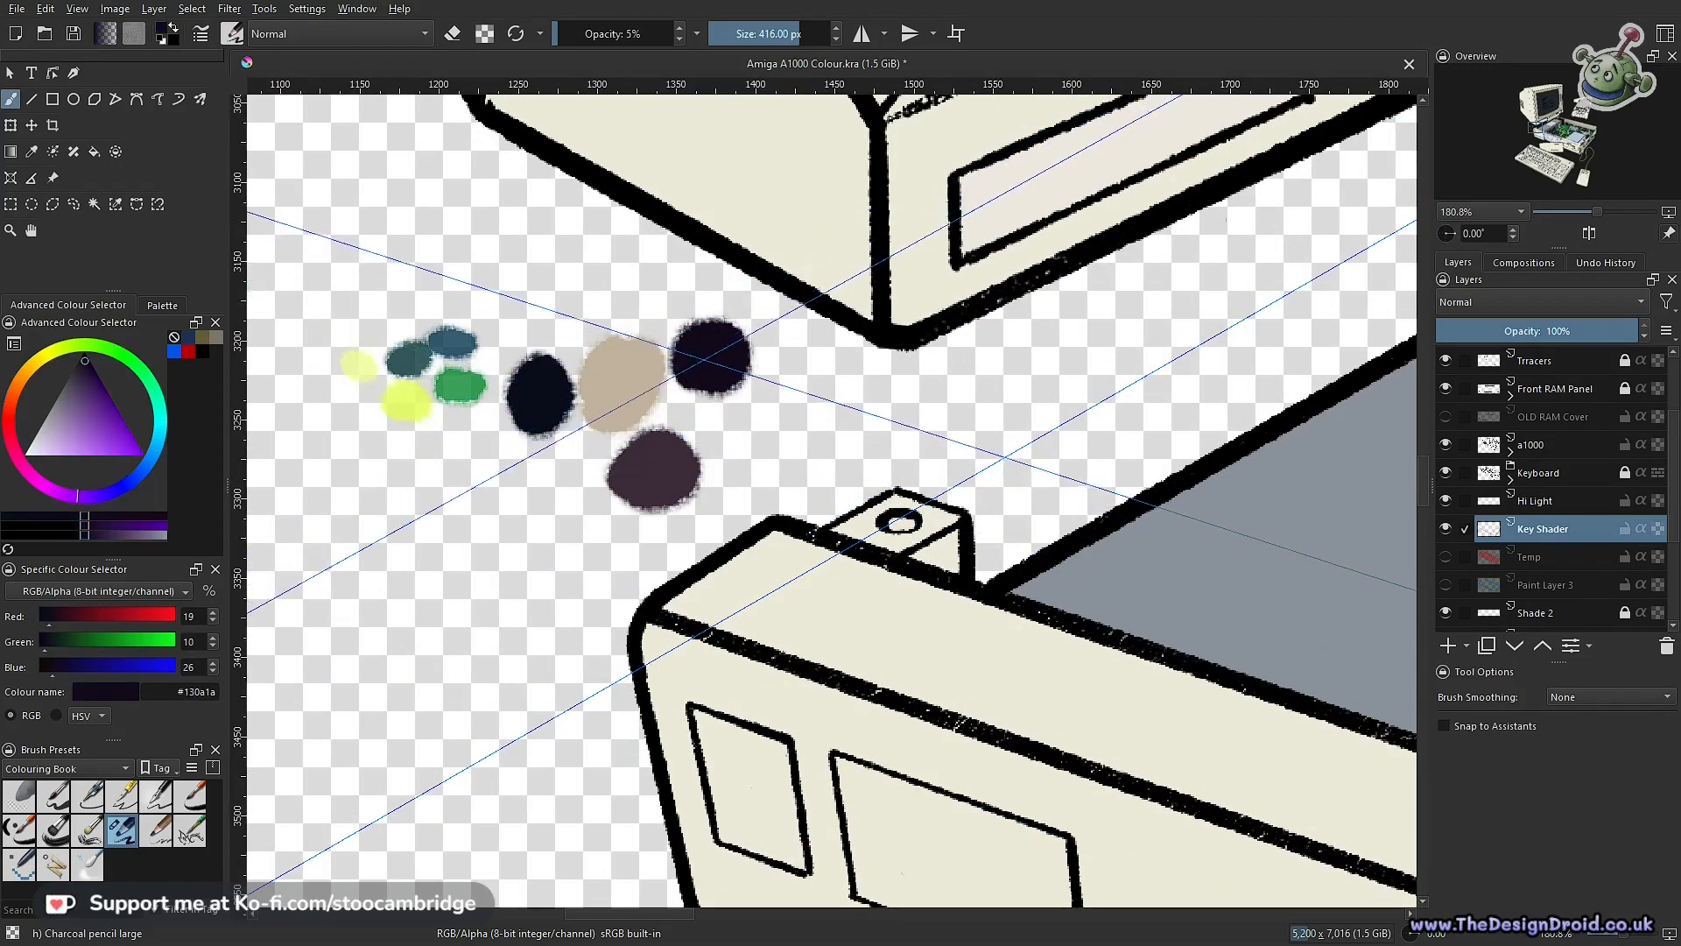
{"action": "left_click", "coordinate": [705, 355], "text": "ctrl"}
Deepen the shading along the keyboard's side face and rear foot with dark purple strokes at 5% opacity
{"action": "left_click_drag", "start_coordinate": [843, 464], "coordinate": [797, 656]}
{"action": "left_click_drag", "start_coordinate": [1027, 713], "coordinate": [1148, 696]}
{"action": "left_click_drag", "start_coordinate": [855, 517], "coordinate": [985, 755]}
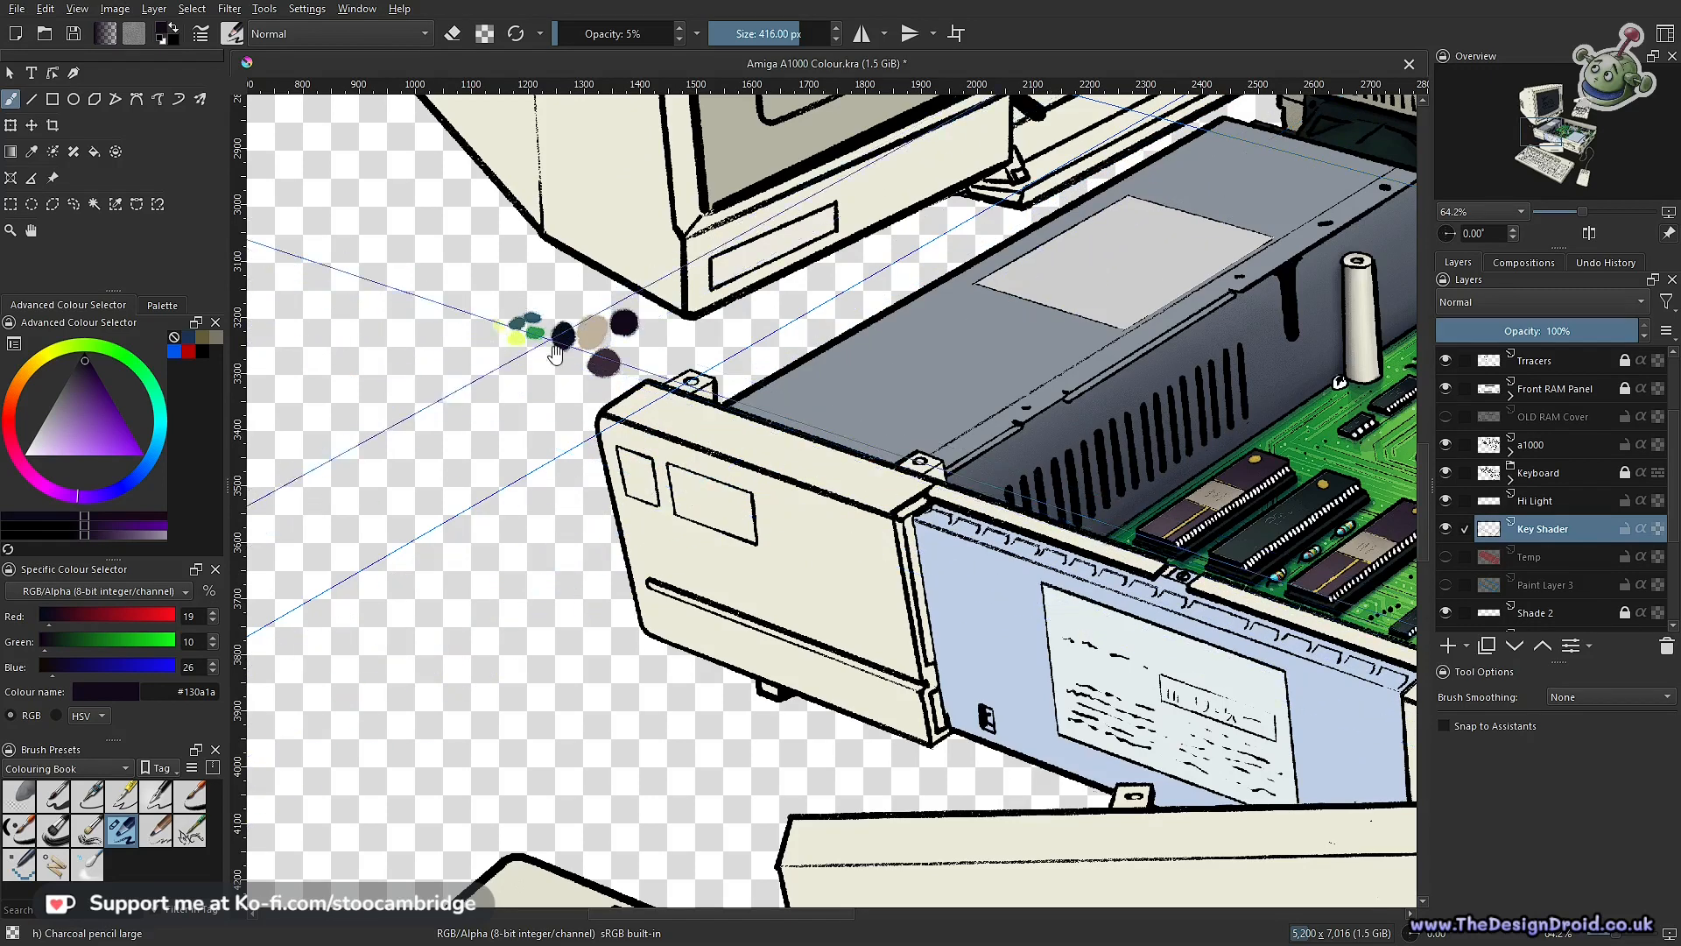
{"action": "left_click_drag", "start_coordinate": [1033, 700], "coordinate": [738, 436]}
{"action": "left_click_drag", "start_coordinate": [990, 657], "coordinate": [816, 353]}
{"action": "left_click_drag", "start_coordinate": [1039, 648], "coordinate": [987, 350]}
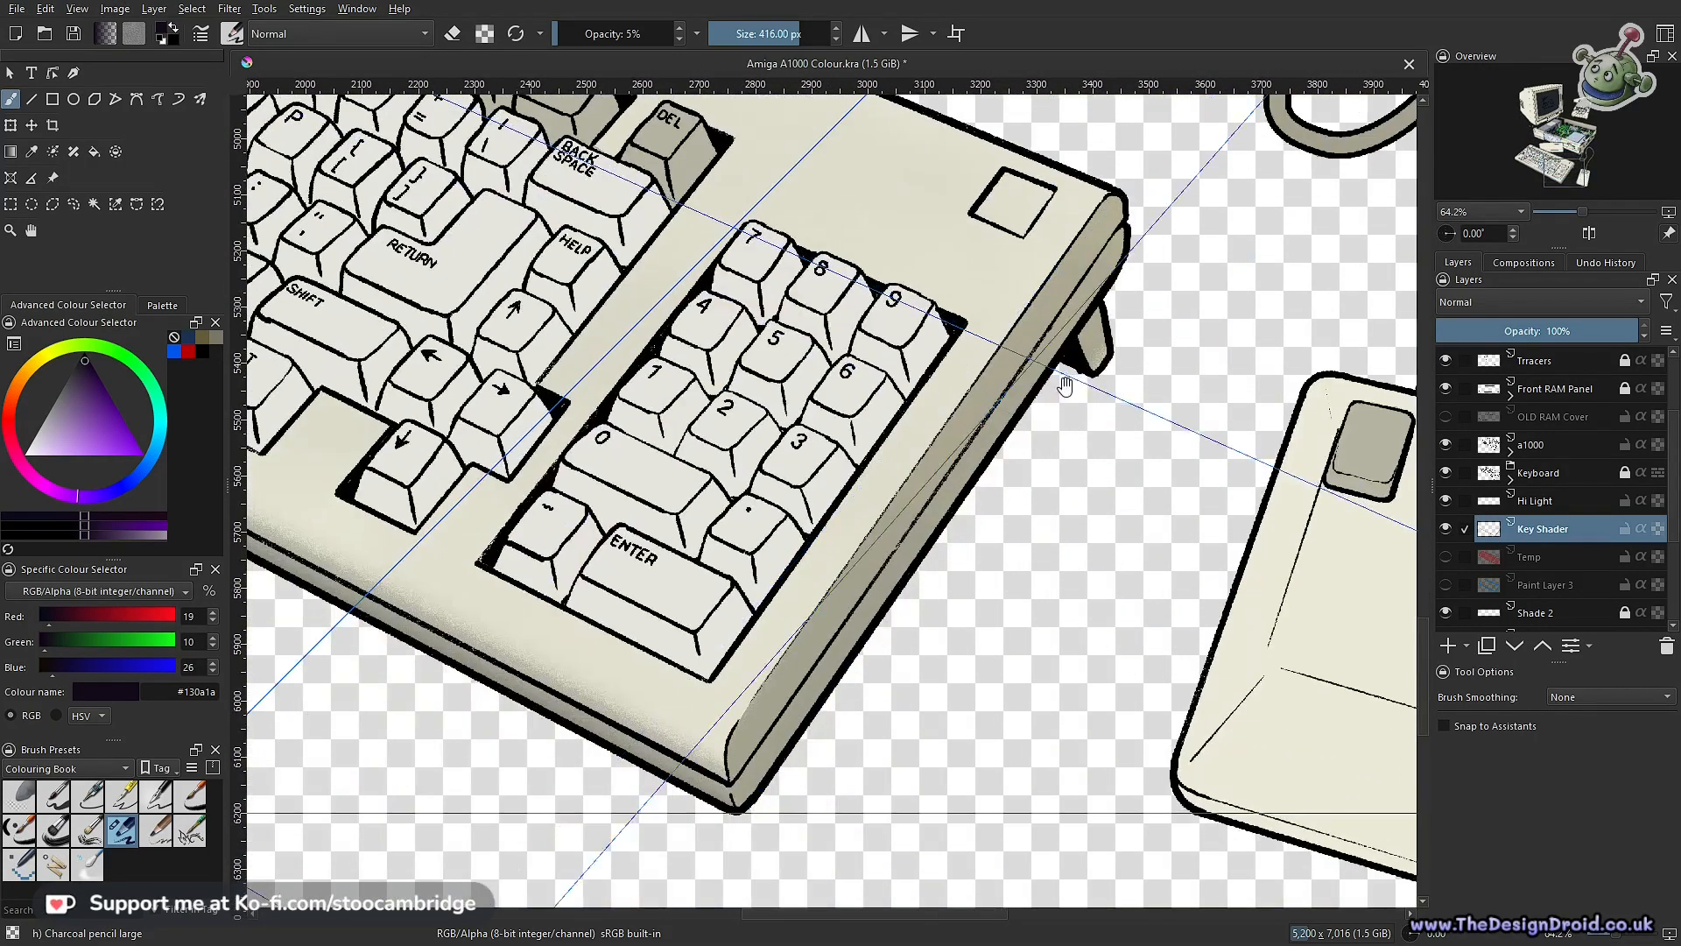
{"action": "left_click_drag", "start_coordinate": [1109, 387], "coordinate": [1036, 460]}
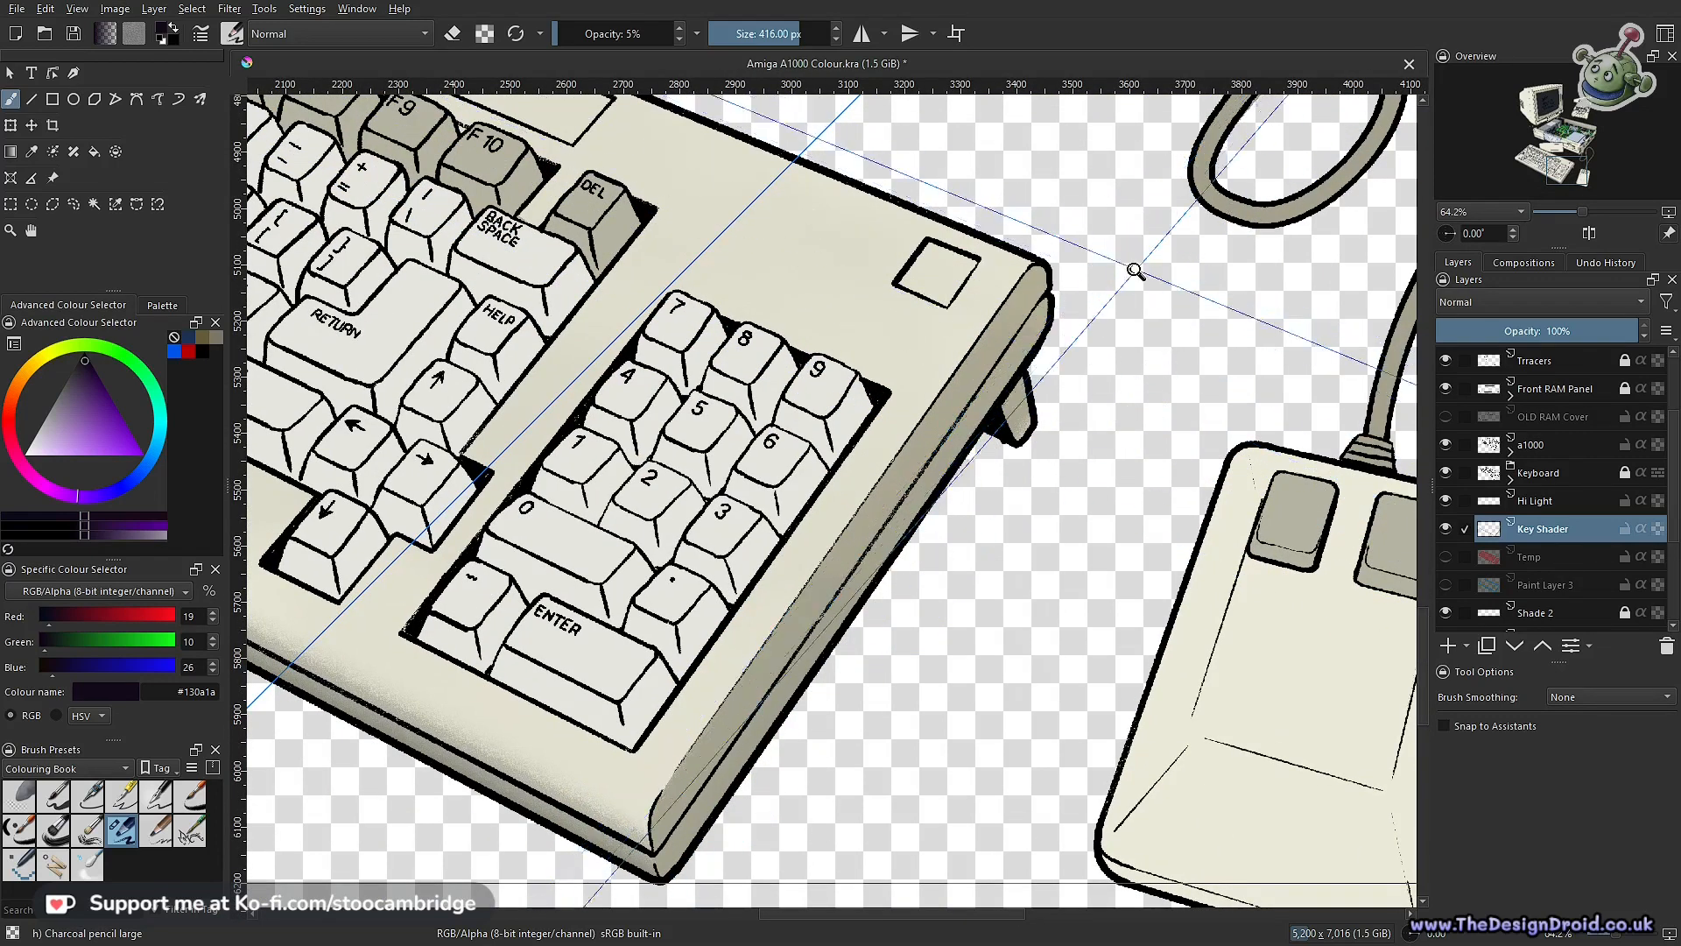
{"action": "scroll", "coordinate": [1083, 386], "scroll_direction": "down", "scroll_amount": 3}
{"action": "scroll", "coordinate": [1083, 386], "scroll_direction": "down", "scroll_amount": 1}
{"action": "scroll", "coordinate": [1083, 389], "scroll_direction": "up", "scroll_amount": 3}
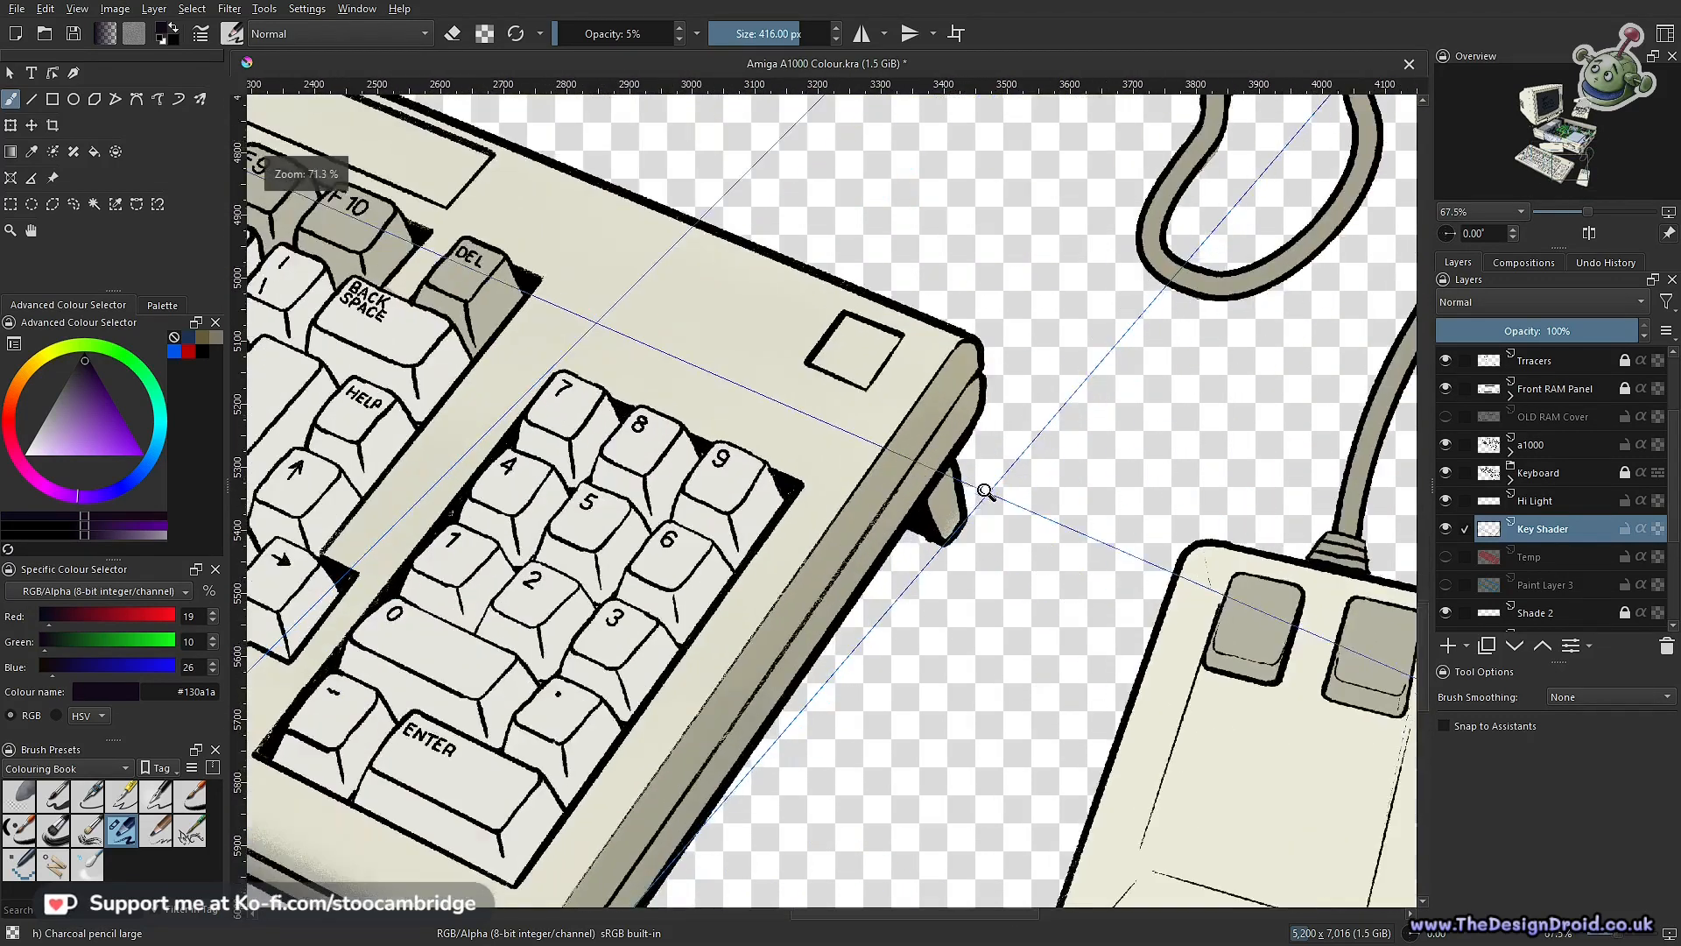
{"action": "mouse_move", "coordinate": [1085, 396]}
{"action": "left_mouse_down"}
{"action": "mouse_move", "coordinate": [1120, 350]}
{"action": "mouse_move", "coordinate": [893, 570]}
{"action": "mouse_move", "coordinate": [729, 838]}
{"action": "left_mouse_up"}
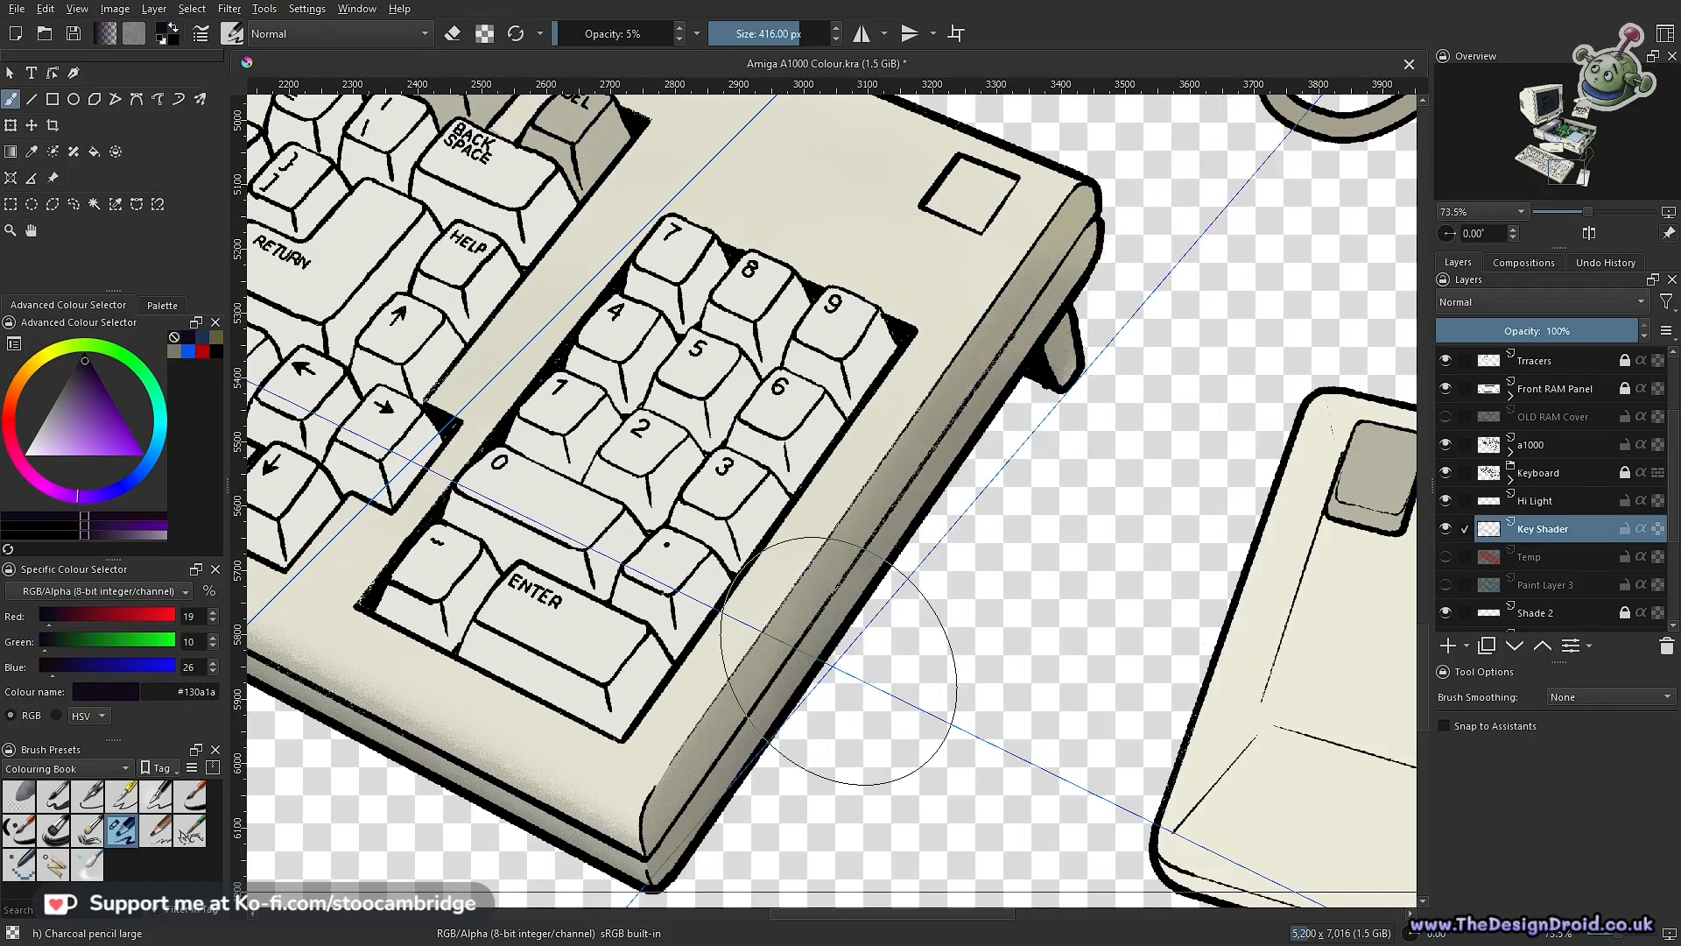
{"action": "left_click_drag", "start_coordinate": [981, 547], "coordinate": [971, 670]}
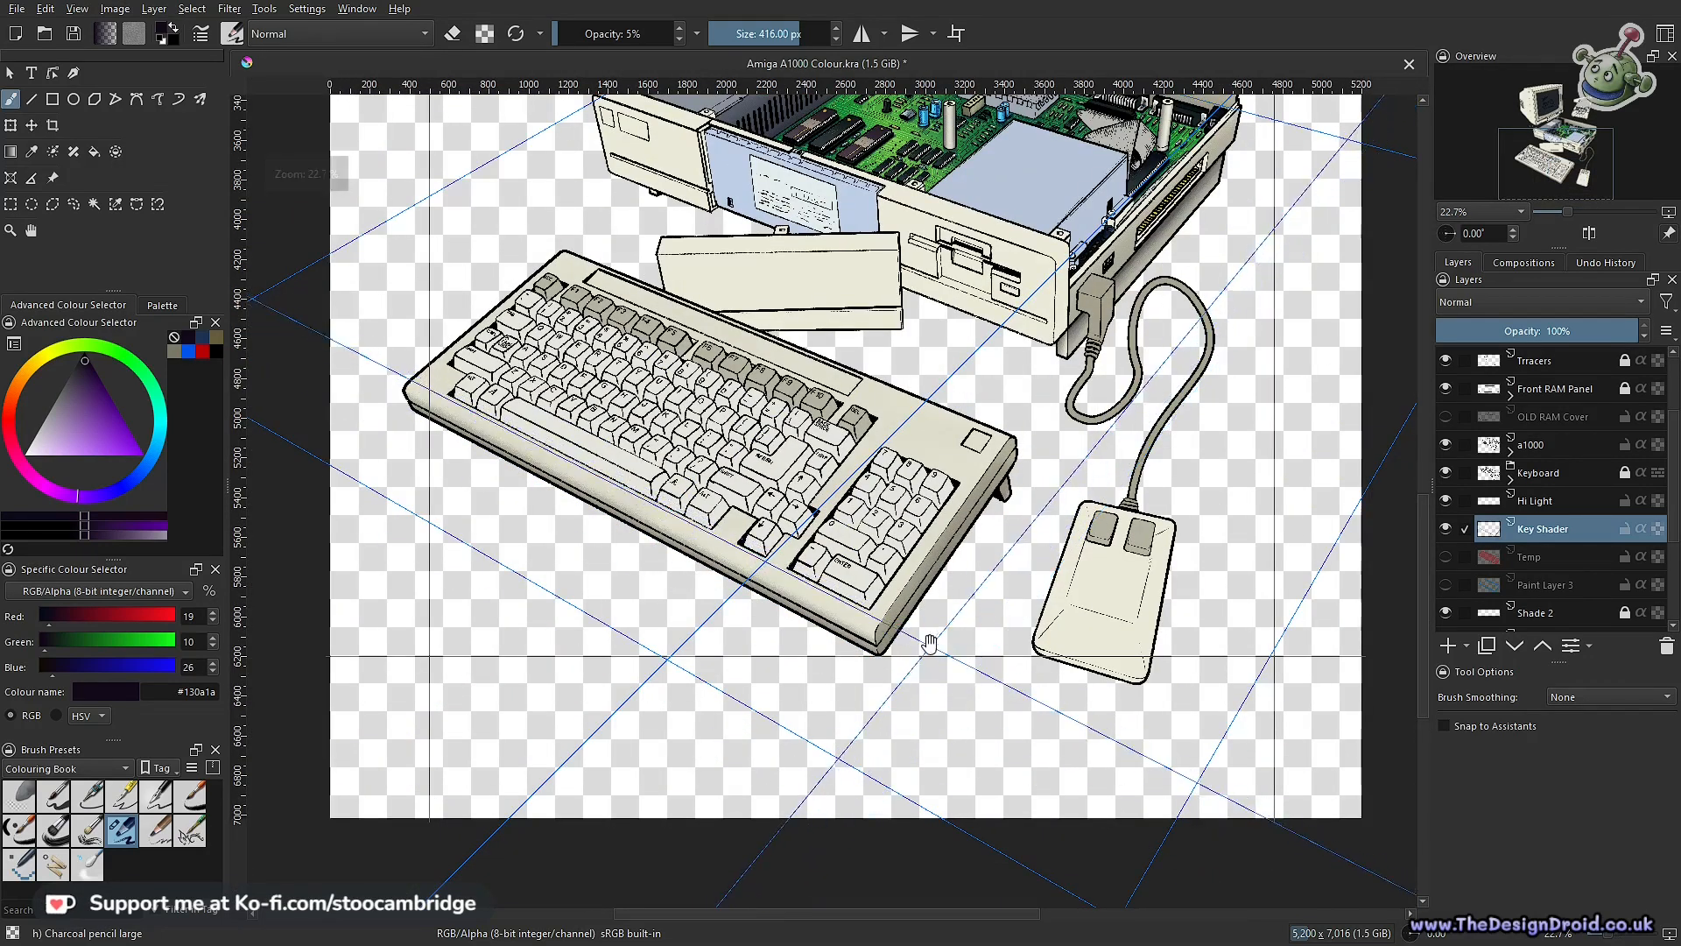
Soften the side-face shading with the brush in erase mode at 5% opacity, and return to painting to touch it up
{"action": "scroll", "coordinate": [972, 669], "scroll_direction": "up", "scroll_amount": 3}
{"action": "key", "text": "e"}
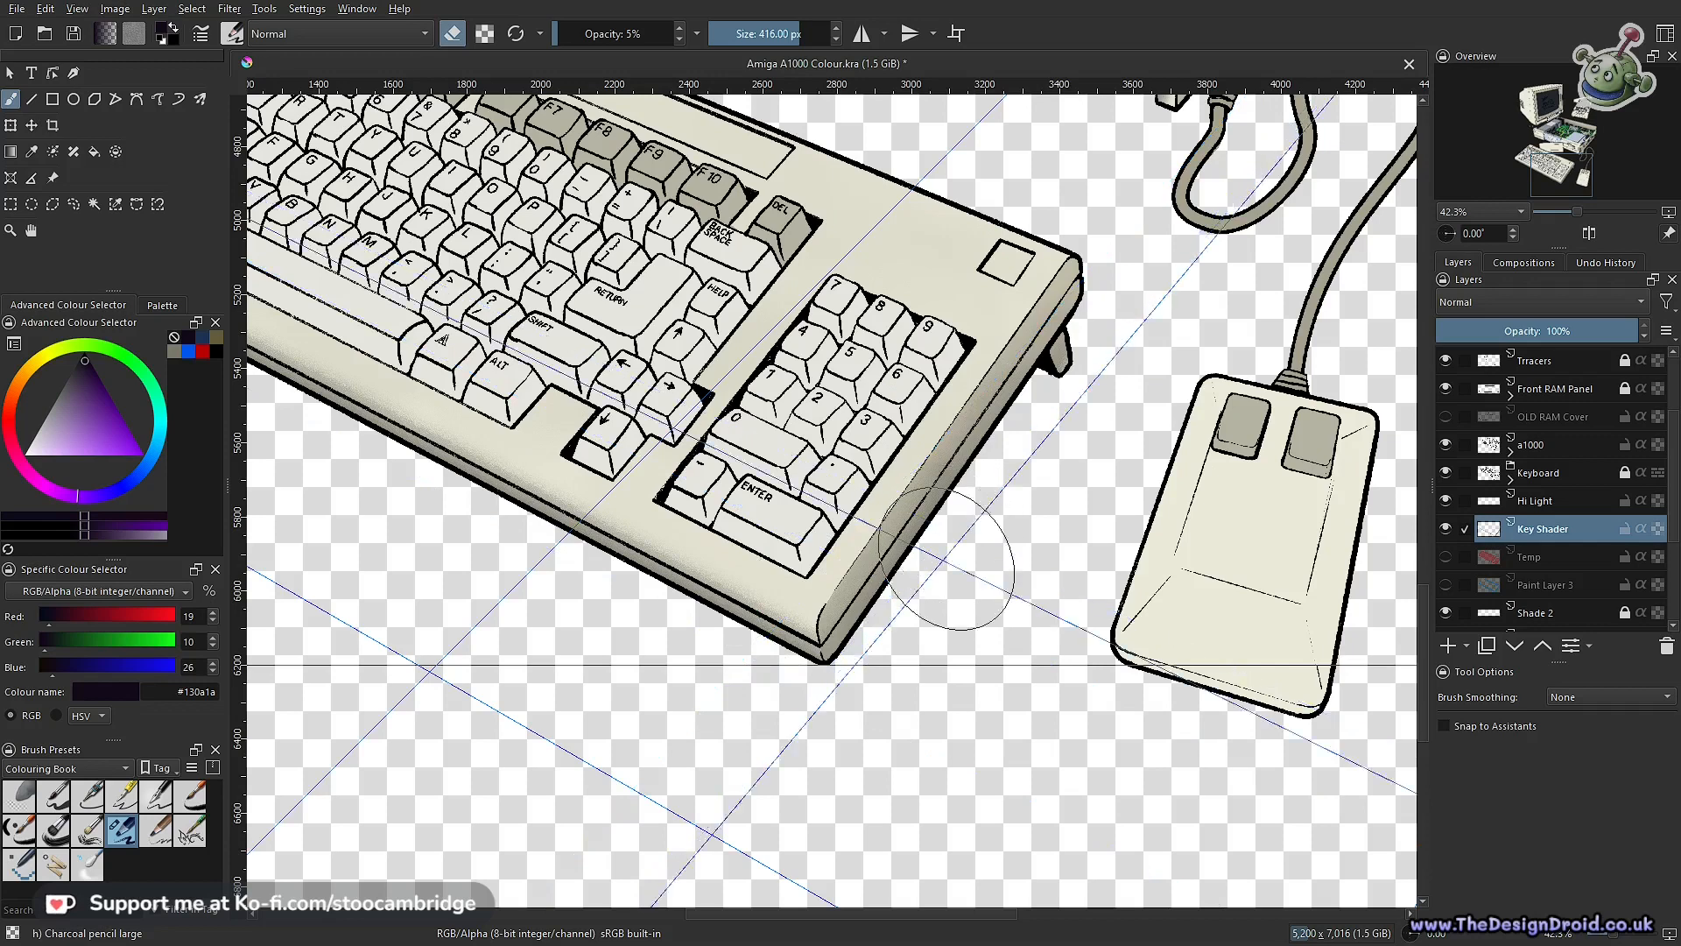
{"action": "mouse_move", "coordinate": [980, 514]}
{"action": "left_mouse_down"}
{"action": "mouse_move", "coordinate": [962, 634]}
{"action": "mouse_move", "coordinate": [997, 535]}
{"action": "mouse_move", "coordinate": [979, 514]}
{"action": "mouse_move", "coordinate": [968, 565]}
{"action": "left_mouse_up"}
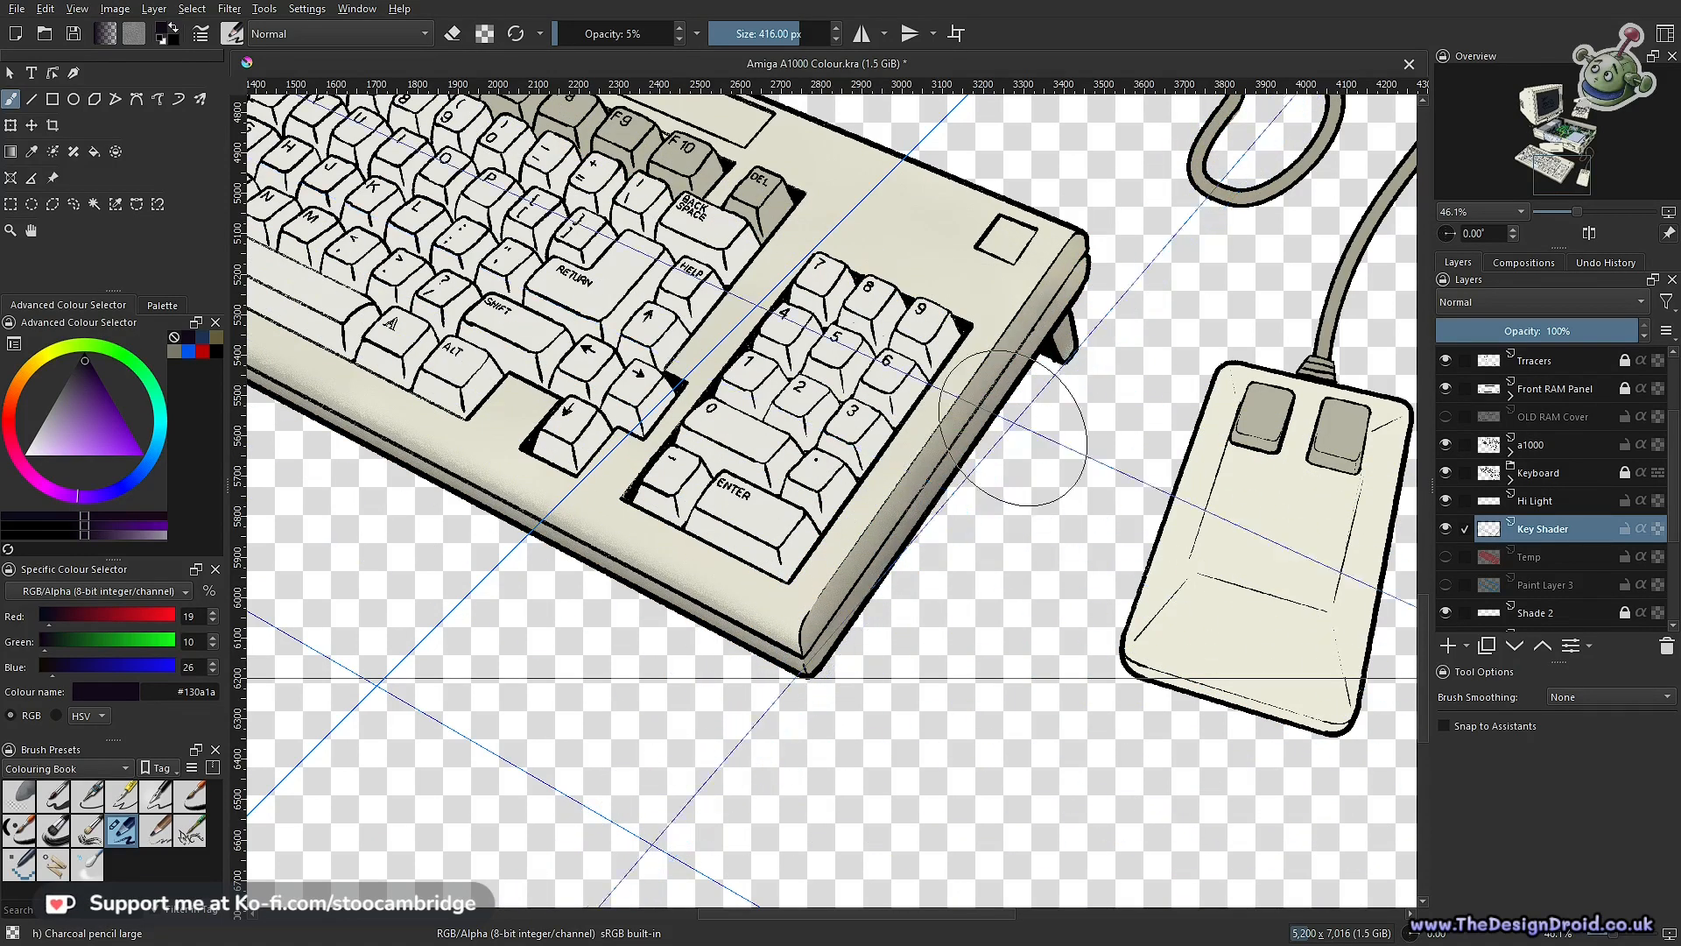
{"action": "left_click_drag", "start_coordinate": [930, 630], "coordinate": [860, 742]}
{"action": "mouse_move", "coordinate": [901, 667]}
{"action": "left_mouse_down"}
{"action": "mouse_move", "coordinate": [961, 488]}
{"action": "mouse_move", "coordinate": [885, 668]}
{"action": "mouse_move", "coordinate": [911, 581]}
{"action": "mouse_move", "coordinate": [994, 630]}
{"action": "left_mouse_up"}
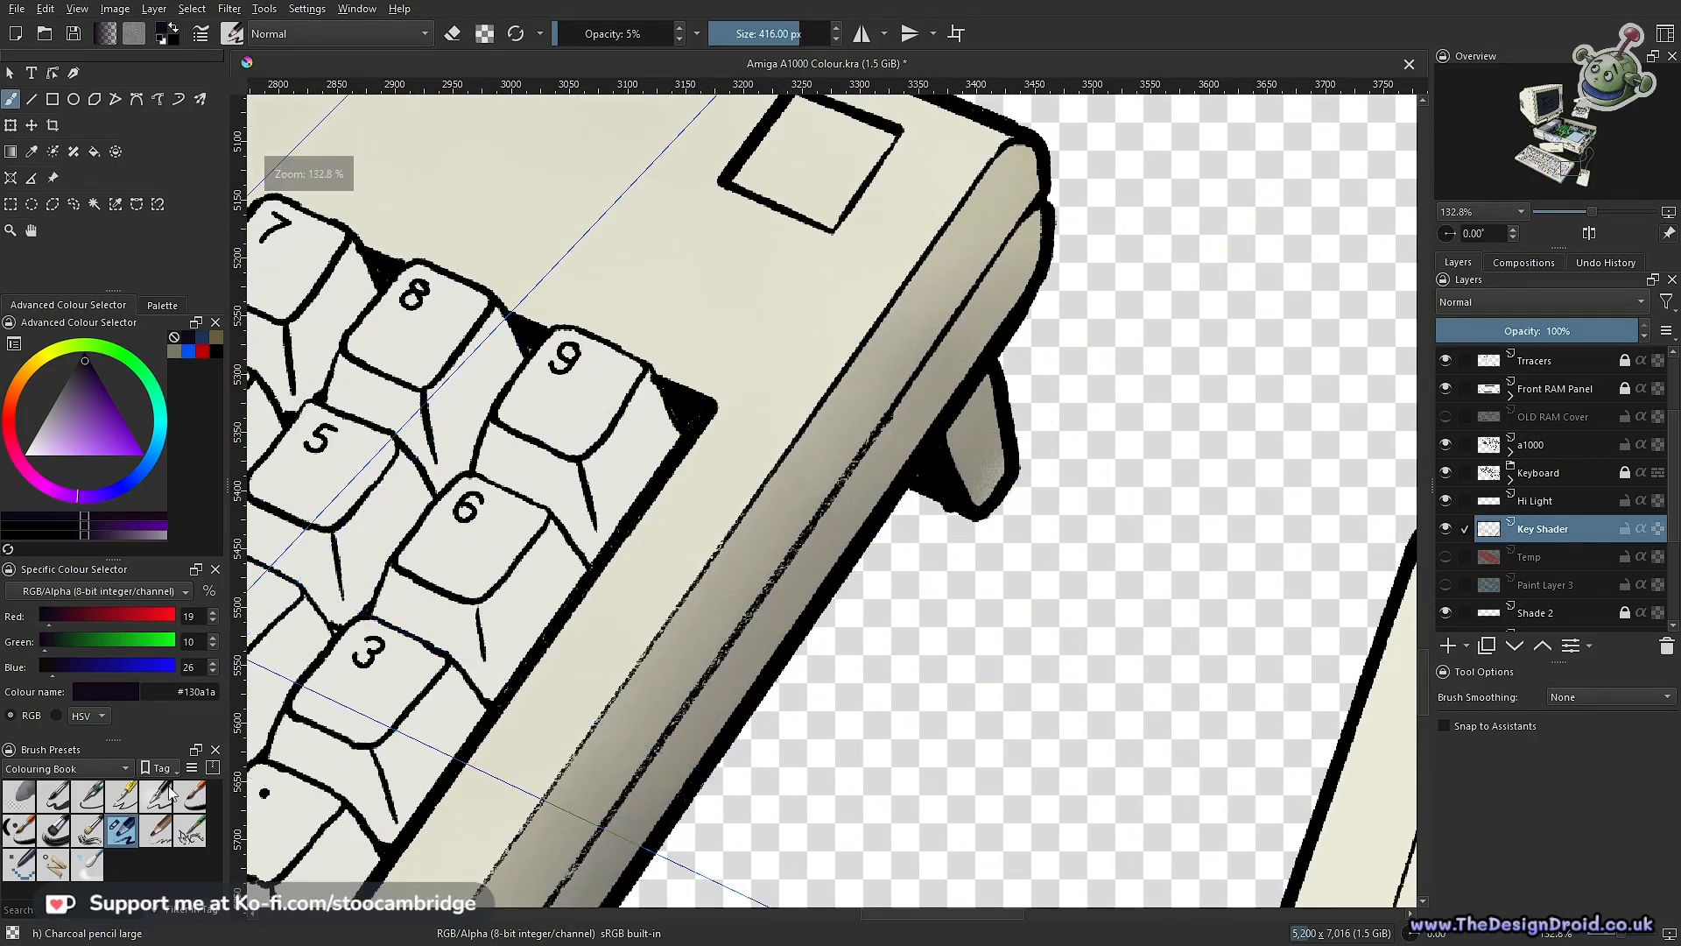
Switch to the Charcoal Pencil Medium brush, enlarge it to 28 px and lower its opacity to 10%
{"action": "left_click", "coordinate": [156, 832]}
{"action": "mouse_move", "coordinate": [1033, 552]}
{"action": "left_mouse_down"}
{"action": "mouse_move", "coordinate": [1070, 376]}
{"action": "mouse_move", "coordinate": [952, 604]}
{"action": "left_mouse_up"}
{"action": "key", "text": "bracketright"}
{"action": "key", "text": "bracketright"}
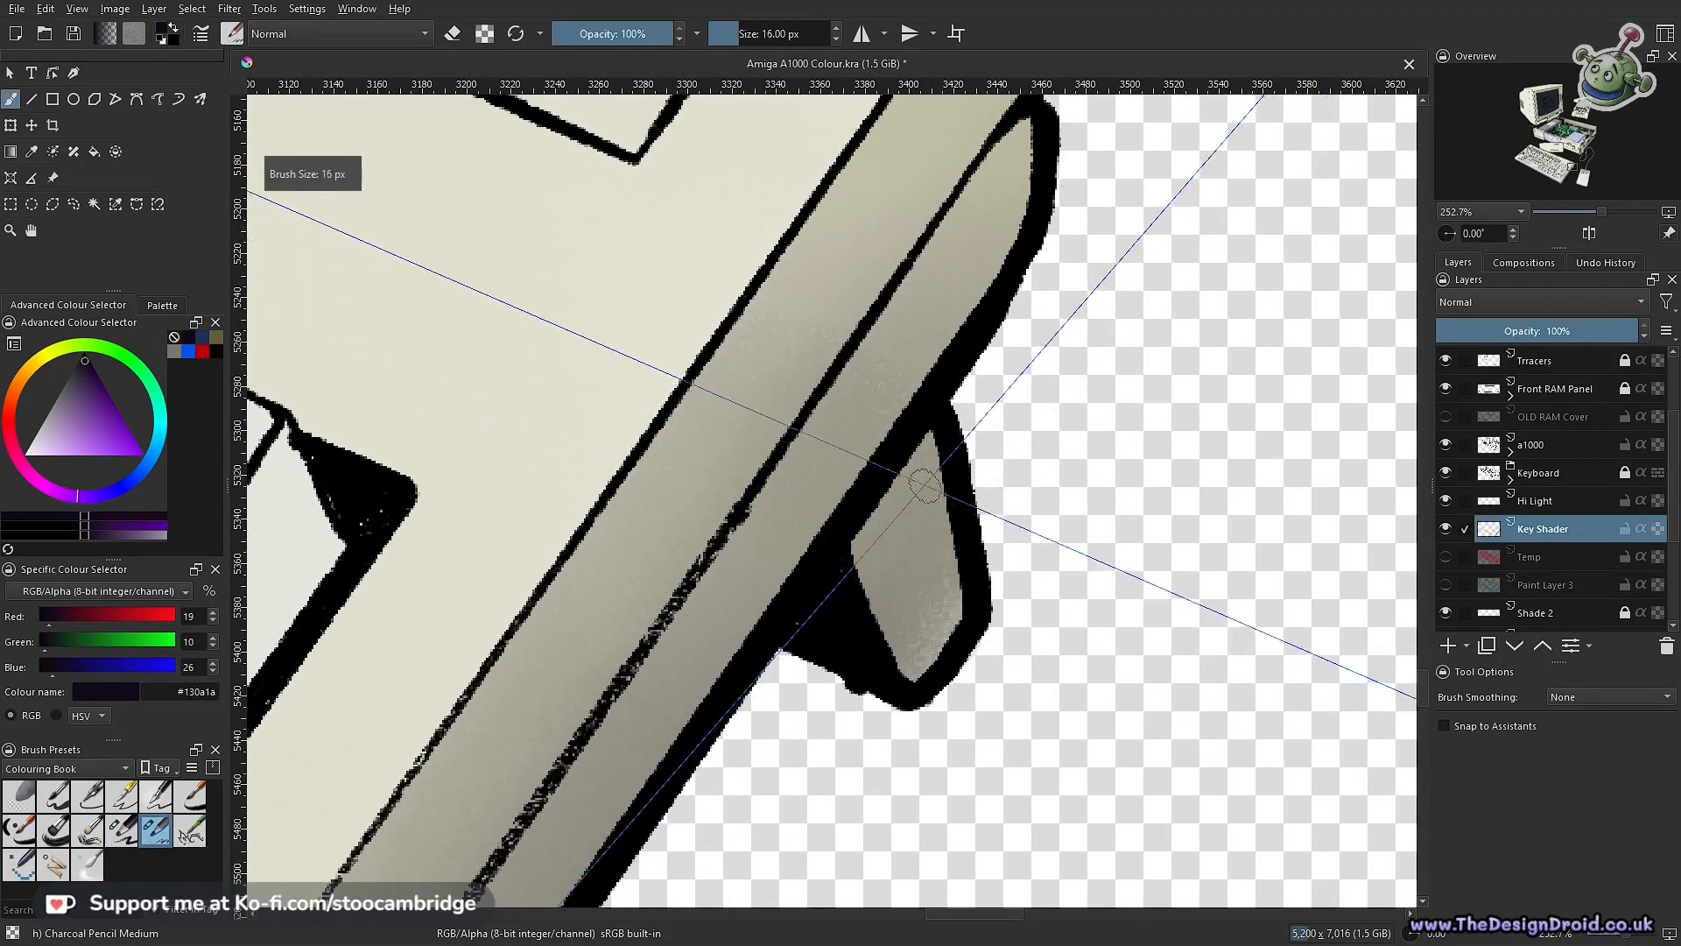
{"action": "key", "text": "i"}
{"action": "key", "text": "i"}
{"action": "key", "text": "i"}
{"action": "key", "text": "i"}
{"action": "key", "text": "i"}
{"action": "key", "text": "i"}
{"action": "key", "text": "i"}
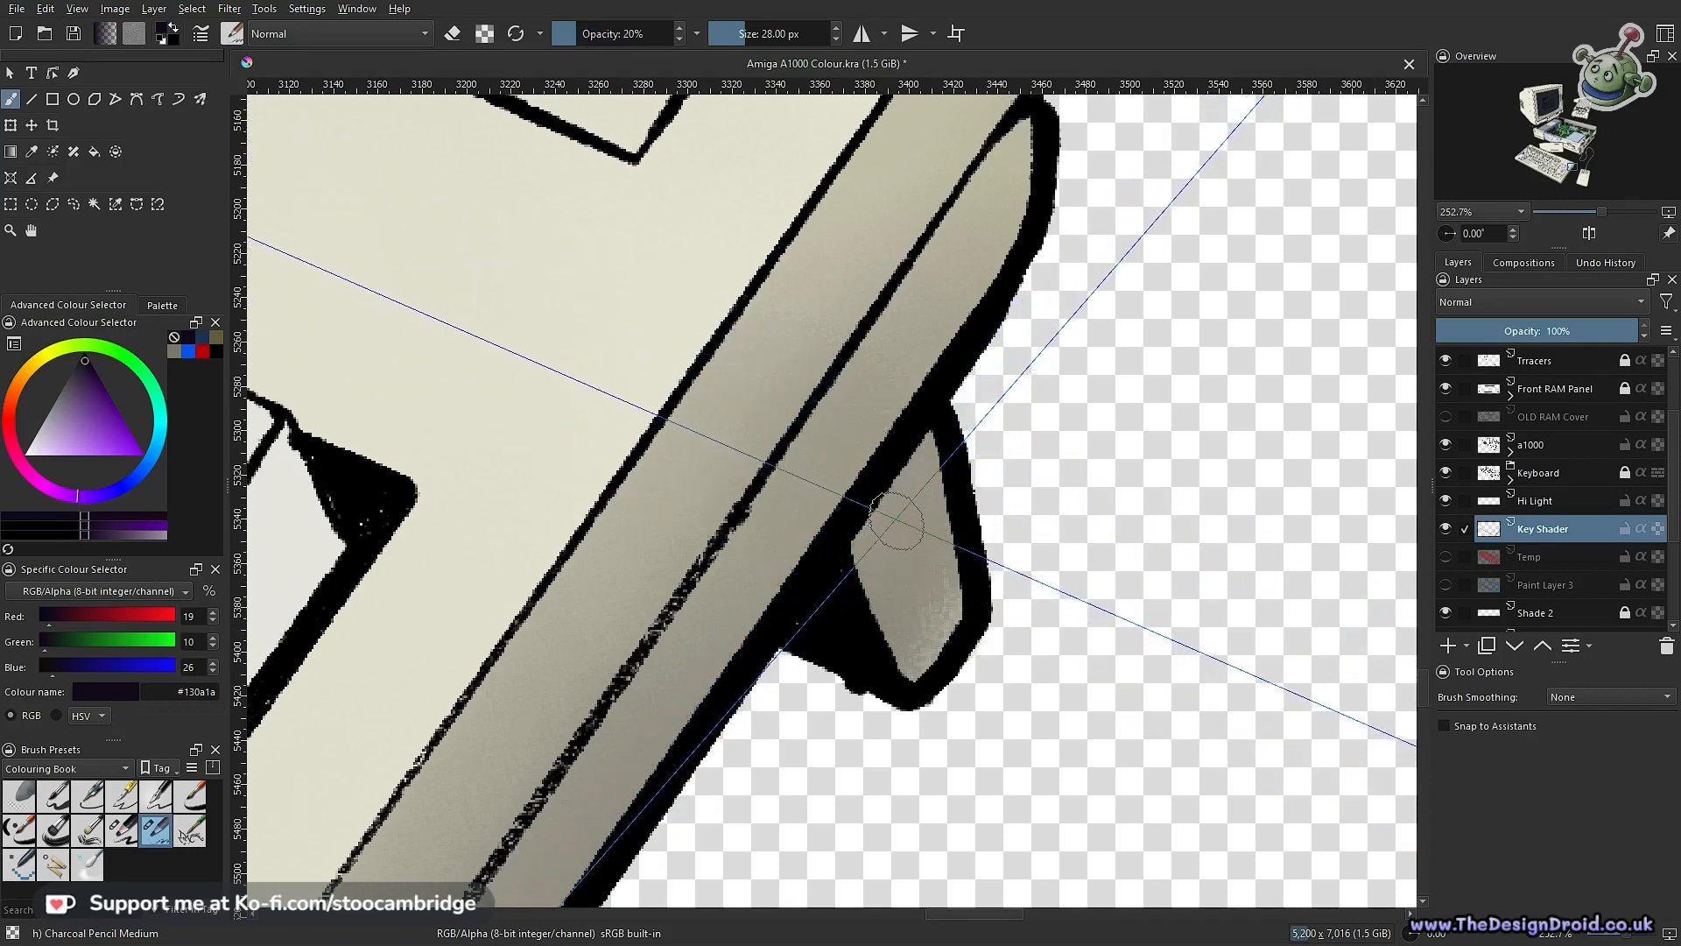
{"action": "key", "text": "i"}
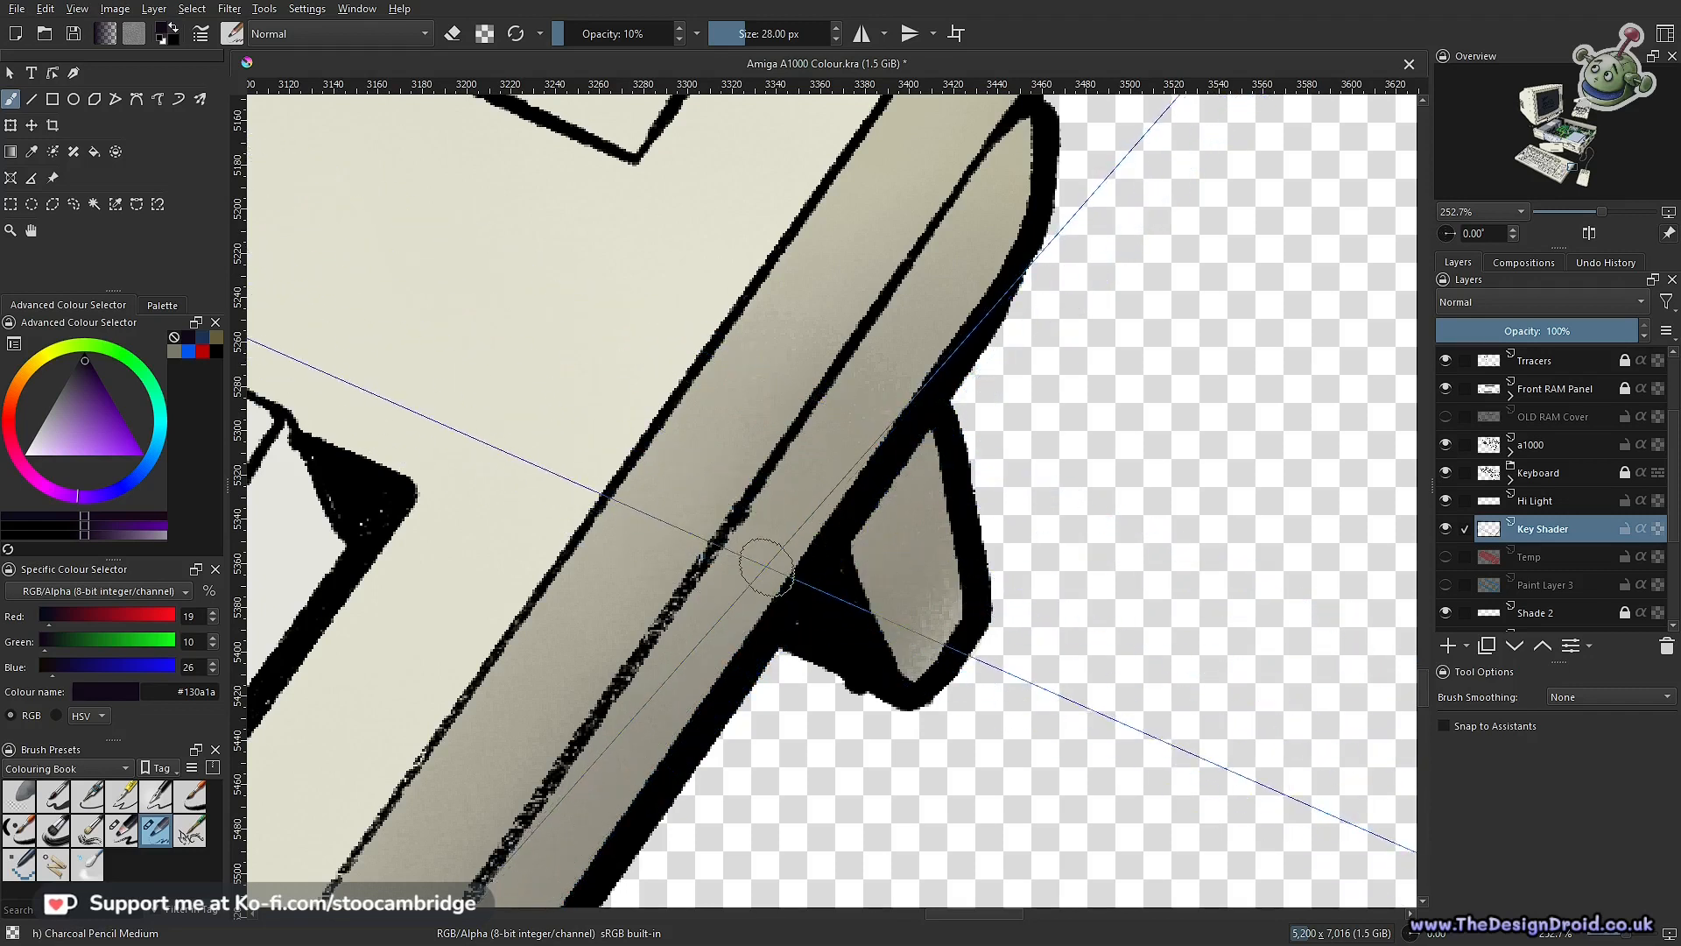
Enlarge the brush to 41 px, reduce its opacity to 5%, and shade the keyboard's rear foot below the case edge
{"action": "key", "text": "bracketright"}
{"action": "key", "text": "bracketright"}
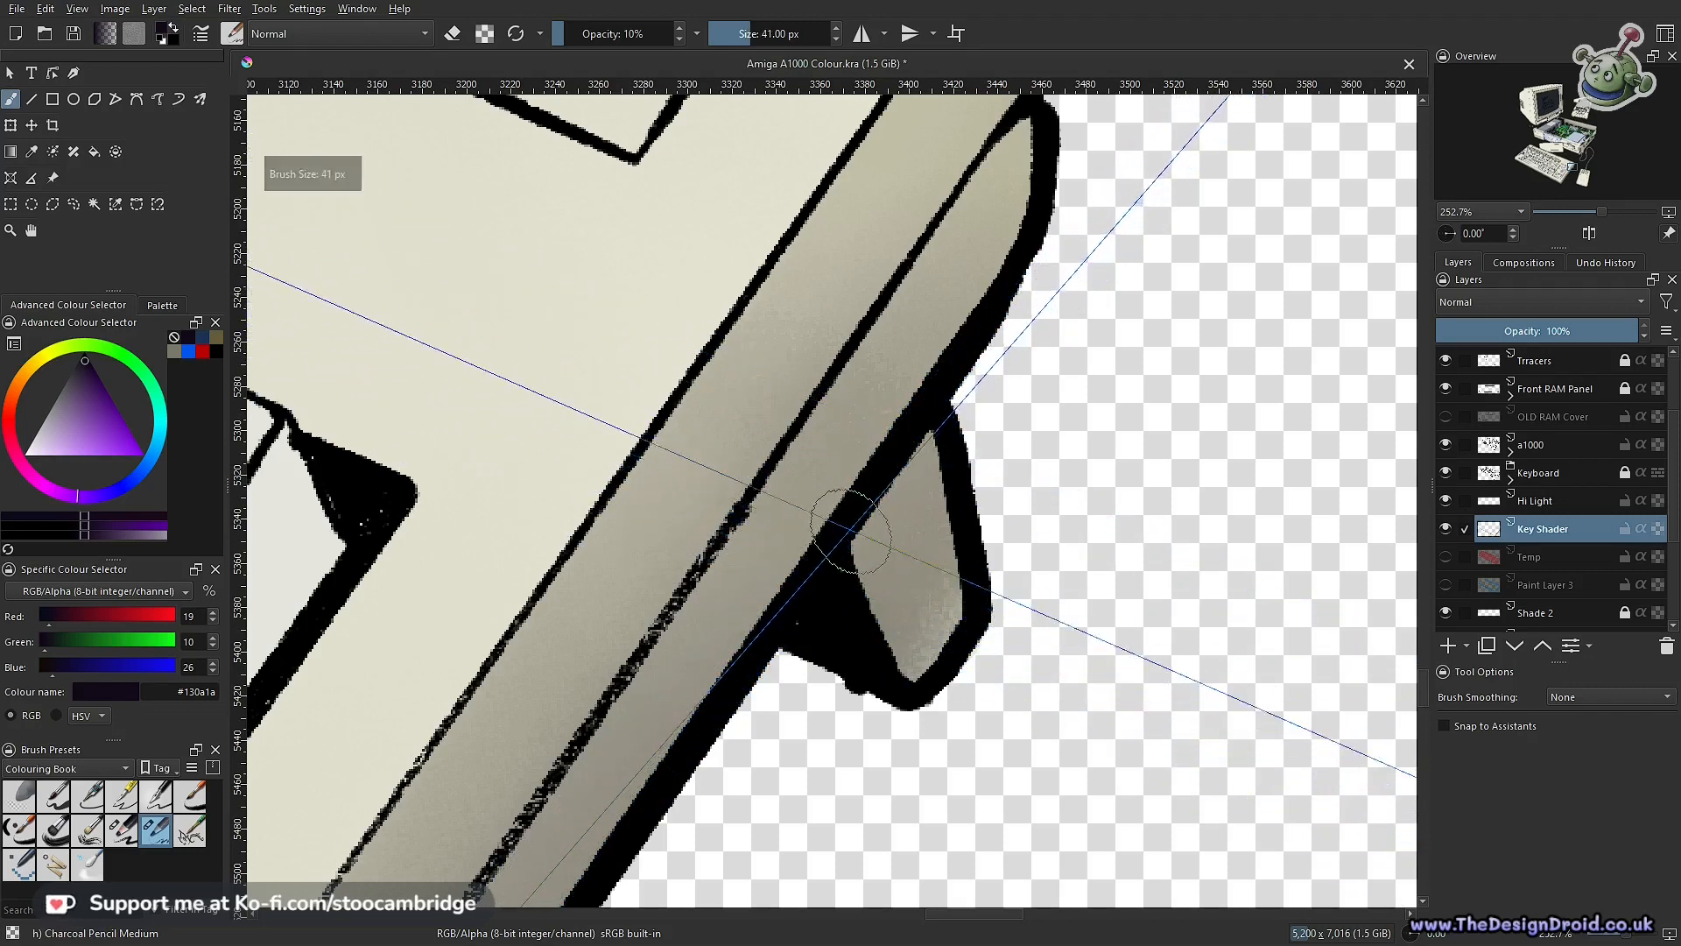
{"action": "left_click", "coordinate": [680, 38]}
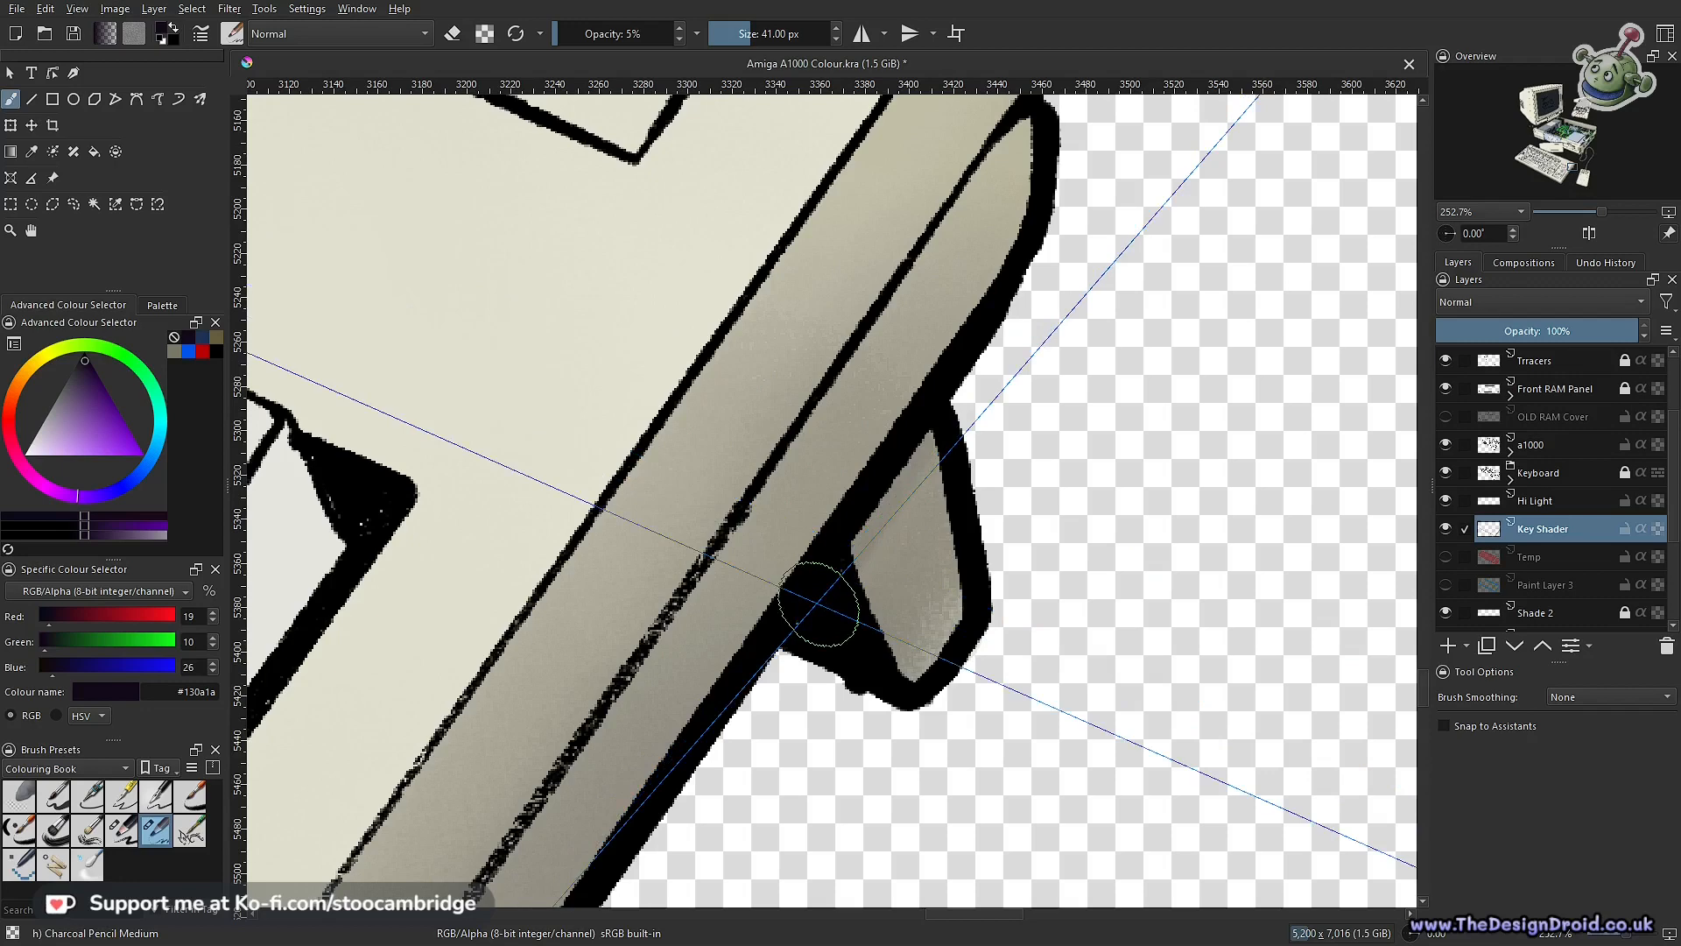
{"action": "mouse_move", "coordinate": [908, 574]}
{"action": "left_mouse_down"}
{"action": "mouse_move", "coordinate": [840, 792]}
{"action": "mouse_move", "coordinate": [920, 589]}
{"action": "left_mouse_up"}
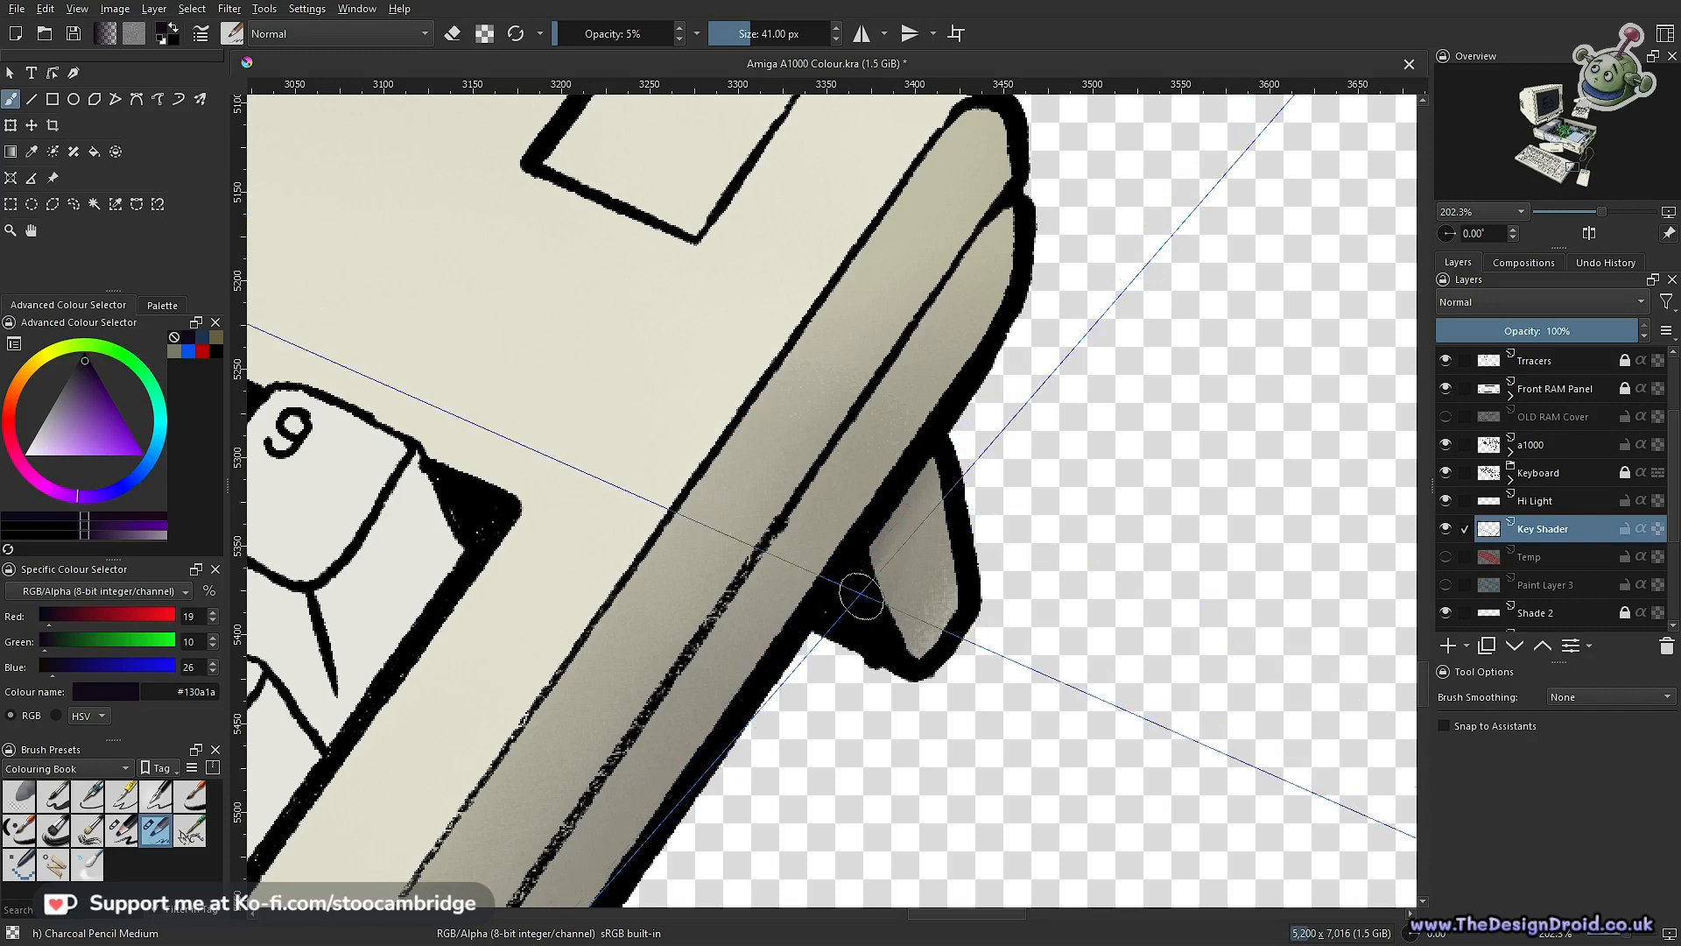
Blend the rear foot's shading by alternating between erasing and painting with the 41 px brush at 5% opacity
{"action": "key", "text": "e"}
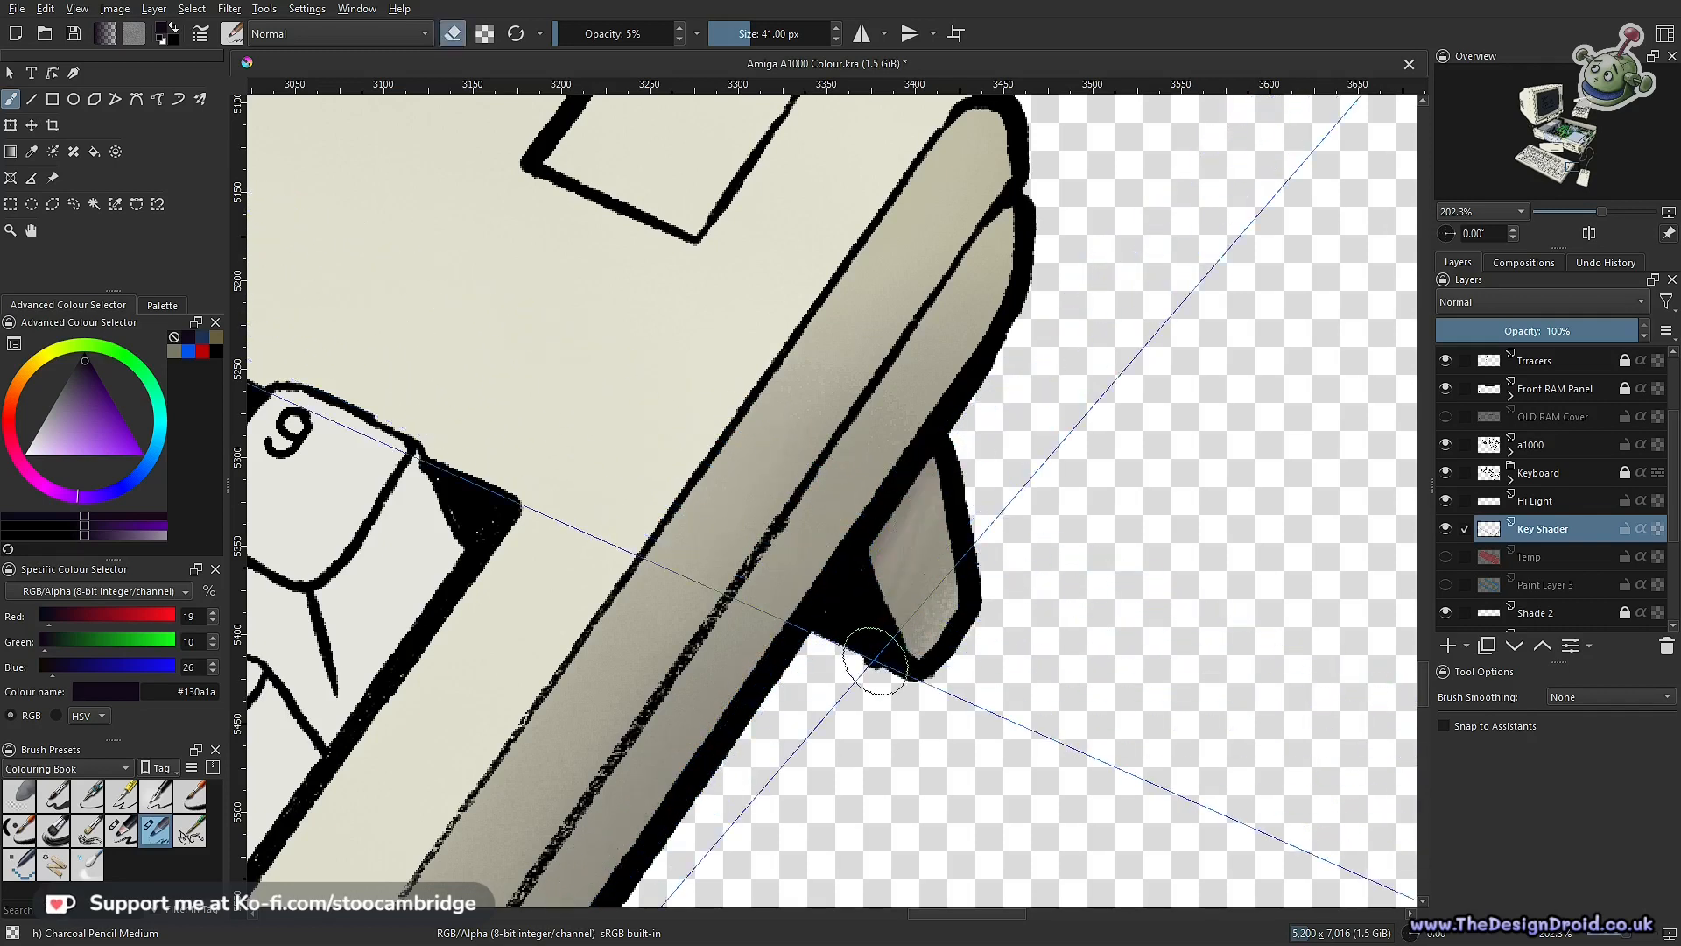
{"action": "key", "text": "e"}
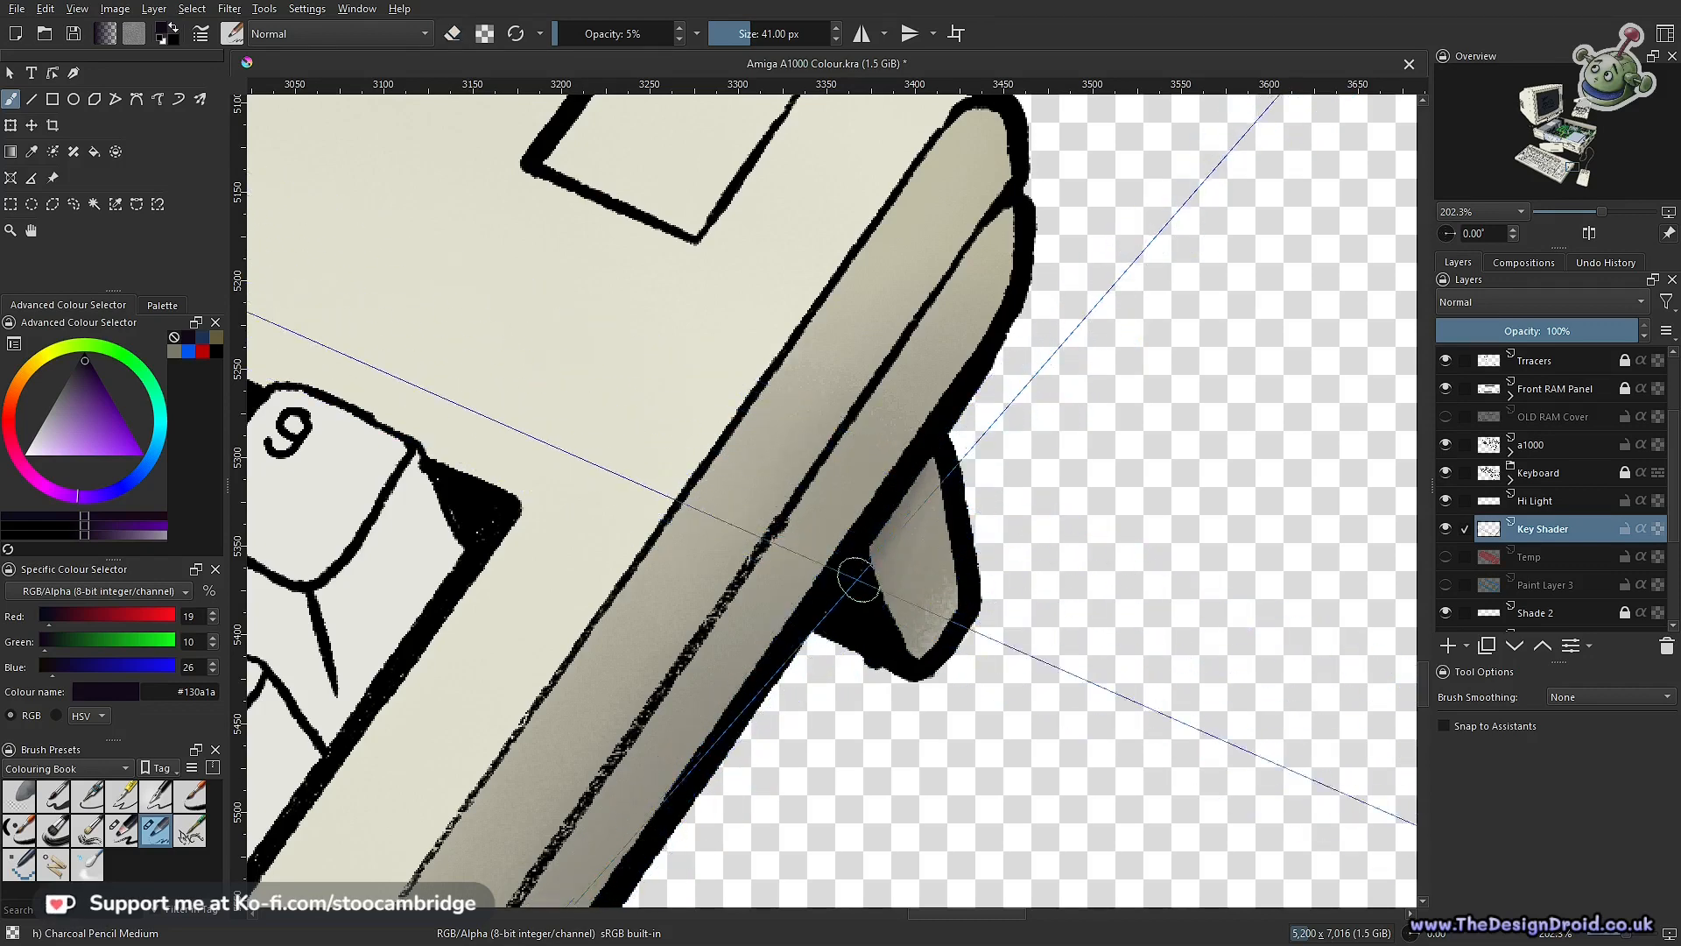
{"action": "left_click_drag", "start_coordinate": [900, 590], "coordinate": [826, 793]}
{"action": "mouse_move", "coordinate": [910, 691]}
{"action": "left_mouse_down"}
{"action": "mouse_move", "coordinate": [1013, 525]}
{"action": "mouse_move", "coordinate": [969, 587]}
{"action": "mouse_move", "coordinate": [959, 573]}
{"action": "mouse_move", "coordinate": [934, 590]}
{"action": "mouse_move", "coordinate": [931, 375]}
{"action": "mouse_move", "coordinate": [948, 356]}
{"action": "left_mouse_up"}
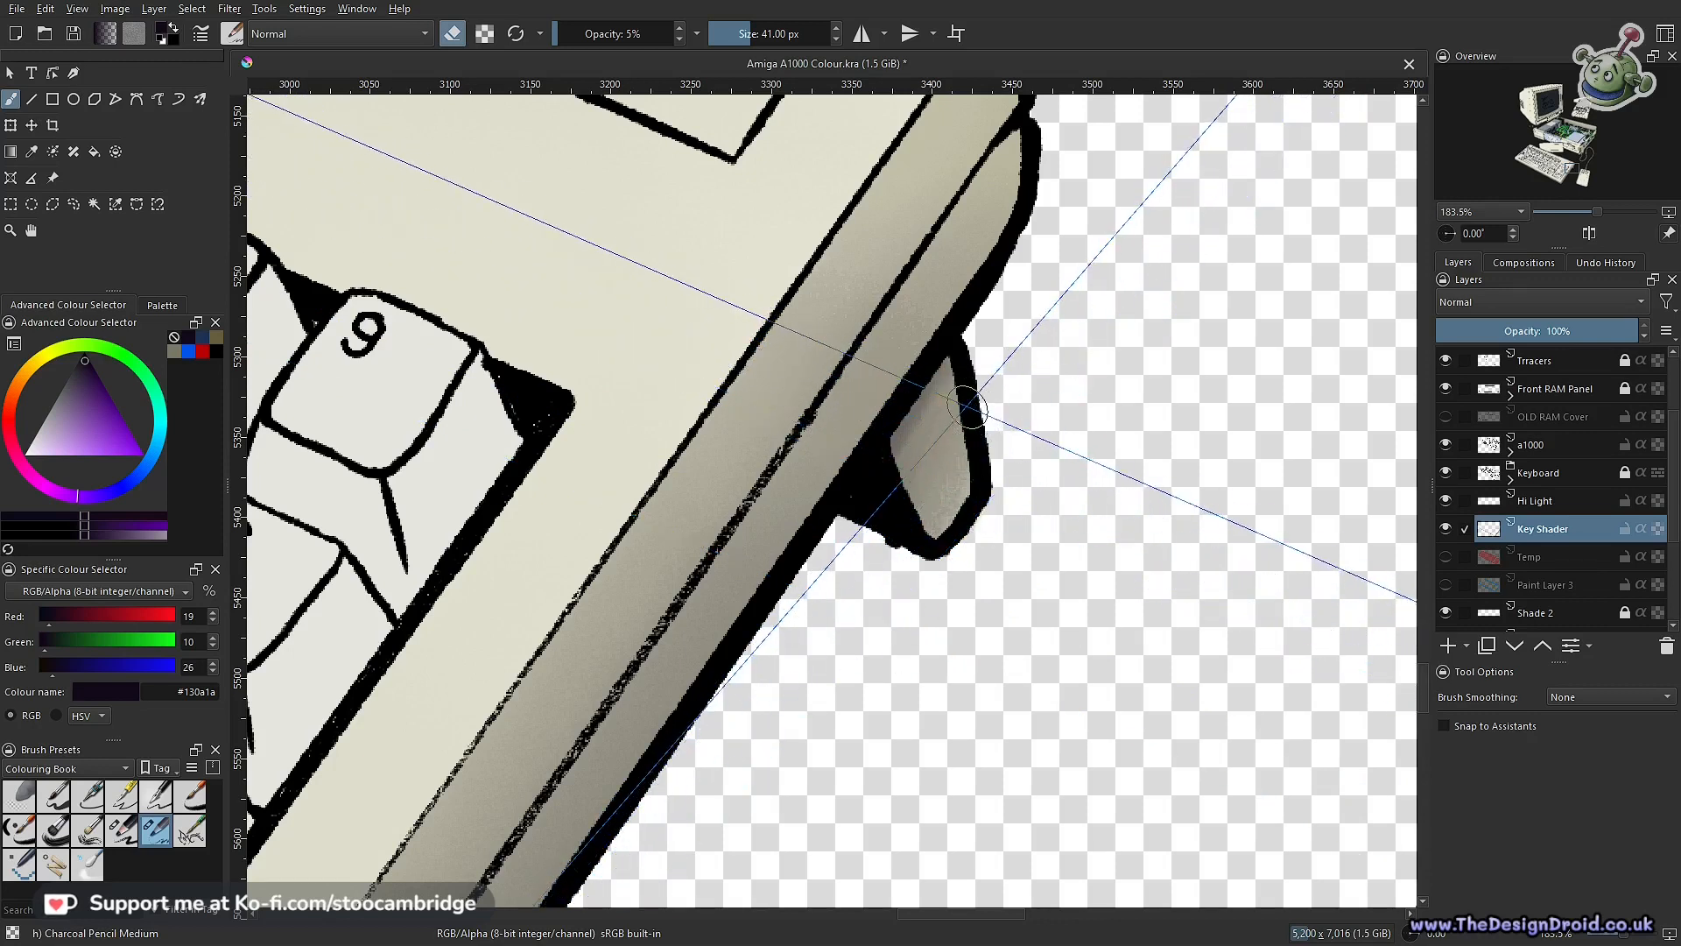
{"action": "left_click_drag", "start_coordinate": [1030, 542], "coordinate": [943, 639]}
{"action": "scroll", "coordinate": [939, 640], "scroll_direction": "up", "scroll_amount": 5}
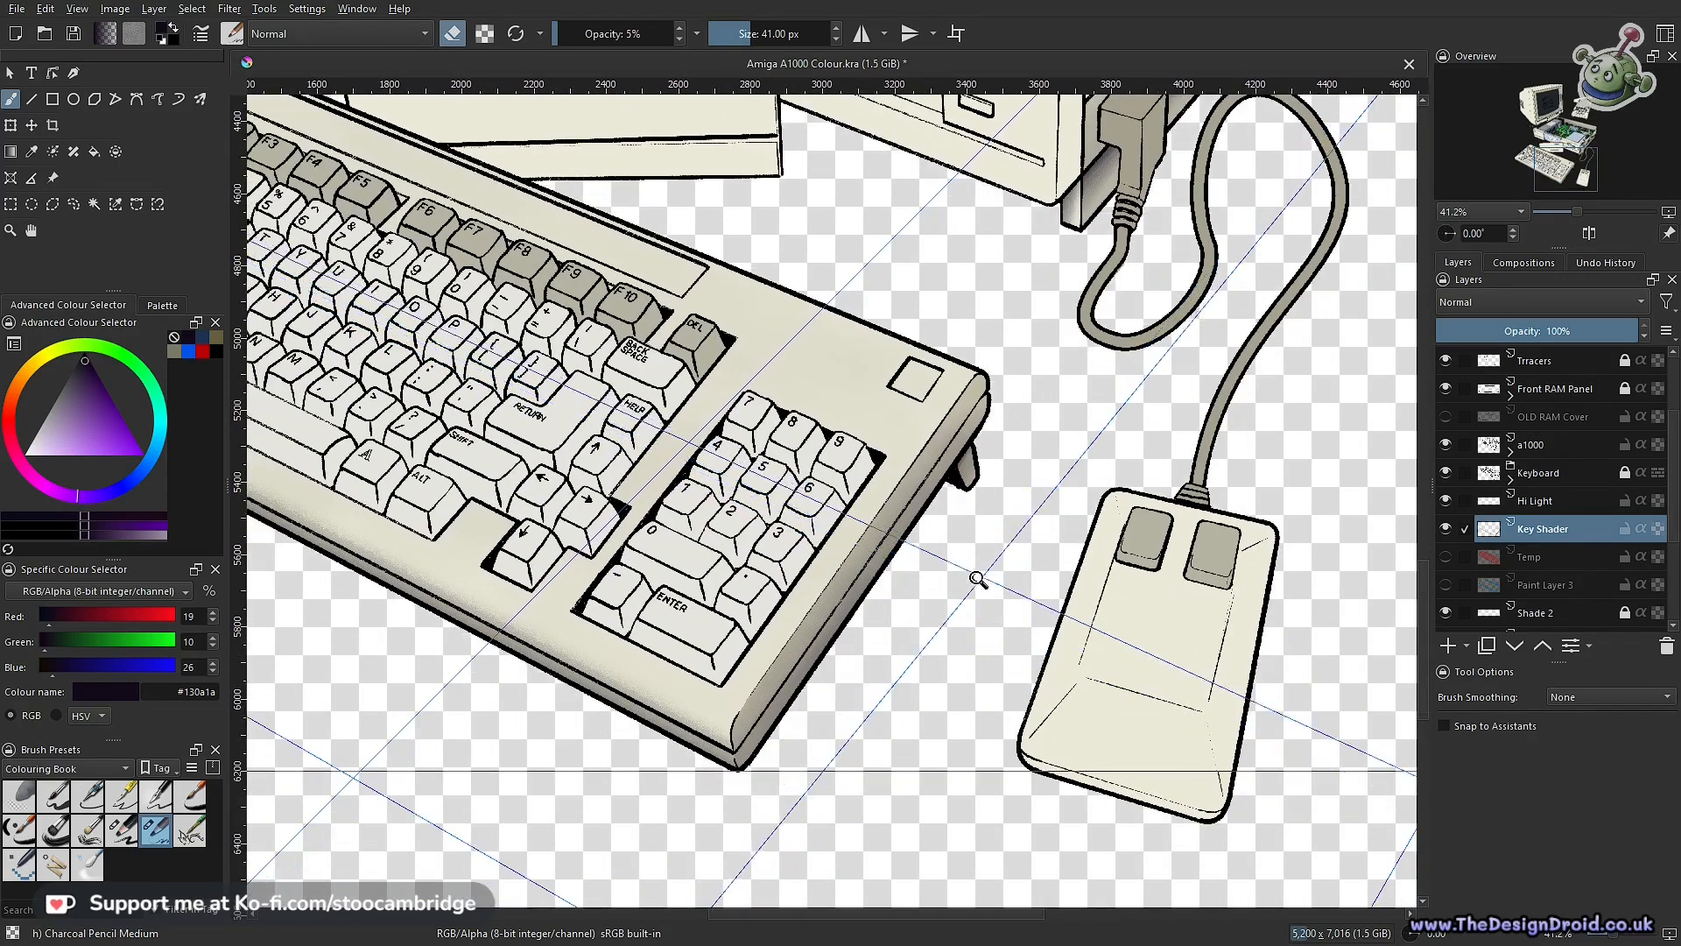
{"action": "left_click_drag", "start_coordinate": [933, 652], "coordinate": [918, 653]}
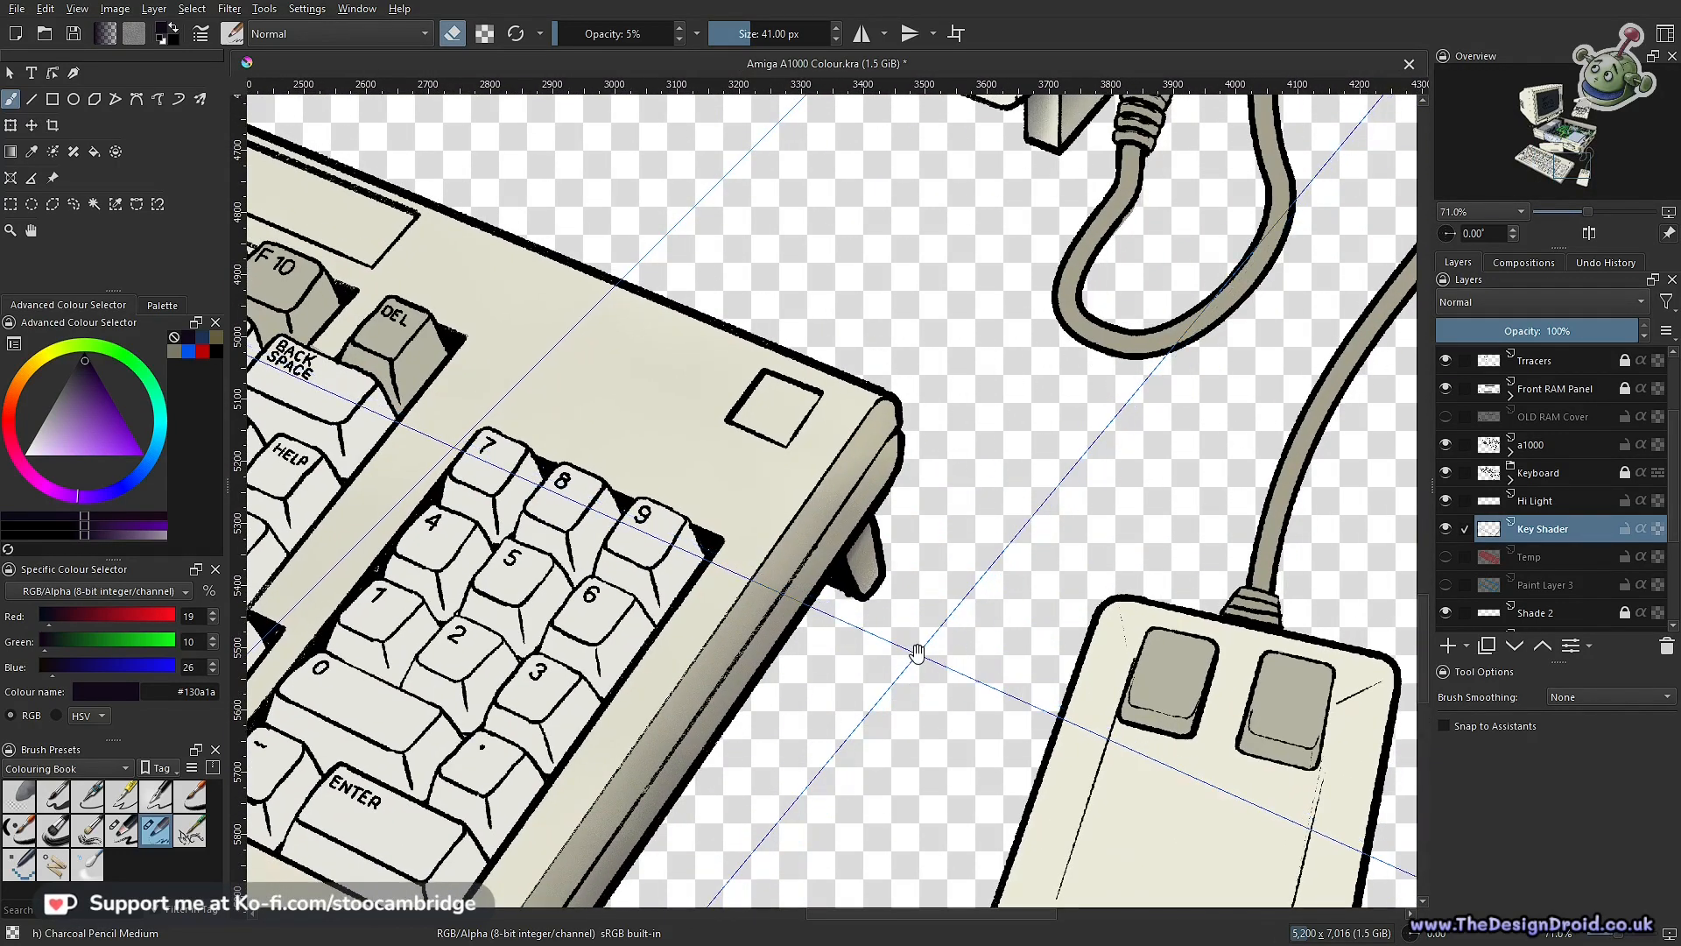
Examine the shading on the keyboard's side face and rear foot, both close up and against the whole keyboard
{"action": "left_click_drag", "start_coordinate": [846, 764], "coordinate": [971, 581]}
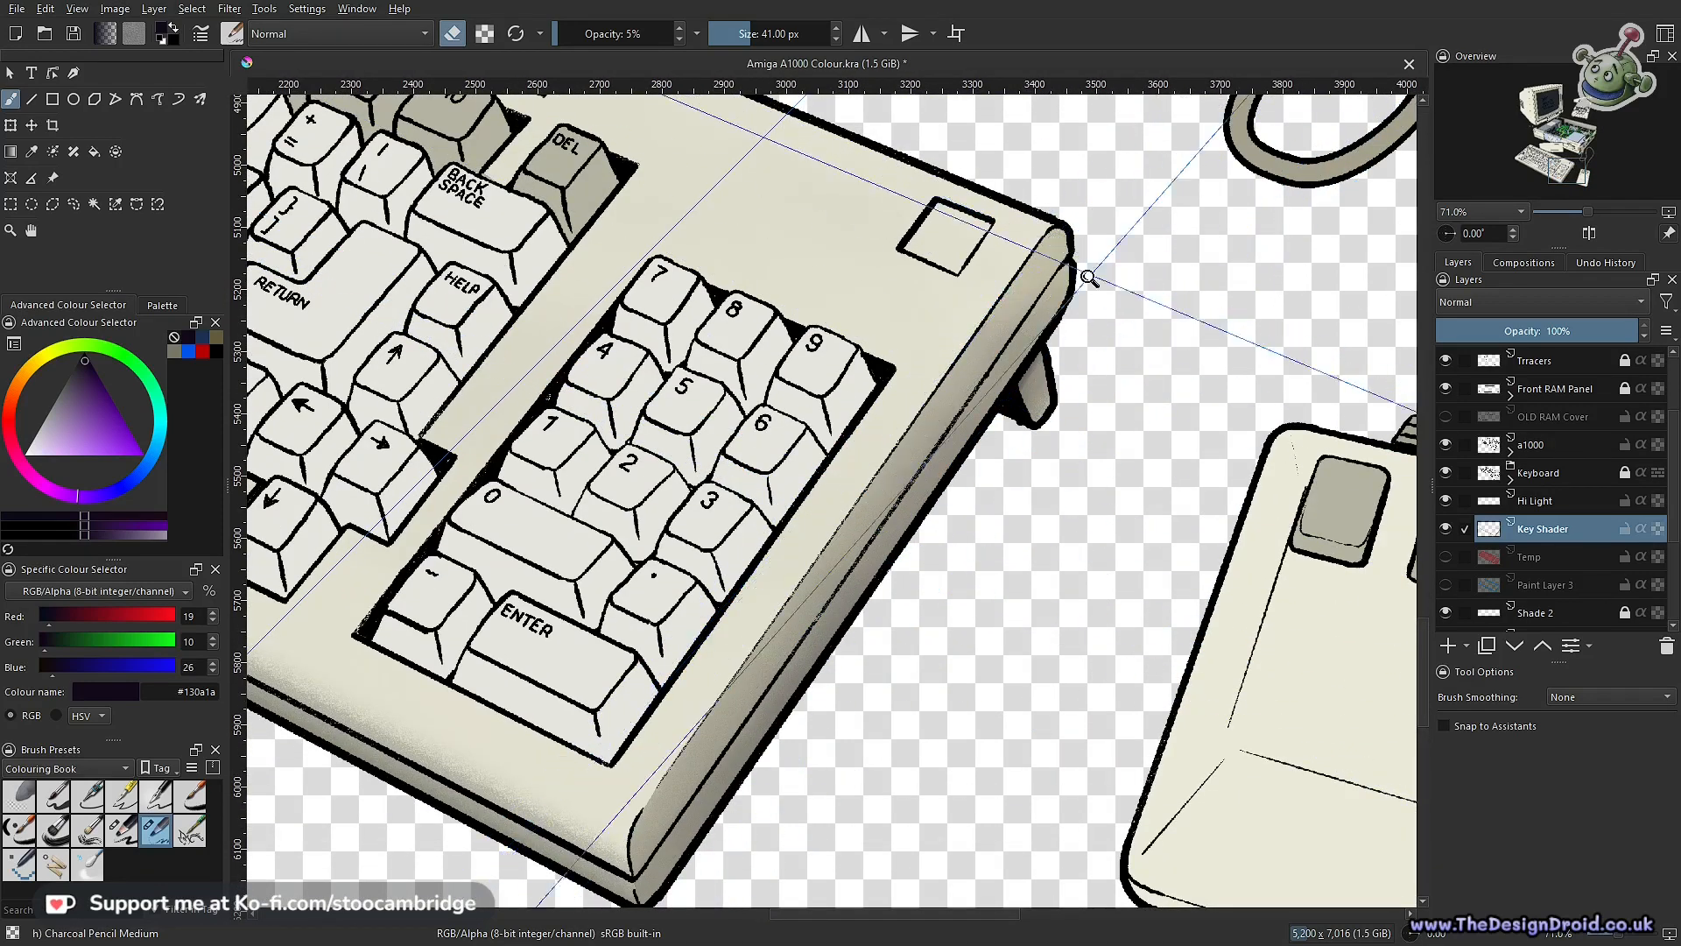
{"action": "scroll", "coordinate": [1088, 278], "scroll_direction": "up", "scroll_amount": 5}
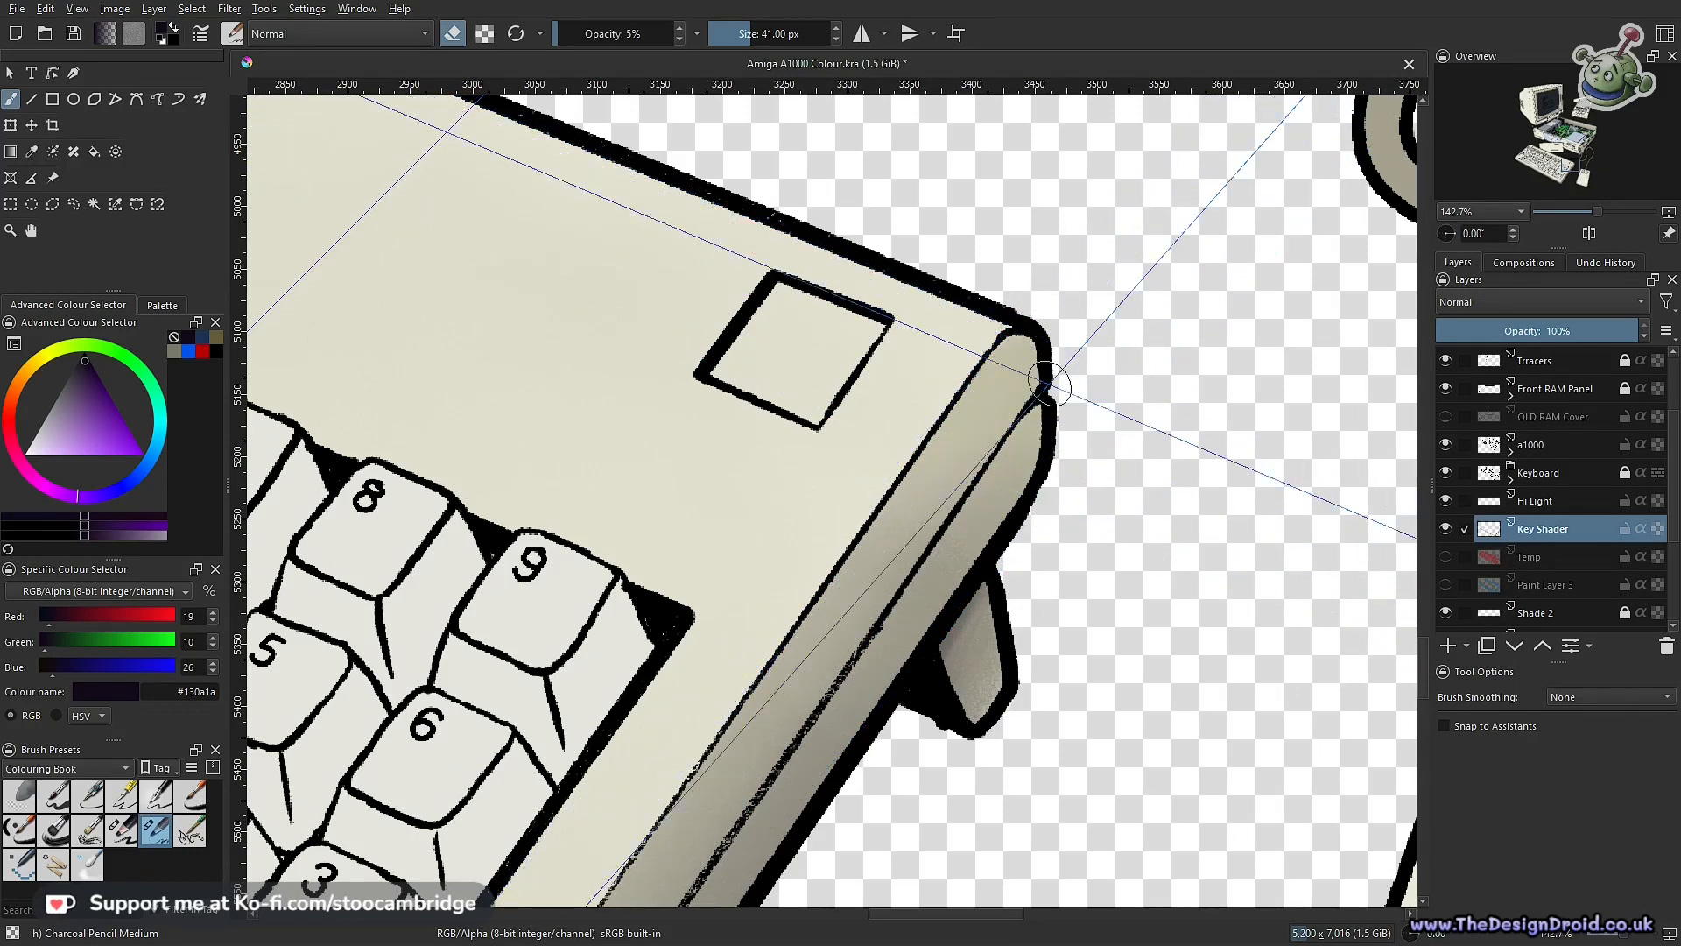
{"action": "scroll", "coordinate": [1051, 386], "scroll_direction": "down", "scroll_amount": 5}
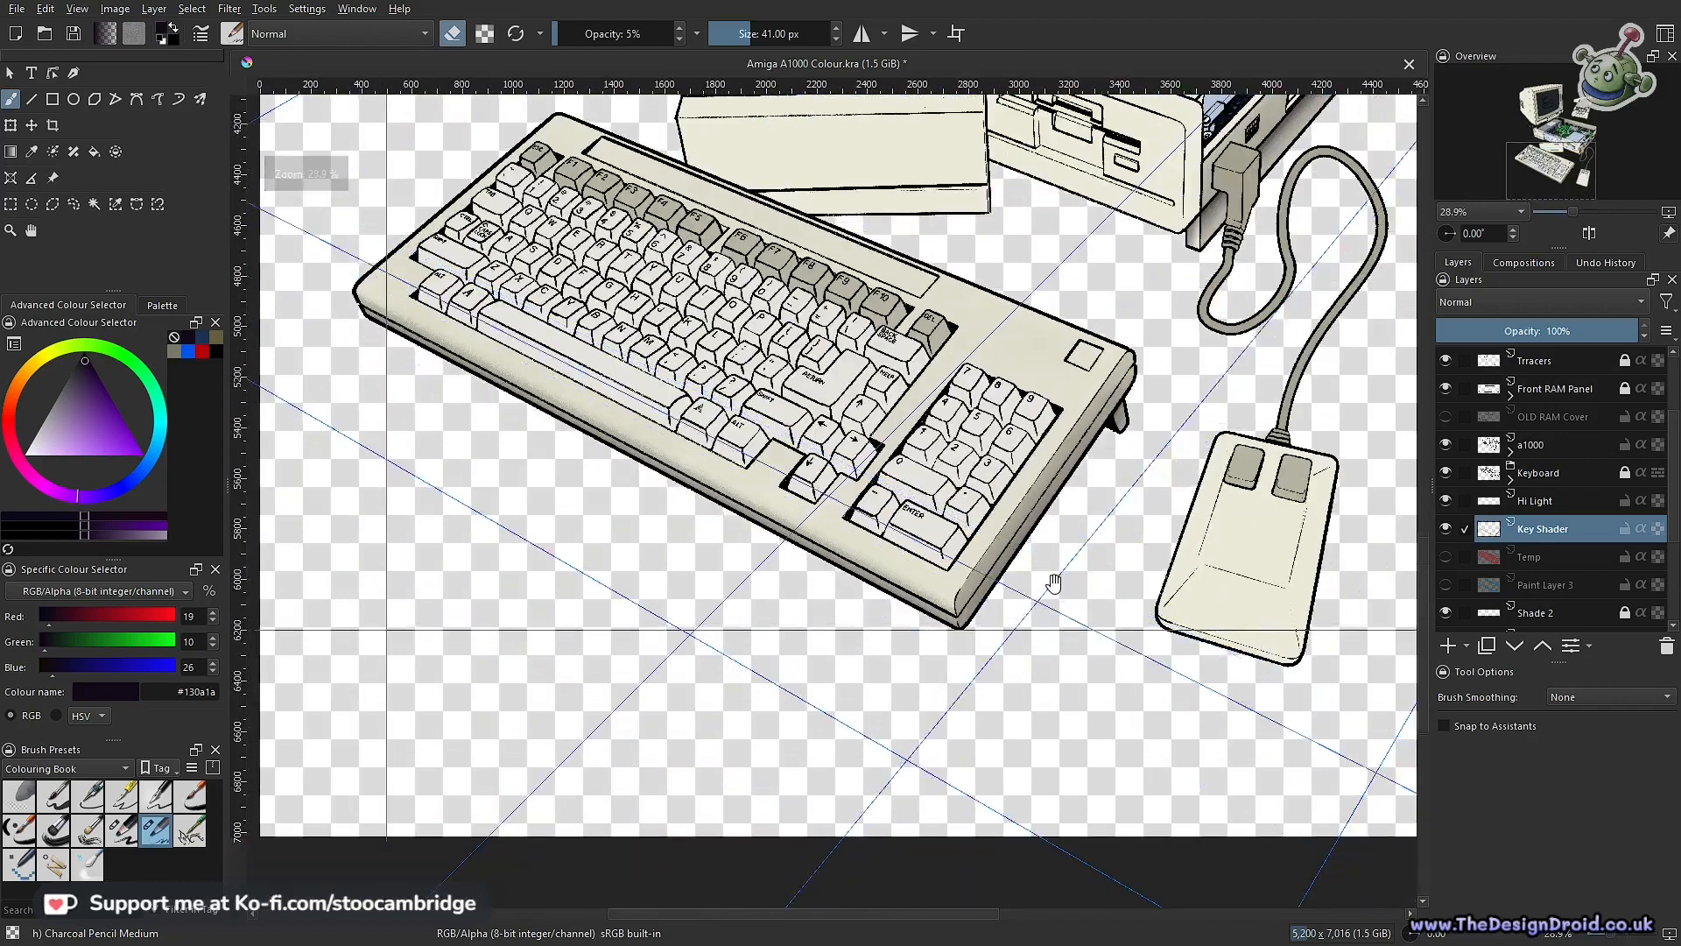
{"action": "scroll", "coordinate": [1053, 582], "scroll_direction": "down", "scroll_amount": 2}
{"action": "scroll", "coordinate": [1054, 587], "scroll_direction": "up", "scroll_amount": 4}
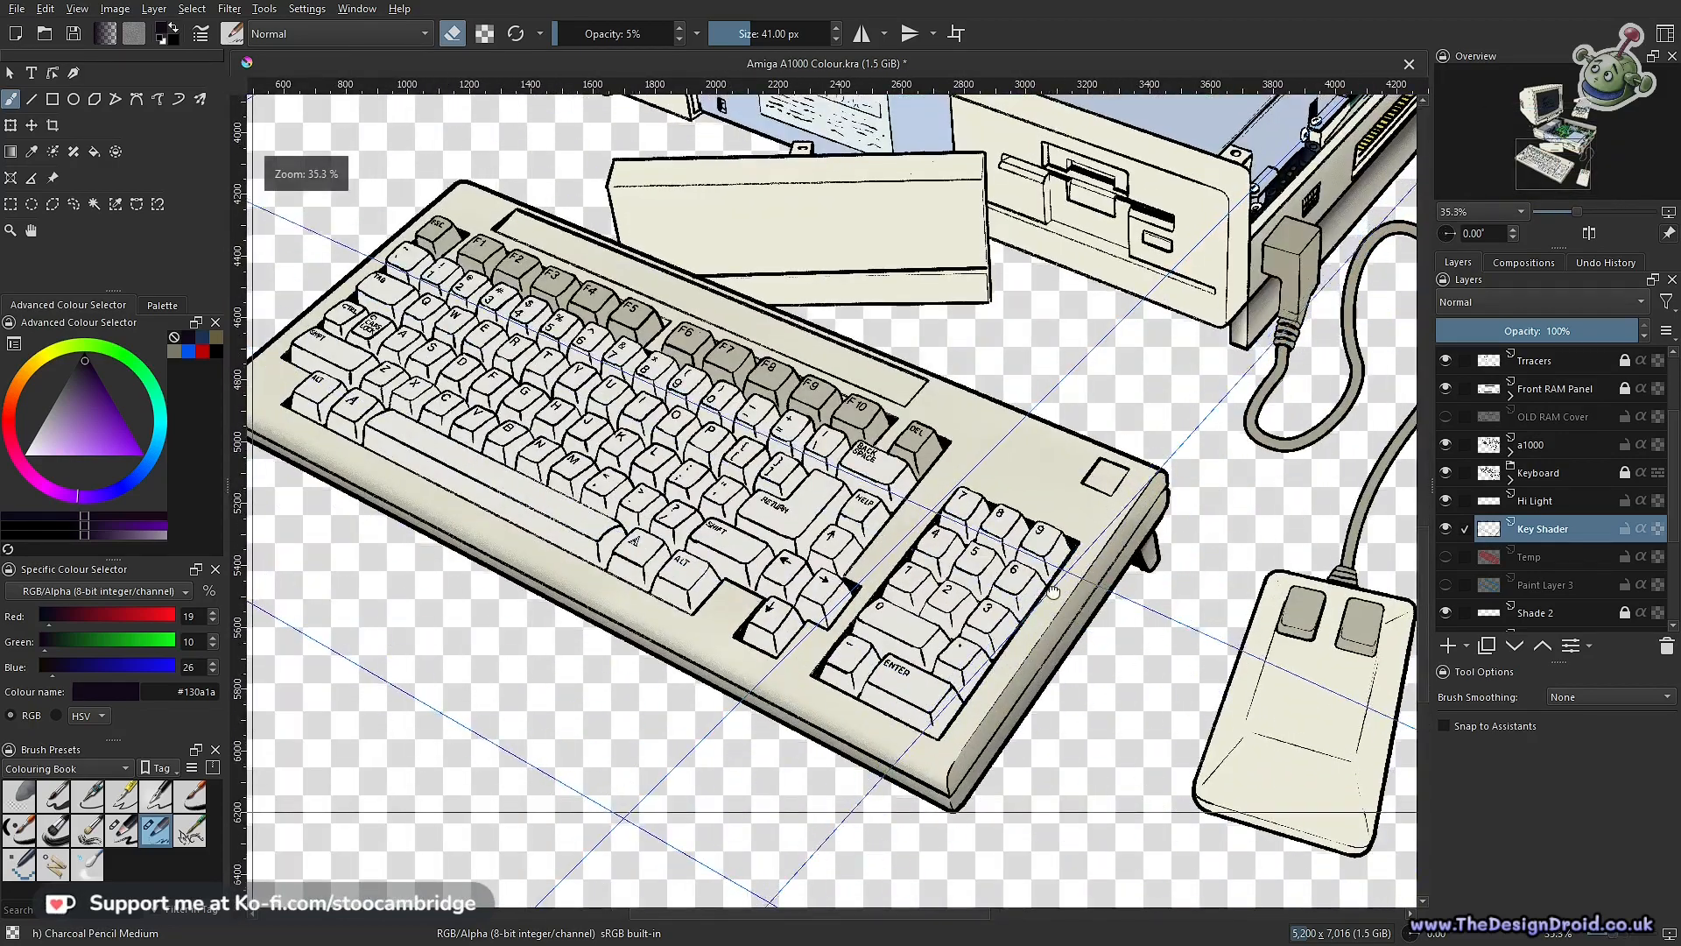
{"action": "left_click_drag", "start_coordinate": [1053, 592], "coordinate": [995, 684]}
{"action": "left_click_drag", "start_coordinate": [927, 565], "coordinate": [1160, 739]}
{"action": "left_click_drag", "start_coordinate": [694, 529], "coordinate": [775, 601]}
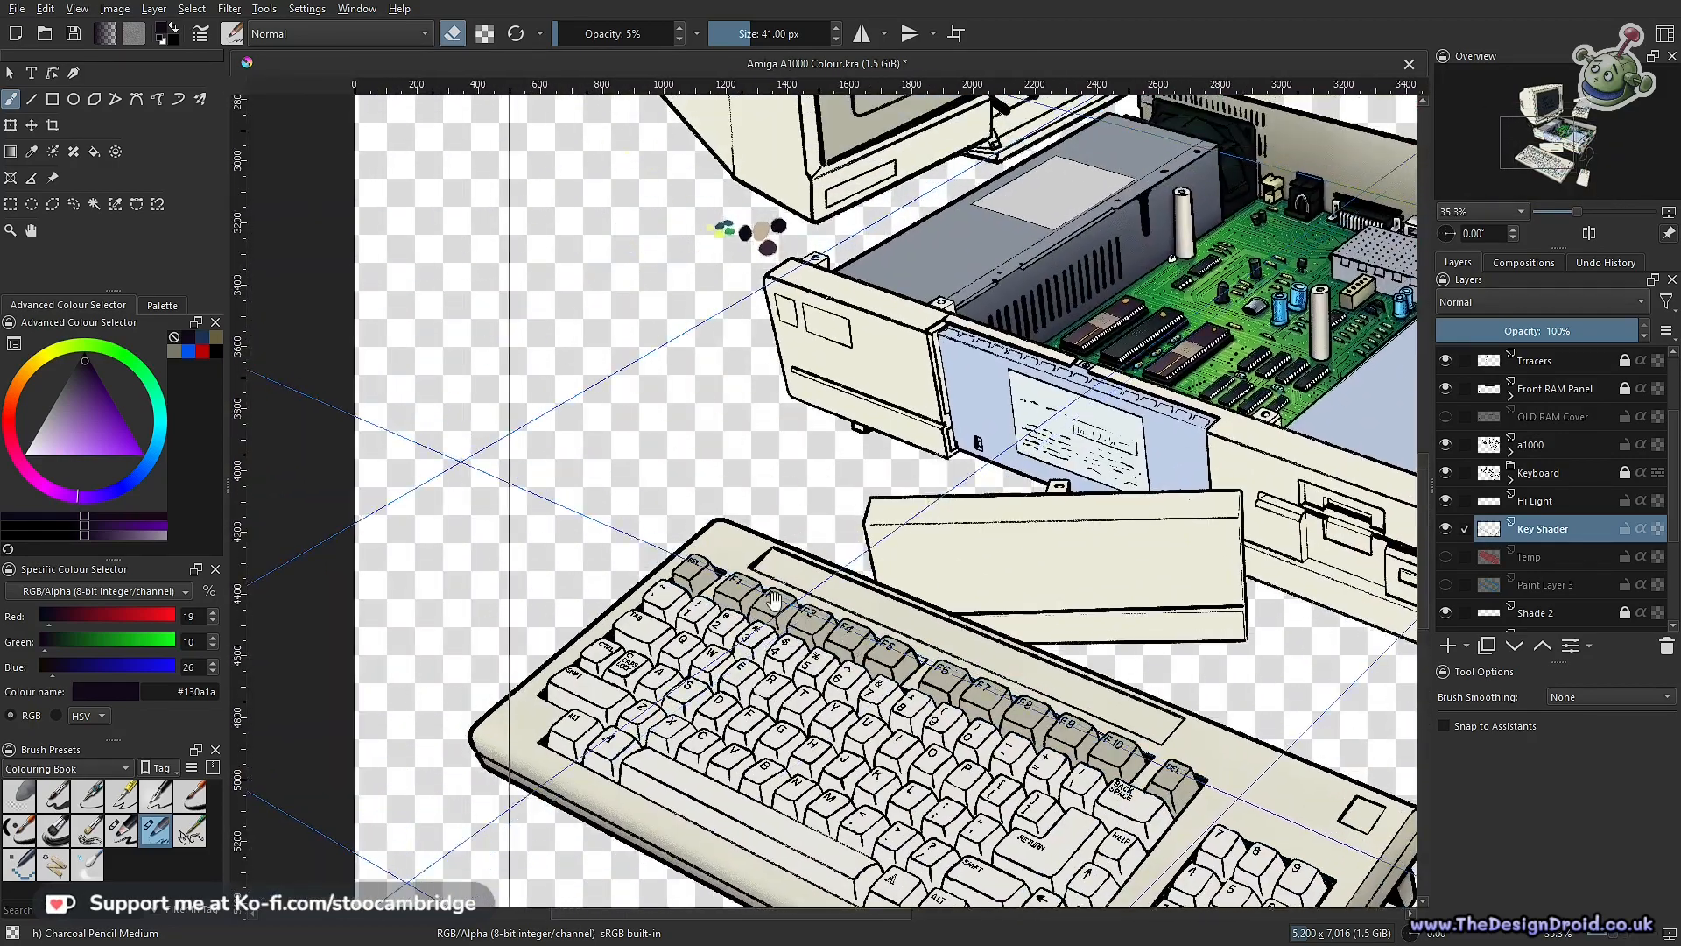
Return the brush to painting mode and outline the long recessed strip above the function keys with a polygonal selection
{"action": "scroll", "coordinate": [775, 599], "scroll_direction": "up", "scroll_amount": 4}
{"action": "scroll", "coordinate": [777, 508], "scroll_direction": "down", "scroll_amount": 2}
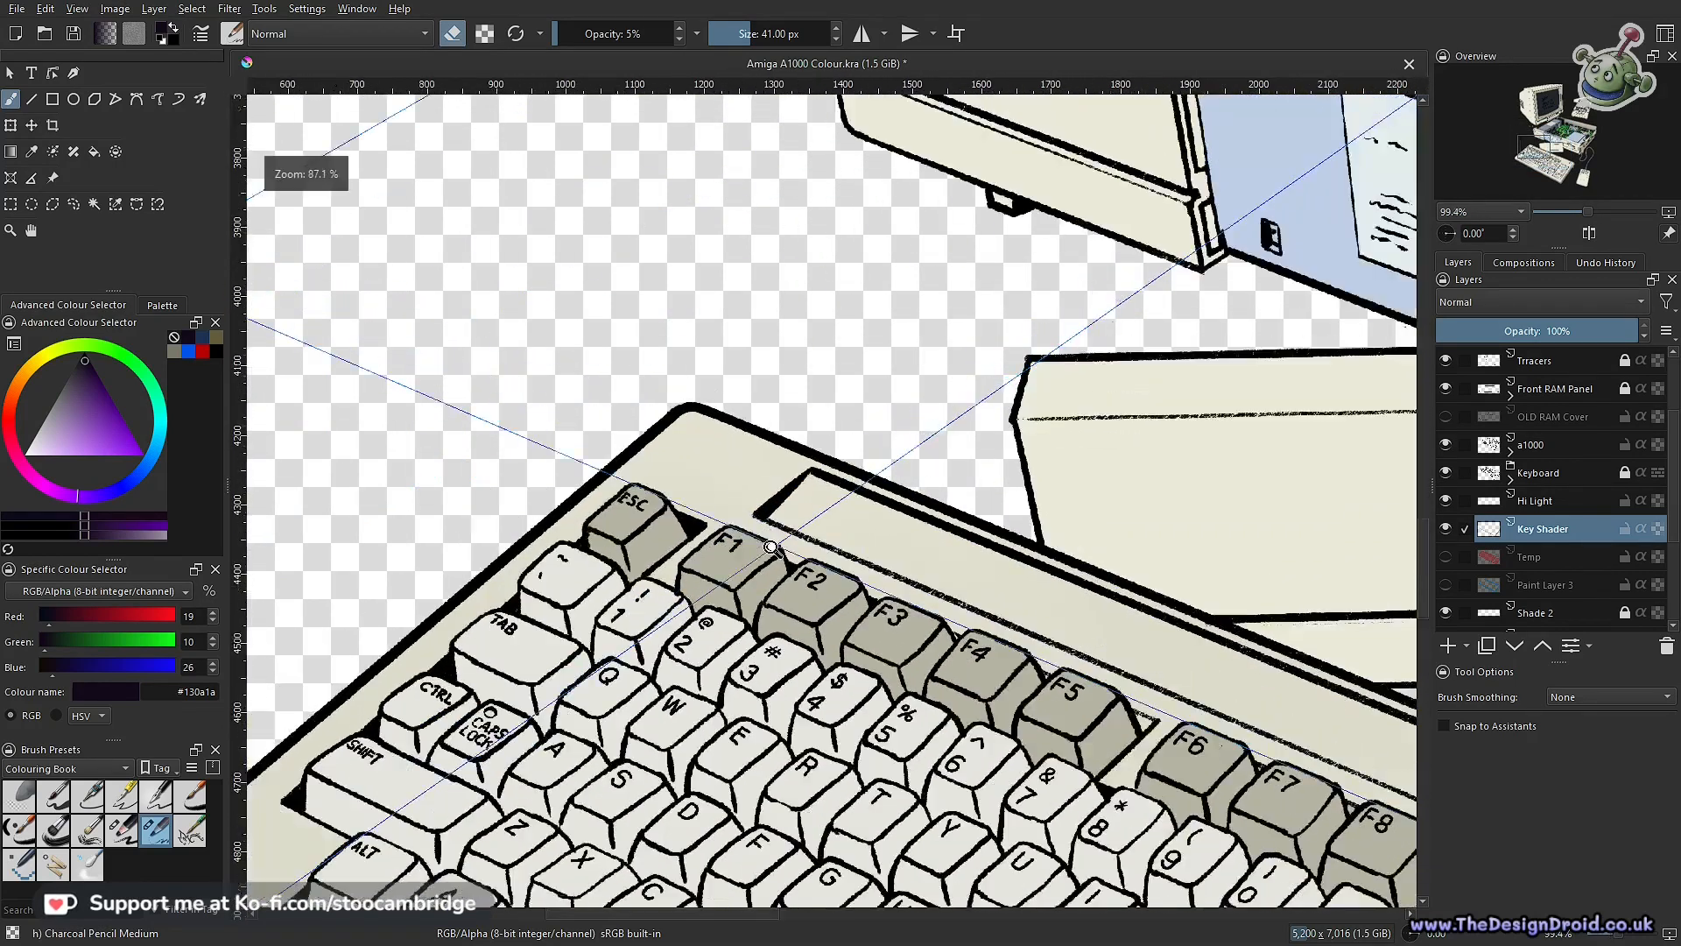
{"action": "scroll", "coordinate": [775, 508], "scroll_direction": "up", "scroll_amount": 3}
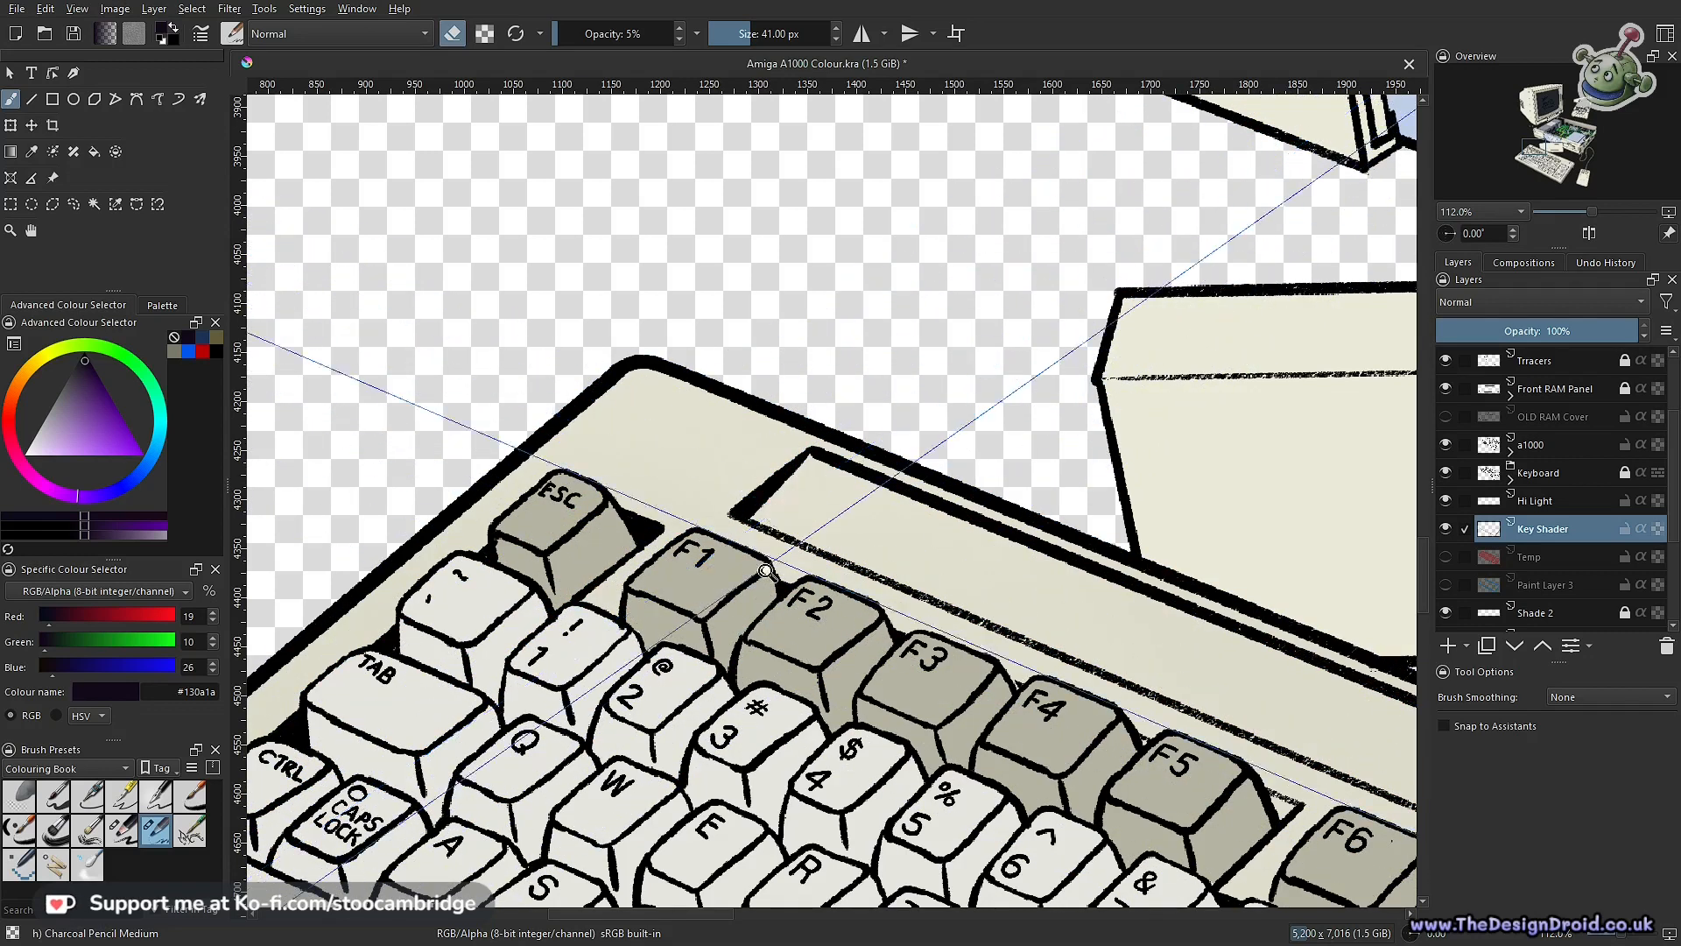
{"action": "scroll", "coordinate": [776, 554], "scroll_direction": "up", "scroll_amount": 2}
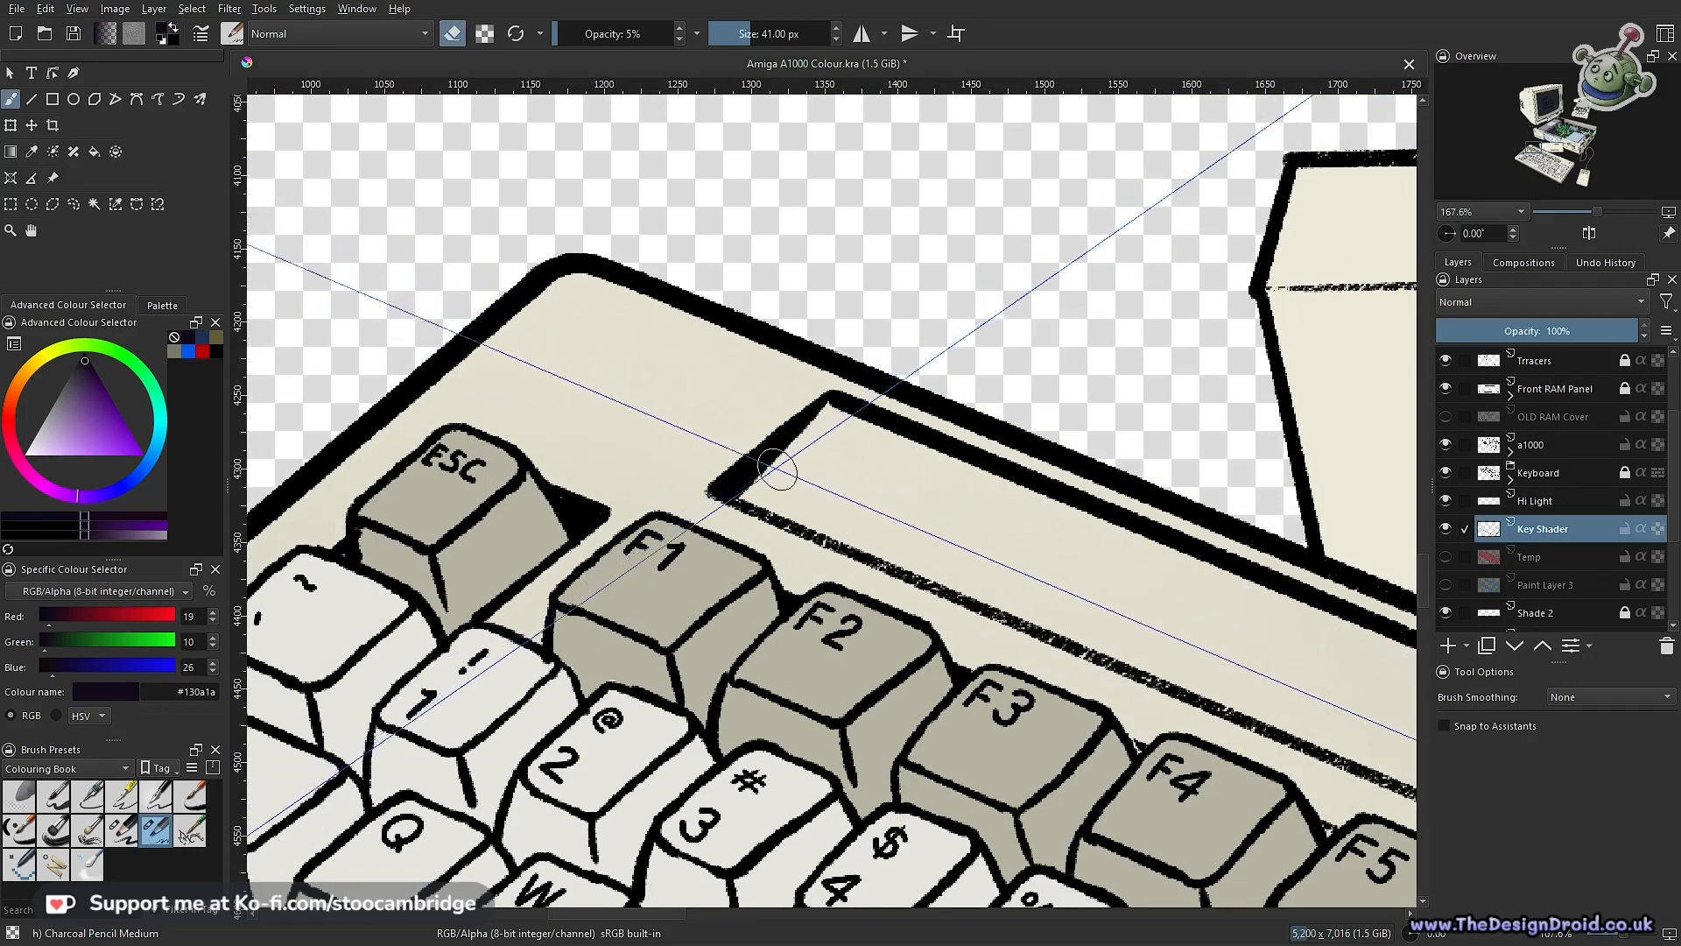
{"action": "key", "text": "e"}
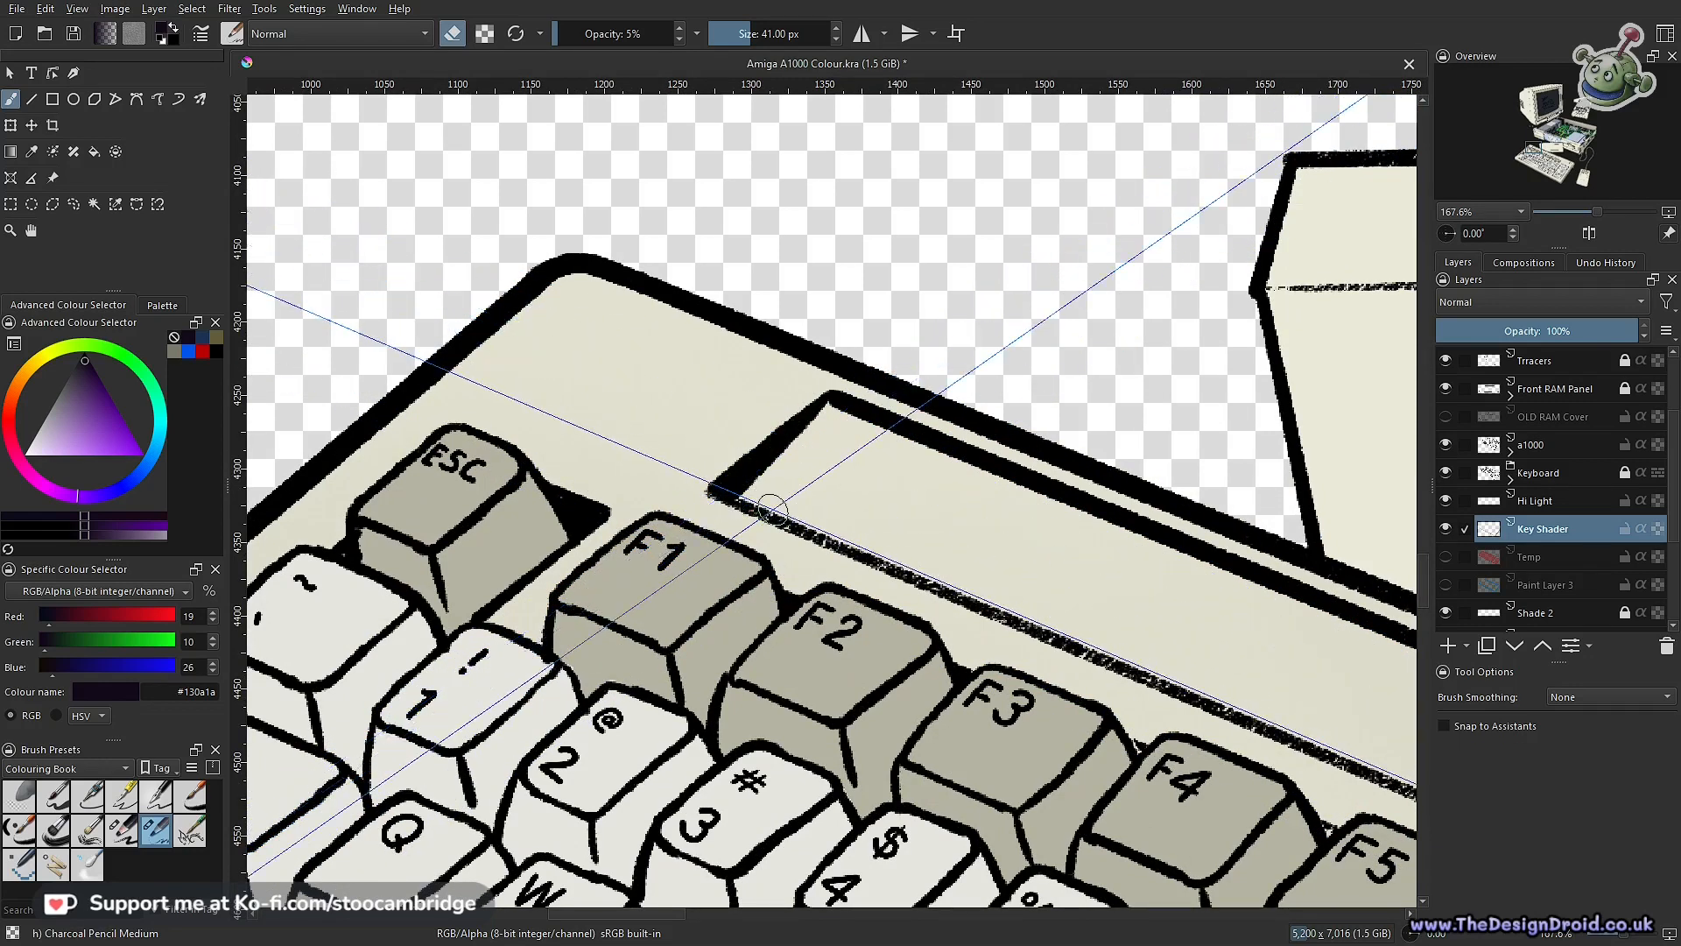
{"action": "left_click_drag", "start_coordinate": [816, 421], "coordinate": [848, 402]}
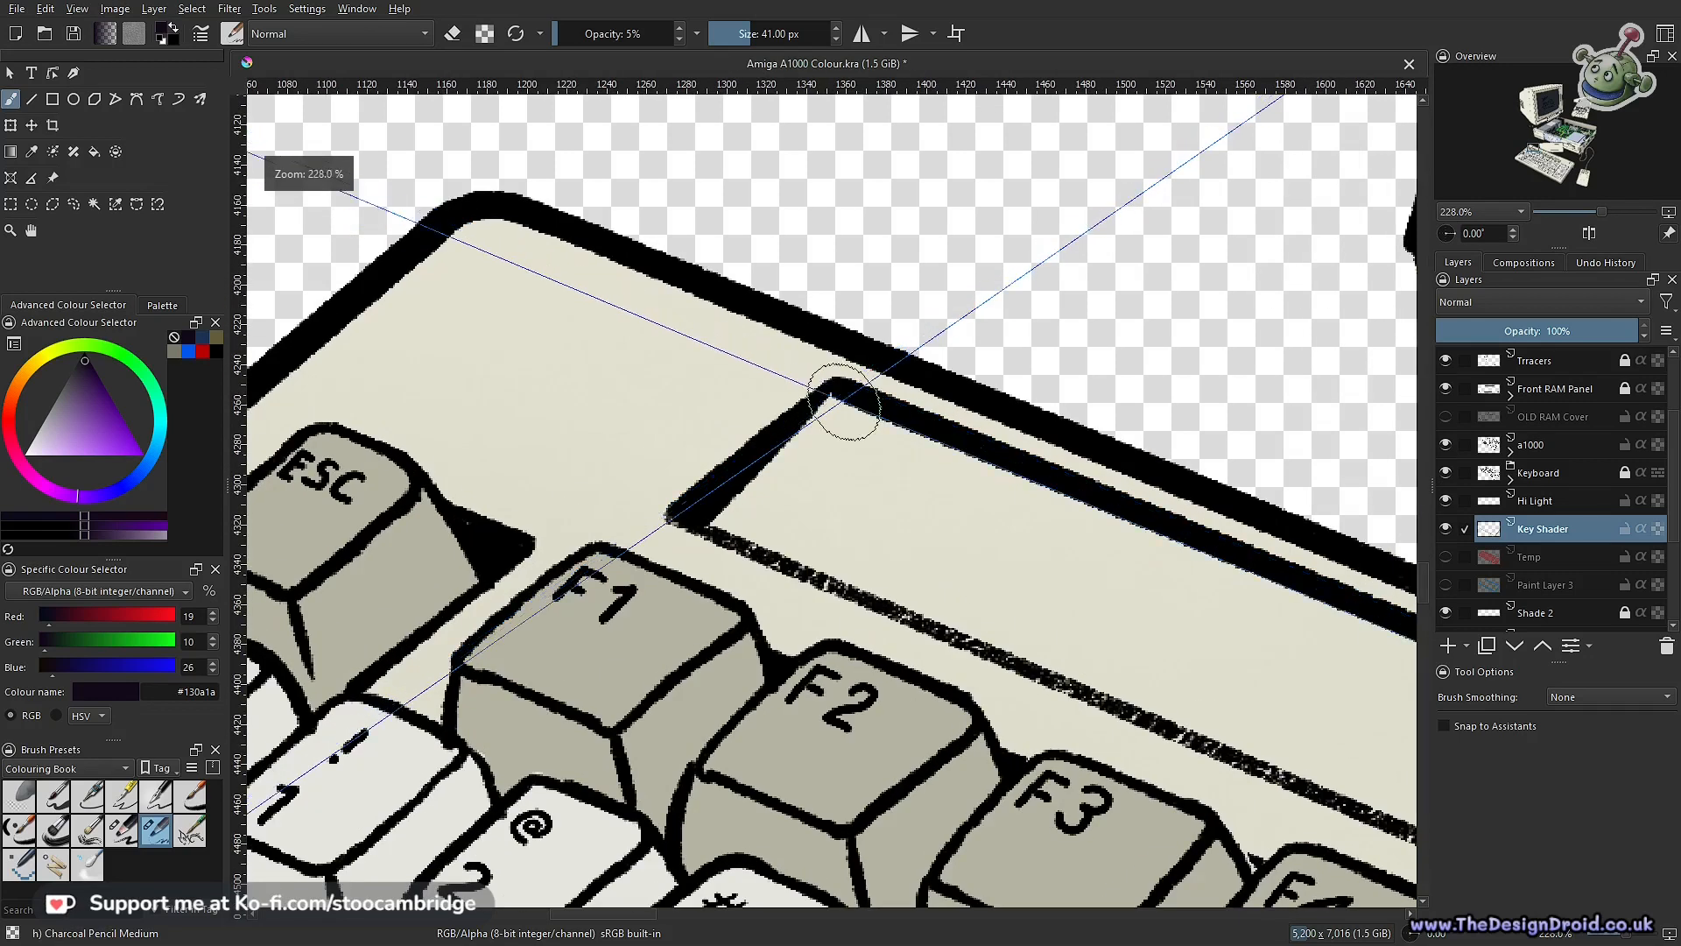
{"action": "key", "text": "l"}
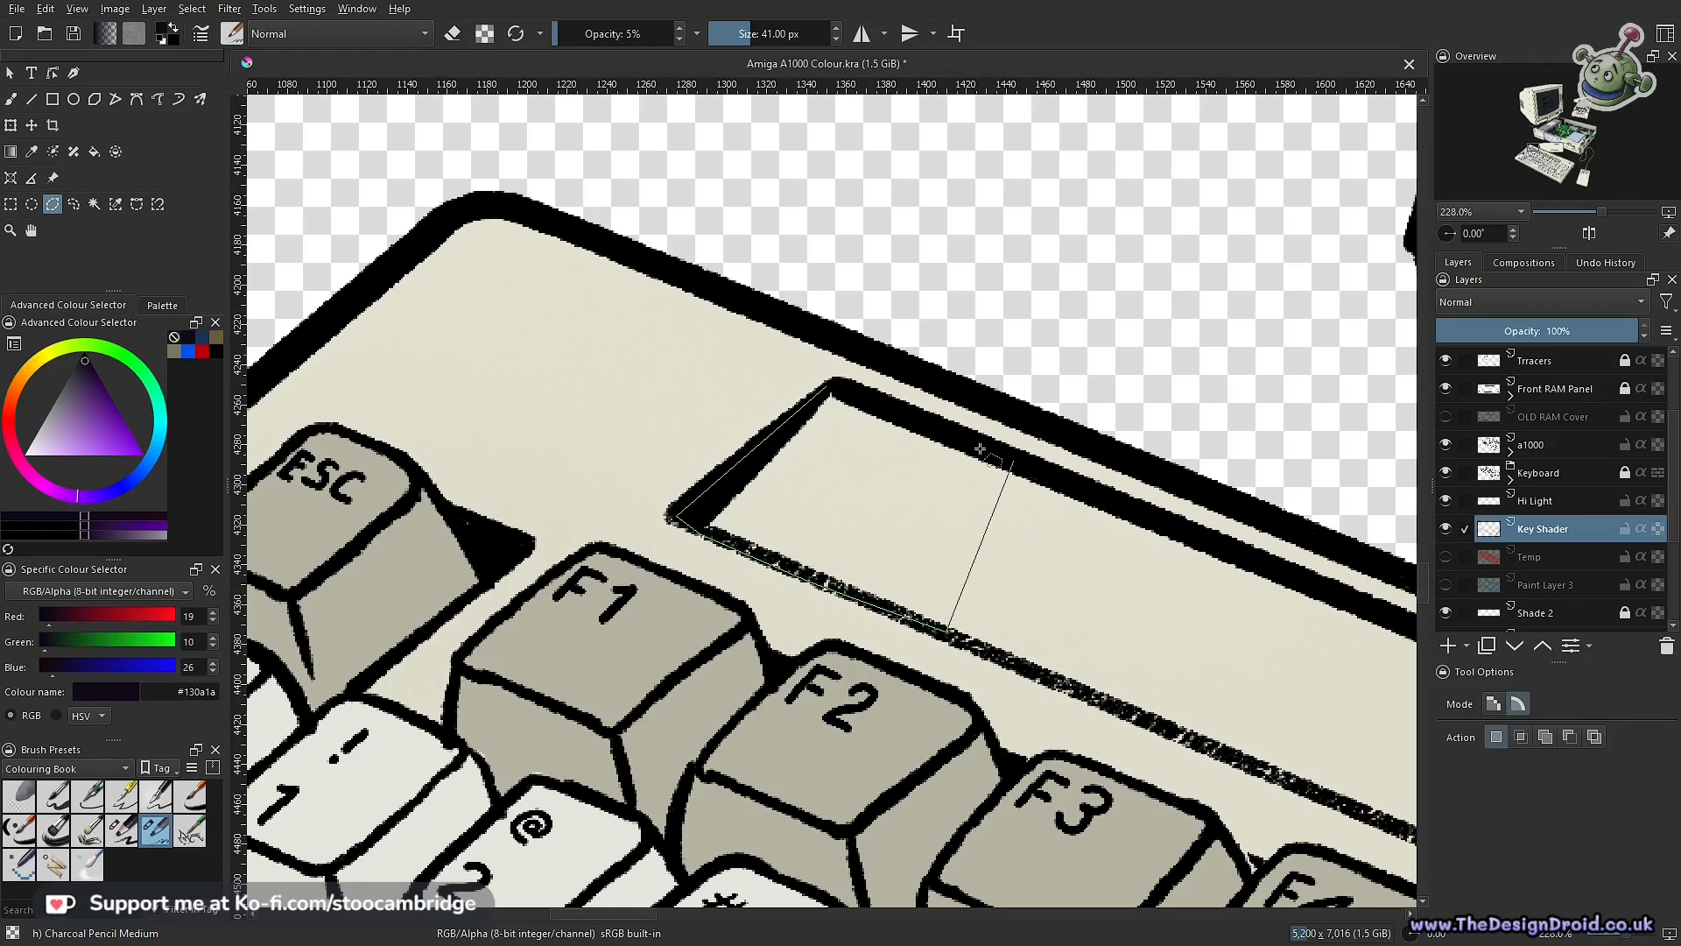
{"action": "left_click_drag", "start_coordinate": [1177, 726], "coordinate": [679, 537]}
{"action": "left_click_drag", "start_coordinate": [1115, 665], "coordinate": [704, 571]}
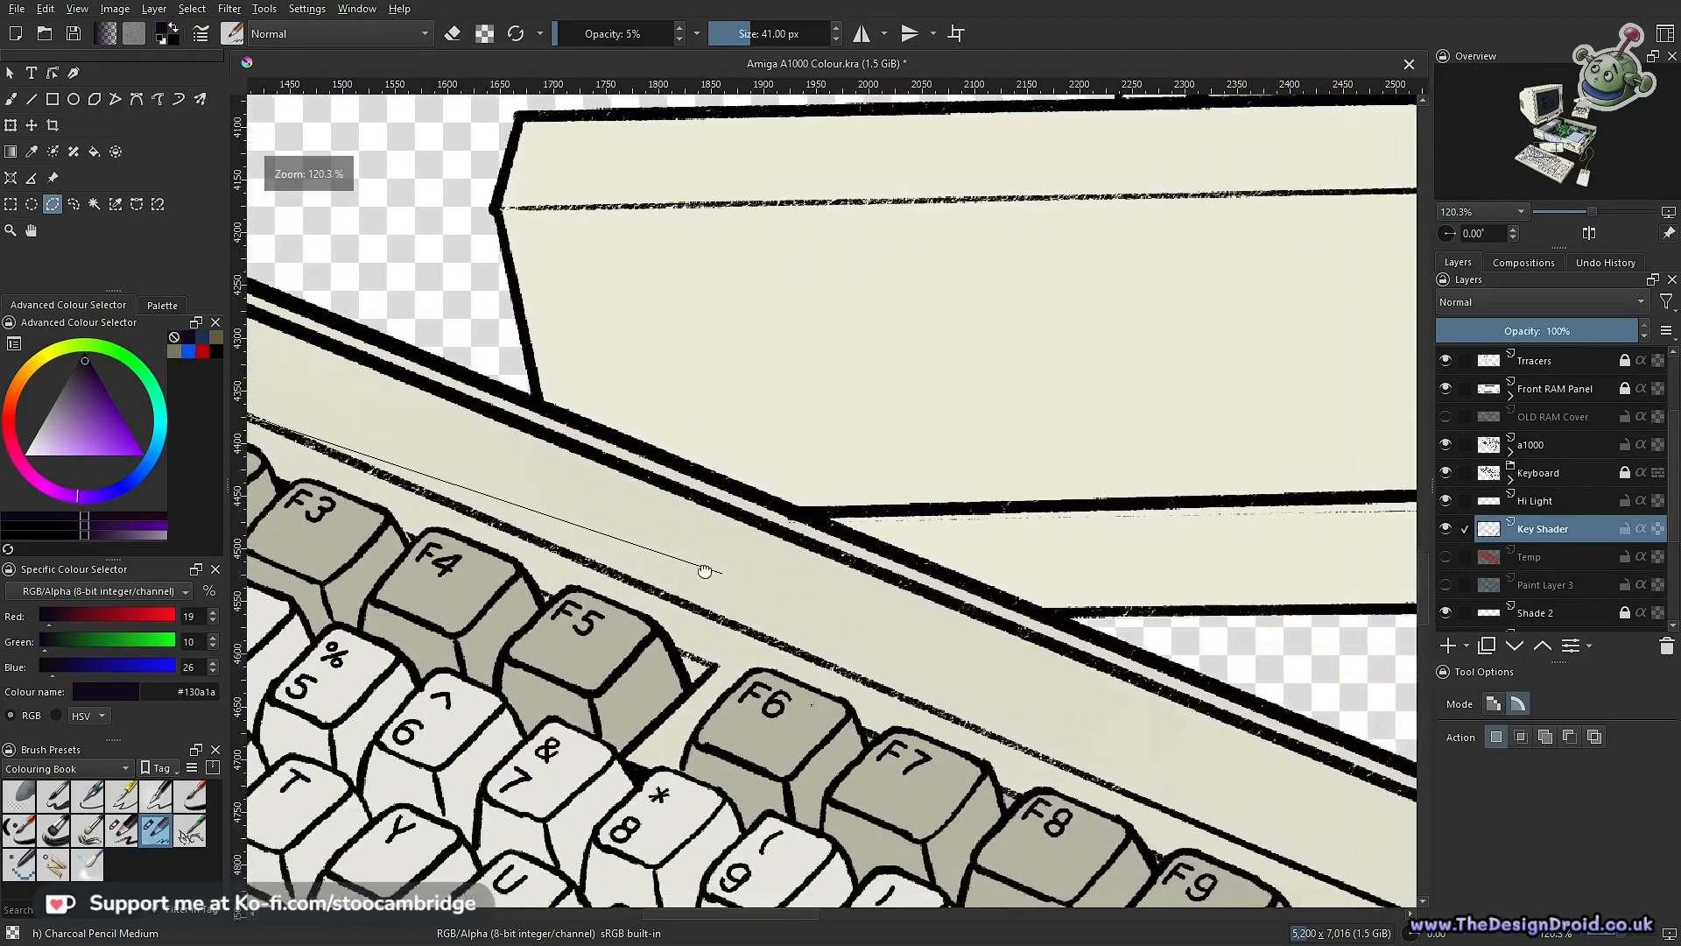
{"action": "left_click_drag", "start_coordinate": [1144, 739], "coordinate": [563, 537]}
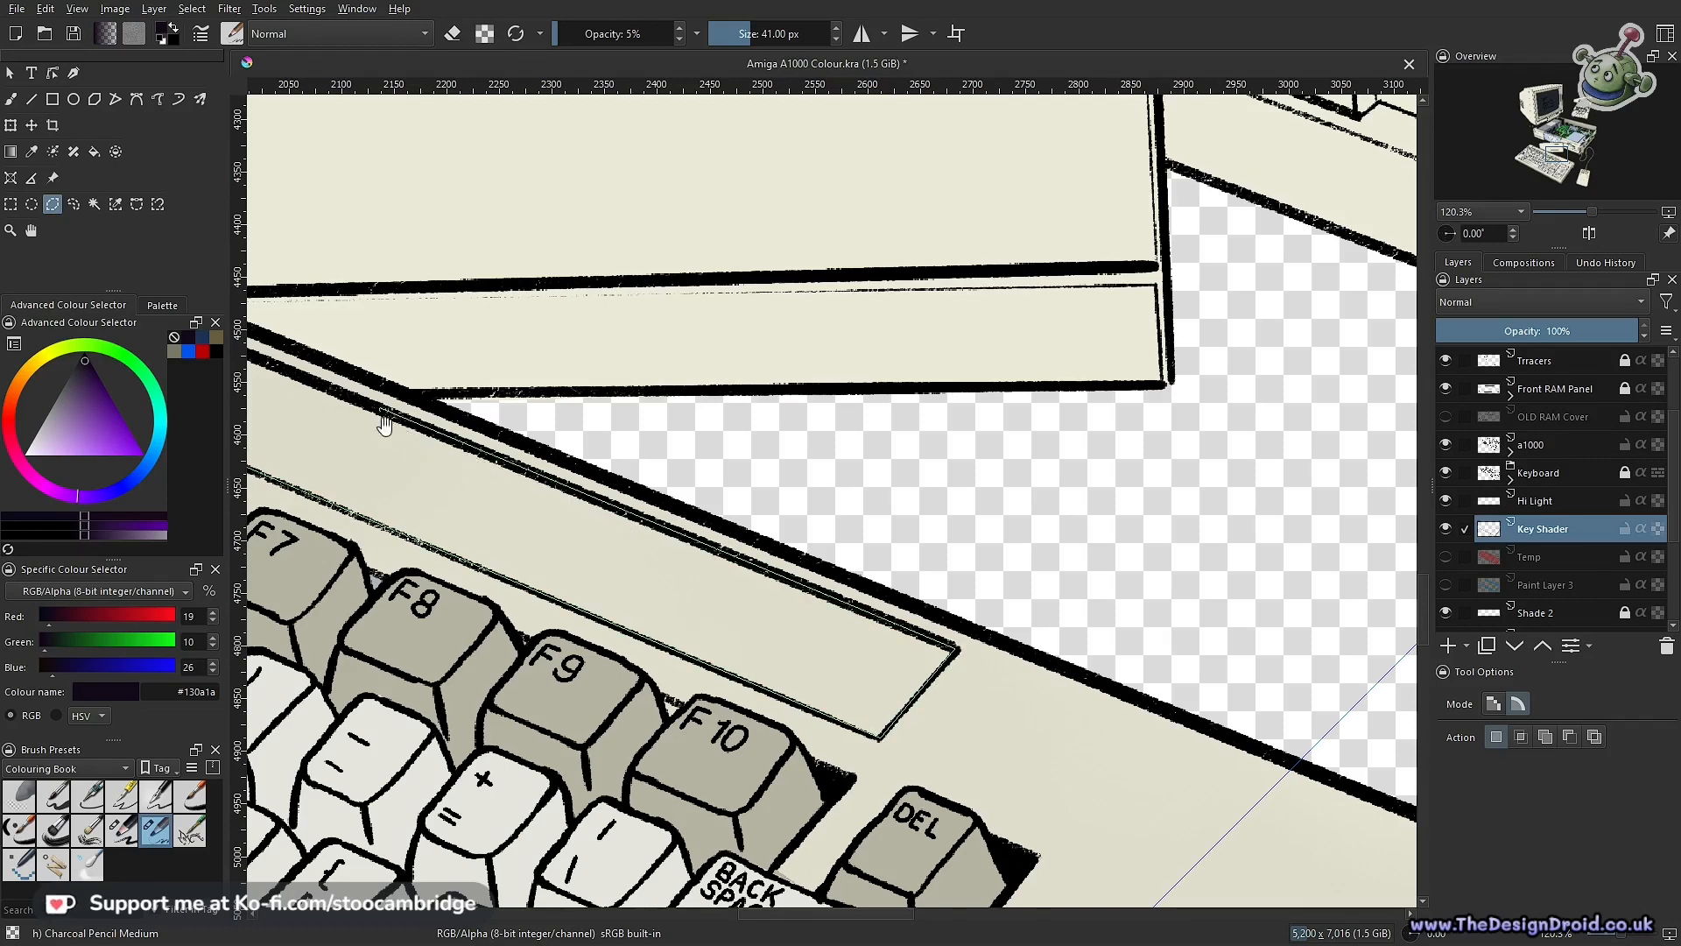
{"action": "left_click_drag", "start_coordinate": [384, 424], "coordinate": [1224, 738]}
{"action": "left_click", "coordinate": [399, 380]}
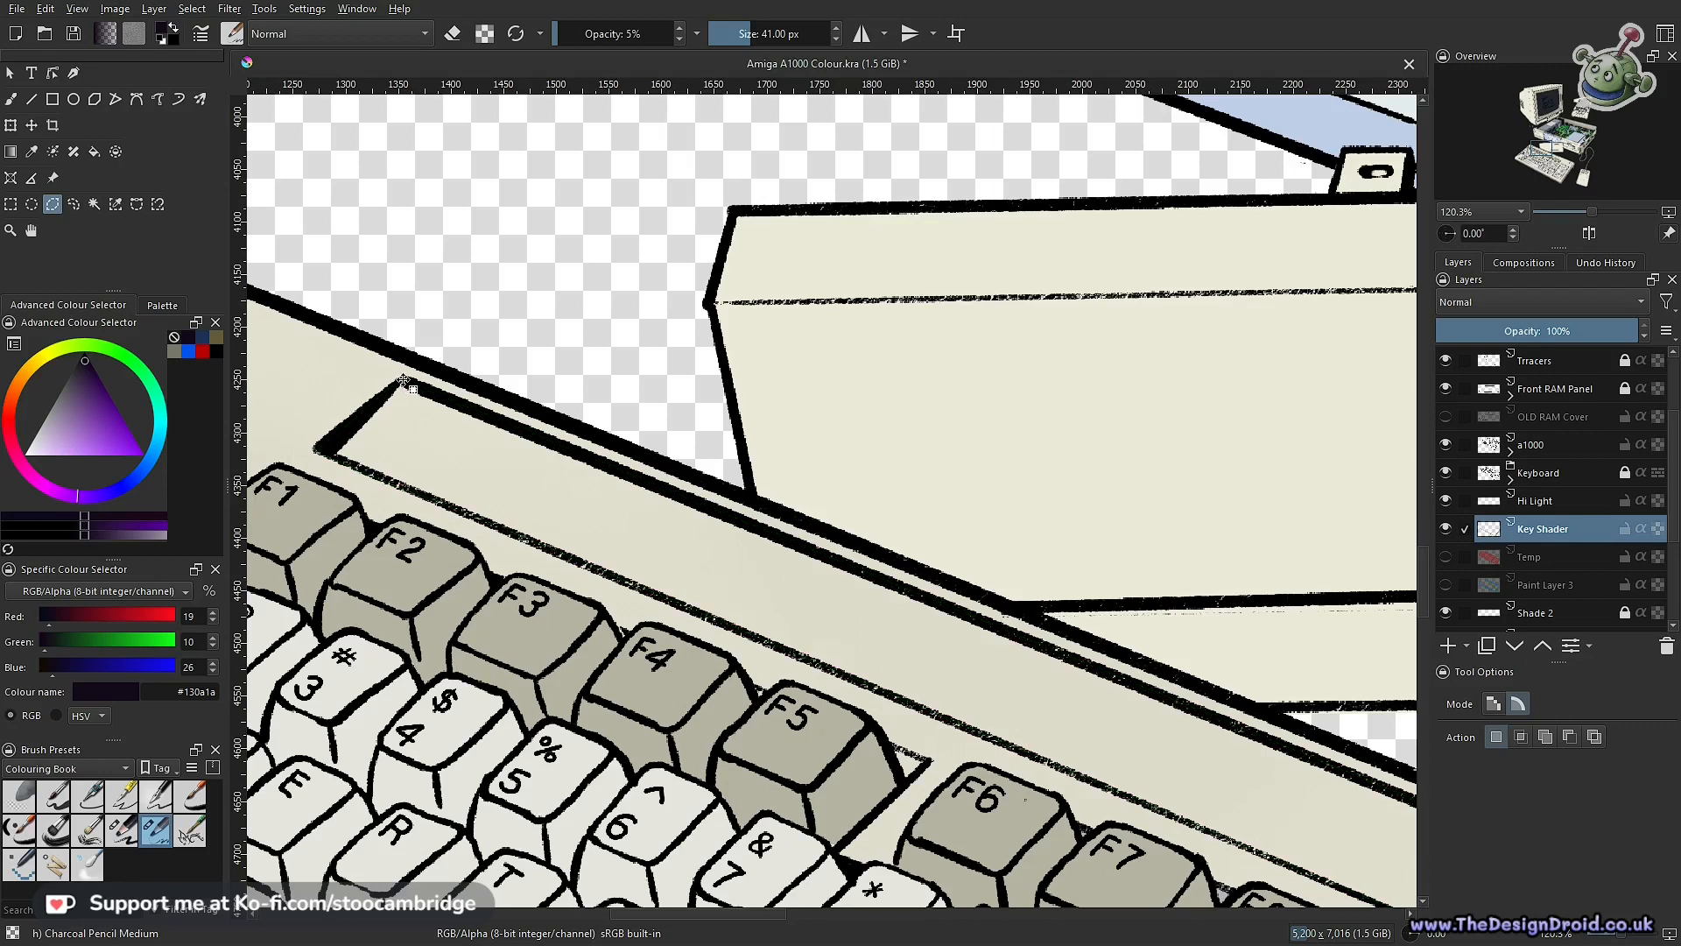
Shade the inside of the recessed strip along its slanted end near the F1 key, using the 41 px brush at 5% opacity
{"action": "key", "text": "b"}
{"action": "scroll", "coordinate": [502, 495], "scroll_direction": "up", "scroll_amount": 4}
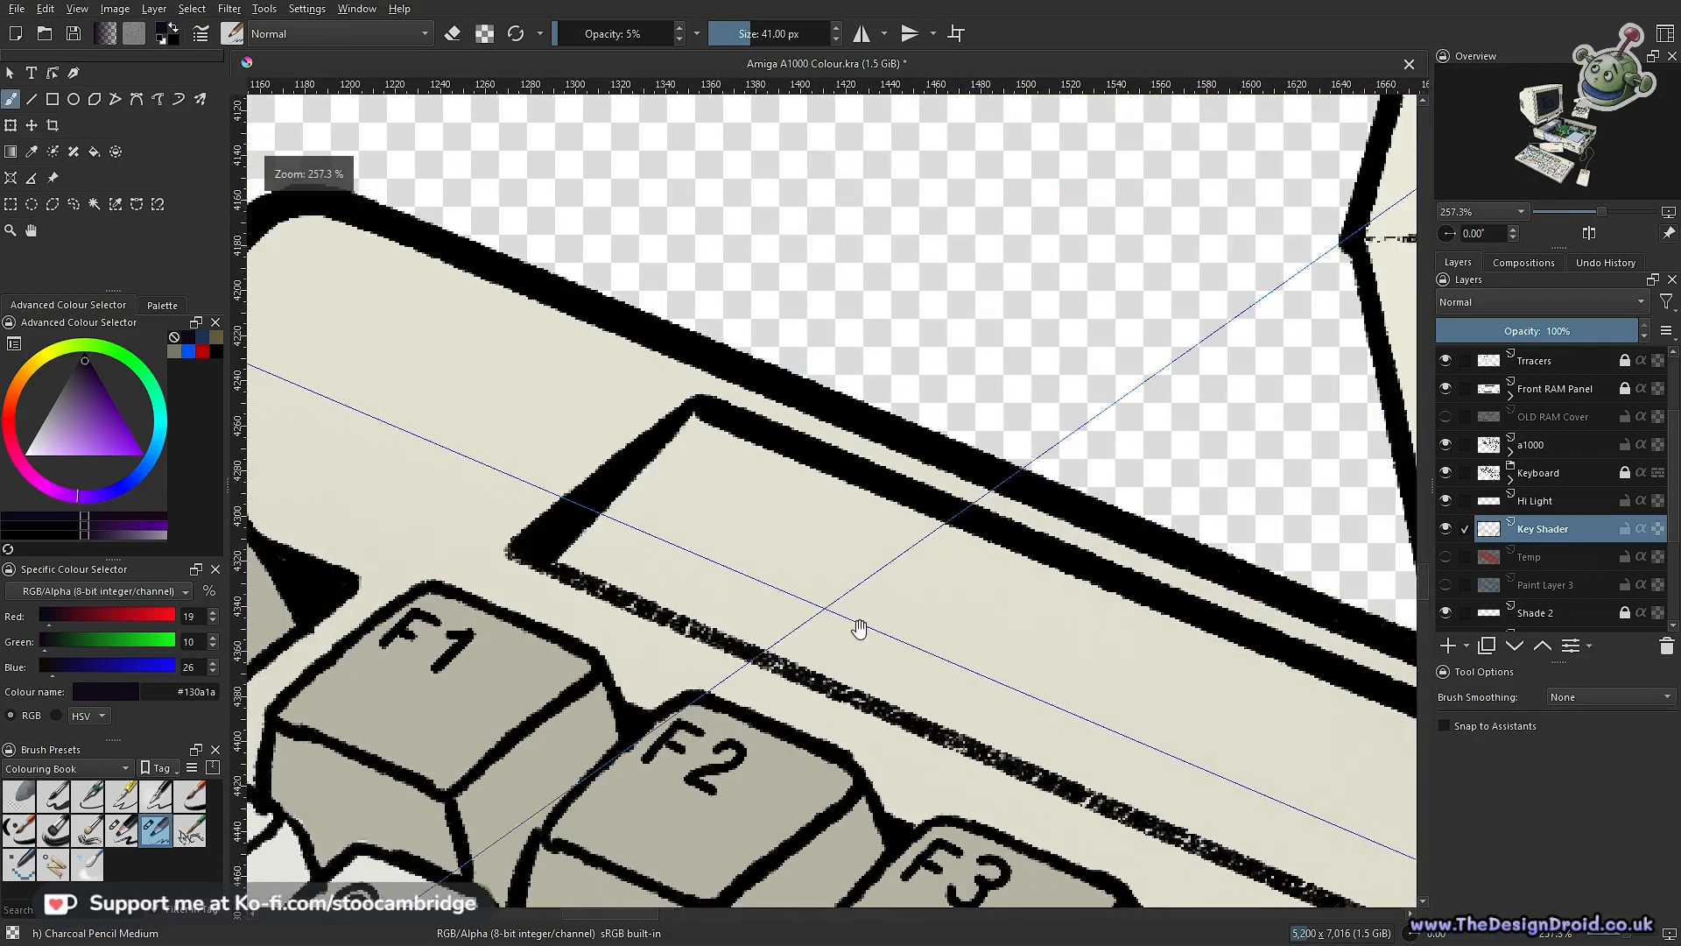
{"action": "left_click_drag", "start_coordinate": [636, 477], "coordinate": [563, 566]}
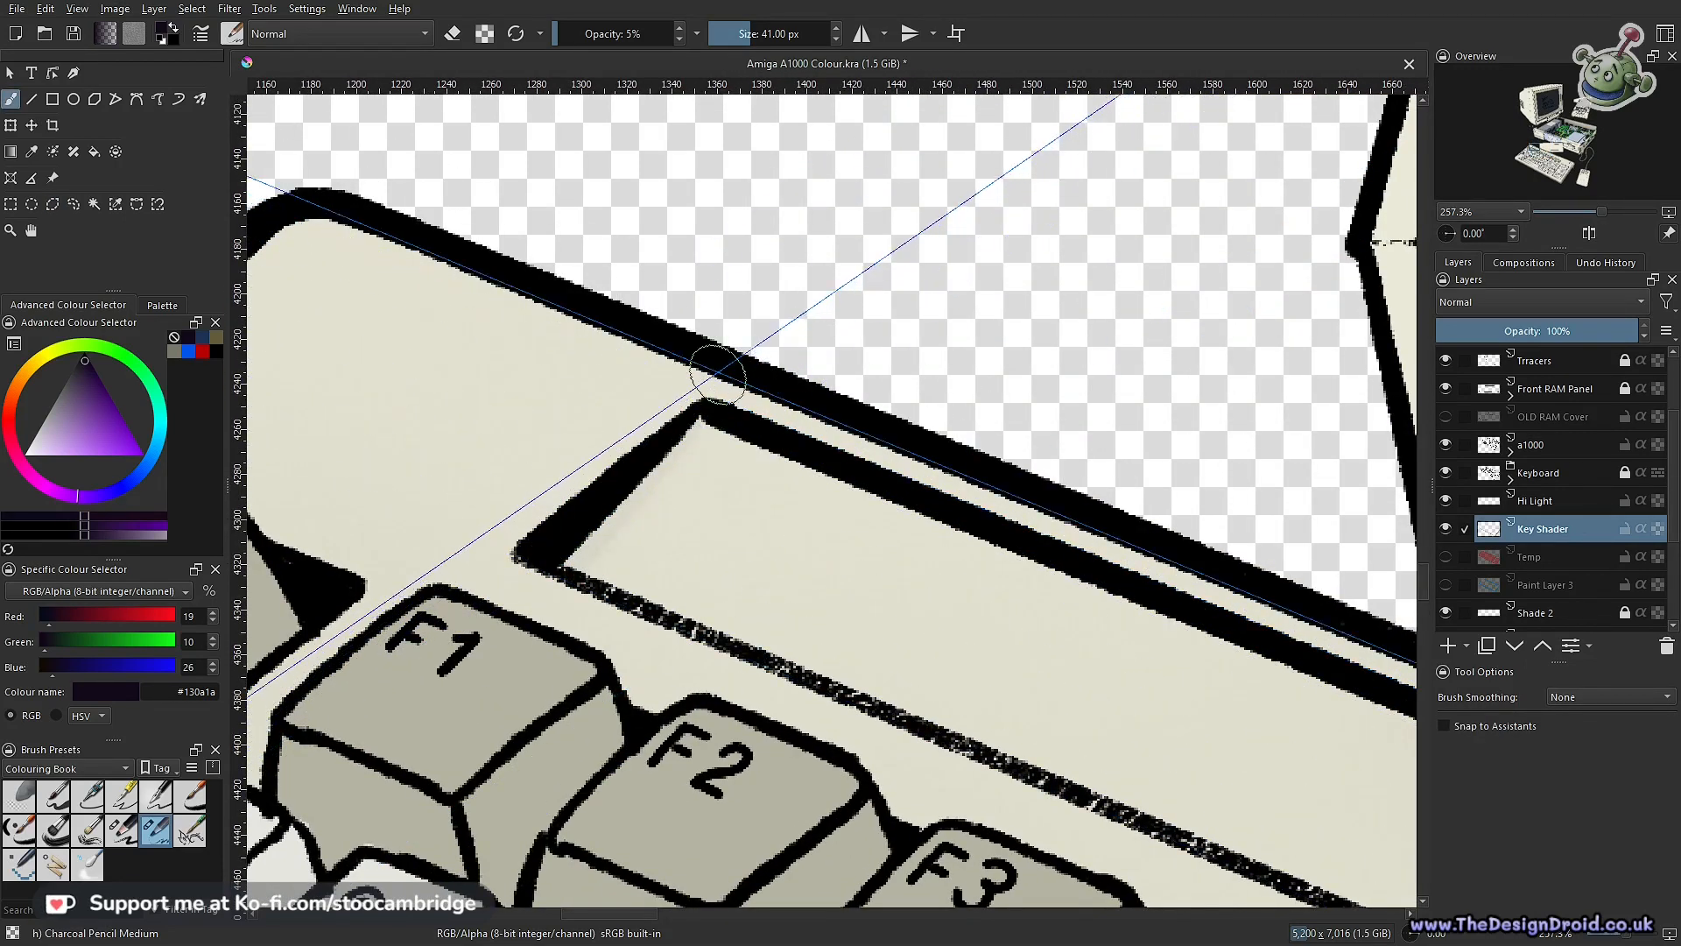
{"action": "mouse_move", "coordinate": [709, 390]}
{"action": "left_mouse_down"}
{"action": "mouse_move", "coordinate": [517, 599]}
{"action": "mouse_move", "coordinate": [701, 398]}
{"action": "mouse_move", "coordinate": [619, 476]}
{"action": "mouse_move", "coordinate": [702, 398]}
{"action": "mouse_move", "coordinate": [607, 523]}
{"action": "mouse_move", "coordinate": [656, 600]}
{"action": "mouse_move", "coordinate": [780, 556]}
{"action": "left_mouse_up"}
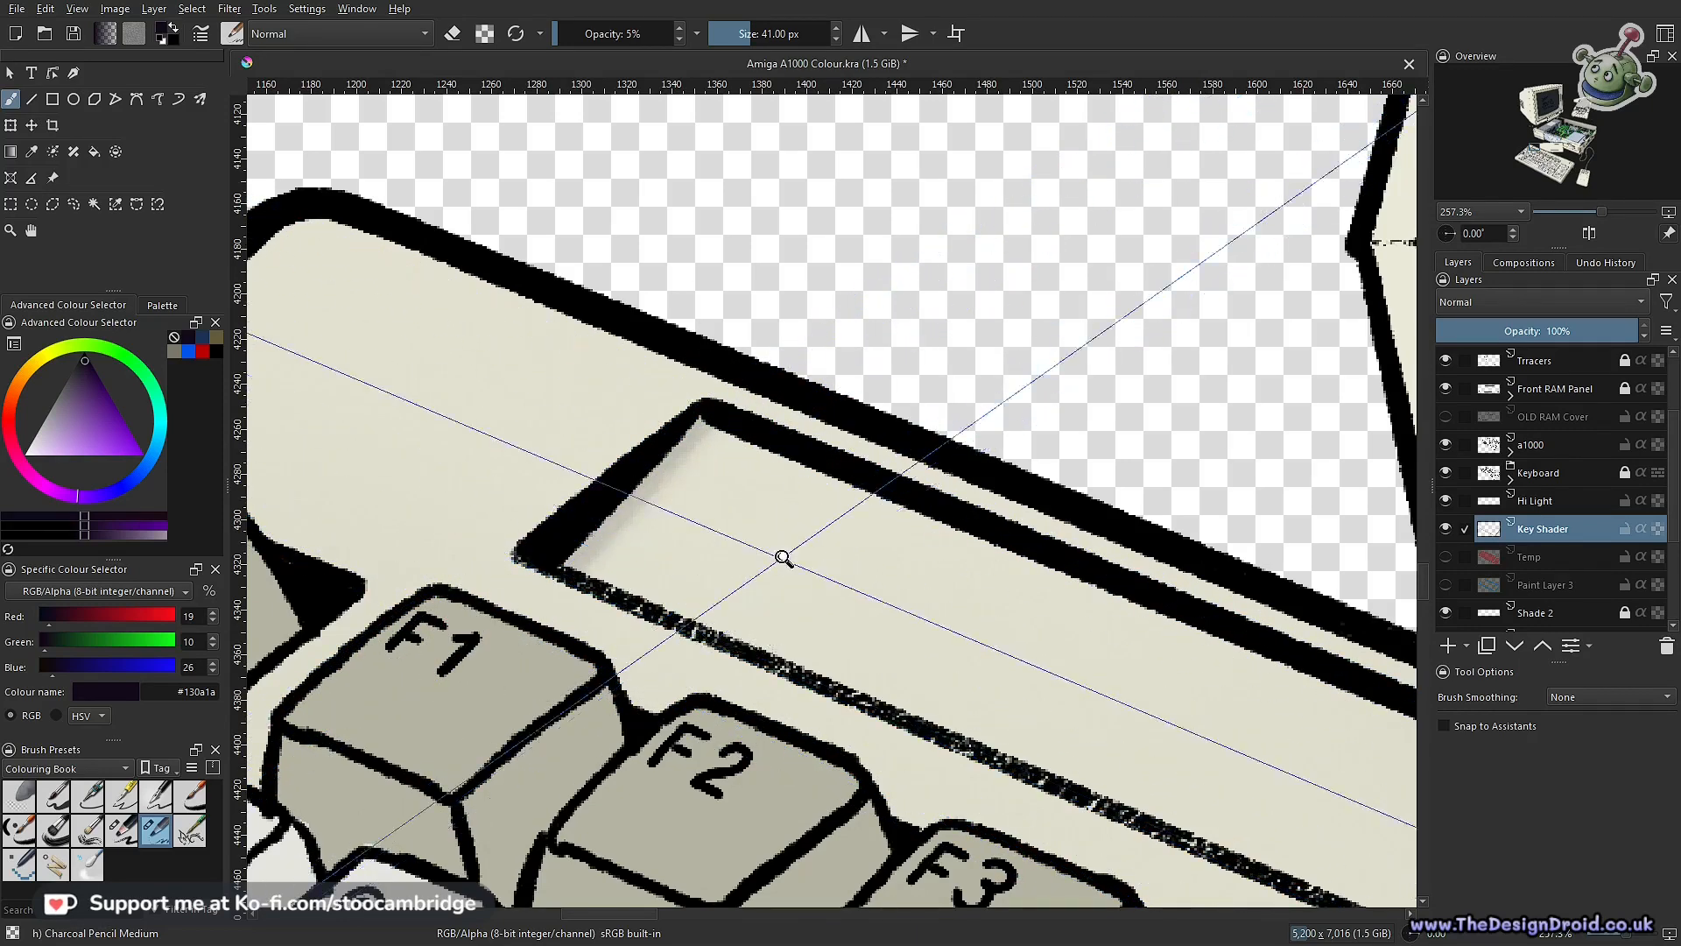
{"action": "scroll", "coordinate": [670, 776], "scroll_direction": "down", "scroll_amount": 9}
{"action": "scroll", "coordinate": [760, 587], "scroll_direction": "up", "scroll_amount": 9}
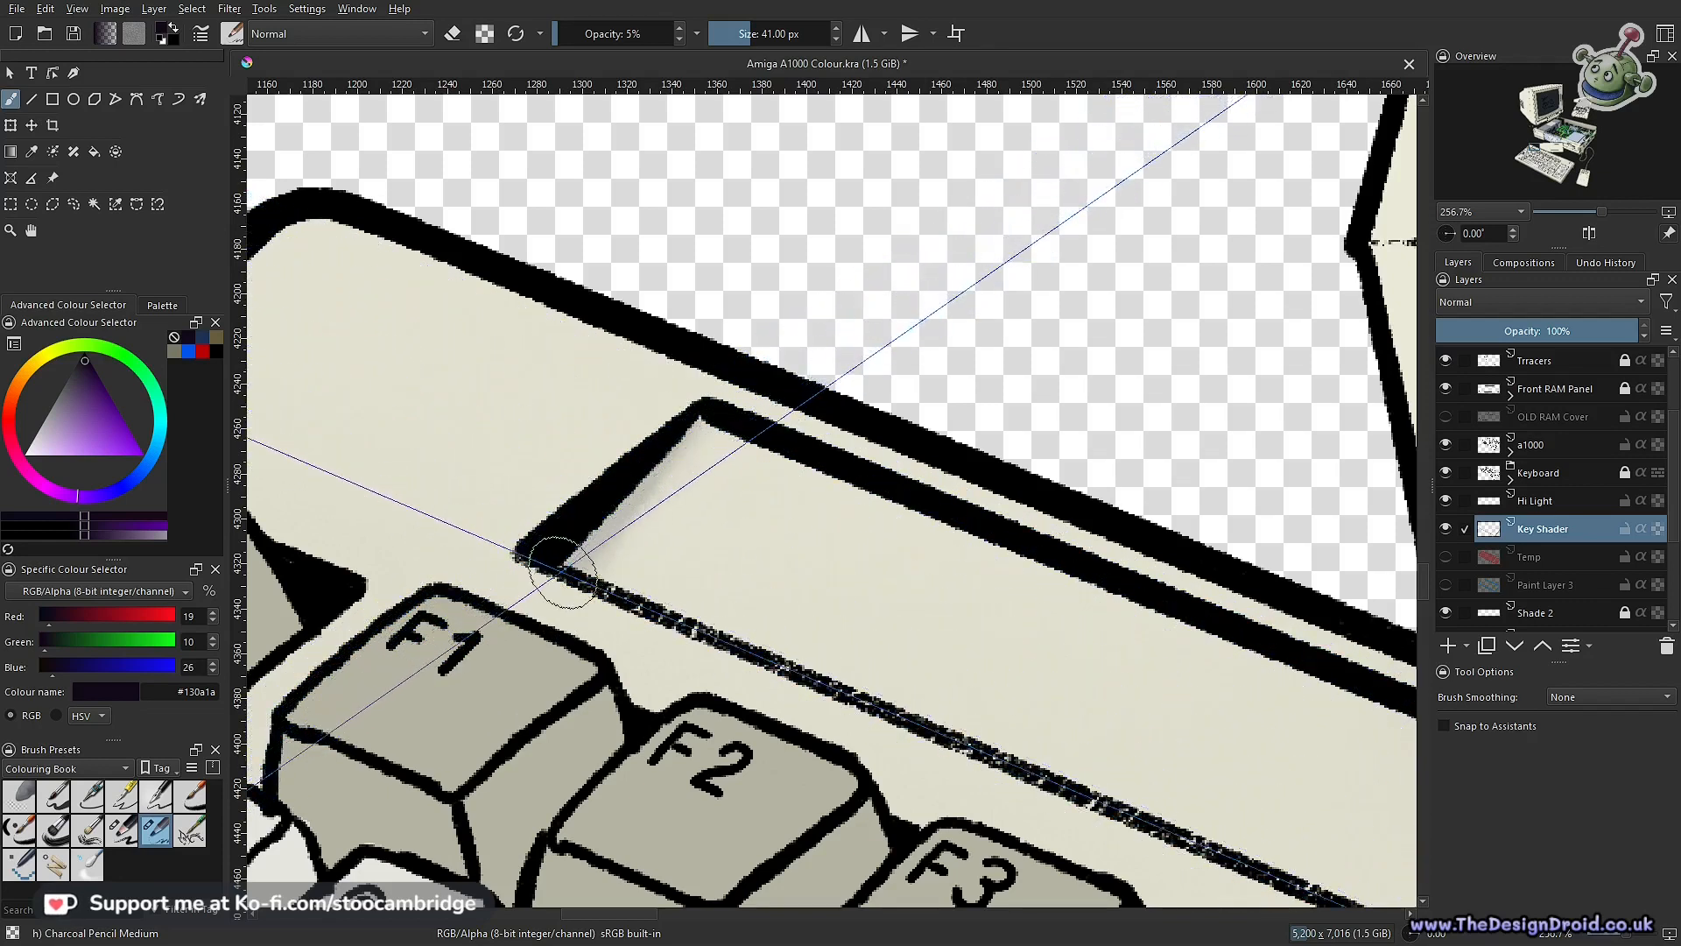
{"action": "left_click_drag", "start_coordinate": [792, 508], "coordinate": [744, 716]}
{"action": "scroll", "coordinate": [736, 578], "scroll_direction": "up", "scroll_amount": 1}
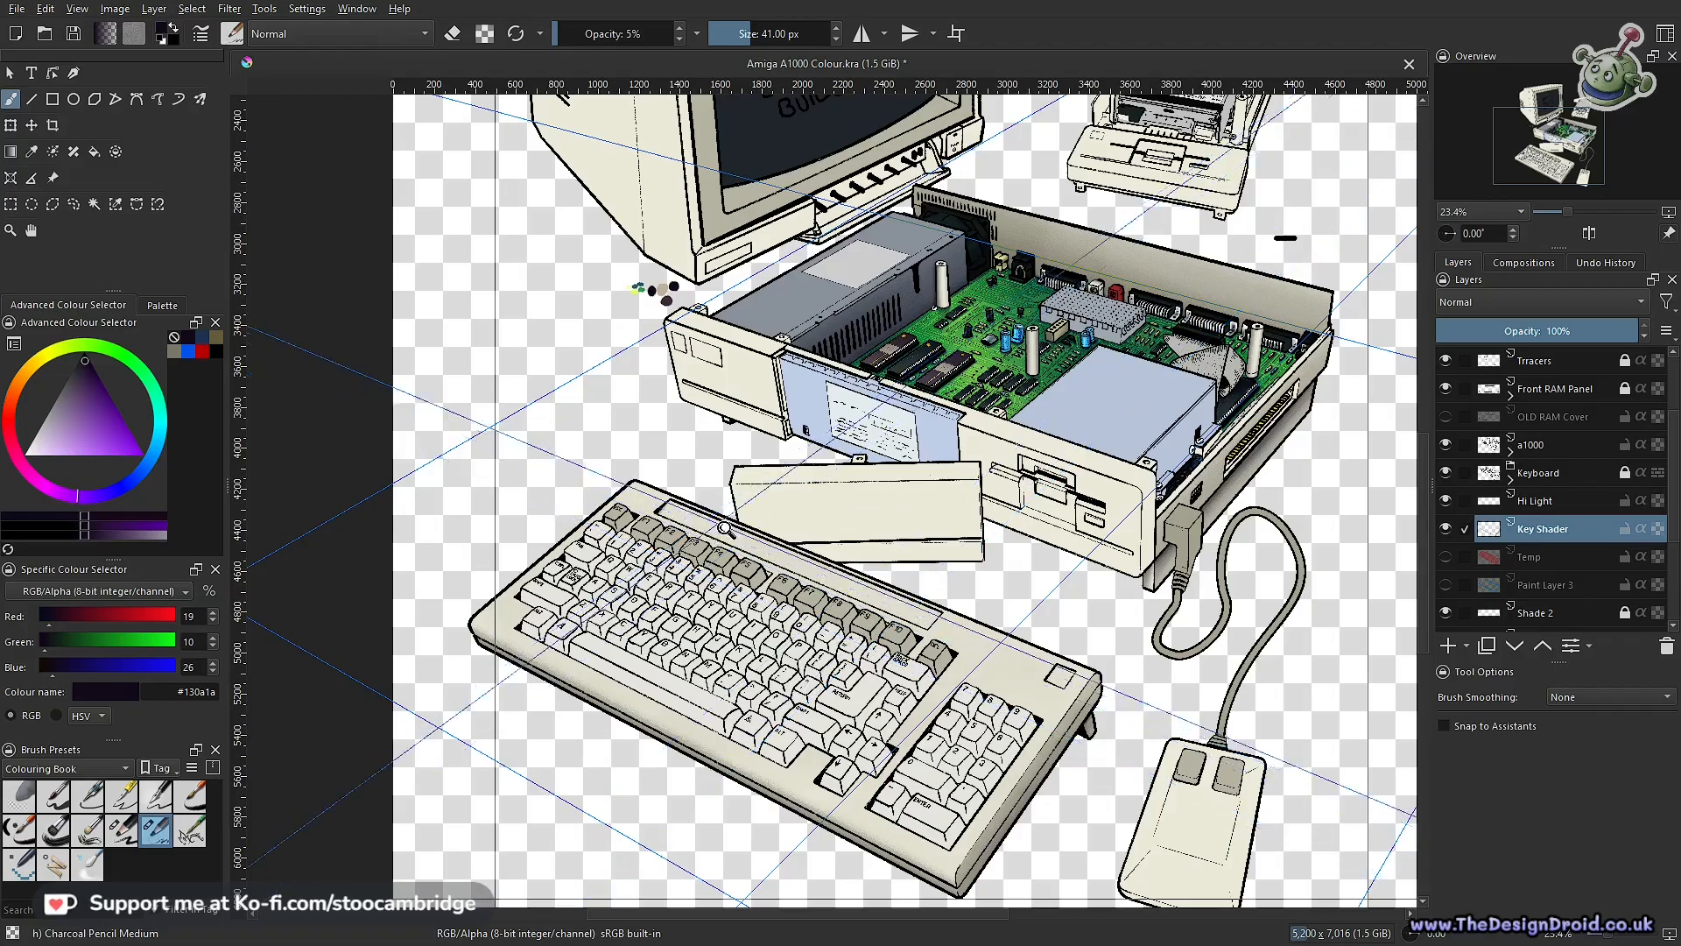
Turn on snapping to assistants and shade along the recessed strip's upper inner edge with the 41 px brush
{"action": "scroll", "coordinate": [714, 539], "scroll_direction": "up", "scroll_amount": 6}
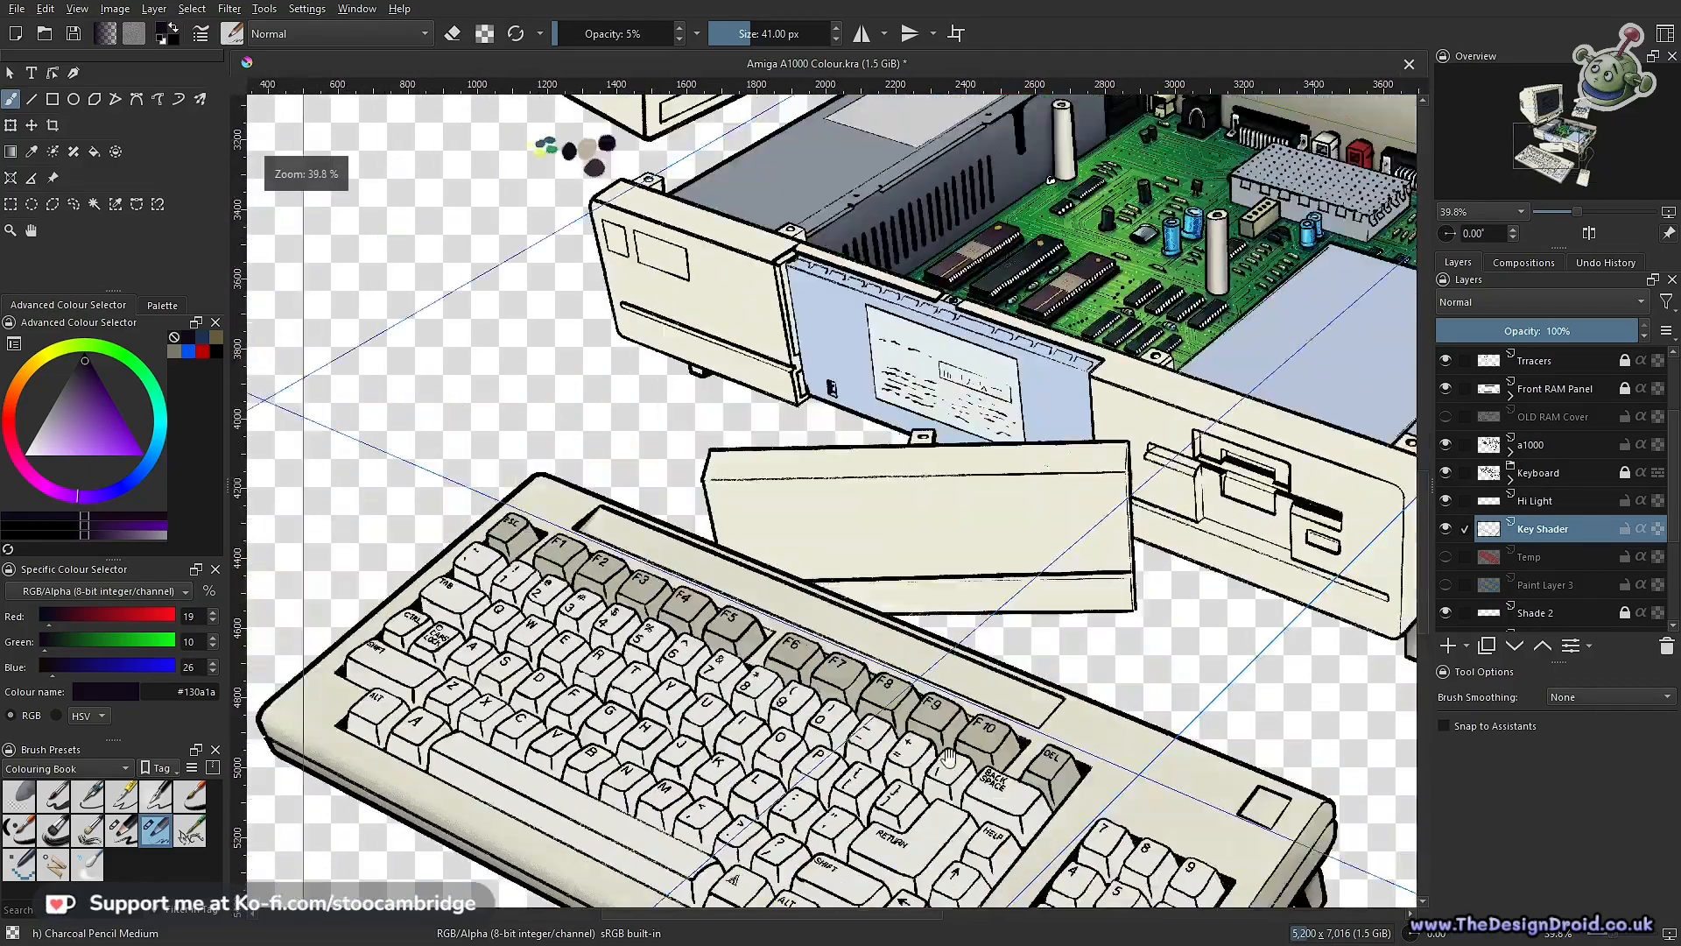
{"action": "scroll", "coordinate": [798, 621], "scroll_direction": "up", "scroll_amount": 3}
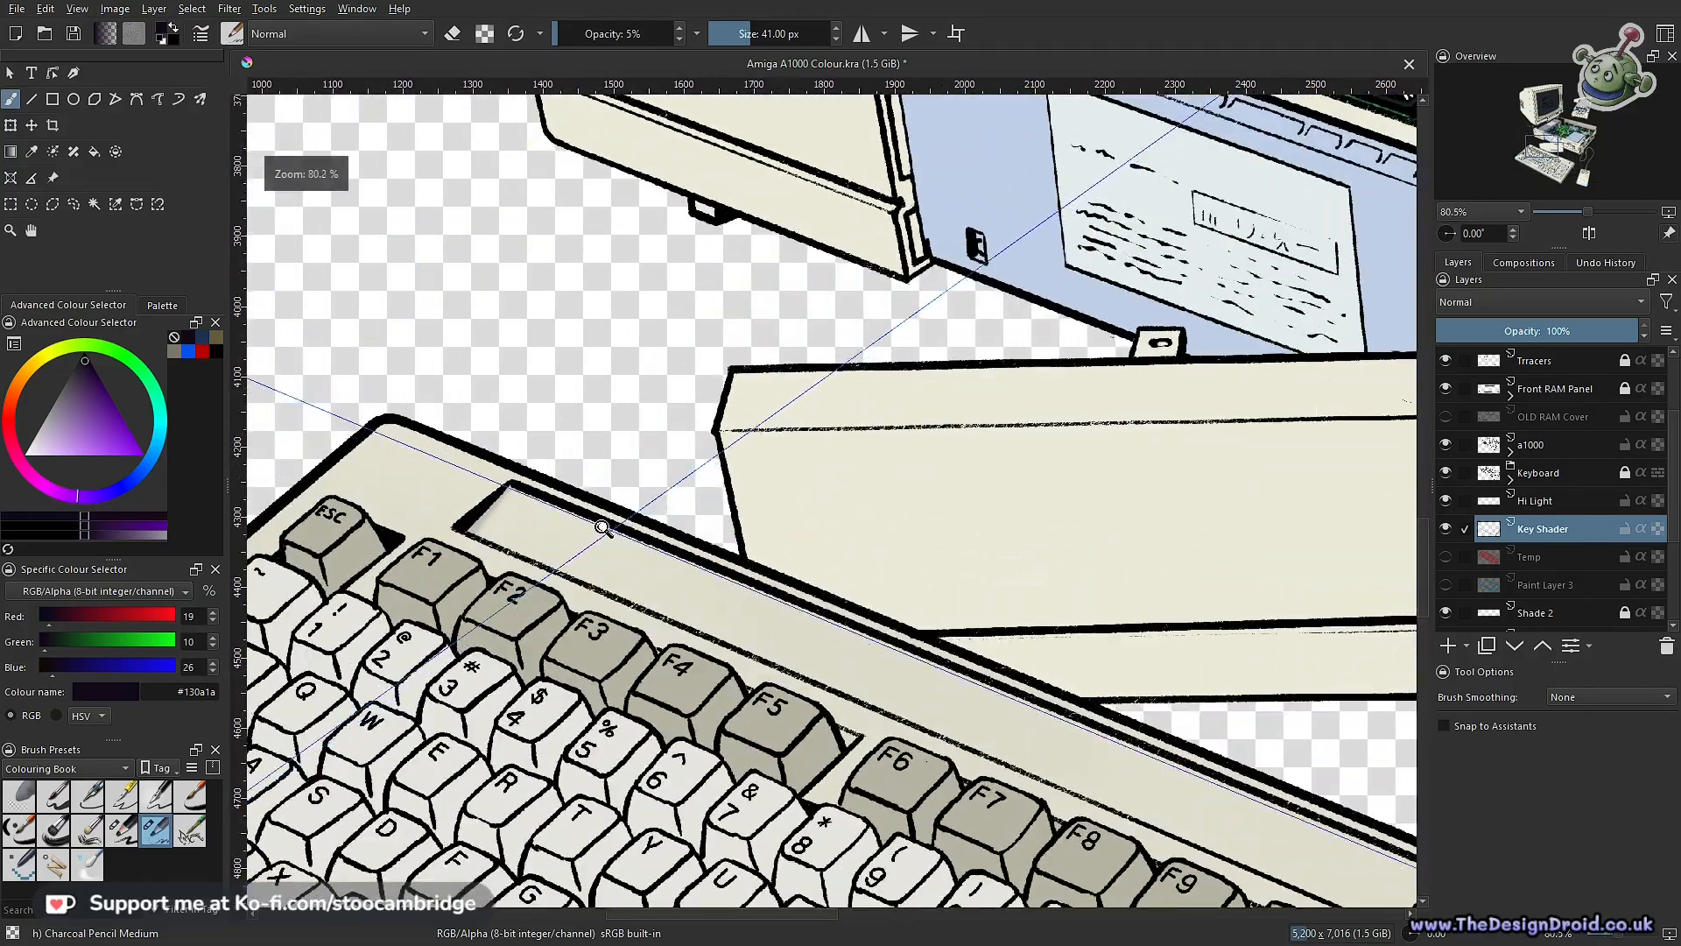
{"action": "scroll", "coordinate": [545, 524], "scroll_direction": "up", "scroll_amount": 2}
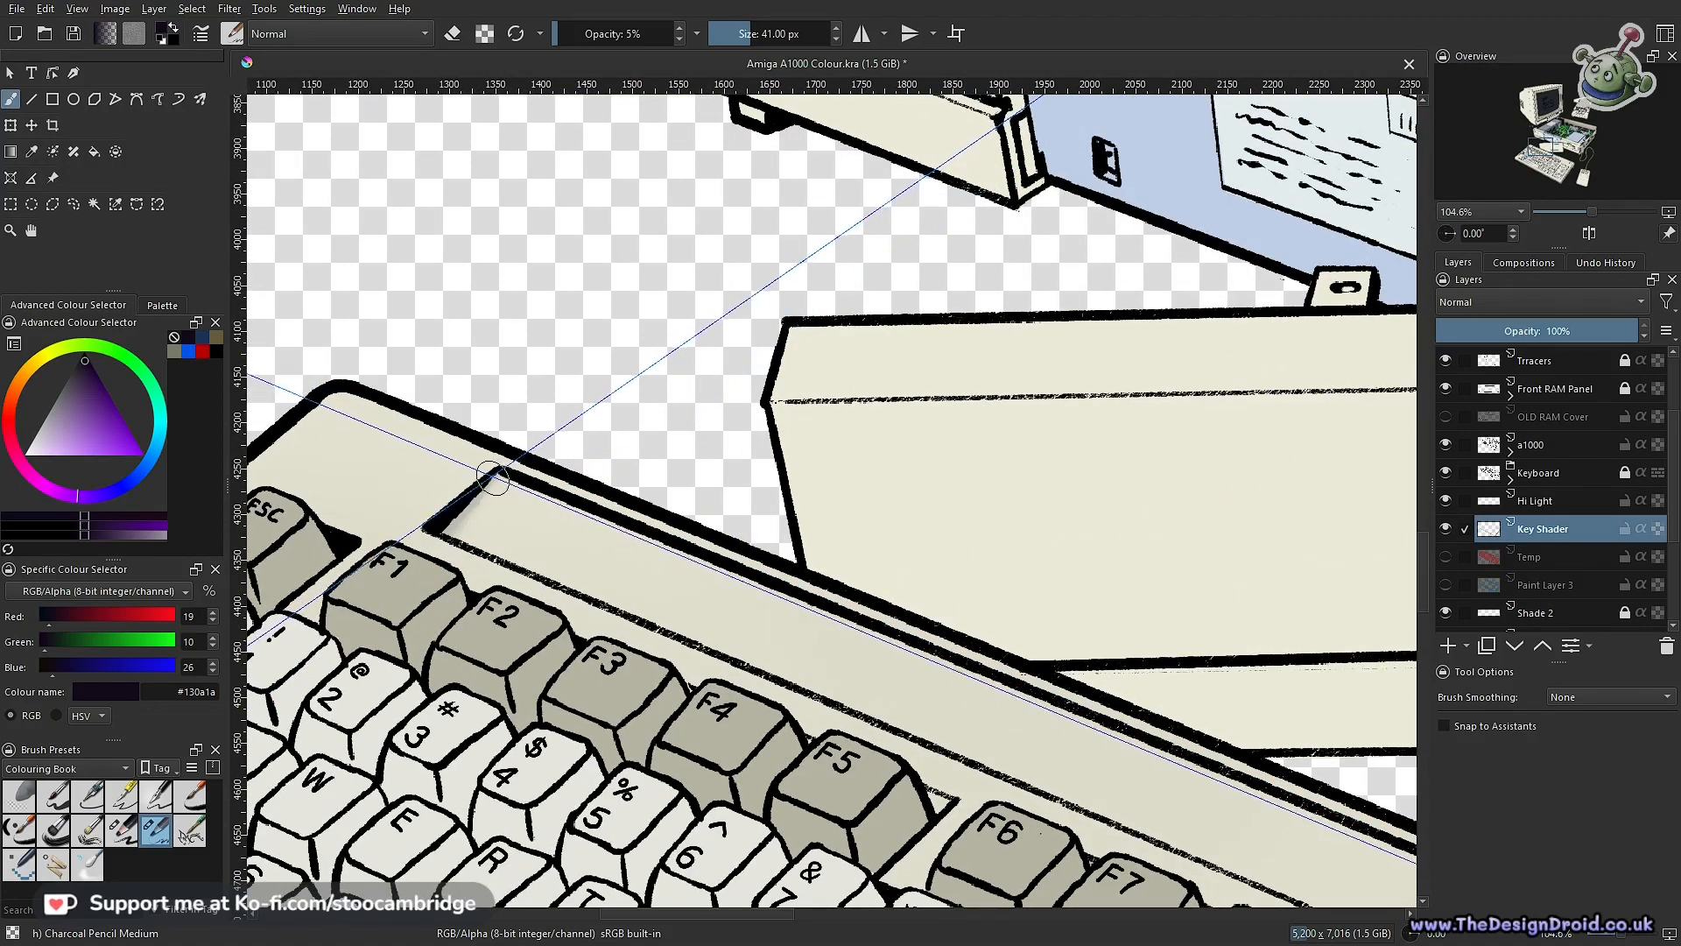
{"action": "left_click_drag", "start_coordinate": [507, 486], "coordinate": [389, 378]}
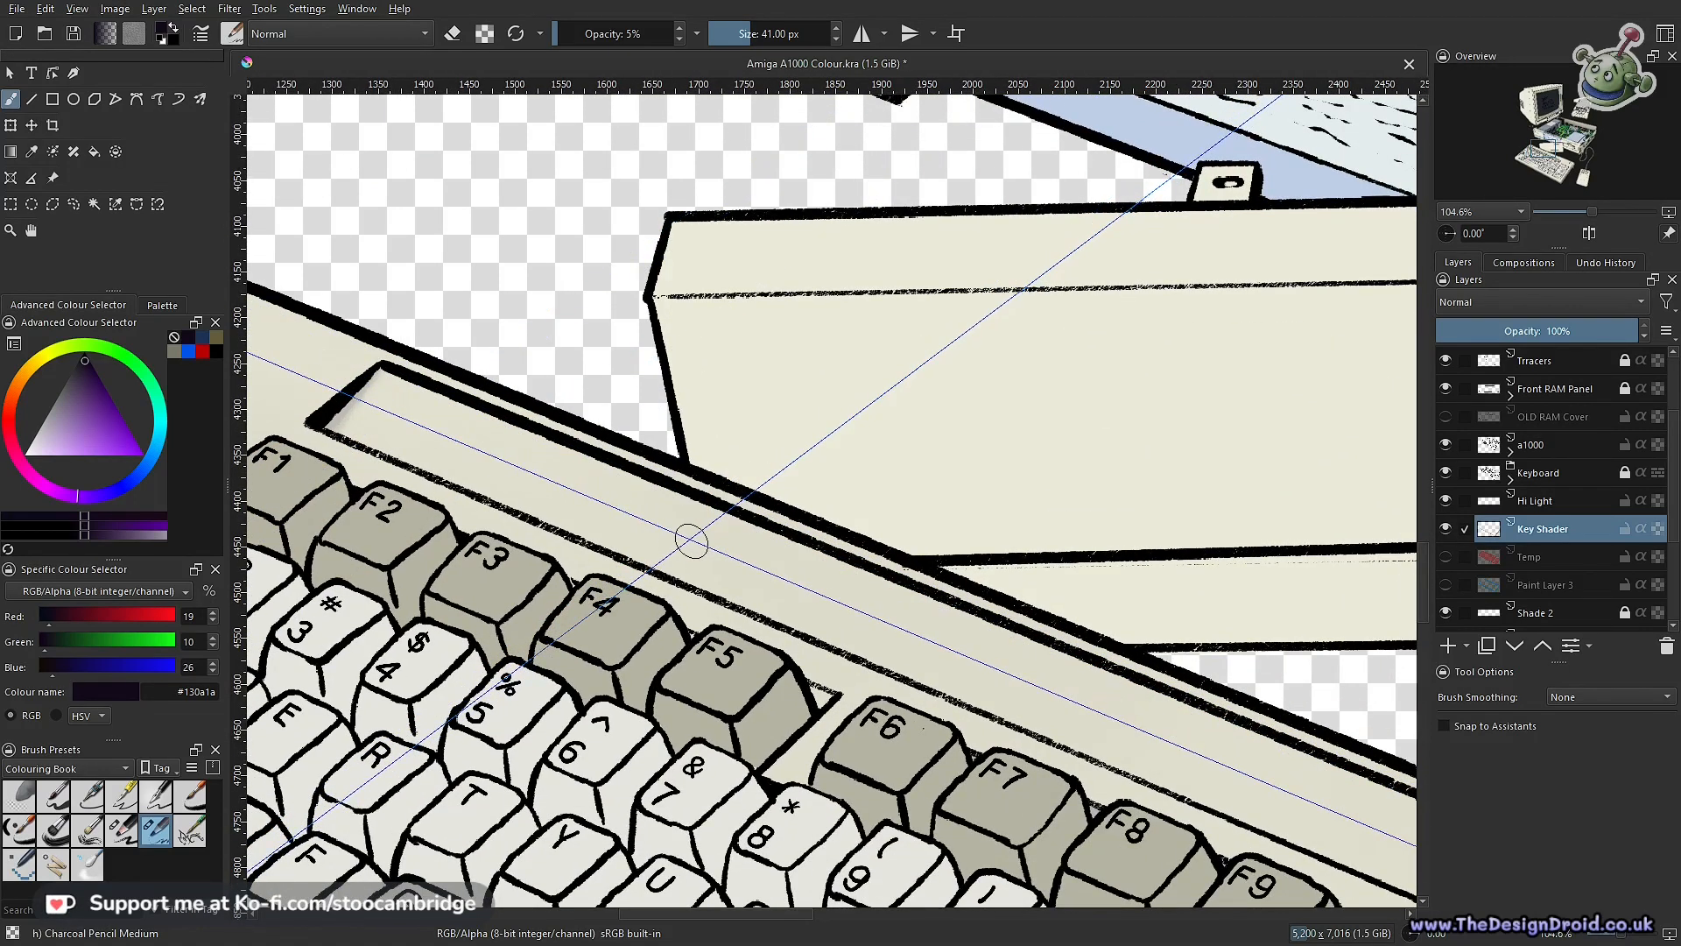
{"action": "key", "text": "ctrl+shift+l"}
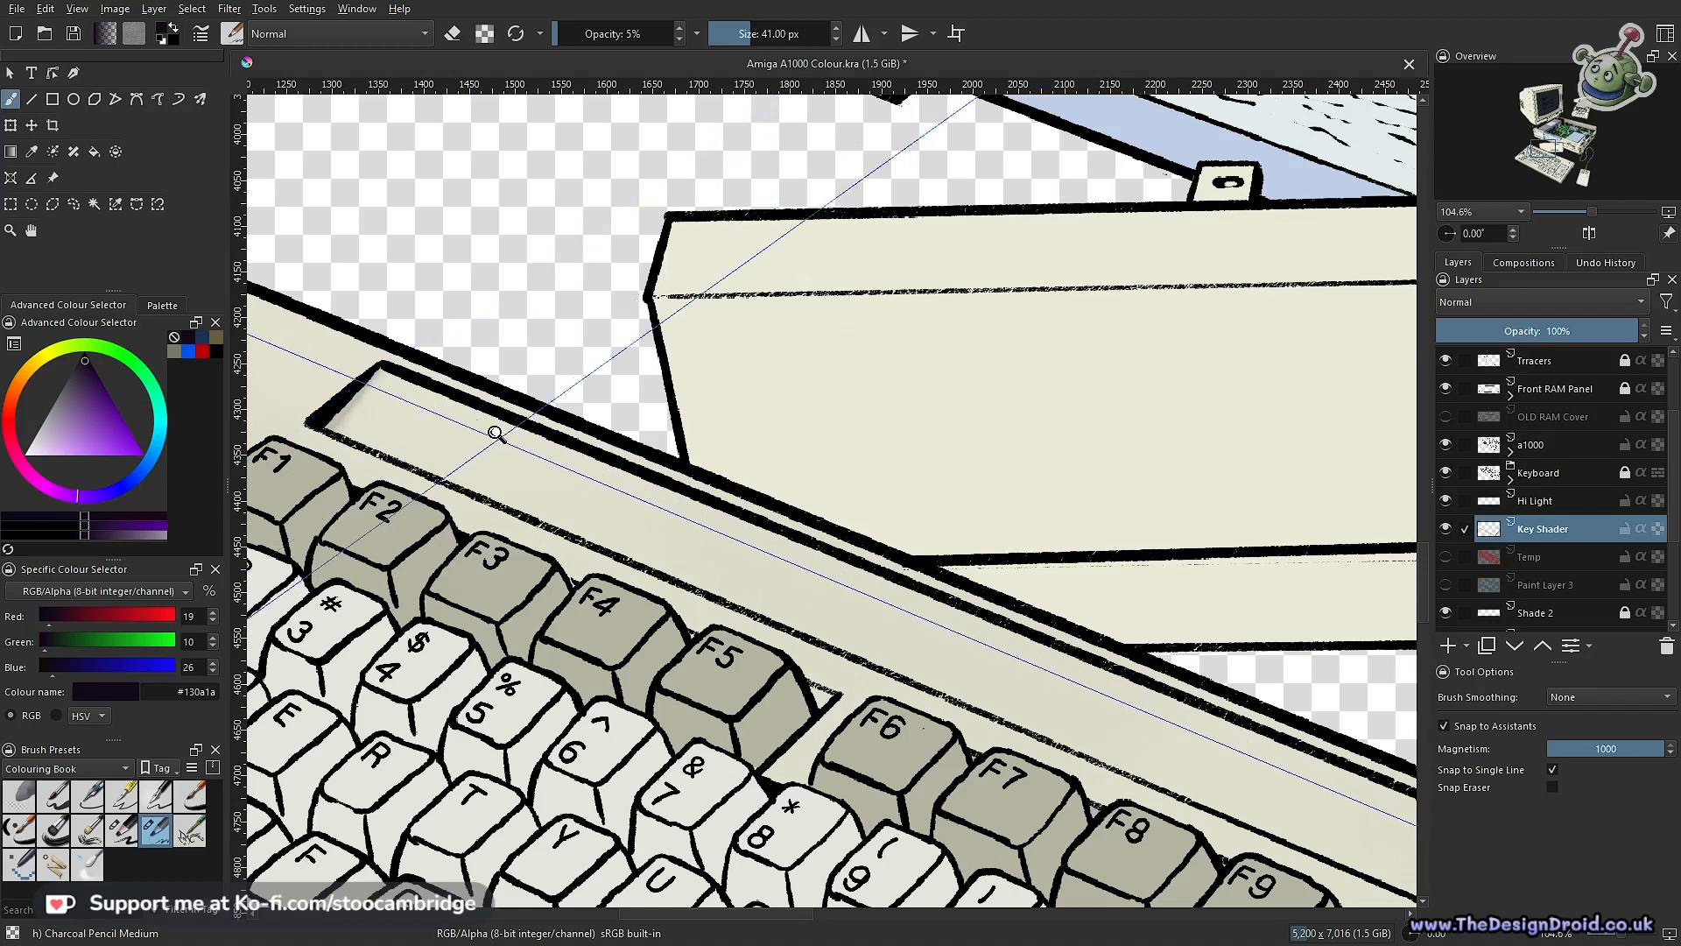
{"action": "scroll", "coordinate": [495, 434], "scroll_direction": "down", "scroll_amount": 2}
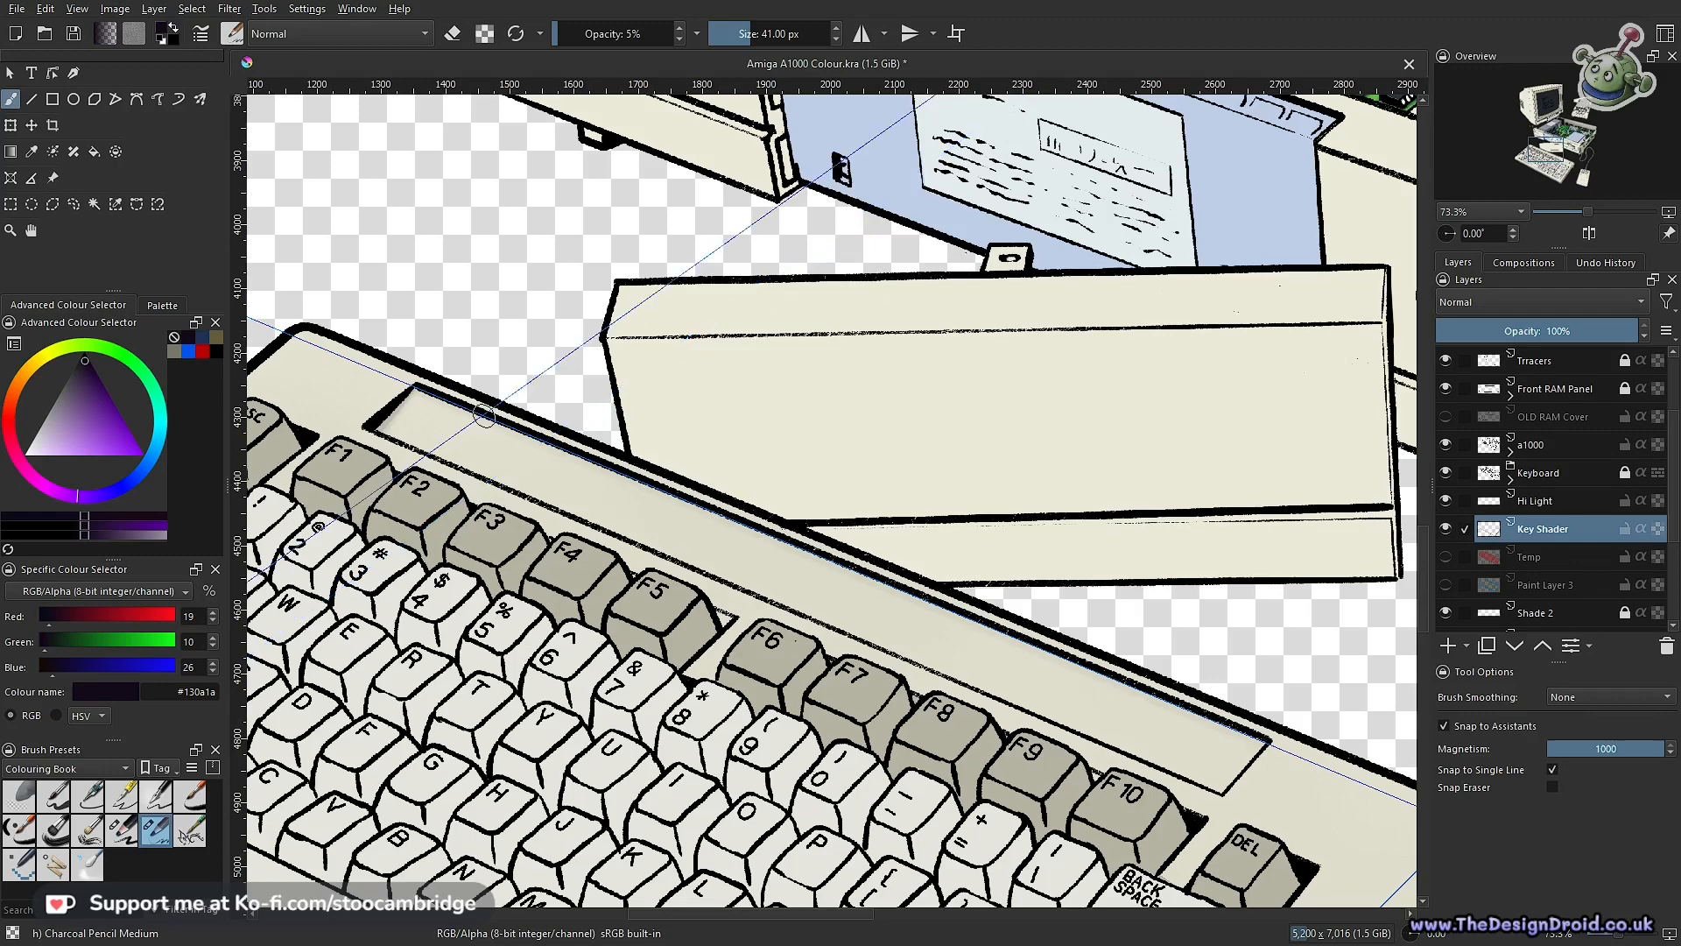
{"action": "scroll", "coordinate": [963, 665], "scroll_direction": "down", "scroll_amount": 3}
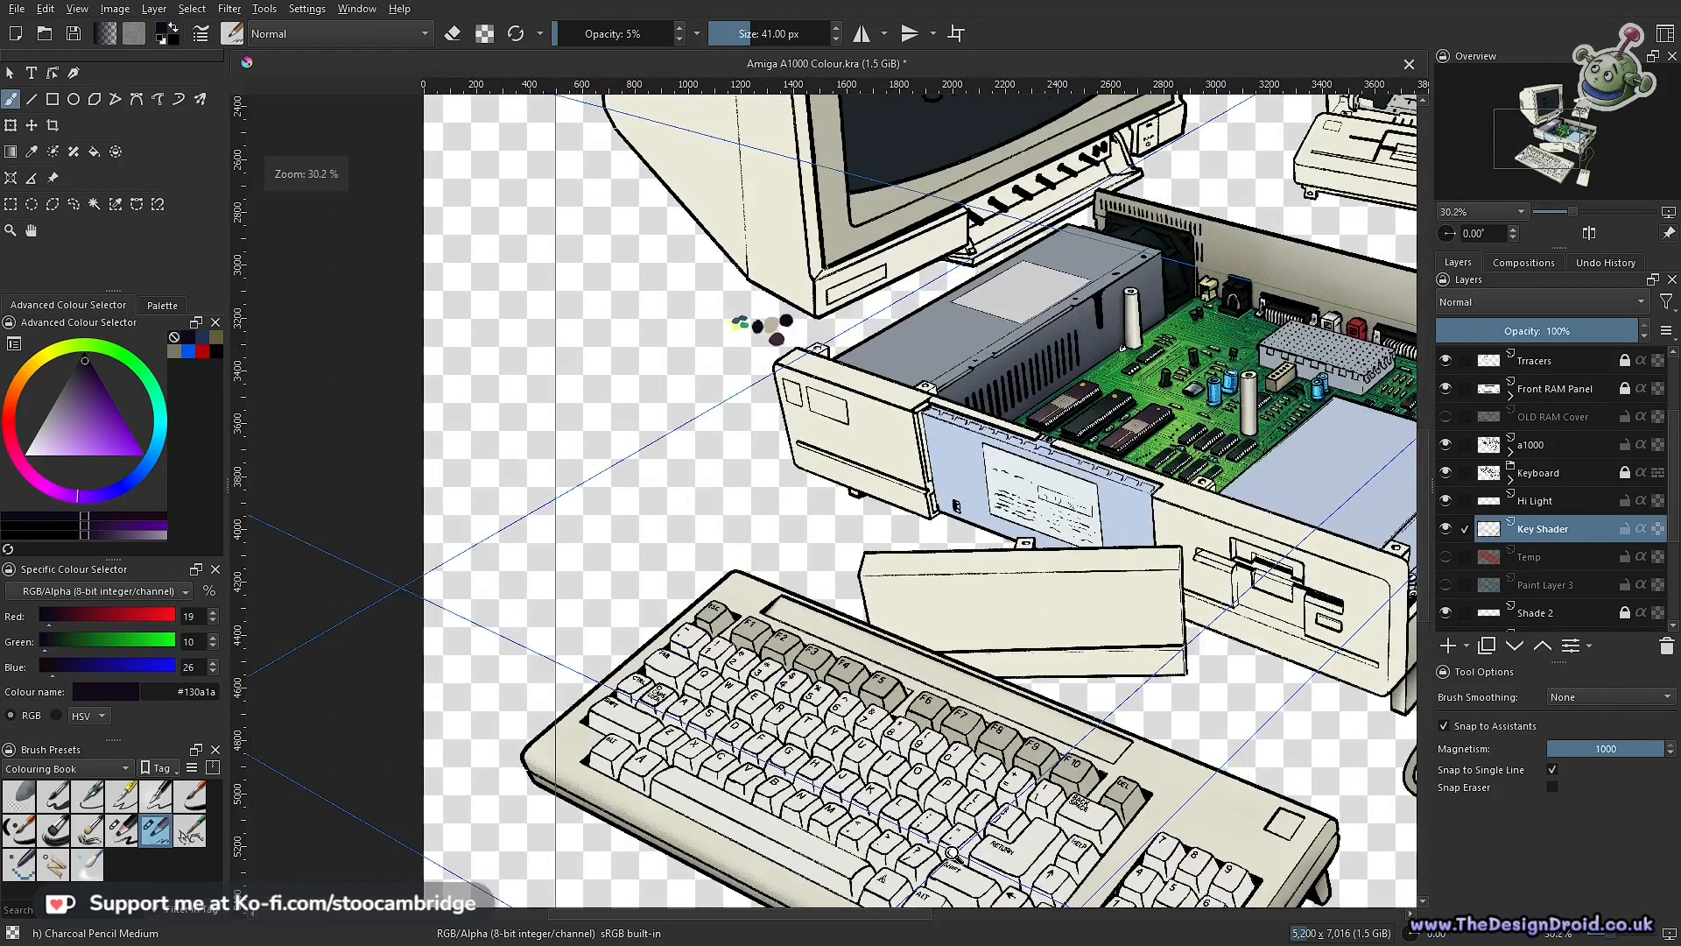
Enlarge the brush to 51 px and build up the shading along the recessed strip's upper edge
{"action": "scroll", "coordinate": [1213, 743], "scroll_direction": "up", "scroll_amount": 2}
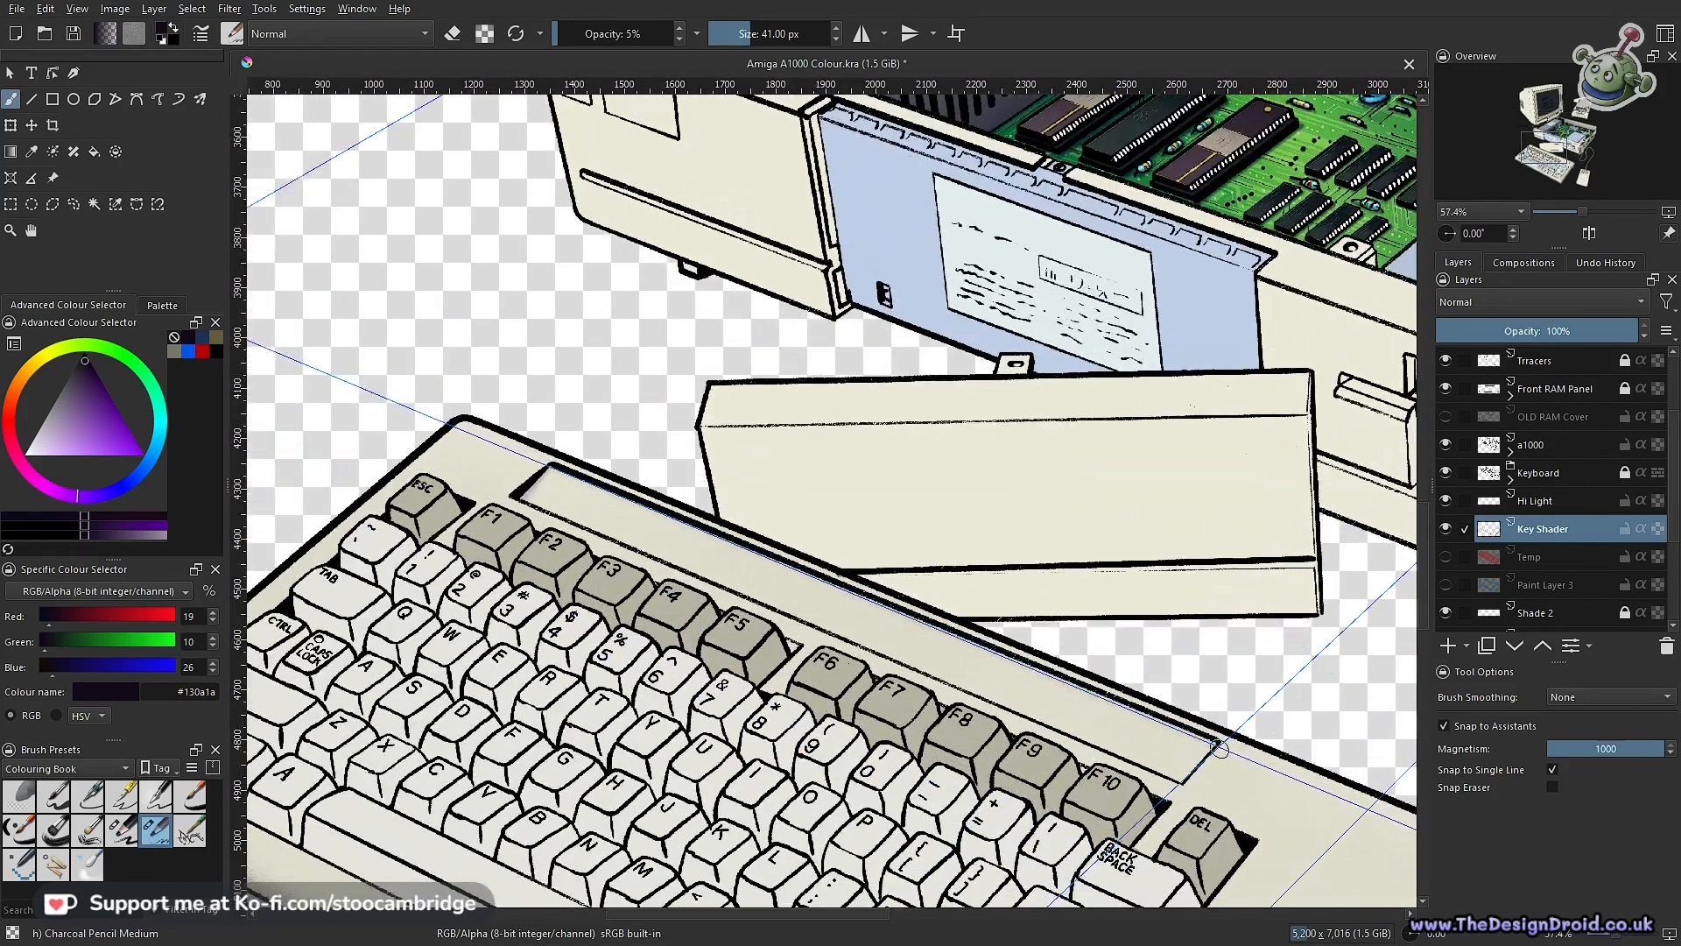
{"action": "key", "text": "bracketright"}
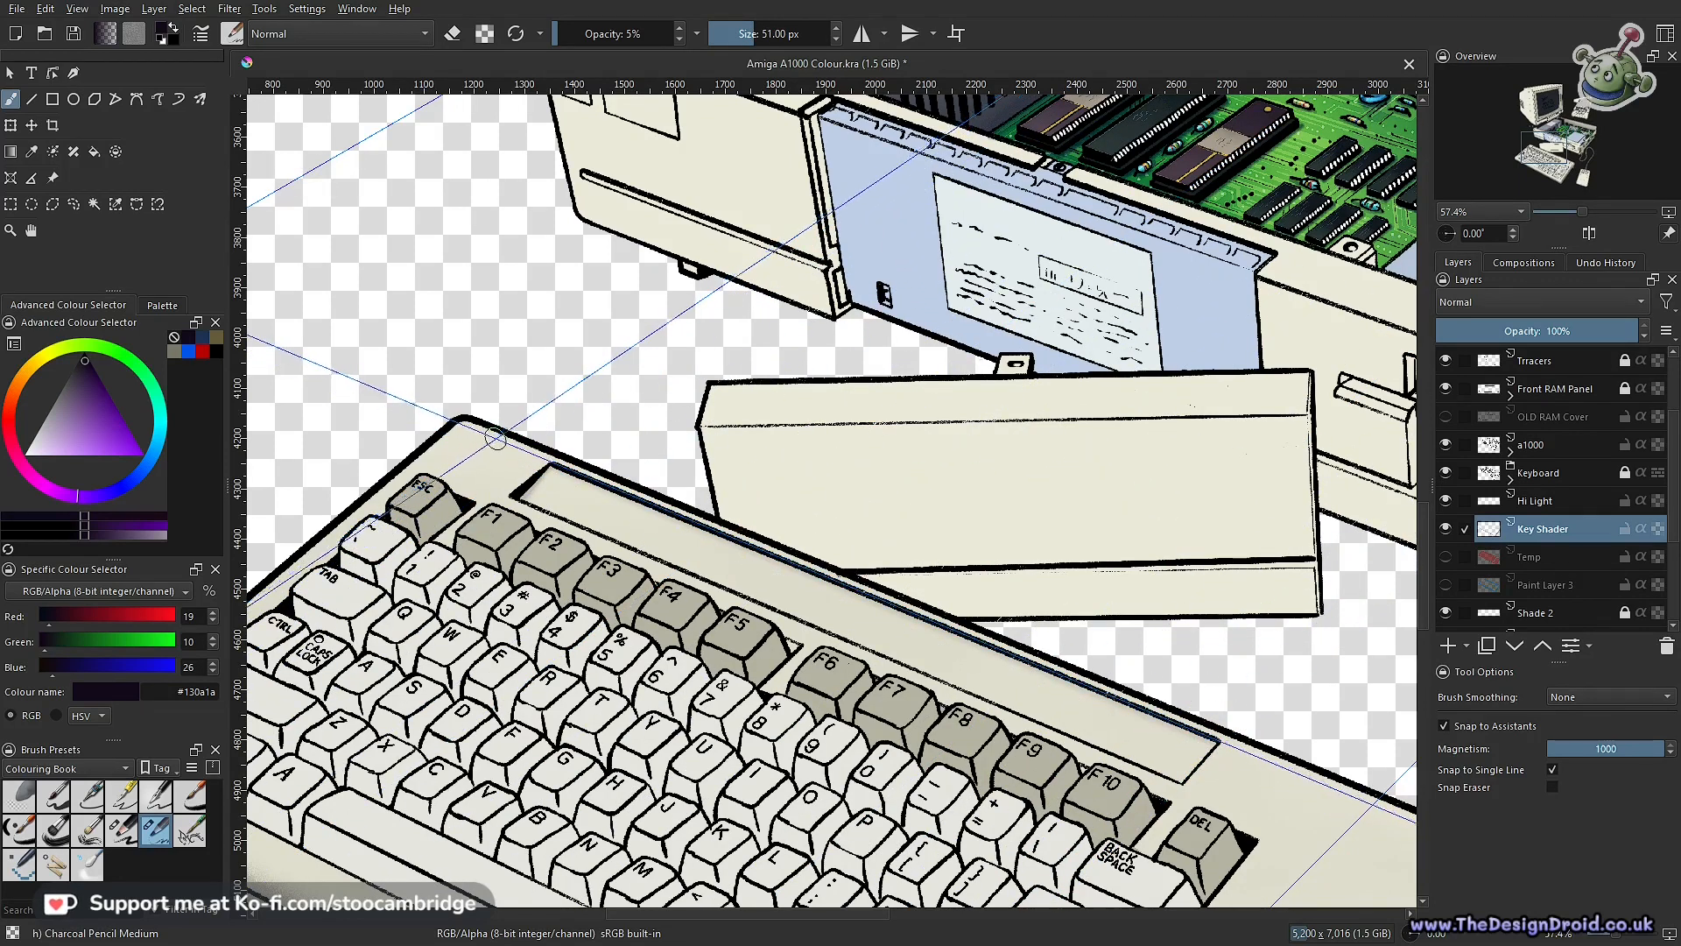
{"action": "scroll", "coordinate": [1281, 807], "scroll_direction": "down", "scroll_amount": 5}
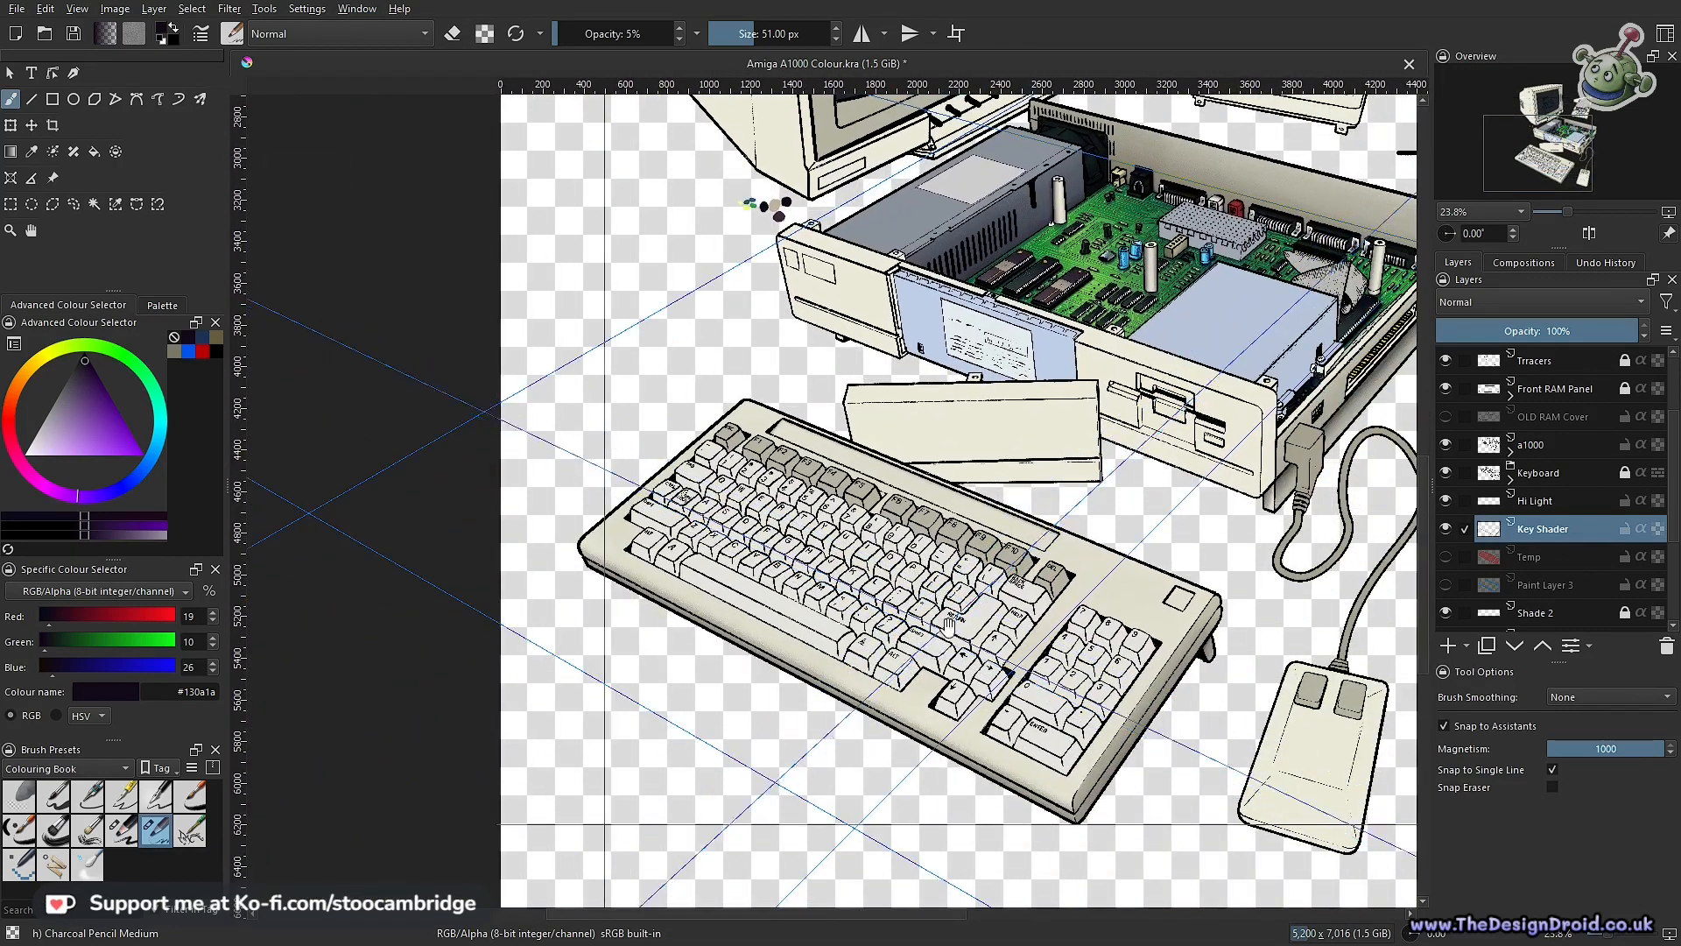
Outline the small square recess above the numeric keypad with a polygonal selection and shade its upper inner edges at 5% opacity
{"action": "left_click_drag", "start_coordinate": [949, 625], "coordinate": [891, 614]}
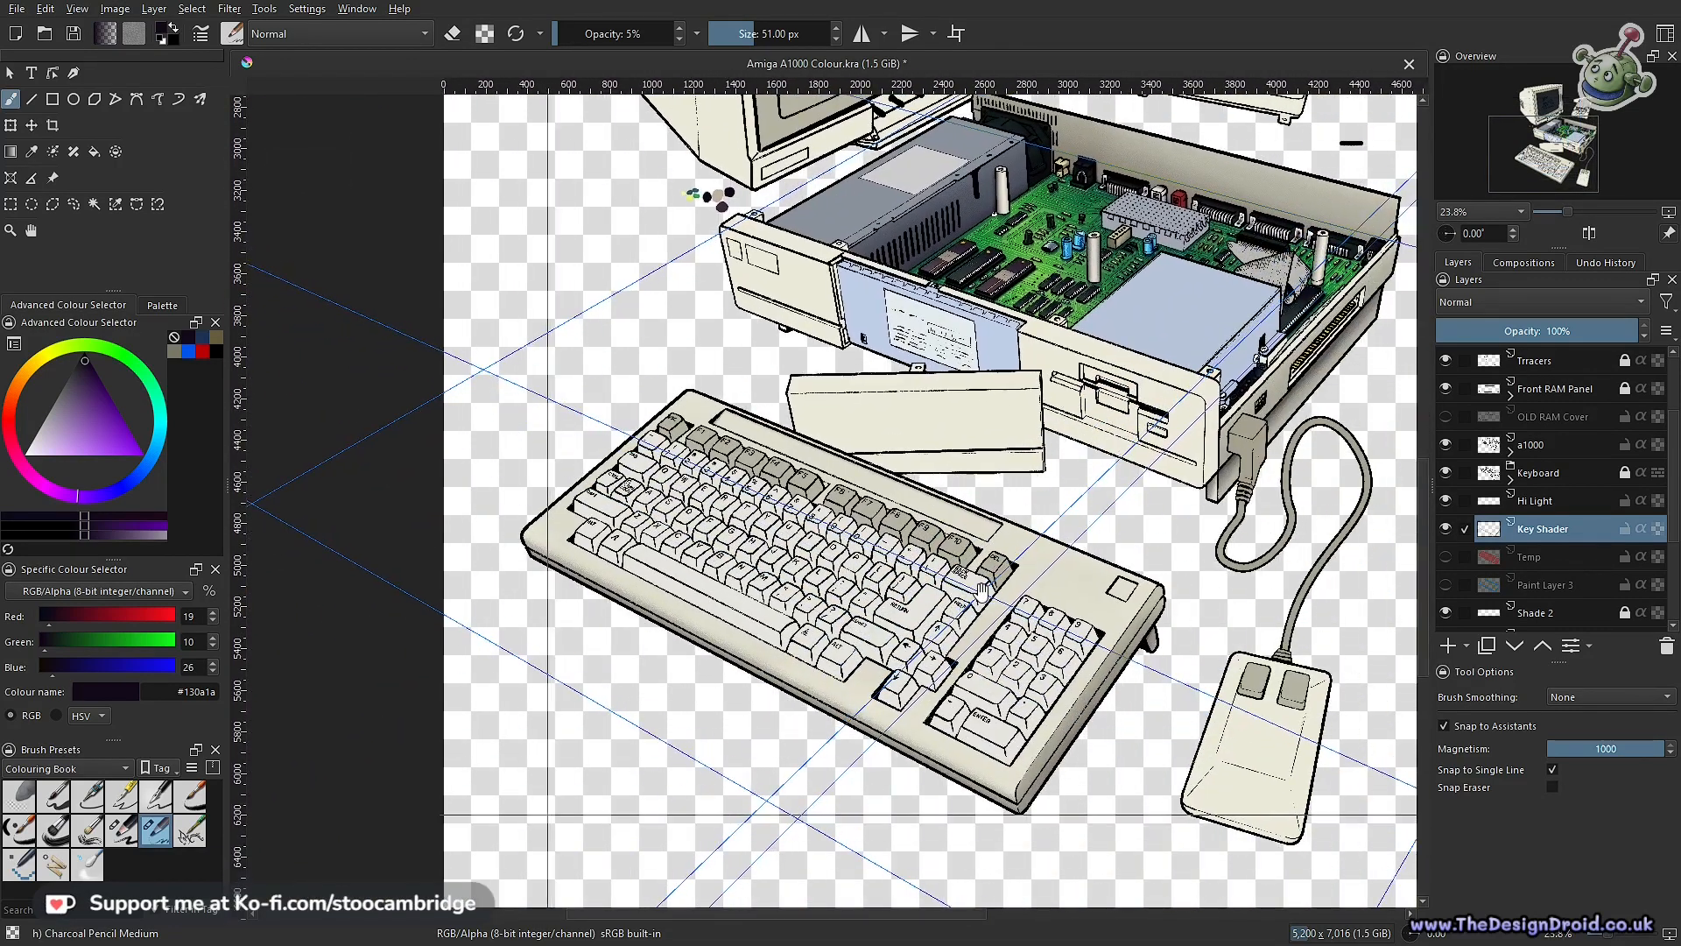
{"action": "left_click_drag", "start_coordinate": [1106, 605], "coordinate": [998, 605]}
{"action": "scroll", "coordinate": [999, 604], "scroll_direction": "up", "scroll_amount": 7}
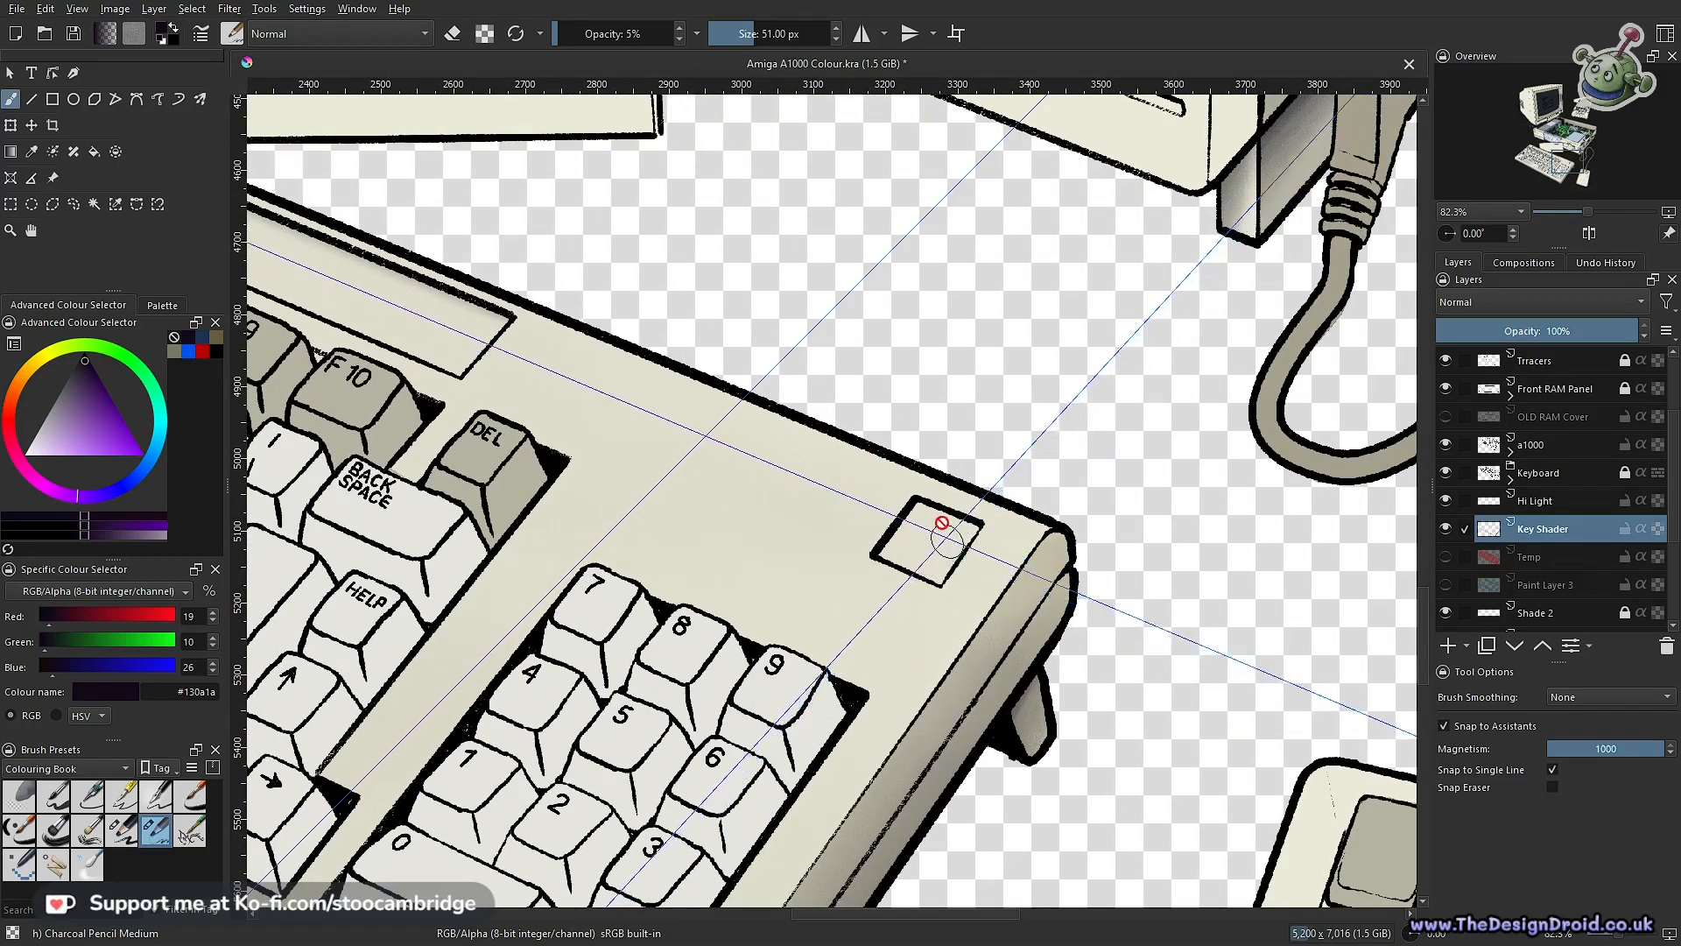
{"action": "key", "text": "l"}
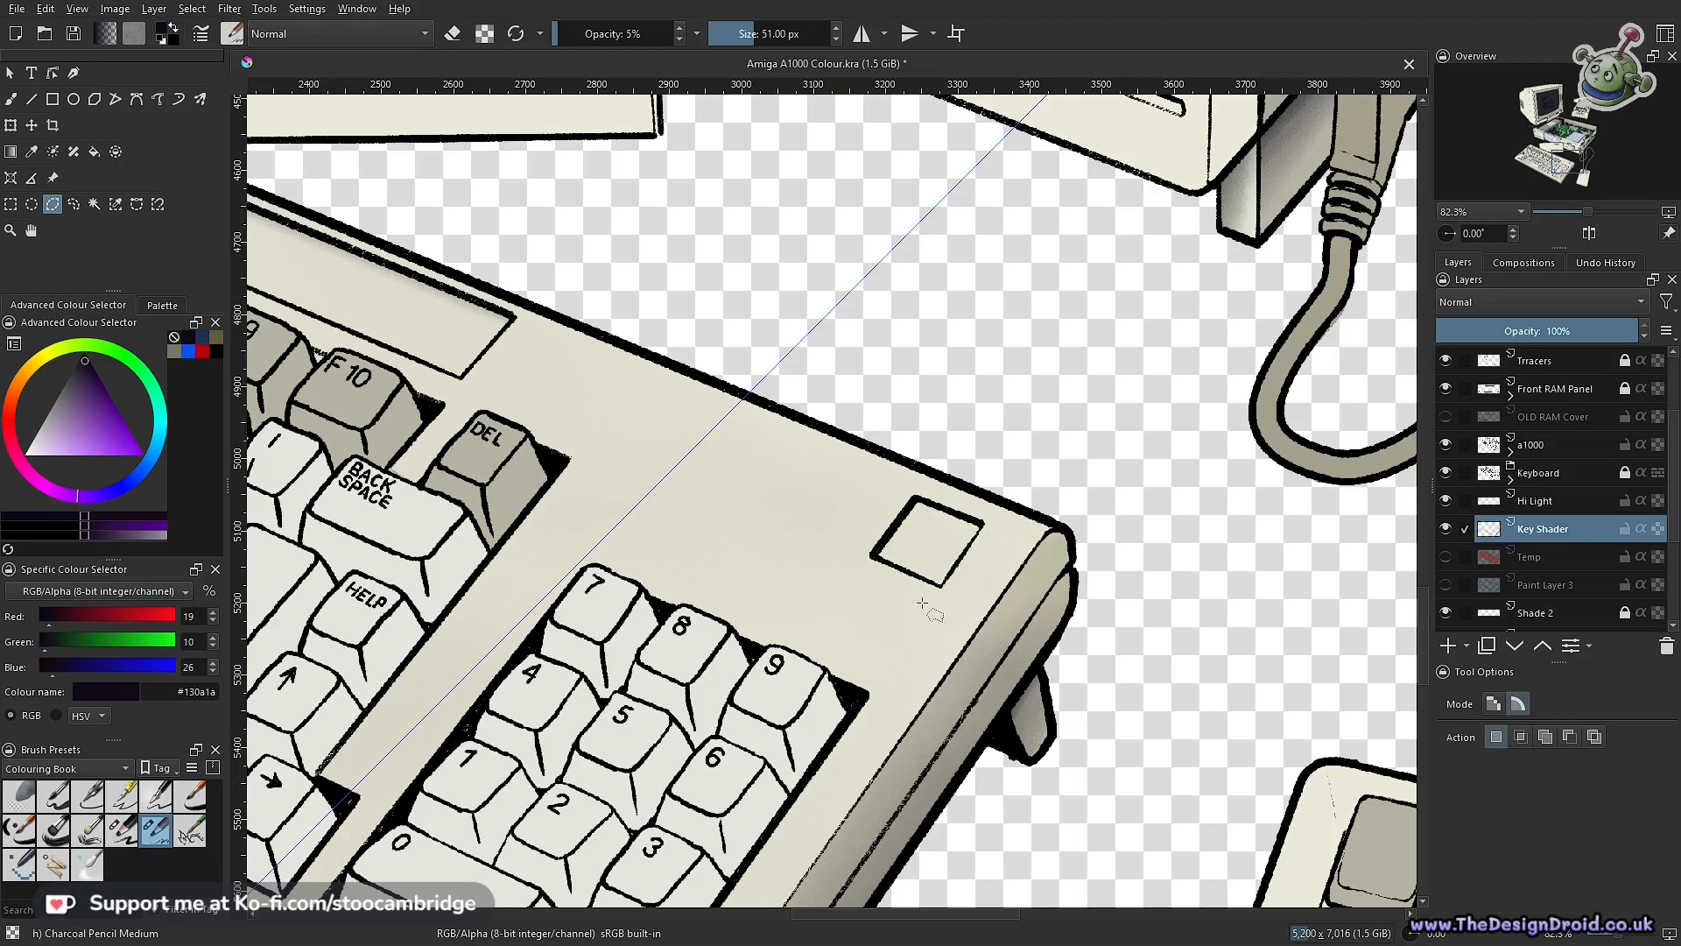
{"action": "key", "text": "b"}
{"action": "scroll", "coordinate": [888, 550], "scroll_direction": "up", "scroll_amount": 2}
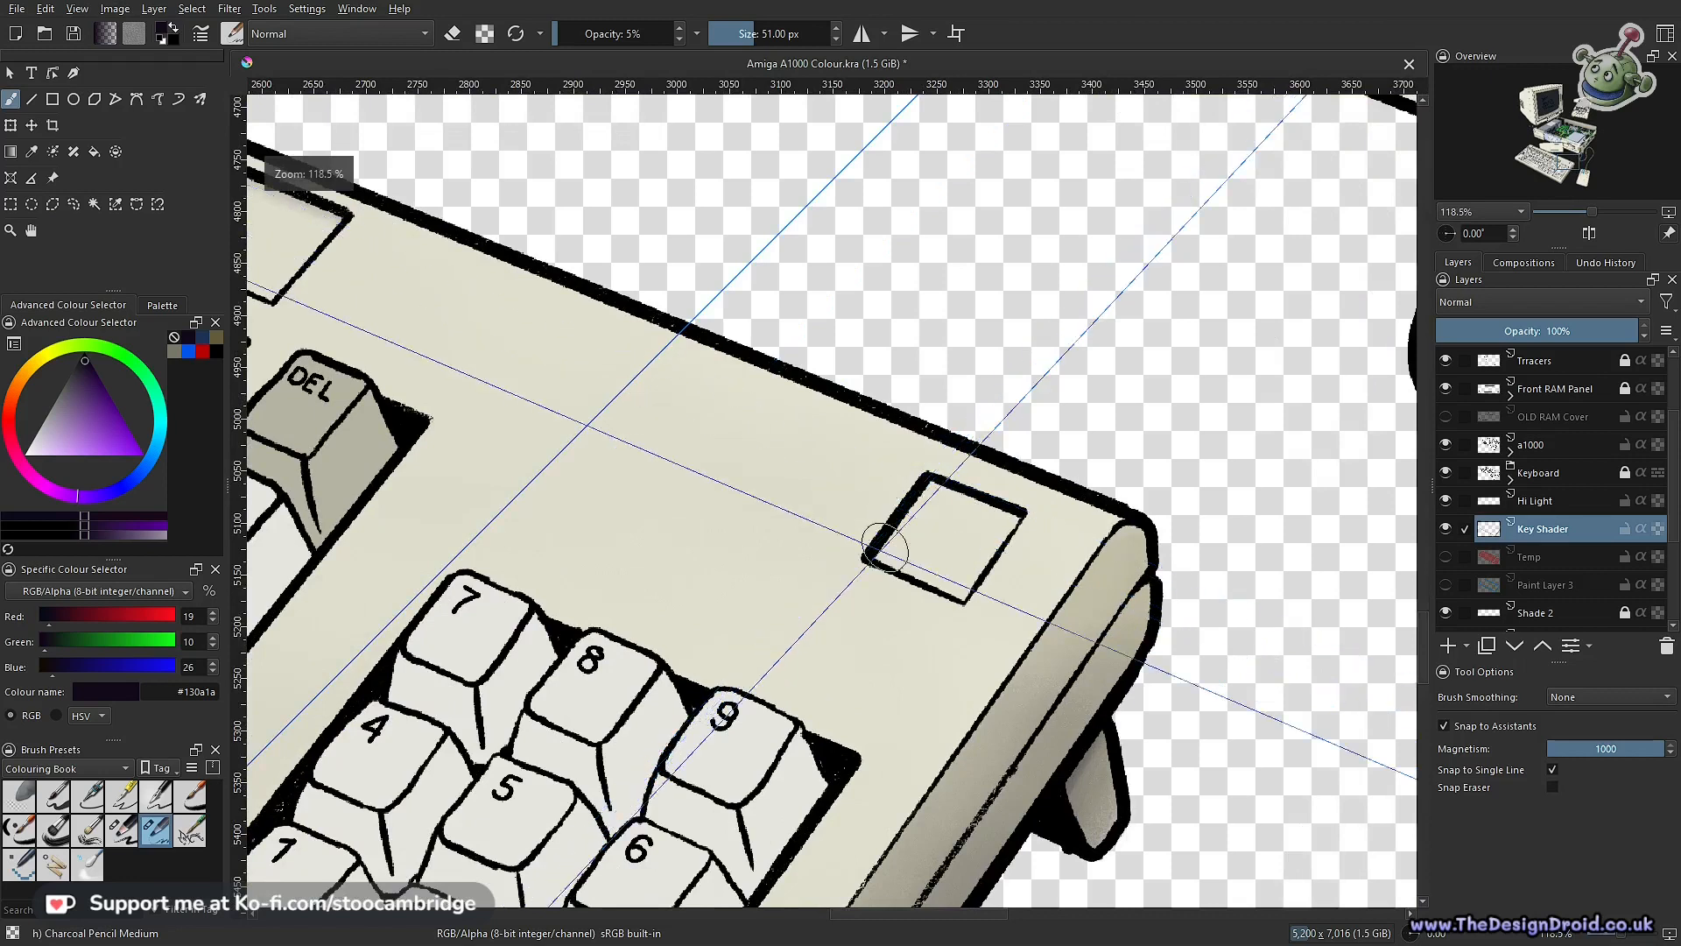
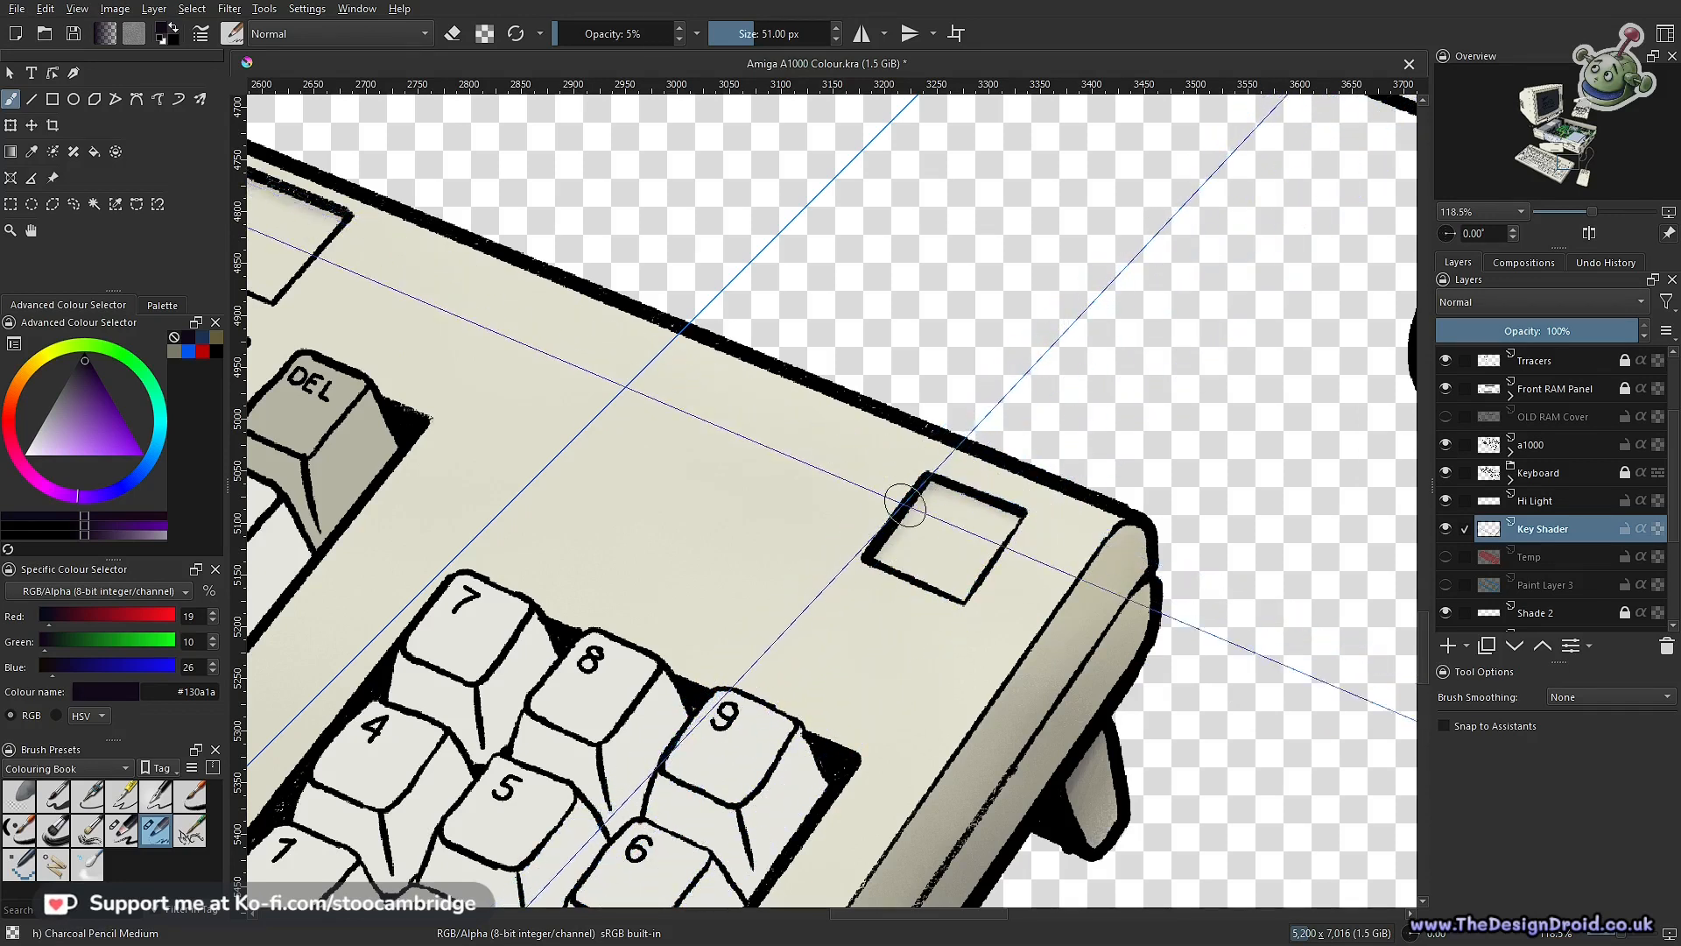
{"action": "scroll", "coordinate": [1072, 539], "scroll_direction": "down", "scroll_amount": 10}
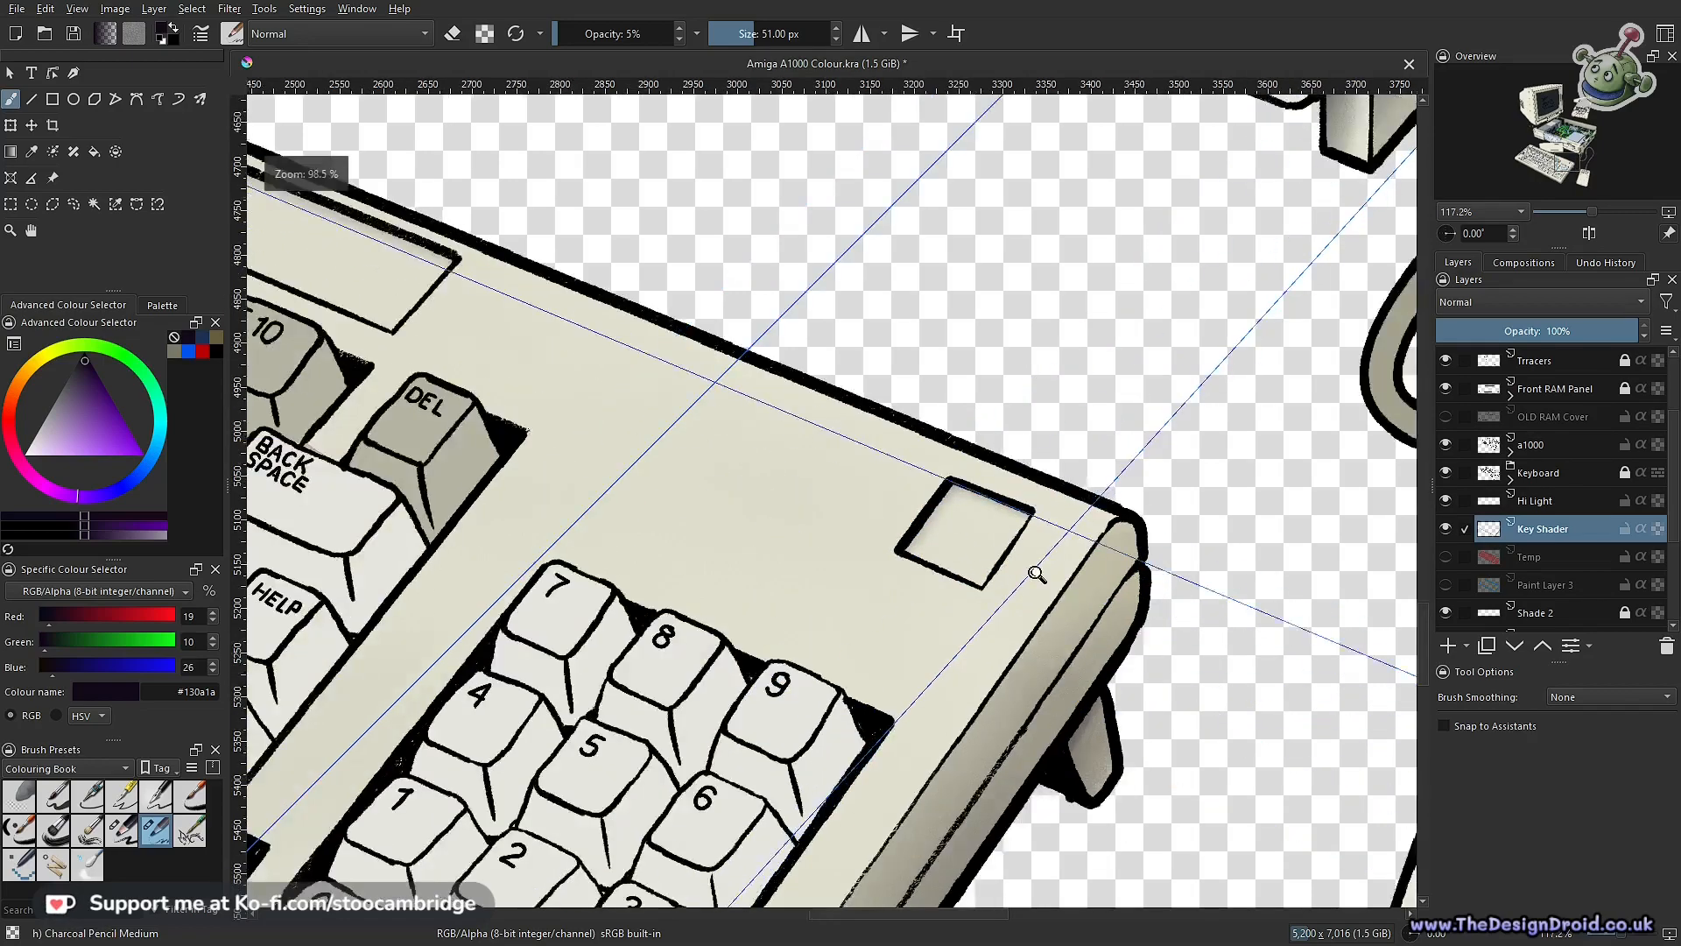
Look over the shading around the keyboard's body and save the illustration
{"action": "scroll", "coordinate": [951, 430], "scroll_direction": "up", "scroll_amount": 10}
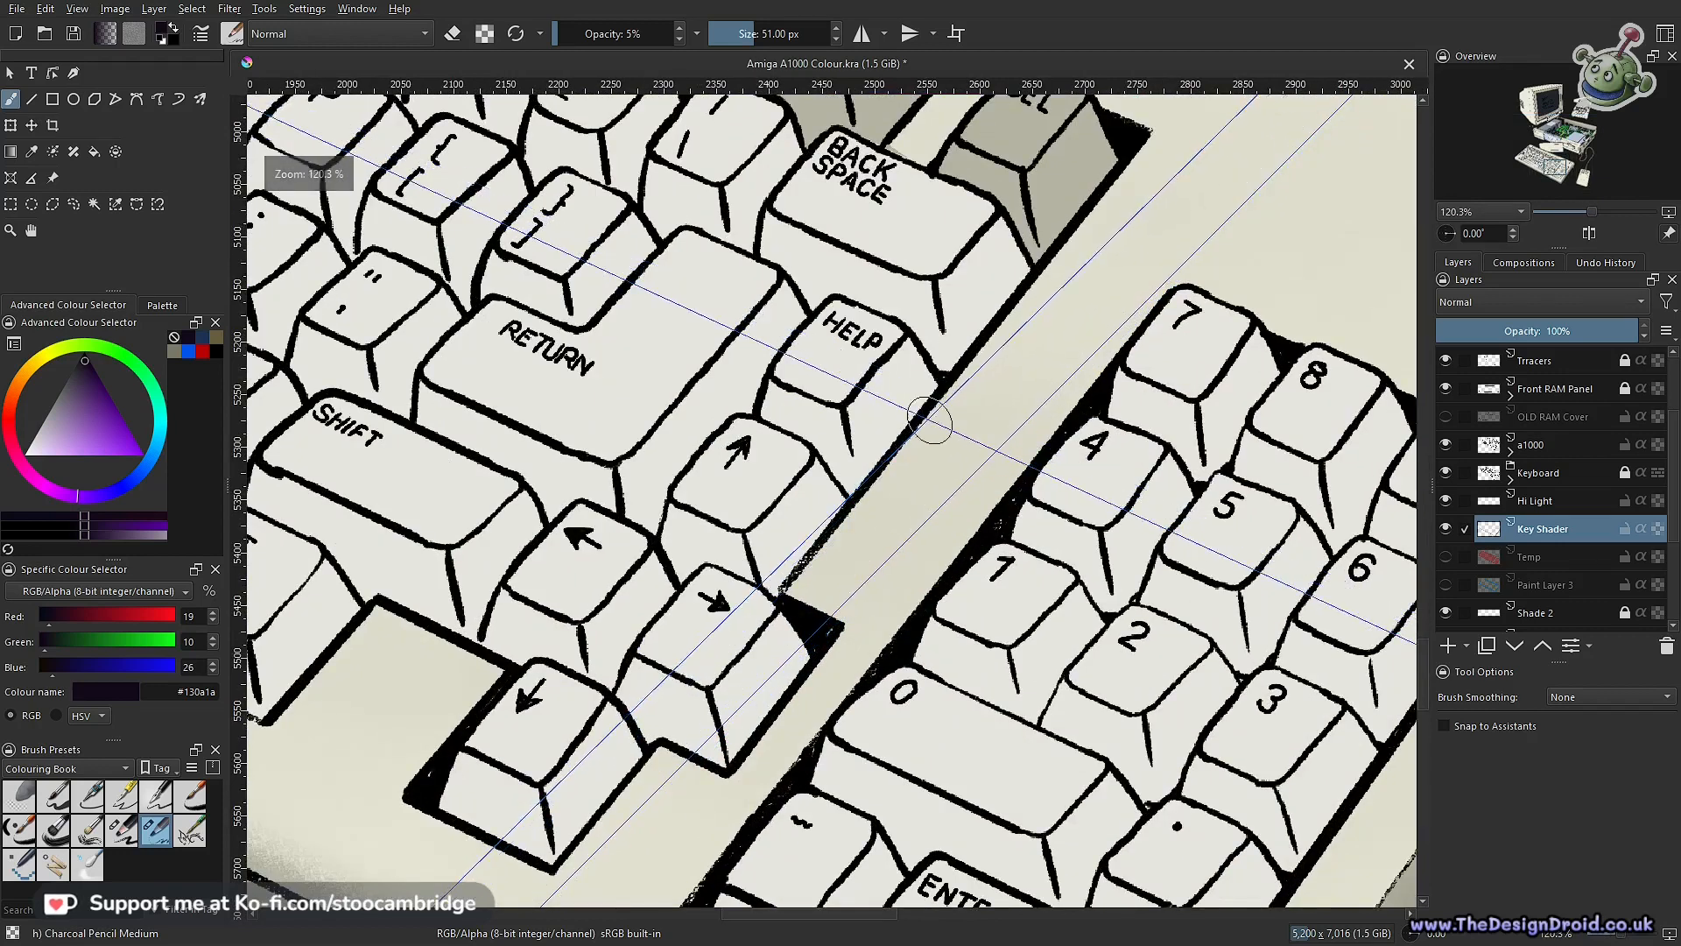
{"action": "scroll", "coordinate": [971, 734], "scroll_direction": "down", "scroll_amount": 7}
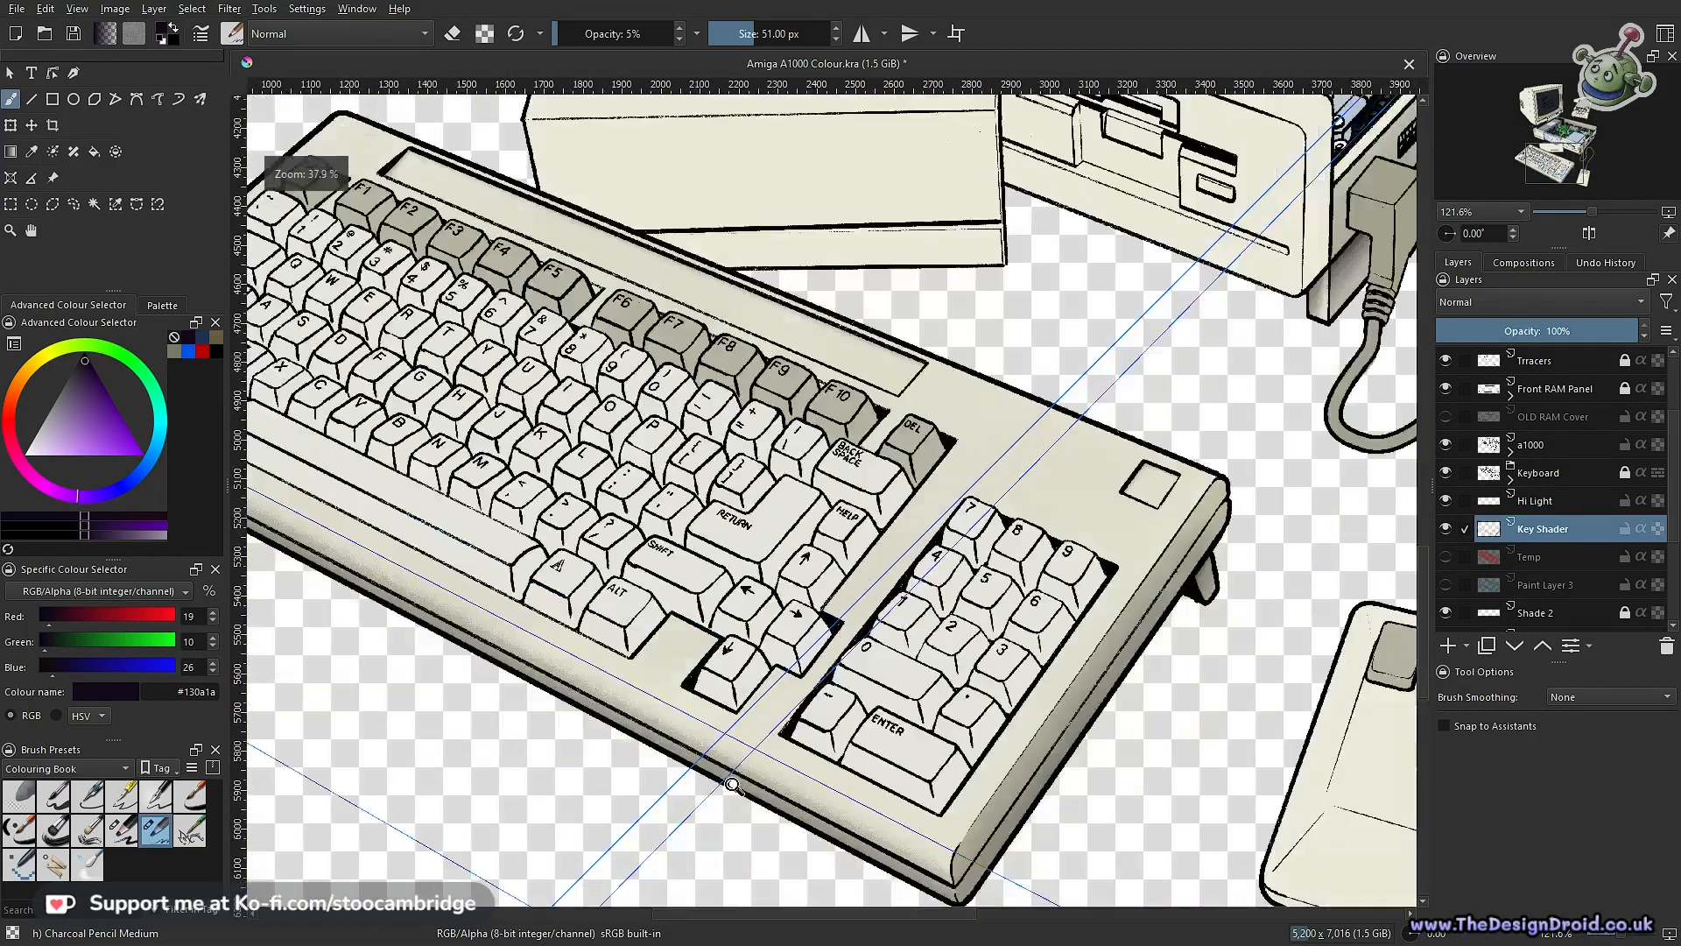
{"action": "mouse_move", "coordinate": [1033, 631]}
{"action": "left_mouse_down"}
{"action": "mouse_move", "coordinate": [907, 669]}
{"action": "mouse_move", "coordinate": [925, 656]}
{"action": "mouse_move", "coordinate": [1044, 691]}
{"action": "left_mouse_up"}
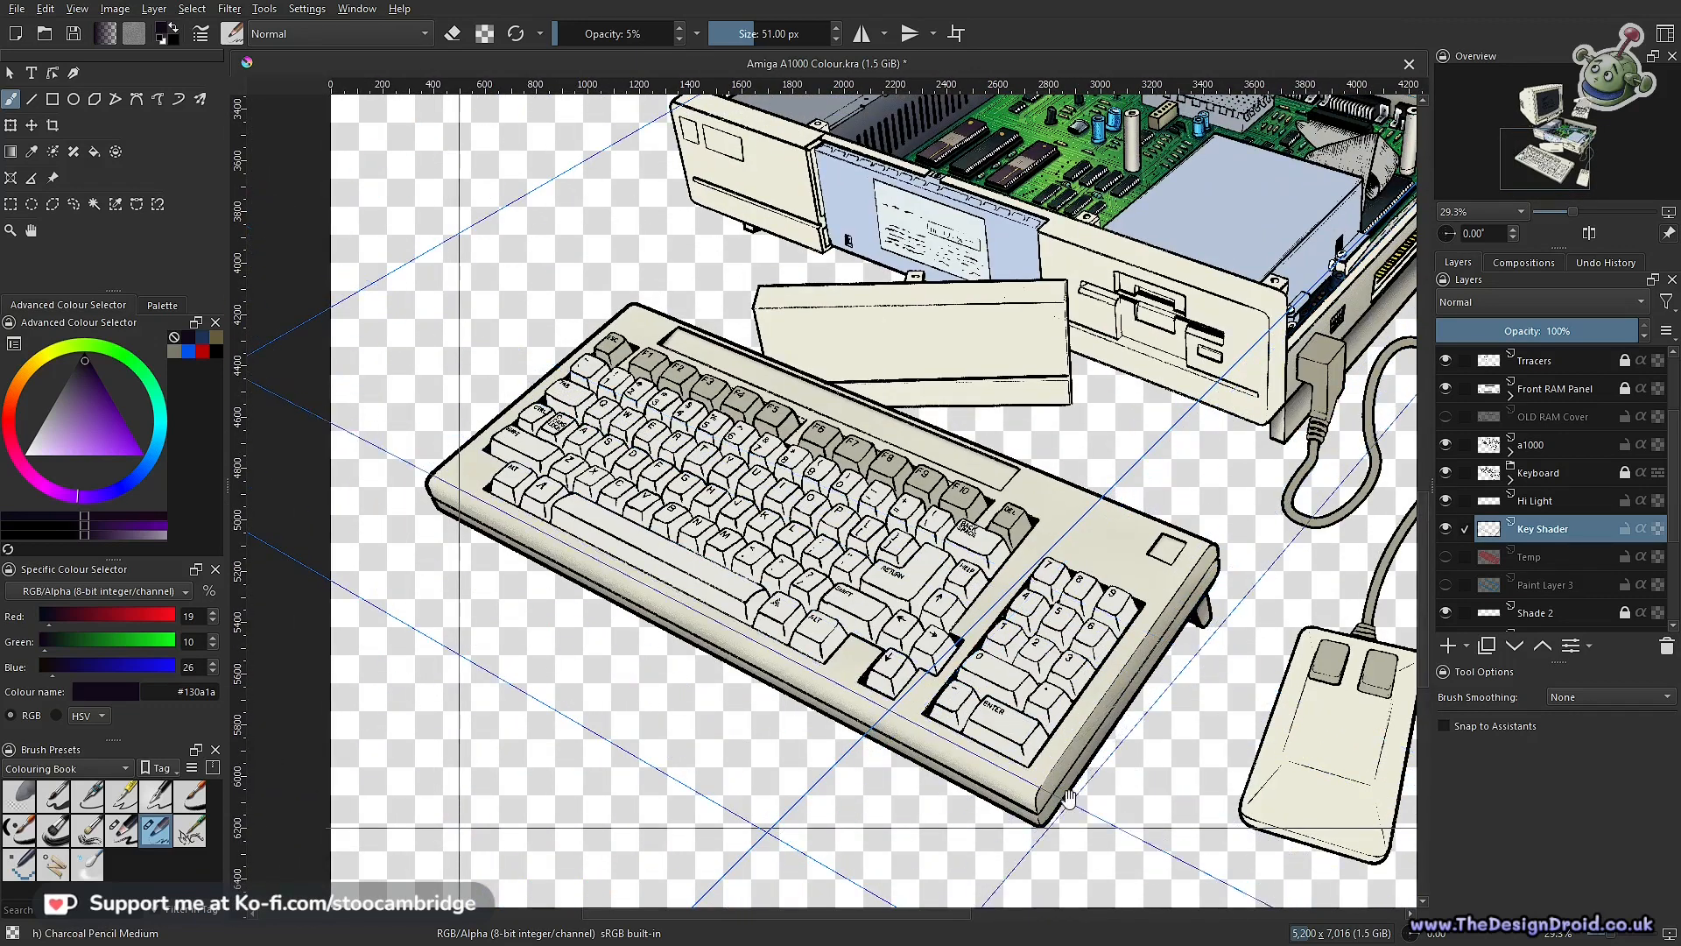
{"action": "scroll", "coordinate": [563, 581], "scroll_direction": "up", "scroll_amount": 6}
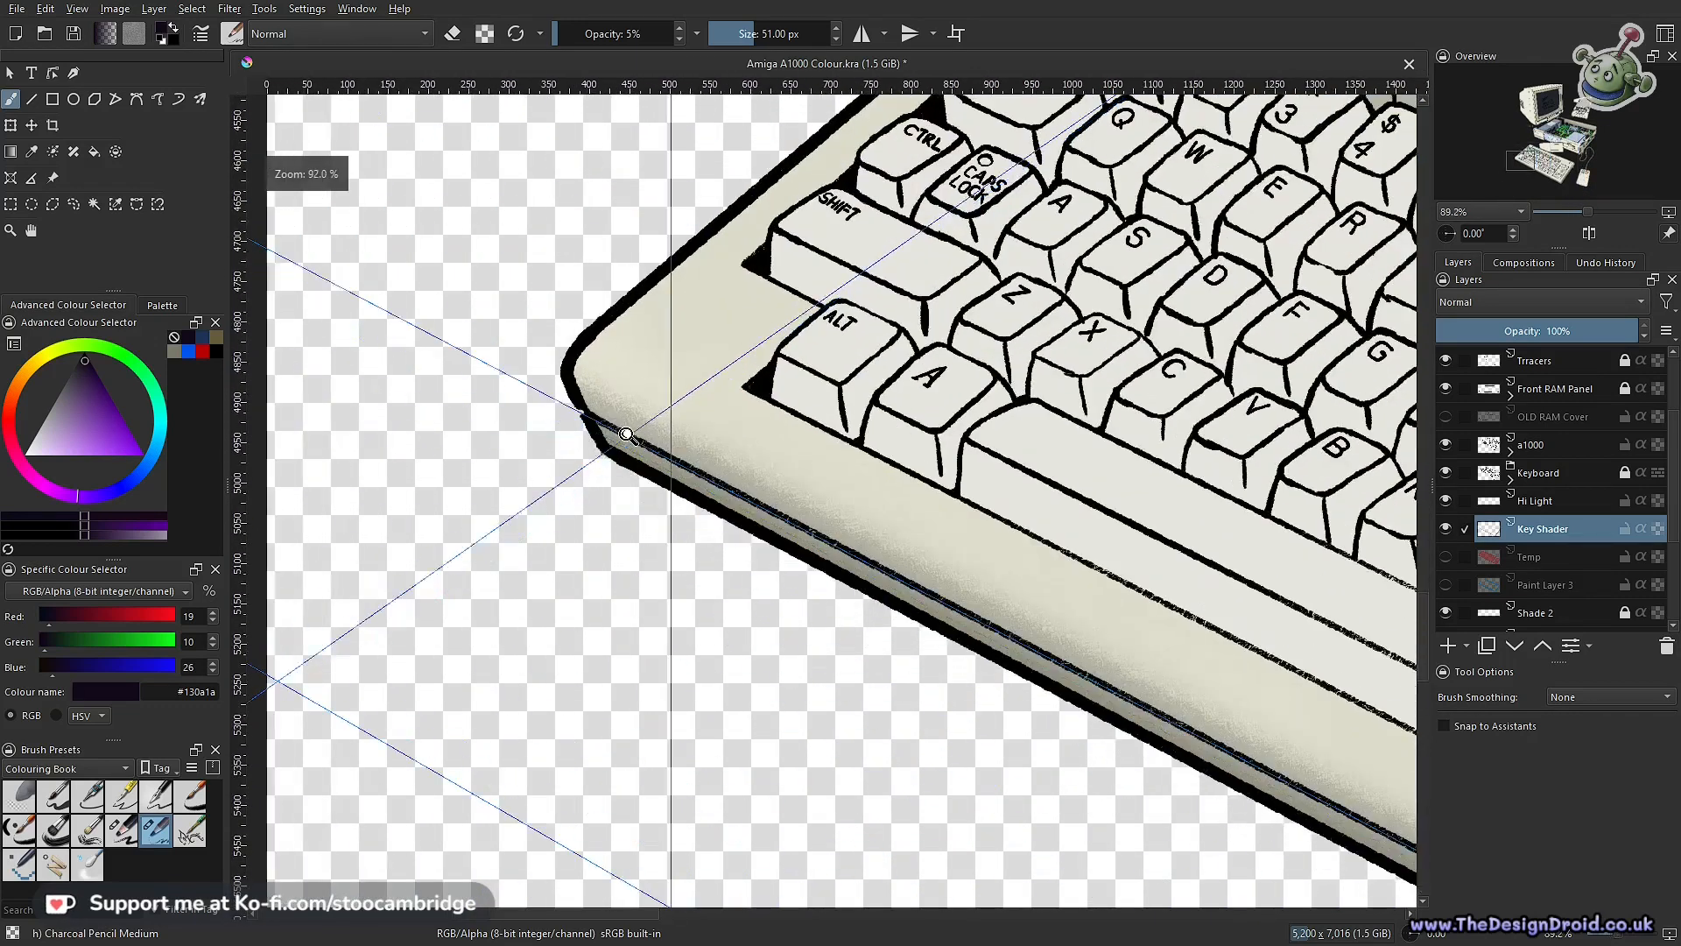
{"action": "left_click_drag", "start_coordinate": [625, 501], "coordinate": [573, 376]}
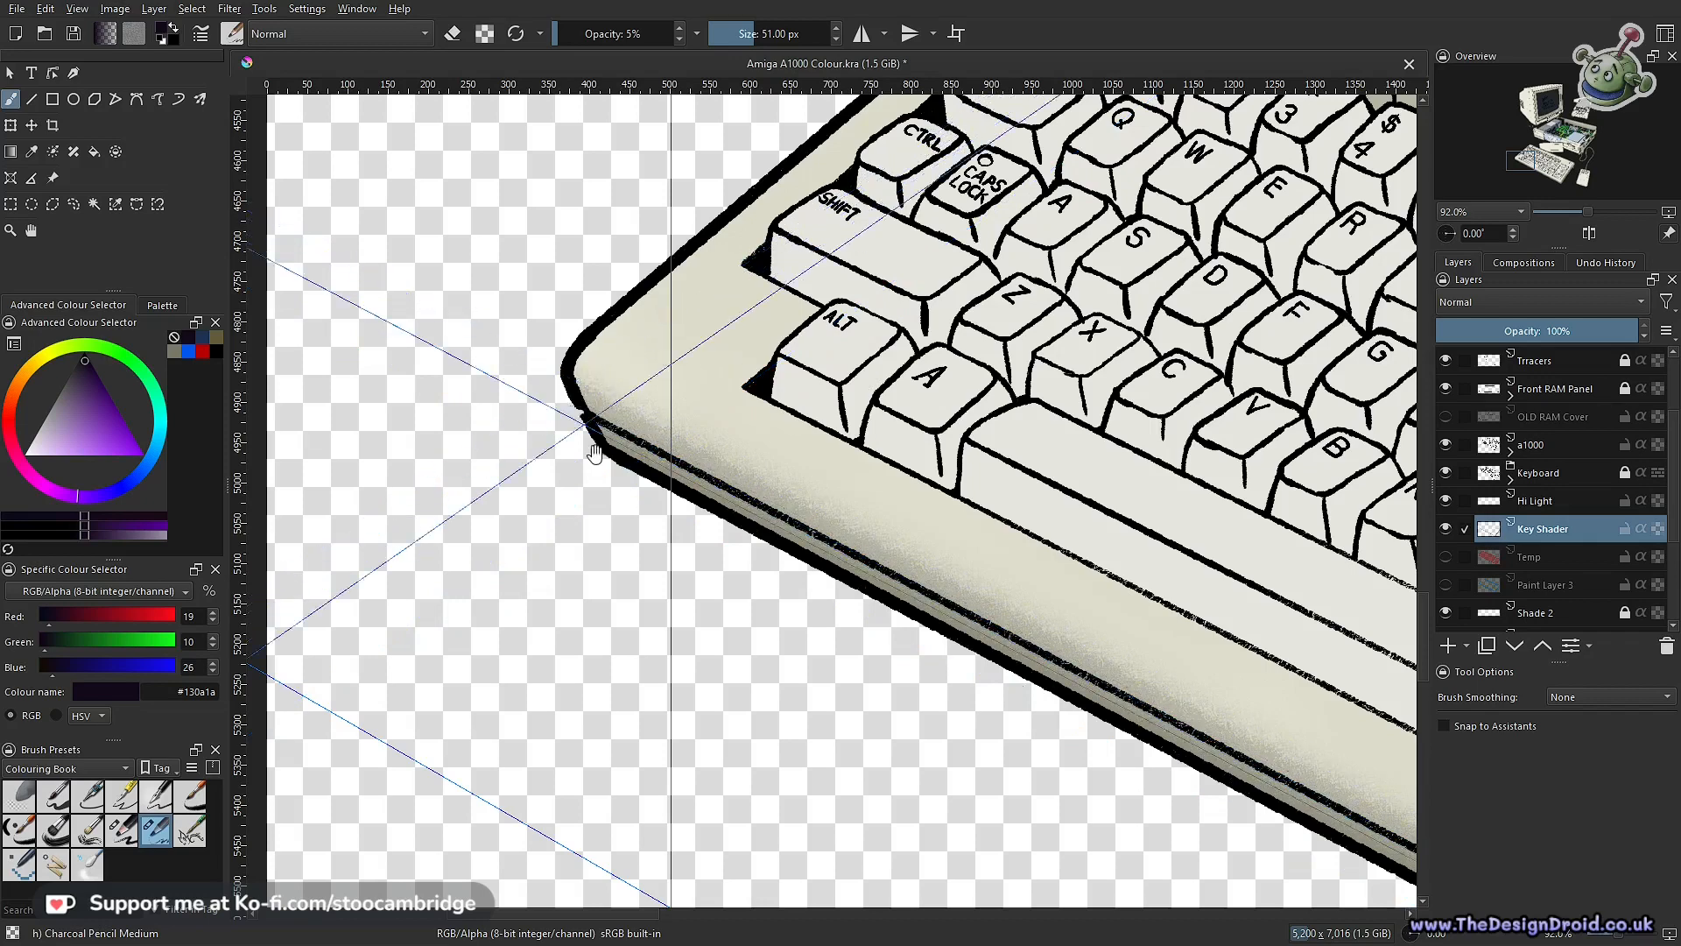
{"action": "scroll", "coordinate": [706, 499], "scroll_direction": "down", "scroll_amount": 7}
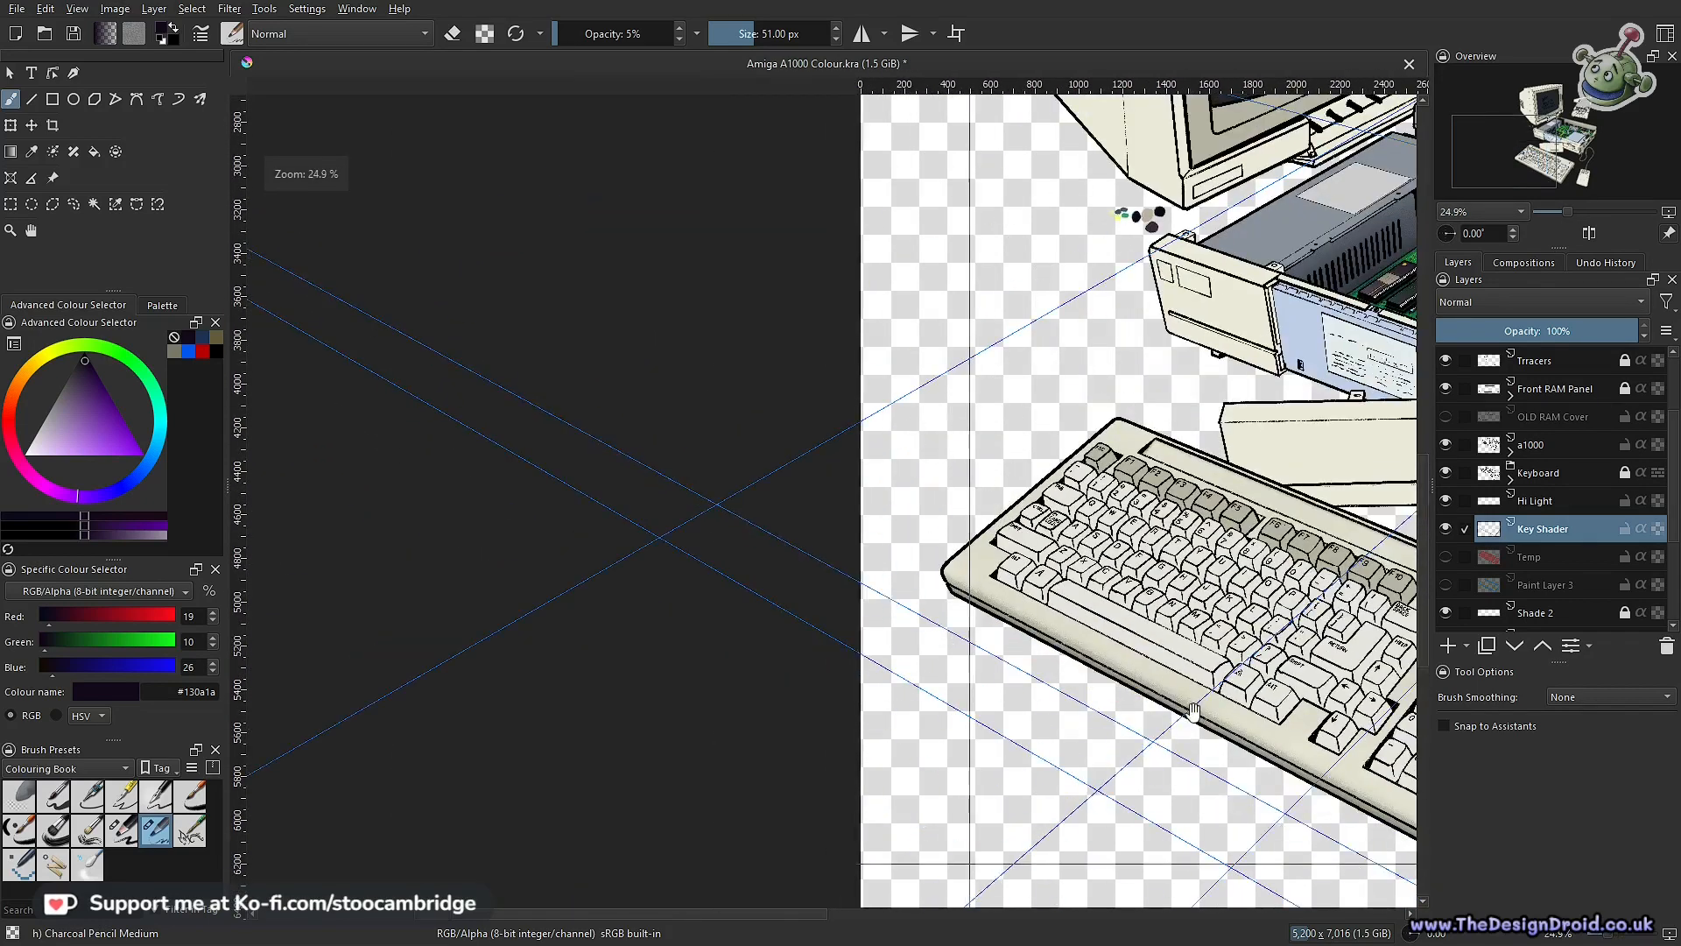
{"action": "left_click_drag", "start_coordinate": [1412, 602], "coordinate": [1041, 575]}
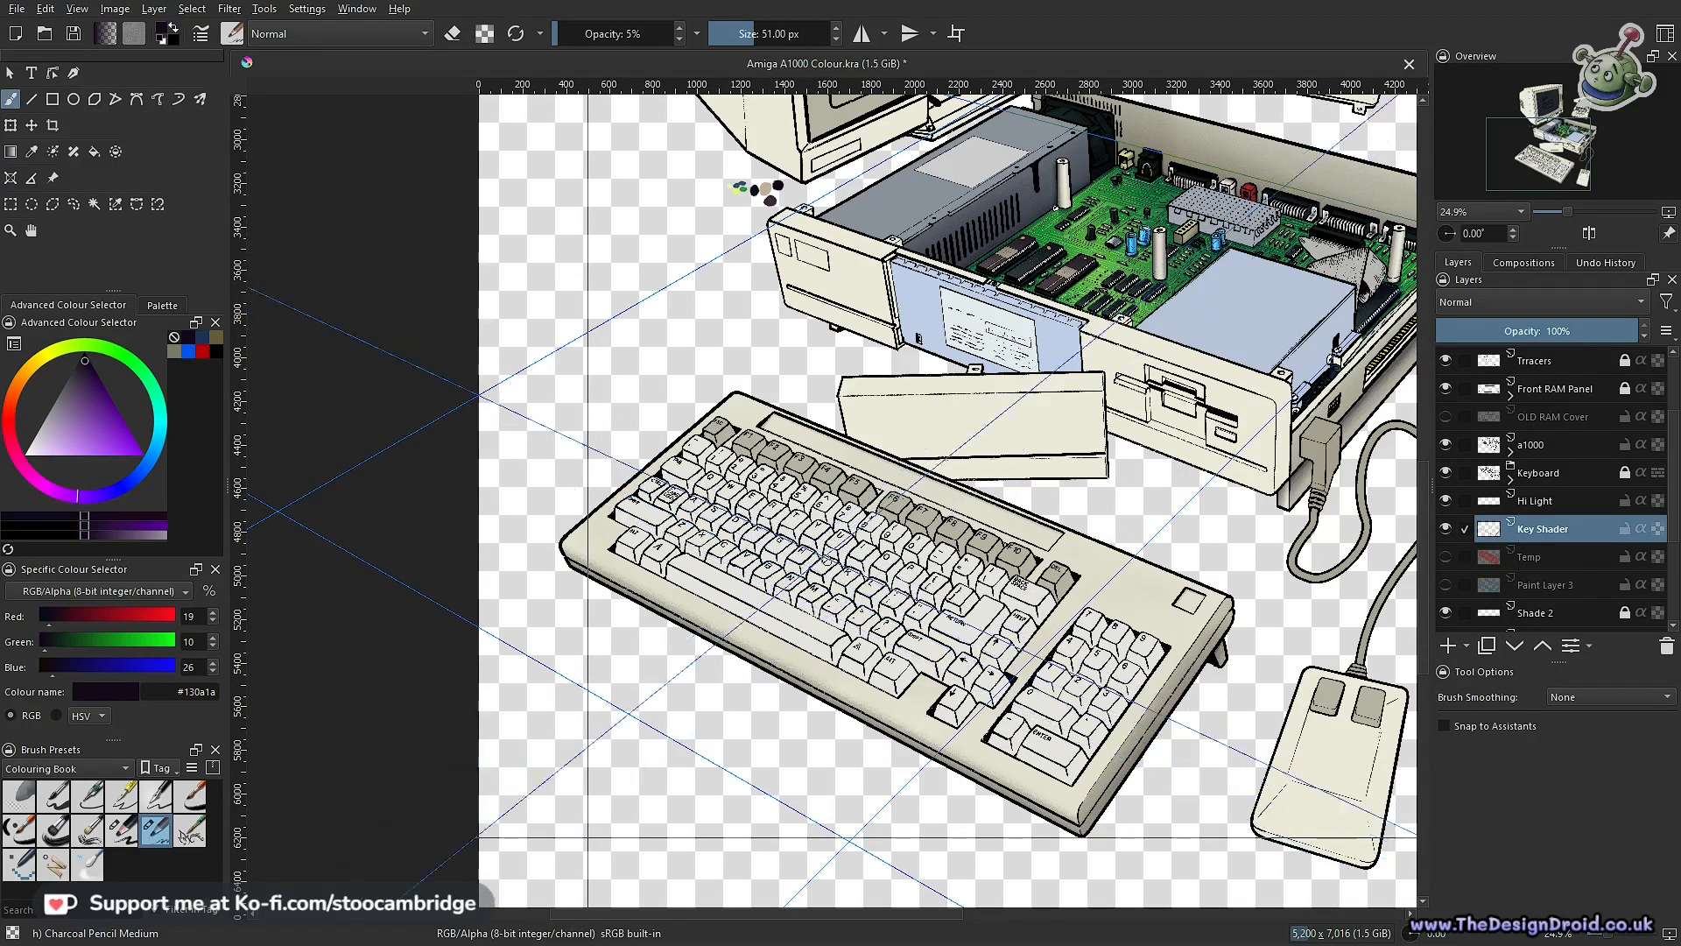
{"action": "scroll", "coordinate": [934, 594], "scroll_direction": "up", "scroll_amount": 3}
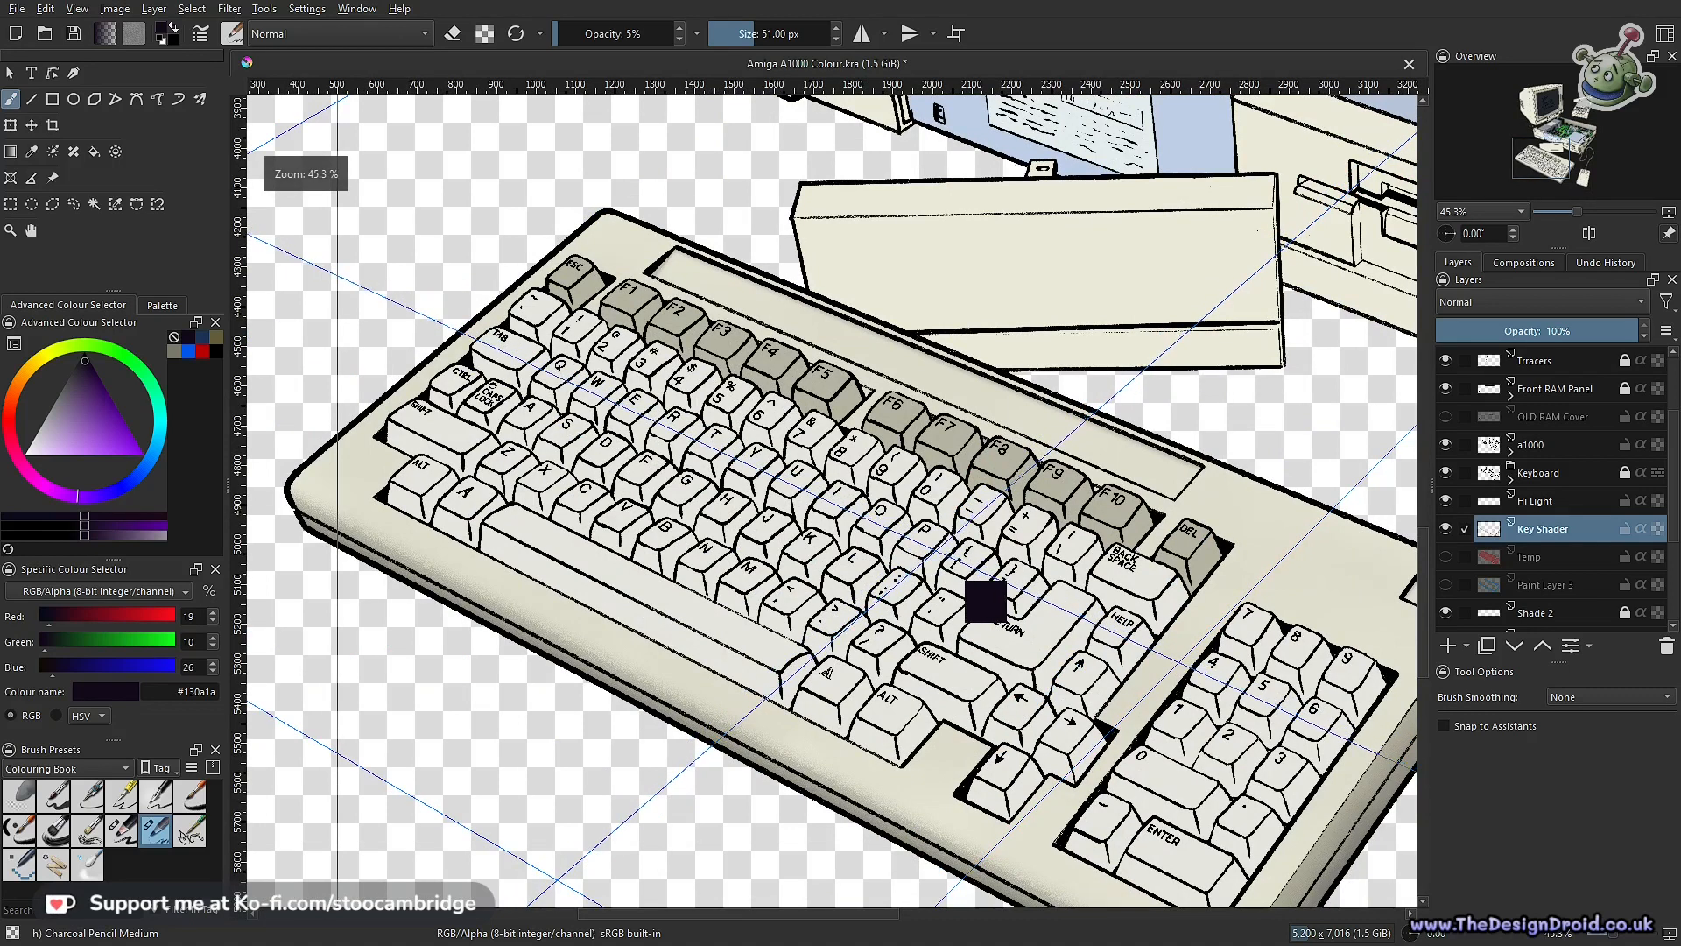
{"action": "key", "text": "ctrl+s"}
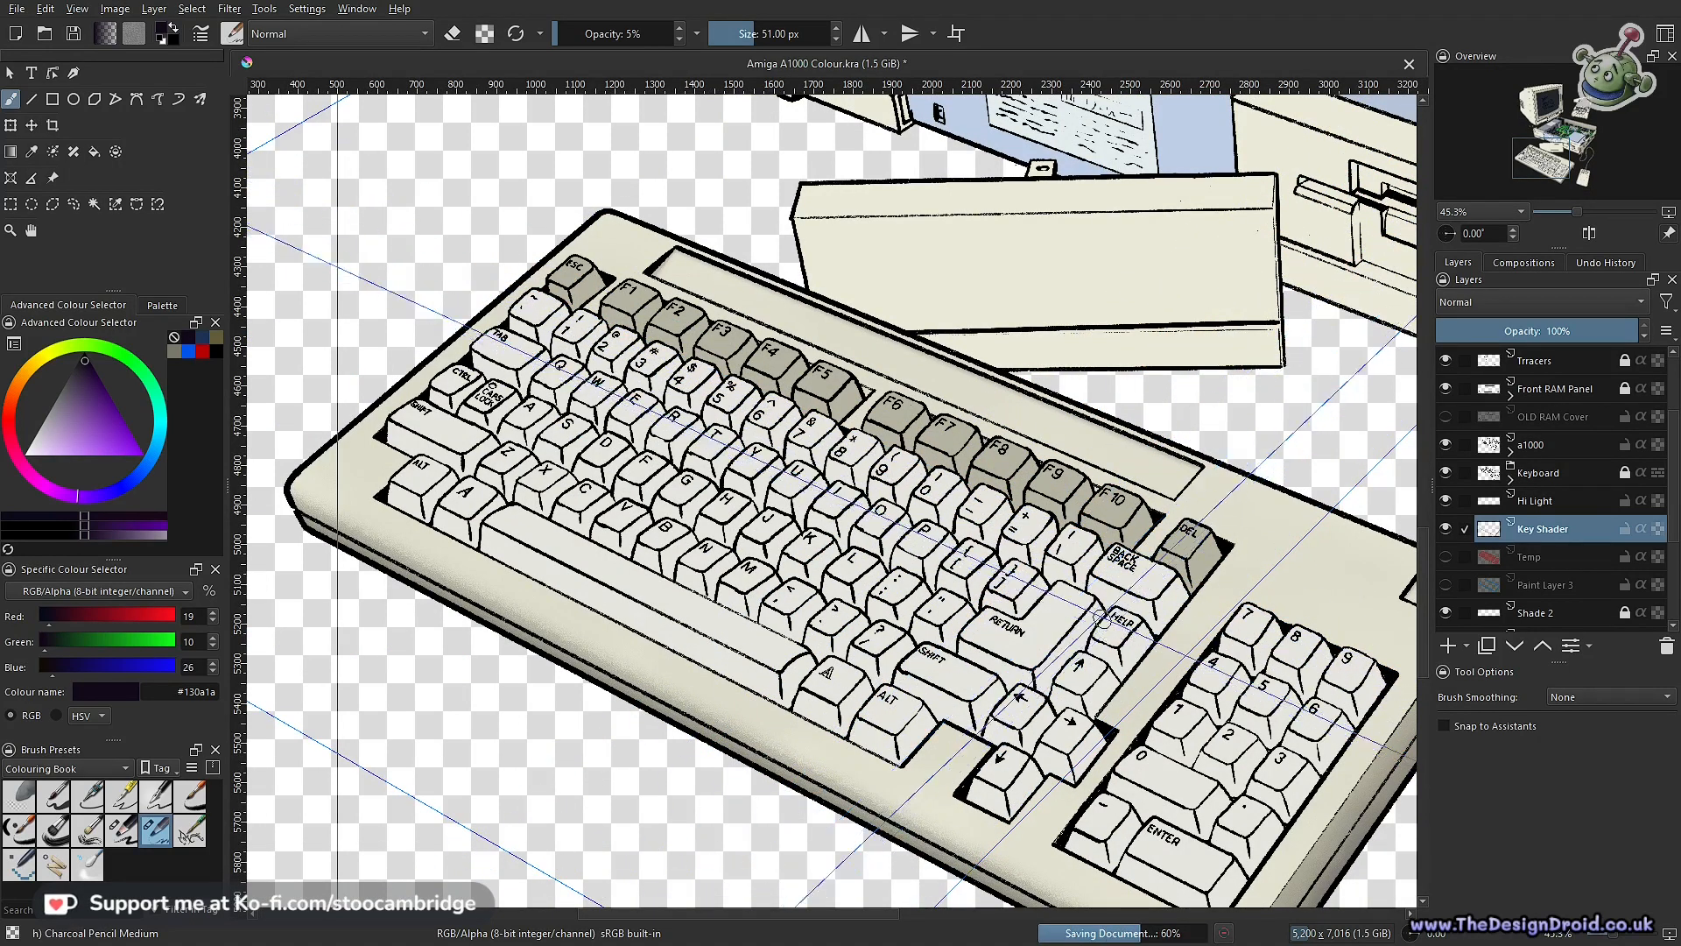
Show the Temp layer and select its red key shapes by similar colour, then hide Temp and make Key Shader the active layer
{"action": "scroll", "coordinate": [1121, 538], "scroll_direction": "down", "scroll_amount": 3}
{"action": "left_click_drag", "start_coordinate": [1219, 623], "coordinate": [946, 582]}
{"action": "left_click_drag", "start_coordinate": [945, 581], "coordinate": [934, 495]}
{"action": "left_click_drag", "start_coordinate": [797, 449], "coordinate": [1133, 503]}
{"action": "left_click_drag", "start_coordinate": [700, 600], "coordinate": [945, 644]}
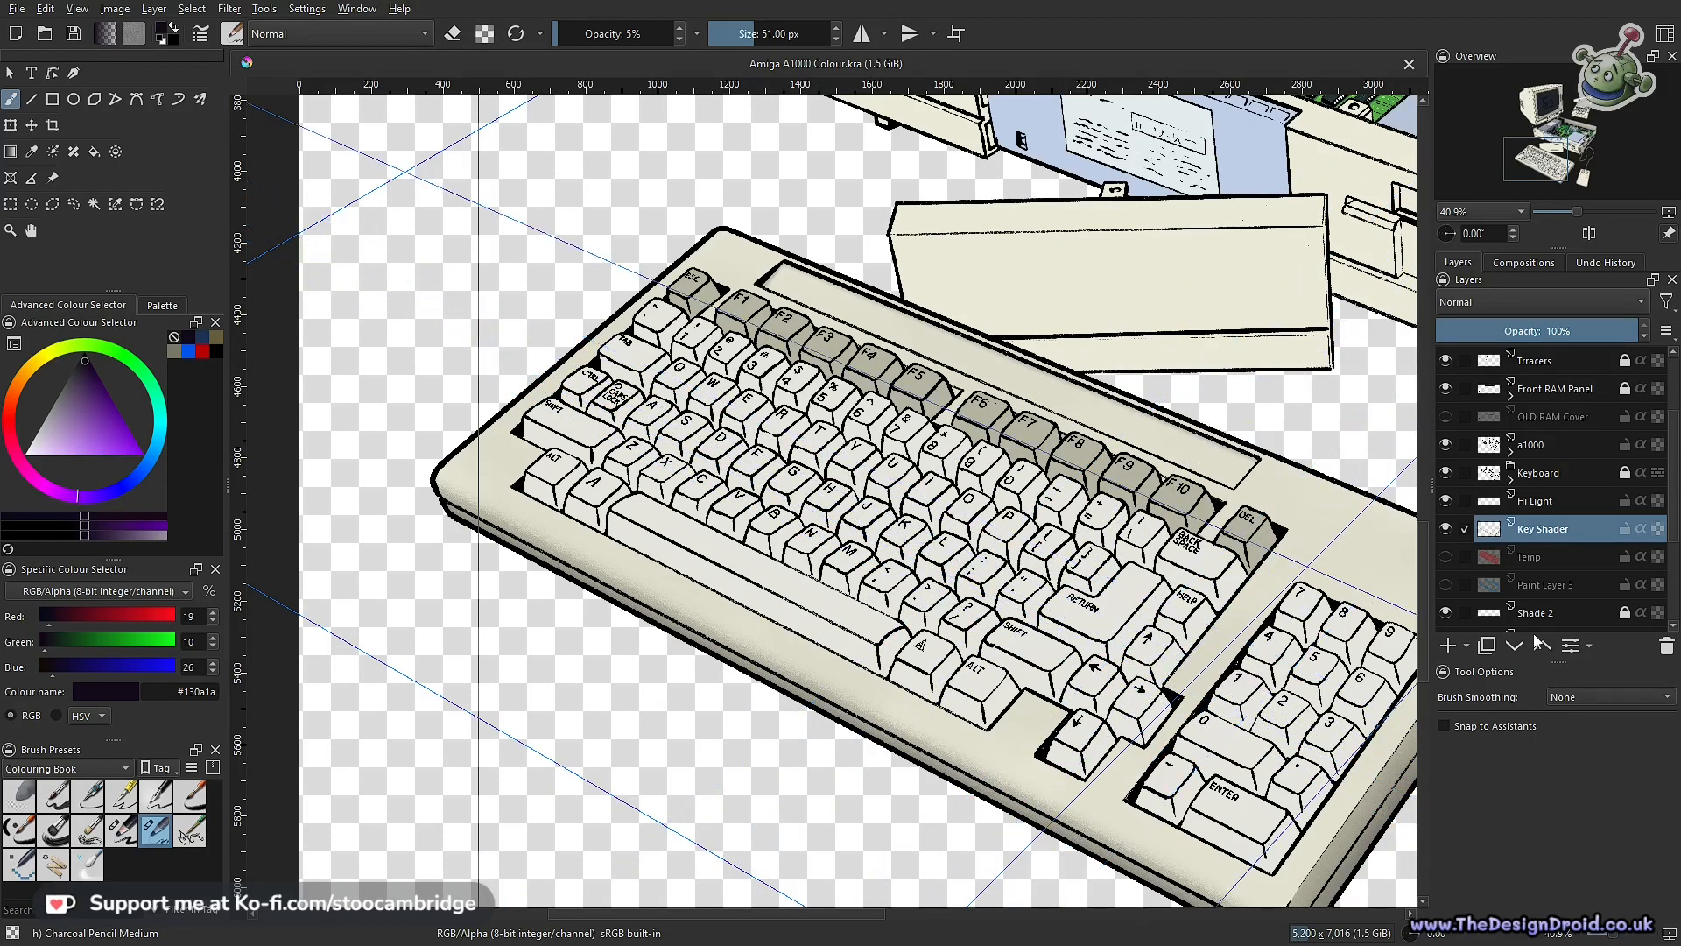
{"action": "left_click_drag", "start_coordinate": [1156, 598], "coordinate": [1158, 893]}
{"action": "scroll", "coordinate": [880, 574], "scroll_direction": "up", "scroll_amount": 2}
{"action": "left_click_drag", "start_coordinate": [880, 573], "coordinate": [970, 570]}
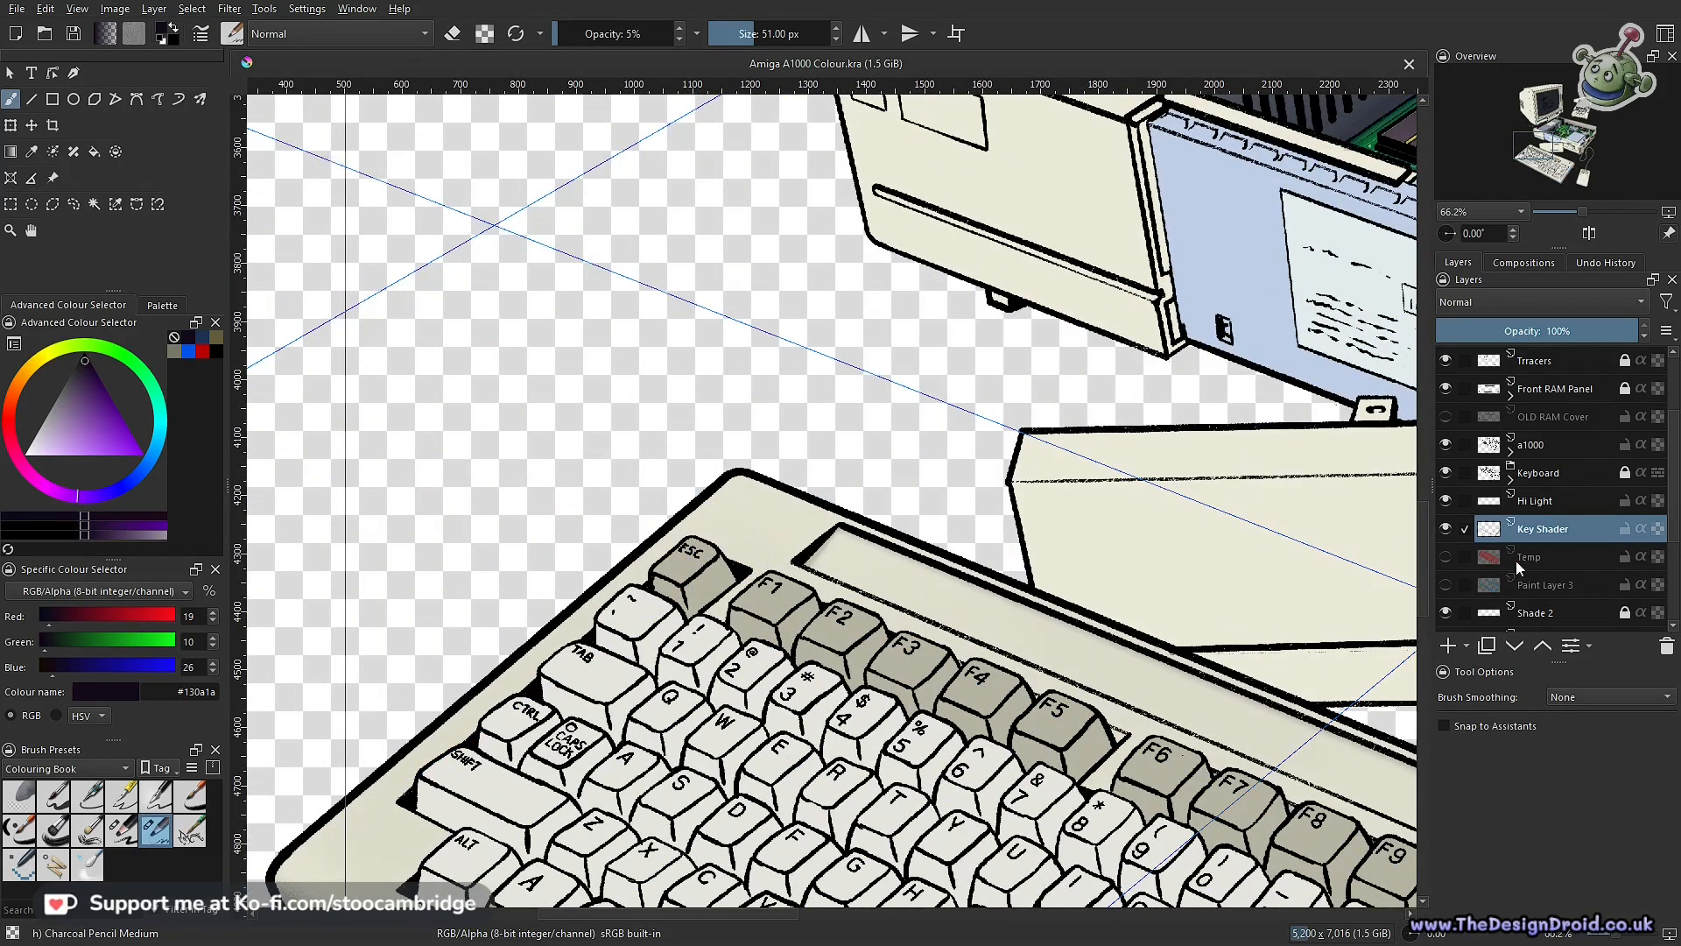
{"action": "left_click", "coordinate": [1445, 557]}
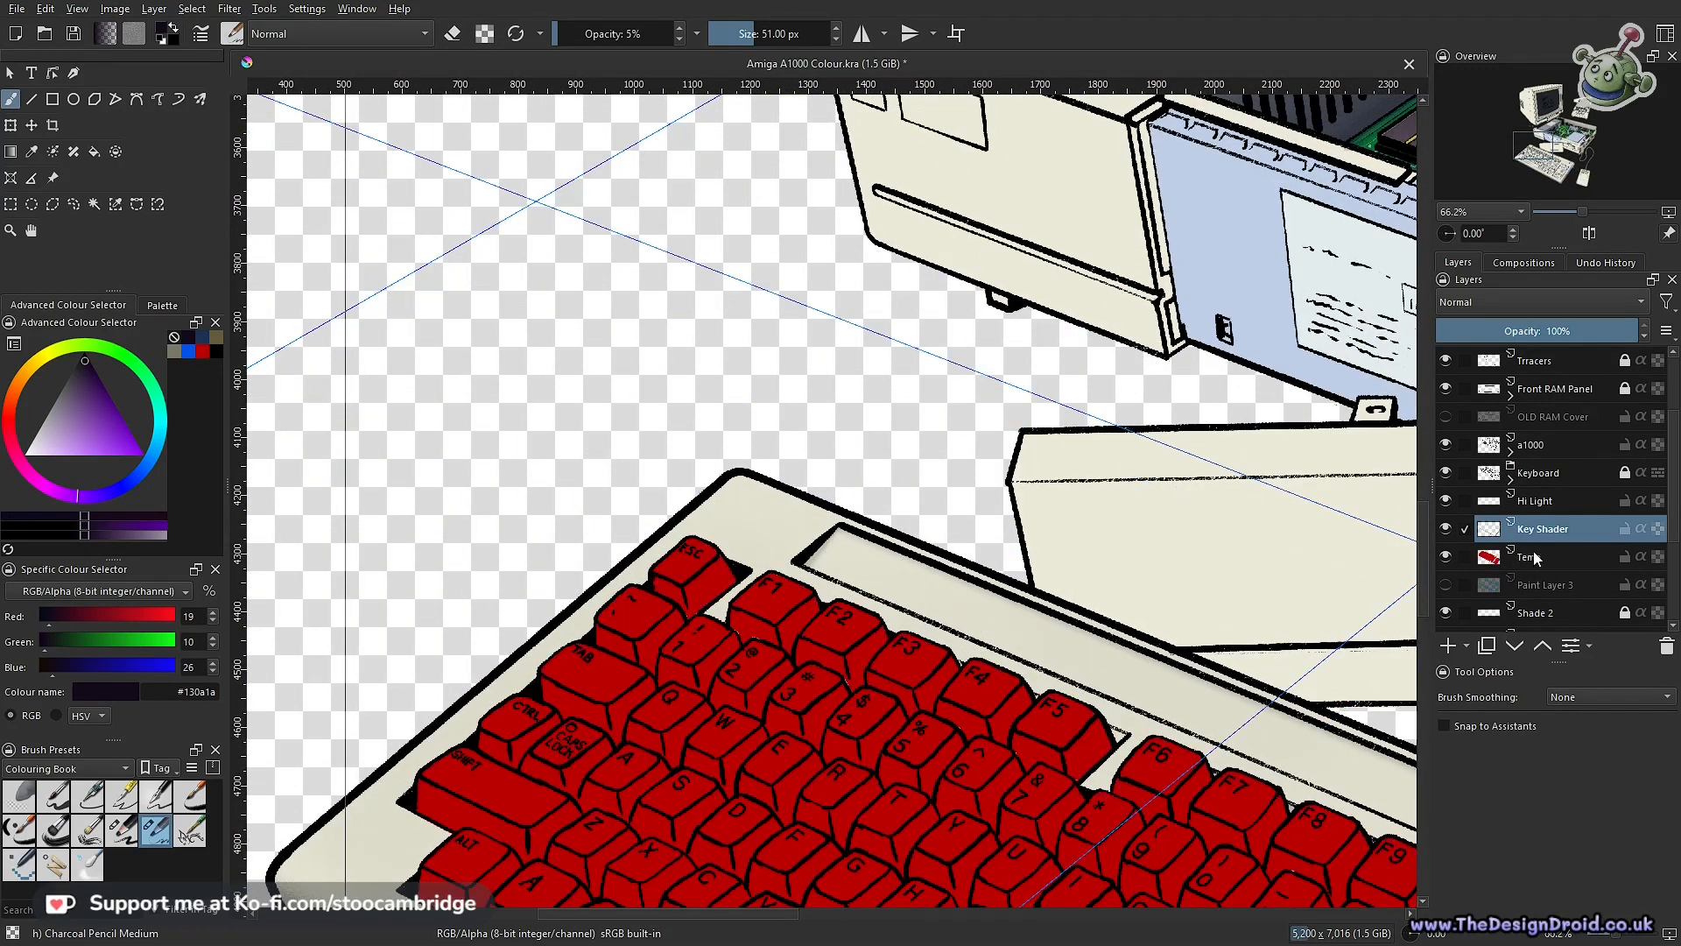
{"action": "left_click", "coordinate": [1529, 557]}
{"action": "left_click", "coordinate": [115, 204]}
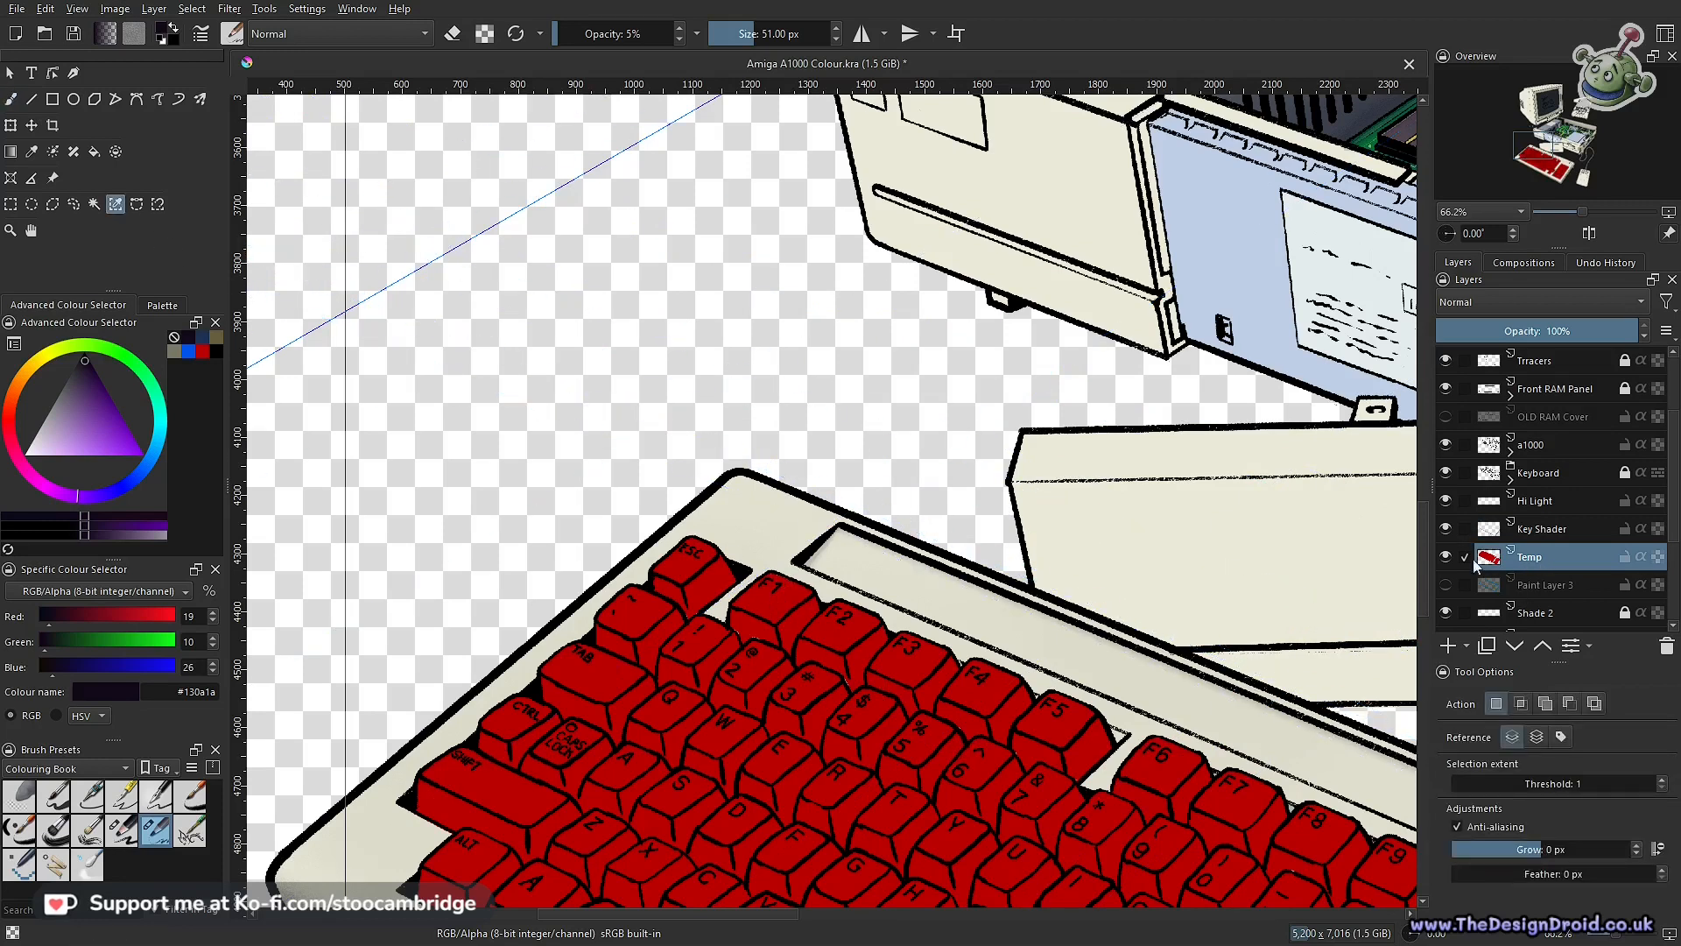
{"action": "left_click", "coordinate": [1551, 533]}
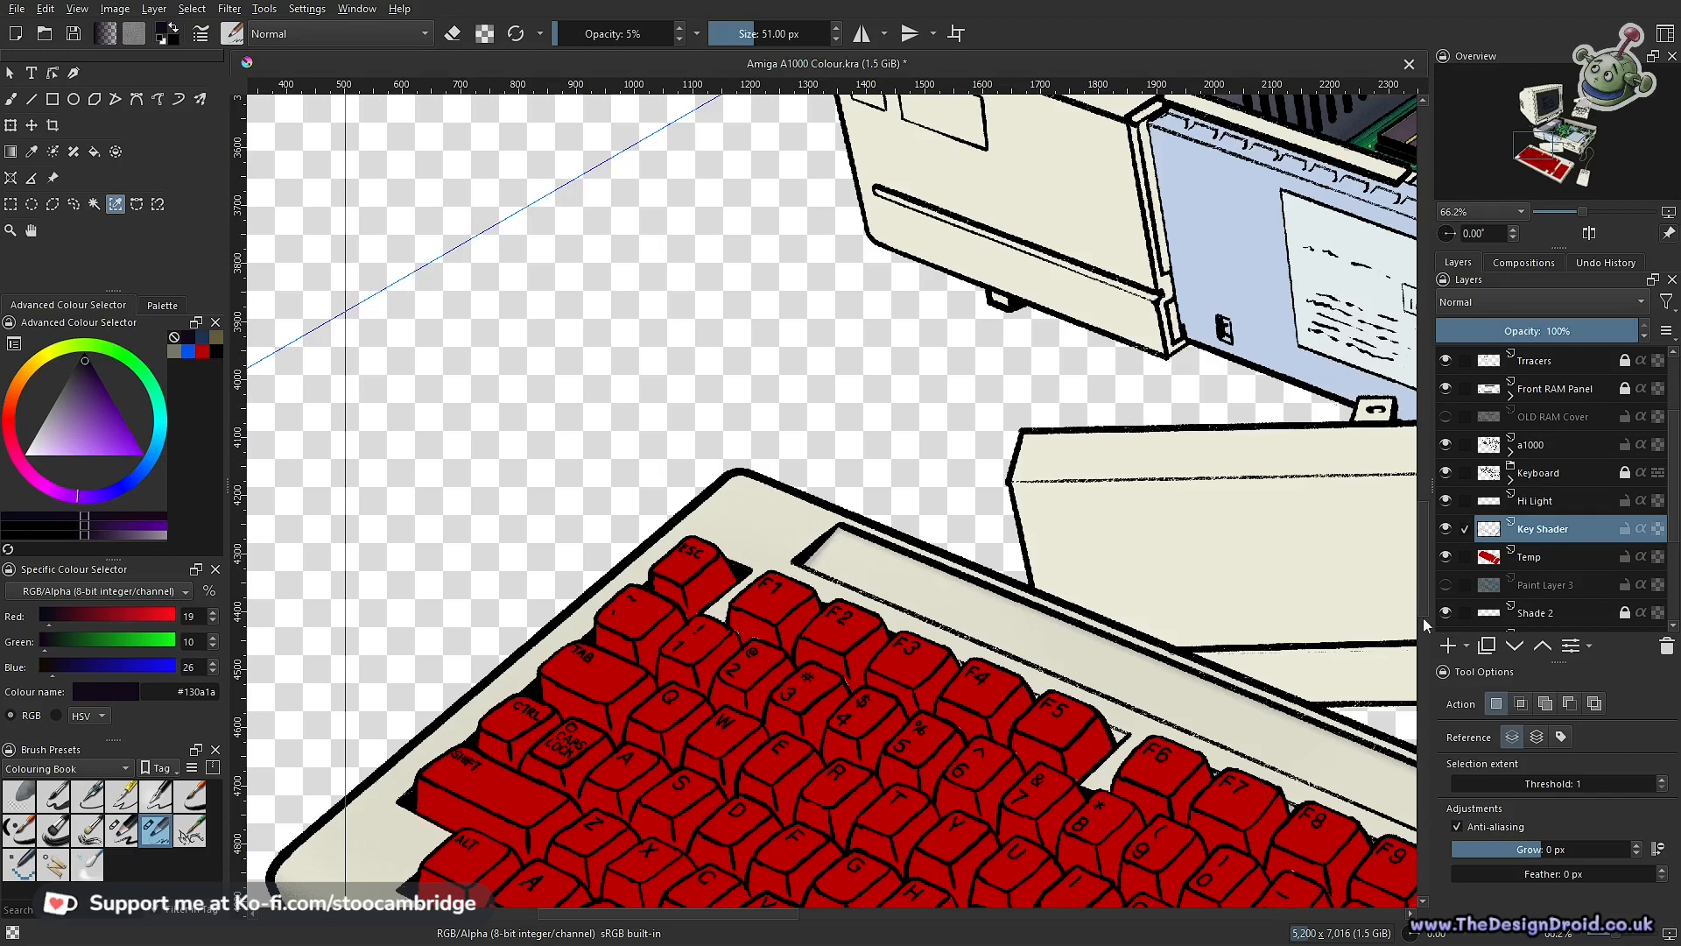
{"action": "left_click", "coordinate": [1447, 557]}
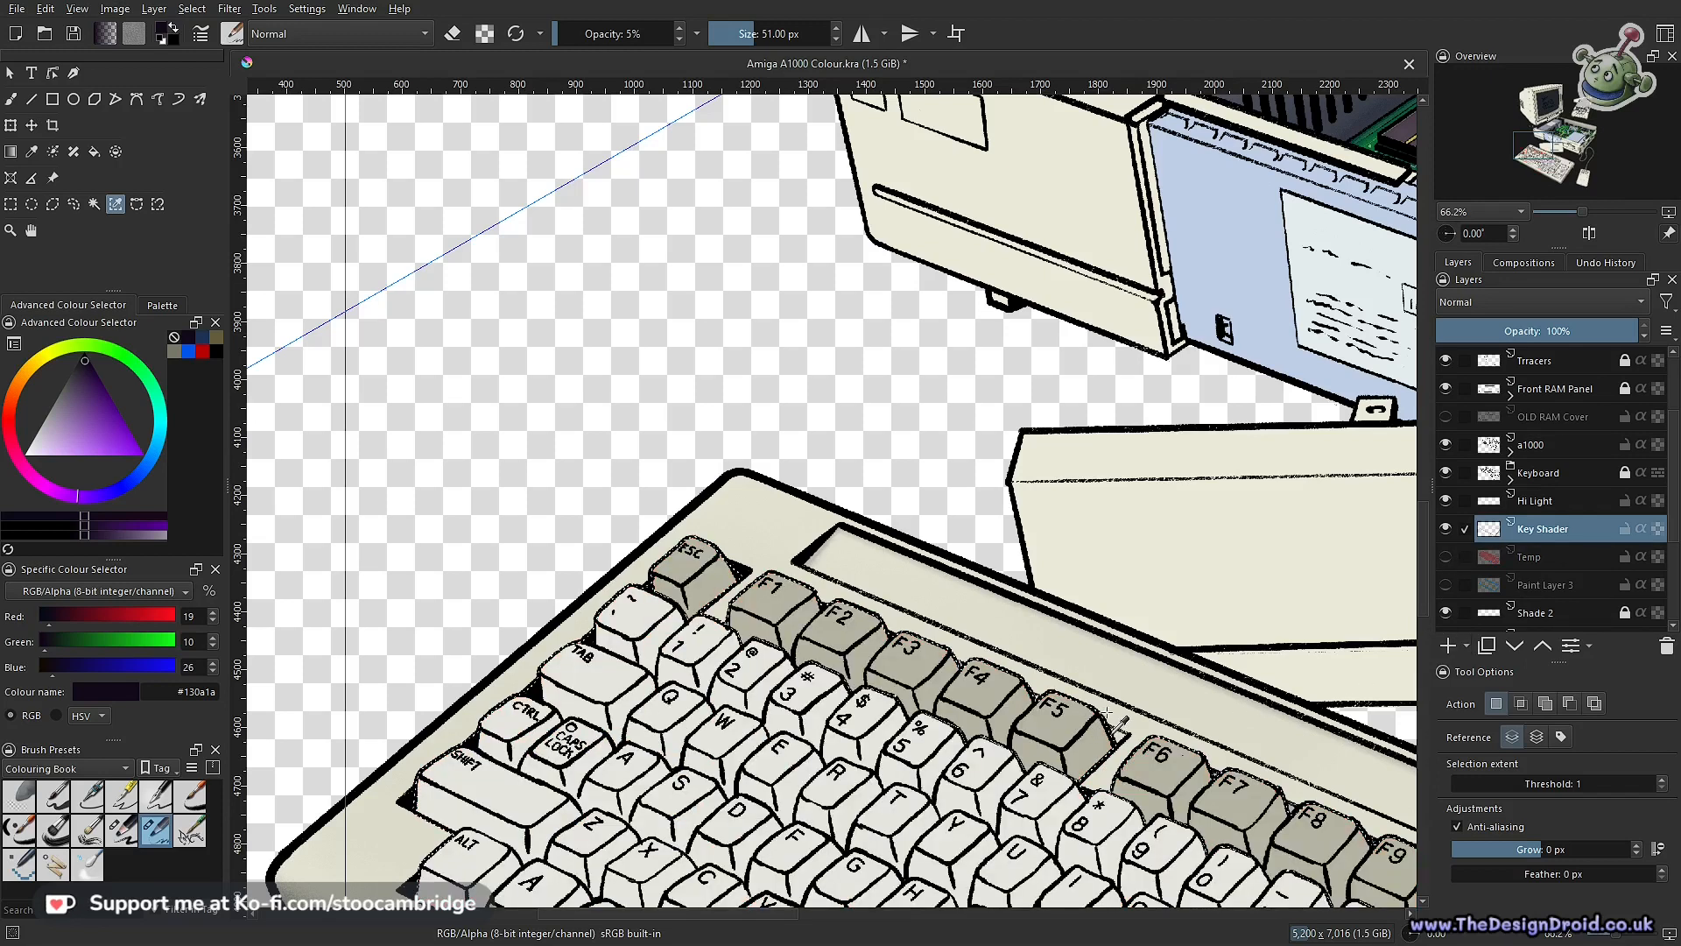
Enlarge the brush to 96 px and try shading the side of the ESC key freehand at 5% opacity
{"action": "mouse_move", "coordinate": [972, 668]}
{"action": "left_mouse_down"}
{"action": "mouse_move", "coordinate": [1045, 645]}
{"action": "mouse_move", "coordinate": [1050, 549]}
{"action": "left_mouse_up"}
{"action": "key", "text": "b"}
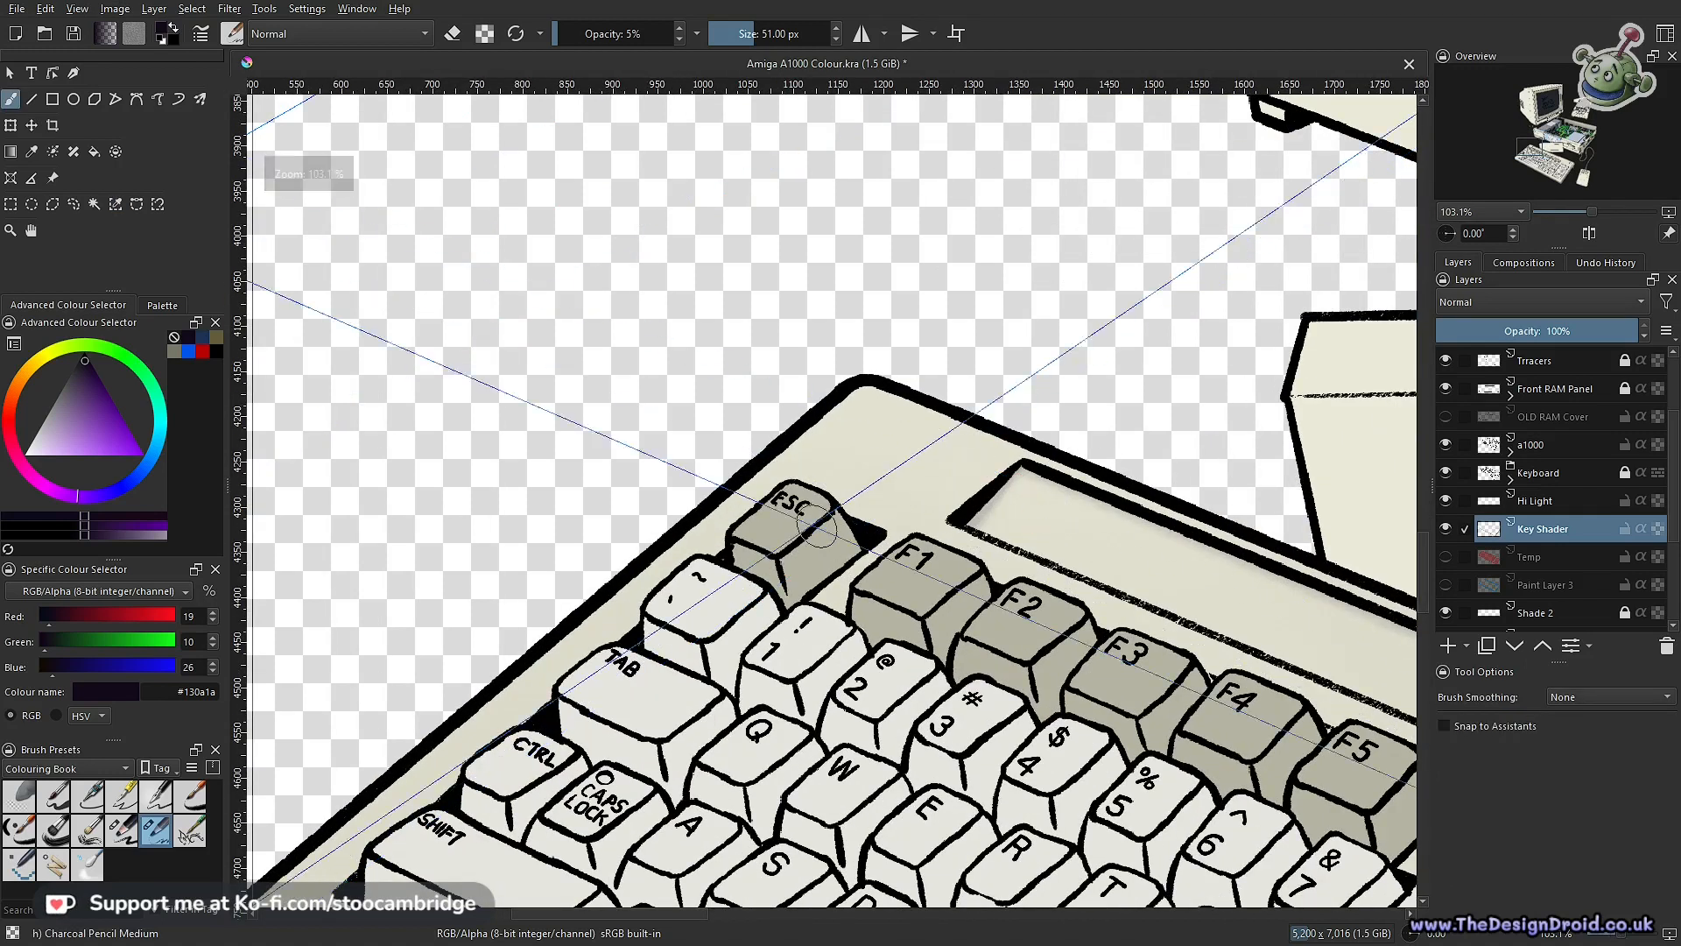
{"action": "scroll", "coordinate": [817, 525], "scroll_direction": "up", "scroll_amount": 2}
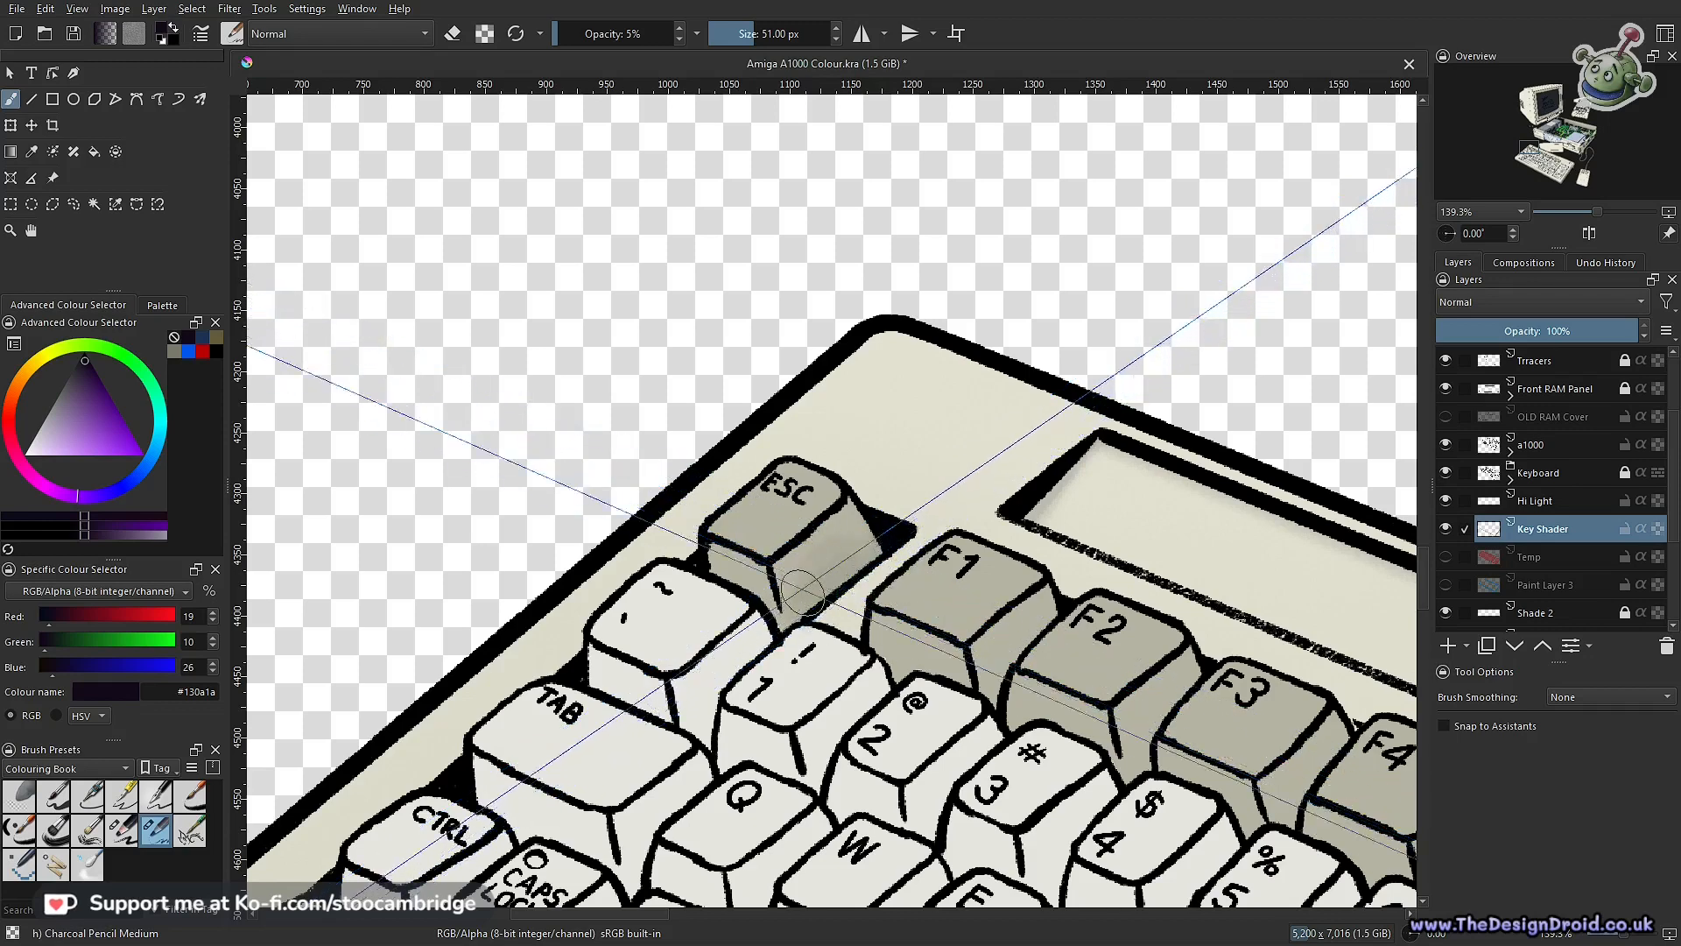
{"action": "scroll", "coordinate": [798, 596], "scroll_direction": "down", "scroll_amount": 5}
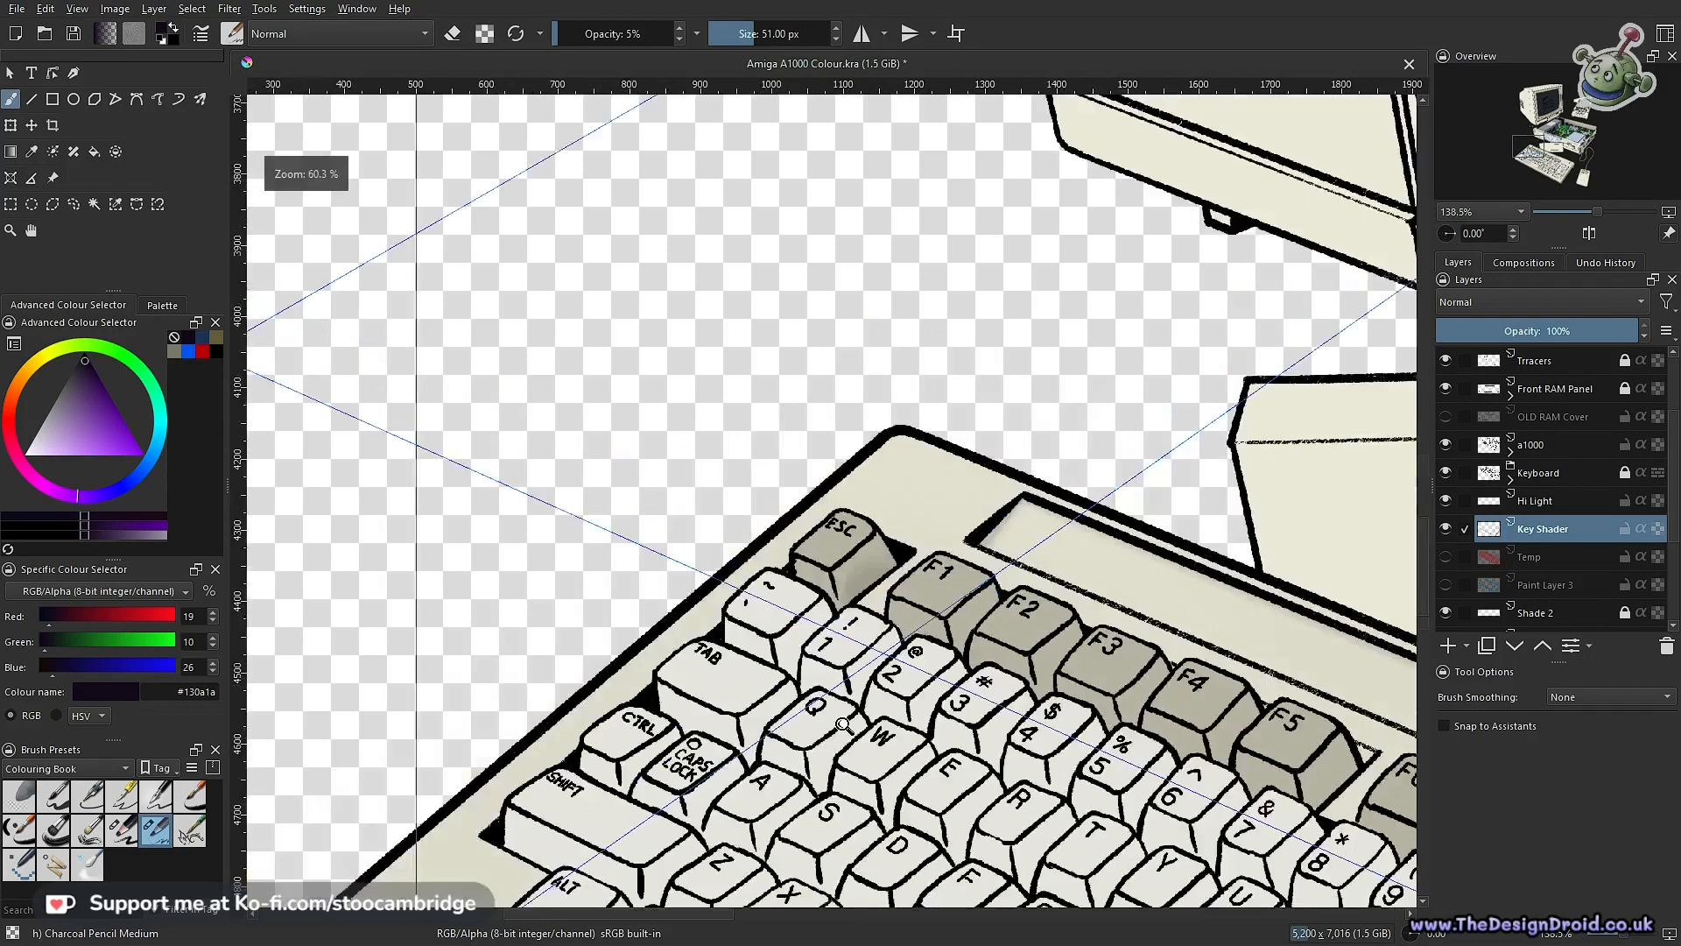
{"action": "scroll", "coordinate": [889, 573], "scroll_direction": "up", "scroll_amount": 4}
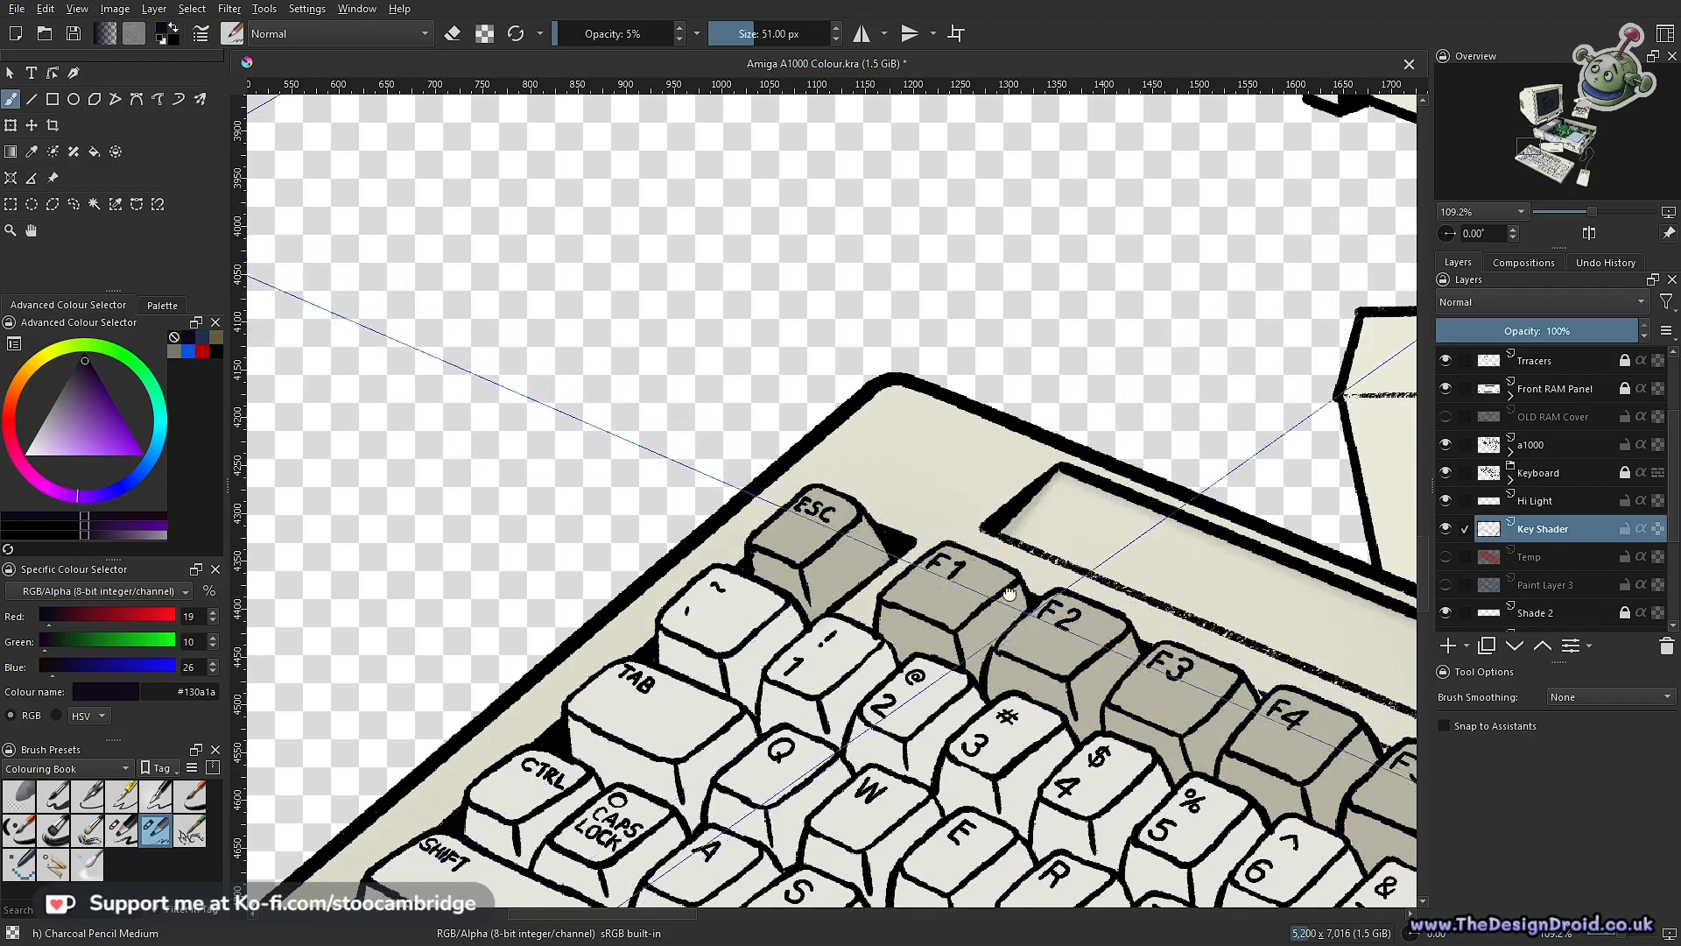
{"action": "left_click_drag", "start_coordinate": [1010, 594], "coordinate": [901, 422]}
{"action": "left_click_drag", "start_coordinate": [1129, 503], "coordinate": [1050, 552]}
{"action": "left_click_drag", "start_coordinate": [886, 541], "coordinate": [838, 464]}
{"action": "left_click_drag", "start_coordinate": [1002, 576], "coordinate": [1047, 644]}
{"action": "left_click_drag", "start_coordinate": [651, 528], "coordinate": [823, 483]}
{"action": "key", "text": "bracketright"}
{"action": "key", "text": "bracketright"}
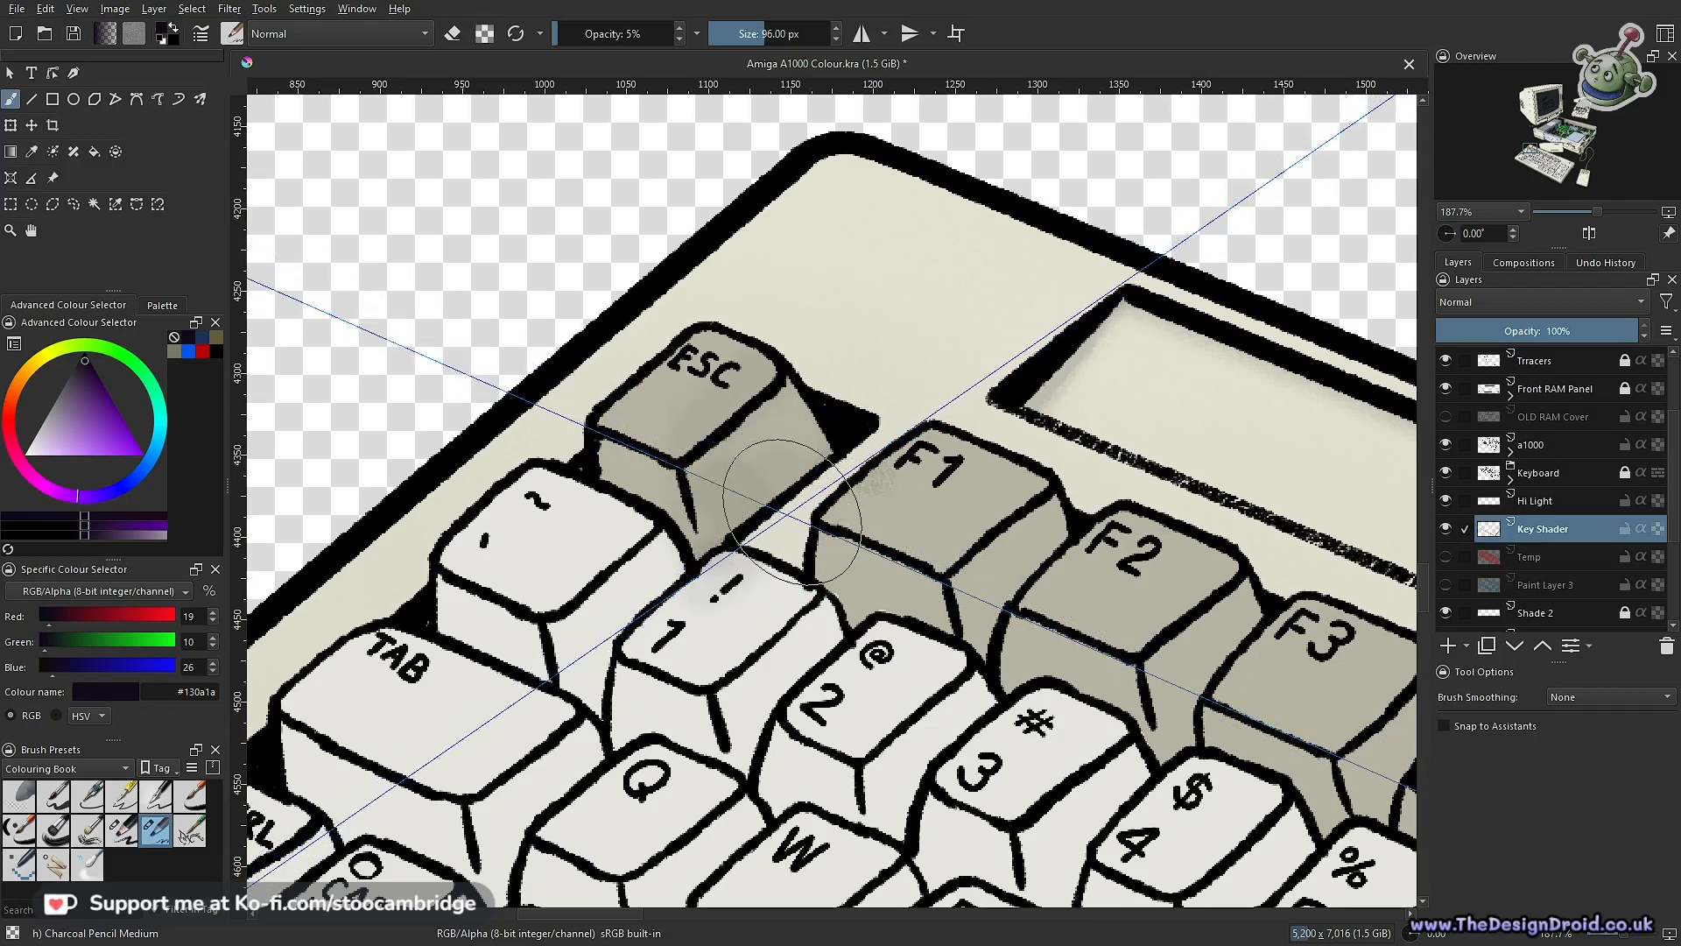
{"action": "mouse_move", "coordinate": [830, 466]}
{"action": "left_mouse_down"}
{"action": "mouse_move", "coordinate": [679, 580]}
{"action": "mouse_move", "coordinate": [806, 457]}
{"action": "mouse_move", "coordinate": [835, 462]}
{"action": "mouse_move", "coordinate": [688, 536]}
{"action": "mouse_move", "coordinate": [862, 410]}
{"action": "mouse_move", "coordinate": [668, 613]}
{"action": "mouse_move", "coordinate": [865, 497]}
{"action": "mouse_move", "coordinate": [838, 458]}
{"action": "mouse_move", "coordinate": [732, 655]}
{"action": "mouse_move", "coordinate": [787, 529]}
{"action": "mouse_move", "coordinate": [888, 533]}
{"action": "mouse_move", "coordinate": [725, 637]}
{"action": "mouse_move", "coordinate": [852, 589]}
{"action": "mouse_move", "coordinate": [752, 616]}
{"action": "mouse_move", "coordinate": [838, 554]}
{"action": "mouse_move", "coordinate": [818, 588]}
{"action": "mouse_move", "coordinate": [825, 522]}
{"action": "mouse_move", "coordinate": [883, 537]}
{"action": "left_mouse_up"}
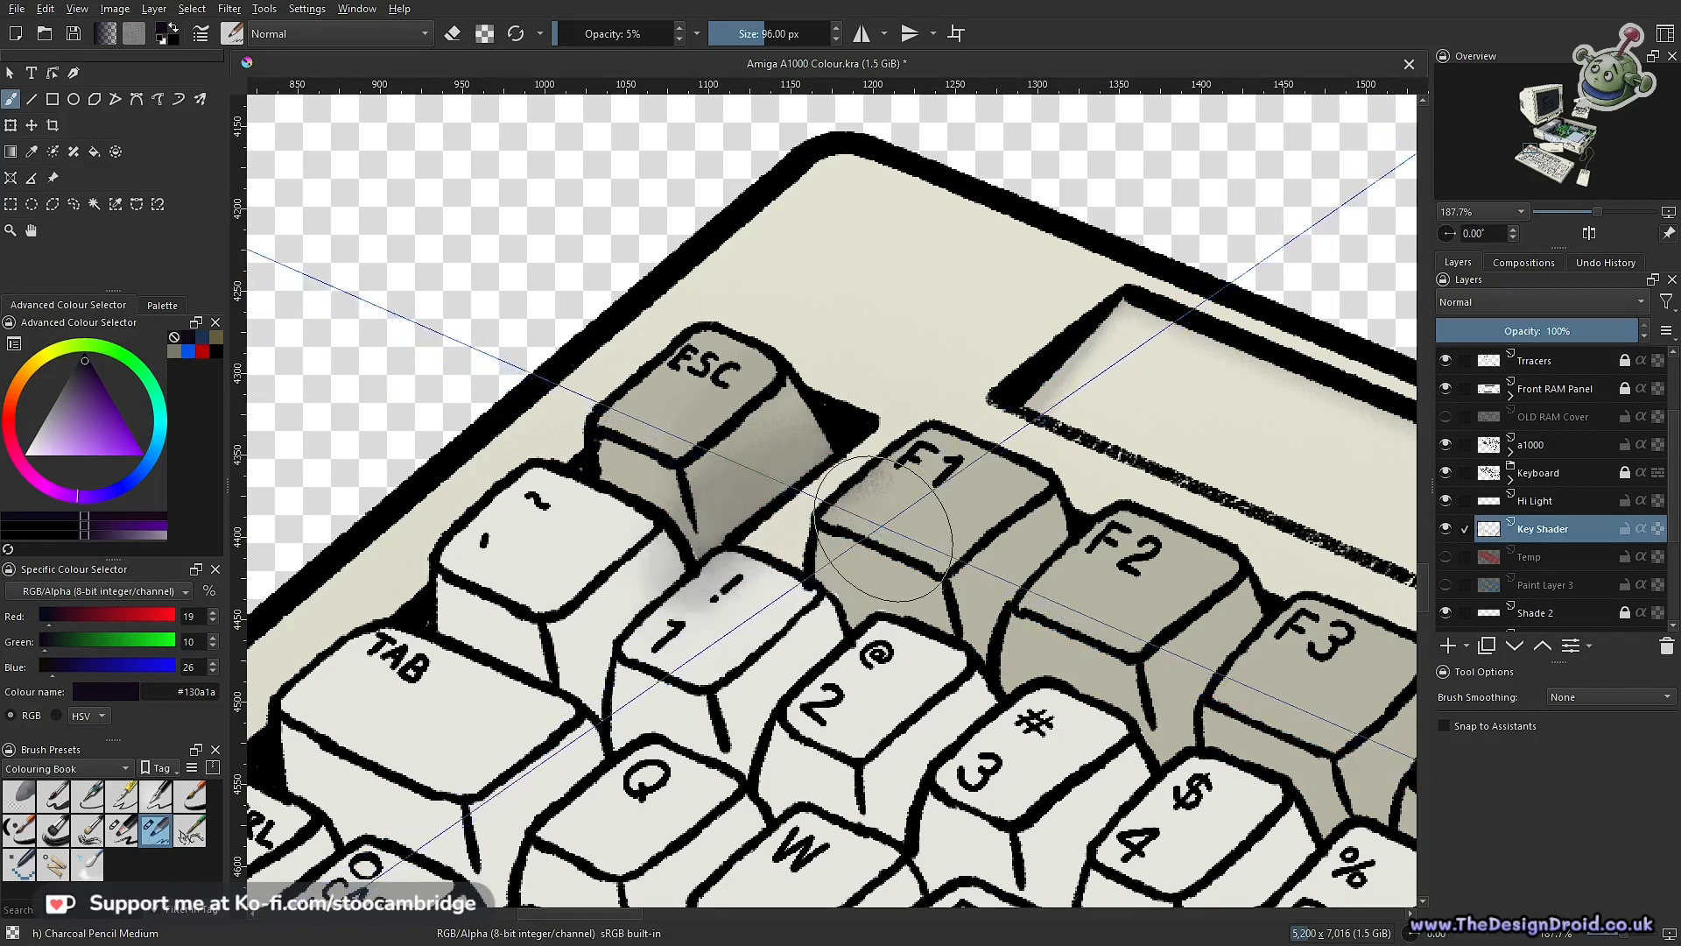
Undo the last brush strokes over the ESC key and its neighbours
{"action": "key", "text": "ctrl+z"}
{"action": "key", "text": "ctrl+z"}
{"action": "key", "text": "ctrl+z"}
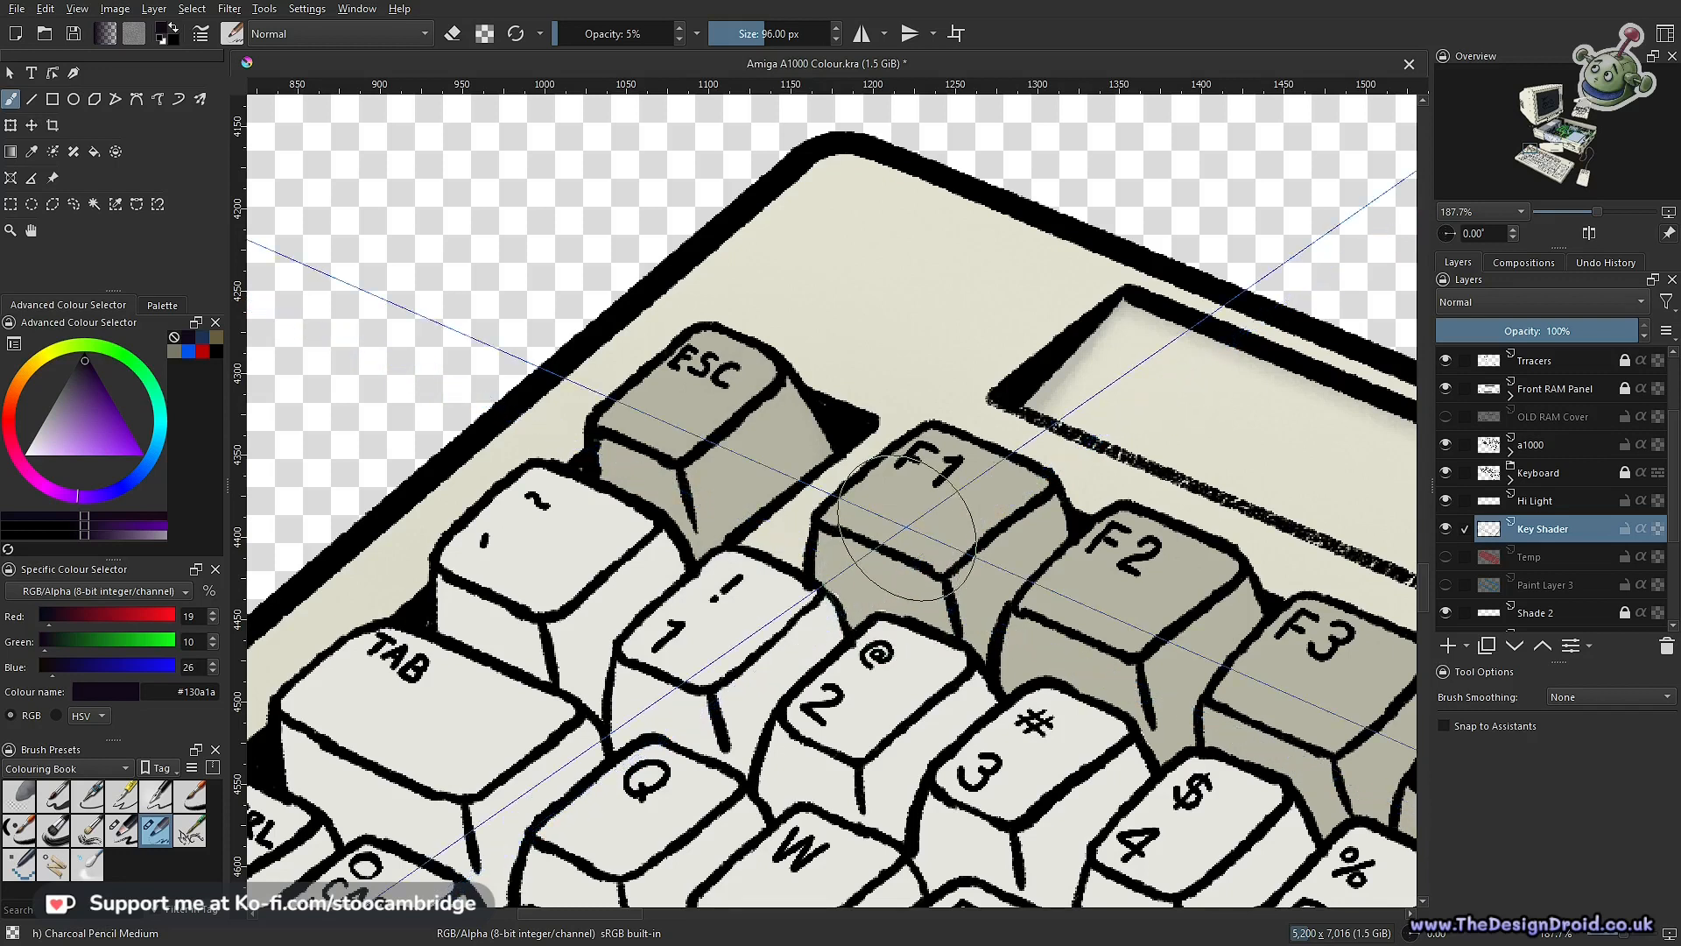
Outline the ESC key's right side face with a polygonal selection and shade it with the 96 px brush at 5% opacity
{"action": "key", "text": "l"}
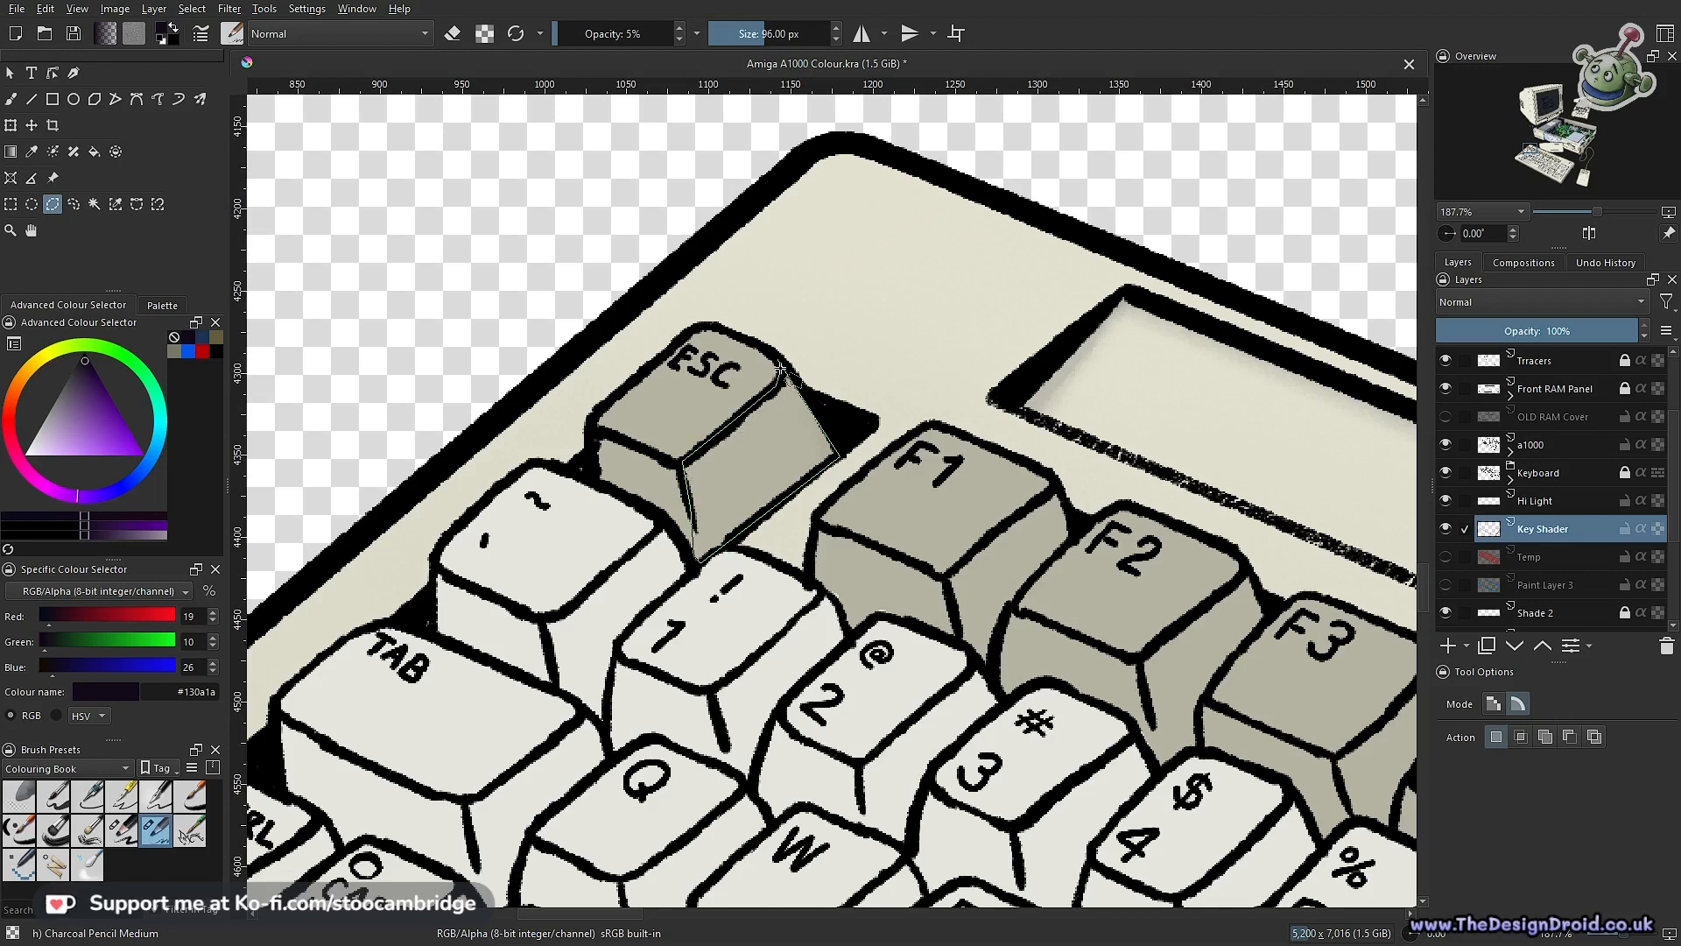
{"action": "key", "text": "b"}
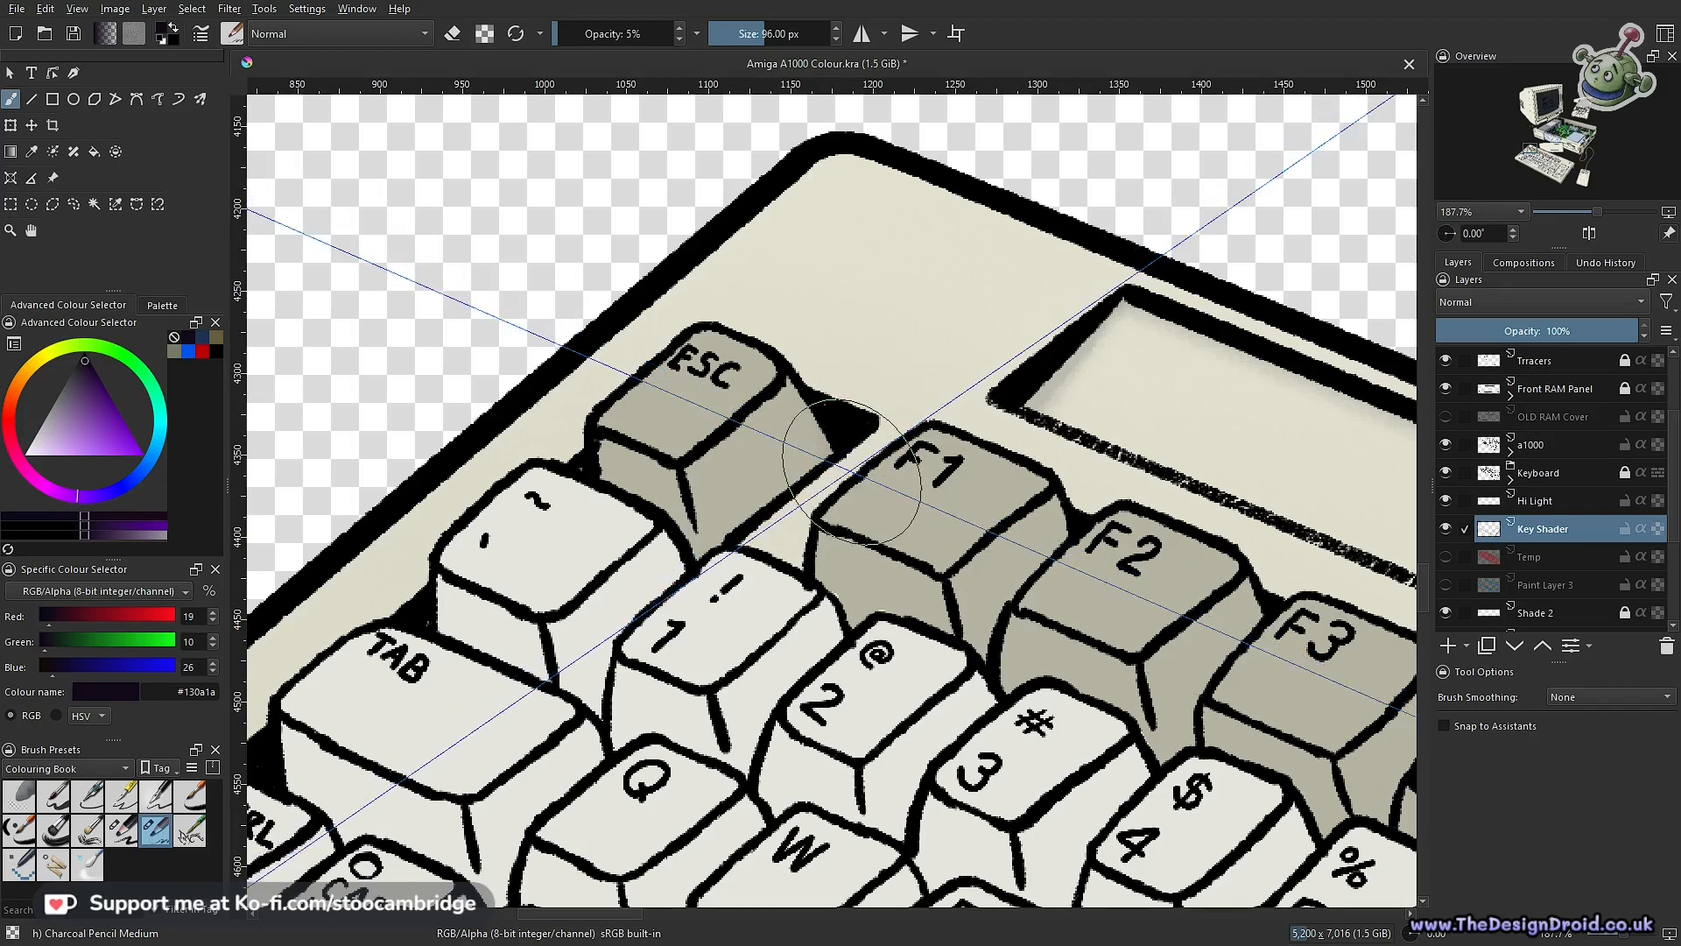
{"action": "scroll", "coordinate": [894, 515], "scroll_direction": "up", "scroll_amount": 3}
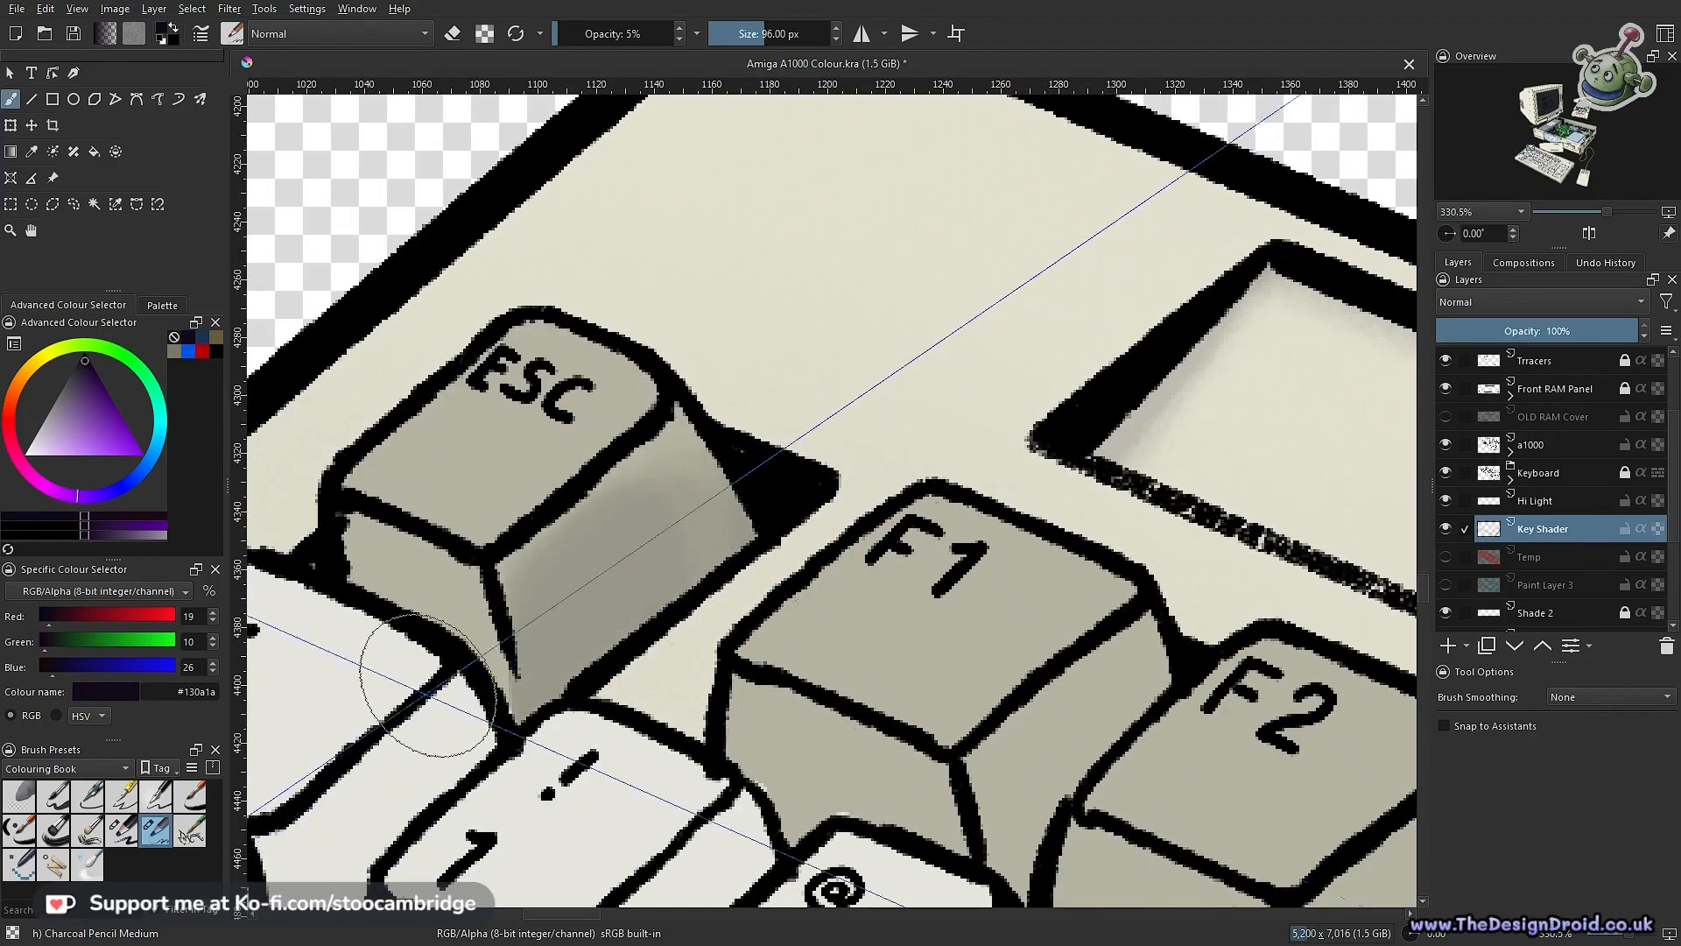
{"action": "scroll", "coordinate": [377, 674], "scroll_direction": "down", "scroll_amount": 1}
Enlarge the brush to 144 px and deepen the shading on the ESC key's side face
{"action": "key", "text": "bracketright"}
{"action": "key", "text": "bracketright"}
{"action": "key", "text": "bracketright"}
{"action": "key", "text": "bracketright"}
{"action": "key", "text": "bracketright"}
{"action": "key", "text": "bracketright"}
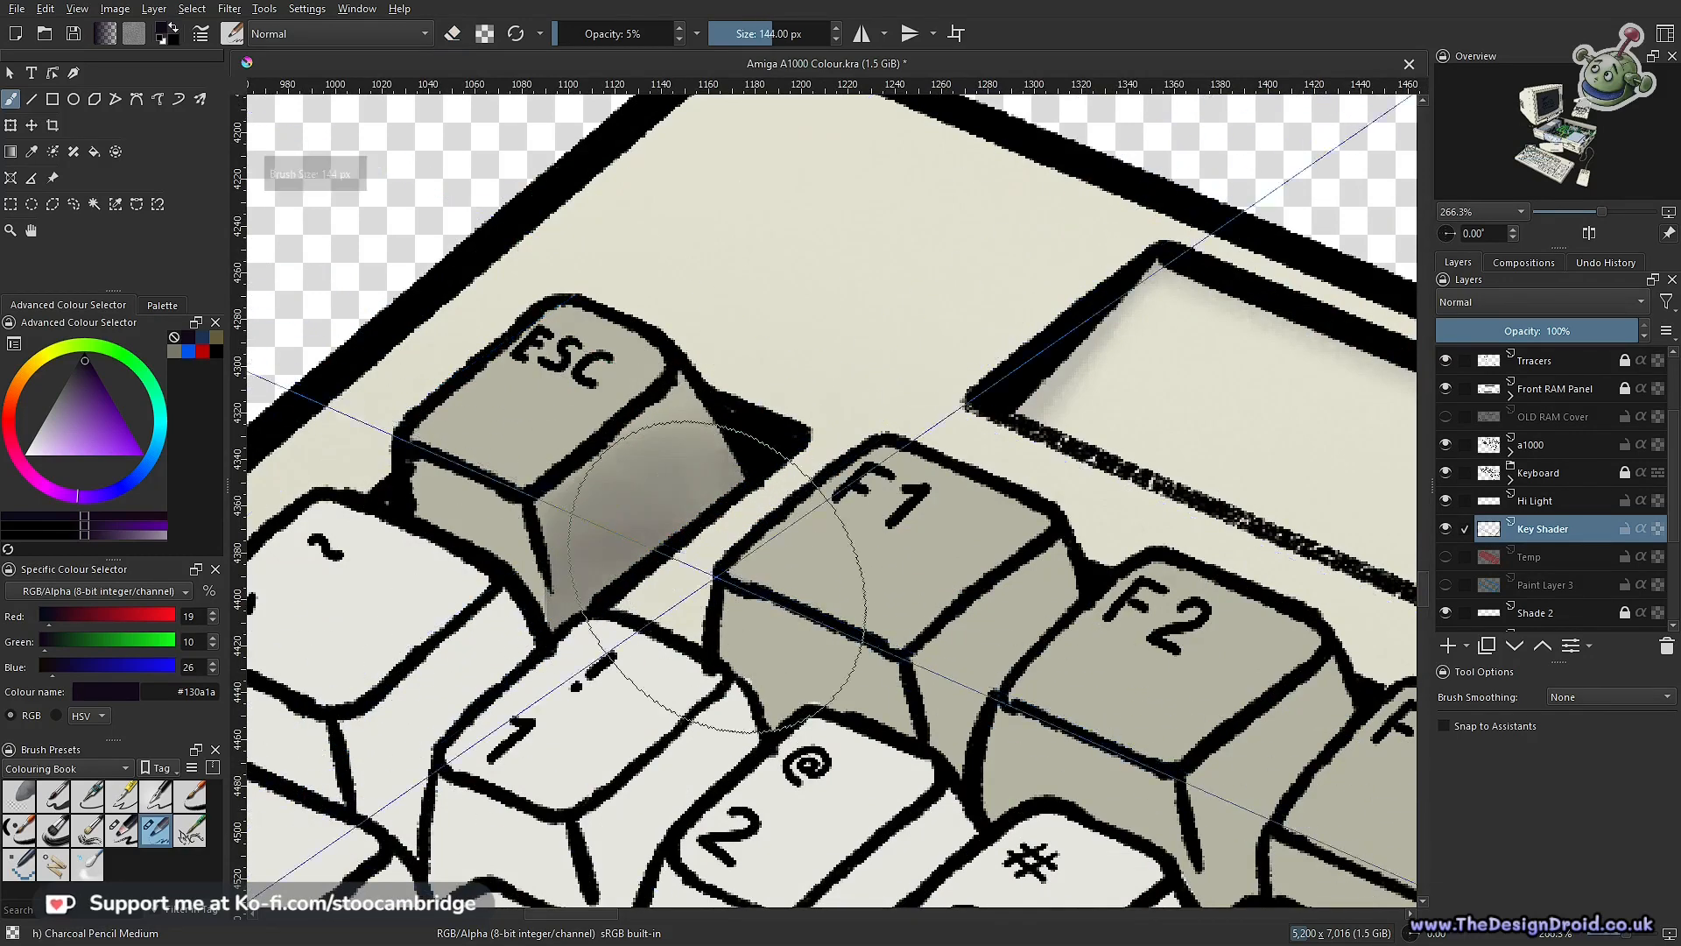
{"action": "scroll", "coordinate": [639, 442], "scroll_direction": "down", "scroll_amount": 1}
{"action": "scroll", "coordinate": [995, 694], "scroll_direction": "down", "scroll_amount": 2}
Outline and shade the right side faces of the F1 to F5 keys with the 144 px brush at 5% opacity
{"action": "mouse_move", "coordinate": [969, 639]}
{"action": "left_mouse_down"}
{"action": "mouse_move", "coordinate": [911, 675]}
{"action": "mouse_move", "coordinate": [604, 664]}
{"action": "left_mouse_up"}
{"action": "left_click_drag", "start_coordinate": [727, 613], "coordinate": [675, 665]}
{"action": "left_click_drag", "start_coordinate": [710, 666], "coordinate": [603, 485]}
{"action": "mouse_move", "coordinate": [771, 578]}
{"action": "left_mouse_down"}
{"action": "mouse_move", "coordinate": [712, 648]}
{"action": "mouse_move", "coordinate": [501, 565]}
{"action": "mouse_move", "coordinate": [751, 516]}
{"action": "left_mouse_up"}
{"action": "key", "text": "b"}
{"action": "scroll", "coordinate": [779, 503], "scroll_direction": "down", "scroll_amount": 8}
{"action": "scroll", "coordinate": [812, 499], "scroll_direction": "up", "scroll_amount": 9}
{"action": "key", "text": "b"}
{"action": "scroll", "coordinate": [832, 549], "scroll_direction": "down", "scroll_amount": 1}
{"action": "mouse_move", "coordinate": [901, 675]}
{"action": "left_mouse_down"}
{"action": "mouse_move", "coordinate": [770, 630]}
{"action": "mouse_move", "coordinate": [811, 727]}
{"action": "left_mouse_up"}
{"action": "key", "text": "b"}
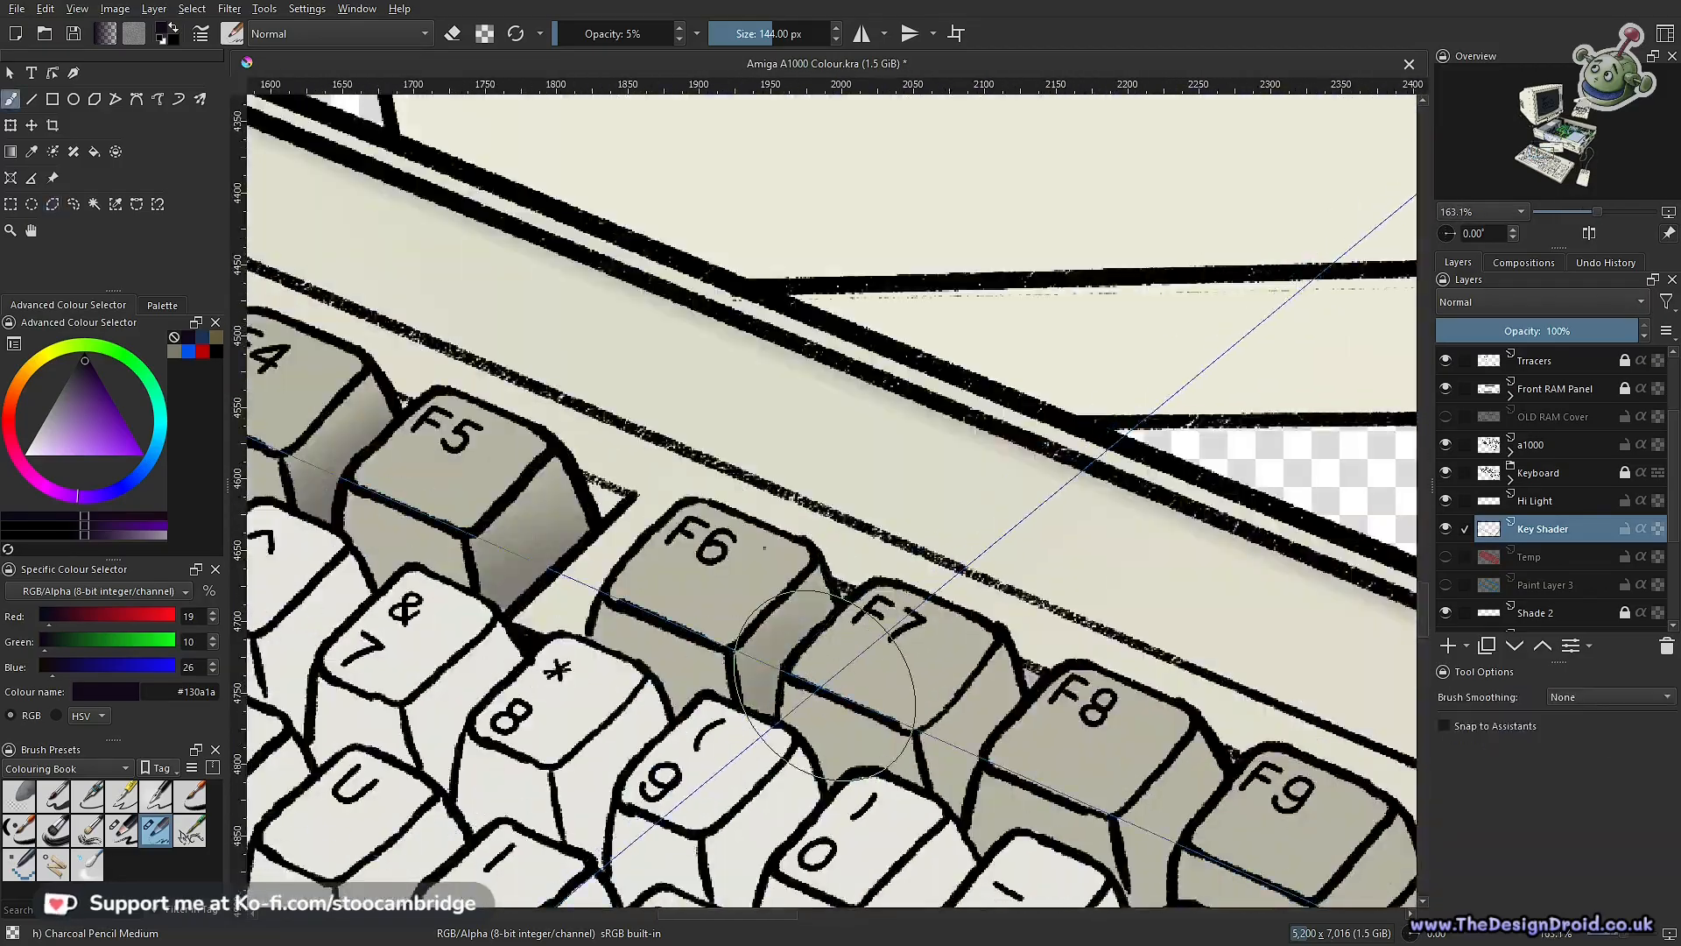
Outline the right side faces of the F6, F7 and F8 keys one by one and shade them
{"action": "left_click_drag", "start_coordinate": [876, 613], "coordinate": [575, 518]}
{"action": "key", "text": "b"}
{"action": "left_click_drag", "start_coordinate": [700, 561], "coordinate": [657, 666]}
{"action": "scroll", "coordinate": [780, 612], "scroll_direction": "up", "scroll_amount": 1}
{"action": "left_click", "coordinate": [769, 625]}
{"action": "left_click", "coordinate": [800, 688]}
{"action": "left_click", "coordinate": [759, 740]}
{"action": "key", "text": "b"}
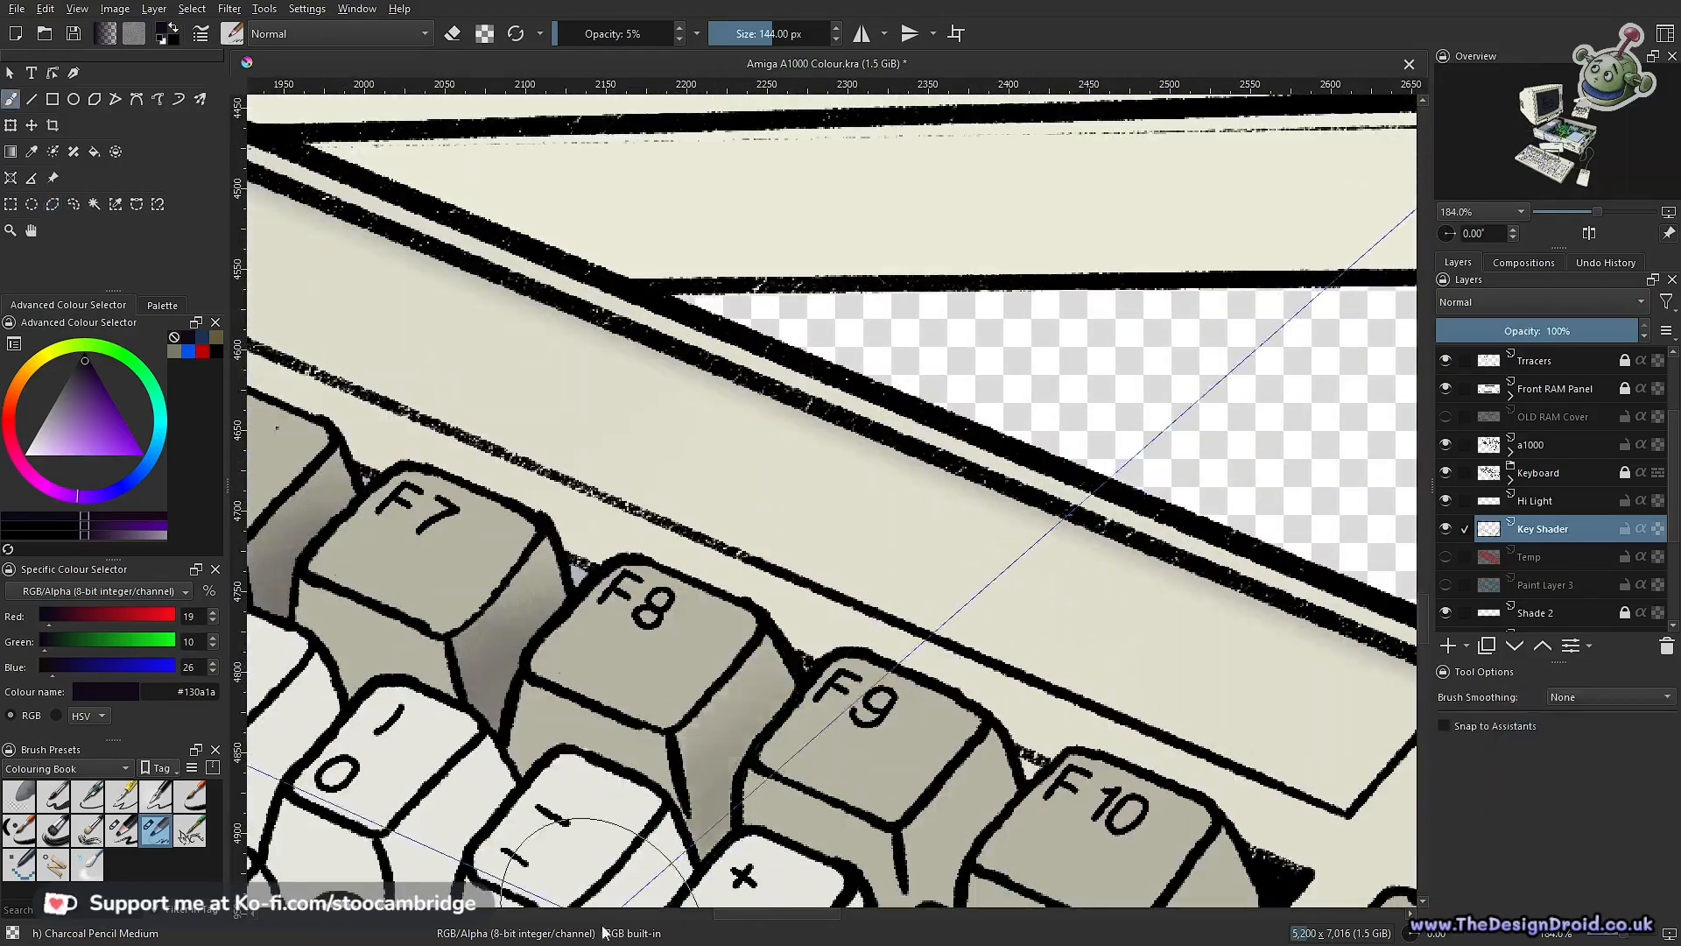
Outline the right side faces of the F9, F10 and DEL keys in turn and shade them at 5% opacity
{"action": "left_click_drag", "start_coordinate": [823, 665], "coordinate": [744, 762]}
{"action": "scroll", "coordinate": [998, 748], "scroll_direction": "down", "scroll_amount": 8}
{"action": "scroll", "coordinate": [1007, 761], "scroll_direction": "up", "scroll_amount": 9}
{"action": "key", "text": "b"}
{"action": "left_click_drag", "start_coordinate": [751, 646], "coordinate": [665, 692]}
{"action": "scroll", "coordinate": [807, 398], "scroll_direction": "down", "scroll_amount": 1}
{"action": "key", "text": "b"}
{"action": "left_click_drag", "start_coordinate": [750, 862], "coordinate": [875, 771]}
{"action": "scroll", "coordinate": [1015, 761], "scroll_direction": "down", "scroll_amount": 1}
{"action": "mouse_move", "coordinate": [1016, 762]}
{"action": "left_mouse_down"}
{"action": "mouse_move", "coordinate": [1115, 507]}
{"action": "mouse_move", "coordinate": [803, 590]}
{"action": "left_mouse_up"}
{"action": "key", "text": "b"}
{"action": "left_click_drag", "start_coordinate": [983, 571], "coordinate": [924, 648]}
Change the brush colour to the dark blue #0a0c1a and shade the front face of the ESC key
{"action": "scroll", "coordinate": [937, 656], "scroll_direction": "down", "scroll_amount": 9}
{"action": "scroll", "coordinate": [486, 496], "scroll_direction": "up", "scroll_amount": 12}
{"action": "scroll", "coordinate": [701, 612], "scroll_direction": "down", "scroll_amount": 6}
{"action": "left_click_drag", "start_coordinate": [843, 168], "coordinate": [713, 608]}
{"action": "left_click", "coordinate": [776, 292], "text": "ctrl"}
{"action": "key", "text": "o"}
{"action": "left_click_drag", "start_coordinate": [713, 788], "coordinate": [716, 255]}
{"action": "scroll", "coordinate": [617, 455], "scroll_direction": "up", "scroll_amount": 6}
{"action": "left_click_drag", "start_coordinate": [595, 653], "coordinate": [580, 507]}
{"action": "key", "text": "i"}
{"action": "key", "text": "b"}
Outline the front faces of the F1 and F2 keys and shade them with the 144 px brush
{"action": "scroll", "coordinate": [786, 627], "scroll_direction": "down", "scroll_amount": 6}
{"action": "scroll", "coordinate": [779, 582], "scroll_direction": "up", "scroll_amount": 7}
{"action": "mouse_move", "coordinate": [753, 718]}
{"action": "left_mouse_down"}
{"action": "mouse_move", "coordinate": [780, 675]}
{"action": "mouse_move", "coordinate": [762, 630]}
{"action": "left_mouse_up"}
{"action": "scroll", "coordinate": [780, 675], "scroll_direction": "down", "scroll_amount": 2}
{"action": "left_click", "coordinate": [715, 573]}
{"action": "left_click", "coordinate": [714, 574]}
{"action": "key", "text": "b"}
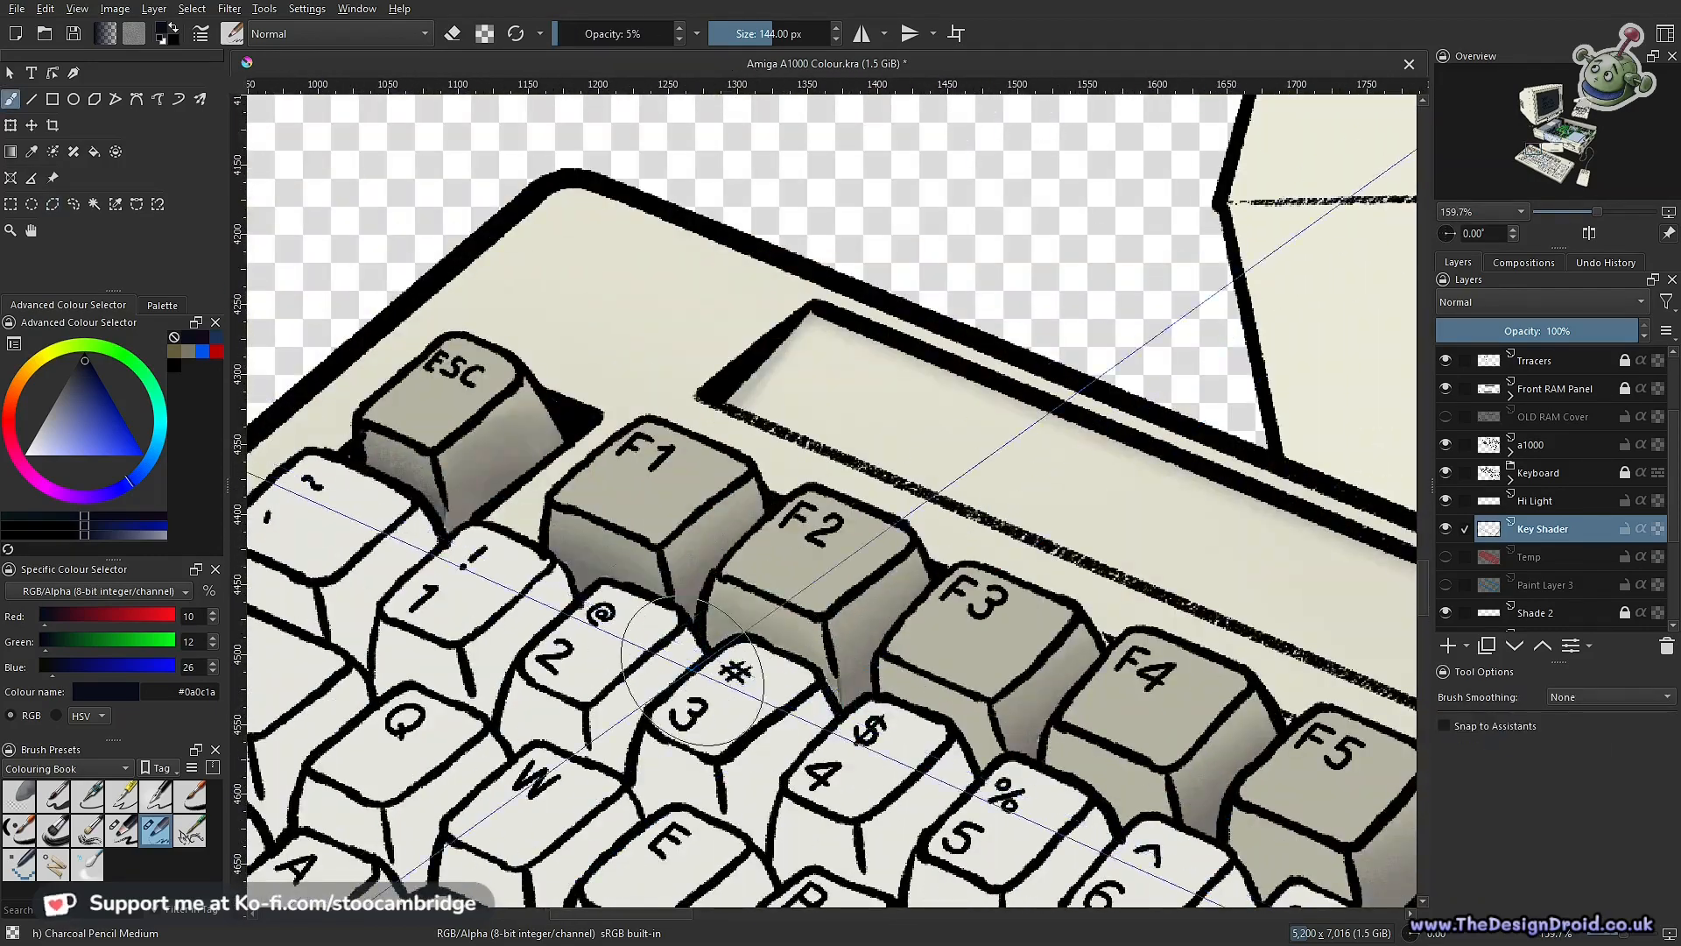
Outline the front faces of the F3 to F6 keys one after another and shade them in dark blue at 5% opacity
{"action": "left_click_drag", "start_coordinate": [963, 613], "coordinate": [665, 490]}
{"action": "scroll", "coordinate": [788, 613], "scroll_direction": "down", "scroll_amount": 1}
{"action": "key", "text": "b"}
{"action": "left_click_drag", "start_coordinate": [665, 656], "coordinate": [630, 587]}
{"action": "key", "text": "b"}
{"action": "key", "text": "i"}
{"action": "mouse_move", "coordinate": [841, 722]}
{"action": "left_mouse_down"}
{"action": "mouse_move", "coordinate": [747, 688]}
{"action": "mouse_move", "coordinate": [979, 679]}
{"action": "mouse_move", "coordinate": [539, 604]}
{"action": "left_mouse_up"}
{"action": "key", "text": "b"}
{"action": "left_click_drag", "start_coordinate": [666, 727], "coordinate": [631, 665]}
{"action": "key", "text": "i"}
{"action": "scroll", "coordinate": [522, 570], "scroll_direction": "up", "scroll_amount": 1}
{"action": "left_click", "coordinate": [522, 570]}
{"action": "key", "text": "b"}
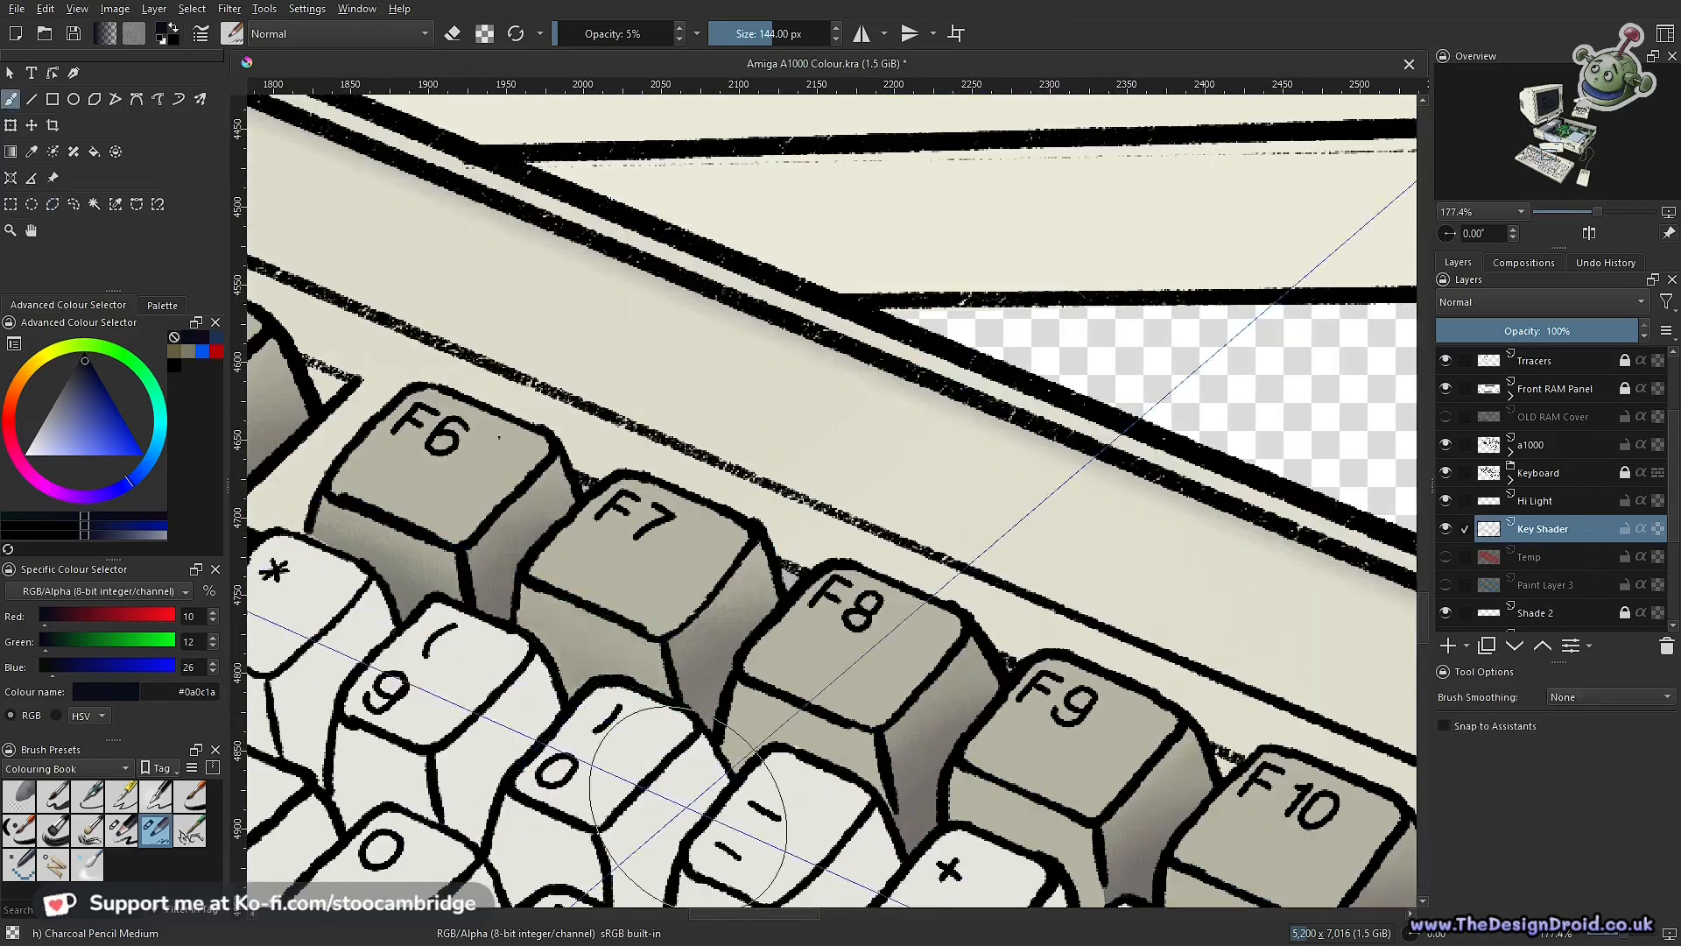
Shade the front faces of the F7 to F10 keys and save the illustration
{"action": "key", "text": "i"}
{"action": "left_click_drag", "start_coordinate": [845, 600], "coordinate": [706, 491]}
{"action": "key", "text": "b"}
{"action": "left_click_drag", "start_coordinate": [700, 665], "coordinate": [674, 604]}
{"action": "scroll", "coordinate": [671, 674], "scroll_direction": "down", "scroll_amount": 4}
{"action": "key", "text": "ctrl+s"}
{"action": "scroll", "coordinate": [672, 674], "scroll_direction": "up", "scroll_amount": 2}
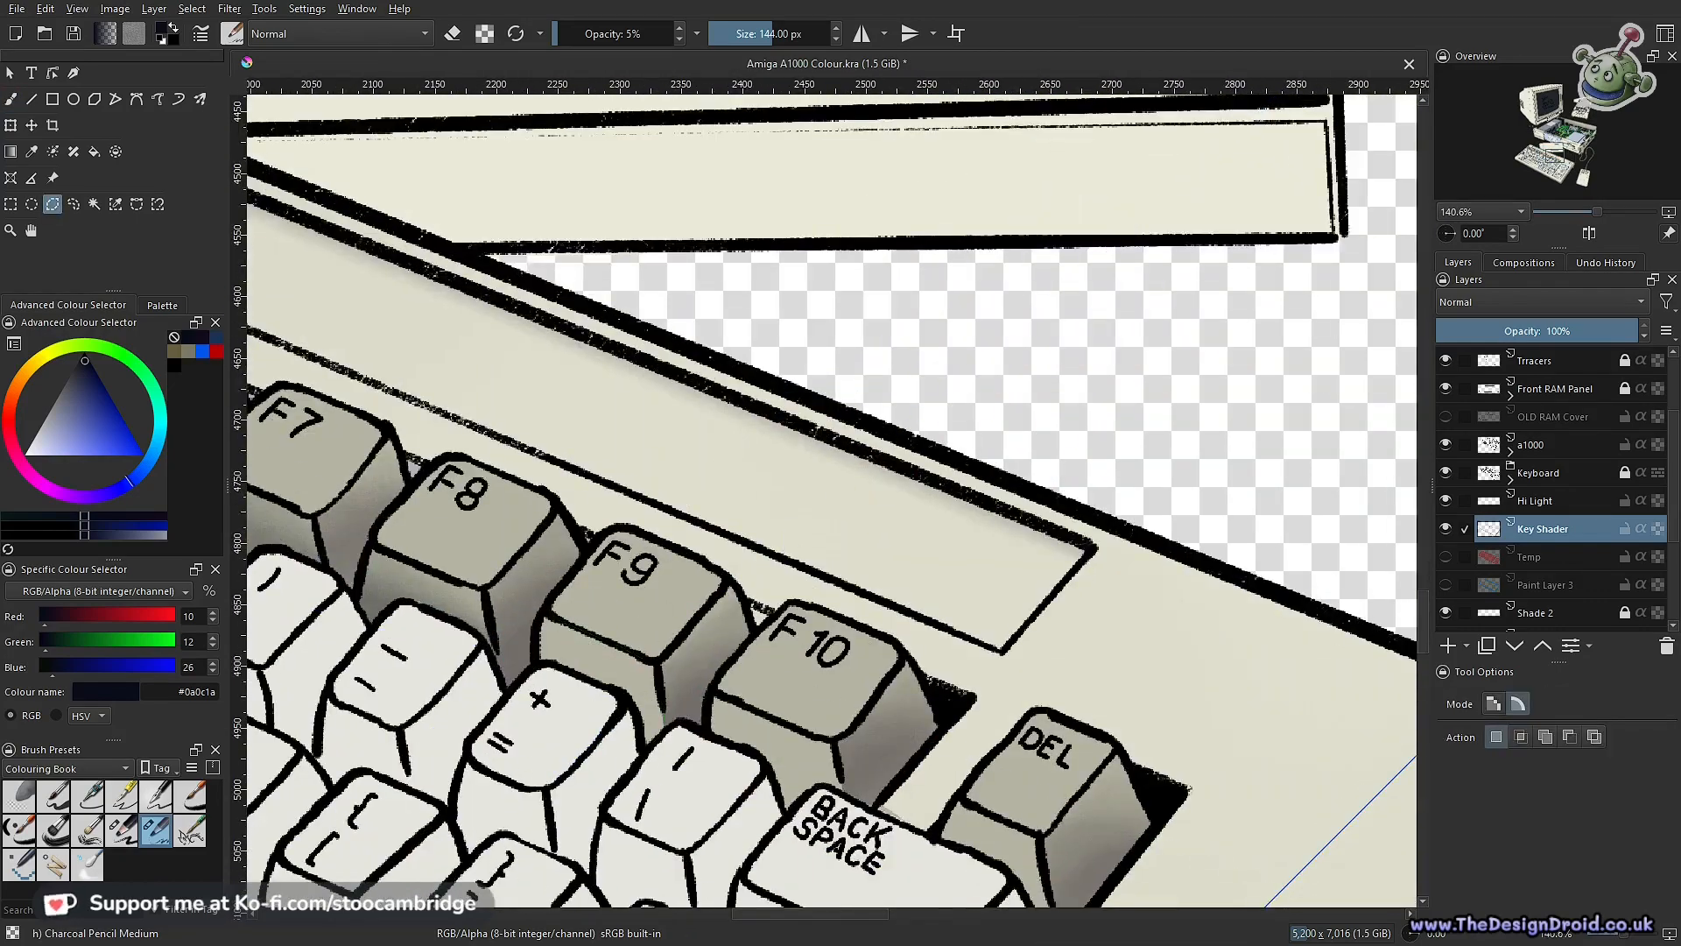
Outline and shade the DEL key's front face and the front and side faces of the BACK SPACE key
{"action": "scroll", "coordinate": [672, 674], "scroll_direction": "down", "scroll_amount": 4}
{"action": "scroll", "coordinate": [895, 759], "scroll_direction": "up", "scroll_amount": 5}
{"action": "scroll", "coordinate": [895, 759], "scroll_direction": "down", "scroll_amount": 2}
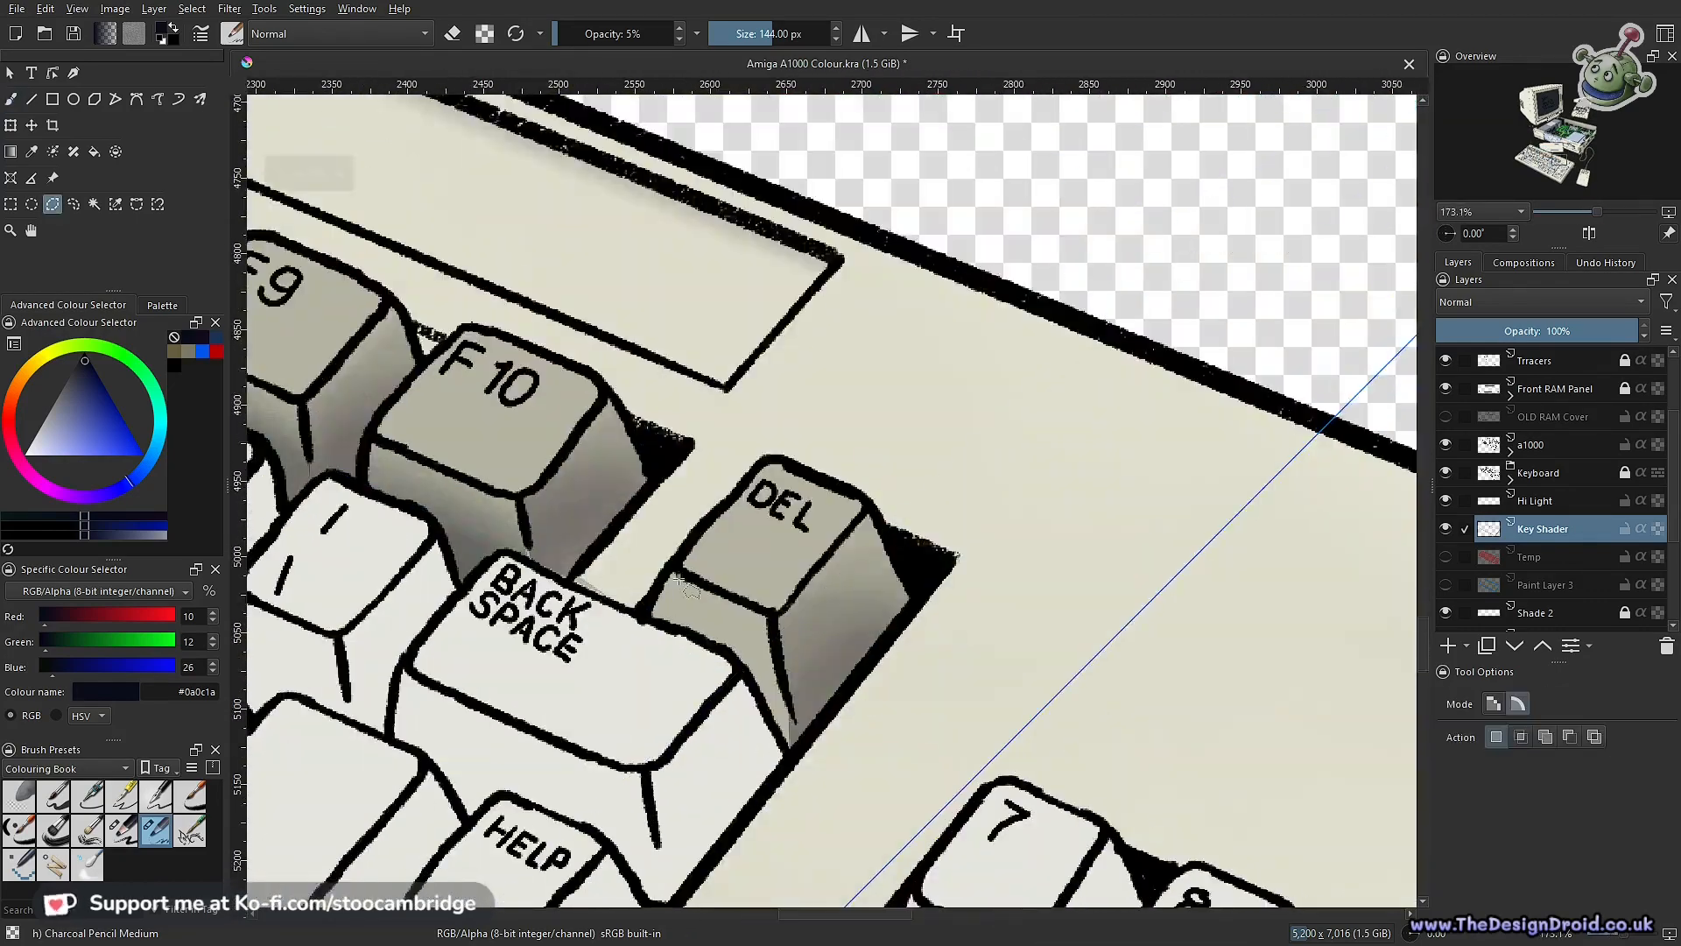
{"action": "scroll", "coordinate": [768, 769], "scroll_direction": "down", "scroll_amount": 2}
{"action": "scroll", "coordinate": [1081, 571], "scroll_direction": "up", "scroll_amount": 4}
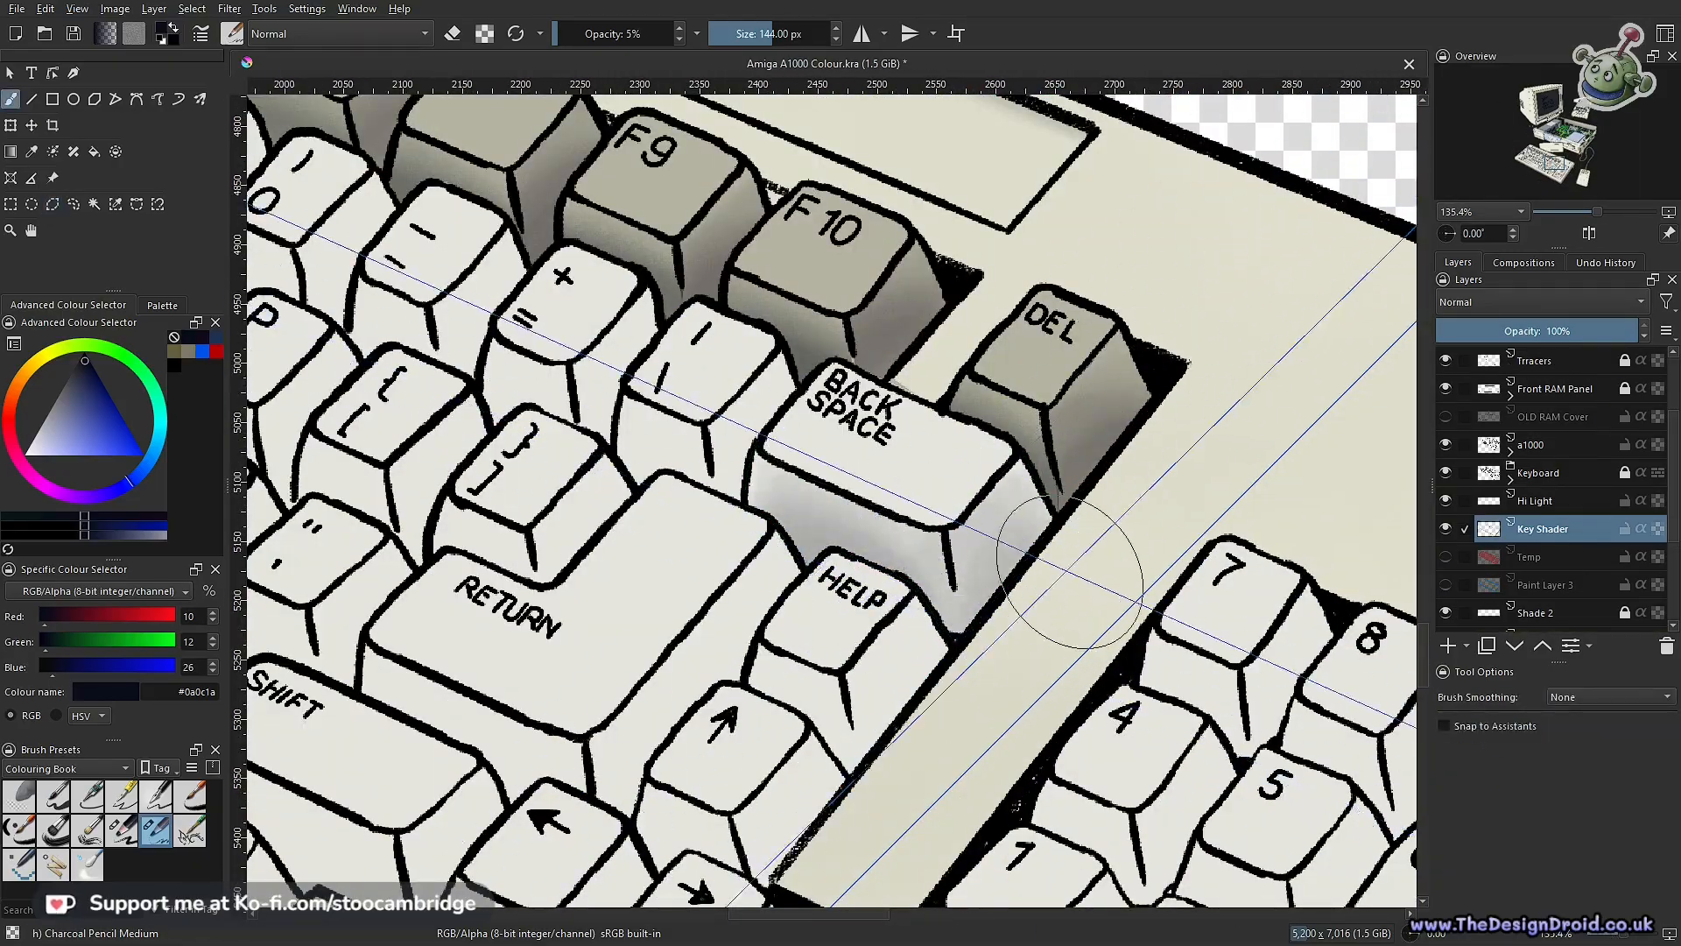
Shade the front and side faces of the vertical bar key beside BACK SPACE with the 144 px brush
{"action": "scroll", "coordinate": [876, 578], "scroll_direction": "up", "scroll_amount": 2}
{"action": "scroll", "coordinate": [732, 613], "scroll_direction": "down", "scroll_amount": 1}
{"action": "scroll", "coordinate": [694, 487], "scroll_direction": "up", "scroll_amount": 1}
{"action": "mouse_move", "coordinate": [694, 487]}
{"action": "left_mouse_down"}
{"action": "mouse_move", "coordinate": [693, 630]}
{"action": "mouse_move", "coordinate": [835, 606]}
{"action": "left_mouse_up"}
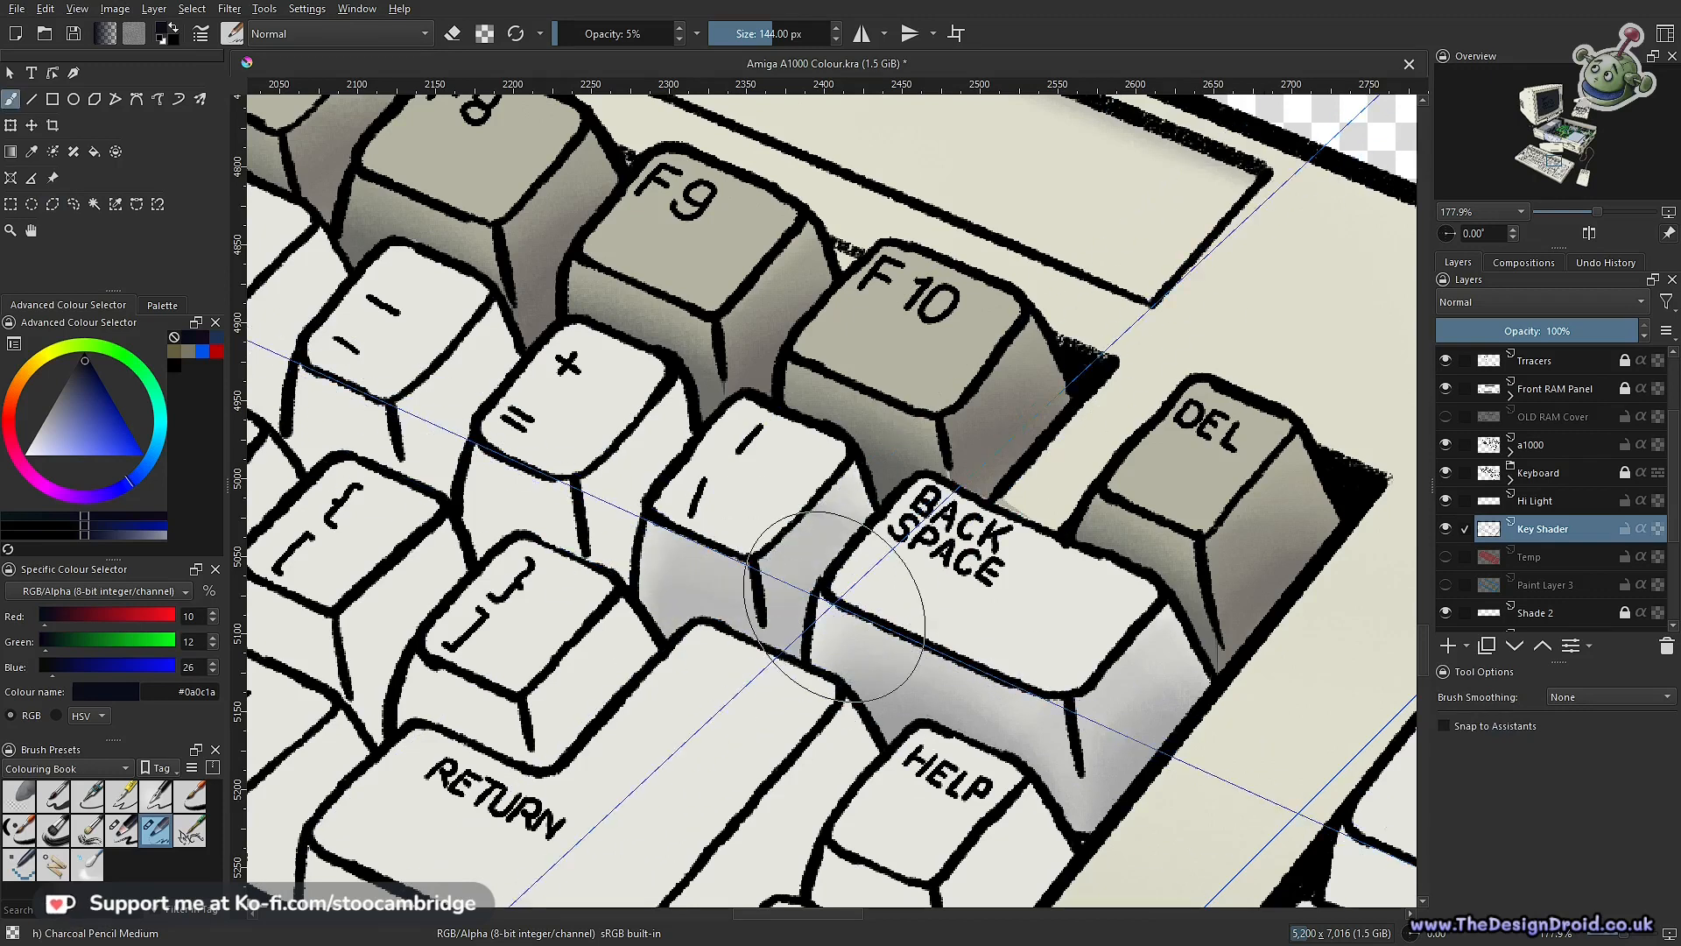
Outline the lower faces of the plus/equals key with a polygonal selection, shade them with a 165 px brush and clear the selection
{"action": "left_click", "coordinate": [52, 204]}
{"action": "scroll", "coordinate": [941, 526], "scroll_direction": "down", "scroll_amount": 1}
{"action": "key", "text": "b"}
{"action": "left_click_drag", "start_coordinate": [876, 525], "coordinate": [810, 560]}
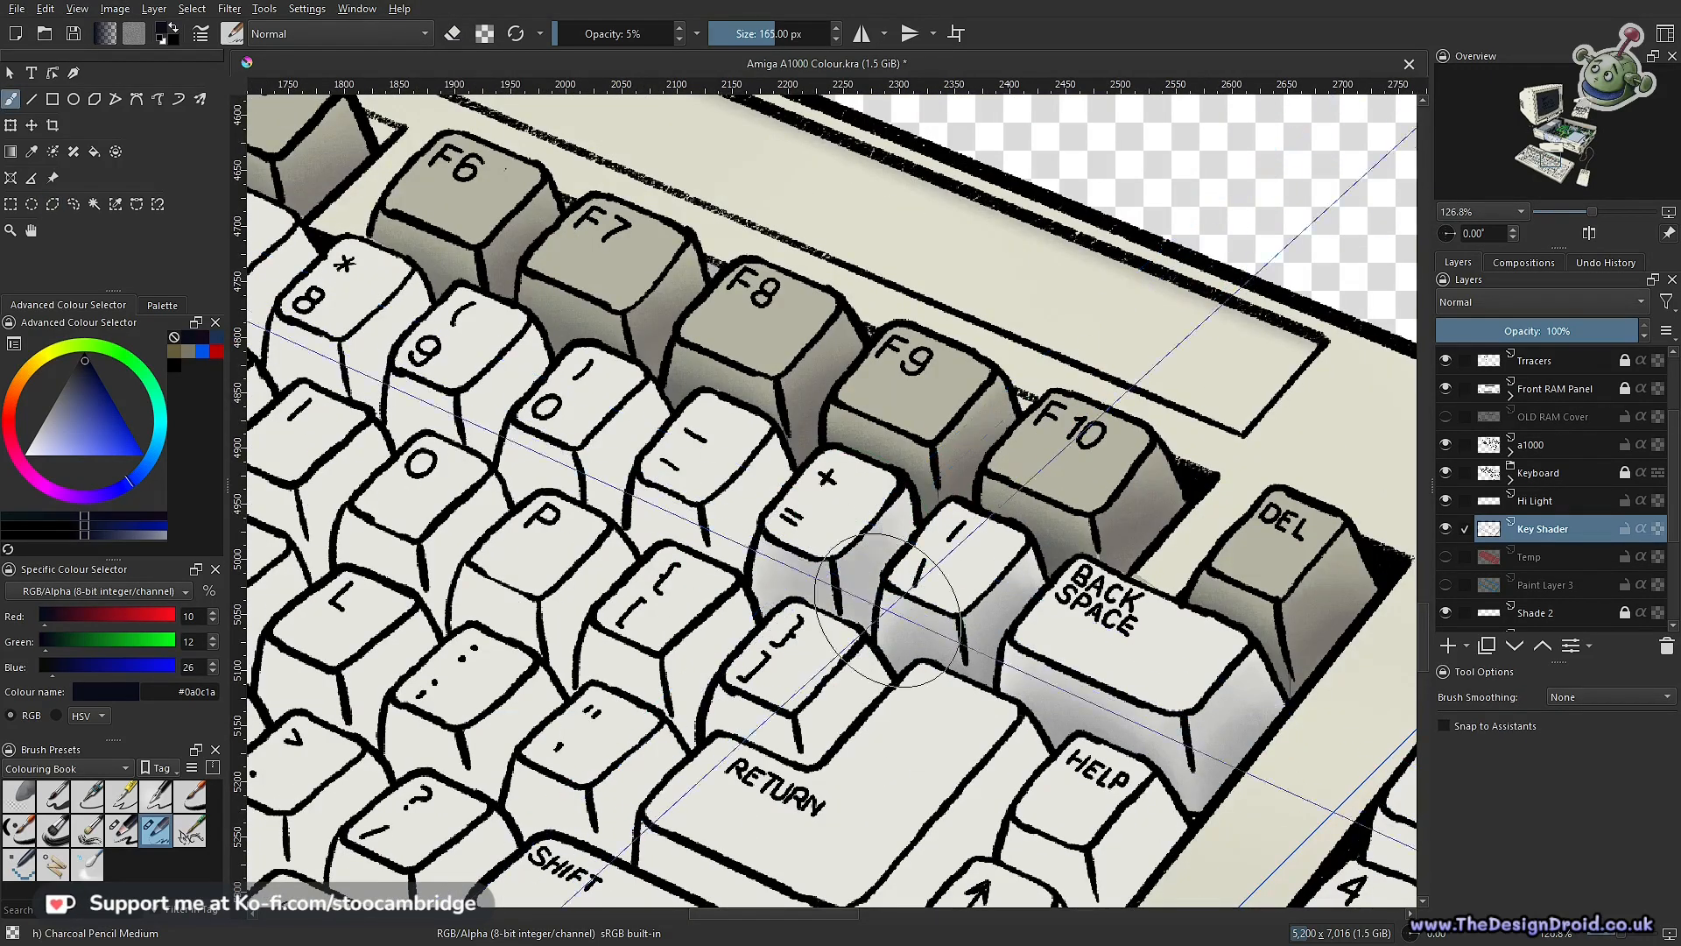
{"action": "left_click", "coordinate": [53, 204]}
{"action": "scroll", "coordinate": [581, 332], "scroll_direction": "up", "scroll_amount": 1}
{"action": "key", "text": "b"}
{"action": "key", "text": "ctrl+shift+a"}
Outline the lower faces of the minus key, shade them at 5% opacity with the brush reduced to 90 px, and deselect
{"action": "left_click", "coordinate": [53, 204]}
{"action": "left_click", "coordinate": [898, 471]}
{"action": "key", "text": "b"}
{"action": "mouse_move", "coordinate": [867, 630]}
{"action": "left_mouse_down"}
{"action": "mouse_move", "coordinate": [809, 678]}
{"action": "mouse_move", "coordinate": [941, 604]}
{"action": "left_mouse_up"}
{"action": "key", "text": "ctrl+shift+a"}
Outline the front and side faces of the 0 key in the number row and shade them with a 135 px brush
{"action": "scroll", "coordinate": [941, 604], "scroll_direction": "down", "scroll_amount": 1}
{"action": "key", "text": "p"}
{"action": "left_click", "coordinate": [856, 464]}
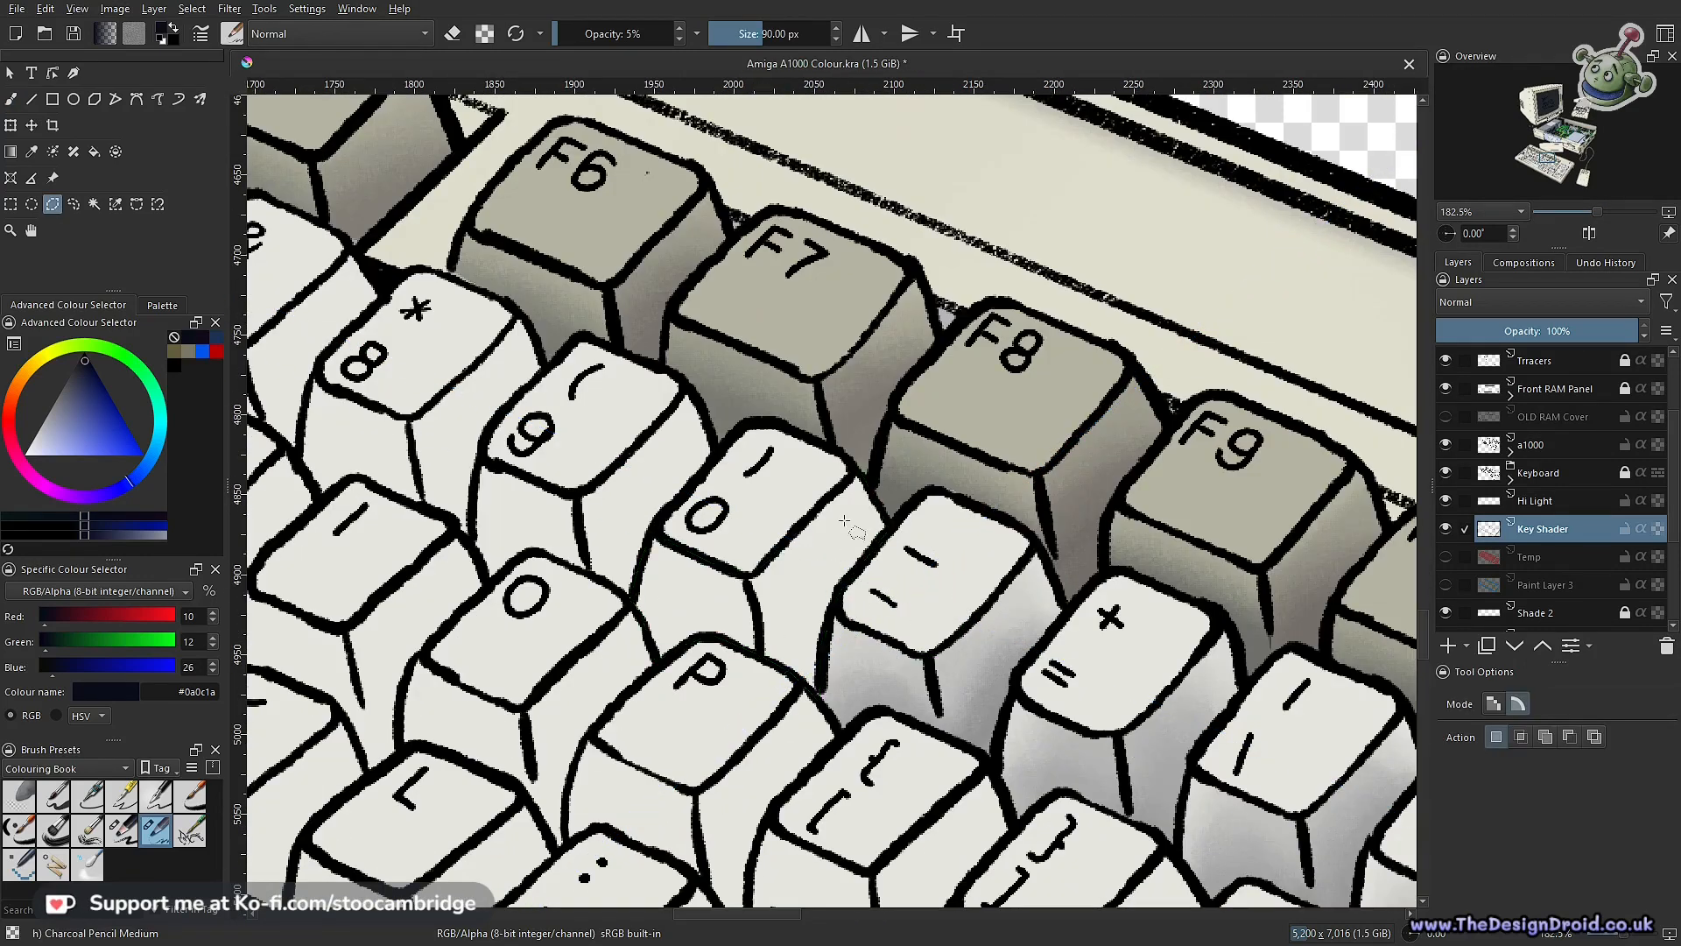
{"action": "scroll", "coordinate": [917, 674], "scroll_direction": "down", "scroll_amount": 2}
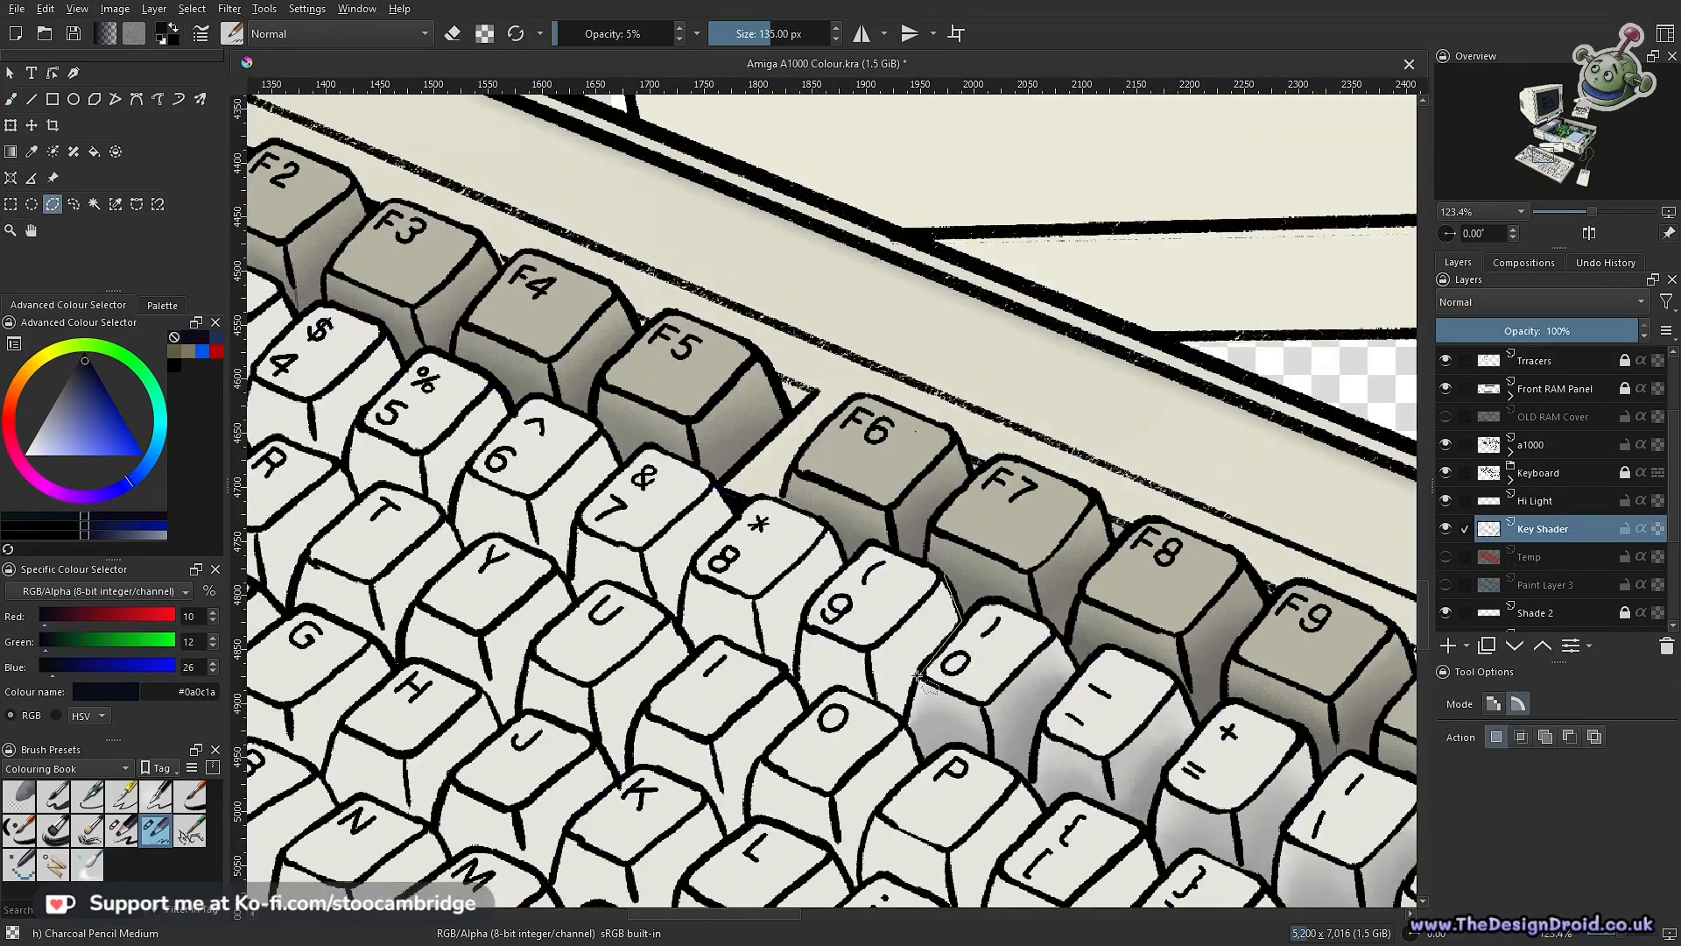
Shade the front and side faces of the 9 key in the number row at 5% opacity and save the illustration
{"action": "key", "text": "b"}
{"action": "scroll", "coordinate": [964, 560], "scroll_direction": "down", "scroll_amount": 1}
{"action": "key", "text": "e"}
{"action": "scroll", "coordinate": [975, 666], "scroll_direction": "up", "scroll_amount": 1}
{"action": "mouse_move", "coordinate": [788, 569]}
{"action": "left_mouse_down"}
{"action": "mouse_move", "coordinate": [975, 719]}
{"action": "mouse_move", "coordinate": [803, 732]}
{"action": "left_mouse_up"}
{"action": "key", "text": "ctrl+s"}
Outline the lower faces of the number-row keys beyond 9 with polygonal selections and shade them at 5% opacity
{"action": "key", "text": "p"}
{"action": "left_click", "coordinate": [926, 610]}
{"action": "left_click", "coordinate": [946, 646]}
{"action": "left_click", "coordinate": [925, 610]}
{"action": "key", "text": "b"}
{"action": "scroll", "coordinate": [968, 563], "scroll_direction": "down", "scroll_amount": 1}
{"action": "key", "text": "p"}
{"action": "left_click", "coordinate": [900, 623]}
{"action": "key", "text": "b"}
{"action": "scroll", "coordinate": [823, 726], "scroll_direction": "down", "scroll_amount": 3}
{"action": "scroll", "coordinate": [745, 685], "scroll_direction": "up", "scroll_amount": 3}
Enlarge the brush to 215 px and shade the selected front and side faces of the next number-row key
{"action": "key", "text": "p"}
{"action": "left_click", "coordinate": [892, 669]}
{"action": "key", "text": "b"}
{"action": "left_click_drag", "start_coordinate": [893, 669], "coordinate": [926, 669], "text": "shift"}
{"action": "mouse_move", "coordinate": [906, 648]}
{"action": "left_mouse_down"}
{"action": "mouse_move", "coordinate": [931, 697]}
{"action": "mouse_move", "coordinate": [871, 705]}
{"action": "left_mouse_up"}
{"action": "scroll", "coordinate": [789, 648], "scroll_direction": "up", "scroll_amount": 1}
Outline and shade the lower faces of the remaining number-row keys down to the 2 key, then set the brush to erase
{"action": "key", "text": "p"}
{"action": "left_click", "coordinate": [862, 657]}
{"action": "key", "text": "b"}
{"action": "scroll", "coordinate": [983, 691], "scroll_direction": "down", "scroll_amount": 2}
{"action": "key", "text": "p"}
{"action": "left_click", "coordinate": [999, 650]}
{"action": "scroll", "coordinate": [943, 689], "scroll_direction": "up", "scroll_amount": 3}
{"action": "scroll", "coordinate": [945, 701], "scroll_direction": "down", "scroll_amount": 5}
{"action": "scroll", "coordinate": [950, 745], "scroll_direction": "up", "scroll_amount": 6}
{"action": "key", "text": "b"}
{"action": "key", "text": "e"}
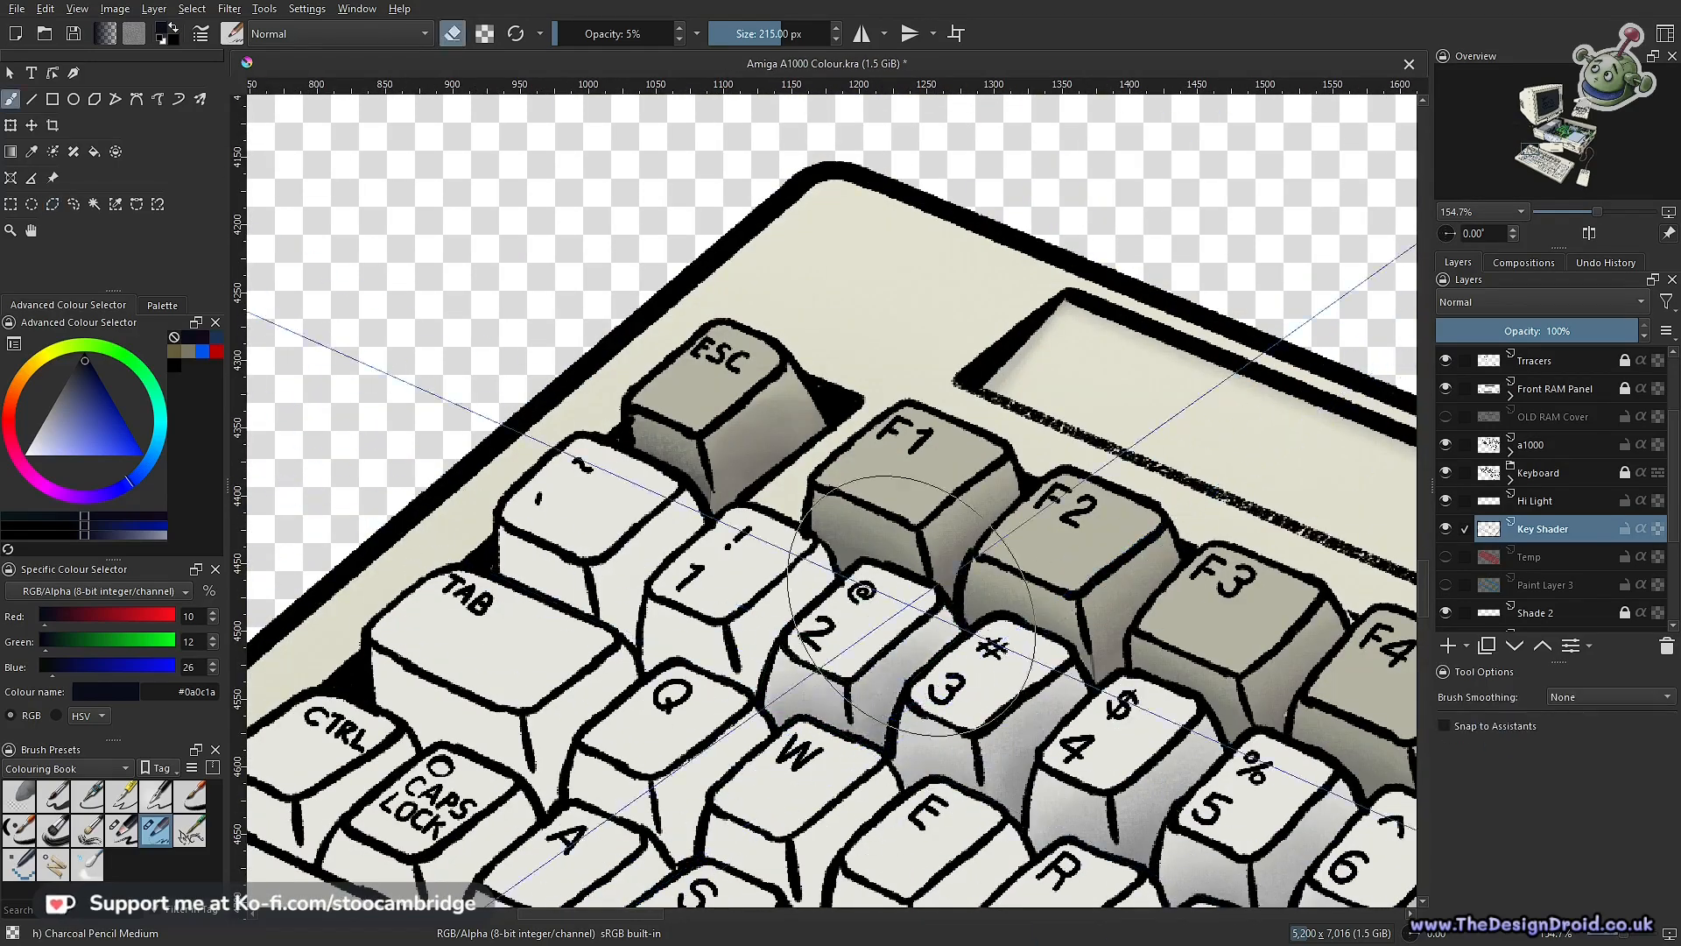
Examine the key shading from the ESC end across to the HELP key and return the brush from erasing to painting
{"action": "scroll", "coordinate": [910, 727], "scroll_direction": "down", "scroll_amount": 2}
{"action": "scroll", "coordinate": [850, 668], "scroll_direction": "down", "scroll_amount": 4}
{"action": "scroll", "coordinate": [849, 668], "scroll_direction": "up", "scroll_amount": 5}
{"action": "key", "text": "ctrl+r"}
{"action": "scroll", "coordinate": [876, 613], "scroll_direction": "down", "scroll_amount": 5}
{"action": "scroll", "coordinate": [1090, 496], "scroll_direction": "up", "scroll_amount": 4}
{"action": "key", "text": "b"}
{"action": "key", "text": "e"}
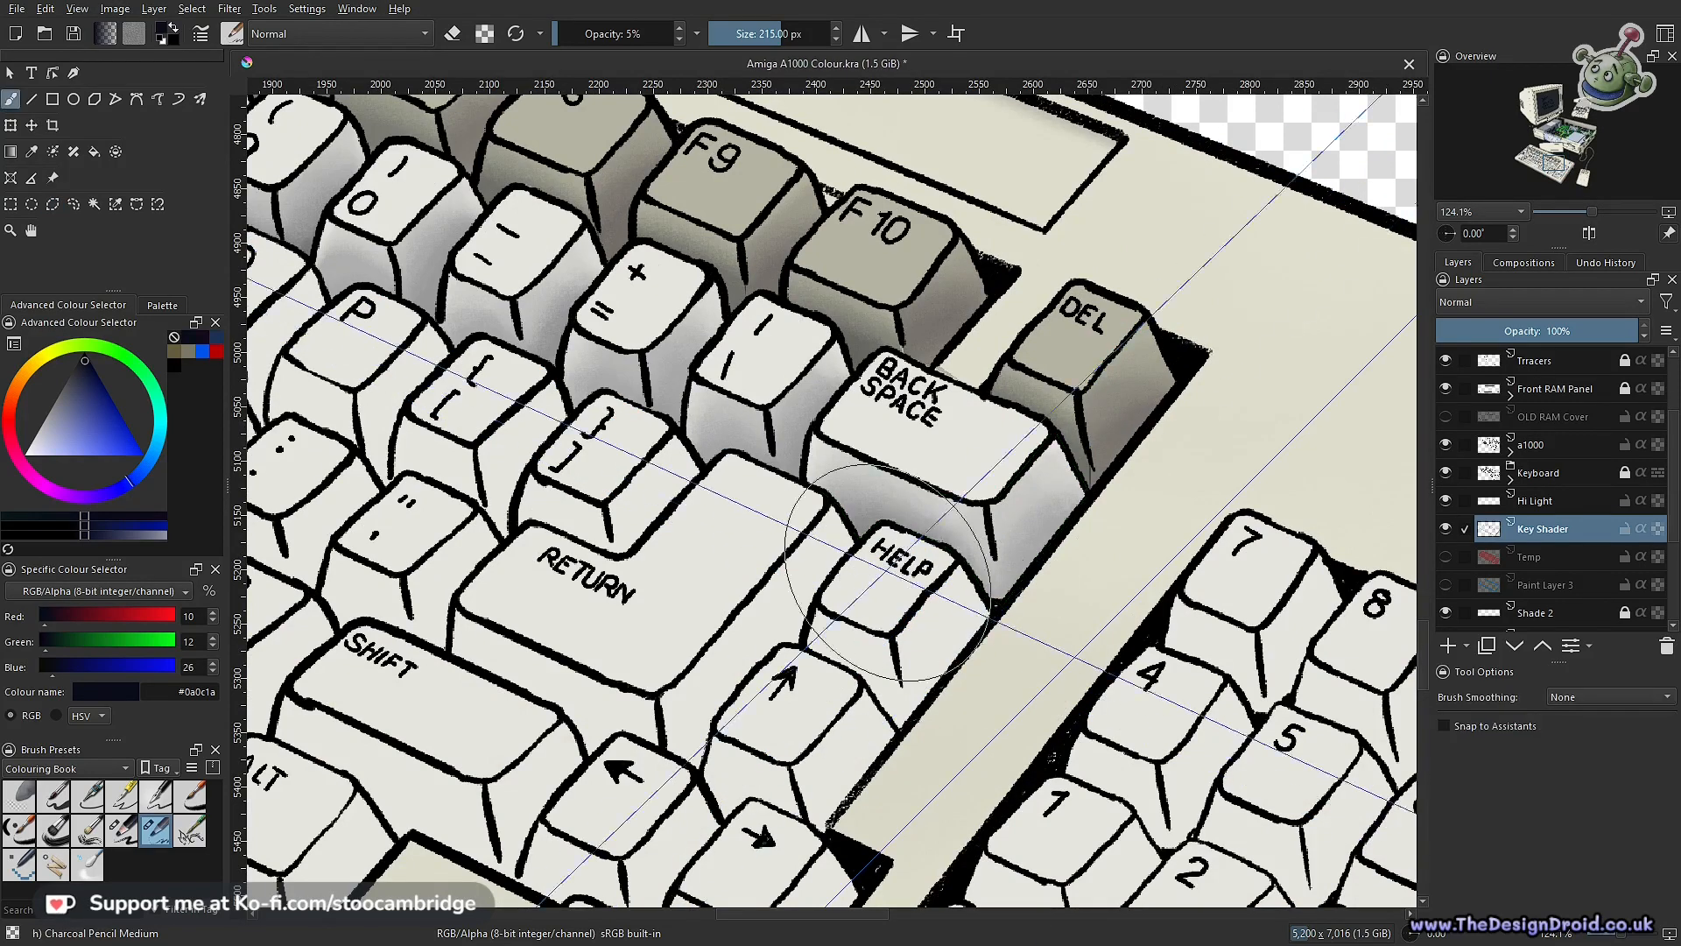
Shade the front and side faces of the HELP and up-arrow keys on the Key Shader layer with the 5% opacity charcoal brush
{"action": "scroll", "coordinate": [972, 737], "scroll_direction": "down", "scroll_amount": 2}
{"action": "key", "text": "e"}
{"action": "scroll", "coordinate": [972, 737], "scroll_direction": "up", "scroll_amount": 3}
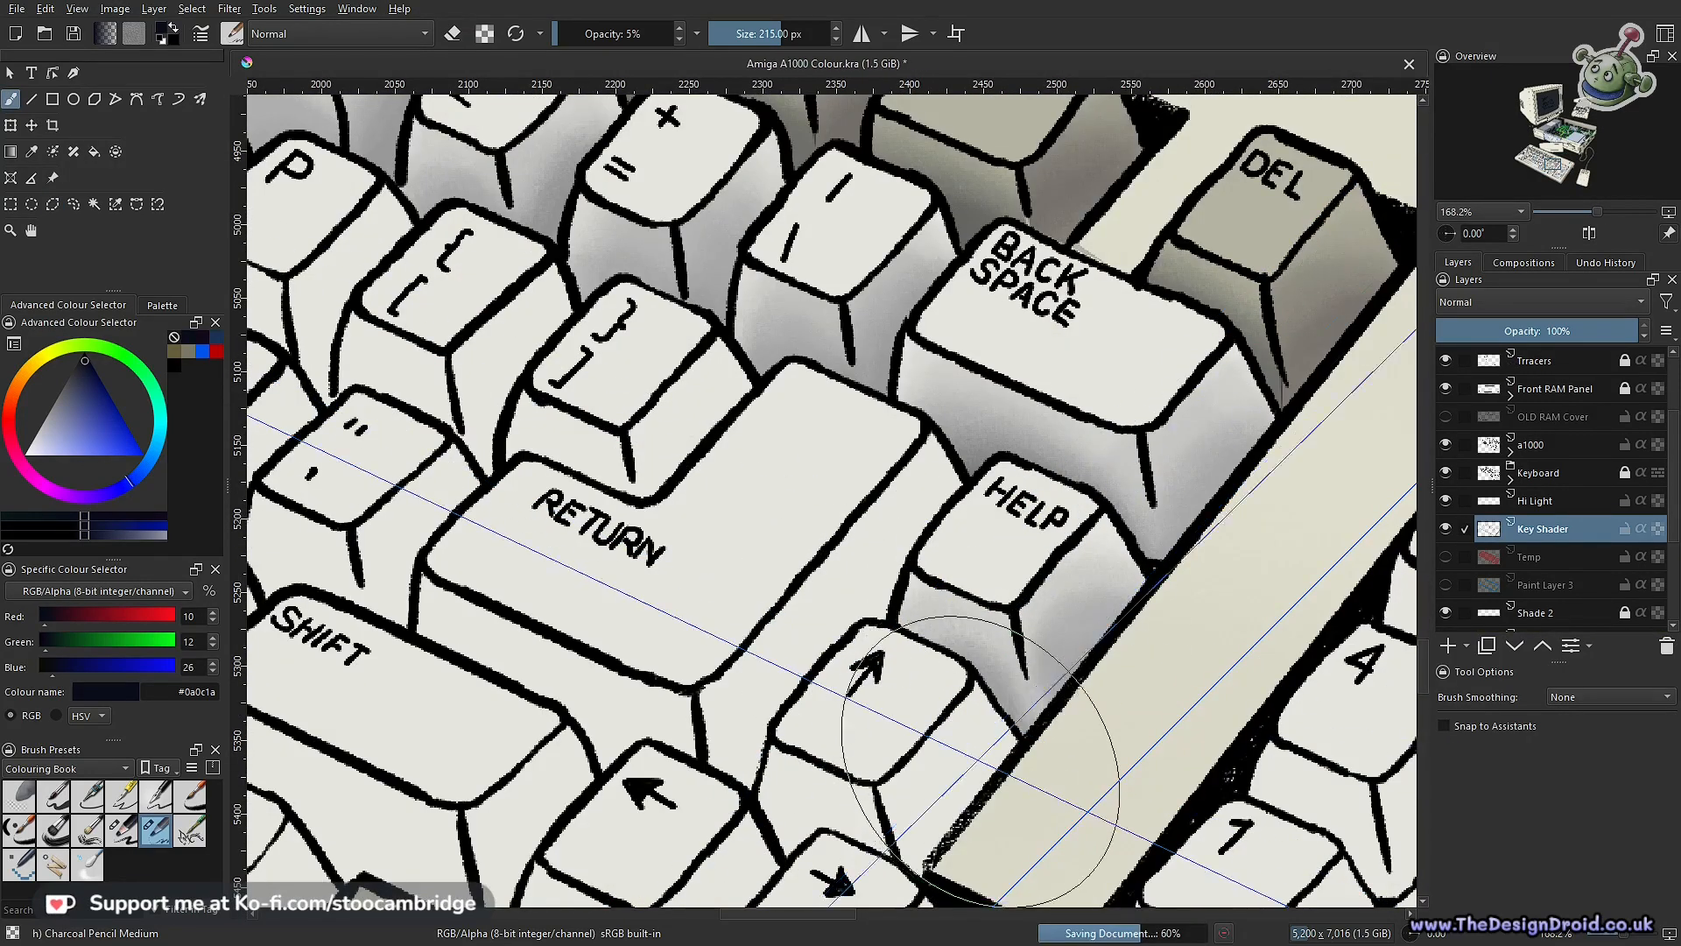
{"action": "left_click_drag", "start_coordinate": [984, 706], "coordinate": [923, 825]}
Shade the front and side faces of the RETURN key inside a polygonal selection, and clear the selection
{"action": "key", "text": "ctrl+r"}
{"action": "left_click", "coordinate": [887, 412]}
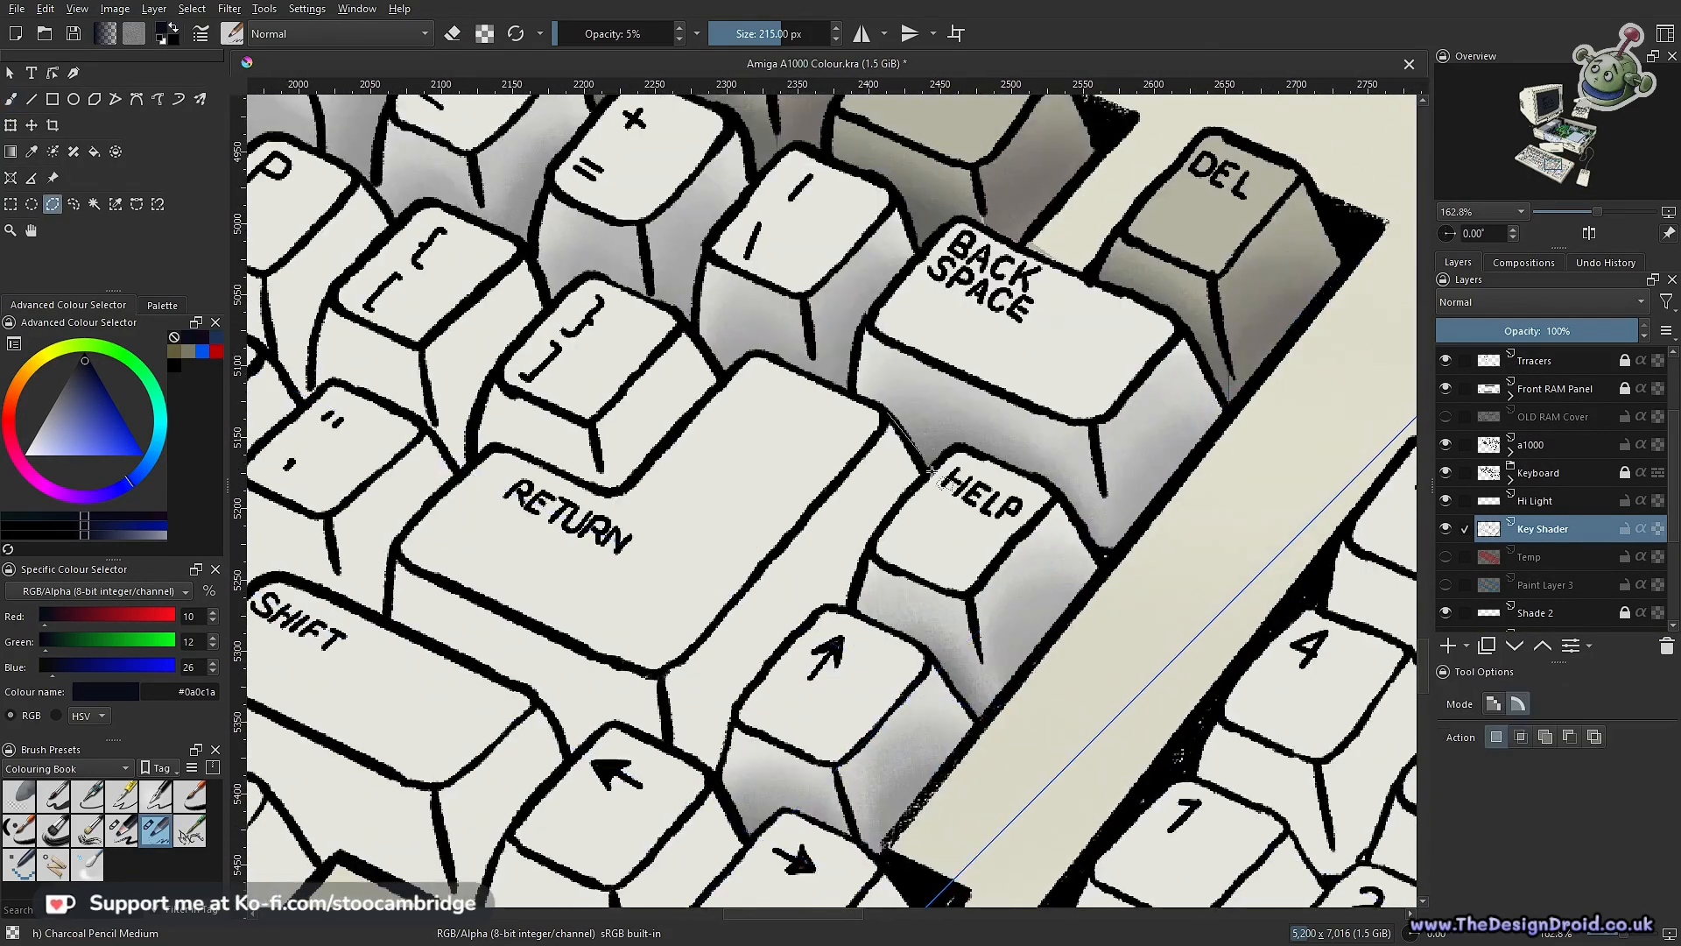
{"action": "left_click", "coordinate": [658, 672]}
{"action": "double_click", "coordinate": [886, 411]}
{"action": "key", "text": "b"}
{"action": "left_click_drag", "start_coordinate": [455, 701], "coordinate": [739, 825]}
{"action": "key", "text": "ctrl+shift+a"}
{"action": "scroll", "coordinate": [780, 785], "scroll_direction": "down", "scroll_amount": 4}
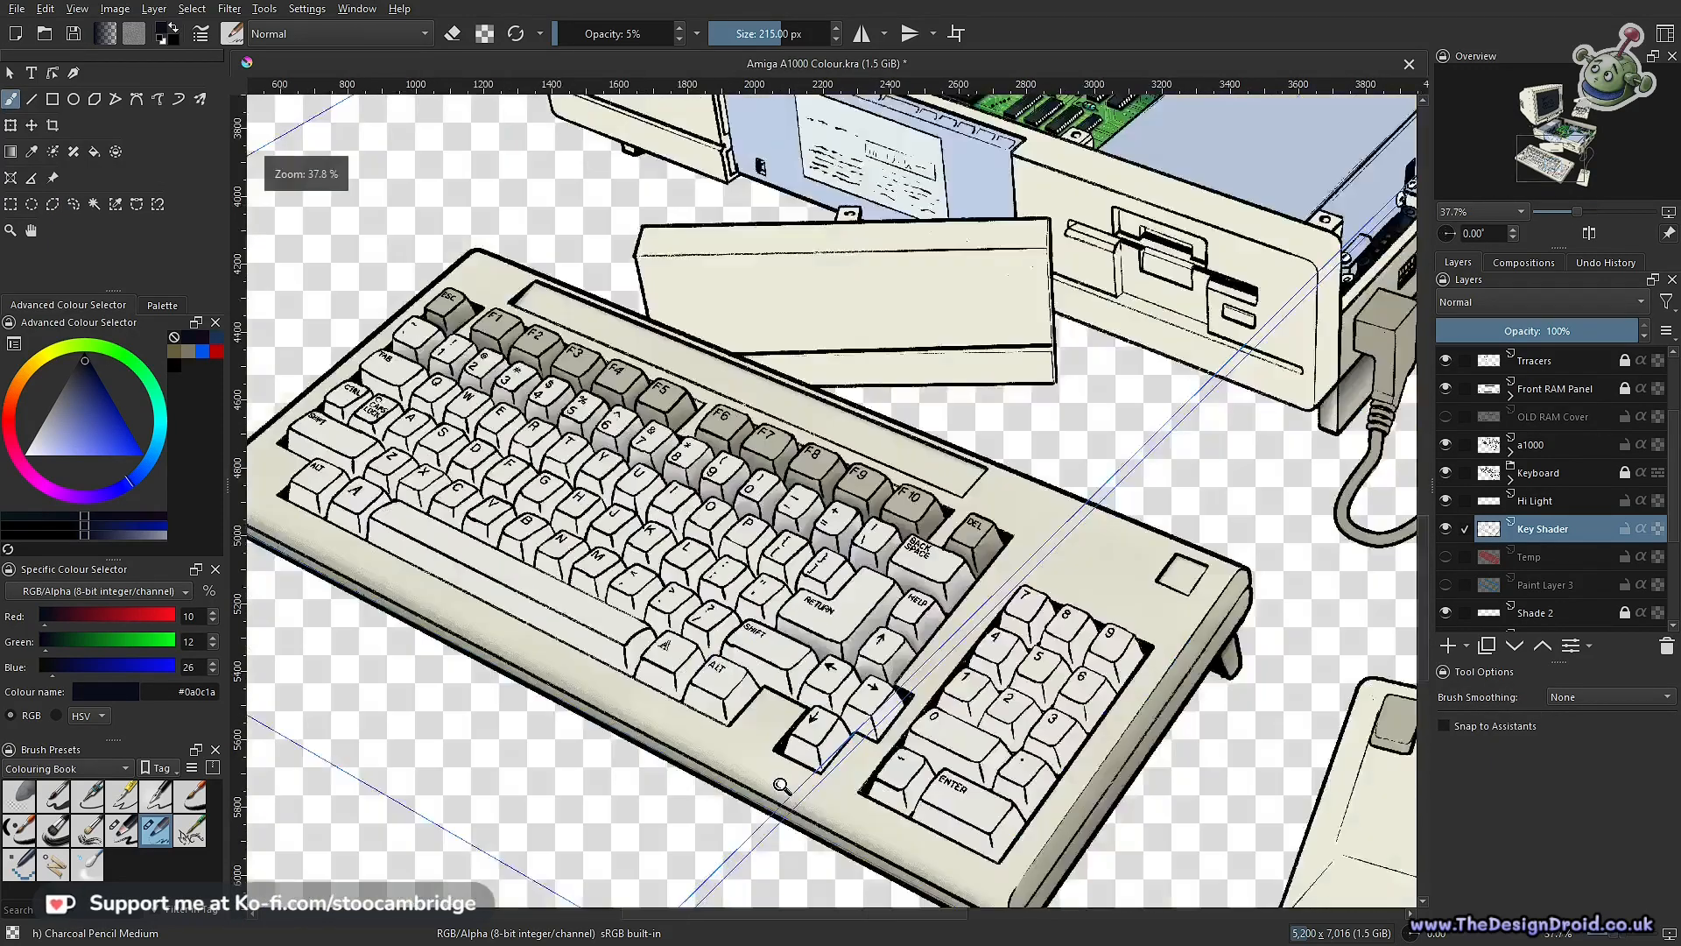
Shade the front and side faces of the numeric keypad's 9 key inside a polygonal selection
{"action": "scroll", "coordinate": [780, 784], "scroll_direction": "up", "scroll_amount": 4}
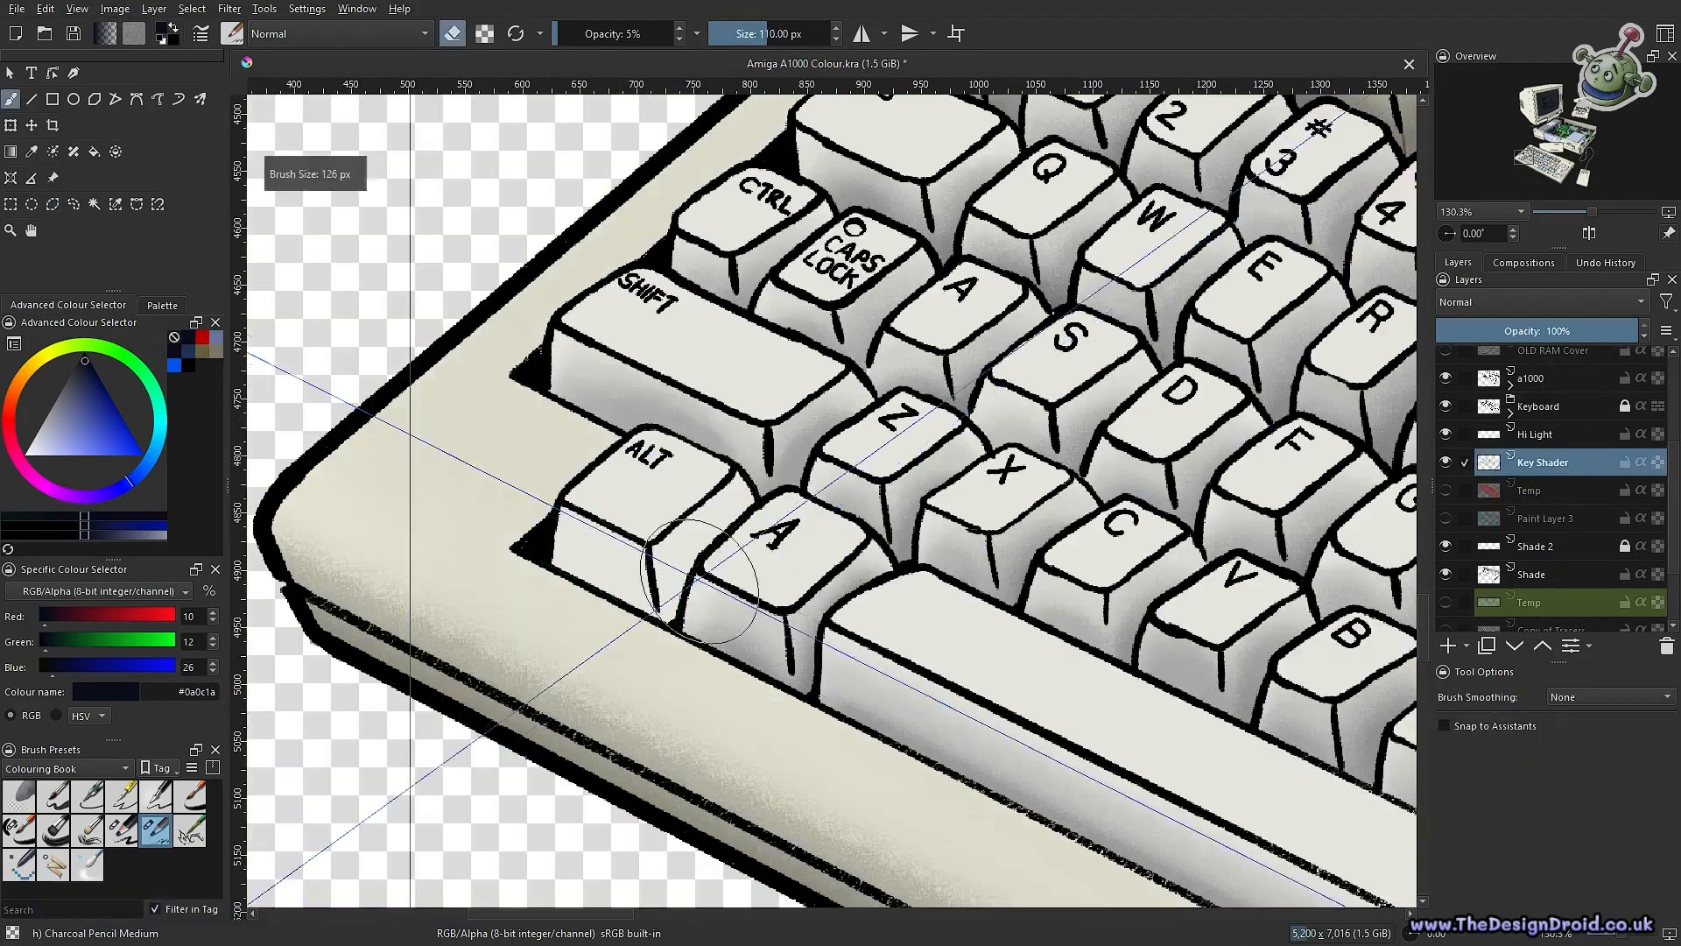
{"action": "scroll", "coordinate": [769, 619], "scroll_direction": "down", "scroll_amount": 6}
{"action": "left_click_drag", "start_coordinate": [1255, 679], "coordinate": [725, 525]}
{"action": "scroll", "coordinate": [725, 525], "scroll_direction": "up", "scroll_amount": 6}
{"action": "key", "text": "ctrl+r"}
{"action": "left_click", "coordinate": [966, 343]}
{"action": "double_click", "coordinate": [994, 408]}
{"action": "key", "text": "b"}
{"action": "mouse_move", "coordinate": [919, 526]}
{"action": "left_mouse_down"}
{"action": "mouse_move", "coordinate": [977, 600]}
{"action": "mouse_move", "coordinate": [837, 491]}
{"action": "mouse_move", "coordinate": [860, 510]}
{"action": "mouse_move", "coordinate": [856, 675]}
{"action": "left_mouse_up"}
Shade the front and side faces of the numeric keypad's 8 key inside a polygonal selection
{"action": "scroll", "coordinate": [870, 580], "scroll_direction": "down", "scroll_amount": 5}
{"action": "scroll", "coordinate": [865, 513], "scroll_direction": "up", "scroll_amount": 6}
{"action": "key", "text": "ctrl+r"}
{"action": "left_click", "coordinate": [898, 350]}
{"action": "double_click", "coordinate": [705, 407]}
{"action": "key", "text": "b"}
Outline the lower faces of the keypad's 7 key with a polygonal selection and shade them
{"action": "scroll", "coordinate": [806, 396], "scroll_direction": "down", "scroll_amount": 2}
{"action": "key", "text": "ctrl+r"}
{"action": "left_click", "coordinate": [740, 289]}
{"action": "left_click", "coordinate": [766, 349]}
{"action": "left_click", "coordinate": [735, 389]}
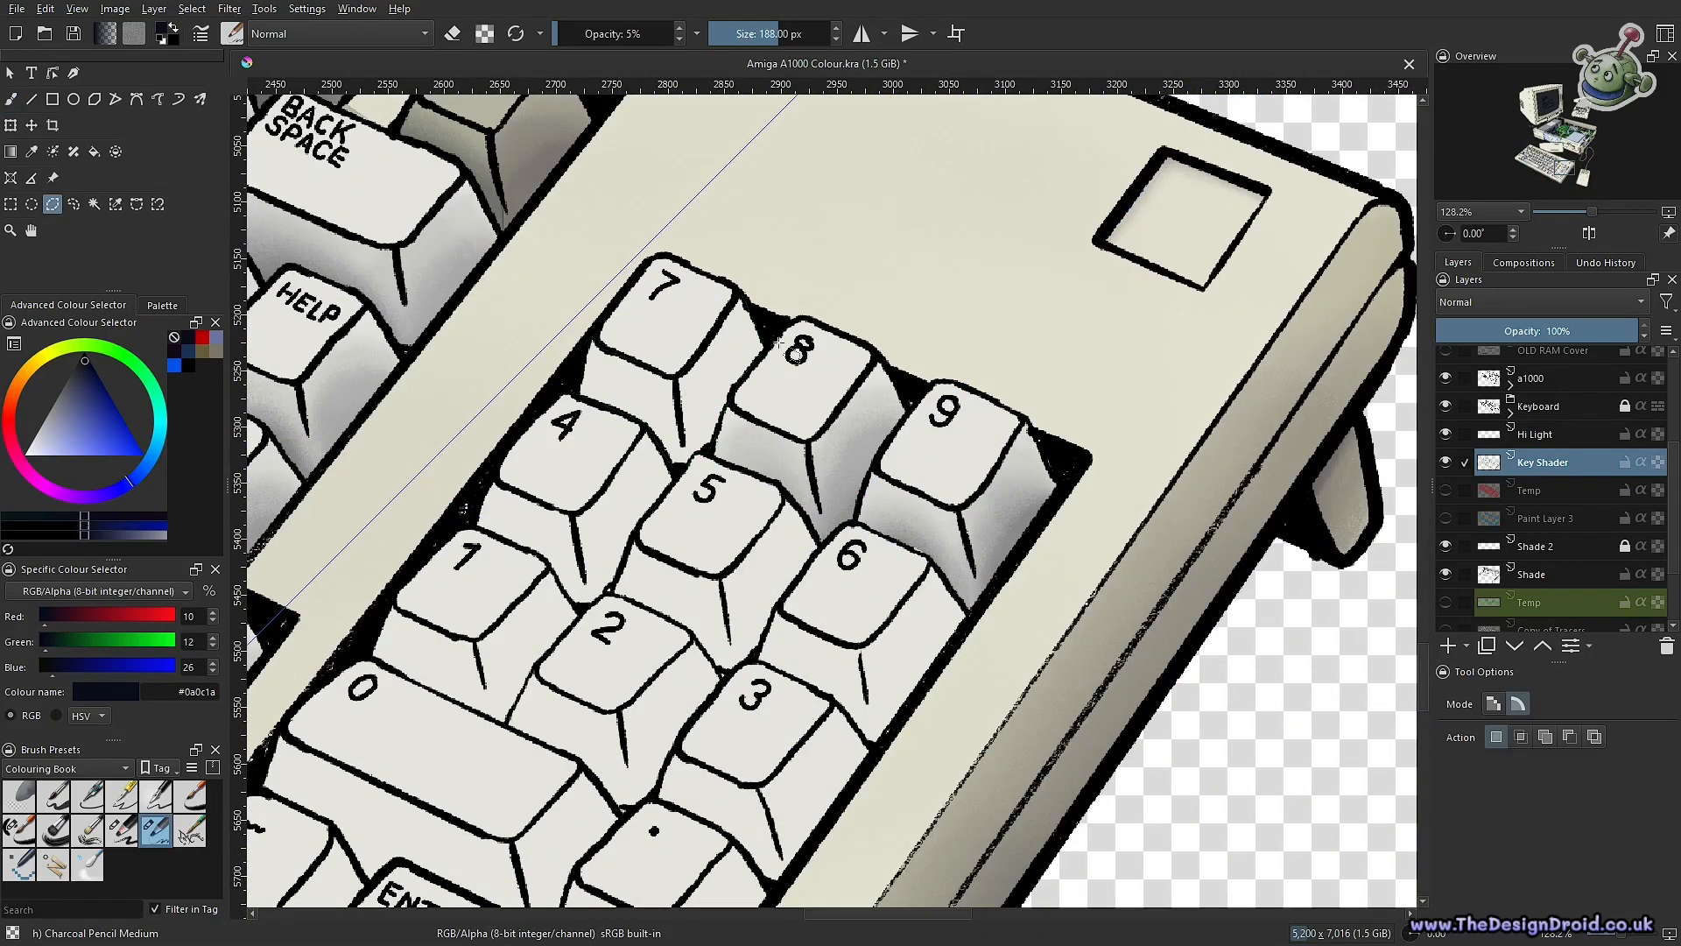
{"action": "key", "text": "b"}
{"action": "left_click_drag", "start_coordinate": [736, 350], "coordinate": [653, 412]}
Shade the front and side faces of the keypad's 6 key inside a polygonal selection
{"action": "scroll", "coordinate": [873, 659], "scroll_direction": "down", "scroll_amount": 2}
{"action": "left_click_drag", "start_coordinate": [873, 660], "coordinate": [950, 402]}
{"action": "scroll", "coordinate": [950, 402], "scroll_direction": "up", "scroll_amount": 2}
{"action": "key", "text": "ctrl+r"}
{"action": "key", "text": "b"}
{"action": "left_click_drag", "start_coordinate": [1038, 368], "coordinate": [905, 546]}
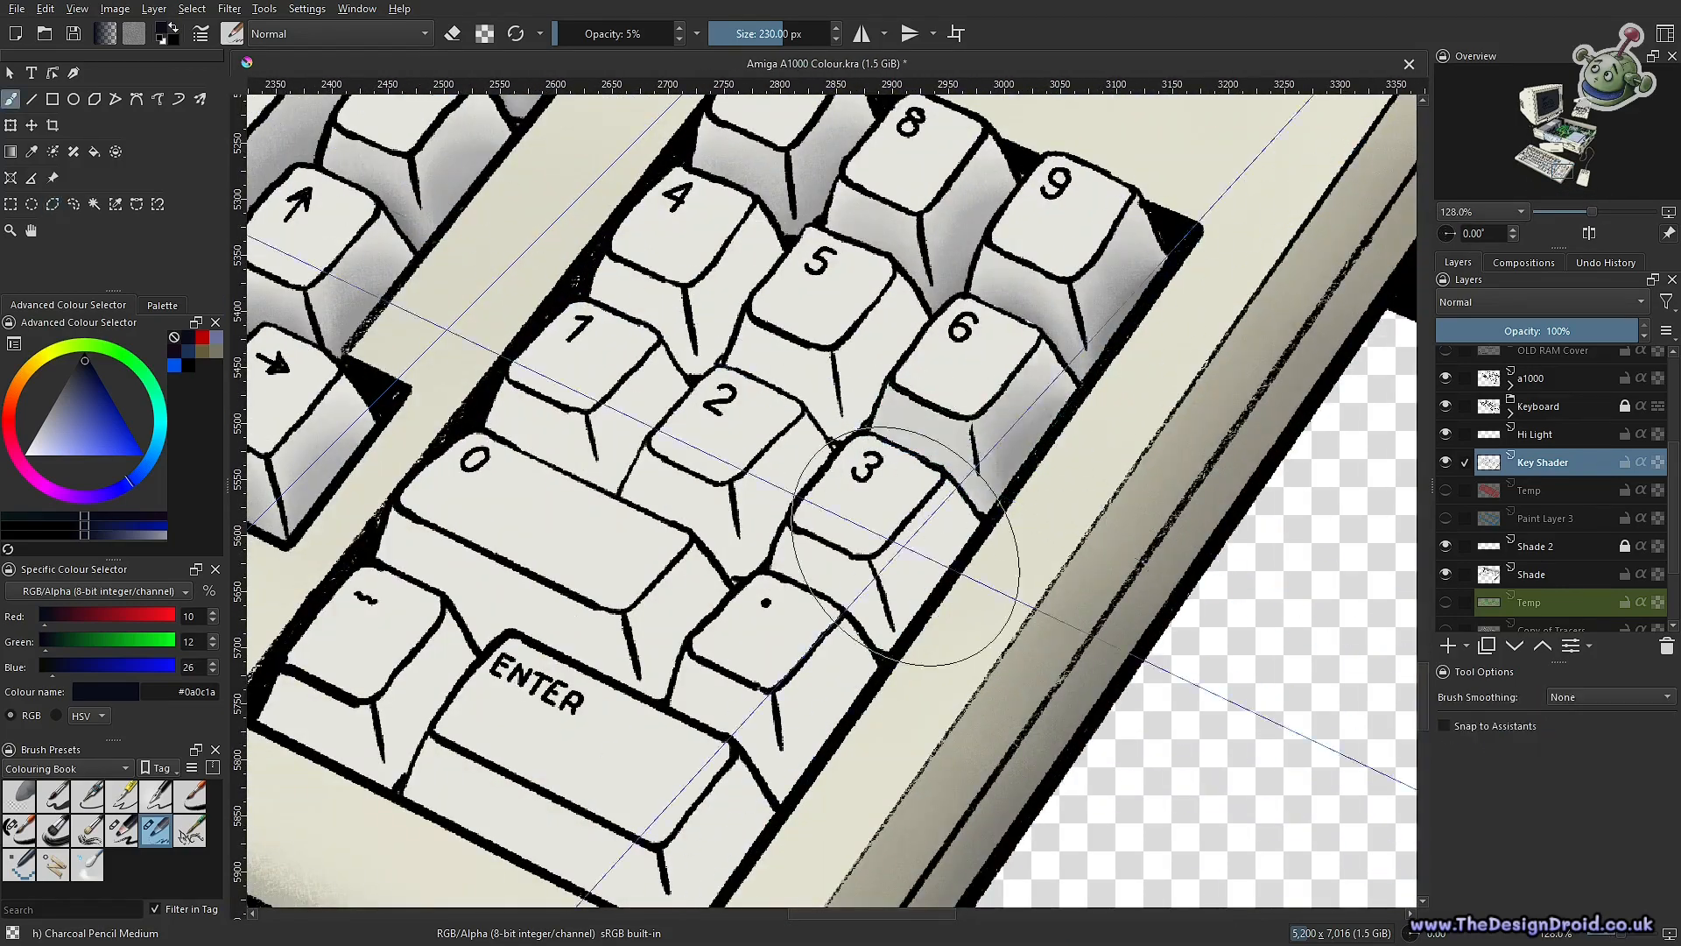
Shade the lower faces of the keypad's 5 and 4 keys inside polygonal selections
{"action": "scroll", "coordinate": [907, 547], "scroll_direction": "down", "scroll_amount": 2}
{"action": "scroll", "coordinate": [732, 555], "scroll_direction": "up", "scroll_amount": 2}
{"action": "scroll", "coordinate": [987, 467], "scroll_direction": "up", "scroll_amount": 1}
{"action": "key", "text": "ctrl+r"}
{"action": "left_click", "coordinate": [961, 488]}
{"action": "key", "text": "b"}
{"action": "left_click_drag", "start_coordinate": [960, 488], "coordinate": [793, 604]}
{"action": "scroll", "coordinate": [914, 429], "scroll_direction": "down", "scroll_amount": 2}
{"action": "scroll", "coordinate": [937, 584], "scroll_direction": "up", "scroll_amount": 2}
Outline the lower faces of the keypad's 1 key with a polygonal selection and shade them
{"action": "key", "text": "ctrl+r"}
{"action": "left_click", "coordinate": [857, 550]}
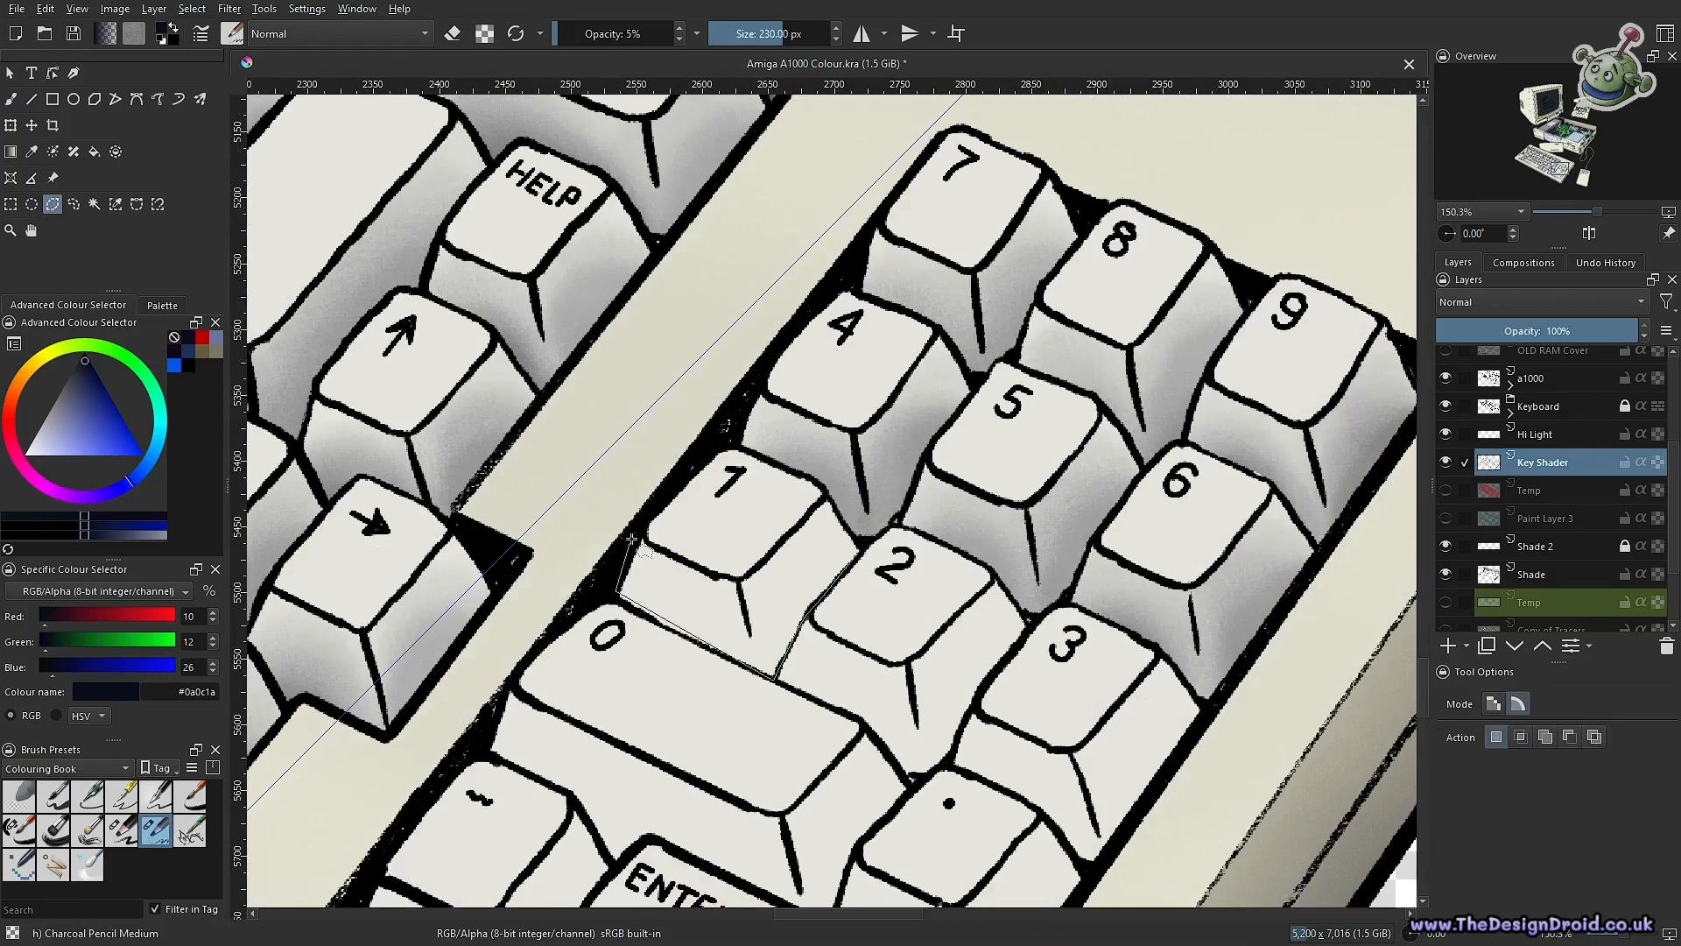
{"action": "key", "text": "b"}
{"action": "key", "text": "ctrl+r"}
{"action": "key", "text": "b"}
{"action": "mouse_move", "coordinate": [701, 613]}
{"action": "left_mouse_down"}
{"action": "mouse_move", "coordinate": [799, 613]}
{"action": "mouse_move", "coordinate": [910, 691]}
{"action": "left_mouse_up"}
Select the front and side faces of the keypad's 2 key and shade them with the charcoal brush
{"action": "scroll", "coordinate": [911, 692], "scroll_direction": "down", "scroll_amount": 1}
{"action": "key", "text": "ctrl+r"}
{"action": "left_click", "coordinate": [827, 491]}
{"action": "left_click", "coordinate": [860, 534]}
{"action": "scroll", "coordinate": [691, 617], "scroll_direction": "down", "scroll_amount": 1}
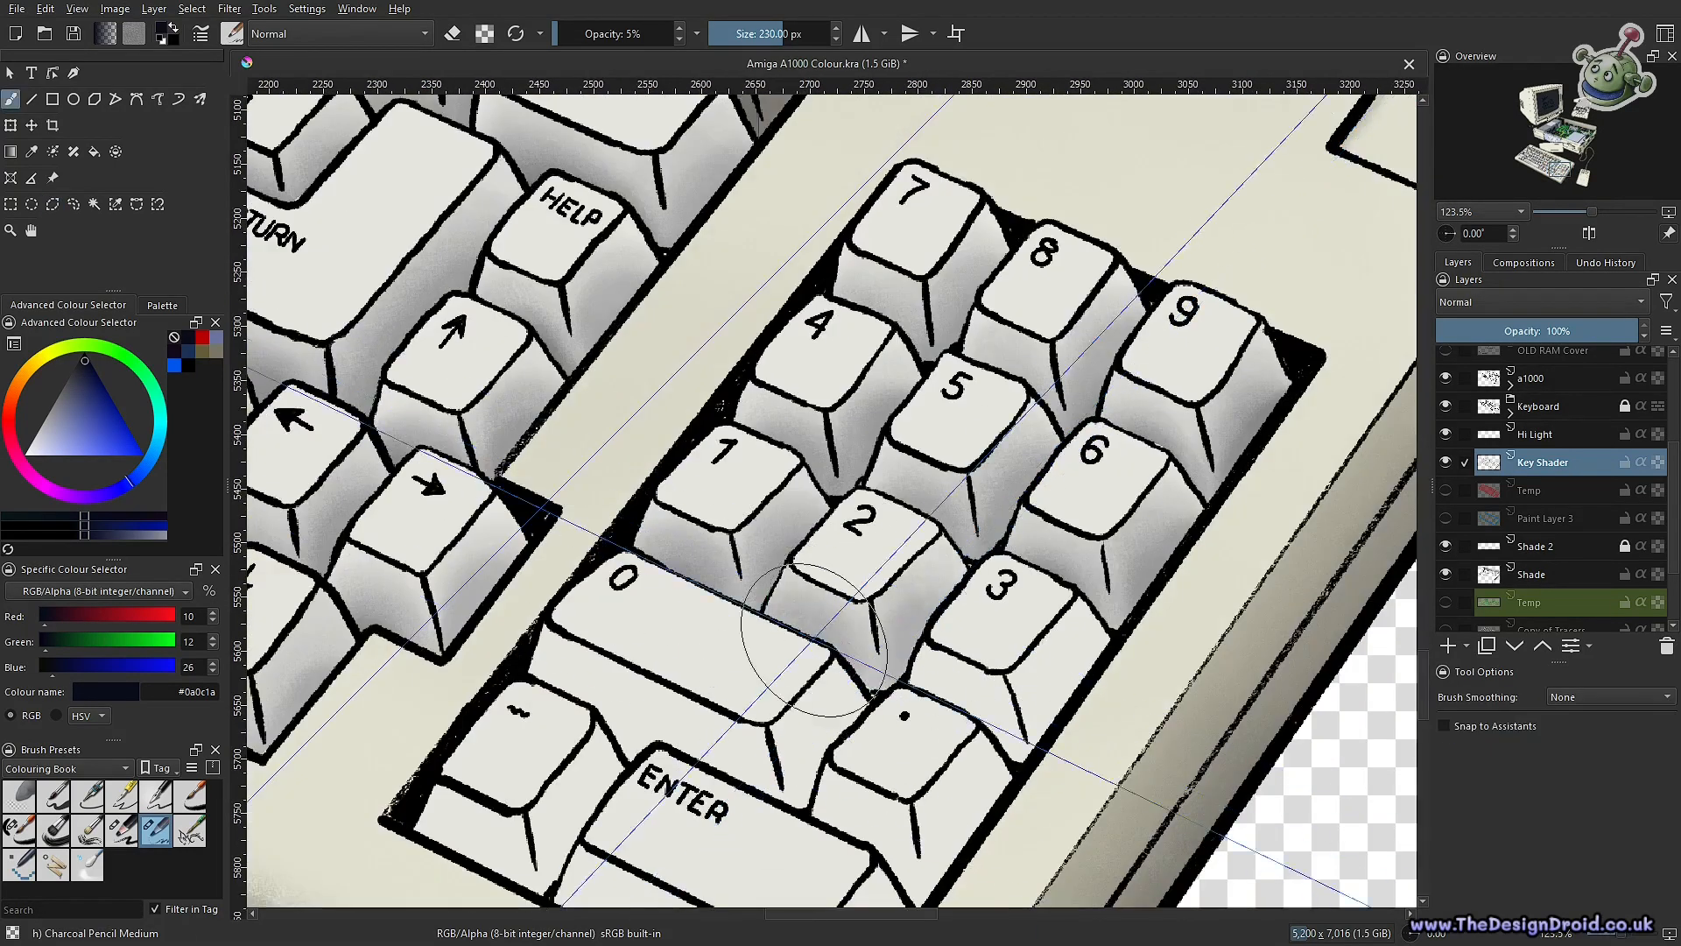
Shade the front and side faces of the keypad's 3 and decimal point keys
{"action": "scroll", "coordinate": [886, 481], "scroll_direction": "up", "scroll_amount": 3}
{"action": "scroll", "coordinate": [867, 471], "scroll_direction": "down", "scroll_amount": 4}
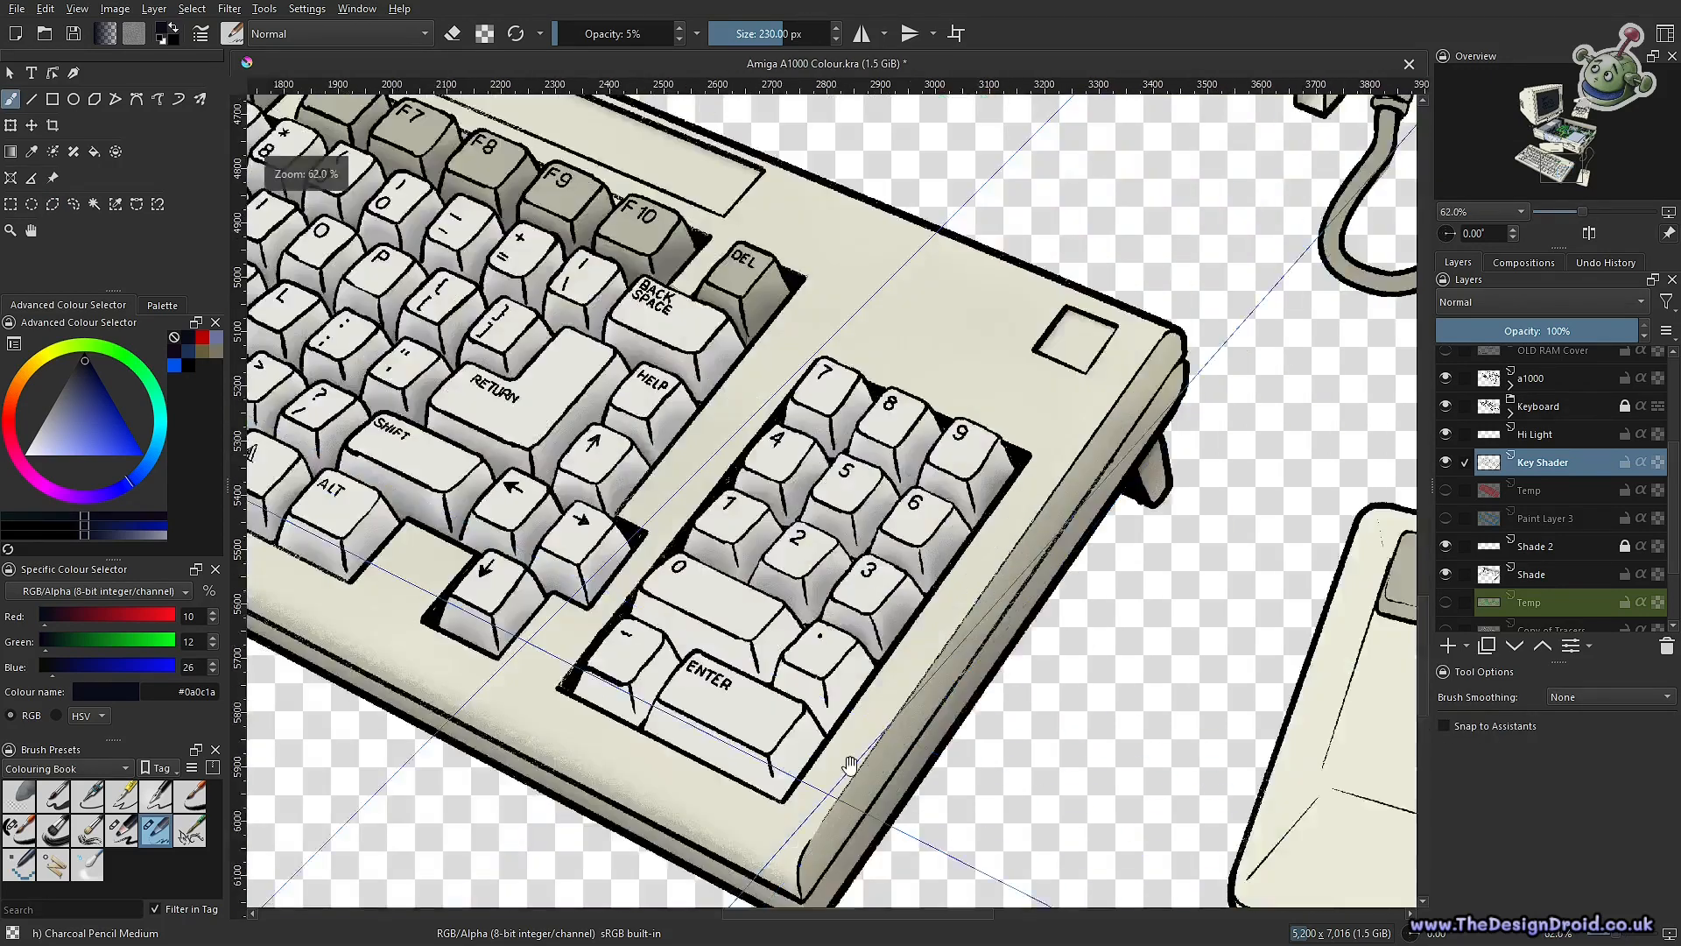
{"action": "scroll", "coordinate": [867, 494], "scroll_direction": "up", "scroll_amount": 4}
{"action": "key", "text": "b"}
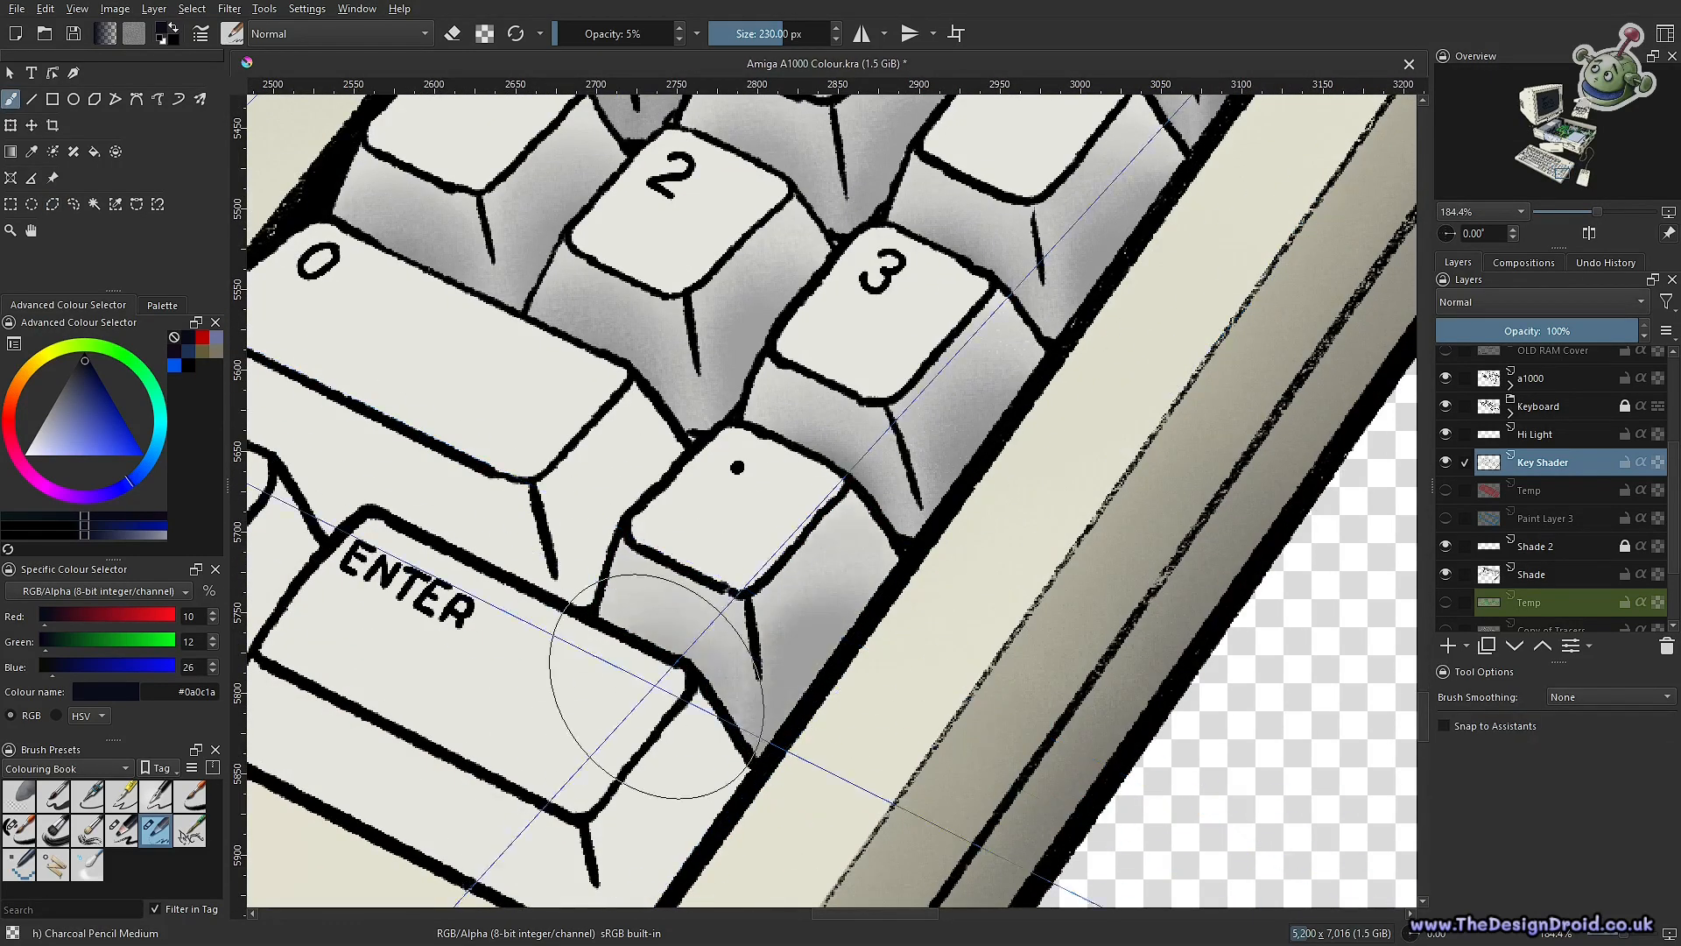
Shade the front and side faces of the keypad's 0 key and the minus key beside ENTER
{"action": "scroll", "coordinate": [844, 712], "scroll_direction": "down", "scroll_amount": 2}
{"action": "scroll", "coordinate": [890, 634], "scroll_direction": "up", "scroll_amount": 1}
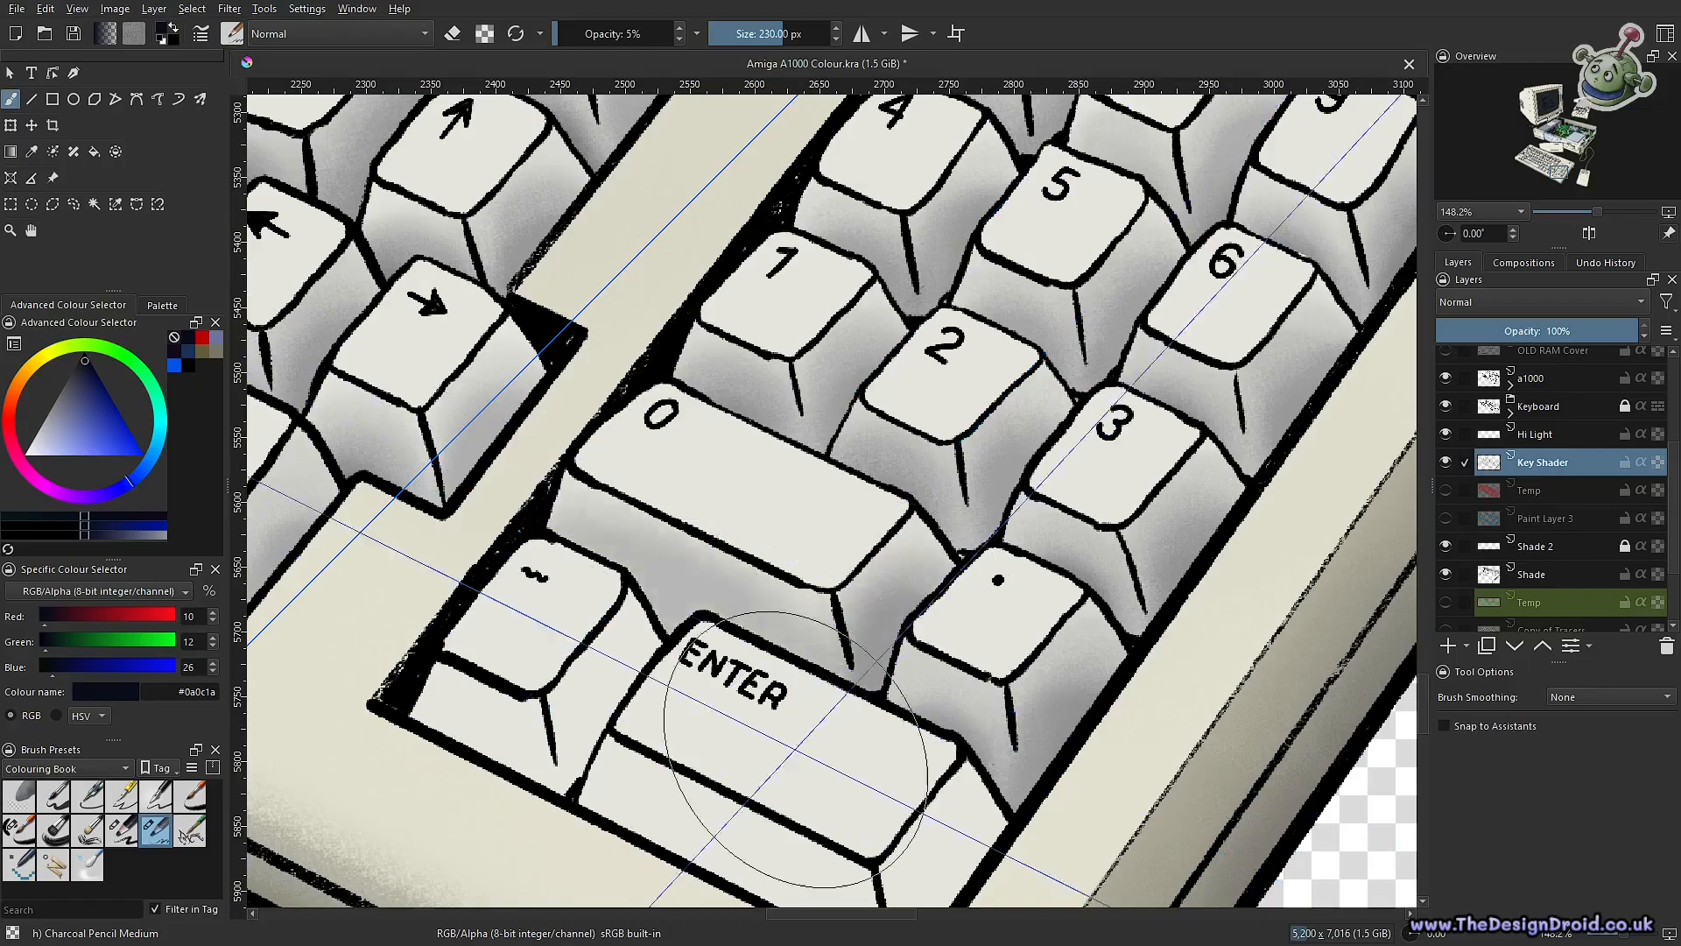
{"action": "scroll", "coordinate": [795, 749], "scroll_direction": "down", "scroll_amount": 3}
{"action": "scroll", "coordinate": [796, 748], "scroll_direction": "up", "scroll_amount": 1}
{"action": "scroll", "coordinate": [846, 765], "scroll_direction": "down", "scroll_amount": 2}
{"action": "key", "text": "e"}
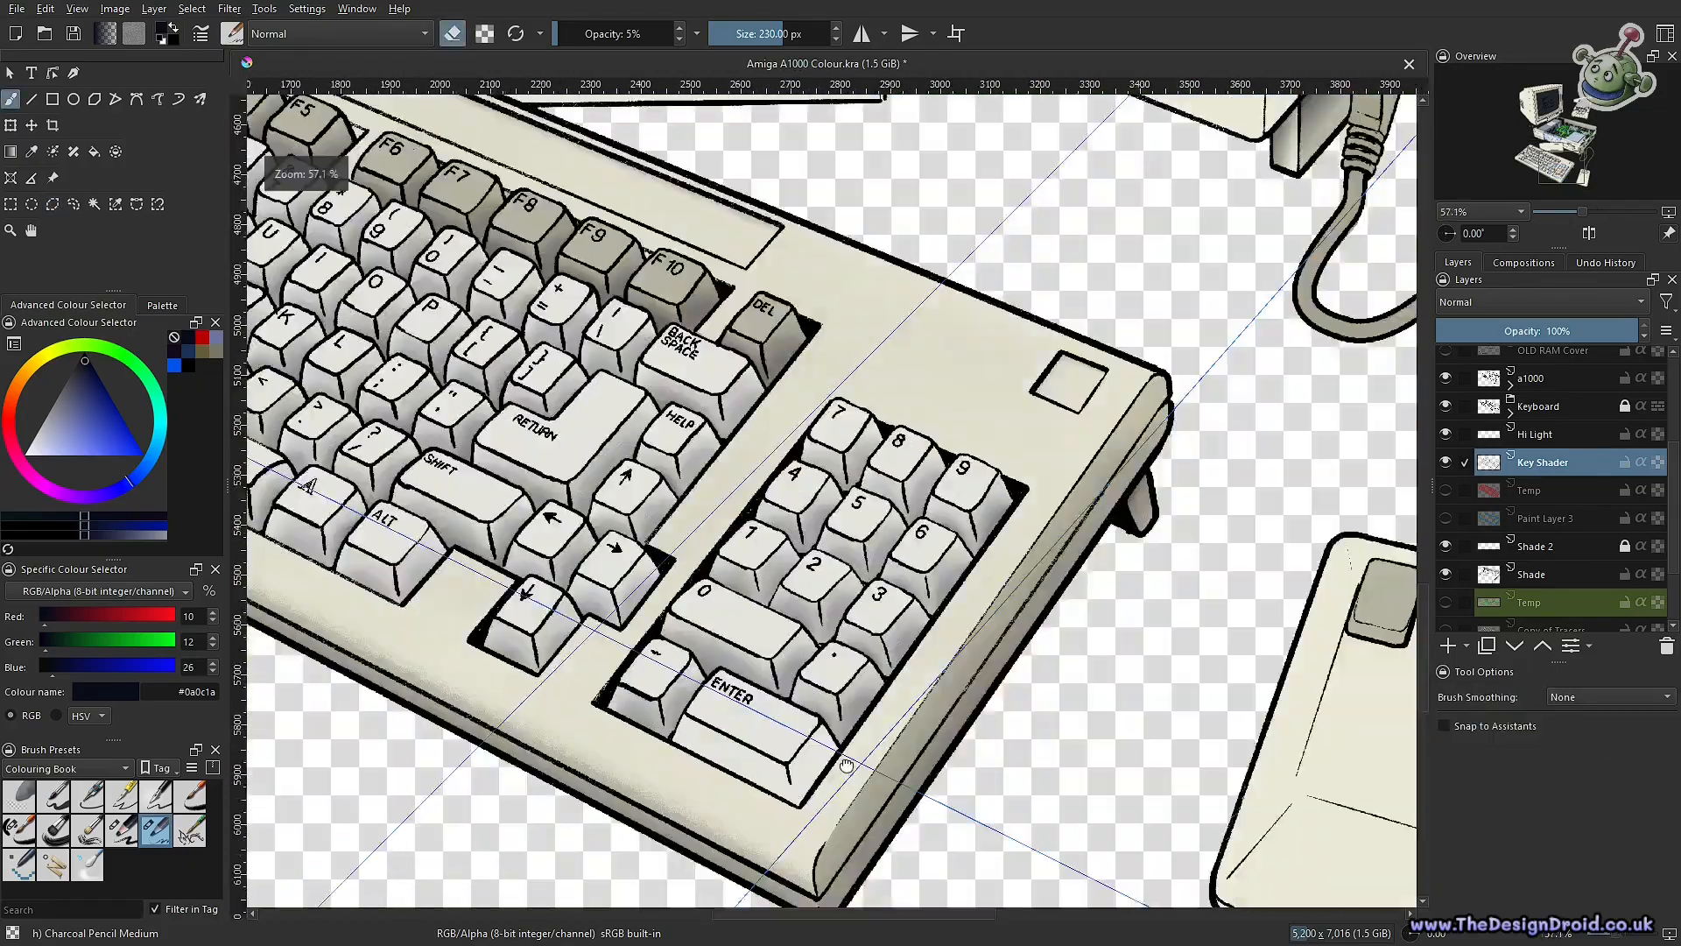
Shade the keypad's ENTER key faces, refining the lower edge with a 78 px brush snapped to the assistants
{"action": "scroll", "coordinate": [845, 765], "scroll_direction": "up", "scroll_amount": 3}
{"action": "key", "text": "e"}
{"action": "scroll", "coordinate": [499, 713], "scroll_direction": "down", "scroll_amount": 2}
{"action": "scroll", "coordinate": [915, 753], "scroll_direction": "up", "scroll_amount": 2}
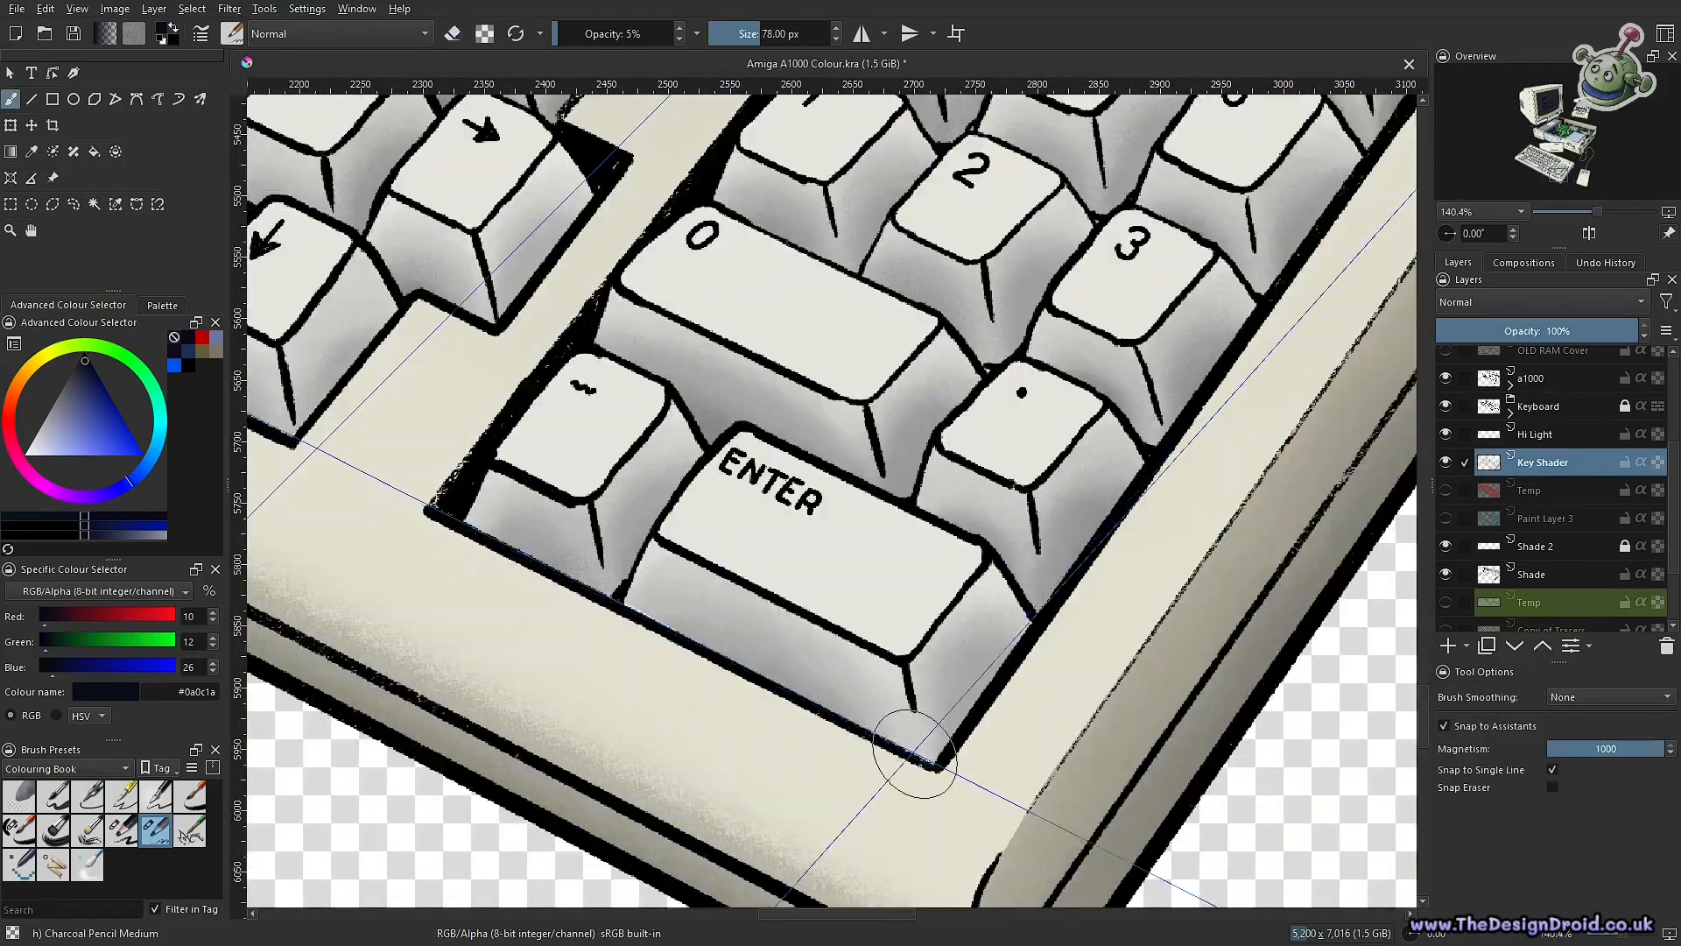
Examine the shading across the whole keyboard, comparing it with the Key Shader layer hidden and shown
{"action": "scroll", "coordinate": [915, 753], "scroll_direction": "down", "scroll_amount": 4}
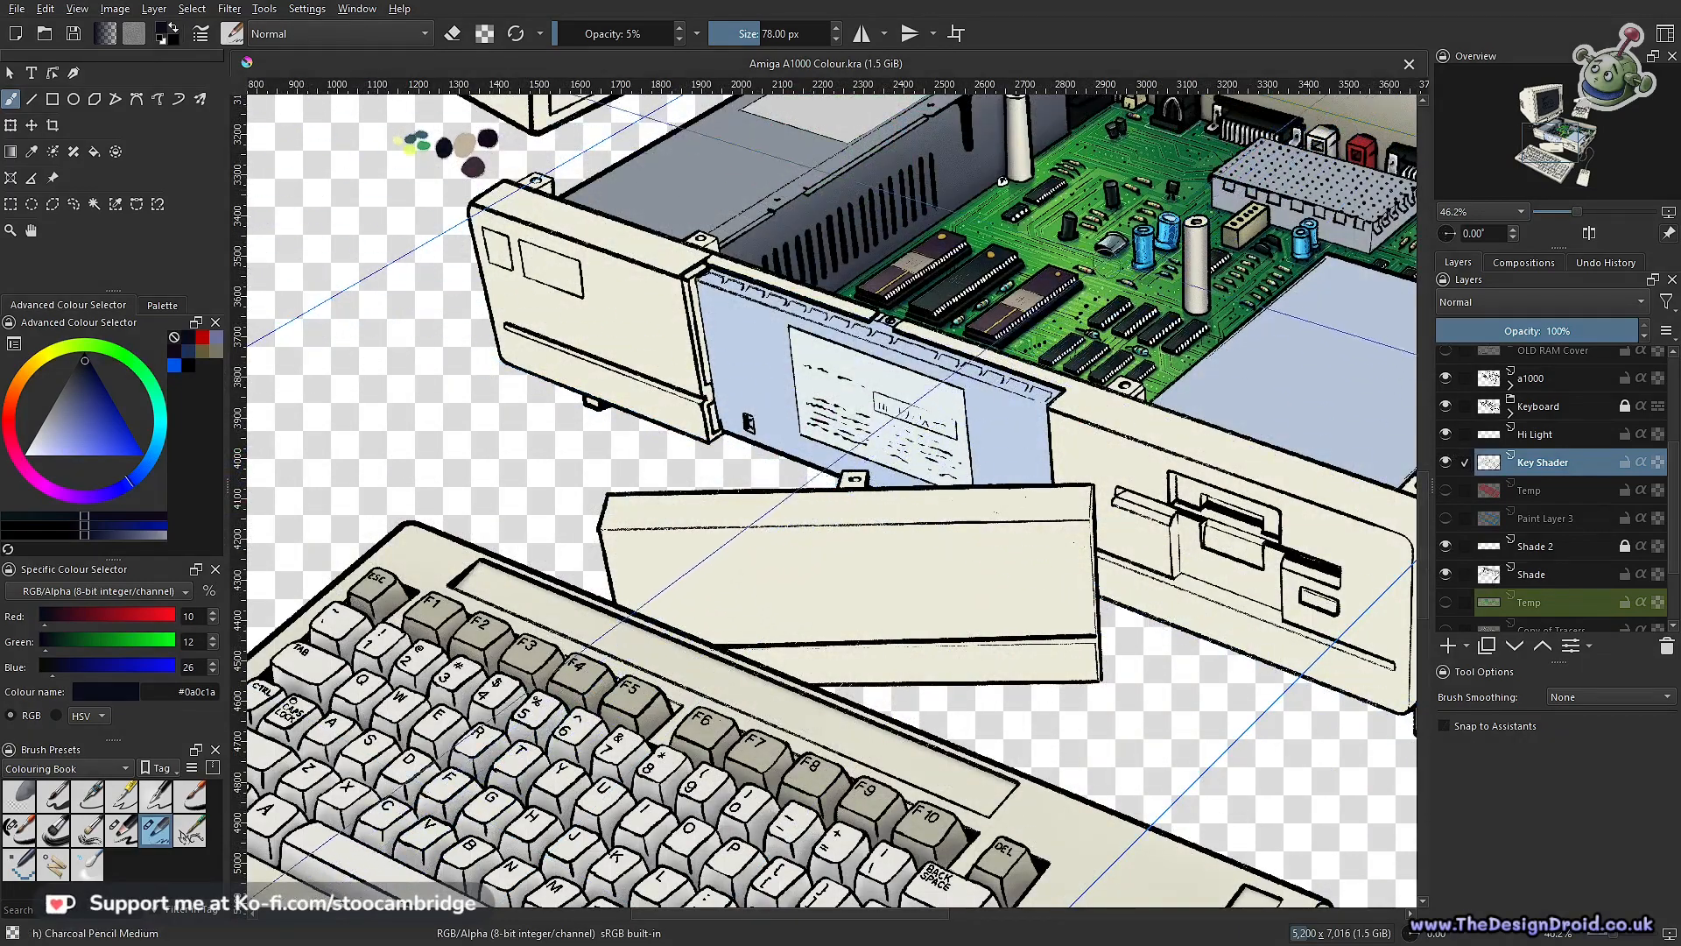
{"action": "left_click_drag", "start_coordinate": [711, 627], "coordinate": [1031, 293]}
{"action": "left_click_drag", "start_coordinate": [1047, 457], "coordinate": [862, 403]}
{"action": "left_click_drag", "start_coordinate": [975, 549], "coordinate": [1112, 491]}
{"action": "left_click_drag", "start_coordinate": [972, 536], "coordinate": [987, 582]}
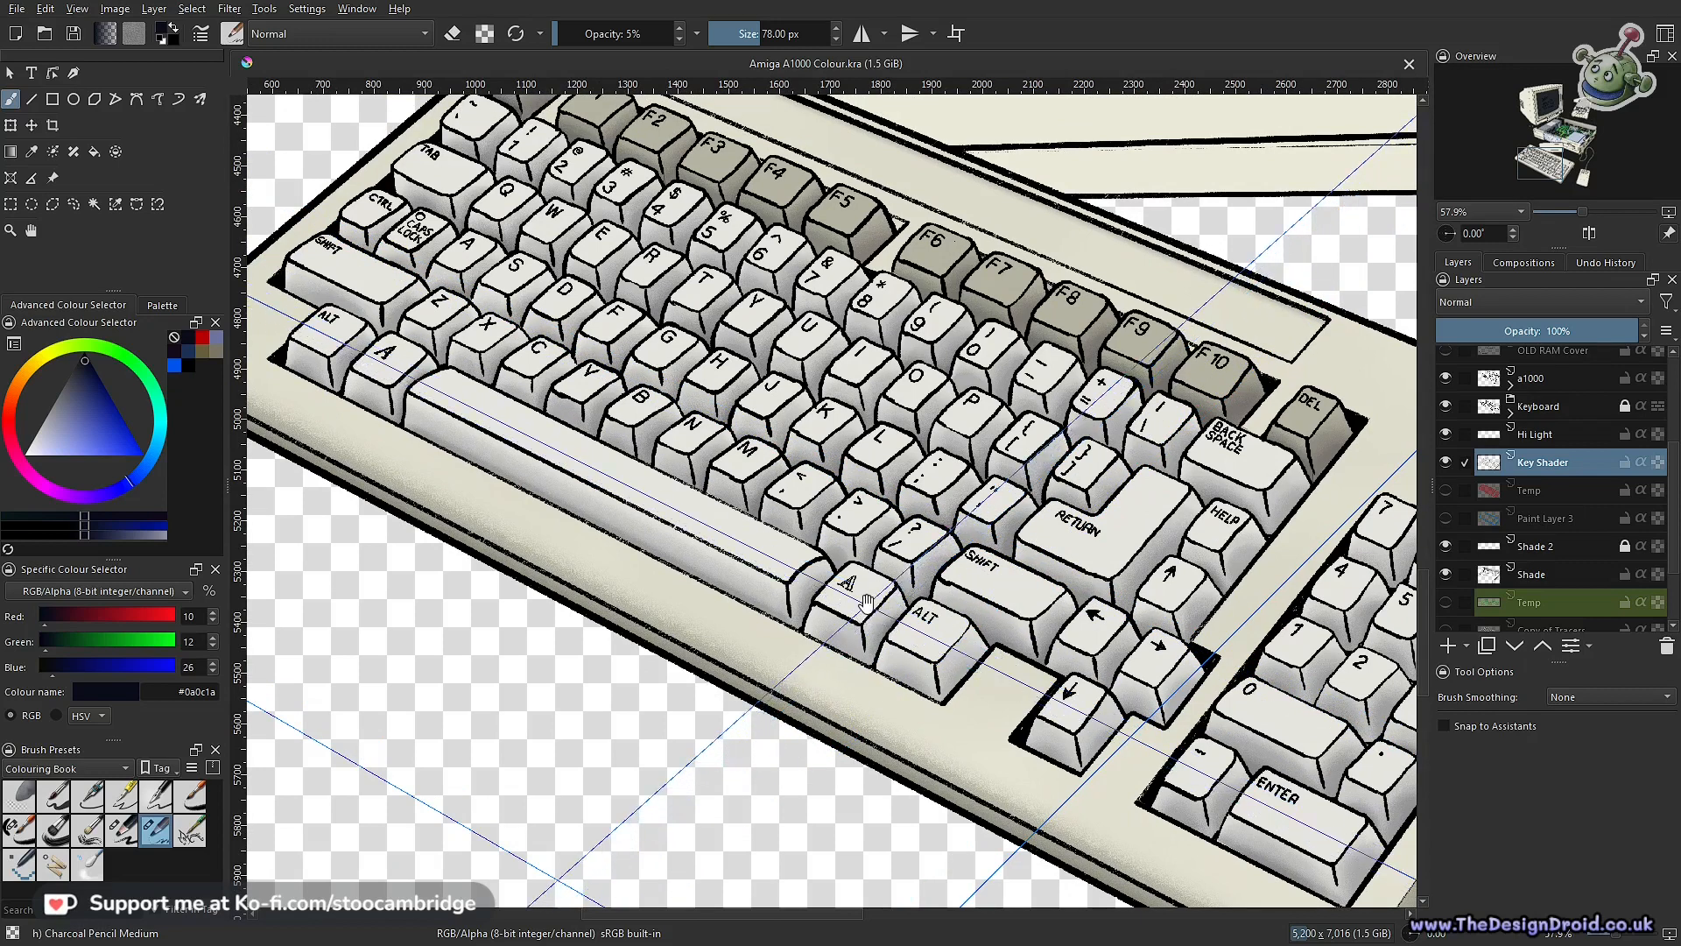
{"action": "scroll", "coordinate": [866, 604], "scroll_direction": "up", "scroll_amount": 2}
{"action": "mouse_move", "coordinate": [851, 519]}
{"action": "left_mouse_down"}
{"action": "mouse_move", "coordinate": [1016, 580]}
{"action": "mouse_move", "coordinate": [1116, 579]}
{"action": "mouse_move", "coordinate": [1121, 559]}
{"action": "mouse_move", "coordinate": [1088, 565]}
{"action": "mouse_move", "coordinate": [1105, 630]}
{"action": "left_mouse_up"}
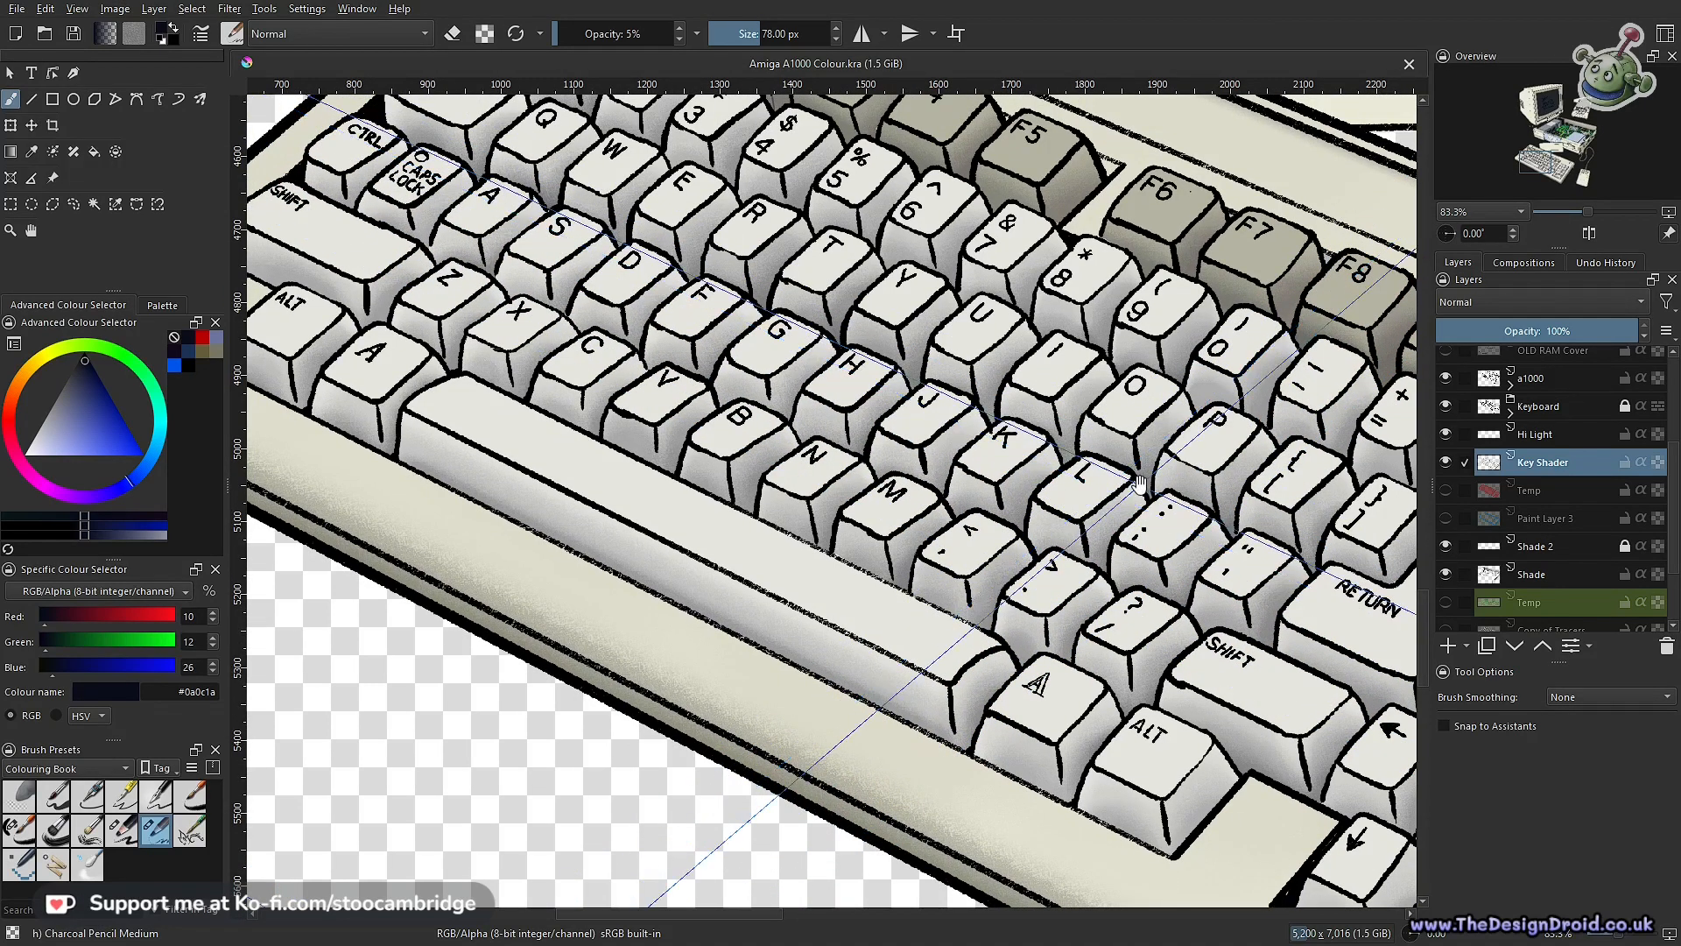
{"action": "mouse_move", "coordinate": [1113, 602]}
{"action": "left_mouse_down"}
{"action": "mouse_move", "coordinate": [1040, 558]}
{"action": "mouse_move", "coordinate": [1113, 626]}
{"action": "left_mouse_up"}
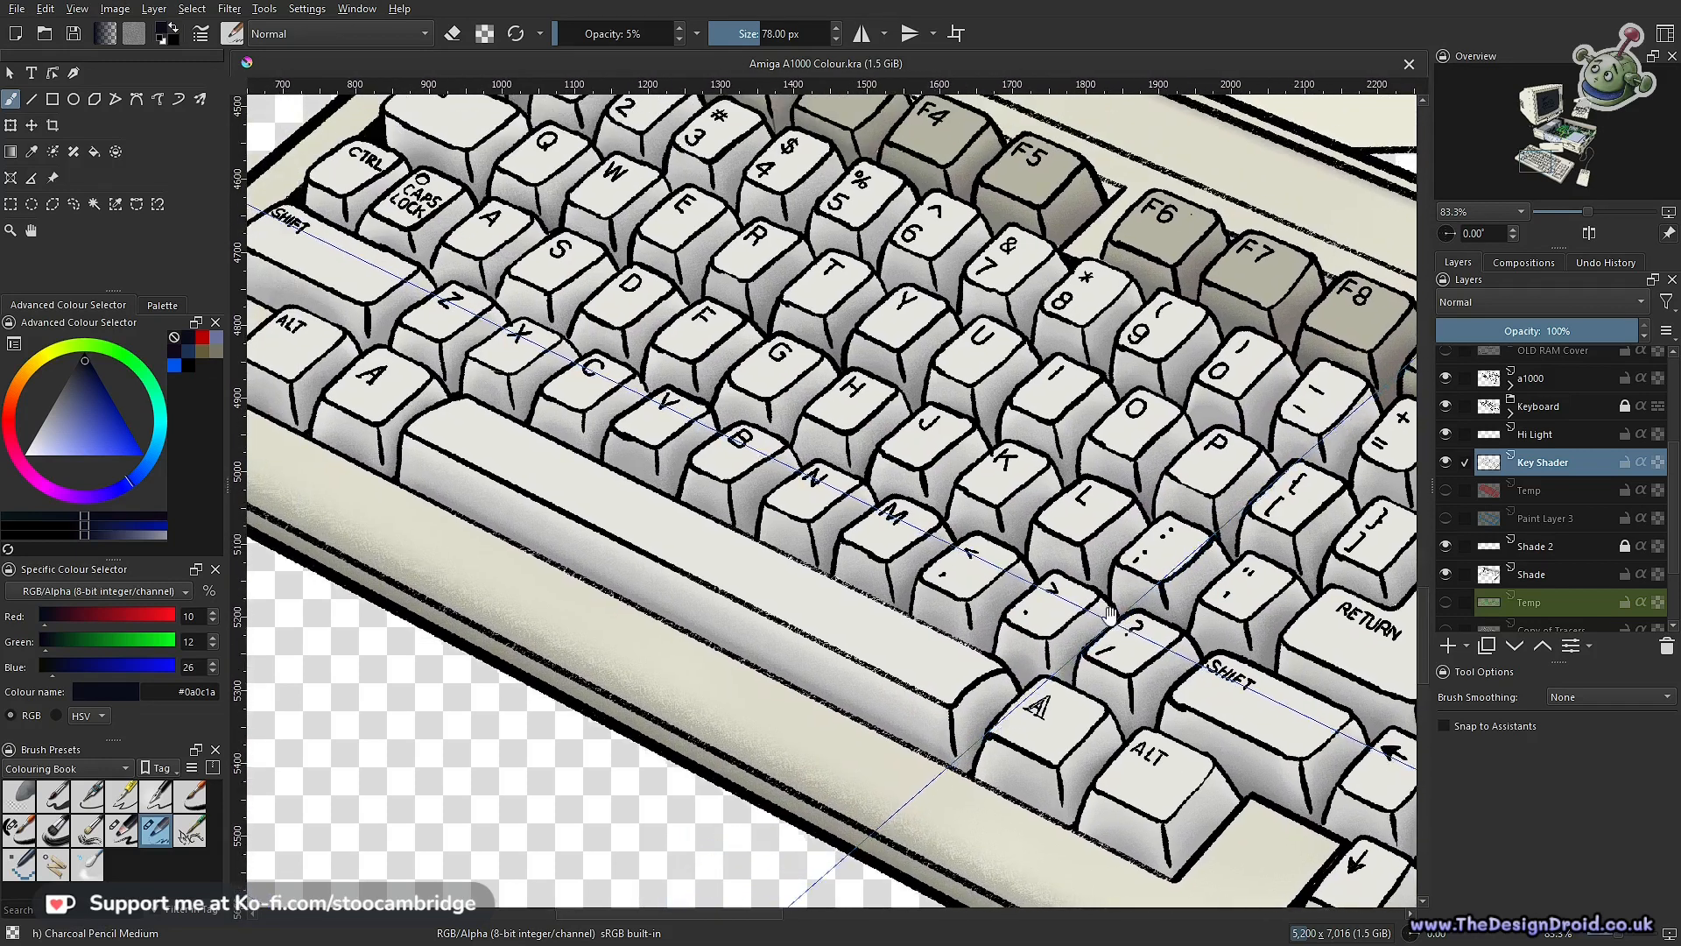
{"action": "left_click", "coordinate": [1446, 462]}
{"action": "left_click", "coordinate": [1447, 462]}
Select the Keyboard layer group and unlock it for editing
{"action": "scroll", "coordinate": [1530, 460], "scroll_direction": "up", "scroll_amount": 3}
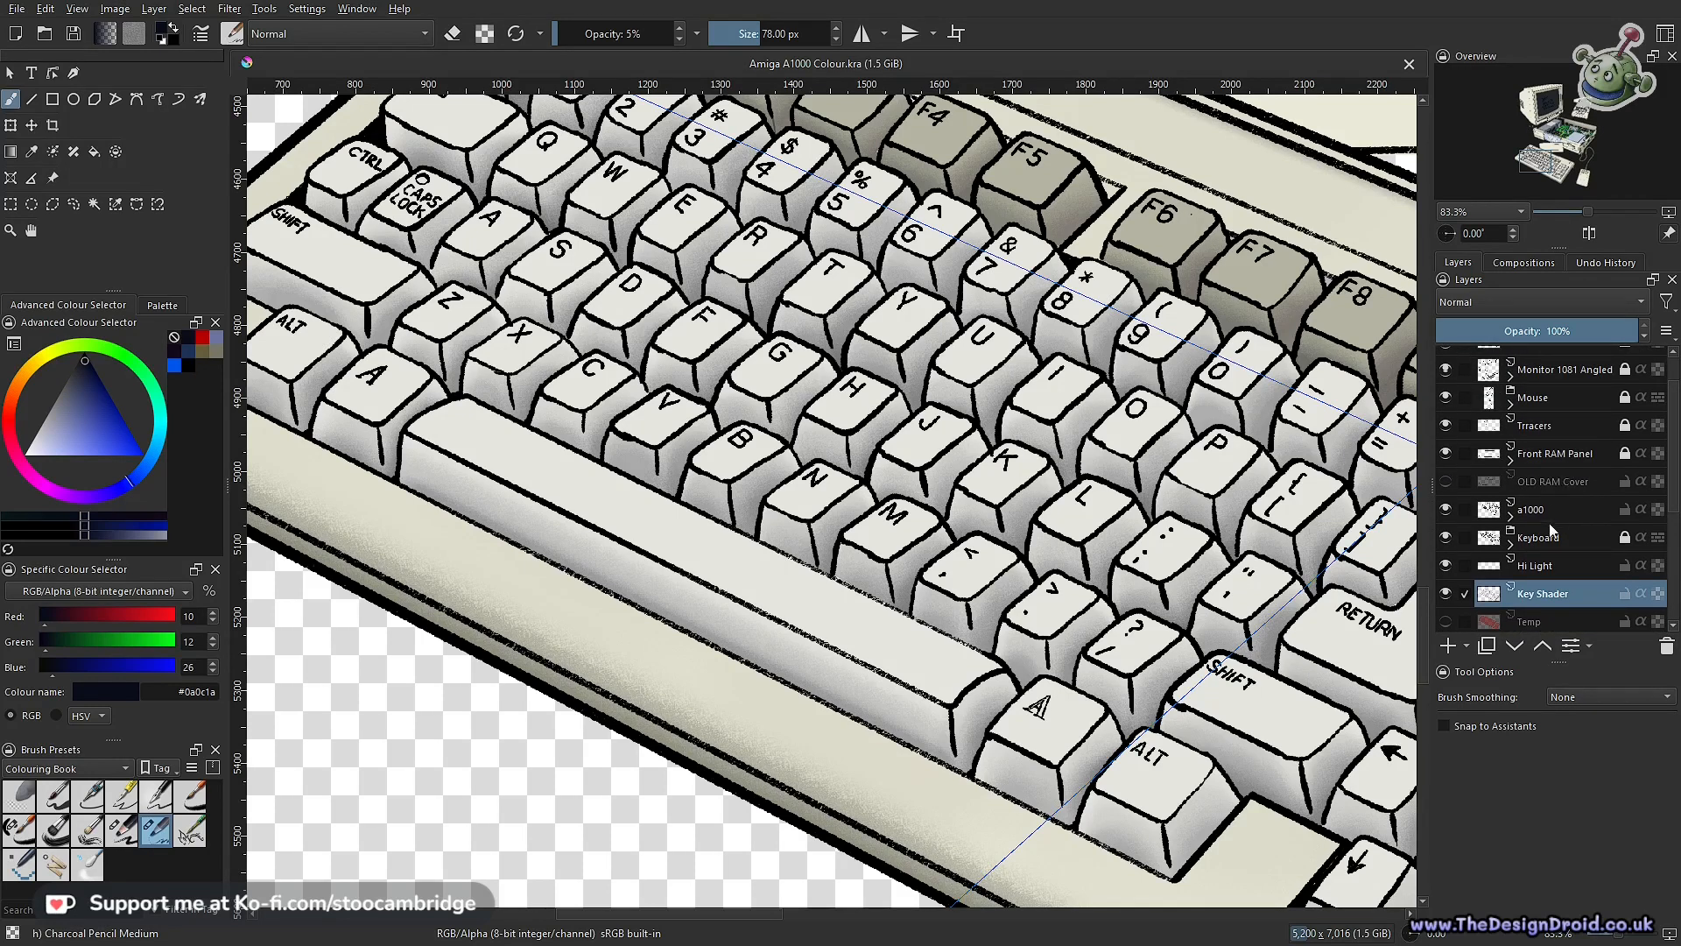
{"action": "left_click", "coordinate": [1546, 541]}
{"action": "left_click", "coordinate": [1624, 537]}
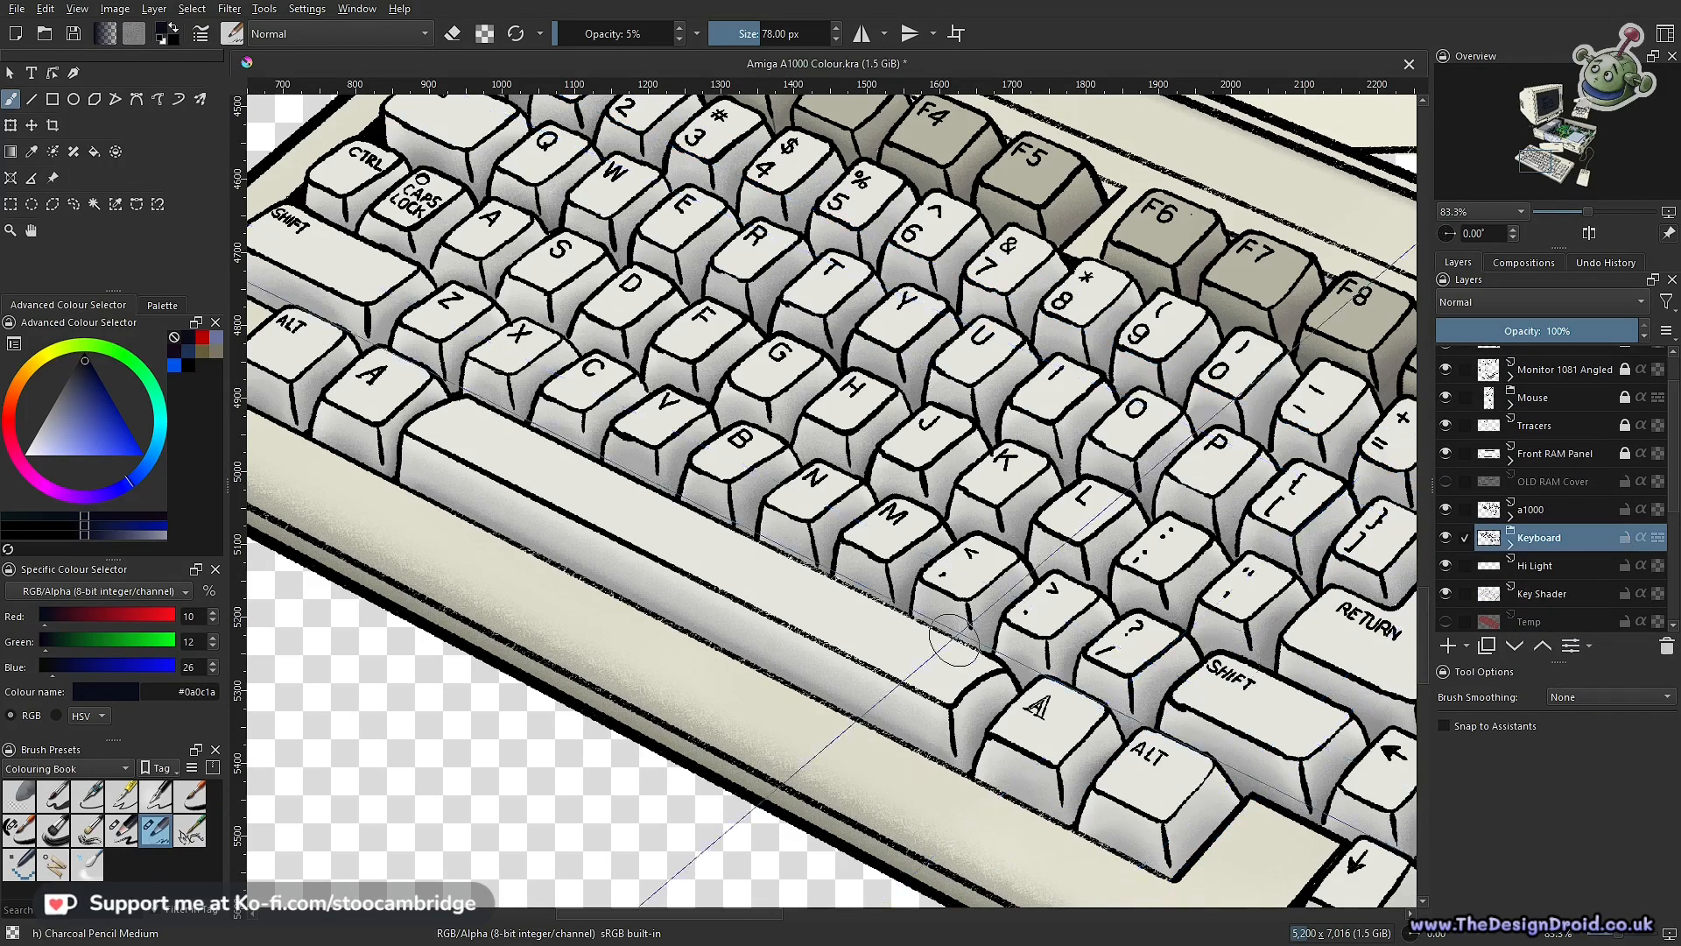
{"action": "scroll", "coordinate": [1108, 637], "scroll_direction": "up", "scroll_amount": 3}
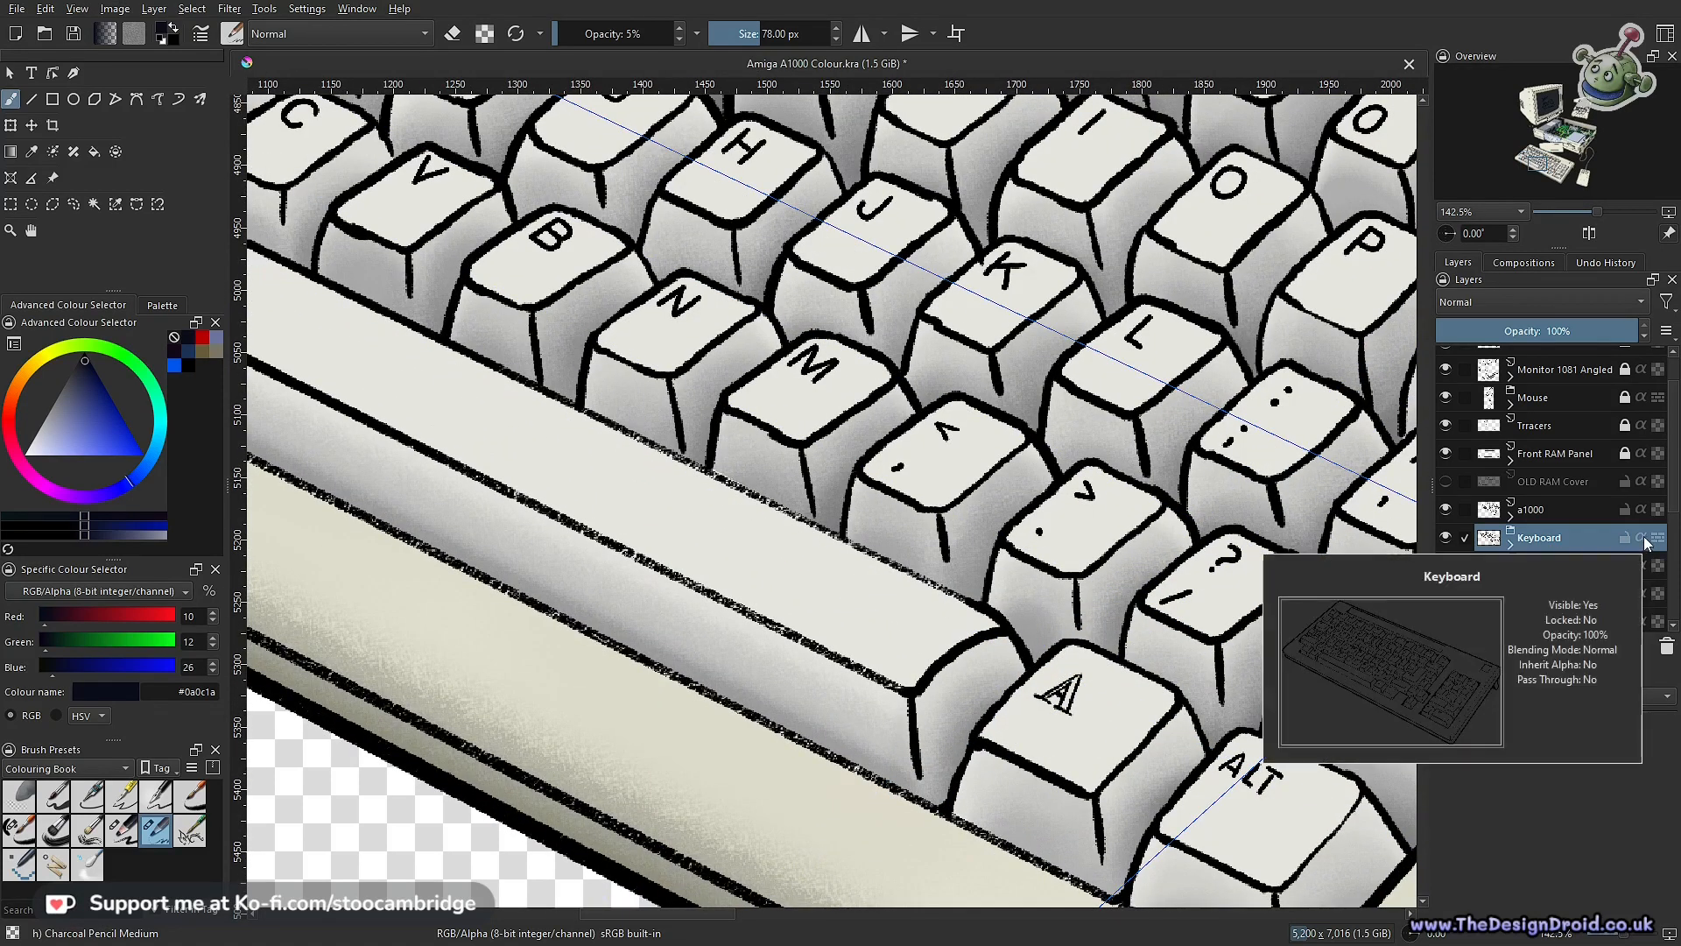
Try alpha inheritance on the Keyboard group, turn it back off, and expand the group's layers
{"action": "left_click", "coordinate": [1642, 538]}
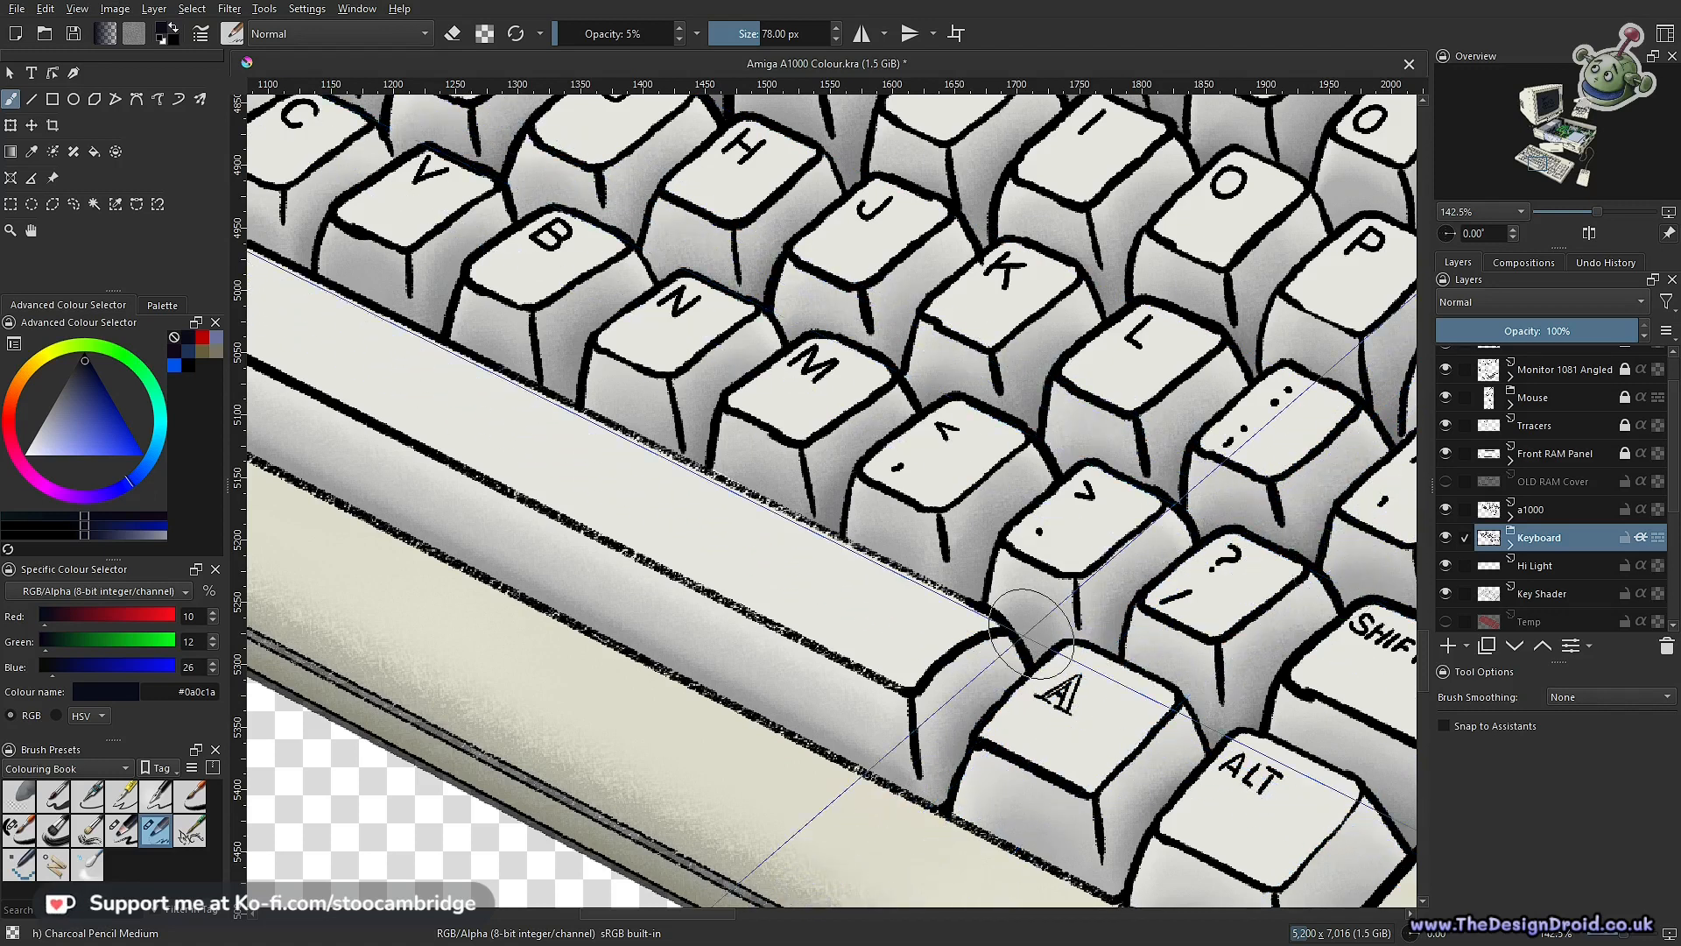
{"action": "left_click", "coordinate": [1510, 544]}
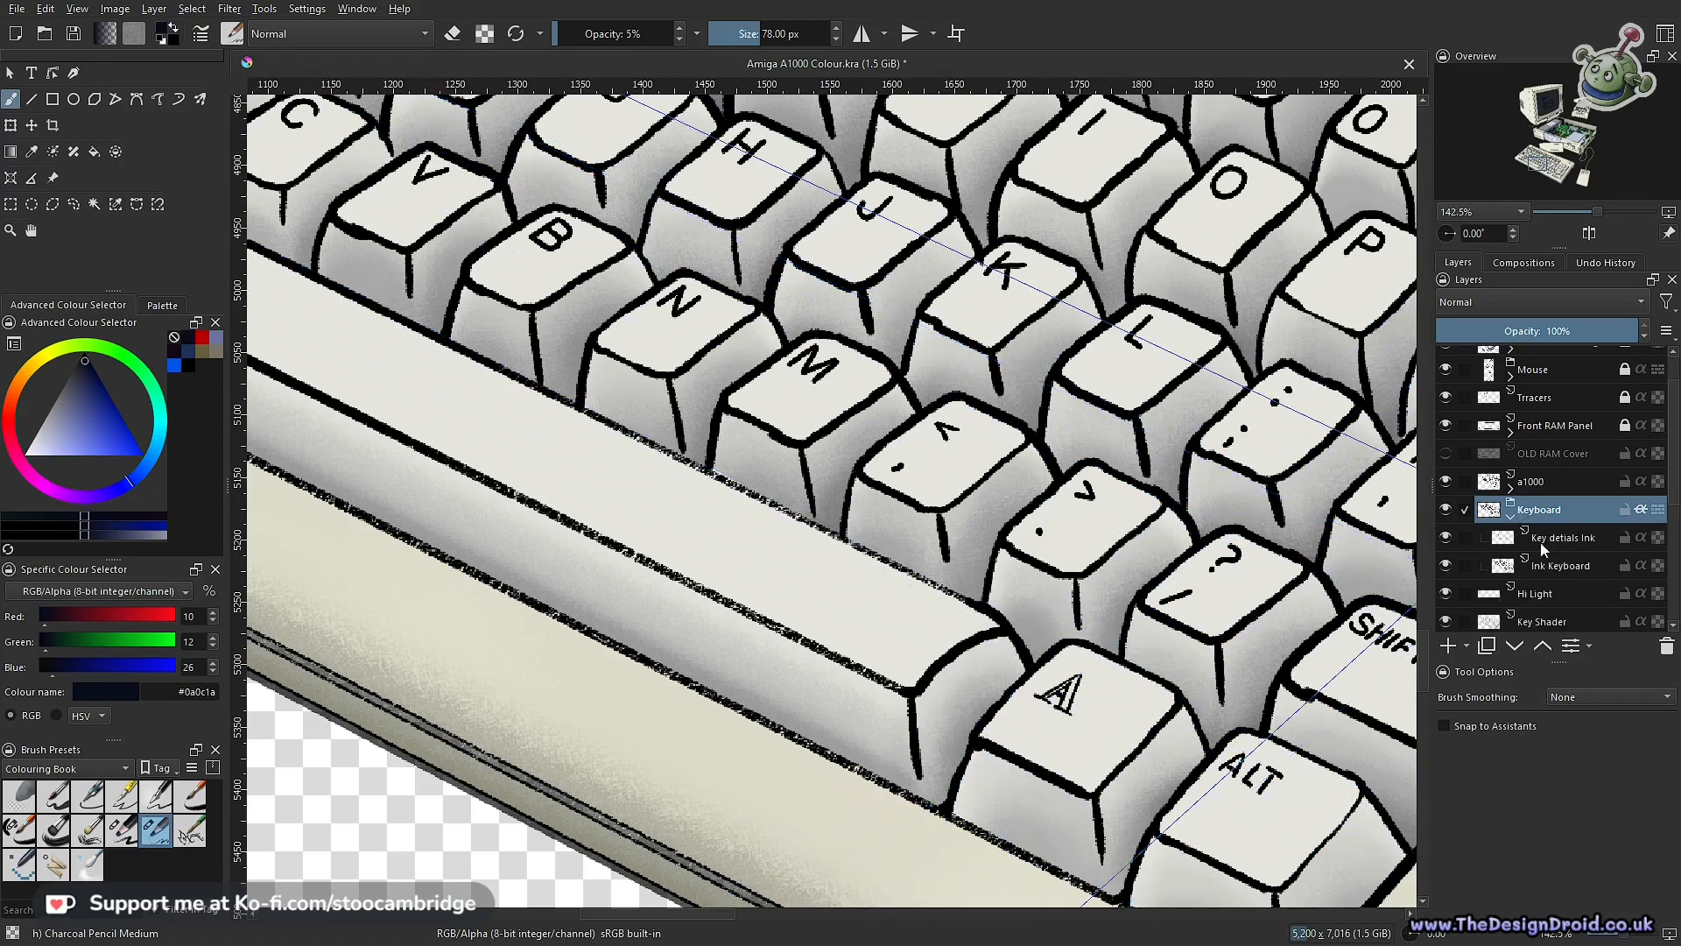
{"action": "left_click", "coordinate": [1641, 511]}
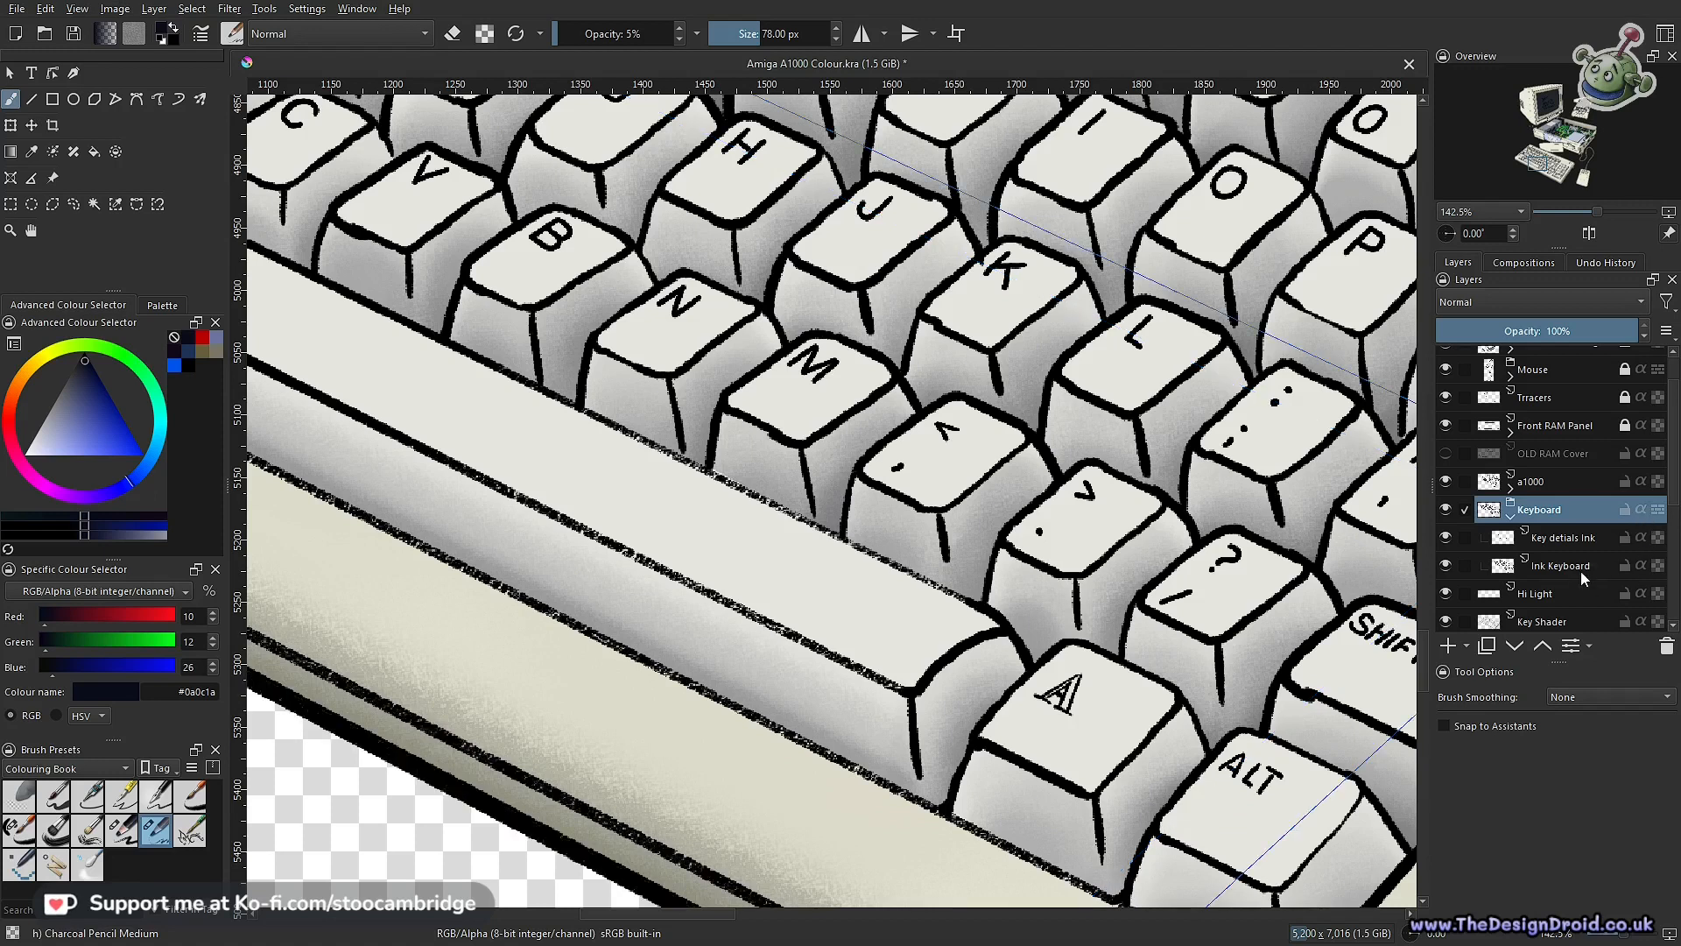
Check what the Key detials Ink layer holds by hiding and showing it, and make it the active layer
{"action": "left_click", "coordinate": [1446, 537]}
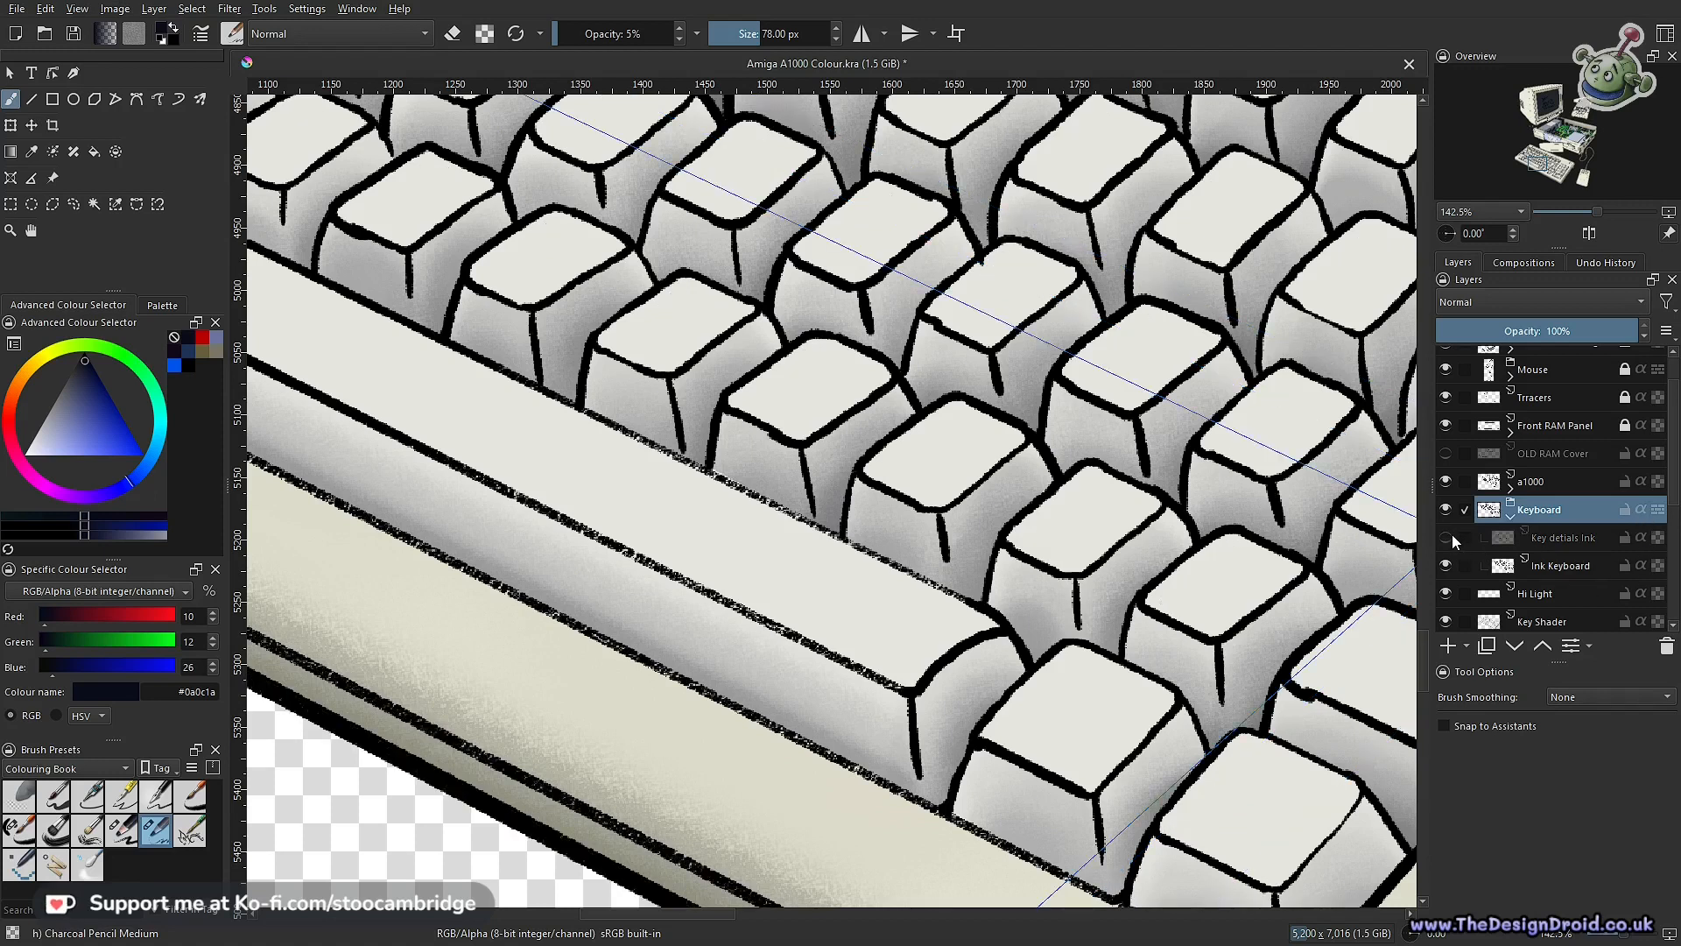
{"action": "left_click", "coordinate": [1446, 537]}
{"action": "left_click", "coordinate": [1563, 537]}
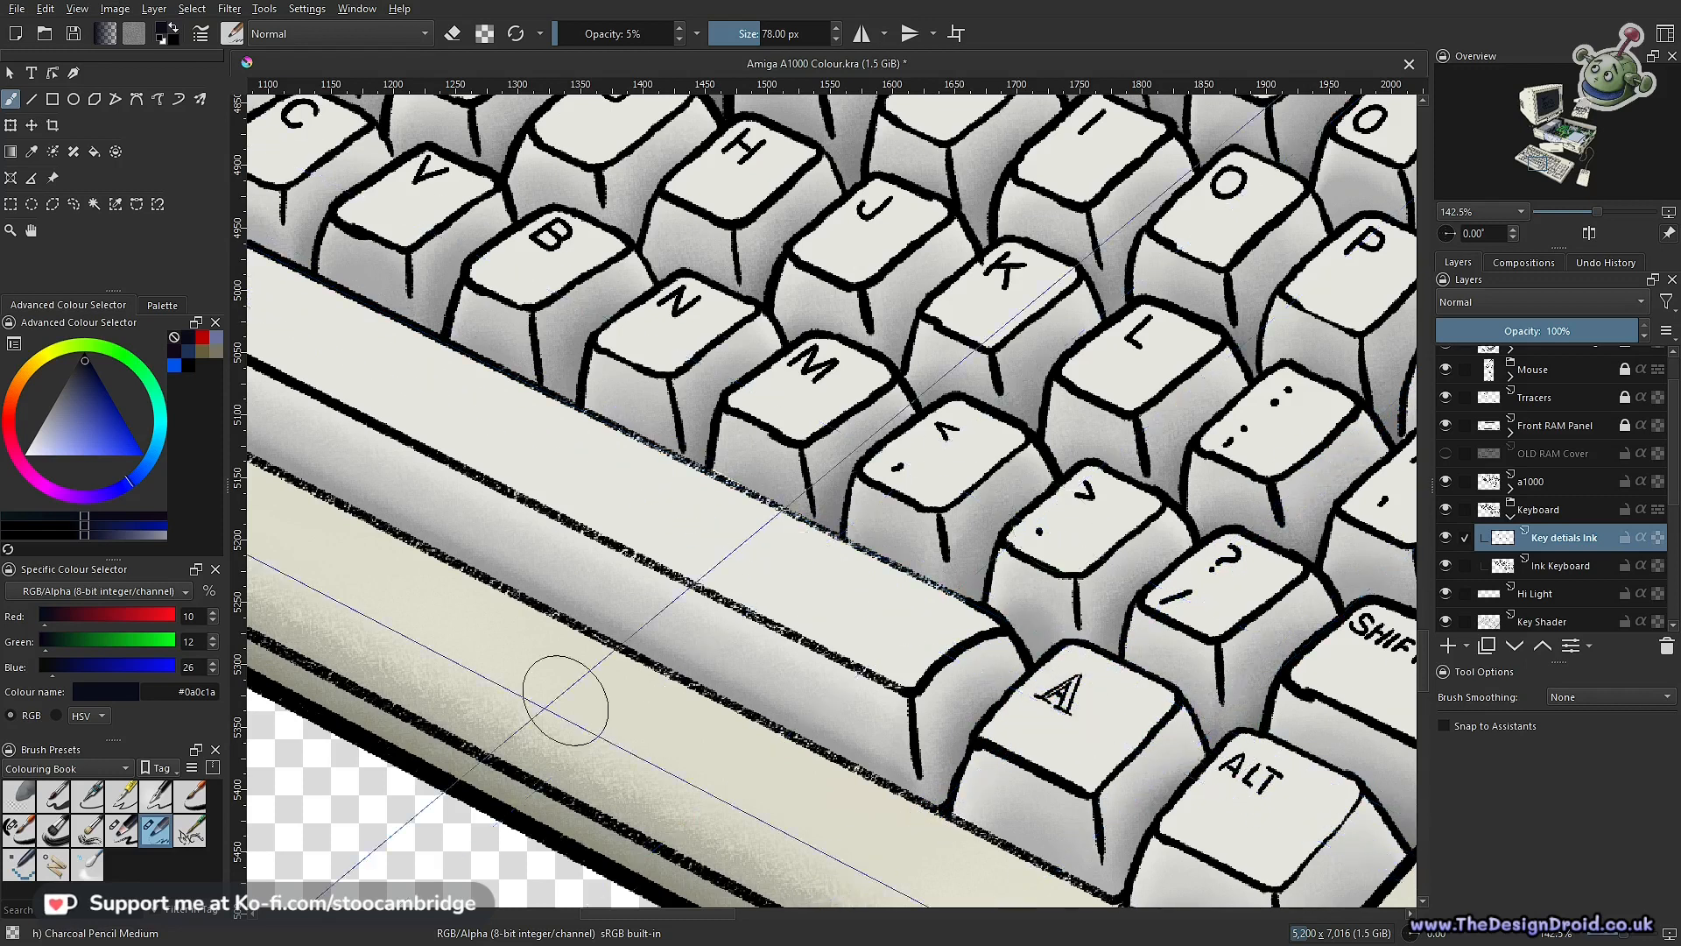
Recolour the A symbol beside the right ALT key dark red #8e0008, using the 13 px Ink-7 Brush Rough with the layer's alpha locked
{"action": "left_click_drag", "start_coordinate": [144, 615], "coordinate": [185, 618]}
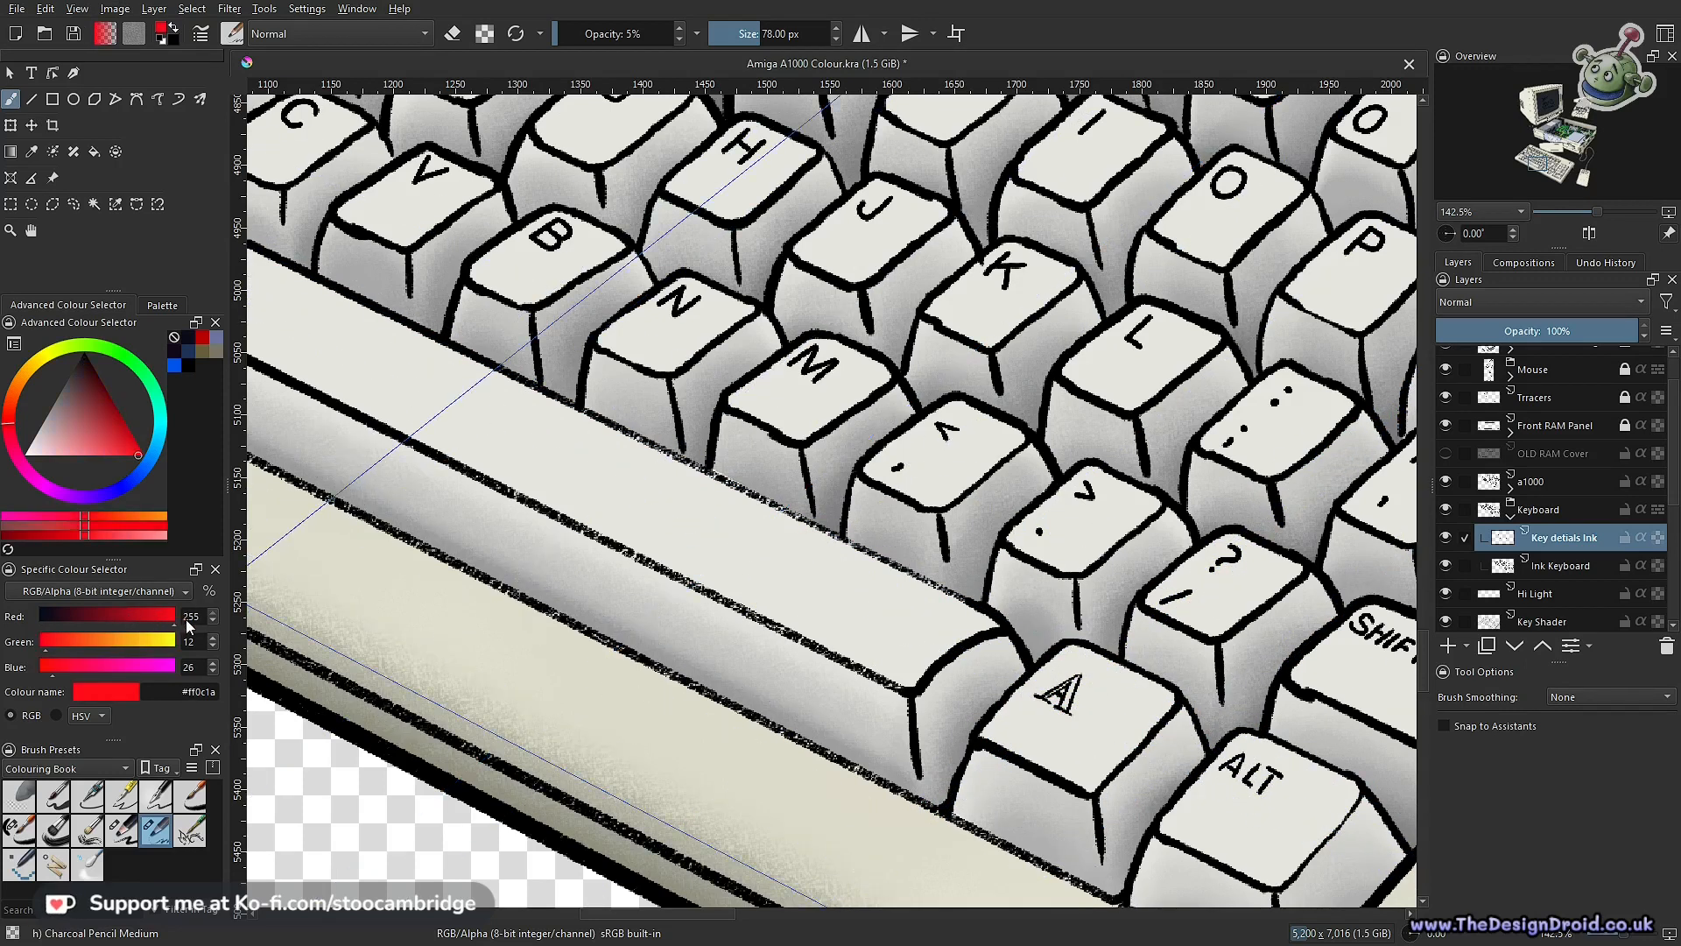
{"action": "left_click_drag", "start_coordinate": [113, 418], "coordinate": [129, 416]}
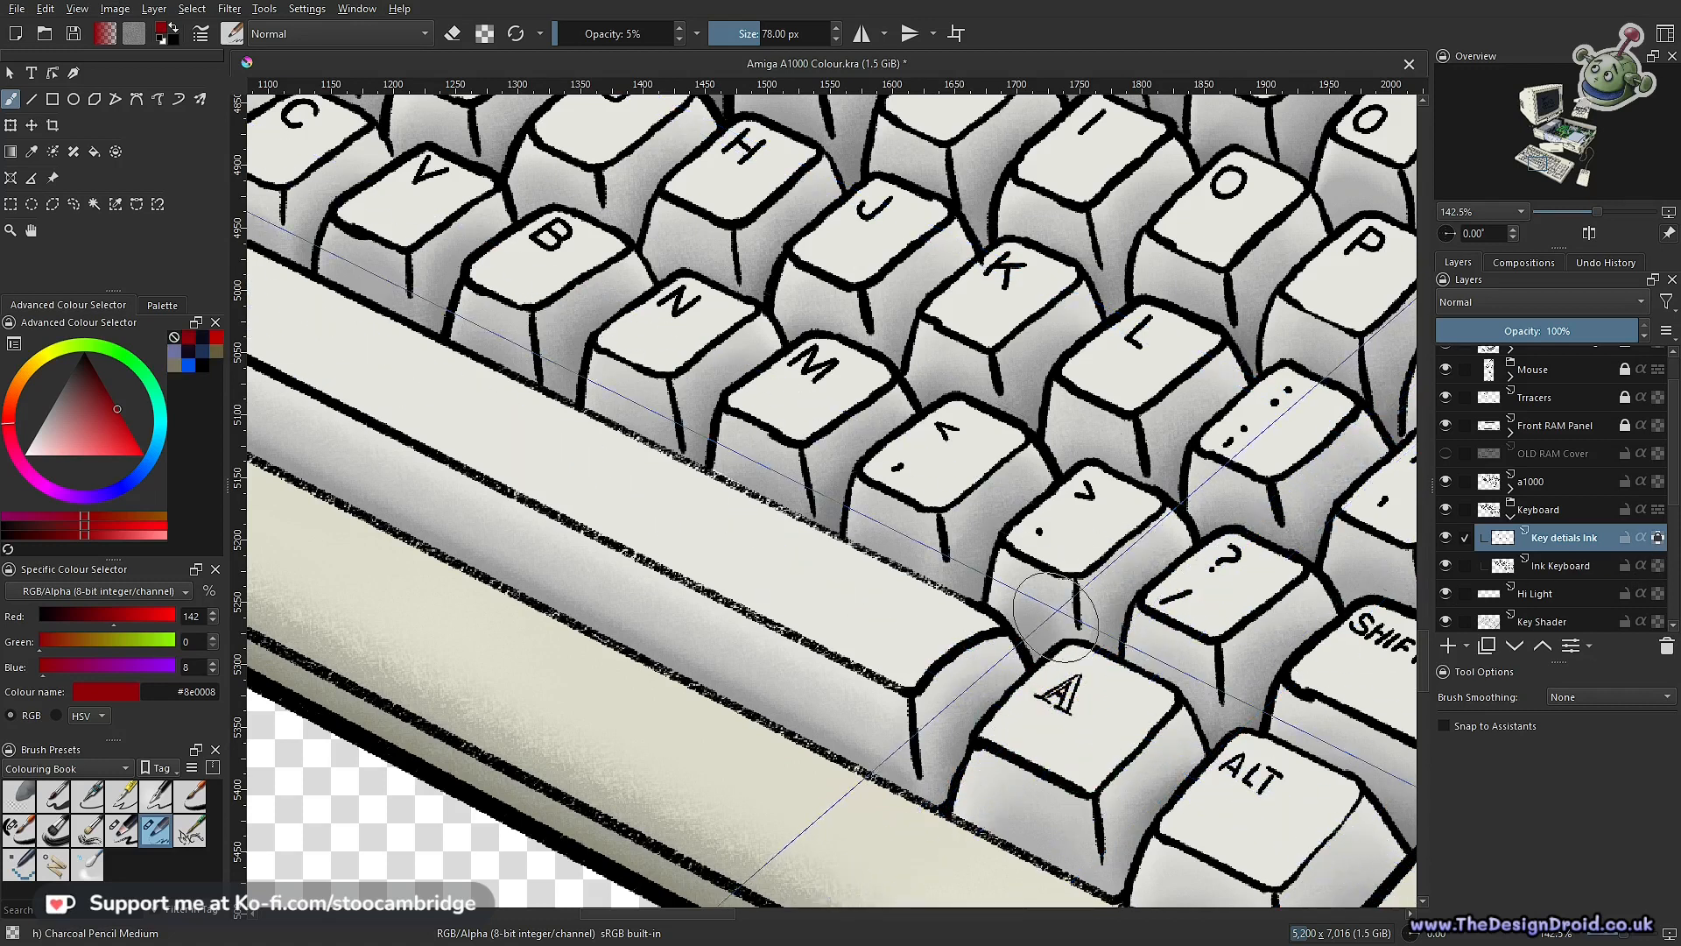
{"action": "key", "text": "slash"}
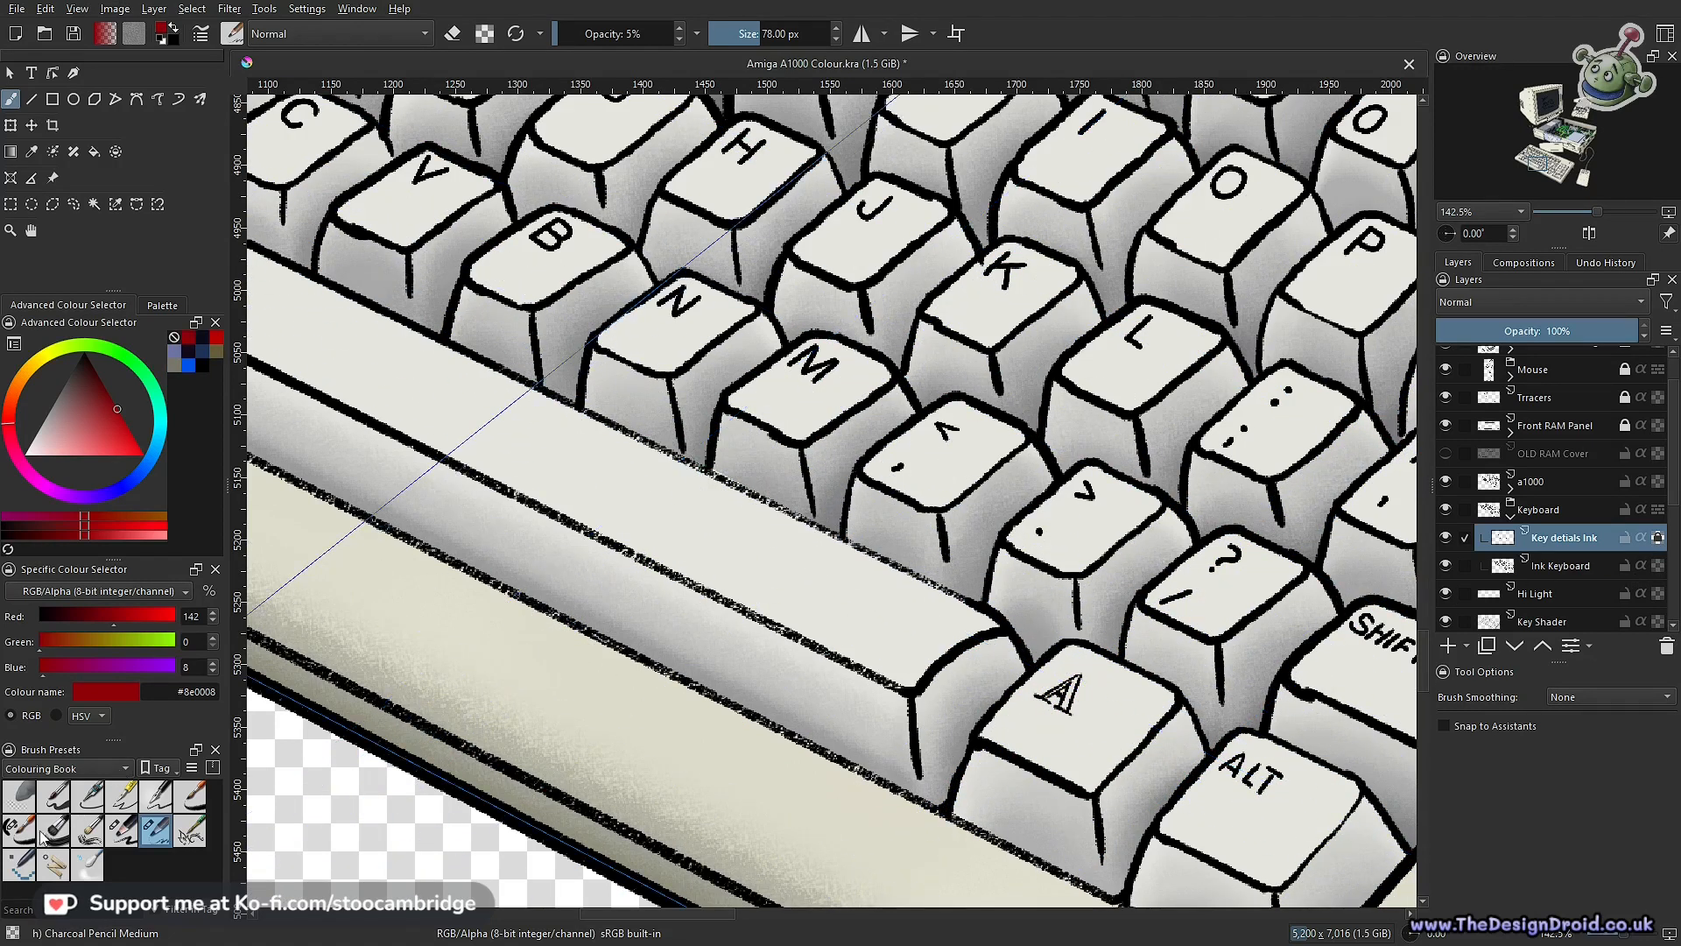
{"action": "mouse_move", "coordinate": [1064, 701]}
{"action": "left_mouse_down"}
{"action": "mouse_move", "coordinate": [1075, 687]}
{"action": "mouse_move", "coordinate": [1058, 700]}
{"action": "left_mouse_up"}
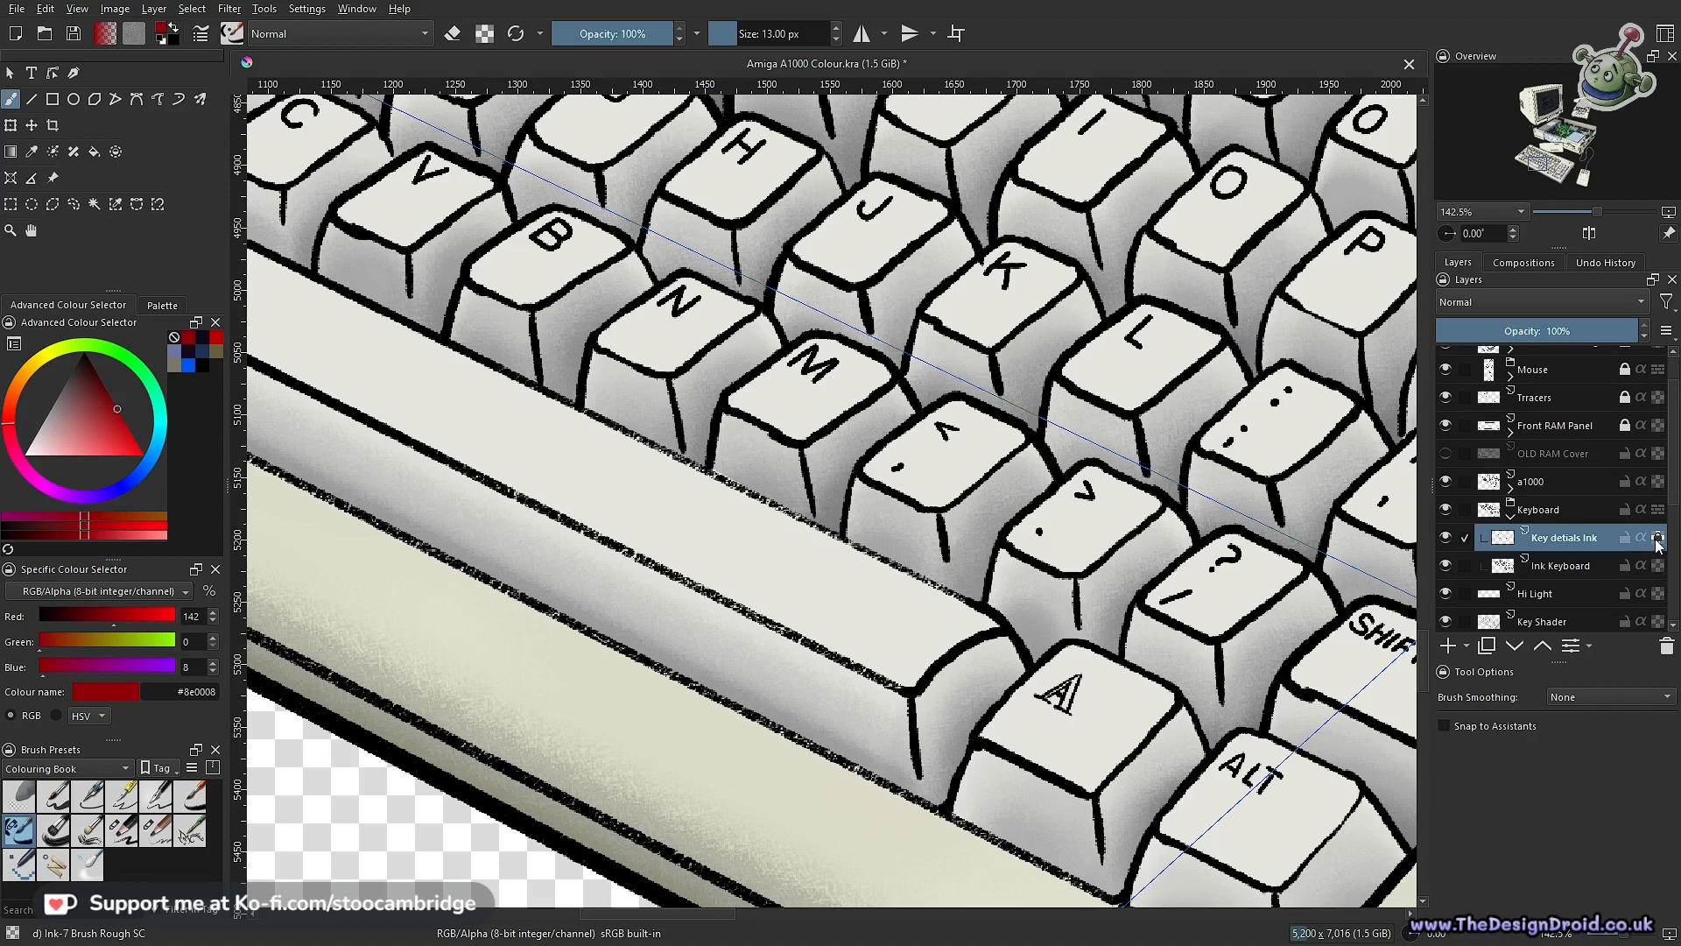
{"action": "mouse_move", "coordinate": [1657, 545]}
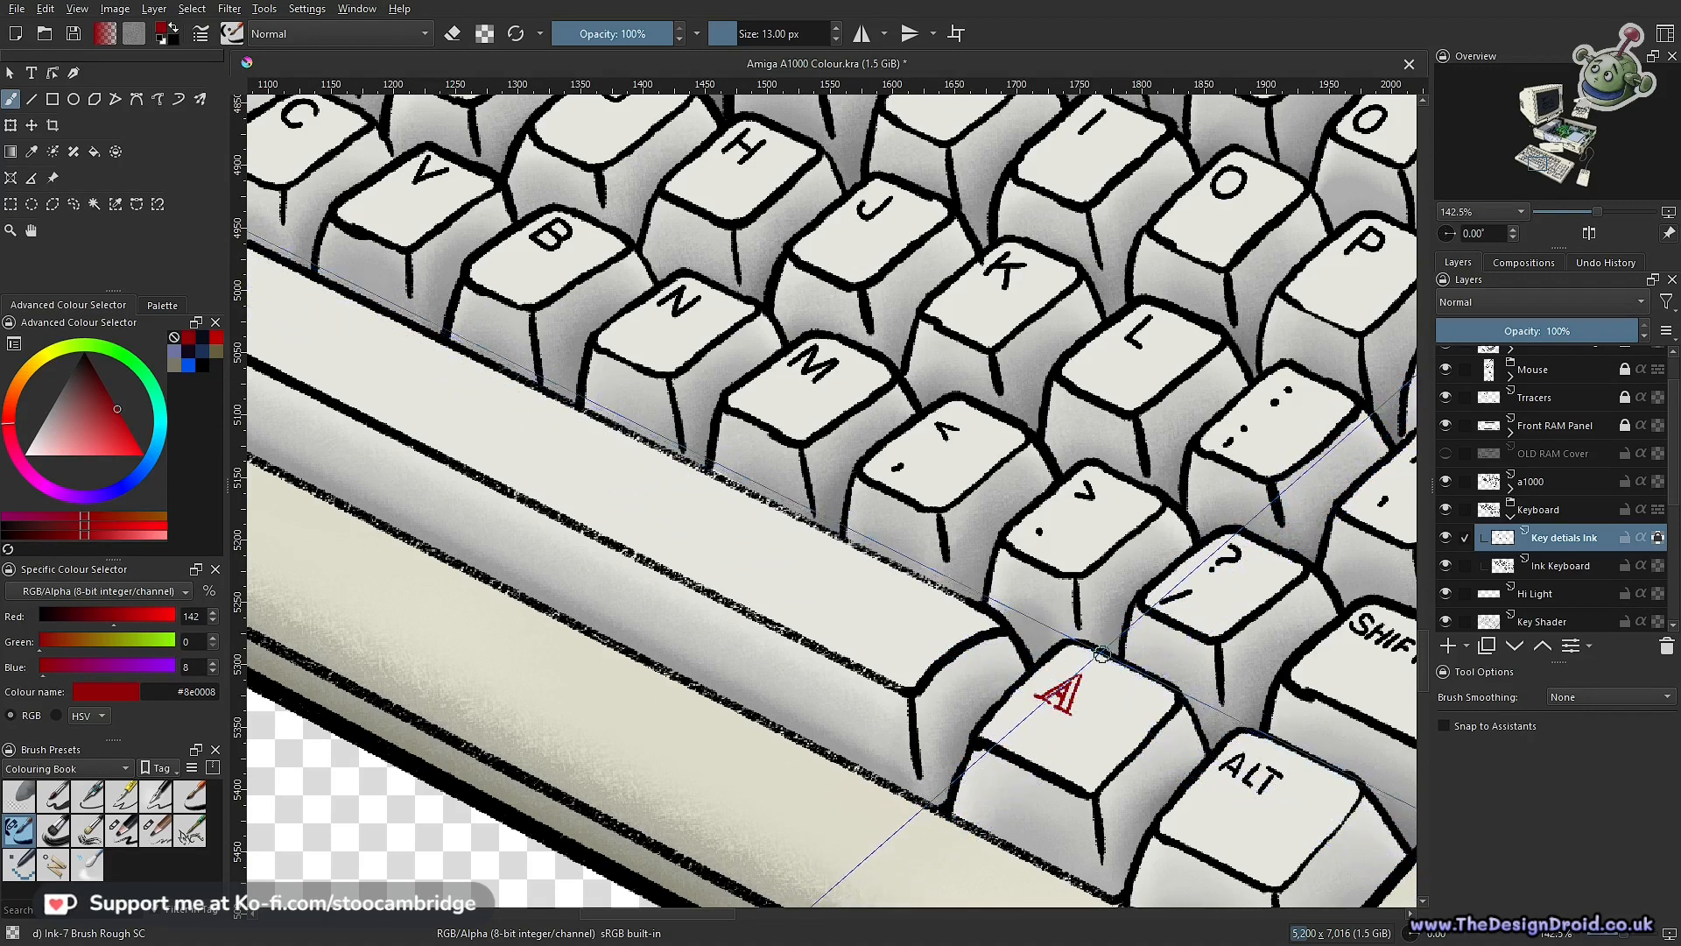
Recolour the A symbol on the key beside the left ALT key in the same dark red
{"action": "left_click_drag", "start_coordinate": [725, 549], "coordinate": [1105, 743]}
{"action": "left_click_drag", "start_coordinate": [547, 415], "coordinate": [1059, 731]}
{"action": "left_click_drag", "start_coordinate": [904, 664], "coordinate": [922, 535]}
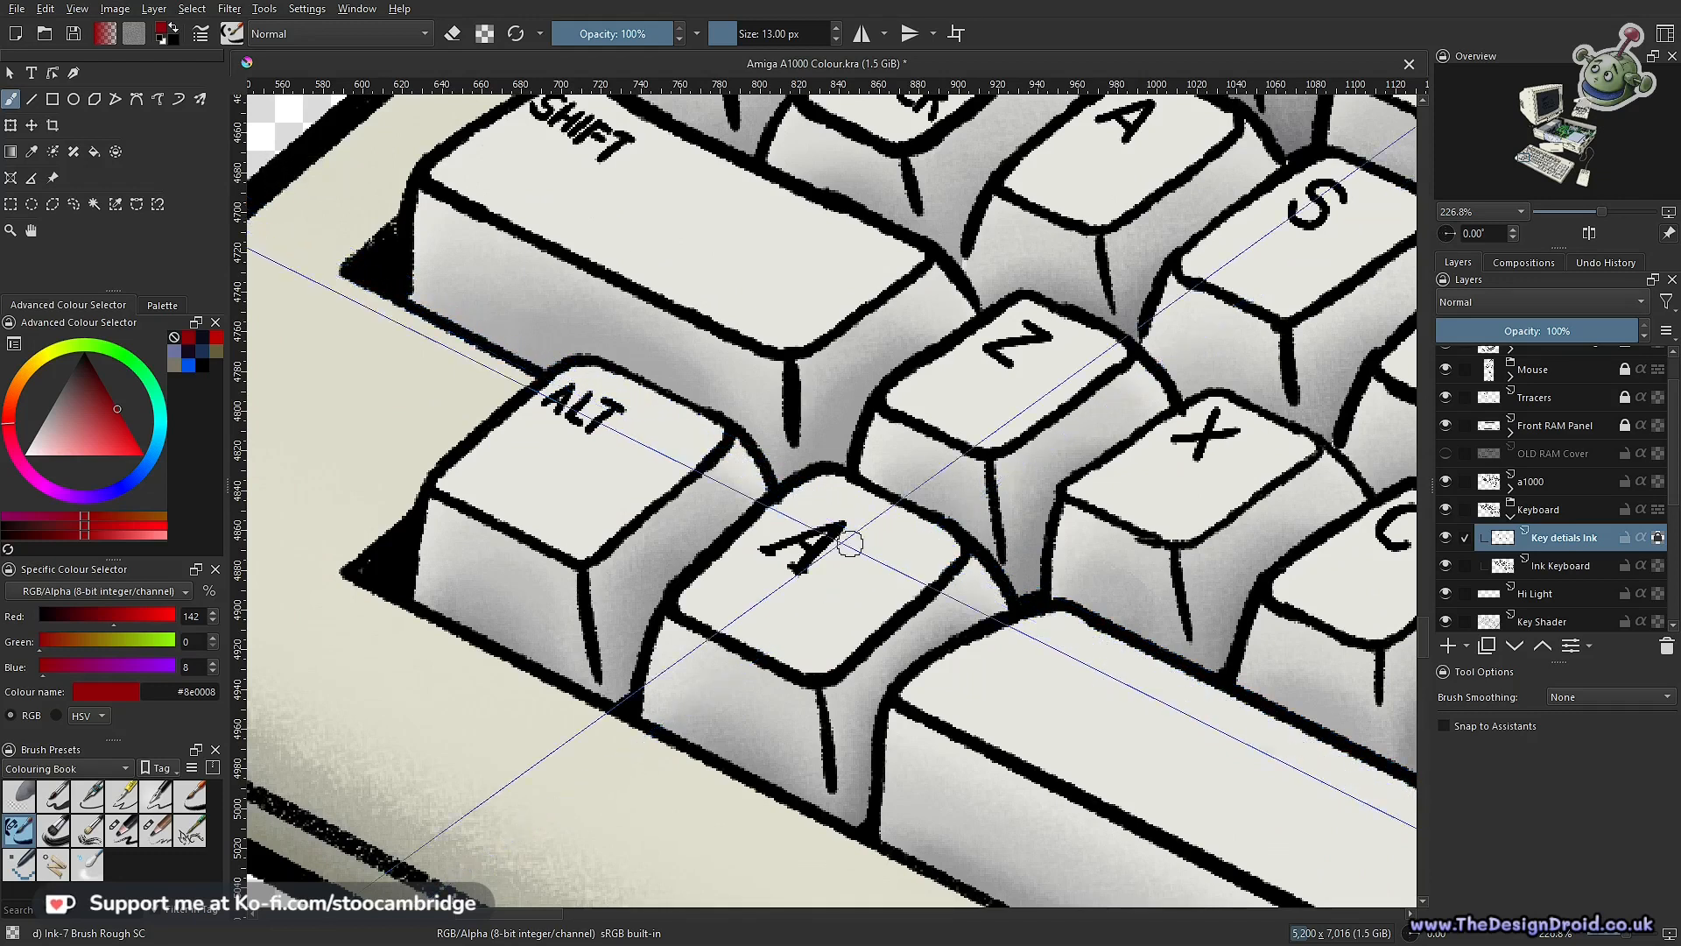
{"action": "left_click", "coordinate": [804, 572]}
{"action": "left_click_drag", "start_coordinate": [848, 547], "coordinate": [801, 566]}
Choose a brighter red, #bd1a23, and repaint the A symbol beside the right ALT key with it
{"action": "left_click_drag", "start_coordinate": [1048, 611], "coordinate": [1073, 710]}
{"action": "left_click_drag", "start_coordinate": [1215, 725], "coordinate": [838, 586]}
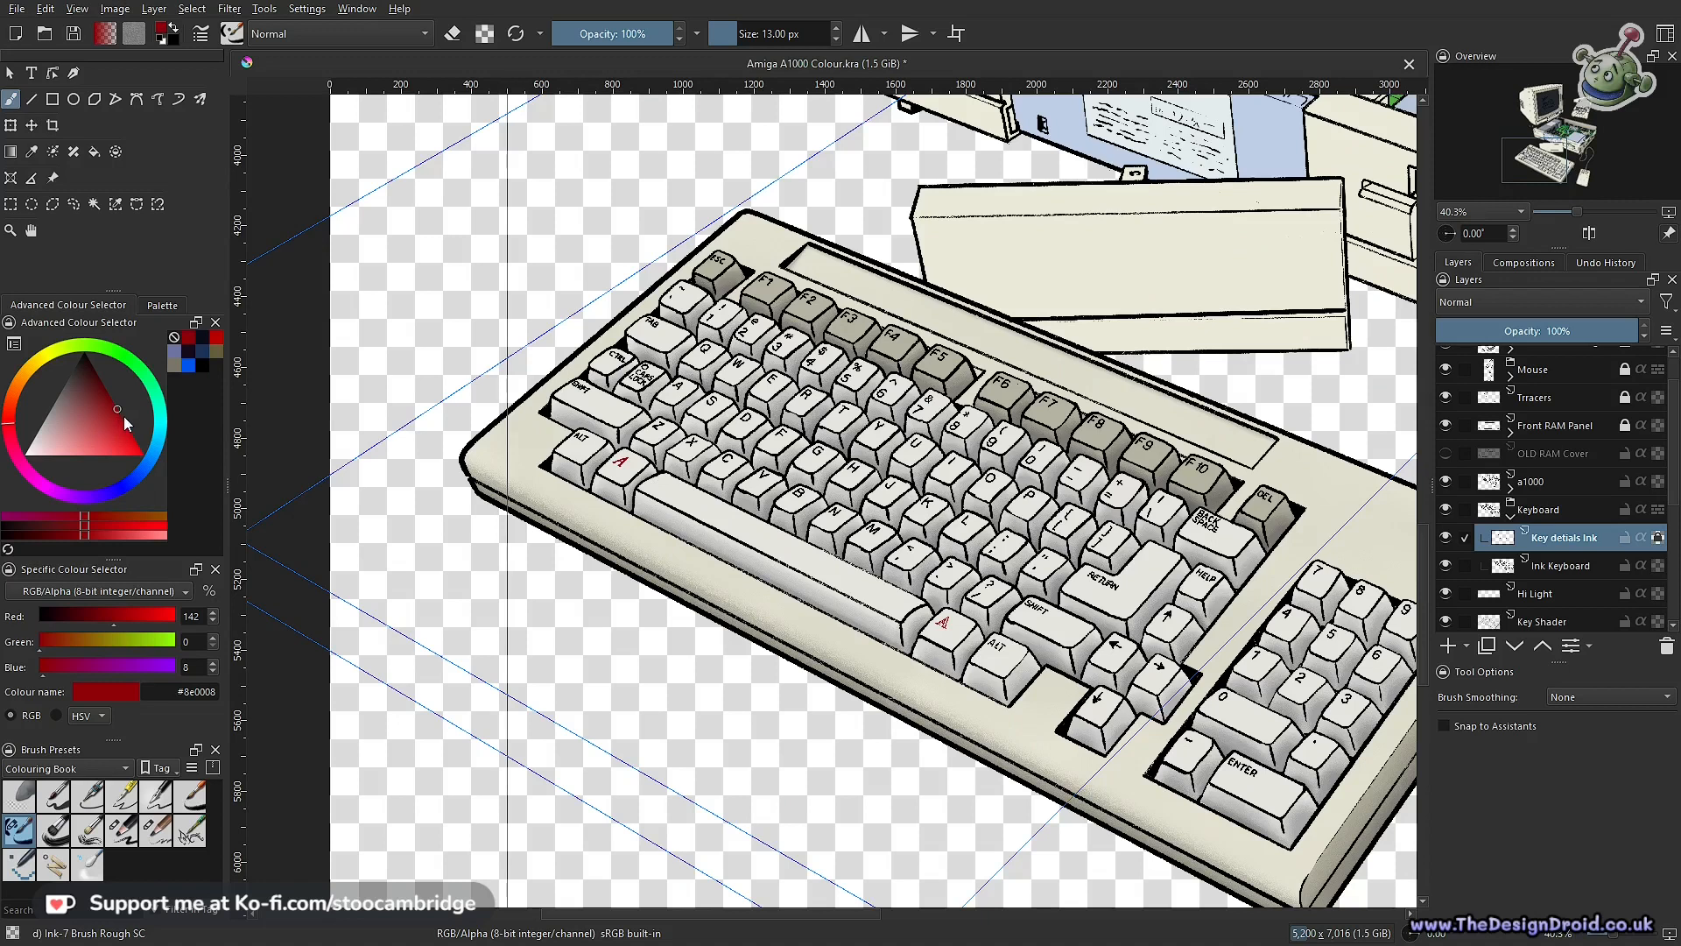
{"action": "left_click", "coordinate": [118, 410]}
{"action": "left_click", "coordinate": [117, 421]}
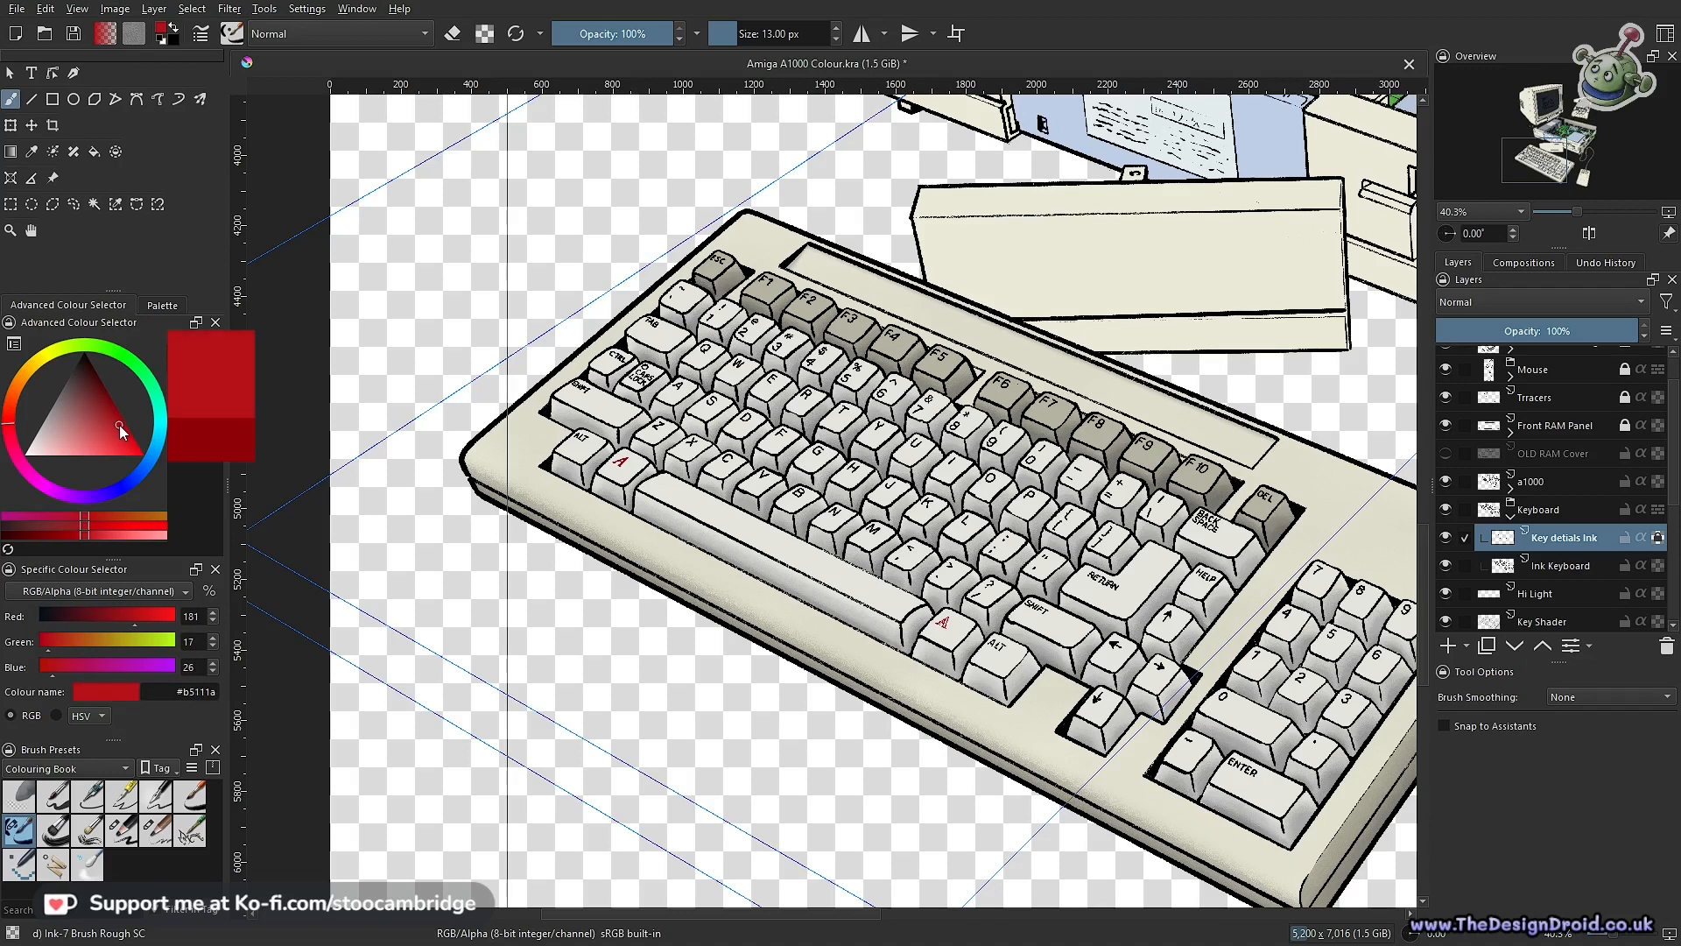
{"action": "left_click", "coordinate": [119, 428]}
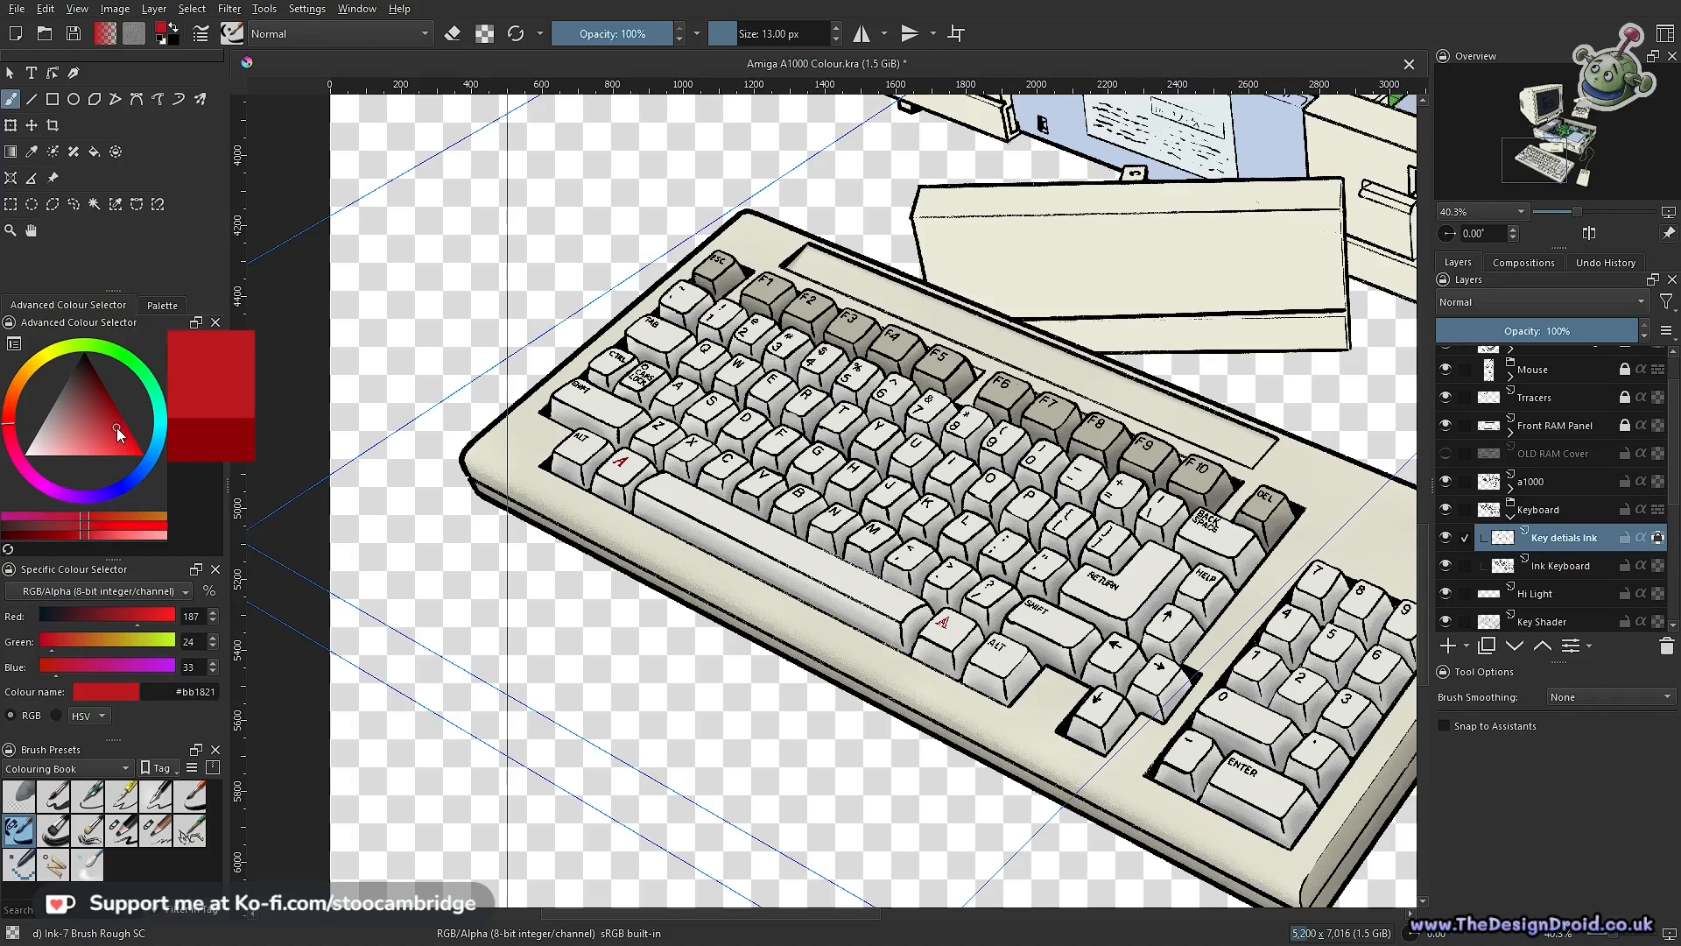
{"action": "mouse_move", "coordinate": [917, 671]}
{"action": "left_mouse_down"}
{"action": "mouse_move", "coordinate": [1092, 446]}
{"action": "mouse_move", "coordinate": [980, 582]}
{"action": "left_mouse_up"}
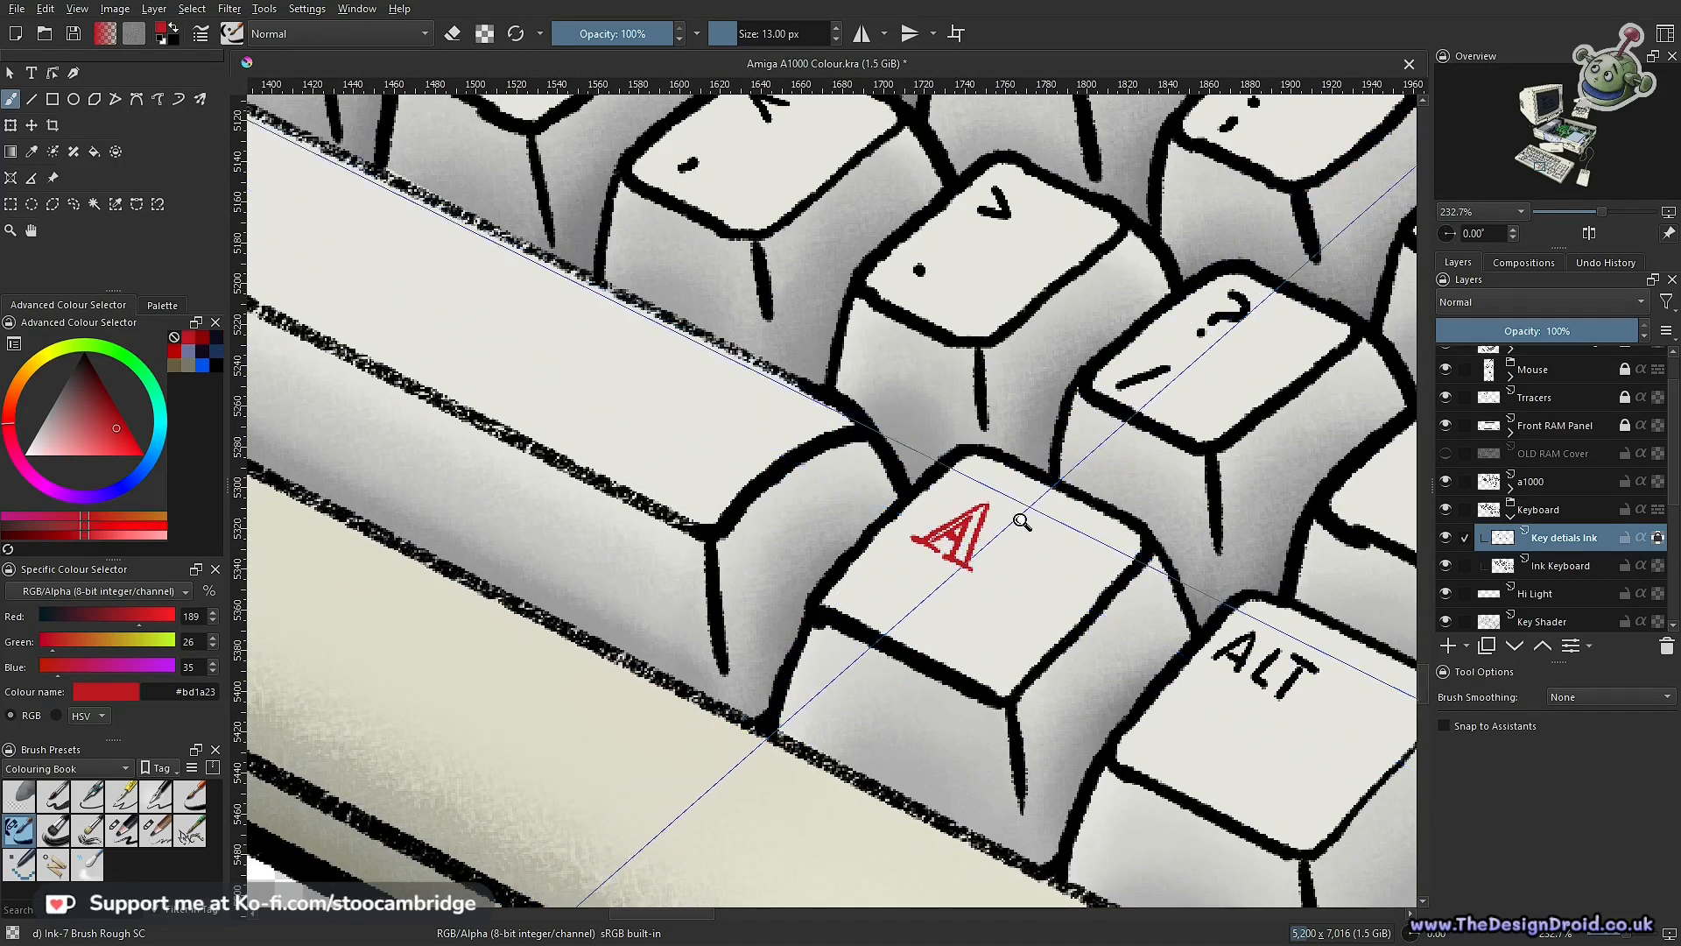
Check how the red A symbols on both Amiga keys look close up and against the whole keyboard
{"action": "scroll", "coordinate": [913, 542], "scroll_direction": "down", "scroll_amount": 7}
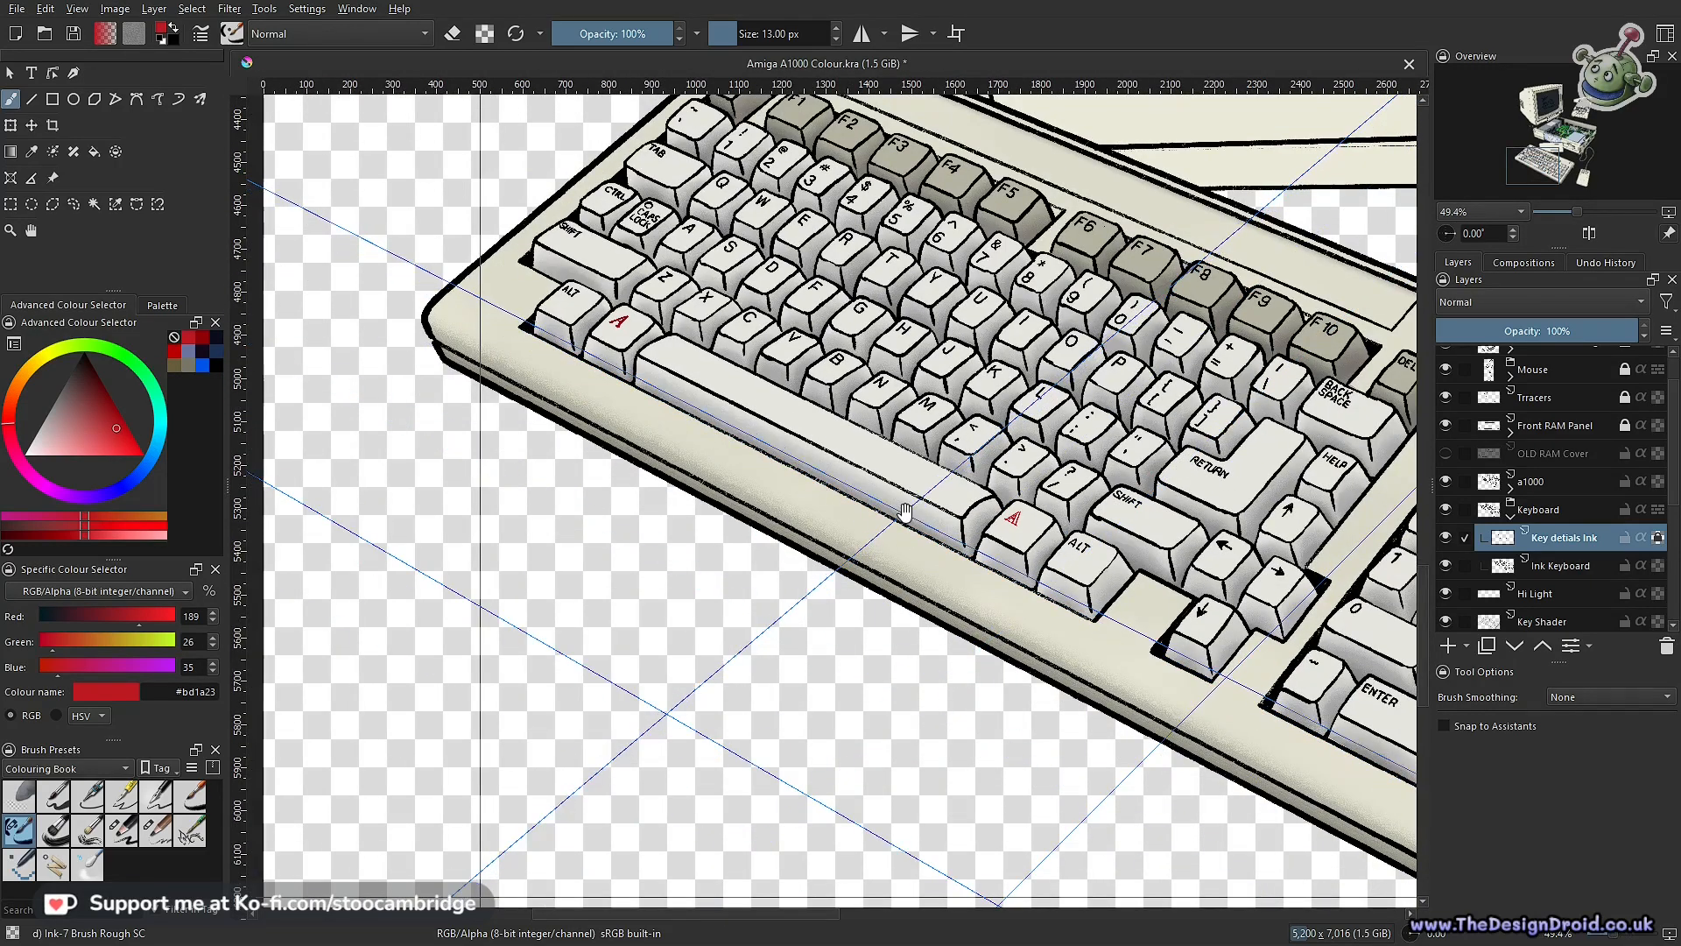
{"action": "left_click_drag", "start_coordinate": [897, 517], "coordinate": [897, 531]}
{"action": "scroll", "coordinate": [680, 457], "scroll_direction": "up", "scroll_amount": 5}
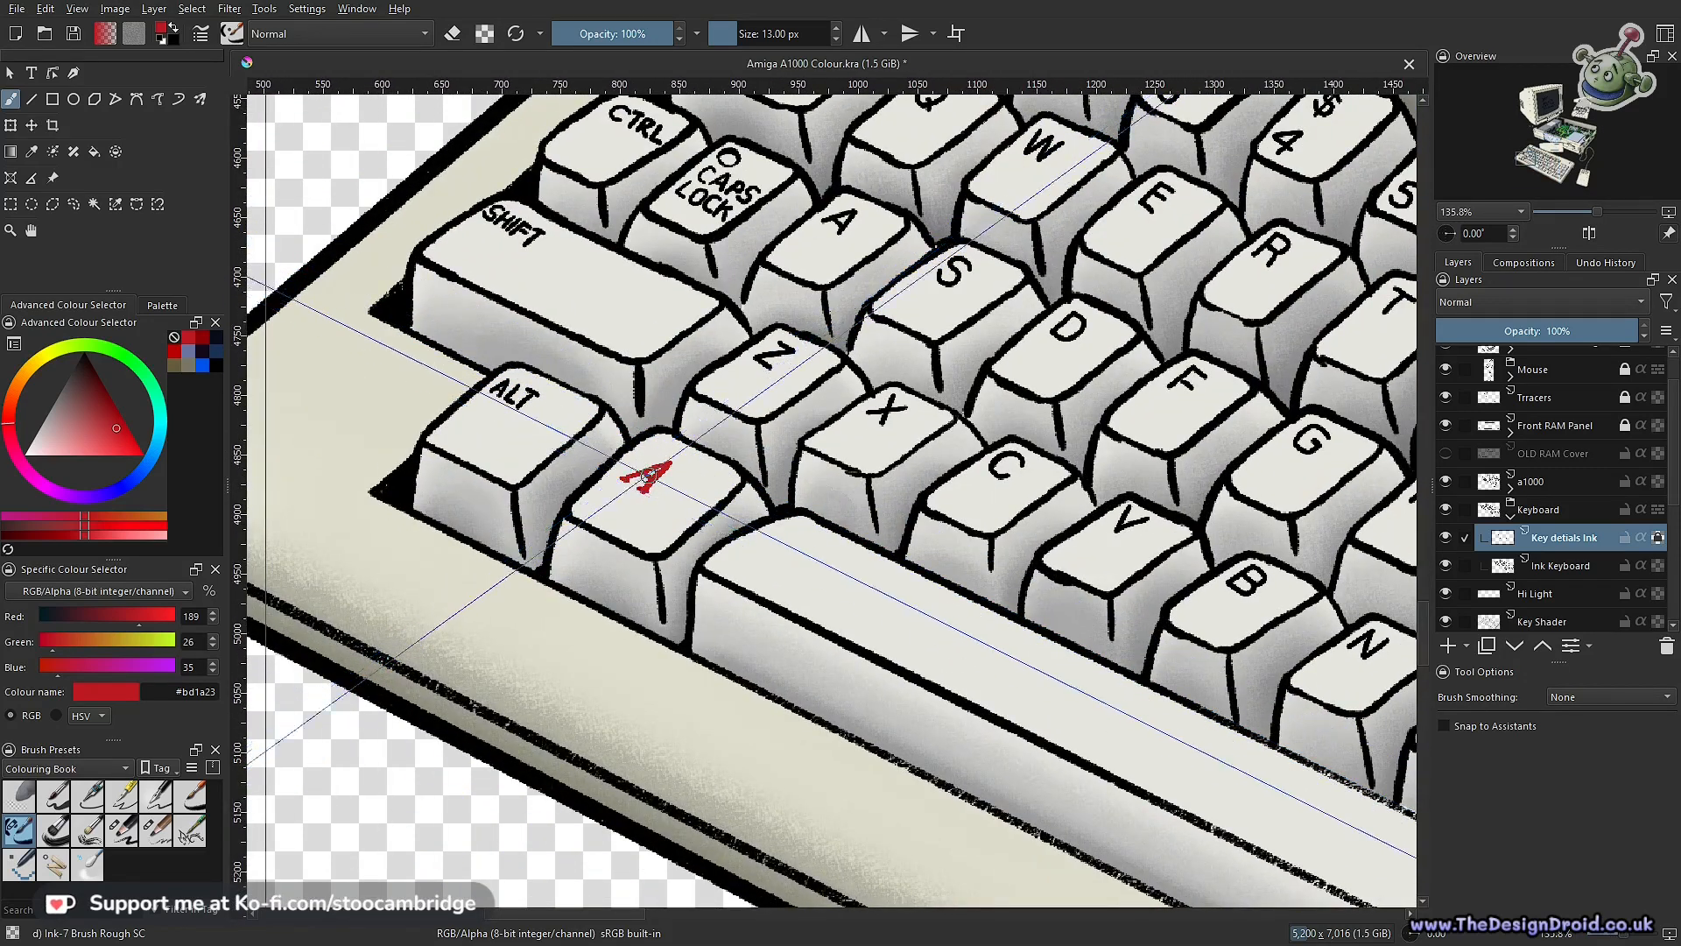
{"action": "left_click_drag", "start_coordinate": [738, 482], "coordinate": [676, 700]}
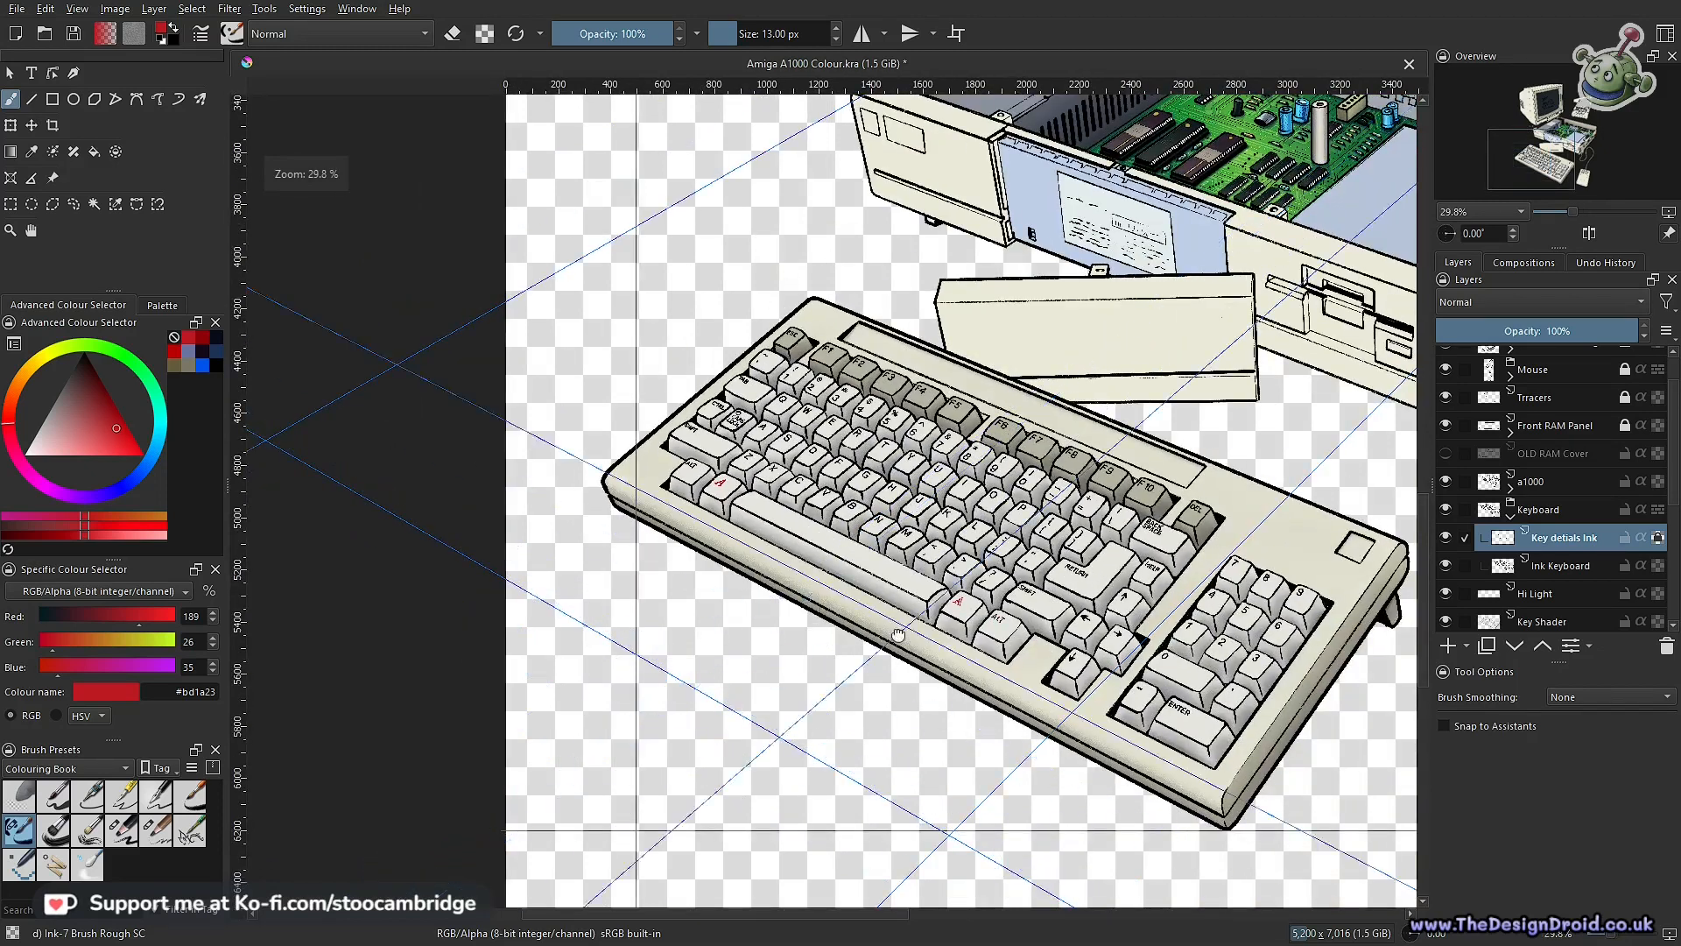
{"action": "left_click_drag", "start_coordinate": [950, 631], "coordinate": [832, 638]}
{"action": "scroll", "coordinate": [832, 637], "scroll_direction": "up", "scroll_amount": 3}
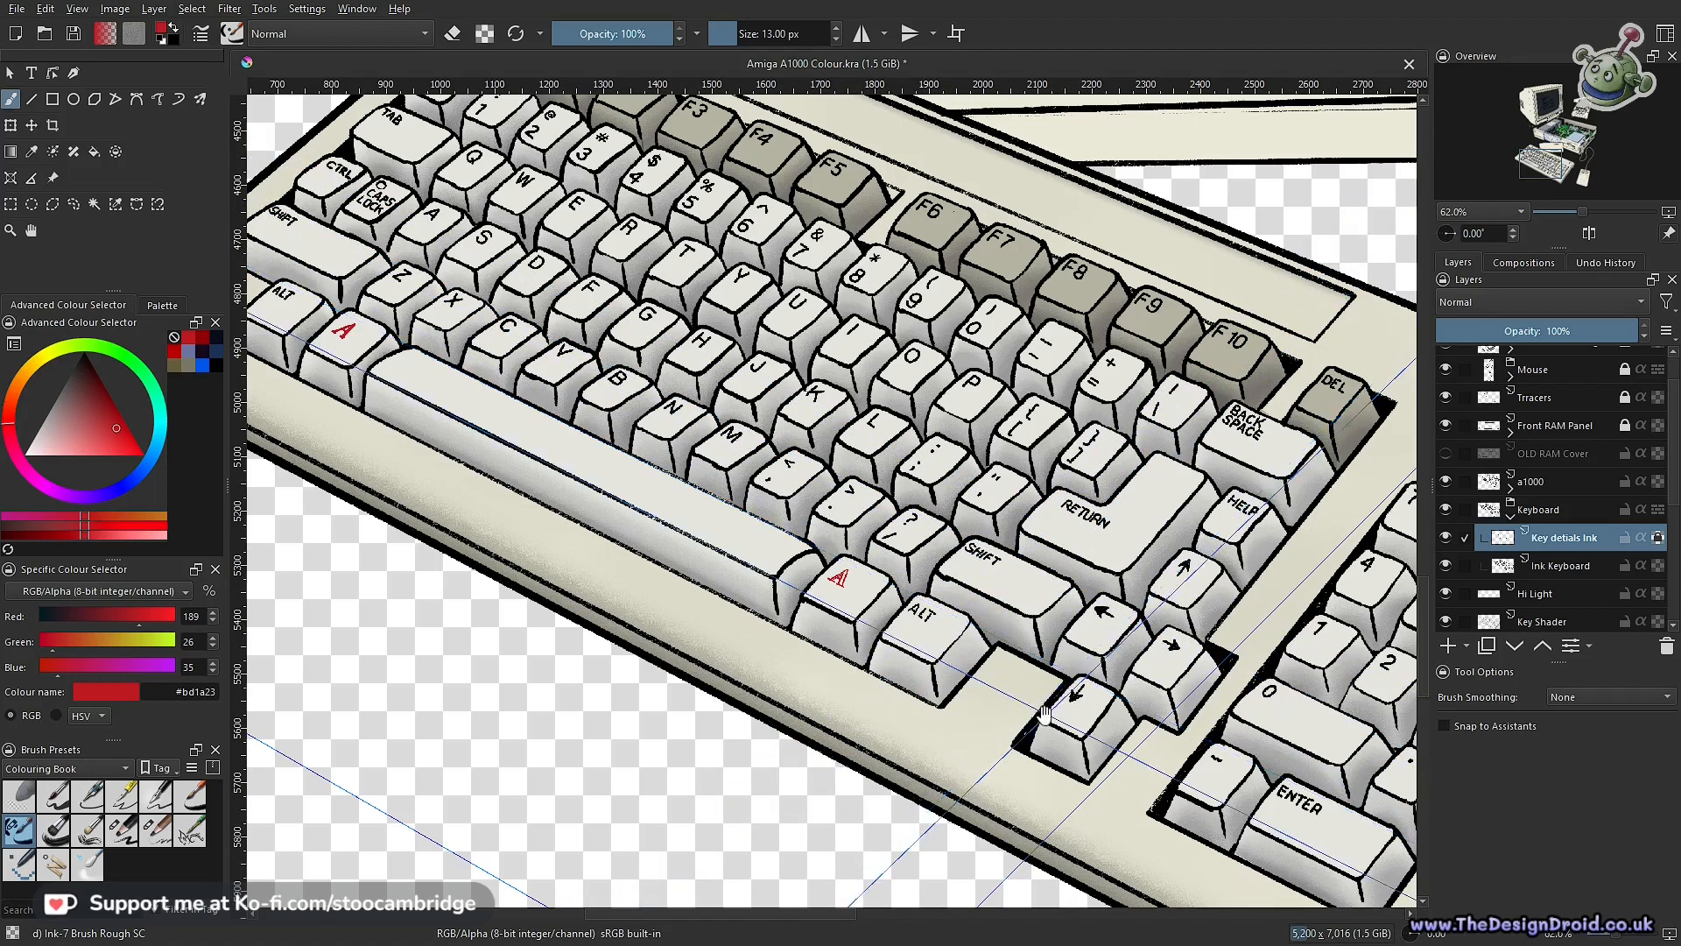
{"action": "left_click_drag", "start_coordinate": [666, 420], "coordinate": [878, 607]}
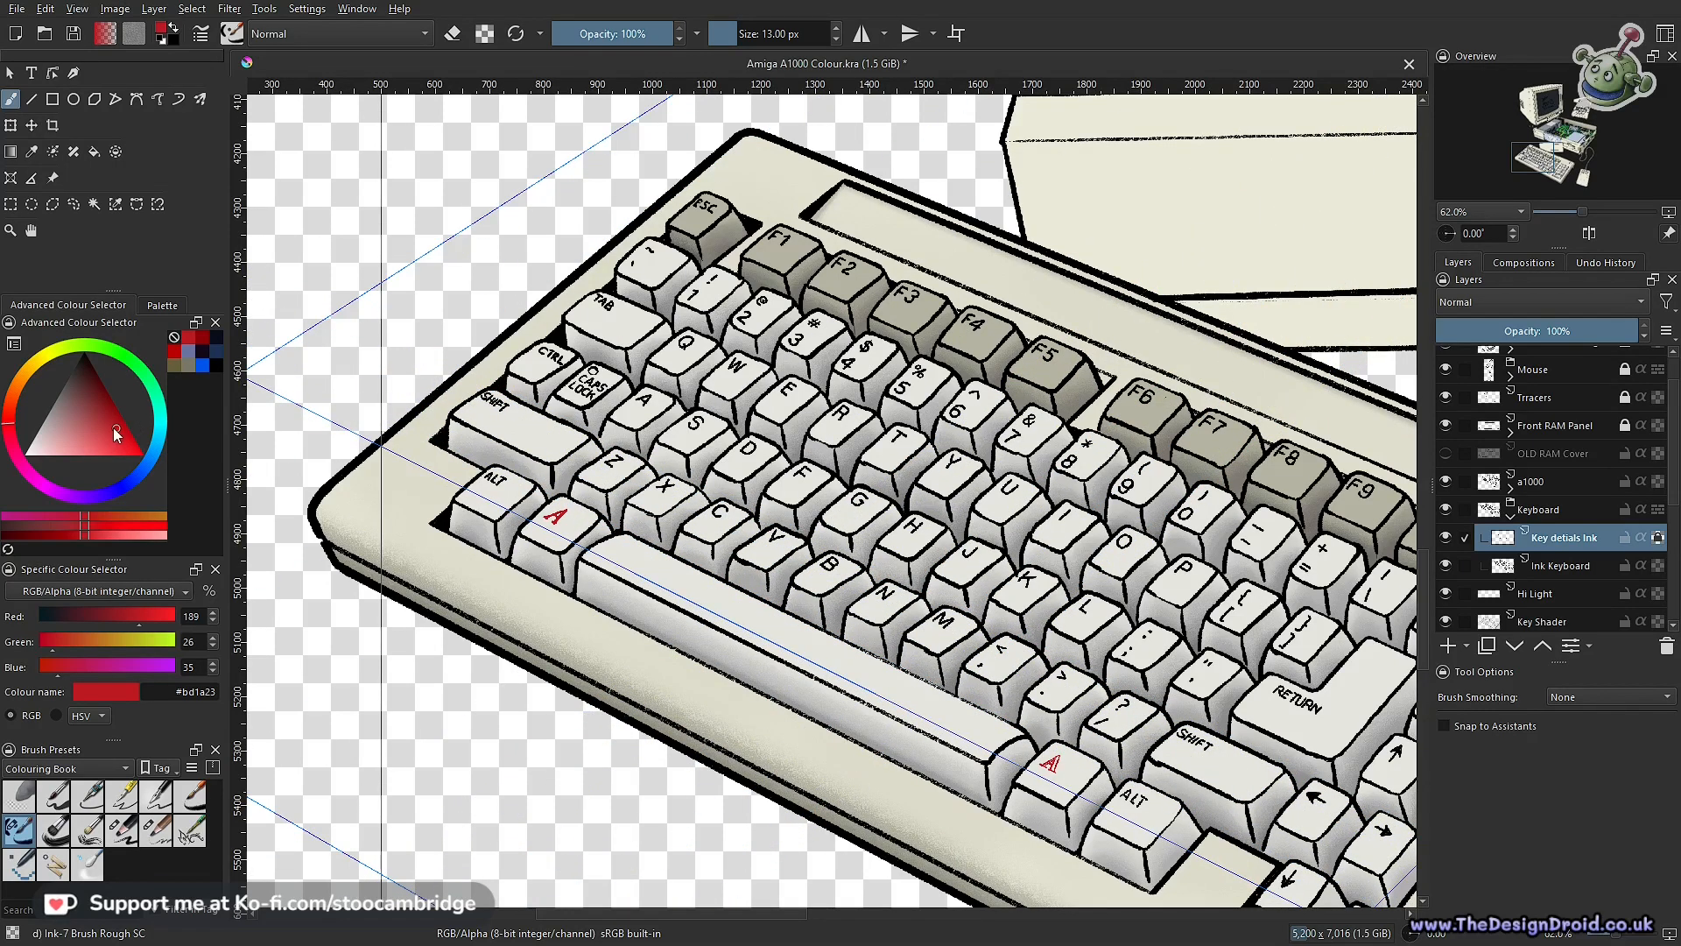
{"action": "left_click_drag", "start_coordinate": [955, 520], "coordinate": [878, 672]}
{"action": "left_click_drag", "start_coordinate": [994, 648], "coordinate": [917, 683]}
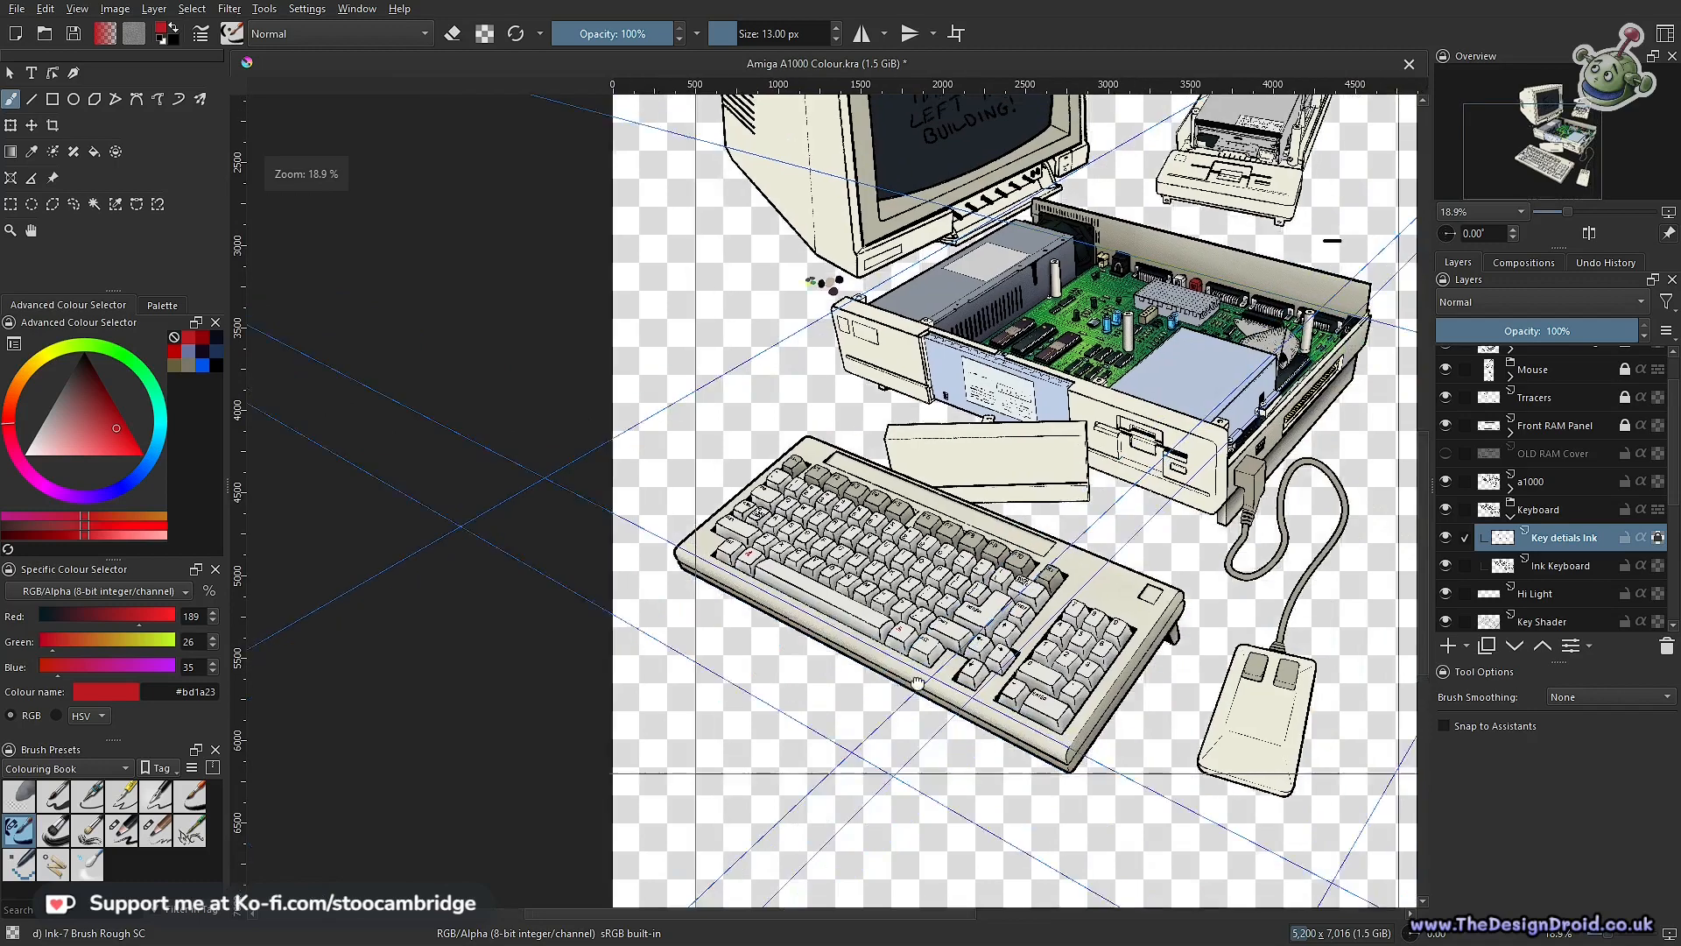
{"action": "scroll", "coordinate": [916, 683], "scroll_direction": "up", "scroll_amount": 3}
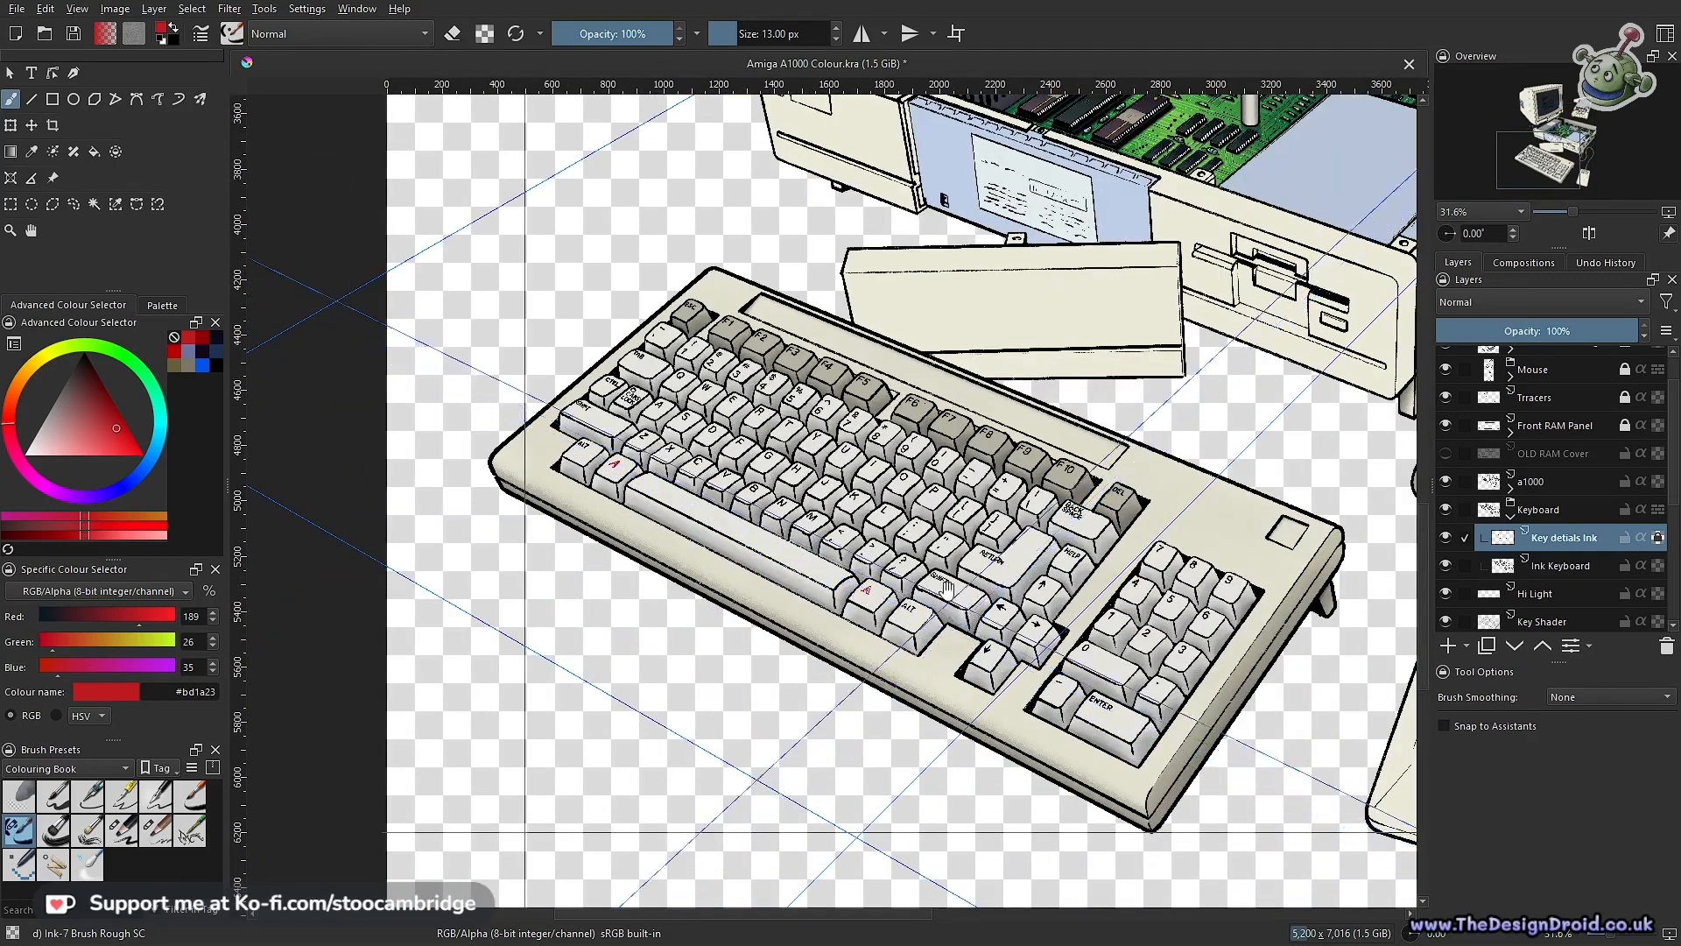
{"action": "left_click_drag", "start_coordinate": [609, 425], "coordinate": [801, 492]}
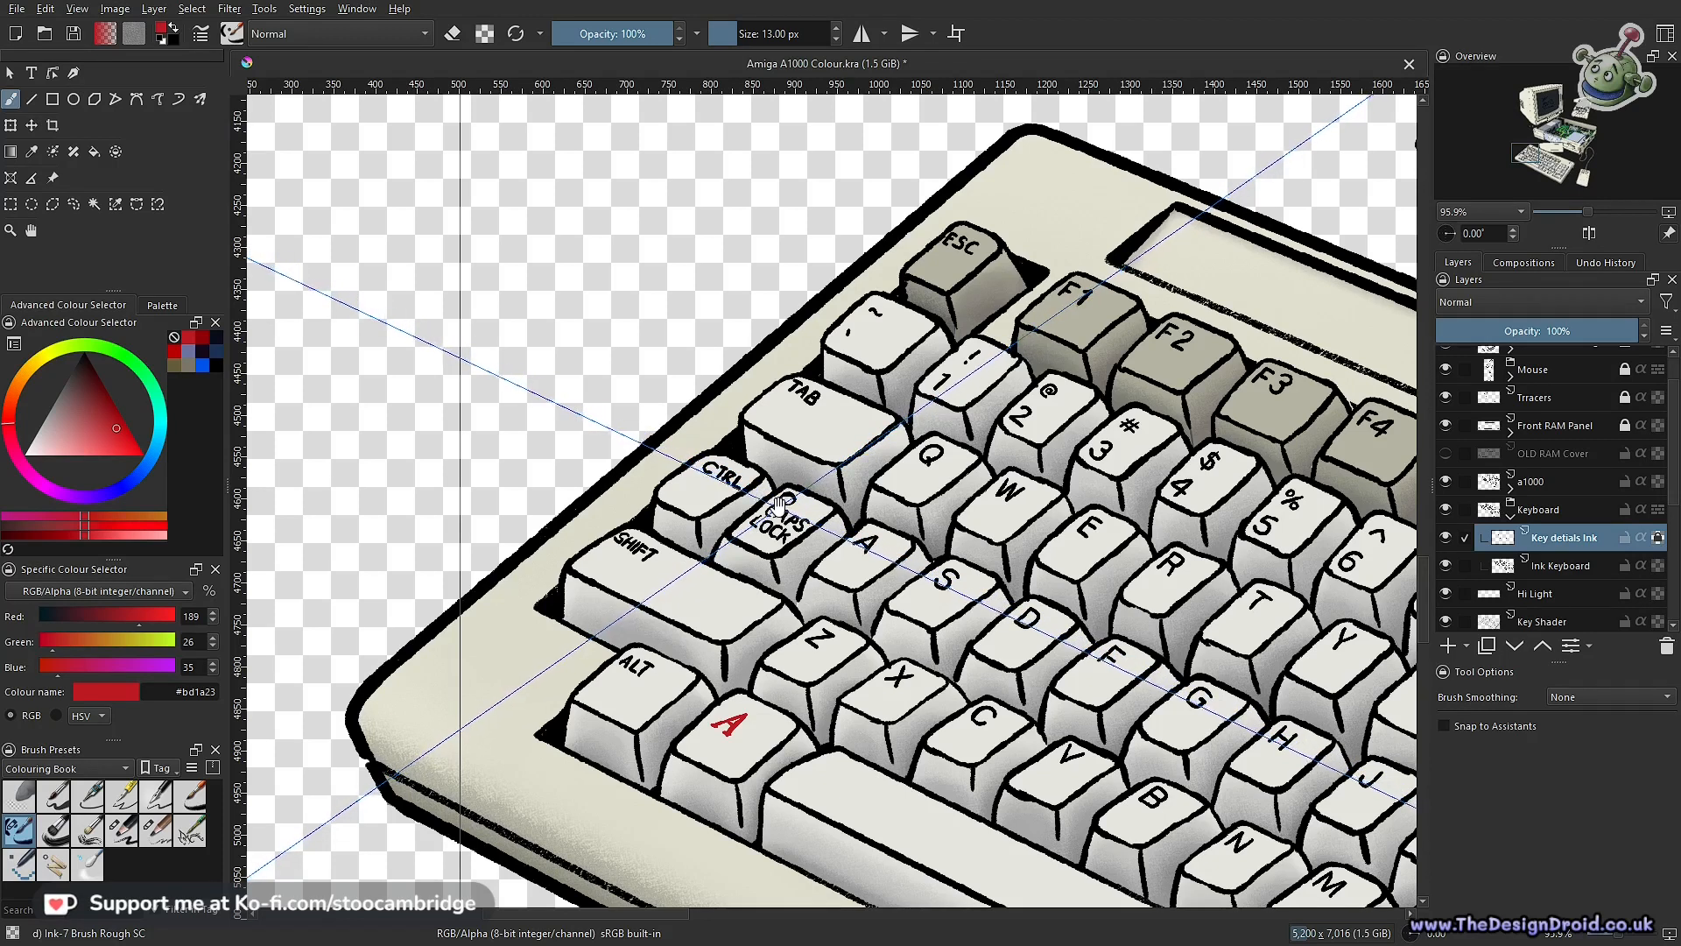
Examine the CAPS LOCK key and the rest of the keyboard for details that still need colour
{"action": "scroll", "coordinate": [793, 517], "scroll_direction": "down", "scroll_amount": 4, "text": "ctrl"}
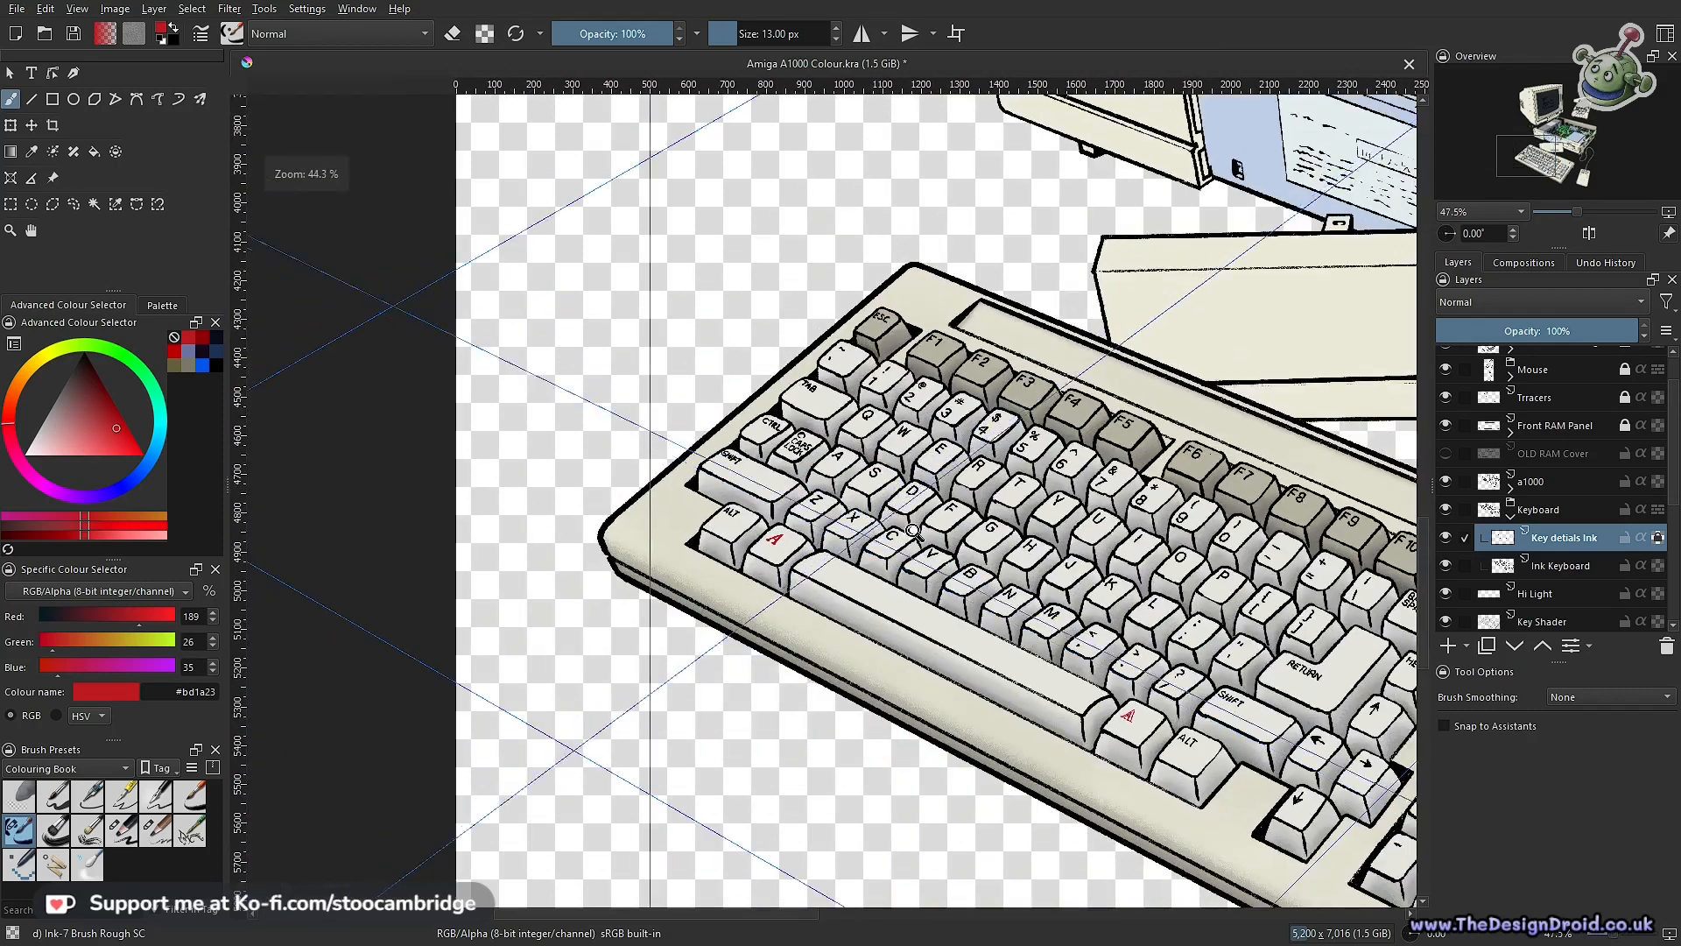
{"action": "left_click_drag", "start_coordinate": [914, 531], "coordinate": [521, 503]}
{"action": "left_click_drag", "start_coordinate": [1030, 556], "coordinate": [897, 602]}
{"action": "left_click_drag", "start_coordinate": [693, 548], "coordinate": [998, 635]}
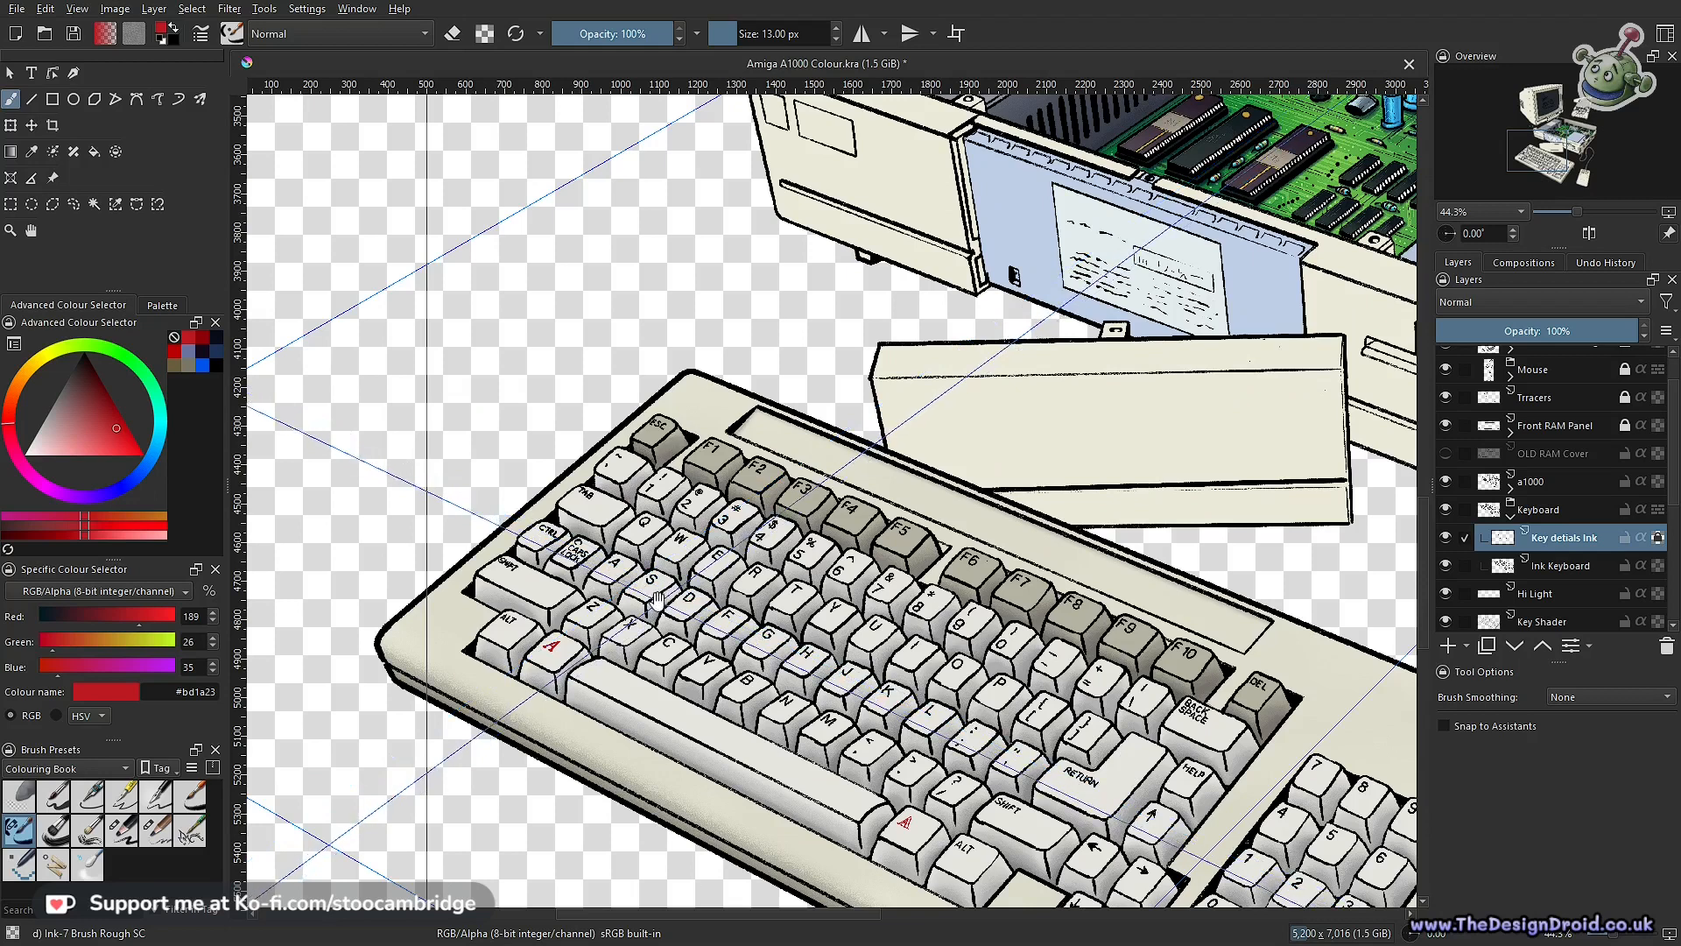
{"action": "scroll", "coordinate": [604, 582], "scroll_direction": "up", "scroll_amount": 4}
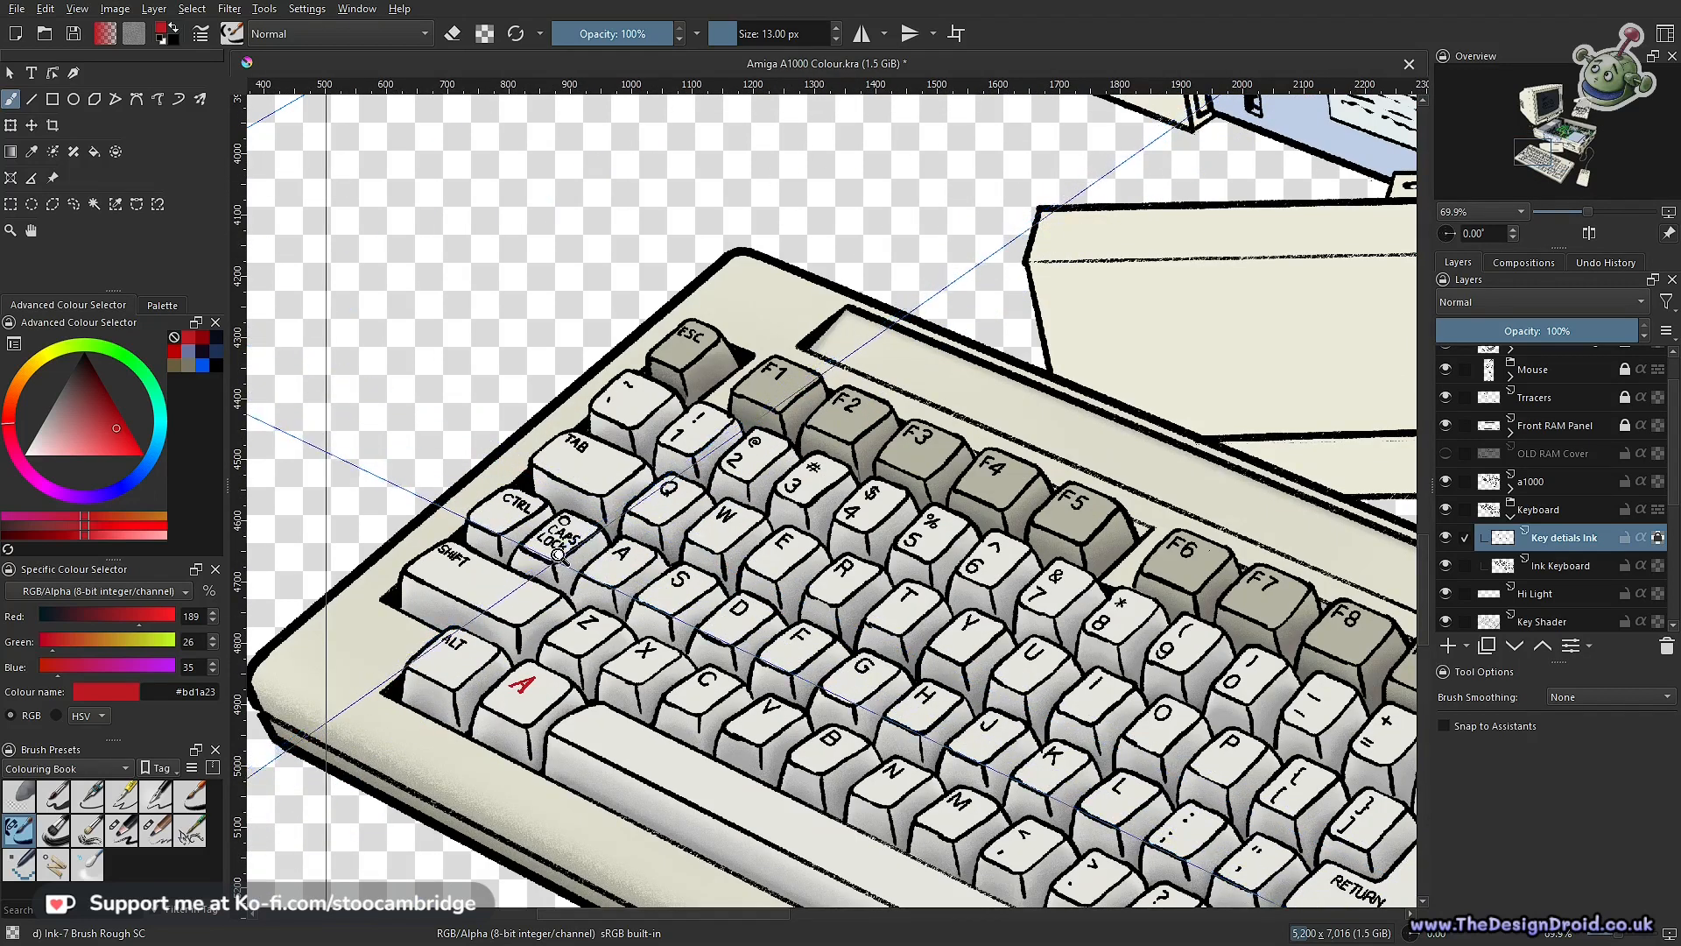
{"action": "scroll", "coordinate": [556, 554], "scroll_direction": "up", "scroll_amount": 2}
{"action": "left_click_drag", "start_coordinate": [586, 482], "coordinate": [578, 469]}
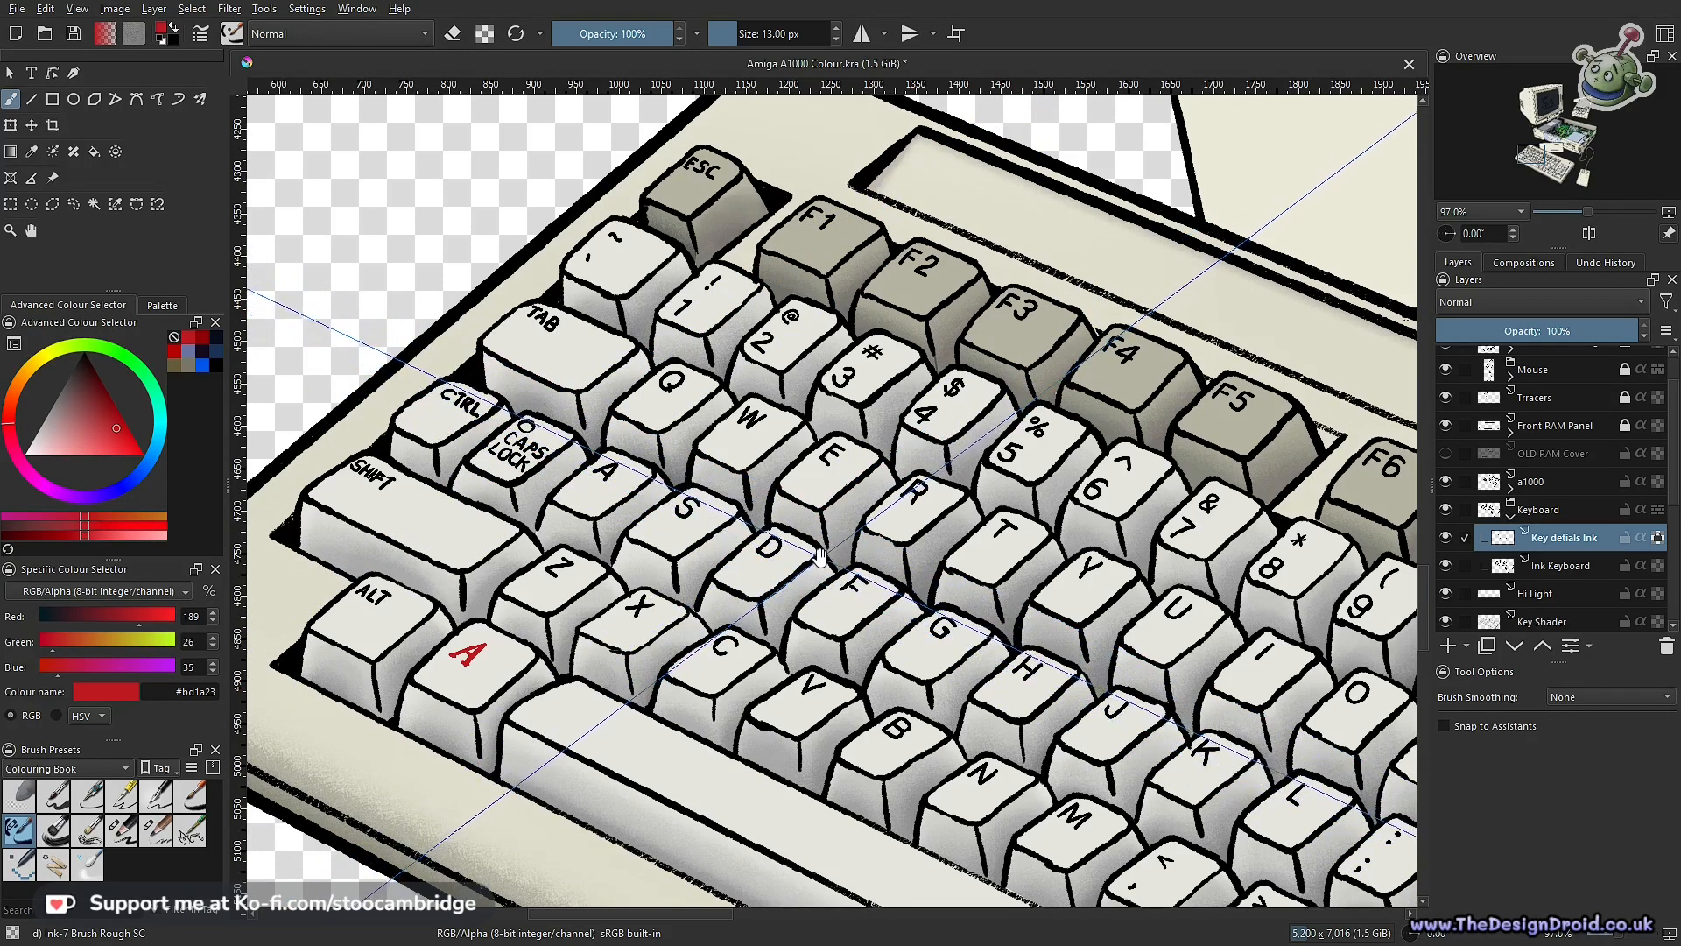
{"action": "scroll", "coordinate": [844, 499], "scroll_direction": "down", "scroll_amount": 5}
{"action": "left_click_drag", "start_coordinate": [1015, 603], "coordinate": [780, 526]}
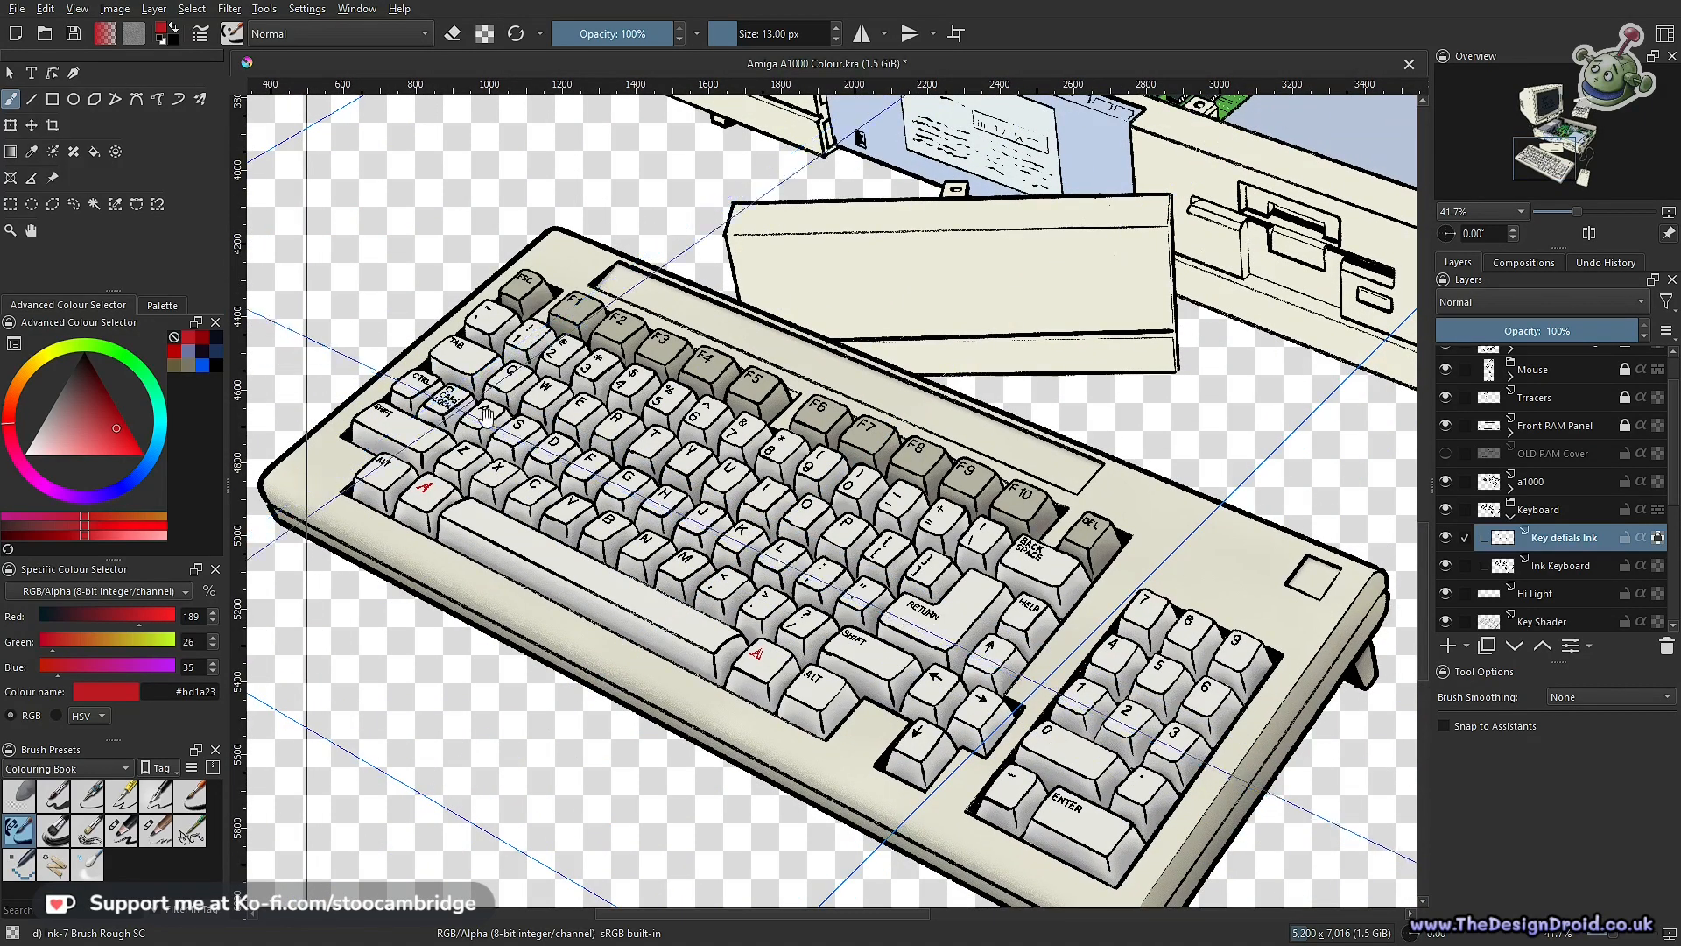
{"action": "left_click_drag", "start_coordinate": [1148, 537], "coordinate": [768, 600]}
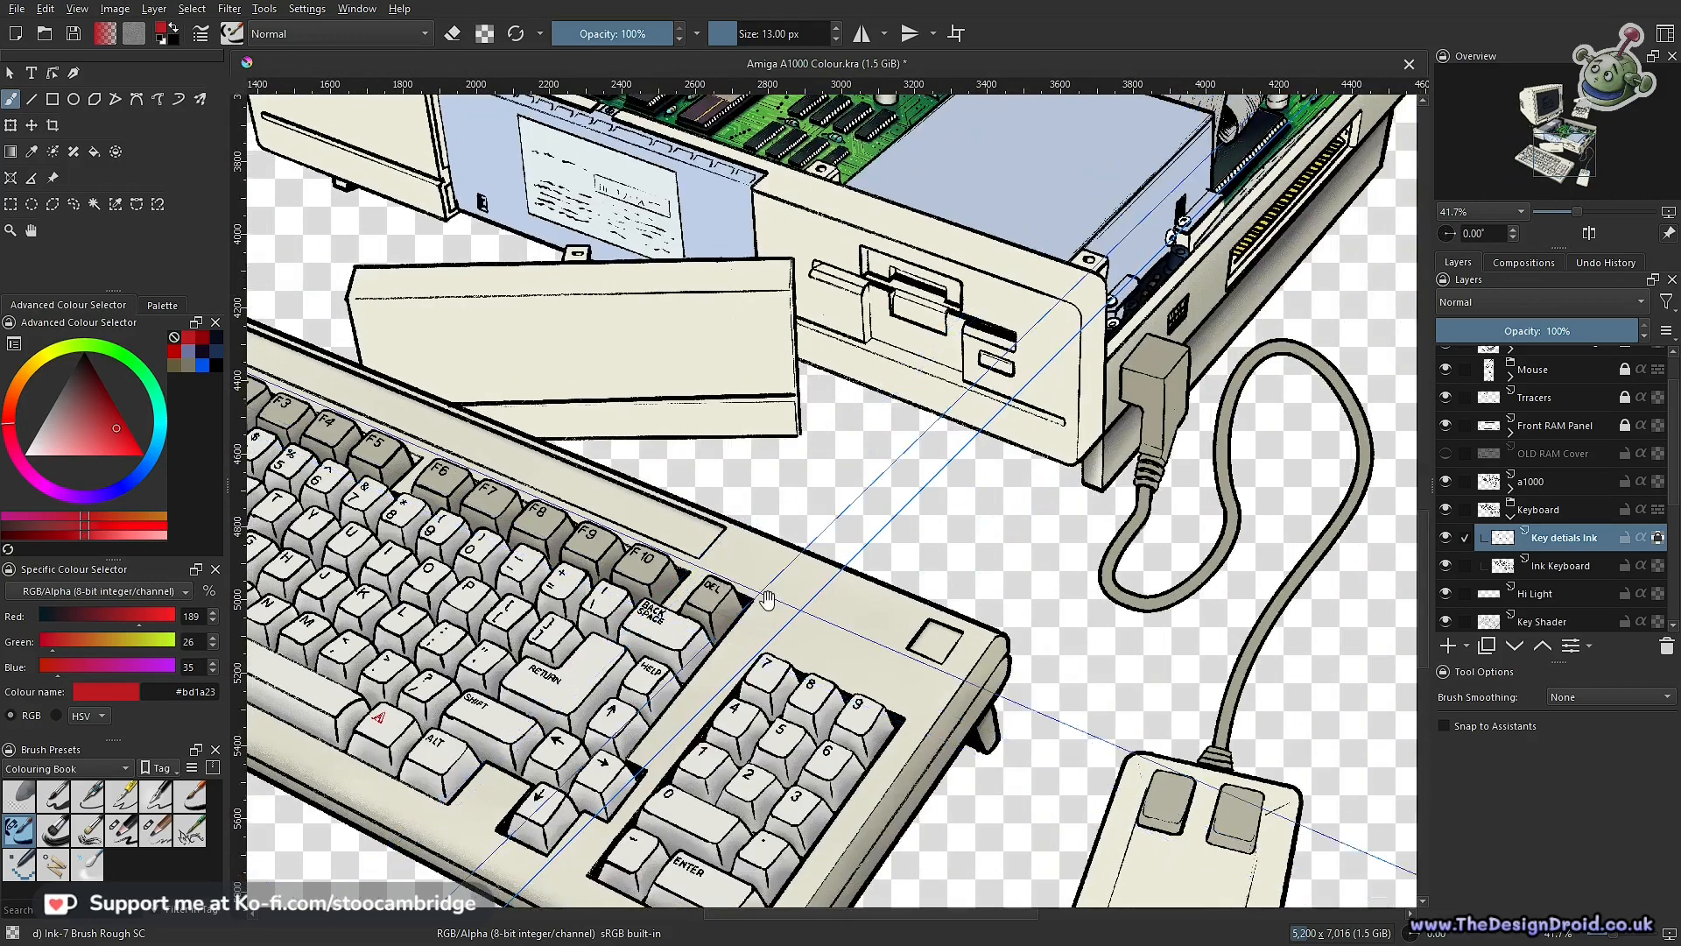
{"action": "scroll", "coordinate": [696, 598], "scroll_direction": "down", "scroll_amount": 3}
{"action": "left_click_drag", "start_coordinate": [420, 433], "coordinate": [649, 578]}
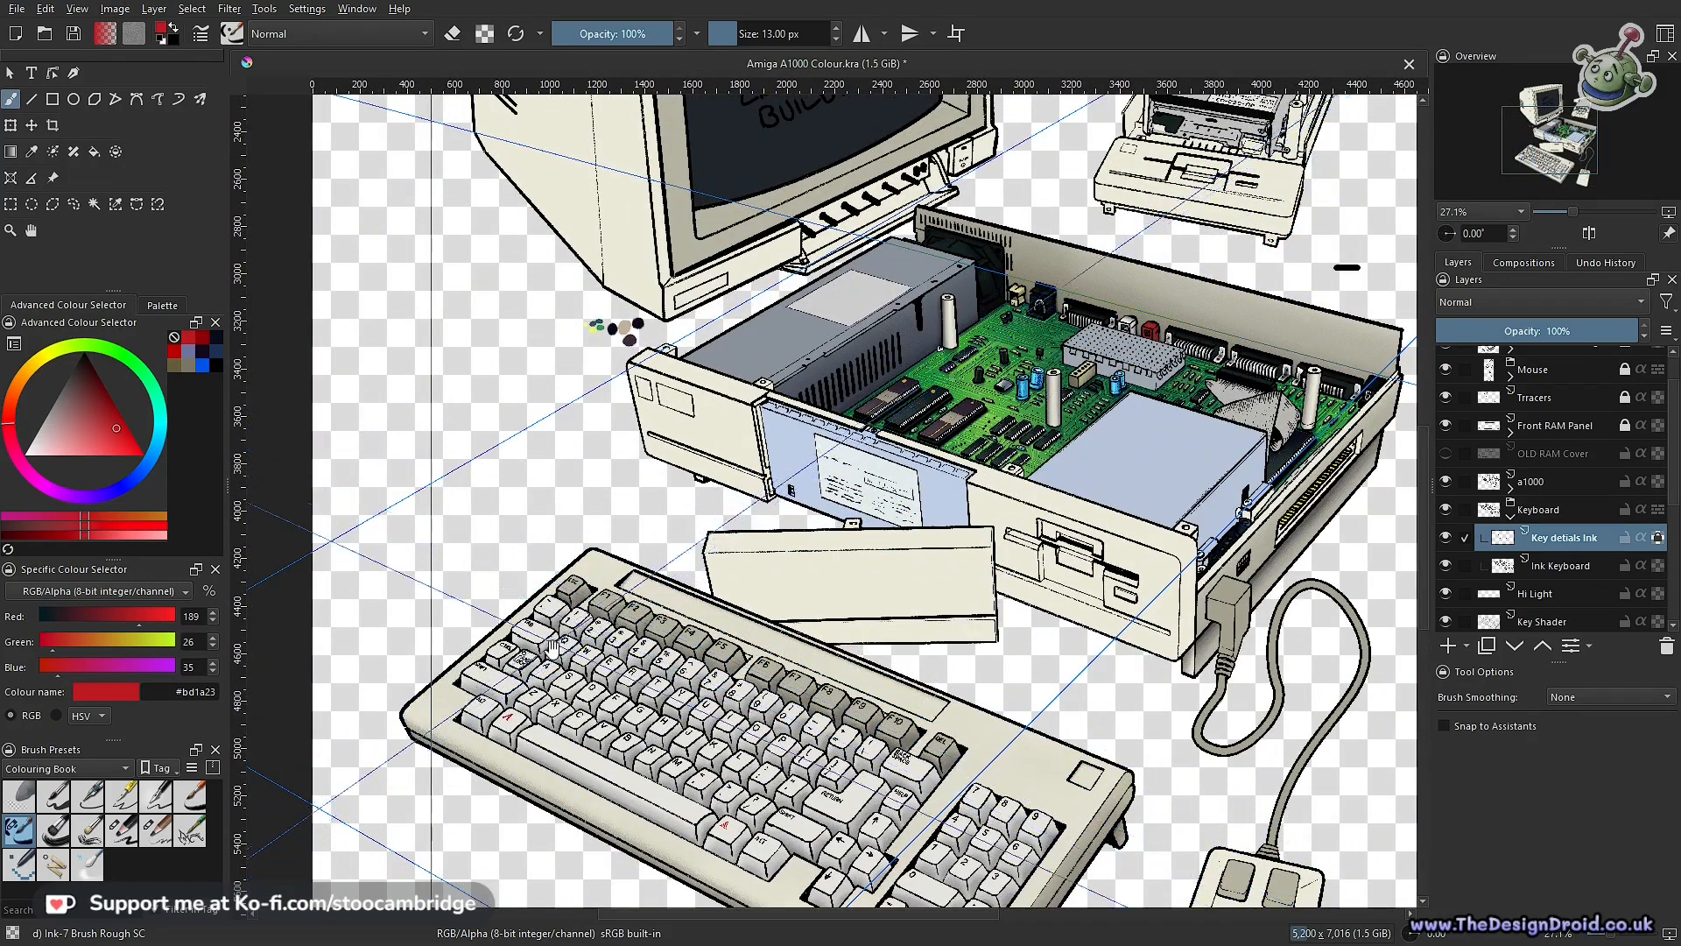
{"action": "scroll", "coordinate": [553, 647], "scroll_direction": "up", "scroll_amount": 3}
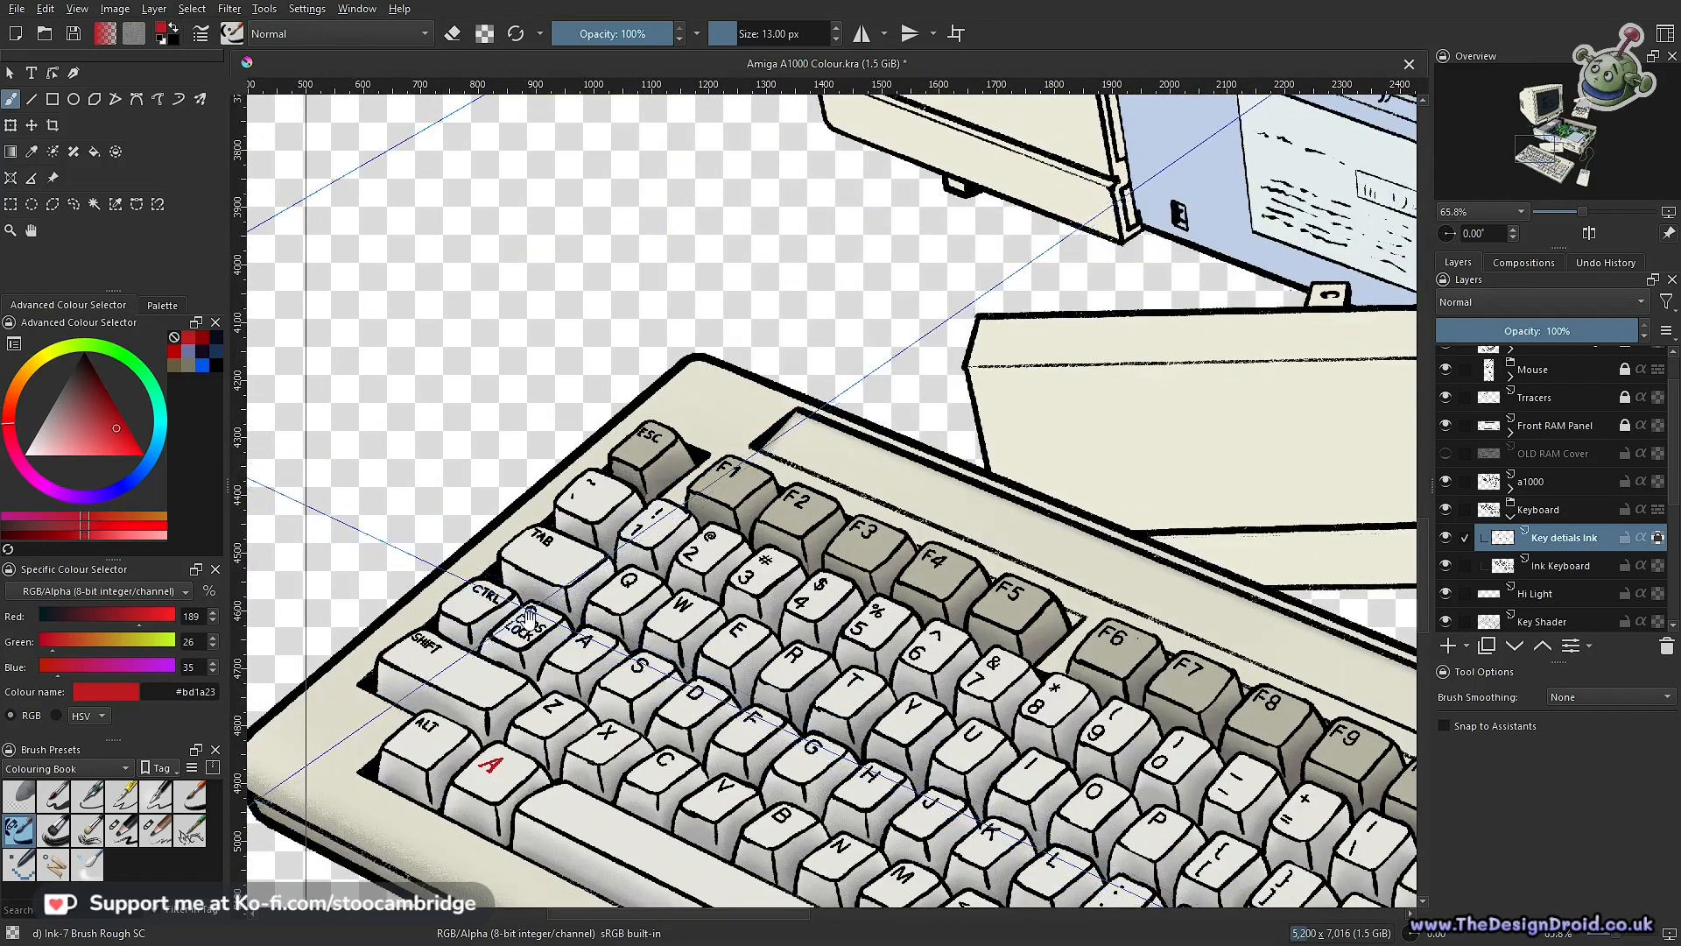
{"action": "scroll", "coordinate": [531, 626], "scroll_direction": "up", "scroll_amount": 1}
{"action": "scroll", "coordinate": [529, 609], "scroll_direction": "up", "scroll_amount": 2}
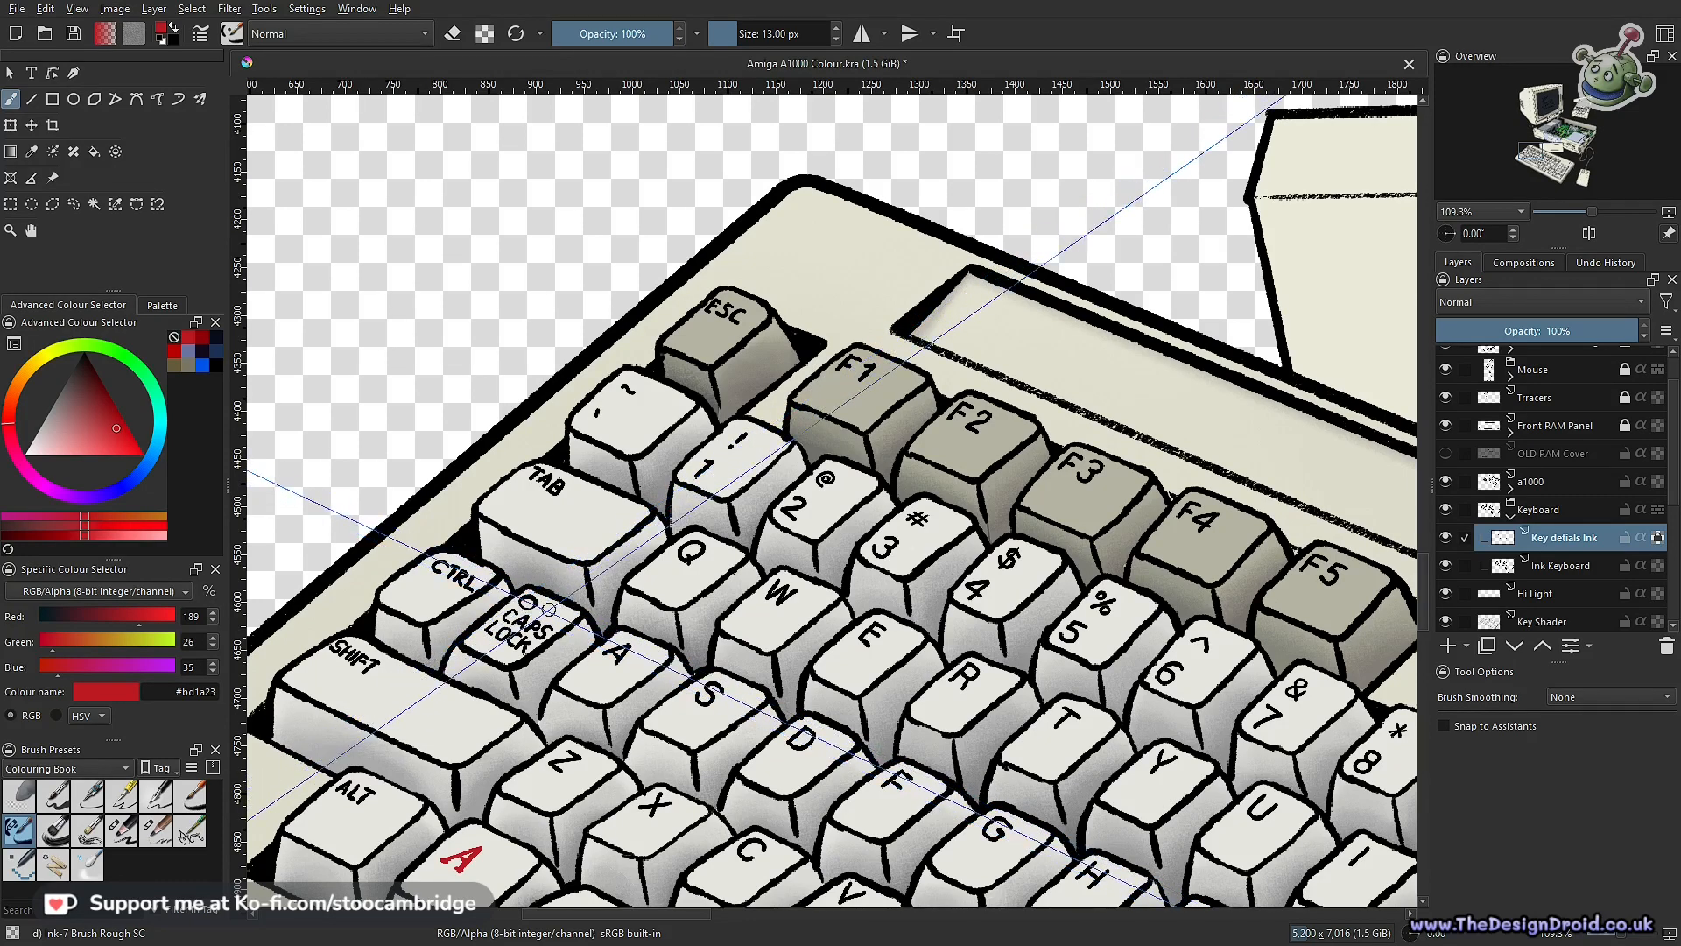
{"action": "scroll", "coordinate": [760, 613], "scroll_direction": "down", "scroll_amount": 4}
{"action": "left_click_drag", "start_coordinate": [1050, 739], "coordinate": [908, 642]}
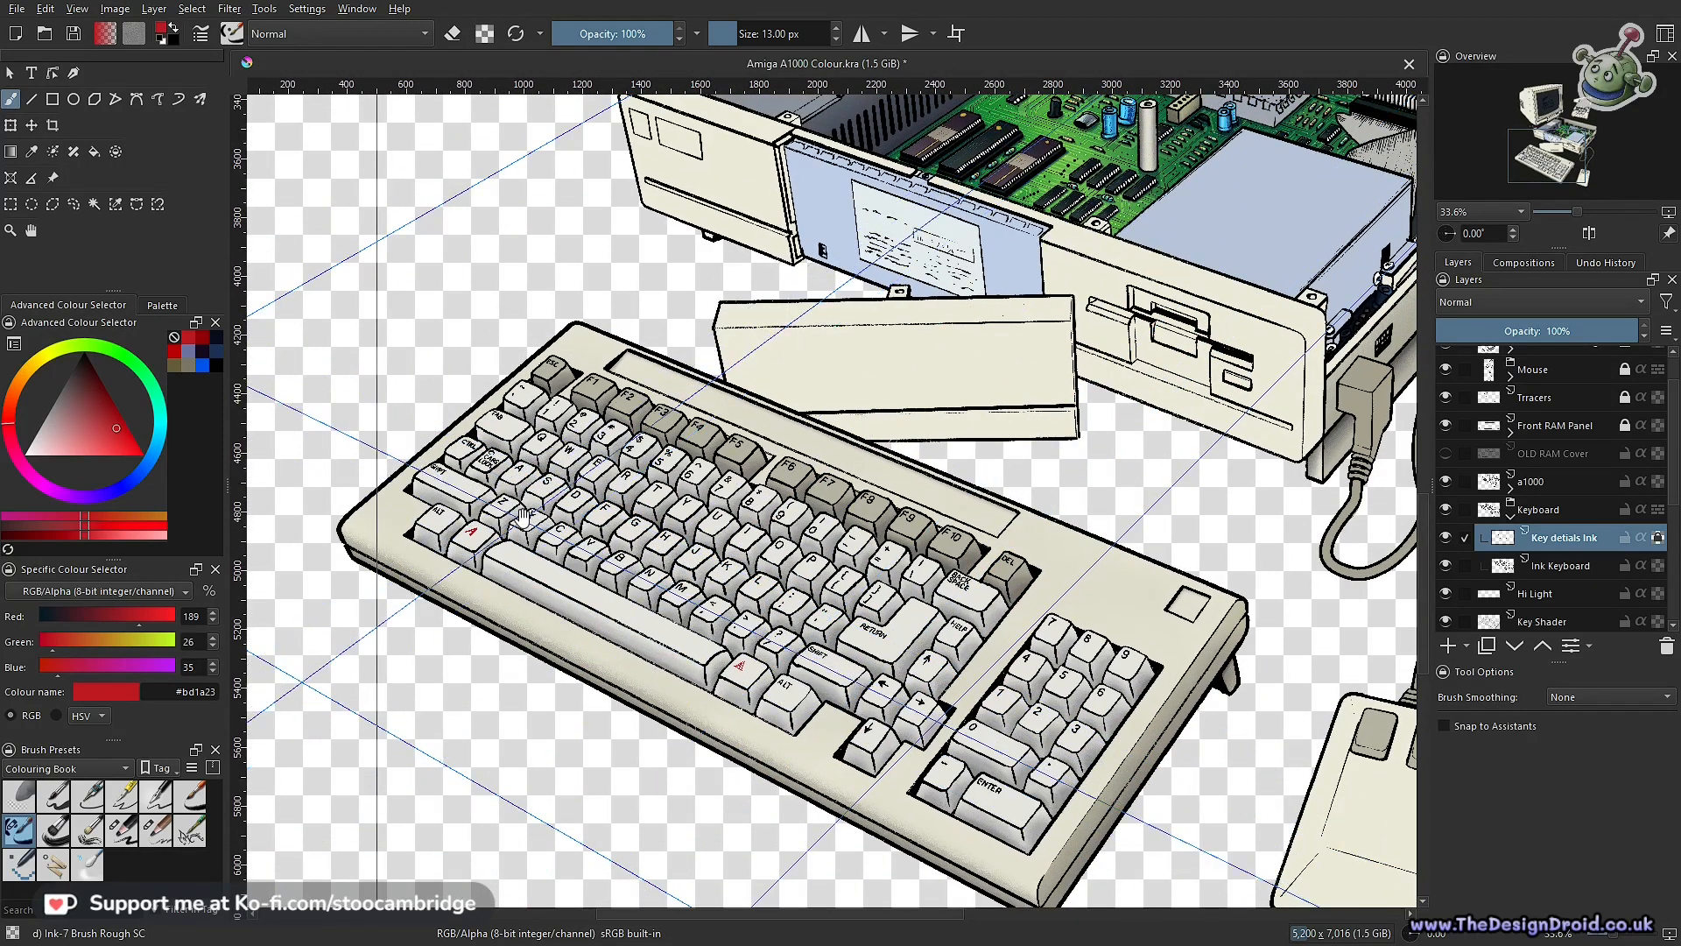
Make Base Fill the active layer and check its contents by hiding and showing it
{"action": "scroll", "coordinate": [484, 493], "scroll_direction": "up", "scroll_amount": 6}
{"action": "left_click_drag", "start_coordinate": [577, 394], "coordinate": [886, 650]}
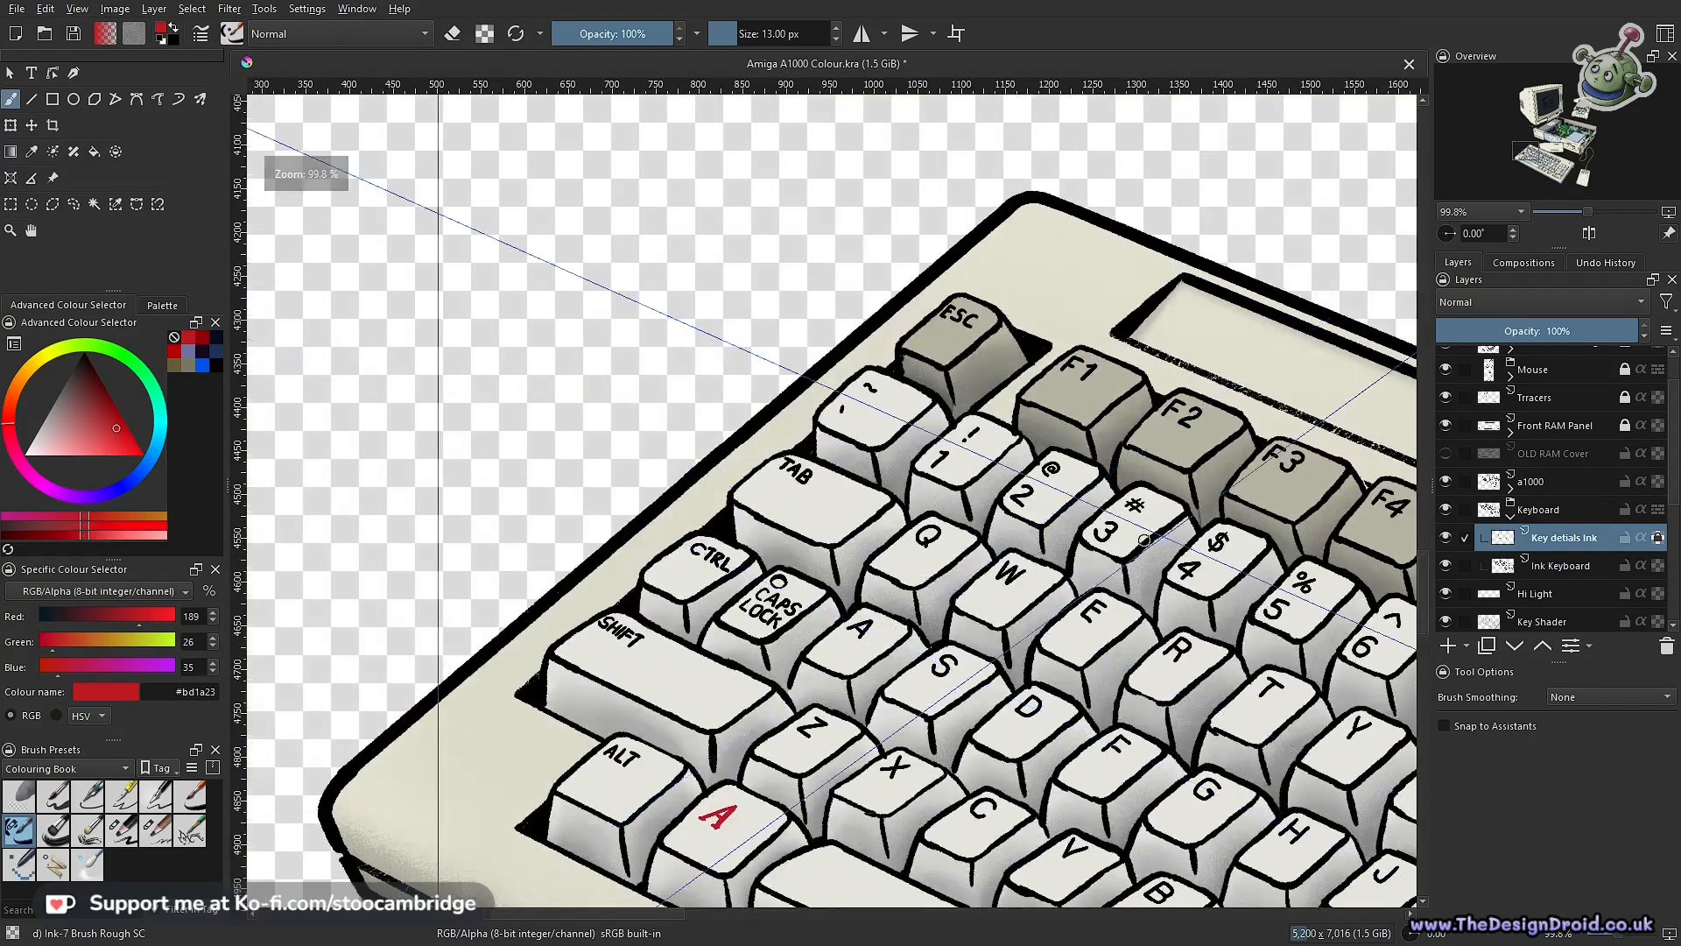
{"action": "scroll", "coordinate": [1674, 610], "scroll_direction": "down", "scroll_amount": 3}
{"action": "left_click", "coordinate": [1540, 618]}
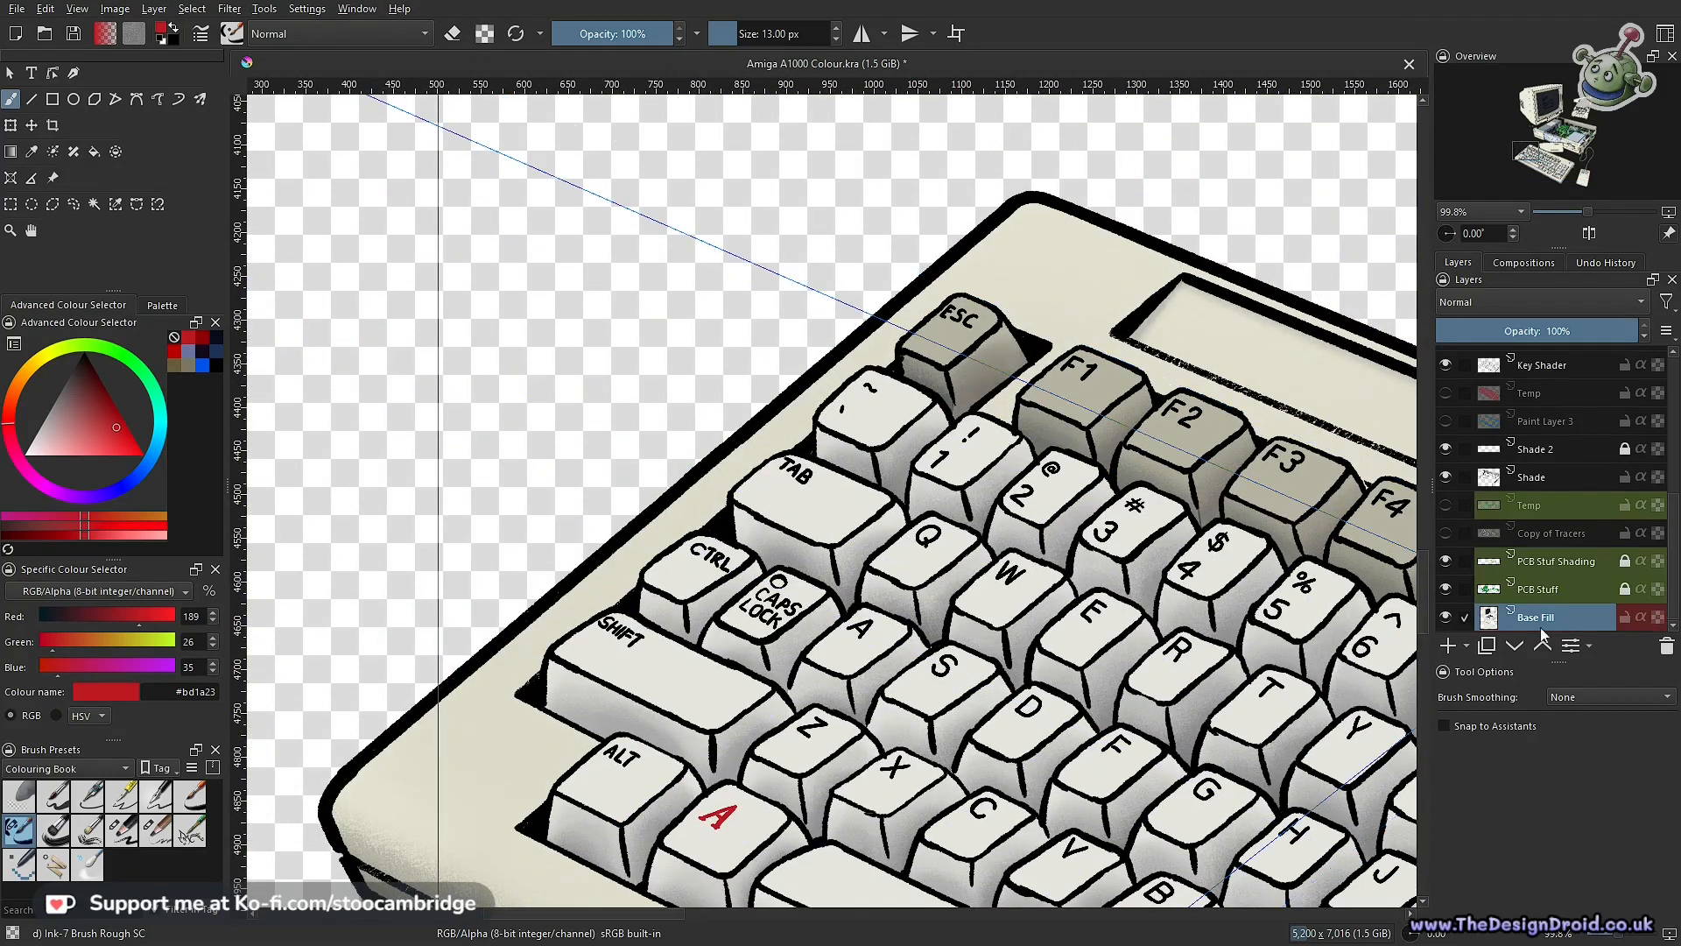
{"action": "left_click", "coordinate": [1446, 618]}
{"action": "left_click", "coordinate": [1446, 619]}
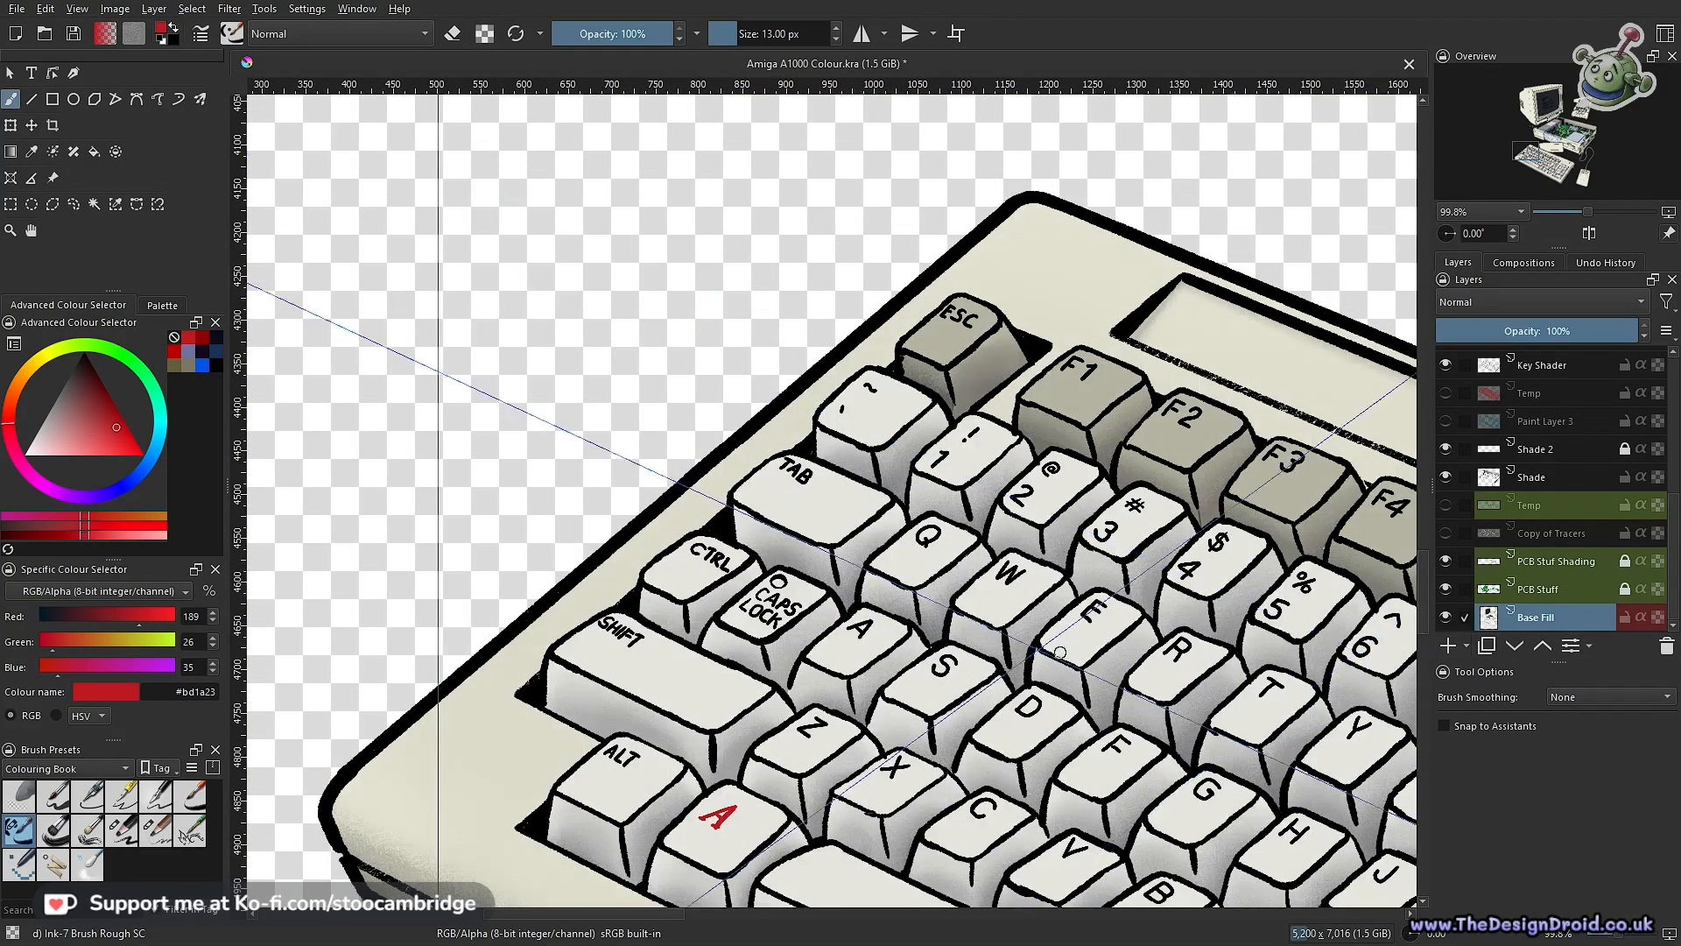
Fill the small indicator circle on the CAPS LOCK key with red #bd1a23 on the Base Fill layer
{"action": "scroll", "coordinate": [781, 613], "scroll_direction": "up", "scroll_amount": 8}
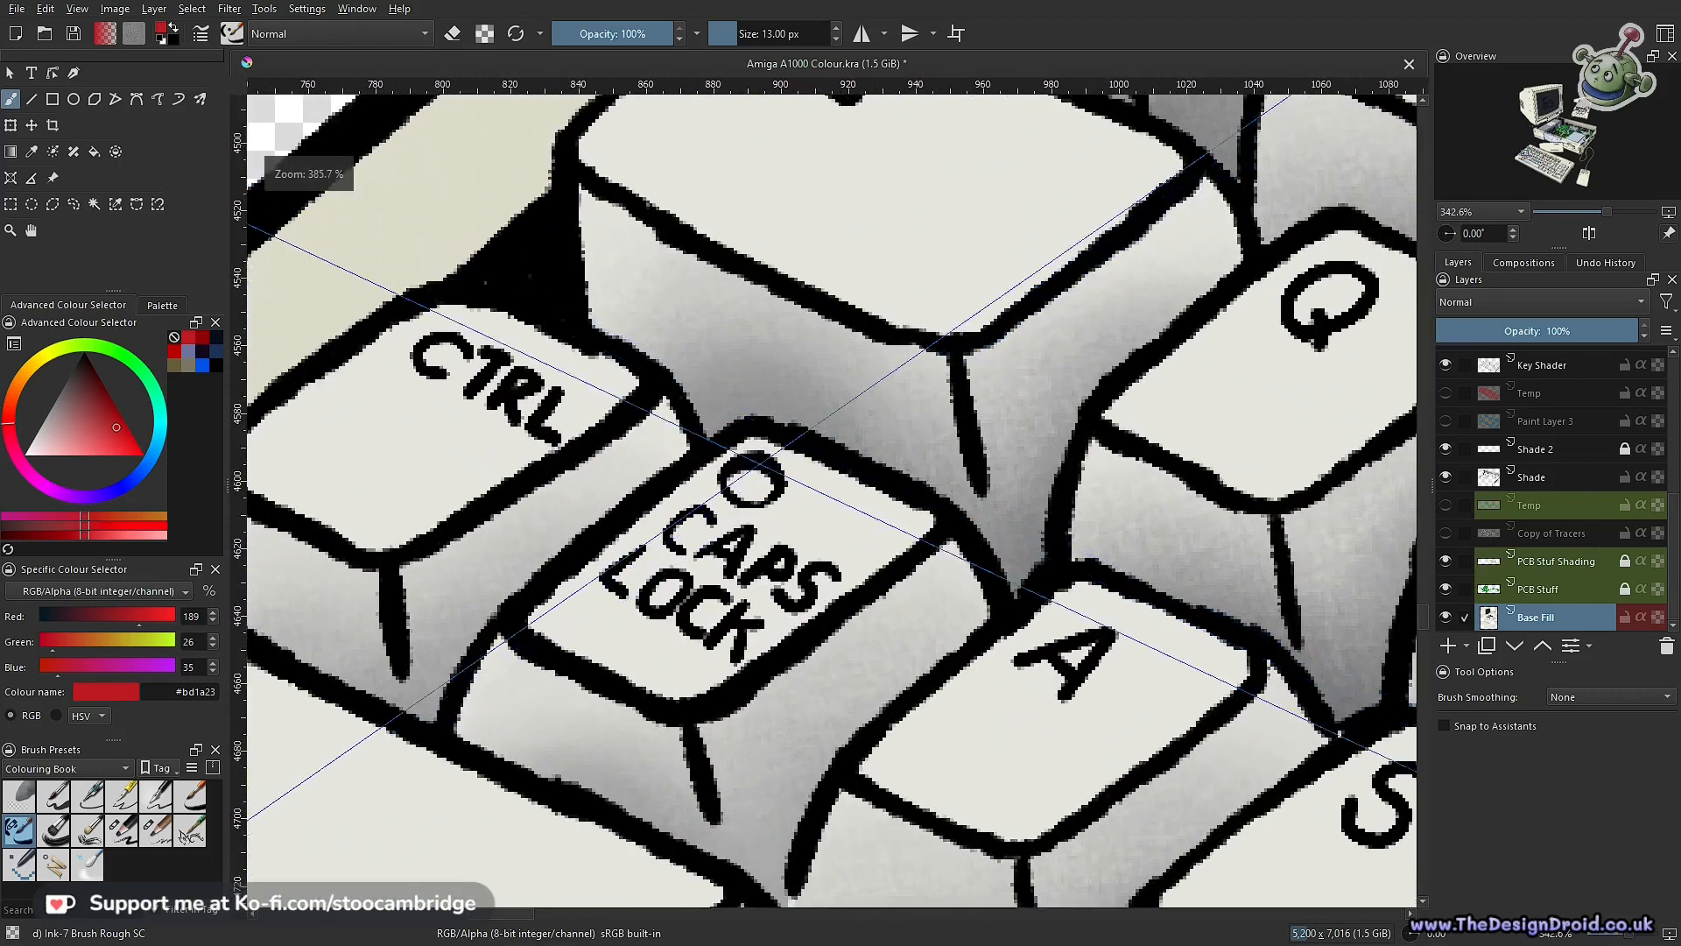
{"action": "left_click", "coordinate": [751, 480]}
{"action": "scroll", "coordinate": [752, 480], "scroll_direction": "down", "scroll_amount": 4}
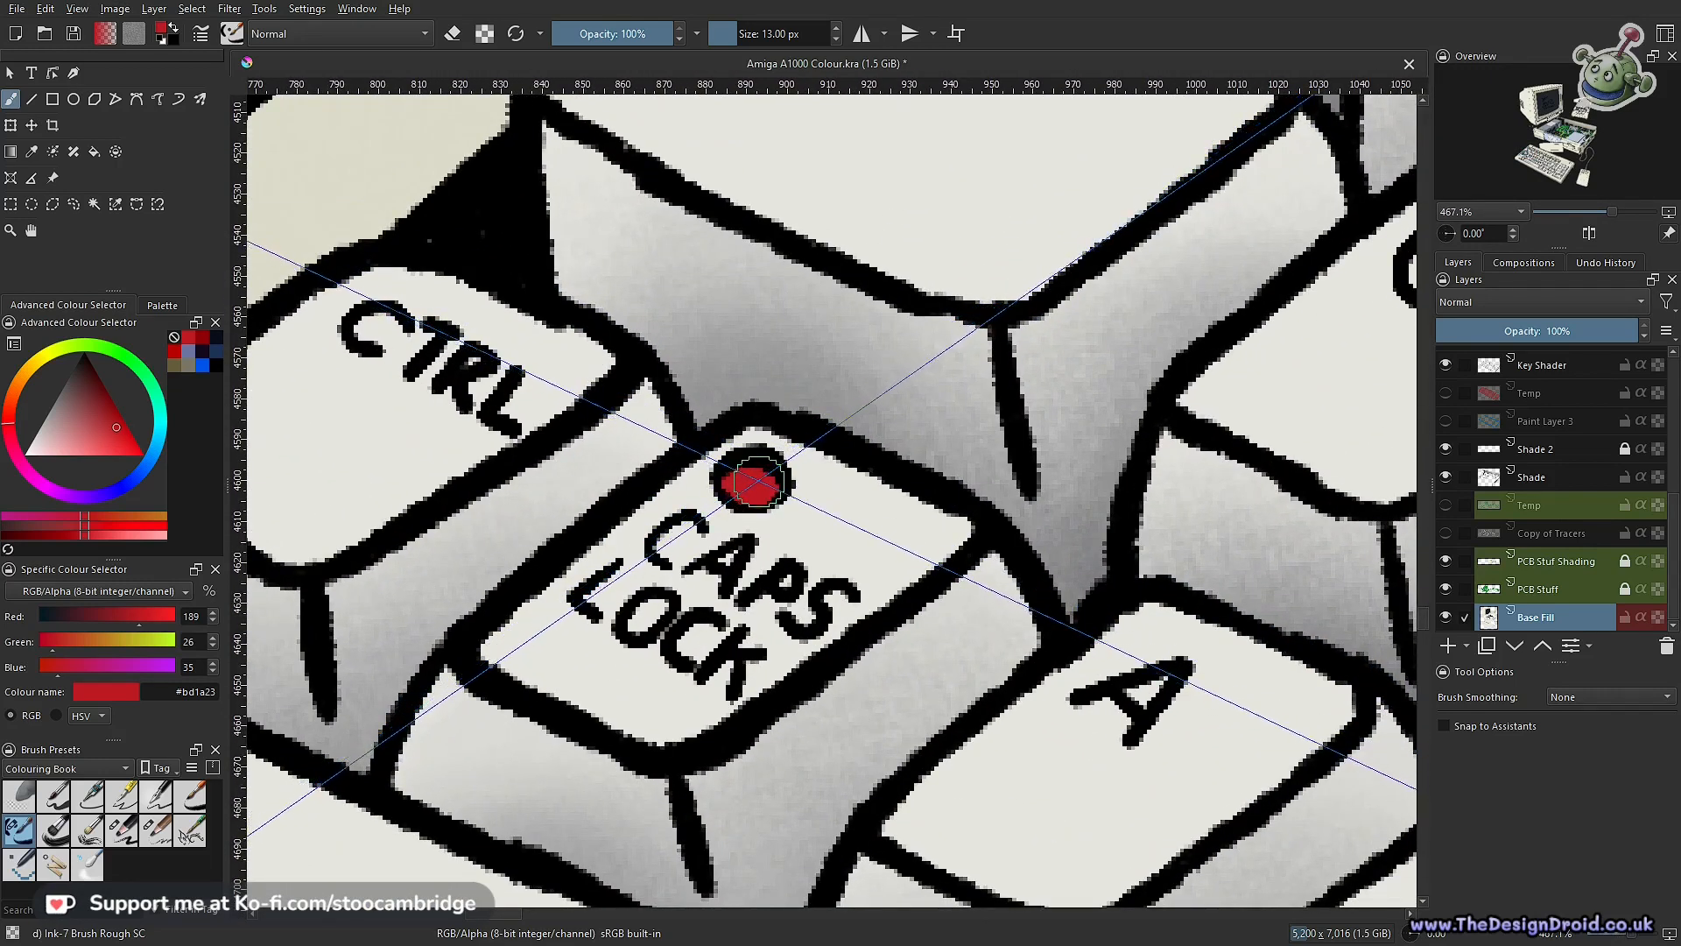
{"action": "scroll", "coordinate": [746, 789], "scroll_direction": "down", "scroll_amount": 5}
Lock the Base Fill layer and look over the recoloured keyboard
{"action": "left_click_drag", "start_coordinate": [744, 788], "coordinate": [746, 830]}
{"action": "left_click_drag", "start_coordinate": [1161, 606], "coordinate": [848, 552]}
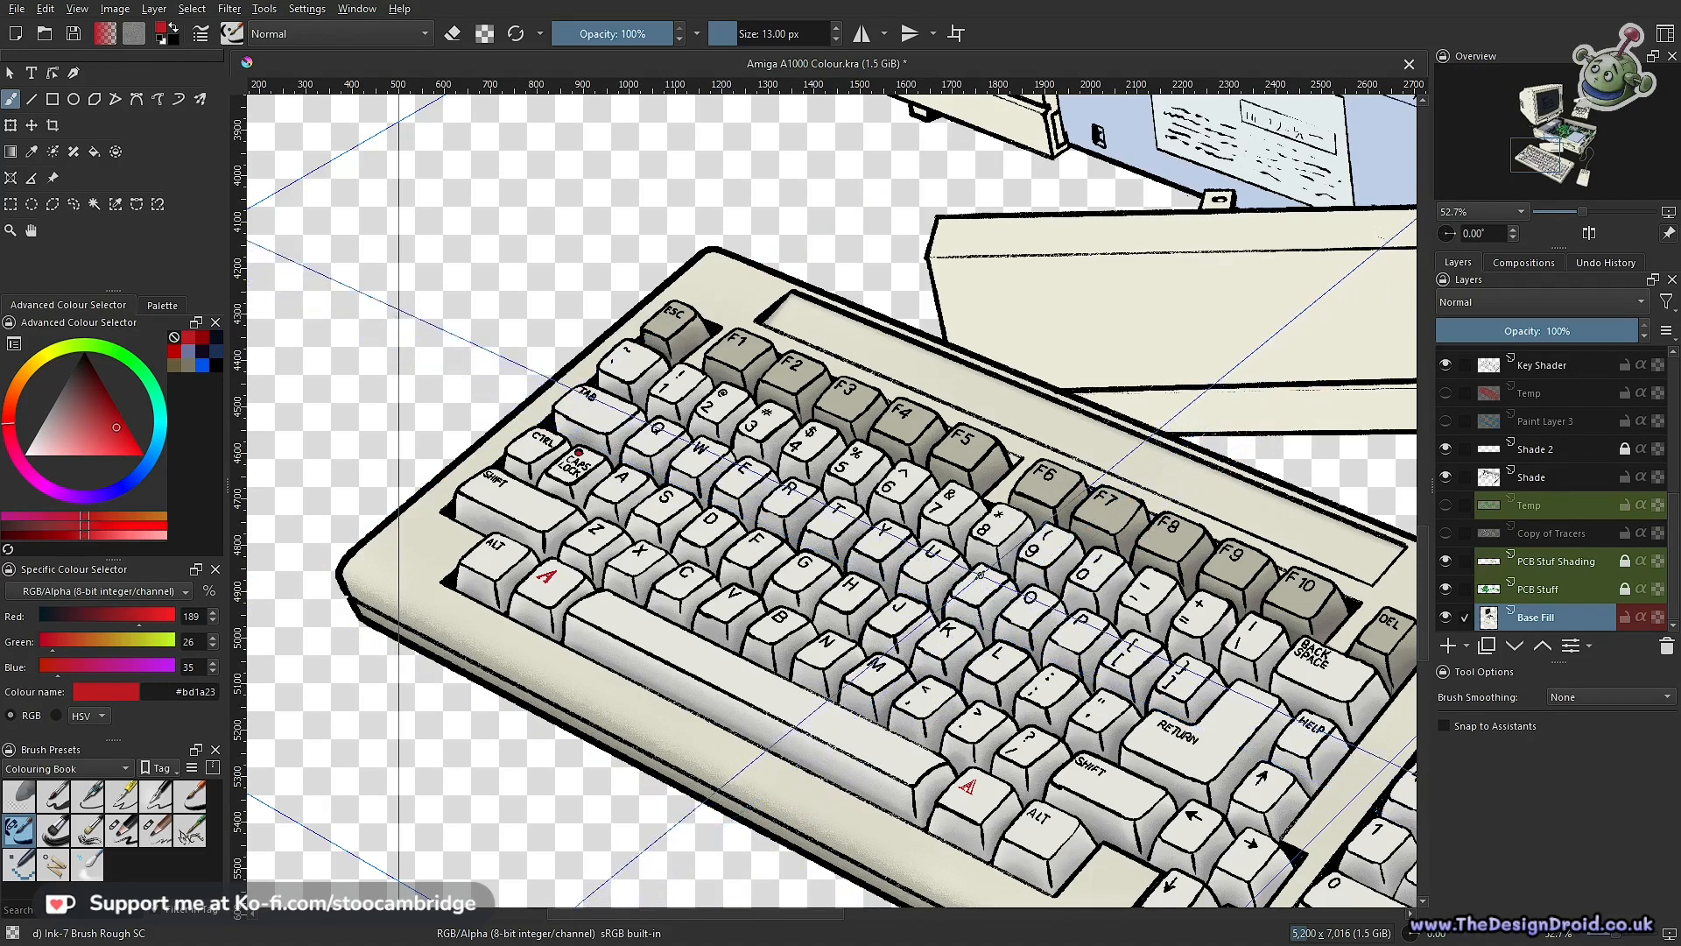
{"action": "left_click_drag", "start_coordinate": [1040, 598], "coordinate": [891, 568]}
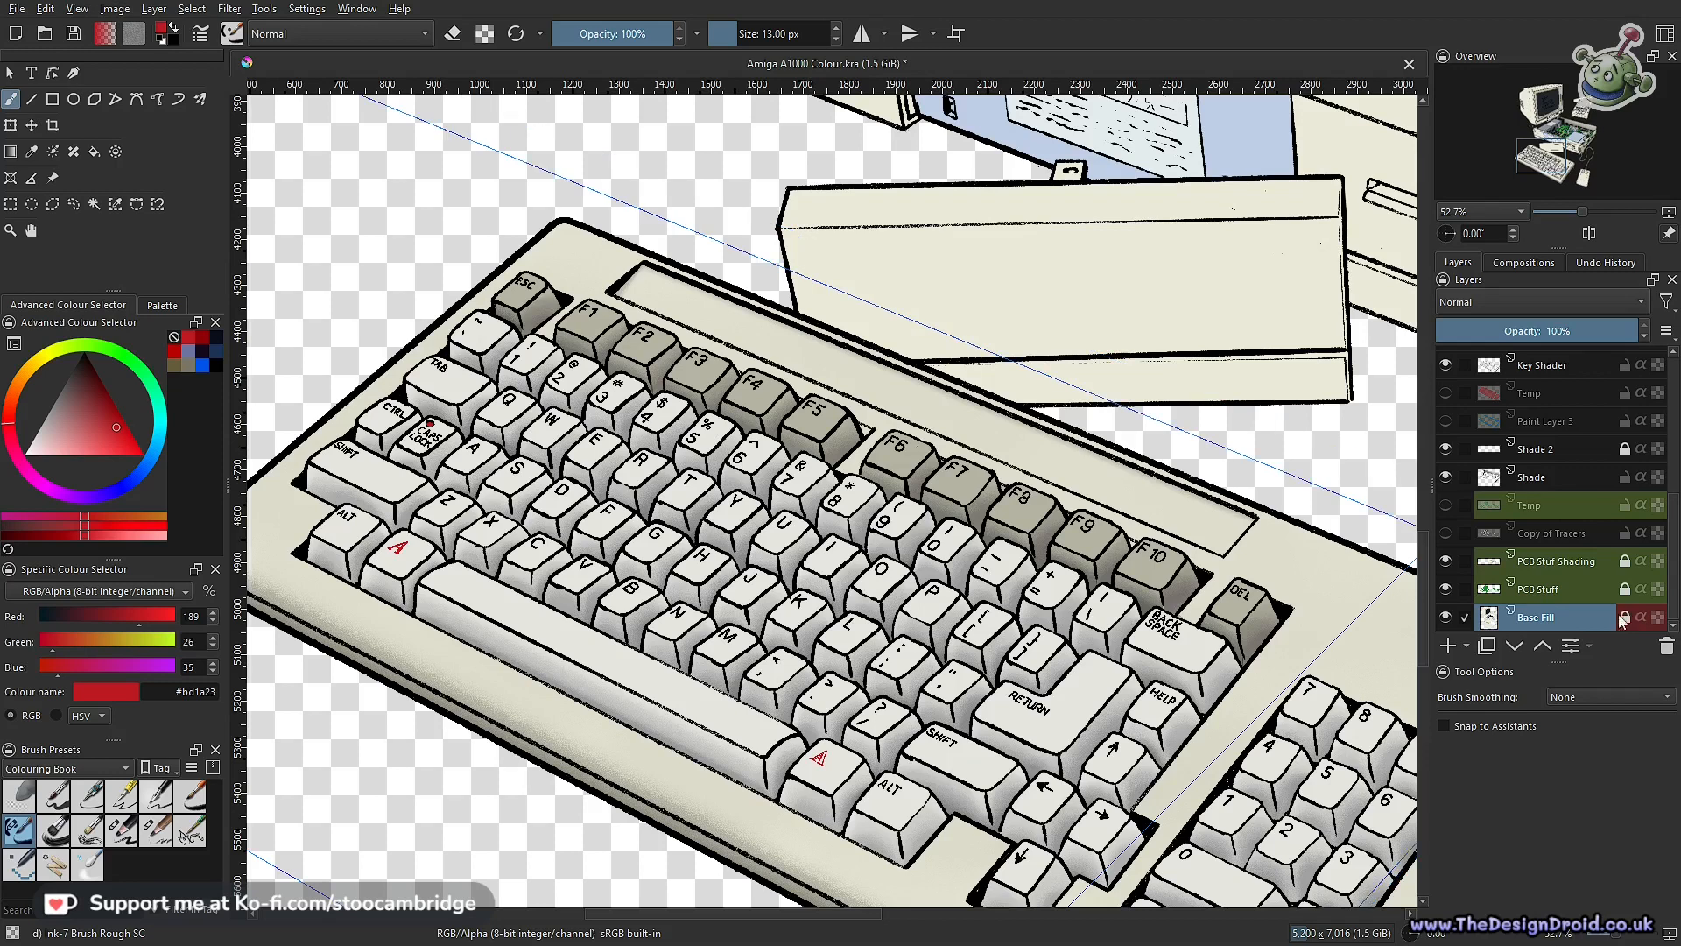
{"action": "scroll", "coordinate": [800, 645], "scroll_direction": "up", "scroll_amount": 1}
{"action": "scroll", "coordinate": [796, 502], "scroll_direction": "down", "scroll_amount": 2}
{"action": "left_click_drag", "start_coordinate": [1022, 660], "coordinate": [836, 612]}
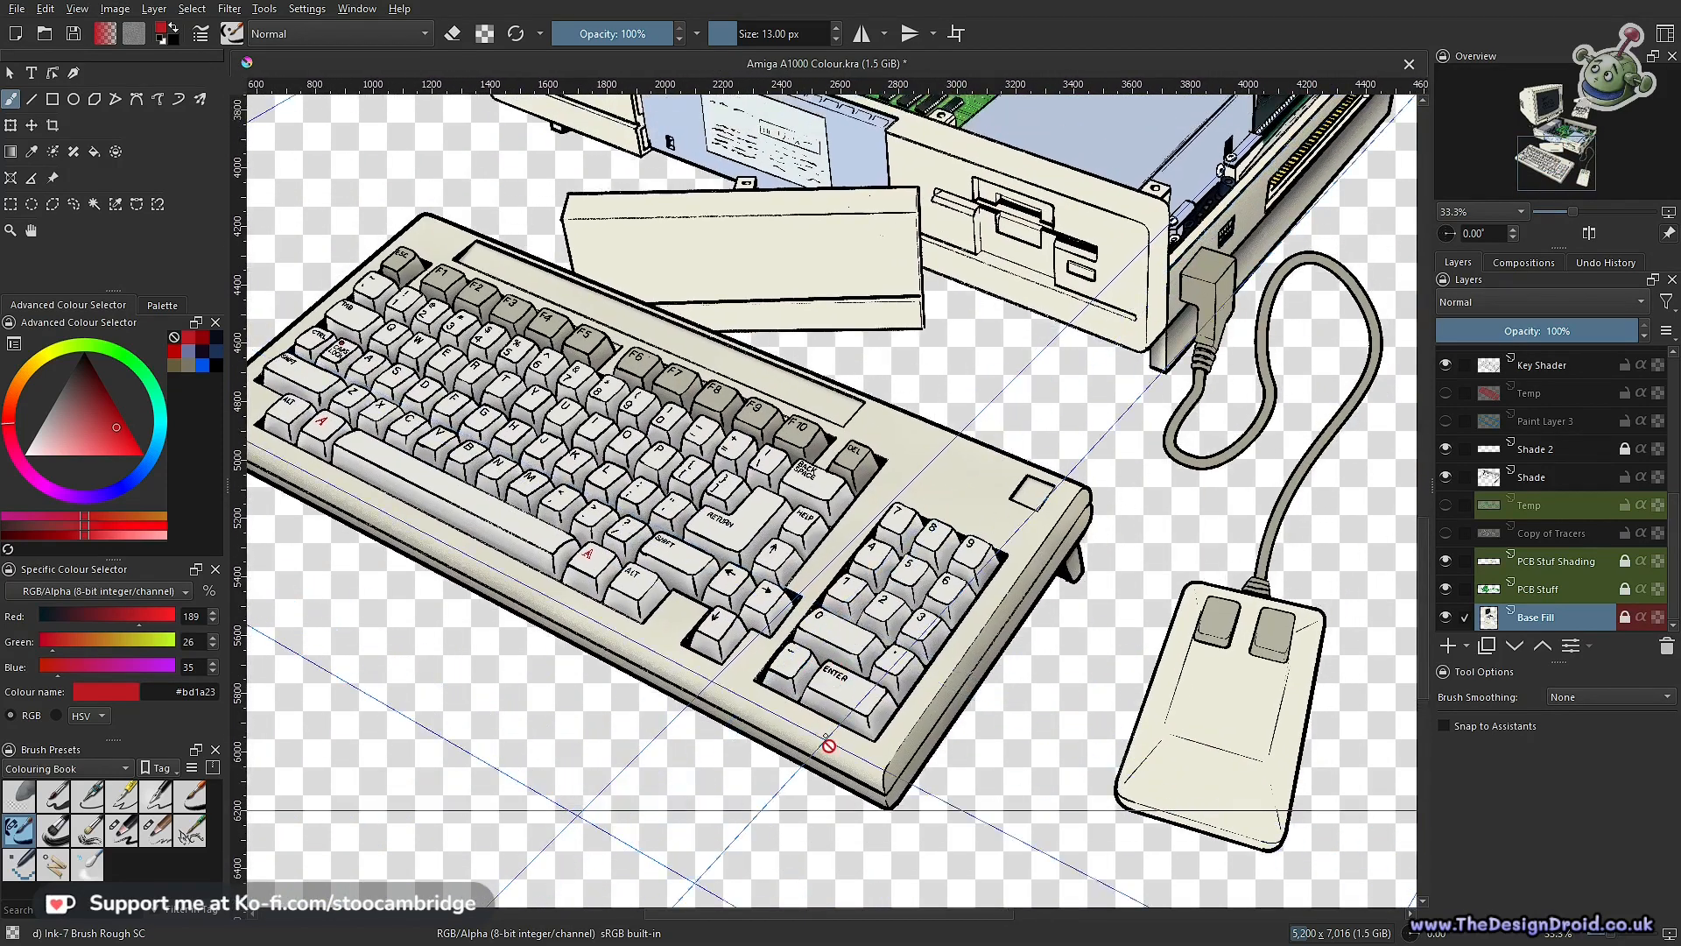
Make Key Shader the active layer and choose the Charcoal Pencil Medium brush with the dark colour #0a0c1a
{"action": "scroll", "coordinate": [846, 693], "scroll_direction": "up", "scroll_amount": 2}
{"action": "scroll", "coordinate": [846, 693], "scroll_direction": "down", "scroll_amount": 1}
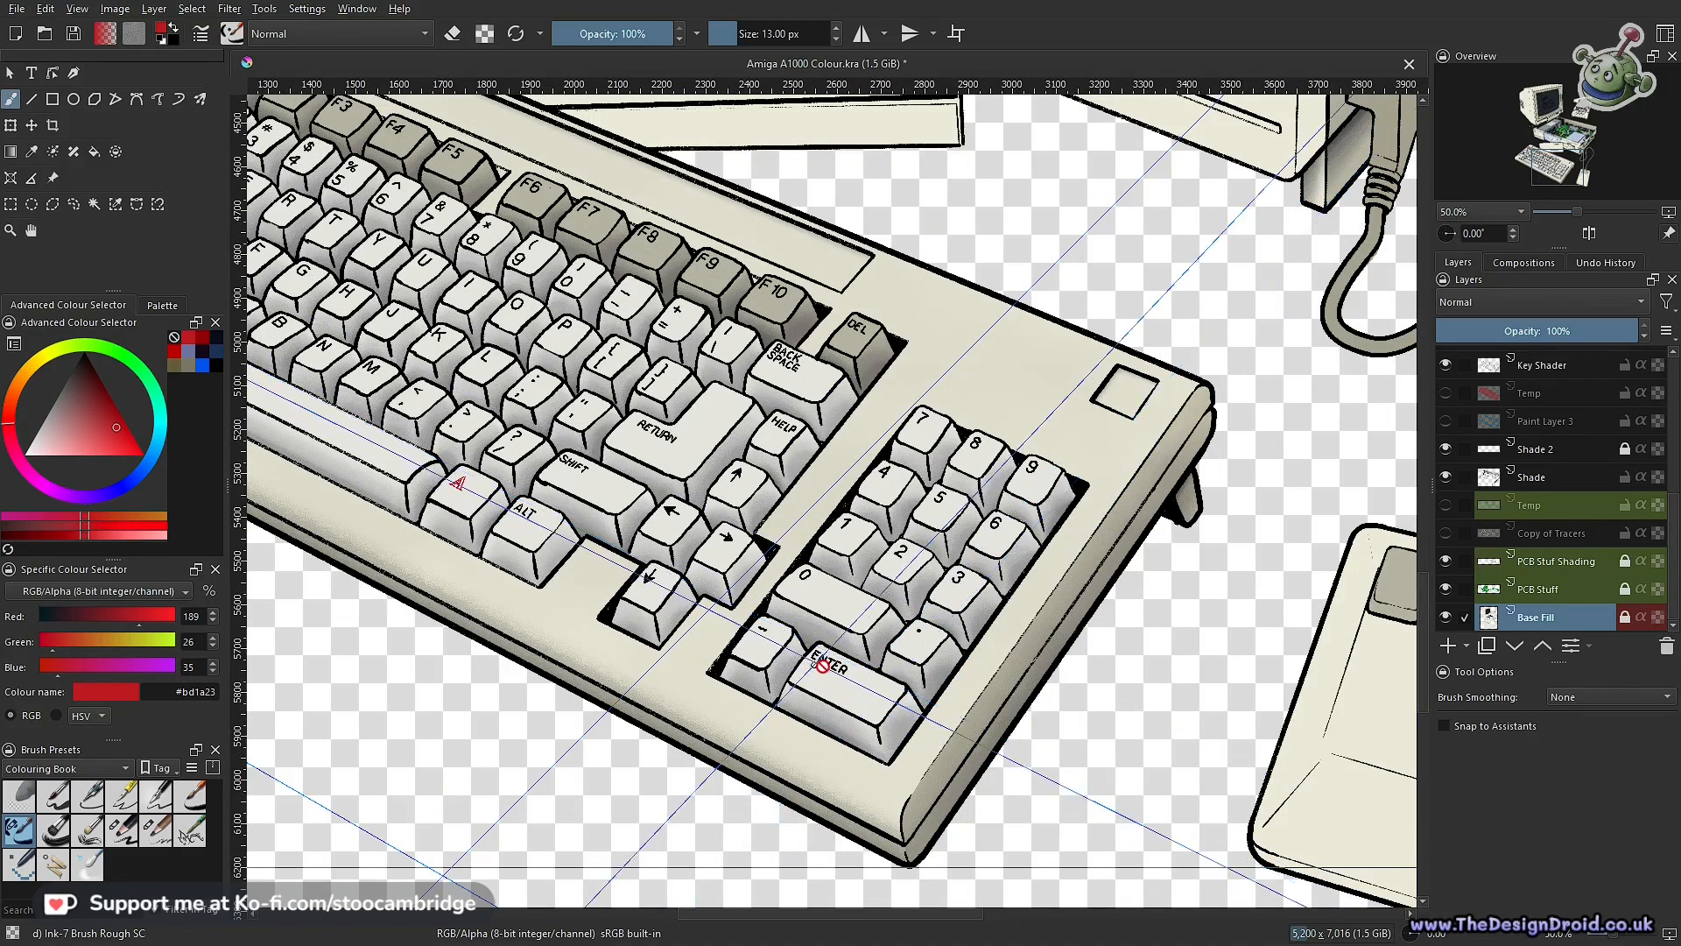
{"action": "left_click_drag", "start_coordinate": [841, 688], "coordinate": [842, 639]}
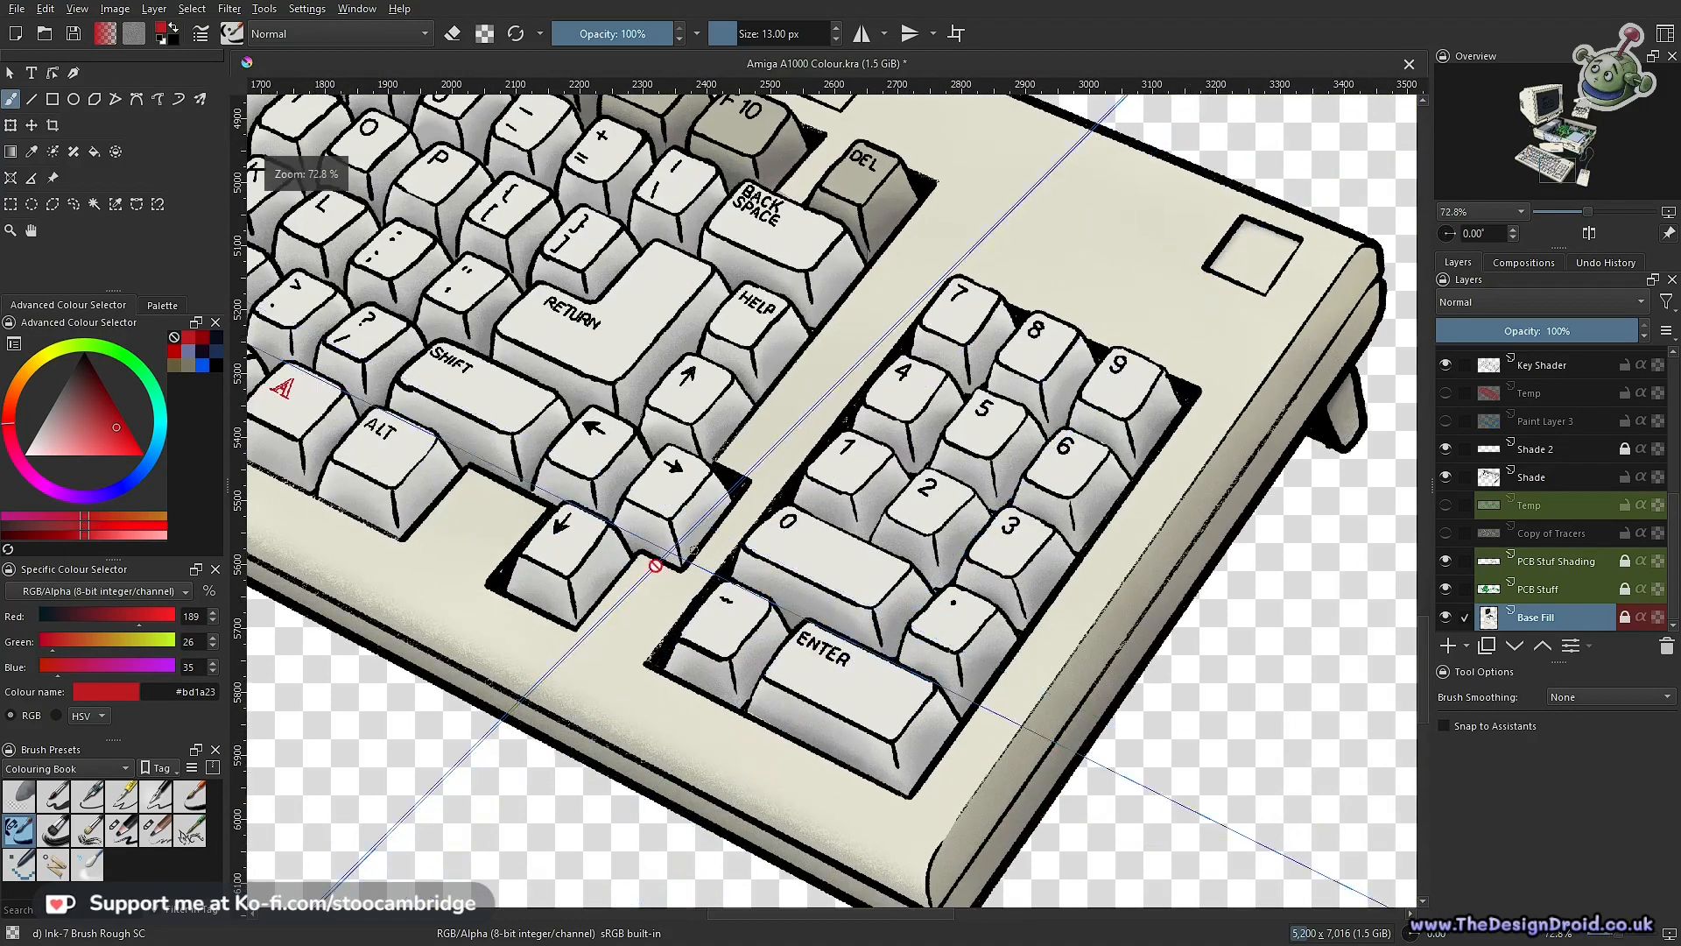
{"action": "left_click", "coordinate": [1557, 373]}
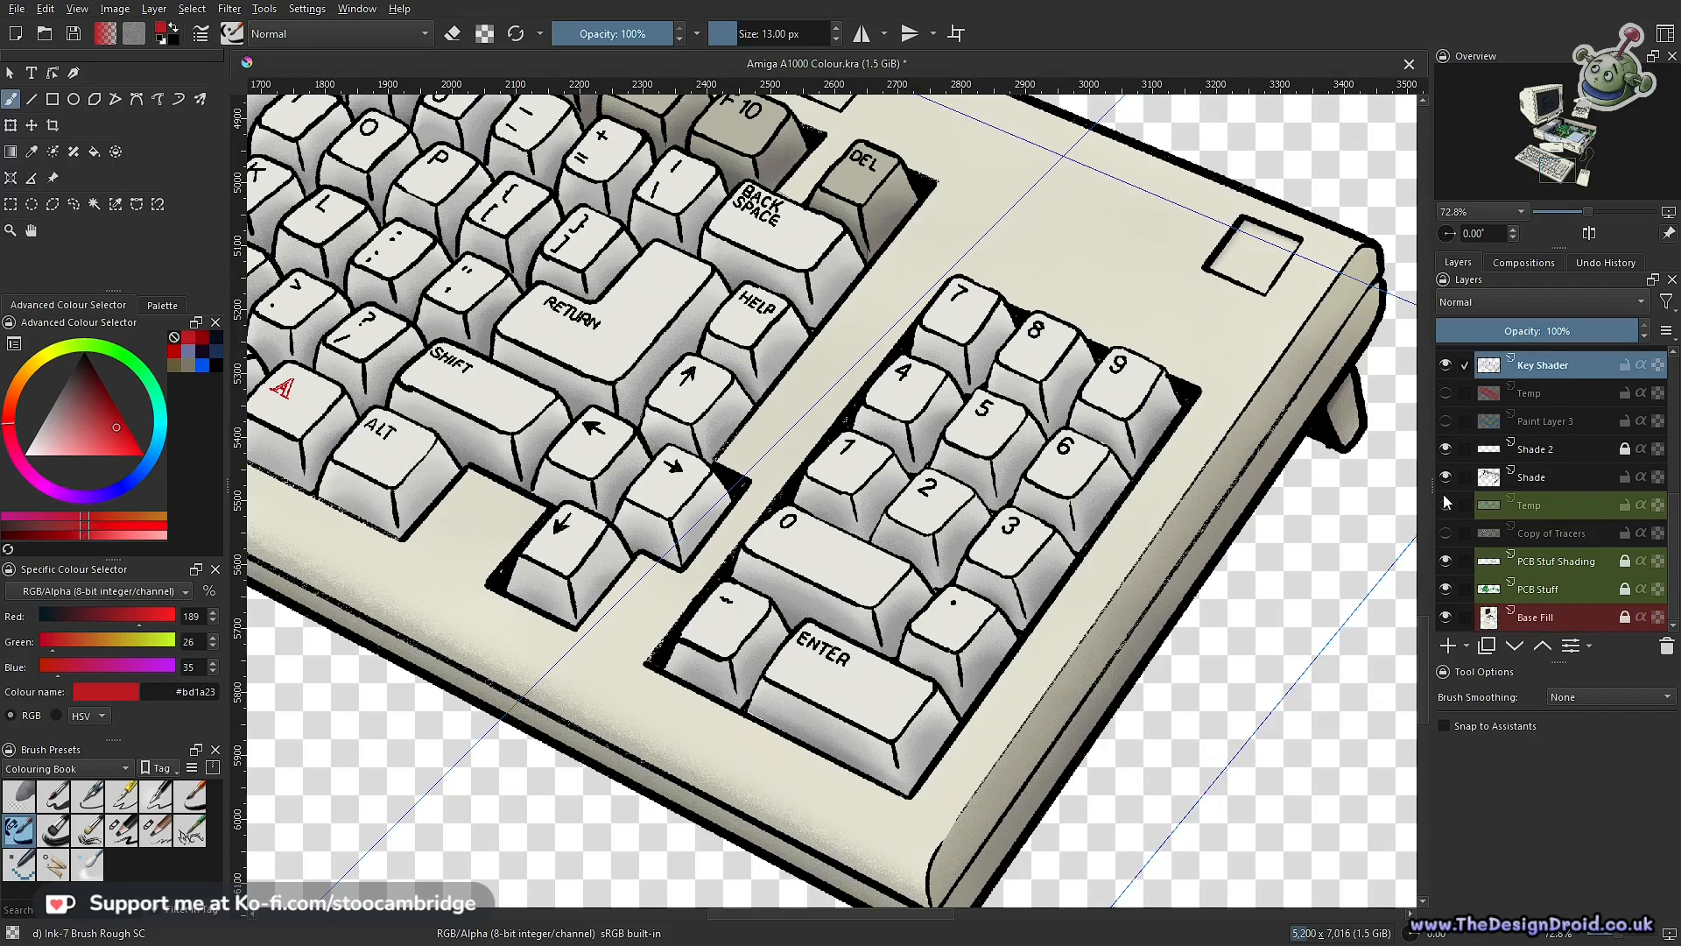
{"action": "left_click", "coordinate": [157, 832]}
{"action": "left_click", "coordinate": [217, 336]}
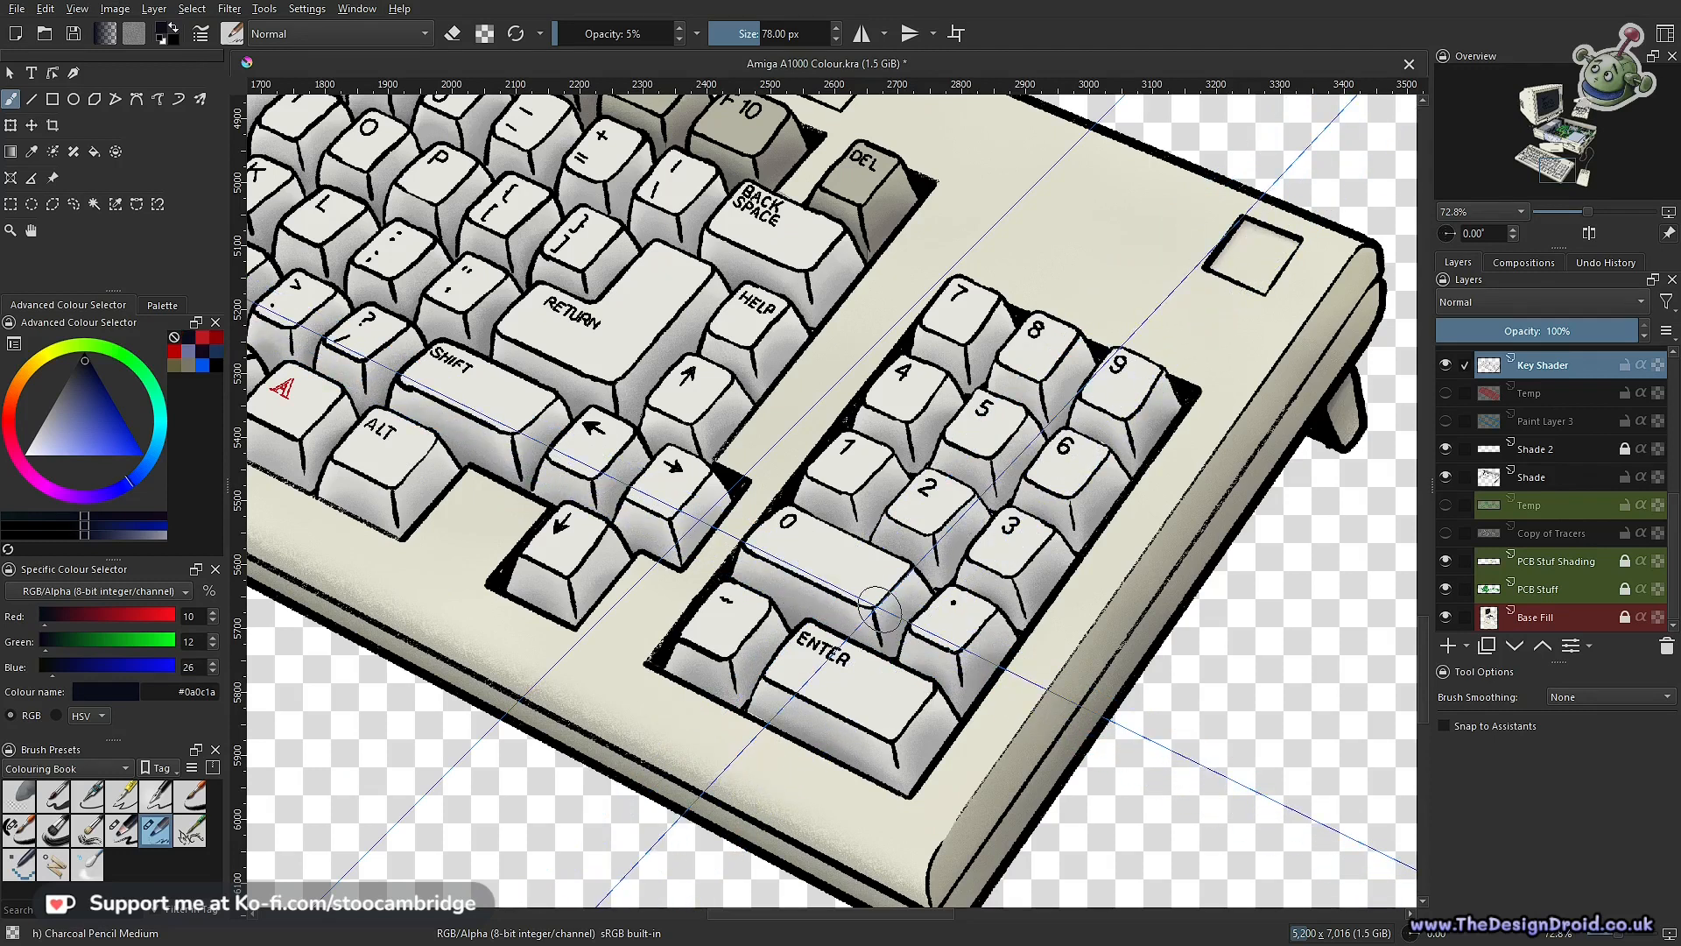
Sample the numeric keypad's 0 key colour, darken it to #6f6b5c and brush light shading over the 0 key at 5% opacity
{"action": "scroll", "coordinate": [817, 558], "scroll_direction": "up", "scroll_amount": 4}
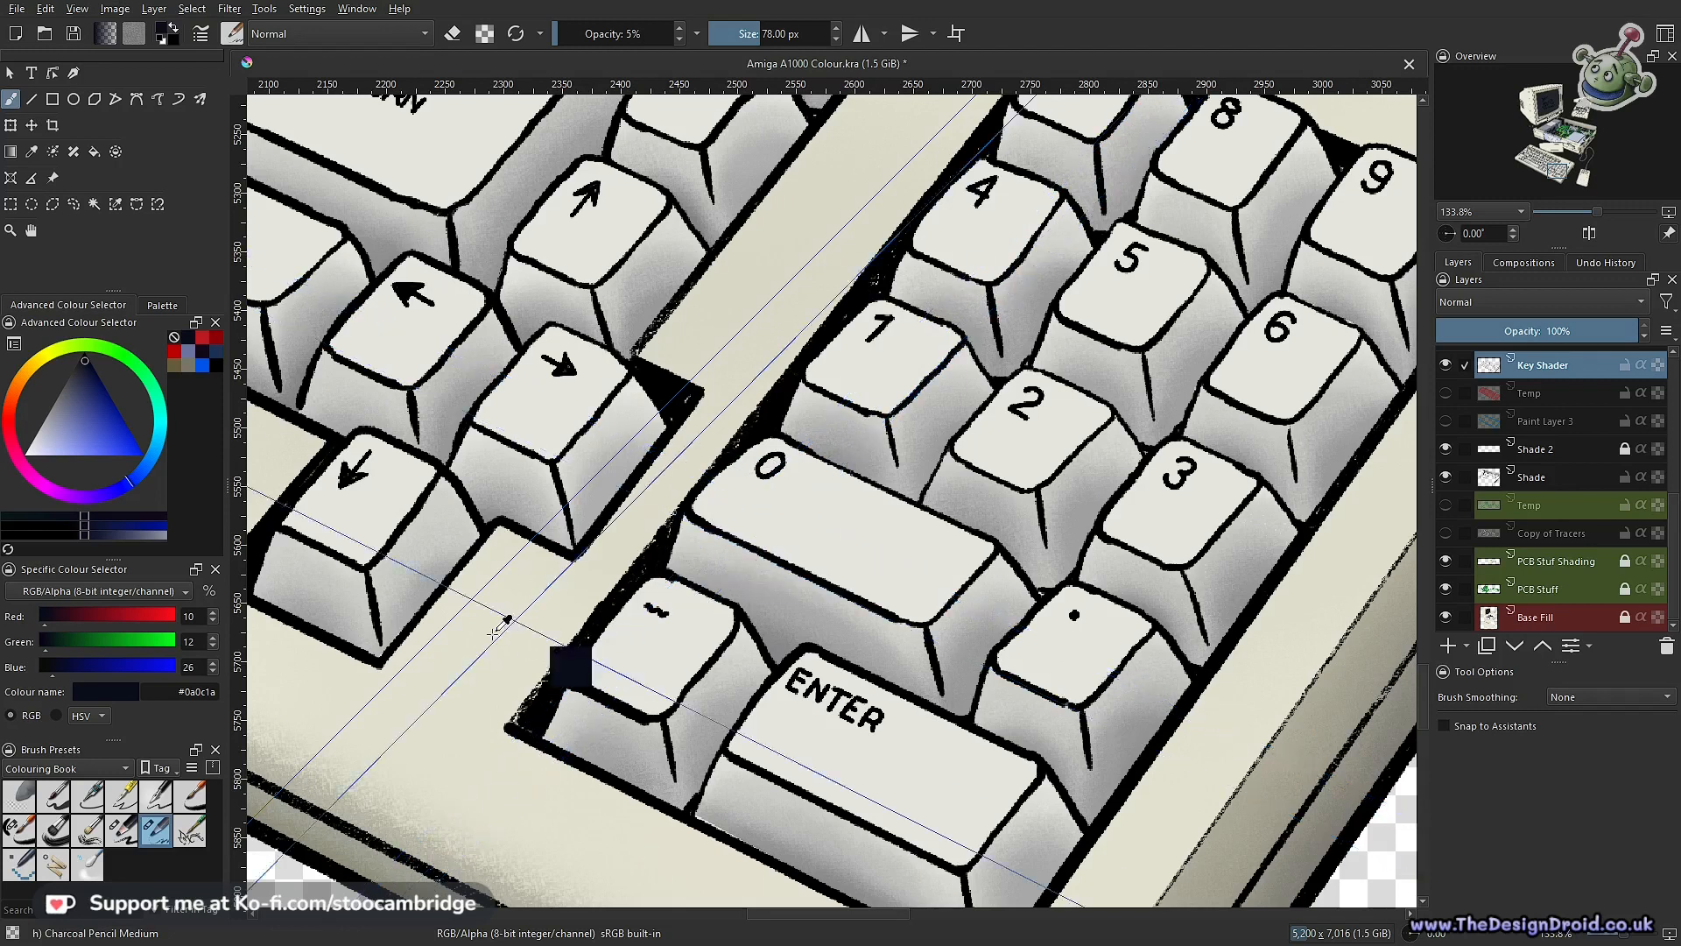
{"action": "left_click", "coordinate": [832, 536], "text": "ctrl"}
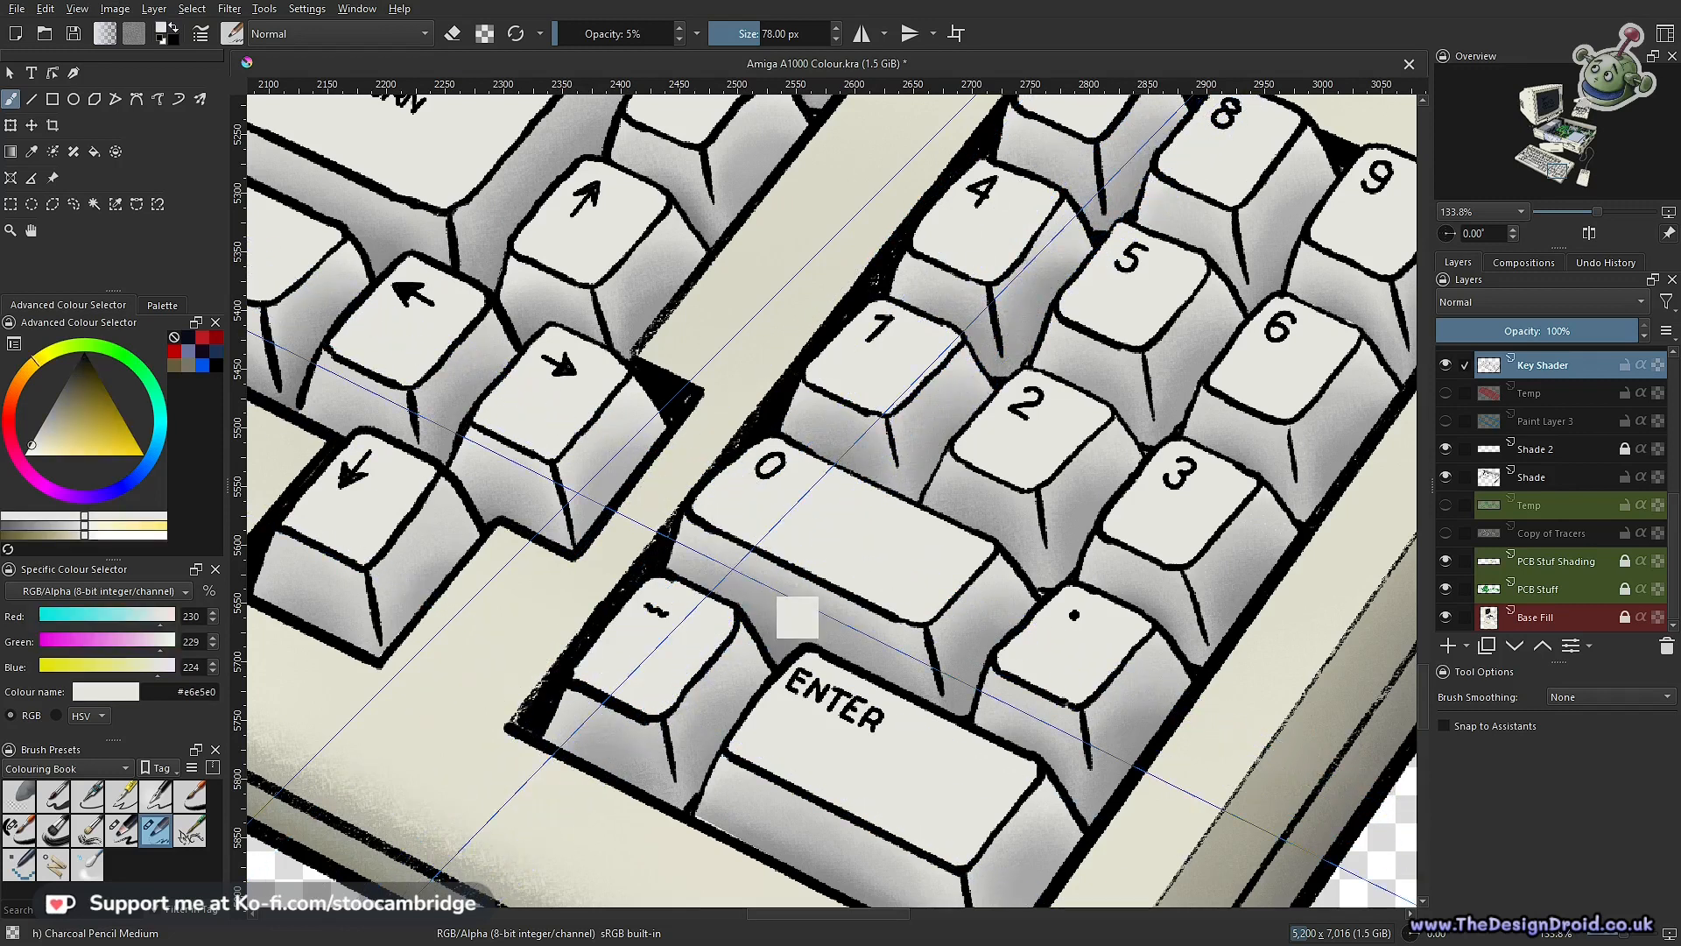
{"action": "left_click_drag", "start_coordinate": [49, 424], "coordinate": [55, 415]}
{"action": "mouse_move", "coordinate": [868, 510]}
{"action": "left_mouse_down"}
{"action": "mouse_move", "coordinate": [885, 551]}
{"action": "mouse_move", "coordinate": [807, 514]}
{"action": "mouse_move", "coordinate": [885, 547]}
{"action": "mouse_move", "coordinate": [776, 522]}
{"action": "mouse_move", "coordinate": [784, 491]}
{"action": "mouse_move", "coordinate": [867, 535]}
{"action": "mouse_move", "coordinate": [751, 507]}
{"action": "mouse_move", "coordinate": [716, 524]}
{"action": "left_mouse_up"}
{"action": "left_click_drag", "start_coordinate": [61, 413], "coordinate": [66, 396]}
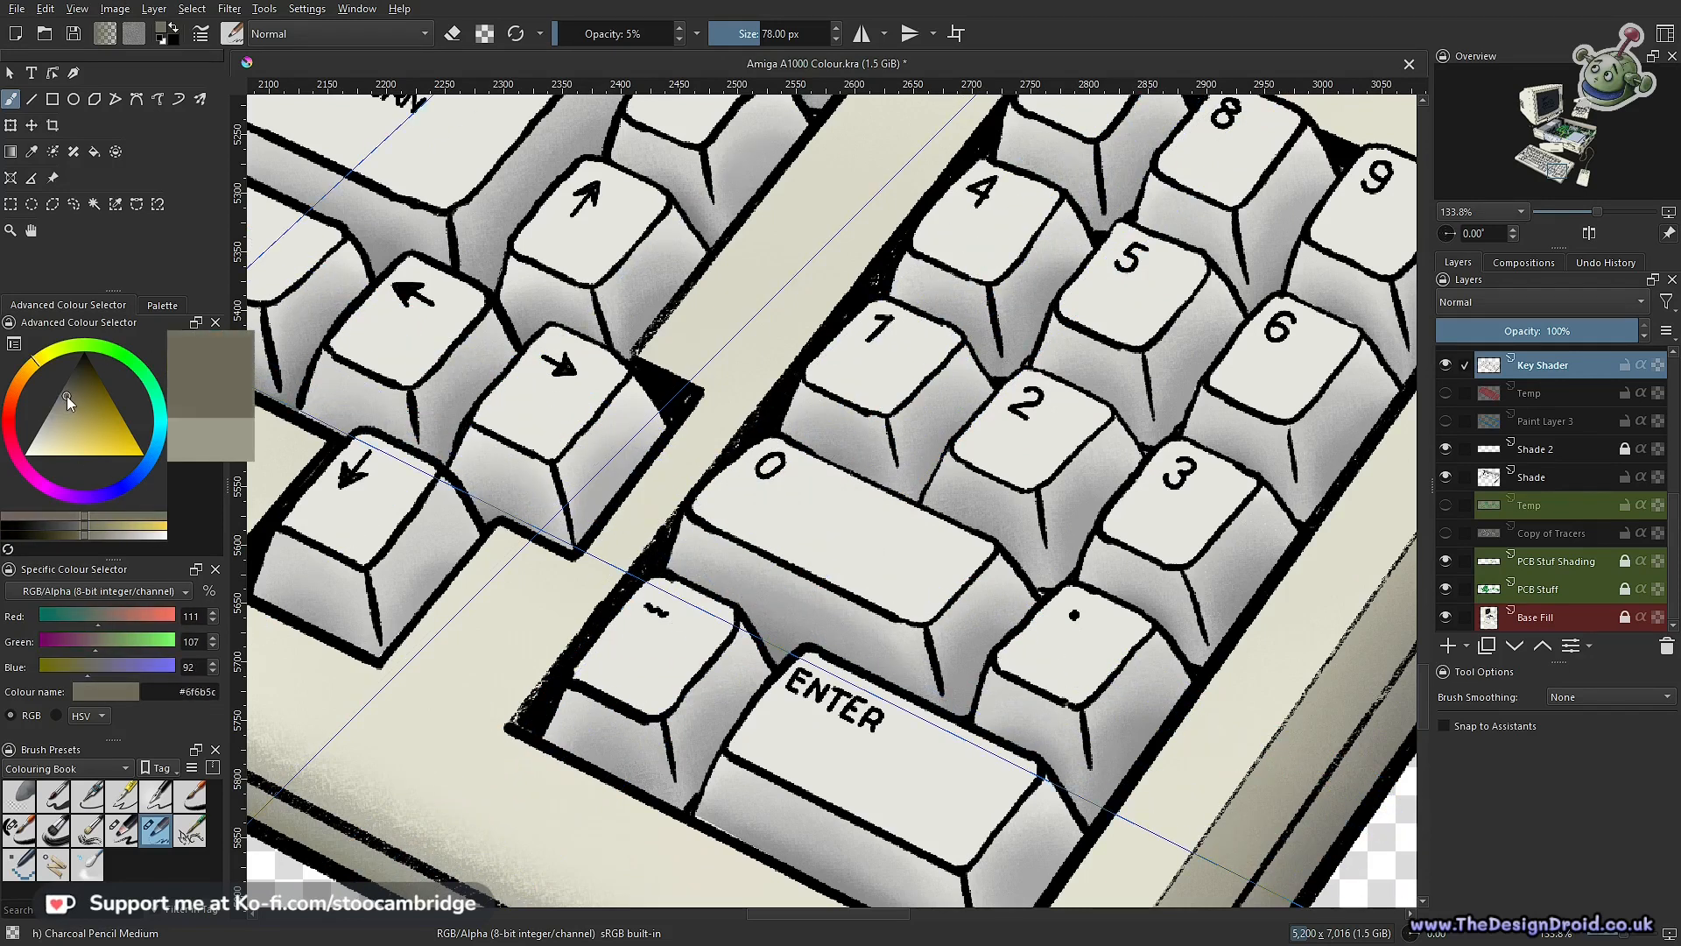
{"action": "mouse_move", "coordinate": [807, 480]}
{"action": "left_mouse_down"}
{"action": "mouse_move", "coordinate": [905, 536]}
{"action": "mouse_move", "coordinate": [937, 601]}
{"action": "left_mouse_up"}
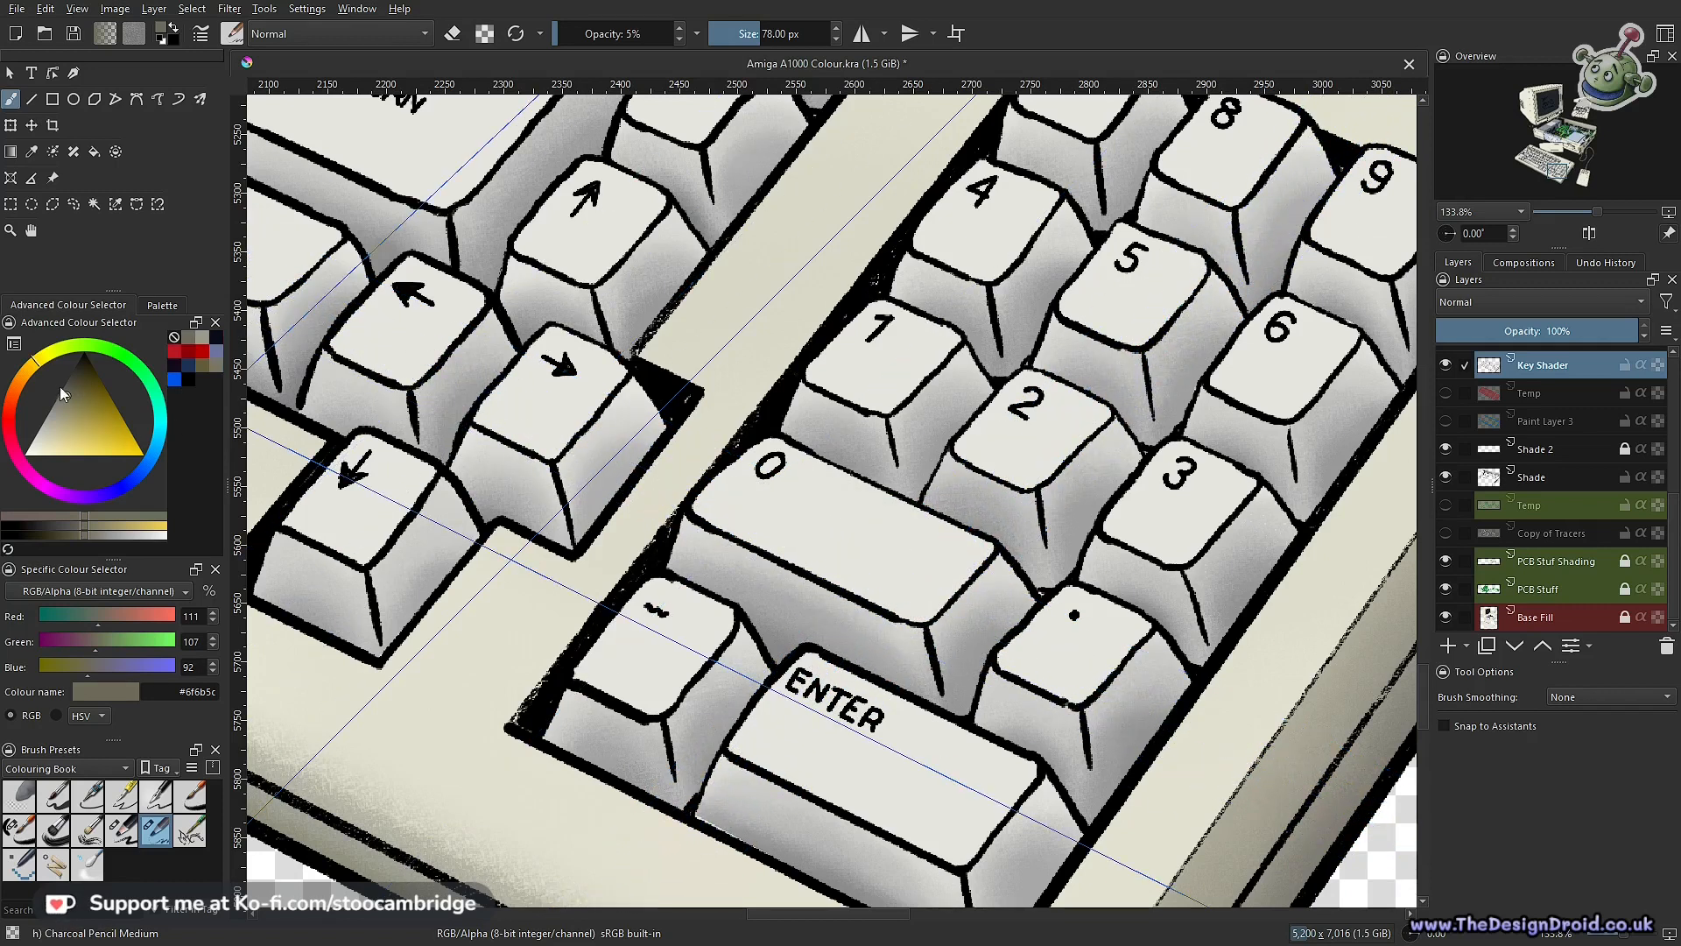
Change the brush colour to the blue-grey #4f5b62 and brush faint shading over the keypad's 0 key at 5% opacity
{"action": "left_click_drag", "start_coordinate": [66, 392], "coordinate": [50, 369]}
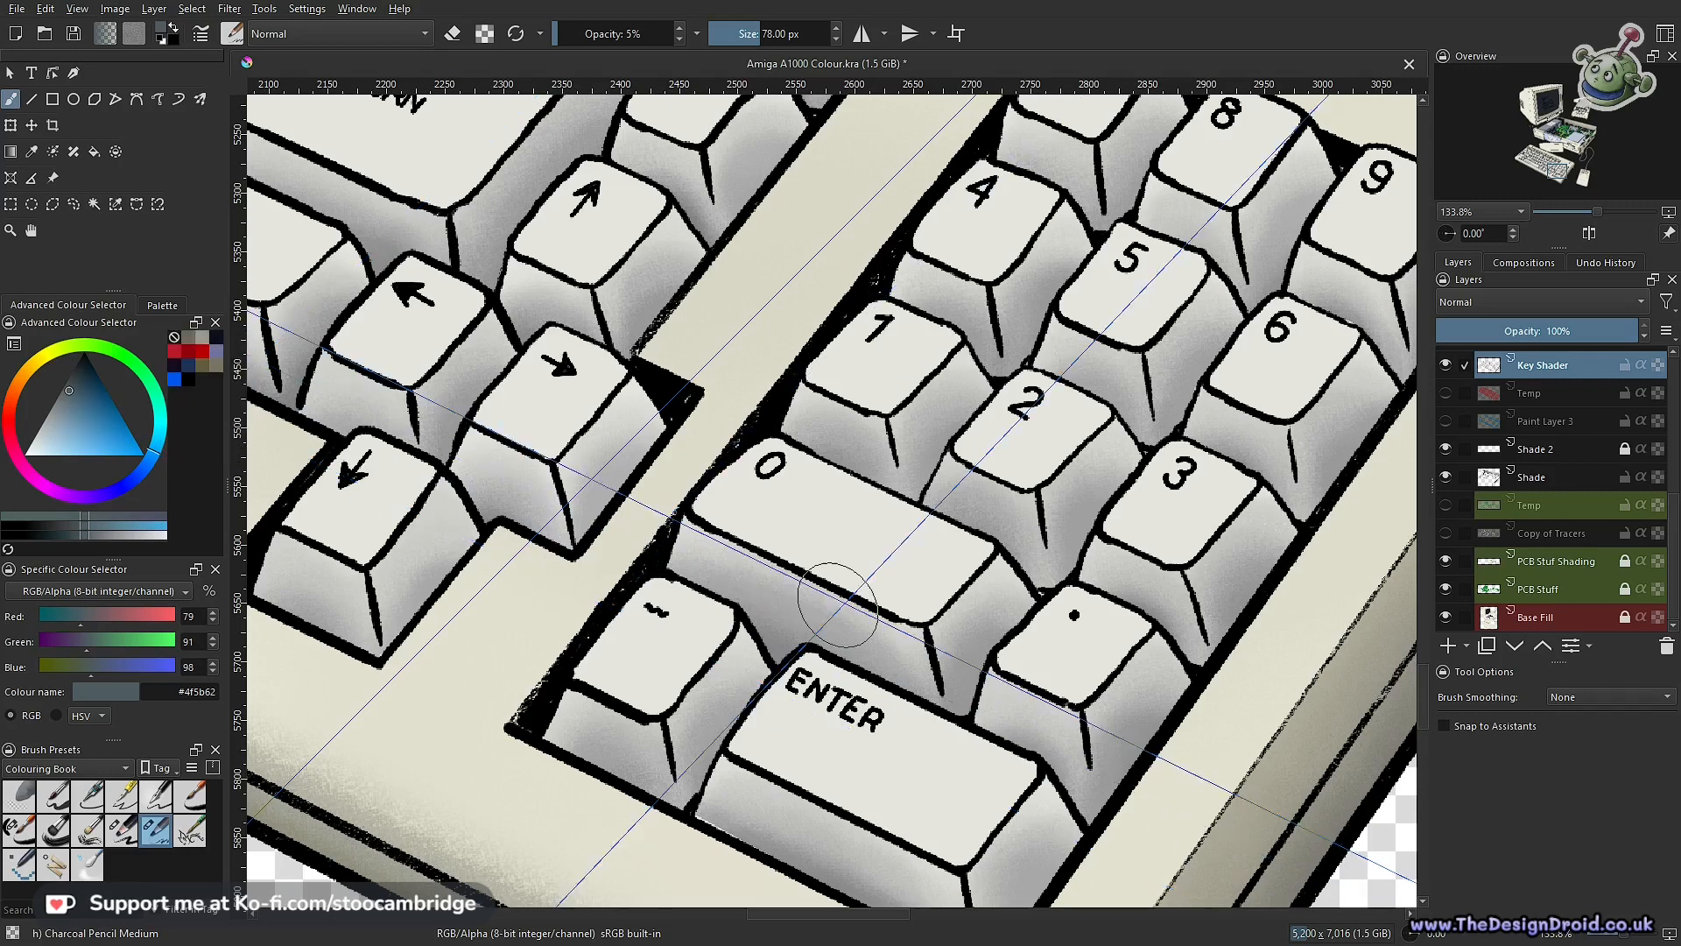
{"action": "mouse_move", "coordinate": [915, 547]}
{"action": "left_mouse_down"}
{"action": "mouse_move", "coordinate": [772, 475]}
{"action": "mouse_move", "coordinate": [730, 499]}
{"action": "left_mouse_up"}
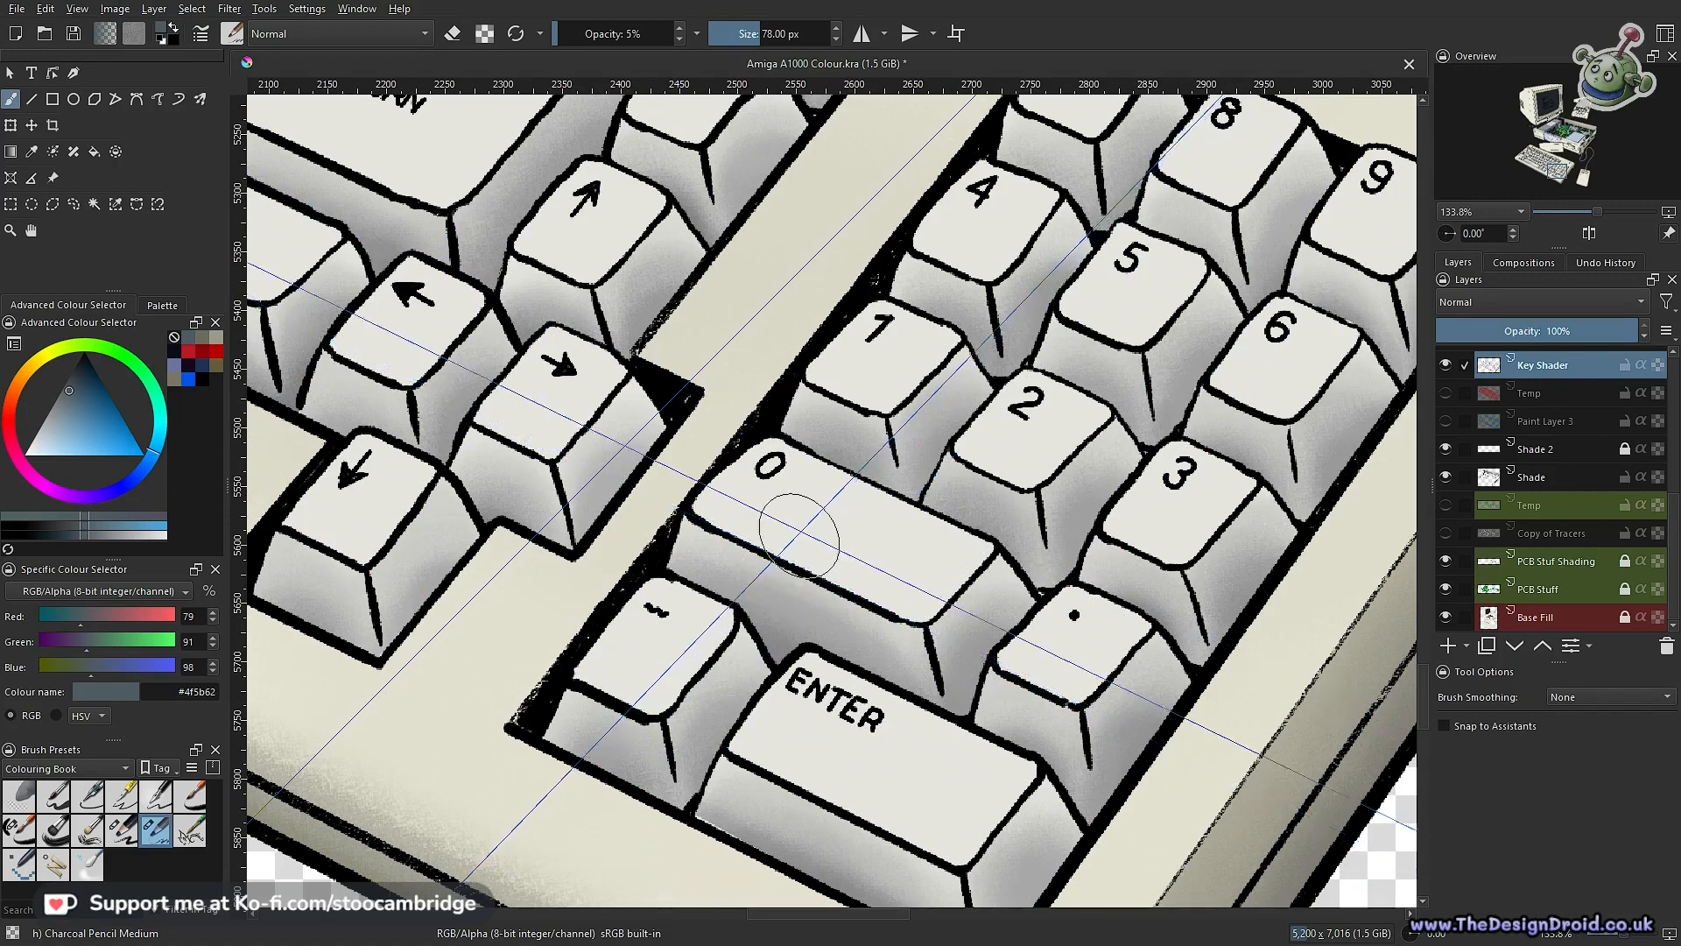
{"action": "left_click_drag", "start_coordinate": [799, 526], "coordinate": [824, 582]}
{"action": "left_click_drag", "start_coordinate": [973, 499], "coordinate": [1136, 650]}
{"action": "left_click_drag", "start_coordinate": [933, 534], "coordinate": [823, 355]}
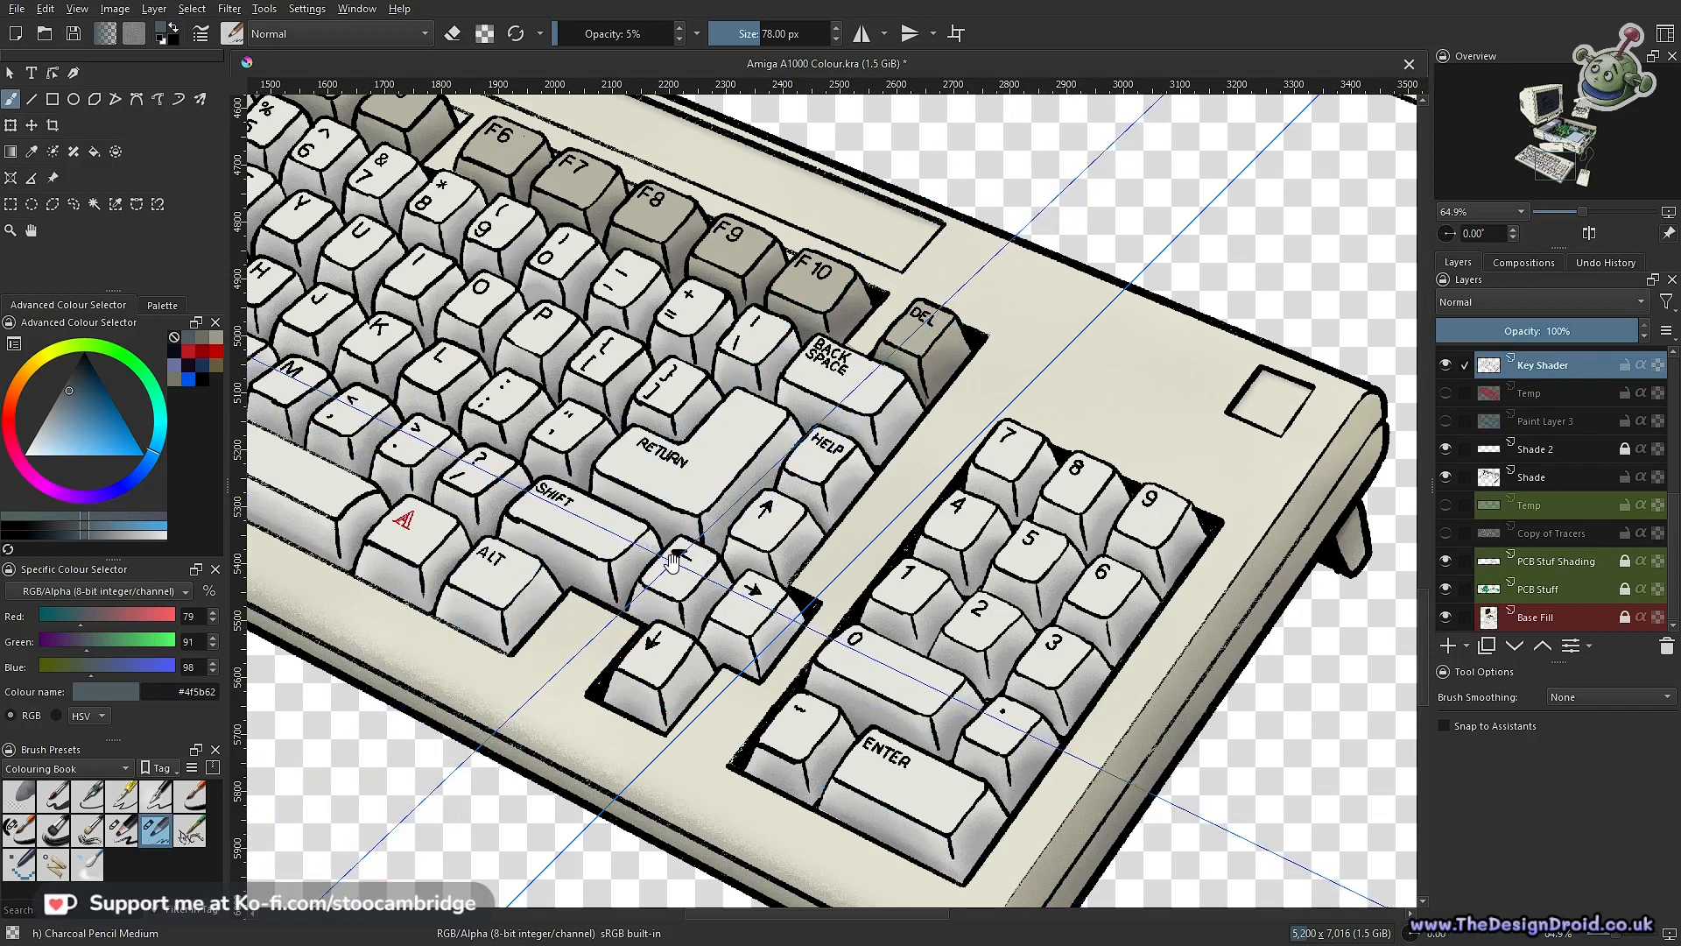
Look over the key shading across the whole keyboard, from the main keys to the numeric keypad
{"action": "left_click_drag", "start_coordinate": [642, 542], "coordinate": [899, 607]}
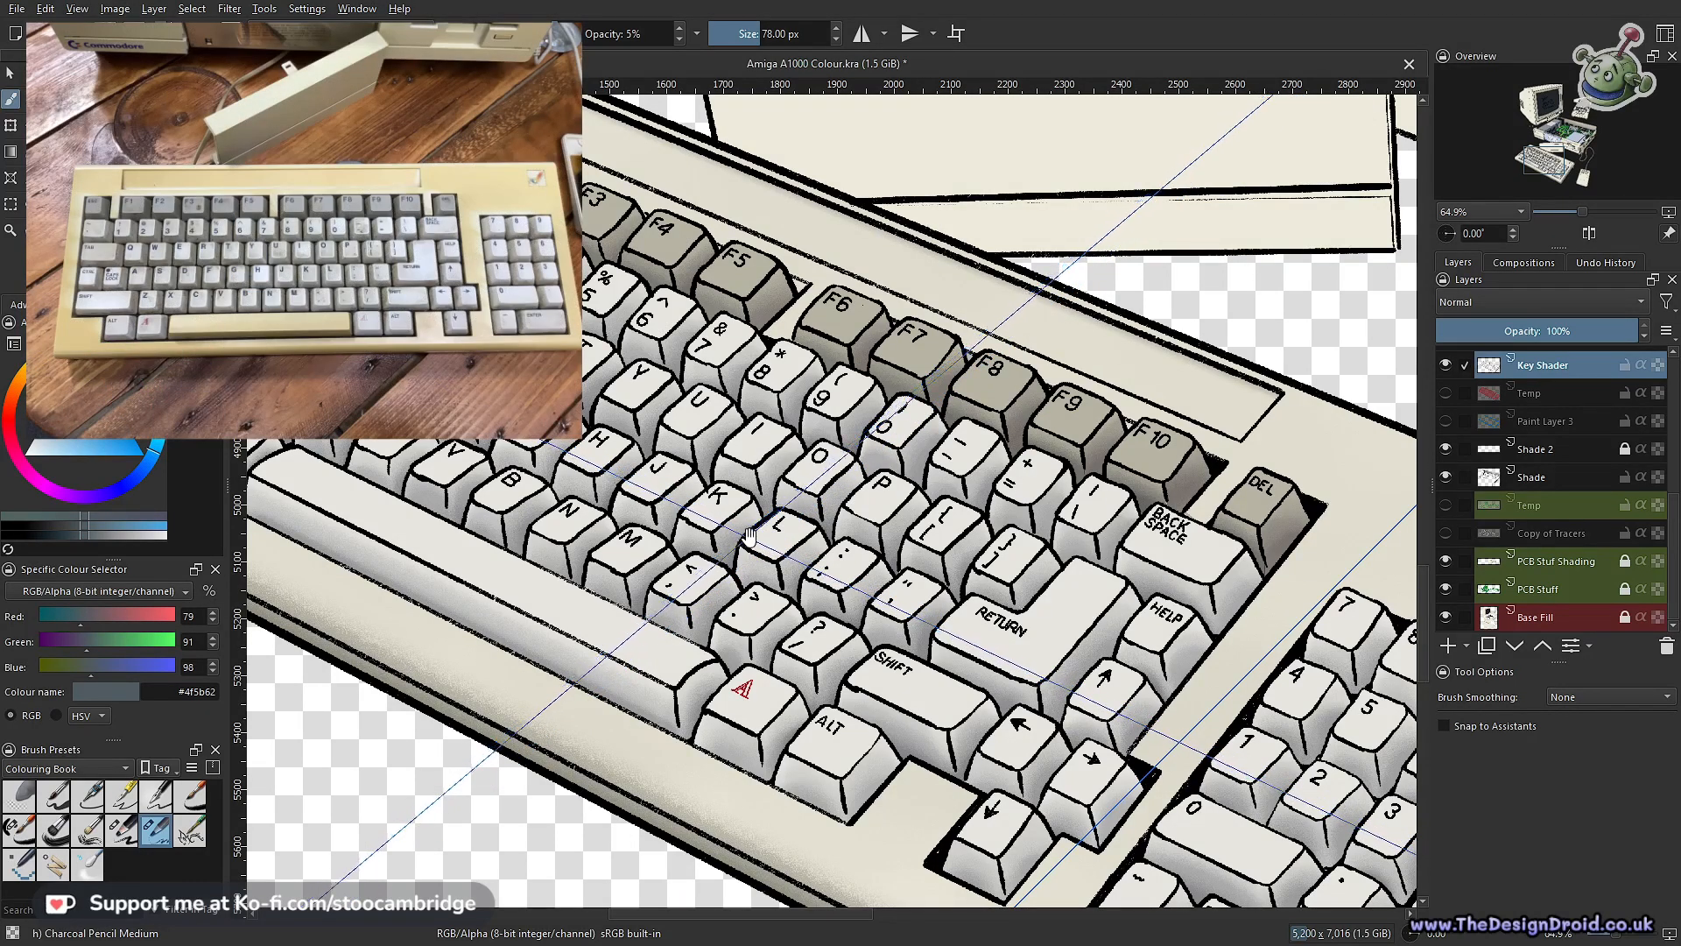
{"action": "left_click_drag", "start_coordinate": [596, 531], "coordinate": [836, 595]}
{"action": "mouse_move", "coordinate": [825, 471]}
{"action": "left_mouse_down"}
{"action": "mouse_move", "coordinate": [831, 599]}
{"action": "mouse_move", "coordinate": [777, 457]}
{"action": "left_mouse_up"}
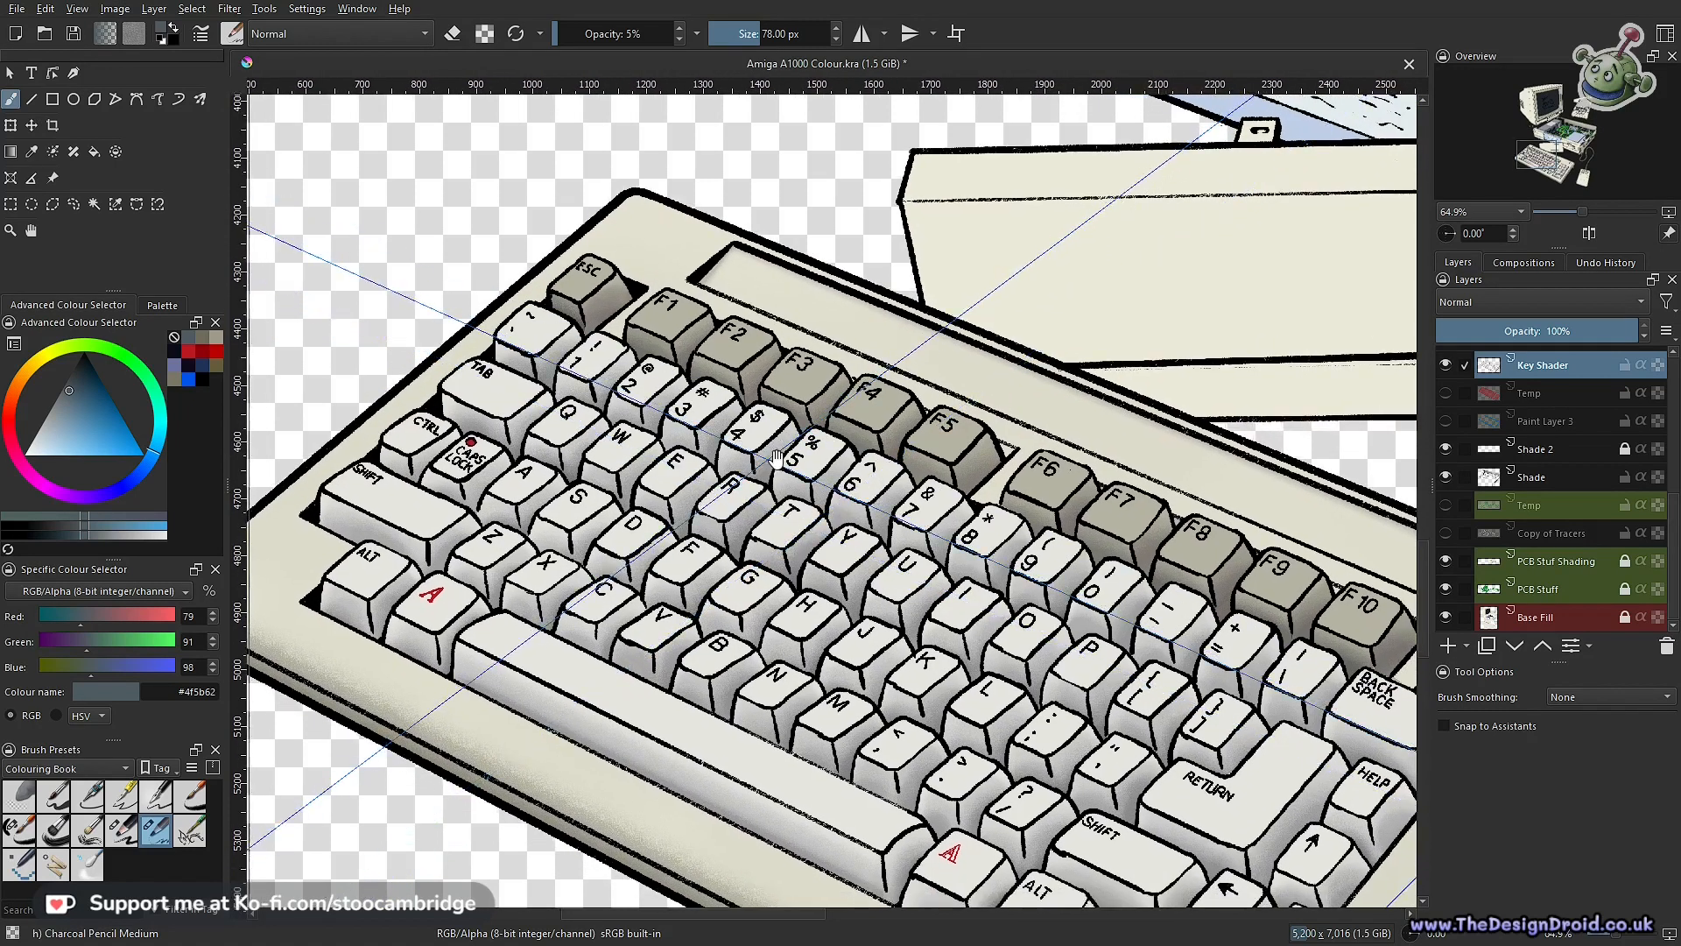
{"action": "left_click_drag", "start_coordinate": [519, 517], "coordinate": [450, 446]}
{"action": "left_click_drag", "start_coordinate": [1078, 862], "coordinate": [562, 469]}
{"action": "left_click_drag", "start_coordinate": [795, 667], "coordinate": [740, 534]}
Try brushing shading over the top of the ENTER key at 55% opacity
{"action": "key", "text": "l"}
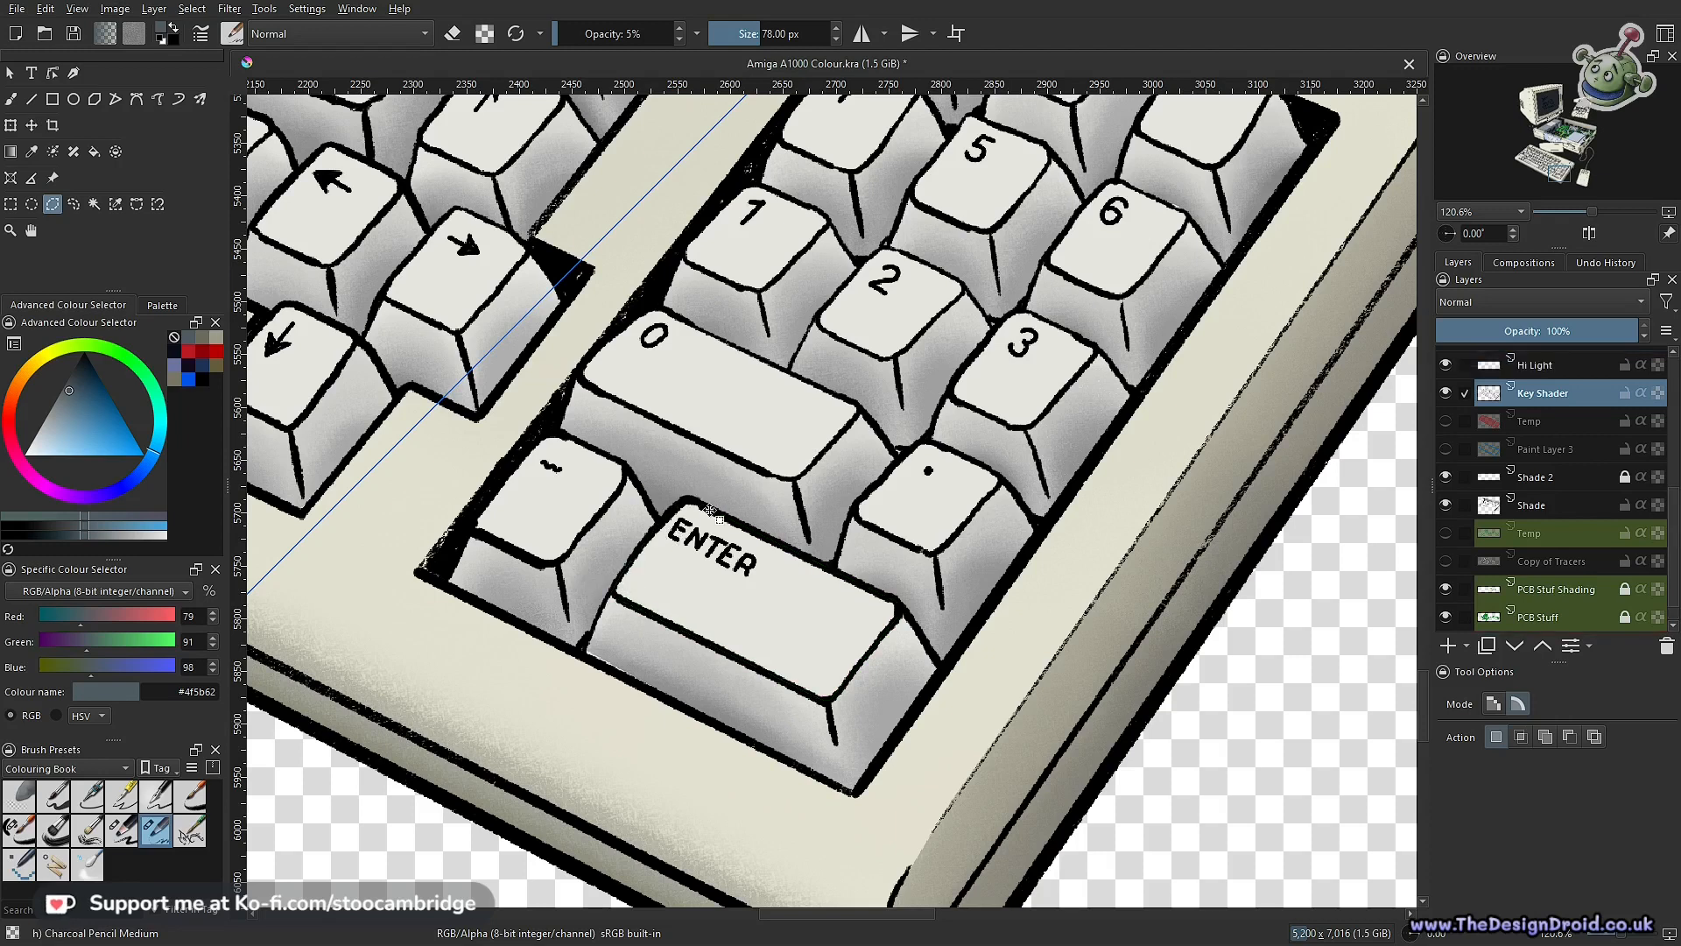
{"action": "key", "text": "b"}
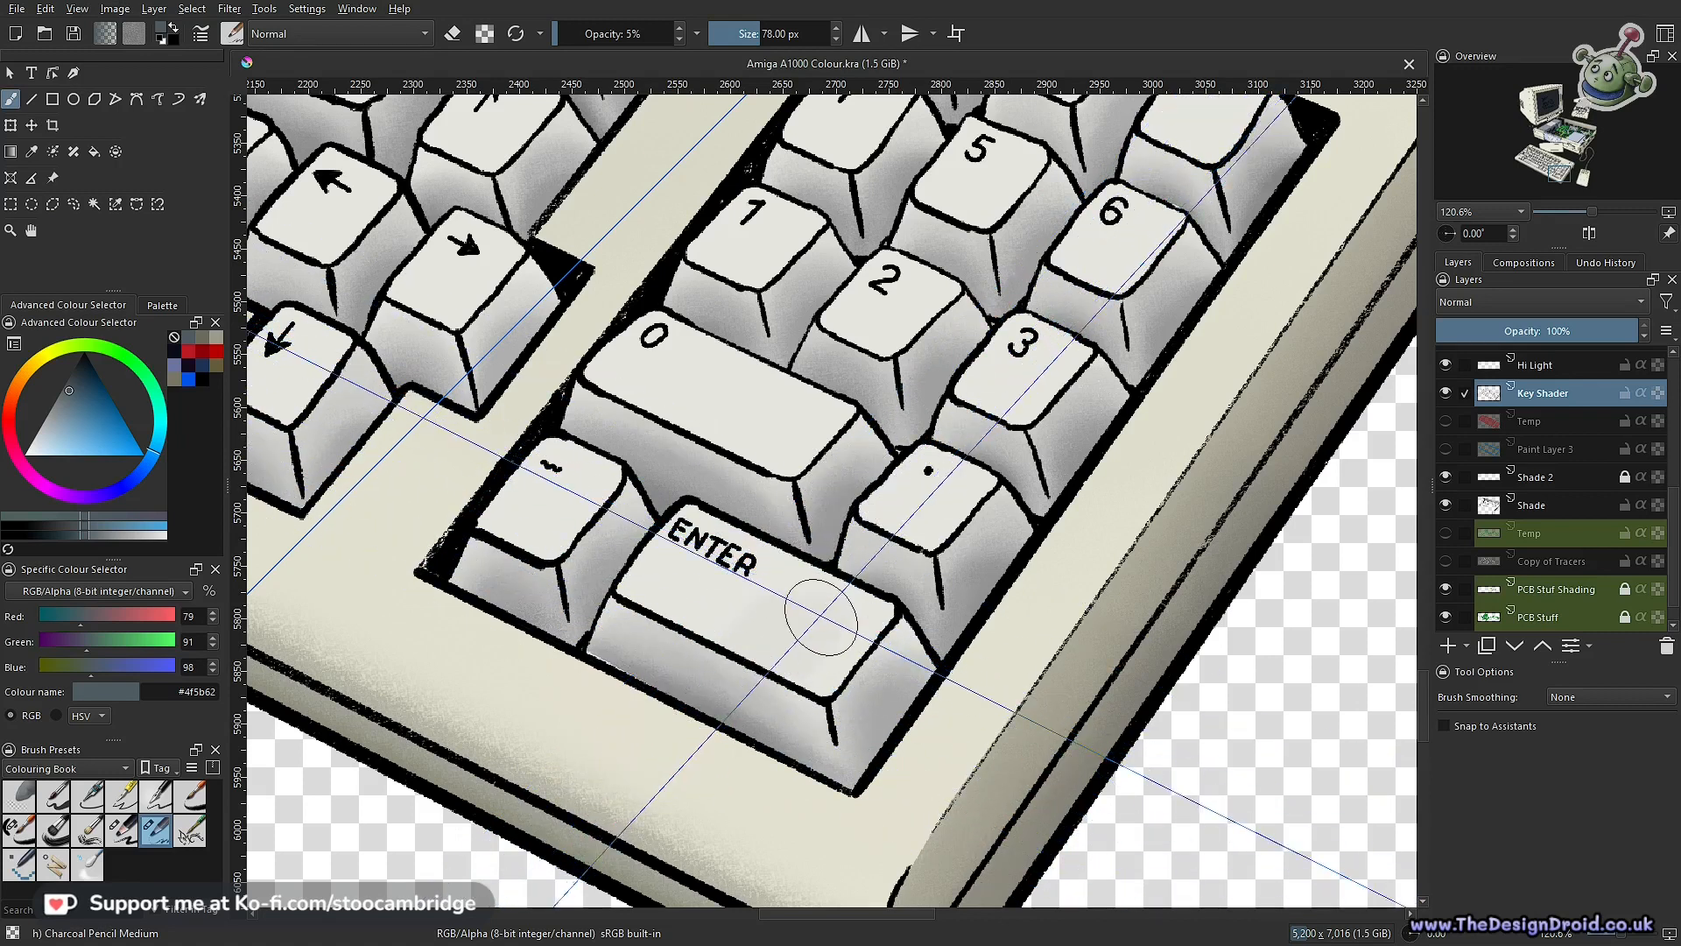
{"action": "key", "text": "o"}
{"action": "key", "text": "o"}
{"action": "key", "text": "o"}
{"action": "key", "text": "o"}
{"action": "key", "text": "o"}
{"action": "mouse_move", "coordinate": [762, 643]}
{"action": "left_mouse_down"}
{"action": "mouse_move", "coordinate": [737, 674]}
{"action": "mouse_move", "coordinate": [867, 617]}
{"action": "left_mouse_up"}
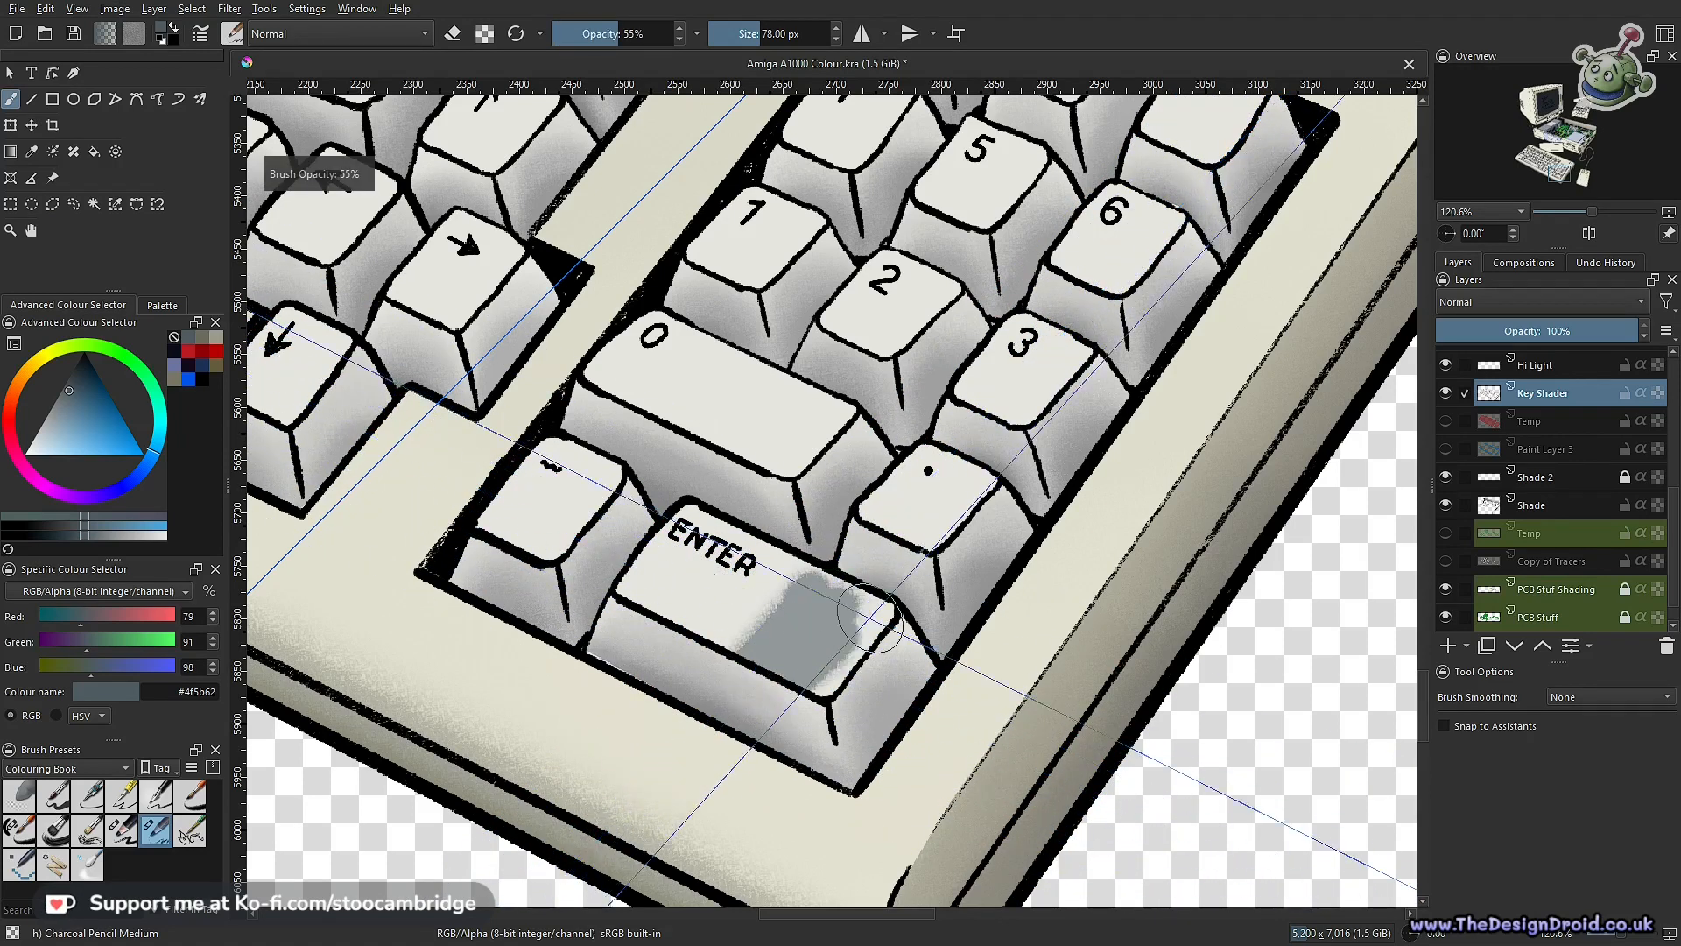
{"action": "key", "text": "ctrl+z"}
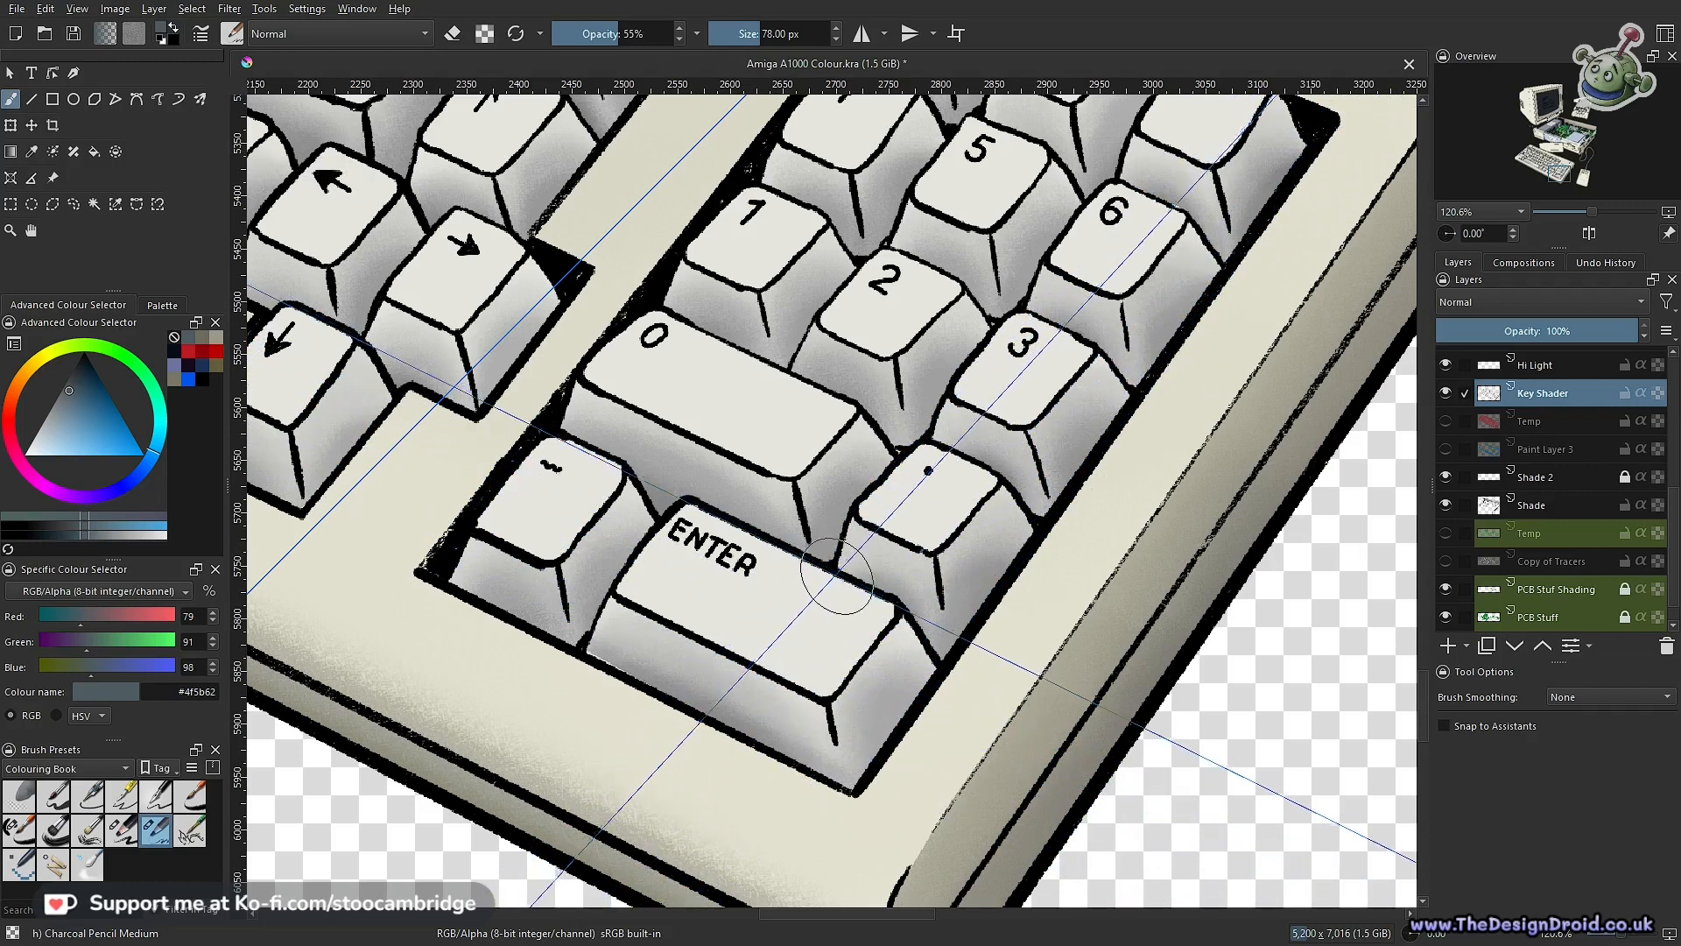
Try a fainter brush stroke on the ENTER key, undo it and return the brush opacity to 5%
{"action": "key", "text": "i"}
{"action": "key", "text": "i"}
{"action": "key", "text": "i"}
{"action": "key", "text": "i"}
{"action": "mouse_move", "coordinate": [841, 616]}
{"action": "left_mouse_down"}
{"action": "mouse_move", "coordinate": [769, 608]}
{"action": "mouse_move", "coordinate": [767, 591]}
{"action": "left_mouse_up"}
{"action": "key", "text": "ctrl+z"}
{"action": "key", "text": "i"}
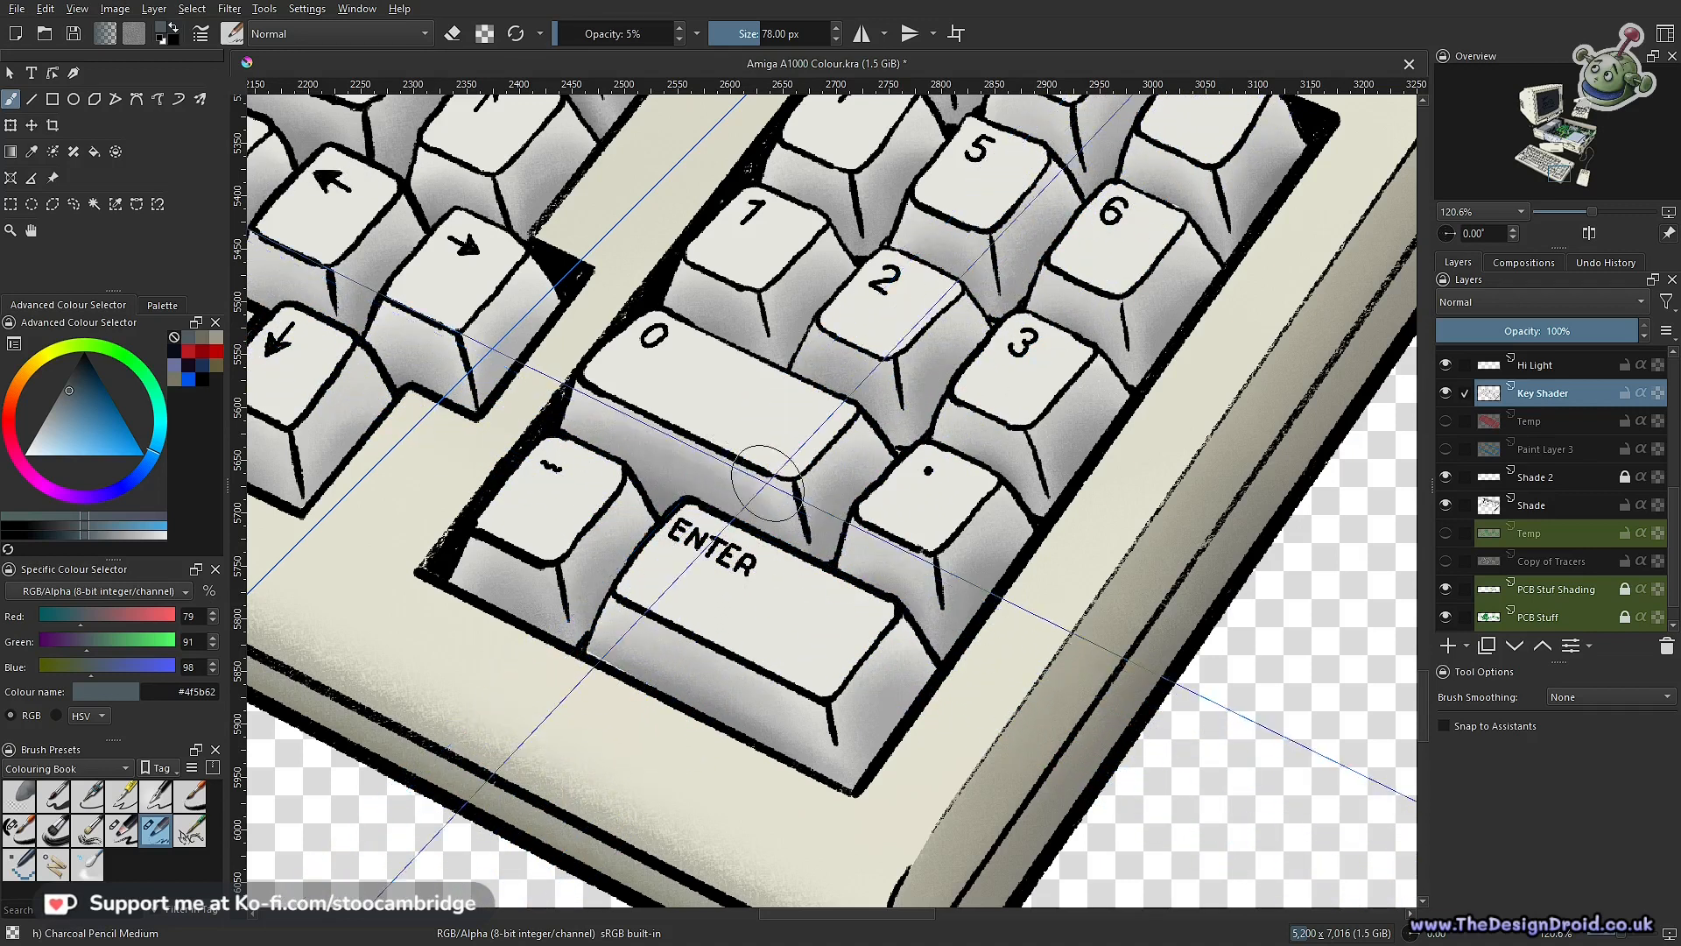
Enable snapping to the assistants and brush light shading across the top of the ENTER key
{"action": "scroll", "coordinate": [744, 604], "scroll_direction": "up", "scroll_amount": 3}
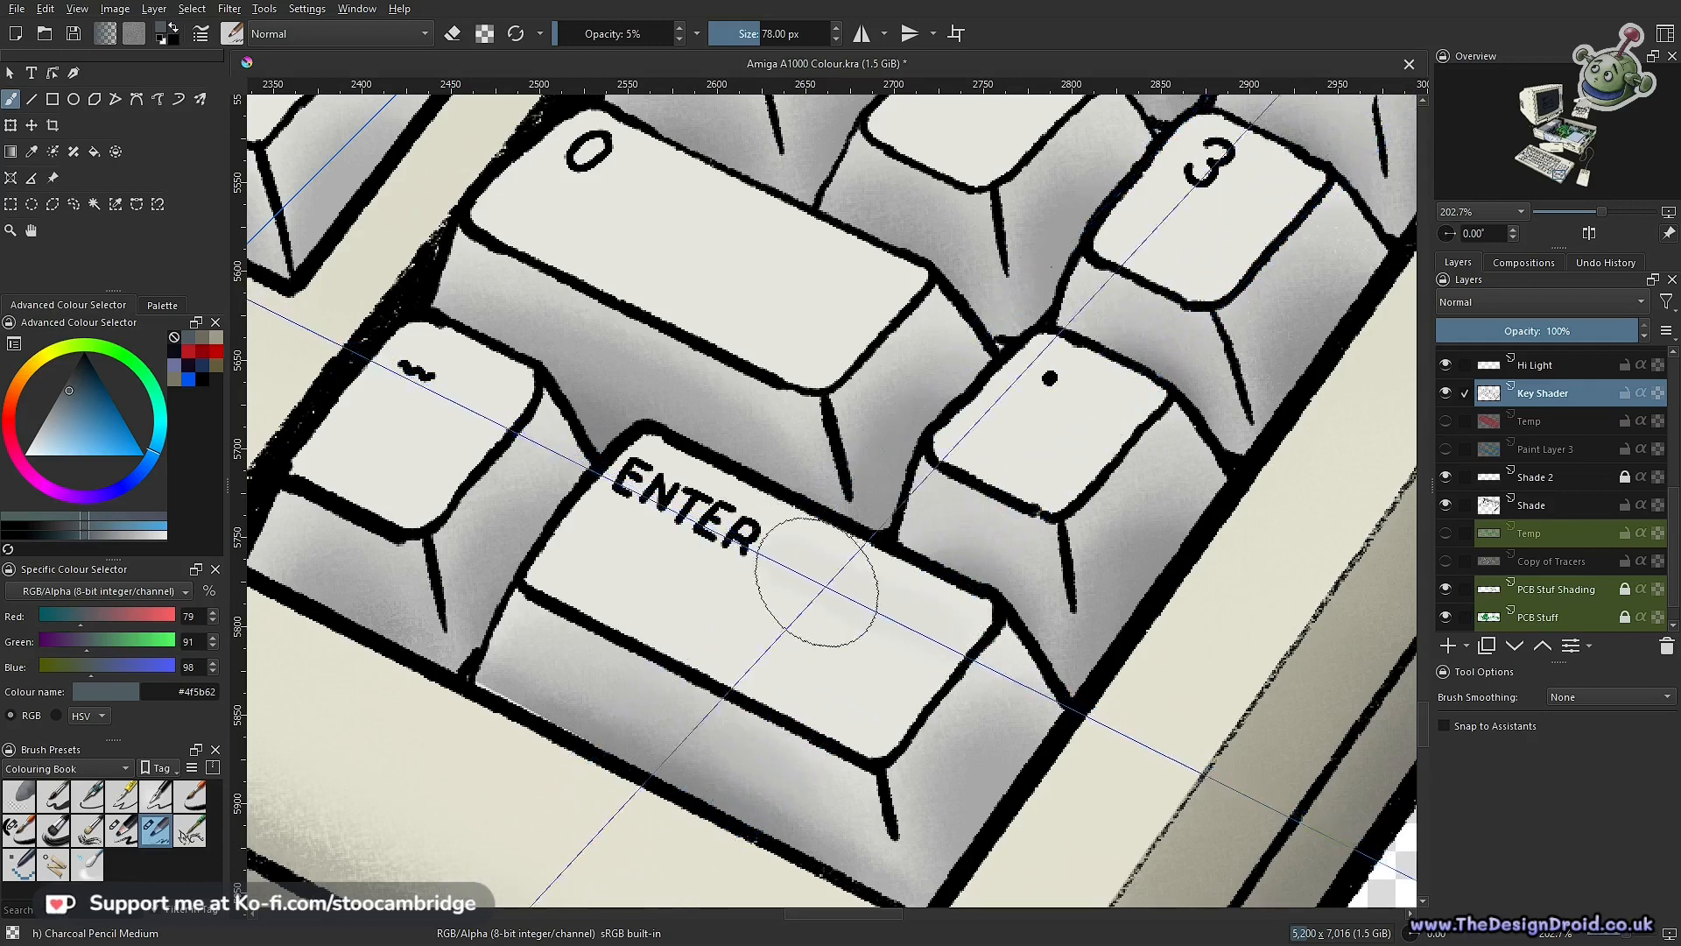
{"action": "key", "text": "ctrl+shift+l"}
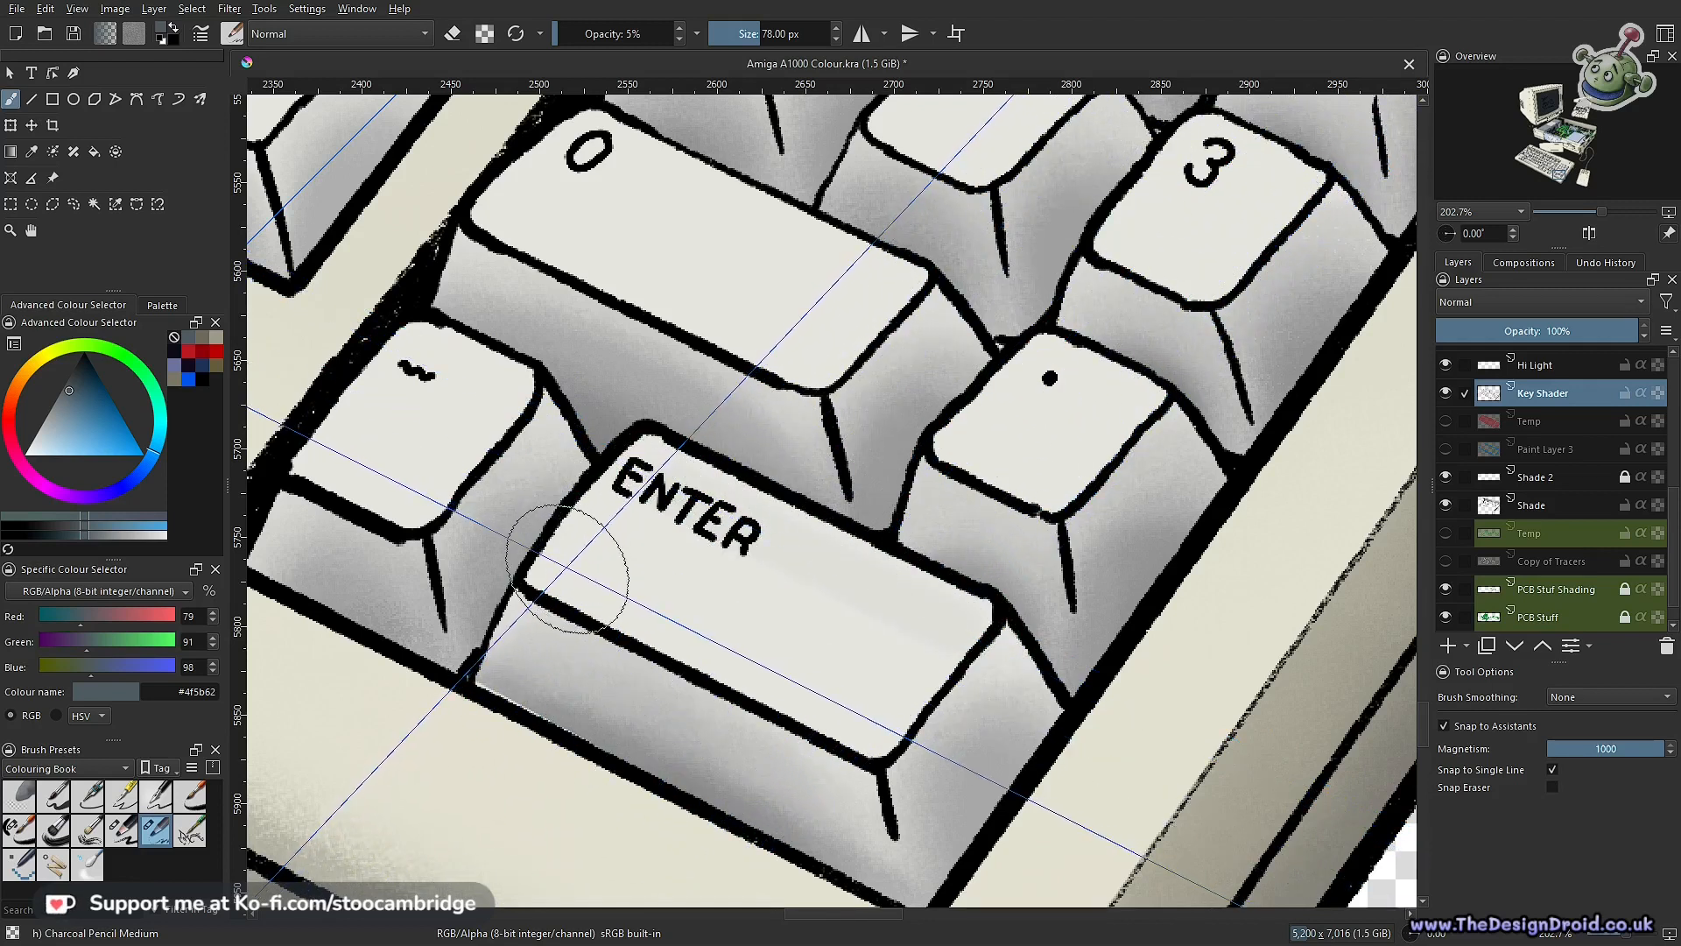
{"action": "left_click_drag", "start_coordinate": [858, 612], "coordinate": [838, 519]}
Disable assistant snapping and softly erase parts of the ENTER key's top shading with a 126 px brush in eraser mode
{"action": "key", "text": "e"}
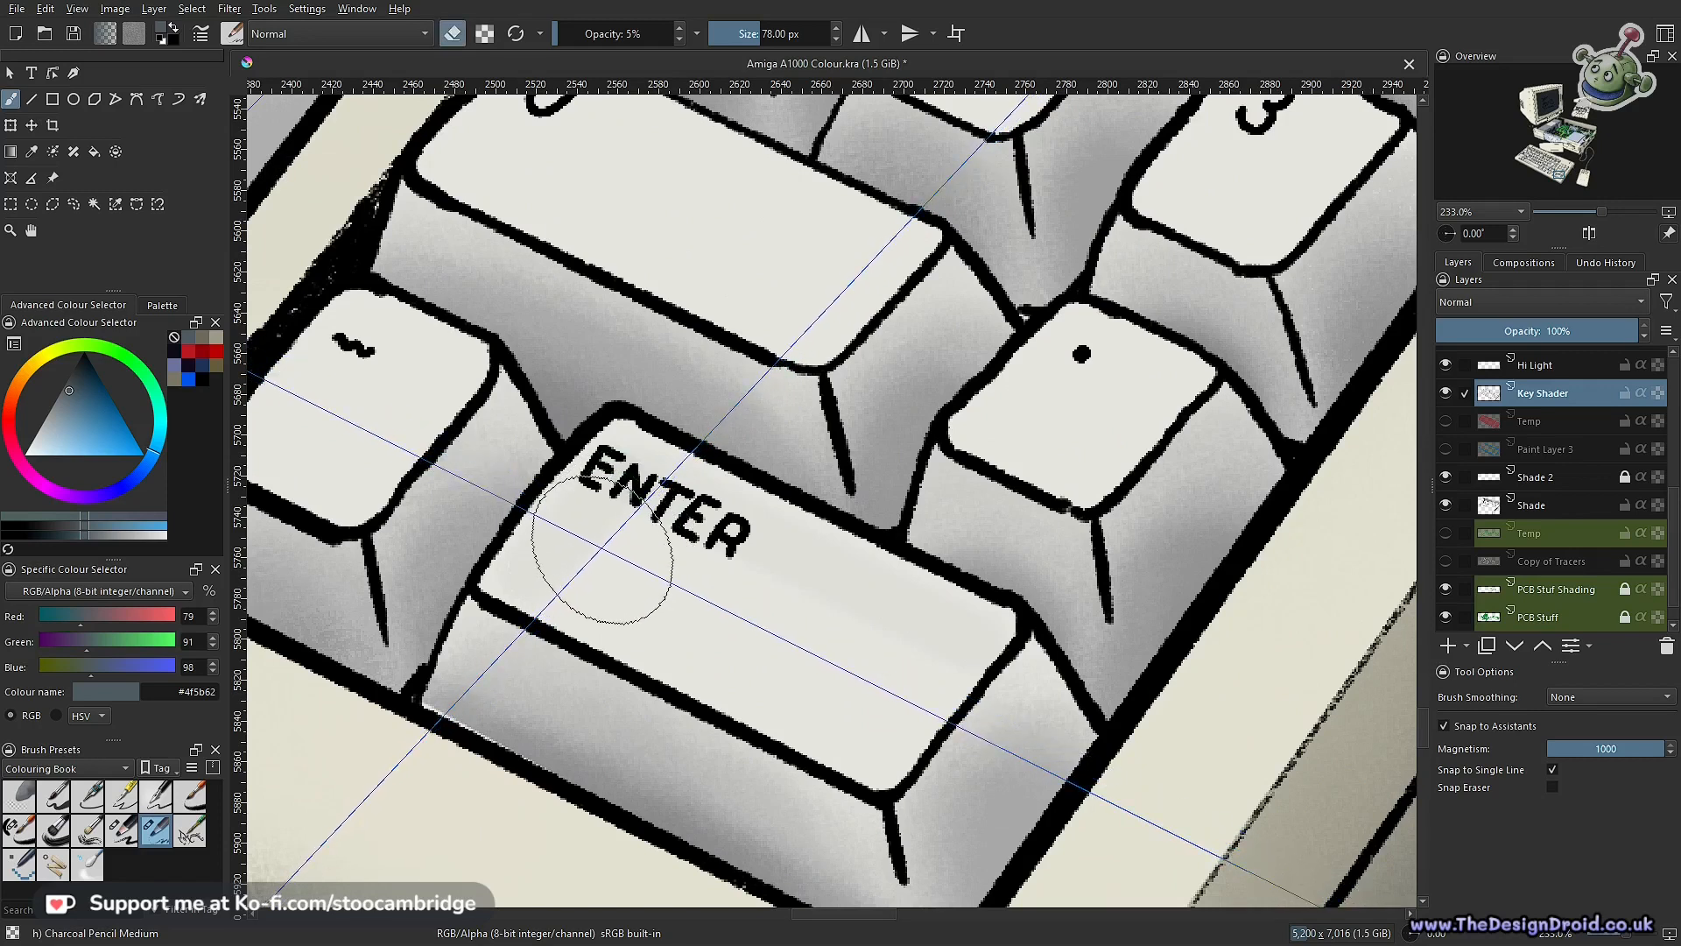
{"action": "key", "text": "ctrl+shift+l"}
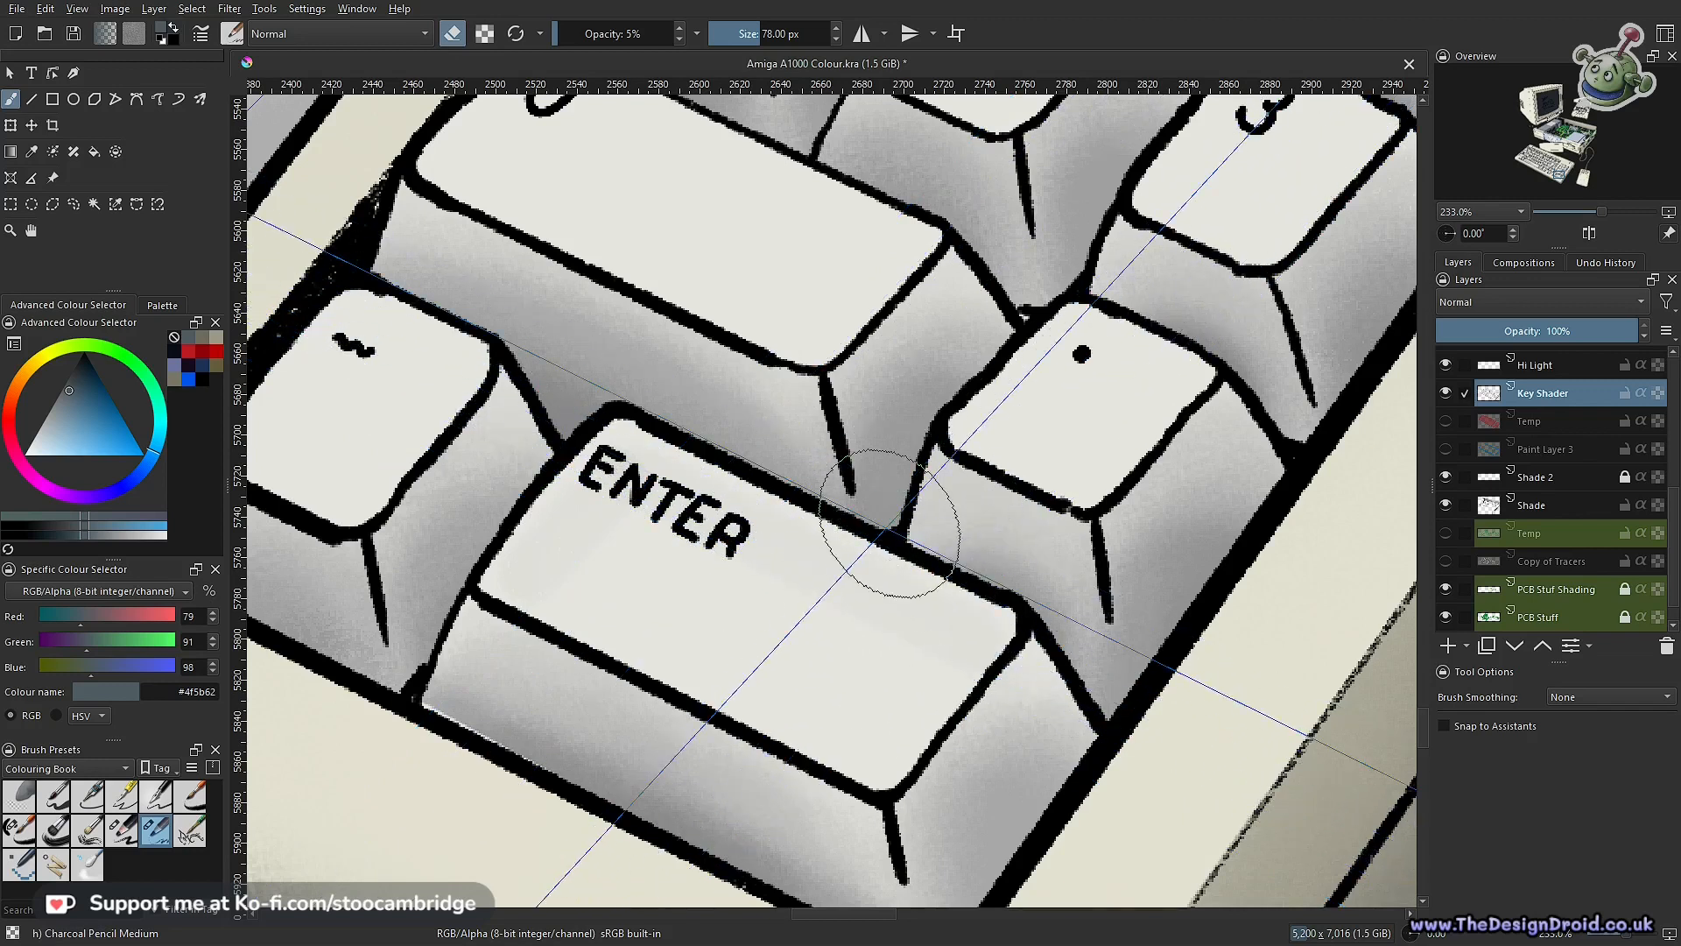
{"action": "key", "text": "]"}
{"action": "key", "text": "]"}
{"action": "key", "text": "]"}
{"action": "key", "text": "]"}
{"action": "key", "text": "]"}
{"action": "key", "text": "]"}
{"action": "key", "text": "]"}
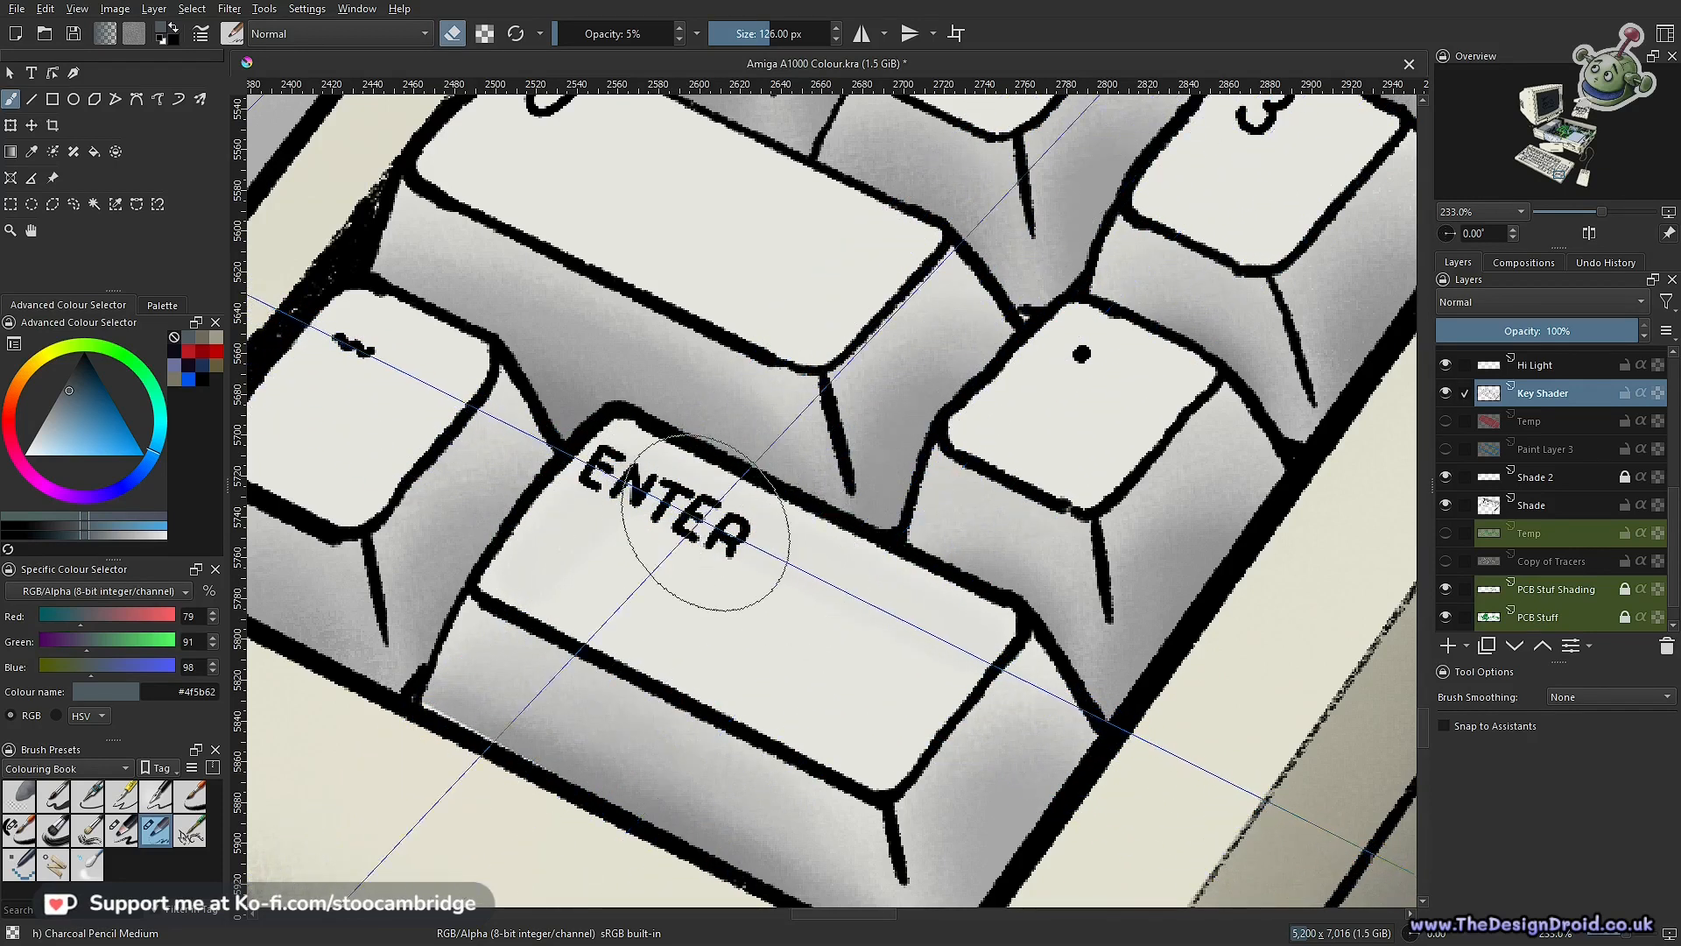
{"action": "left_click_drag", "start_coordinate": [934, 609], "coordinate": [825, 780]}
{"action": "left_click_drag", "start_coordinate": [922, 698], "coordinate": [927, 755]}
{"action": "mouse_move", "coordinate": [897, 665]}
{"action": "left_mouse_down"}
{"action": "mouse_move", "coordinate": [960, 549]}
{"action": "mouse_move", "coordinate": [742, 605]}
{"action": "left_mouse_up"}
{"action": "left_click_drag", "start_coordinate": [757, 603], "coordinate": [768, 498]}
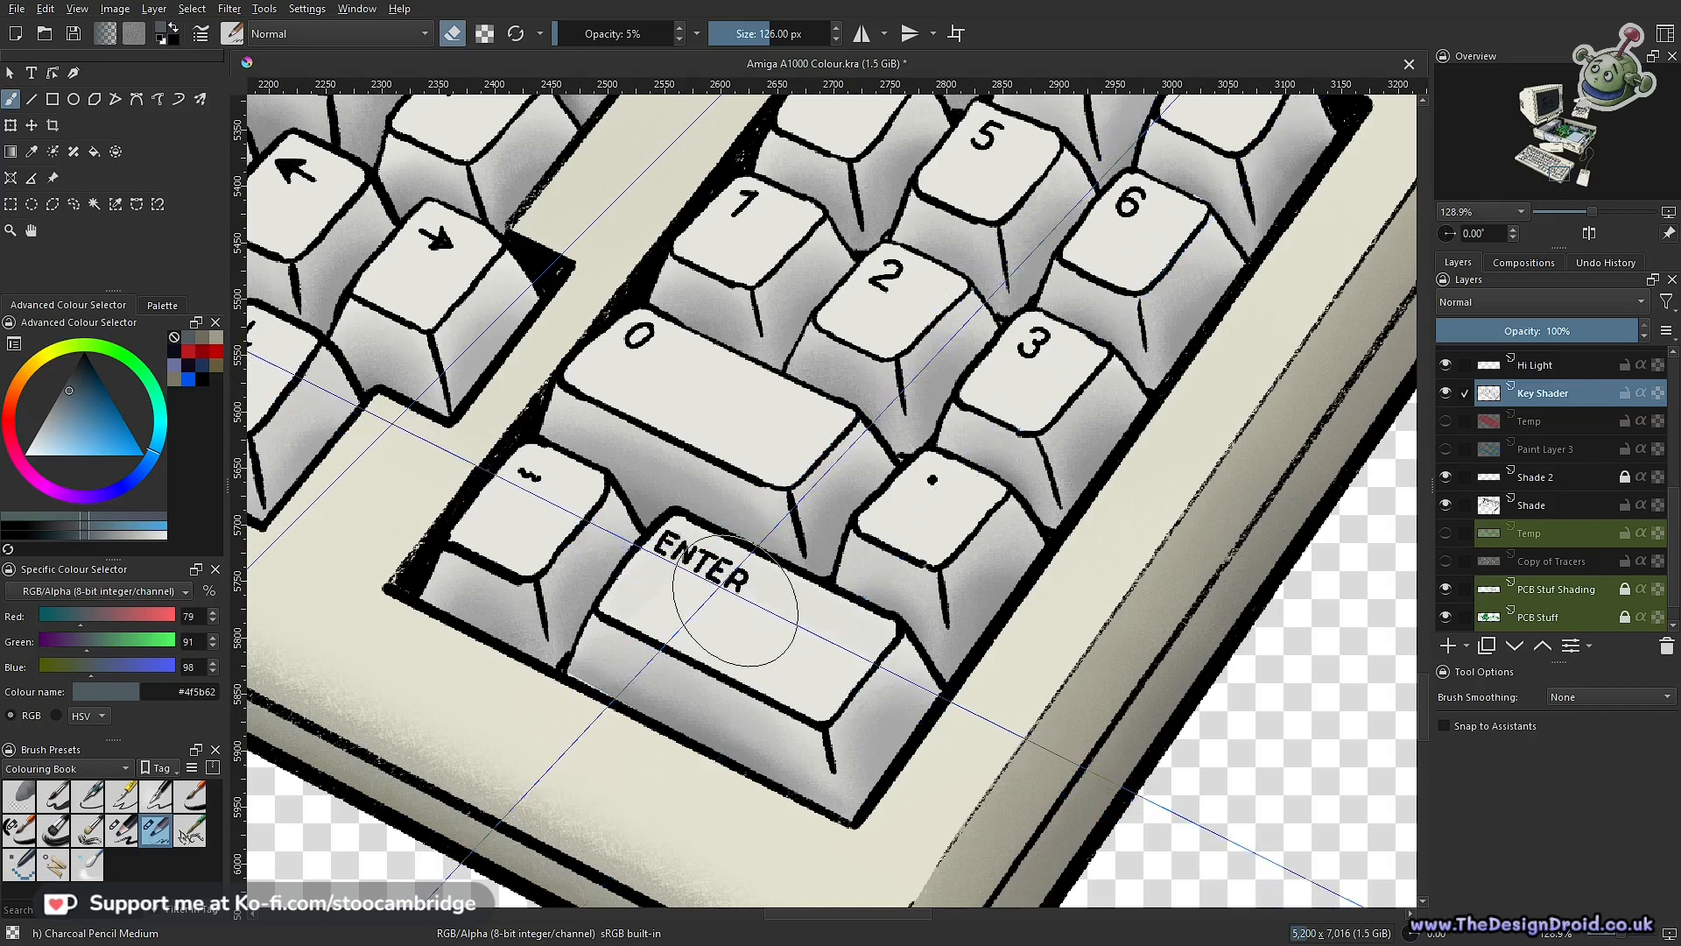
Set the brush opacity to 3%, leave eraser mode and brush soft shading over the top of the ENTER key
{"action": "left_click_drag", "start_coordinate": [588, 31], "coordinate": [676, 46]}
{"action": "key", "text": "1"}
{"action": "key", "text": "Return"}
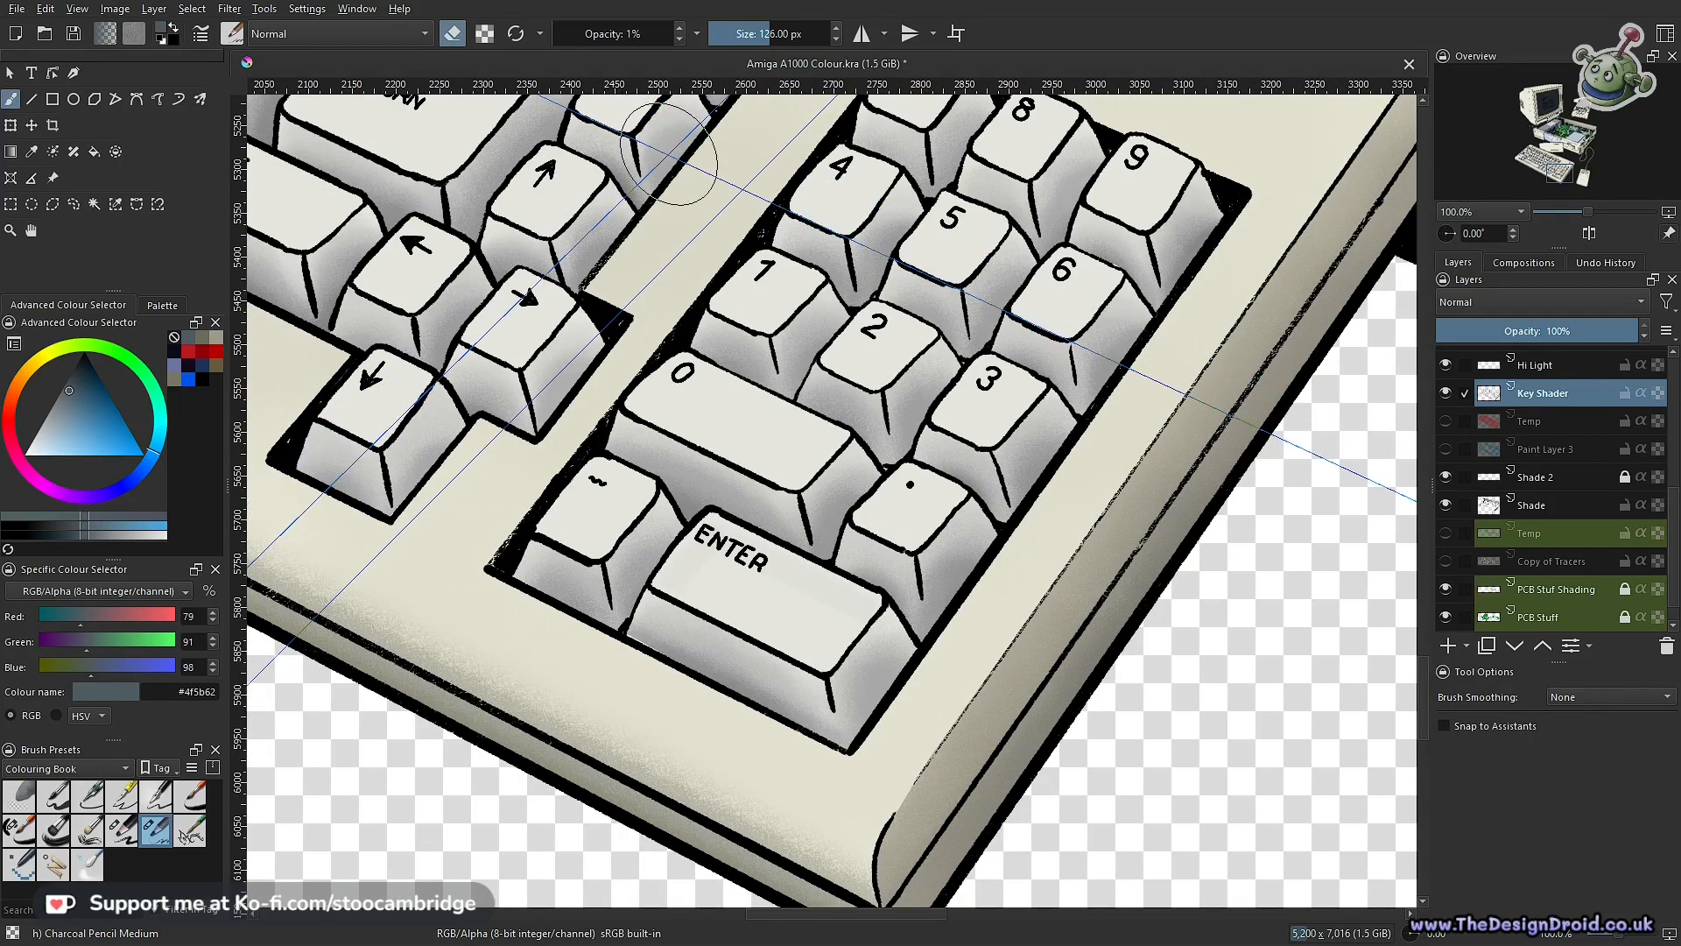
{"action": "key", "text": "3"}
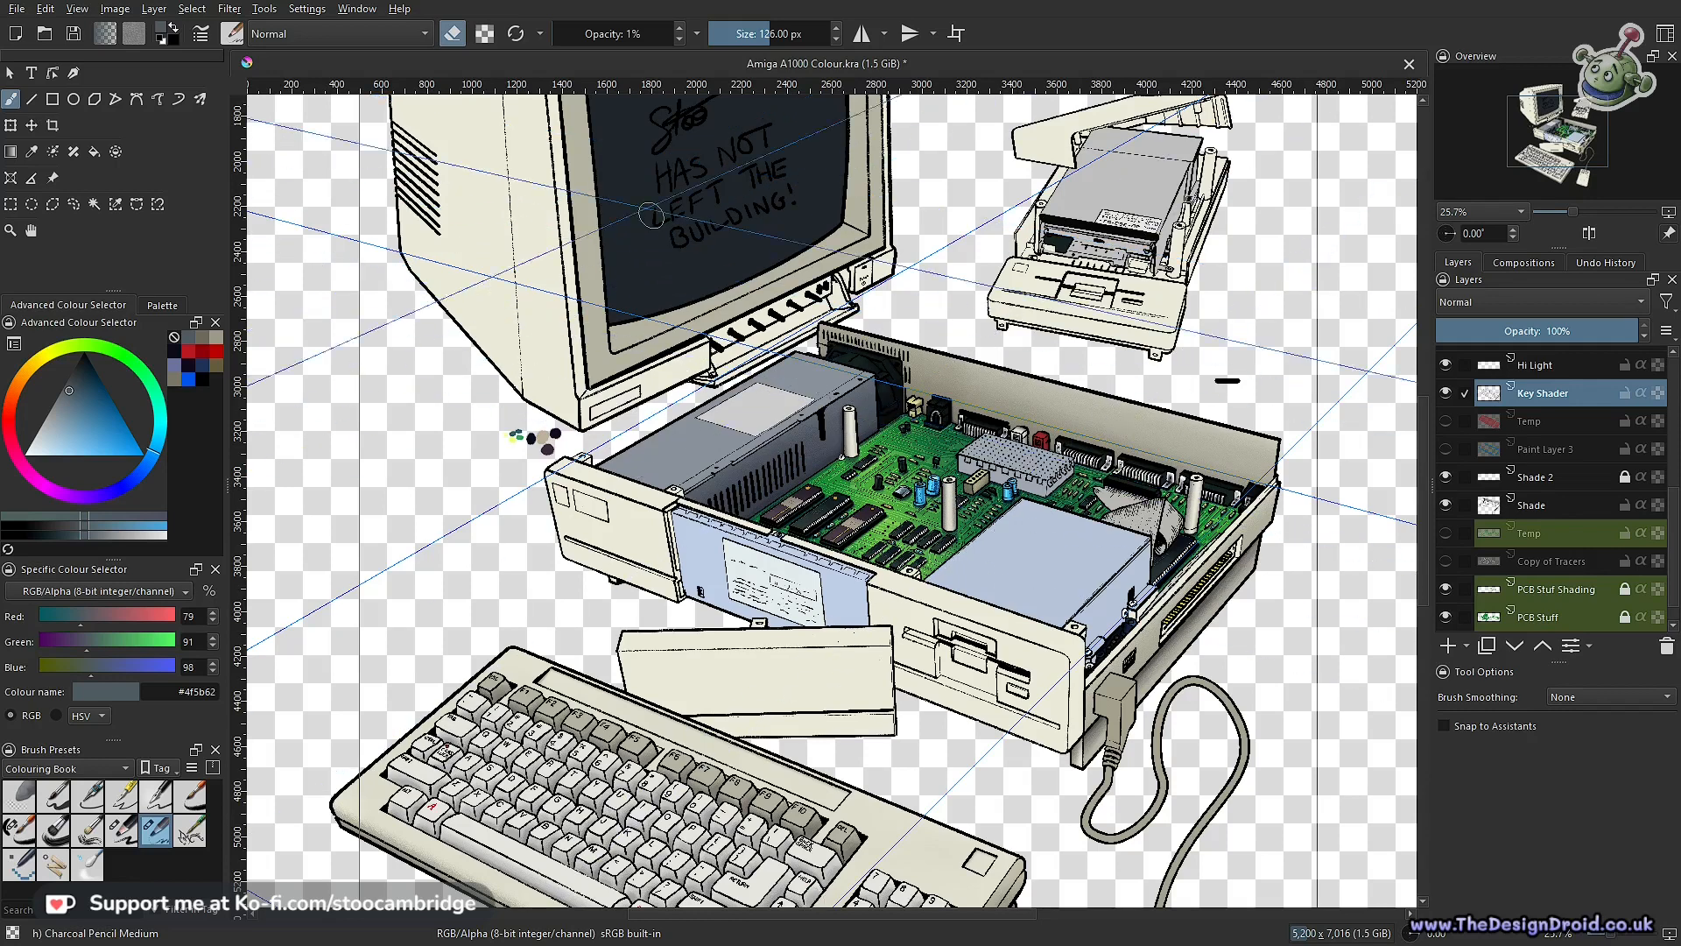
{"action": "left_click", "coordinate": [638, 44]}
{"action": "type", "text": "3"}
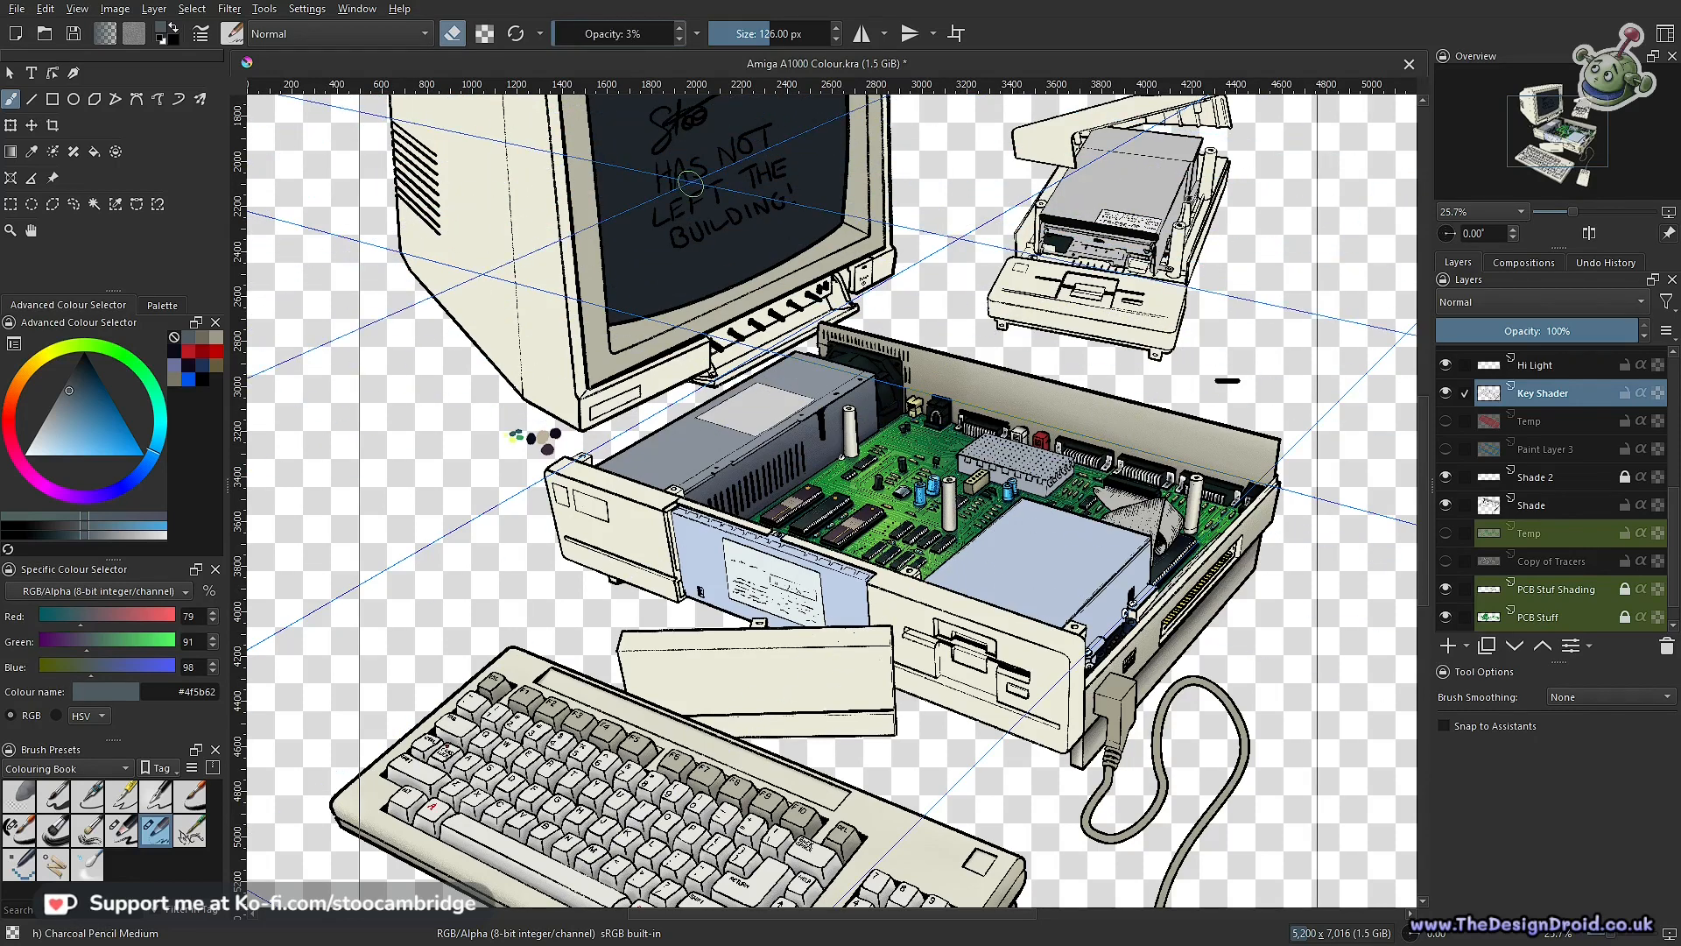
{"action": "mouse_move", "coordinate": [867, 810]}
{"action": "left_mouse_down"}
{"action": "mouse_move", "coordinate": [931, 724]}
{"action": "mouse_move", "coordinate": [928, 245]}
{"action": "mouse_move", "coordinate": [1041, 68]}
{"action": "left_mouse_up"}
{"action": "left_click_drag", "start_coordinate": [866, 601], "coordinate": [957, 638]}
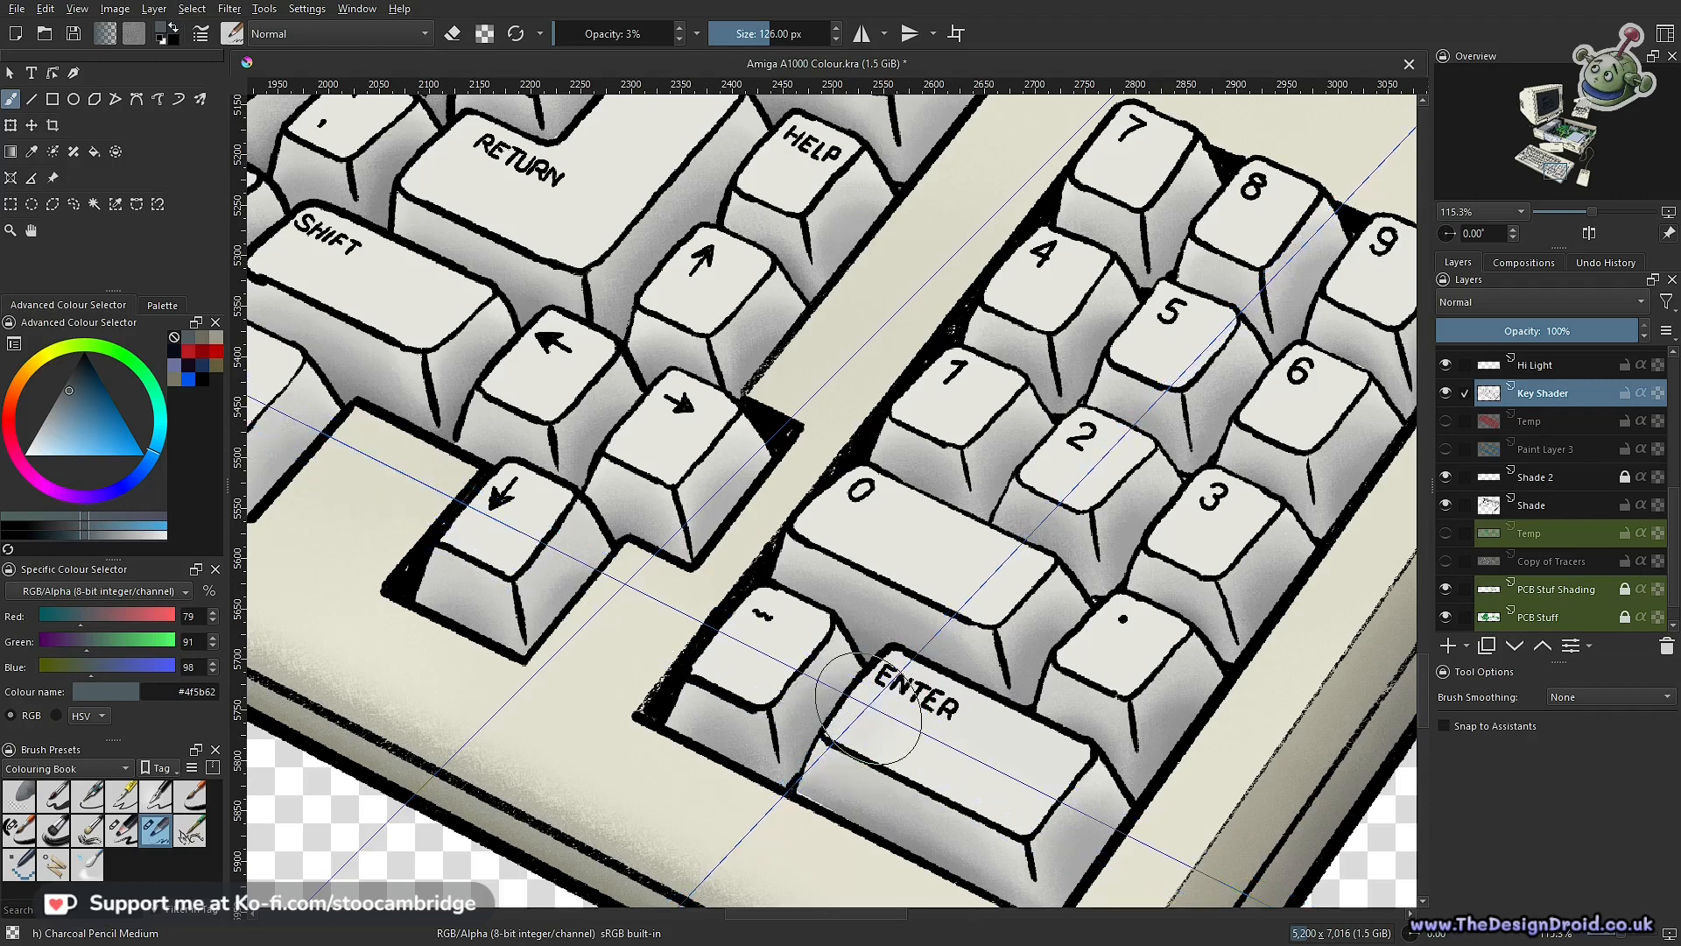
{"action": "mouse_move", "coordinate": [996, 706]}
{"action": "left_mouse_down"}
{"action": "mouse_move", "coordinate": [863, 685]}
{"action": "mouse_move", "coordinate": [835, 723]}
{"action": "mouse_move", "coordinate": [950, 696]}
{"action": "left_mouse_up"}
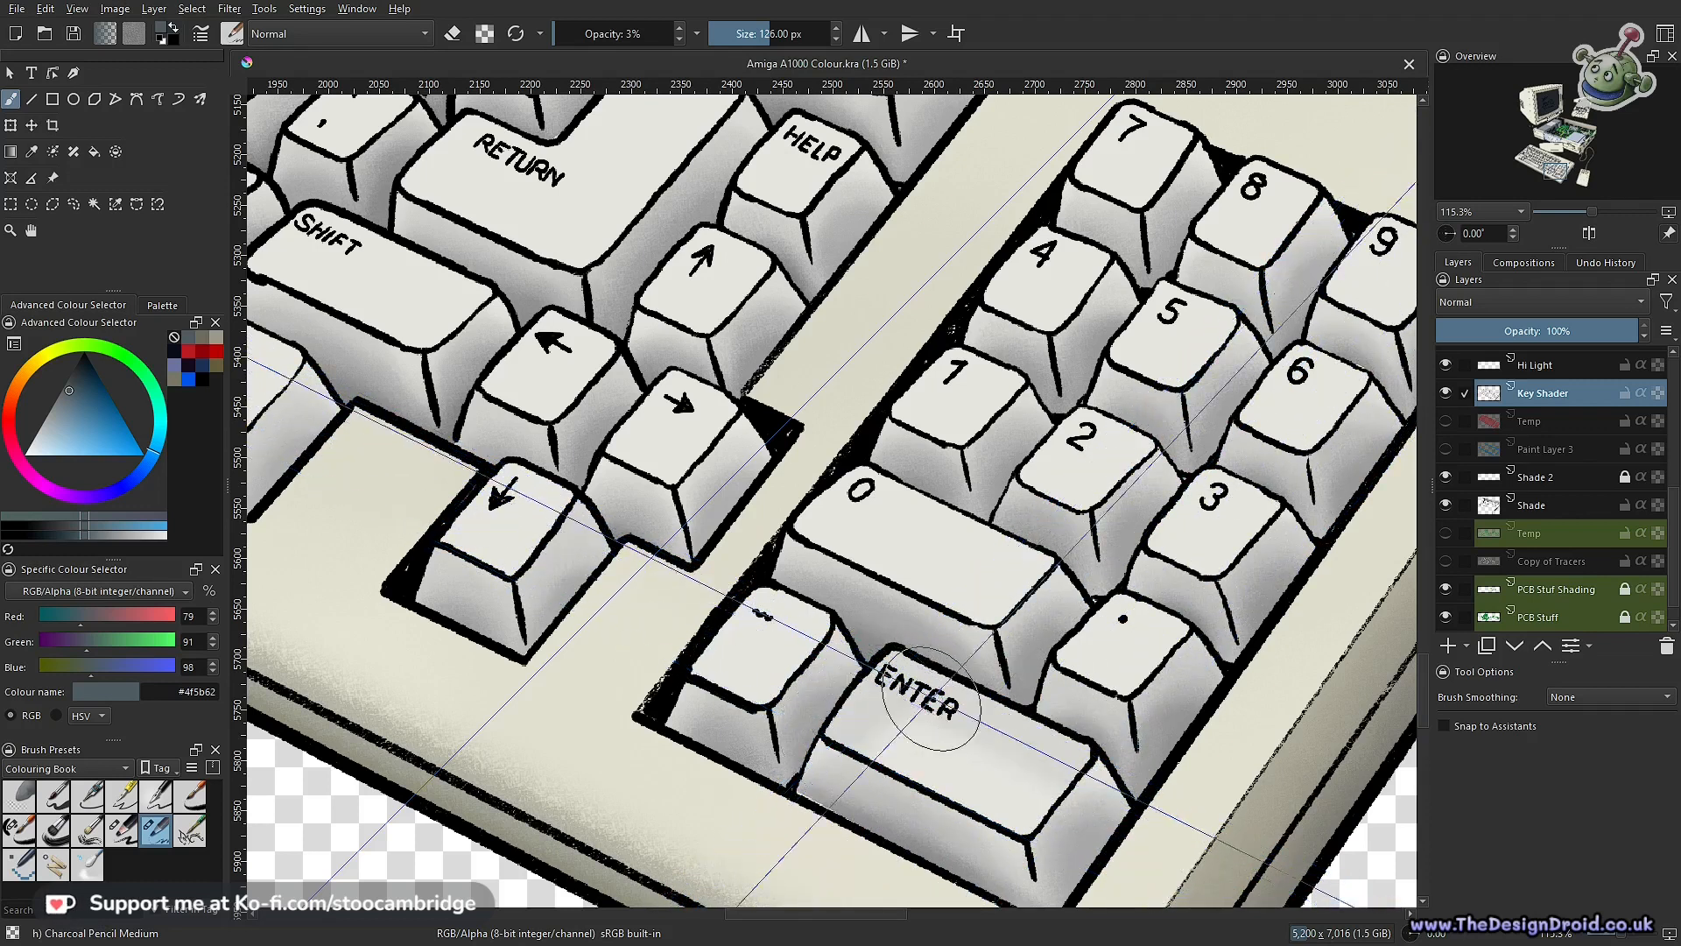
Reduce the brush size to 35 px and refine the shading on the ENTER key
{"action": "scroll", "coordinate": [950, 670], "scroll_direction": "down", "scroll_amount": 6}
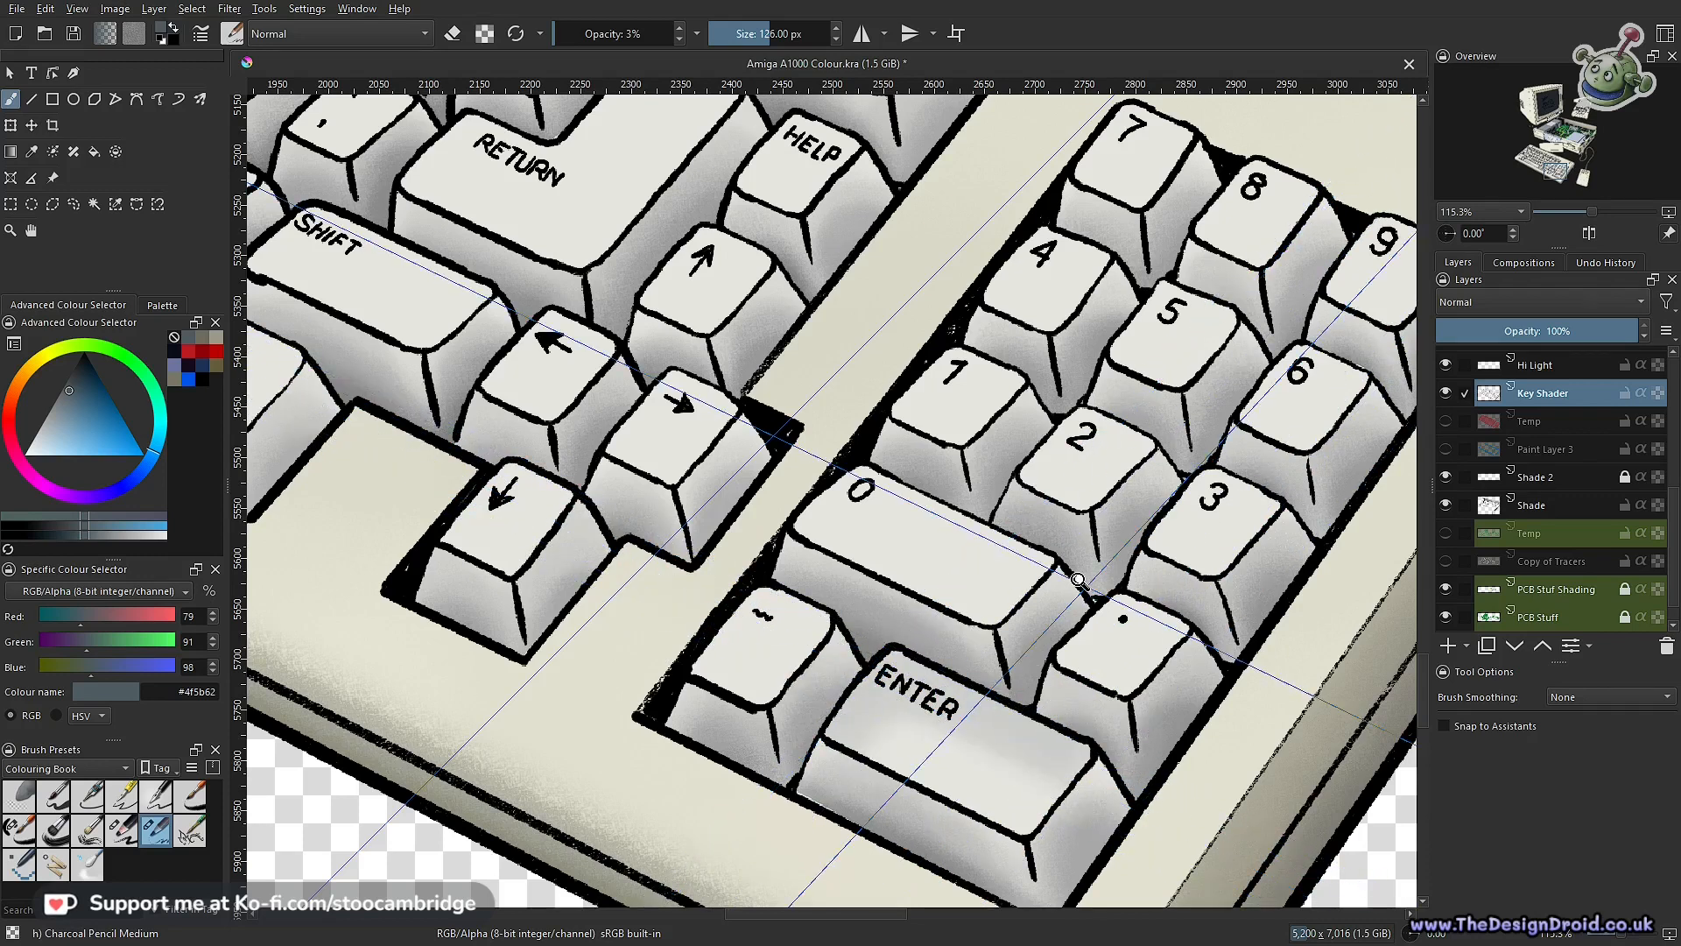
{"action": "scroll", "coordinate": [1039, 698], "scroll_direction": "up", "scroll_amount": 4}
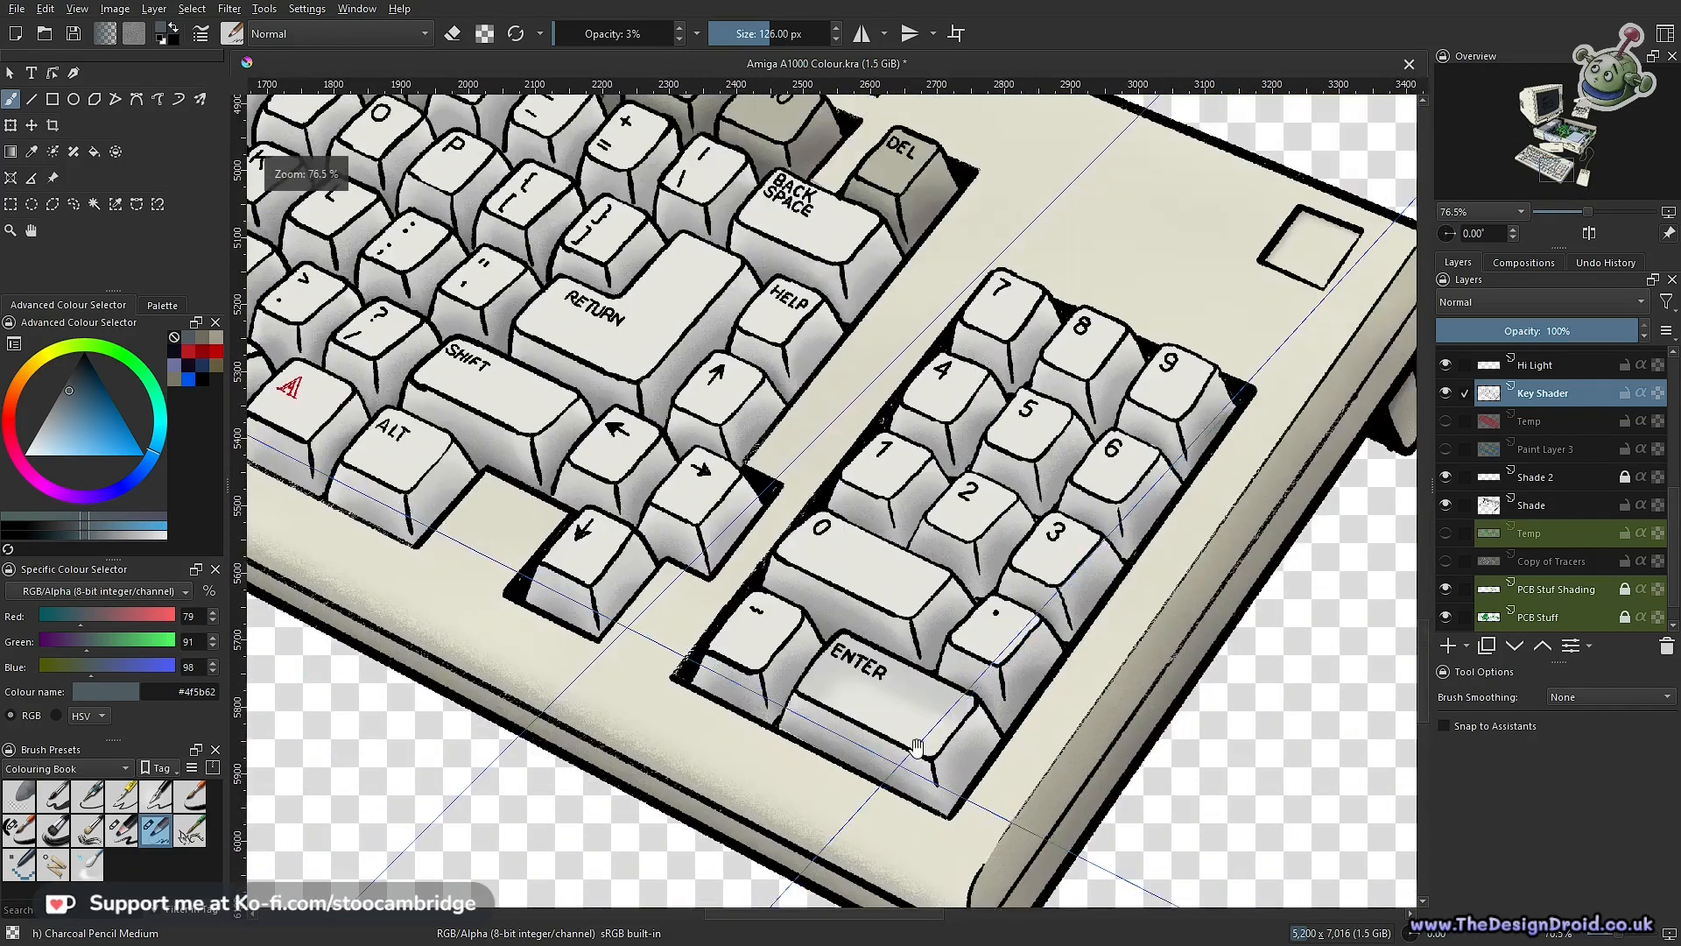
{"action": "scroll", "coordinate": [924, 701], "scroll_direction": "up", "scroll_amount": 4}
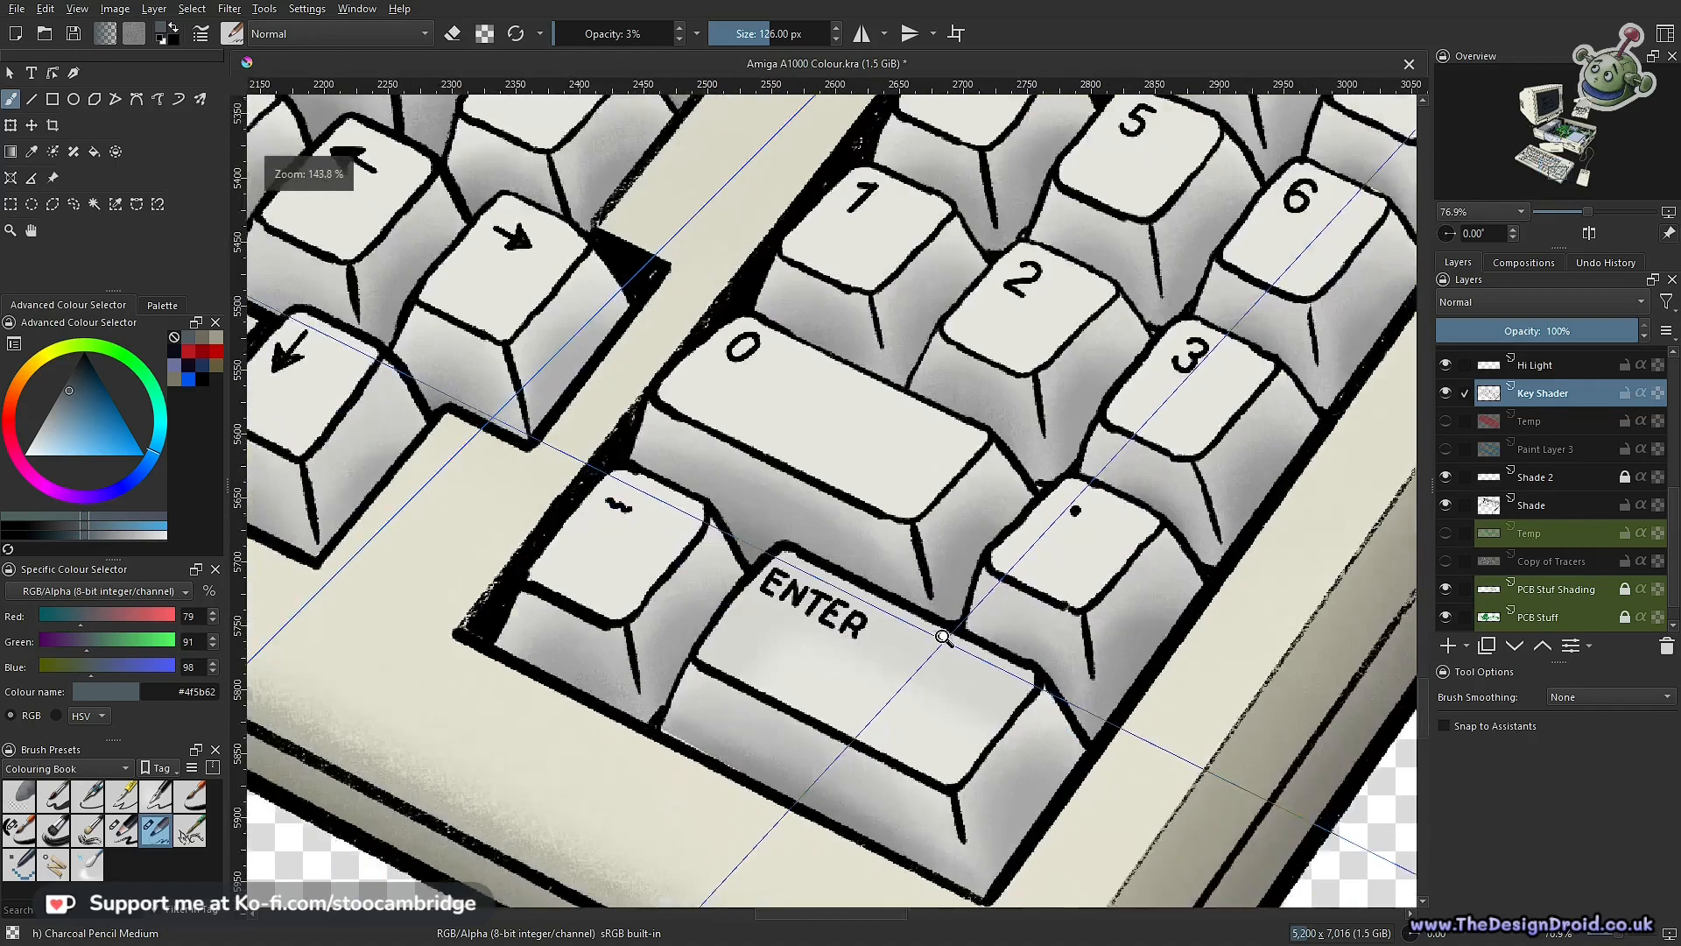
{"action": "key", "text": "["}
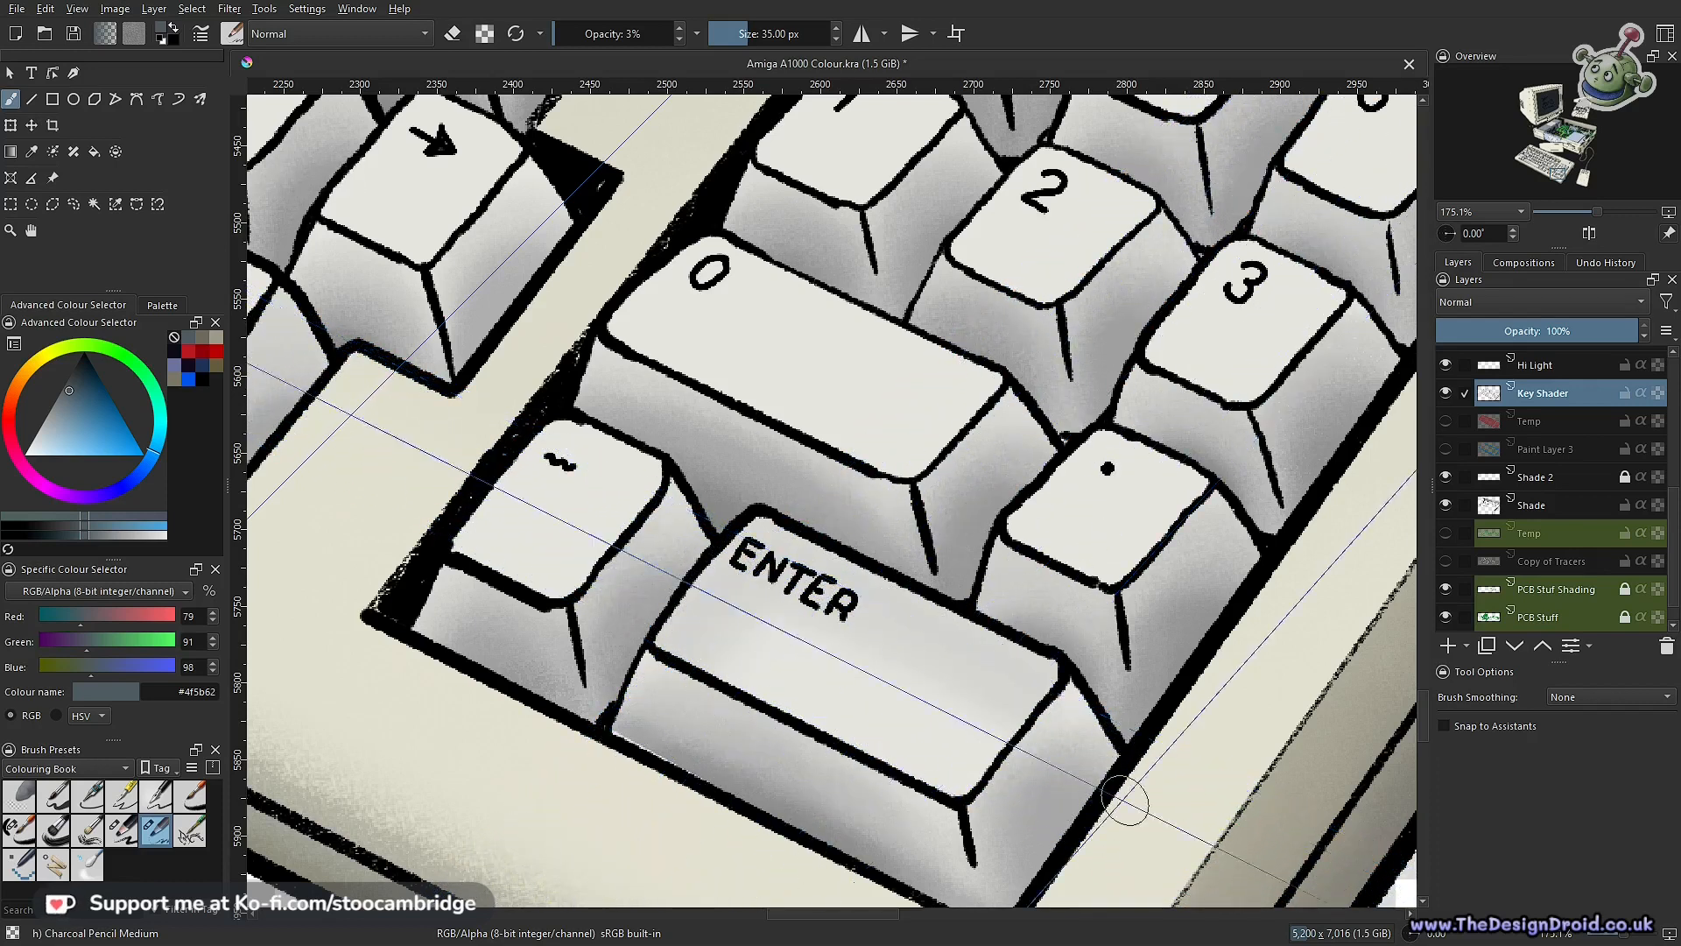
{"action": "scroll", "coordinate": [1072, 663], "scroll_direction": "down", "scroll_amount": 8}
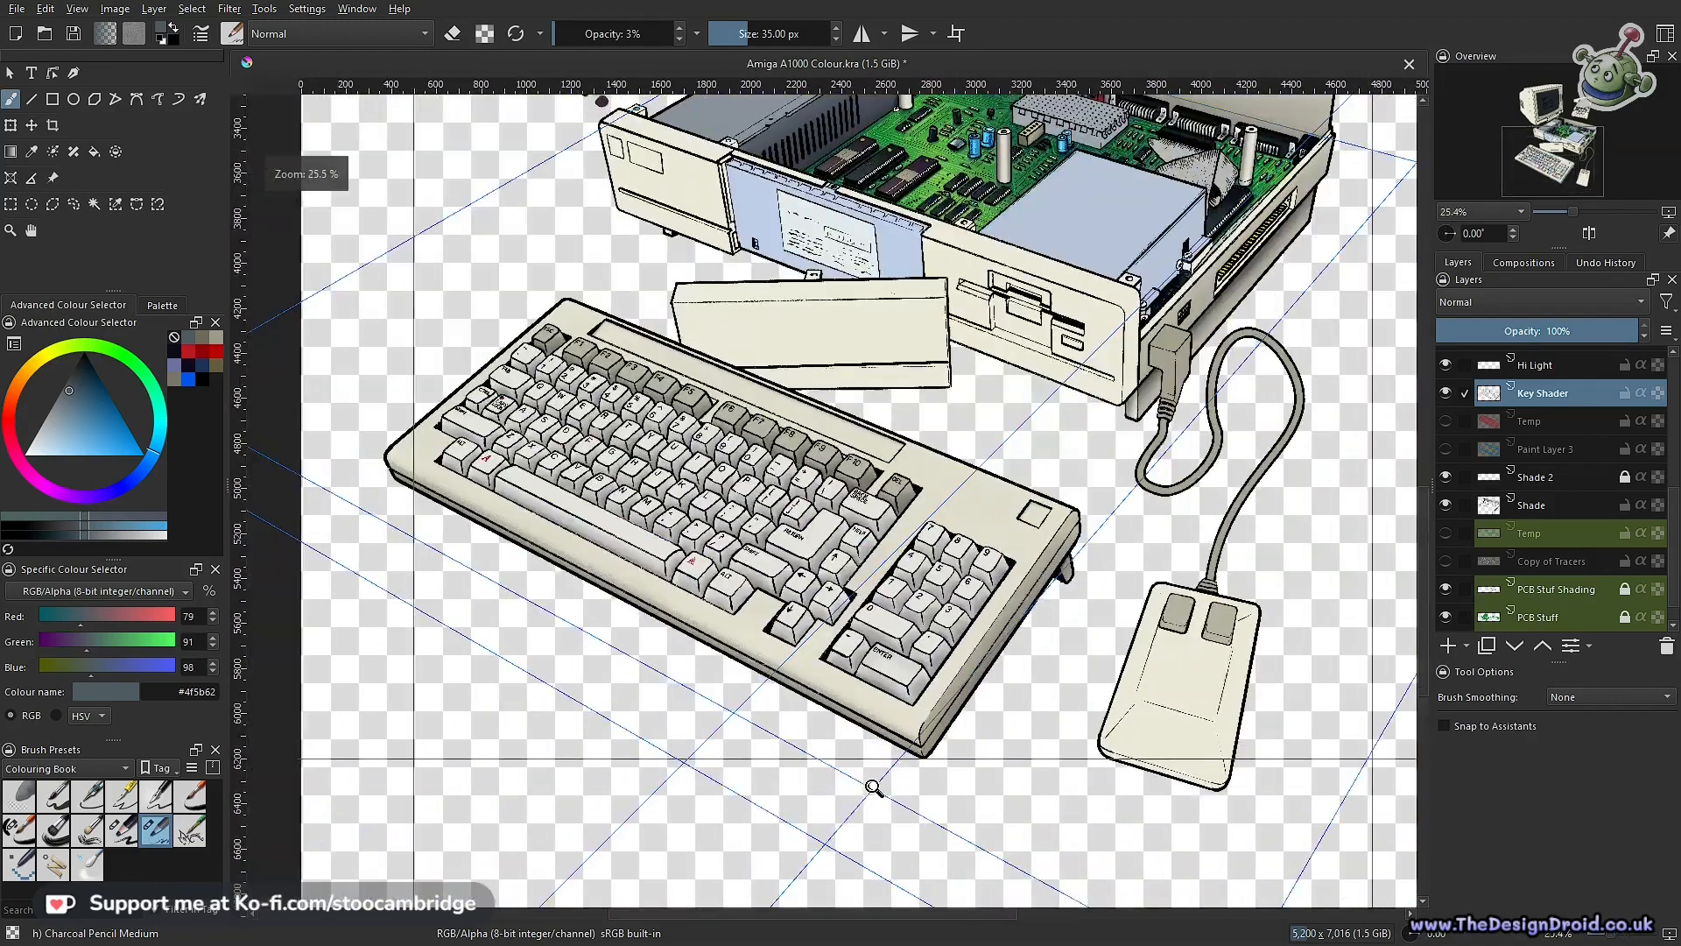
{"action": "scroll", "coordinate": [858, 643], "scroll_direction": "up", "scroll_amount": 6}
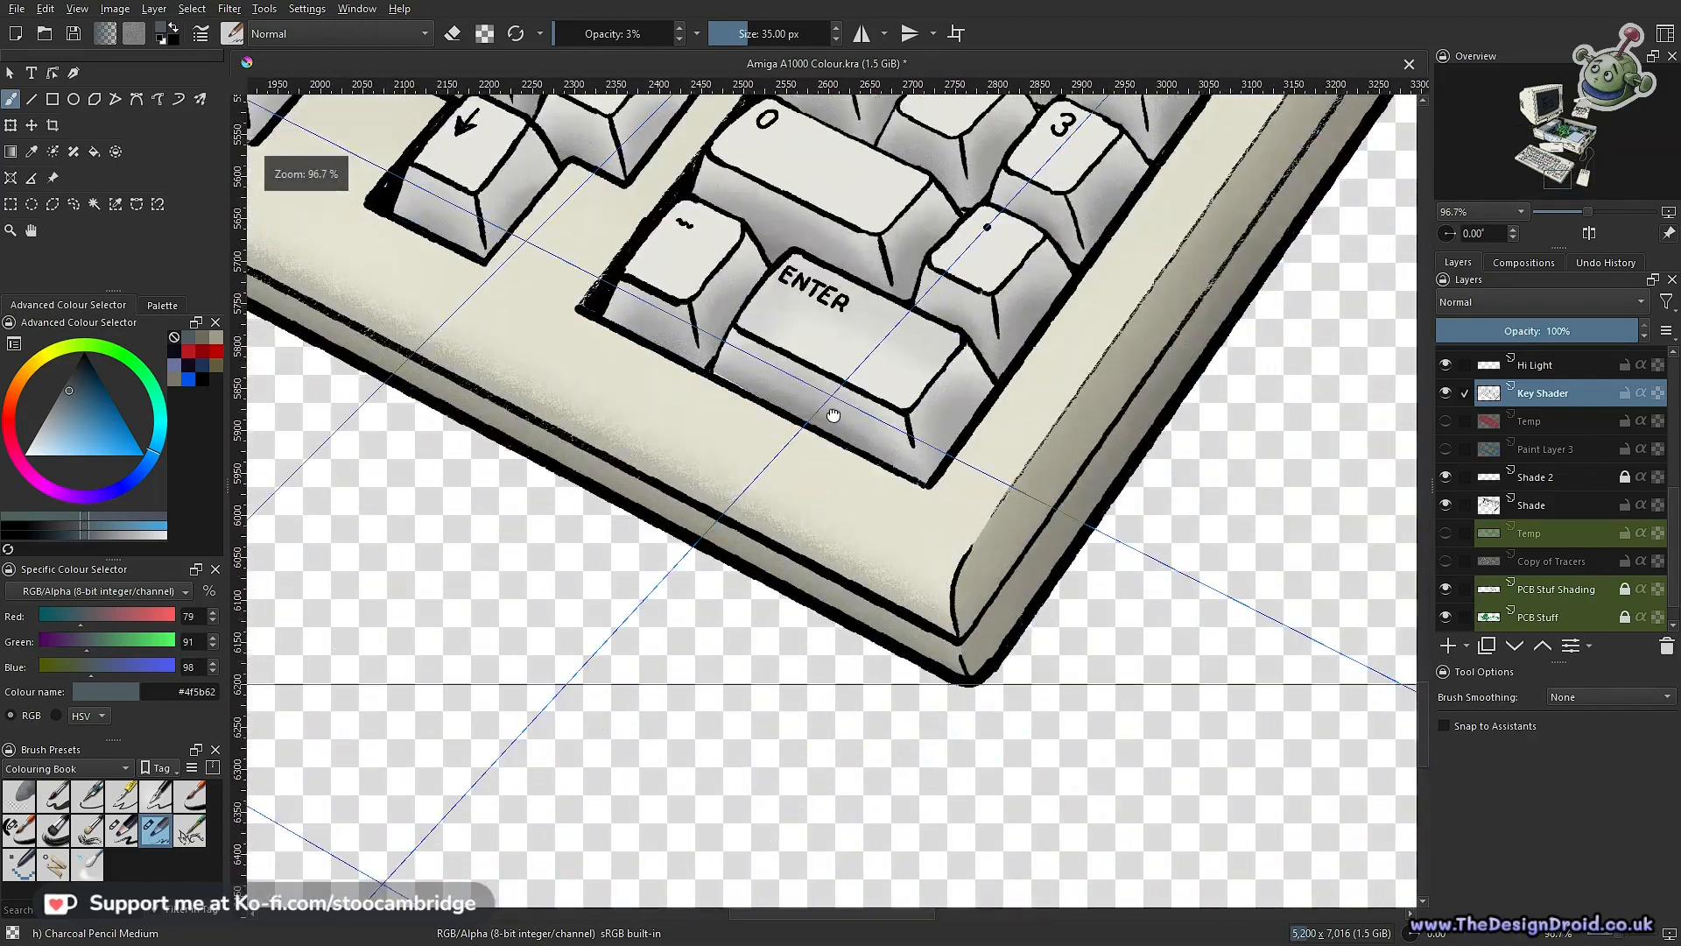
{"action": "left_click_drag", "start_coordinate": [857, 643], "coordinate": [803, 616]}
Lighten the shading on the ENTER key's top with a 38 px brush in eraser mode at 3% opacity
{"action": "key", "text": "e"}
{"action": "key", "text": "]"}
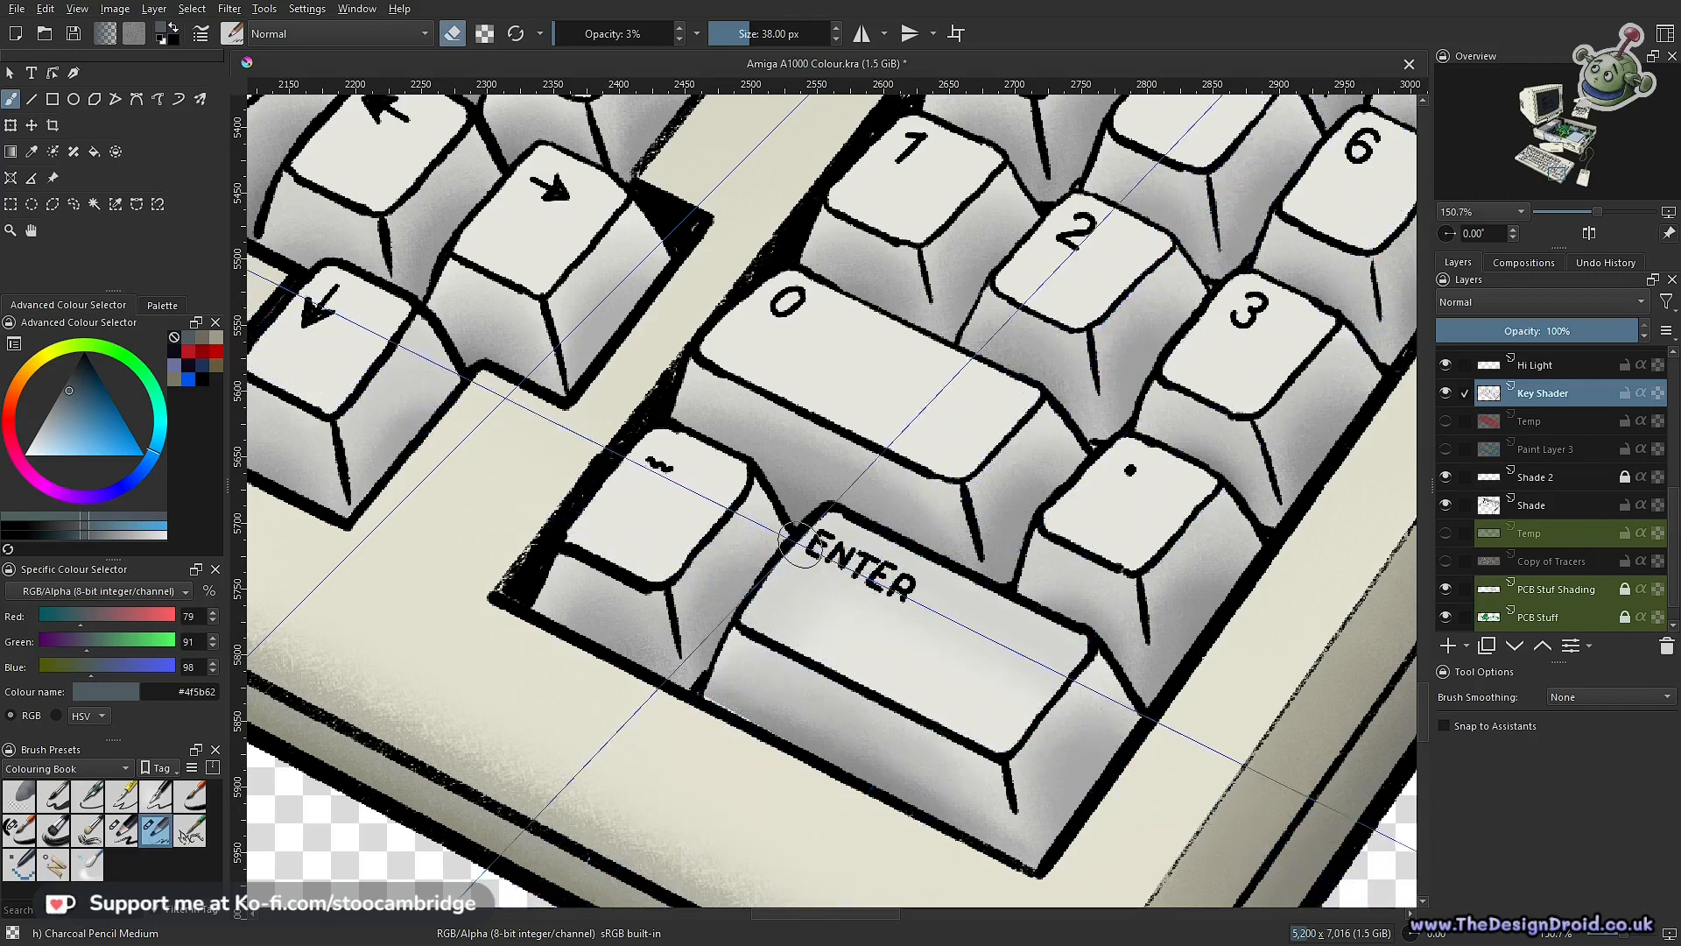
{"action": "mouse_move", "coordinate": [800, 546]}
{"action": "left_mouse_down"}
{"action": "mouse_move", "coordinate": [772, 544]}
{"action": "mouse_move", "coordinate": [762, 585]}
{"action": "mouse_move", "coordinate": [1071, 637]}
{"action": "mouse_move", "coordinate": [899, 570]}
{"action": "left_mouse_up"}
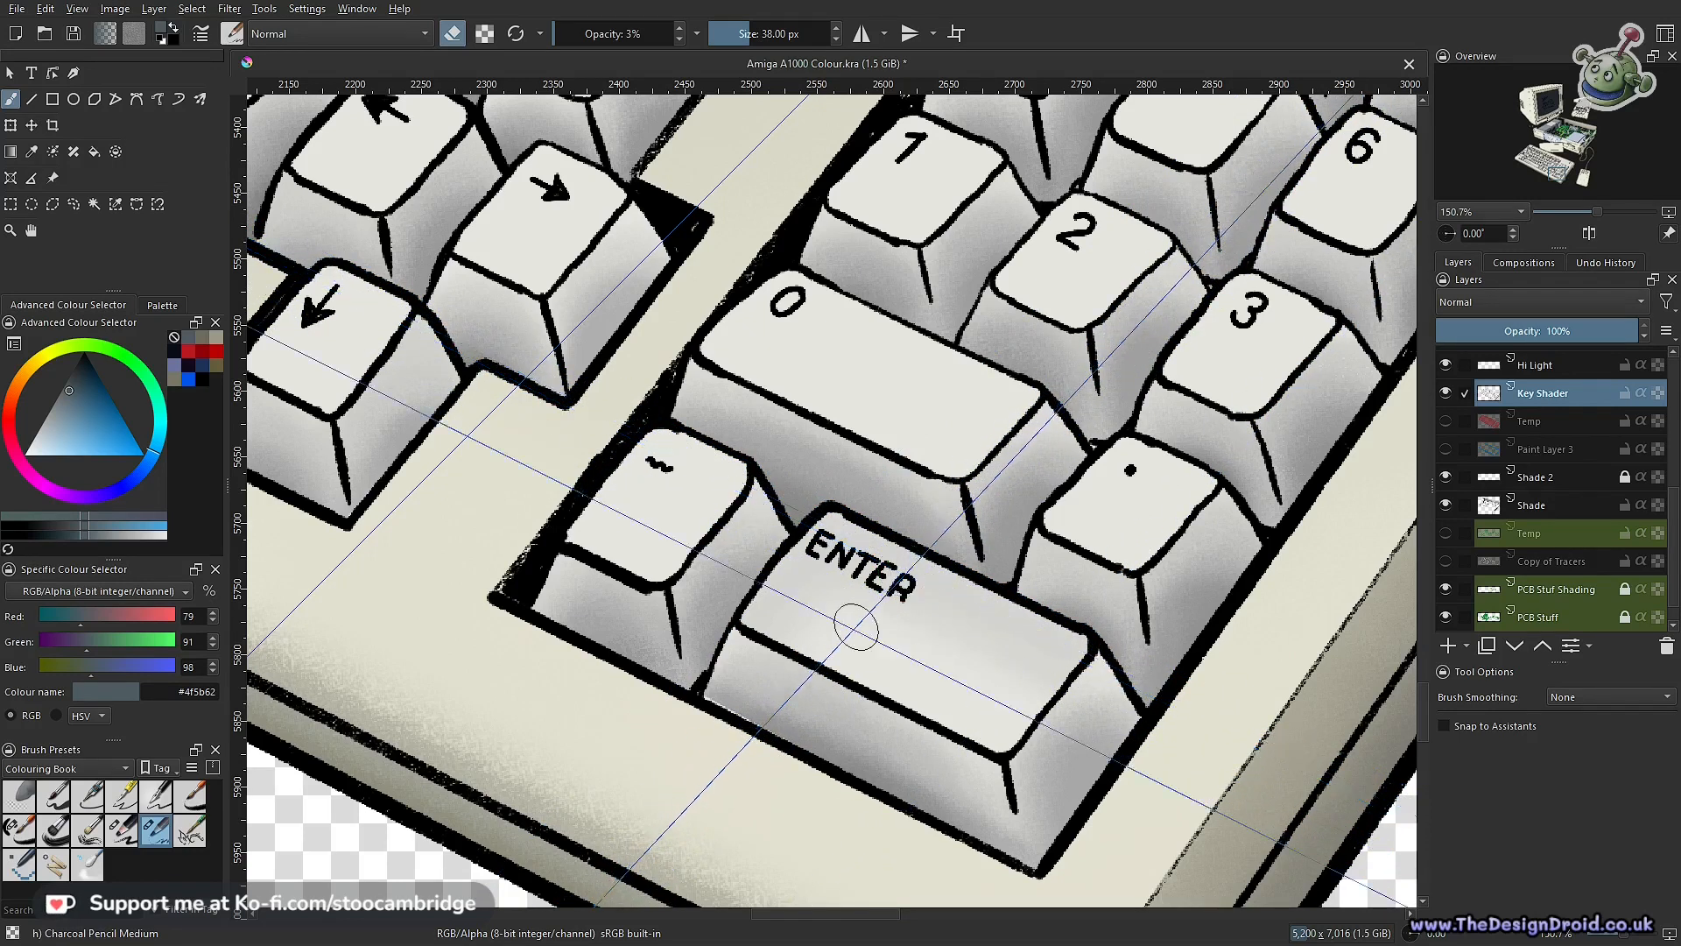
{"action": "left_click_drag", "start_coordinate": [887, 612], "coordinate": [779, 699]}
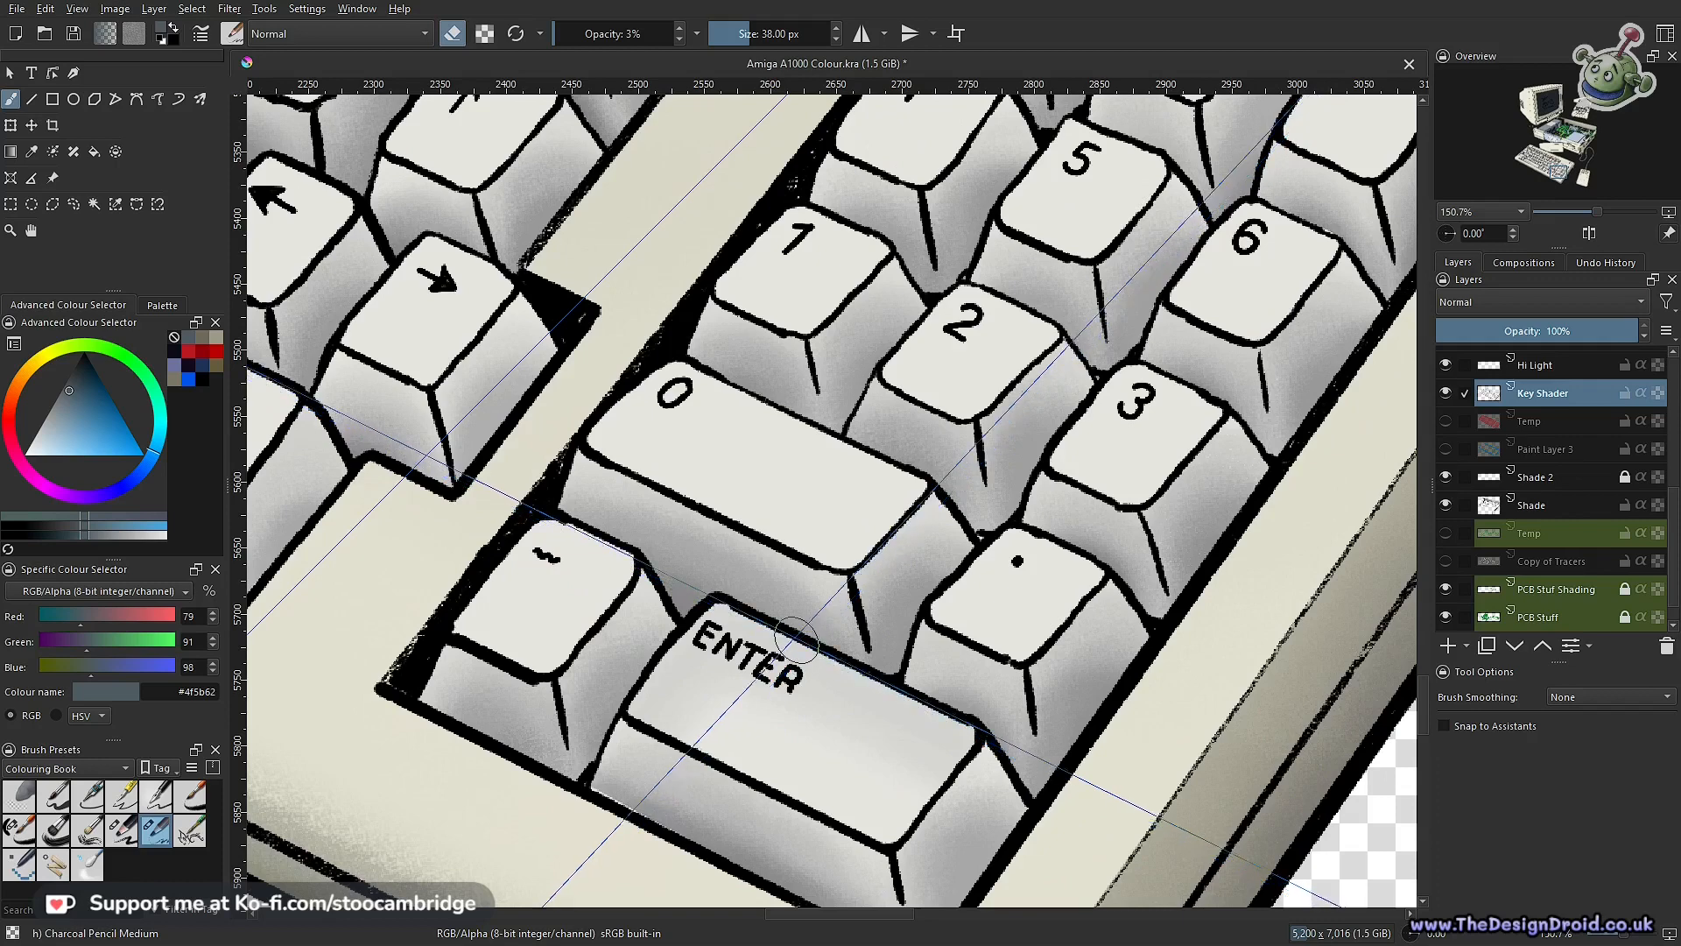
Examine the ENTER key's shading against the rest of the keyboard
{"action": "scroll", "coordinate": [791, 647], "scroll_direction": "down", "scroll_amount": 6}
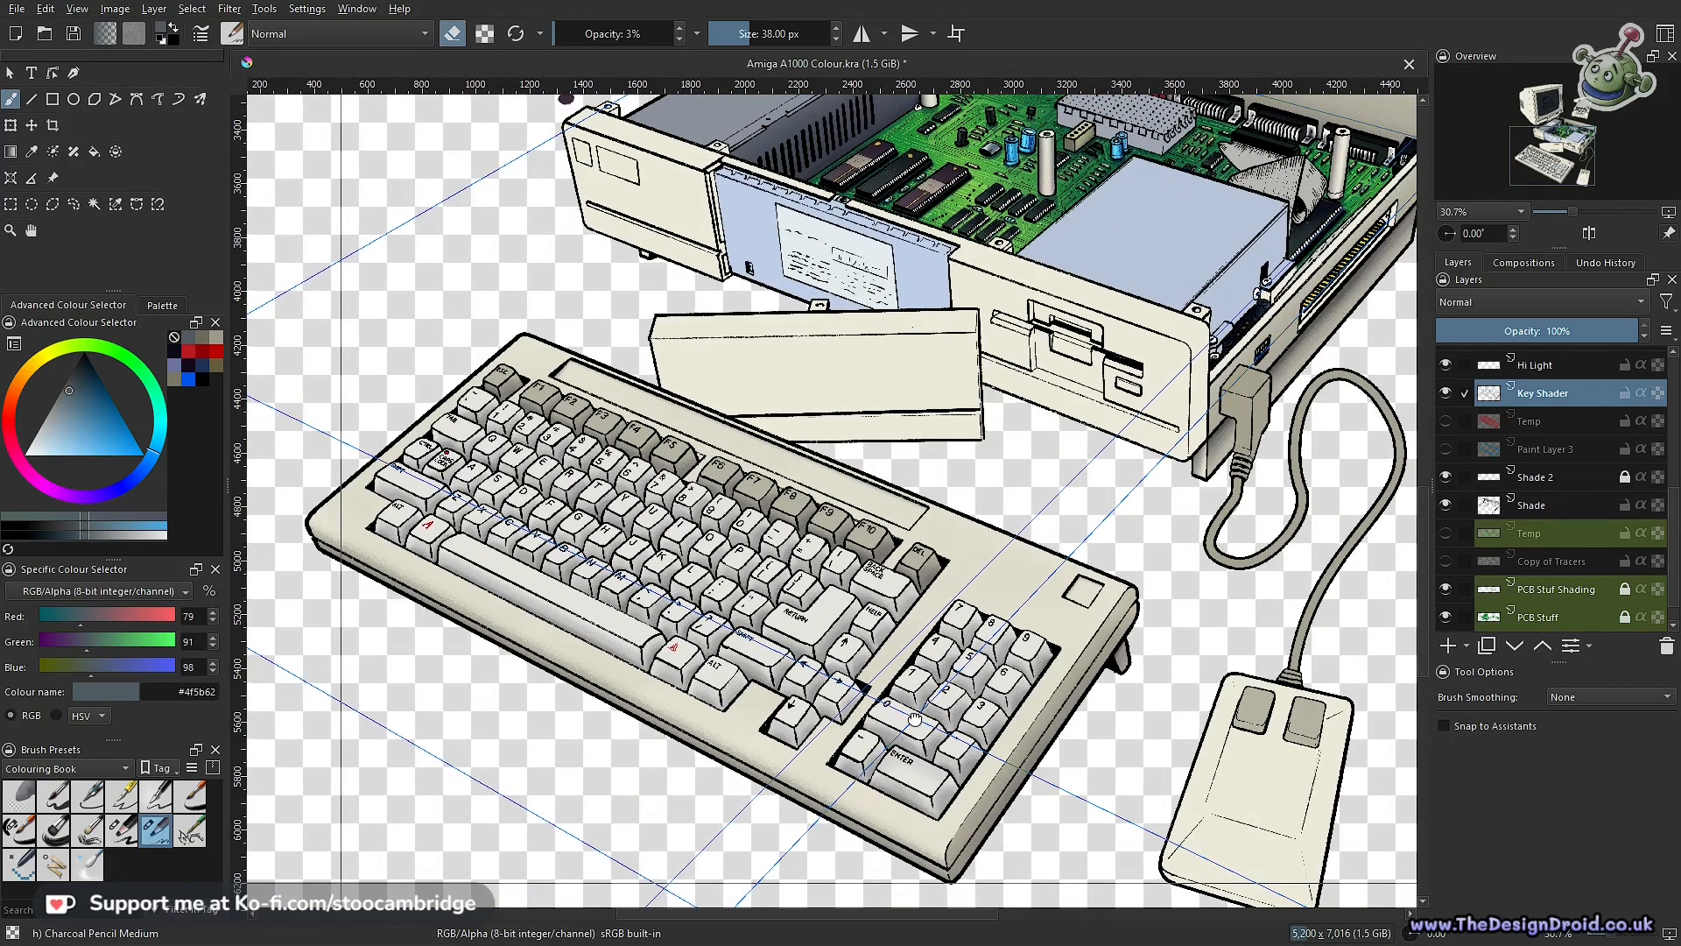
{"action": "left_click_drag", "start_coordinate": [910, 718], "coordinate": [863, 740]}
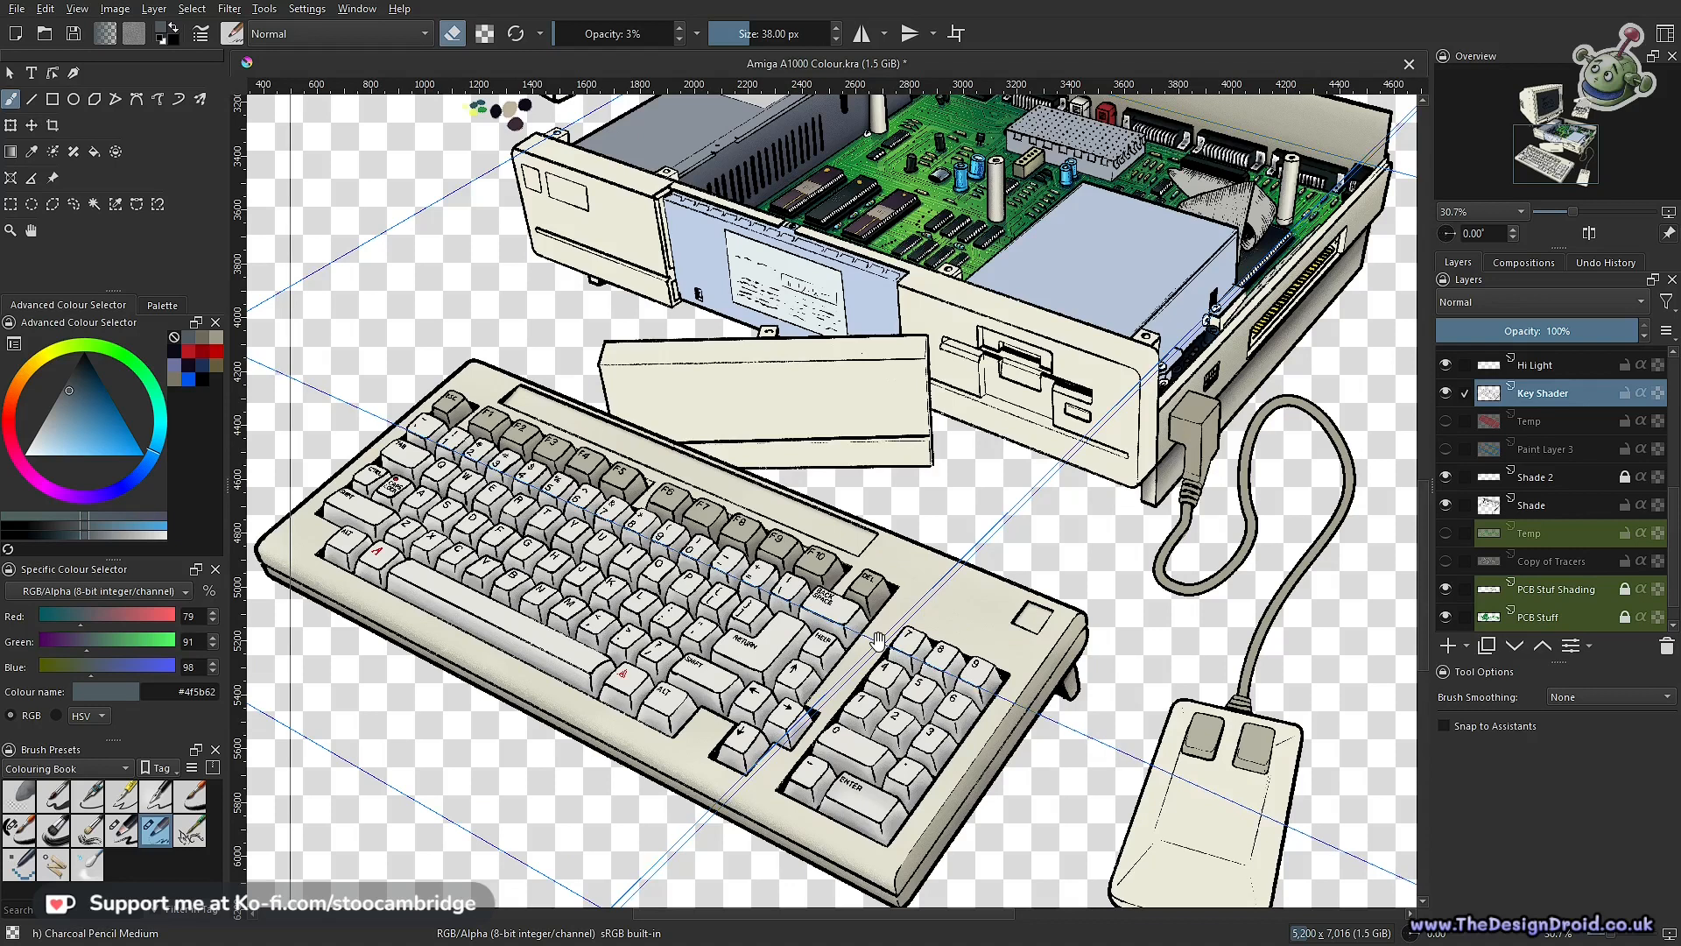
{"action": "left_click_drag", "start_coordinate": [845, 706], "coordinate": [903, 606]}
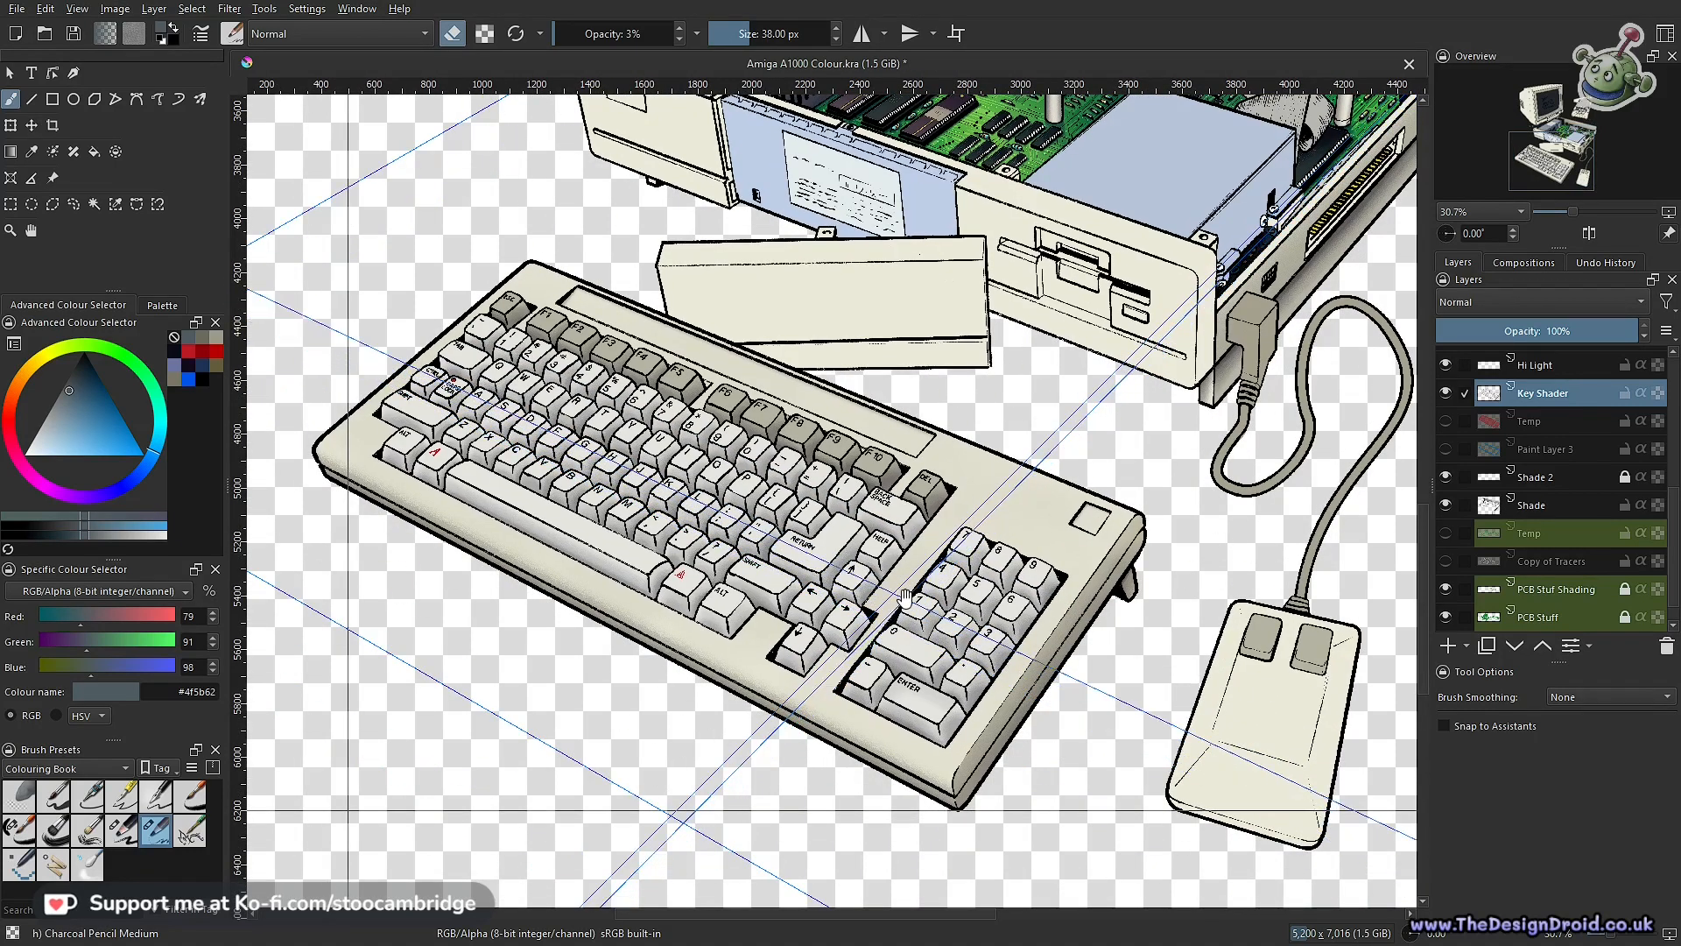
{"action": "scroll", "coordinate": [911, 574], "scroll_direction": "up", "scroll_amount": 2}
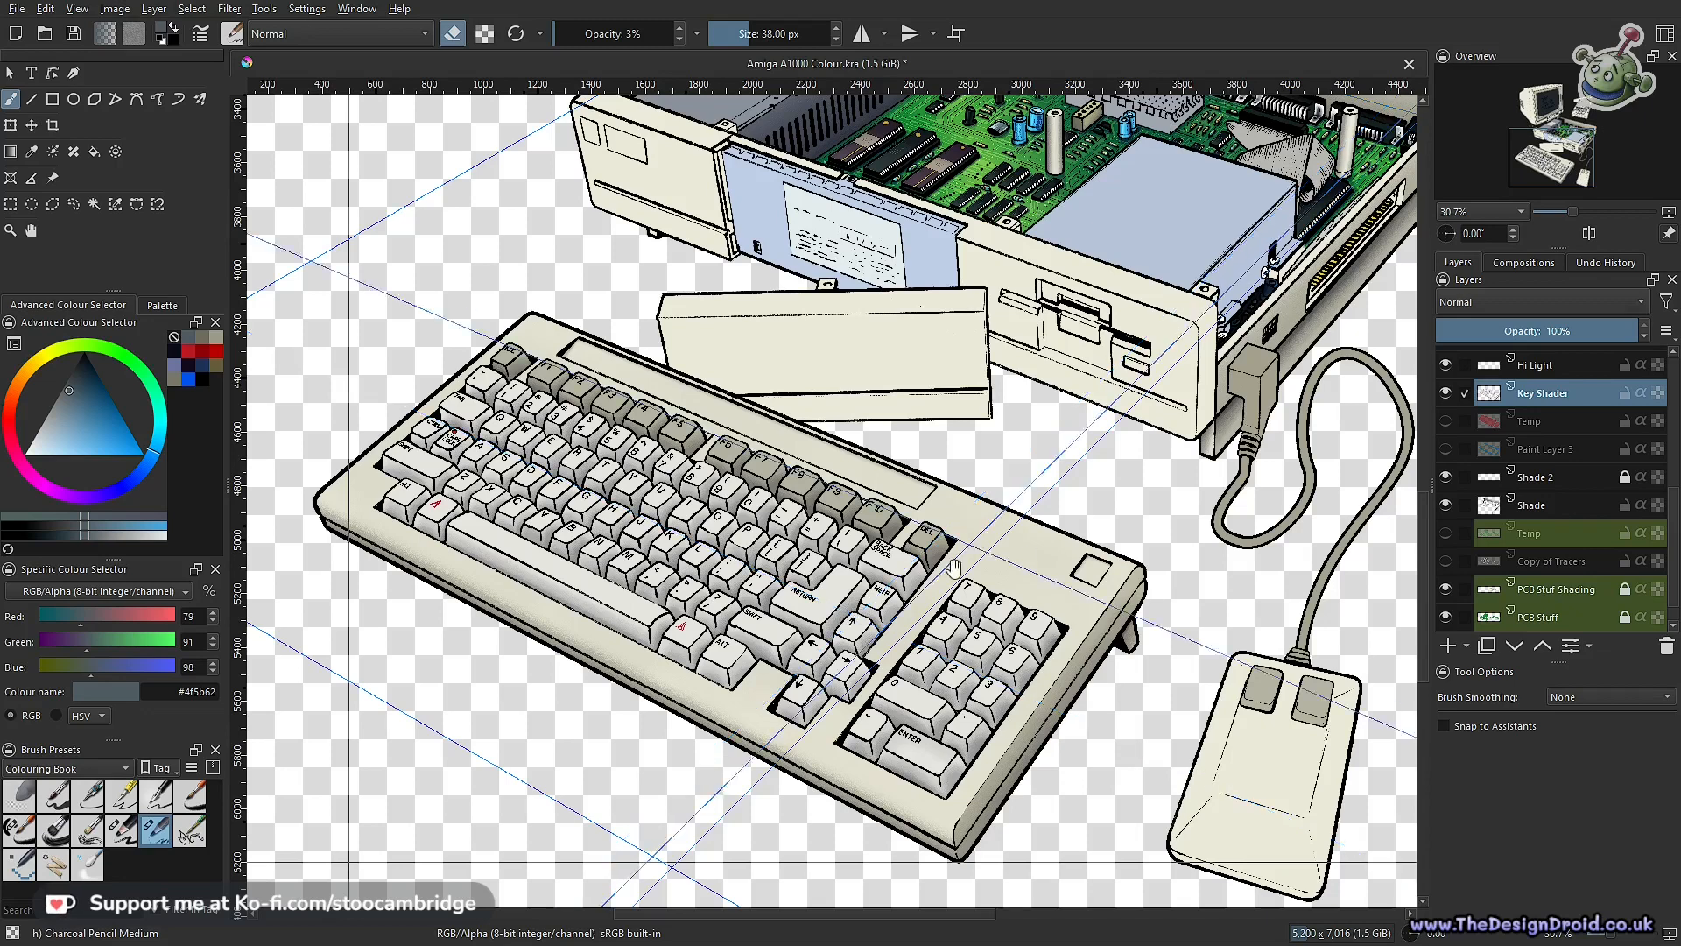
{"action": "scroll", "coordinate": [852, 680], "scroll_direction": "up", "scroll_amount": 3}
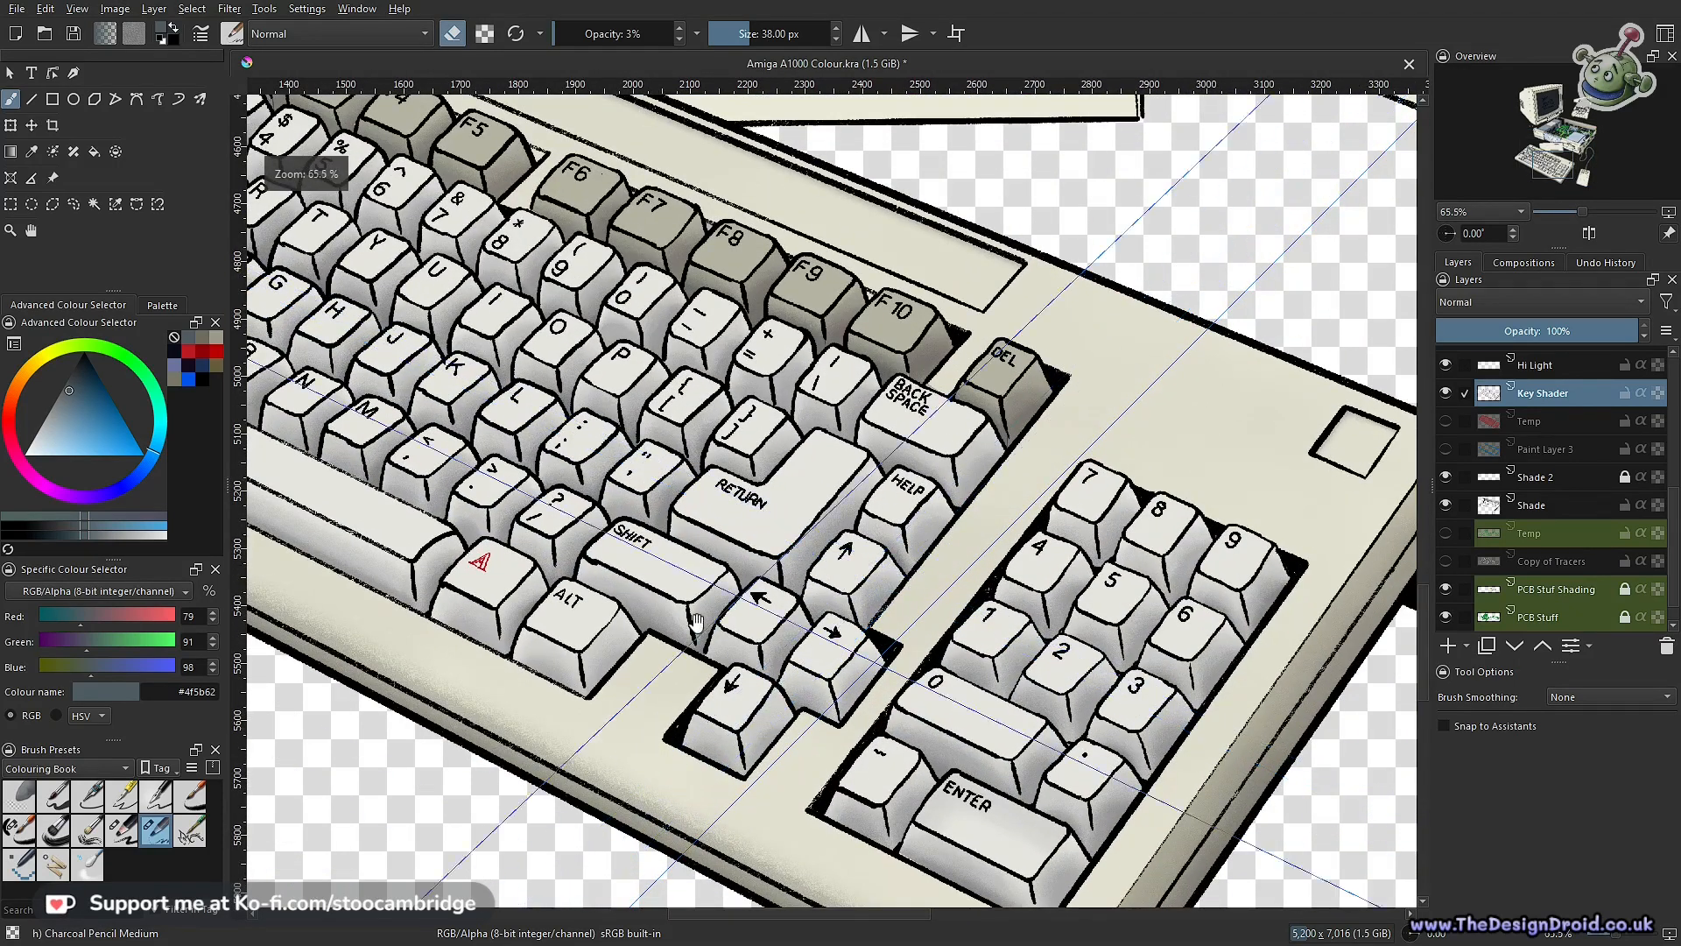
Isolate the RETURN key's top and brush soft shading over it with a 144 px brush at 4% opacity
{"action": "left_click_drag", "start_coordinate": [989, 730], "coordinate": [879, 592]}
{"action": "left_click_drag", "start_coordinate": [913, 718], "coordinate": [911, 641]}
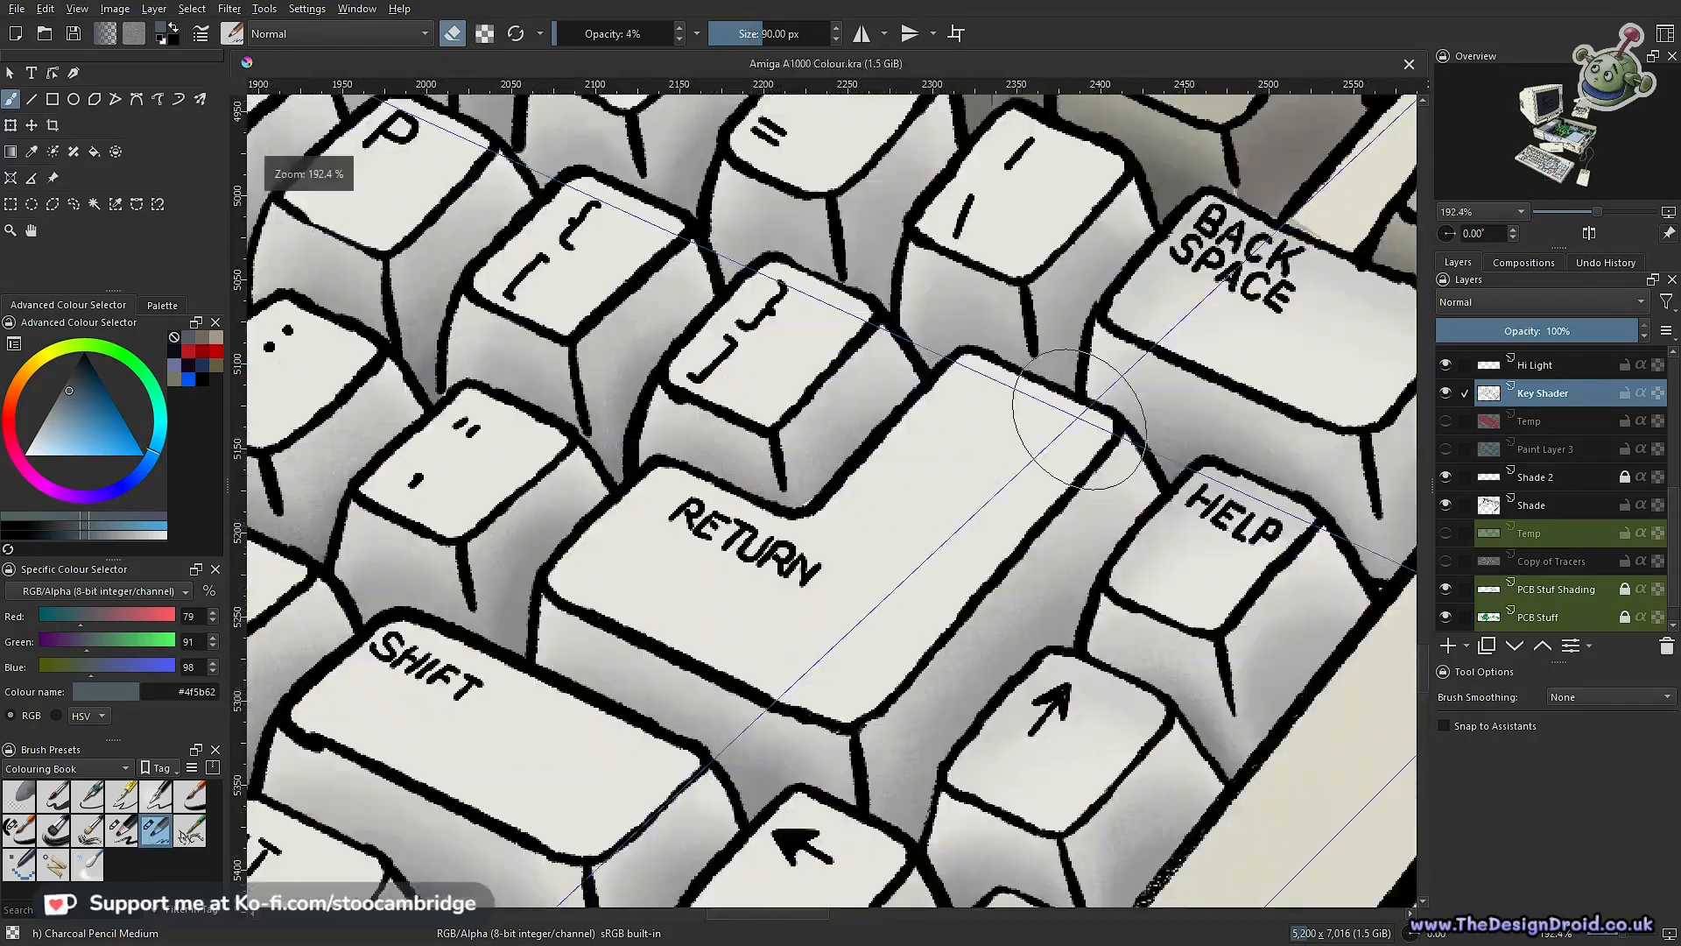
{"action": "key", "text": "j"}
{"action": "key", "text": "b"}
{"action": "key", "text": "e"}
{"action": "scroll", "coordinate": [1084, 448], "scroll_direction": "down", "scroll_amount": 2}
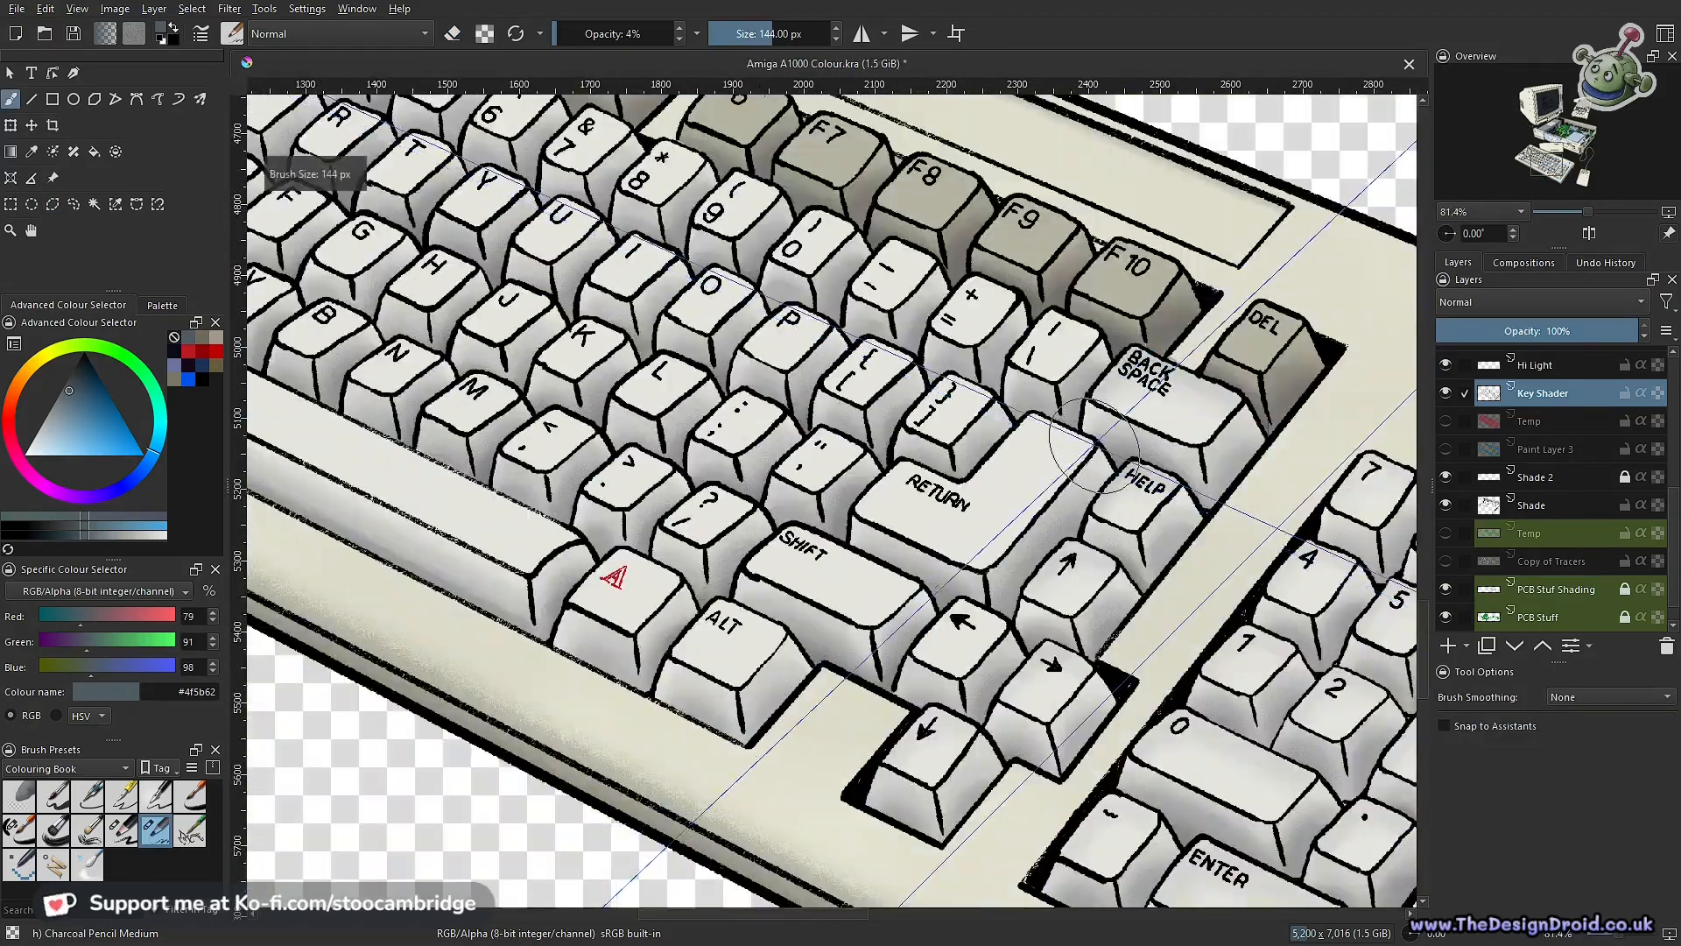
{"action": "key", "text": "]"}
{"action": "key", "text": "]"}
{"action": "key", "text": "]"}
Balance the RETURN key's top shading by alternating soft eraser and brush strokes at 4% opacity
{"action": "scroll", "coordinate": [1066, 496], "scroll_direction": "up", "scroll_amount": 1}
{"action": "key", "text": "e"}
{"action": "key", "text": "e"}
{"action": "key", "text": "e"}
{"action": "scroll", "coordinate": [1137, 461], "scroll_direction": "down", "scroll_amount": 1}
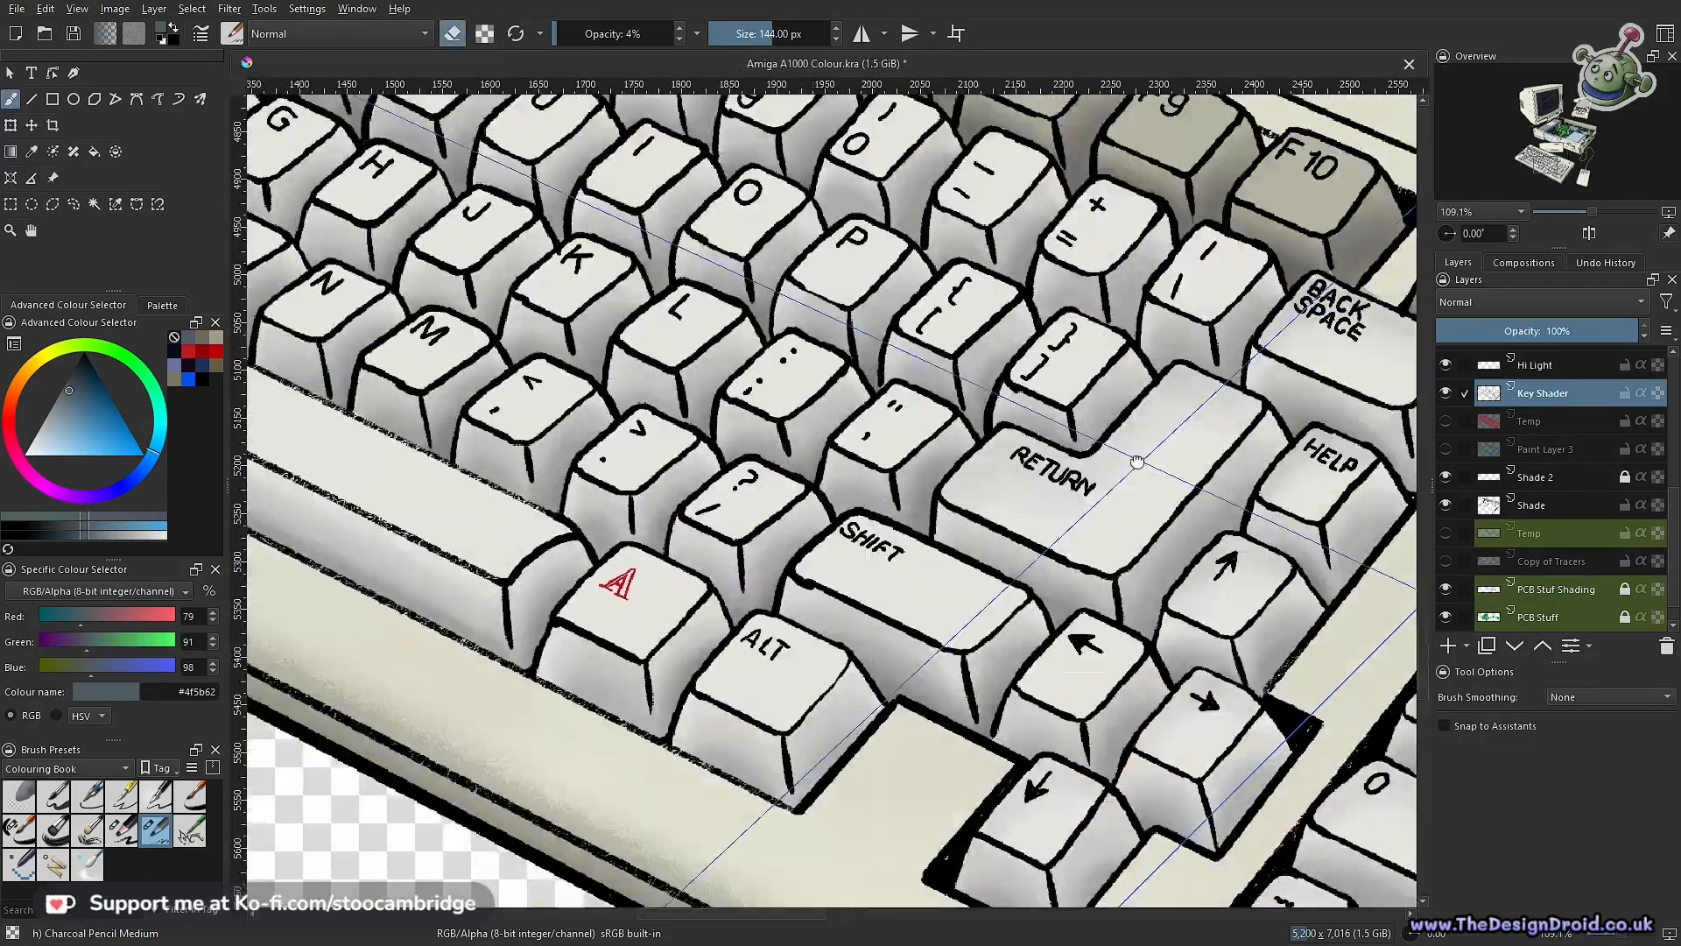
{"action": "scroll", "coordinate": [1138, 462], "scroll_direction": "up", "scroll_amount": 2}
{"action": "key", "text": "b"}
{"action": "scroll", "coordinate": [856, 481], "scroll_direction": "down", "scroll_amount": 2}
Select the top of the right SHIFT key and shade it softly with the 144 px brush
{"action": "key", "text": "e"}
{"action": "key", "text": "j"}
{"action": "left_click", "coordinate": [884, 516]}
{"action": "key", "text": "b"}
{"action": "mouse_move", "coordinate": [776, 537]}
{"action": "left_mouse_down"}
{"action": "mouse_move", "coordinate": [742, 475]}
{"action": "mouse_move", "coordinate": [908, 392]}
{"action": "left_mouse_up"}
{"action": "key", "text": "e"}
{"action": "key", "text": "e"}
{"action": "scroll", "coordinate": [782, 454], "scroll_direction": "up", "scroll_amount": 1}
Outline the right ALT key's top as a selection and brush subtle shading inside it
{"action": "left_click", "coordinate": [53, 204]}
{"action": "key", "text": "b"}
{"action": "scroll", "coordinate": [844, 649], "scroll_direction": "down", "scroll_amount": 1}
{"action": "key", "text": "e"}
{"action": "left_click_drag", "start_coordinate": [844, 649], "coordinate": [874, 767]}
Outline the top of the right red-A Amiga key, shade it at 4% opacity and save the document
{"action": "left_click", "coordinate": [53, 204]}
{"action": "left_click", "coordinate": [697, 714]}
{"action": "left_click", "coordinate": [584, 665]}
{"action": "double_click", "coordinate": [669, 576]}
{"action": "key", "text": "b"}
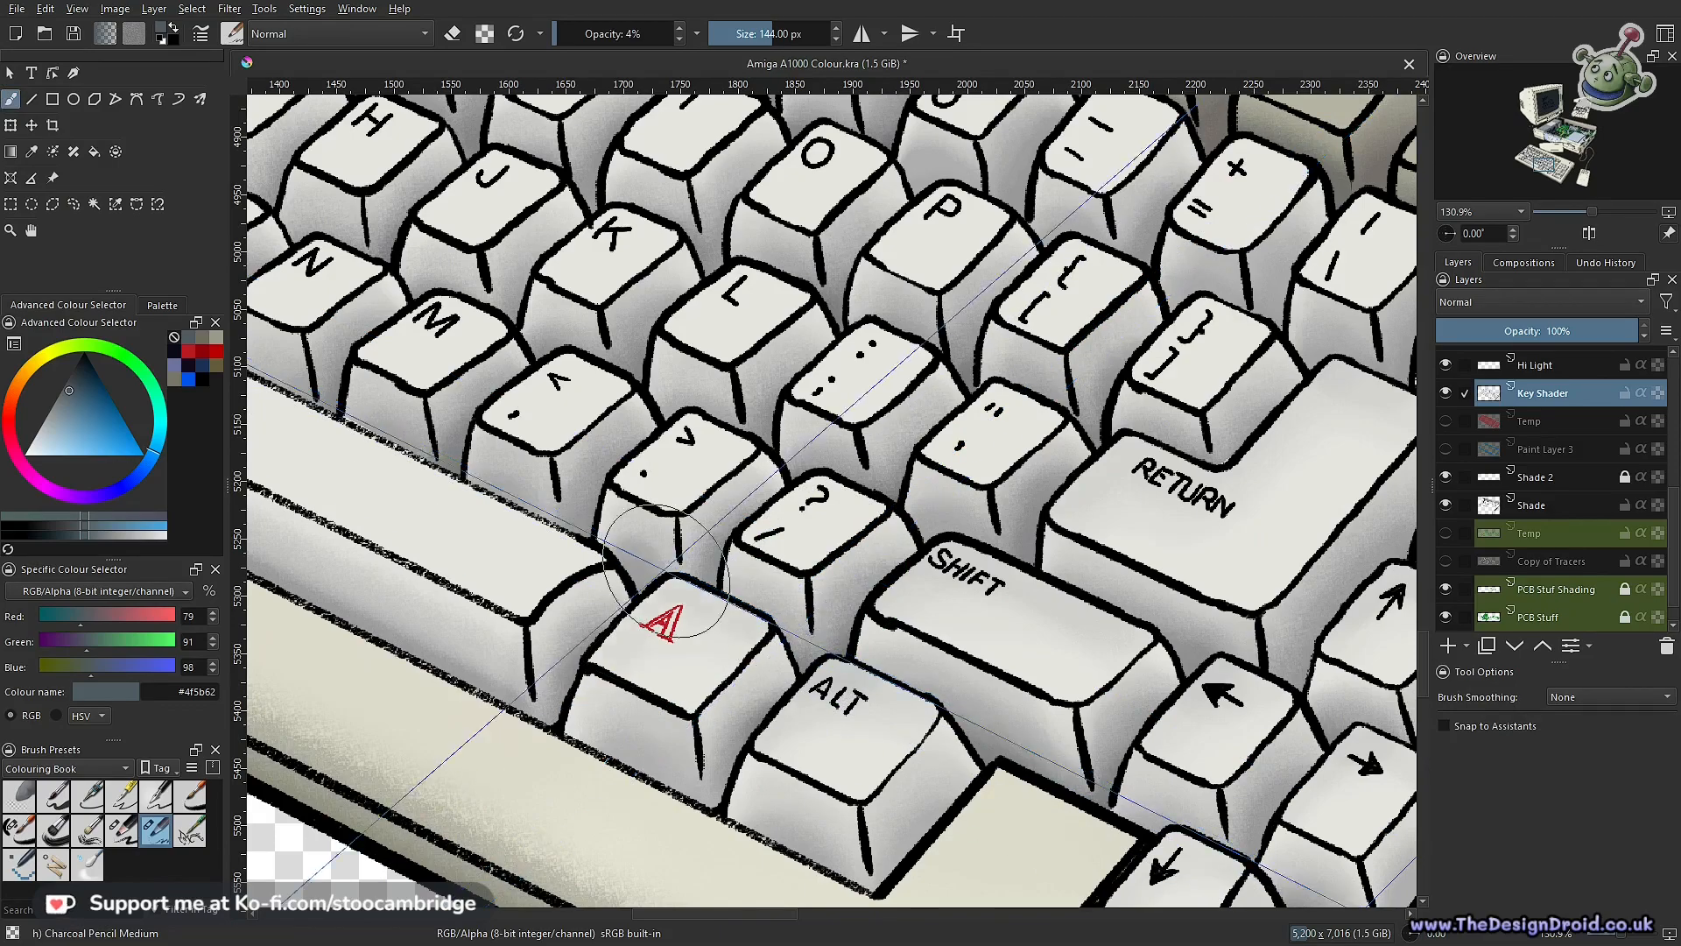
{"action": "key", "text": "e"}
{"action": "scroll", "coordinate": [745, 667], "scroll_direction": "up", "scroll_amount": 1}
{"action": "left_click_drag", "start_coordinate": [744, 668], "coordinate": [855, 563]}
{"action": "key", "text": "ctrl+s"}
Select the top of the question mark key beside SHIFT and shade it with the 144 px brush
{"action": "left_click_drag", "start_coordinate": [957, 469], "coordinate": [876, 599]}
{"action": "key", "text": "j"}
{"action": "double_click", "coordinate": [854, 591]}
{"action": "key", "text": "b"}
{"action": "key", "text": "e"}
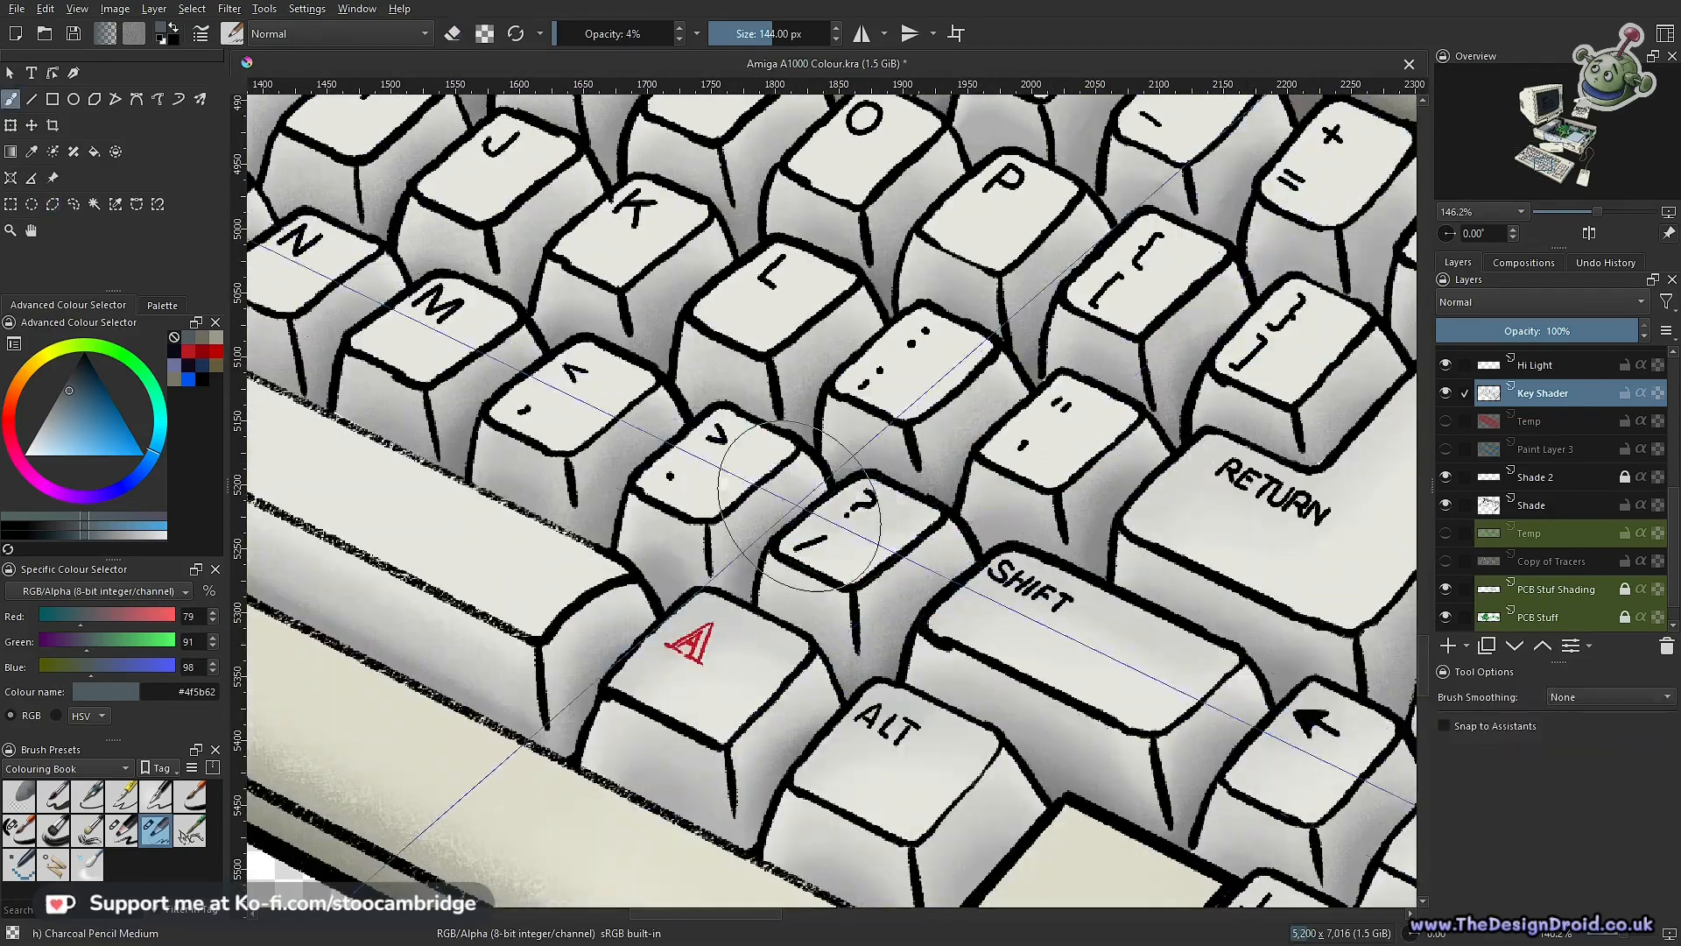
{"action": "scroll", "coordinate": [988, 453], "scroll_direction": "up", "scroll_amount": 2}
{"action": "left_click_drag", "start_coordinate": [988, 453], "coordinate": [931, 499]}
Shade the tops of the quote and bracket keys near RETURN one by one, reducing the brush to 103 px
{"action": "key", "text": "j"}
{"action": "key", "text": "b"}
{"action": "scroll", "coordinate": [1194, 444], "scroll_direction": "up", "scroll_amount": 1}
{"action": "left_click_drag", "start_coordinate": [1194, 445], "coordinate": [876, 684]}
{"action": "key", "text": "j"}
{"action": "key", "text": "b"}
{"action": "left_click_drag", "start_coordinate": [1088, 525], "coordinate": [664, 780]}
{"action": "key", "text": "j"}
{"action": "key", "text": "b"}
{"action": "scroll", "coordinate": [778, 679], "scroll_direction": "down", "scroll_amount": 2}
{"action": "left_click_drag", "start_coordinate": [779, 679], "coordinate": [989, 420]}
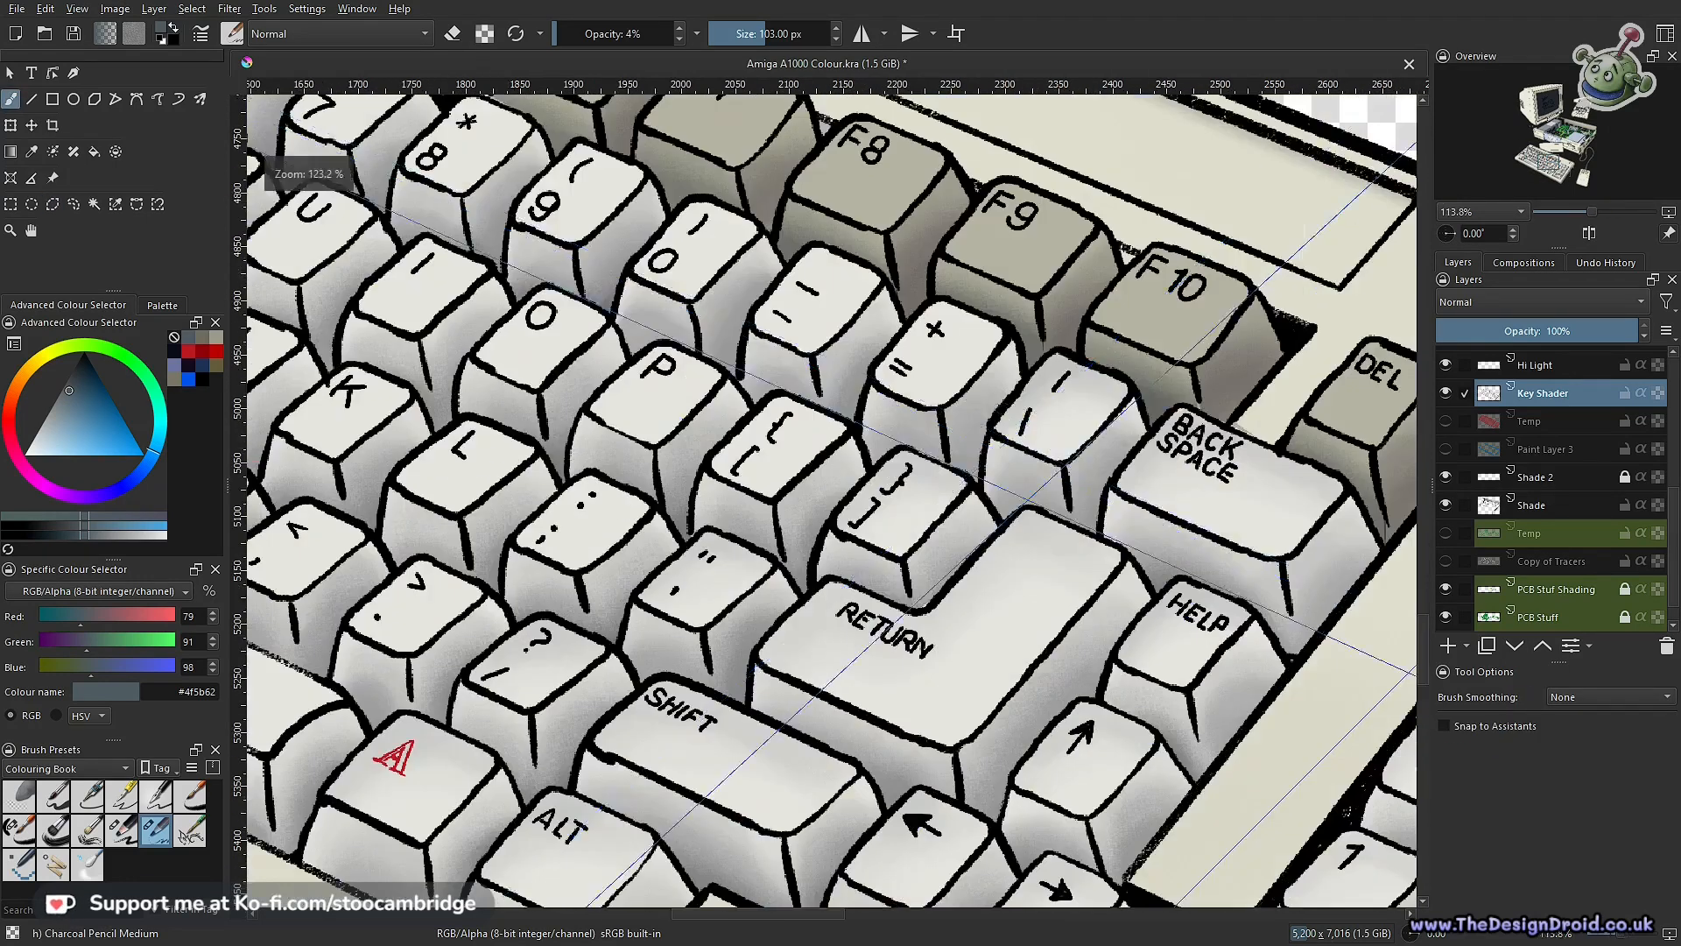
Shade the top of the plus/equals key with the 103 px brush at 4% opacity
{"action": "scroll", "coordinate": [999, 412], "scroll_direction": "up", "scroll_amount": 1}
{"action": "key", "text": "e"}
{"action": "key", "text": "j"}
{"action": "key", "text": "b"}
{"action": "key", "text": "e"}
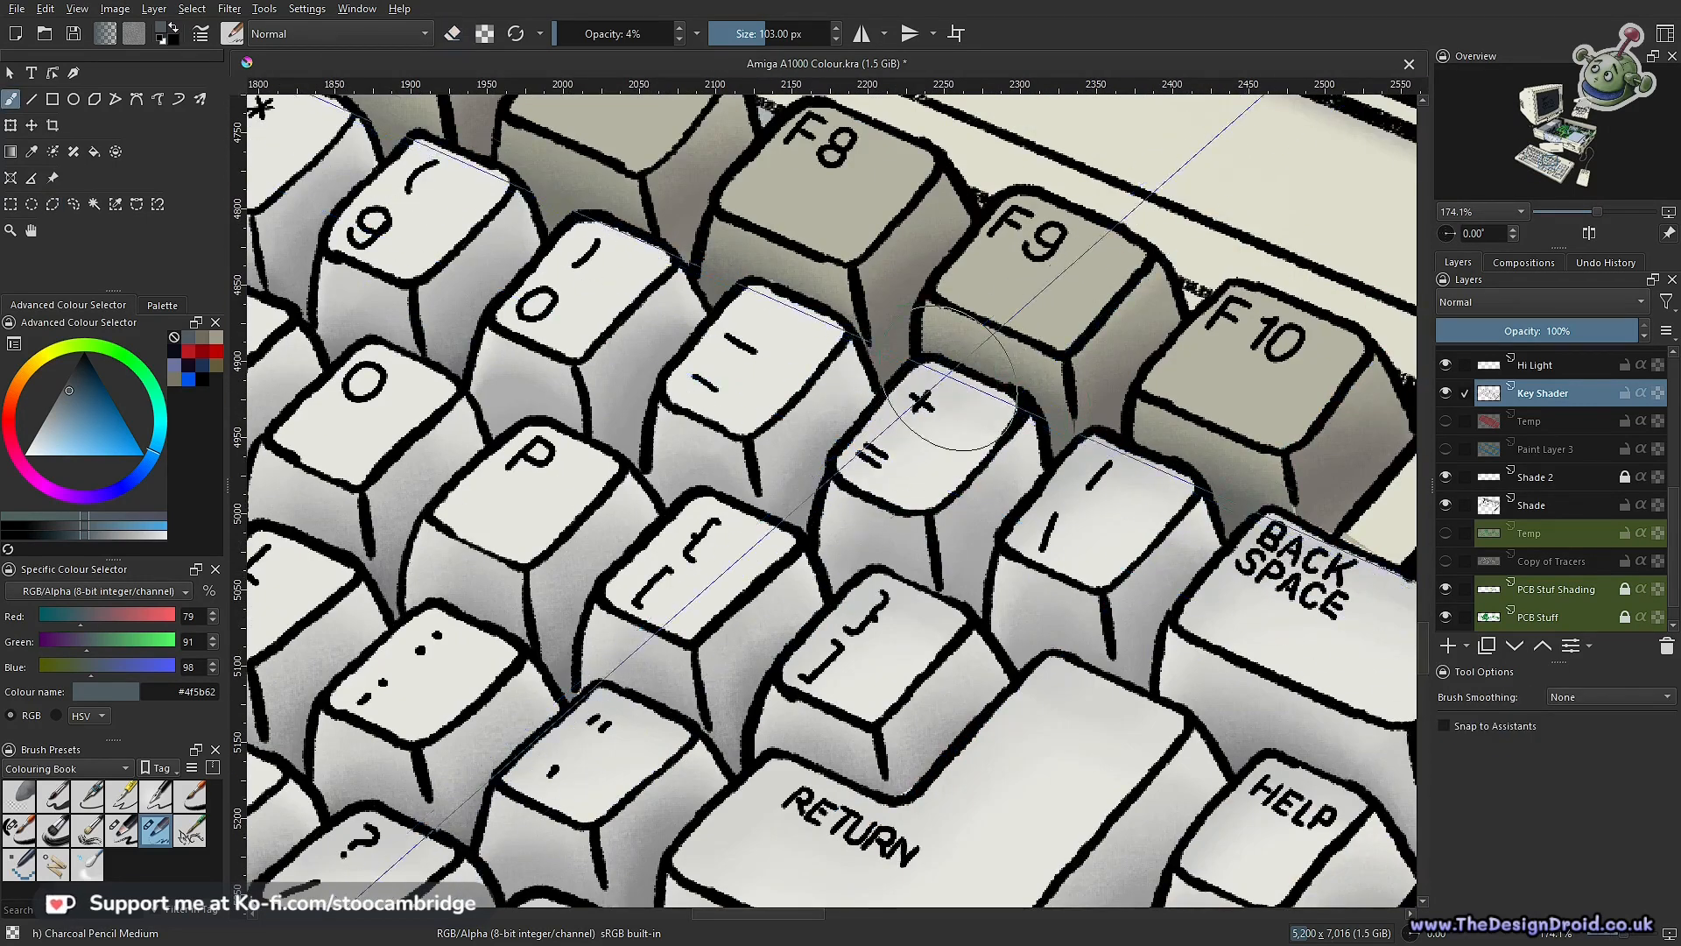
{"action": "scroll", "coordinate": [714, 377], "scroll_direction": "down", "scroll_amount": 3}
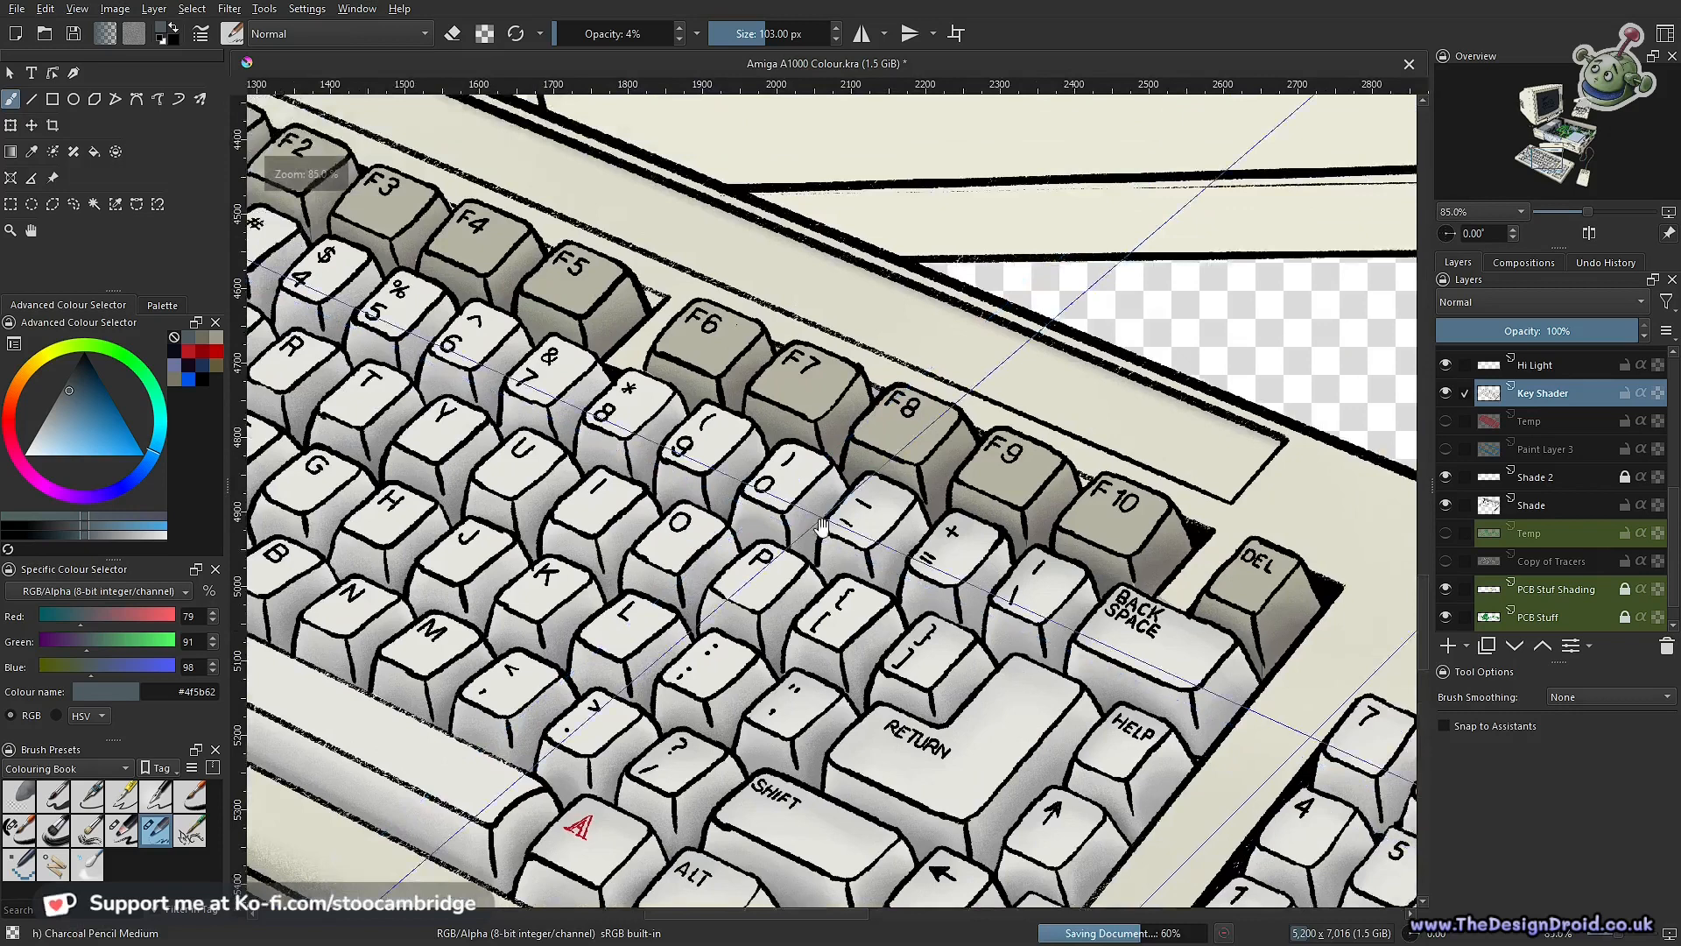
Outline the minus key's top, shade it softly with the 103 px brush and clear the selection
{"action": "scroll", "coordinate": [624, 512], "scroll_direction": "up", "scroll_amount": 3}
{"action": "key", "text": "e"}
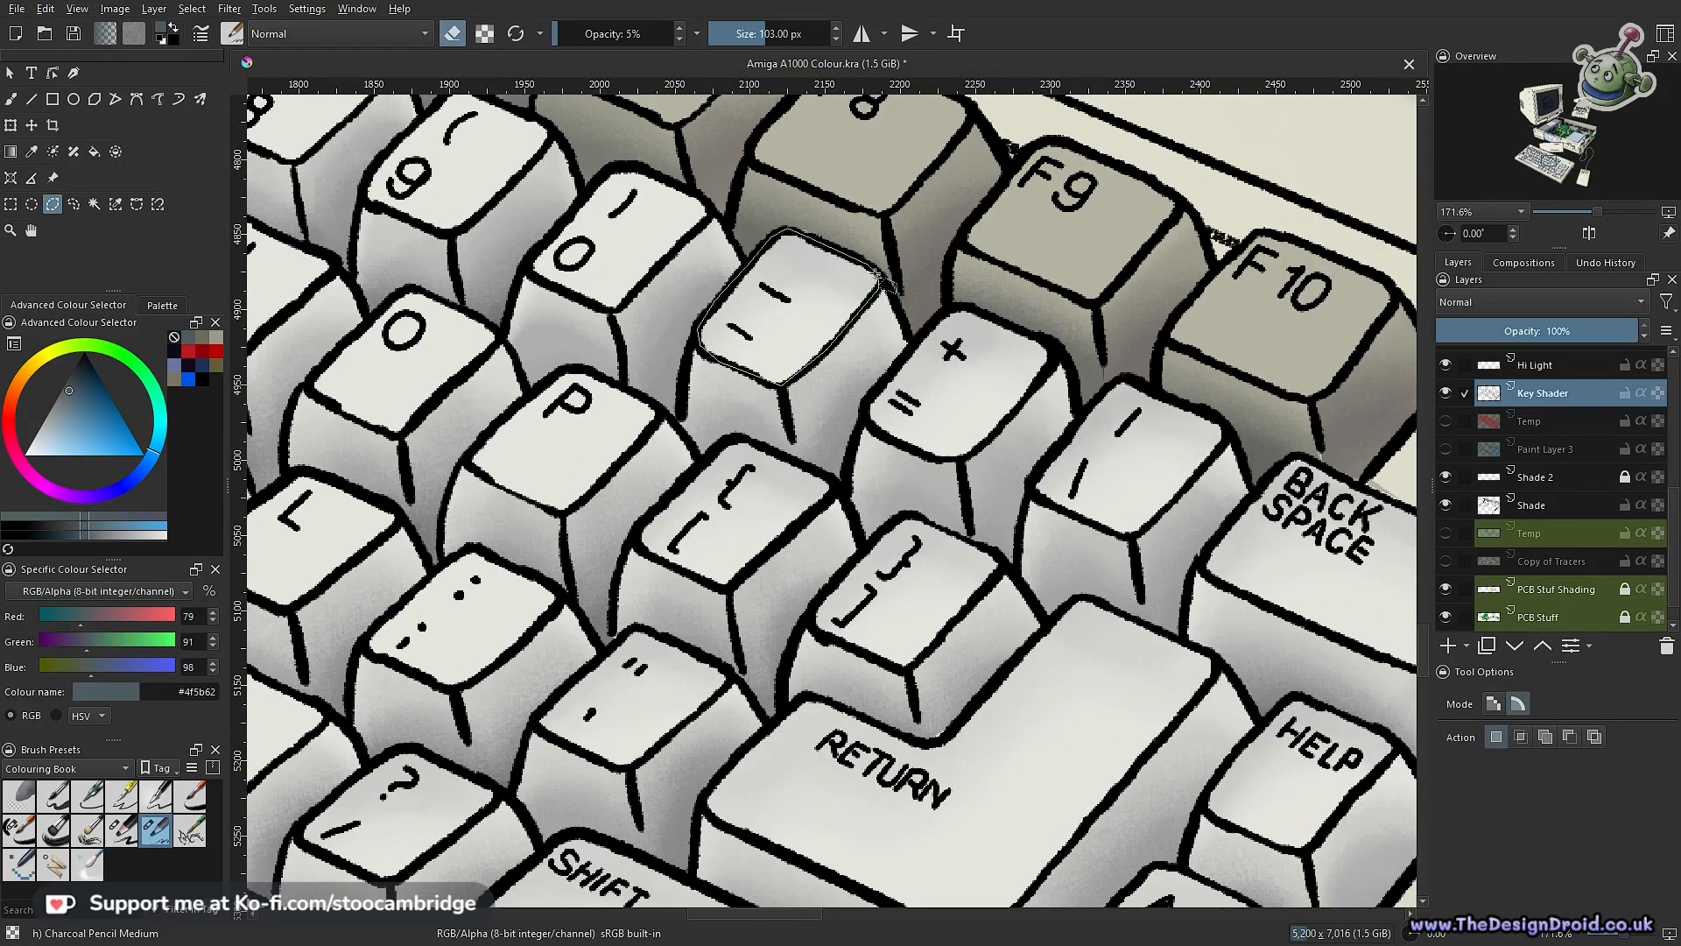
{"action": "key", "text": "ctrl+shift+a"}
{"action": "left_click_drag", "start_coordinate": [879, 276], "coordinate": [1060, 363]}
{"action": "key", "text": "b"}
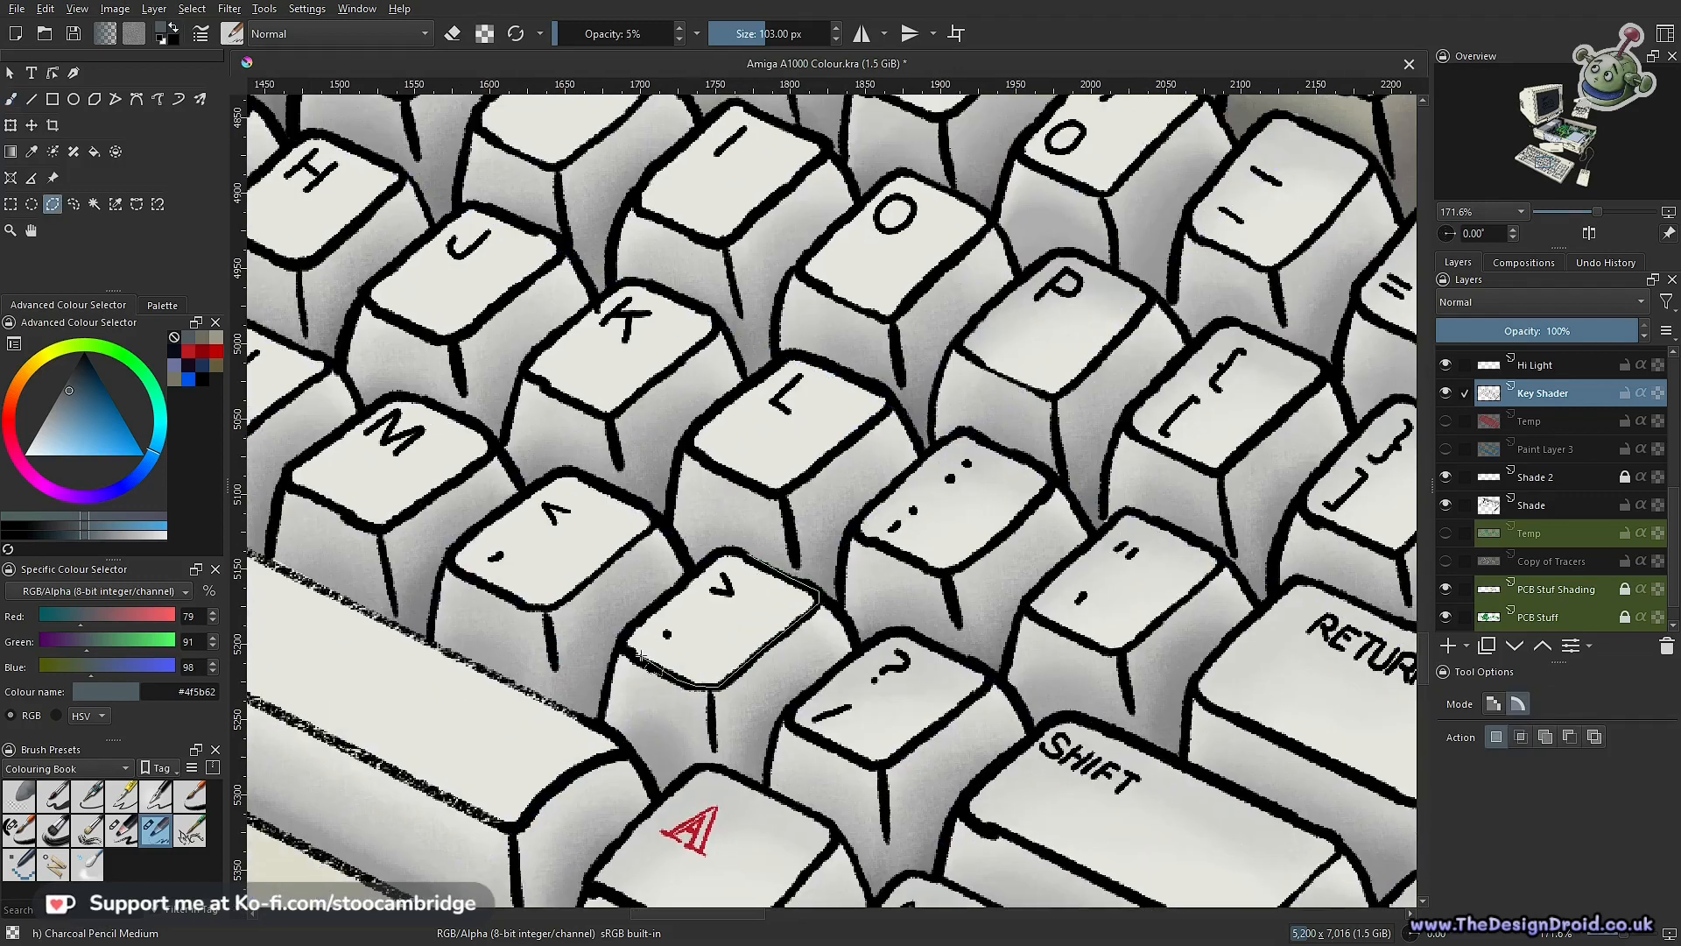
Shade the tops of the > and < keys above the space bar and save the document
{"action": "key", "text": "b"}
{"action": "key", "text": "e"}
{"action": "key", "text": "e"}
{"action": "key", "text": "ctrl+s"}
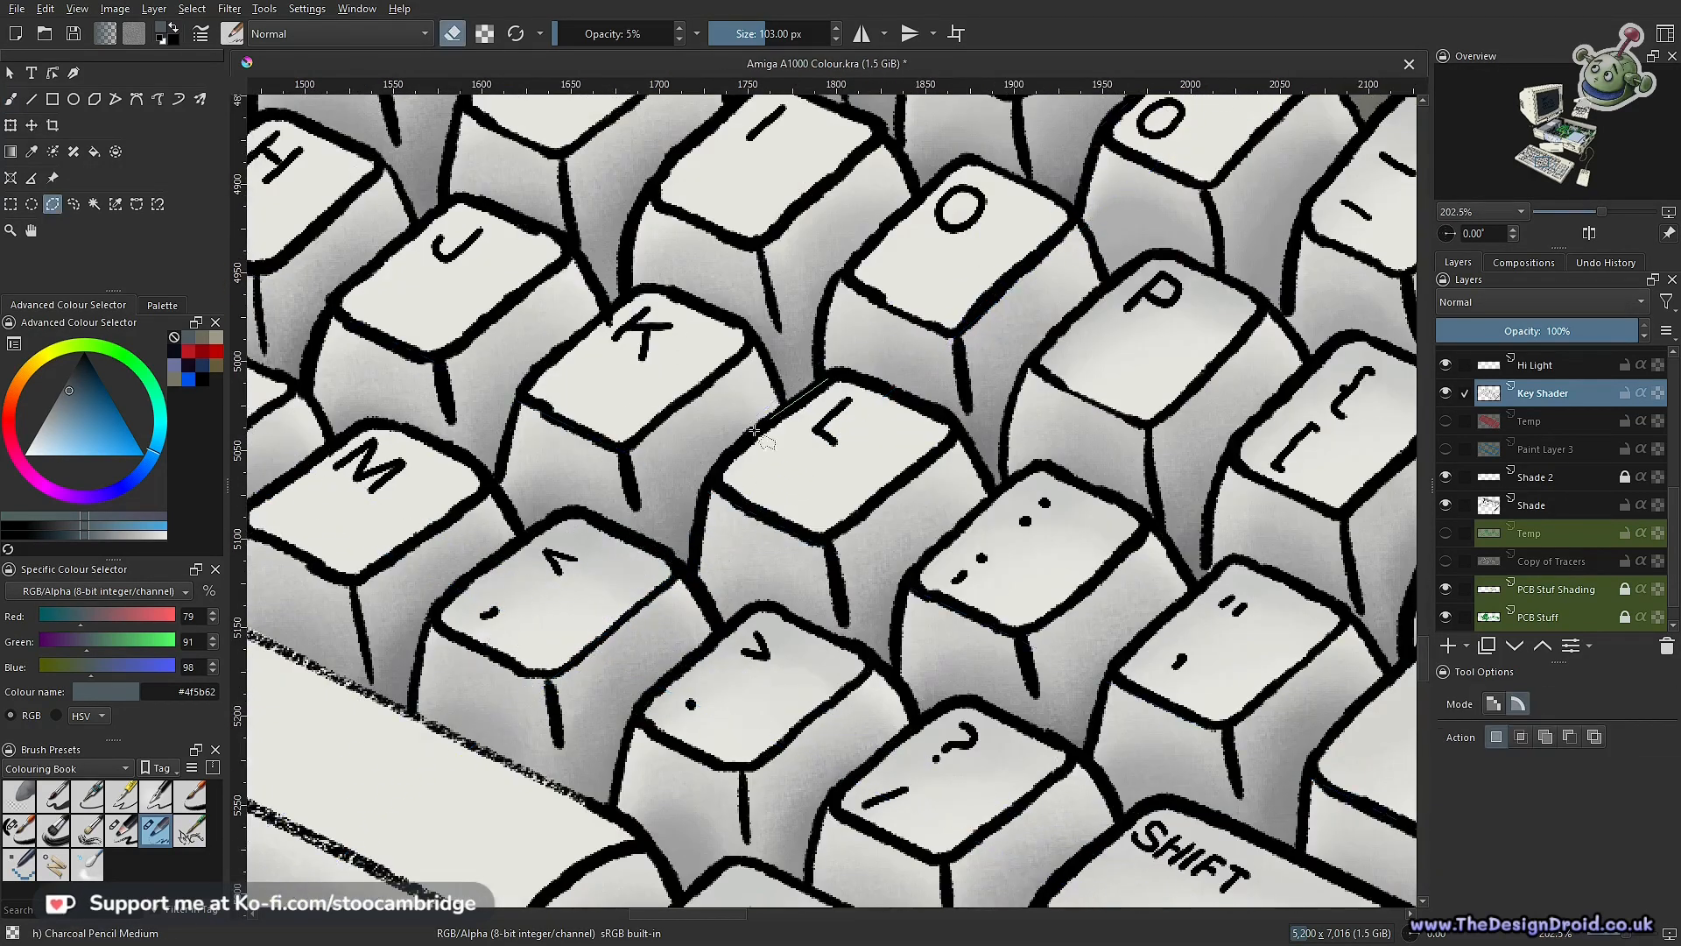
{"action": "key", "text": "b"}
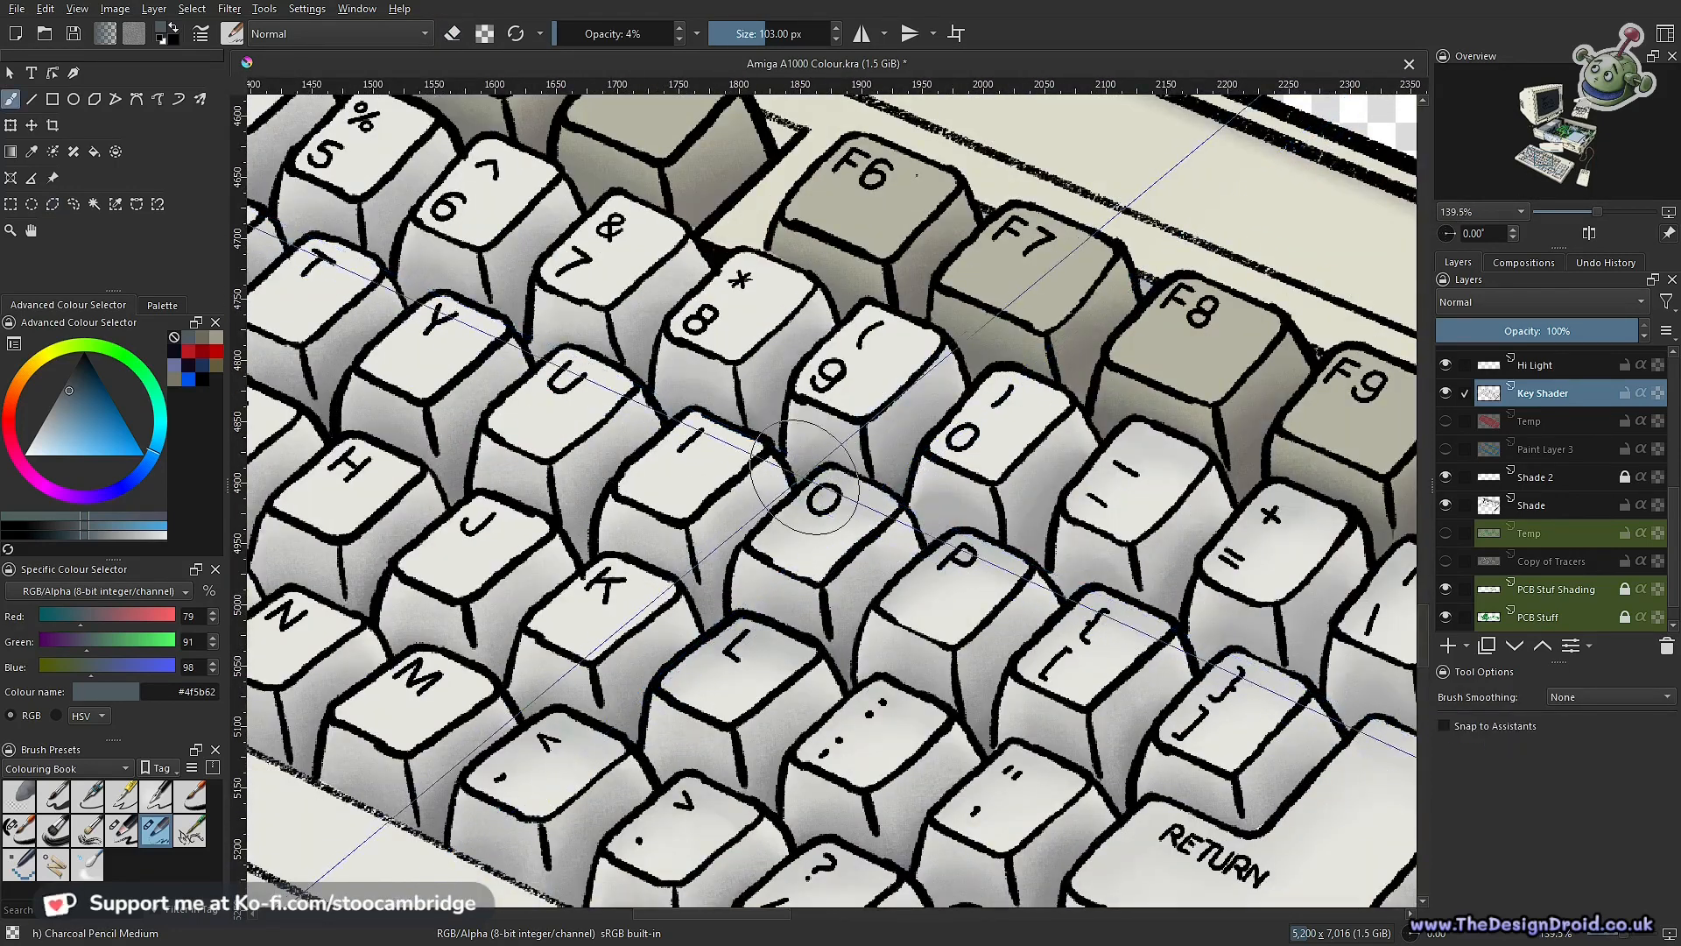
Shade and soften the tops of the 0, 9, O, I and K keys with the 103 px brush at 4% opacity
{"action": "key", "text": "e"}
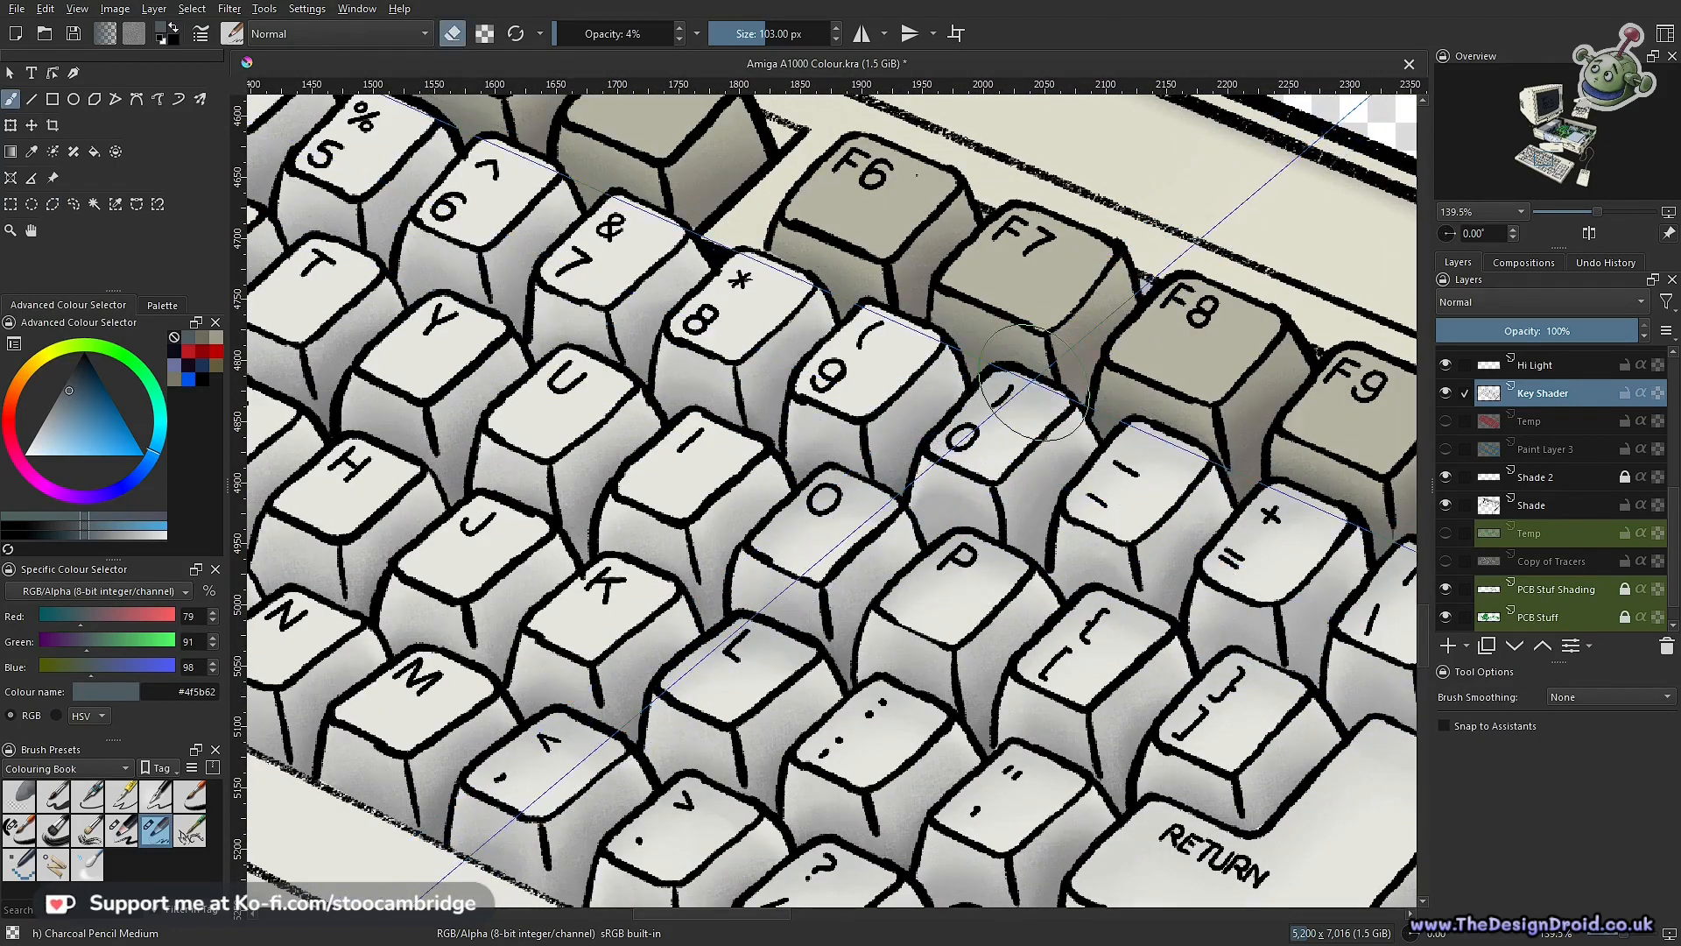
{"action": "key", "text": "e"}
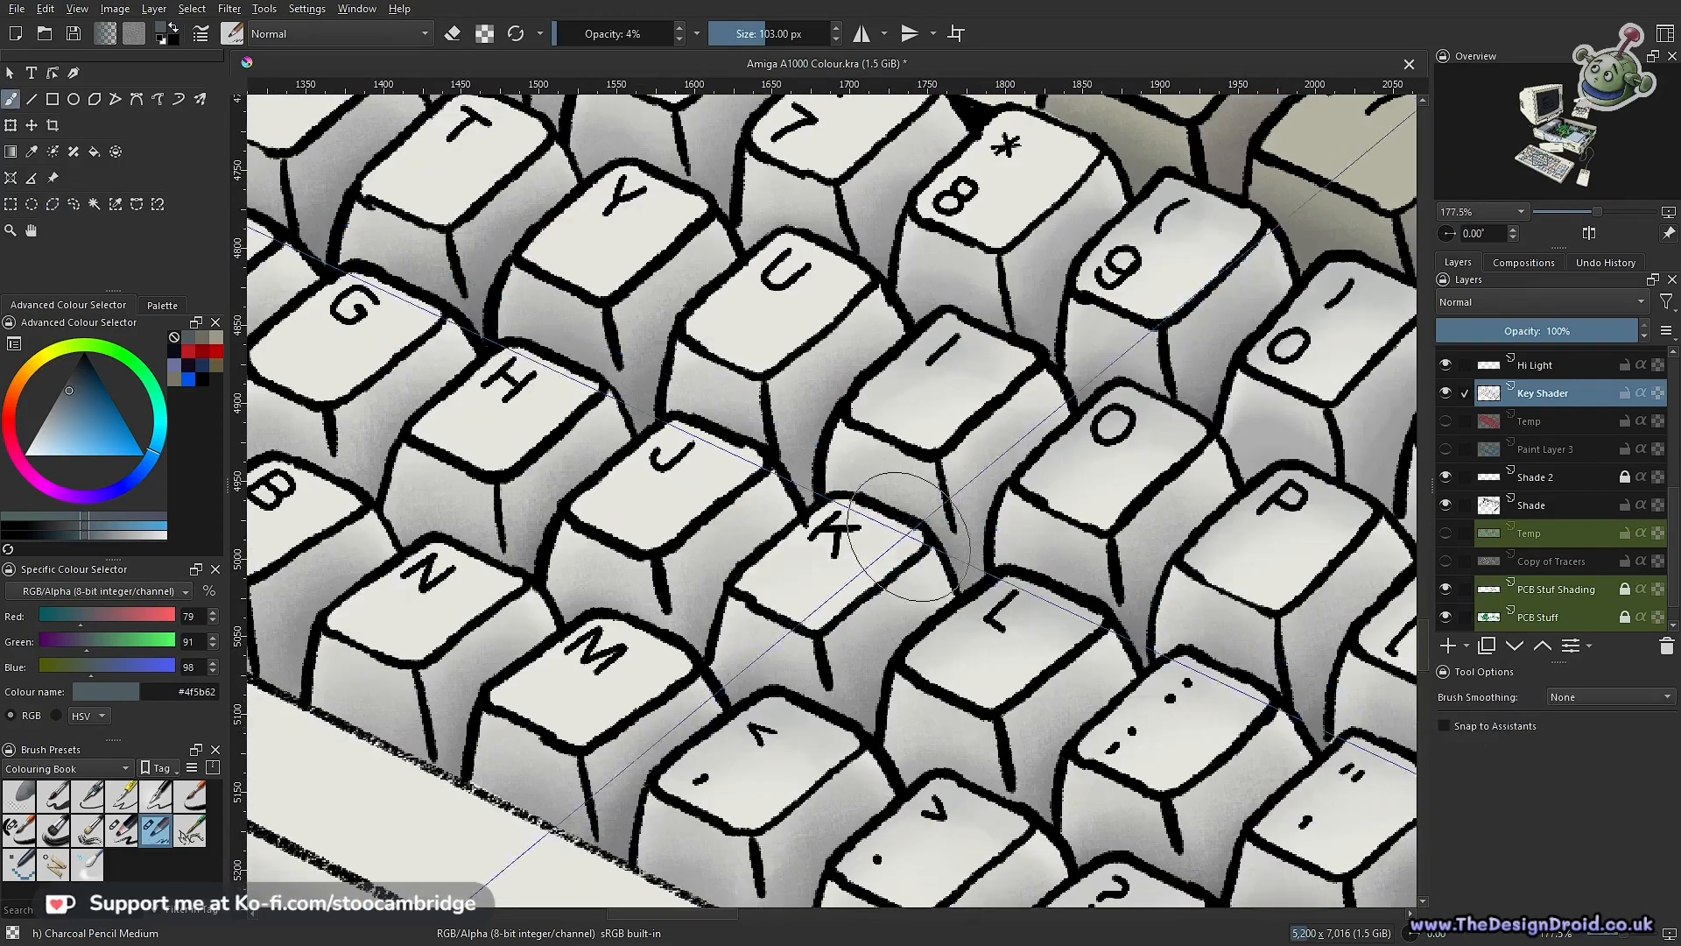
{"action": "key", "text": "e"}
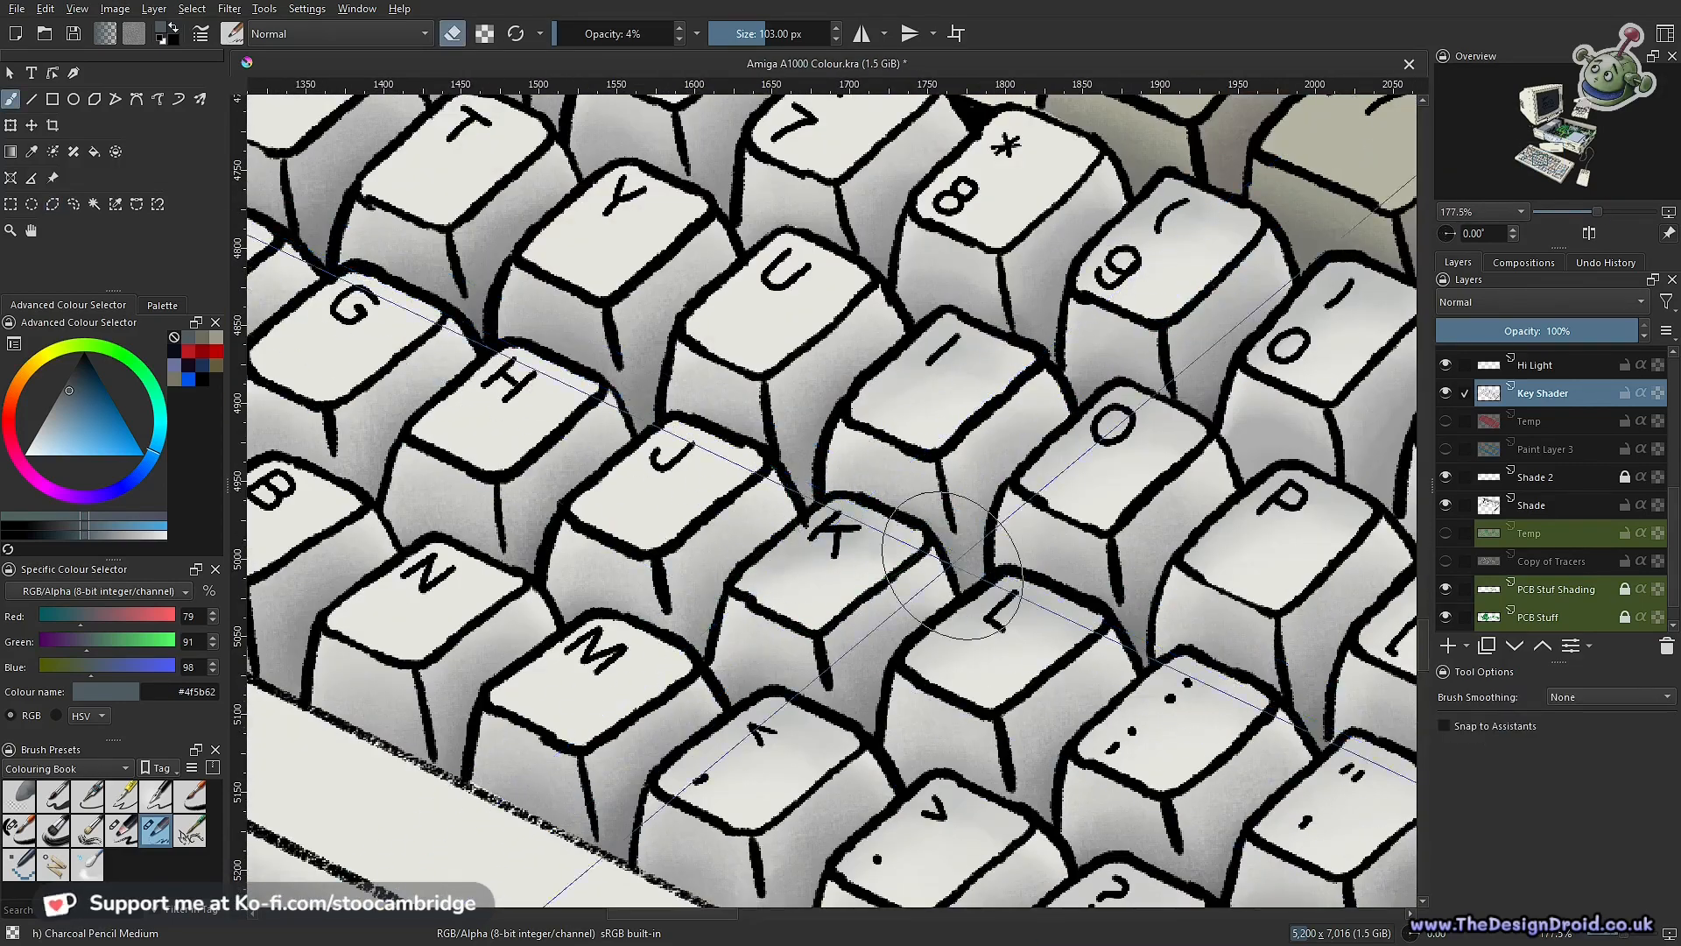
{"action": "left_click_drag", "start_coordinate": [946, 563], "coordinate": [886, 731]}
{"action": "key", "text": "e"}
Continue the soft top shading across the left-hand letter keys, from J and U through to X
{"action": "left_click_drag", "start_coordinate": [705, 701], "coordinate": [843, 513]}
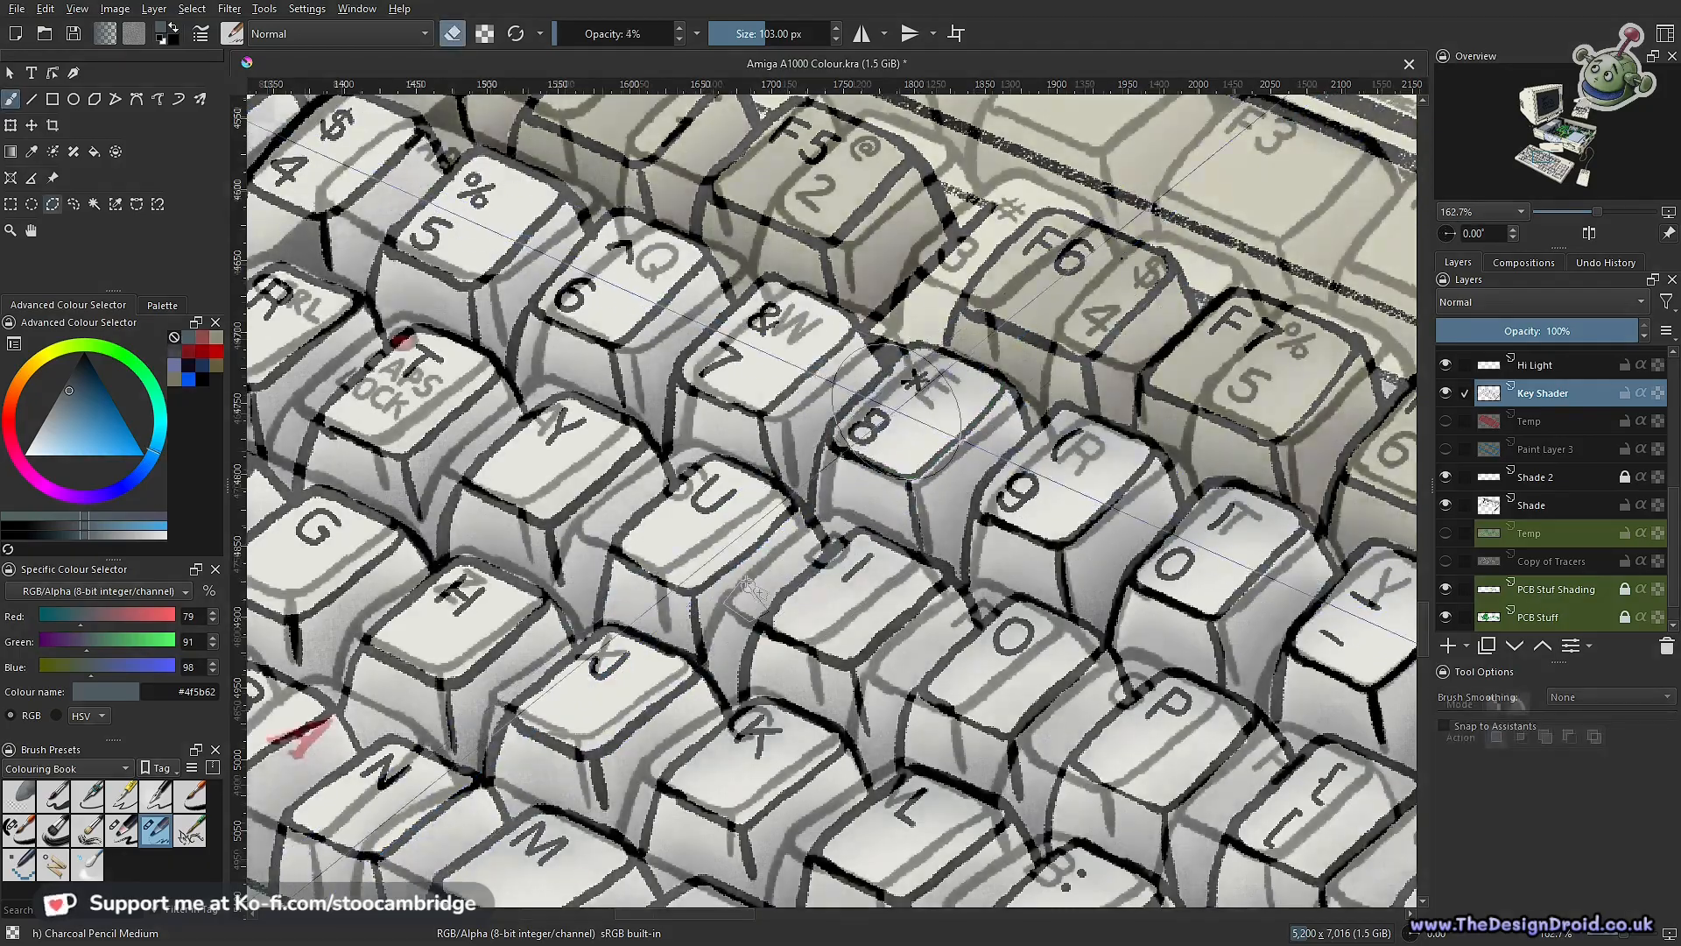
{"action": "key", "text": "e"}
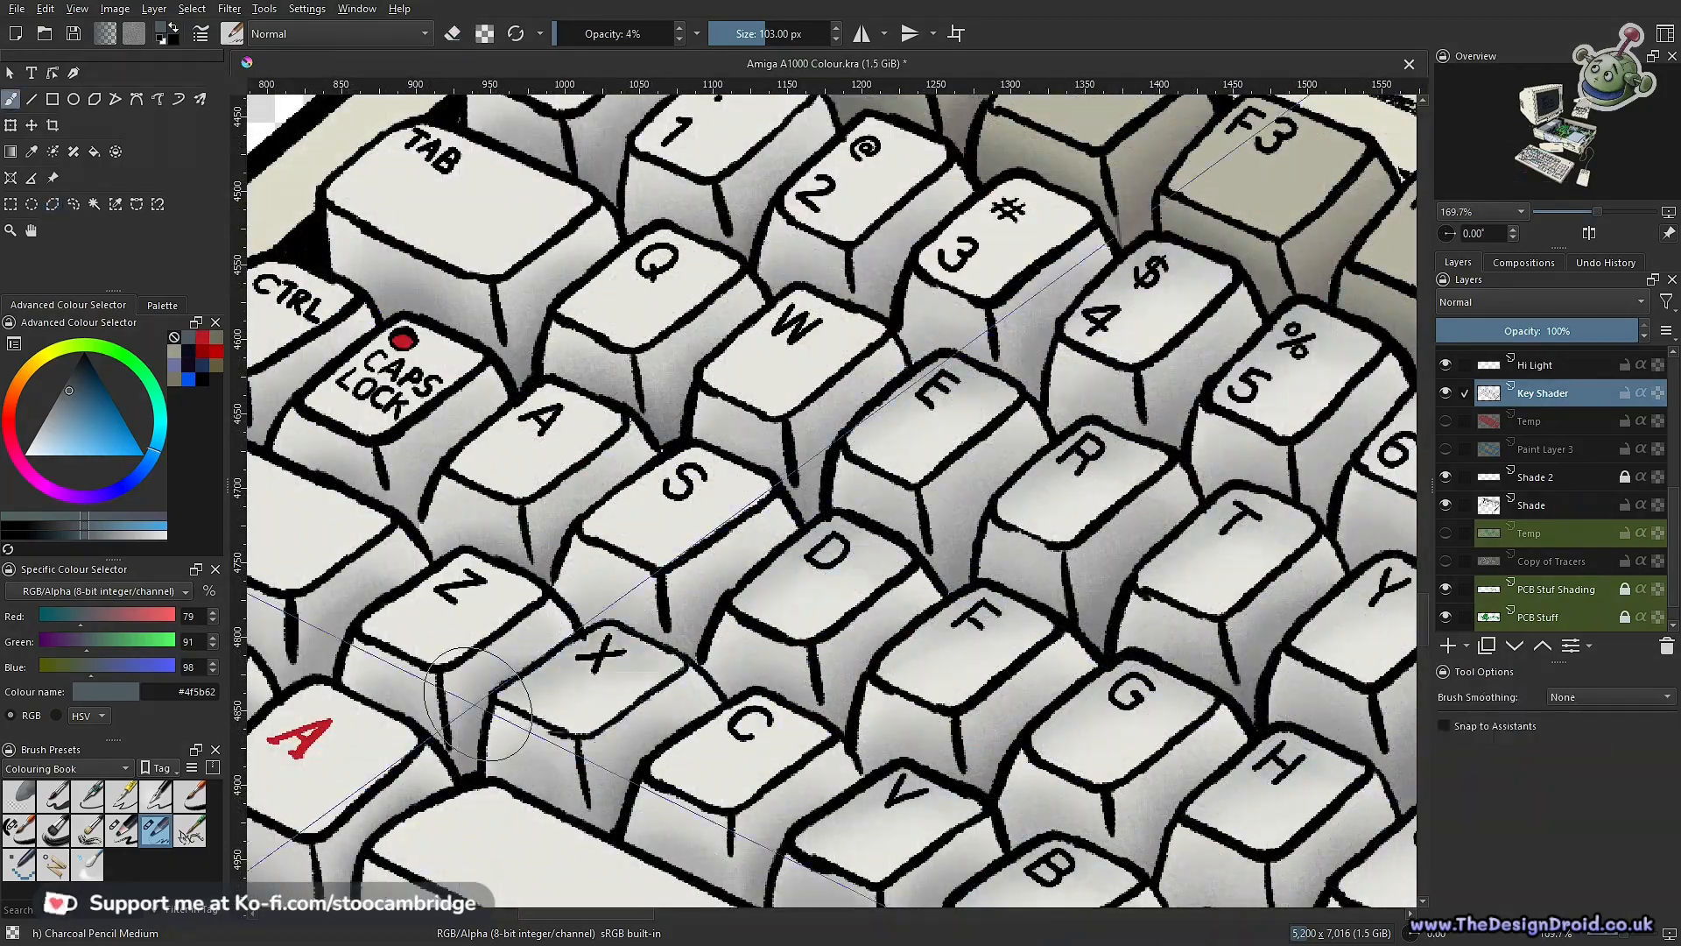
{"action": "scroll", "coordinate": [674, 611], "scroll_direction": "down", "scroll_amount": 2}
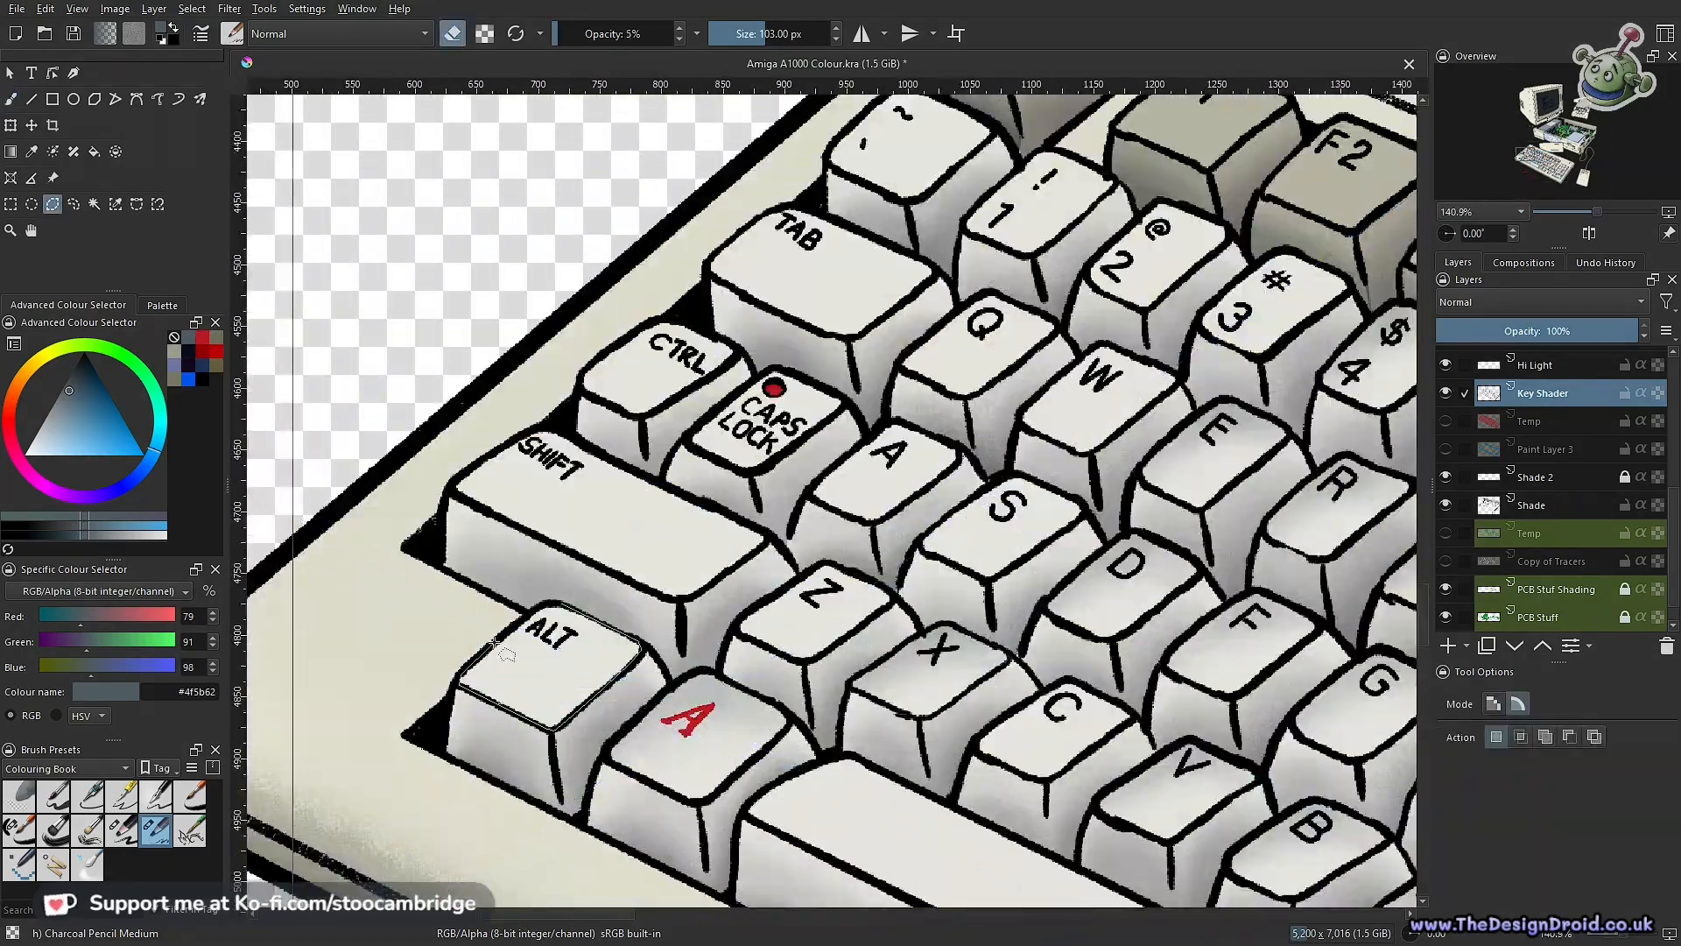
Outline the left ALT key's top, shade it softly and clear the selection
{"action": "key", "text": "b"}
{"action": "left_click_drag", "start_coordinate": [507, 642], "coordinate": [566, 627]}
{"action": "key", "text": "ctrl+shift+a"}
{"action": "key", "text": "b"}
{"action": "key", "text": "e"}
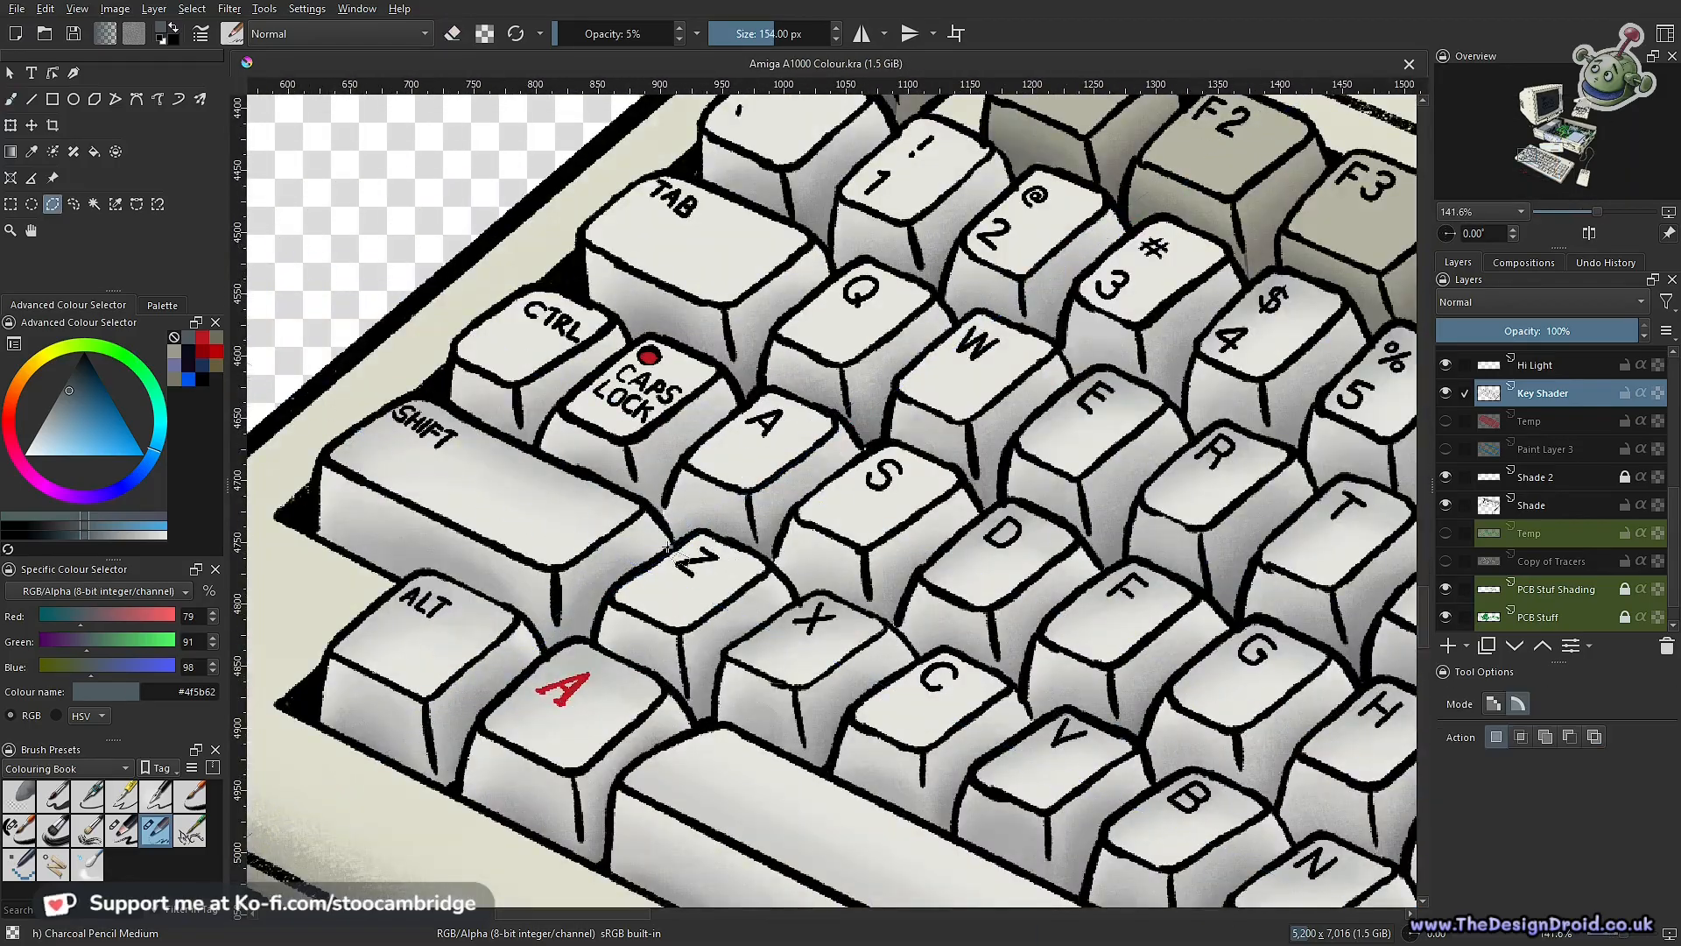
Shade the tops of the F1 to F5 keys in dark blue #0a0c1a with an 84 px brush at 4% opacity
{"action": "left_click", "coordinate": [1444, 725]}
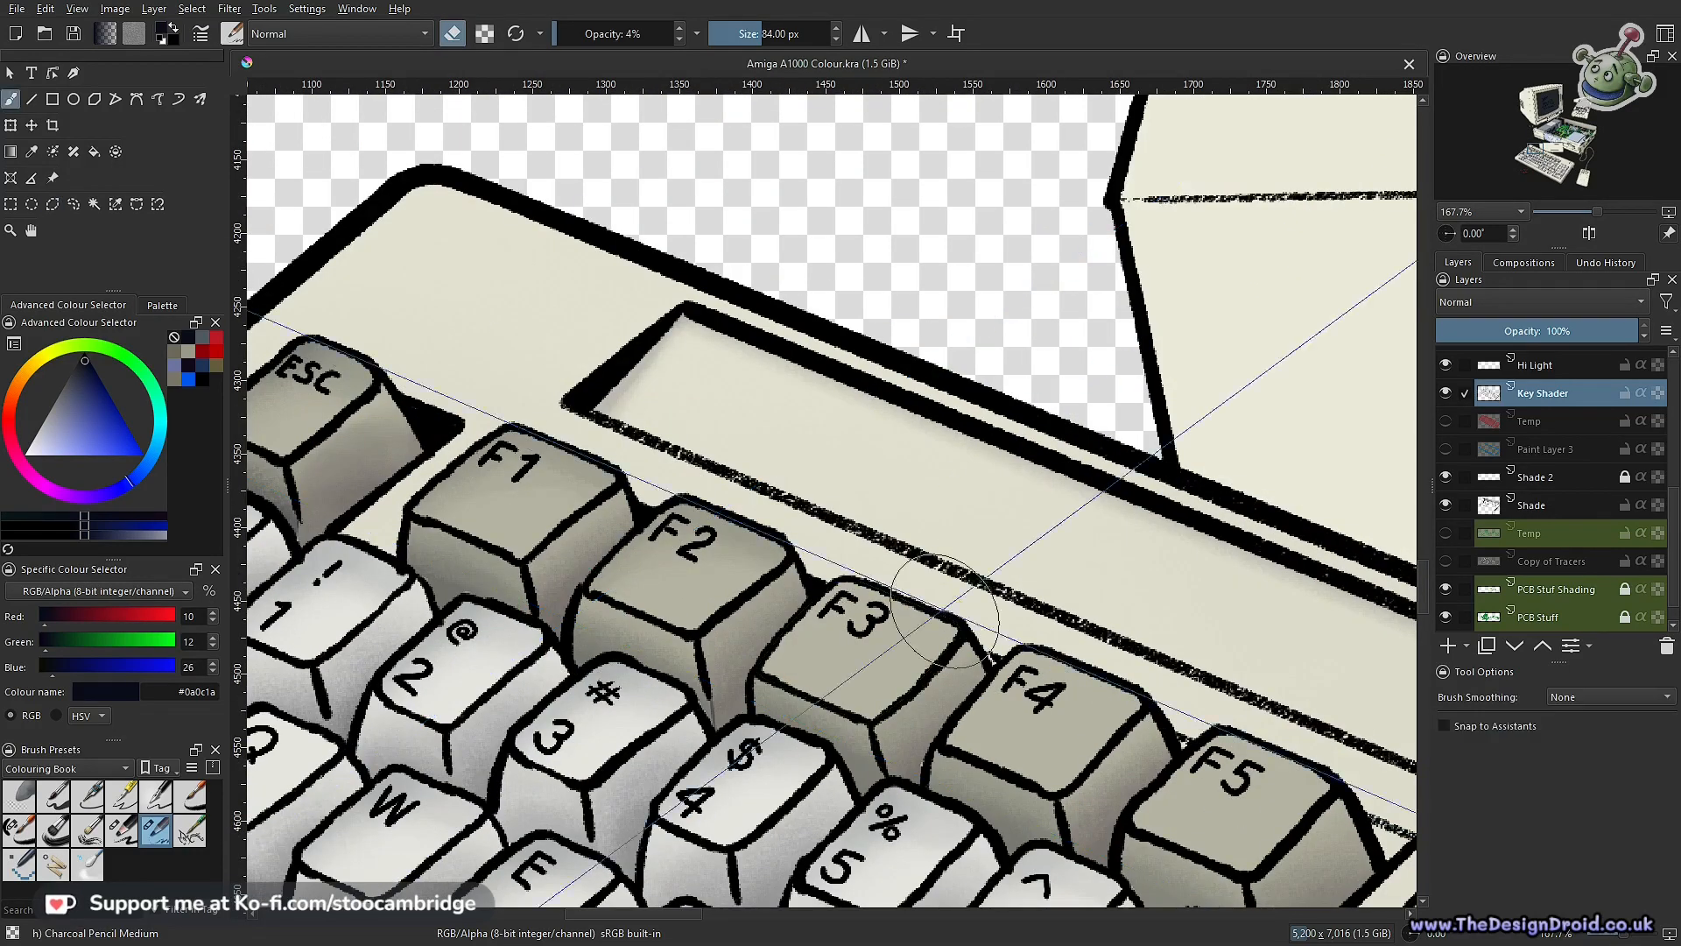
{"action": "key", "text": "e"}
{"action": "scroll", "coordinate": [897, 638], "scroll_direction": "up", "scroll_amount": 3}
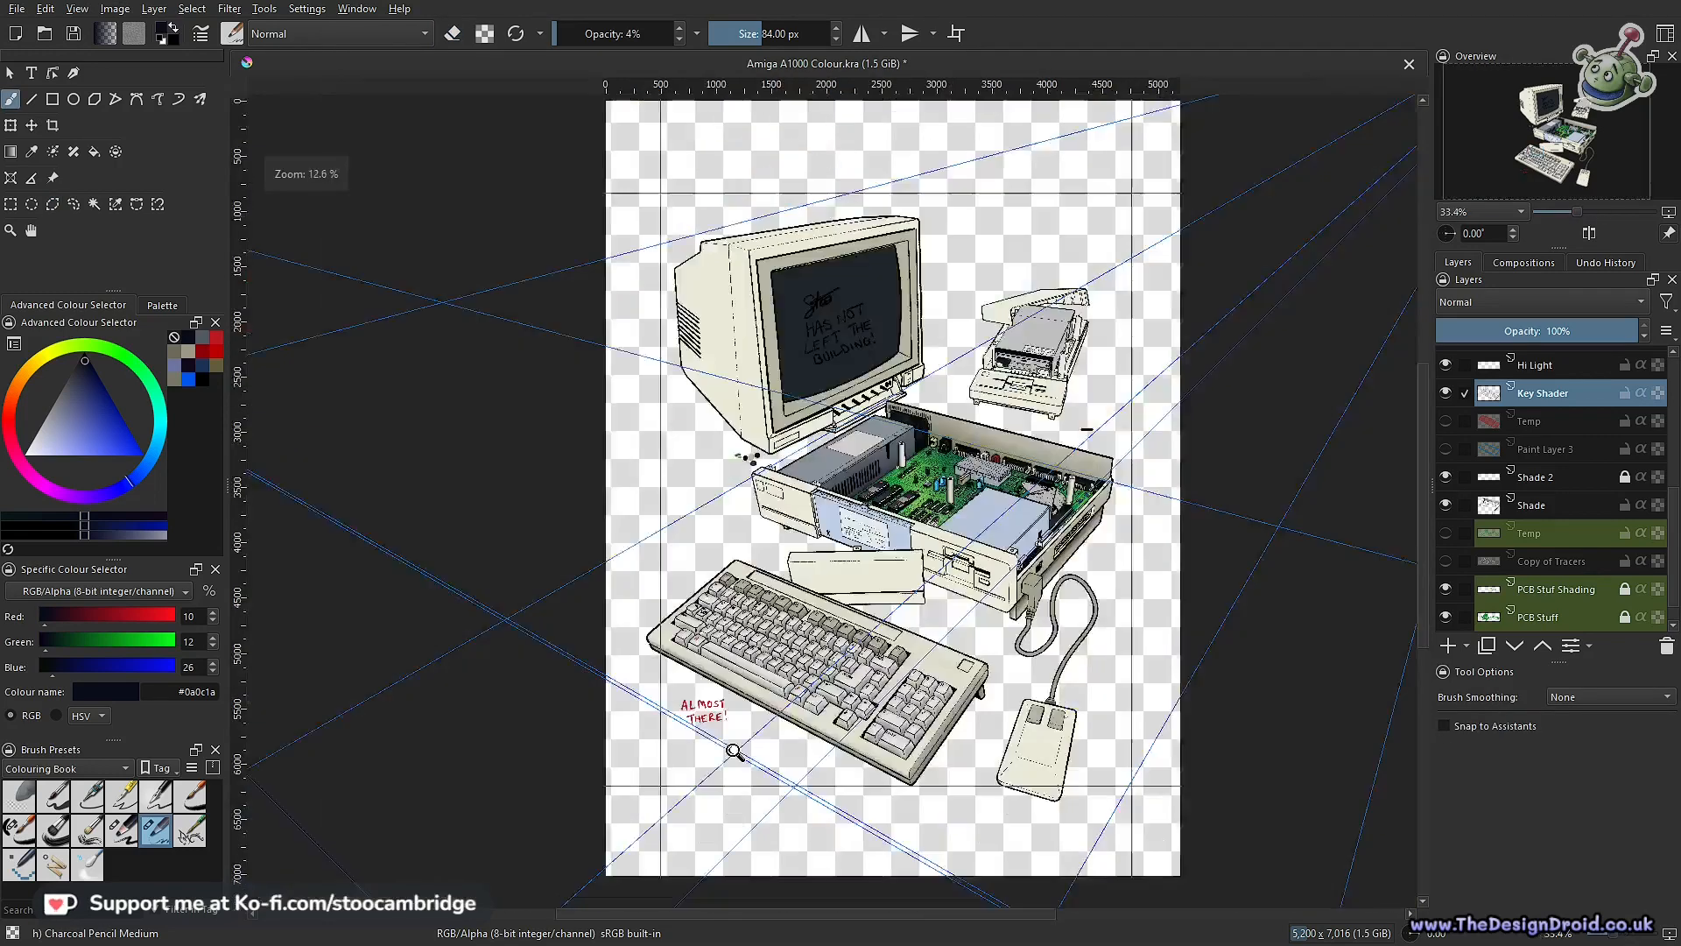
Outline and softly shade the tops of the F7 to F10 keys with a 90 px brush at 4% opacity
{"action": "scroll", "coordinate": [788, 506], "scroll_direction": "up", "scroll_amount": 10}
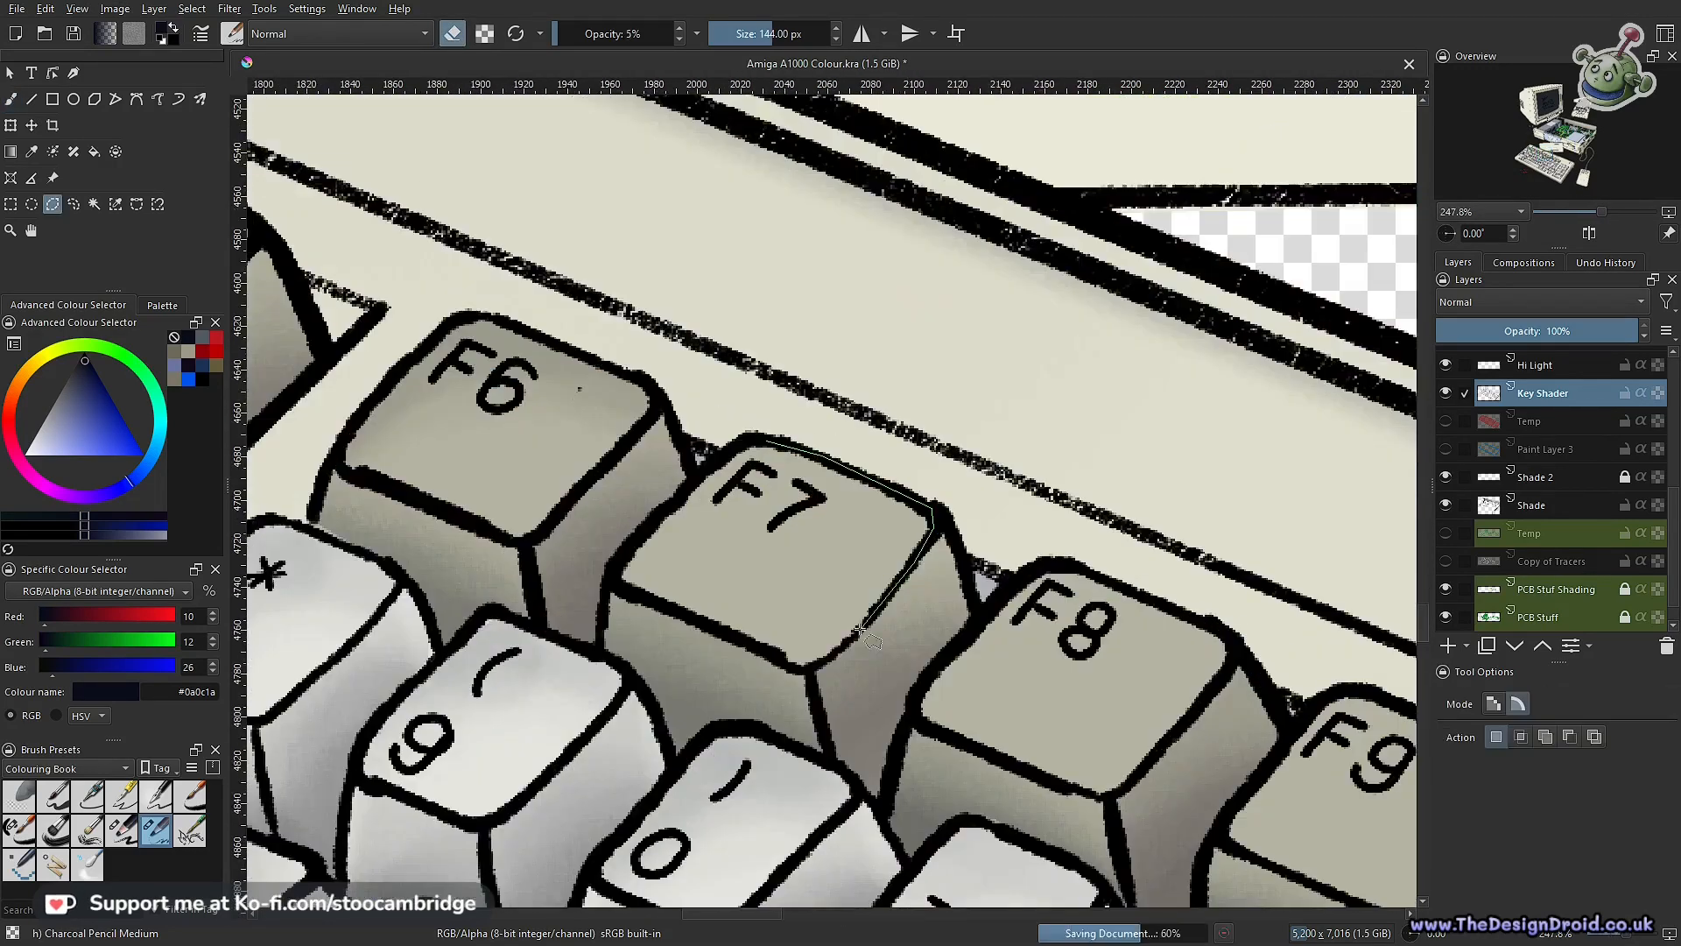
{"action": "key", "text": "e"}
{"action": "scroll", "coordinate": [995, 487], "scroll_direction": "down", "scroll_amount": 3}
{"action": "scroll", "coordinate": [882, 476], "scroll_direction": "up", "scroll_amount": 3}
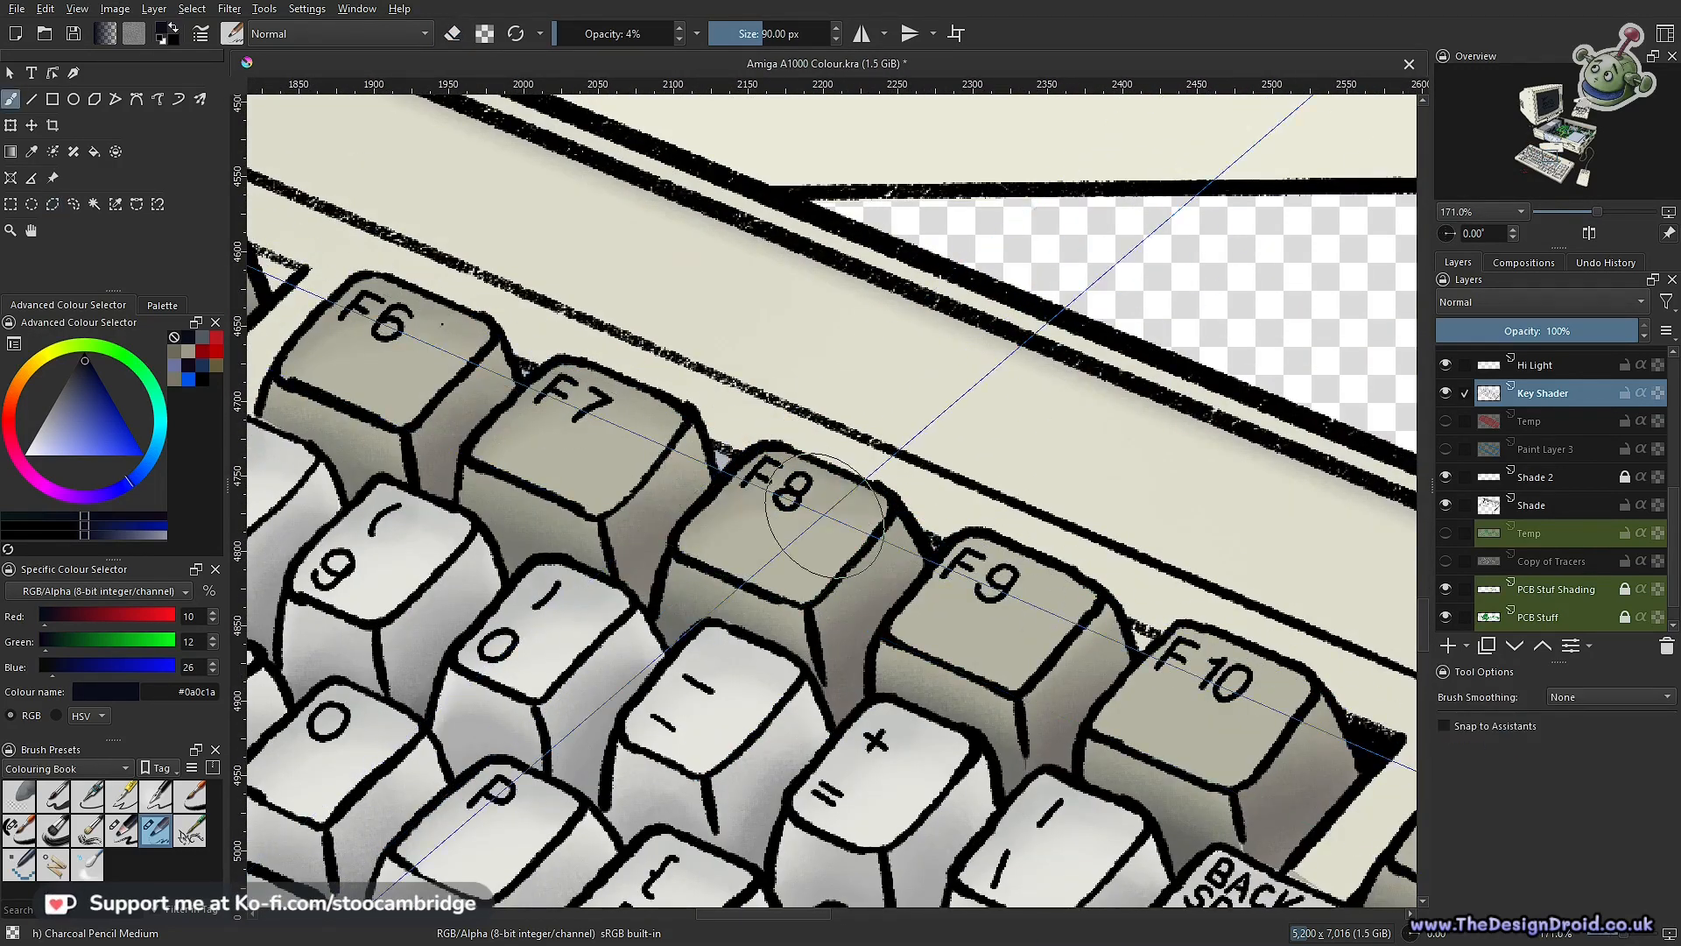
{"action": "scroll", "coordinate": [882, 476], "scroll_direction": "down", "scroll_amount": 3}
{"action": "scroll", "coordinate": [707, 525], "scroll_direction": "up", "scroll_amount": 3}
{"action": "key", "text": "b"}
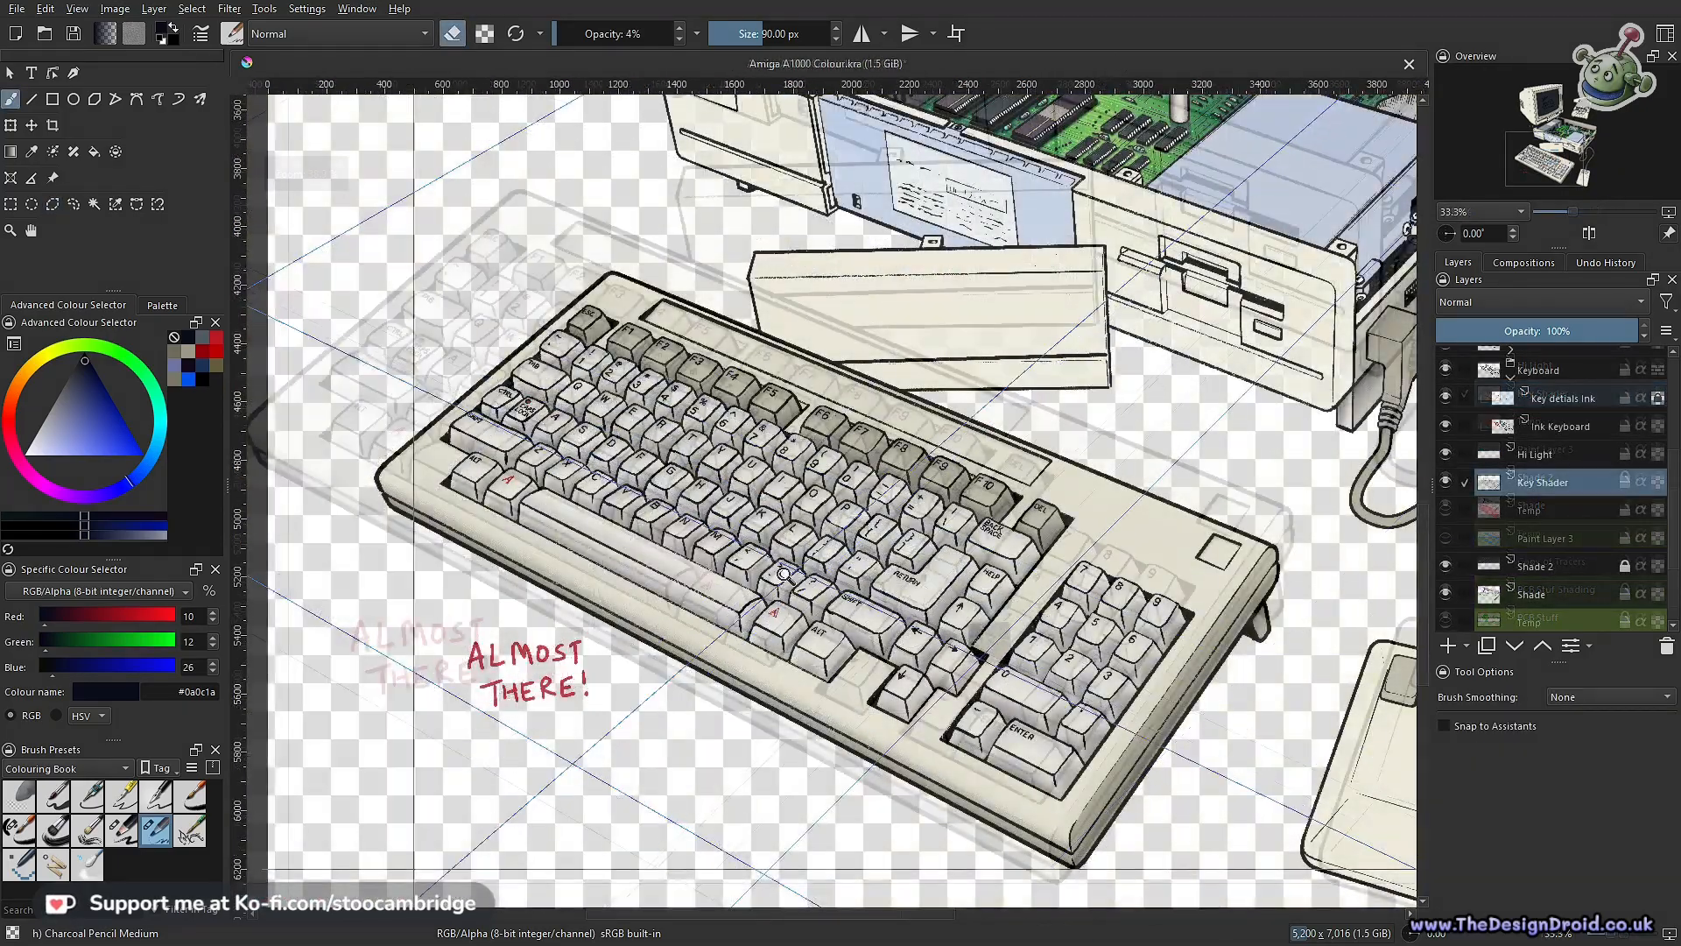
Examine the key shading across the whole keyboard, including the numeric keypad, and against the full illustration
{"action": "scroll", "coordinate": [786, 575], "scroll_direction": "up", "scroll_amount": 3}
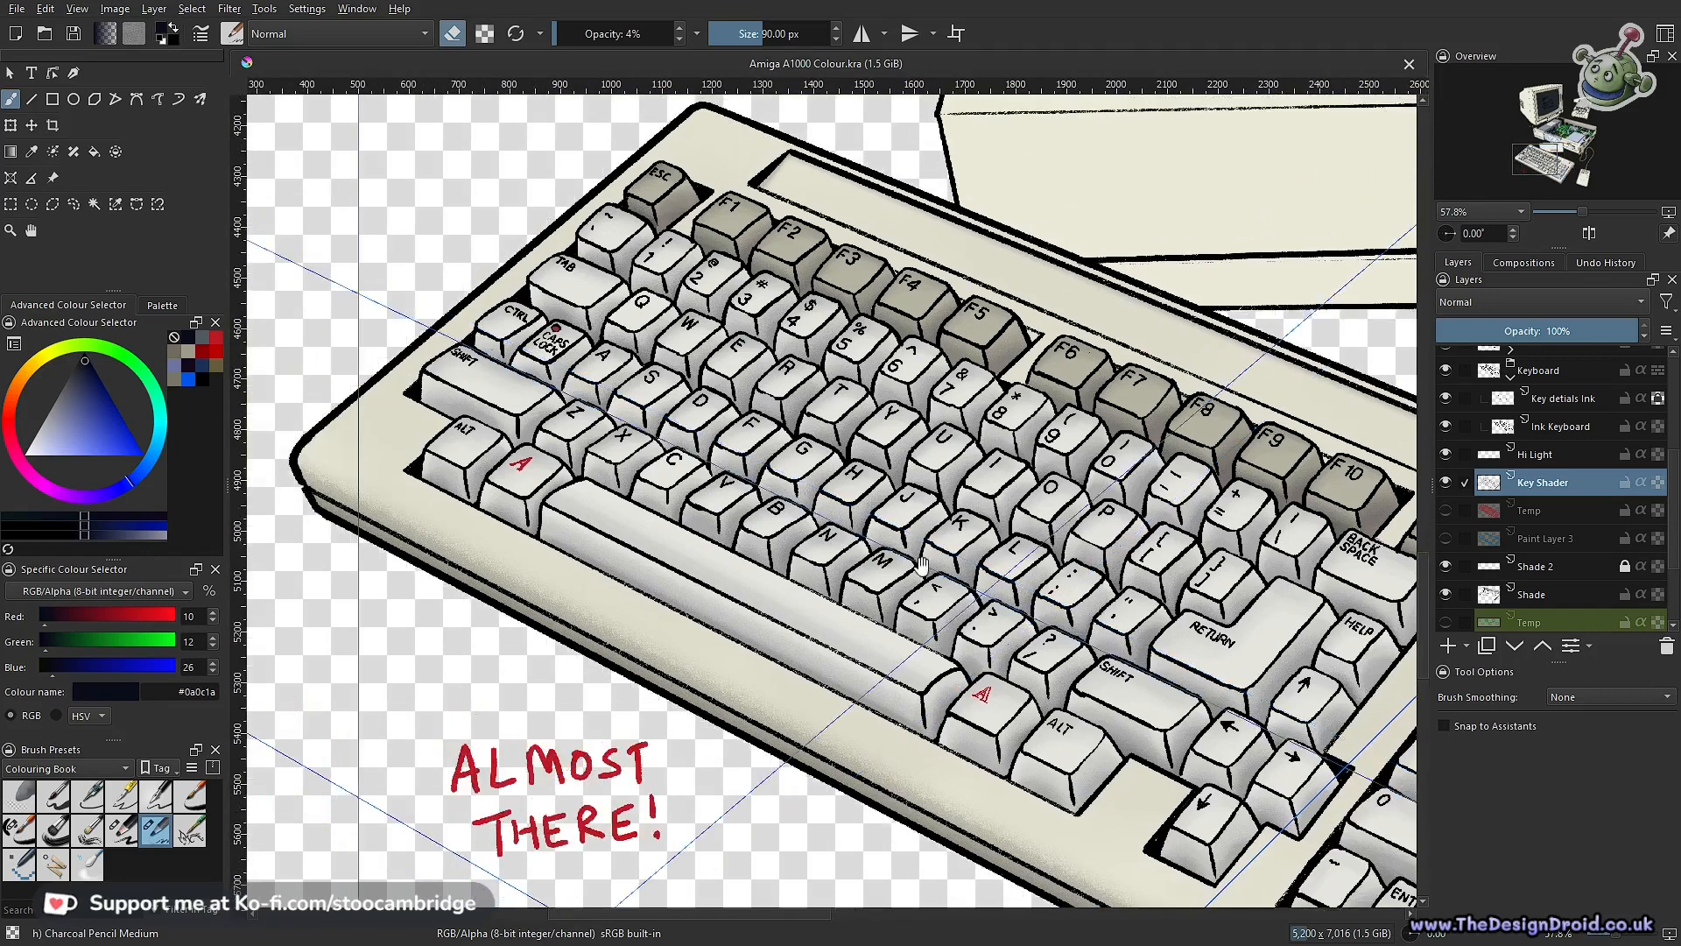
{"action": "left_click_drag", "start_coordinate": [922, 565], "coordinate": [983, 731]}
{"action": "left_click_drag", "start_coordinate": [1143, 723], "coordinate": [844, 486]}
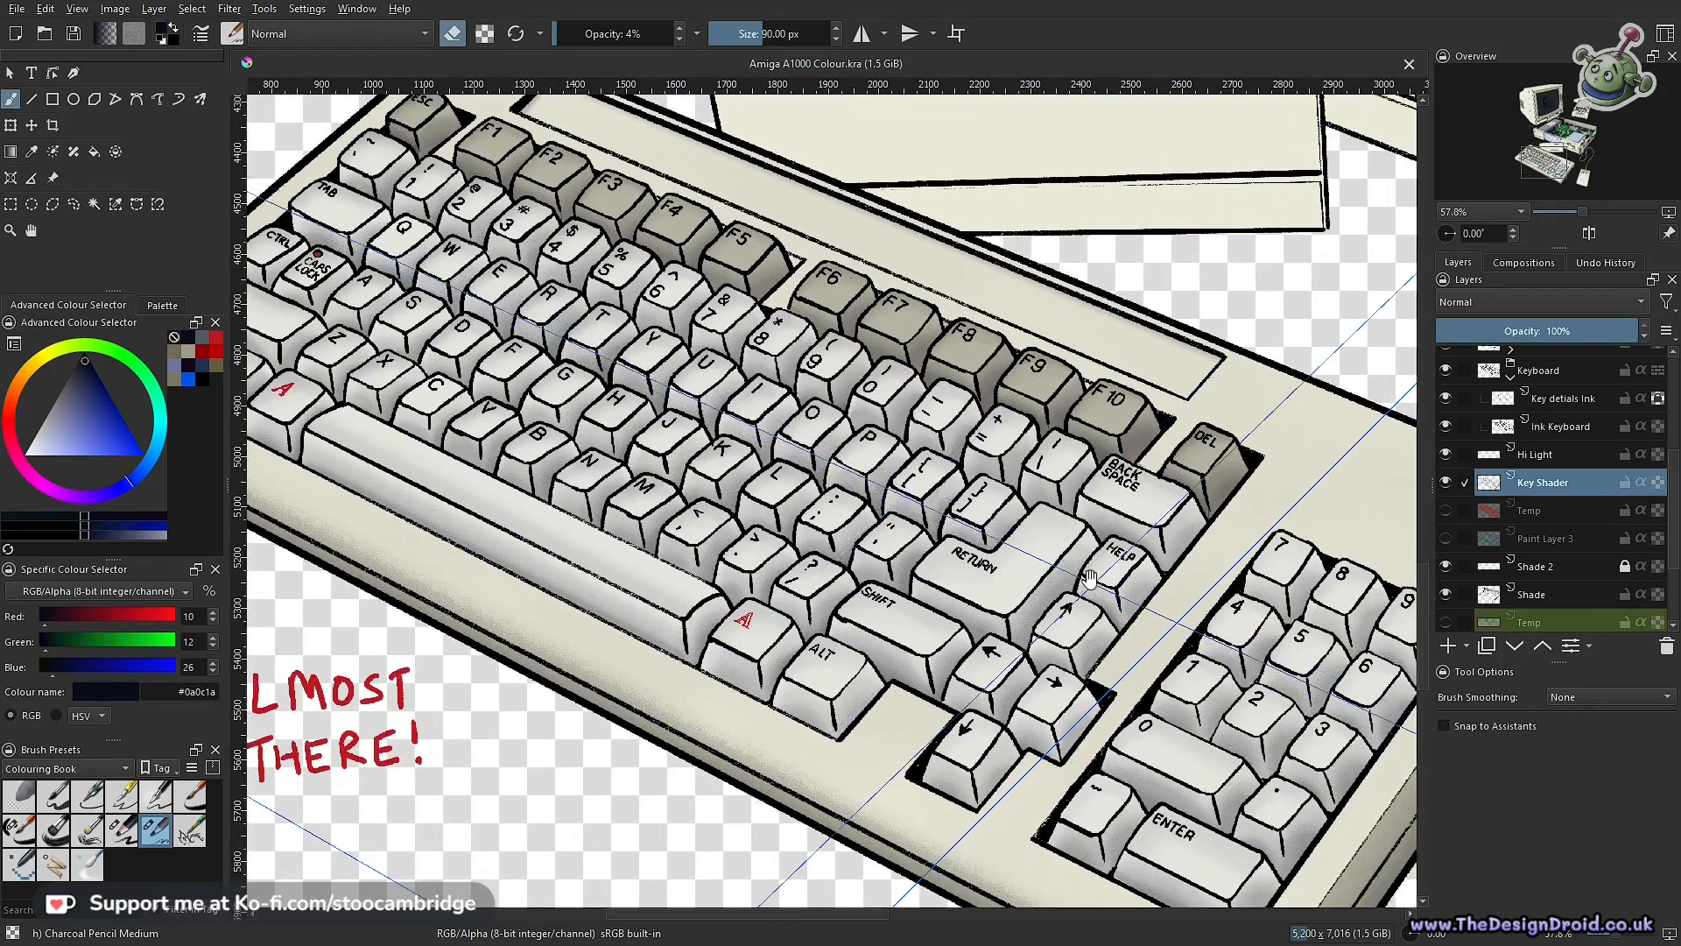
{"action": "left_click_drag", "start_coordinate": [1163, 630], "coordinate": [983, 522]}
{"action": "left_click_drag", "start_coordinate": [1046, 699], "coordinate": [896, 554]}
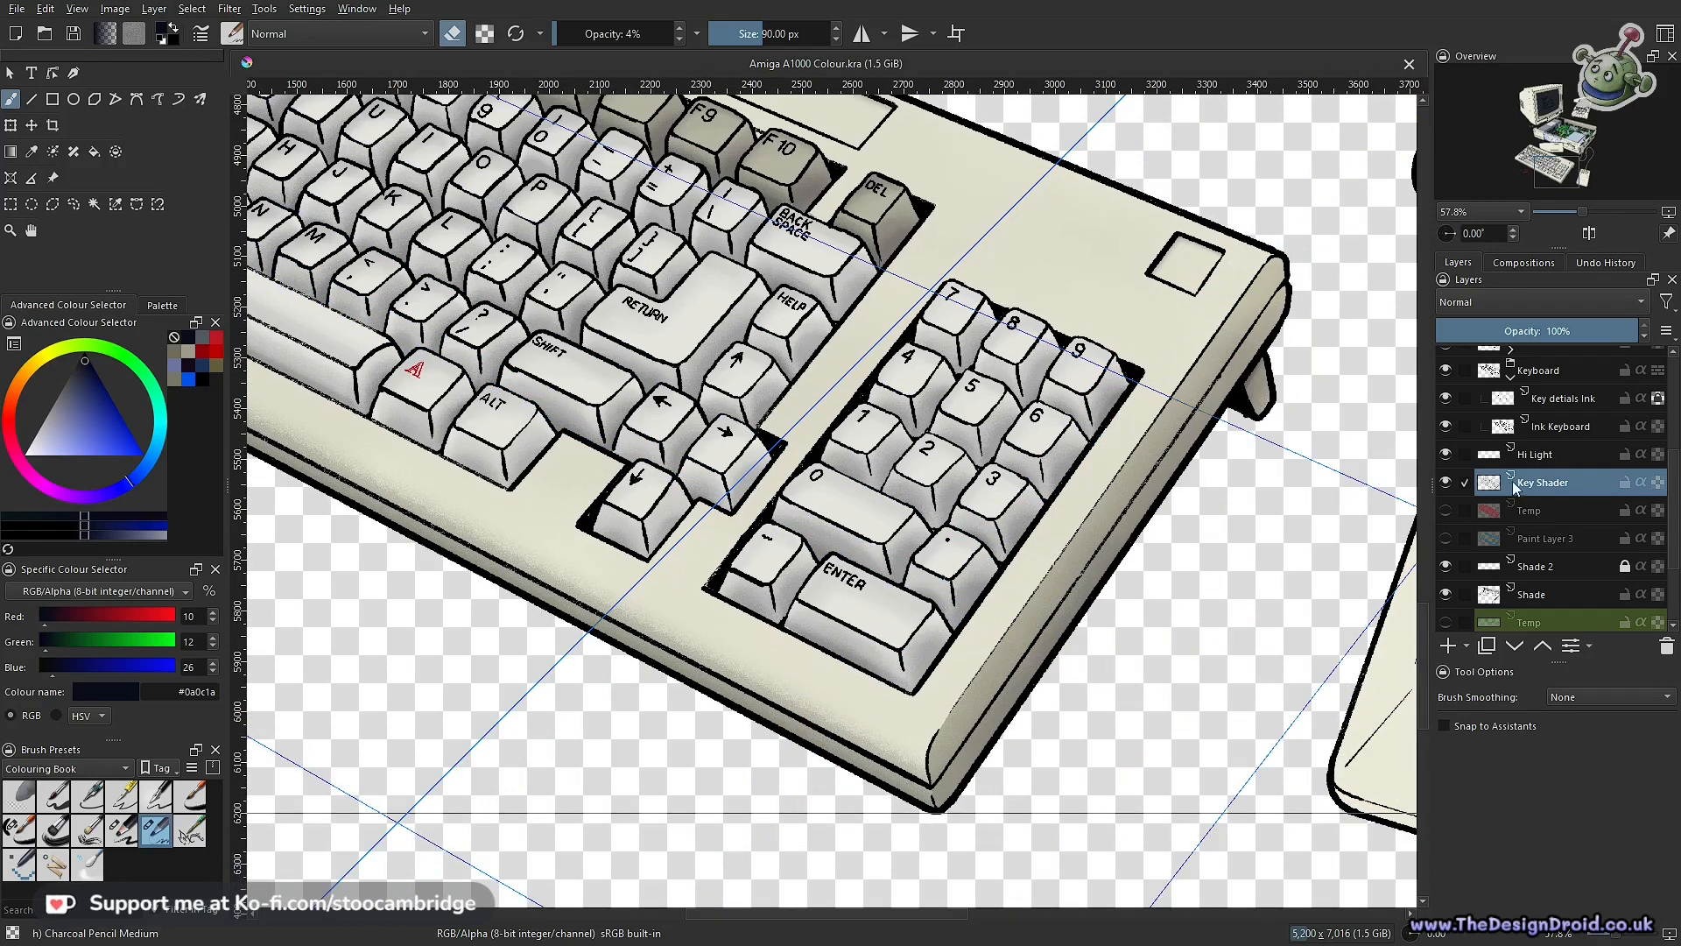
{"action": "left_click_drag", "start_coordinate": [1321, 476], "coordinate": [1321, 612]}
{"action": "left_click_drag", "start_coordinate": [1321, 372], "coordinate": [1130, 613]}
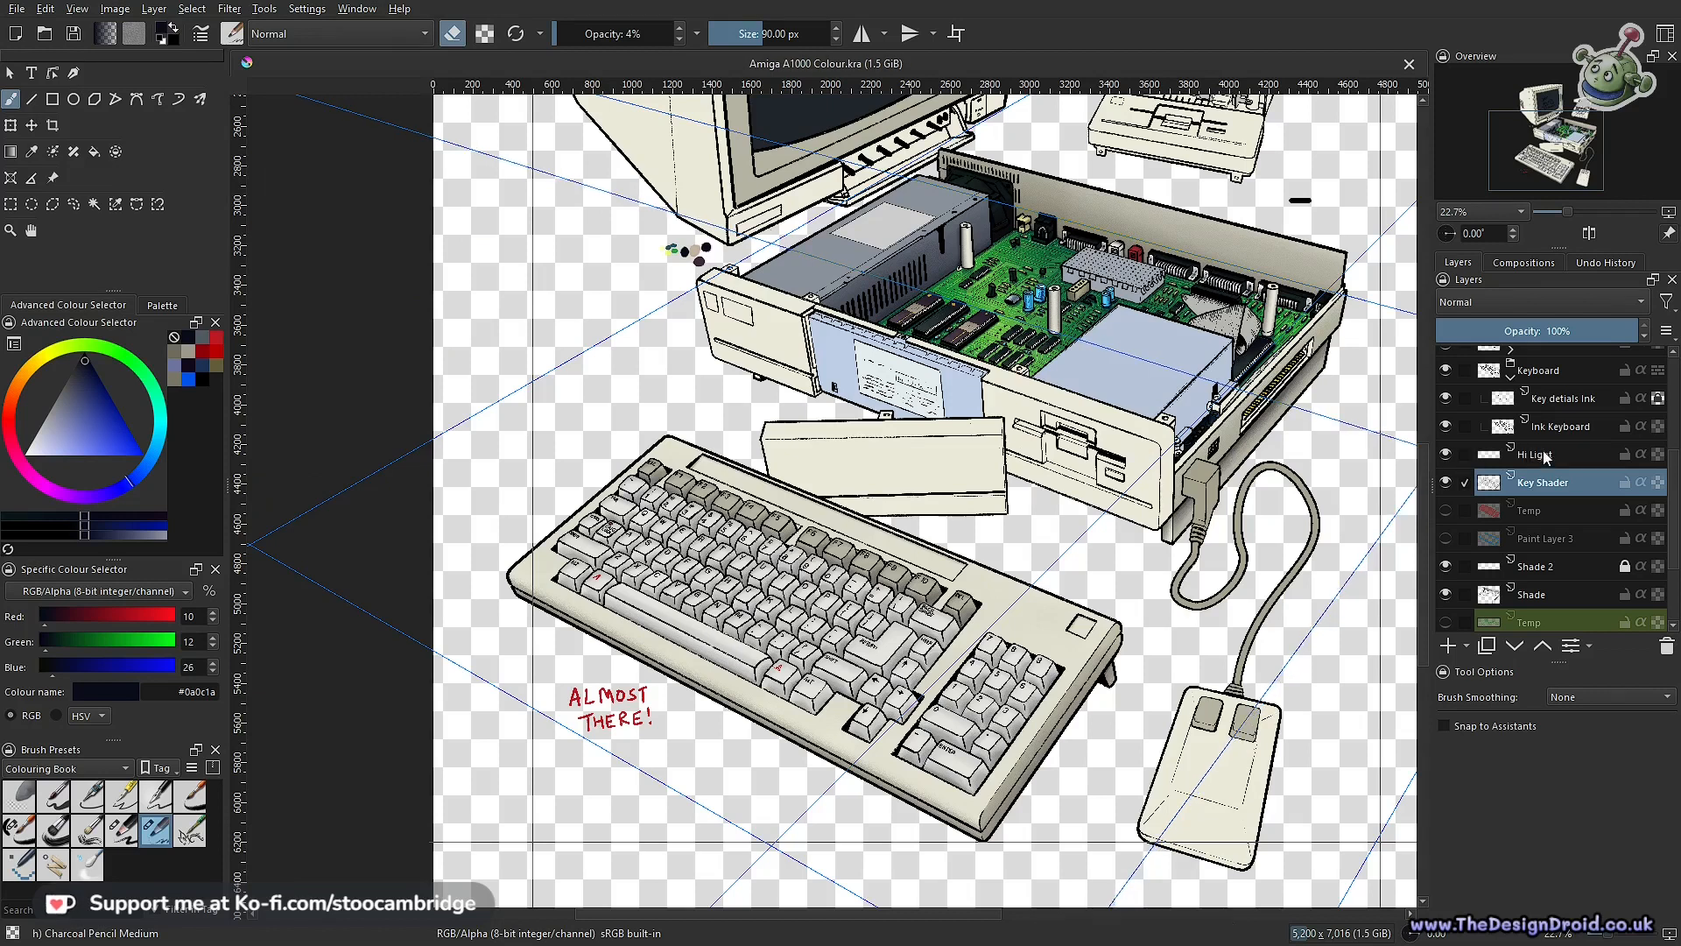
Make Hi Light the active layer and lock the Key Shader layer
{"action": "left_click", "coordinate": [1455, 458]}
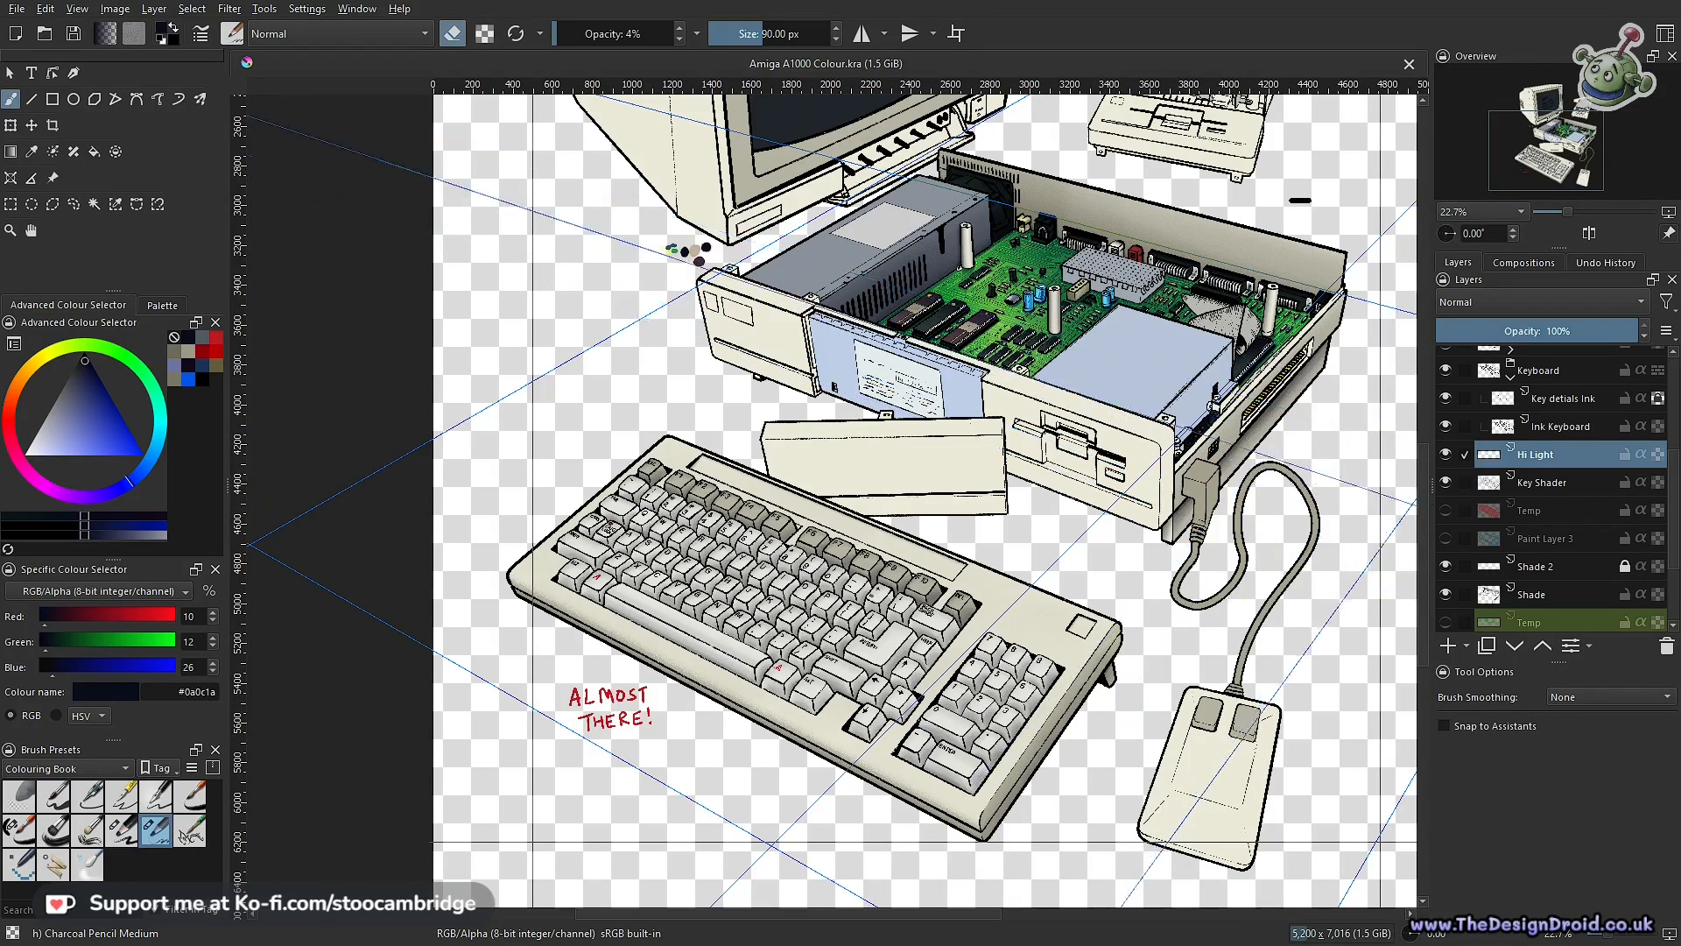
{"action": "scroll", "coordinate": [938, 699], "scroll_direction": "up", "scroll_amount": 4}
{"action": "left_click_drag", "start_coordinate": [1060, 625], "coordinate": [1051, 550]}
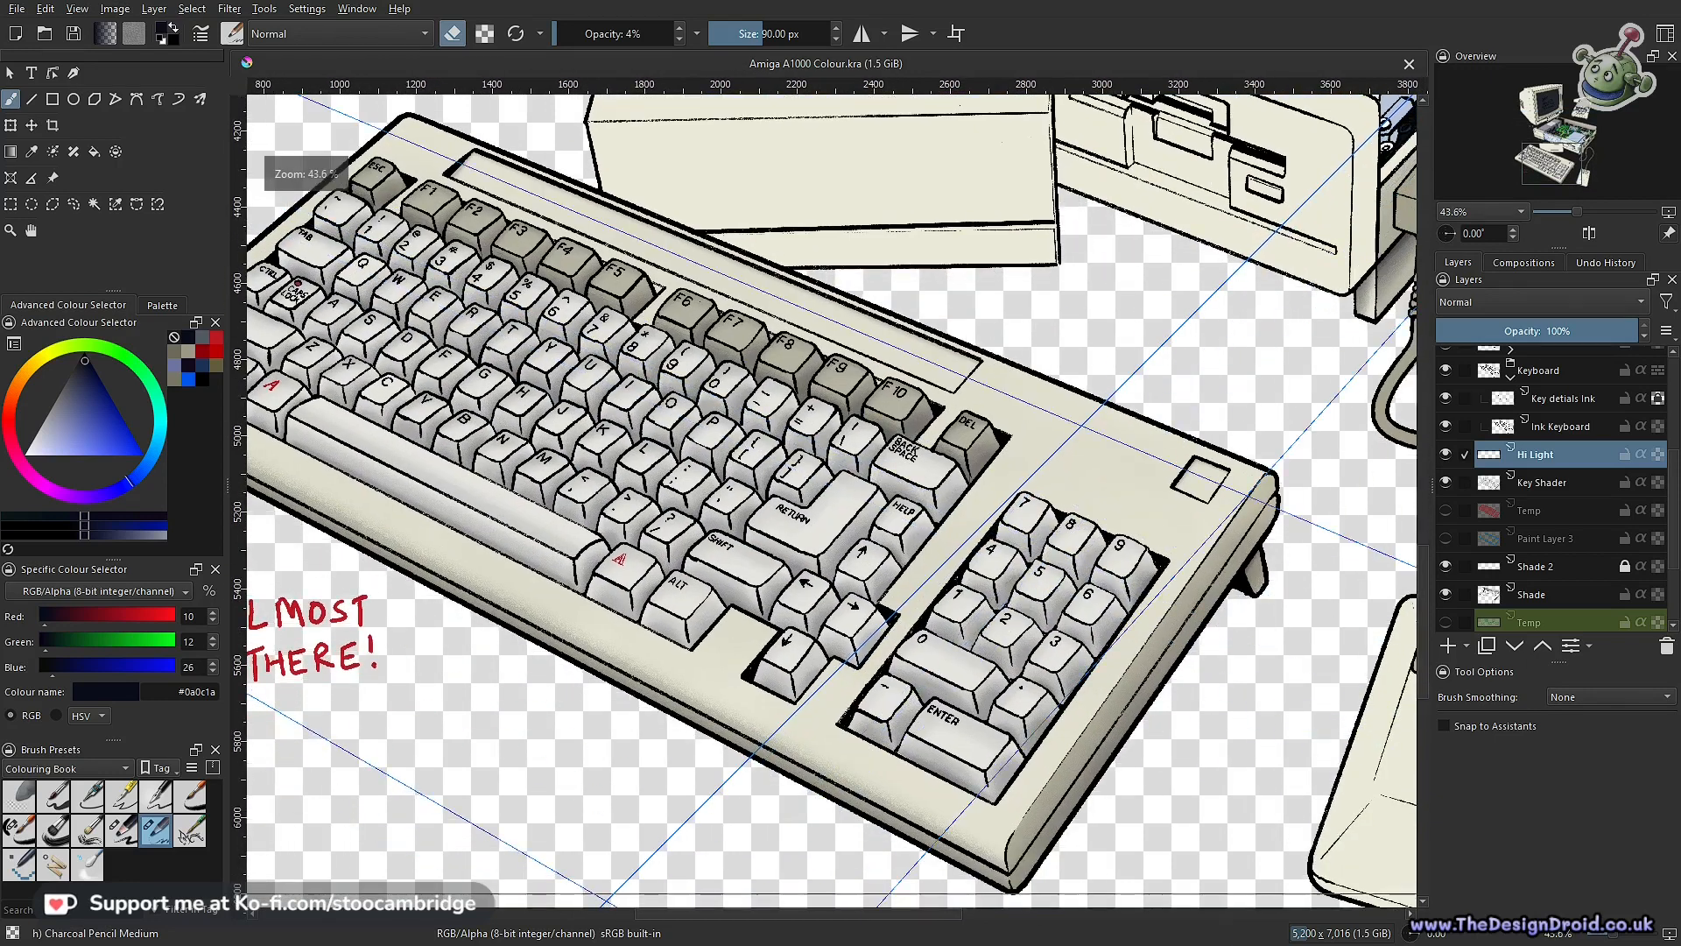
{"action": "left_click", "coordinate": [1624, 482]}
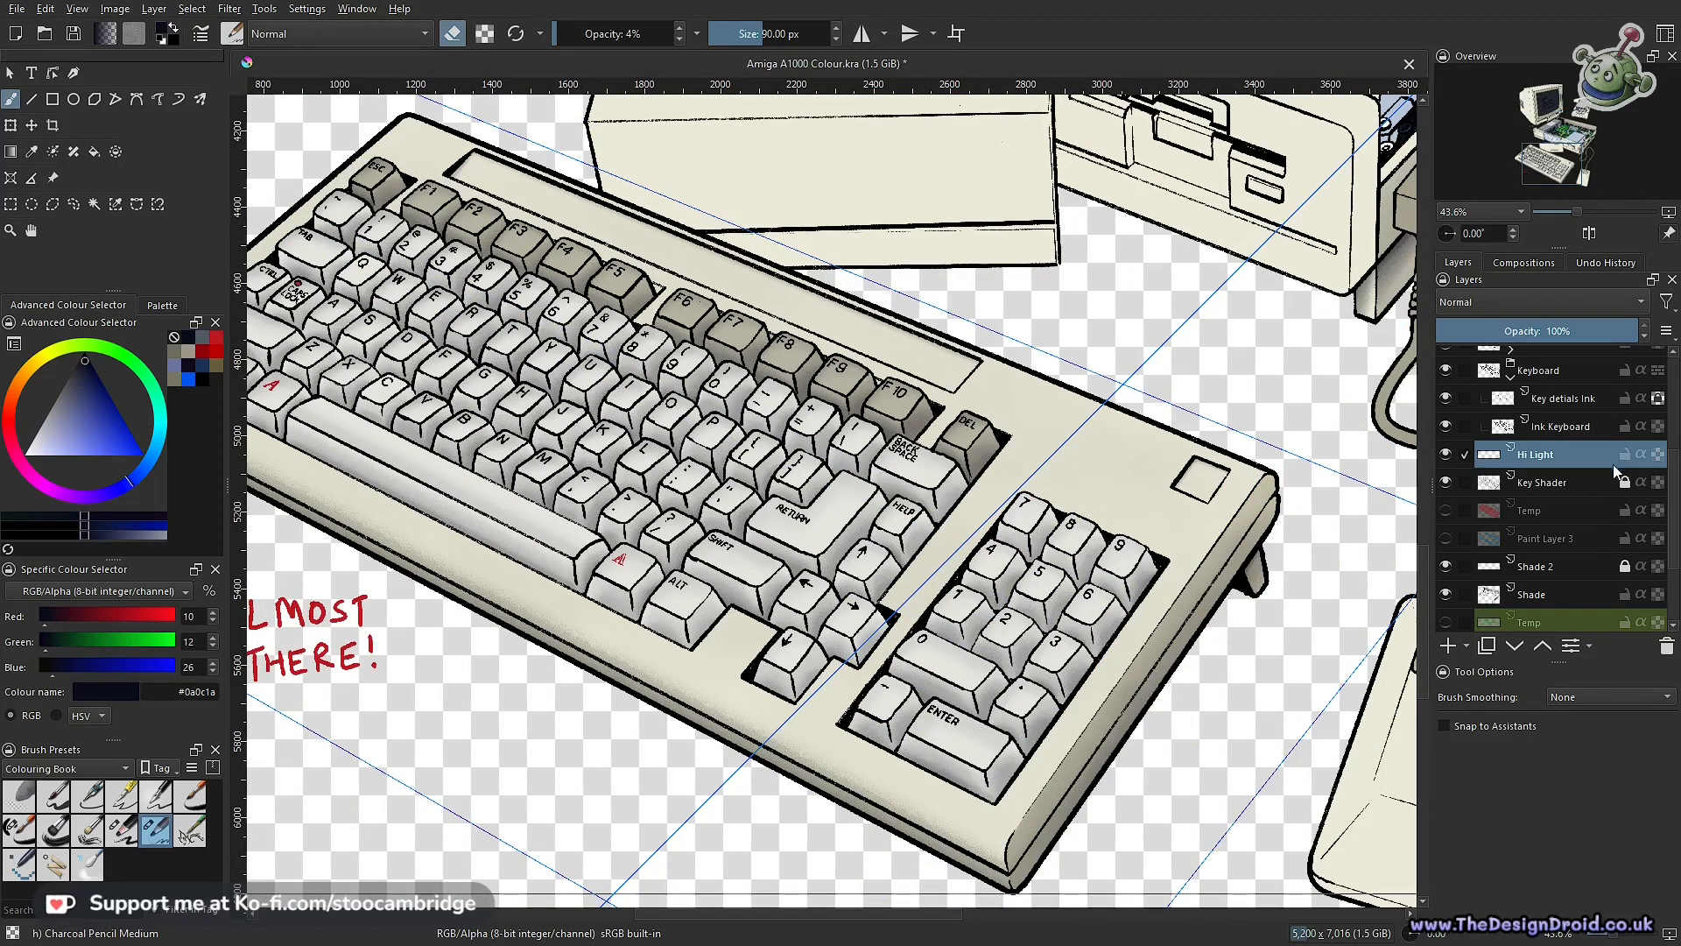
Select the Key detials Ink layer holding the key lettering and lower its opacity to 43%
{"action": "left_click", "coordinate": [1625, 369]}
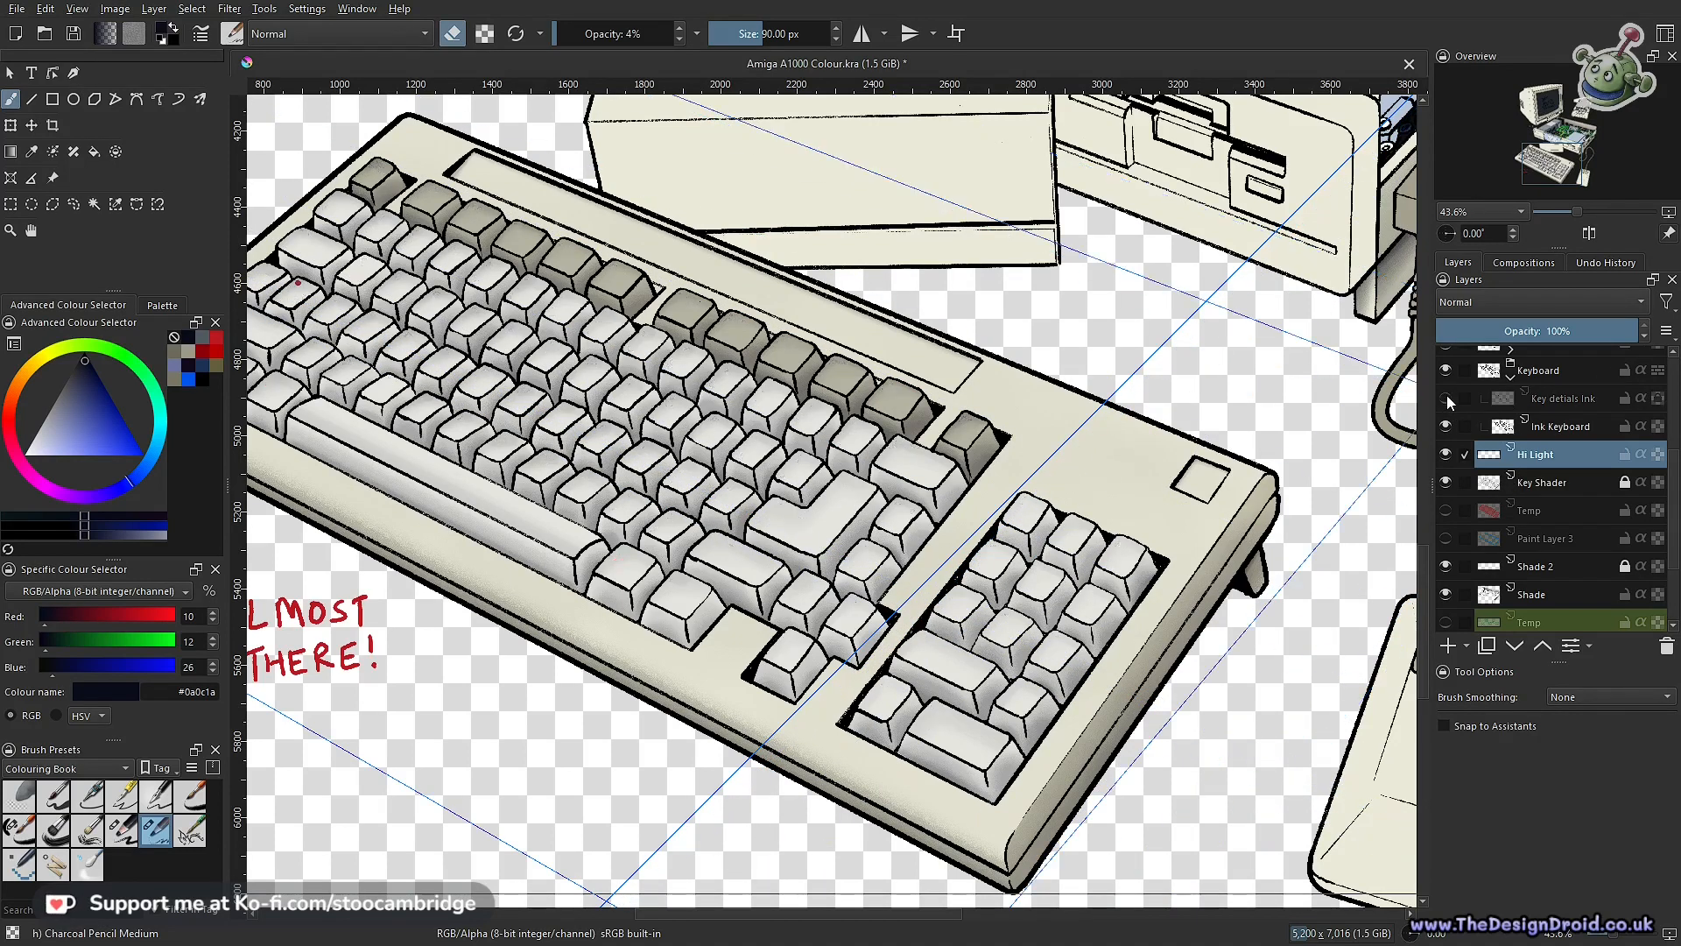
{"action": "left_click", "coordinate": [1564, 395]}
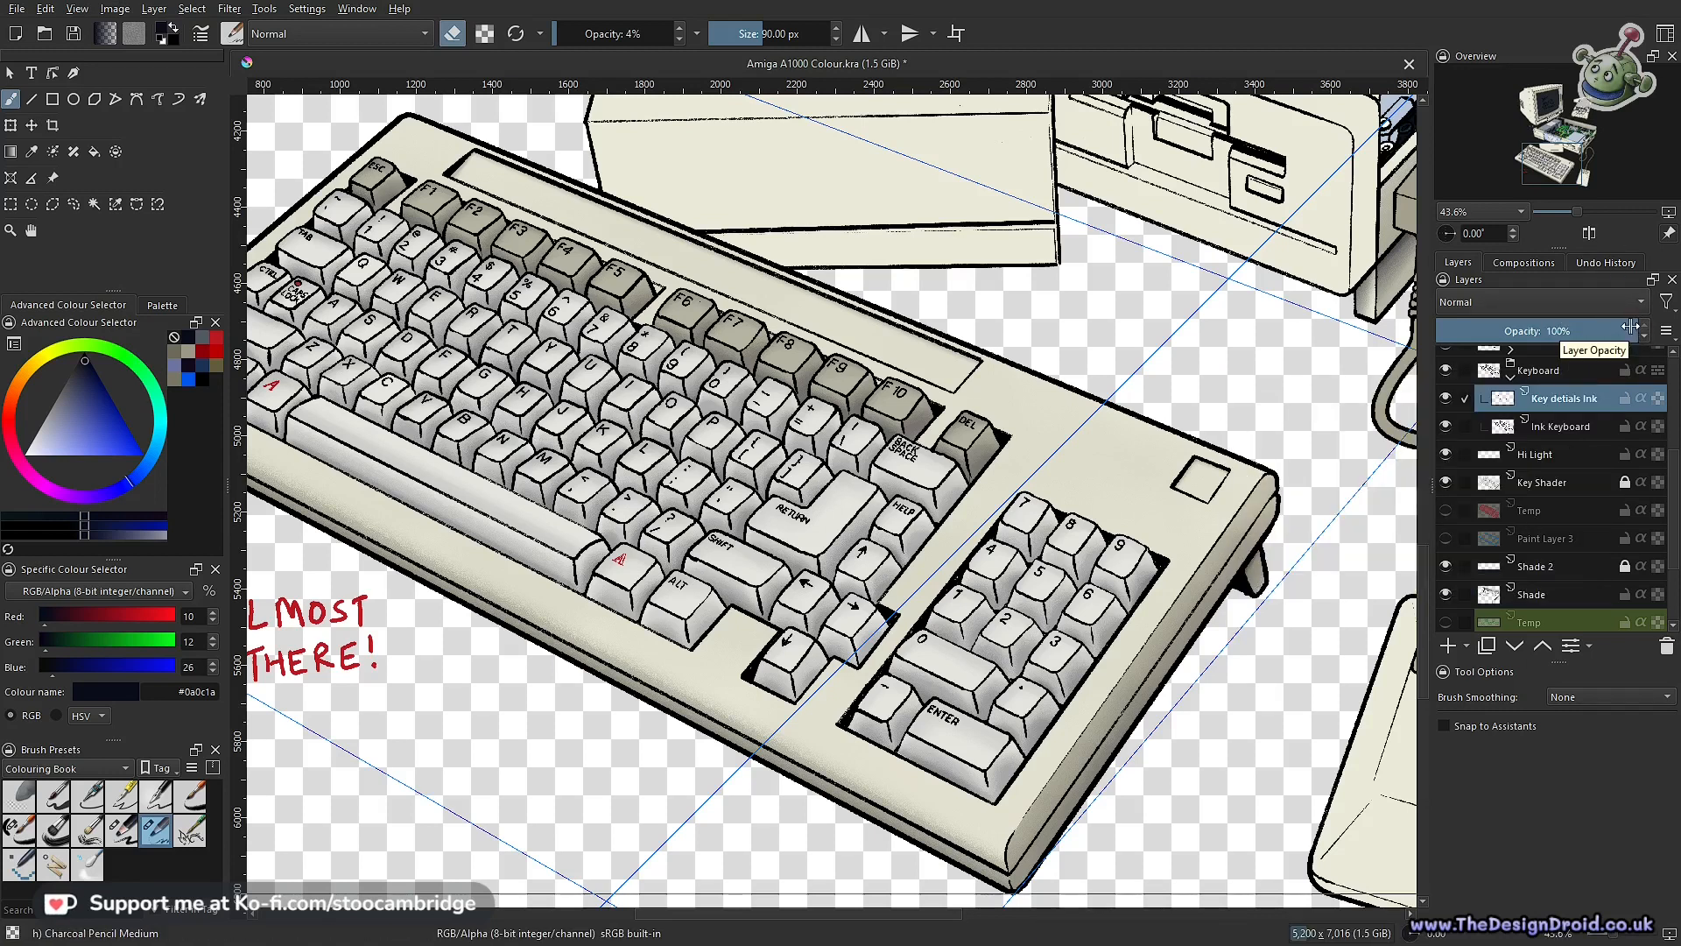
{"action": "left_click_drag", "start_coordinate": [1611, 328], "coordinate": [1589, 327]}
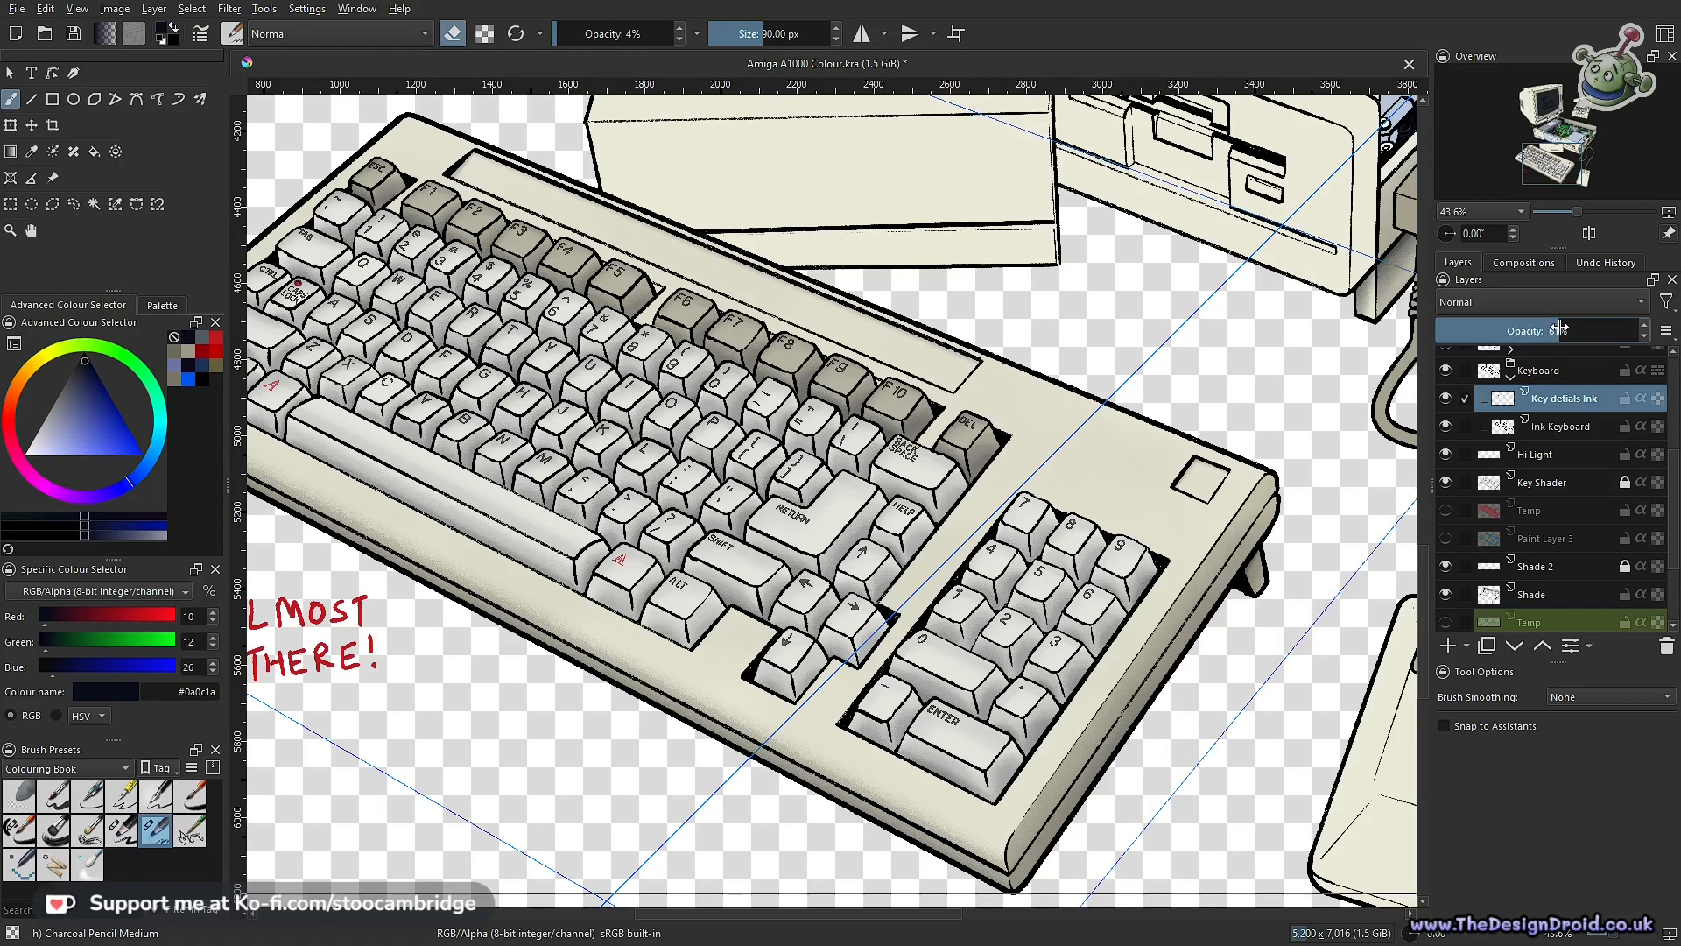
{"action": "left_click_drag", "start_coordinate": [1563, 337], "coordinate": [1515, 338]}
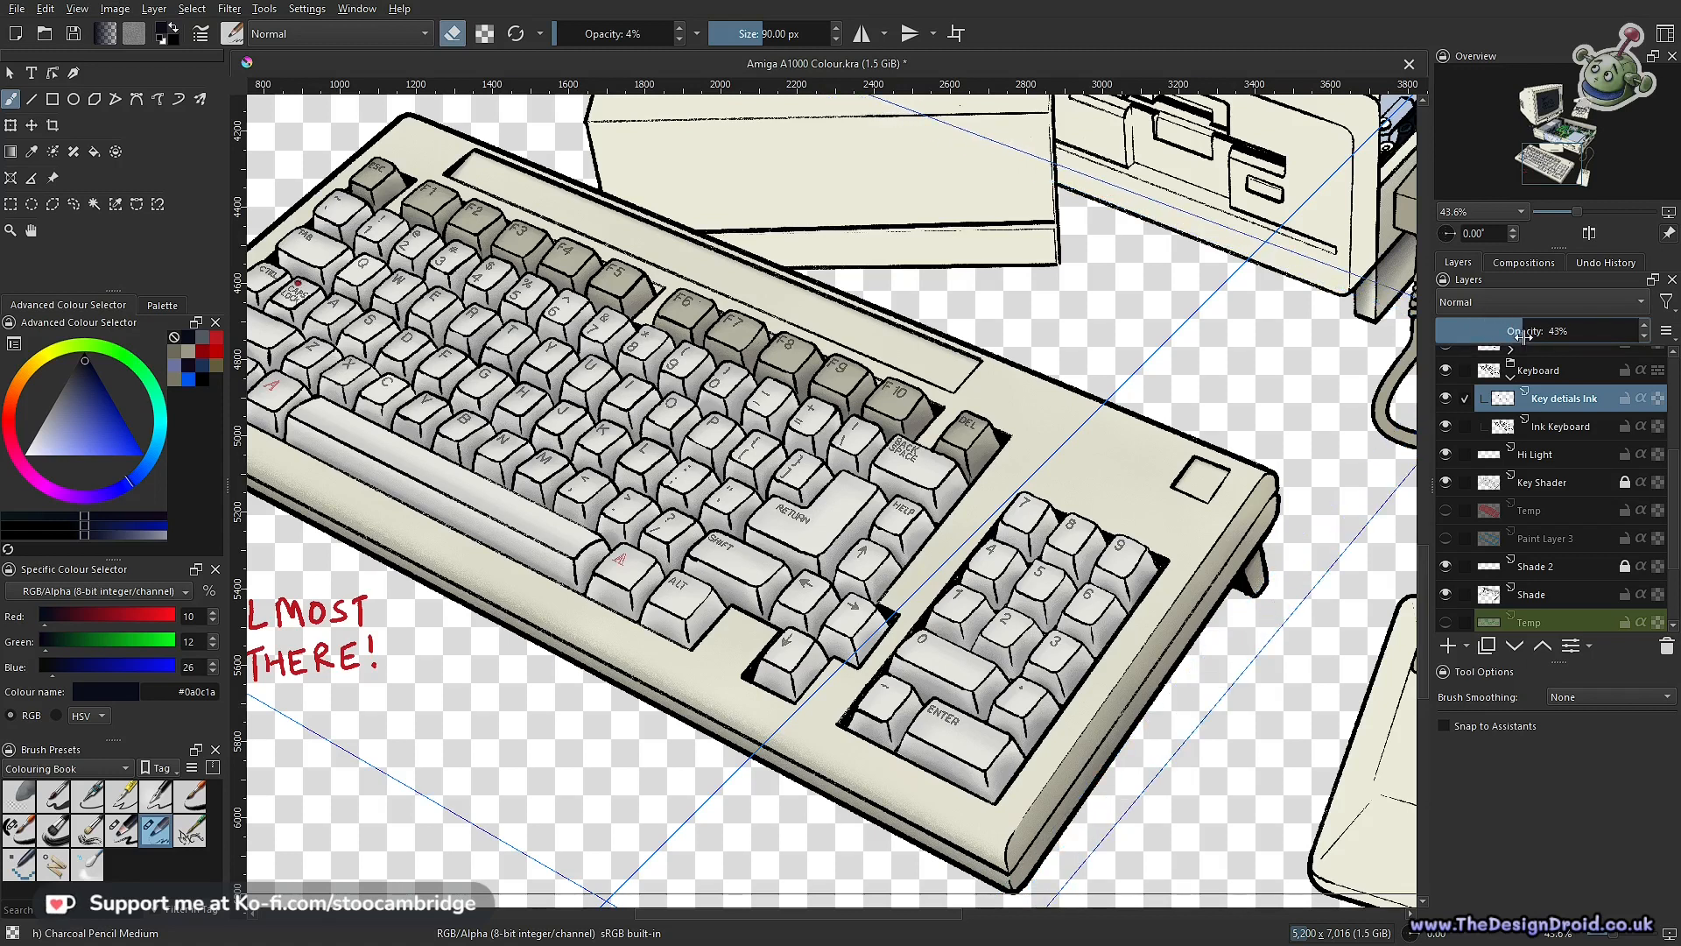
Set the Key detials Ink layer's opacity to 60% and check the key lettering up close and against the full illustration
{"action": "left_click_drag", "start_coordinate": [1548, 337], "coordinate": [1553, 337]}
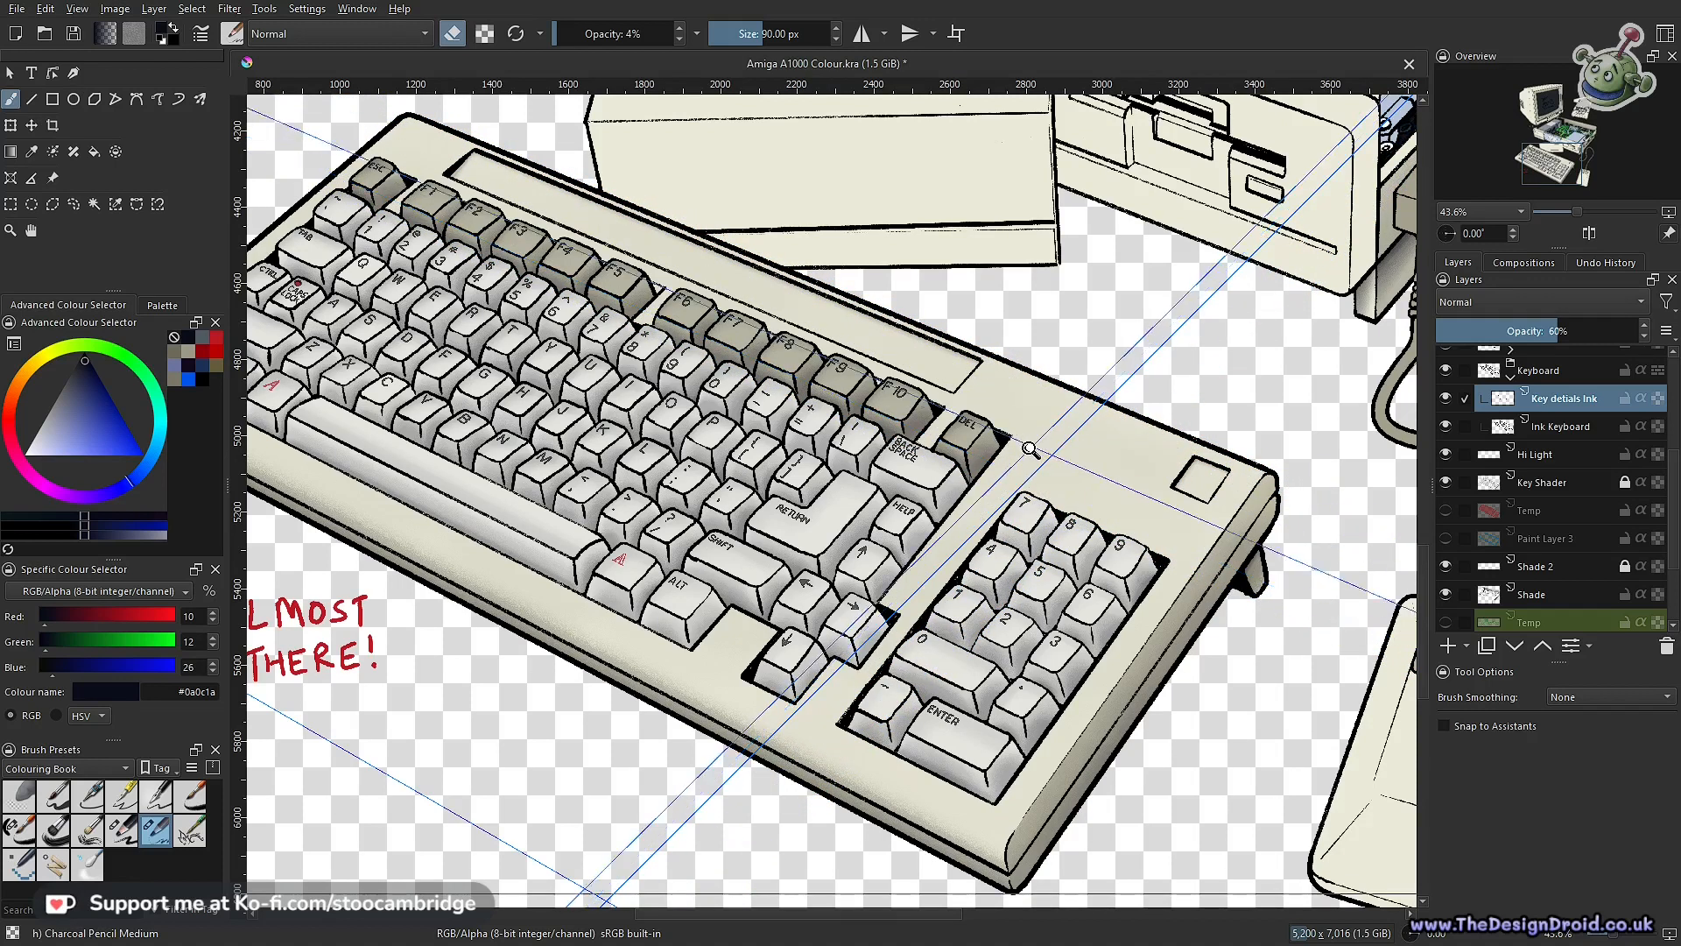
{"action": "scroll", "coordinate": [1028, 446], "scroll_direction": "down", "scroll_amount": 1}
{"action": "left_click_drag", "start_coordinate": [1051, 443], "coordinate": [1115, 535]}
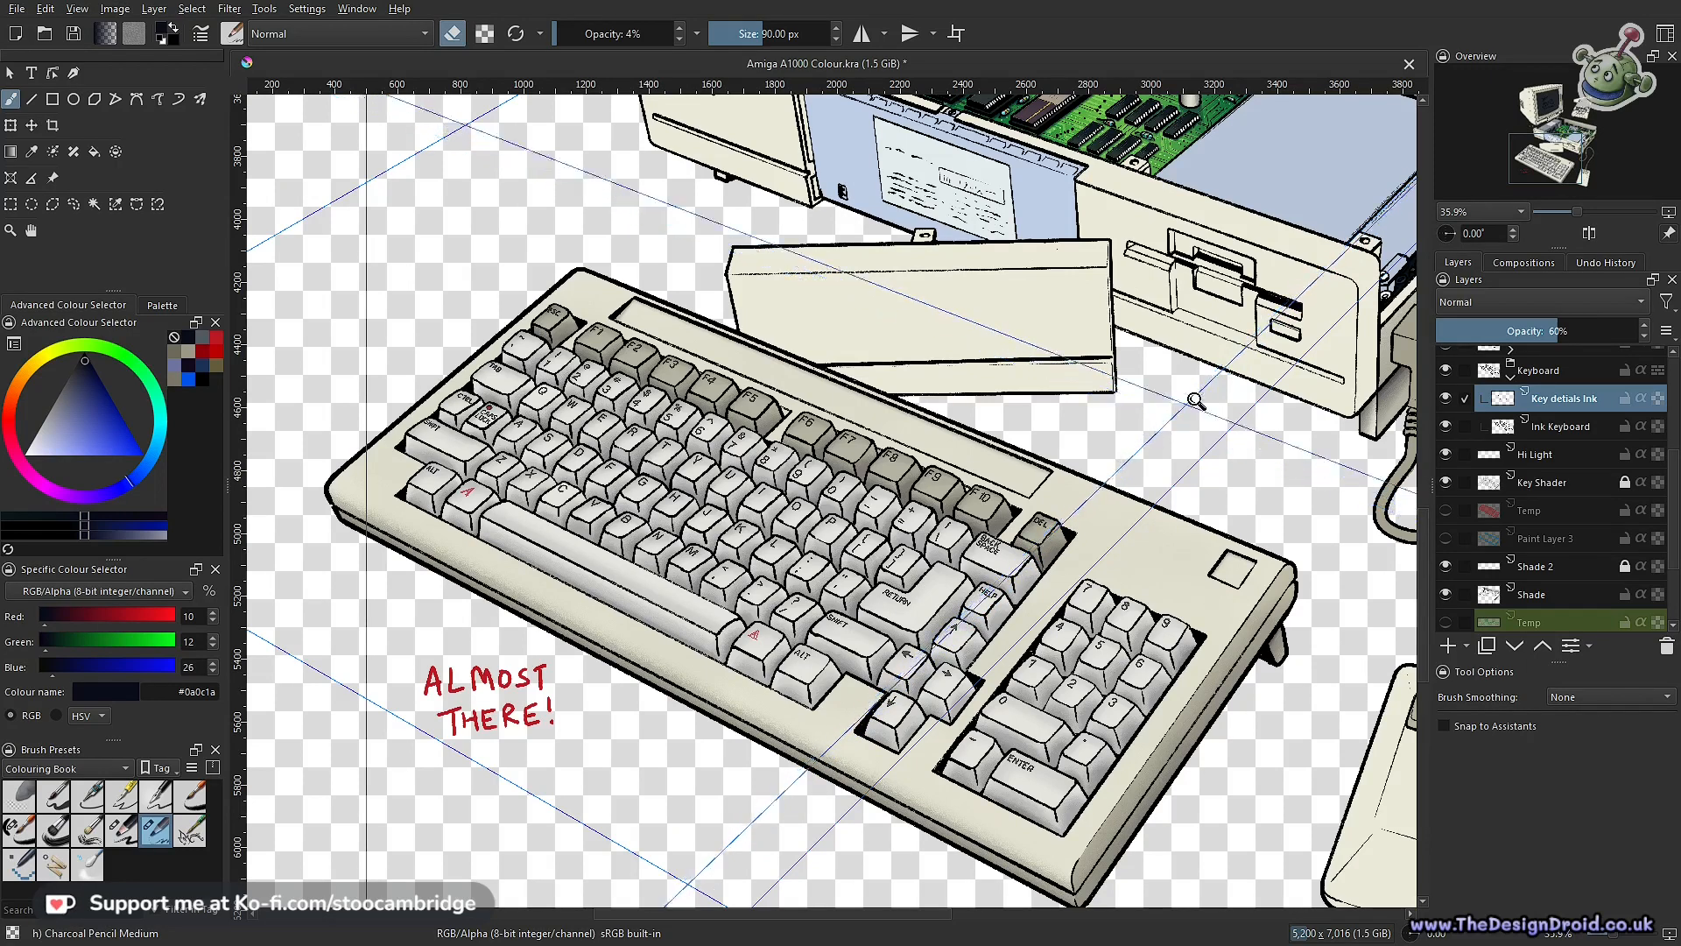
{"action": "scroll", "coordinate": [1195, 401], "scroll_direction": "down", "scroll_amount": 2}
{"action": "scroll", "coordinate": [1119, 462], "scroll_direction": "down", "scroll_amount": 2}
{"action": "mouse_move", "coordinate": [1119, 462]}
{"action": "left_mouse_down"}
{"action": "mouse_move", "coordinate": [1119, 482]}
{"action": "mouse_move", "coordinate": [1101, 478]}
{"action": "left_mouse_up"}
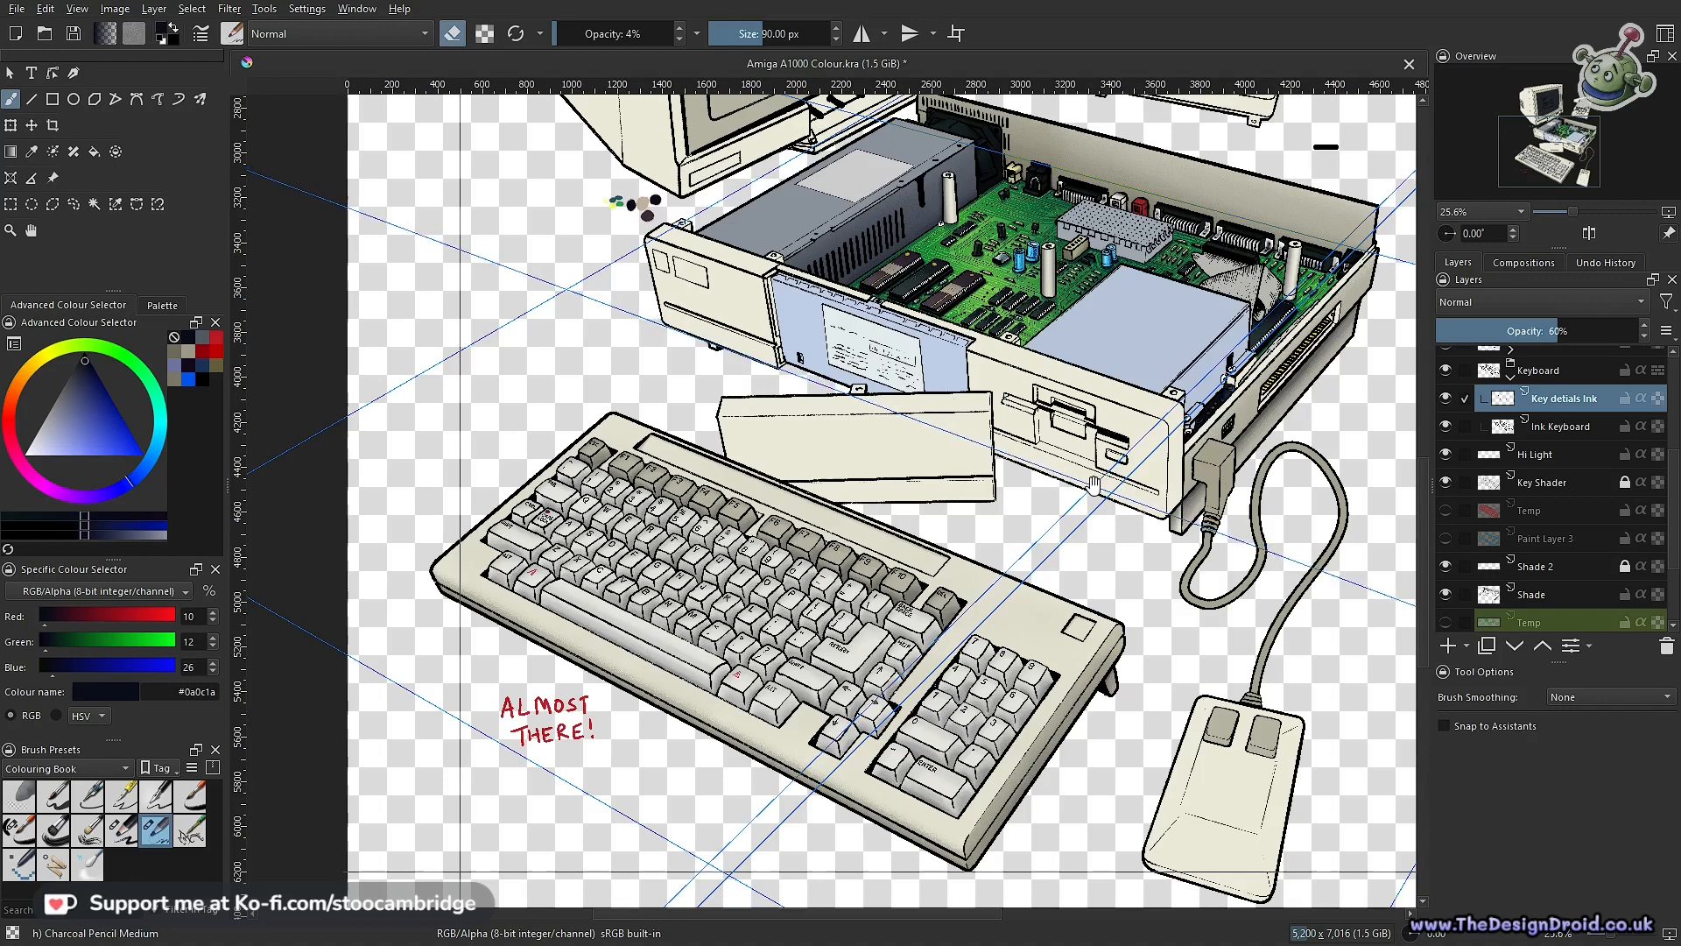
{"action": "left_click_drag", "start_coordinate": [1092, 488], "coordinate": [1079, 515]}
{"action": "mouse_move", "coordinate": [1116, 448]}
{"action": "left_mouse_down"}
{"action": "mouse_move", "coordinate": [1099, 500]}
{"action": "mouse_move", "coordinate": [1133, 464]}
{"action": "left_mouse_up"}
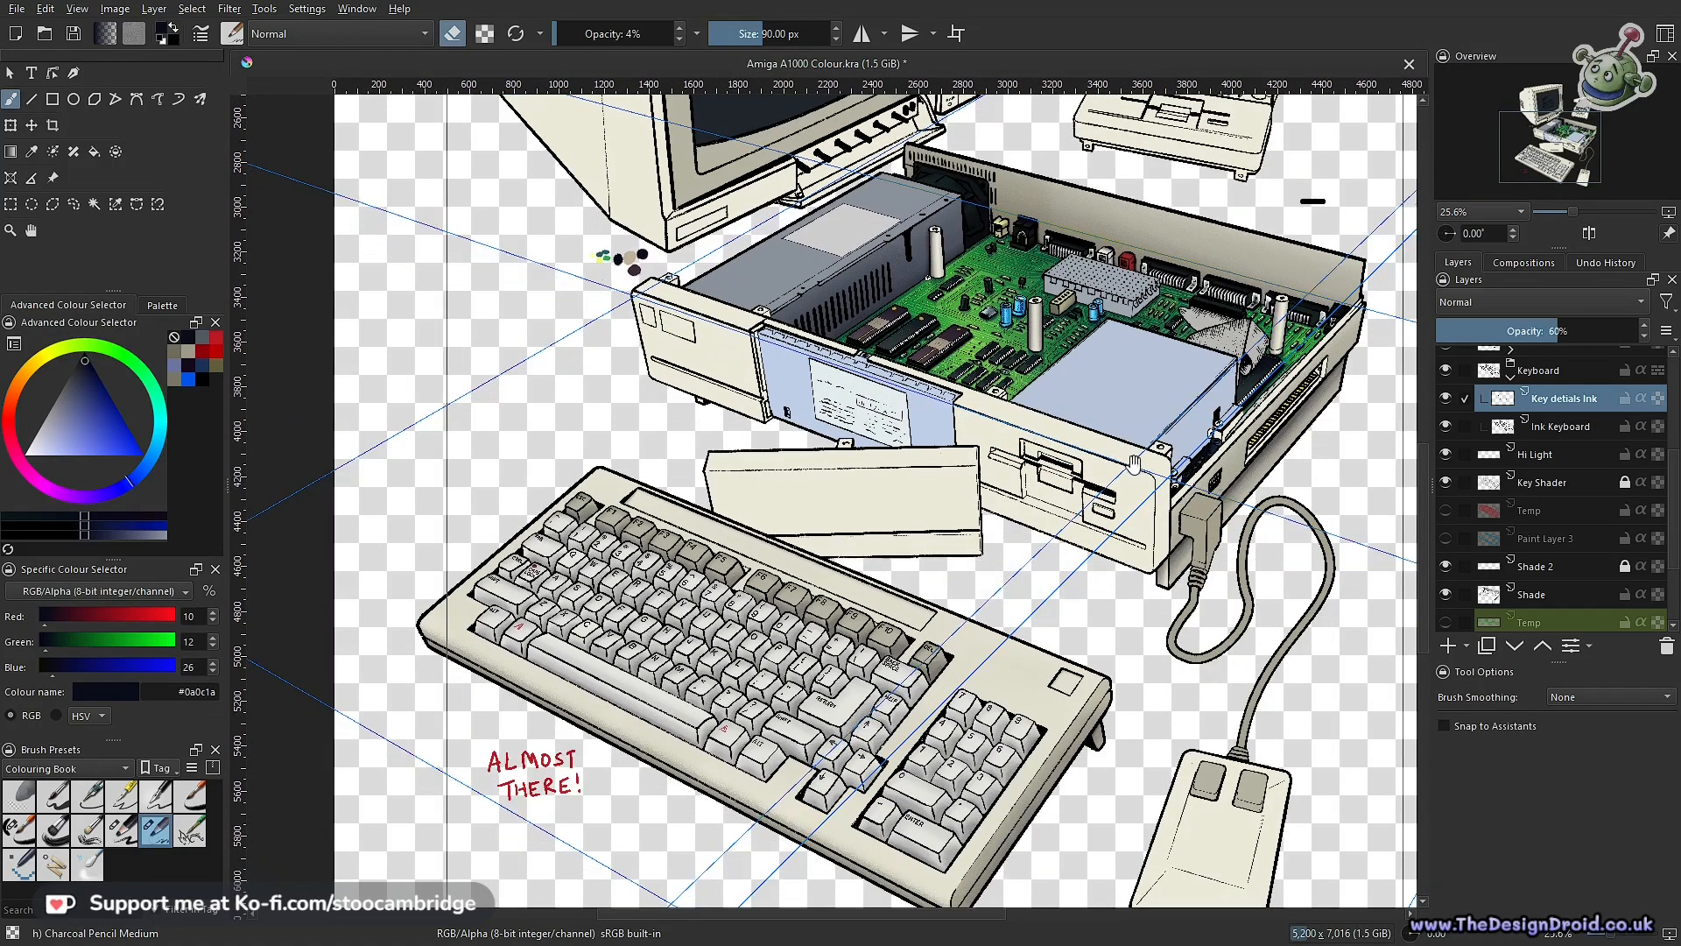
{"action": "left_click_drag", "start_coordinate": [1044, 619], "coordinate": [1055, 502]}
{"action": "left_click_drag", "start_coordinate": [977, 634], "coordinate": [1191, 495]}
{"action": "left_click_drag", "start_coordinate": [921, 638], "coordinate": [1019, 487]}
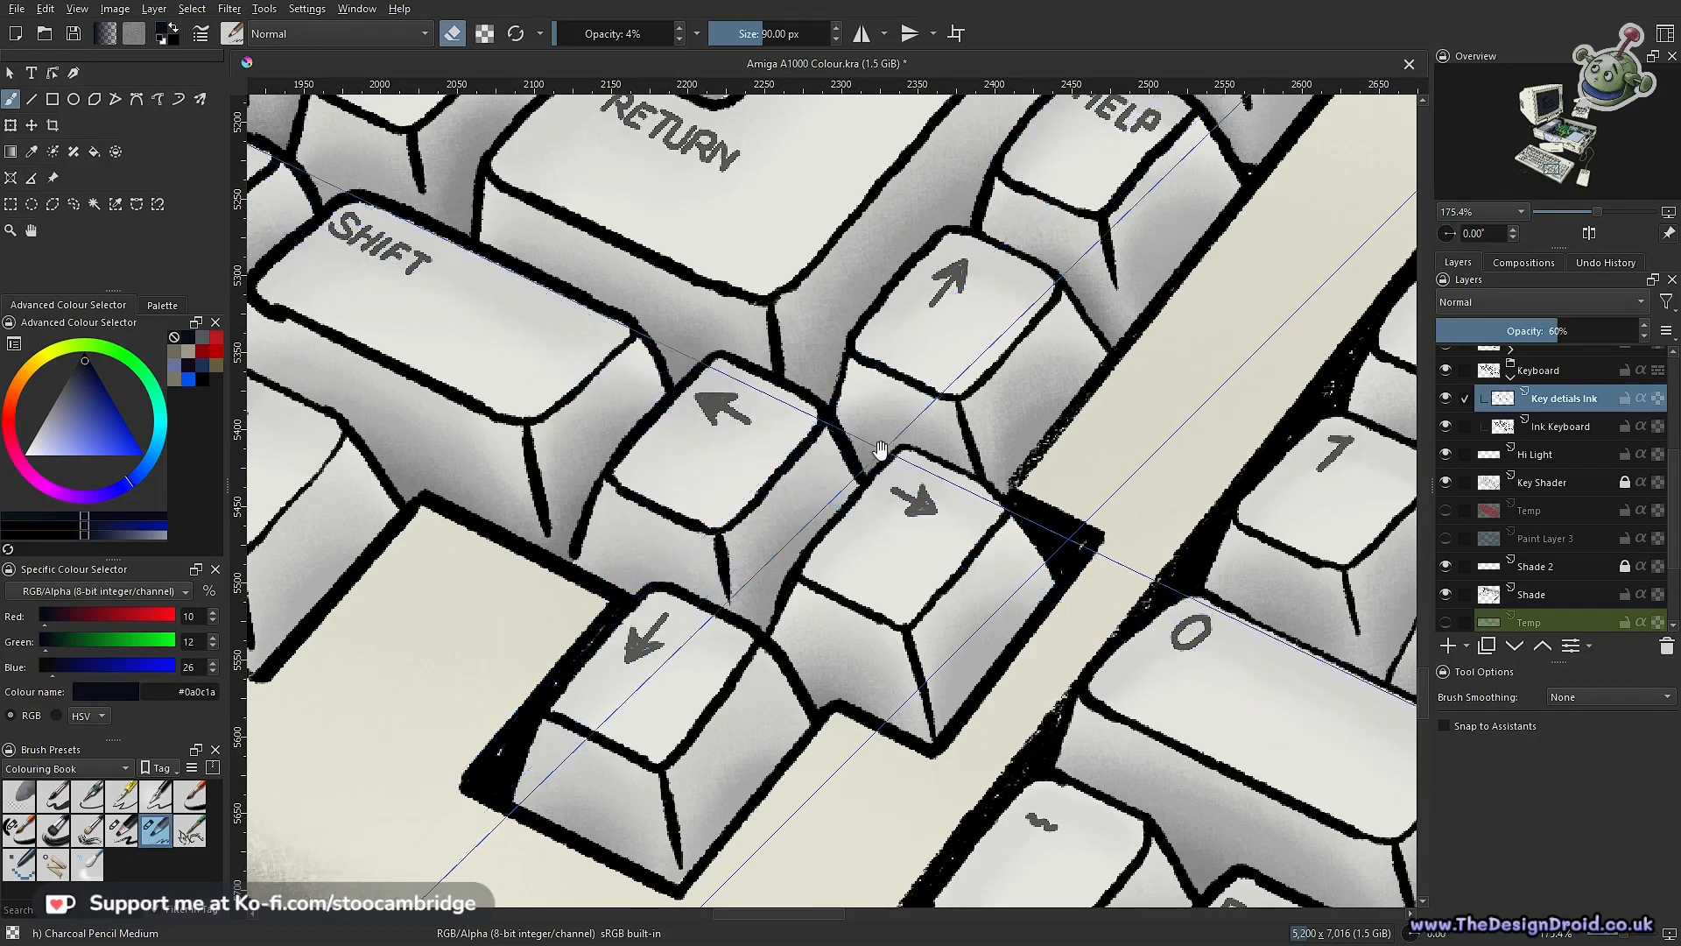
Set the Key detials Ink layer's opacity to 70% and save the document
{"action": "left_click_drag", "start_coordinate": [1568, 331], "coordinate": [1661, 342]}
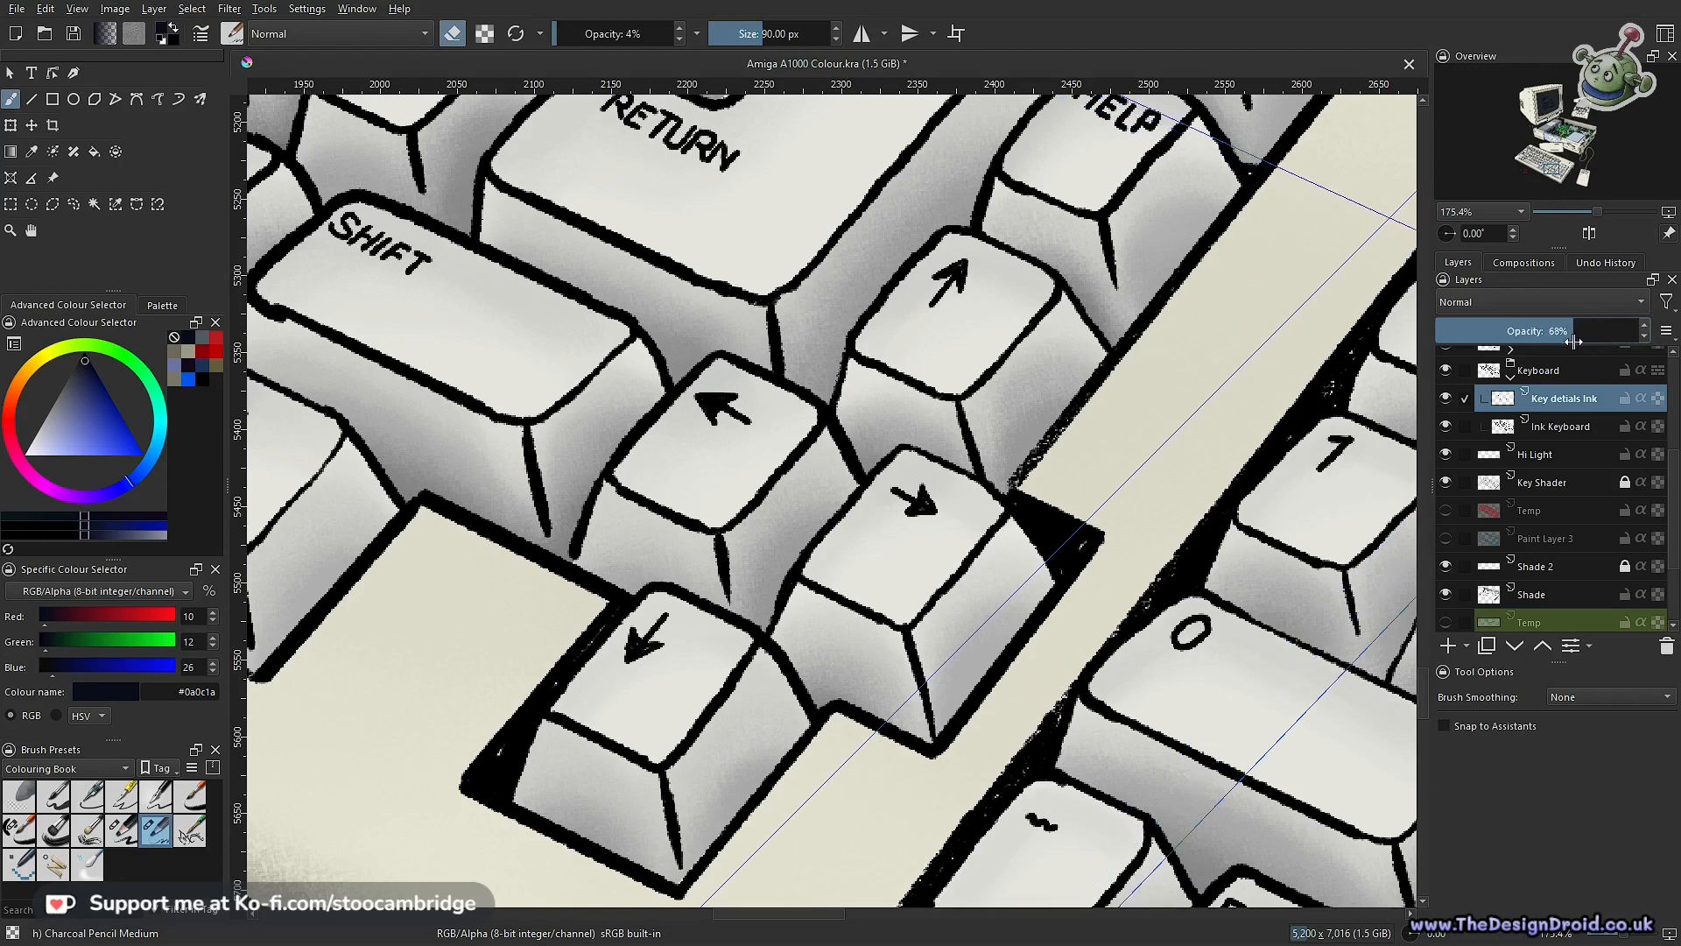
{"action": "left_click_drag", "start_coordinate": [1572, 343], "coordinate": [1578, 343]}
{"action": "left_click_drag", "start_coordinate": [965, 539], "coordinate": [848, 700]}
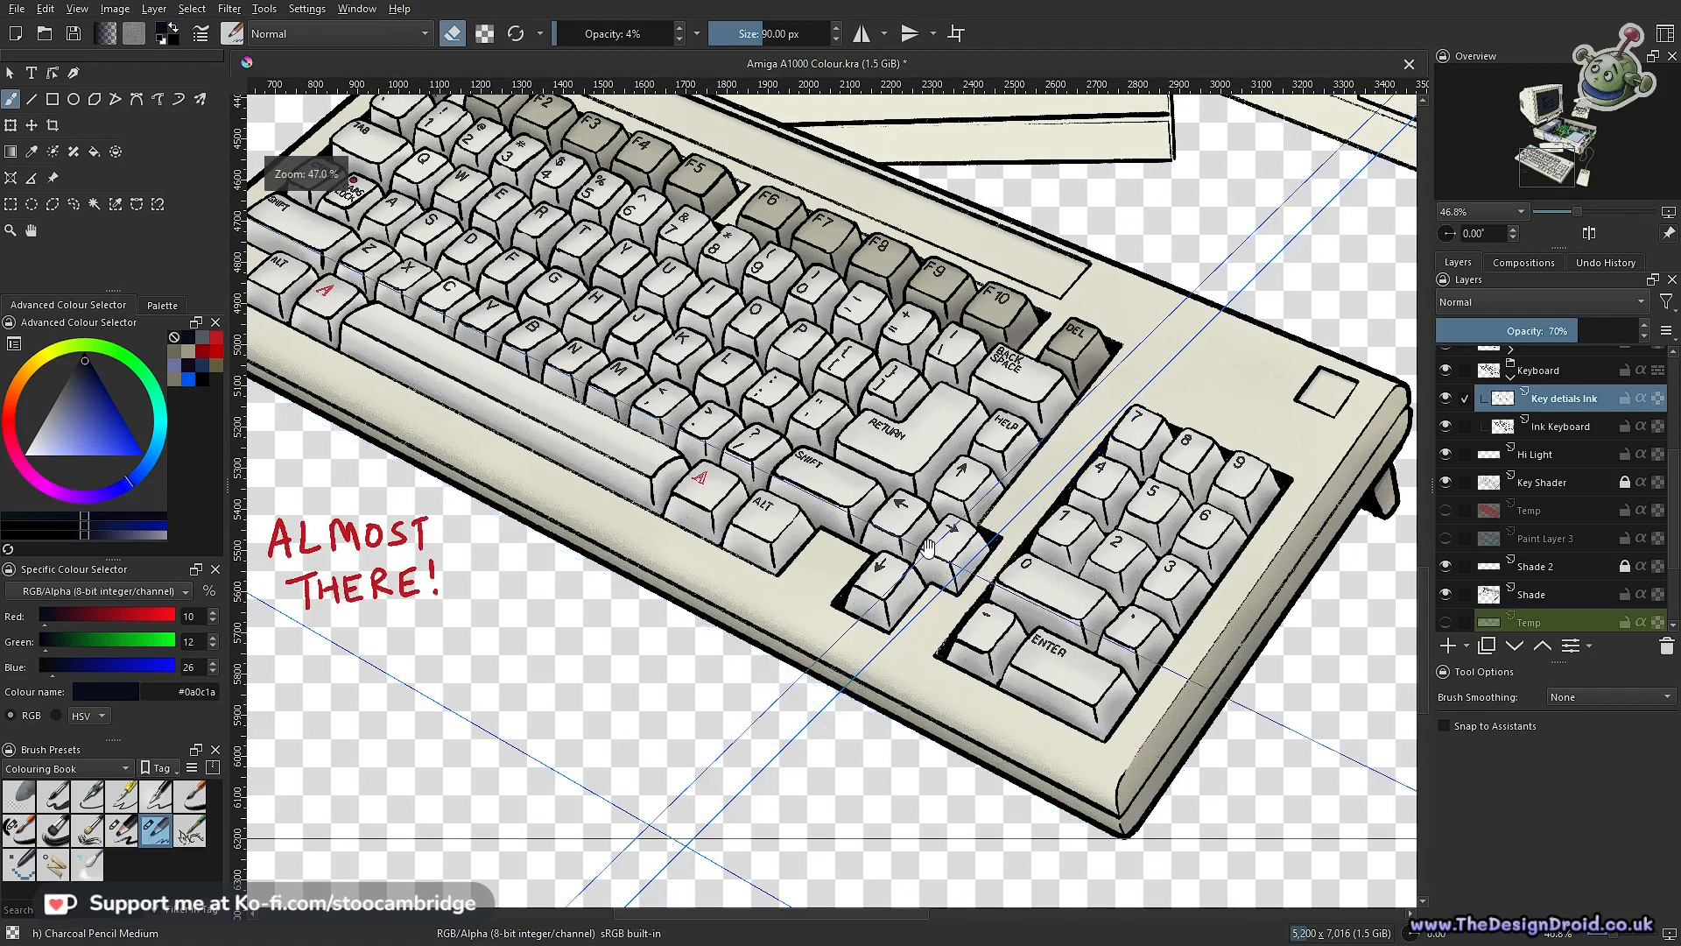
{"action": "scroll", "coordinate": [929, 548], "scroll_direction": "up", "scroll_amount": 2}
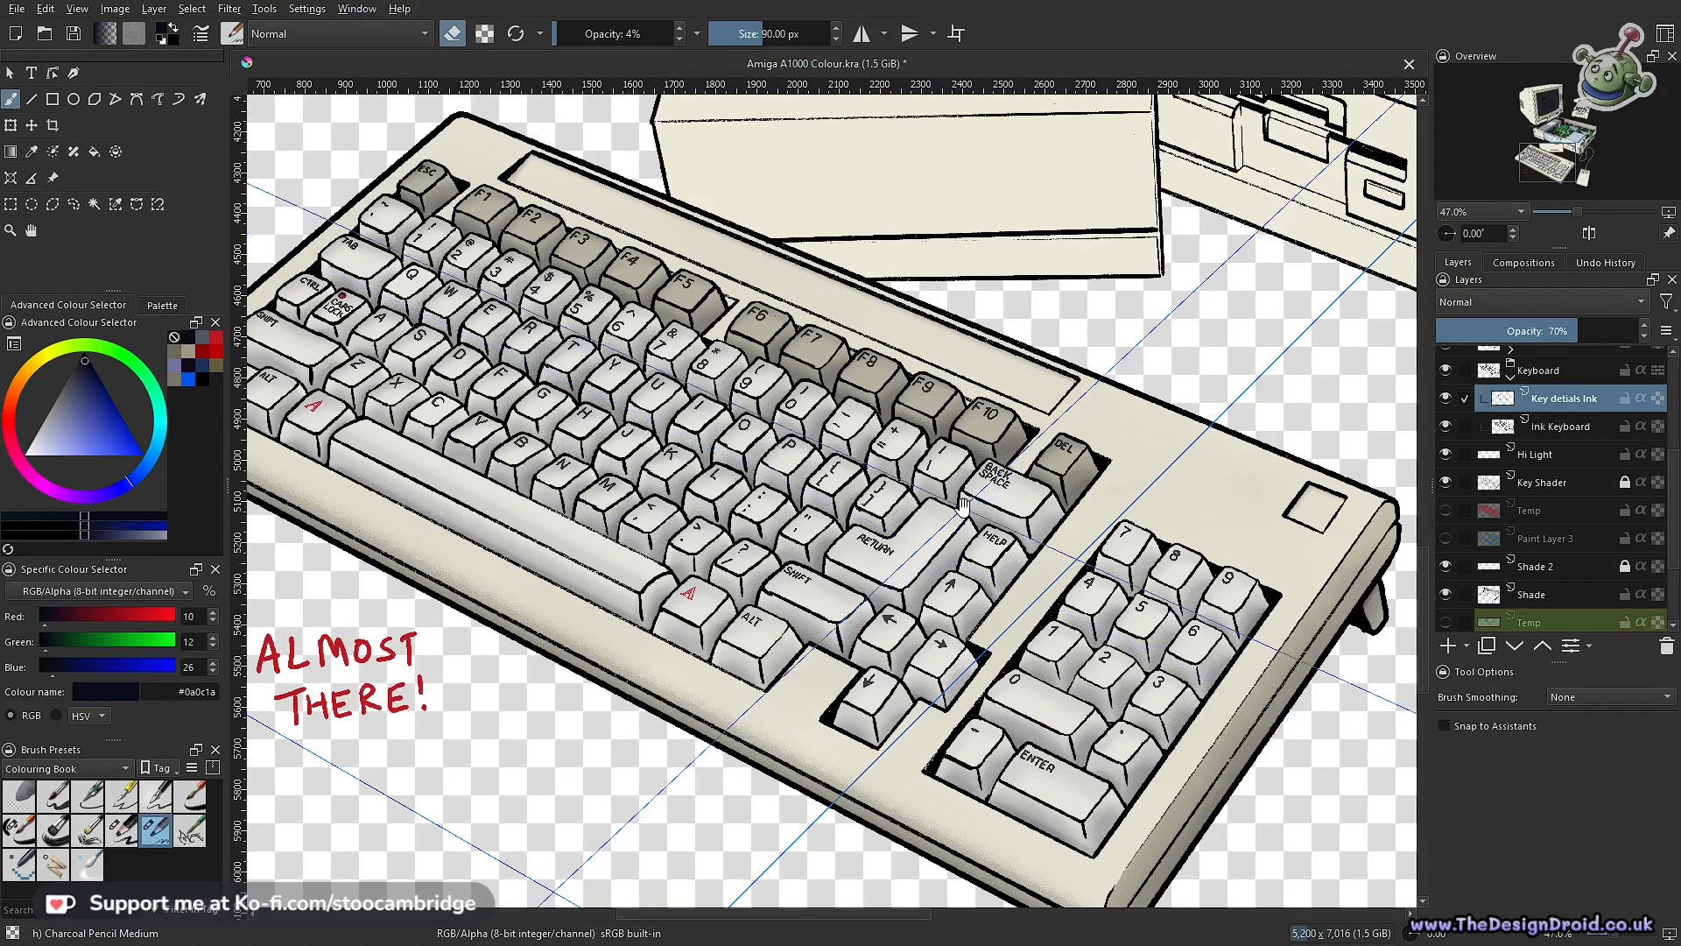
{"action": "key", "text": "ctrl+s"}
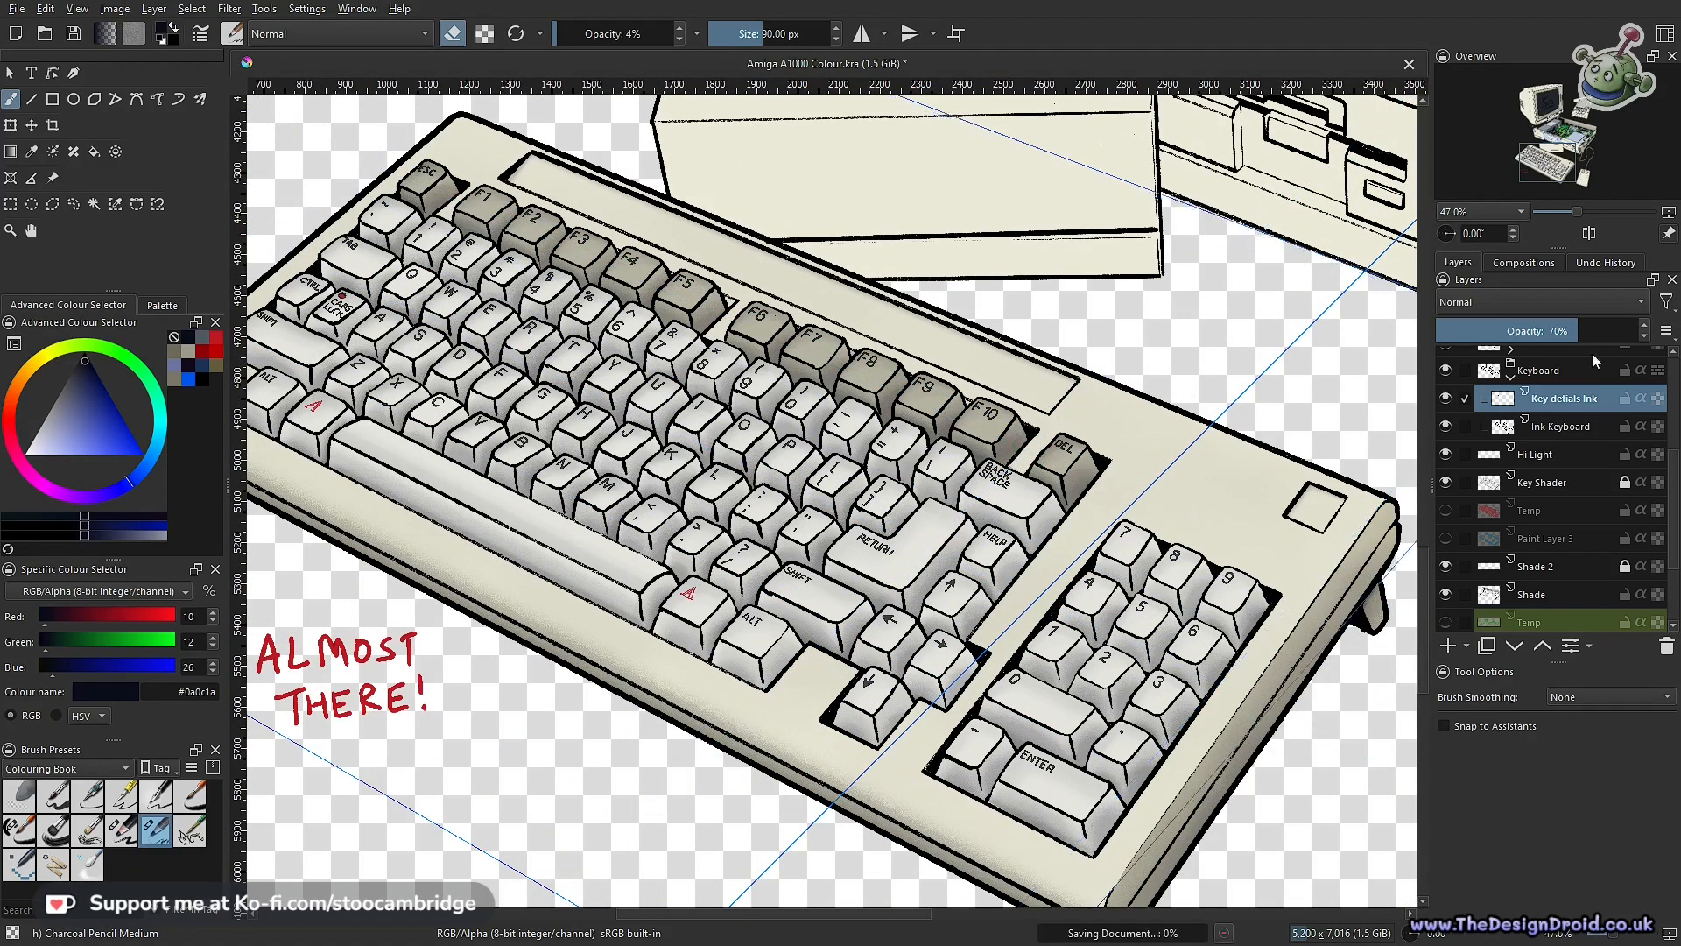
Lock and collapse the Keyboard layer group, and make Hi Light the active layer
{"action": "left_click", "coordinate": [1625, 371]}
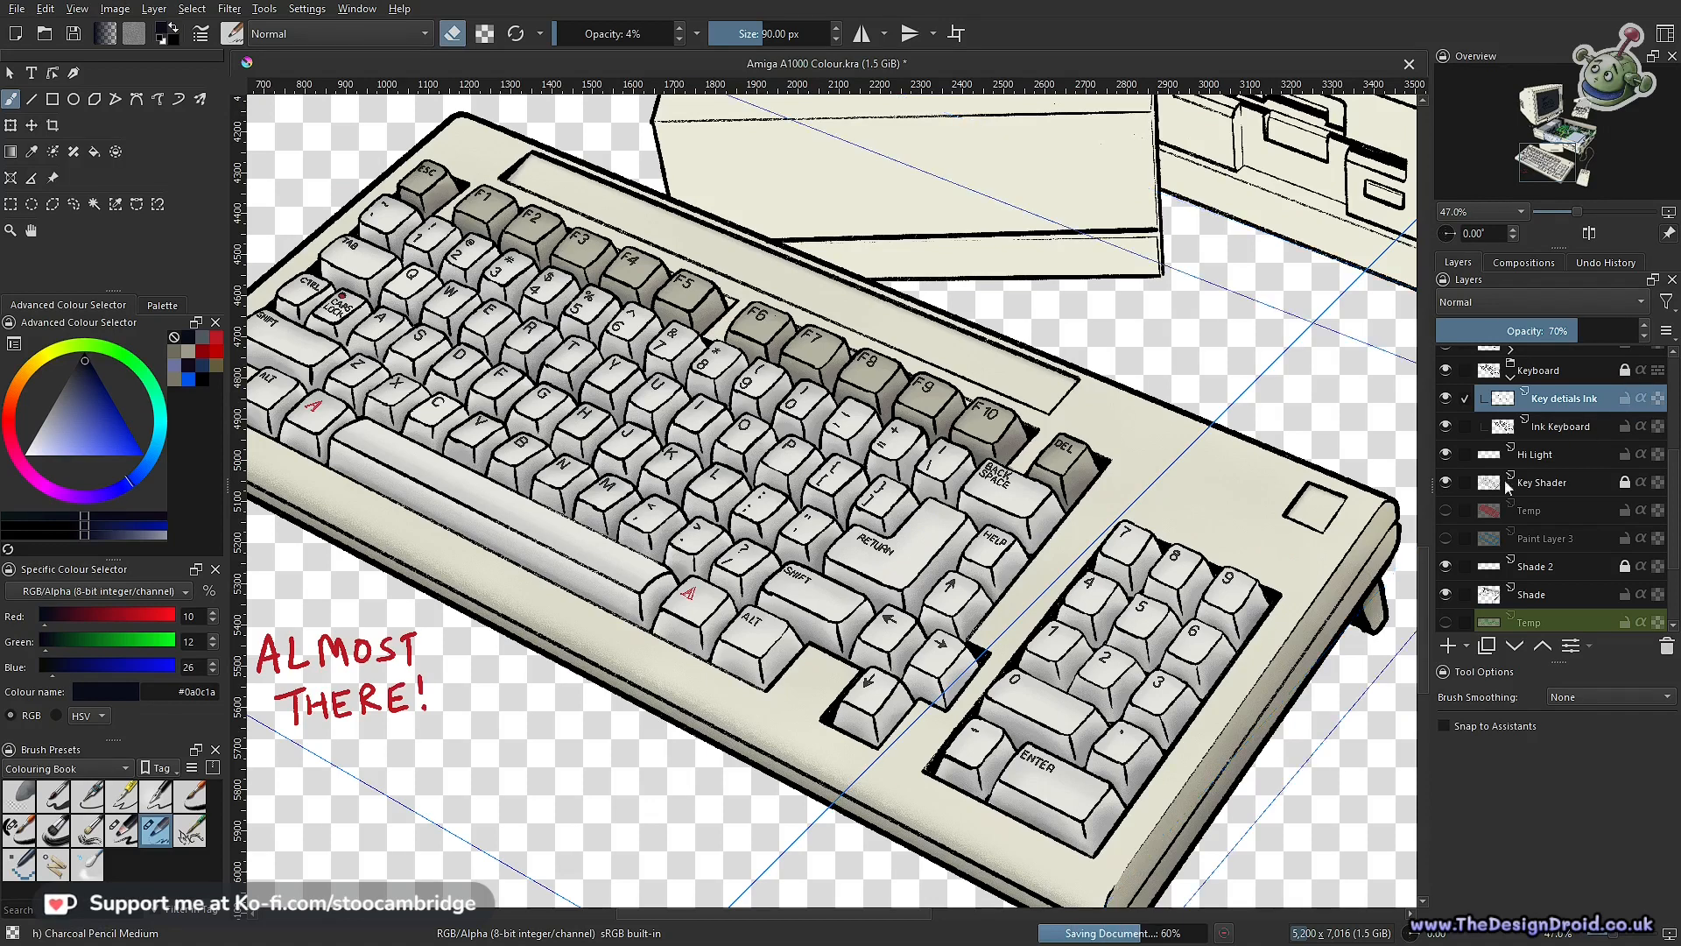
{"action": "left_click", "coordinate": [1512, 375]}
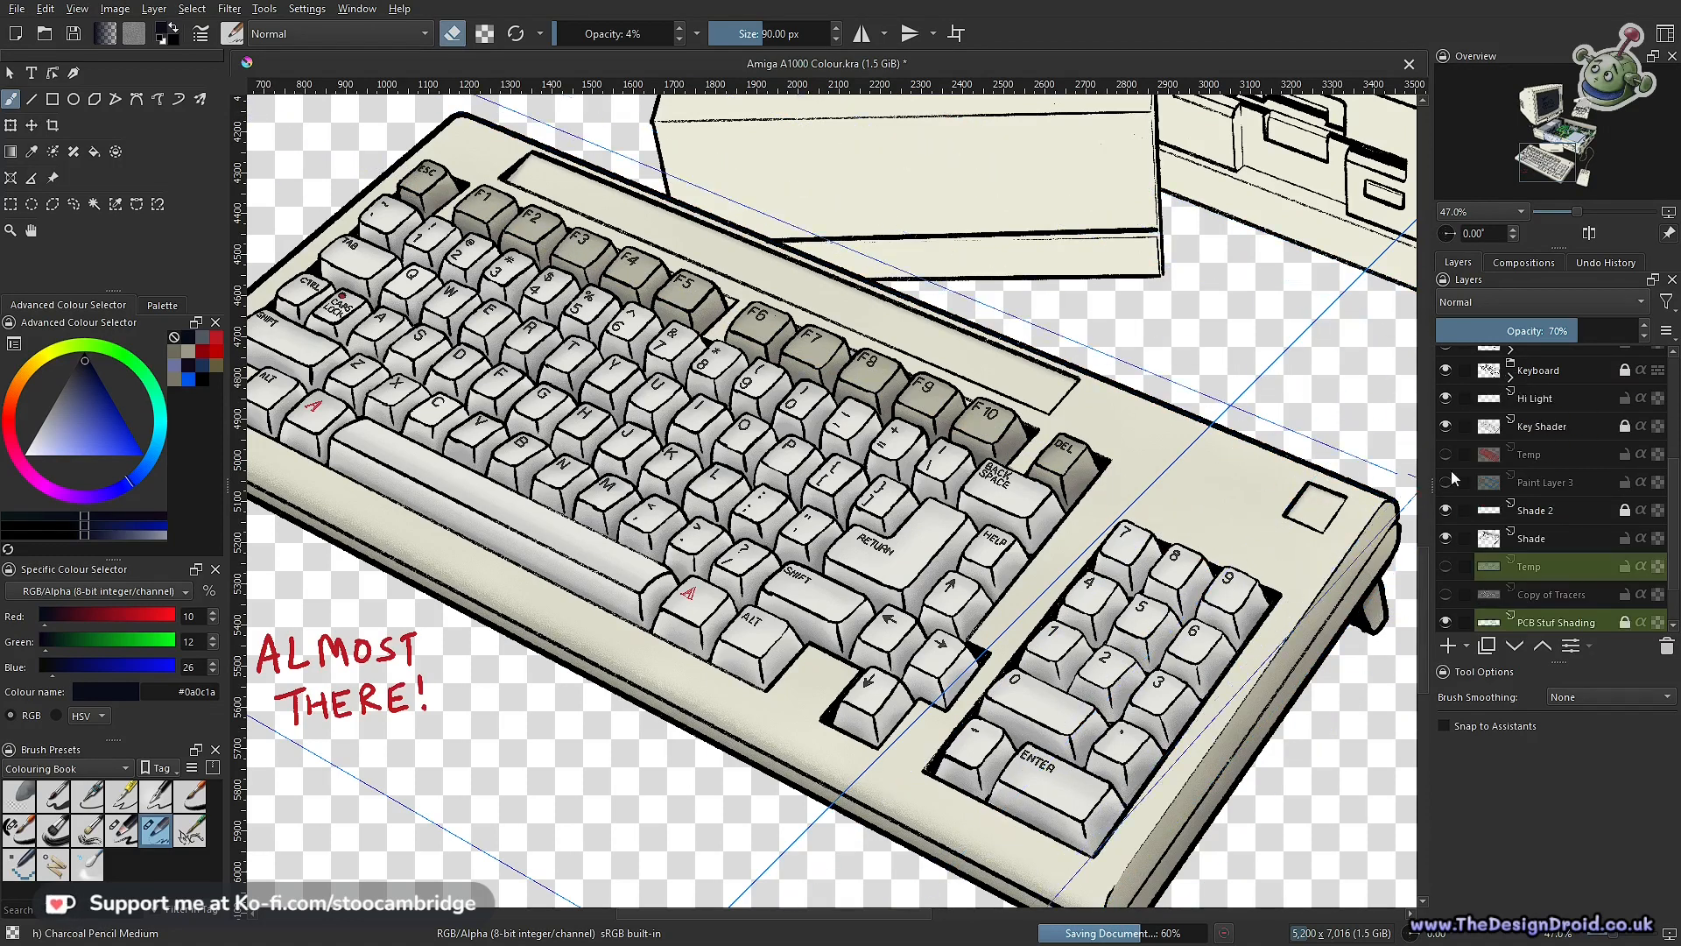
{"action": "left_click", "coordinate": [1558, 397]}
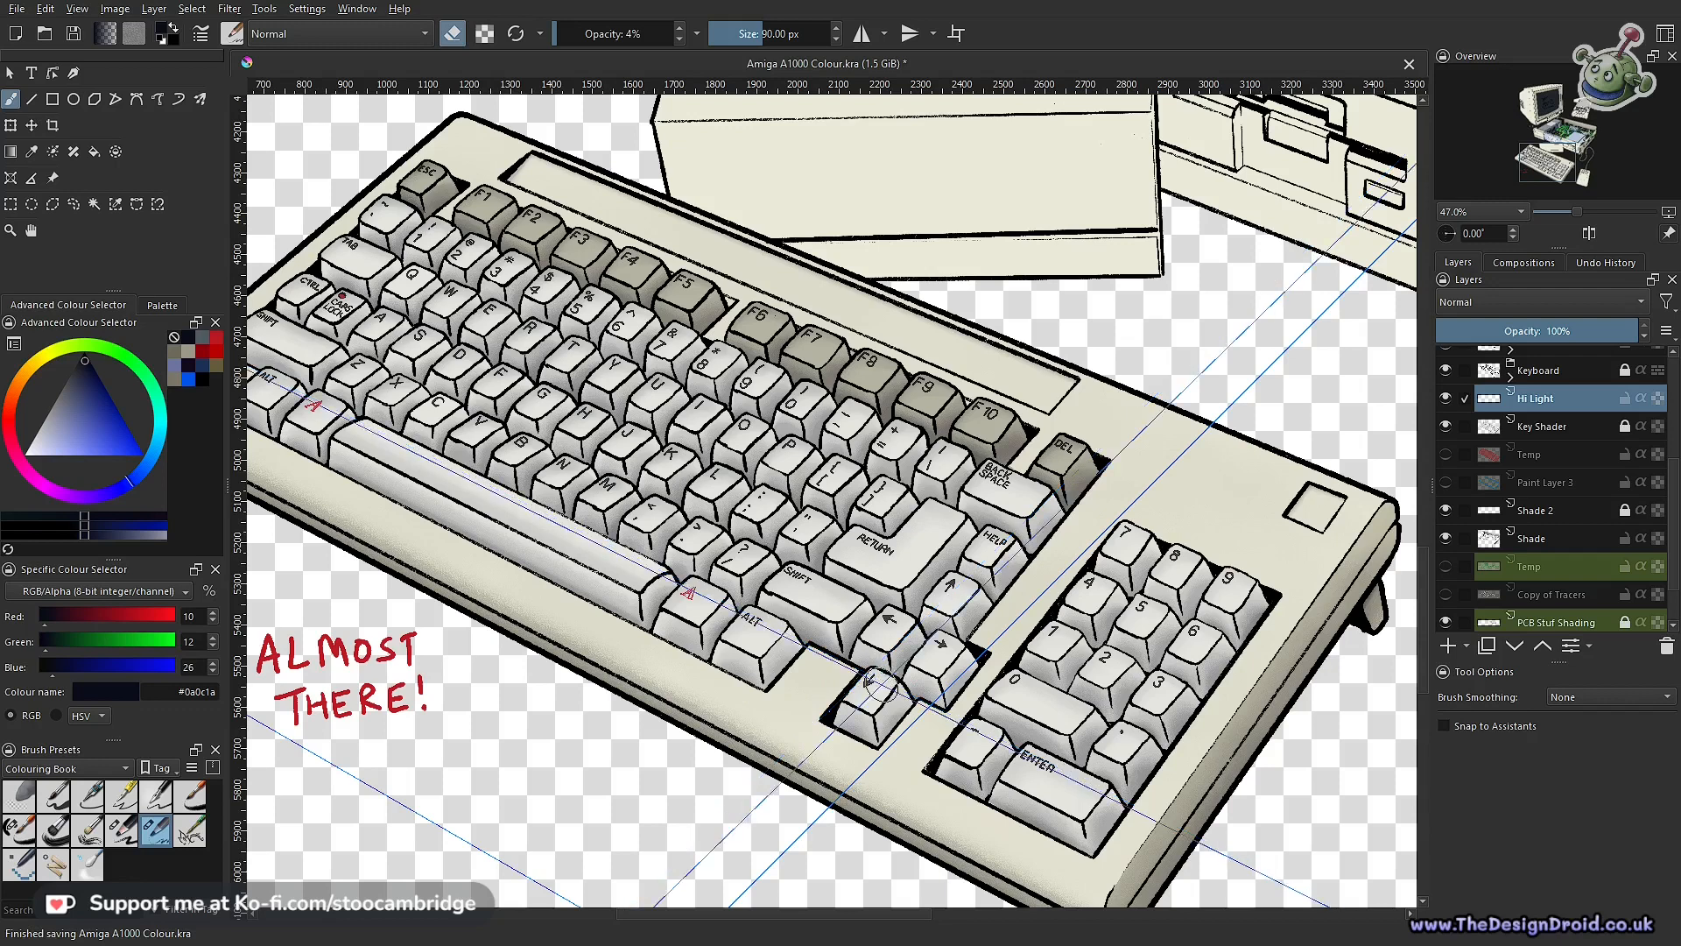
Examine the key tops and lettering around the Return, Shift and arrow keys and across the whole keyboard
{"action": "scroll", "coordinate": [964, 648], "scroll_direction": "up", "scroll_amount": 5}
{"action": "left_click_drag", "start_coordinate": [966, 649], "coordinate": [885, 538]}
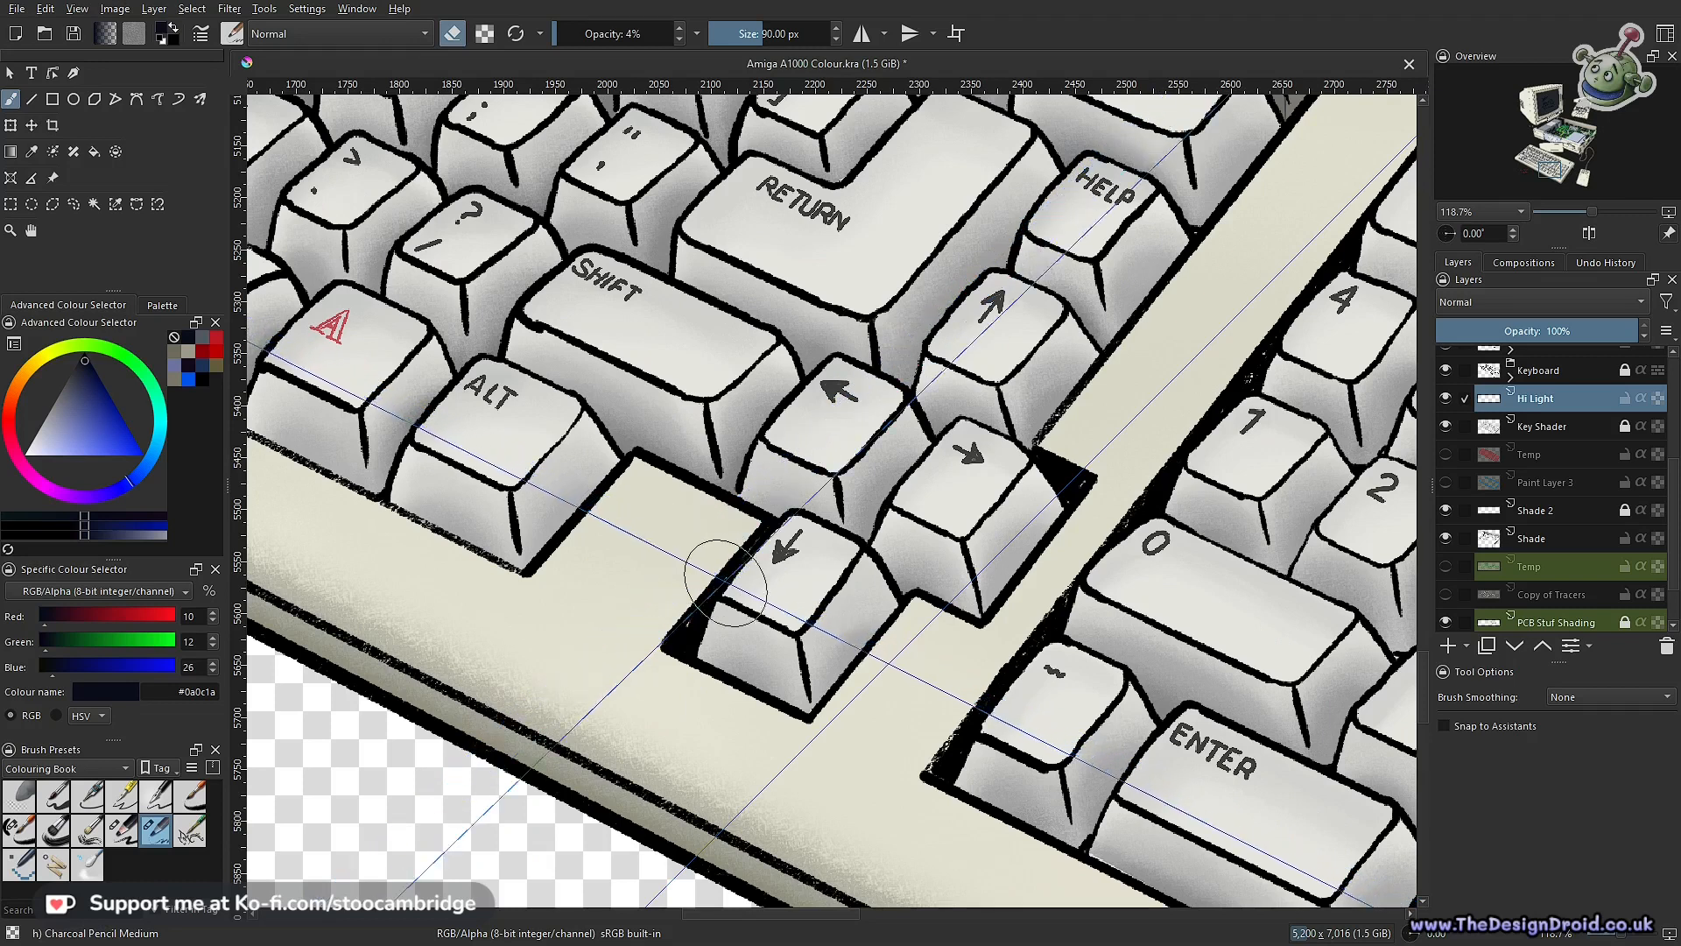
{"action": "left_click_drag", "start_coordinate": [821, 448], "coordinate": [975, 592]}
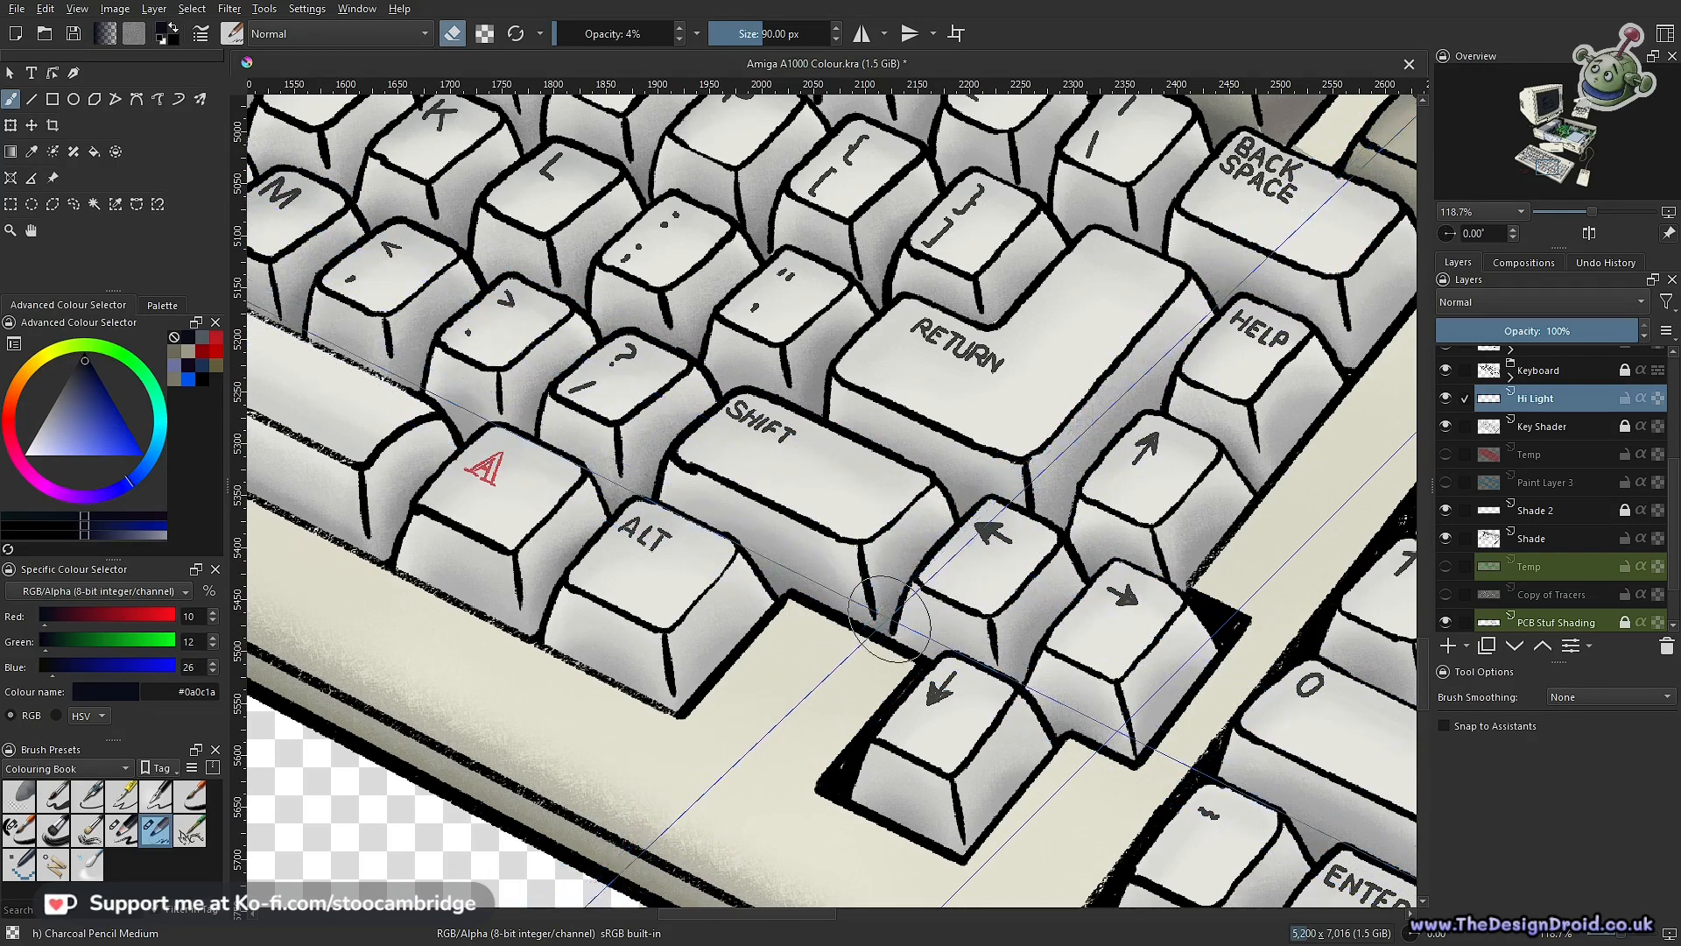
{"action": "left_click_drag", "start_coordinate": [1018, 442], "coordinate": [968, 547]}
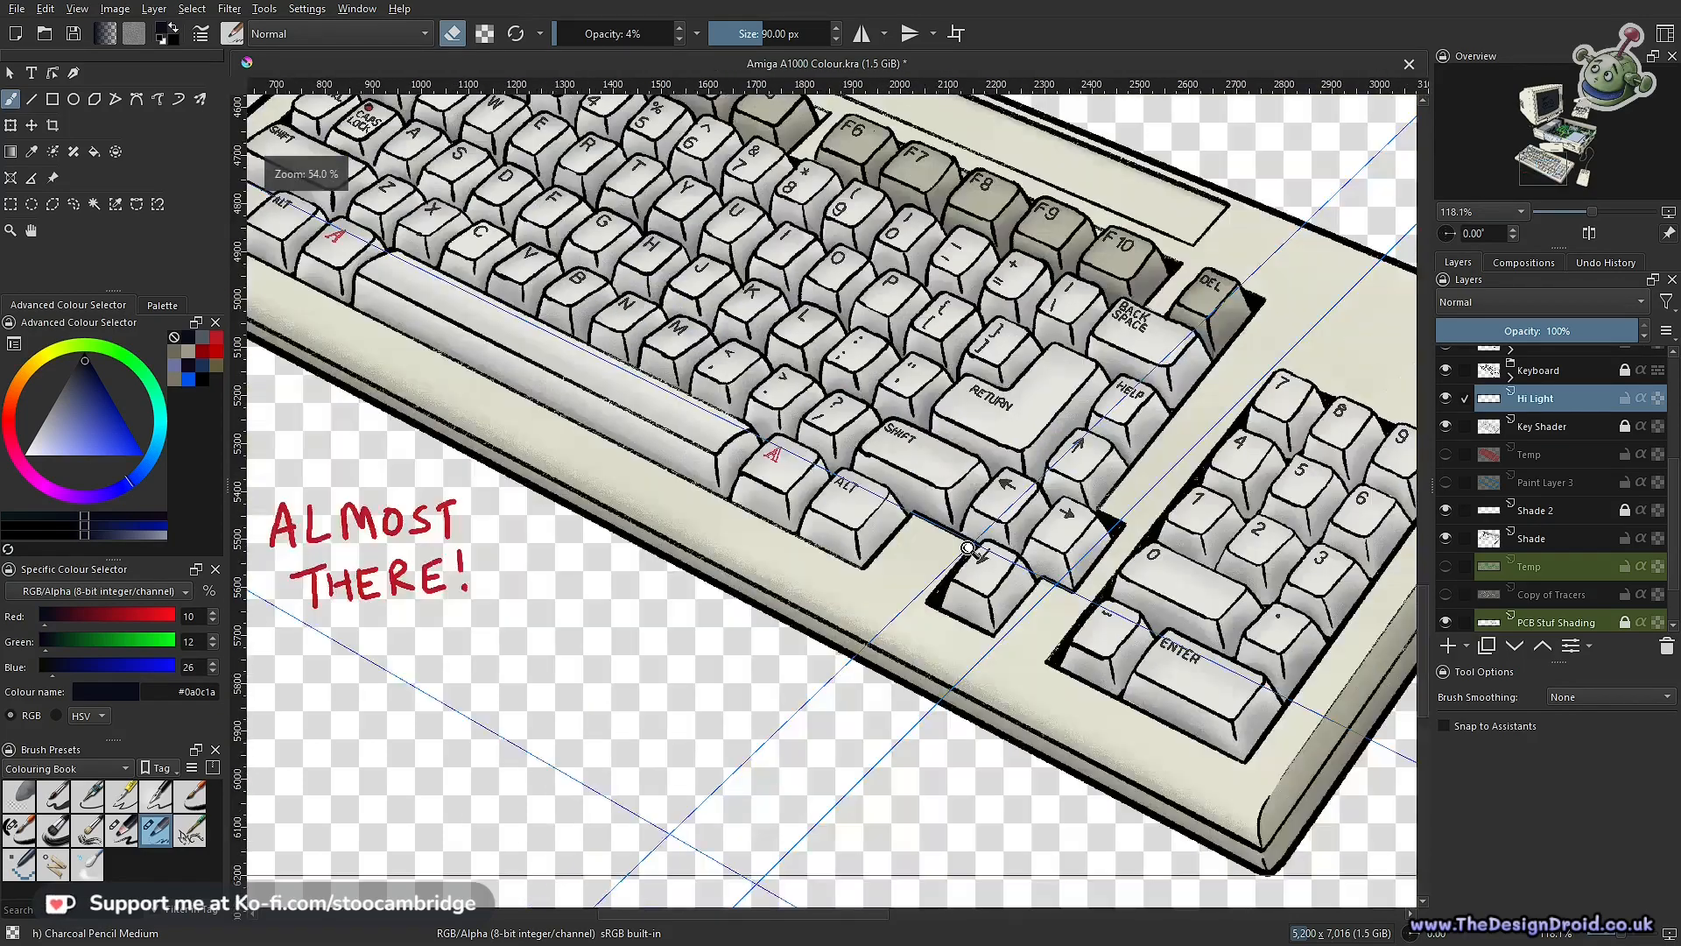
{"action": "scroll", "coordinate": [968, 549], "scroll_direction": "down", "scroll_amount": 4}
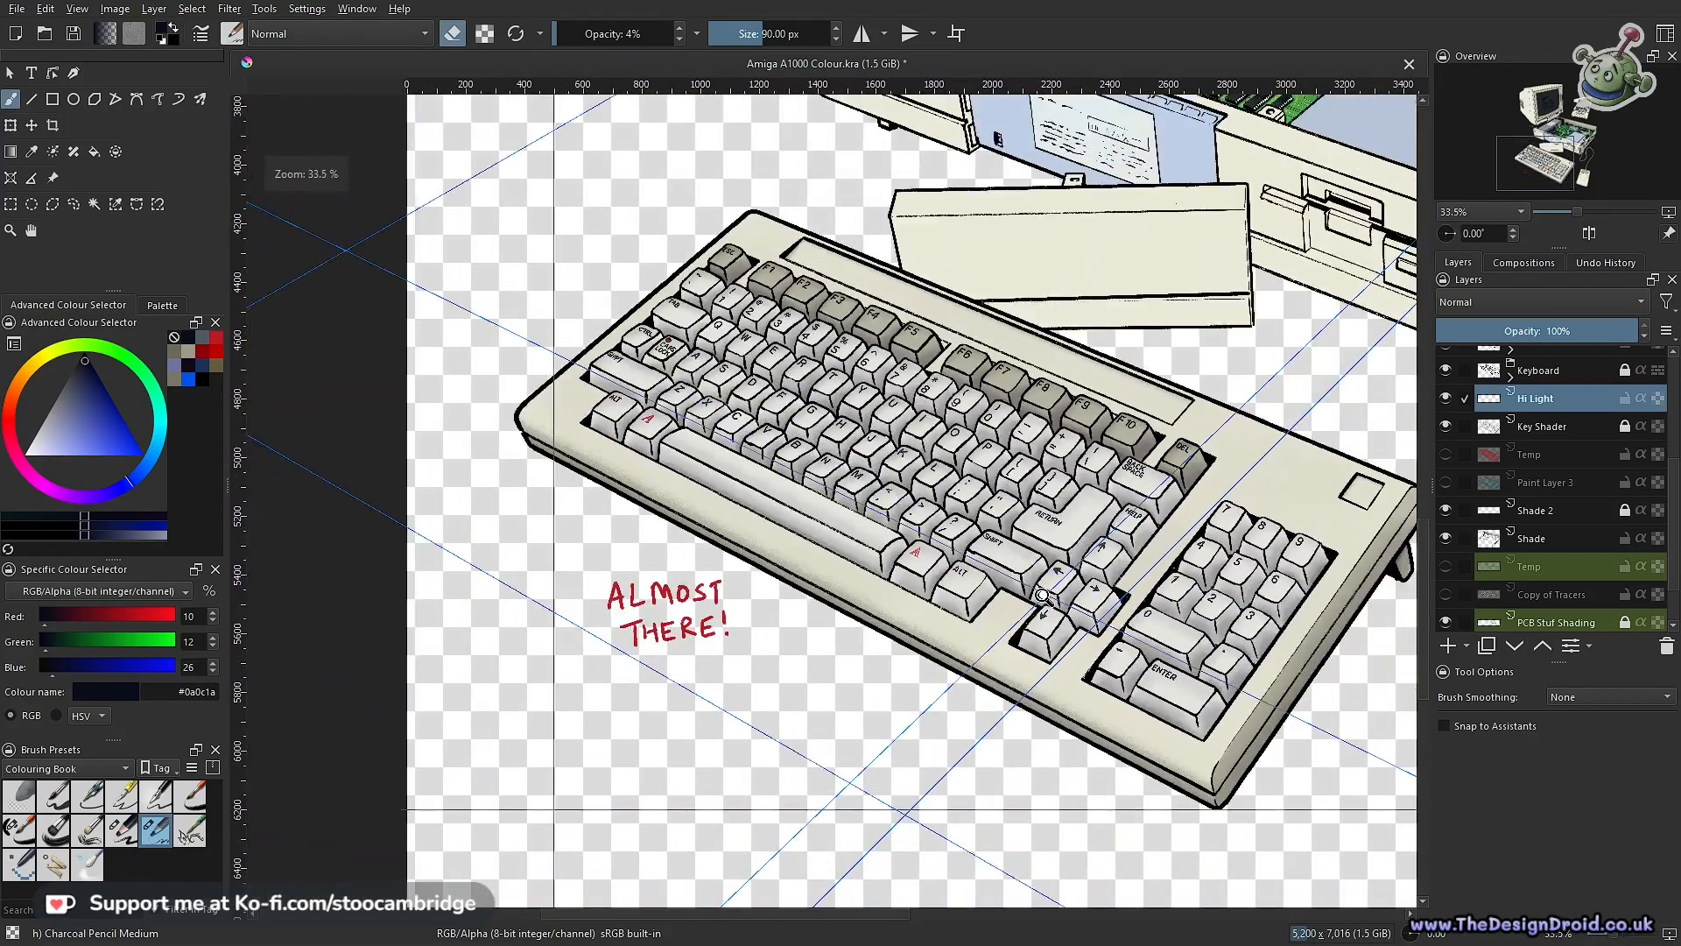
{"action": "left_click_drag", "start_coordinate": [1042, 595], "coordinate": [995, 590]}
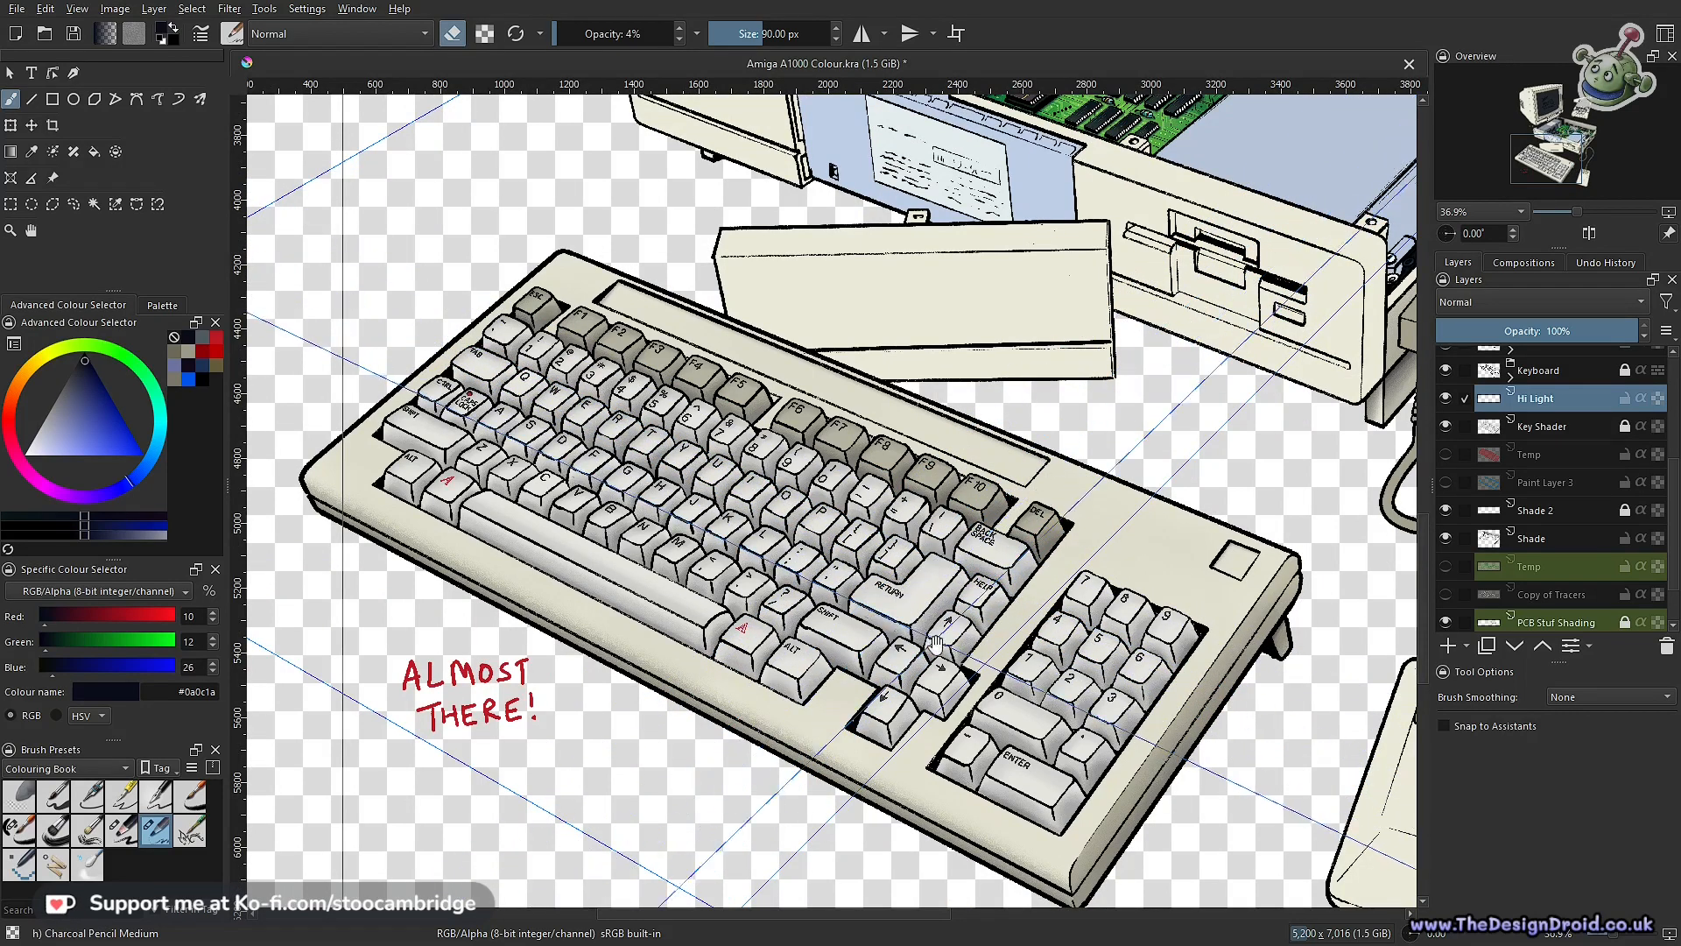
{"action": "scroll", "coordinate": [919, 568], "scroll_direction": "up", "scroll_amount": 2}
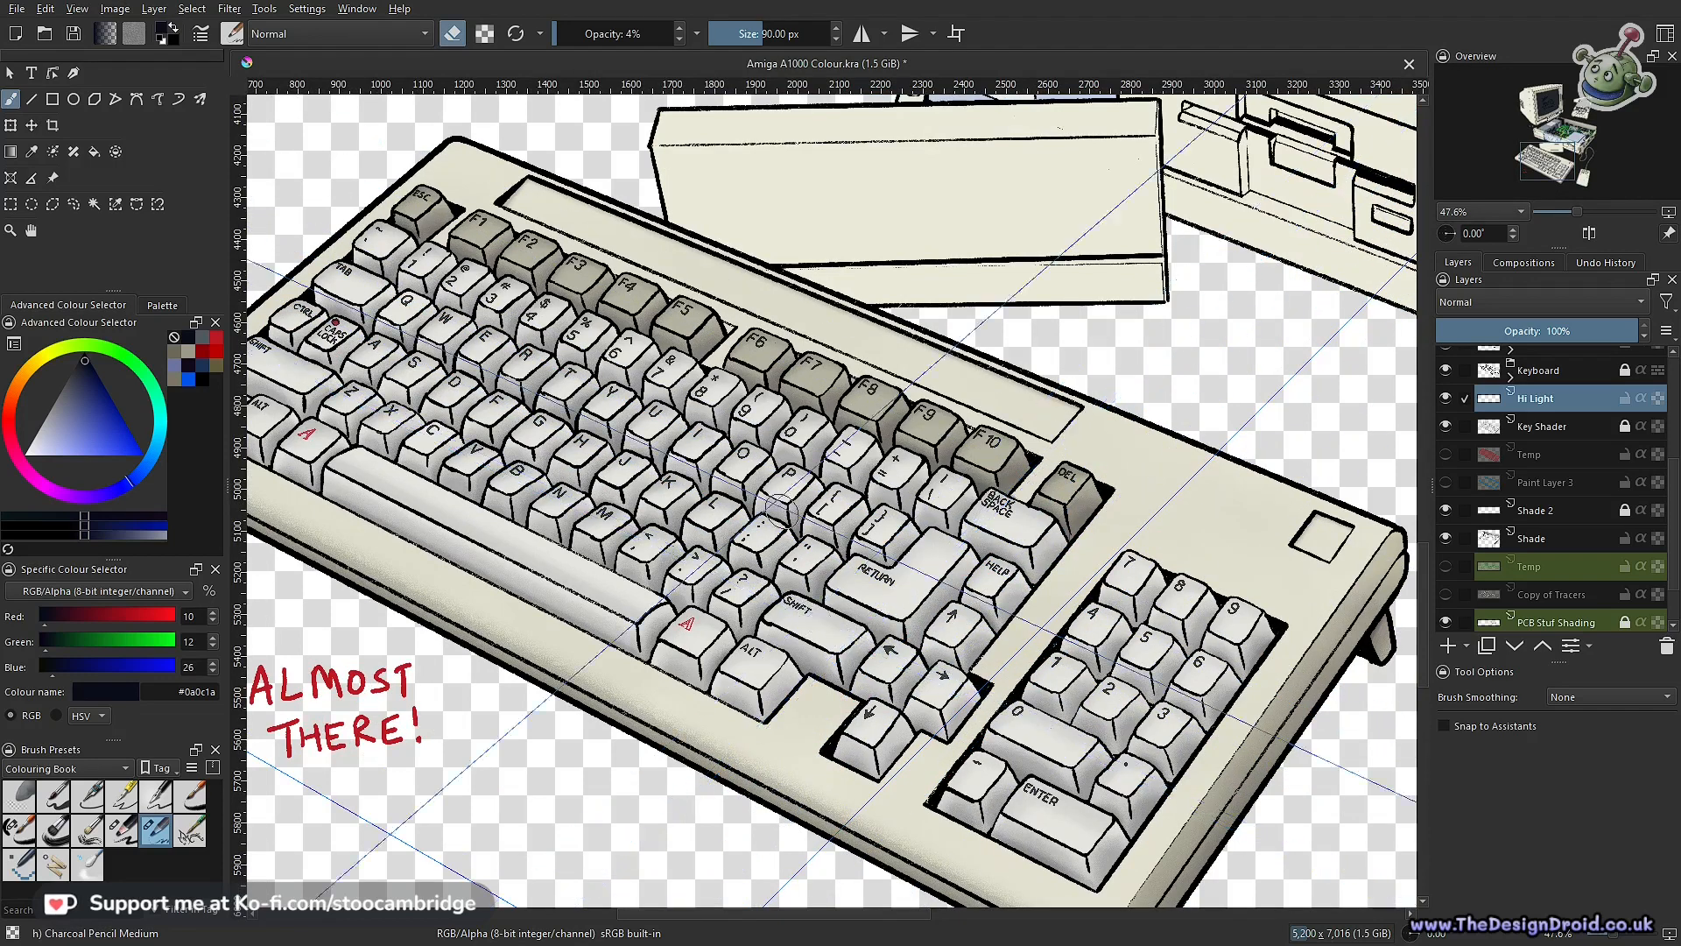
{"action": "left_click", "coordinate": [646, 634], "text": "ctrl"}
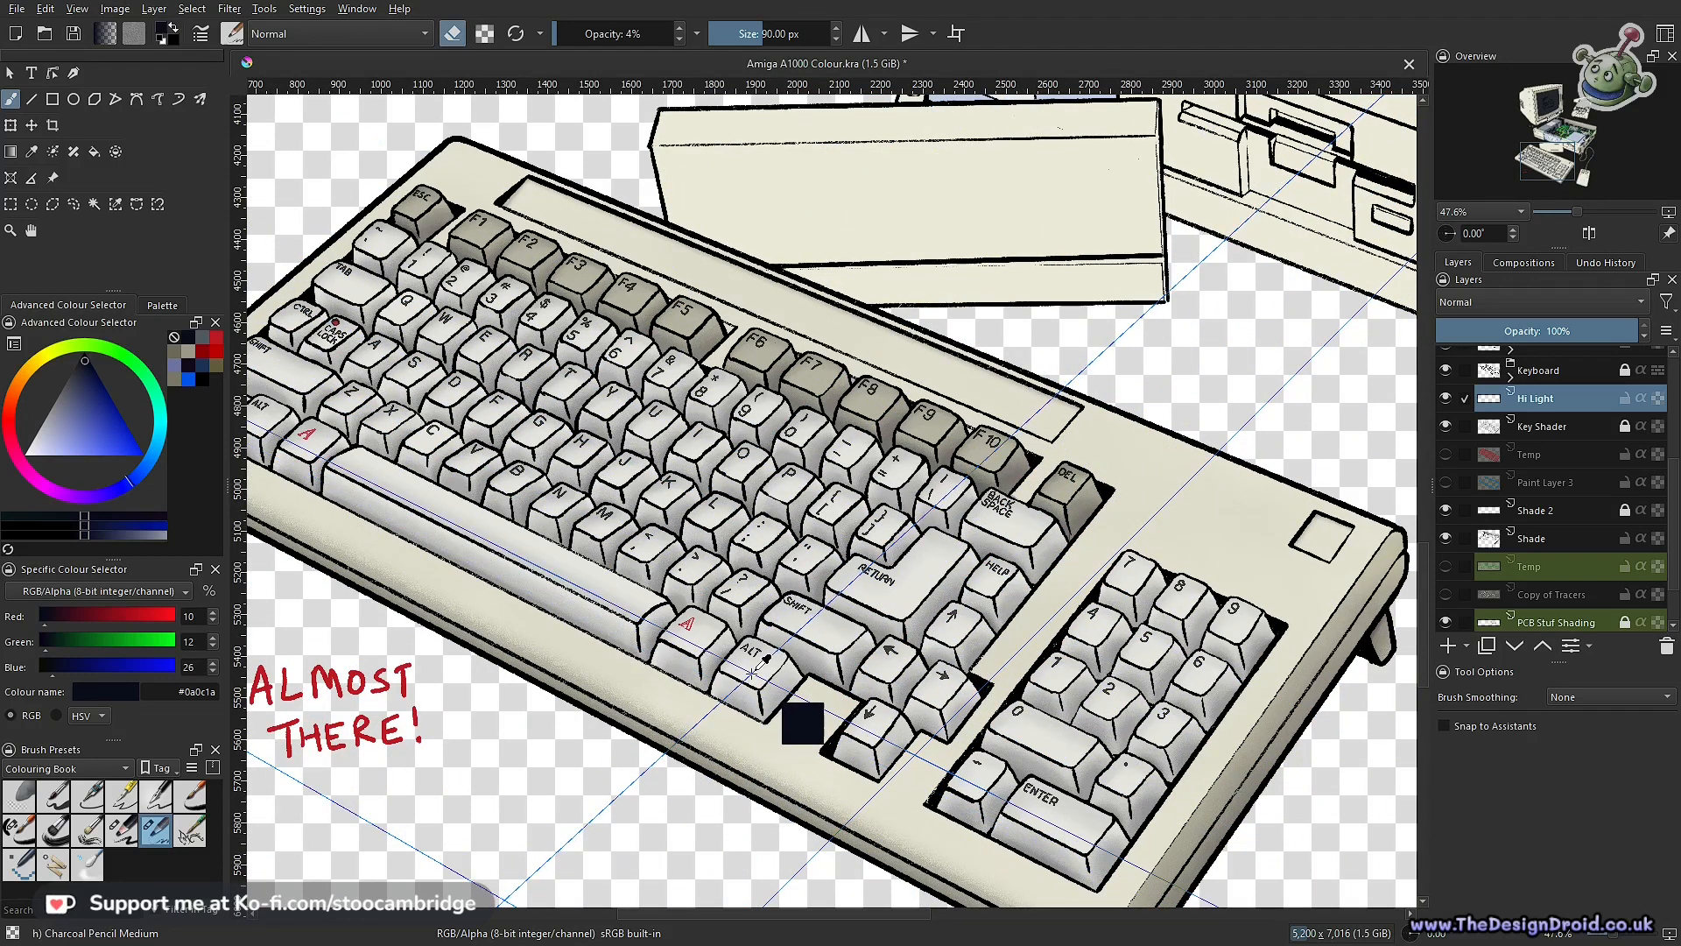
{"action": "scroll", "coordinate": [784, 665], "scroll_direction": "up", "scroll_amount": 4}
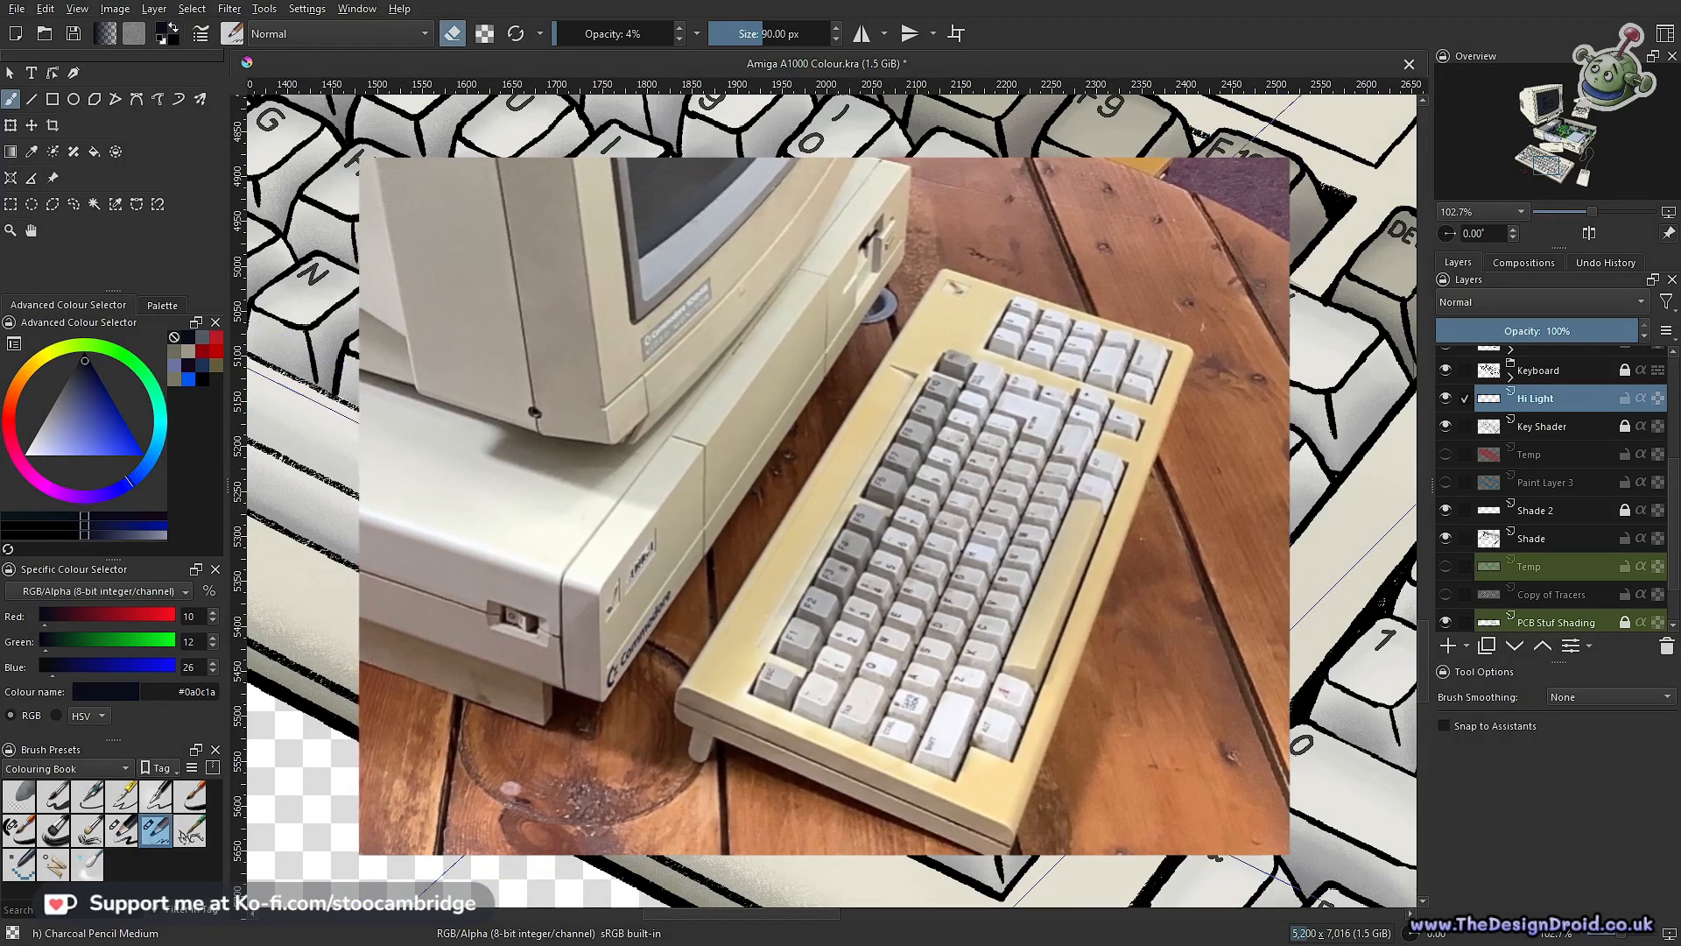
Turn off erase mode and set the brush colour to white (#ffffff) for highlighting the numeric keypad's Enter key
{"action": "key", "text": "e"}
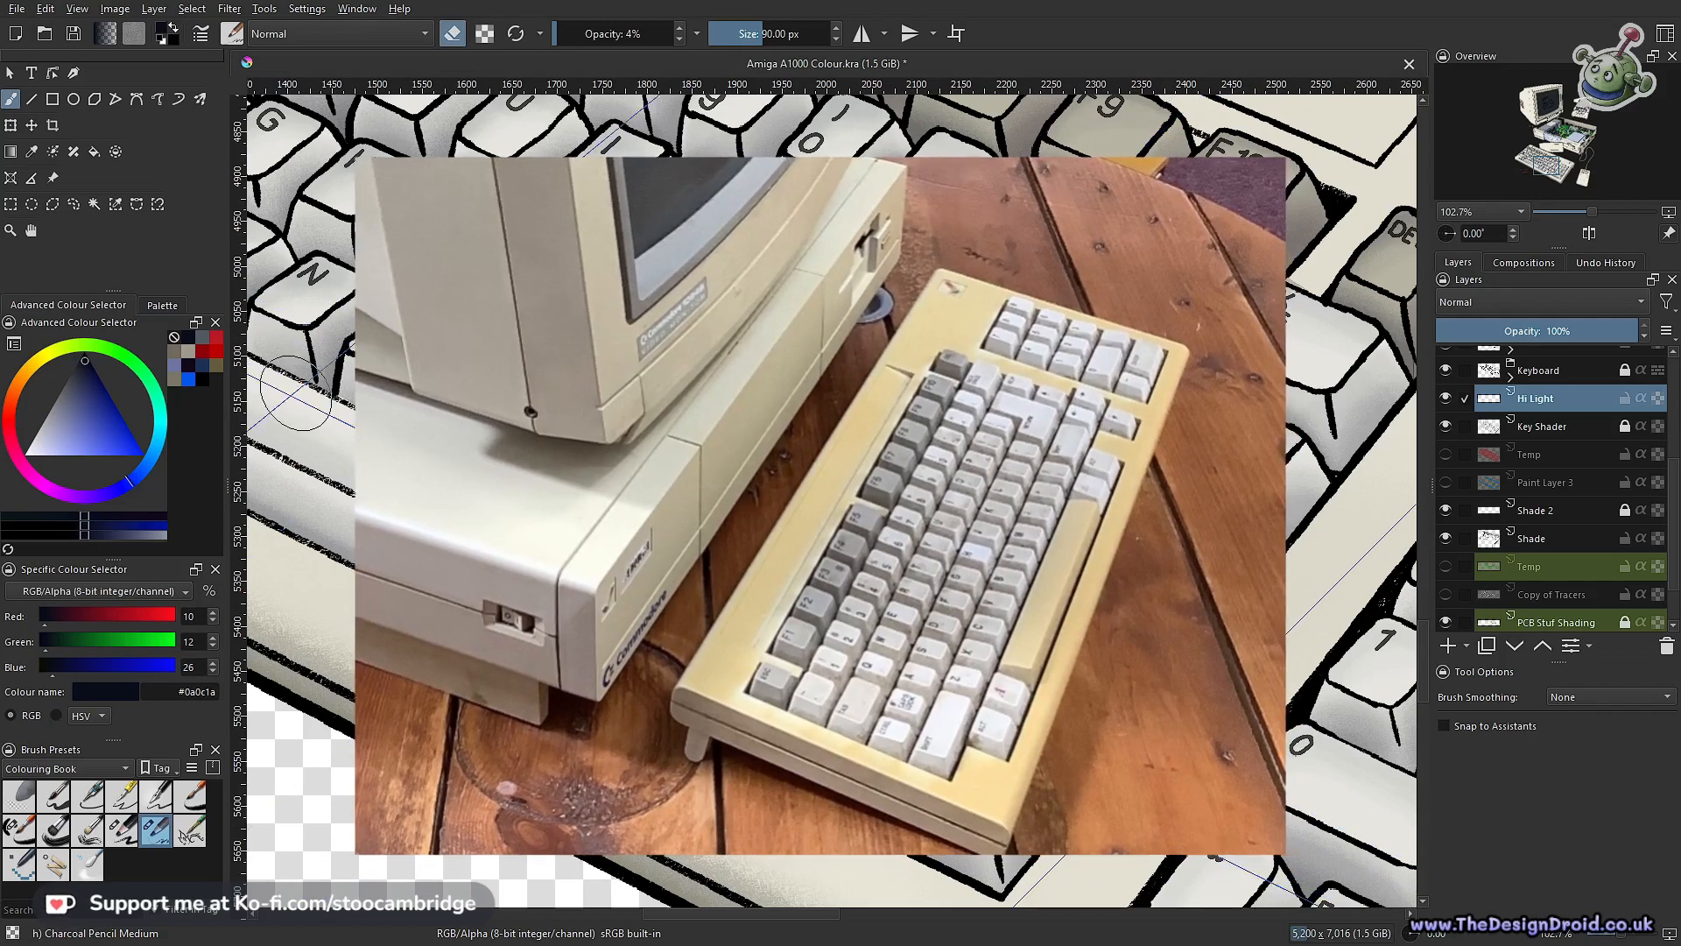
{"action": "left_click_drag", "start_coordinate": [77, 408], "coordinate": [27, 453]}
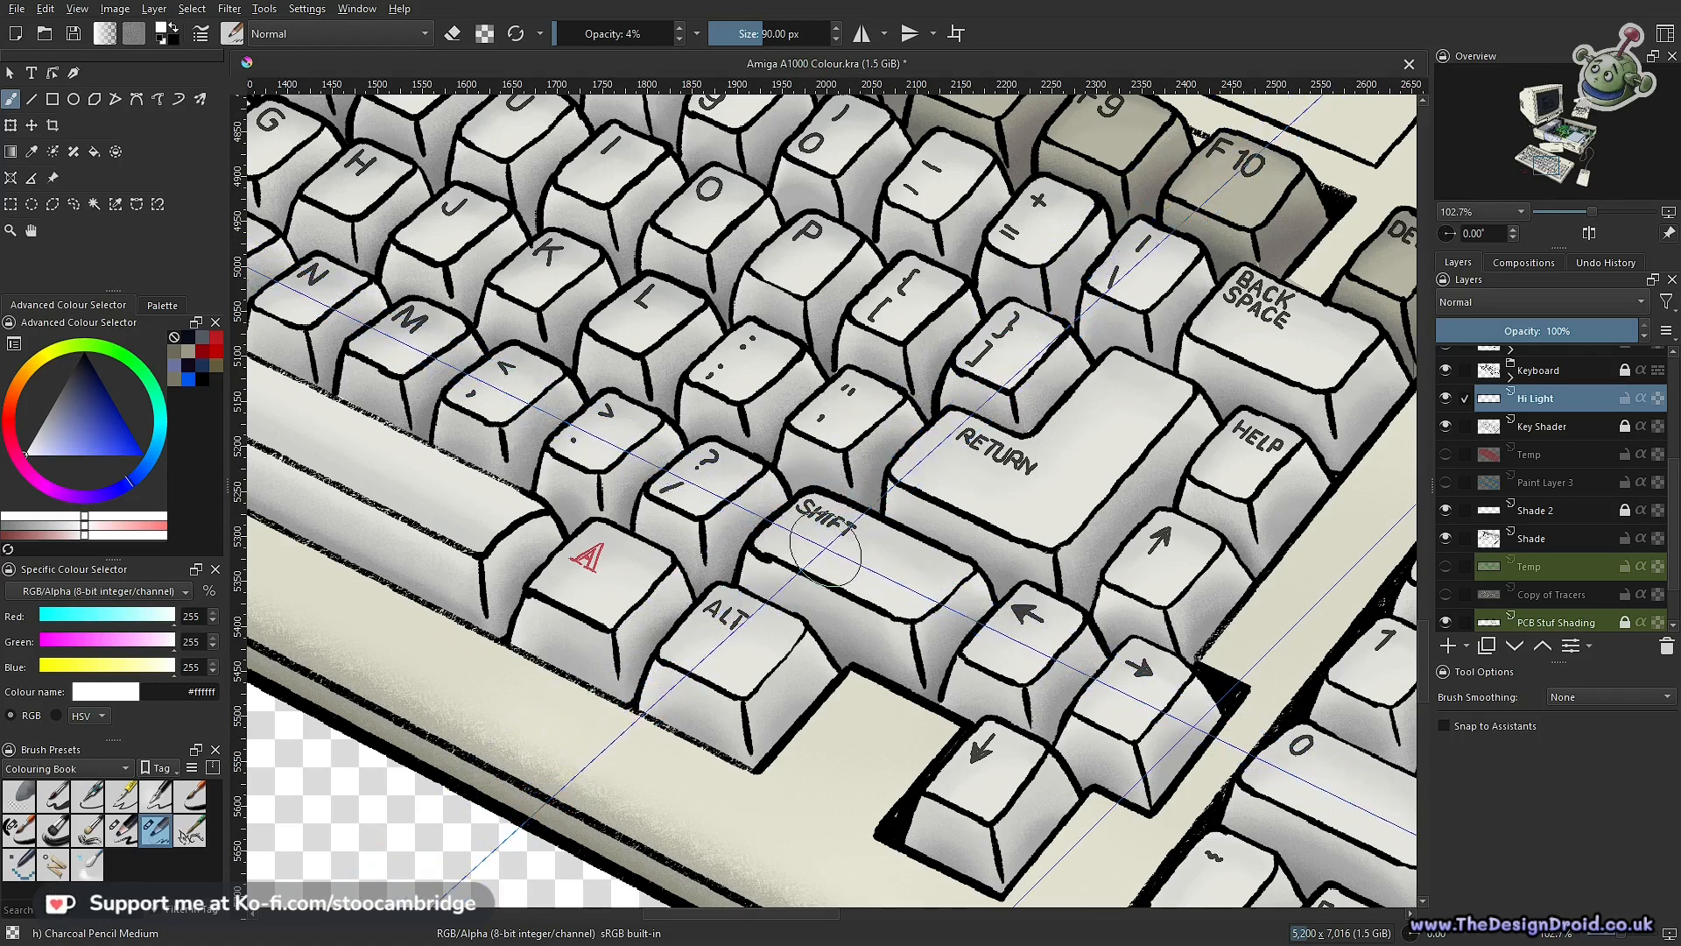
{"action": "scroll", "coordinate": [937, 499], "scroll_direction": "down", "scroll_amount": 2}
{"action": "left_click_drag", "start_coordinate": [1035, 489], "coordinate": [694, 300]}
{"action": "mouse_move", "coordinate": [942, 686]}
{"action": "left_mouse_down"}
{"action": "mouse_move", "coordinate": [871, 559]}
{"action": "mouse_move", "coordinate": [921, 505]}
{"action": "mouse_move", "coordinate": [848, 545]}
{"action": "left_mouse_up"}
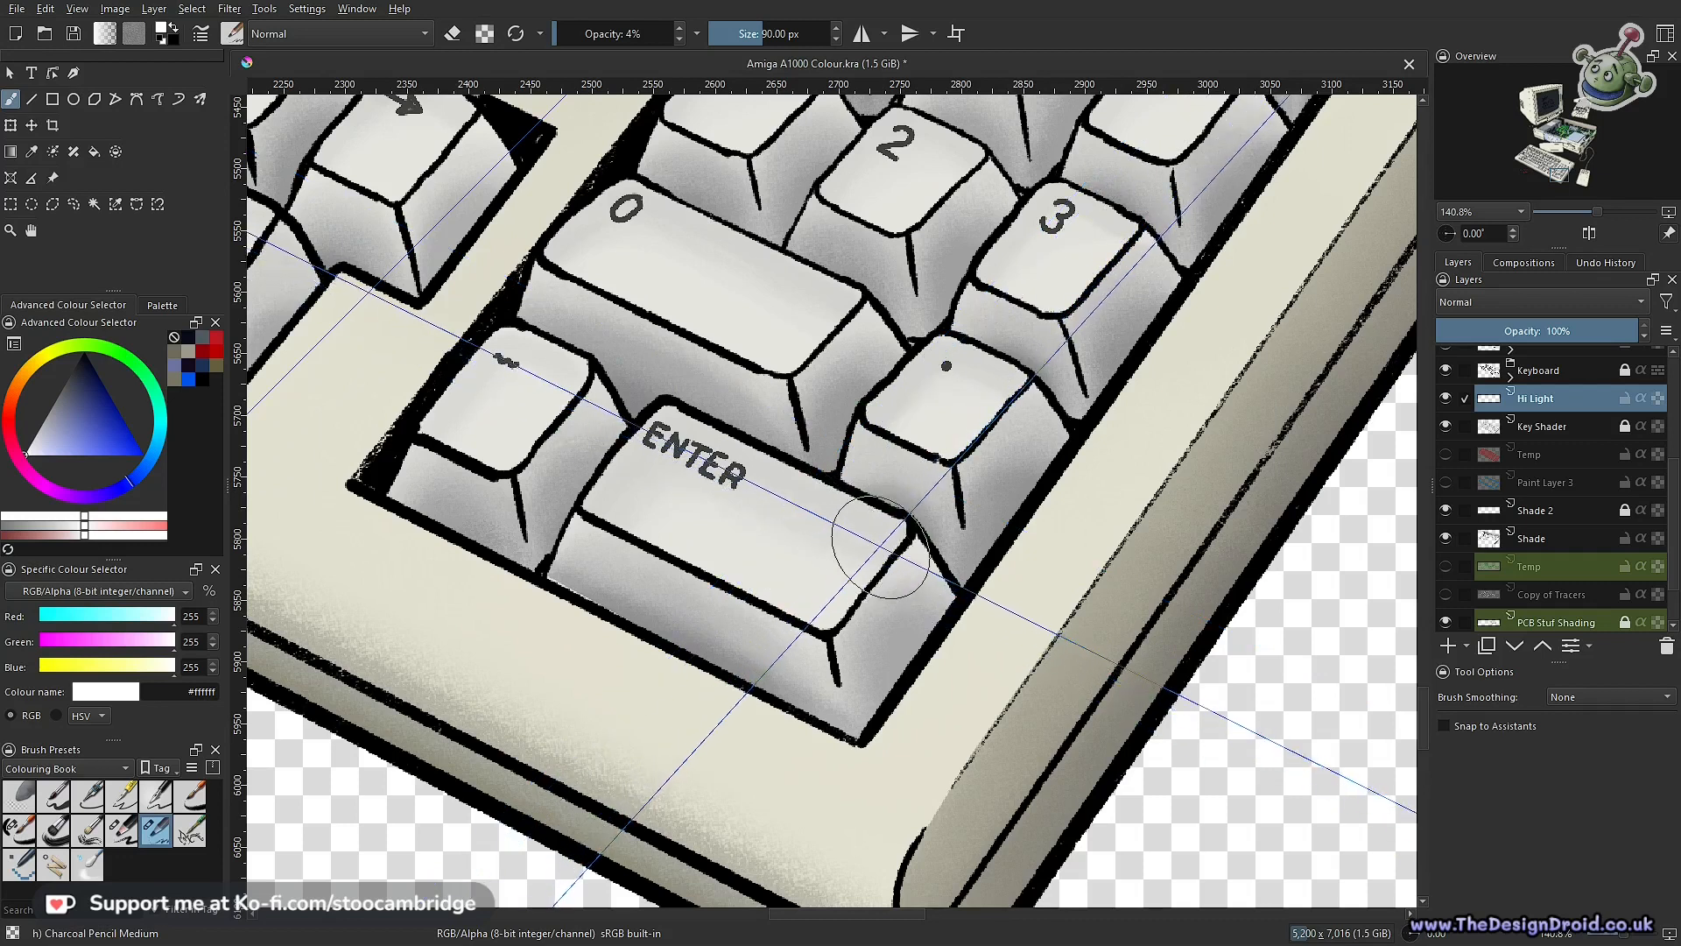
Enlarge the Charcoal Pencil Medium brush to 144 px and brush a faint white highlight on the Enter key's top at 4% opacity
{"action": "key", "text": "l"}
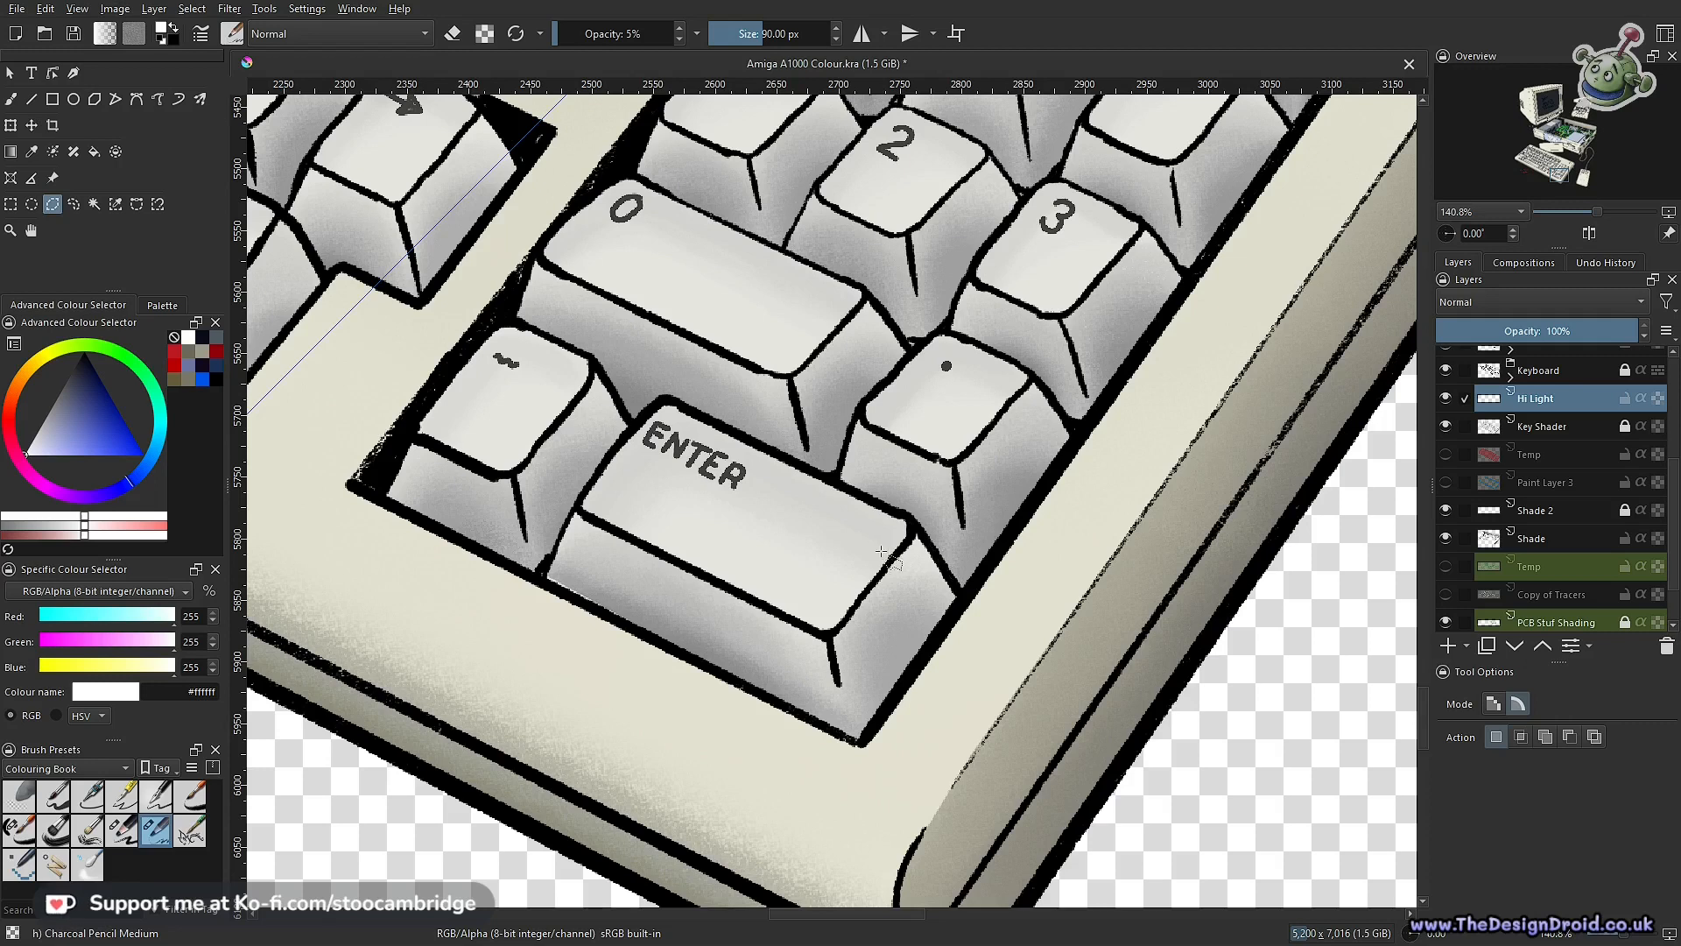
{"action": "key", "text": "b"}
{"action": "scroll", "coordinate": [881, 551], "scroll_direction": "down", "scroll_amount": 4}
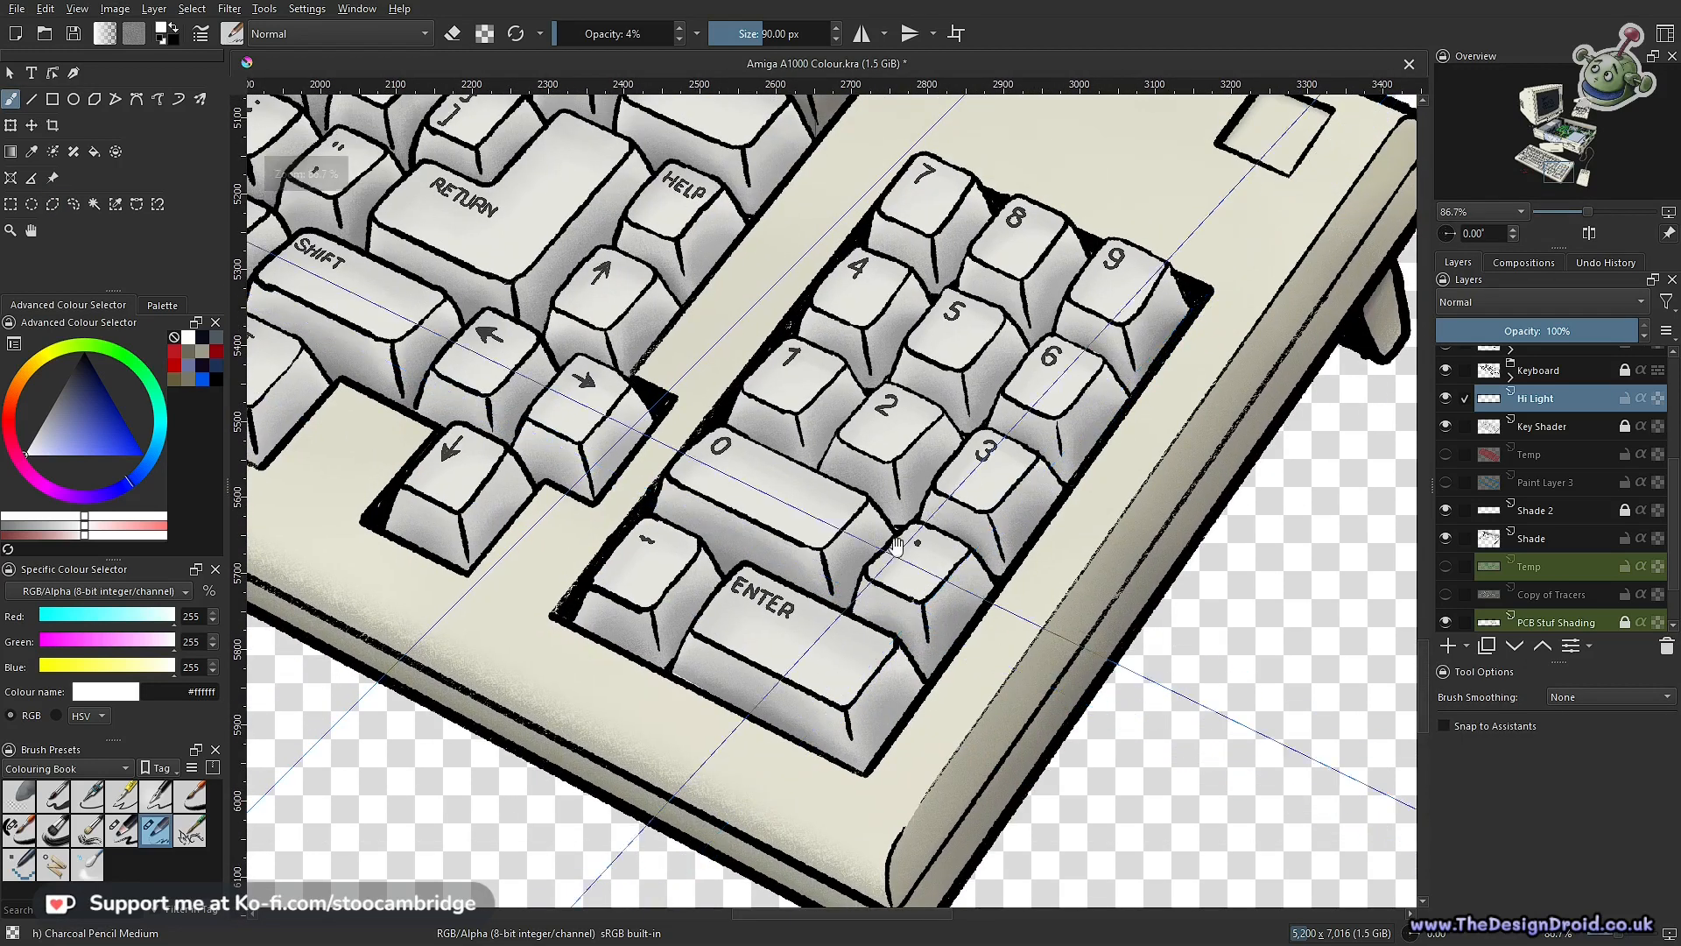
{"action": "left_click_drag", "start_coordinate": [897, 544], "coordinate": [909, 489]}
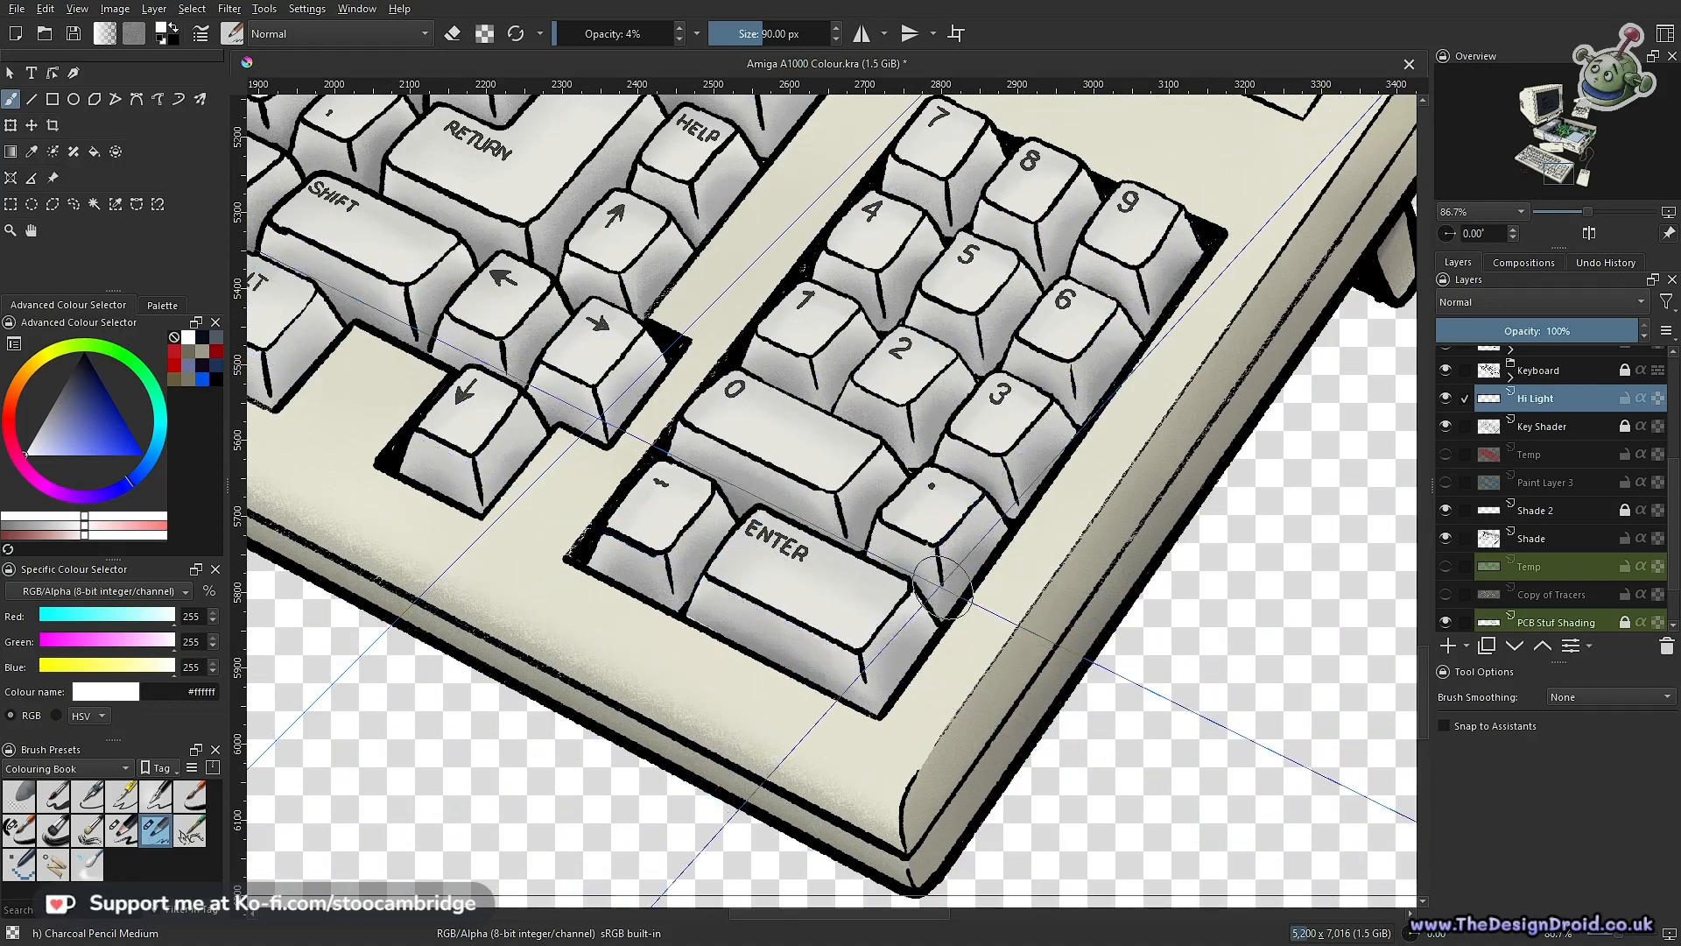
{"action": "scroll", "coordinate": [861, 645], "scroll_direction": "up", "scroll_amount": 4}
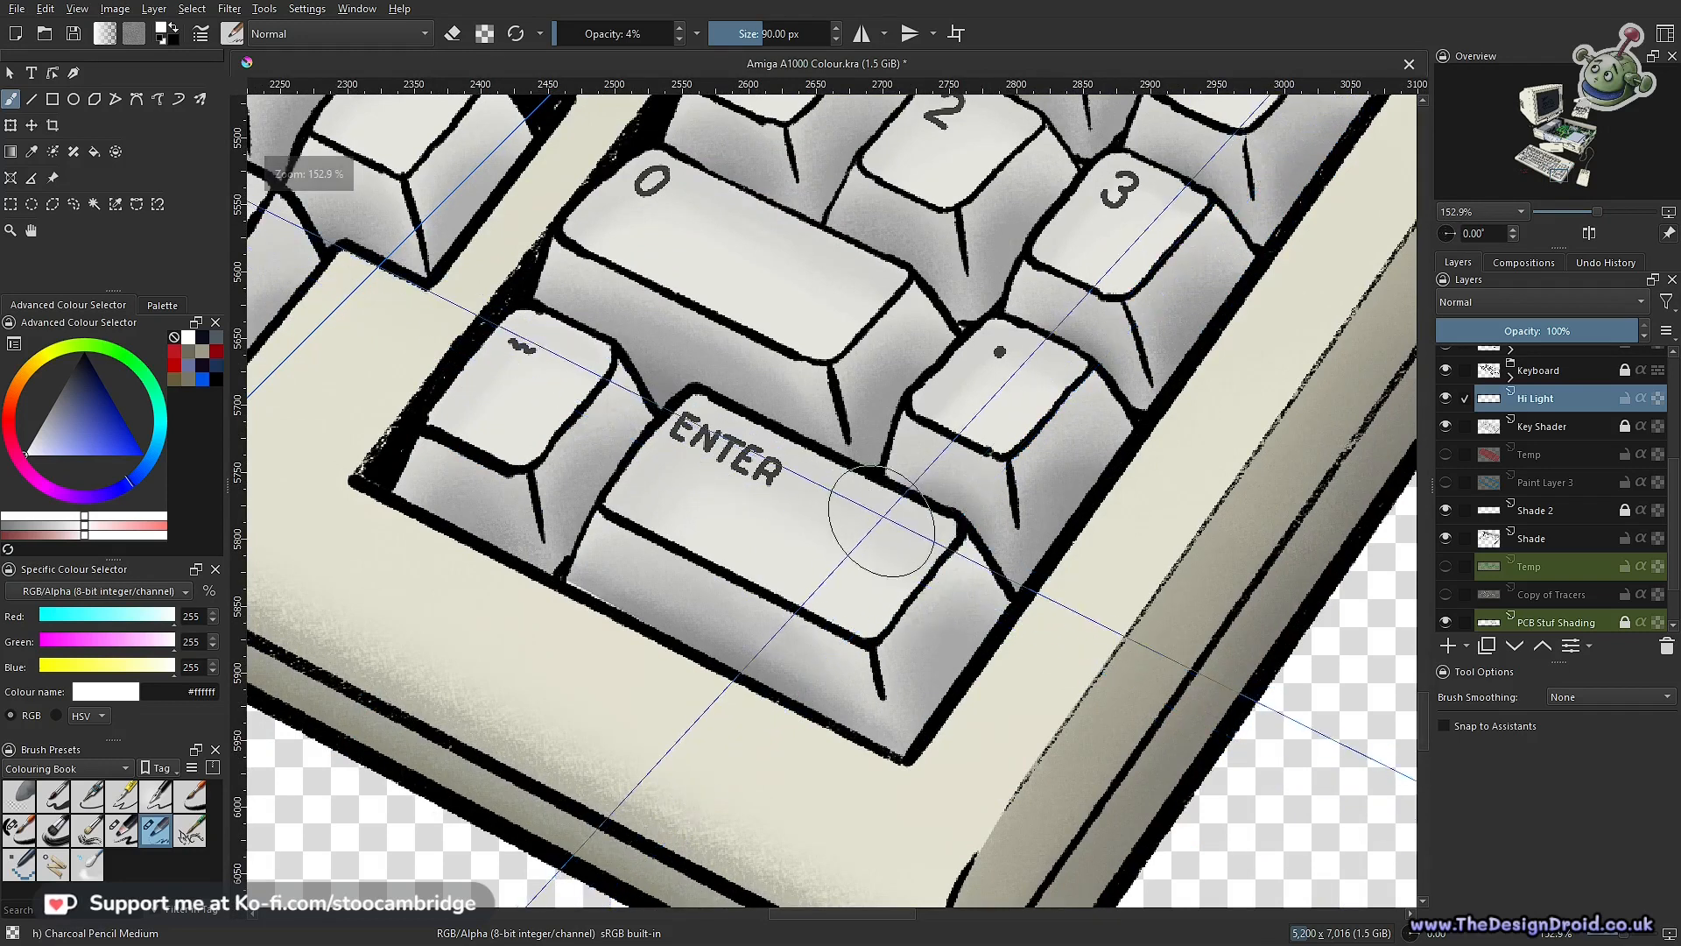
{"action": "mouse_move", "coordinate": [907, 599]}
{"action": "left_mouse_down"}
{"action": "mouse_move", "coordinate": [919, 558]}
{"action": "mouse_move", "coordinate": [856, 608]}
{"action": "mouse_move", "coordinate": [1017, 460]}
{"action": "mouse_move", "coordinate": [907, 602]}
{"action": "left_mouse_up"}
{"action": "key", "text": "bracketright"}
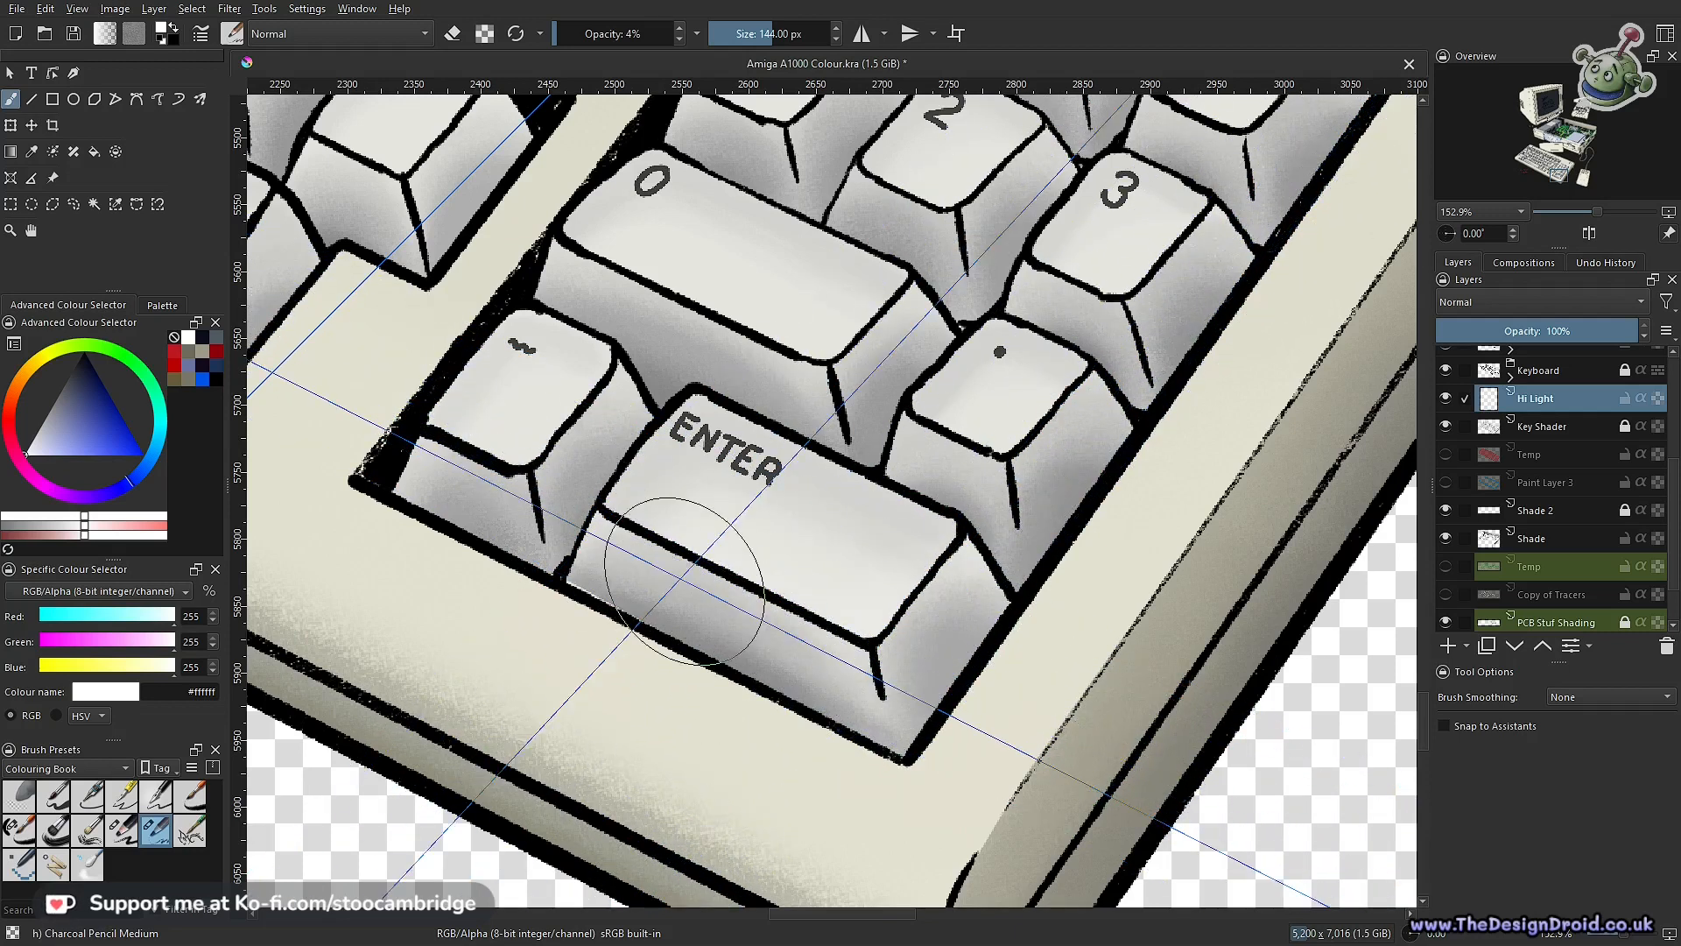
{"action": "left_click_drag", "start_coordinate": [945, 640], "coordinate": [845, 568]}
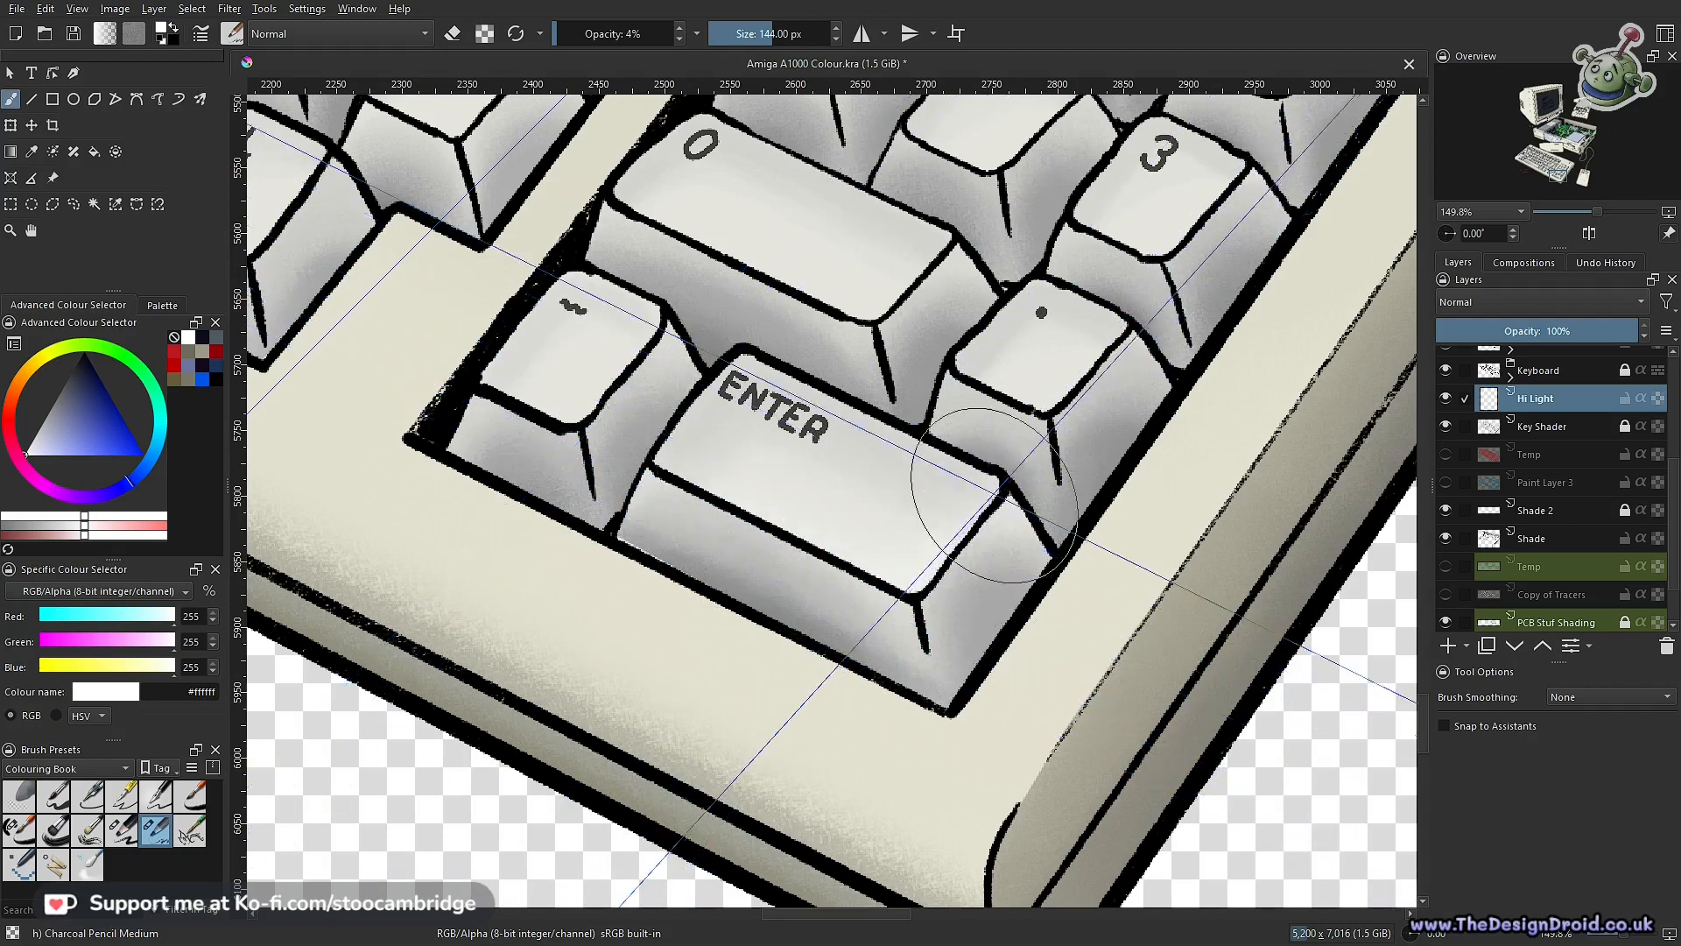
Build up the white highlight along the front edge of the Enter key's top and check it at keyboard scale
{"action": "scroll", "coordinate": [830, 619], "scroll_direction": "down", "scroll_amount": 3}
{"action": "scroll", "coordinate": [882, 601], "scroll_direction": "down", "scroll_amount": 4}
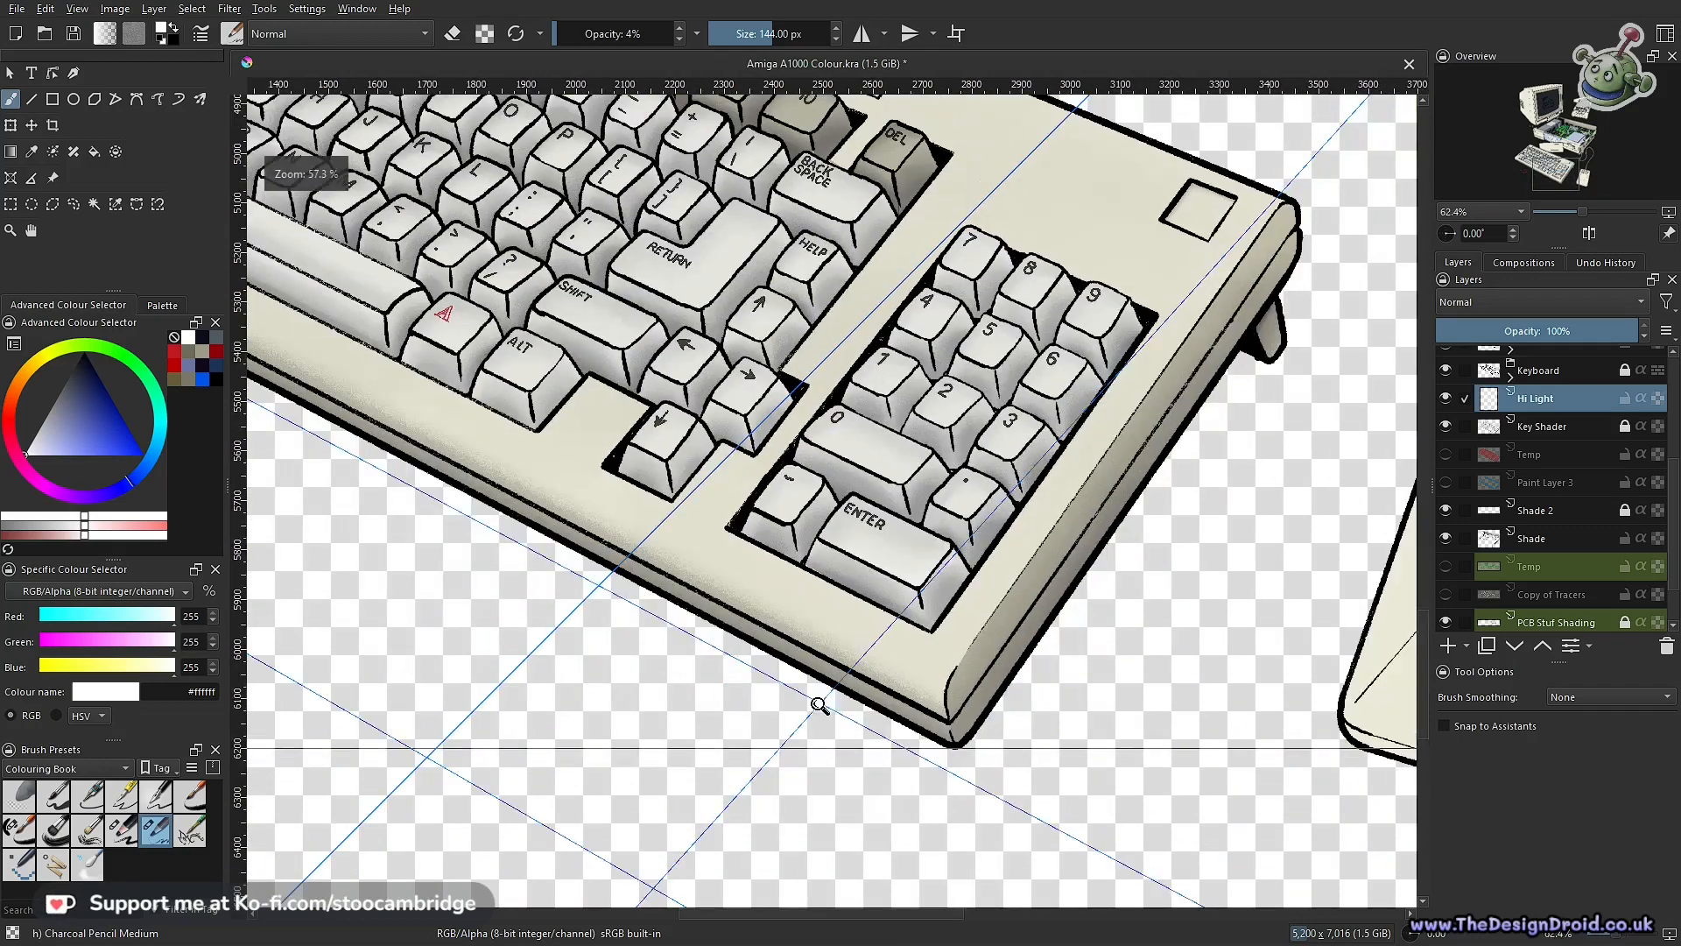
{"action": "scroll", "coordinate": [951, 651], "scroll_direction": "up", "scroll_amount": 6}
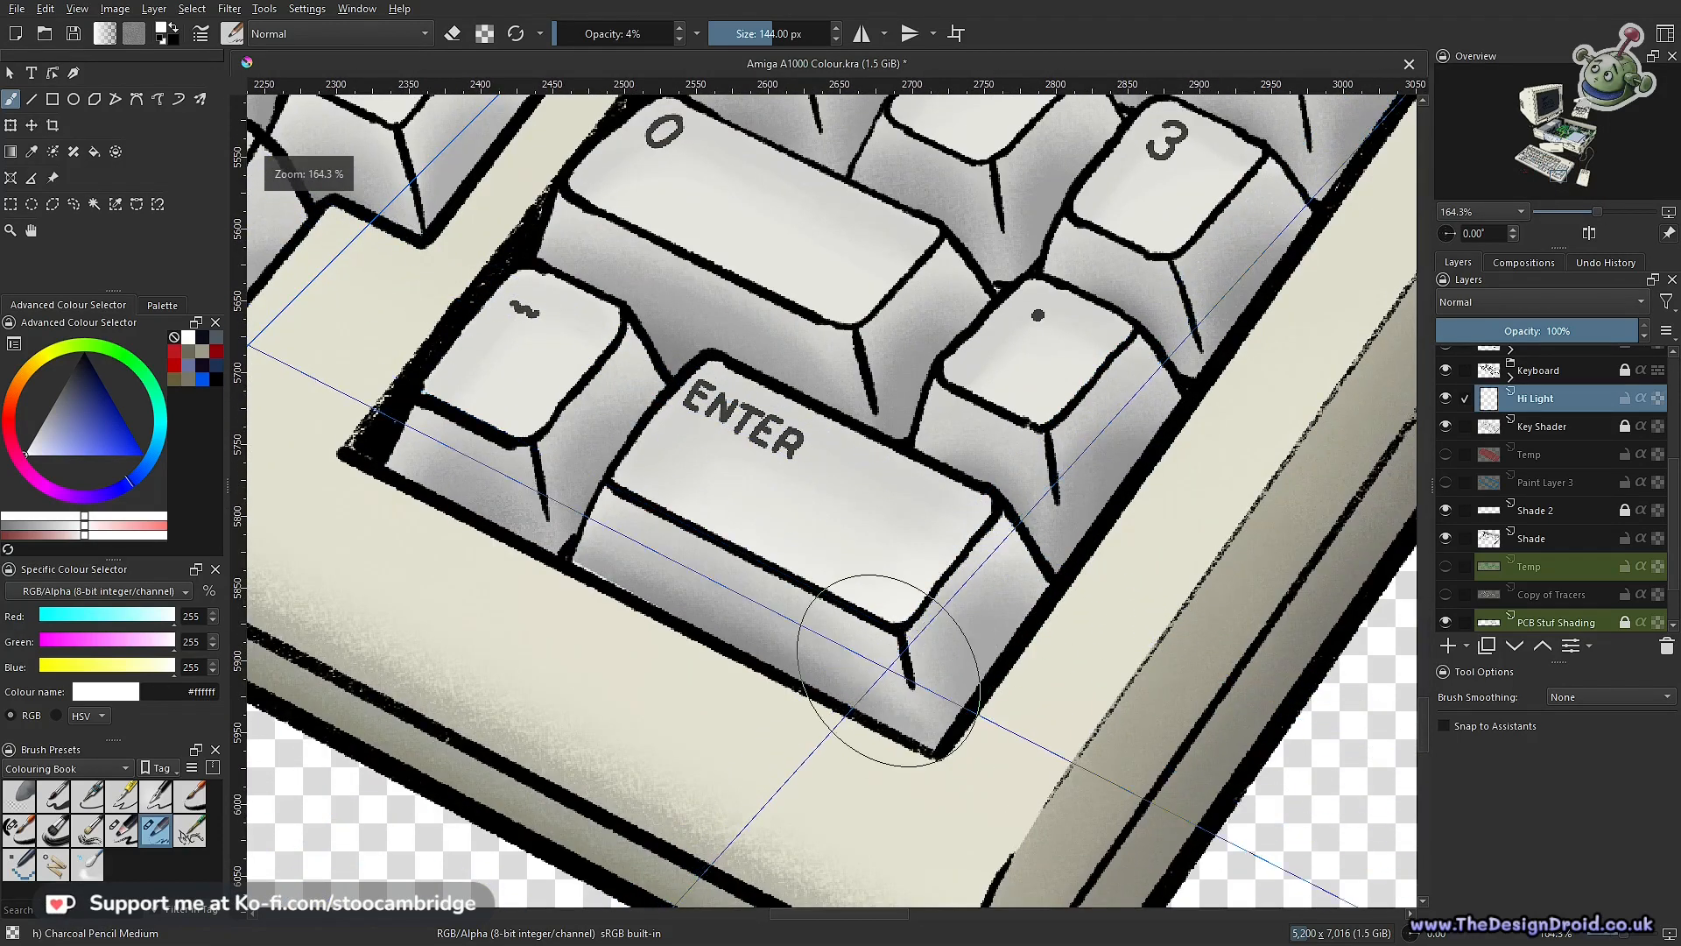
{"action": "left_click_drag", "start_coordinate": [652, 528], "coordinate": [893, 626]}
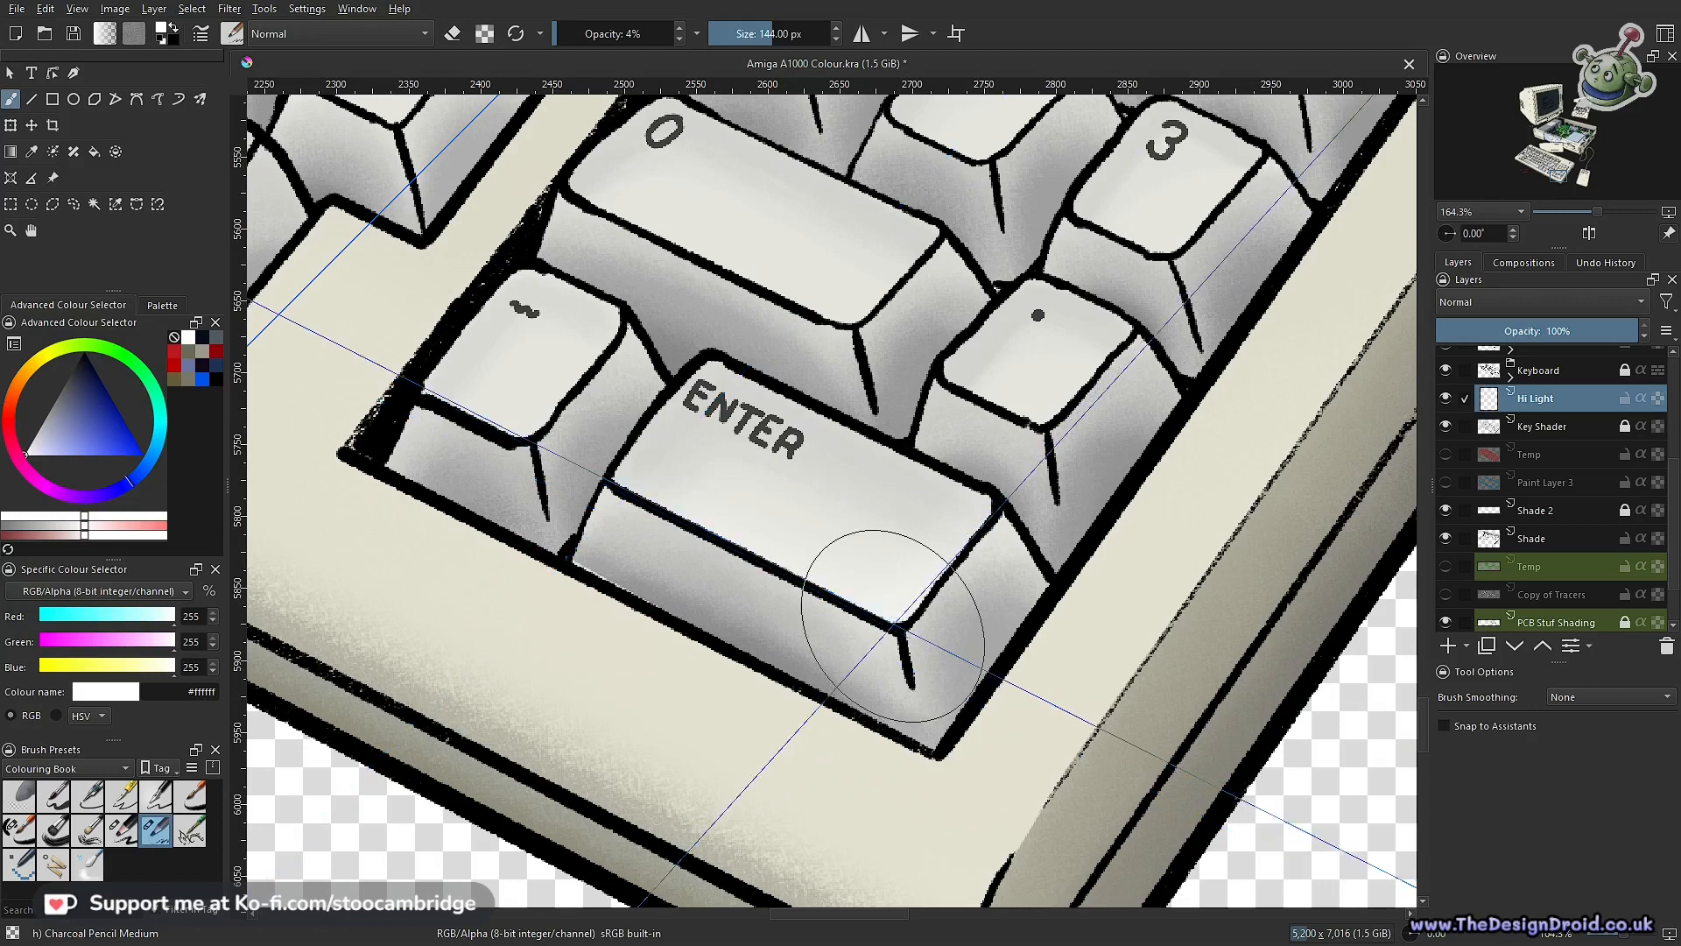
{"action": "left_click_drag", "start_coordinate": [1033, 547], "coordinate": [888, 837]}
{"action": "left_click_drag", "start_coordinate": [919, 727], "coordinate": [921, 675]}
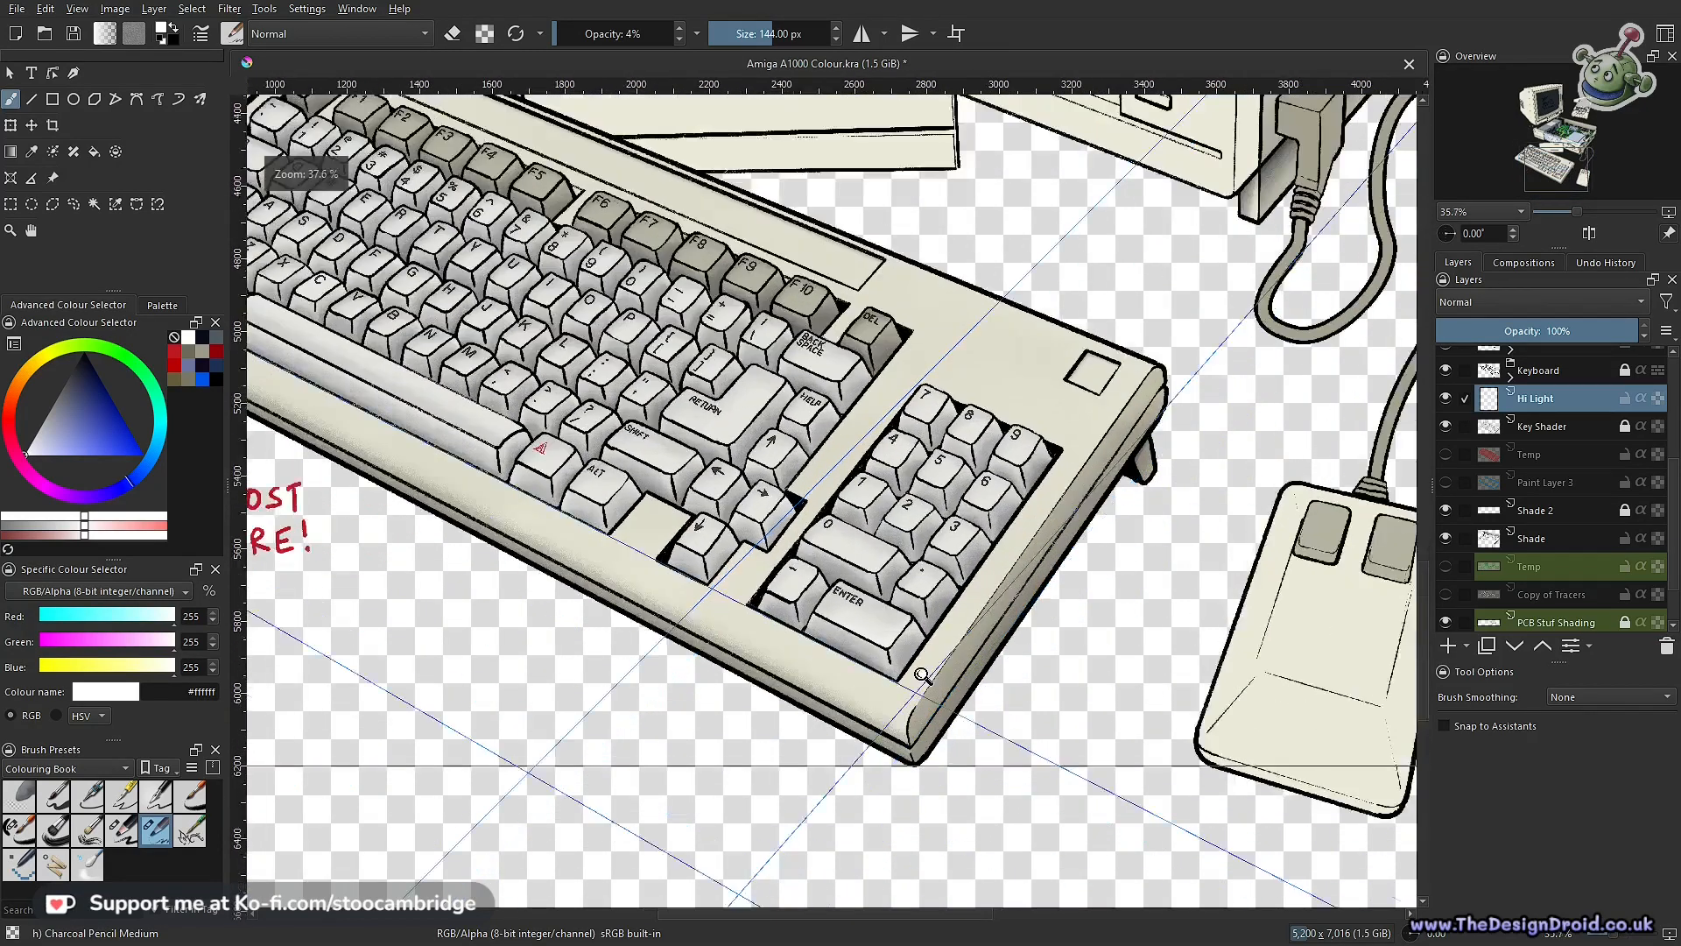
Raise the brush opacity to 14% and strengthen the white highlight at the right end of the Enter key's top
{"action": "scroll", "coordinate": [922, 674], "scroll_direction": "up", "scroll_amount": 6}
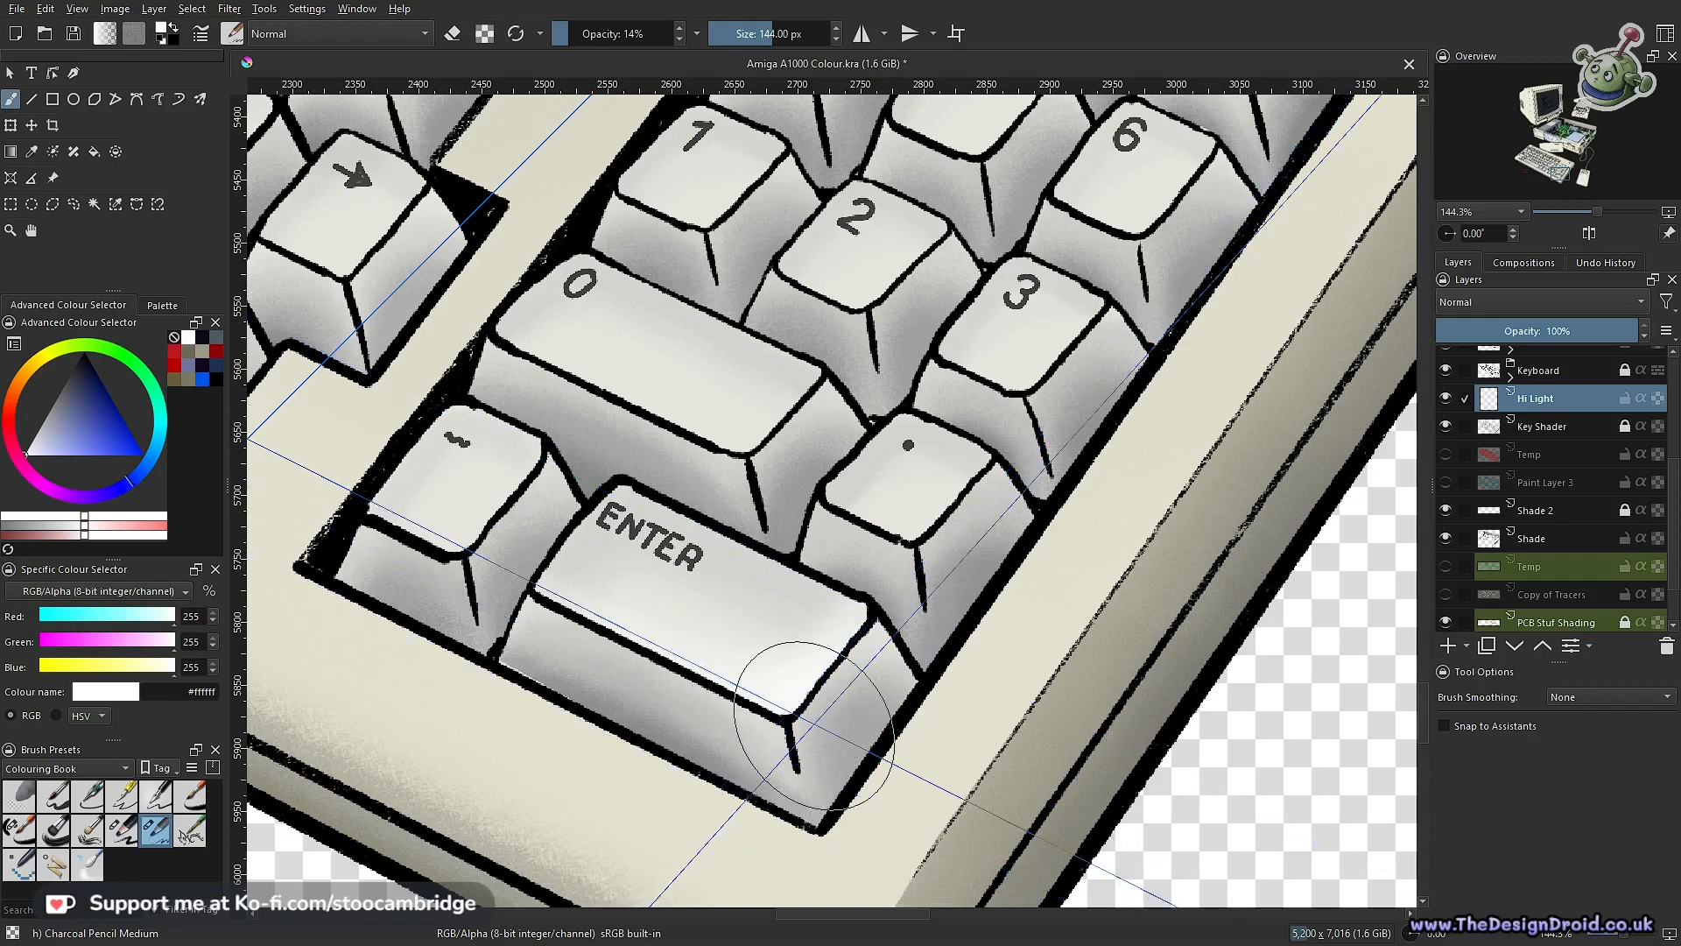
{"action": "left_click_drag", "start_coordinate": [834, 652], "coordinate": [907, 734]}
{"action": "mouse_move", "coordinate": [992, 642]}
{"action": "left_mouse_down"}
{"action": "mouse_move", "coordinate": [850, 689]}
{"action": "mouse_move", "coordinate": [769, 648]}
{"action": "left_mouse_up"}
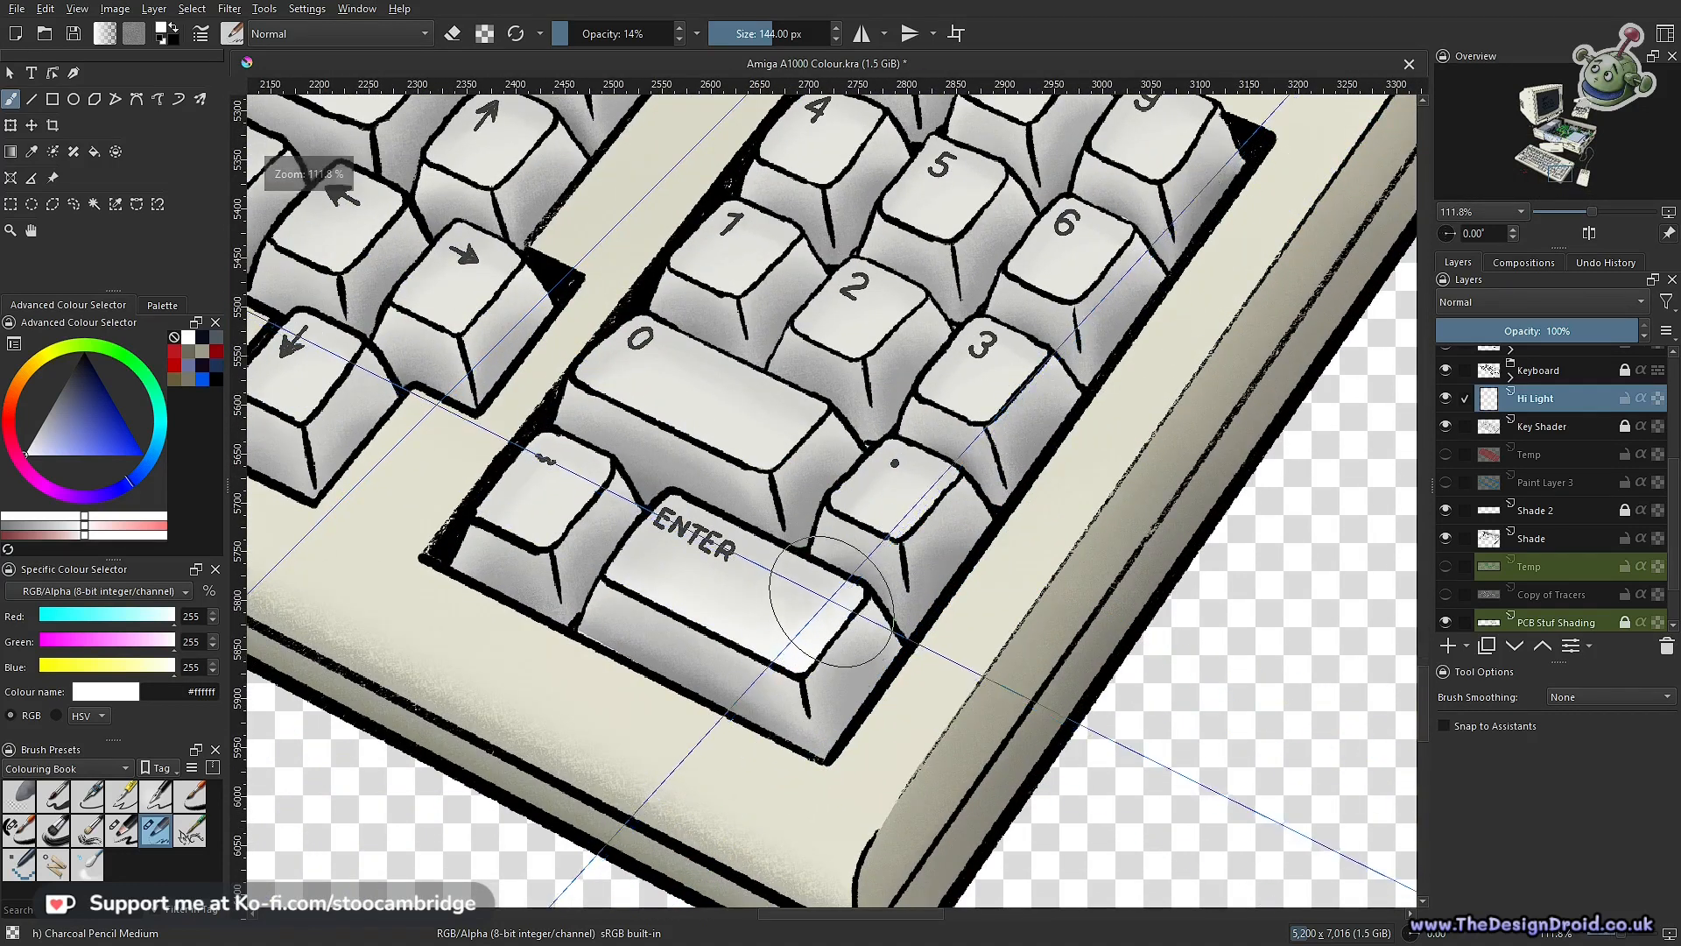
Touch up the white highlight at the front of the Enter key's top and soften around it in erase mode at 14% opacity
{"action": "mouse_move", "coordinate": [804, 708]}
{"action": "left_mouse_down"}
{"action": "mouse_move", "coordinate": [612, 610]}
{"action": "mouse_move", "coordinate": [761, 690]}
{"action": "mouse_move", "coordinate": [550, 569]}
{"action": "mouse_move", "coordinate": [853, 683]}
{"action": "left_mouse_up"}
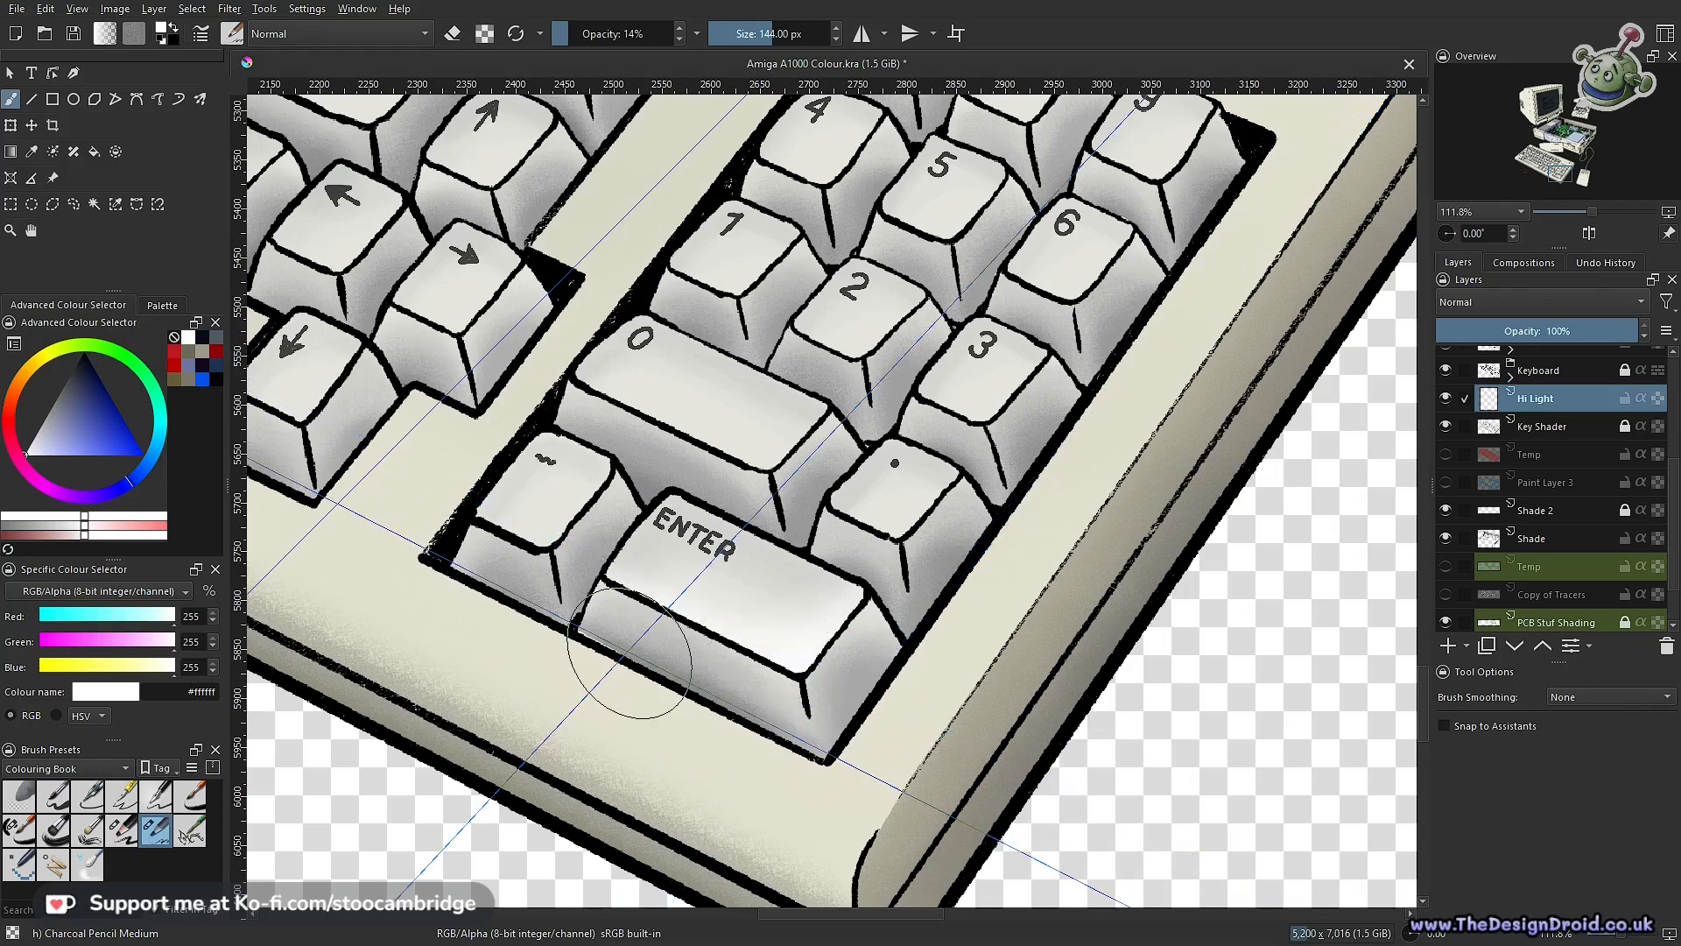
{"action": "mouse_move", "coordinate": [968, 587]}
{"action": "left_mouse_down"}
{"action": "mouse_move", "coordinate": [901, 683]}
{"action": "mouse_move", "coordinate": [996, 550]}
{"action": "left_mouse_up"}
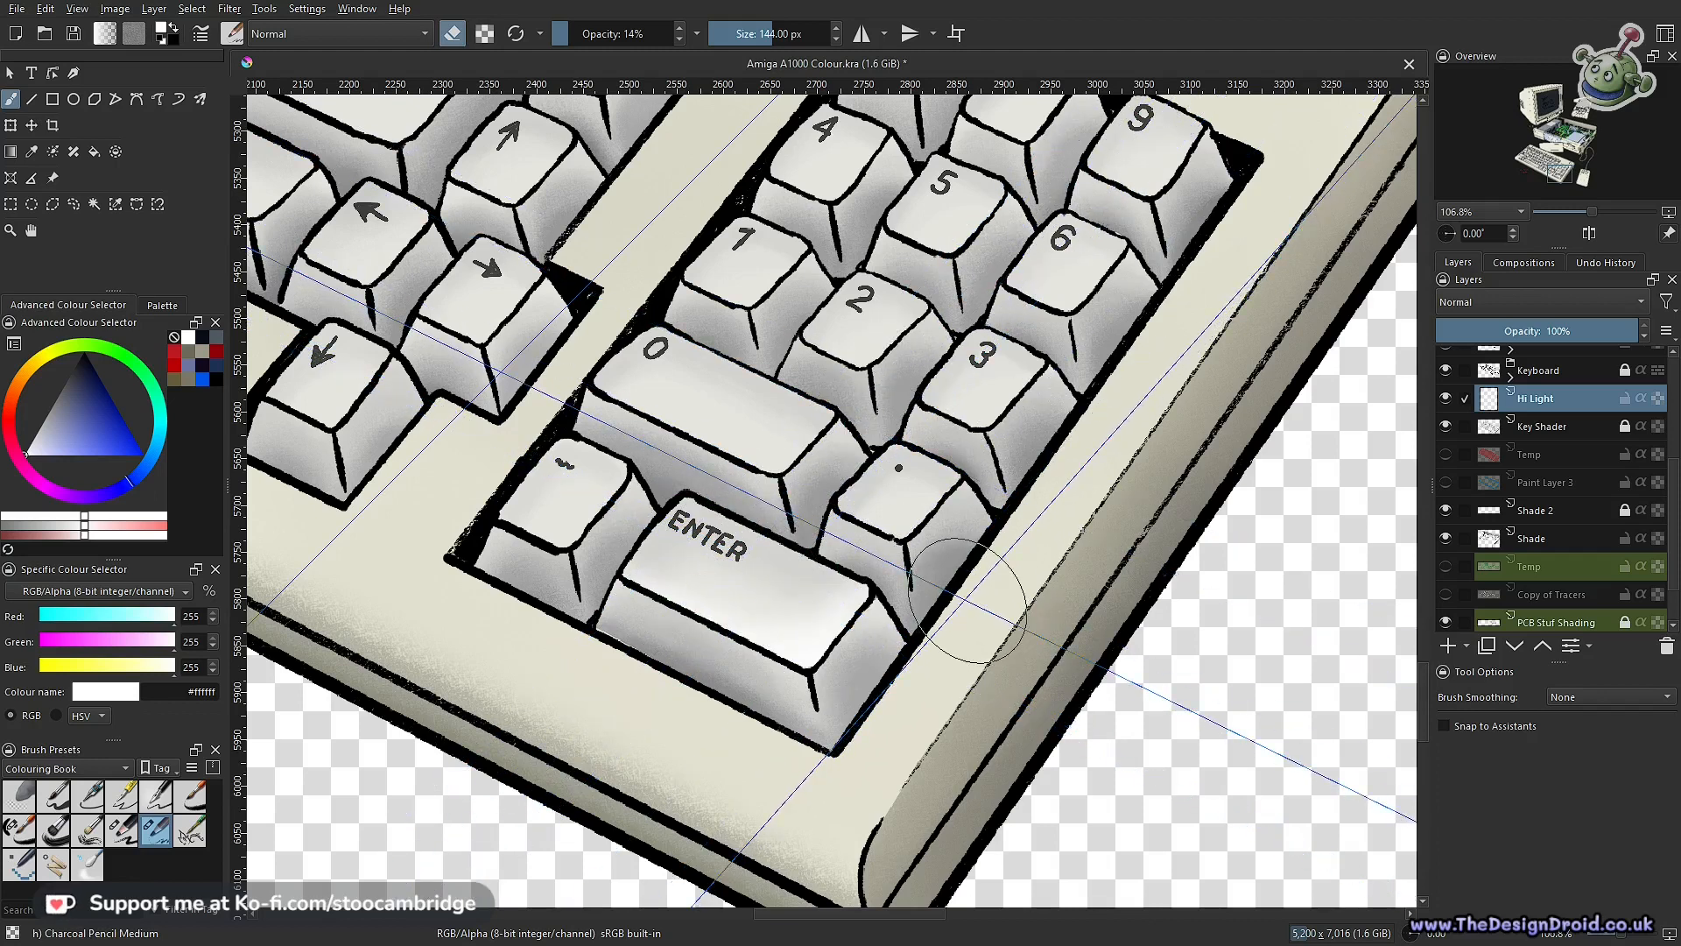
{"action": "left_click_drag", "start_coordinate": [961, 600], "coordinate": [878, 773]}
{"action": "left_click_drag", "start_coordinate": [992, 654], "coordinate": [944, 539]}
{"action": "scroll", "coordinate": [944, 538], "scroll_direction": "up", "scroll_amount": 4}
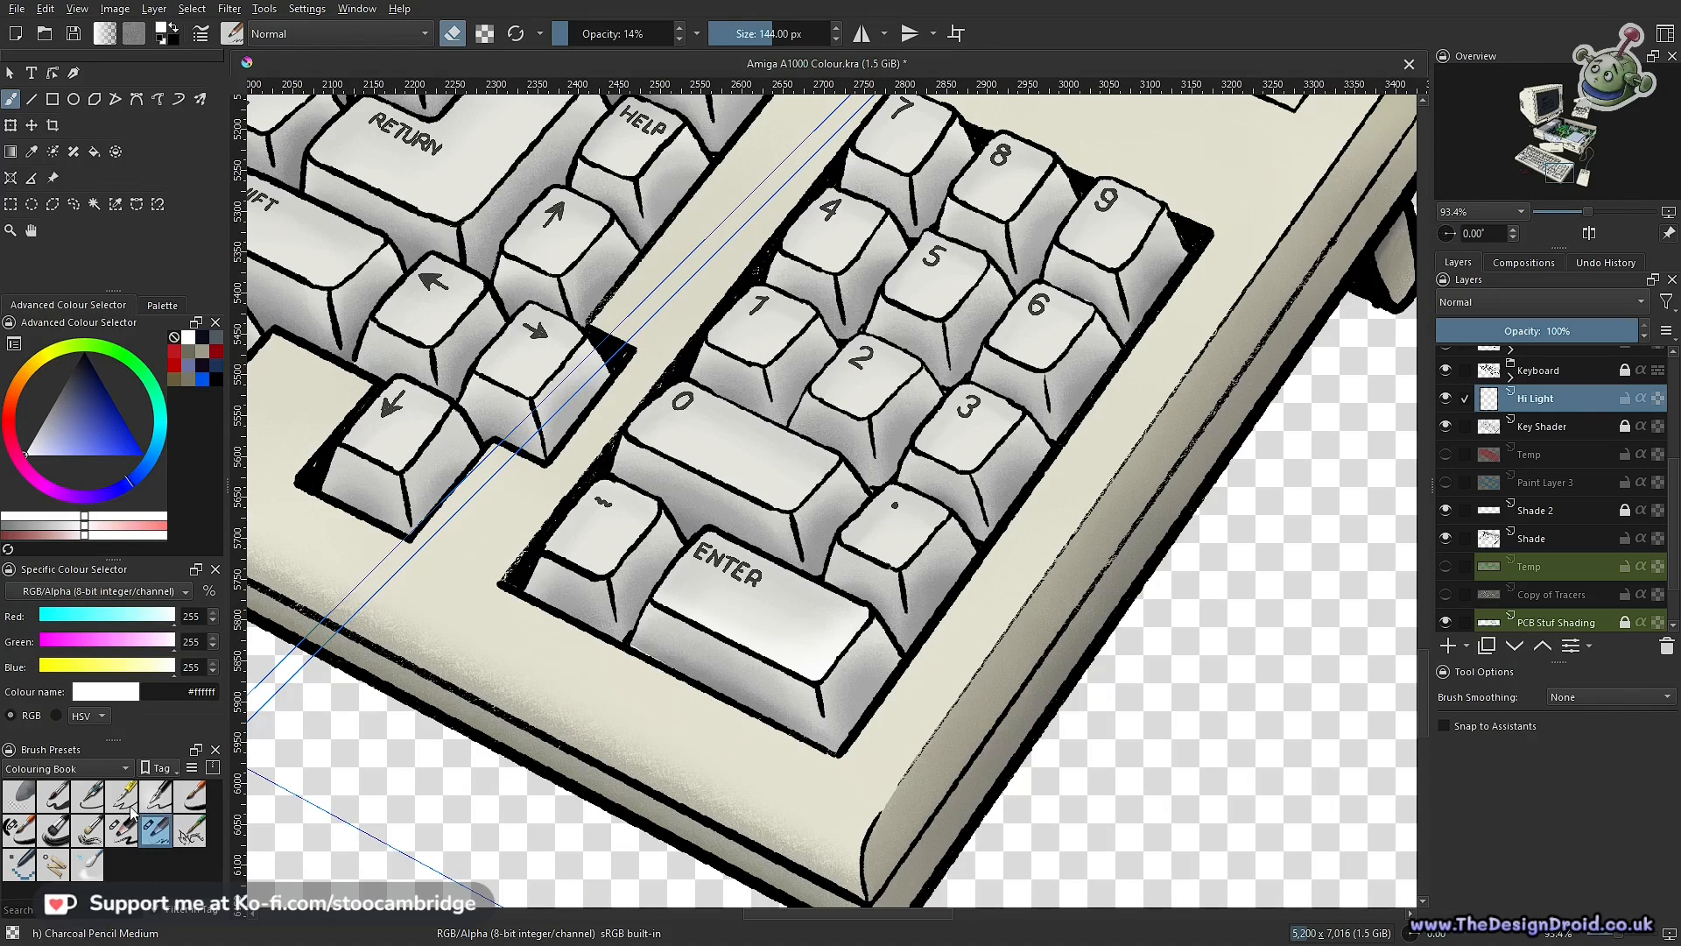
Switch to the Ink-4 Pen Rough brush, try a white stroke on the Enter key's top, and undo it
{"action": "left_click", "coordinate": [156, 798]}
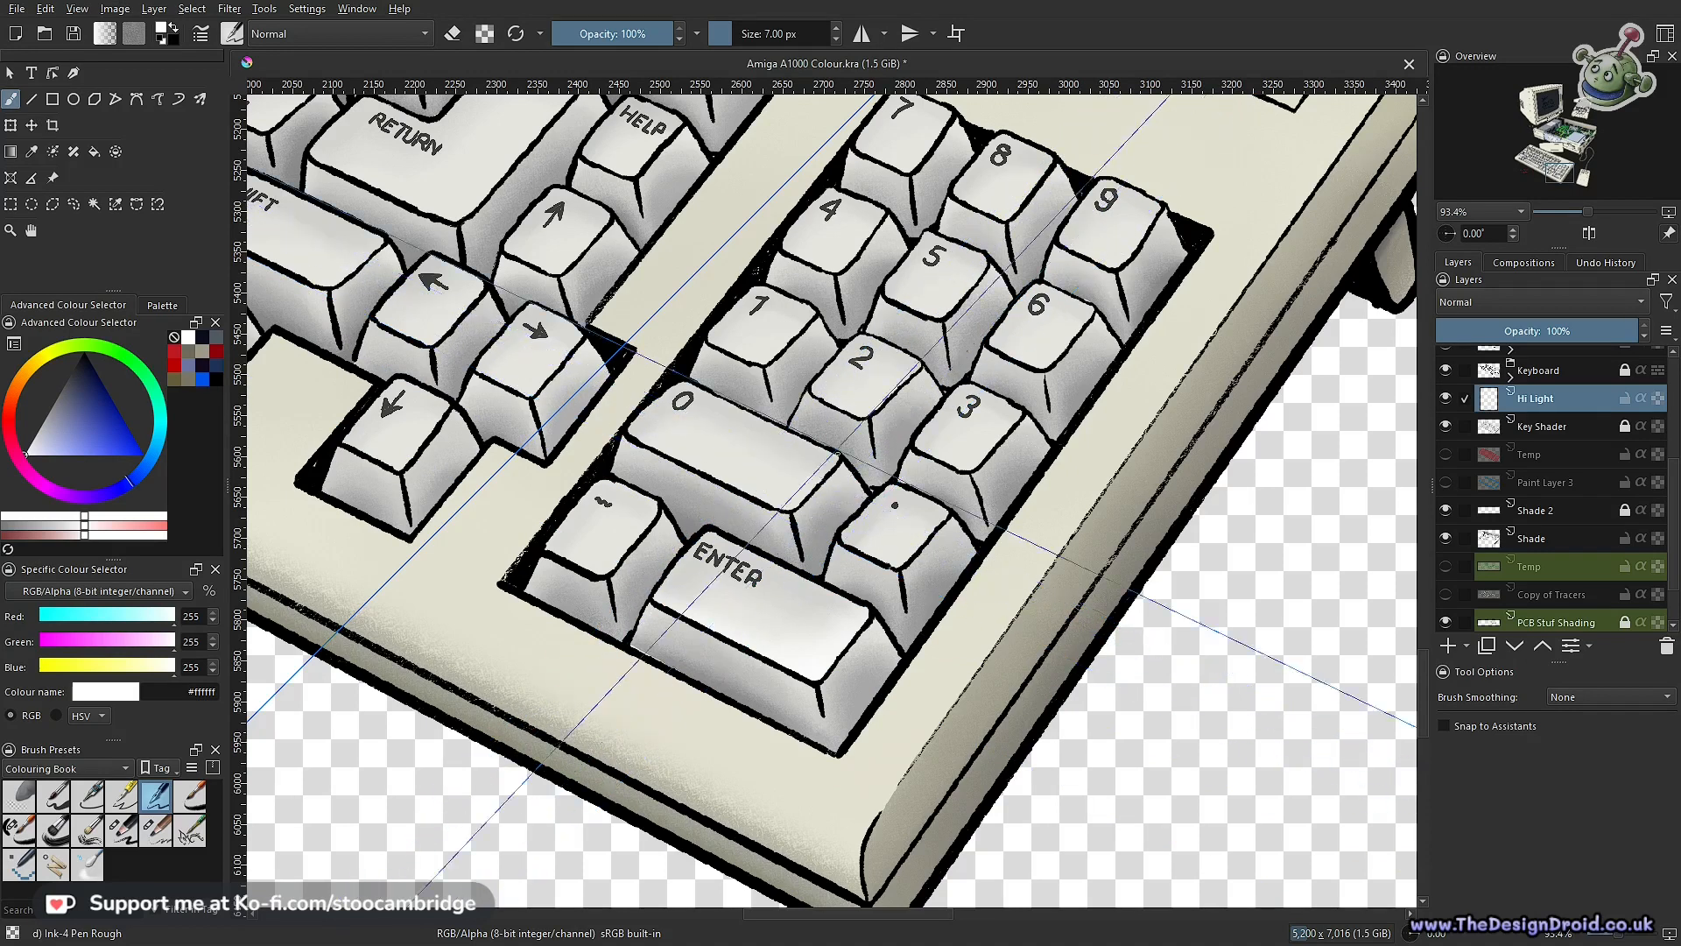
{"action": "scroll", "coordinate": [815, 540], "scroll_direction": "up", "scroll_amount": 3}
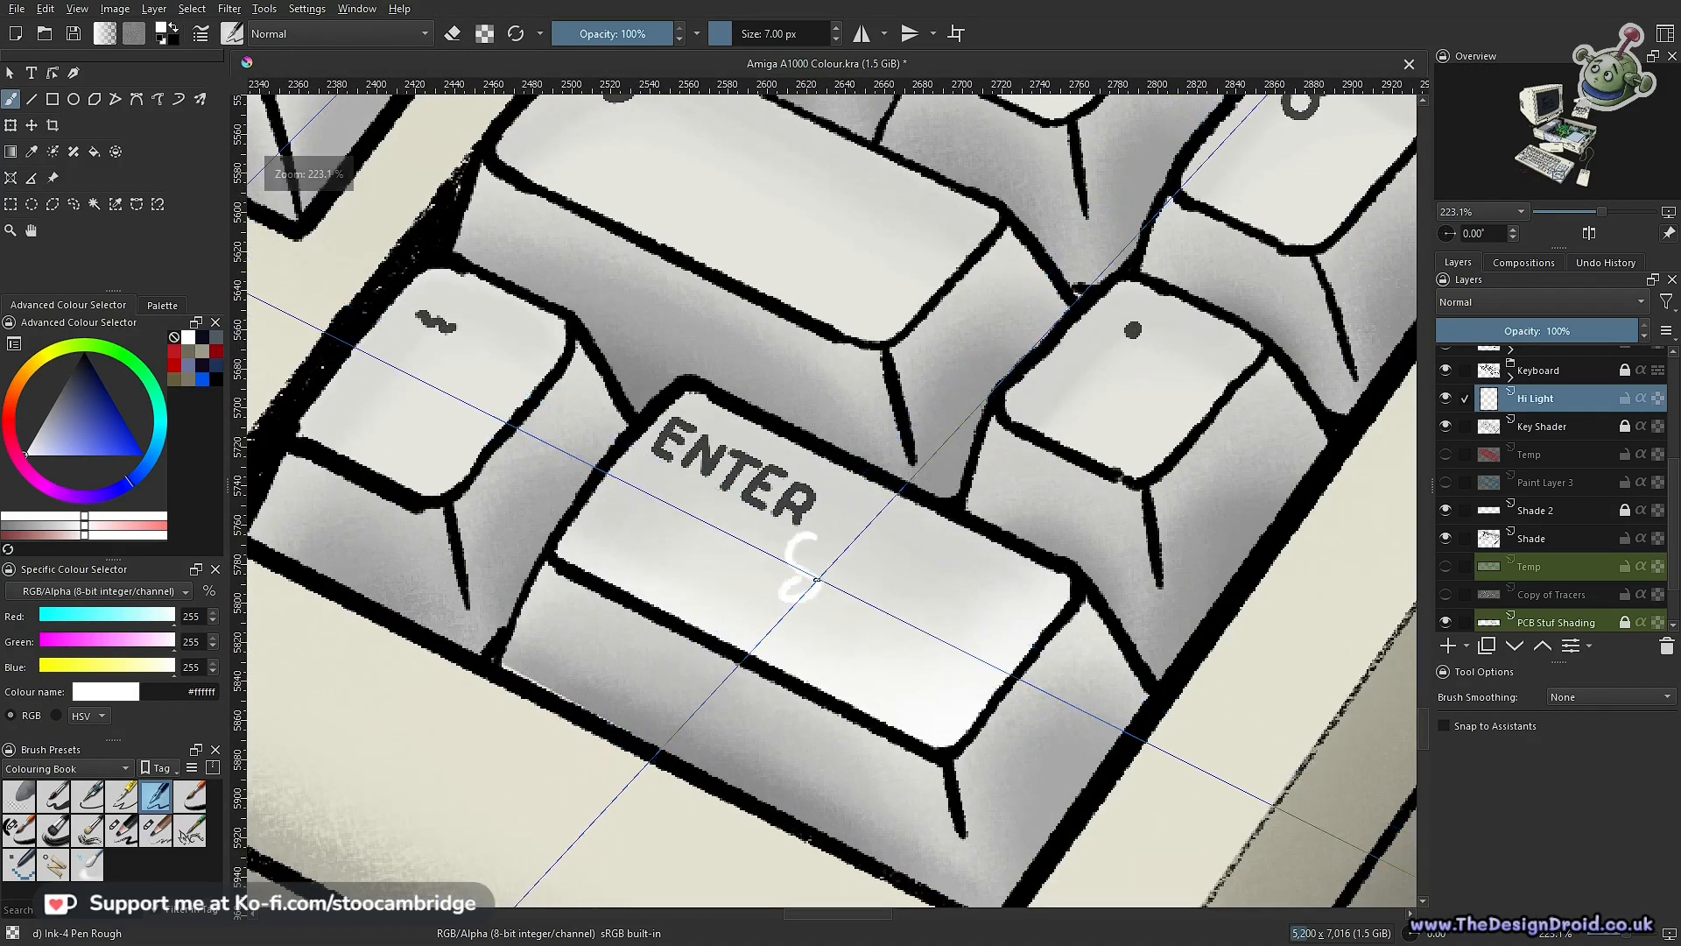
{"action": "left_click_drag", "start_coordinate": [637, 480], "coordinate": [599, 534]}
{"action": "key", "text": "ctrl+z"}
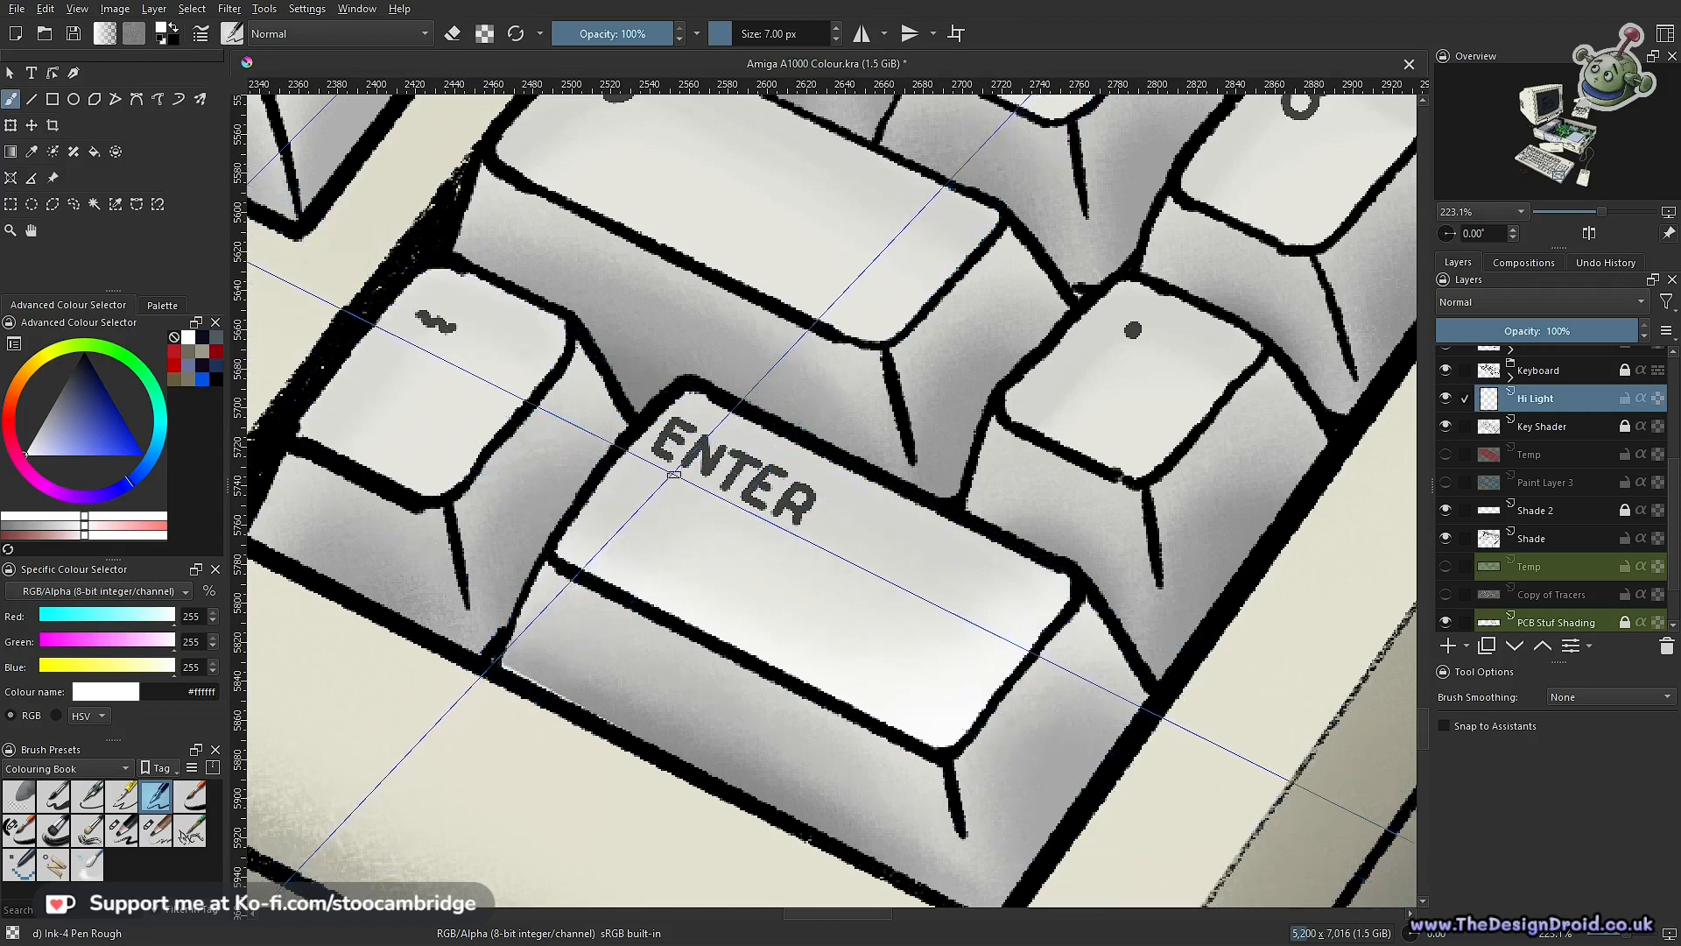
Set the brush to 50% opacity and 13 px and draw a white edge highlight along the left edge of the Enter key's top
{"action": "key", "text": "i"}
{"action": "key", "text": "i"}
{"action": "key", "text": "i"}
{"action": "key", "text": "i"}
{"action": "key", "text": "i"}
{"action": "key", "text": "bracketright"}
{"action": "key", "text": "bracketright"}
{"action": "key", "text": "bracketright"}
{"action": "key", "text": "bracketright"}
{"action": "key", "text": "bracketright"}
{"action": "key", "text": "bracketright"}
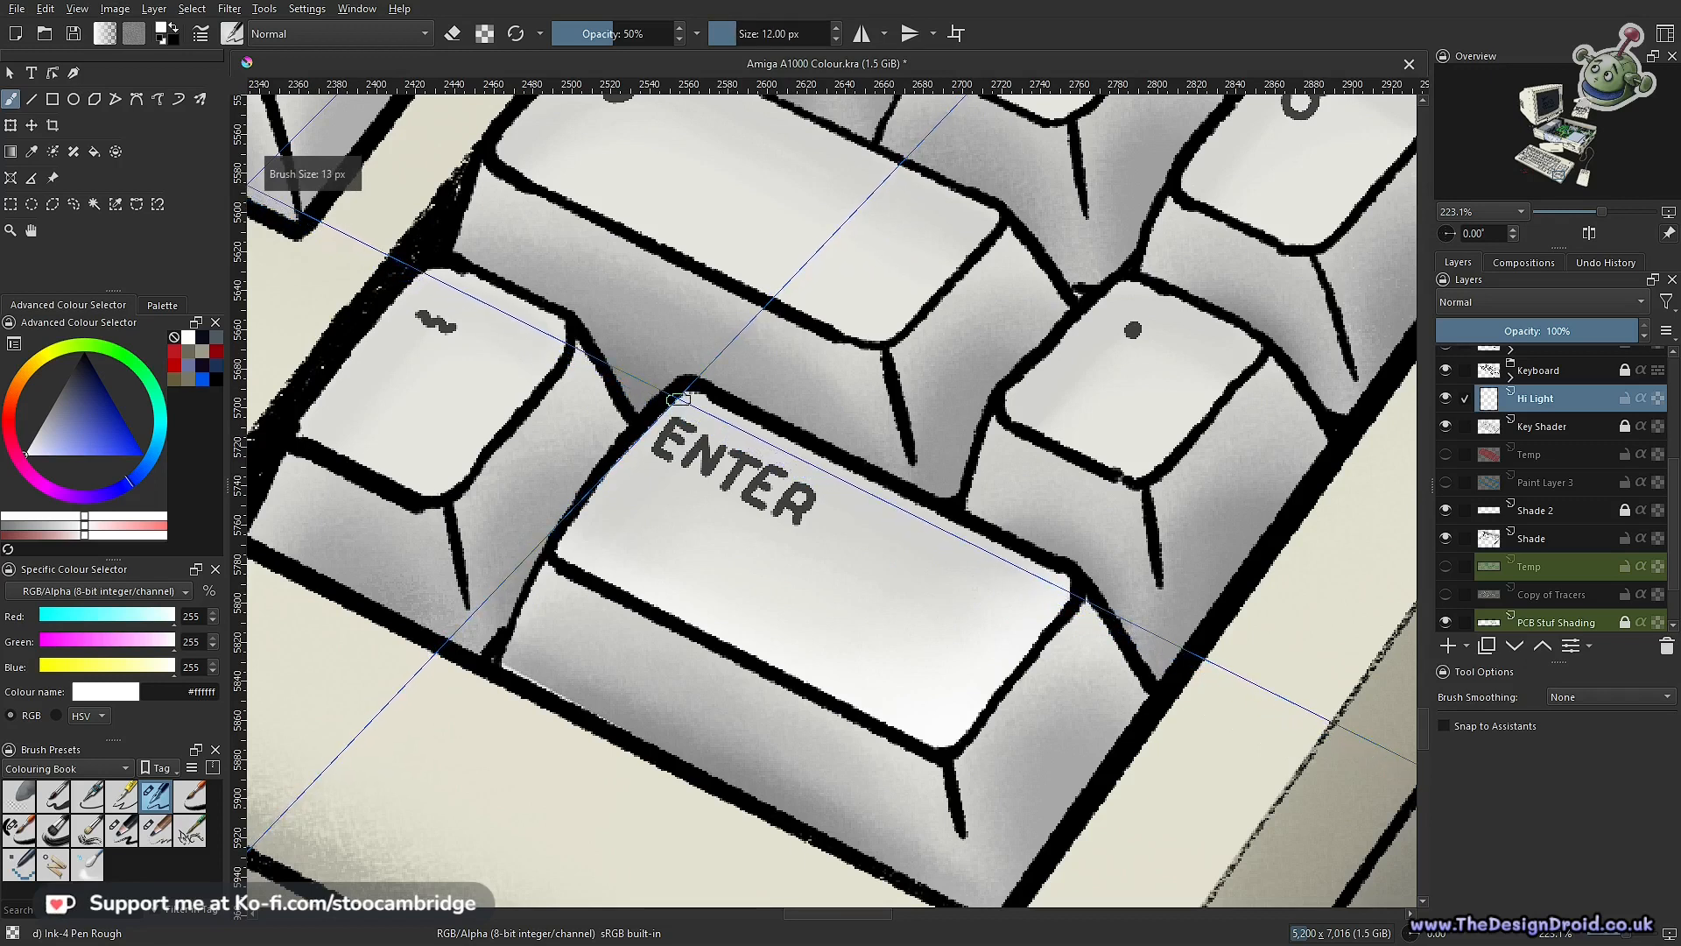
{"action": "left_click_drag", "start_coordinate": [685, 393], "coordinate": [590, 495]}
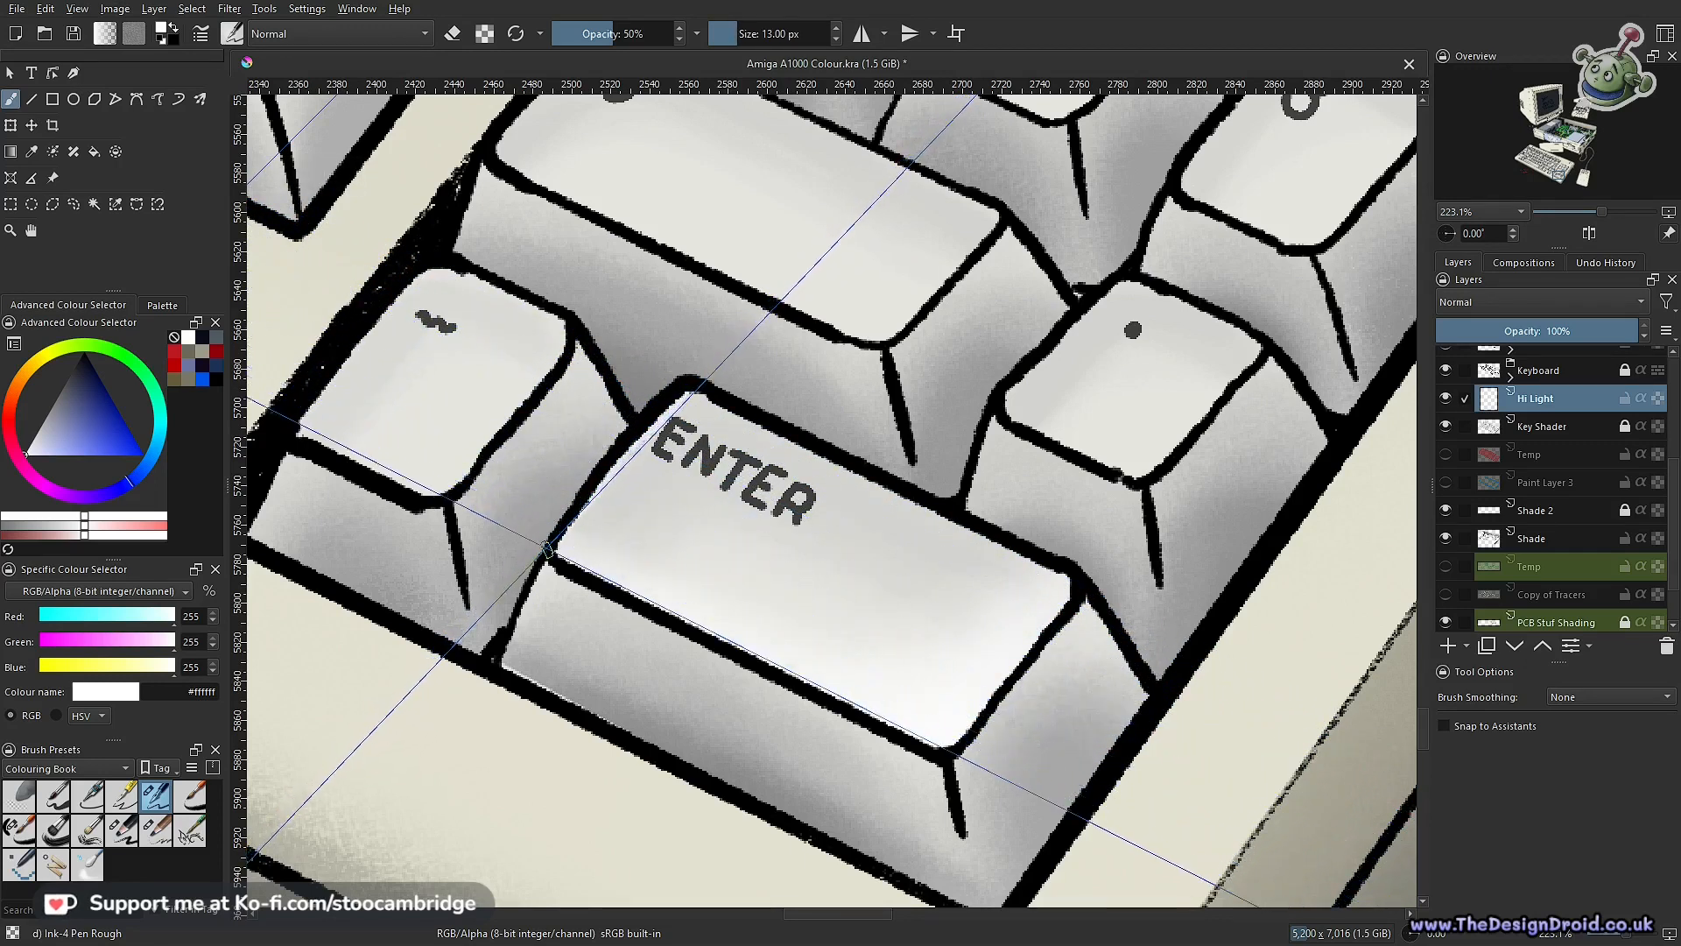
Turn on snapping to assistants and draw a straight white highlight along the back edge of the Enter key's top
{"action": "left_click_drag", "start_coordinate": [706, 401], "coordinate": [1009, 551]}
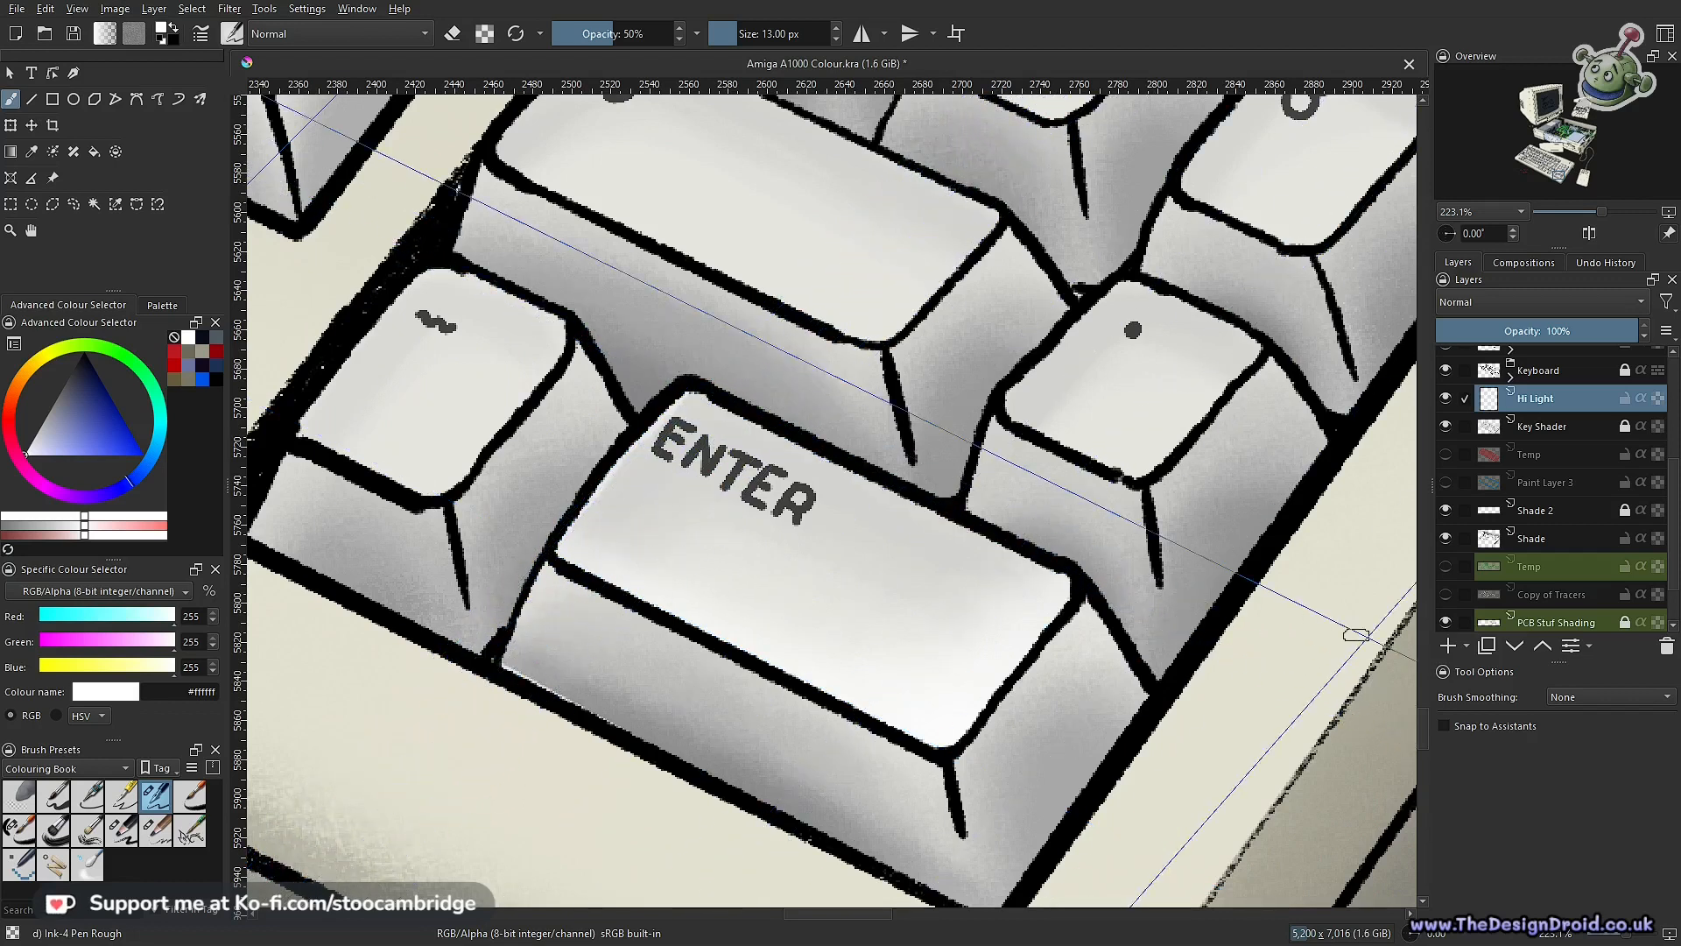
{"action": "left_click", "coordinate": [1445, 725]}
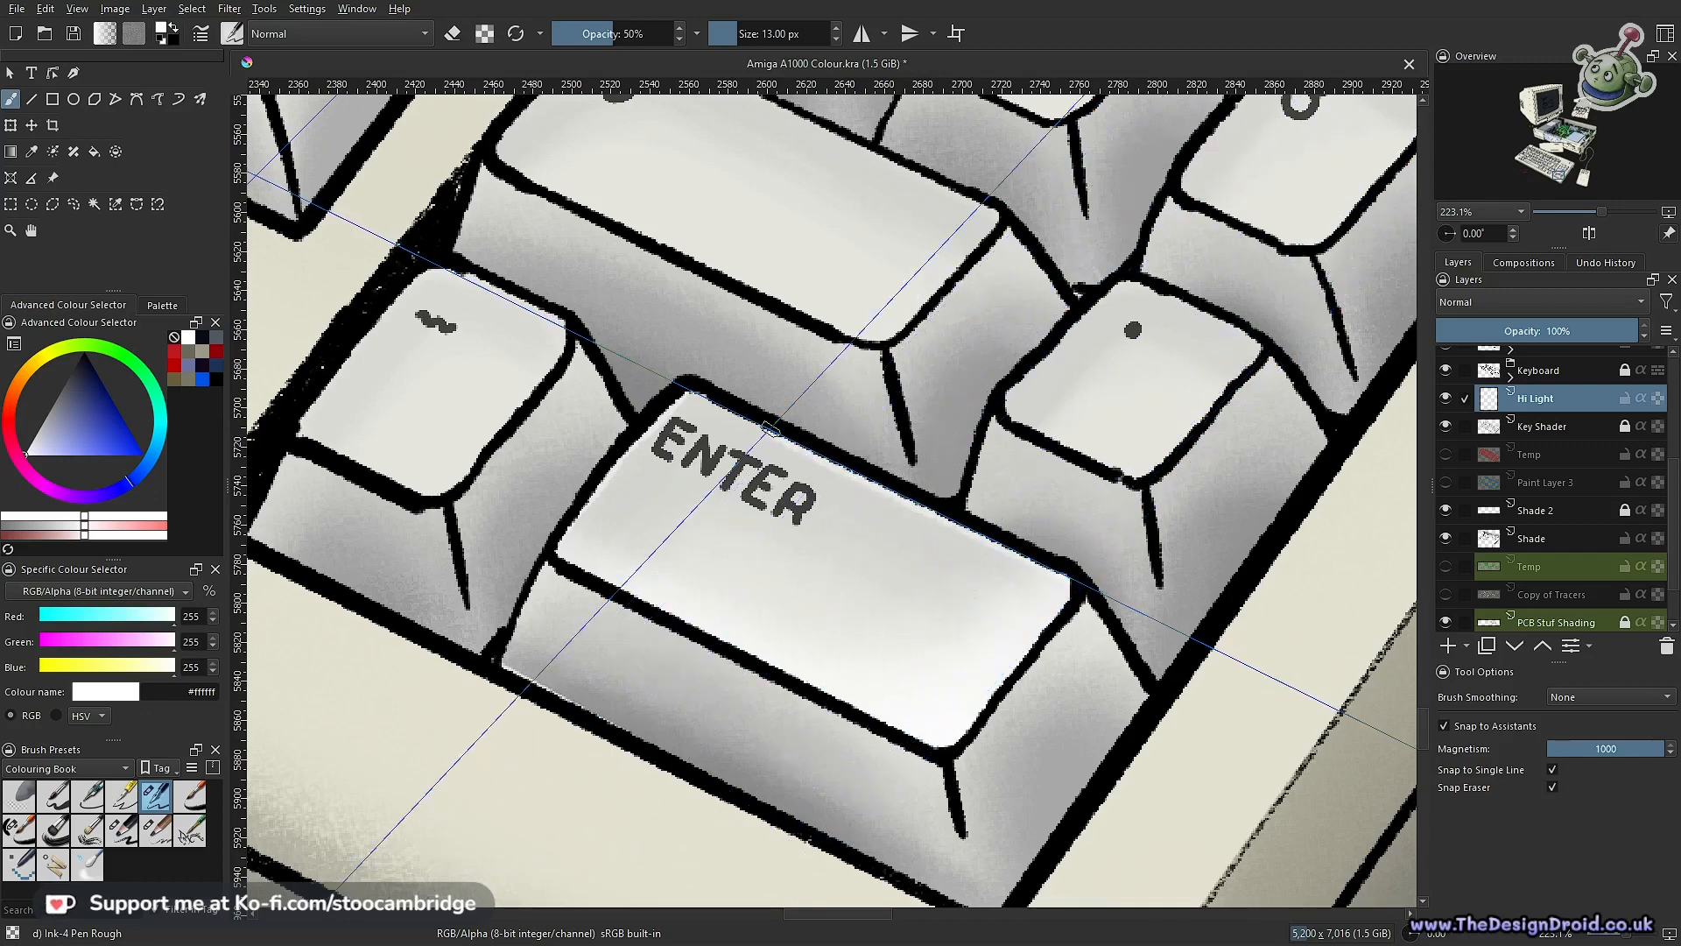
{"action": "left_click_drag", "start_coordinate": [792, 630], "coordinate": [1059, 559]}
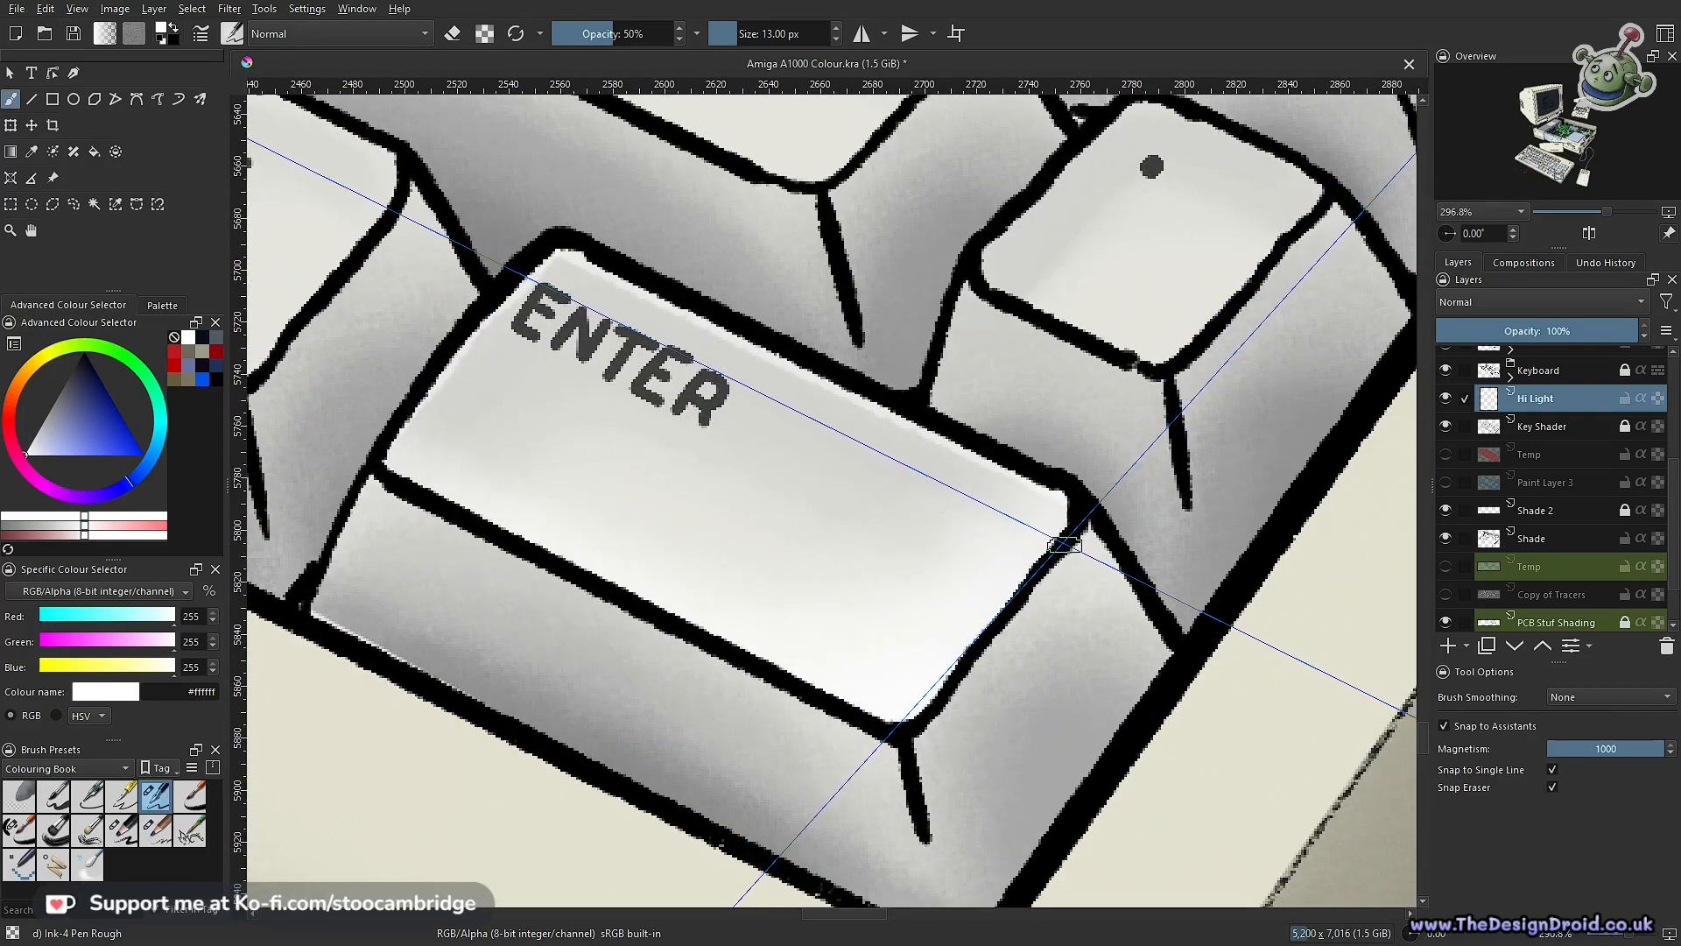
Draw white edge highlights along the right and front edges of the Enter key's top, redoing the front stroke
{"action": "key", "text": "ctrl+shift+l"}
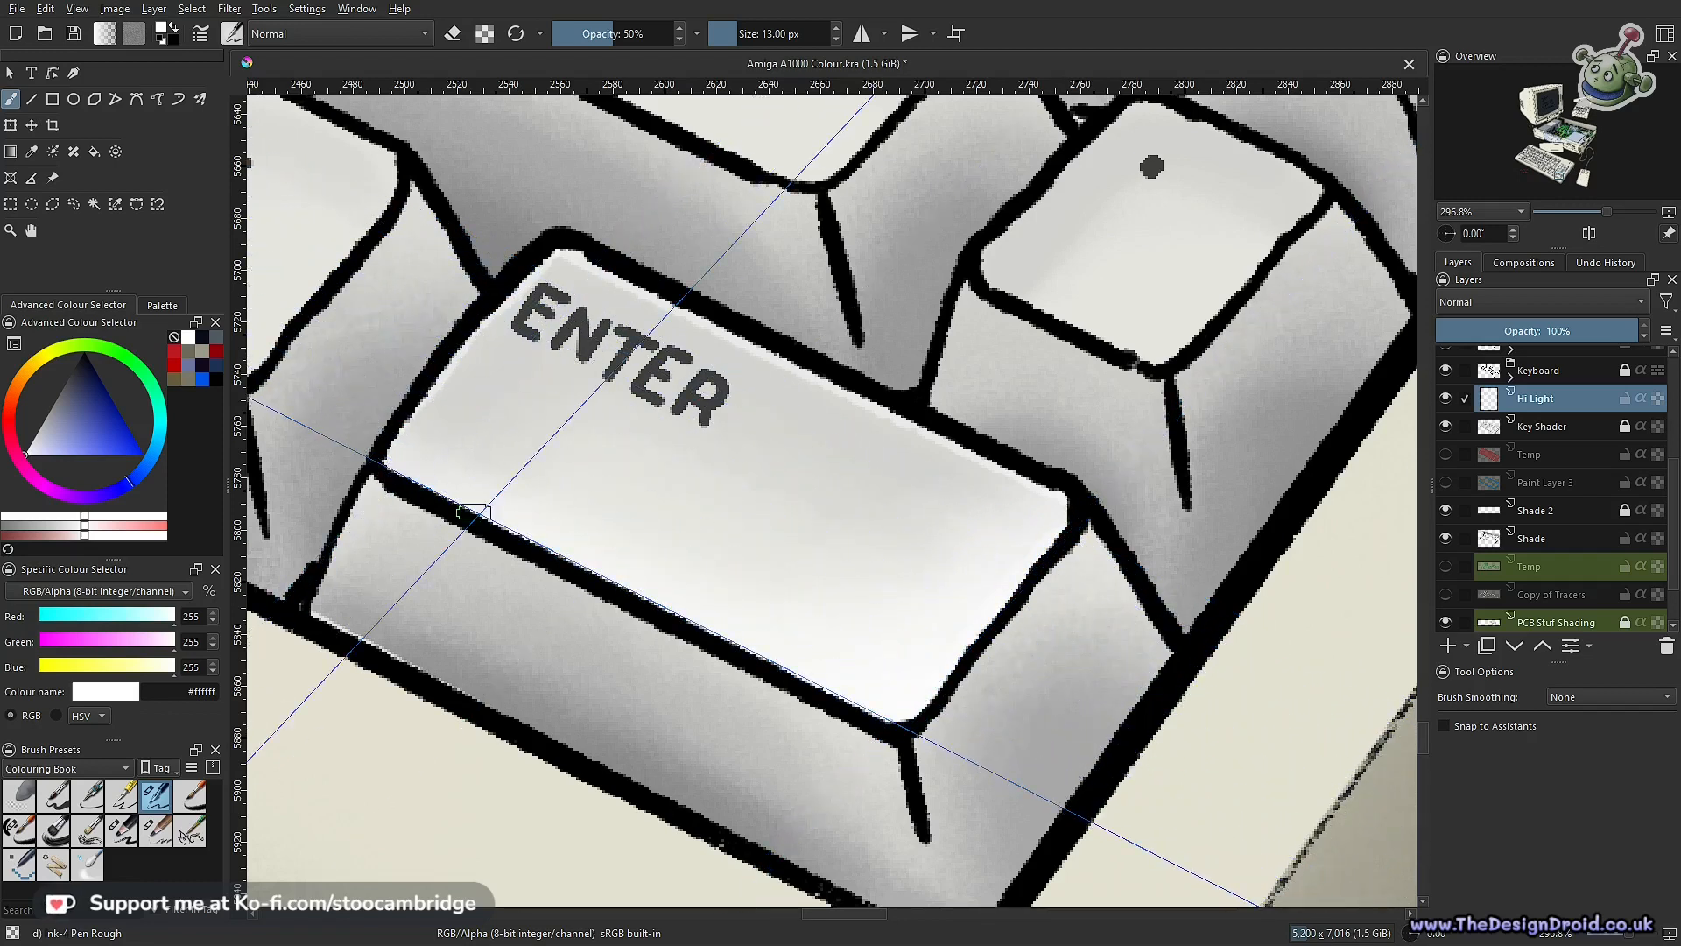
{"action": "key", "text": "ctrl+shift+l"}
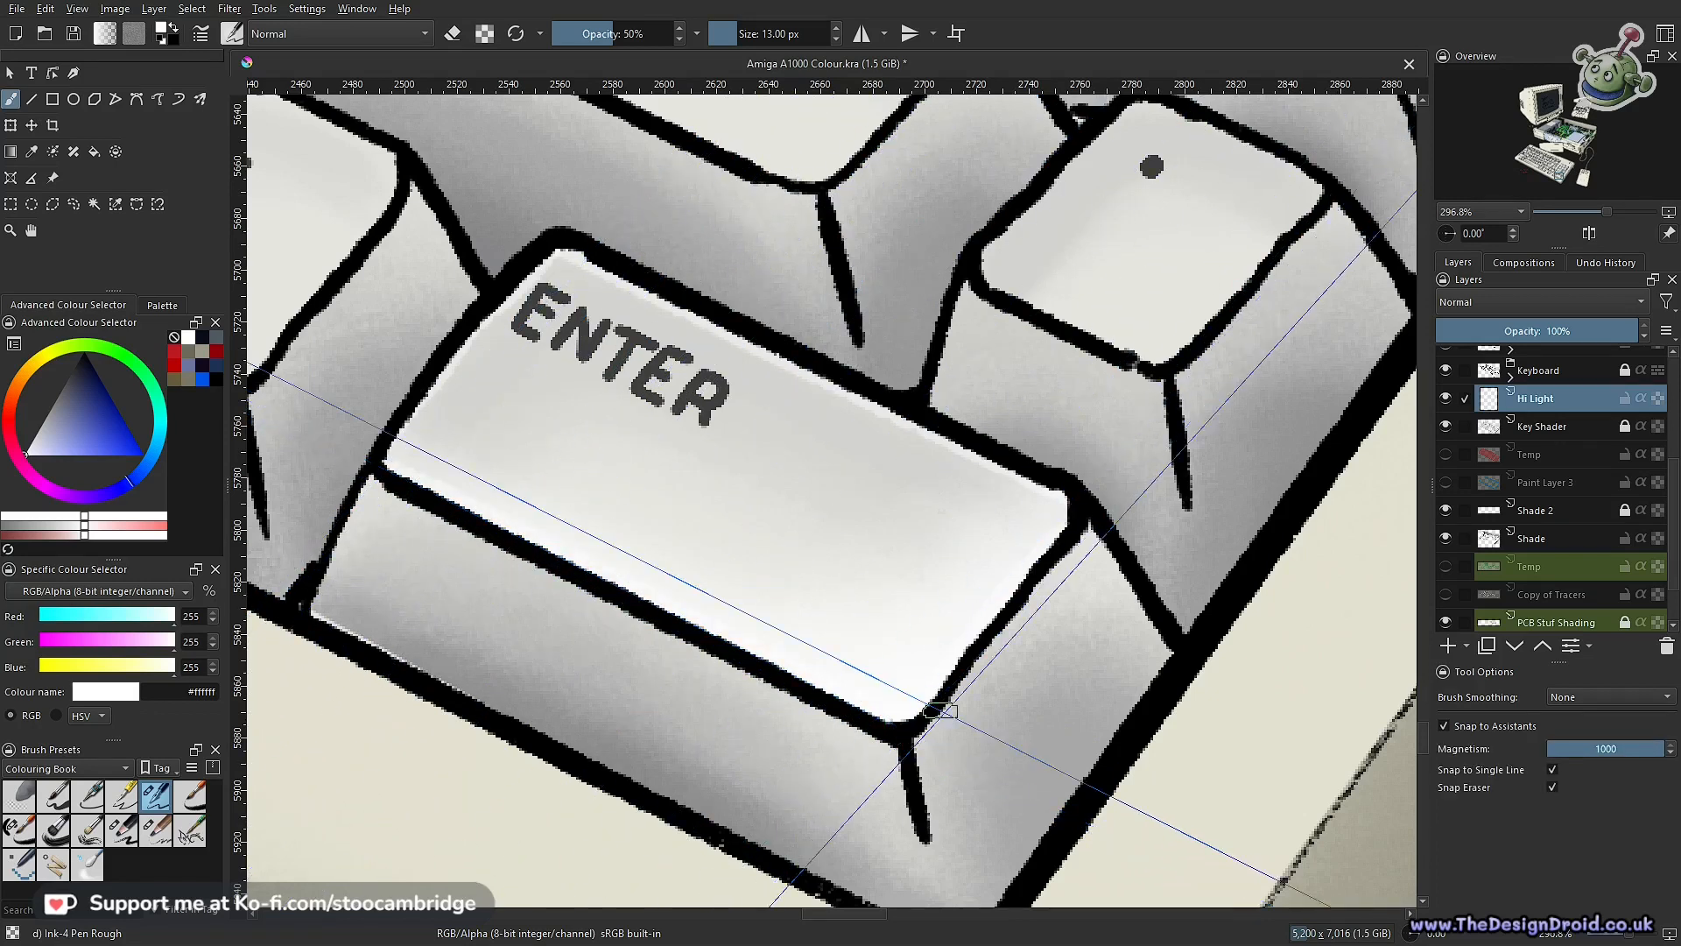
{"action": "key", "text": "ctrl+z"}
{"action": "left_click_drag", "start_coordinate": [495, 532], "coordinate": [860, 718]}
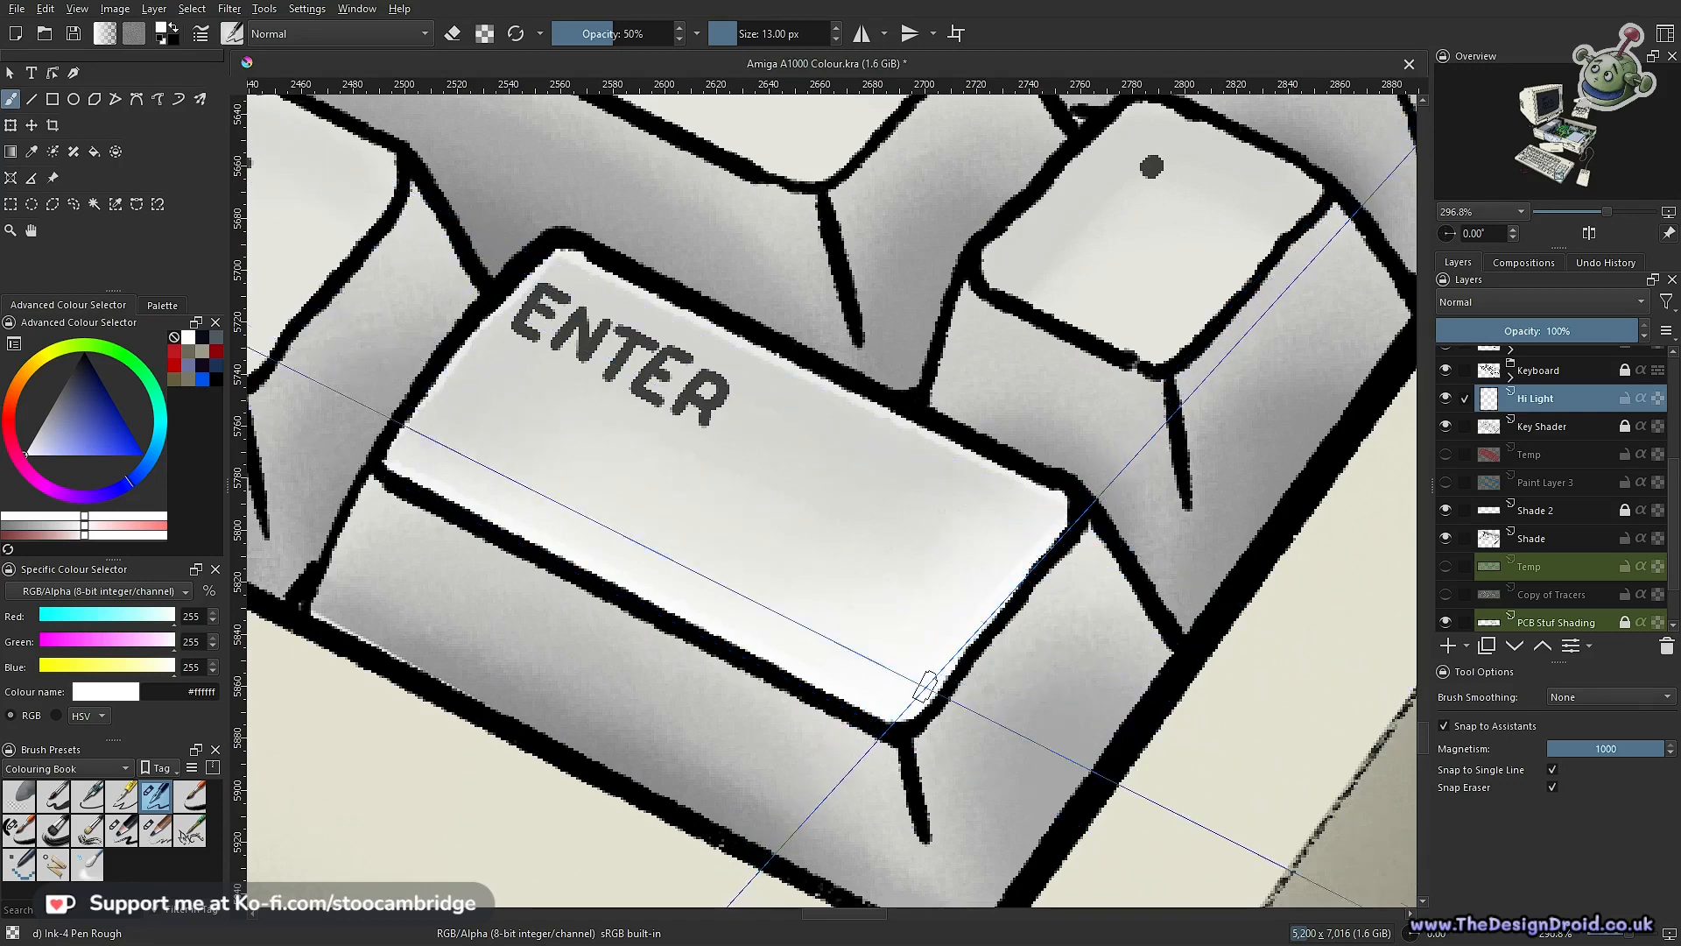
{"action": "scroll", "coordinate": [901, 713], "scroll_direction": "down", "scroll_amount": 8}
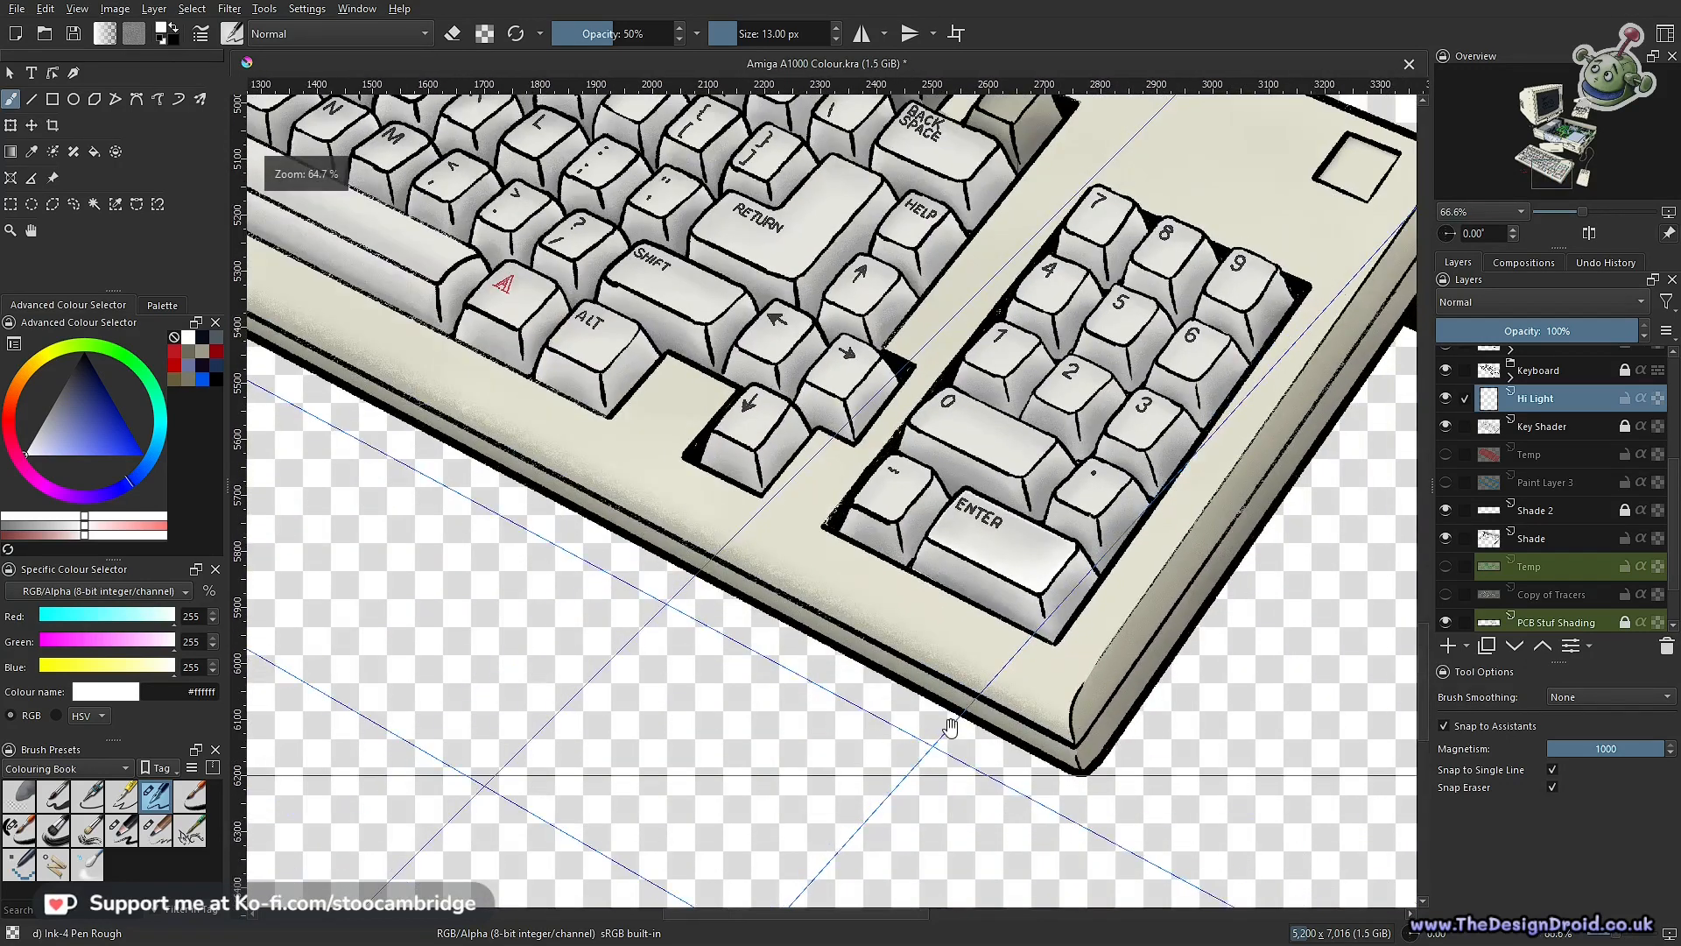
{"action": "scroll", "coordinate": [969, 687], "scroll_direction": "down", "scroll_amount": 4}
{"action": "scroll", "coordinate": [927, 551], "scroll_direction": "up", "scroll_amount": 8}
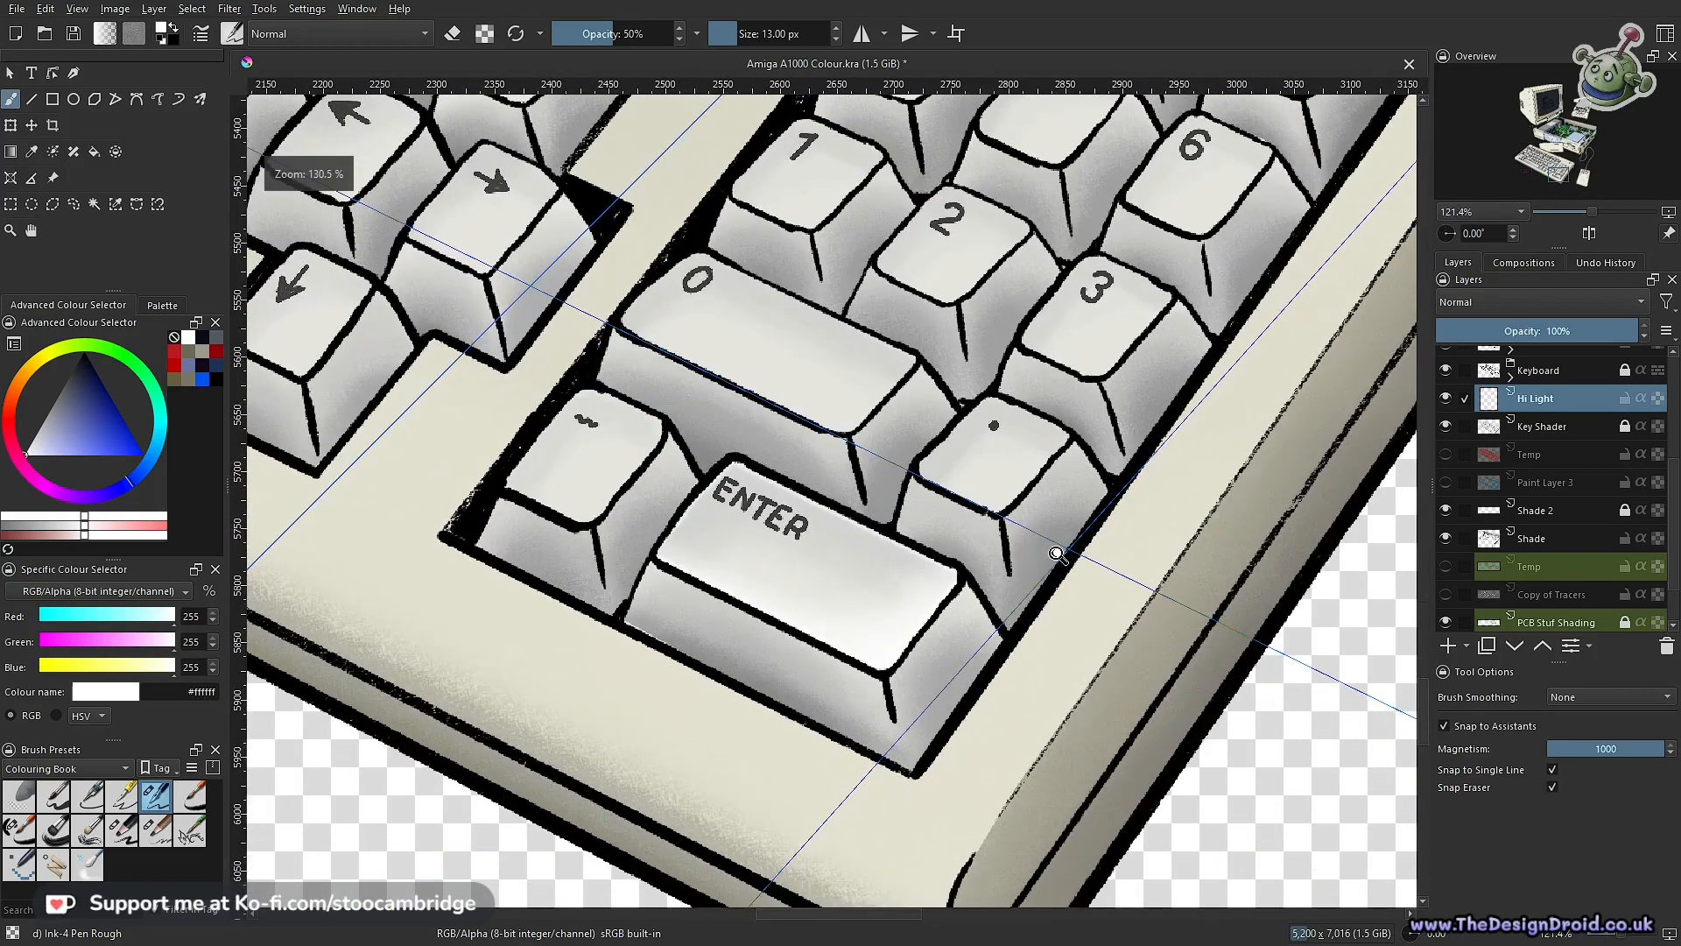
Turn off assistant snapping and draw thin white highlights down the outer left and right edges of the Enter key's sides
{"action": "key", "text": "ctrl+shift+l"}
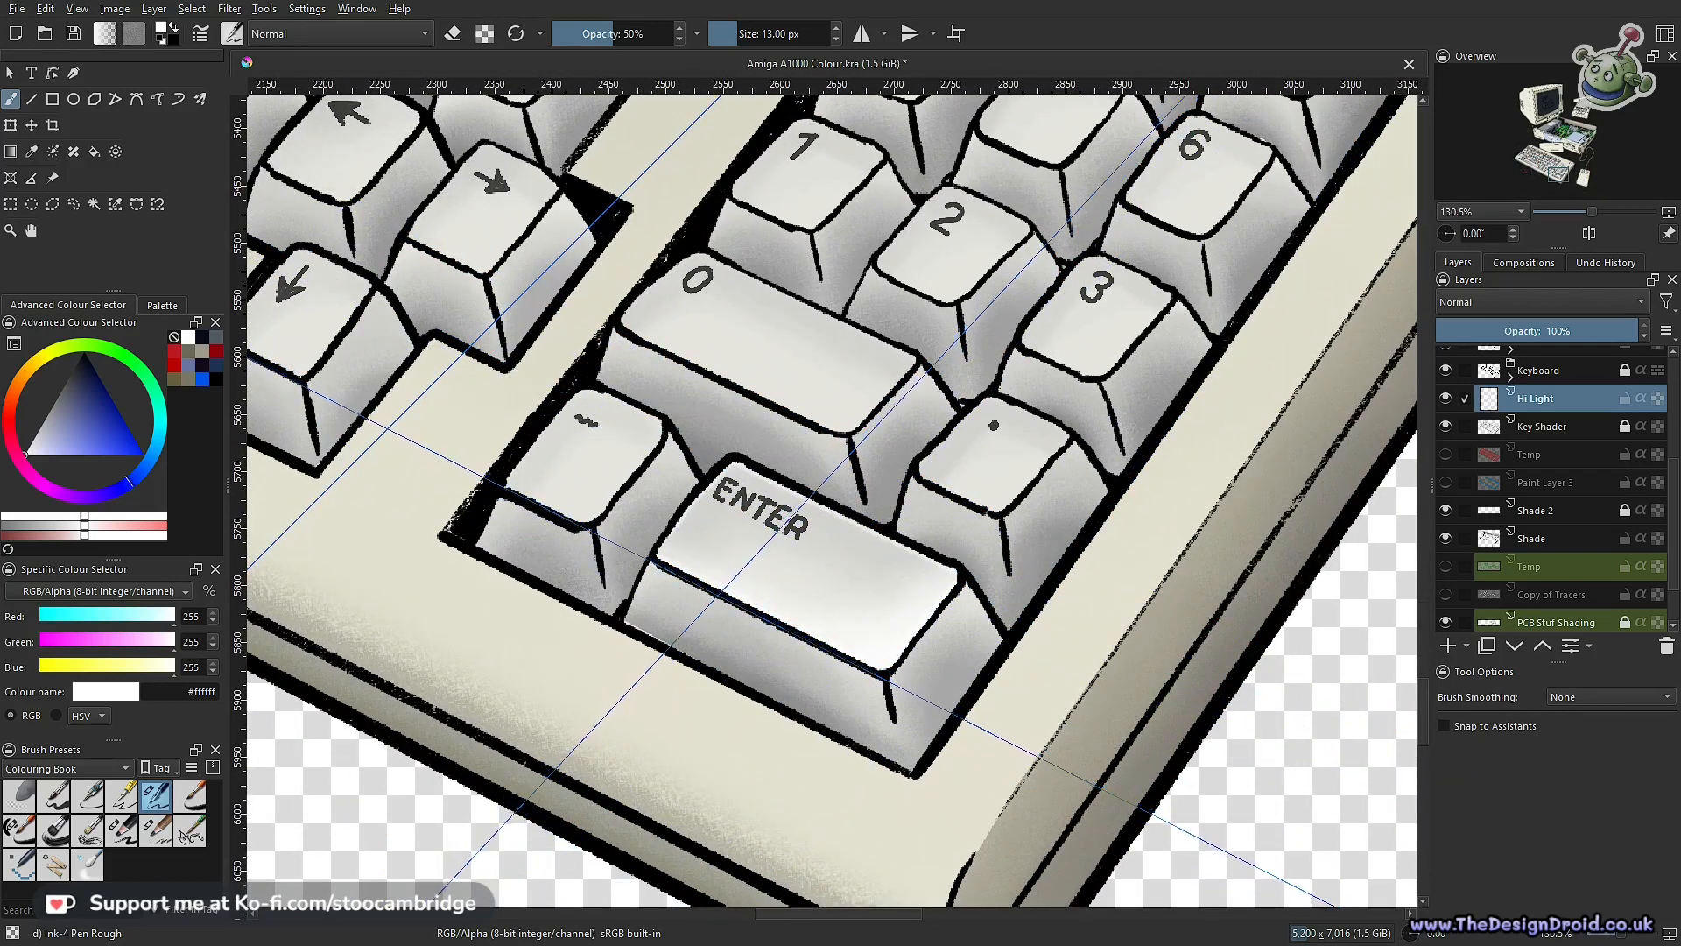
{"action": "key", "text": "space"}
{"action": "scroll", "coordinate": [675, 629], "scroll_direction": "up", "scroll_amount": 4}
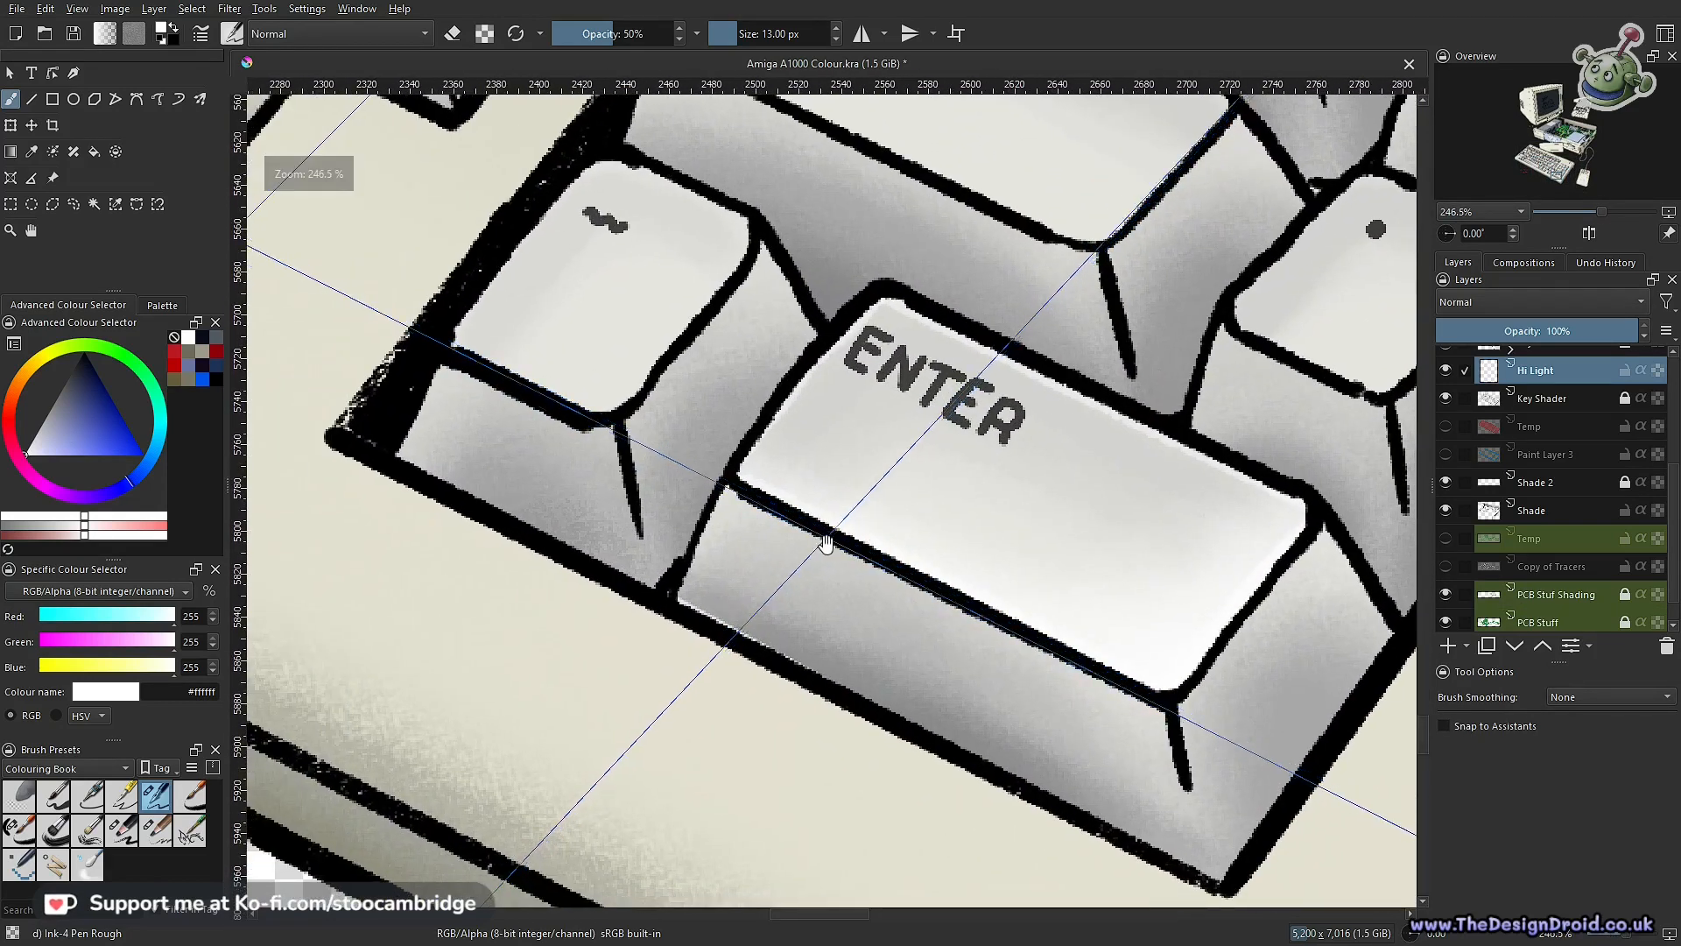
{"action": "scroll", "coordinate": [721, 500], "scroll_direction": "up", "scroll_amount": 1}
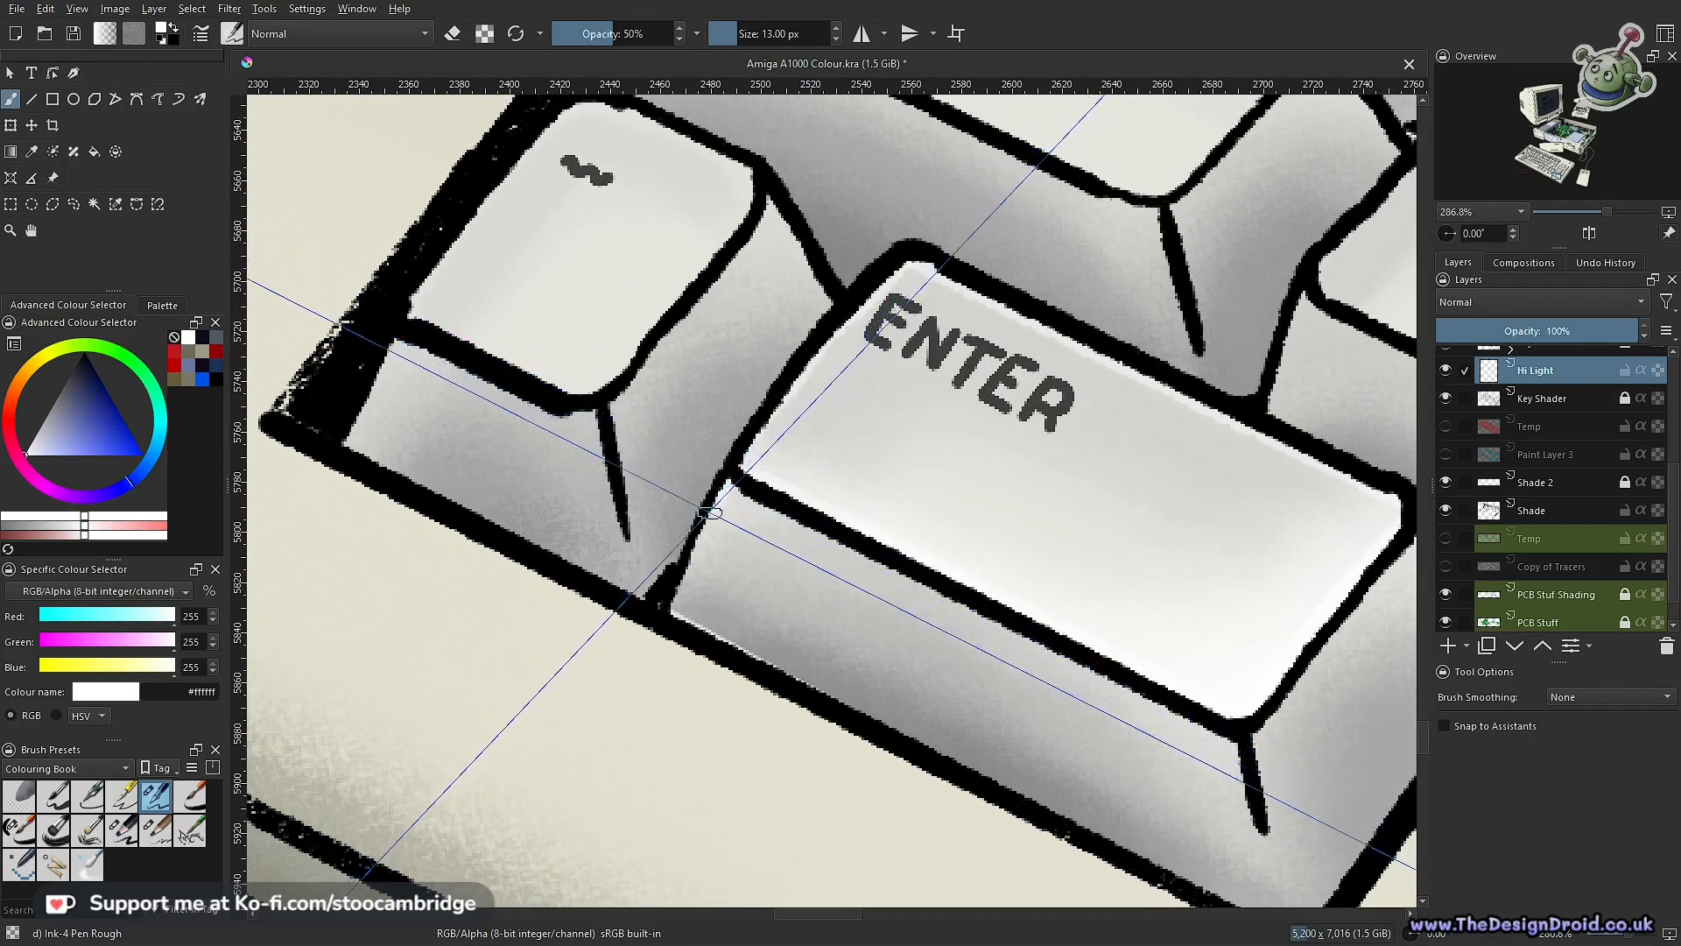
{"action": "left_click_drag", "start_coordinate": [697, 541], "coordinate": [670, 625]}
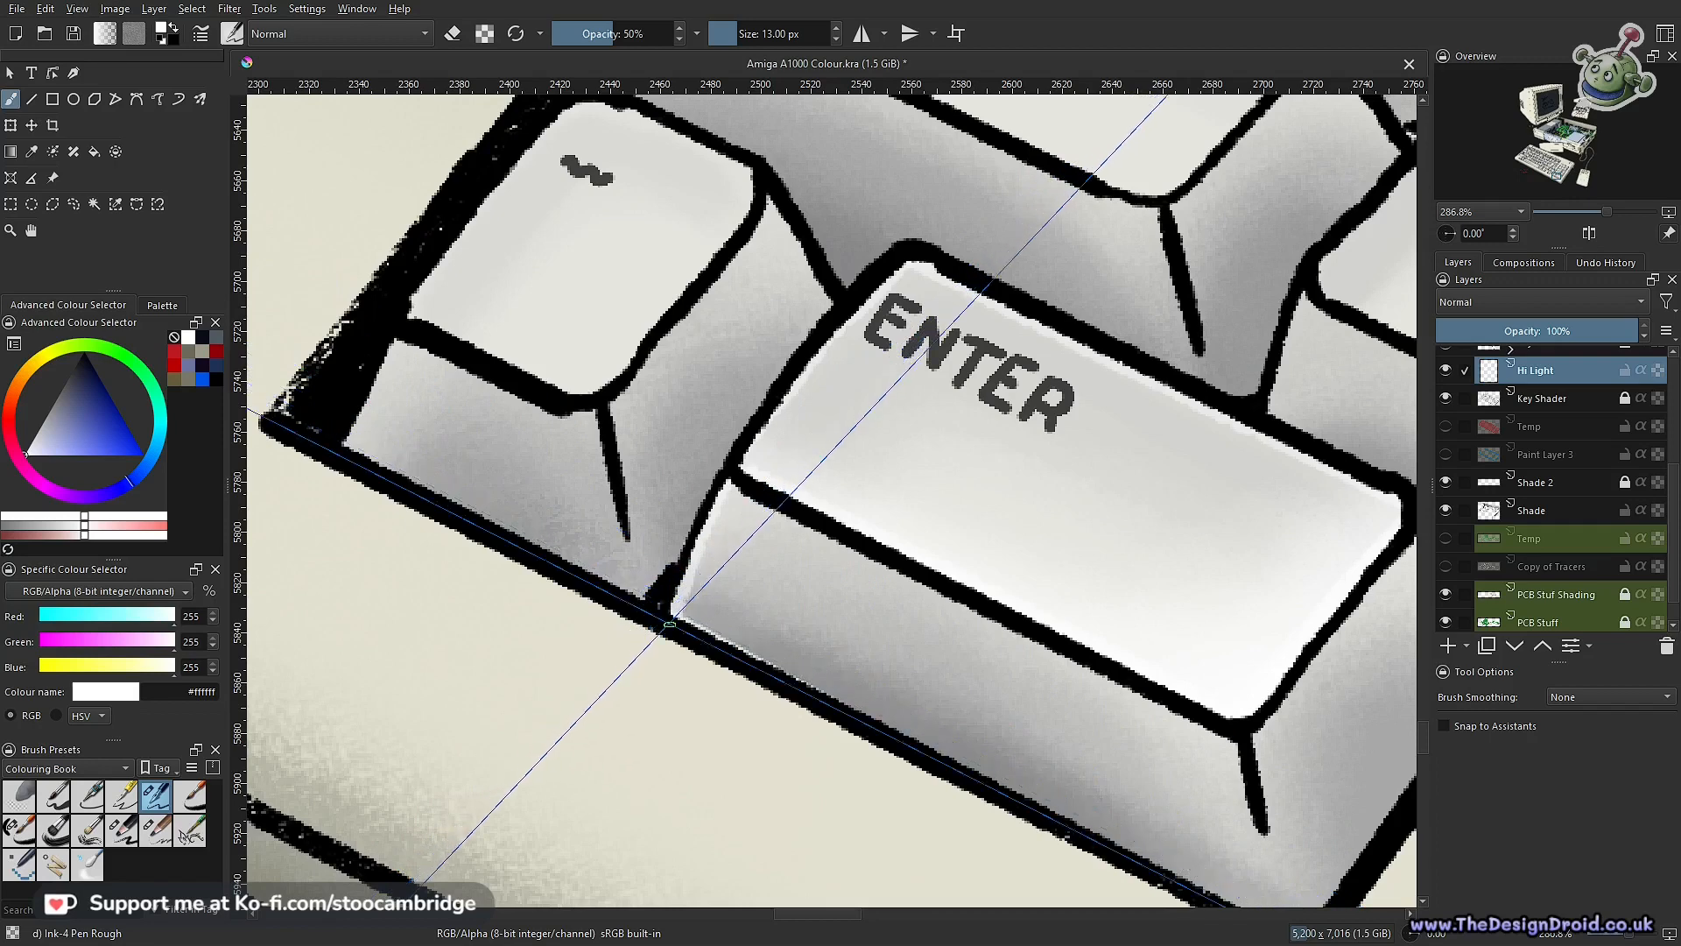
{"action": "scroll", "coordinate": [867, 619], "scroll_direction": "down", "scroll_amount": 3}
{"action": "scroll", "coordinate": [881, 648], "scroll_direction": "up", "scroll_amount": 2}
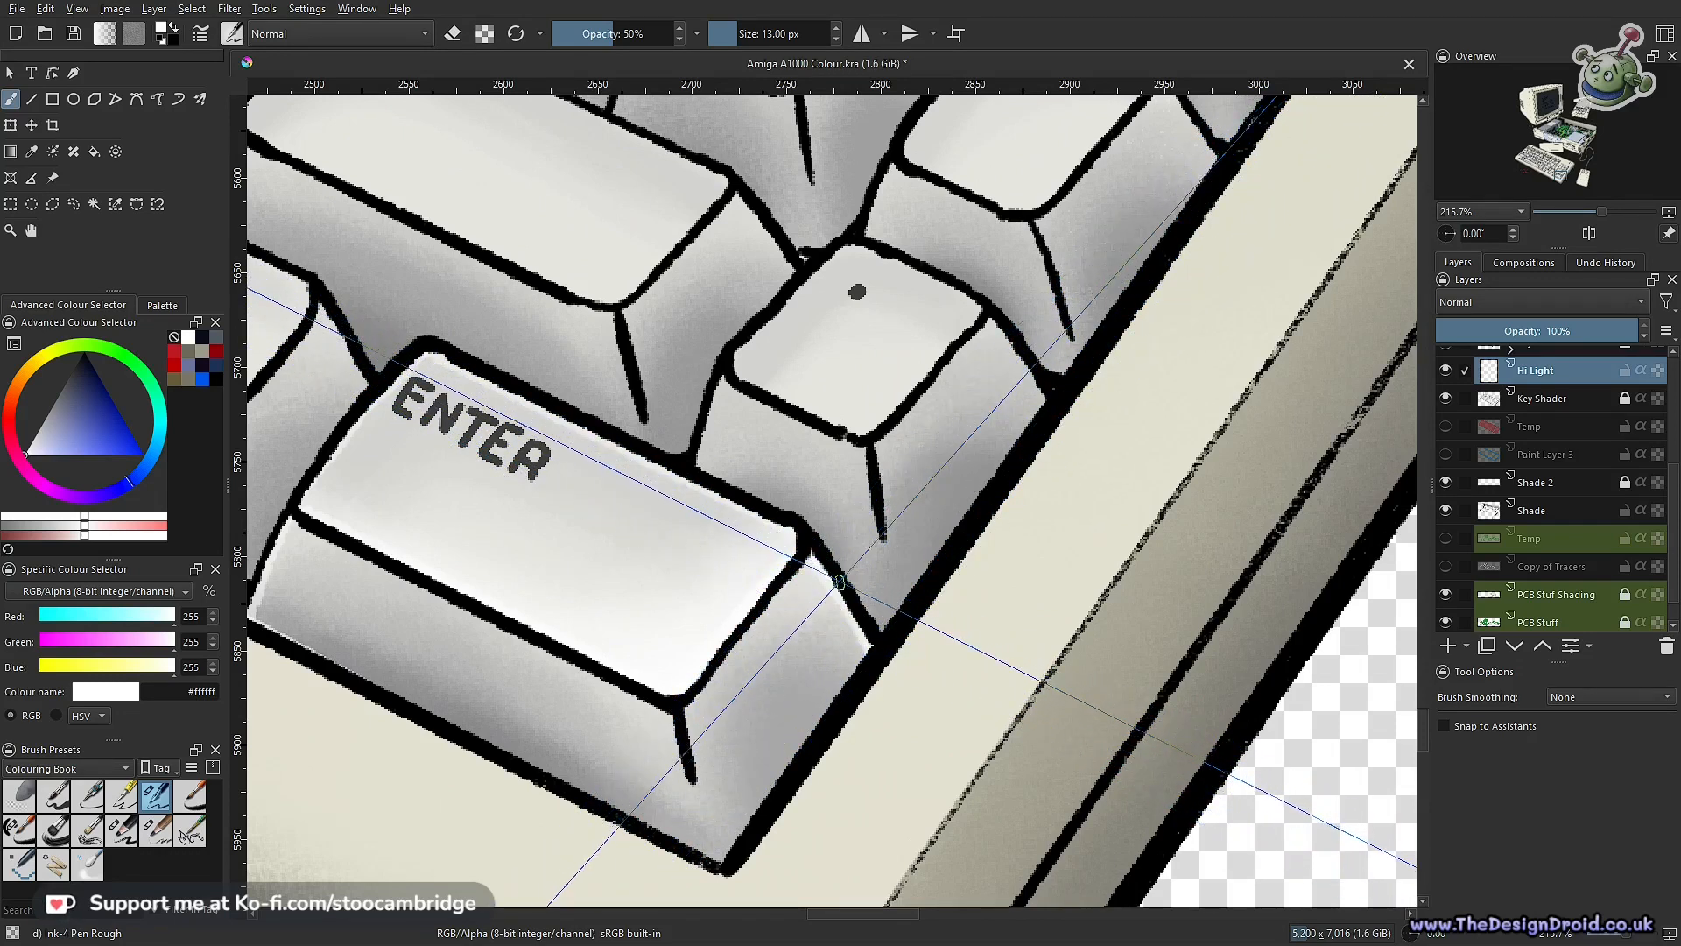
Examine the highlighted Enter key against the other keys and the whole illustration at several zoom levels
{"action": "scroll", "coordinate": [867, 637], "scroll_direction": "down", "scroll_amount": 6}
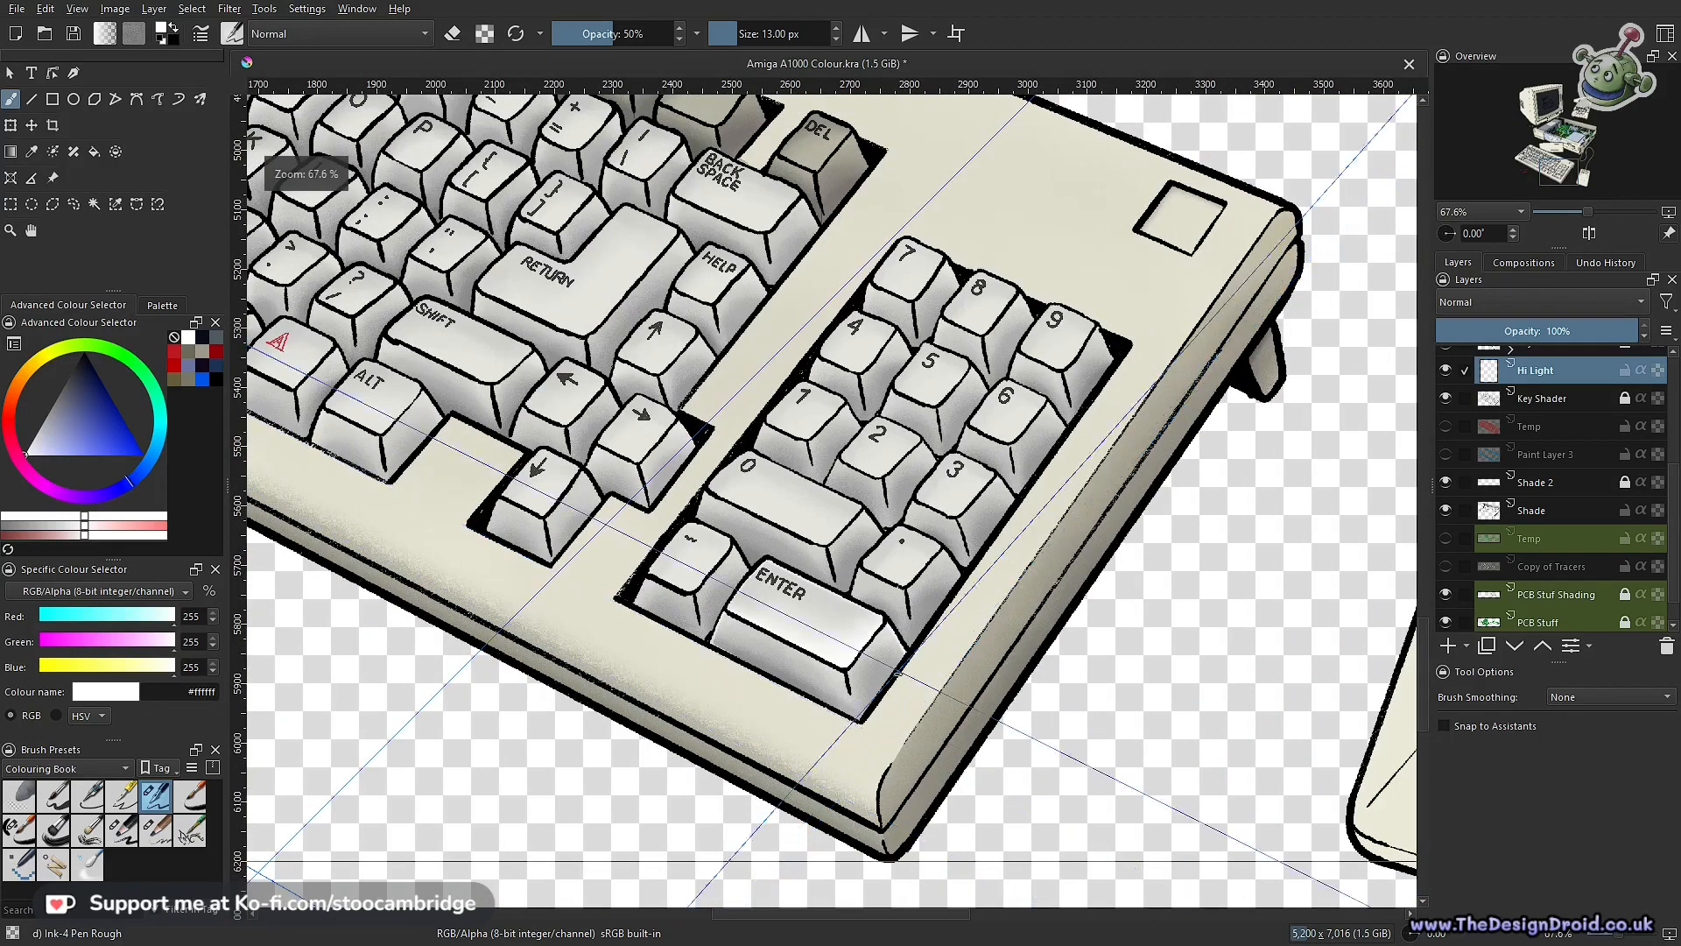
{"action": "scroll", "coordinate": [954, 746], "scroll_direction": "up", "scroll_amount": 4}
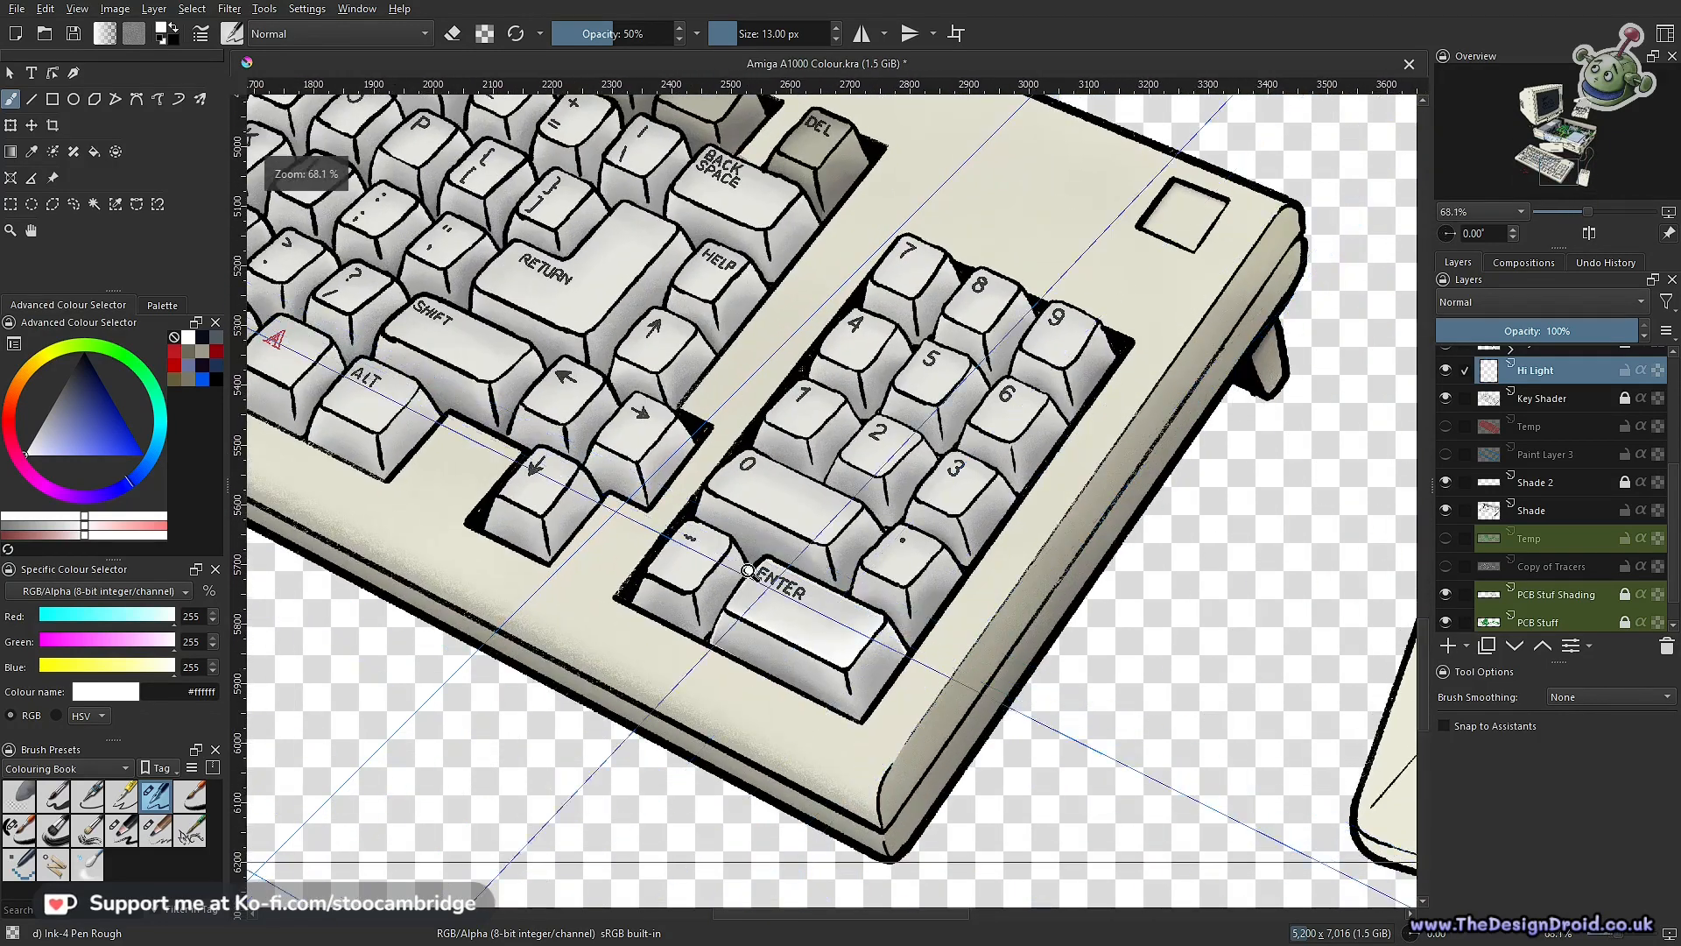
{"action": "scroll", "coordinate": [778, 444], "scroll_direction": "up", "scroll_amount": 3}
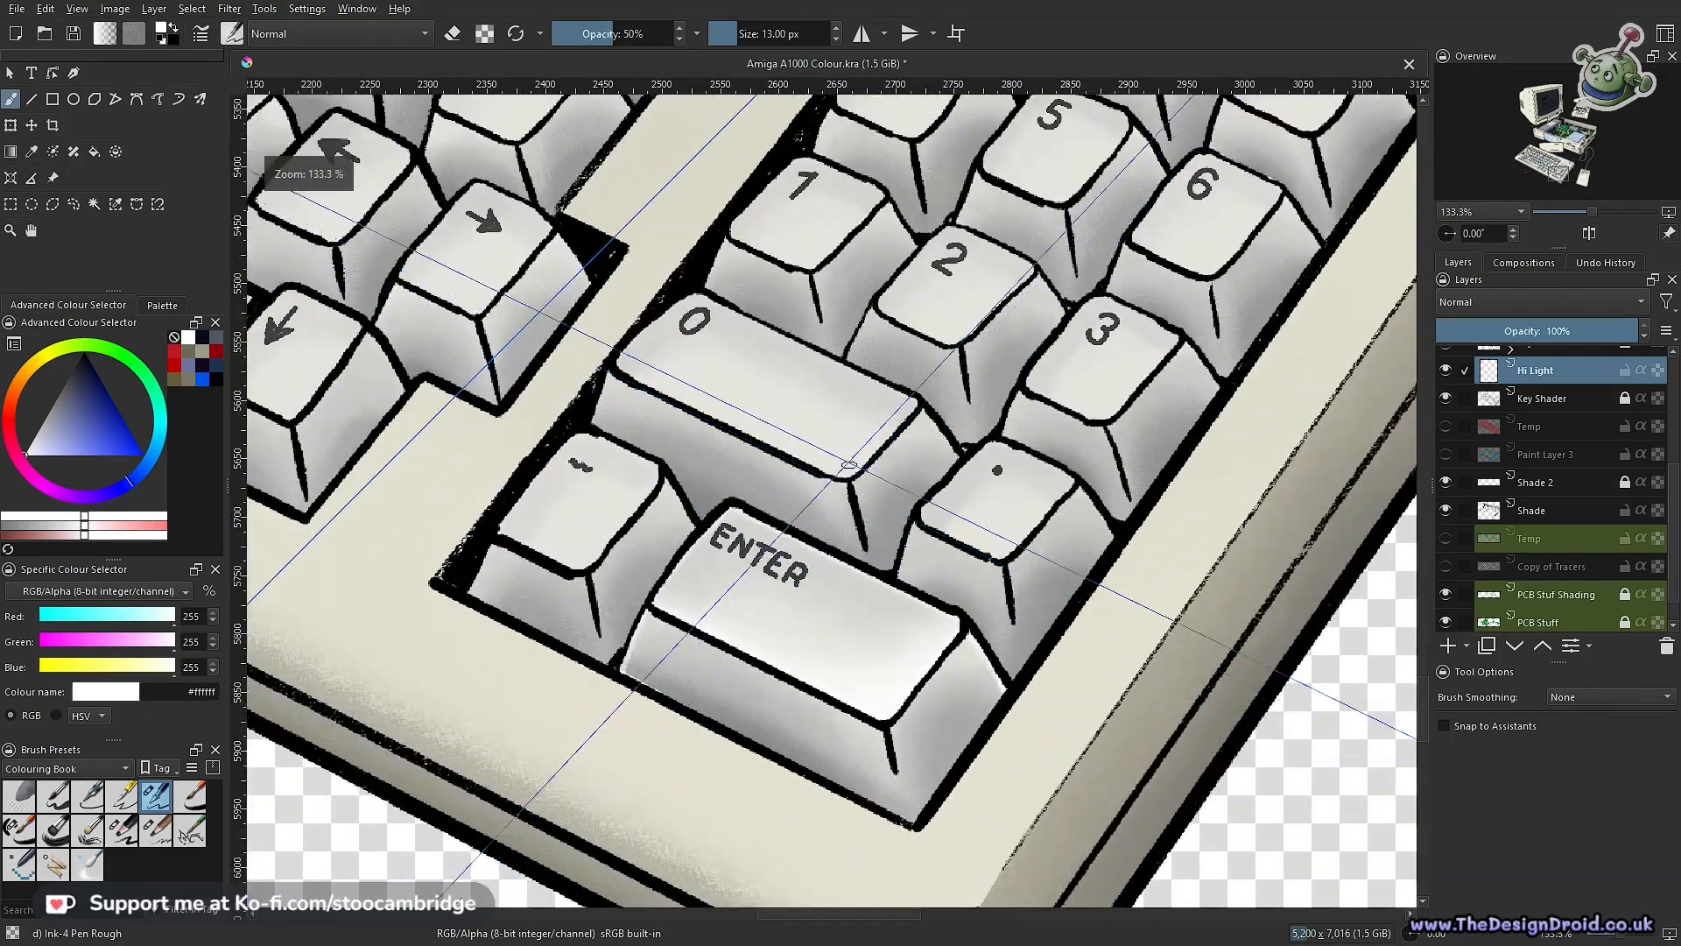
{"action": "scroll", "coordinate": [842, 493], "scroll_direction": "down", "scroll_amount": 4}
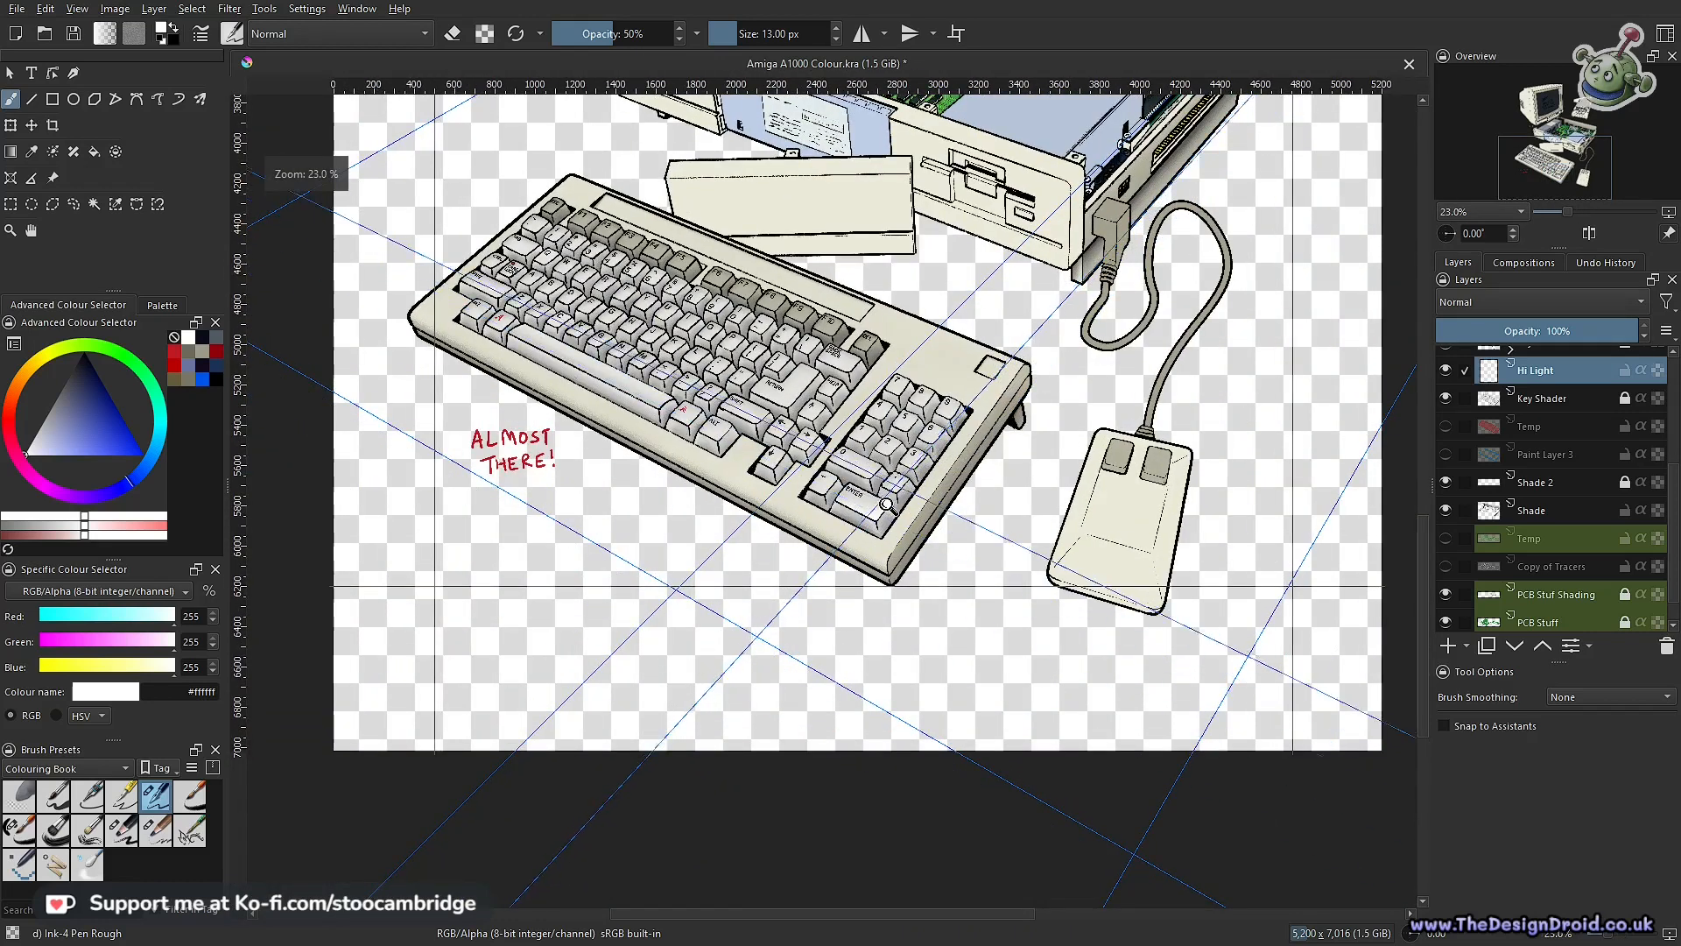
{"action": "scroll", "coordinate": [902, 560], "scroll_direction": "up", "scroll_amount": 2}
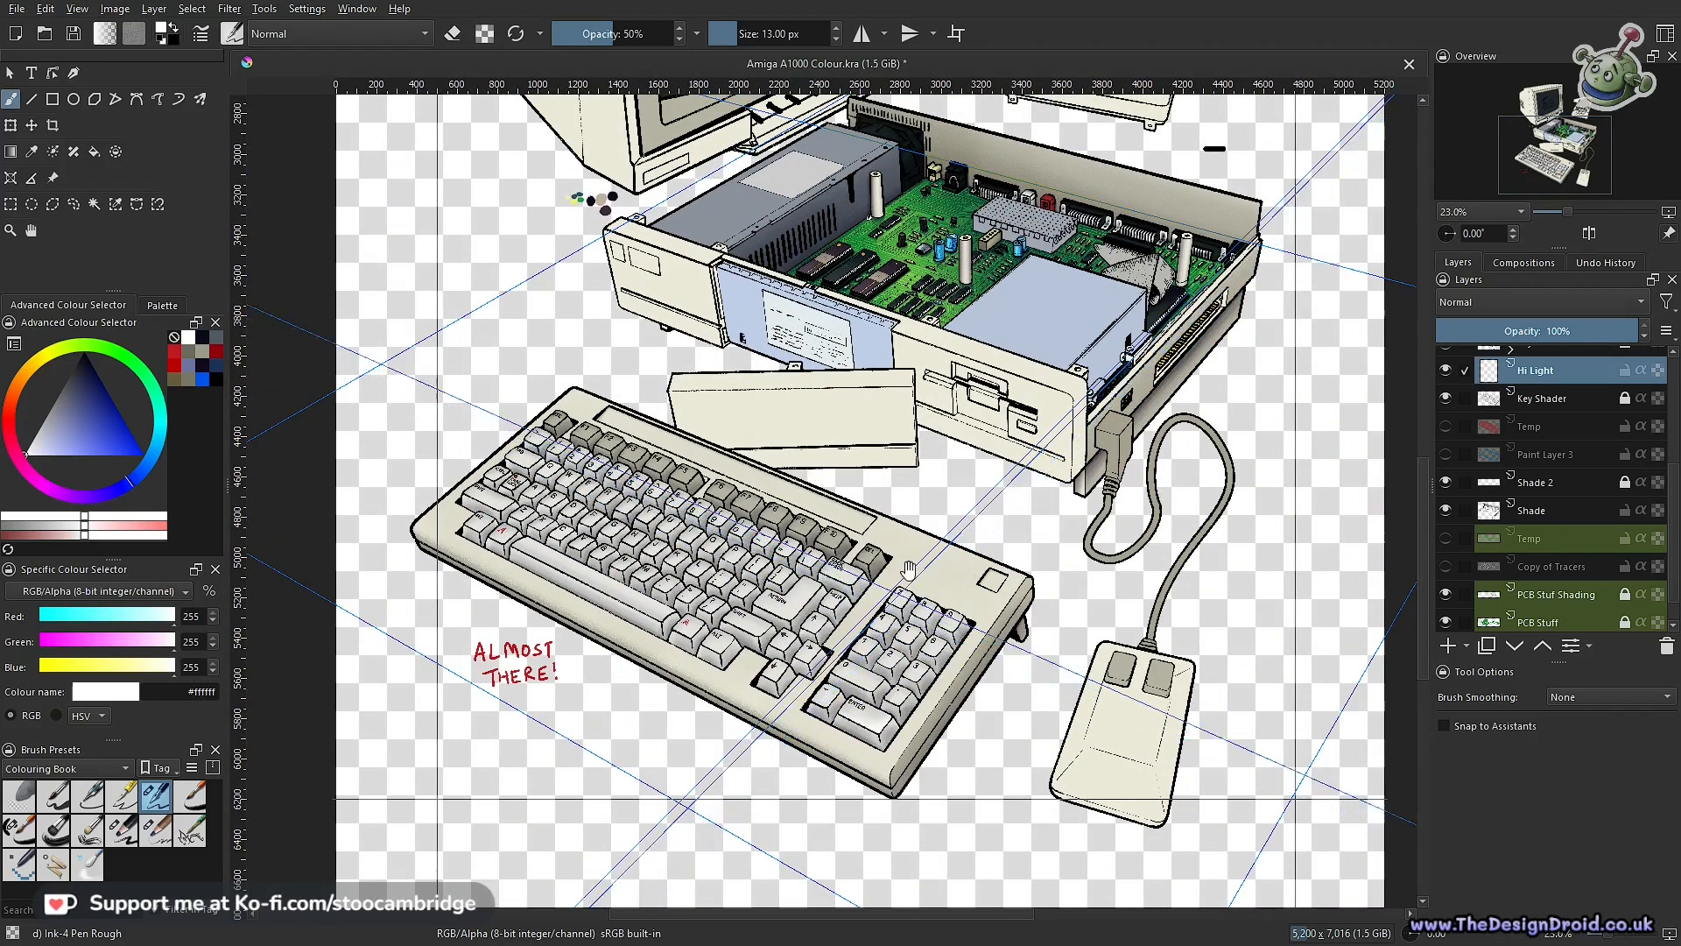
{"action": "scroll", "coordinate": [908, 570], "scroll_direction": "up", "scroll_amount": 1}
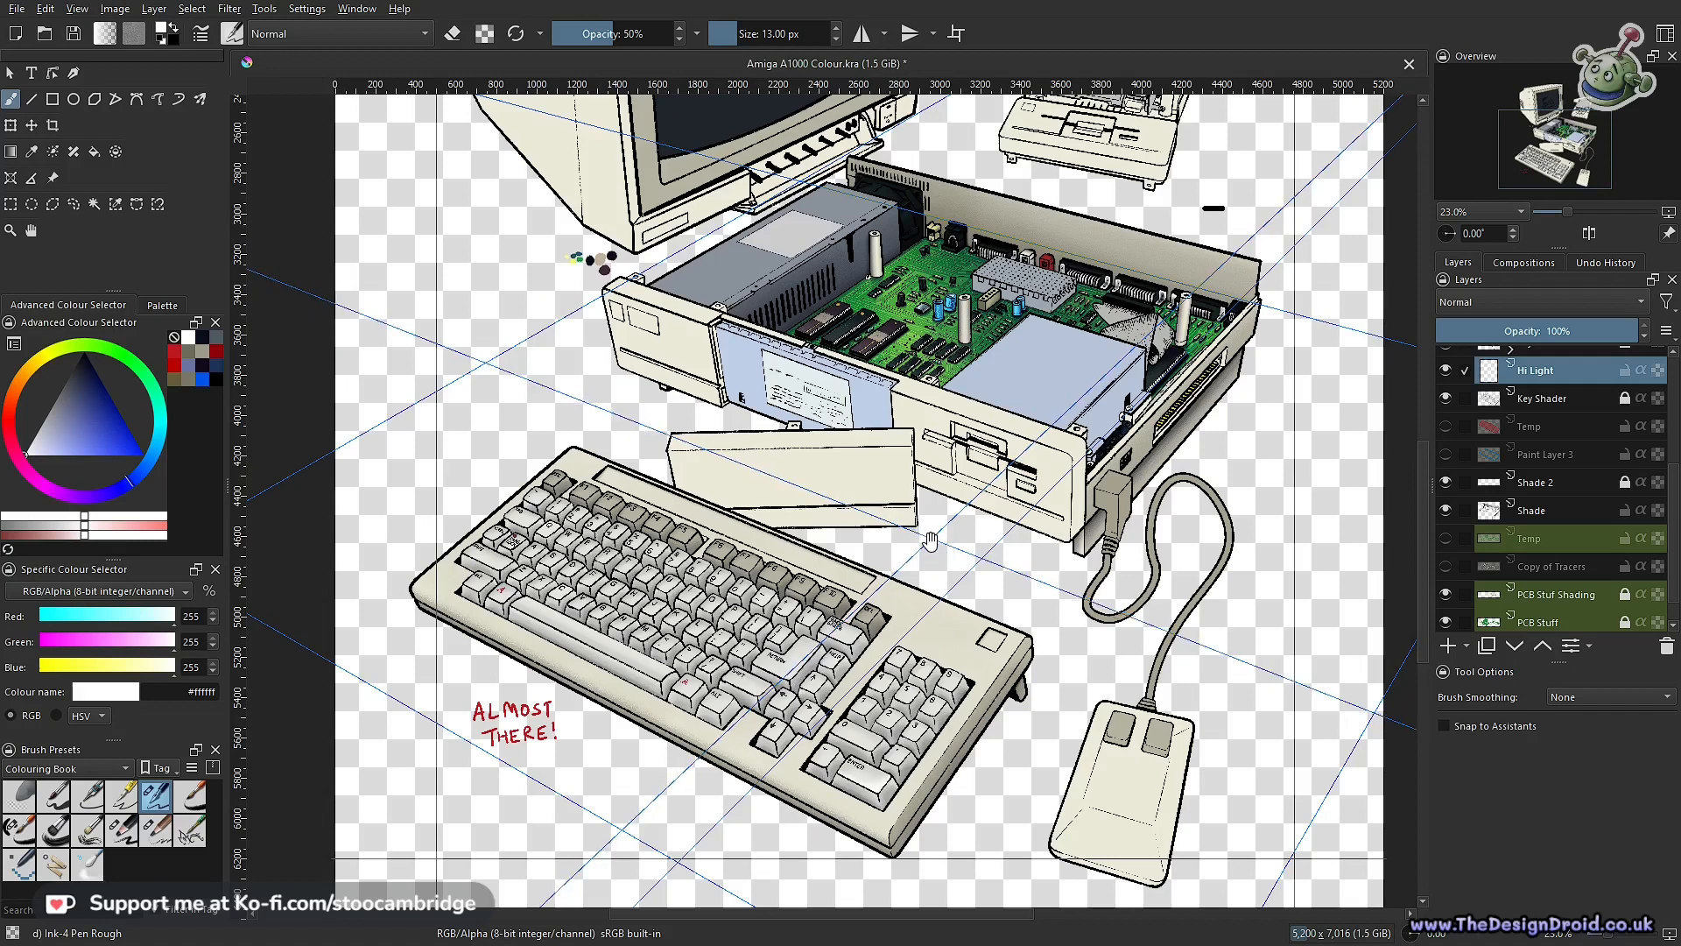
{"action": "scroll", "coordinate": [905, 587], "scroll_direction": "down", "scroll_amount": 1}
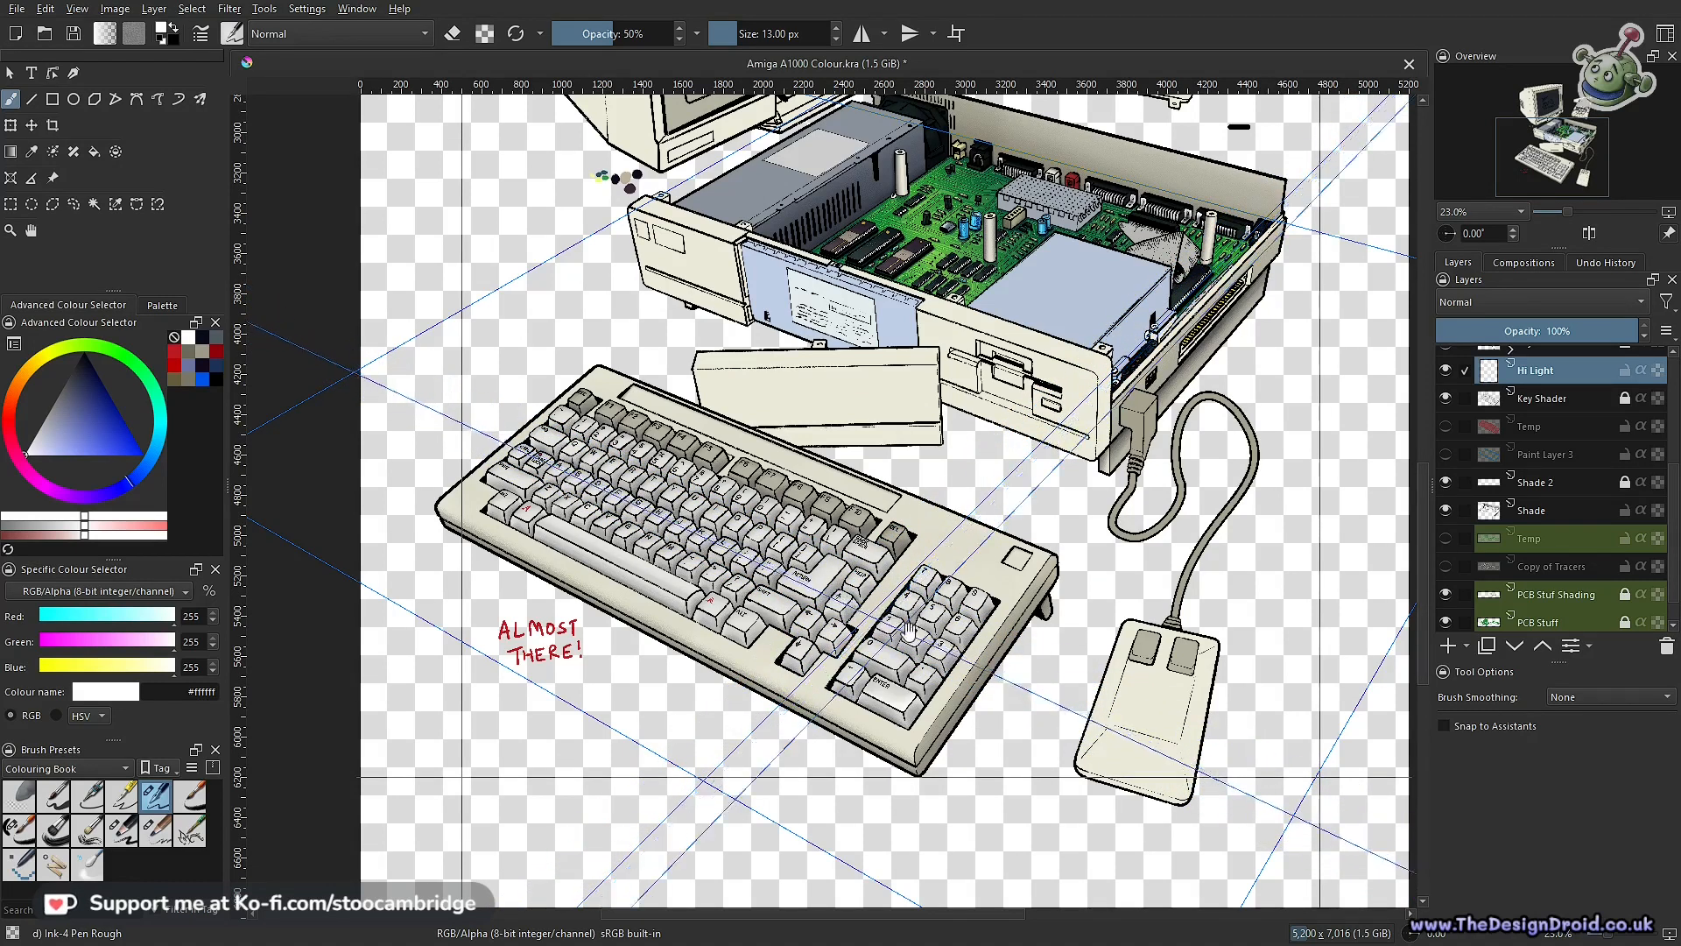
{"action": "scroll", "coordinate": [911, 626], "scroll_direction": "up", "scroll_amount": 3}
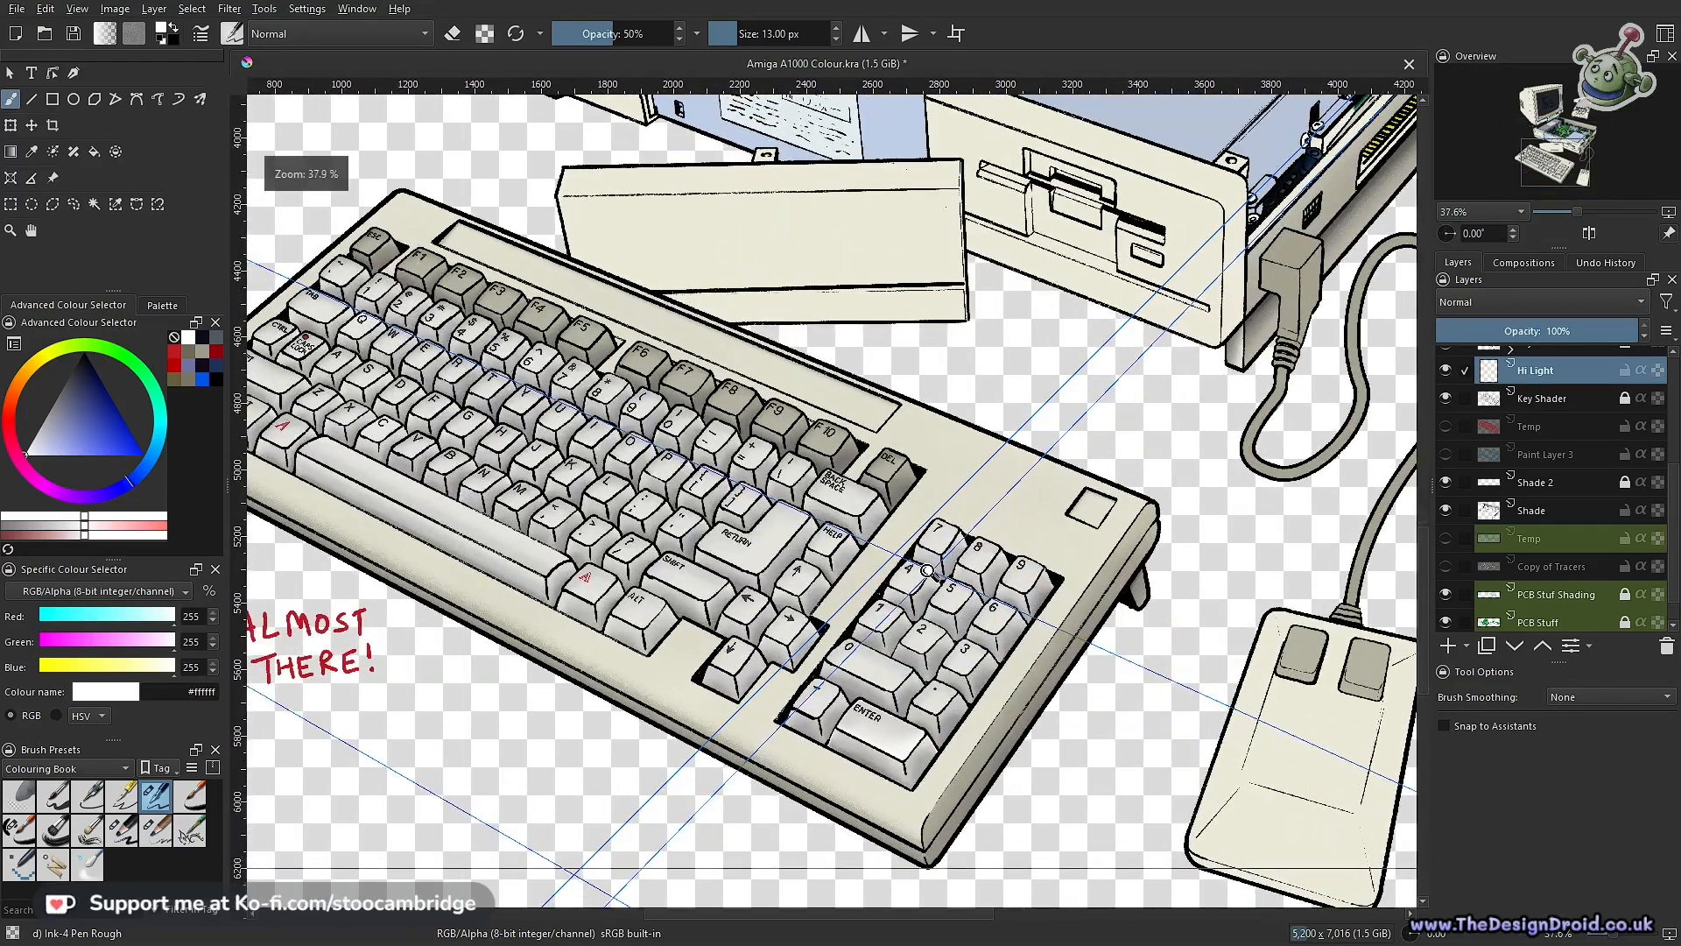
{"action": "scroll", "coordinate": [926, 571], "scroll_direction": "down", "scroll_amount": 2}
{"action": "scroll", "coordinate": [954, 648], "scroll_direction": "up", "scroll_amount": 4}
{"action": "left_click_drag", "start_coordinate": [954, 649], "coordinate": [746, 504]}
{"action": "left_click_drag", "start_coordinate": [797, 624], "coordinate": [836, 503]}
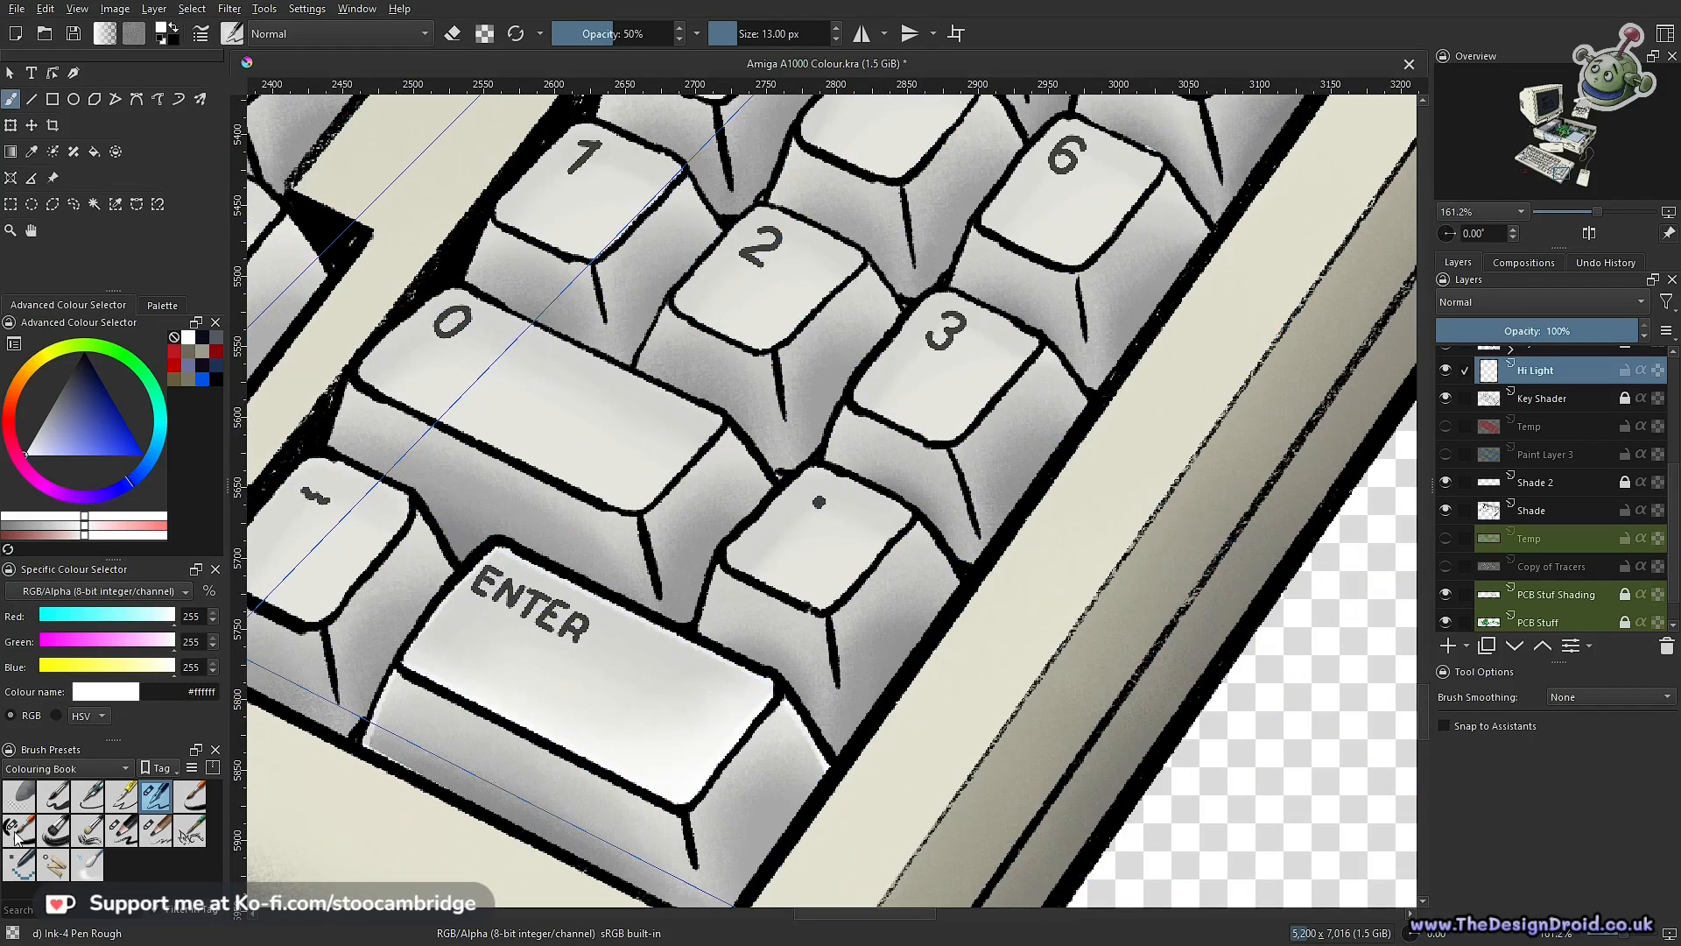
Switch to the Charcoal Pencil Medium brush and outline the top of the decimal-point key with a freehand selection
{"action": "left_click", "coordinate": [156, 830]}
{"action": "key", "text": "e"}
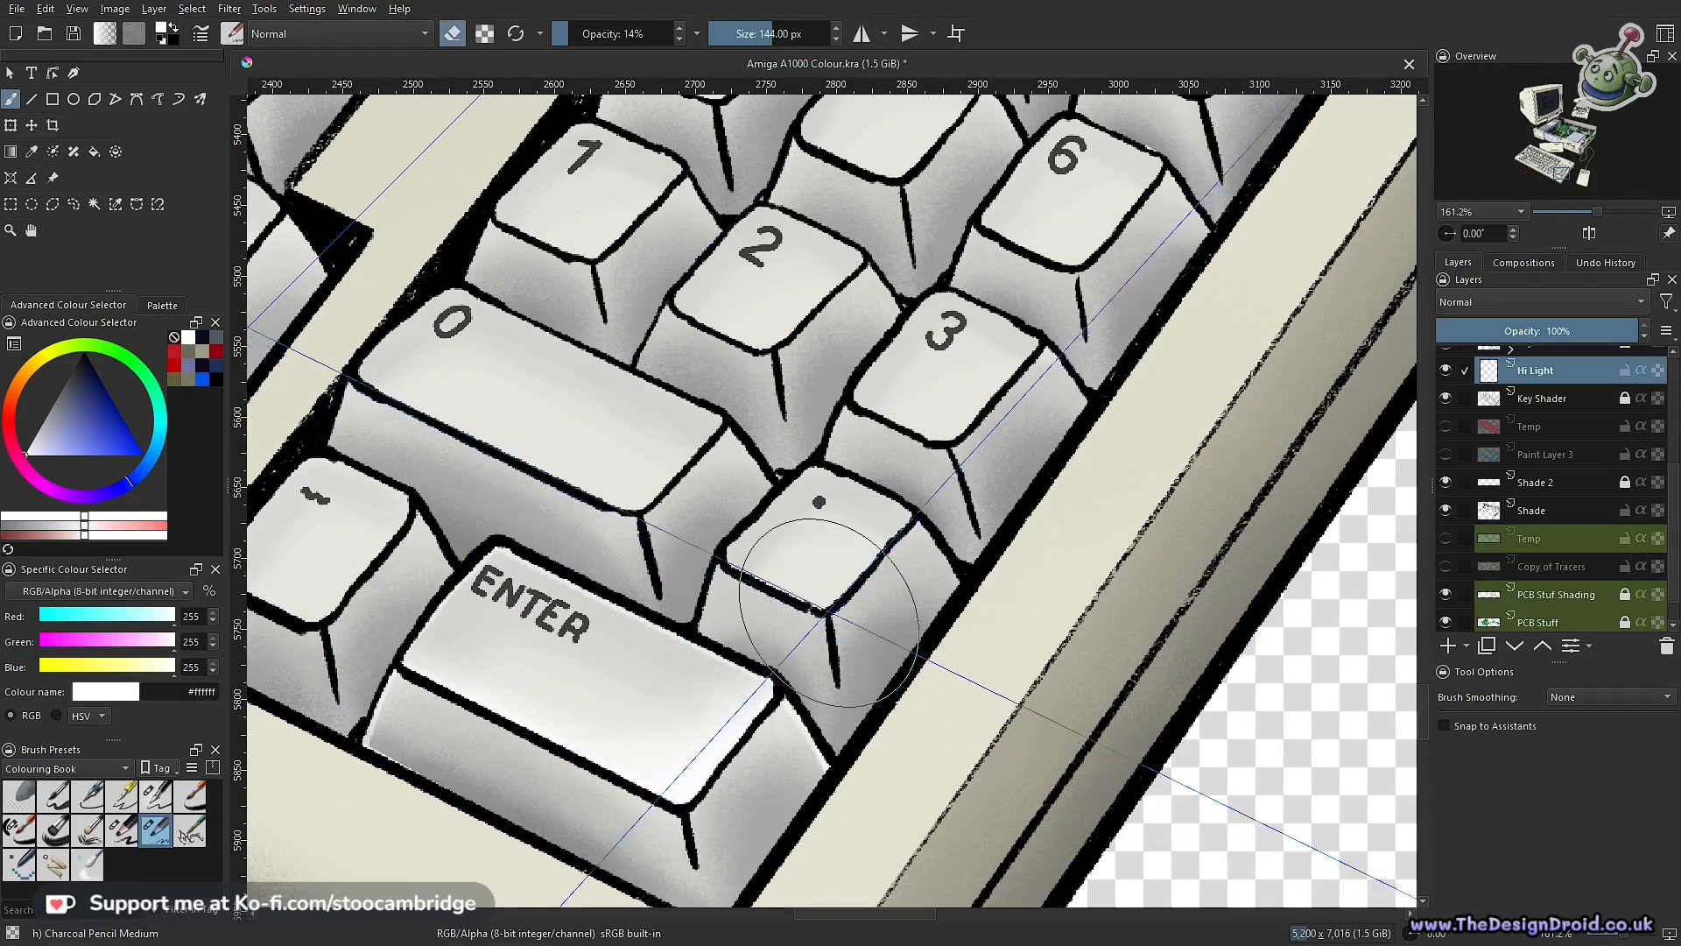
{"action": "scroll", "coordinate": [832, 612], "scroll_direction": "up", "scroll_amount": 2}
{"action": "key", "text": "i"}
{"action": "key", "text": "p"}
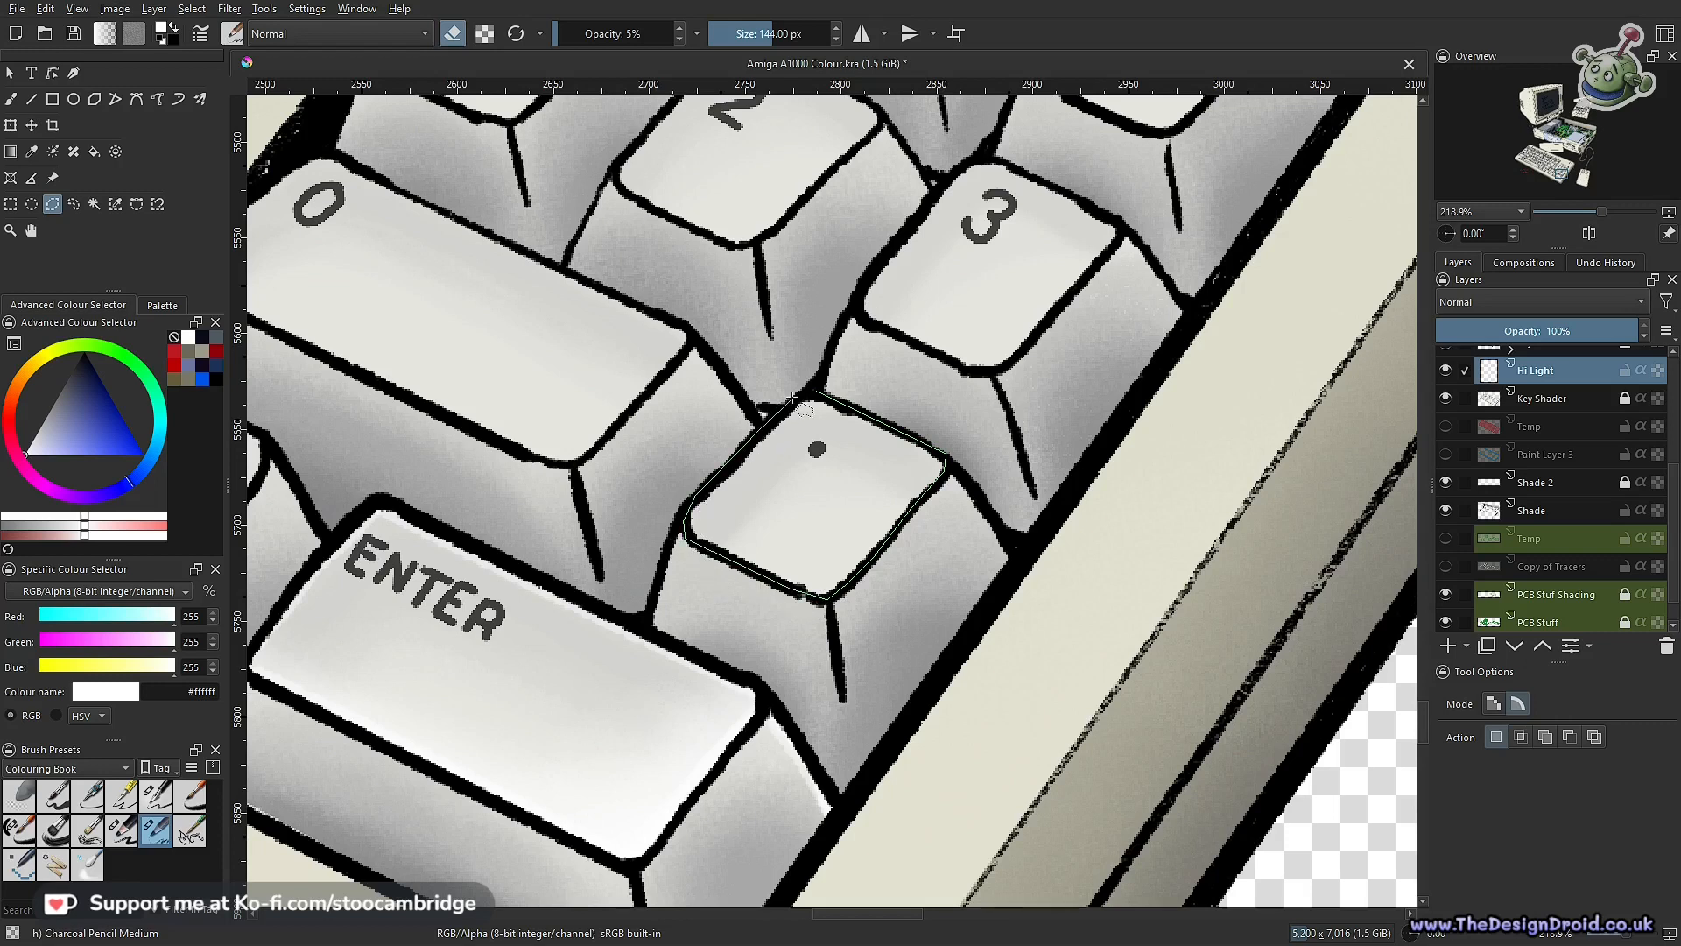
Soften the highlight around the right edge of the decimal-point key's top in erase mode at 14% opacity
{"action": "key", "text": "b"}
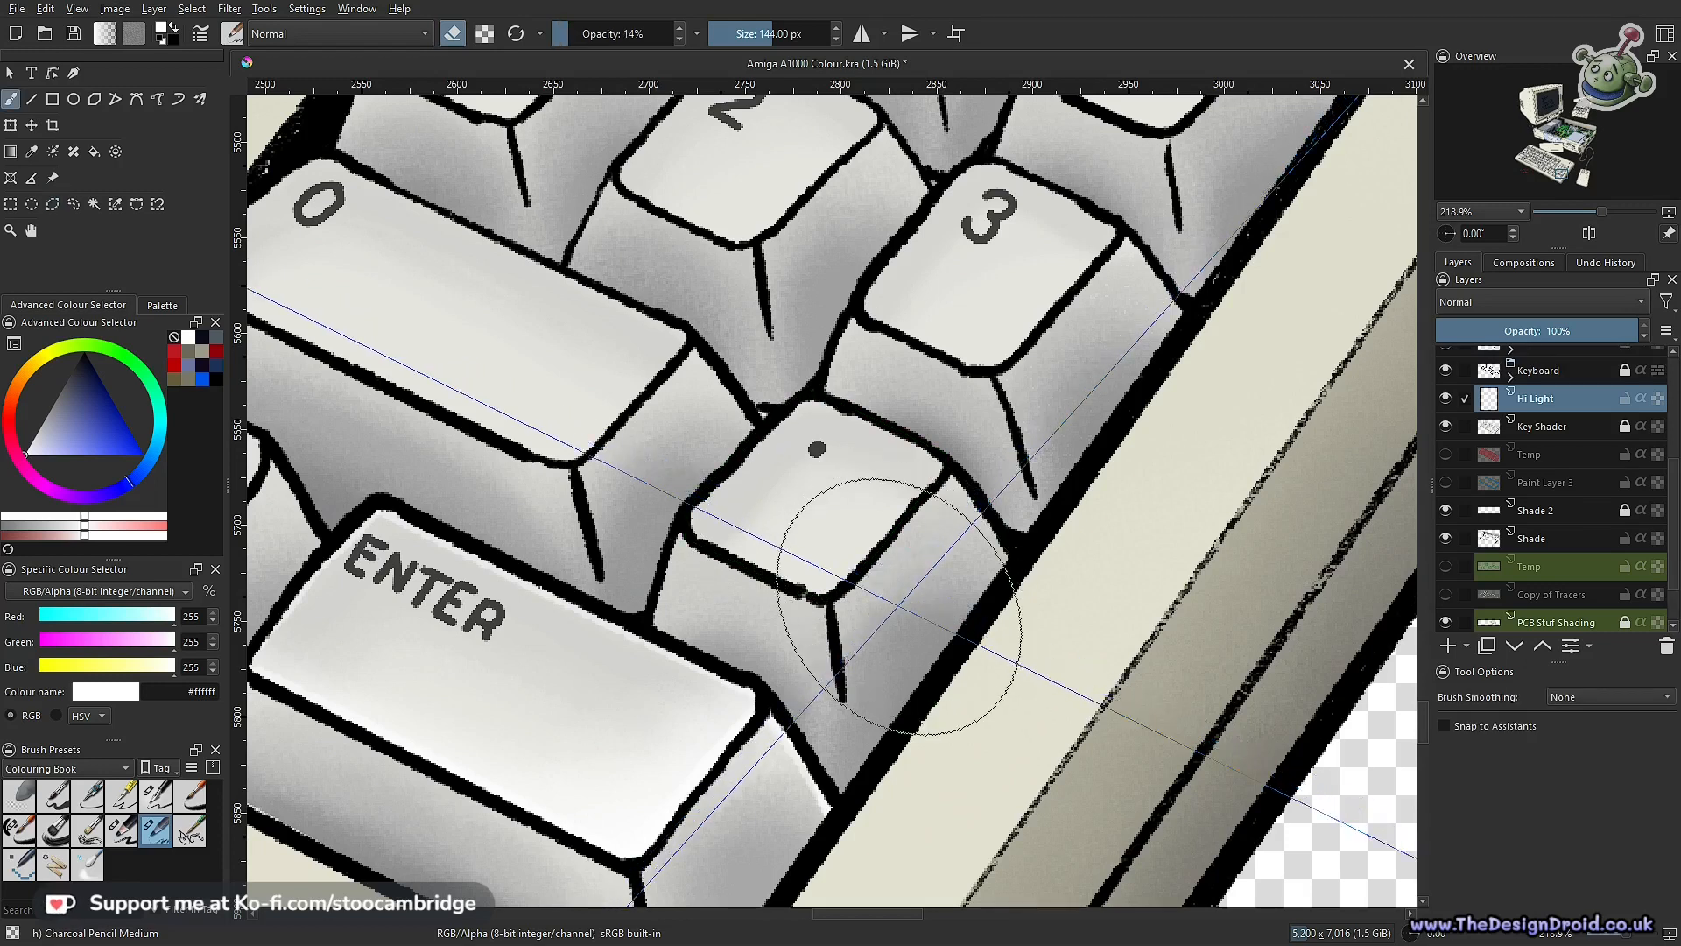
{"action": "left_click_drag", "start_coordinate": [938, 534], "coordinate": [926, 555]}
{"action": "scroll", "coordinate": [928, 557], "scroll_direction": "down", "scroll_amount": 3}
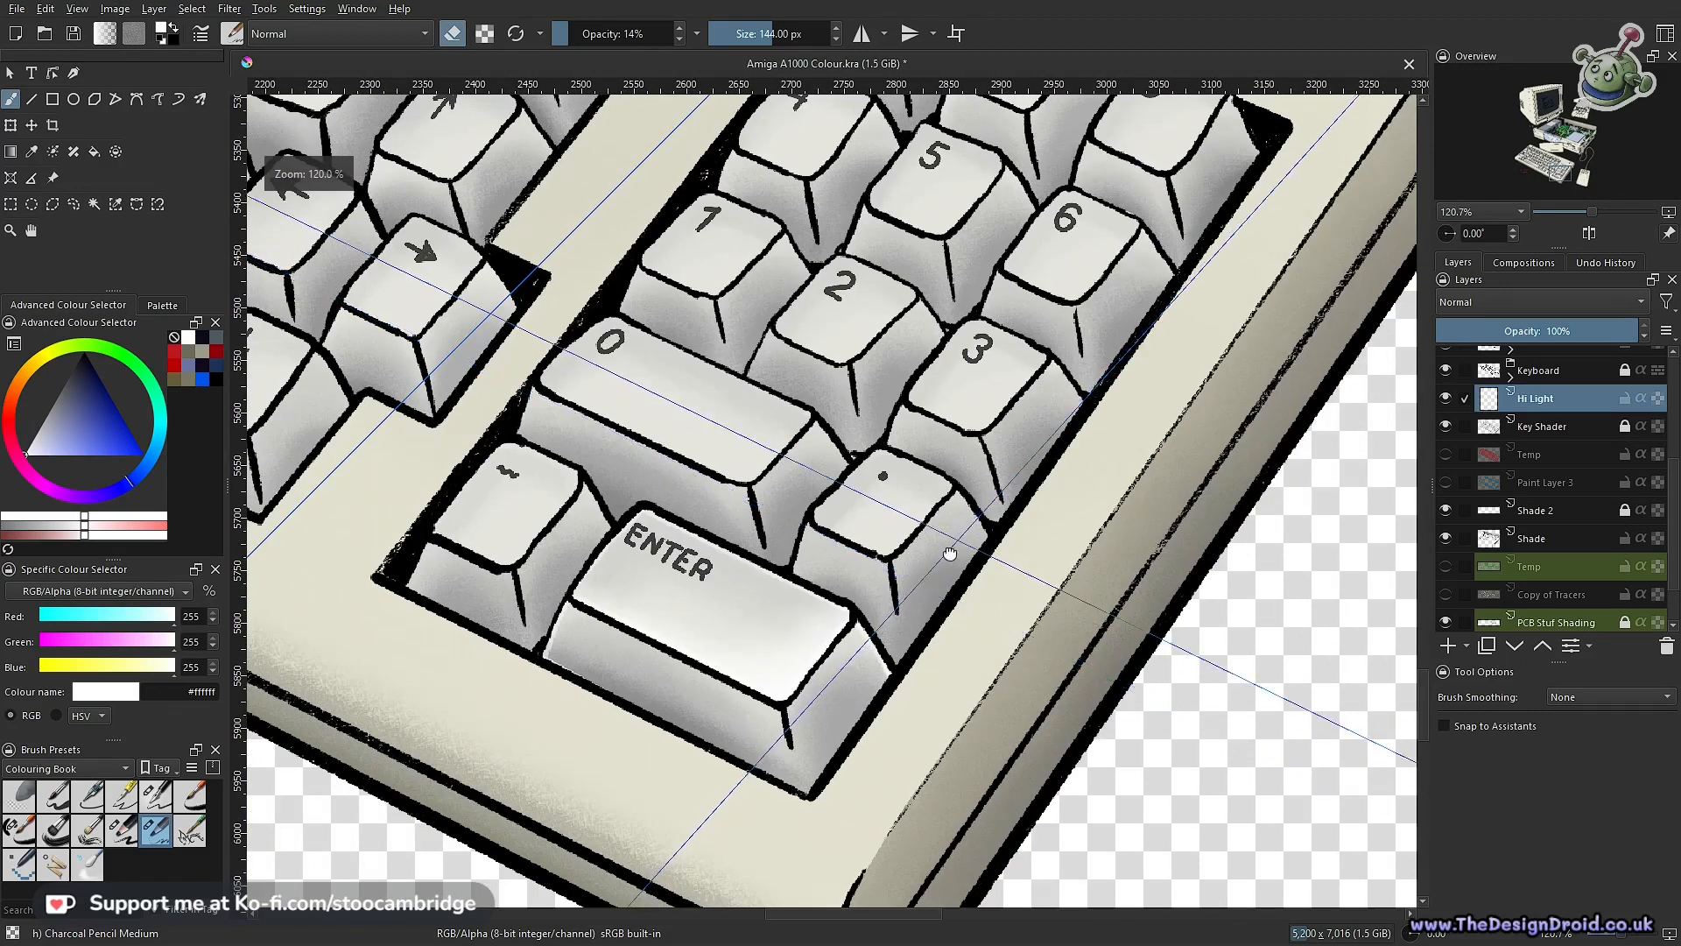
{"action": "scroll", "coordinate": [890, 602], "scroll_direction": "up", "scroll_amount": 2}
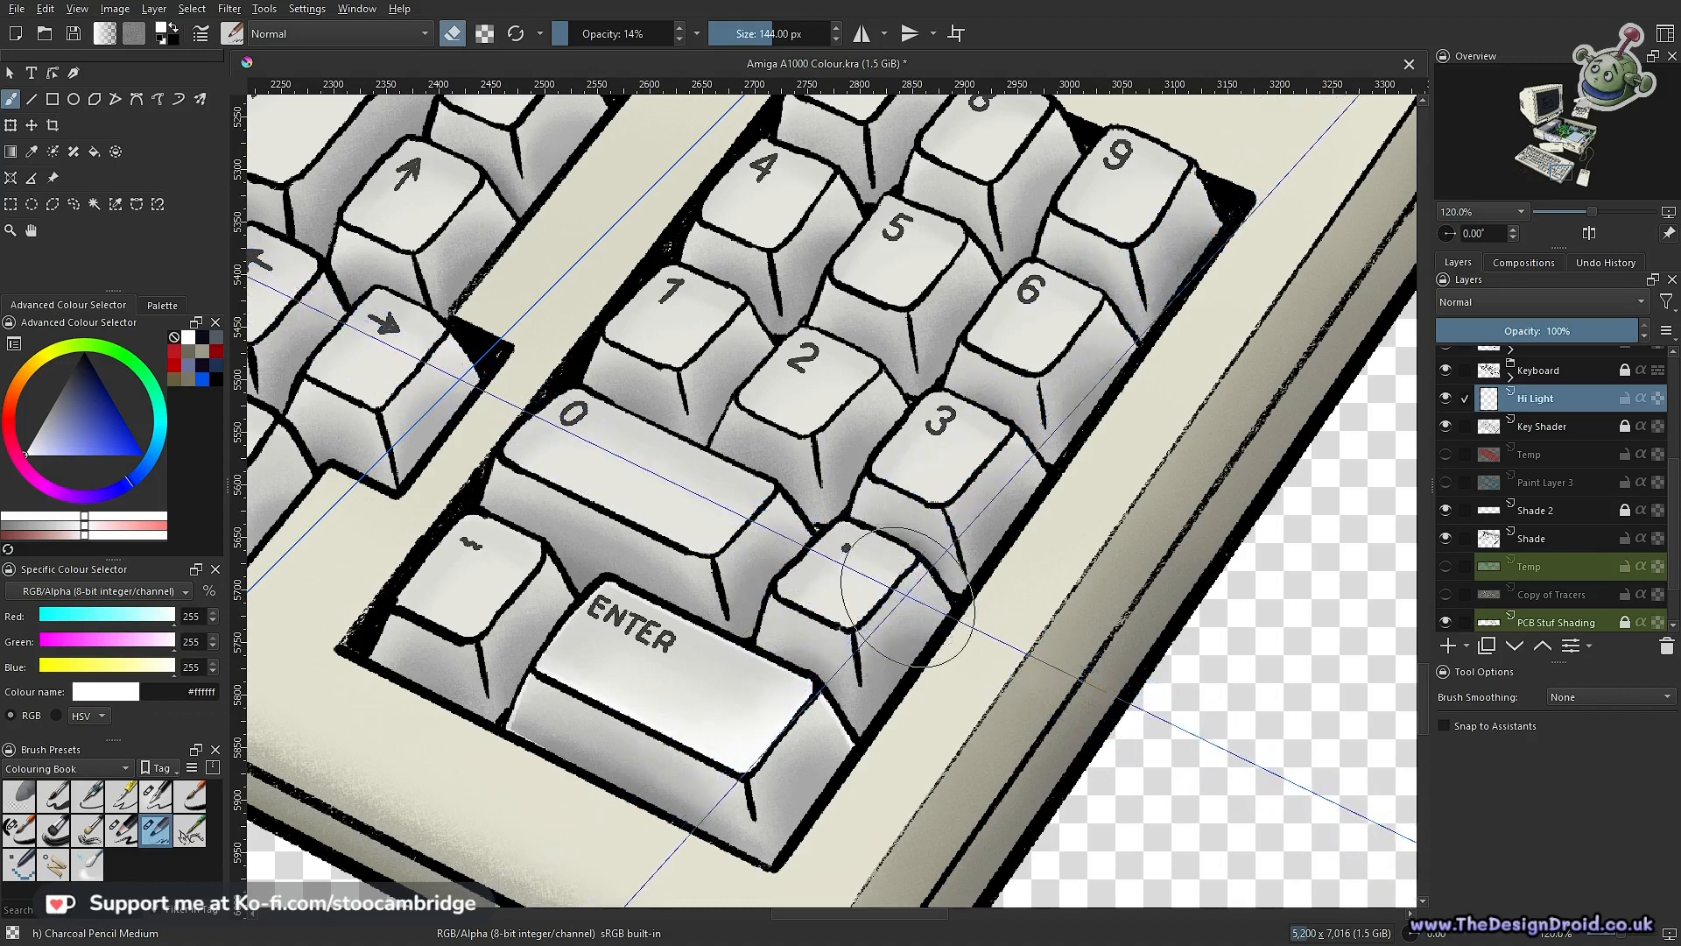
Build up and soften the white highlight on the decimal-point key's top, alternating painting and erasing with Charcoal Pencil Medium at 14% opacity
{"action": "key", "text": "e"}
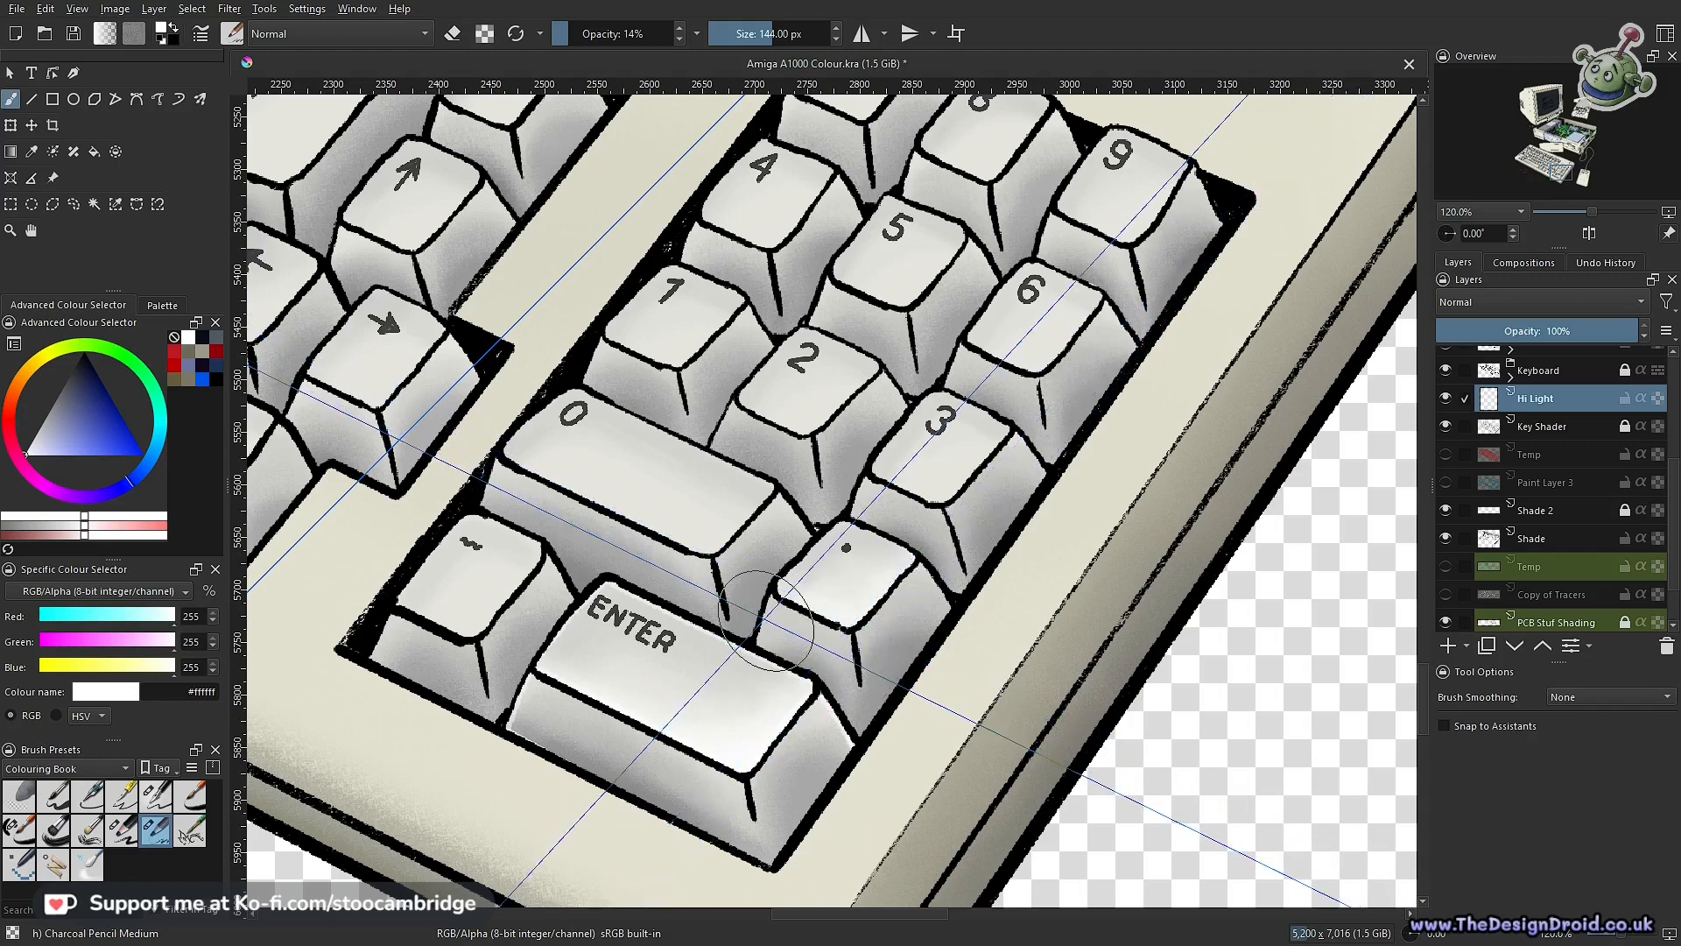
{"action": "mouse_move", "coordinate": [922, 584]}
{"action": "left_mouse_down"}
{"action": "mouse_move", "coordinate": [919, 623]}
{"action": "mouse_move", "coordinate": [937, 623]}
{"action": "mouse_move", "coordinate": [962, 499]}
{"action": "mouse_move", "coordinate": [907, 616]}
{"action": "left_mouse_up"}
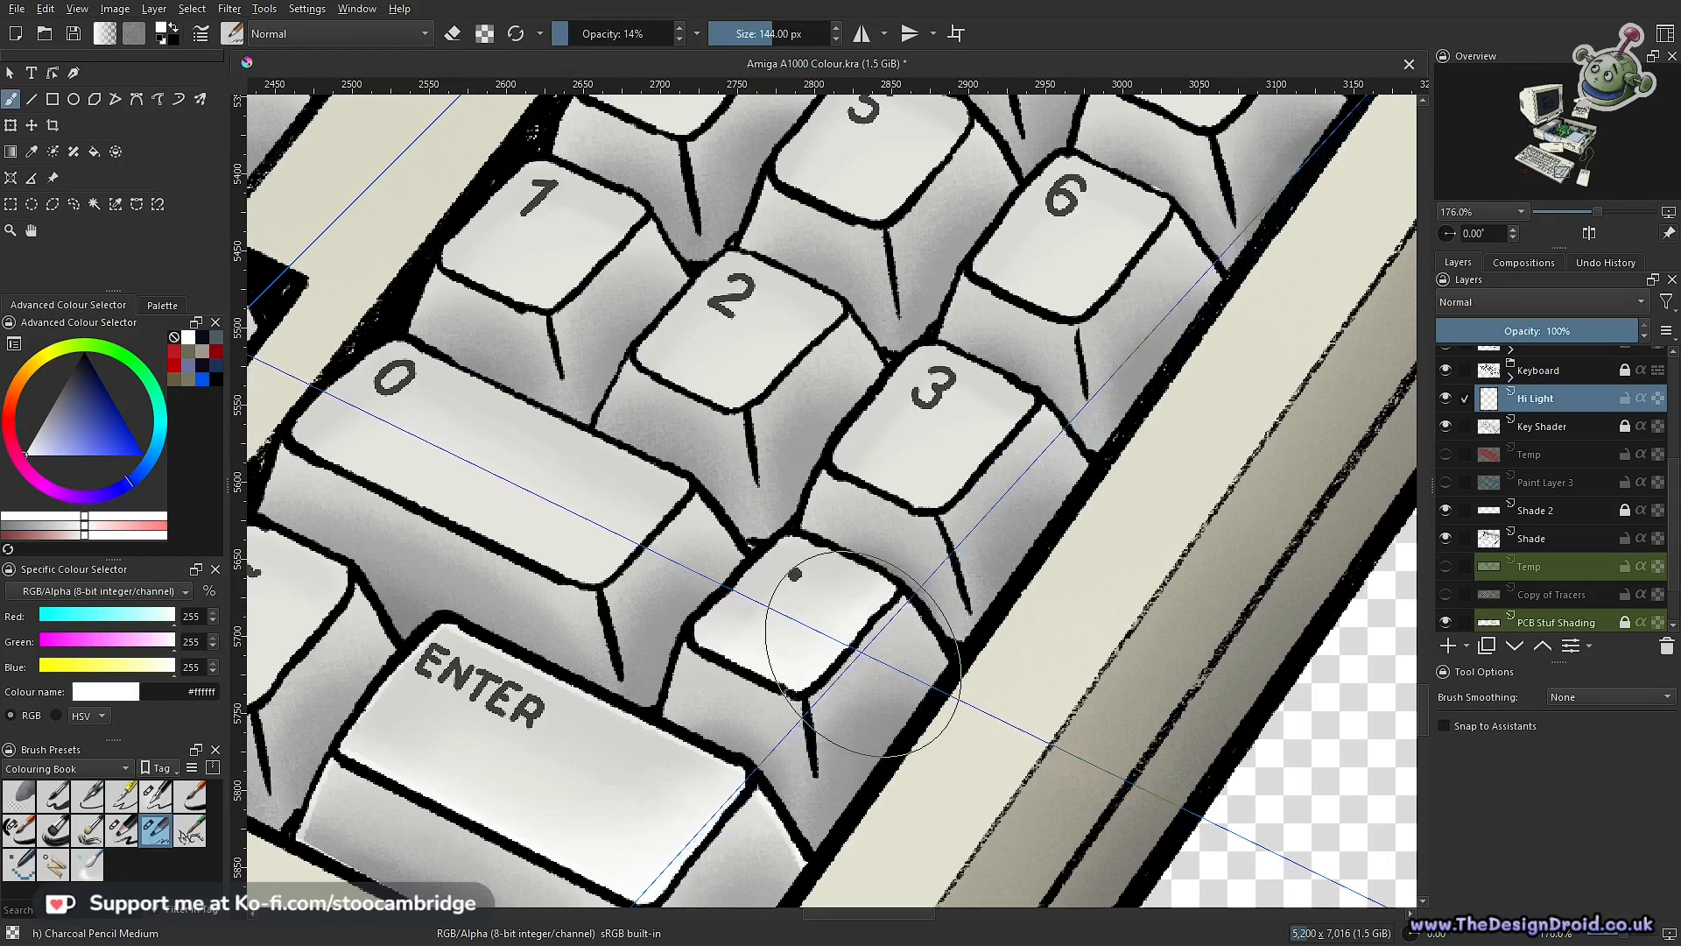
{"action": "mouse_move", "coordinate": [865, 641]}
{"action": "left_mouse_down"}
{"action": "mouse_move", "coordinate": [871, 613]}
{"action": "mouse_move", "coordinate": [806, 690]}
{"action": "mouse_move", "coordinate": [753, 692]}
{"action": "mouse_move", "coordinate": [787, 707]}
{"action": "left_mouse_up"}
{"action": "key", "text": "e"}
{"action": "mouse_move", "coordinate": [831, 596]}
{"action": "left_mouse_down"}
{"action": "mouse_move", "coordinate": [808, 574]}
{"action": "mouse_move", "coordinate": [770, 602]}
{"action": "mouse_move", "coordinate": [781, 617]}
{"action": "mouse_move", "coordinate": [824, 573]}
{"action": "mouse_move", "coordinate": [836, 583]}
{"action": "mouse_move", "coordinate": [771, 626]}
{"action": "left_mouse_up"}
{"action": "left_click_drag", "start_coordinate": [916, 608], "coordinate": [853, 777]}
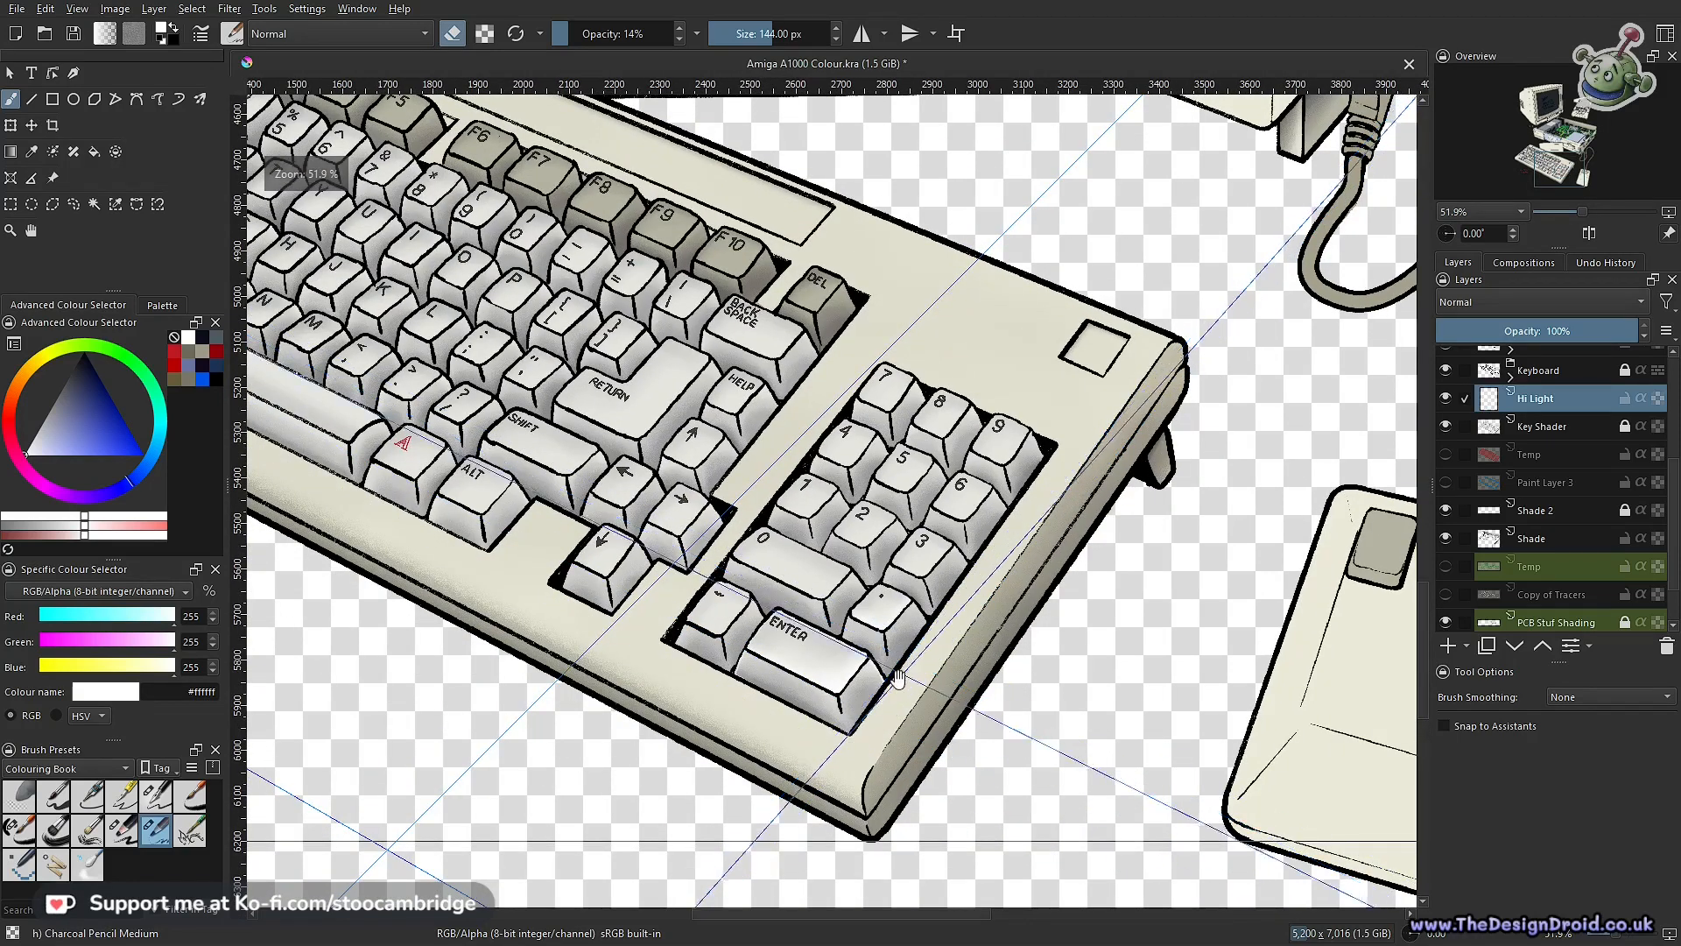
{"action": "scroll", "coordinate": [914, 643], "scroll_direction": "up", "scroll_amount": 3}
{"action": "key", "text": "e"}
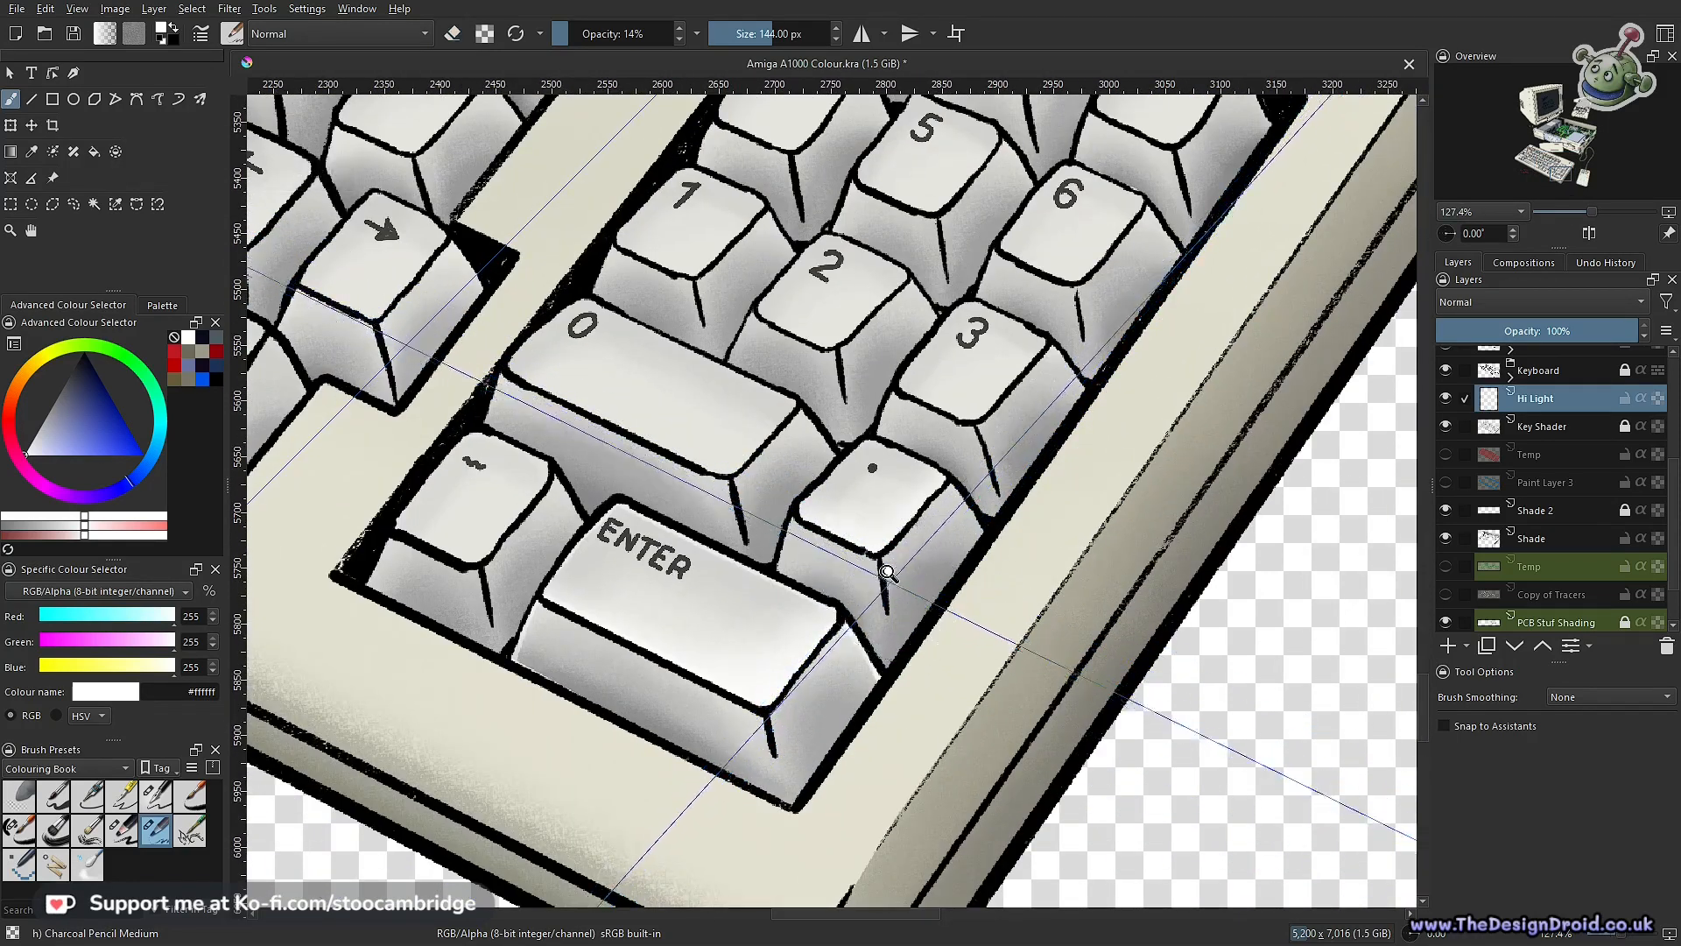
{"action": "scroll", "coordinate": [889, 578], "scroll_direction": "up", "scroll_amount": 1}
{"action": "left_click_drag", "start_coordinate": [961, 580], "coordinate": [892, 741]}
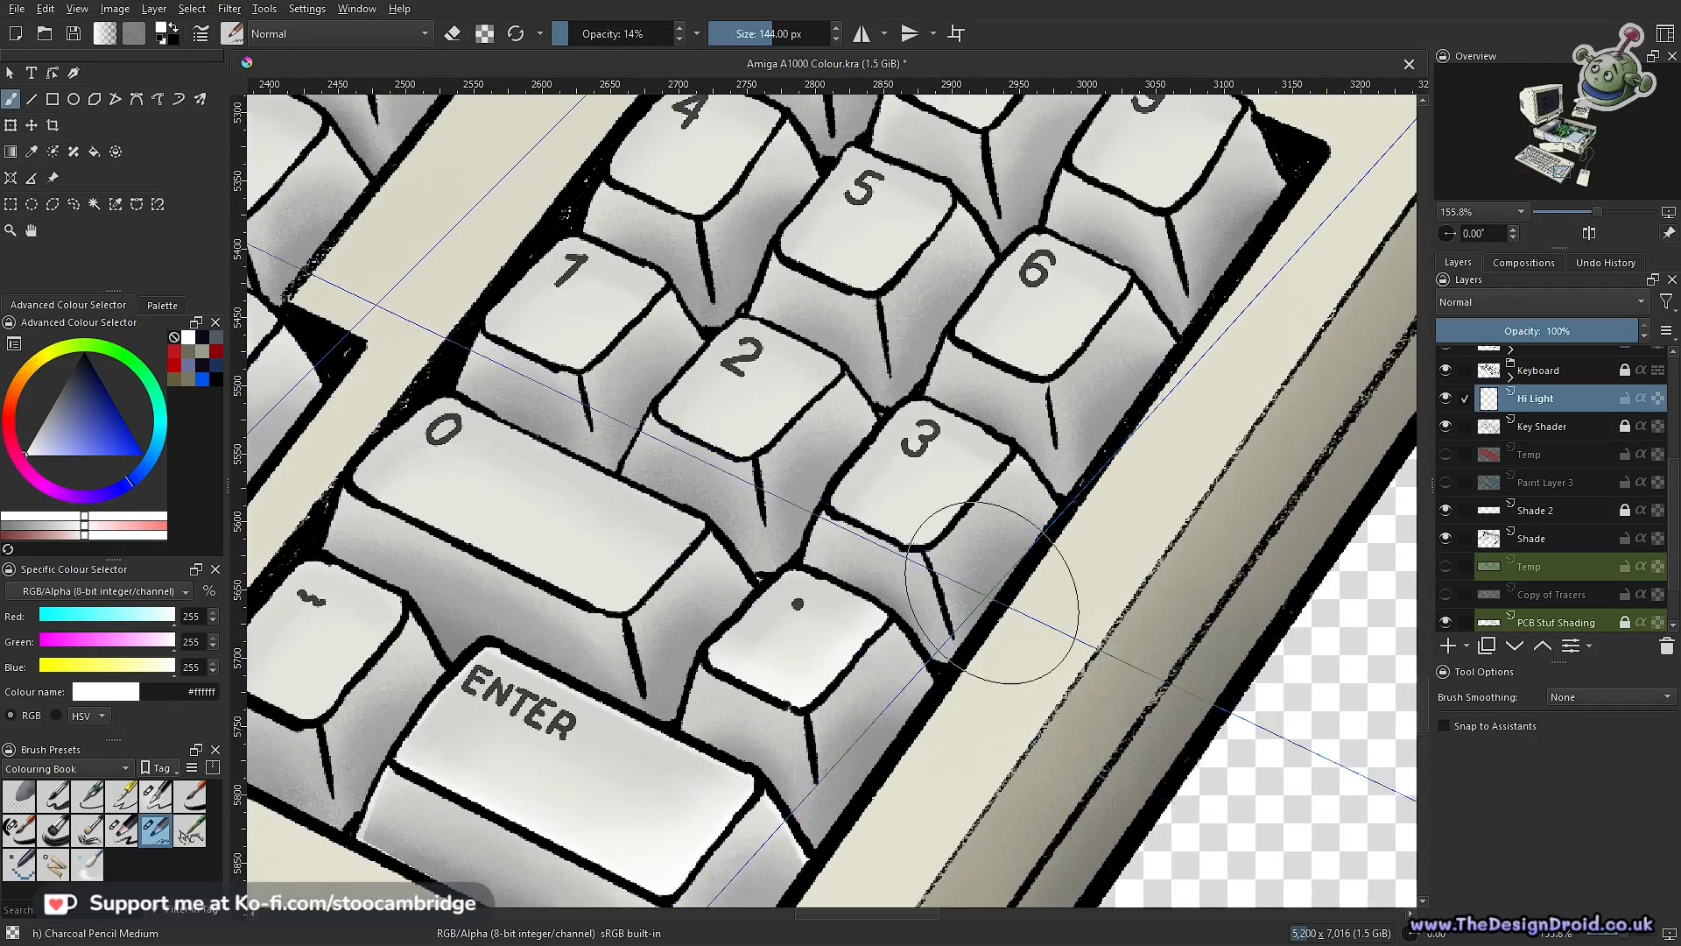
Switch to the Ink-4 Pen Rough brush at 50% opacity and draw thin white lines along the decimal-point key's top edges
{"action": "left_click", "coordinate": [156, 795]}
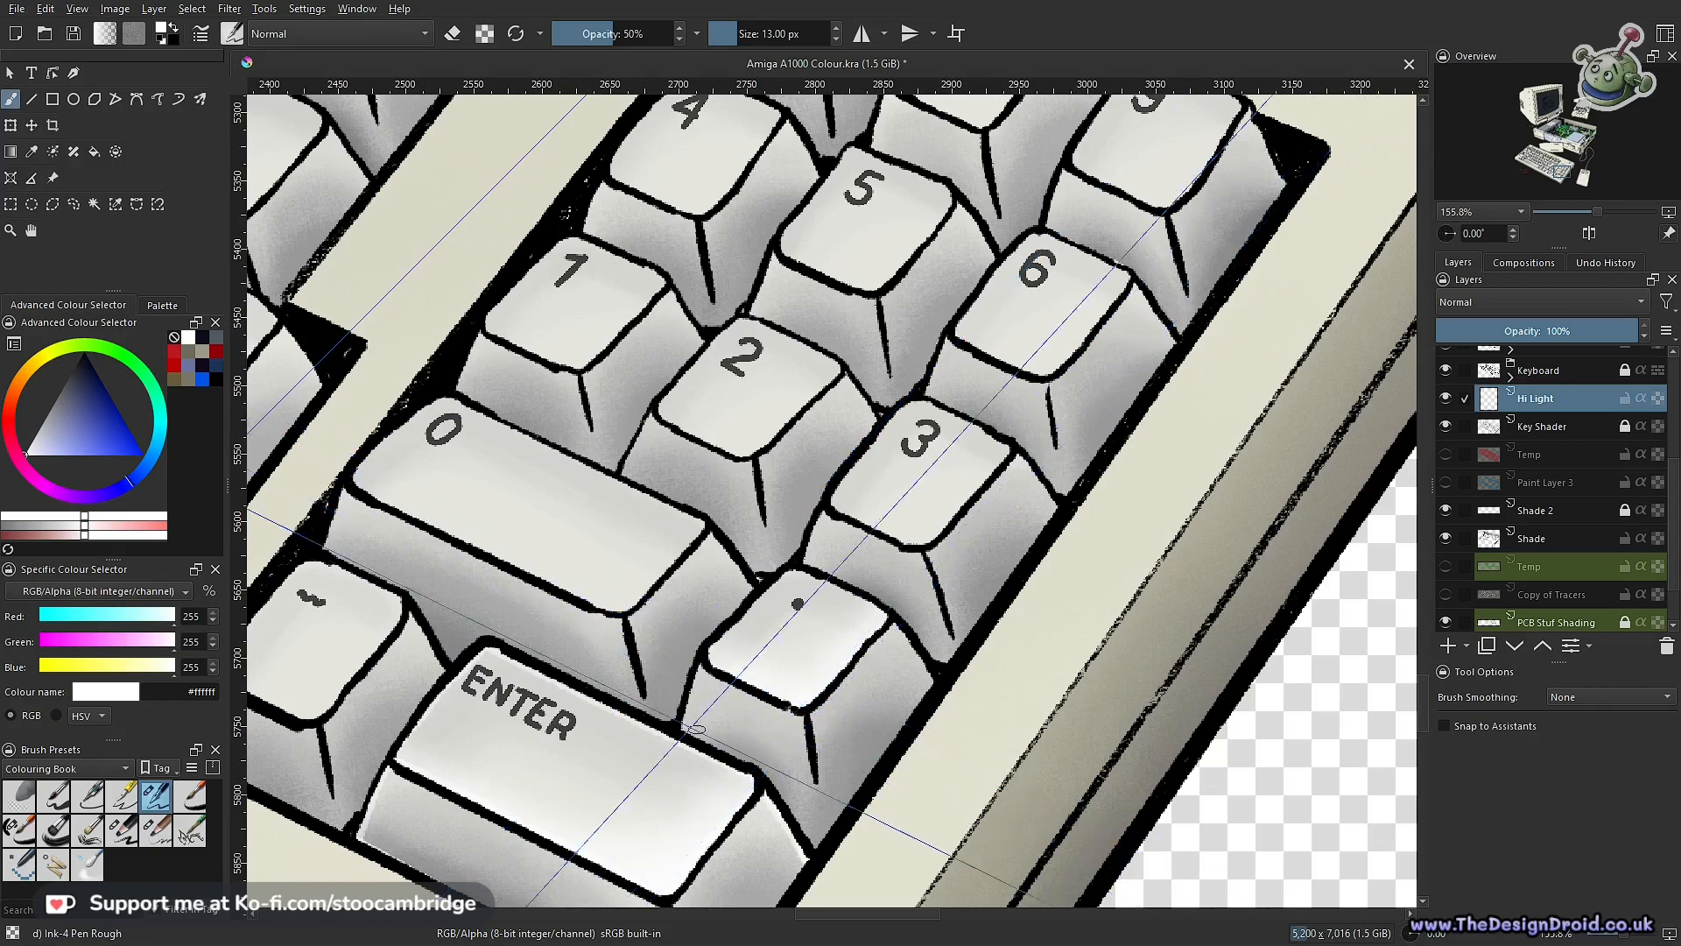
{"action": "scroll", "coordinate": [665, 727], "scroll_direction": "up", "scroll_amount": 2}
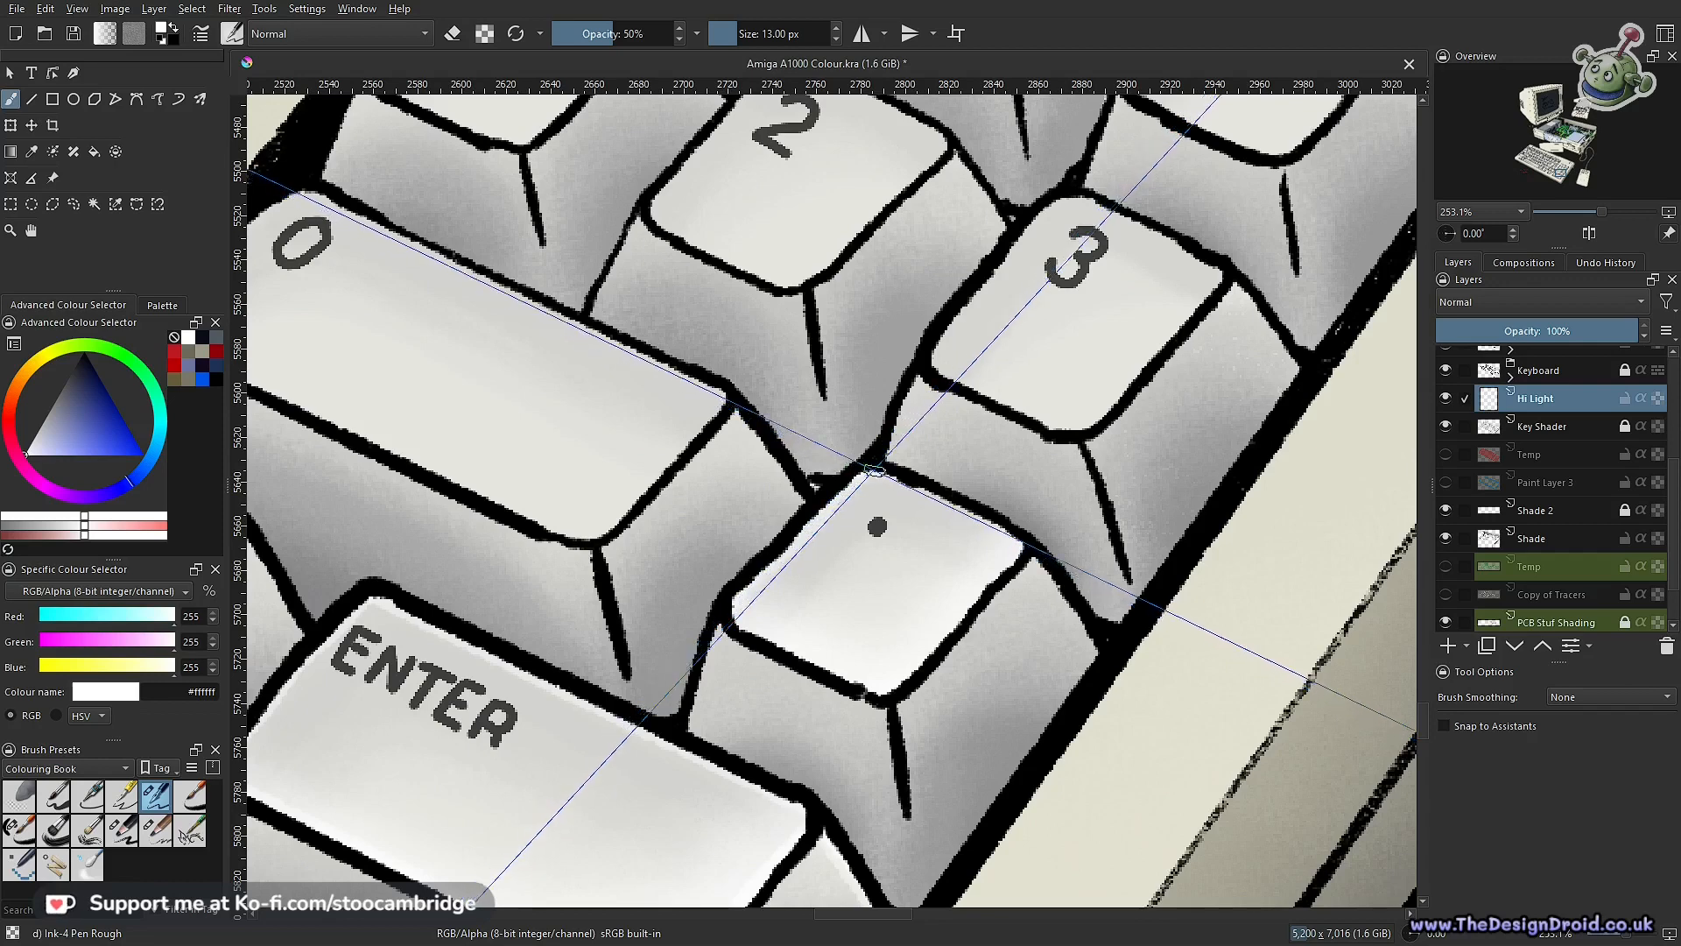
{"action": "left_click_drag", "start_coordinate": [959, 509], "coordinate": [1014, 547]}
{"action": "mouse_move", "coordinate": [1017, 635]}
{"action": "left_mouse_down"}
{"action": "mouse_move", "coordinate": [878, 803]}
{"action": "mouse_move", "coordinate": [1007, 625]}
{"action": "left_mouse_up"}
{"action": "left_click_drag", "start_coordinate": [791, 682], "coordinate": [940, 543]}
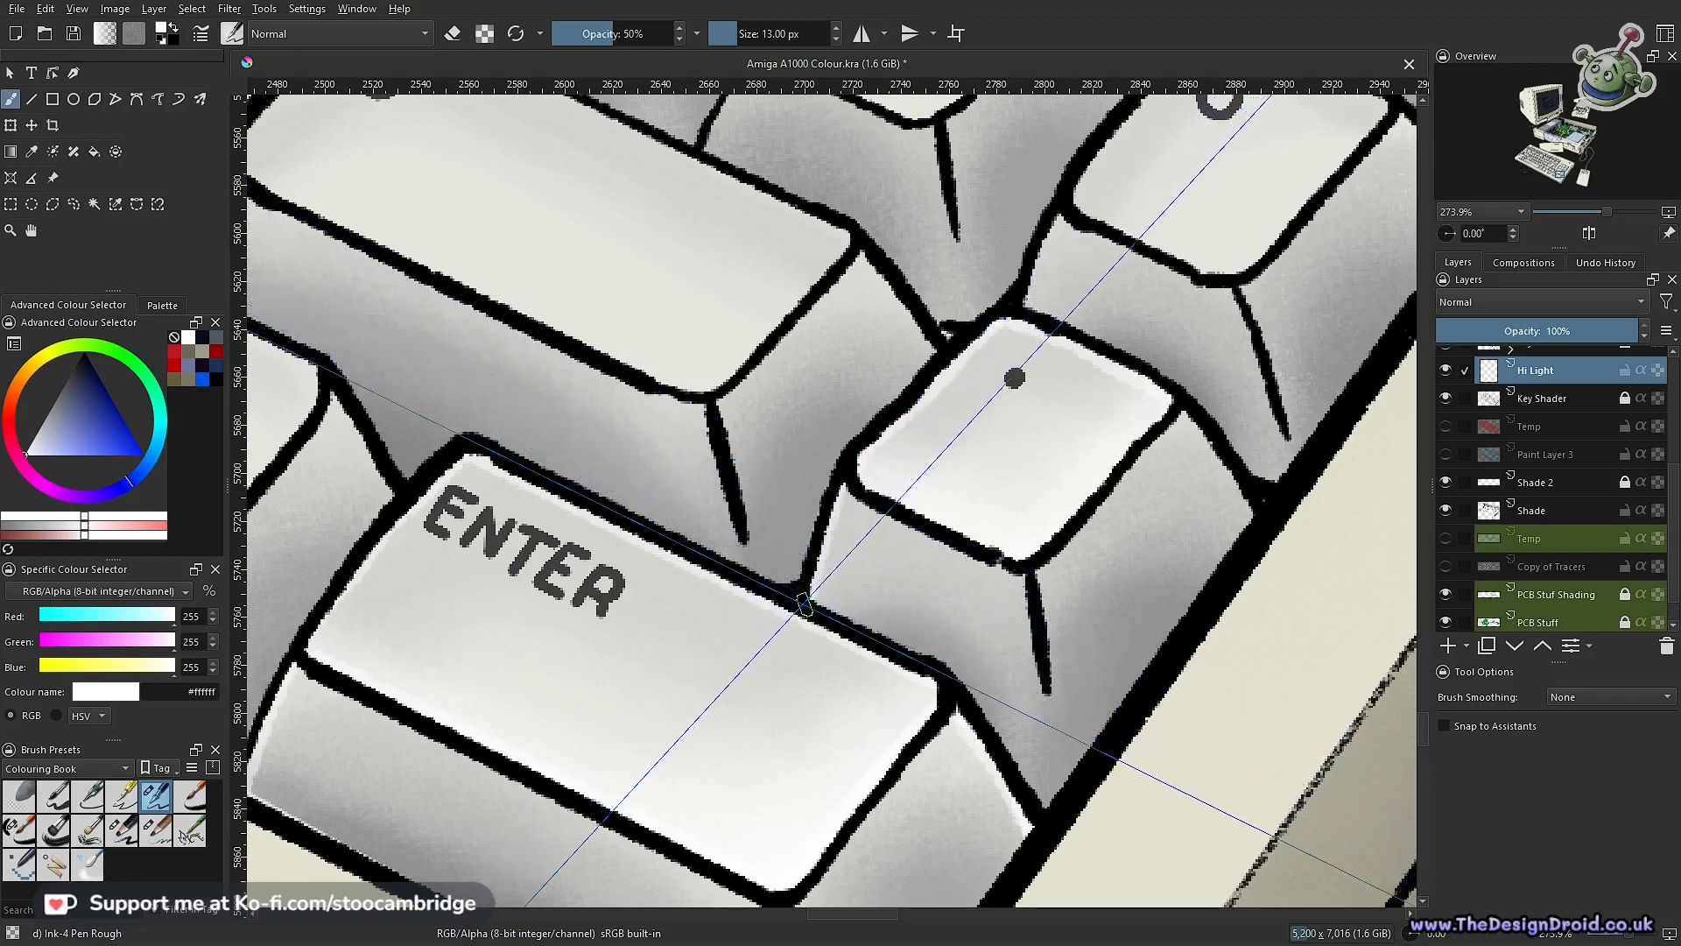
Draw a thin white highlight down the outer right edge of the decimal-point key's side
{"action": "left_click_drag", "start_coordinate": [1089, 544], "coordinate": [816, 591]}
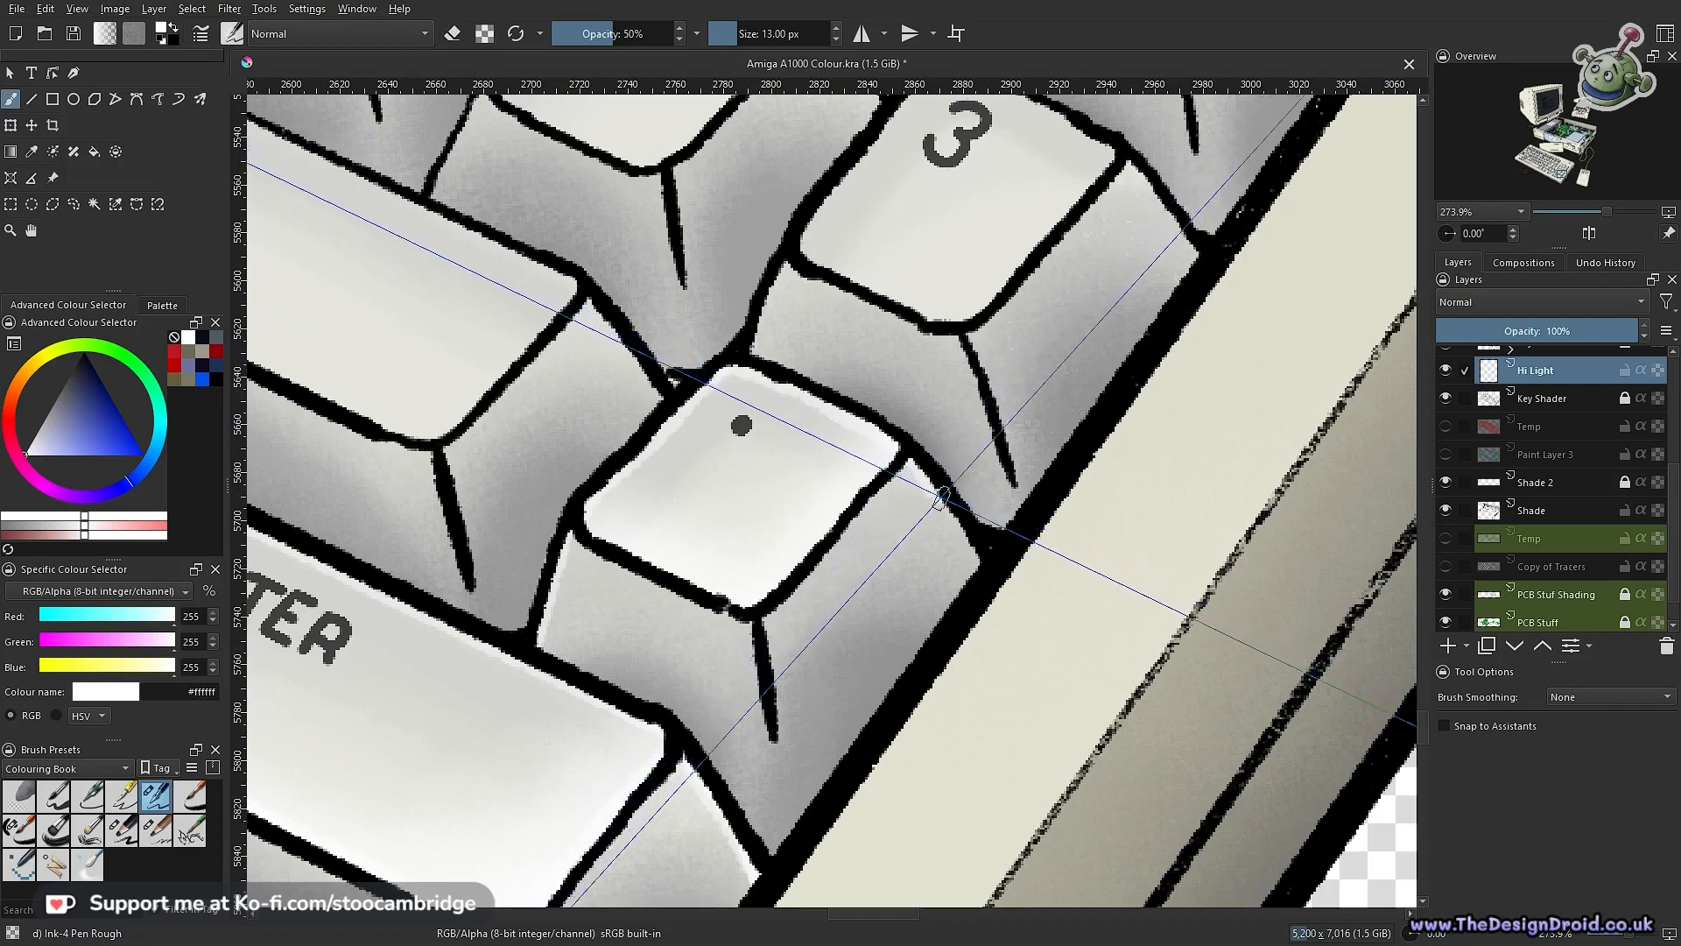
{"action": "mouse_move", "coordinate": [952, 516]}
{"action": "left_mouse_down"}
{"action": "mouse_move", "coordinate": [981, 556]}
{"action": "mouse_move", "coordinate": [910, 718]}
{"action": "left_mouse_up"}
{"action": "scroll", "coordinate": [909, 718], "scroll_direction": "down", "scroll_amount": 4}
{"action": "left_click_drag", "start_coordinate": [1032, 607], "coordinate": [976, 555]}
{"action": "left_click_drag", "start_coordinate": [825, 618], "coordinate": [857, 568]}
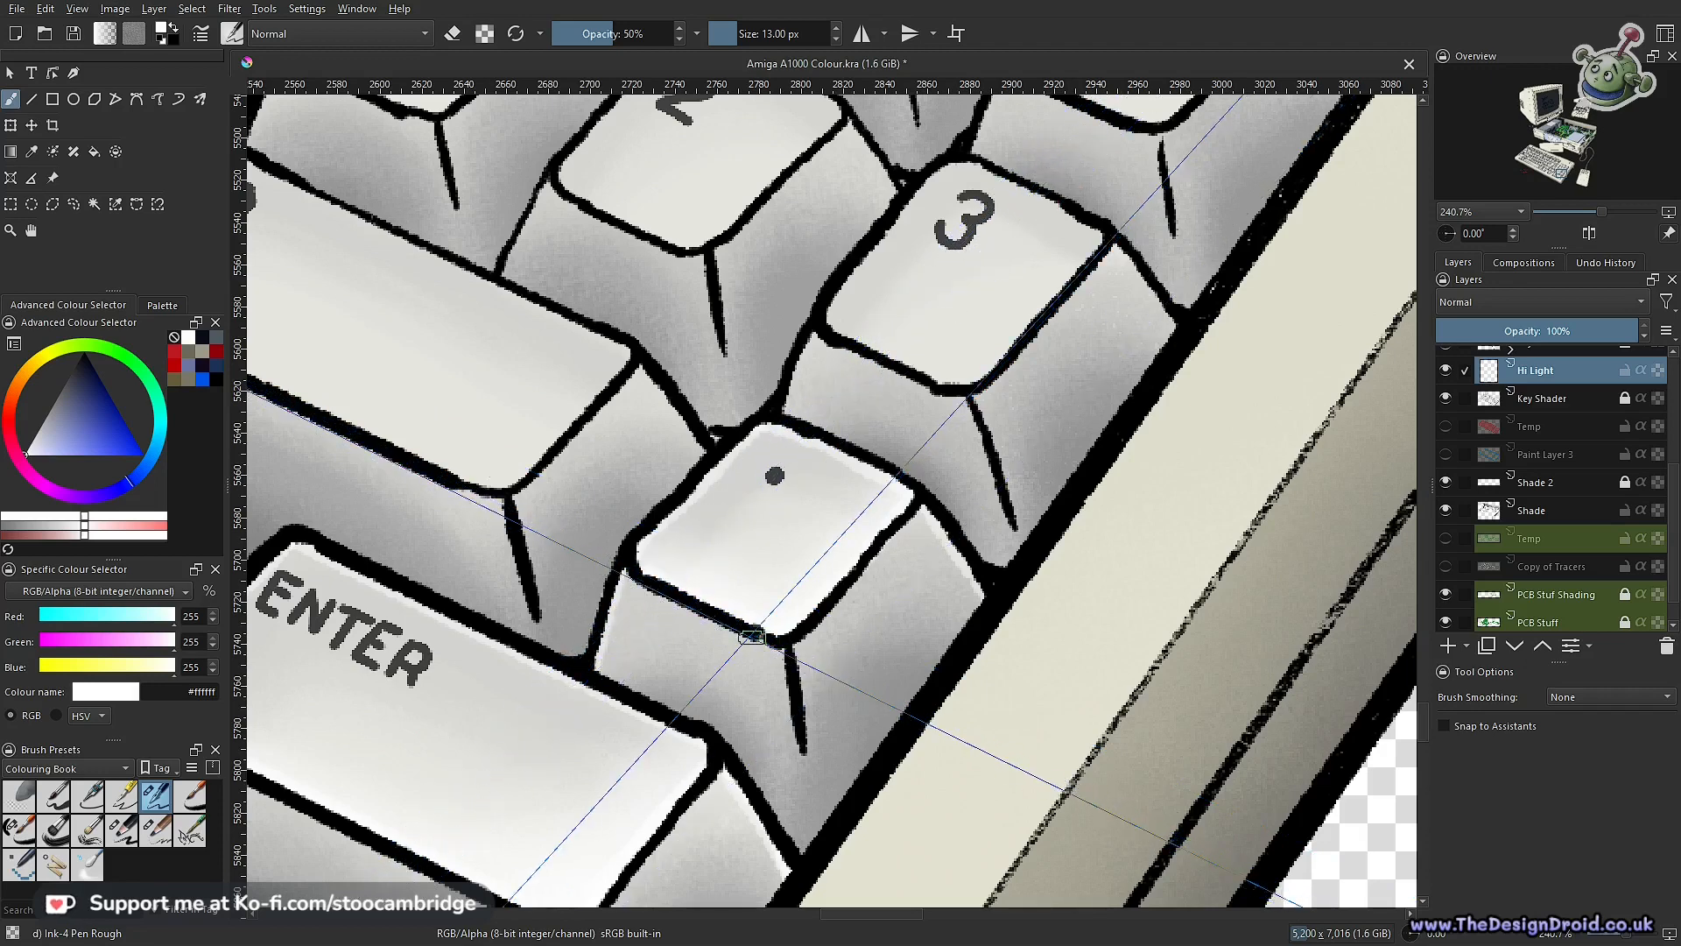
{"action": "left_click_drag", "start_coordinate": [879, 592], "coordinate": [811, 713]}
{"action": "left_click_drag", "start_coordinate": [942, 616], "coordinate": [850, 712]}
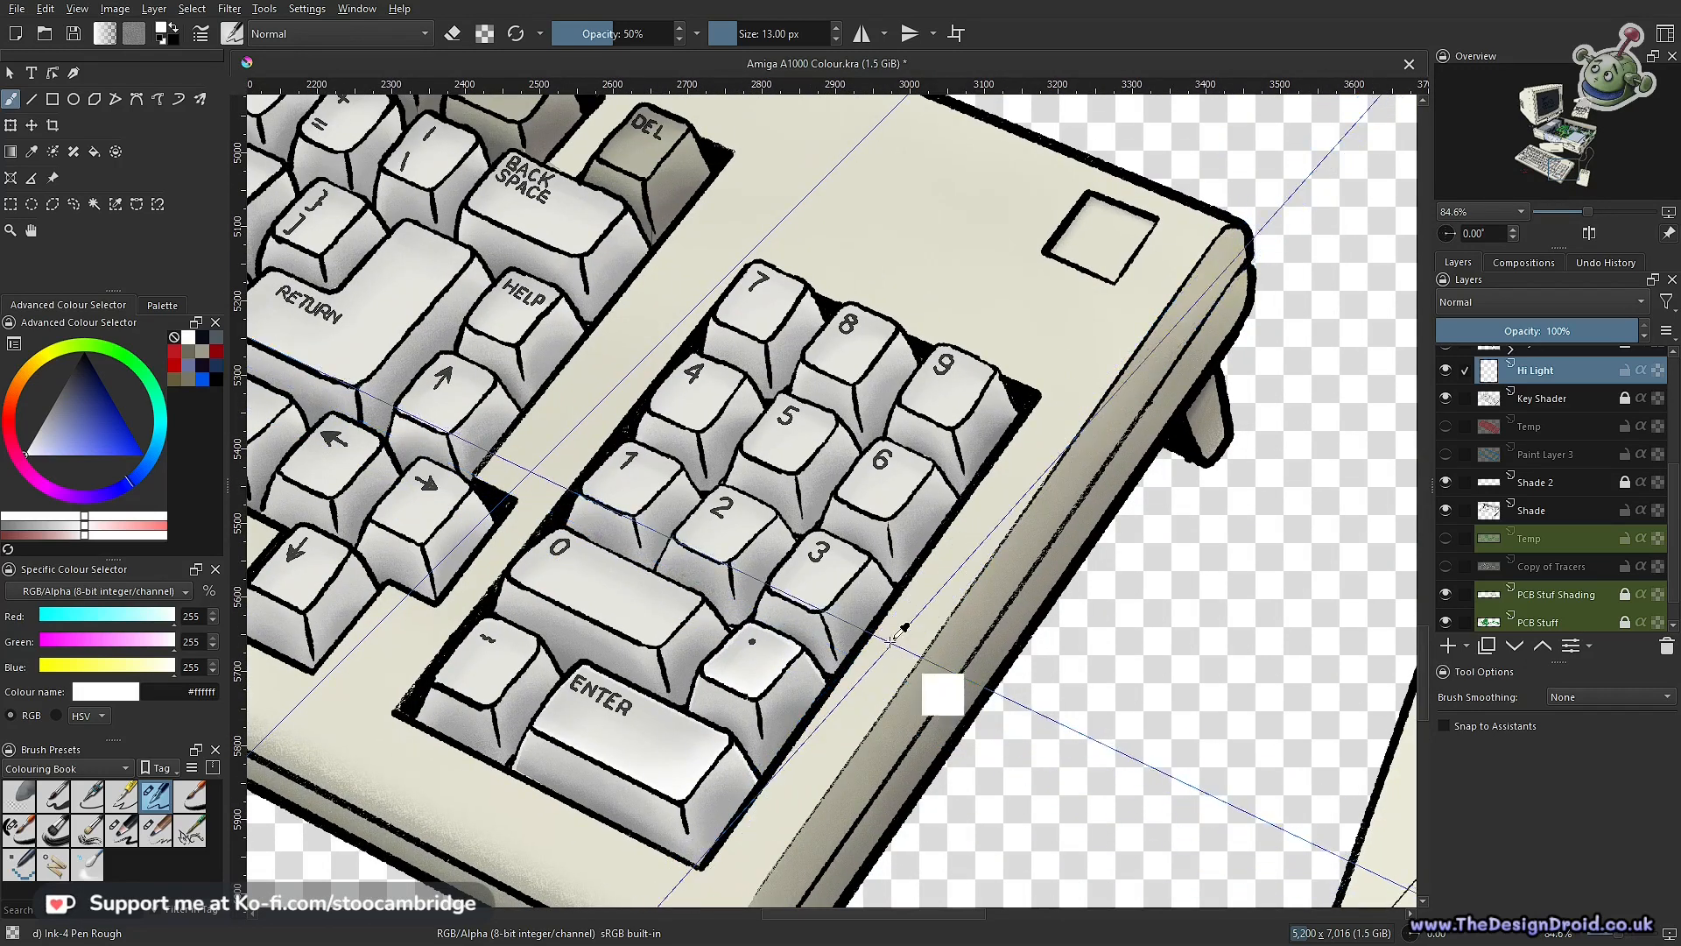
Add a thin white highlight down the outer left edge of the decimal-point key's front side and save the document
{"action": "scroll", "coordinate": [710, 584], "scroll_direction": "up", "scroll_amount": 6}
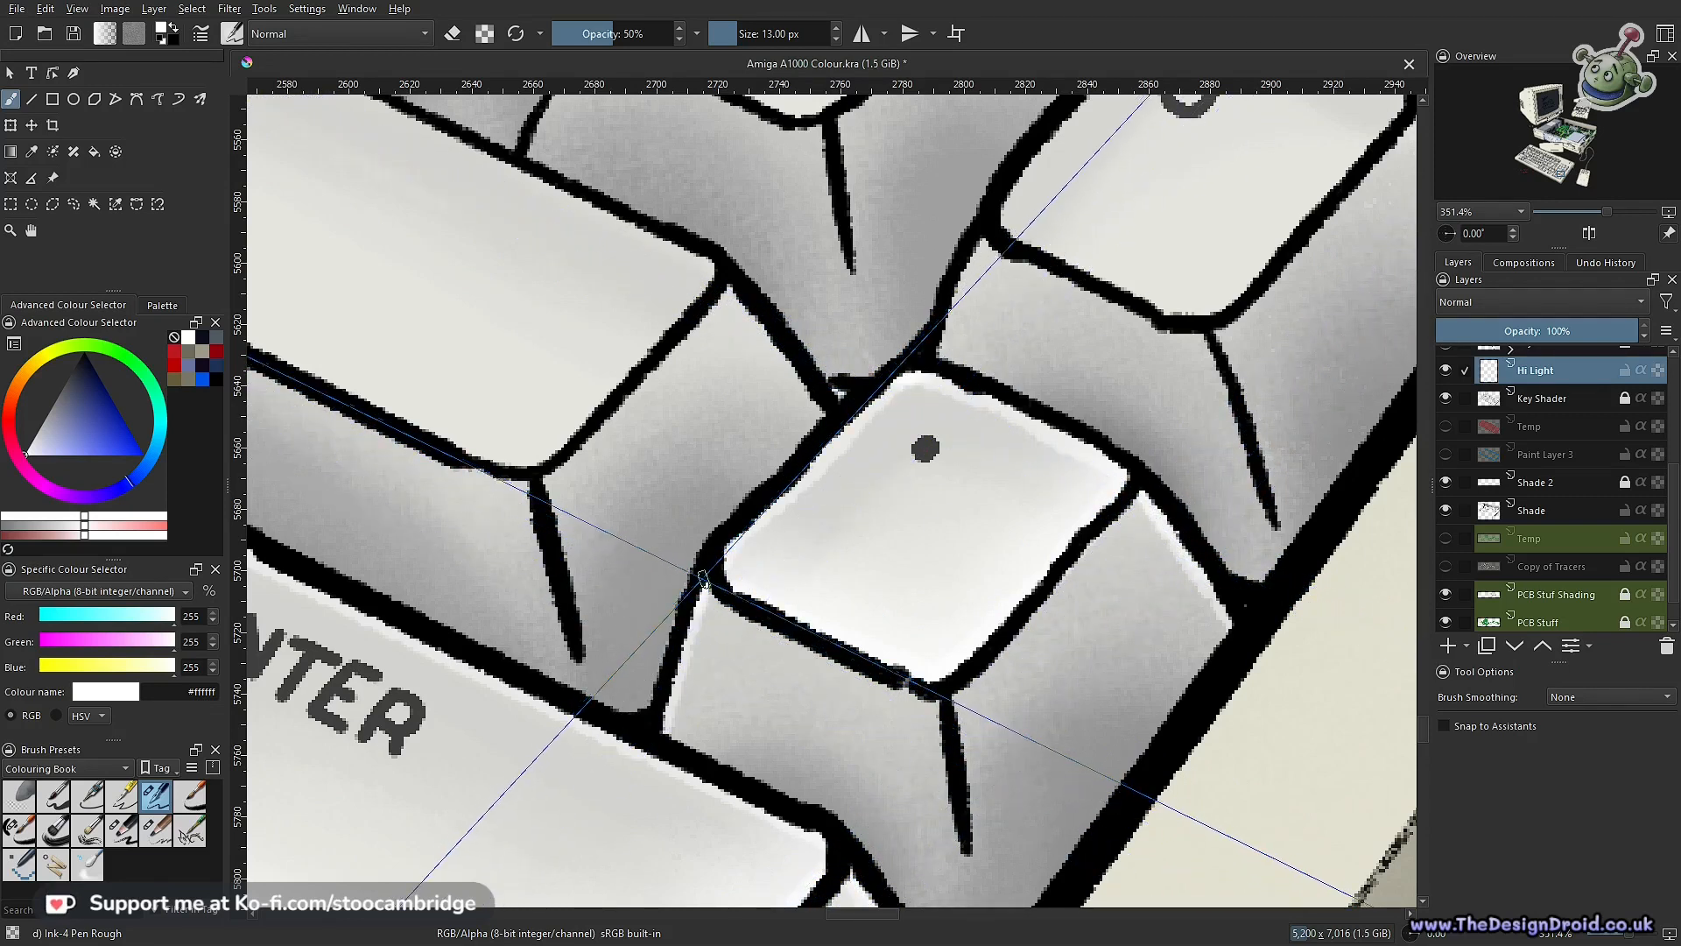
{"action": "left_click_drag", "start_coordinate": [836, 570], "coordinate": [800, 687]}
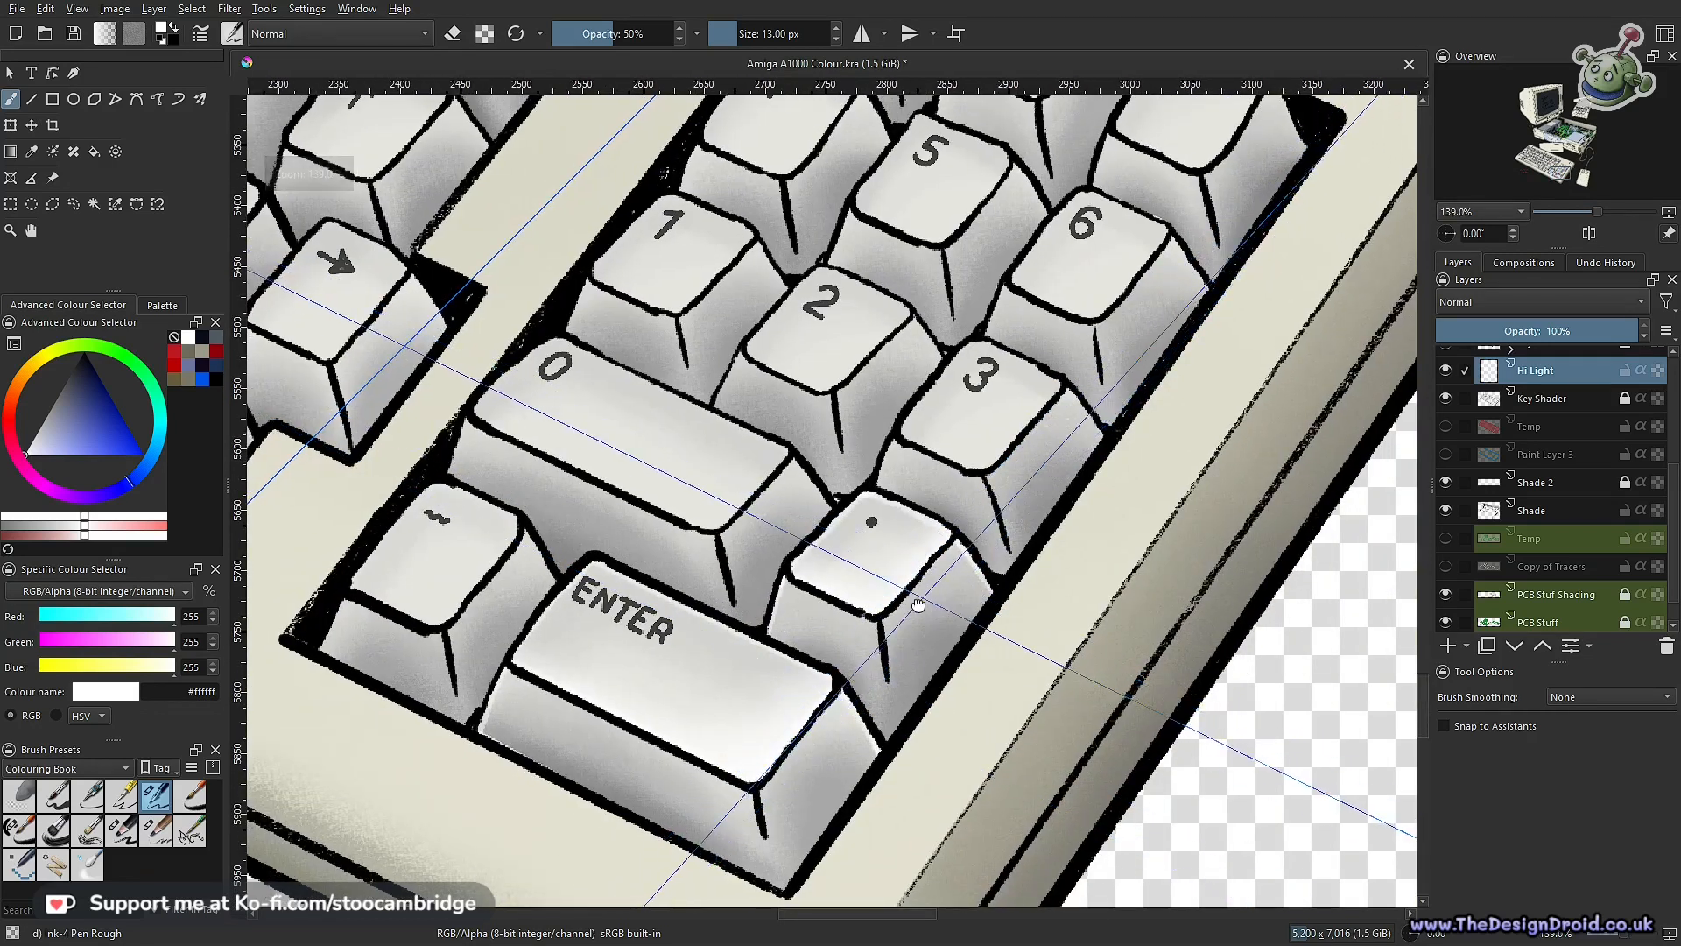
{"action": "left_click_drag", "start_coordinate": [918, 604], "coordinate": [876, 657]}
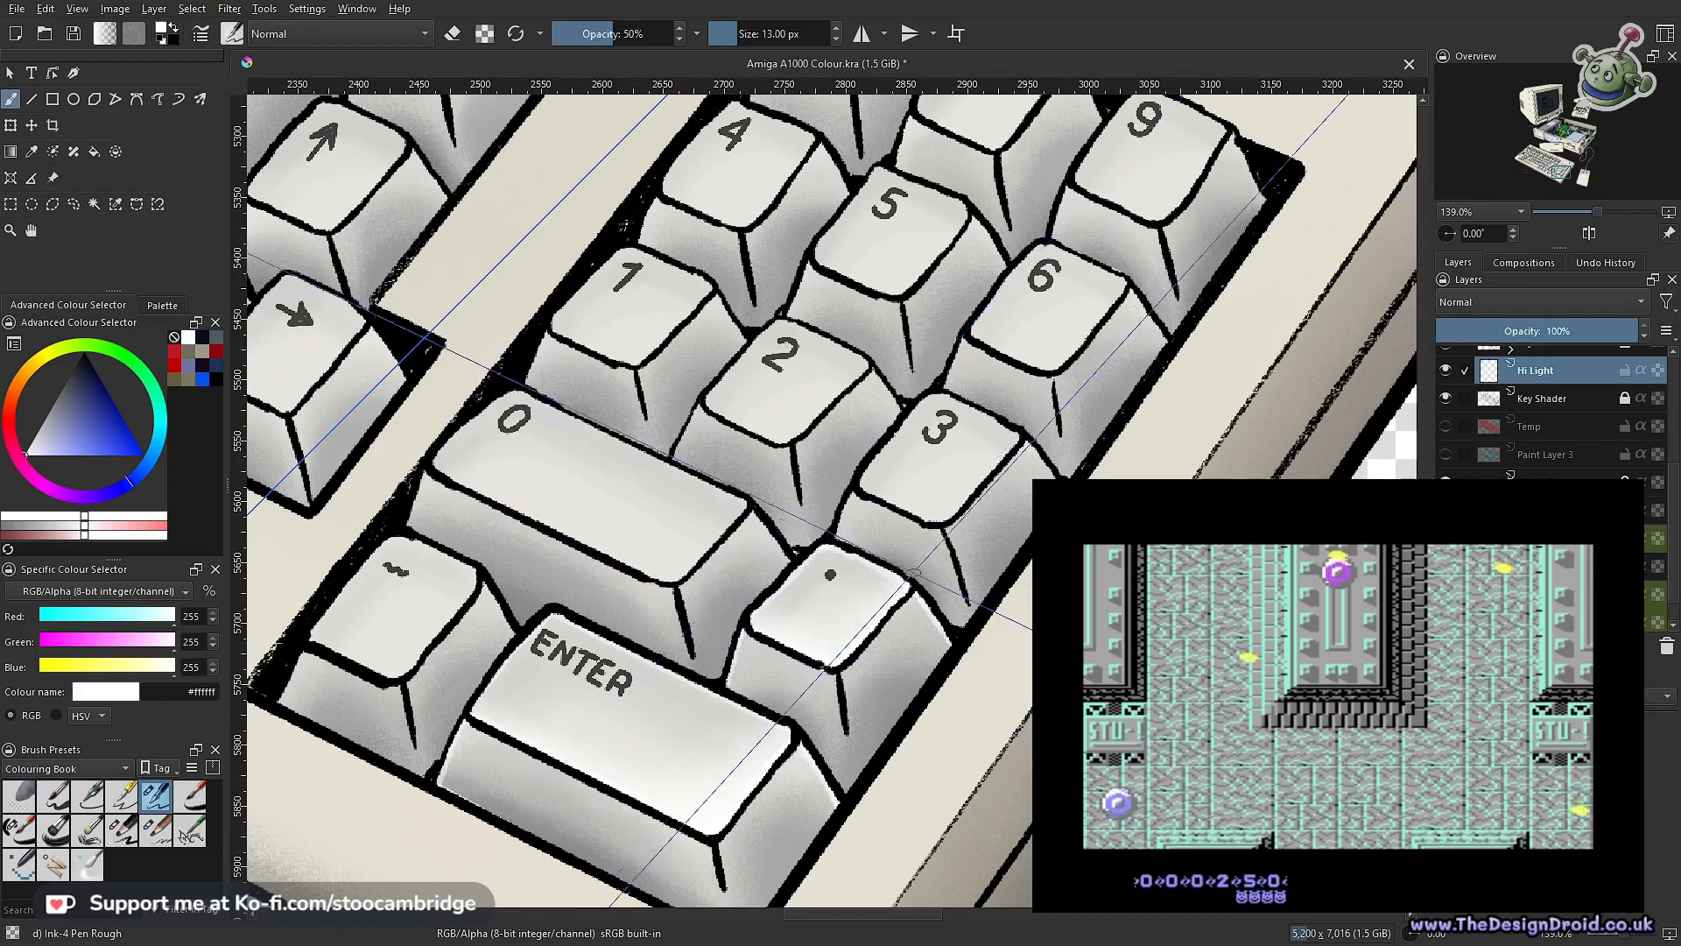
{"action": "key", "text": "ctrl+s"}
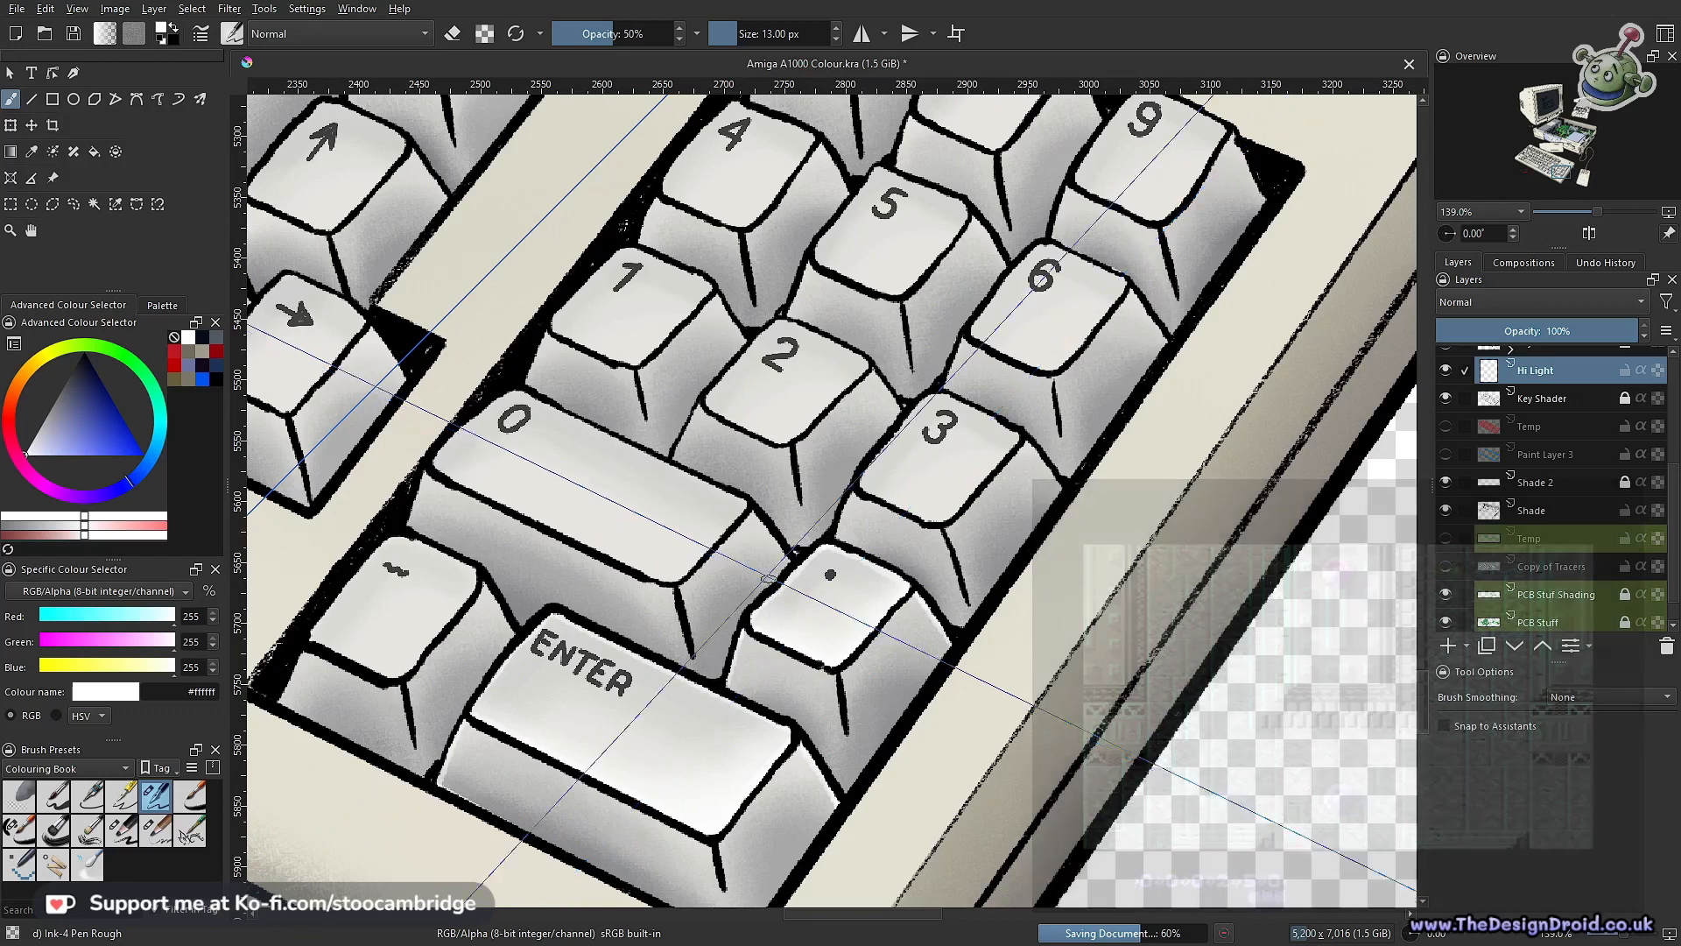
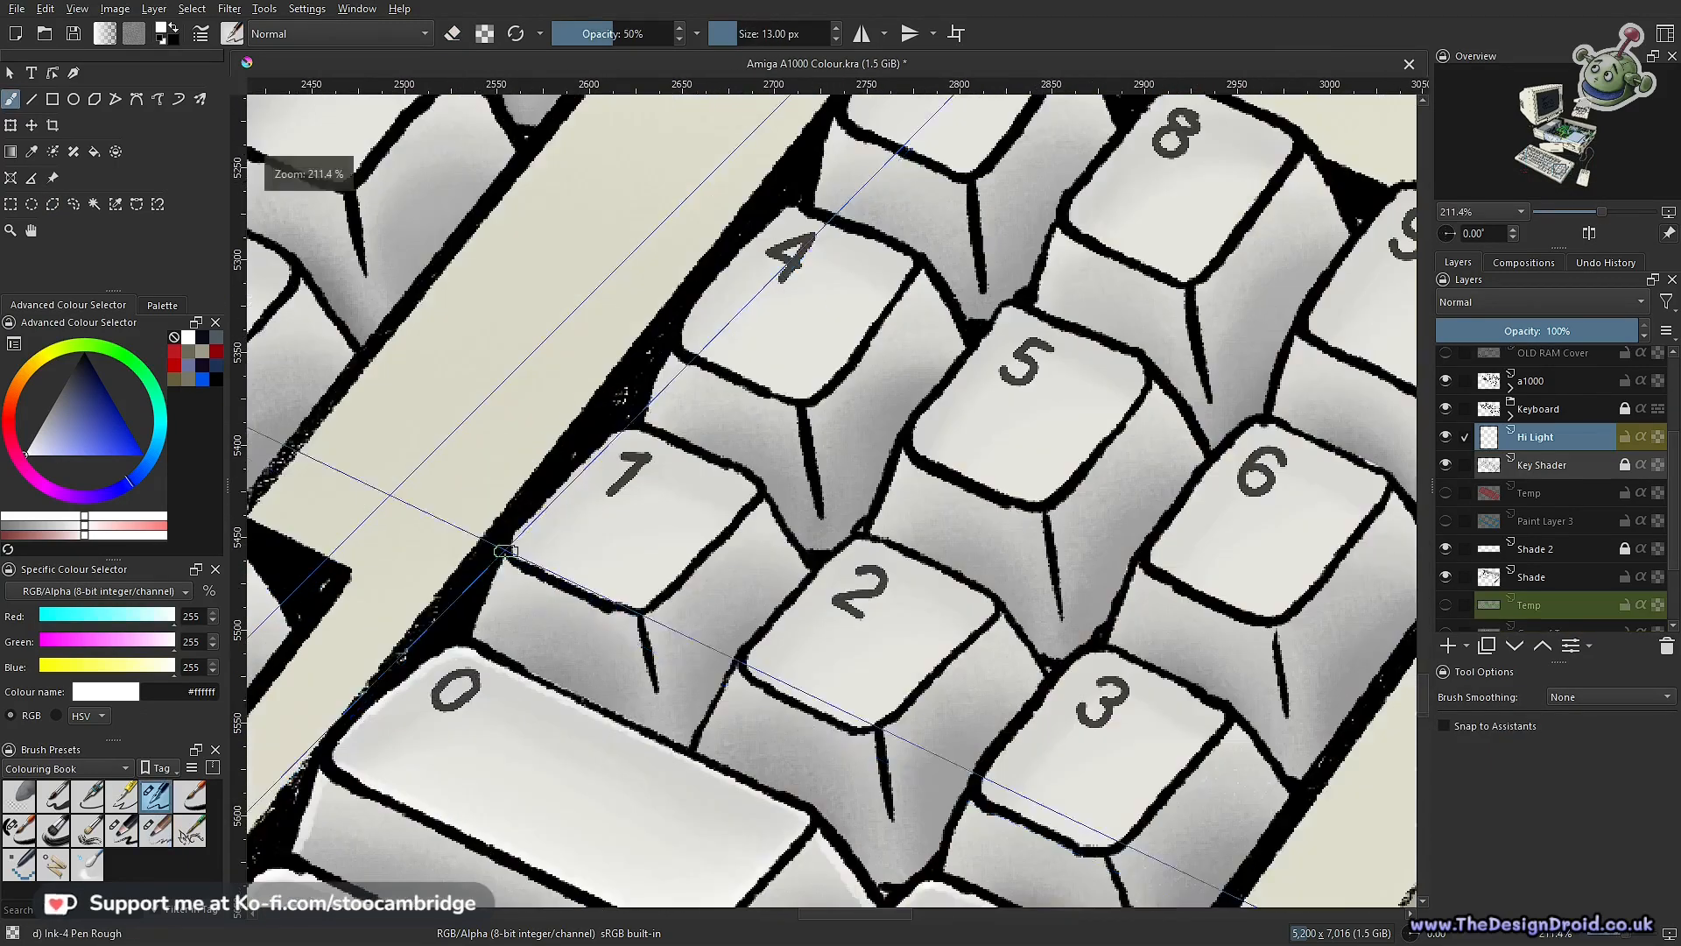
Draw thin white edge highlights on the numeric keypad's 1, 2 and 3 keys with the 12 px pen and save the document
{"action": "mouse_move", "coordinate": [512, 549]}
{"action": "left_mouse_down"}
{"action": "mouse_move", "coordinate": [759, 479]}
{"action": "mouse_move", "coordinate": [805, 562]}
{"action": "mouse_move", "coordinate": [478, 624]}
{"action": "left_mouse_up"}
{"action": "left_click_drag", "start_coordinate": [744, 669], "coordinate": [680, 555]}
{"action": "left_click_drag", "start_coordinate": [925, 490], "coordinate": [683, 550]}
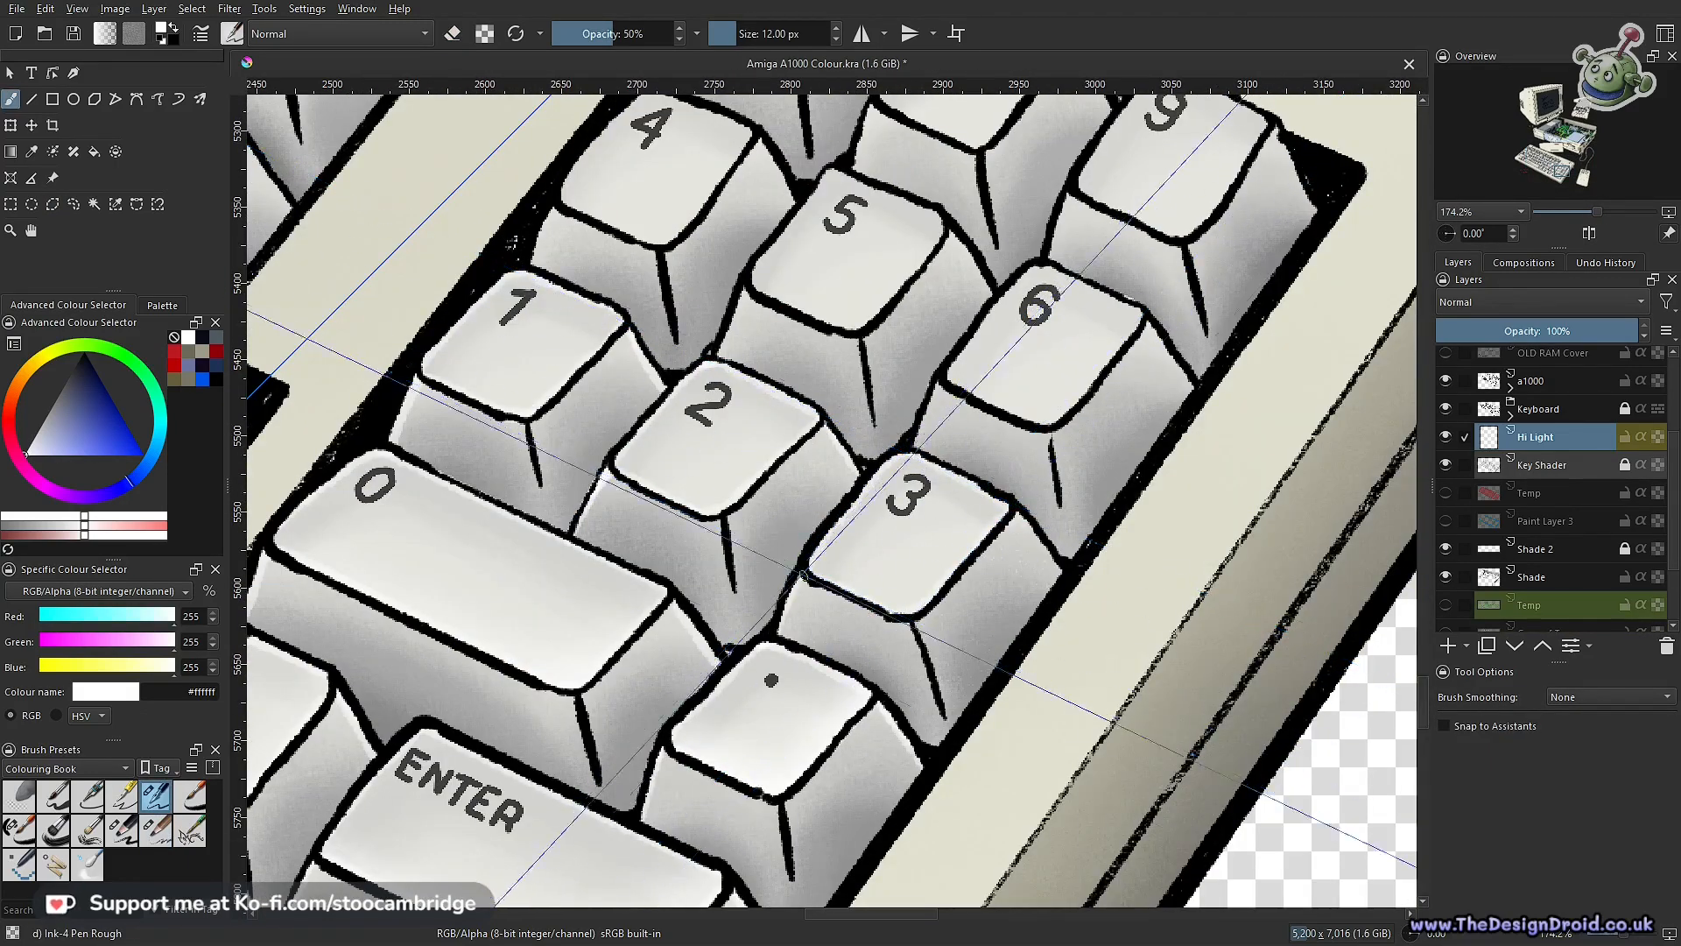
{"action": "key", "text": "ctrl+s"}
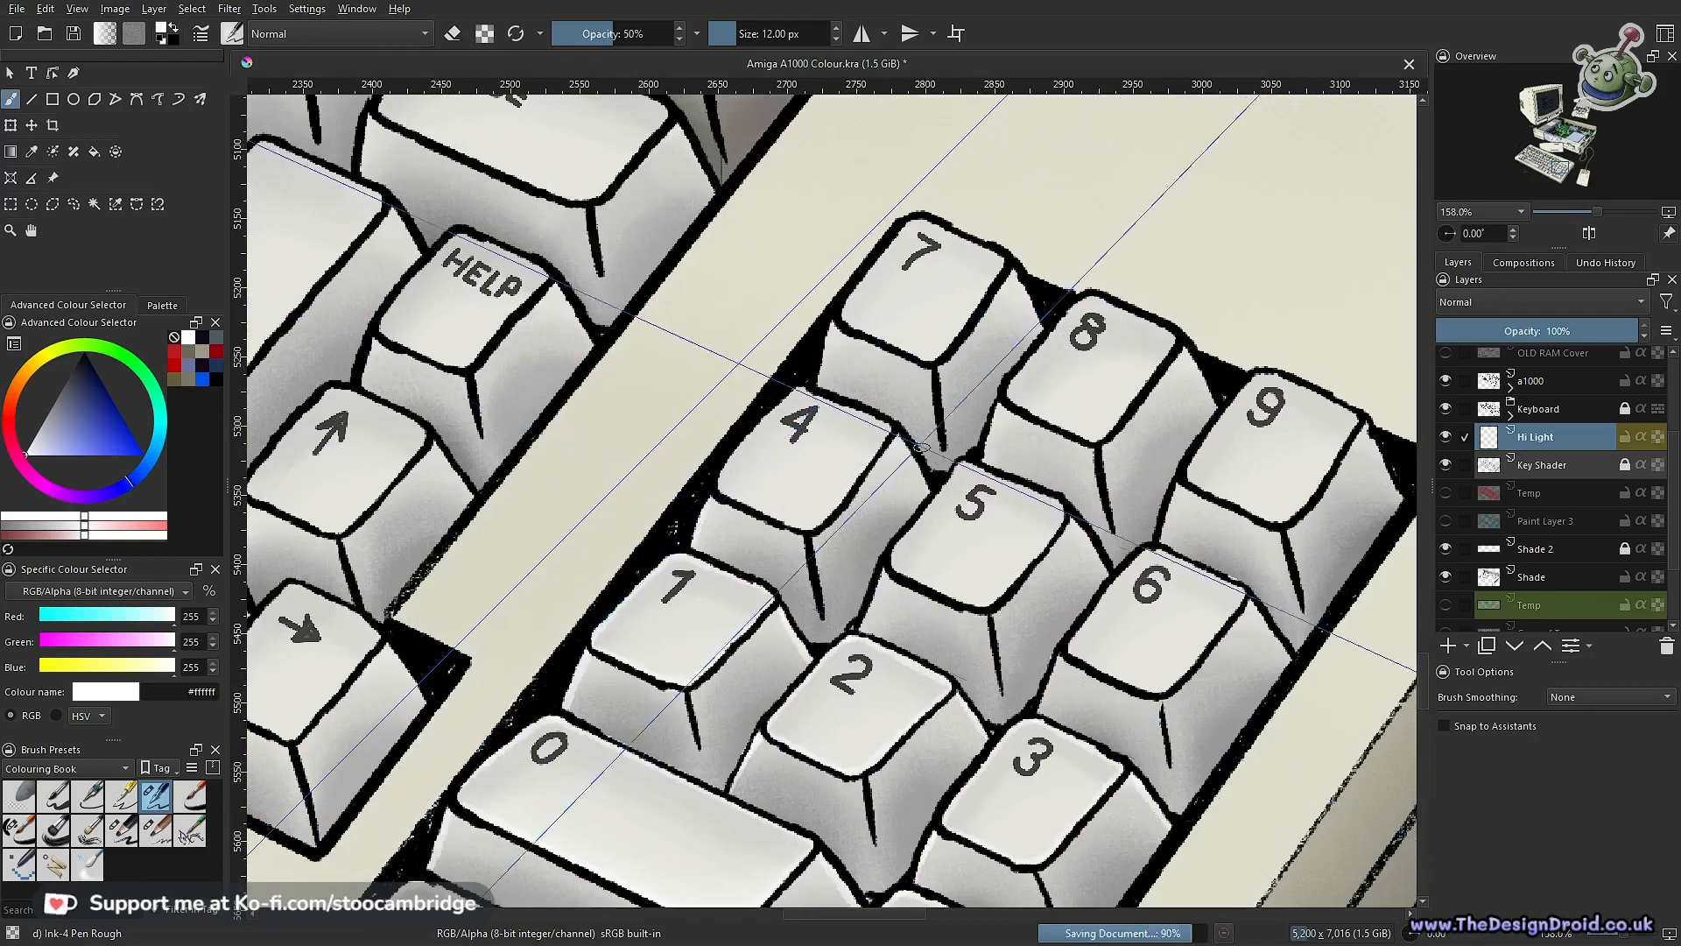
Draw thin white edge highlights on the numeric keypad's 4 to 9 keys, rotating the canvas for comfortable strokes
{"action": "mouse_move", "coordinate": [886, 433]}
{"action": "left_mouse_down"}
{"action": "mouse_move", "coordinate": [589, 425]}
{"action": "mouse_move", "coordinate": [682, 732]}
{"action": "left_mouse_up"}
{"action": "scroll", "coordinate": [627, 396], "scroll_direction": "up", "scroll_amount": 4}
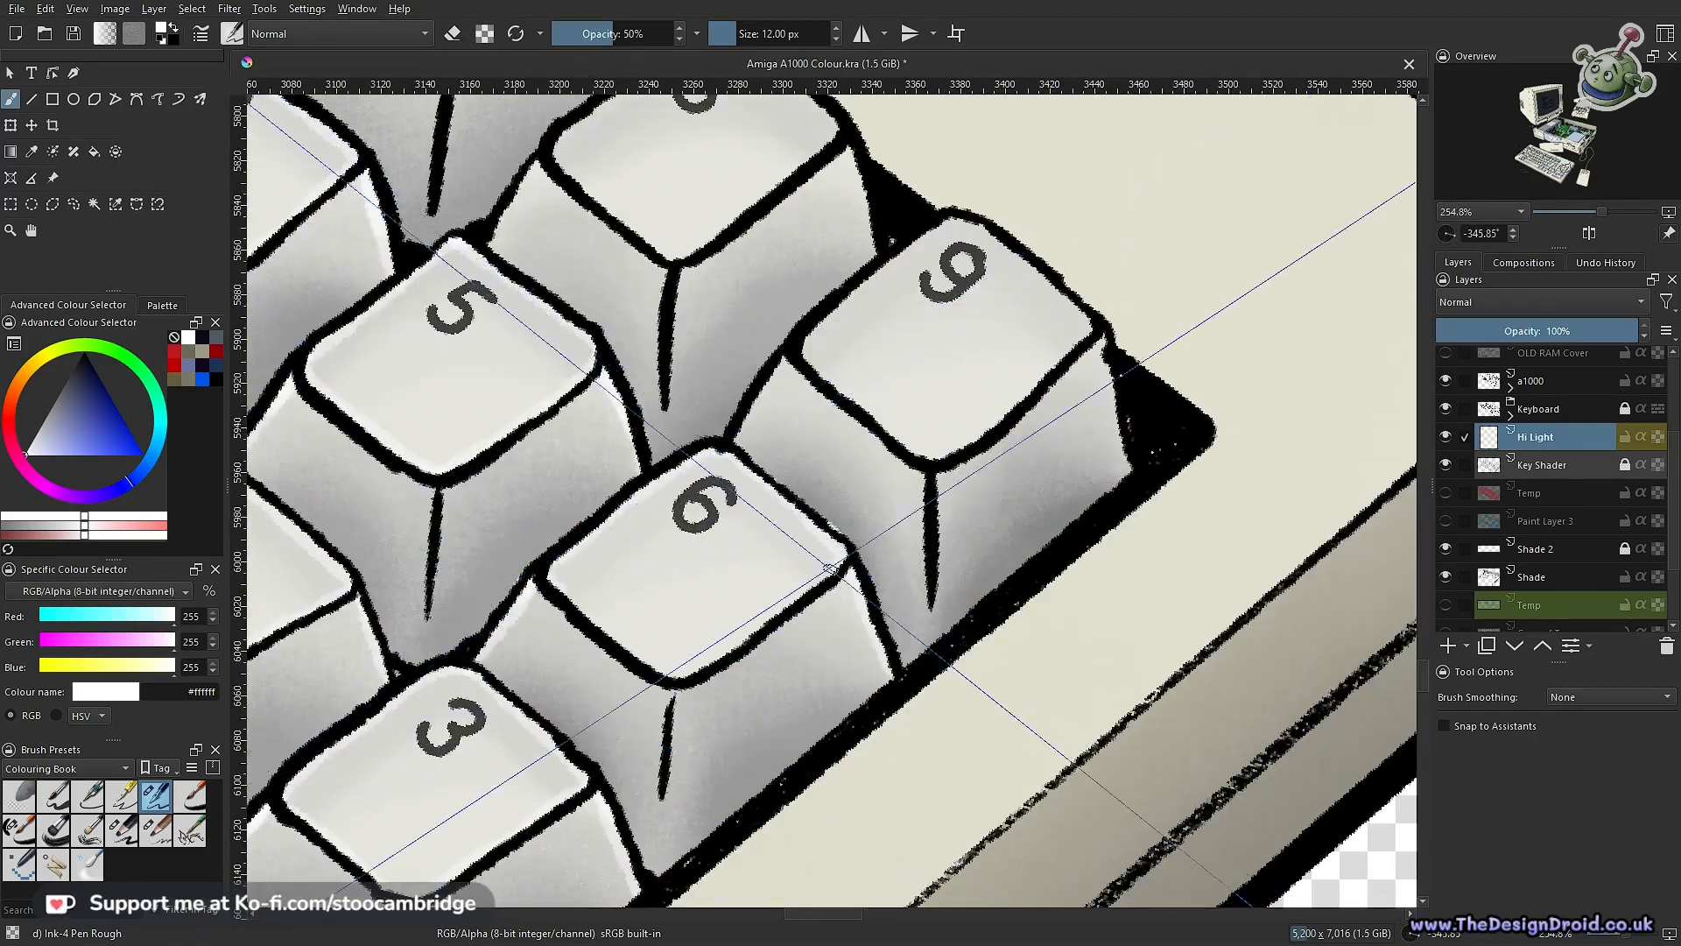
{"action": "left_click_drag", "start_coordinate": [832, 526], "coordinate": [809, 745]}
{"action": "scroll", "coordinate": [811, 747], "scroll_direction": "up", "scroll_amount": 6}
{"action": "scroll", "coordinate": [848, 628], "scroll_direction": "down", "scroll_amount": 2}
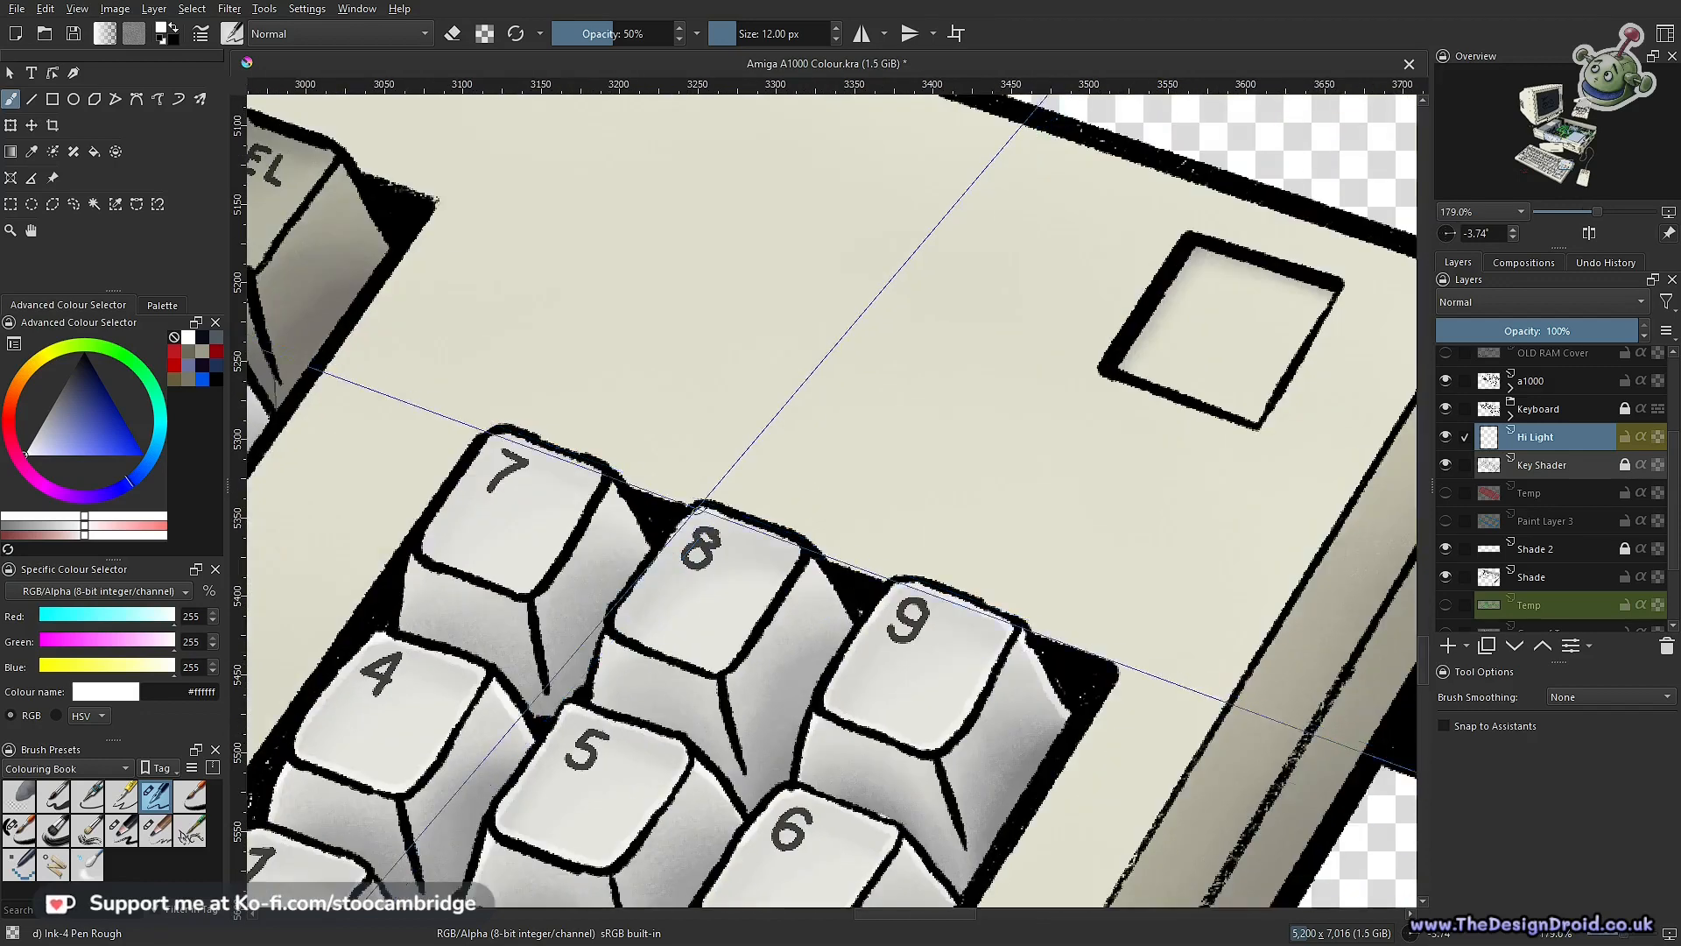
{"action": "left_click_drag", "start_coordinate": [763, 616], "coordinate": [1045, 591]}
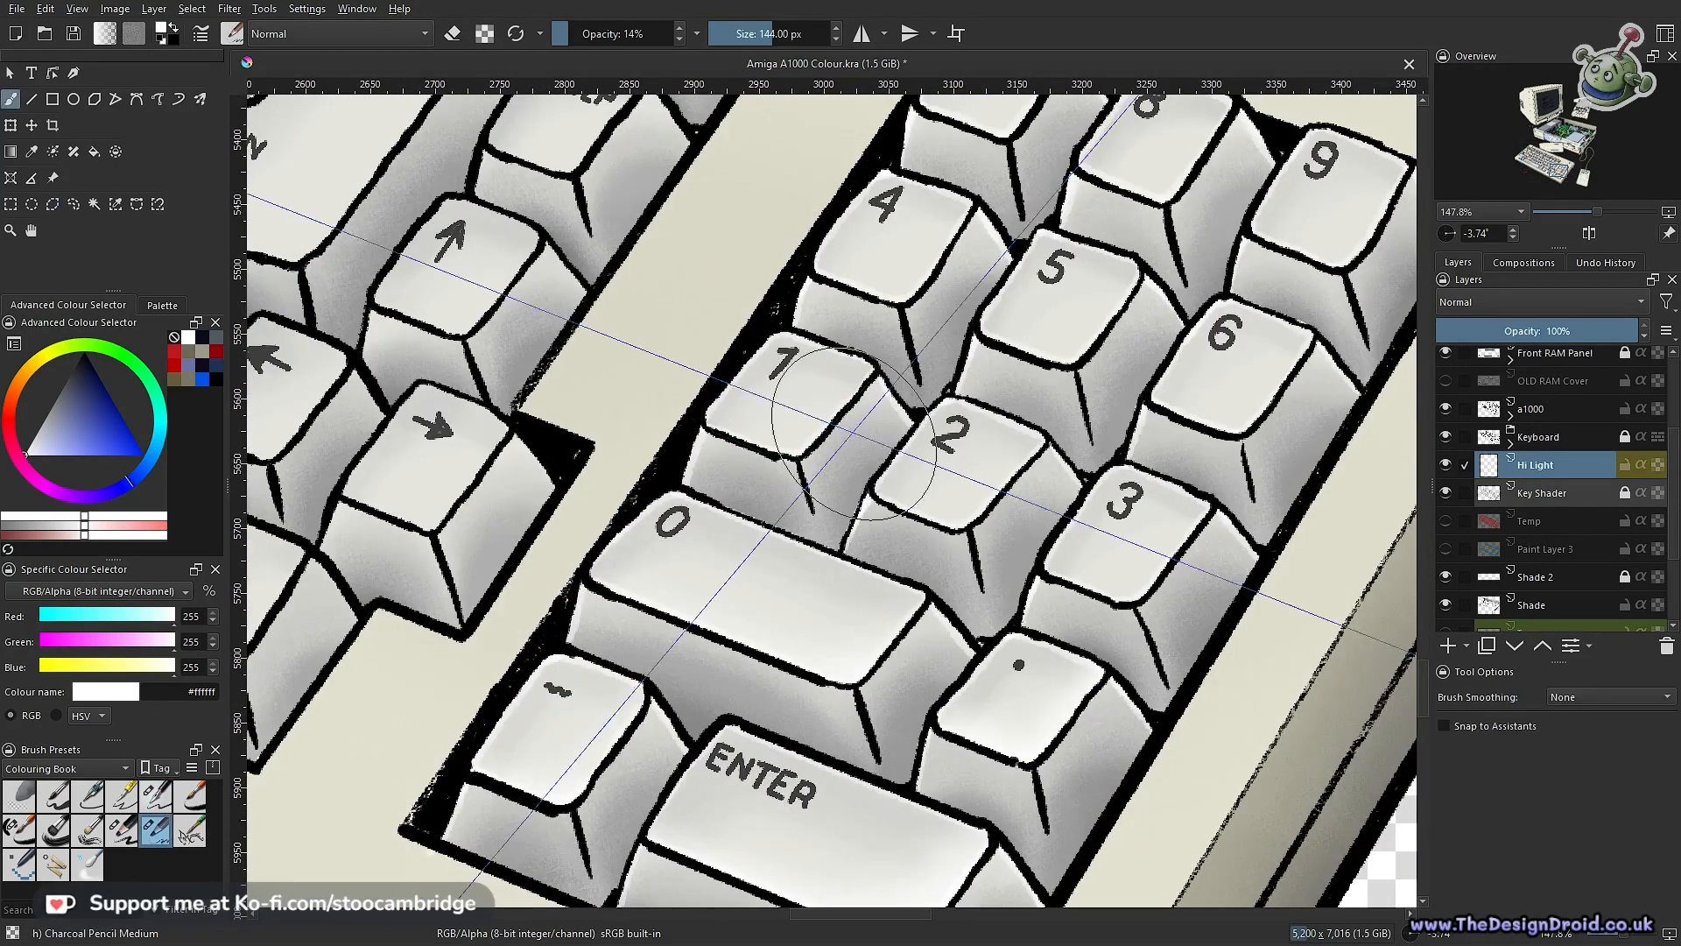
Shade soft white highlights onto the tops of the numeric keys with Charcoal Pencil Medium at 14% opacity, using freehand selections and erase mode
{"action": "left_click", "coordinate": [925, 412]}
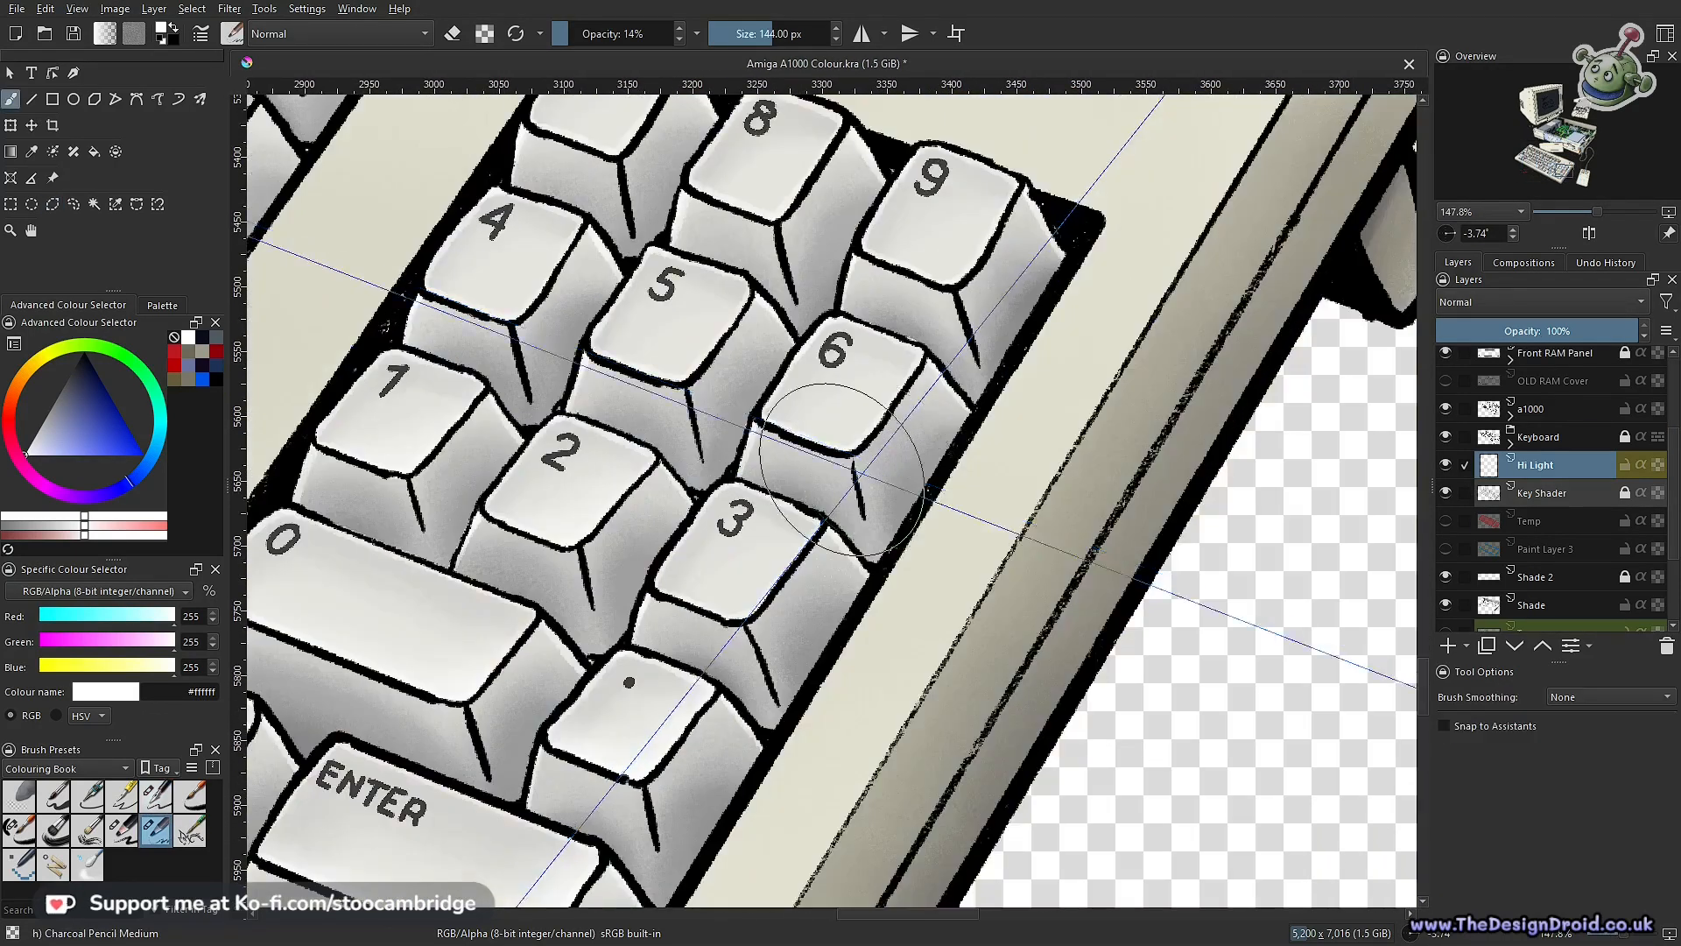
{"action": "scroll", "coordinate": [887, 525], "scroll_direction": "down", "scroll_amount": 5}
{"action": "scroll", "coordinate": [887, 526], "scroll_direction": "up", "scroll_amount": 6}
{"action": "key", "text": "b"}
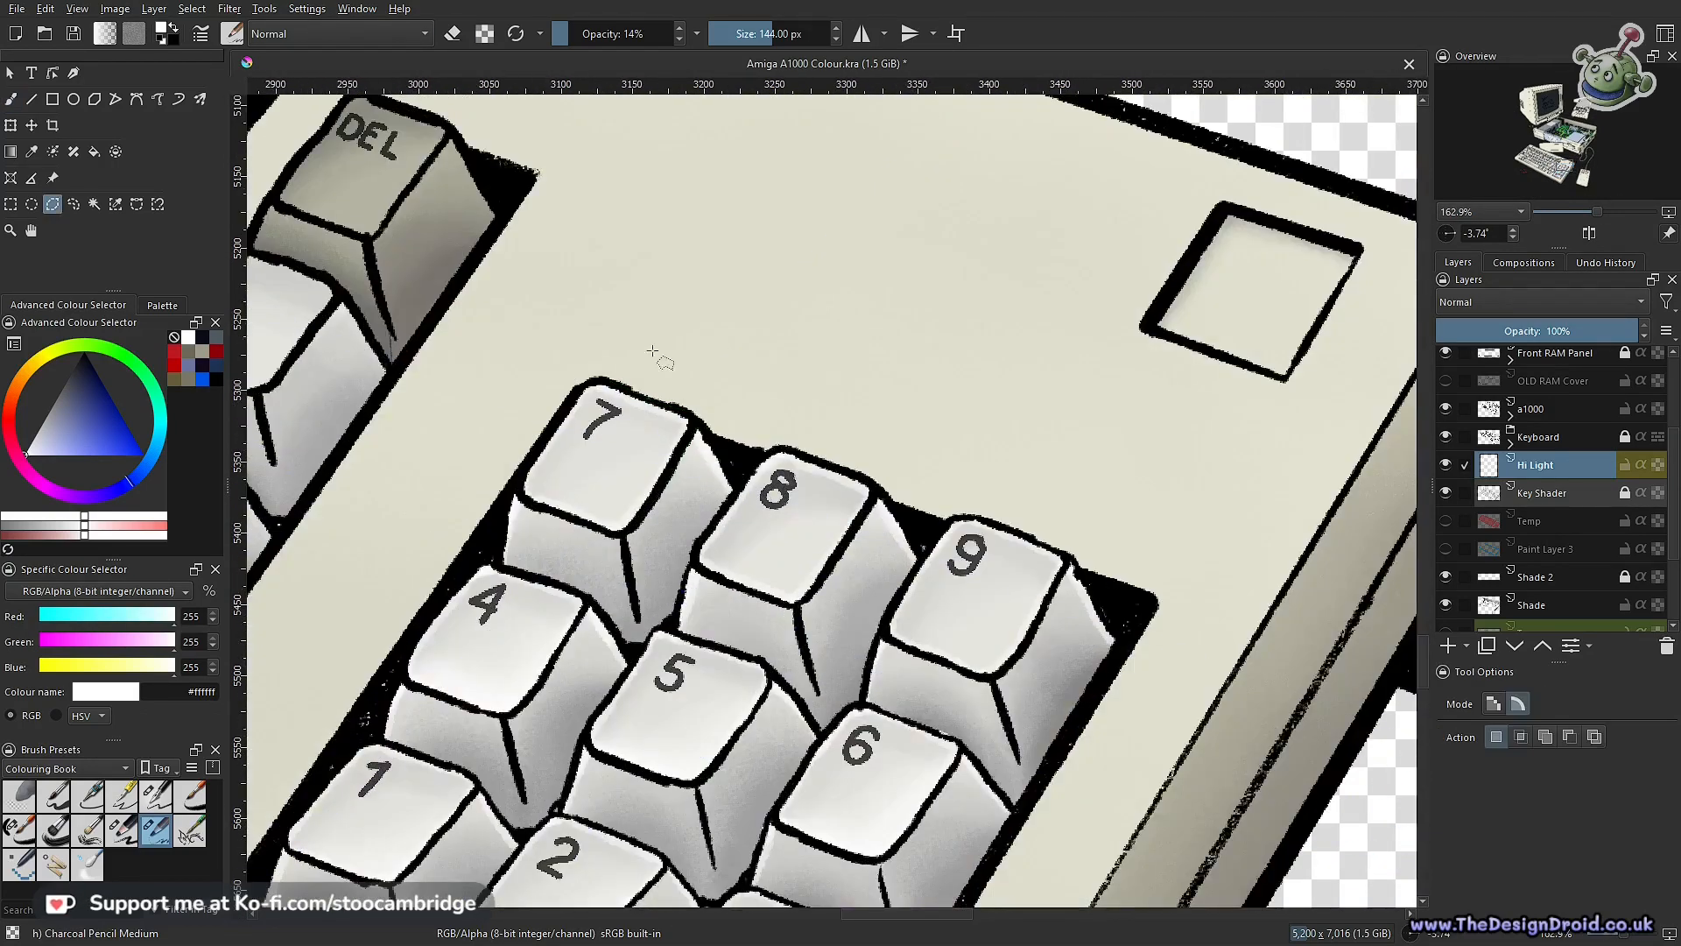
{"action": "key", "text": "b"}
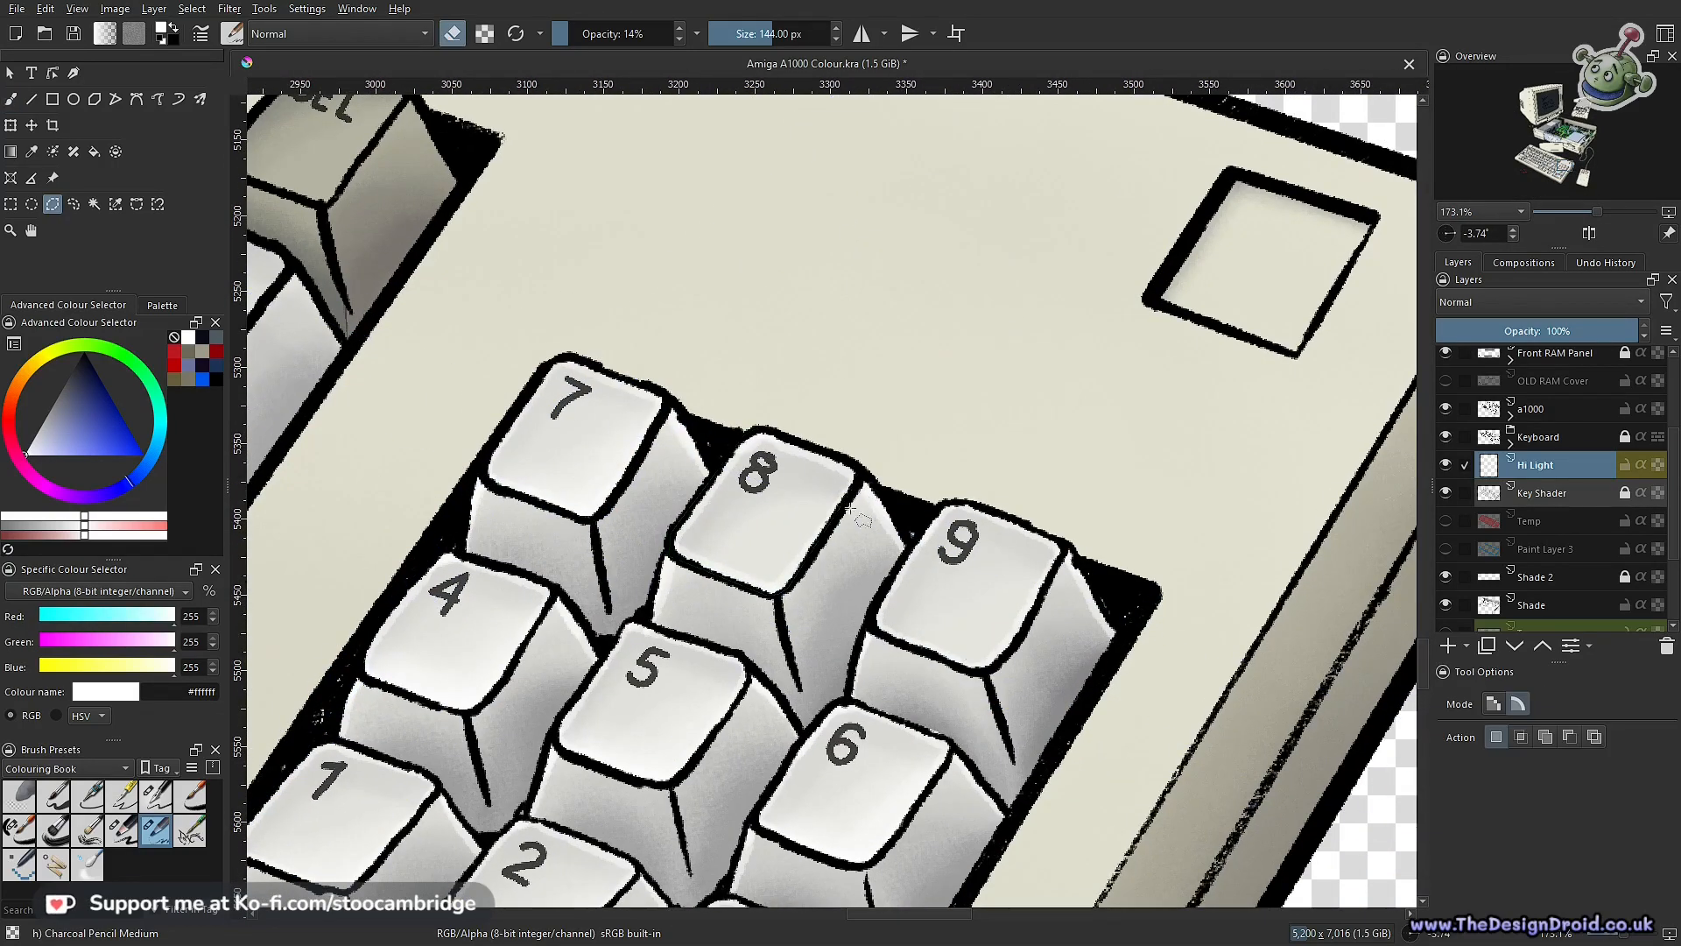
{"action": "key", "text": "b"}
{"action": "scroll", "coordinate": [548, 585], "scroll_direction": "down", "scroll_amount": 3}
{"action": "scroll", "coordinate": [765, 624], "scroll_direction": "up", "scroll_amount": 3}
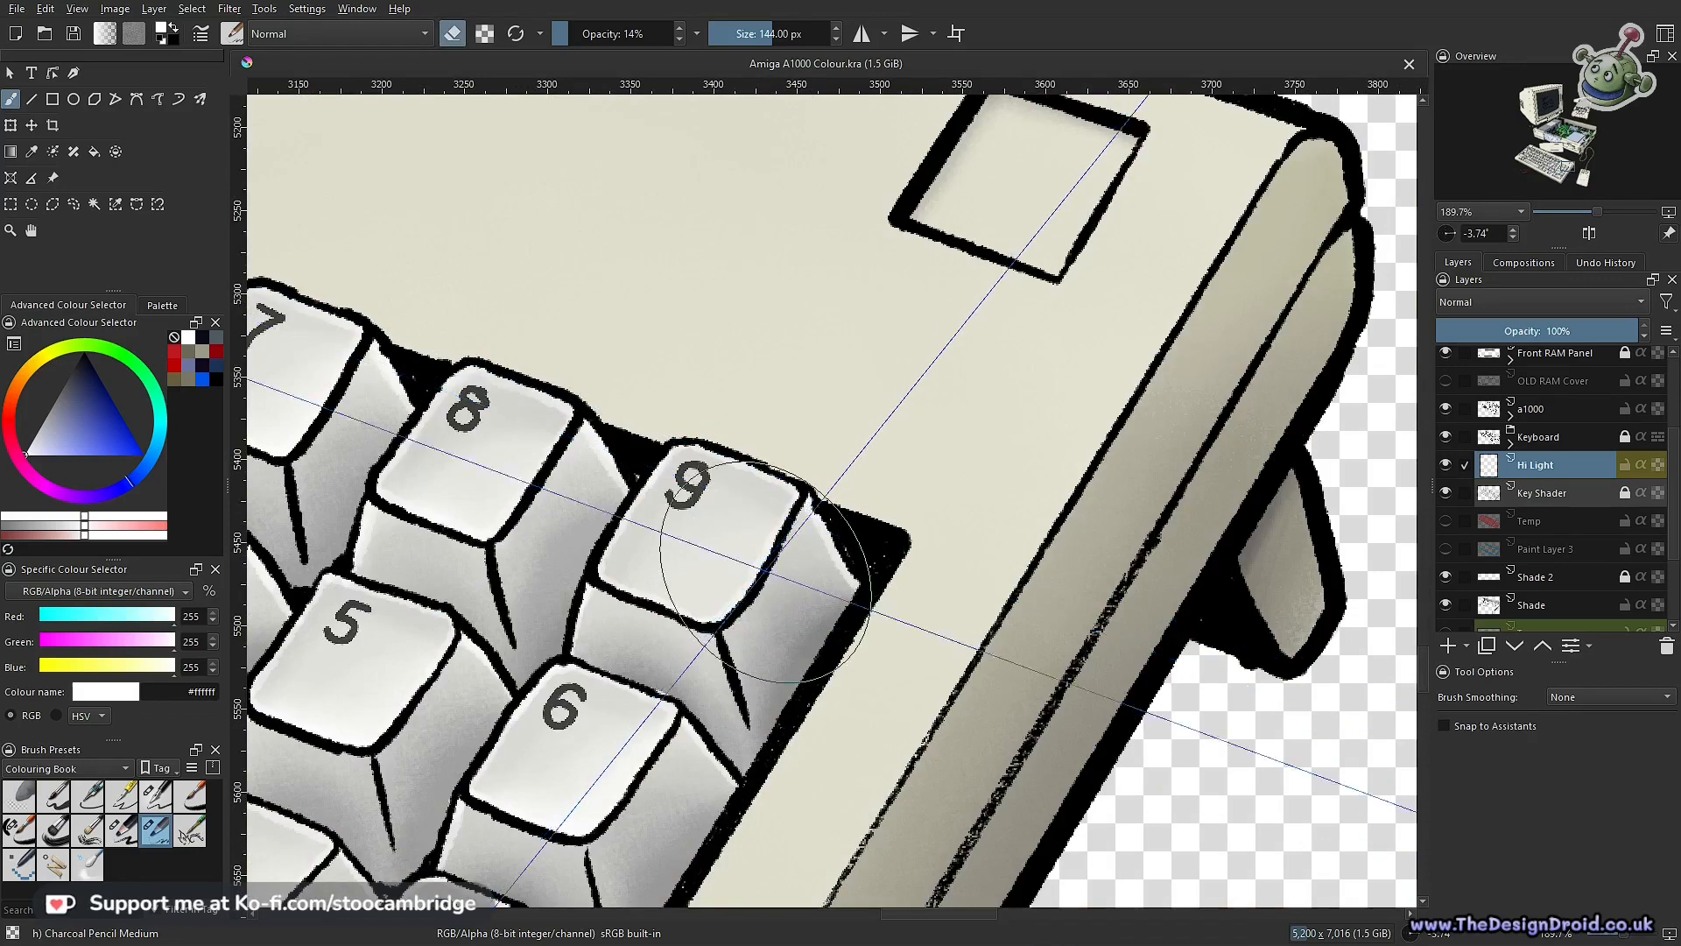
{"action": "scroll", "coordinate": [645, 593], "scroll_direction": "down", "scroll_amount": 3}
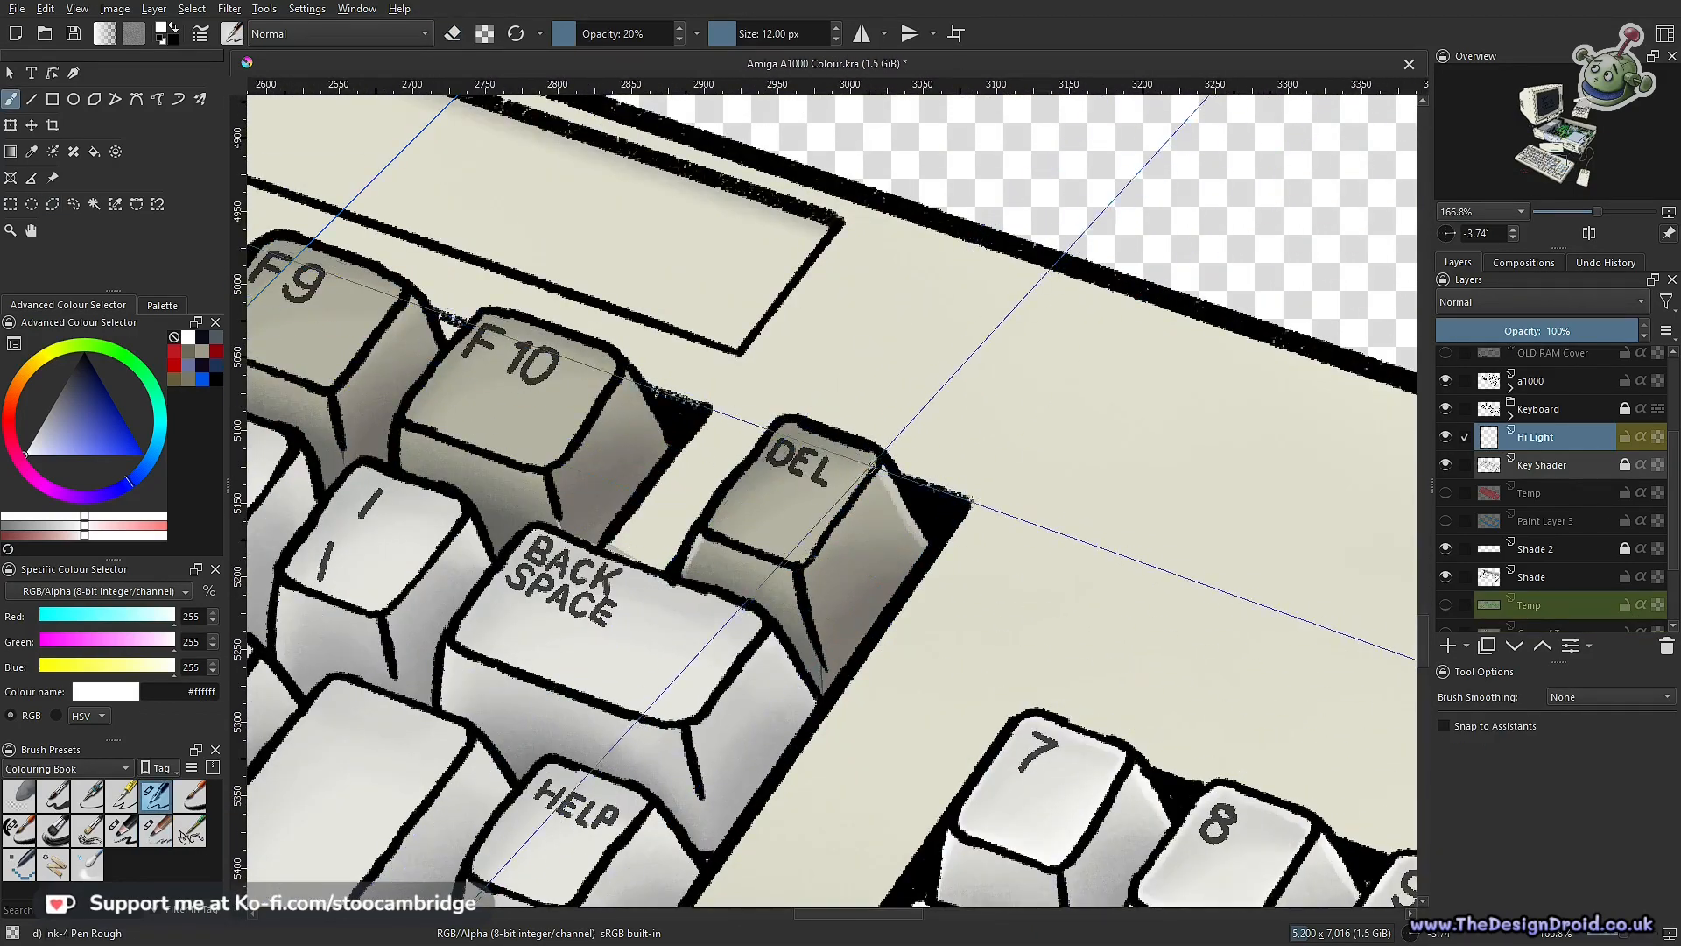
Draw thin white edge highlights on the DEL, F10, F9, F8 and F7 keys with Ink-4 Pen Rough at 30% opacity
{"action": "scroll", "coordinate": [760, 449], "scroll_direction": "down", "scroll_amount": 2}
{"action": "key", "text": "o"}
{"action": "scroll", "coordinate": [570, 603], "scroll_direction": "up", "scroll_amount": 3}
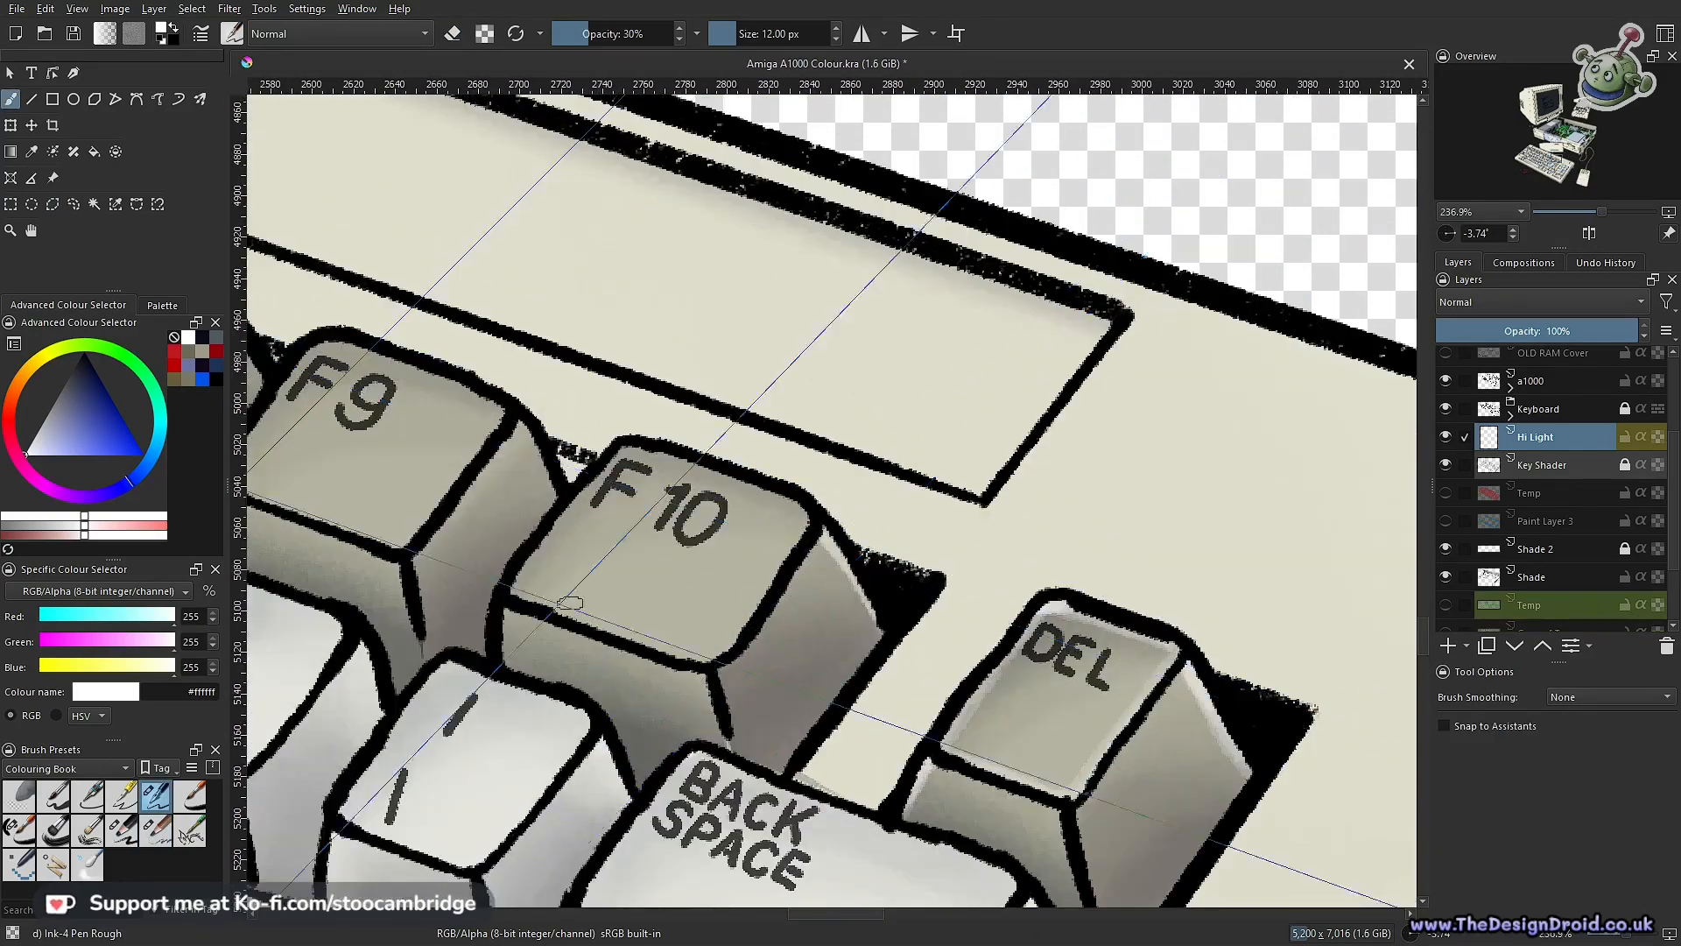
{"action": "scroll", "coordinate": [657, 450], "scroll_direction": "down", "scroll_amount": 1}
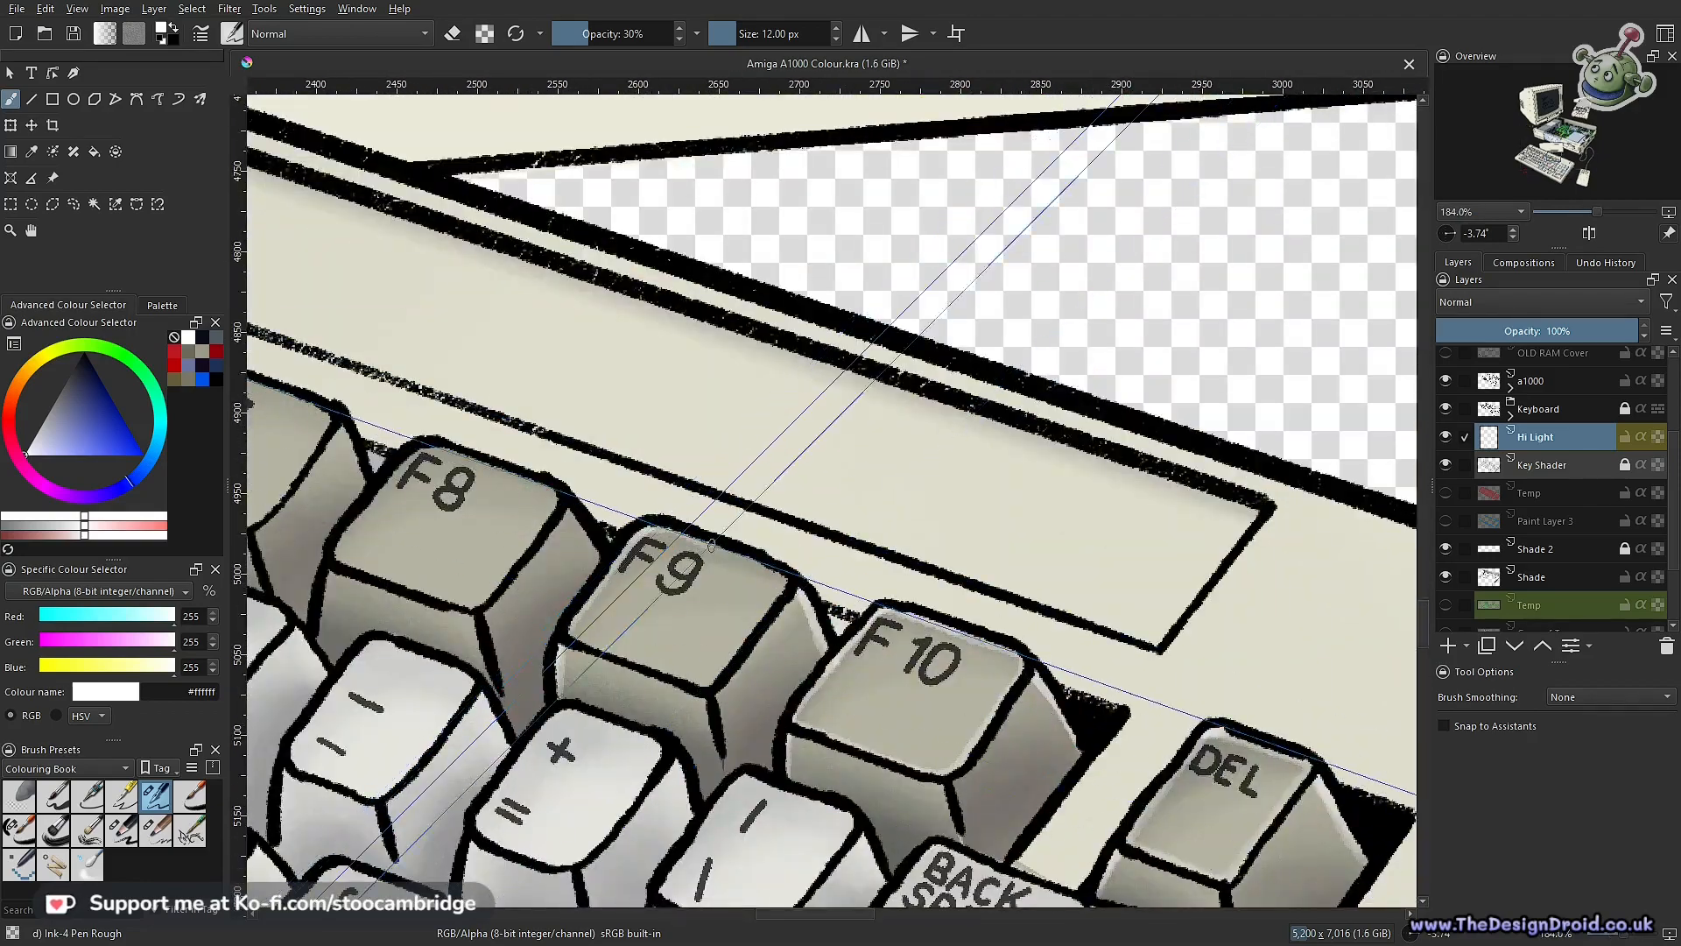
{"action": "left_click_drag", "start_coordinate": [434, 552], "coordinate": [654, 535]}
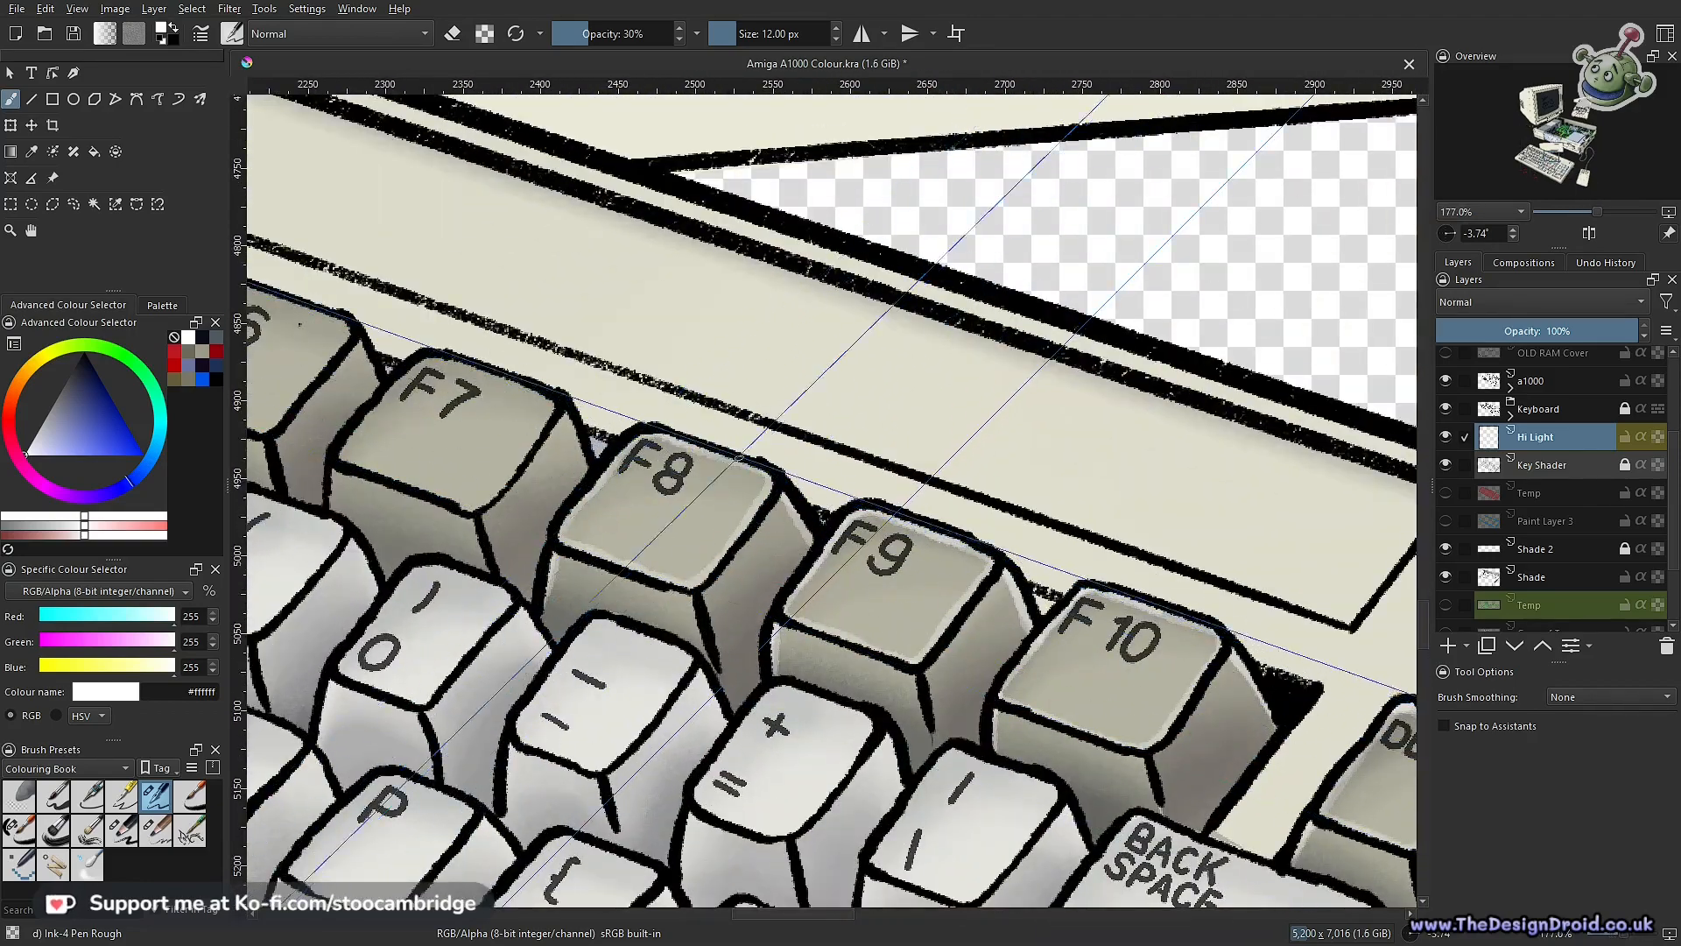
{"action": "left_click_drag", "start_coordinate": [391, 366], "coordinate": [783, 555]}
{"action": "left_click_drag", "start_coordinate": [706, 473], "coordinate": [968, 542]}
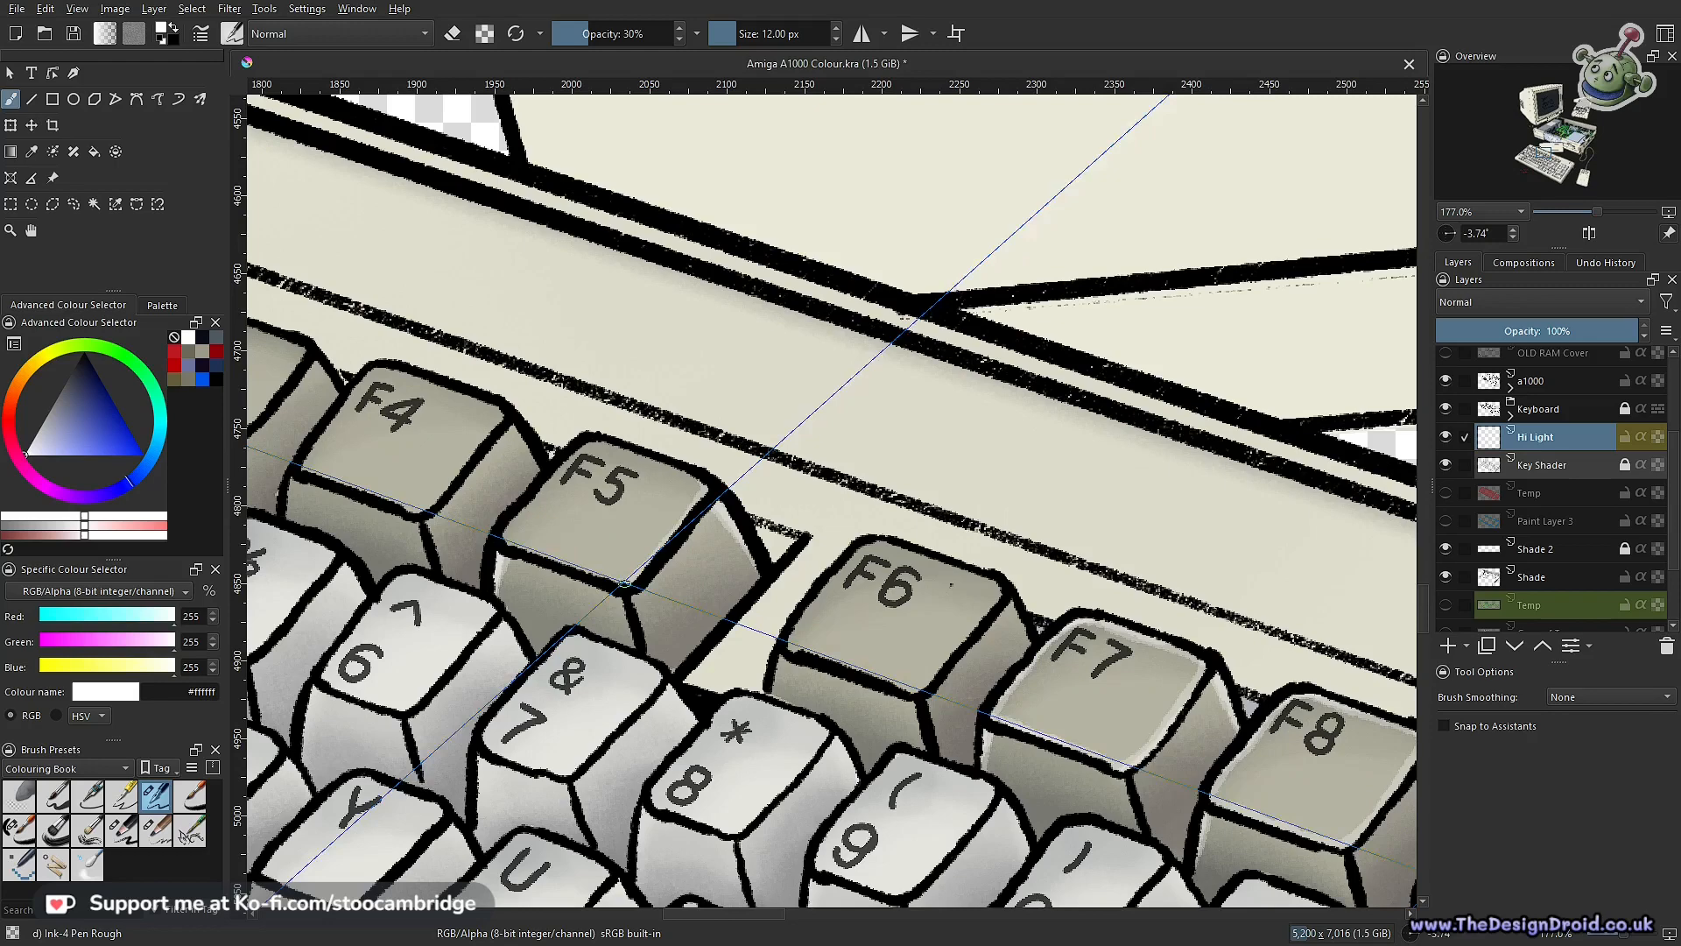
Draw thin white edge highlights on the F6, F5, F4 and F3 keys' tops and sides
{"action": "scroll", "coordinate": [612, 437], "scroll_direction": "up", "scroll_amount": 3}
{"action": "left_click_drag", "start_coordinate": [612, 438], "coordinate": [972, 499]}
{"action": "left_click_drag", "start_coordinate": [605, 383], "coordinate": [460, 548]}
{"action": "mouse_move", "coordinate": [604, 382]}
{"action": "left_mouse_down"}
{"action": "mouse_move", "coordinate": [813, 446]}
{"action": "mouse_move", "coordinate": [666, 595]}
{"action": "left_mouse_up"}
{"action": "mouse_move", "coordinate": [665, 595]}
{"action": "left_mouse_down"}
{"action": "mouse_move", "coordinate": [816, 394]}
{"action": "mouse_move", "coordinate": [1031, 703]}
{"action": "left_mouse_up"}
{"action": "mouse_move", "coordinate": [706, 451]}
{"action": "left_mouse_down"}
{"action": "mouse_move", "coordinate": [625, 539]}
{"action": "mouse_move", "coordinate": [730, 579]}
{"action": "left_mouse_up"}
{"action": "scroll", "coordinate": [607, 580], "scroll_direction": "up", "scroll_amount": 1}
{"action": "left_click_drag", "start_coordinate": [755, 404], "coordinate": [767, 427]}
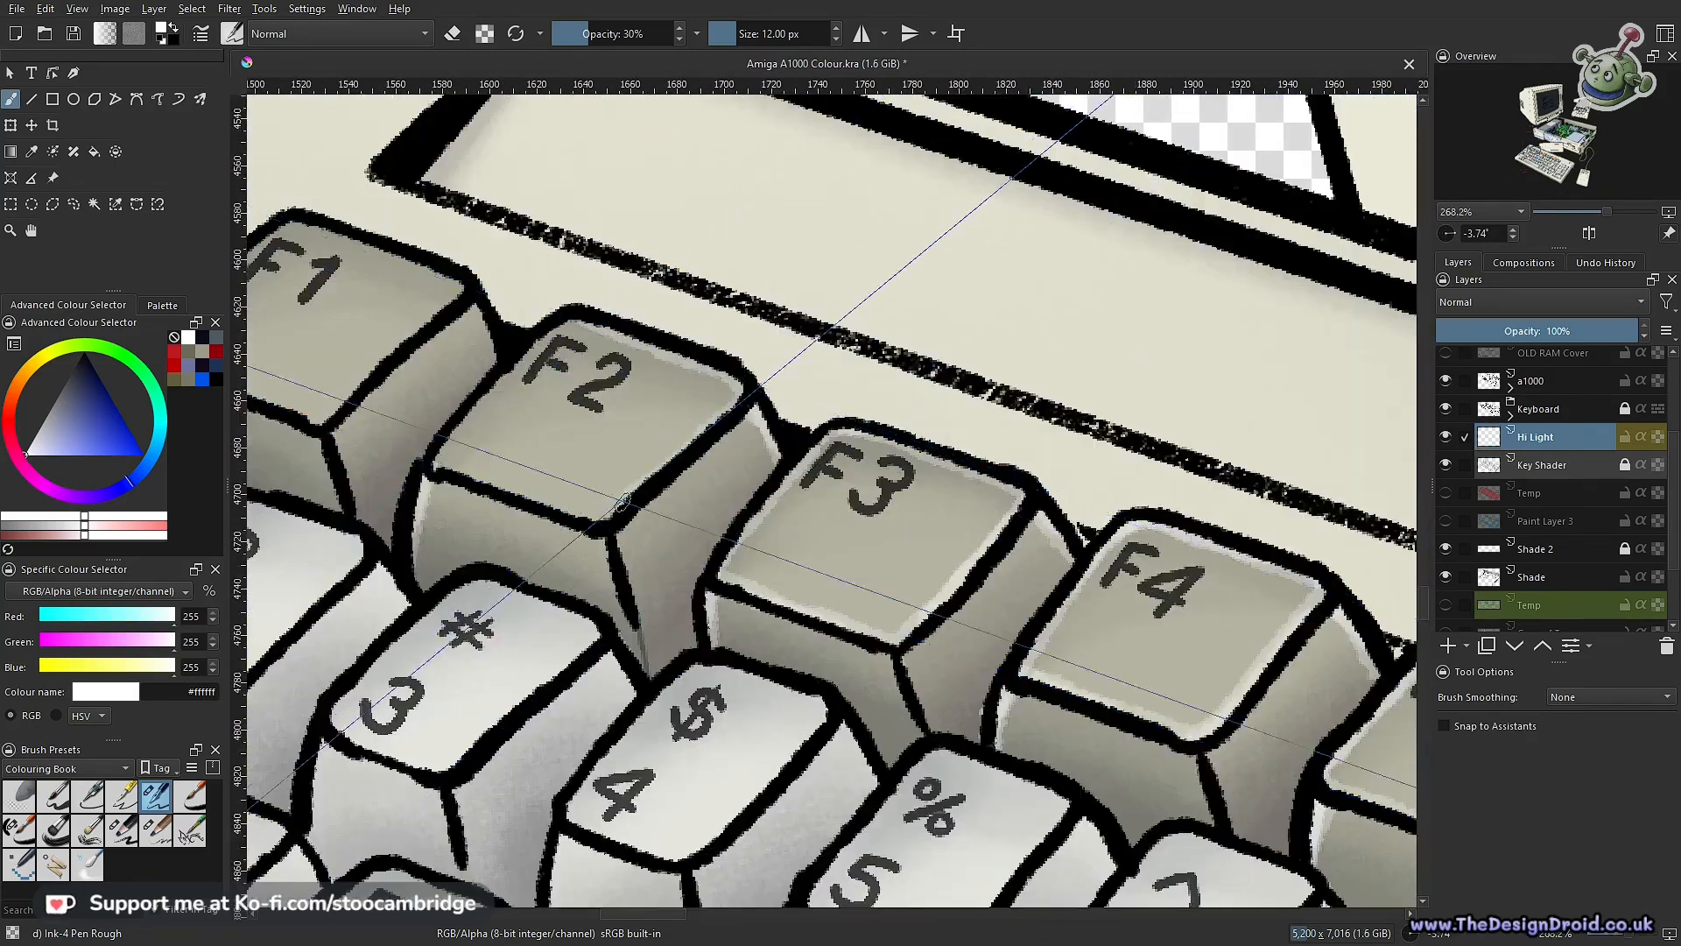
Finish the thin white edge highlights on the F2 and F1 keys
{"action": "left_click_drag", "start_coordinate": [514, 492], "coordinate": [955, 699]}
{"action": "scroll", "coordinate": [760, 632], "scroll_direction": "down", "scroll_amount": 1}
{"action": "left_click_drag", "start_coordinate": [526, 525], "coordinate": [747, 482]}
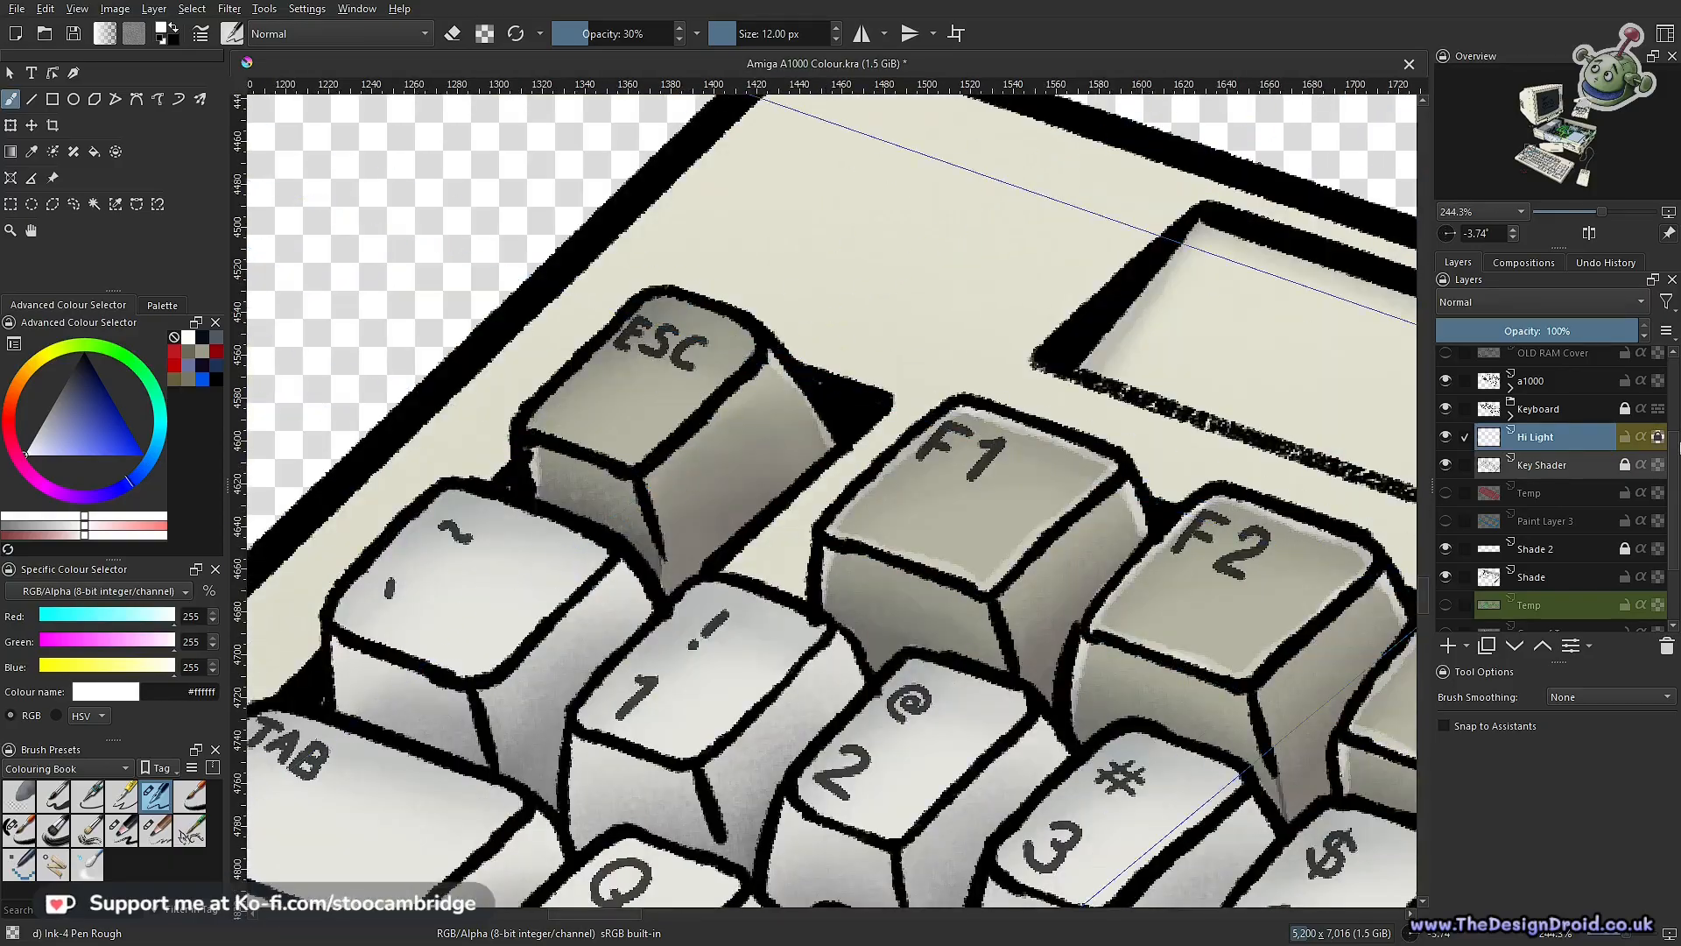
Swap the brush colour to black on another layer, and return to white on the Hi Light layer
{"action": "left_click", "coordinate": [1590, 612]}
{"action": "key", "text": "x"}
{"action": "scroll", "coordinate": [972, 289], "scroll_direction": "down", "scroll_amount": 3}
{"action": "left_click", "coordinate": [1535, 584]}
{"action": "key", "text": "x"}
{"action": "scroll", "coordinate": [950, 255], "scroll_direction": "up", "scroll_amount": 4}
{"action": "scroll", "coordinate": [639, 499], "scroll_direction": "down", "scroll_amount": 6}
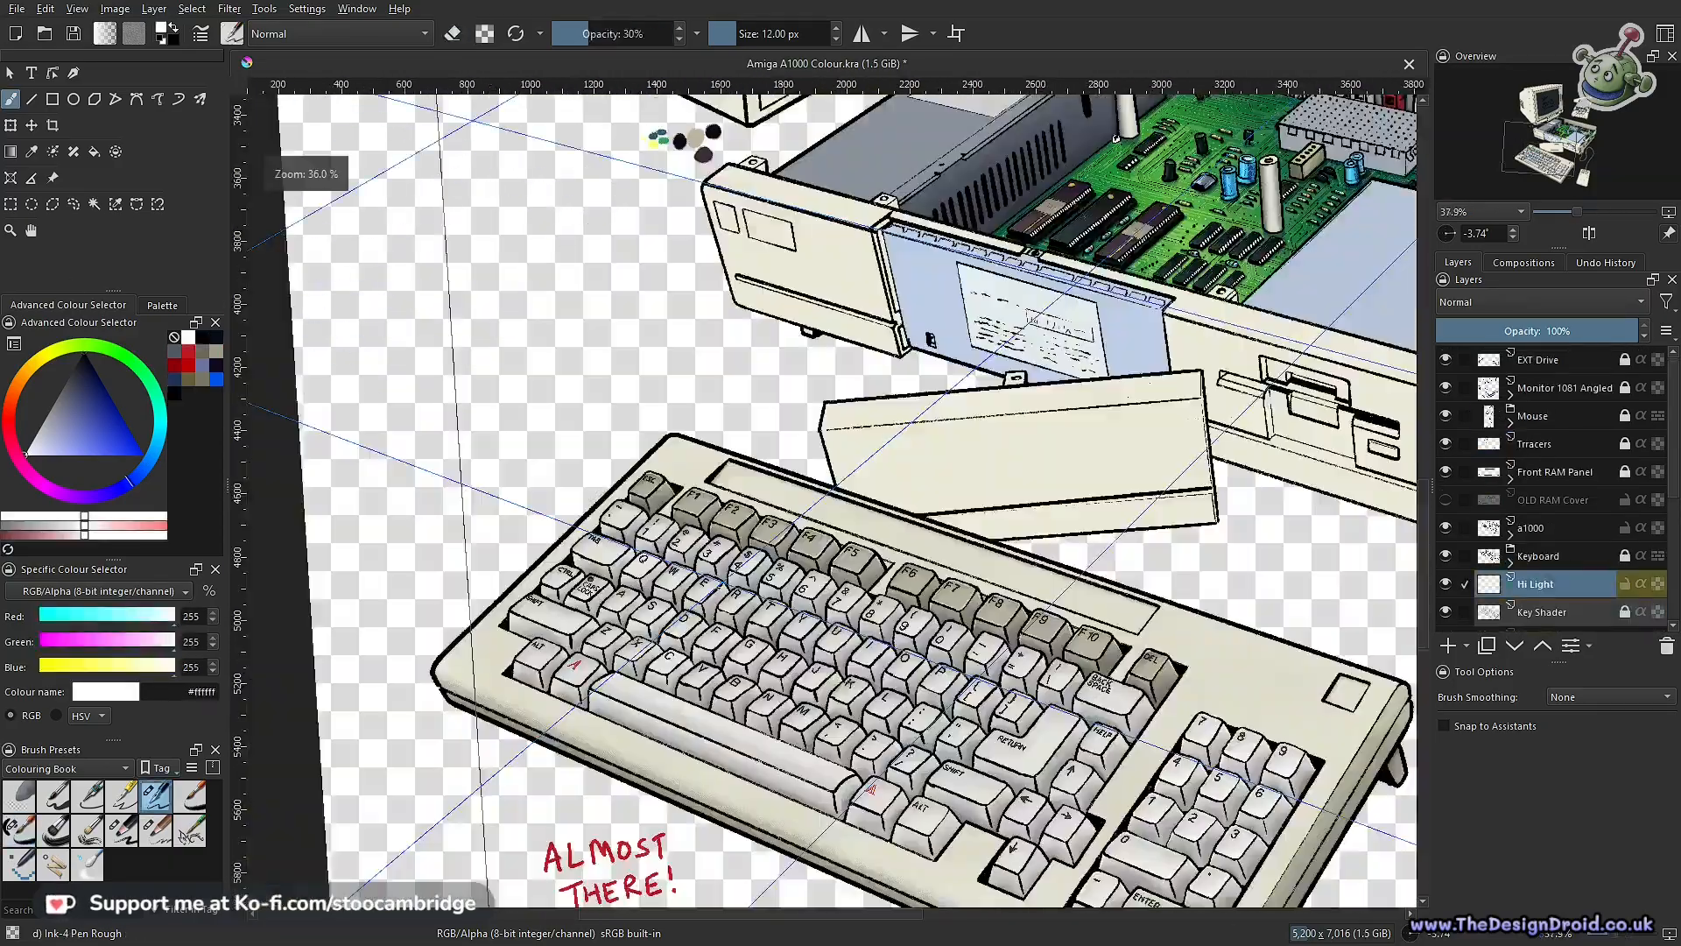
Raise the pen opacity to 50% and draw thin white edge highlights on the down, right and left arrow keys
{"action": "scroll", "coordinate": [1156, 771], "scroll_direction": "up", "scroll_amount": 4}
{"action": "scroll", "coordinate": [743, 601], "scroll_direction": "up", "scroll_amount": 1}
{"action": "key", "text": "o"}
{"action": "key", "text": "o"}
{"action": "mouse_move", "coordinate": [626, 588]}
{"action": "left_mouse_down"}
{"action": "mouse_move", "coordinate": [734, 460]}
{"action": "mouse_move", "coordinate": [847, 506]}
{"action": "left_mouse_up"}
{"action": "left_click_drag", "start_coordinate": [867, 534], "coordinate": [911, 617]}
{"action": "mouse_move", "coordinate": [1002, 517]}
{"action": "left_mouse_down"}
{"action": "mouse_move", "coordinate": [813, 667]}
{"action": "mouse_move", "coordinate": [999, 485]}
{"action": "left_mouse_up"}
{"action": "left_click_drag", "start_coordinate": [970, 278], "coordinate": [727, 408]}
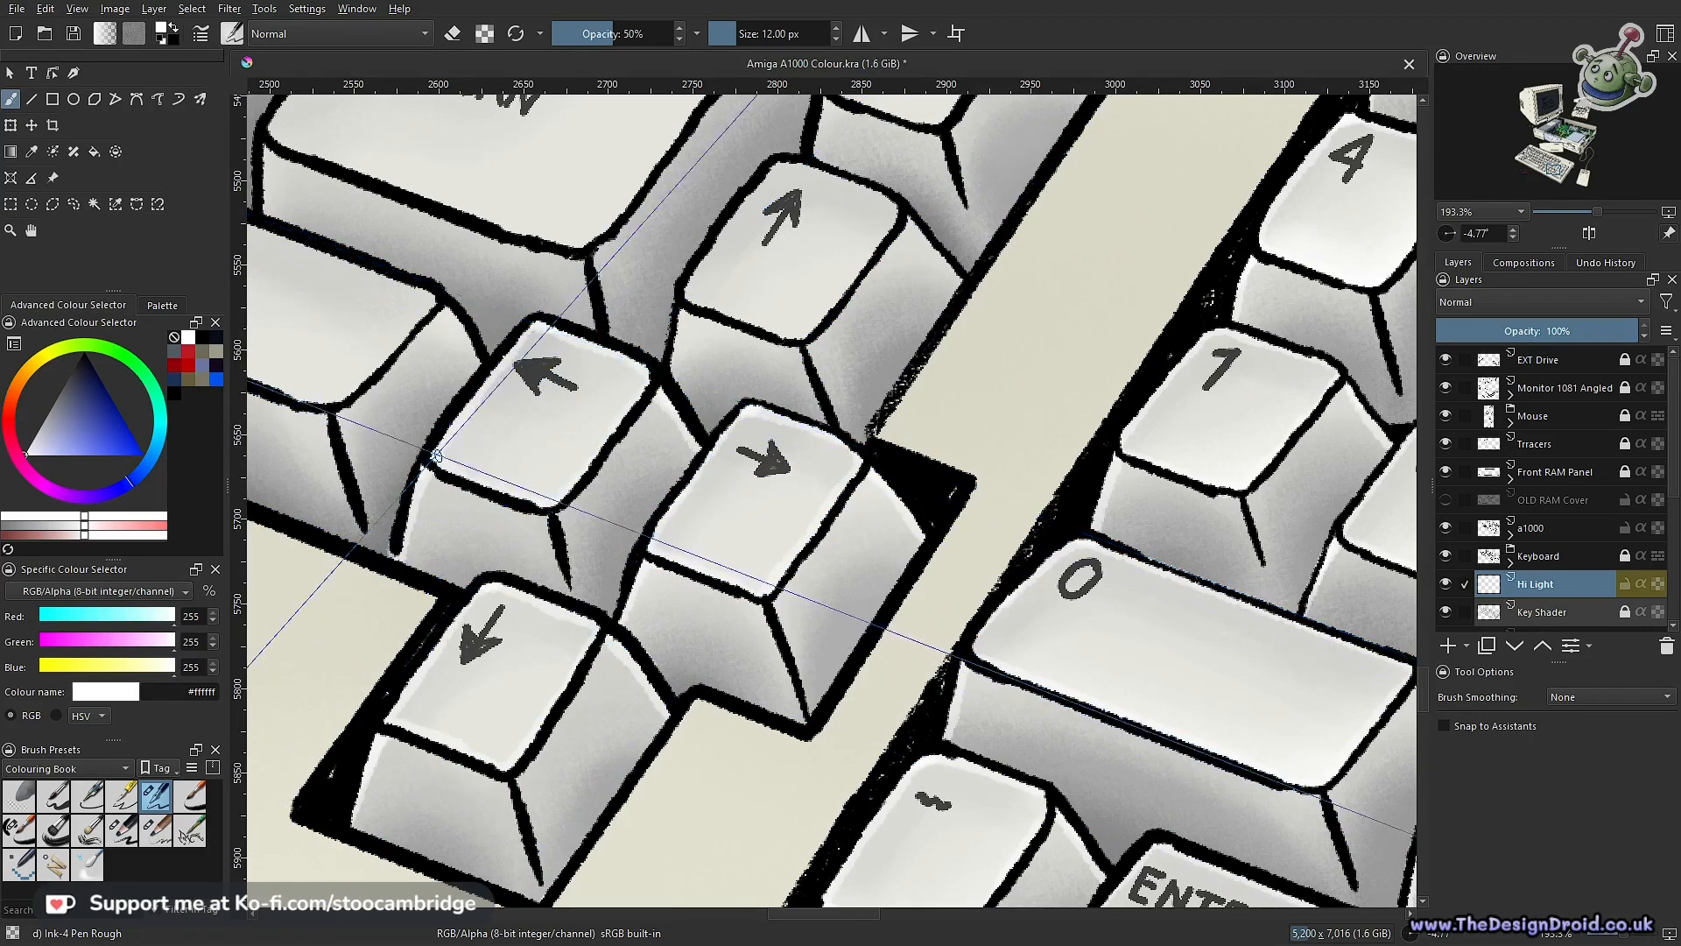
Draw thin white edge highlights on the up arrow key and the HELP key
{"action": "left_click_drag", "start_coordinate": [916, 225], "coordinate": [933, 456]}
{"action": "scroll", "coordinate": [934, 456], "scroll_direction": "down", "scroll_amount": 1}
{"action": "left_click_drag", "start_coordinate": [1036, 279], "coordinate": [862, 464]}
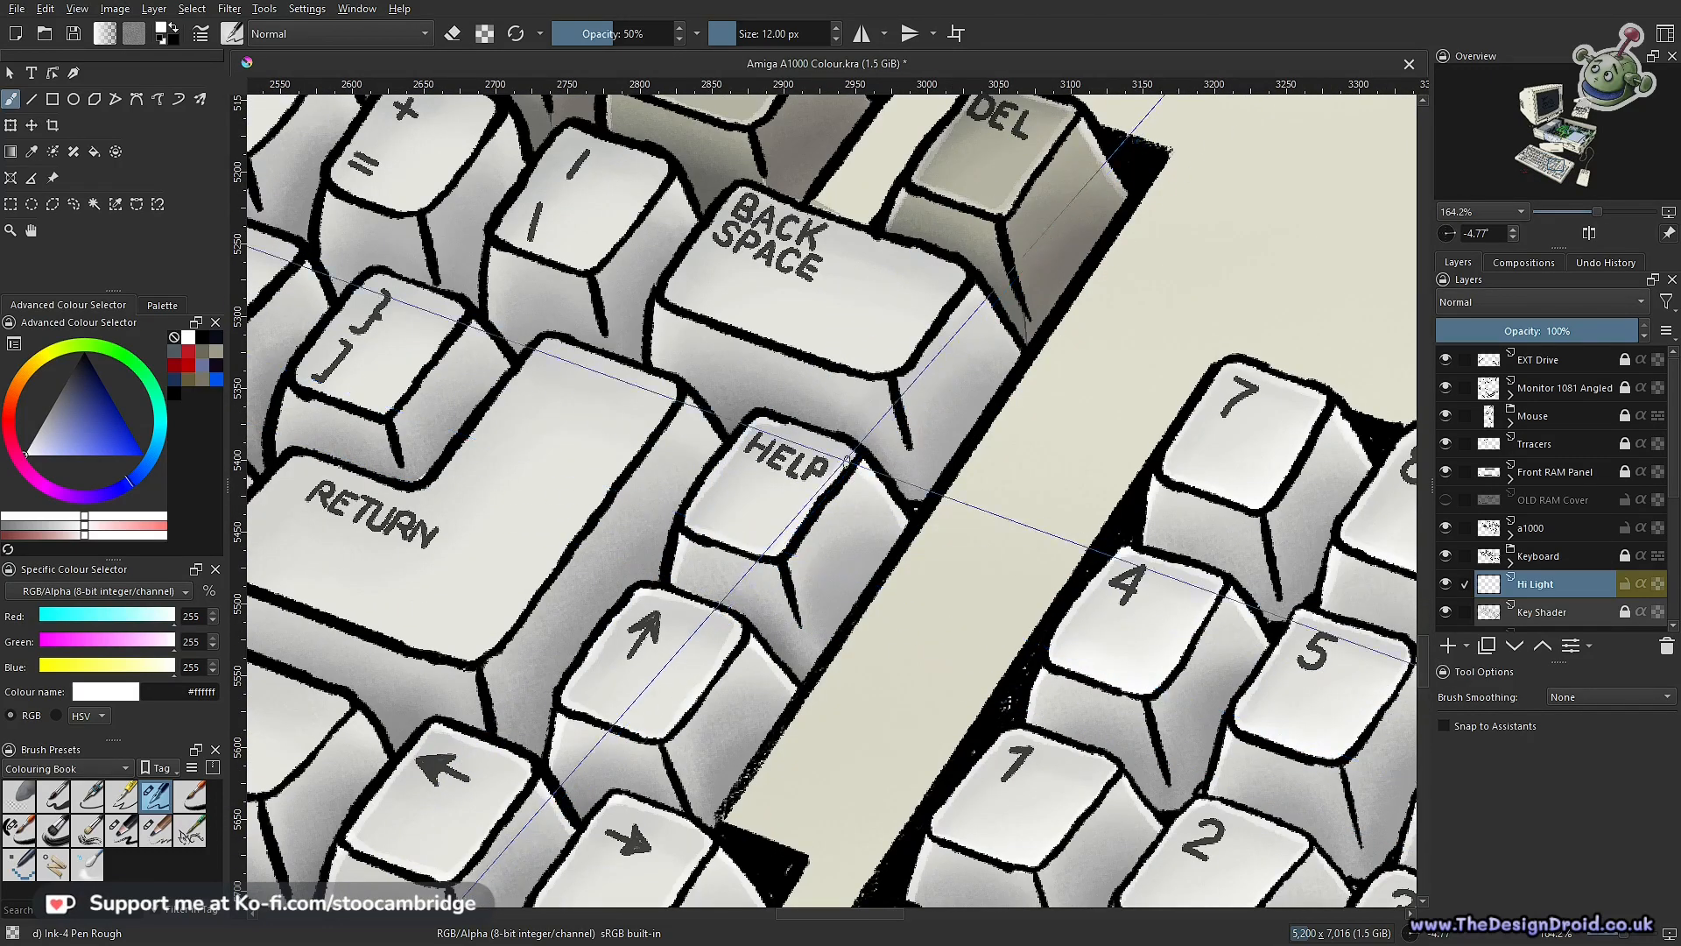
Draw thin white edge highlights on the RETURN and BACK SPACE keys with the 12 px pen at 50% opacity
{"action": "left_click_drag", "start_coordinate": [651, 319], "coordinate": [671, 478]}
{"action": "scroll", "coordinate": [730, 351], "scroll_direction": "down", "scroll_amount": 4}
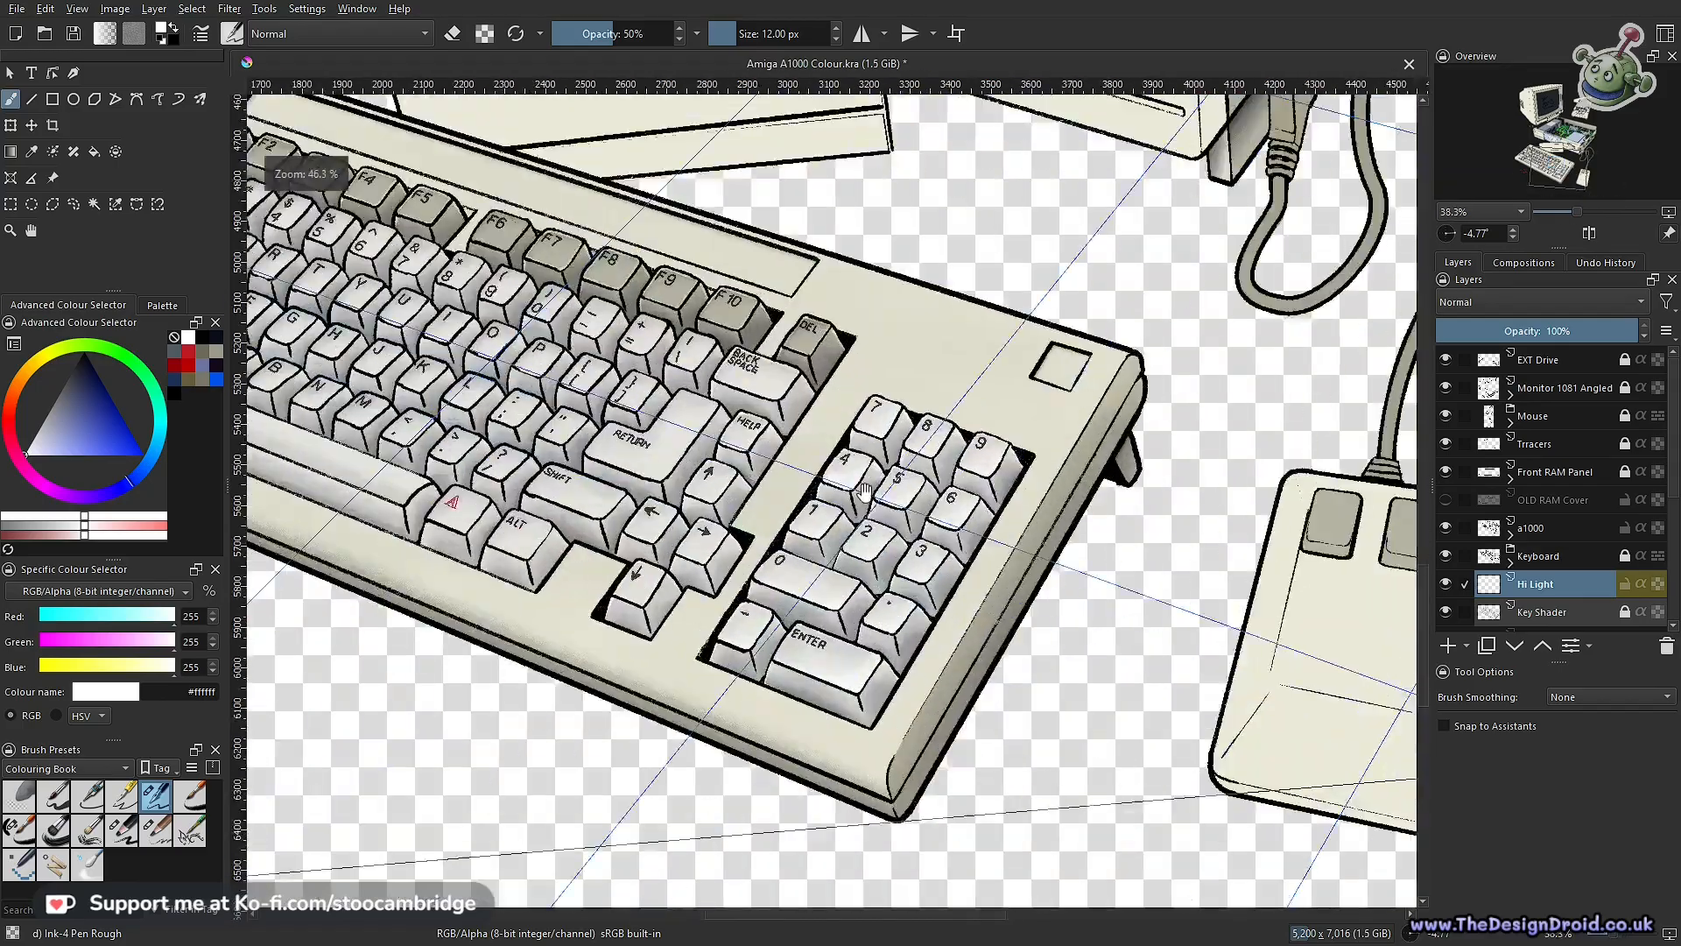
{"action": "left_click_drag", "start_coordinate": [726, 413], "coordinate": [1122, 484]}
{"action": "scroll", "coordinate": [1123, 484], "scroll_direction": "up", "scroll_amount": 4}
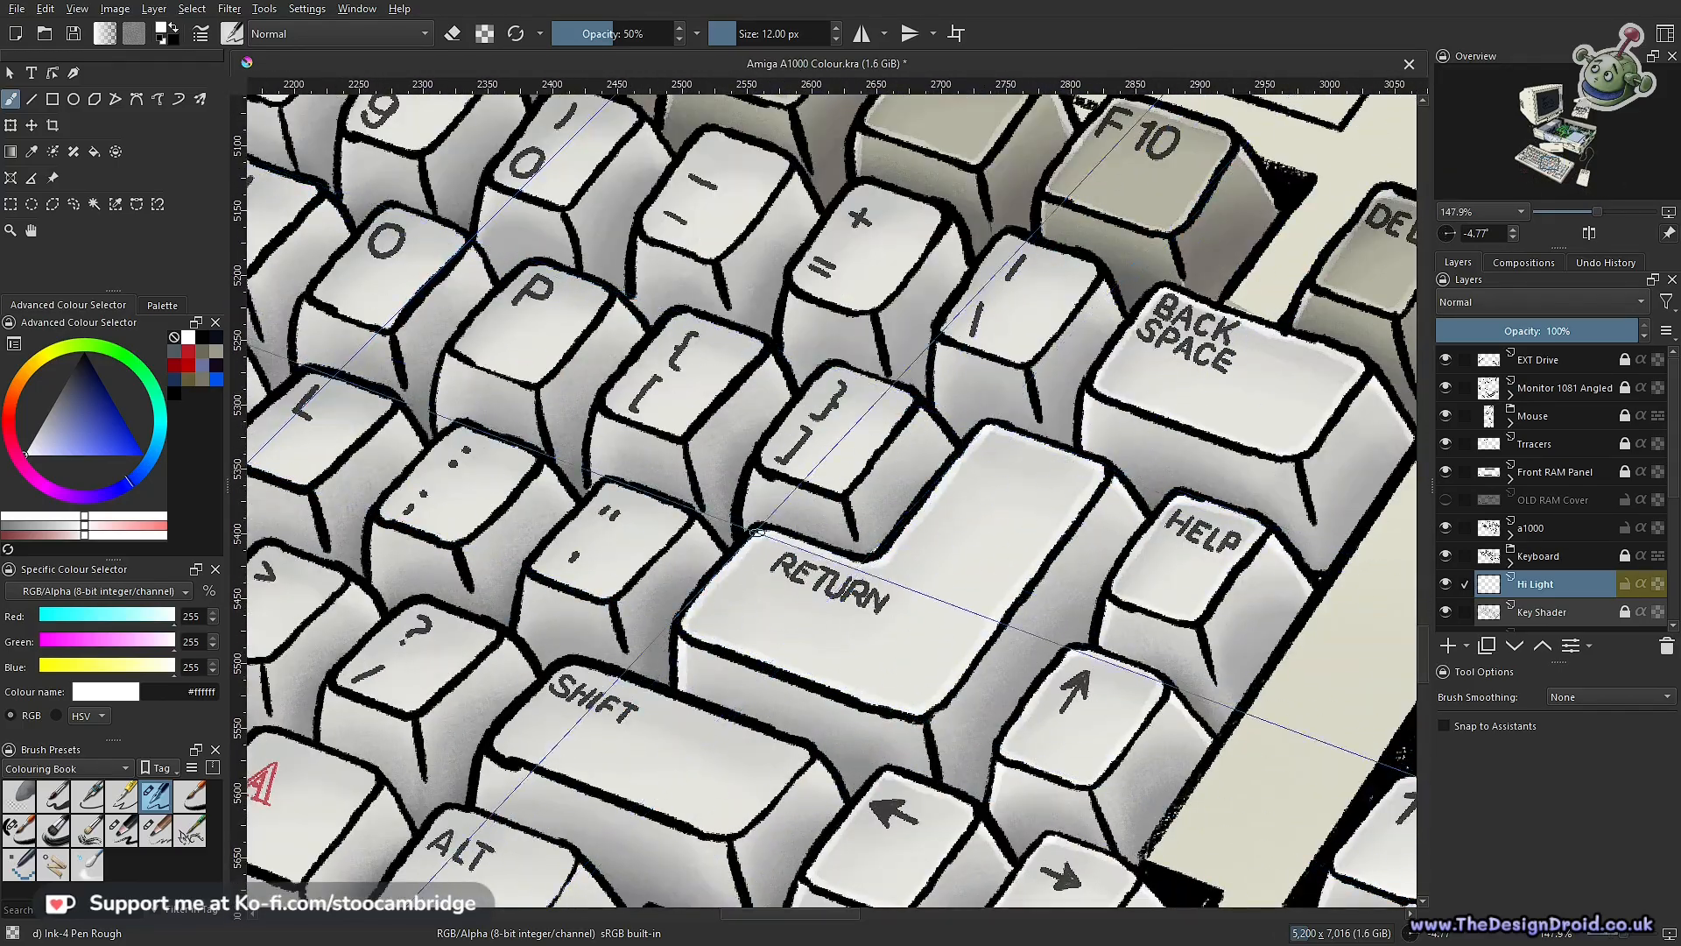
{"action": "scroll", "coordinate": [757, 531], "scroll_direction": "down", "scroll_amount": 4}
{"action": "scroll", "coordinate": [726, 579], "scroll_direction": "up", "scroll_amount": 4}
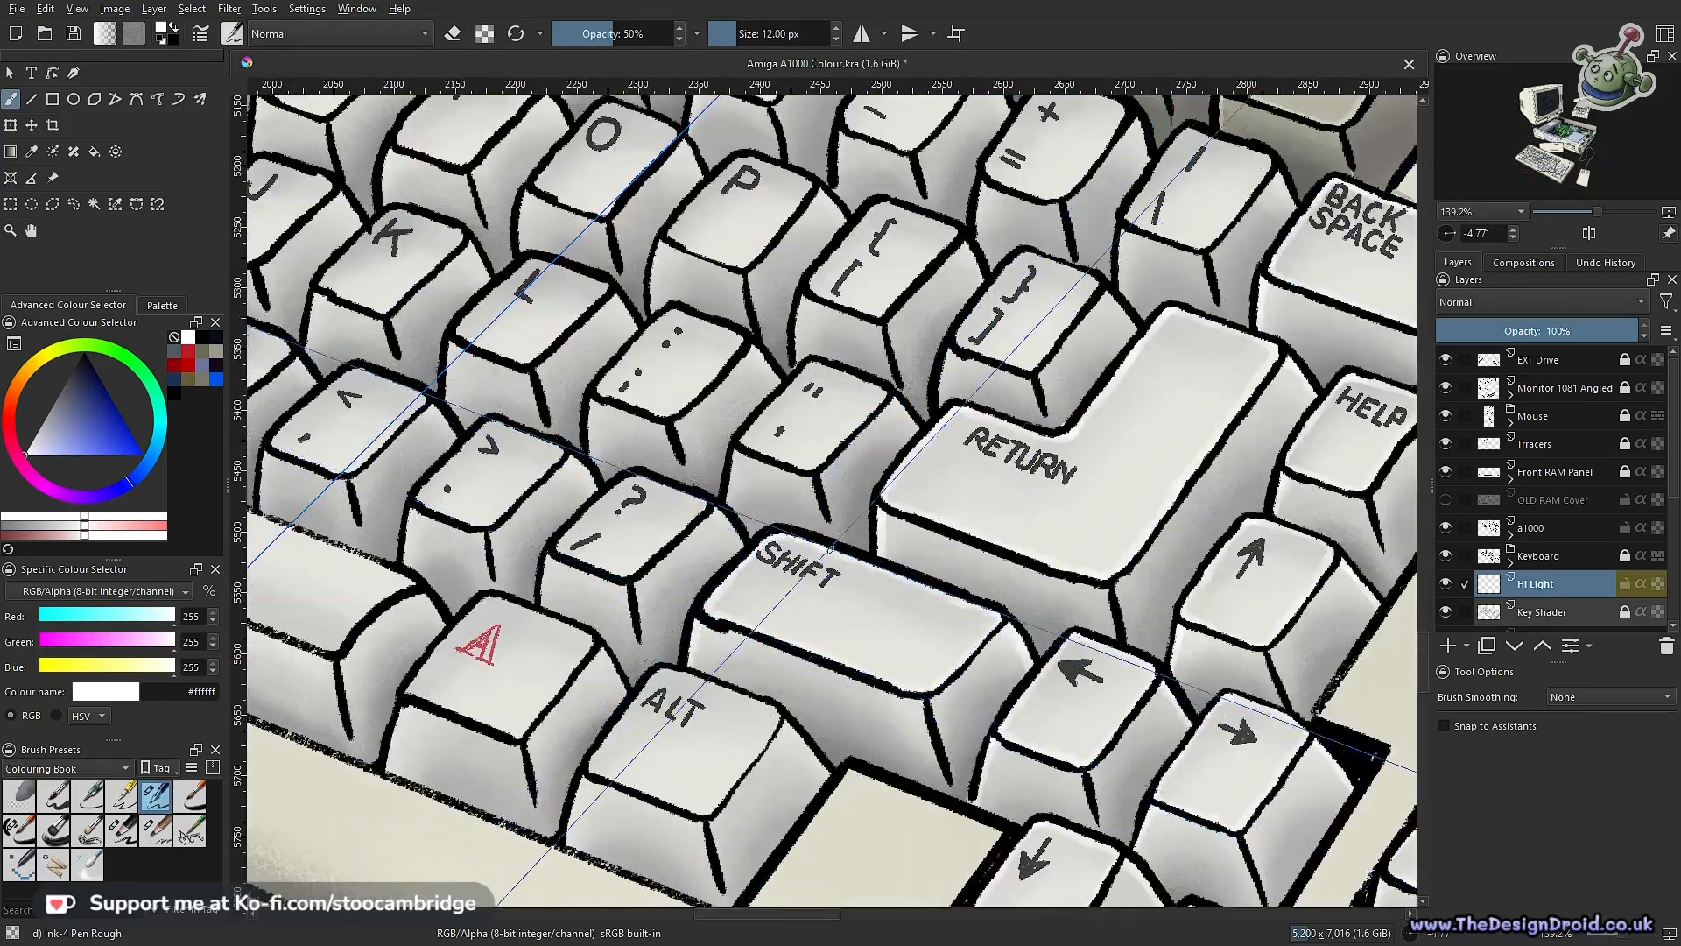
Draw thin white edge highlights on the SHIFT, ALT and Amiga keys beside the arrow keys
{"action": "left_click_drag", "start_coordinate": [830, 549], "coordinate": [692, 348]}
{"action": "scroll", "coordinate": [671, 473], "scroll_direction": "down", "scroll_amount": 2}
{"action": "scroll", "coordinate": [646, 616], "scroll_direction": "up", "scroll_amount": 2}
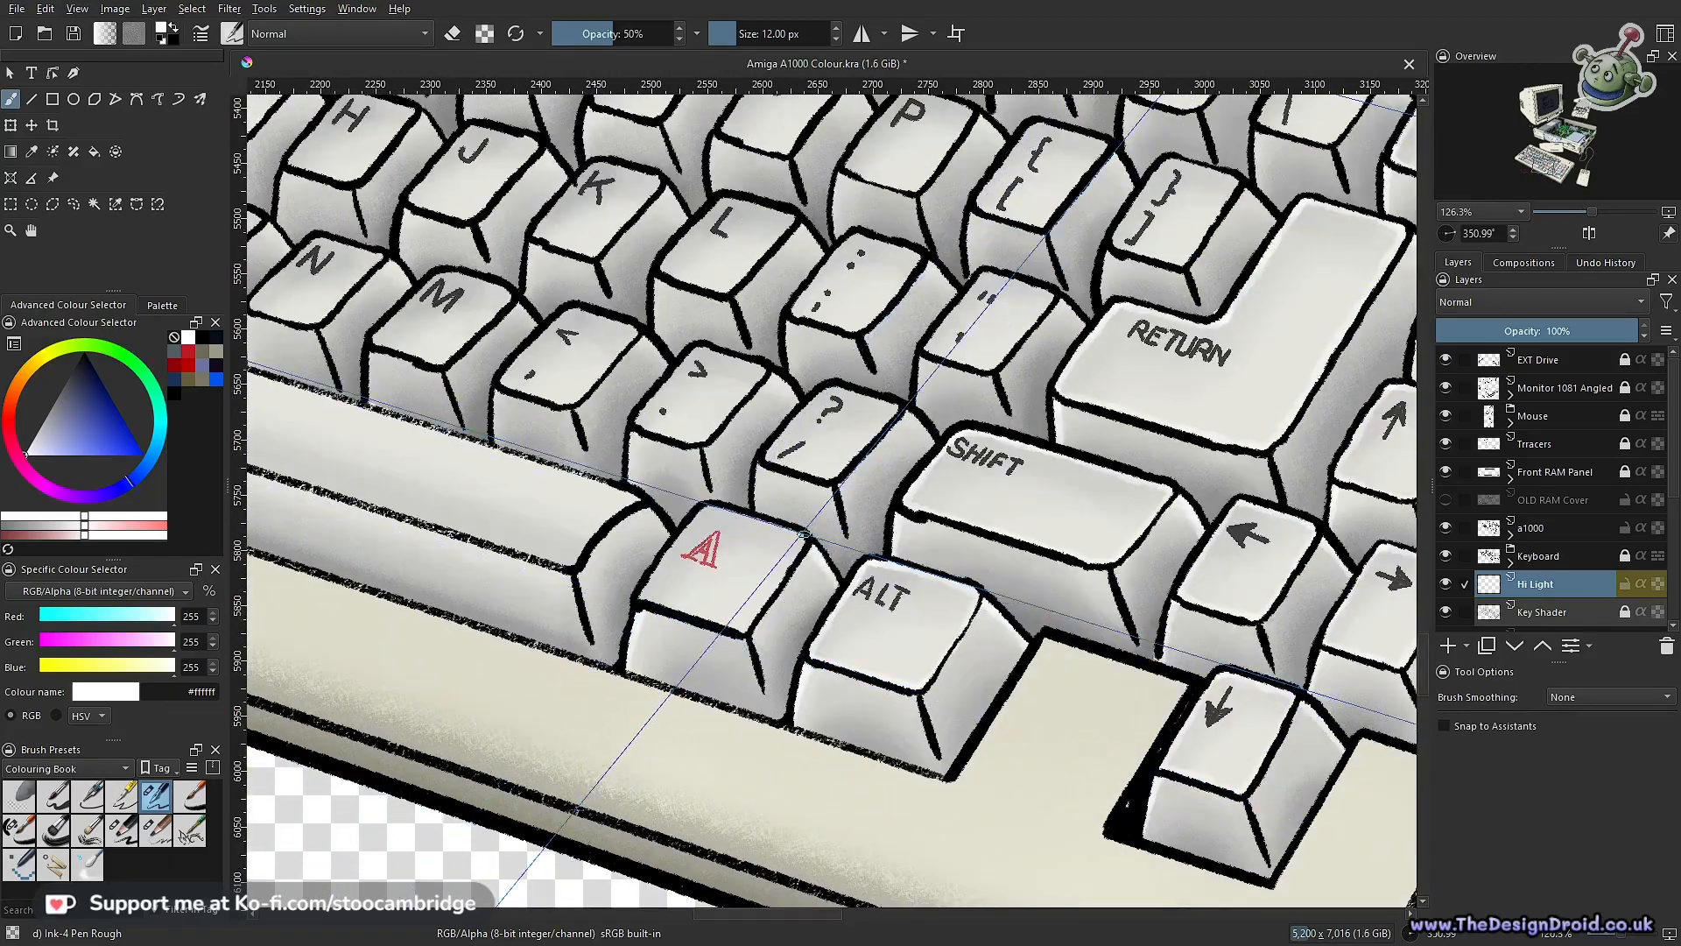
{"action": "scroll", "coordinate": [707, 508], "scroll_direction": "down", "scroll_amount": 4}
{"action": "scroll", "coordinate": [806, 545], "scroll_direction": "up", "scroll_amount": 6}
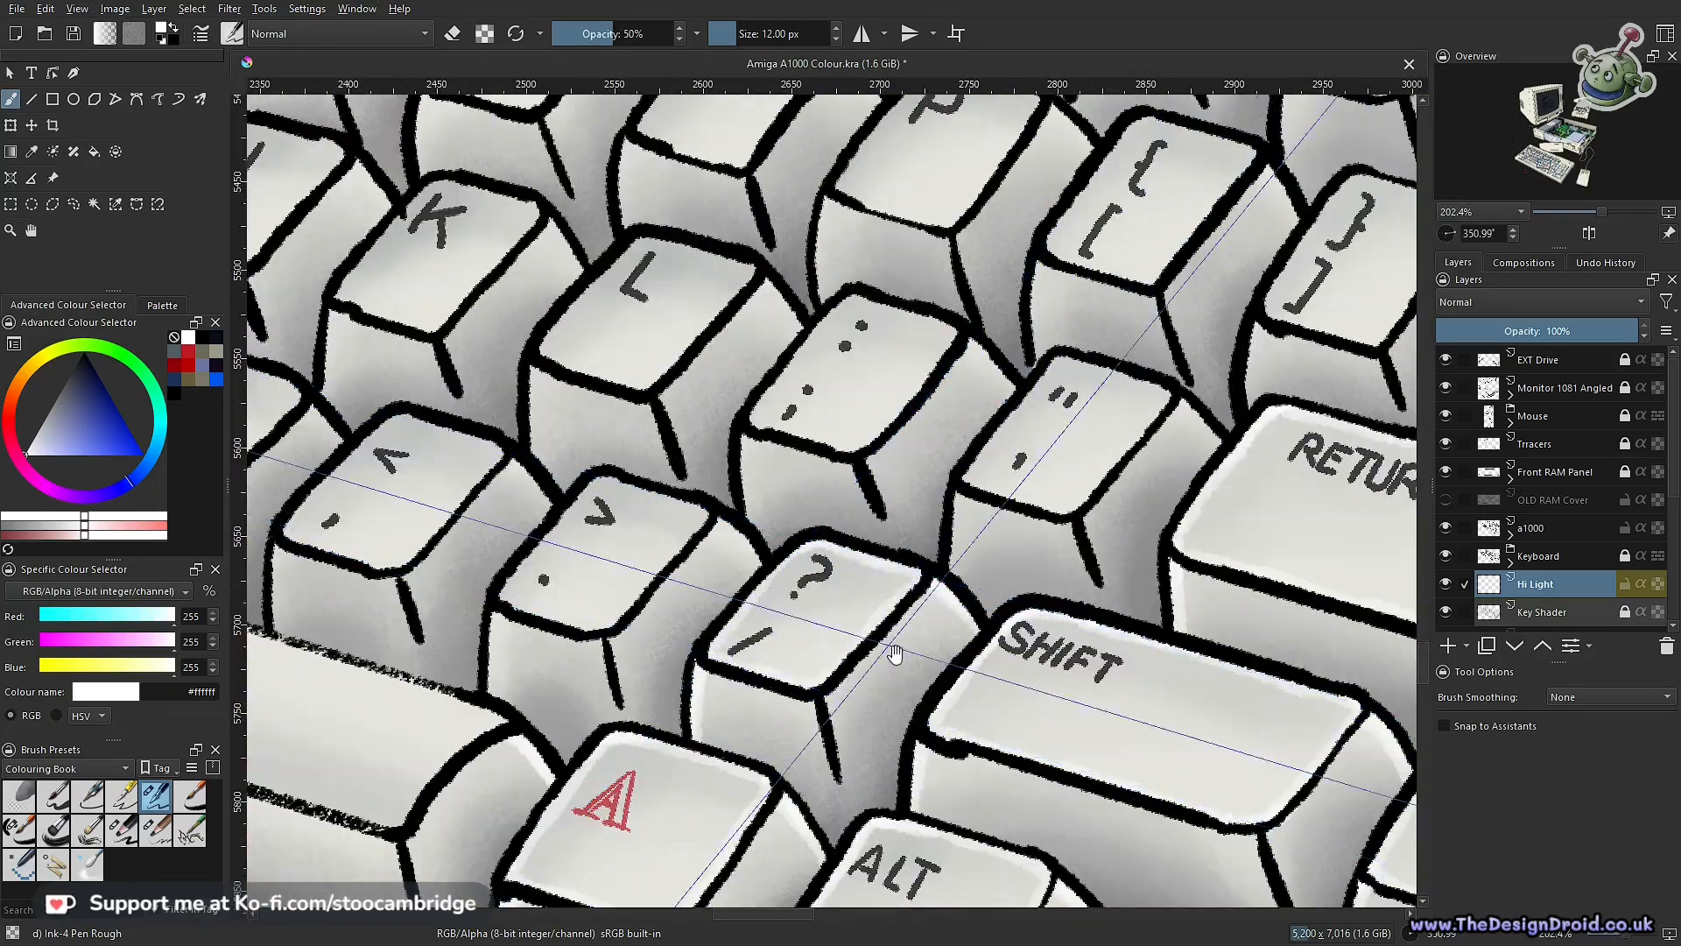
Draw thin white edge highlights on the punctuation, letter and number keys across to the tilde key
{"action": "left_click_drag", "start_coordinate": [895, 654], "coordinate": [1225, 657]}
{"action": "left_click_drag", "start_coordinate": [1042, 517], "coordinate": [960, 606]}
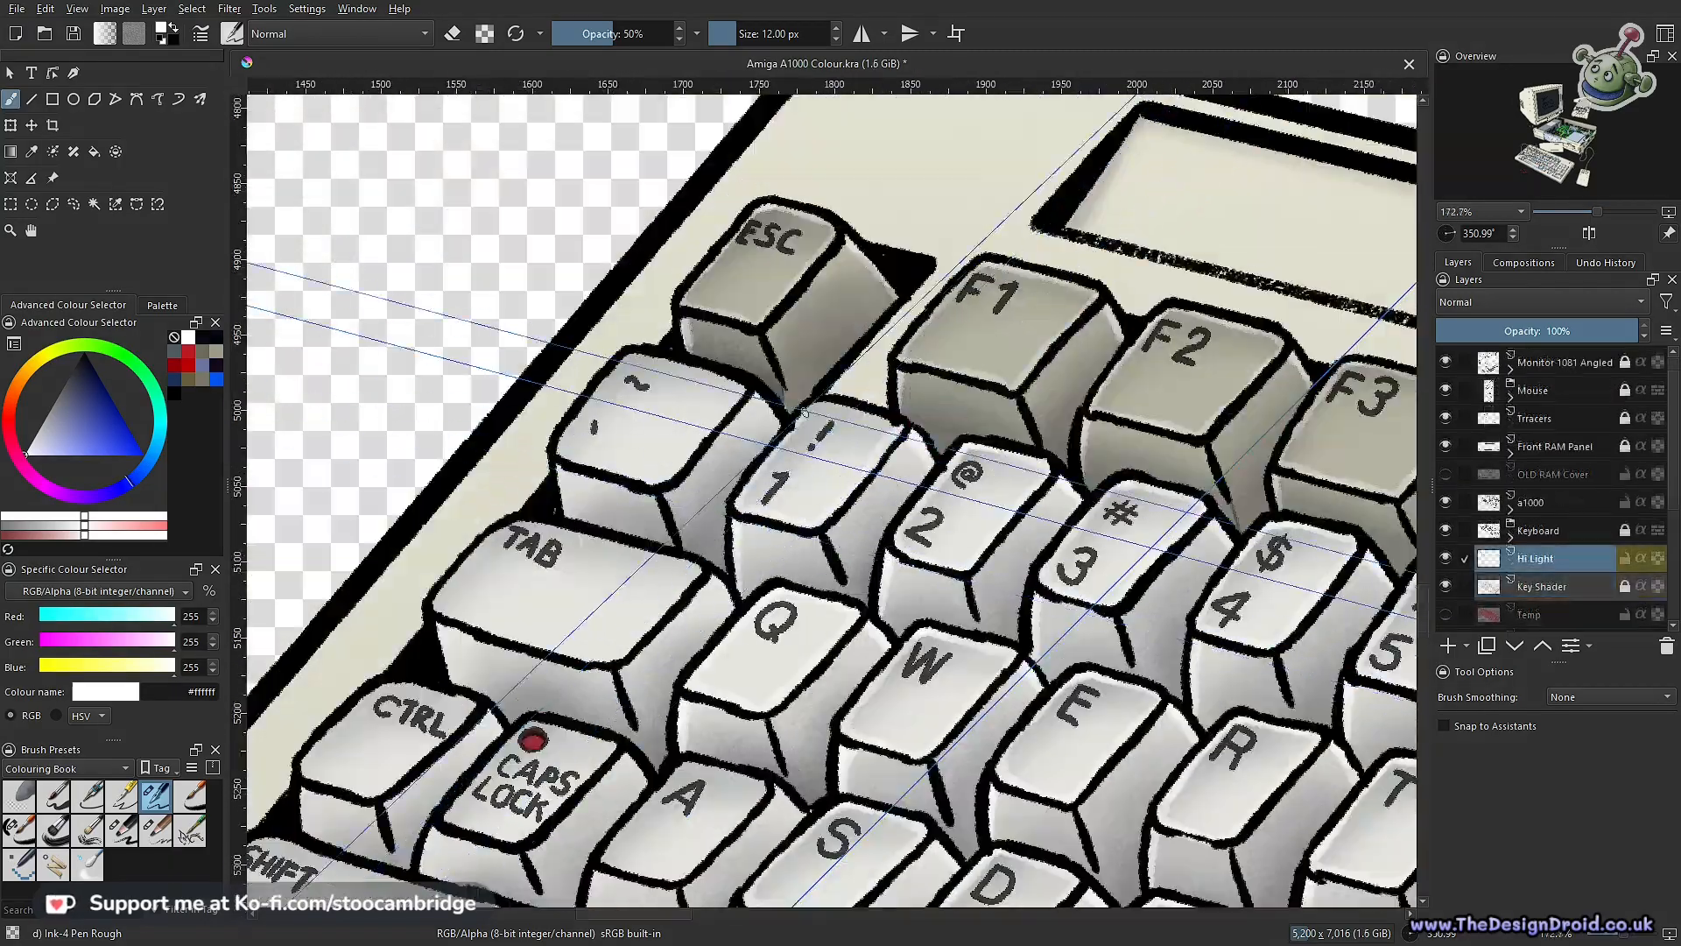
{"action": "left_click_drag", "start_coordinate": [804, 411], "coordinate": [753, 482]}
{"action": "scroll", "coordinate": [717, 461], "scroll_direction": "up", "scroll_amount": 2}
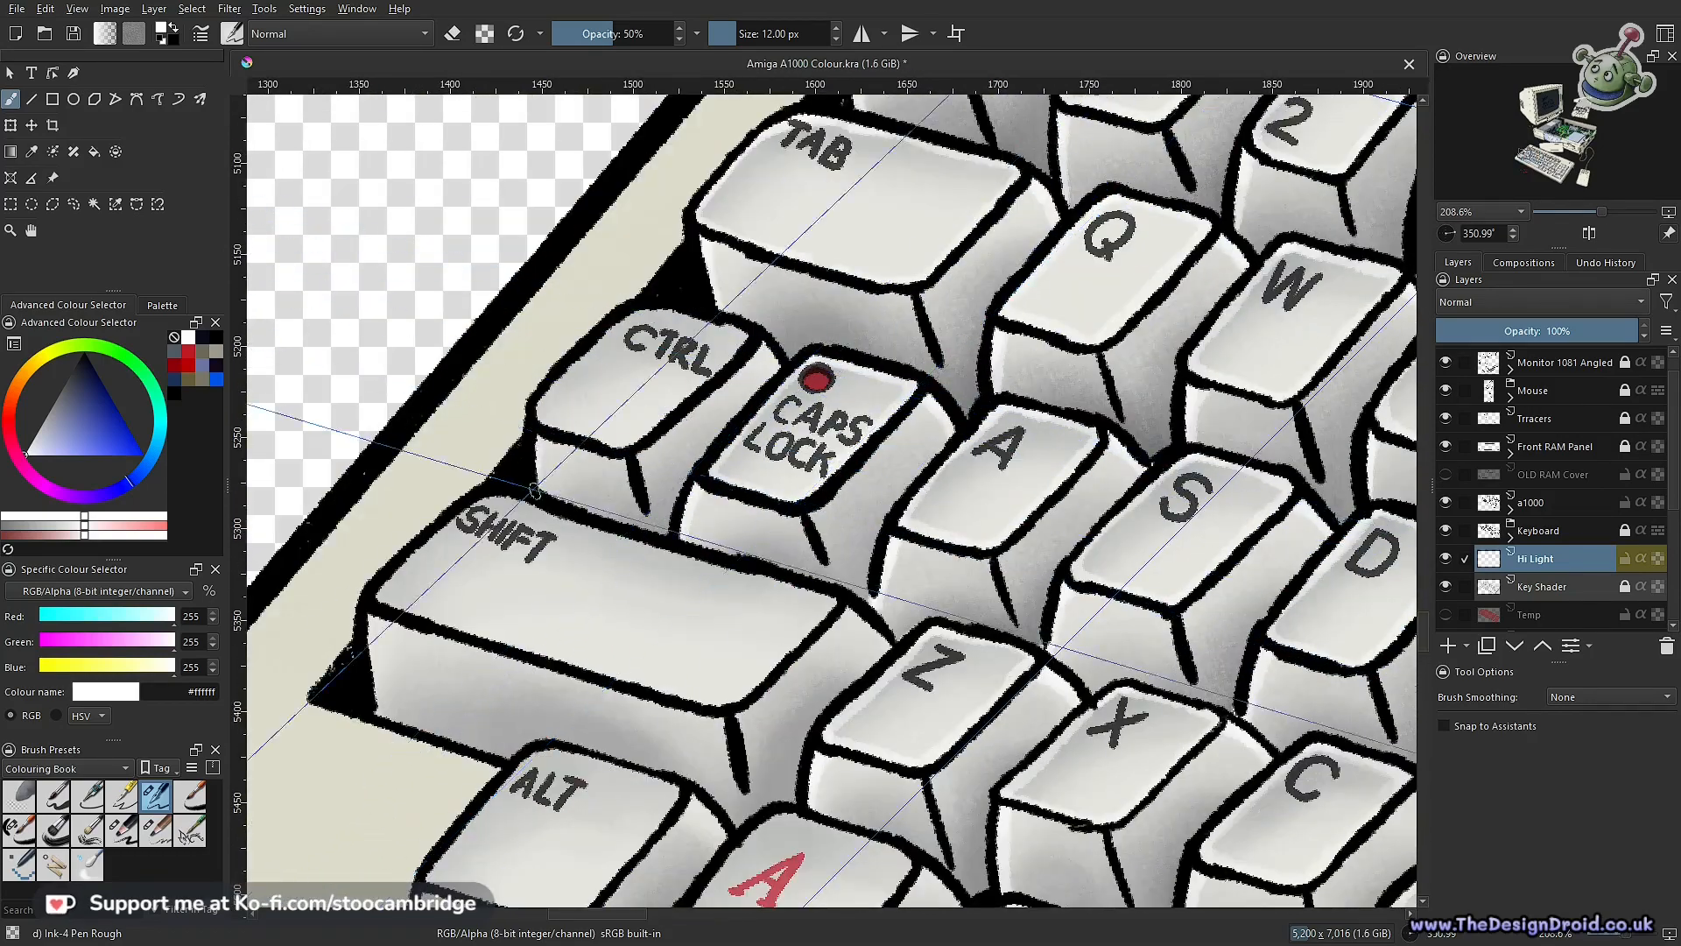
Draw thin white edge highlights on the CTRL key and the SHIFT key below it
{"action": "left_click_drag", "start_coordinate": [727, 334], "coordinate": [632, 442]}
{"action": "left_click_drag", "start_coordinate": [371, 668], "coordinate": [491, 448]}
{"action": "left_click_drag", "start_coordinate": [837, 591], "coordinate": [726, 488]}
{"action": "left_click_drag", "start_coordinate": [949, 538], "coordinate": [263, 443]}
Outline the top face of the Amiga key beside the space bar for soft white highlights with the 126 px Charcoal Pencil Medium brush
{"action": "key", "text": "ctrl+shift+l"}
{"action": "left_click_drag", "start_coordinate": [1007, 627], "coordinate": [978, 570]}
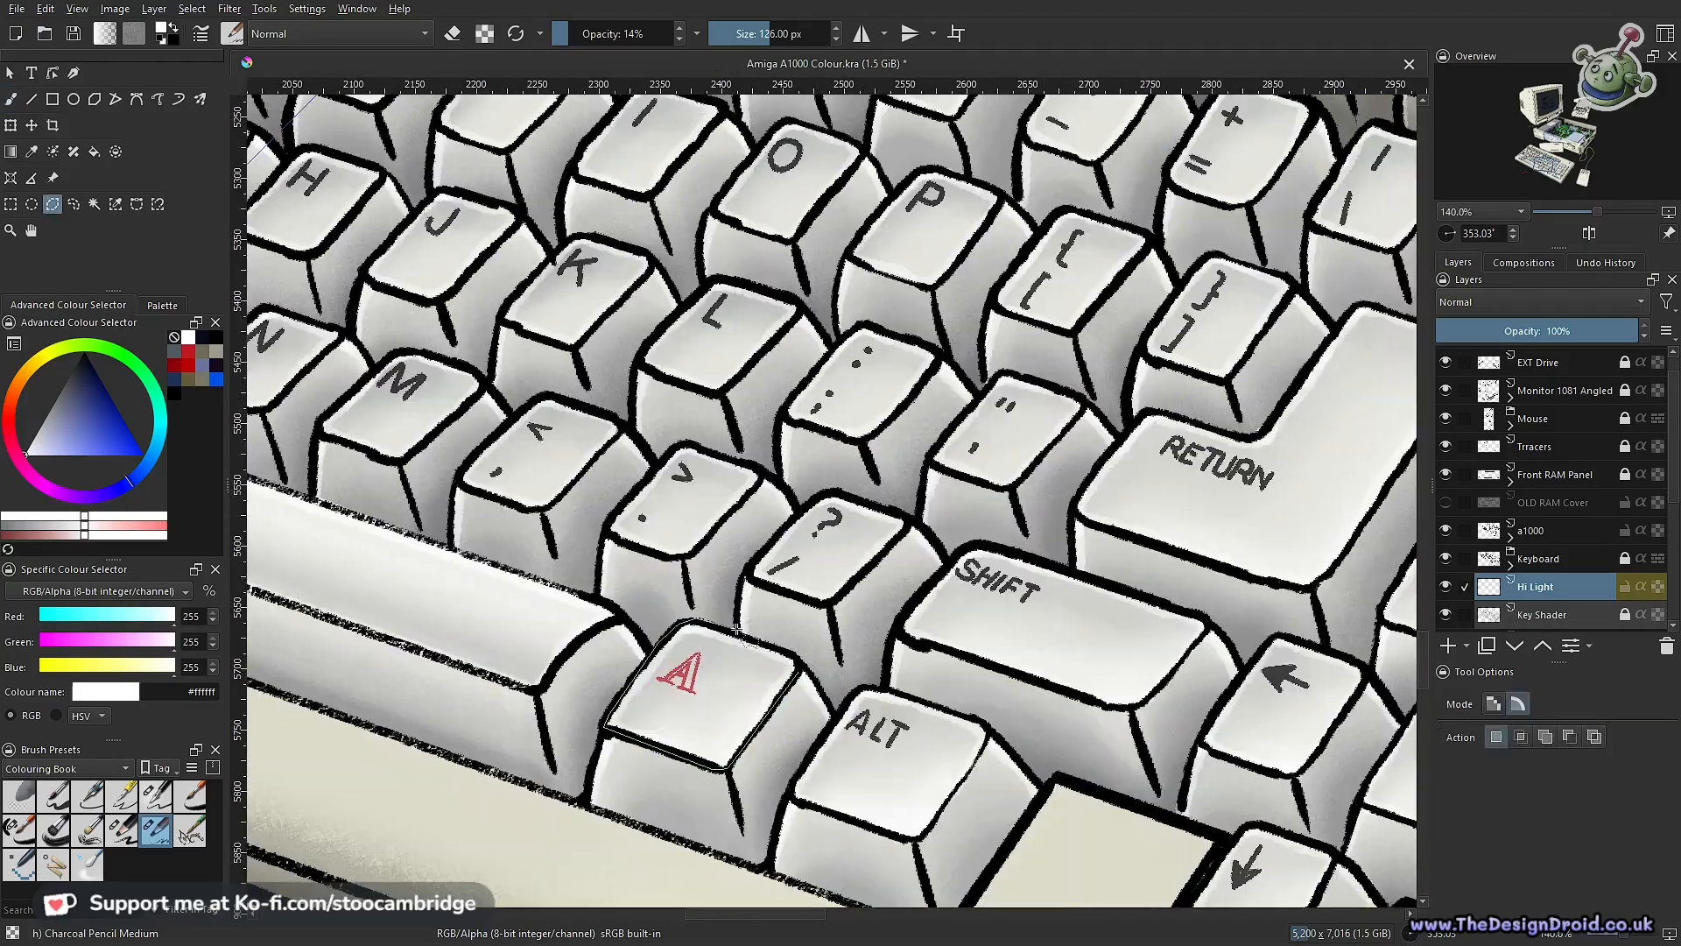
{"action": "left_click_drag", "start_coordinate": [864, 495], "coordinate": [603, 673]}
{"action": "left_click", "coordinate": [1032, 464]}
{"action": "left_click", "coordinate": [967, 558]}
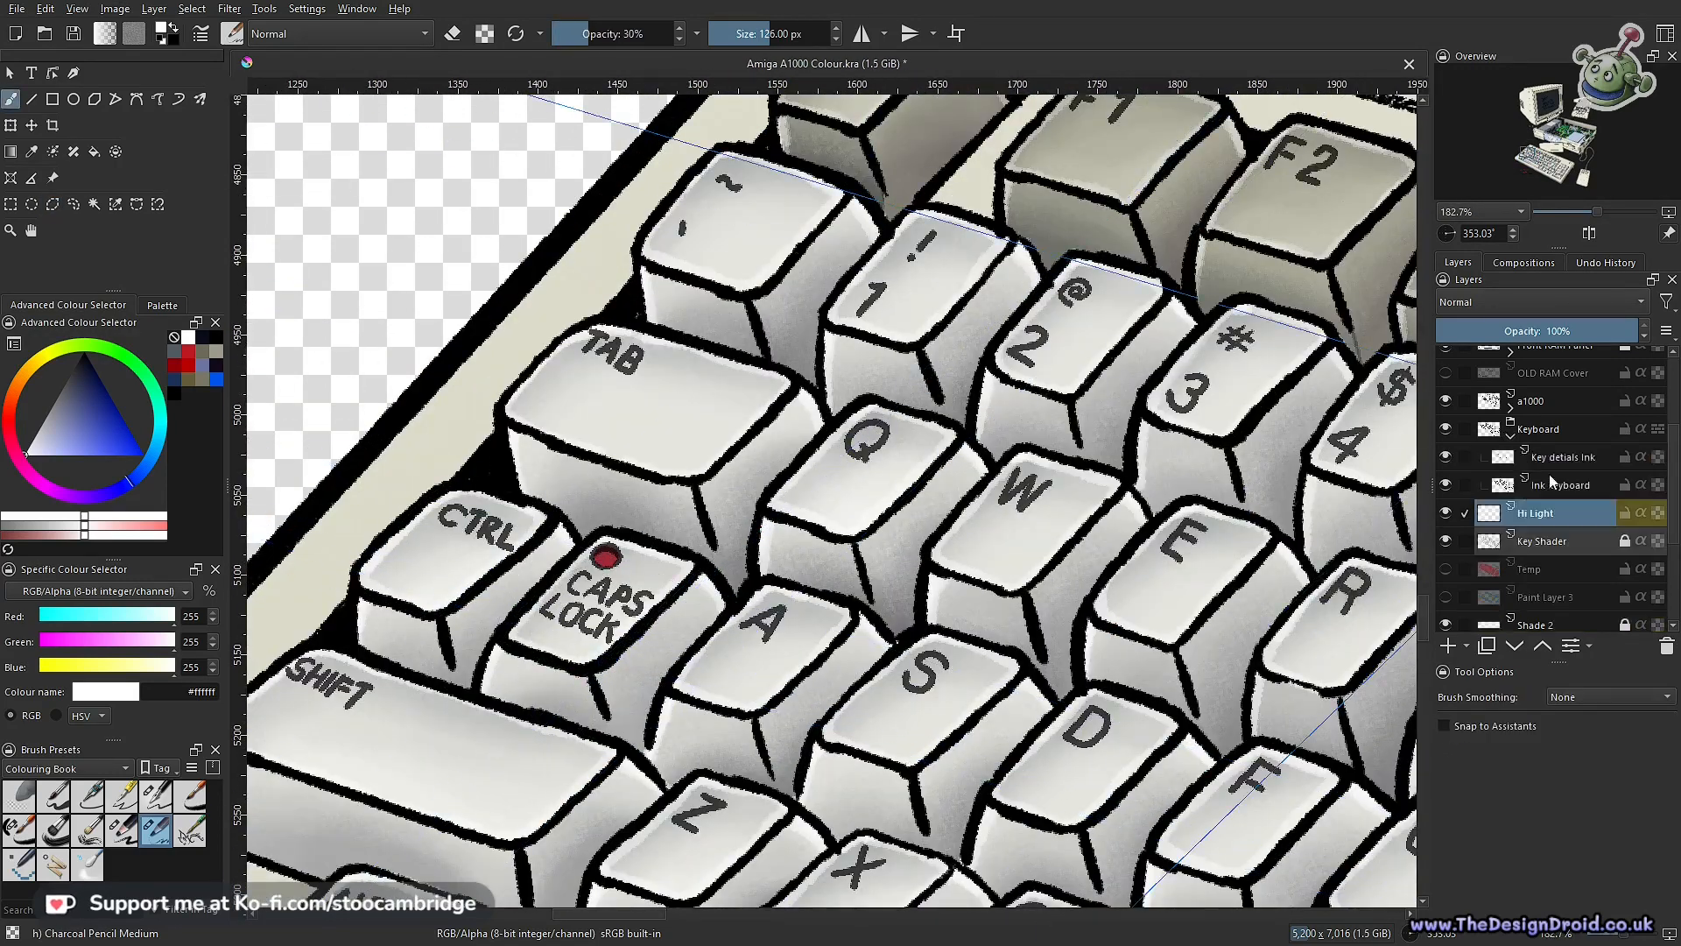
Move the key details ink layer out of the Keyboard group to below Hi Light, lock it, and make Hi Light active
{"action": "left_click_drag", "start_coordinate": [1550, 459], "coordinate": [1489, 520]}
{"action": "left_click", "coordinate": [1624, 513]}
{"action": "left_click", "coordinate": [1548, 485]}
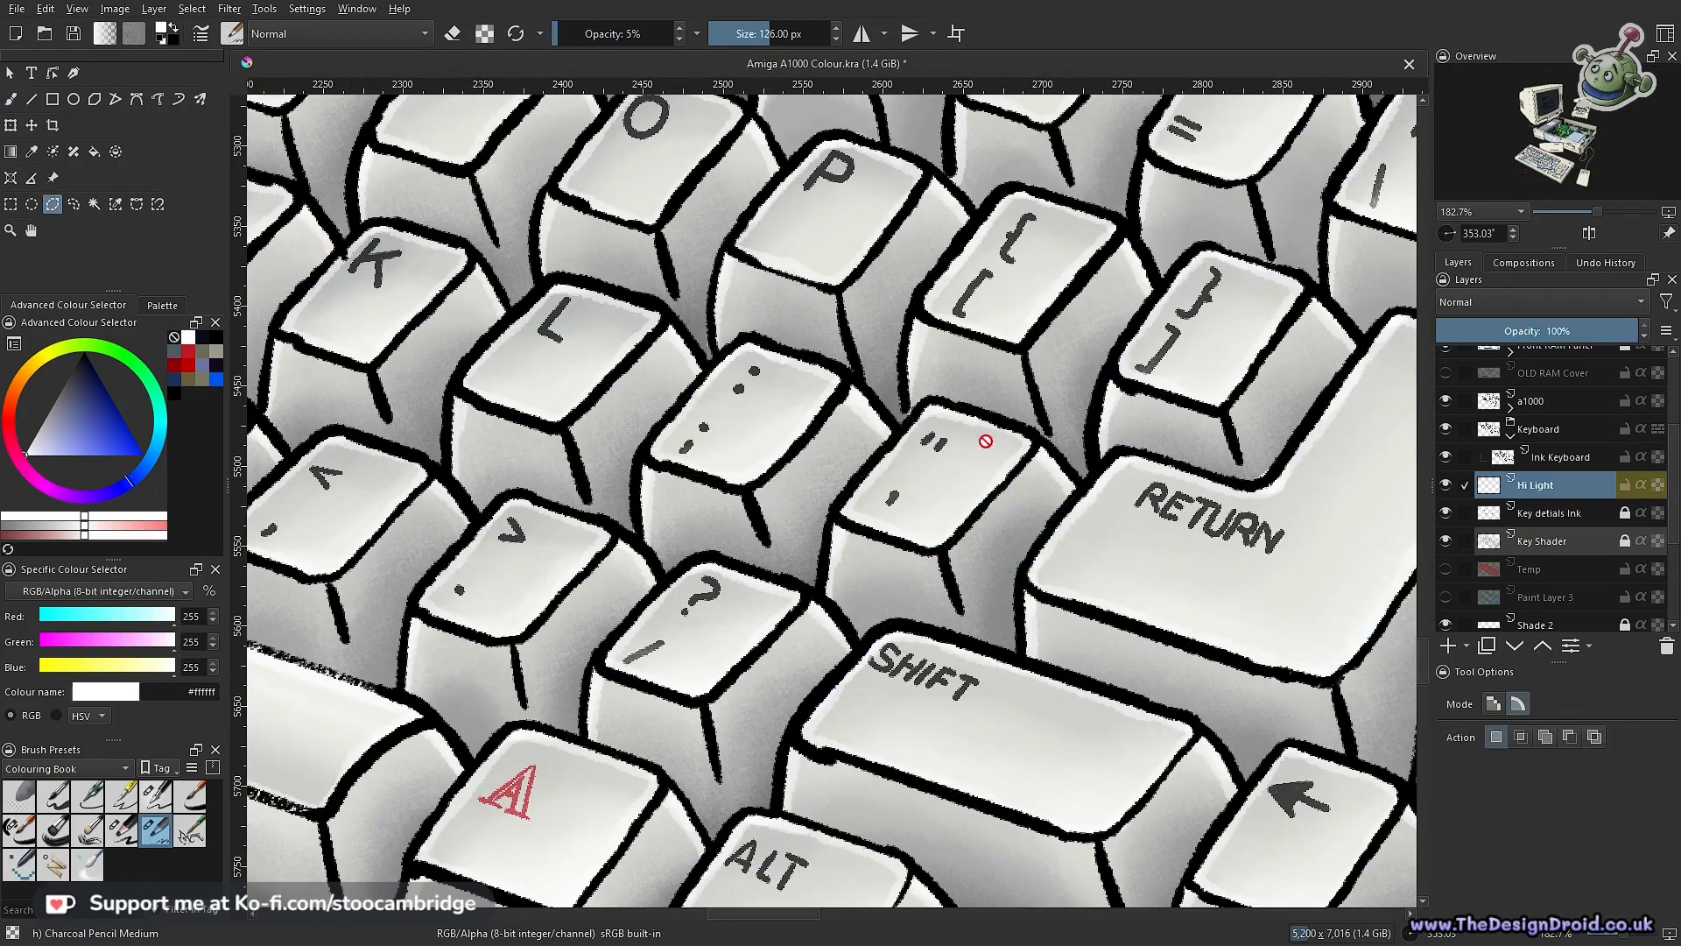
Outline the top faces of the letter keys, including Y, and brush soft white highlights onto them
{"action": "left_click_drag", "start_coordinate": [987, 439], "coordinate": [1071, 786]}
{"action": "left_click_drag", "start_coordinate": [720, 475], "coordinate": [1051, 561]}
{"action": "left_click_drag", "start_coordinate": [887, 531], "coordinate": [1055, 582]}
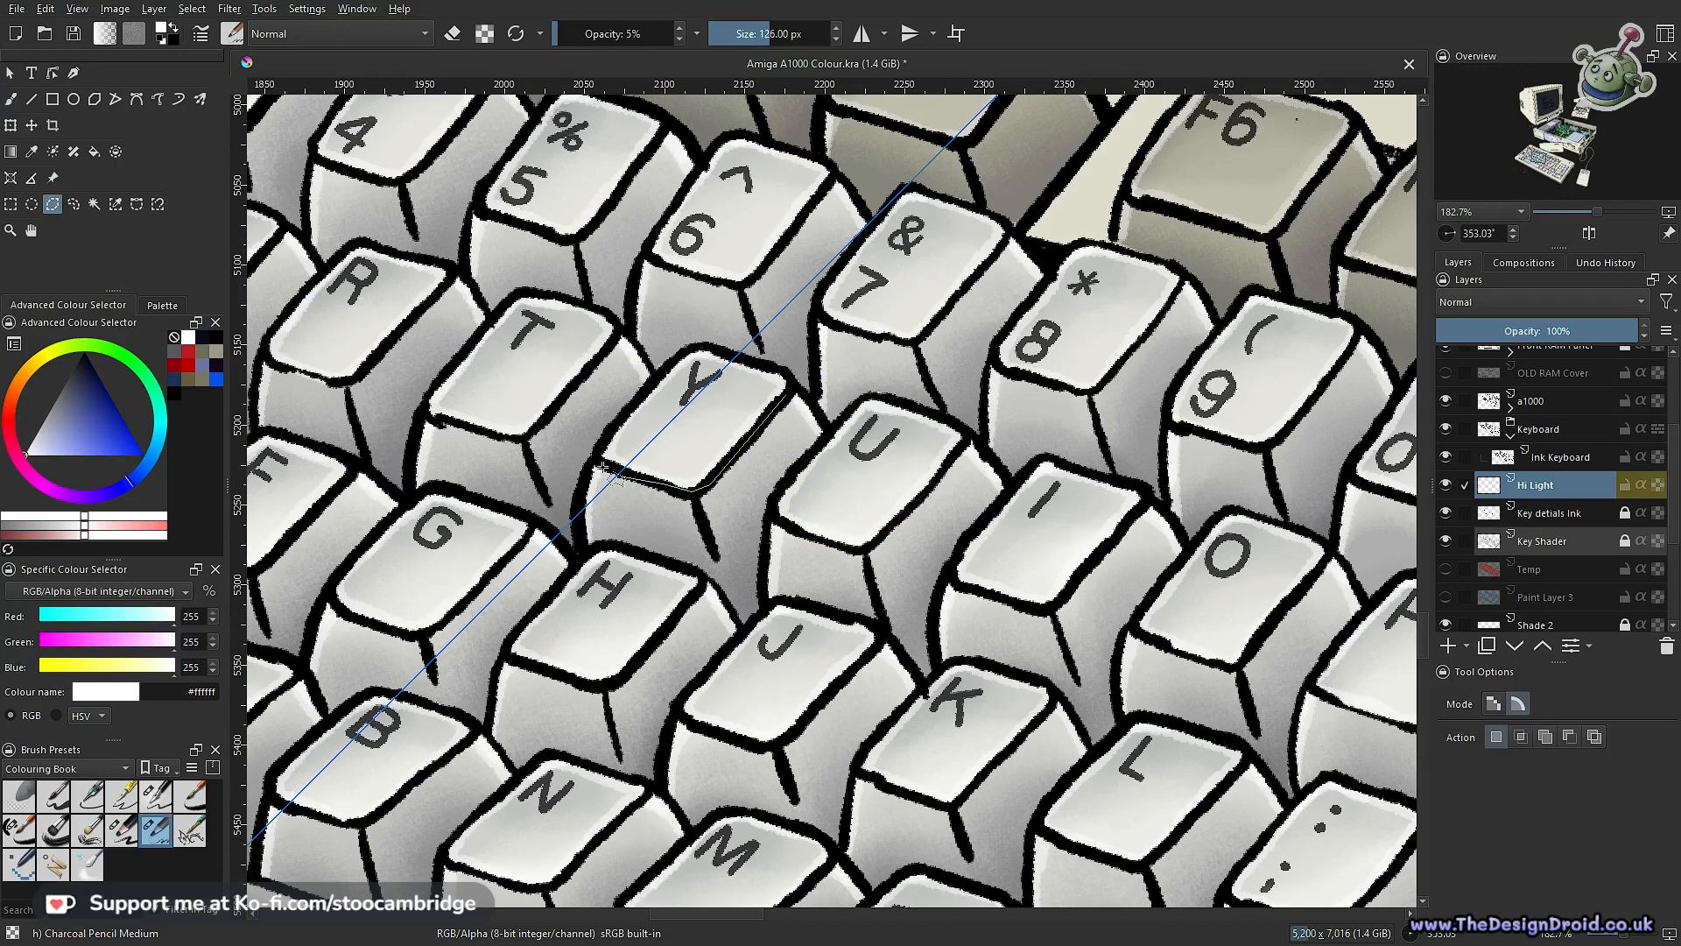
{"action": "scroll", "coordinate": [1053, 580], "scroll_direction": "up", "scroll_amount": 3}
{"action": "scroll", "coordinate": [1053, 579], "scroll_direction": "left", "scroll_amount": 9}
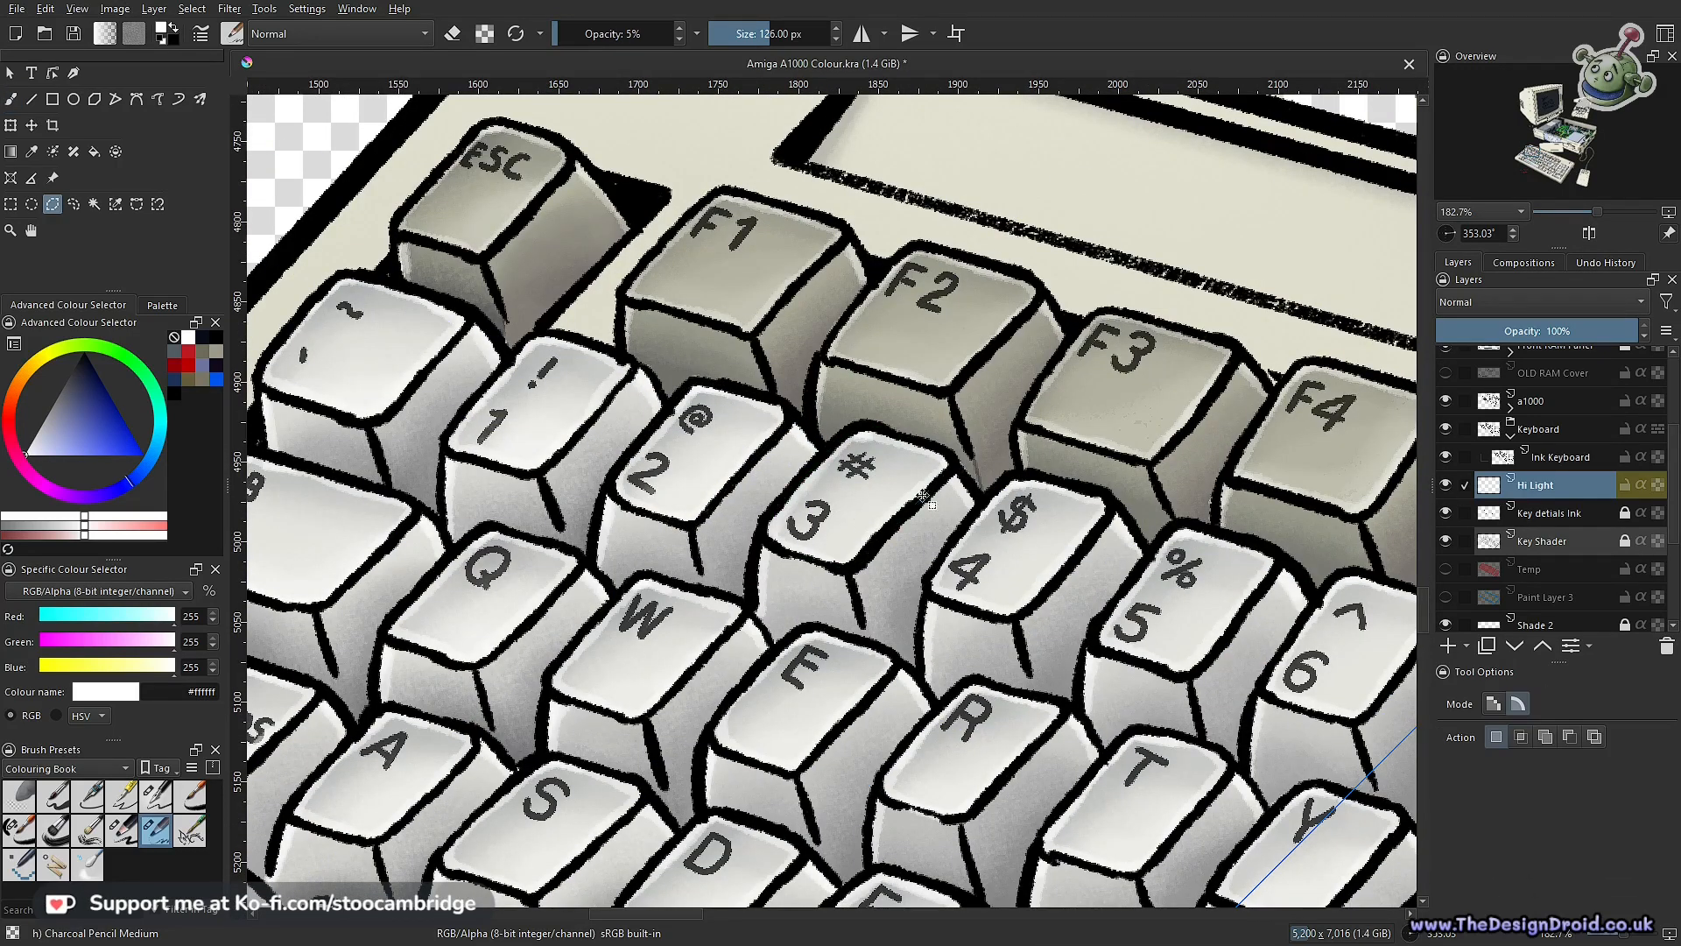
Outline the number-row key tops and brush soft white highlights onto them at 30% opacity and 126 px
{"action": "left_click_drag", "start_coordinate": [1244, 576], "coordinate": [776, 401]}
{"action": "left_click", "coordinate": [982, 429]}
{"action": "left_click", "coordinate": [895, 542]}
{"action": "left_click", "coordinate": [807, 520]}
{"action": "left_click", "coordinate": [794, 504]}
{"action": "left_click", "coordinate": [873, 391]}
{"action": "left_click", "coordinate": [895, 389]}
{"action": "scroll", "coordinate": [1160, 500], "scroll_direction": "right", "scroll_amount": 8}
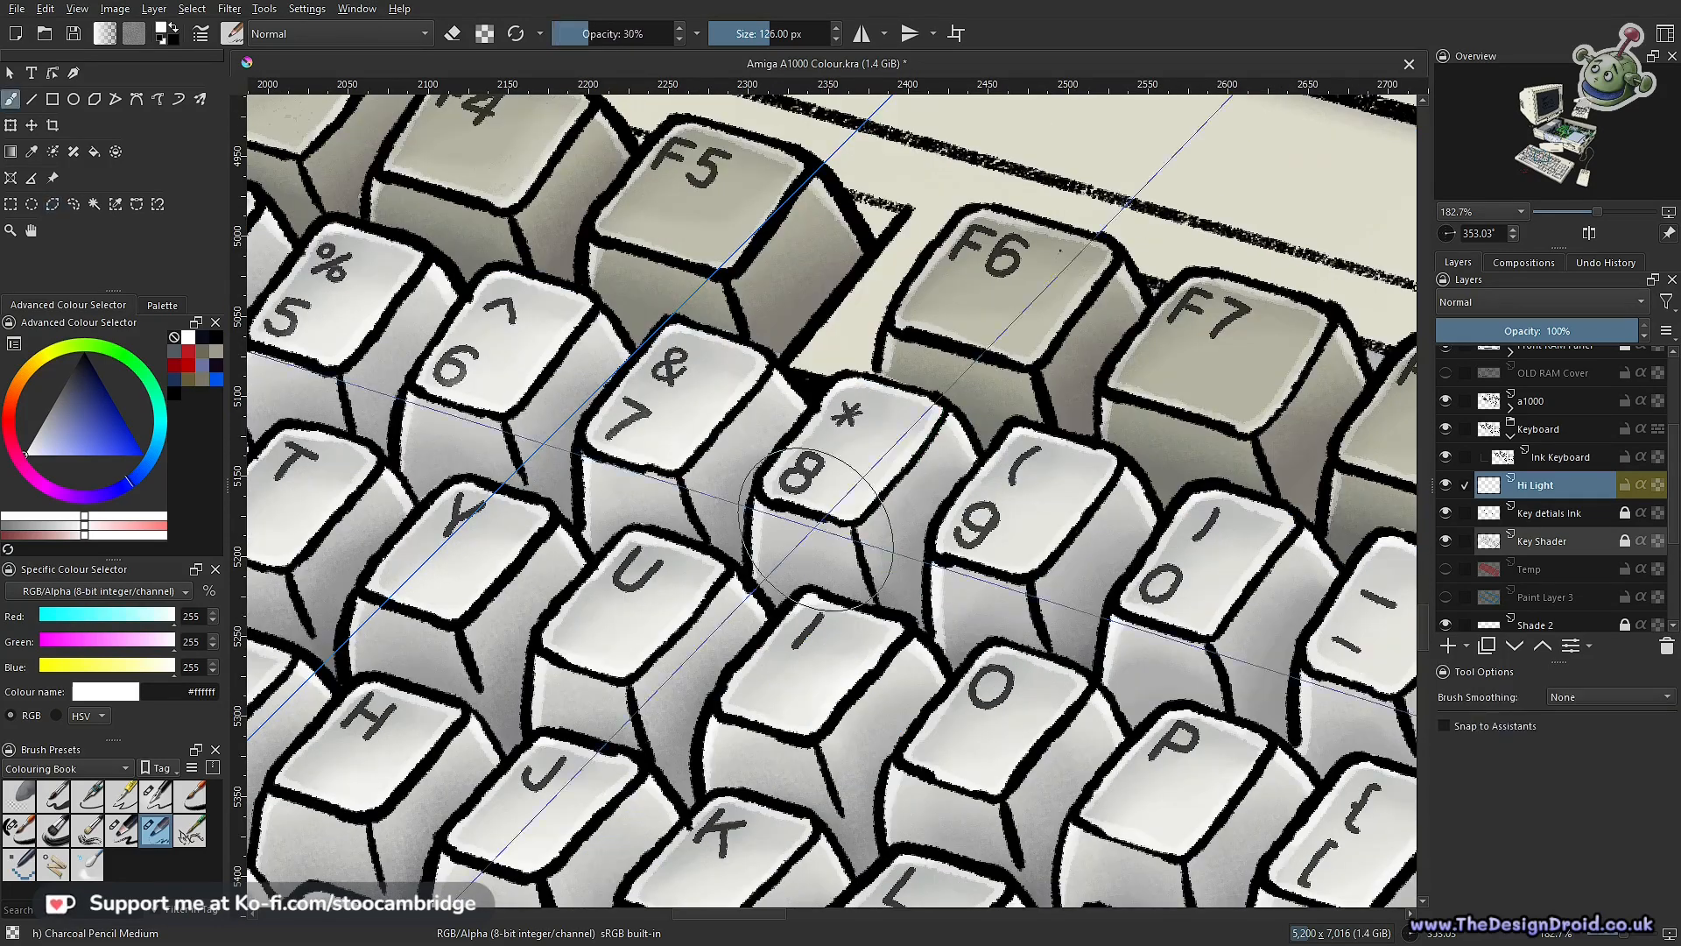
{"action": "scroll", "coordinate": [894, 499], "scroll_direction": "right", "scroll_amount": 4}
{"action": "scroll", "coordinate": [894, 499], "scroll_direction": "down", "scroll_amount": 4}
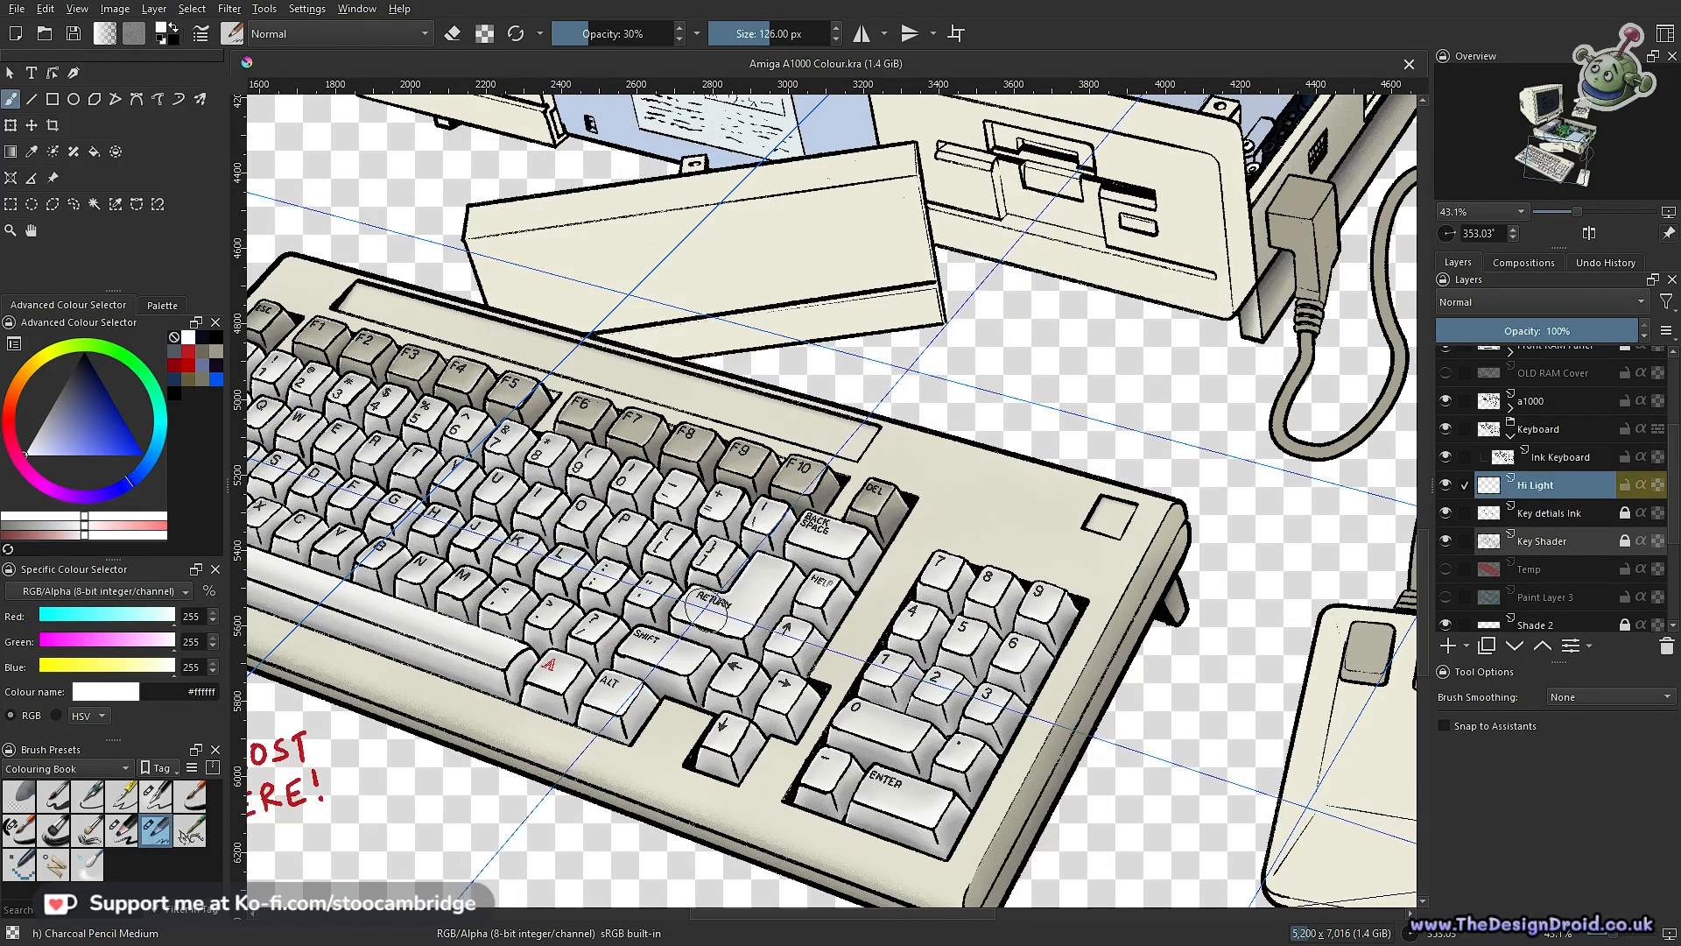
Examine the key highlights and shading across the whole keyboard, from the ESC corner to the numeric keypad
{"action": "left_click_drag", "start_coordinate": [724, 644], "coordinate": [852, 624]}
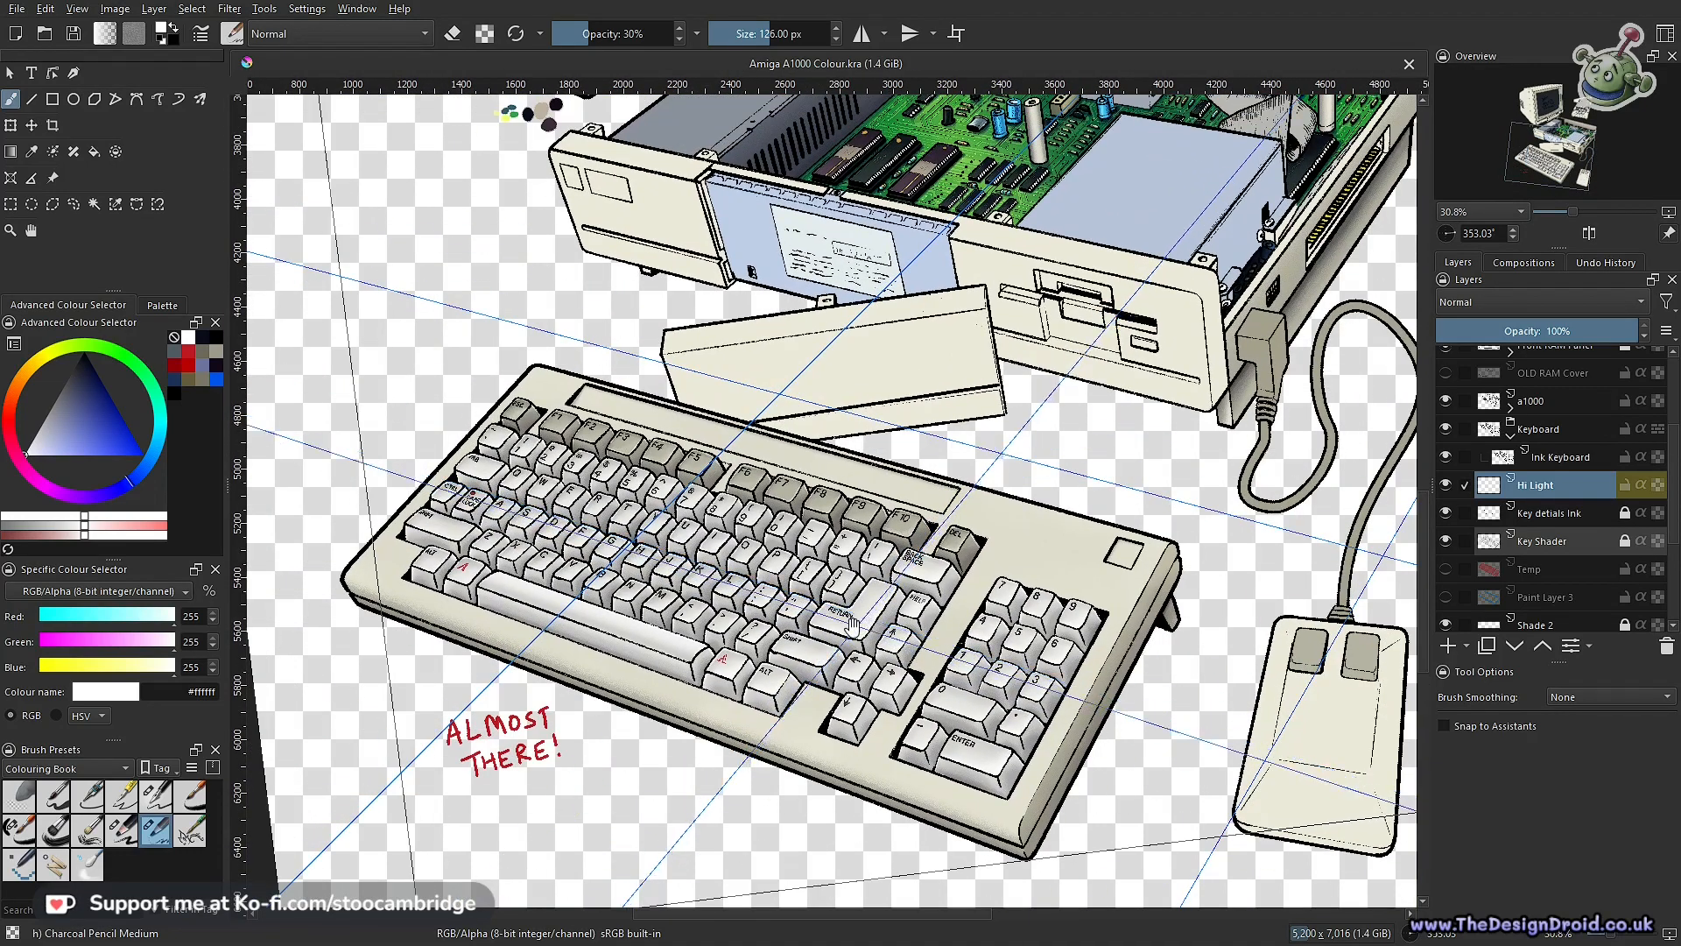
{"action": "scroll", "coordinate": [832, 635], "scroll_direction": "up", "scroll_amount": 6}
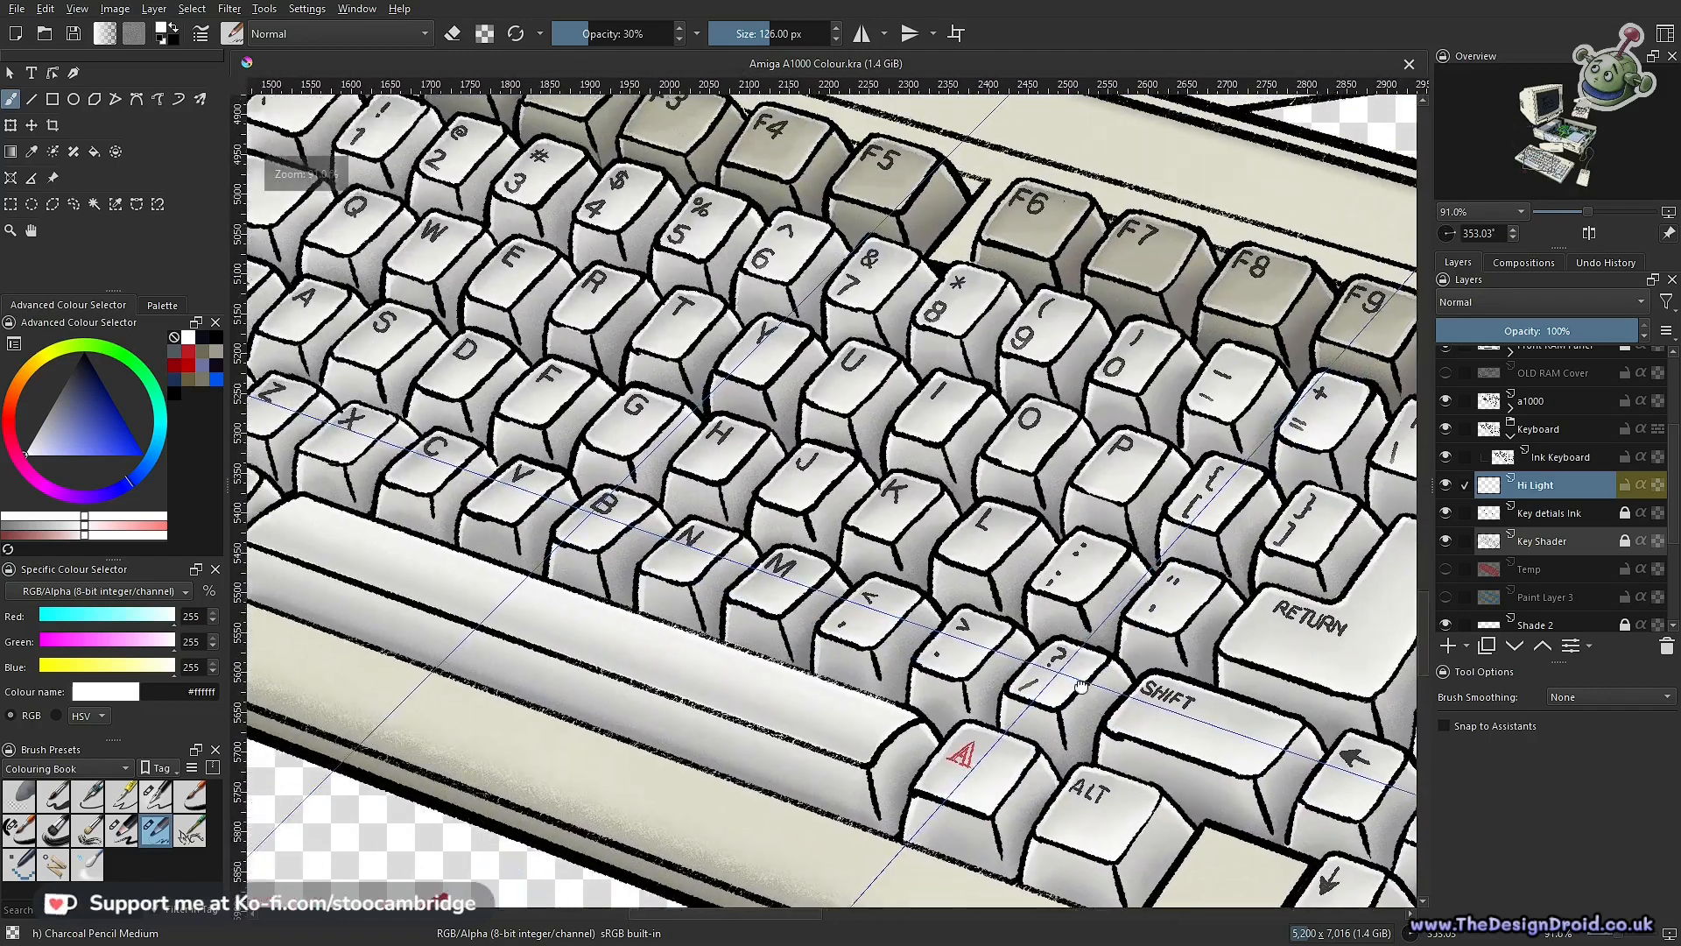
{"action": "left_click_drag", "start_coordinate": [1081, 686], "coordinate": [1145, 742]}
{"action": "left_click_drag", "start_coordinate": [742, 535], "coordinate": [880, 610]}
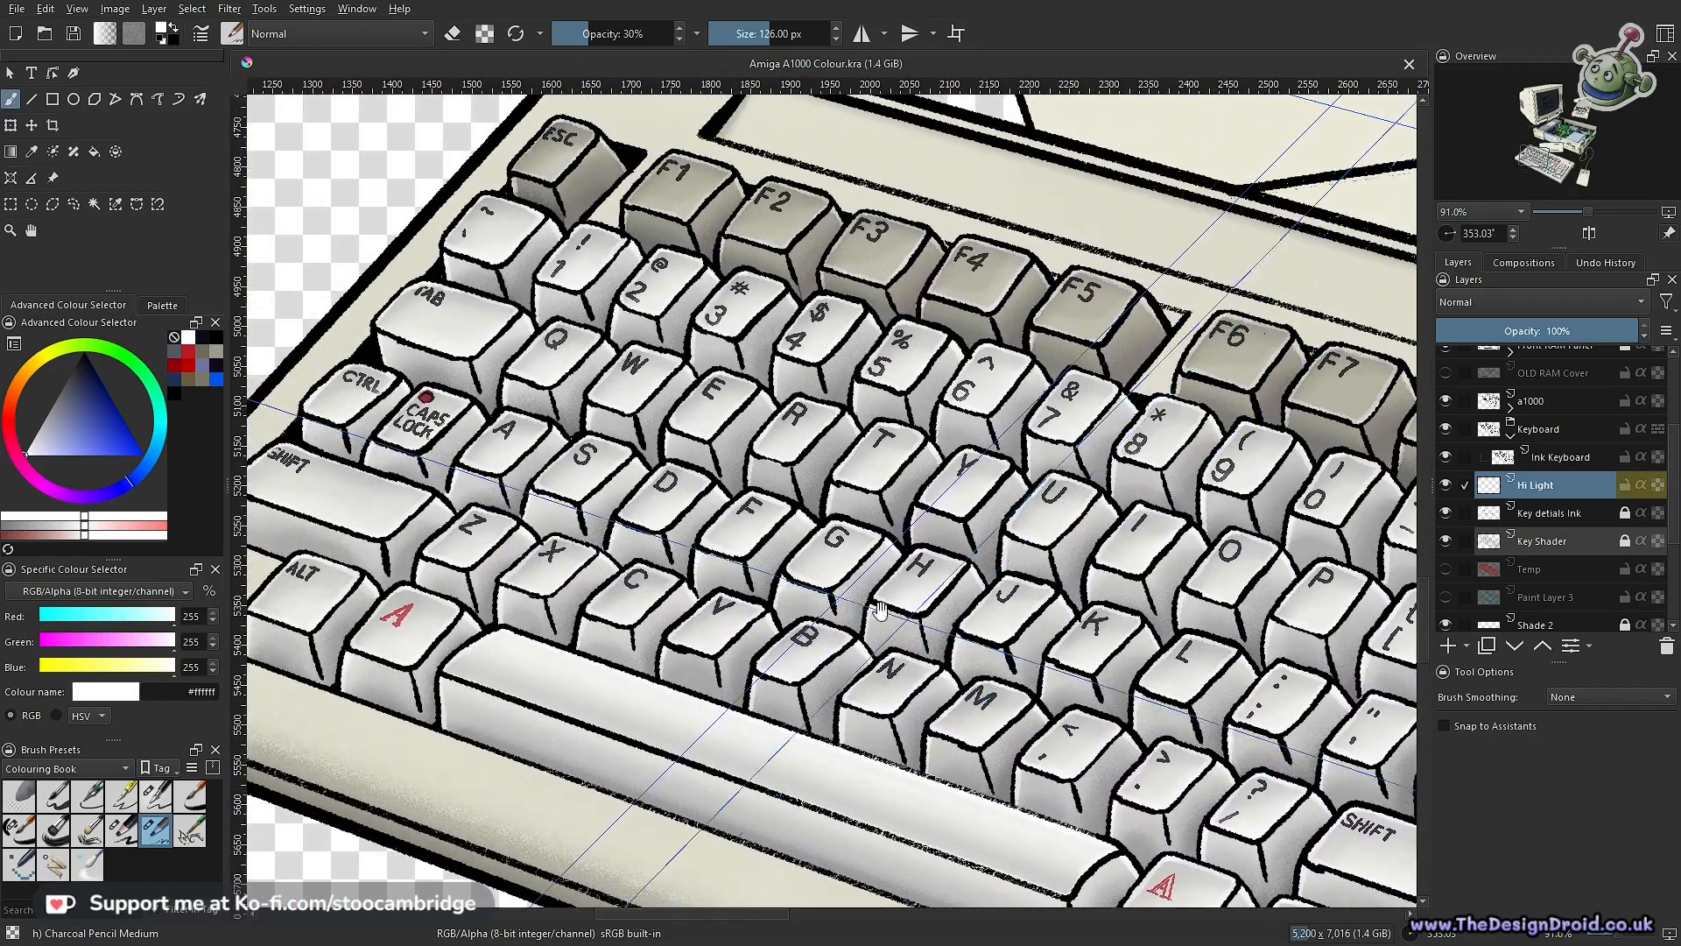
{"action": "scroll", "coordinate": [971, 609], "scroll_direction": "down", "scroll_amount": 4}
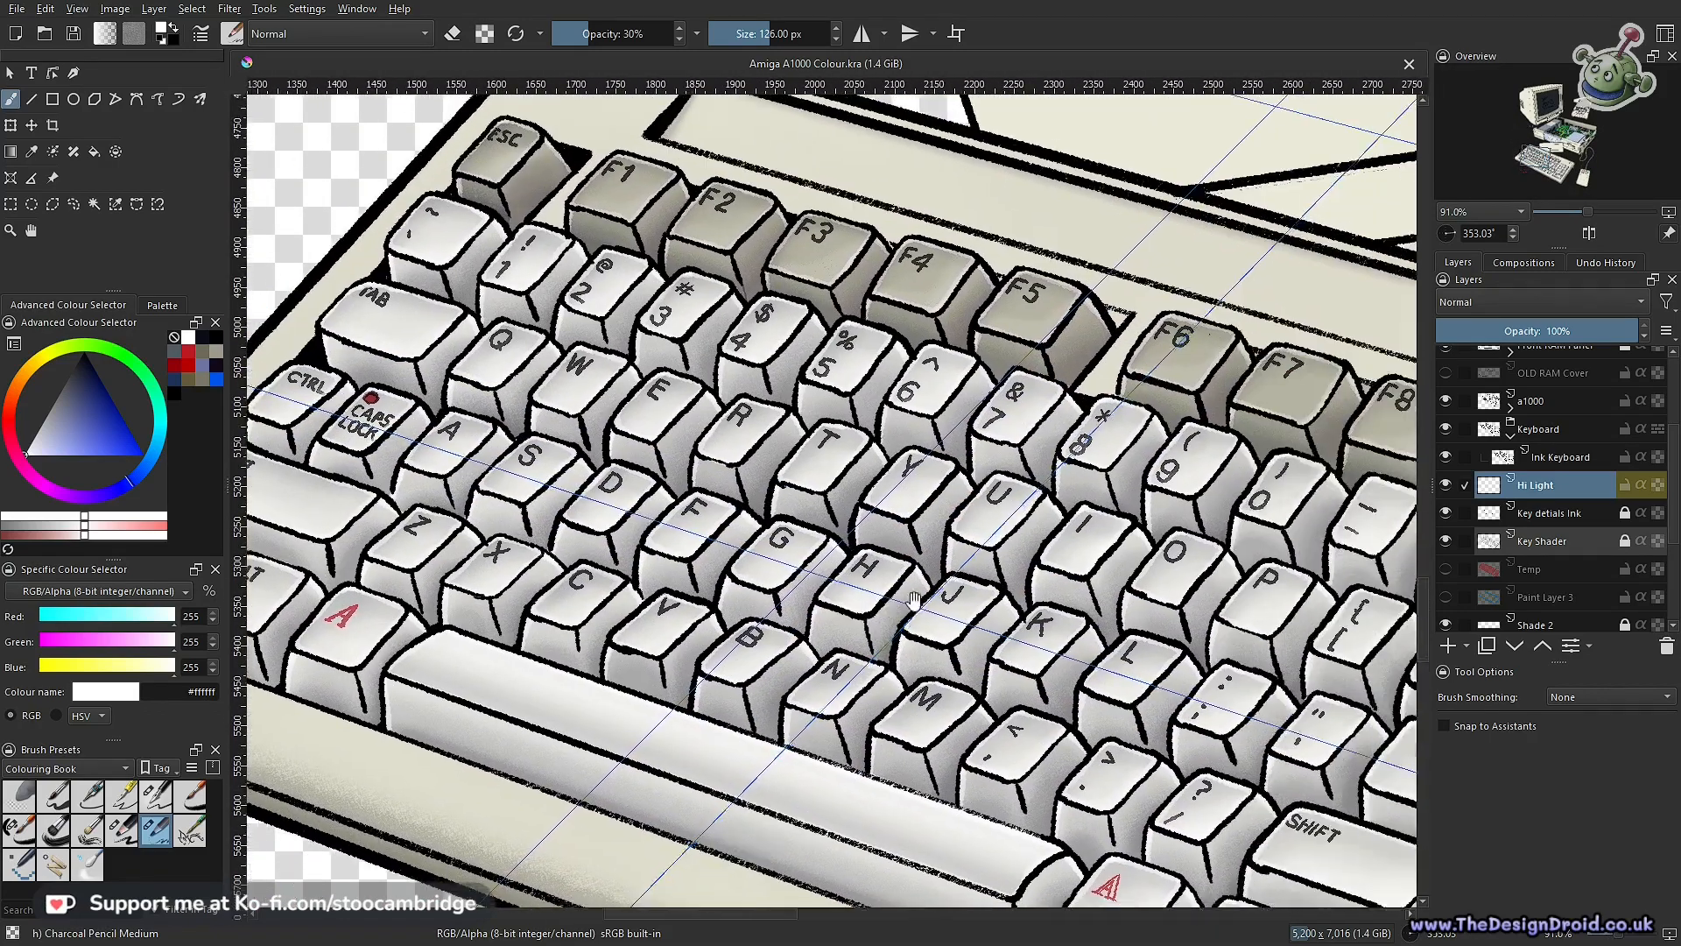
{"action": "left_click_drag", "start_coordinate": [1110, 645], "coordinate": [927, 586]}
{"action": "left_click_drag", "start_coordinate": [1025, 693], "coordinate": [1004, 654]}
{"action": "left_click_drag", "start_coordinate": [784, 530], "coordinate": [898, 432]}
{"action": "scroll", "coordinate": [827, 550], "scroll_direction": "down", "scroll_amount": 5}
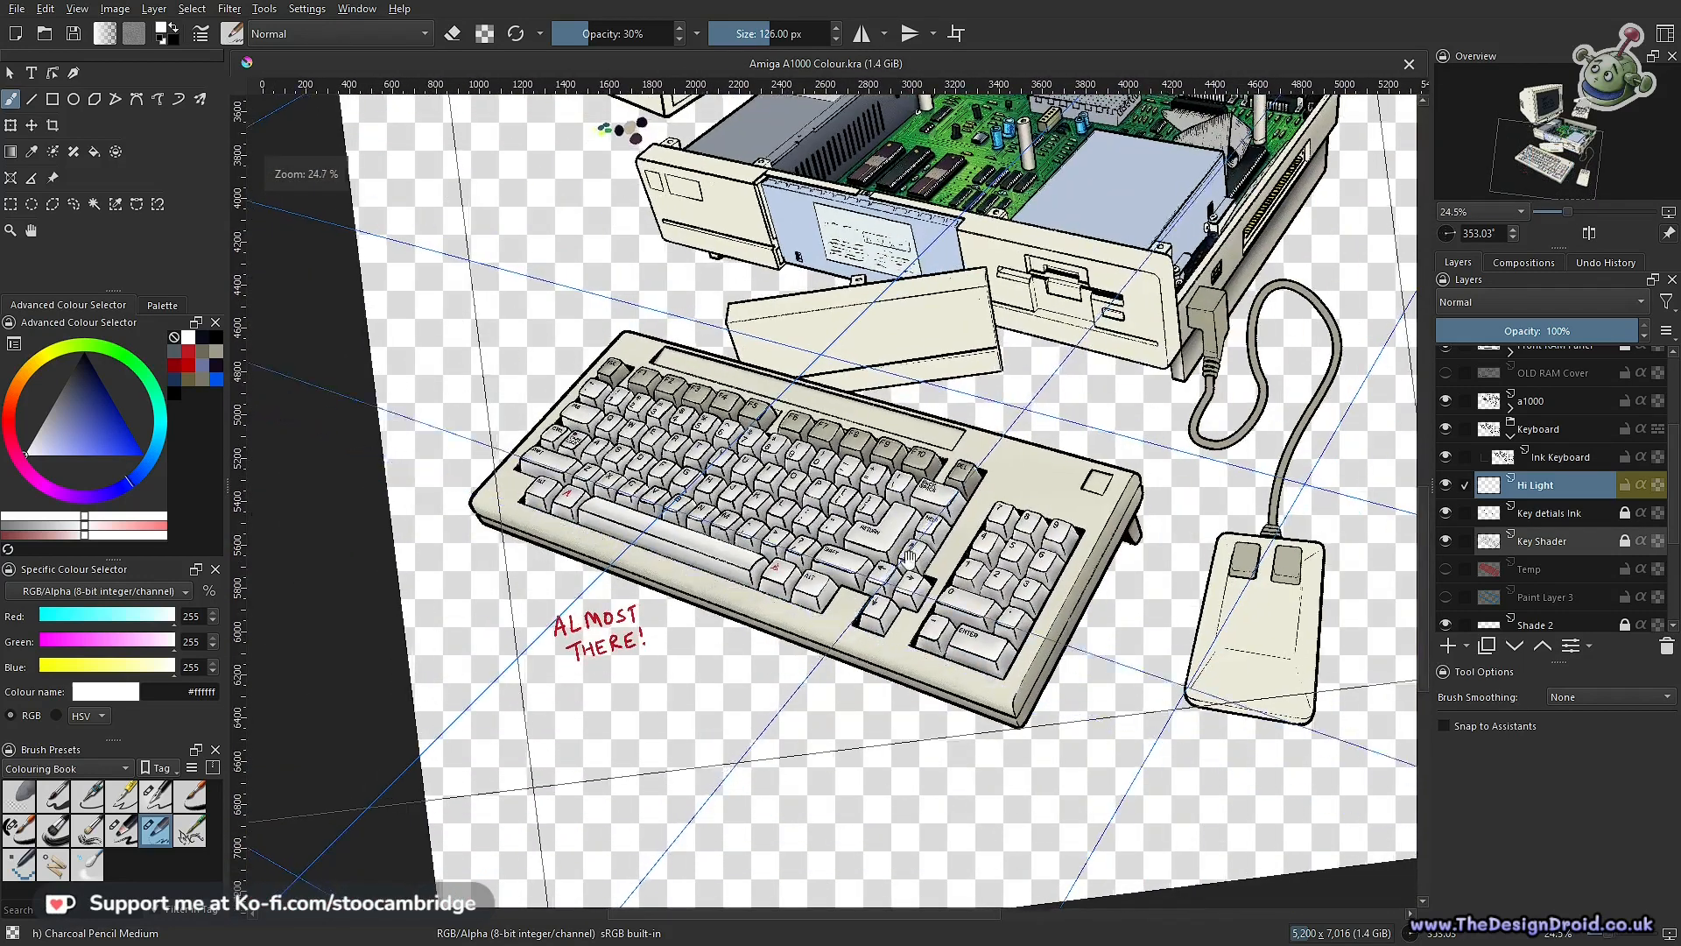
{"action": "left_click_drag", "start_coordinate": [911, 556], "coordinate": [943, 642]}
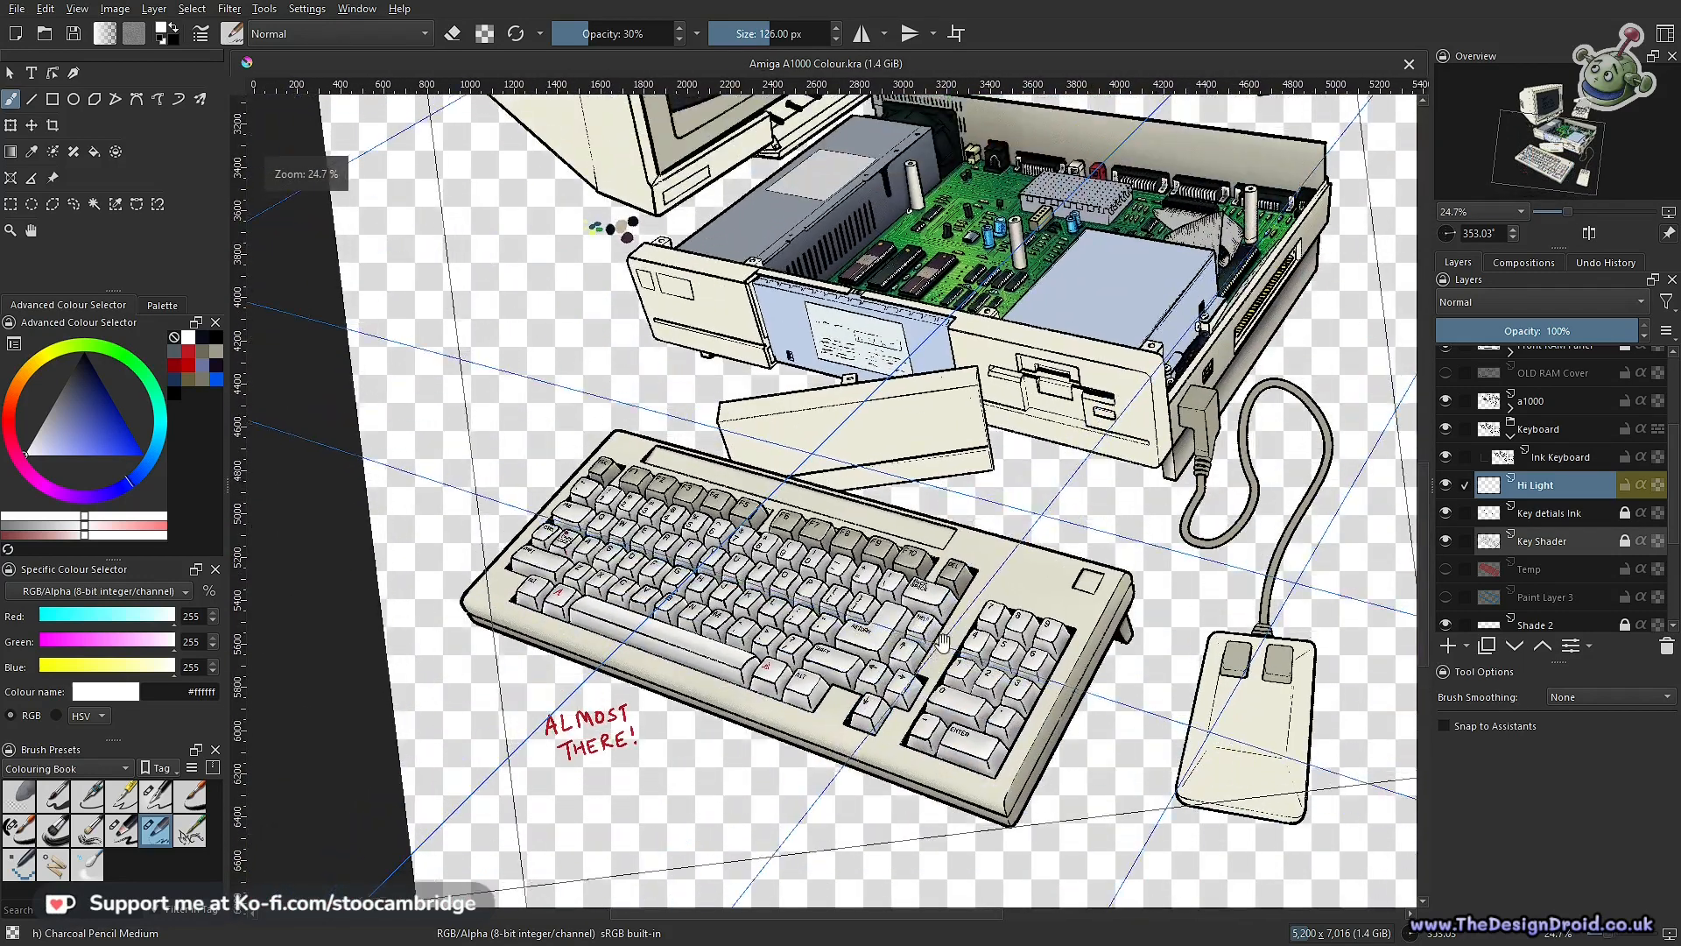
{"action": "left_click_drag", "start_coordinate": [1092, 653], "coordinate": [1055, 655]}
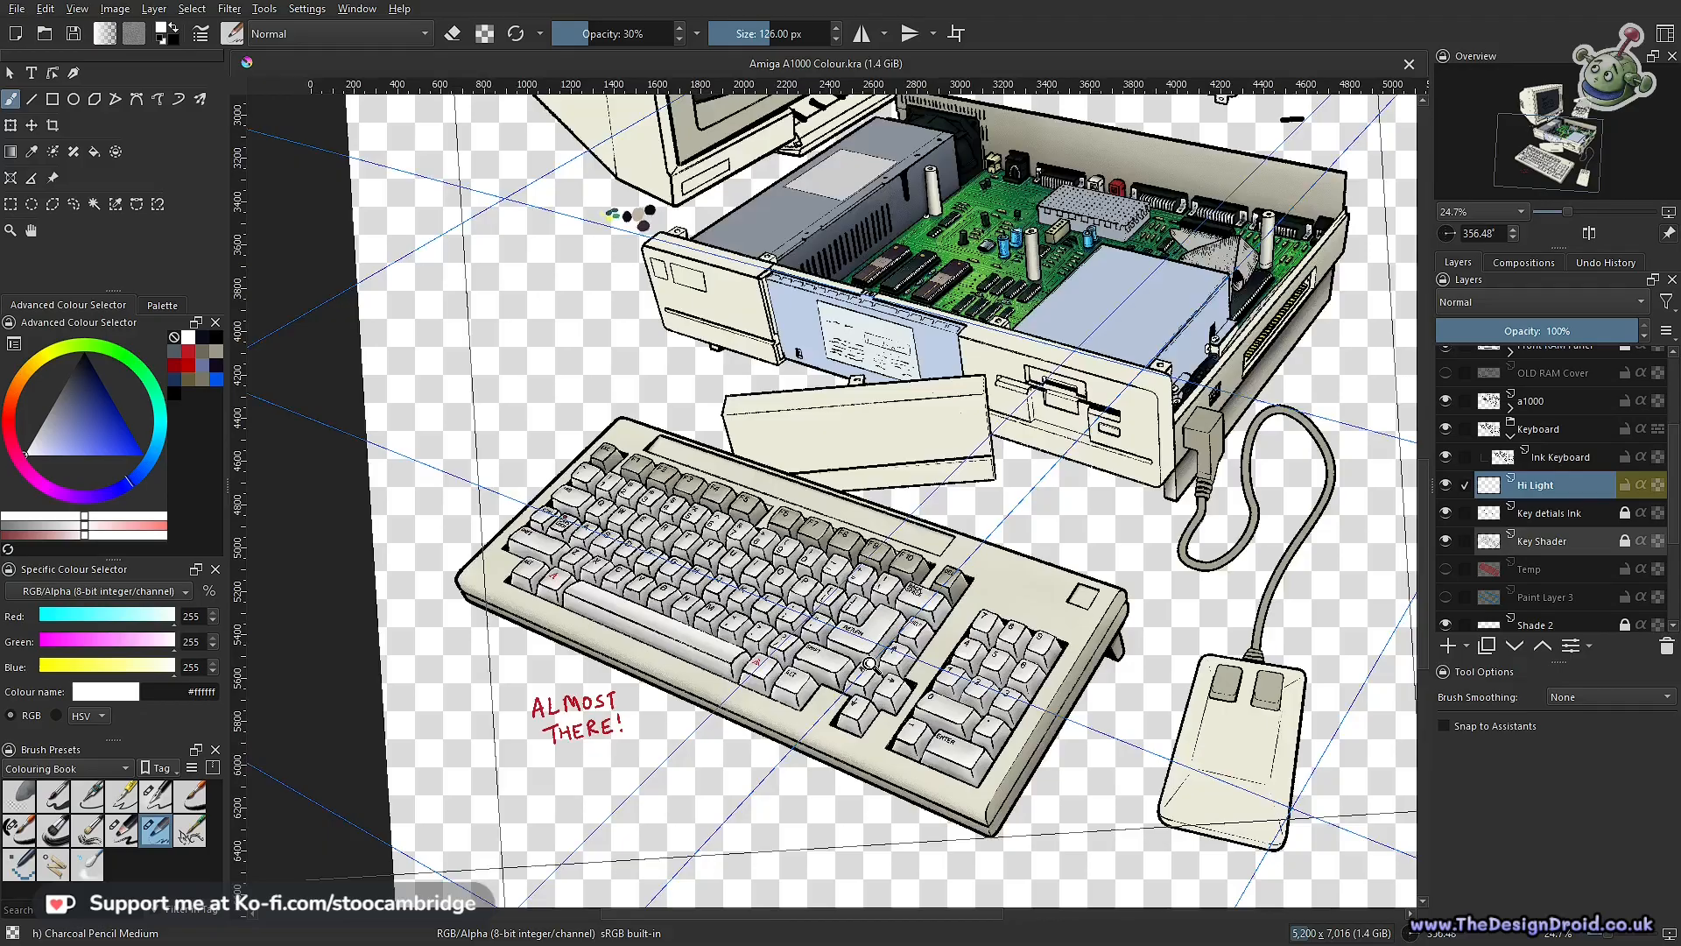
{"action": "scroll", "coordinate": [869, 663], "scroll_direction": "down", "scroll_amount": 2}
{"action": "scroll", "coordinate": [894, 560], "scroll_direction": "up", "scroll_amount": 6}
{"action": "left_click_drag", "start_coordinate": [894, 560], "coordinate": [929, 490]}
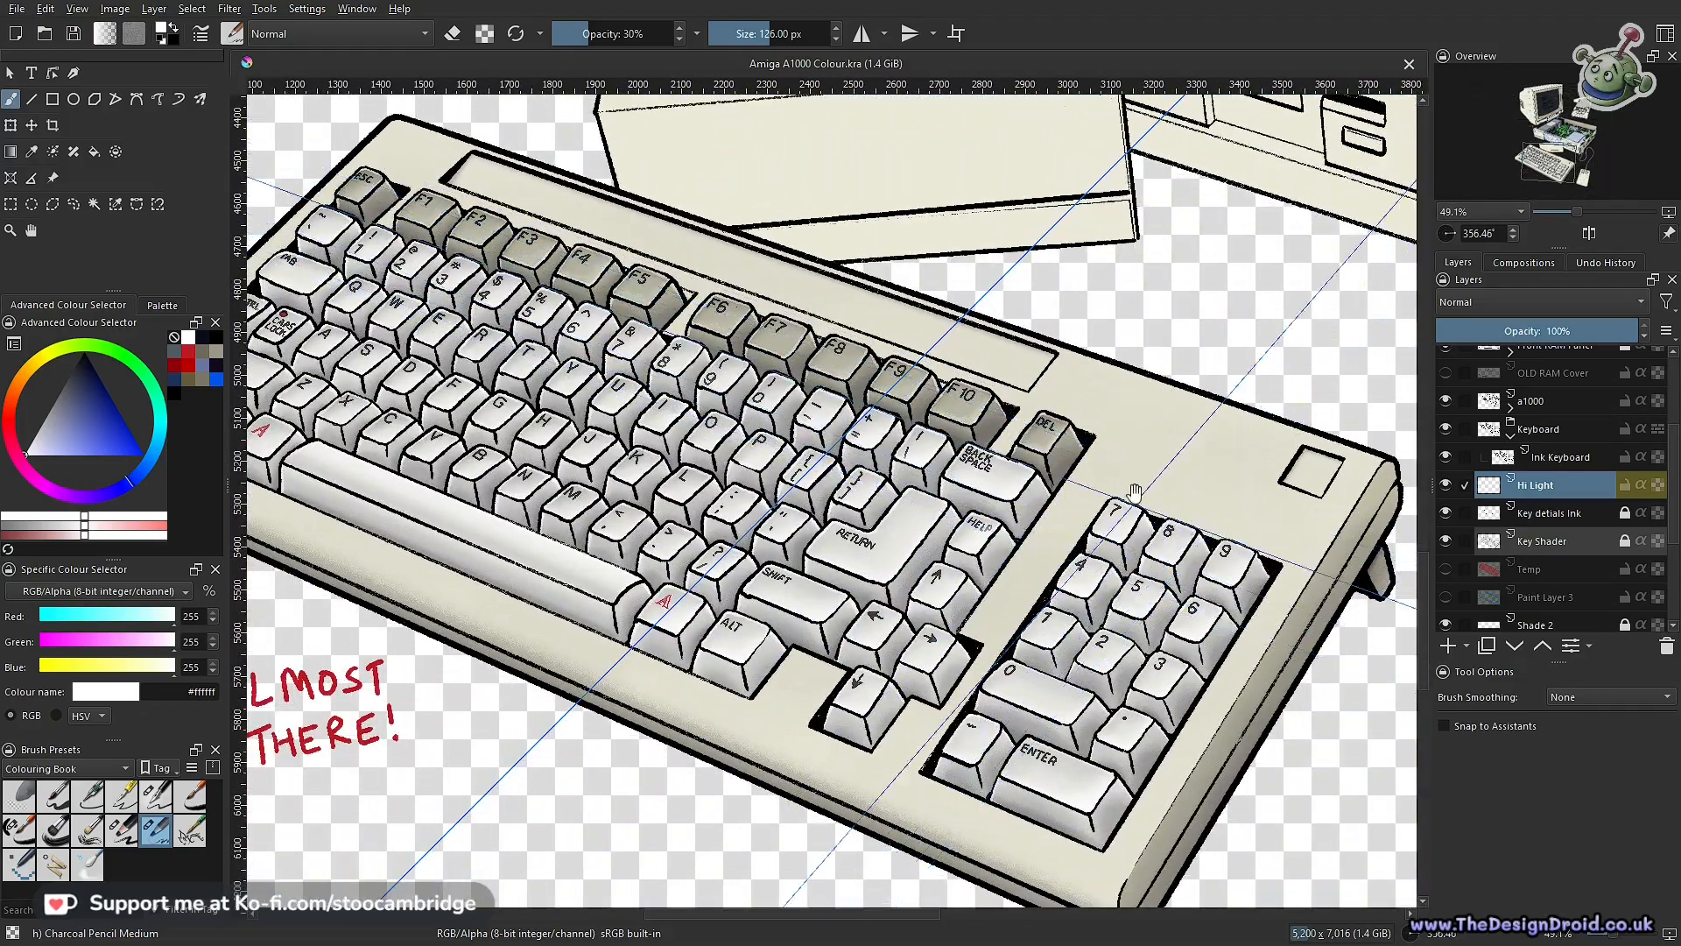
{"action": "left_click_drag", "start_coordinate": [1134, 493], "coordinate": [1172, 507]}
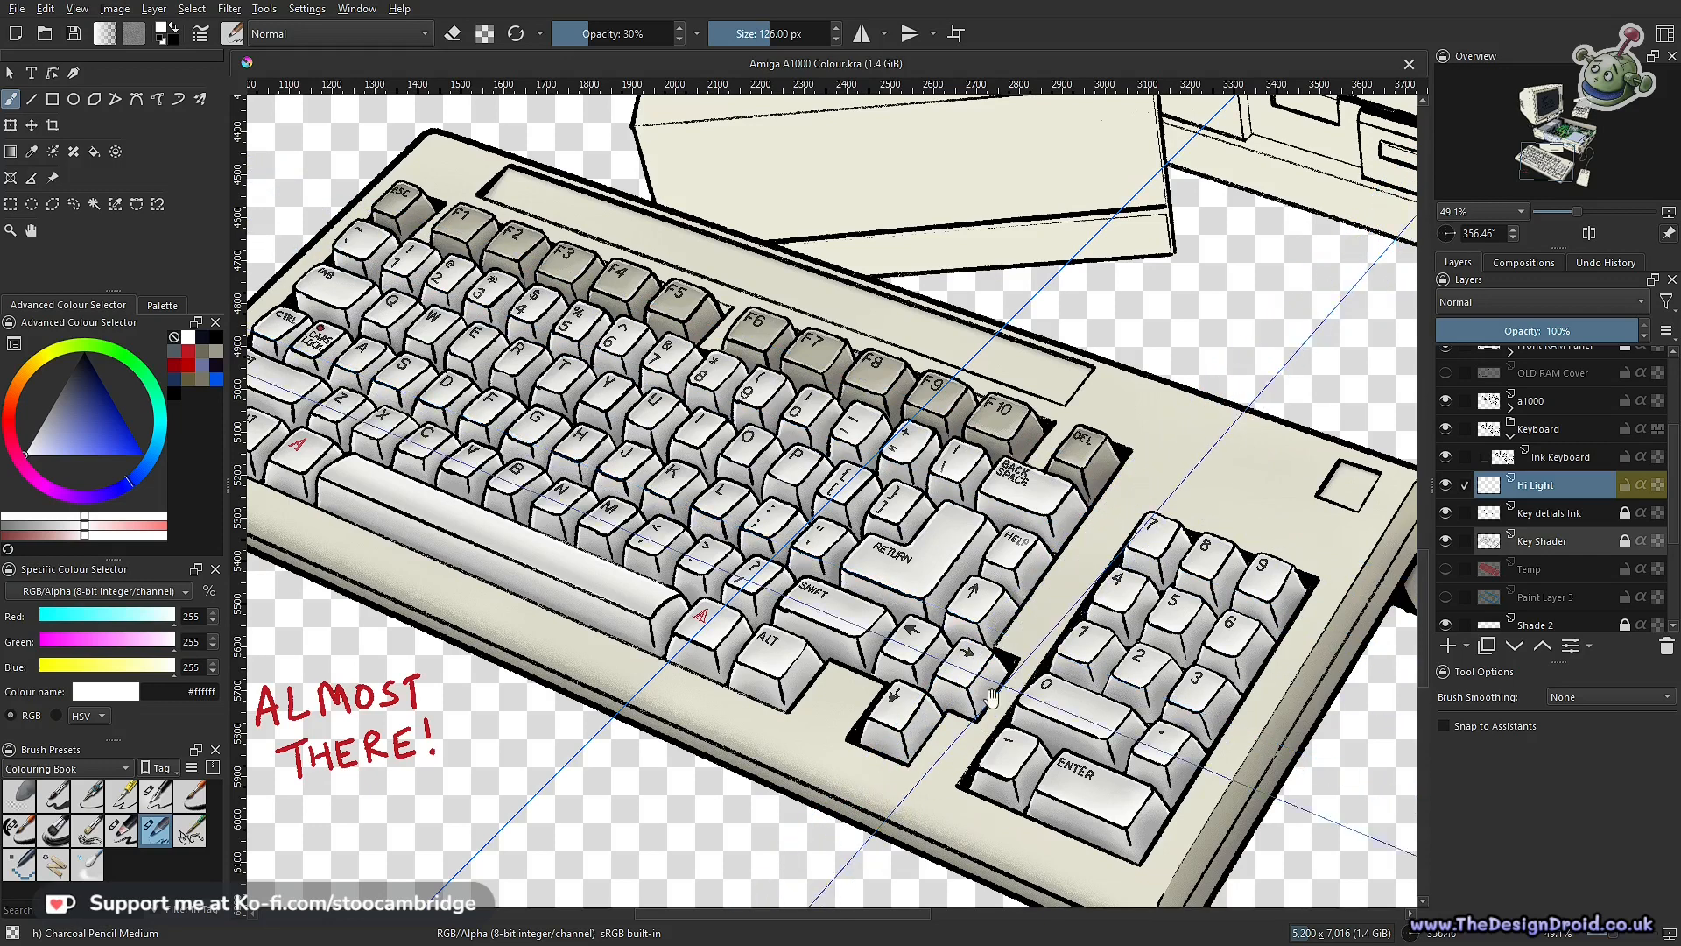
{"action": "left_click_drag", "start_coordinate": [1392, 508], "coordinate": [1275, 402]}
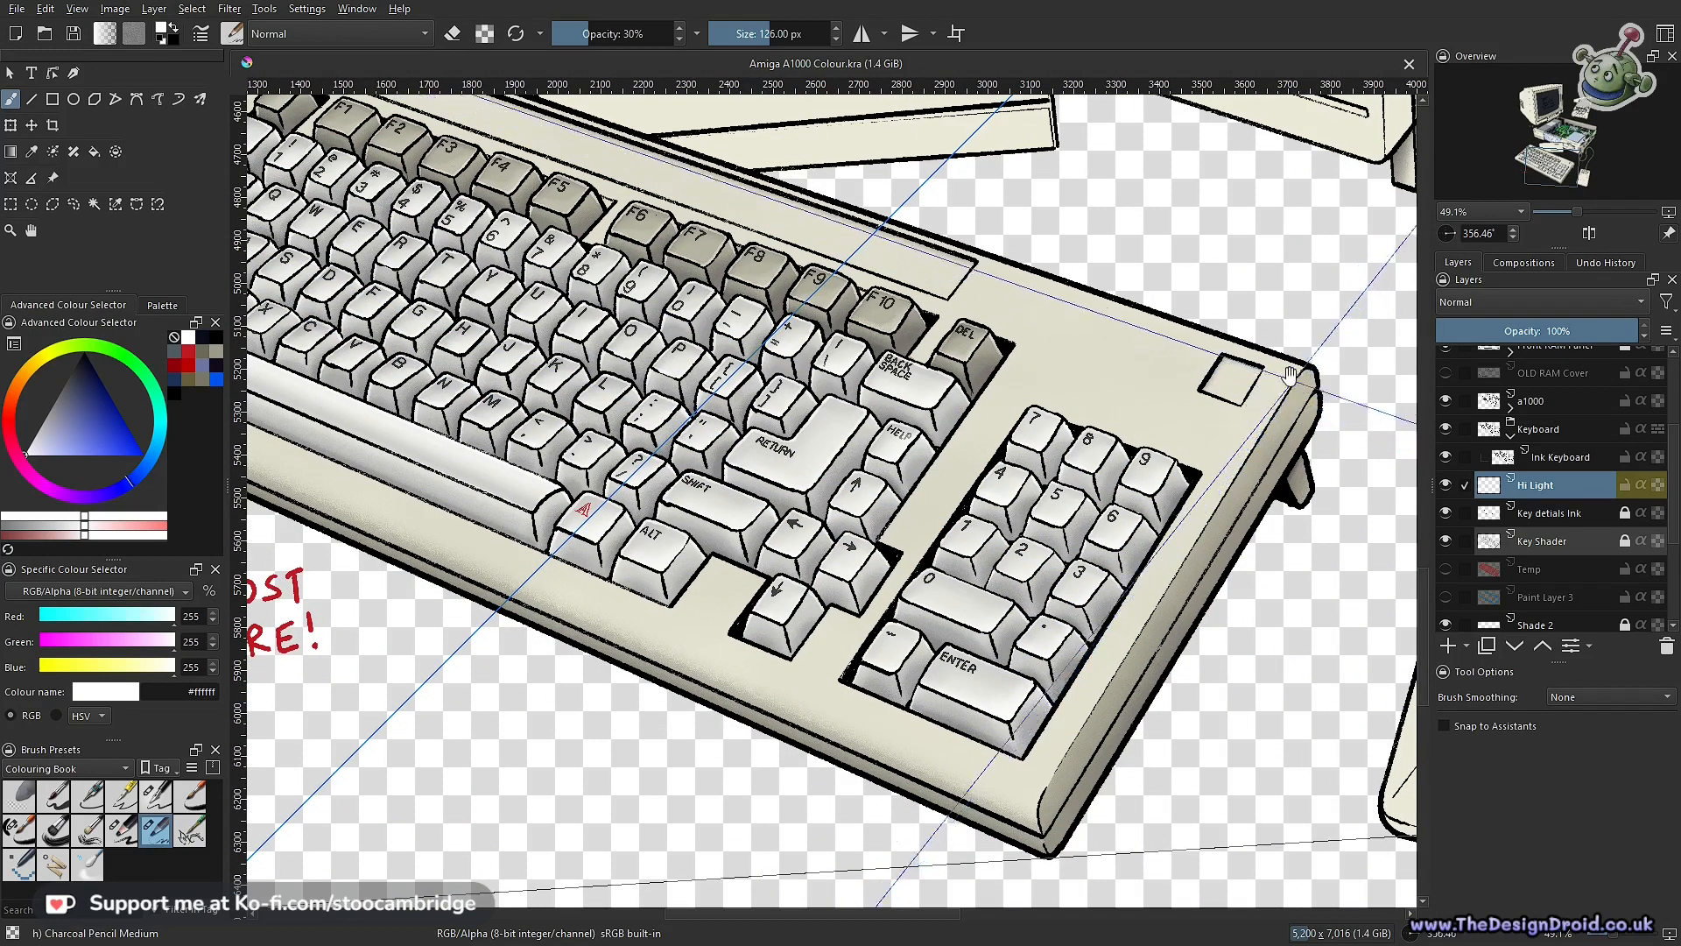
{"action": "left_click_drag", "start_coordinate": [1090, 373], "coordinate": [1334, 624]}
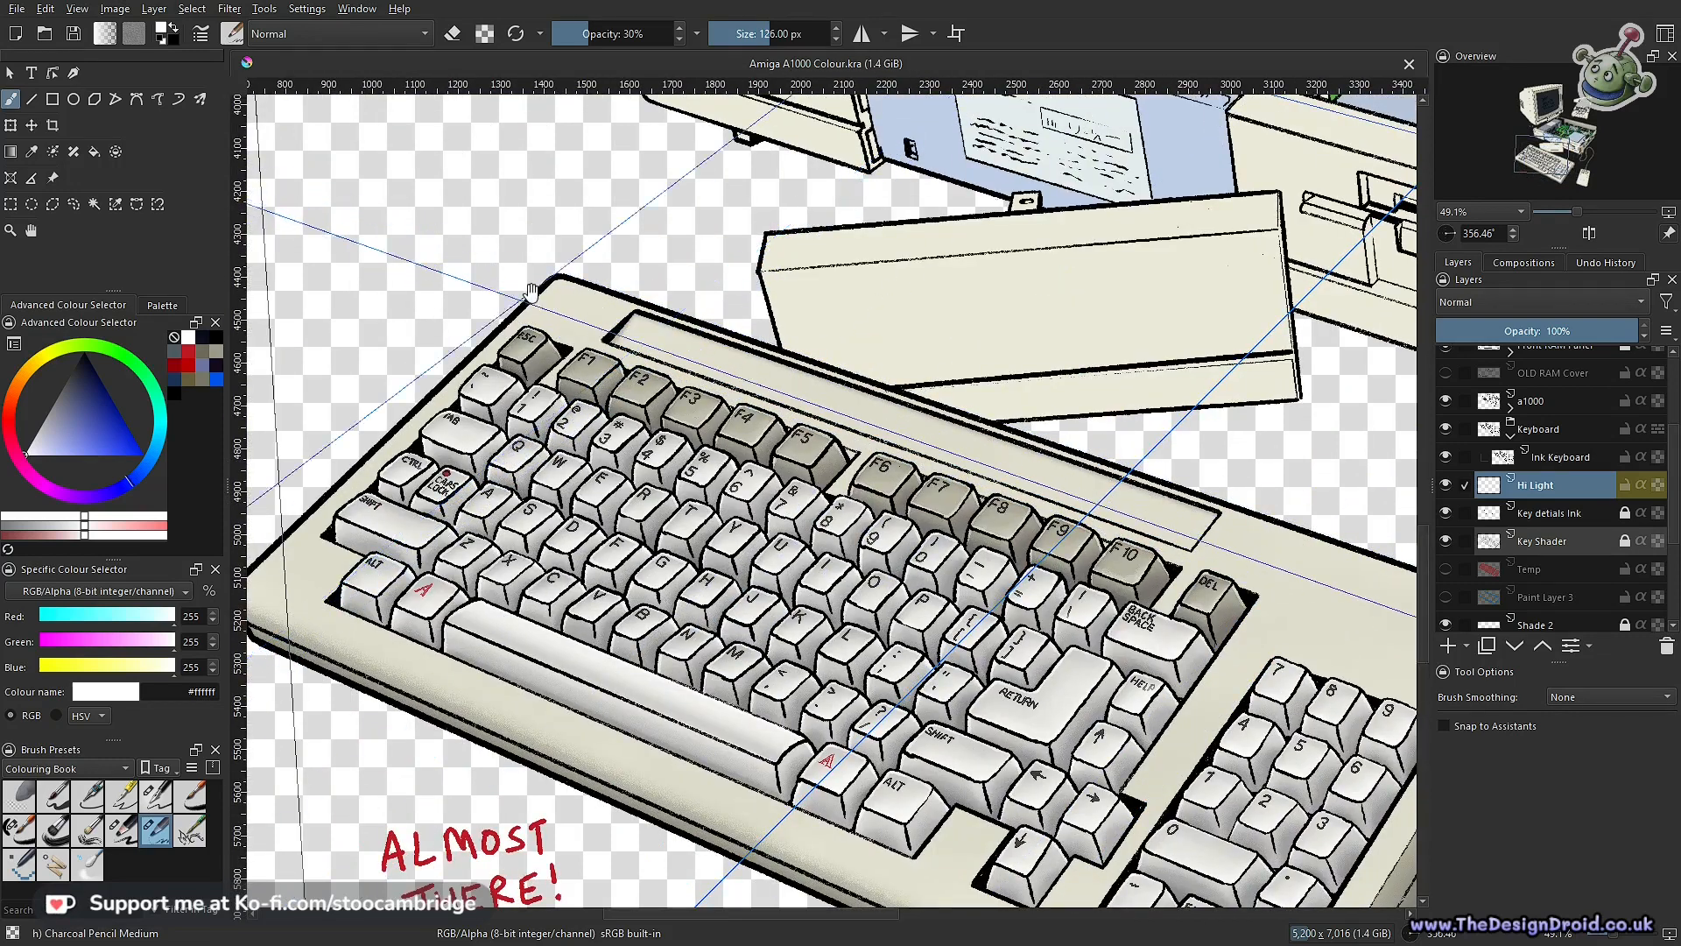
{"action": "left_click_drag", "start_coordinate": [939, 593], "coordinate": [518, 467]}
{"action": "left_click_drag", "start_coordinate": [954, 627], "coordinate": [973, 474]}
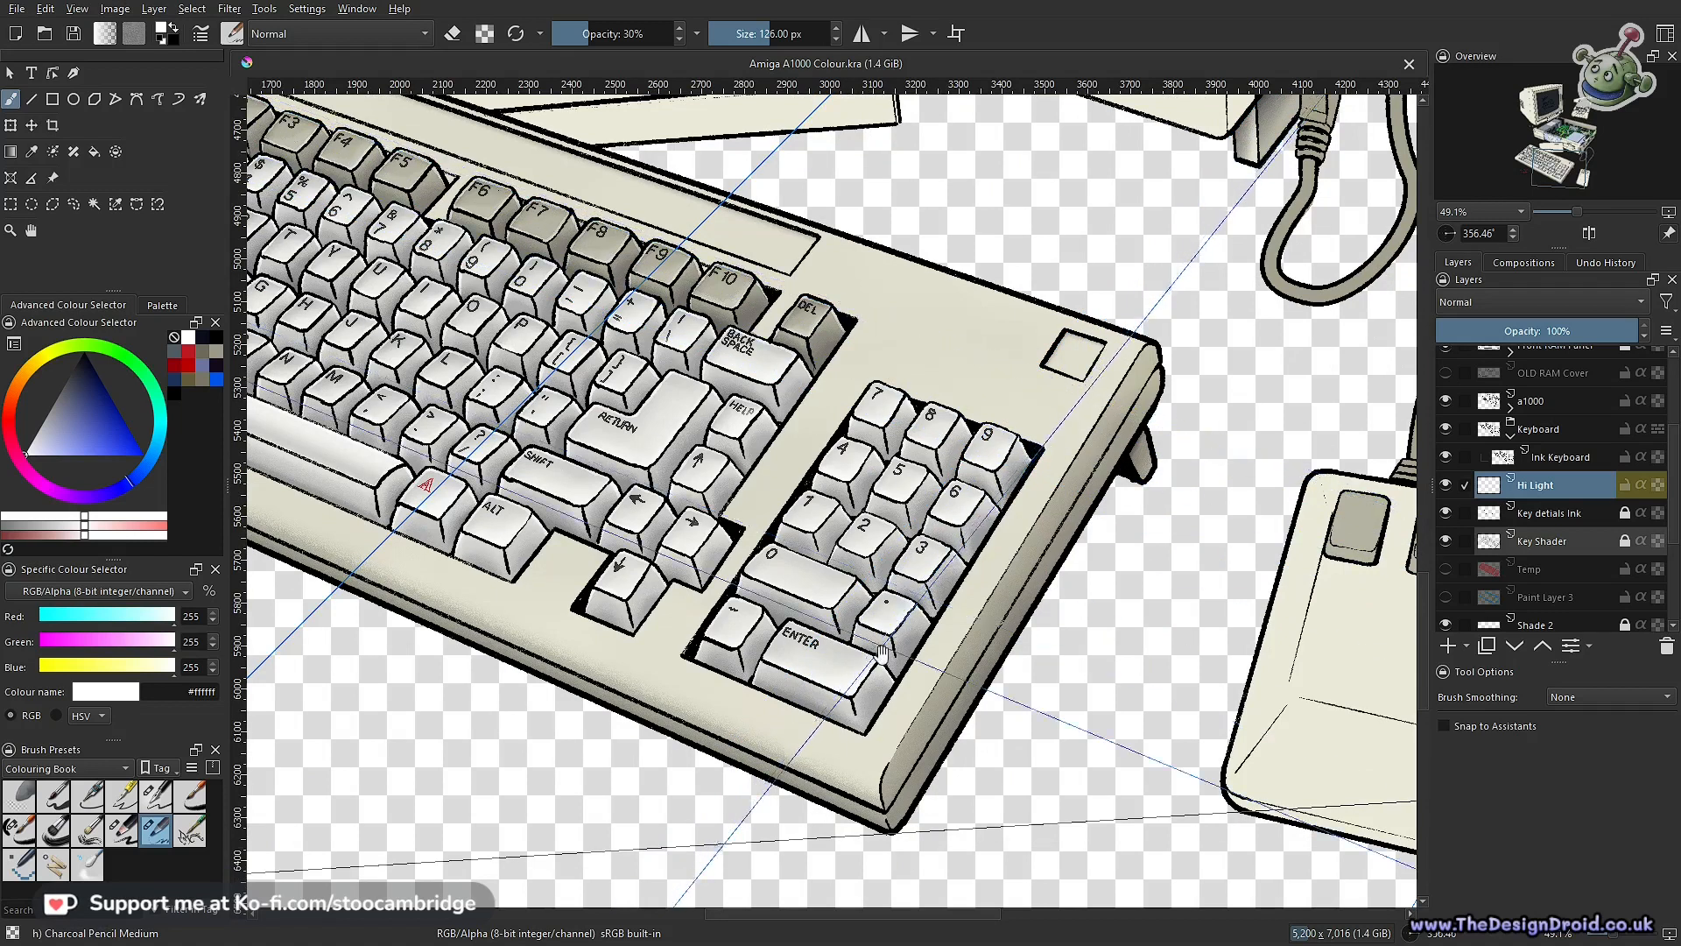
{"action": "left_click_drag", "start_coordinate": [1067, 401], "coordinate": [1287, 475]}
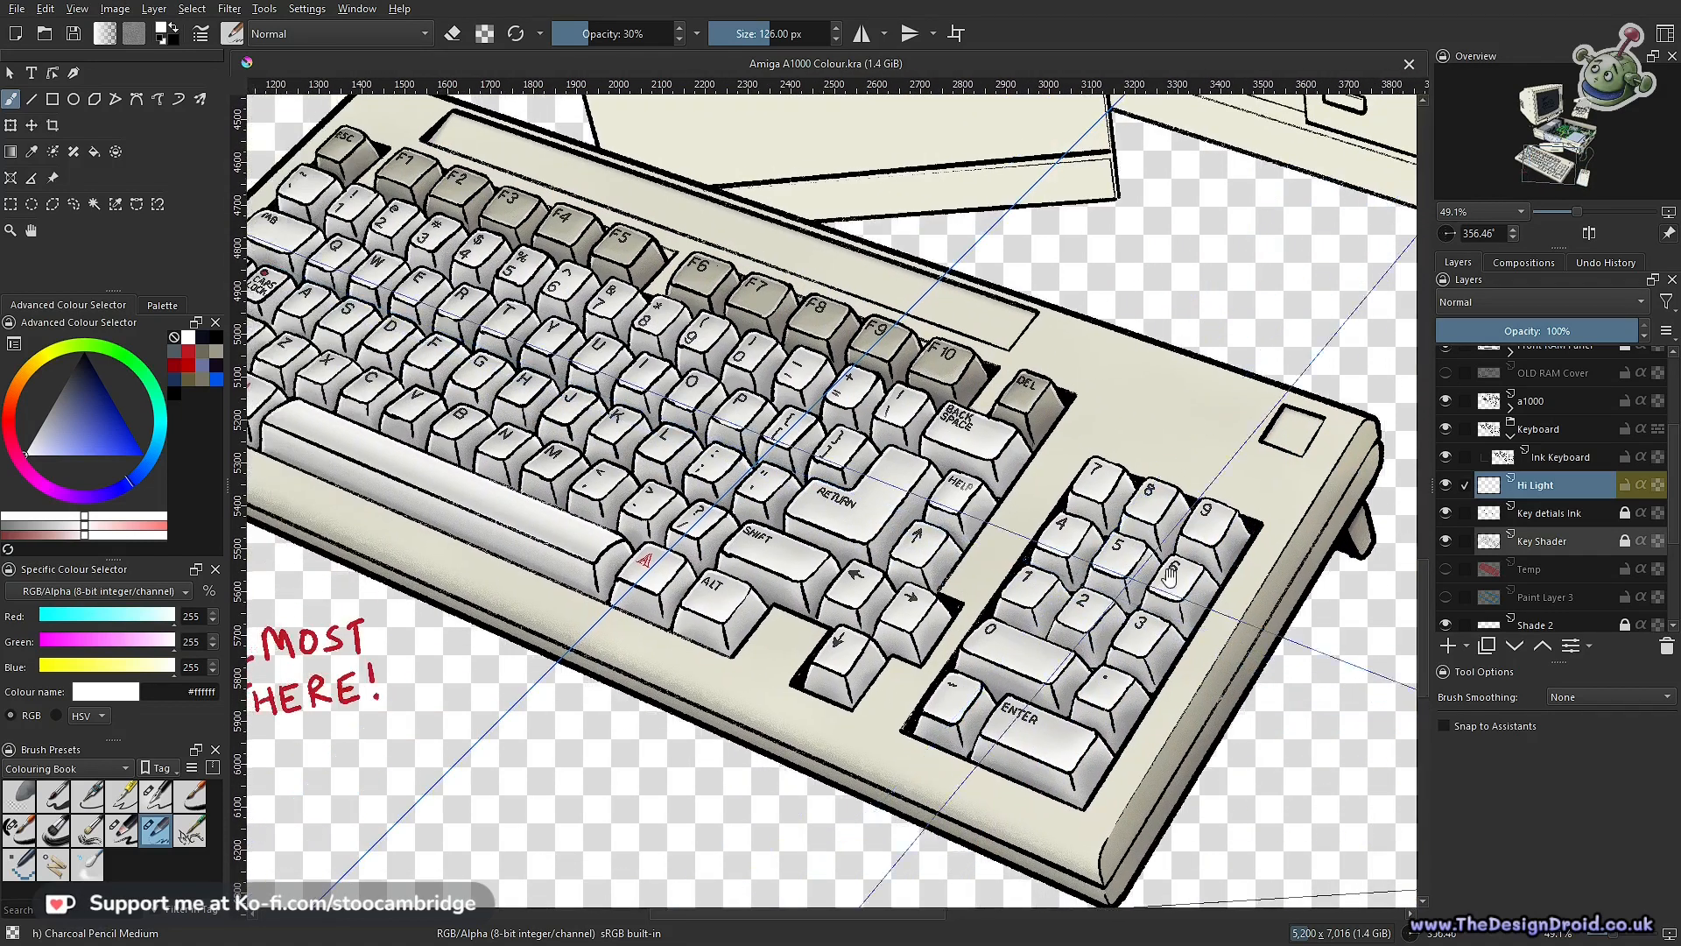
Check what the Key Shader and Shade 2 layers contain by toggling their visibility, and make the Shade layer active
{"action": "left_click", "coordinate": [1548, 541]}
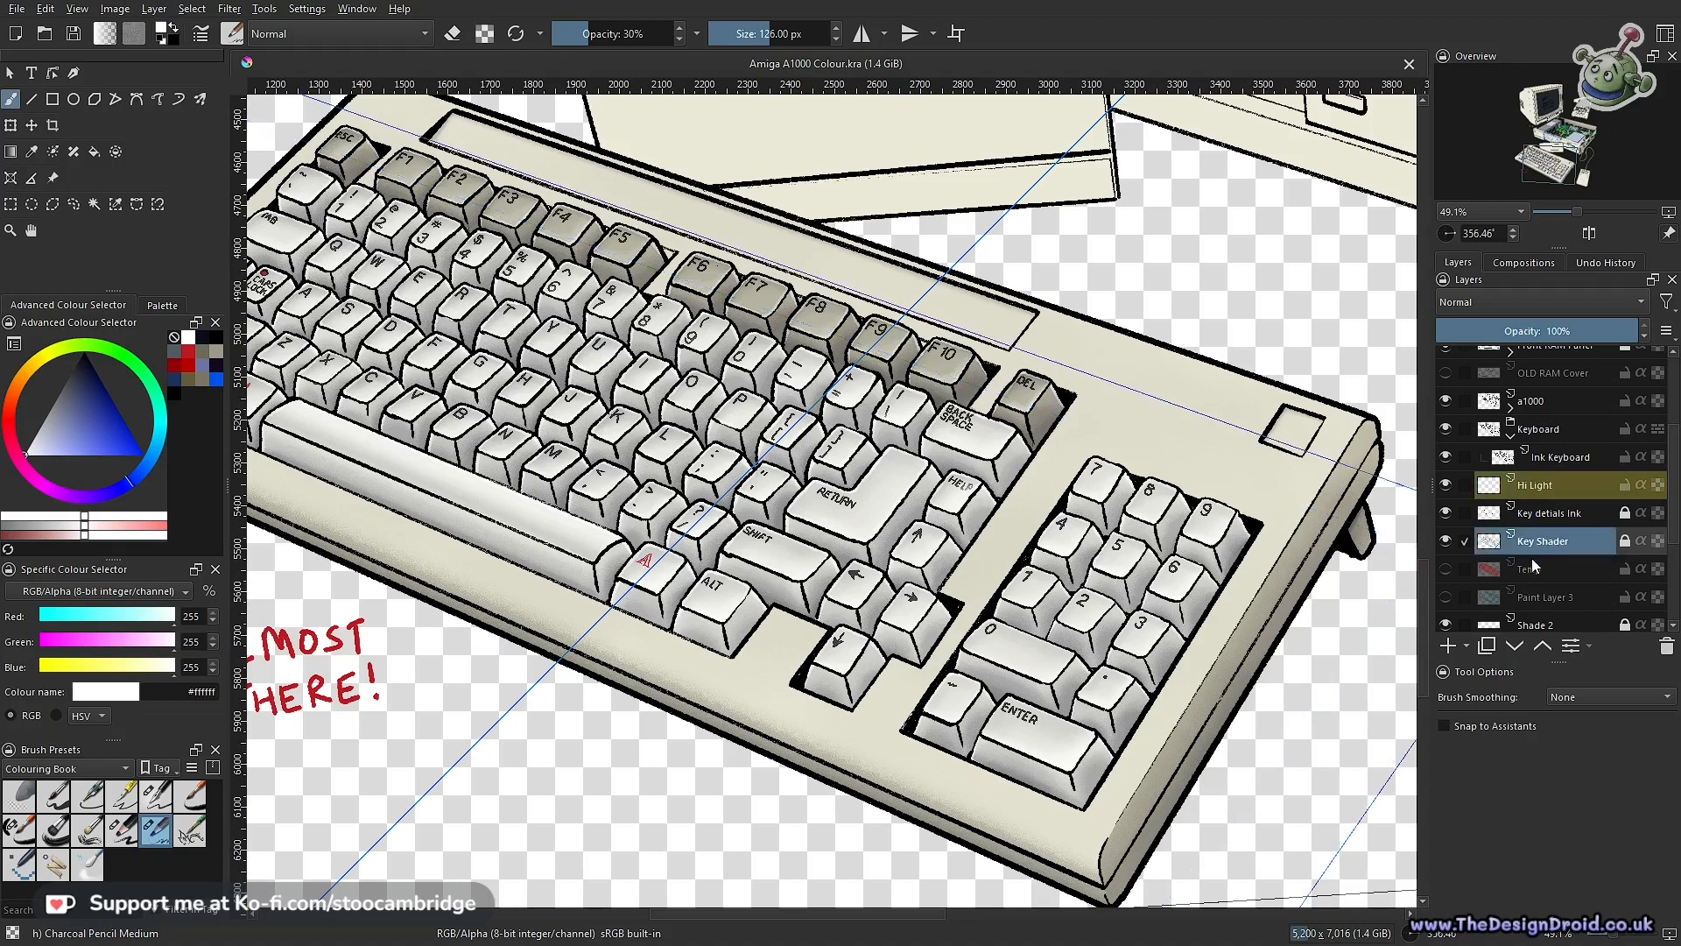
{"action": "left_click", "coordinate": [1446, 540]}
{"action": "left_click", "coordinate": [1446, 540]}
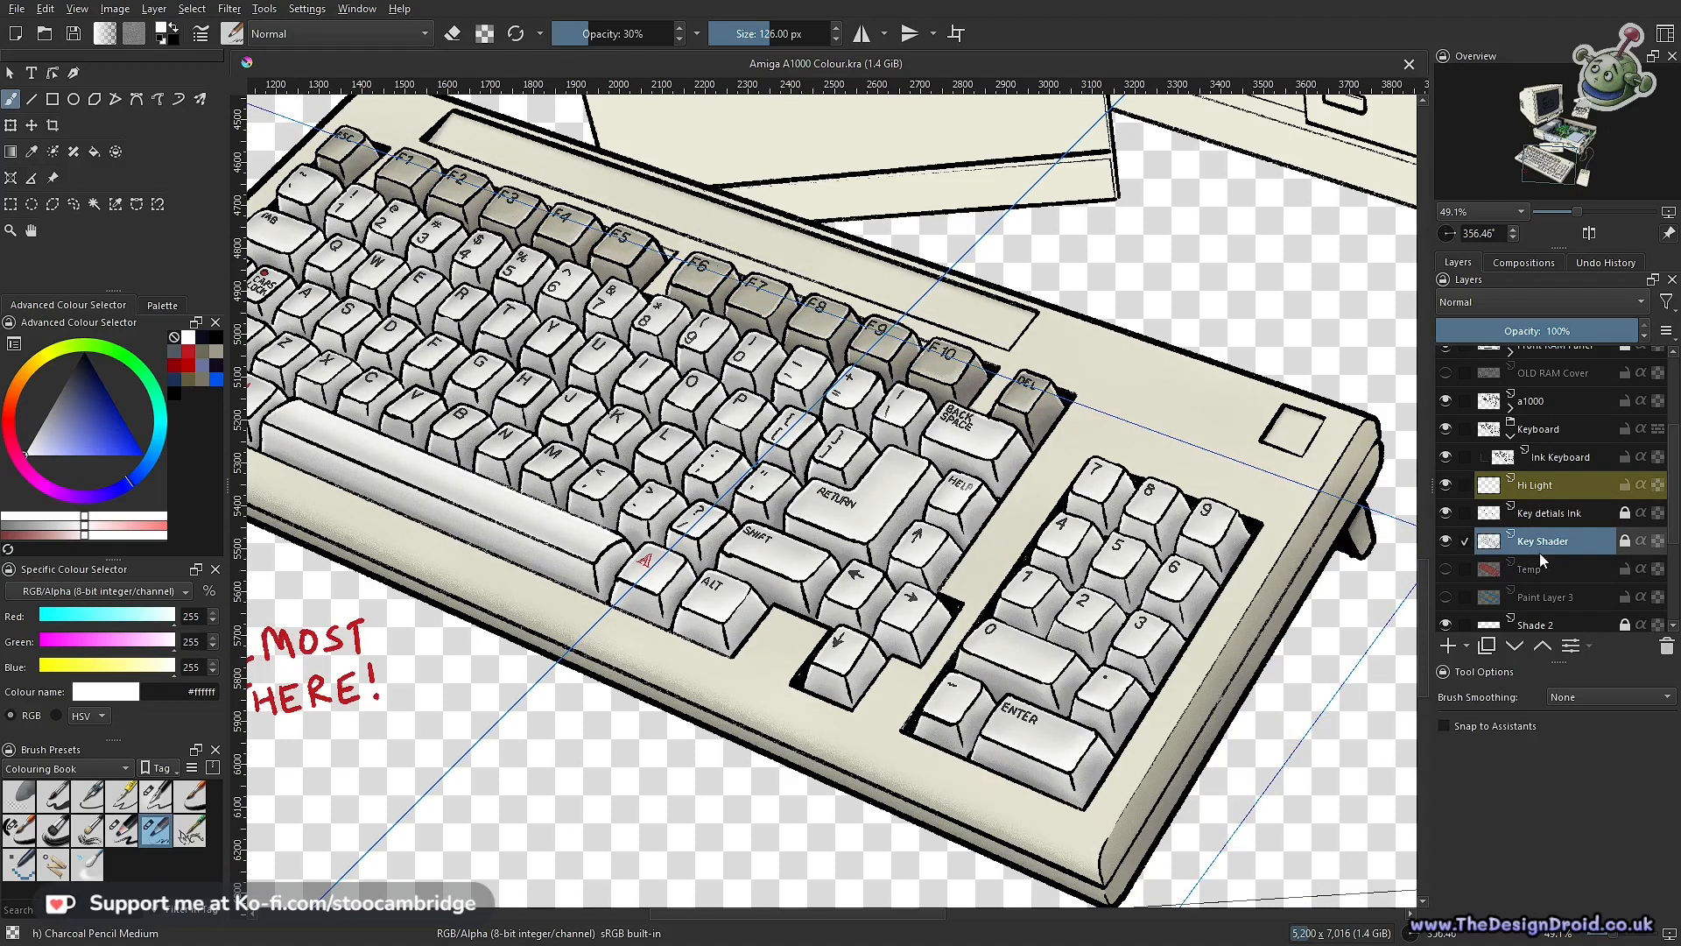
{"action": "scroll", "coordinate": [1574, 548], "scroll_direction": "down", "scroll_amount": 3}
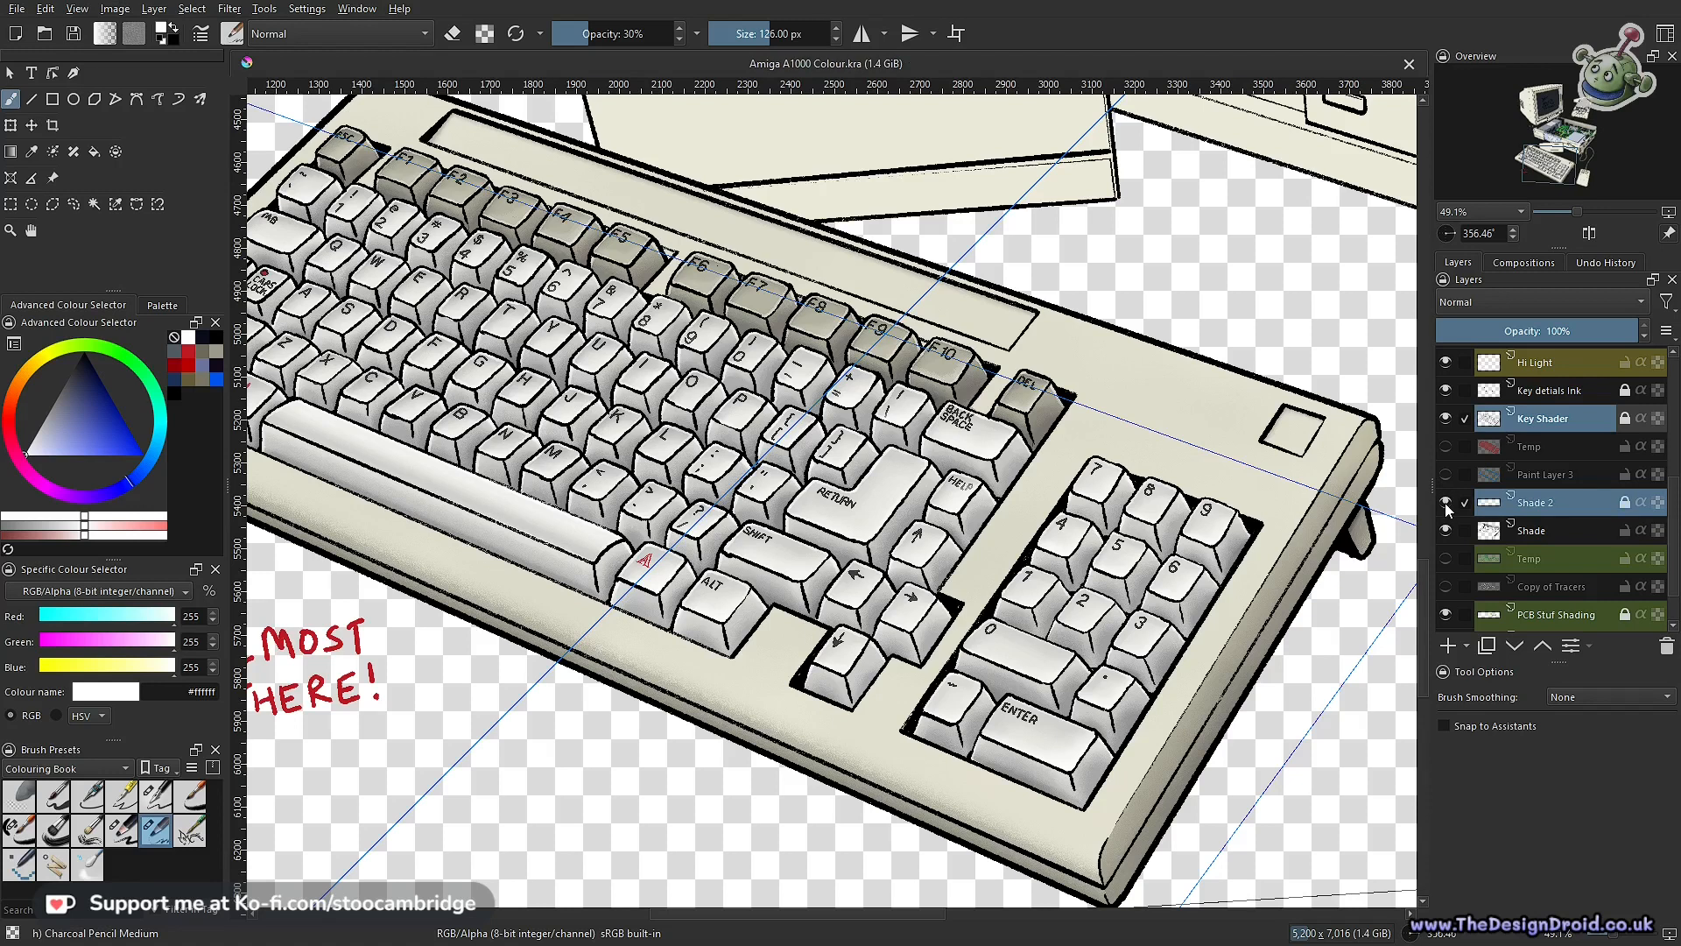
{"action": "left_click", "coordinate": [1445, 503]}
{"action": "mouse_move", "coordinate": [1485, 502]}
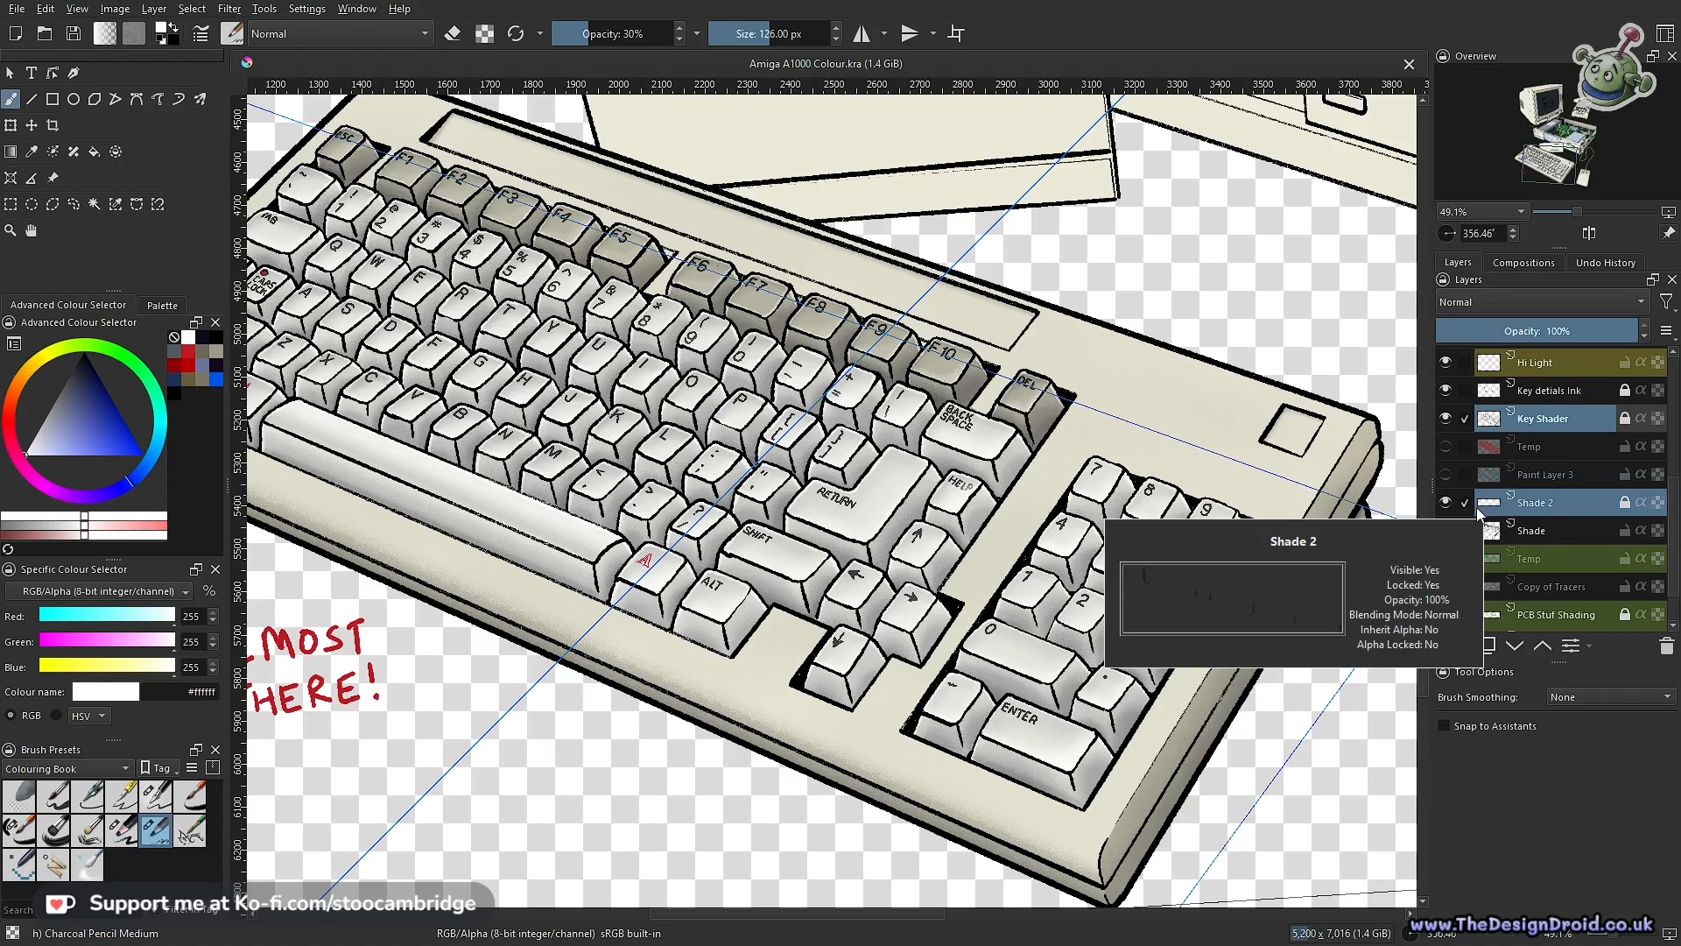
{"action": "left_click", "coordinate": [1531, 532]}
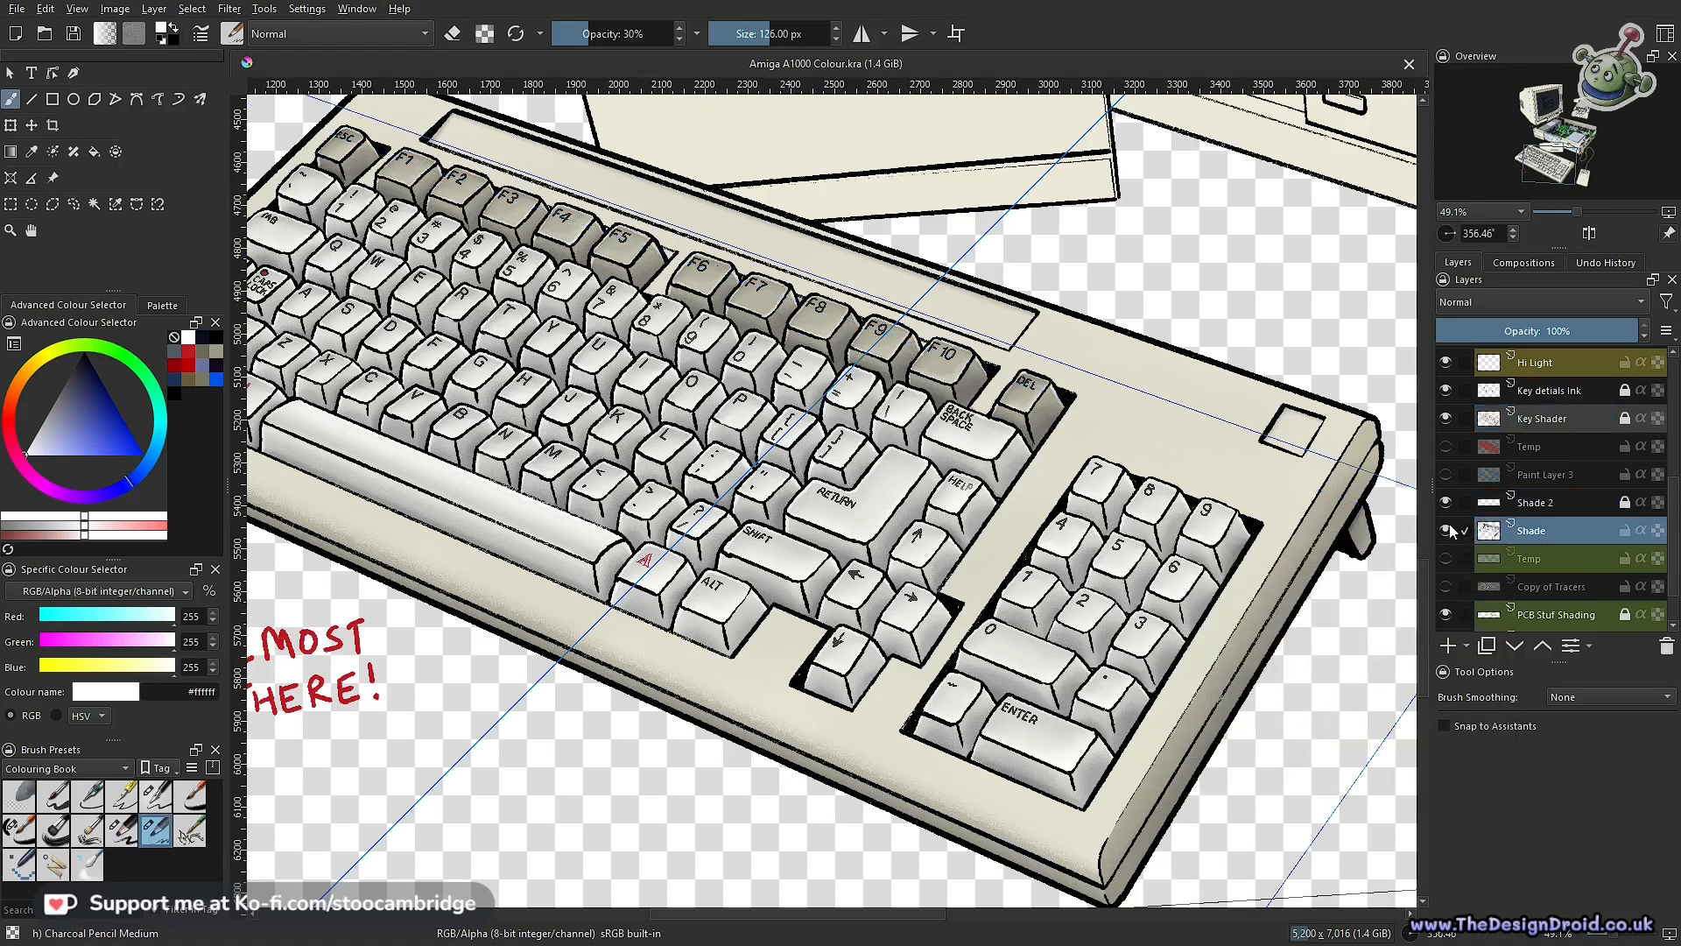
{"action": "mouse_move", "coordinate": [1482, 532]}
Show Paint Layer 3, select its contiguous blue keyboard case area, and make the Shade layer active
{"action": "mouse_move", "coordinate": [1143, 715]}
{"action": "left_mouse_down"}
{"action": "mouse_move", "coordinate": [1107, 557]}
{"action": "mouse_move", "coordinate": [1197, 462]}
{"action": "left_mouse_up"}
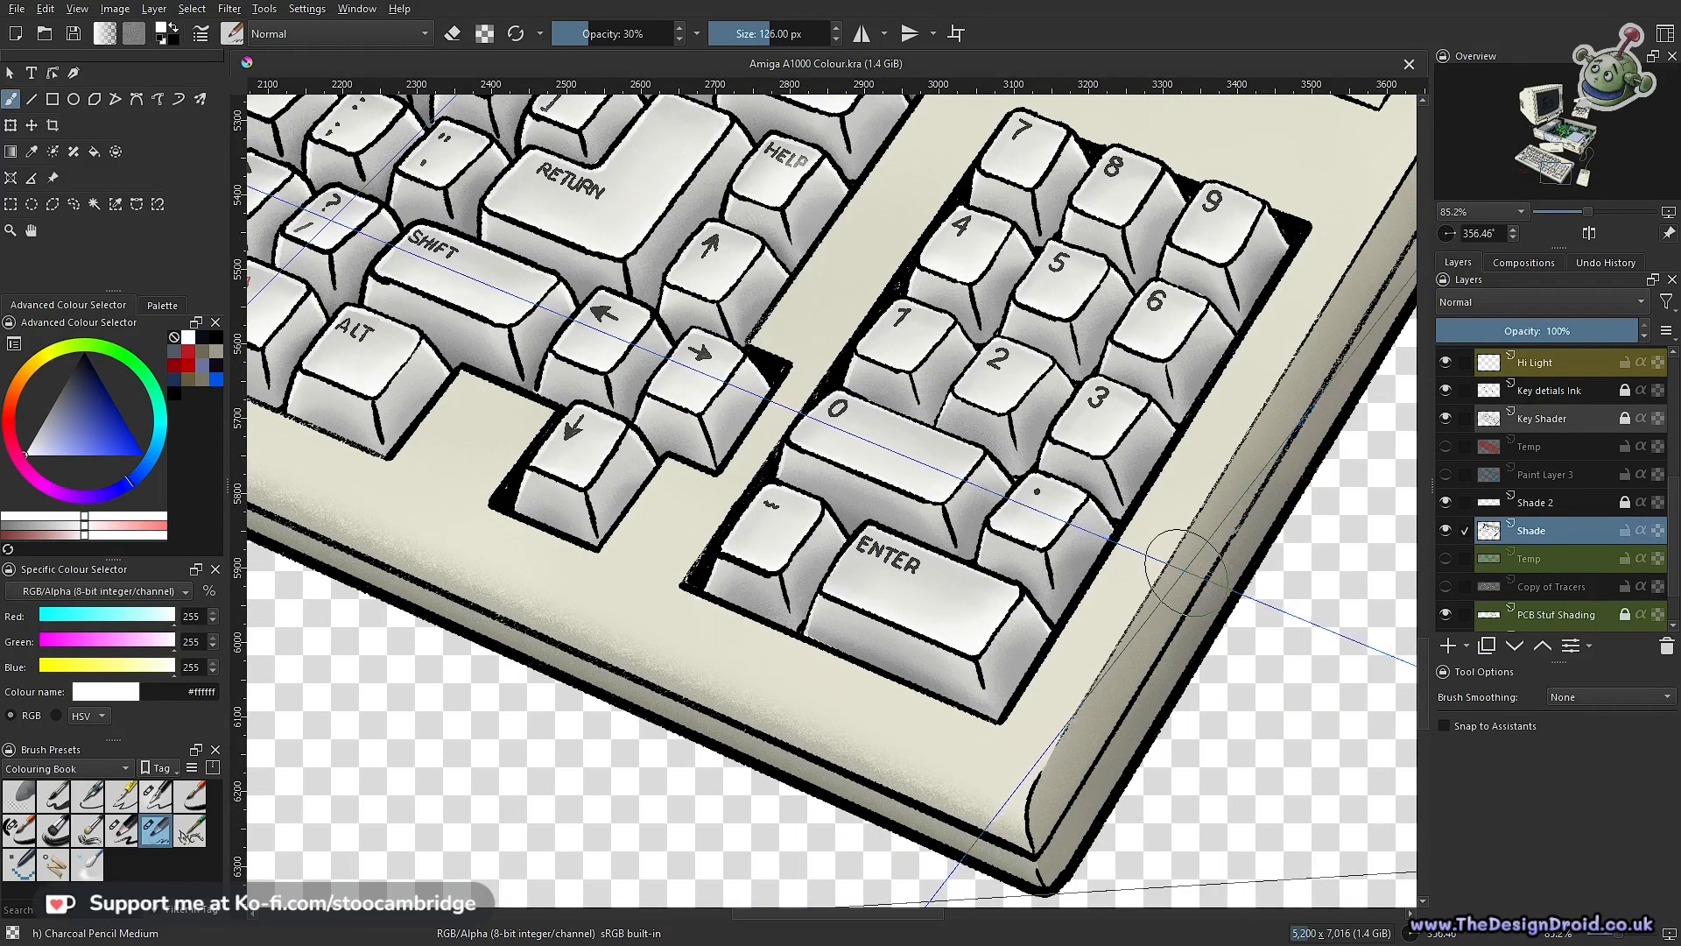
{"action": "left_click", "coordinate": [1450, 474]}
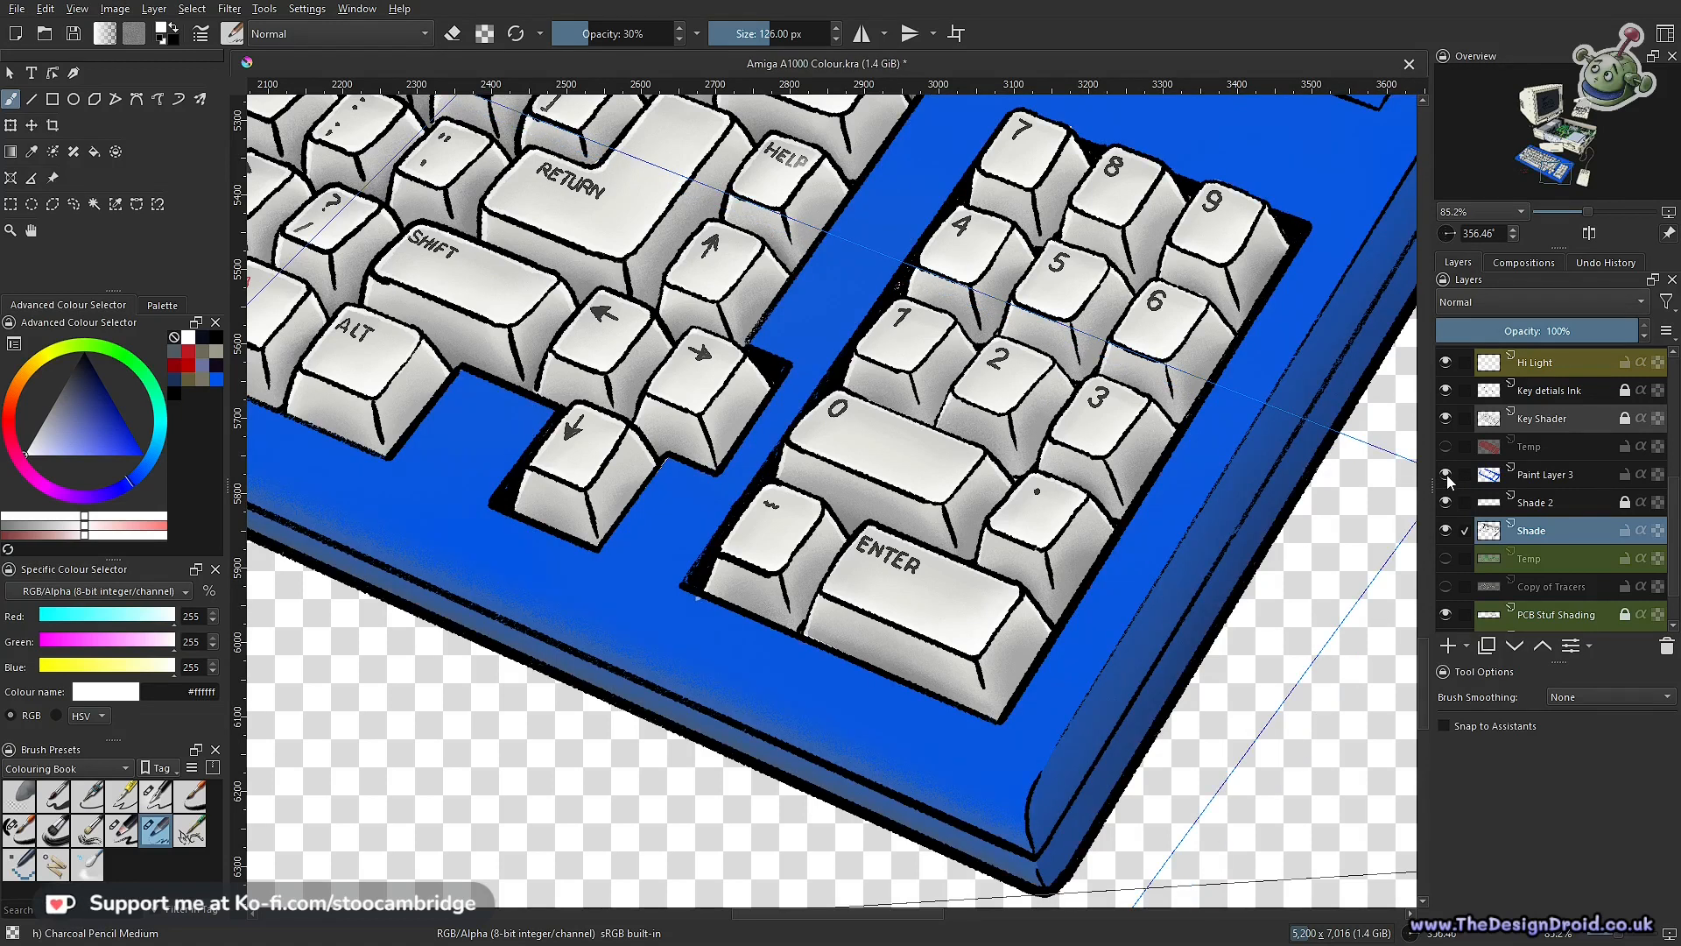
{"action": "left_click", "coordinate": [1510, 474]}
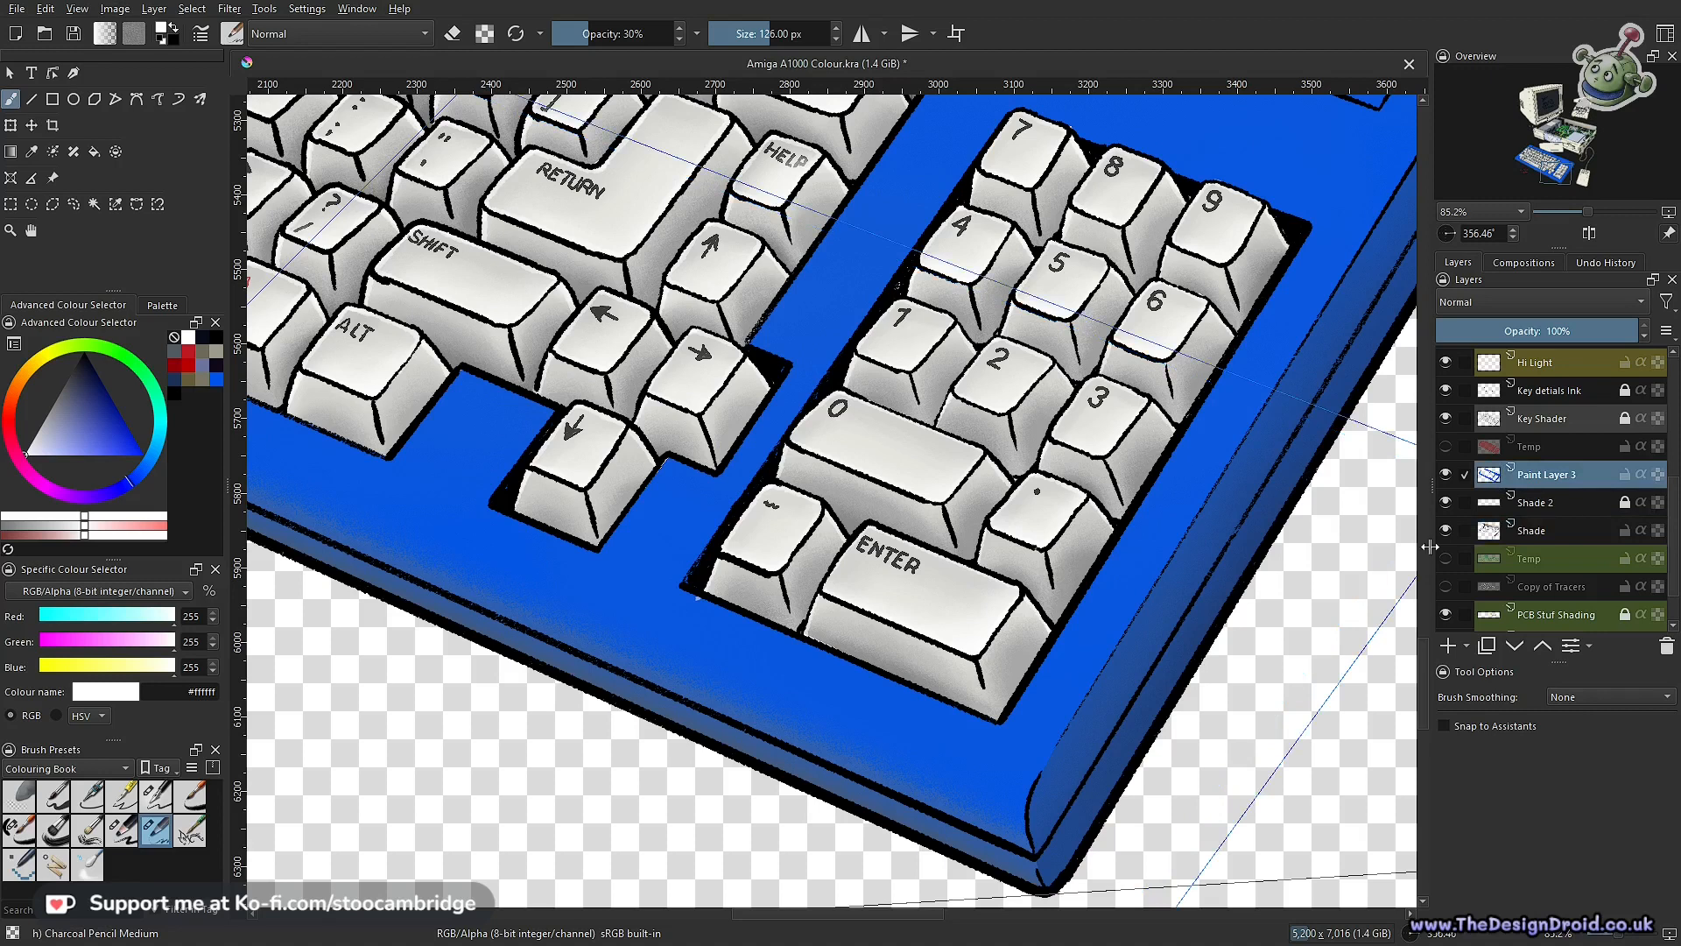
{"action": "left_click", "coordinate": [121, 203]}
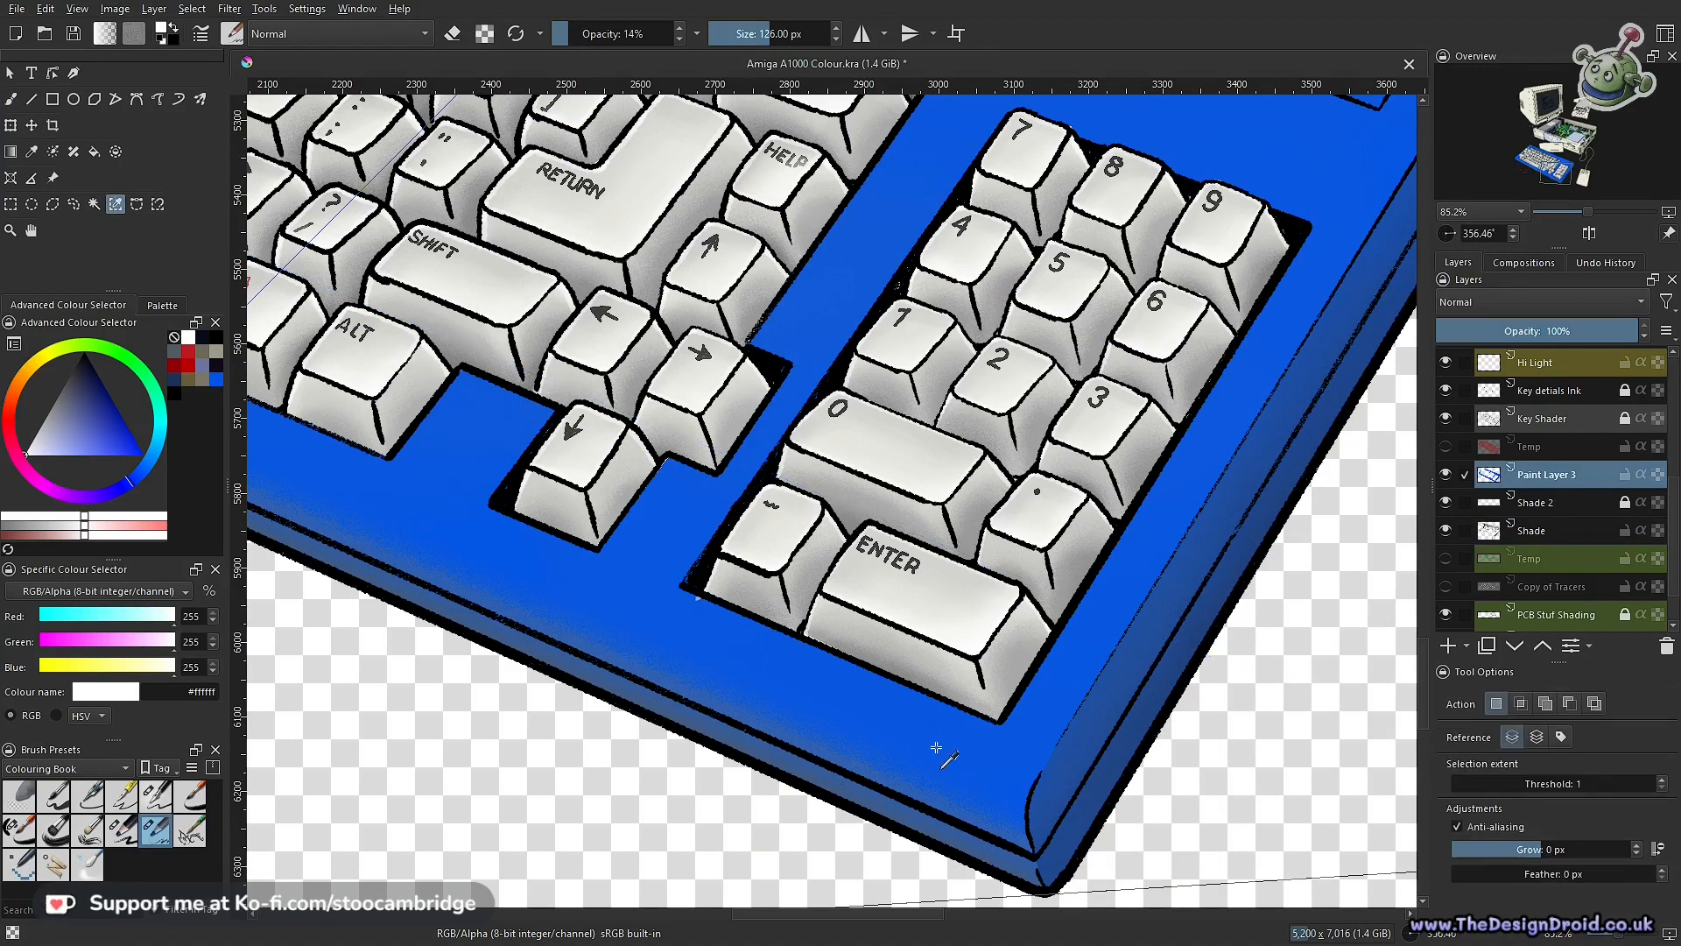
{"action": "left_click", "coordinate": [977, 795]}
{"action": "left_click", "coordinate": [1542, 530]}
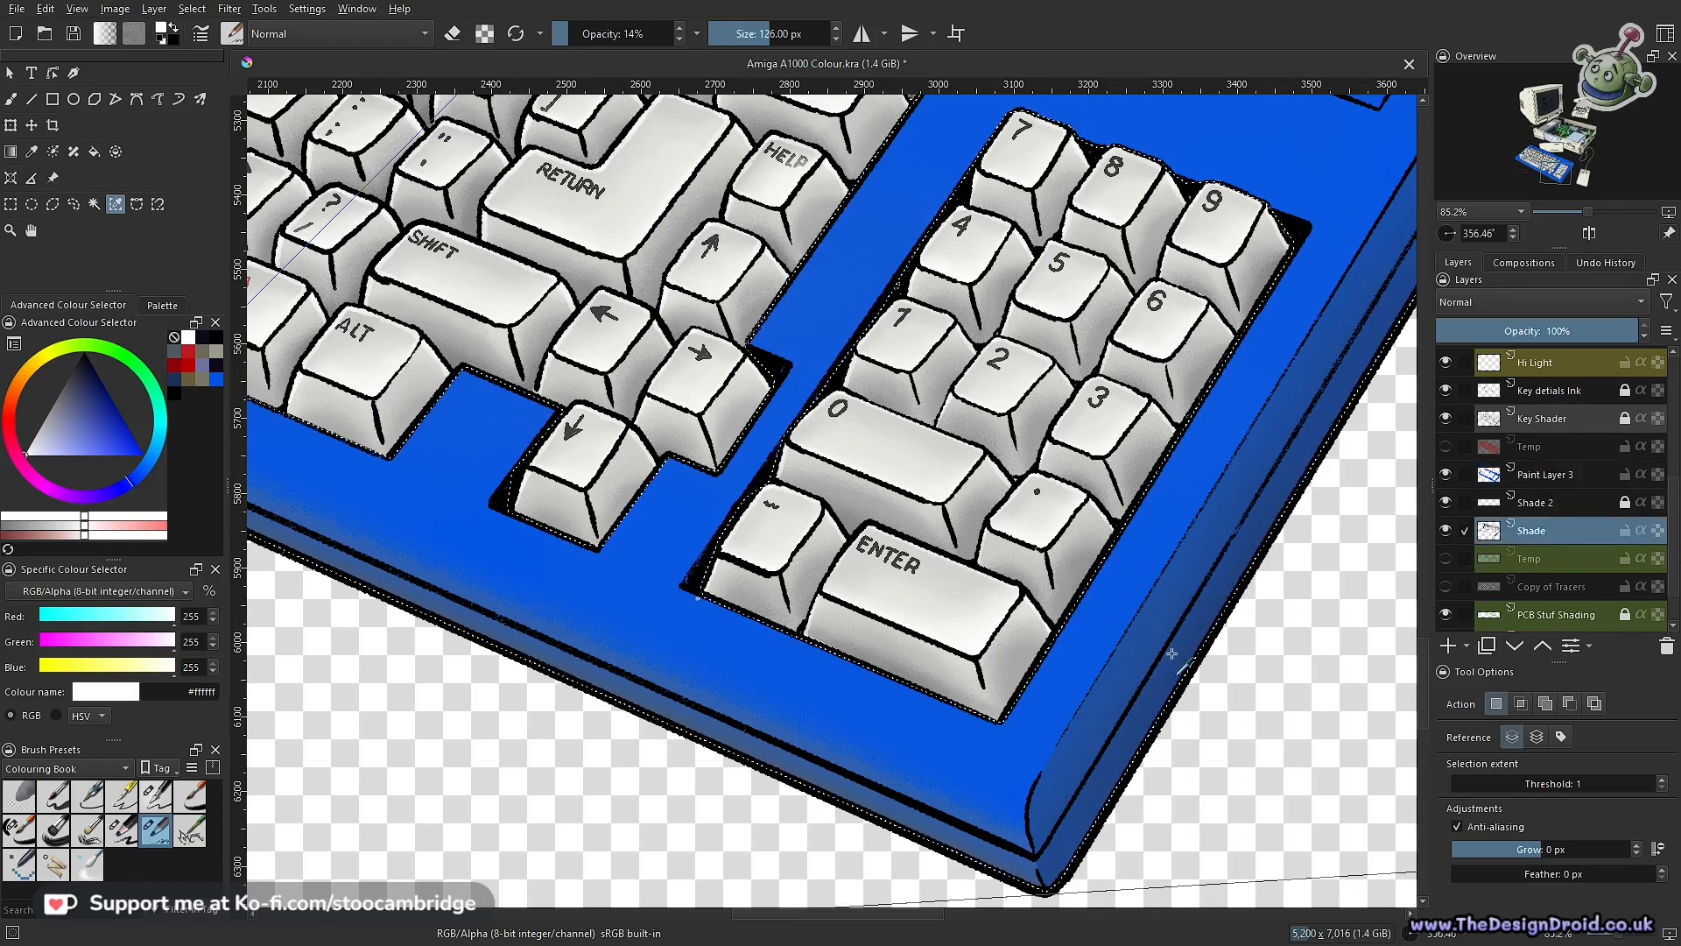
Hide Paint Layer 3 and ready the Charcoal Pencil Medium brush at 73 px with the dark #0a0c1a colour
{"action": "left_click", "coordinate": [1446, 474]}
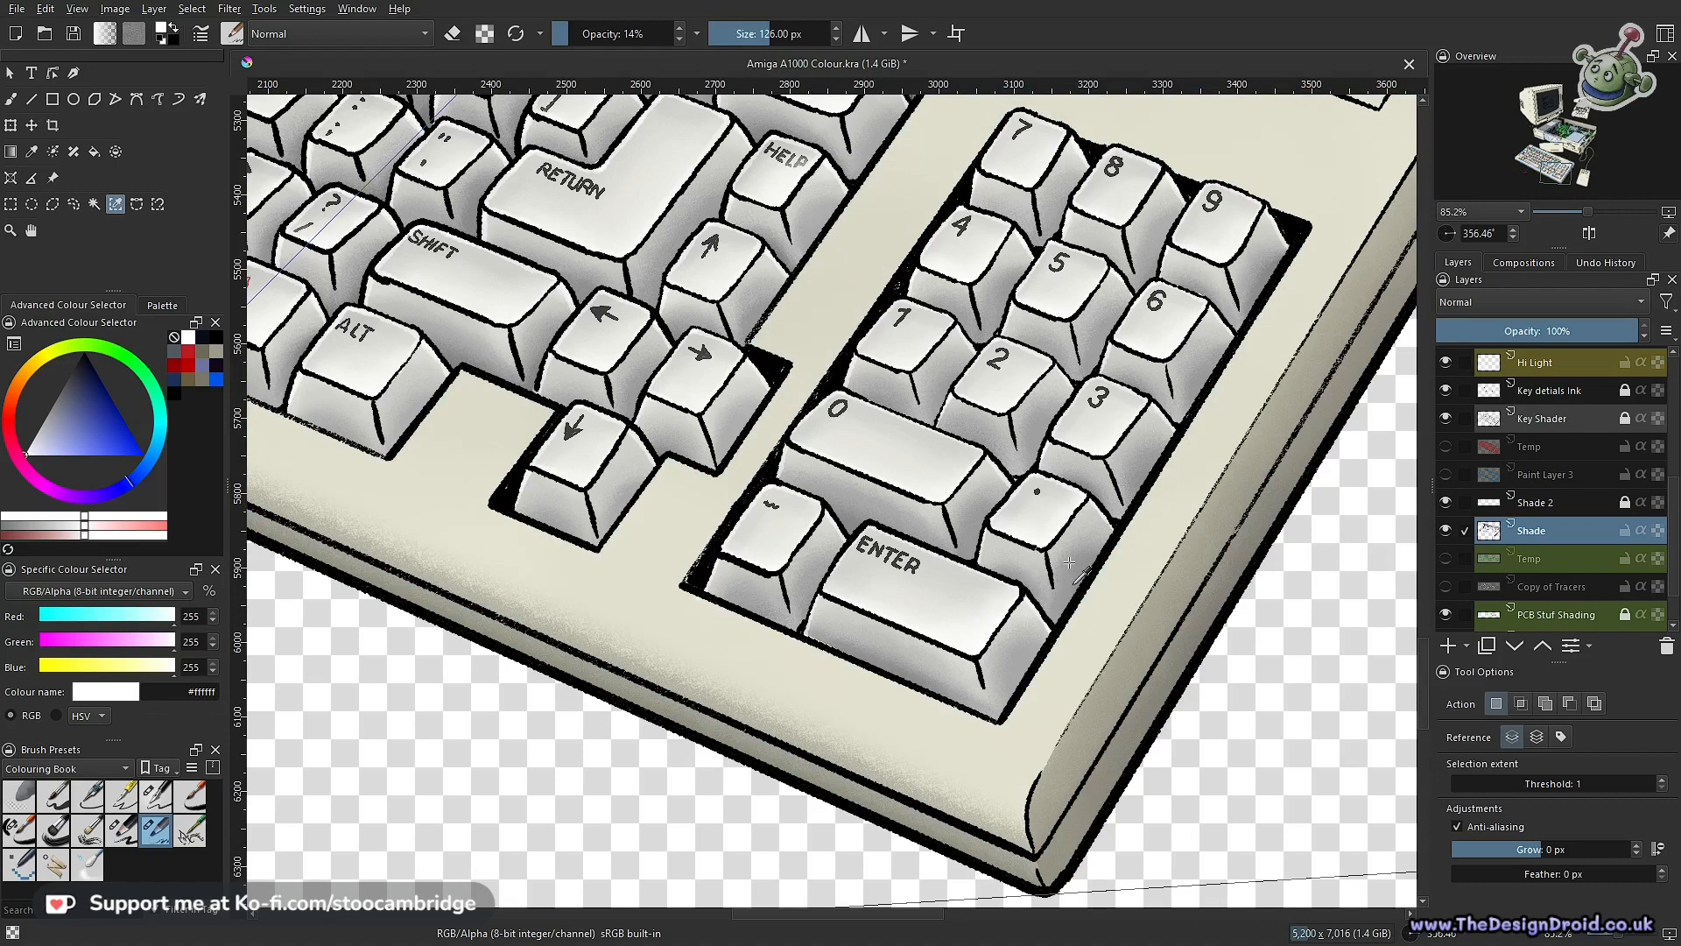
{"action": "key", "text": "b"}
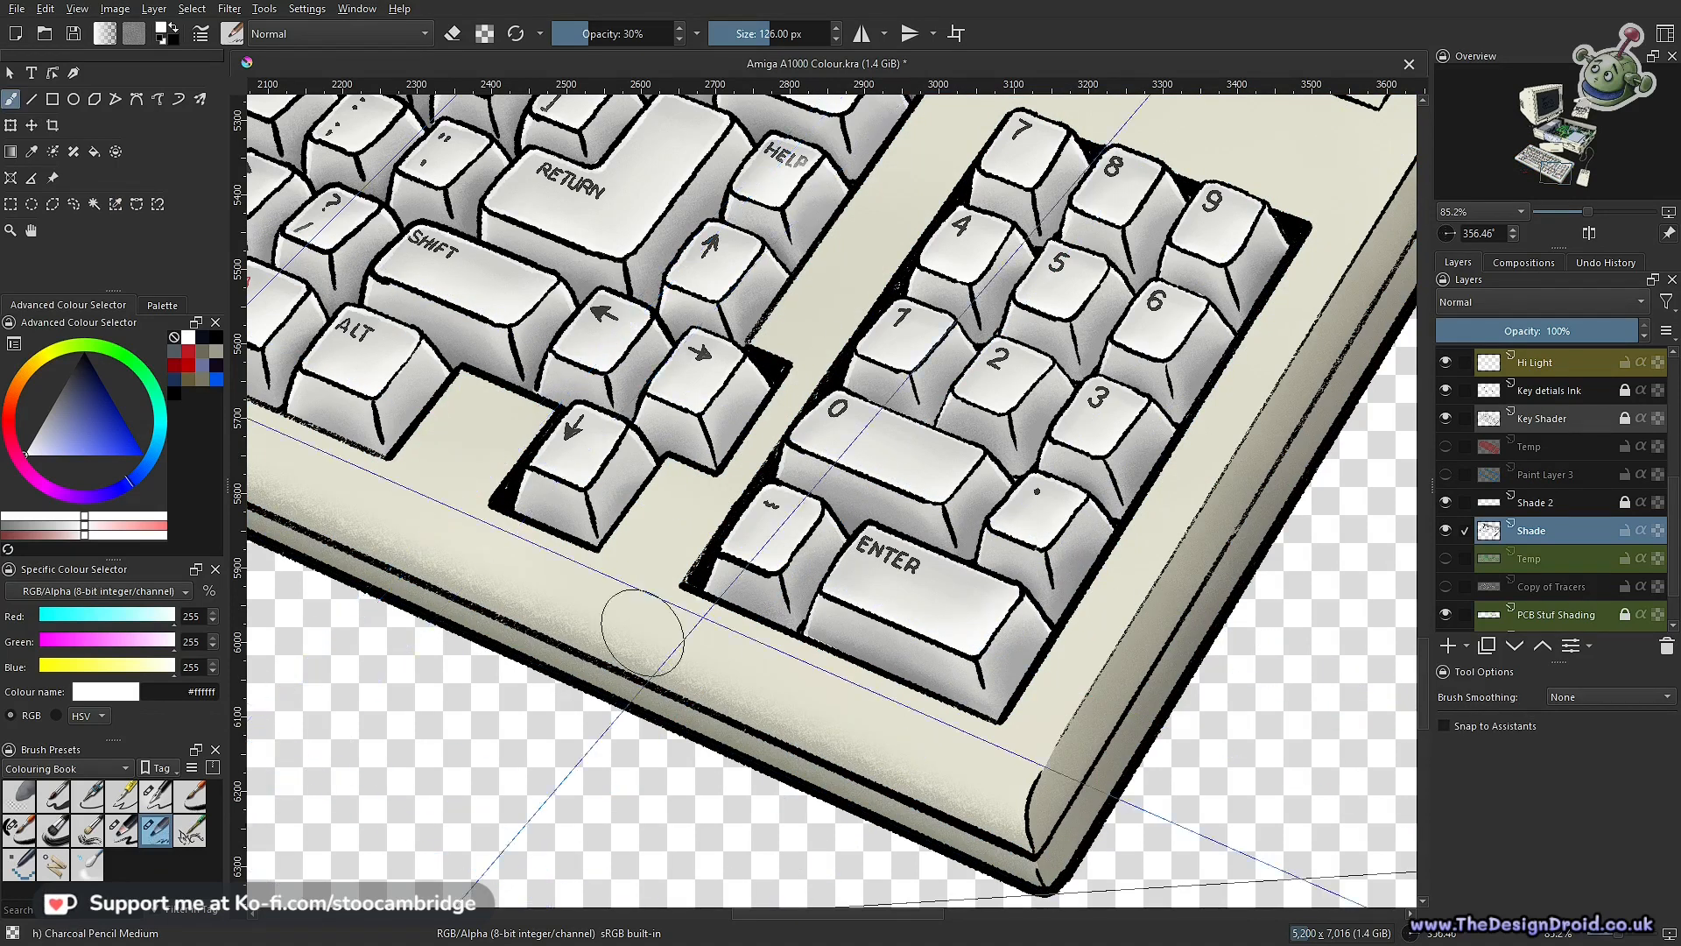
{"action": "key", "text": "bracketleft"}
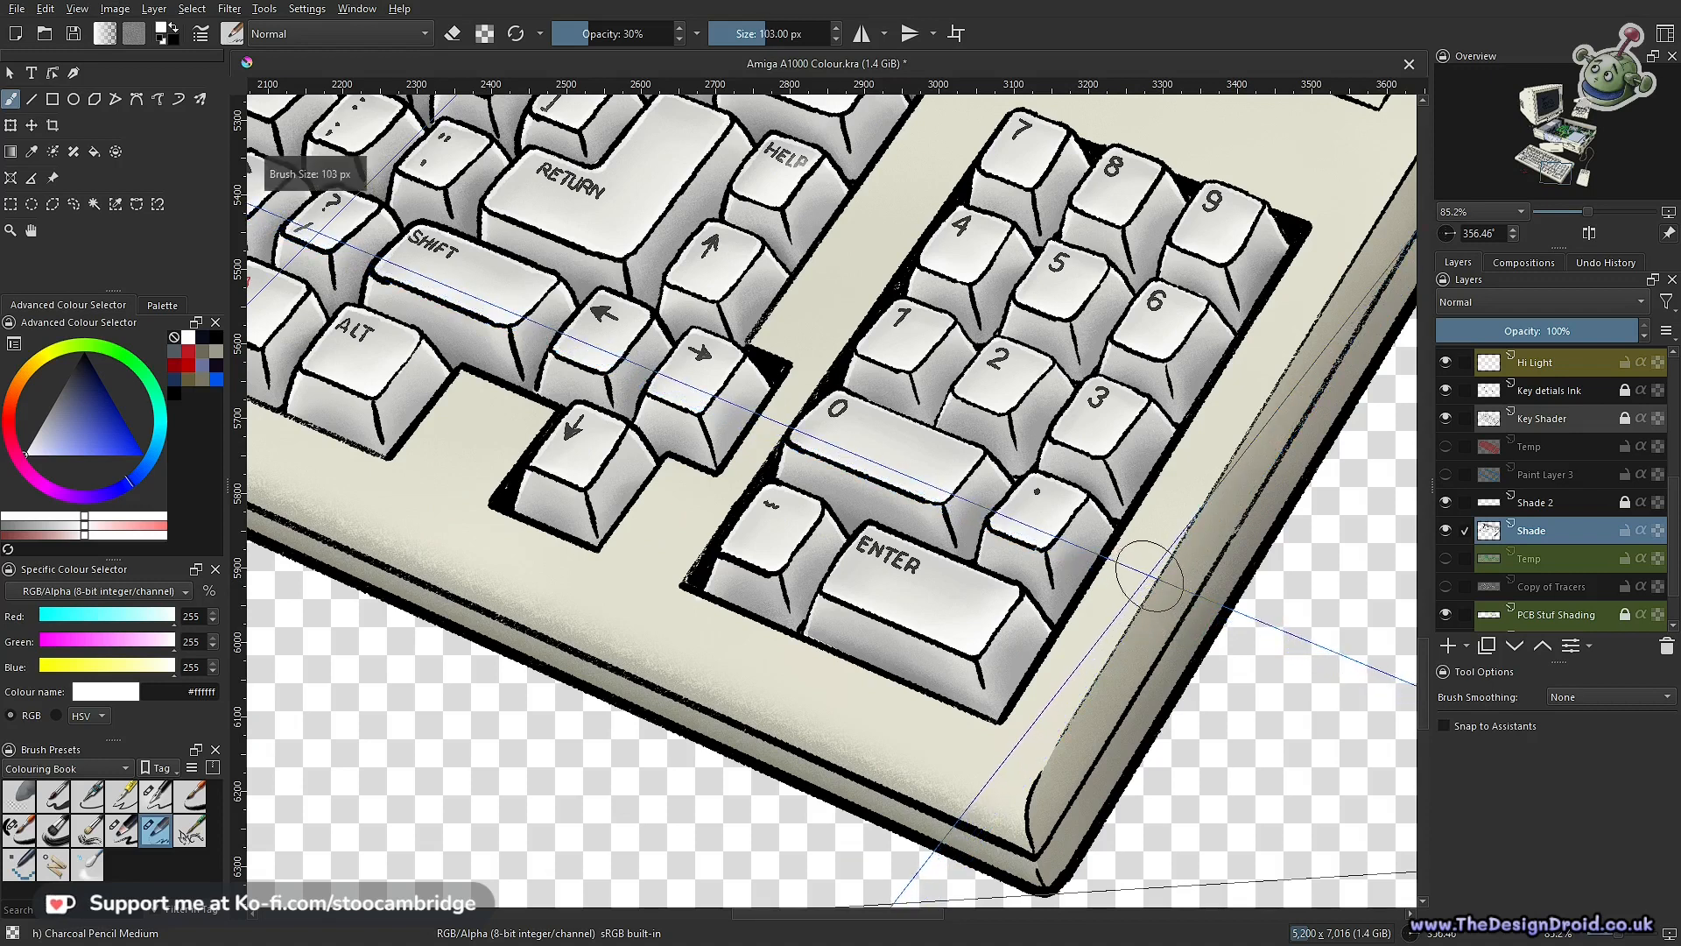
{"action": "key", "text": "bracketleft"}
{"action": "key", "text": "bracketleft"}
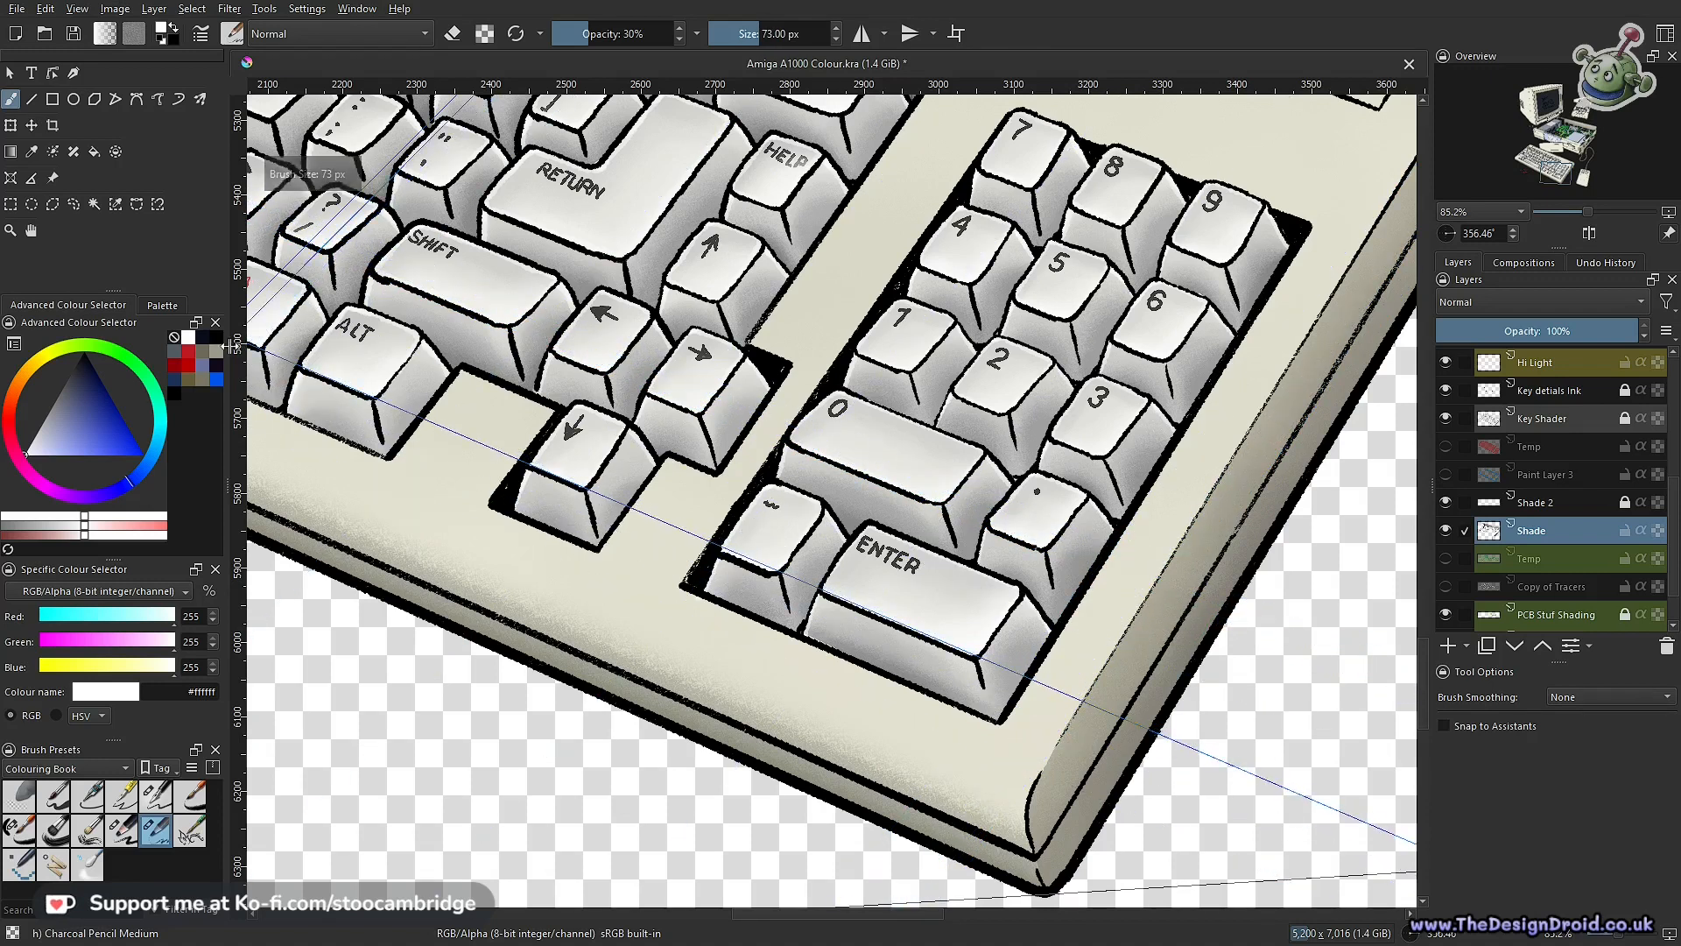
{"action": "key", "text": "x"}
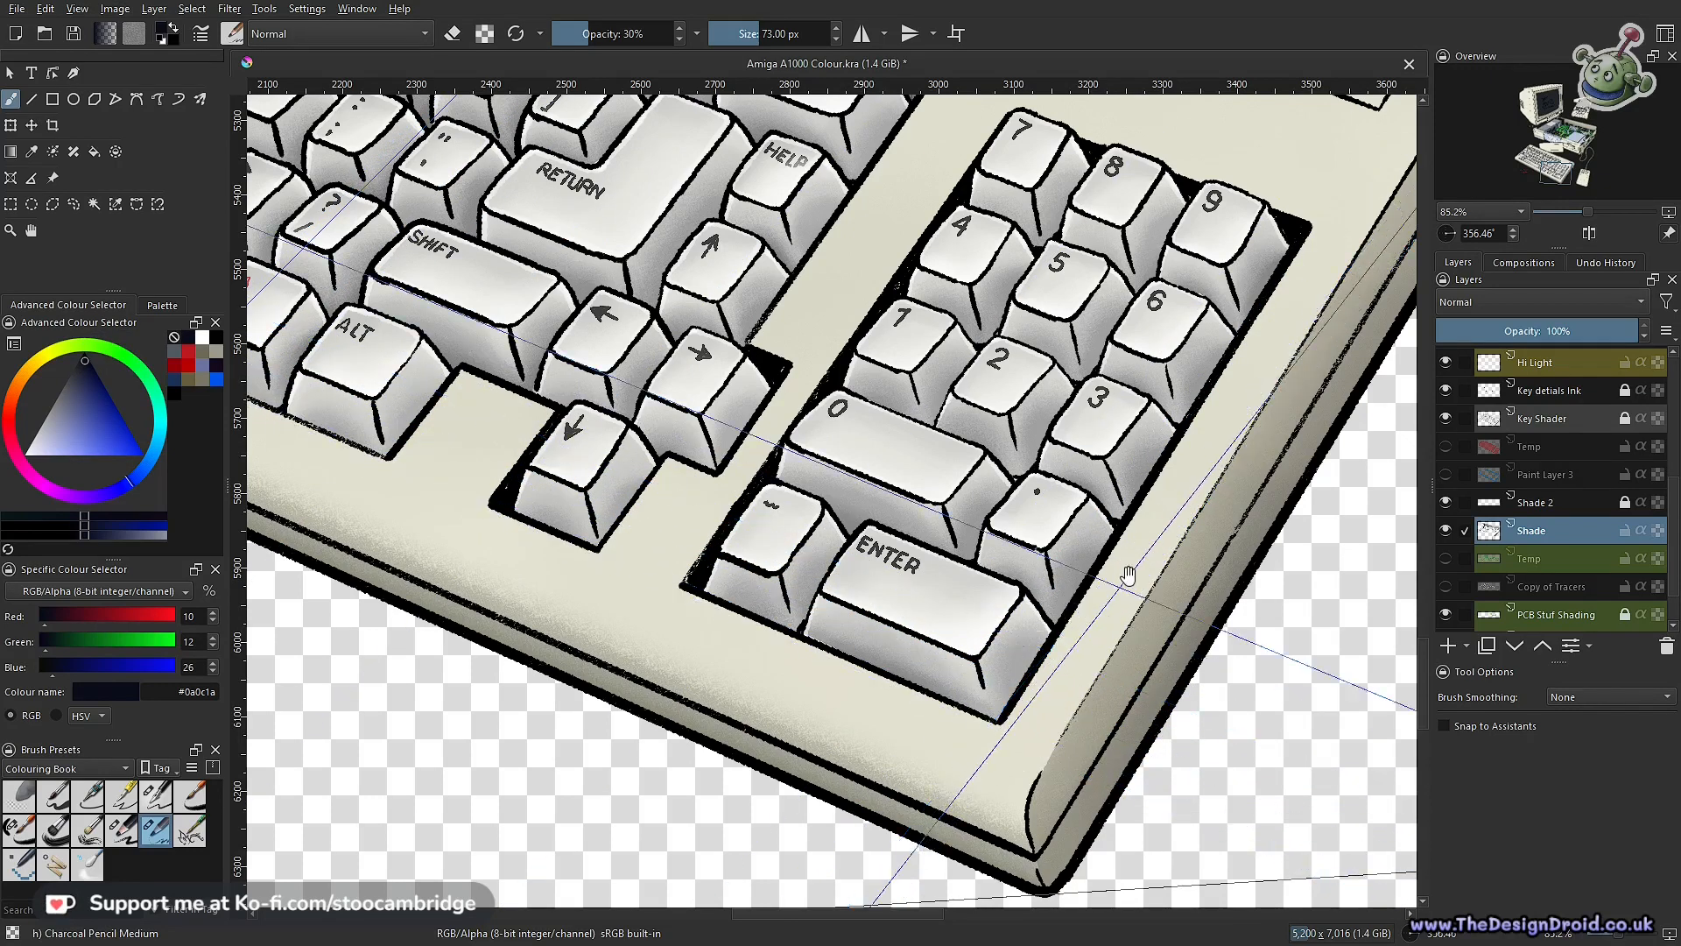
Lower the brush opacity to 5% for soft shading on the keyboard case
{"action": "scroll", "coordinate": [1109, 580], "scroll_direction": "down", "scroll_amount": 2}
{"action": "left_click_drag", "start_coordinate": [1109, 579], "coordinate": [845, 701]}
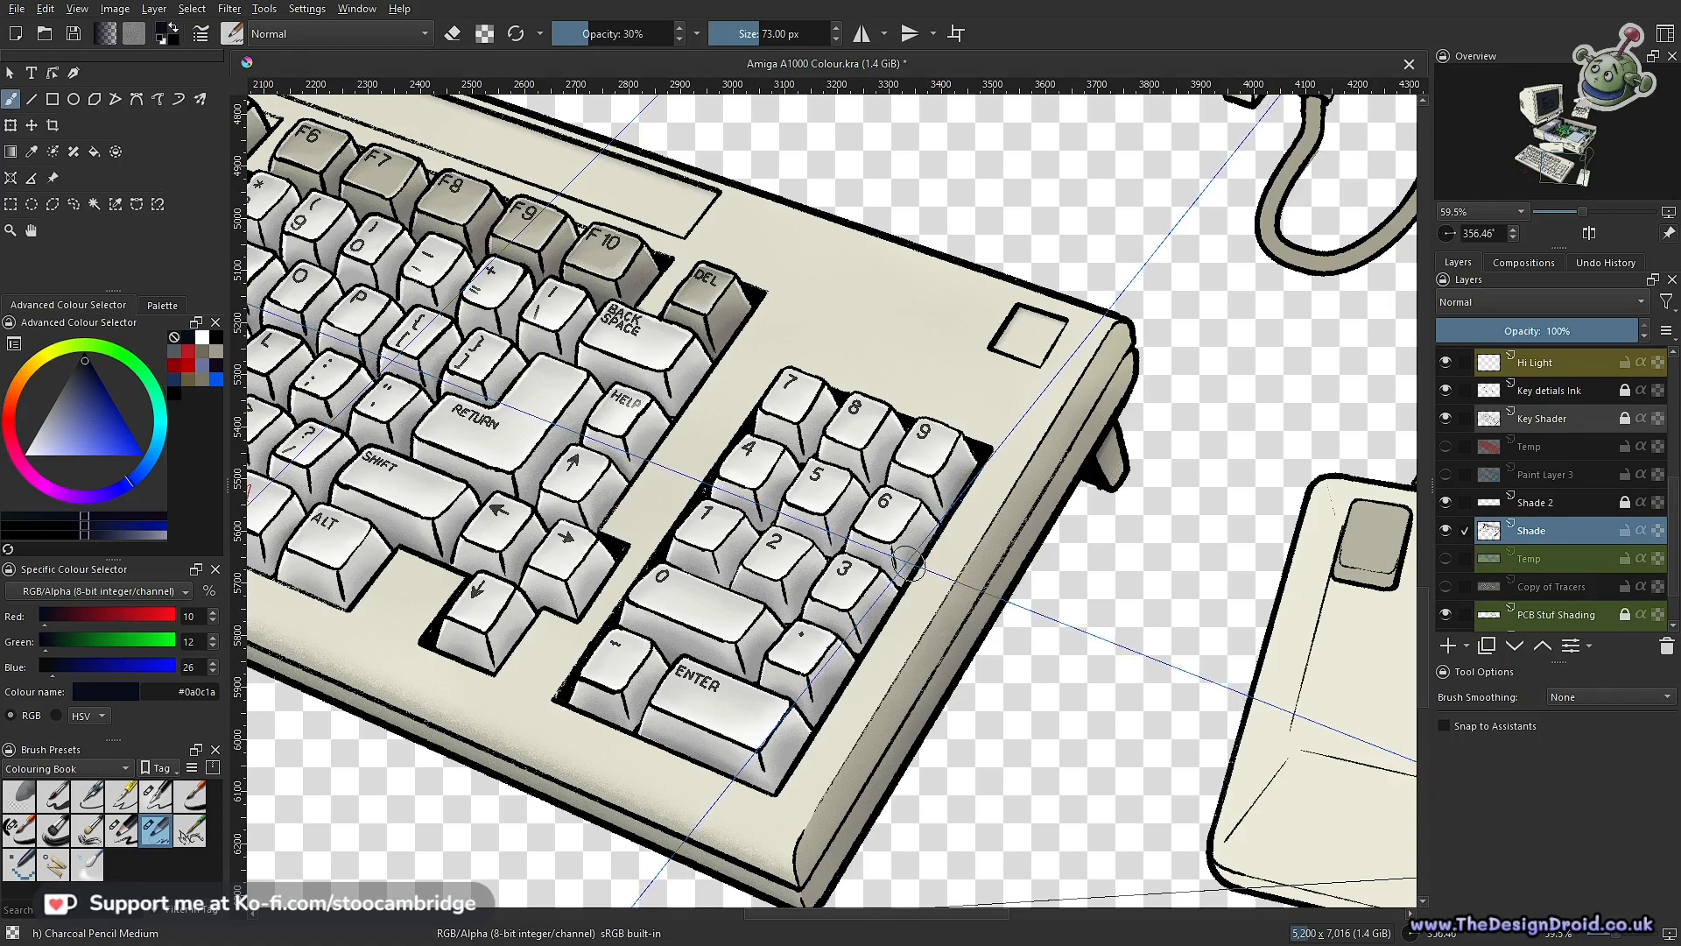
{"action": "key", "text": "i"}
{"action": "key", "text": "i"}
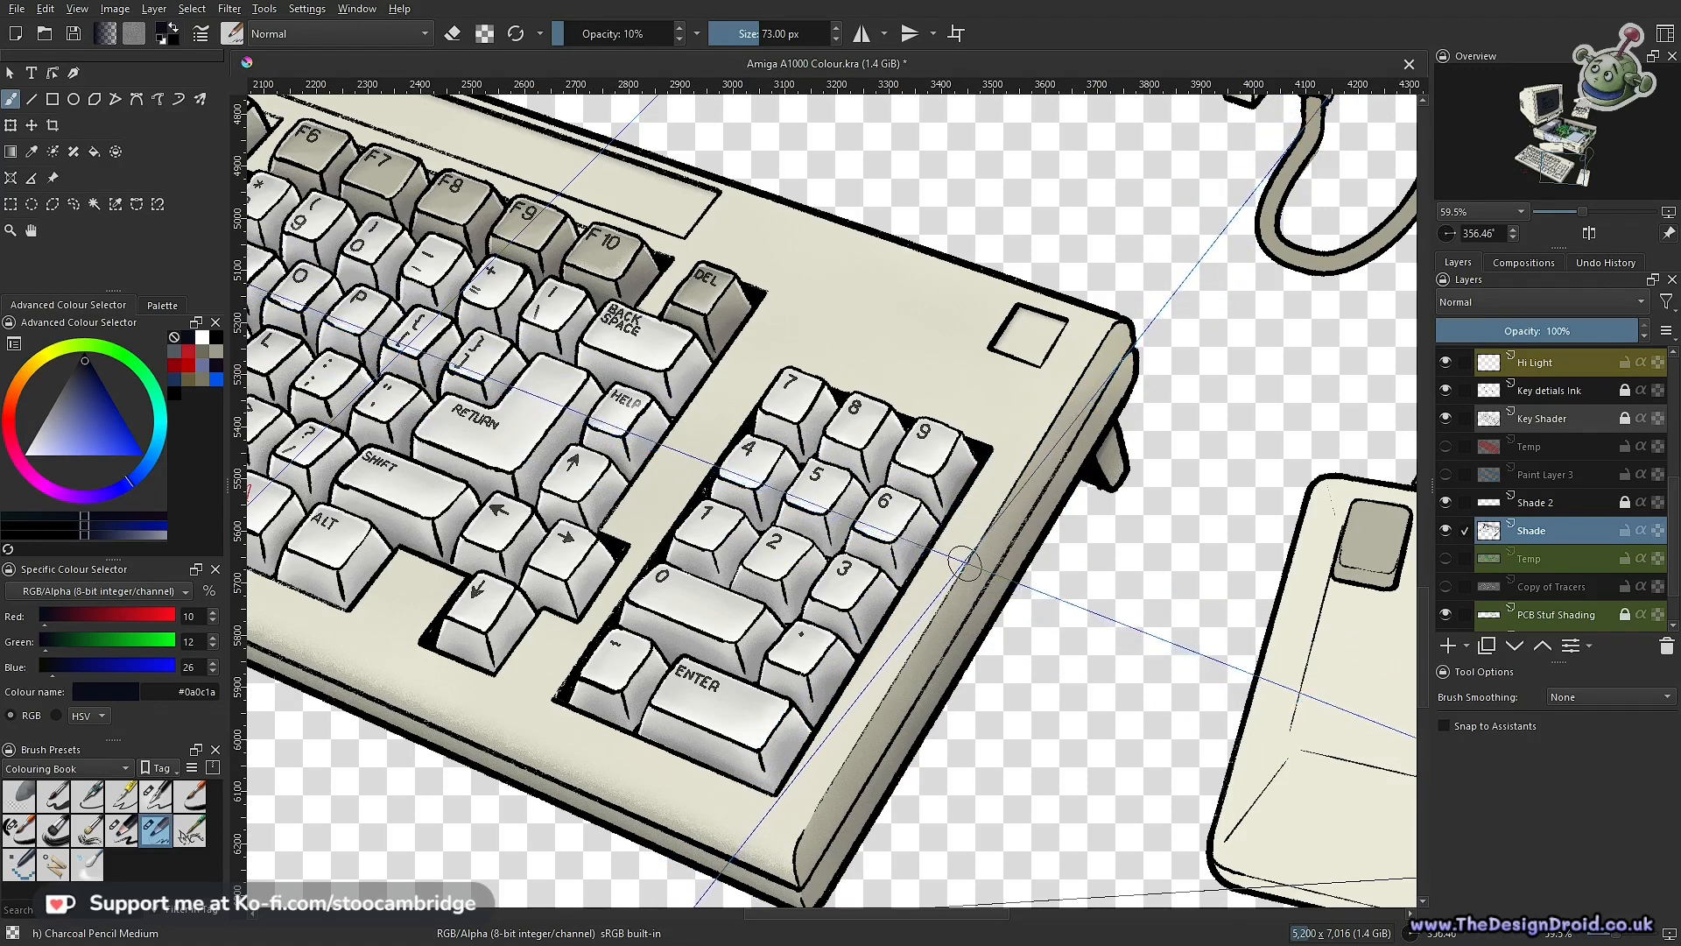
{"action": "left_click", "coordinate": [680, 38]}
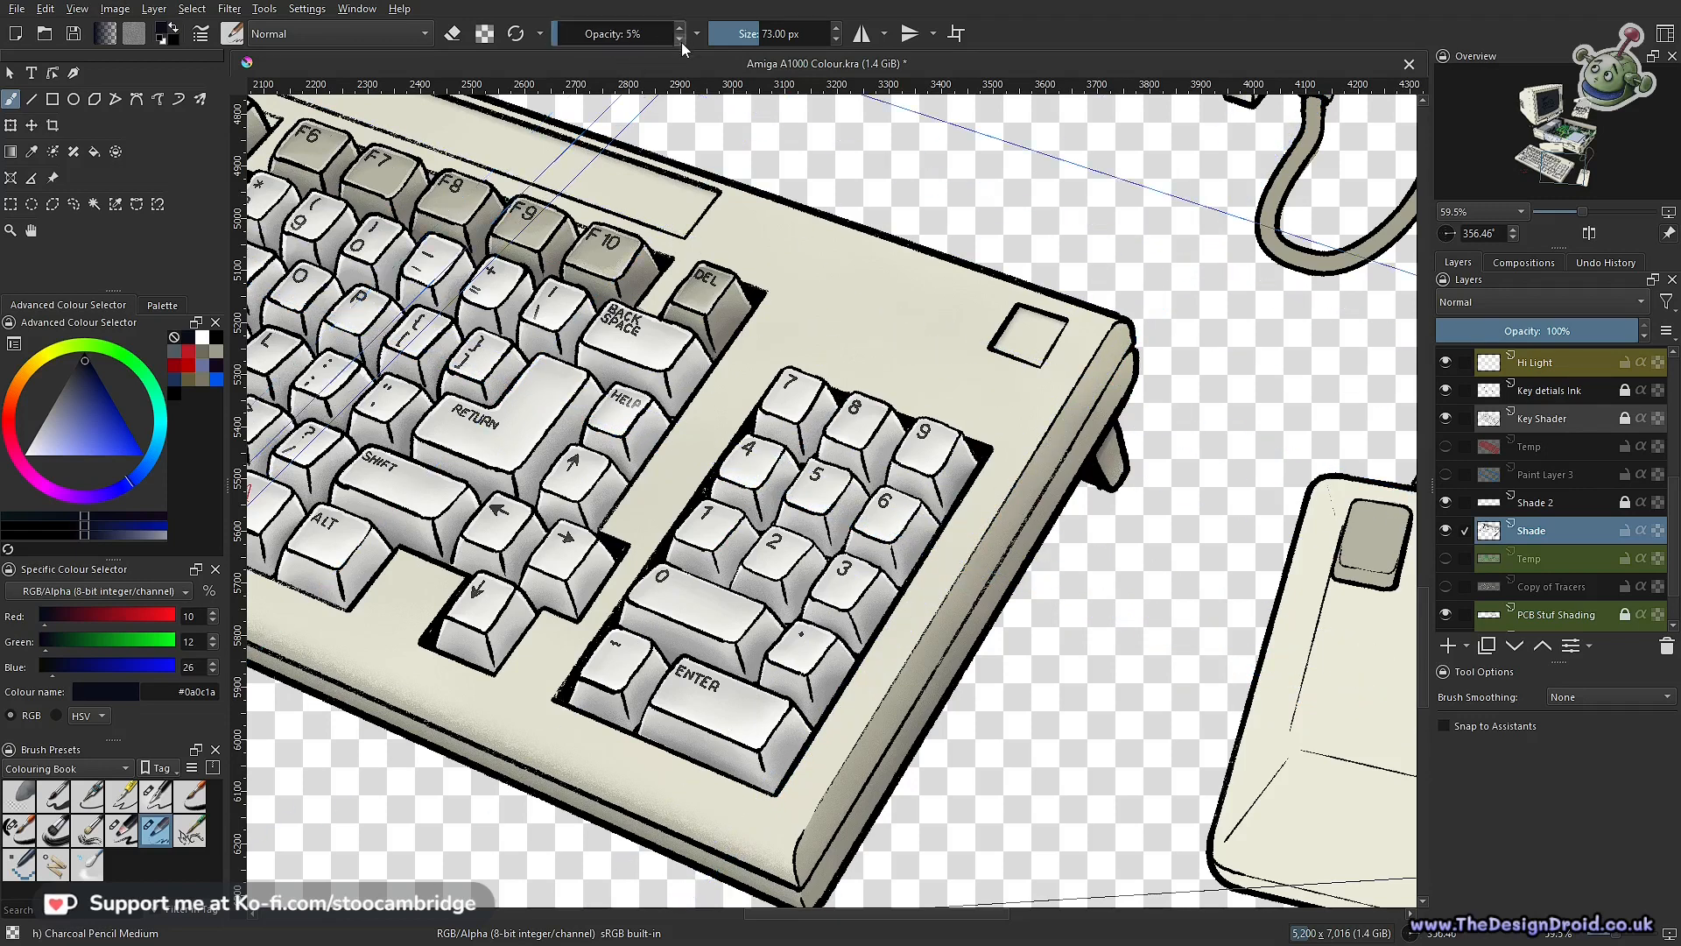
{"action": "scroll", "coordinate": [941, 560], "scroll_direction": "up", "scroll_amount": 3}
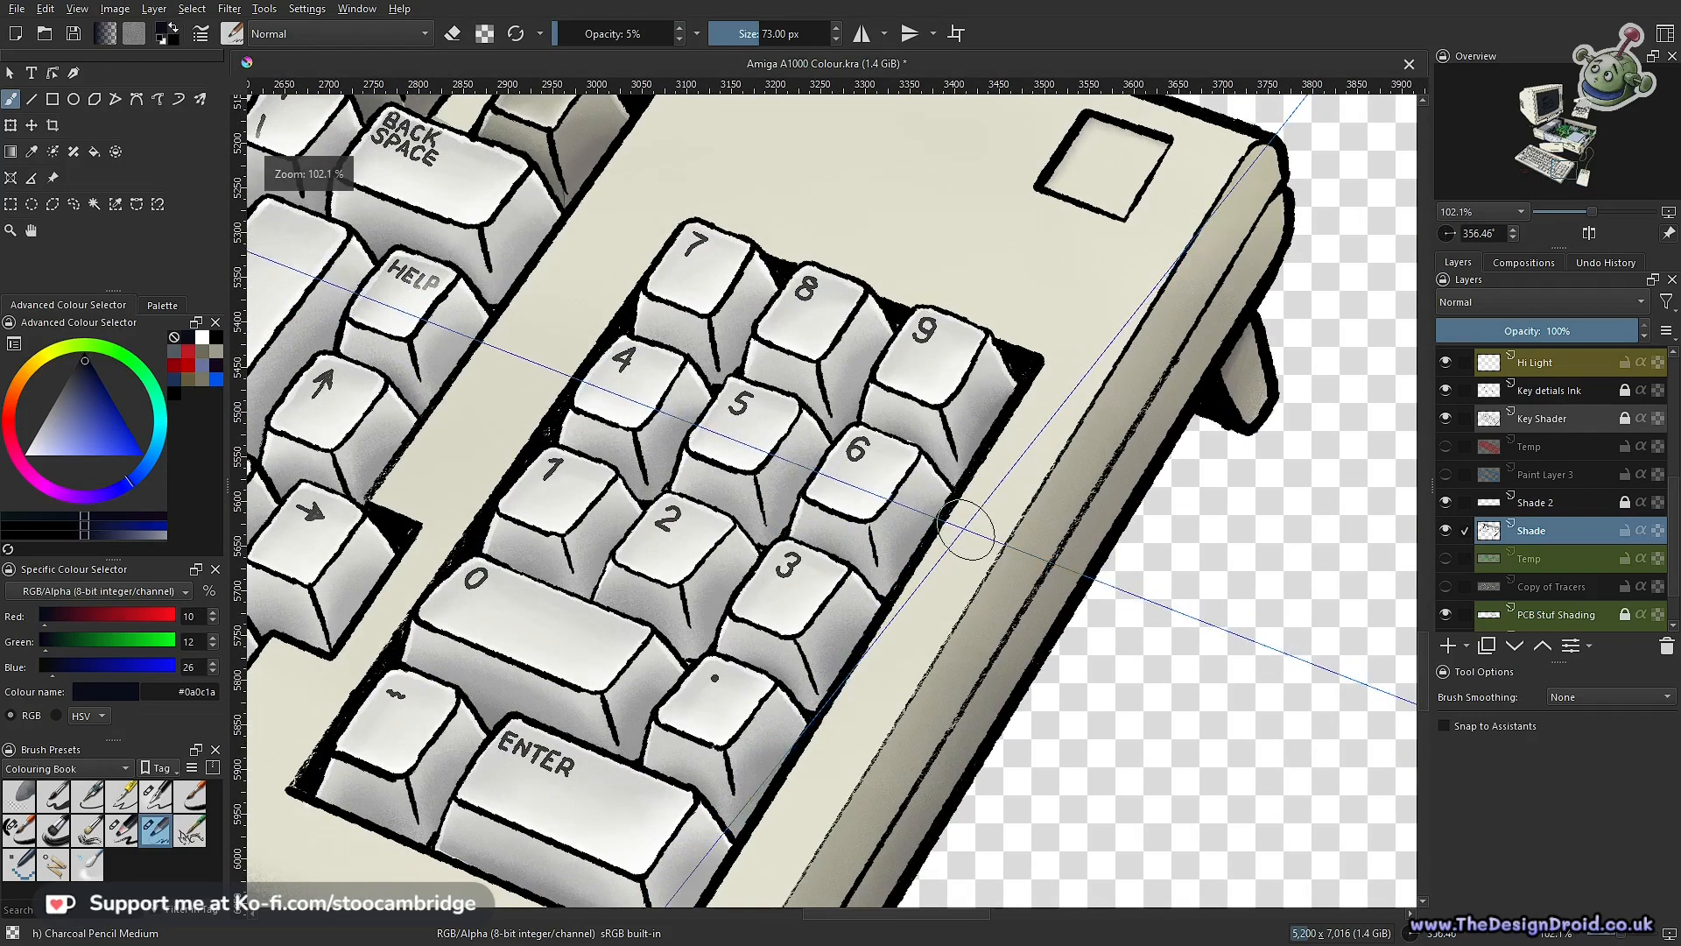
{"action": "scroll", "coordinate": [985, 499], "scroll_direction": "down", "scroll_amount": 4}
{"action": "left_click_drag", "start_coordinate": [933, 580], "coordinate": [966, 510]}
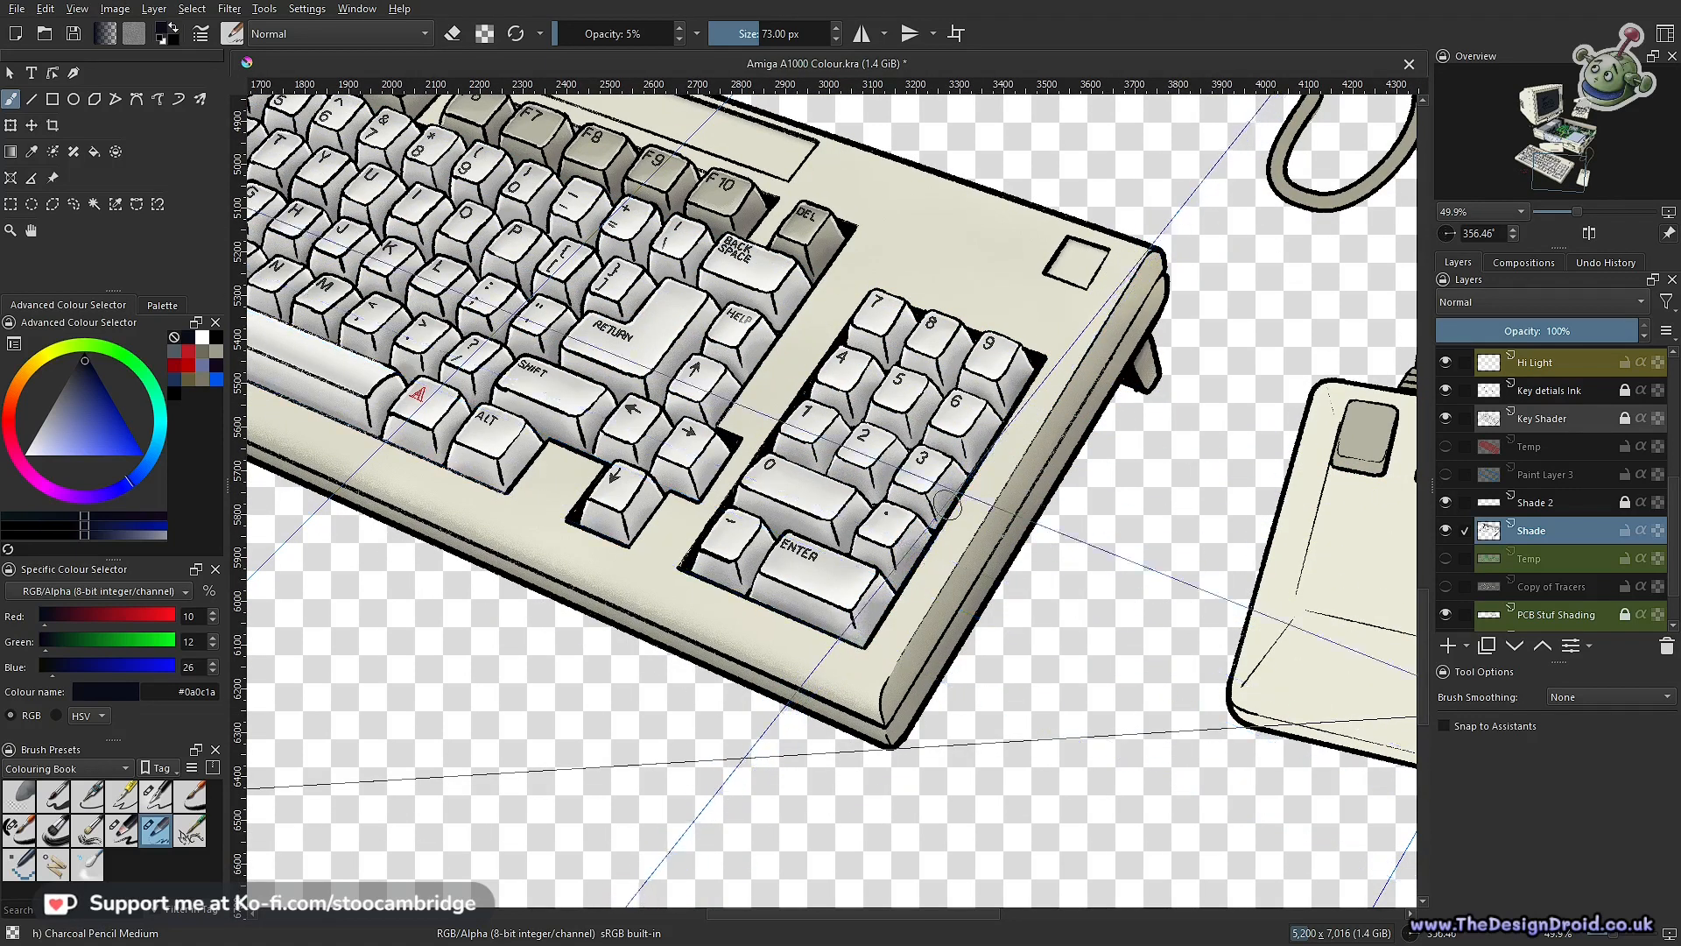
Unlock the vanishing point assistant beyond the canvas's upper-right corner and move its centre onto the open base unit
{"action": "left_click", "coordinate": [13, 179]}
{"action": "scroll", "coordinate": [875, 587], "scroll_direction": "down", "scroll_amount": 5}
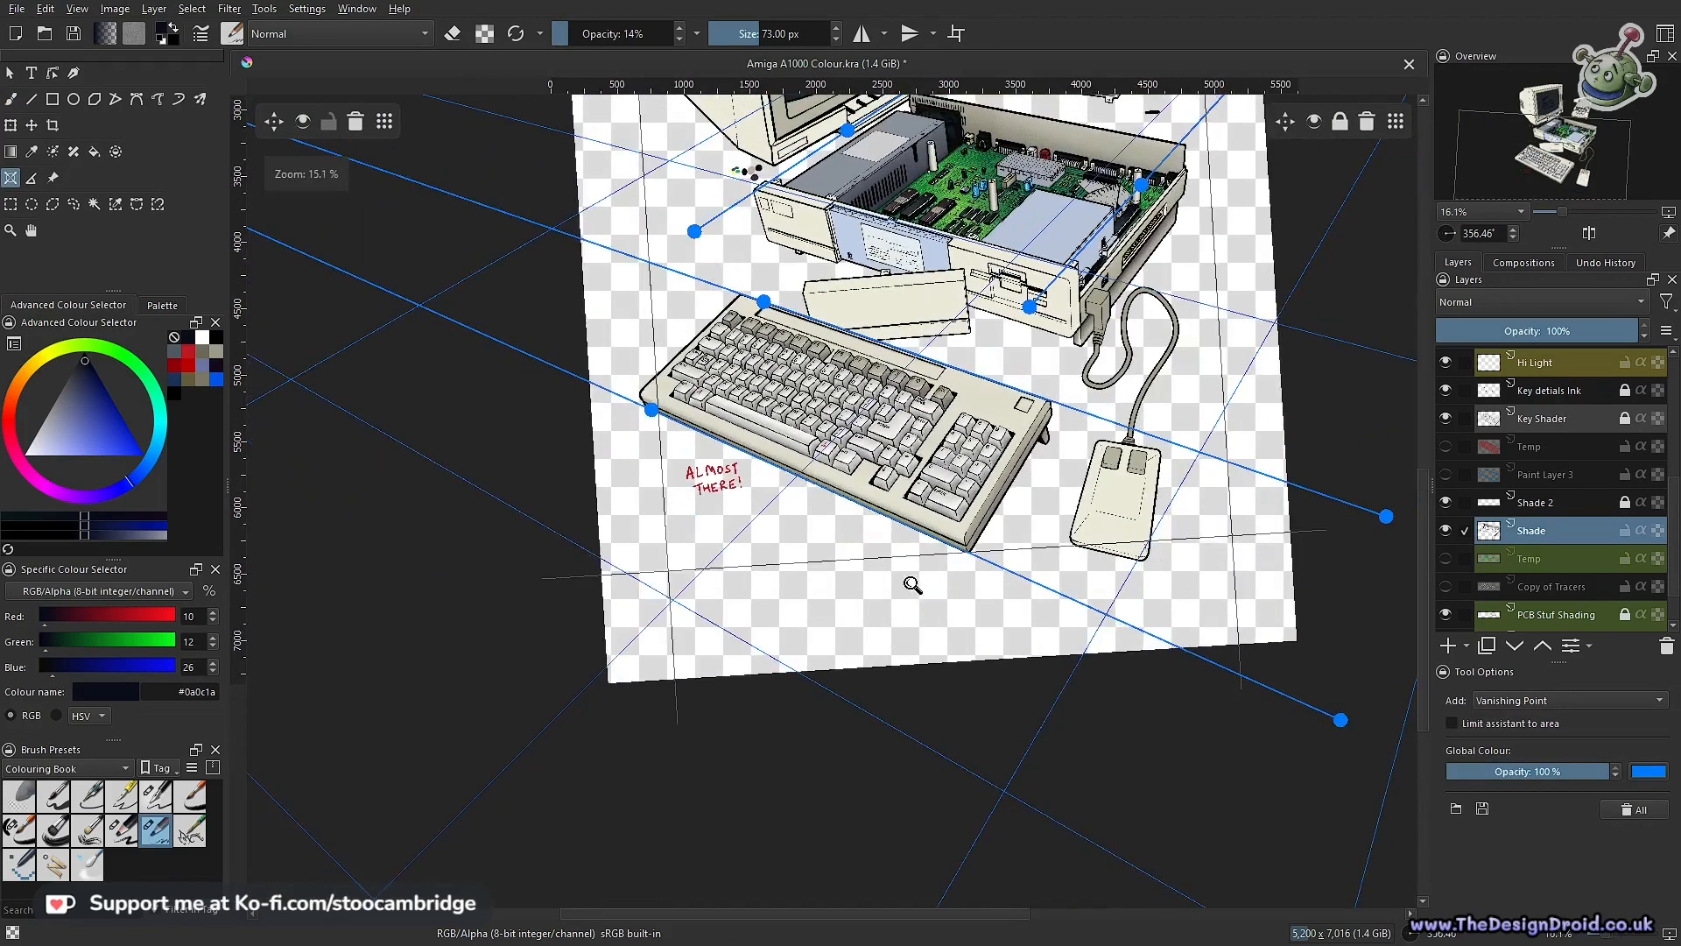
{"action": "left_click_drag", "start_coordinate": [836, 599], "coordinate": [776, 655]}
{"action": "scroll", "coordinate": [876, 560], "scroll_direction": "down", "scroll_amount": 2}
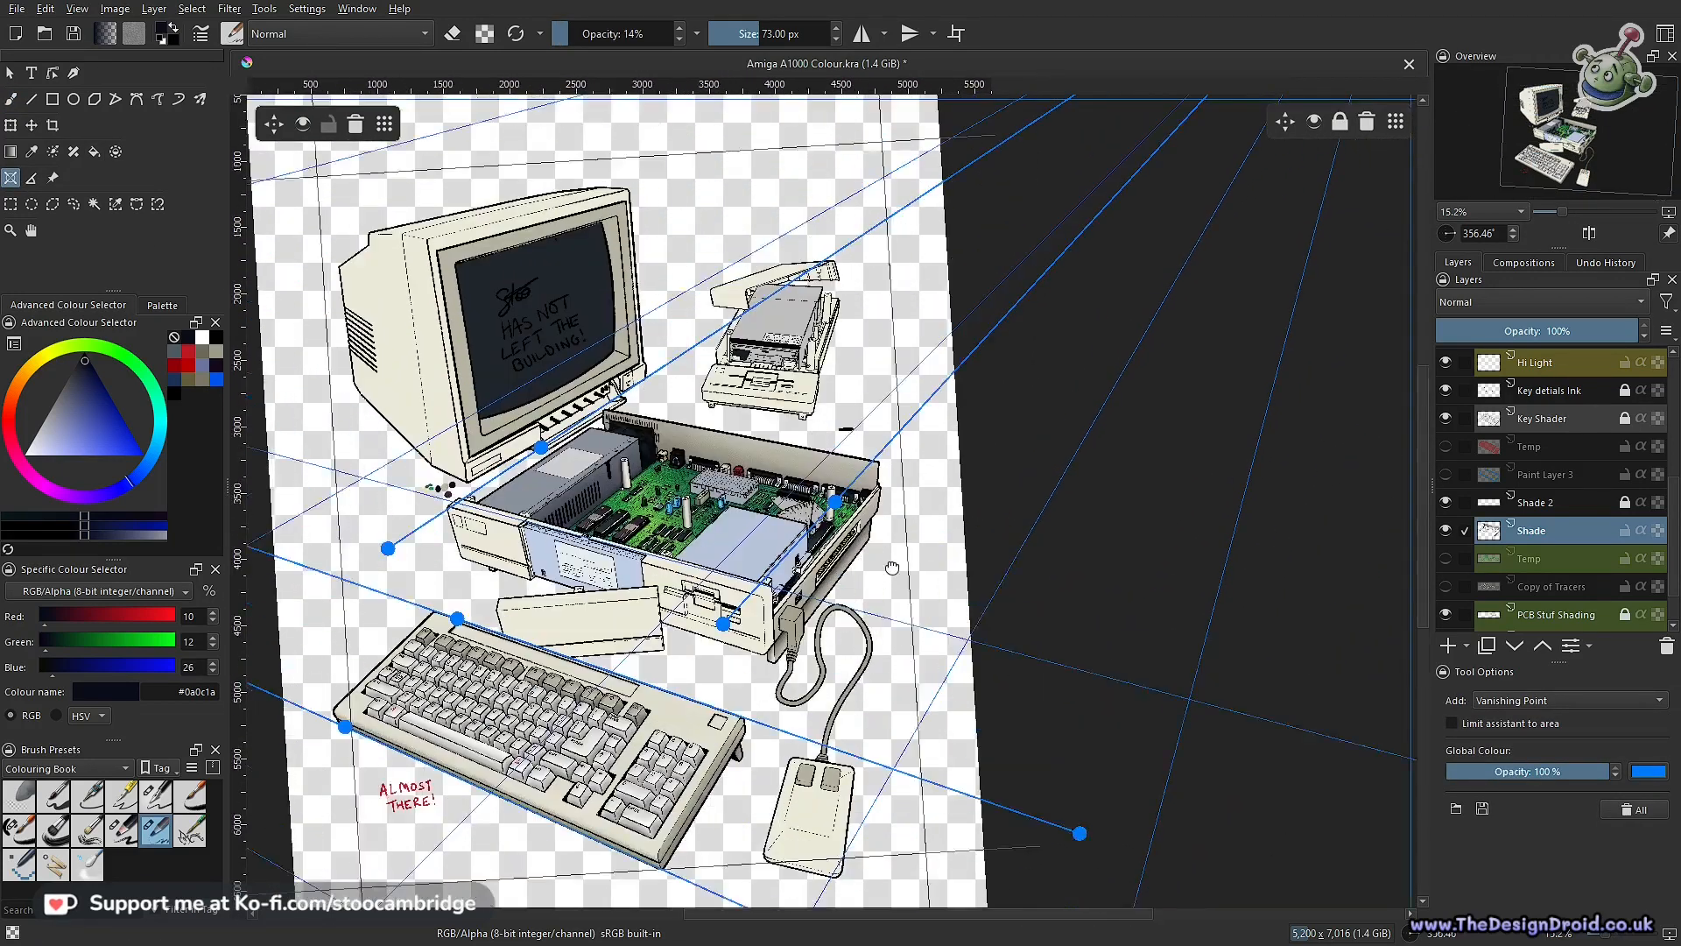
{"action": "left_click_drag", "start_coordinate": [828, 649], "coordinate": [893, 577]}
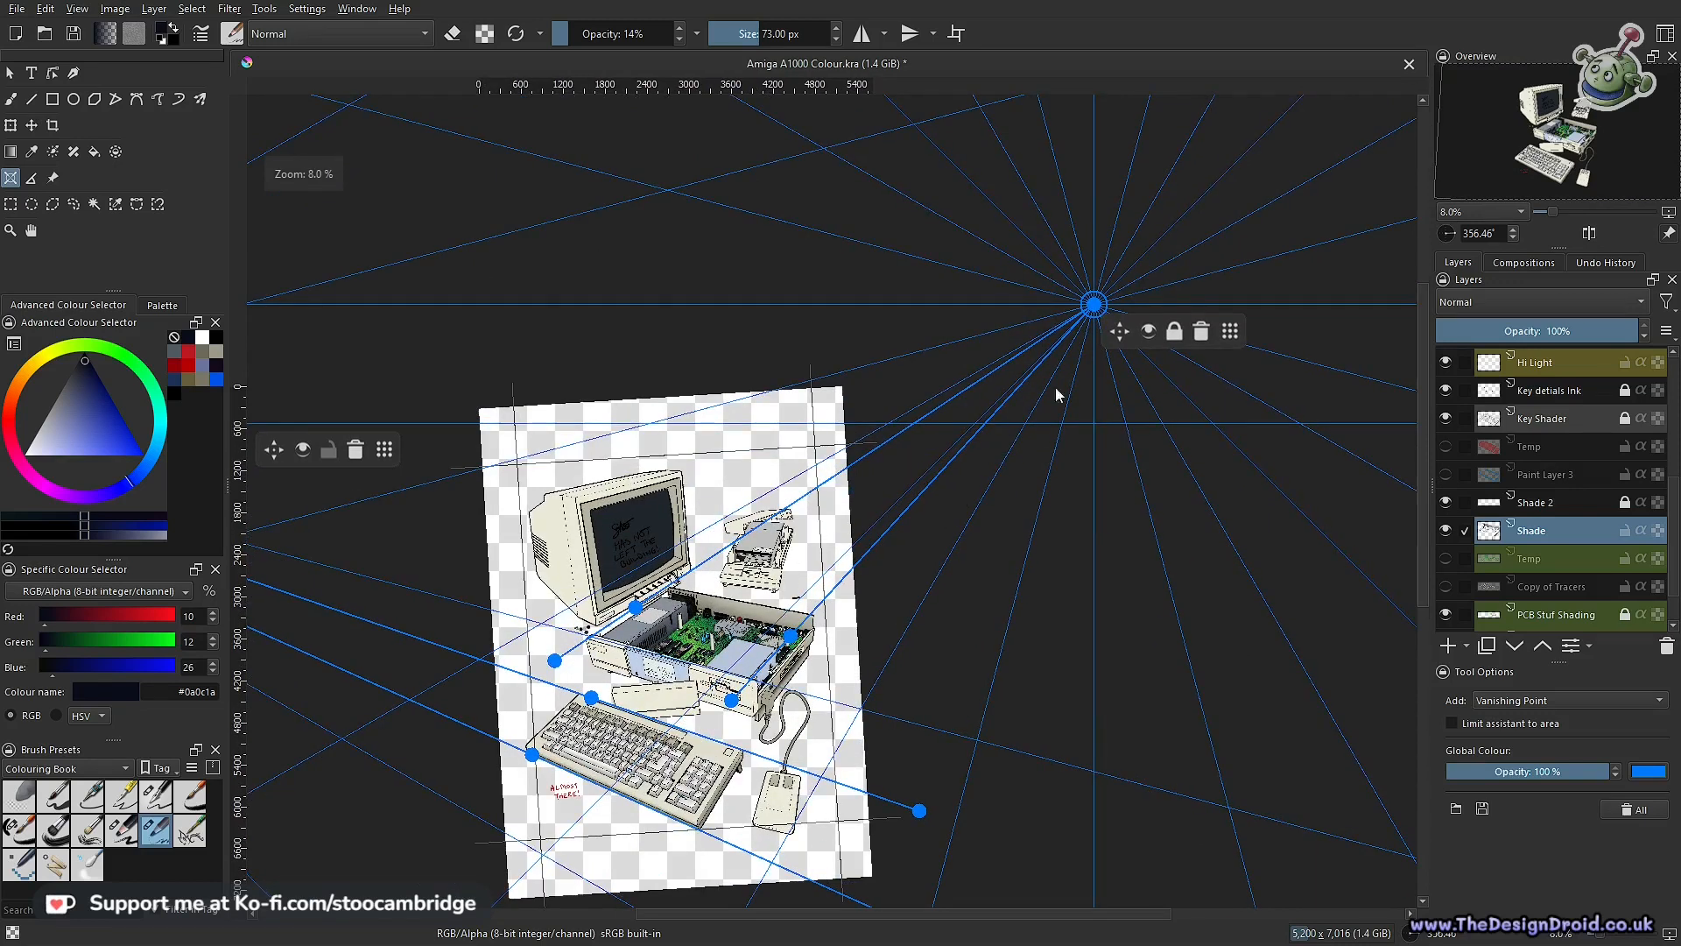
{"action": "left_click_drag", "start_coordinate": [996, 464], "coordinate": [1035, 384]}
{"action": "mouse_move", "coordinate": [1158, 253]}
{"action": "left_mouse_down"}
{"action": "mouse_move", "coordinate": [1011, 478]}
{"action": "mouse_move", "coordinate": [1161, 280]}
{"action": "left_mouse_up"}
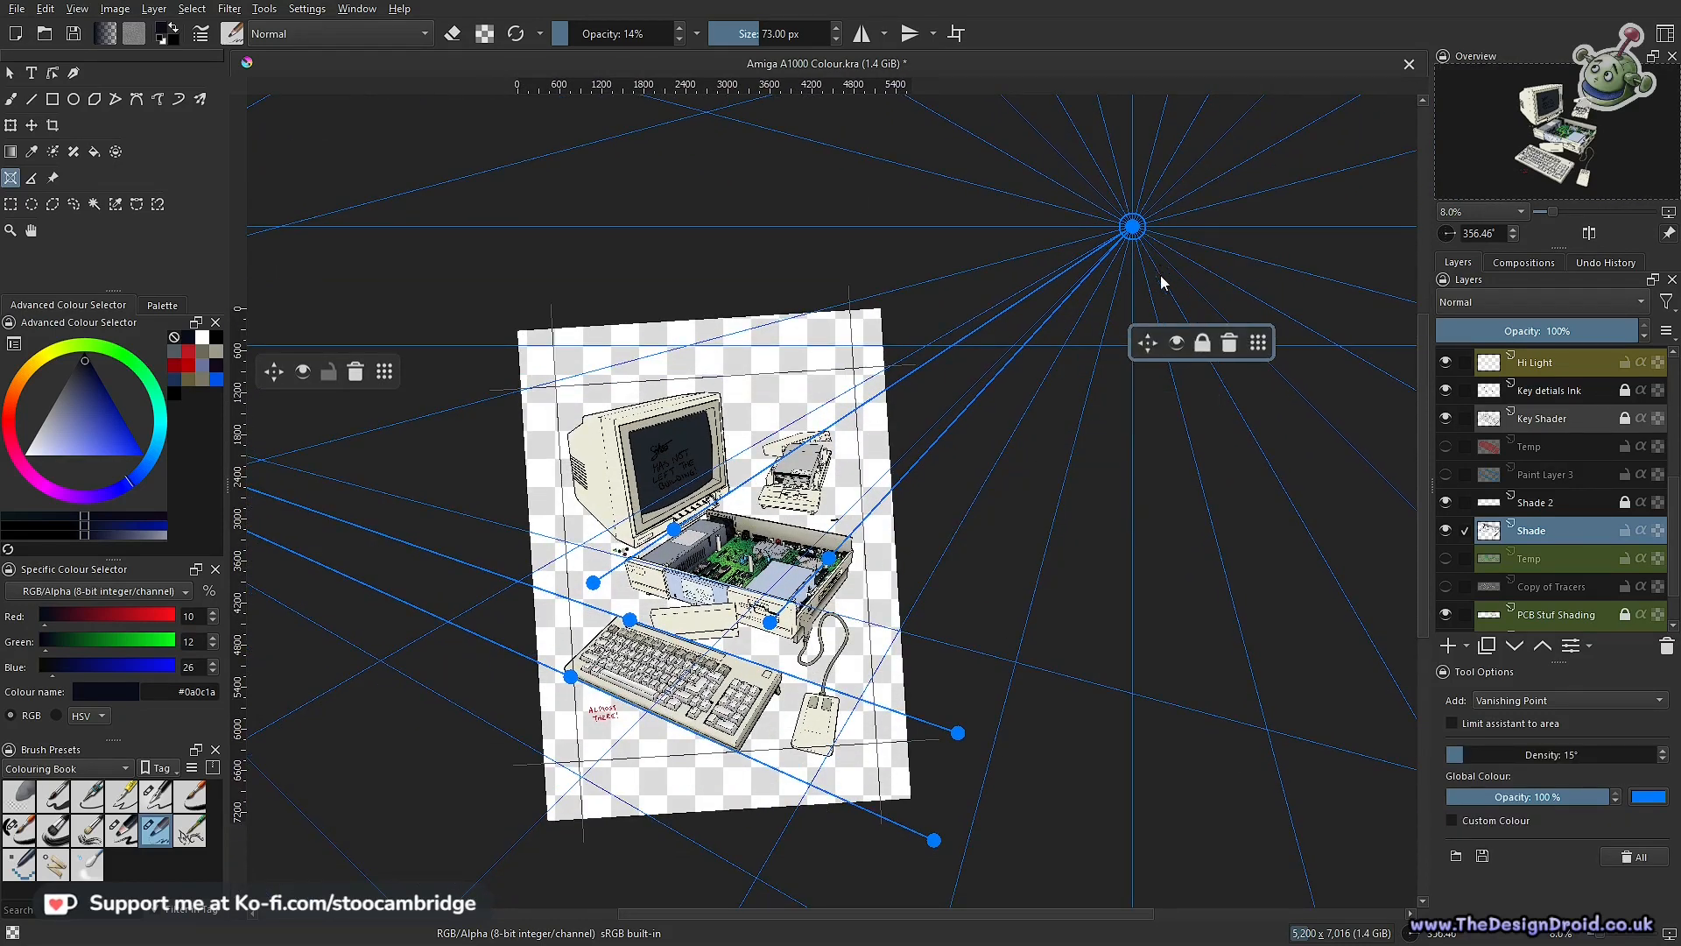
{"action": "left_click_drag", "start_coordinate": [1153, 348], "coordinate": [814, 766]}
{"action": "scroll", "coordinate": [800, 716], "scroll_direction": "up", "scroll_amount": 1}
{"action": "scroll", "coordinate": [800, 716], "scroll_direction": "up", "scroll_amount": 3}
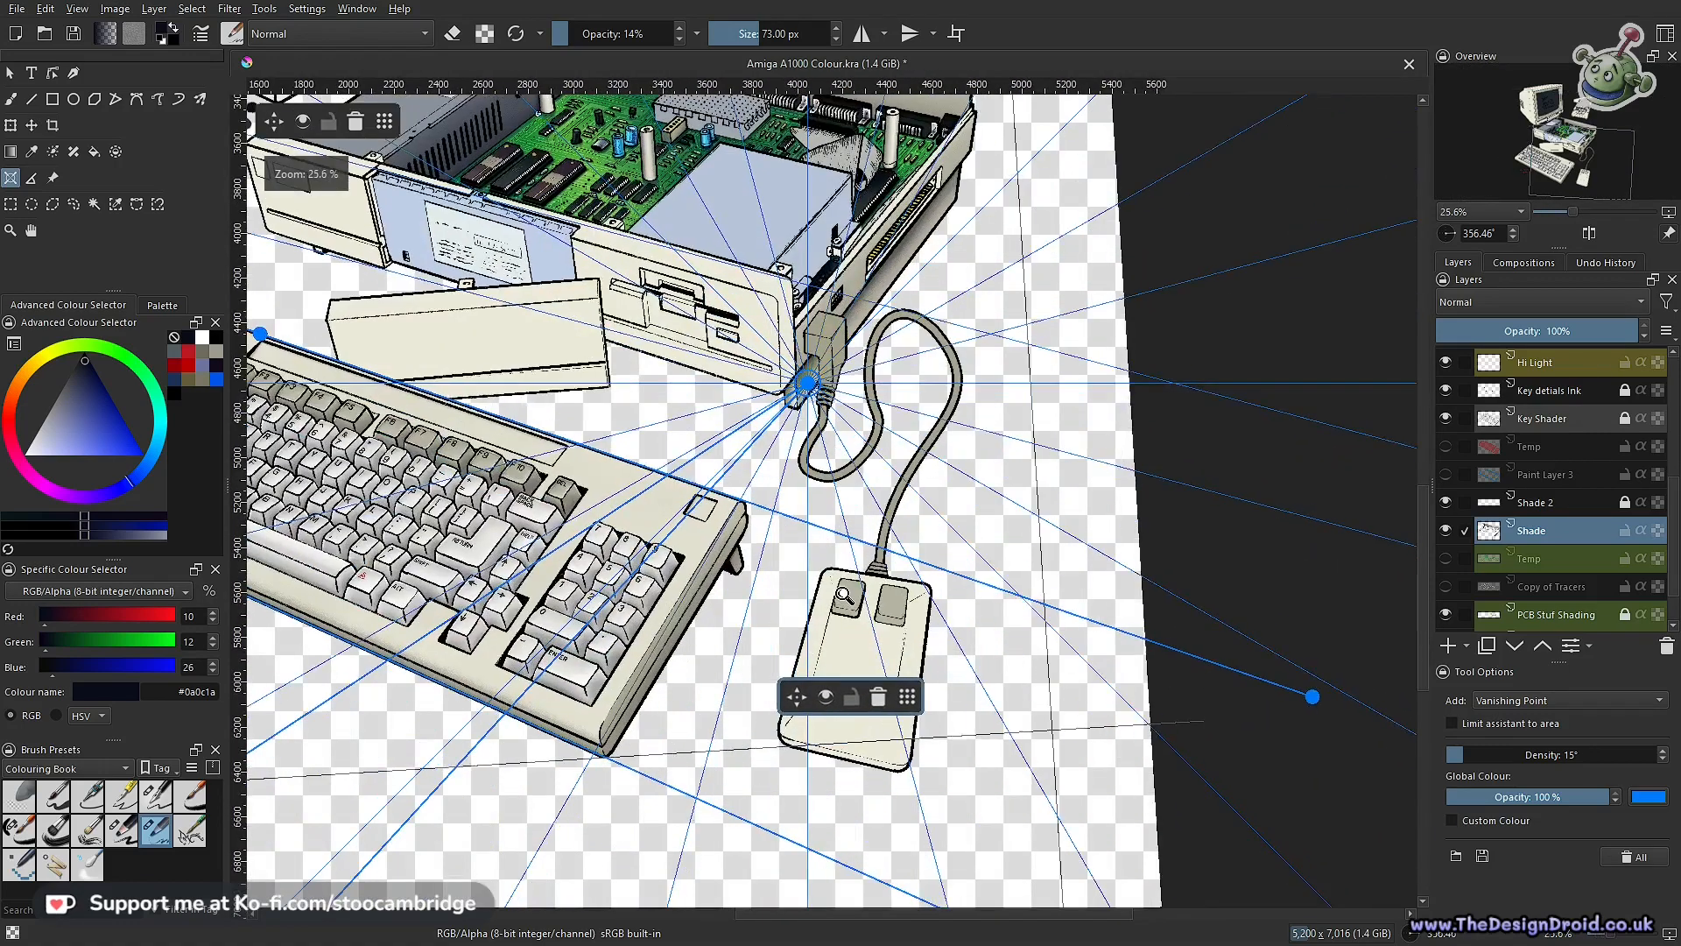
{"action": "left_click_drag", "start_coordinate": [807, 386], "coordinate": [906, 170]}
{"action": "scroll", "coordinate": [749, 474], "scroll_direction": "down", "scroll_amount": 3}
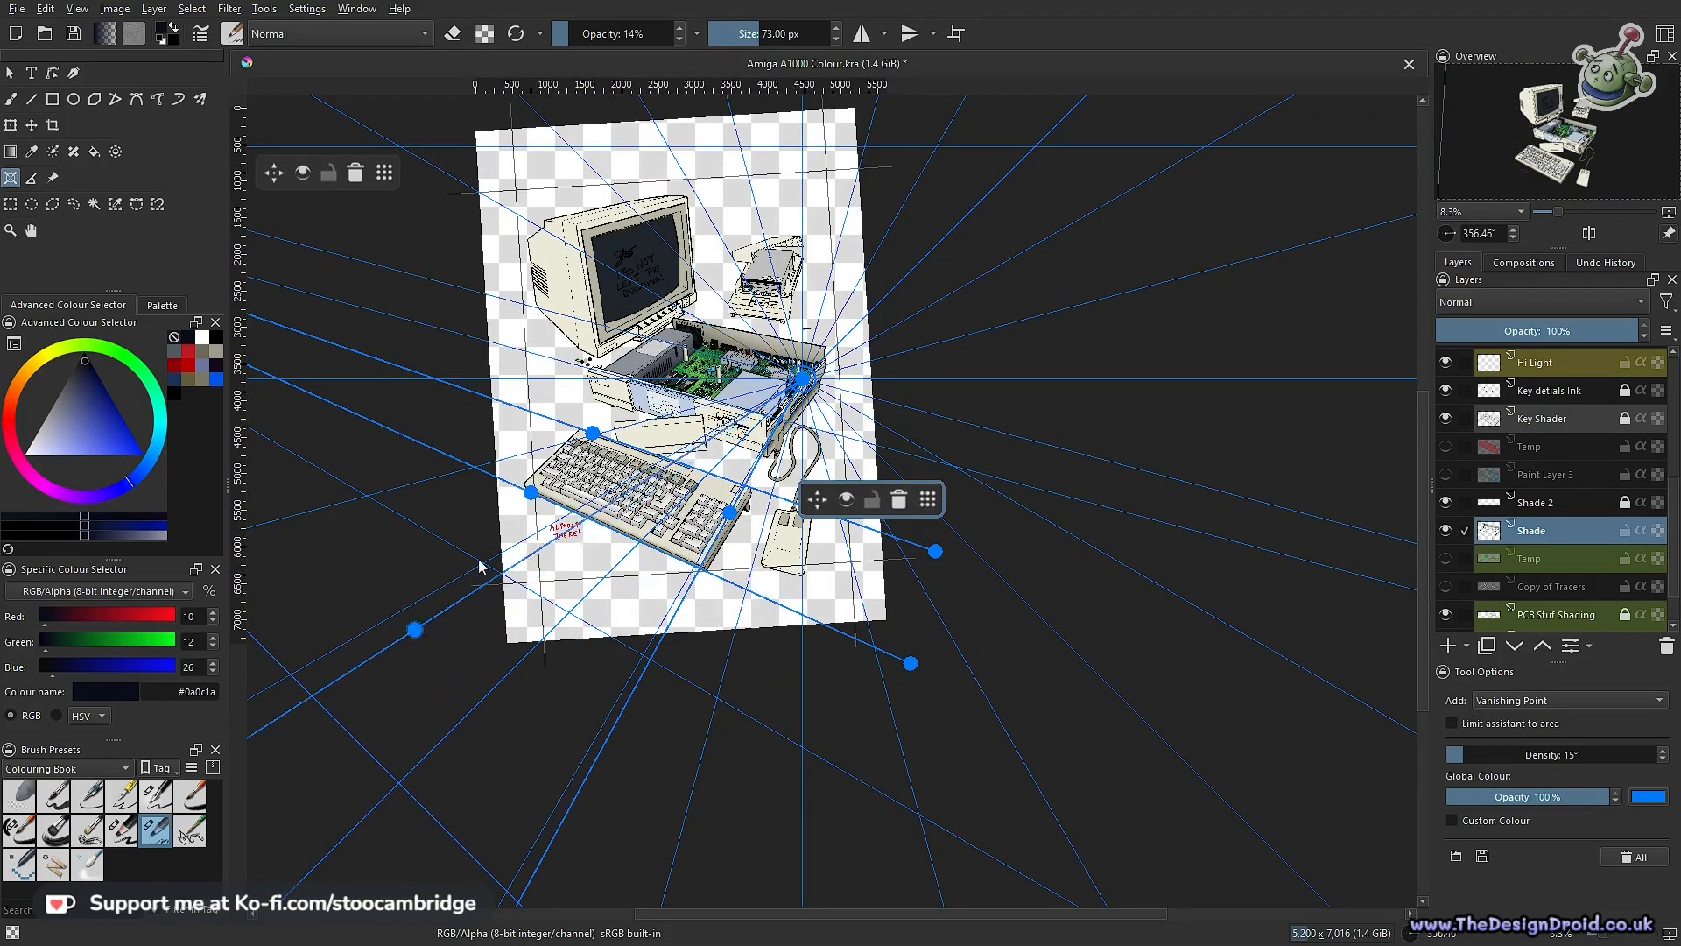
Reposition the unlocked assistant's handles so its guide lines roughly follow the keyboard's two short sides
{"action": "scroll", "coordinate": [575, 432], "scroll_direction": "up", "scroll_amount": 3}
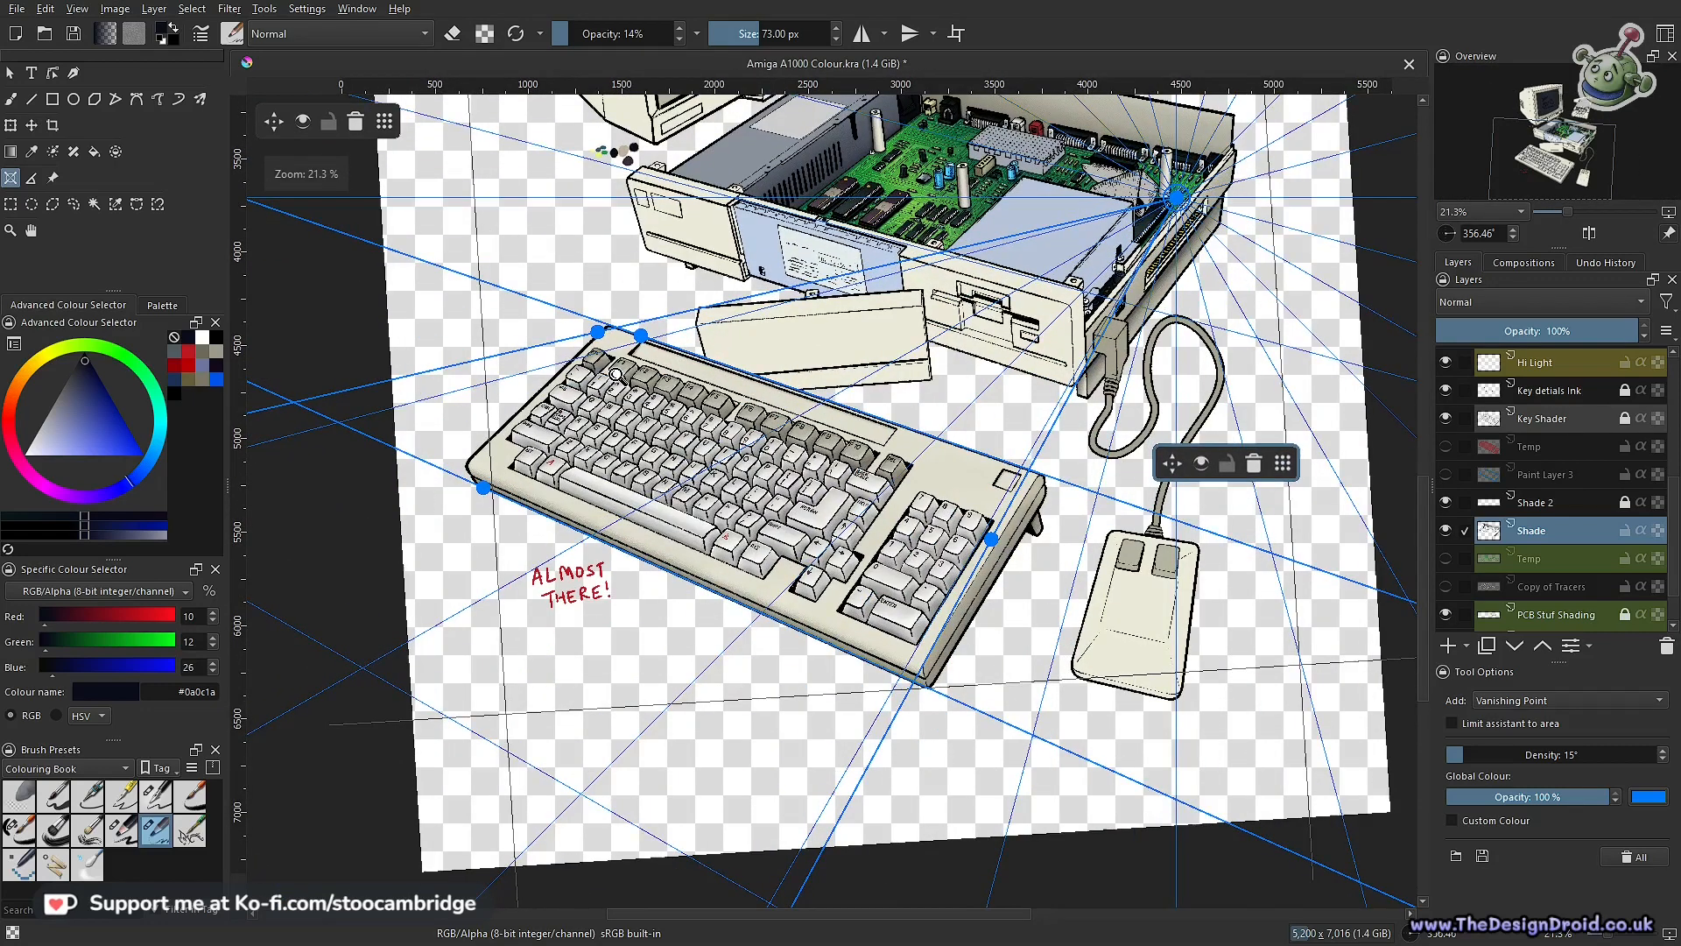
{"action": "scroll", "coordinate": [517, 526], "scroll_direction": "down", "scroll_amount": 5}
{"action": "left_click_drag", "start_coordinate": [327, 521], "coordinate": [428, 604]}
{"action": "left_click_drag", "start_coordinate": [531, 708], "coordinate": [507, 694]}
{"action": "scroll", "coordinate": [608, 642], "scroll_direction": "up", "scroll_amount": 3}
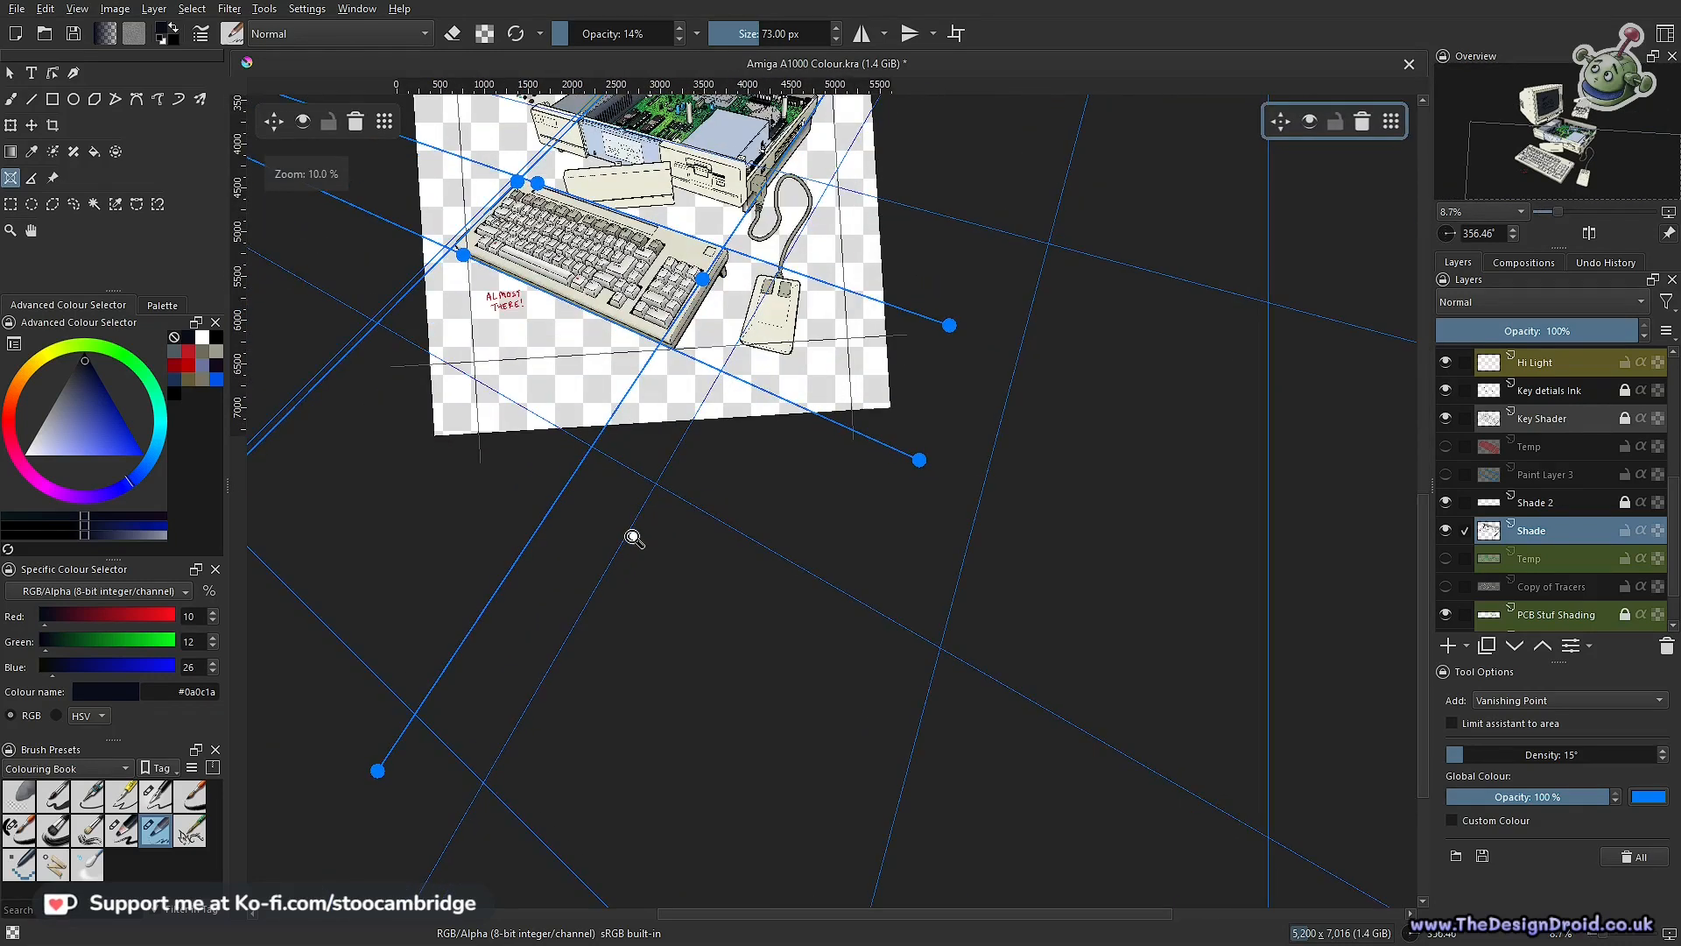
{"action": "left_click_drag", "start_coordinate": [698, 458], "coordinate": [783, 544]}
{"action": "left_click_drag", "start_coordinate": [524, 861], "coordinate": [756, 516]}
{"action": "left_click_drag", "start_coordinate": [317, 623], "coordinate": [523, 411]}
{"action": "left_click_drag", "start_coordinate": [638, 435], "coordinate": [619, 627]}
{"action": "left_click_drag", "start_coordinate": [431, 601], "coordinate": [494, 541]}
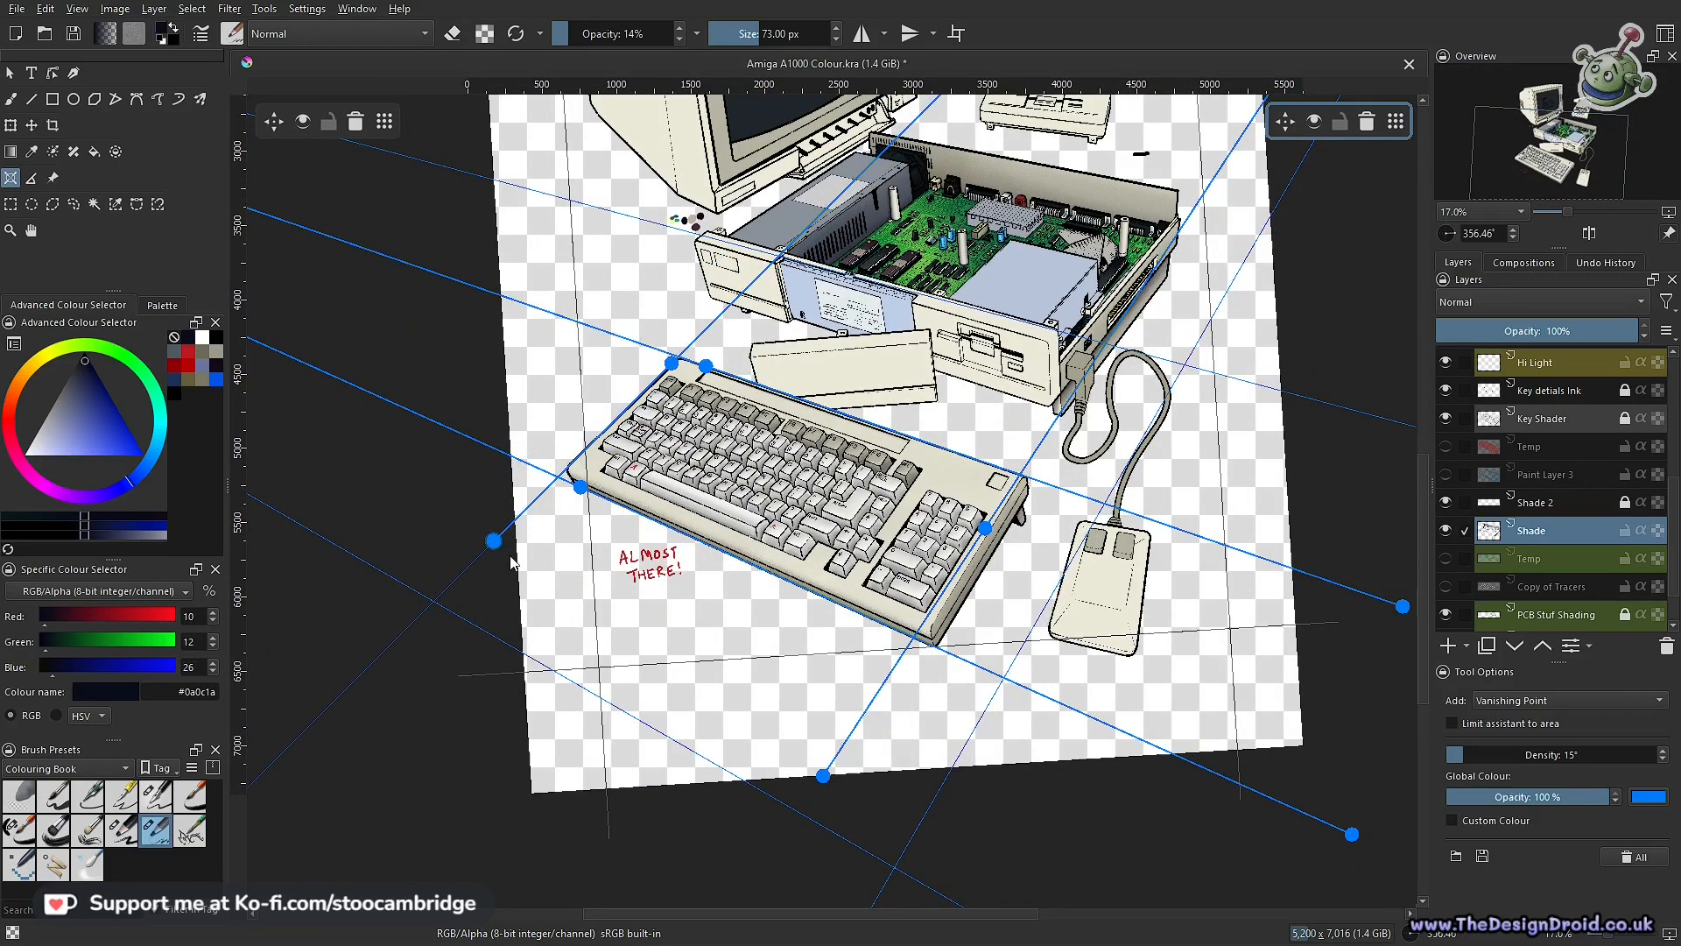
Fine-tune the assistant's handles so one guide line follows the case edge beside the numeric keypad
{"action": "left_click_drag", "start_coordinate": [823, 776], "coordinate": [935, 633]}
{"action": "left_click_drag", "start_coordinate": [724, 833], "coordinate": [841, 646]}
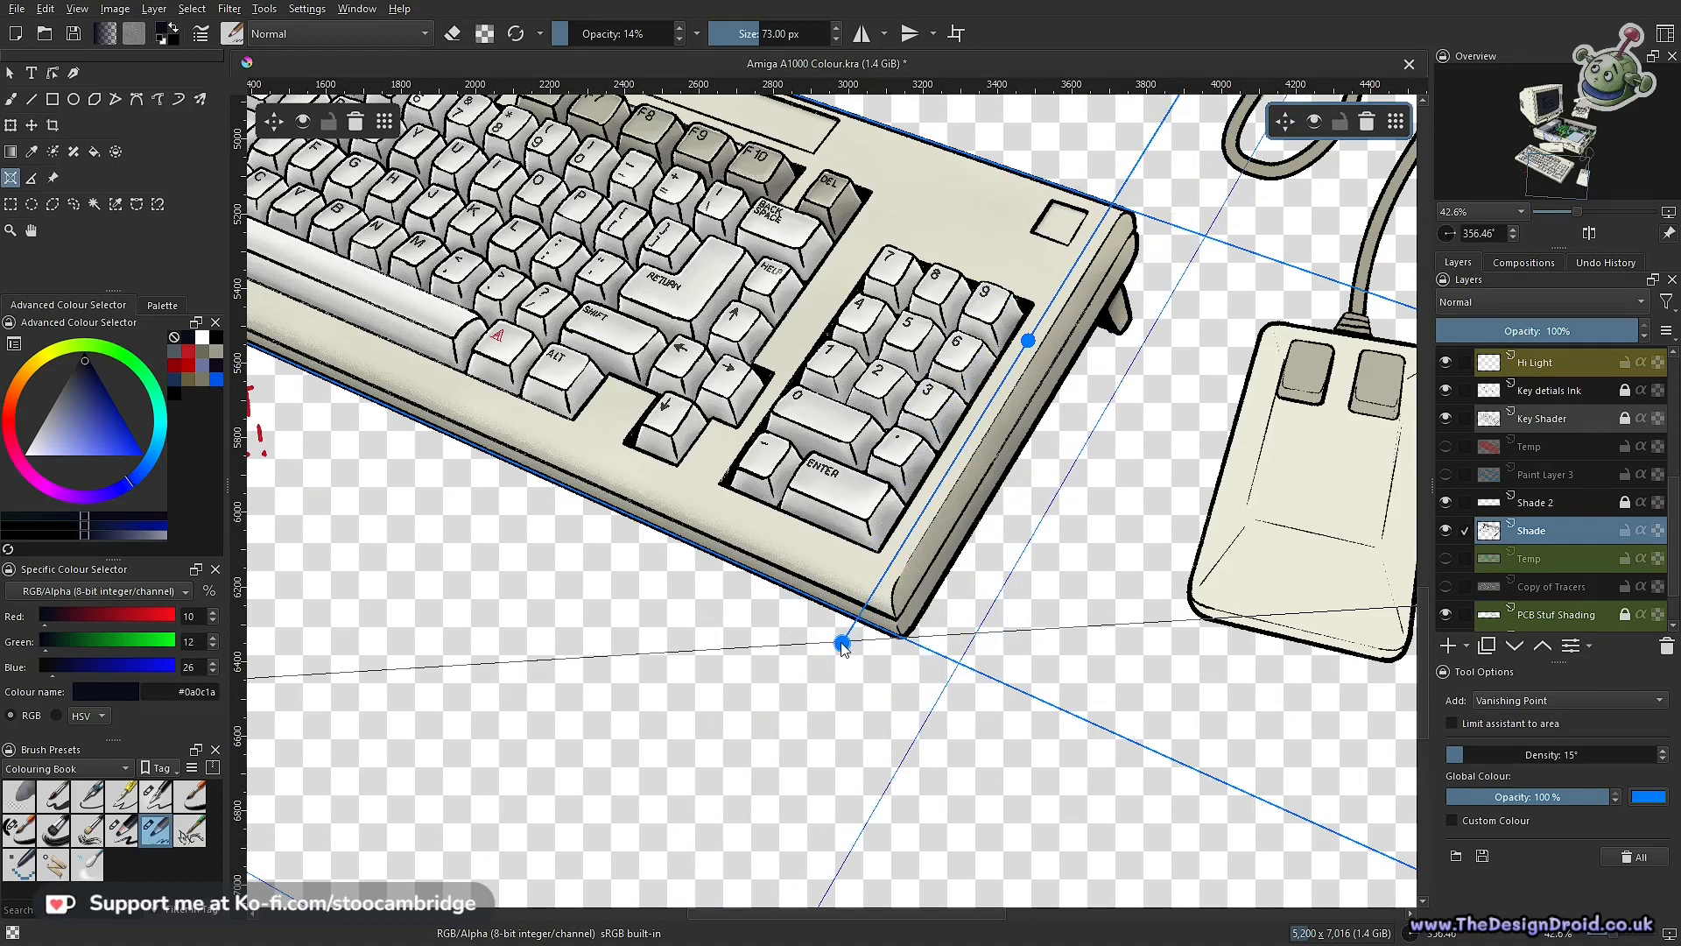
{"action": "left_click_drag", "start_coordinate": [1030, 349], "coordinate": [1075, 298]}
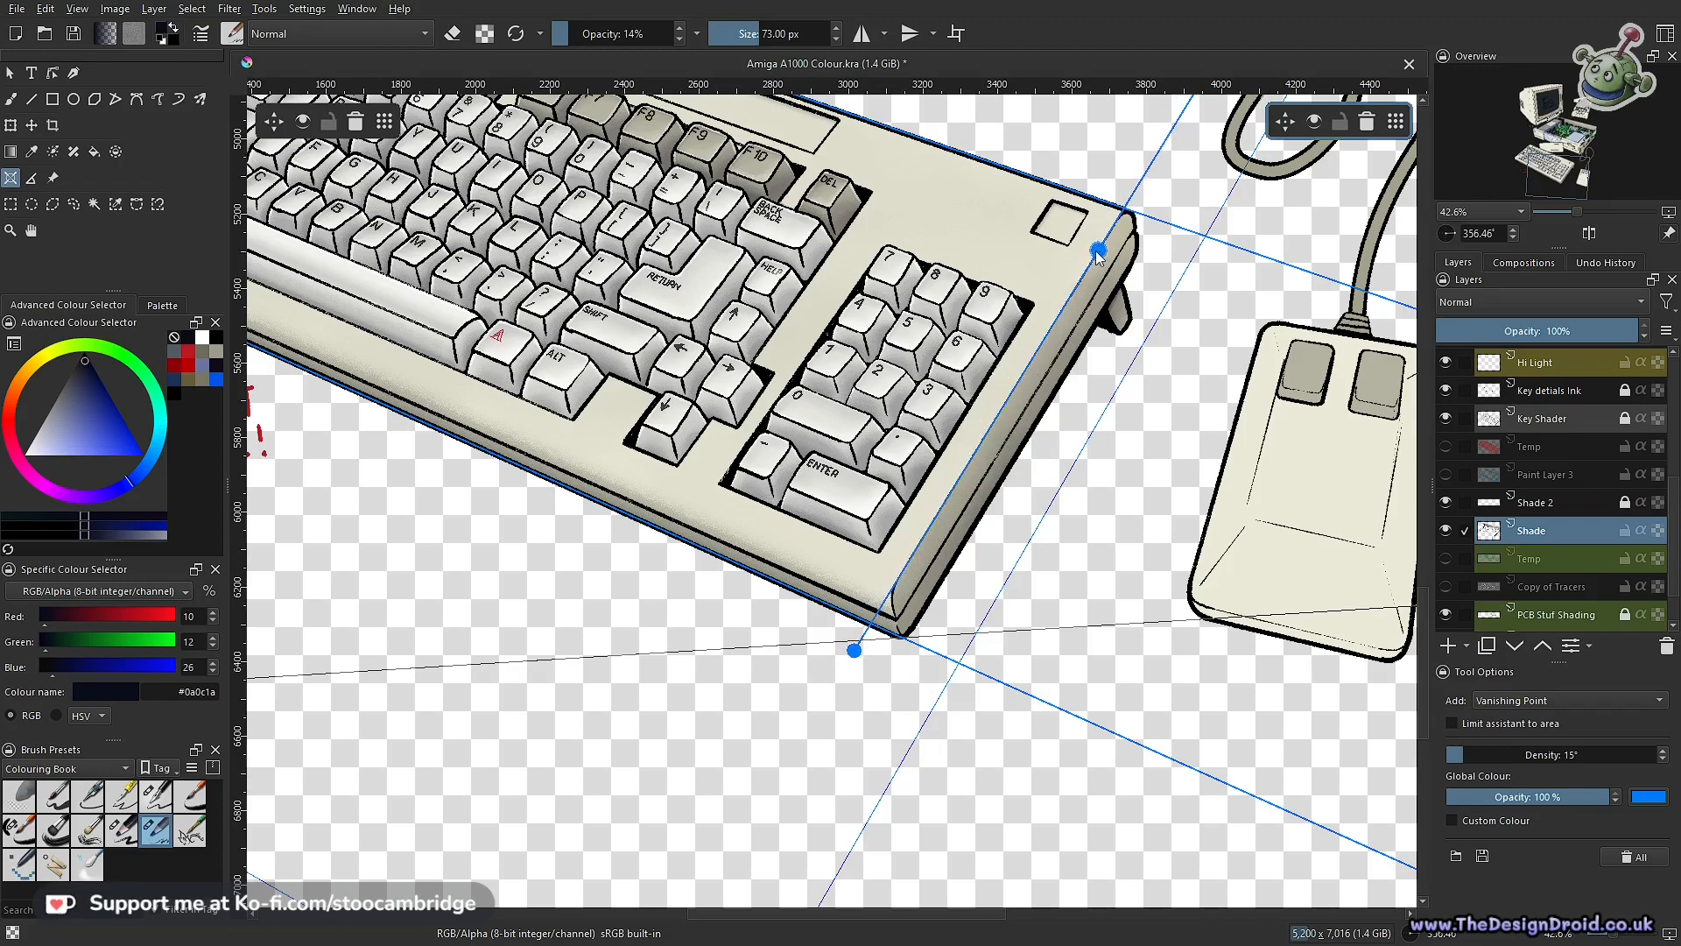
{"action": "left_click_drag", "start_coordinate": [855, 652], "coordinate": [851, 661]}
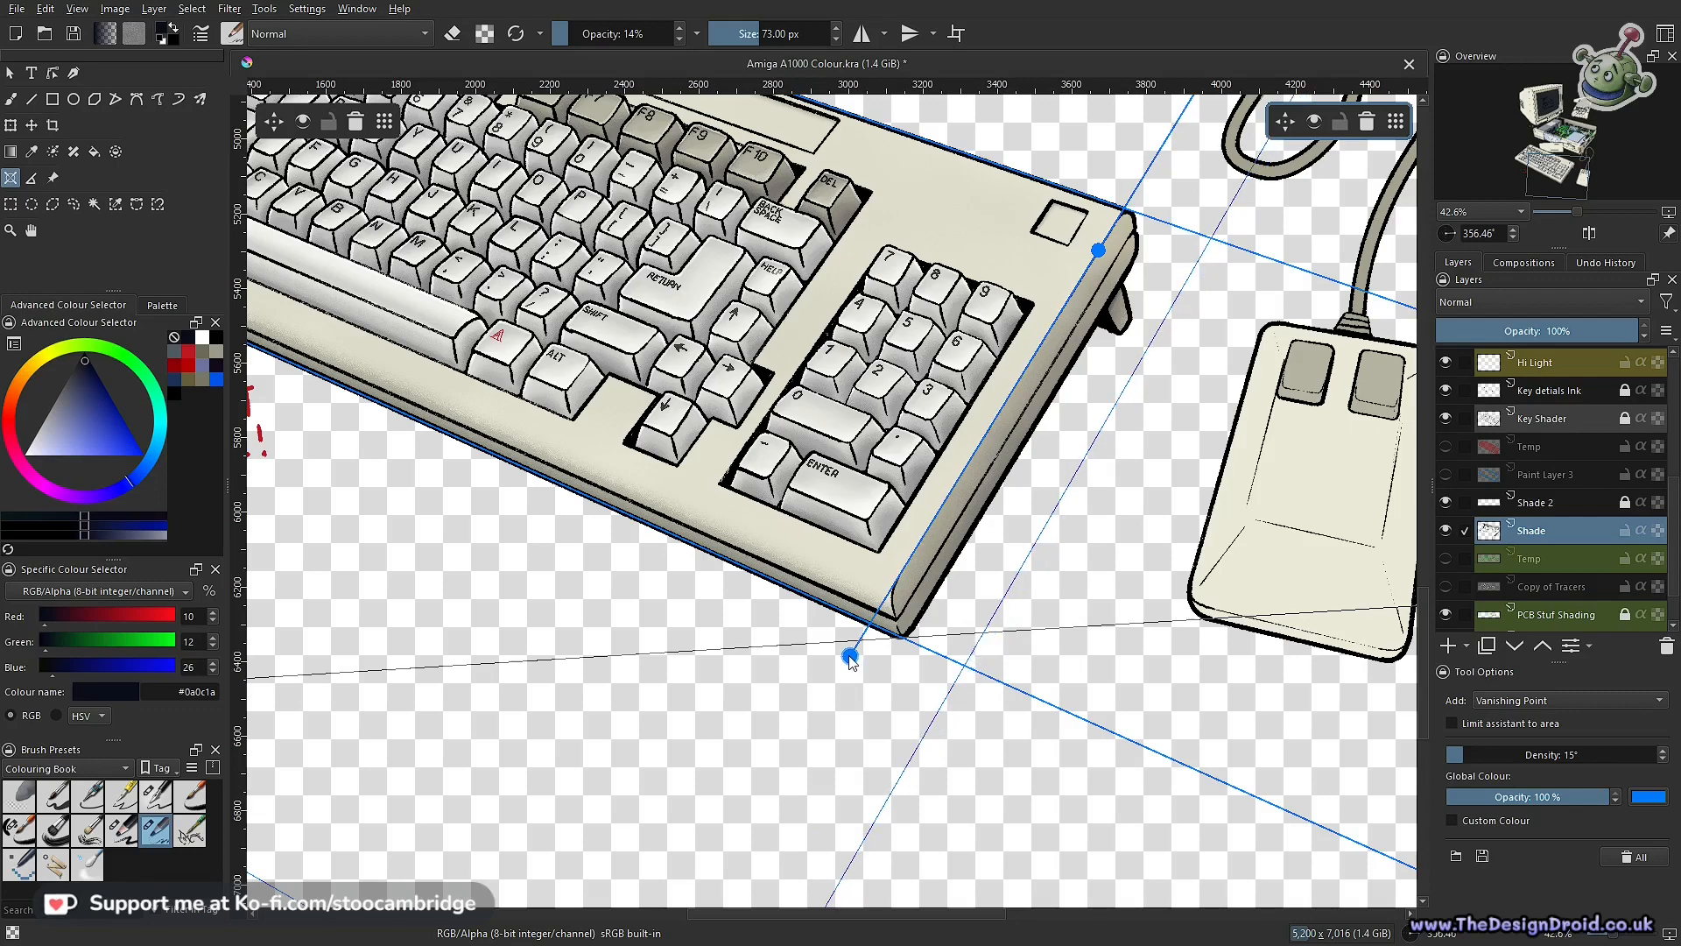
Adjust the assistant's other pair of handles to match the keyboard's short edge beside the Esc key
{"action": "left_click_drag", "start_coordinate": [814, 535], "coordinate": [830, 675]}
{"action": "left_click_drag", "start_coordinate": [853, 341], "coordinate": [1005, 499]}
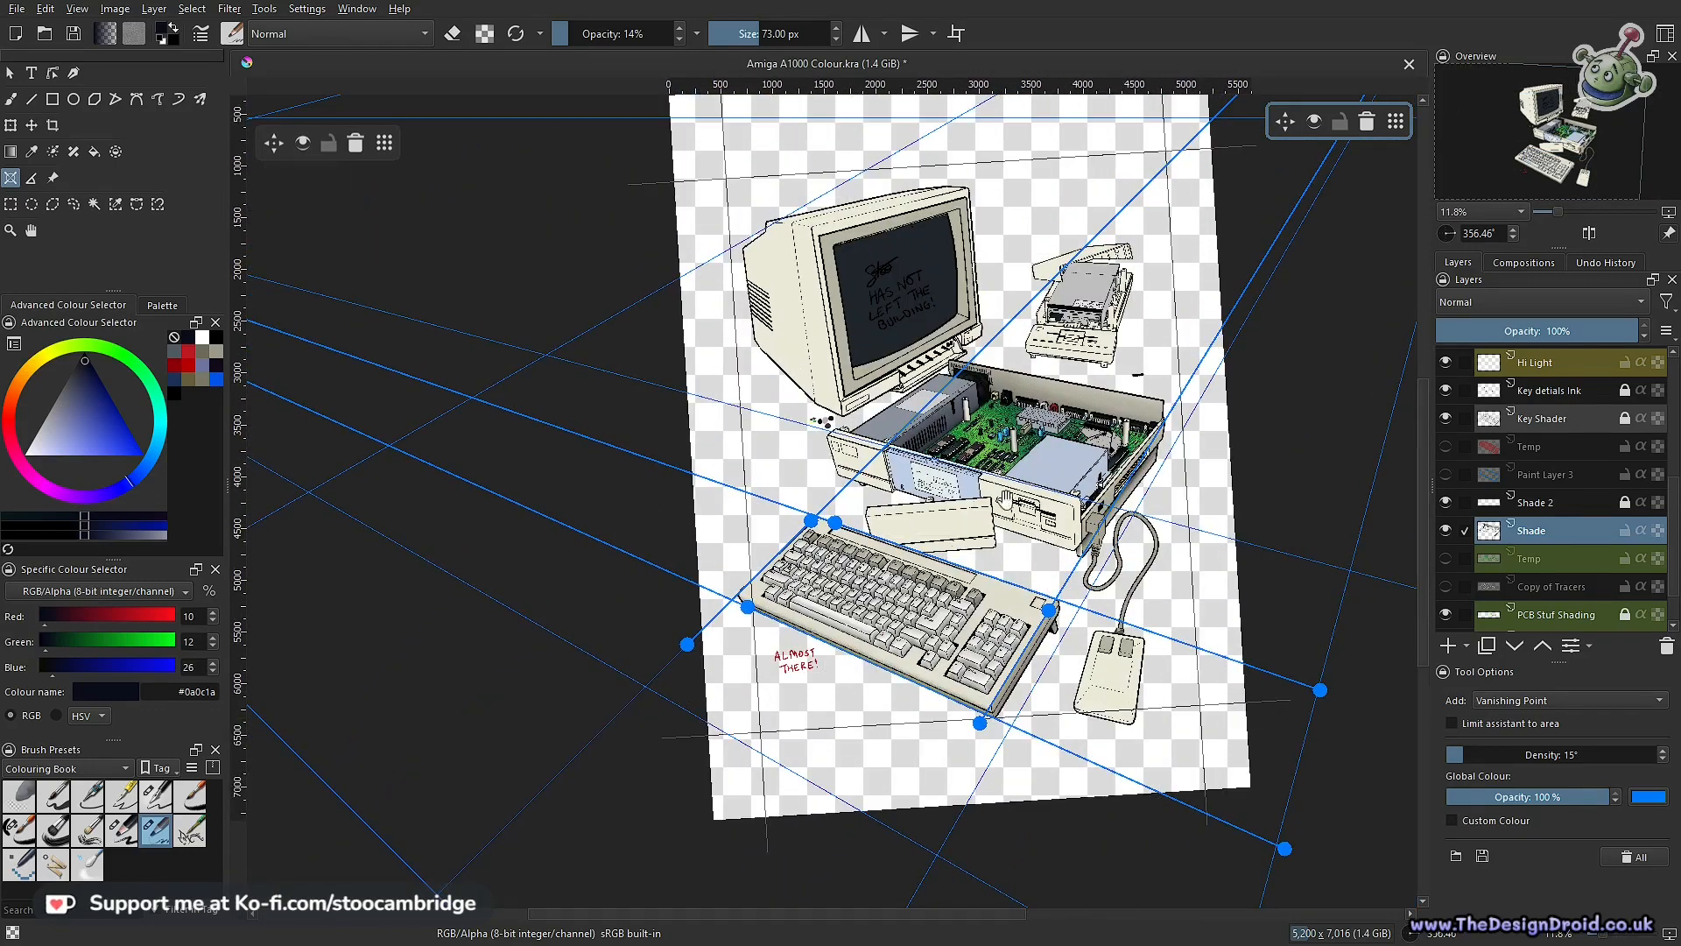
{"action": "left_click_drag", "start_coordinate": [741, 669], "coordinate": [816, 674]}
{"action": "left_click_drag", "start_coordinate": [994, 251], "coordinate": [1004, 249]}
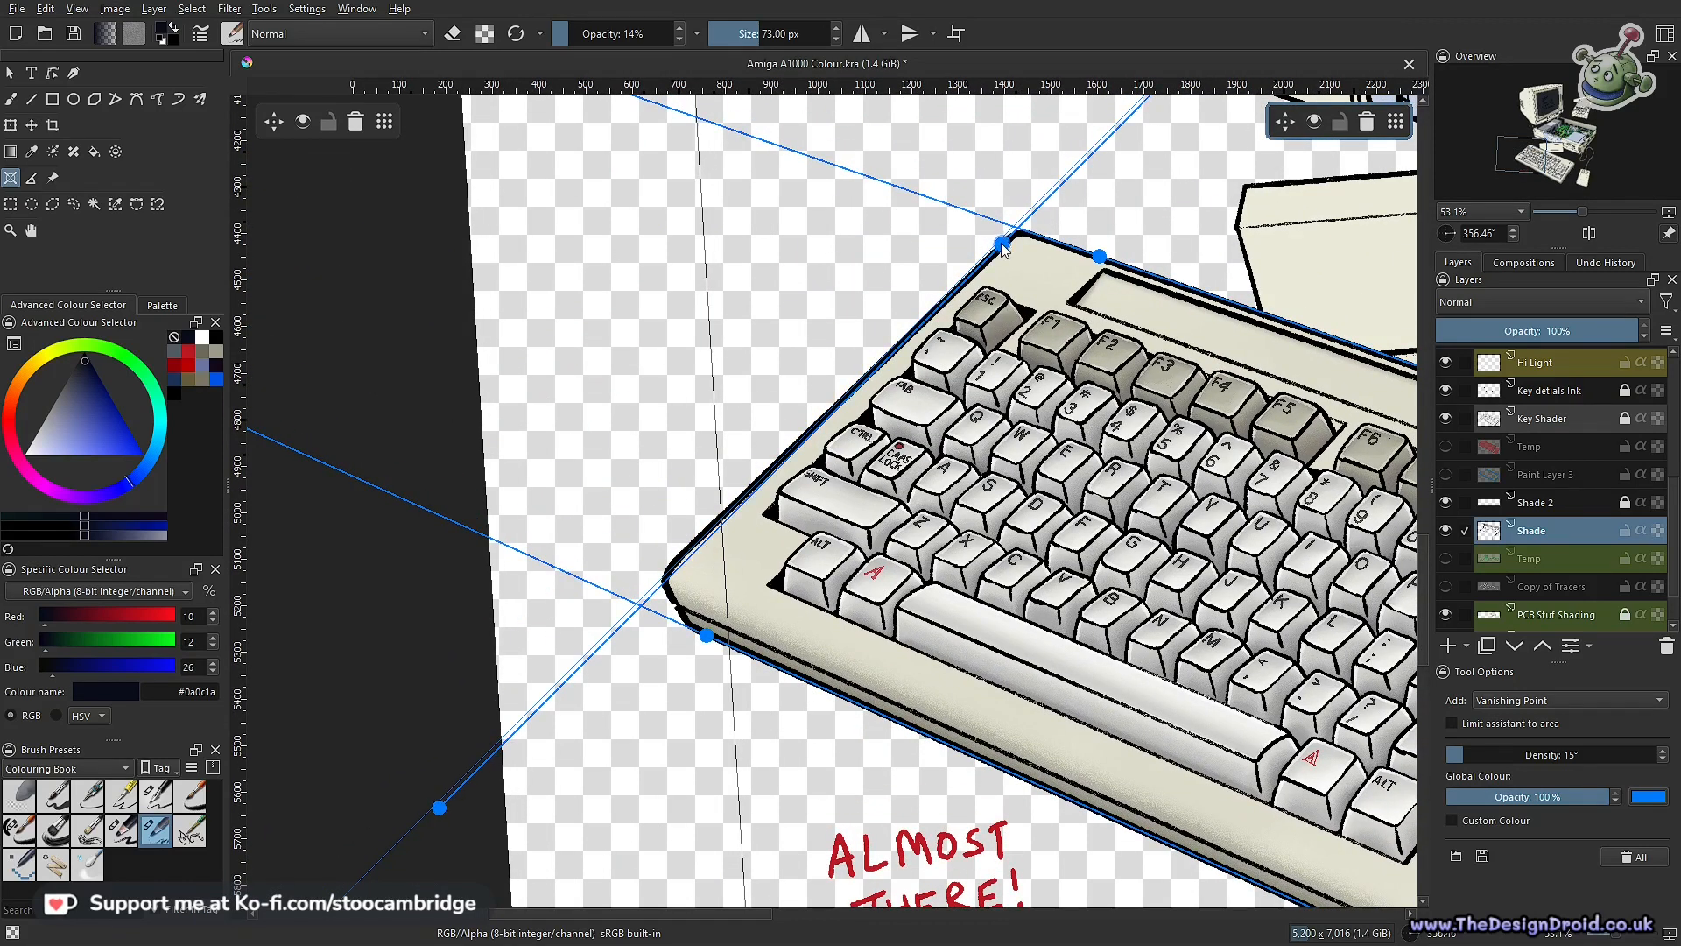
{"action": "left_click_drag", "start_coordinate": [438, 810], "coordinate": [435, 799]}
Check the assistant's guide lines against the keyboard, base unit and external drive
{"action": "left_click_drag", "start_coordinate": [960, 568], "coordinate": [885, 650]}
{"action": "left_click_drag", "start_coordinate": [1117, 587], "coordinate": [811, 643]}
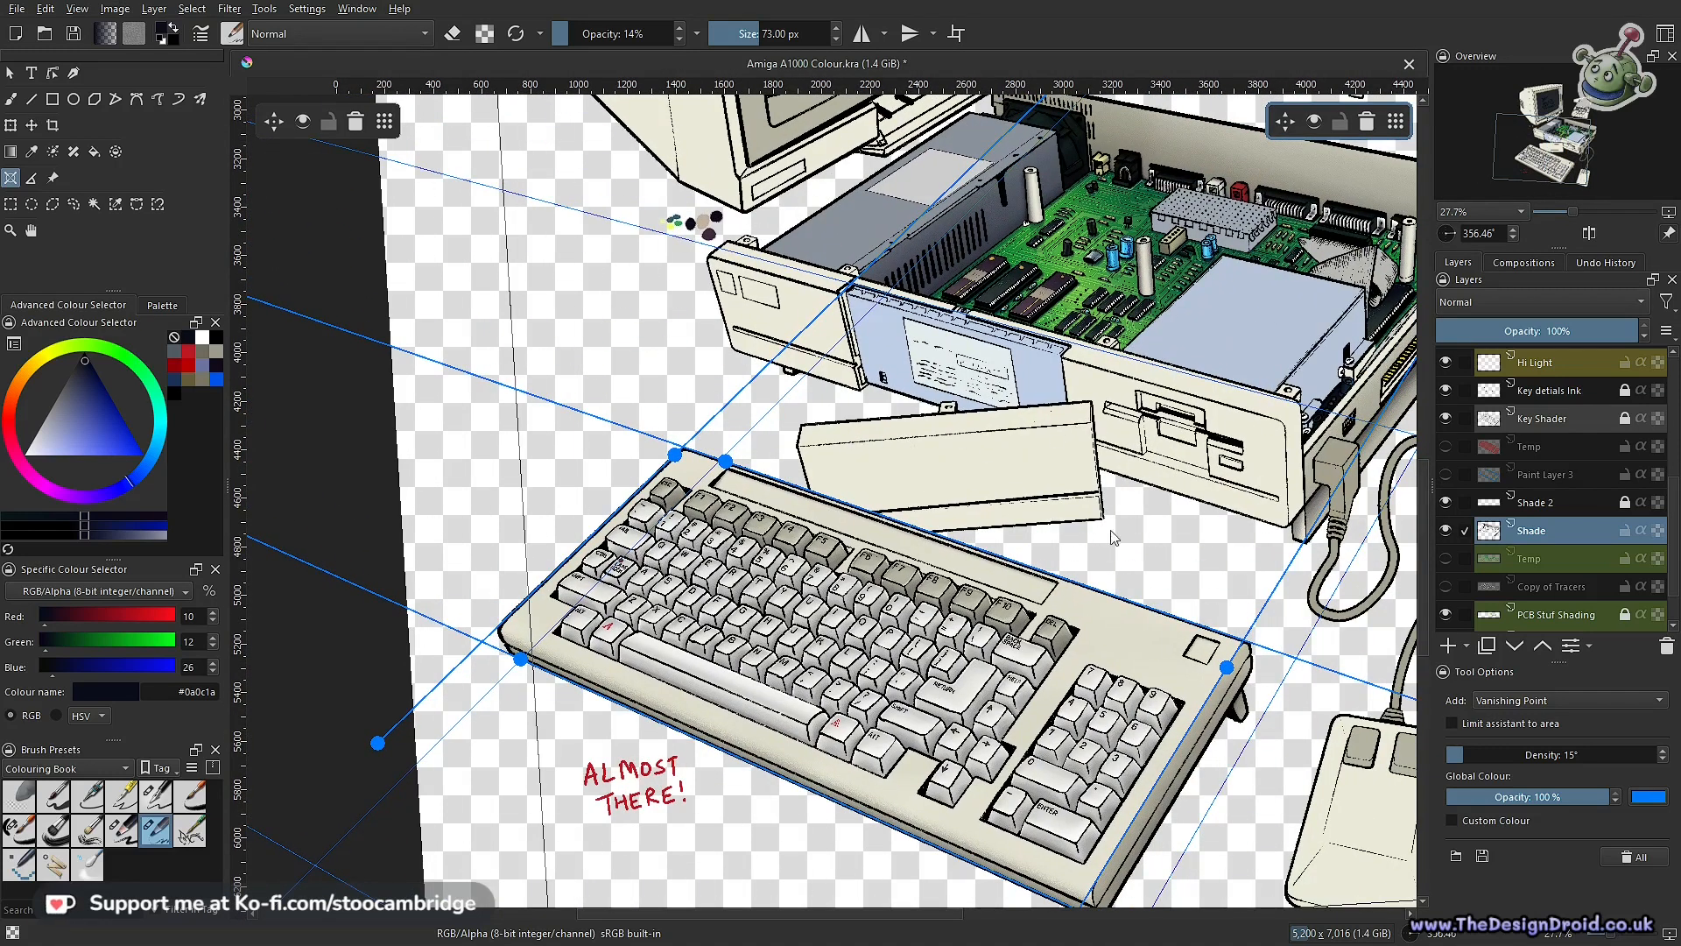
{"action": "left_click_drag", "start_coordinate": [1139, 534], "coordinate": [792, 691]}
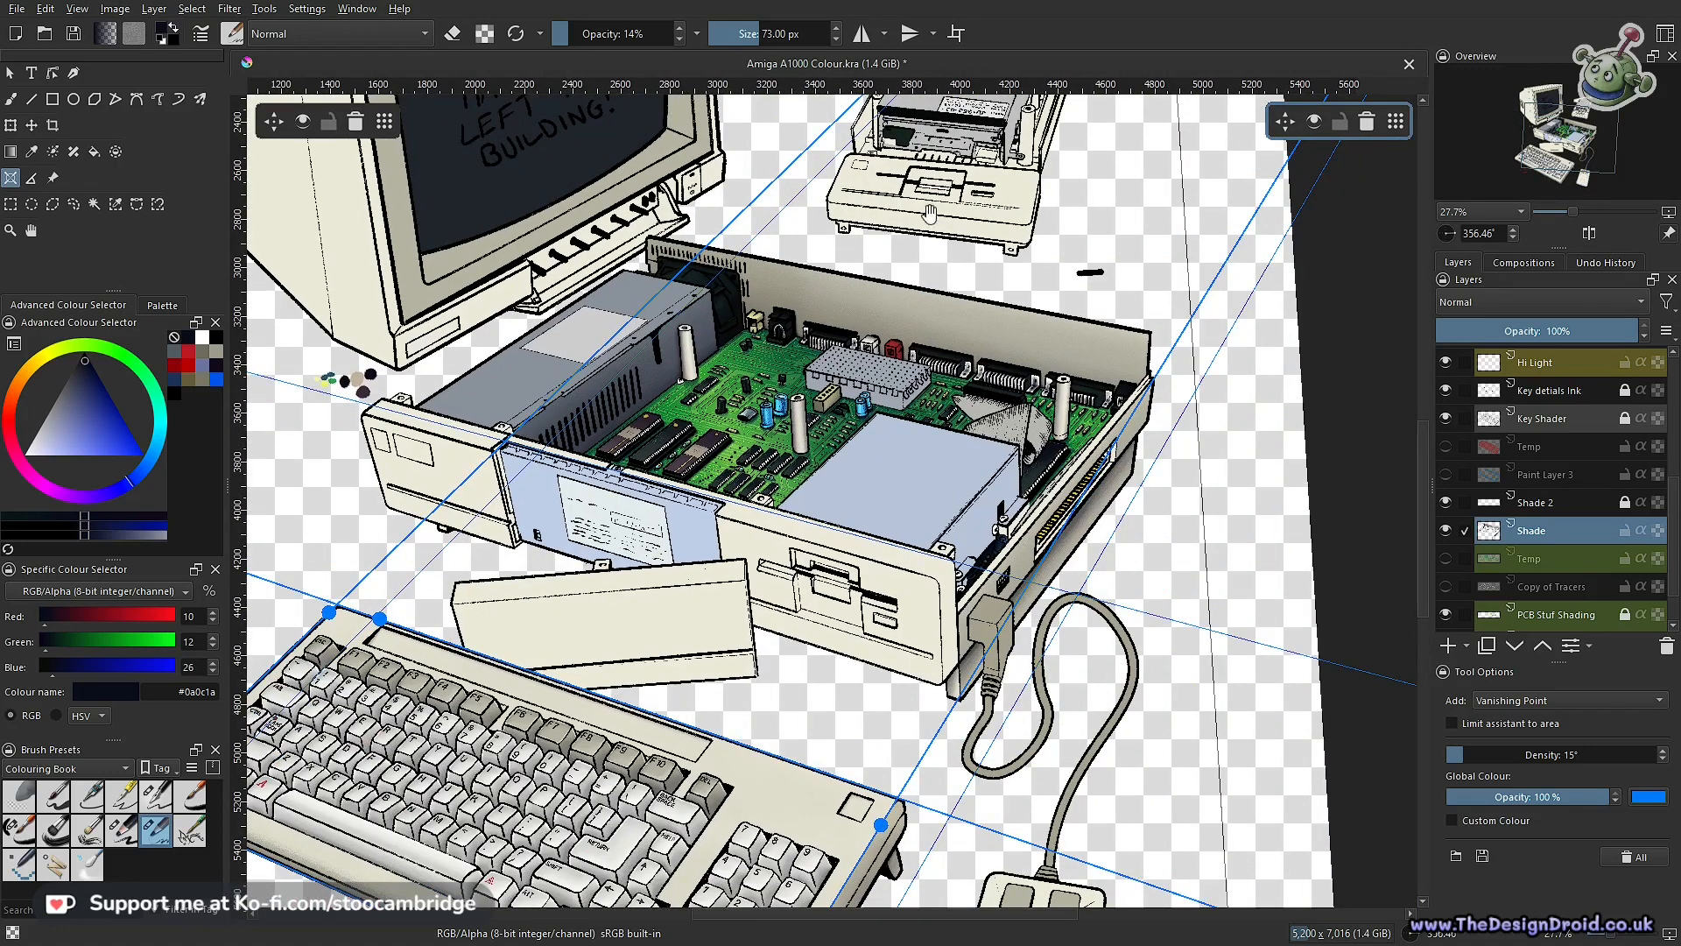
{"action": "left_click_drag", "start_coordinate": [973, 199], "coordinate": [978, 348]}
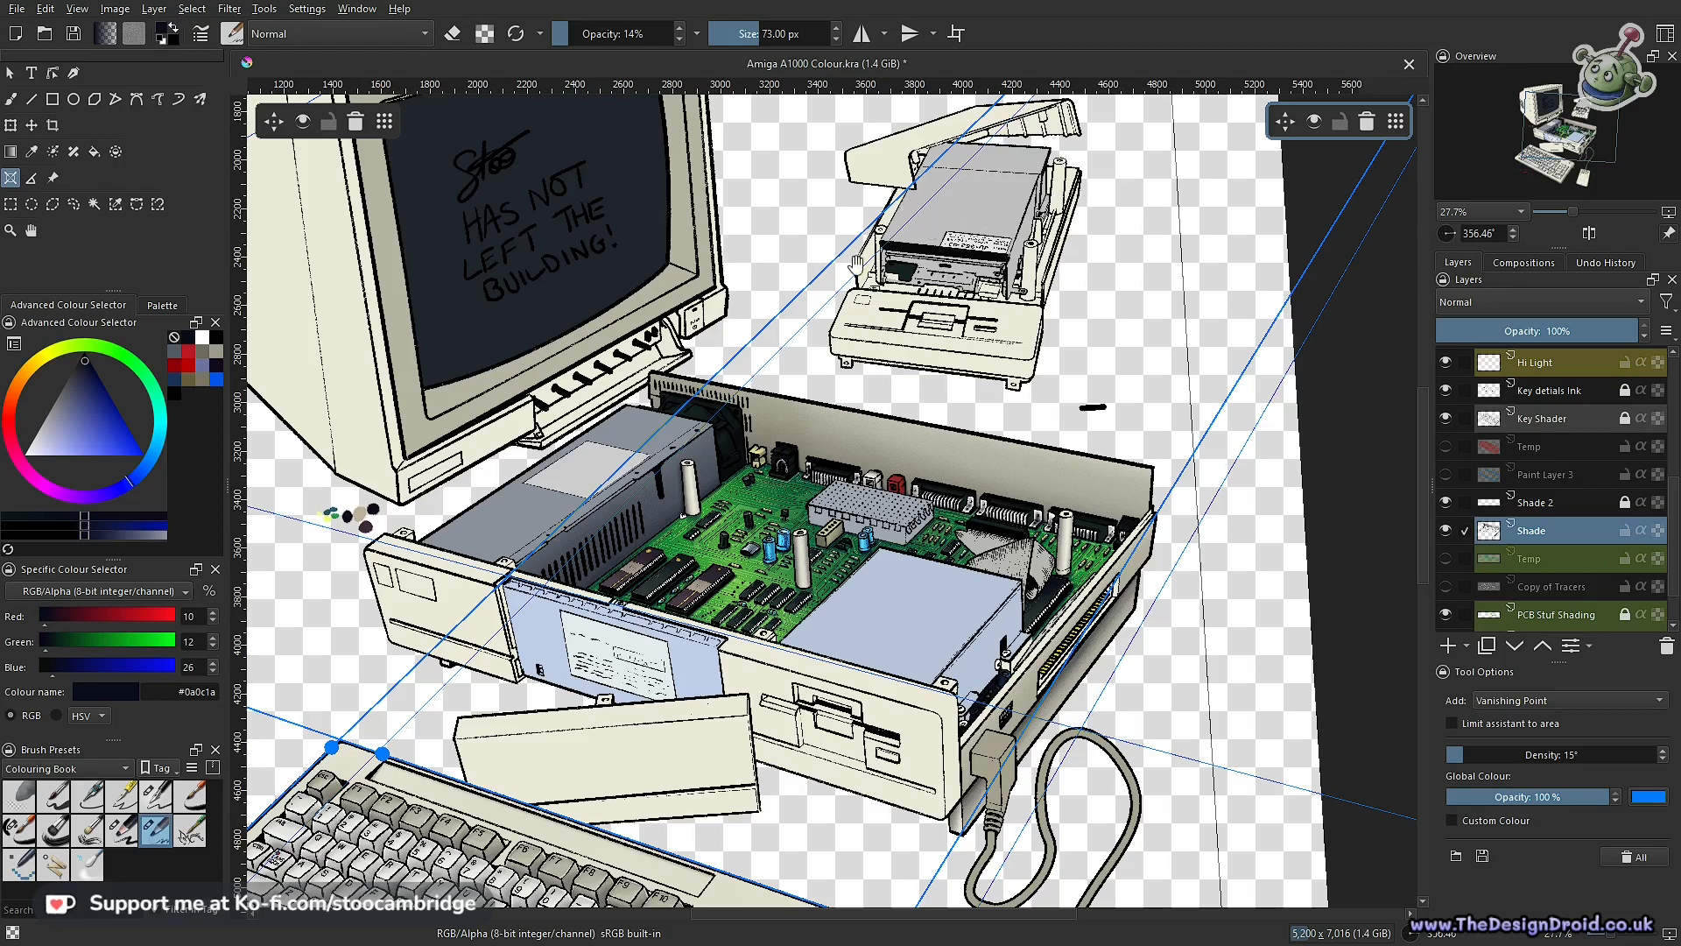
{"action": "left_click_drag", "start_coordinate": [874, 658], "coordinate": [1016, 326]}
{"action": "left_click_drag", "start_coordinate": [930, 591], "coordinate": [984, 497]}
{"action": "scroll", "coordinate": [1046, 460], "scroll_direction": "up", "scroll_amount": 3}
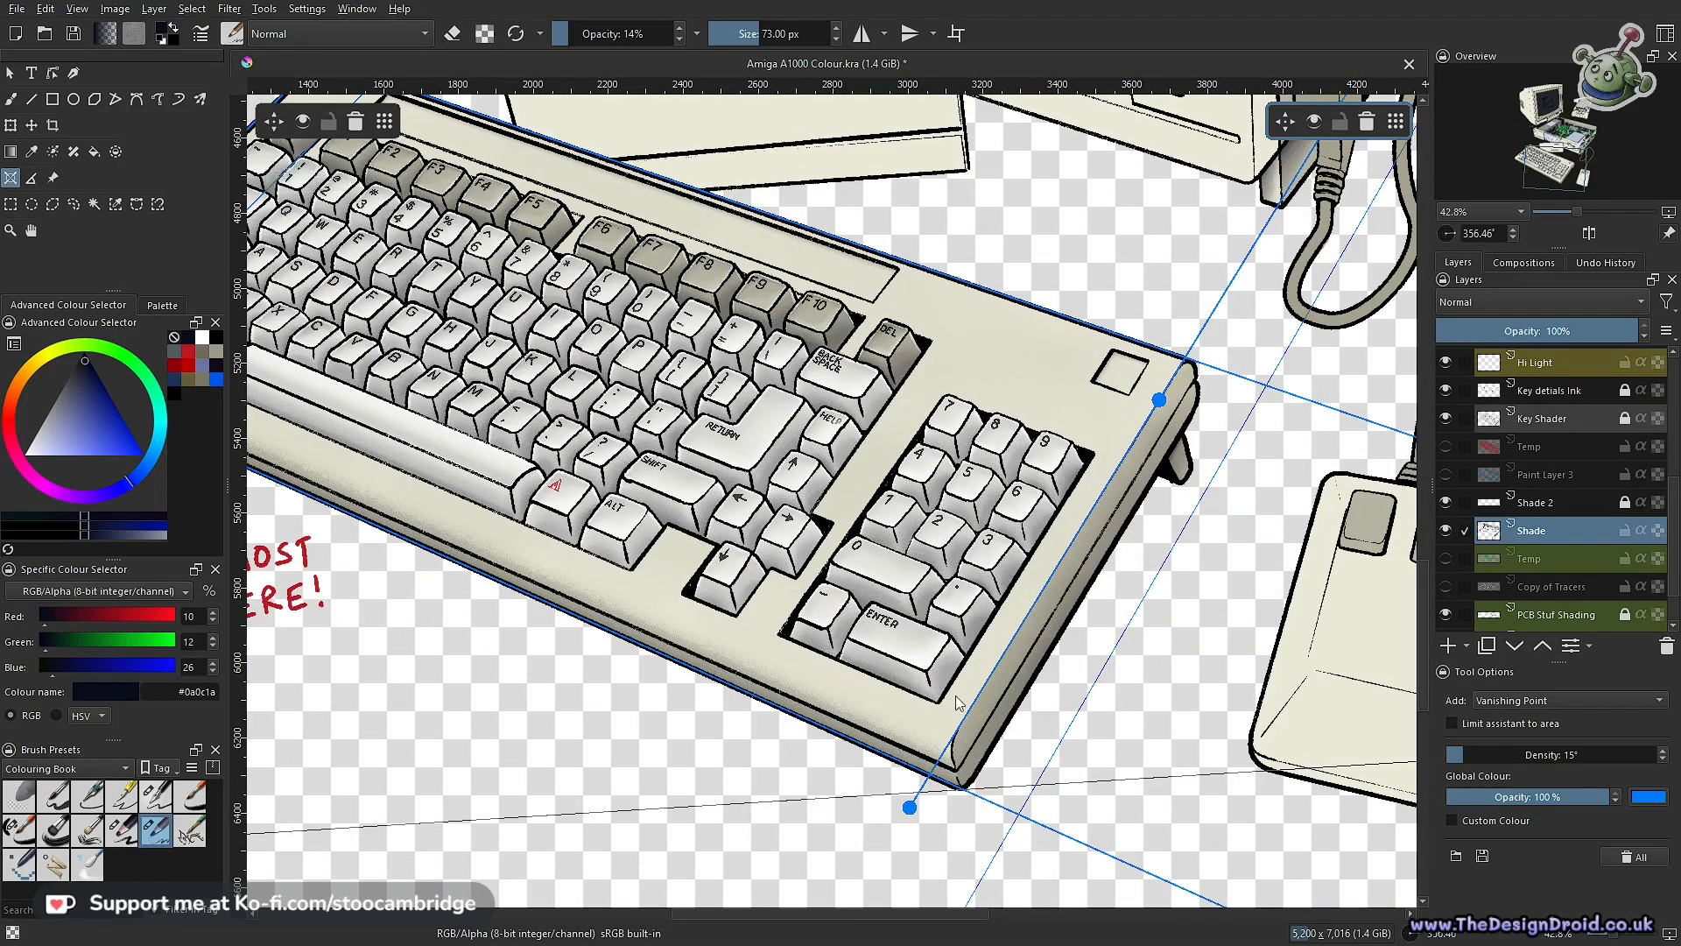
Move the other vanishing point assistant's handles inward to line its guides up with the keyboard's key rows
{"action": "scroll", "coordinate": [958, 701], "scroll_direction": "down", "scroll_amount": 3}
{"action": "left_click_drag", "start_coordinate": [426, 493], "coordinate": [470, 478]}
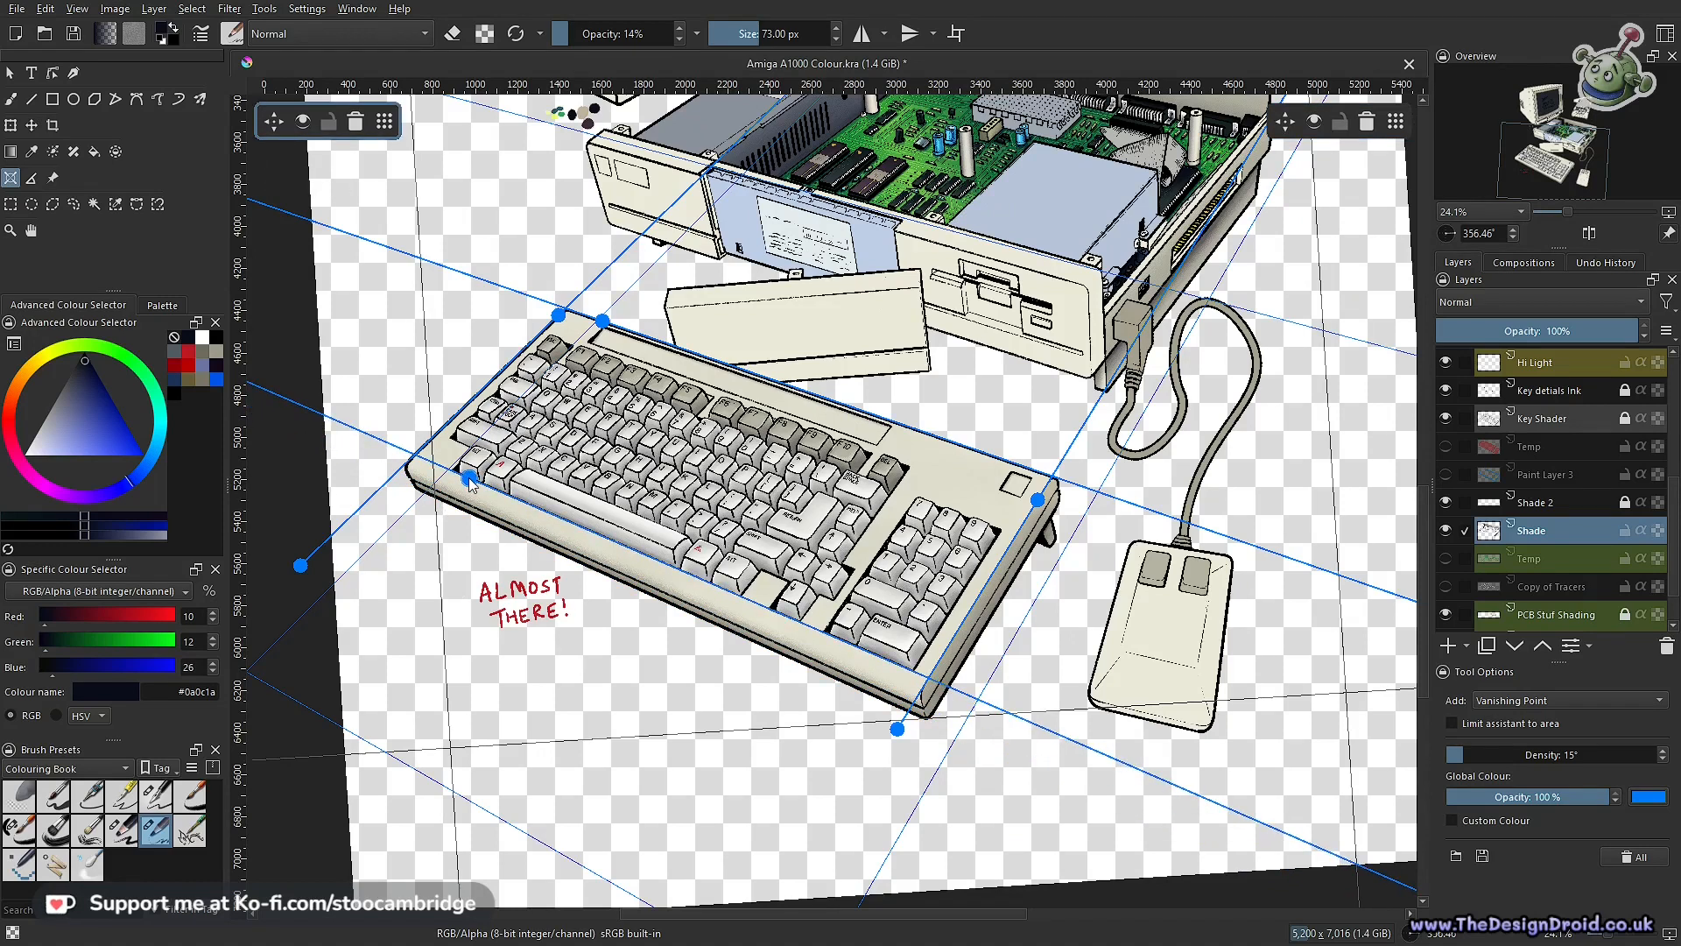
{"action": "left_click_drag", "start_coordinate": [604, 323], "coordinate": [594, 341]}
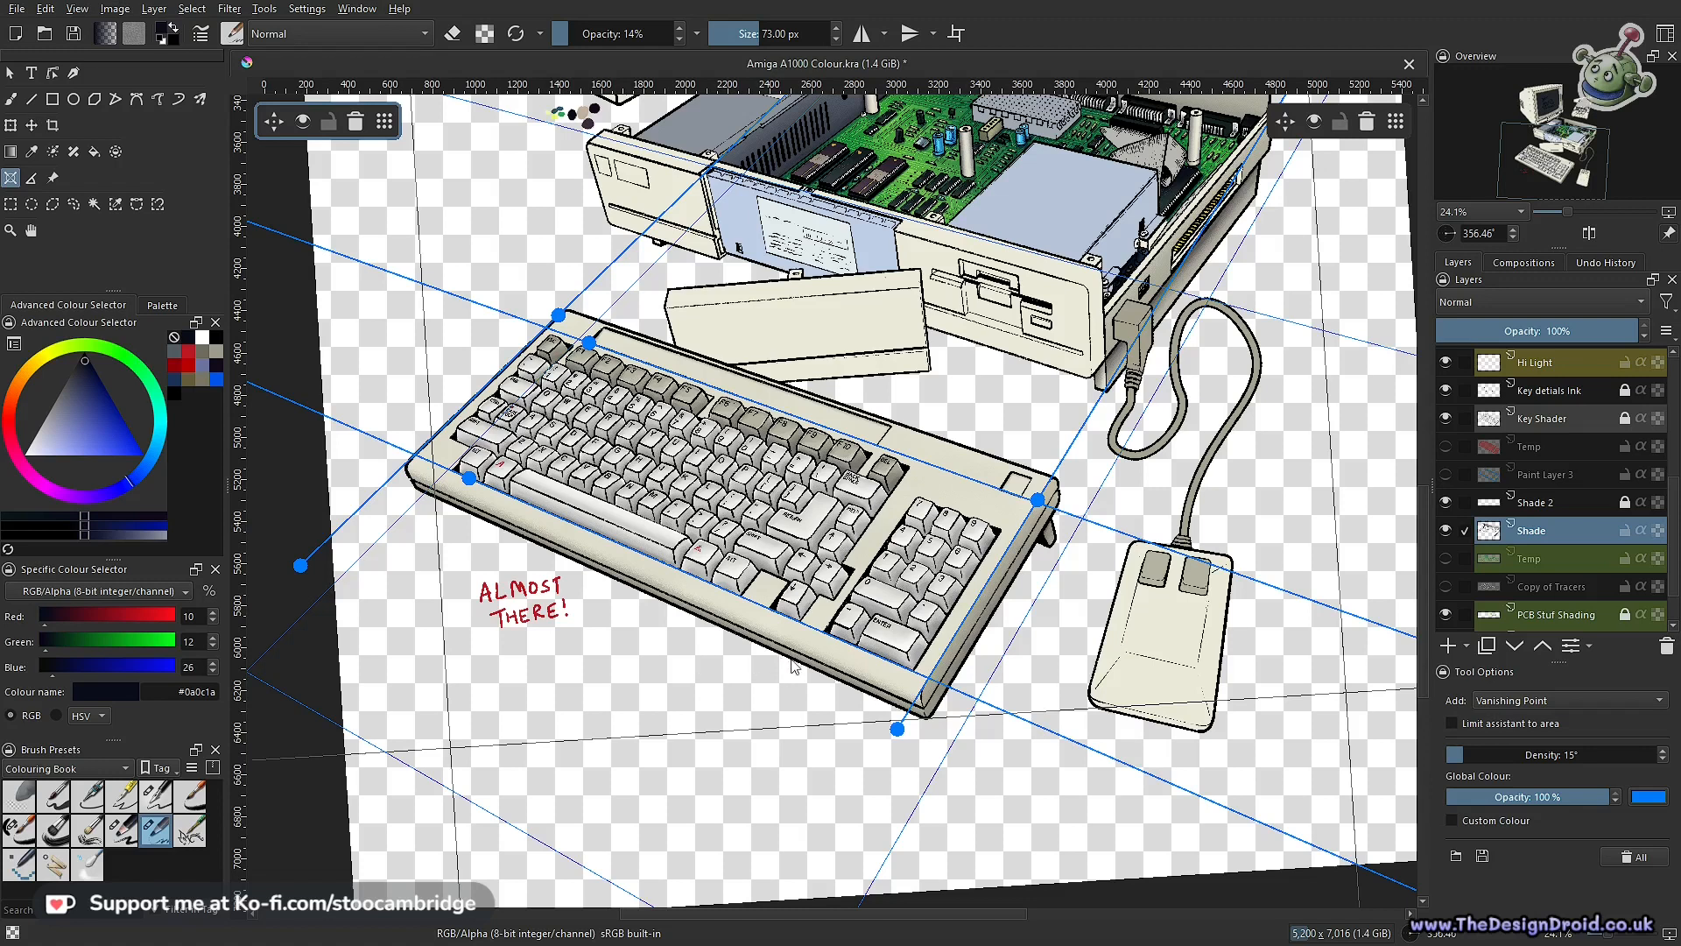
Turn on brush snapping to assistants and paint a soft dark shadow on the case along the numeric keypad's front edge
{"action": "key", "text": "b"}
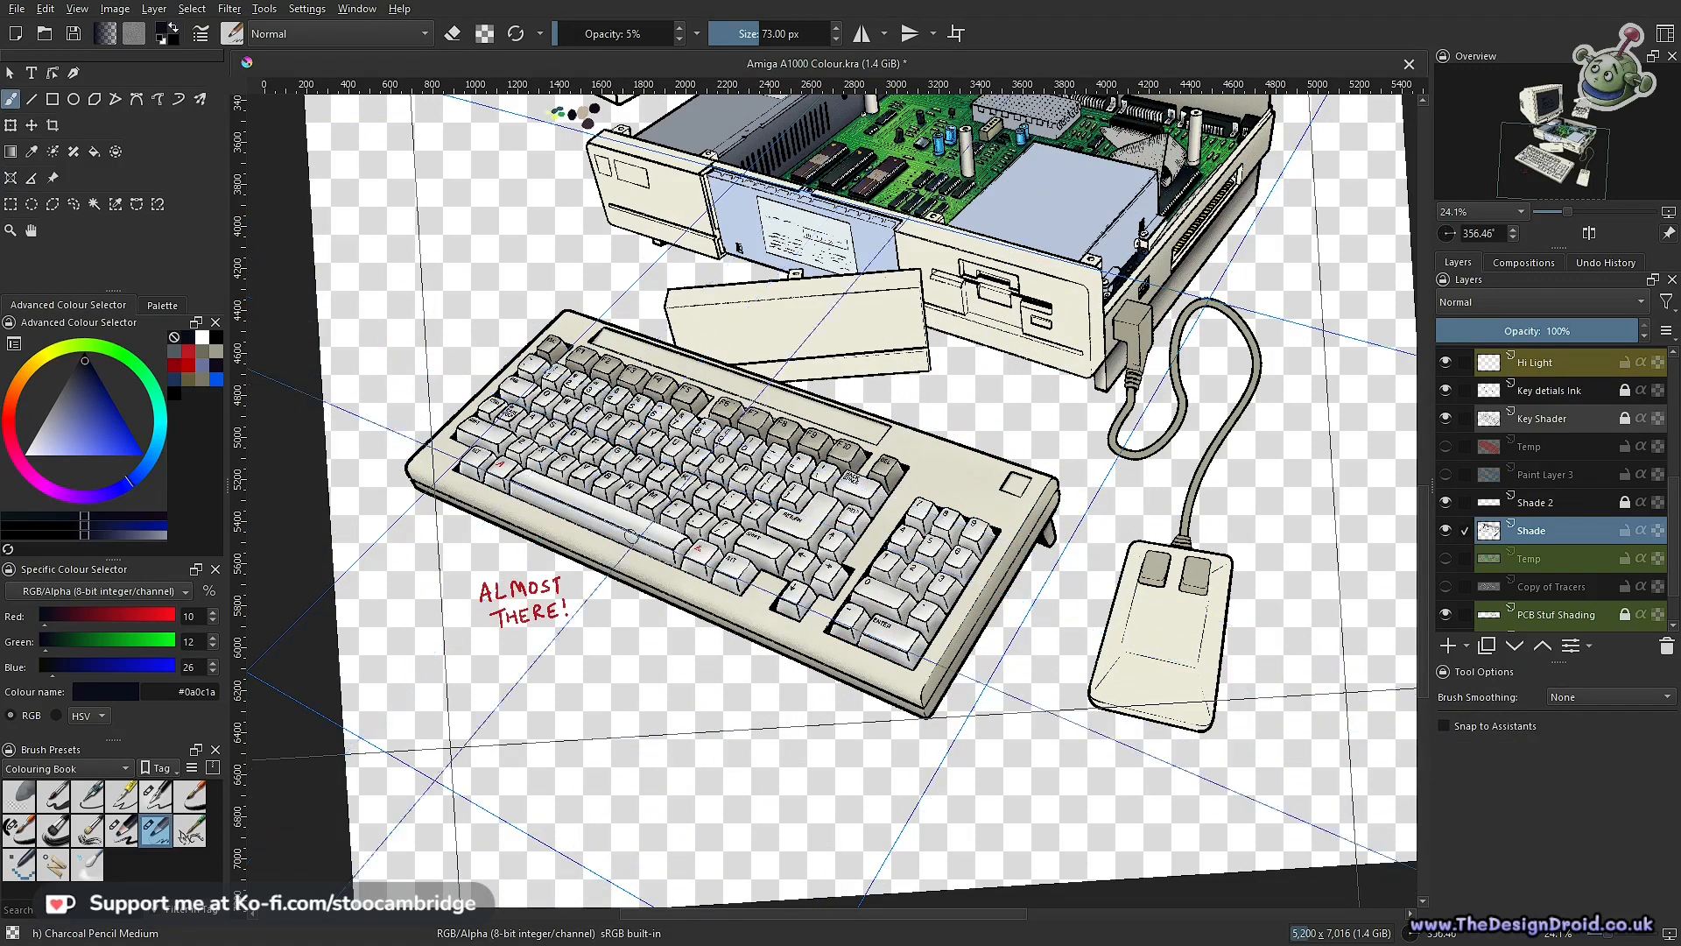
{"action": "key", "text": "ctrl+shift+l"}
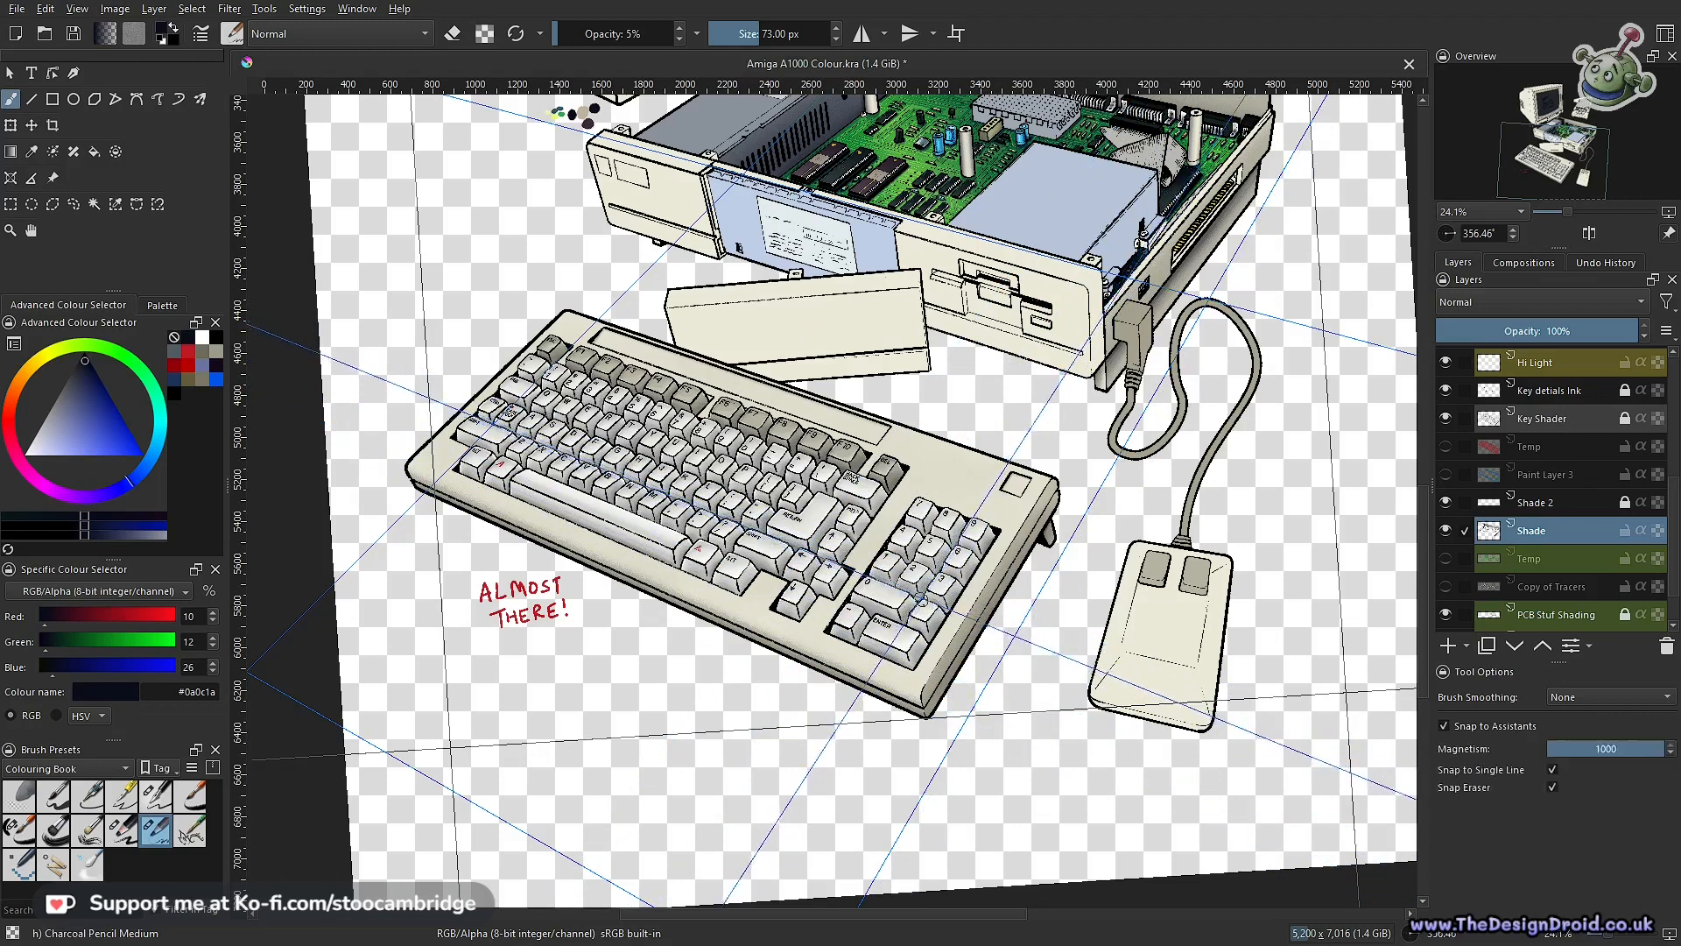
{"action": "scroll", "coordinate": [927, 652], "scroll_direction": "up", "scroll_amount": 5}
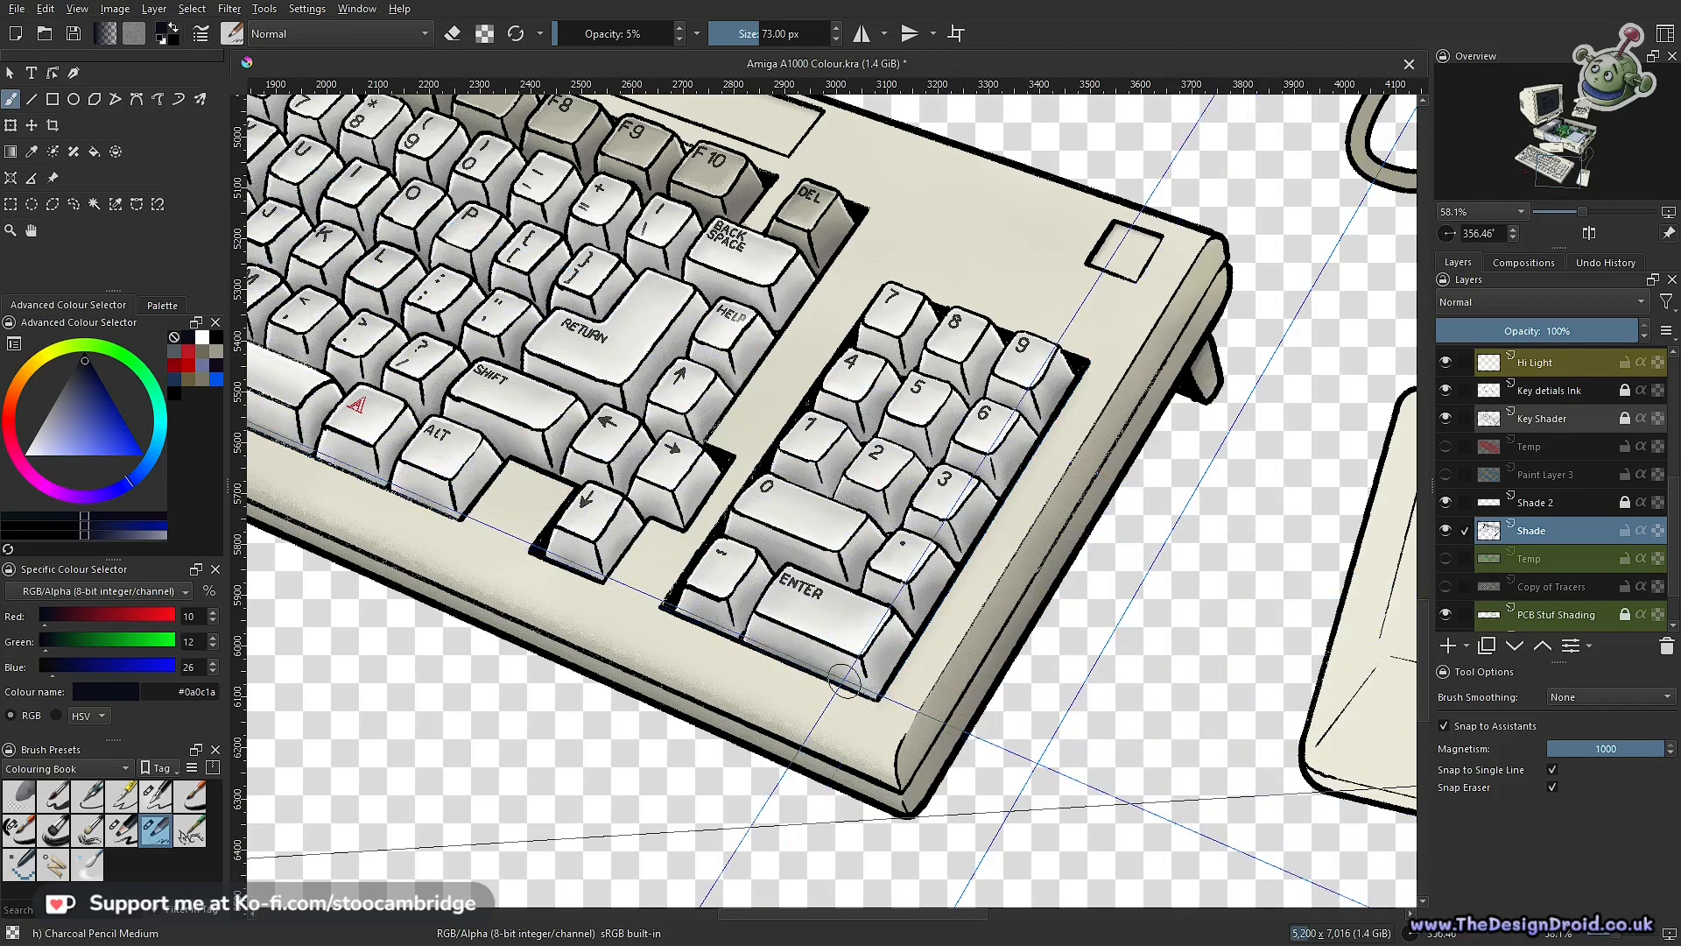
{"action": "left_click_drag", "start_coordinate": [670, 610], "coordinate": [733, 642]}
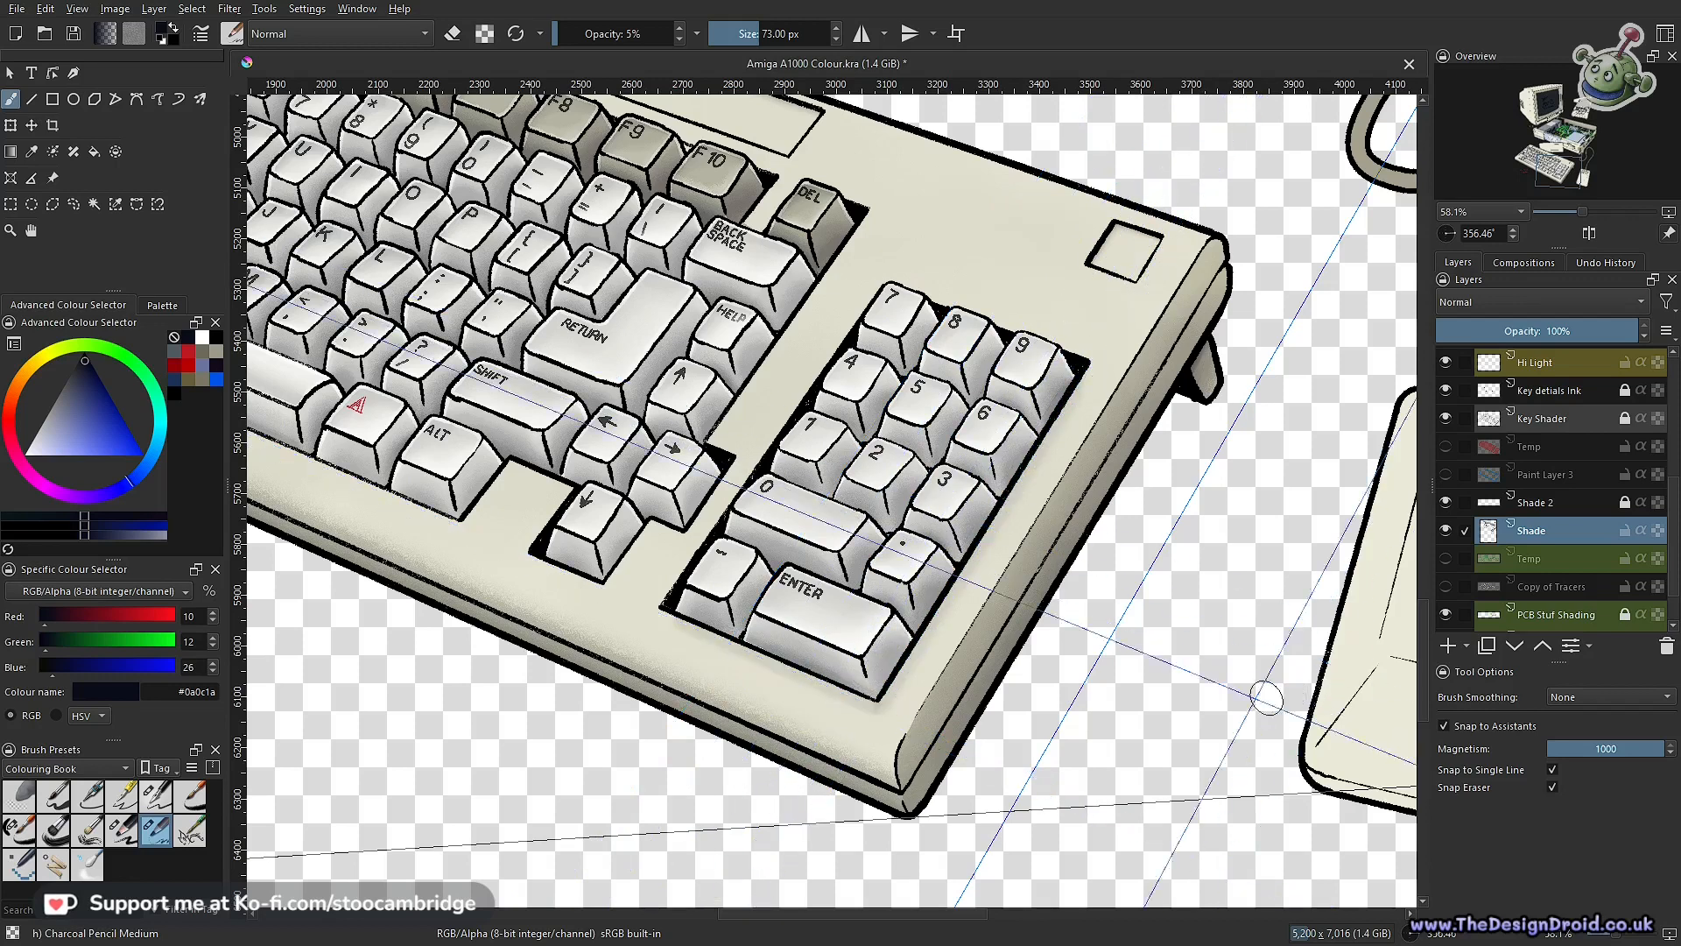
{"action": "scroll", "coordinate": [884, 714], "scroll_direction": "down", "scroll_amount": 2}
{"action": "scroll", "coordinate": [995, 590], "scroll_direction": "up", "scroll_amount": 4}
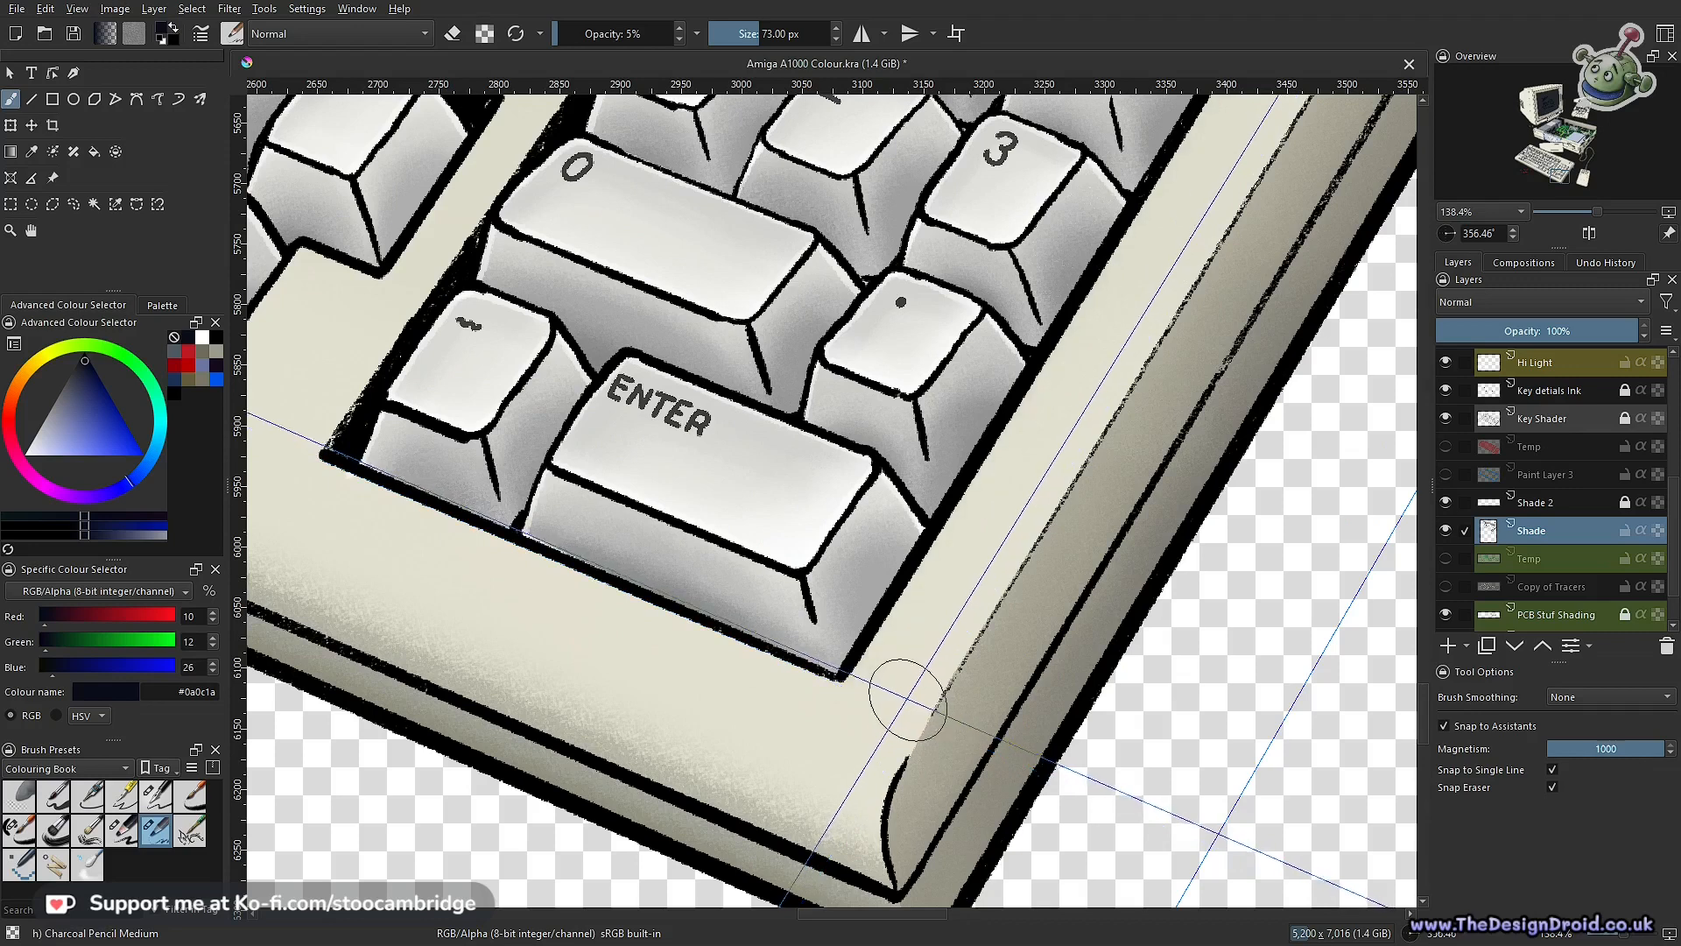
Add a new paint layer above the Shade layer and set the brush opacity to 100%
{"action": "scroll", "coordinate": [957, 563], "scroll_direction": "down", "scroll_amount": 3}
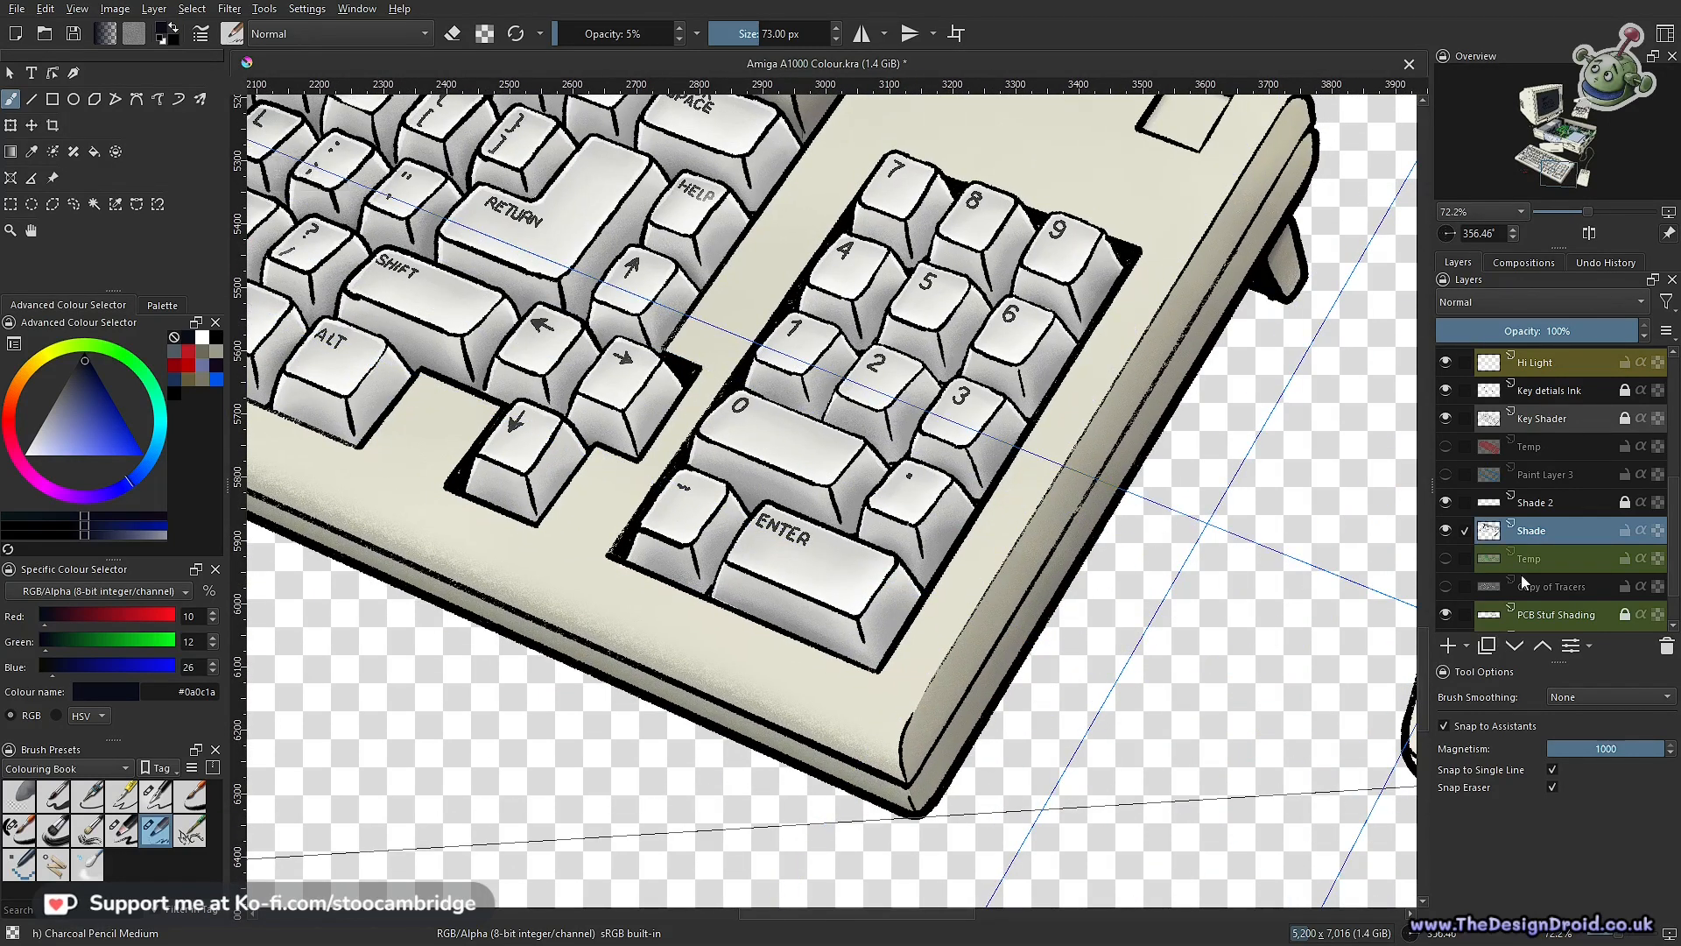
{"action": "left_click", "coordinate": [1447, 646]}
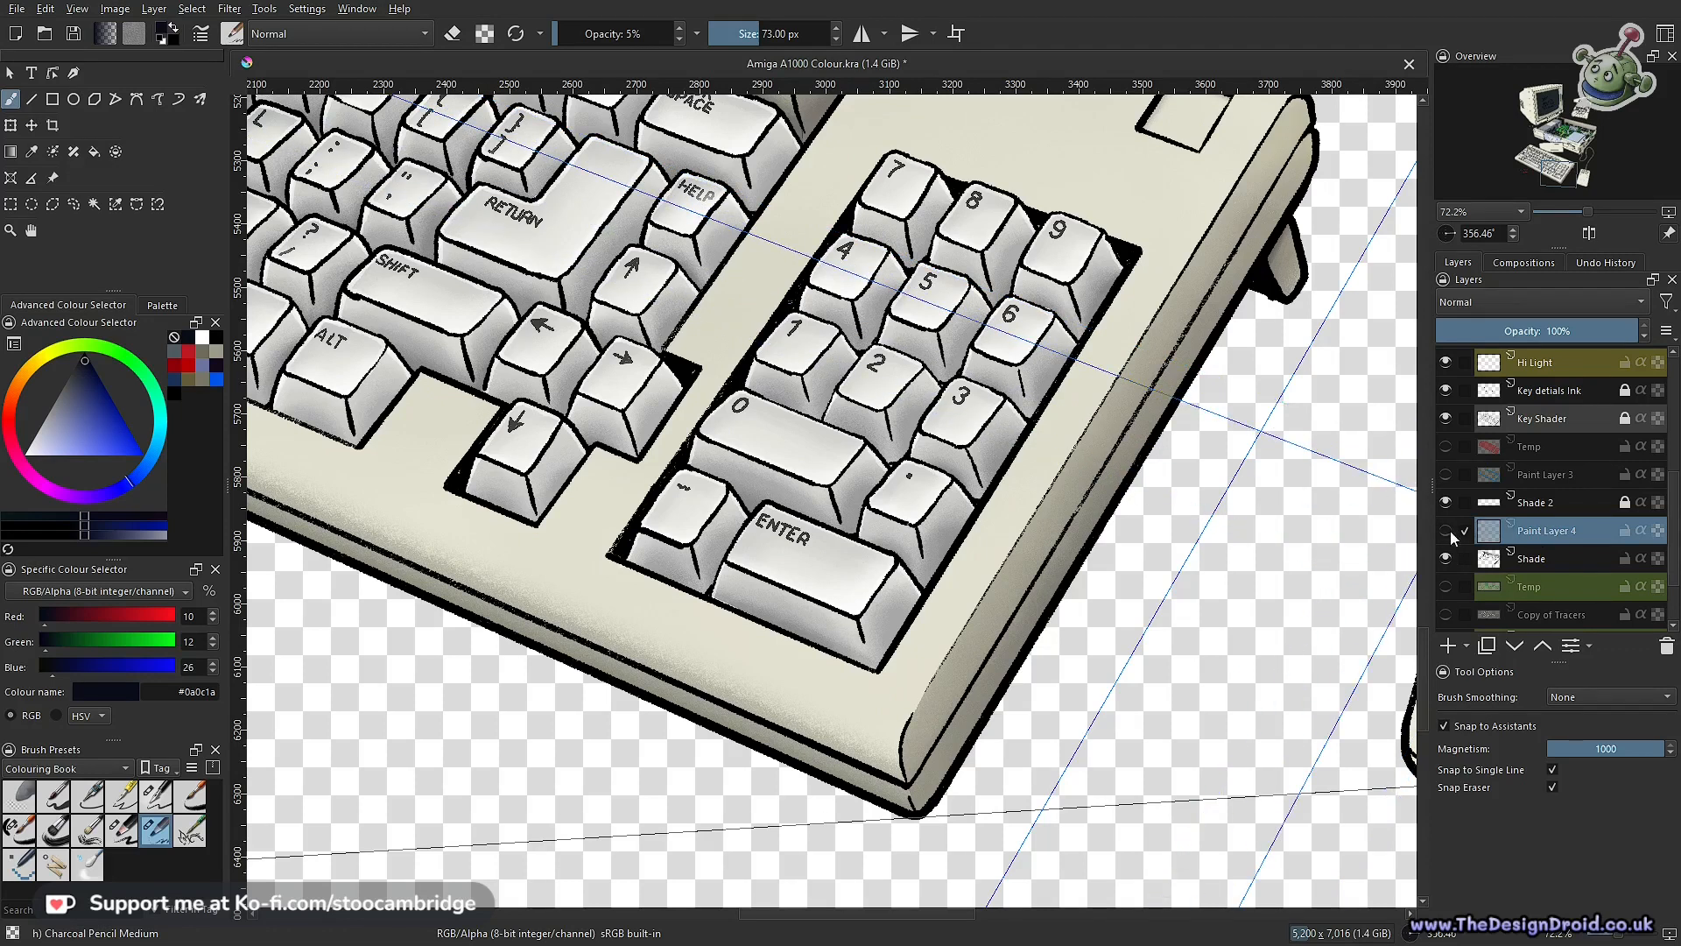
{"action": "left_click_drag", "start_coordinate": [1150, 432], "coordinate": [1078, 536]}
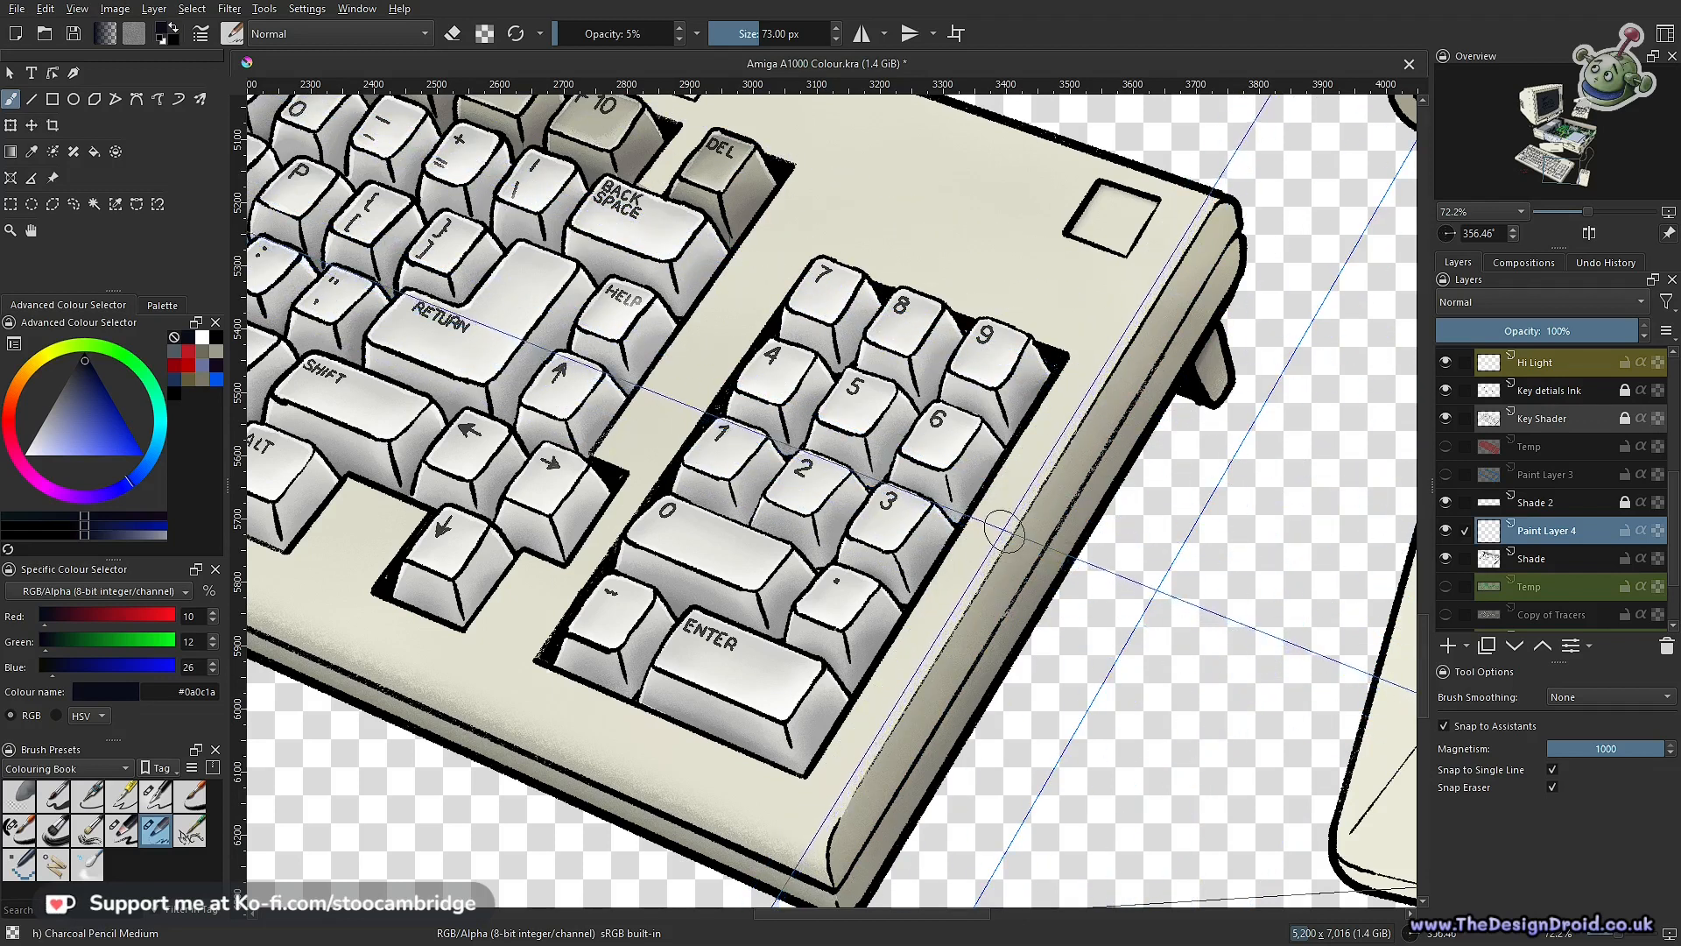
{"action": "left_click", "coordinate": [609, 31]}
{"action": "left_click_drag", "start_coordinate": [609, 30], "coordinate": [678, 32]}
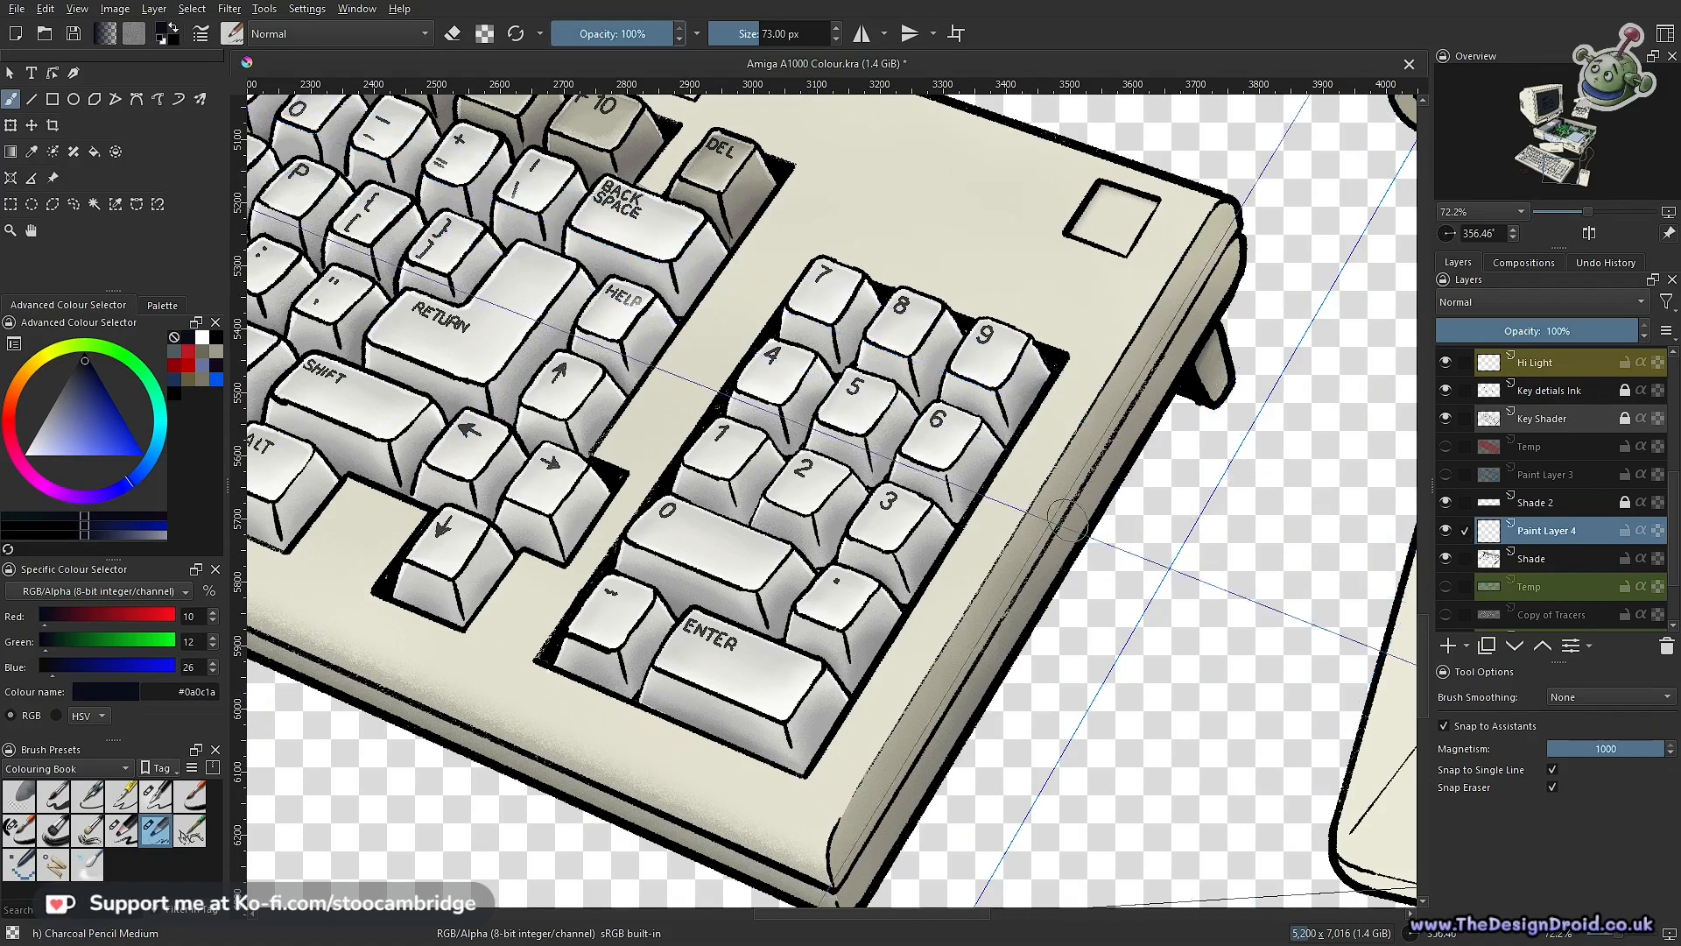
Try full-opacity test strokes on the case around the numeric keypad, previewing them with the layer opacity at 5%
{"action": "left_click_drag", "start_coordinate": [1009, 484], "coordinate": [924, 624]}
{"action": "left_click_drag", "start_coordinate": [1614, 331], "coordinate": [1489, 331]}
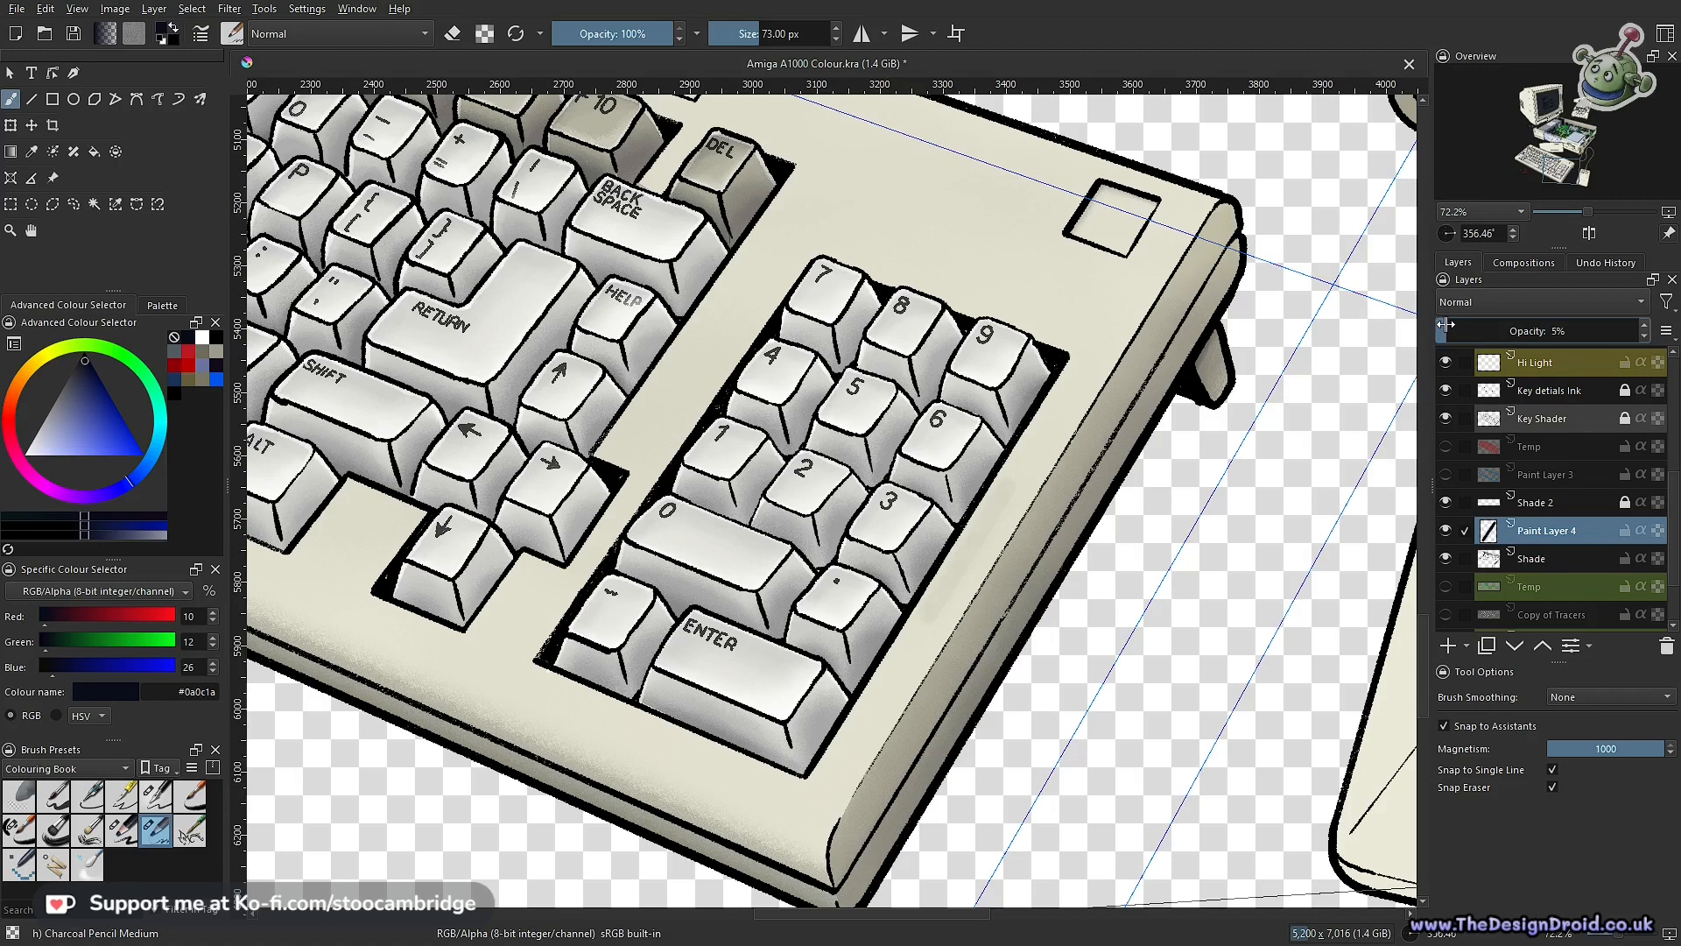
{"action": "mouse_move", "coordinate": [972, 183]}
{"action": "left_mouse_down"}
{"action": "mouse_move", "coordinate": [864, 287]}
{"action": "mouse_move", "coordinate": [968, 192]}
{"action": "mouse_move", "coordinate": [915, 251]}
{"action": "mouse_move", "coordinate": [984, 154]}
{"action": "mouse_move", "coordinate": [918, 256]}
{"action": "mouse_move", "coordinate": [973, 173]}
{"action": "mouse_move", "coordinate": [932, 226]}
{"action": "left_mouse_up"}
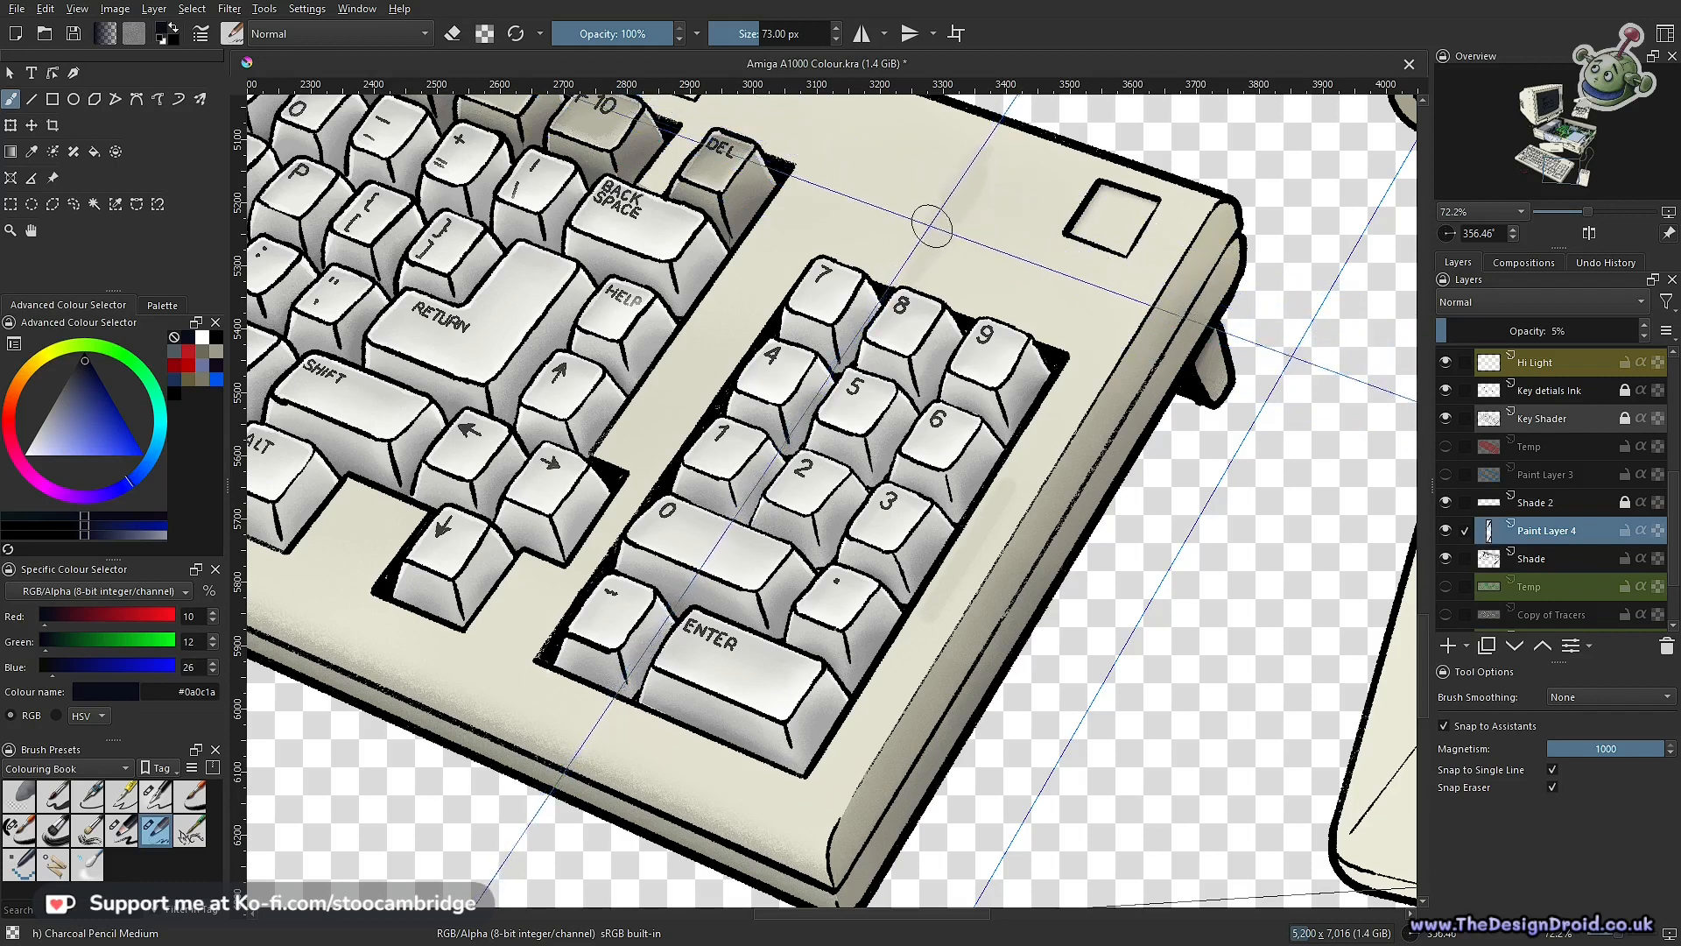
{"action": "key", "text": "ctrl+z"}
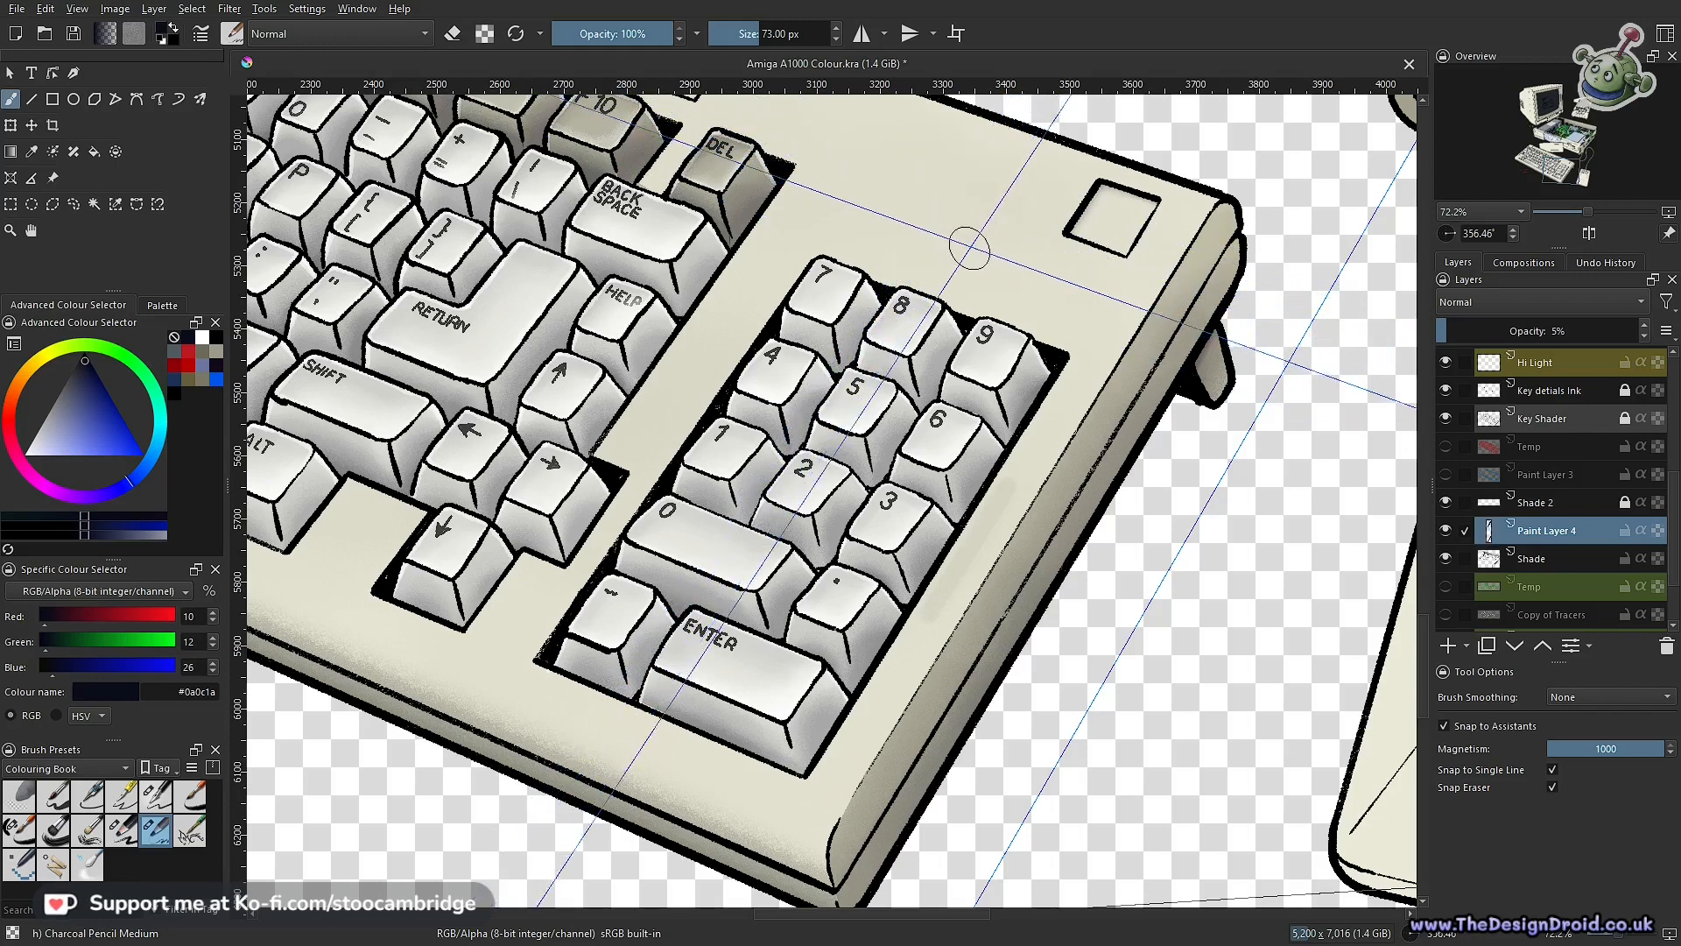
{"action": "key", "text": "ctrl+z"}
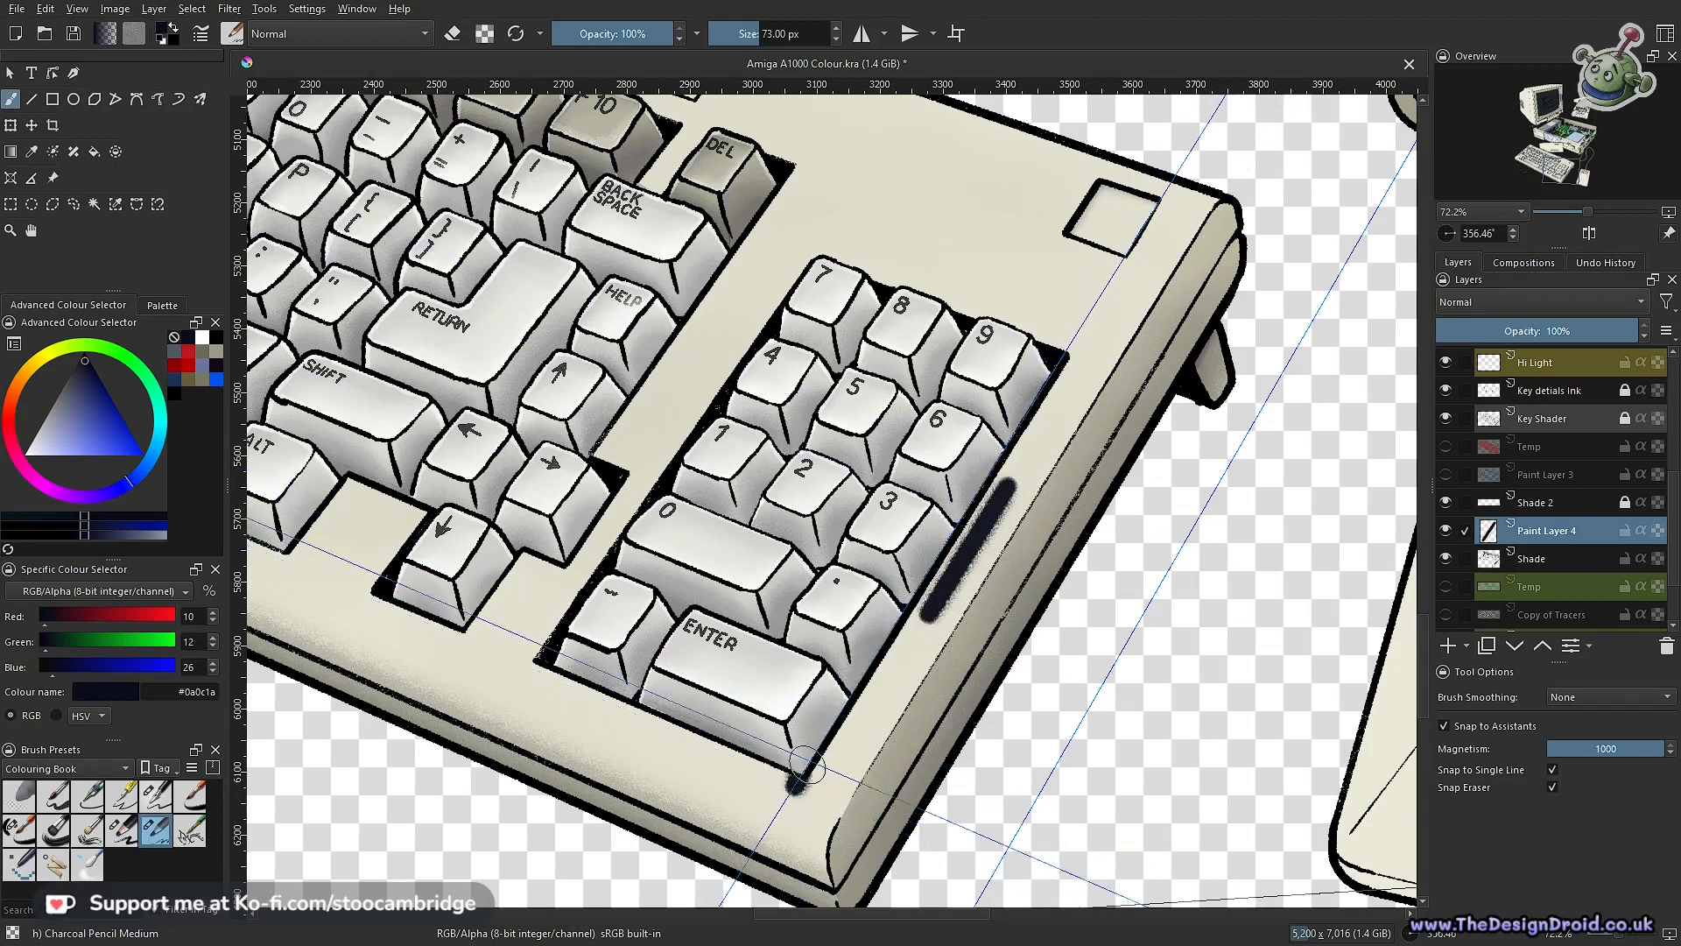
{"action": "left_click_drag", "start_coordinate": [701, 750], "coordinate": [827, 791]}
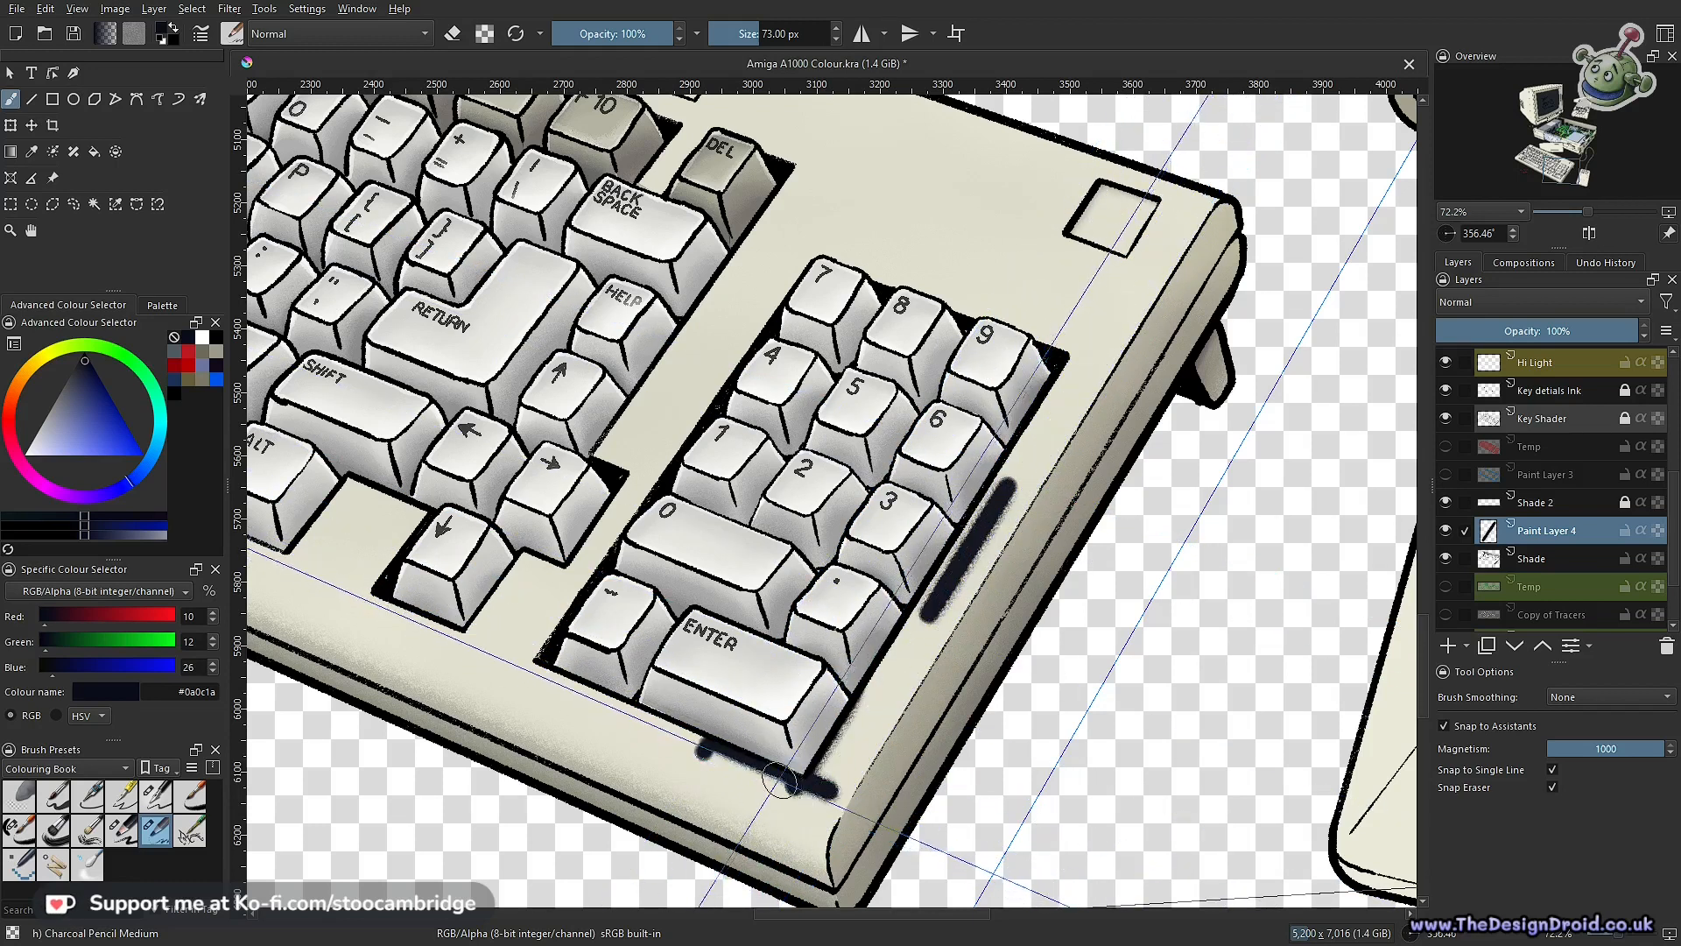
{"action": "key", "text": "ctrl+z"}
{"action": "key", "text": "ctrl+z"}
{"action": "key", "text": "ctrl+z"}
Try shadow strokes along the numeric keypad's outer side and front edge at 57% brush opacity
{"action": "left_click", "coordinate": [622, 34]}
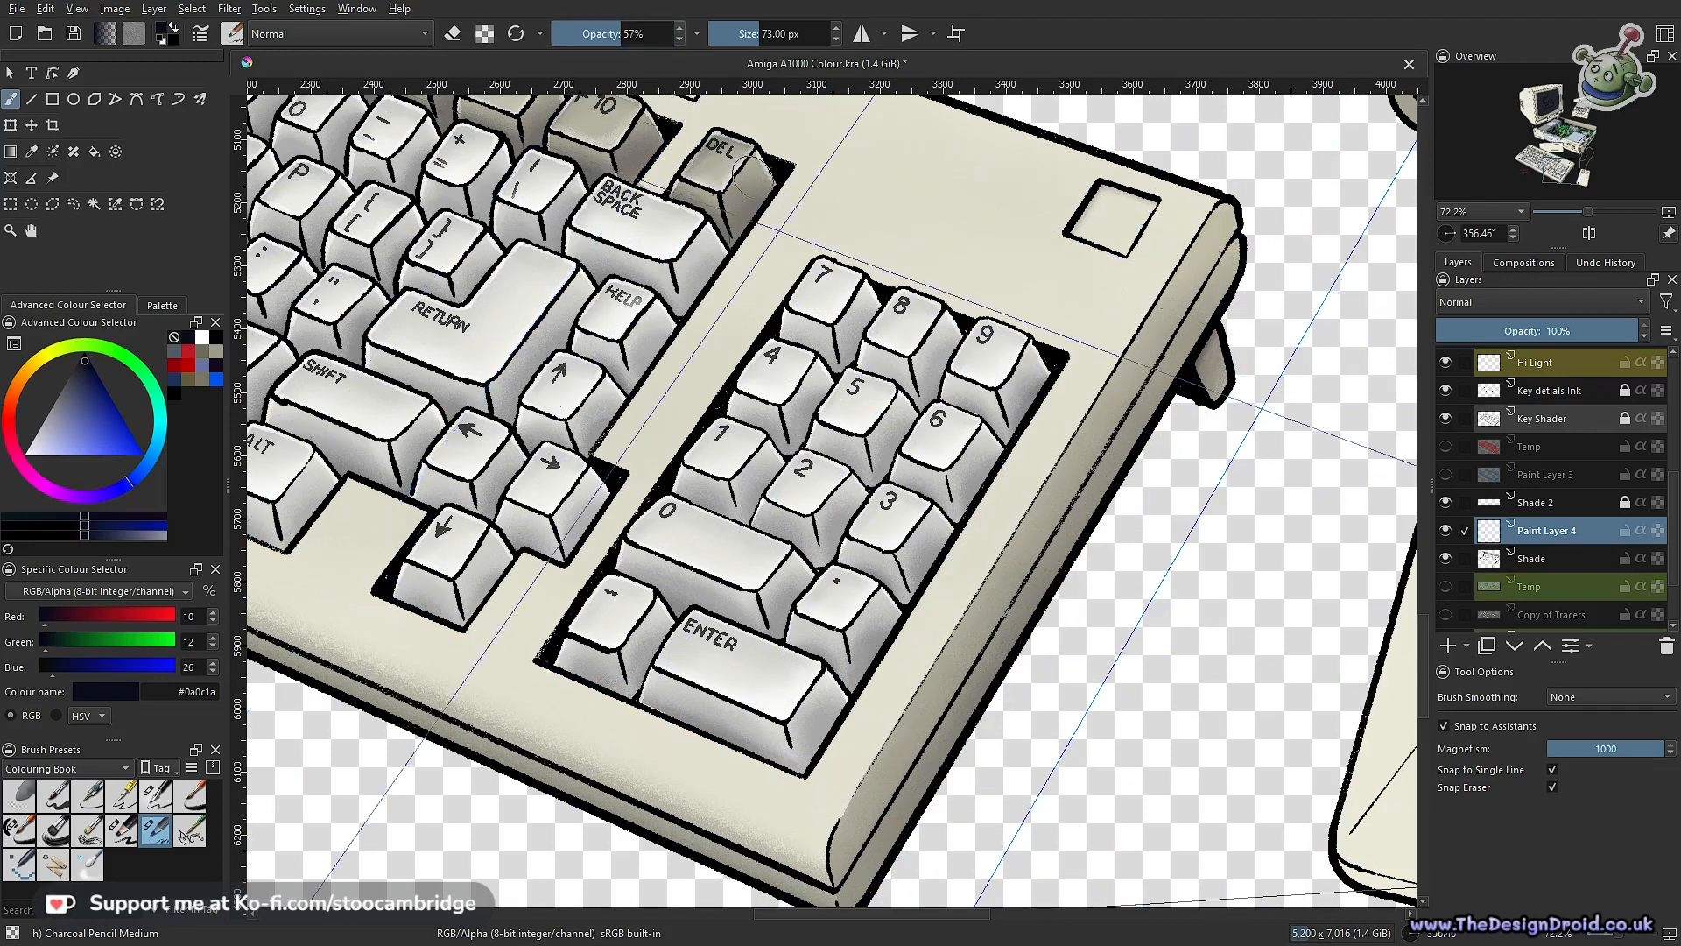
{"action": "left_click_drag", "start_coordinate": [1062, 375], "coordinate": [807, 782]}
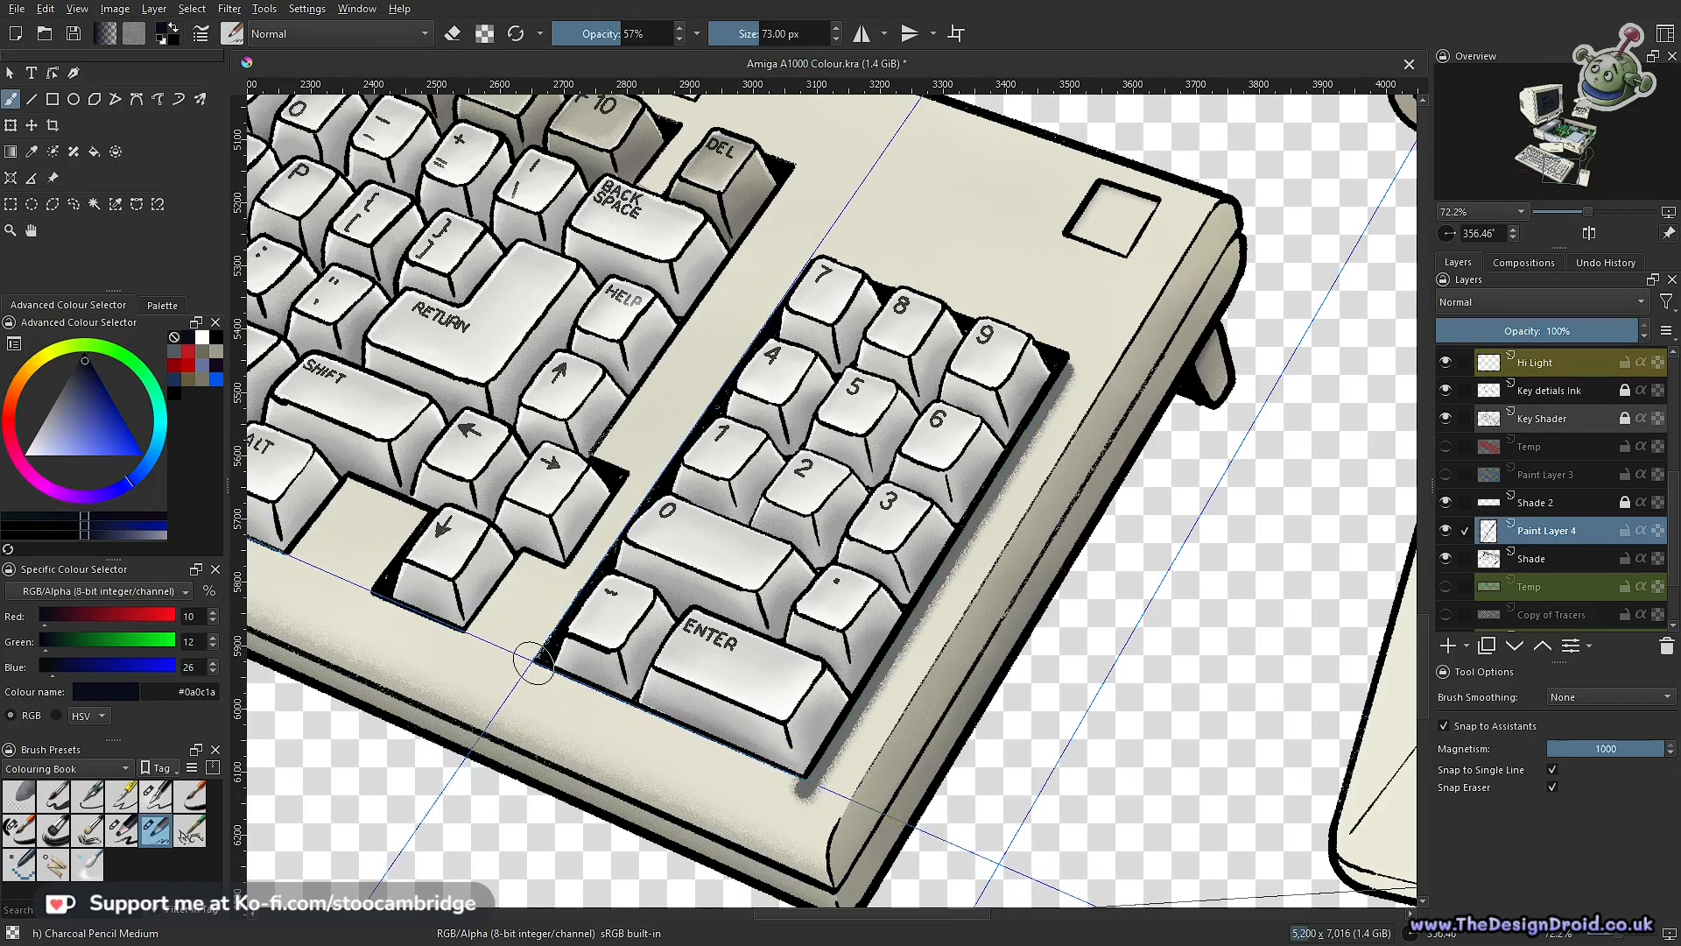
{"action": "left_click_drag", "start_coordinate": [532, 665], "coordinate": [758, 764]}
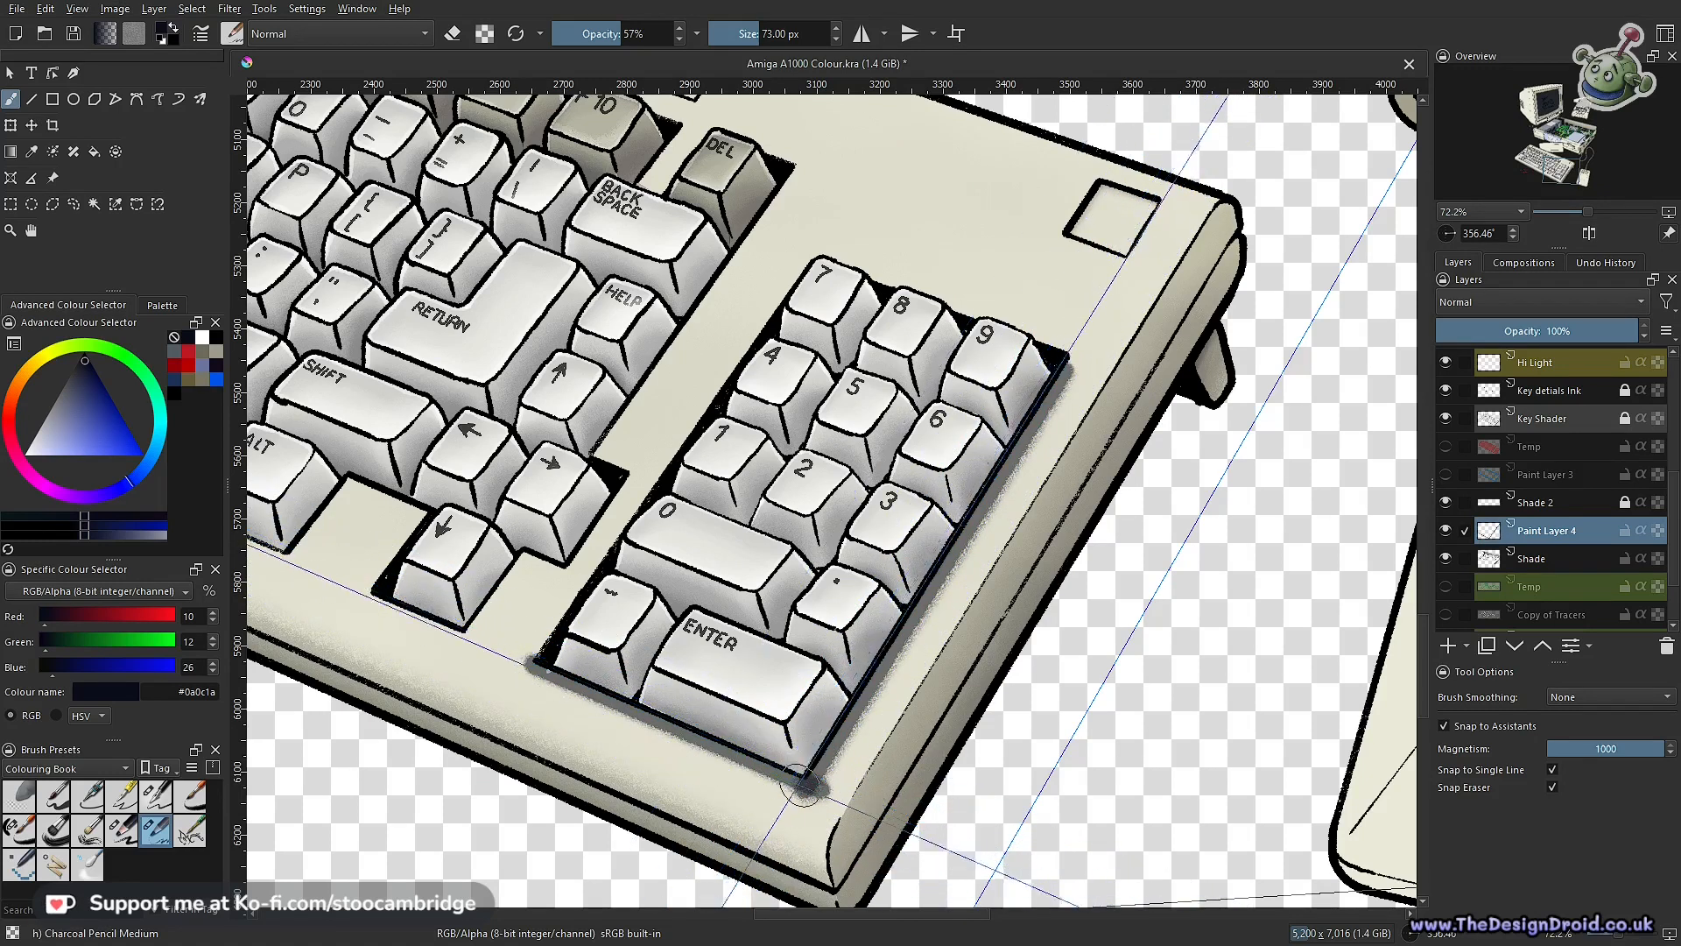
{"action": "key", "text": "ctrl+z"}
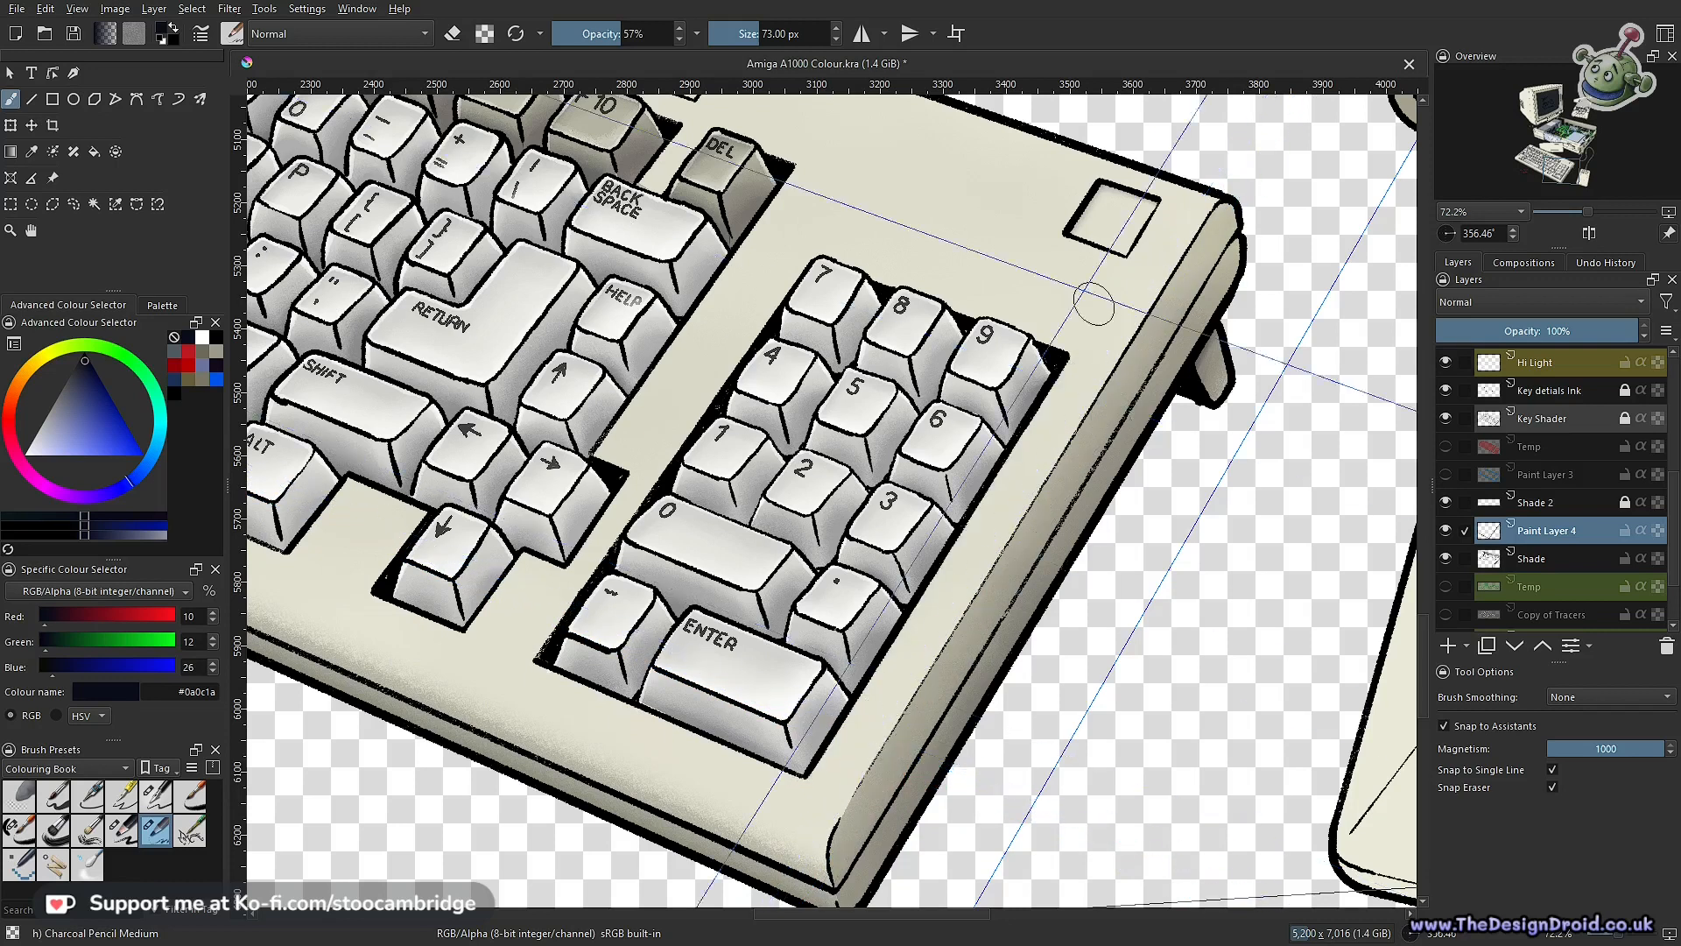
Paint the numeric keypad's shadow on Paint Layer 4 at 100% brush opacity and lower the layer opacity to 15%
{"action": "left_click_drag", "start_coordinate": [618, 37], "coordinate": [683, 37]}
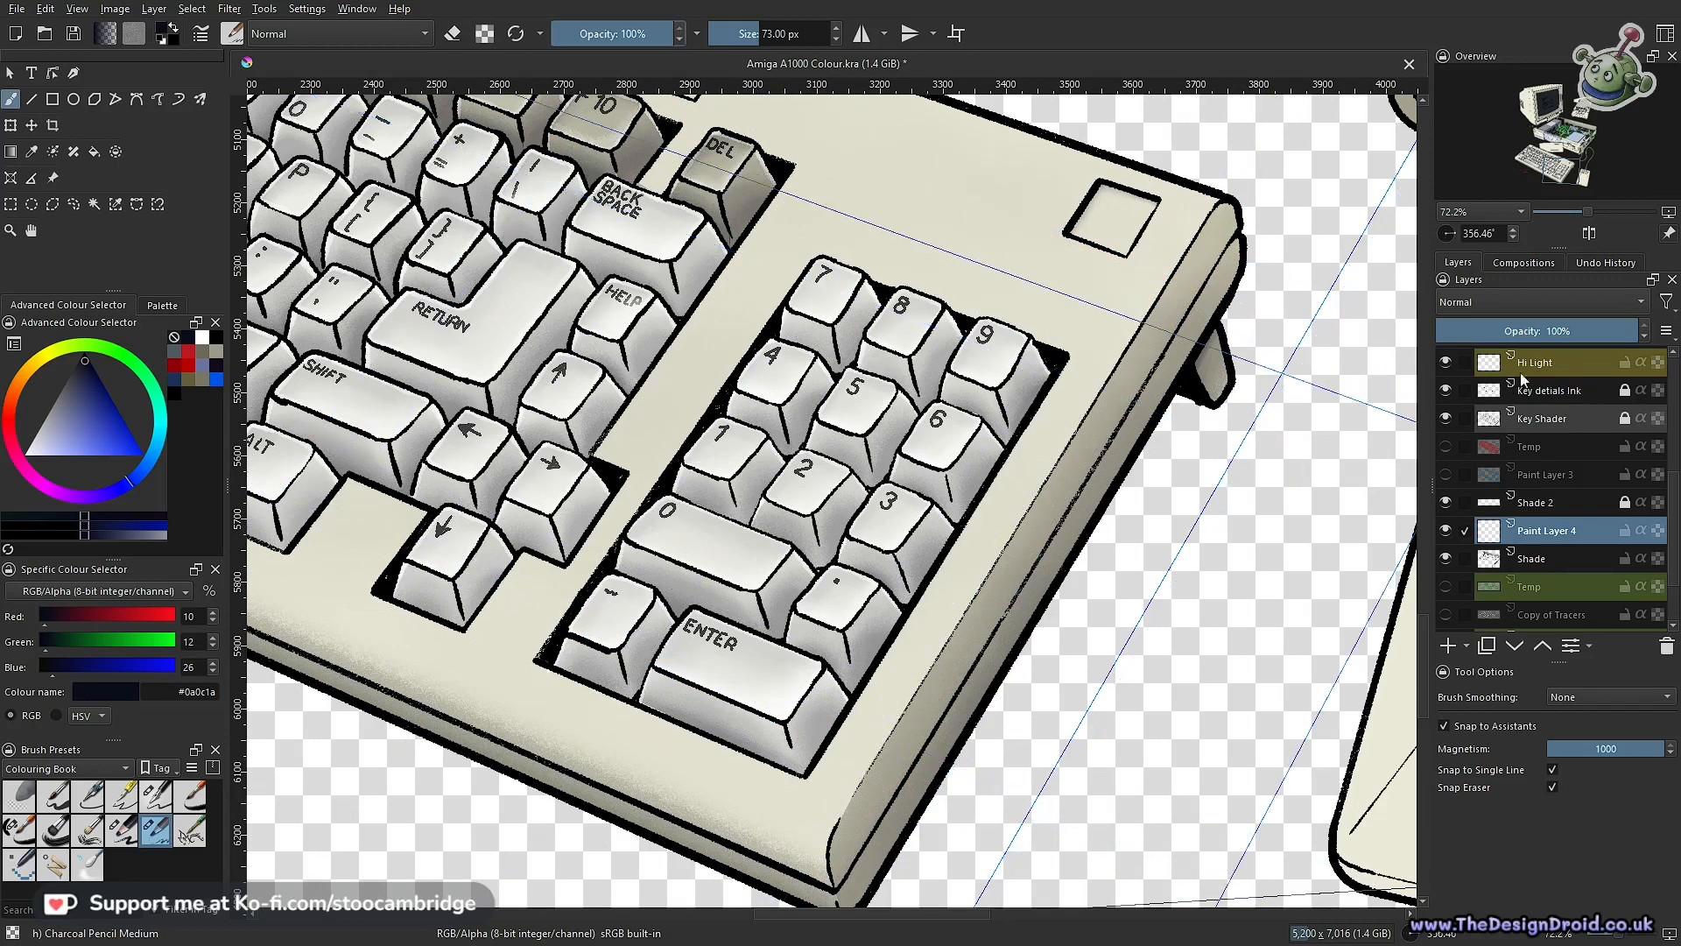
{"action": "left_click", "coordinate": [1559, 330]}
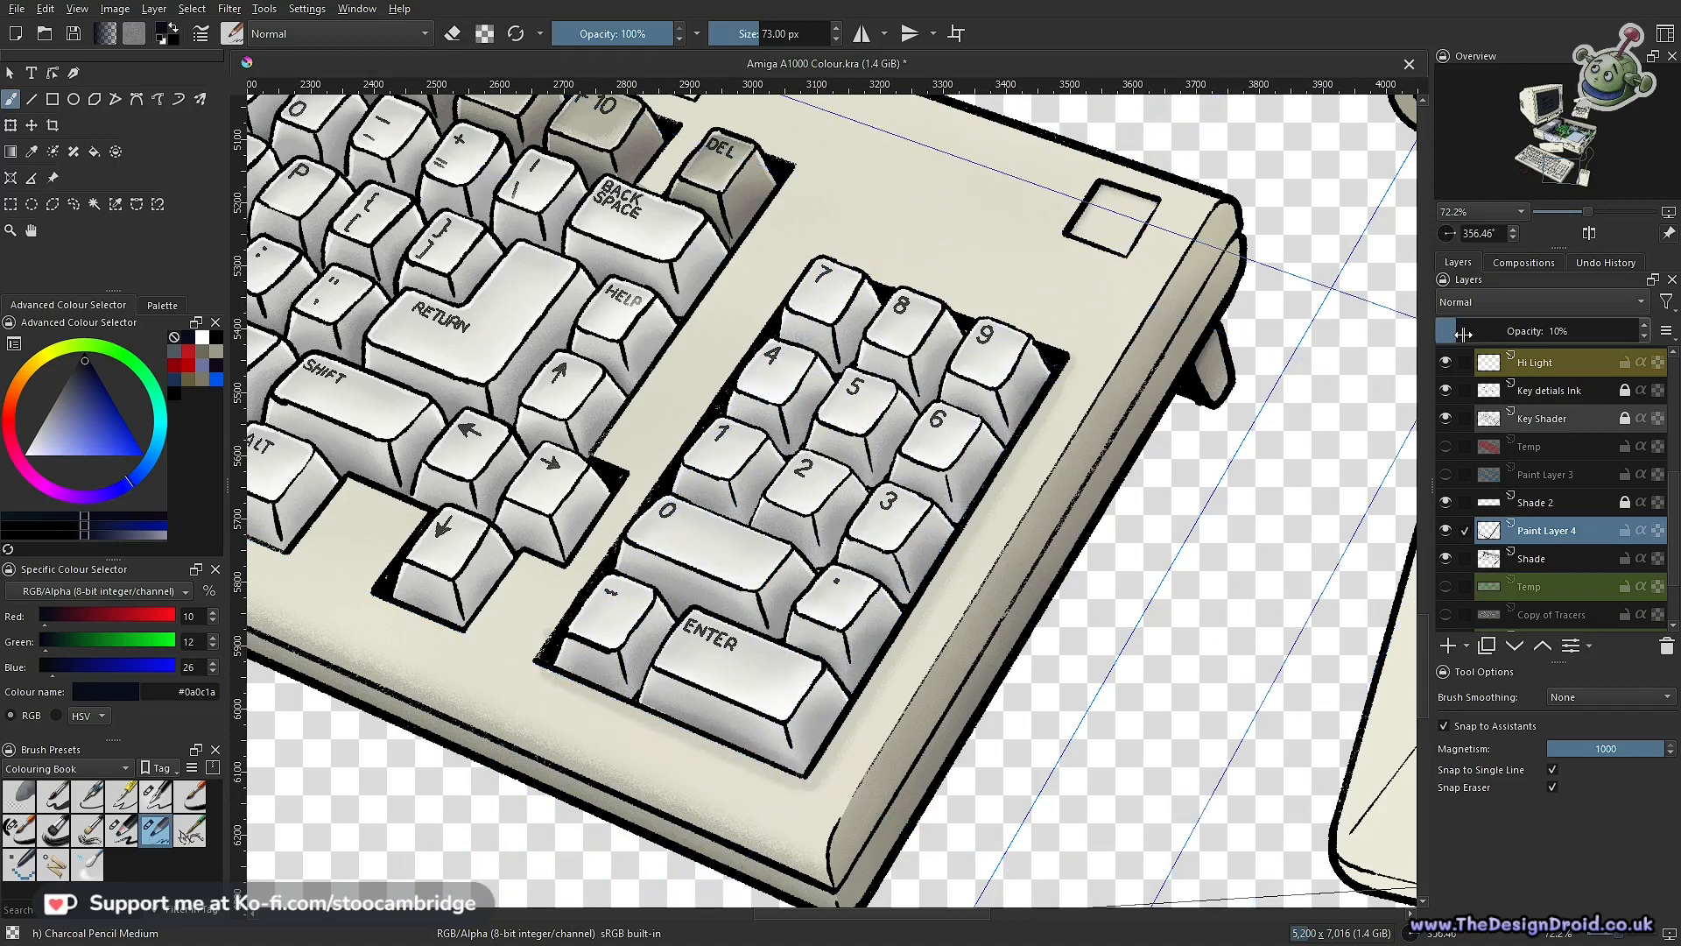
{"action": "left_click_drag", "start_coordinate": [1468, 332], "coordinate": [1469, 331]}
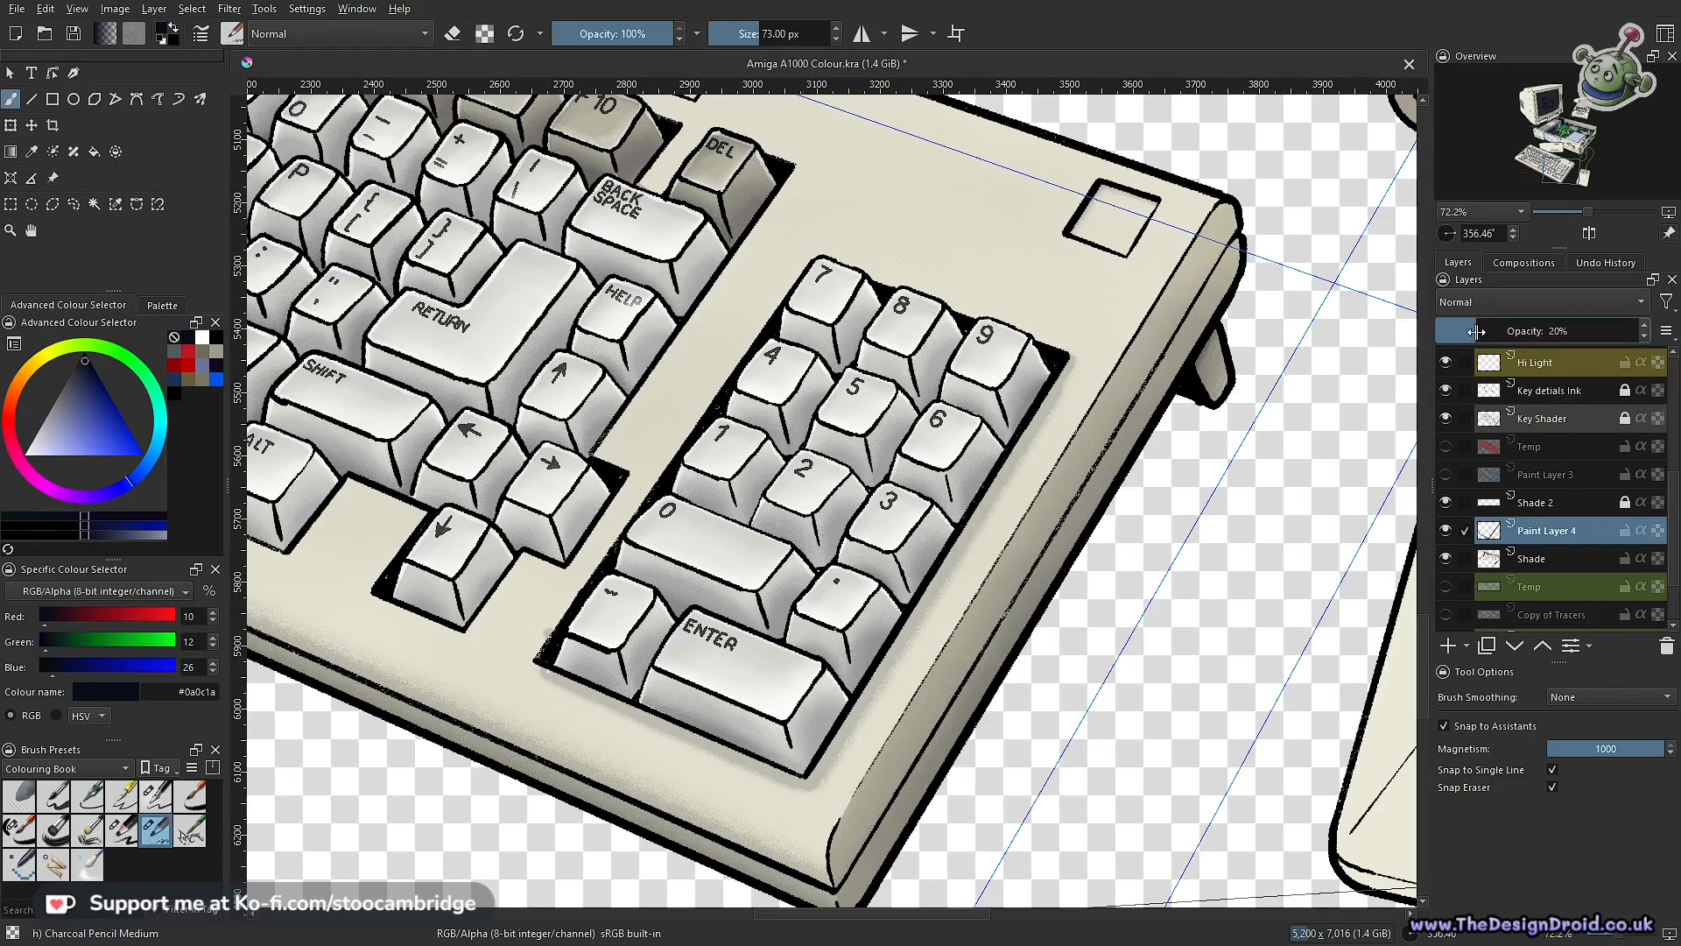
{"action": "left_click_drag", "start_coordinate": [927, 610], "coordinate": [895, 647]}
{"action": "scroll", "coordinate": [895, 648], "scroll_direction": "up", "scroll_amount": 4}
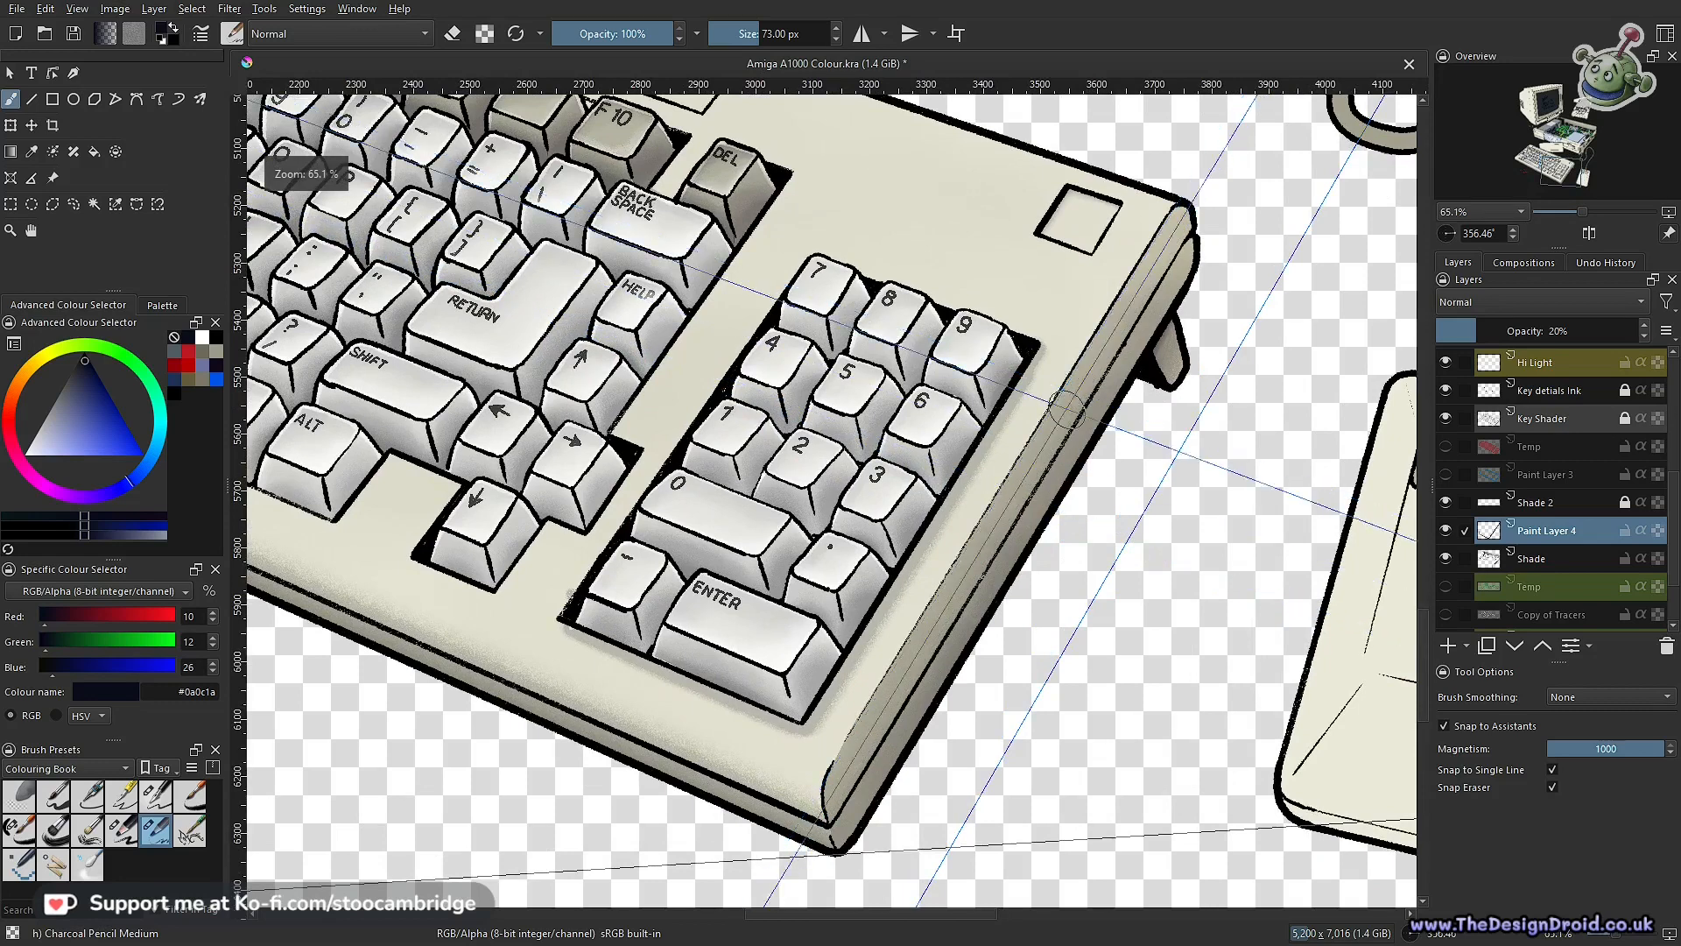
{"action": "left_click", "coordinate": [1645, 338]}
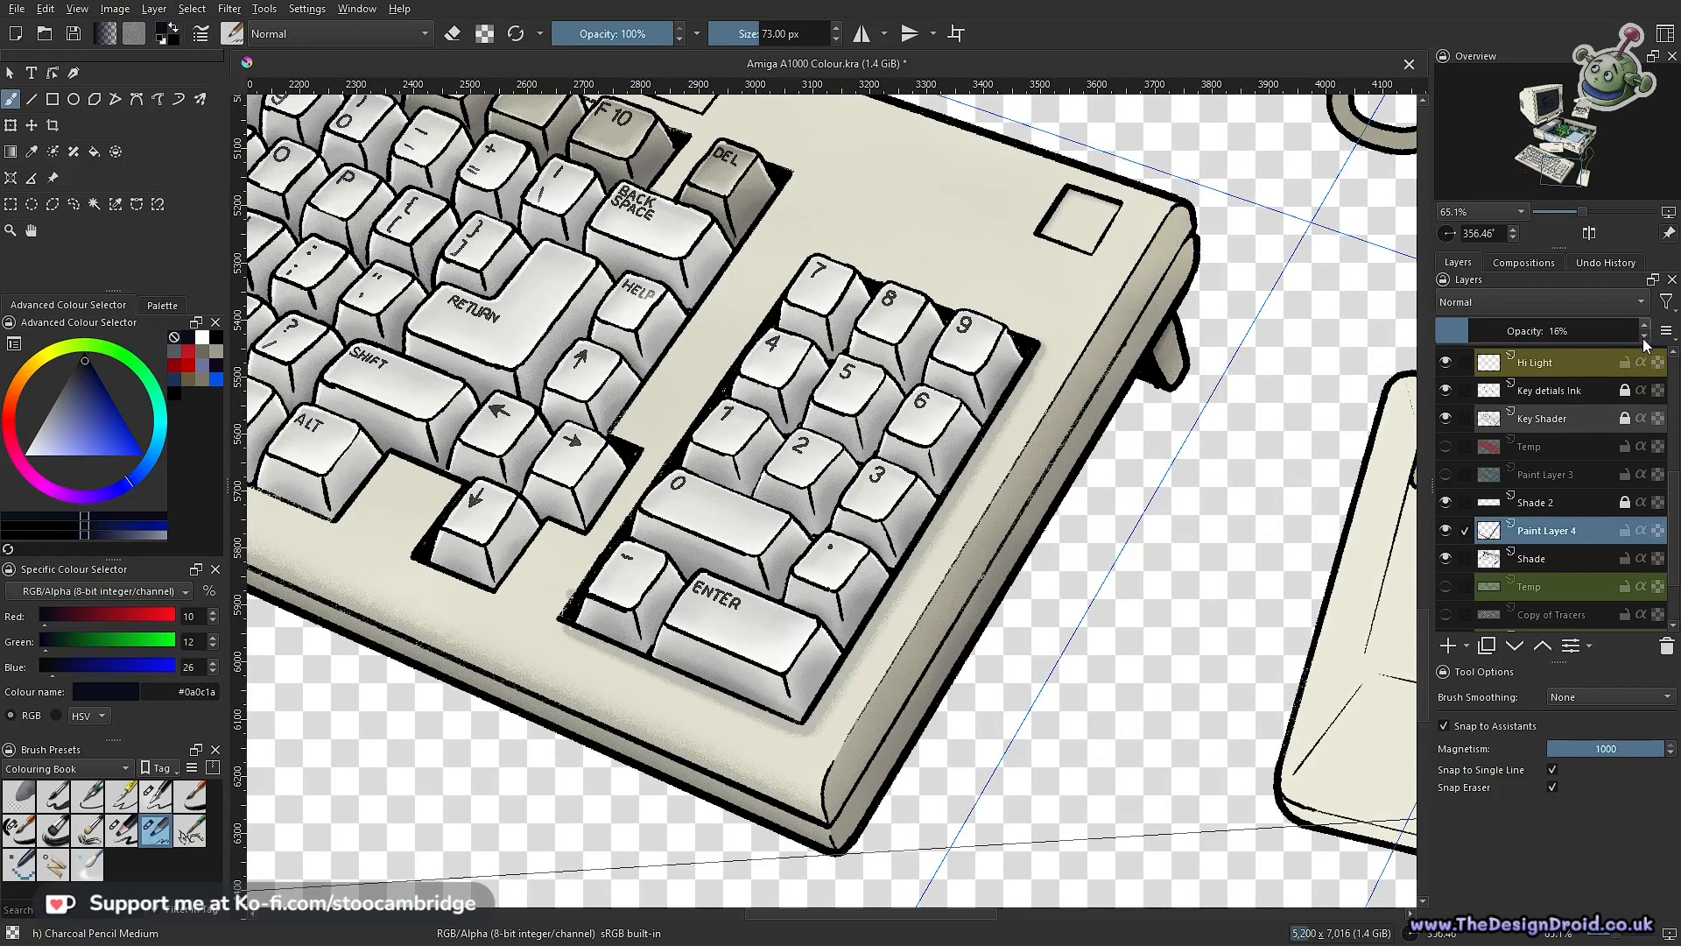
{"action": "scroll", "coordinate": [1344, 397], "scroll_direction": "down", "scroll_amount": 4}
{"action": "scroll", "coordinate": [1344, 397], "scroll_direction": "up", "scroll_amount": 3}
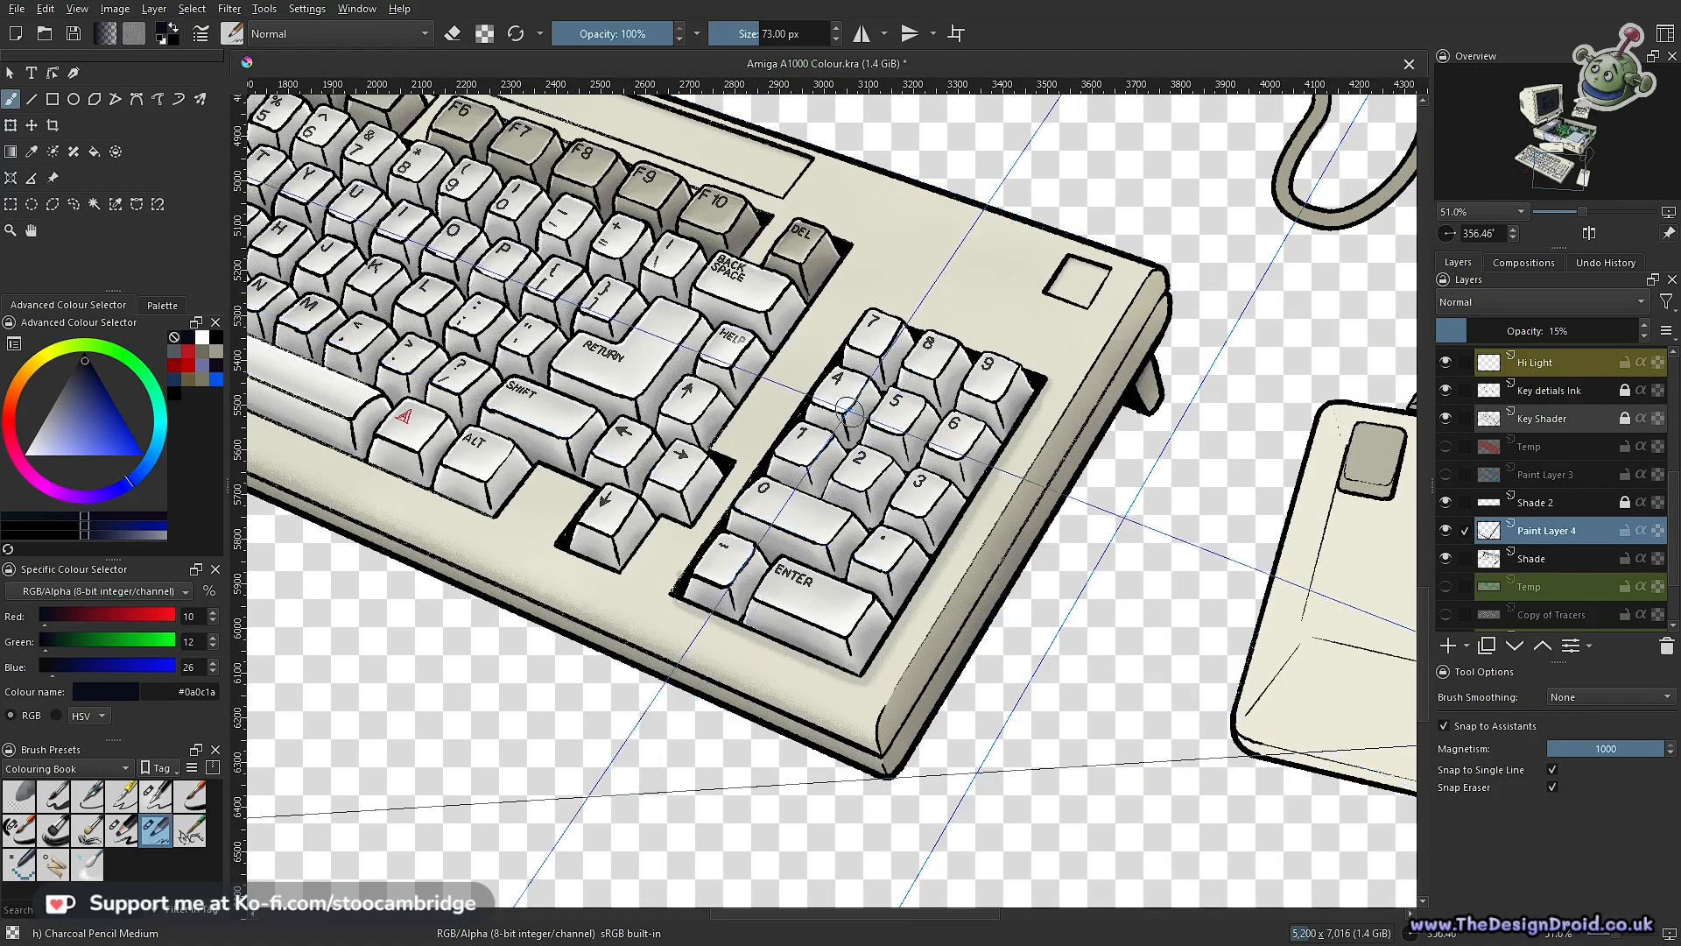
Paint matching shadows on the case beside the DEL key and around the arrow keys, following the assistant guides
{"action": "left_click_drag", "start_coordinate": [863, 674], "coordinate": [1041, 390]}
{"action": "scroll", "coordinate": [1020, 420], "scroll_direction": "up", "scroll_amount": 2}
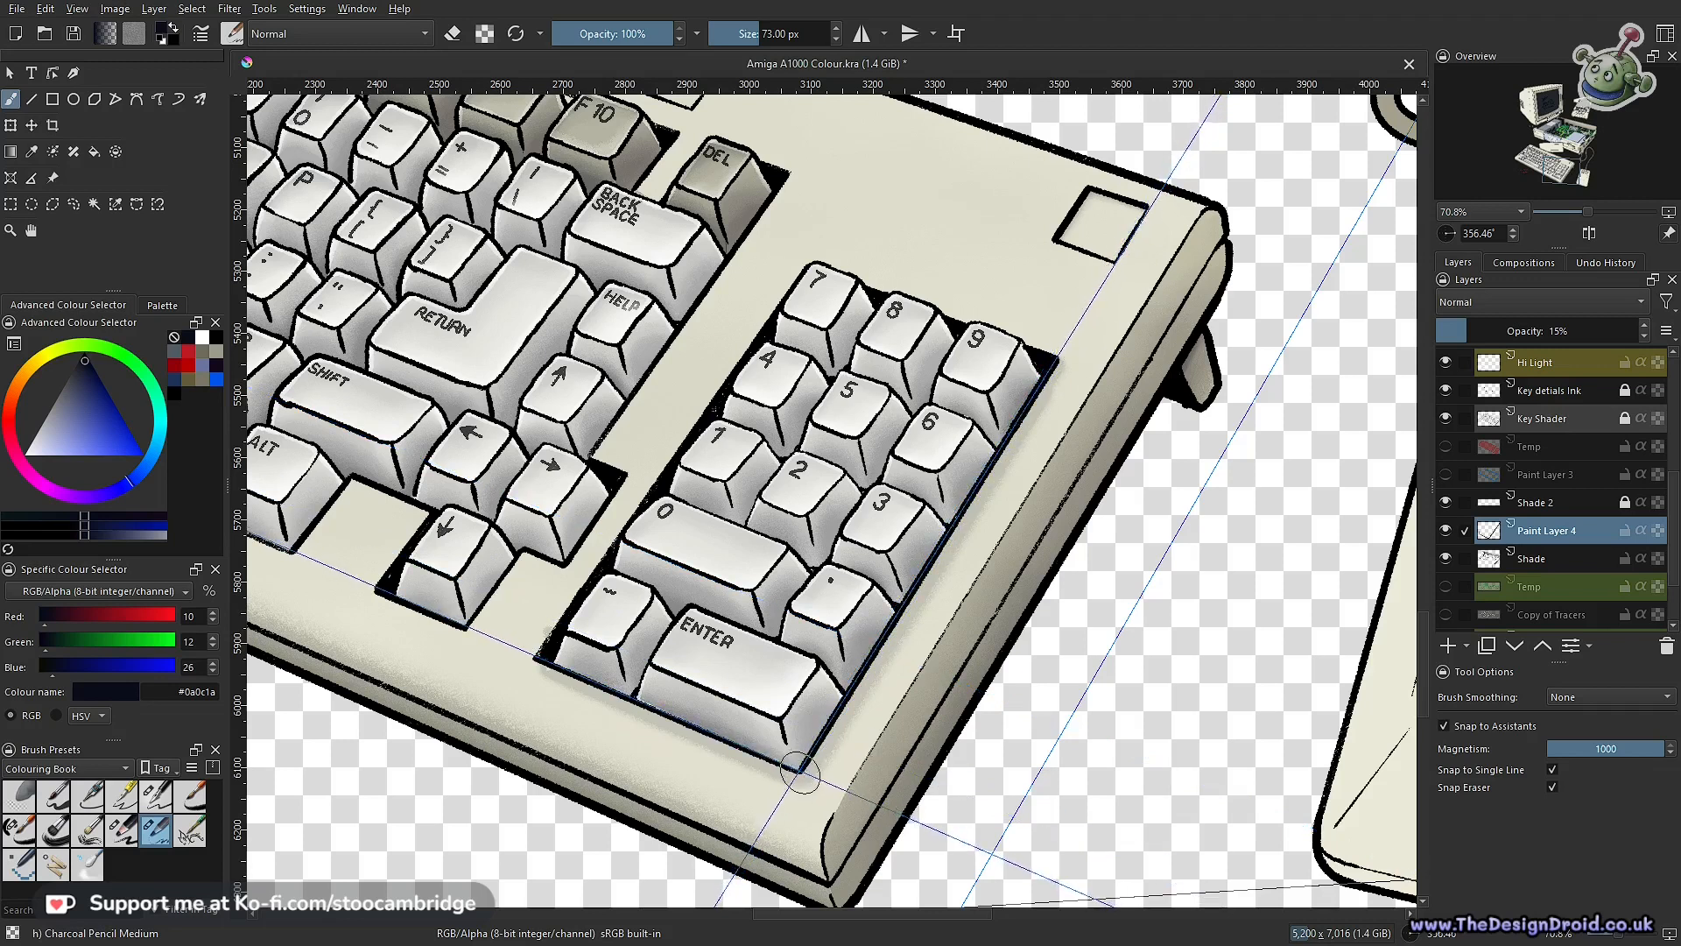
{"action": "mouse_move", "coordinate": [805, 669]}
{"action": "left_mouse_down"}
{"action": "mouse_move", "coordinate": [907, 685]}
{"action": "mouse_move", "coordinate": [890, 618]}
{"action": "mouse_move", "coordinate": [793, 670]}
{"action": "left_mouse_up"}
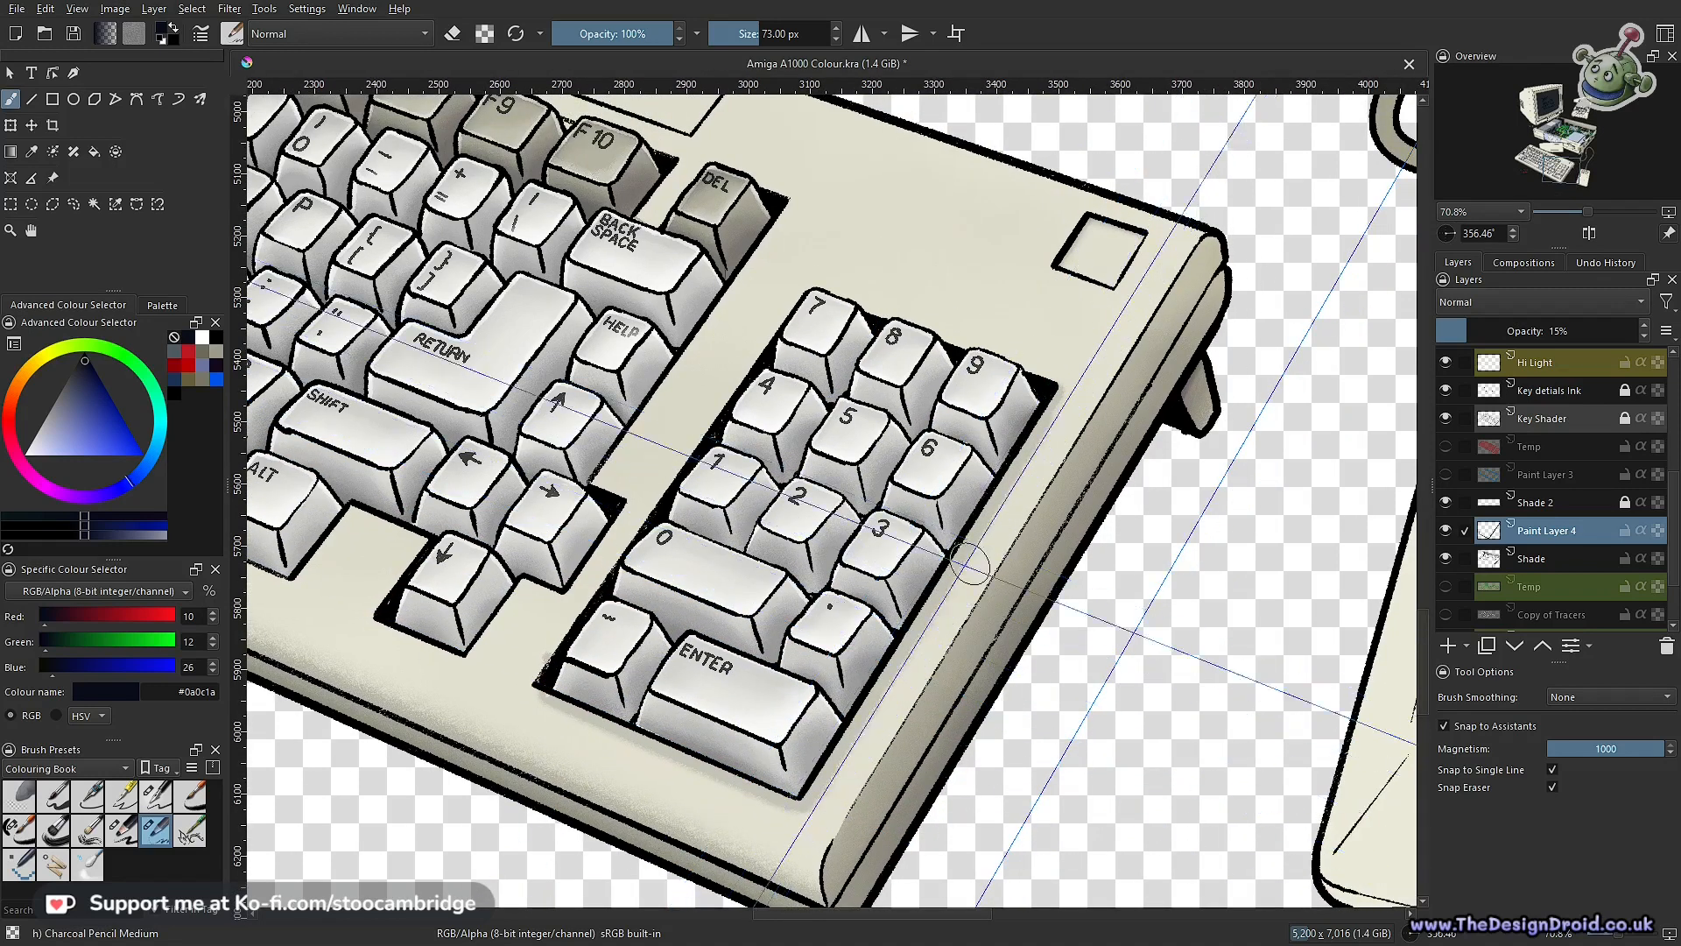
{"action": "left_click_drag", "start_coordinate": [740, 574], "coordinate": [898, 679]}
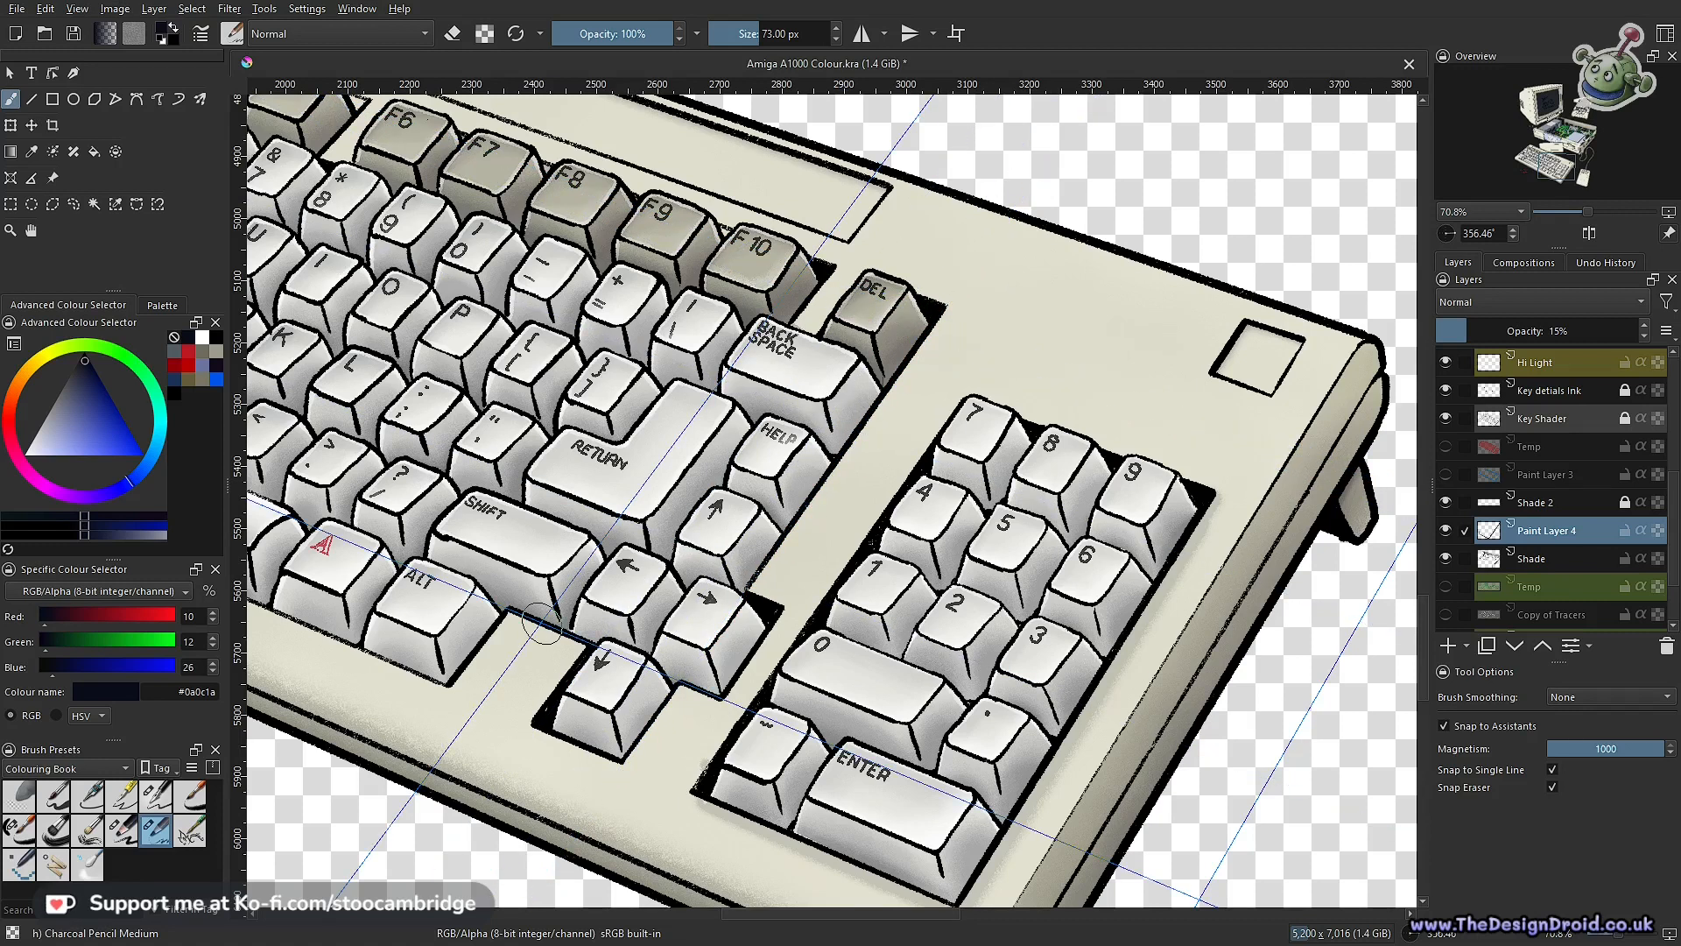
{"action": "mouse_move", "coordinate": [944, 314]}
{"action": "left_mouse_down"}
{"action": "mouse_move", "coordinate": [855, 445]}
{"action": "mouse_move", "coordinate": [772, 627]}
{"action": "mouse_move", "coordinate": [563, 747]}
{"action": "left_mouse_up"}
{"action": "left_click_drag", "start_coordinate": [530, 623], "coordinate": [868, 677]}
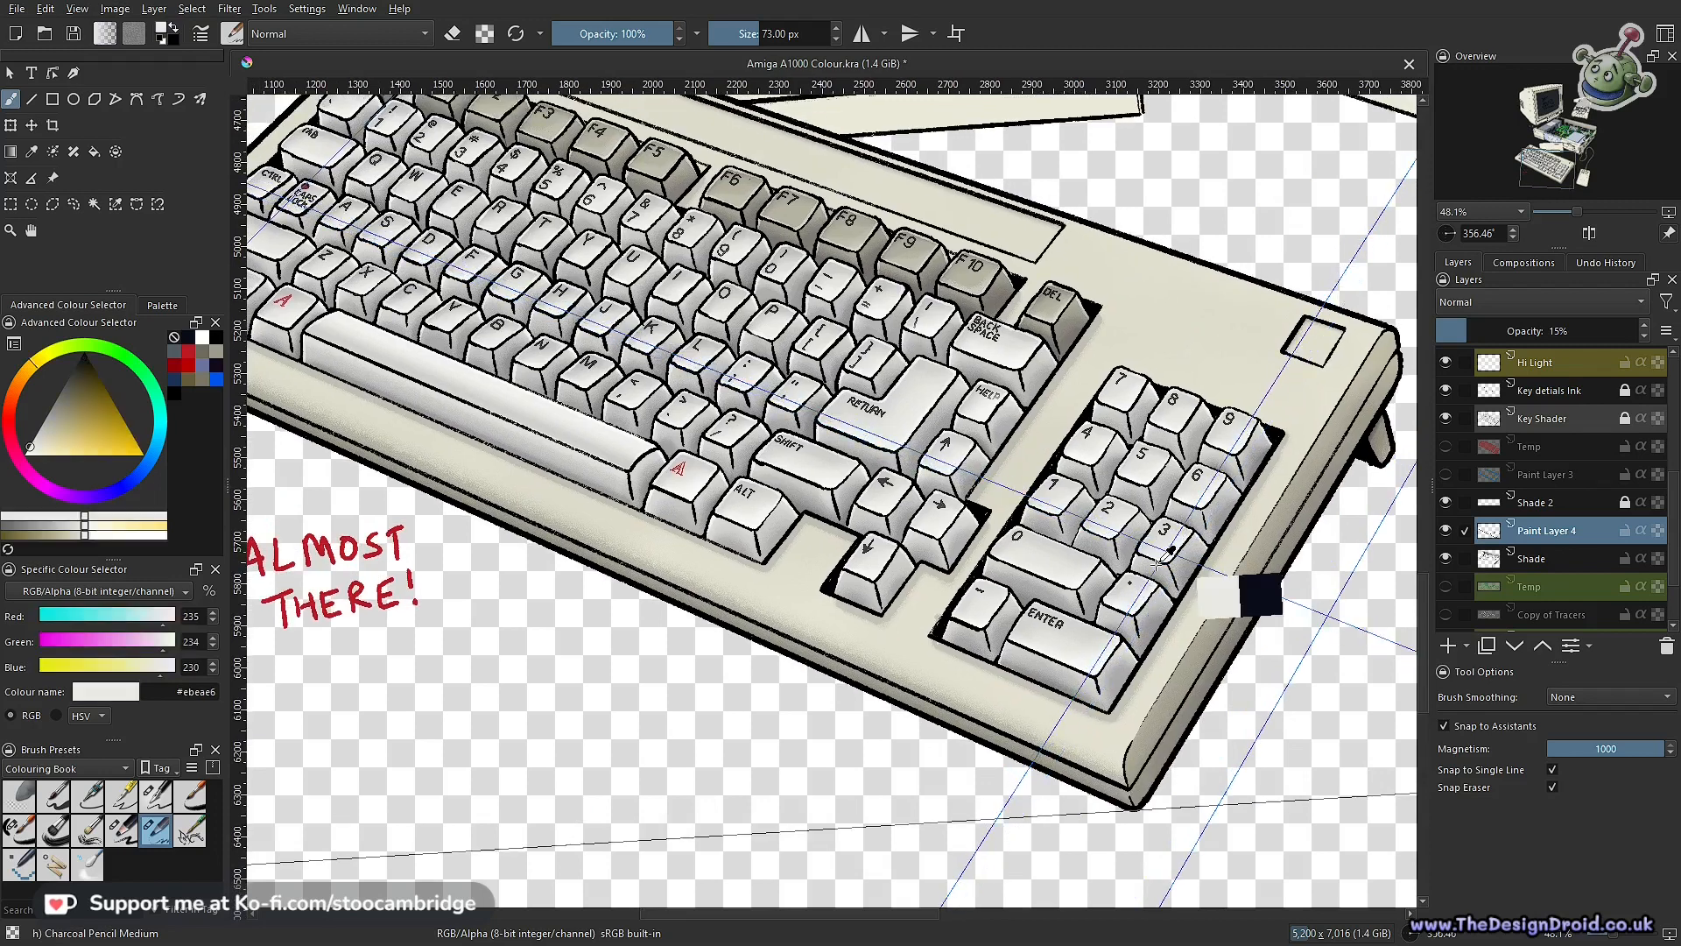
Sample a grey from the numeric keypad's keys and merge Paint Layer 4 into the Shade layer below
{"action": "left_click", "coordinate": [1146, 584], "text": "ctrl"}
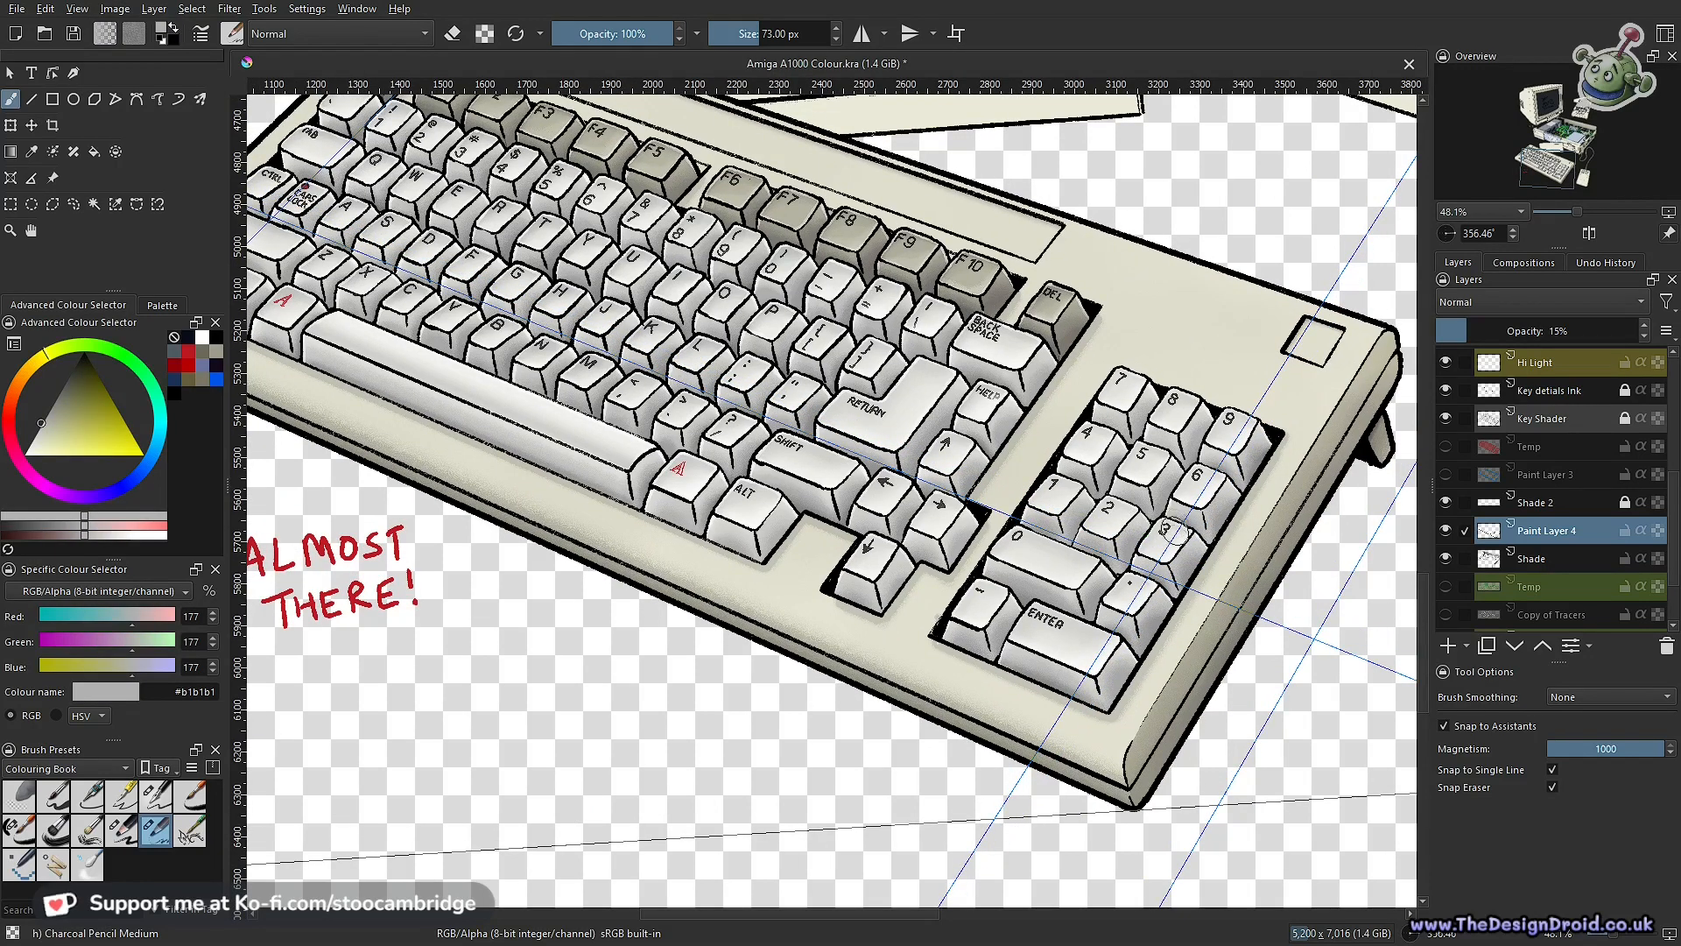
{"action": "left_click_drag", "start_coordinate": [1095, 491], "coordinate": [992, 684]}
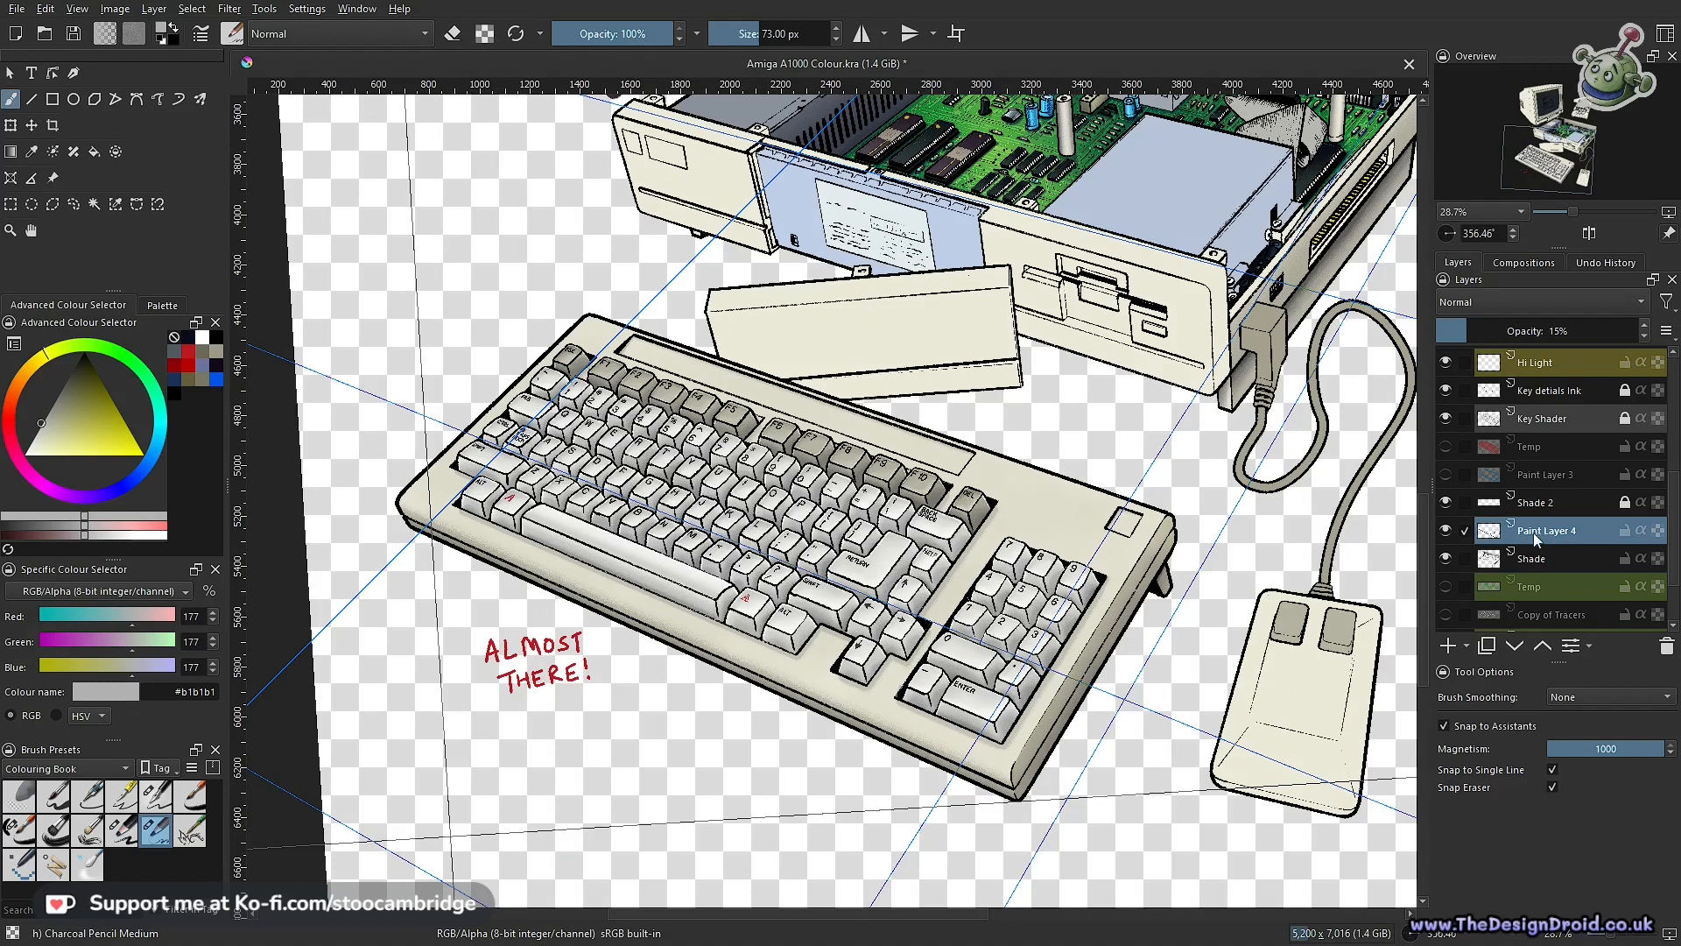
{"action": "right_click", "coordinate": [1568, 538]}
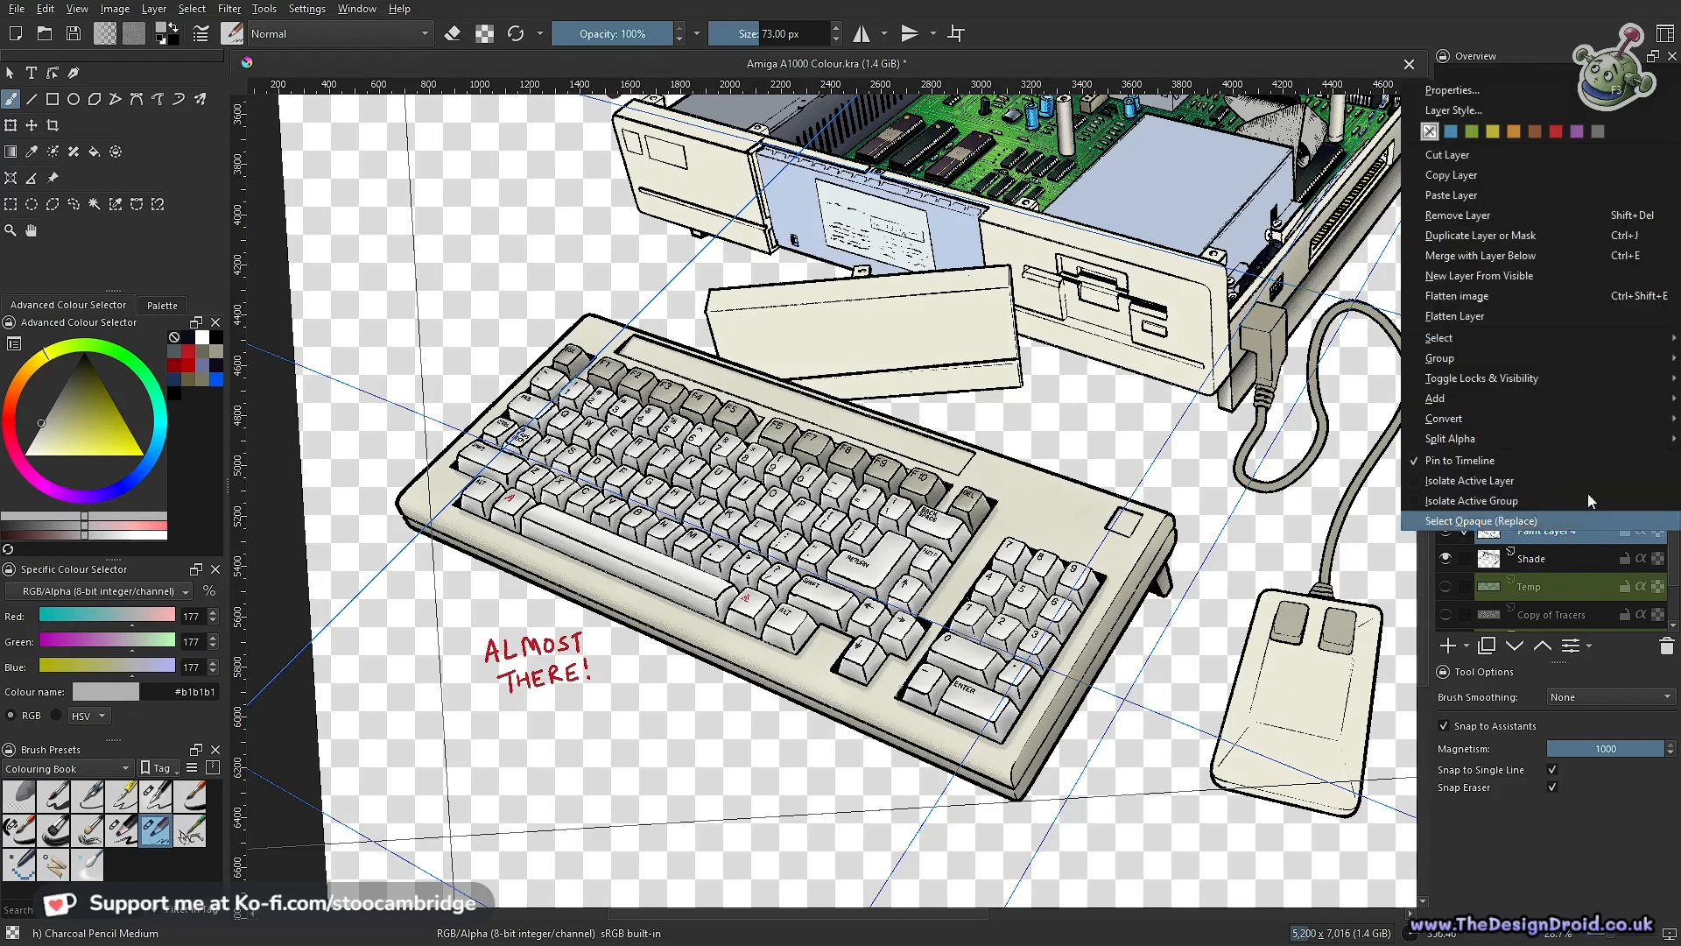
{"action": "left_click", "coordinate": [1510, 256]}
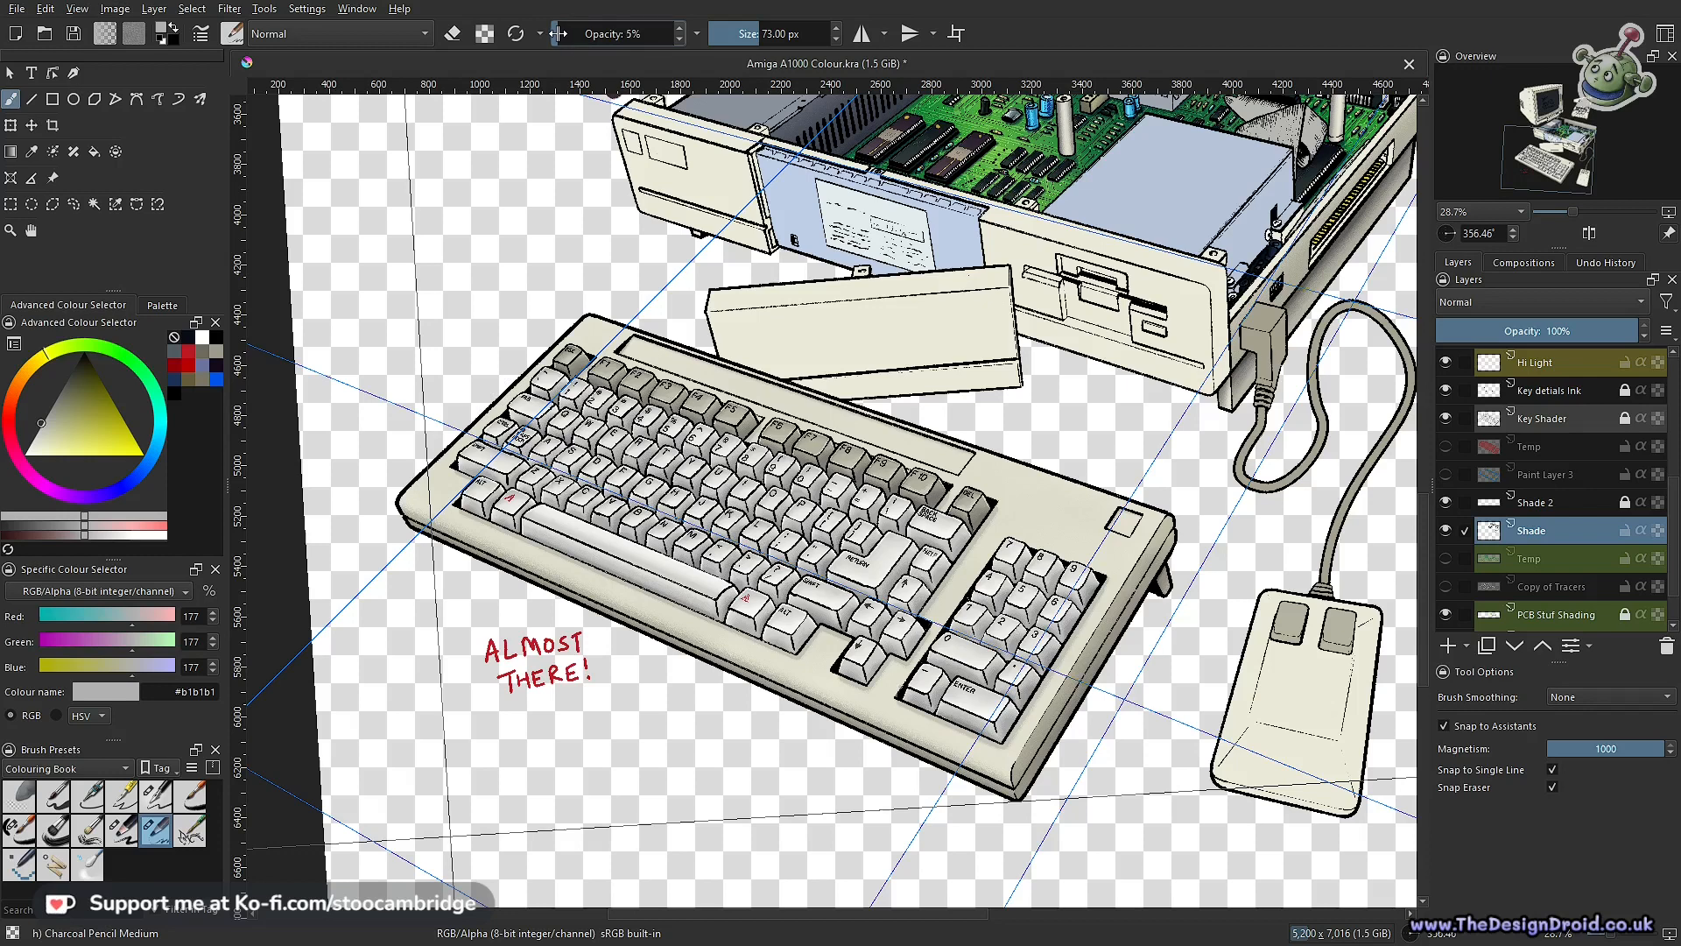
Set the brush to the dark navy colour #0a0c1a at 15% opacity for shading around the numeric keypad
{"action": "mouse_move", "coordinate": [966, 668]}
{"action": "left_mouse_down"}
{"action": "mouse_move", "coordinate": [1273, 459]}
{"action": "mouse_move", "coordinate": [935, 385]}
{"action": "mouse_move", "coordinate": [983, 405]}
{"action": "mouse_move", "coordinate": [925, 537]}
{"action": "left_mouse_up"}
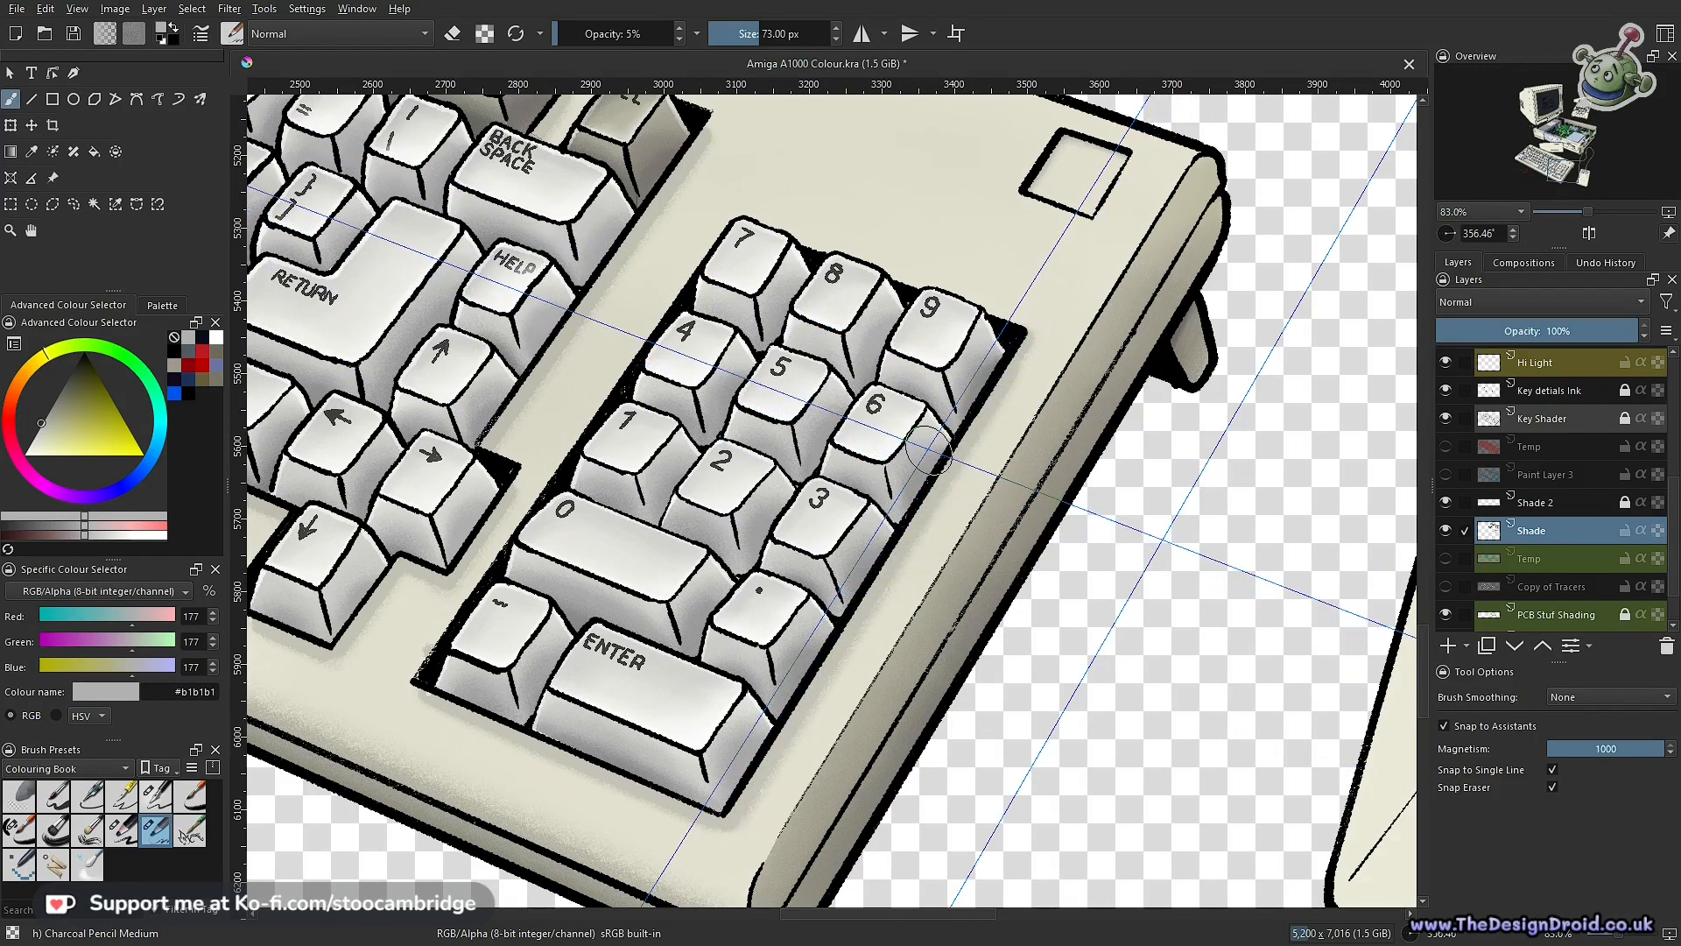
{"action": "key", "text": "o"}
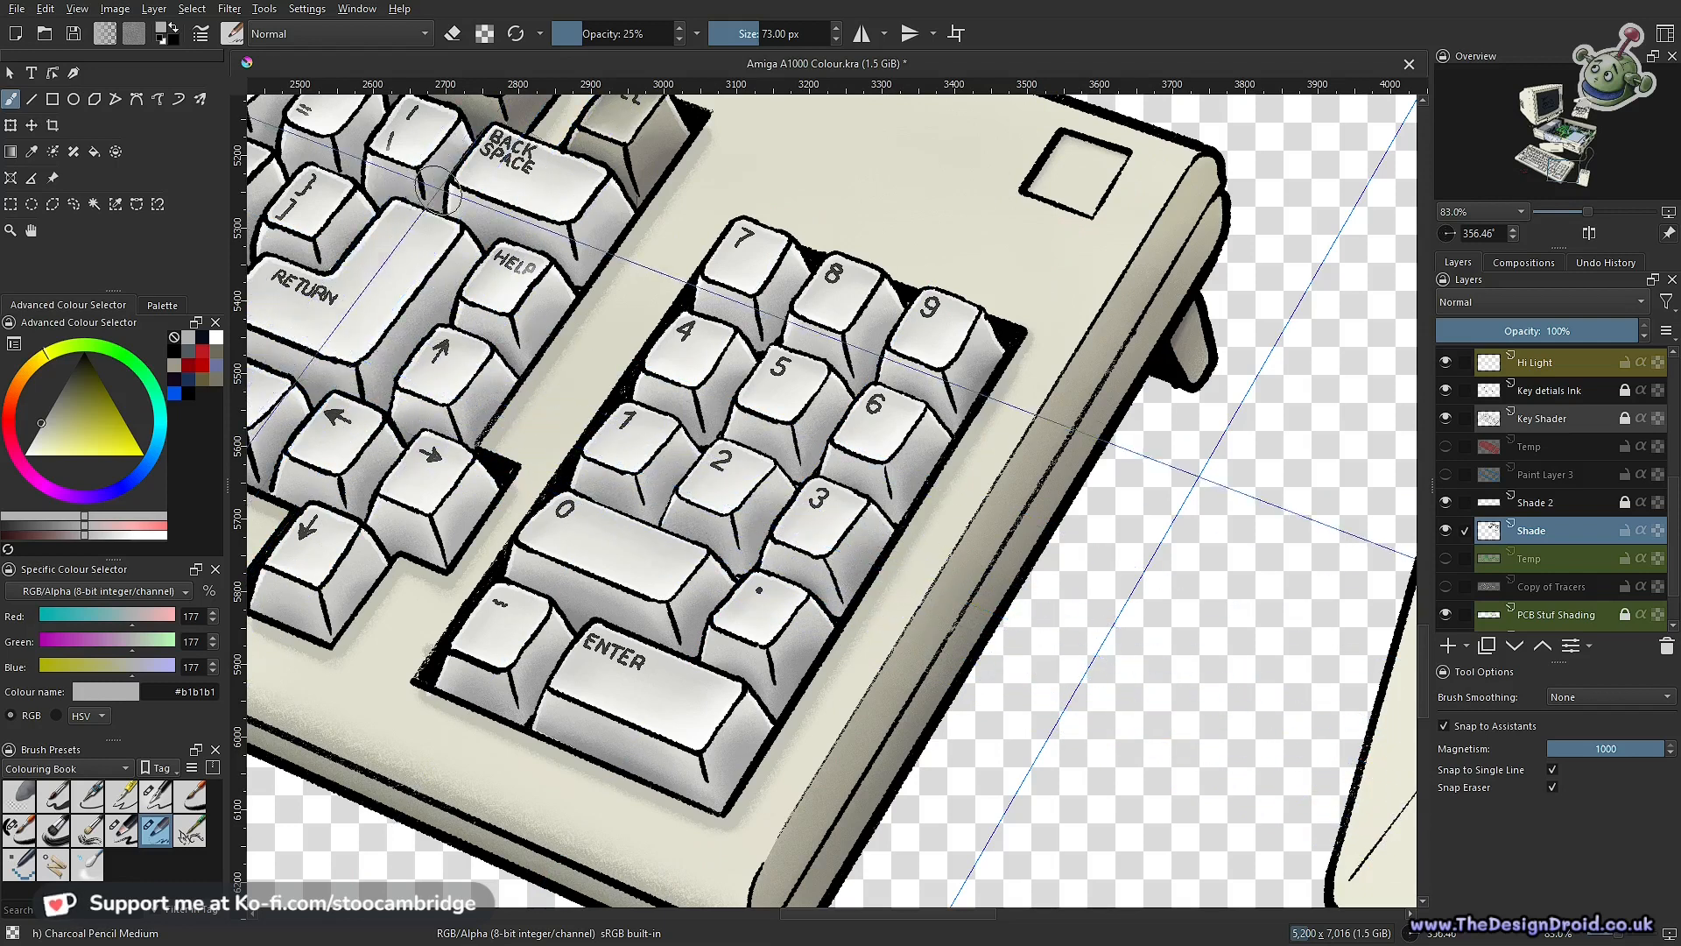
{"action": "left_click", "coordinate": [204, 337]}
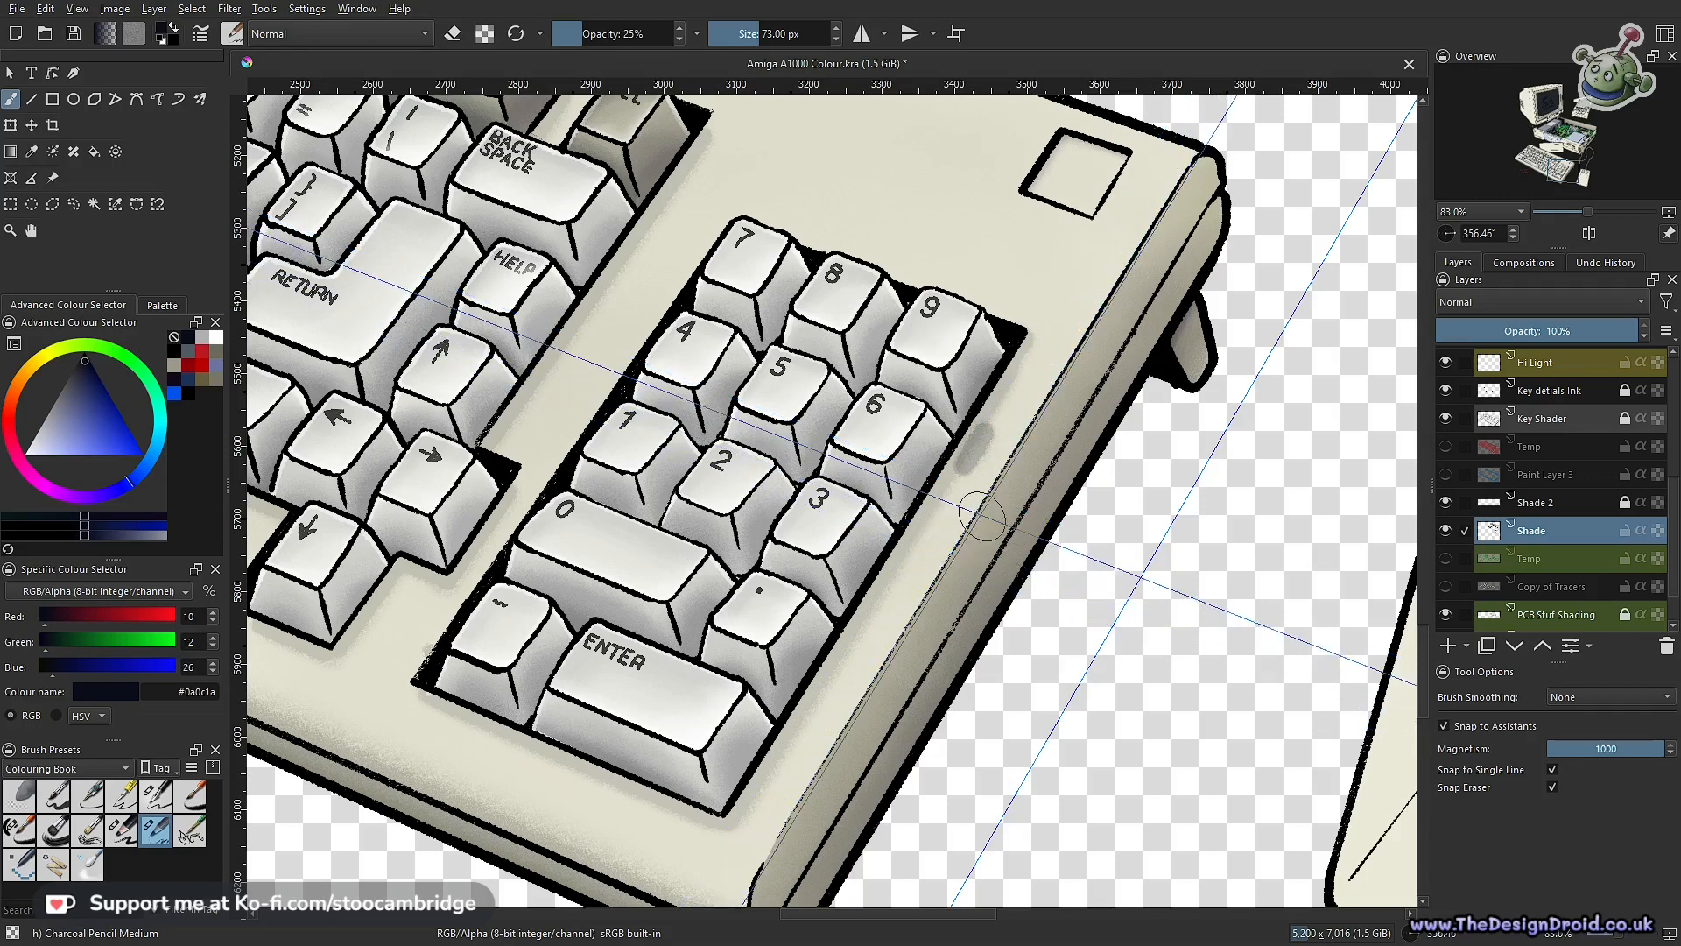
{"action": "key", "text": "i"}
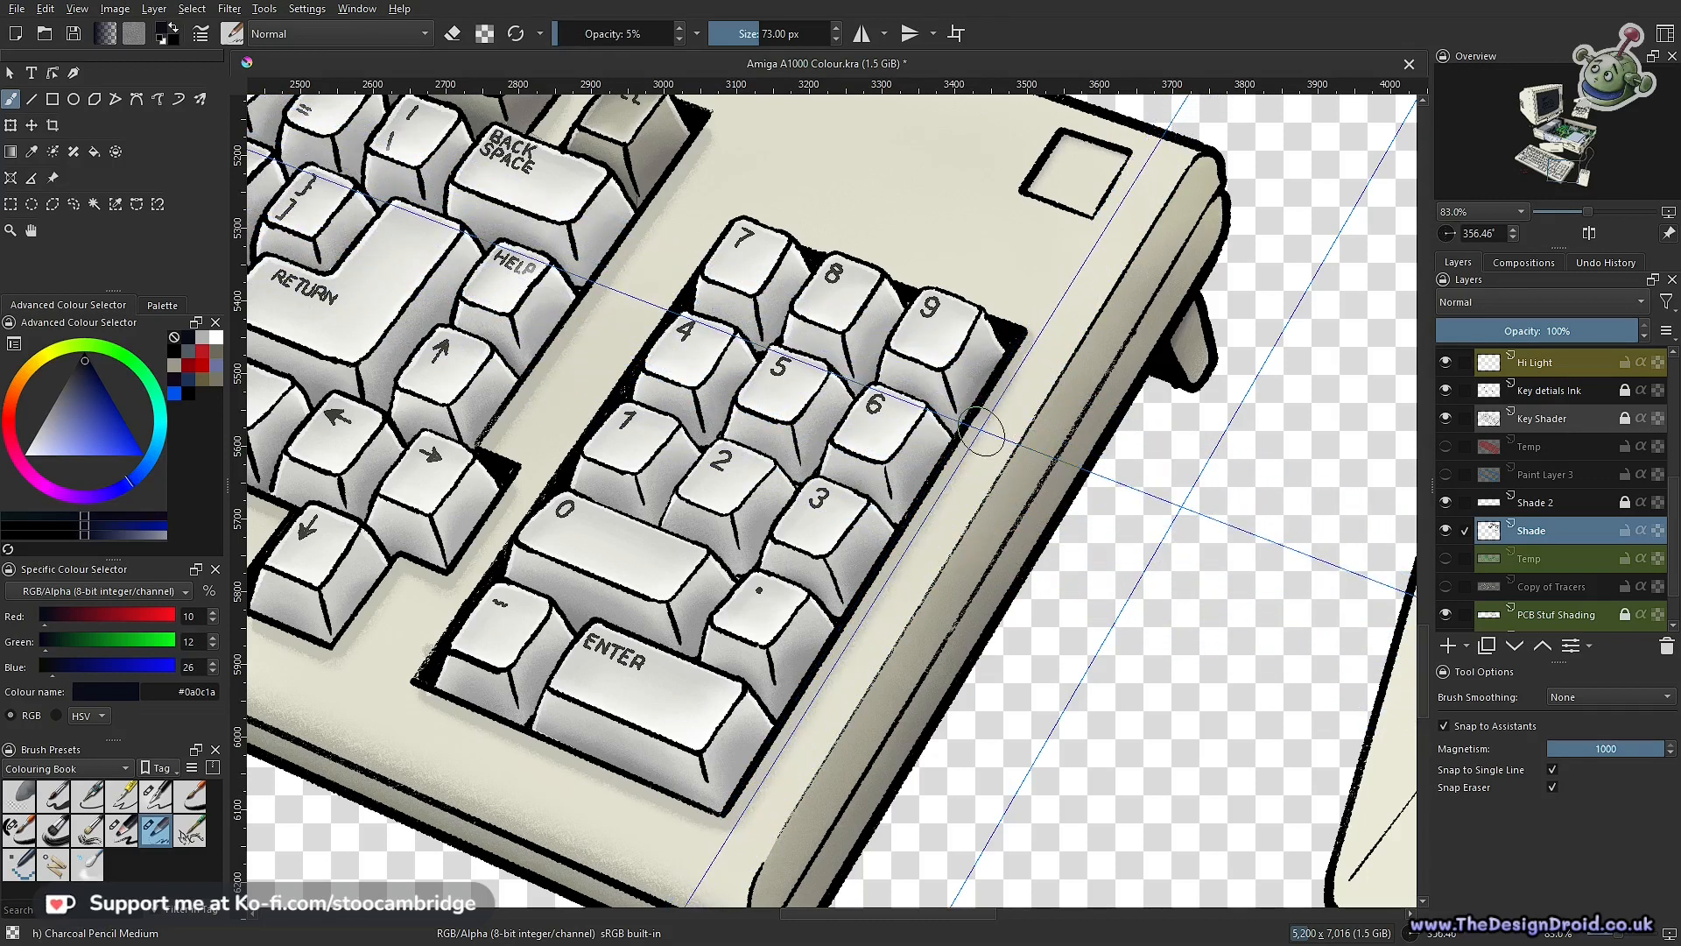
{"action": "key", "text": "o"}
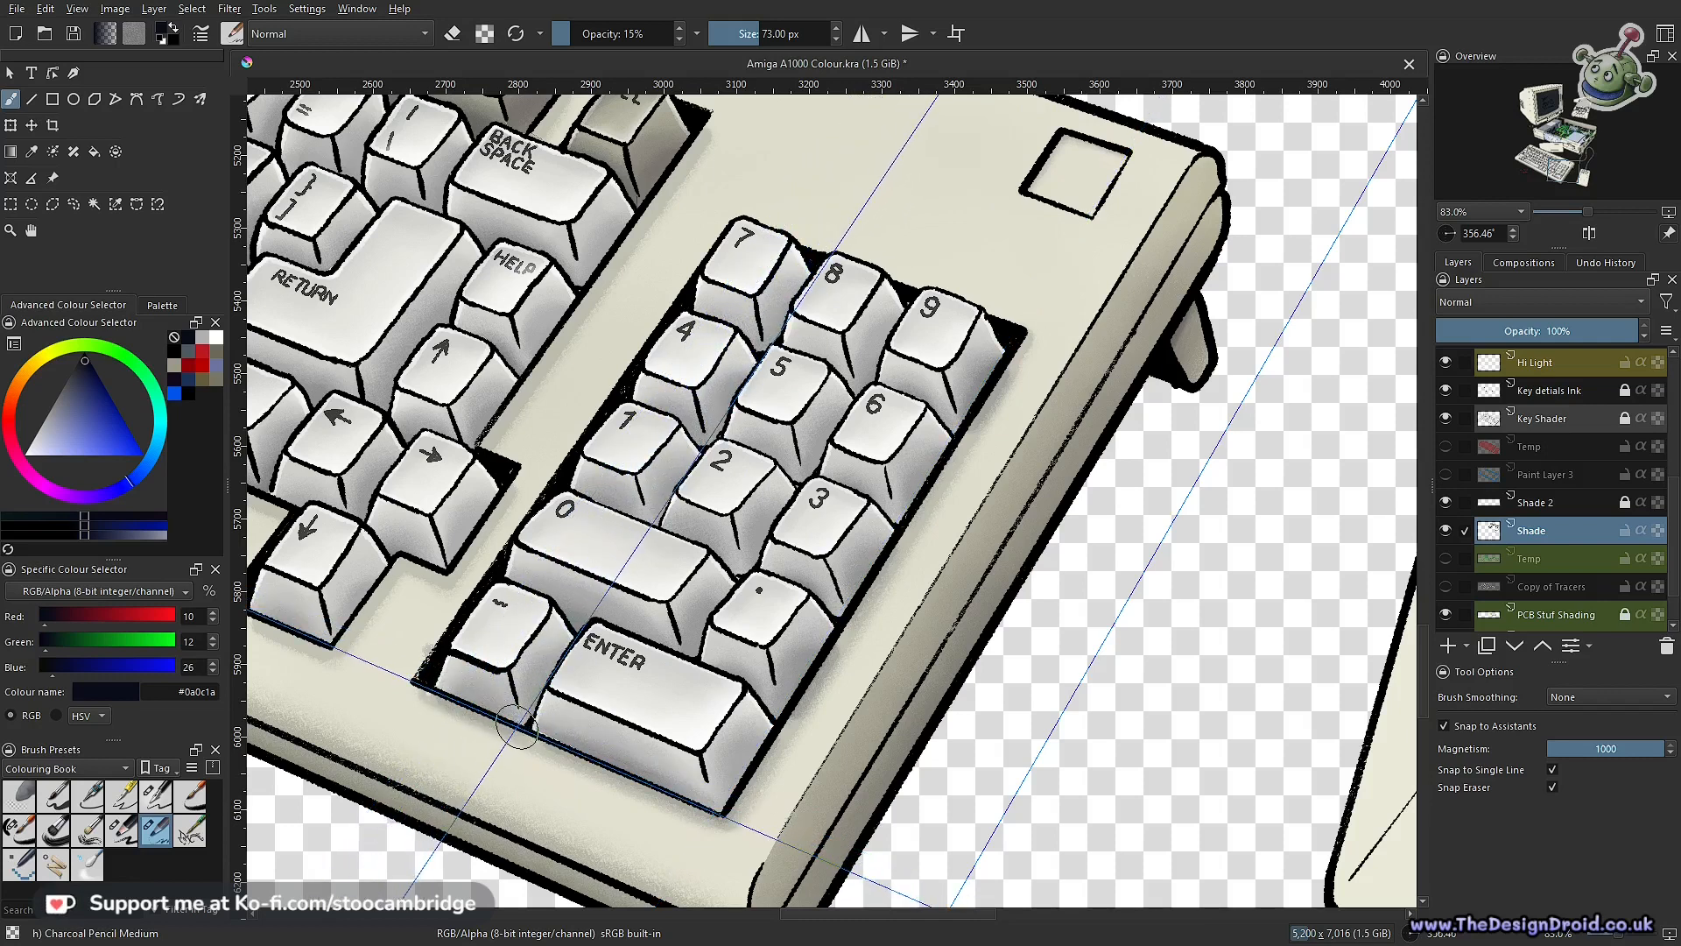
Deepen the soft shadow on the case along the numeric keypad's outer side and front edge
{"action": "left_click_drag", "start_coordinate": [829, 676], "coordinate": [795, 803]}
{"action": "left_click_drag", "start_coordinate": [882, 732], "coordinate": [856, 565]}
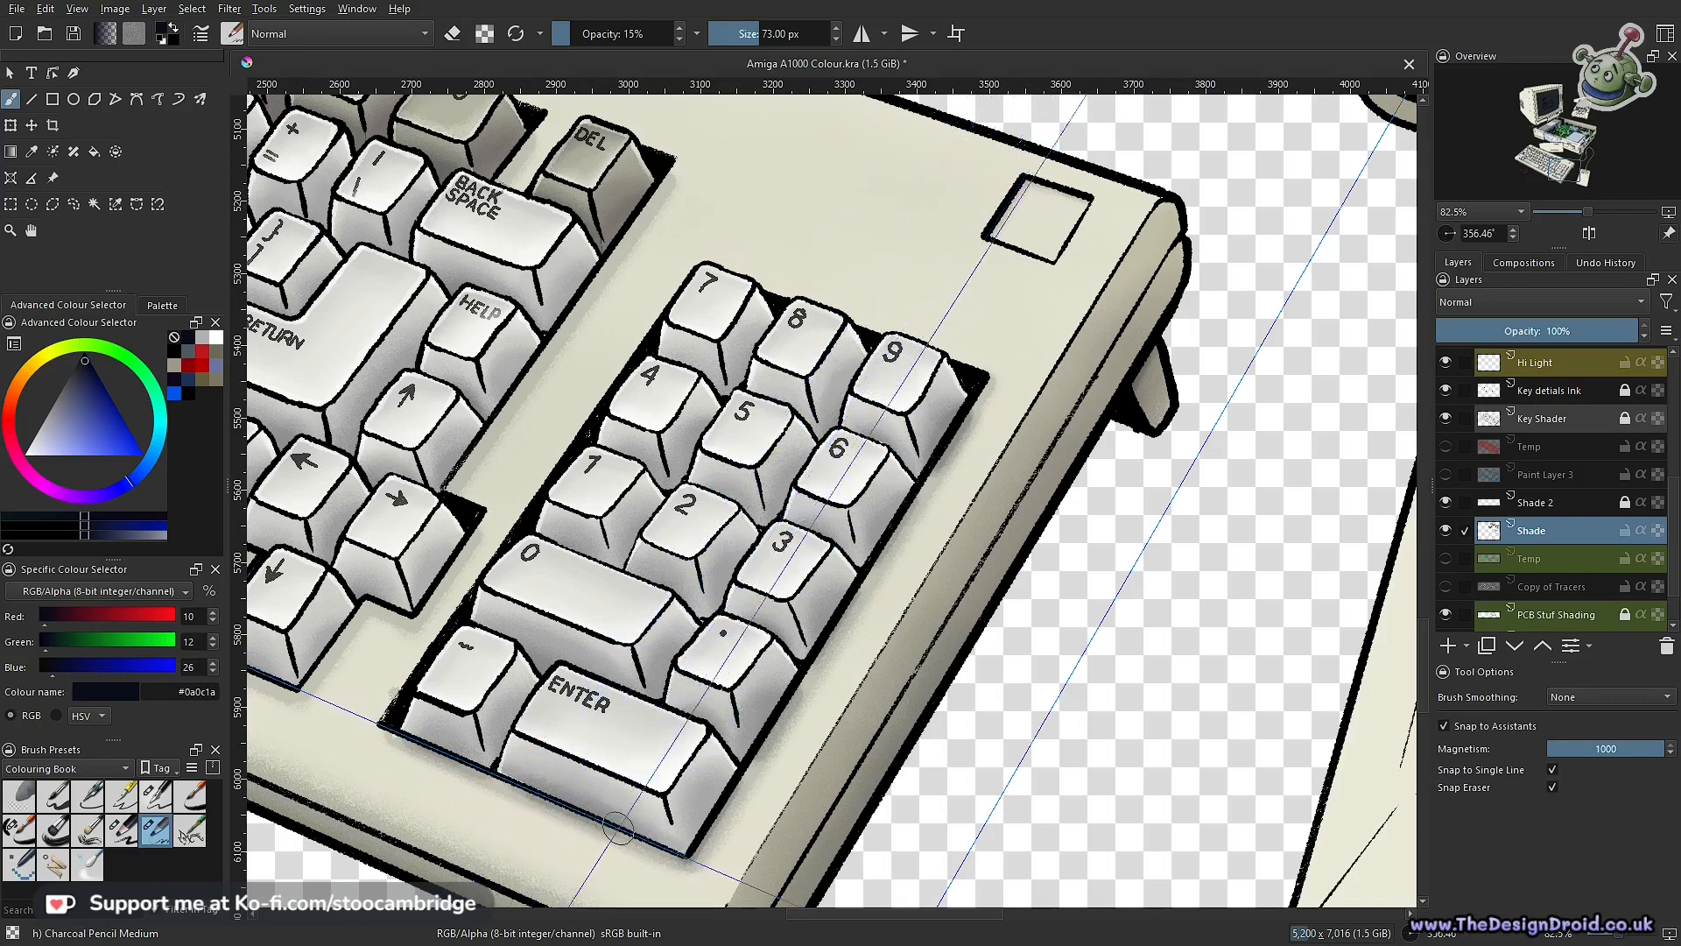
{"action": "scroll", "coordinate": [689, 859], "scroll_direction": "down", "scroll_amount": 4}
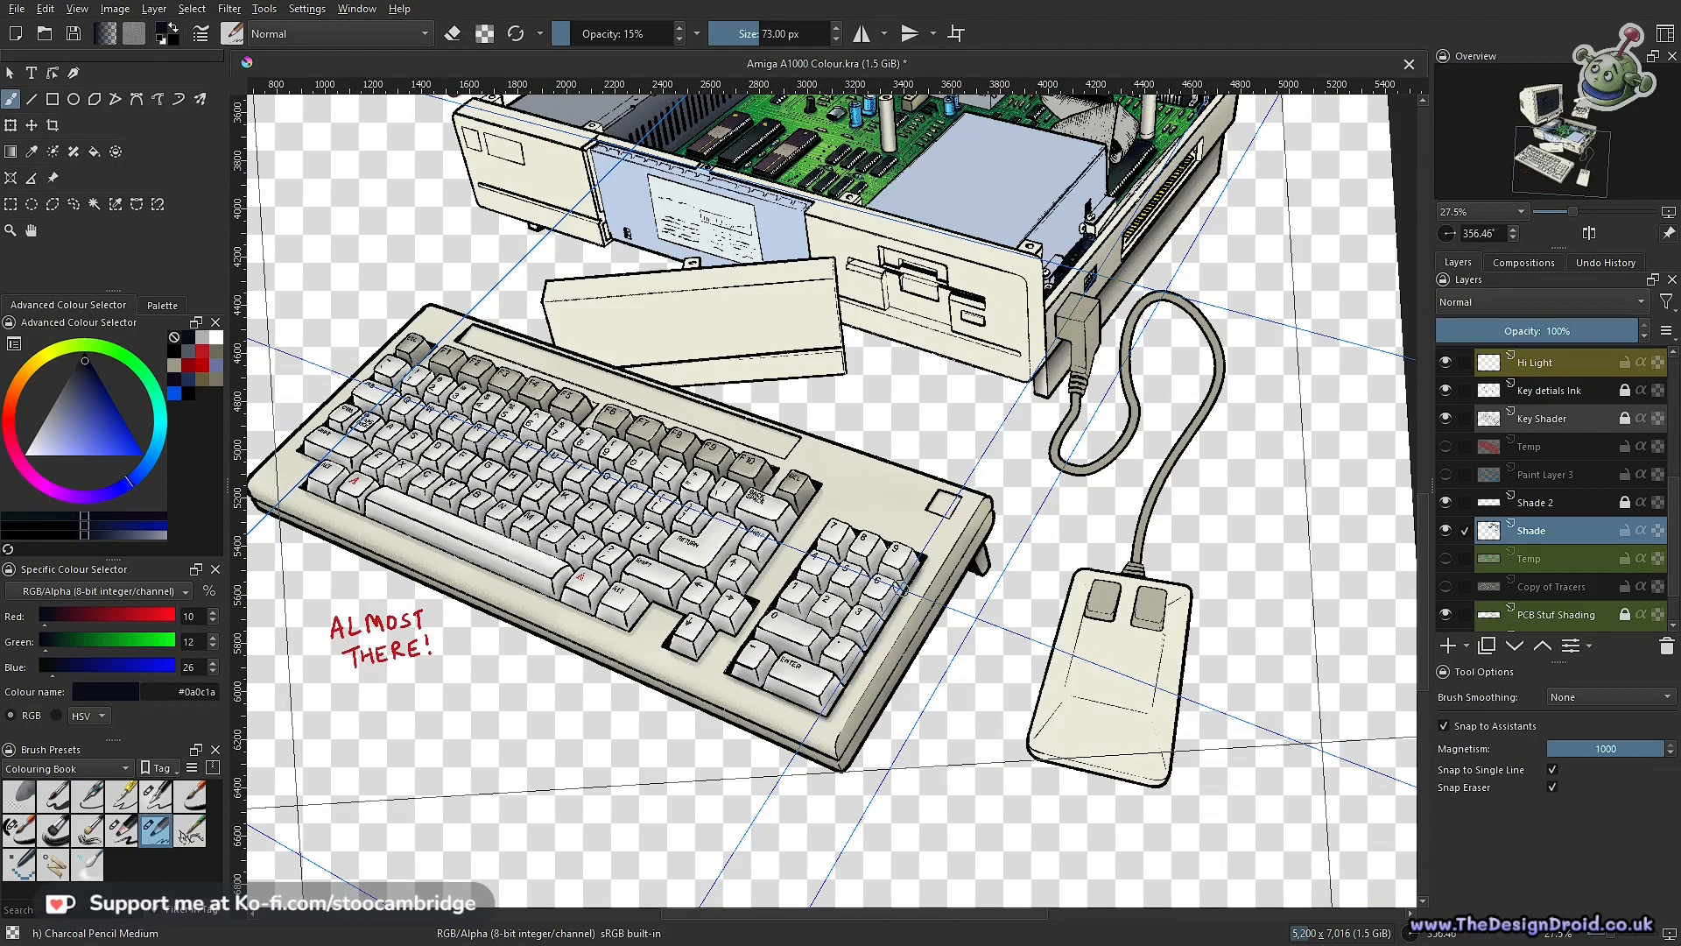
{"action": "scroll", "coordinate": [869, 623], "scroll_direction": "up", "scroll_amount": 6}
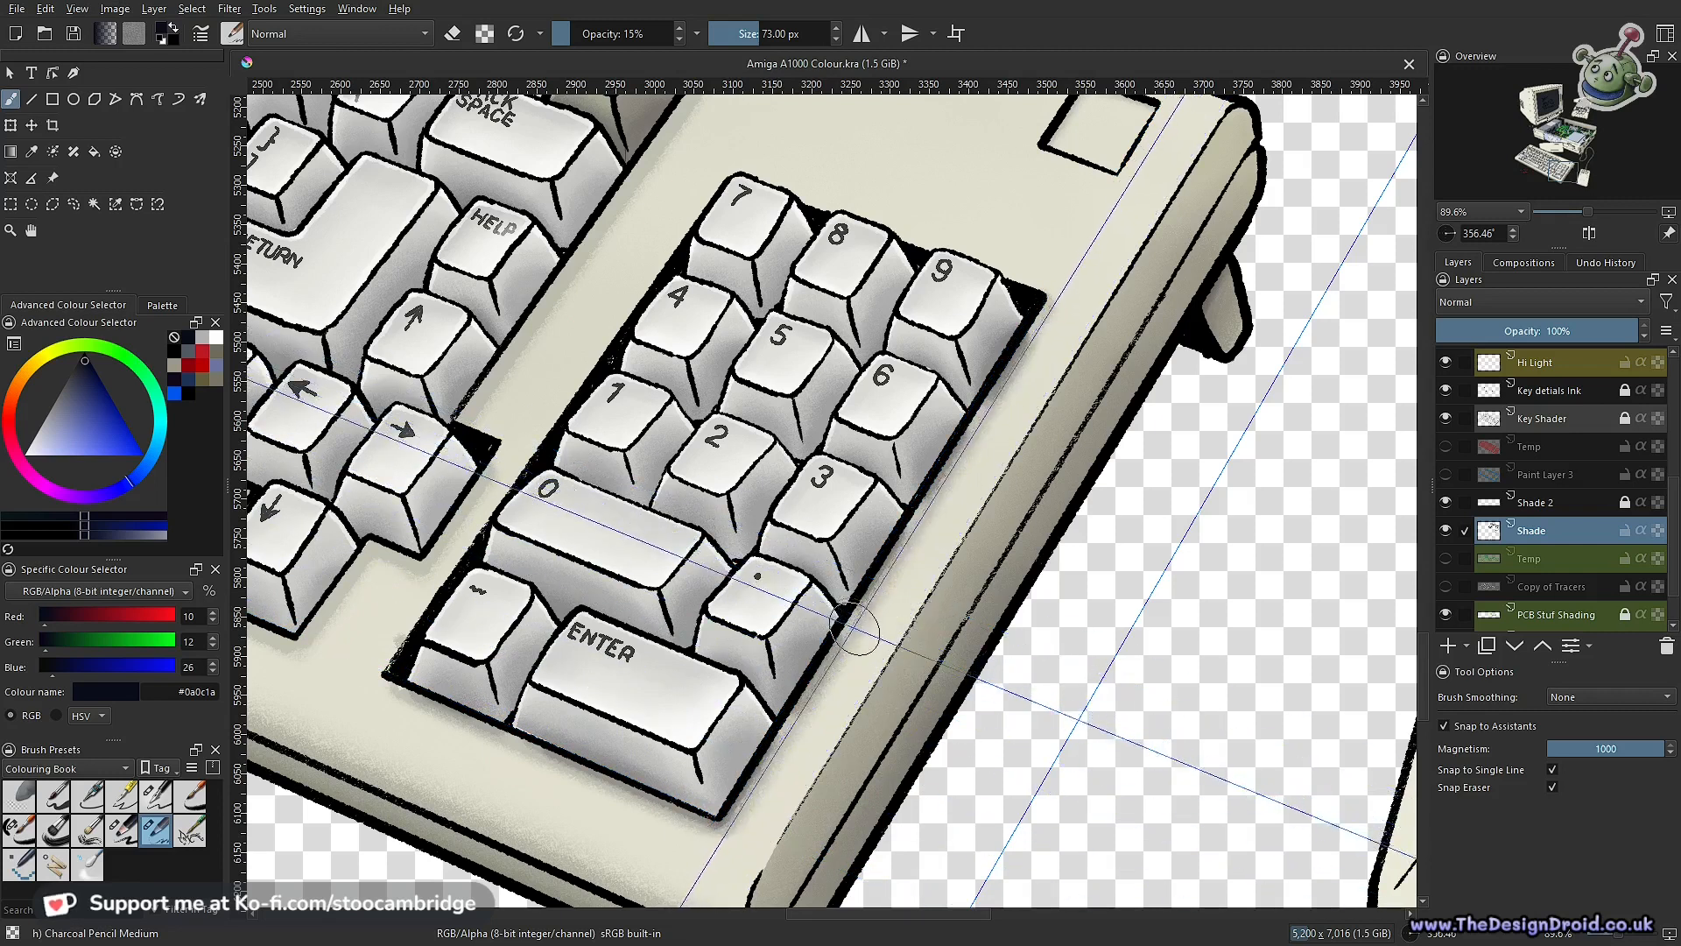
Deepen the soft shadow on the case along the outer side of the main key block, from DEL down past HELP to the up-arrow key
{"action": "mouse_move", "coordinate": [744, 818]}
{"action": "left_mouse_down"}
{"action": "mouse_move", "coordinate": [782, 722]}
{"action": "mouse_move", "coordinate": [745, 792]}
{"action": "left_mouse_up"}
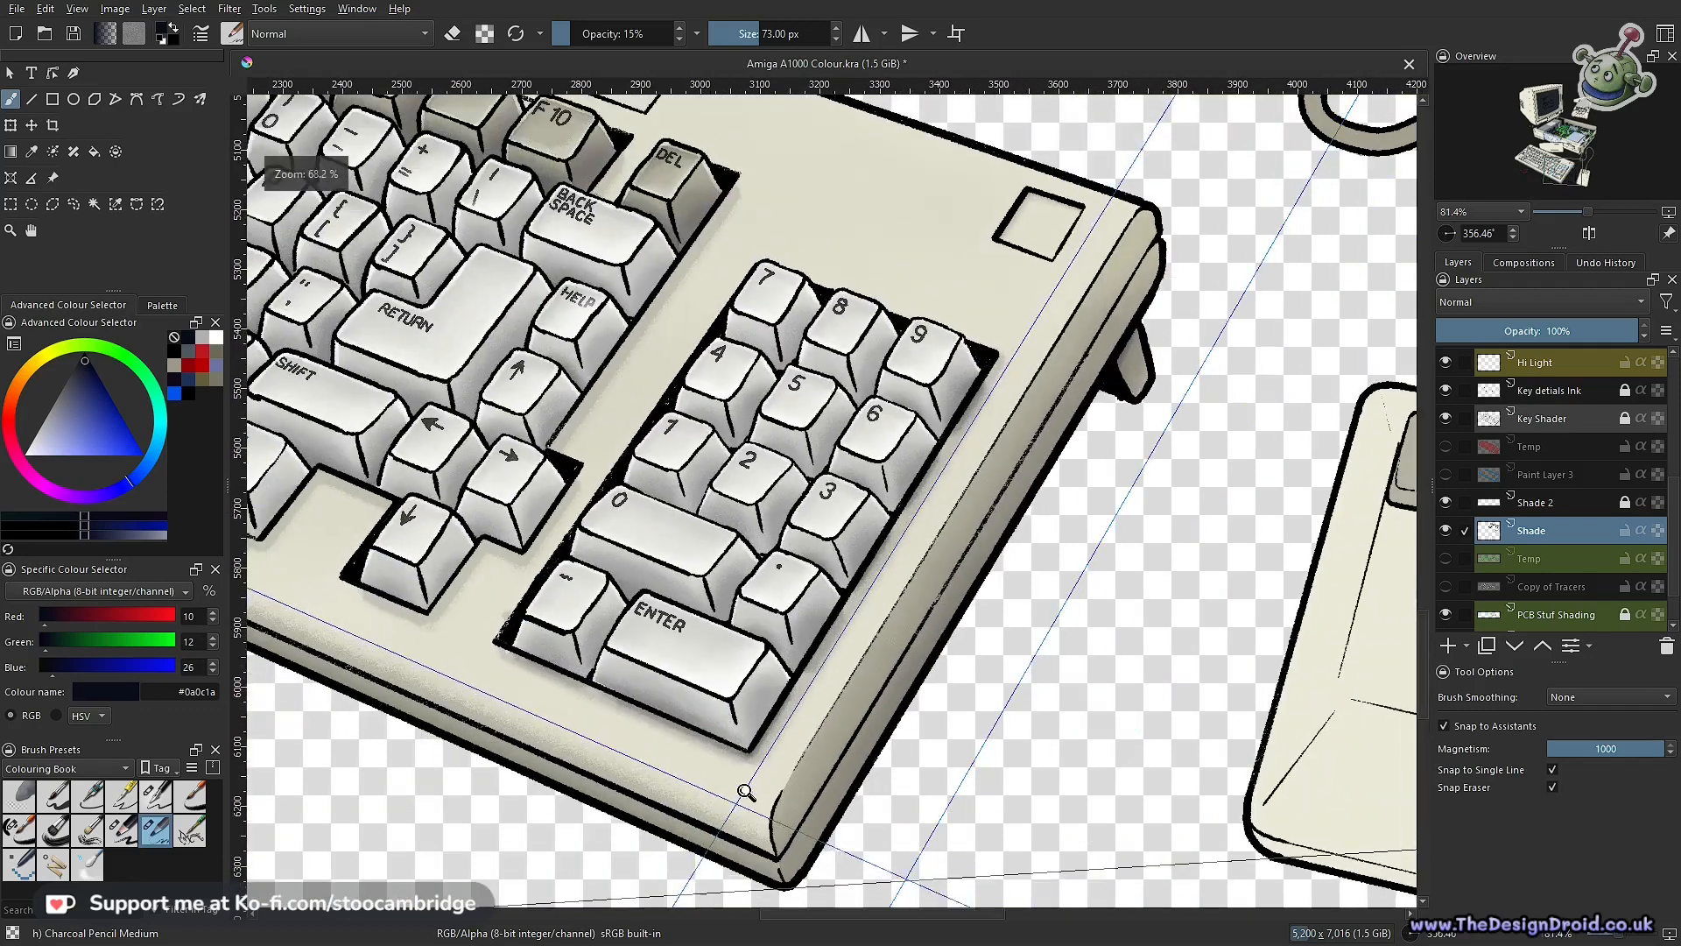
{"action": "scroll", "coordinate": [902, 657], "scroll_direction": "down", "scroll_amount": 4}
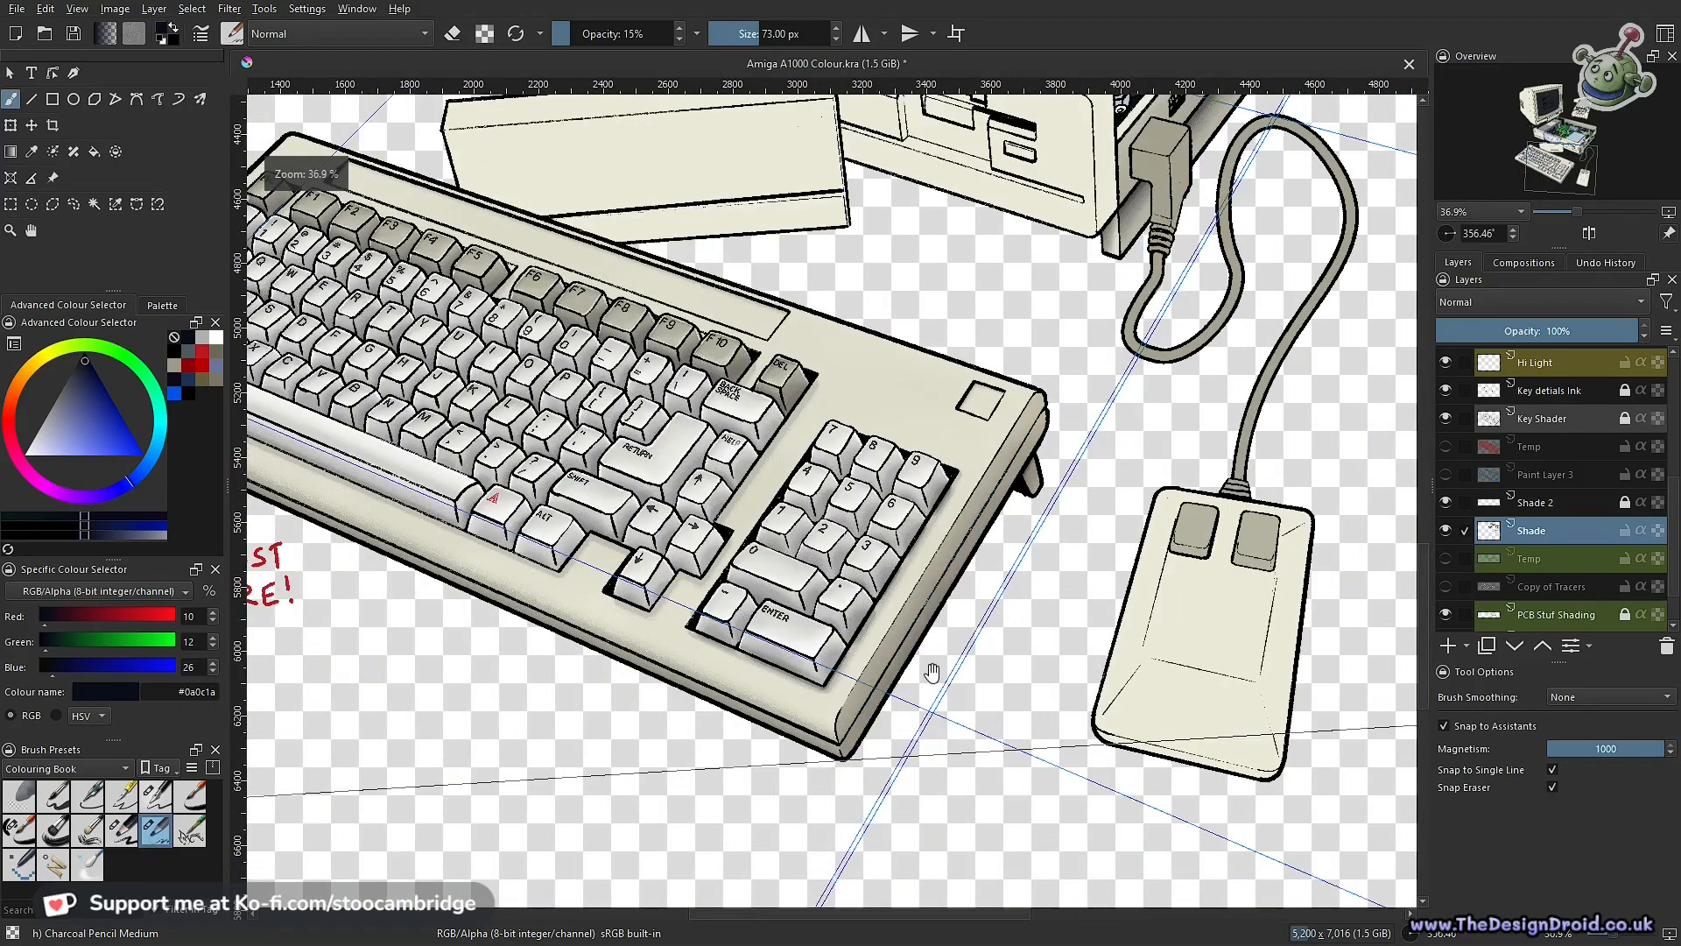
{"action": "left_click_drag", "start_coordinate": [819, 645], "coordinate": [1011, 728]}
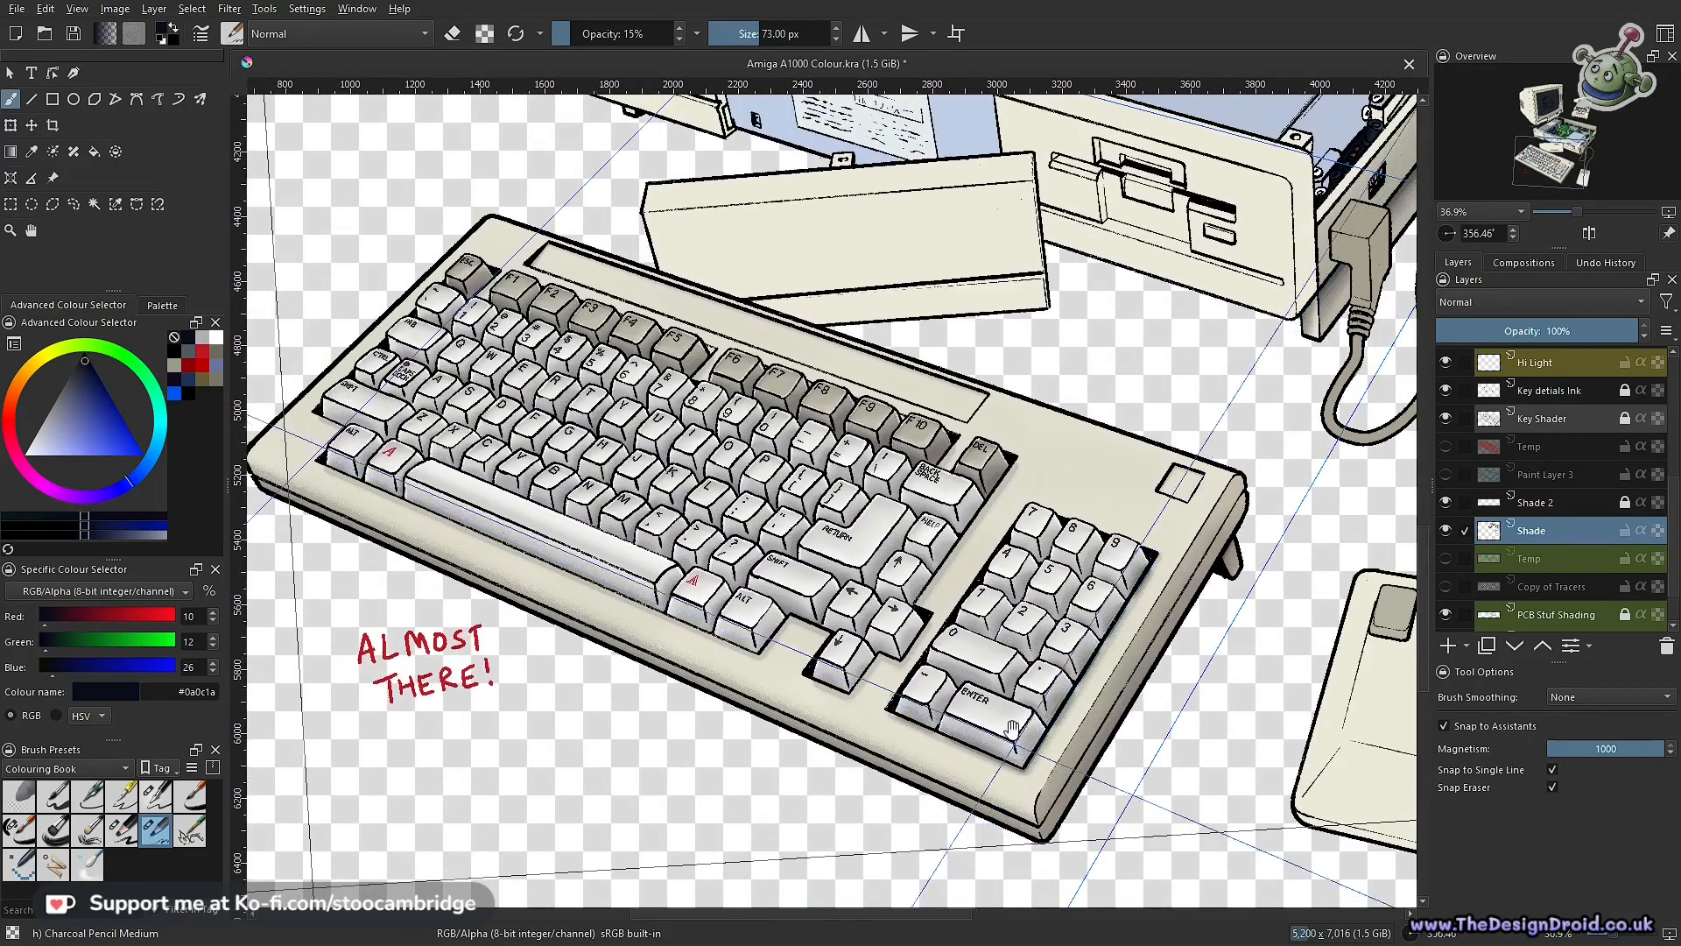
{"action": "scroll", "coordinate": [1007, 470], "scroll_direction": "up", "scroll_amount": 4}
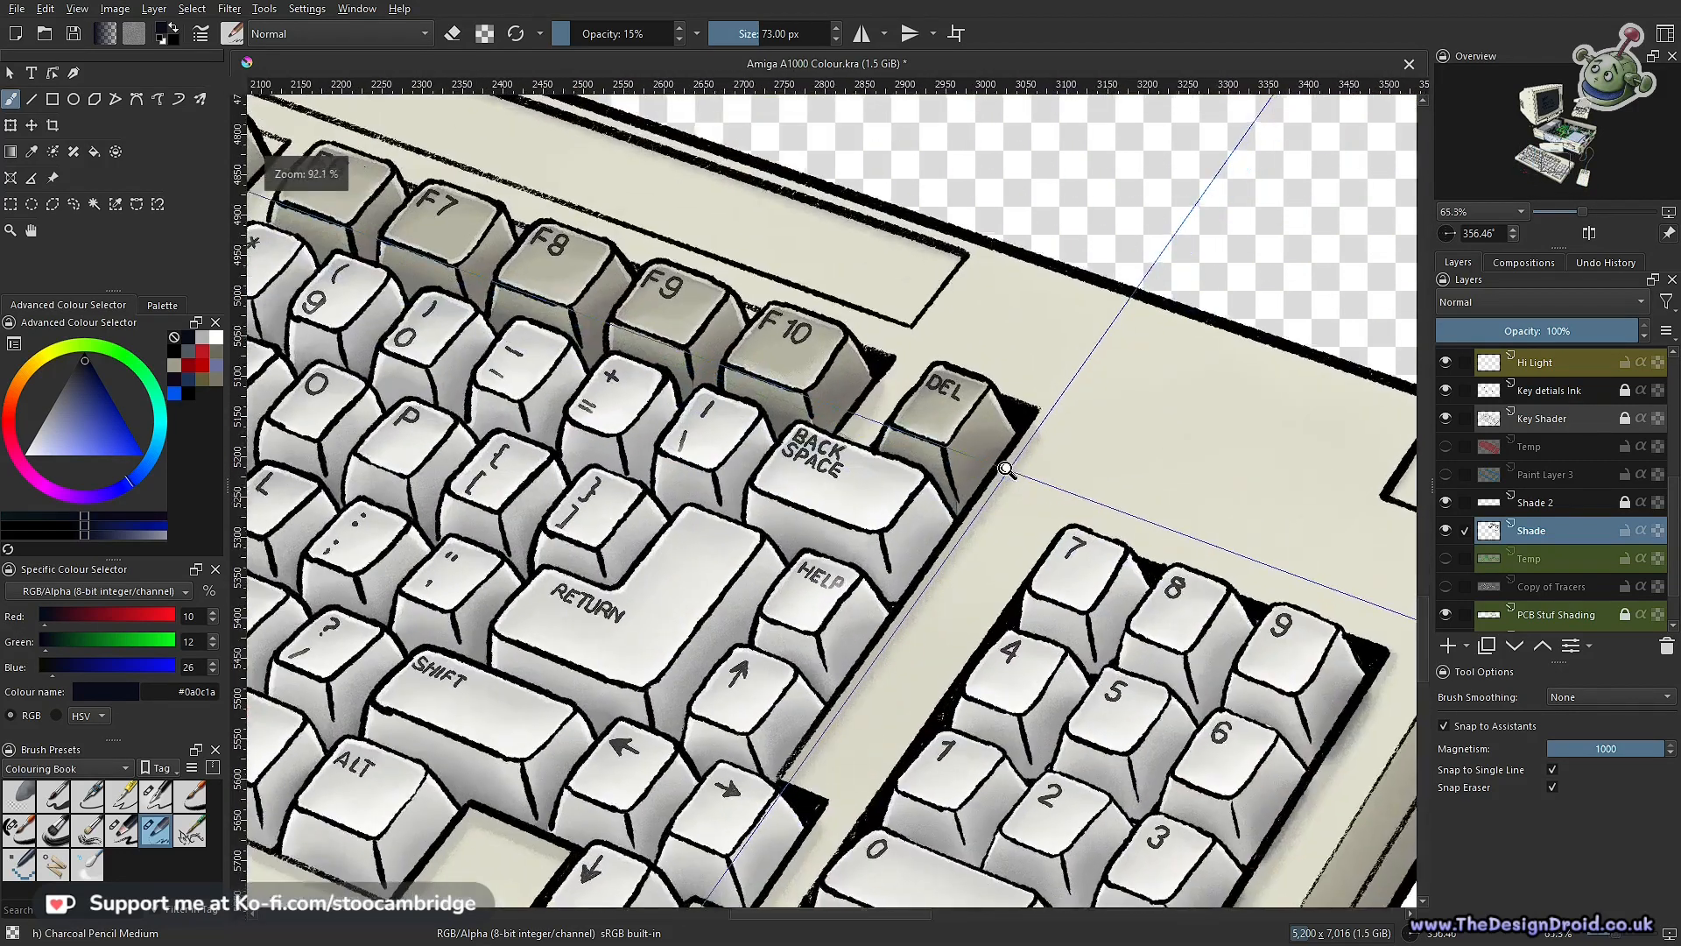
{"action": "scroll", "coordinate": [1007, 471], "scroll_direction": "up", "scroll_amount": 2}
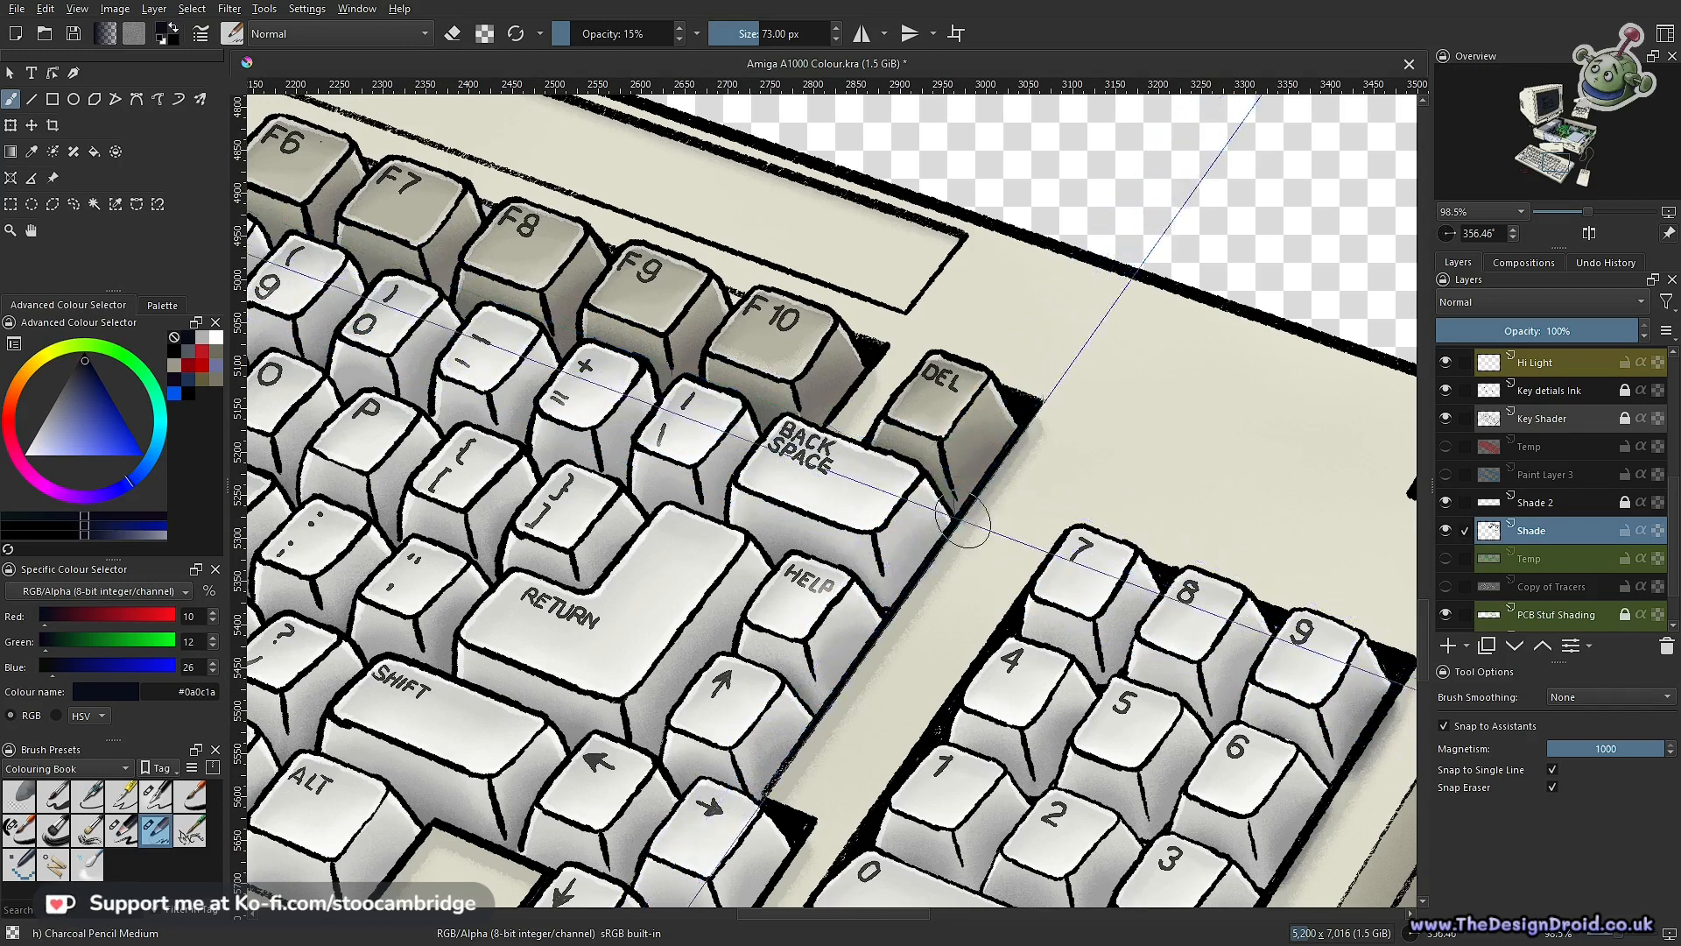
{"action": "left_click_drag", "start_coordinate": [946, 510], "coordinate": [944, 532]}
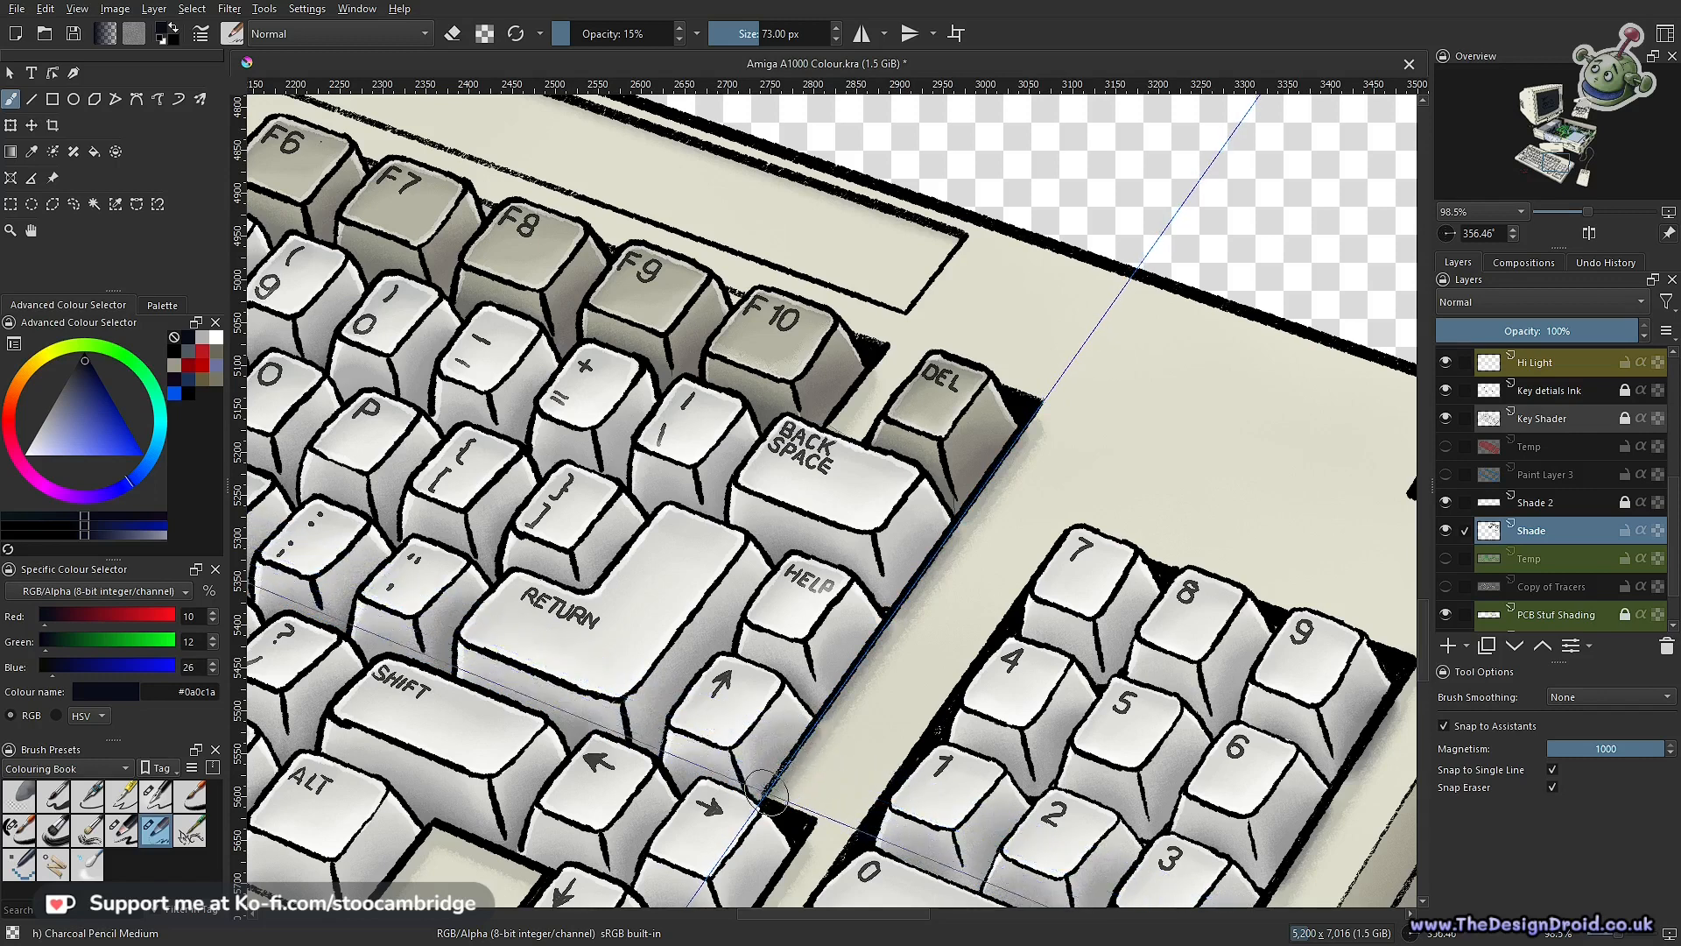
{"action": "left_click_drag", "start_coordinate": [947, 645], "coordinate": [971, 606]}
{"action": "scroll", "coordinate": [972, 606], "scroll_direction": "up", "scroll_amount": 1}
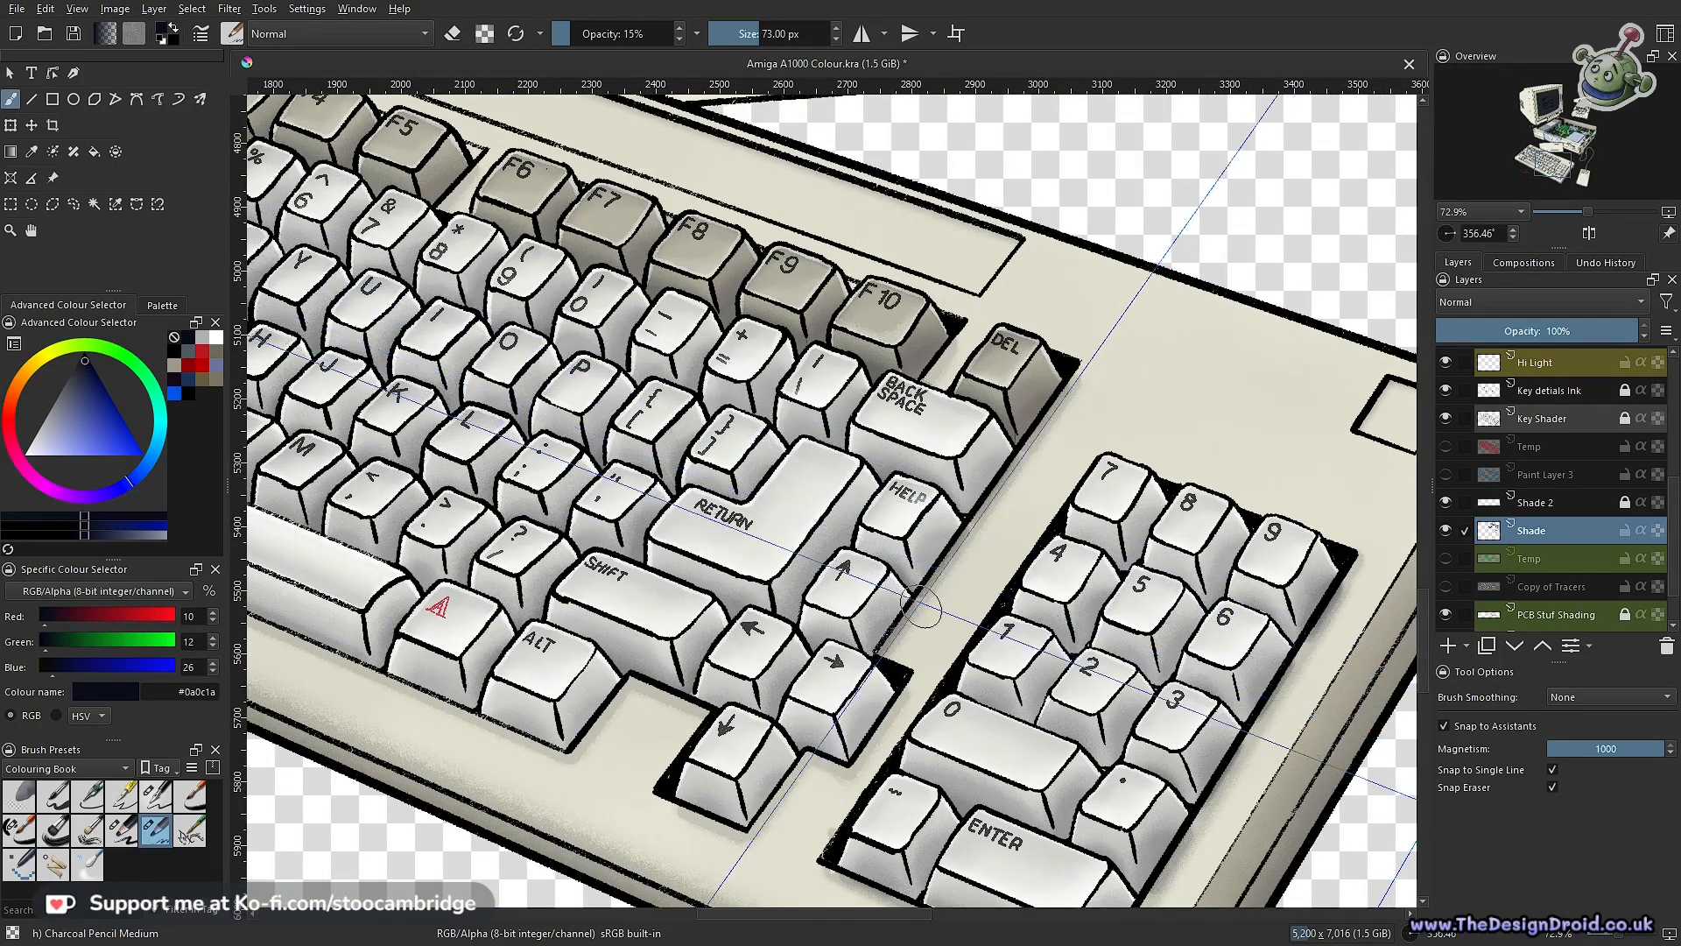
{"action": "scroll", "coordinate": [955, 556], "scroll_direction": "up", "scroll_amount": 2}
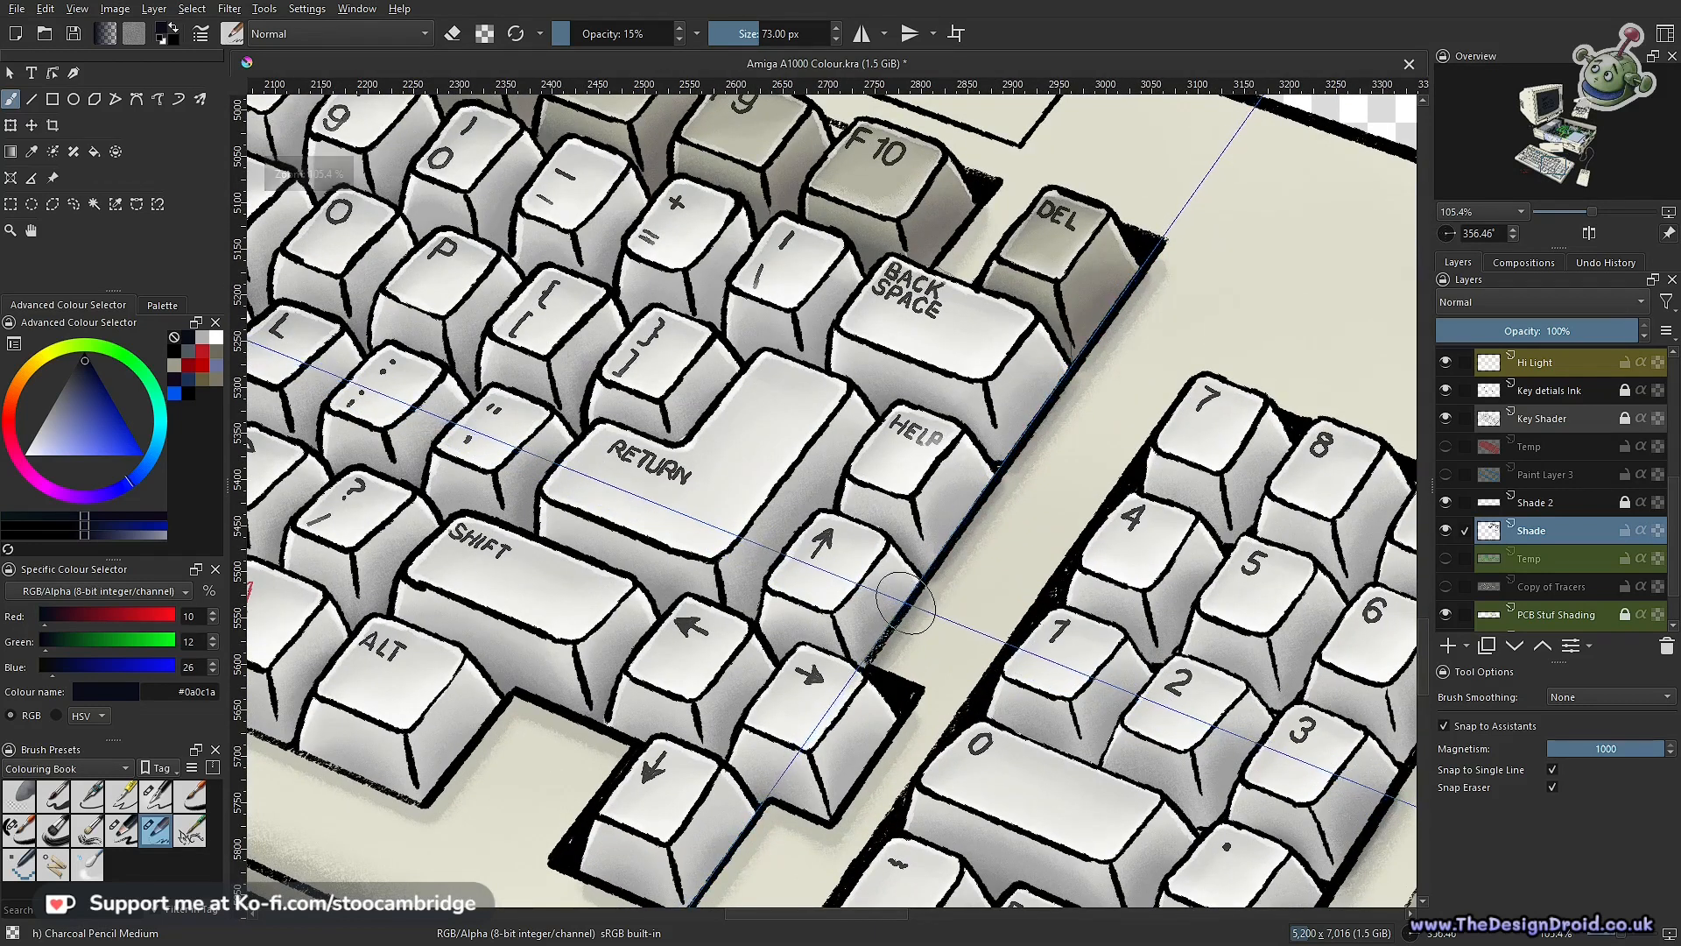
{"action": "mouse_move", "coordinate": [907, 602]}
{"action": "left_mouse_down"}
{"action": "mouse_move", "coordinate": [872, 644]}
{"action": "mouse_move", "coordinate": [992, 499]}
{"action": "mouse_move", "coordinate": [964, 518]}
{"action": "left_mouse_up"}
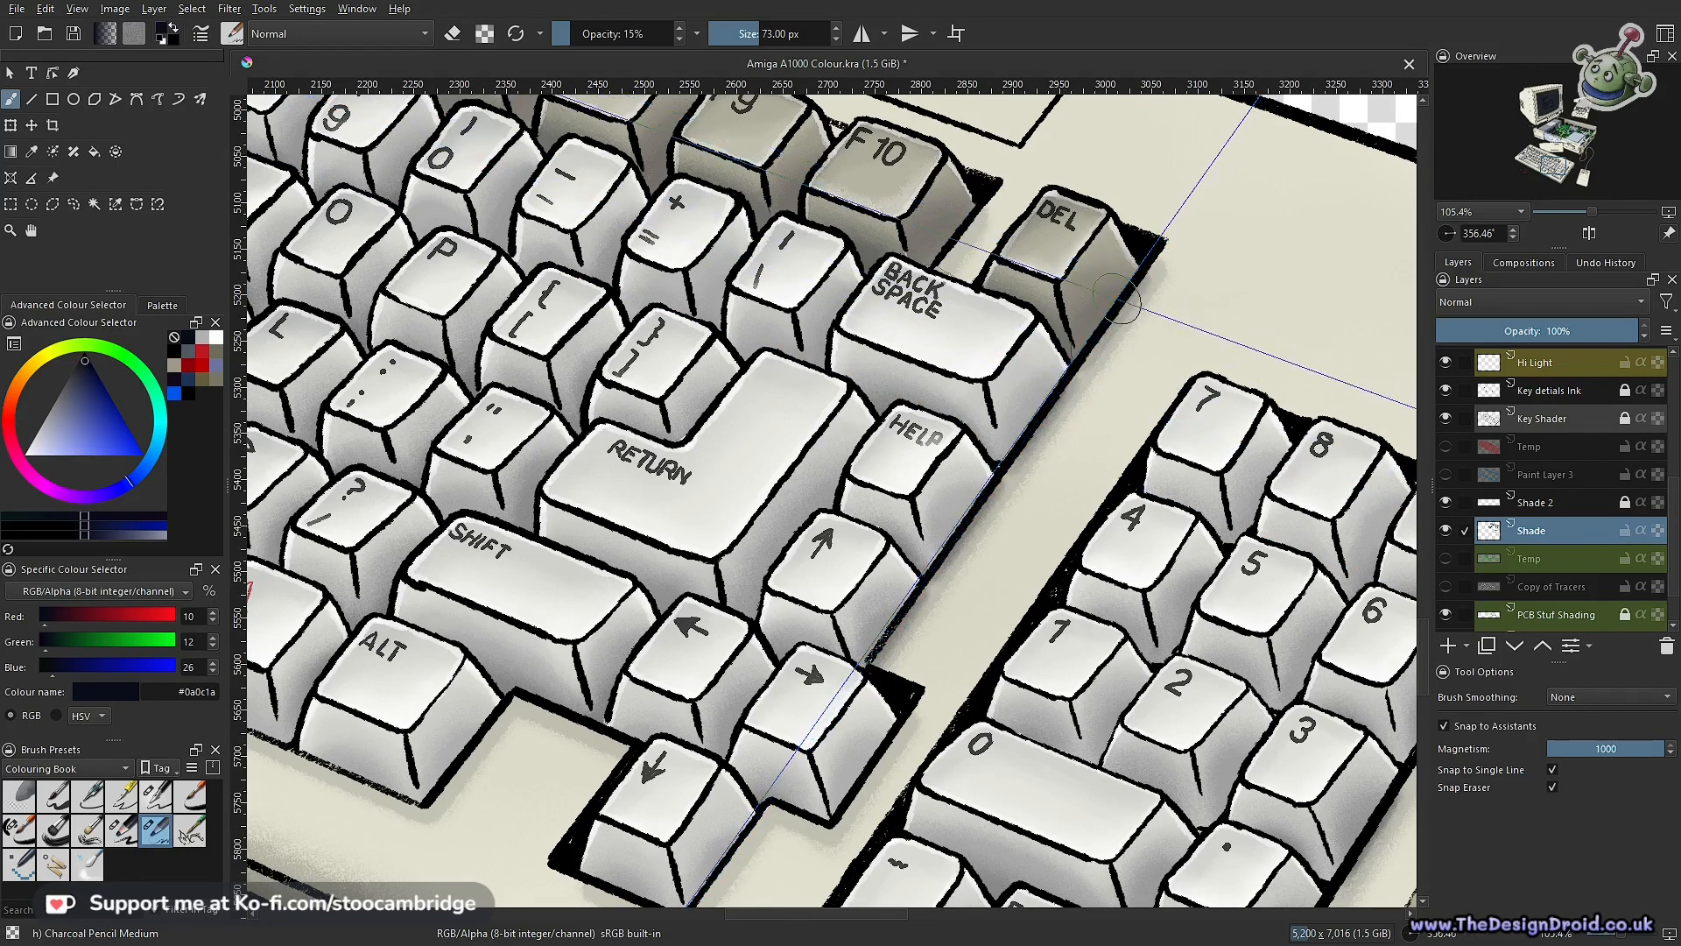
Darken the case shadow along the outer sides of the right-arrow and down-arrow keys, following the assistant guides
{"action": "left_click_drag", "start_coordinate": [867, 775], "coordinate": [1015, 498]}
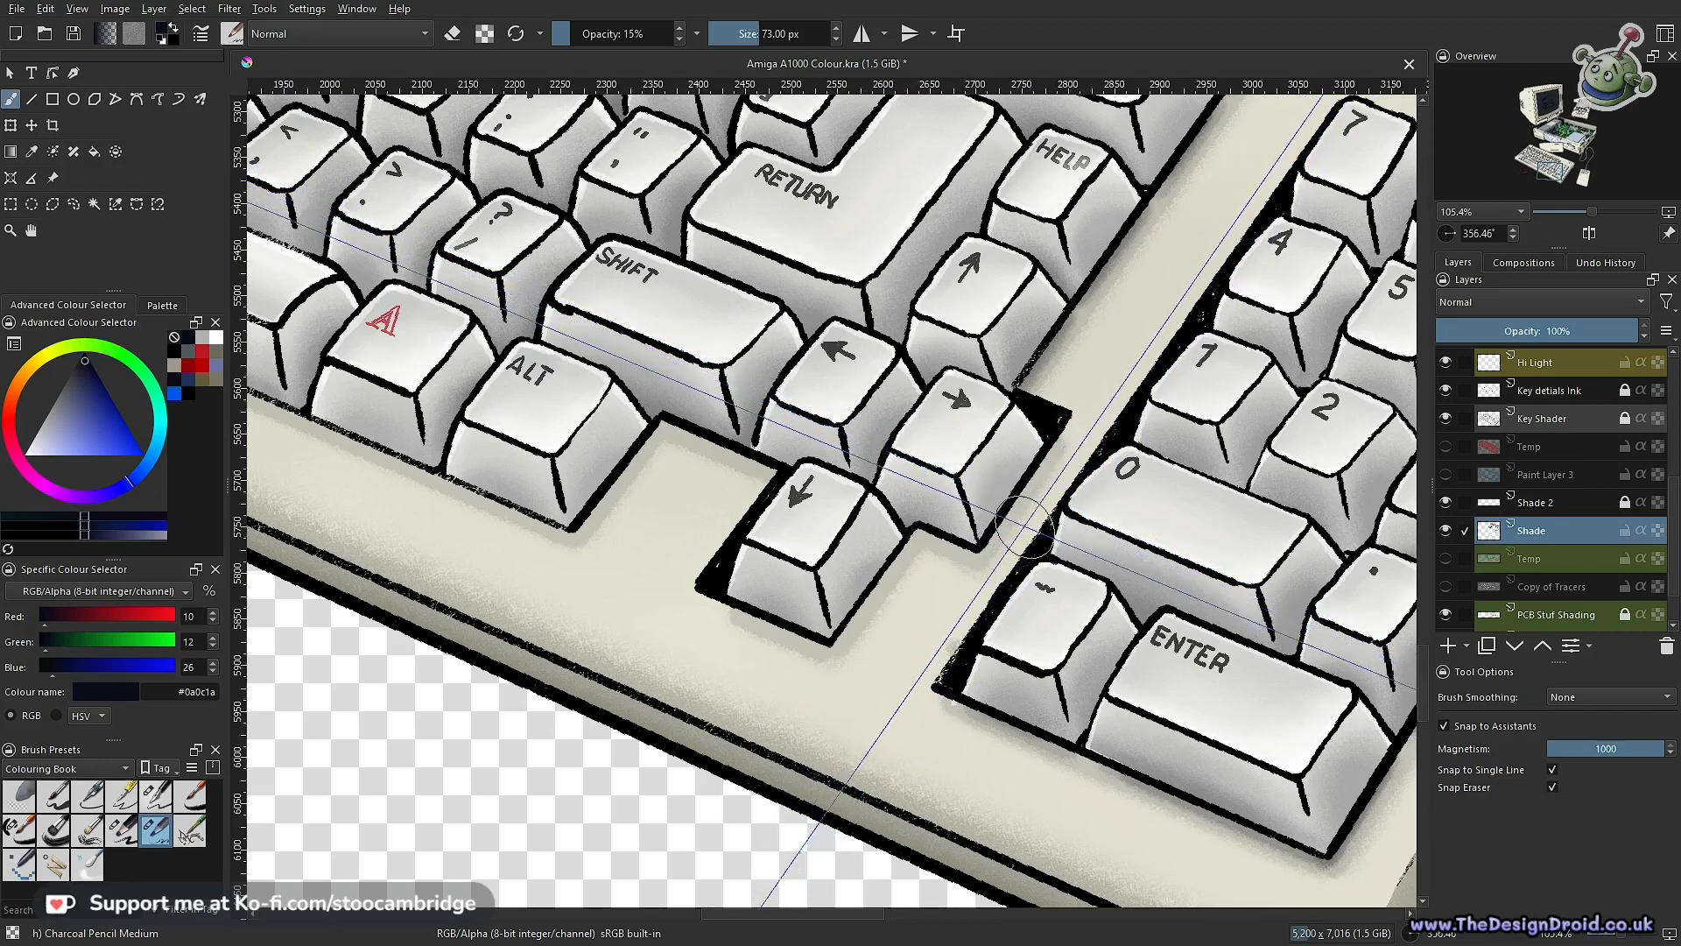
{"action": "scroll", "coordinate": [1033, 526], "scroll_direction": "up", "scroll_amount": 2}
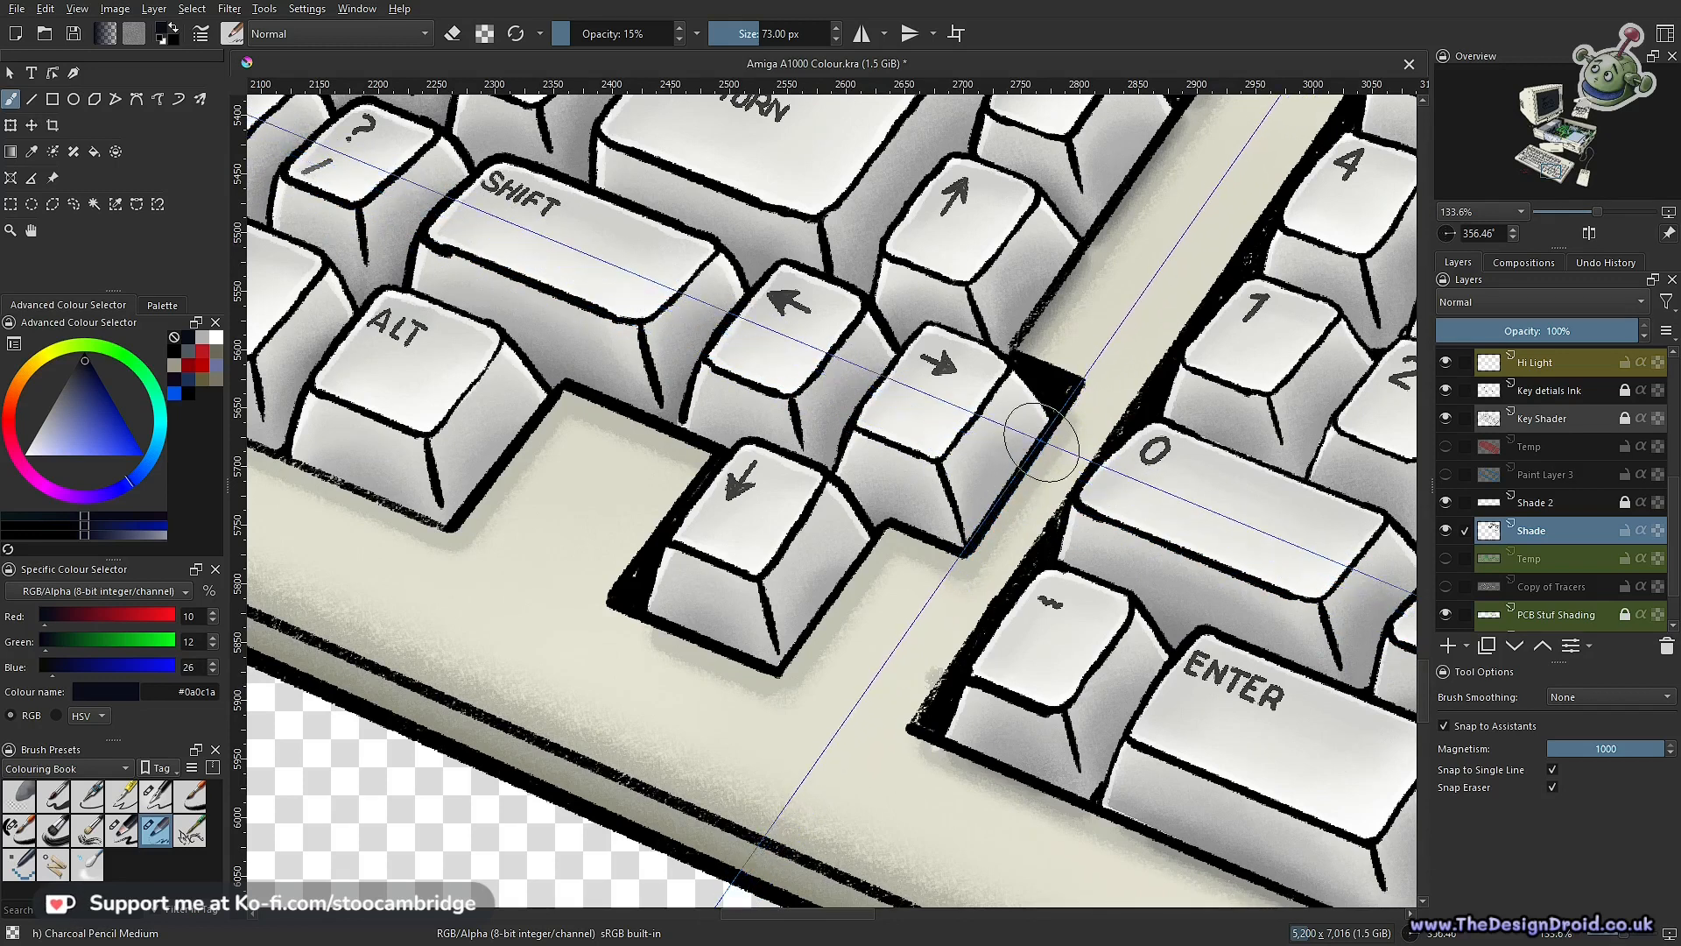
{"action": "left_click_drag", "start_coordinate": [1038, 431], "coordinate": [993, 499]}
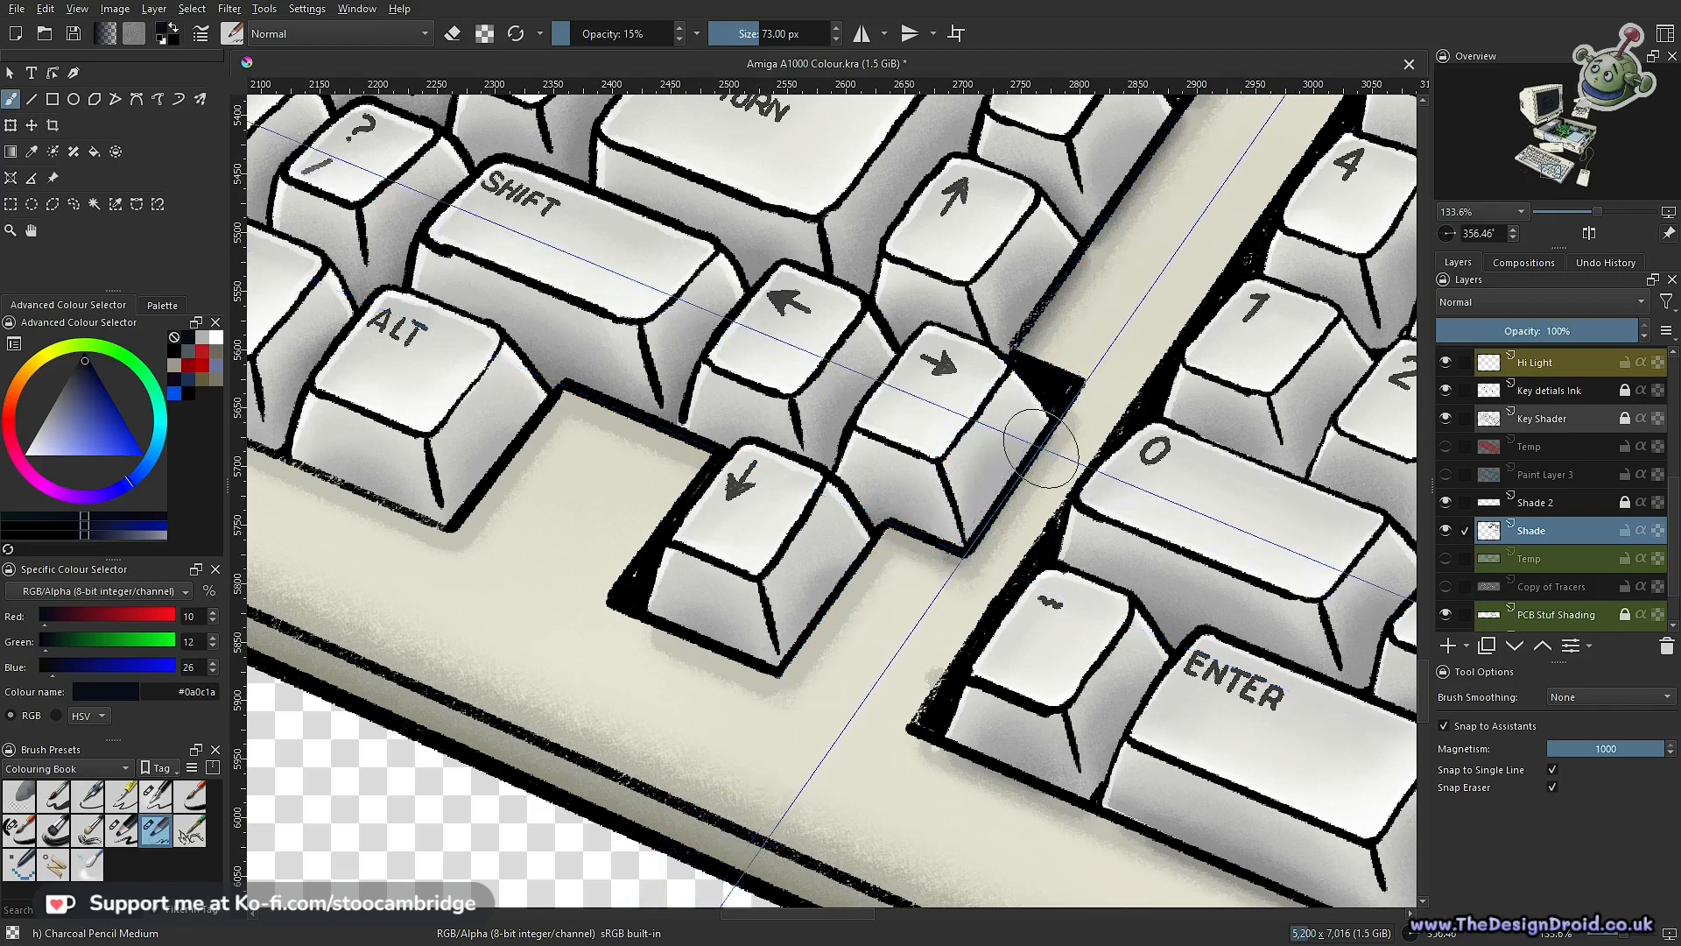
{"action": "left_click_drag", "start_coordinate": [1039, 446], "coordinate": [962, 552]}
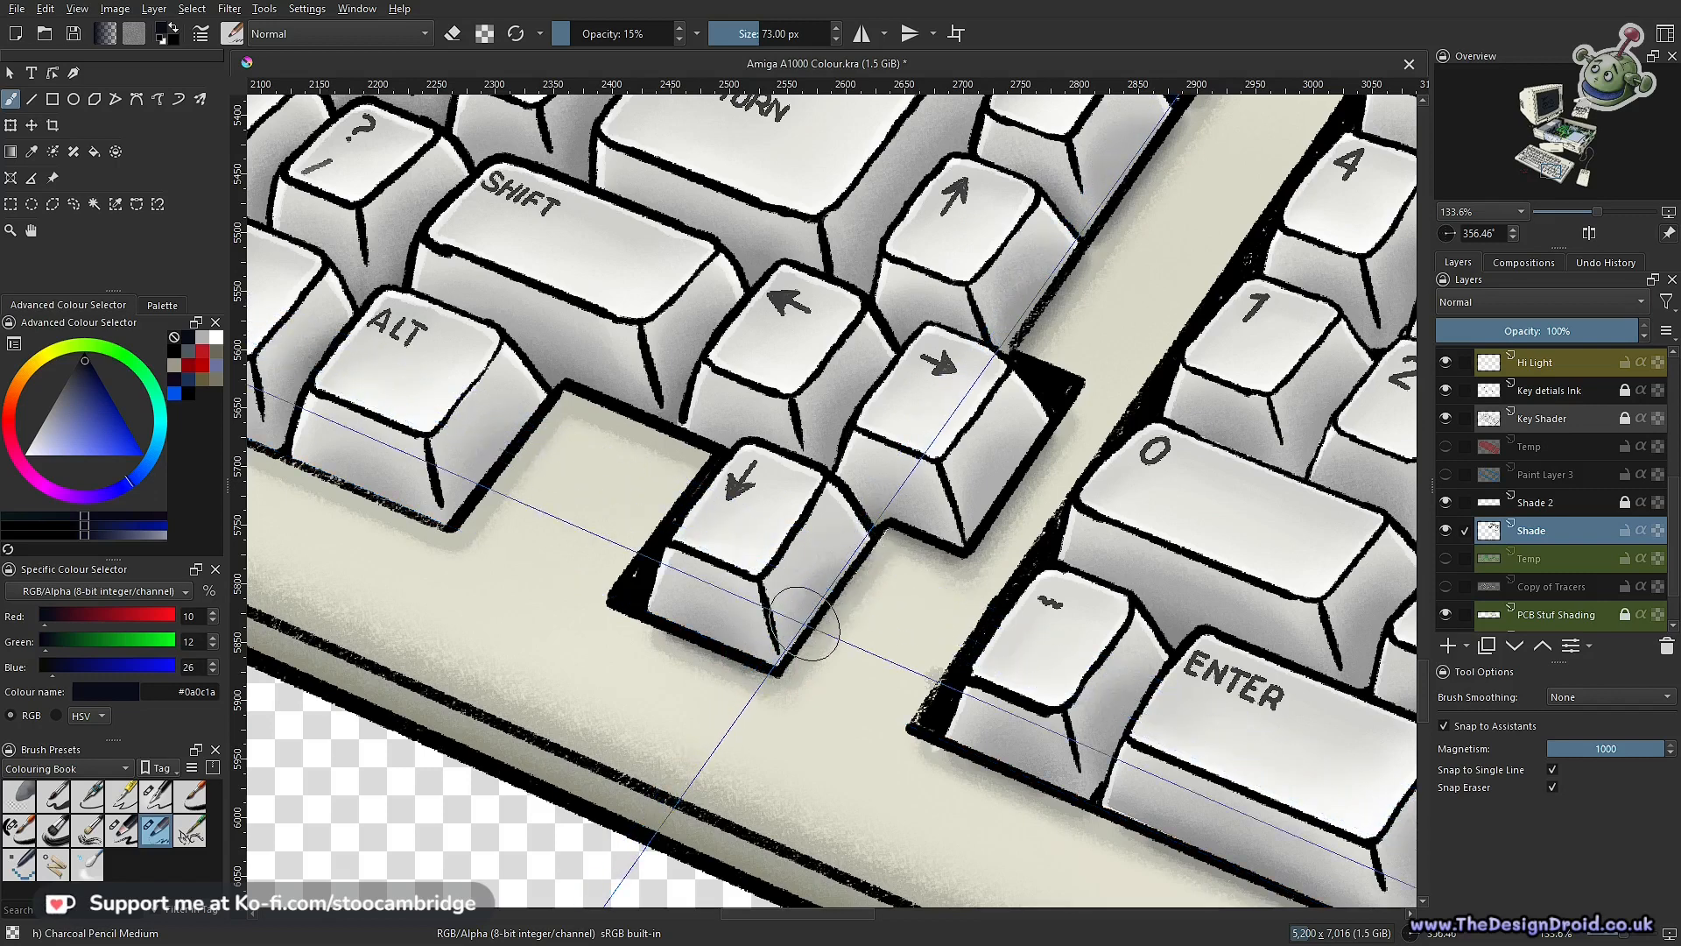
{"action": "left_click_drag", "start_coordinate": [921, 578], "coordinate": [841, 754]}
Paint a deeper shadow on the case along the outer side of the ALT key beside the arrow keys
{"action": "left_click_drag", "start_coordinate": [898, 558], "coordinate": [971, 612]}
{"action": "scroll", "coordinate": [972, 610], "scroll_direction": "up", "scroll_amount": 6}
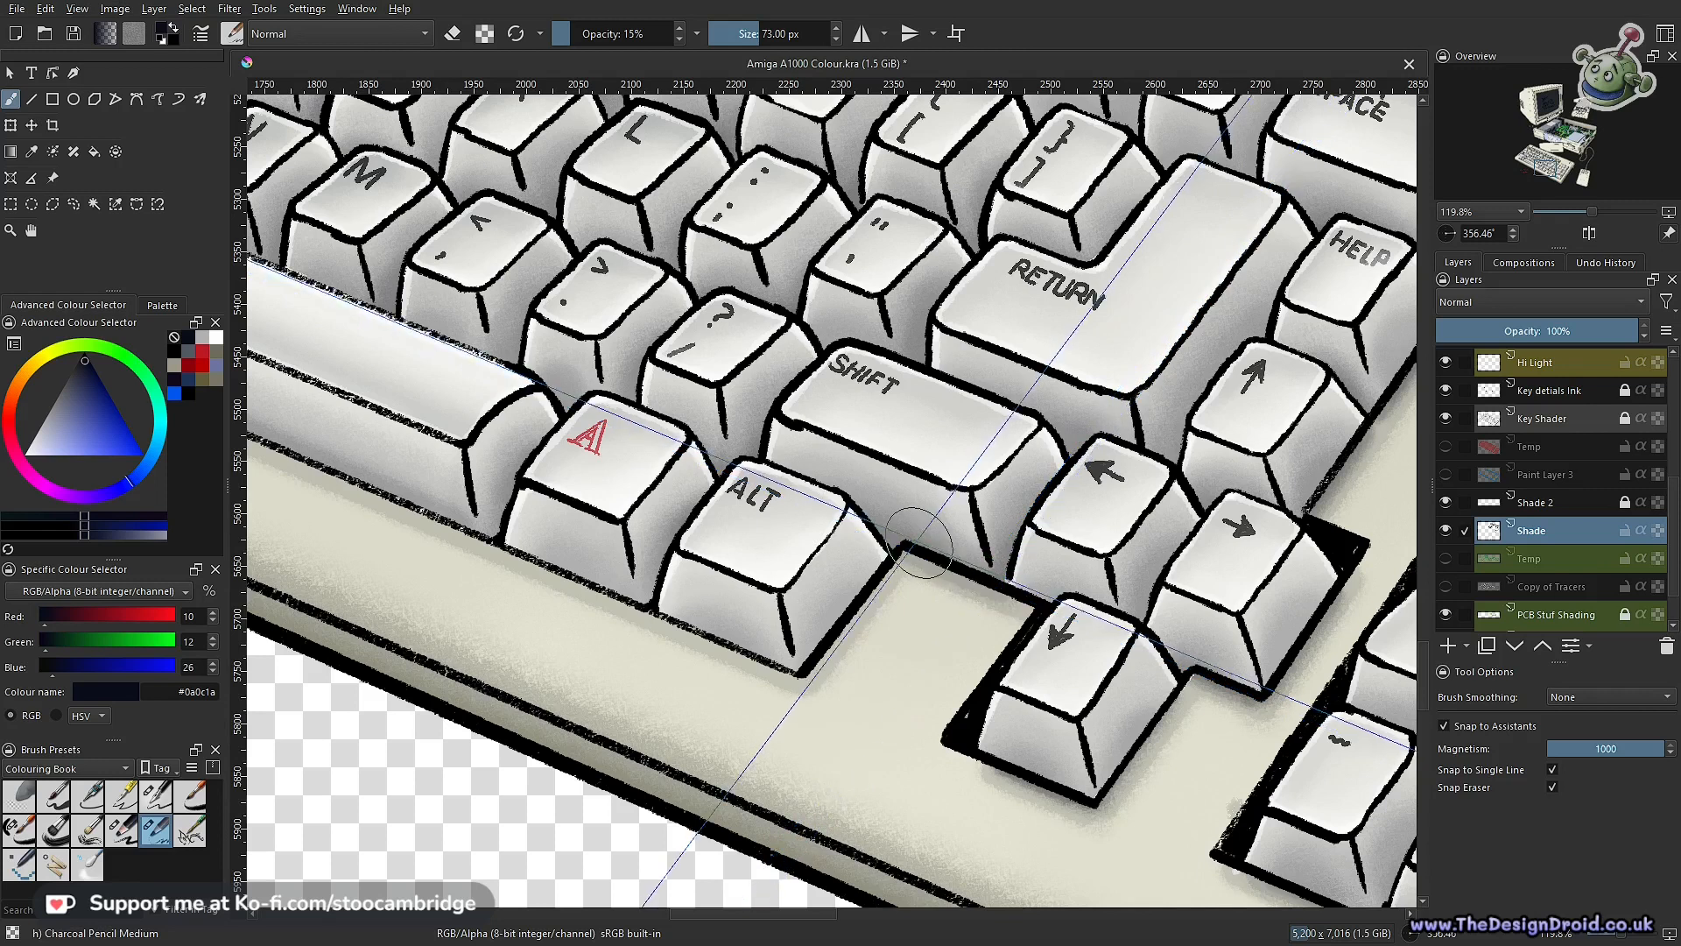
{"action": "left_click_drag", "start_coordinate": [810, 661], "coordinate": [897, 545]}
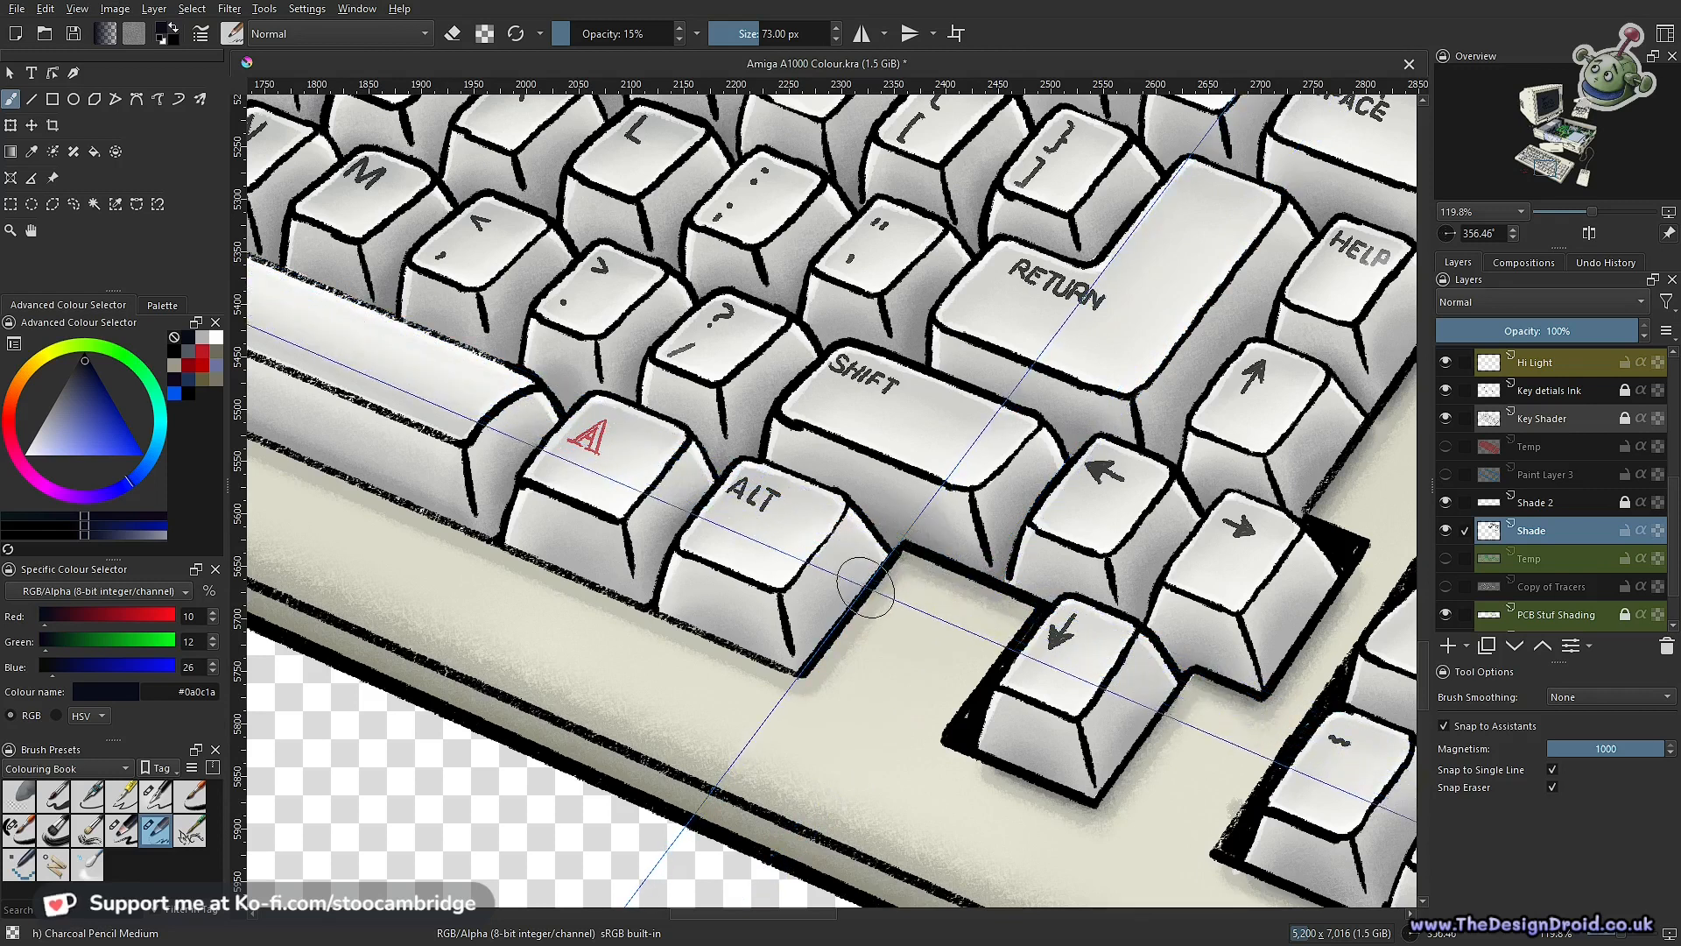
{"action": "left_click", "coordinate": [681, 593]}
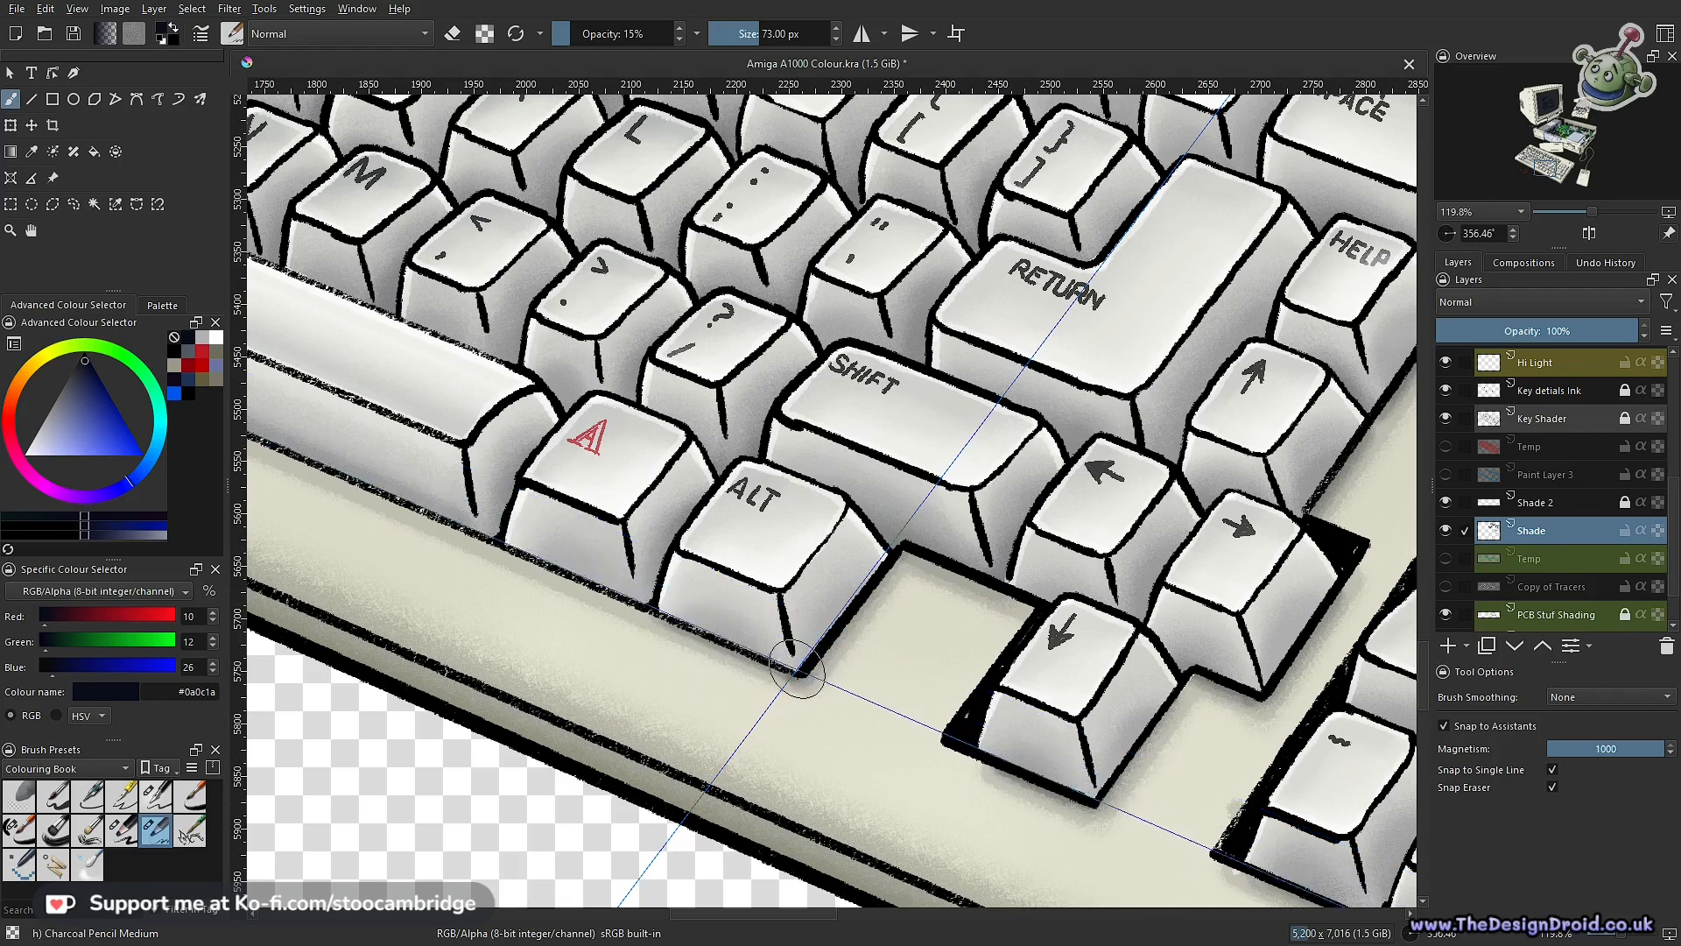
Deepen the shadow on the case along the front edge of the space bar and the neighbouring bottom-row keys
{"action": "left_click_drag", "start_coordinate": [762, 665], "coordinate": [1170, 803]}
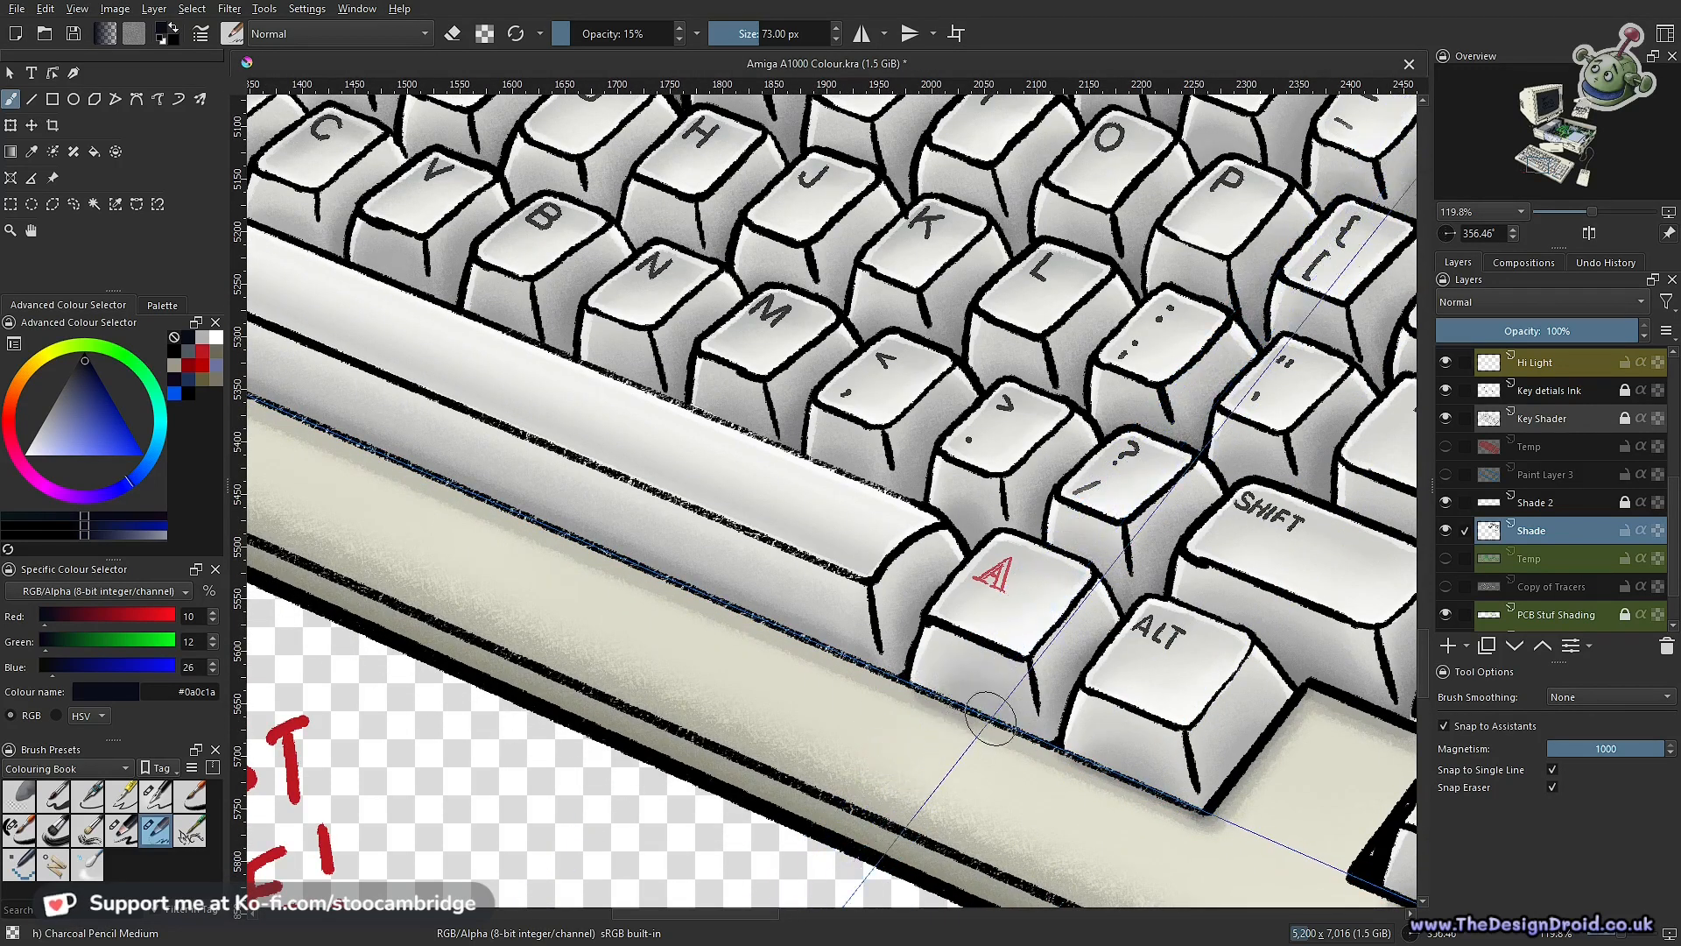
{"action": "left_click_drag", "start_coordinate": [792, 614], "coordinate": [1059, 729]}
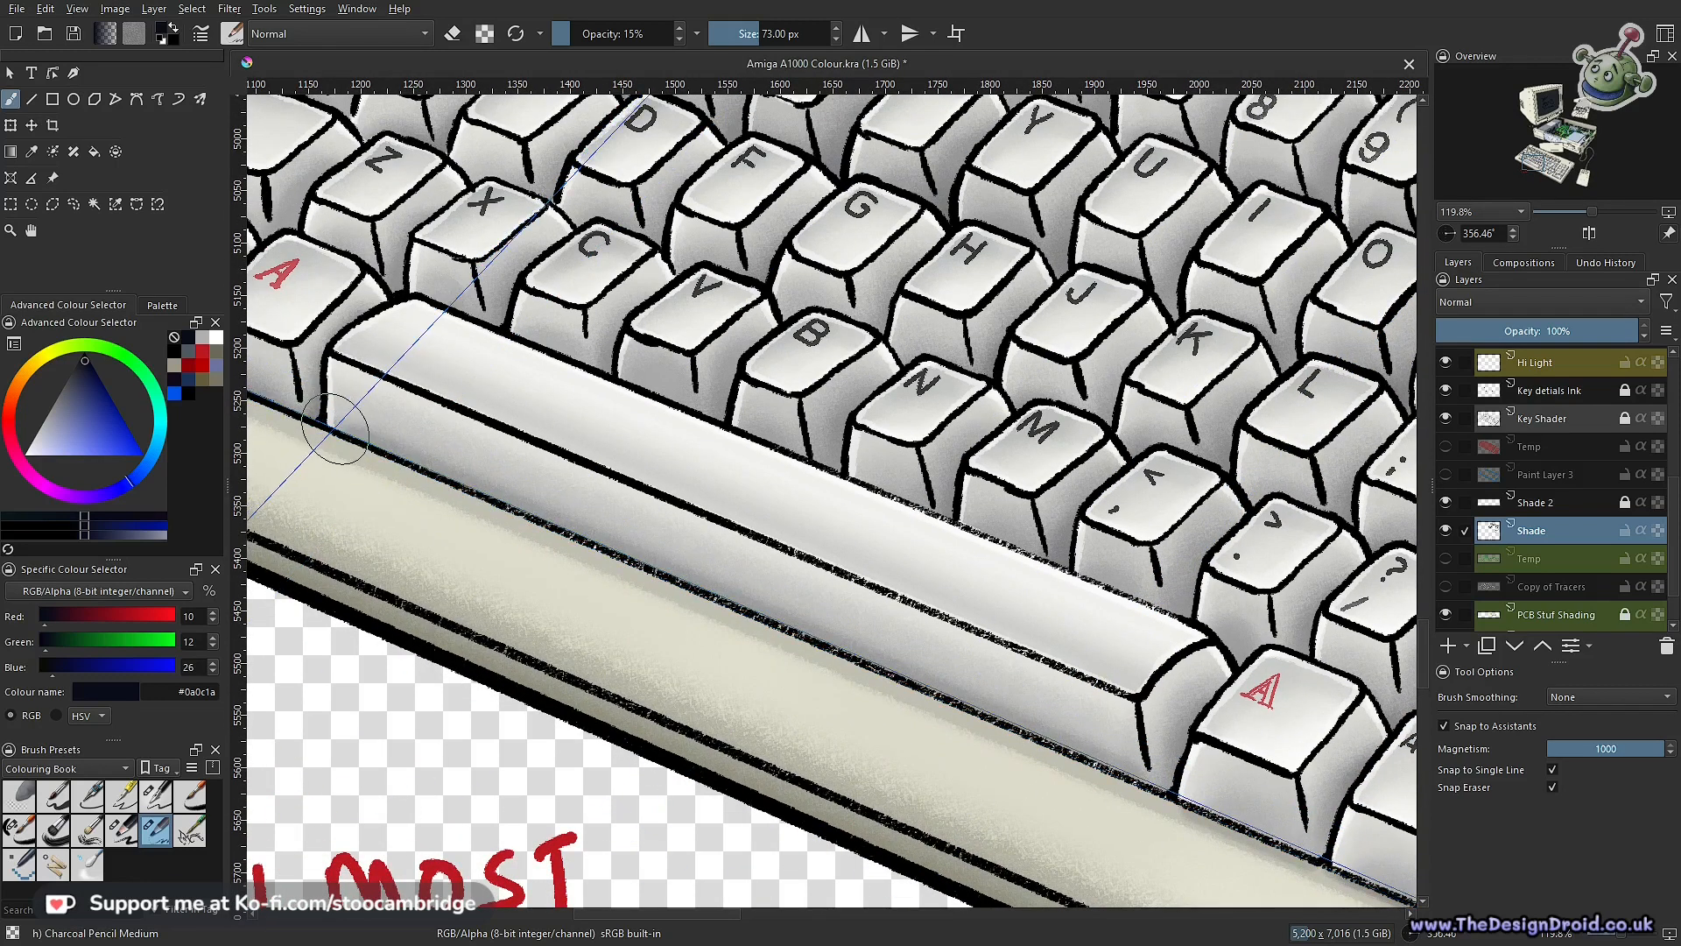
{"action": "left_click_drag", "start_coordinate": [373, 444], "coordinate": [1100, 758]}
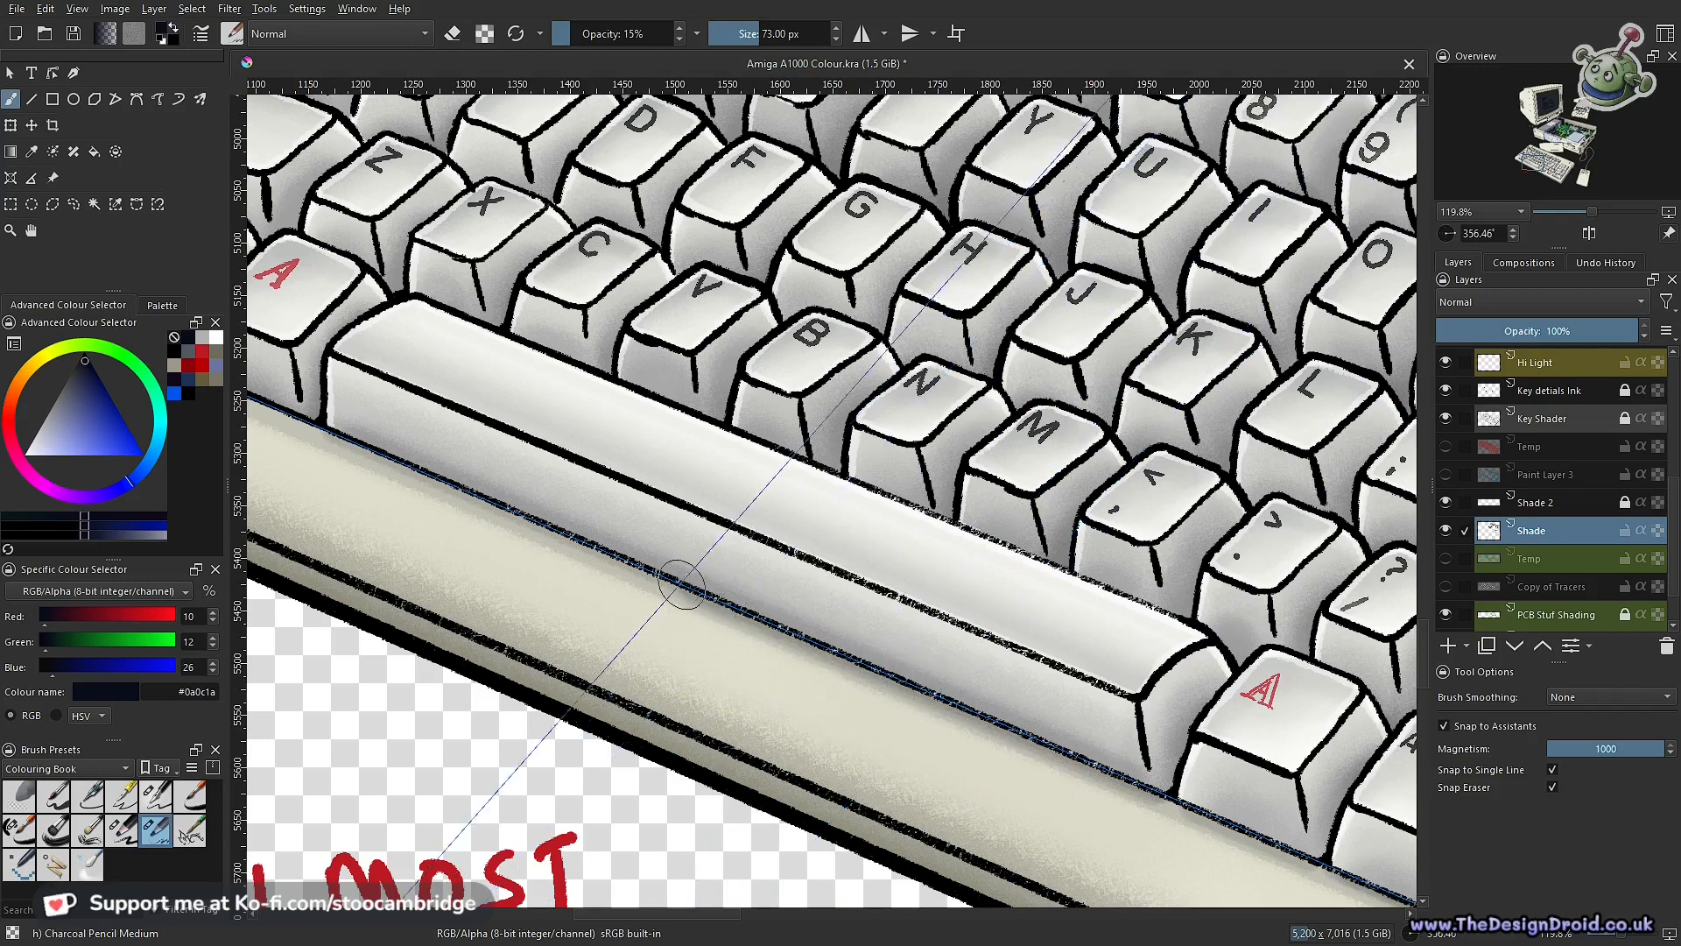
Examine the case shading around the SHIFT and ESC keys, along the function-key row, beside DEL and across the whole keyboard
{"action": "left_click_drag", "start_coordinate": [337, 433], "coordinate": [895, 718]}
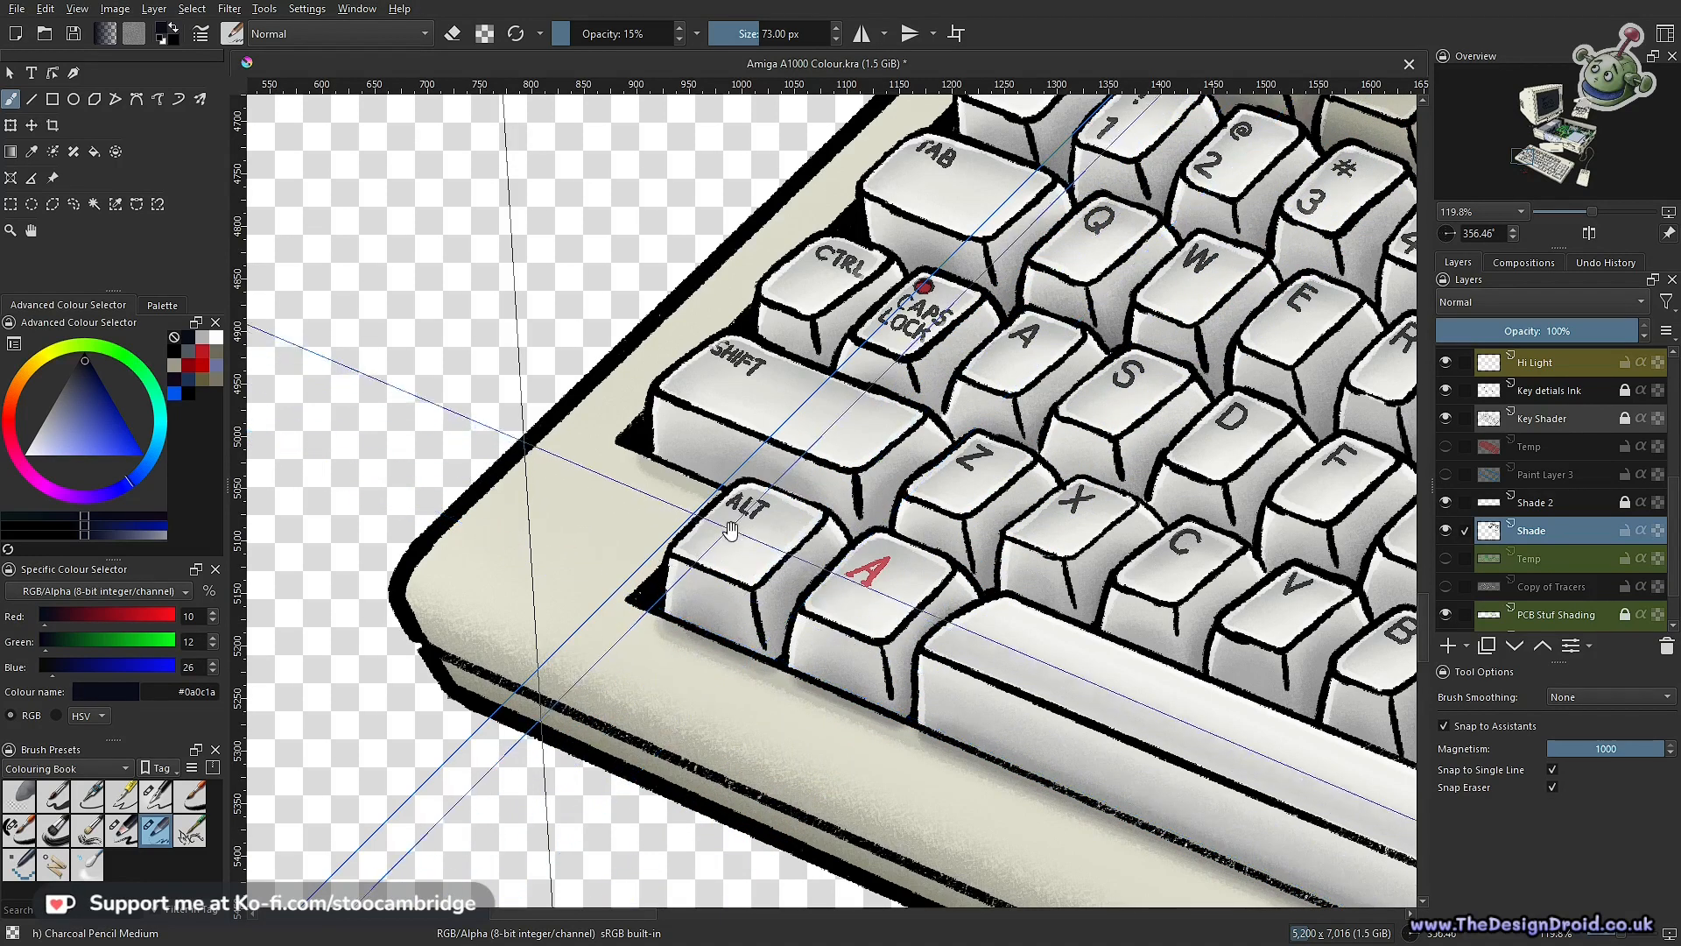
{"action": "left_click_drag", "start_coordinate": [686, 459], "coordinate": [712, 554]}
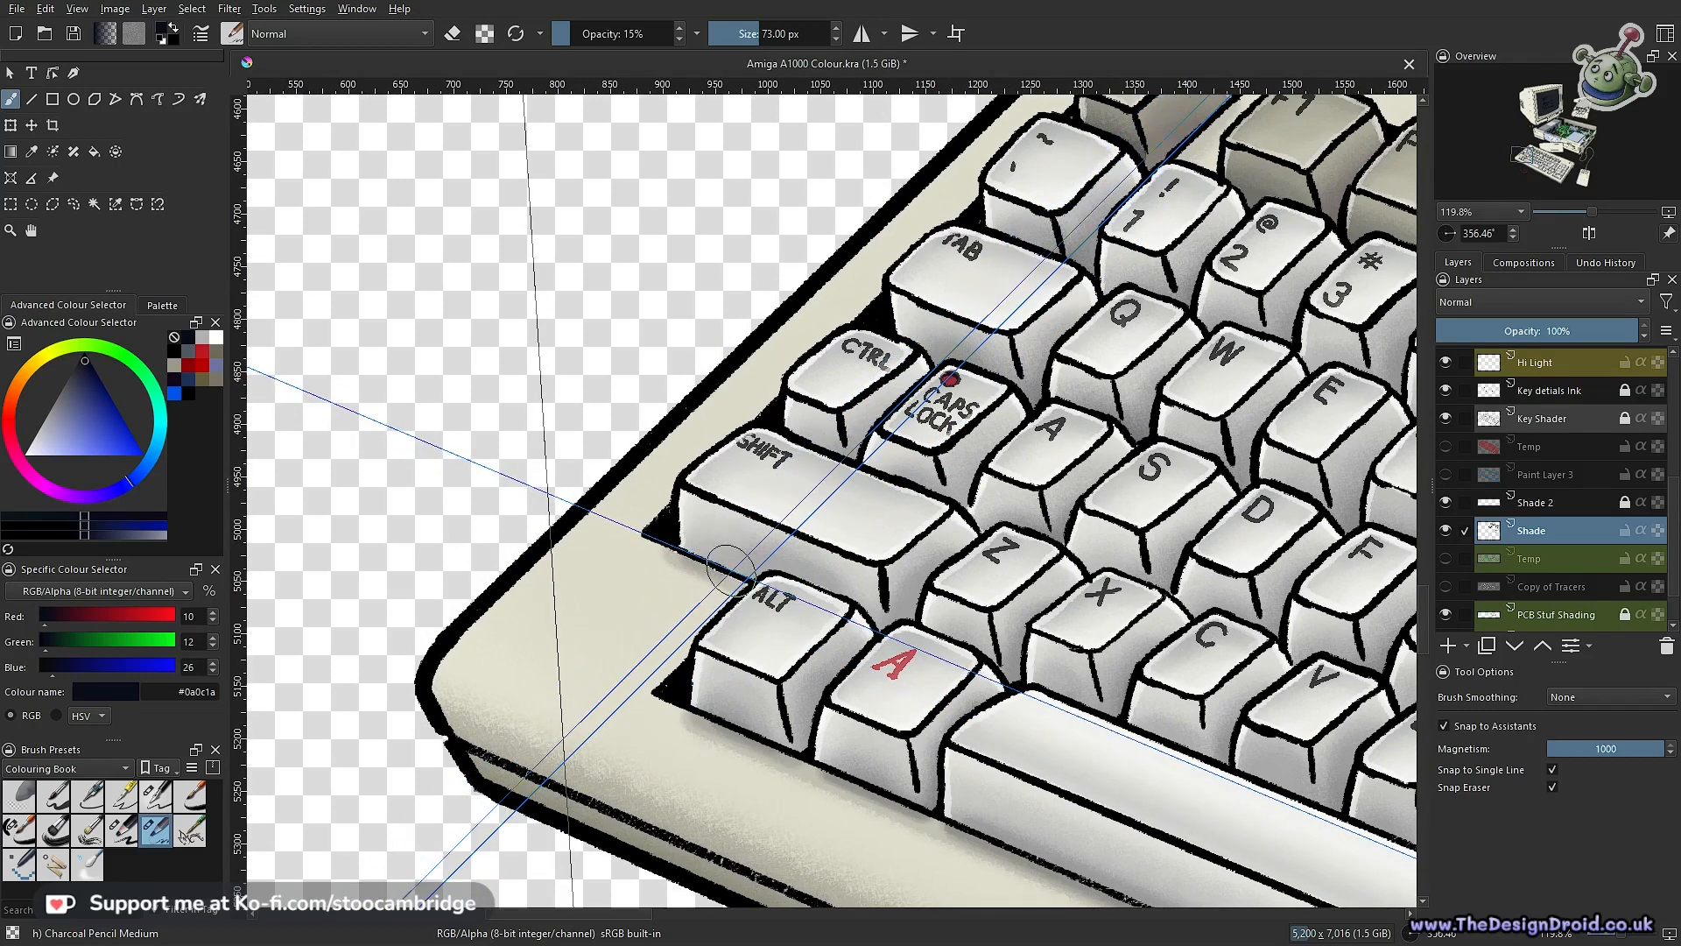
{"action": "left_click_drag", "start_coordinate": [1048, 472], "coordinate": [825, 686]}
{"action": "left_click_drag", "start_coordinate": [492, 812], "coordinate": [605, 697]}
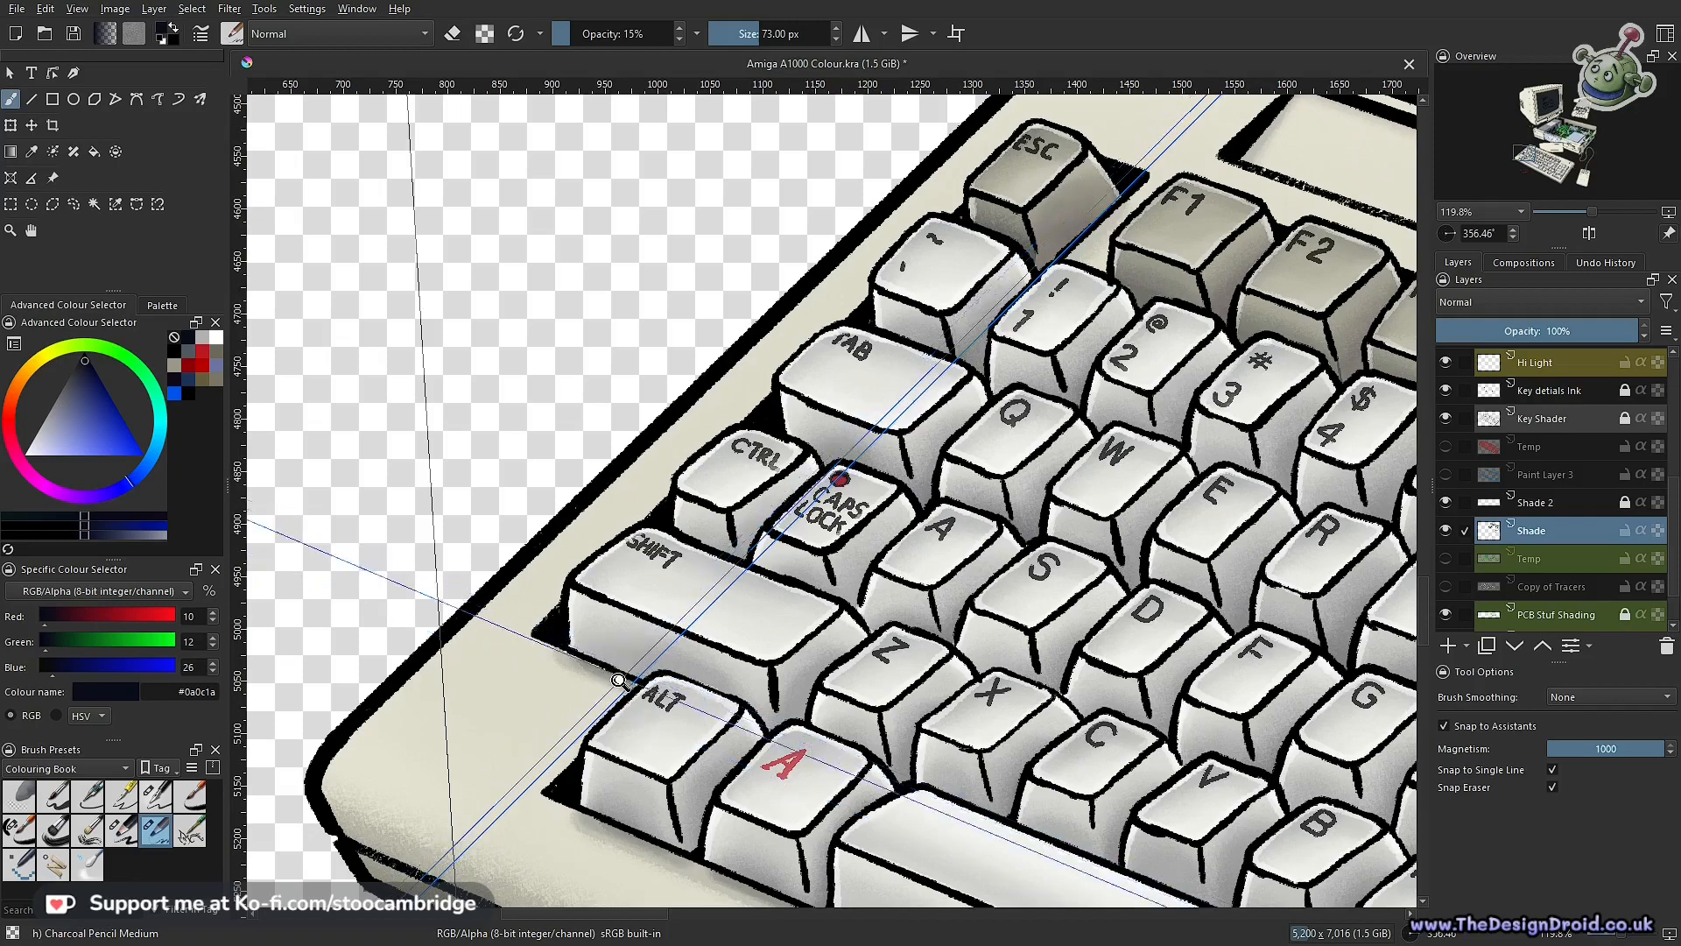
{"action": "scroll", "coordinate": [605, 698], "scroll_direction": "up", "scroll_amount": 2}
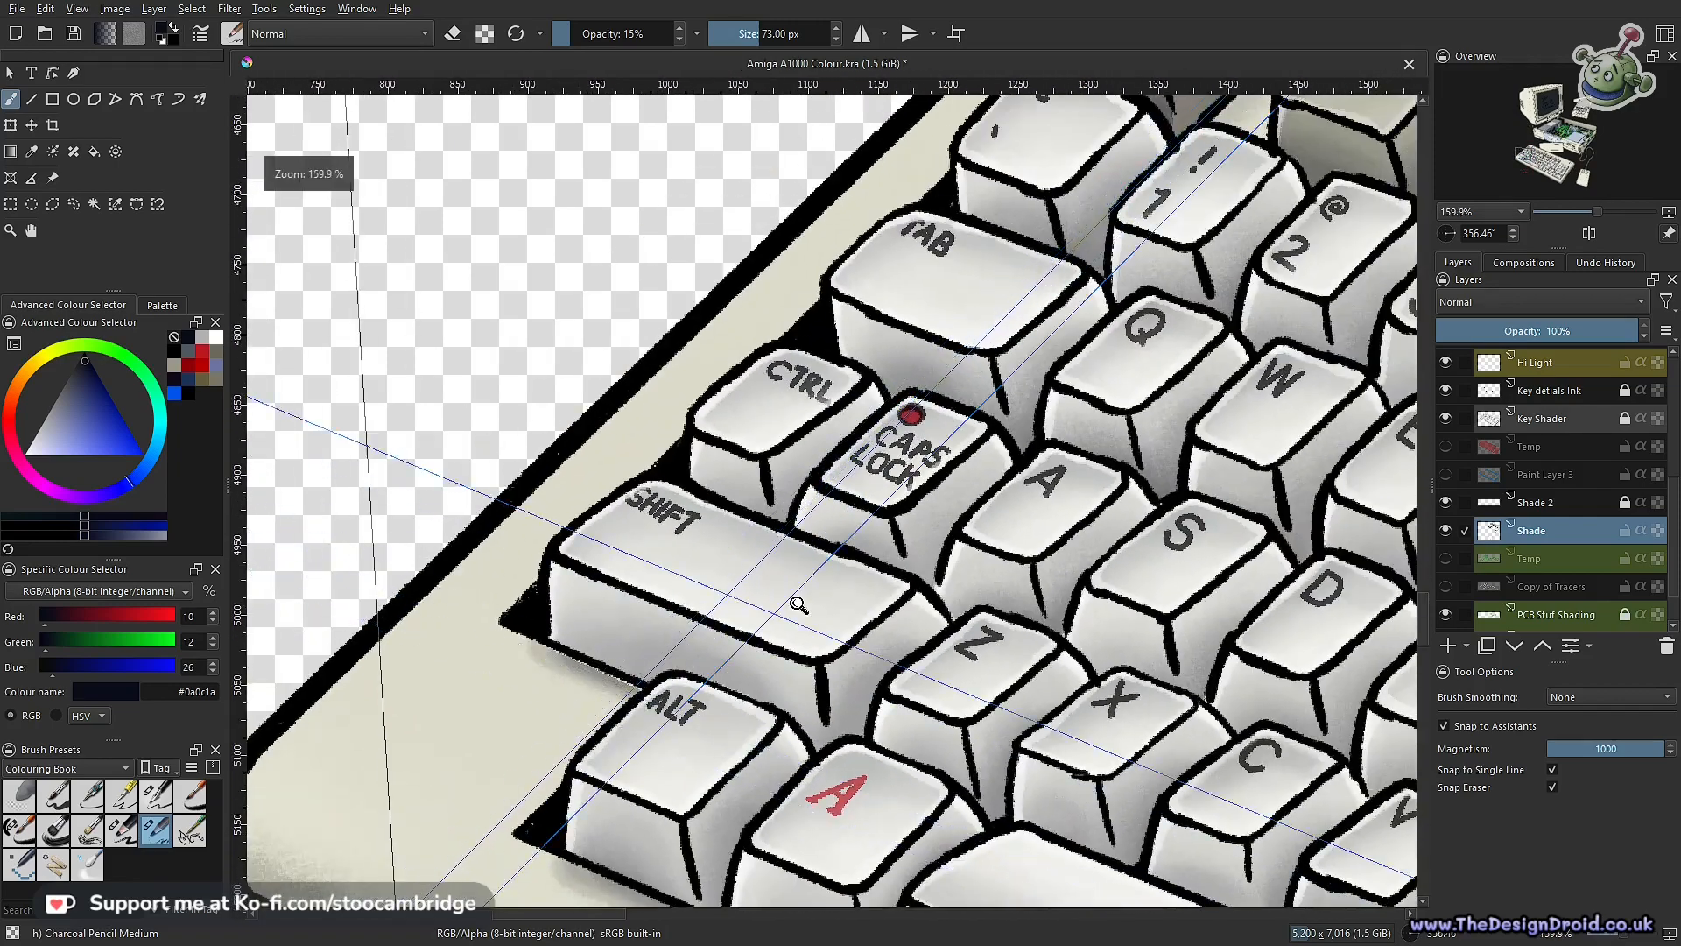
{"action": "scroll", "coordinate": [800, 604], "scroll_direction": "down", "scroll_amount": 3}
{"action": "left_click_drag", "start_coordinate": [998, 466], "coordinate": [680, 699]}
{"action": "scroll", "coordinate": [679, 699], "scroll_direction": "up", "scroll_amount": 3}
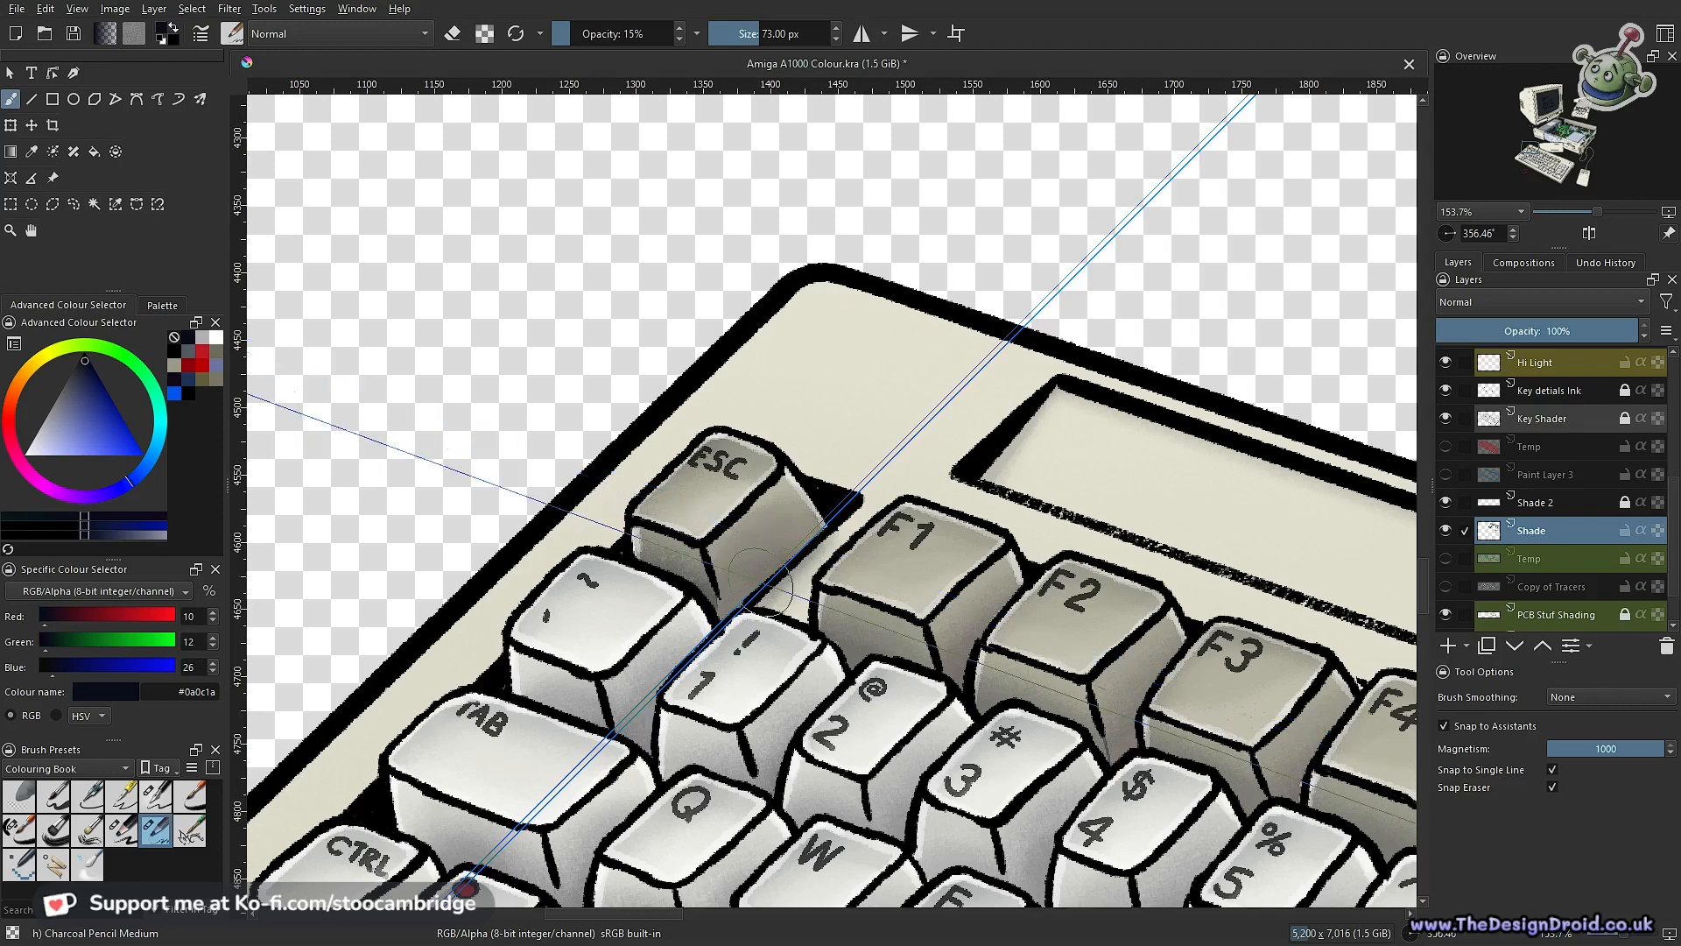
{"action": "left_click_drag", "start_coordinate": [1294, 745], "coordinate": [686, 473]}
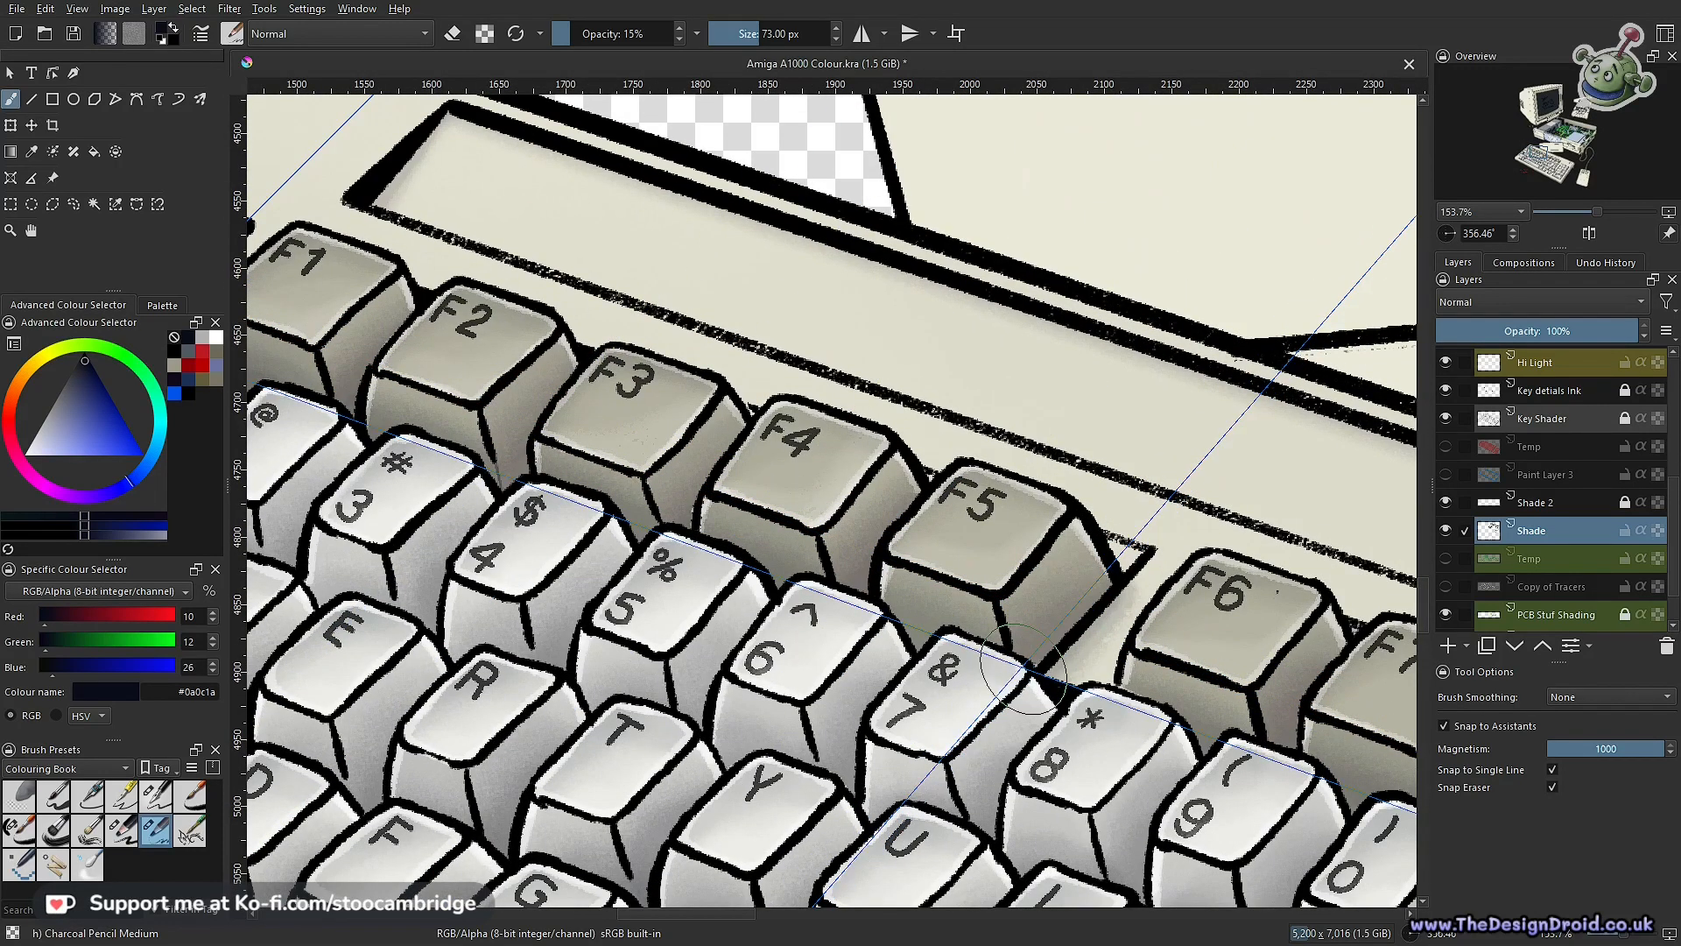
{"action": "left_click_drag", "start_coordinate": [1078, 639], "coordinate": [555, 516]}
{"action": "left_click_drag", "start_coordinate": [1063, 679], "coordinate": [429, 416]}
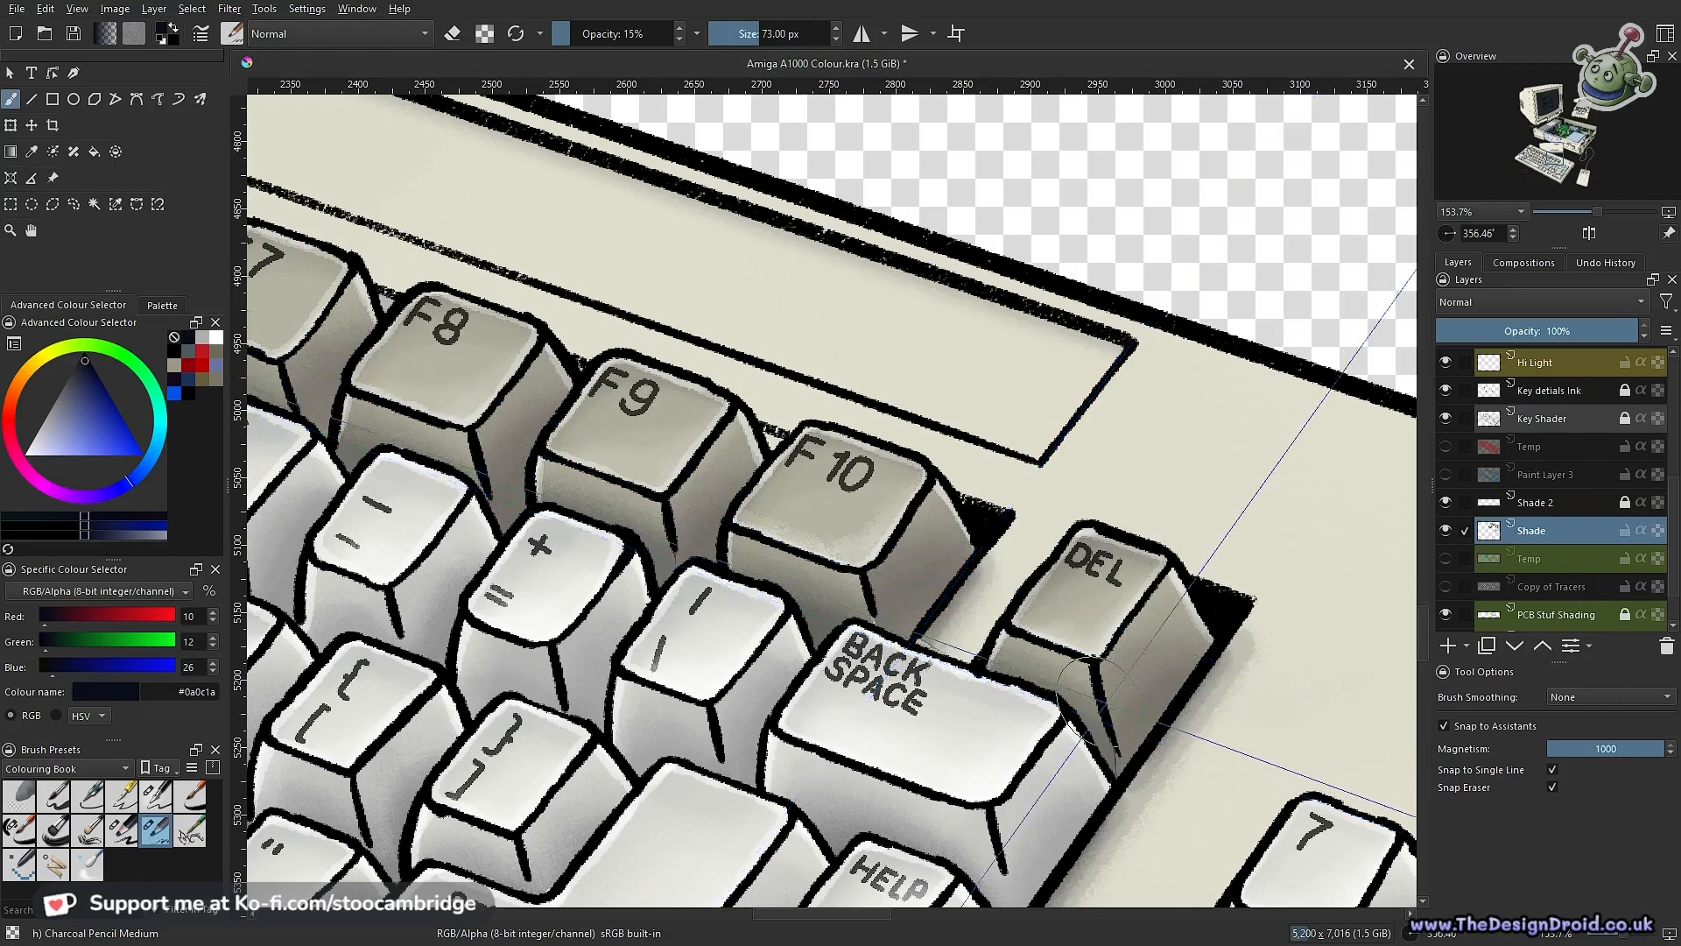
{"action": "left_click_drag", "start_coordinate": [1172, 674], "coordinate": [1169, 862]}
{"action": "left_click_drag", "start_coordinate": [1125, 368], "coordinate": [1162, 585]}
{"action": "scroll", "coordinate": [1161, 585], "scroll_direction": "up", "scroll_amount": 4}
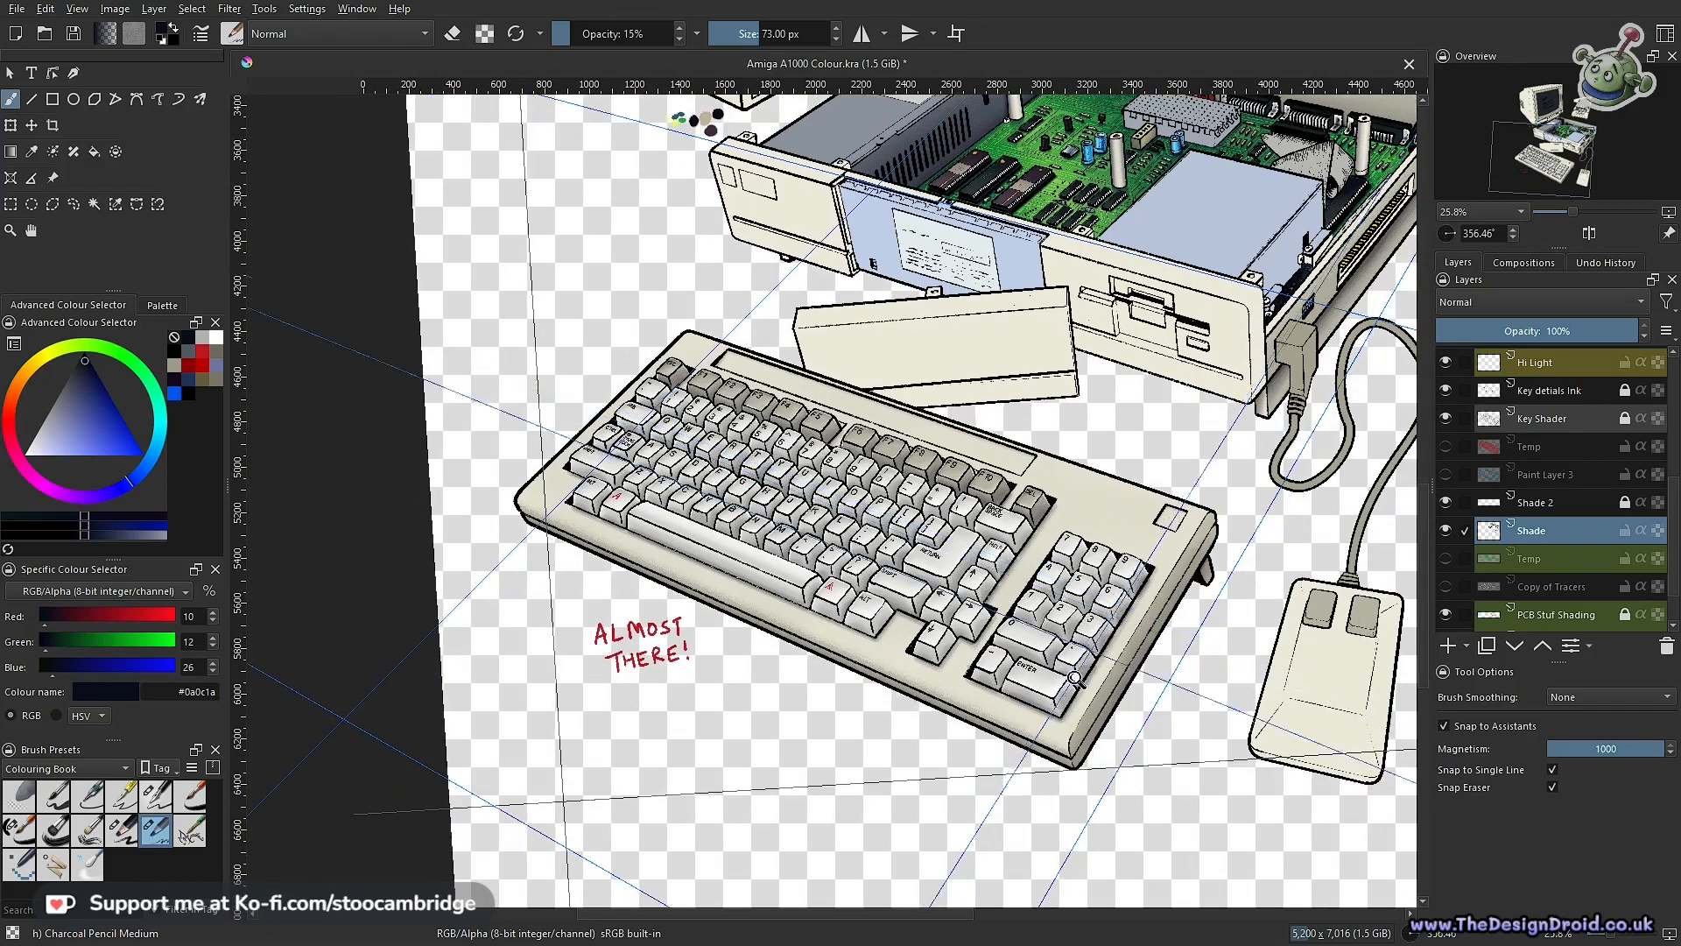
{"action": "left_click_drag", "start_coordinate": [1080, 593], "coordinate": [1153, 628]}
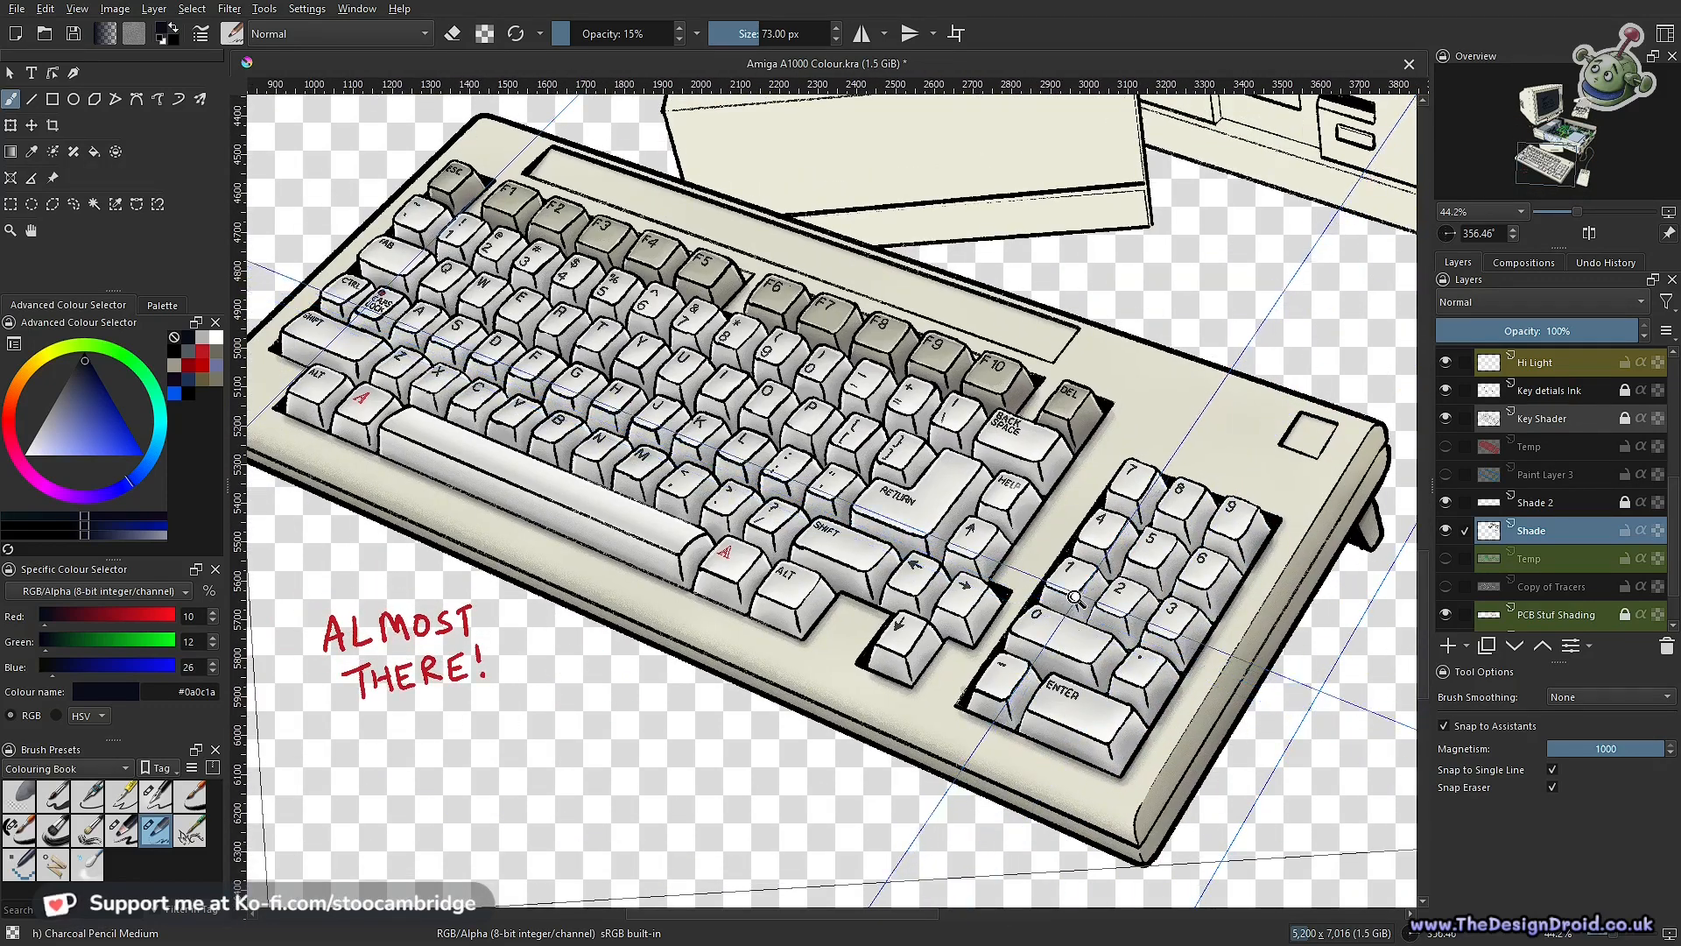
Switch the brush to eraser mode at 44 px and turn off snapping to assistants
{"action": "mouse_move", "coordinate": [823, 664]}
{"action": "left_mouse_down"}
{"action": "mouse_move", "coordinate": [867, 593]}
{"action": "mouse_move", "coordinate": [859, 571]}
{"action": "left_mouse_up"}
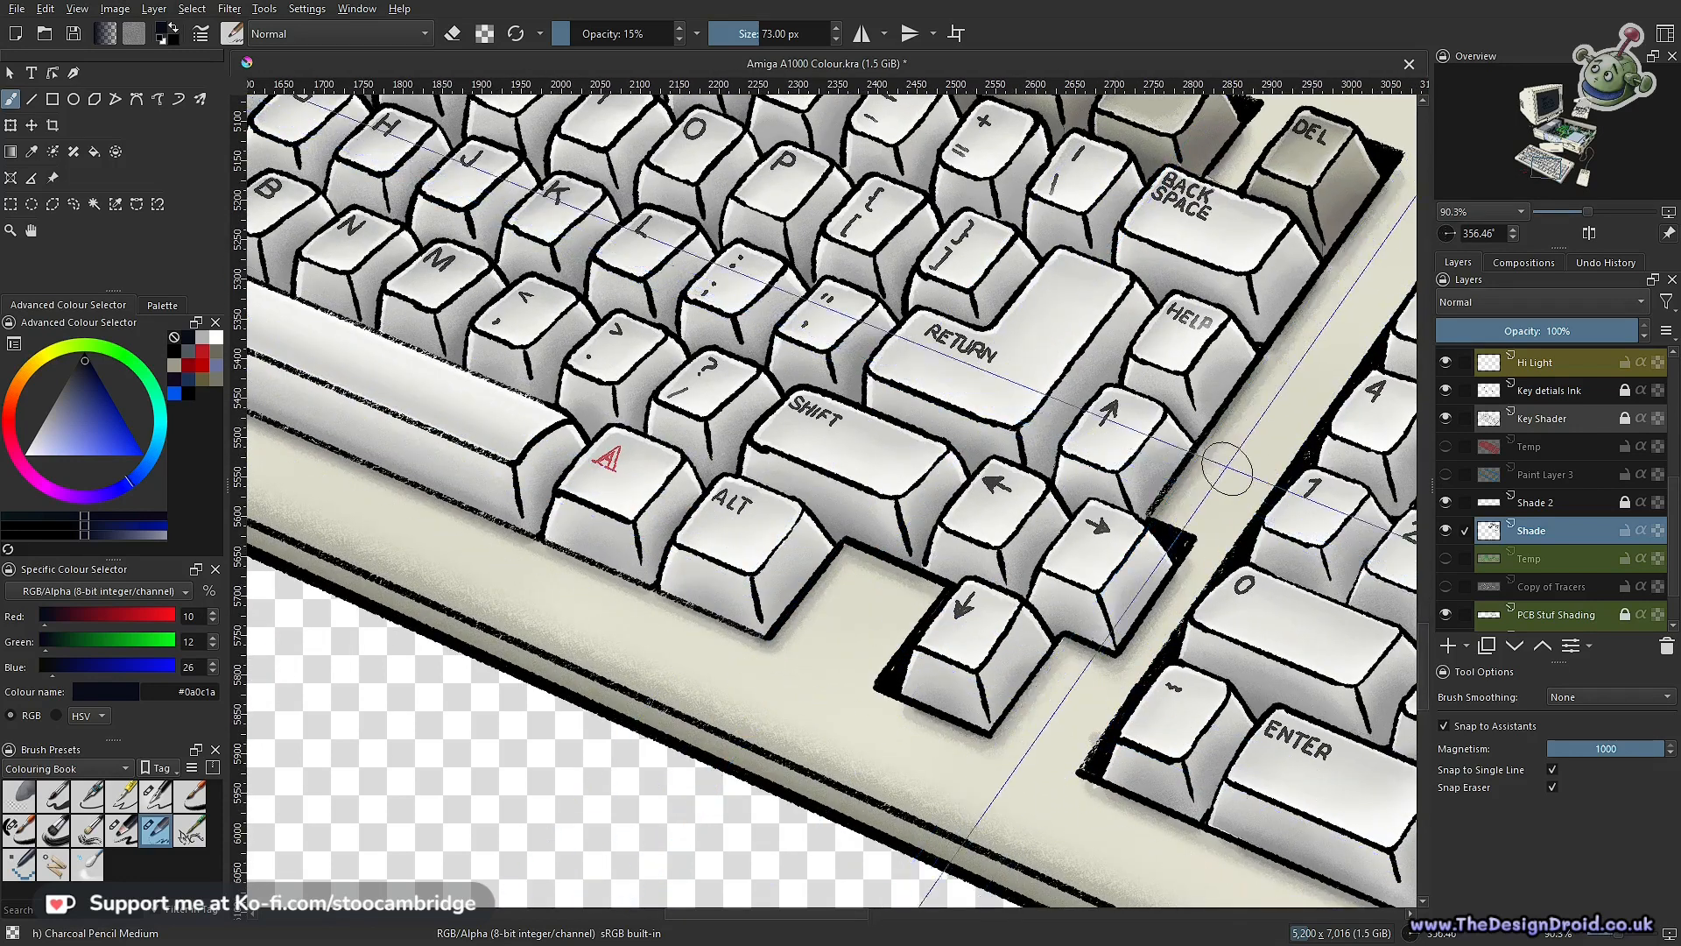
{"action": "scroll", "coordinate": [1209, 495], "scroll_direction": "up", "scroll_amount": 3}
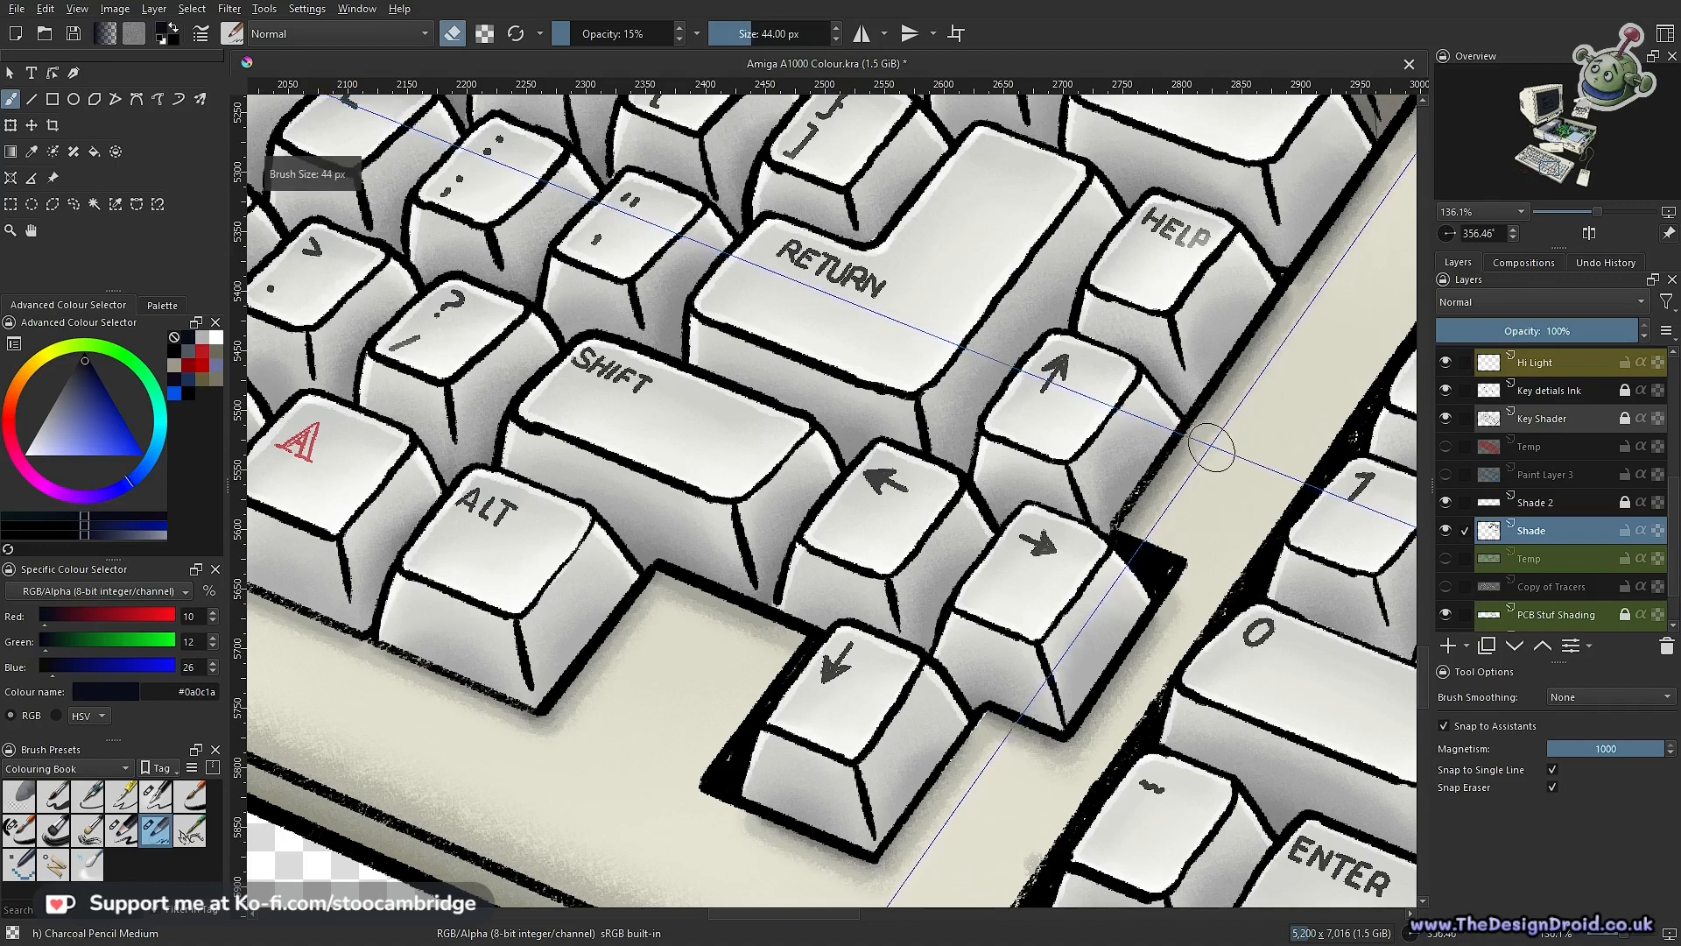
{"action": "left_click", "coordinate": [1446, 727]}
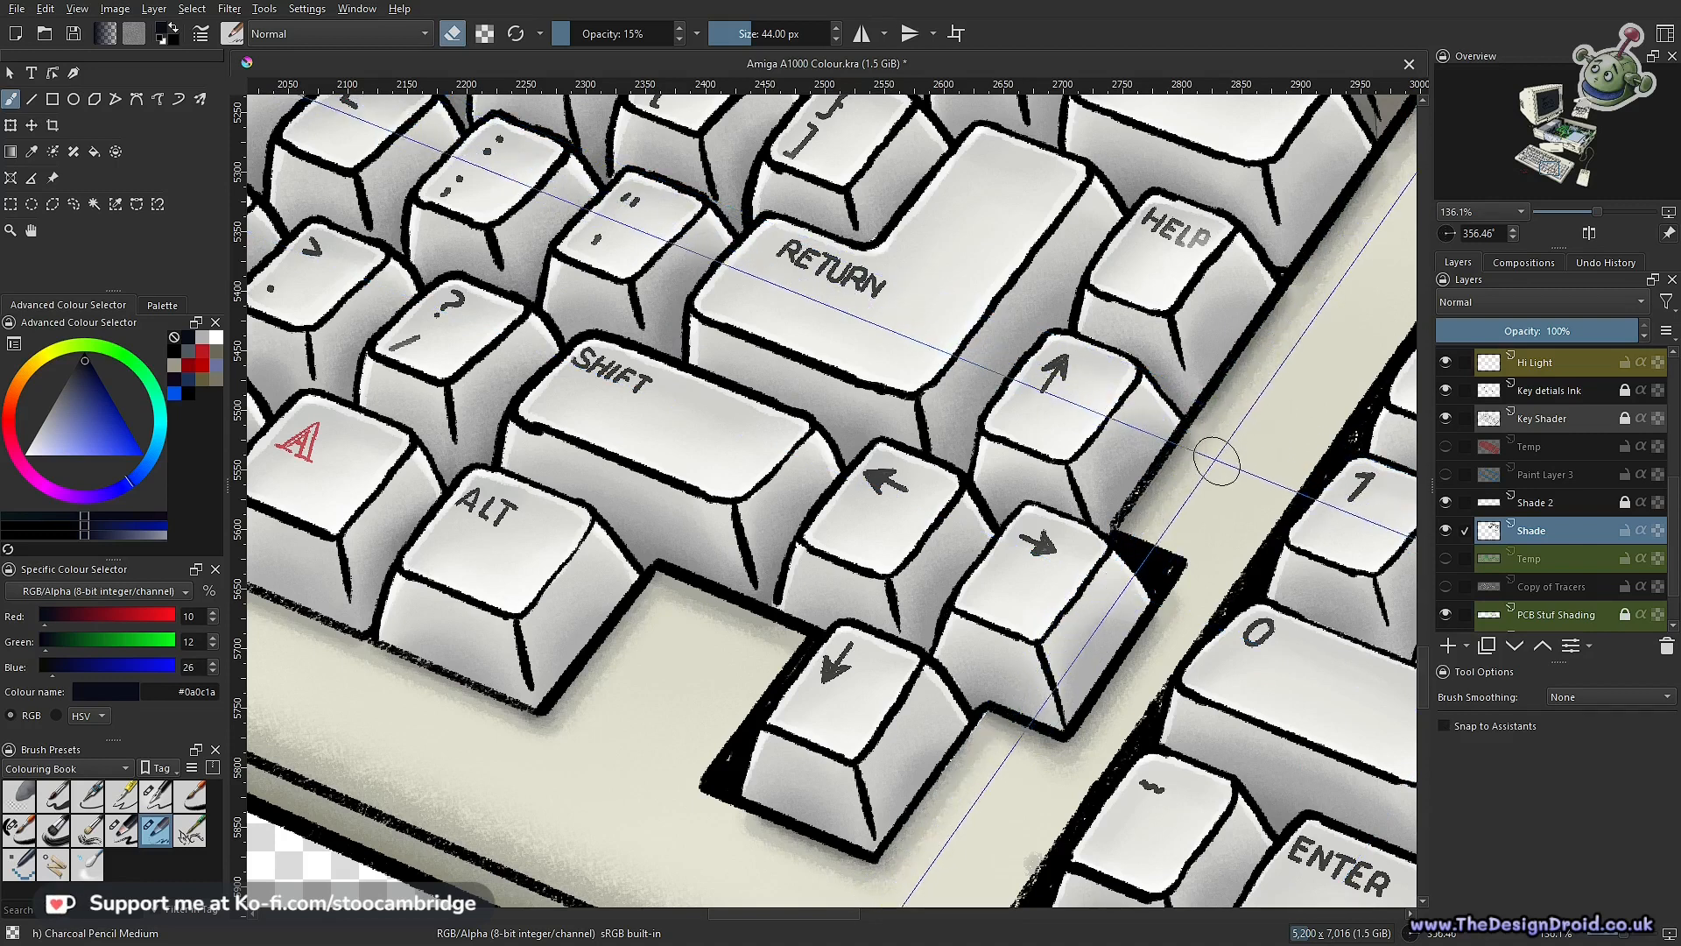
Examine the case shading beside the HELP and DEL keys, around the arrow keys and along the front of the space bar
{"action": "left_click_drag", "start_coordinate": [1289, 377], "coordinate": [1196, 464]}
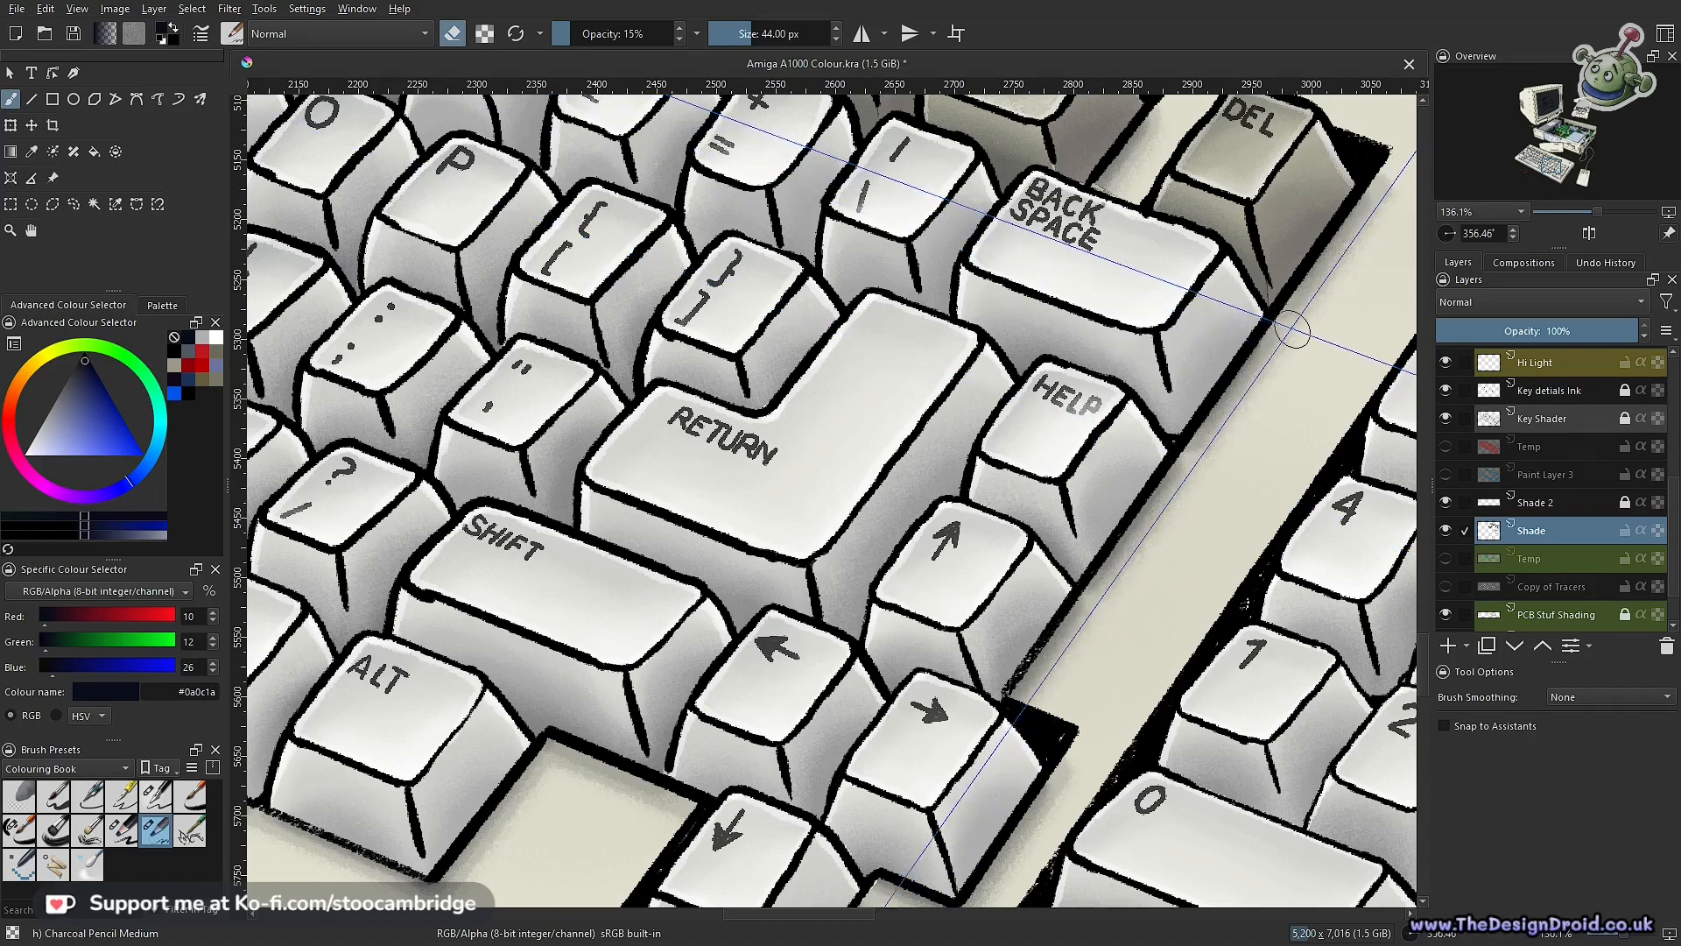
{"action": "left_click_drag", "start_coordinate": [1285, 374], "coordinate": [1105, 597]}
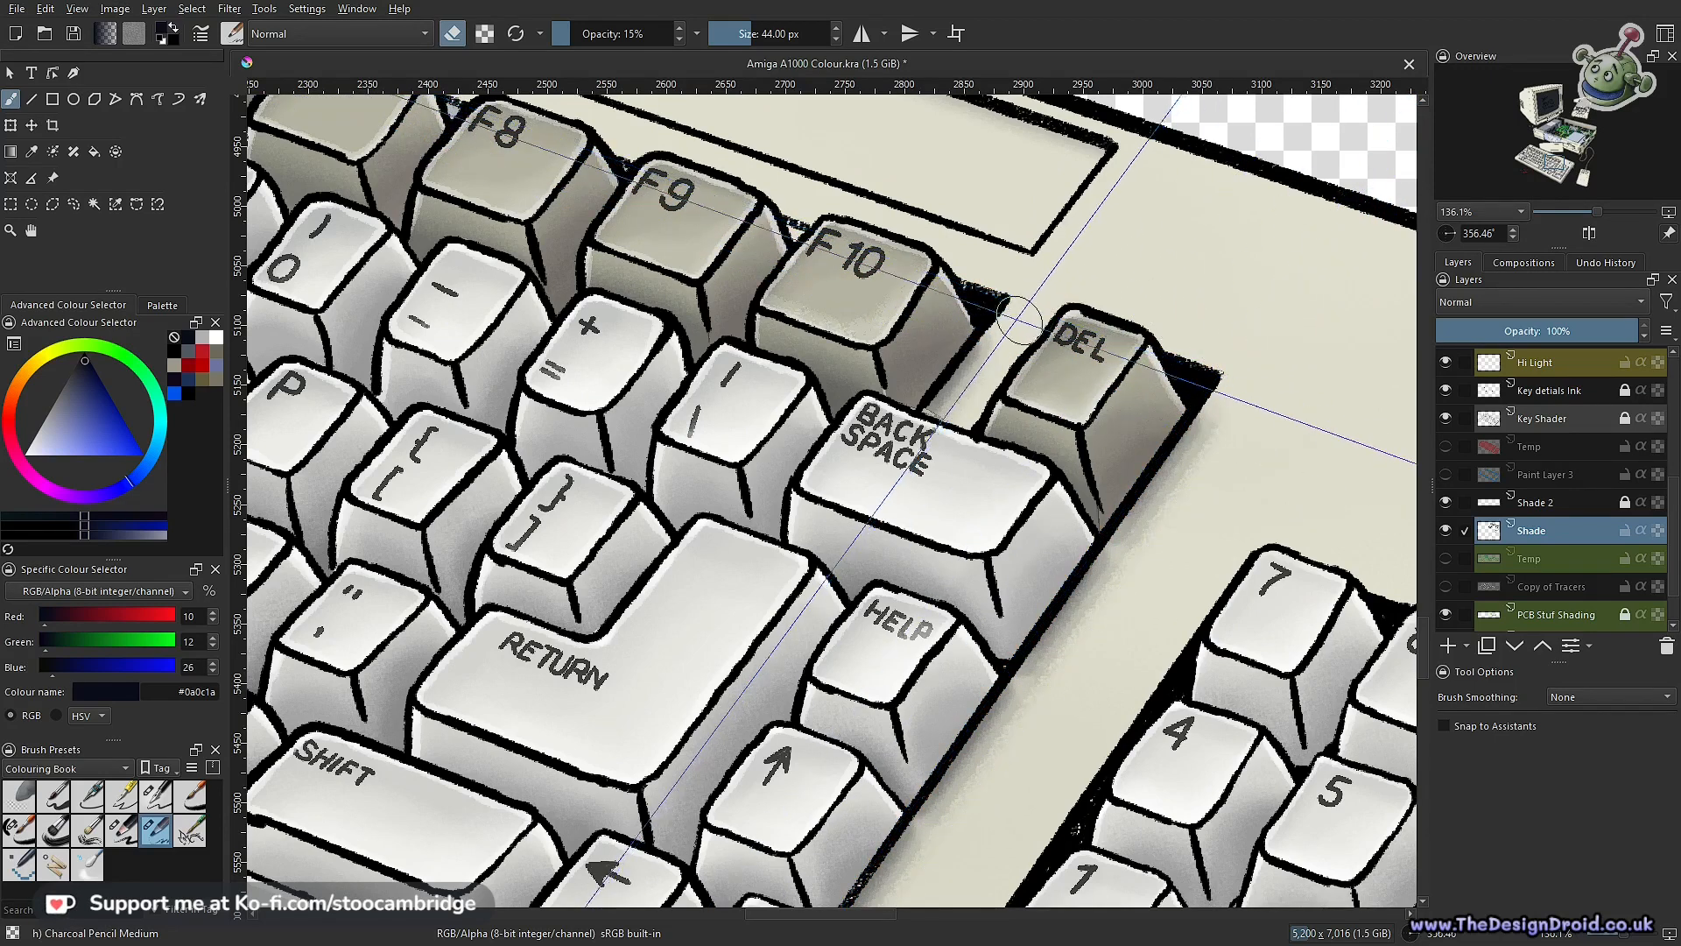
{"action": "mouse_move", "coordinate": [1120, 692]}
{"action": "left_mouse_down"}
{"action": "mouse_move", "coordinate": [1112, 231]}
{"action": "mouse_move", "coordinate": [1232, 65]}
{"action": "left_mouse_up"}
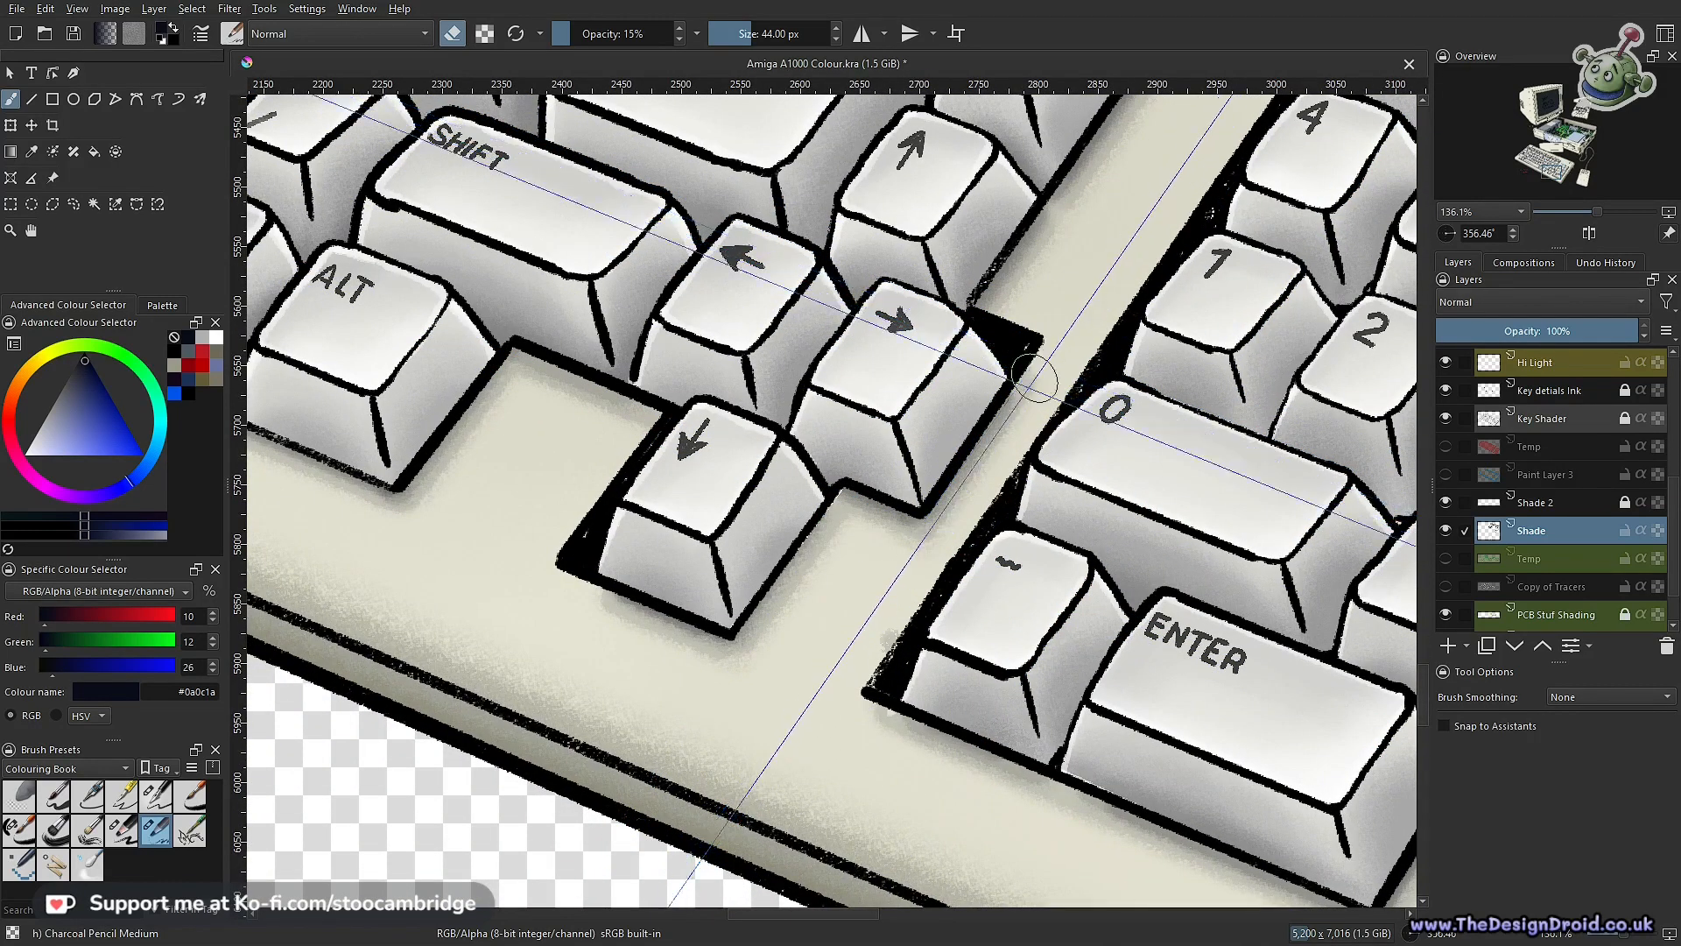
{"action": "left_click_drag", "start_coordinate": [608, 524], "coordinate": [1006, 638]}
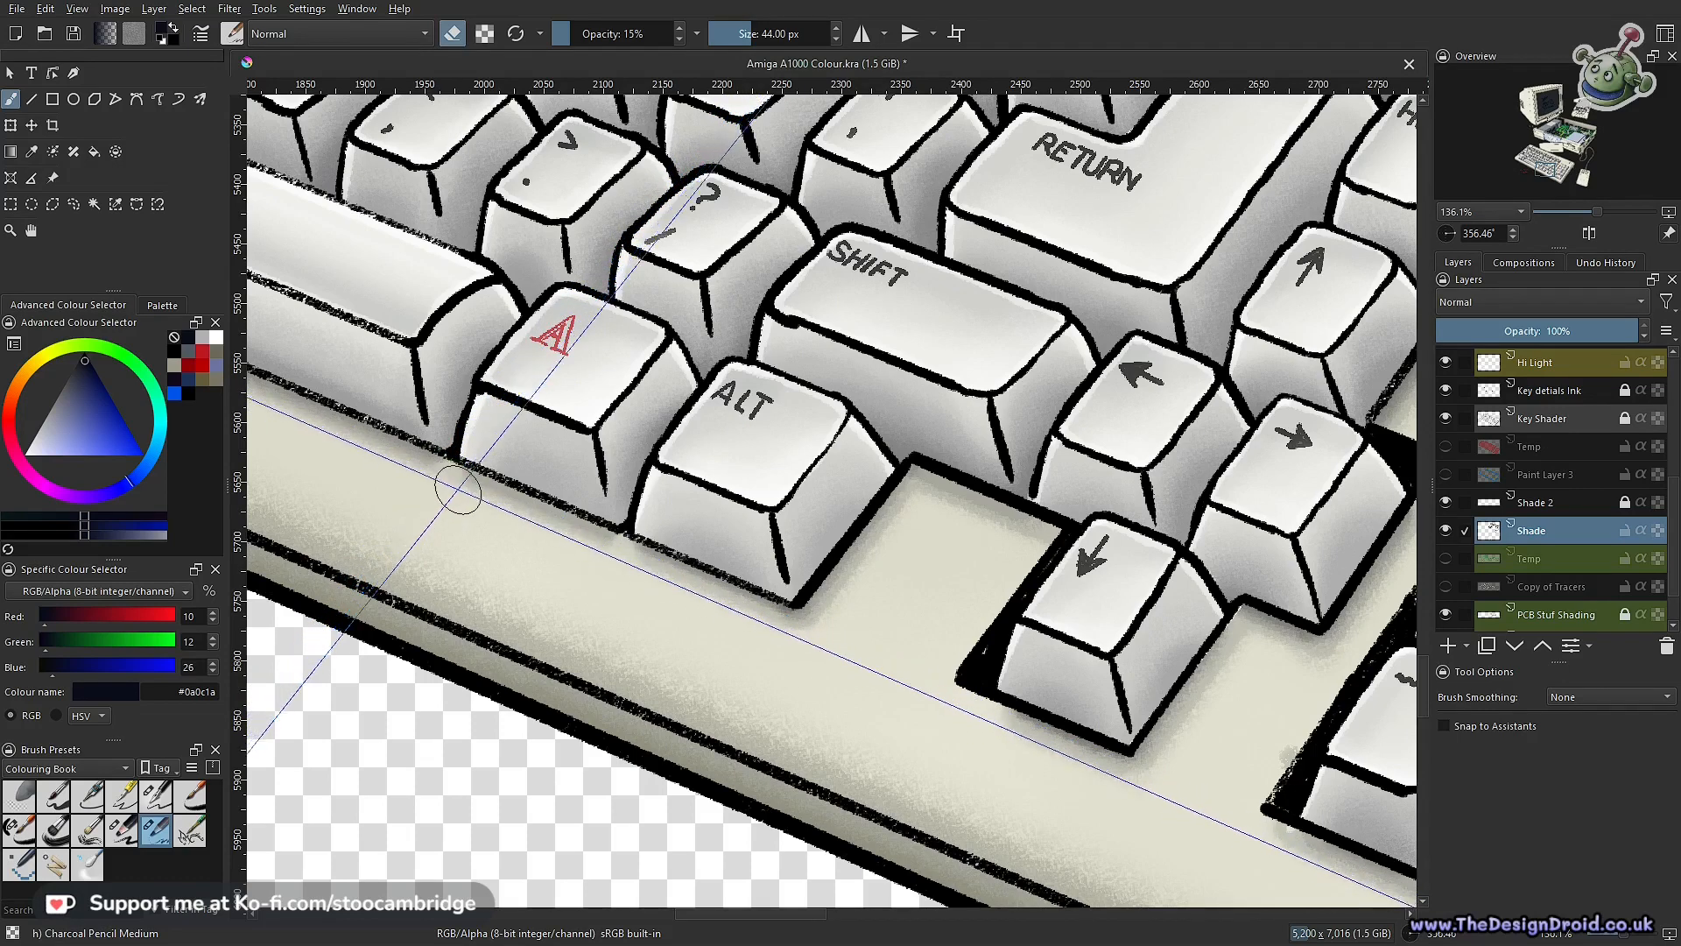
{"action": "left_click_drag", "start_coordinate": [402, 495], "coordinate": [1103, 759]}
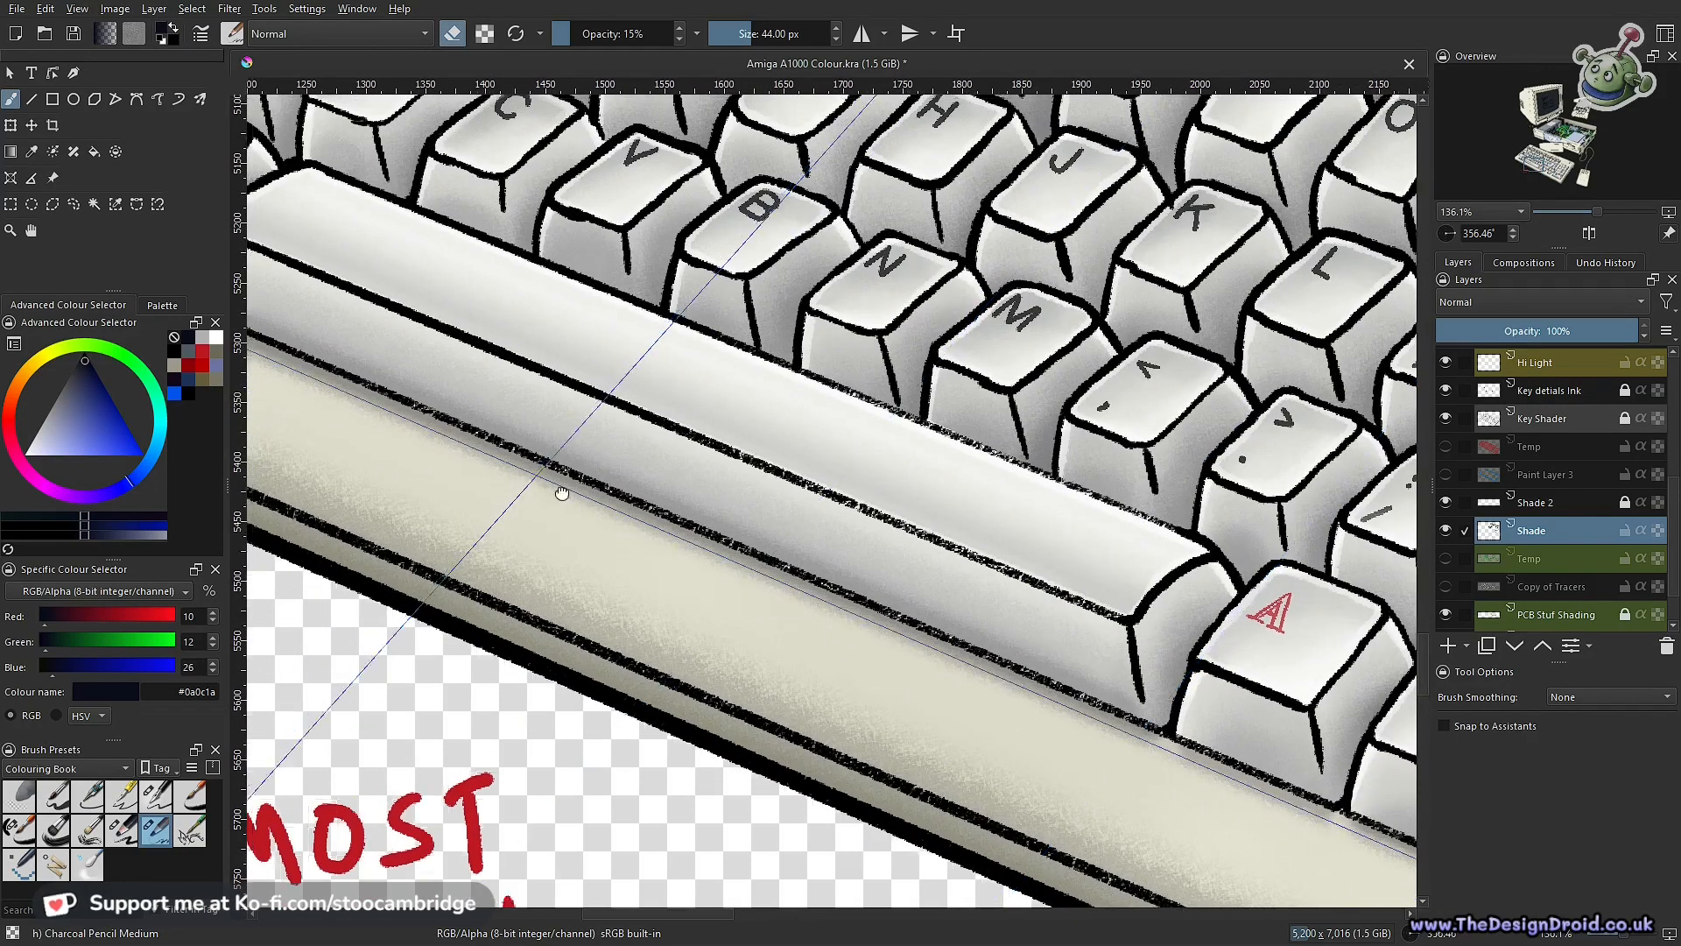
{"action": "left_click_drag", "start_coordinate": [563, 491], "coordinate": [1210, 782]}
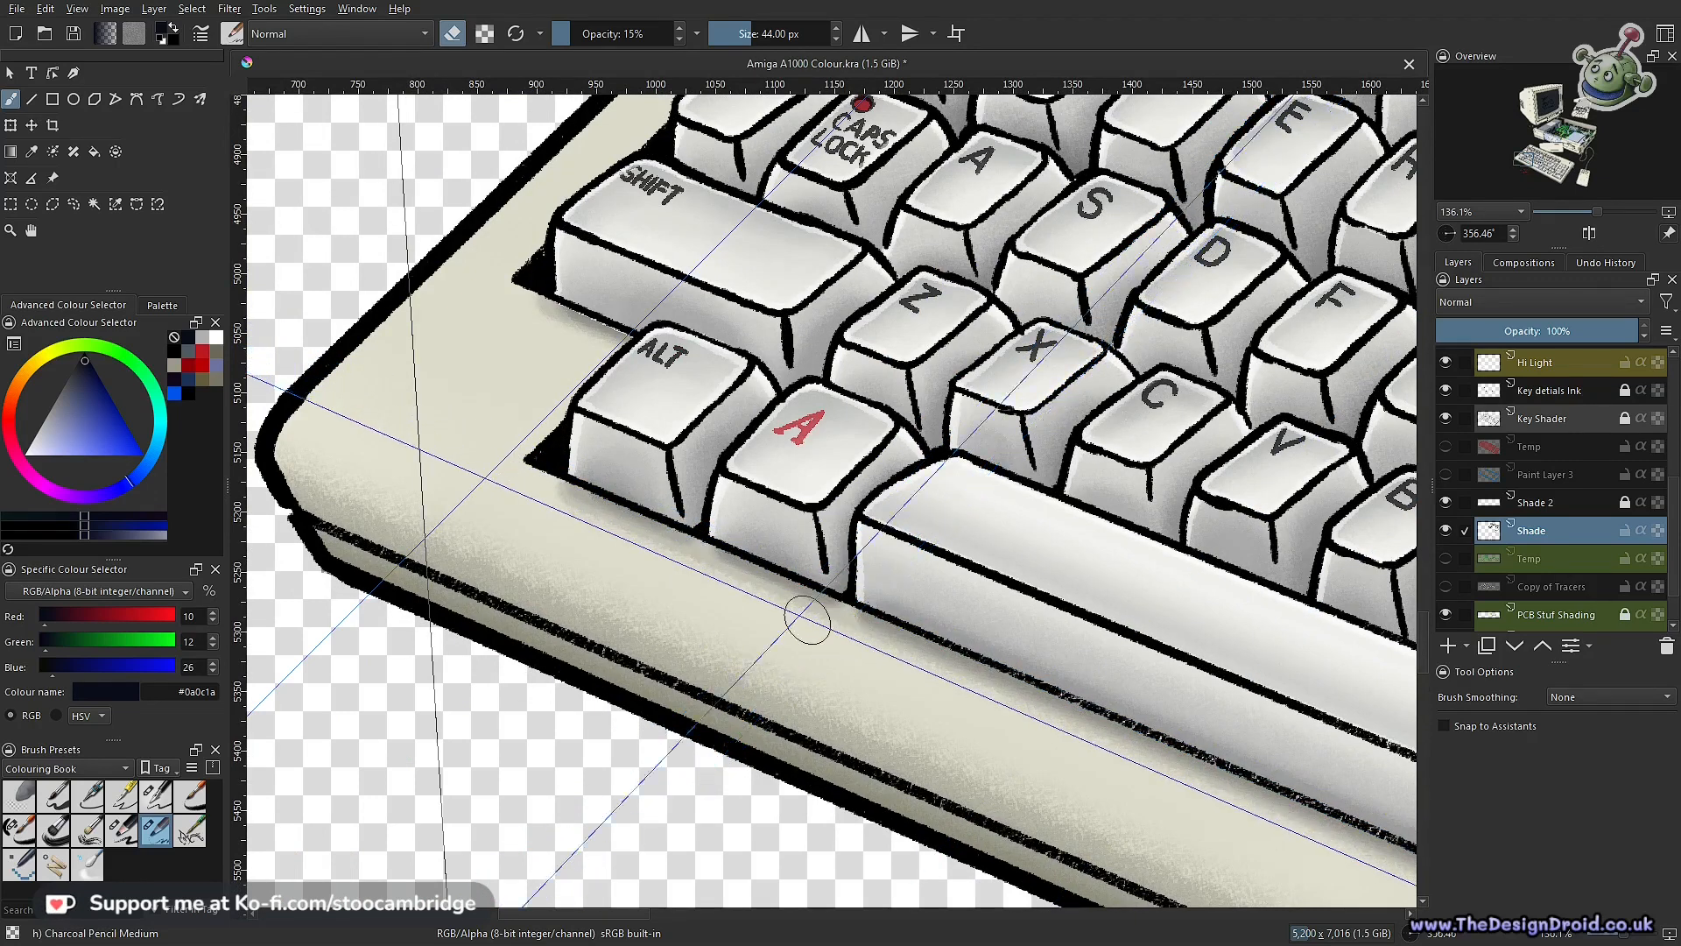
{"action": "left_click_drag", "start_coordinate": [759, 636], "coordinate": [711, 781]}
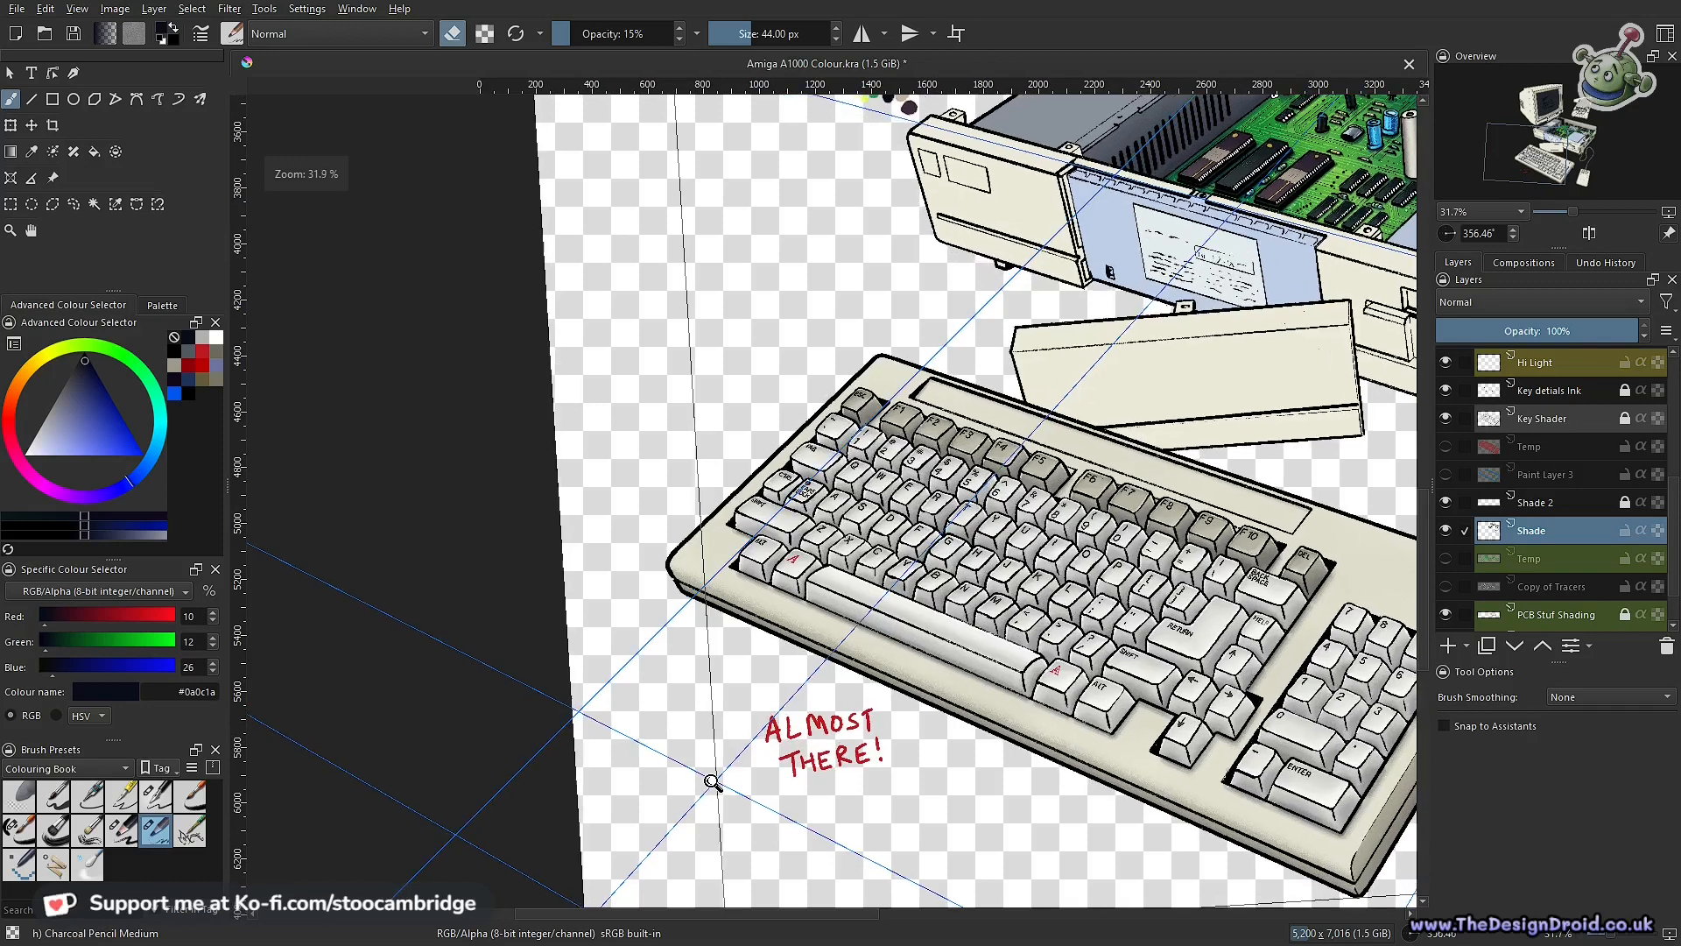
Examine the case shading beside the SHIFT, ALT and ESC keys, along the function-key row and around the numeric keypad
{"action": "scroll", "coordinate": [767, 603], "scroll_direction": "up", "scroll_amount": 8}
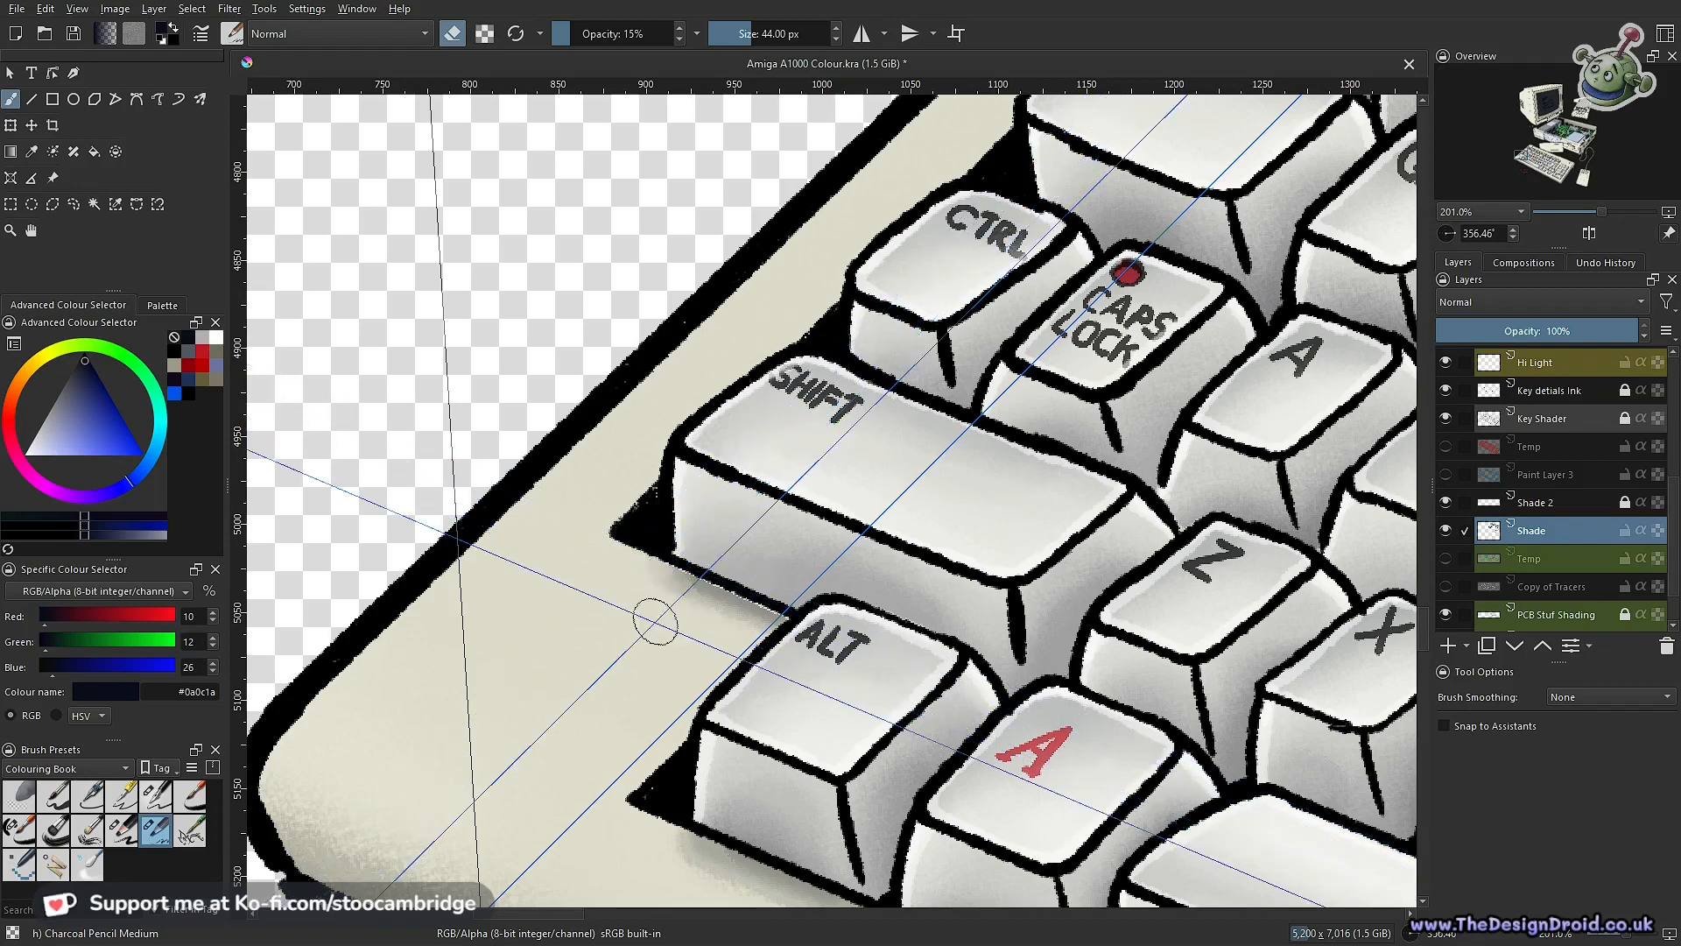
{"action": "left_click_drag", "start_coordinate": [1090, 429], "coordinate": [747, 841]}
{"action": "left_click_drag", "start_coordinate": [1211, 283], "coordinate": [753, 517]}
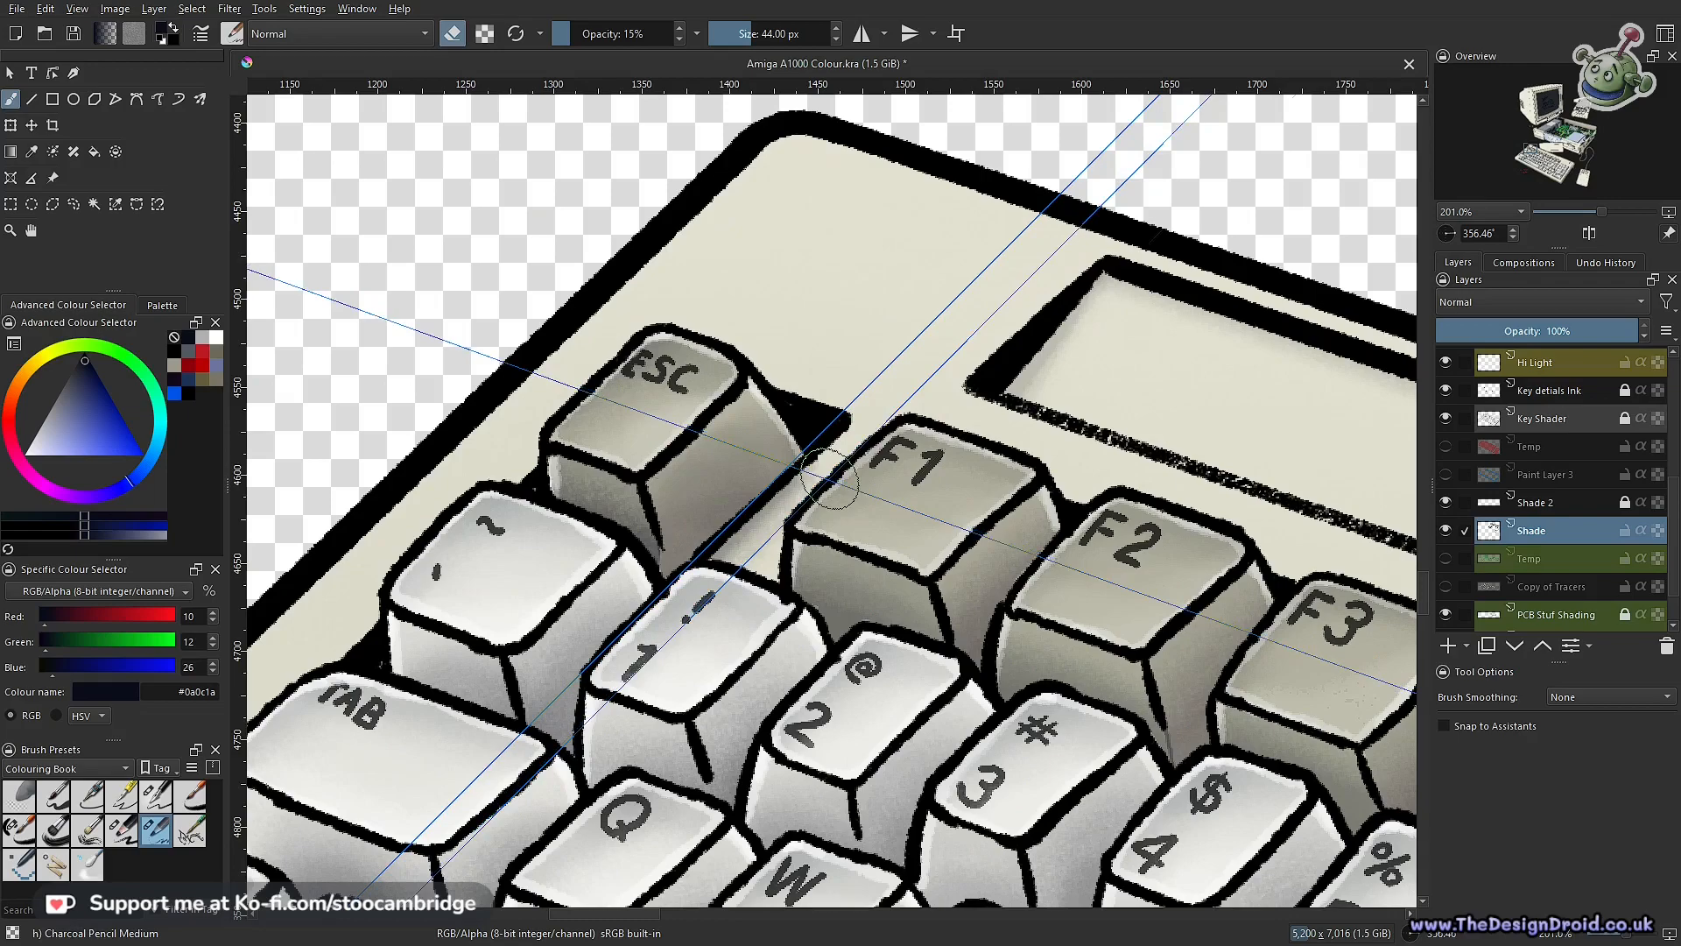
{"action": "scroll", "coordinate": [830, 480], "scroll_direction": "down", "scroll_amount": 6}
{"action": "scroll", "coordinate": [889, 536], "scroll_direction": "up", "scroll_amount": 5}
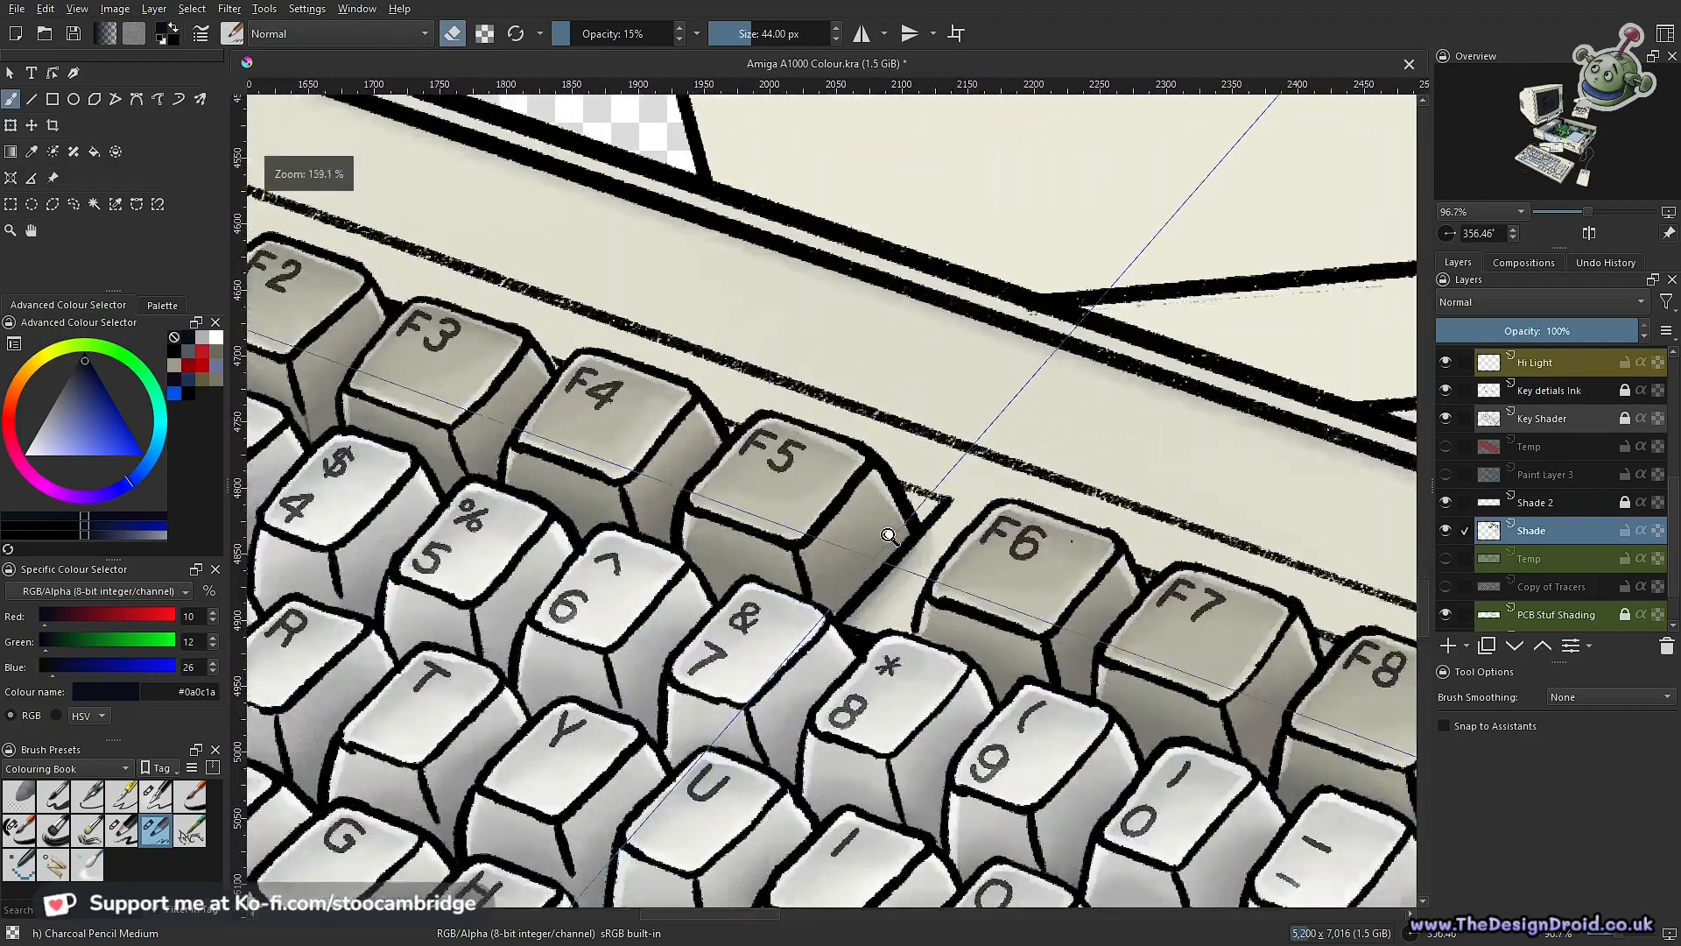
{"action": "left_click_drag", "start_coordinate": [889, 536], "coordinate": [911, 501]}
{"action": "left_click_drag", "start_coordinate": [1061, 575], "coordinate": [464, 505]}
{"action": "scroll", "coordinate": [1025, 700], "scroll_direction": "down", "scroll_amount": 5}
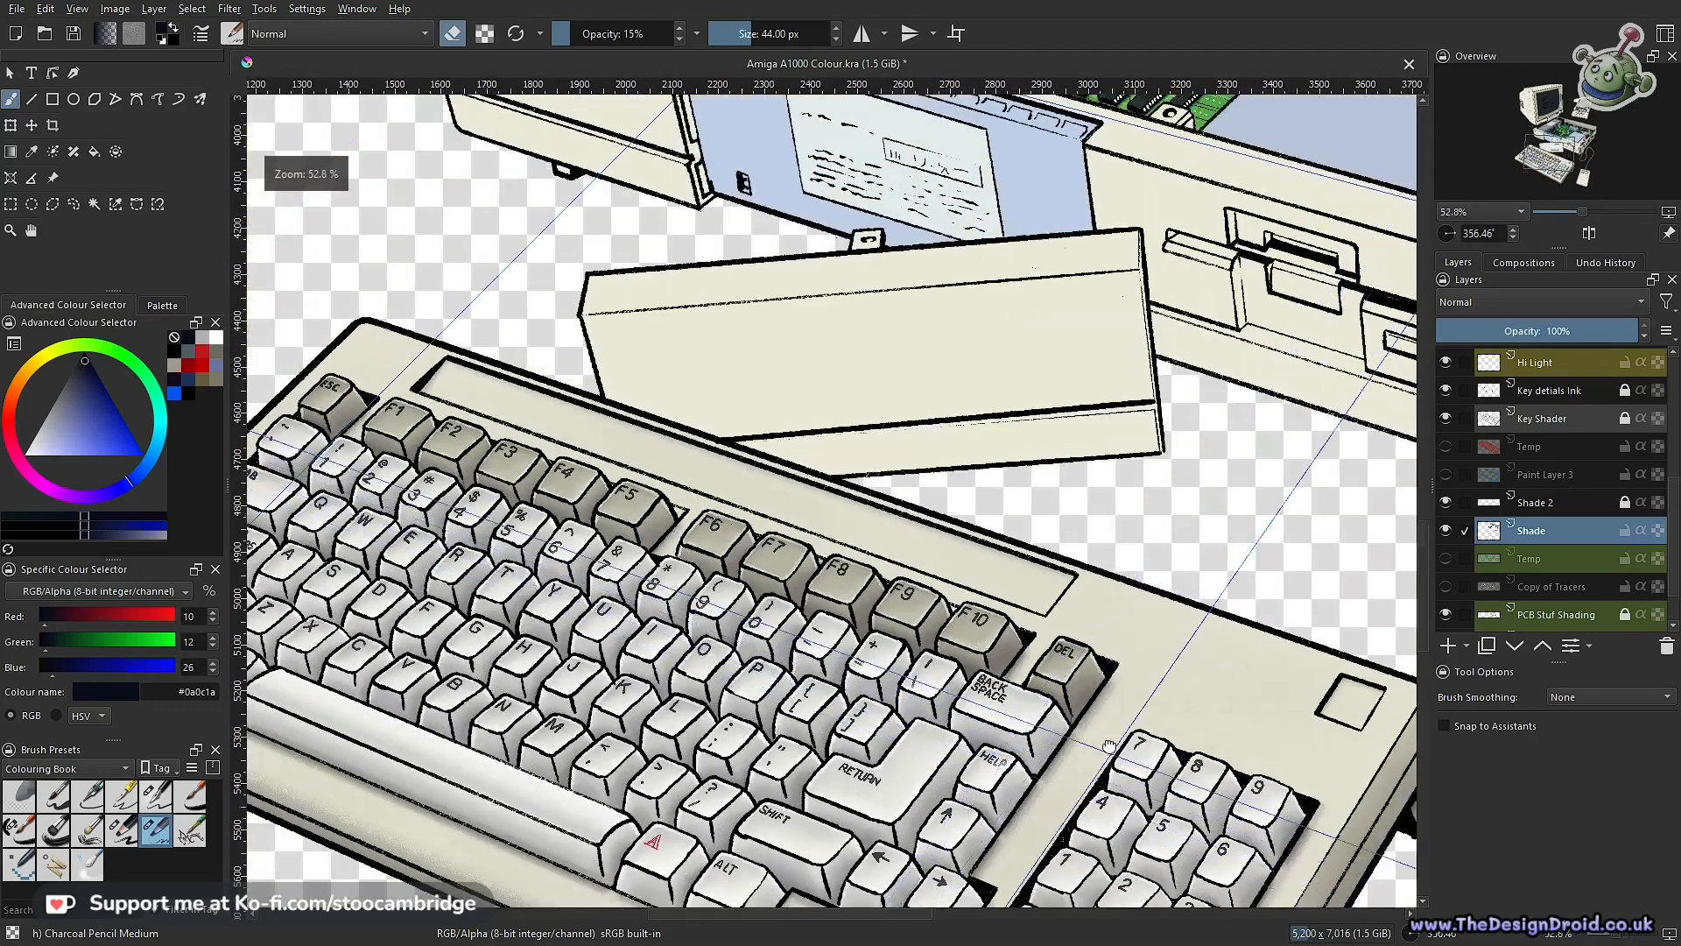
{"action": "scroll", "coordinate": [1205, 585], "scroll_direction": "up", "scroll_amount": 4}
{"action": "scroll", "coordinate": [1205, 585], "scroll_direction": "up", "scroll_amount": 1}
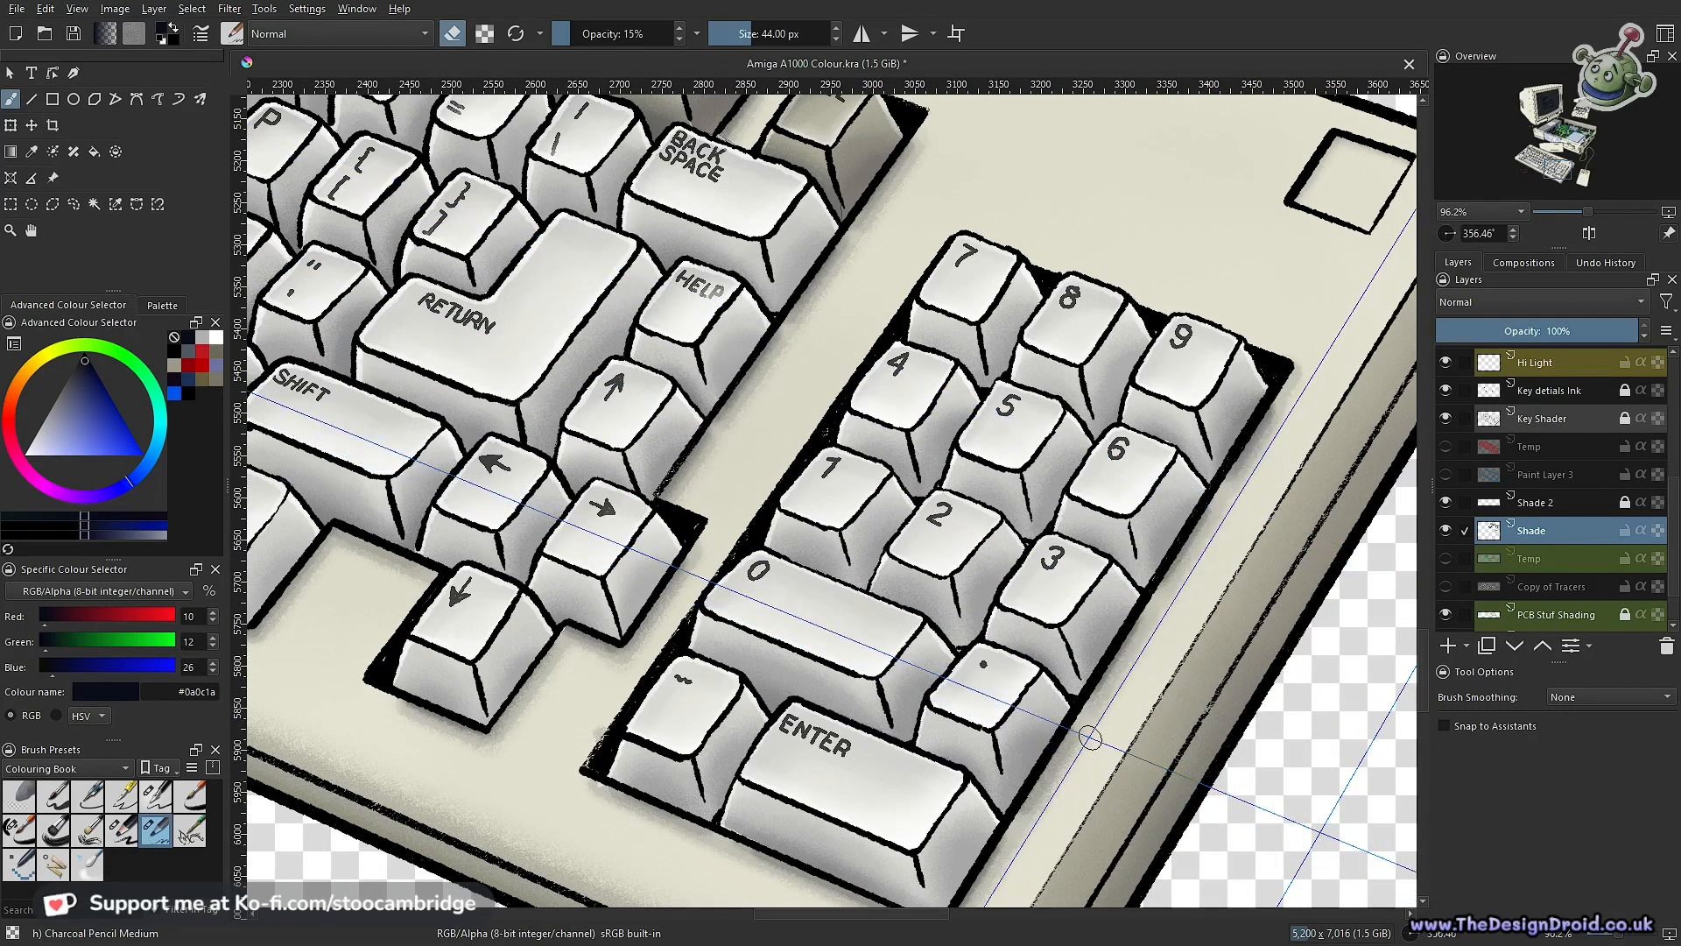
{"action": "left_click_drag", "start_coordinate": [1090, 737], "coordinate": [1191, 500]}
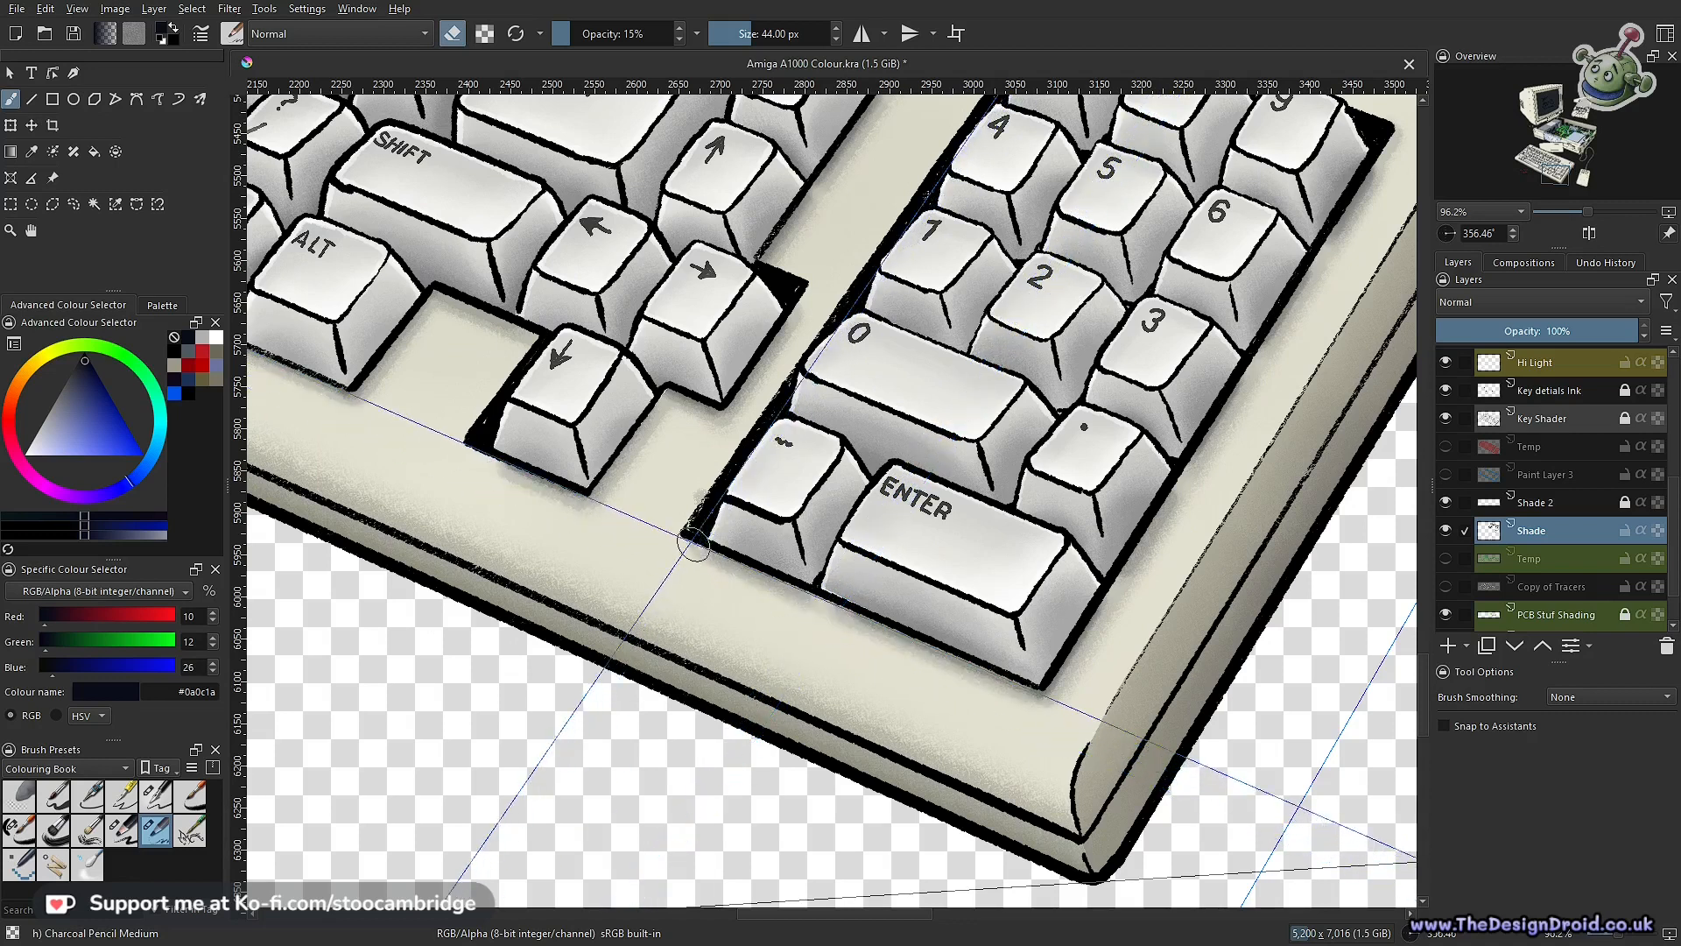
Compare the artwork with and without the Shade layer, and erase the stray shading beside the front-left corner of the numeric keypad
{"action": "scroll", "coordinate": [693, 545], "scroll_direction": "up", "scroll_amount": 4}
{"action": "scroll", "coordinate": [710, 542], "scroll_direction": "down", "scroll_amount": 3}
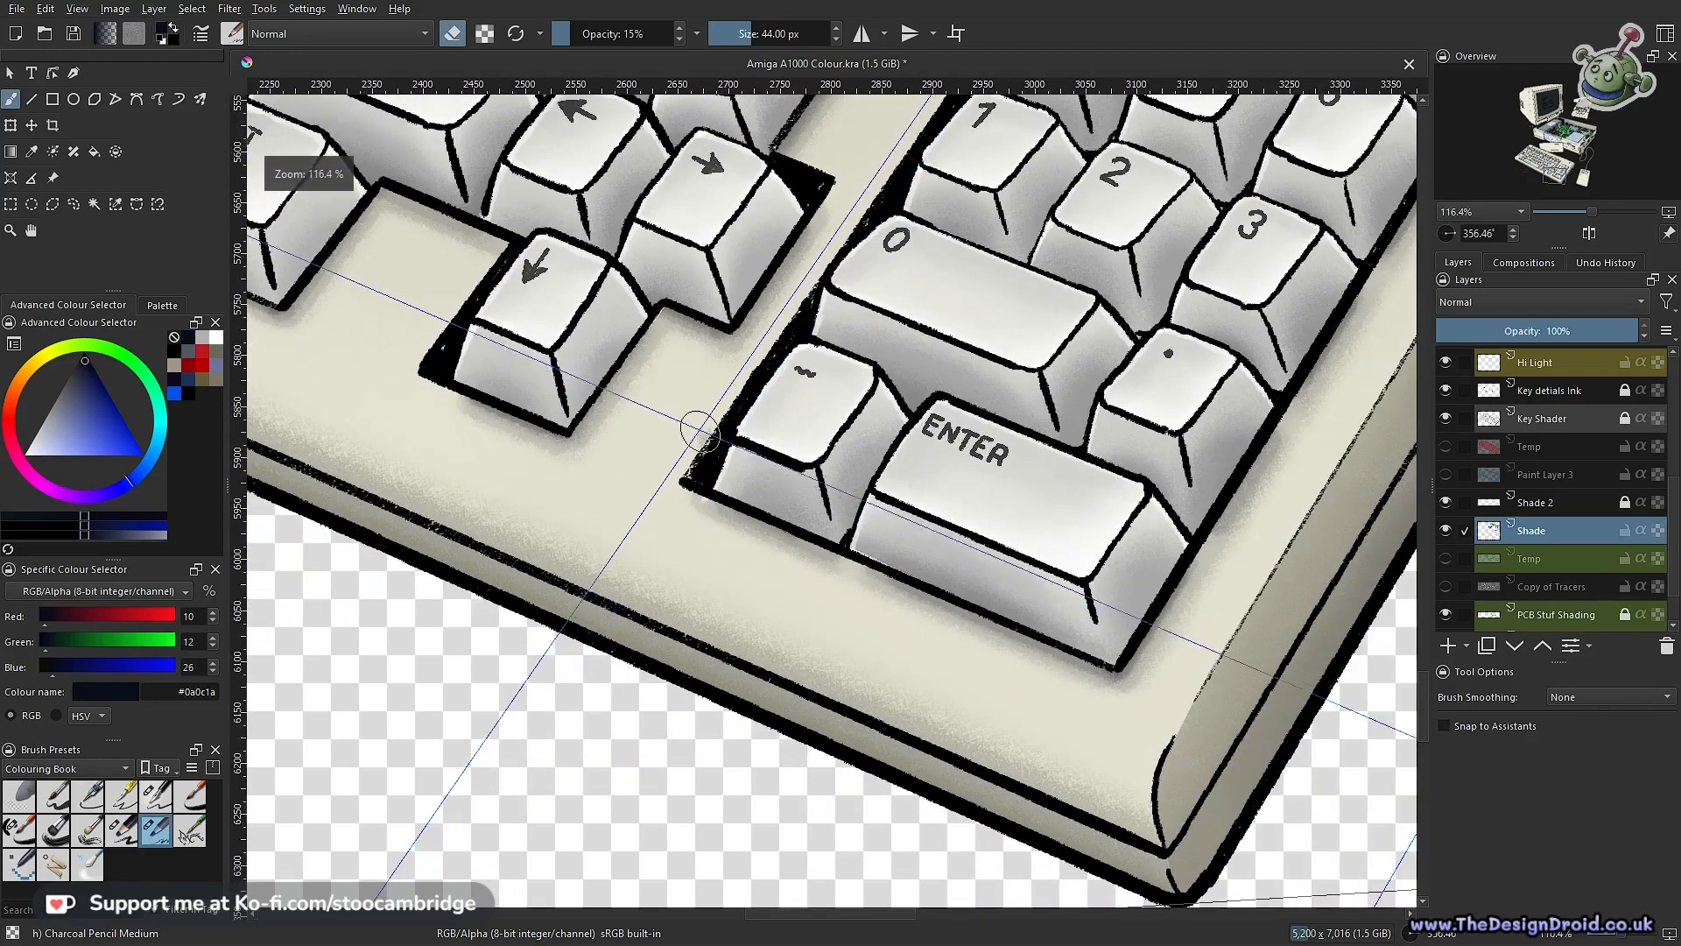
{"action": "left_click", "coordinate": [1446, 530]}
{"action": "left_click", "coordinate": [1446, 532]}
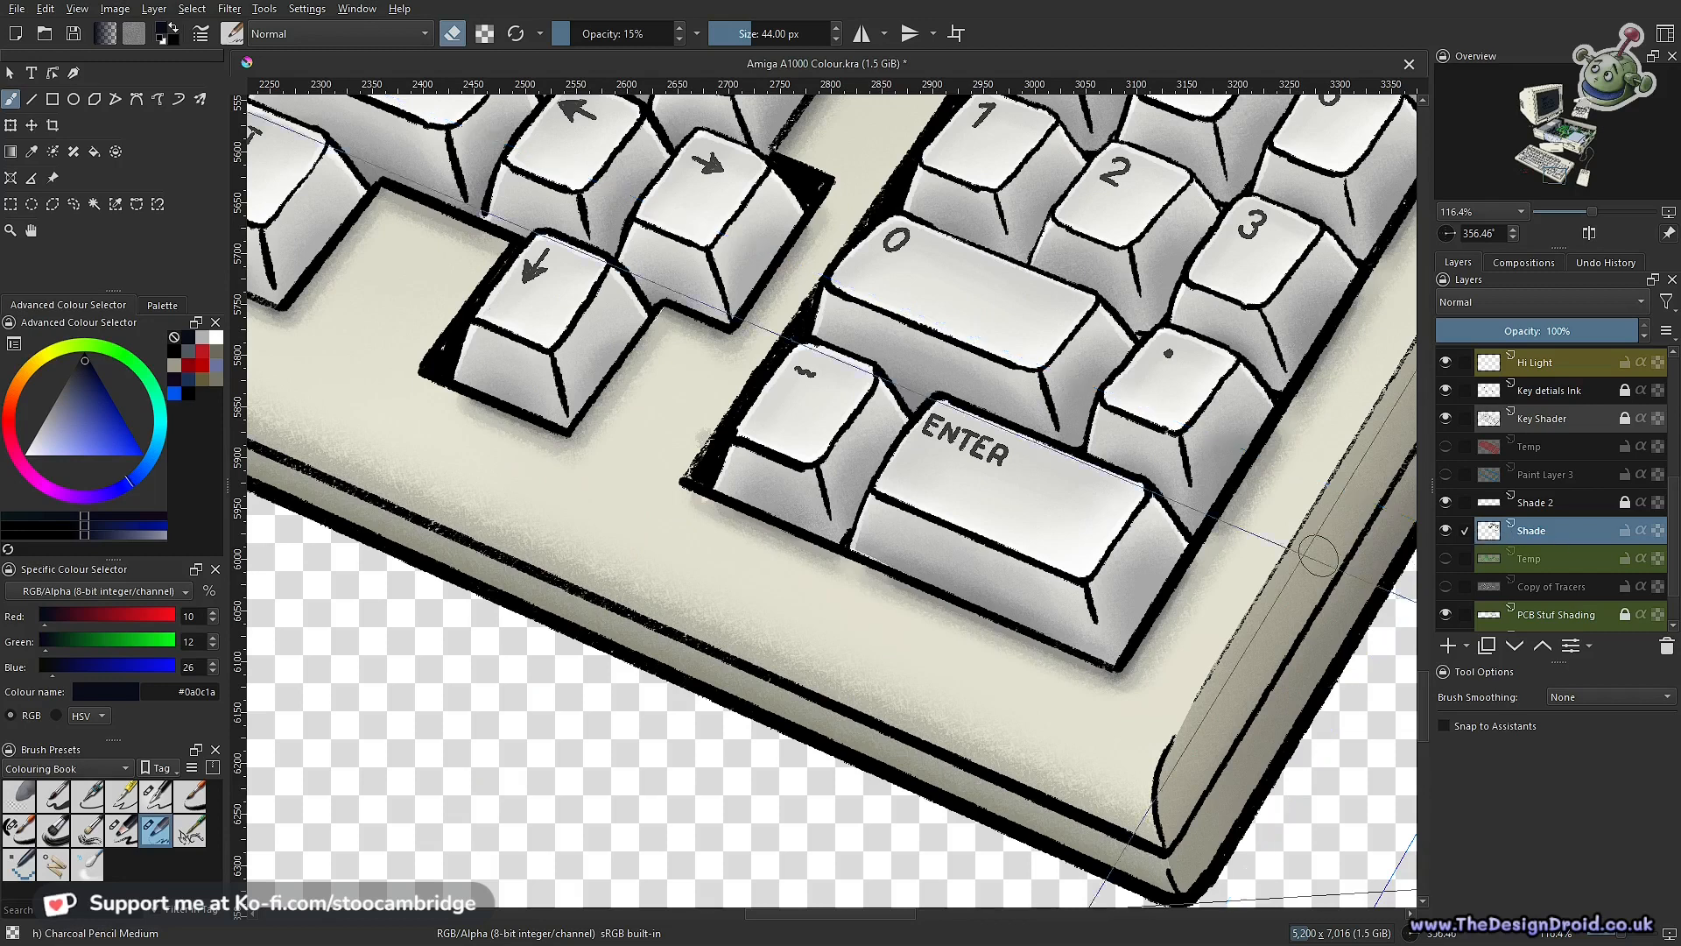
{"action": "scroll", "coordinate": [668, 412], "scroll_direction": "up", "scroll_amount": 4}
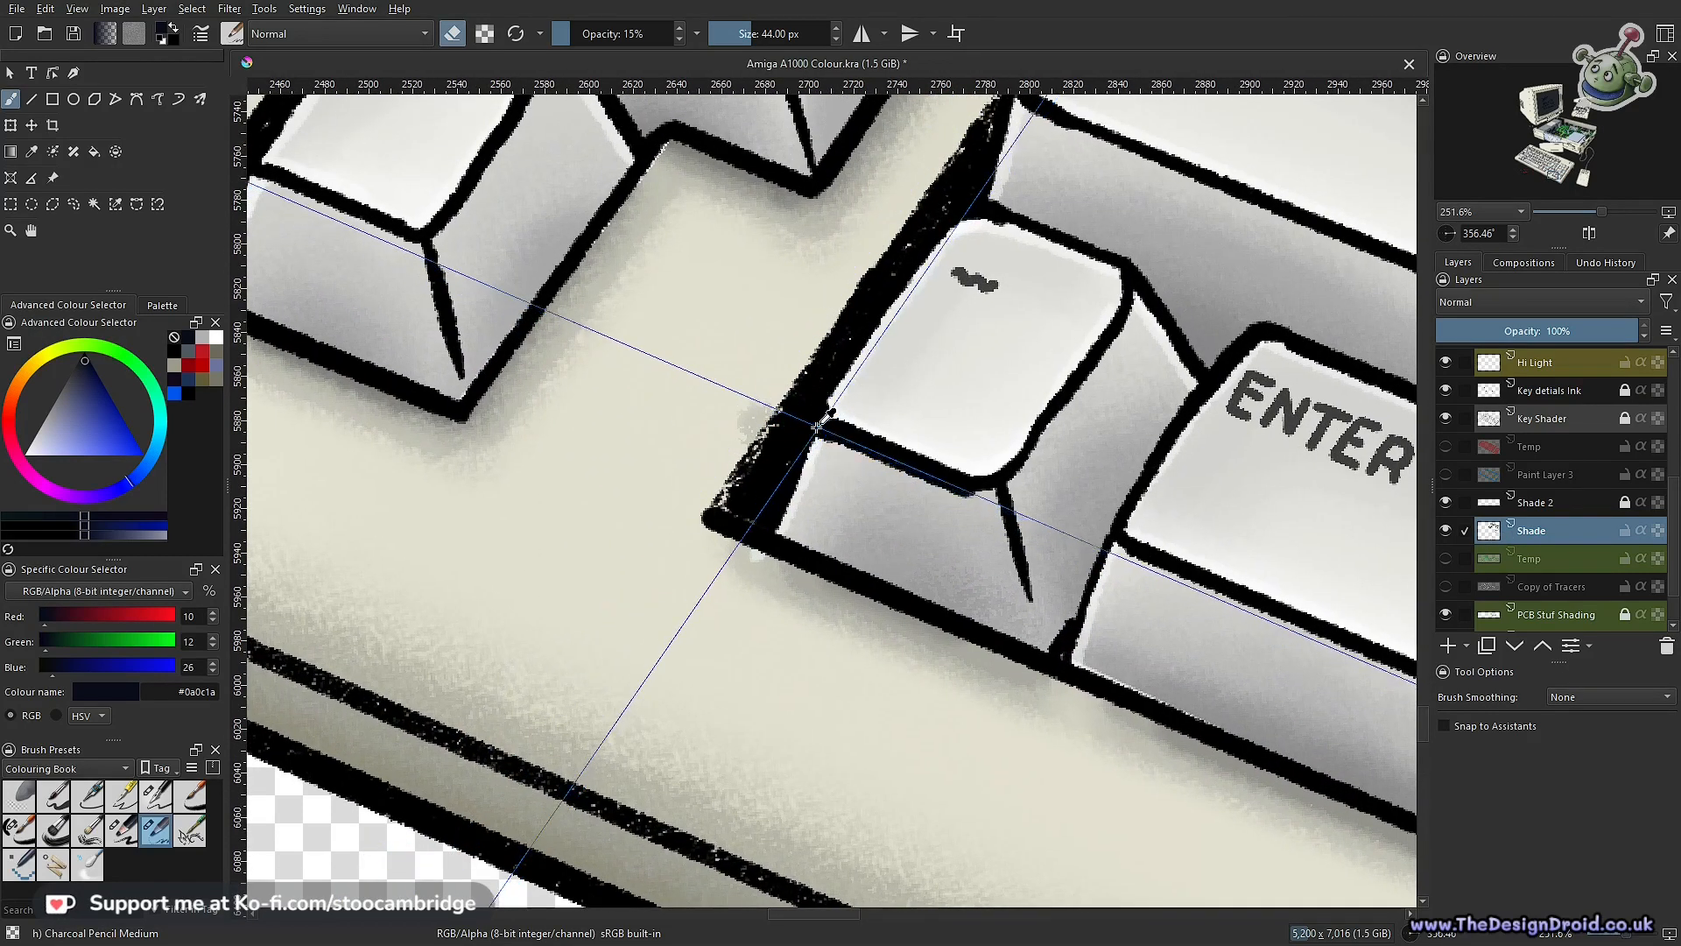
{"action": "mouse_move", "coordinate": [768, 421]}
{"action": "left_mouse_down"}
{"action": "mouse_move", "coordinate": [742, 469]}
{"action": "mouse_move", "coordinate": [759, 424]}
{"action": "left_mouse_up"}
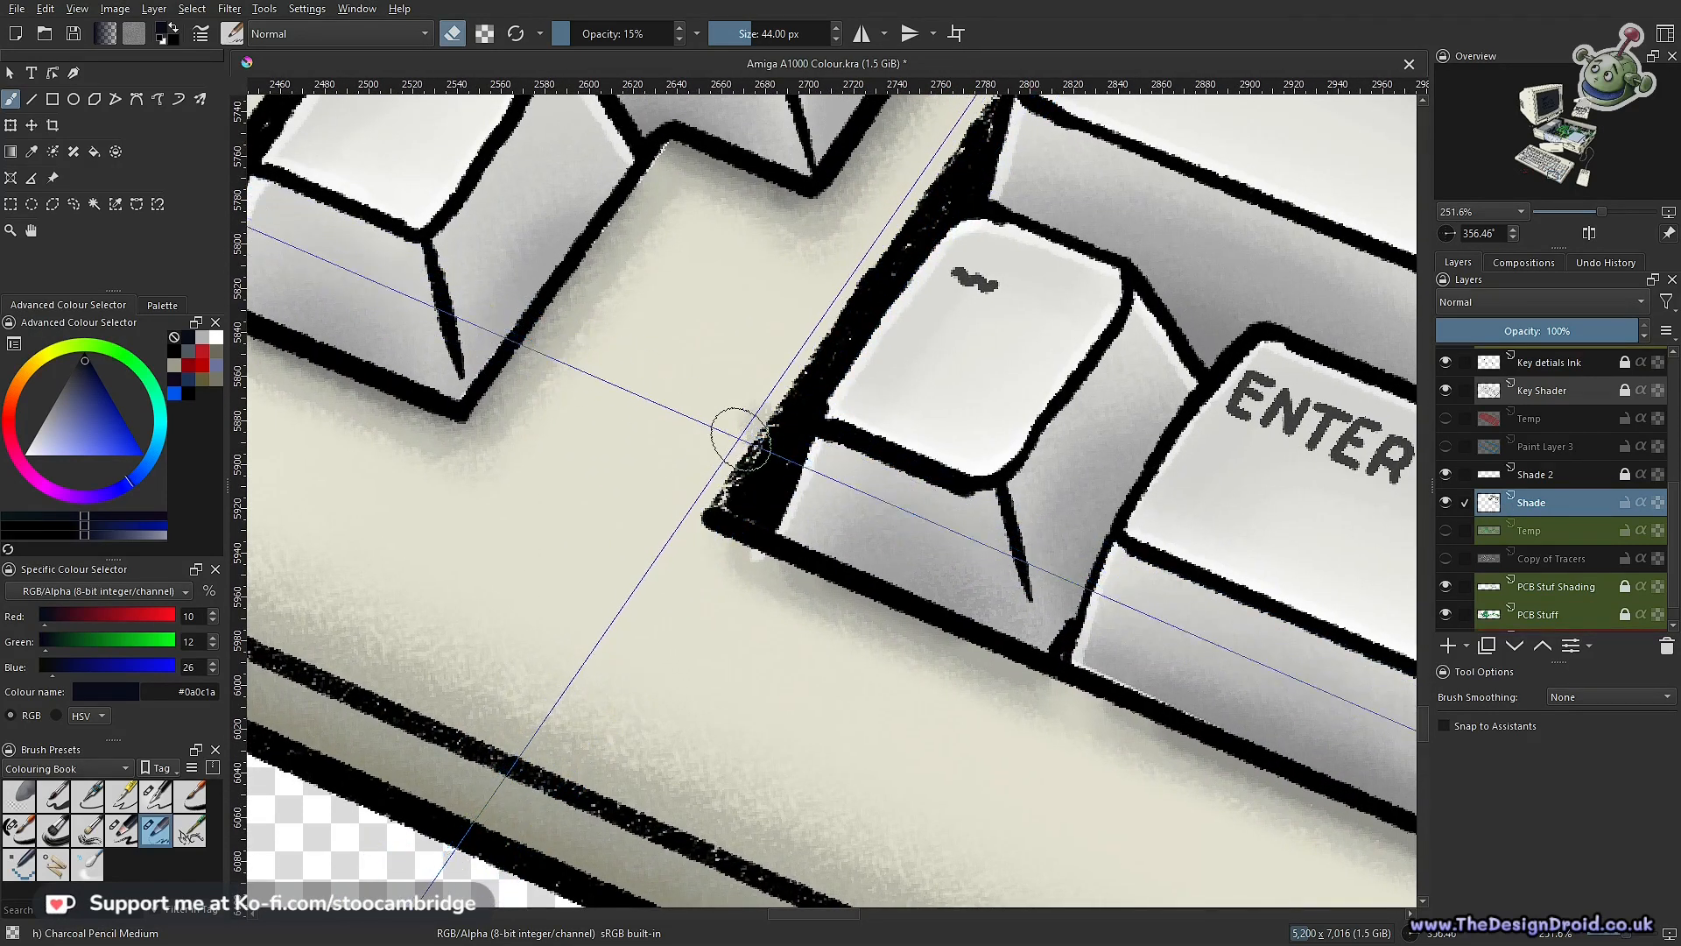
Raise the eraser opacity to 100% and clean up the leftover smudge below the numeric keypad's front-left corner
{"action": "key", "text": "o"}
{"action": "key", "text": "o"}
{"action": "key", "text": "o"}
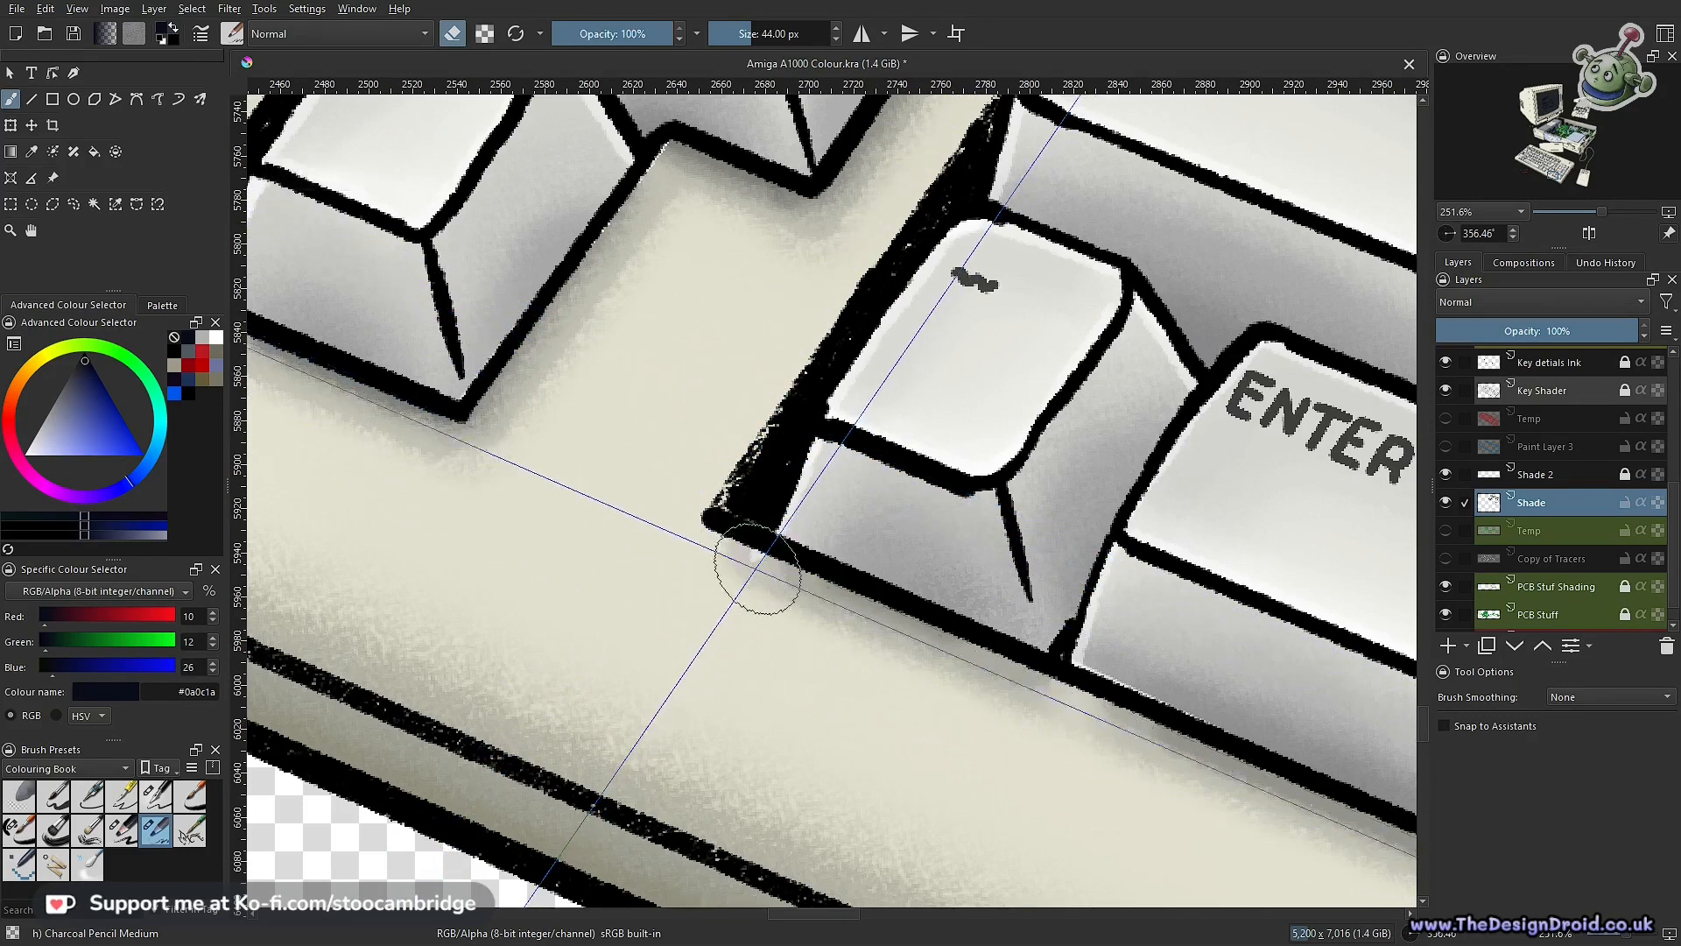
{"action": "left_click_drag", "start_coordinate": [961, 481], "coordinate": [856, 657]}
{"action": "scroll", "coordinate": [857, 657], "scroll_direction": "down", "scroll_amount": 5}
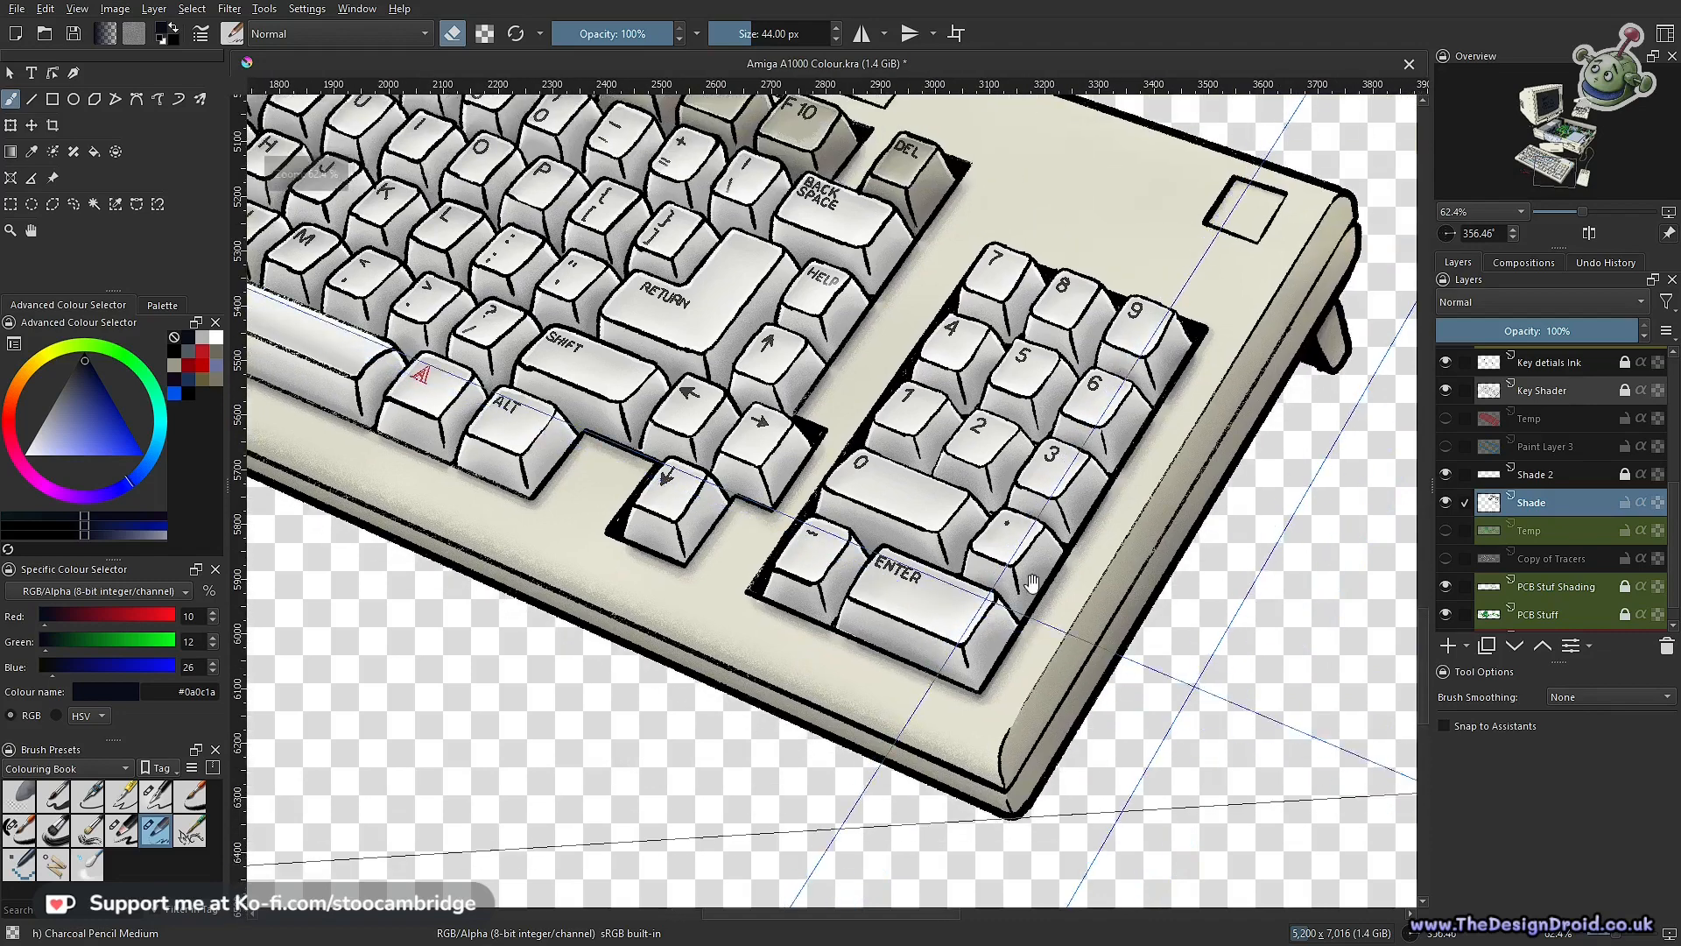
Check the shading on the whole keyboard and save the document
{"action": "left_click_drag", "start_coordinate": [1096, 627], "coordinate": [1105, 585]}
{"action": "left_click_drag", "start_coordinate": [1152, 499], "coordinate": [1174, 634]}
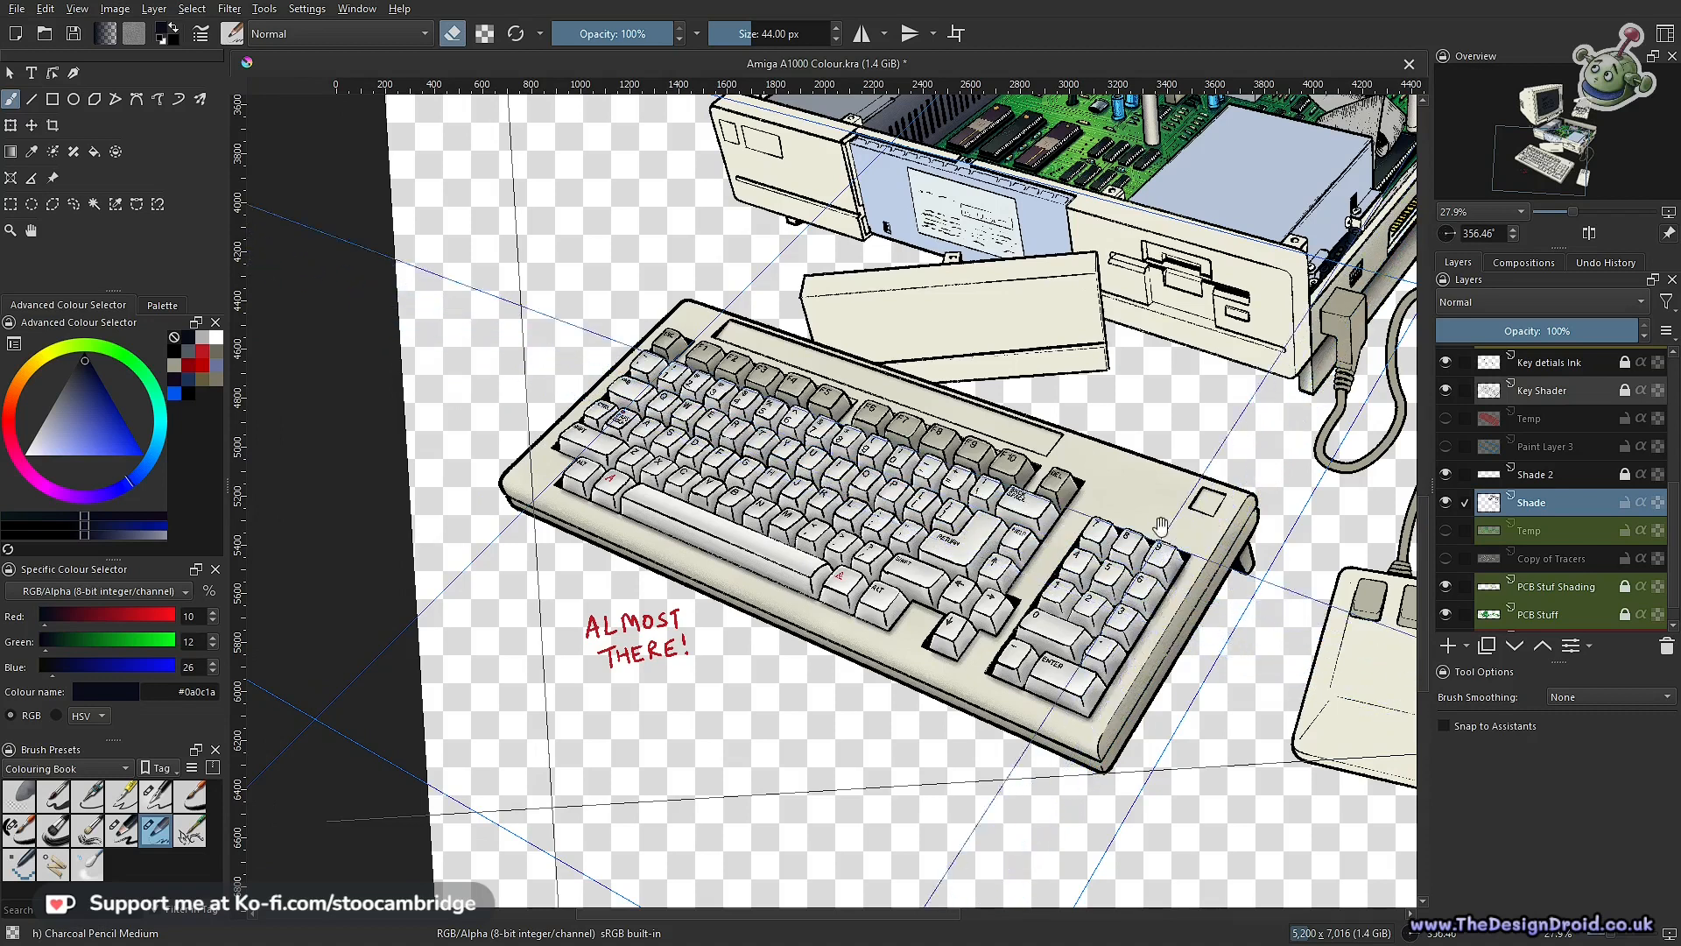
{"action": "left_click_drag", "start_coordinate": [1060, 635], "coordinate": [972, 660]}
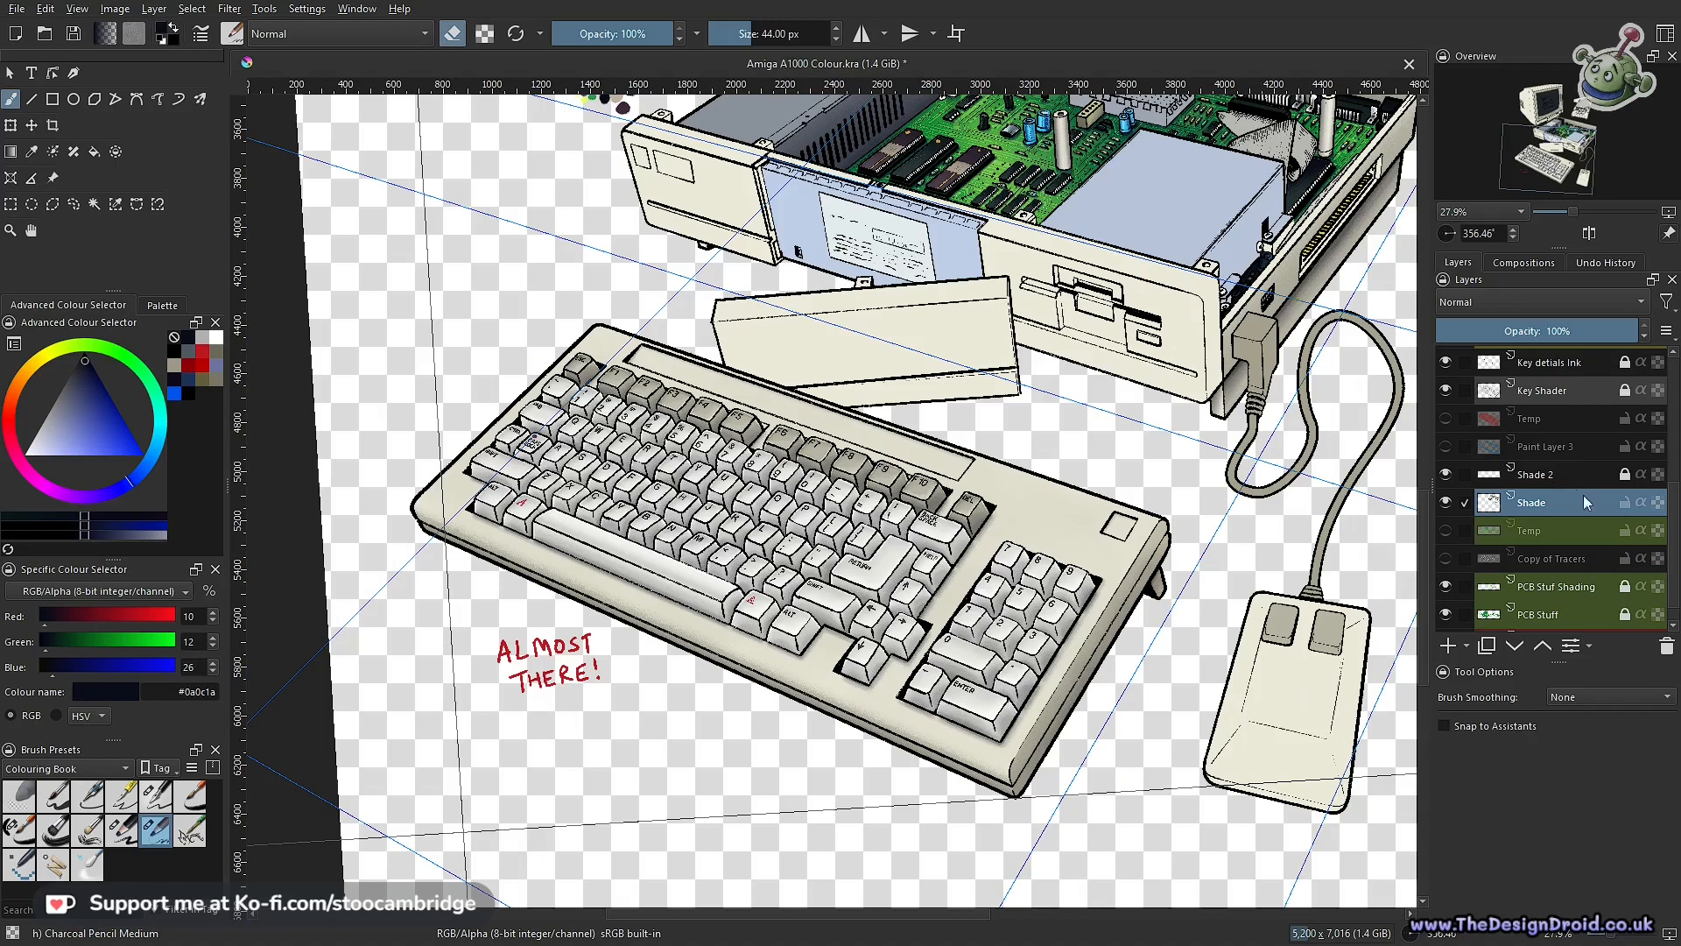
{"action": "key", "text": "ctrl+s"}
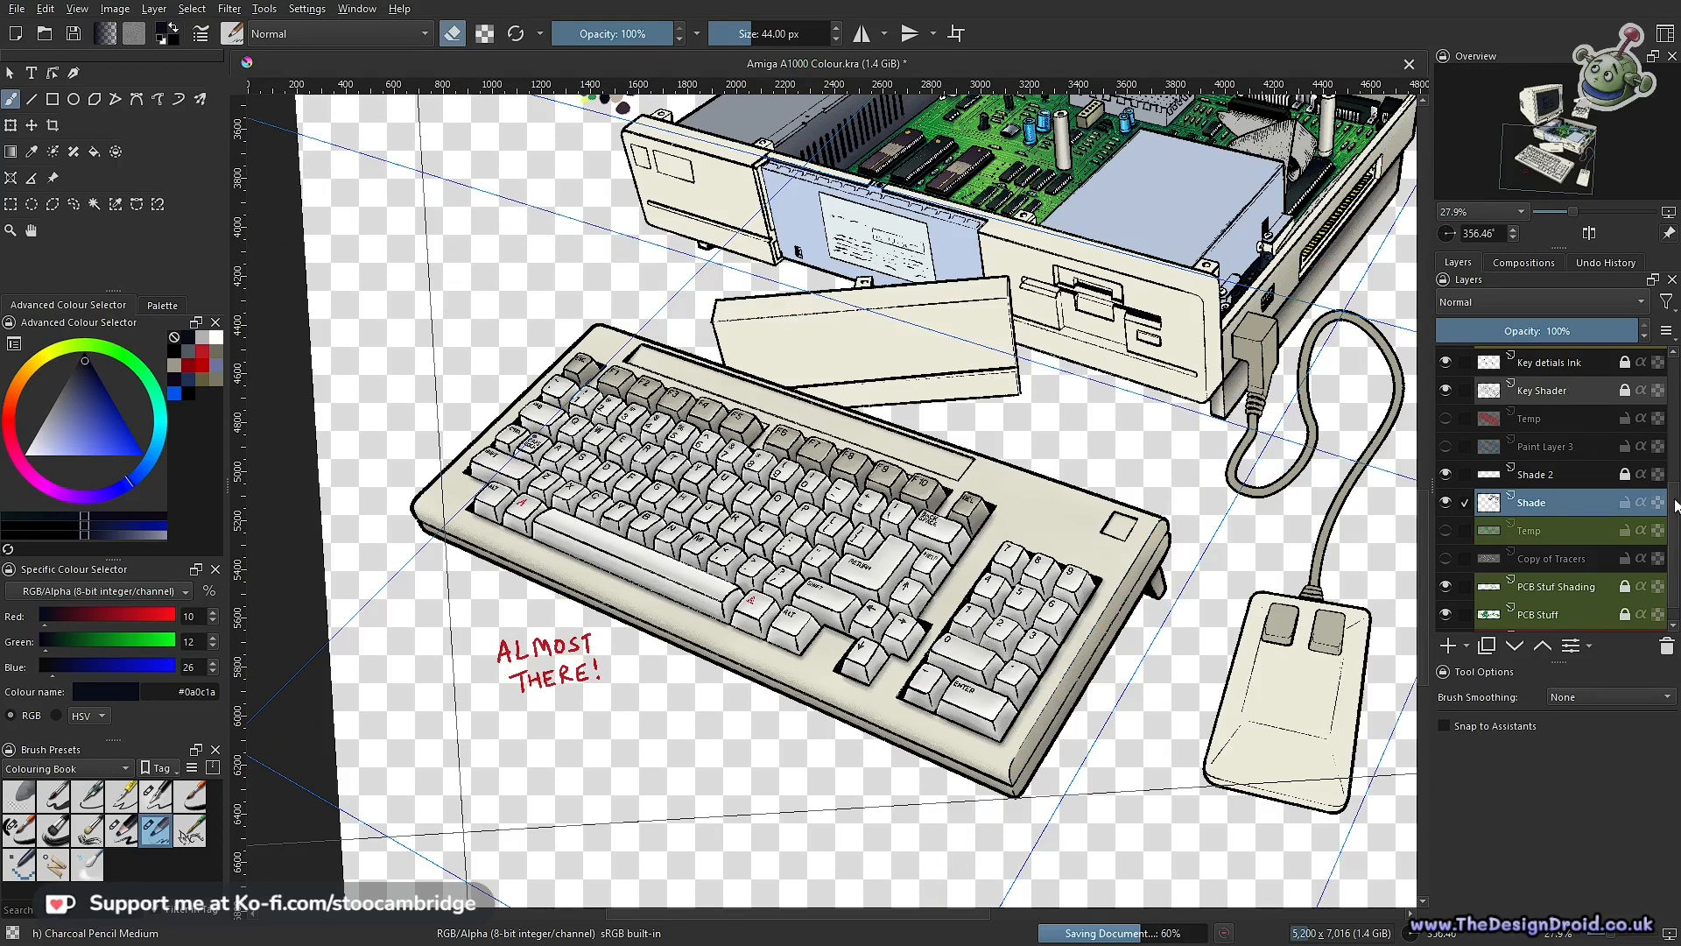
Make the Hi Light layer active, set the painting colour to white and turn off eraser mode
{"action": "left_click_drag", "start_coordinate": [1675, 505], "coordinate": [1675, 449]}
{"action": "left_click", "coordinate": [1539, 457]}
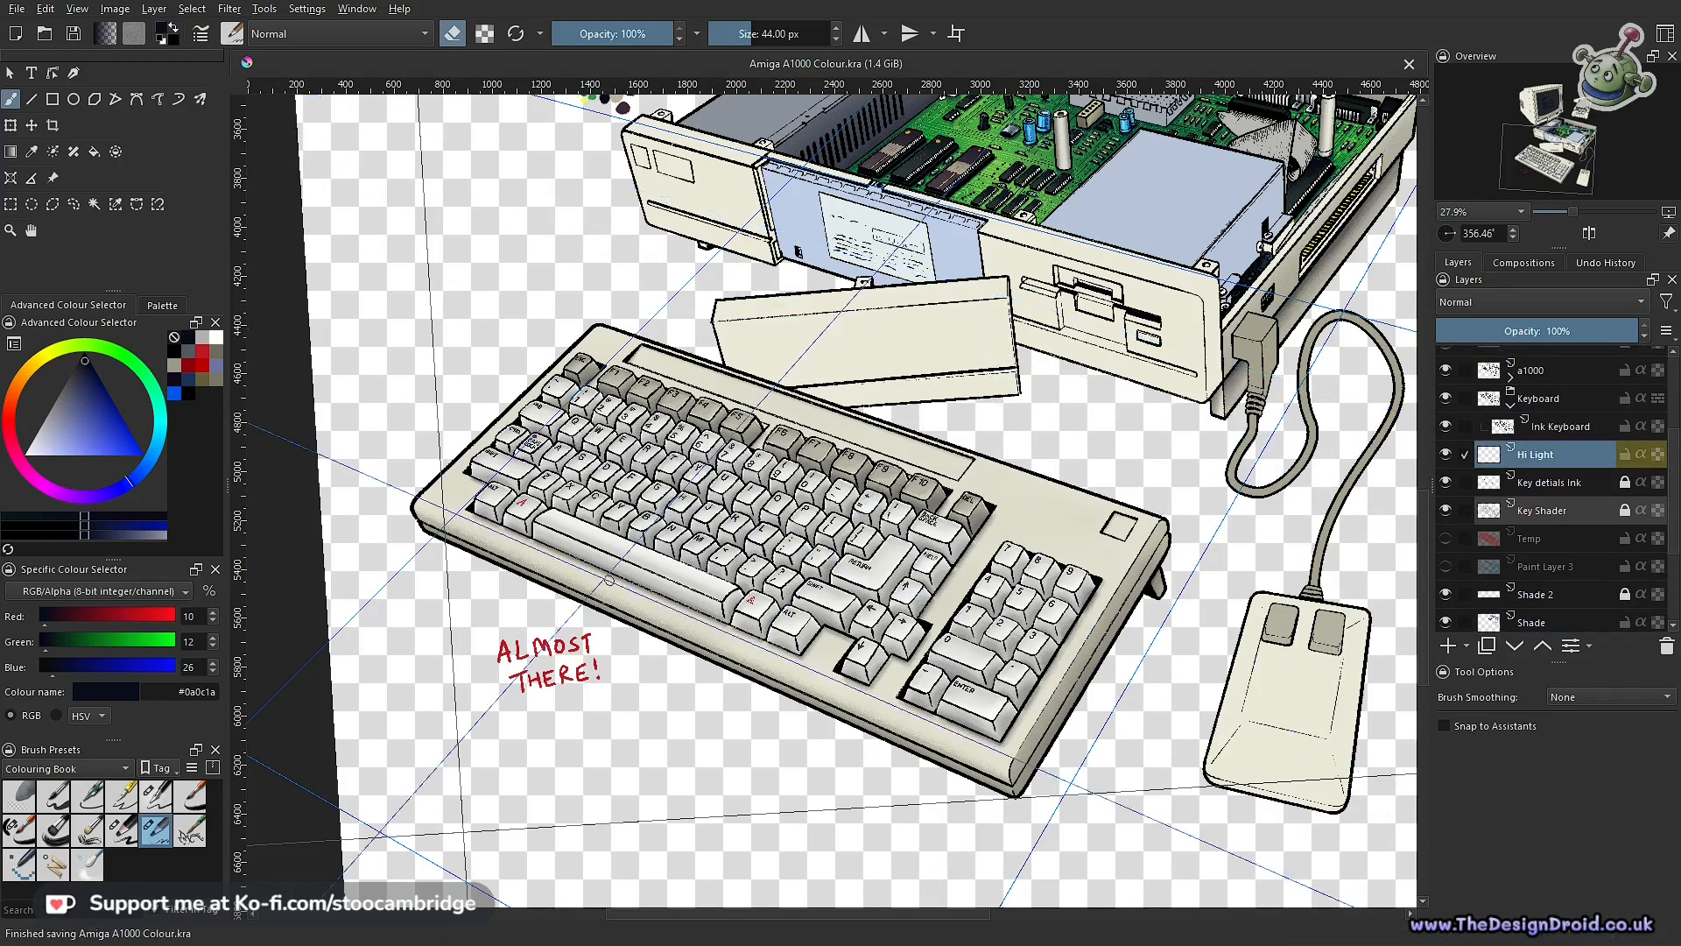
{"action": "scroll", "coordinate": [544, 589], "scroll_direction": "up", "scroll_amount": 3}
{"action": "left_click_drag", "start_coordinate": [359, 464], "coordinate": [675, 619]}
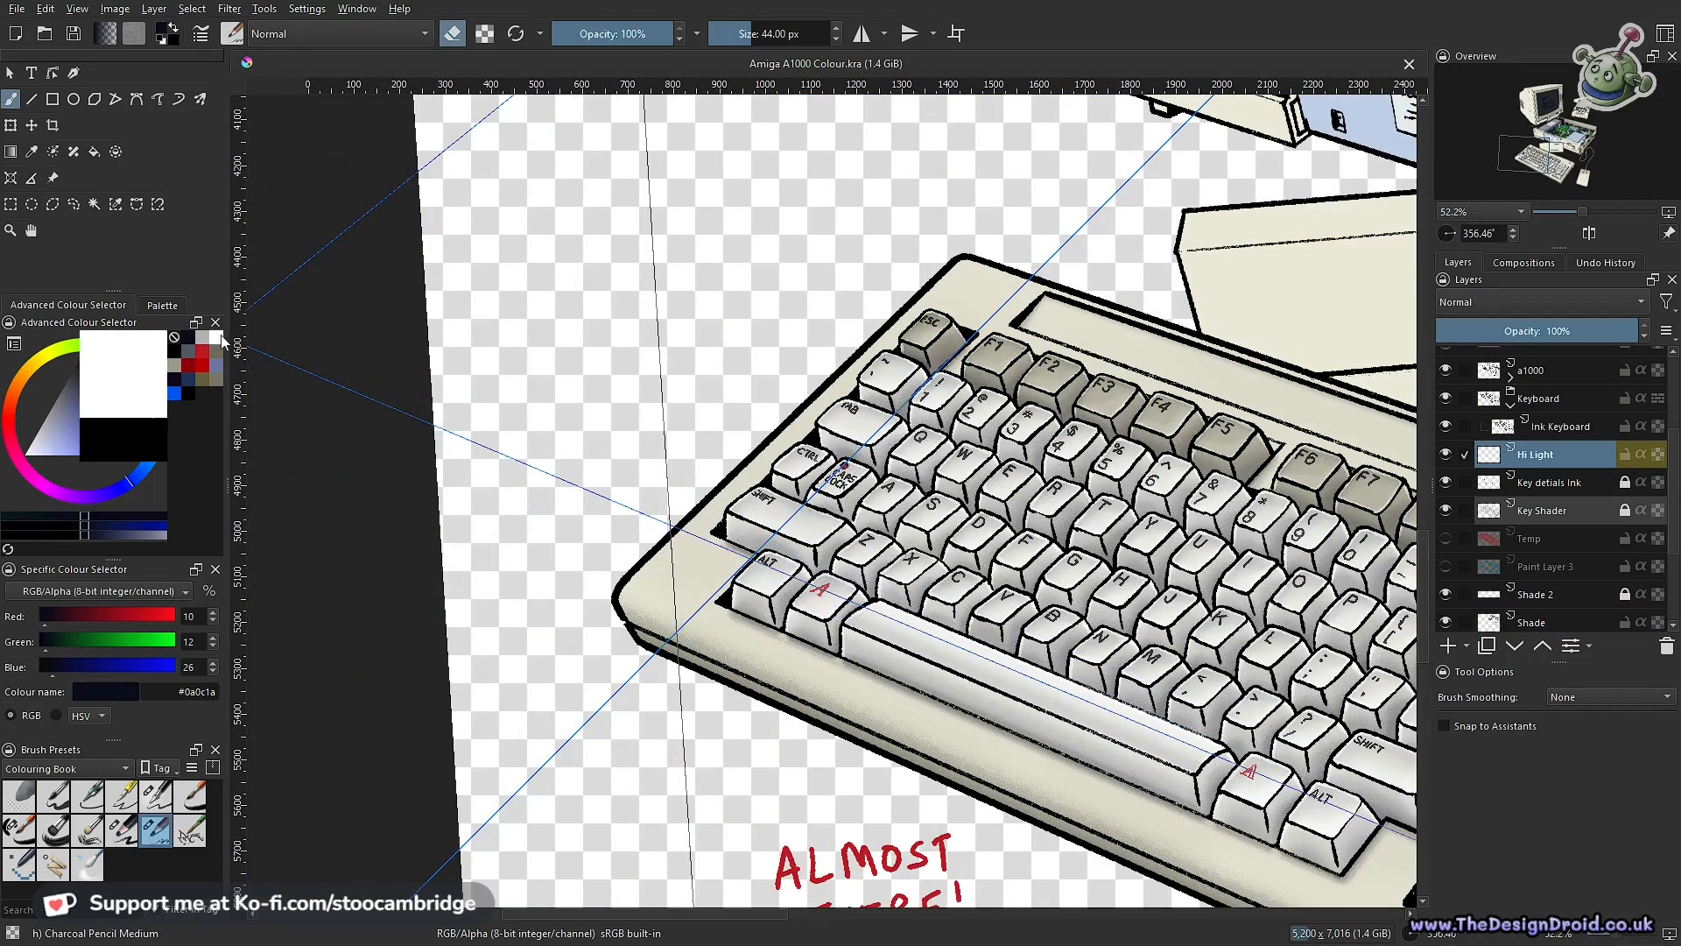
{"action": "left_click", "coordinate": [219, 339]}
{"action": "scroll", "coordinate": [654, 587], "scroll_direction": "up", "scroll_amount": 2}
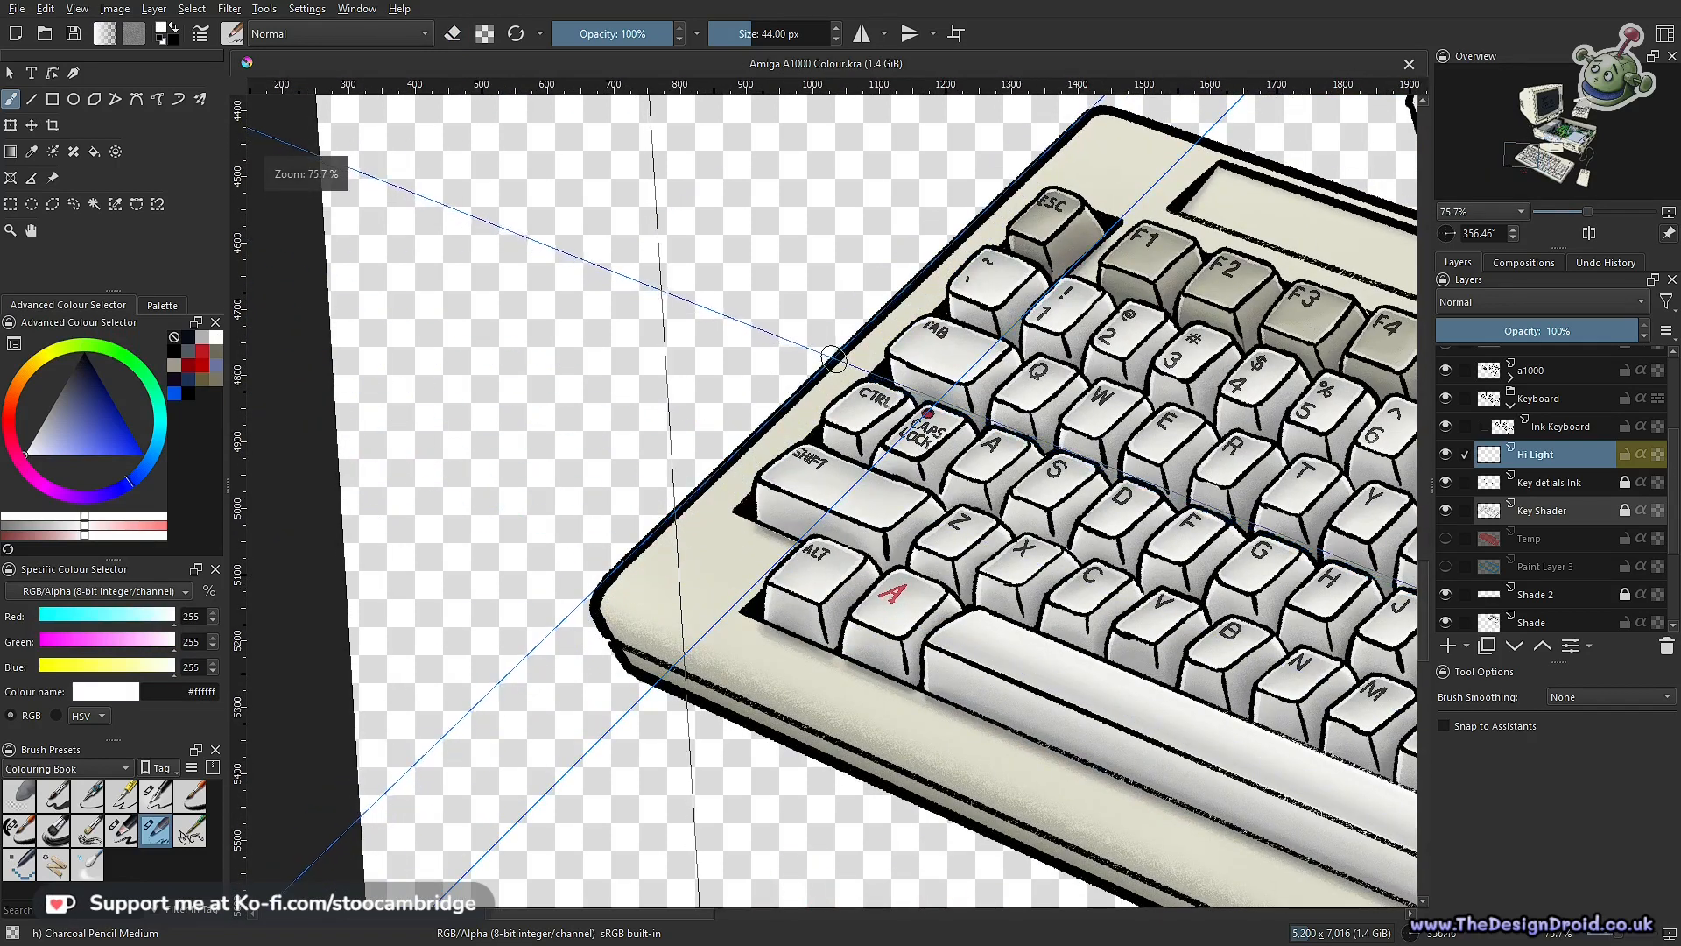
{"action": "left_click_drag", "start_coordinate": [999, 372], "coordinate": [927, 498]}
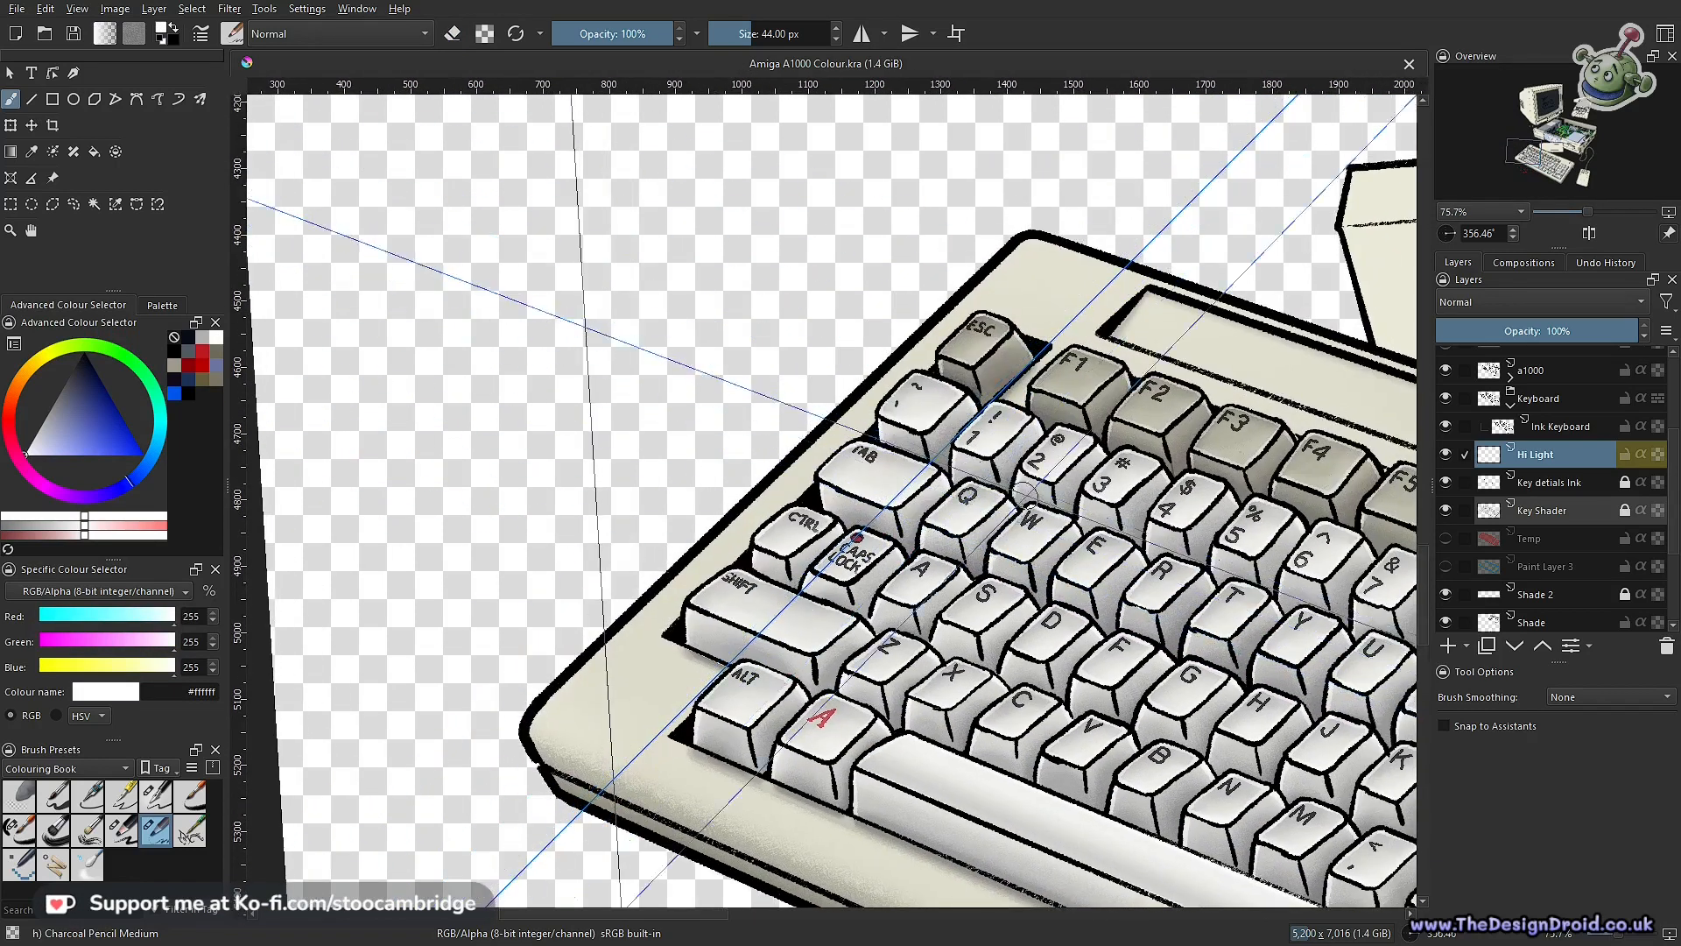
Turn on snapping to assistants and set the brush to 10% opacity and 103 px size
{"action": "key", "text": "ctrl+shift+l"}
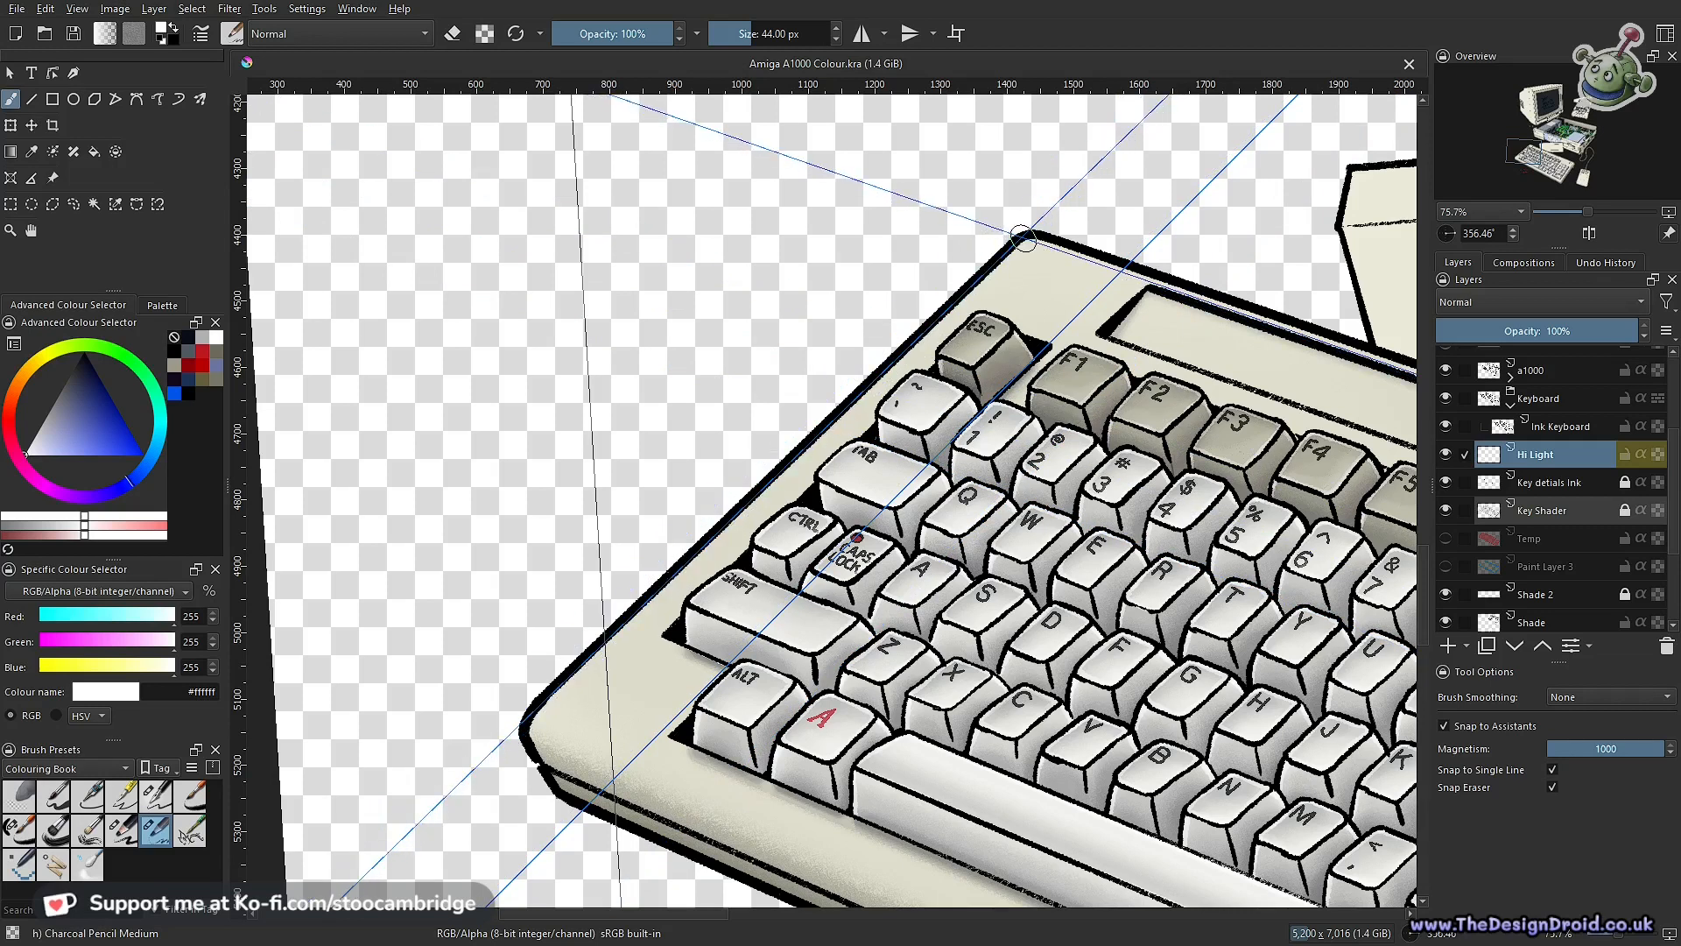
{"action": "key", "text": "i"}
{"action": "key", "text": "i"}
{"action": "key", "text": "i"}
{"action": "key", "text": "i"}
{"action": "key", "text": "i"}
{"action": "key", "text": "i"}
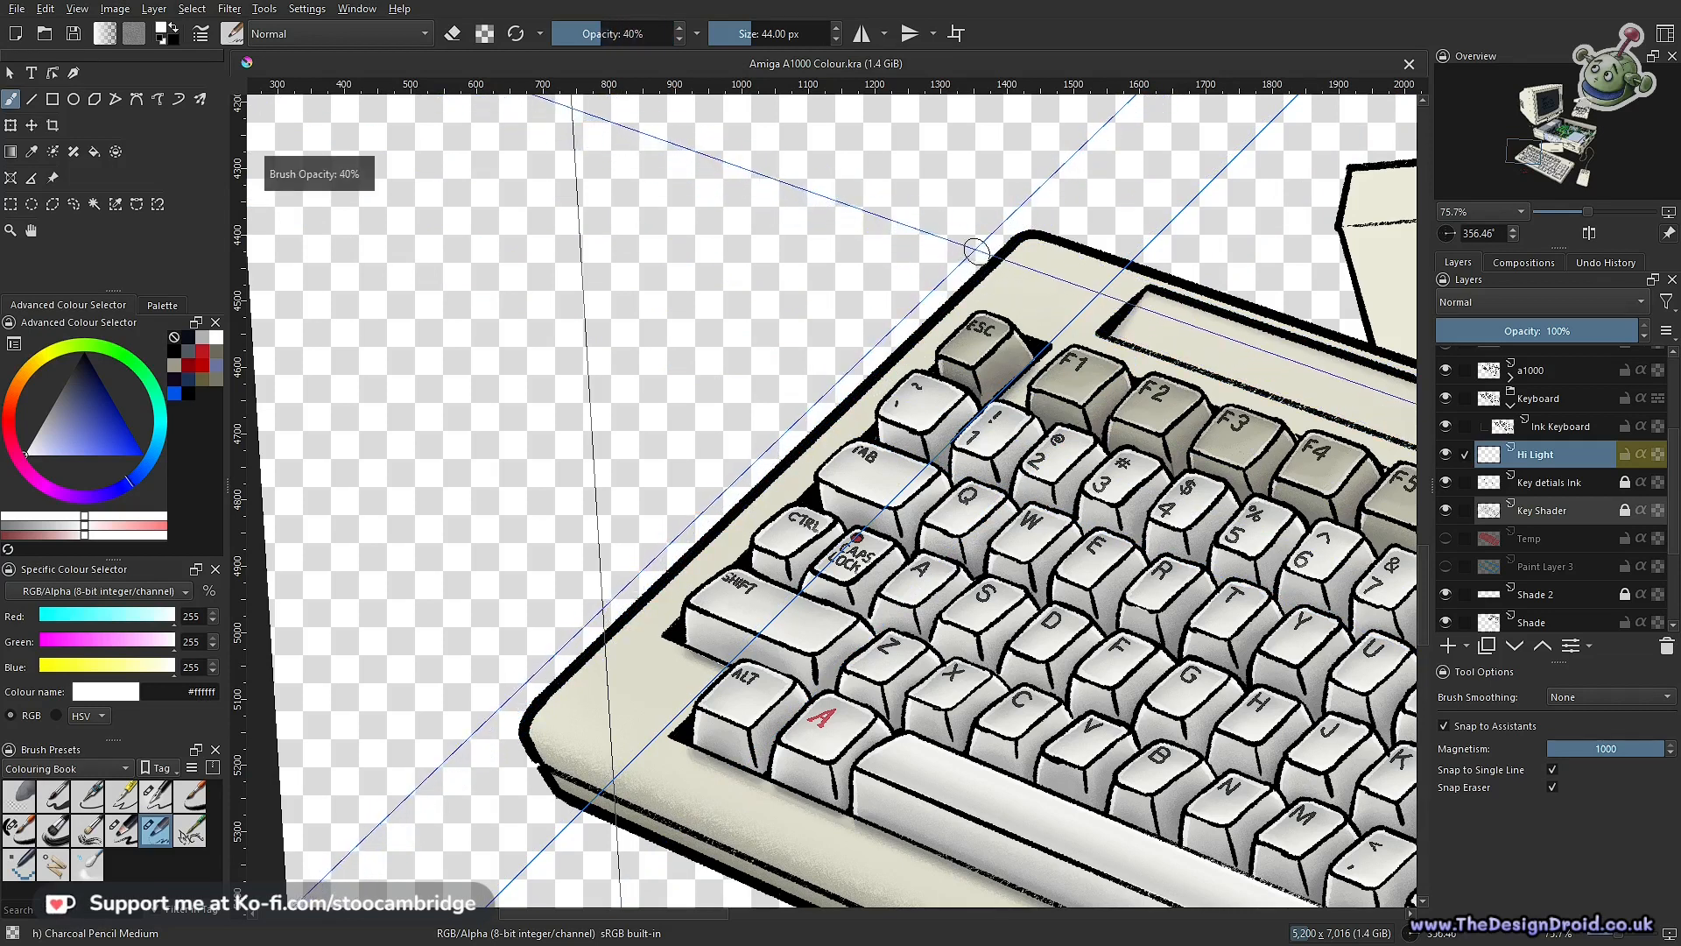
{"action": "key", "text": "i"}
{"action": "key", "text": "bracketright"}
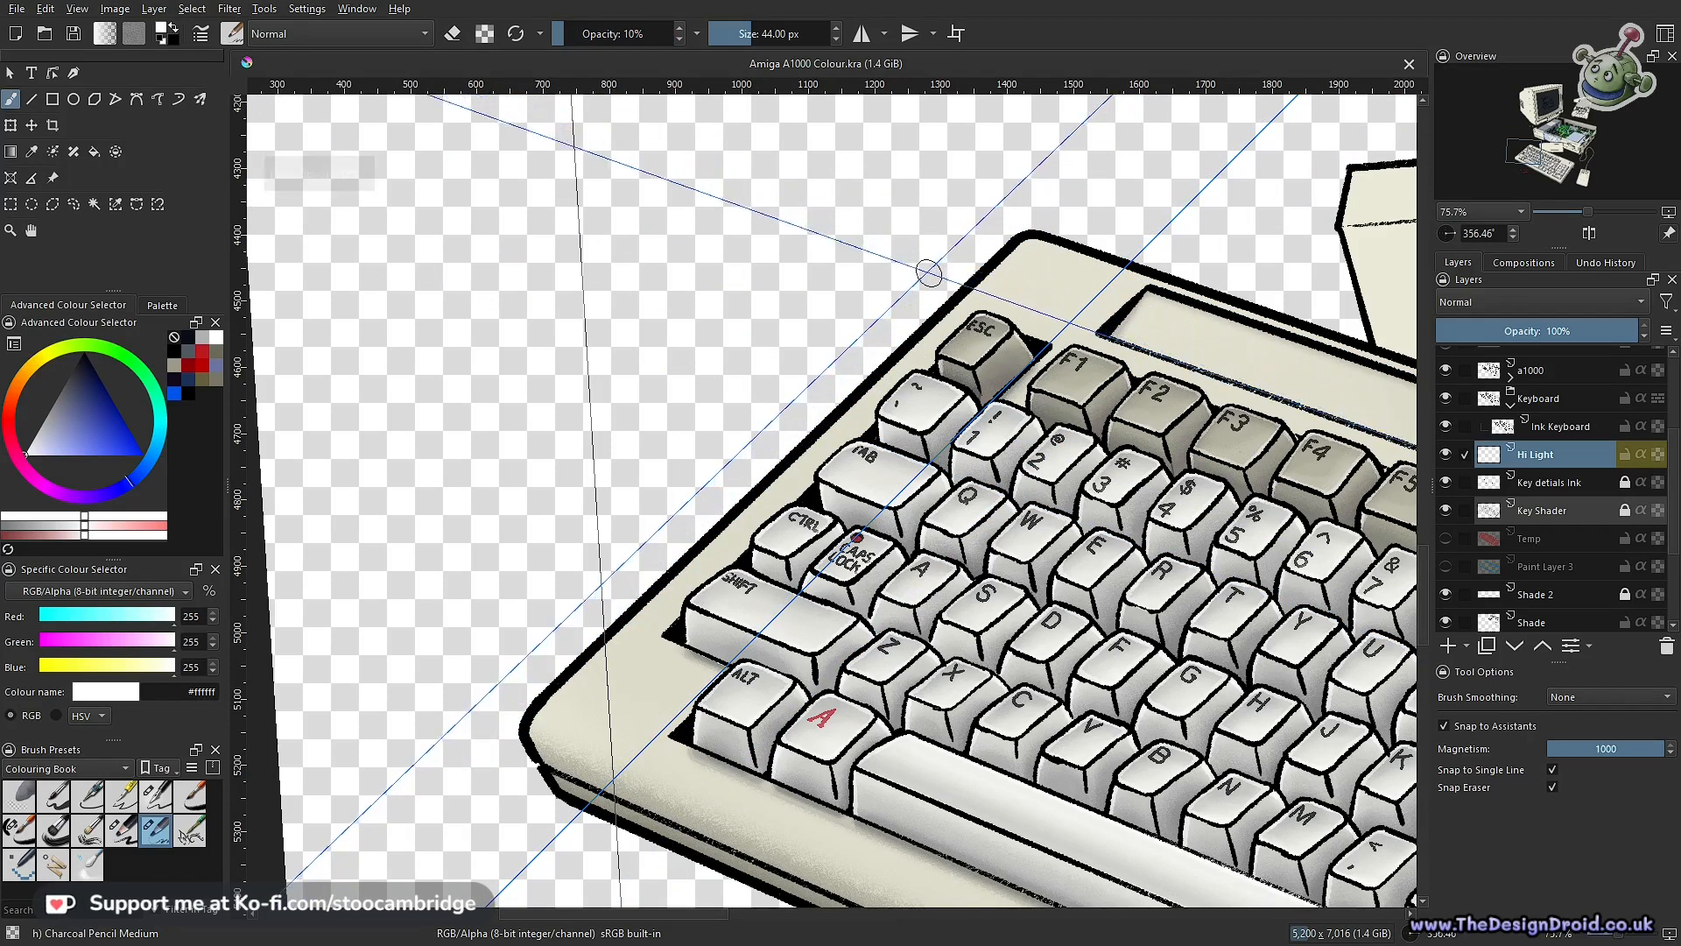
{"action": "key", "text": "bracketright"}
{"action": "key", "text": "bracketright"}
{"action": "key", "text": "bracketright"}
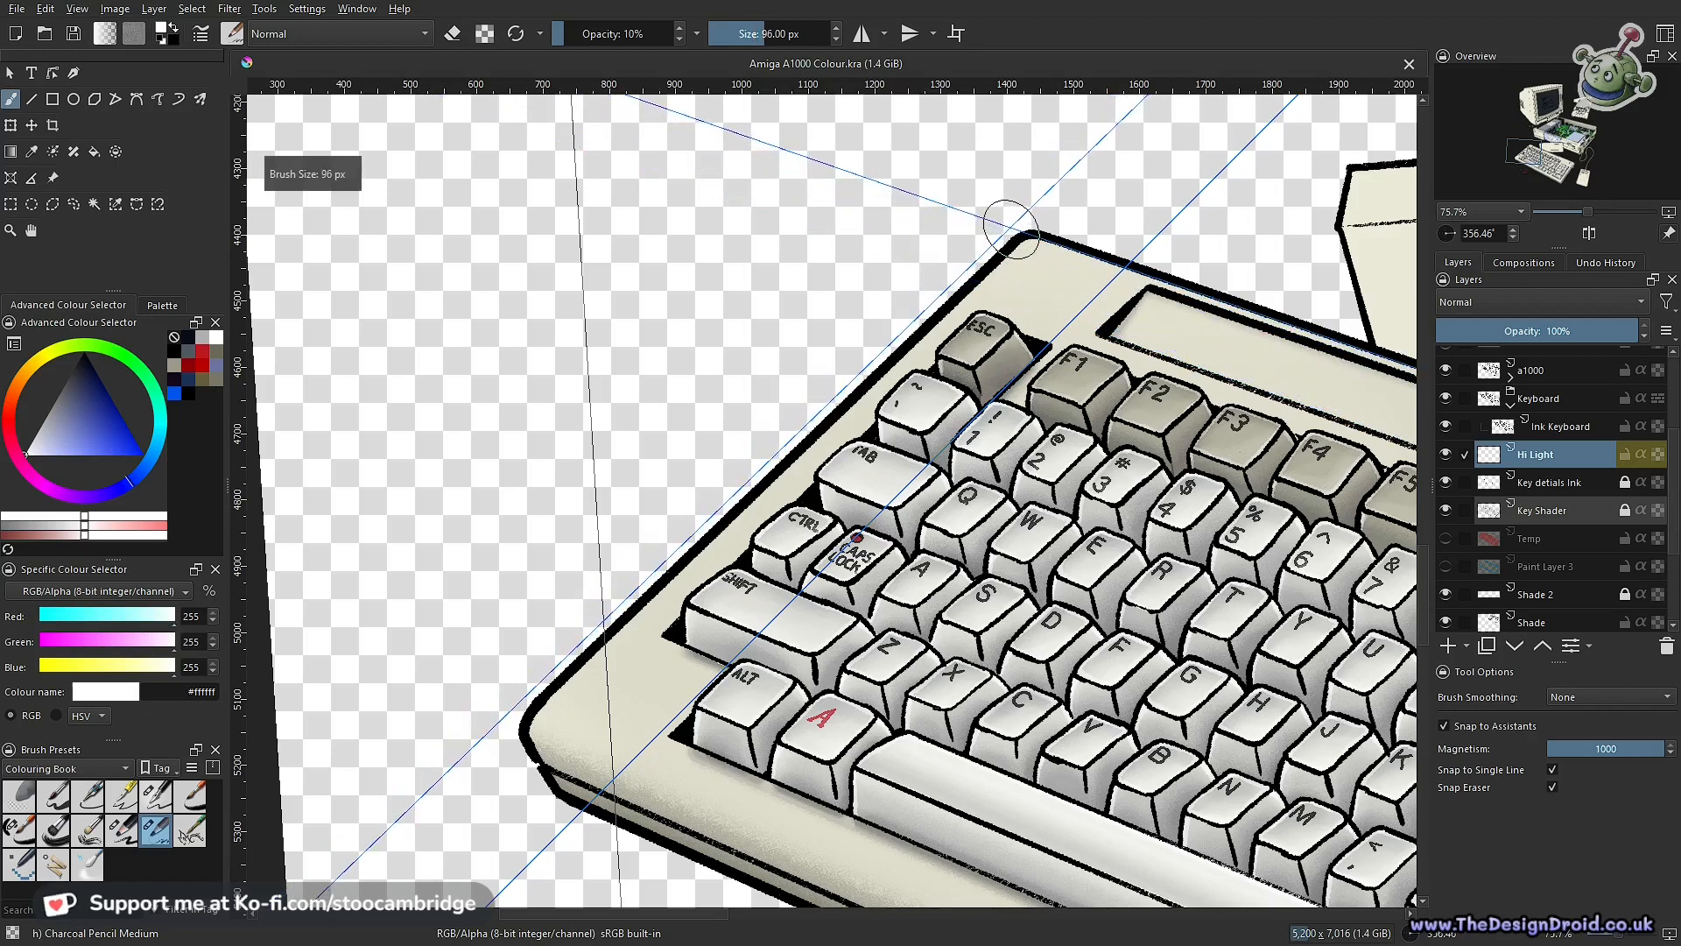
{"action": "key", "text": "bracketright"}
Try a soft white highlight along the case's rear-left edge near the ESC key, and undo it
{"action": "mouse_move", "coordinate": [980, 248]}
{"action": "left_mouse_down"}
{"action": "mouse_move", "coordinate": [909, 316]}
{"action": "mouse_move", "coordinate": [936, 290]}
{"action": "left_mouse_up"}
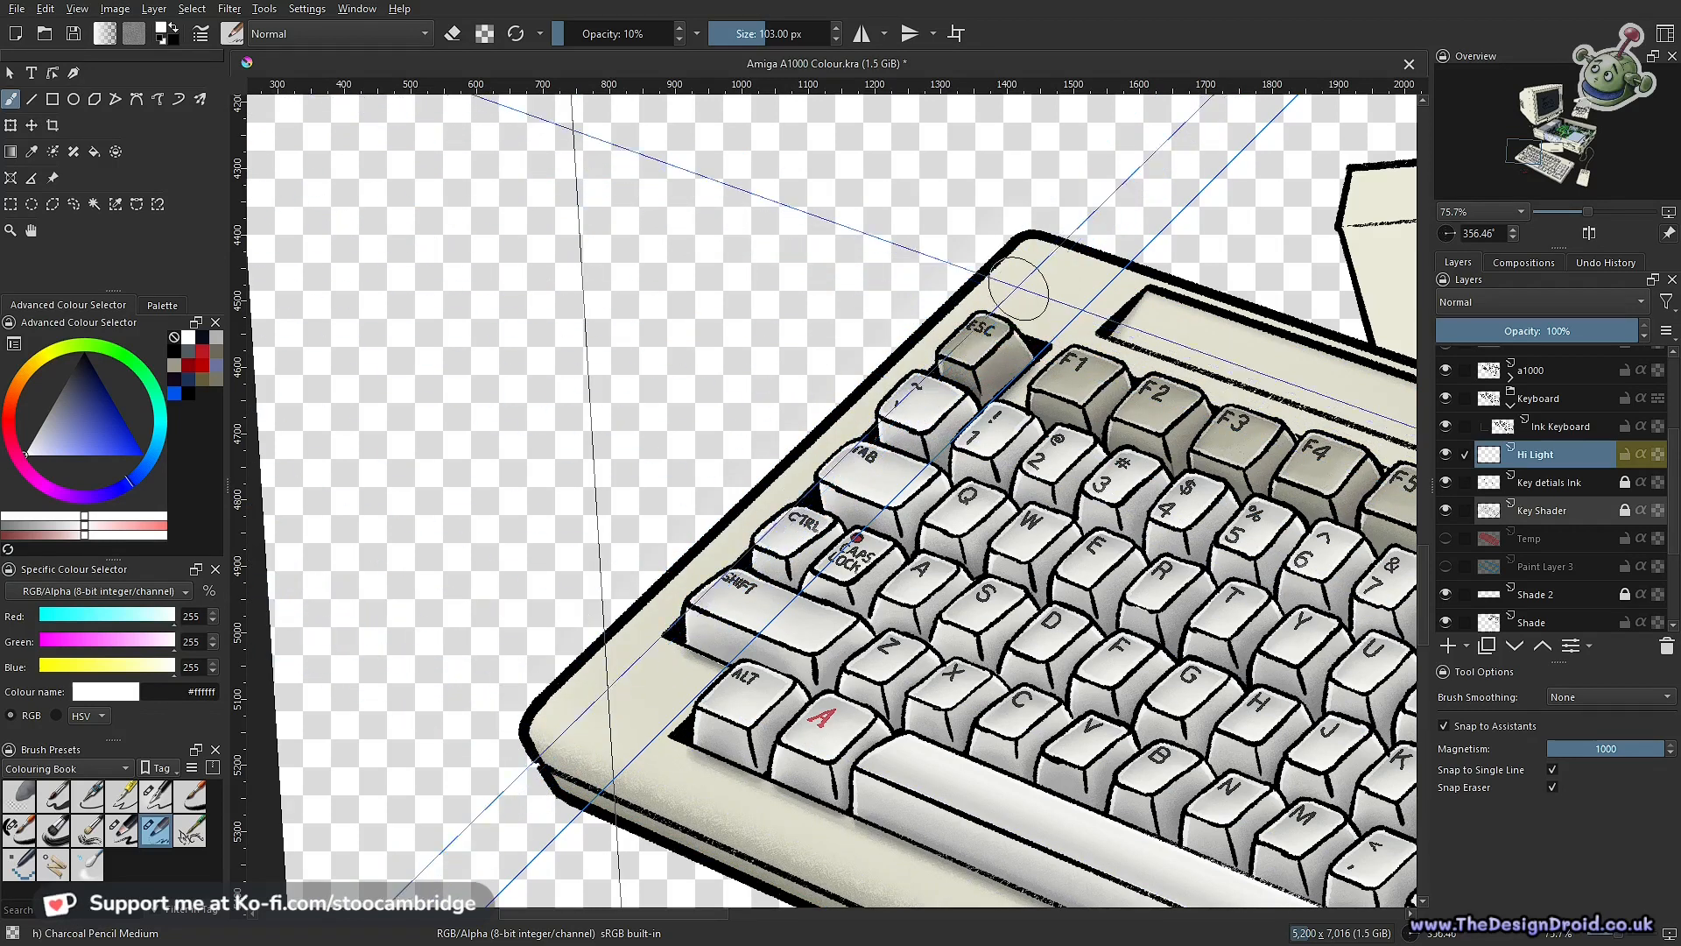
{"action": "key", "text": "ctrl+z"}
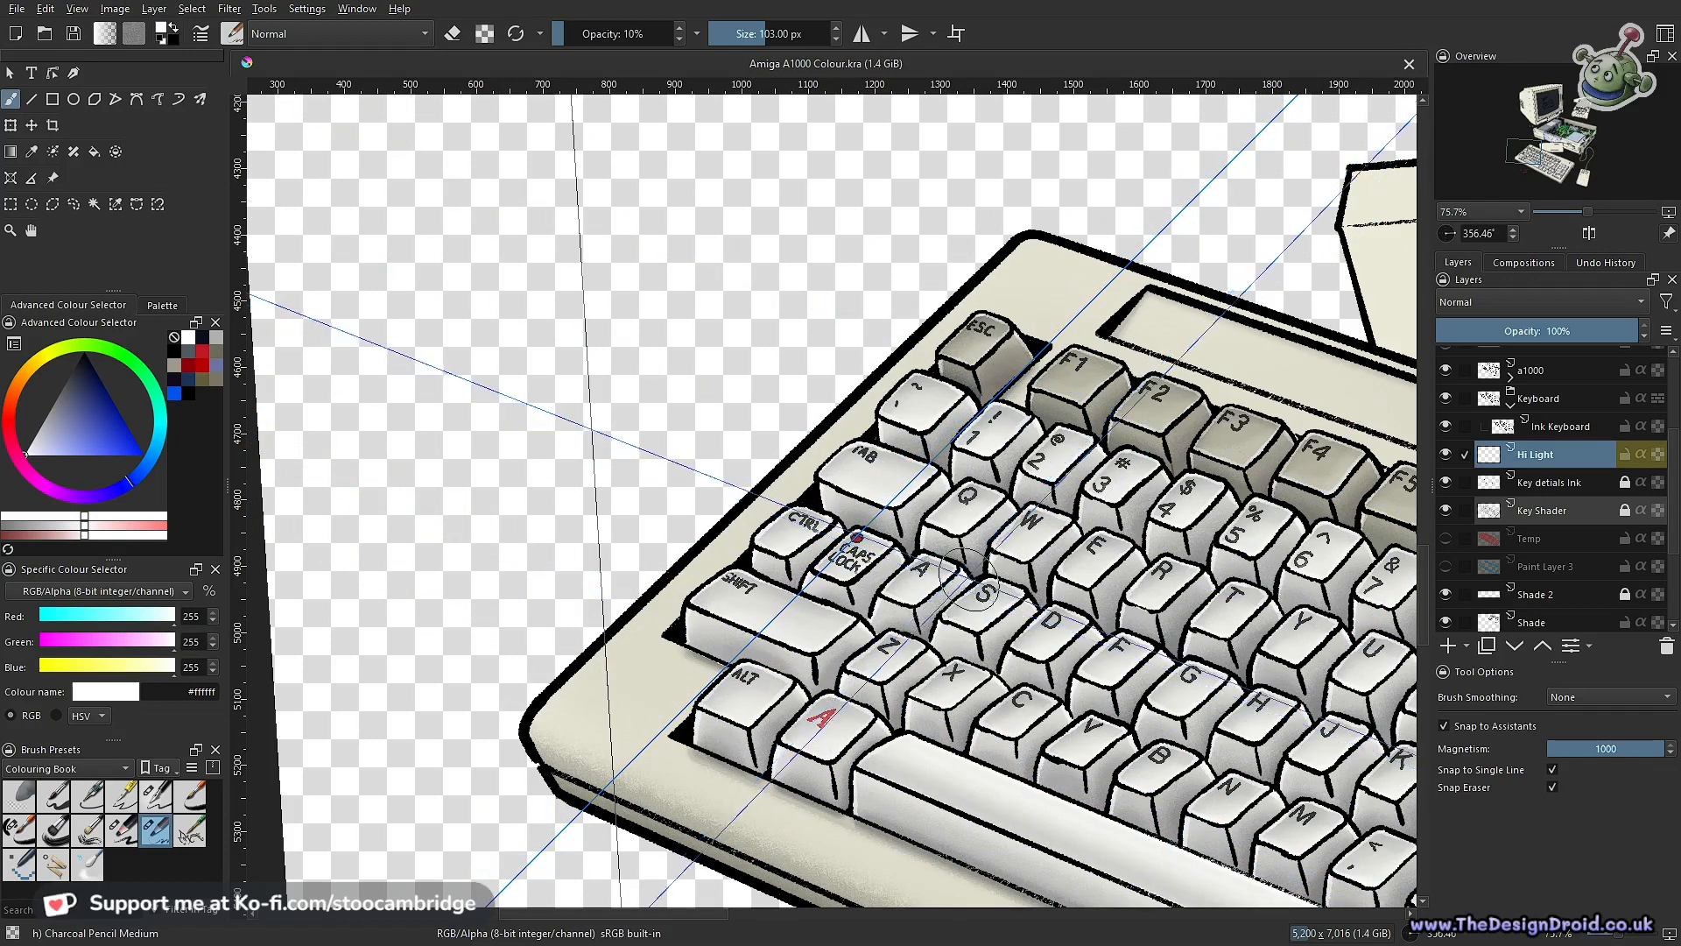
Show and activate Paint Layer 3, and select its blue keyboard case area with the Similar Color Selection tool
{"action": "left_click_drag", "start_coordinate": [1004, 532], "coordinate": [898, 613], "text": "ctrl"}
{"action": "scroll", "coordinate": [899, 611], "scroll_direction": "up", "scroll_amount": 3}
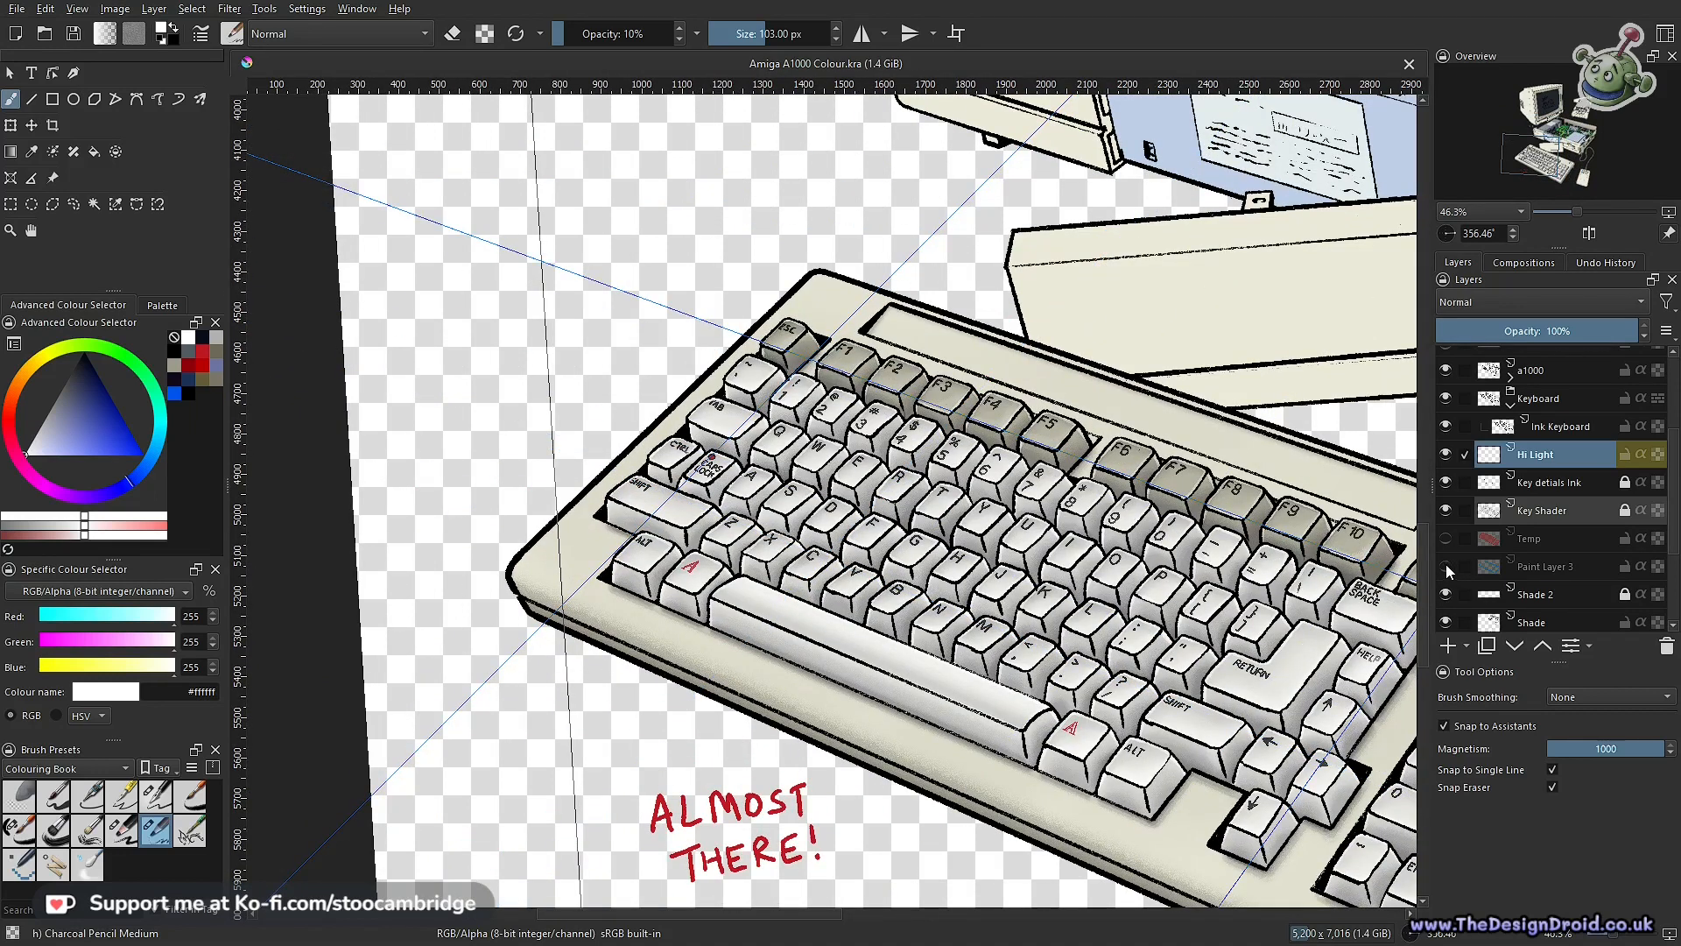
{"action": "left_click", "coordinate": [1446, 566]}
{"action": "left_click", "coordinate": [1499, 567]}
{"action": "left_click", "coordinate": [630, 599]}
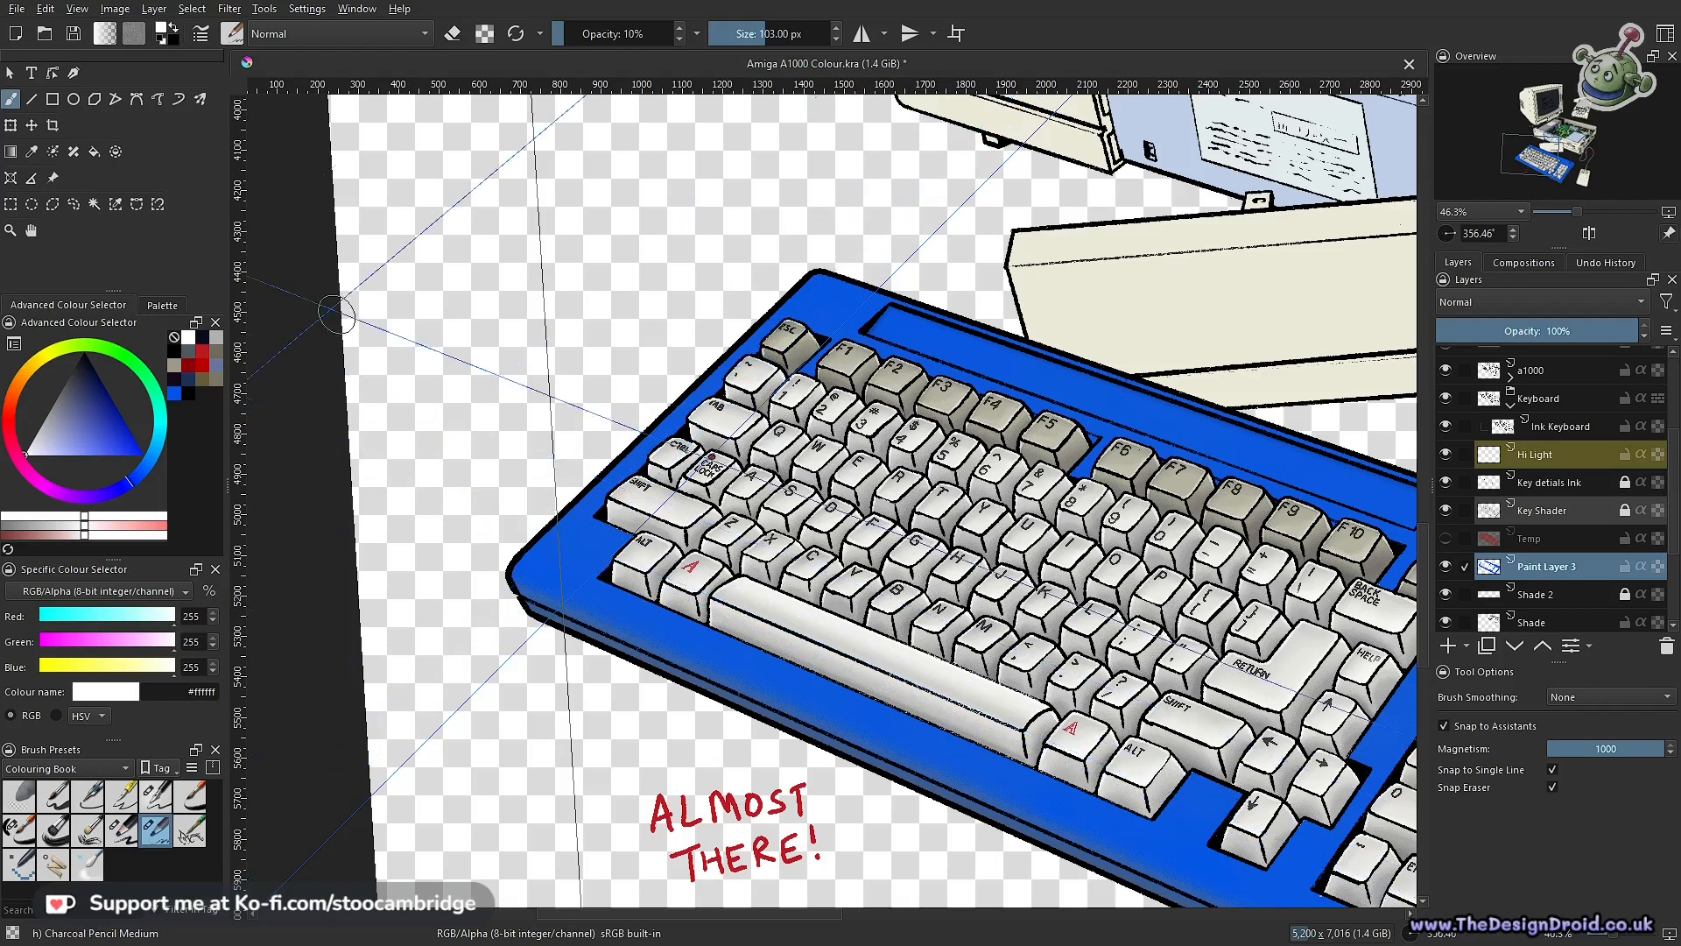
{"action": "left_click", "coordinate": [115, 205]}
{"action": "left_click", "coordinate": [580, 548]}
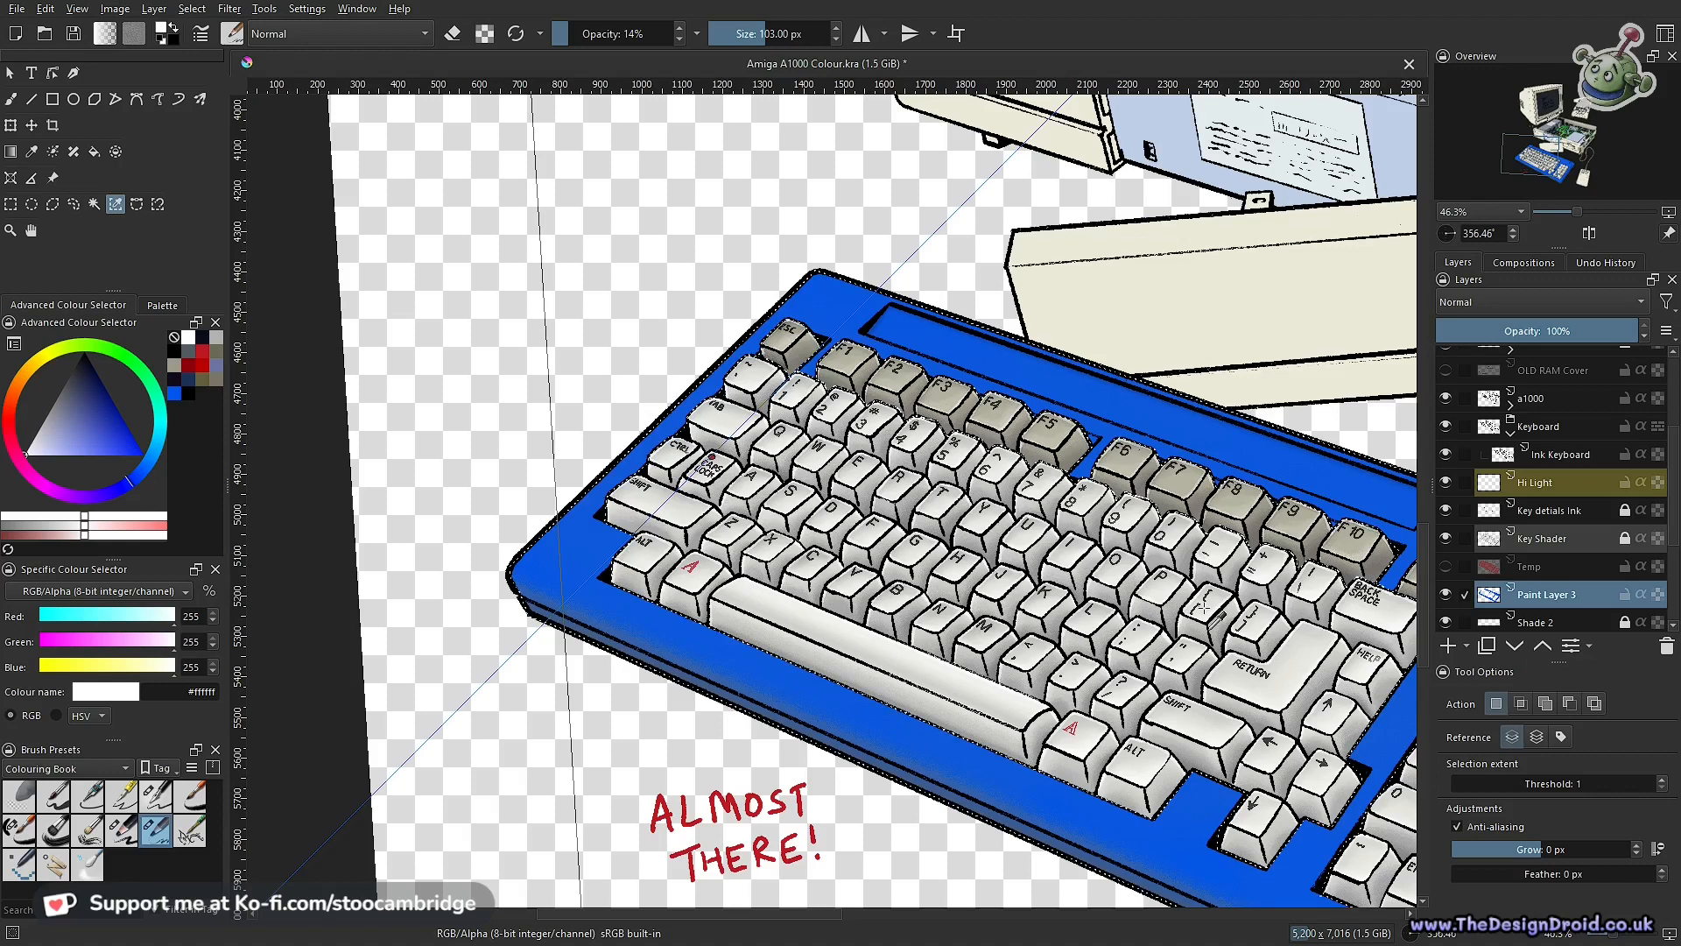
Make the Hi Light layer active, hide Paint Layer 3 and set the brush opacity to 30%
{"action": "left_click", "coordinate": [1541, 480]}
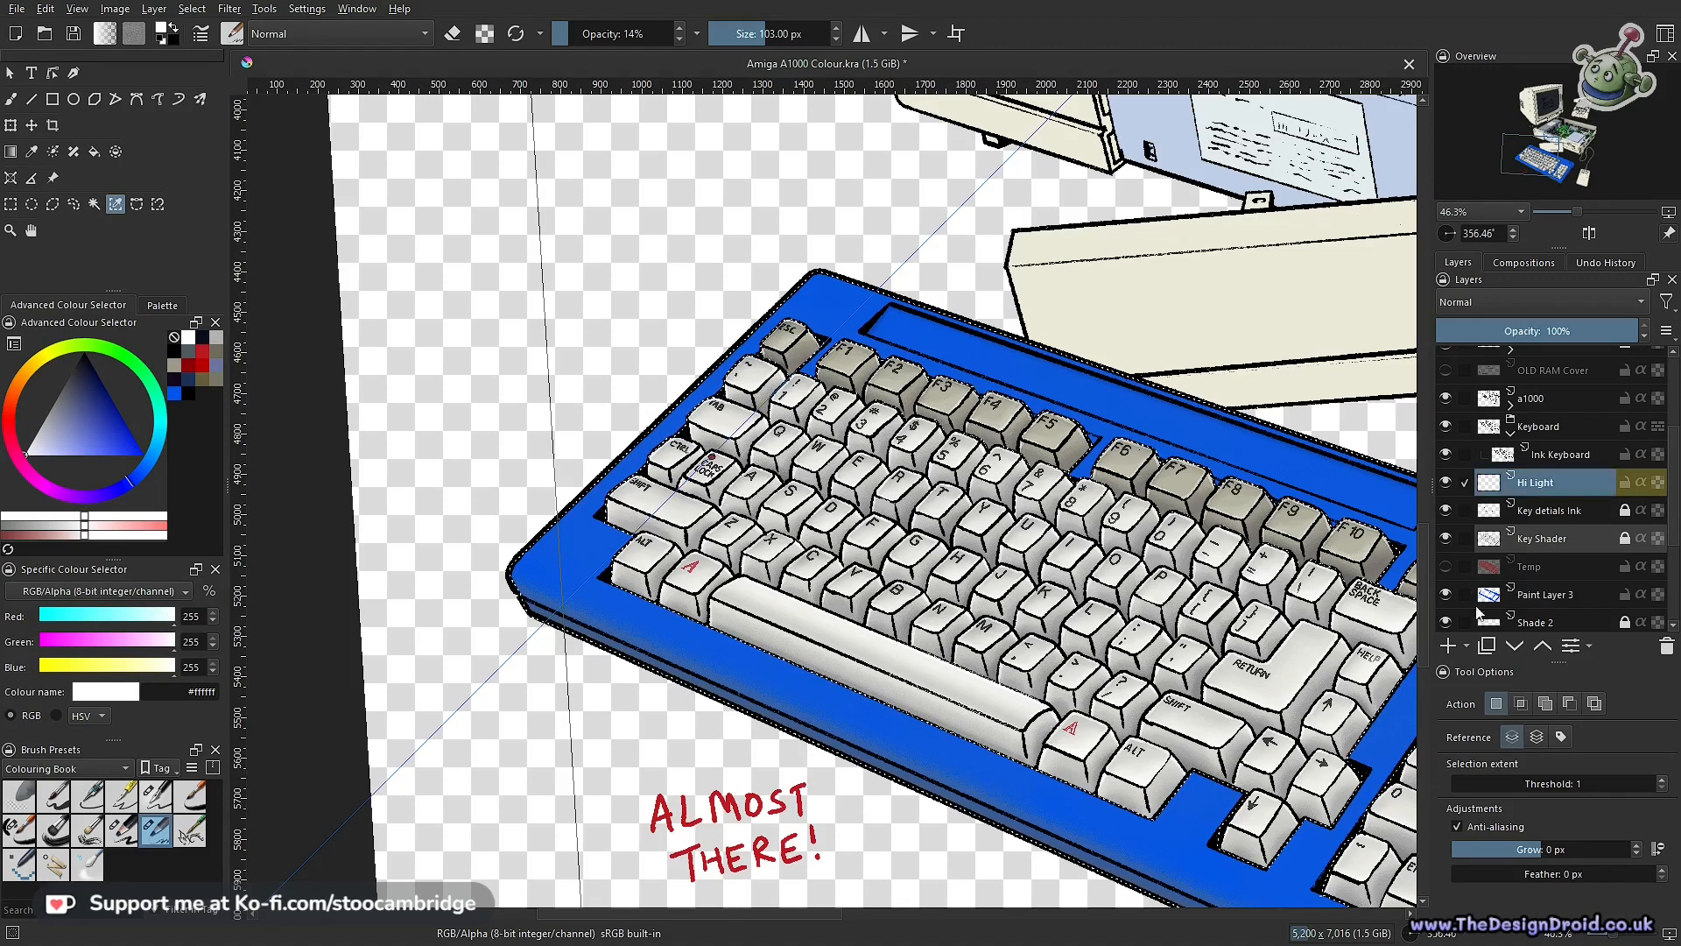
{"action": "left_click", "coordinate": [1455, 622]}
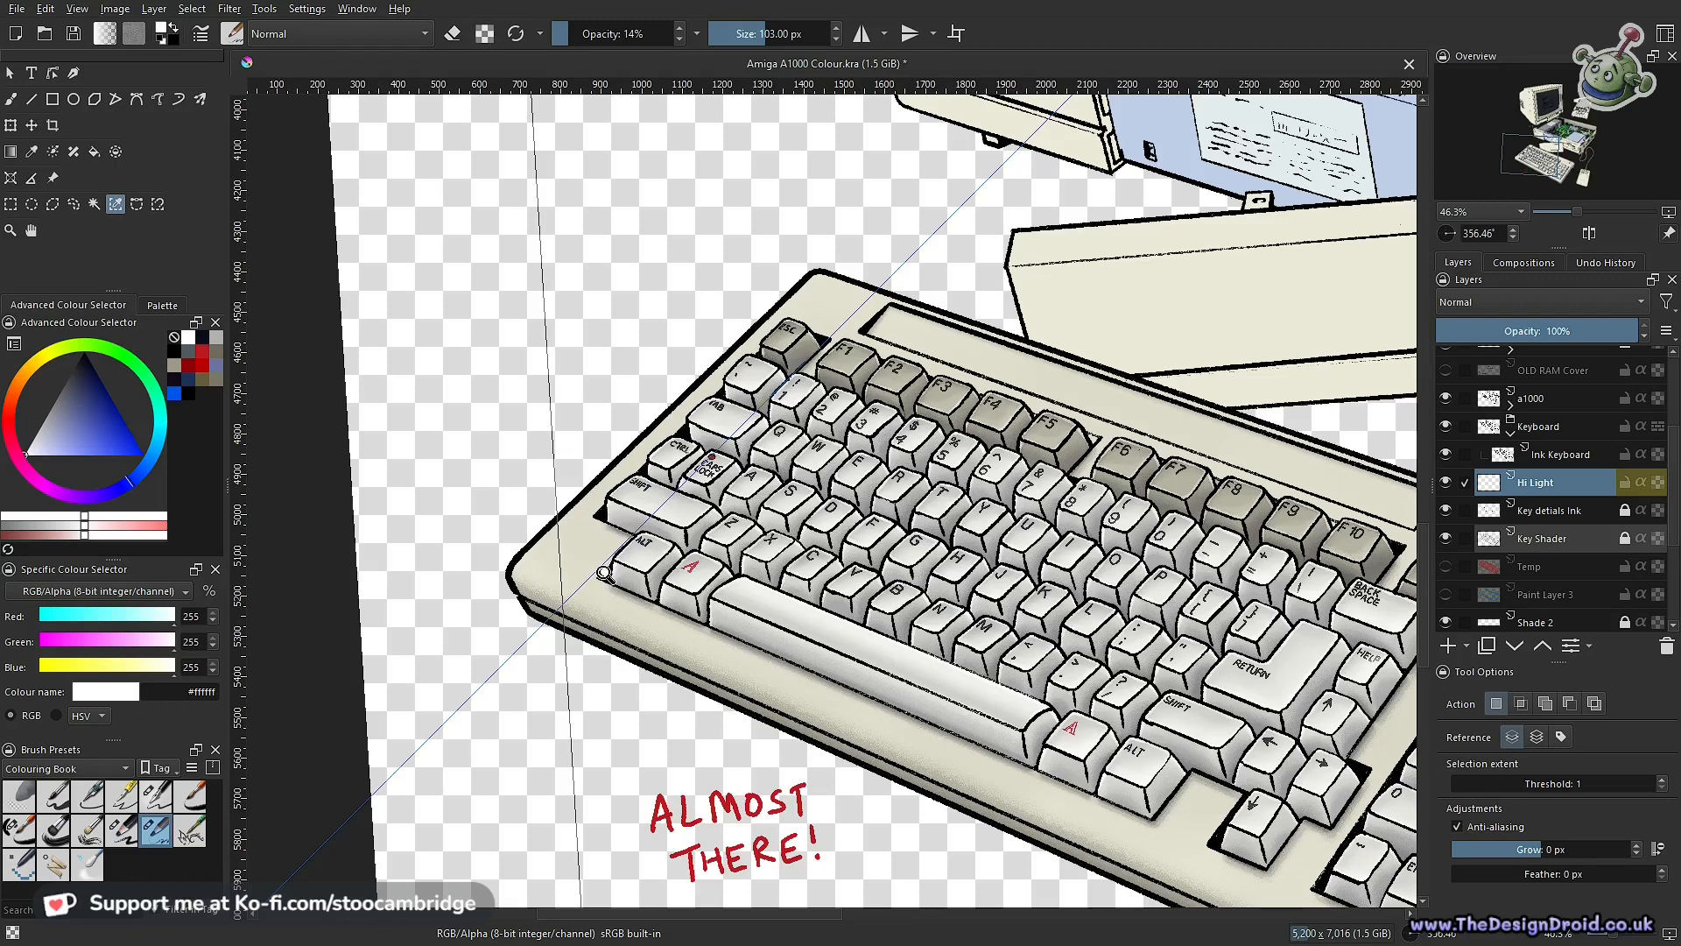
{"action": "scroll", "coordinate": [604, 574], "scroll_direction": "up", "scroll_amount": 3, "text": "ctrl"}
{"action": "key", "text": "b"}
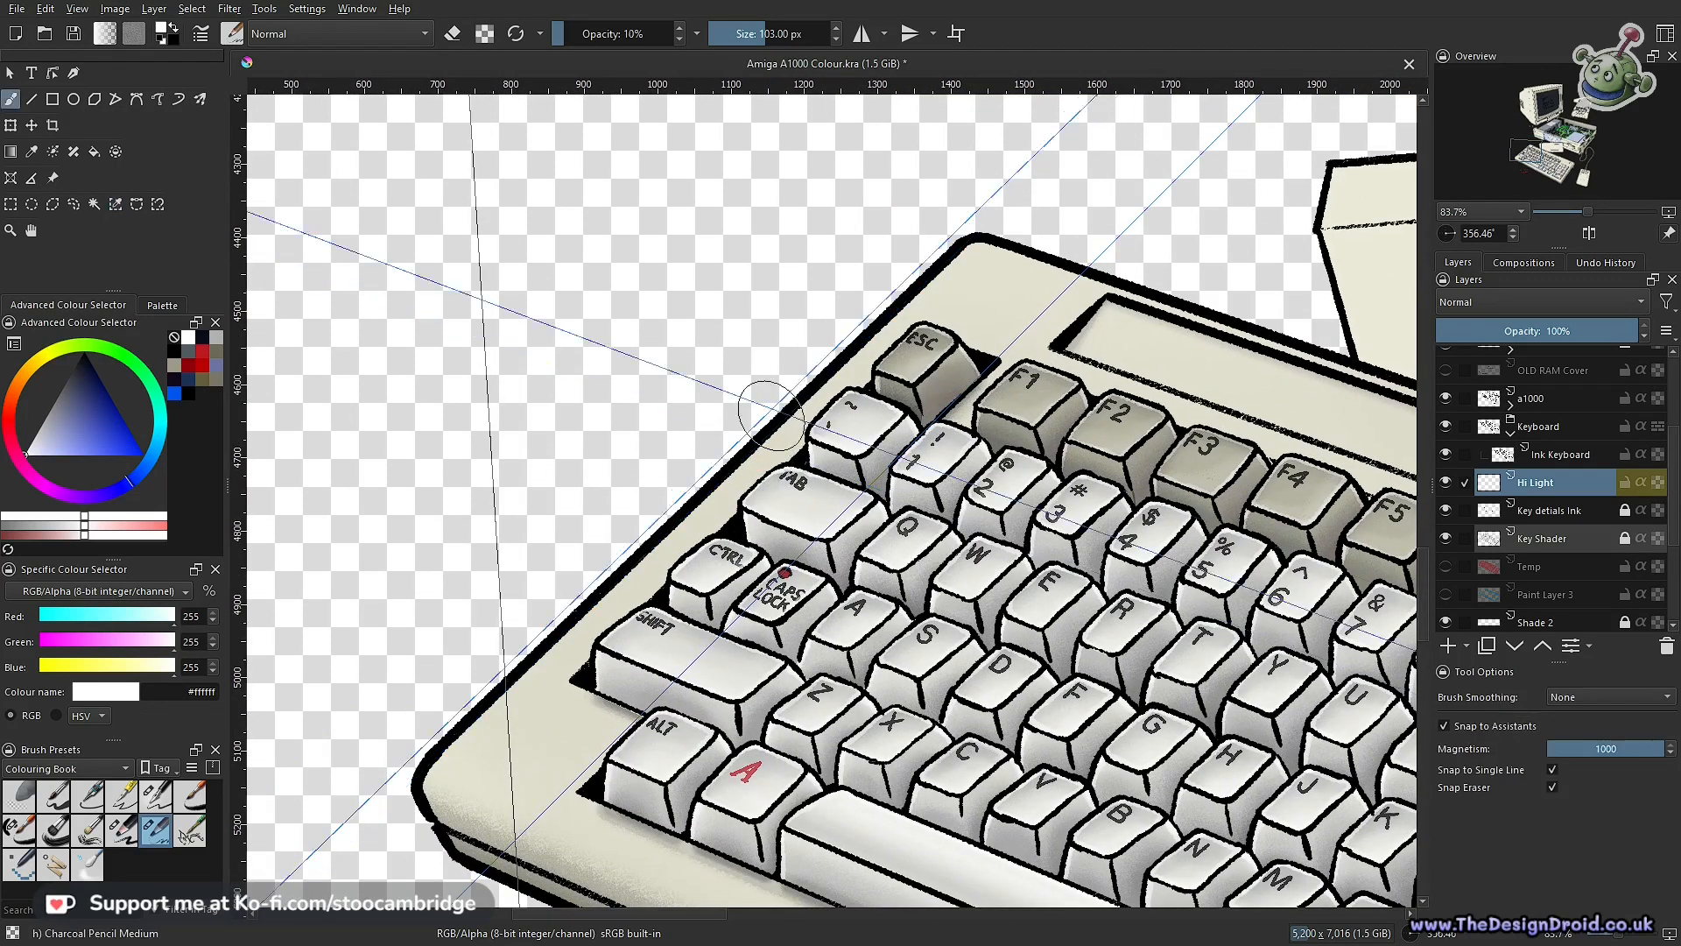
{"action": "left_click_drag", "start_coordinate": [893, 367], "coordinate": [972, 372]}
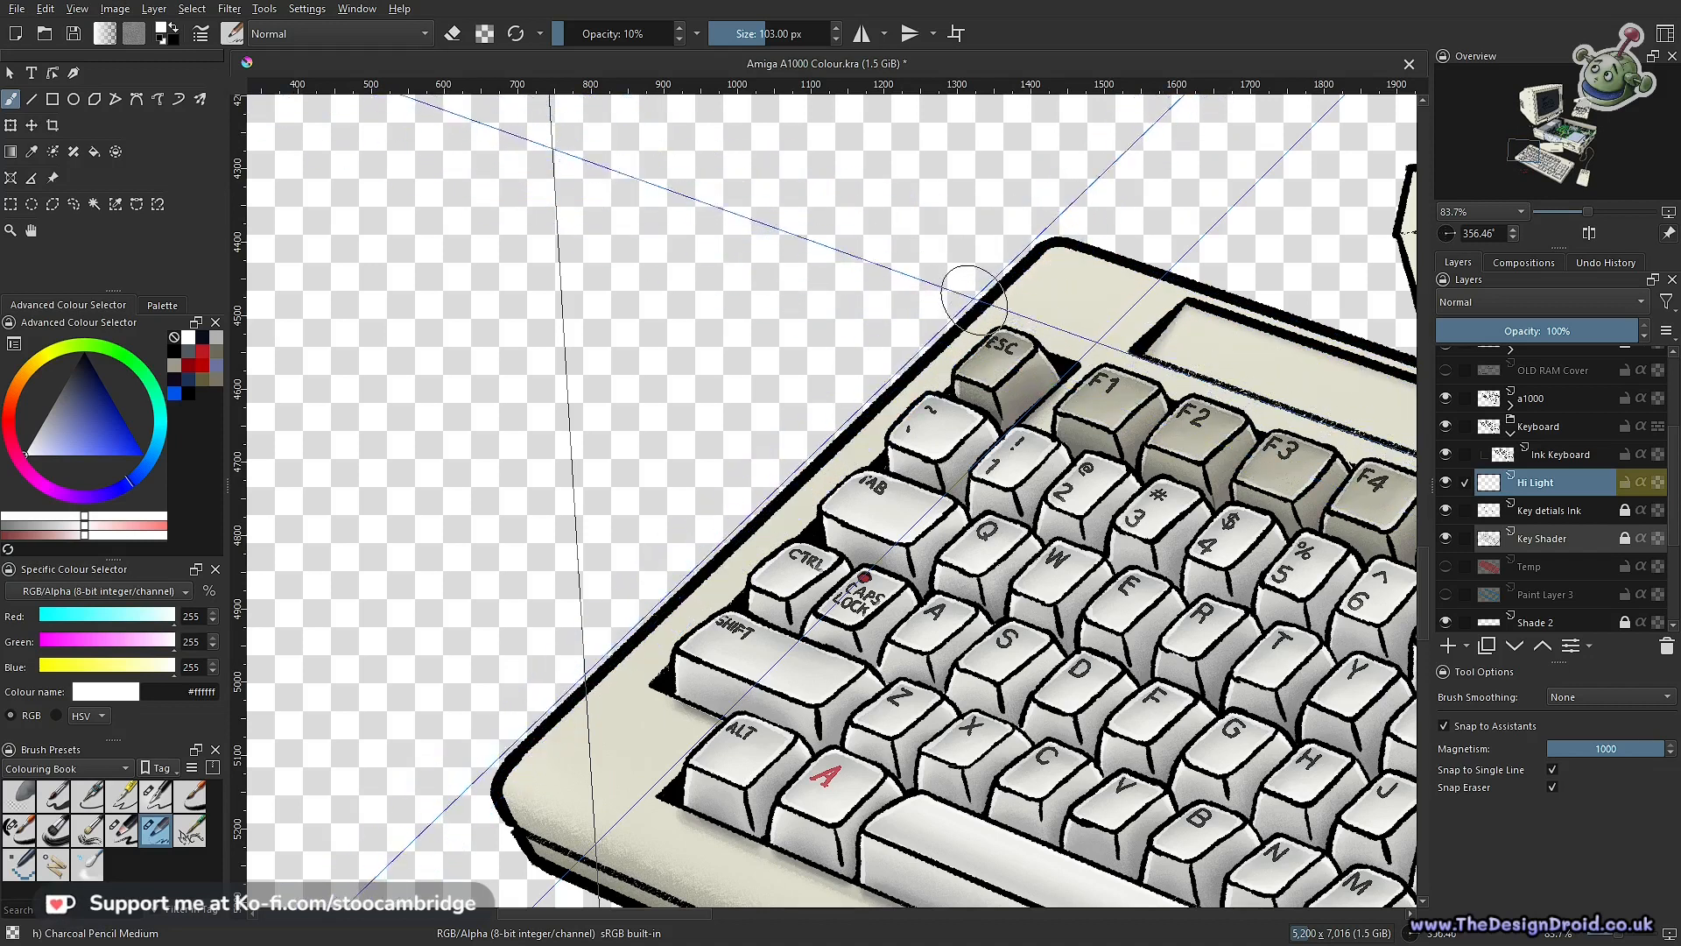
{"action": "key", "text": "o"}
{"action": "key", "text": "o"}
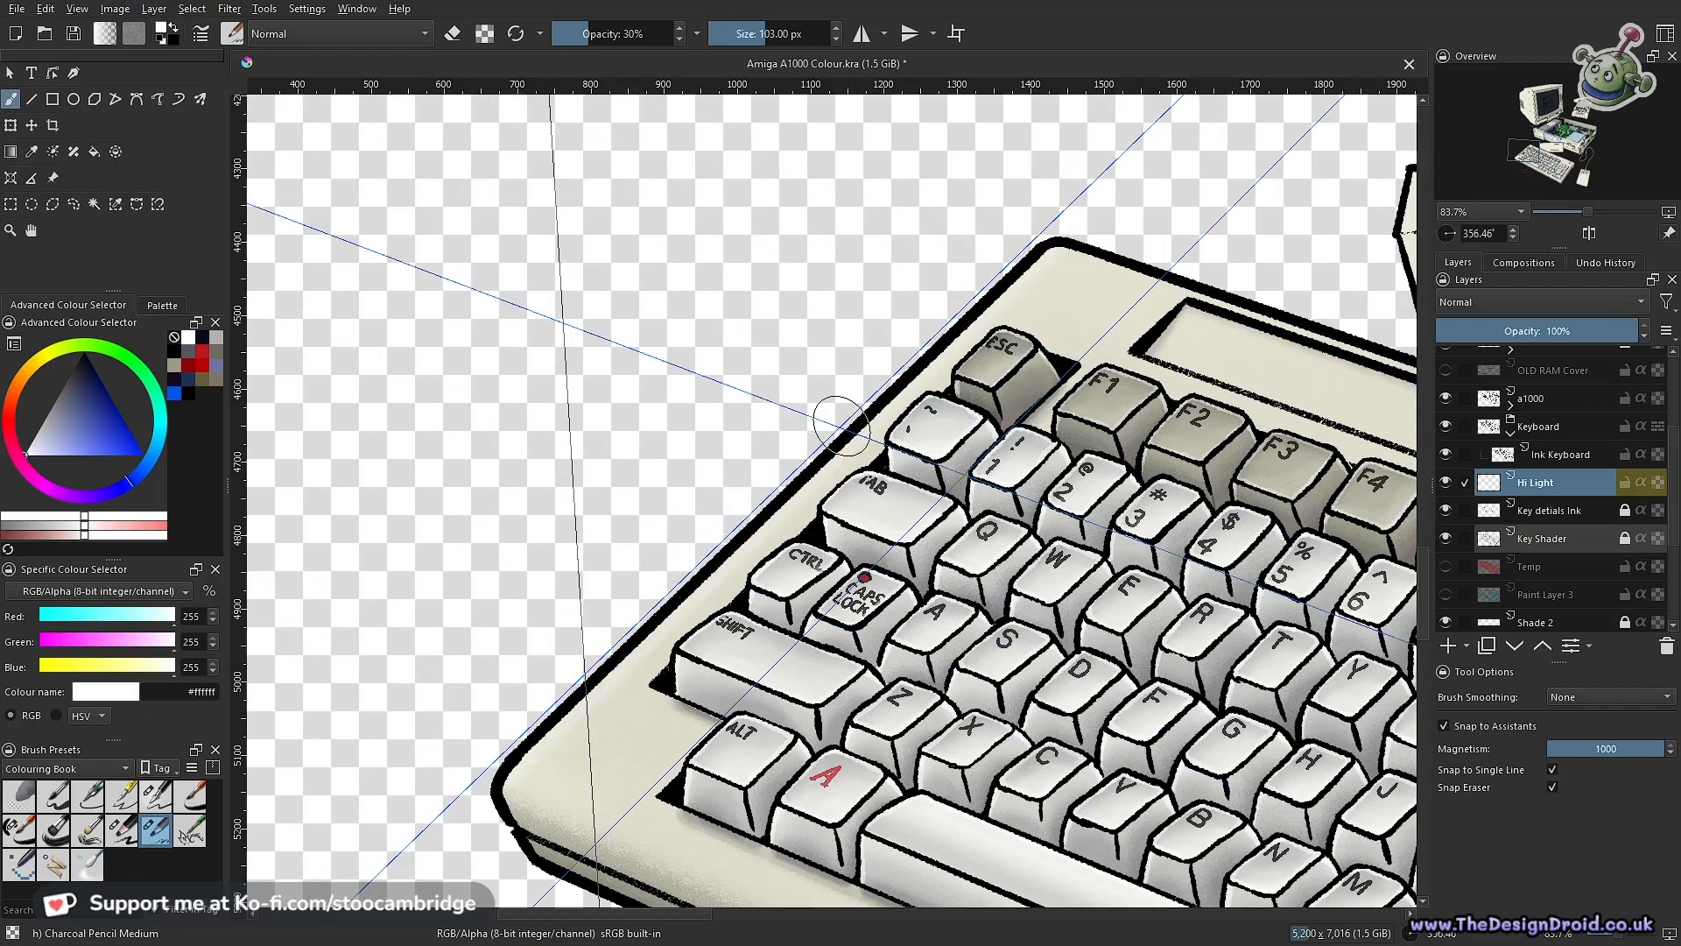
Try a soft white highlight along the keyboard case's rear edge, and undo it
{"action": "scroll", "coordinate": [870, 633], "scroll_direction": "down", "scroll_amount": 4}
{"action": "left_click_drag", "start_coordinate": [868, 632], "coordinate": [870, 657]}
{"action": "left_click_drag", "start_coordinate": [1068, 482], "coordinate": [667, 623]}
{"action": "left_click_drag", "start_coordinate": [667, 623], "coordinate": [667, 615]}
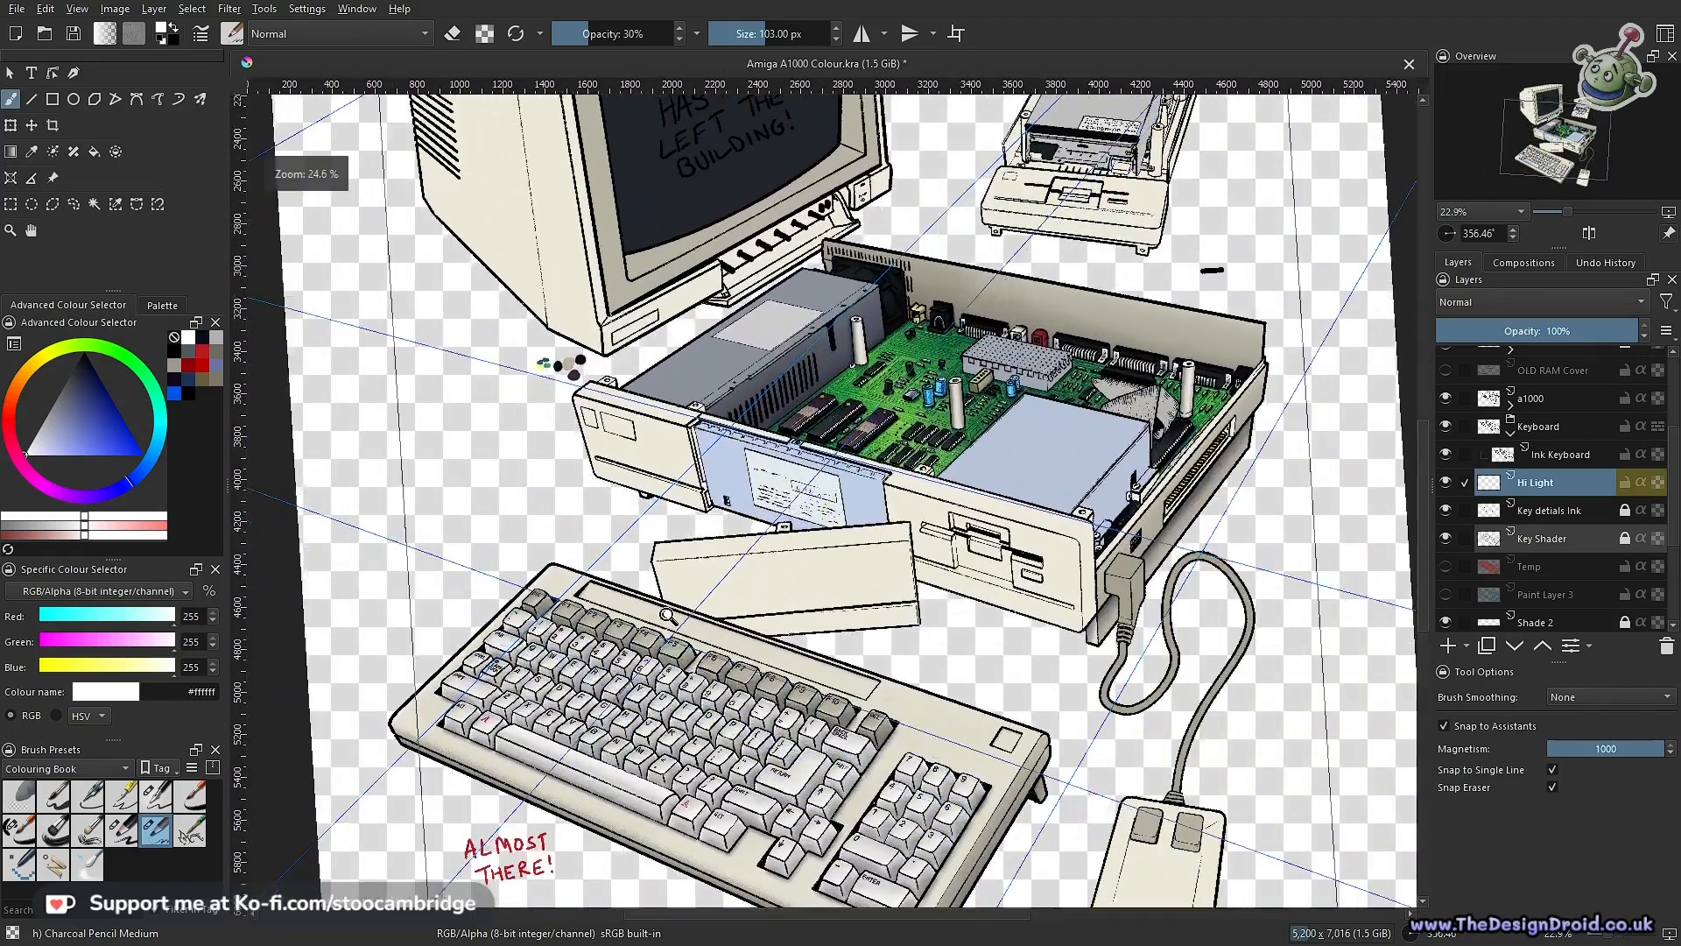
{"action": "scroll", "coordinate": [667, 616], "scroll_direction": "up", "scroll_amount": 4}
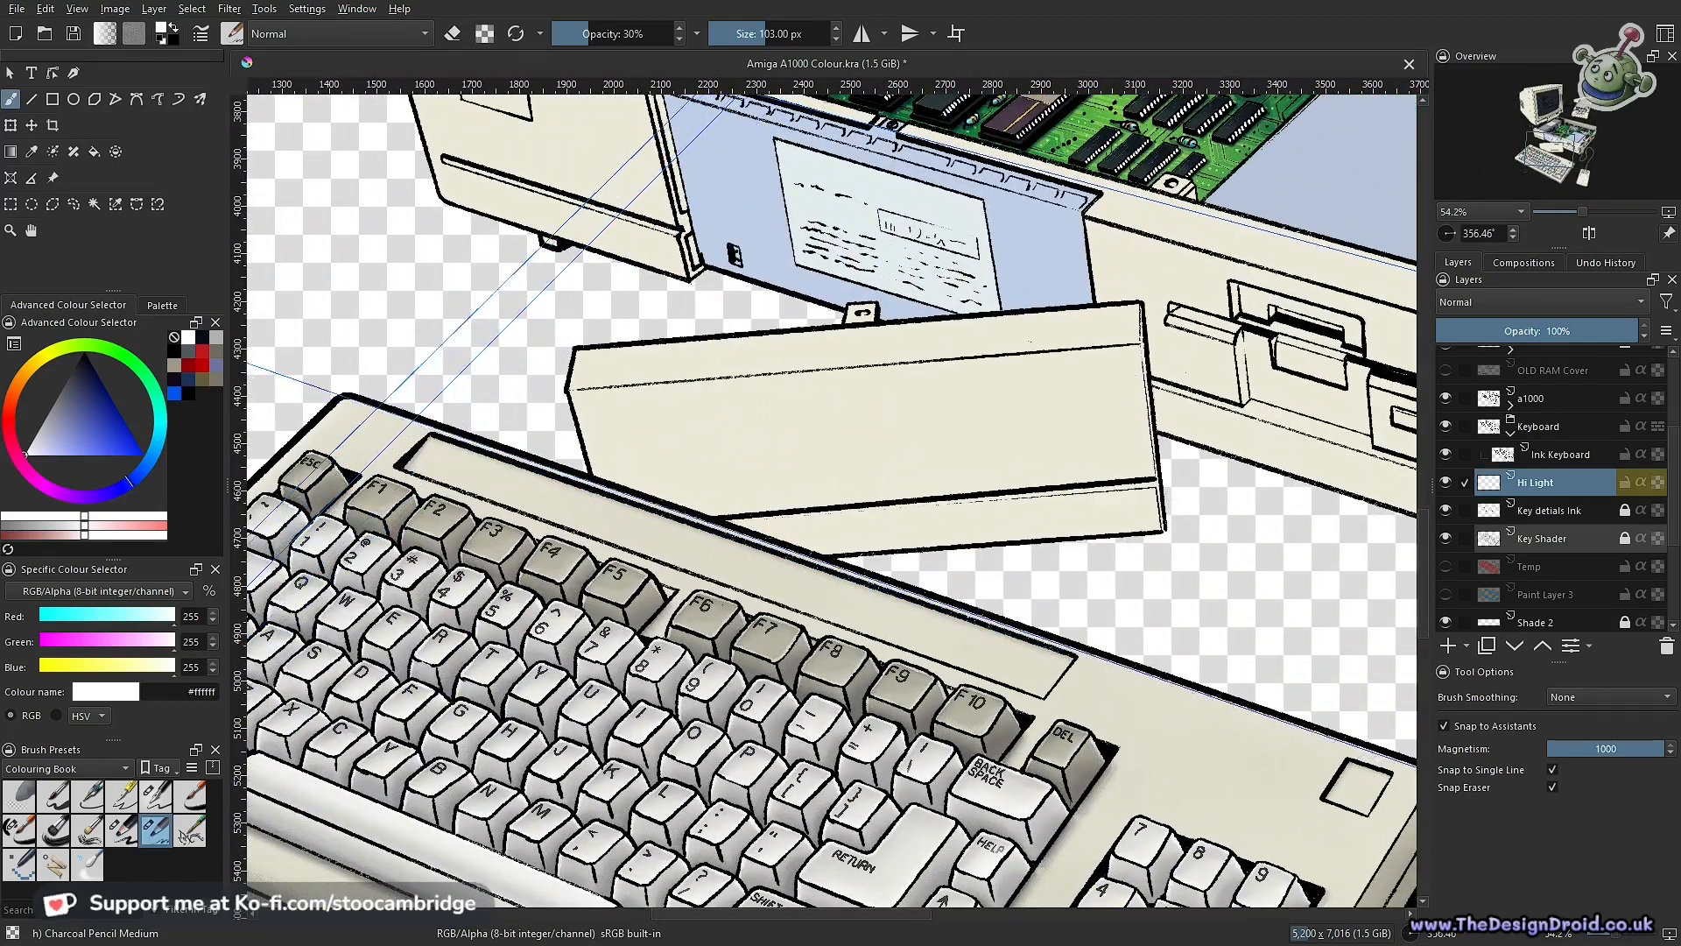
{"action": "scroll", "coordinate": [350, 398], "scroll_direction": "down", "scroll_amount": 1}
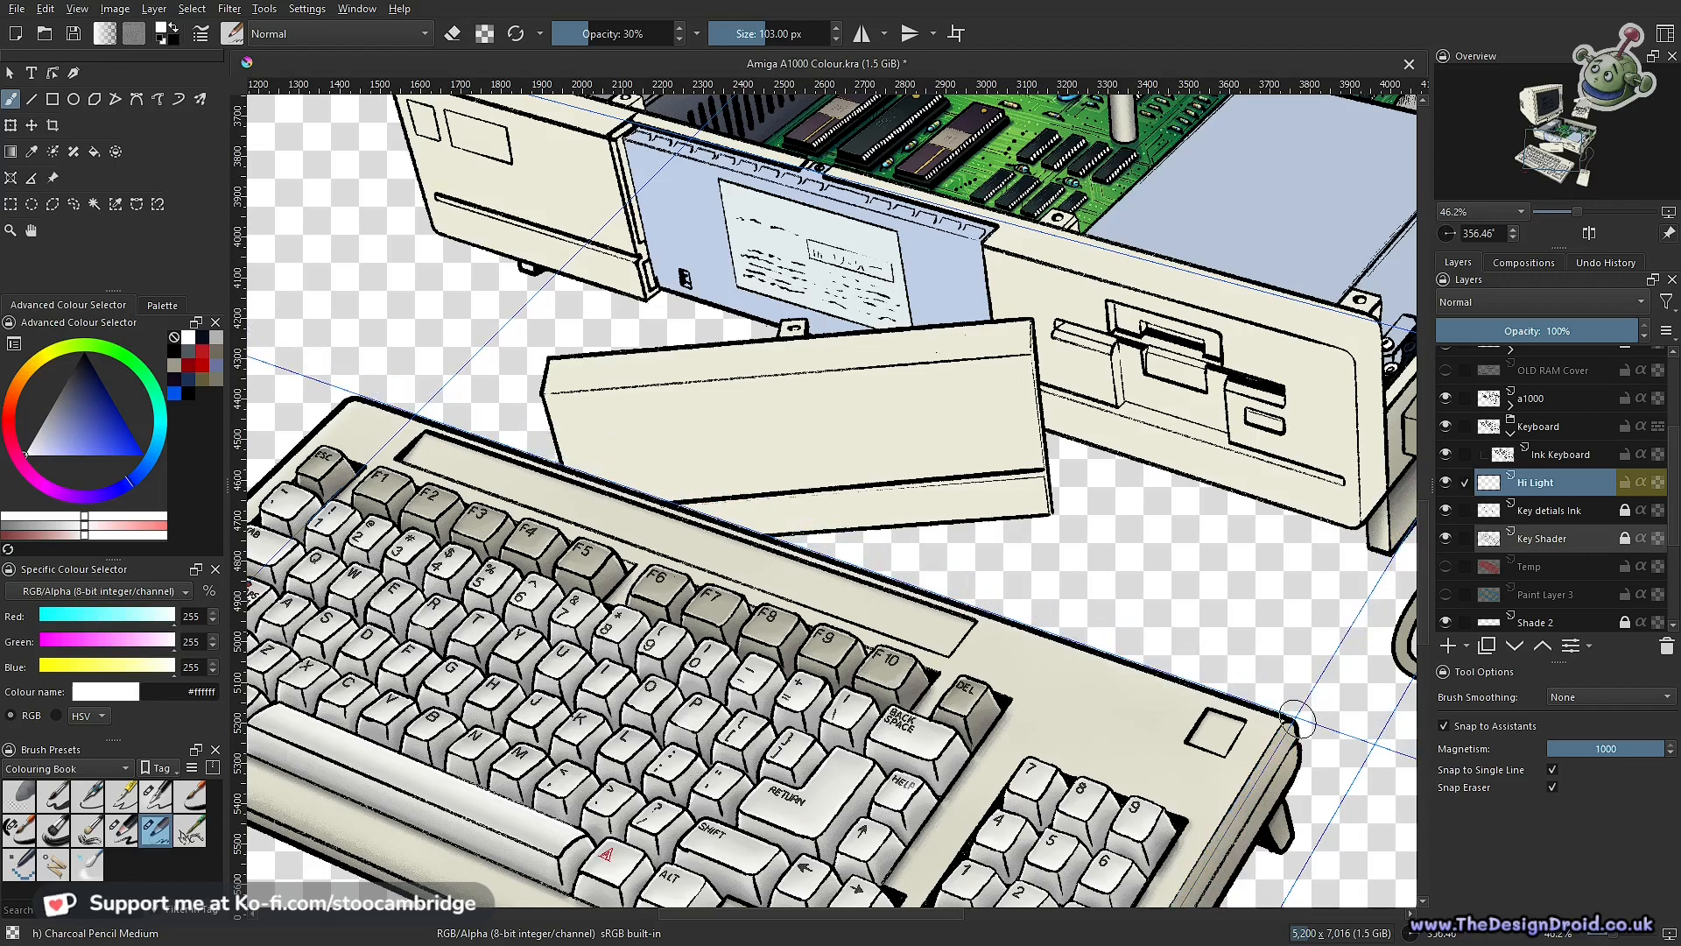
{"action": "scroll", "coordinate": [1295, 725], "scroll_direction": "up", "scroll_amount": 2}
{"action": "scroll", "coordinate": [1276, 711], "scroll_direction": "down", "scroll_amount": 2}
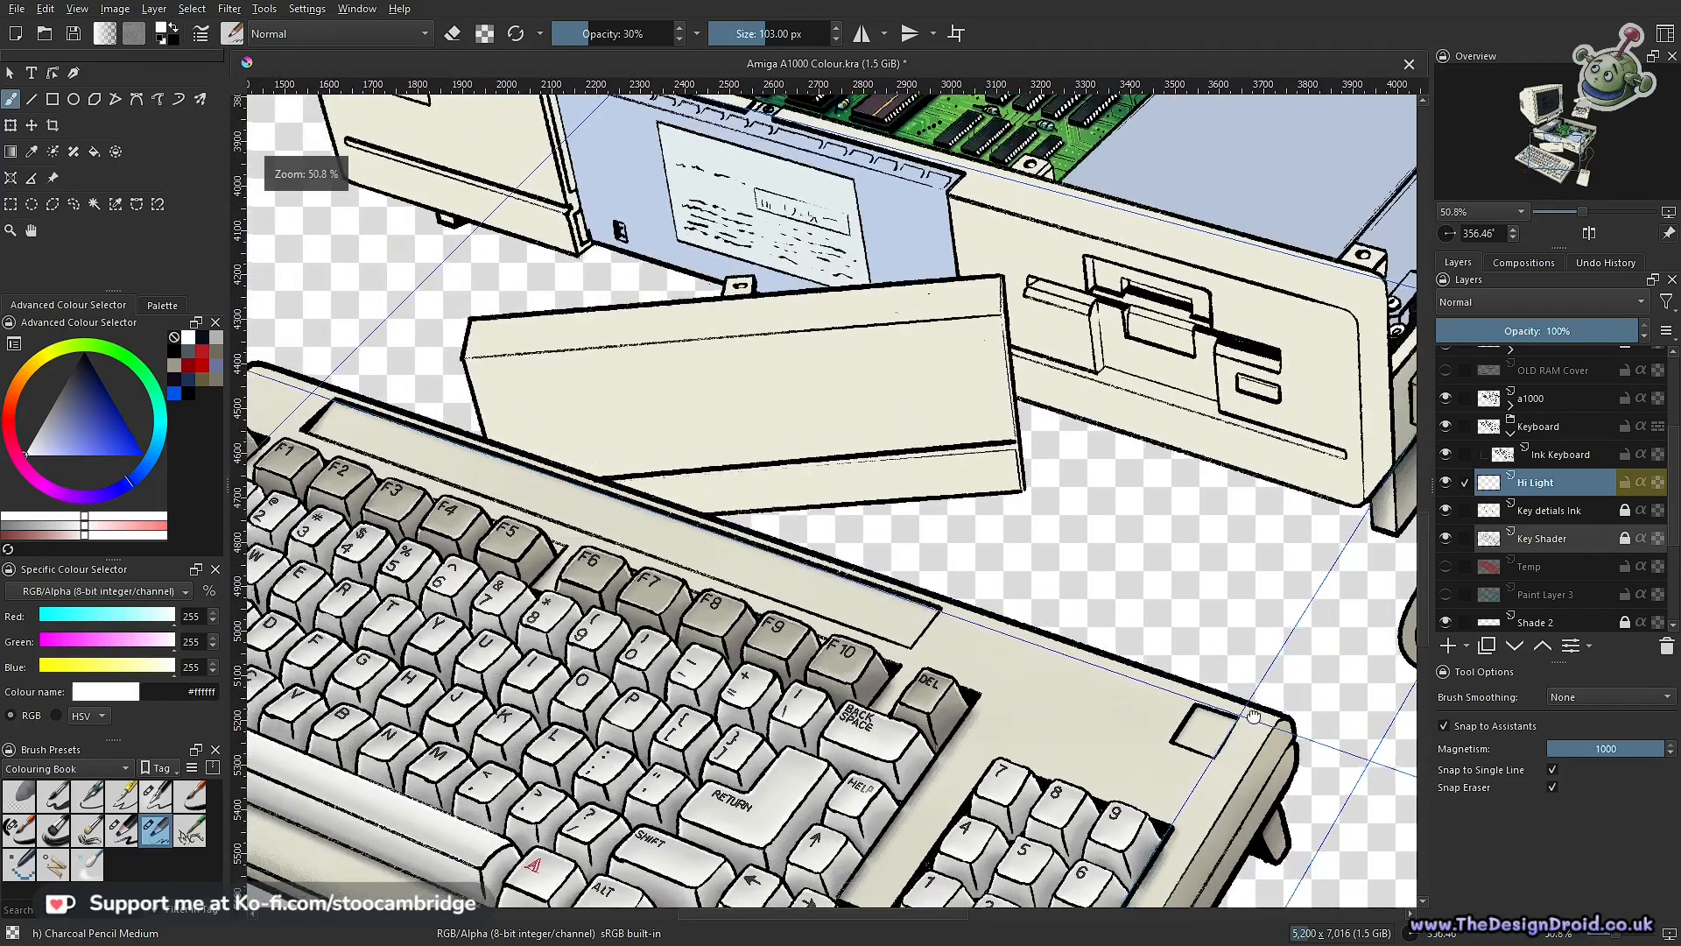
{"action": "left_click_drag", "start_coordinate": [1254, 716], "coordinate": [1360, 708]}
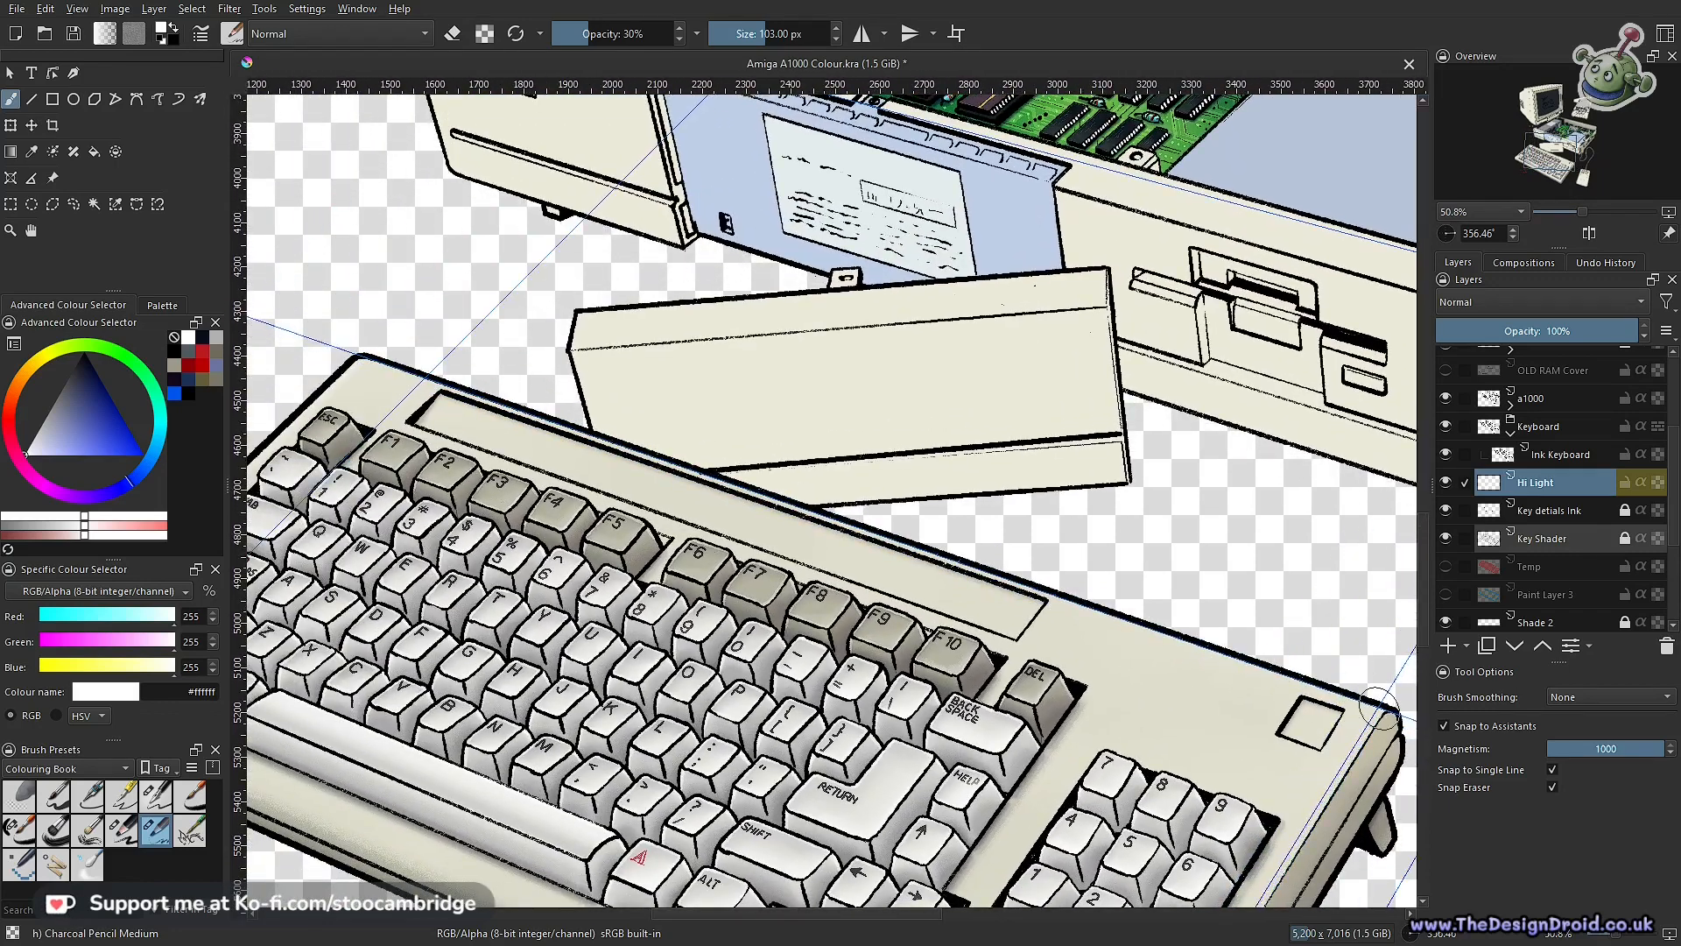
{"action": "key", "text": "ctrl+z"}
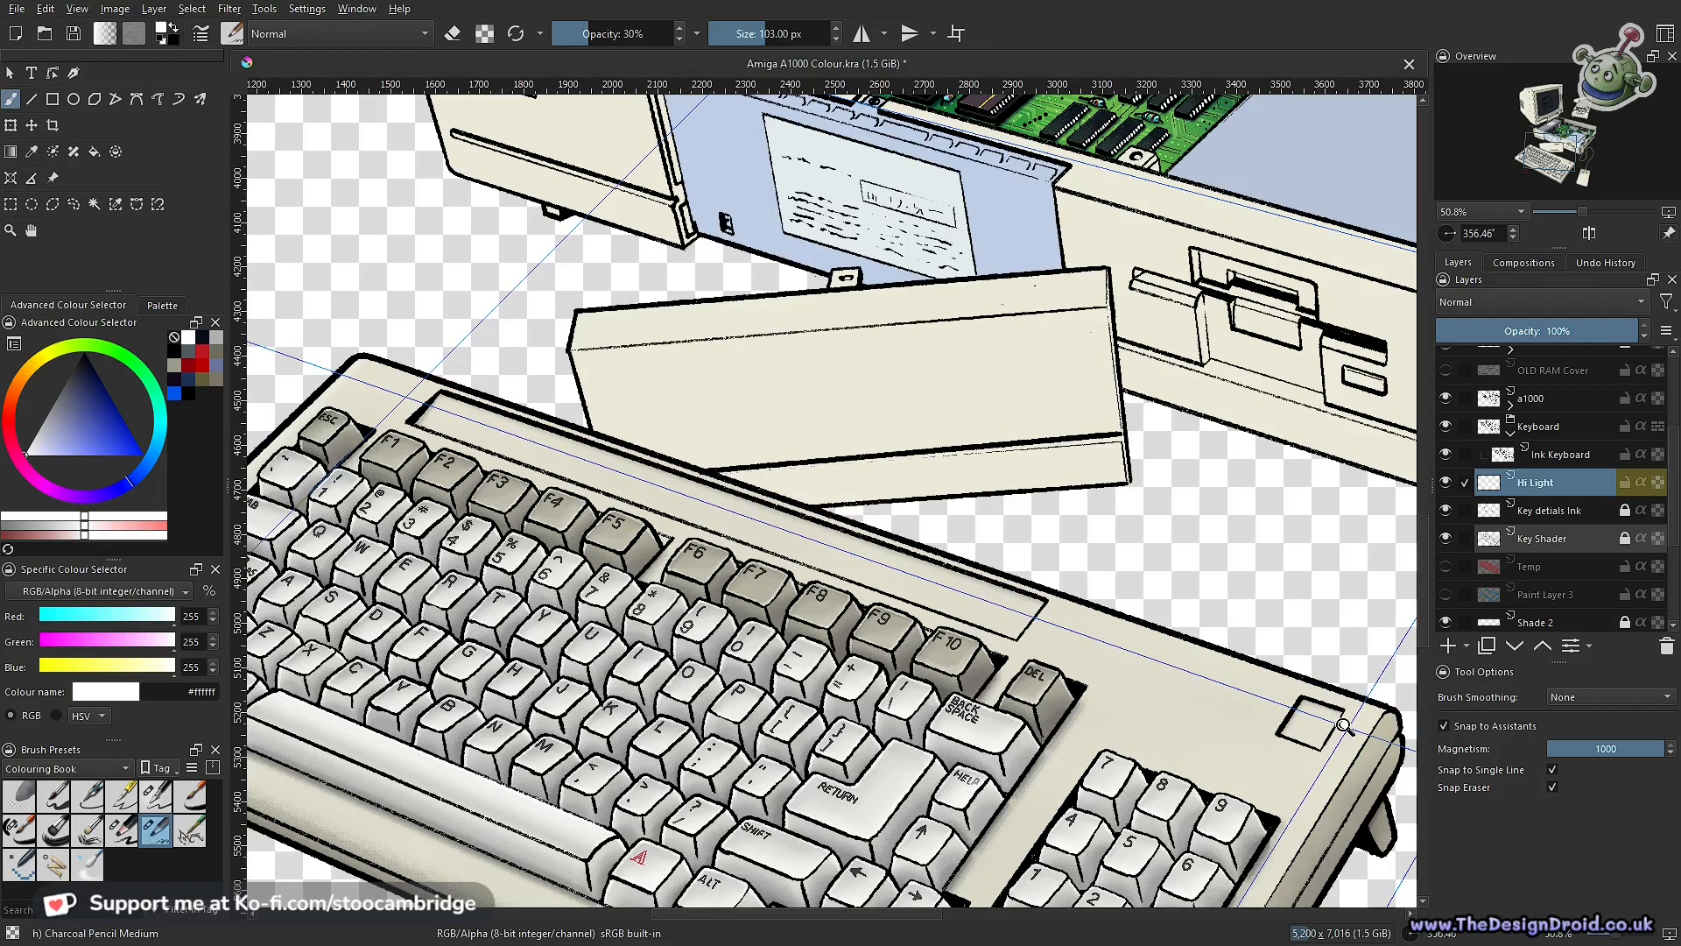
Show the selection outline and subtract the upper part of the case's right side face with the Polygonal Selection tool
{"action": "left_click_drag", "start_coordinate": [1344, 725], "coordinate": [1340, 711]}
{"action": "key", "text": "ctrl+h"}
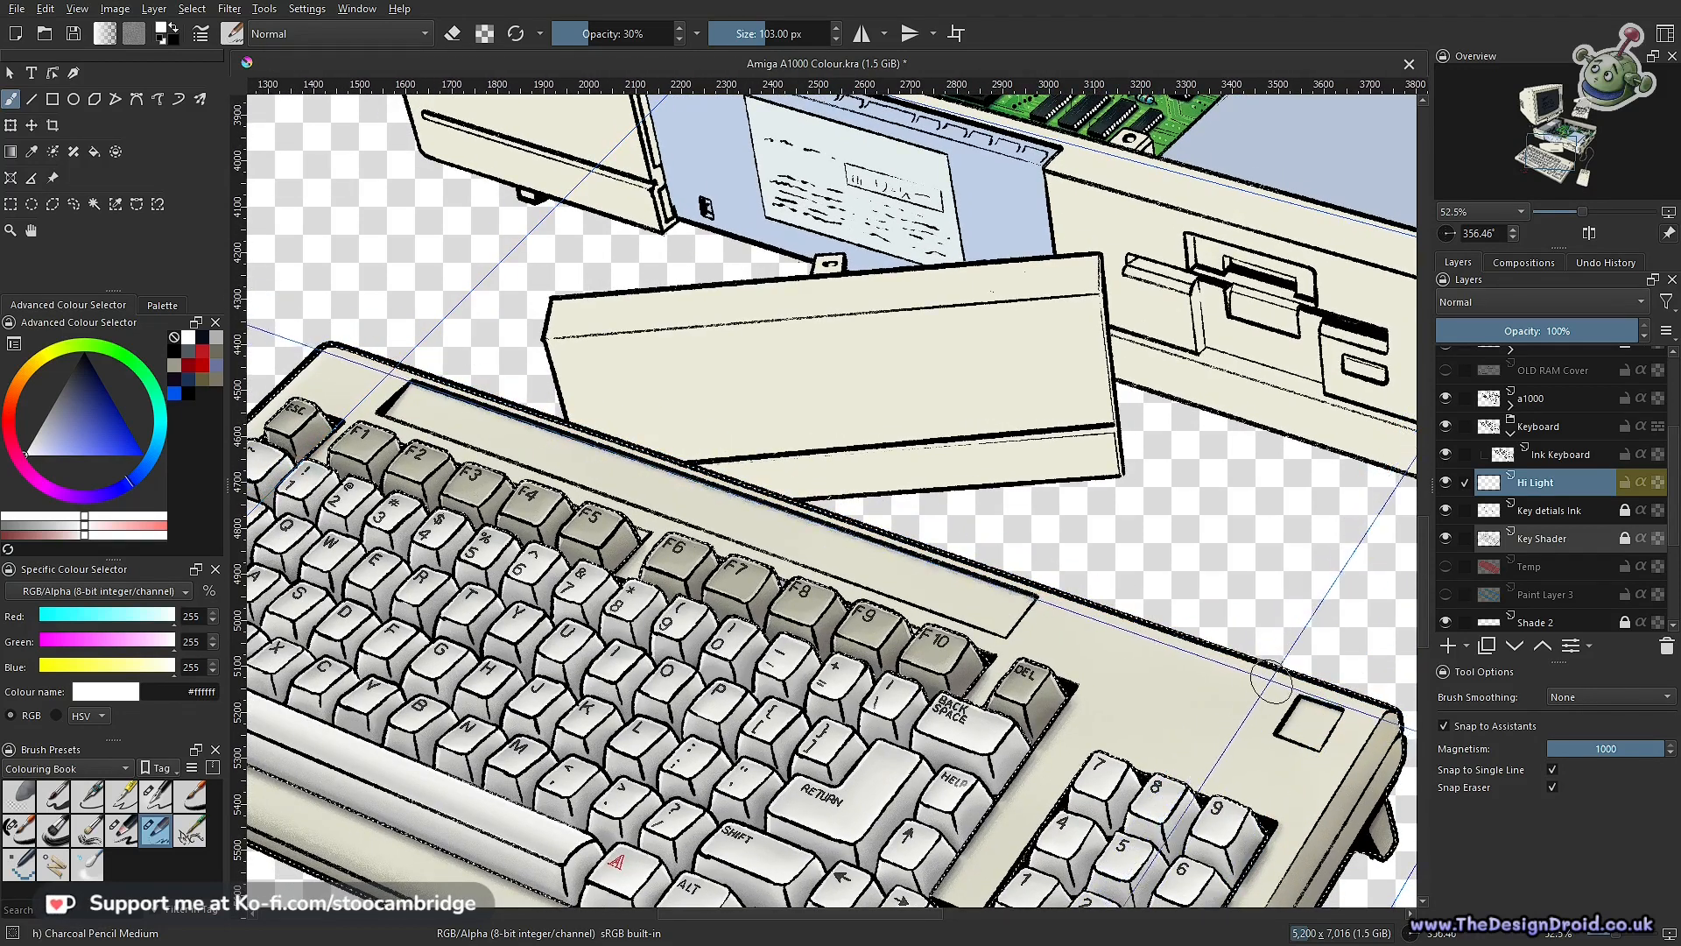
{"action": "key", "text": "ctrl+r"}
{"action": "left_click_drag", "start_coordinate": [1219, 652], "coordinate": [954, 519]}
{"action": "left_click_drag", "start_coordinate": [1142, 634], "coordinate": [1141, 523]}
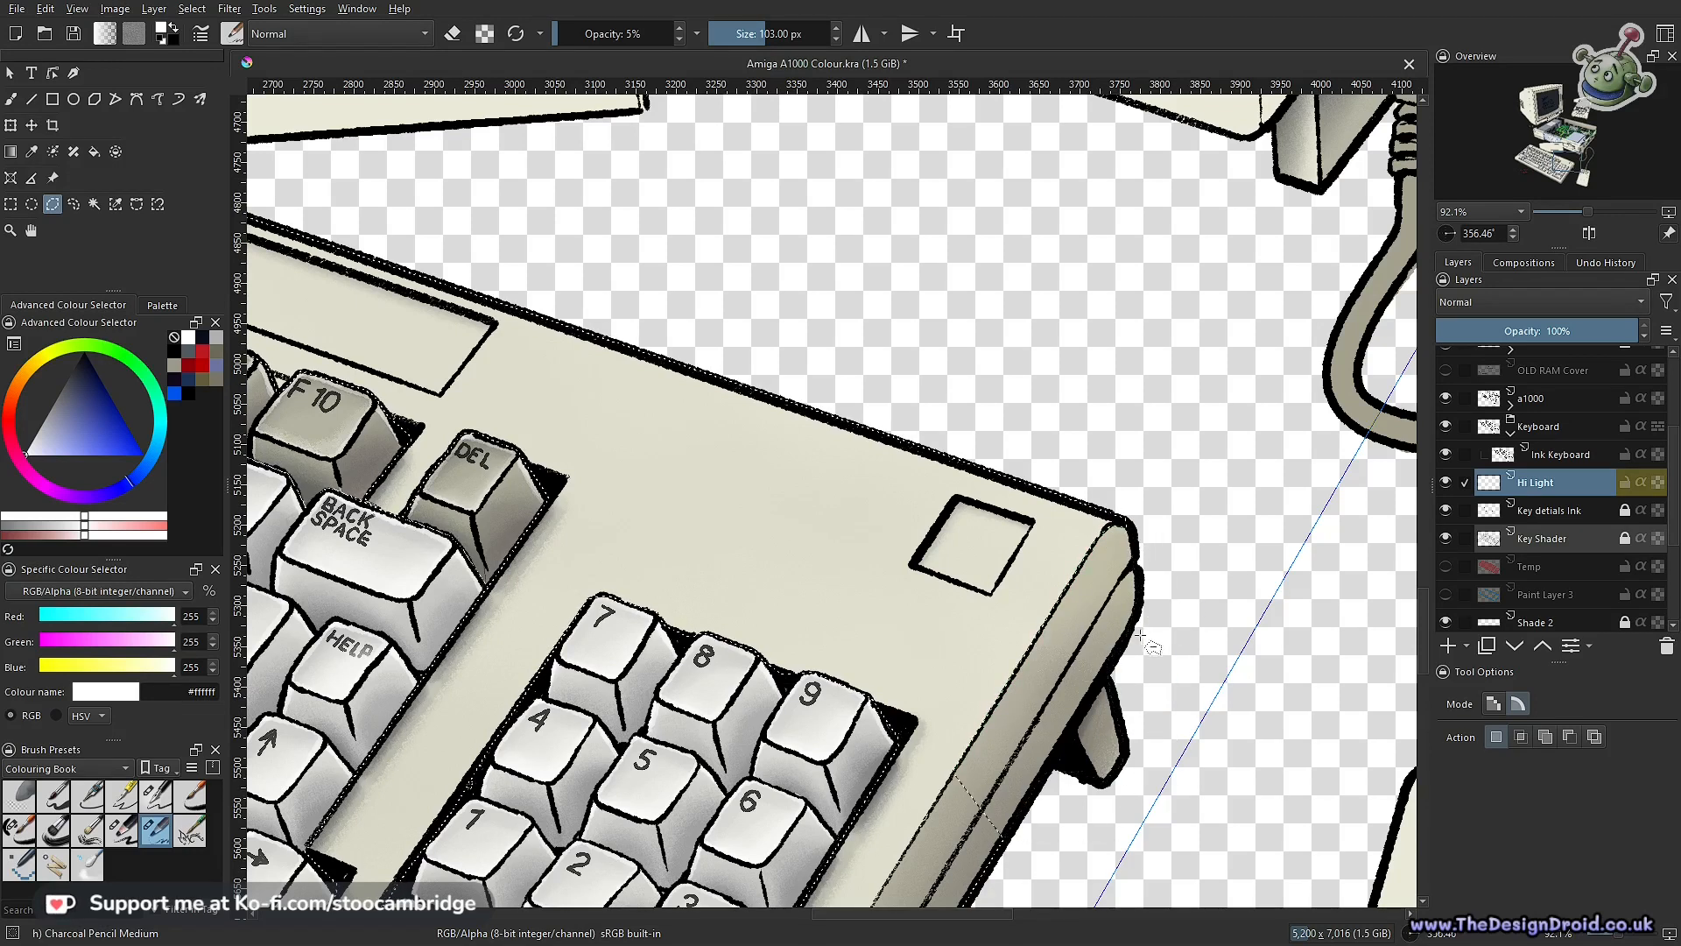
{"action": "left_click_drag", "start_coordinate": [1054, 560], "coordinate": [1034, 556]}
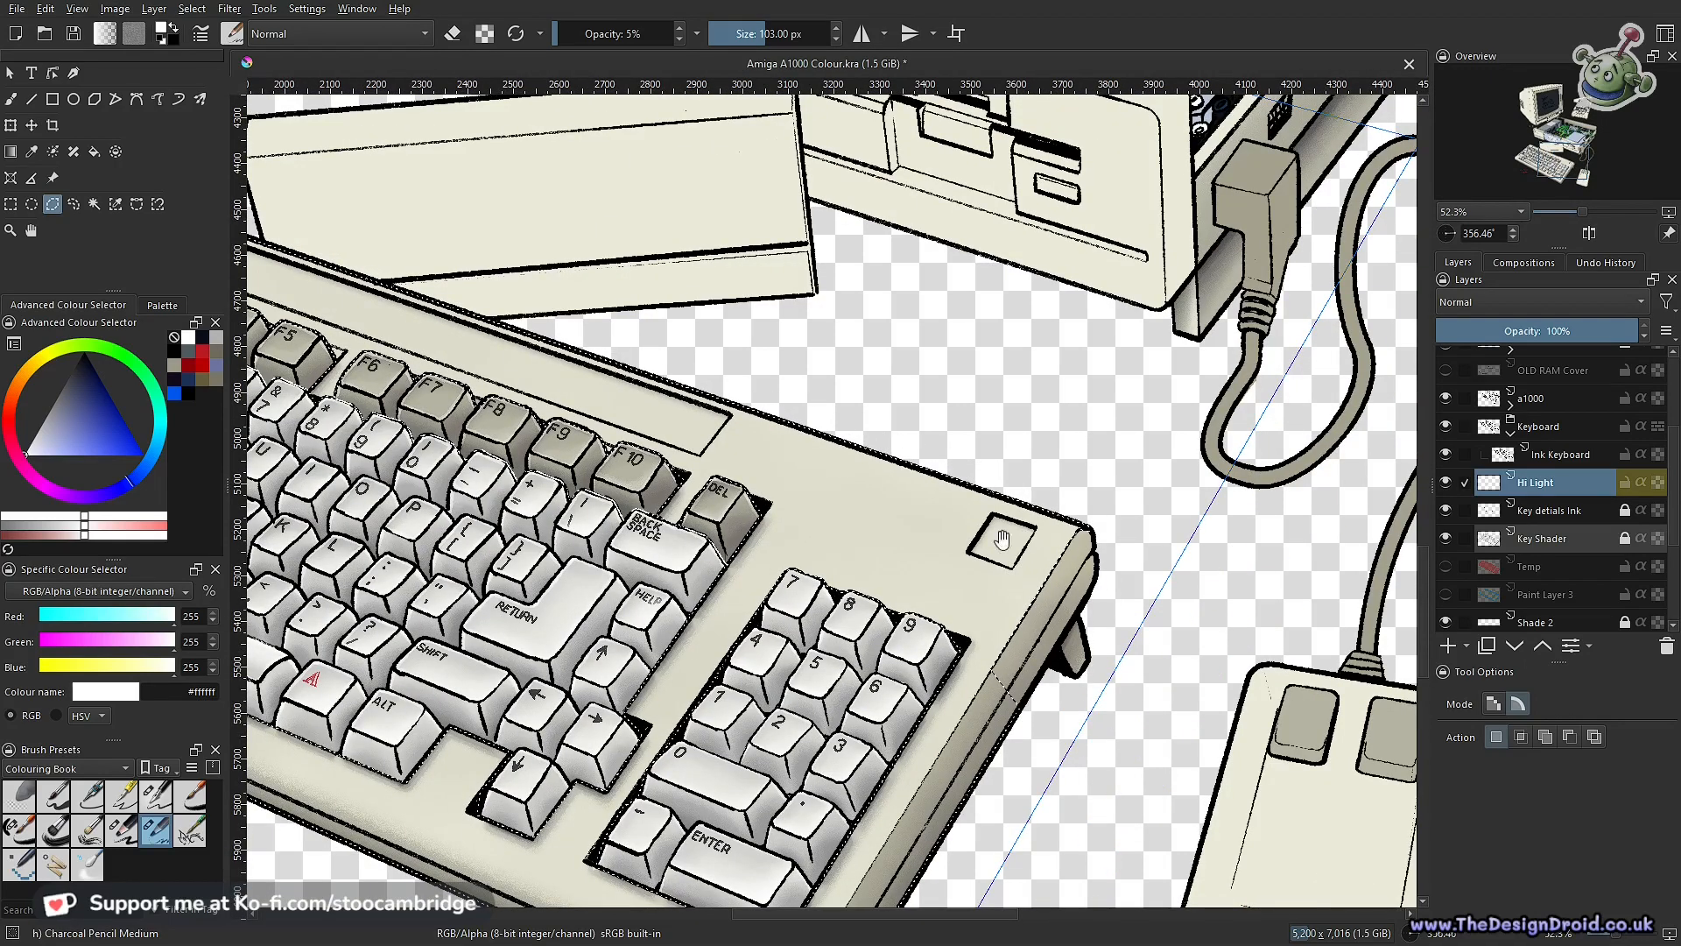
Subtract the small square badge and the long recessed strip above the function keys from the case selection
{"action": "scroll", "coordinate": [1002, 539], "scroll_direction": "up", "scroll_amount": 3}
{"action": "left_click", "coordinate": [988, 482]}
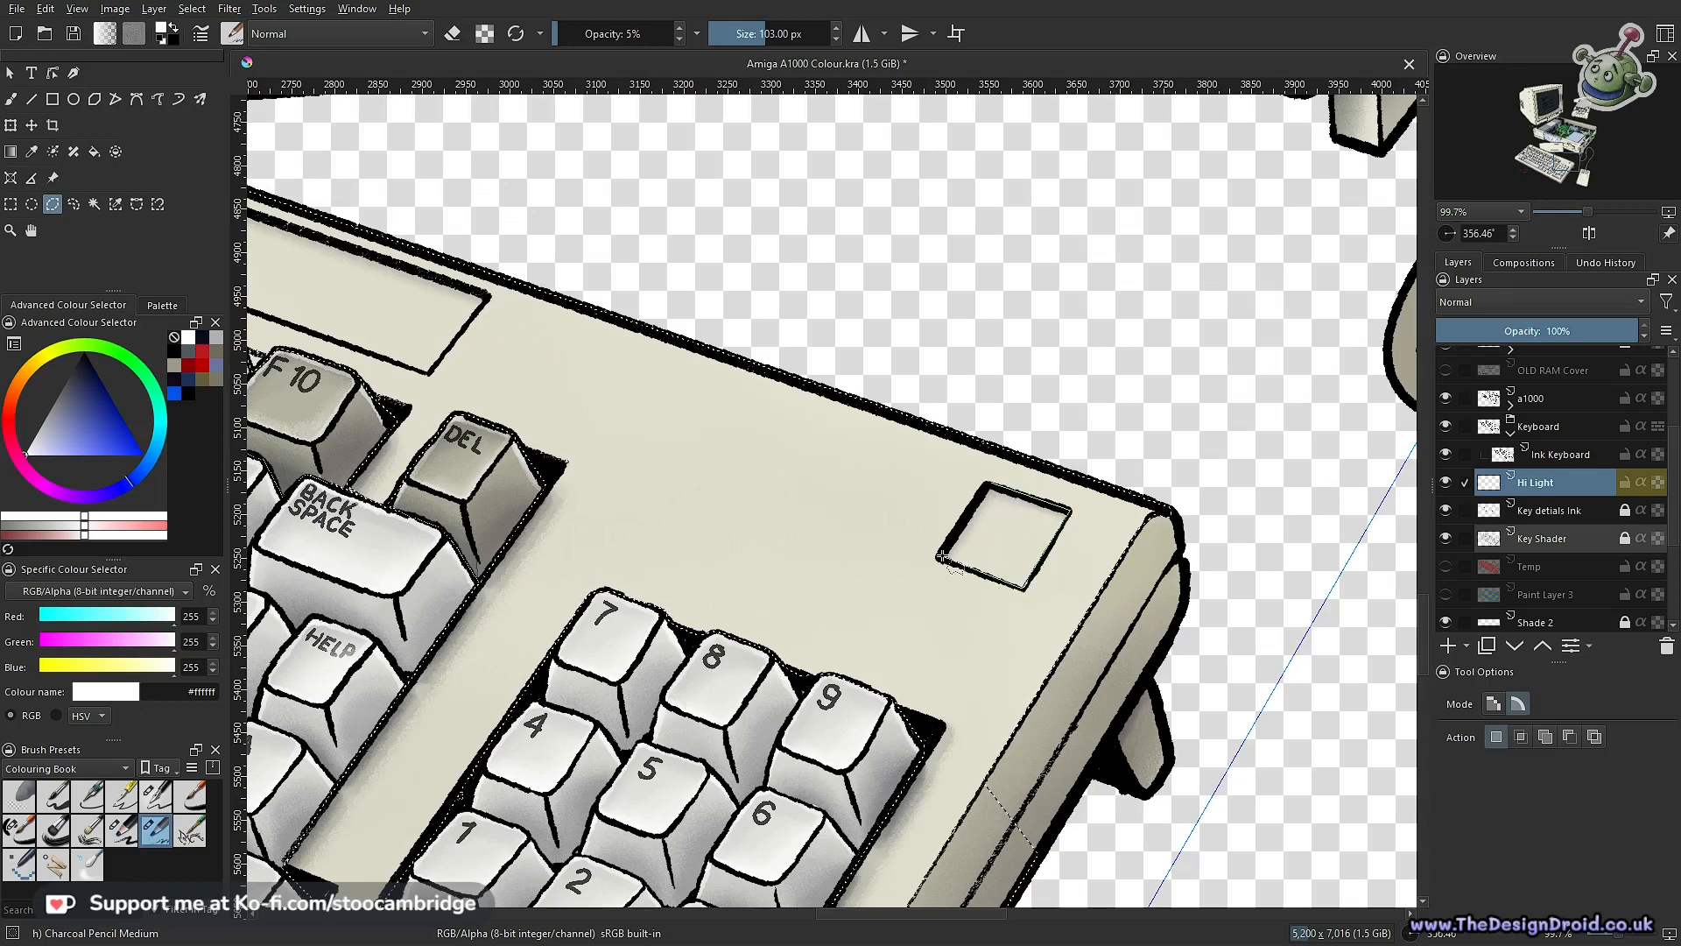
{"action": "left_click_drag", "start_coordinate": [858, 499], "coordinate": [1448, 687]}
{"action": "scroll", "coordinate": [1069, 513], "scroll_direction": "down", "scroll_amount": 1}
{"action": "left_click_drag", "start_coordinate": [1062, 525], "coordinate": [1377, 692]}
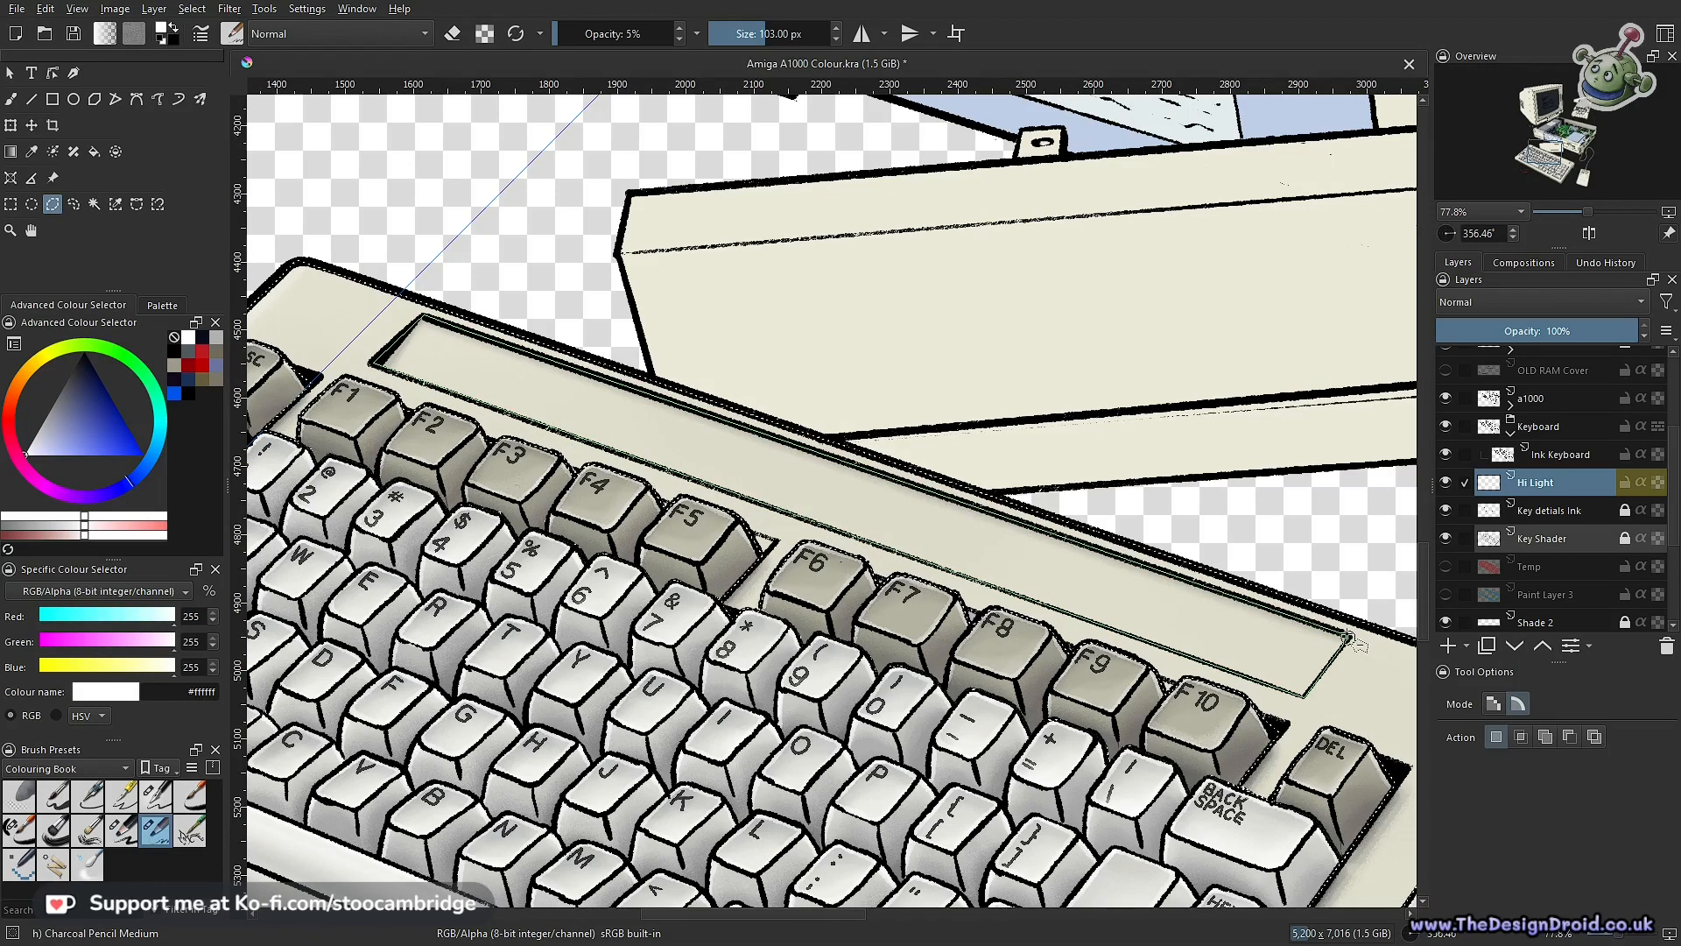
{"action": "scroll", "coordinate": [1314, 580], "scroll_direction": "down", "scroll_amount": 2}
{"action": "left_click_drag", "start_coordinate": [1313, 580], "coordinate": [1044, 545]}
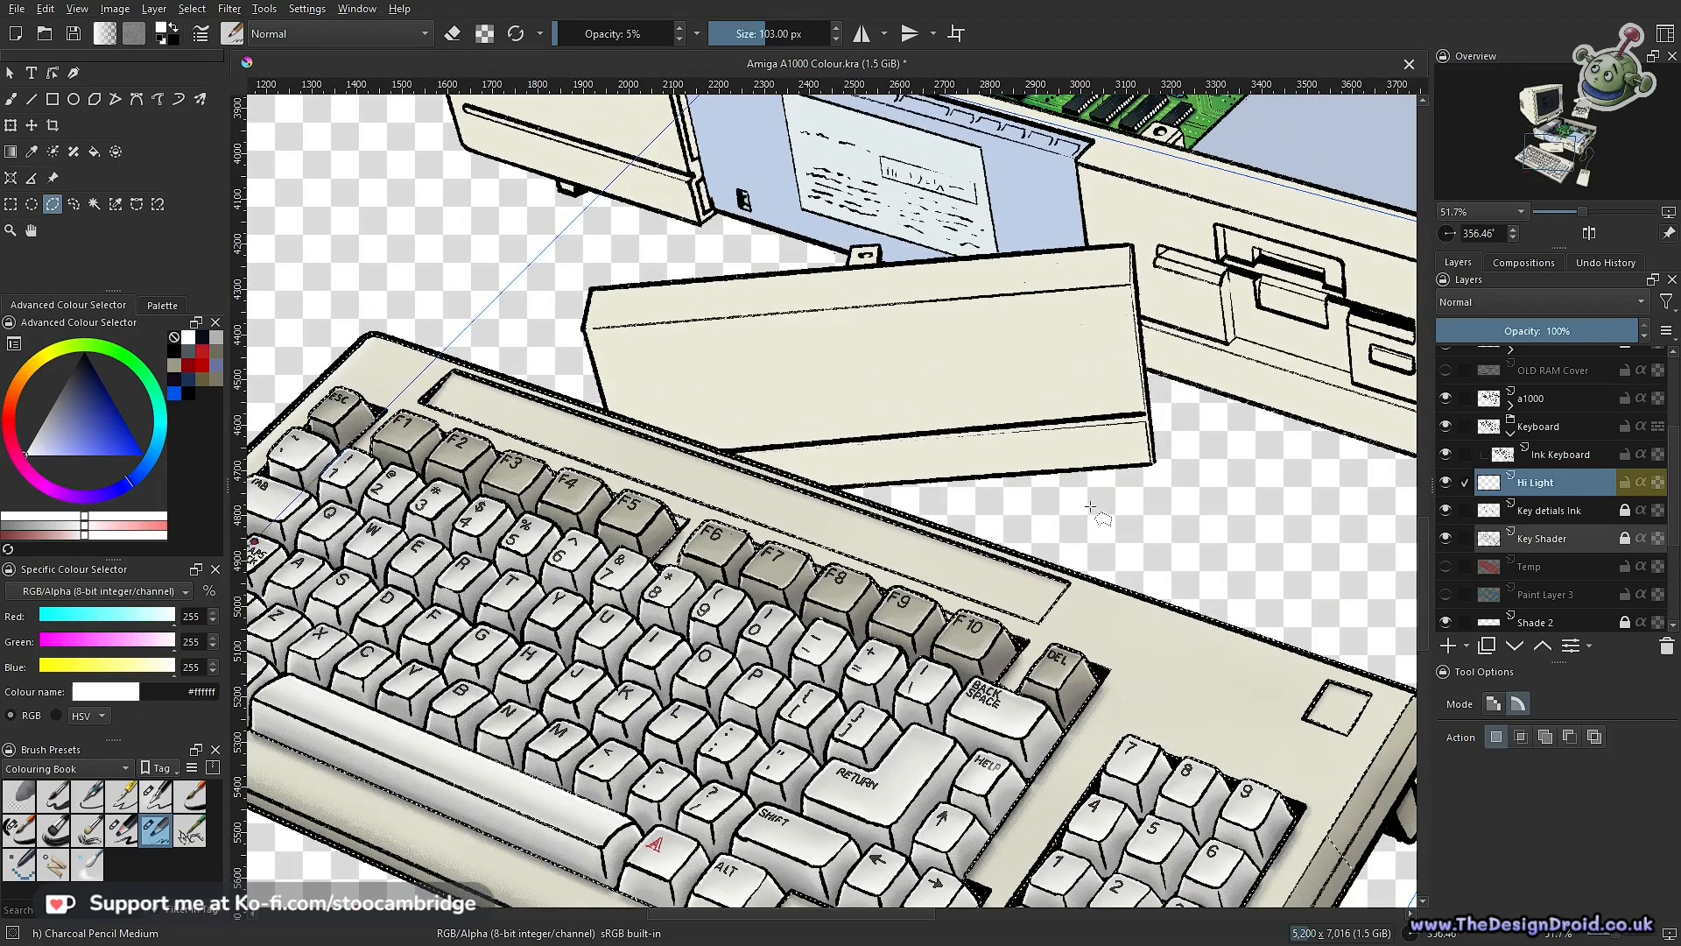
Paint a soft white highlight along the case's rear edge with the 30% opacity, 103 px brush
{"action": "key", "text": "b"}
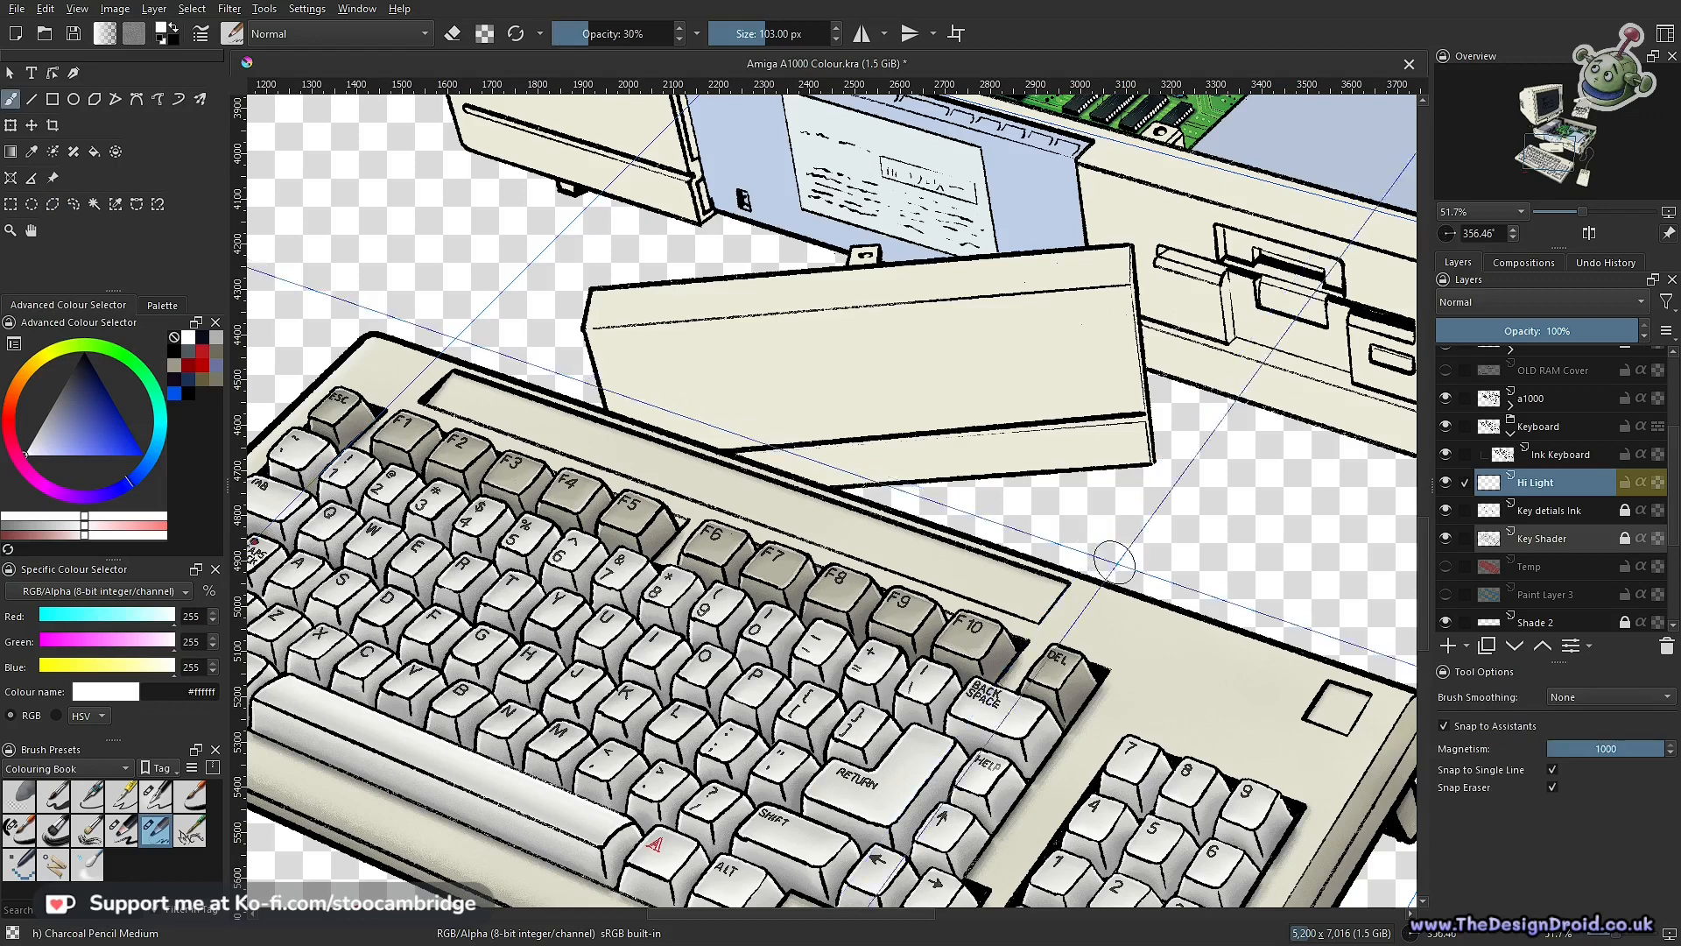
{"action": "scroll", "coordinate": [1209, 604], "scroll_direction": "down", "scroll_amount": 1}
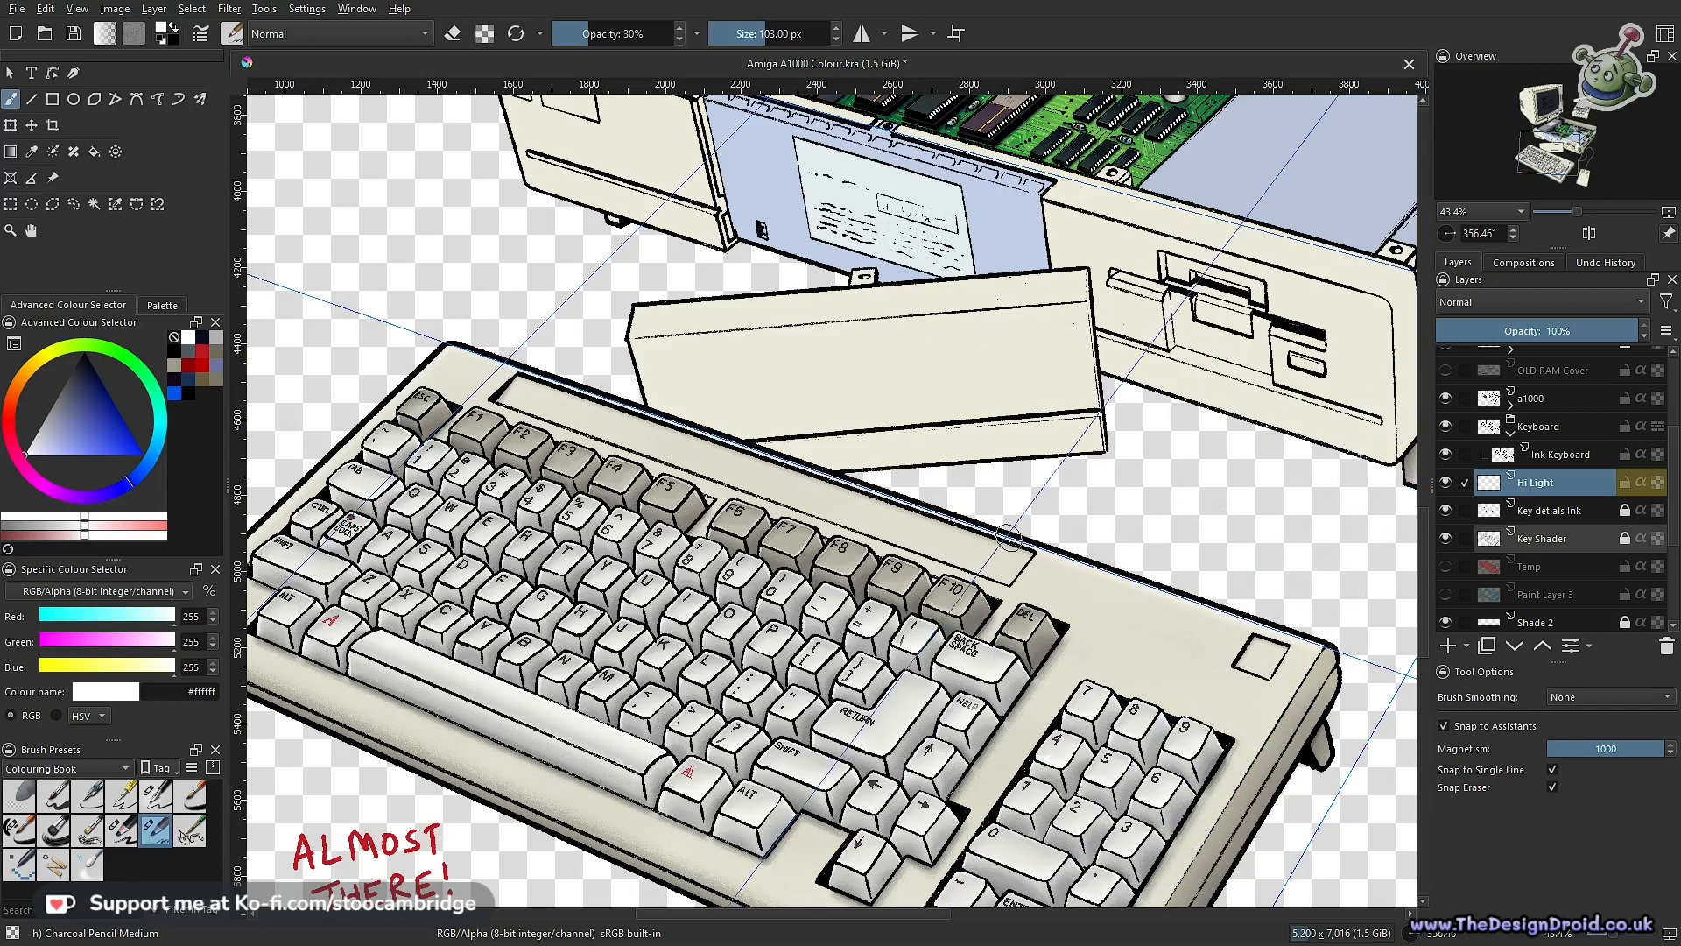
{"action": "left_click_drag", "start_coordinate": [675, 470], "coordinate": [674, 570]}
{"action": "left_click_drag", "start_coordinate": [777, 568], "coordinate": [857, 611]}
{"action": "scroll", "coordinate": [842, 593], "scroll_direction": "down", "scroll_amount": 2}
{"action": "scroll", "coordinate": [843, 588], "scroll_direction": "up", "scroll_amount": 2}
{"action": "scroll", "coordinate": [857, 611], "scroll_direction": "up", "scroll_amount": 5}
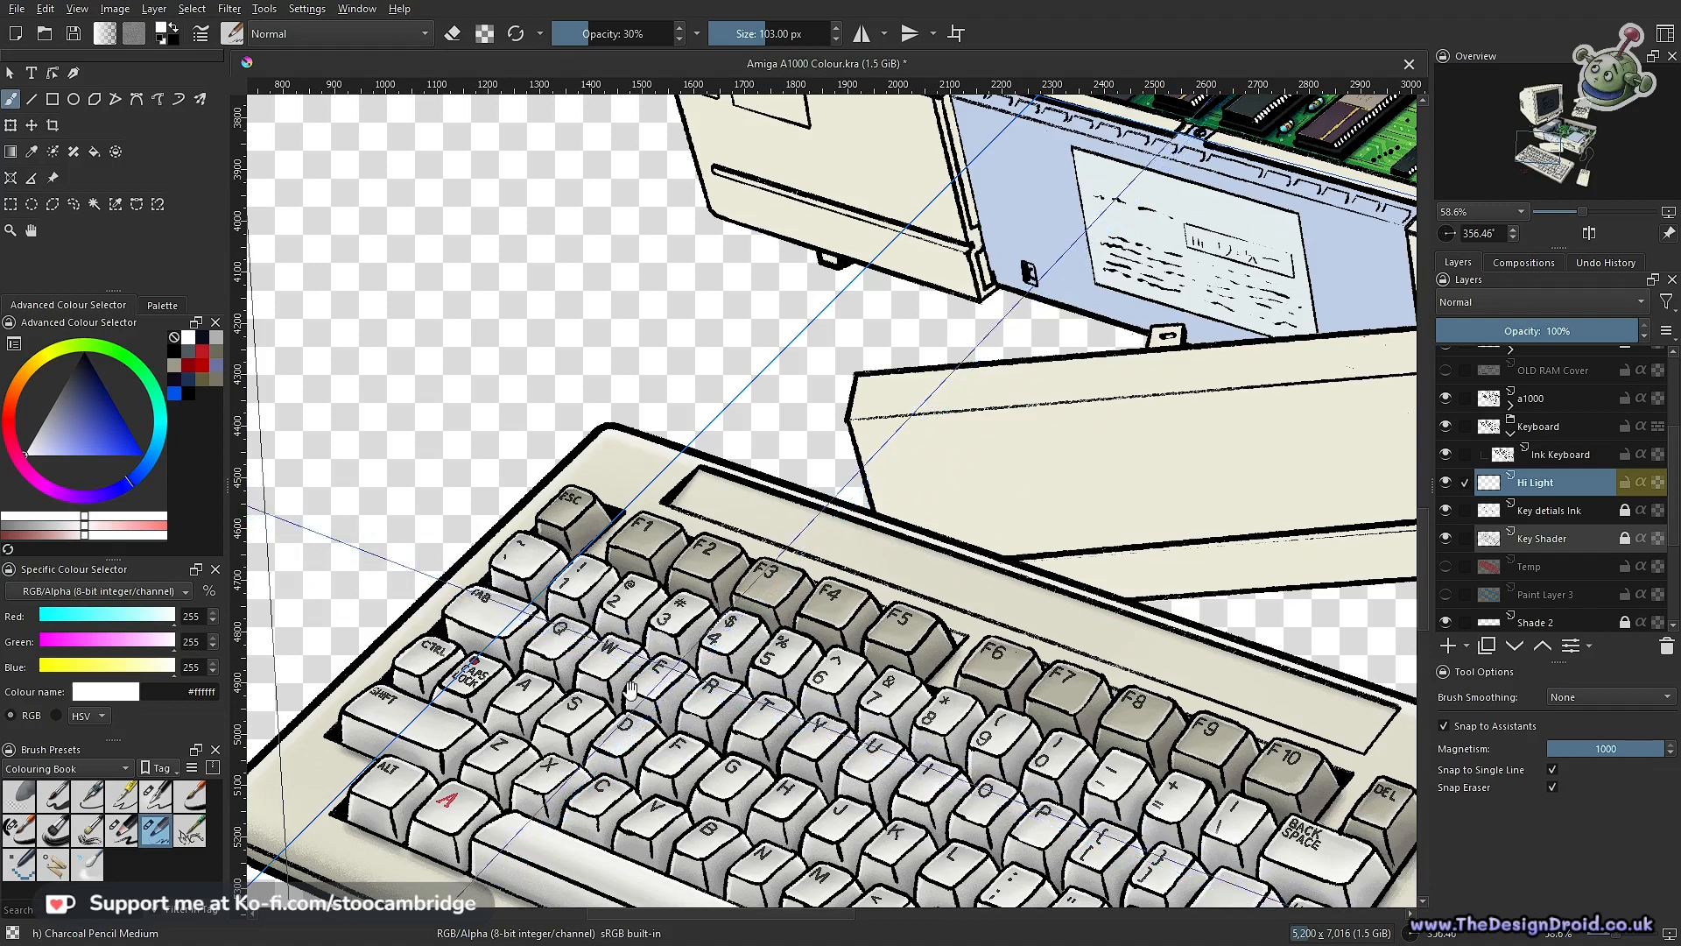
Examine the highlights along the rear and left edges of the keyboard case, close up and in overview
{"action": "left_click_drag", "start_coordinate": [724, 623], "coordinate": [659, 698]}
{"action": "mouse_move", "coordinate": [571, 632]}
{"action": "left_mouse_down"}
{"action": "mouse_move", "coordinate": [692, 581]}
{"action": "mouse_move", "coordinate": [913, 536]}
{"action": "mouse_move", "coordinate": [899, 573]}
{"action": "mouse_move", "coordinate": [796, 634]}
{"action": "mouse_move", "coordinate": [831, 618]}
{"action": "mouse_move", "coordinate": [836, 580]}
{"action": "left_mouse_up"}
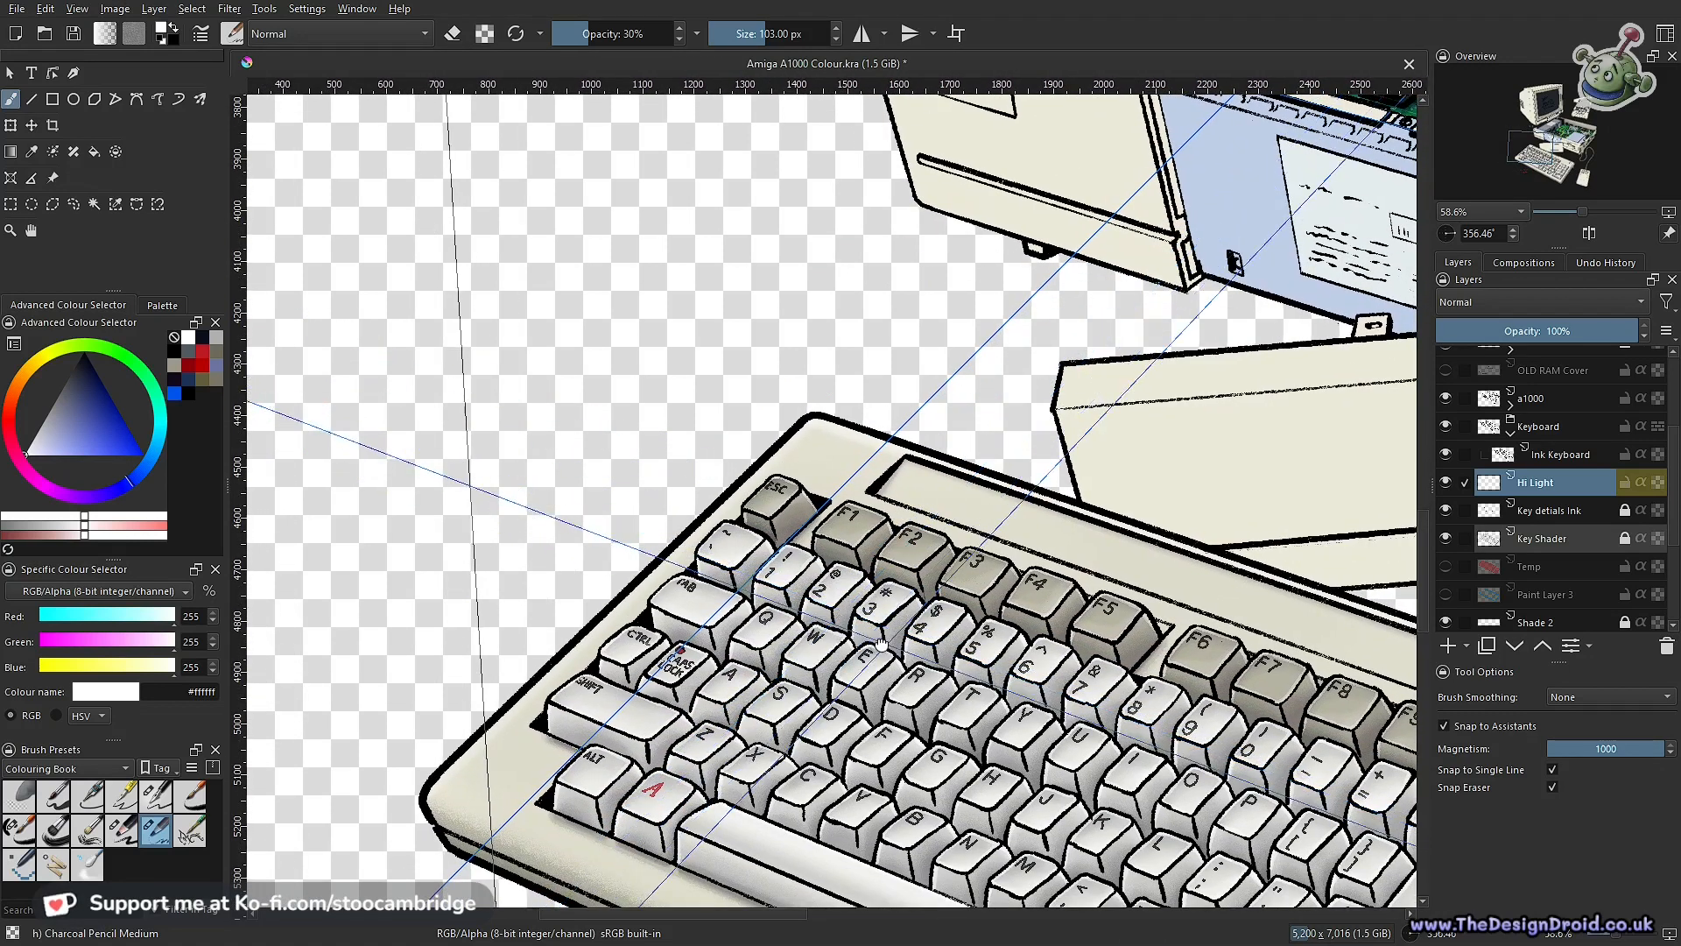
{"action": "left_click_drag", "start_coordinate": [881, 644], "coordinate": [786, 655]}
{"action": "mouse_move", "coordinate": [692, 533]}
{"action": "left_mouse_down"}
{"action": "mouse_move", "coordinate": [635, 555]}
{"action": "mouse_move", "coordinate": [682, 593]}
{"action": "mouse_move", "coordinate": [672, 607]}
{"action": "left_mouse_up"}
{"action": "left_click_drag", "start_coordinate": [823, 663], "coordinate": [823, 832]}
{"action": "left_click_drag", "start_coordinate": [994, 832], "coordinate": [1011, 653]}
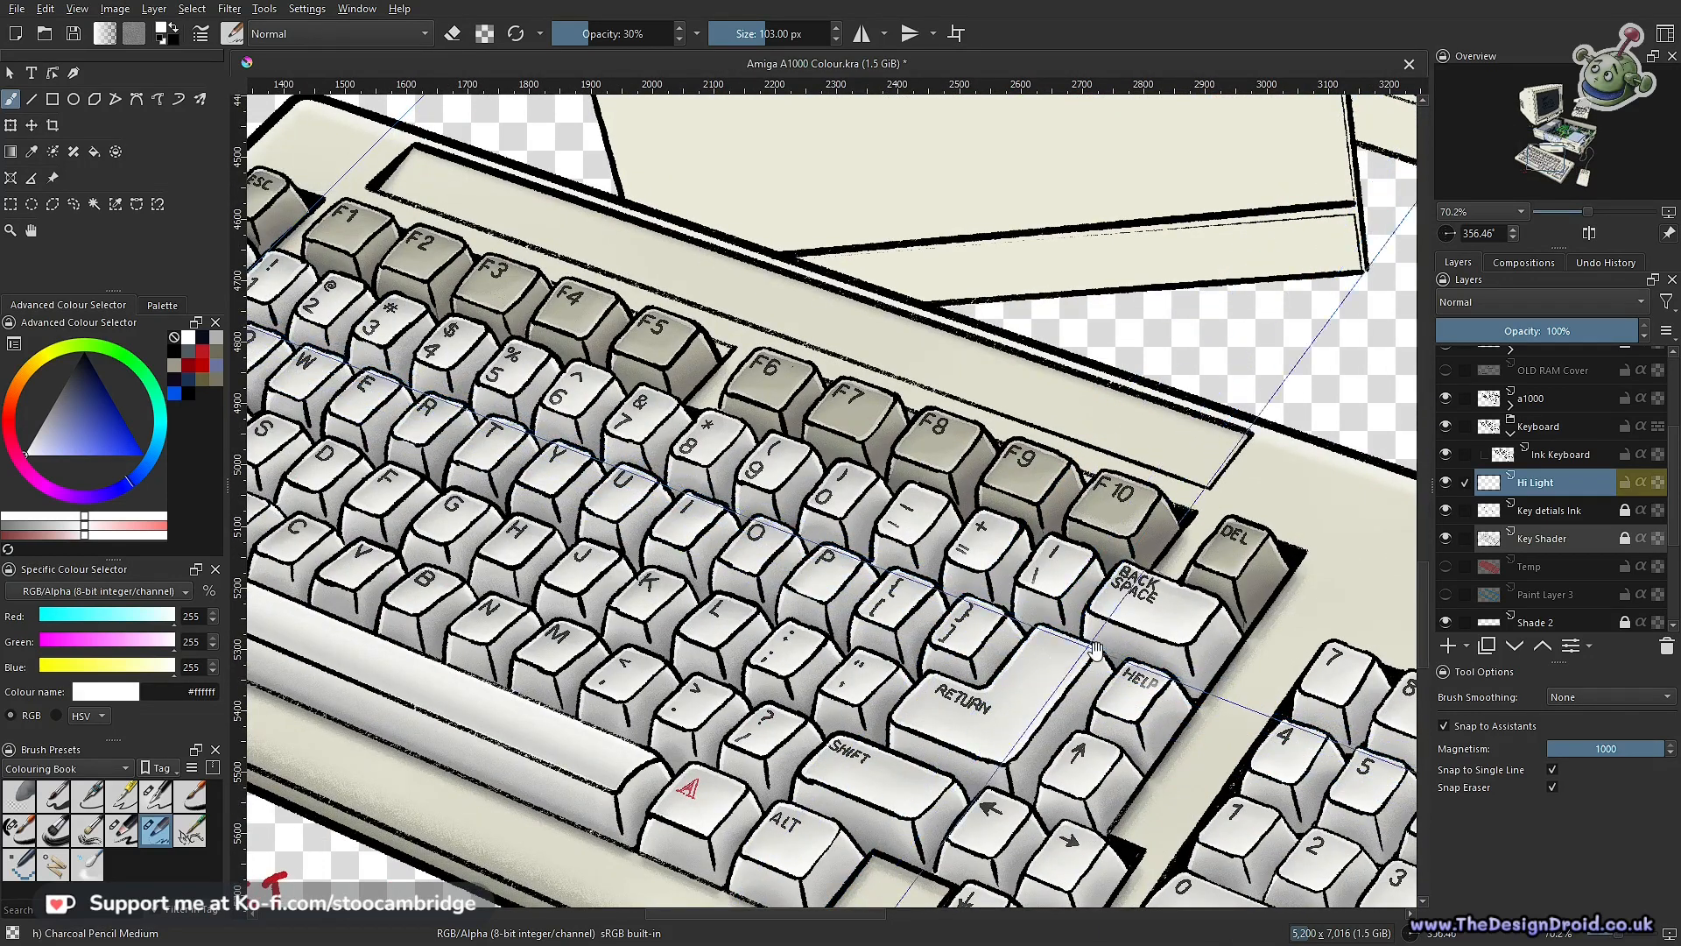
{"action": "left_click_drag", "start_coordinate": [1094, 561], "coordinate": [1007, 731]}
{"action": "left_click_drag", "start_coordinate": [779, 561], "coordinate": [933, 676]}
{"action": "left_click_drag", "start_coordinate": [610, 484], "coordinate": [582, 529]}
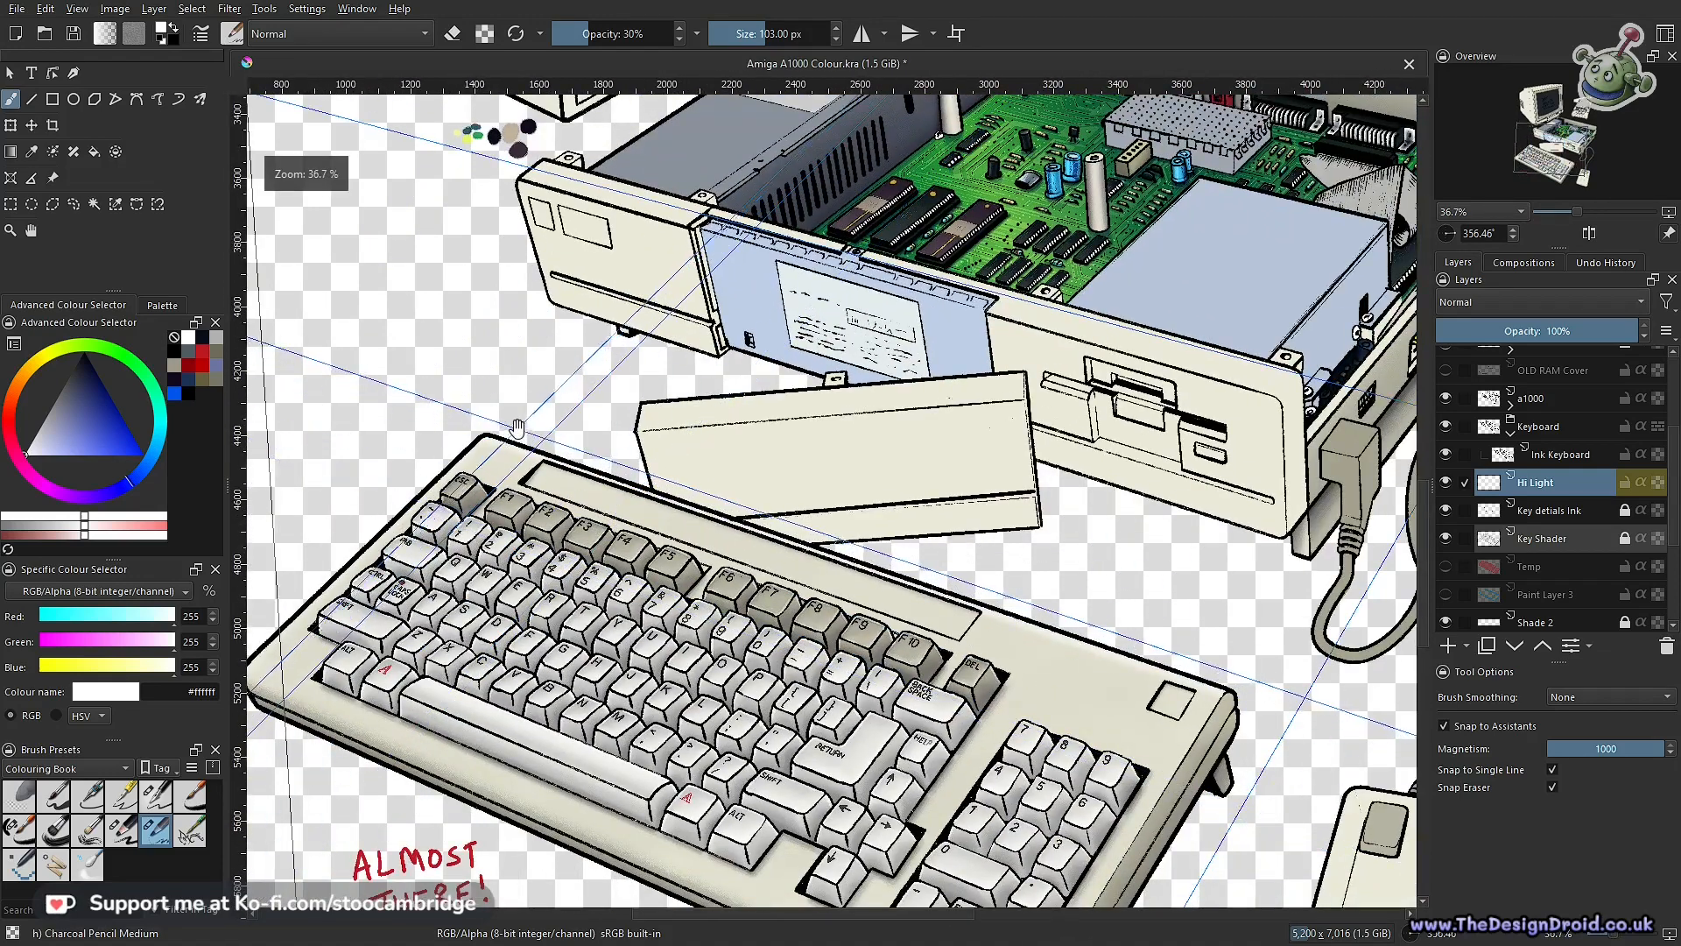
{"action": "left_click_drag", "start_coordinate": [1160, 762], "coordinate": [1064, 608]}
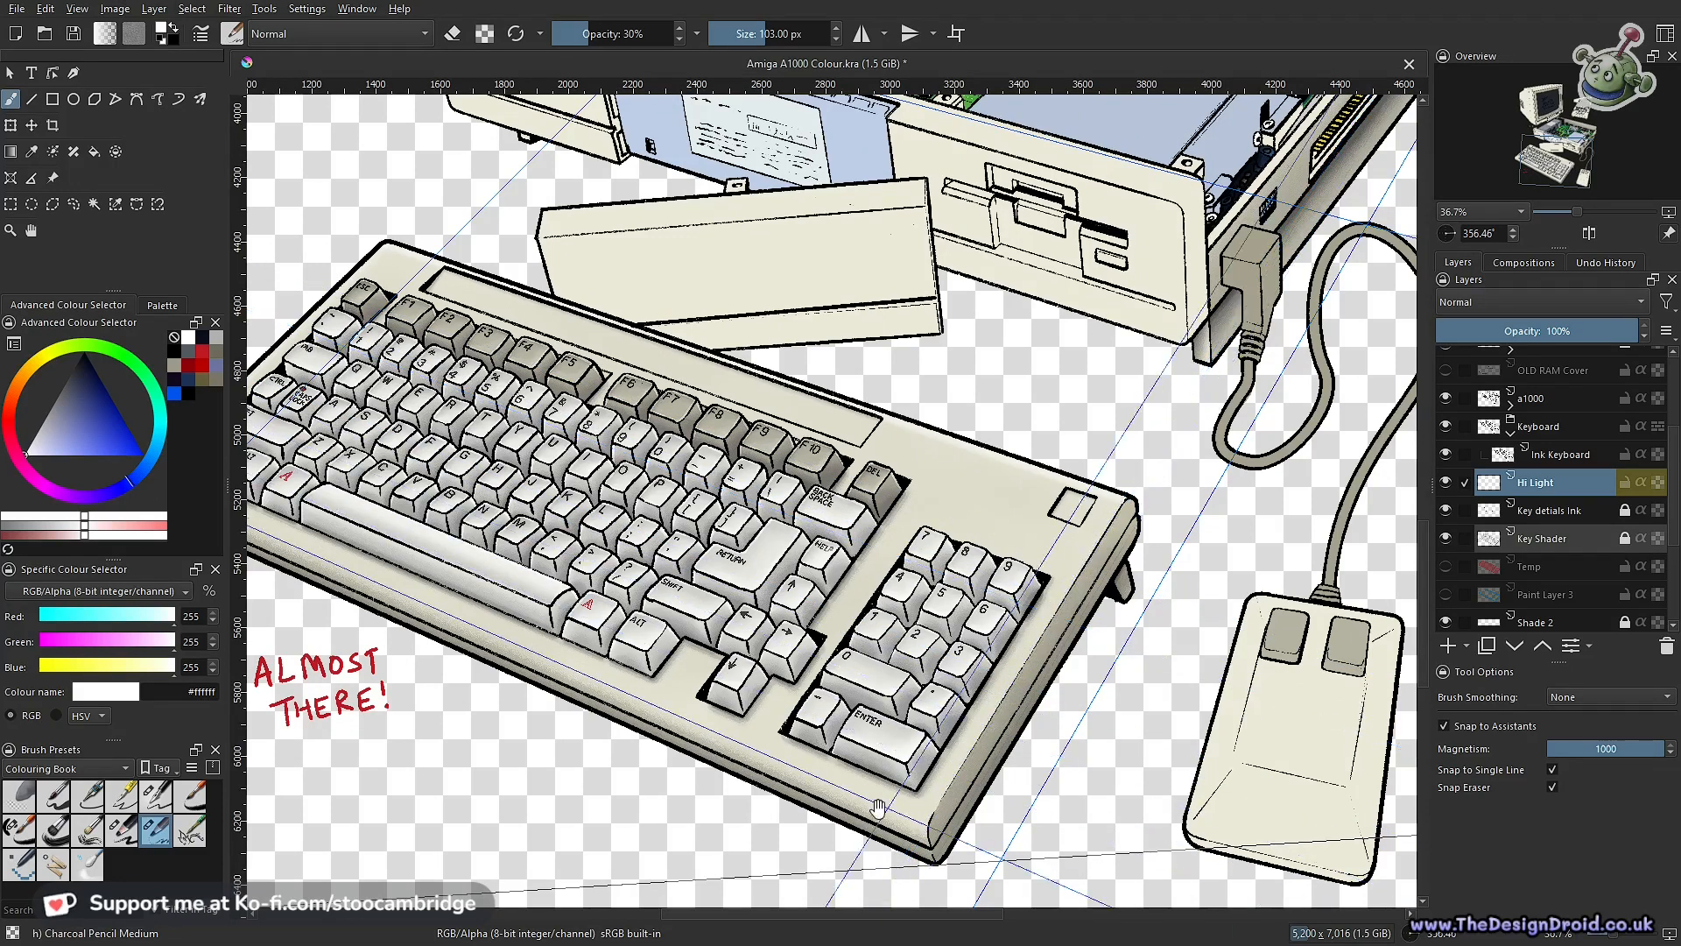
{"action": "left_click_drag", "start_coordinate": [740, 503], "coordinate": [948, 643]}
{"action": "left_click_drag", "start_coordinate": [1226, 655], "coordinate": [1095, 771]}
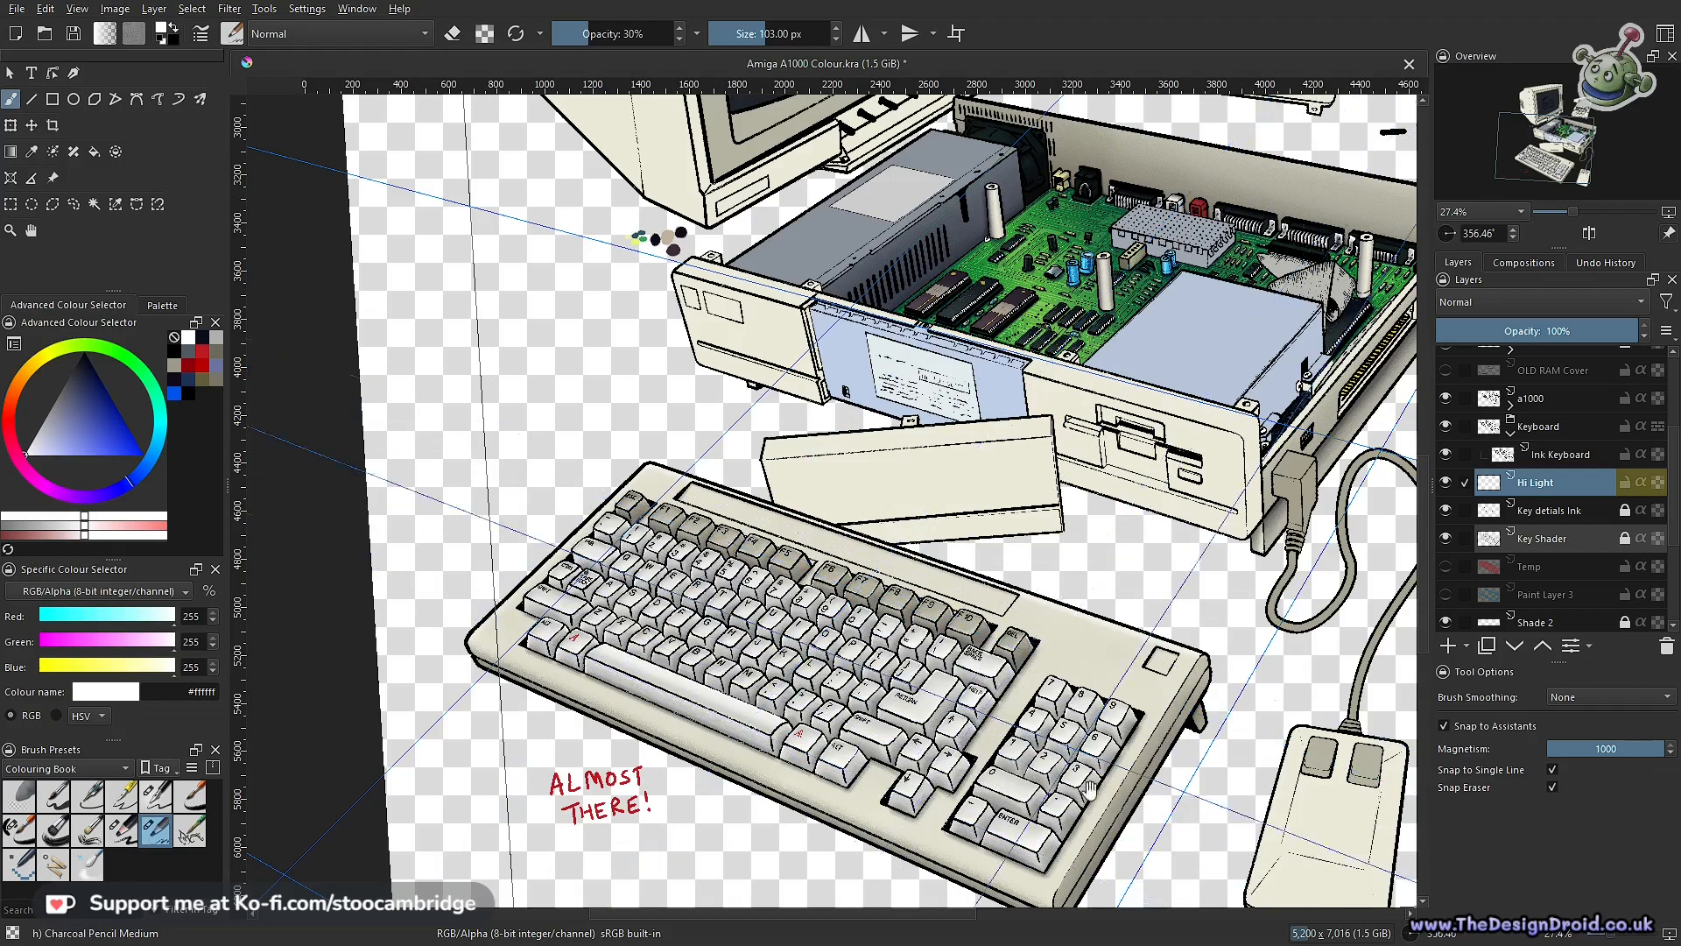
Set the brush to 10% opacity and 144 px, and show the selection outline at the case's front edge
{"action": "mouse_move", "coordinate": [657, 775]}
{"action": "left_mouse_down"}
{"action": "mouse_move", "coordinate": [713, 691]}
{"action": "mouse_move", "coordinate": [714, 645]}
{"action": "mouse_move", "coordinate": [481, 499]}
{"action": "left_mouse_up"}
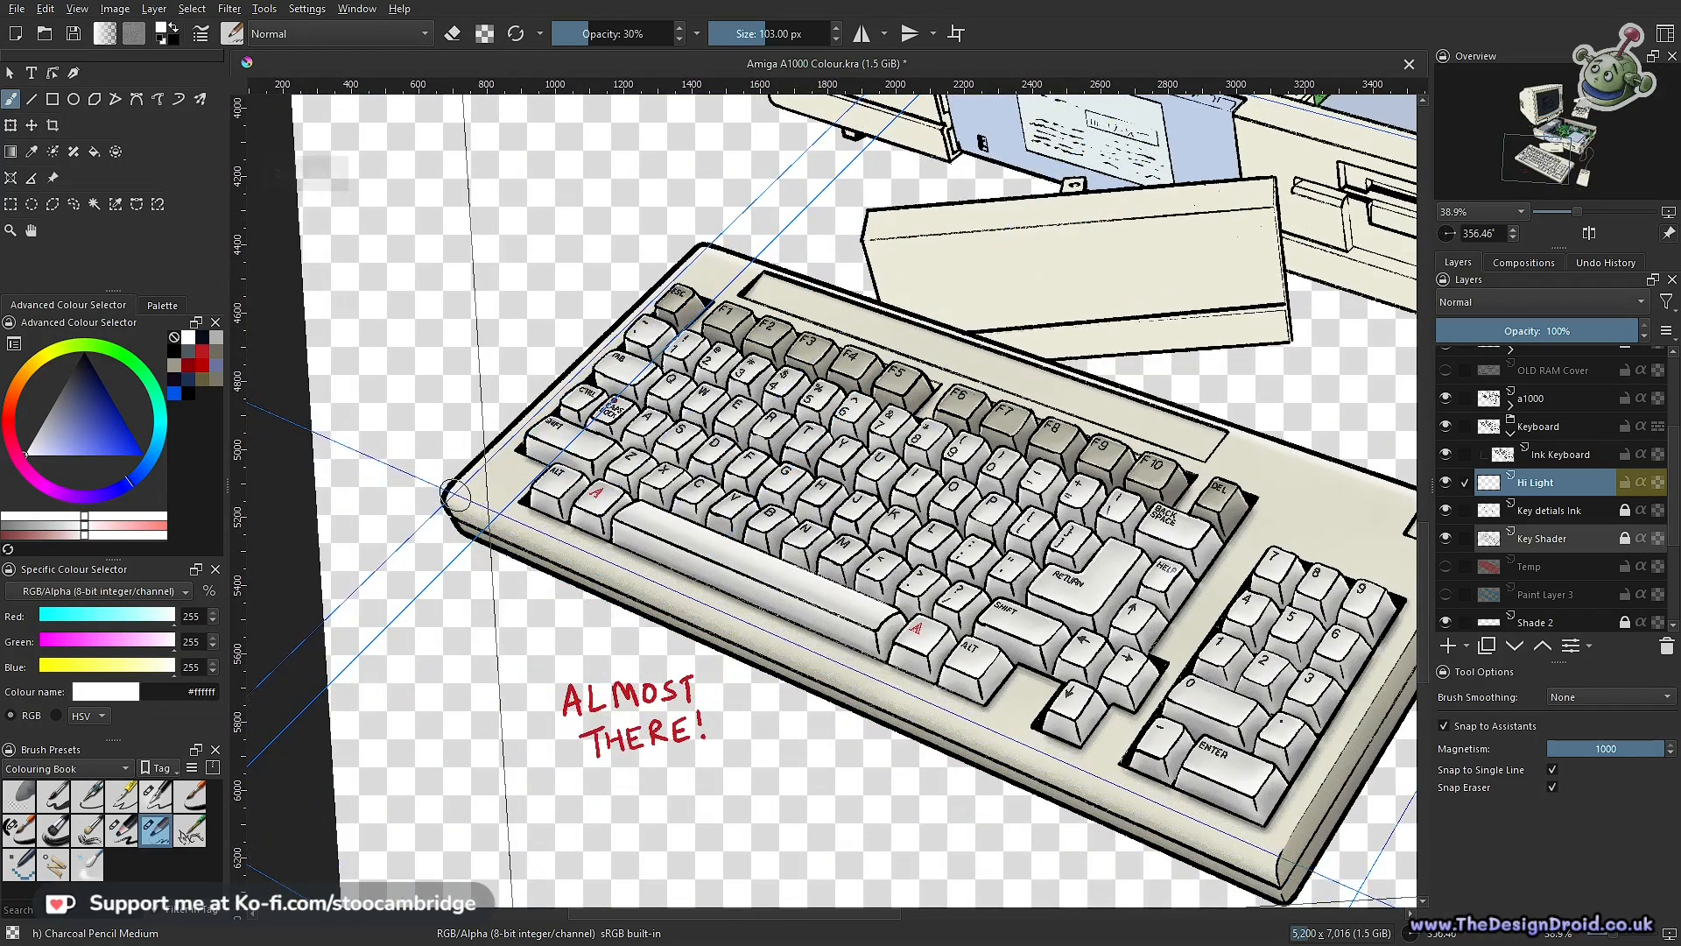
{"action": "key", "text": "i"}
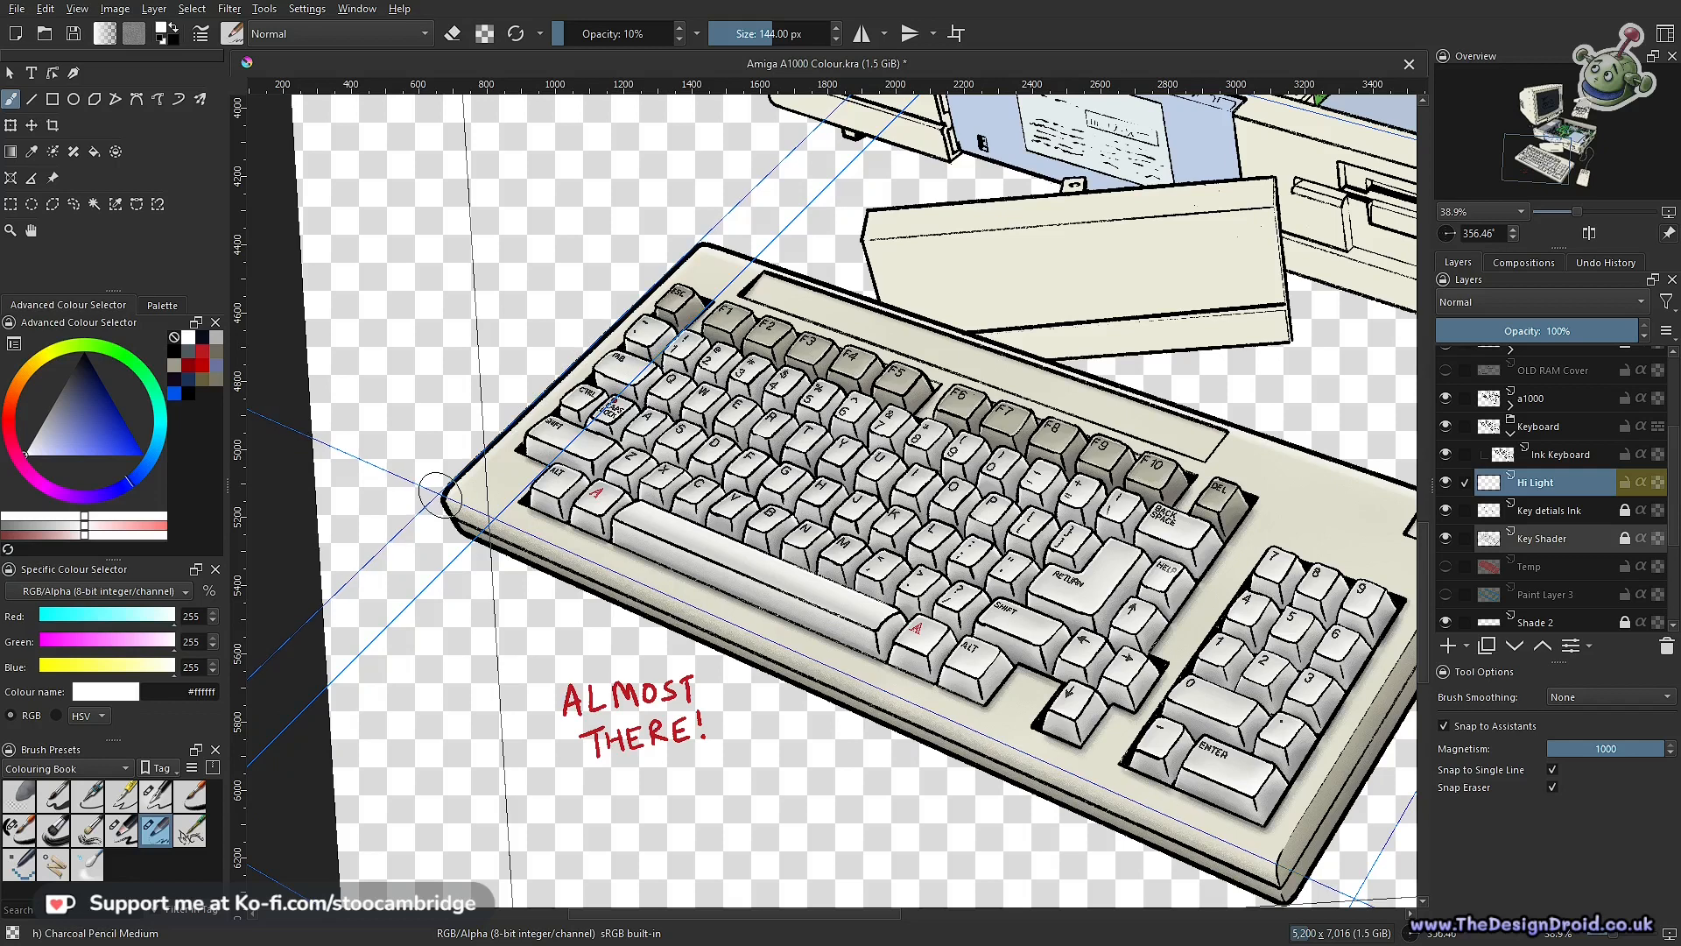
{"action": "key", "text": "ctrl+h"}
{"action": "left_click_drag", "start_coordinate": [1300, 832], "coordinate": [938, 579]}
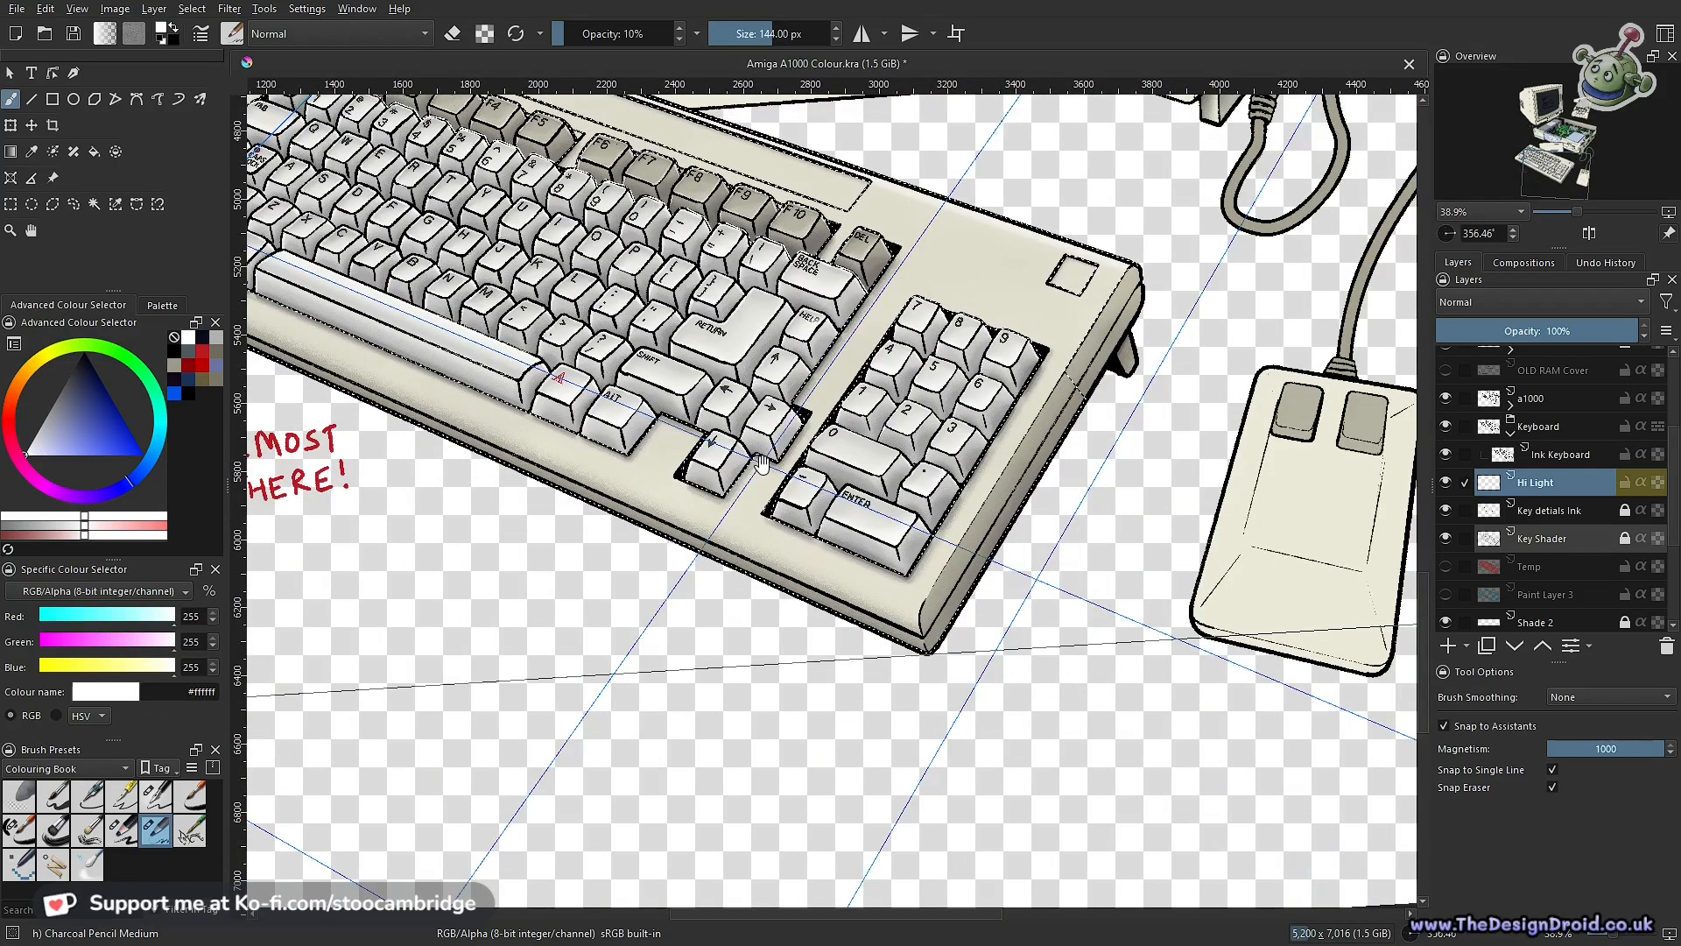
Subtract the front lip near the numeric keypad and the lower right side face from the selection with the Polygonal Selection tool
{"action": "key", "text": "i"}
{"action": "key", "text": "l"}
{"action": "left_click_drag", "start_coordinate": [938, 657], "coordinate": [911, 509]}
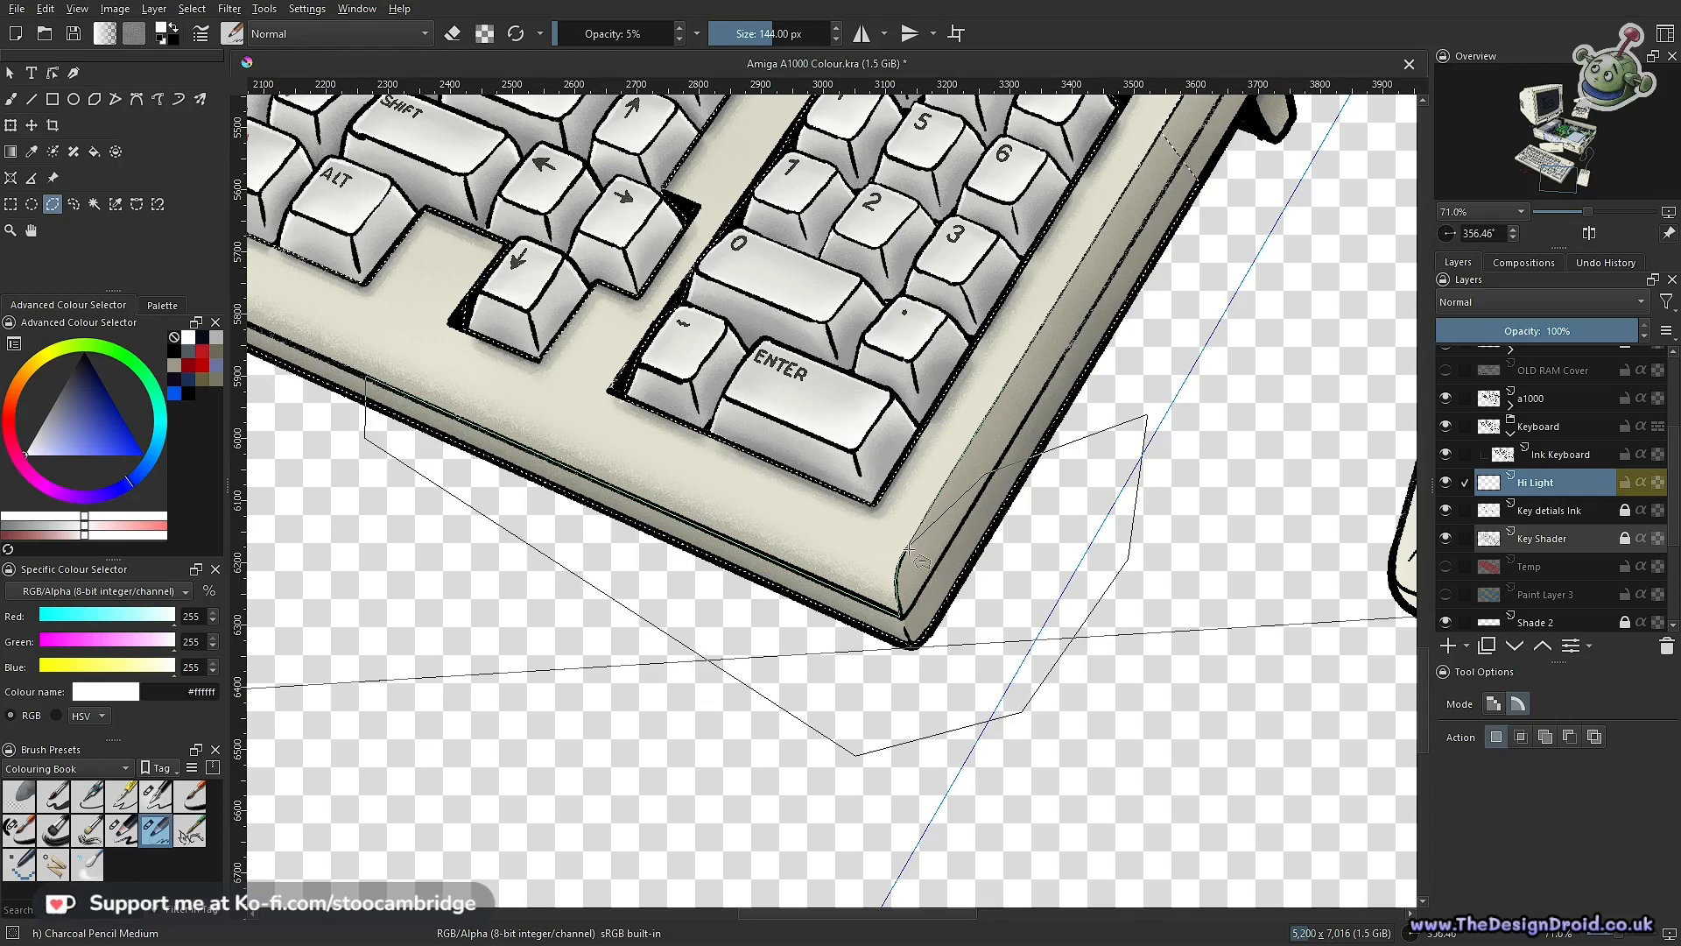
{"action": "left_click", "coordinate": [904, 556]}
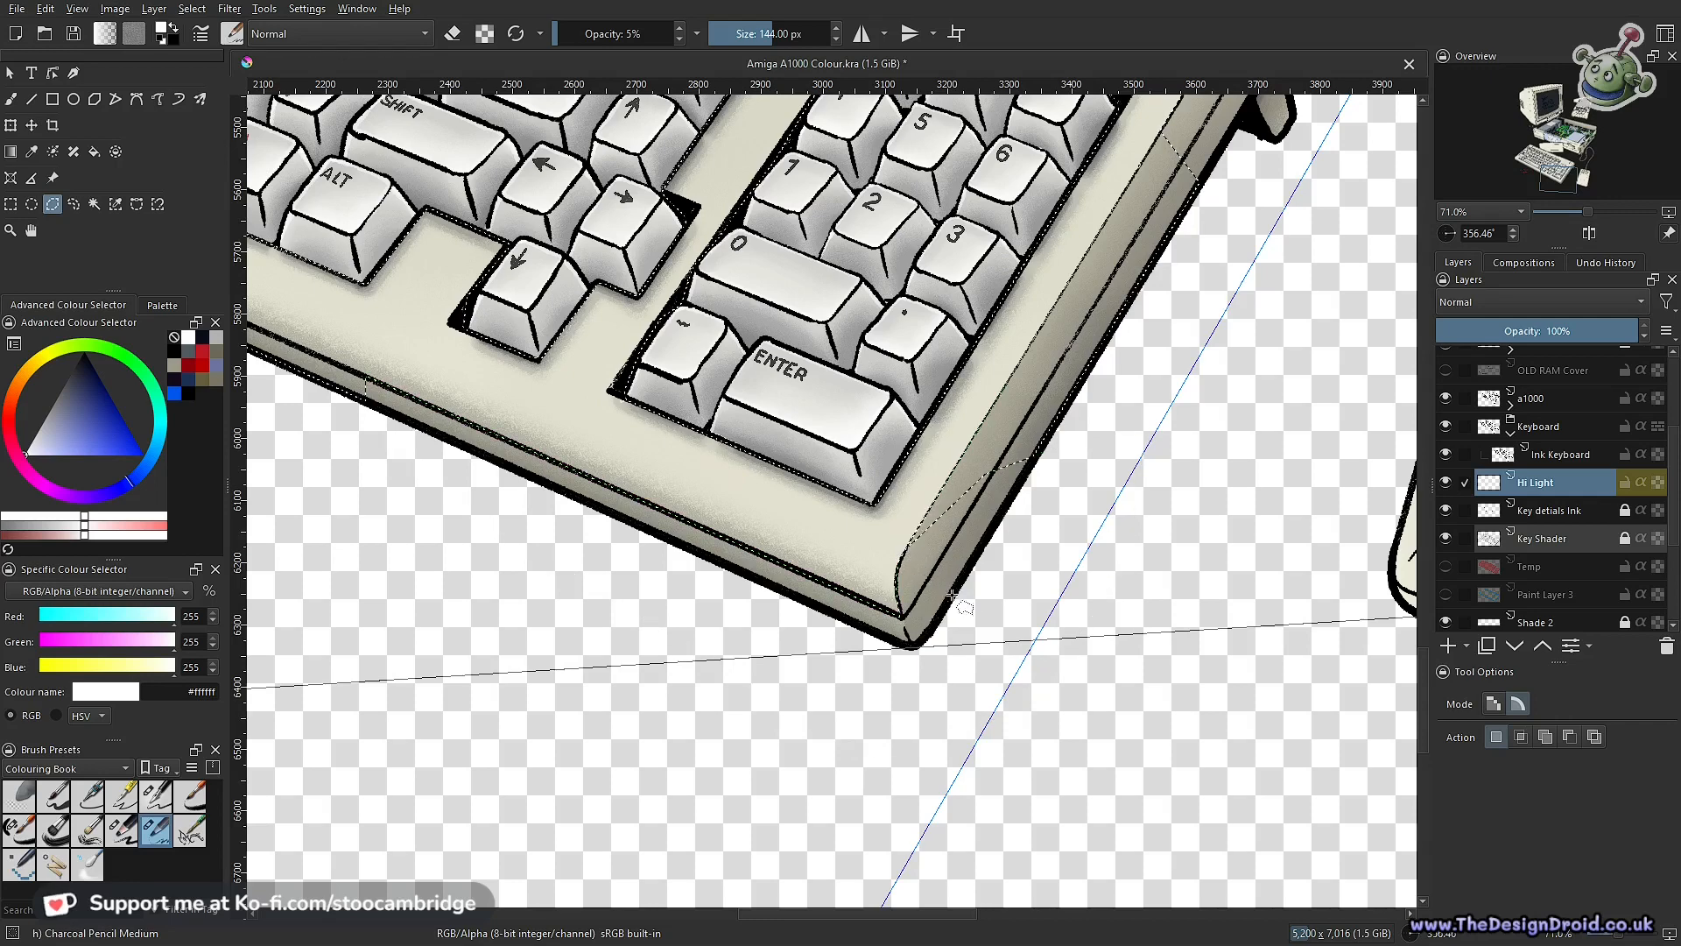
Subtract the remaining front lip, from the front-left corner to below the cursor keys, from the case selection
{"action": "left_click_drag", "start_coordinate": [685, 571], "coordinate": [1261, 827]}
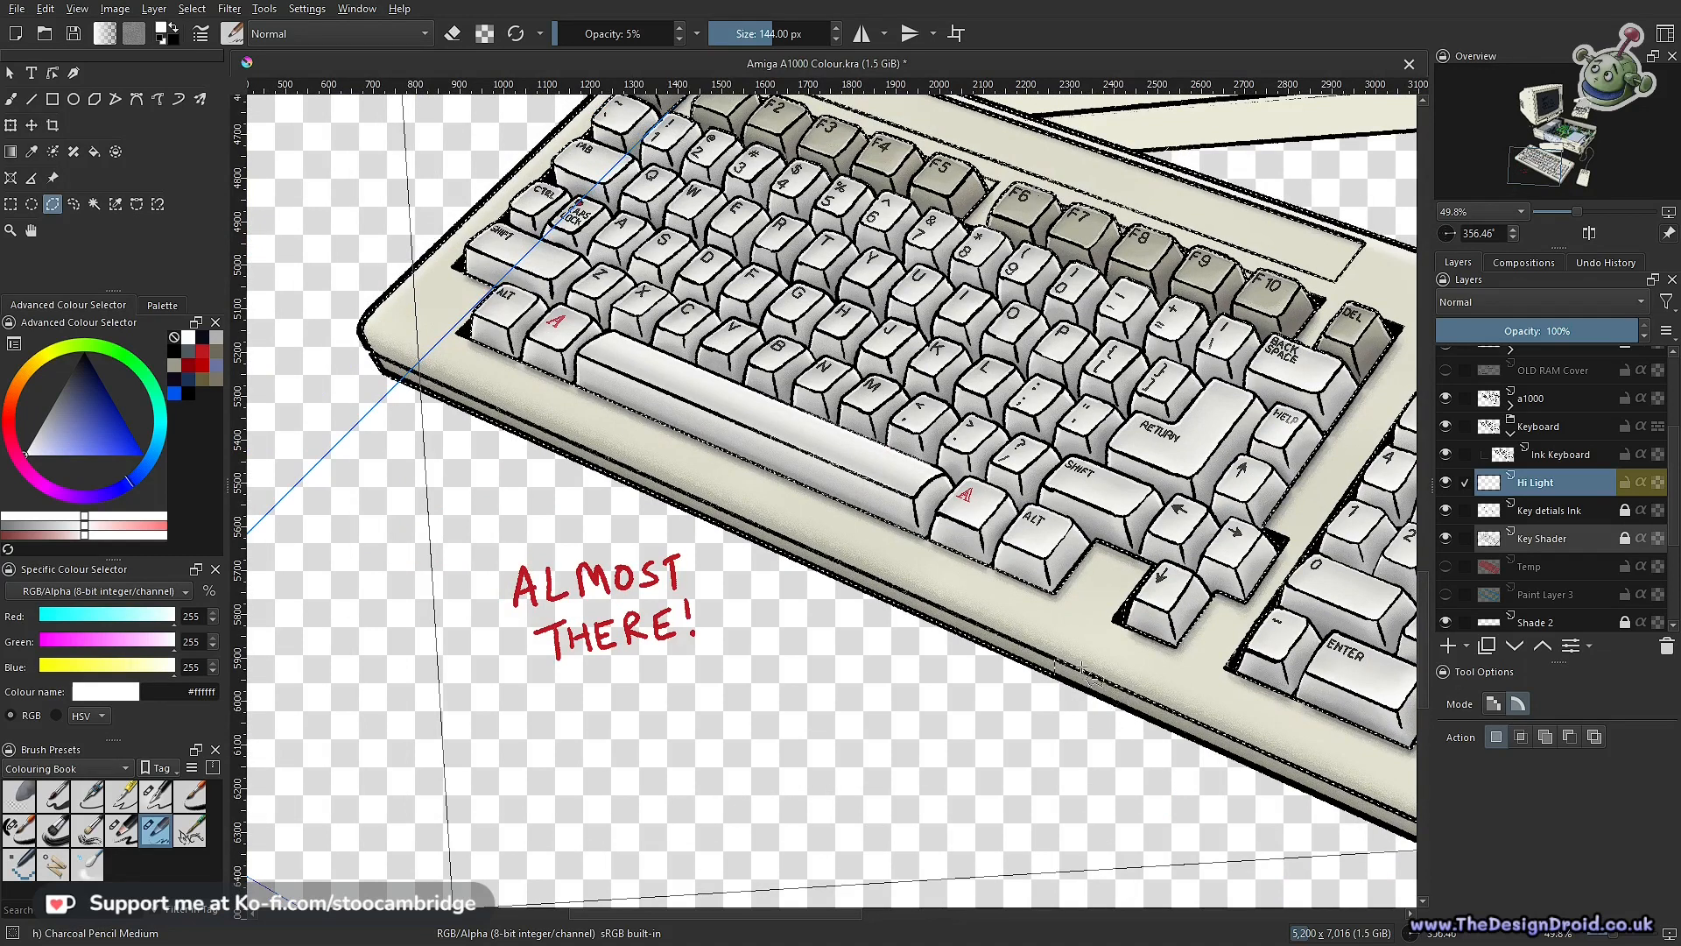
{"action": "left_click", "coordinate": [349, 343]}
{"action": "left_click", "coordinate": [343, 372]}
{"action": "left_click", "coordinate": [405, 455]}
{"action": "left_click", "coordinate": [1026, 753]}
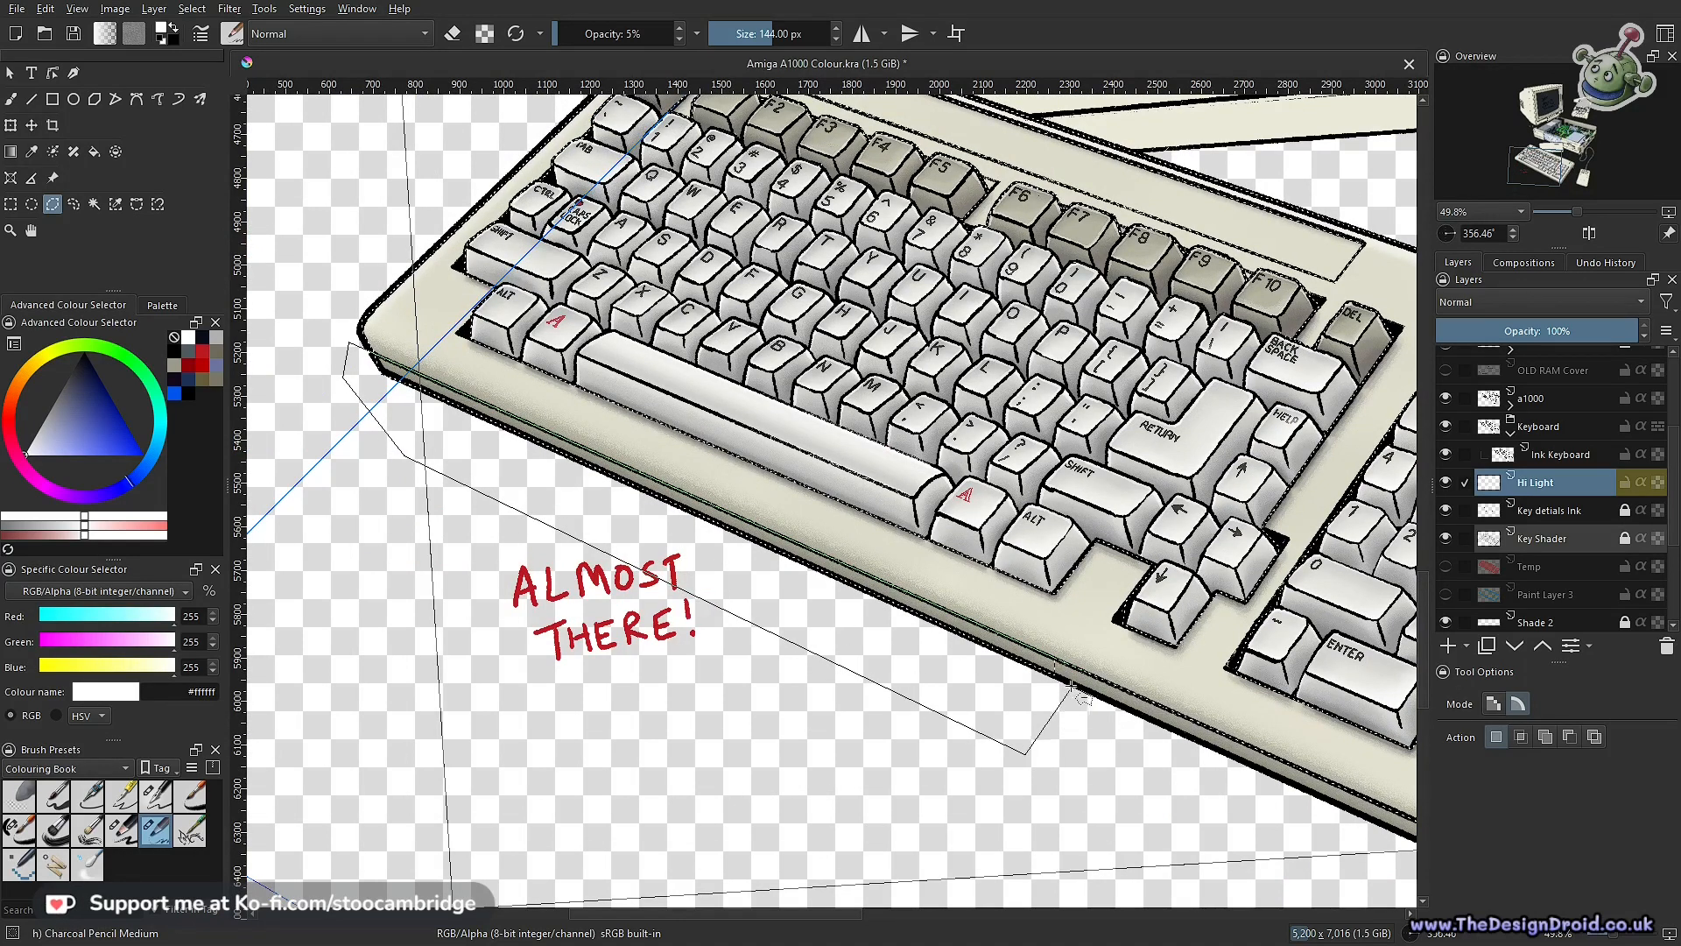
{"action": "double_click", "coordinate": [1082, 687]}
{"action": "left_click_drag", "start_coordinate": [1060, 678], "coordinate": [1043, 657]}
{"action": "left_click_drag", "start_coordinate": [1171, 628], "coordinate": [855, 630]}
{"action": "key", "text": "ctrl+shift+a"}
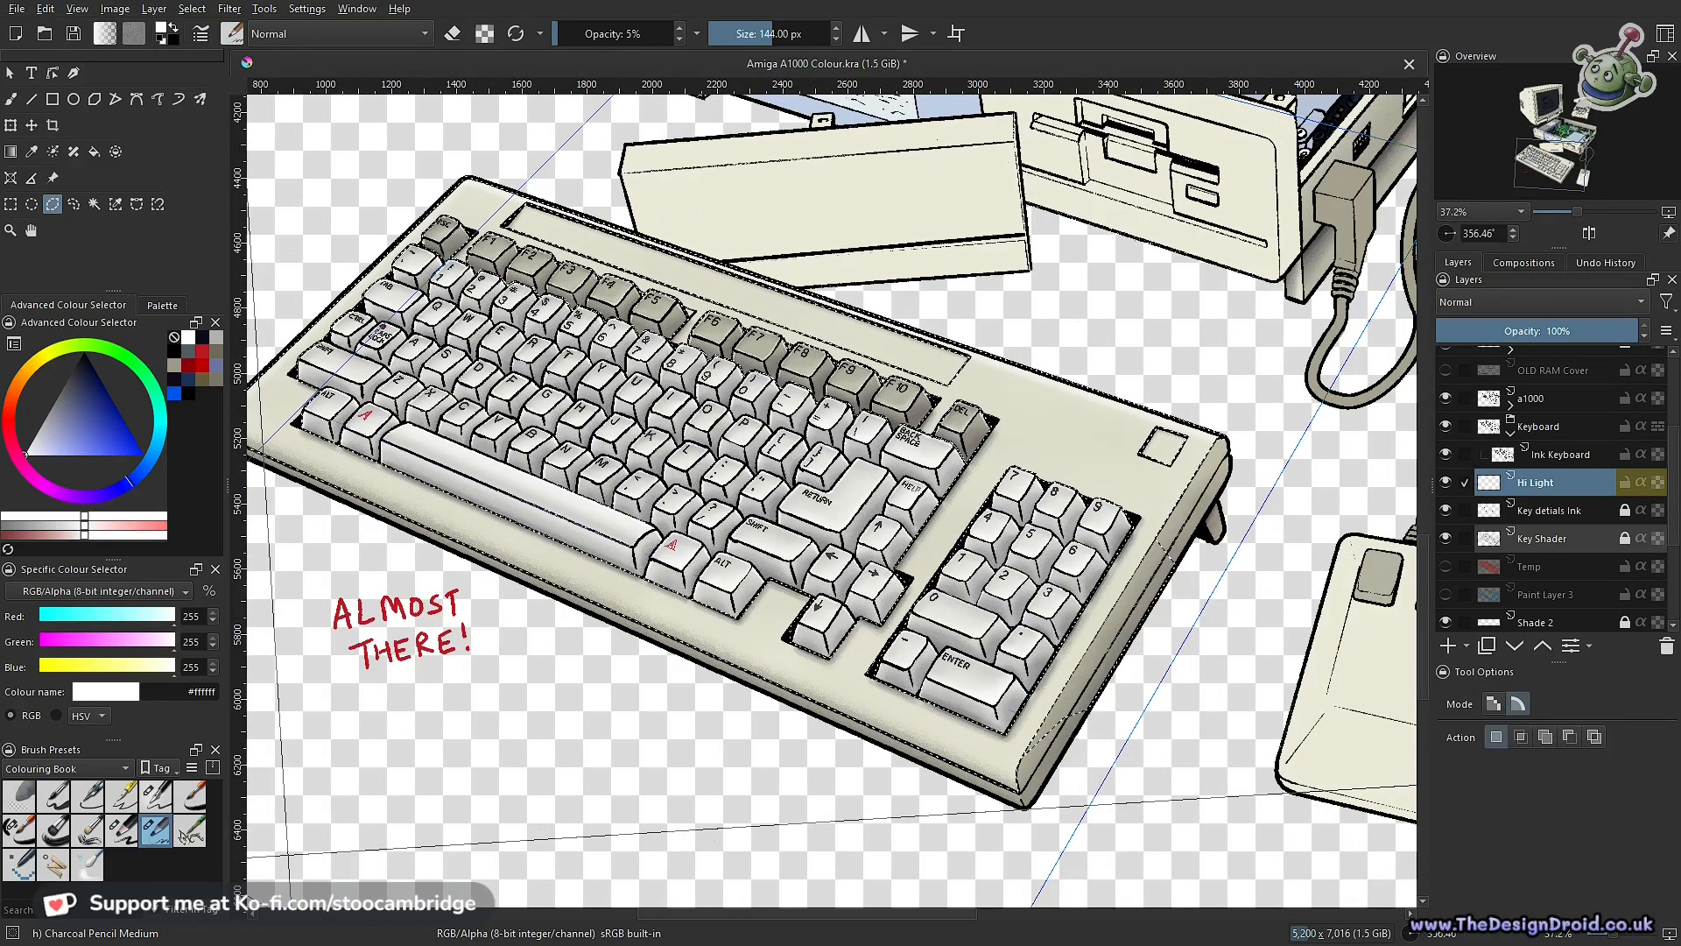
Paint a soft white highlight along the case's front edge with the 10% opacity, 144 px brush
{"action": "key", "text": "b"}
{"action": "left_click_drag", "start_coordinate": [907, 768], "coordinate": [1065, 781]}
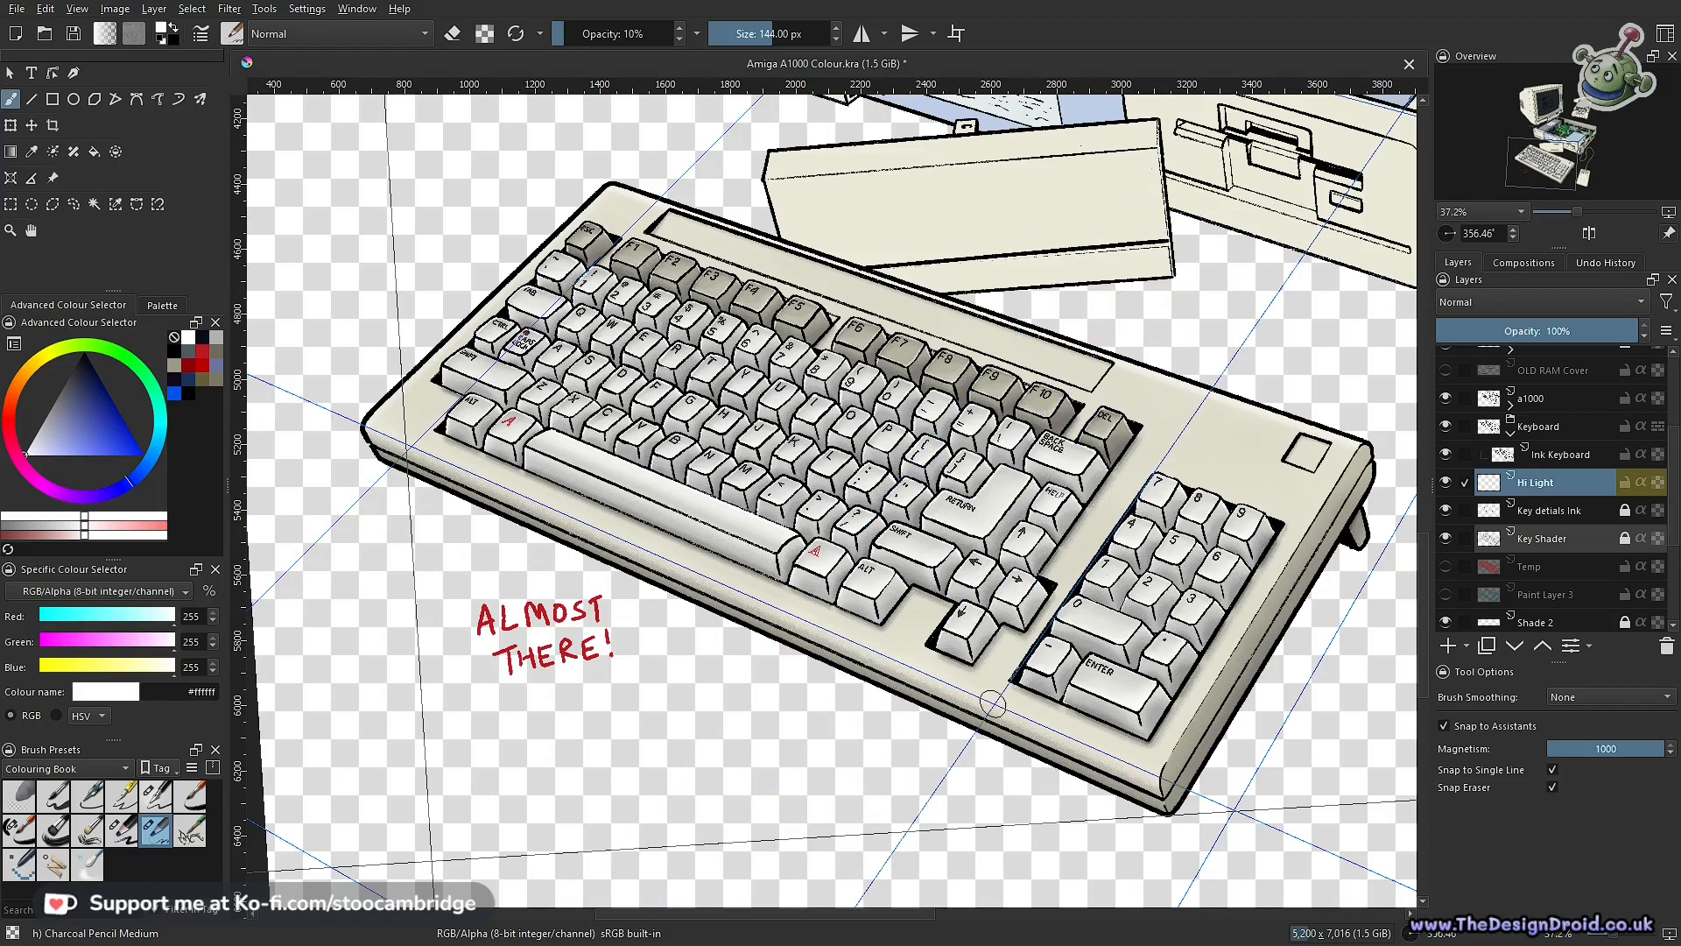
{"action": "left_click_drag", "start_coordinate": [1251, 745], "coordinate": [1231, 793]}
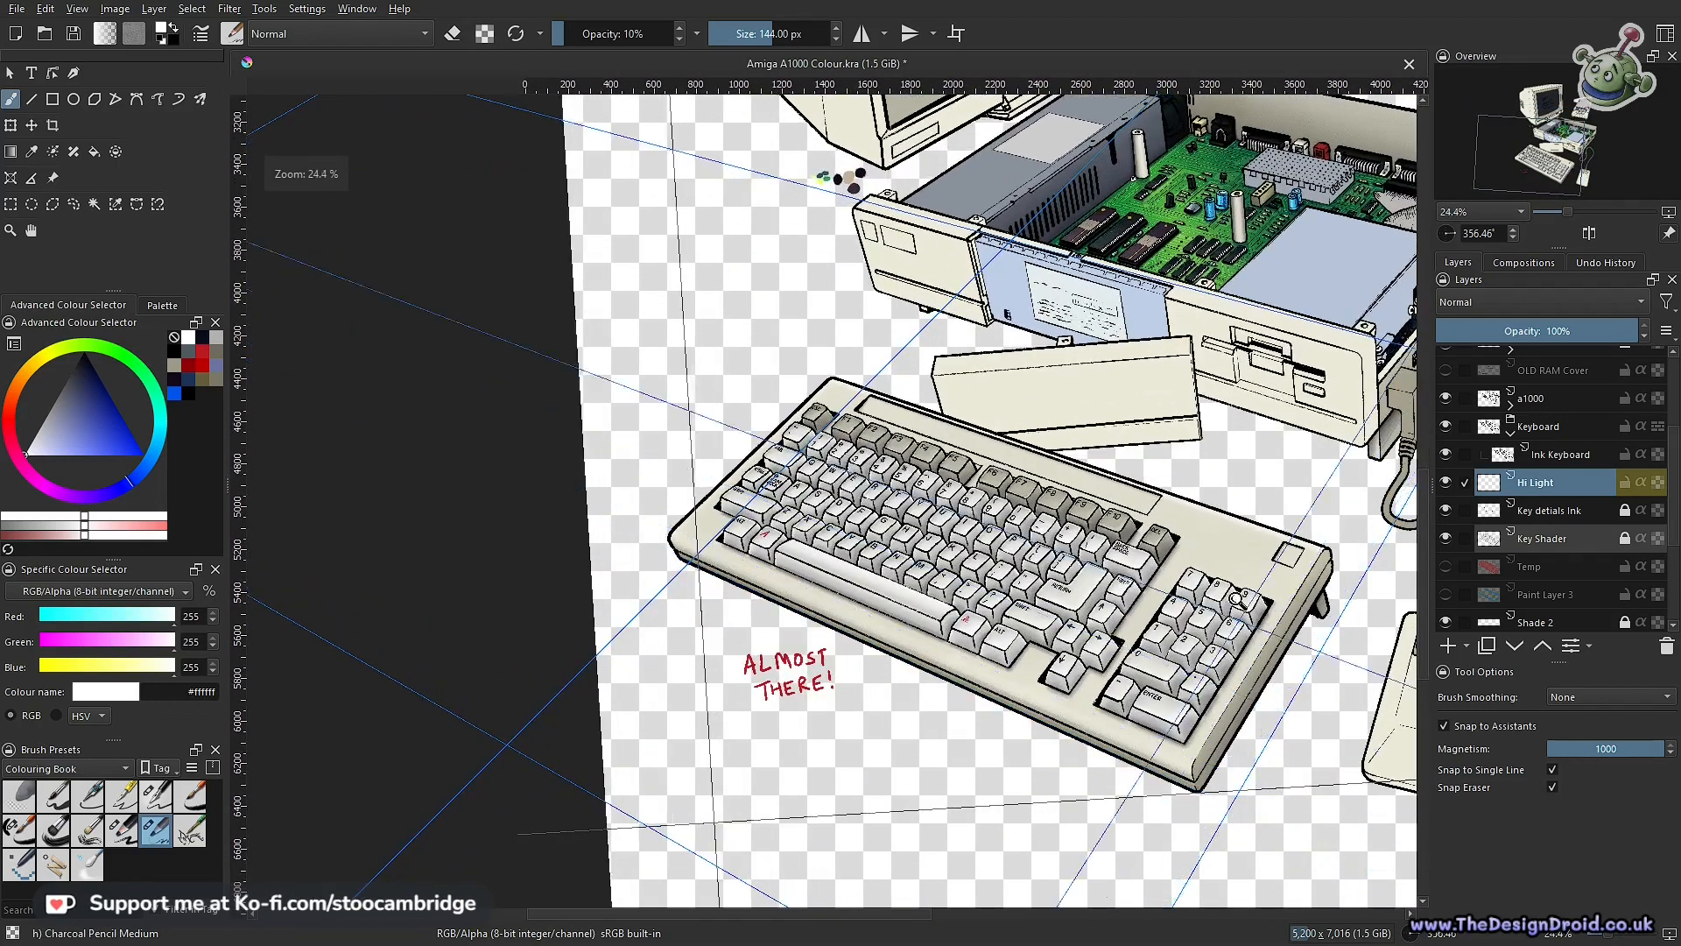
Soften the highlight along the case's front edge by erasing with the 144 px brush at 5% opacity
{"action": "scroll", "coordinate": [1126, 695], "scroll_direction": "up", "scroll_amount": 2}
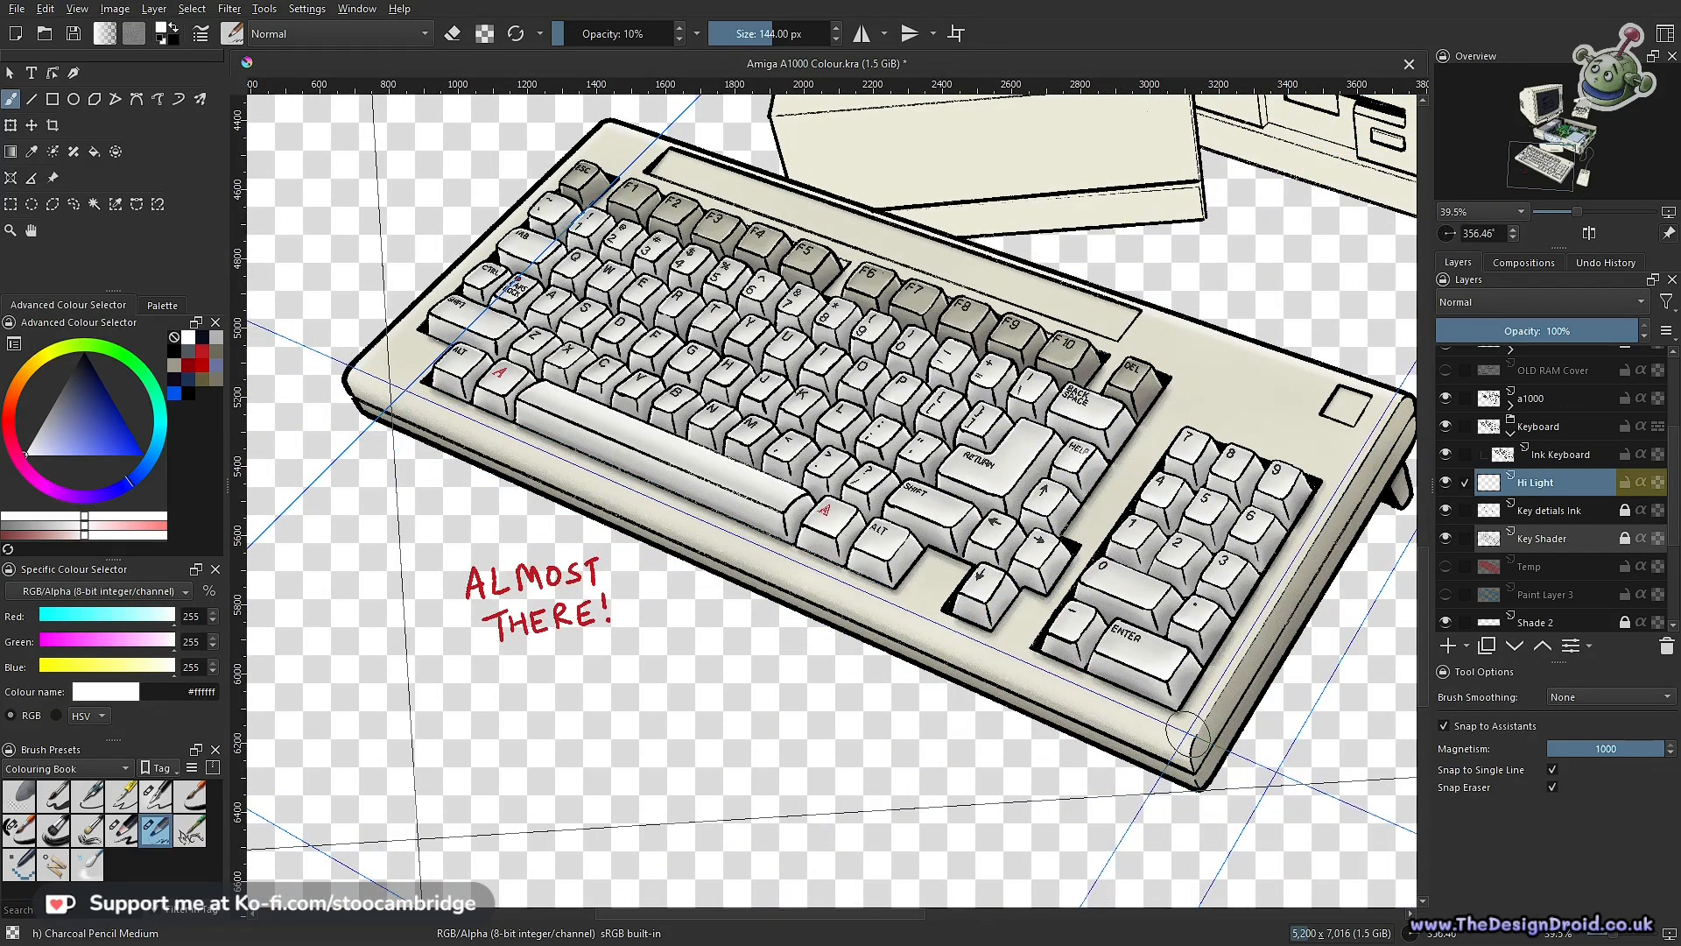
{"action": "key", "text": "i"}
{"action": "key", "text": "o"}
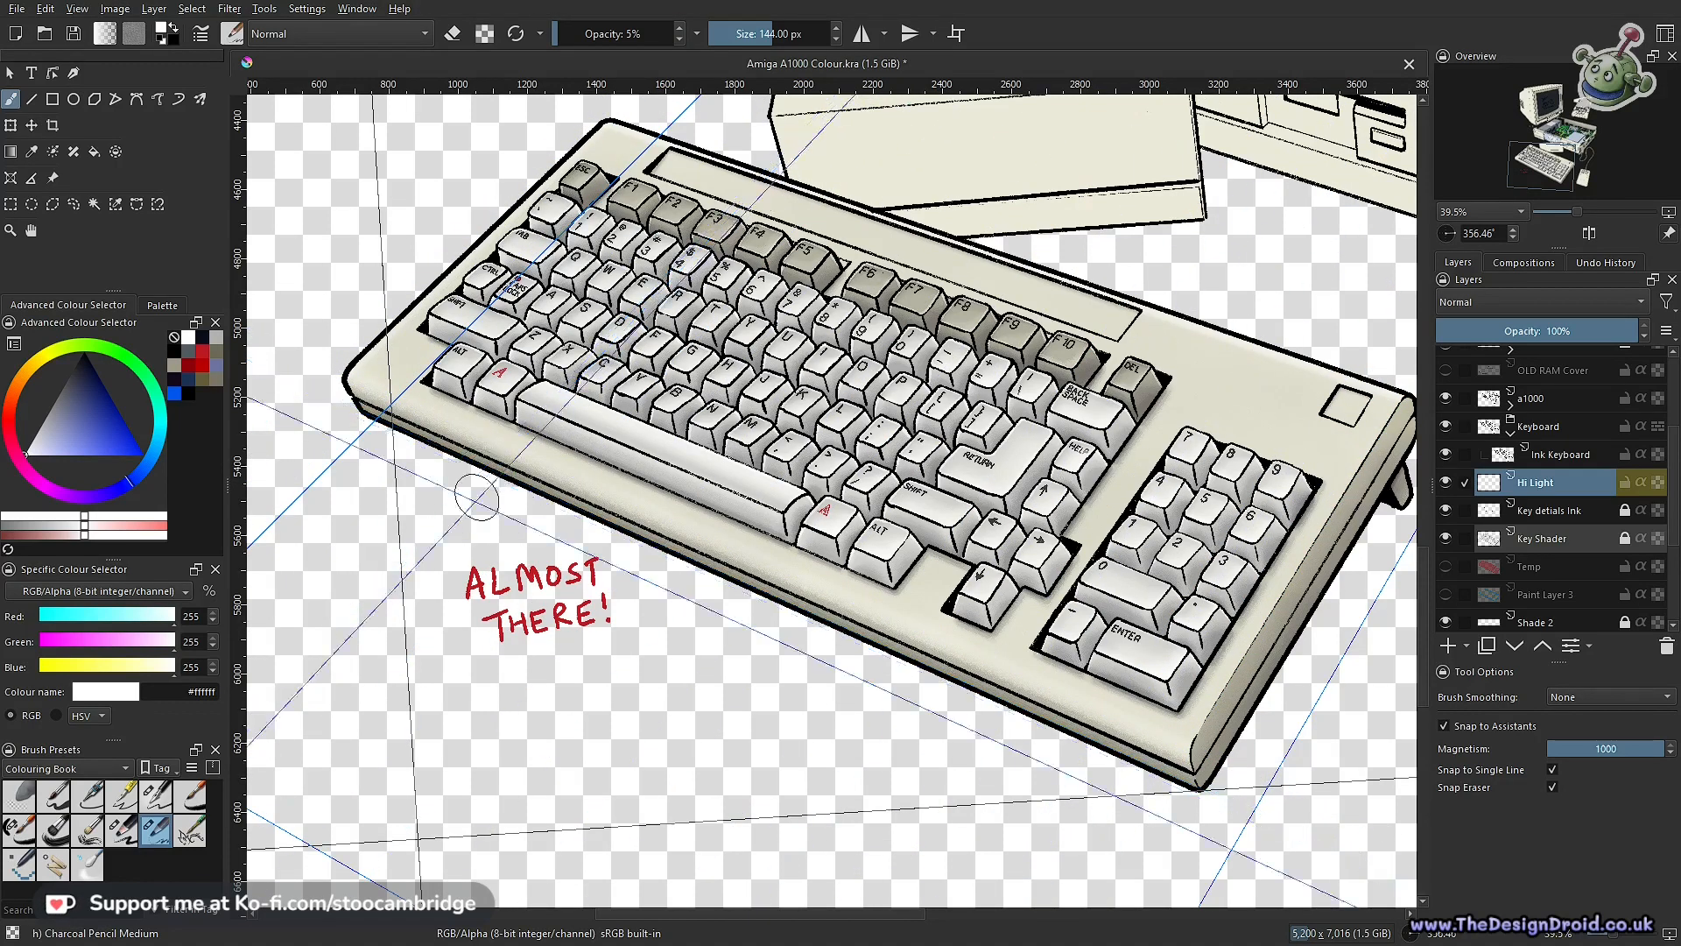
{"action": "key", "text": "e"}
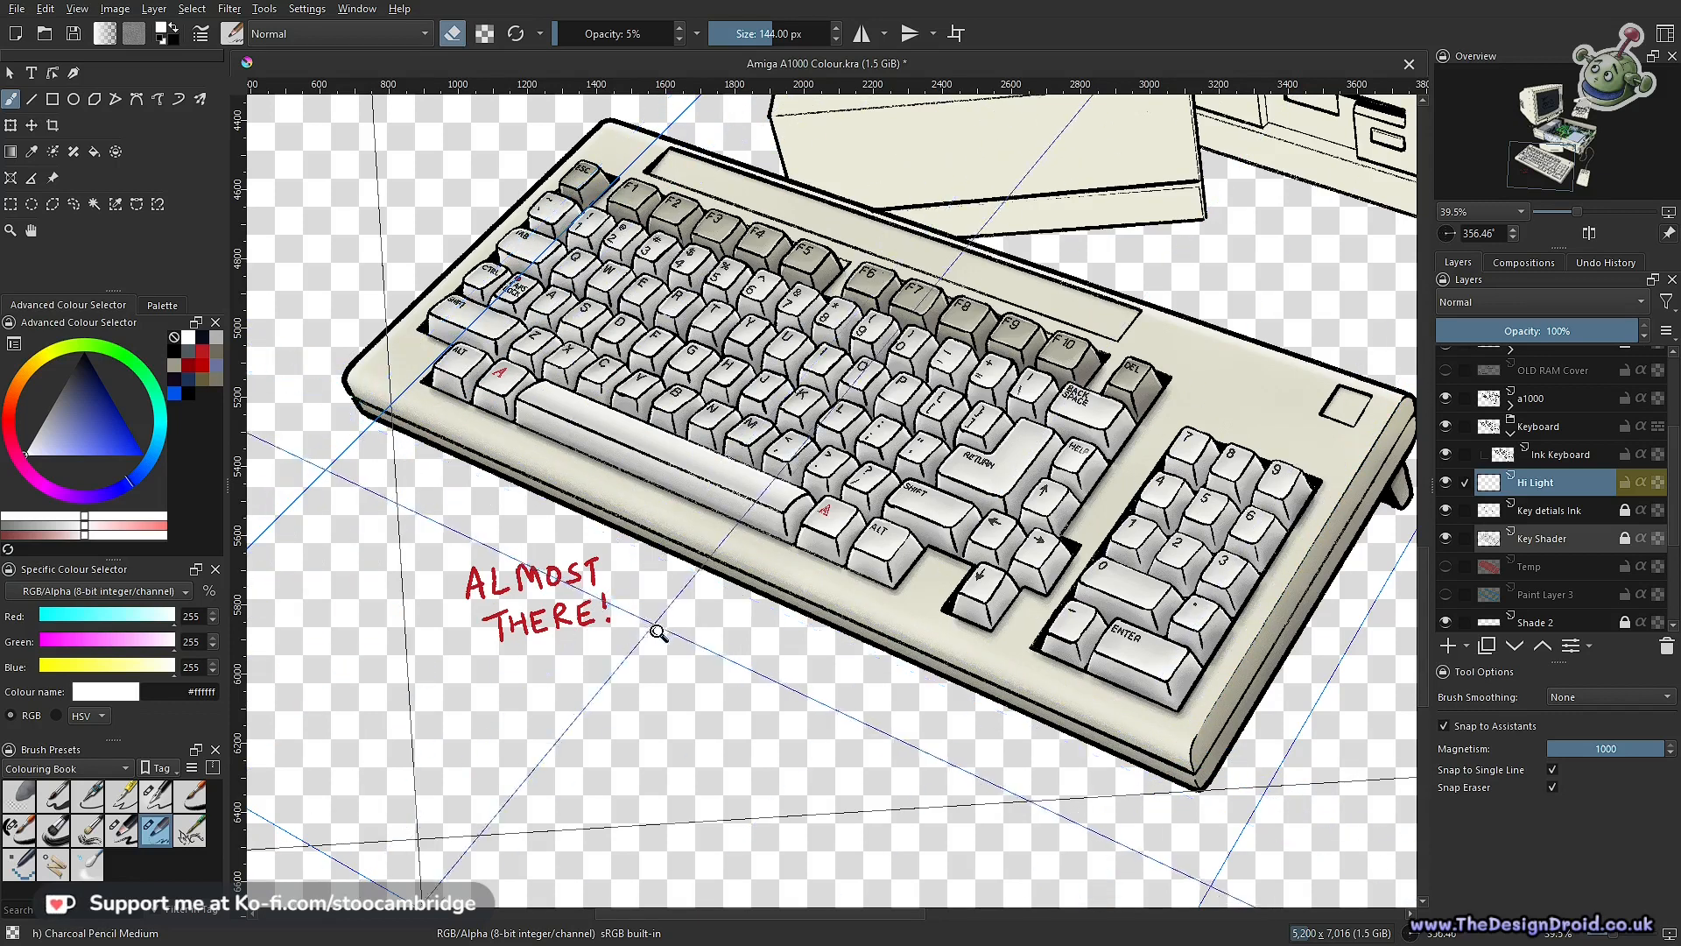
Examine the highlights around the whole keyboard case, from the front edge to the numeric keypad and the rear recess
{"action": "scroll", "coordinate": [657, 631], "scroll_direction": "down", "scroll_amount": 5}
{"action": "scroll", "coordinate": [807, 623], "scroll_direction": "up", "scroll_amount": 3}
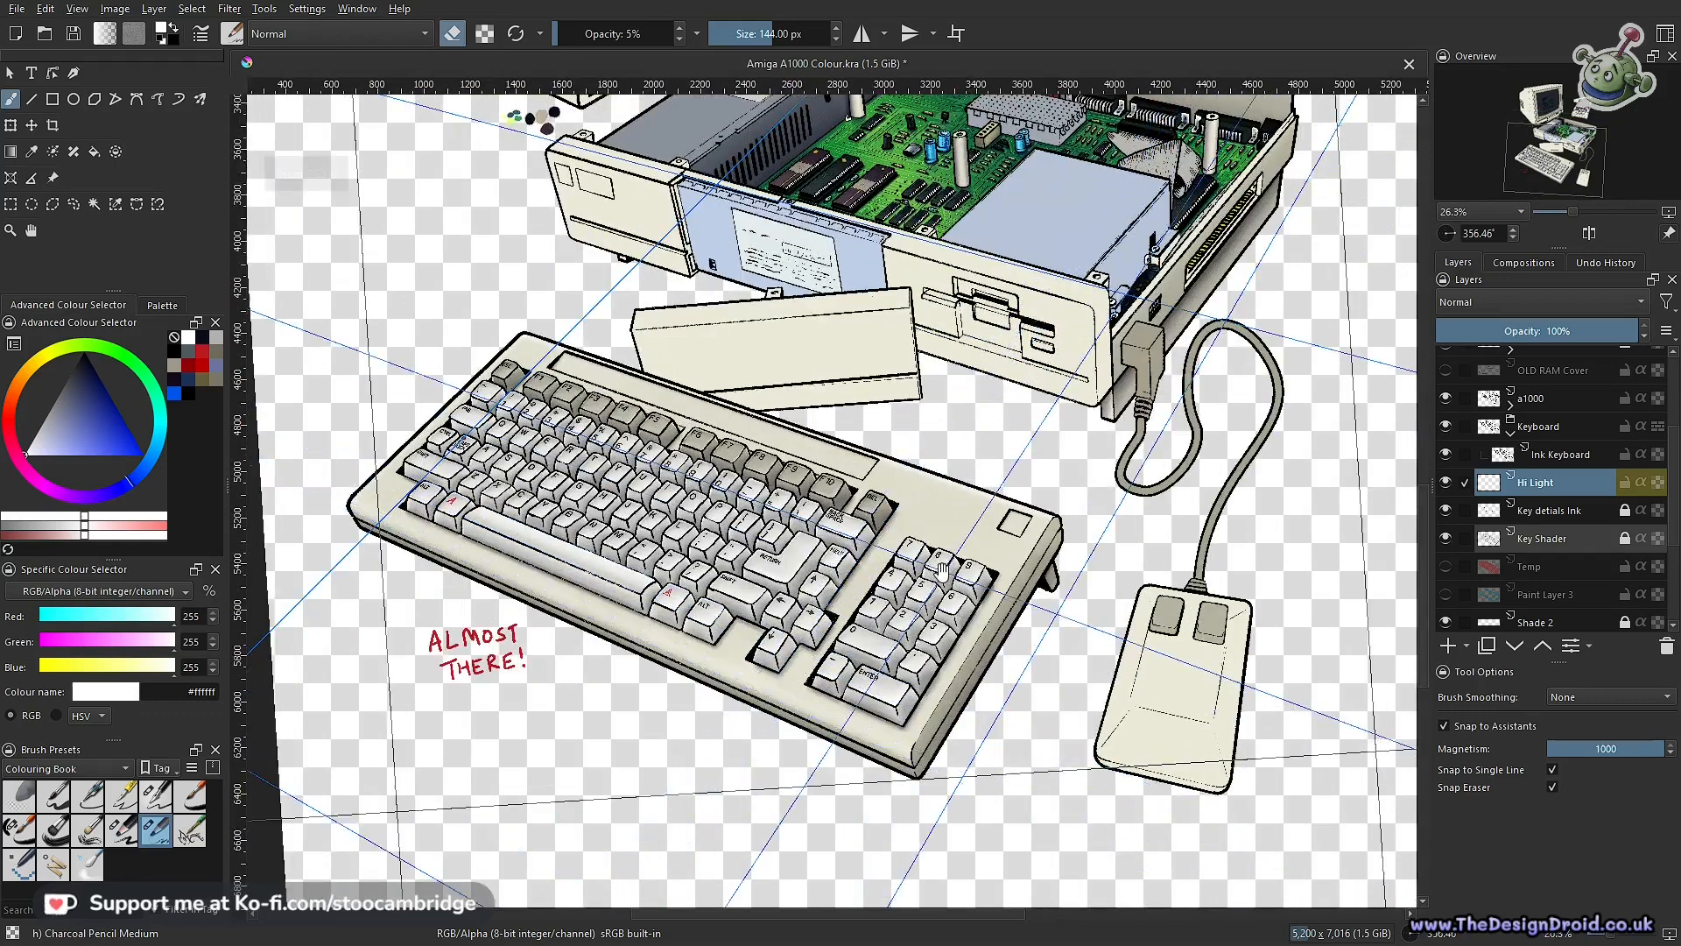
{"action": "scroll", "coordinate": [763, 657], "scroll_direction": "down", "scroll_amount": 2}
{"action": "left_click_drag", "start_coordinate": [1012, 645], "coordinate": [1102, 567]}
{"action": "scroll", "coordinate": [1103, 567], "scroll_direction": "up", "scroll_amount": 3}
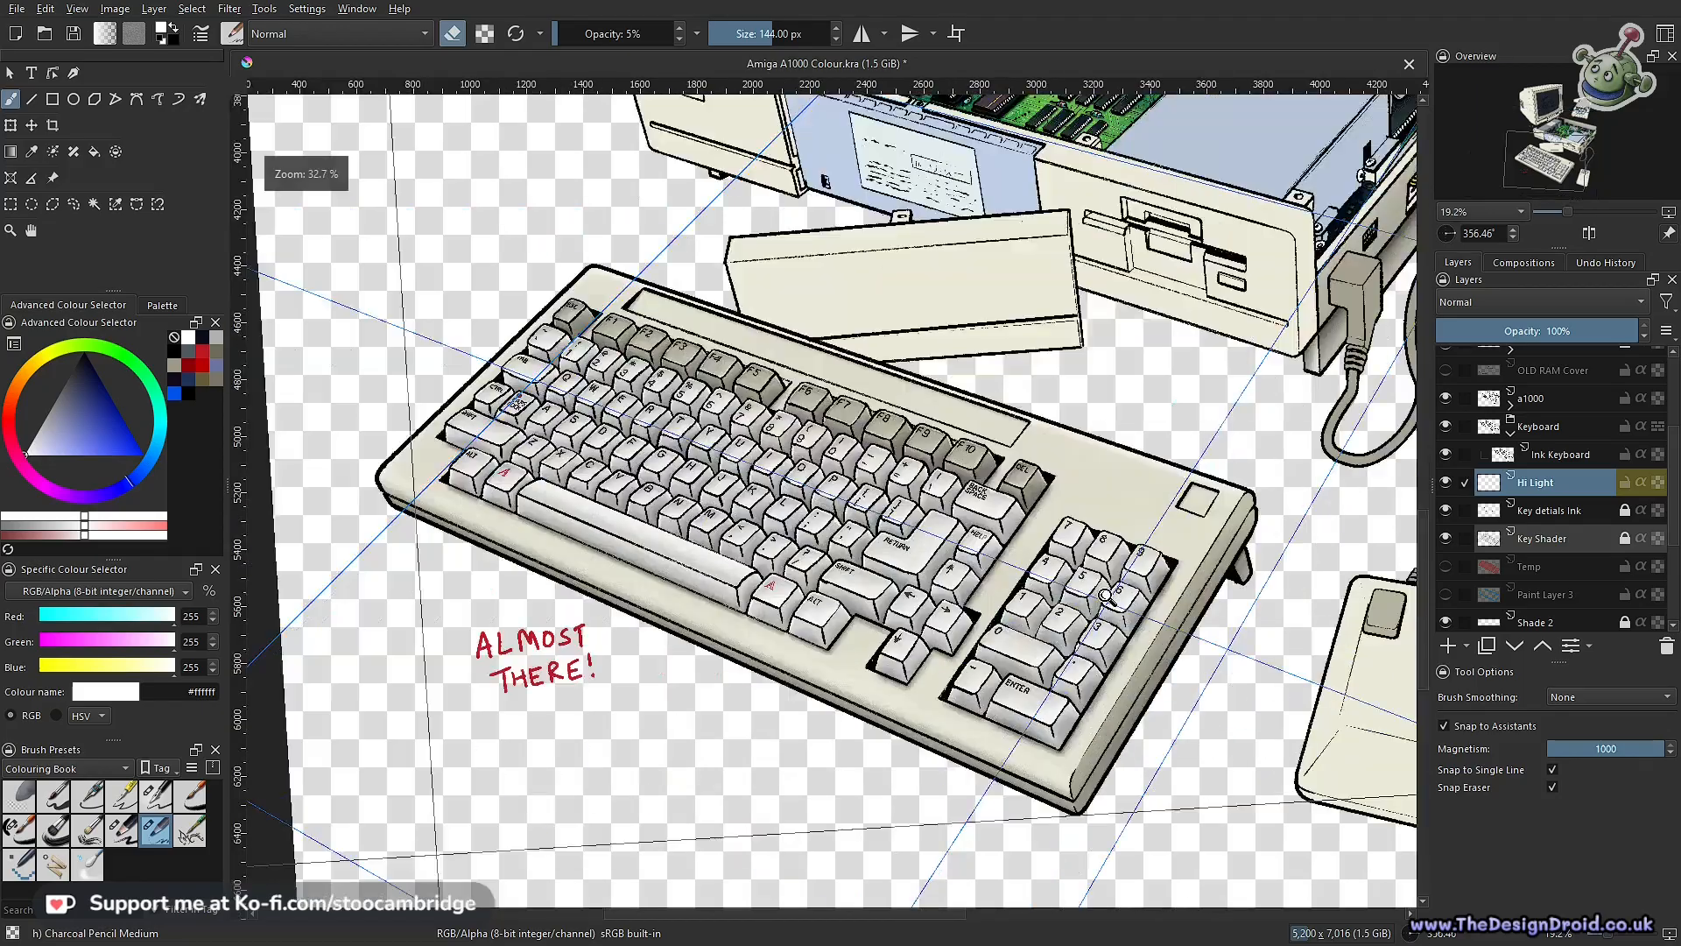
{"action": "scroll", "coordinate": [604, 504], "scroll_direction": "up", "scroll_amount": 5}
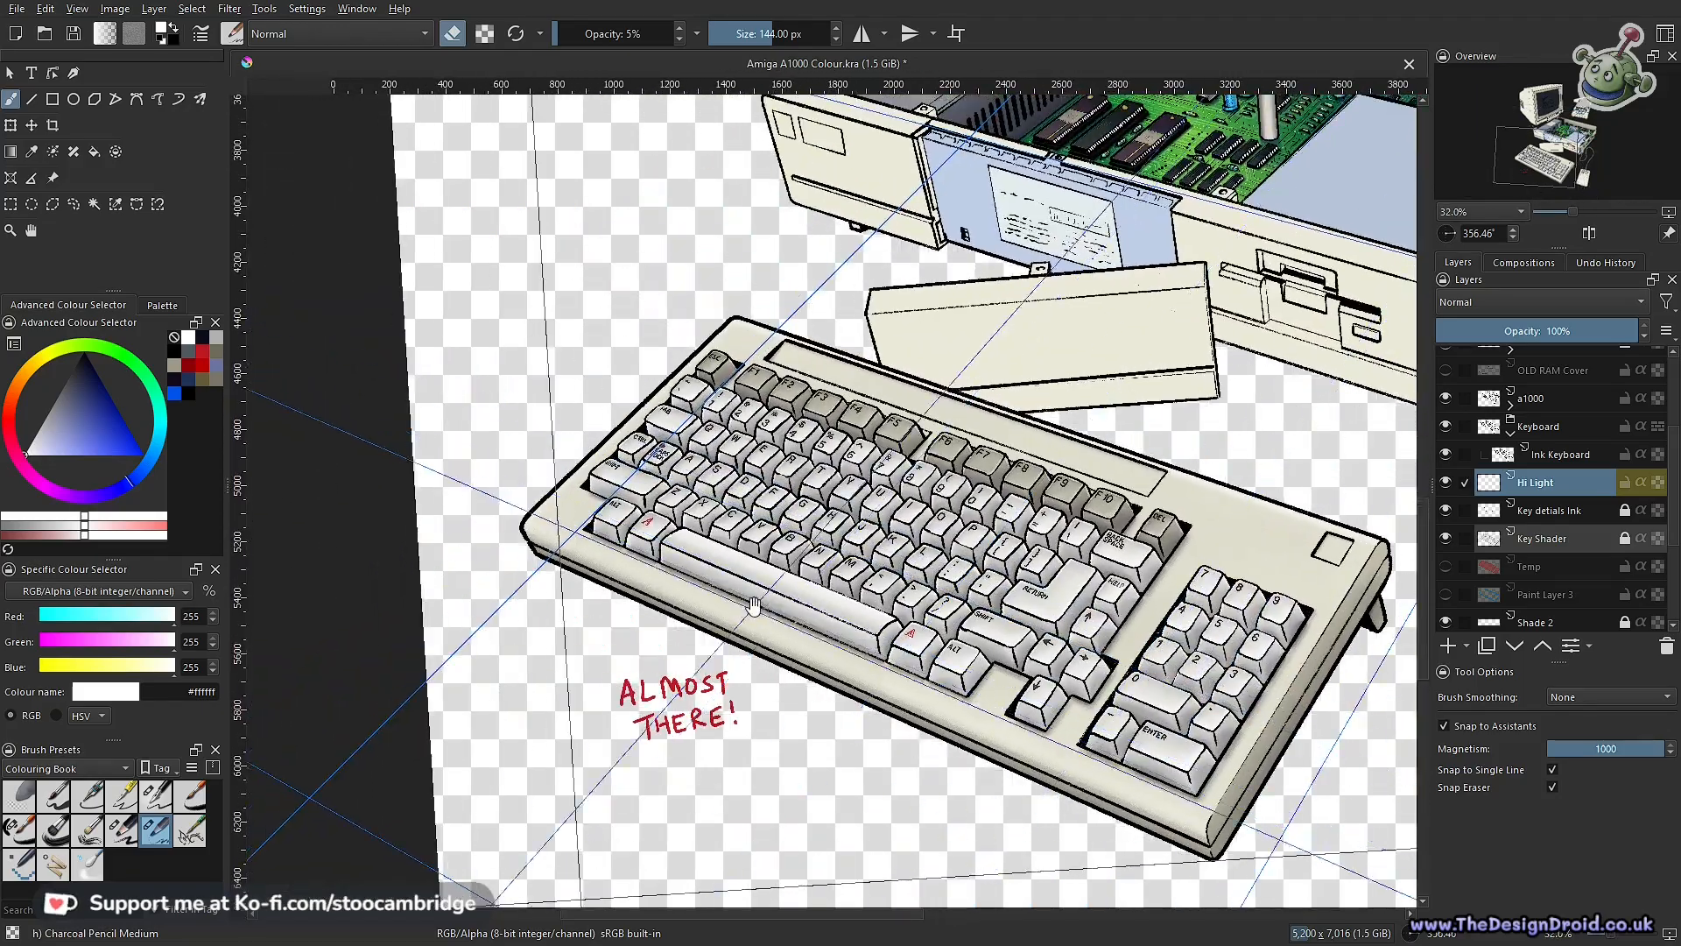
{"action": "scroll", "coordinate": [605, 504], "scroll_direction": "down", "scroll_amount": 4}
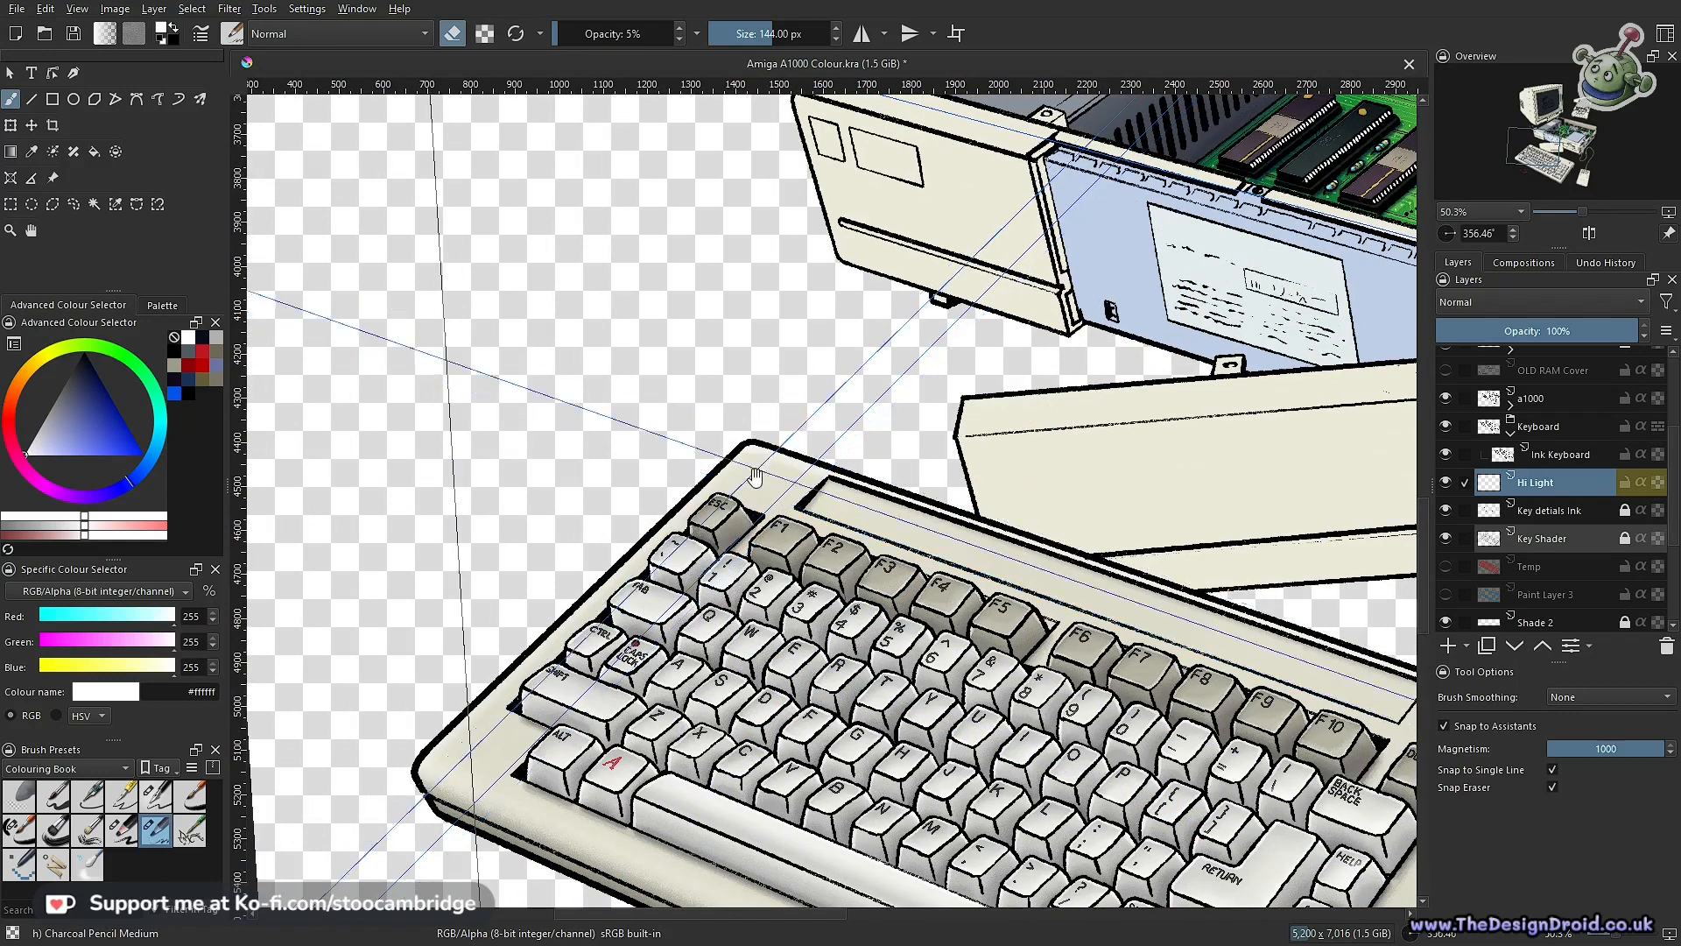
{"action": "left_click_drag", "start_coordinate": [1033, 657], "coordinate": [839, 532]}
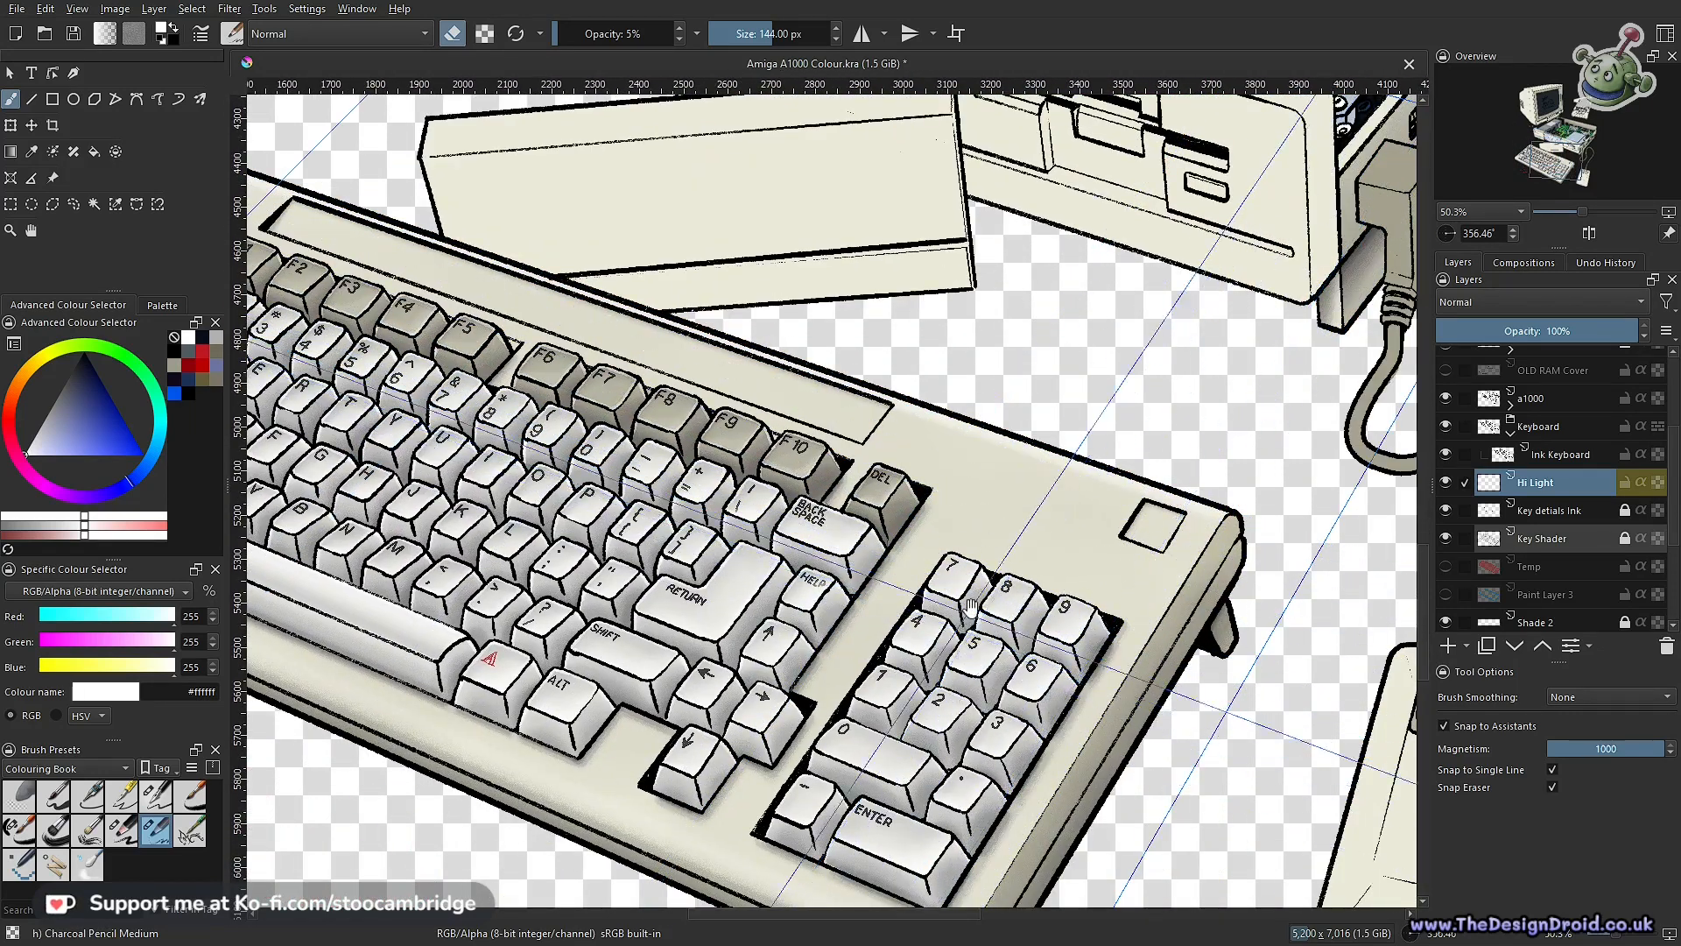
{"action": "left_click_drag", "start_coordinate": [971, 606], "coordinate": [1106, 755]}
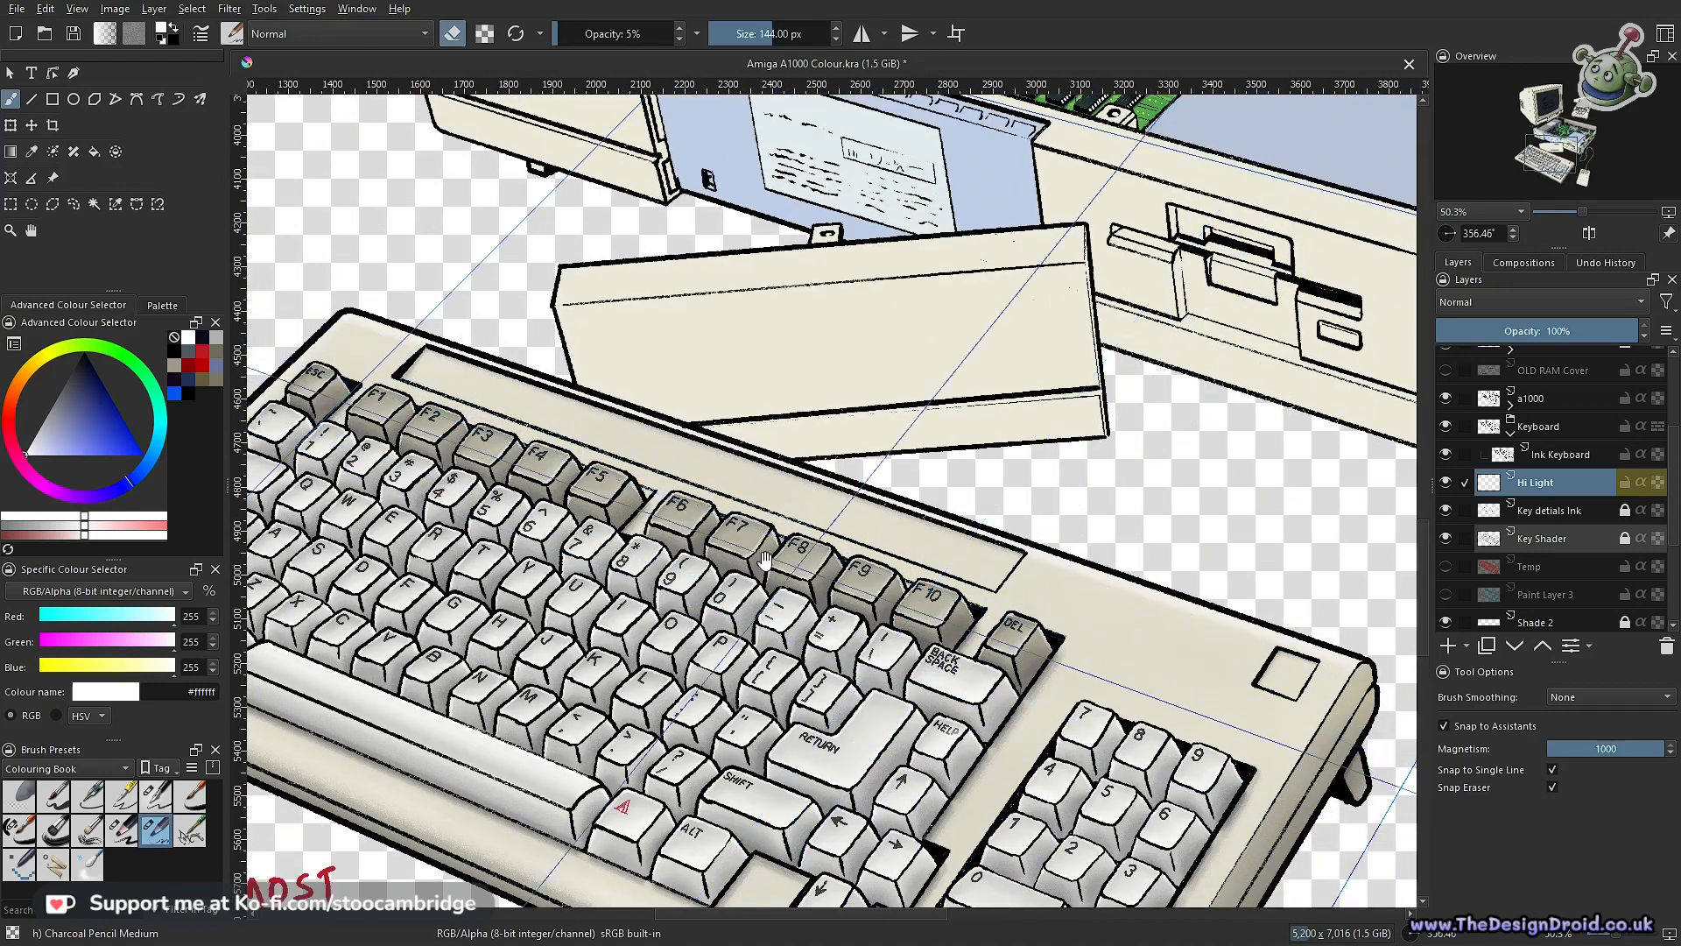
{"action": "left_click_drag", "start_coordinate": [764, 558], "coordinate": [910, 666]}
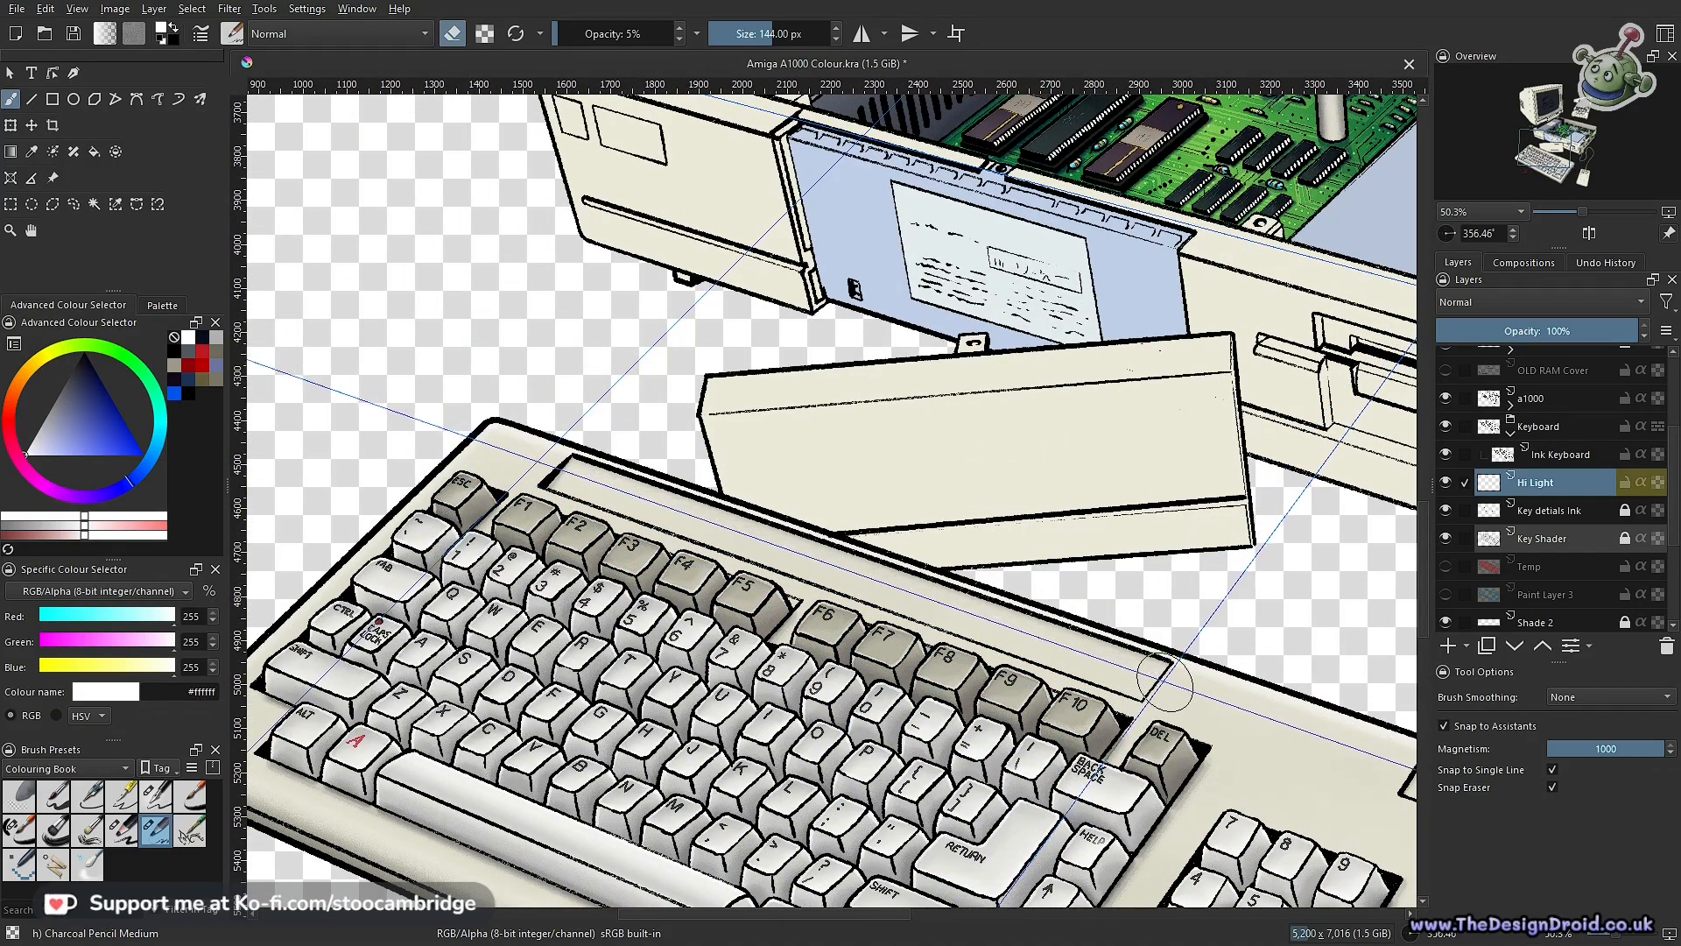
Using the Ink-4 Pen Rough brush at 12 px and 40% opacity, highlight the keypad-side end of the recess above the function keys
{"action": "scroll", "coordinate": [1480, 613], "scroll_direction": "down", "scroll_amount": 1}
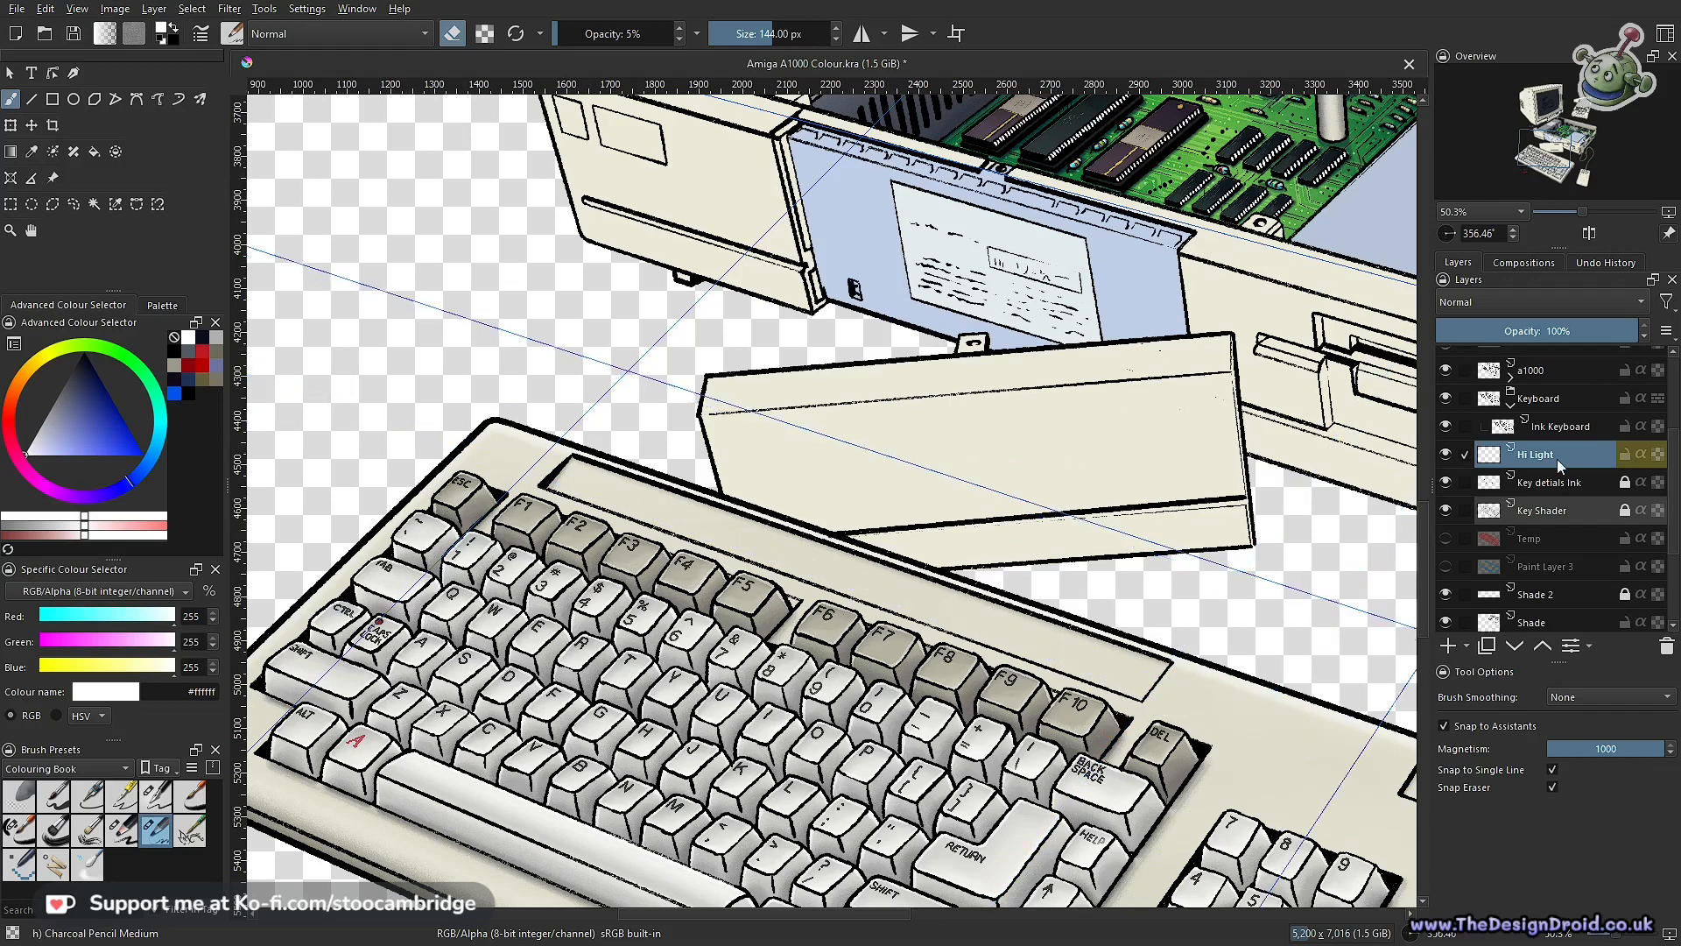
{"action": "left_click", "coordinate": [151, 798]}
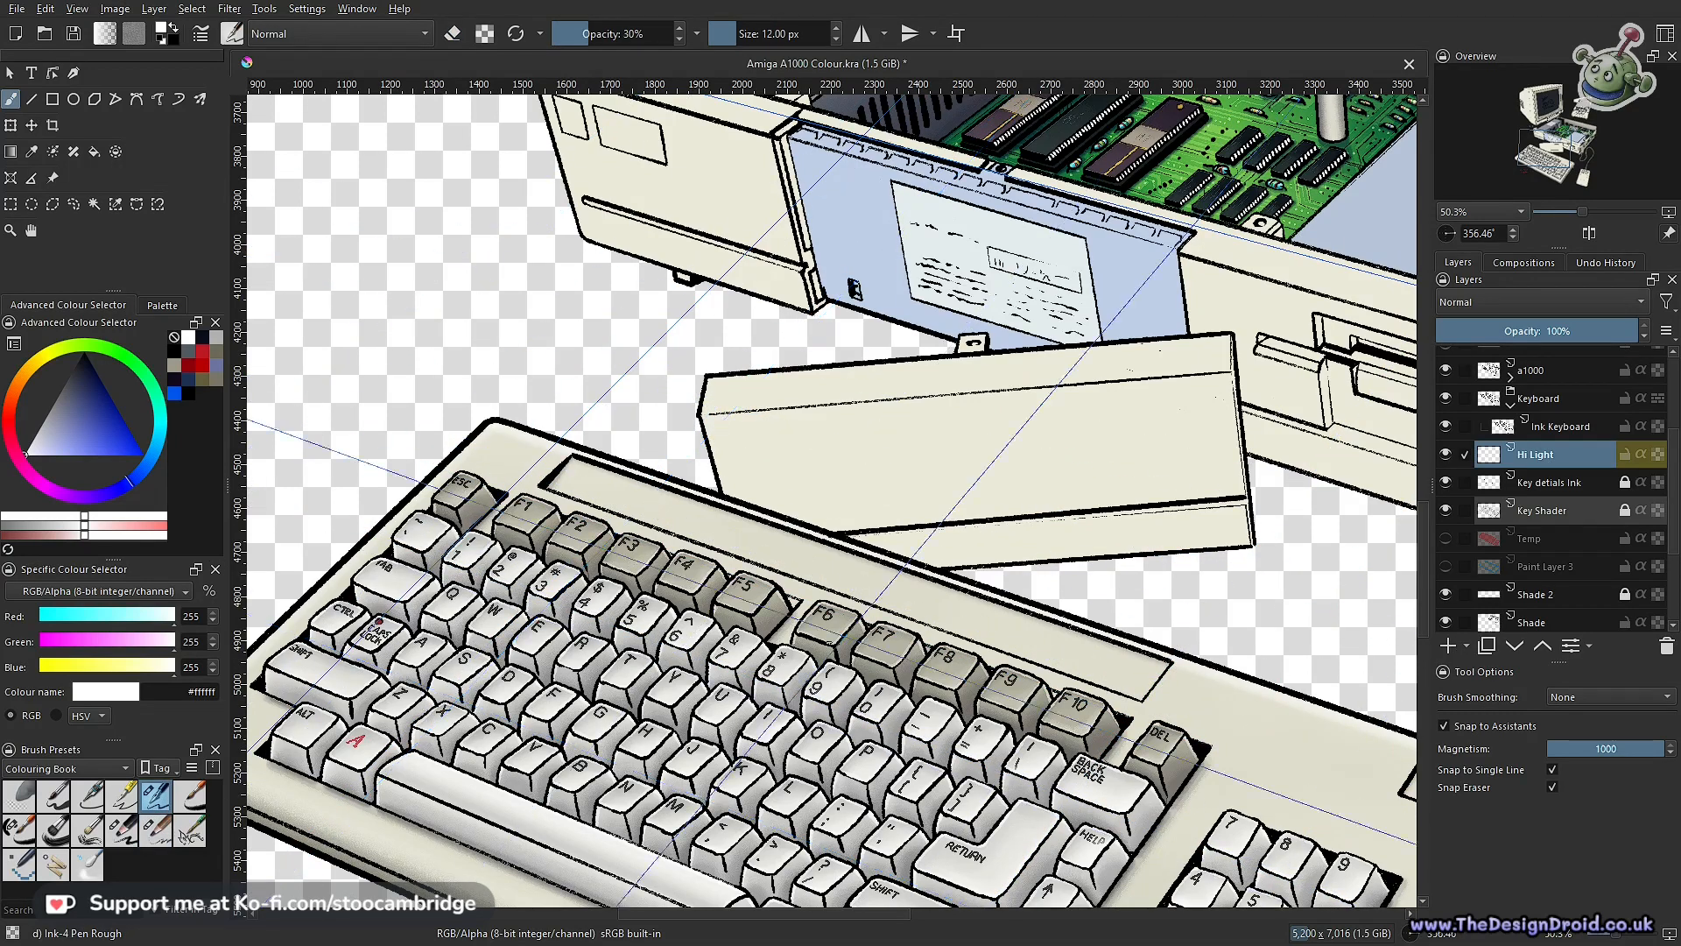
{"action": "scroll", "coordinate": [1095, 648], "scroll_direction": "up", "scroll_amount": 3}
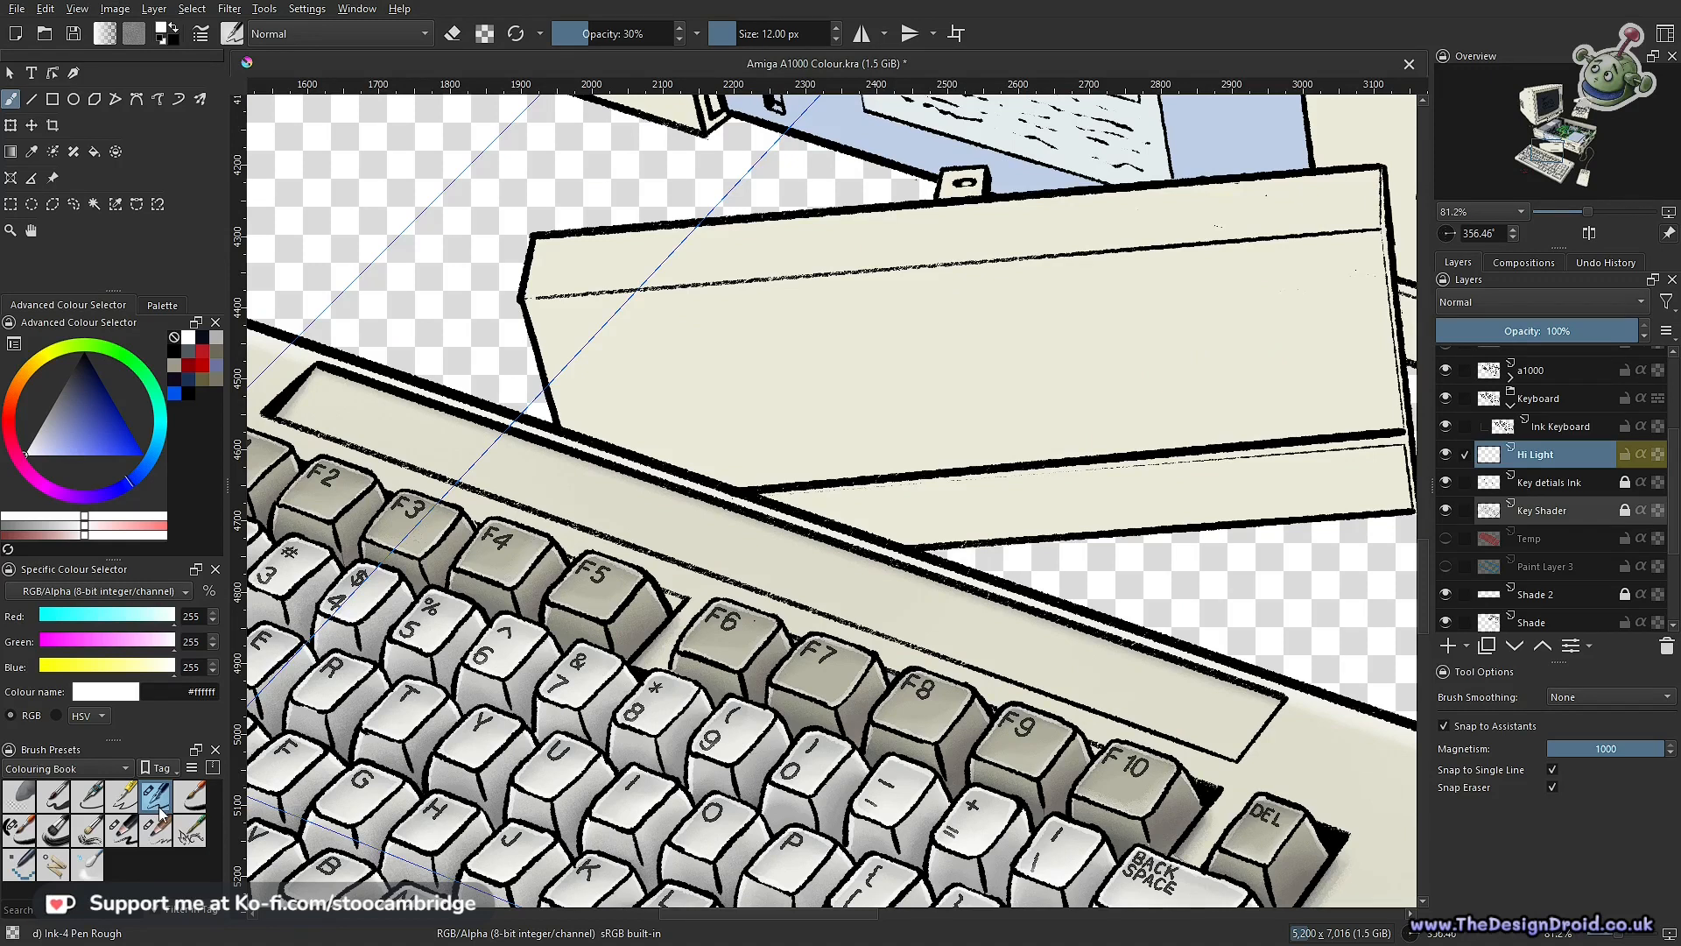
{"action": "mouse_move", "coordinate": [1278, 758]}
{"action": "left_mouse_down"}
{"action": "mouse_move", "coordinate": [1197, 648]}
{"action": "mouse_move", "coordinate": [972, 578]}
{"action": "mouse_move", "coordinate": [976, 499]}
{"action": "left_mouse_up"}
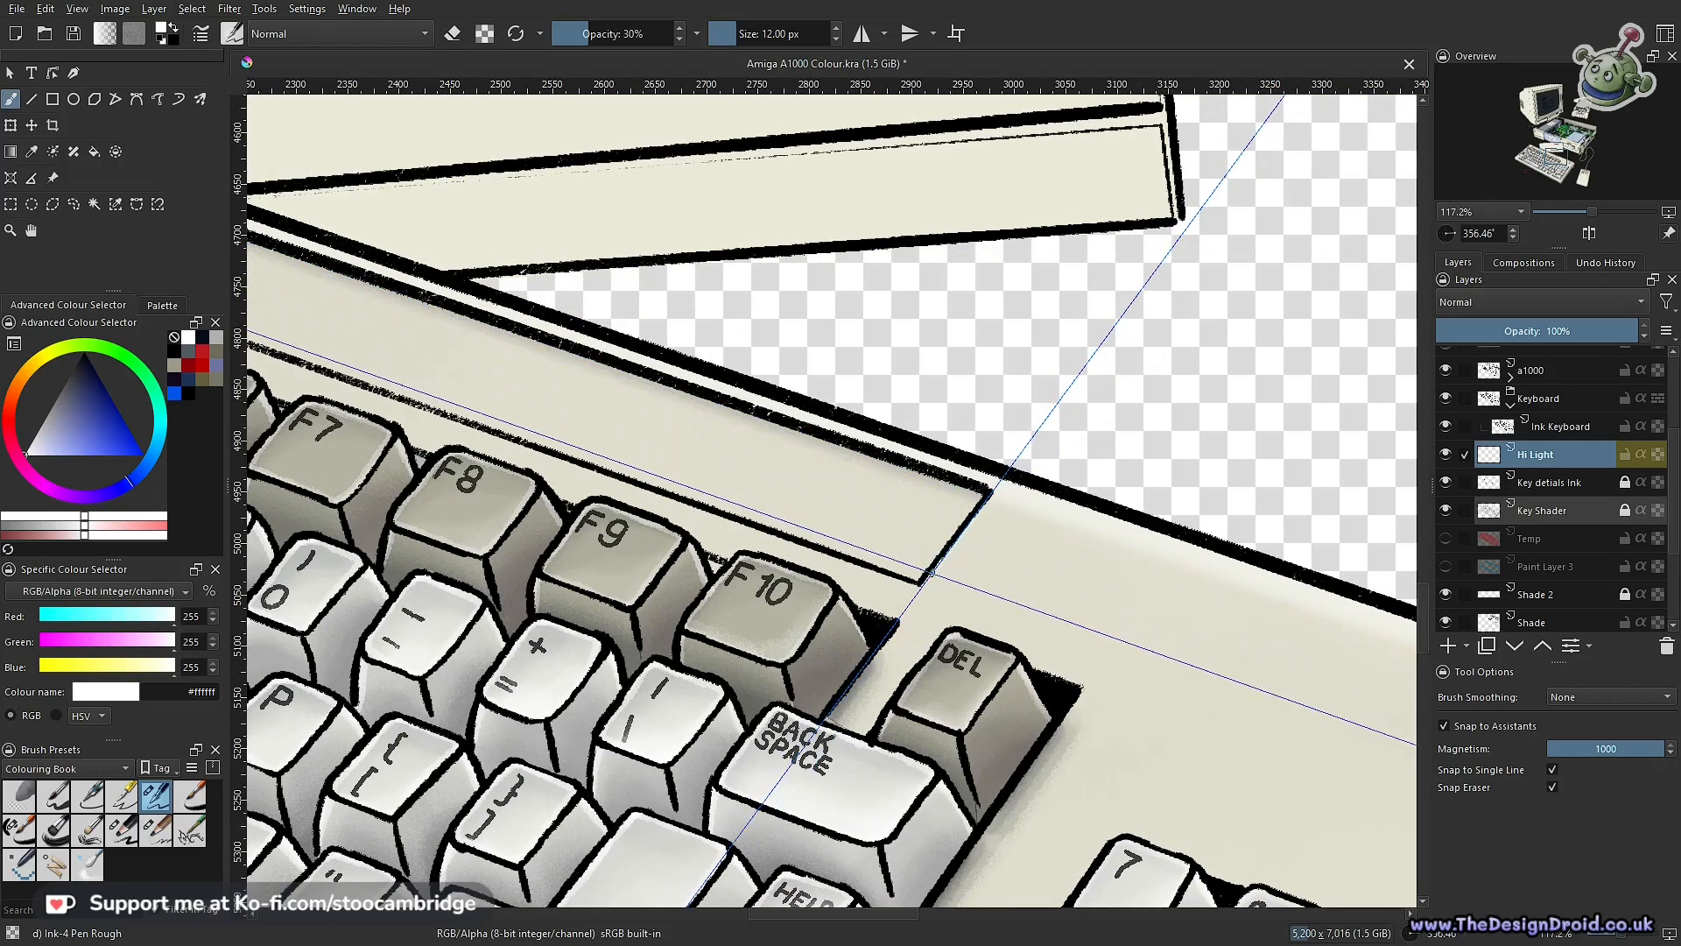
{"action": "key", "text": "o"}
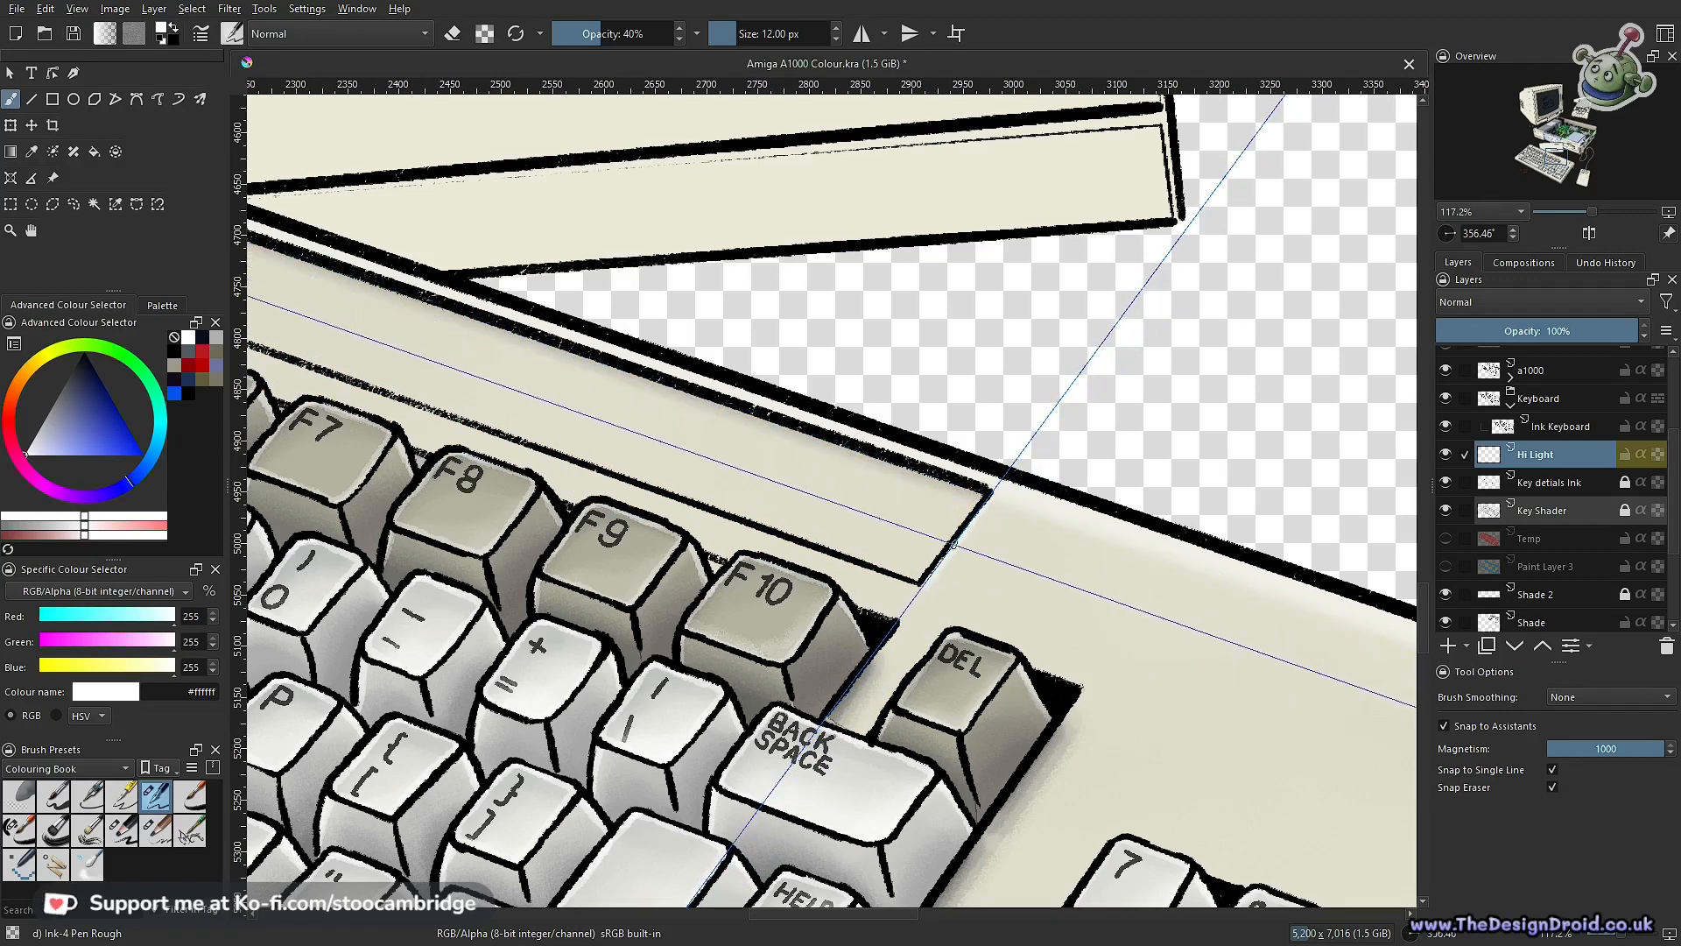
{"action": "left_click_drag", "start_coordinate": [901, 584], "coordinate": [1327, 701]}
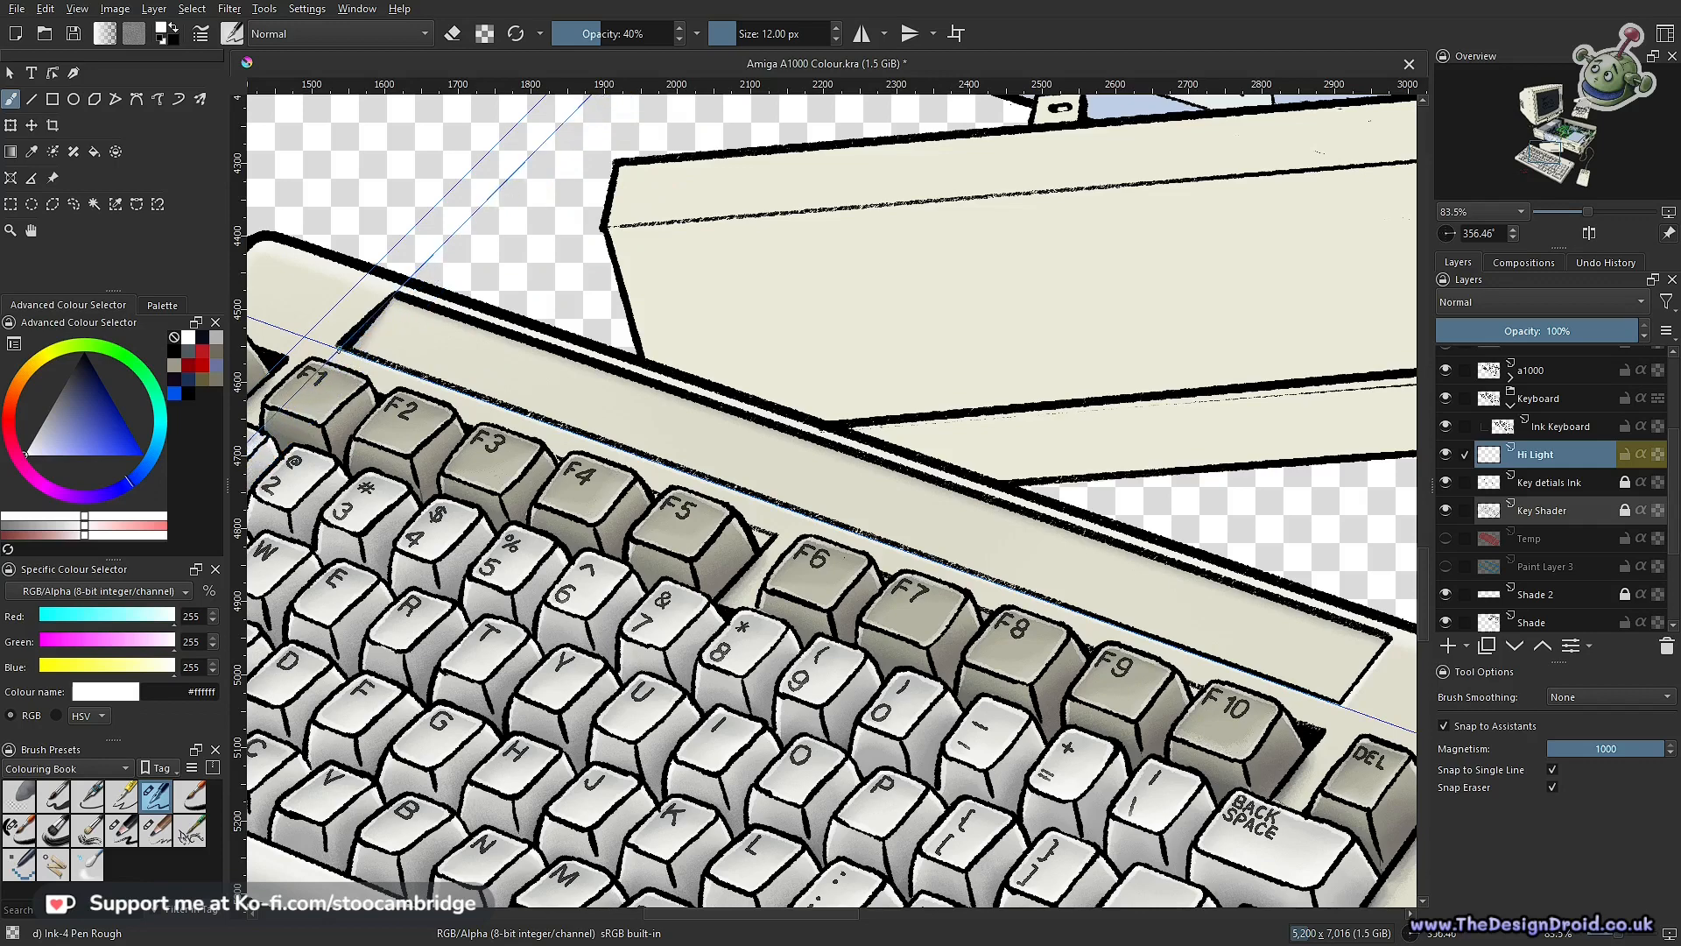
Paint a highlight along the long lower edge of the recess above the function keys, using 30% opacity and 18 px
{"action": "scroll", "coordinate": [1066, 753], "scroll_direction": "down", "scroll_amount": 5}
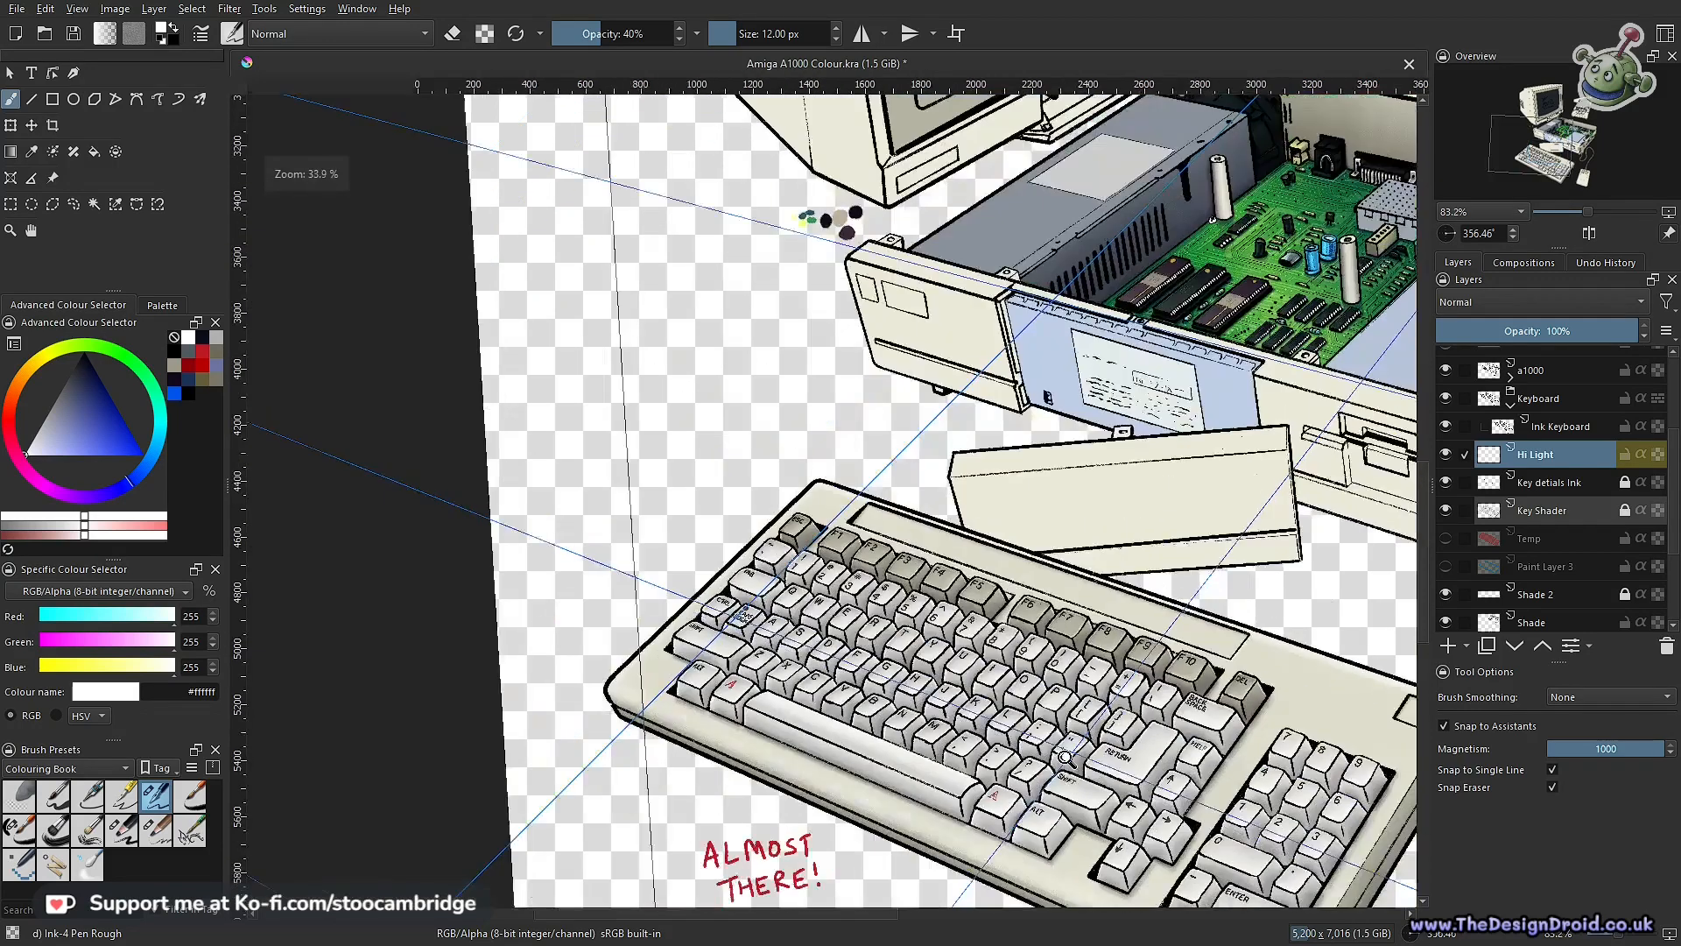
{"action": "scroll", "coordinate": [1177, 631], "scroll_direction": "up", "scroll_amount": 5}
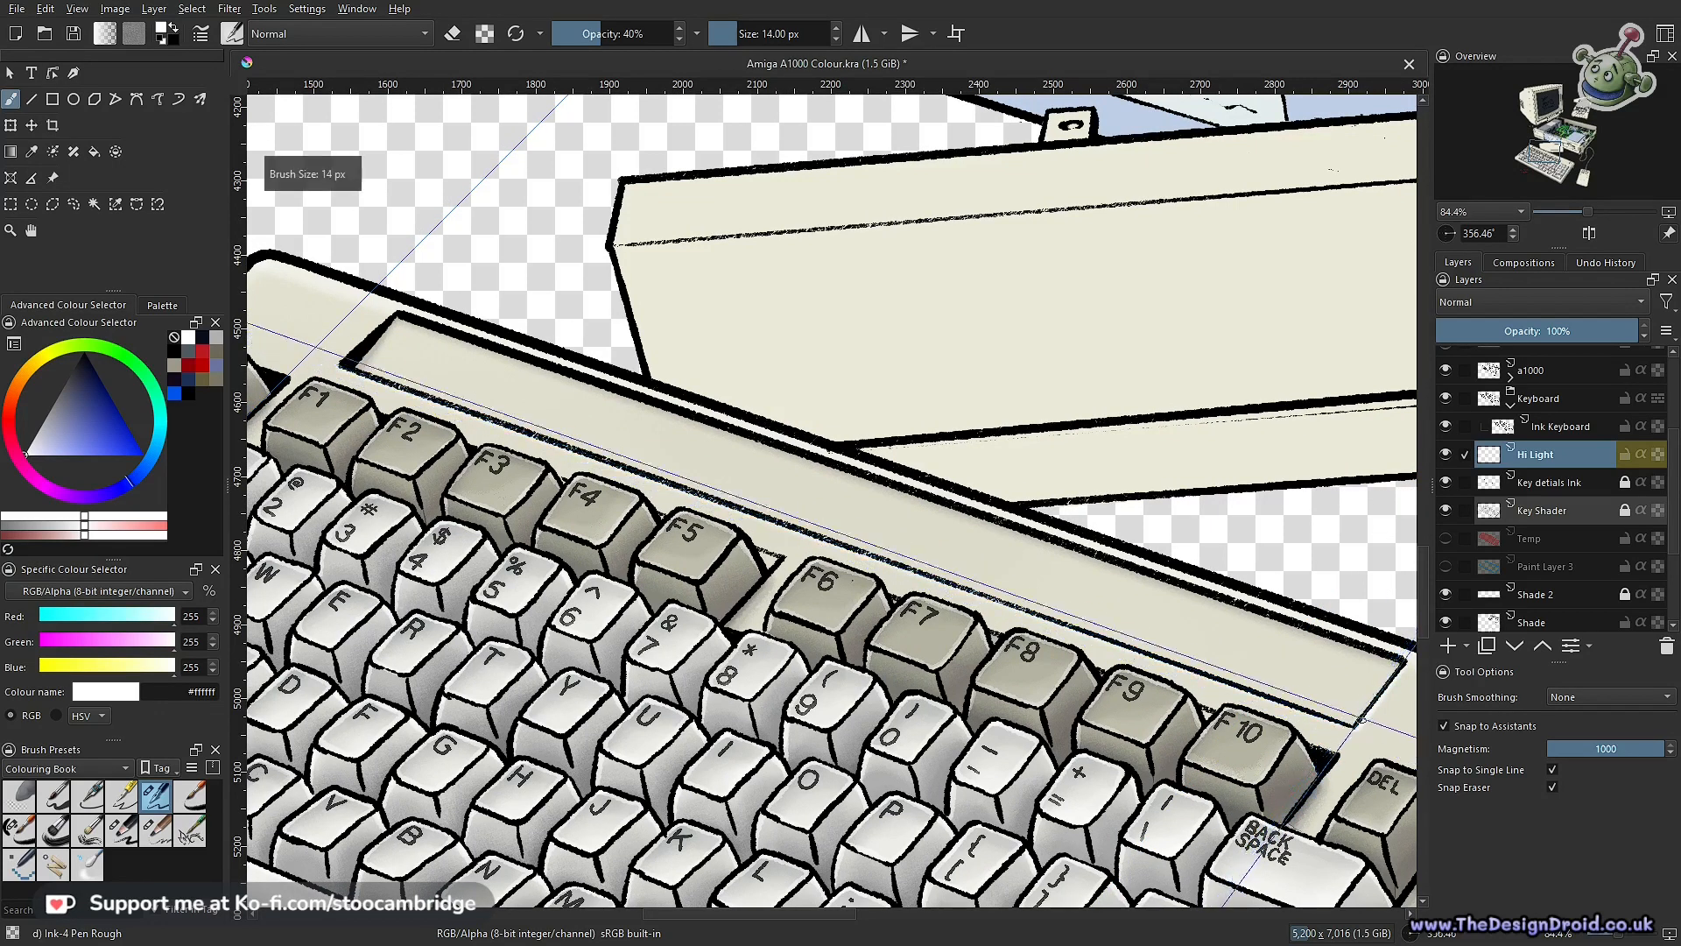
{"action": "key", "text": "bracketright"}
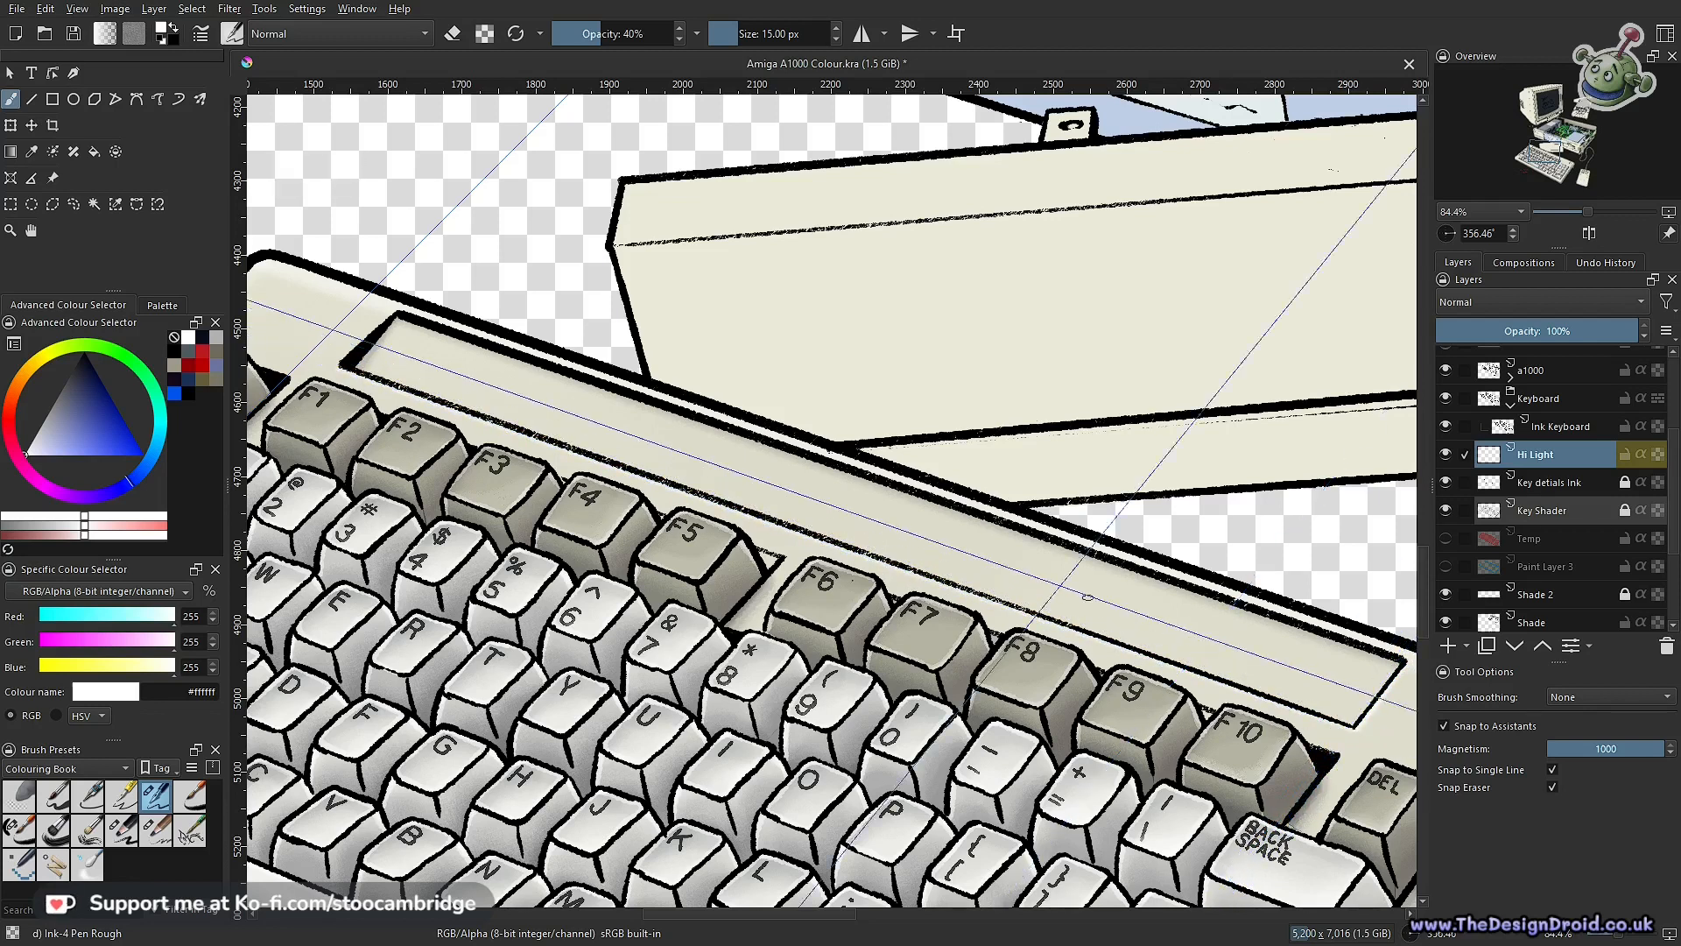
{"action": "left_click", "coordinate": [680, 39]}
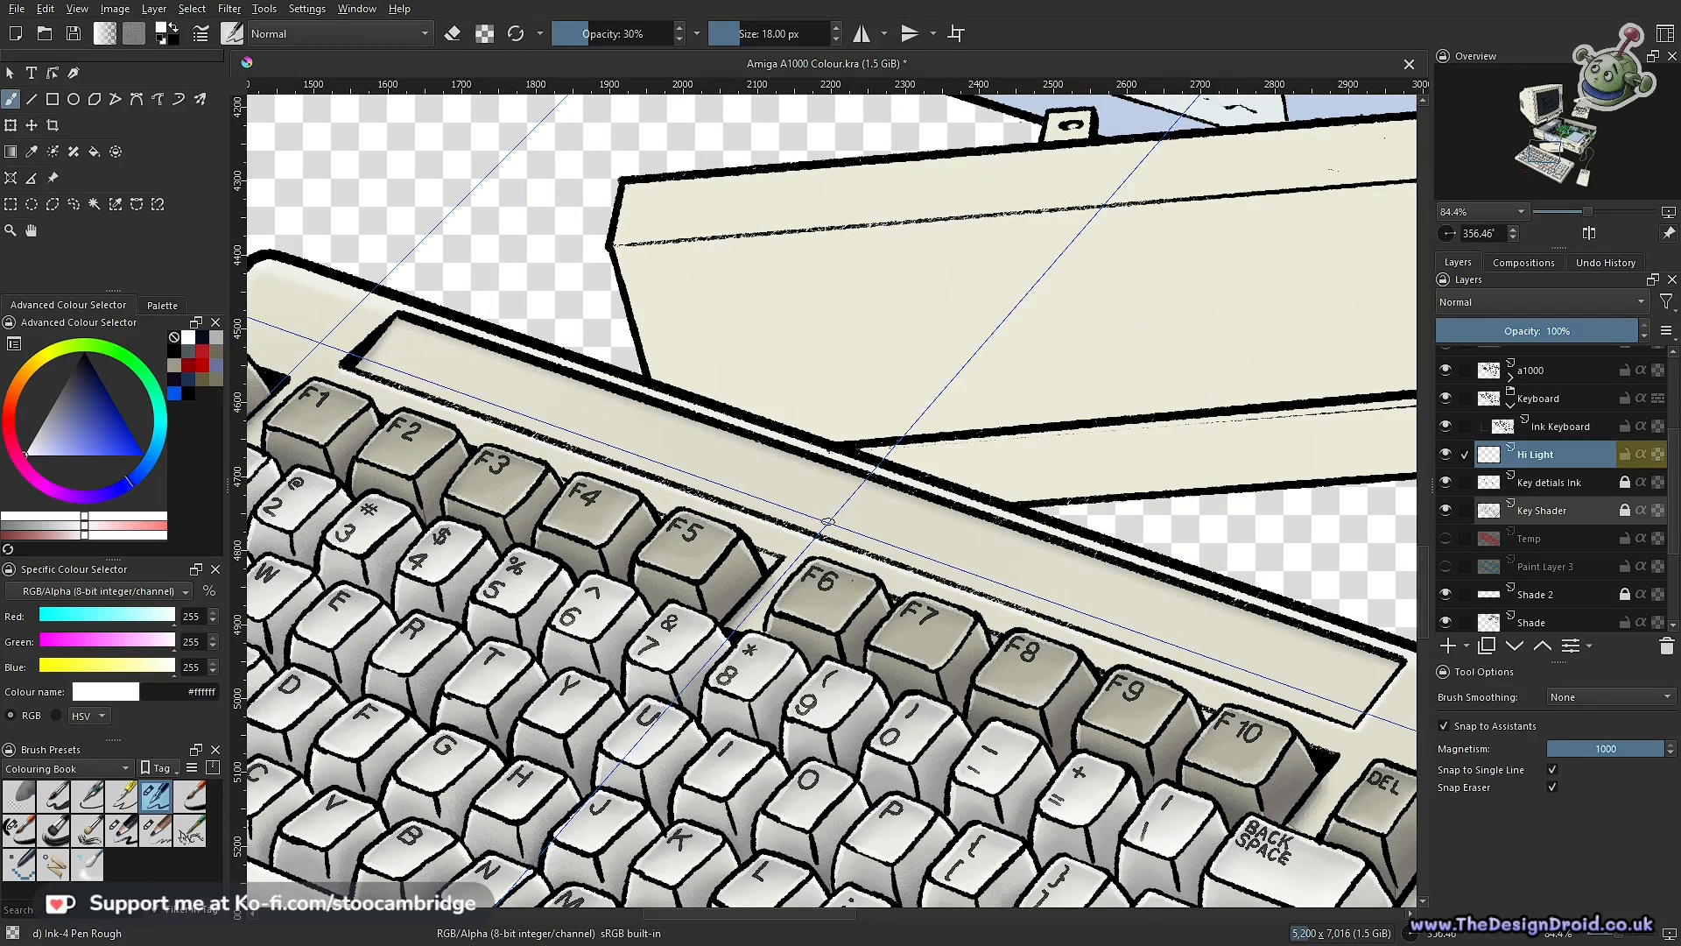
{"action": "left_click_drag", "start_coordinate": [786, 488], "coordinate": [714, 591]}
{"action": "left_click_drag", "start_coordinate": [1005, 634], "coordinate": [845, 557]}
{"action": "scroll", "coordinate": [846, 558], "scroll_direction": "up", "scroll_amount": 4}
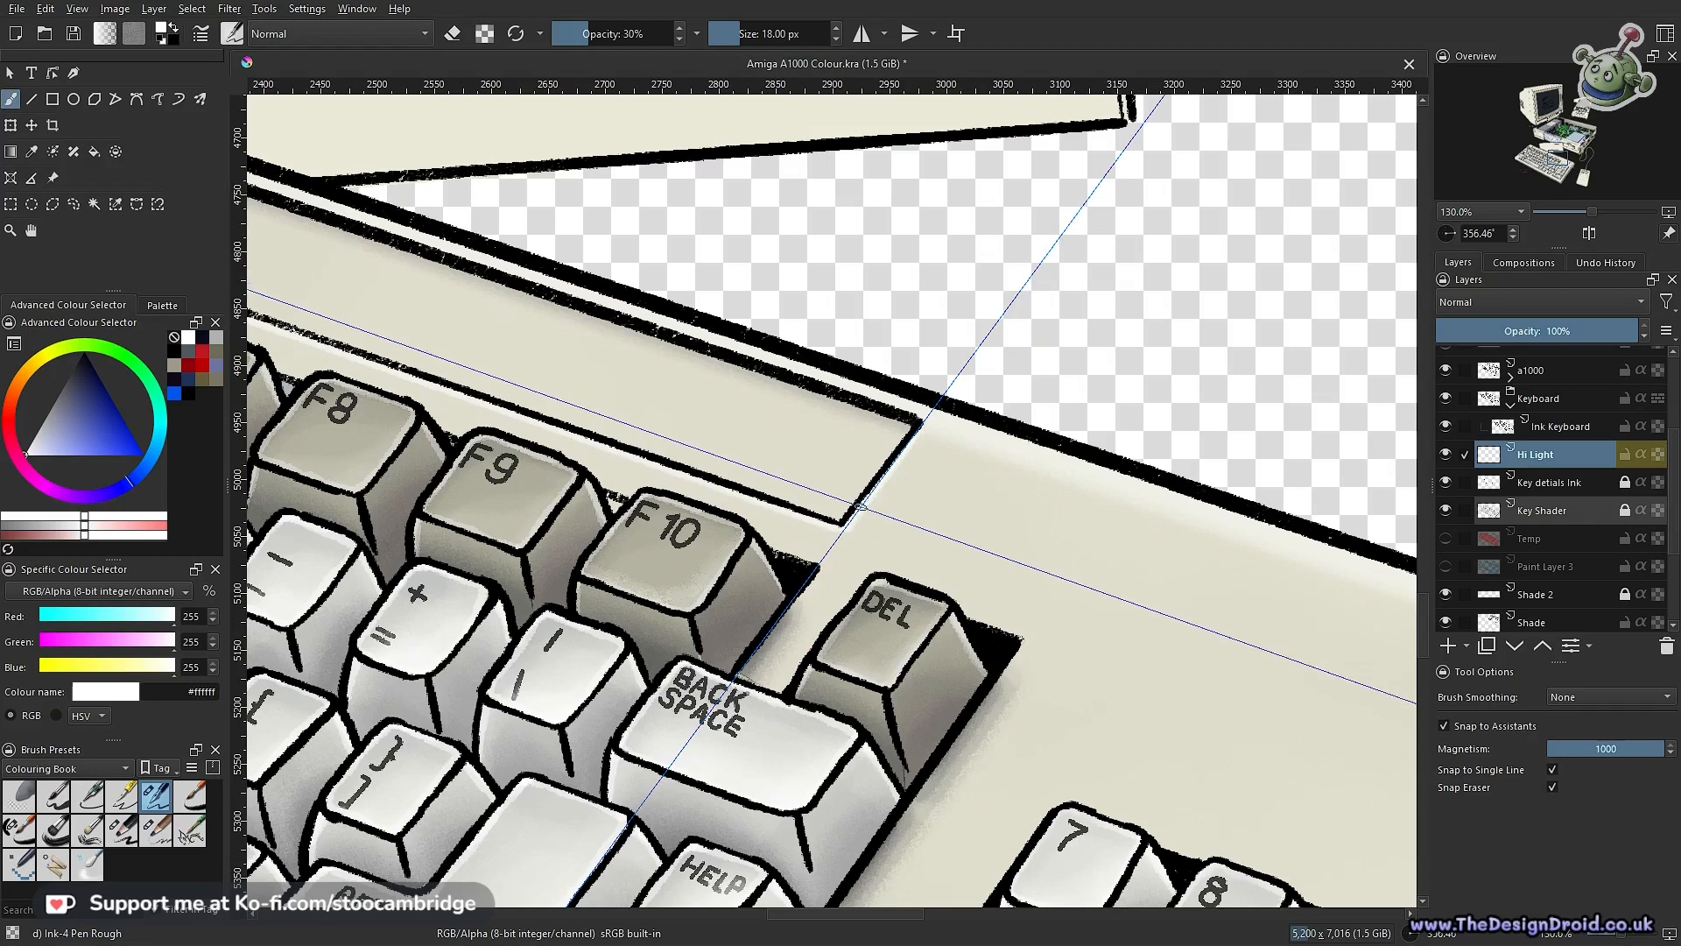
Highlight the outer edges of the small square badge above the numeric keypad with the 18 px brush at 30% opacity
{"action": "left_click_drag", "start_coordinate": [1186, 646], "coordinate": [583, 555]}
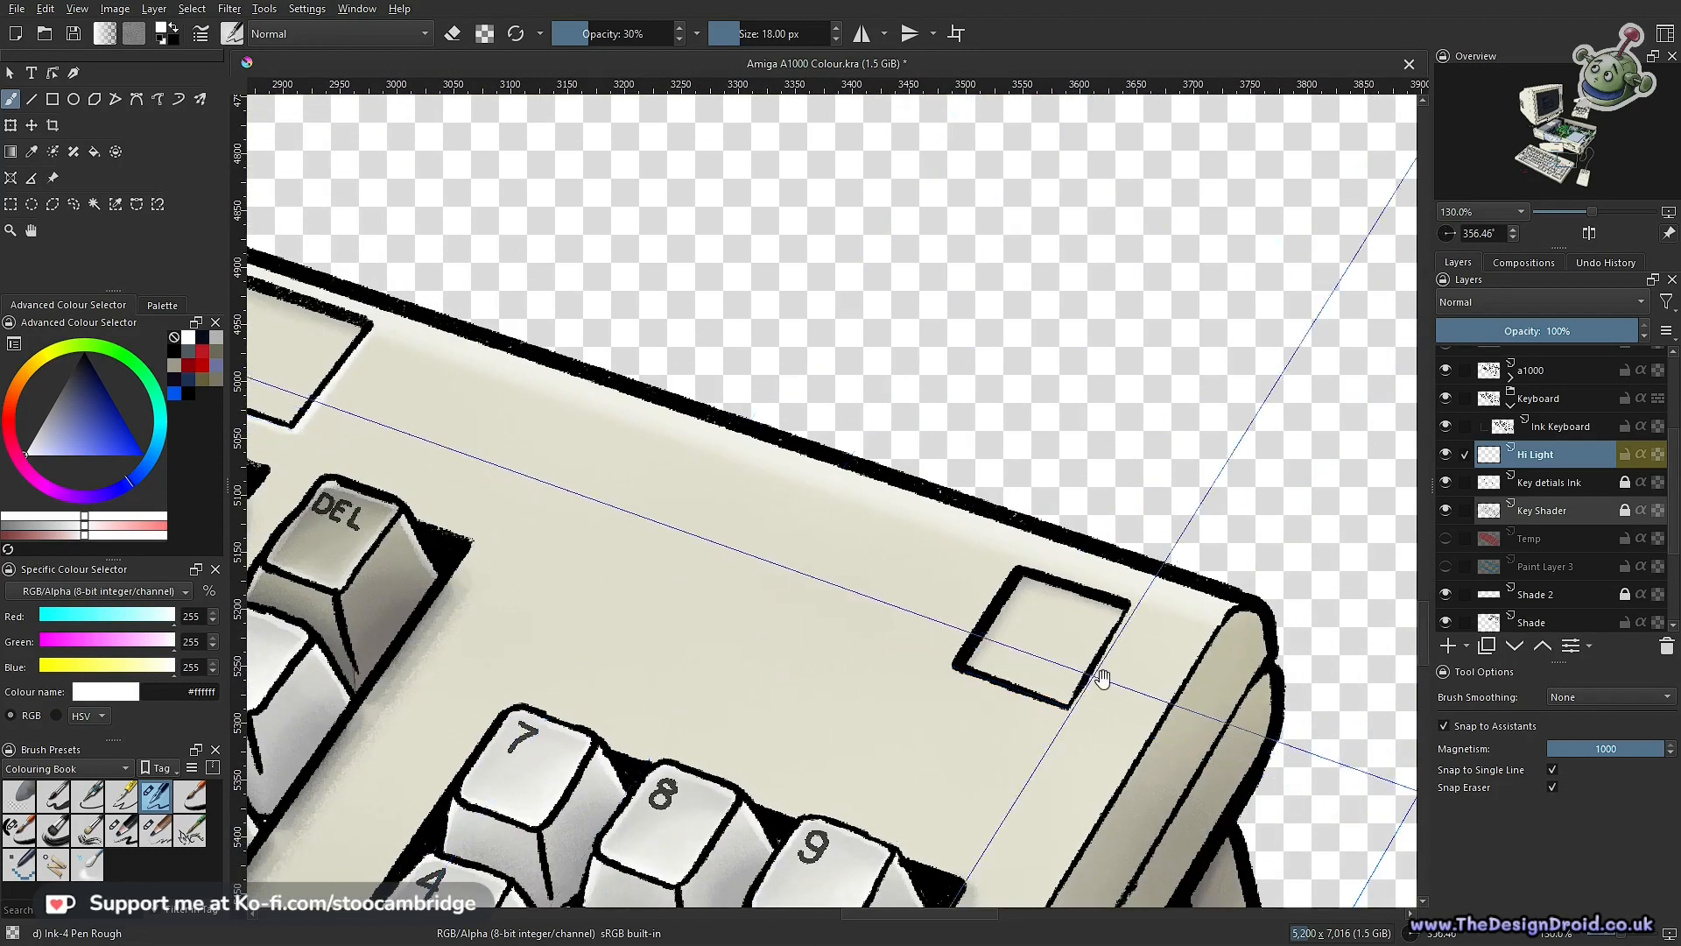
{"action": "left_click_drag", "start_coordinate": [1100, 675], "coordinate": [1088, 611]}
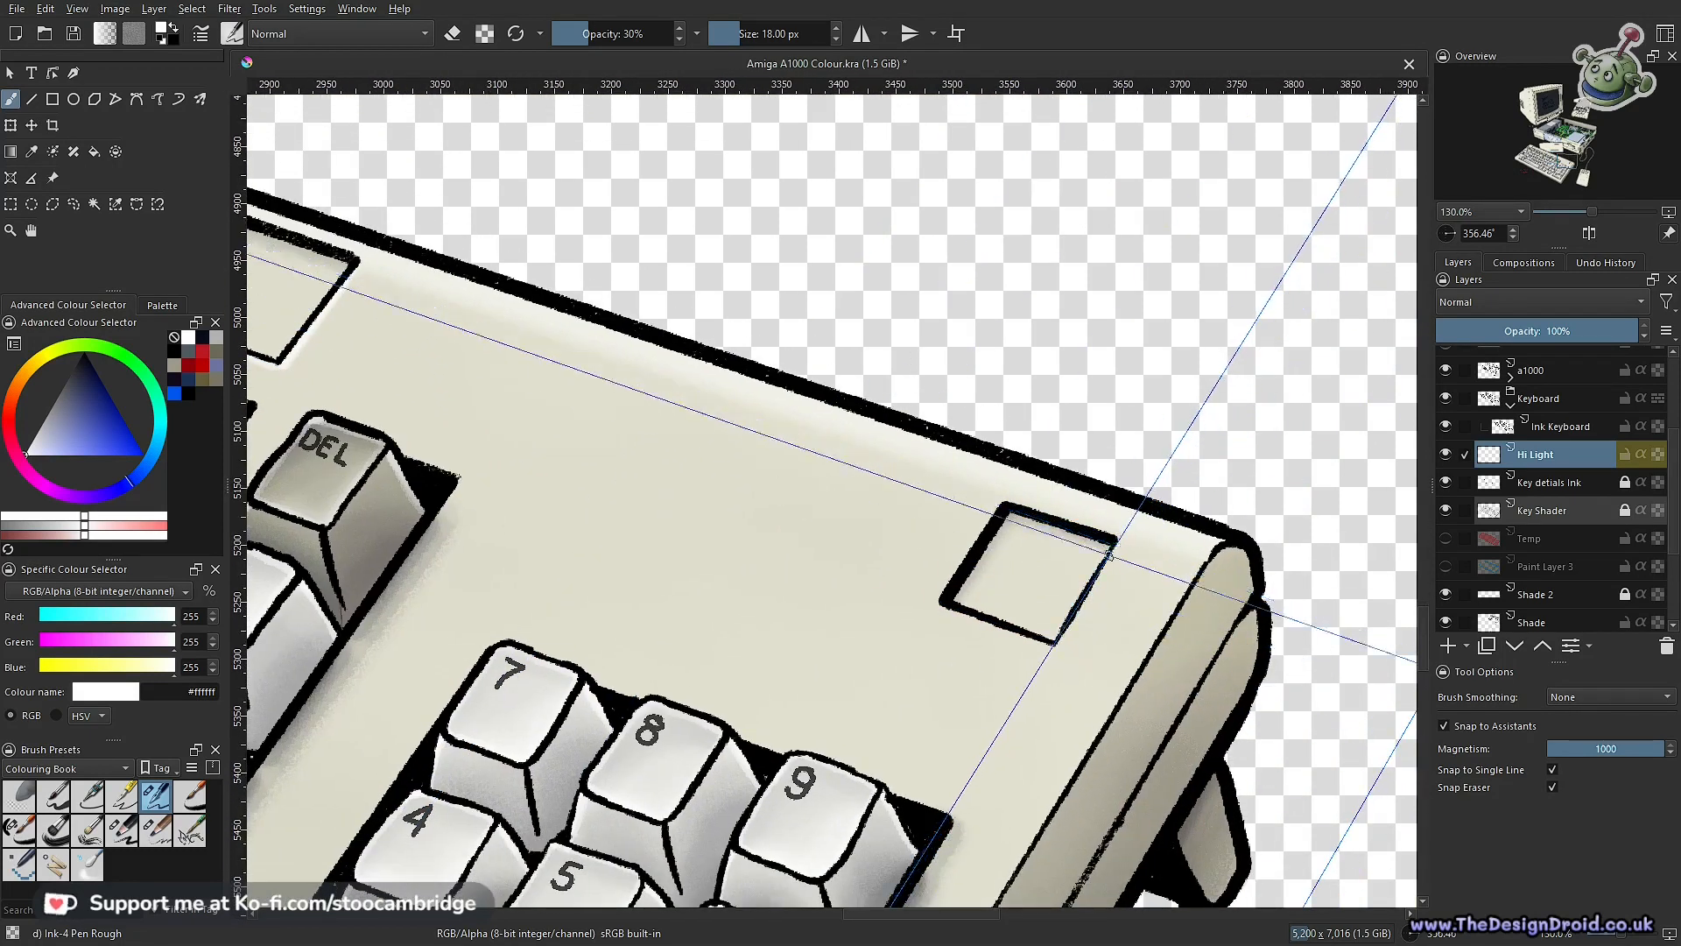
{"action": "mouse_move", "coordinate": [1053, 645]}
{"action": "left_mouse_down"}
{"action": "mouse_move", "coordinate": [944, 607]}
{"action": "mouse_move", "coordinate": [1058, 649]}
{"action": "mouse_move", "coordinate": [1120, 551]}
{"action": "left_mouse_up"}
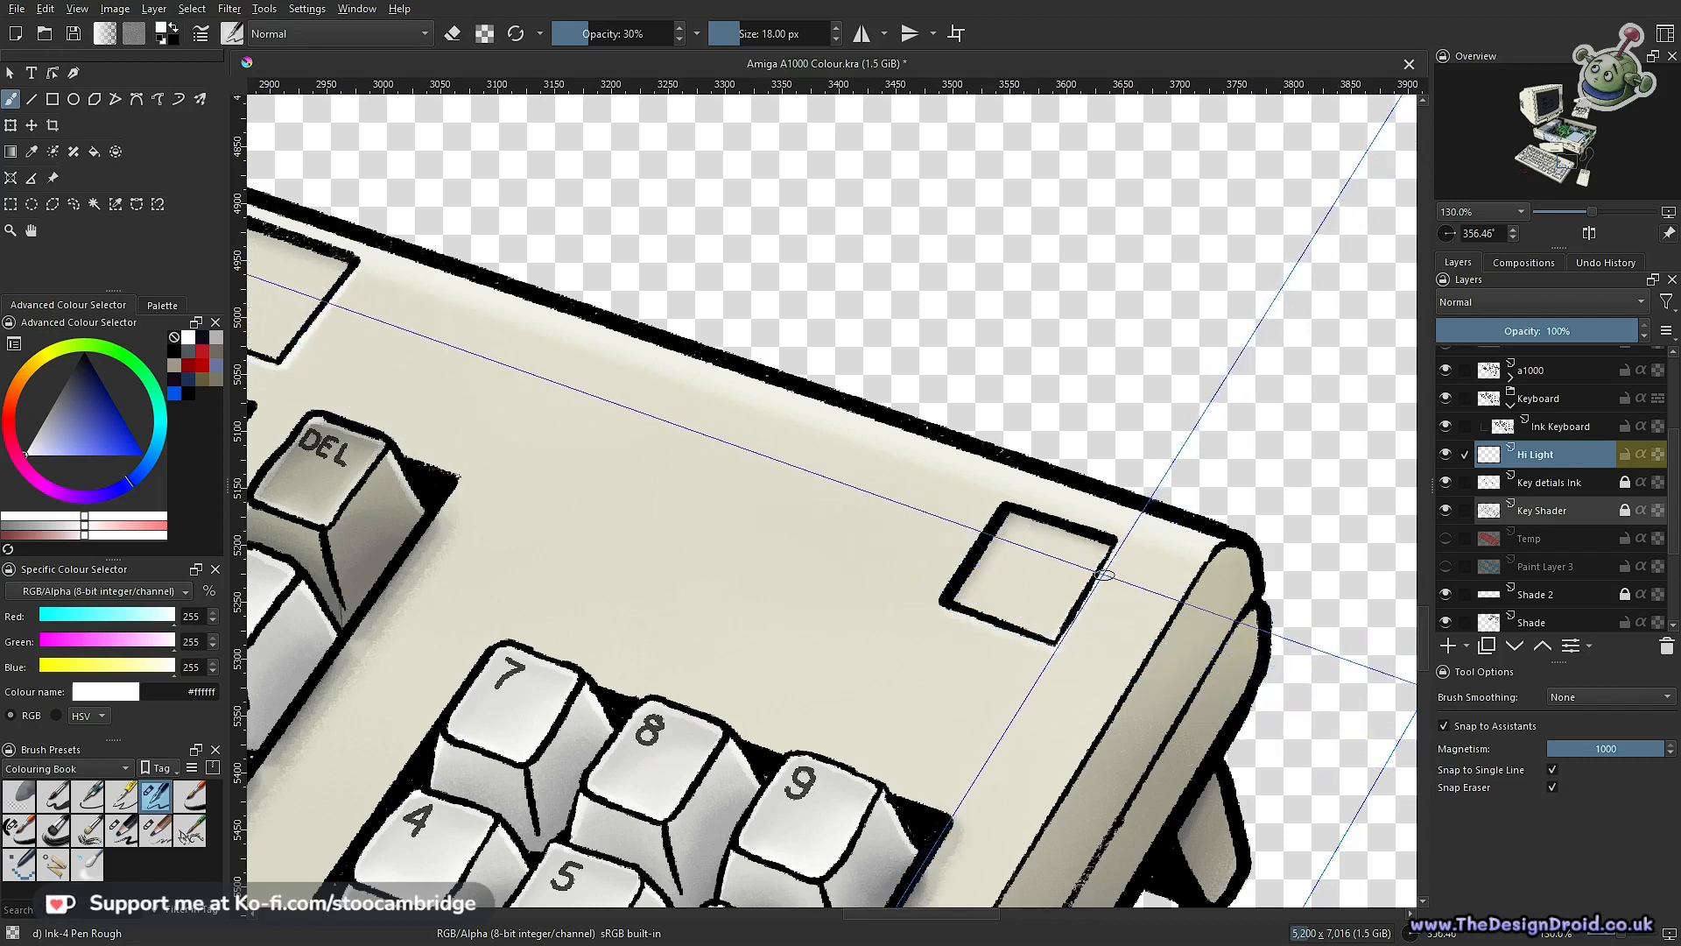
{"action": "left_click_drag", "start_coordinate": [1056, 648], "coordinate": [983, 797]}
Paint a faint highlight down the case's side edge beside the numeric keypad at 10% opacity and 22 px
{"action": "left_click_drag", "start_coordinate": [970, 649], "coordinate": [865, 655]}
{"action": "mouse_move", "coordinate": [961, 682]}
{"action": "left_mouse_down"}
{"action": "mouse_move", "coordinate": [1041, 587]}
{"action": "mouse_move", "coordinate": [1050, 288]}
{"action": "mouse_move", "coordinate": [1010, 365]}
{"action": "mouse_move", "coordinate": [1043, 300]}
{"action": "left_mouse_up"}
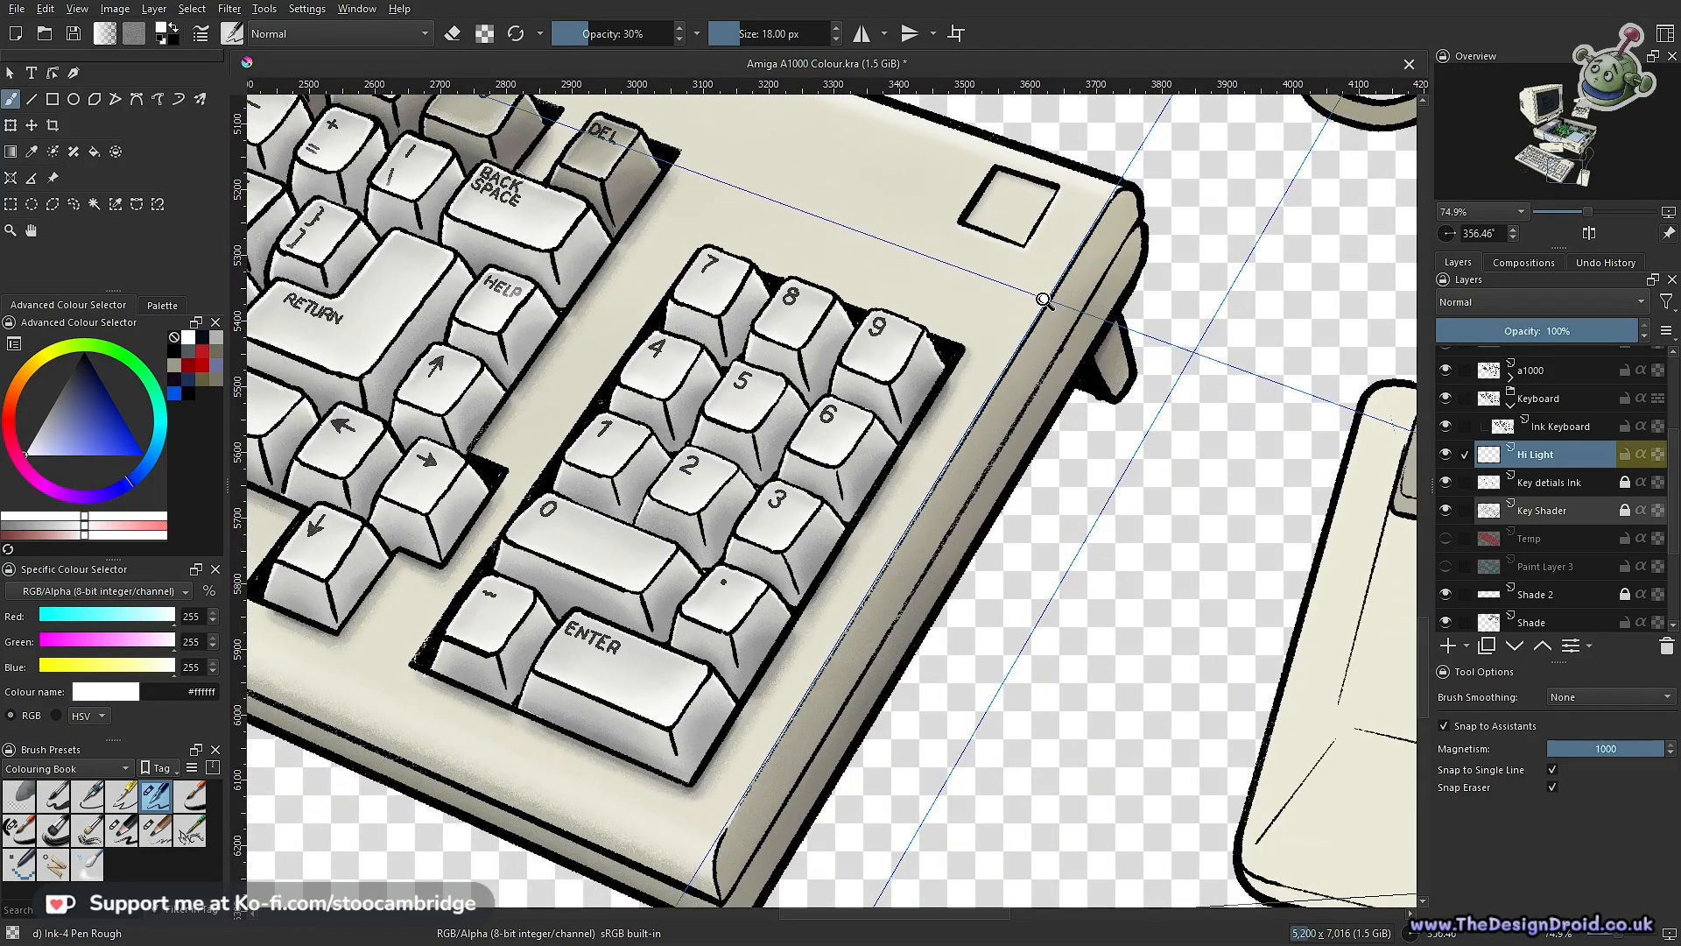
{"action": "key", "text": "i"}
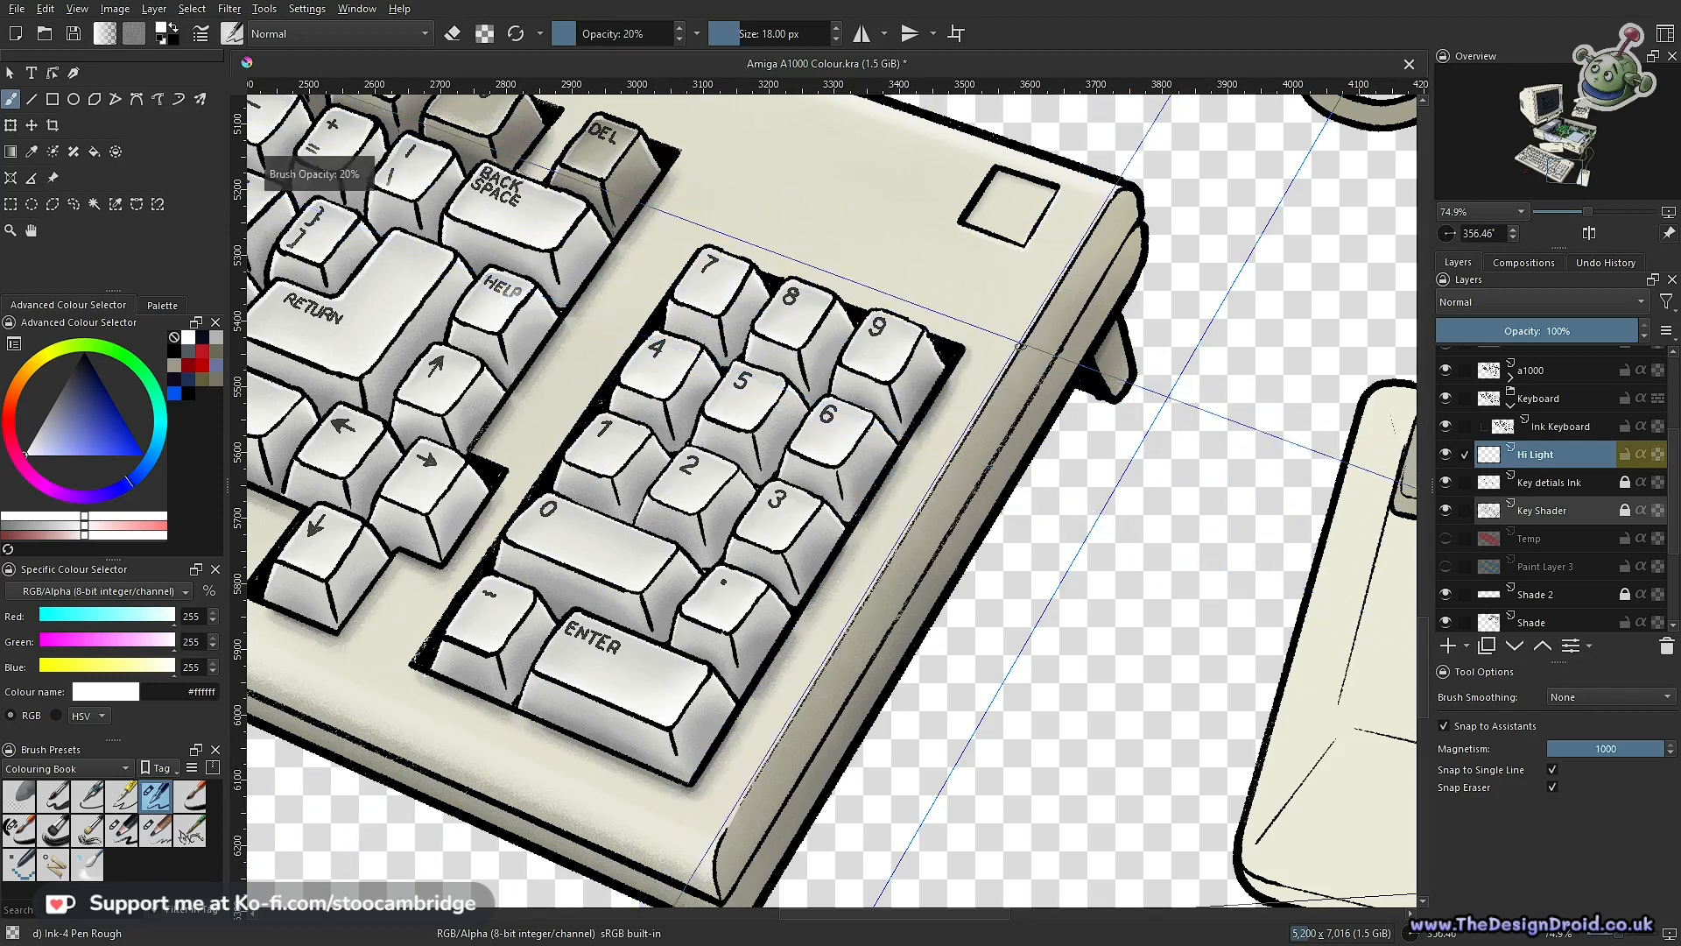
{"action": "key", "text": "i"}
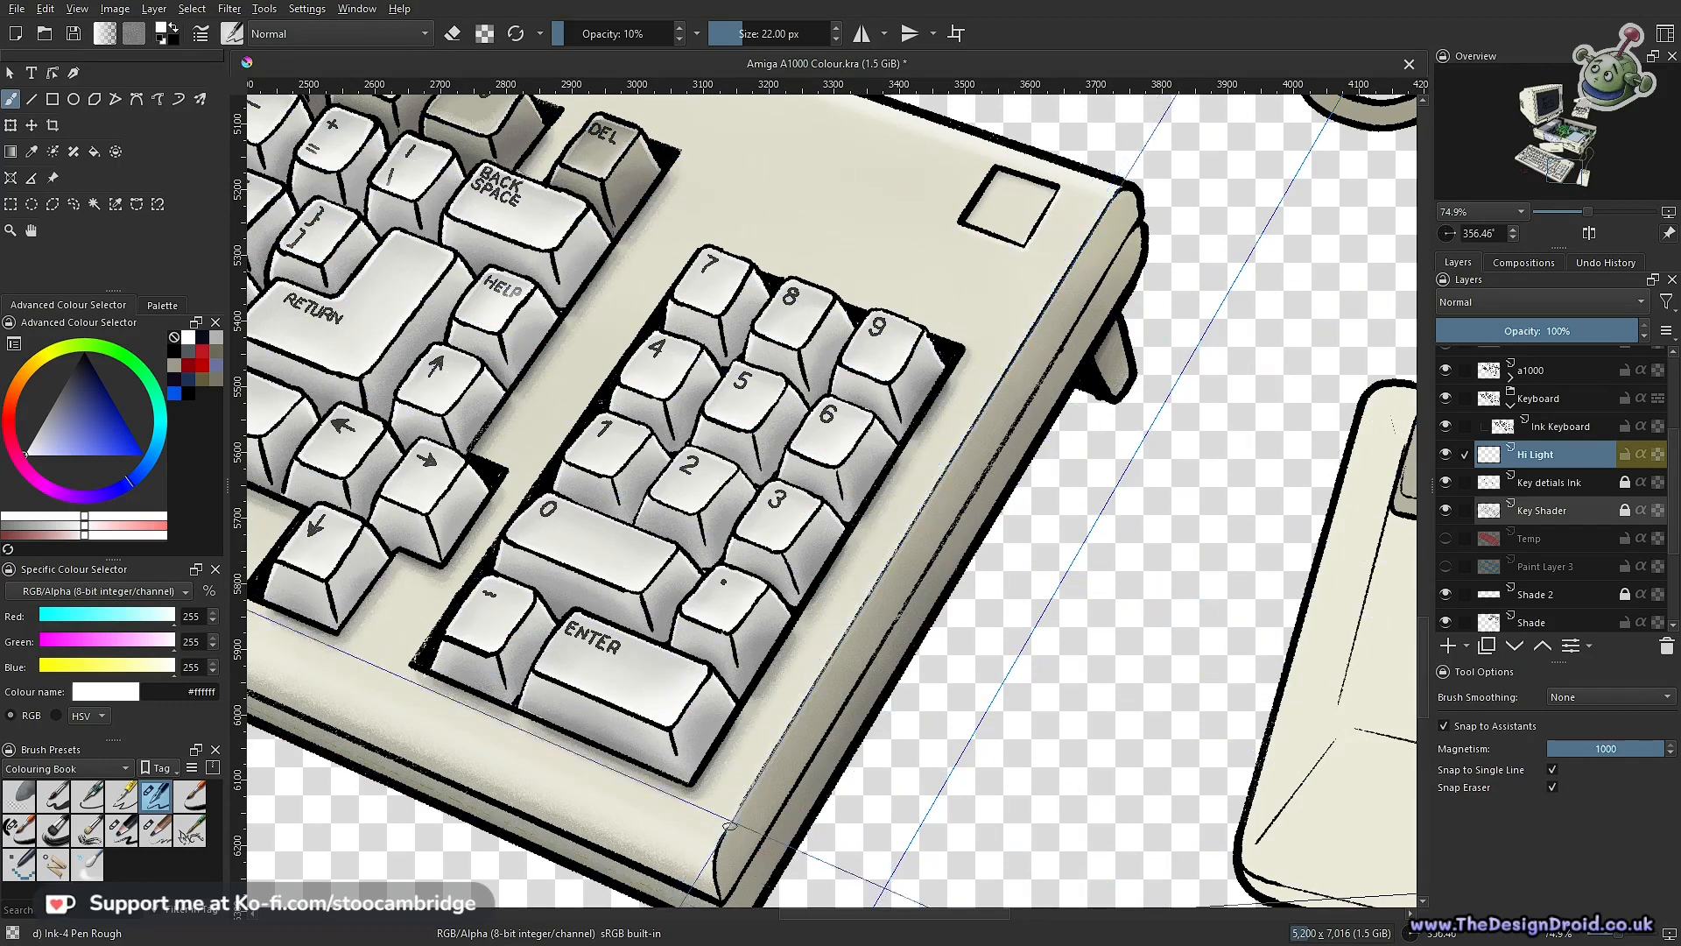
{"action": "scroll", "coordinate": [723, 828], "scroll_direction": "down", "scroll_amount": 5}
Turn off snapping to assistants and touch up the highlight at the case's front-left corner freehand
{"action": "left_click_drag", "start_coordinate": [1062, 732], "coordinate": [1085, 741]}
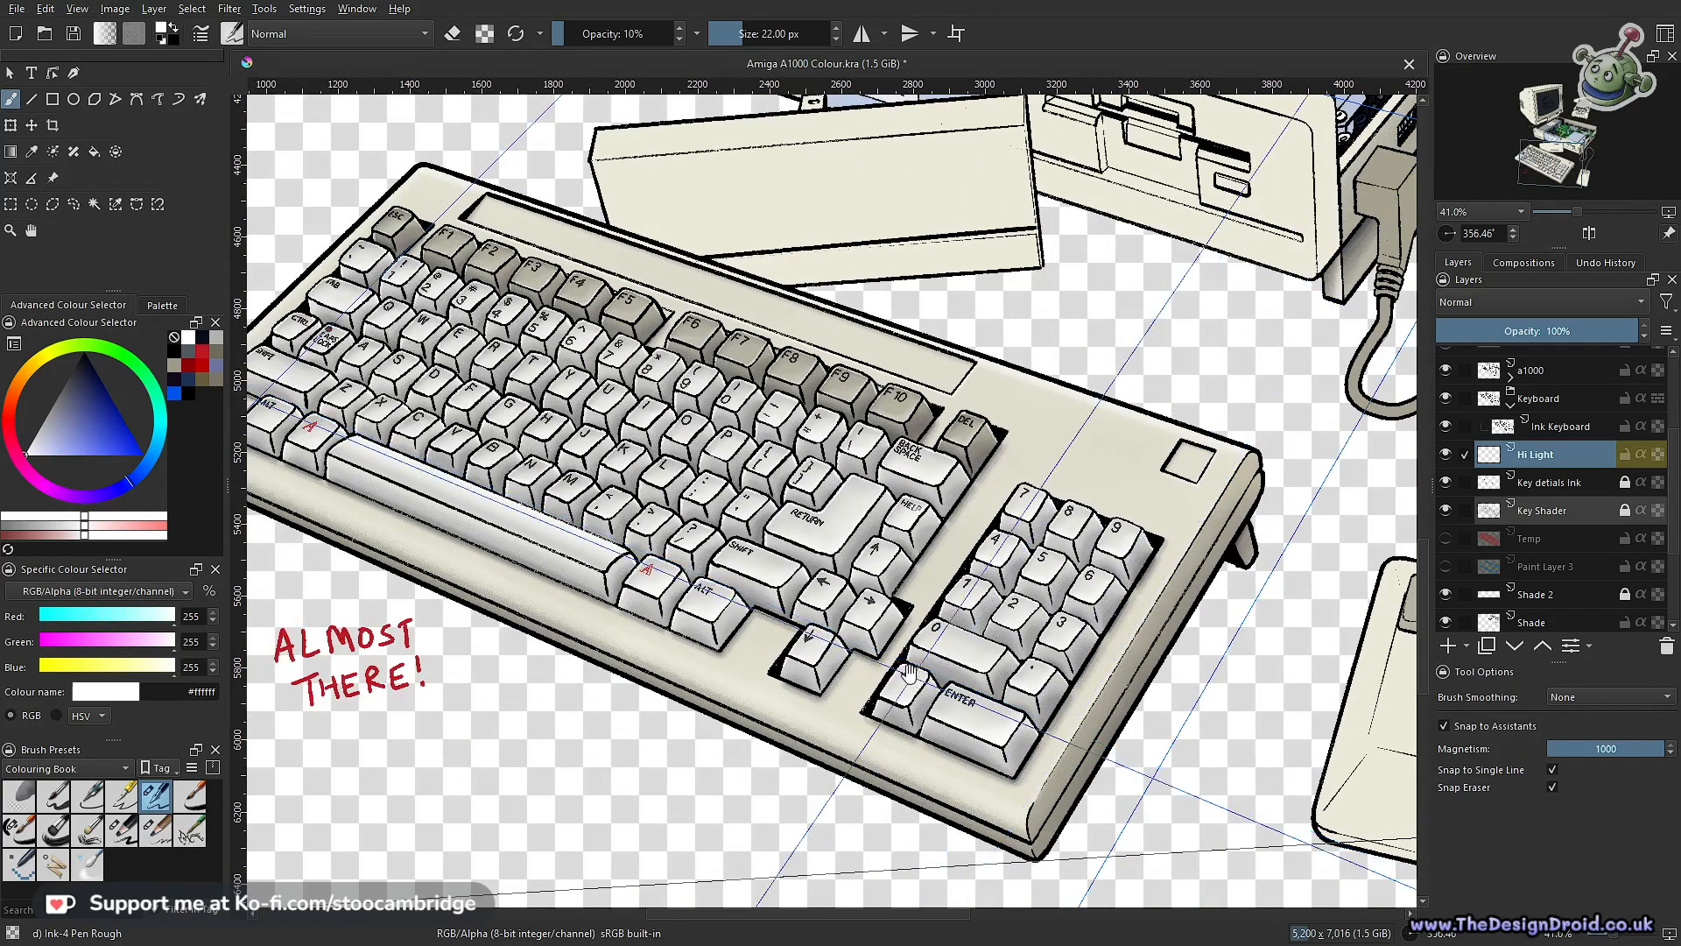
{"action": "left_click_drag", "start_coordinate": [875, 631], "coordinate": [1123, 726]}
{"action": "left_click_drag", "start_coordinate": [630, 429], "coordinate": [806, 535]}
{"action": "left_click_drag", "start_coordinate": [805, 535], "coordinate": [815, 518]}
{"action": "scroll", "coordinate": [815, 518], "scroll_direction": "up", "scroll_amount": 4}
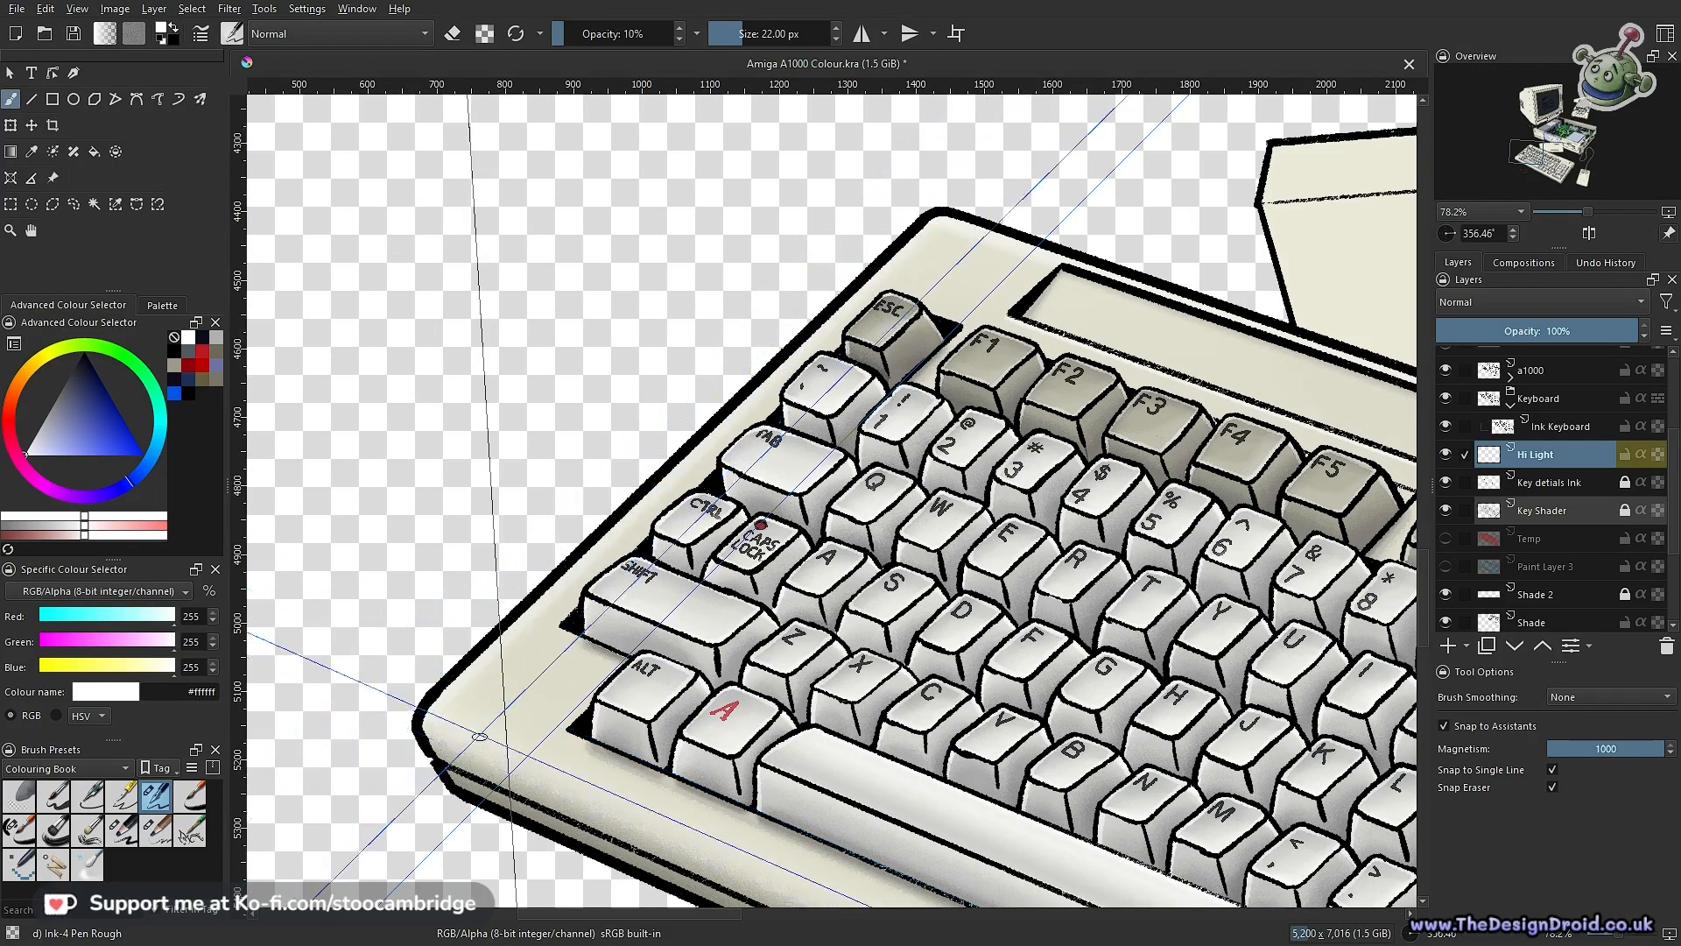
{"action": "key", "text": "ctrl+shift+l"}
{"action": "left_click_drag", "start_coordinate": [456, 742], "coordinate": [679, 464]}
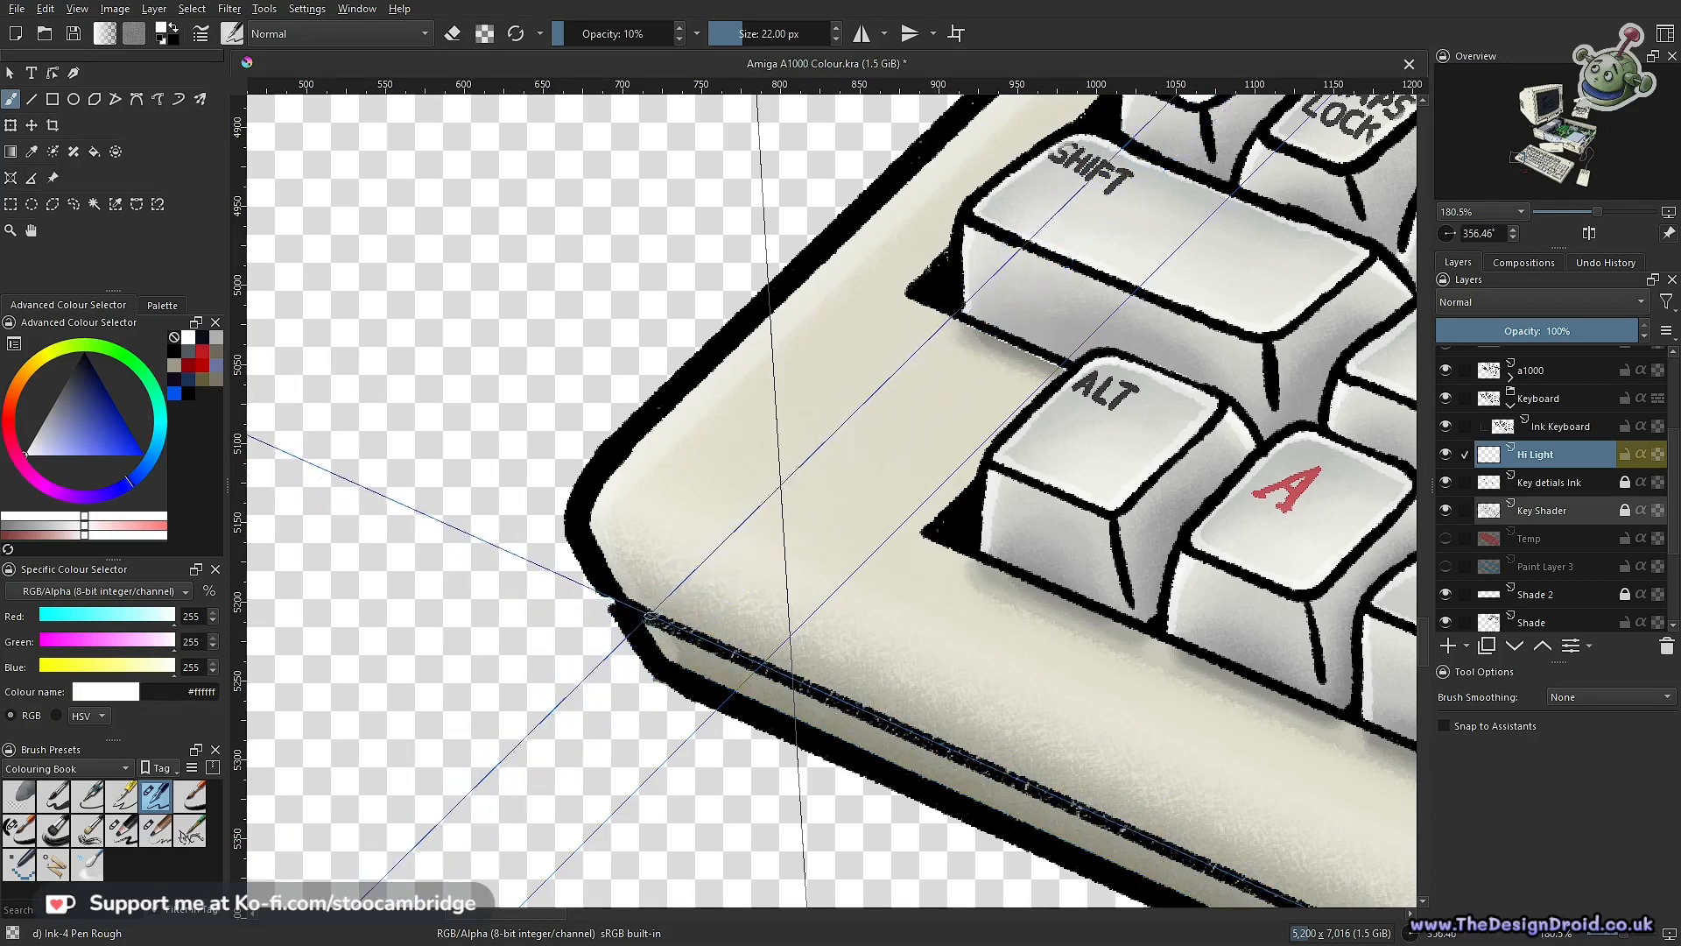
Add faint freehand highlights to the case's front lip, working from the front-left corner to the front-right corner
{"action": "left_click_drag", "start_coordinate": [755, 568], "coordinate": [750, 767], "text": "ctrl"}
{"action": "left_click_drag", "start_coordinate": [1094, 722], "coordinate": [467, 497]}
{"action": "left_click_drag", "start_coordinate": [1118, 768], "coordinate": [859, 592]}
{"action": "left_click_drag", "start_coordinate": [901, 655], "coordinate": [911, 530], "text": "ctrl"}
{"action": "scroll", "coordinate": [910, 530], "scroll_direction": "up", "scroll_amount": 1}
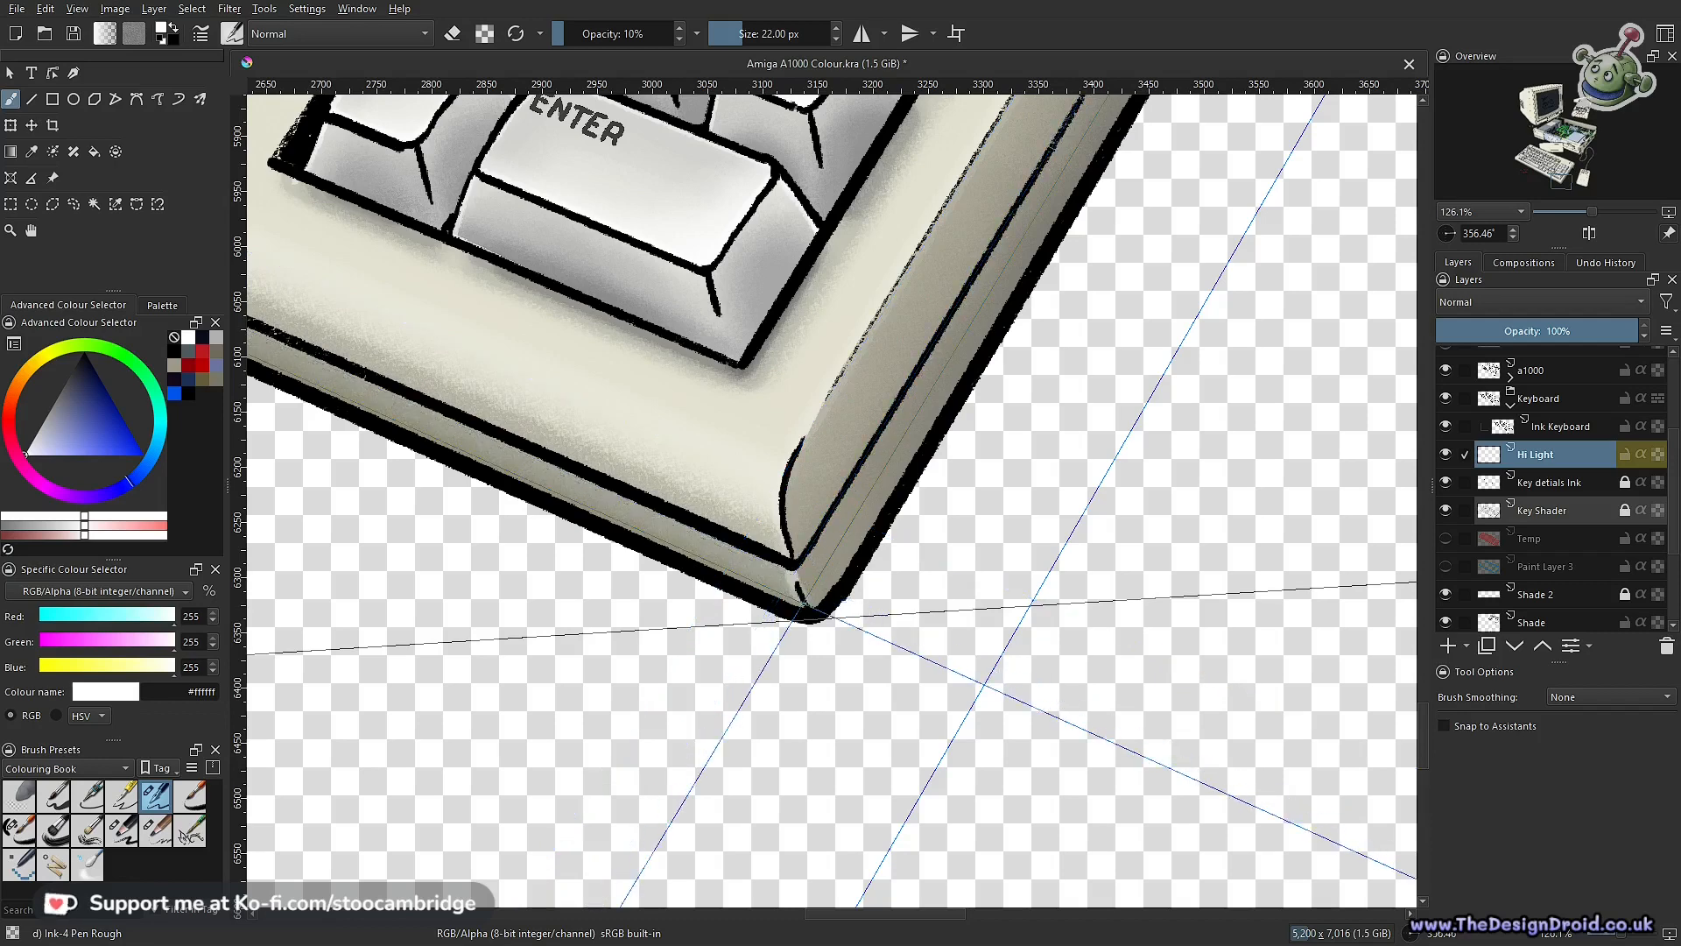
{"action": "left_click_drag", "start_coordinate": [858, 486], "coordinate": [811, 638]}
Touch up the highlight freehand at the rear corner of the case's side edge, using the 22 px brush at 20% opacity
{"action": "left_click_drag", "start_coordinate": [1007, 366], "coordinate": [860, 663]}
{"action": "left_click_drag", "start_coordinate": [893, 566], "coordinate": [945, 416]}
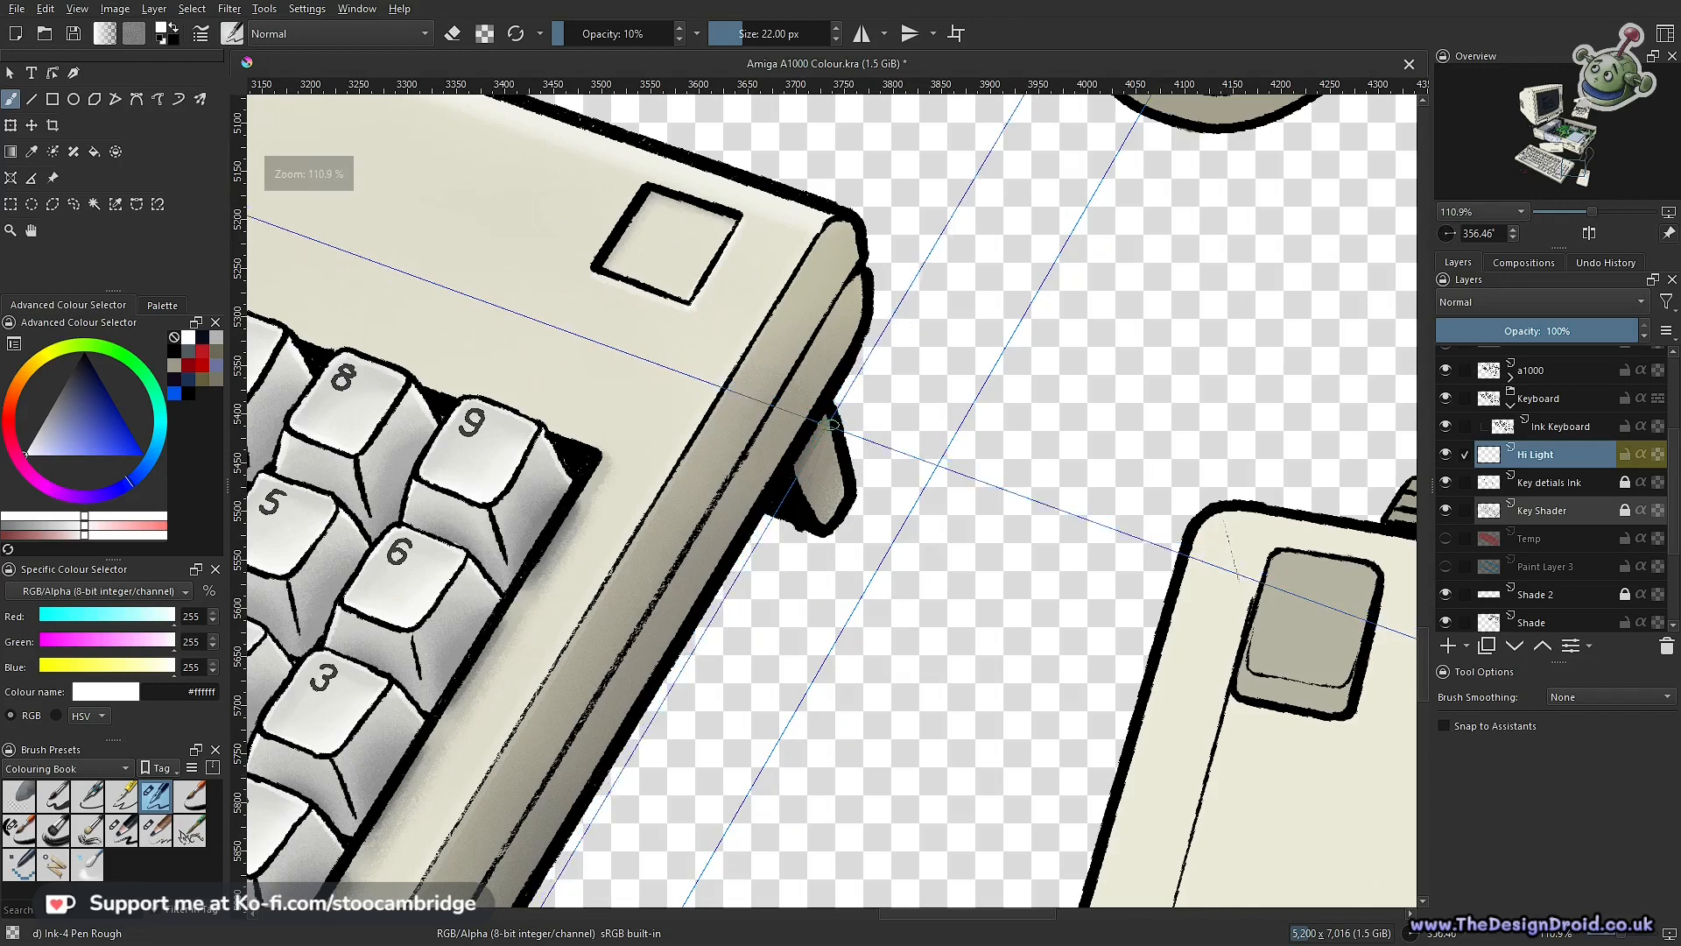
{"action": "scroll", "coordinate": [833, 424], "scroll_direction": "up", "scroll_amount": 2}
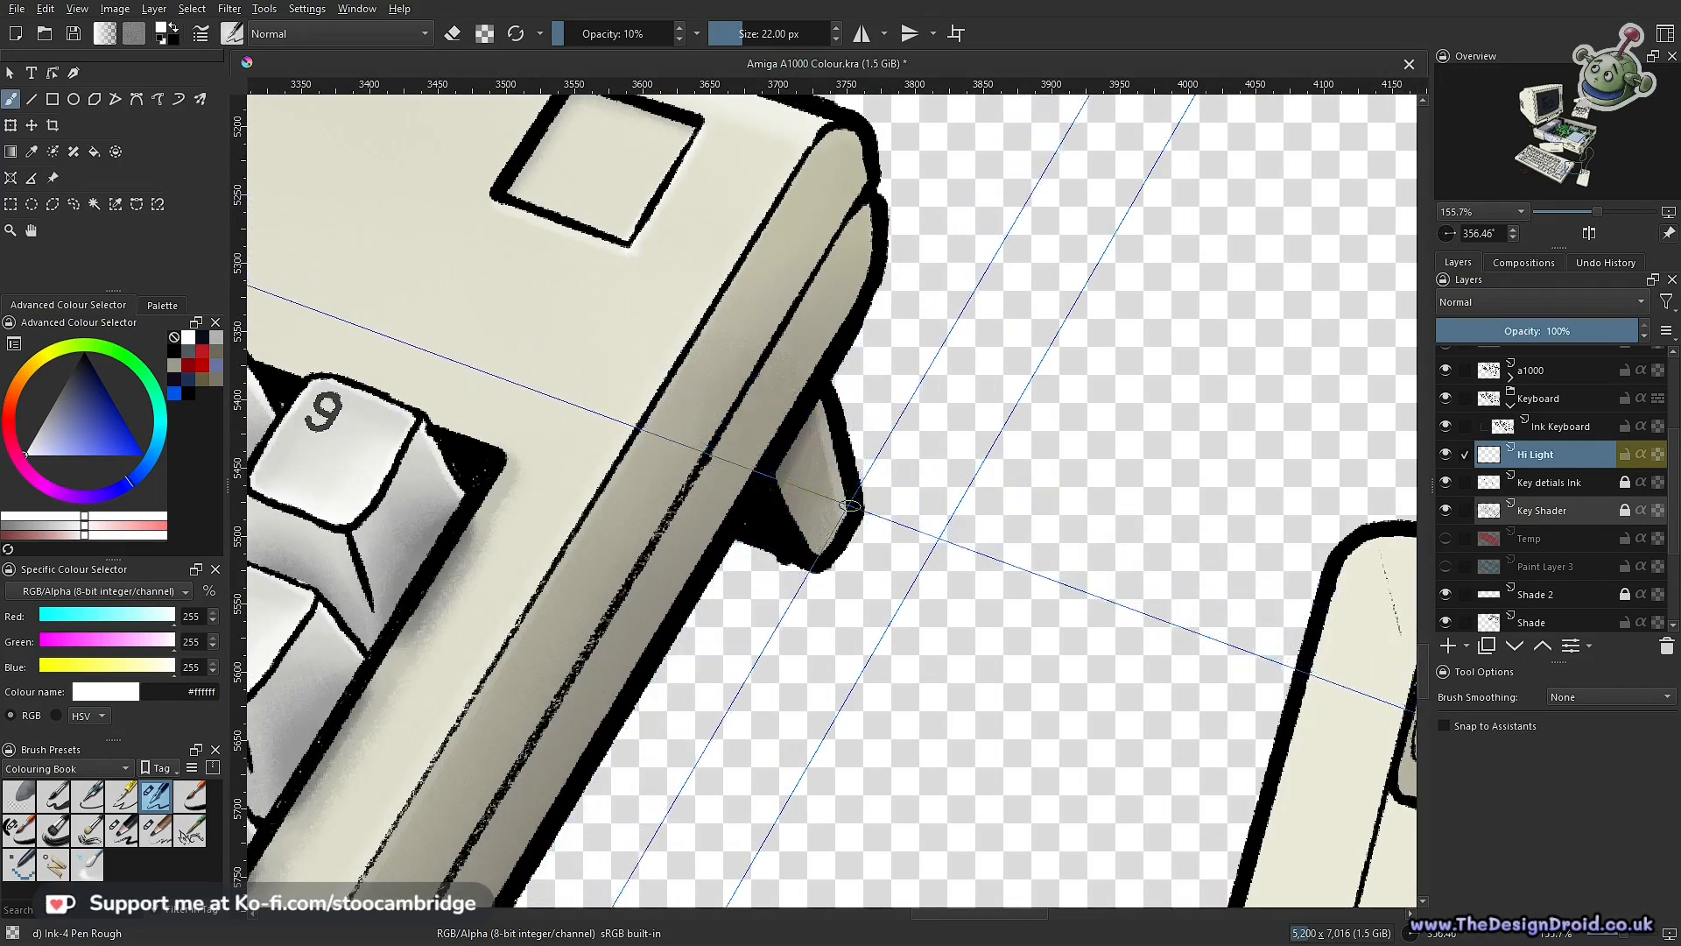
{"action": "left_click_drag", "start_coordinate": [872, 271], "coordinate": [880, 383]}
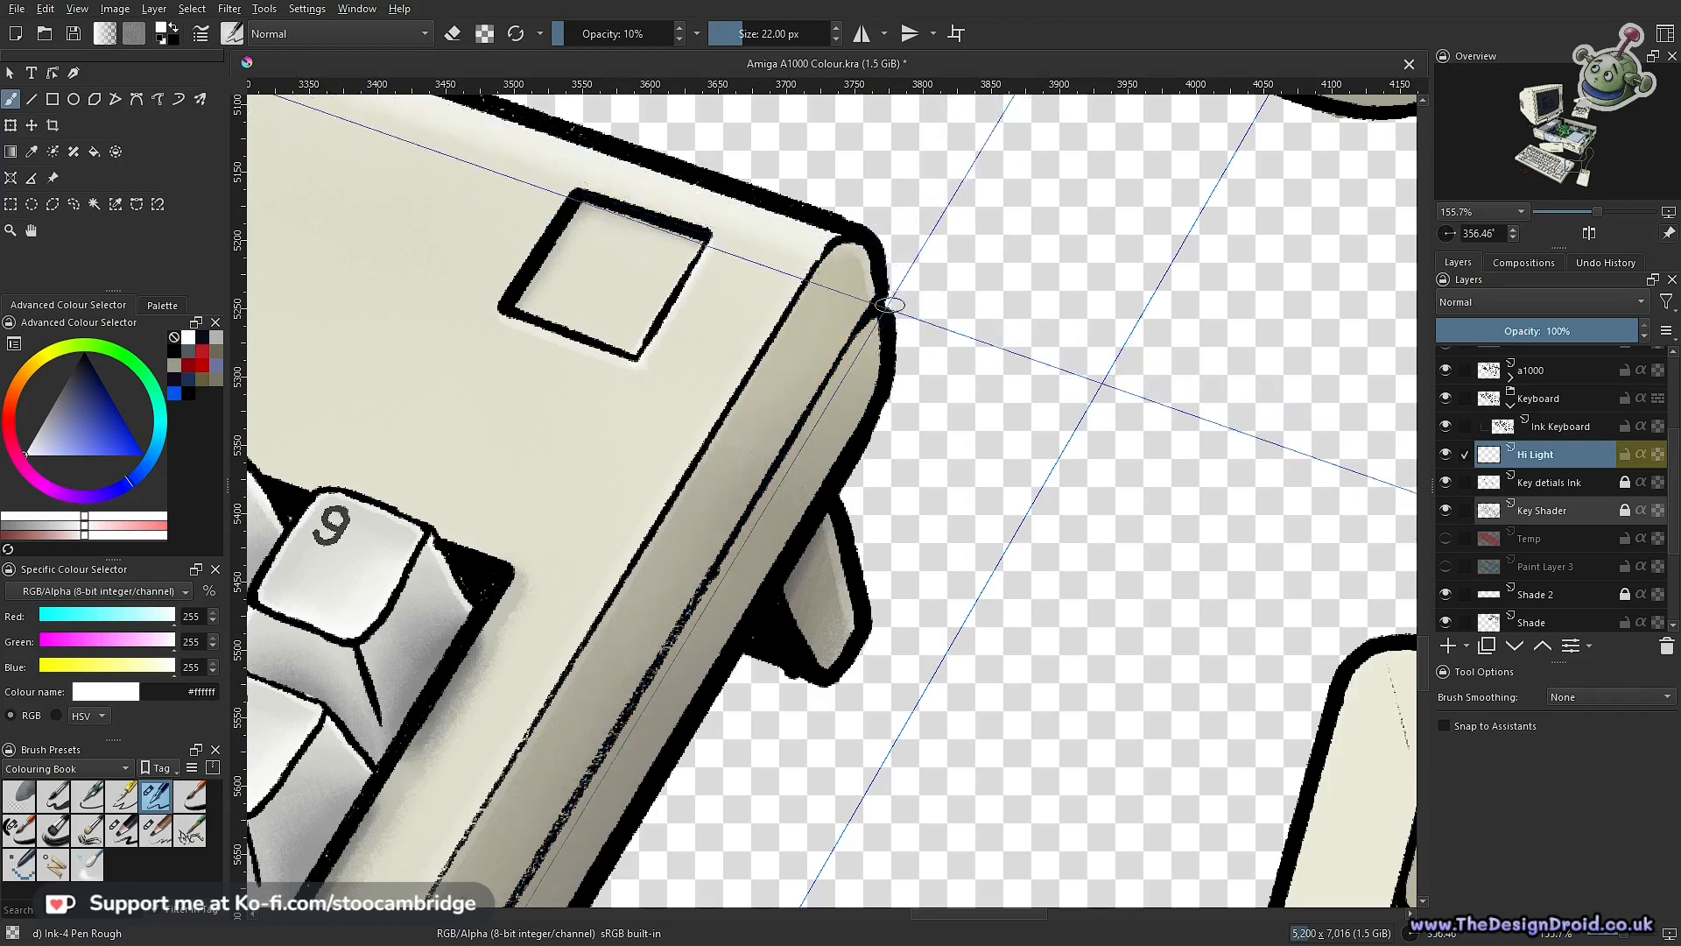
{"action": "key", "text": "i"}
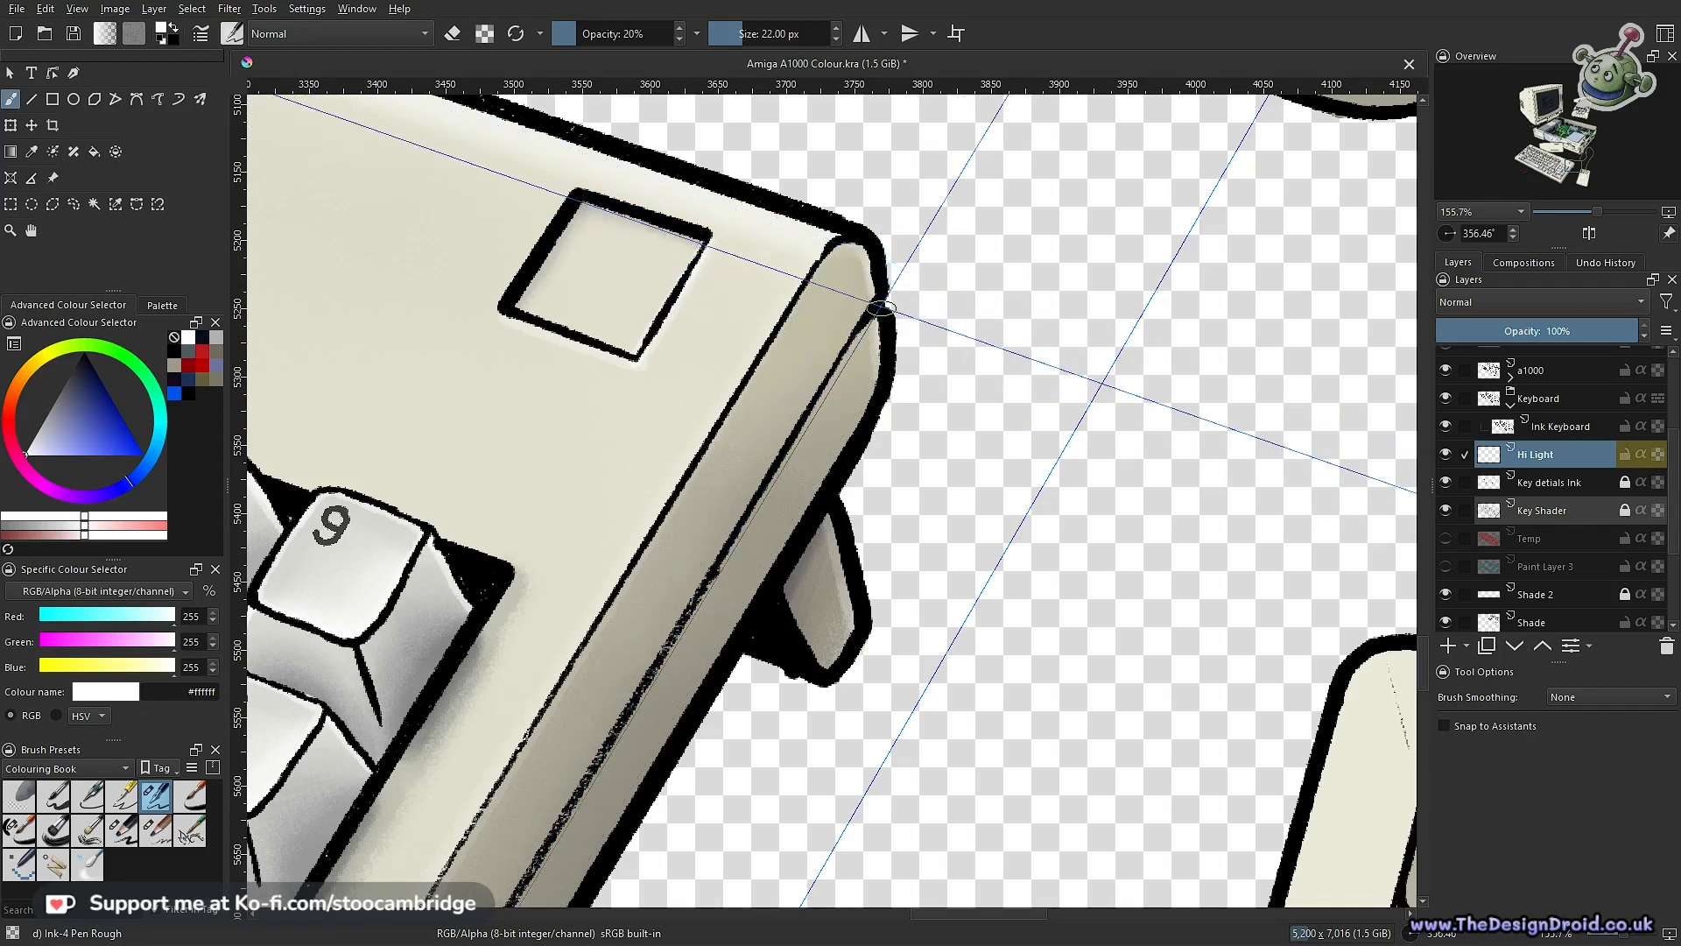
{"action": "left_click_drag", "start_coordinate": [917, 427], "coordinate": [892, 506]}
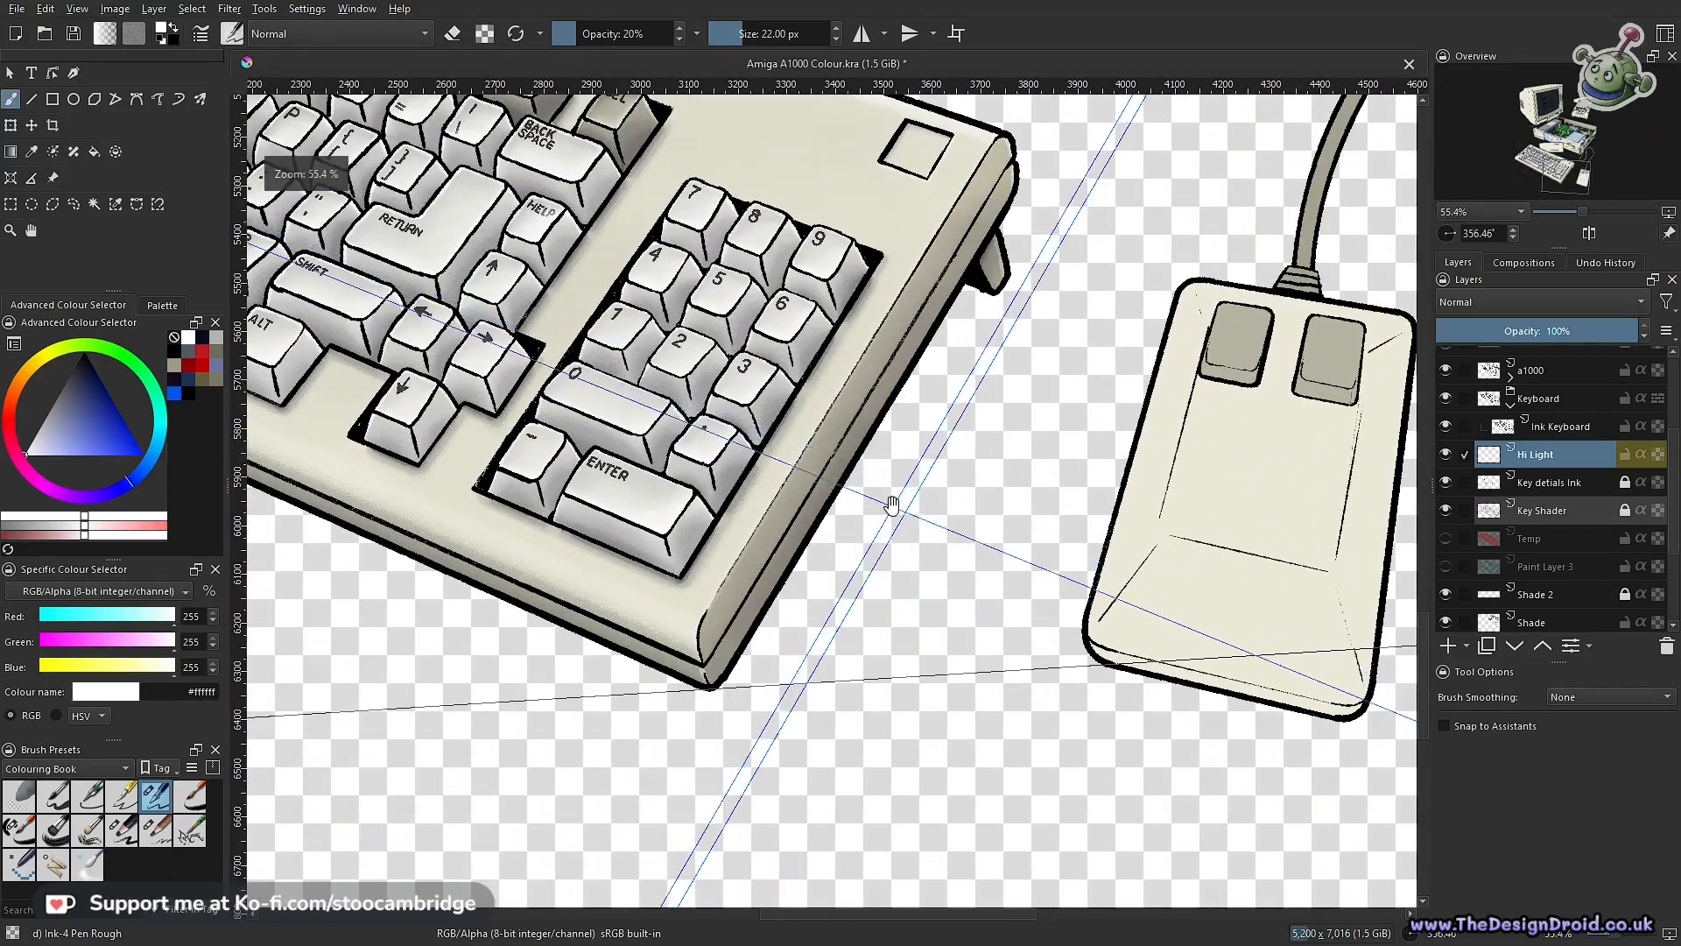
{"action": "mouse_move", "coordinate": [954, 375]}
{"action": "left_mouse_down"}
{"action": "mouse_move", "coordinate": [957, 357]}
{"action": "mouse_move", "coordinate": [920, 408]}
{"action": "left_mouse_up"}
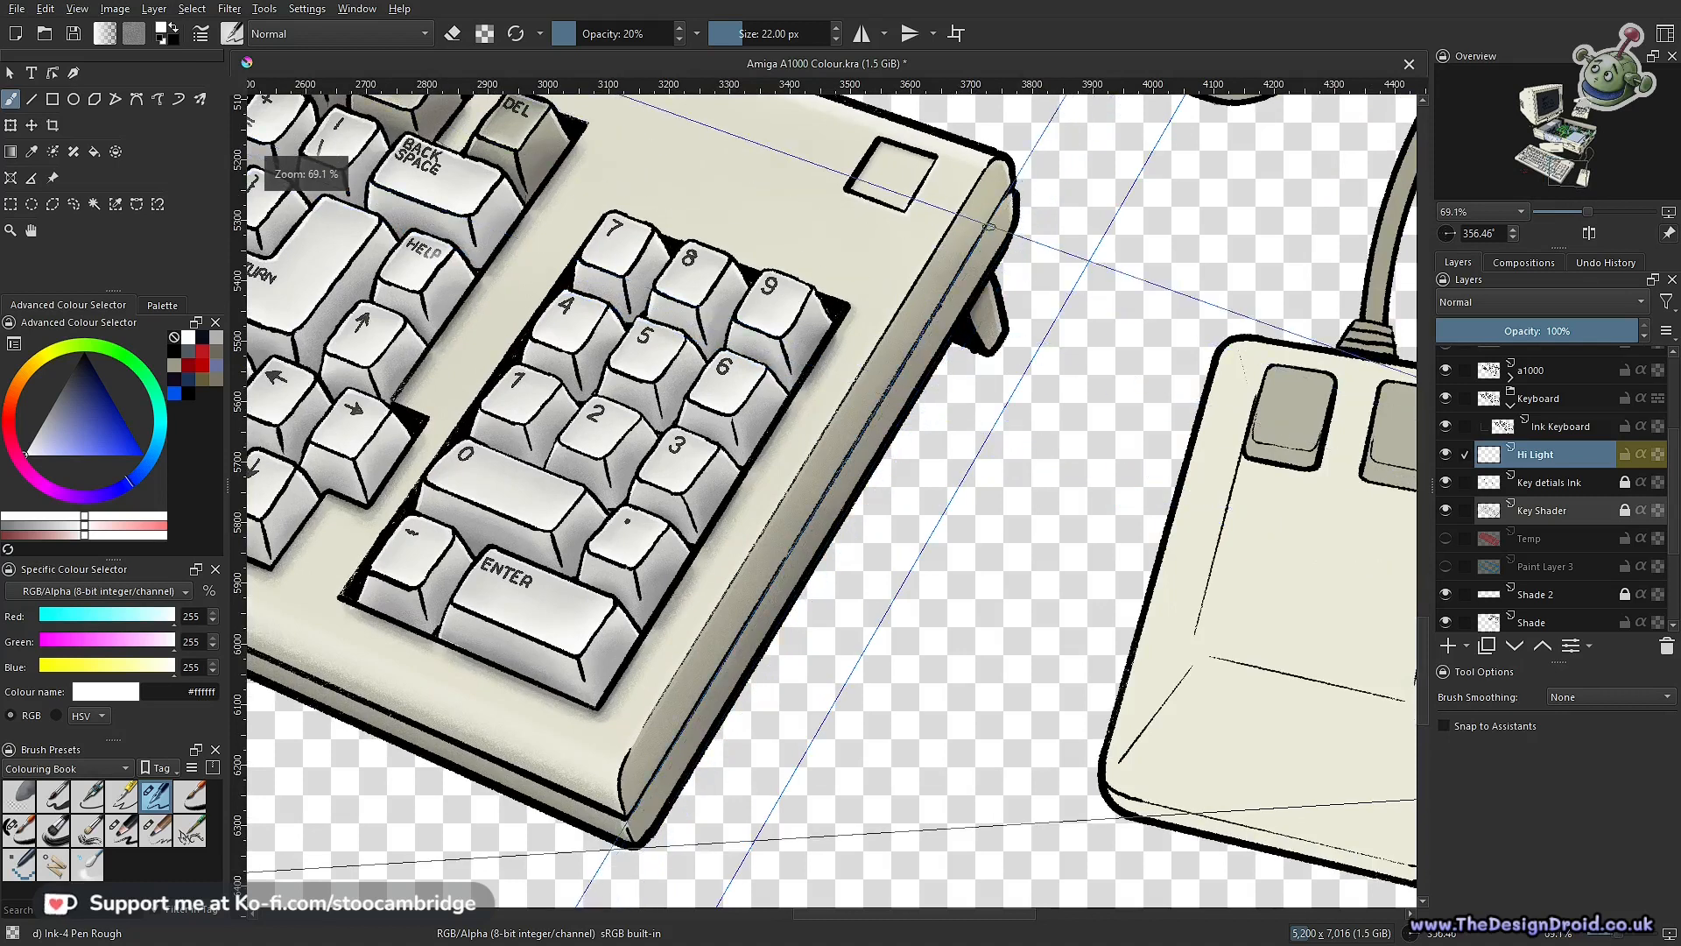
Make the Key Shader layer active and switch the brush to eraser mode at 5% opacity
{"action": "left_click", "coordinate": [1446, 510]}
{"action": "left_click", "coordinate": [1446, 511]}
{"action": "left_click", "coordinate": [1568, 511]}
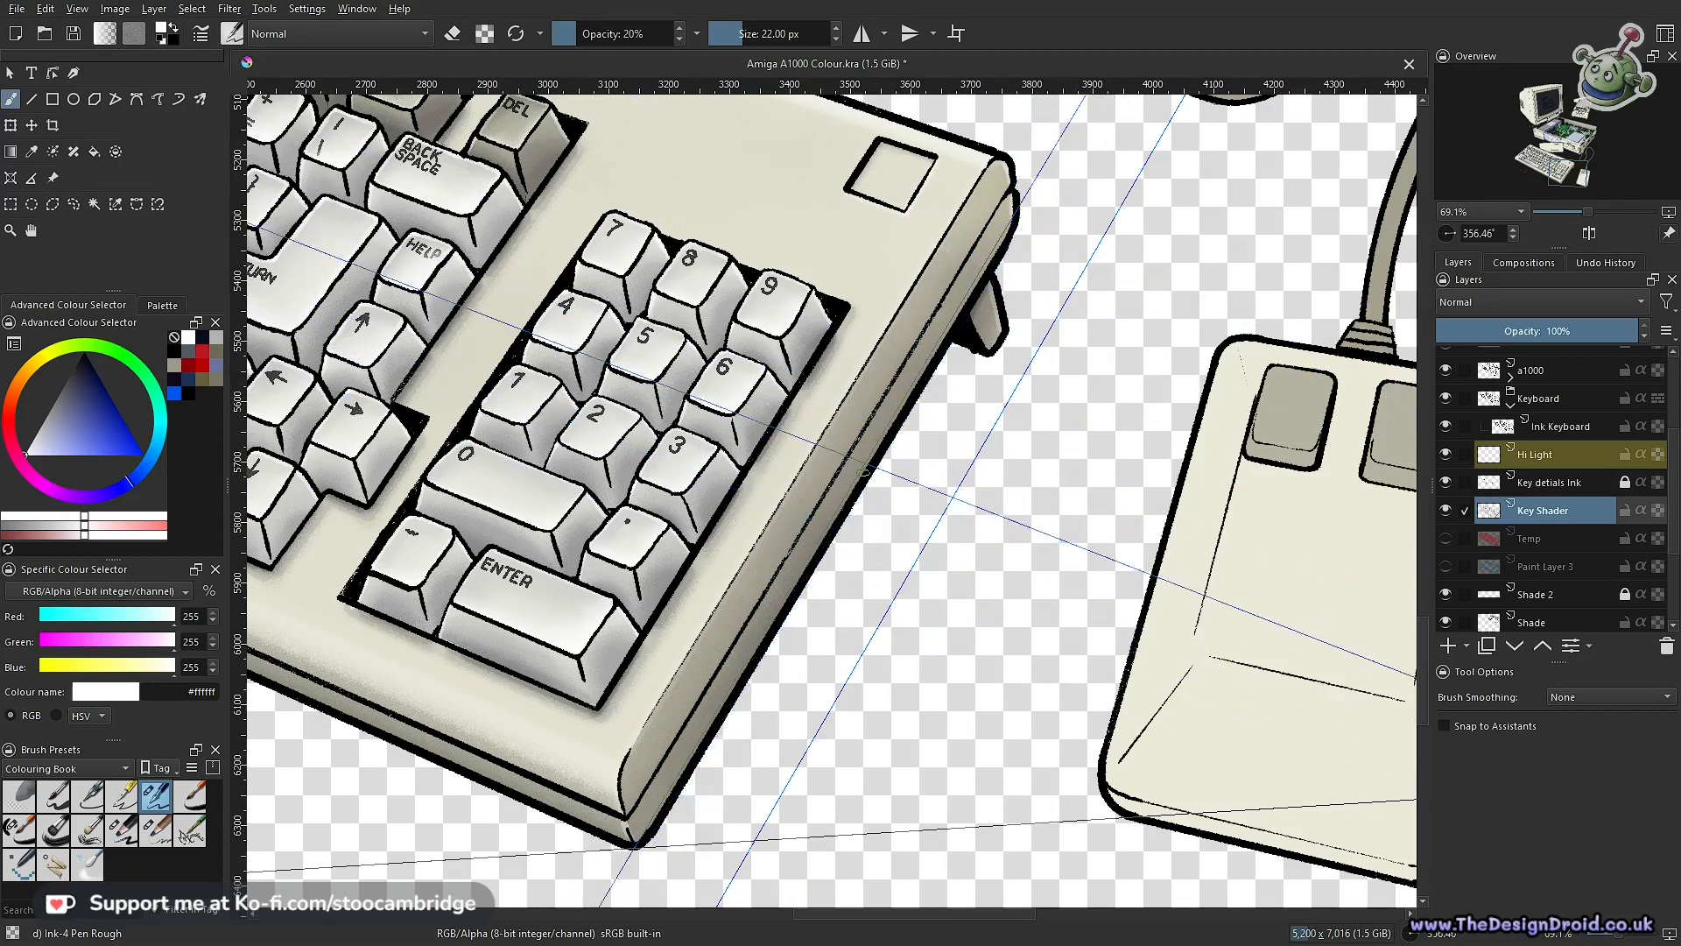
{"action": "left_click", "coordinate": [680, 40]}
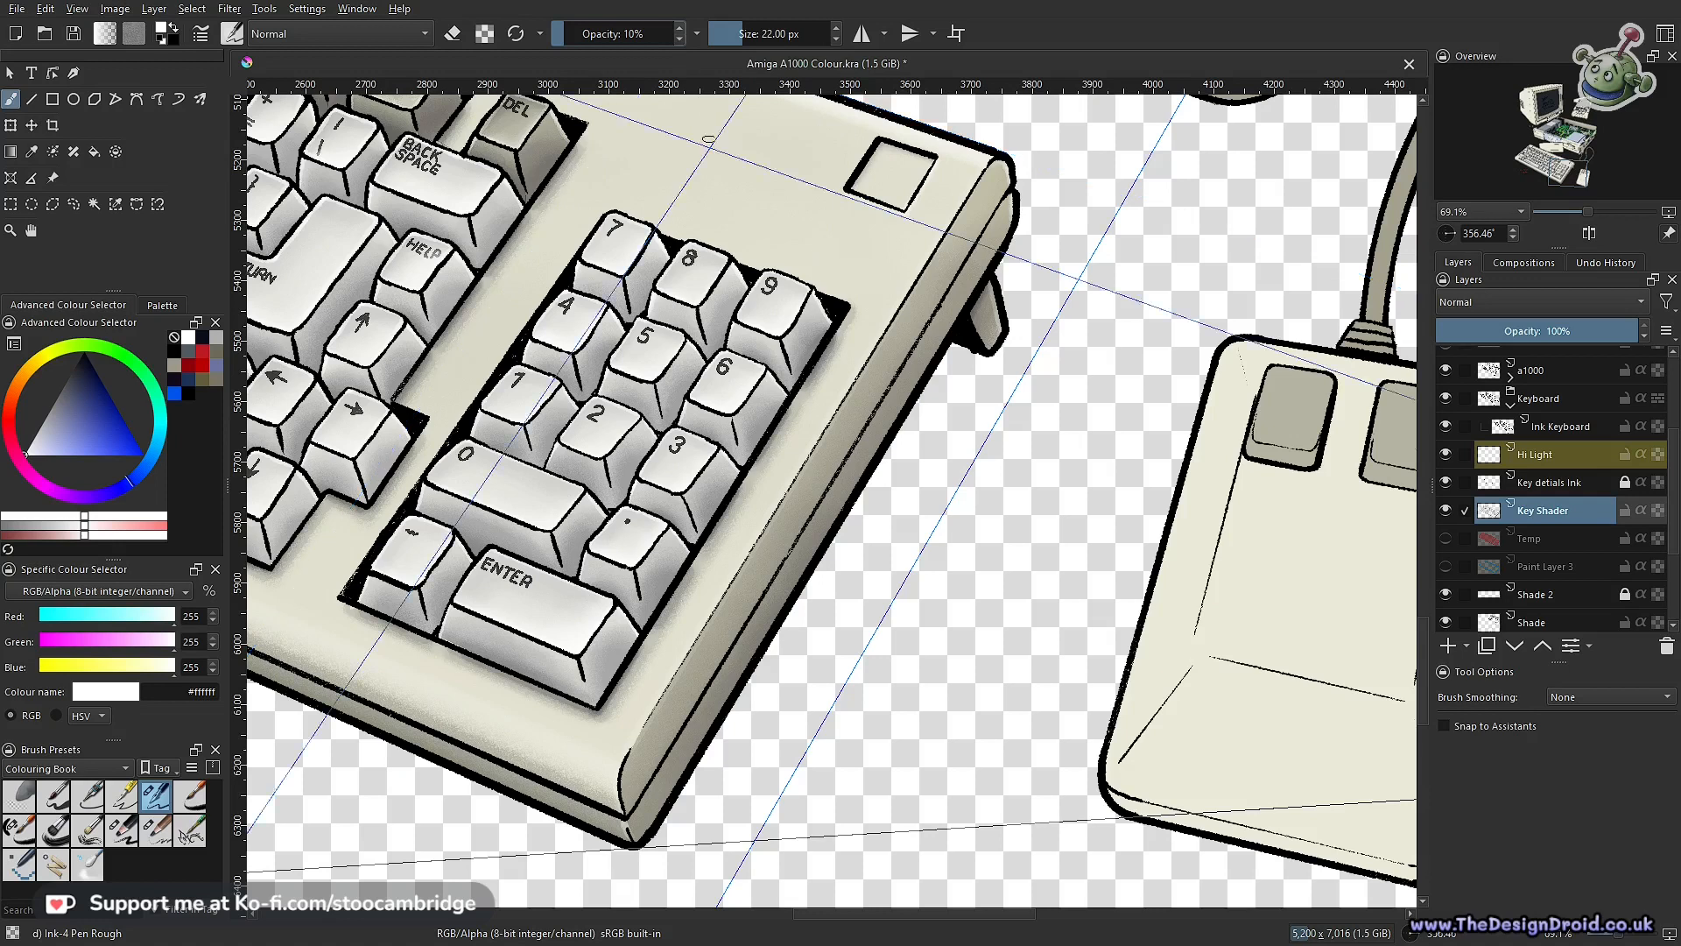
{"action": "left_click", "coordinate": [679, 38]}
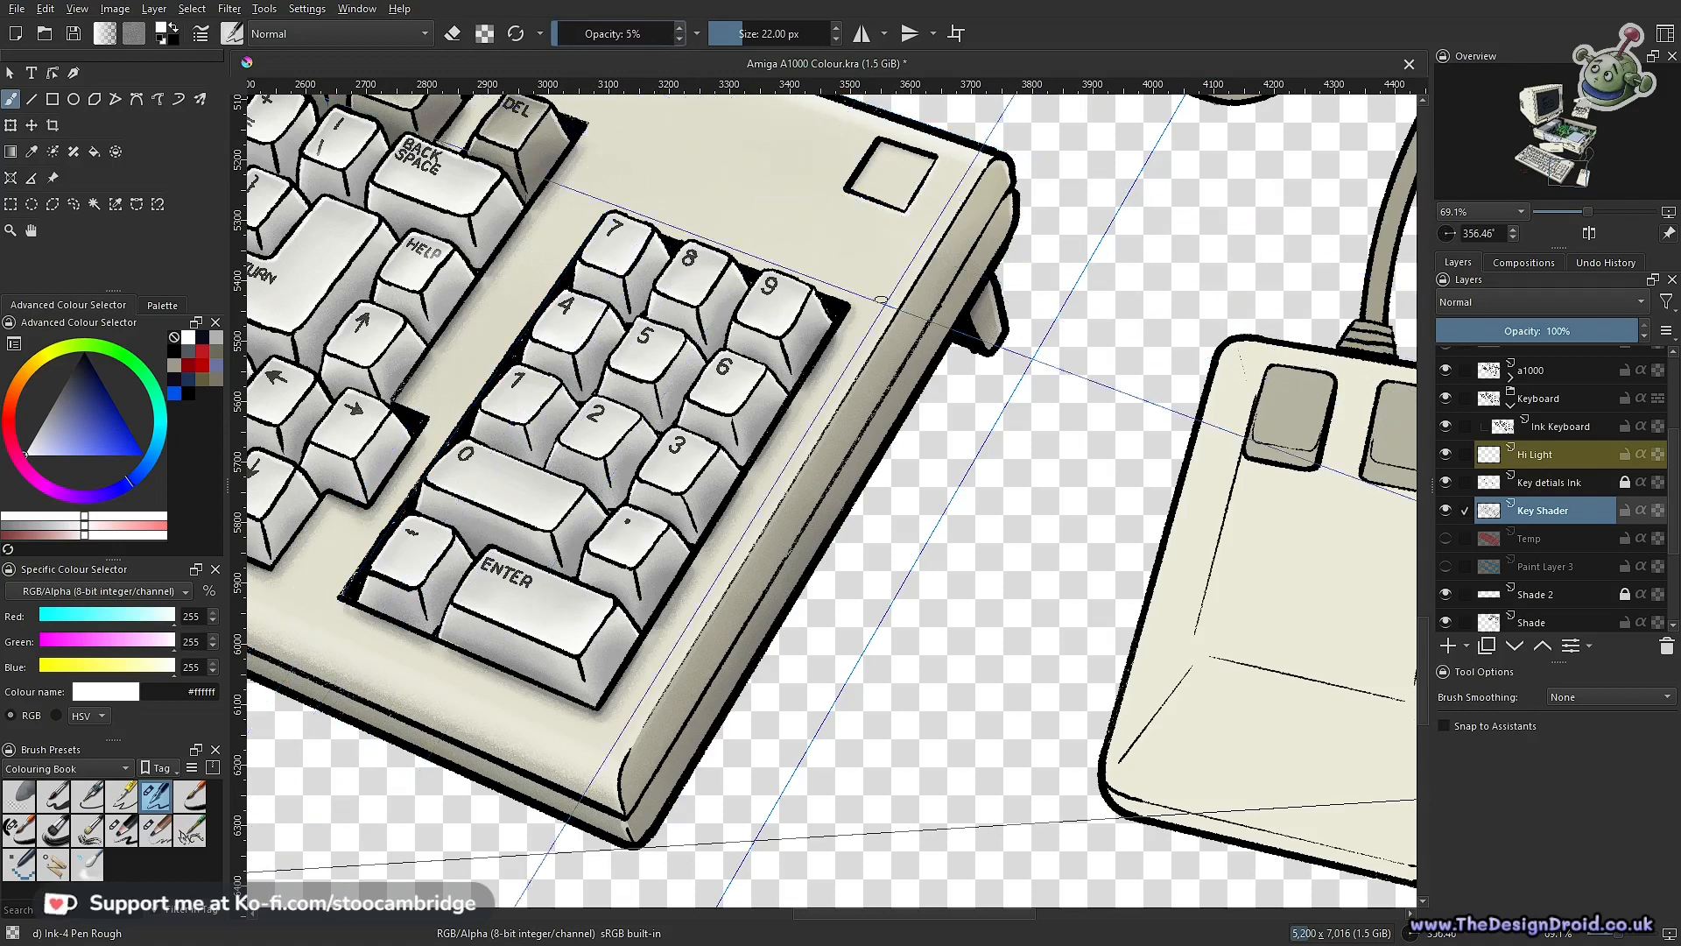
{"action": "key", "text": "e"}
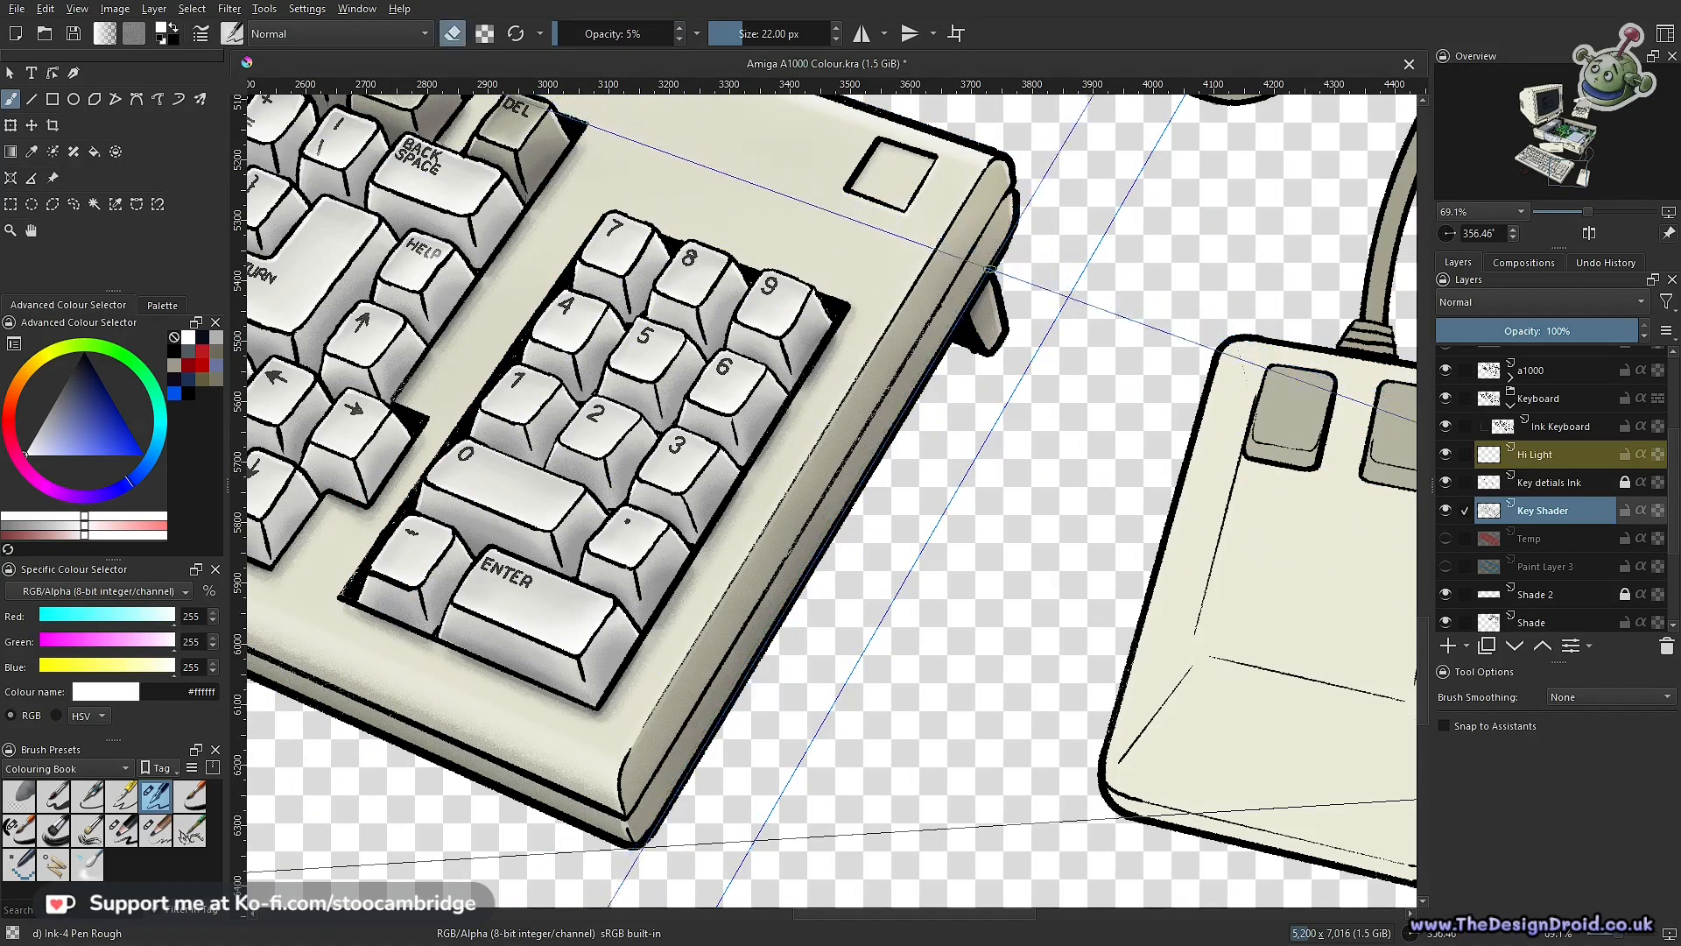
Turn on snapping to assistants and lightly erase shading along the case's side seam at 13 px, raising the opacity to 15%
{"action": "left_click", "coordinate": [1445, 726]}
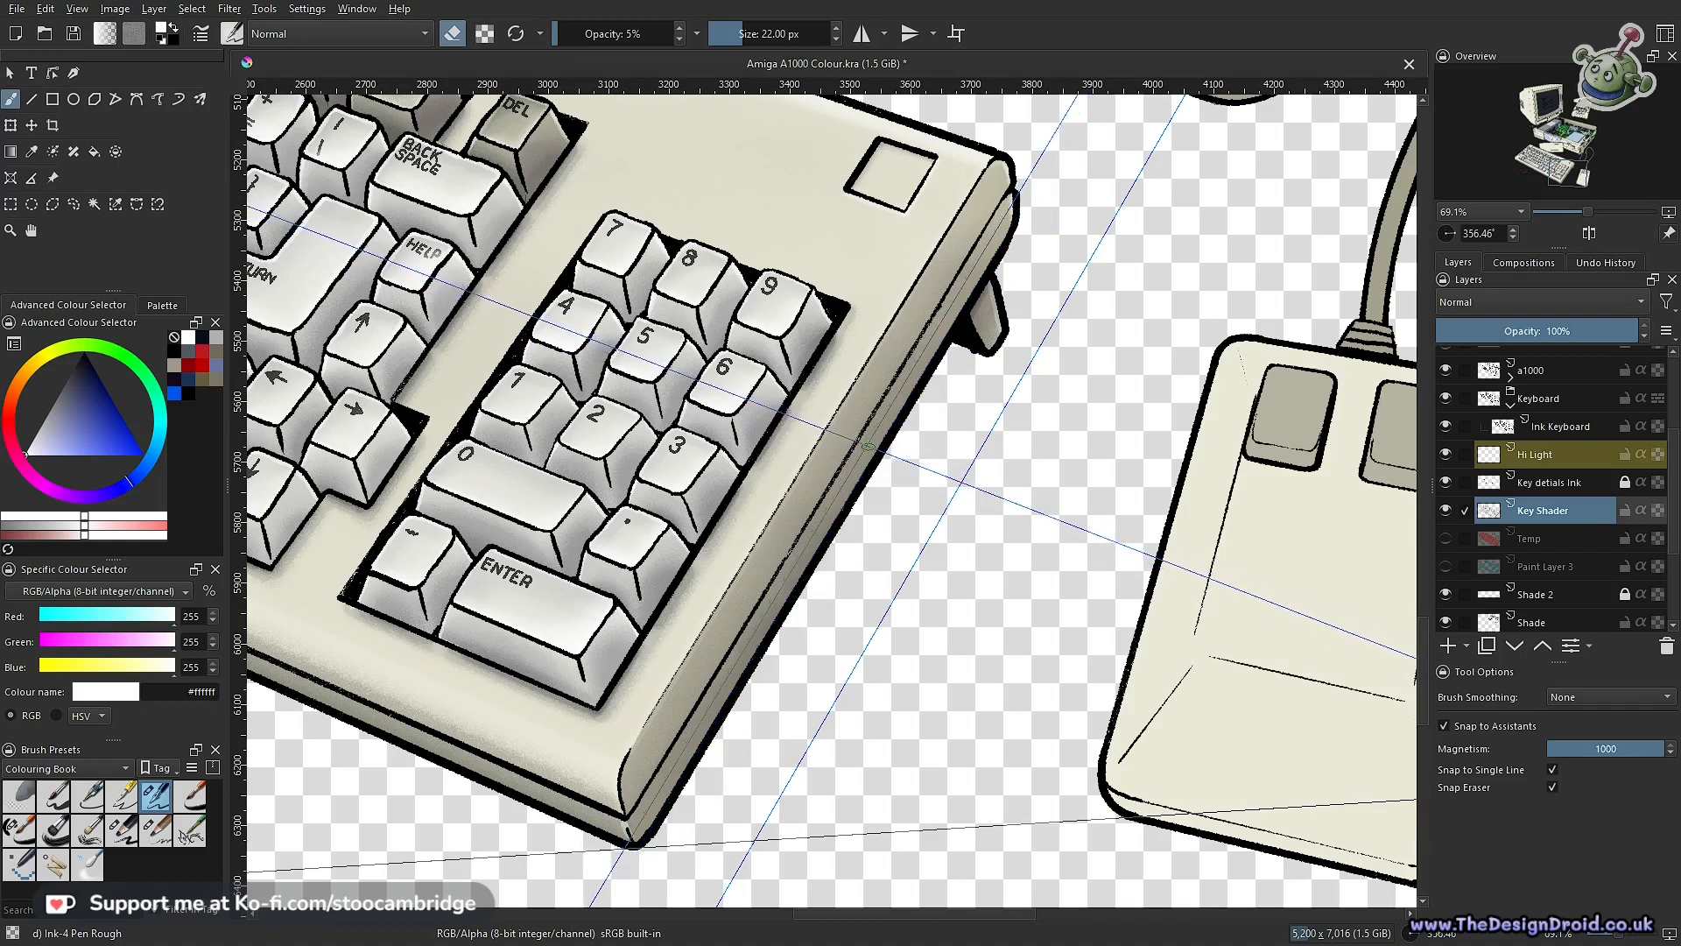
{"action": "key", "text": "bracketleft"}
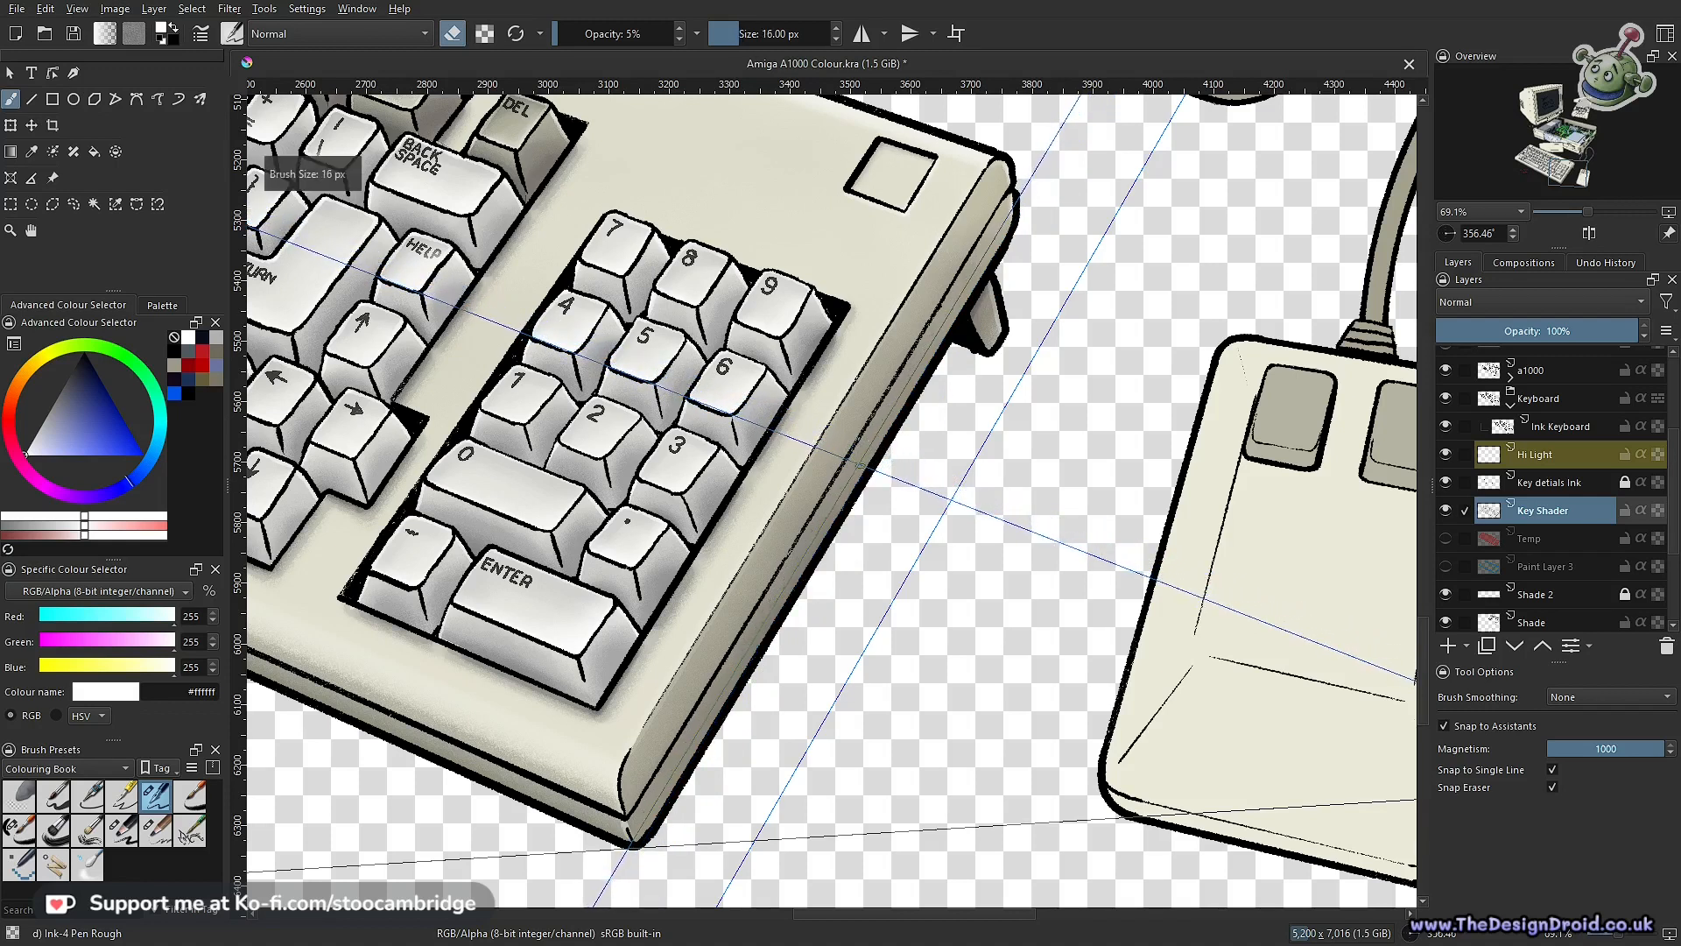
{"action": "key", "text": "o"}
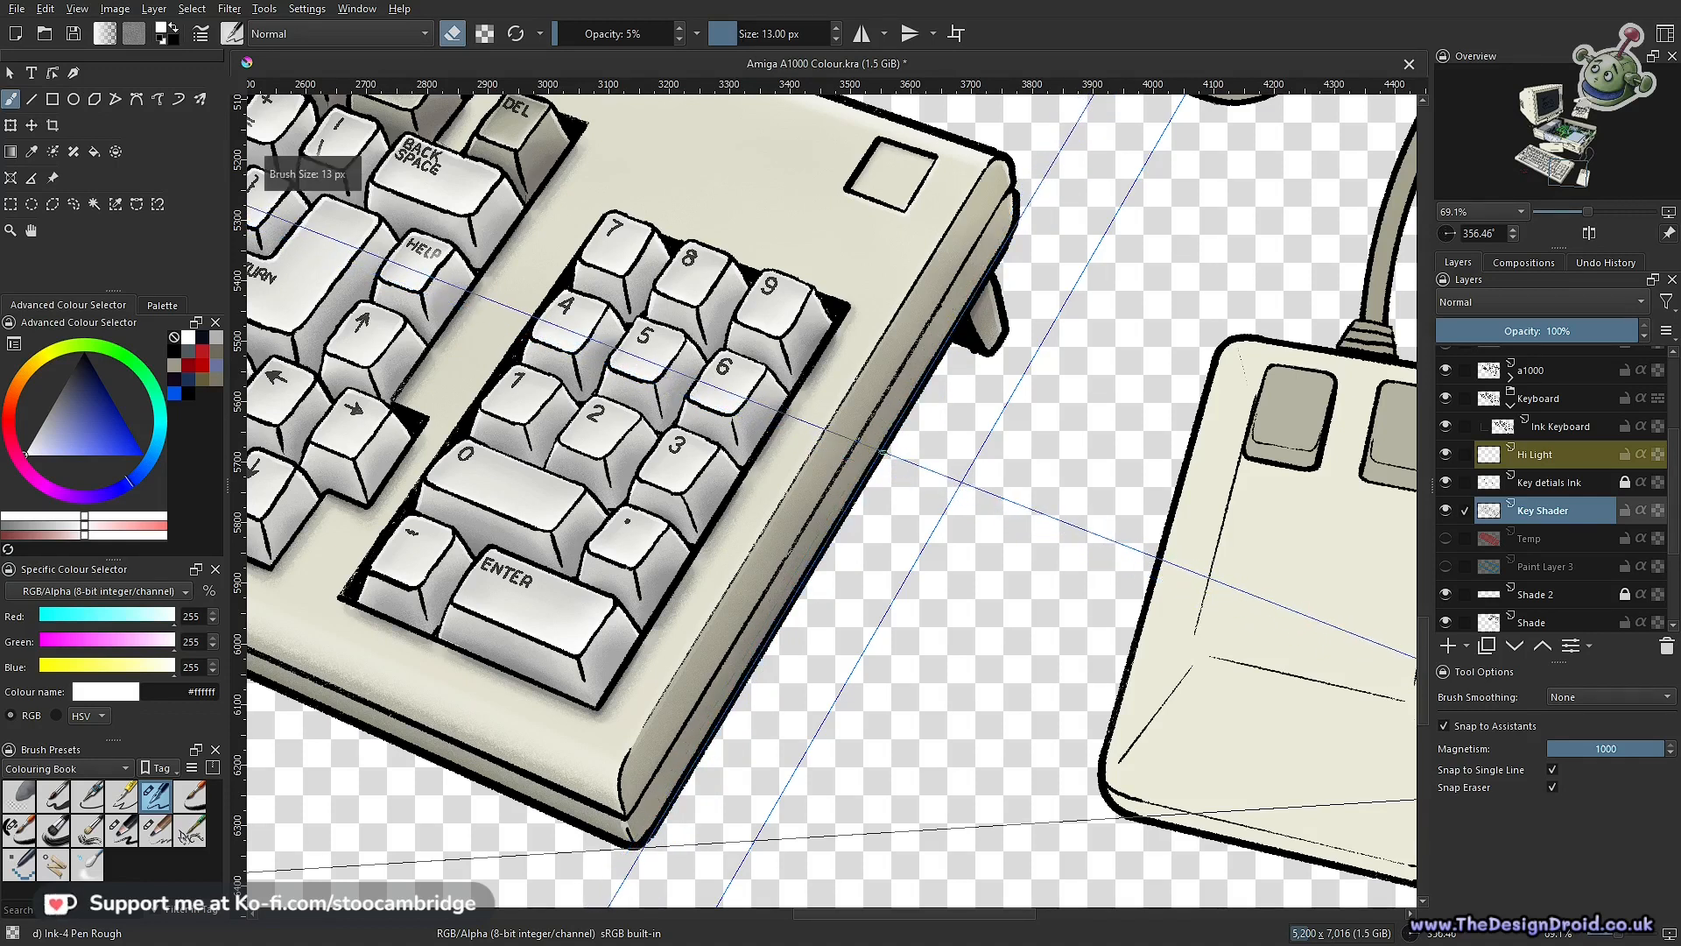
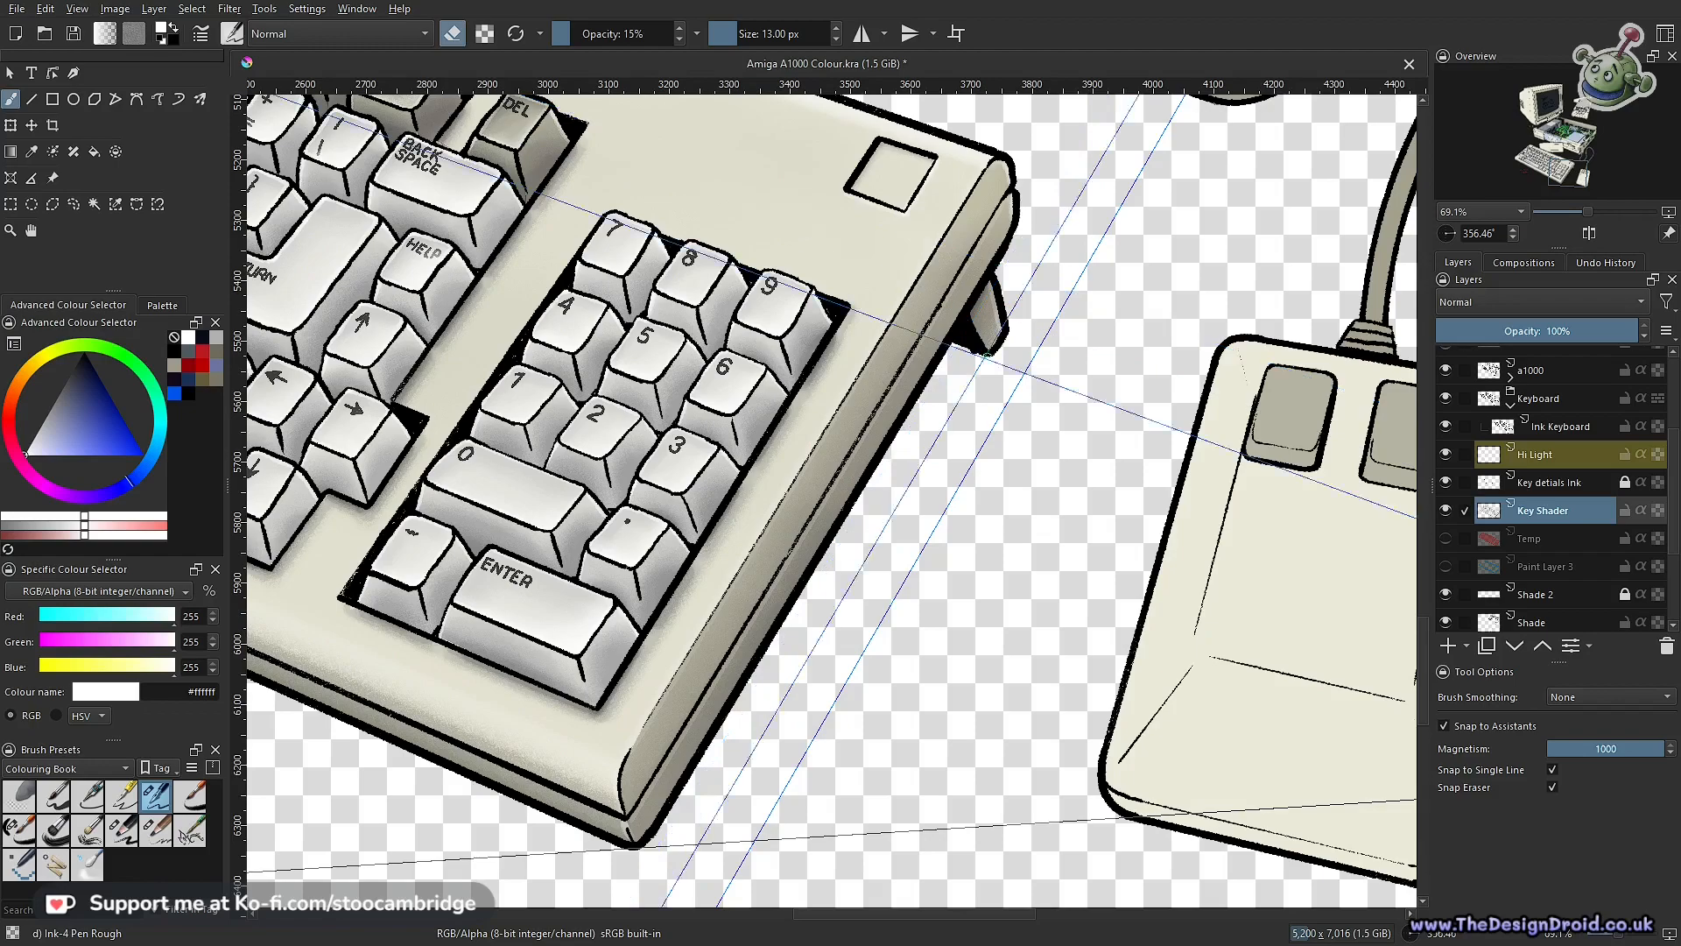
{"action": "scroll", "coordinate": [843, 676], "scroll_direction": "down", "scroll_amount": 5}
{"action": "scroll", "coordinate": [843, 676], "scroll_direction": "up", "scroll_amount": 8}
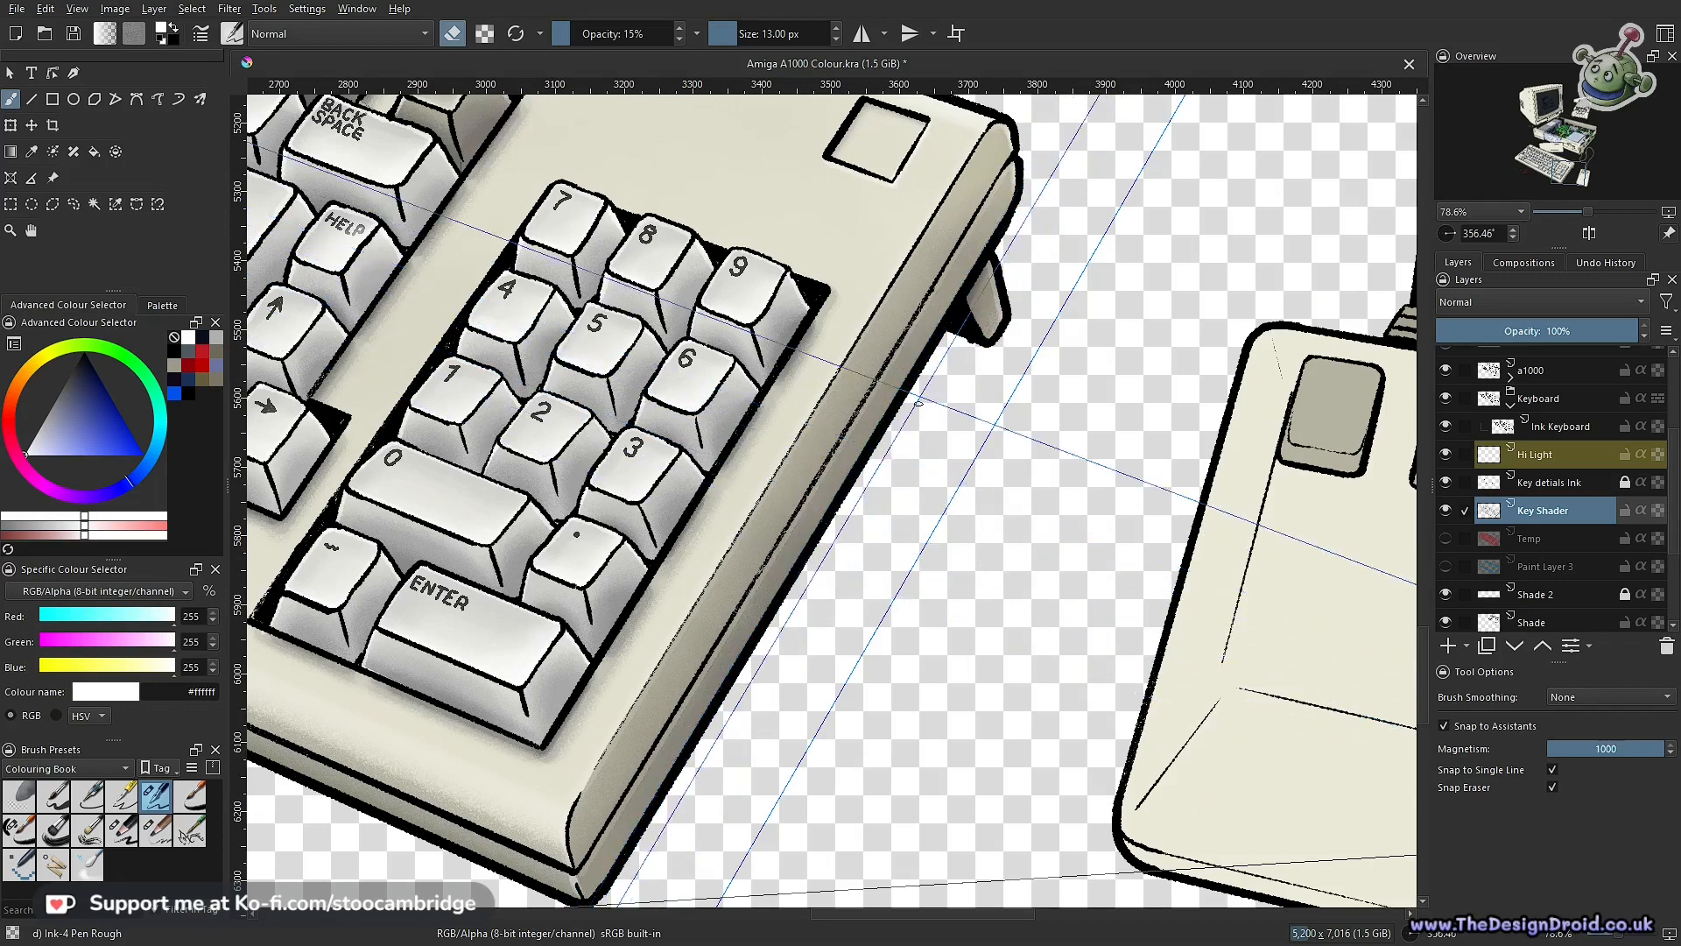
Return to painting on the Hi Light layer and highlight the case's side seam at 15% opacity with a 9 px brush
{"action": "left_click", "coordinate": [1547, 459]}
{"action": "key", "text": "e"}
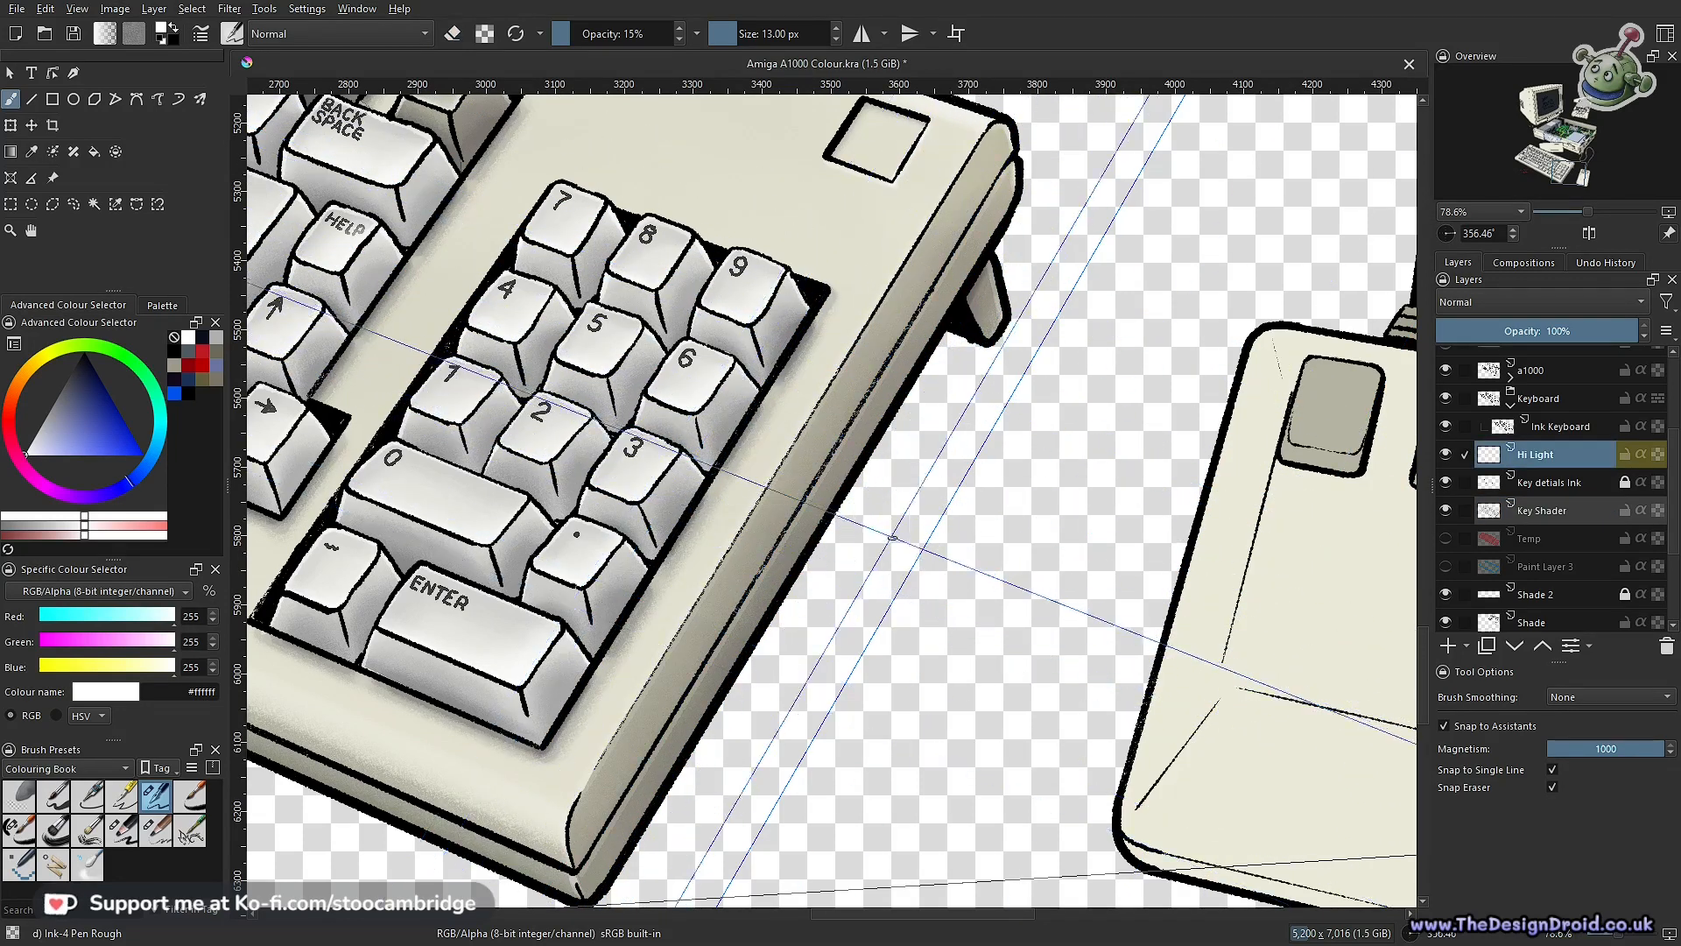
{"action": "key", "text": "i"}
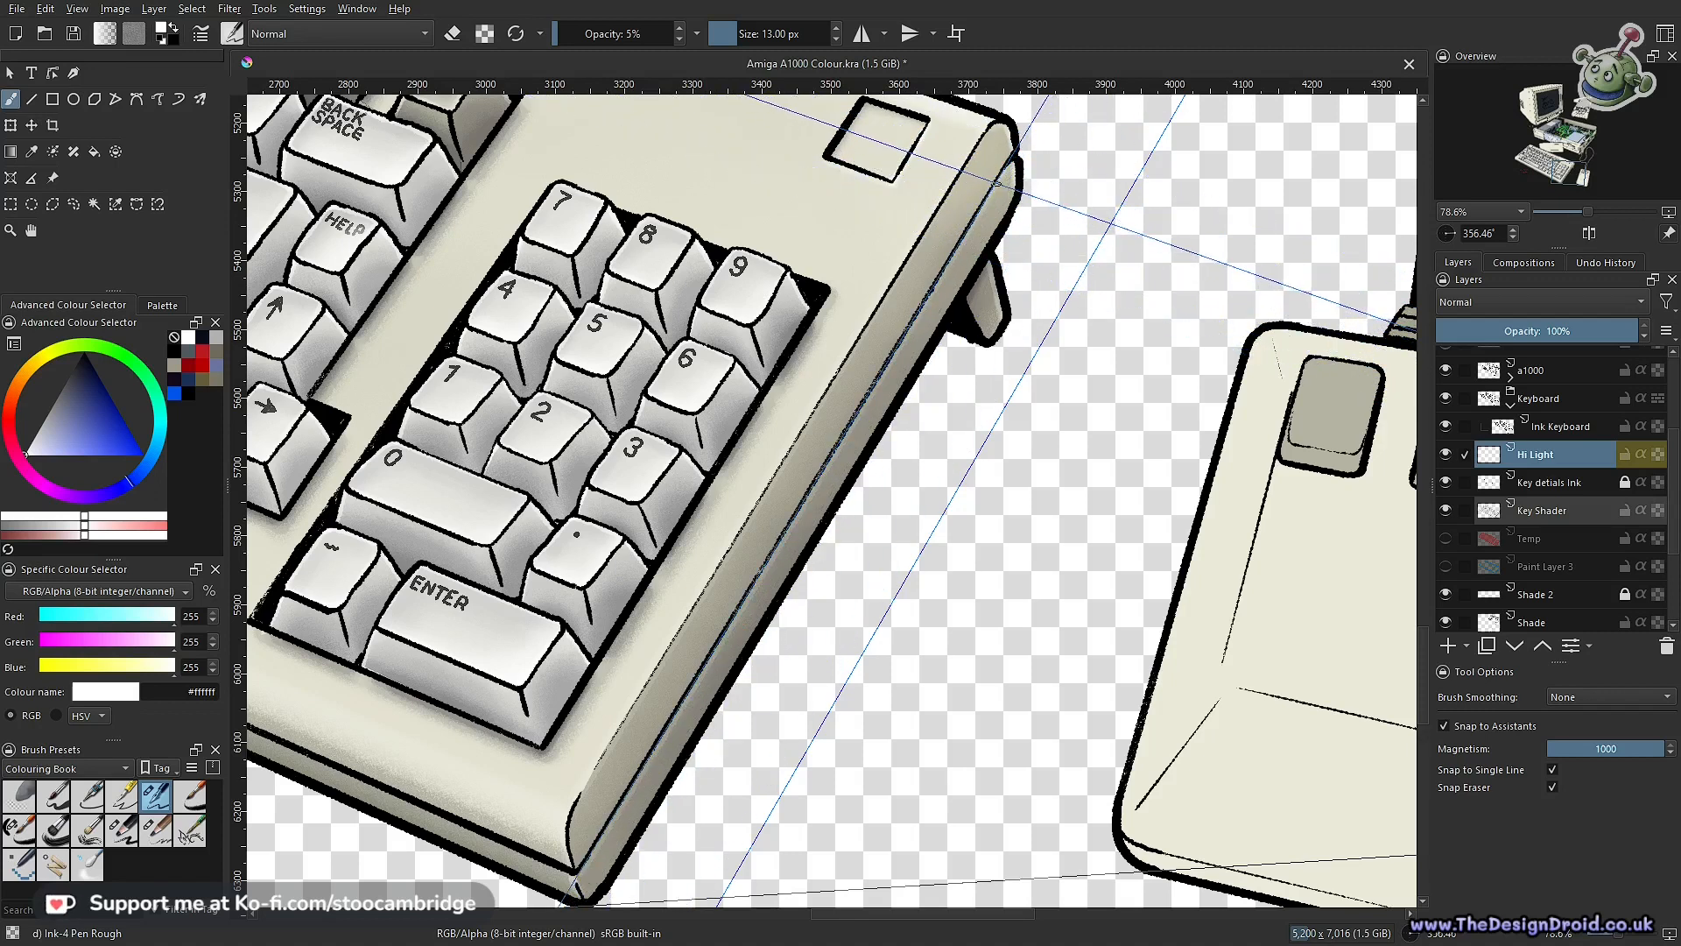
{"action": "scroll", "coordinate": [997, 182], "scroll_direction": "up", "scroll_amount": 3}
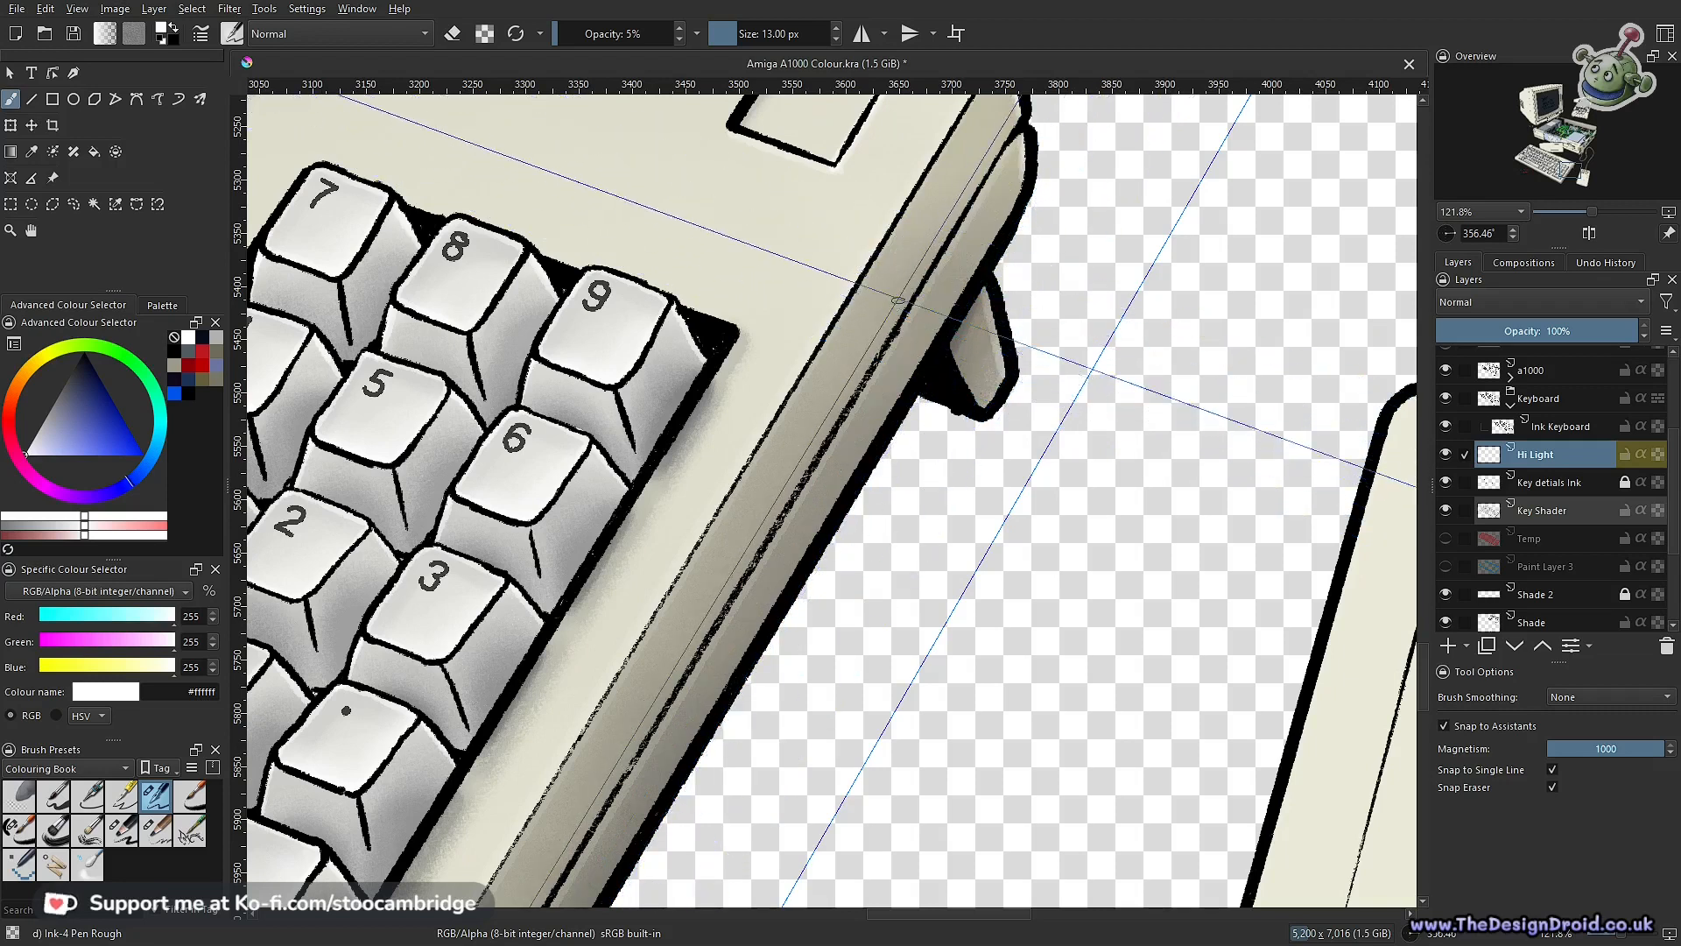
{"action": "key", "text": "o"}
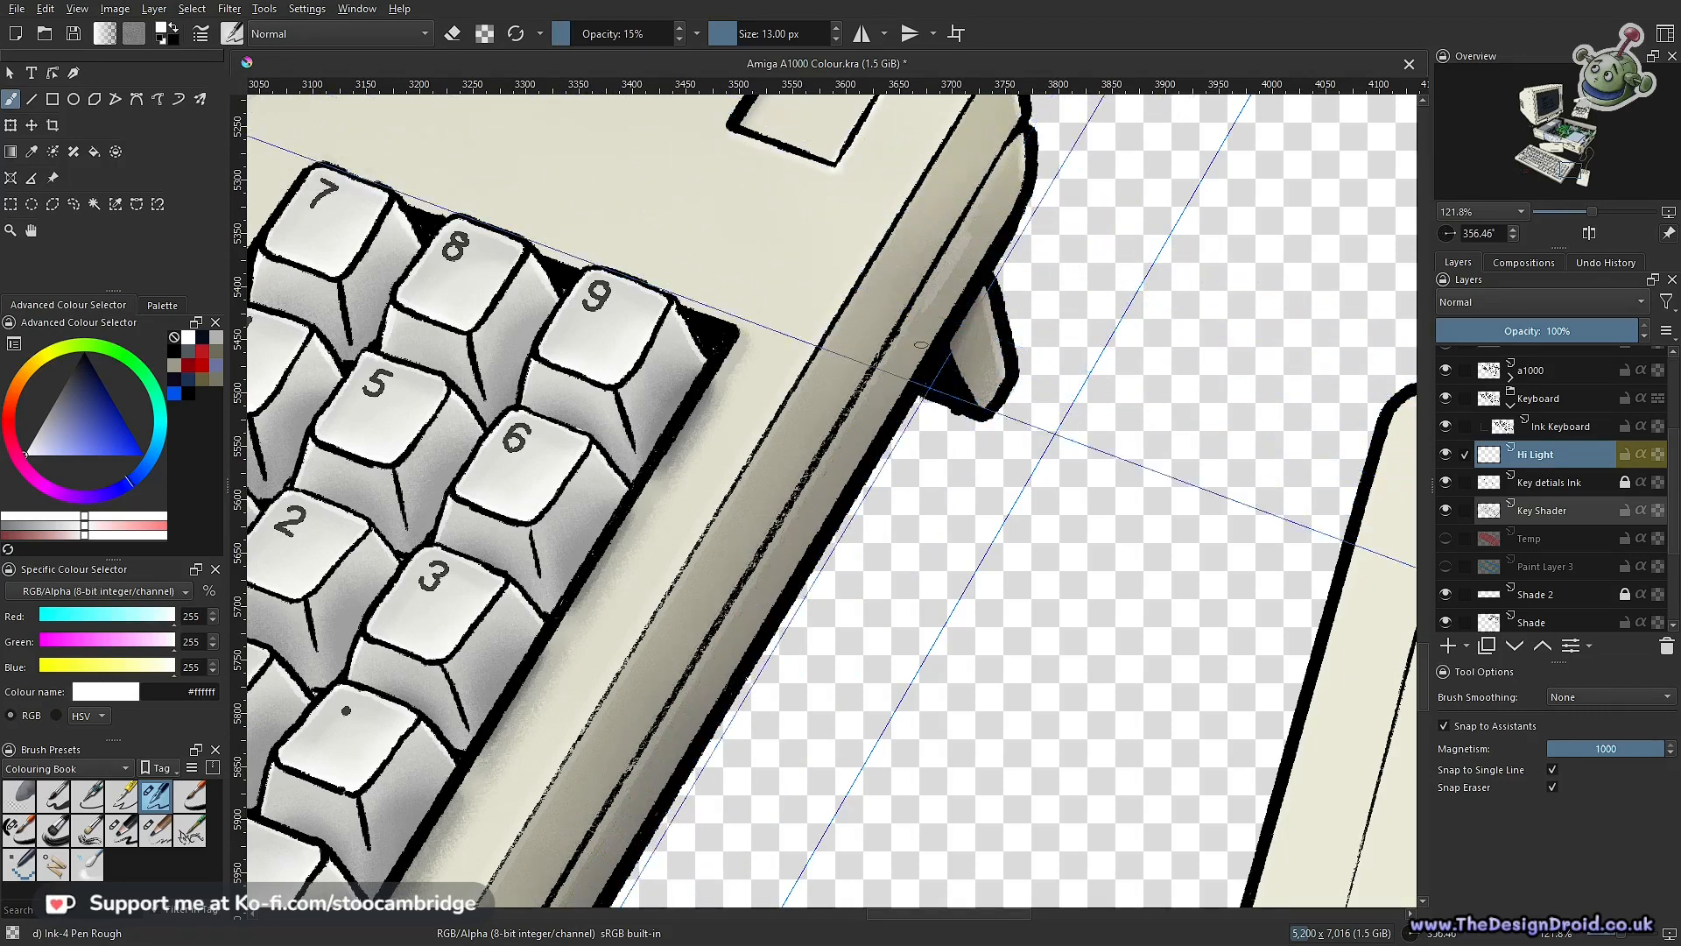
{"action": "key", "text": "bracketleft"}
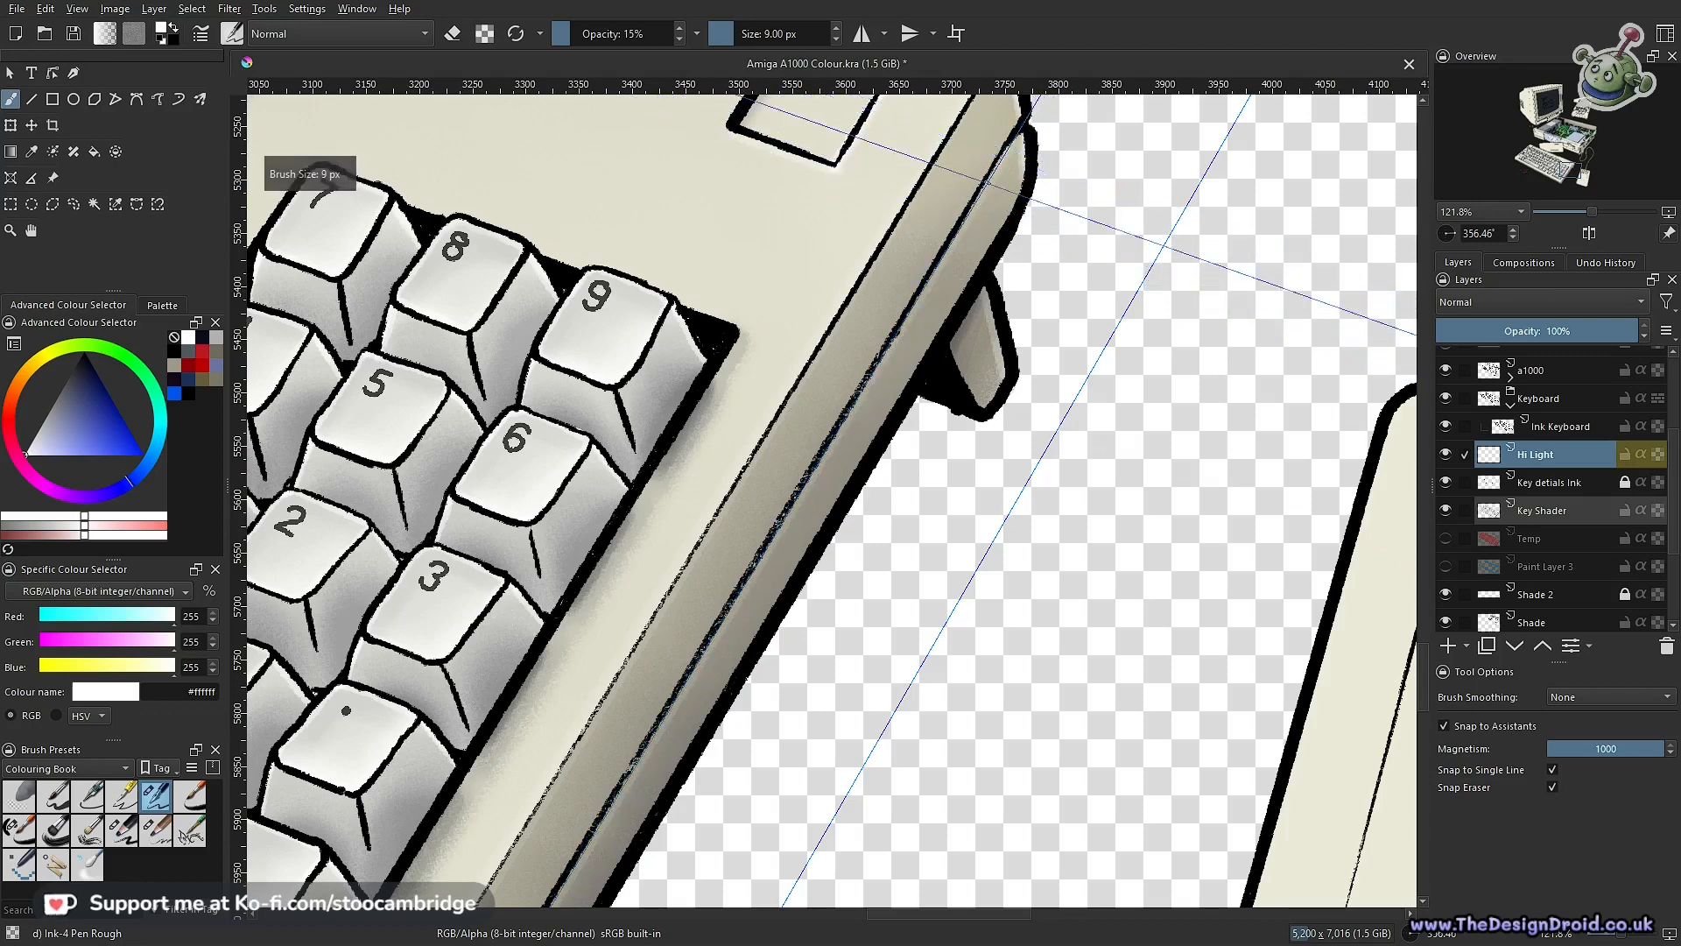
{"action": "scroll", "coordinate": [1006, 207], "scroll_direction": "down", "scroll_amount": 2}
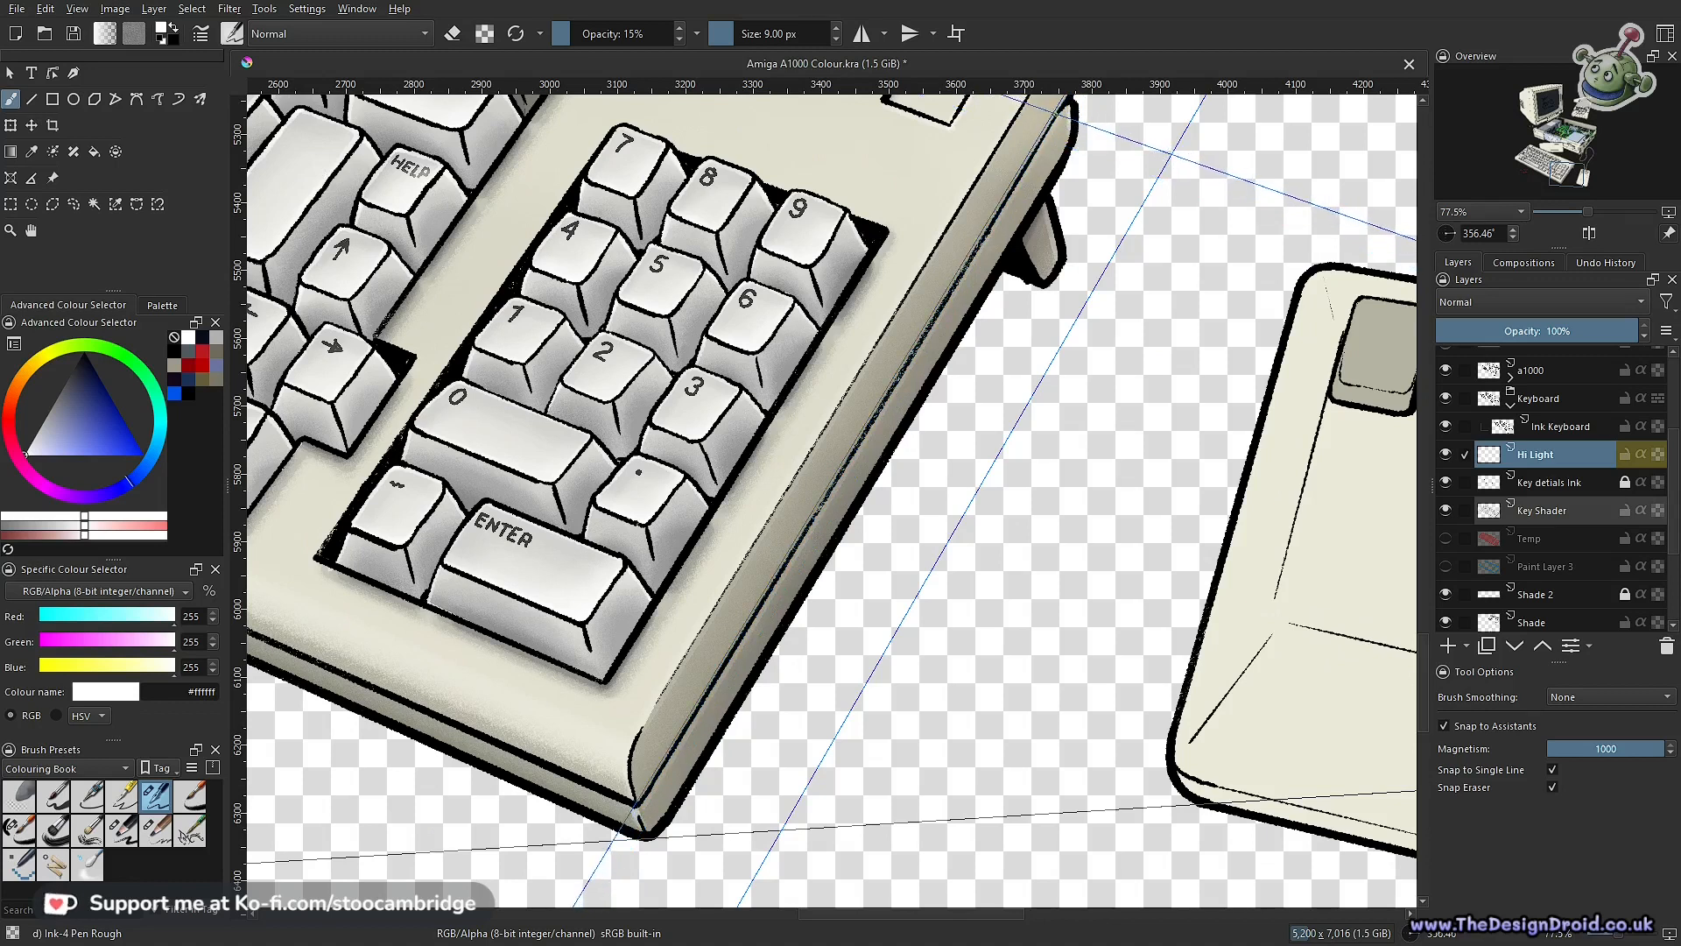
Raise the opacity to 20%, turn off snapping to assistants and refine the highlights around the case's rear-right corner freehand at 9 px
{"action": "left_click", "coordinate": [679, 38]}
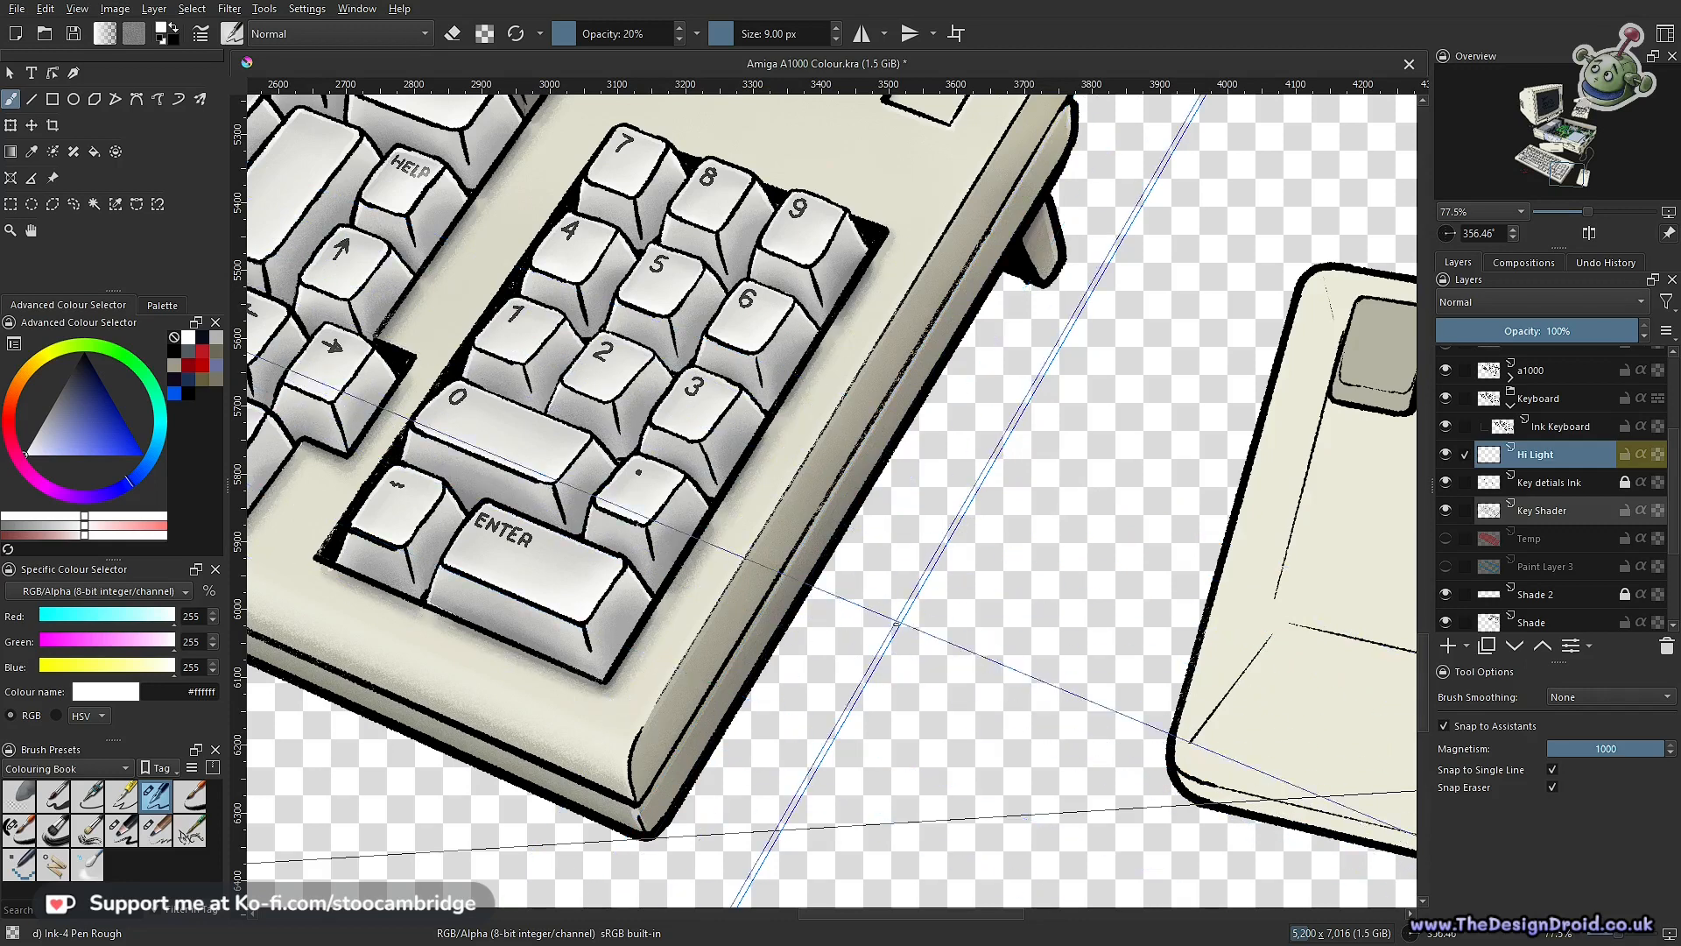
{"action": "mouse_move", "coordinate": [939, 518]}
{"action": "left_mouse_down"}
{"action": "mouse_move", "coordinate": [887, 655]}
{"action": "mouse_move", "coordinate": [934, 608]}
{"action": "mouse_move", "coordinate": [954, 515]}
{"action": "left_mouse_up"}
{"action": "mouse_move", "coordinate": [962, 366]}
{"action": "left_mouse_down"}
{"action": "mouse_move", "coordinate": [1006, 312]}
{"action": "mouse_move", "coordinate": [938, 438]}
{"action": "mouse_move", "coordinate": [1006, 450]}
{"action": "mouse_move", "coordinate": [940, 423]}
{"action": "mouse_move", "coordinate": [944, 351]}
{"action": "left_mouse_up"}
{"action": "key", "text": "ctrl+shift+l"}
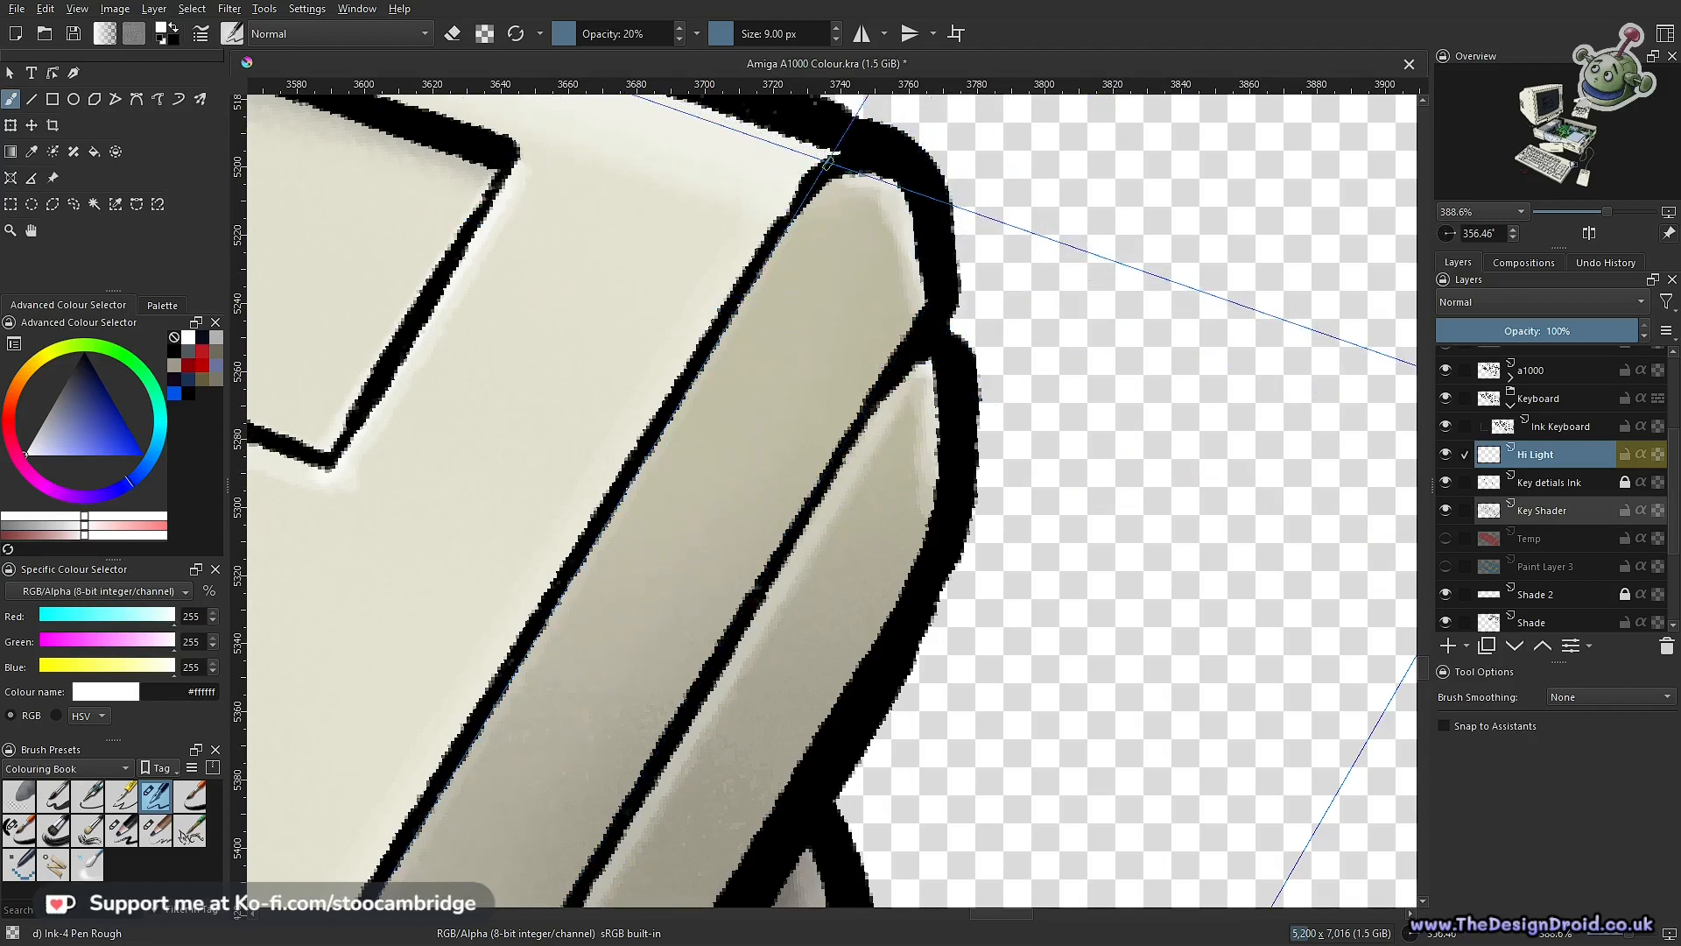
{"action": "mouse_move", "coordinate": [828, 175]}
{"action": "left_mouse_down"}
{"action": "mouse_move", "coordinate": [893, 387]}
{"action": "mouse_move", "coordinate": [855, 563]}
{"action": "mouse_move", "coordinate": [912, 432]}
{"action": "mouse_move", "coordinate": [938, 285]}
{"action": "mouse_move", "coordinate": [833, 473]}
{"action": "mouse_move", "coordinate": [713, 544]}
{"action": "mouse_move", "coordinate": [780, 476]}
{"action": "mouse_move", "coordinate": [938, 225]}
{"action": "mouse_move", "coordinate": [1081, 127]}
{"action": "mouse_move", "coordinate": [1215, 108]}
{"action": "mouse_move", "coordinate": [1058, 263]}
{"action": "mouse_move", "coordinate": [743, 739]}
{"action": "mouse_move", "coordinate": [765, 687]}
{"action": "mouse_move", "coordinate": [930, 684]}
{"action": "mouse_move", "coordinate": [1016, 480]}
{"action": "mouse_move", "coordinate": [975, 457]}
{"action": "left_mouse_up"}
{"action": "left_click_drag", "start_coordinate": [803, 480], "coordinate": [852, 268]}
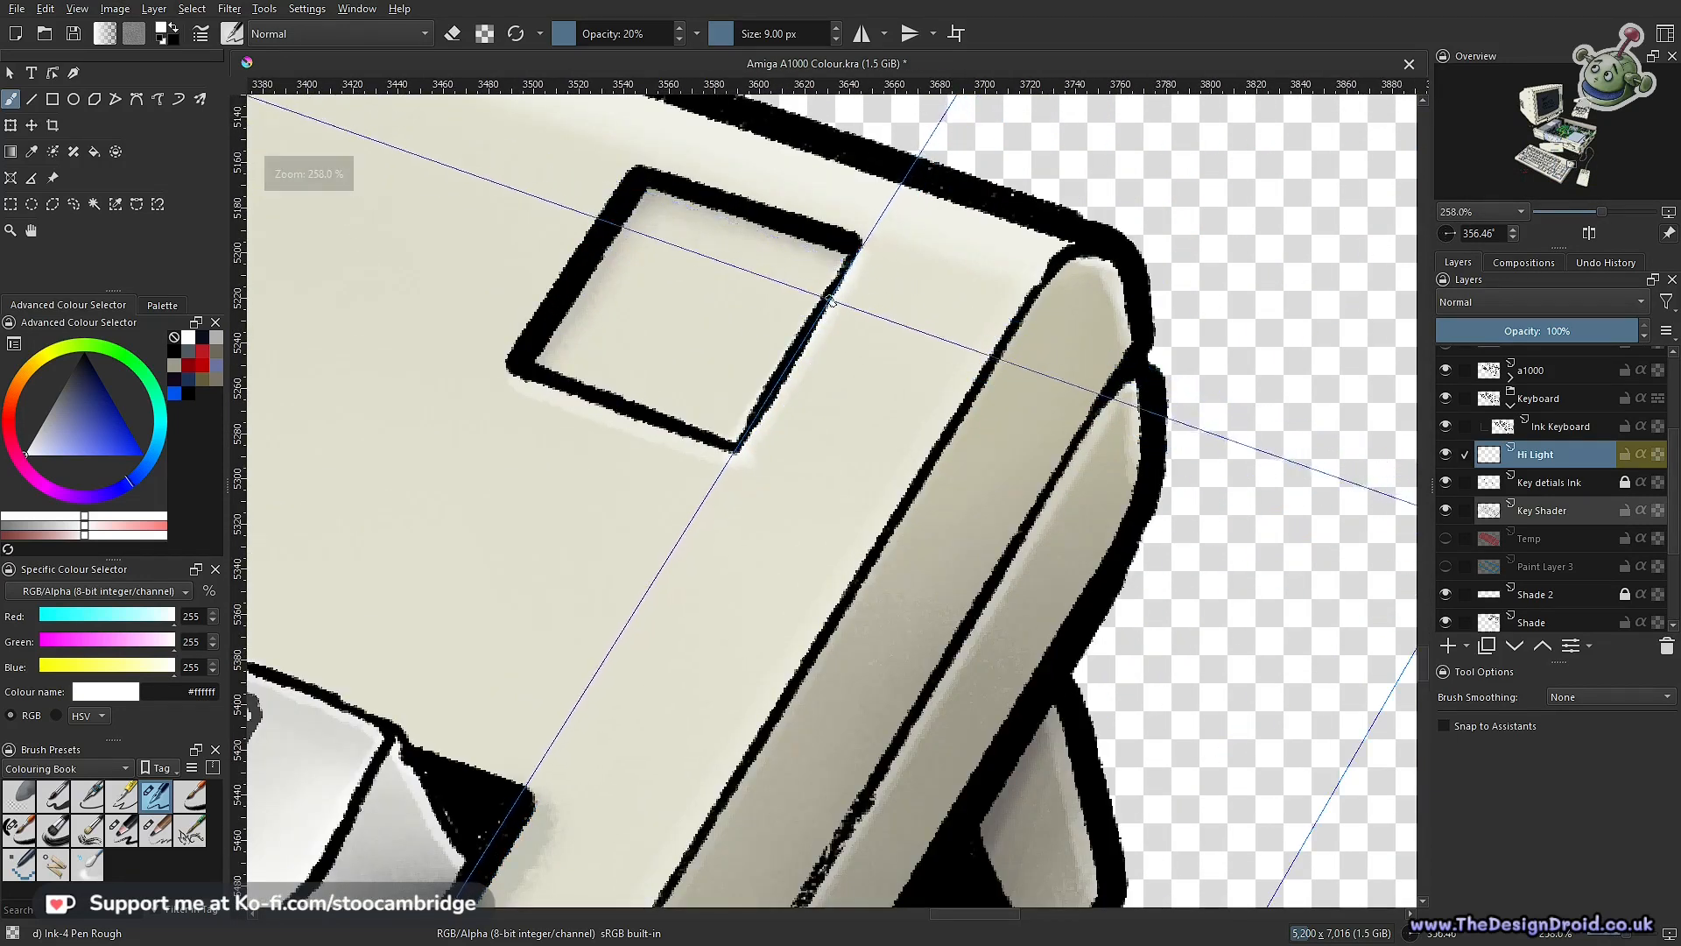
{"action": "left_click_drag", "start_coordinate": [738, 456], "coordinate": [1016, 588]}
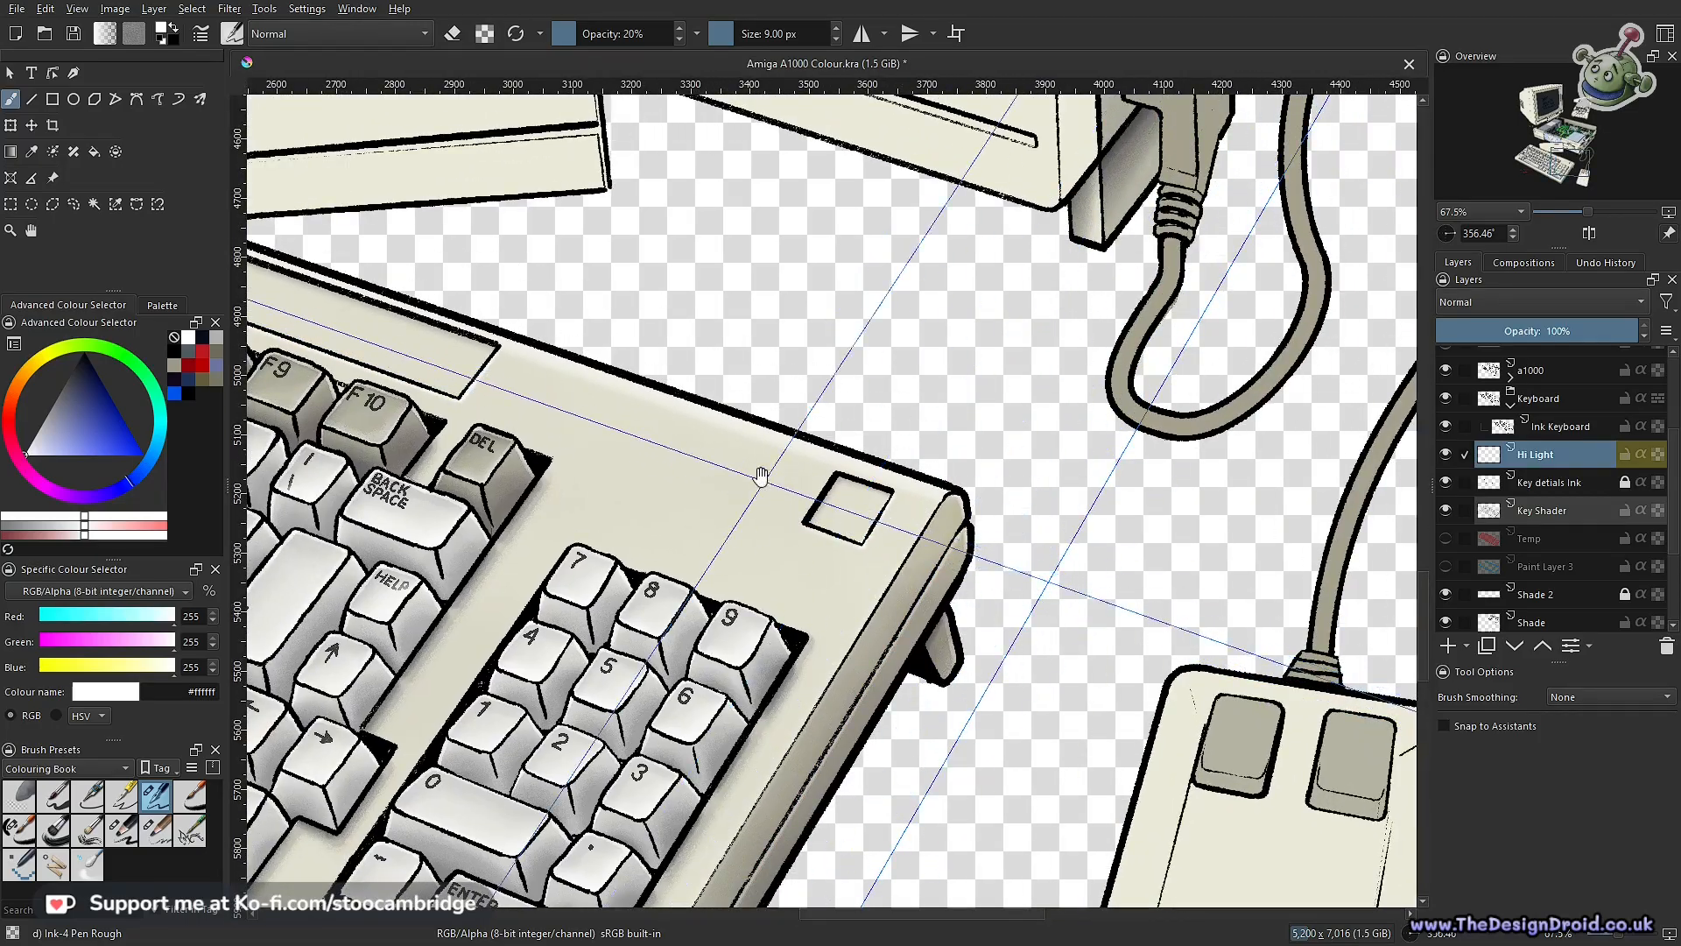
Highlight the case's left edge beside the ESC to ALT keys with a 24 px brush at 20% opacity, snapping to assistants
{"action": "left_click_drag", "start_coordinate": [592, 403], "coordinate": [897, 484]}
{"action": "left_click_drag", "start_coordinate": [701, 411], "coordinate": [1030, 529]}
{"action": "left_click_drag", "start_coordinate": [787, 449], "coordinate": [1062, 563]}
{"action": "left_click_drag", "start_coordinate": [644, 401], "coordinate": [935, 535]}
{"action": "left_click_drag", "start_coordinate": [833, 517], "coordinate": [900, 355]}
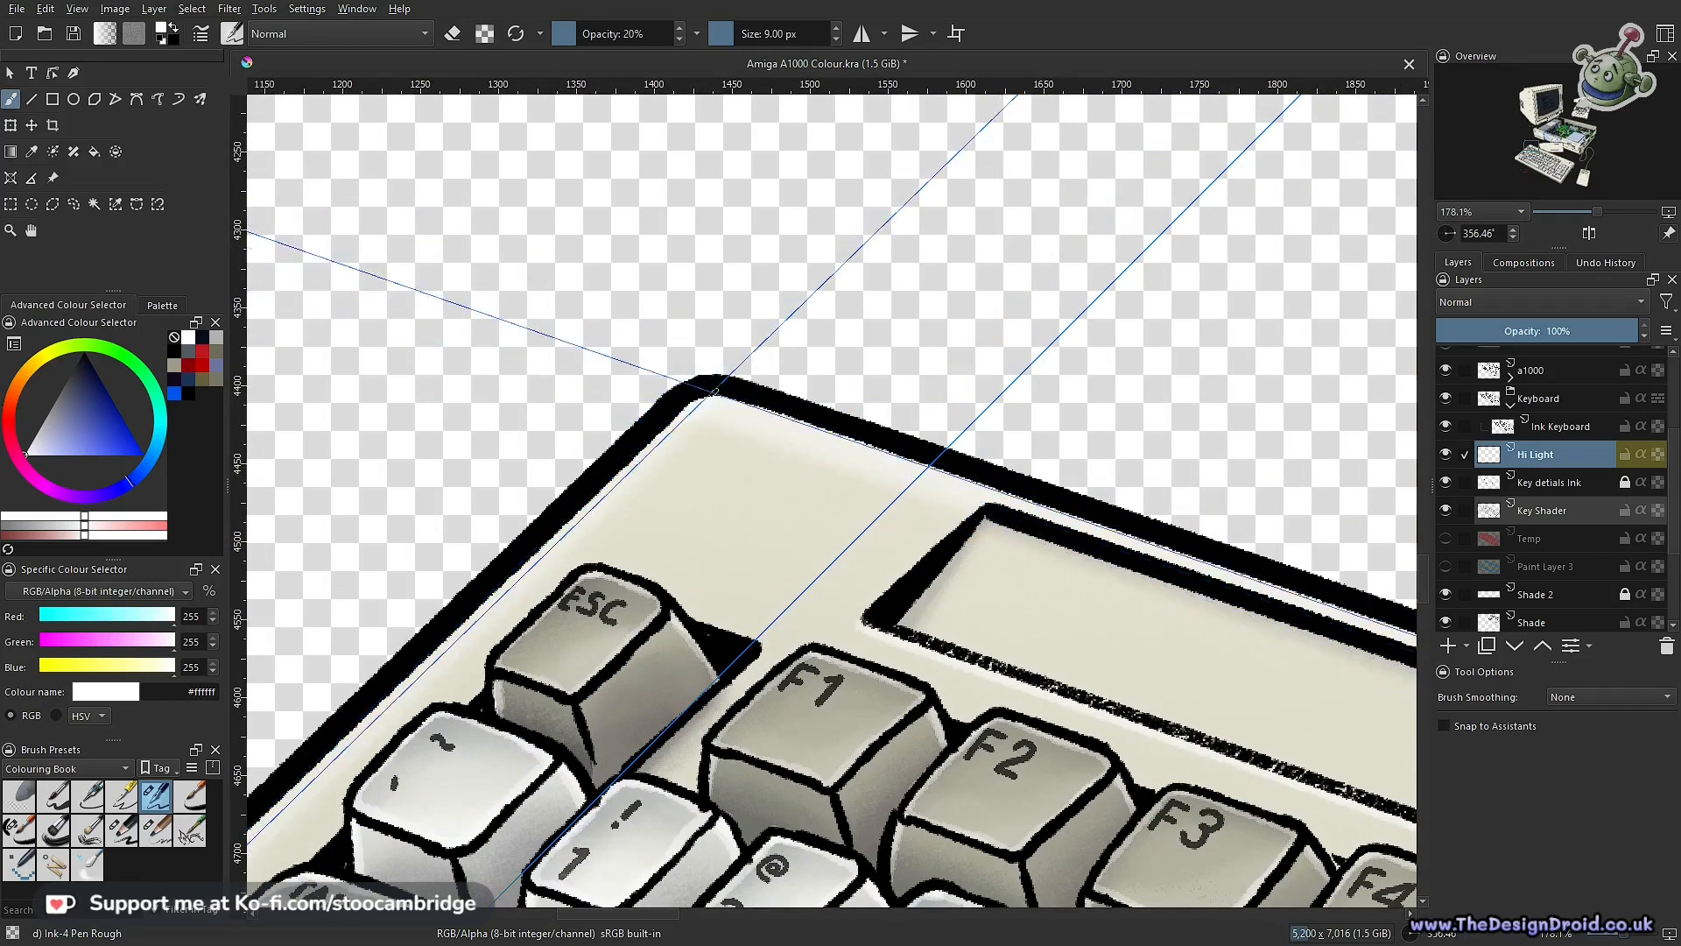
{"action": "left_click_drag", "start_coordinate": [692, 507], "coordinate": [1028, 274]}
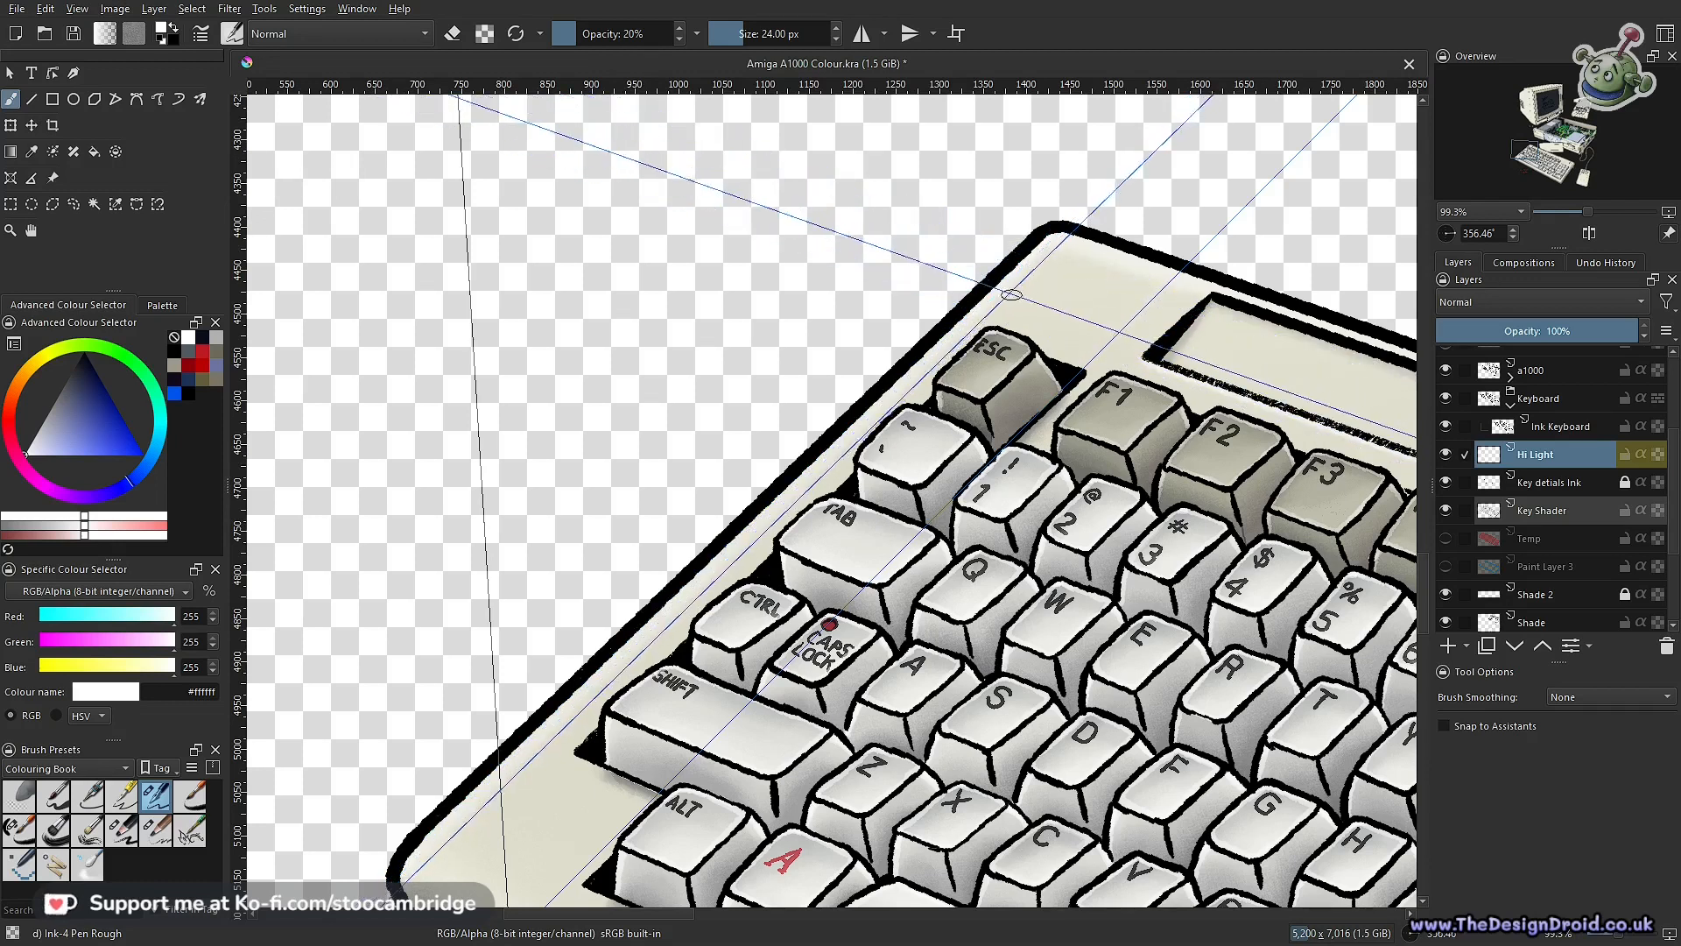
{"action": "key", "text": "ctrl+shift+l"}
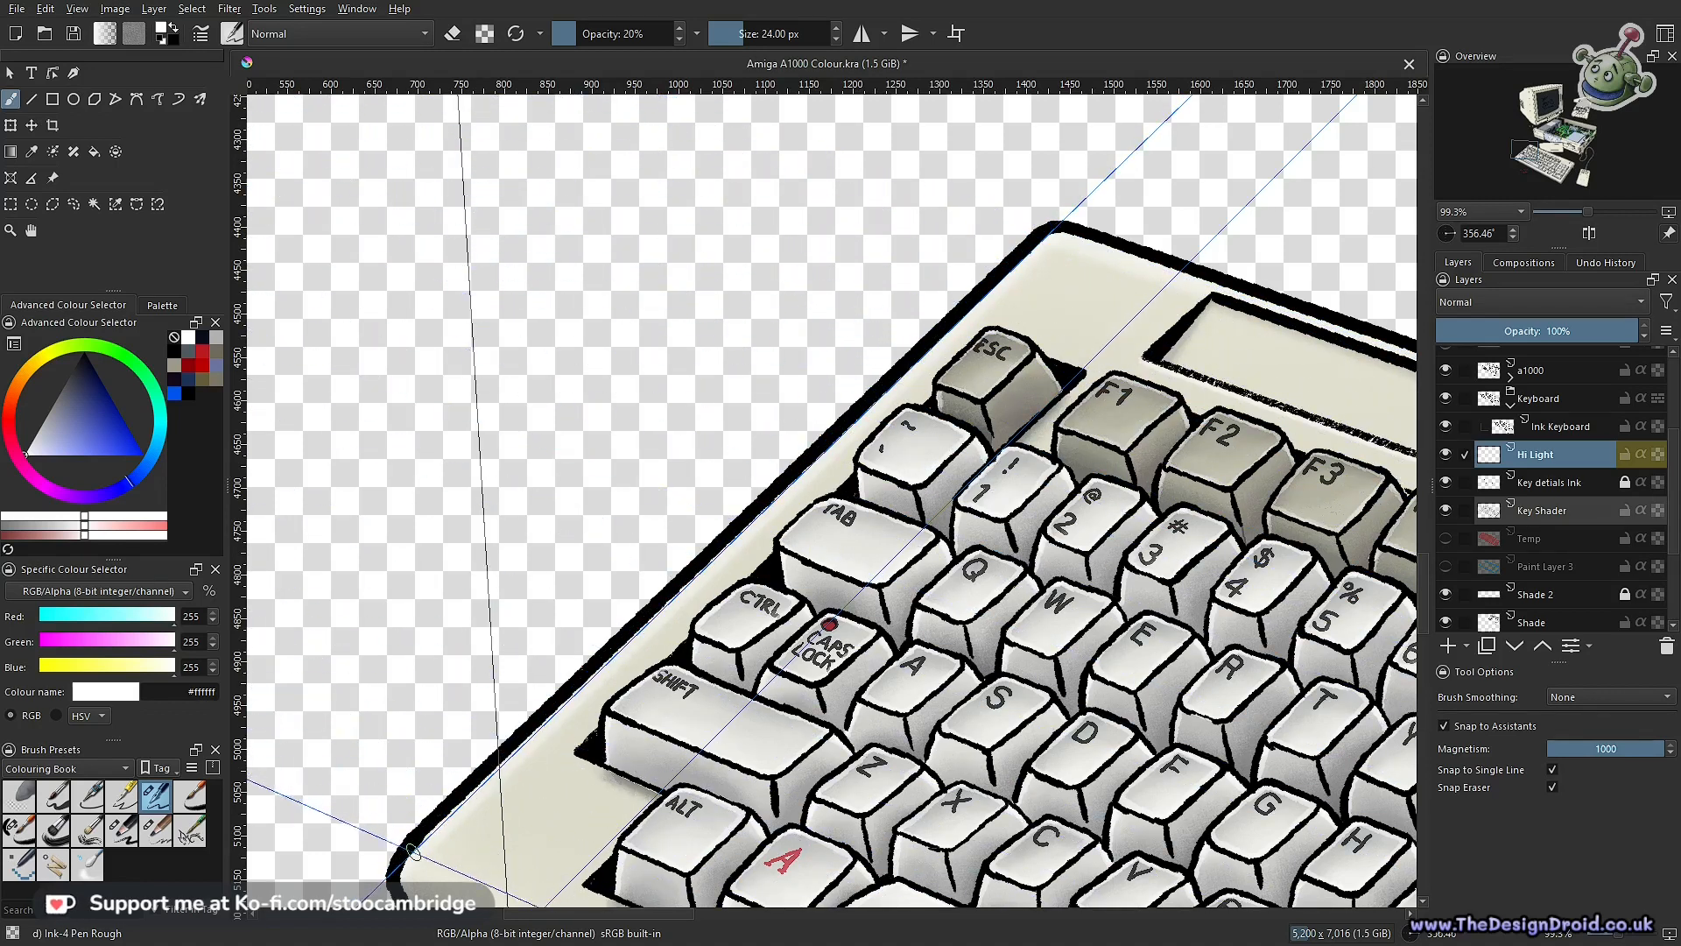
{"action": "left_click_drag", "start_coordinate": [644, 643], "coordinate": [880, 251]}
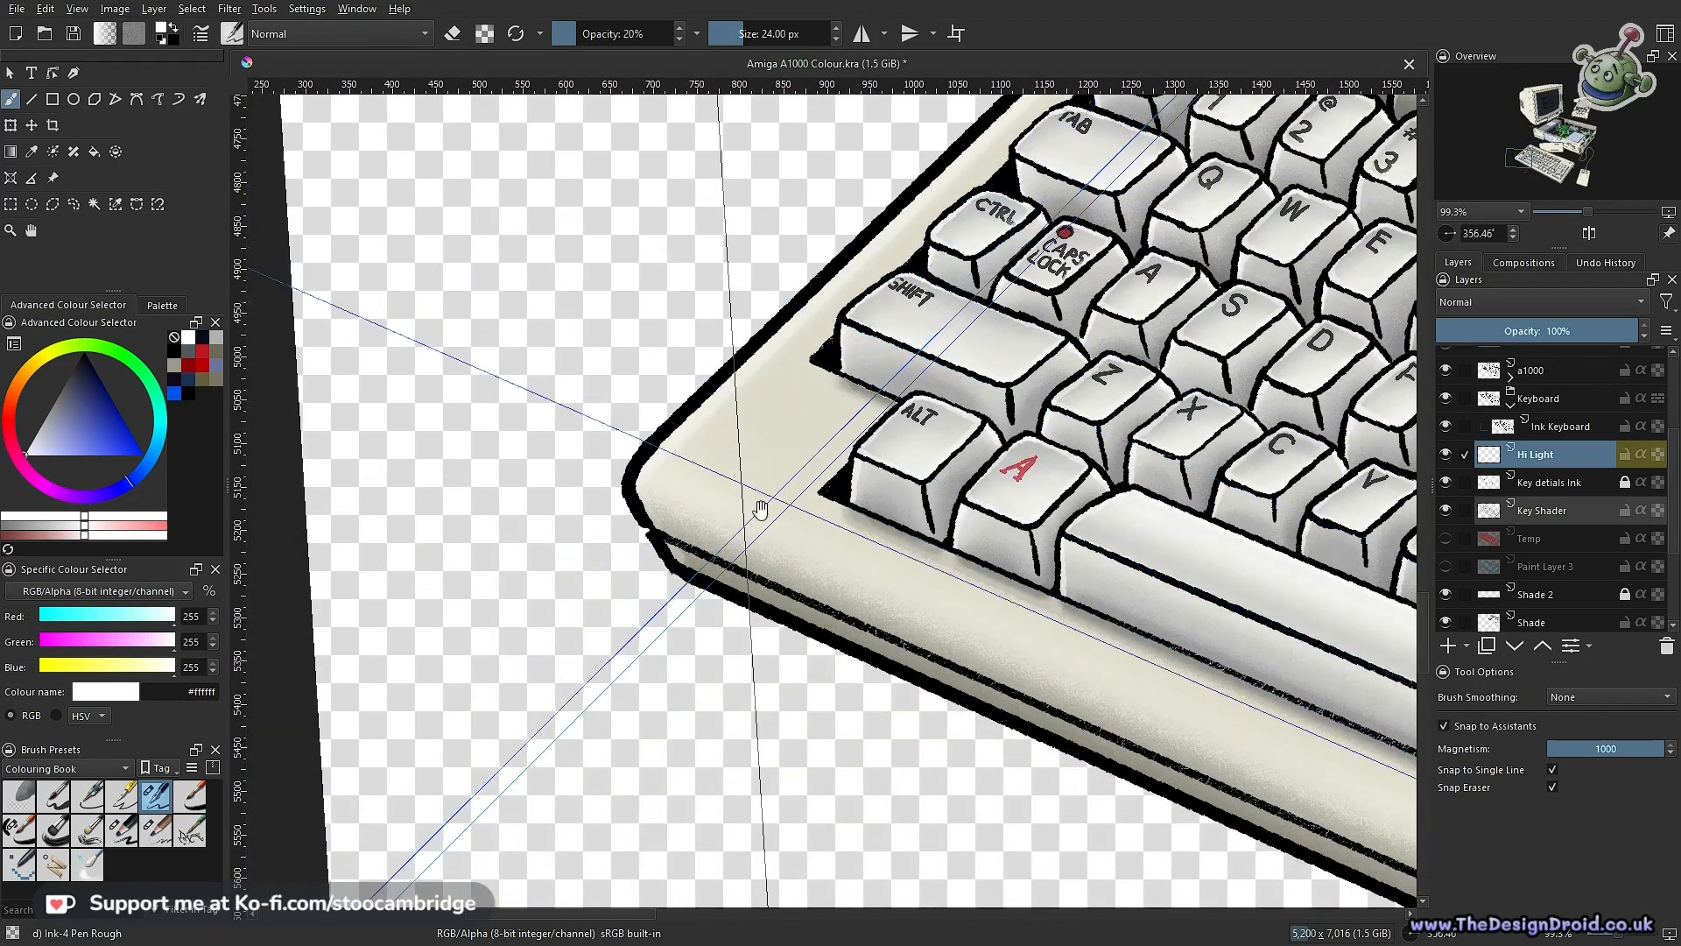
Turn off snapping to assistants and touch up the highlight at the case's front-left corner with the 24 px brush
{"action": "left_click_drag", "start_coordinate": [721, 535], "coordinate": [721, 447]}
{"action": "key", "text": "ctrl+shift+l"}
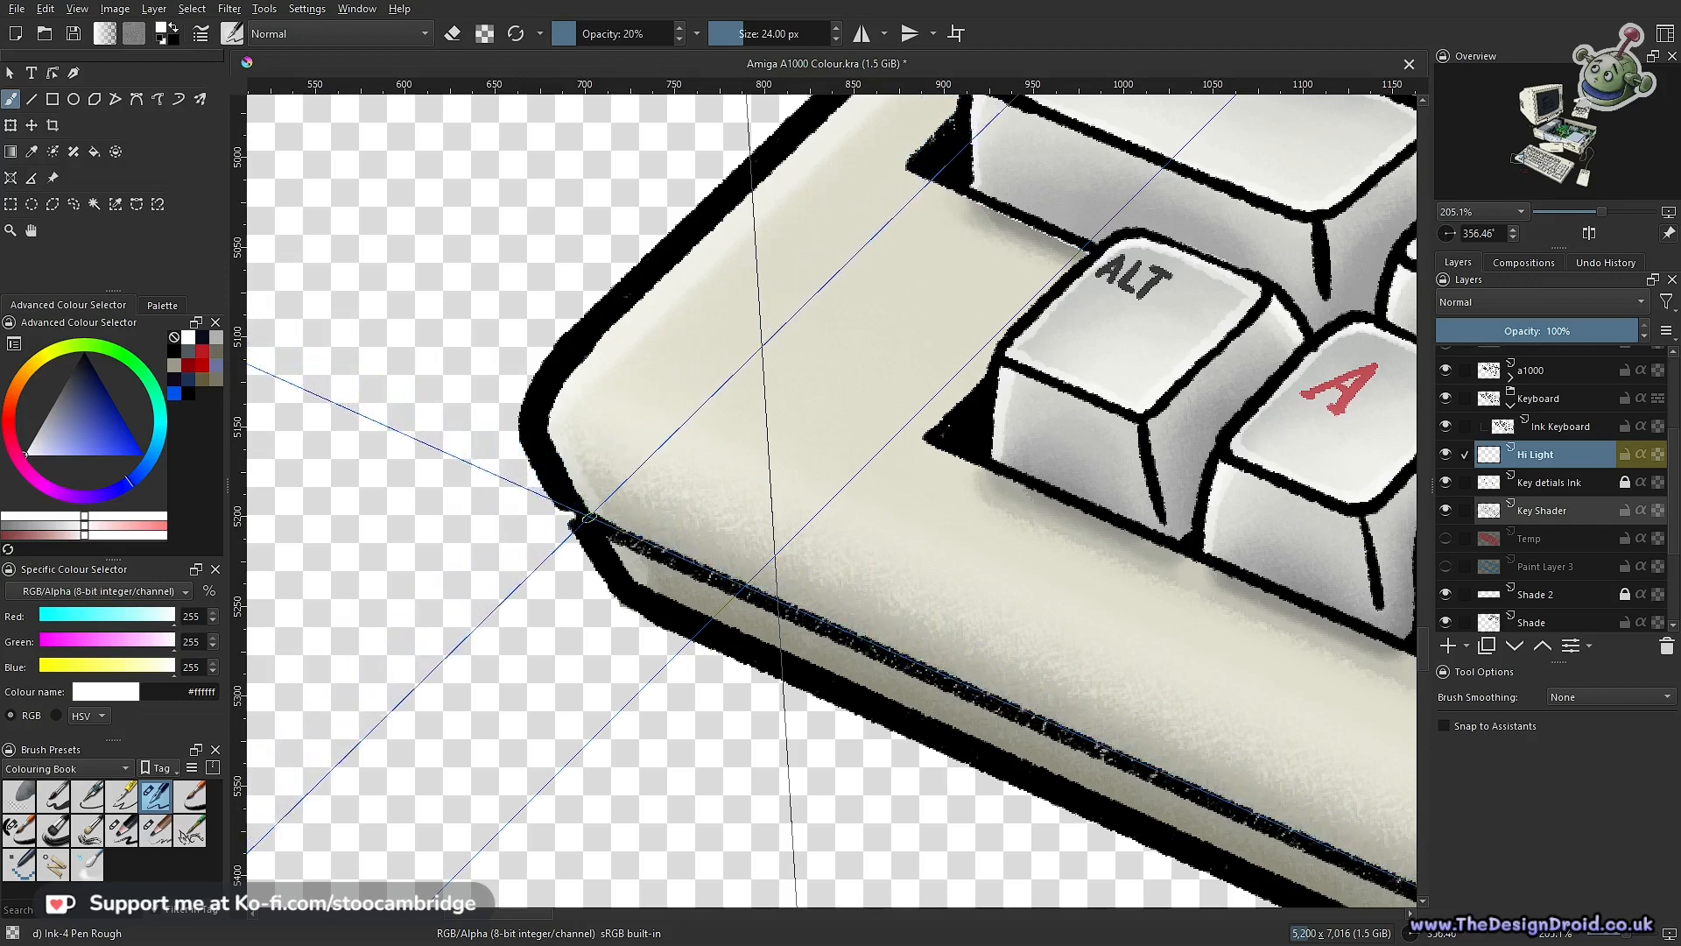
{"action": "left_click_drag", "start_coordinate": [753, 495], "coordinate": [753, 641]}
{"action": "left_click_drag", "start_coordinate": [913, 575], "coordinate": [453, 660]}
{"action": "left_click_drag", "start_coordinate": [758, 570], "coordinate": [563, 485]}
{"action": "scroll", "coordinate": [1096, 508], "scroll_direction": "down", "scroll_amount": 2}
{"action": "left_click_drag", "start_coordinate": [1059, 750], "coordinate": [795, 758]}
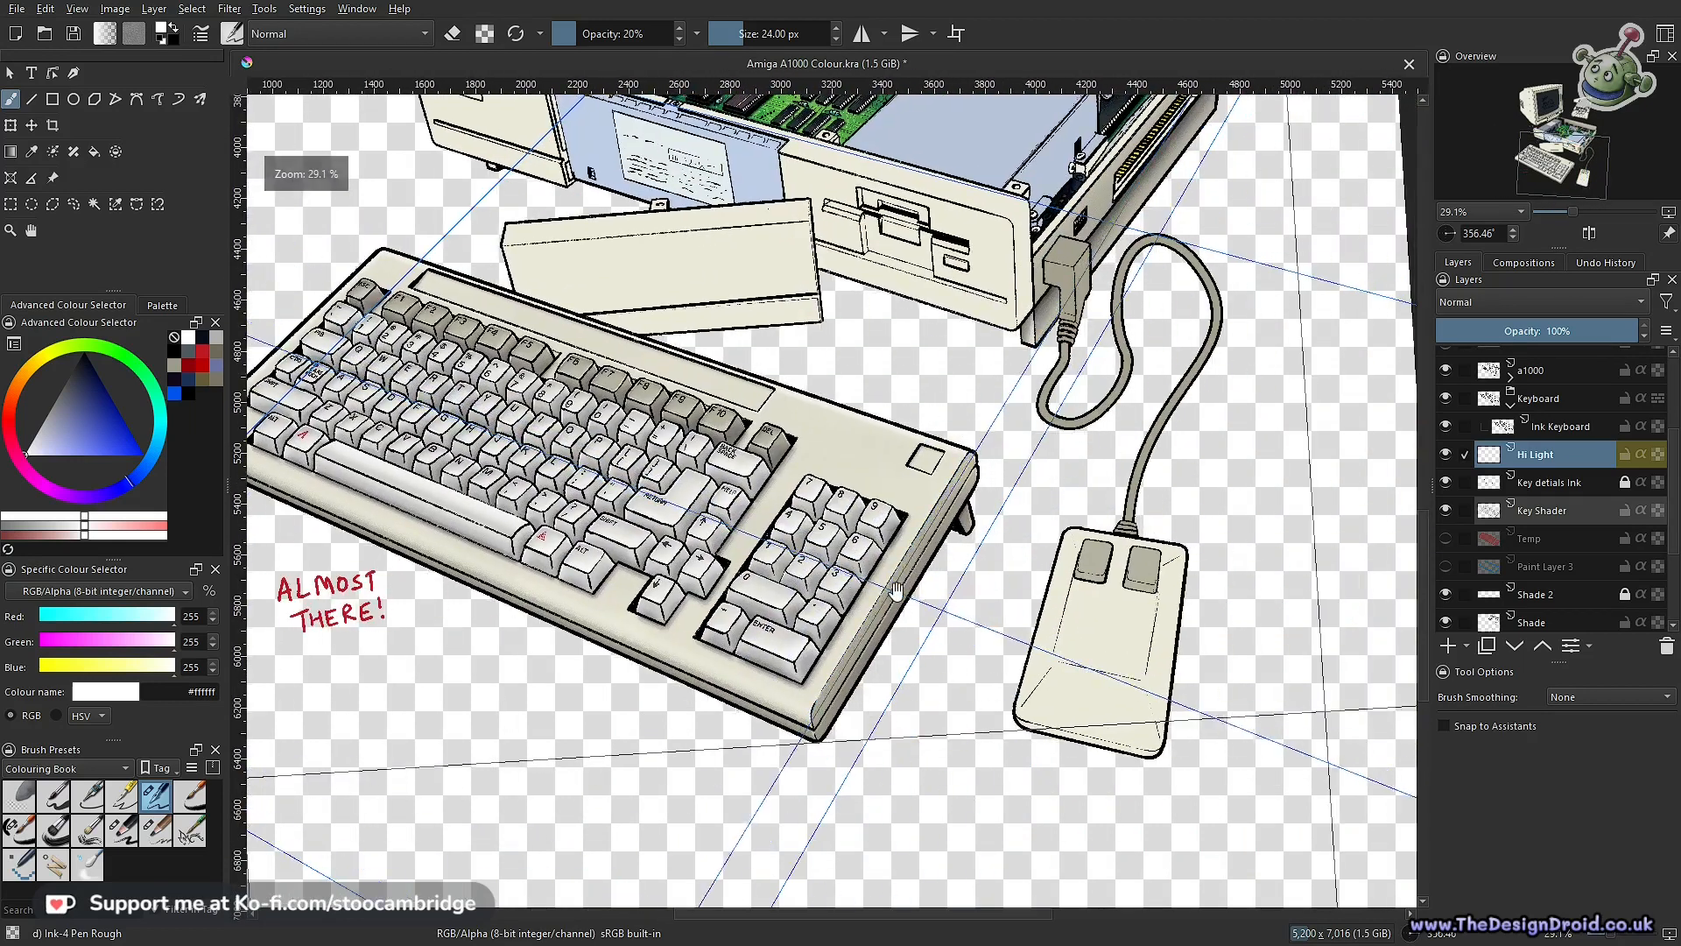
Switch to the Key Shader layer and erase along the case's front seam with a 10 px brush at 20% opacity, snapping to assistants
{"action": "scroll", "coordinate": [797, 754], "scroll_direction": "up", "scroll_amount": 5}
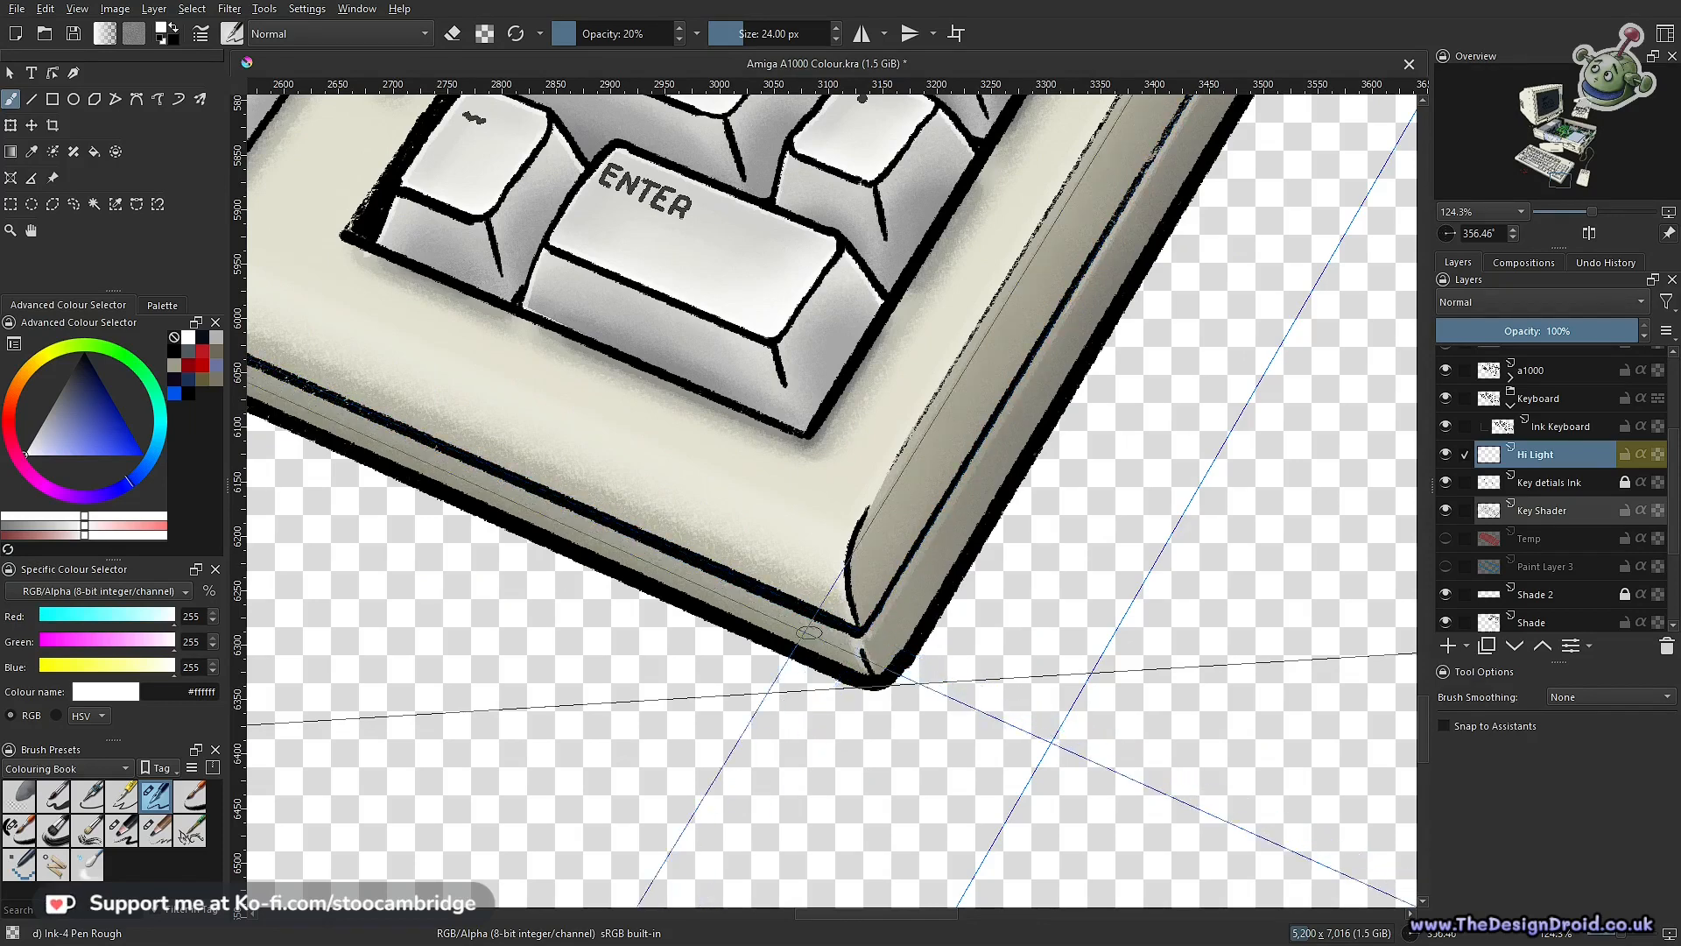
{"action": "scroll", "coordinate": [793, 595], "scroll_direction": "down", "scroll_amount": 2}
{"action": "left_click_drag", "start_coordinate": [837, 644], "coordinate": [1248, 709]}
{"action": "left_click_drag", "start_coordinate": [1105, 626], "coordinate": [1274, 771]}
{"action": "left_click_drag", "start_coordinate": [1212, 674], "coordinate": [1209, 729]}
{"action": "left_click", "coordinate": [1571, 509]}
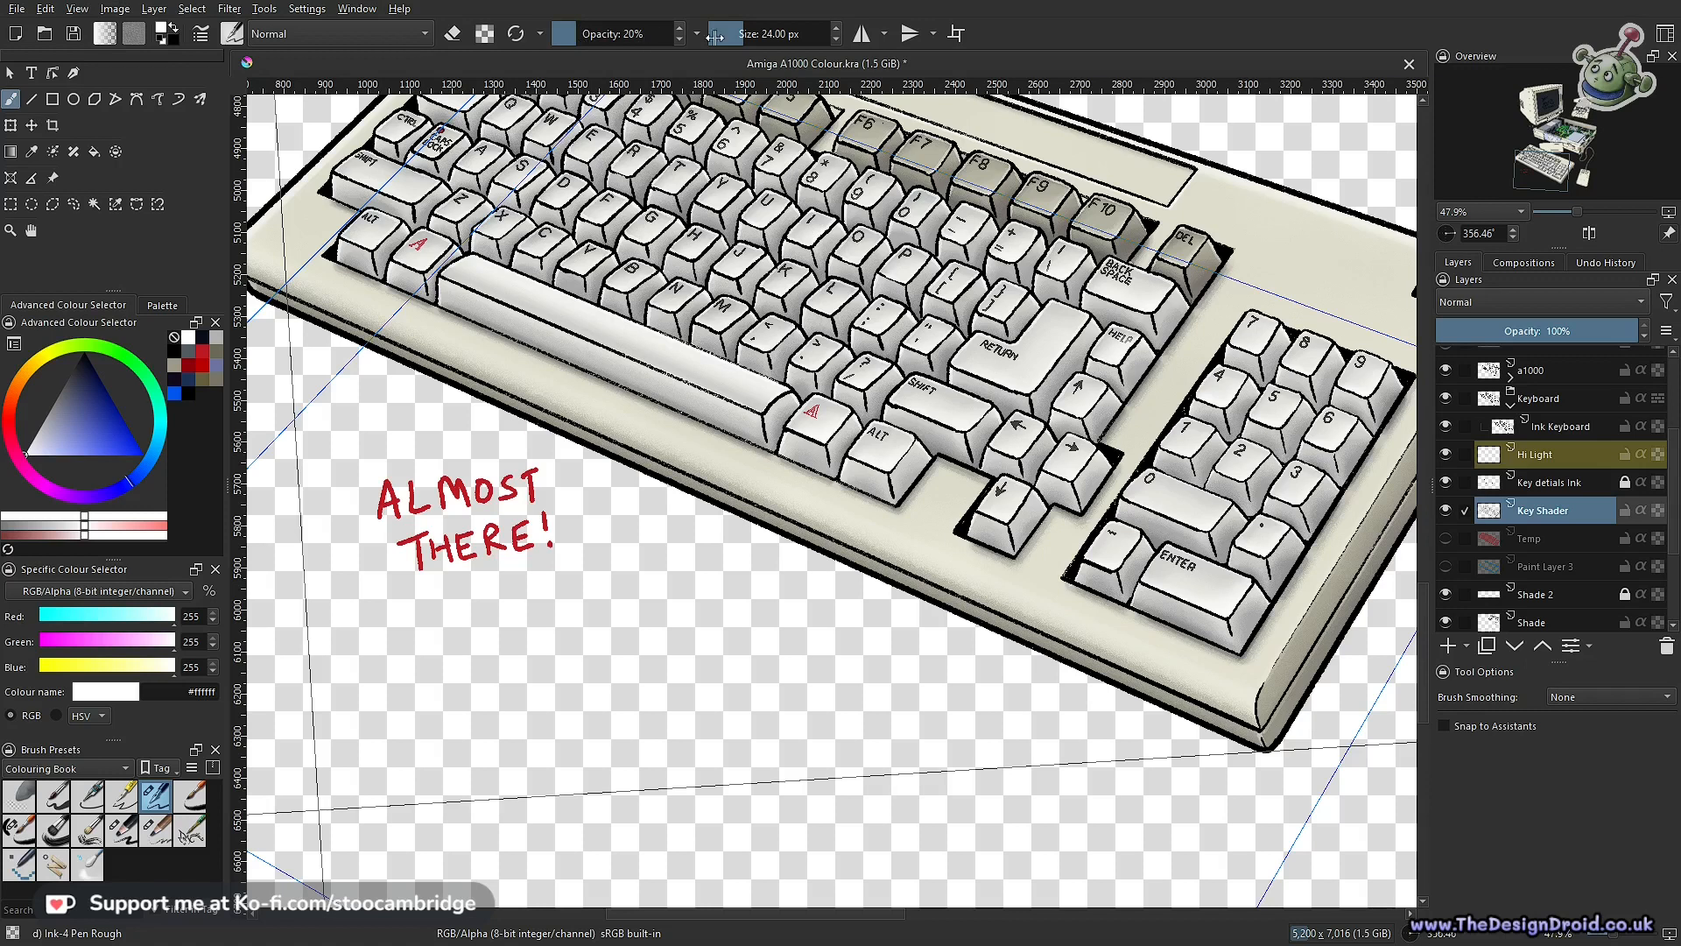
{"action": "double_click", "coordinate": [837, 40]}
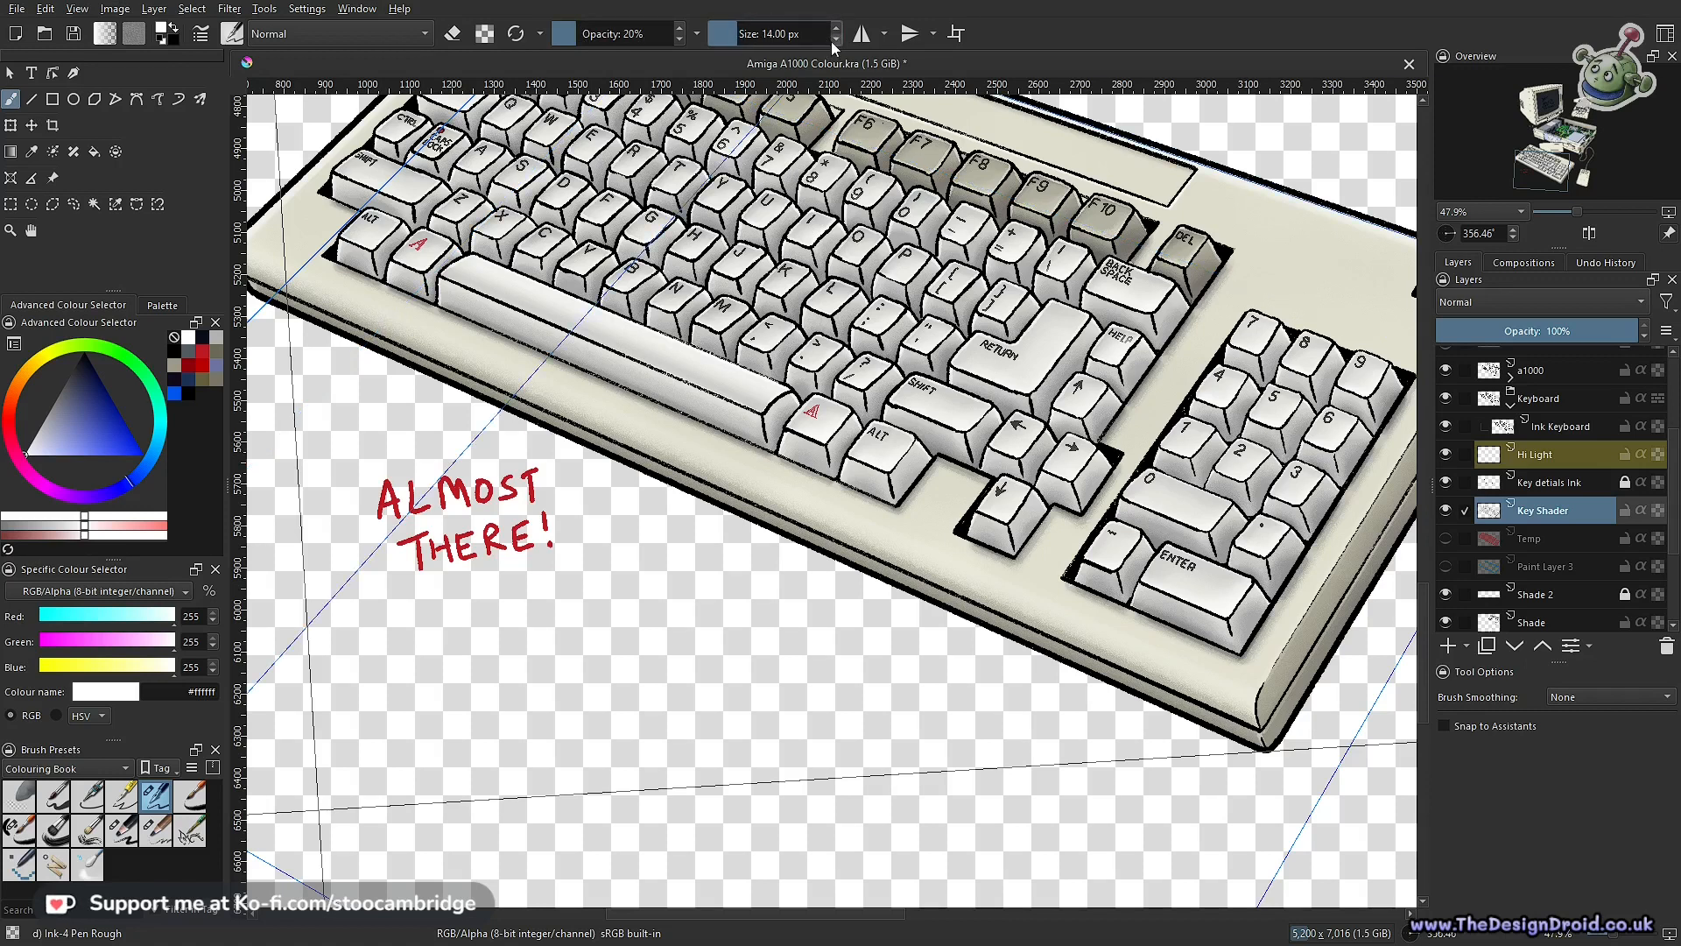
{"action": "key", "text": "e"}
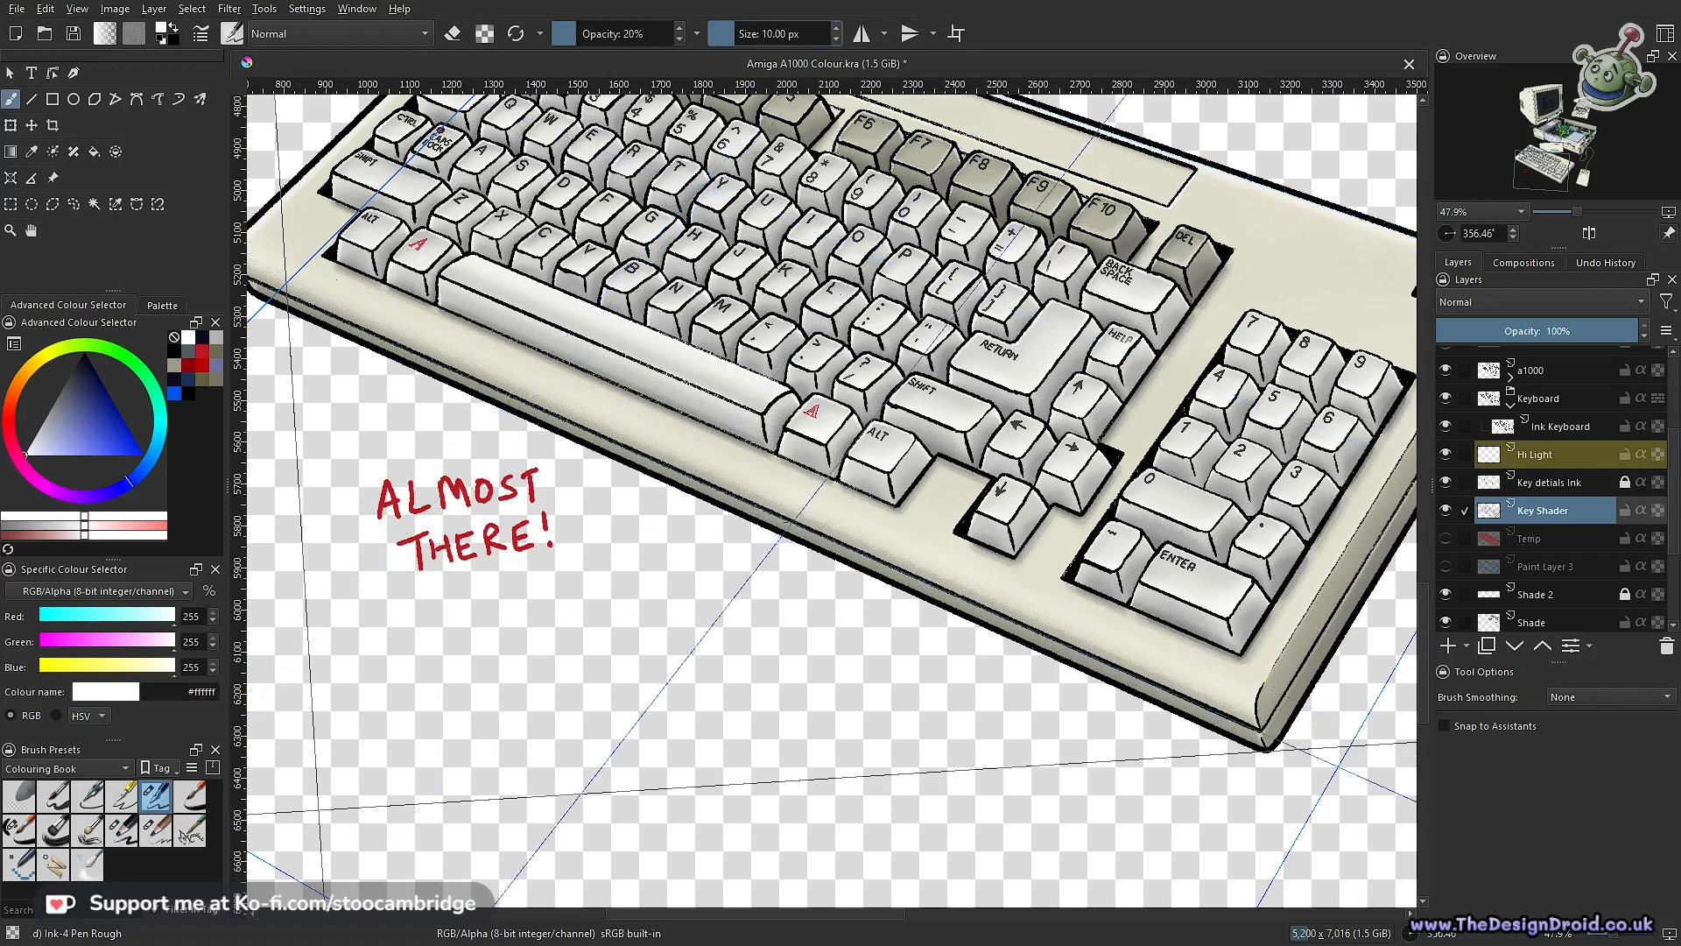
{"action": "key", "text": "ctrl+shift+l"}
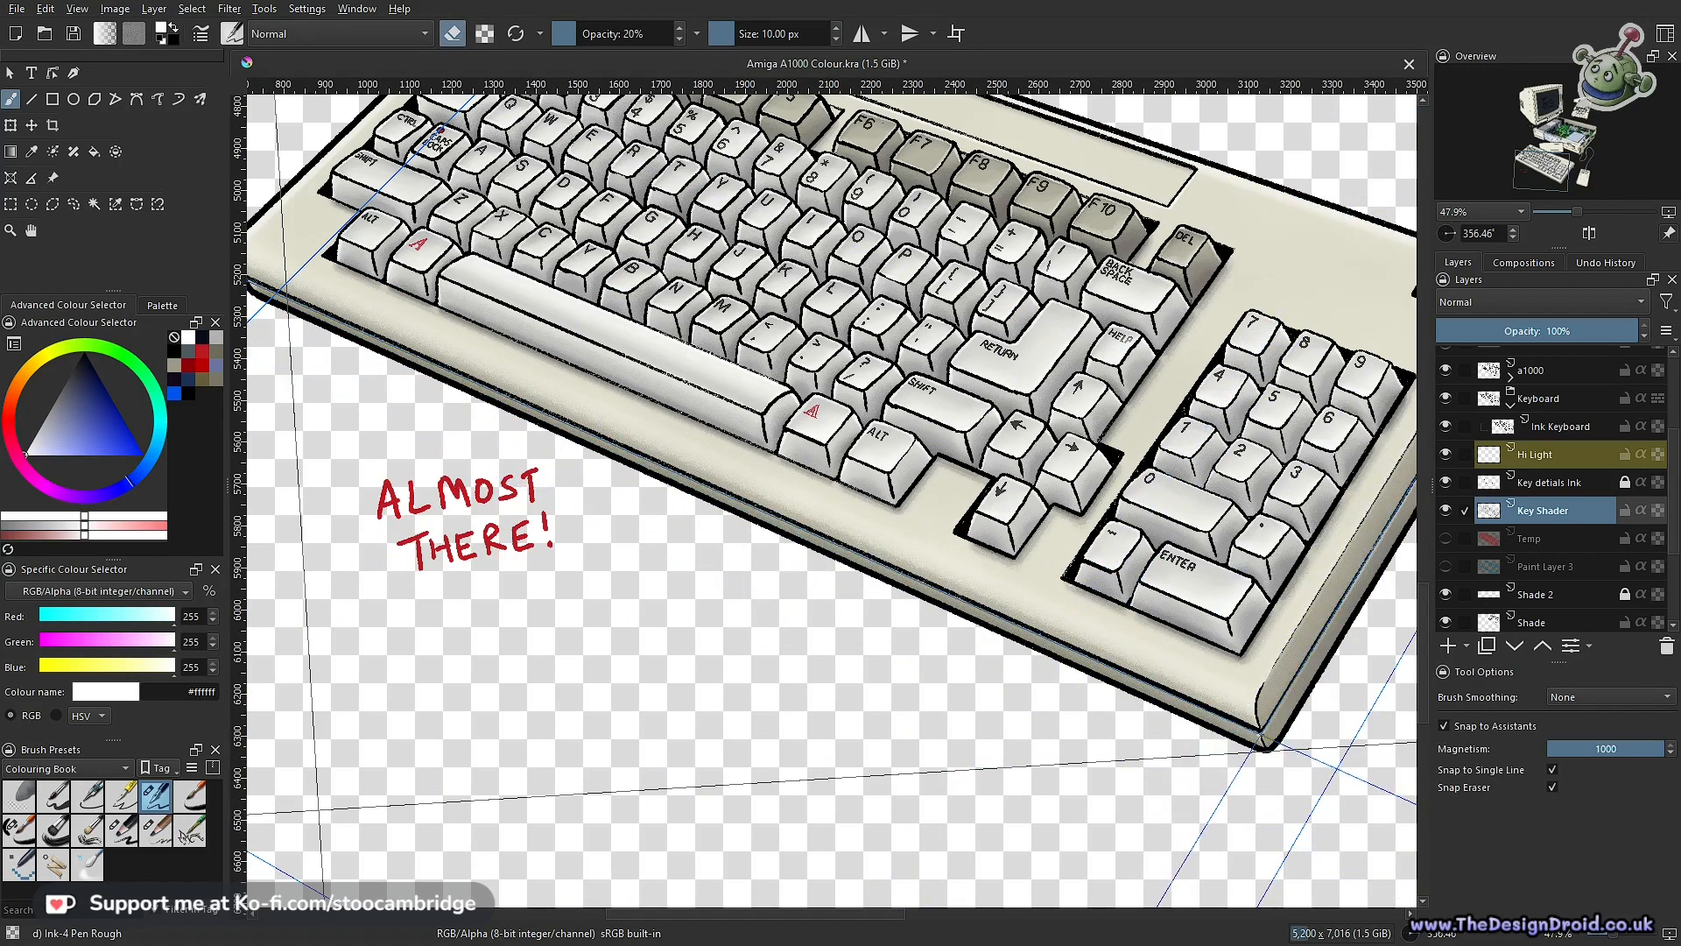
{"action": "left_click_drag", "start_coordinate": [1198, 739], "coordinate": [1277, 763]}
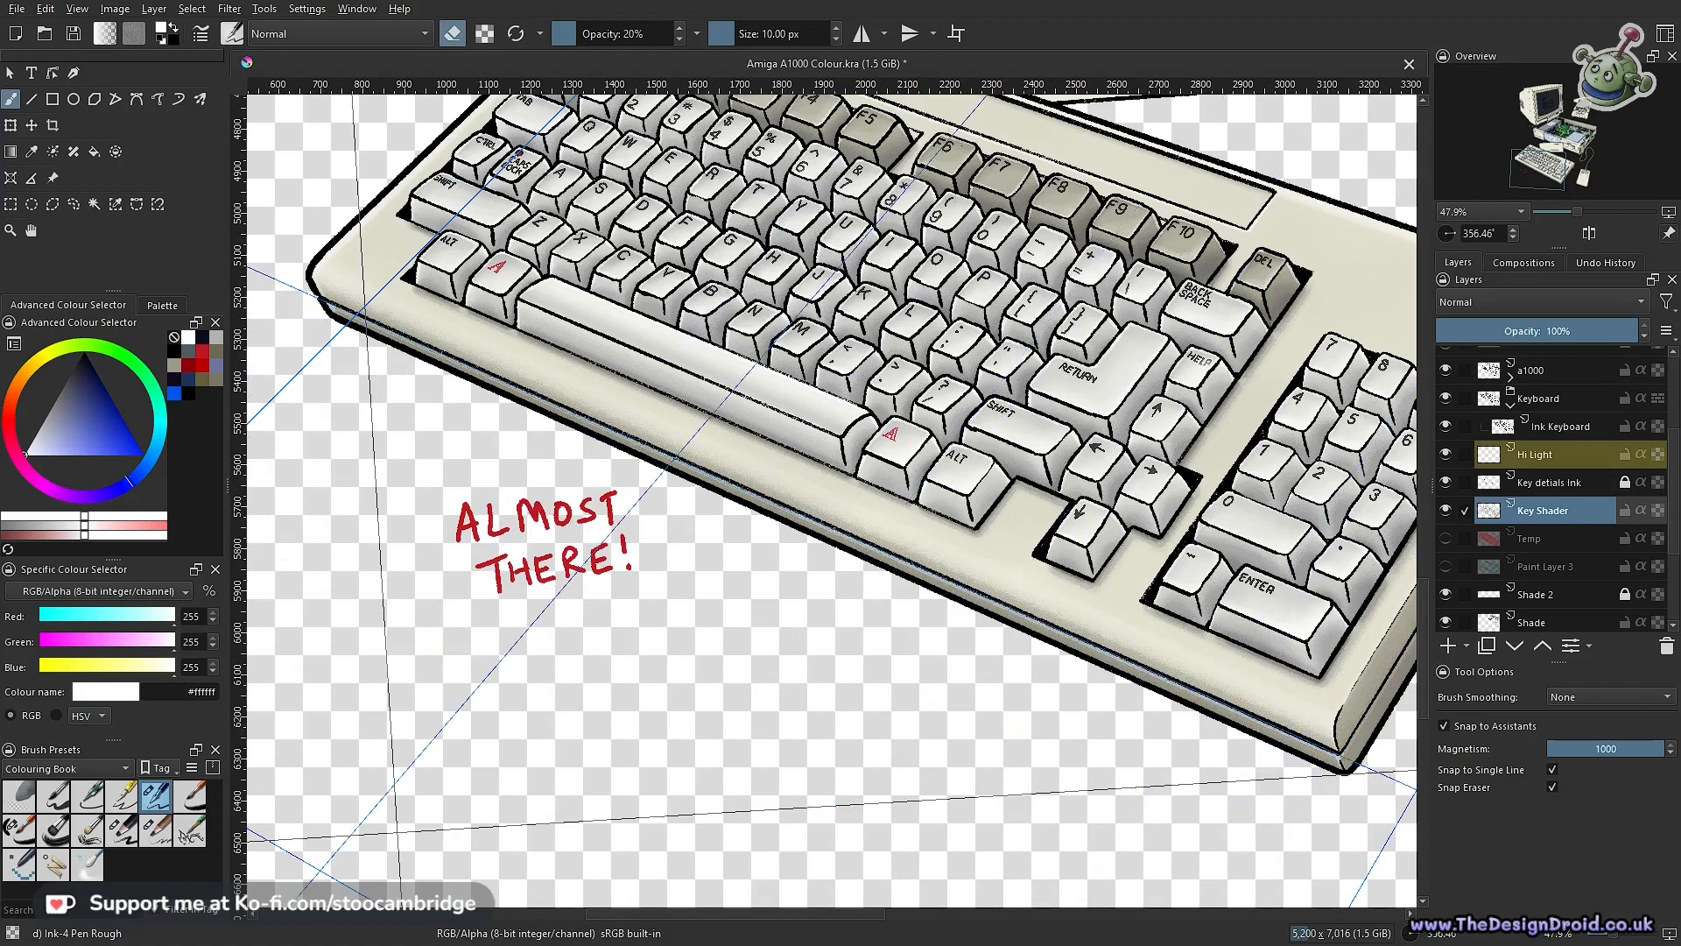
Undo and redo the latest brush strokes to compare the shading along the keyboard case's front edge
{"action": "scroll", "coordinate": [620, 812], "scroll_direction": "down", "scroll_amount": 5}
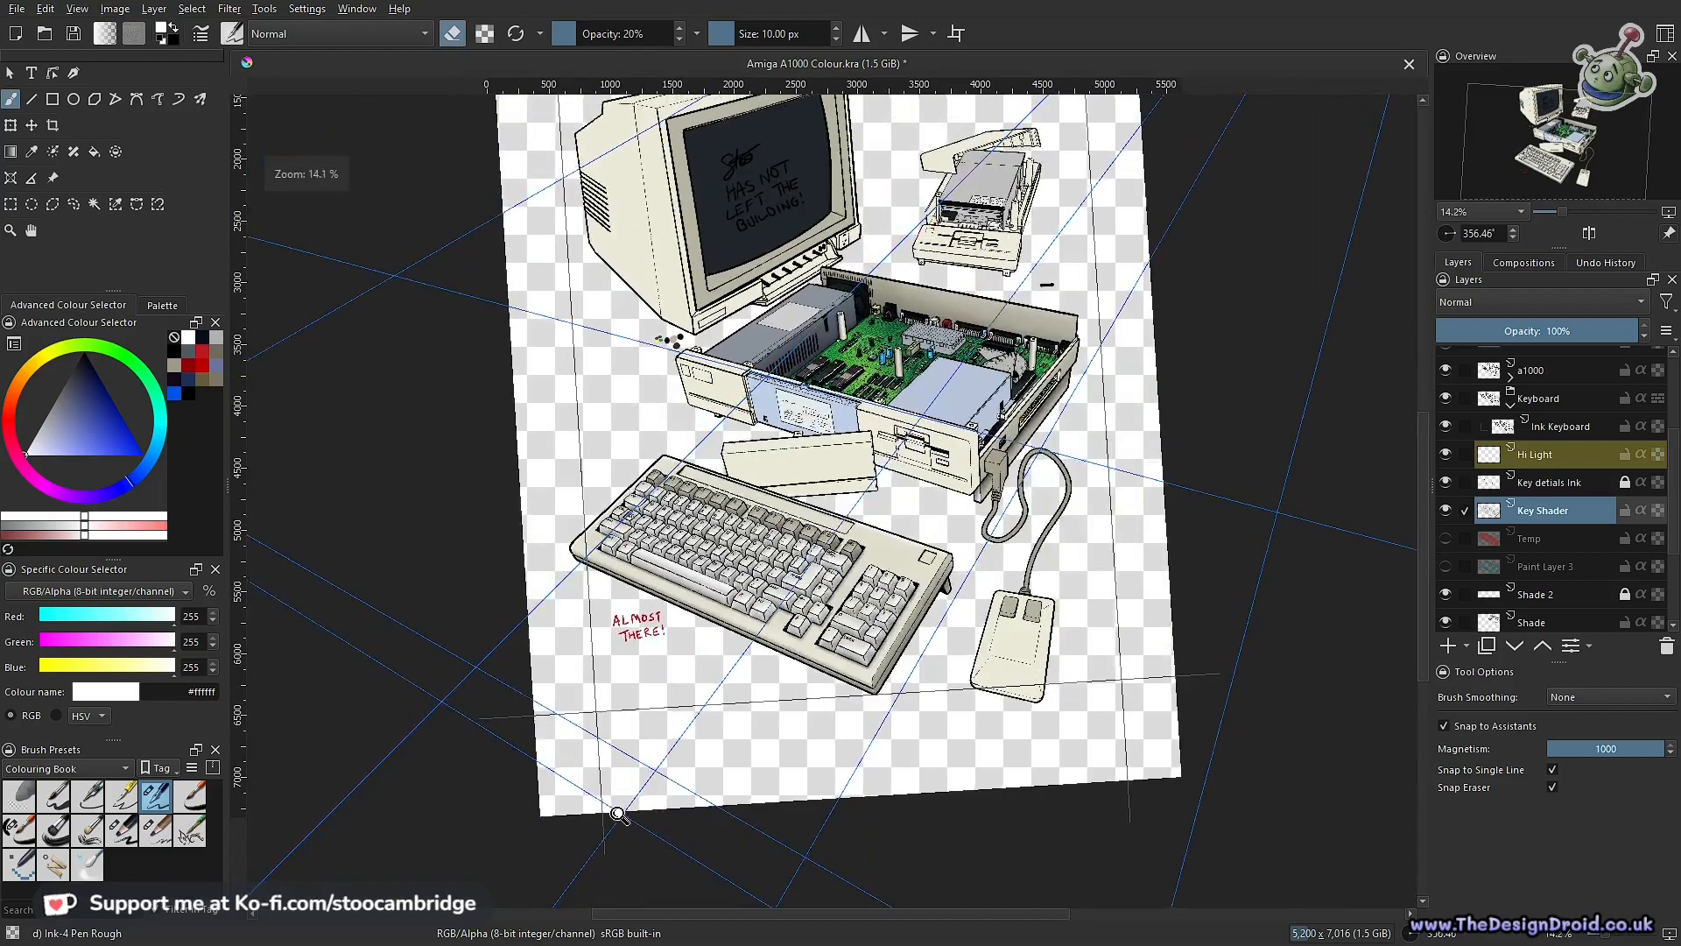
{"action": "scroll", "coordinate": [678, 670], "scroll_direction": "up", "scroll_amount": 4}
{"action": "scroll", "coordinate": [1129, 706], "scroll_direction": "down", "scroll_amount": 3}
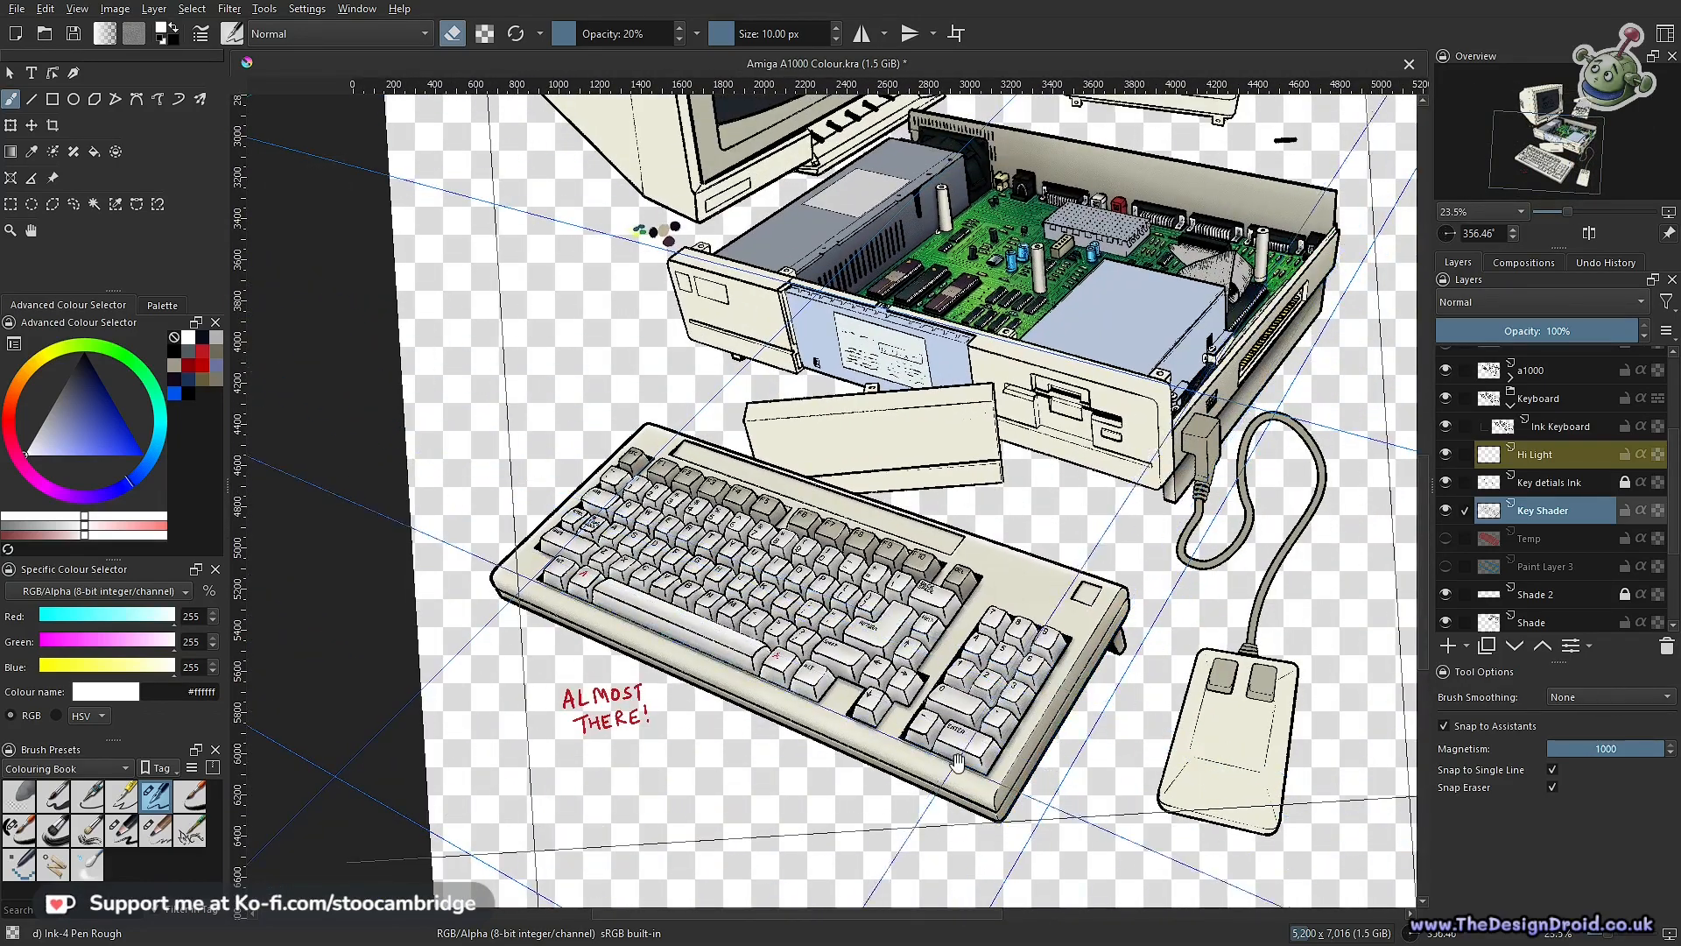
{"action": "scroll", "coordinate": [880, 902], "scroll_direction": "up", "scroll_amount": 3}
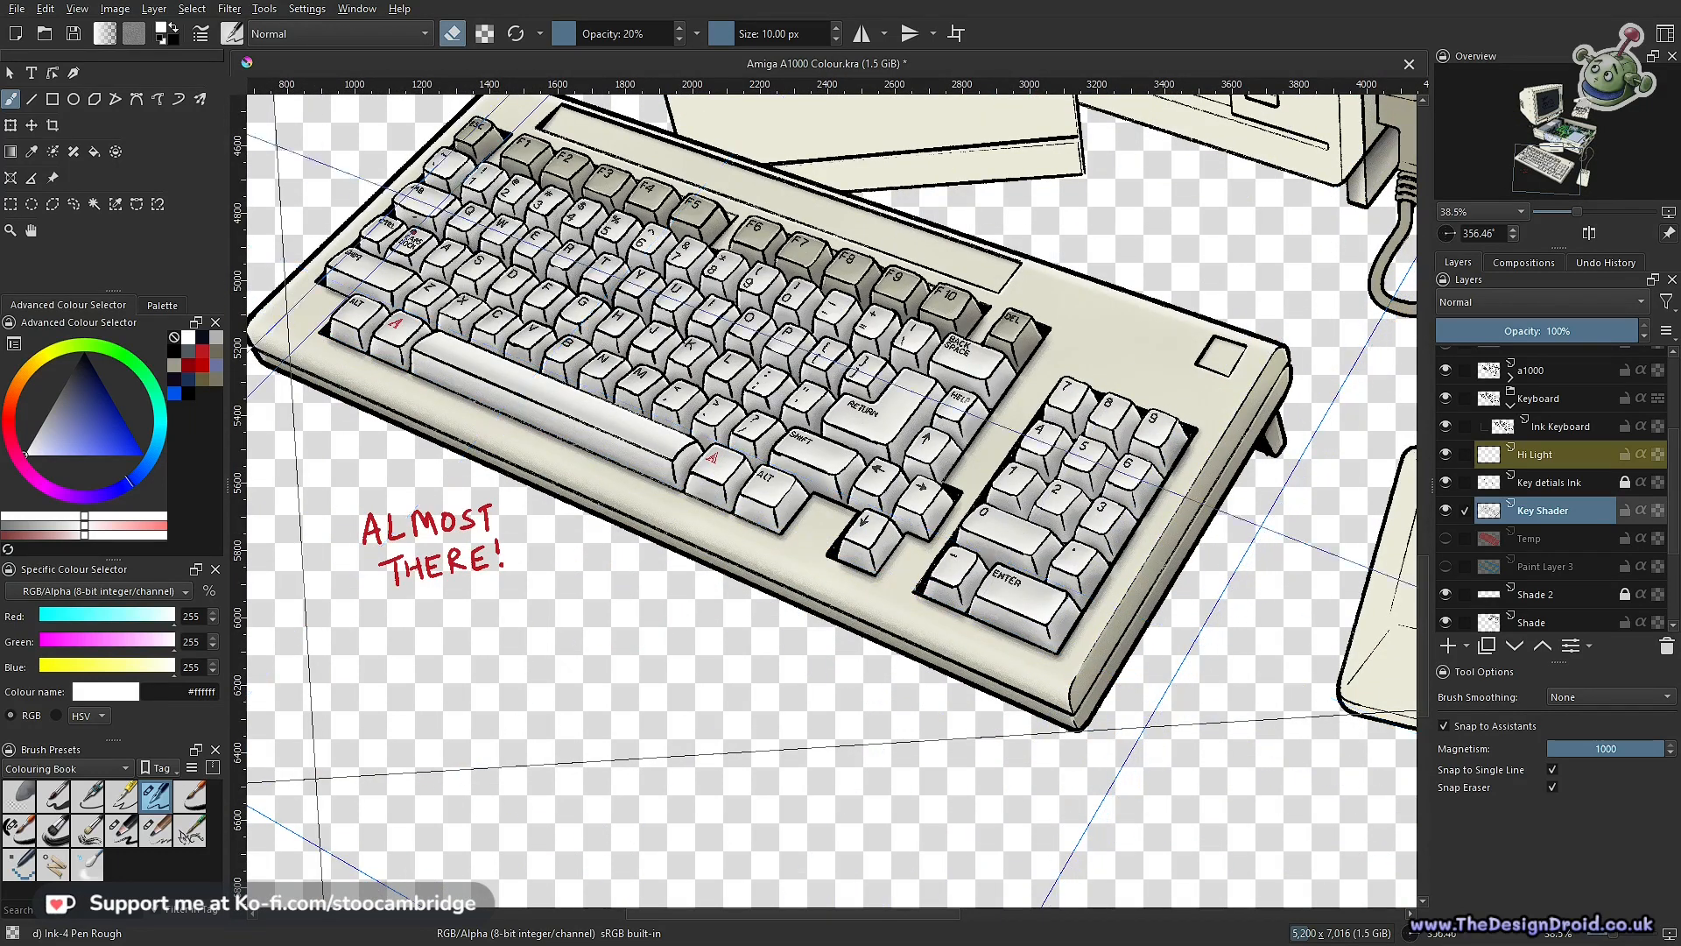
{"action": "left_click", "coordinate": [53, 9]}
{"action": "left_click", "coordinate": [66, 46]}
{"action": "left_click", "coordinate": [51, 8]}
{"action": "left_click", "coordinate": [65, 33]}
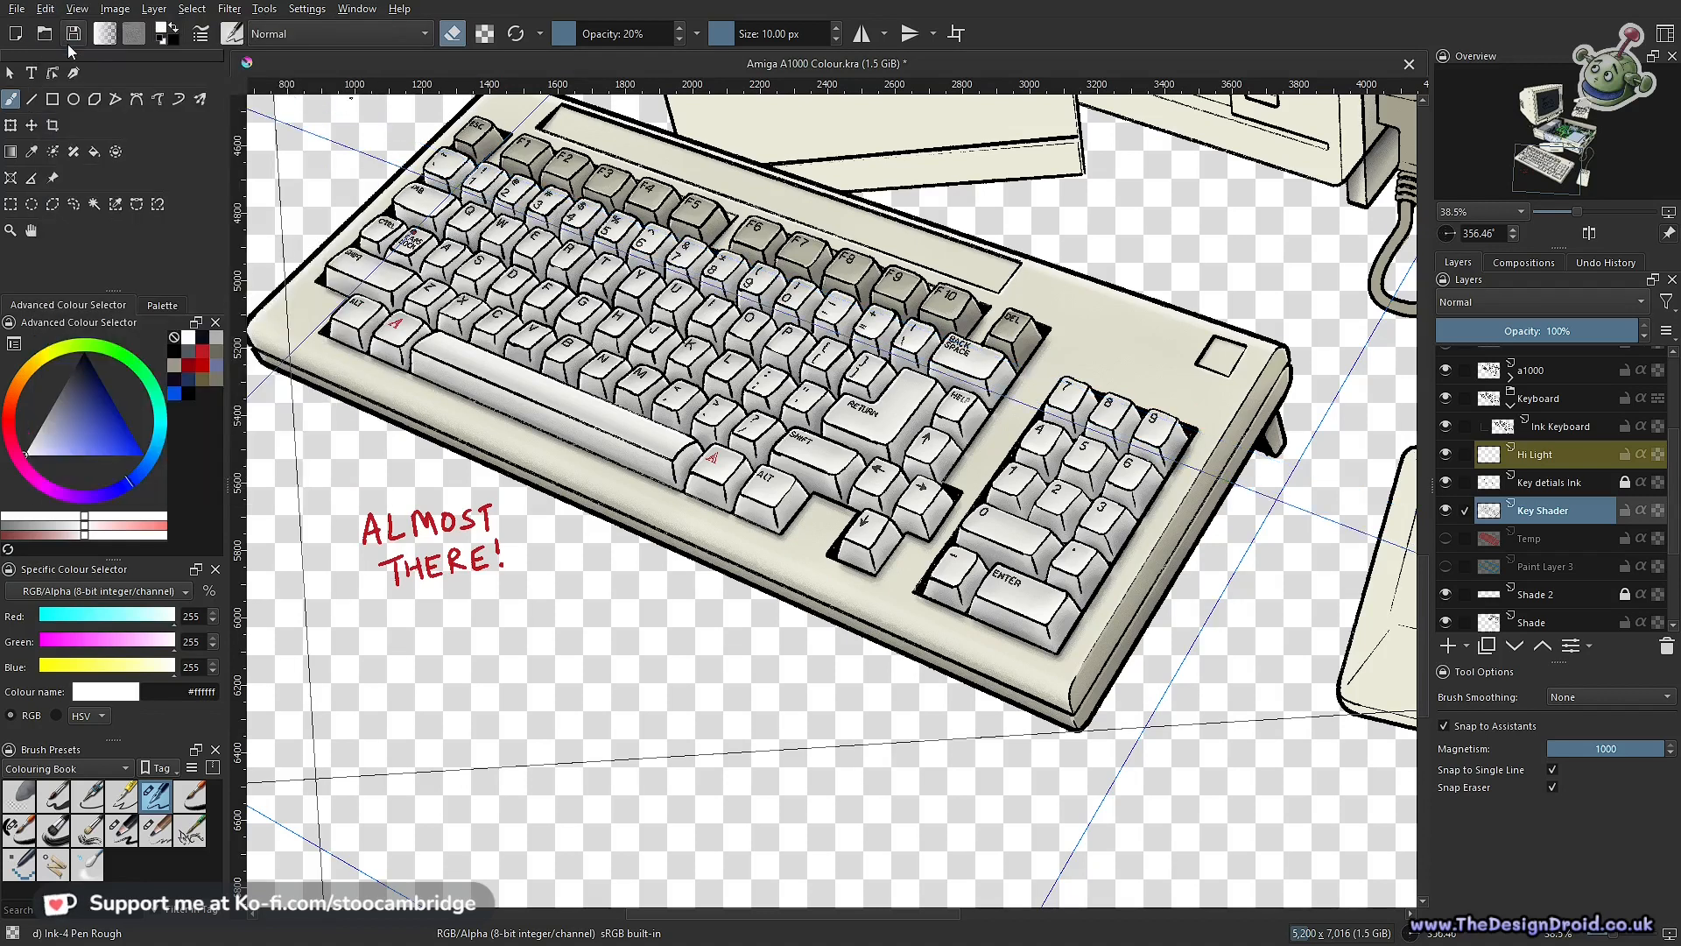
{"action": "left_click", "coordinate": [46, 9]}
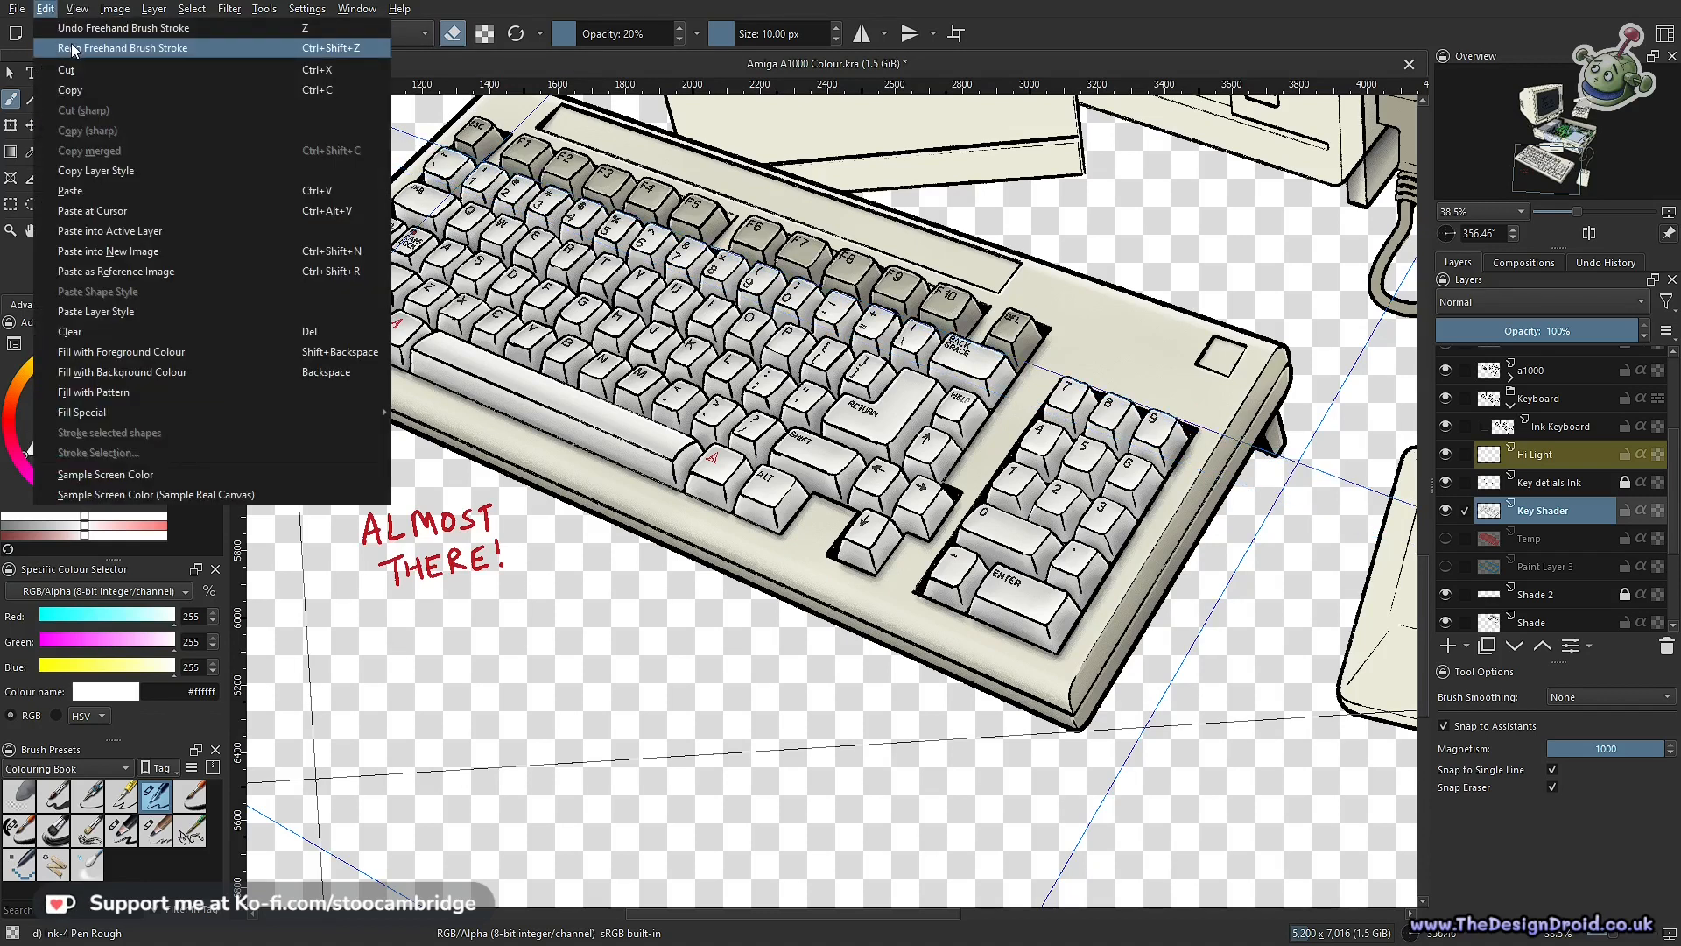
{"action": "left_click", "coordinate": [73, 50]}
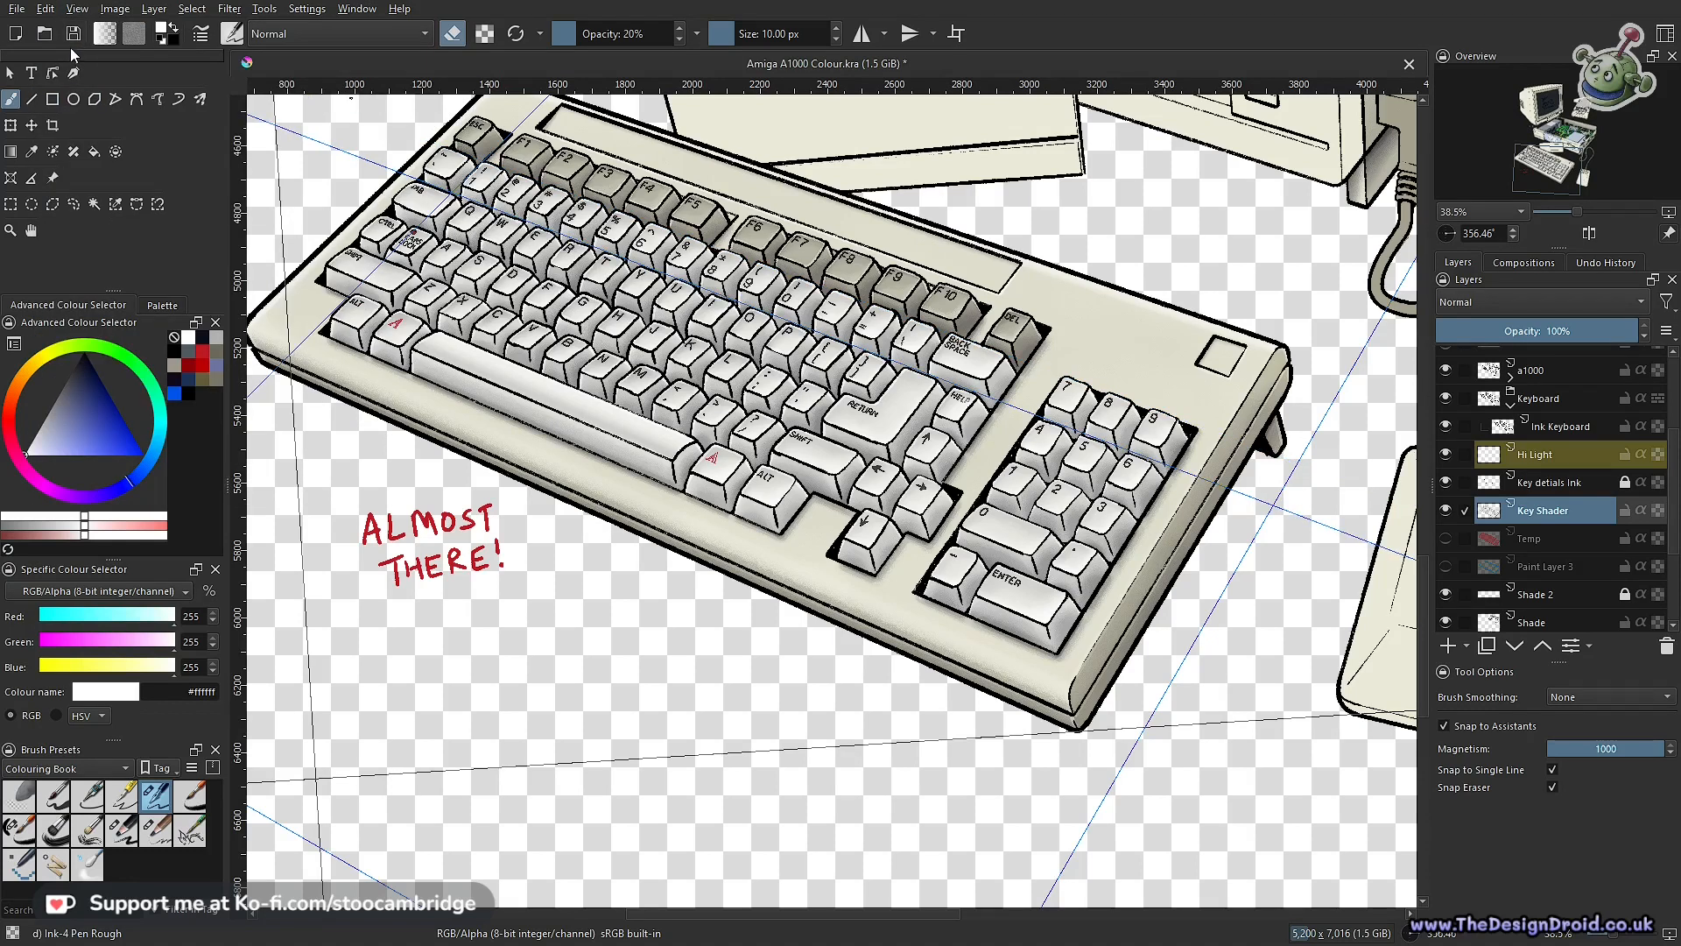
{"action": "left_click", "coordinate": [46, 8]}
{"action": "left_click", "coordinate": [74, 50]}
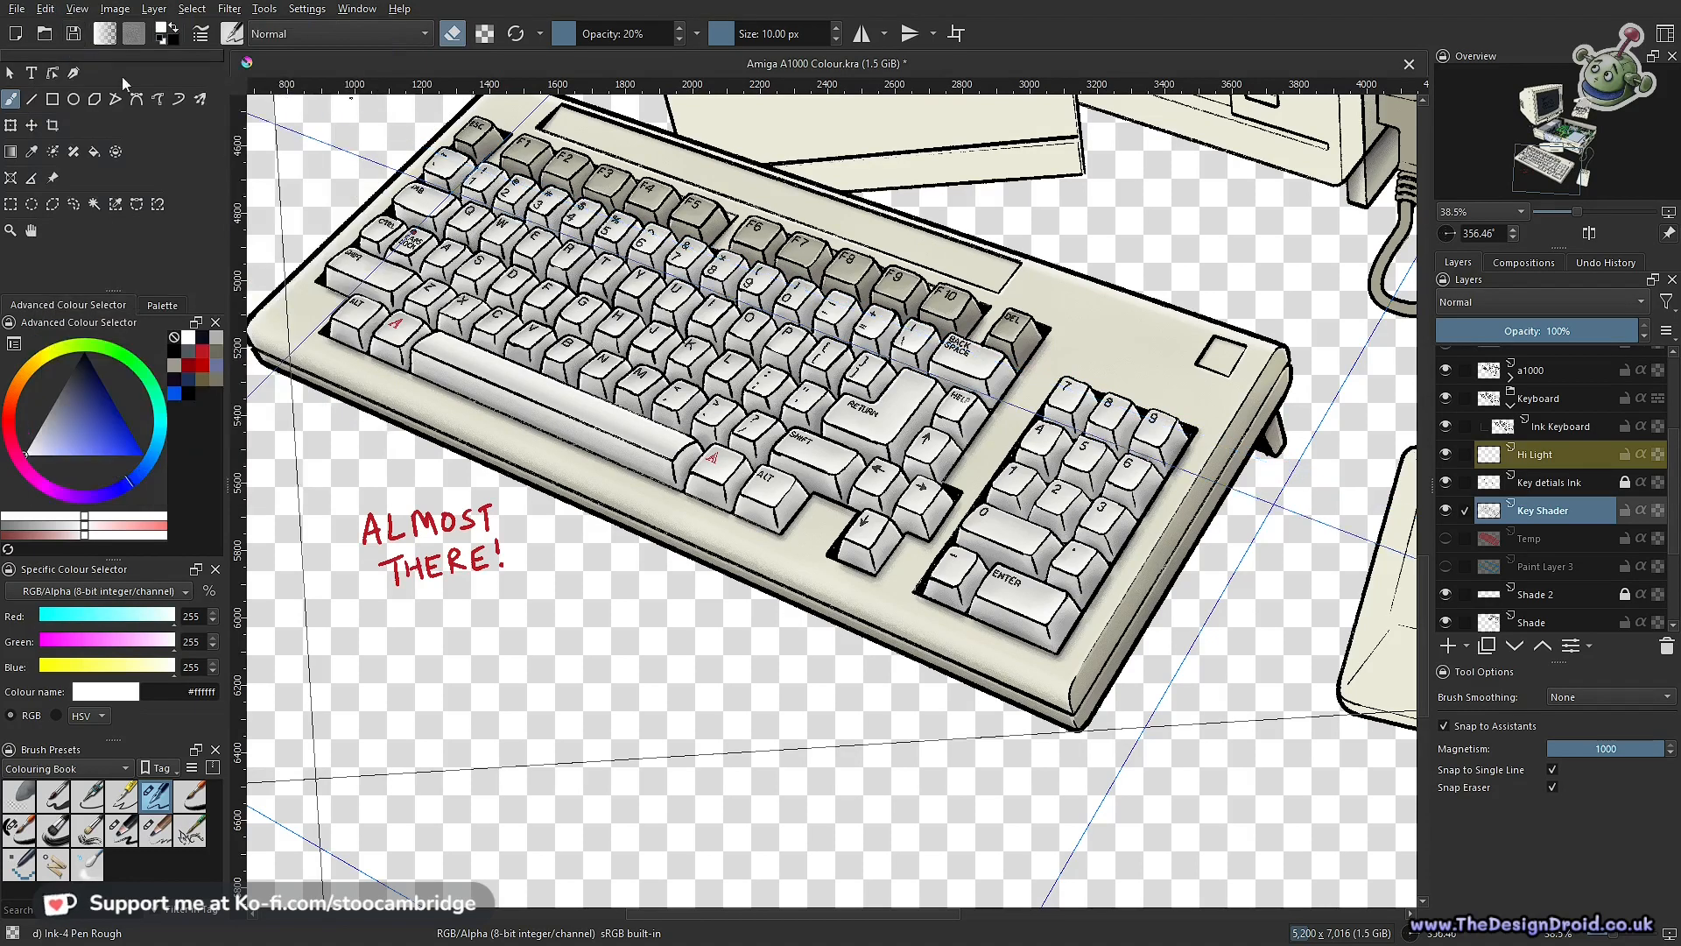
Return to painting on the Hi Light layer and highlight the case's lower front edge with the 10 px brush at 20% opacity
{"action": "left_click", "coordinate": [1551, 457]}
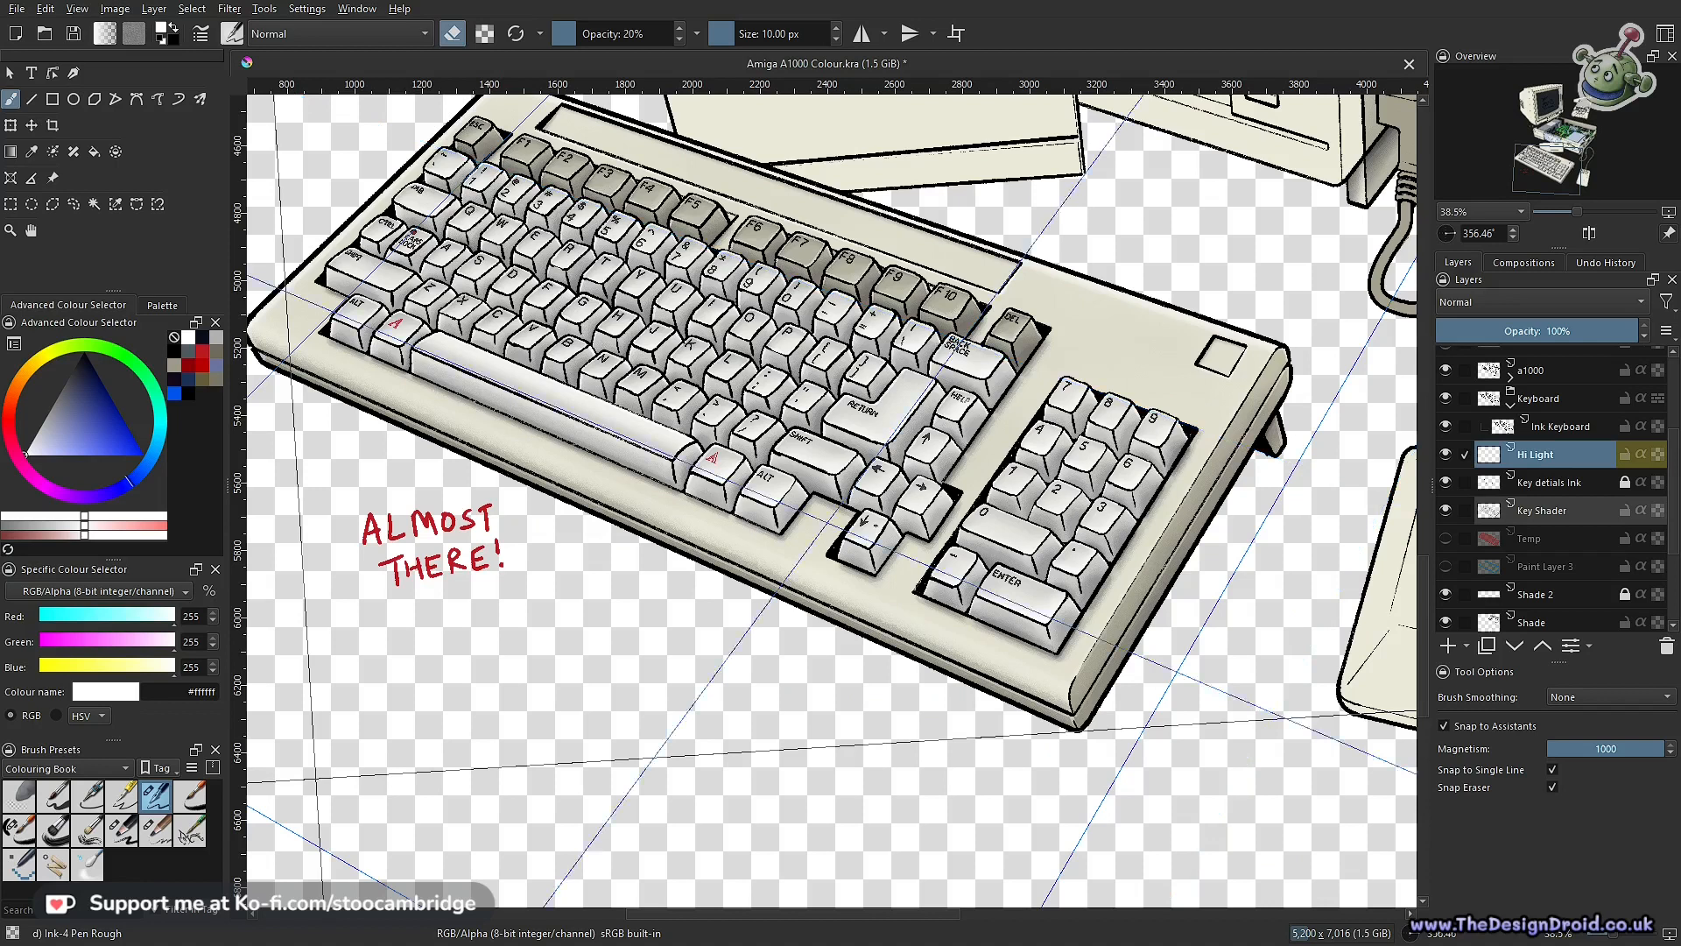
{"action": "key", "text": "e"}
{"action": "left_click_drag", "start_coordinate": [934, 714], "coordinate": [1015, 560]}
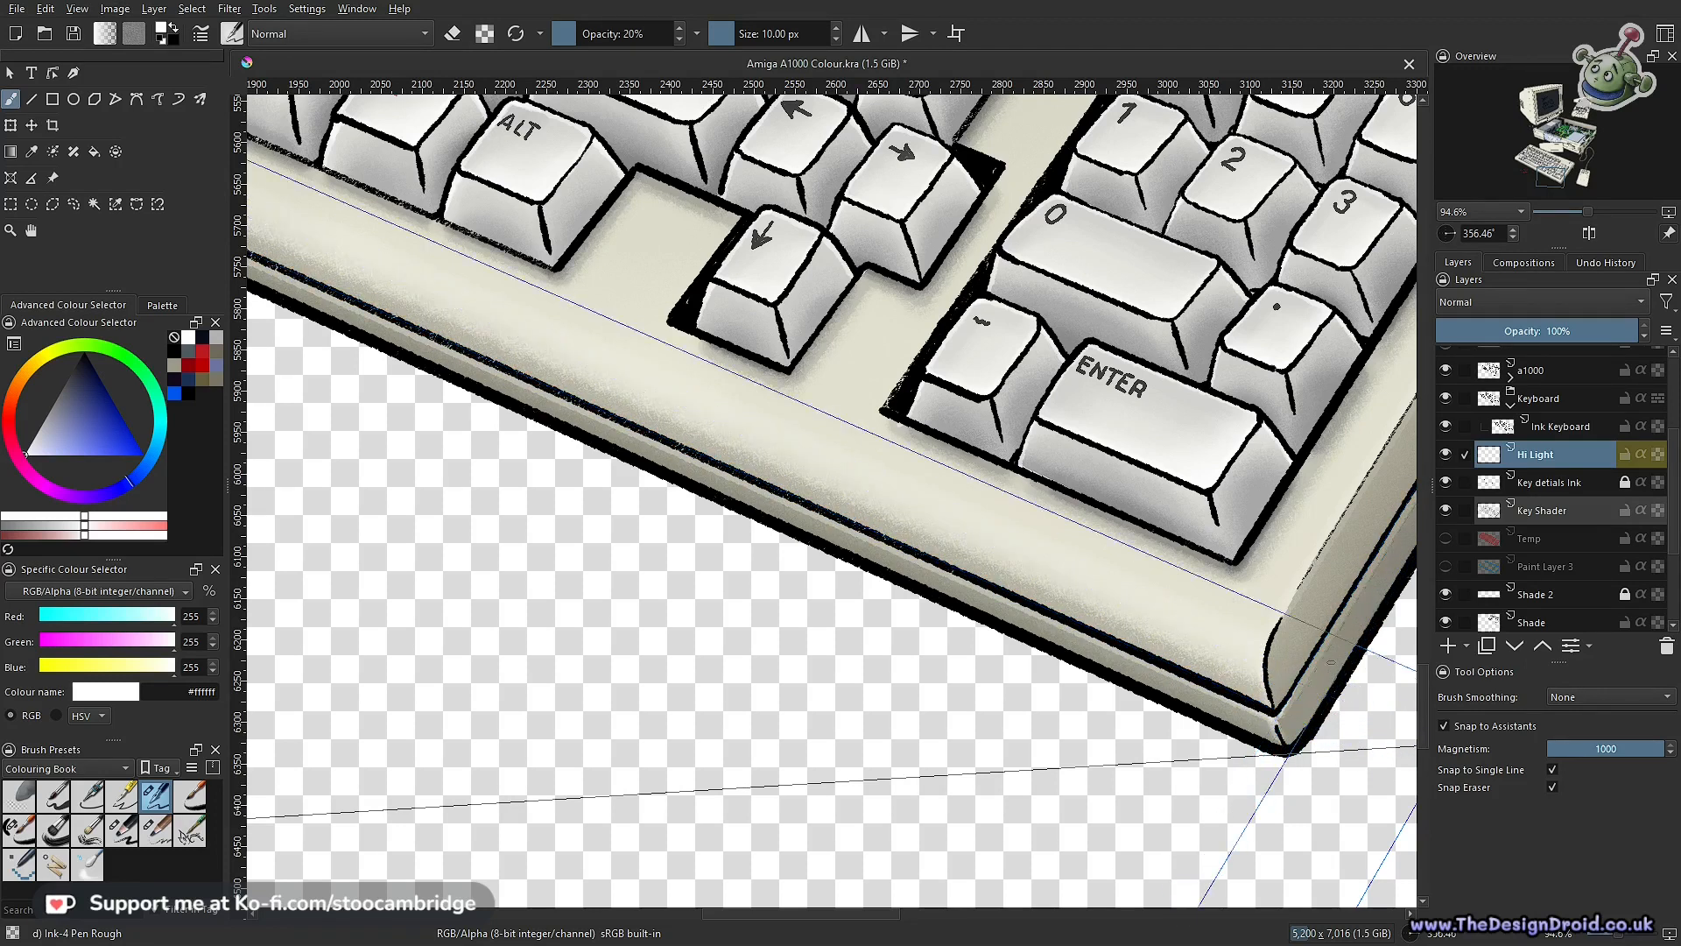
{"action": "scroll", "coordinate": [1130, 753], "scroll_direction": "down", "scroll_amount": 3}
{"action": "left_click_drag", "start_coordinate": [1138, 765], "coordinate": [1310, 823]}
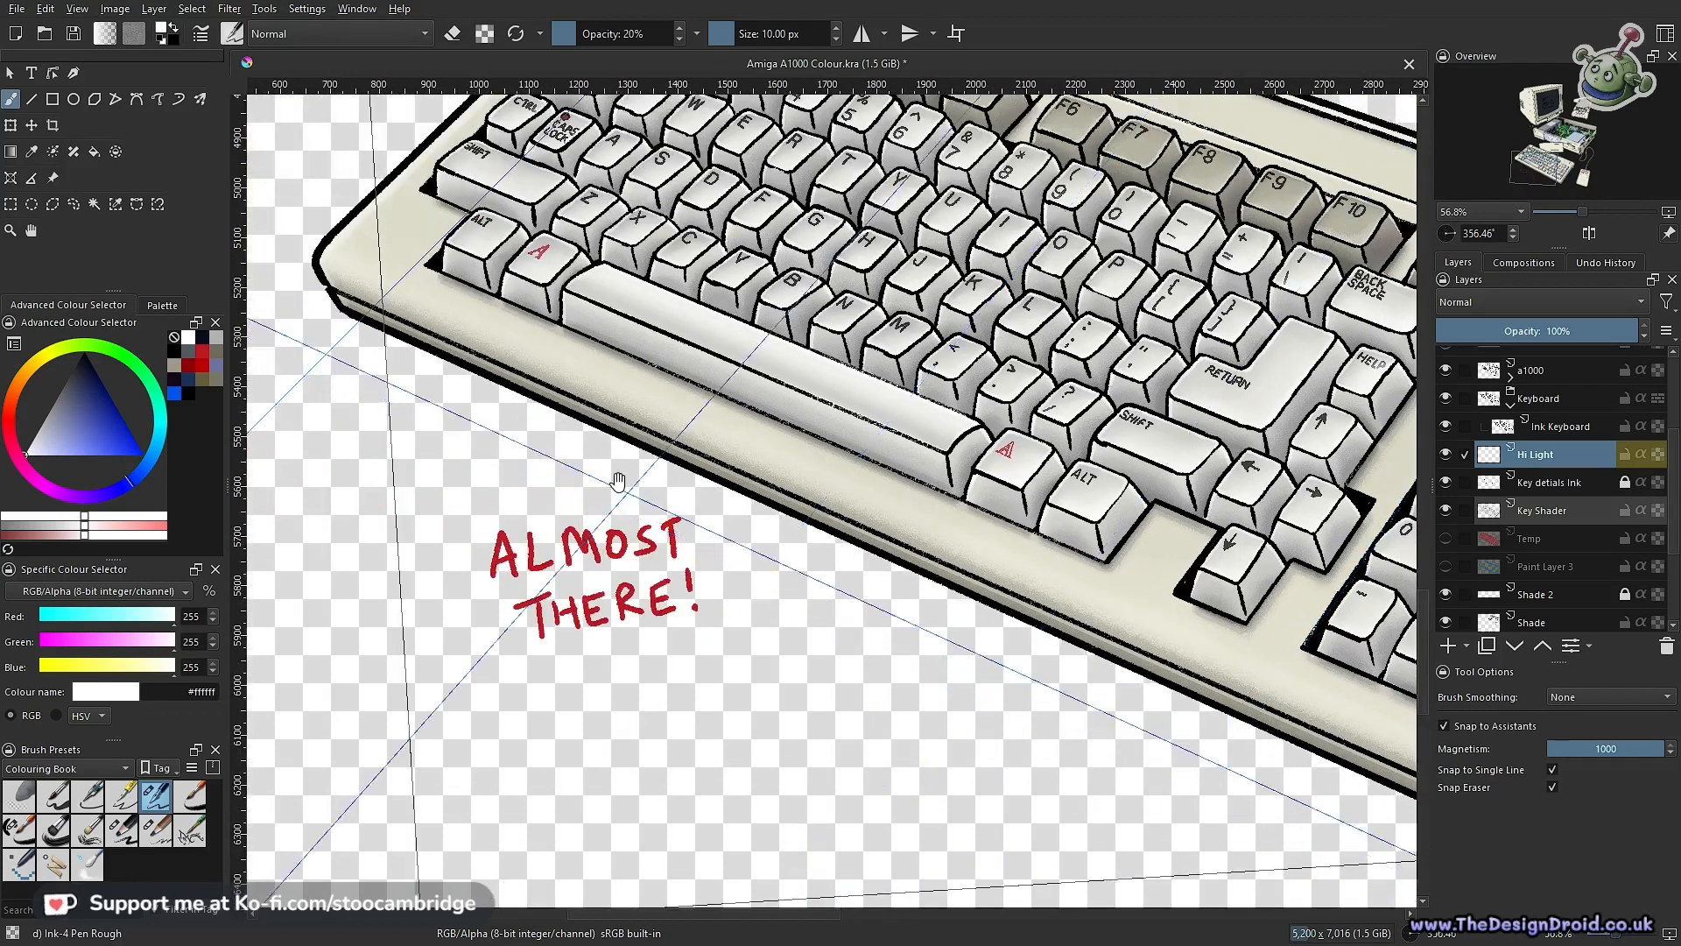
{"action": "left_click_drag", "start_coordinate": [443, 413], "coordinate": [773, 665]}
{"action": "left_click_drag", "start_coordinate": [711, 606], "coordinate": [711, 506]}
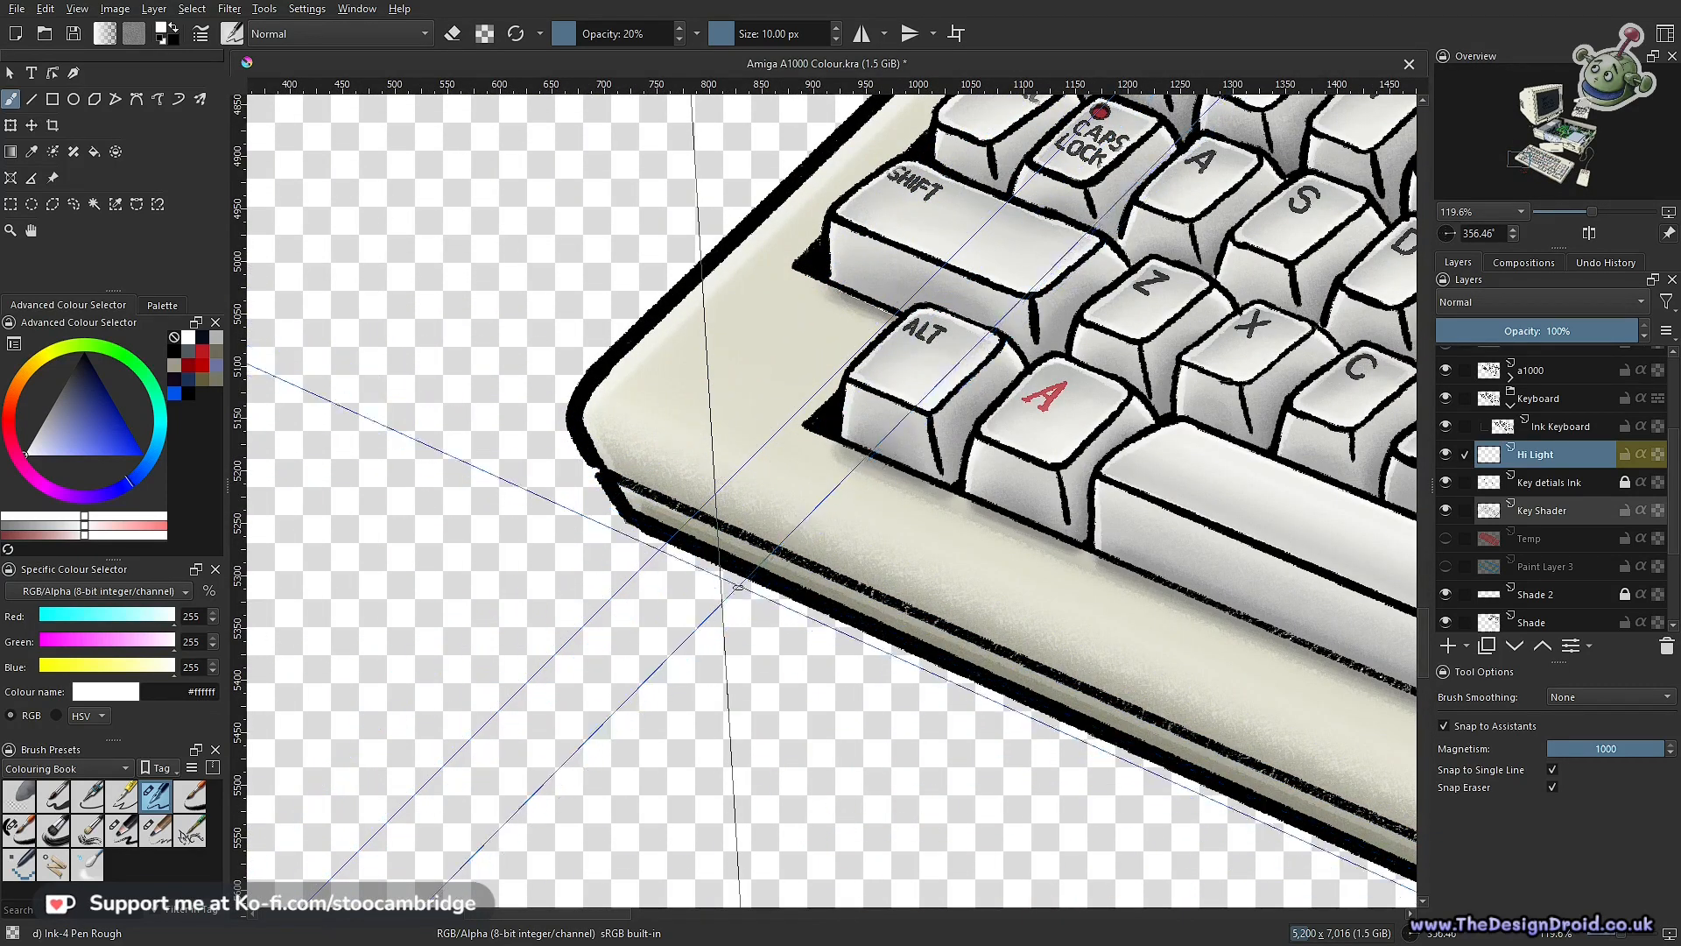
{"action": "left_click_drag", "start_coordinate": [767, 574], "coordinate": [728, 713]}
{"action": "left_click_drag", "start_coordinate": [1016, 656], "coordinate": [832, 580]}
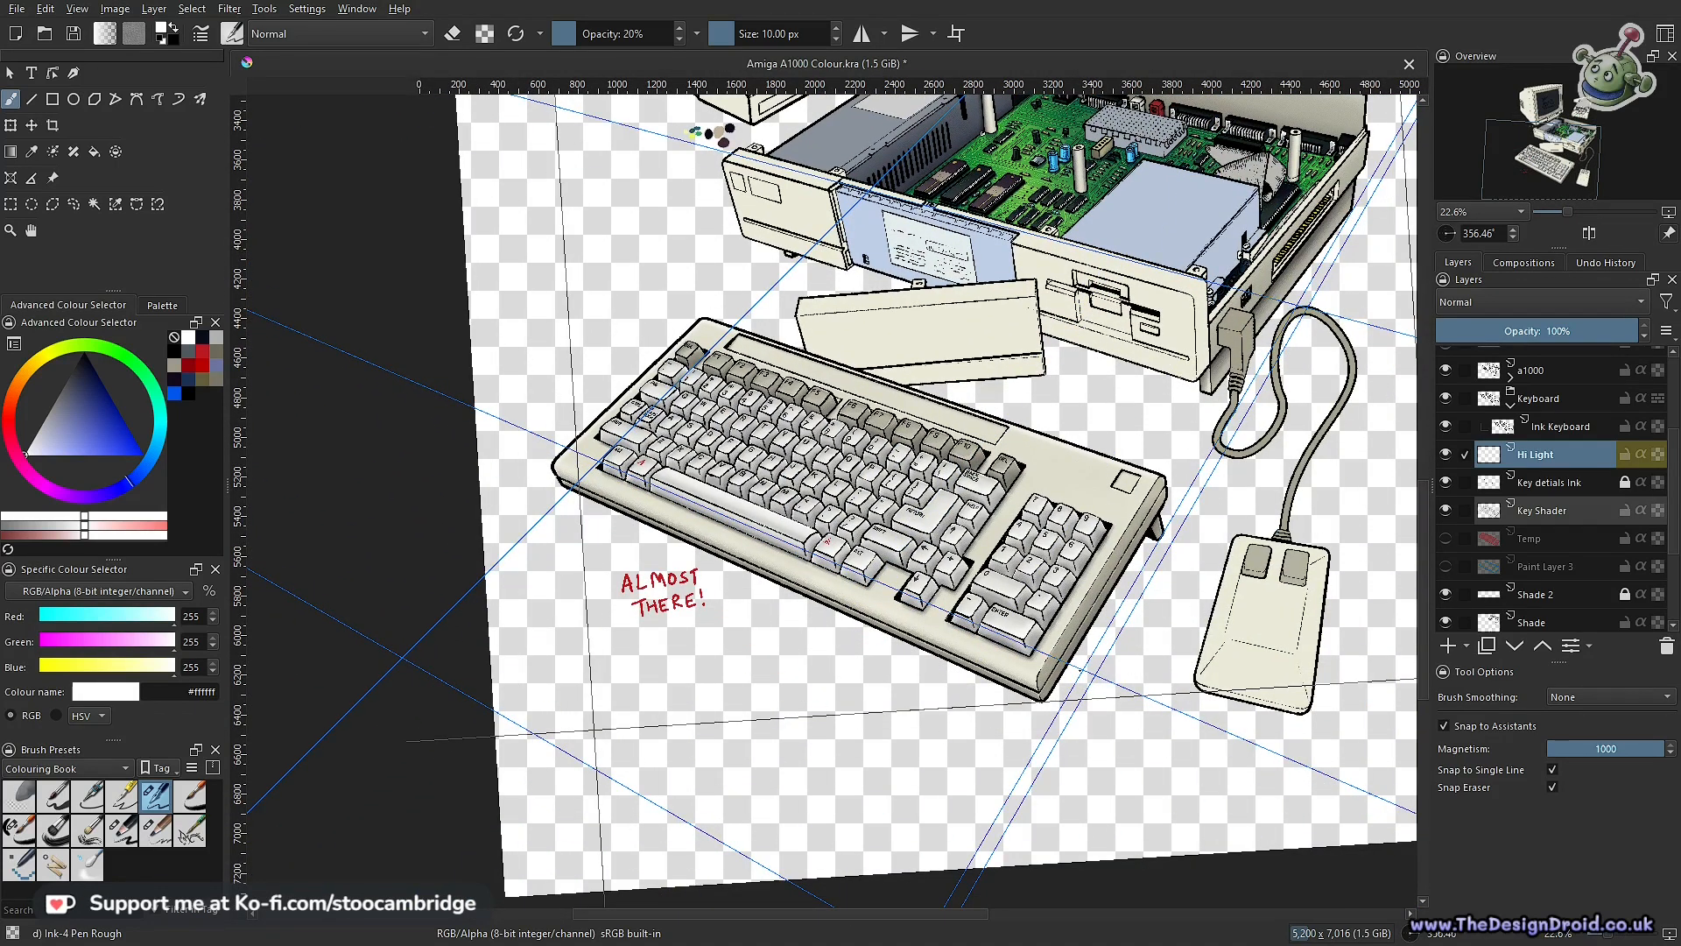
Examine the keyboard's shading and highlights in the context of the whole illustration
{"action": "left_click_drag", "start_coordinate": [1073, 543], "coordinate": [967, 631]}
{"action": "left_click_drag", "start_coordinate": [1007, 468], "coordinate": [1033, 604]}
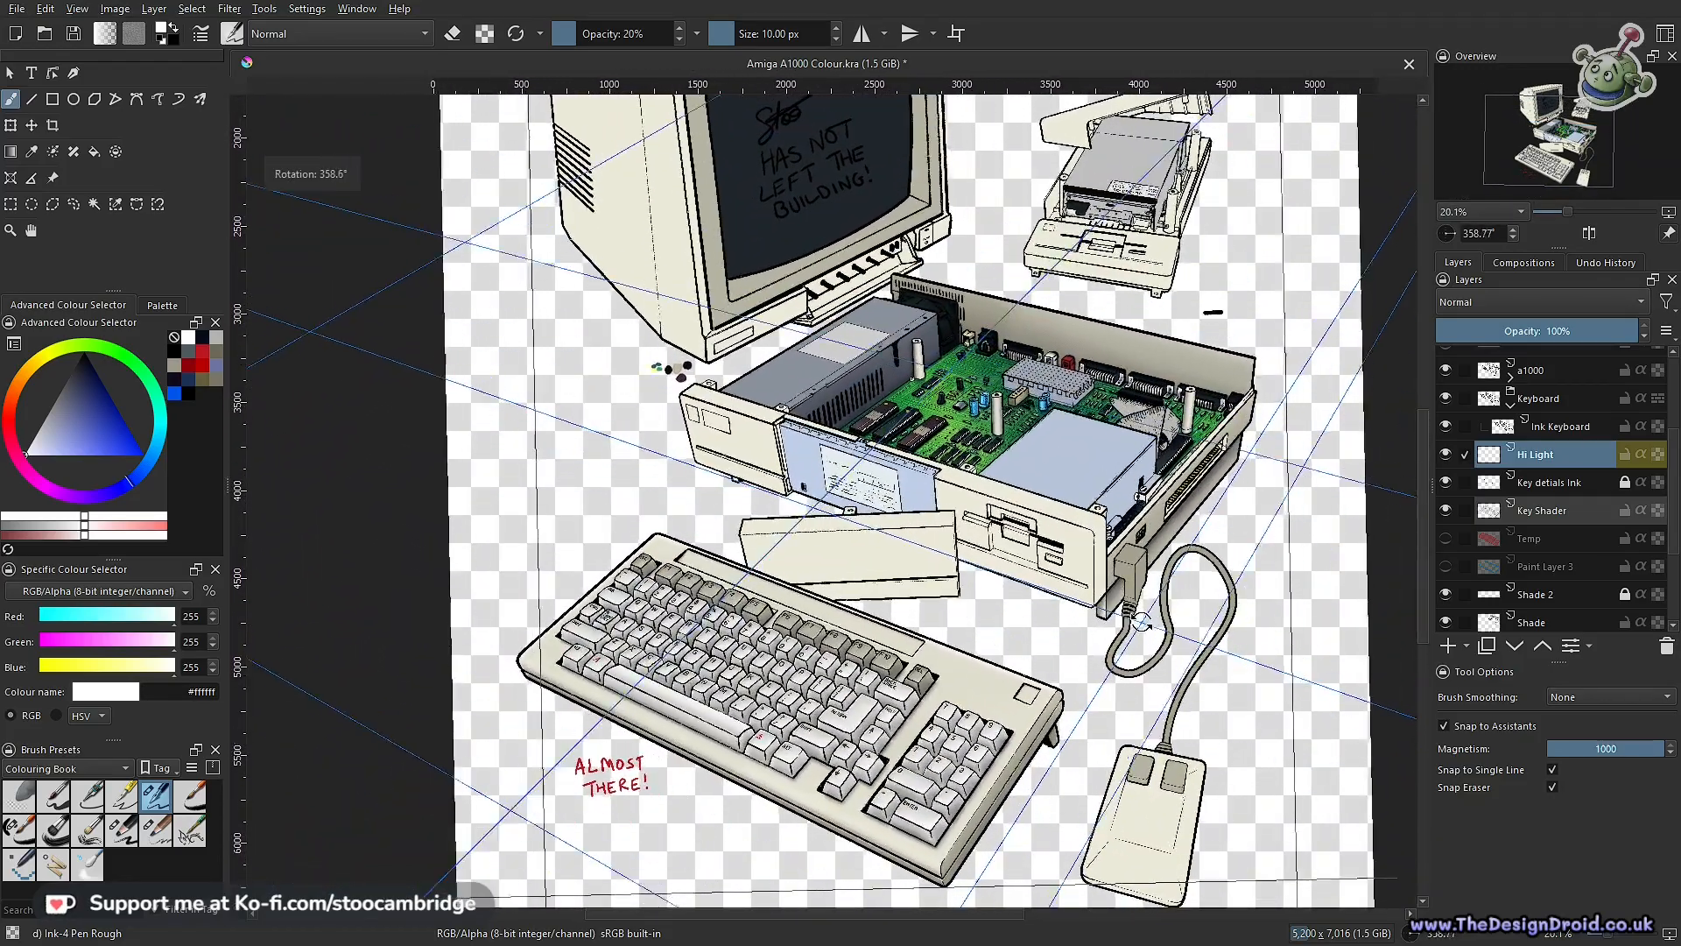
{"action": "left_click_drag", "start_coordinate": [1045, 672], "coordinate": [1070, 598]}
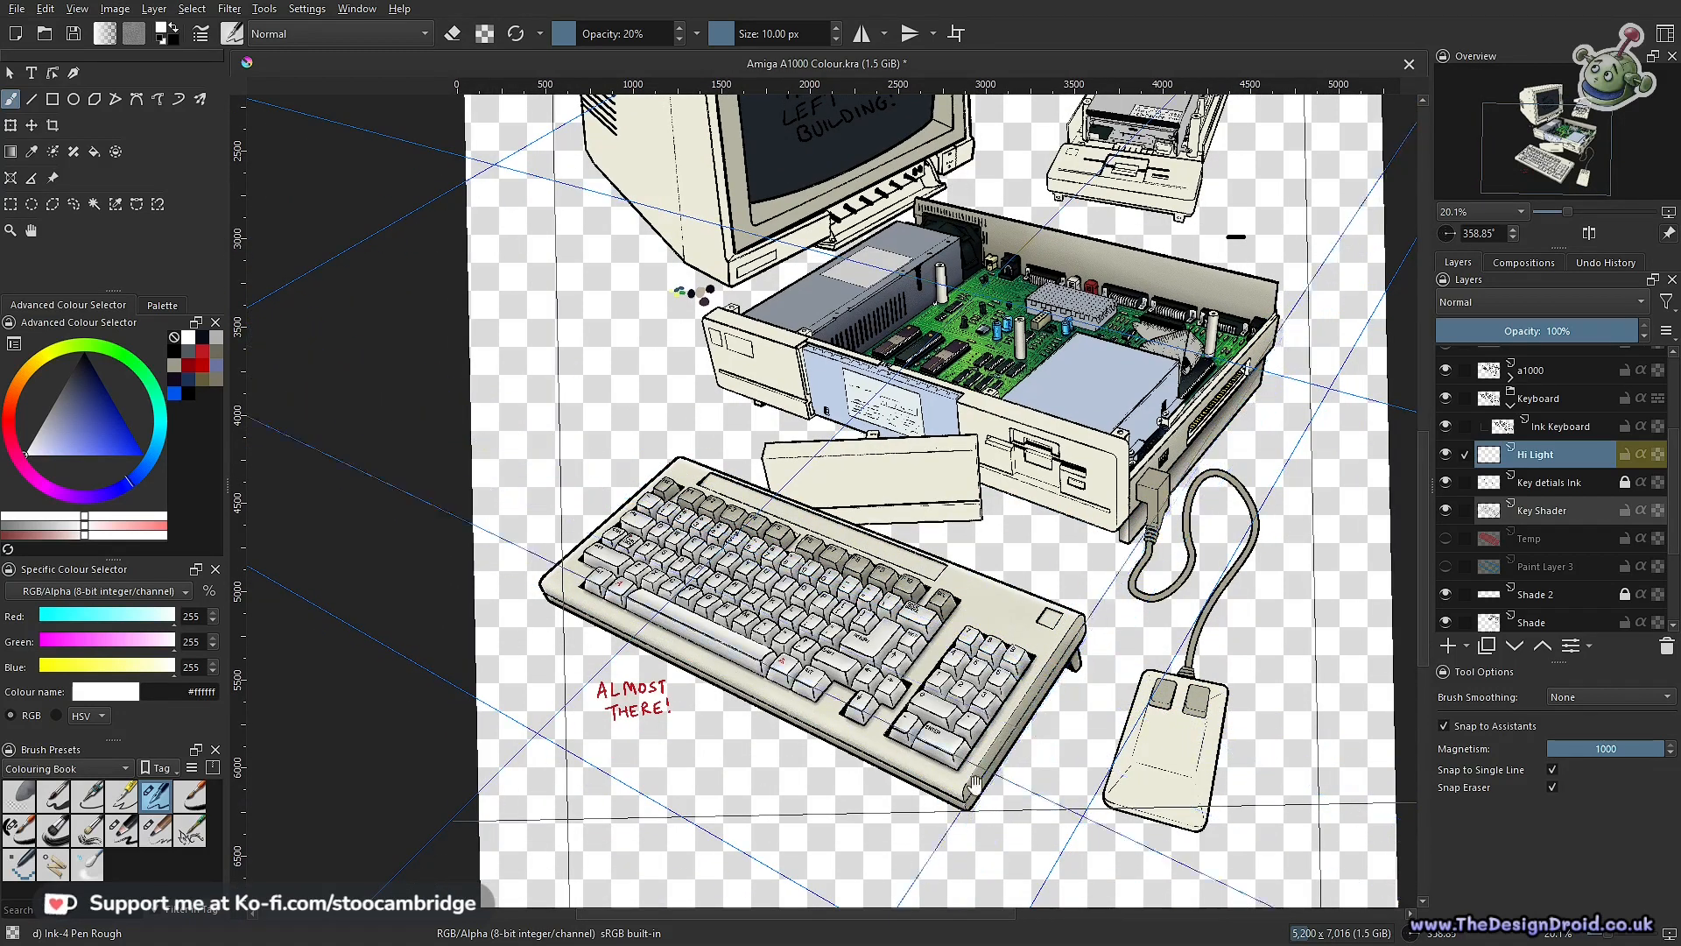
{"action": "left_click_drag", "start_coordinate": [1112, 588], "coordinate": [1080, 697]}
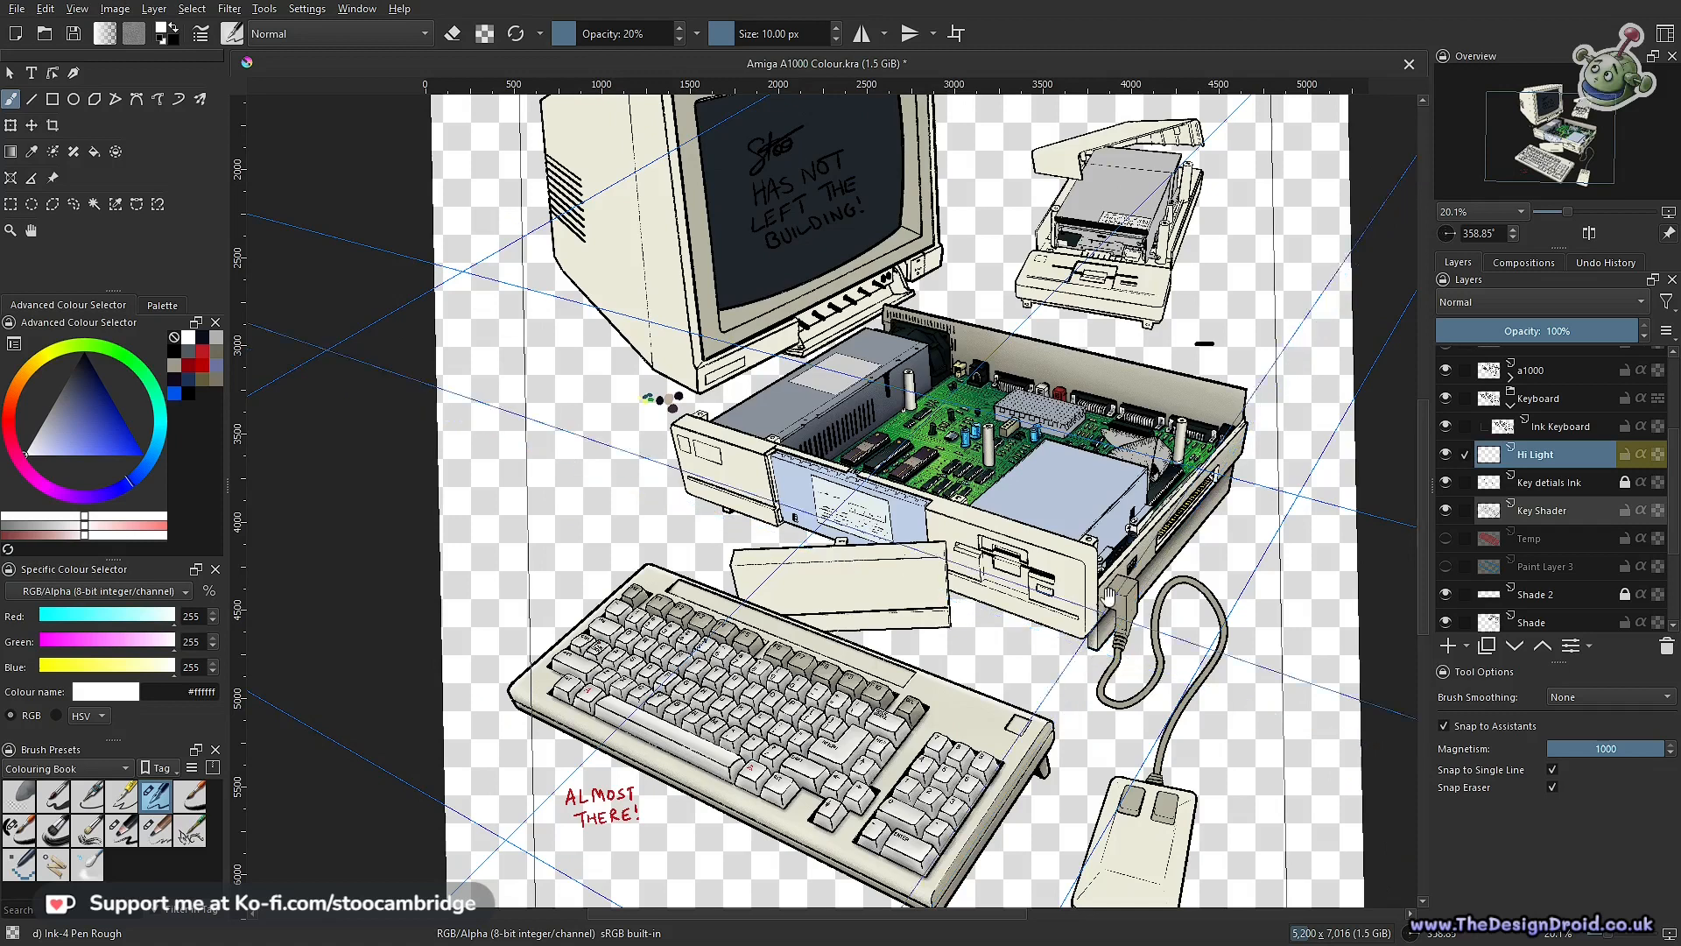
{"action": "left_click_drag", "start_coordinate": [1111, 562], "coordinate": [1110, 610]}
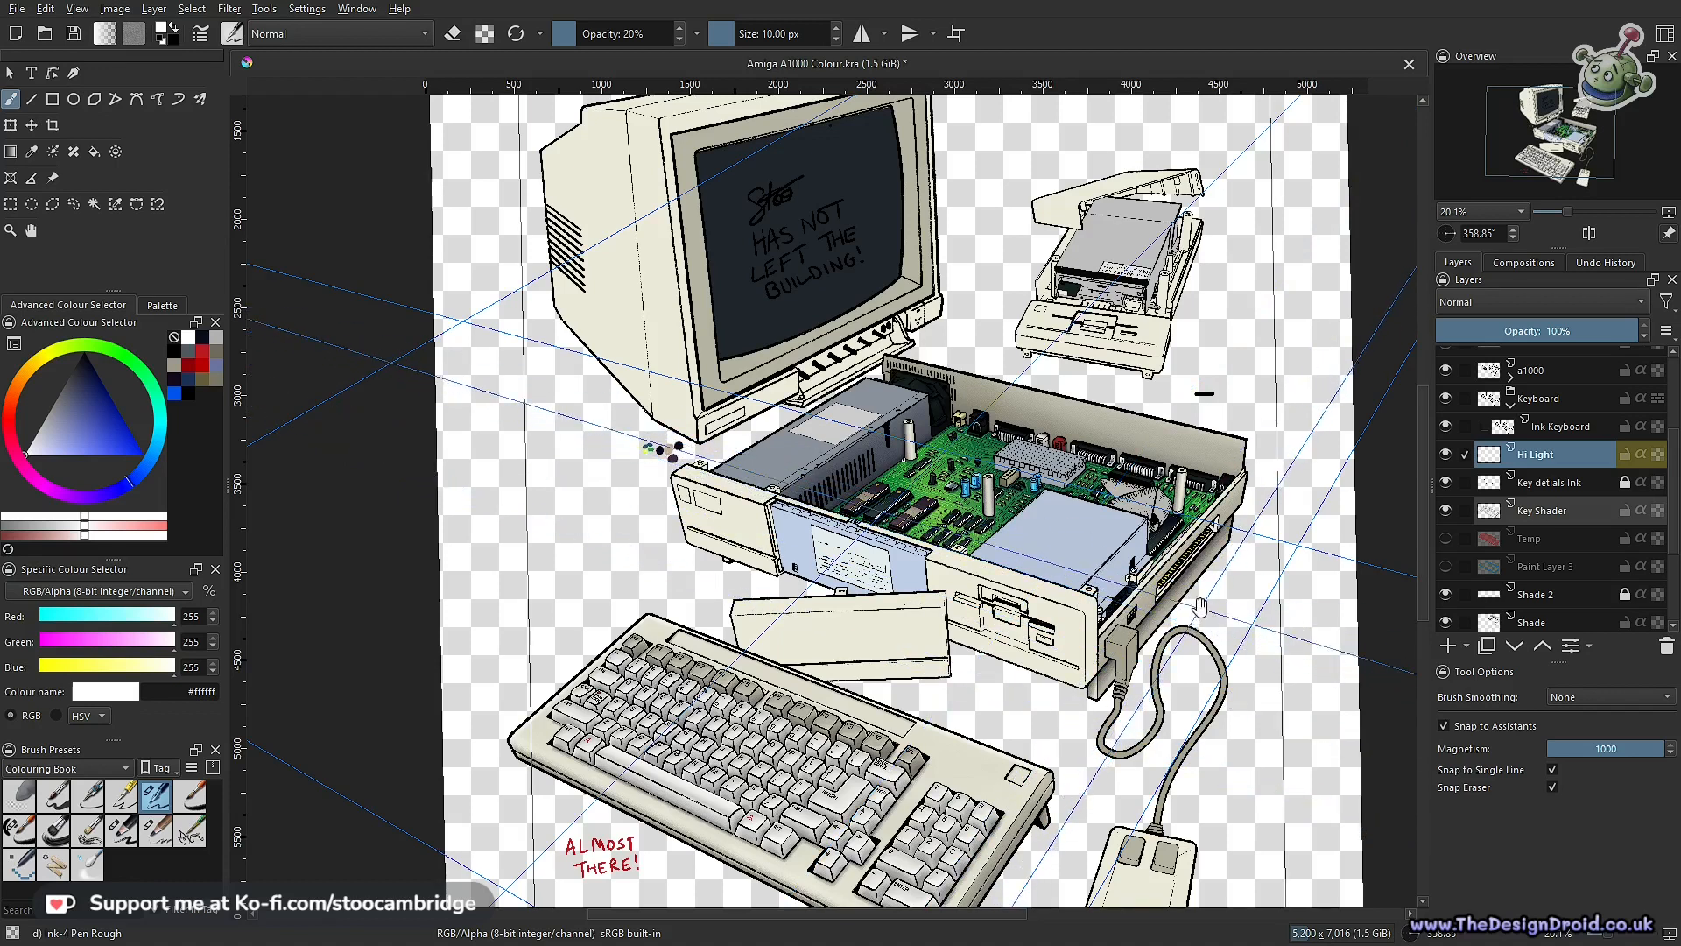
{"action": "left_click_drag", "start_coordinate": [1200, 607], "coordinate": [1183, 676]}
{"action": "left_click_drag", "start_coordinate": [1014, 805], "coordinate": [1062, 653]}
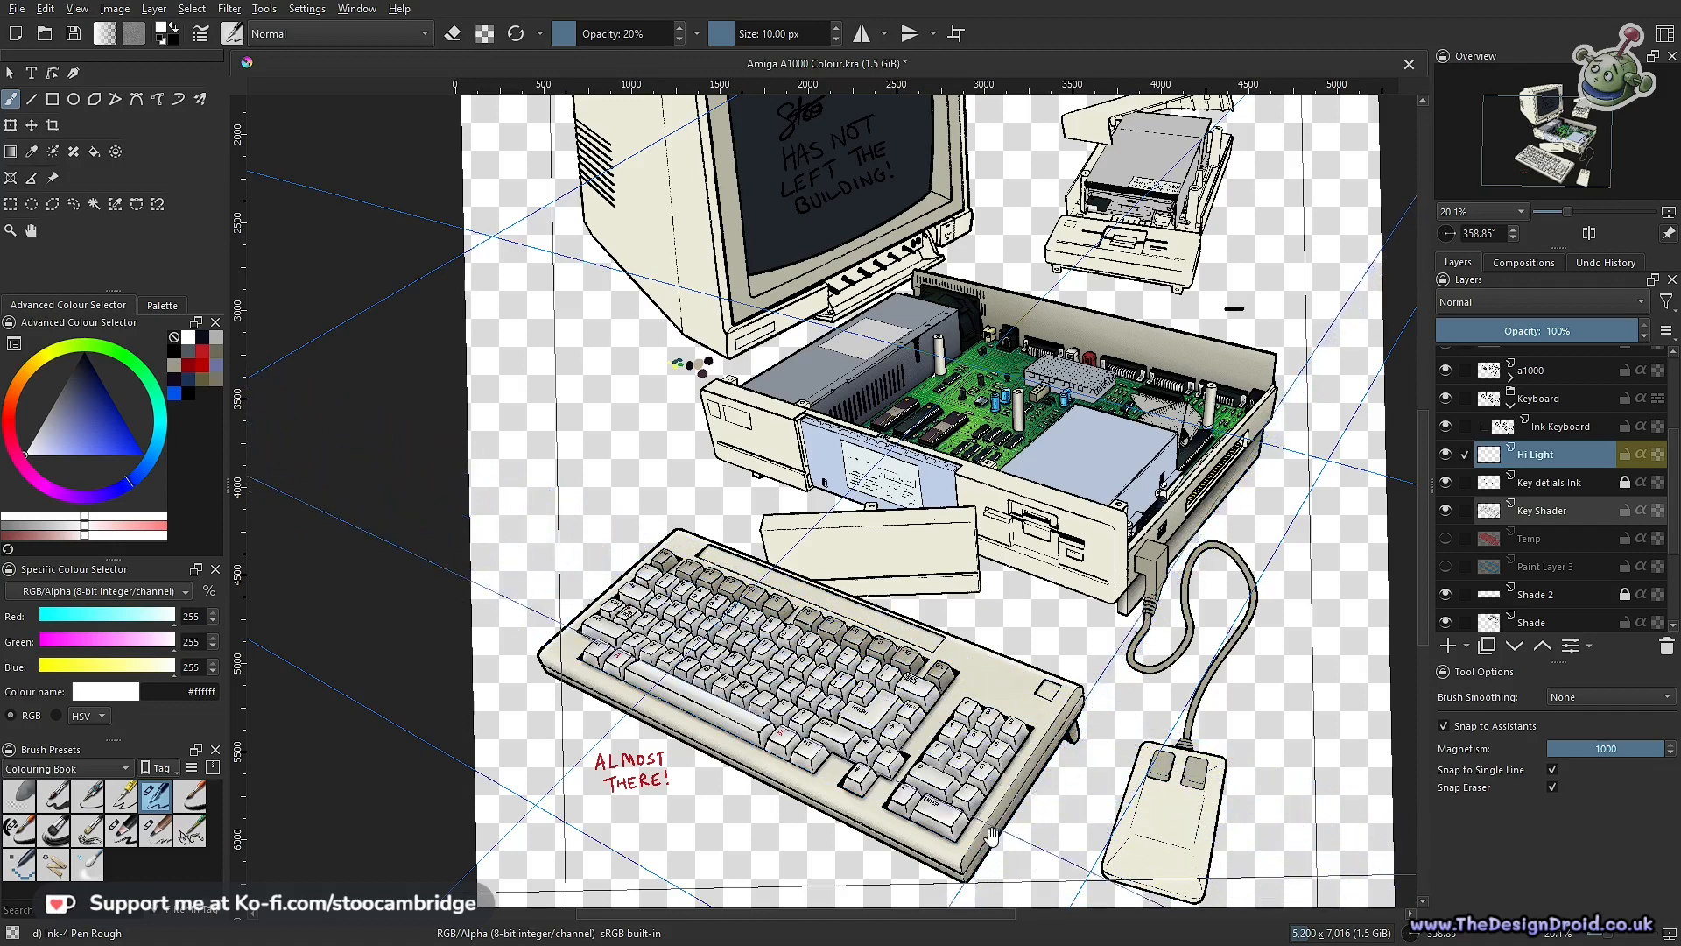
{"action": "left_click_drag", "start_coordinate": [1255, 471], "coordinate": [1189, 639]}
{"action": "left_click_drag", "start_coordinate": [1026, 661], "coordinate": [977, 502]}
{"action": "scroll", "coordinate": [1140, 568], "scroll_direction": "up", "scroll_amount": 4}
{"action": "left_click_drag", "start_coordinate": [1128, 578], "coordinate": [1118, 578]}
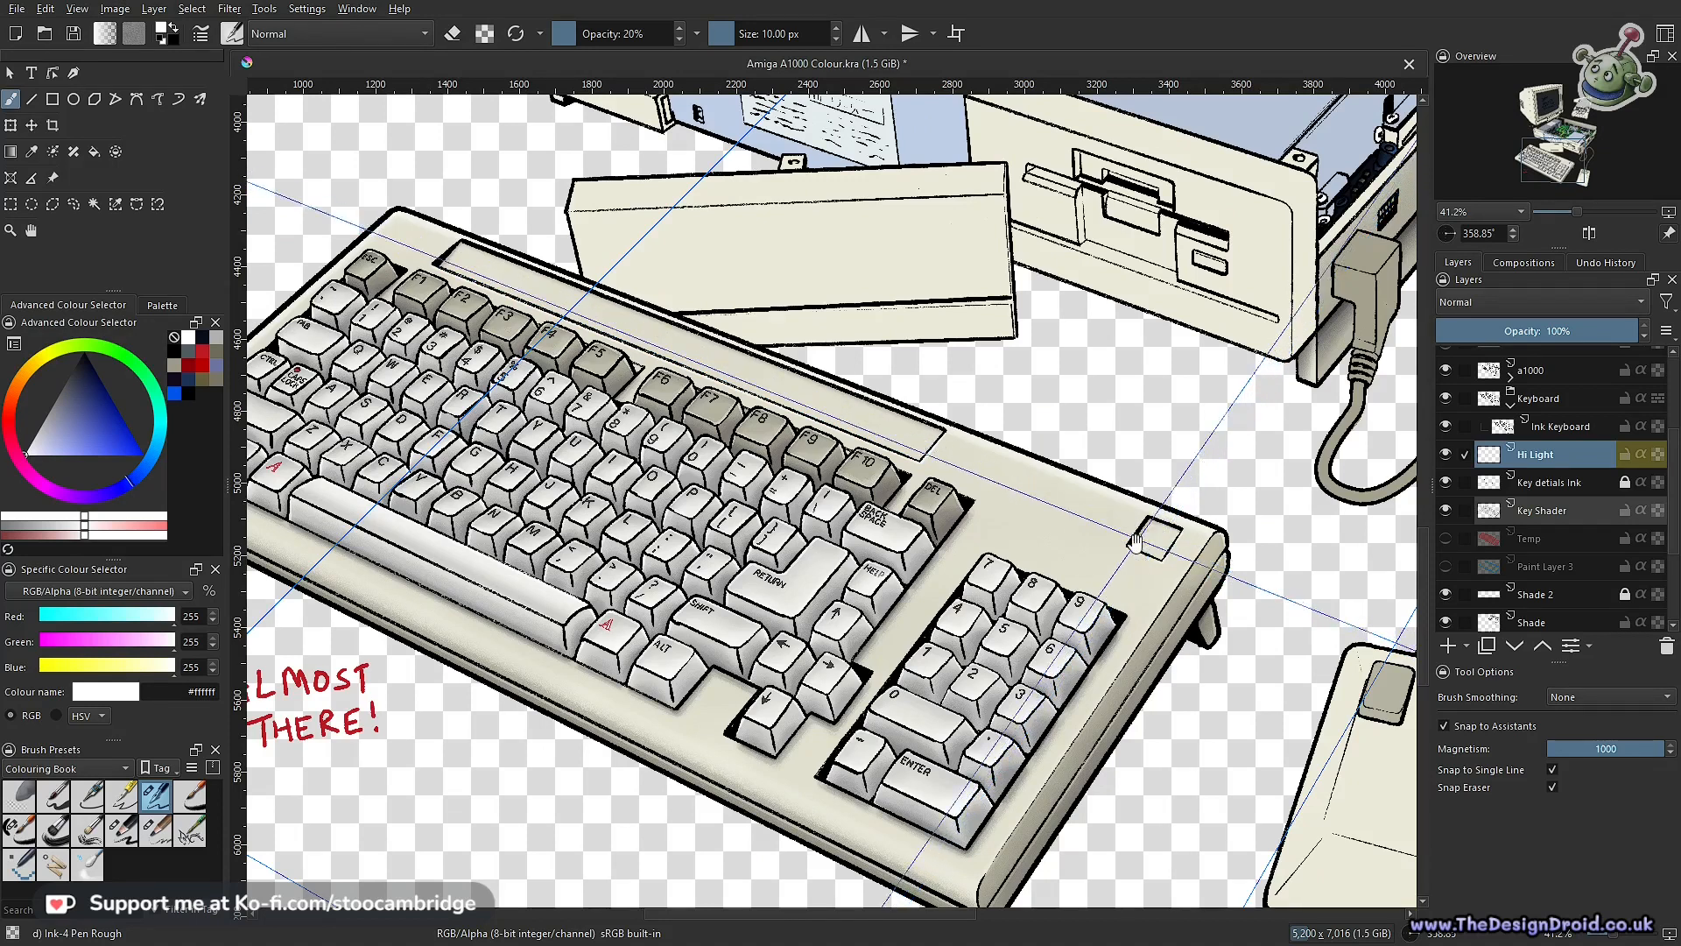
{"action": "left_click_drag", "start_coordinate": [1154, 552], "coordinate": [1144, 549]}
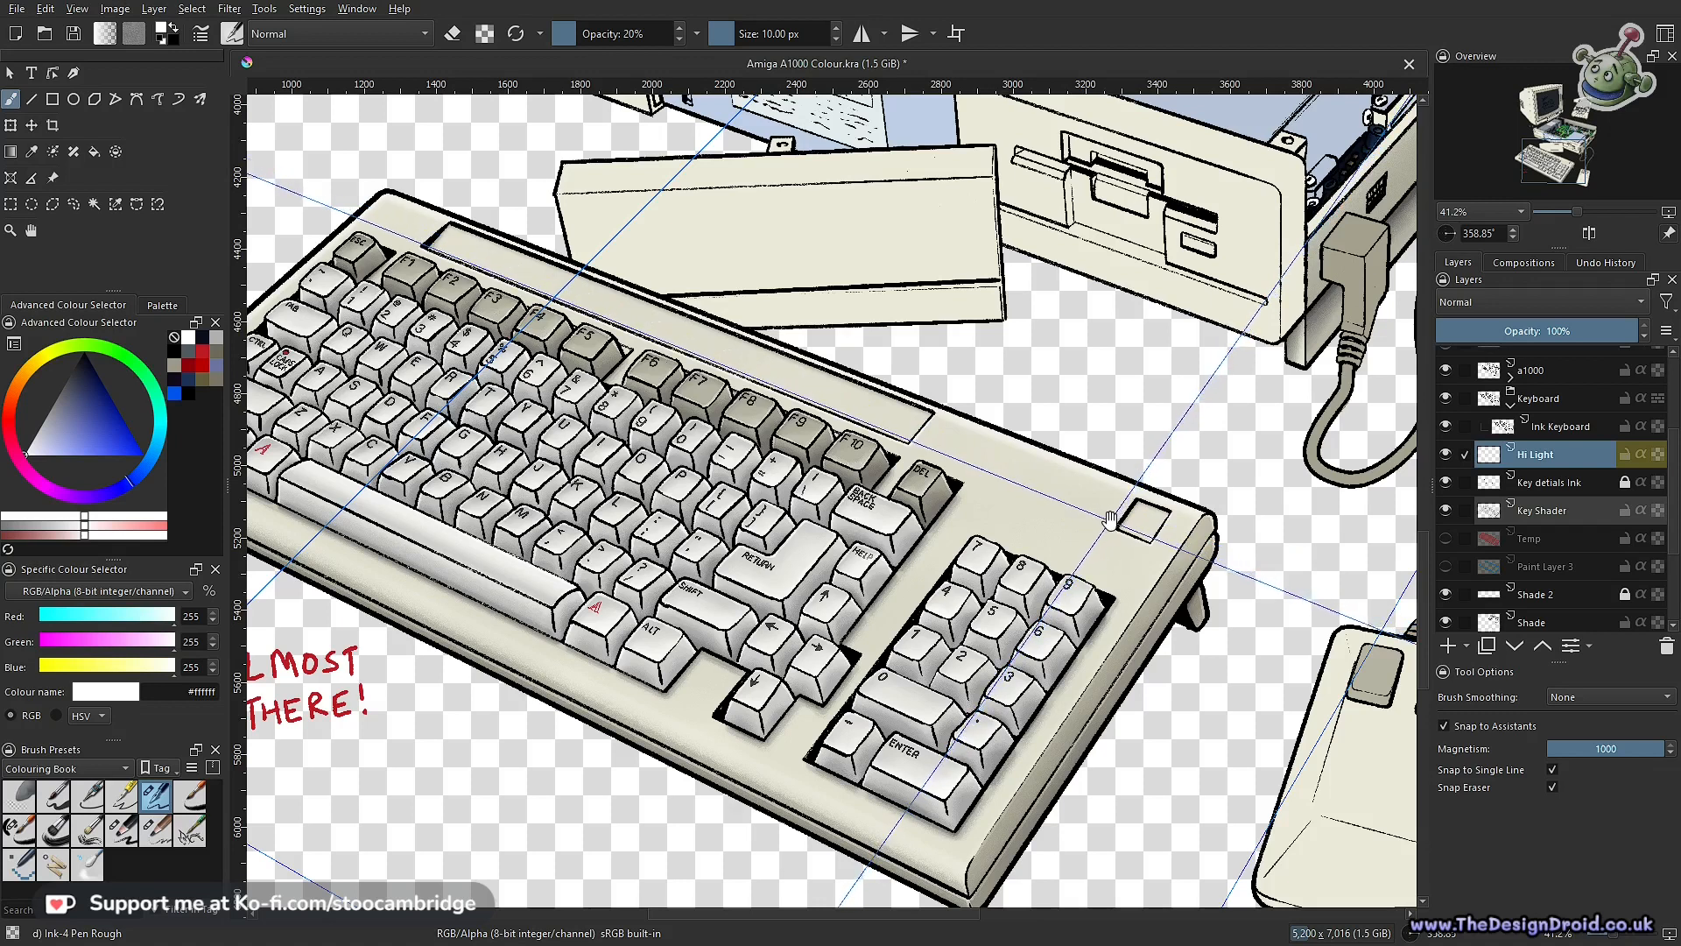
{"action": "left_click_drag", "start_coordinate": [1106, 508], "coordinate": [1105, 558]}
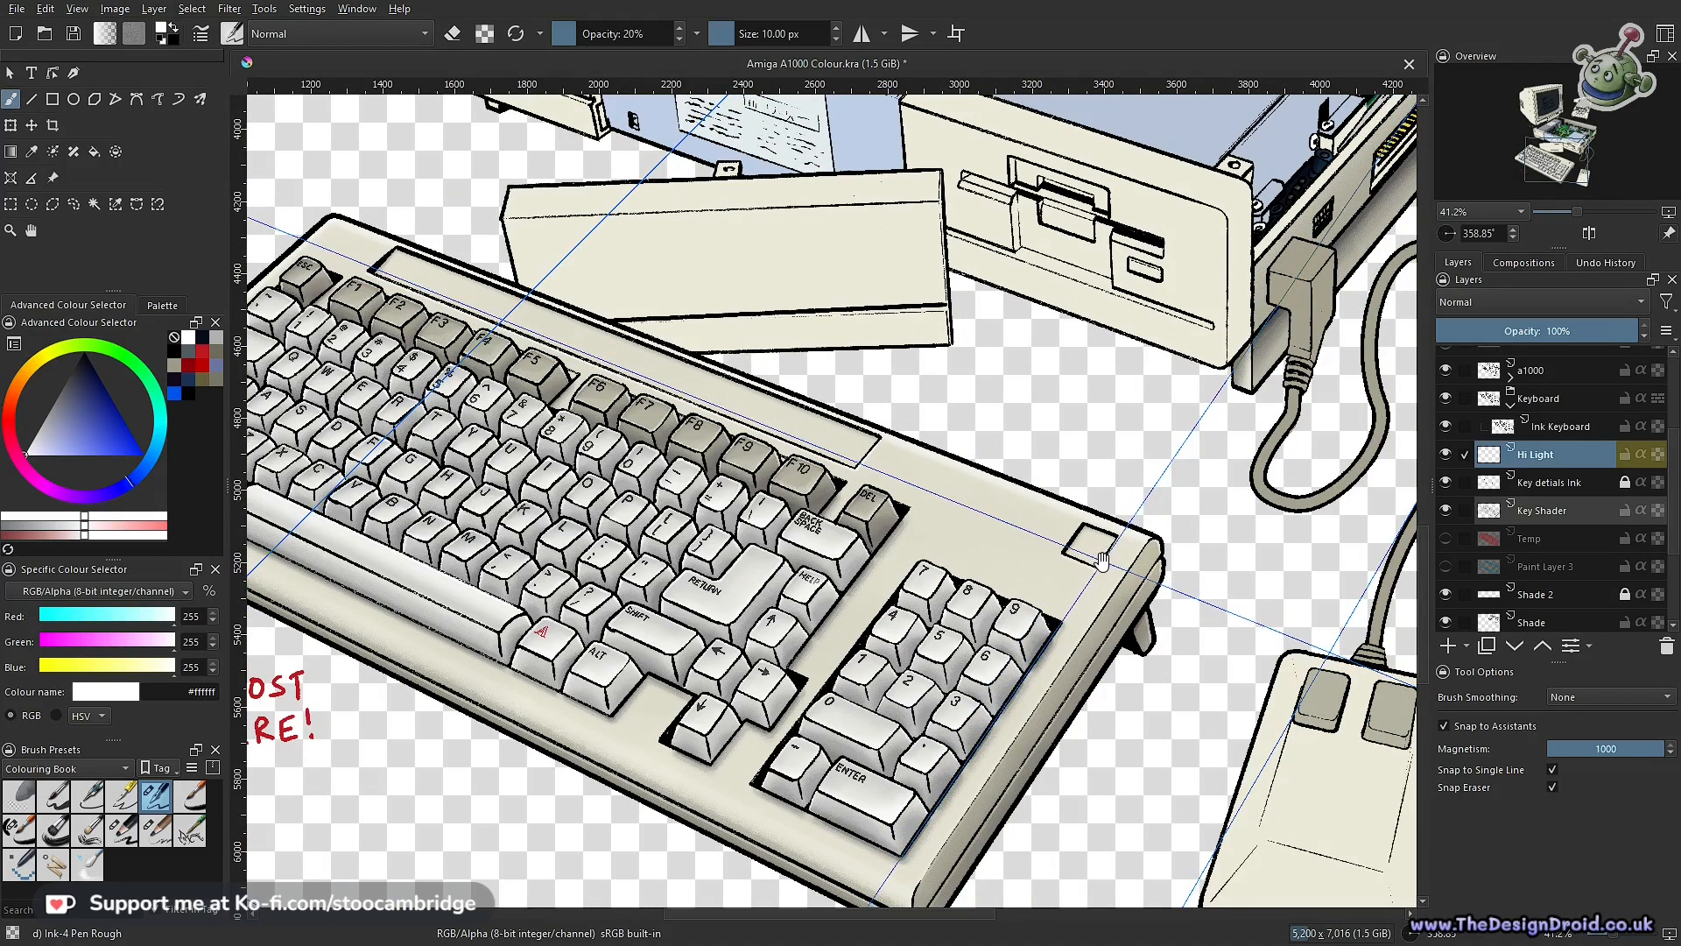
{"action": "left_click_drag", "start_coordinate": [1099, 560], "coordinate": [1187, 542]}
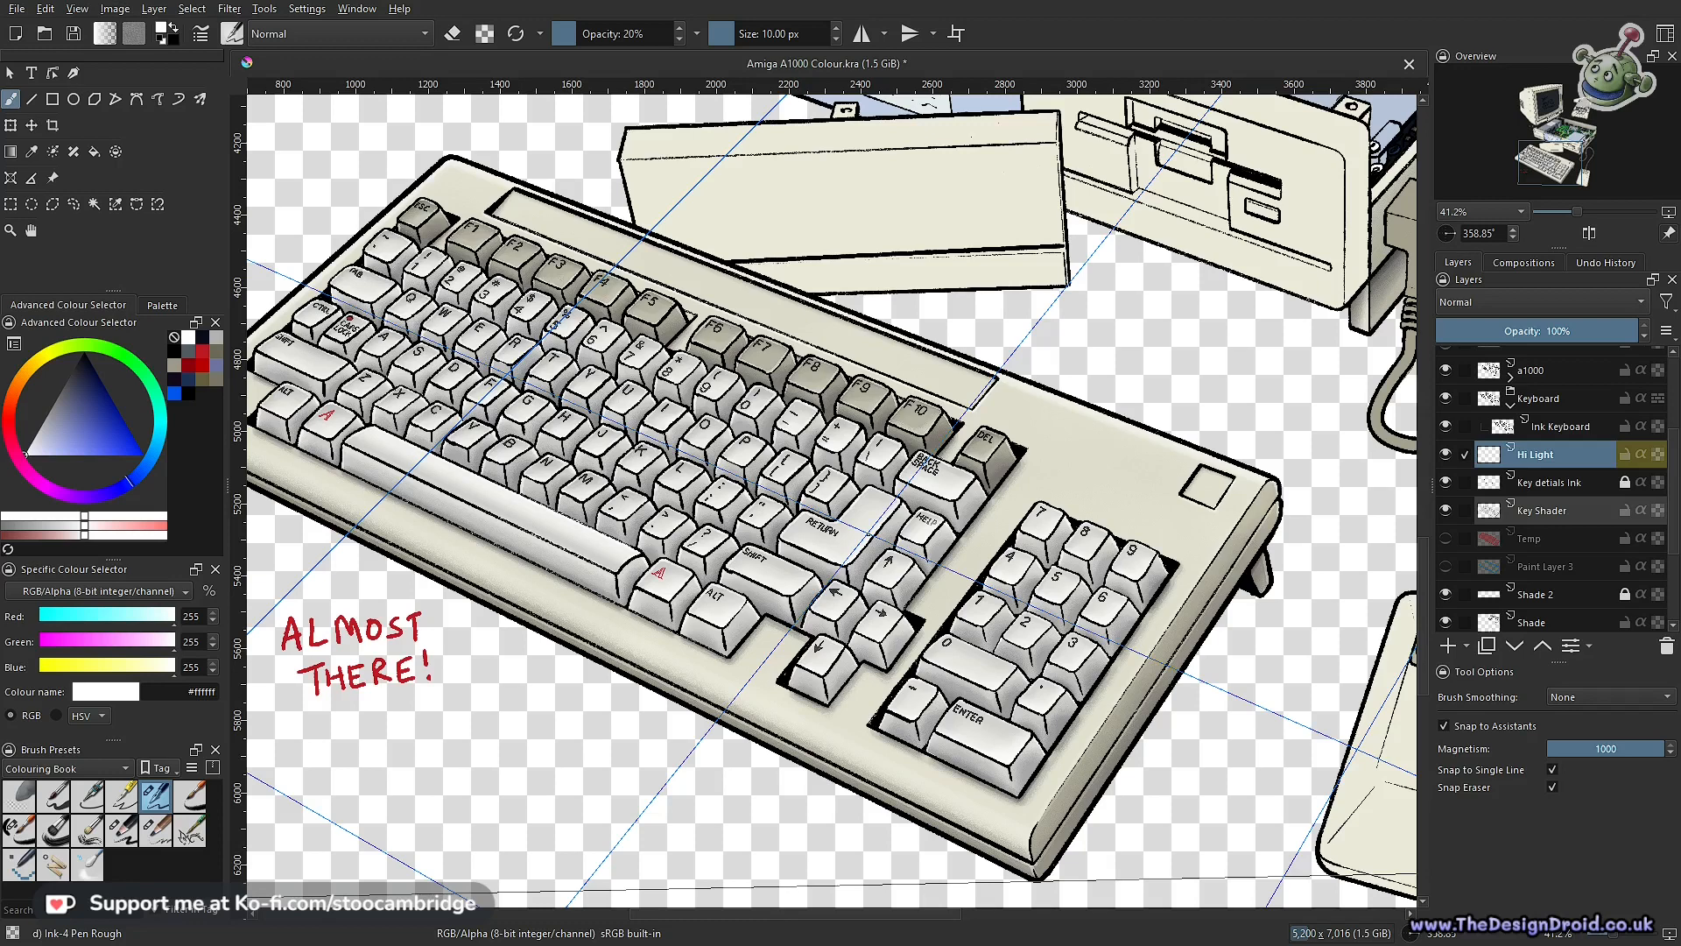
{"action": "left_click_drag", "start_coordinate": [917, 582], "coordinate": [956, 455]}
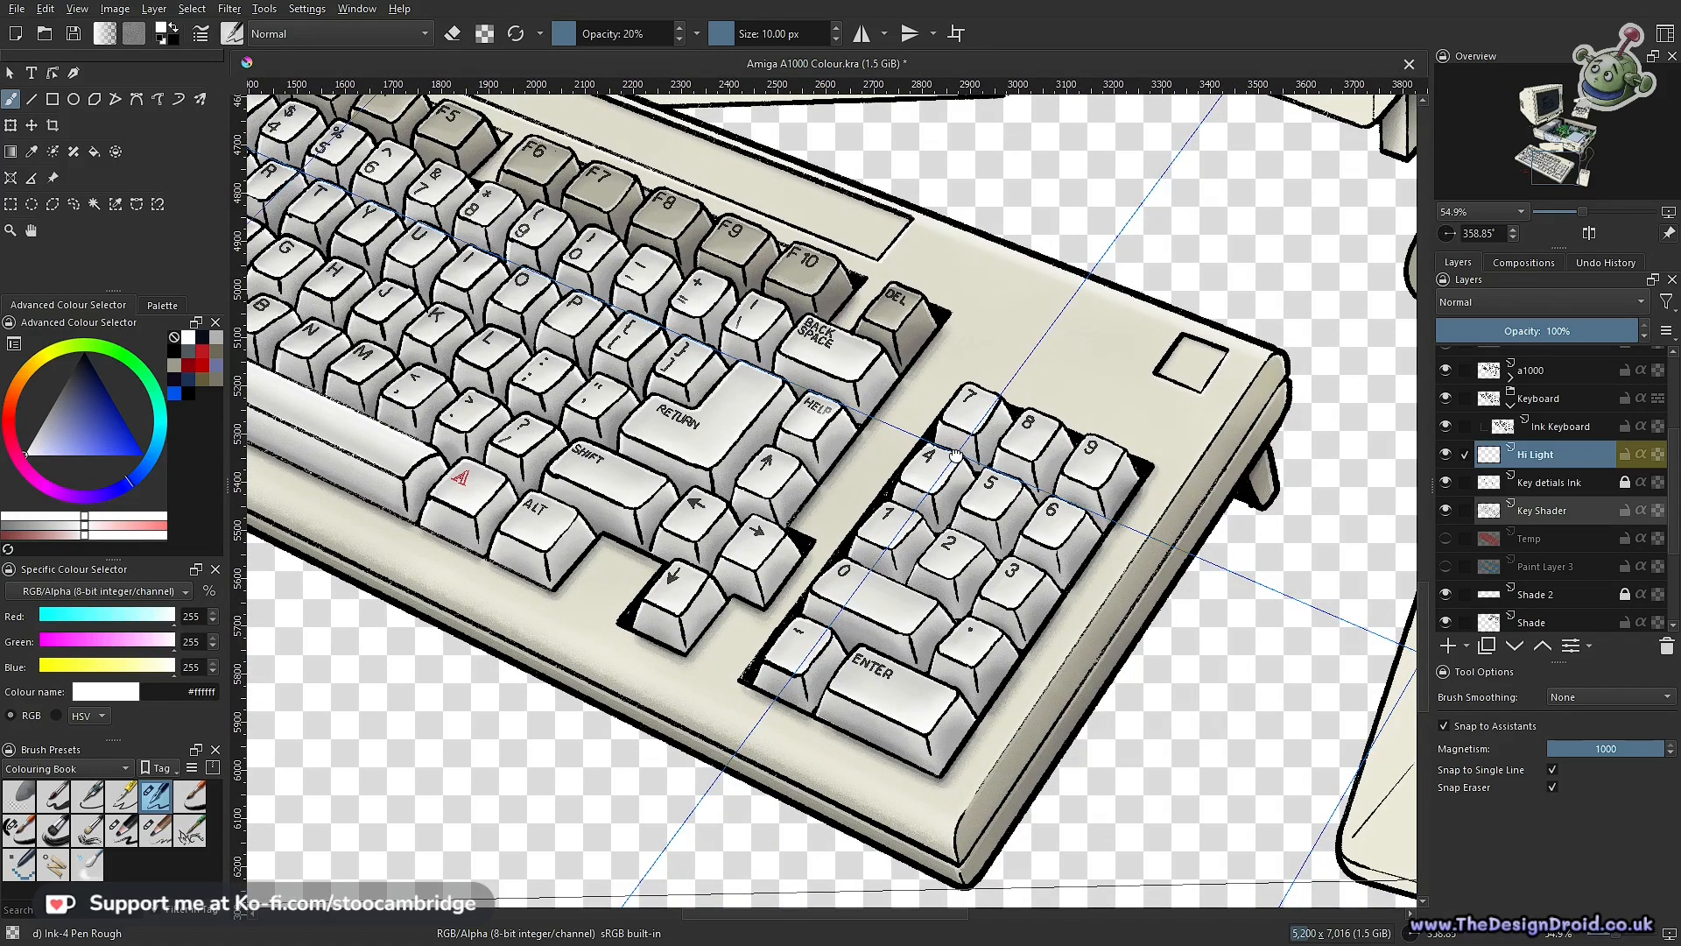
{"action": "left_click_drag", "start_coordinate": [956, 455], "coordinate": [1001, 440]}
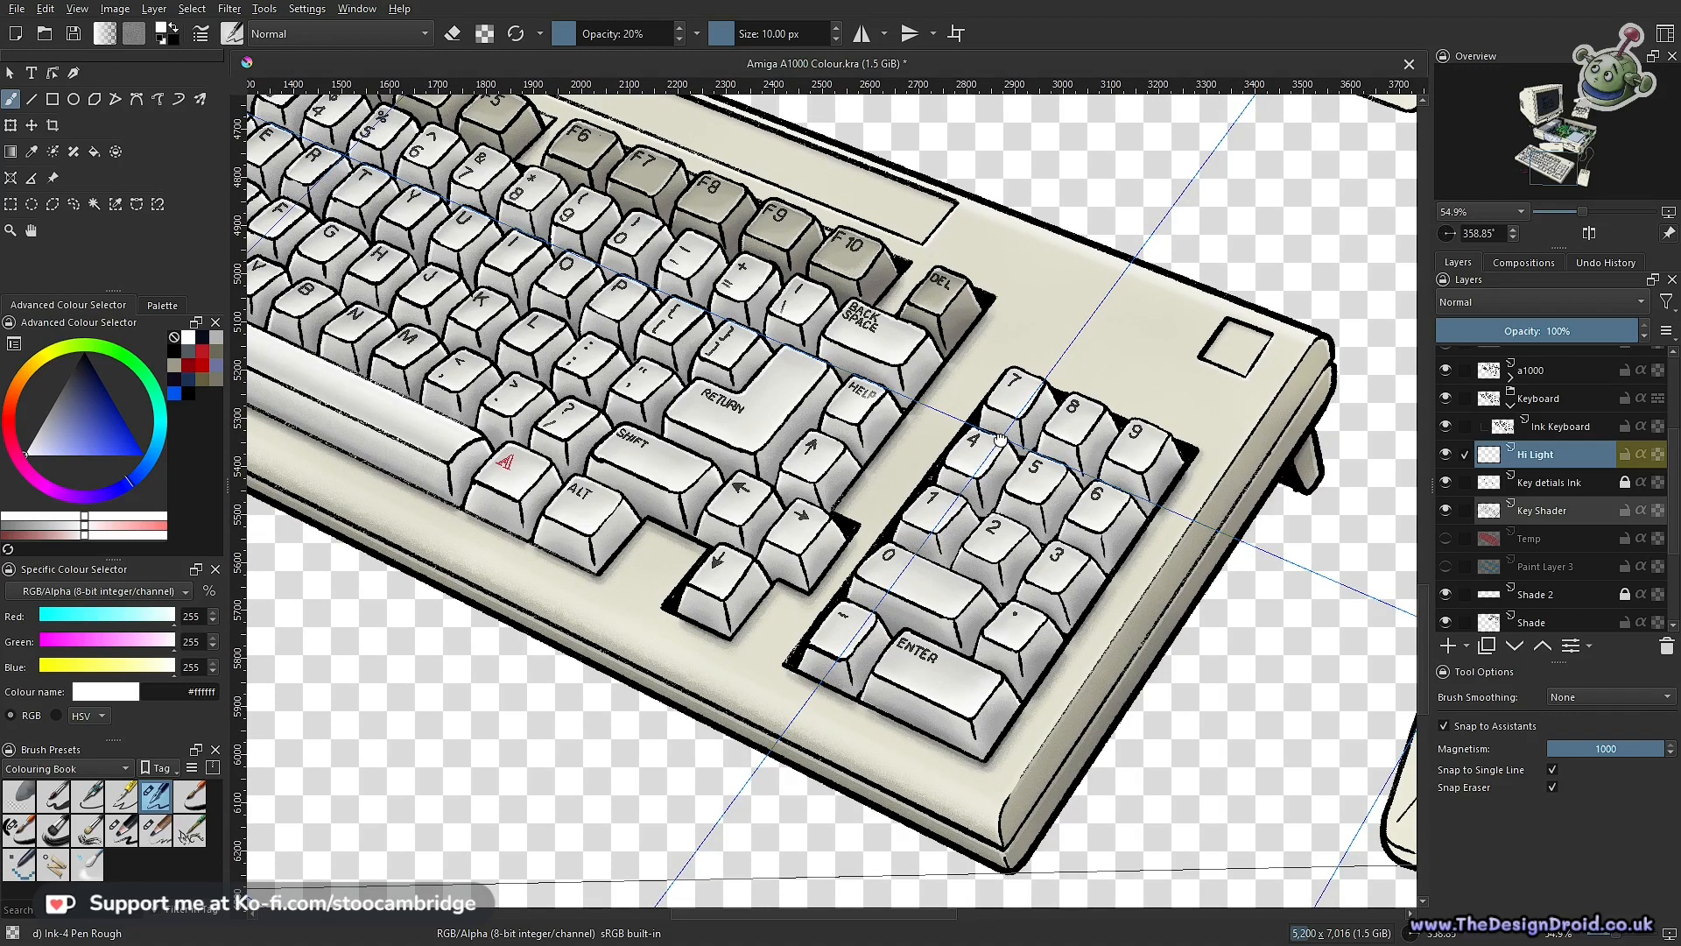
{"action": "left_click_drag", "start_coordinate": [1001, 440], "coordinate": [991, 461]}
{"action": "scroll", "coordinate": [990, 462], "scroll_direction": "down", "scroll_amount": 5}
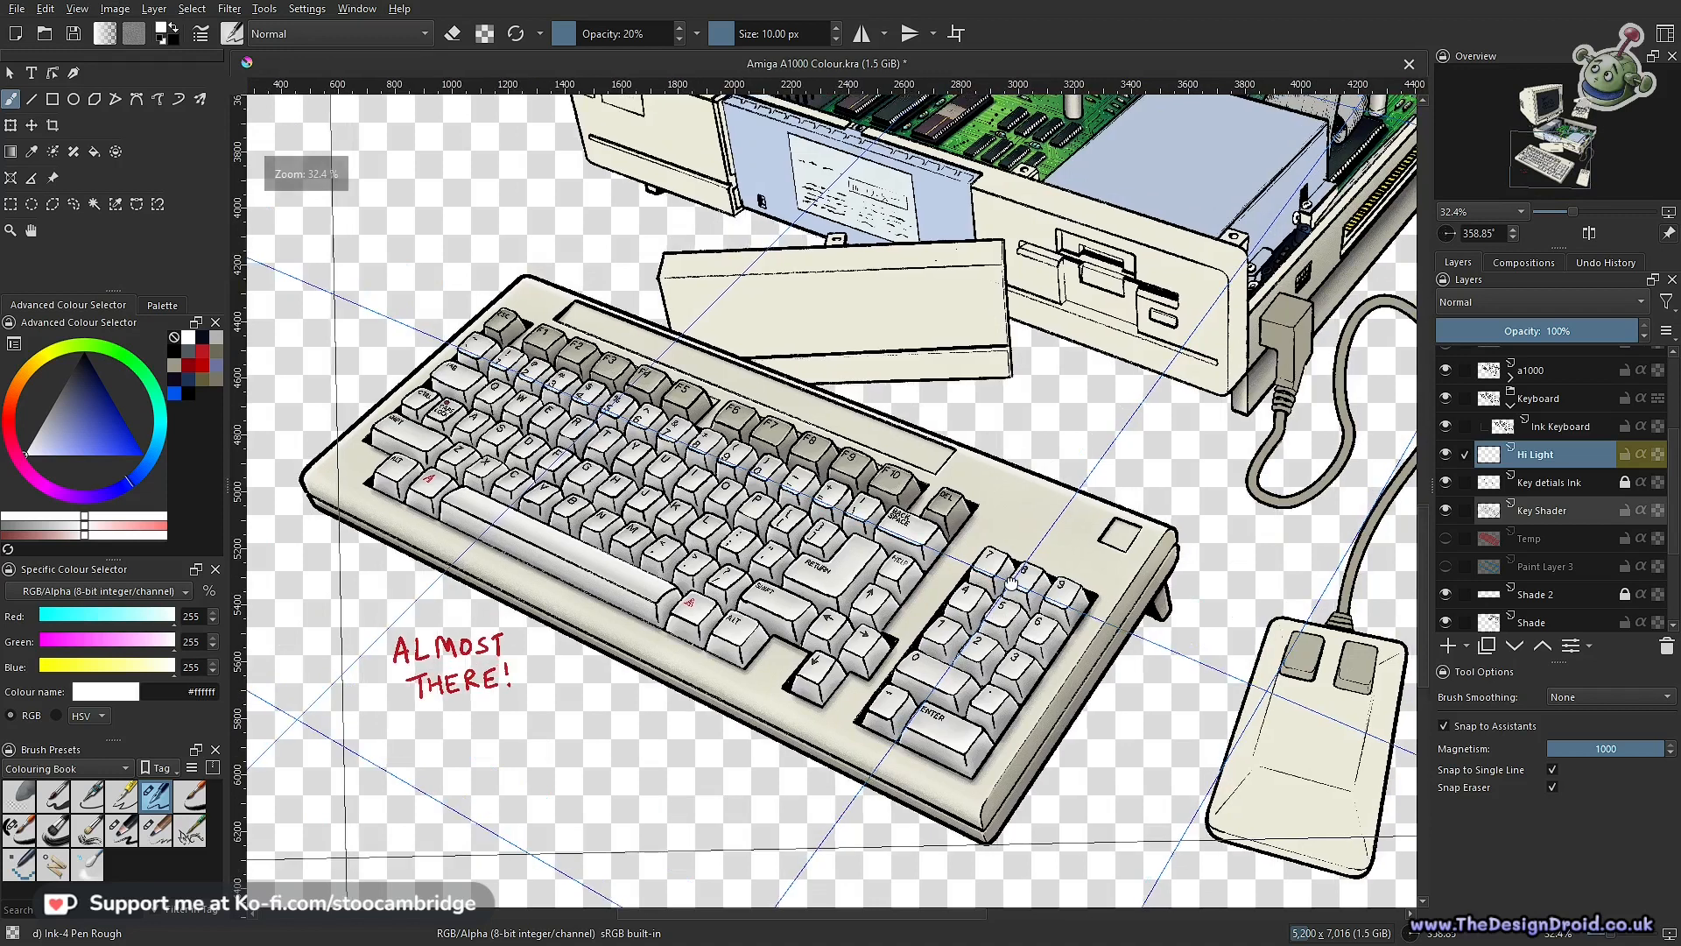
{"action": "mouse_move", "coordinate": [1011, 582]}
{"action": "left_mouse_down"}
{"action": "mouse_move", "coordinate": [1022, 561]}
{"action": "mouse_move", "coordinate": [1049, 571]}
{"action": "left_mouse_up"}
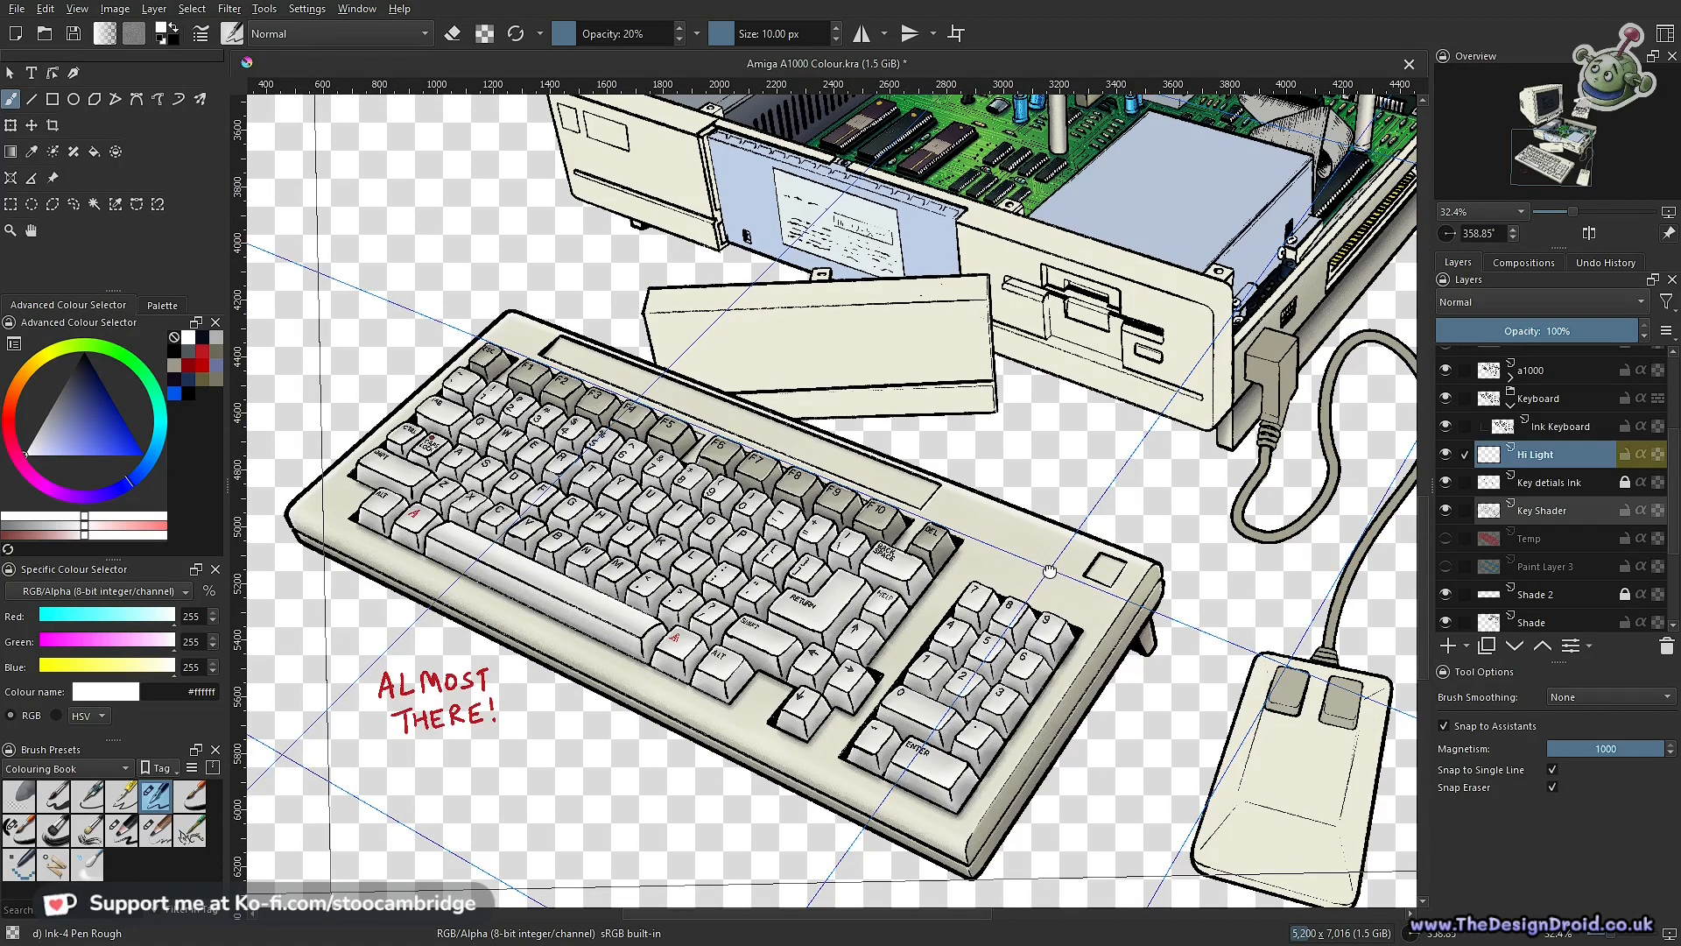
{"action": "left_click_drag", "start_coordinate": [1050, 572], "coordinate": [1049, 568]}
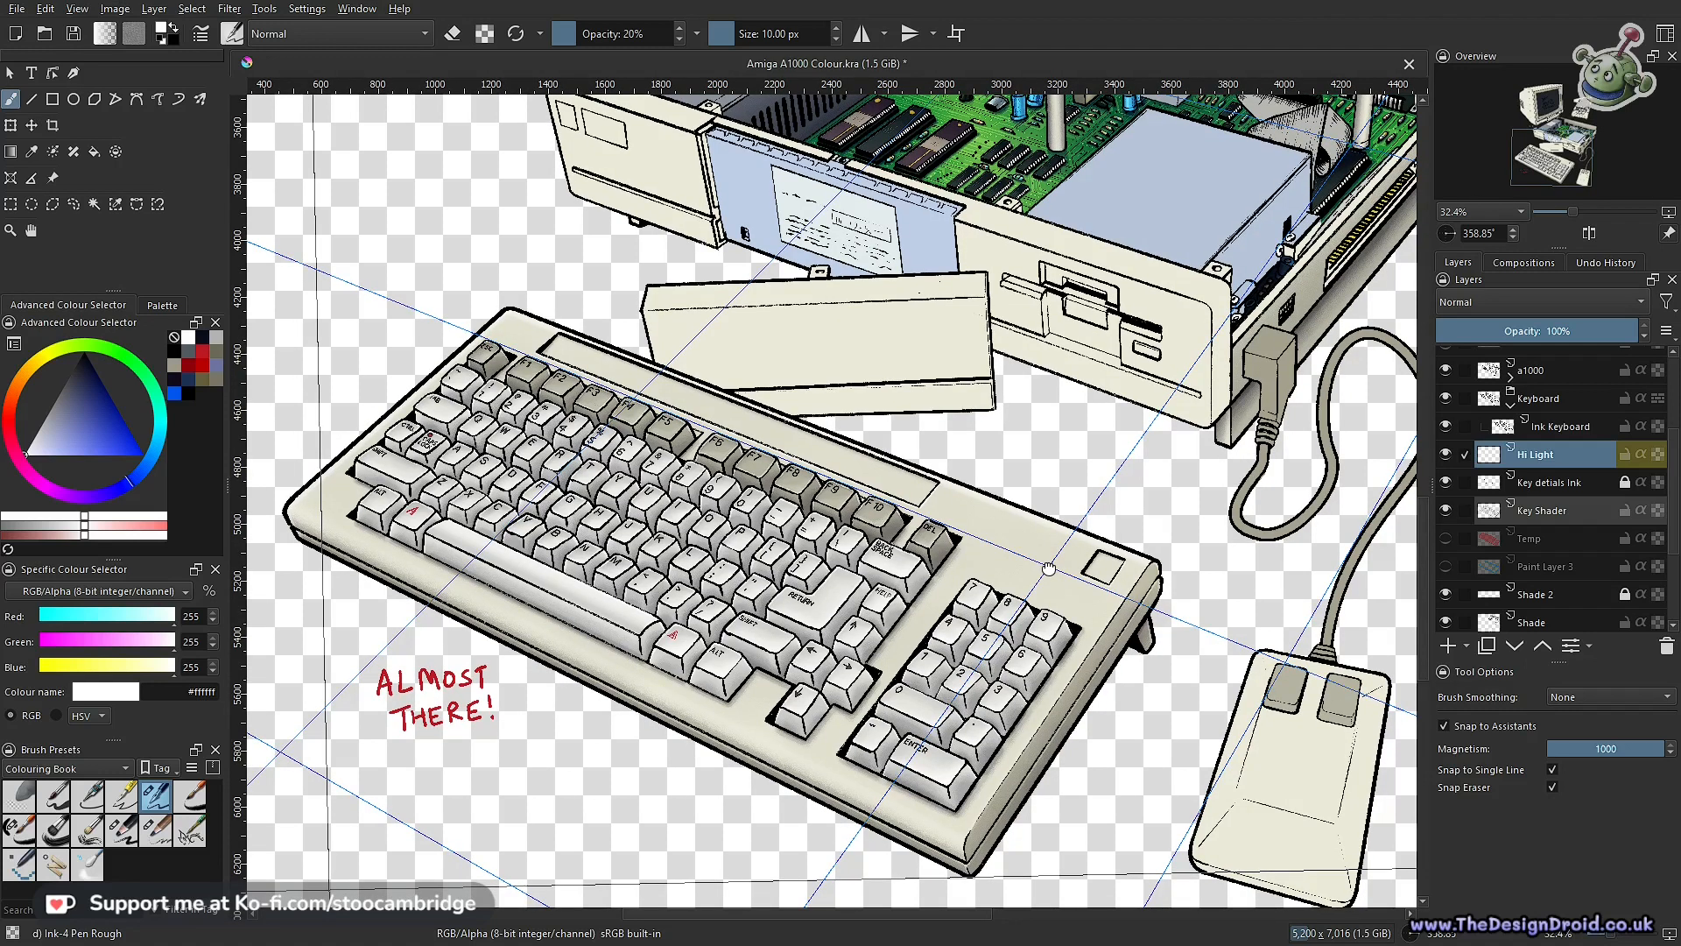
{"action": "left_click_drag", "start_coordinate": [1048, 569], "coordinate": [1000, 558]}
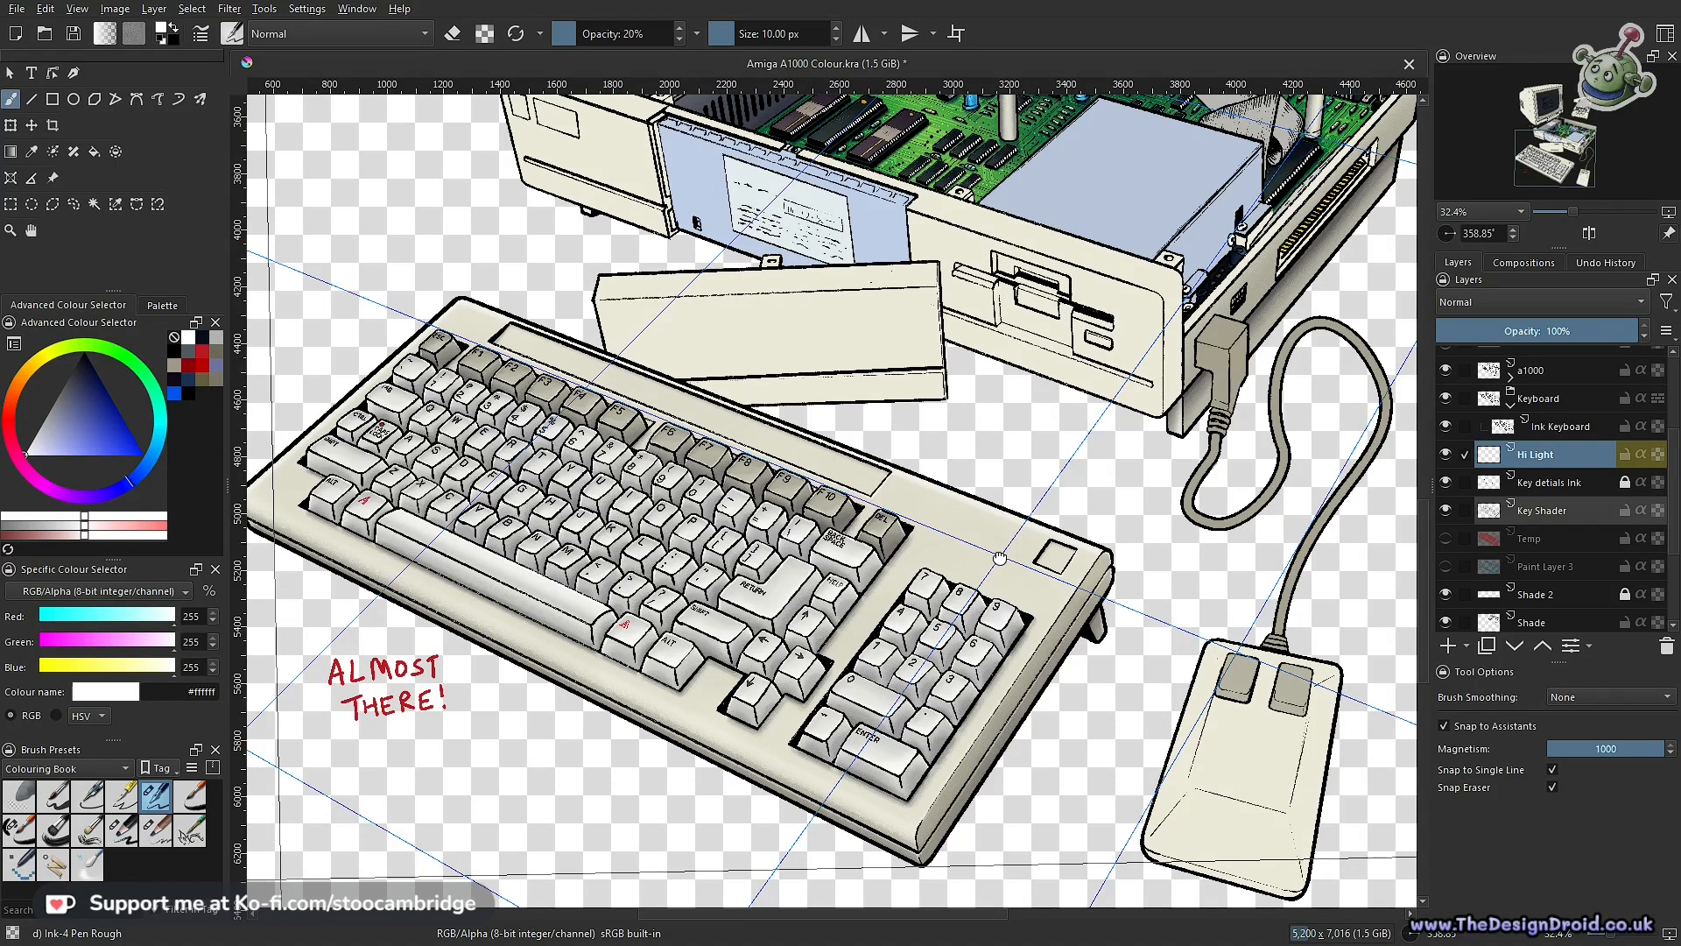
{"action": "left_click_drag", "start_coordinate": [999, 558], "coordinate": [1075, 560]}
{"action": "left_click_drag", "start_coordinate": [1171, 463], "coordinate": [1097, 554]}
{"action": "left_click_drag", "start_coordinate": [1053, 627], "coordinate": [1097, 616]}
{"action": "left_click_drag", "start_coordinate": [1144, 618], "coordinate": [1061, 624]}
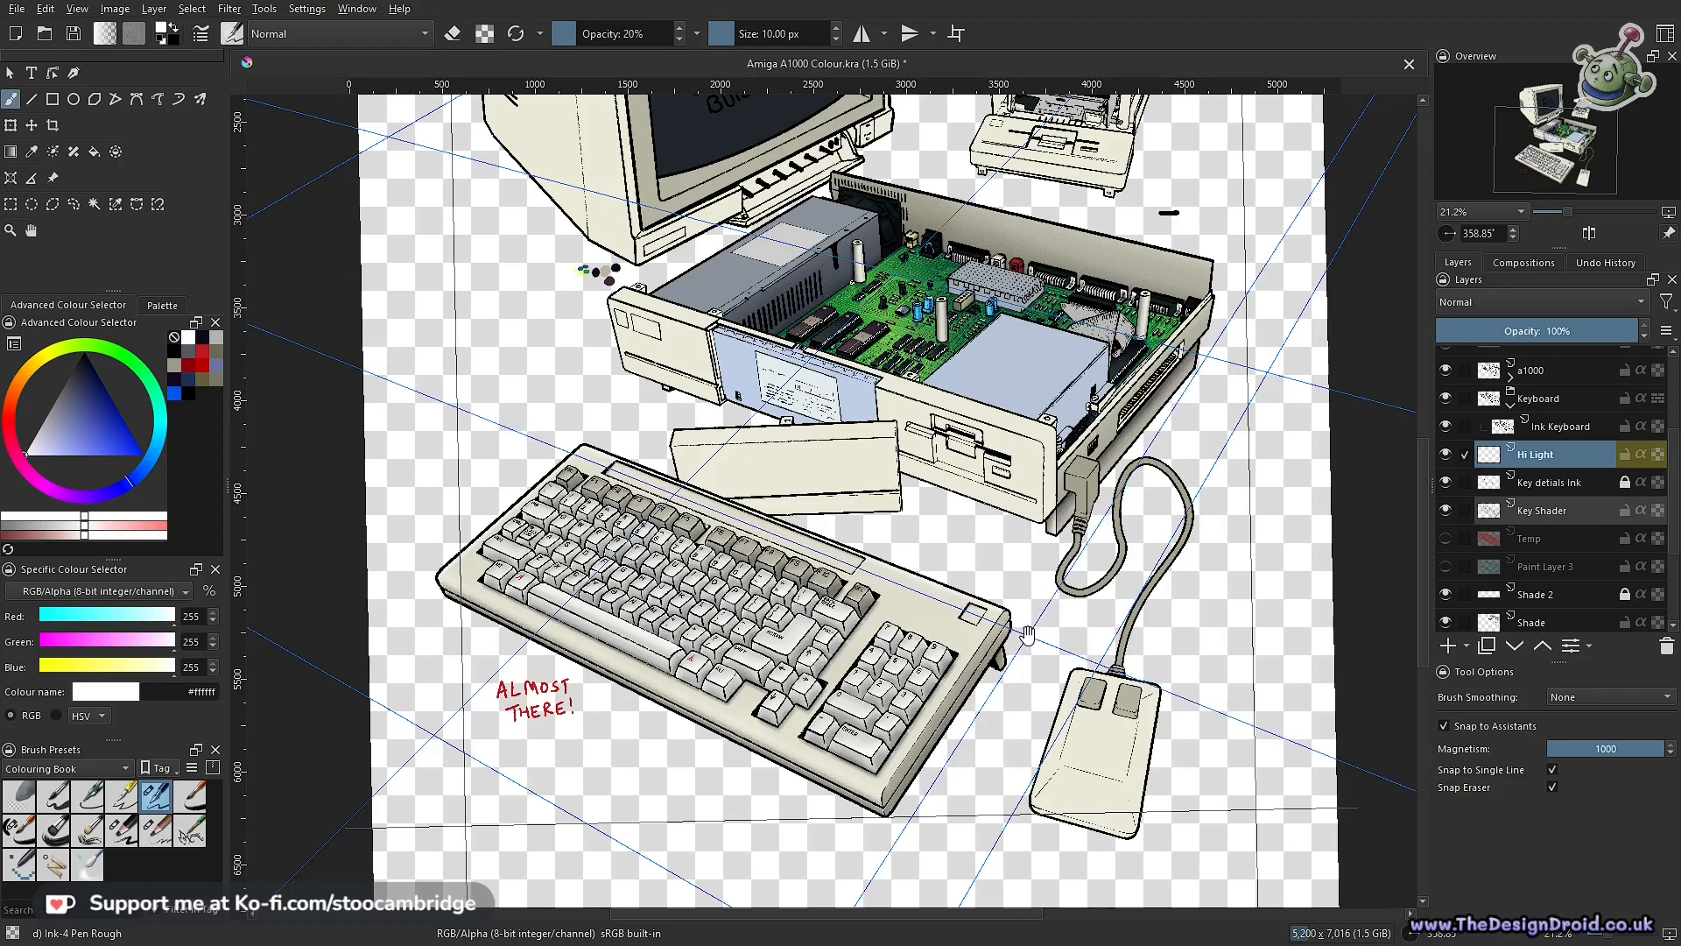
{"action": "scroll", "coordinate": [1027, 634], "scroll_direction": "up", "scroll_amount": 3}
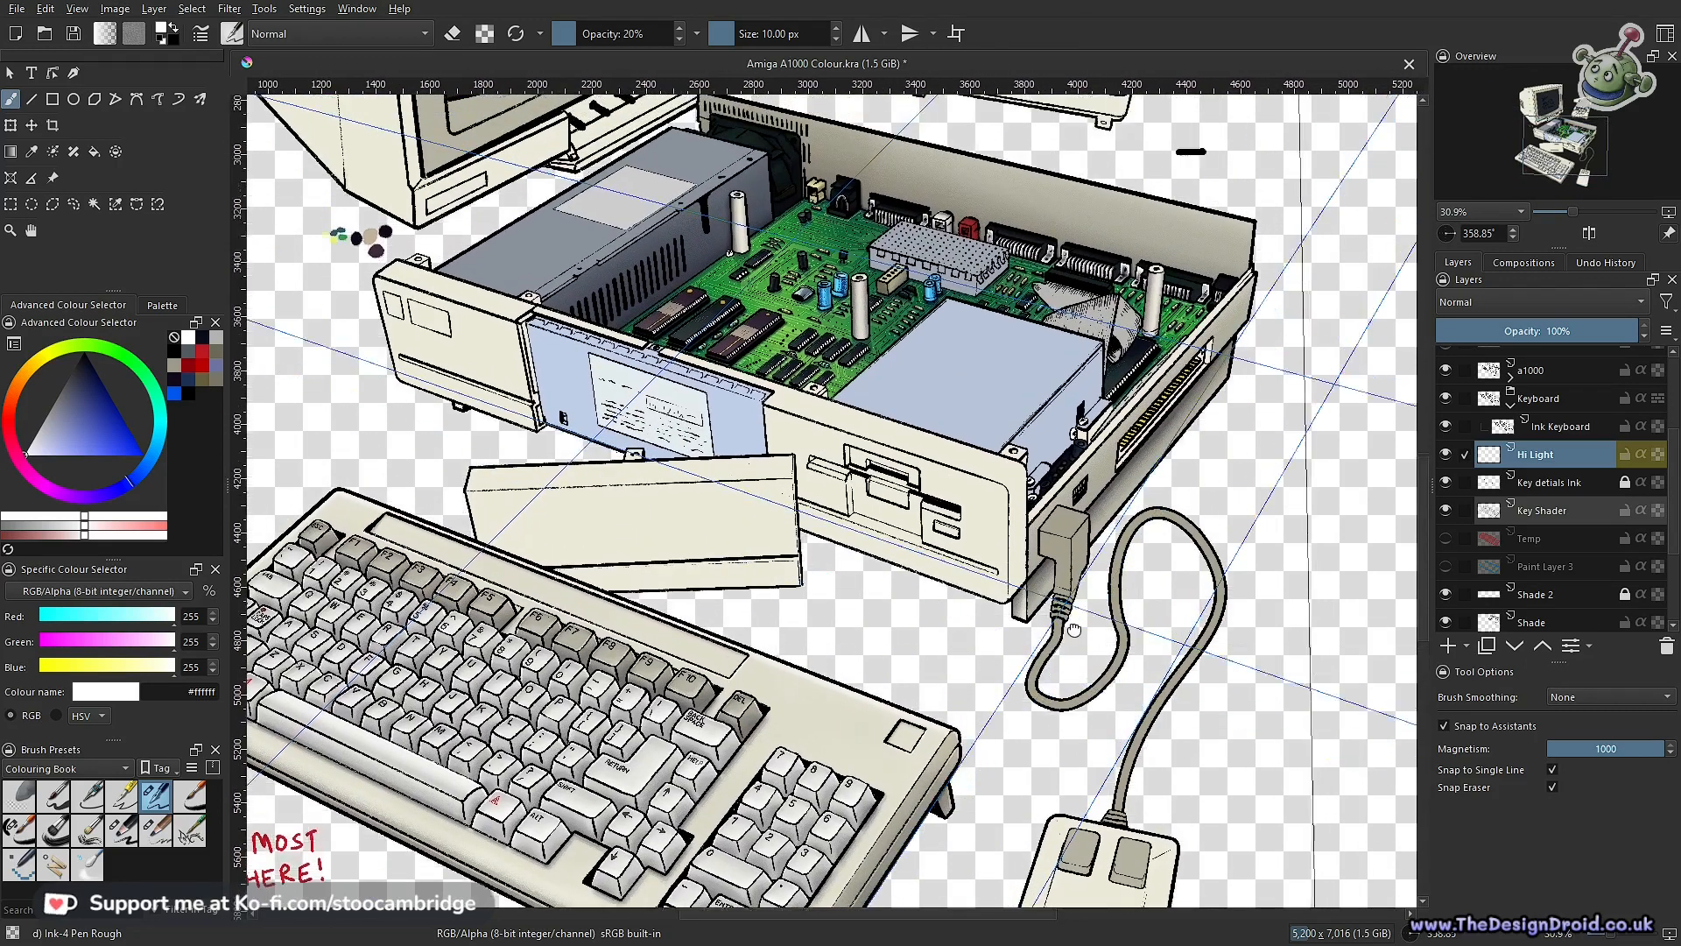
Review the finished keyboard close up beside the open A1000 case, front panel and mouse
{"action": "scroll", "coordinate": [1073, 628], "scroll_direction": "down", "scroll_amount": 3}
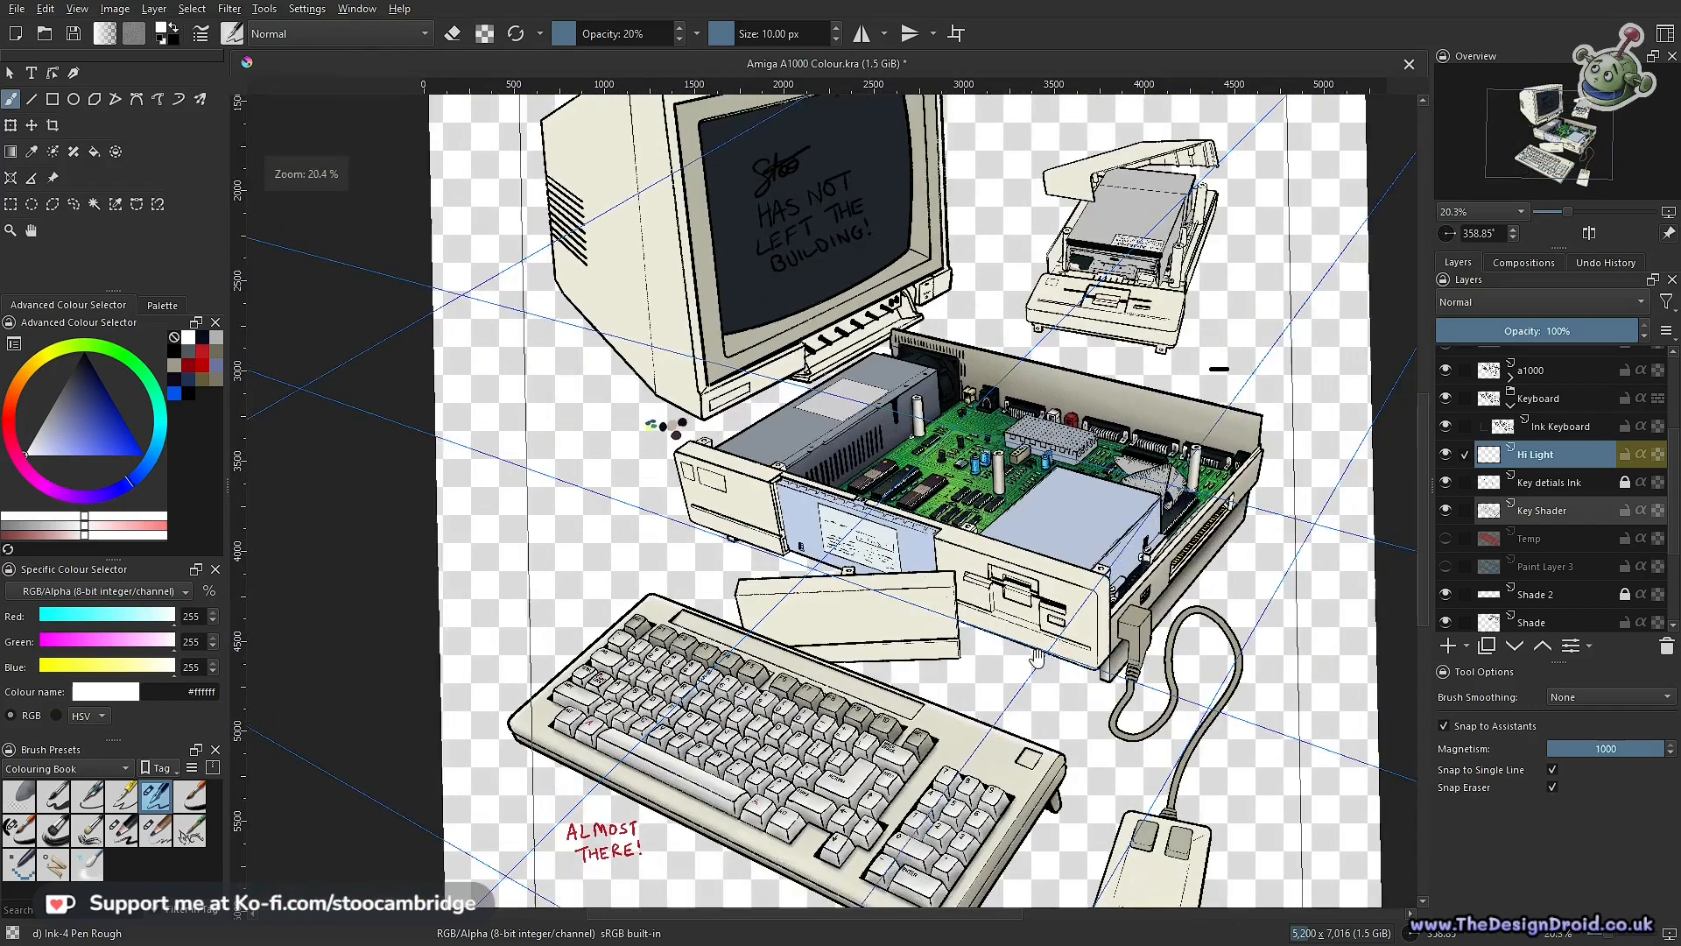
{"action": "left_click_drag", "start_coordinate": [1037, 658], "coordinate": [1101, 623]}
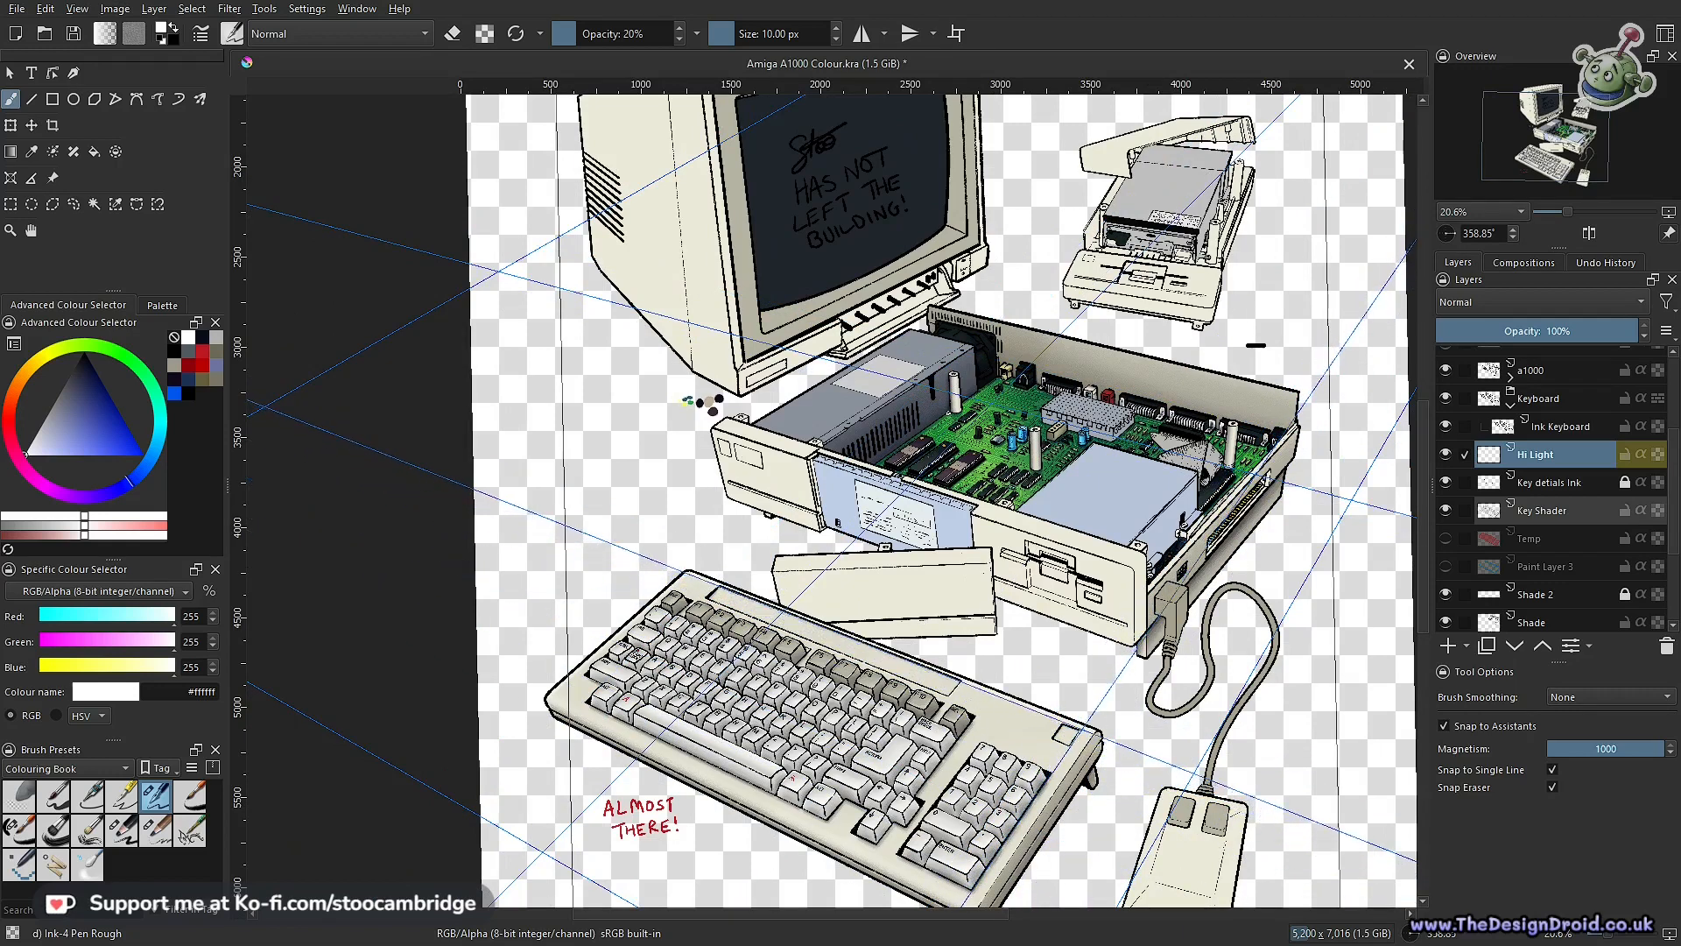
{"action": "left_click_drag", "start_coordinate": [1086, 711], "coordinate": [1094, 544]}
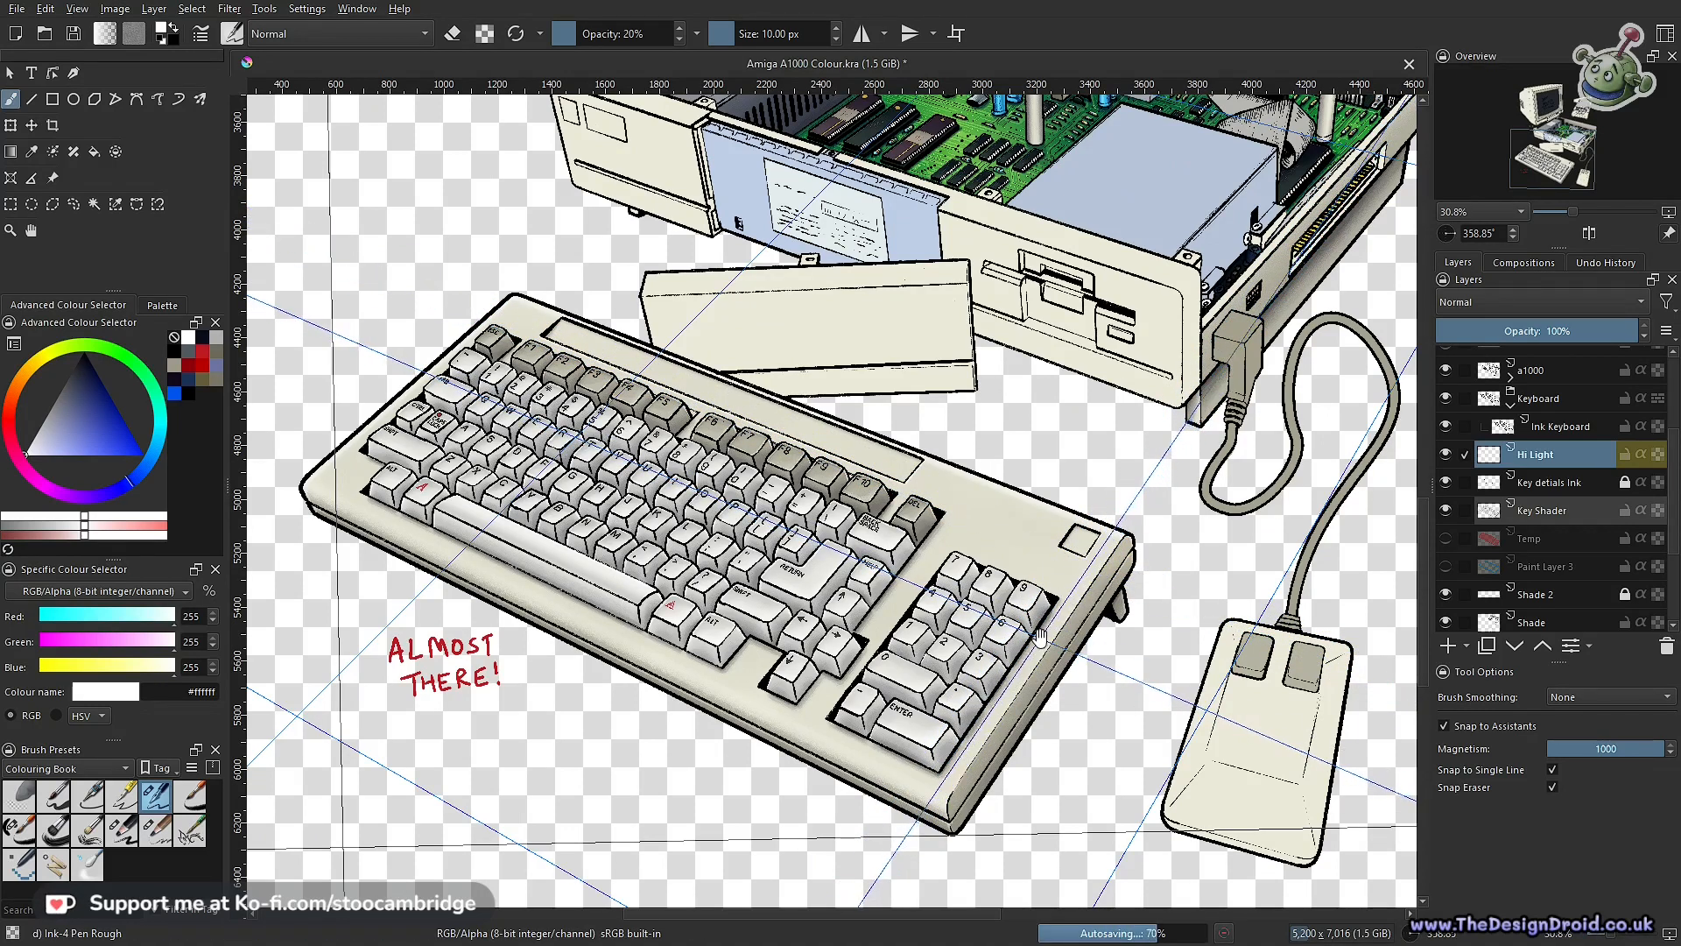
{"action": "left_click_drag", "start_coordinate": [954, 552], "coordinate": [933, 603]}
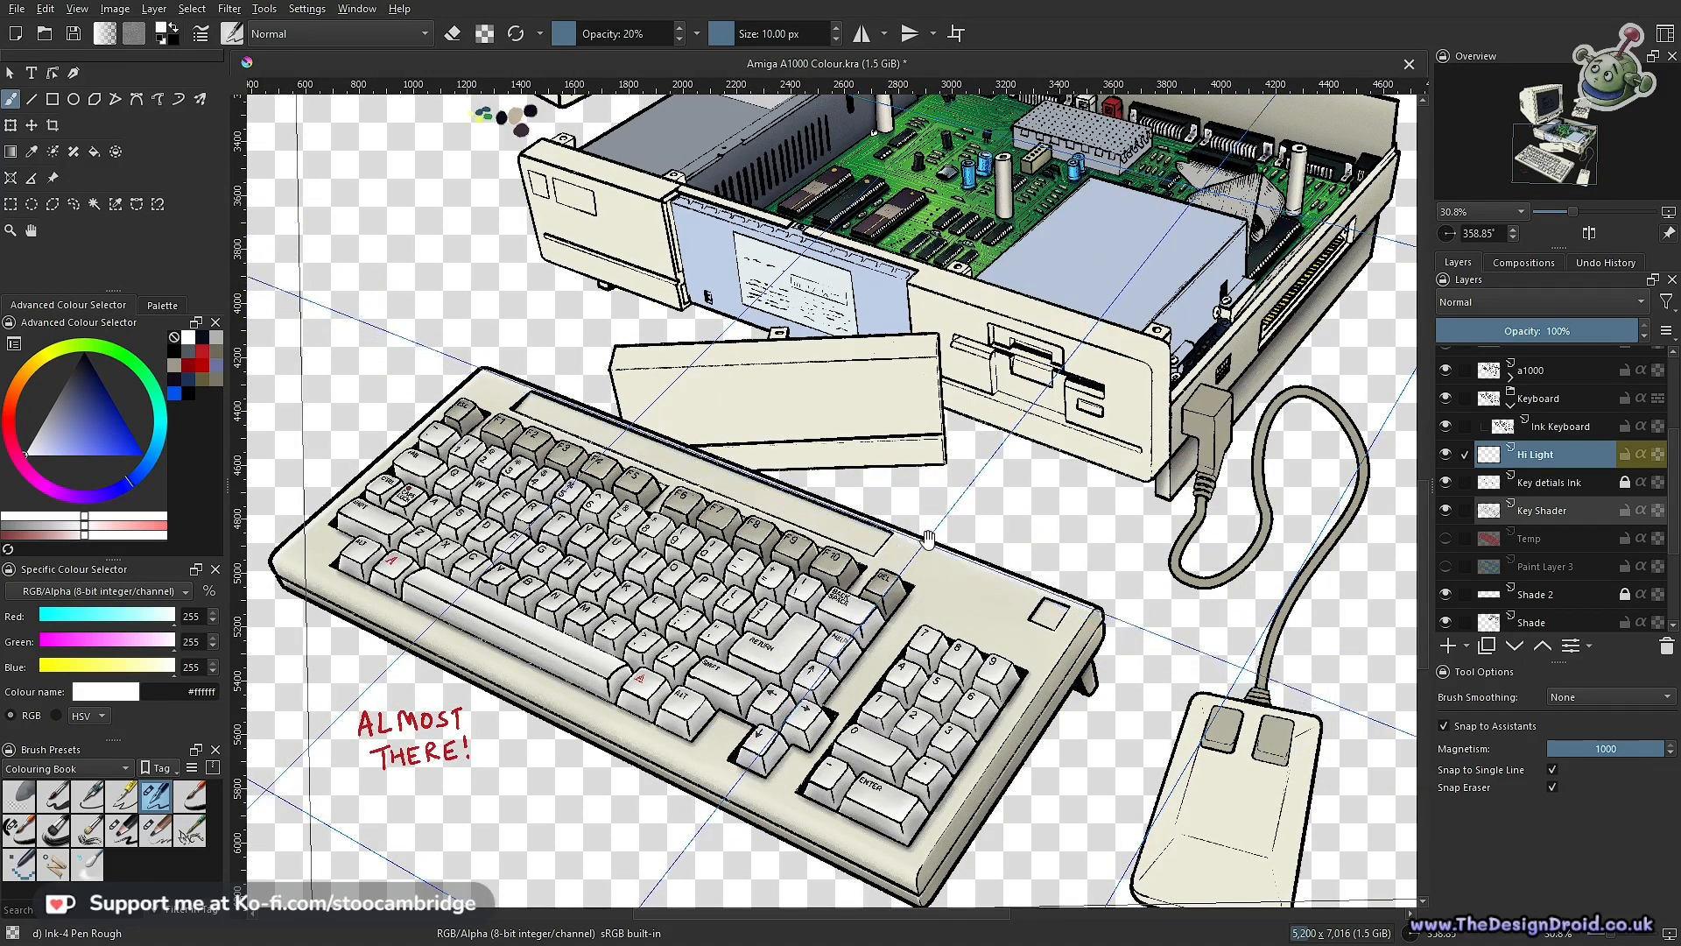
{"action": "left_click_drag", "start_coordinate": [929, 538], "coordinate": [915, 587]}
{"action": "left_click_drag", "start_coordinate": [925, 517], "coordinate": [980, 440]}
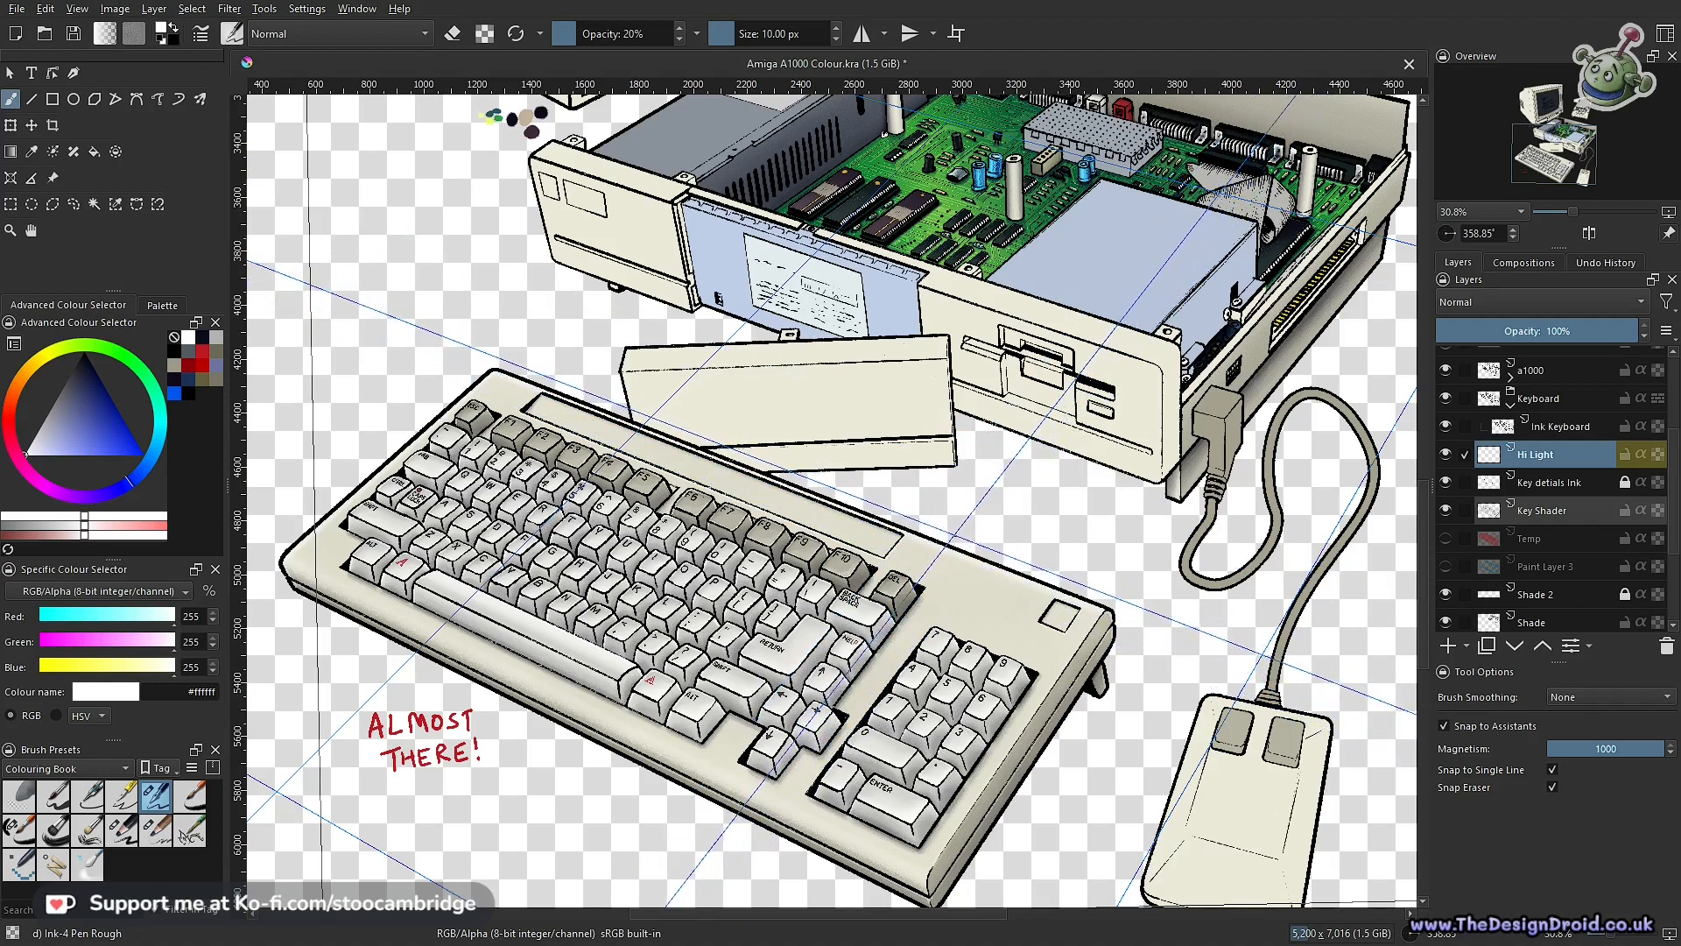
Inspect the unshaded monitor and external disk drive, and compare them with the shaded keyboard and open A1000 case
{"action": "left_click_drag", "start_coordinate": [987, 481], "coordinate": [968, 893]}
{"action": "left_click_drag", "start_coordinate": [663, 105], "coordinate": [762, 308]}
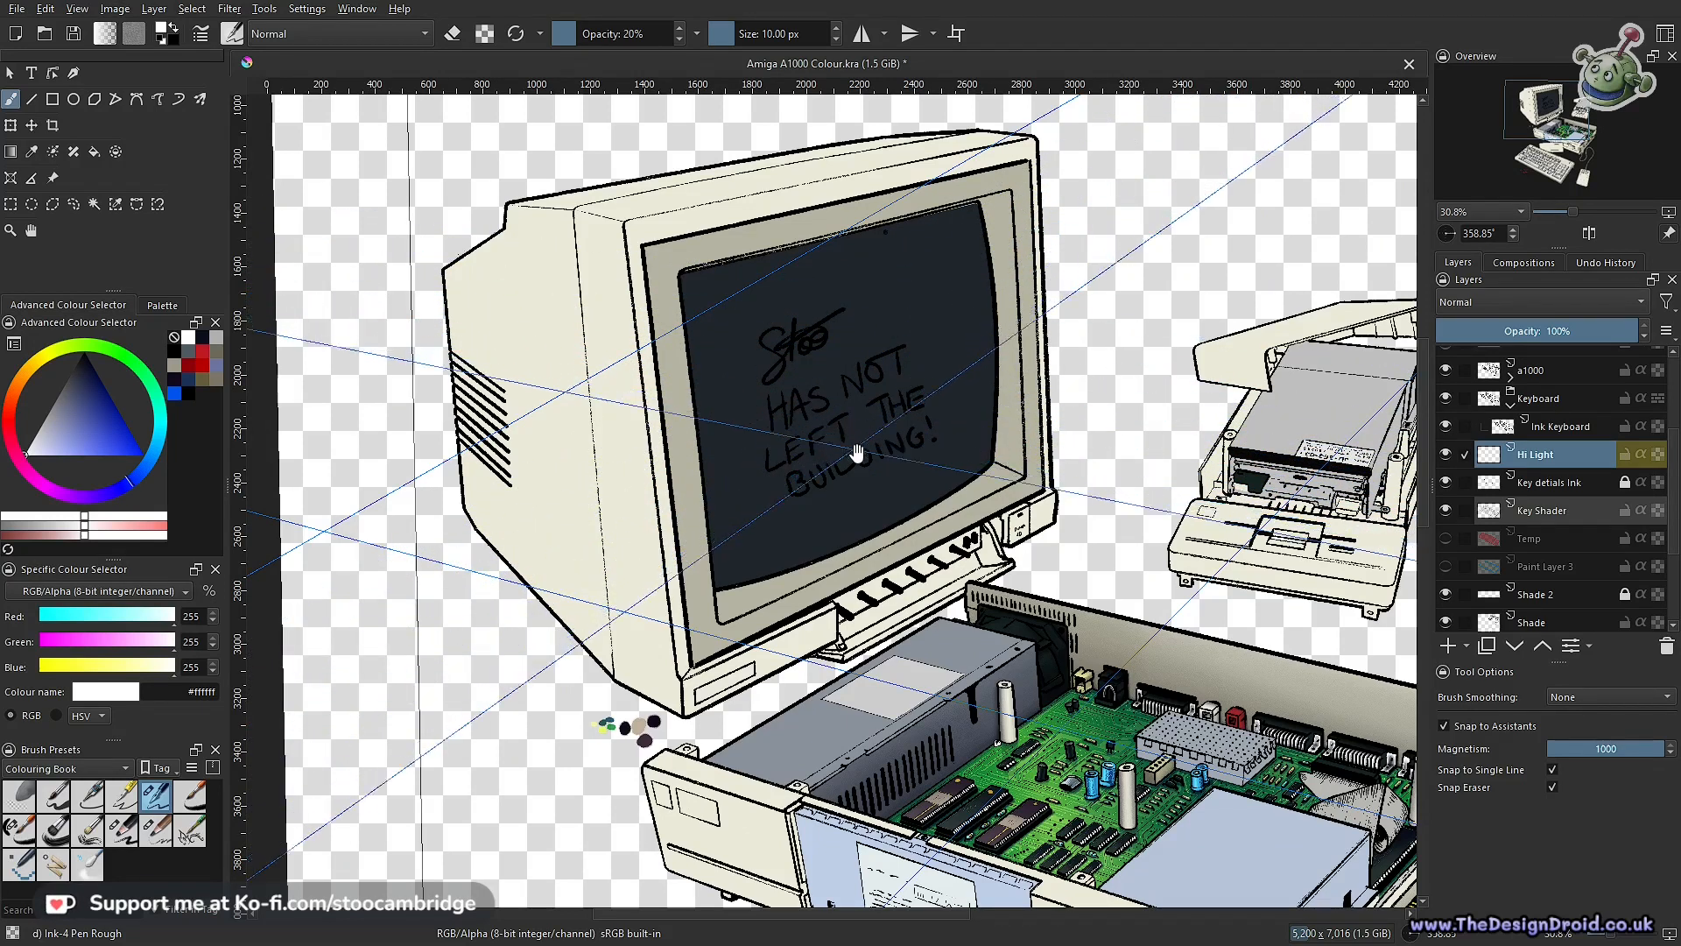
{"action": "left_click_drag", "start_coordinate": [932, 541], "coordinate": [866, 509]}
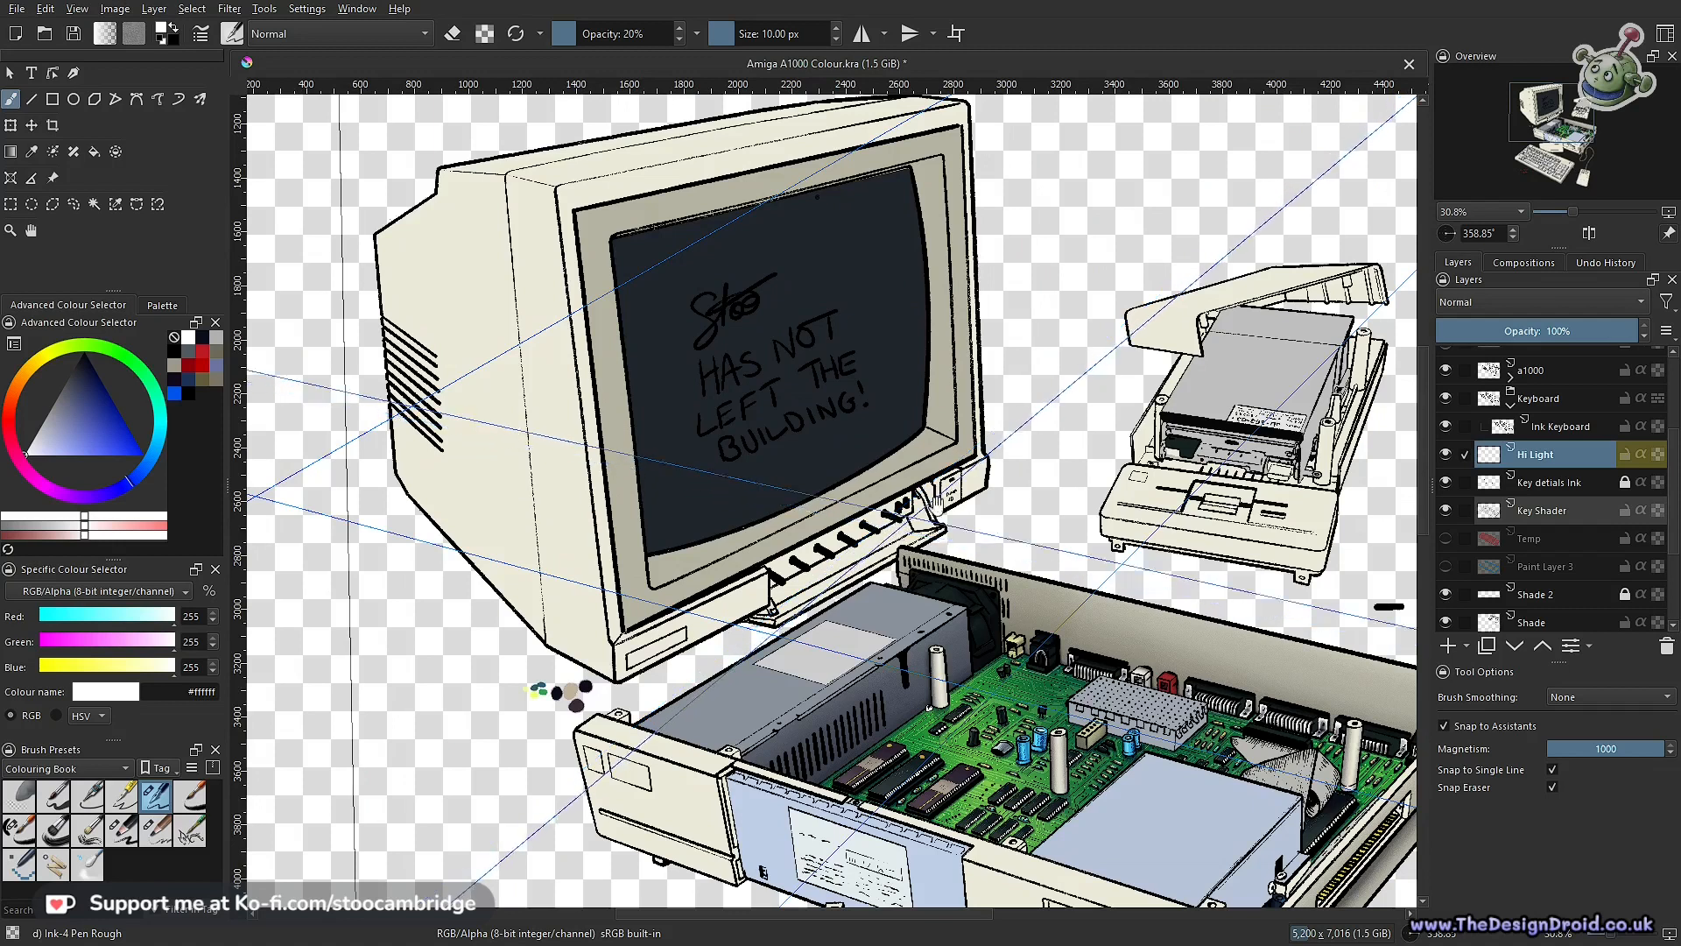
{"action": "left_click_drag", "start_coordinate": [993, 503], "coordinate": [930, 469]}
{"action": "left_click_drag", "start_coordinate": [753, 340], "coordinate": [792, 458]}
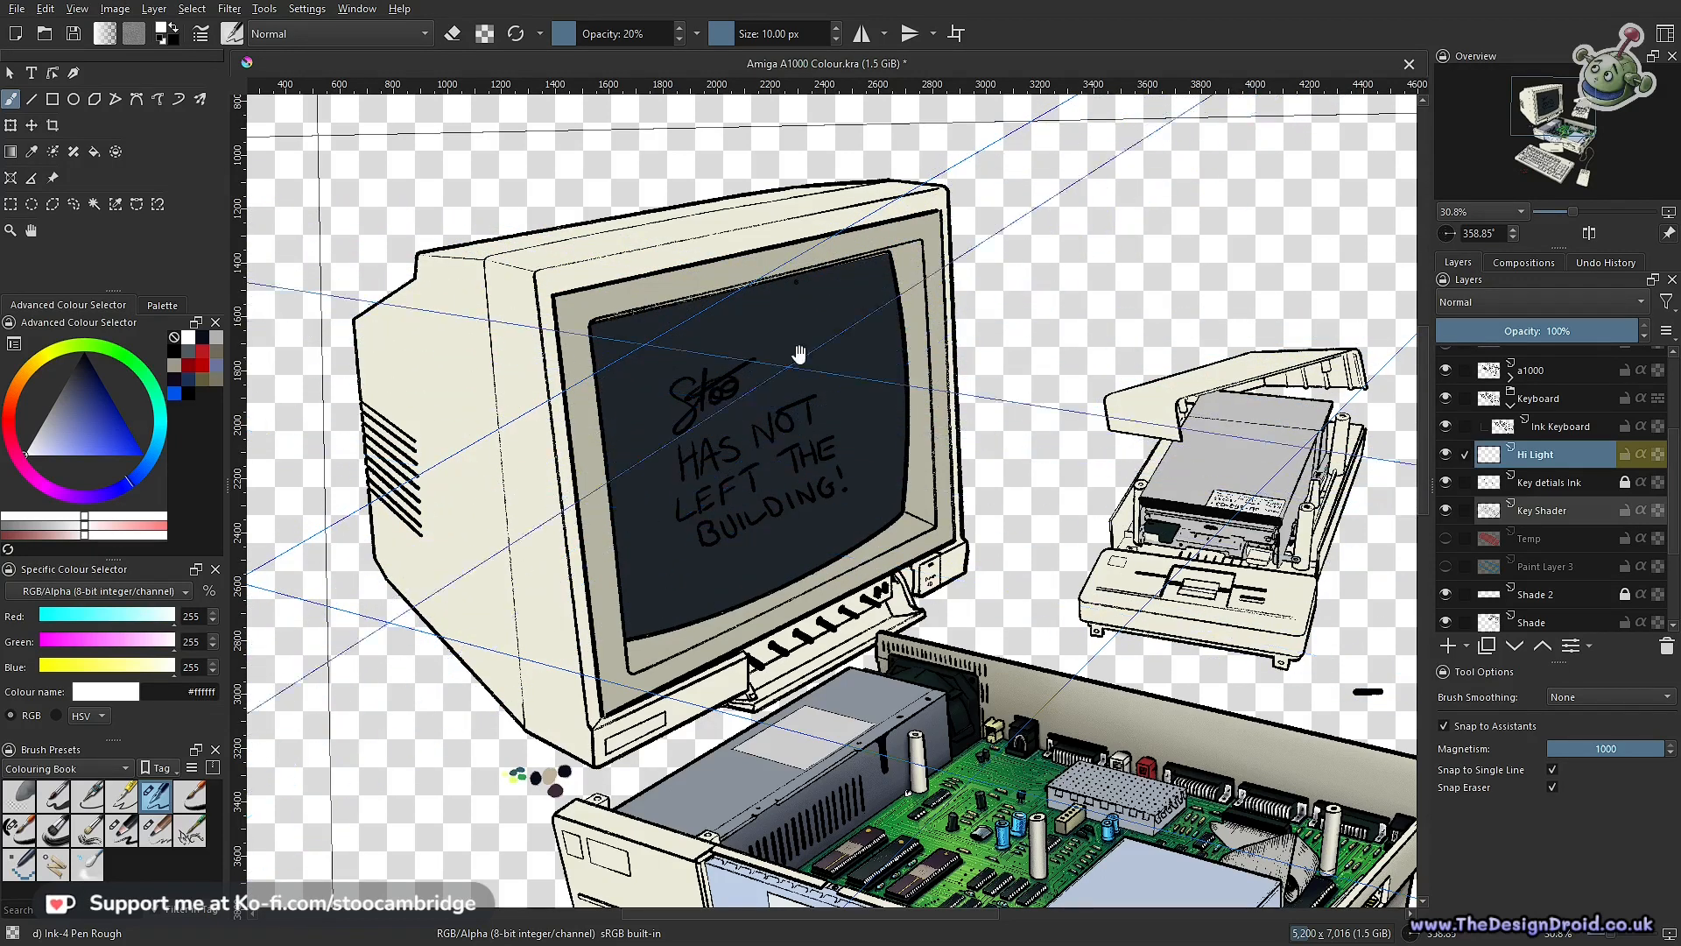
{"action": "scroll", "coordinate": [758, 590], "scroll_direction": "down", "scroll_amount": 3}
{"action": "mouse_move", "coordinate": [1033, 699]}
{"action": "left_mouse_down"}
{"action": "mouse_move", "coordinate": [1018, 715]}
{"action": "mouse_move", "coordinate": [1031, 701]}
{"action": "left_mouse_up"}
{"action": "scroll", "coordinate": [823, 424], "scroll_direction": "up", "scroll_amount": 2}
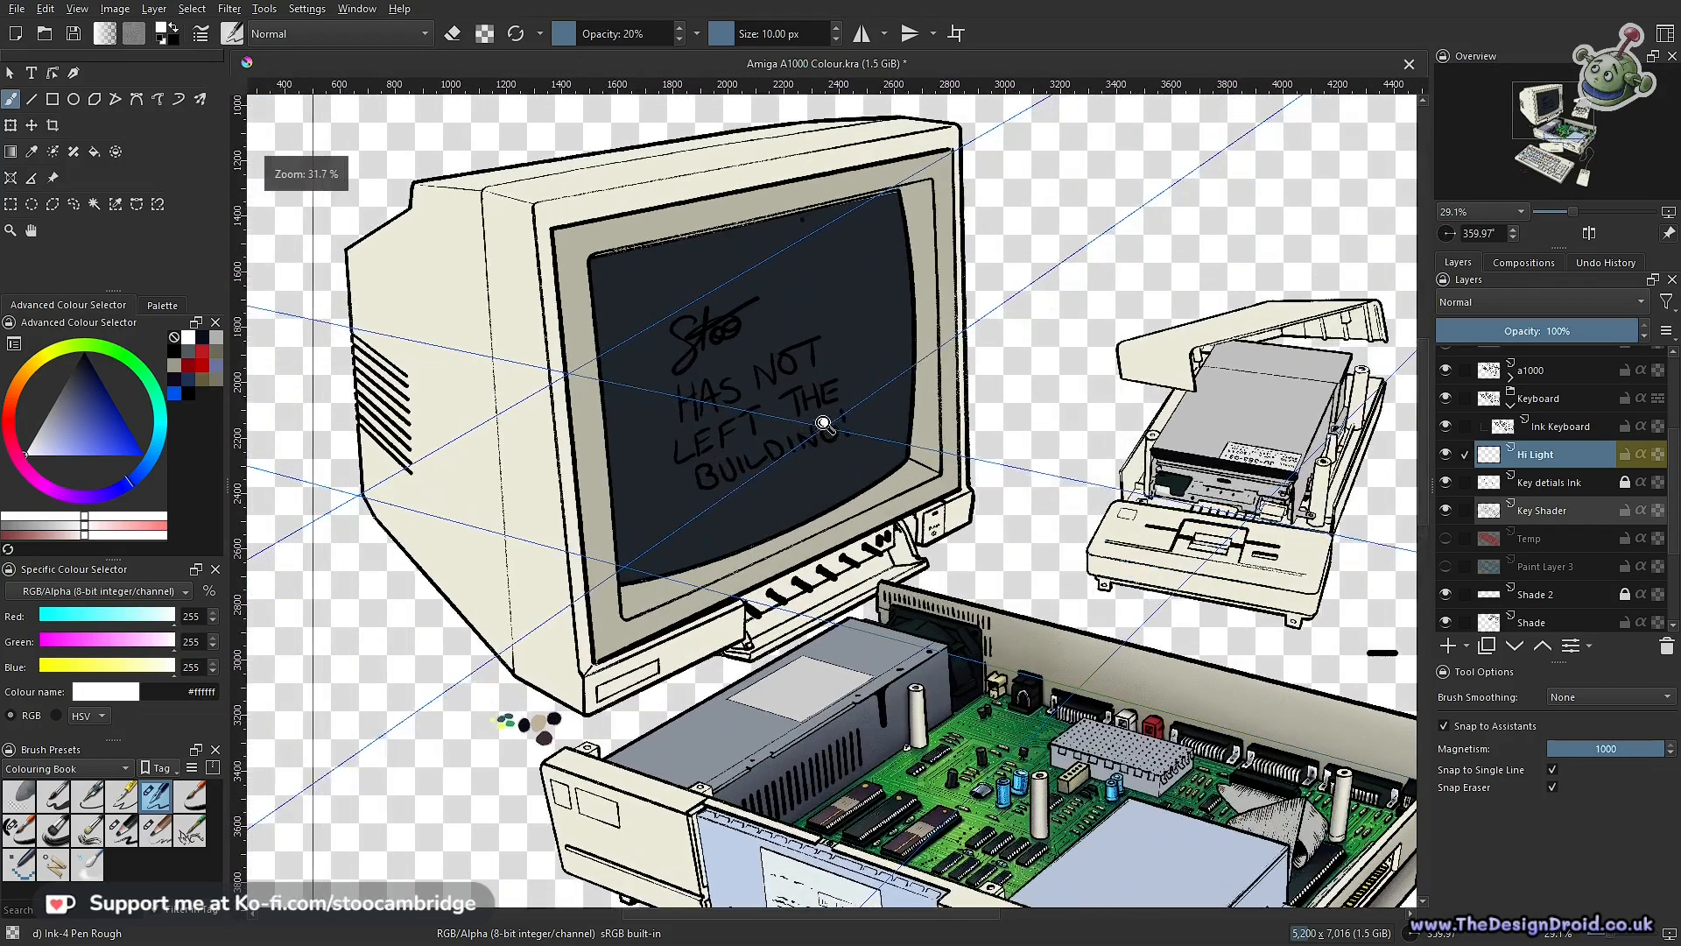
{"action": "left_click_drag", "start_coordinate": [861, 424], "coordinate": [858, 477]}
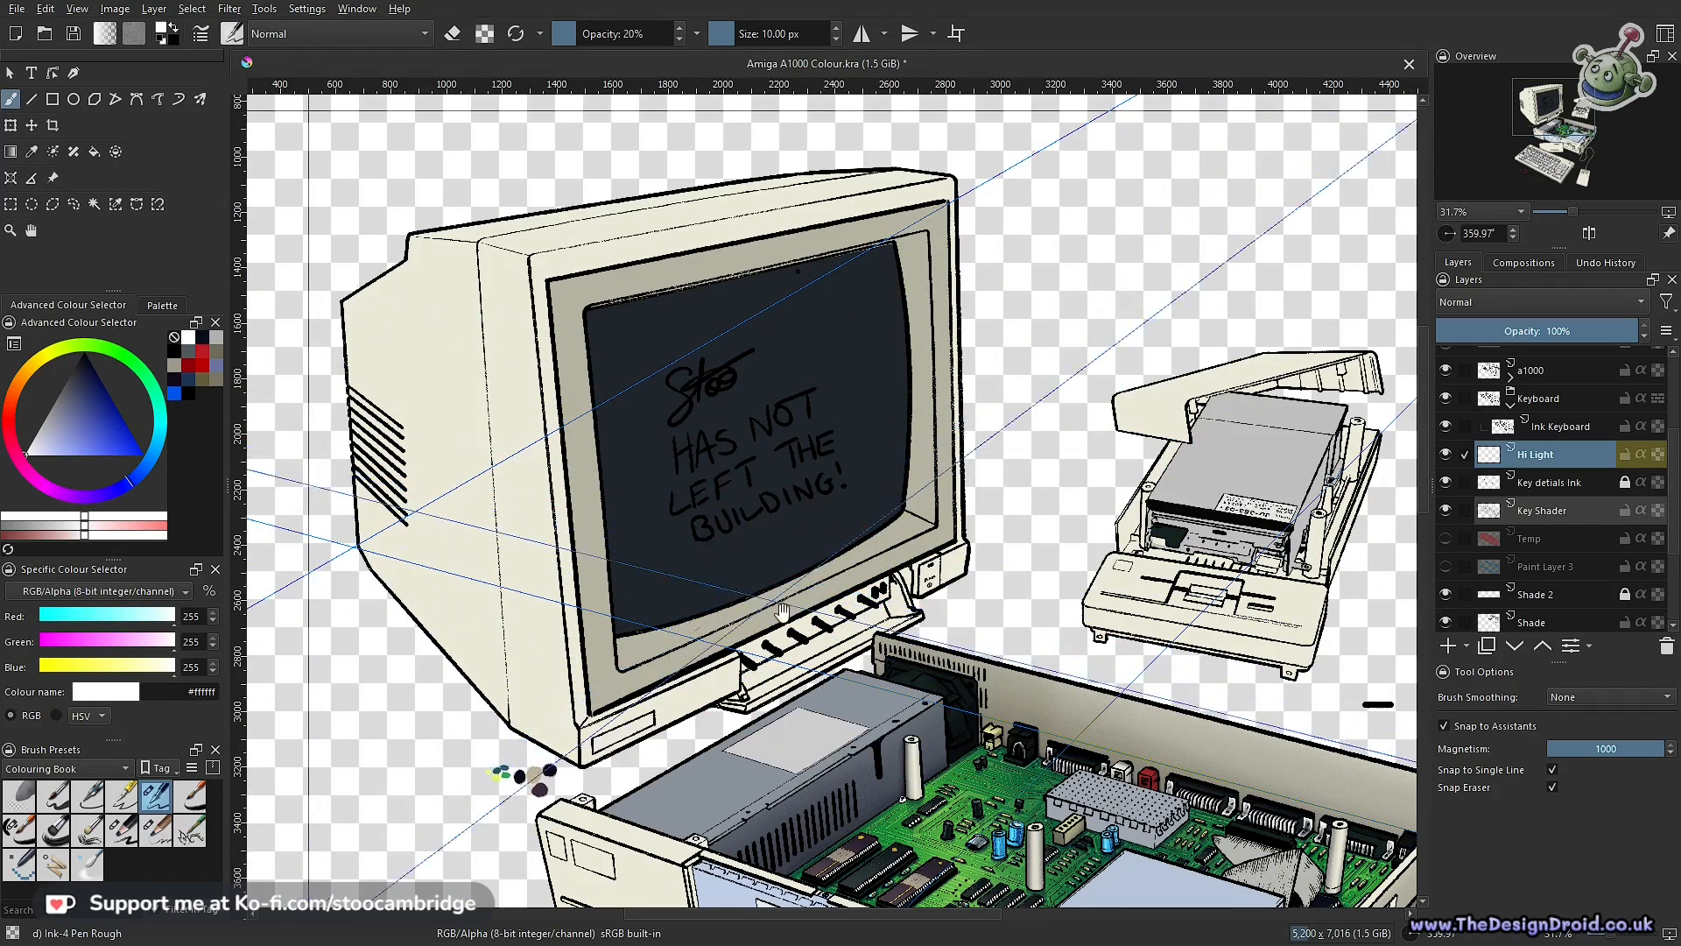
{"action": "left_click_drag", "start_coordinate": [789, 625], "coordinate": [764, 576]}
{"action": "mouse_move", "coordinate": [854, 650]}
{"action": "left_mouse_down"}
{"action": "mouse_move", "coordinate": [829, 518]}
{"action": "mouse_move", "coordinate": [858, 618]}
{"action": "left_mouse_up"}
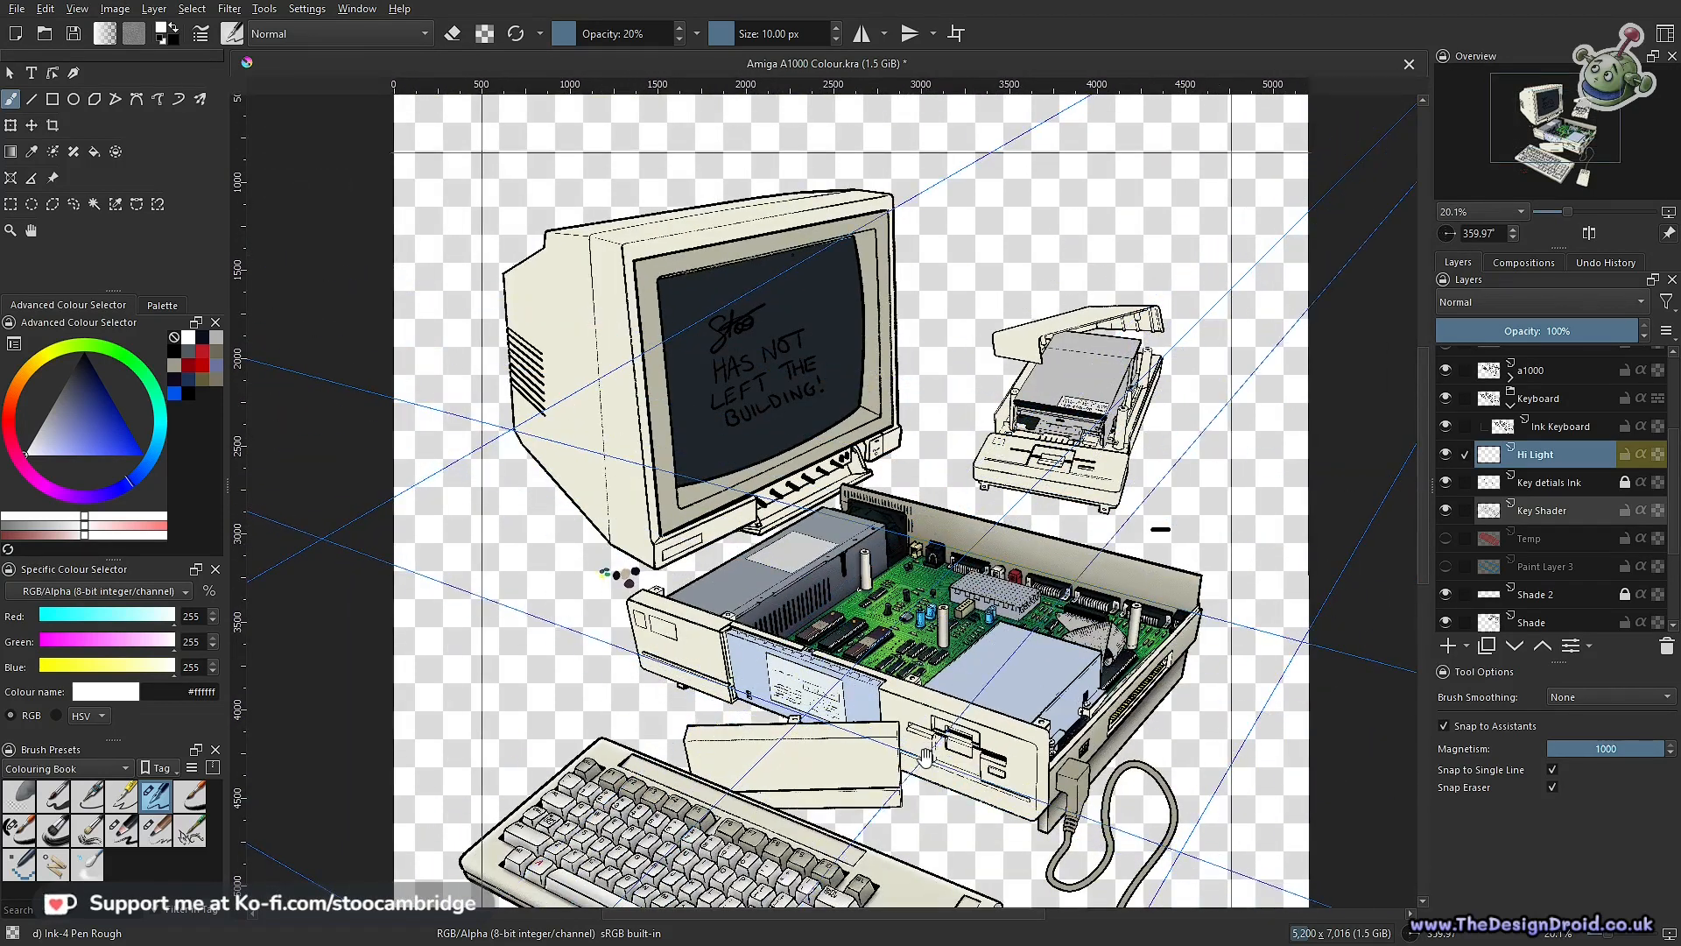
{"action": "left_click_drag", "start_coordinate": [950, 727], "coordinate": [835, 487]}
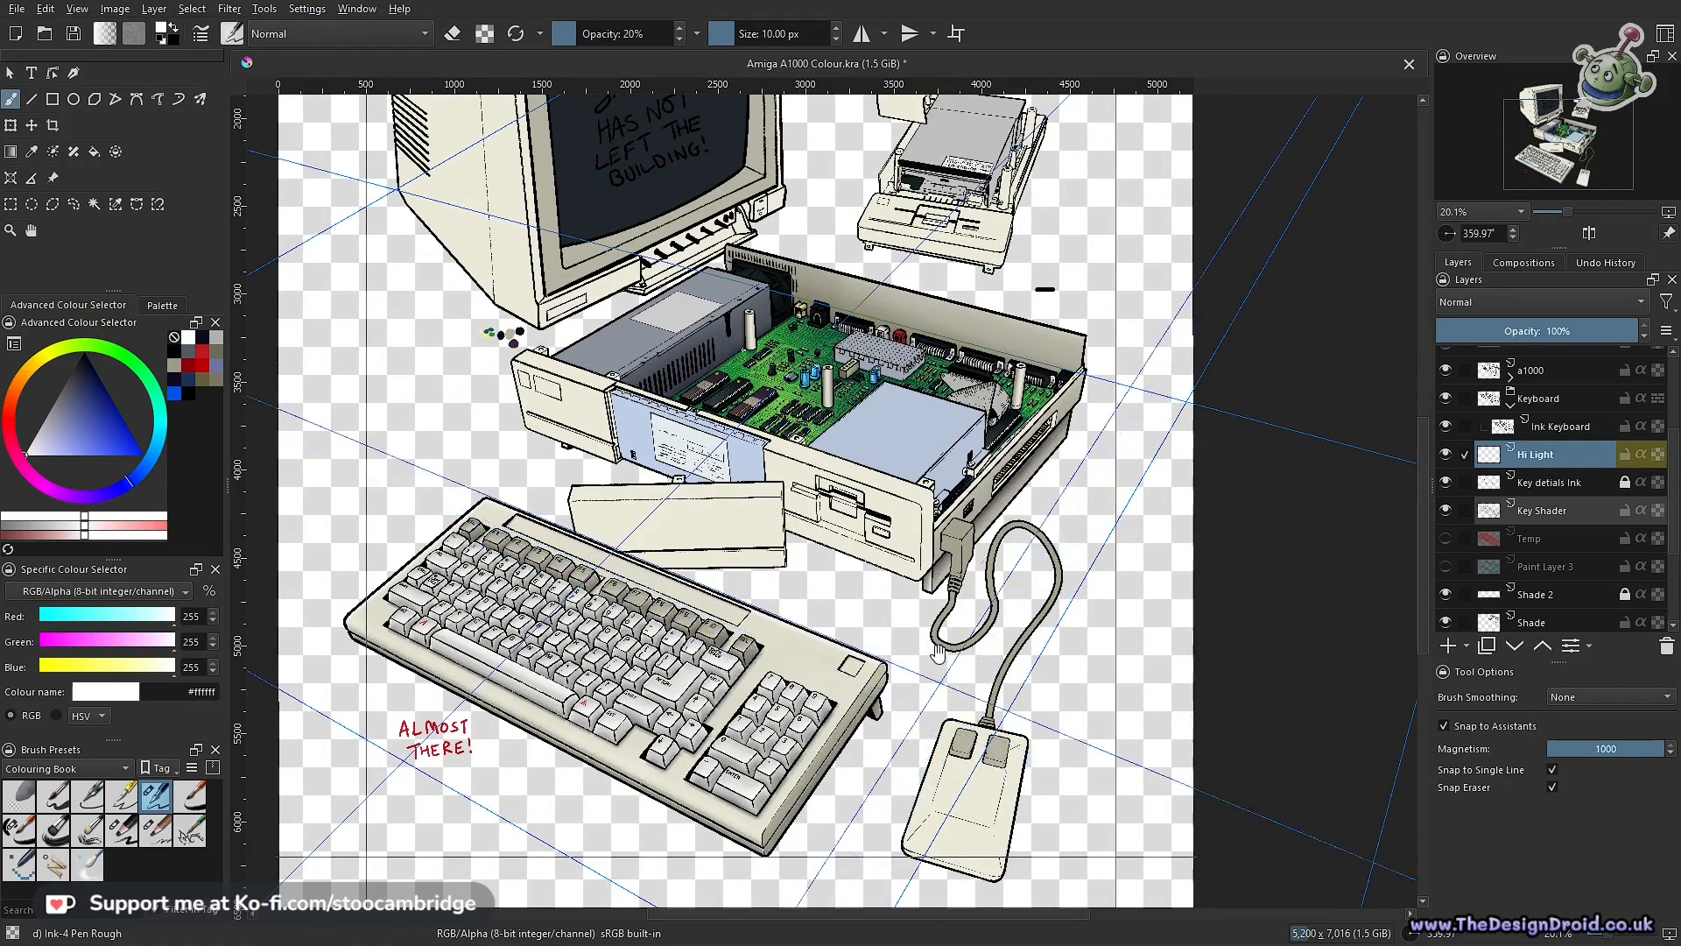
{"action": "left_click_drag", "start_coordinate": [932, 591], "coordinate": [961, 670]}
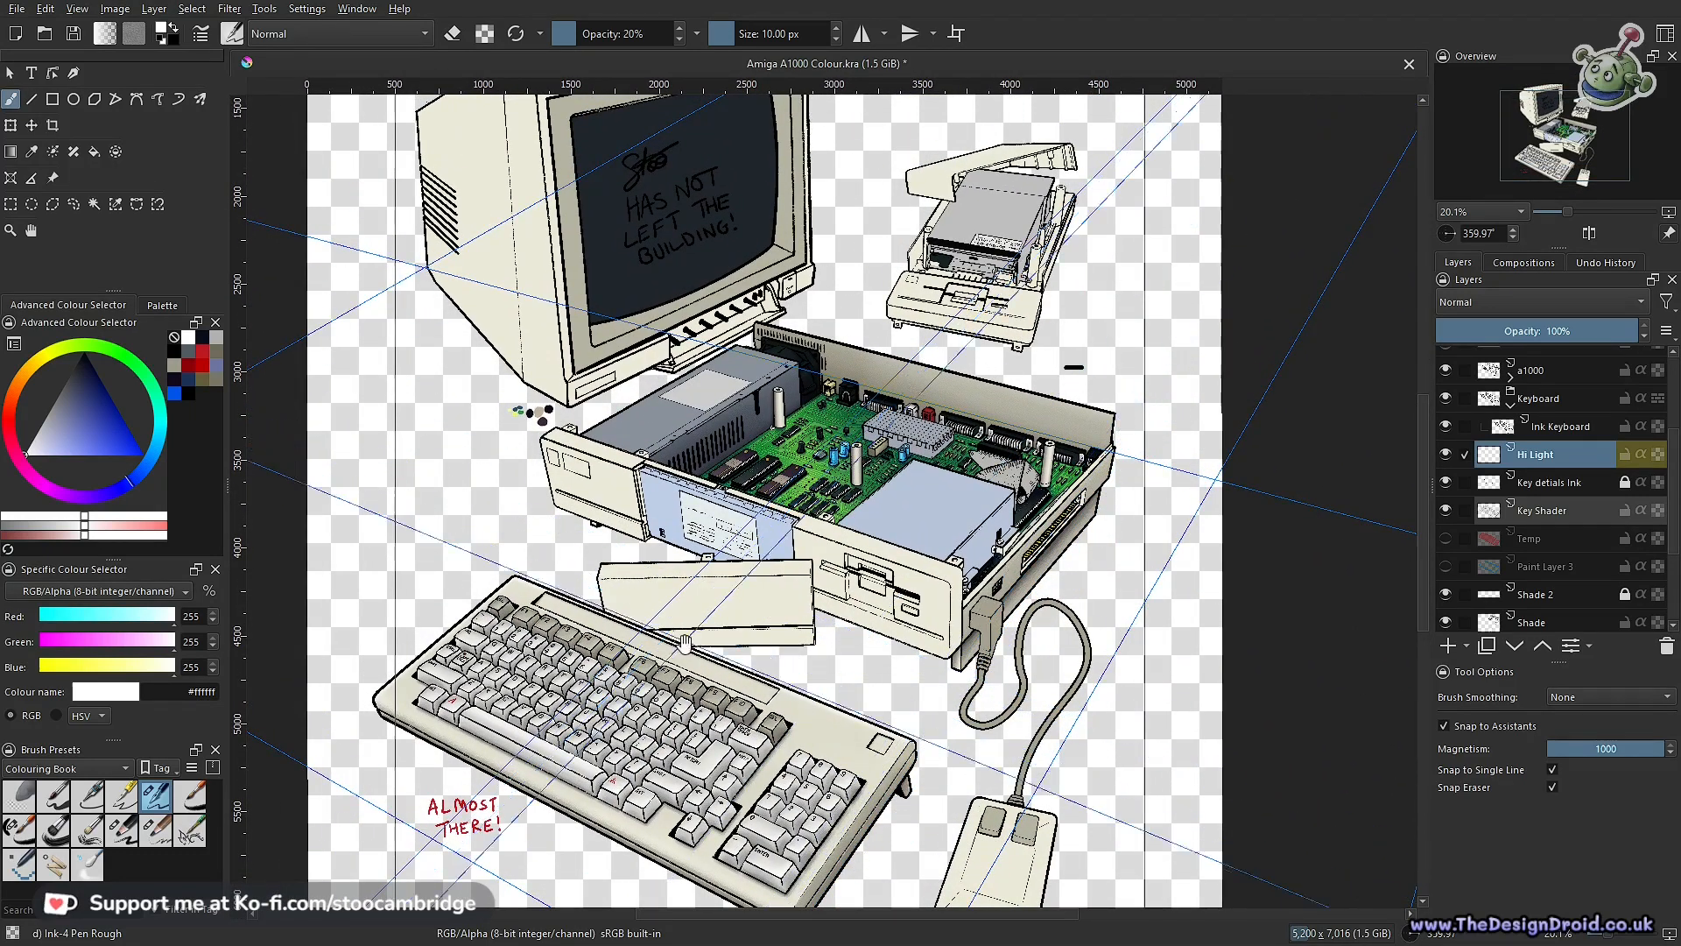